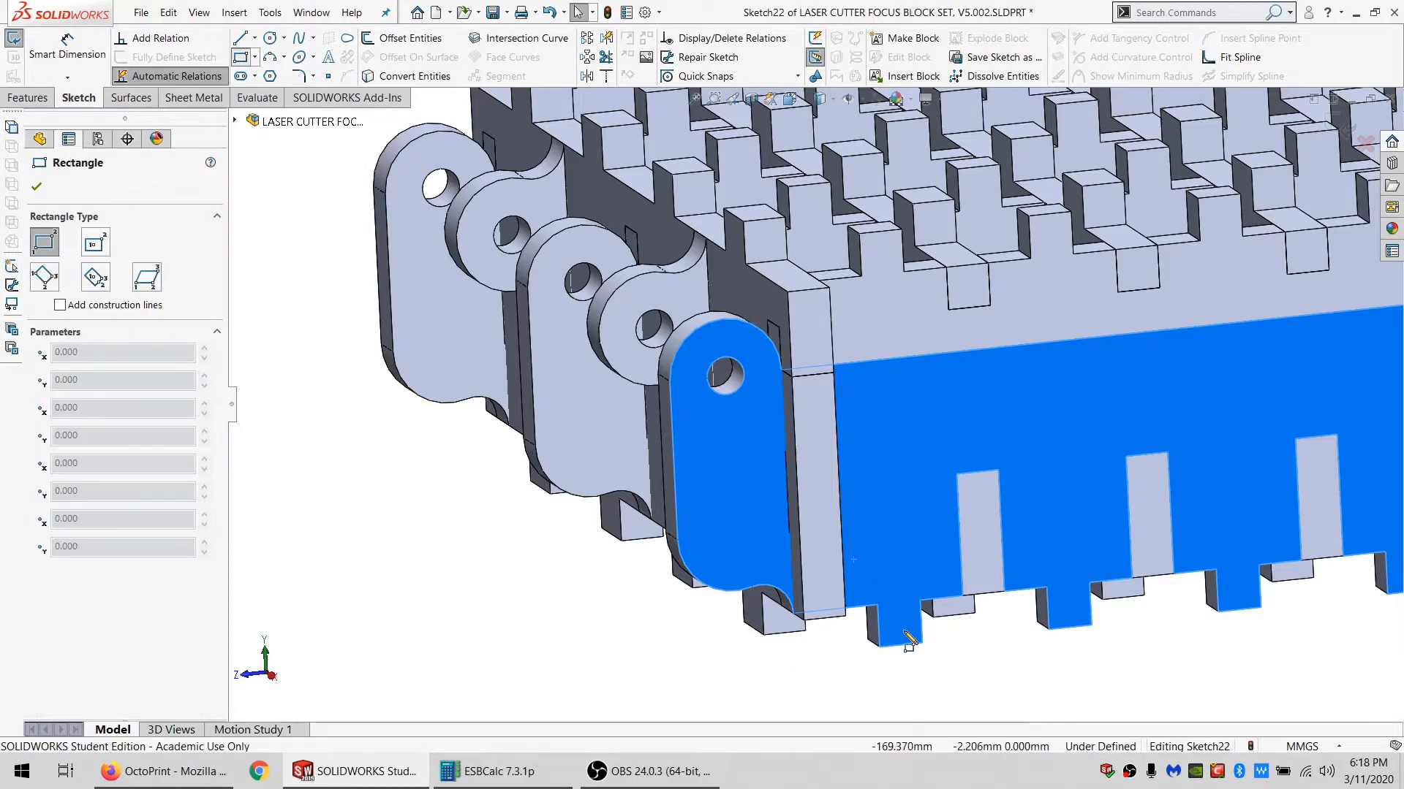
Sketch a corner rectangle about 10.9 mm wide and 12.75 mm high at the lower edge beside the front hinge lug.
{"action": "left_click", "coordinate": [795, 614]}
{"action": "left_click", "coordinate": [889, 484]}
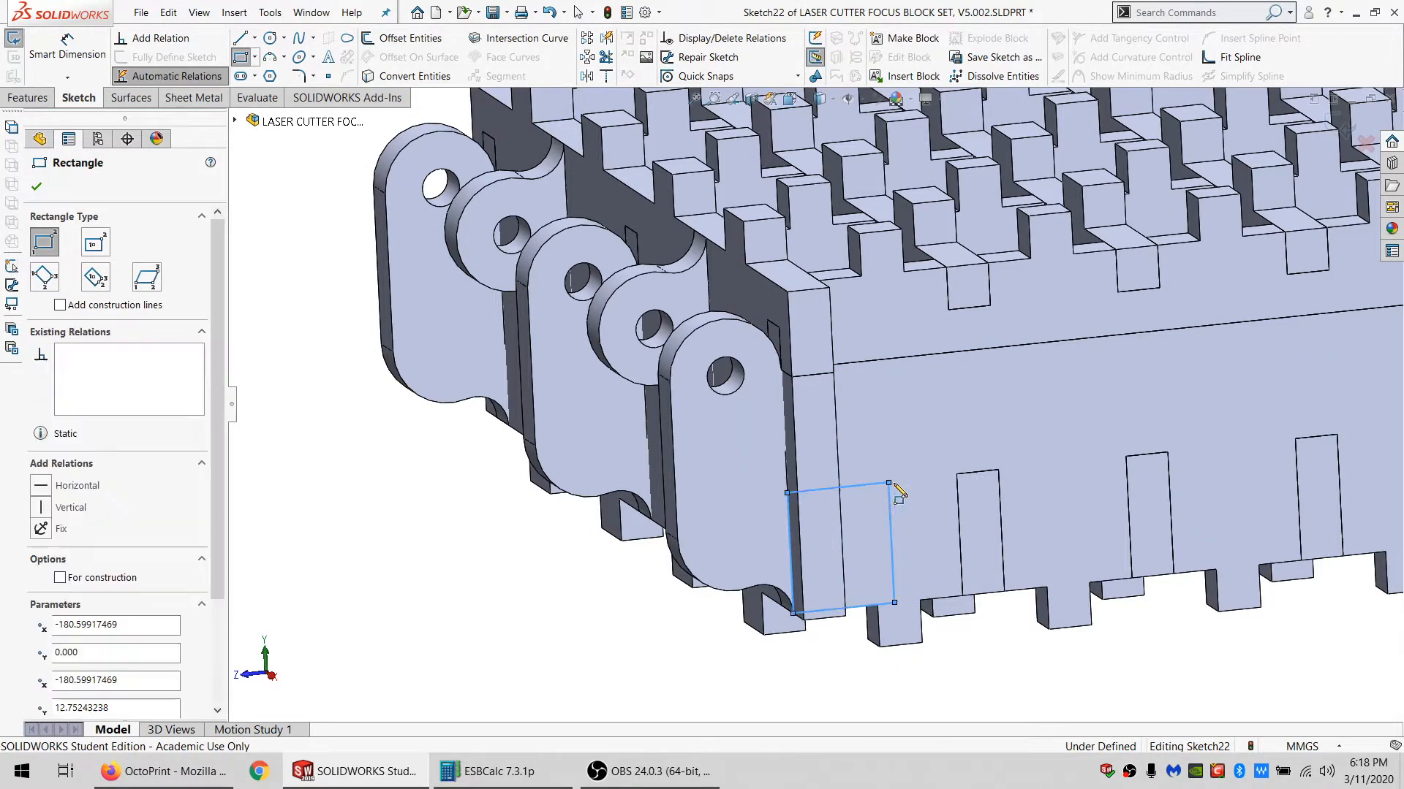
{"action": "key", "text": "Escape"}
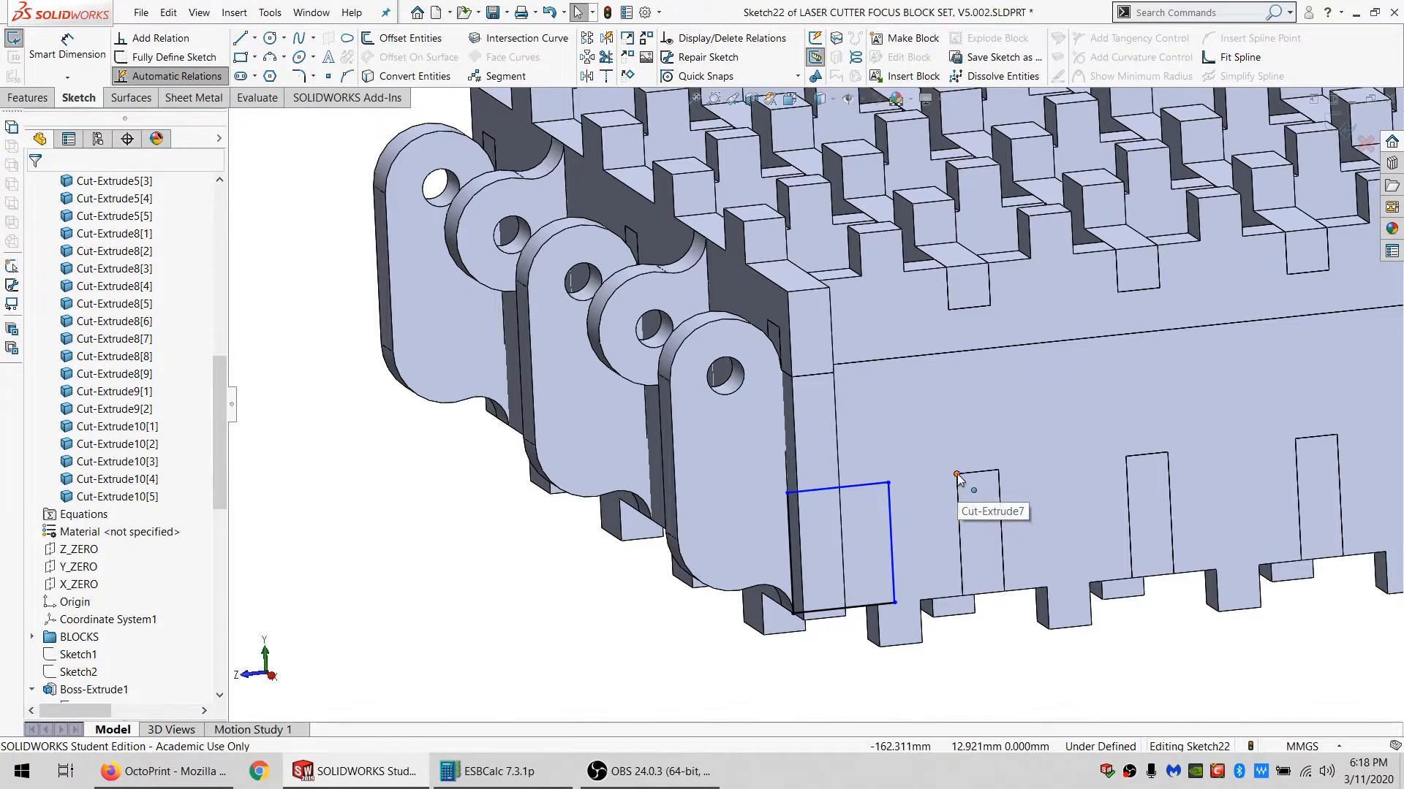
Make the rectangle's upper line coincident with the neighbouring slot's upper corner and equal in length to that slot's upper edge.
{"action": "left_click", "coordinate": [957, 474]}
{"action": "left_click", "coordinate": [882, 483], "text": "ctrl"}
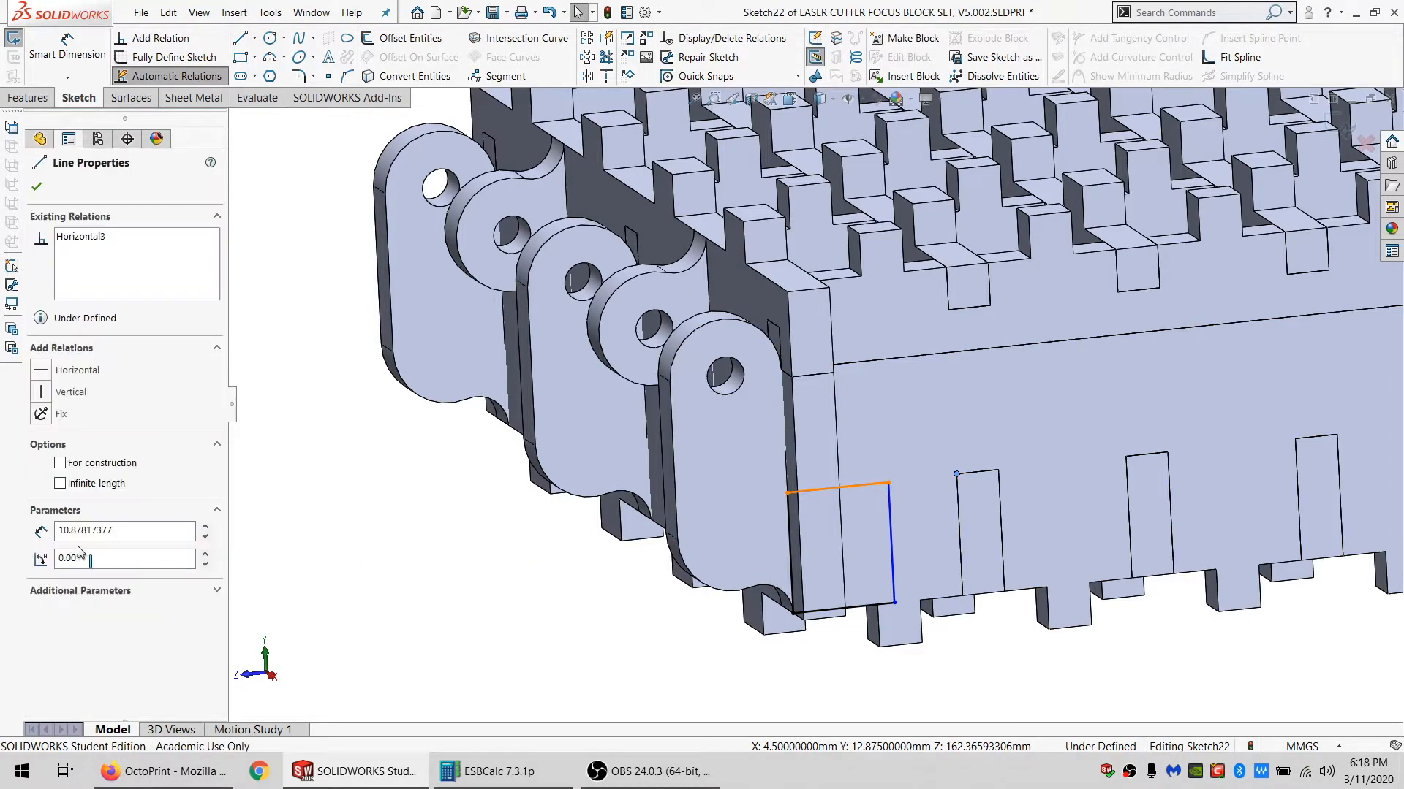
{"action": "left_click", "coordinate": [105, 470]}
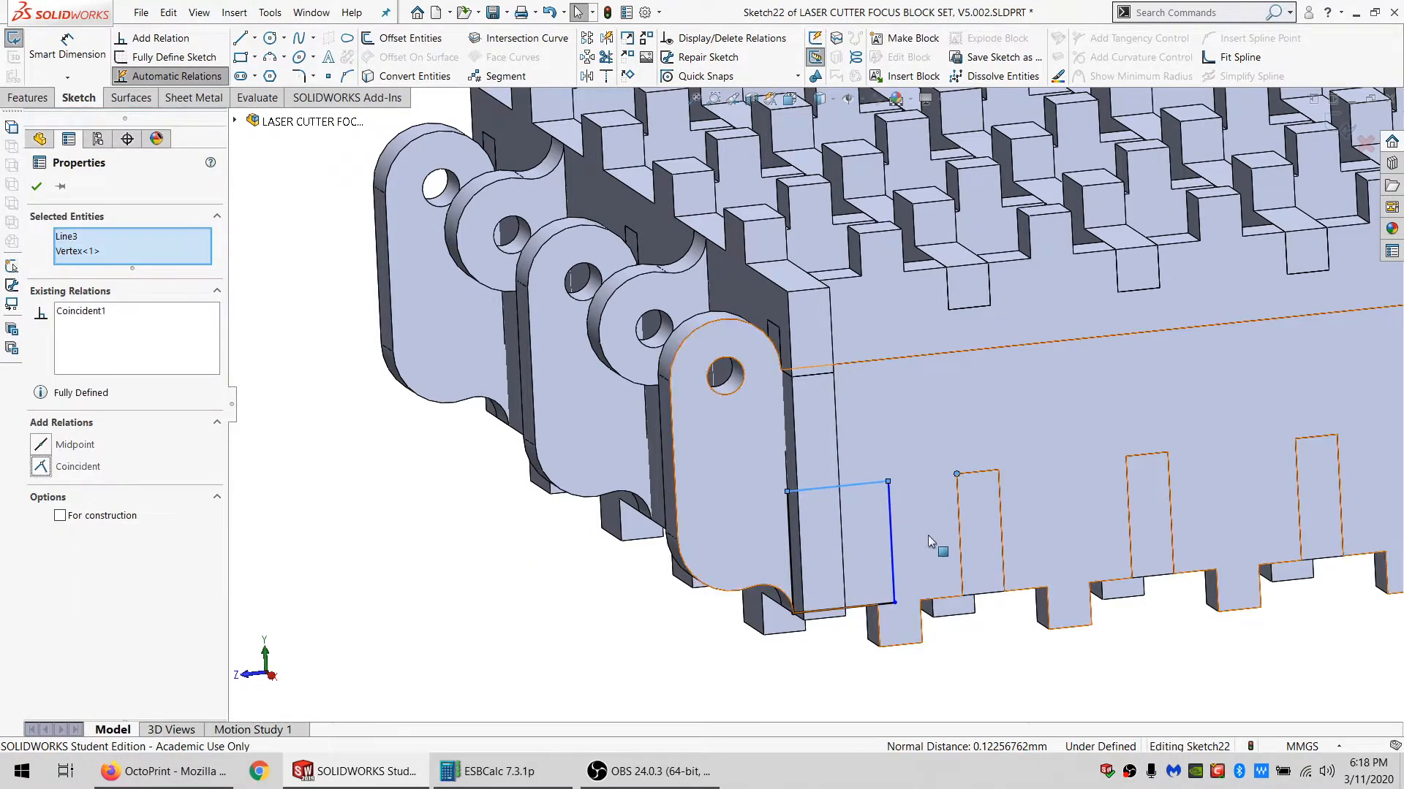
{"action": "key", "text": "Escape"}
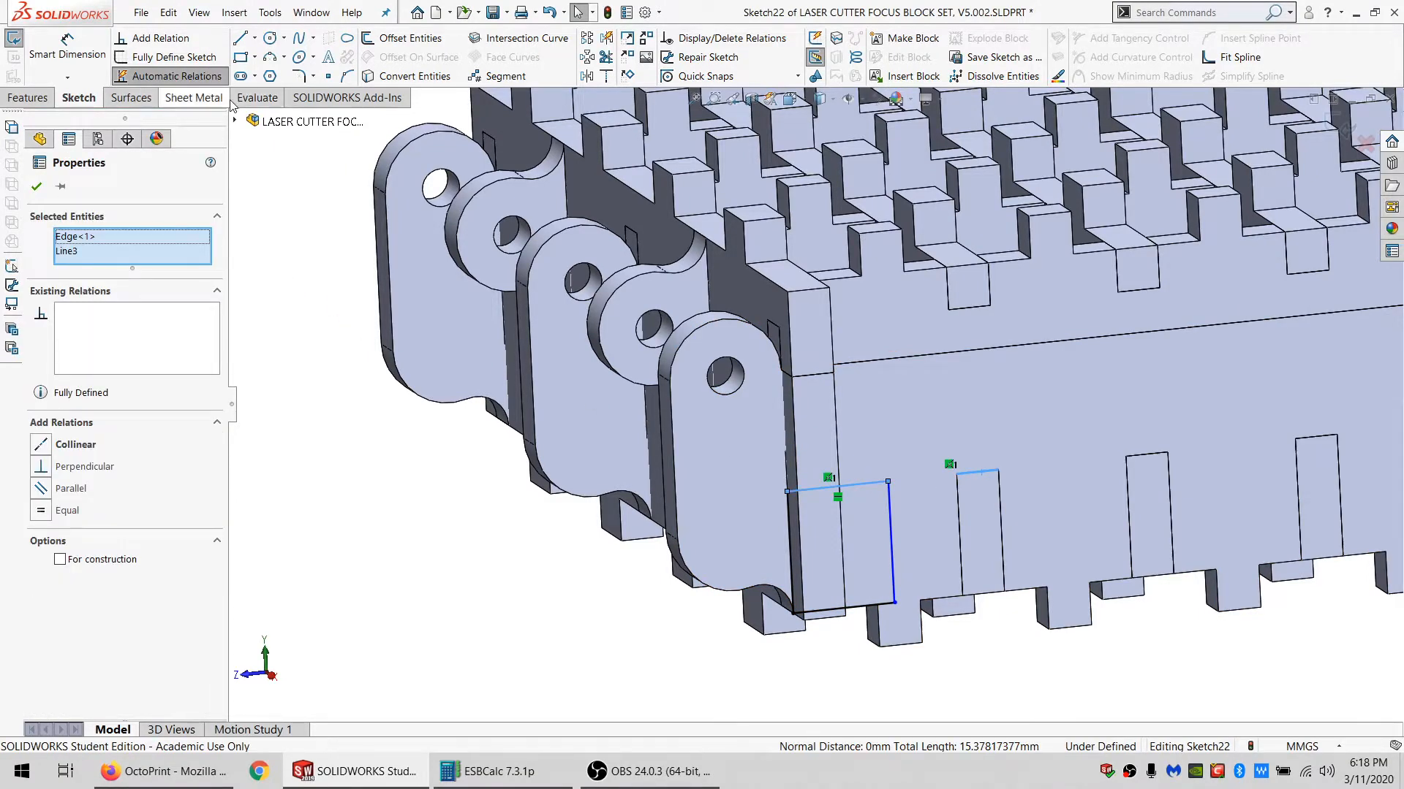
{"action": "left_click", "coordinate": [40, 511]}
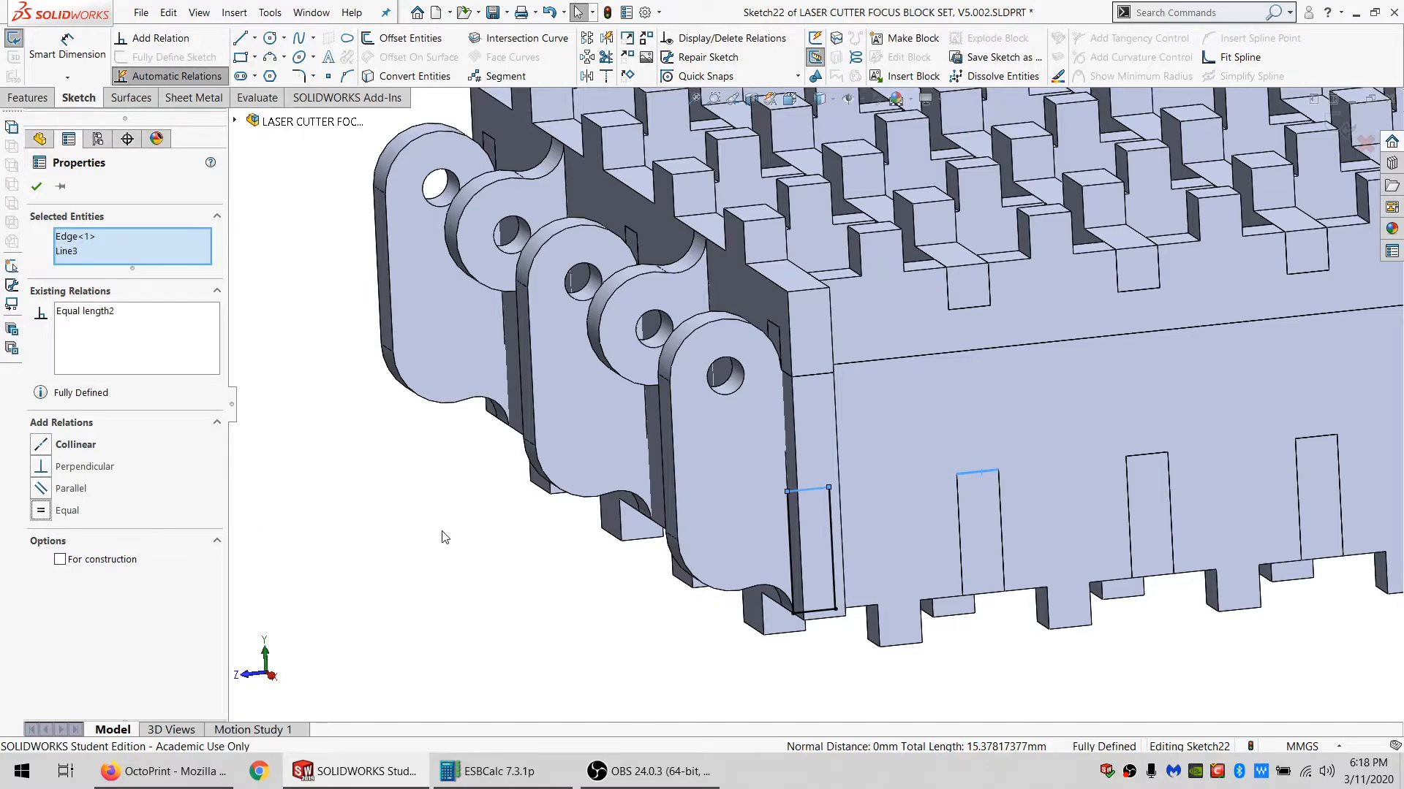
{"action": "key", "text": "Escape"}
Cut-extrude the rectangle Through All, limiting the feature scope to the five plate bodies Cut-Extrude10[1] to Cut-Extrude10[5].
{"action": "left_click", "coordinate": [27, 97]}
{"action": "left_click", "coordinate": [266, 44]}
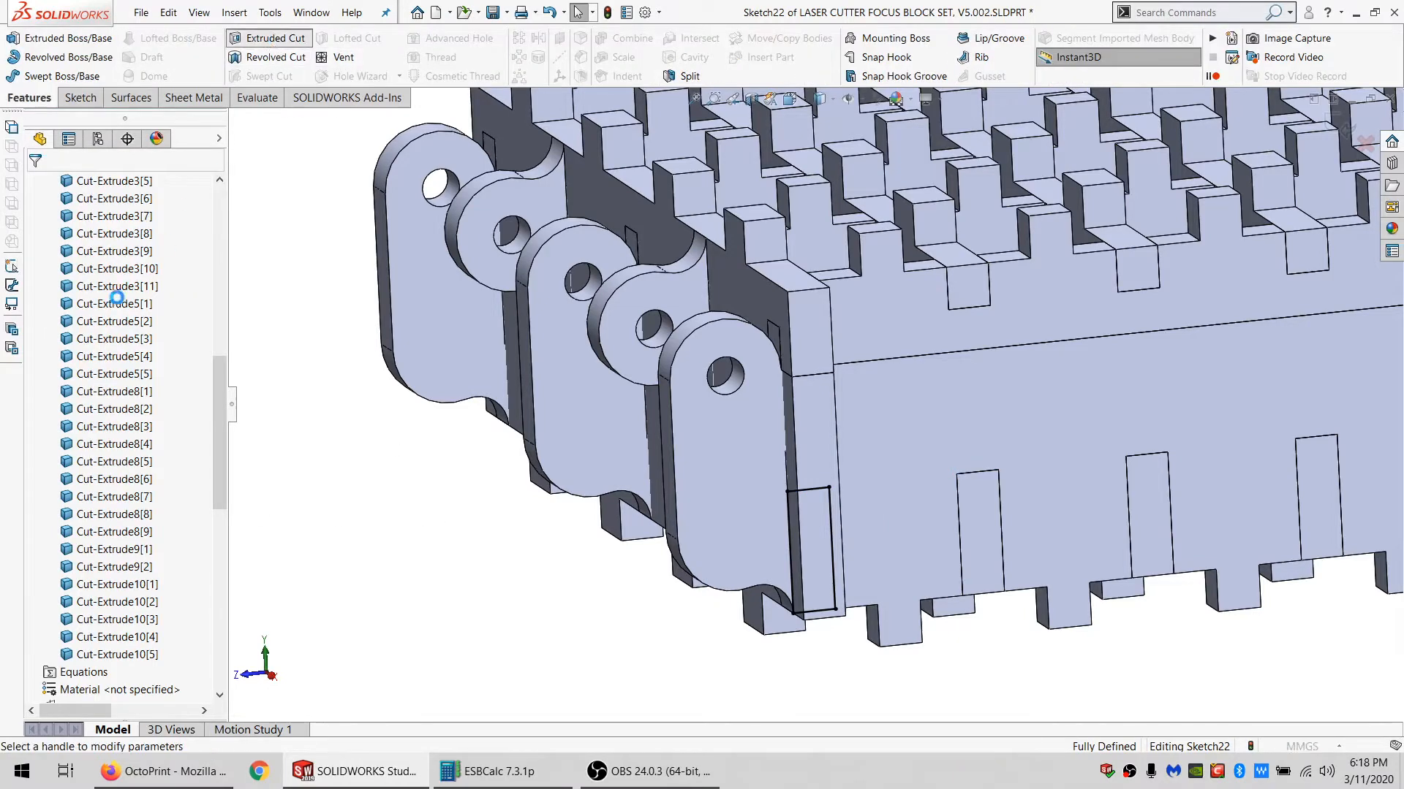
{"action": "left_click", "coordinate": [81, 293]}
{"action": "left_click", "coordinate": [82, 316]}
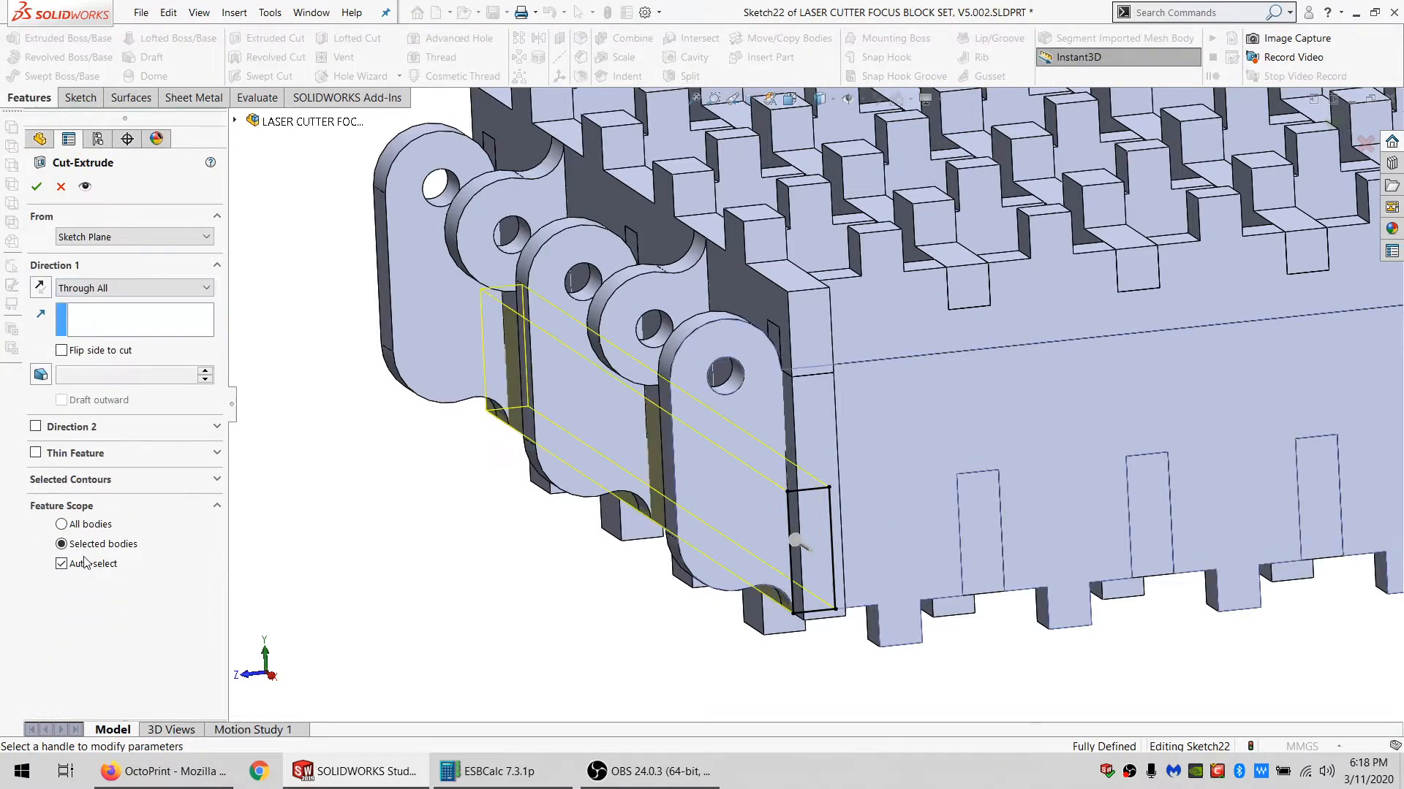
{"action": "left_click", "coordinate": [86, 563]}
{"action": "left_click", "coordinate": [858, 494]}
{"action": "middle_click_drag", "start_coordinate": [858, 494], "coordinate": [849, 375]}
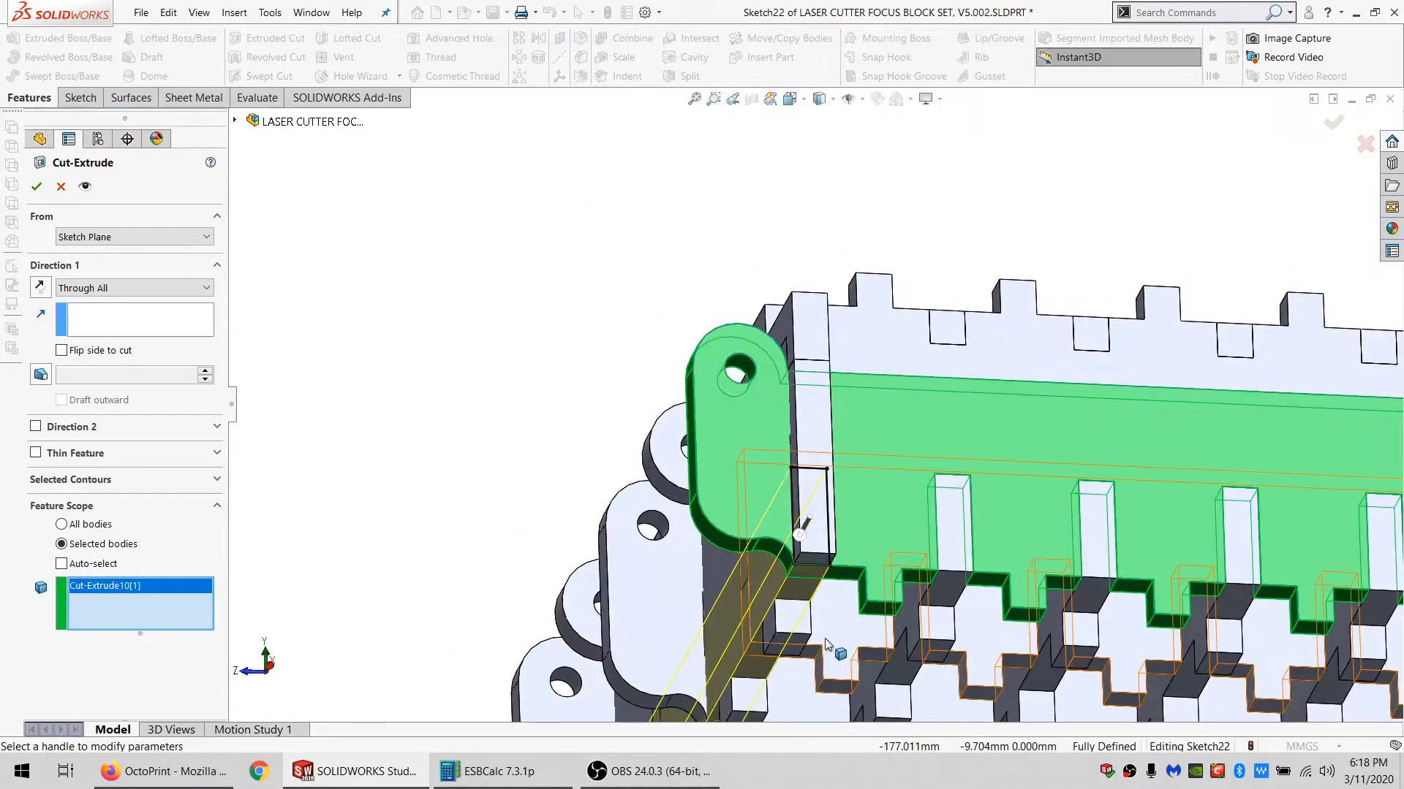
{"action": "left_click", "coordinate": [827, 637]}
{"action": "scroll", "coordinate": [827, 637], "scroll_direction": "up", "scroll_amount": 4}
{"action": "left_click", "coordinate": [807, 550]}
{"action": "left_click", "coordinate": [791, 584]}
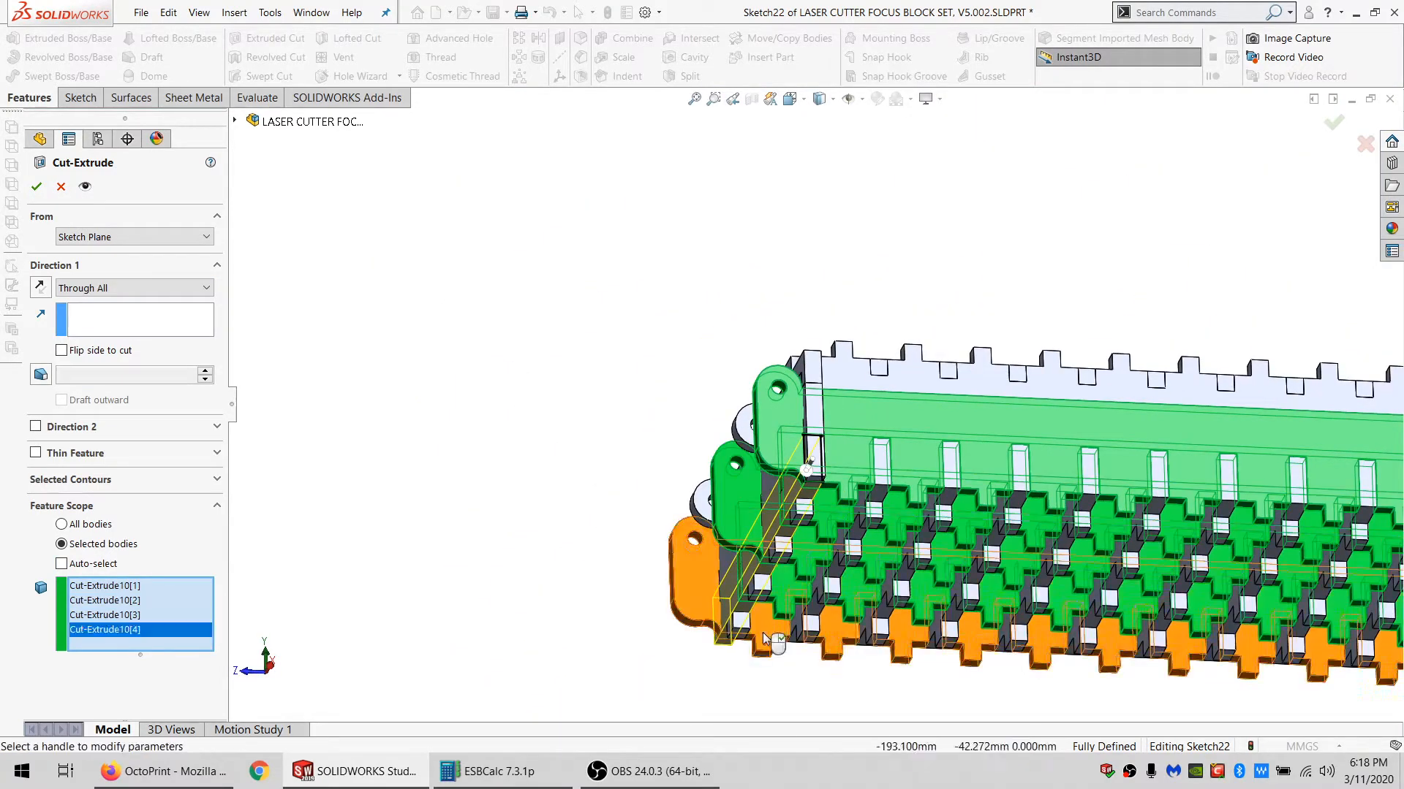
{"action": "left_click", "coordinate": [764, 630]}
{"action": "middle_click_drag", "start_coordinate": [821, 476], "coordinate": [826, 574]}
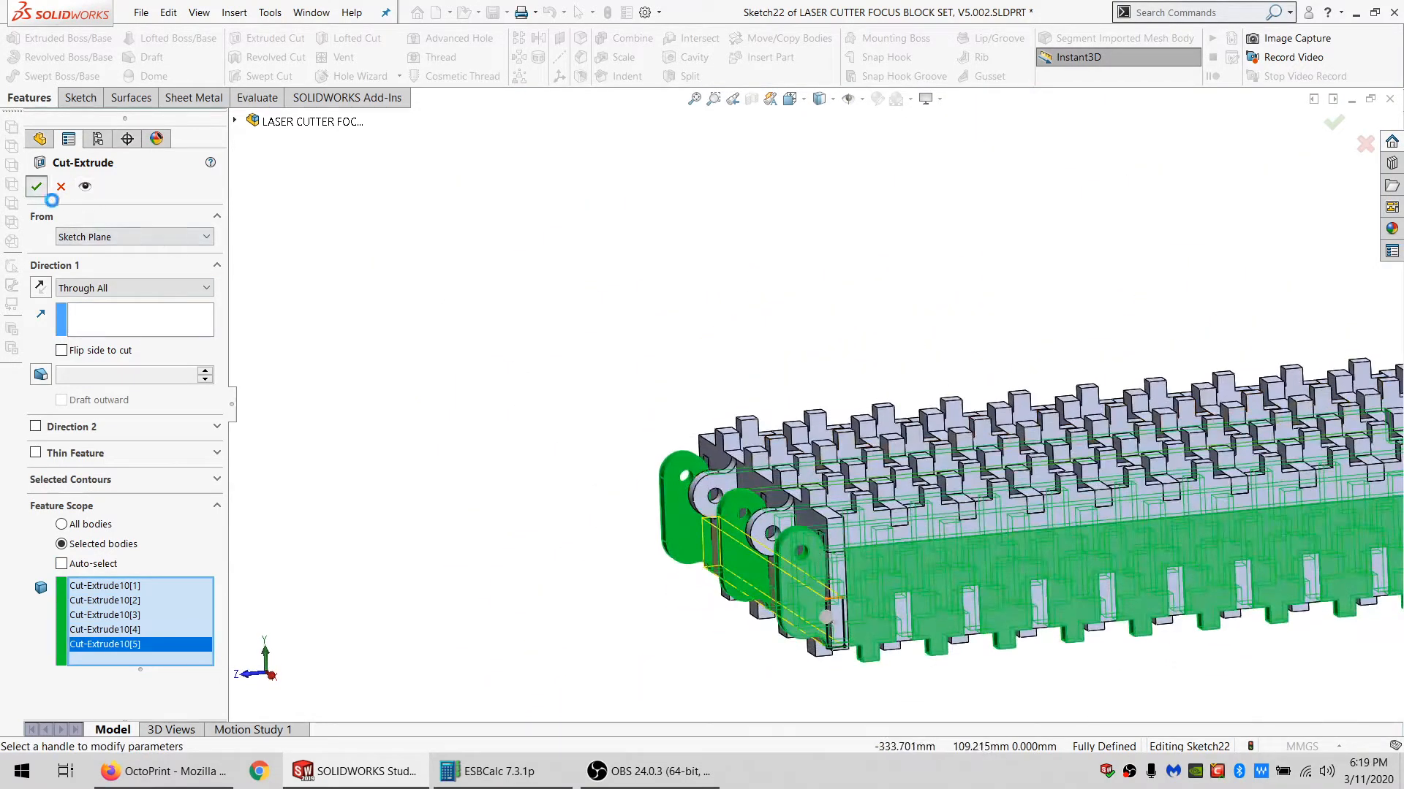
Hide the end plate body behind the new notch beside the front hinge lug.
{"action": "left_click", "coordinate": [839, 585]}
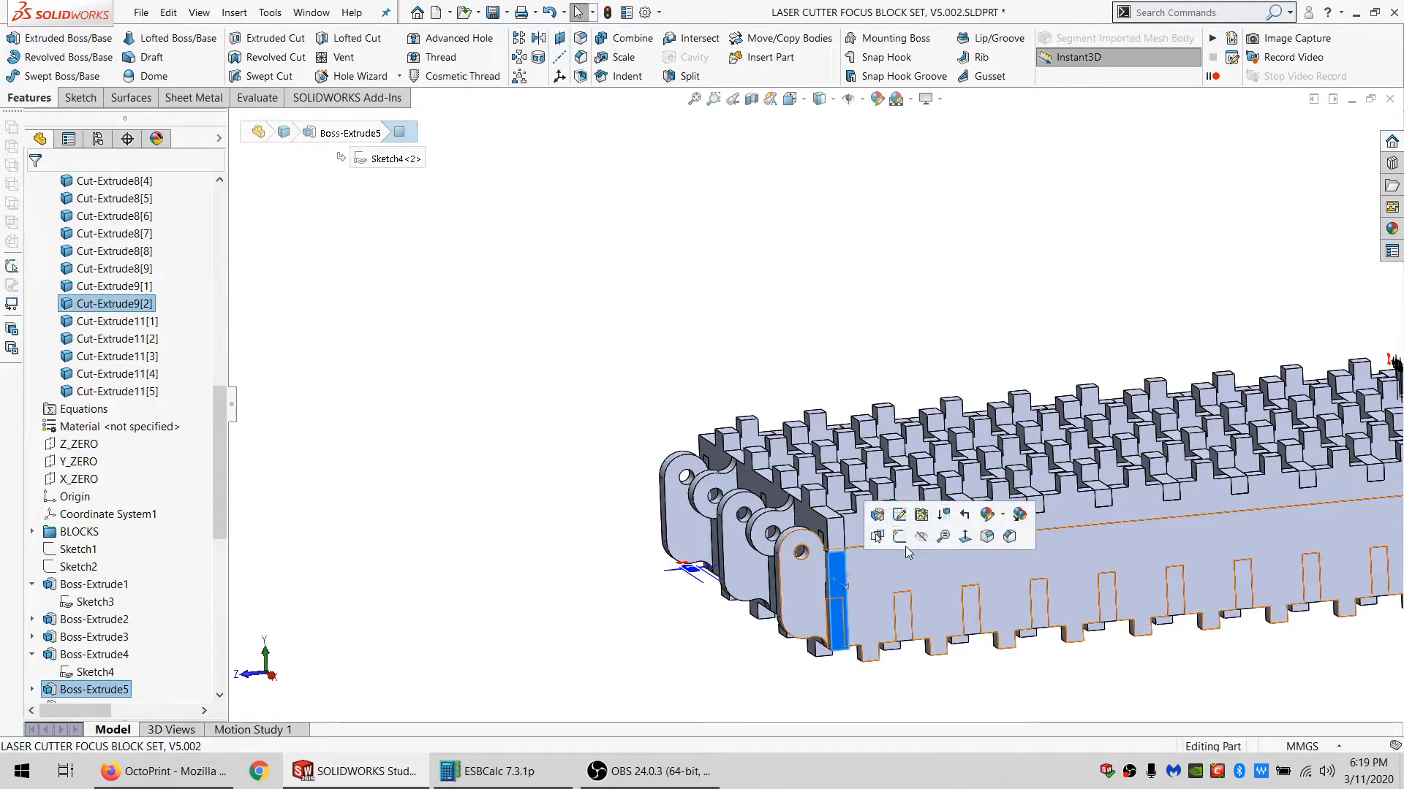
{"action": "key", "text": "Escape"}
{"action": "scroll", "coordinate": [856, 548], "scroll_direction": "down", "scroll_amount": 5}
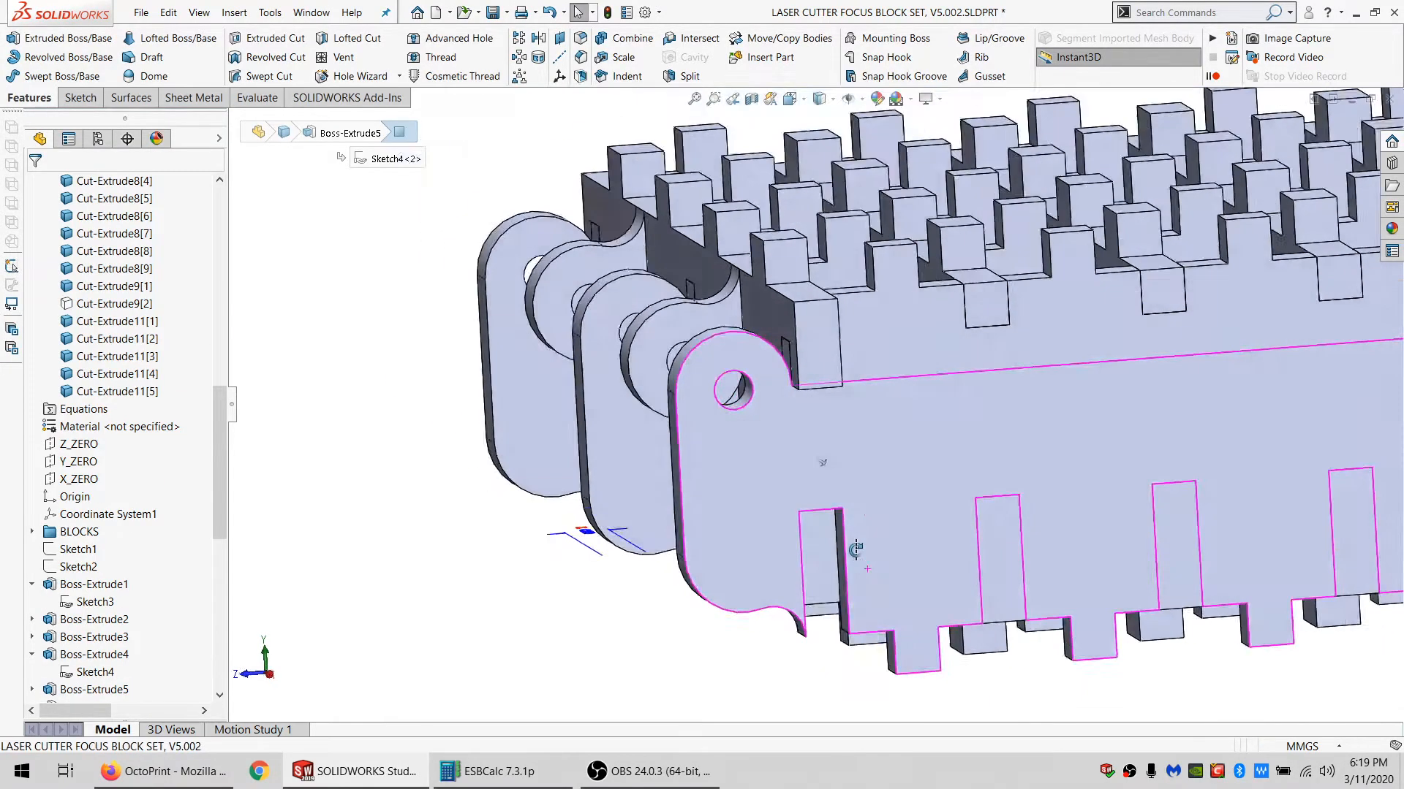
Inspect the new notches beside the hinge lugs from several angles.
{"action": "mouse_move", "coordinate": [855, 548]}
{"action": "middle_mouse_down"}
{"action": "mouse_move", "coordinate": [804, 640]}
{"action": "mouse_move", "coordinate": [783, 589]}
{"action": "mouse_move", "coordinate": [766, 611]}
{"action": "middle_mouse_up"}
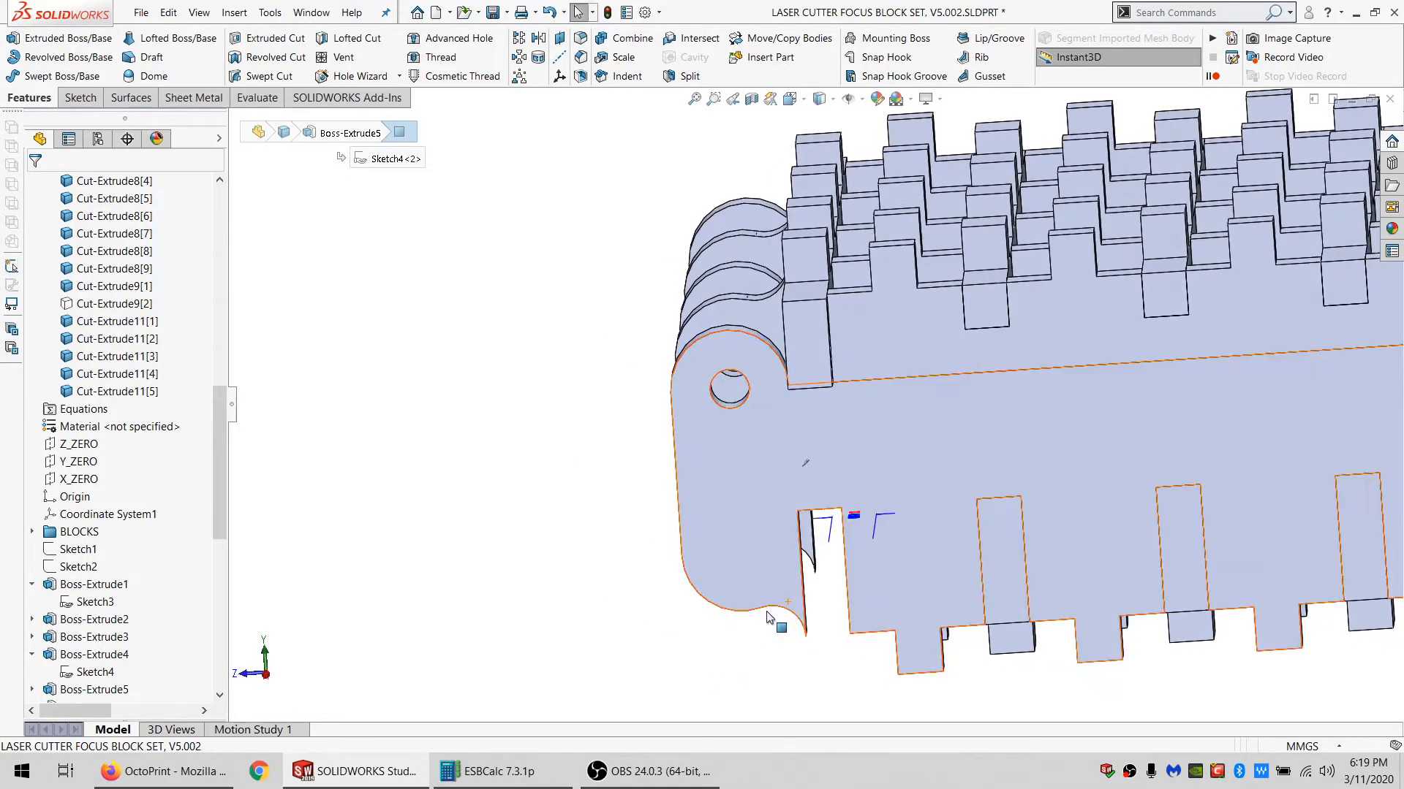
{"action": "middle_click_drag", "start_coordinate": [925, 580], "coordinate": [952, 550]}
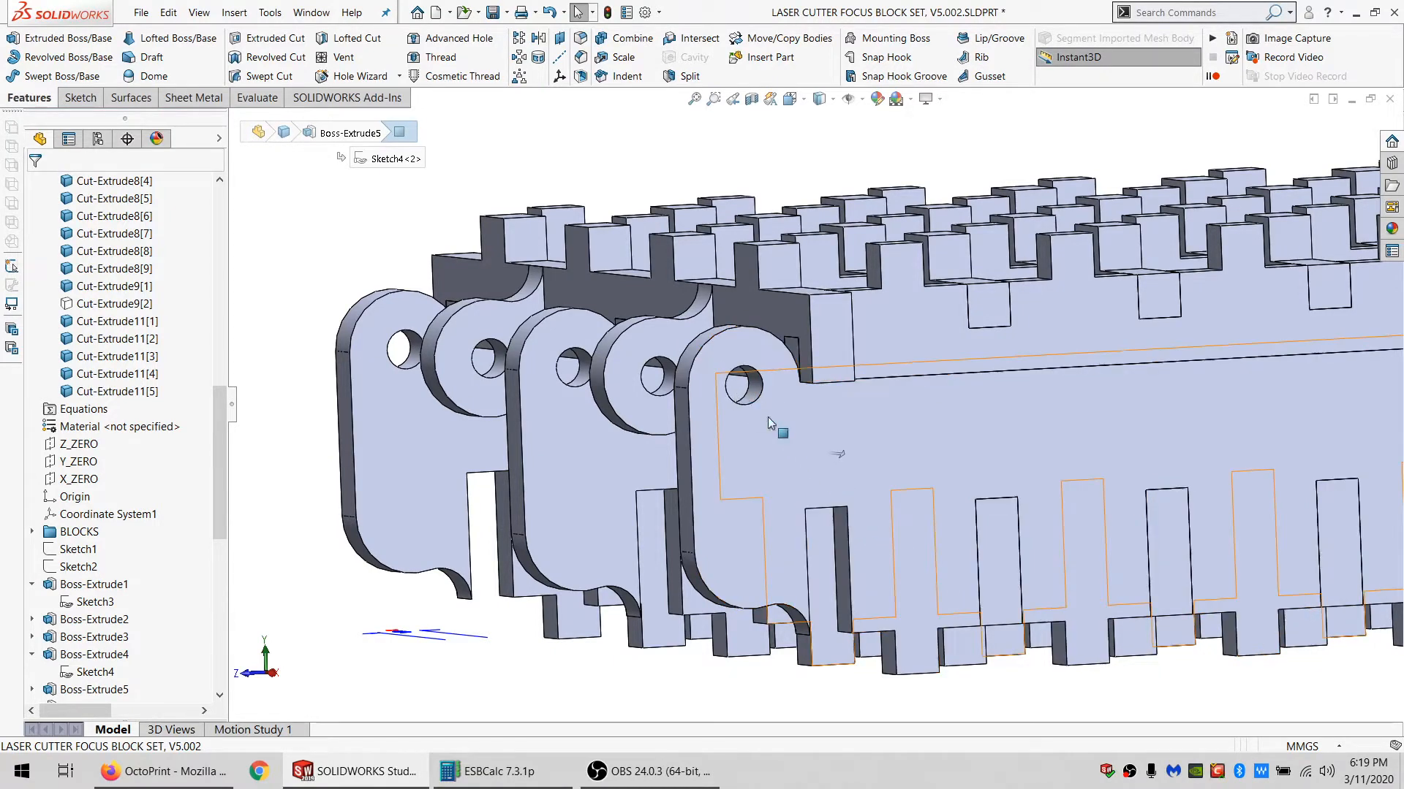
{"action": "mouse_move", "coordinate": [793, 484]}
{"action": "middle_mouse_down"}
{"action": "mouse_move", "coordinate": [773, 505]}
{"action": "mouse_move", "coordinate": [765, 492]}
{"action": "mouse_move", "coordinate": [814, 486]}
{"action": "middle_mouse_up"}
{"action": "scroll", "coordinate": [896, 494], "scroll_direction": "up", "scroll_amount": 5}
{"action": "scroll", "coordinate": [898, 496], "scroll_direction": "up", "scroll_amount": 3}
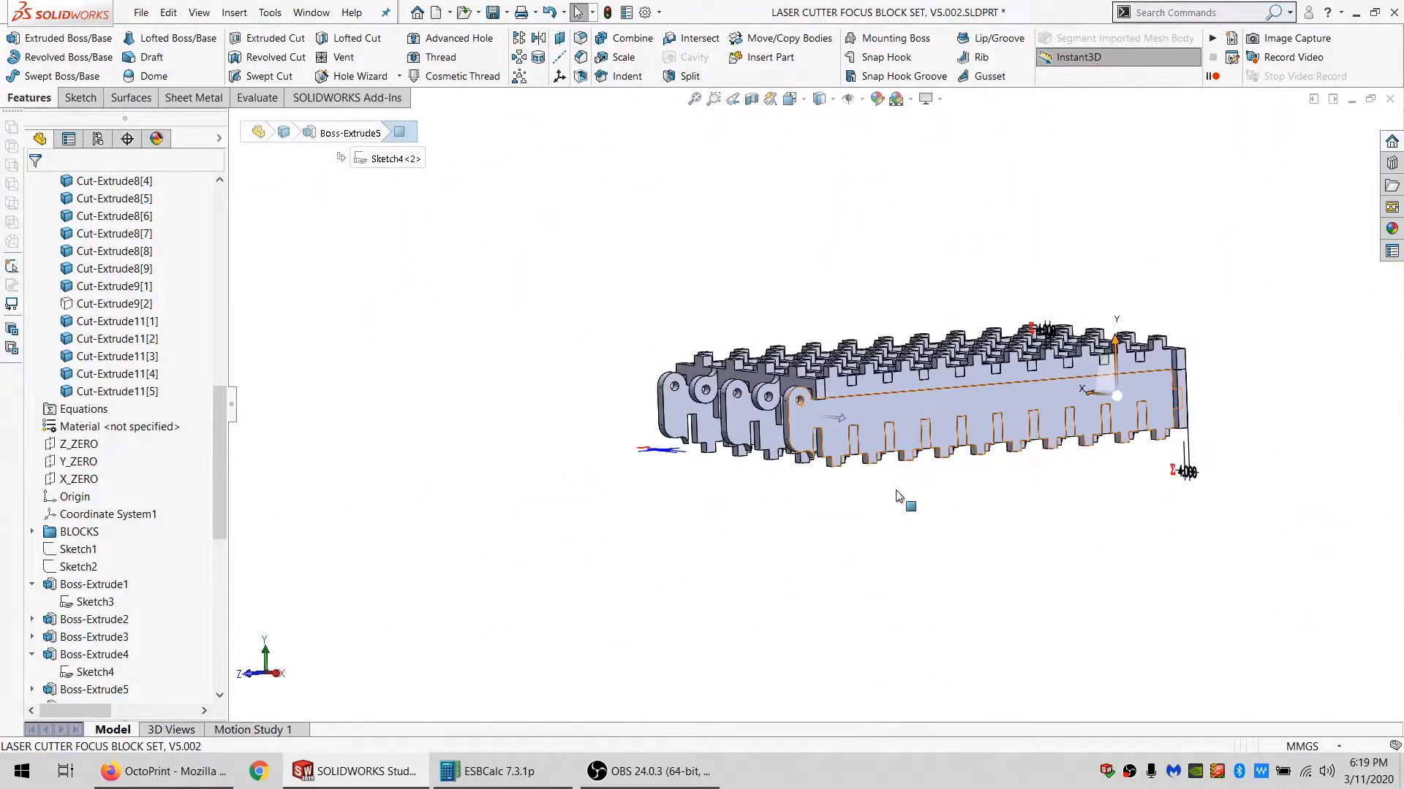
{"action": "scroll", "coordinate": [814, 432], "scroll_direction": "down", "scroll_amount": 8}
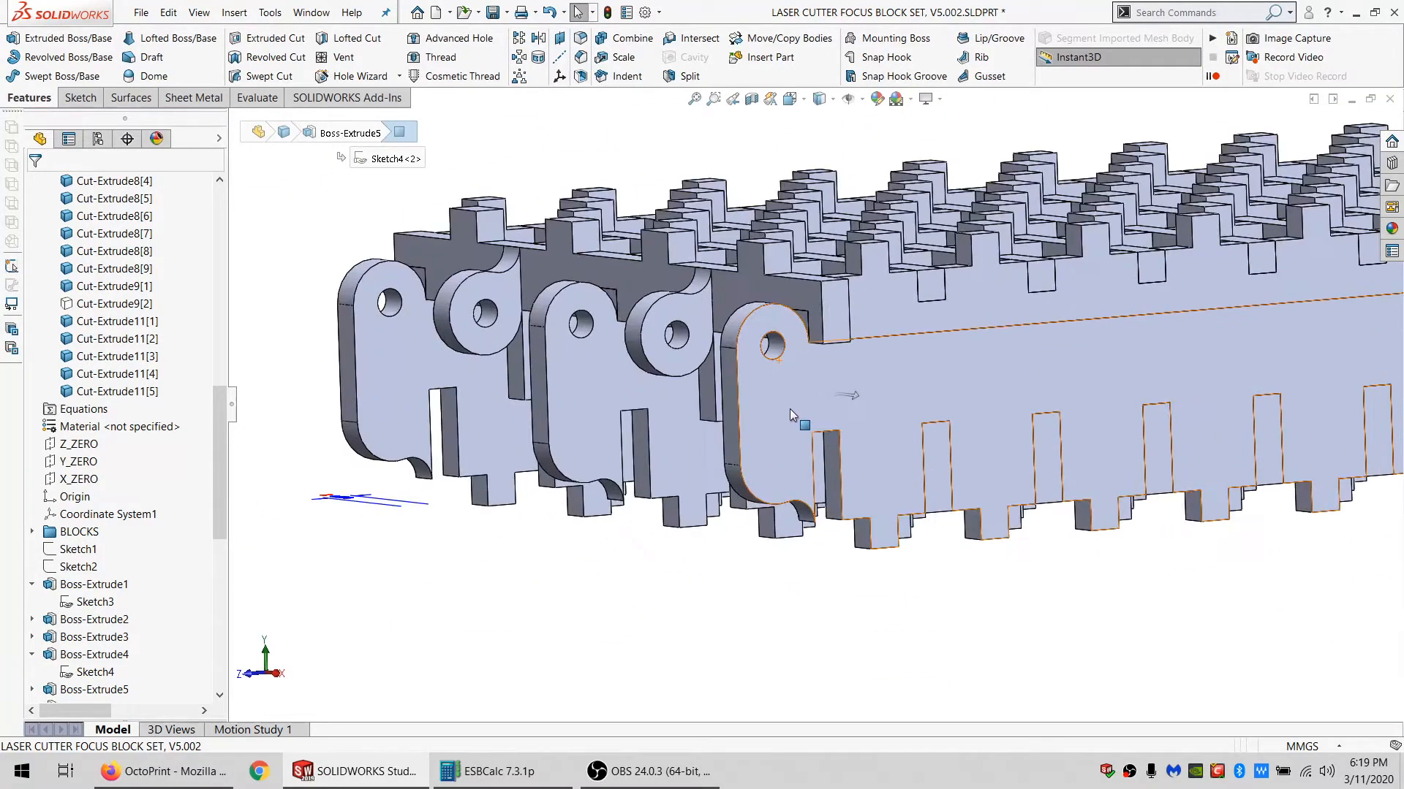
{"action": "scroll", "coordinate": [775, 409], "scroll_direction": "down", "scroll_amount": 5}
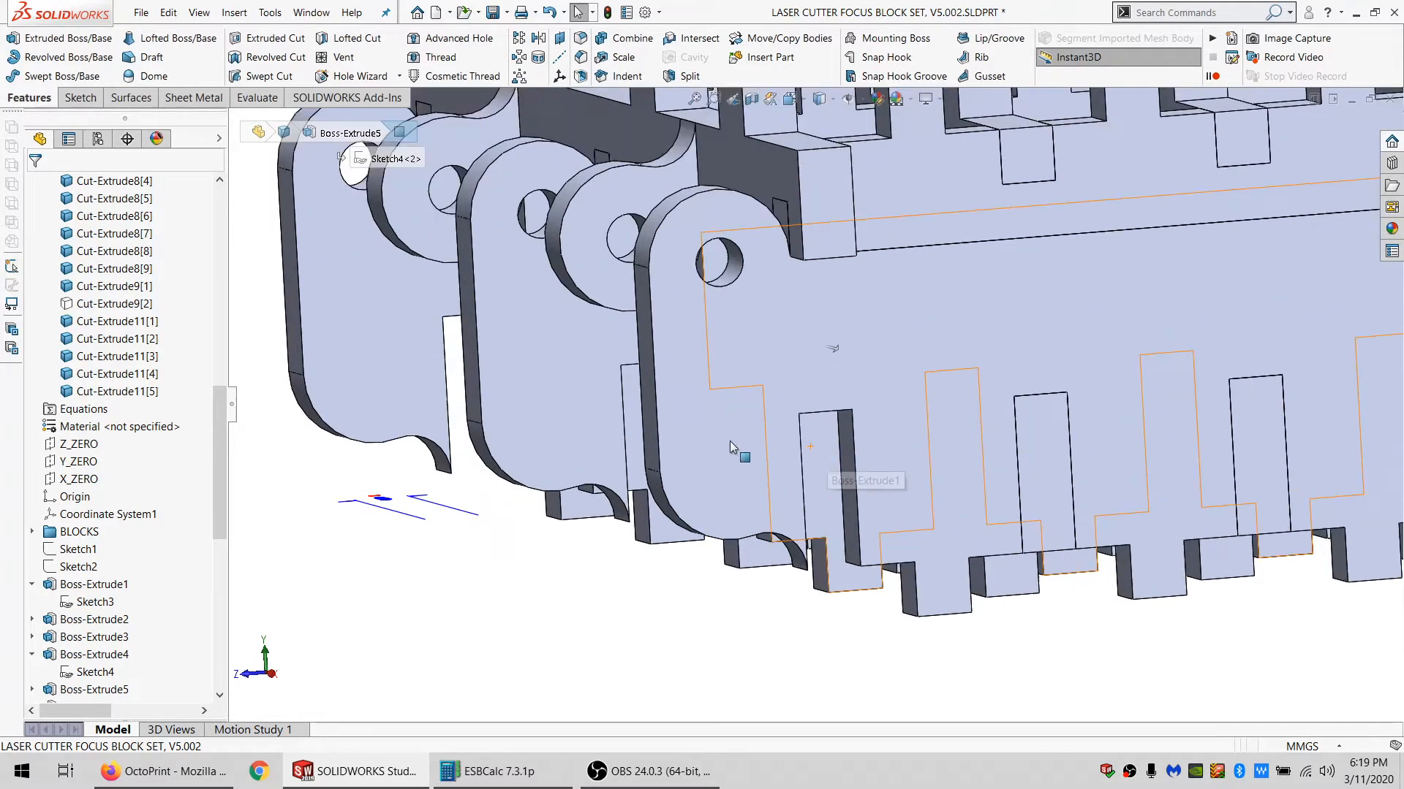
Start a sketch on the front plate's face and draw a straight slot downward from the centre of the lug's hole.
{"action": "left_click", "coordinate": [742, 448]}
{"action": "left_click", "coordinate": [67, 100]}
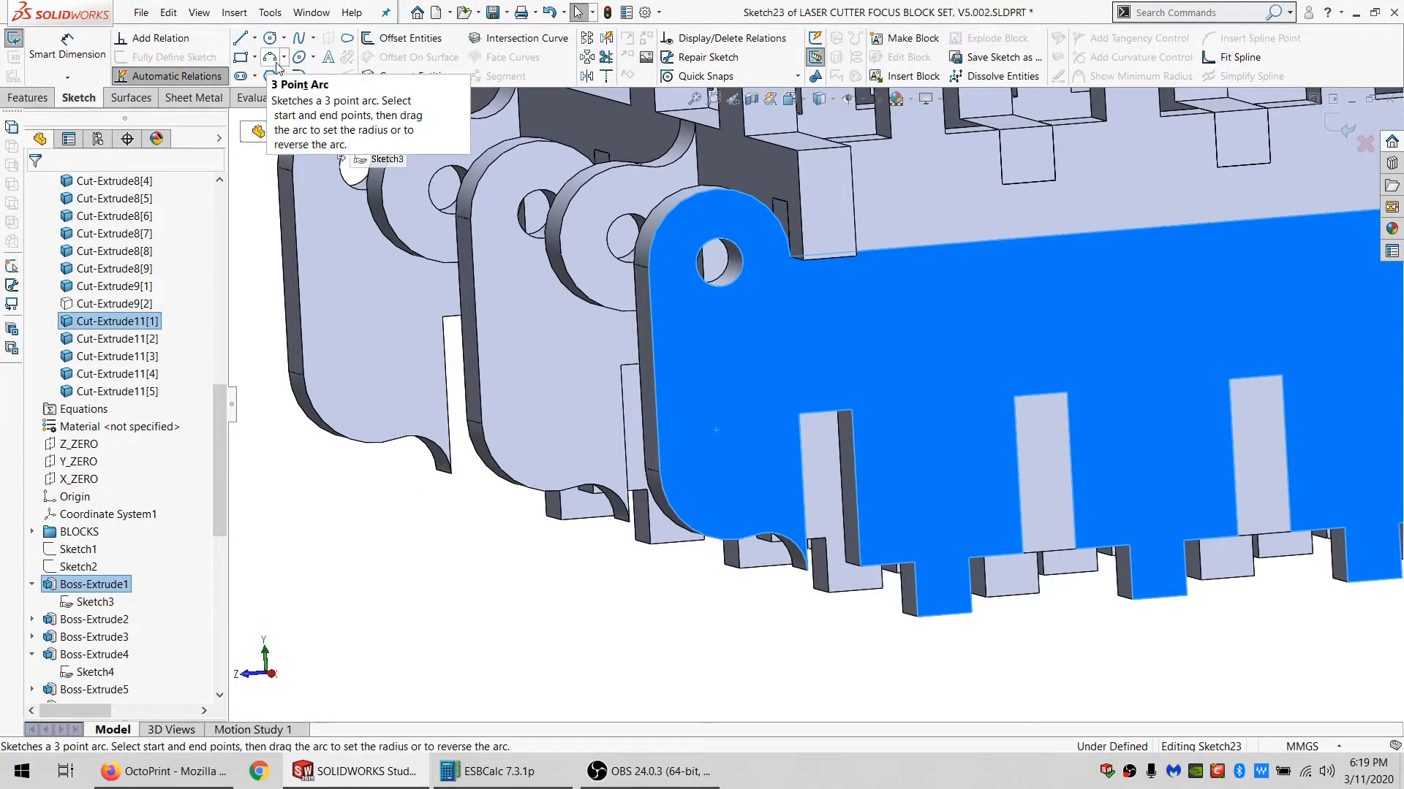
{"action": "left_click", "coordinate": [241, 76]}
{"action": "left_click", "coordinate": [719, 264]}
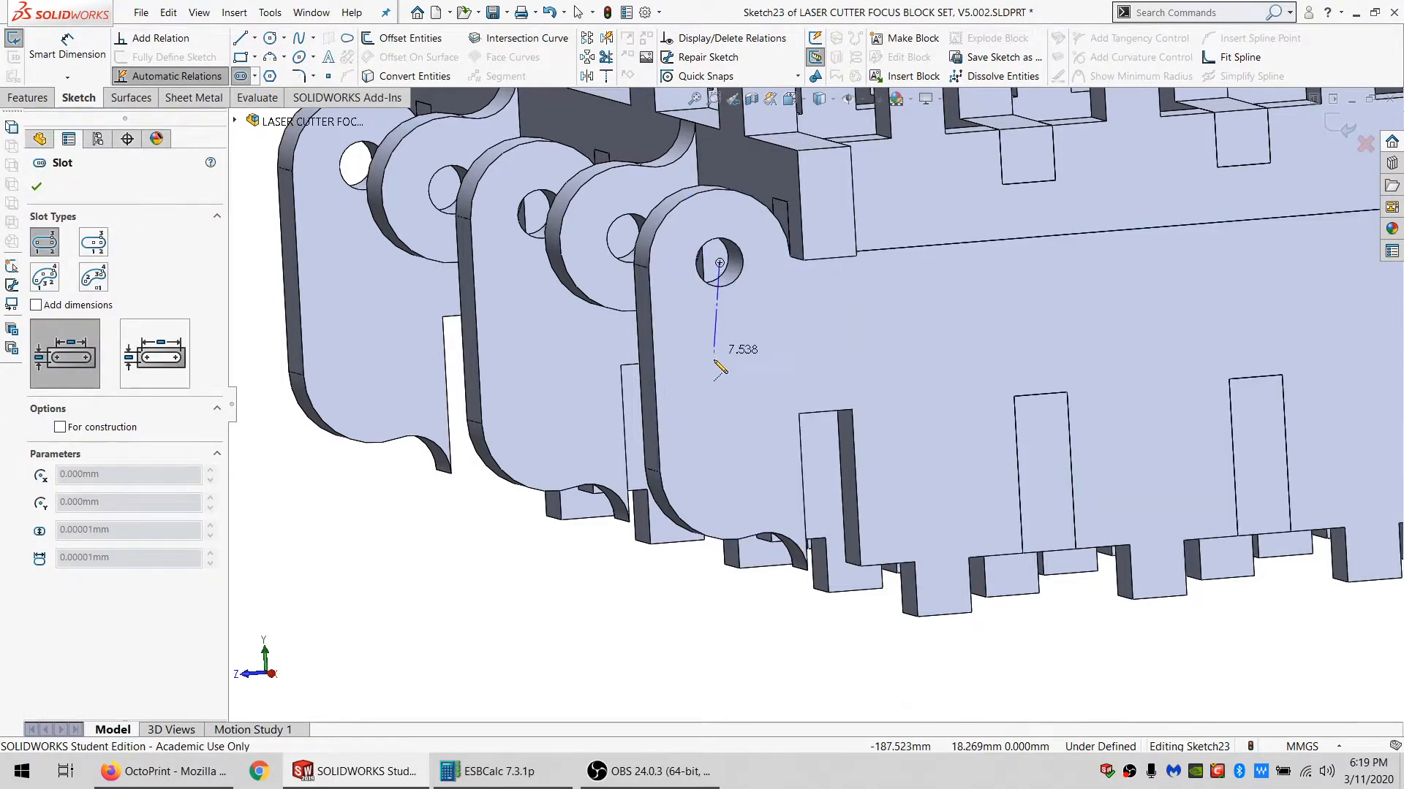
{"action": "left_click", "coordinate": [730, 399]}
{"action": "left_click", "coordinate": [760, 329]}
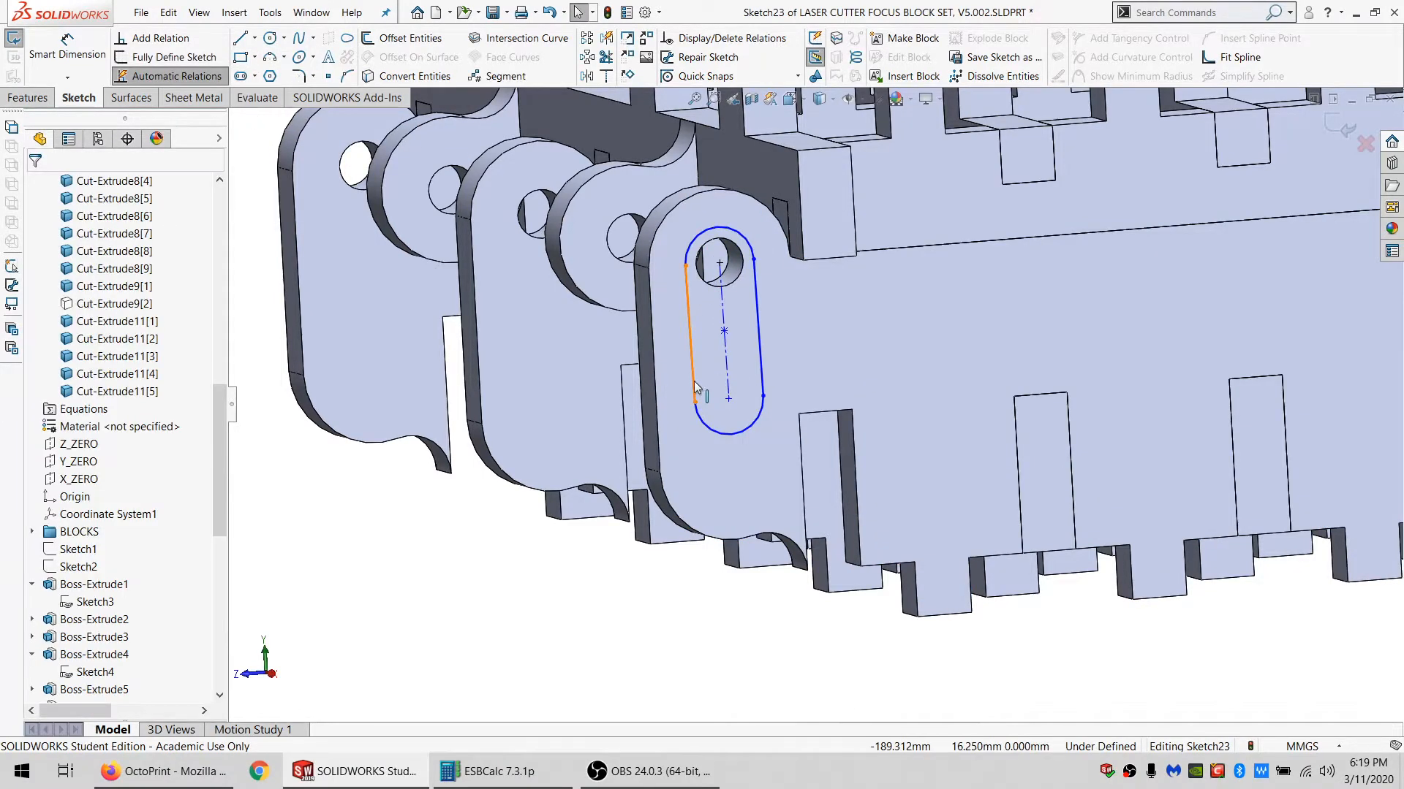
Make the slot's side line collinear with the lug's outer edge and shorten the slot by raising its lower centre point.
{"action": "key", "text": "Escape"}
{"action": "left_click", "coordinate": [653, 360]}
{"action": "left_click", "coordinate": [688, 329], "text": "ctrl"}
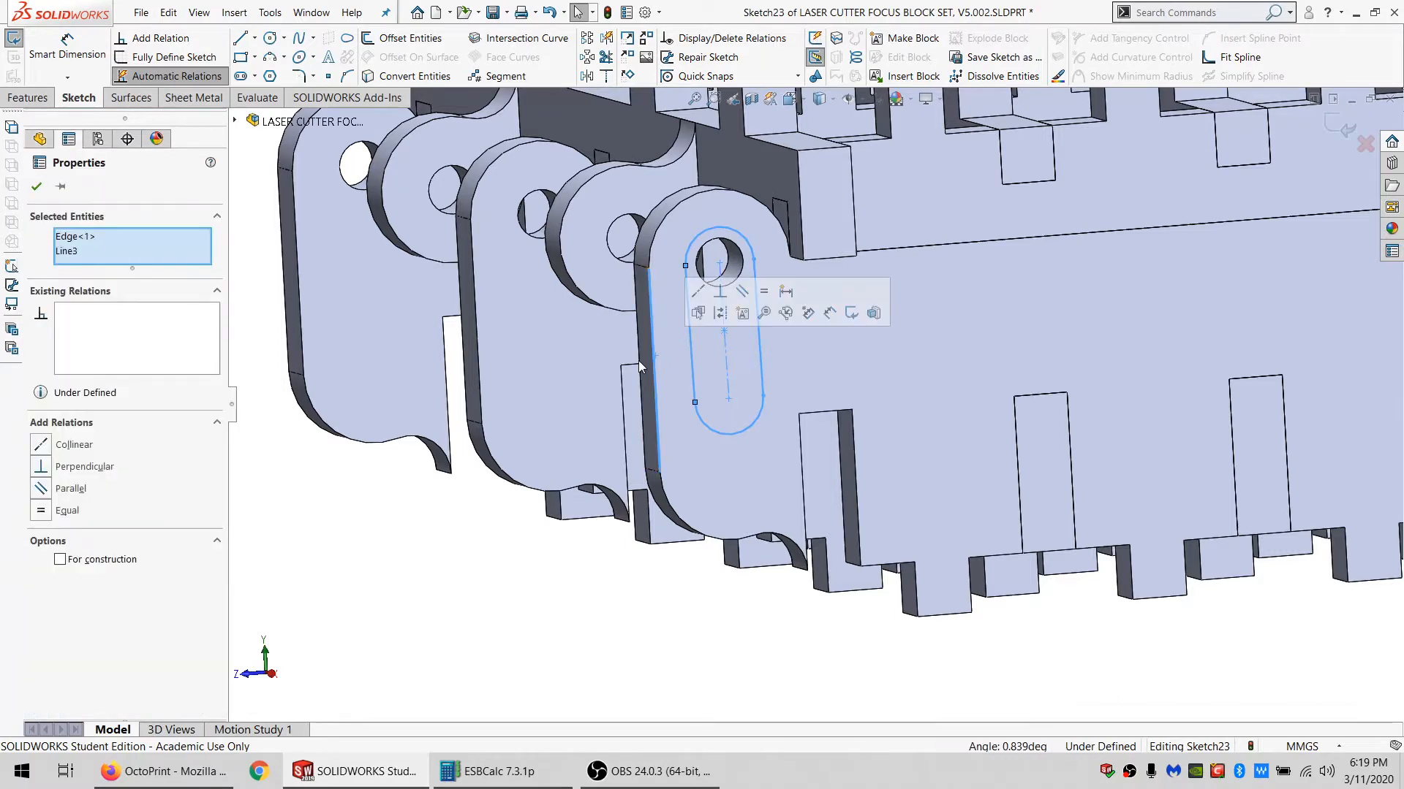
{"action": "left_click", "coordinate": [73, 445]}
{"action": "key", "text": "Escape"}
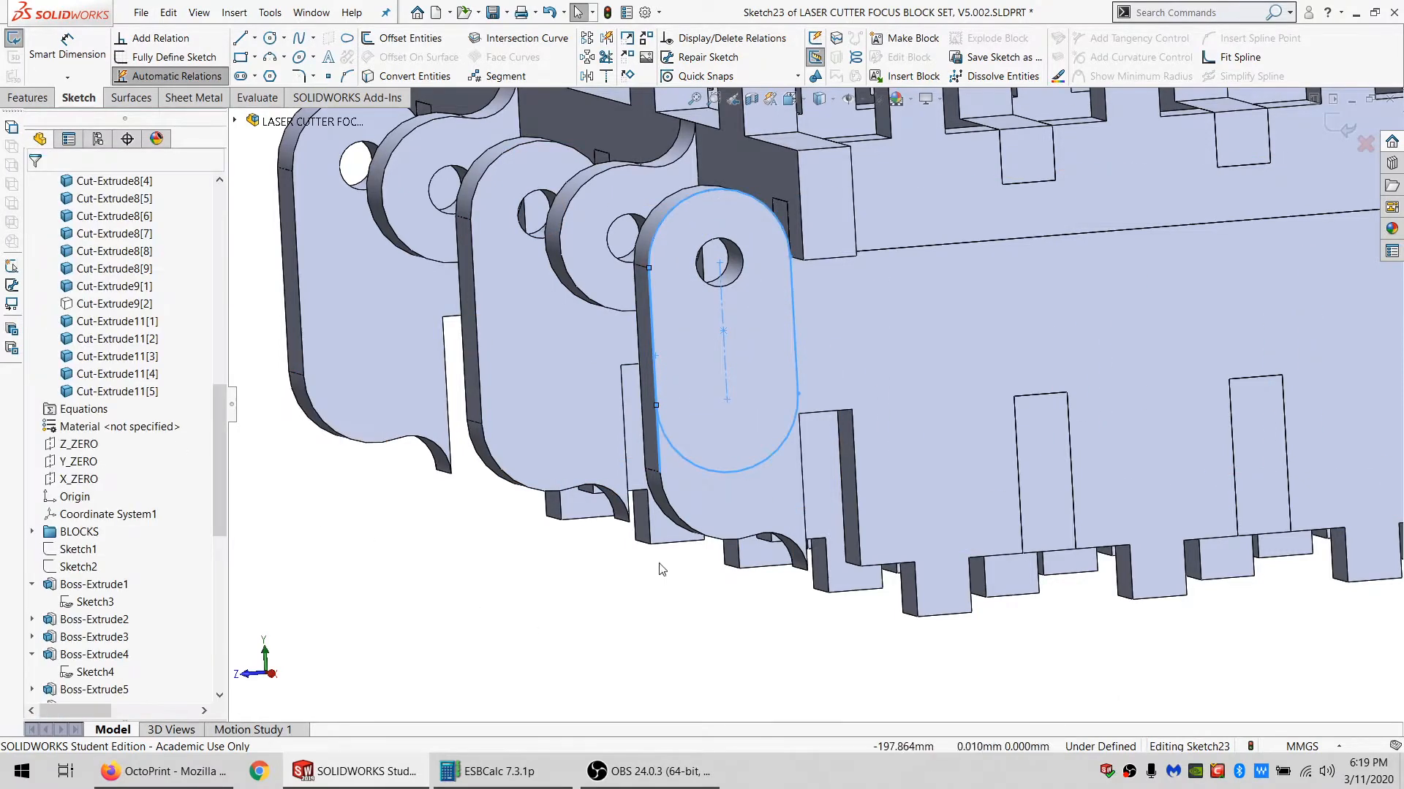
{"action": "left_click_drag", "start_coordinate": [727, 399], "coordinate": [721, 308]}
{"action": "key", "text": "Escape"}
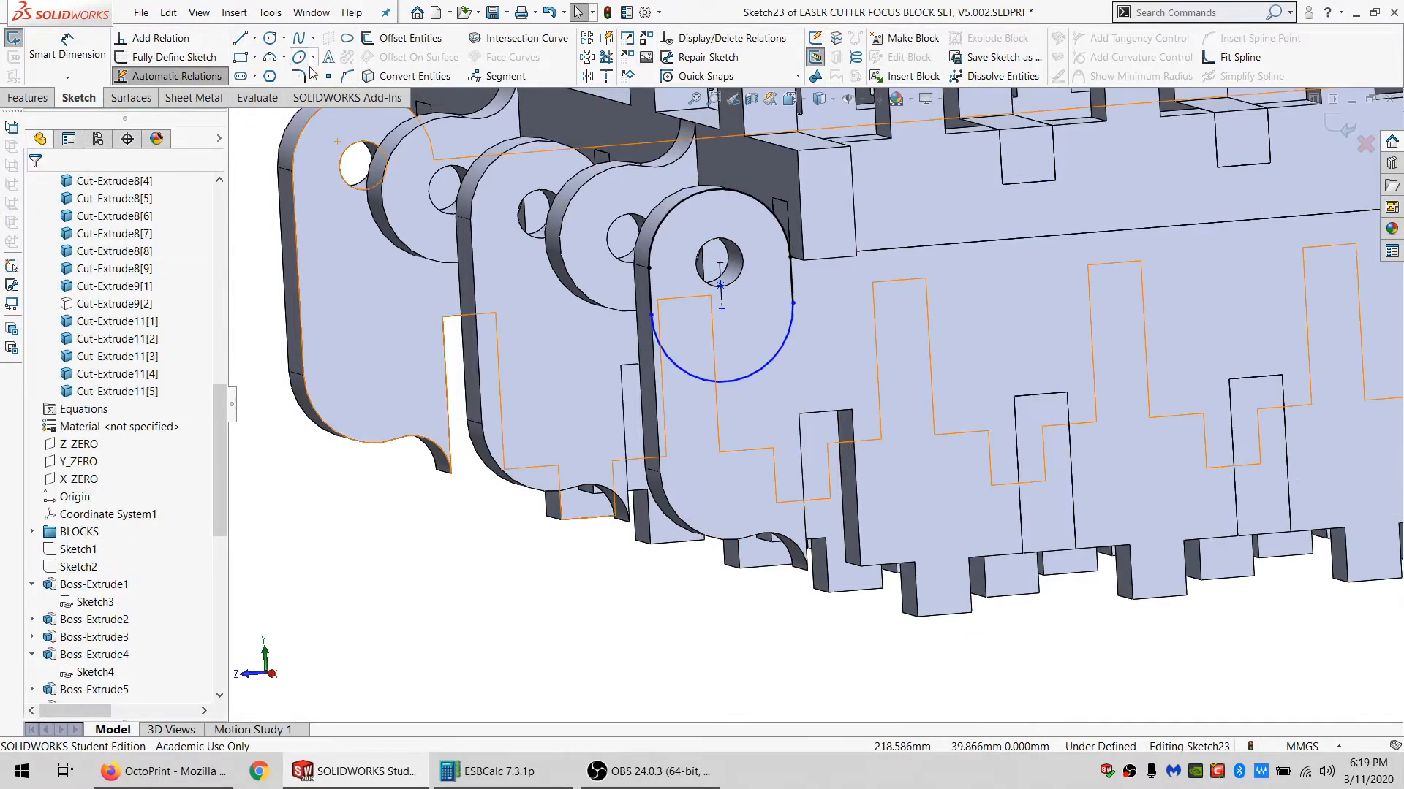
Sketch a three-point arc of about 10 mm radius from the notch's upper corner to the lower end of the slot's outer side.
{"action": "left_click", "coordinate": [270, 58]}
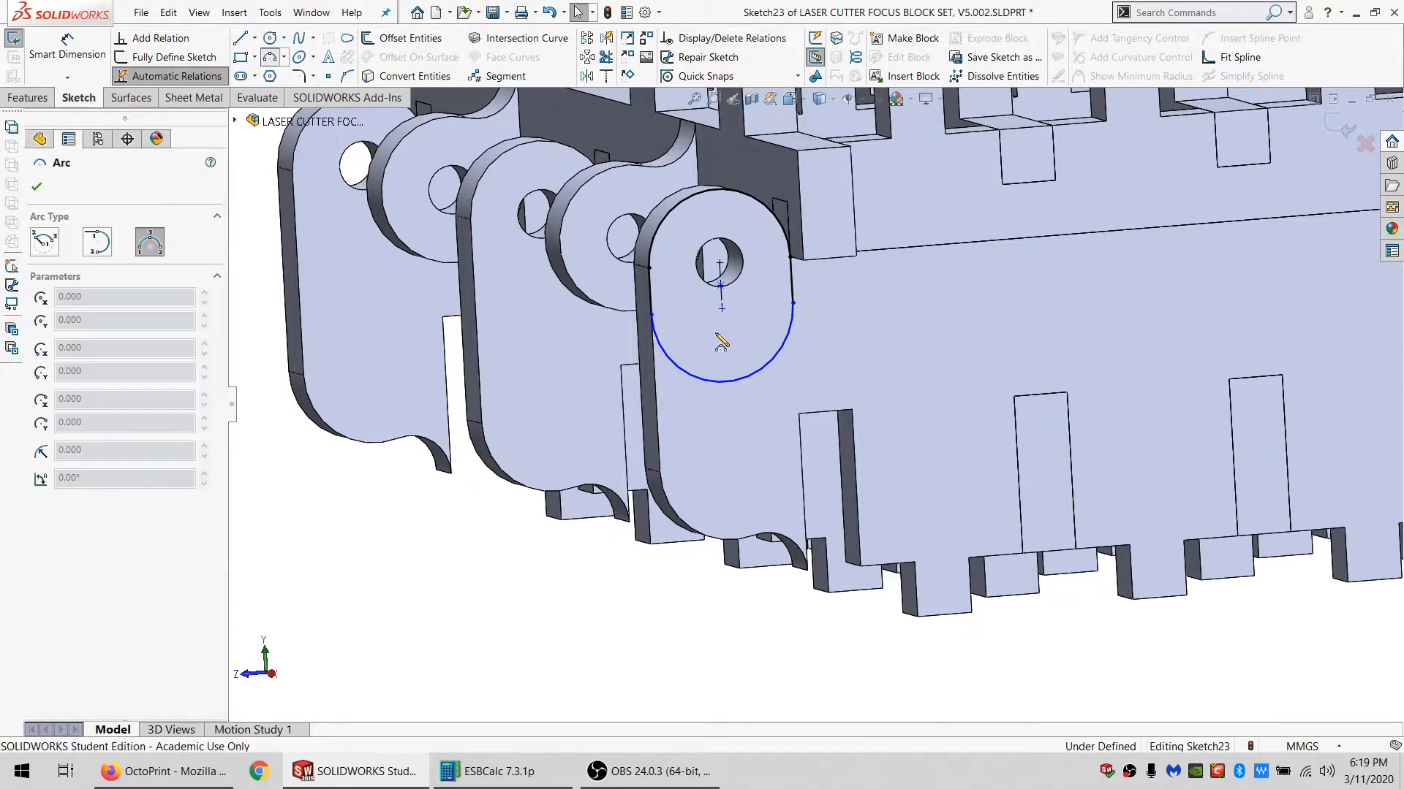
{"action": "left_click", "coordinate": [799, 415]}
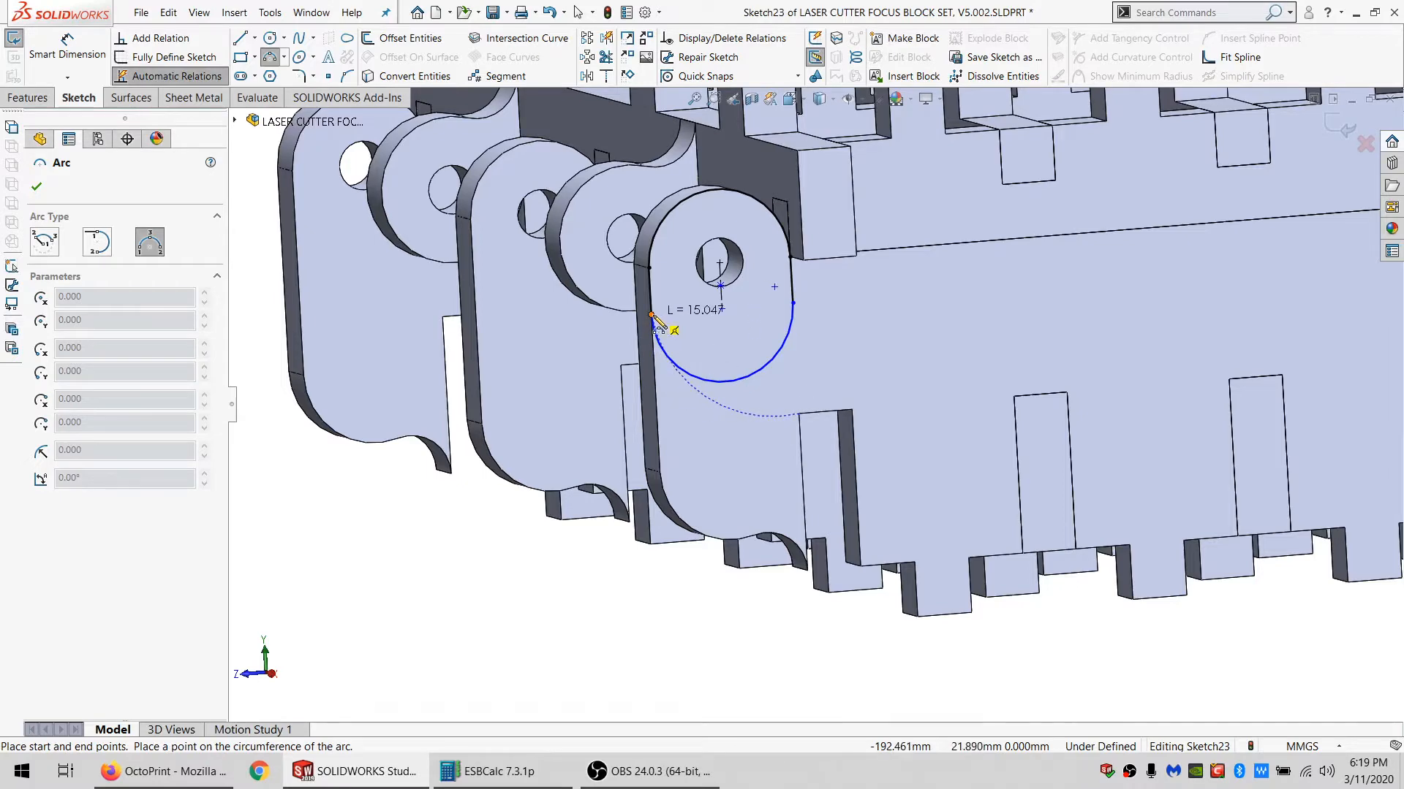
{"action": "left_click", "coordinate": [710, 410]}
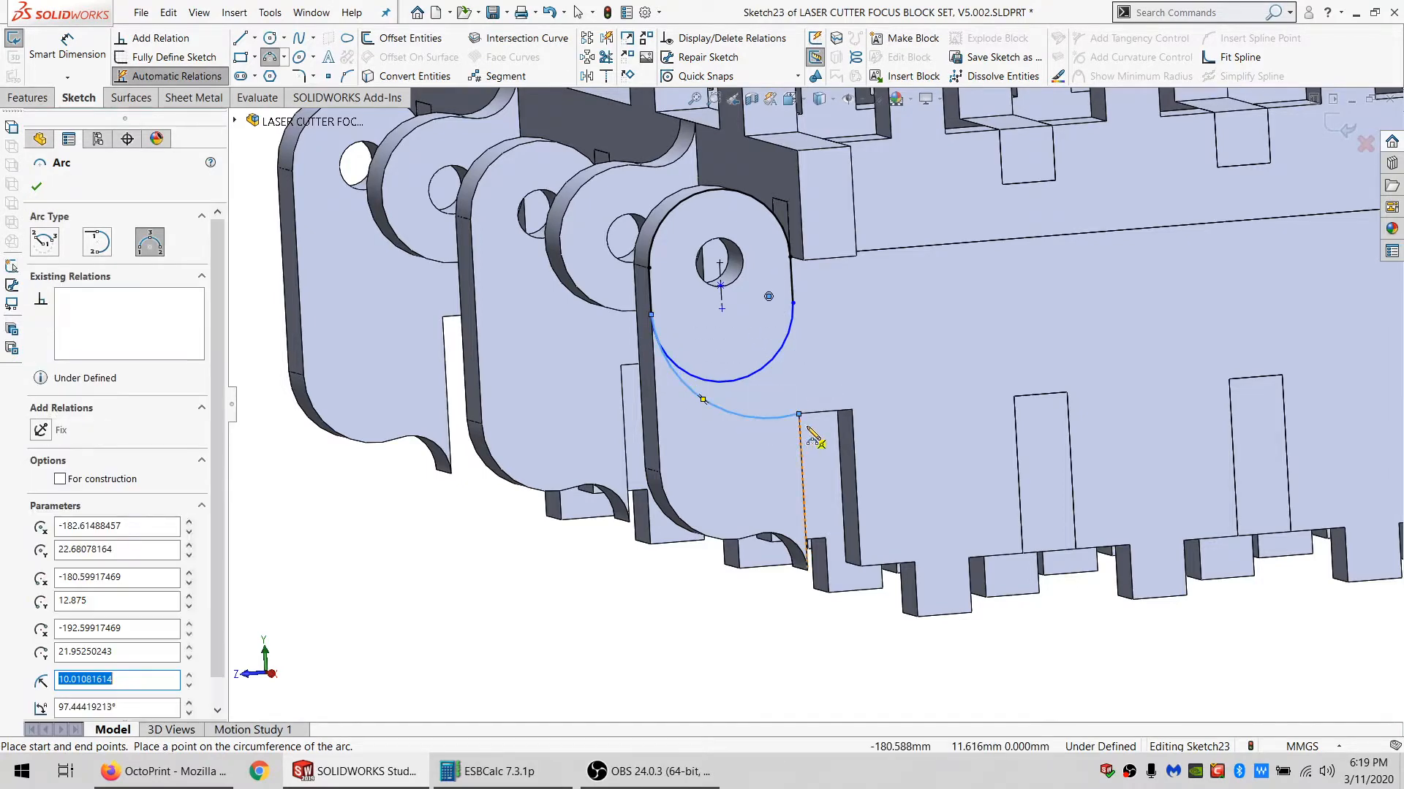
{"action": "key", "text": "Escape"}
Make the arc tangent to the notch's upper edge and to the lug's outer edge.
{"action": "left_click", "coordinate": [816, 413], "text": "ctrl"}
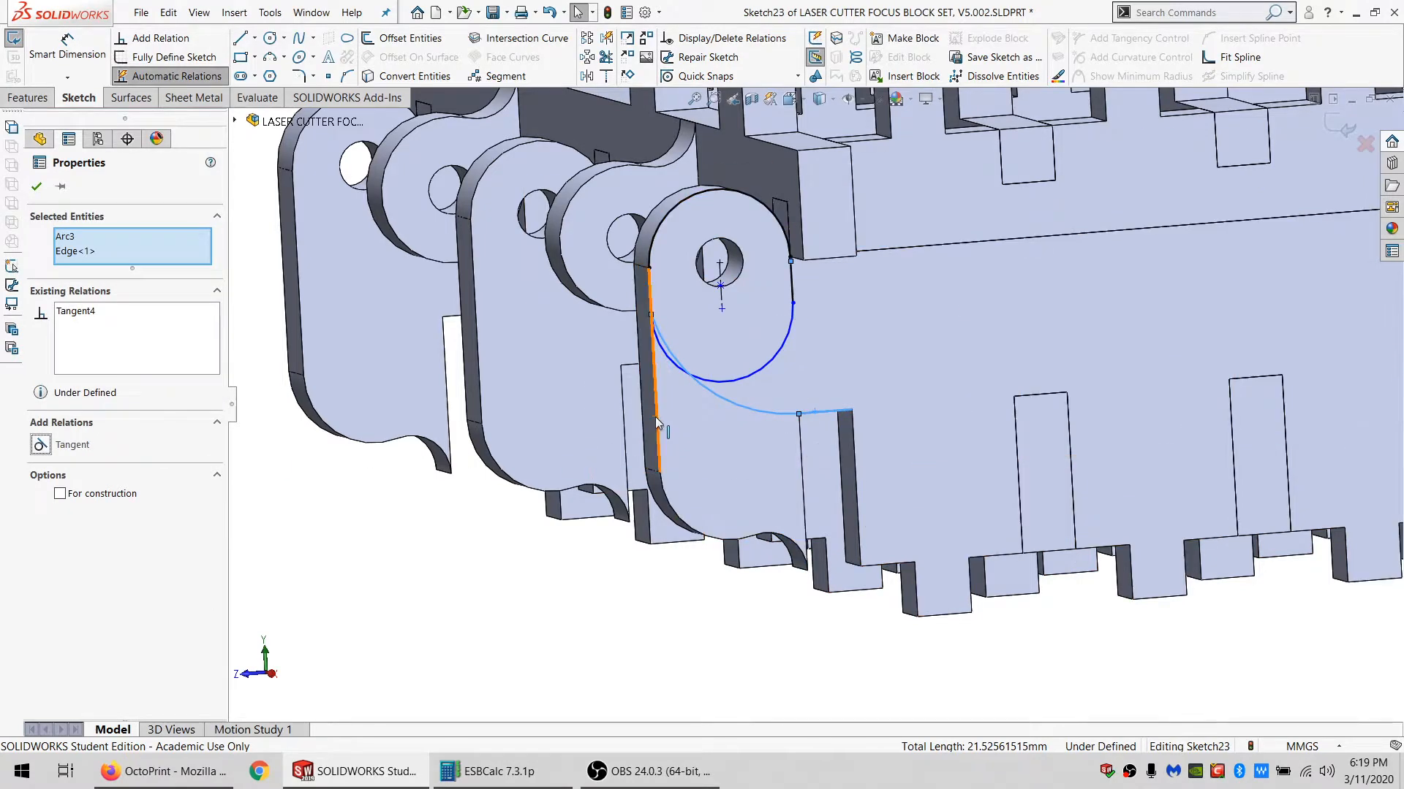
{"action": "left_click", "coordinate": [657, 446]}
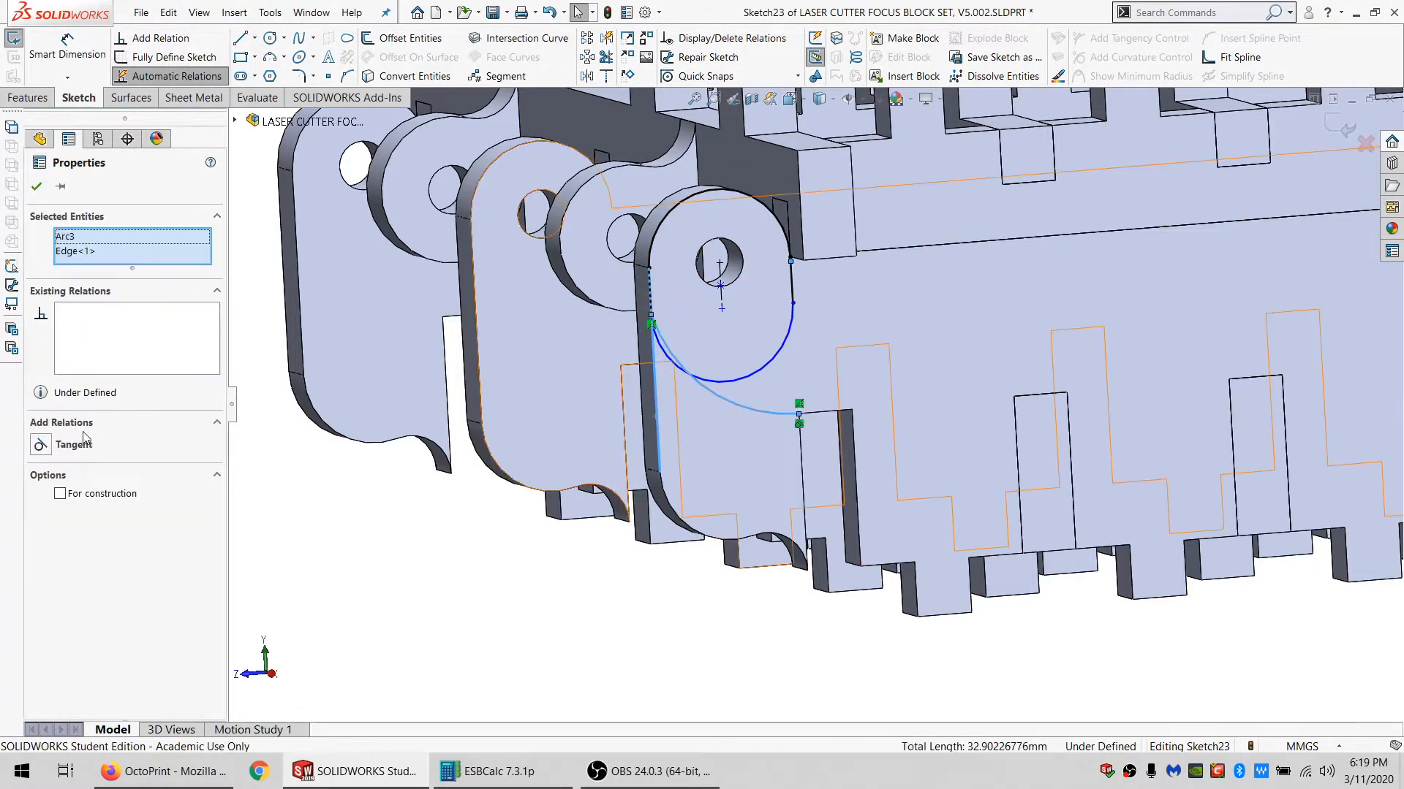
{"action": "left_click", "coordinate": [73, 444]}
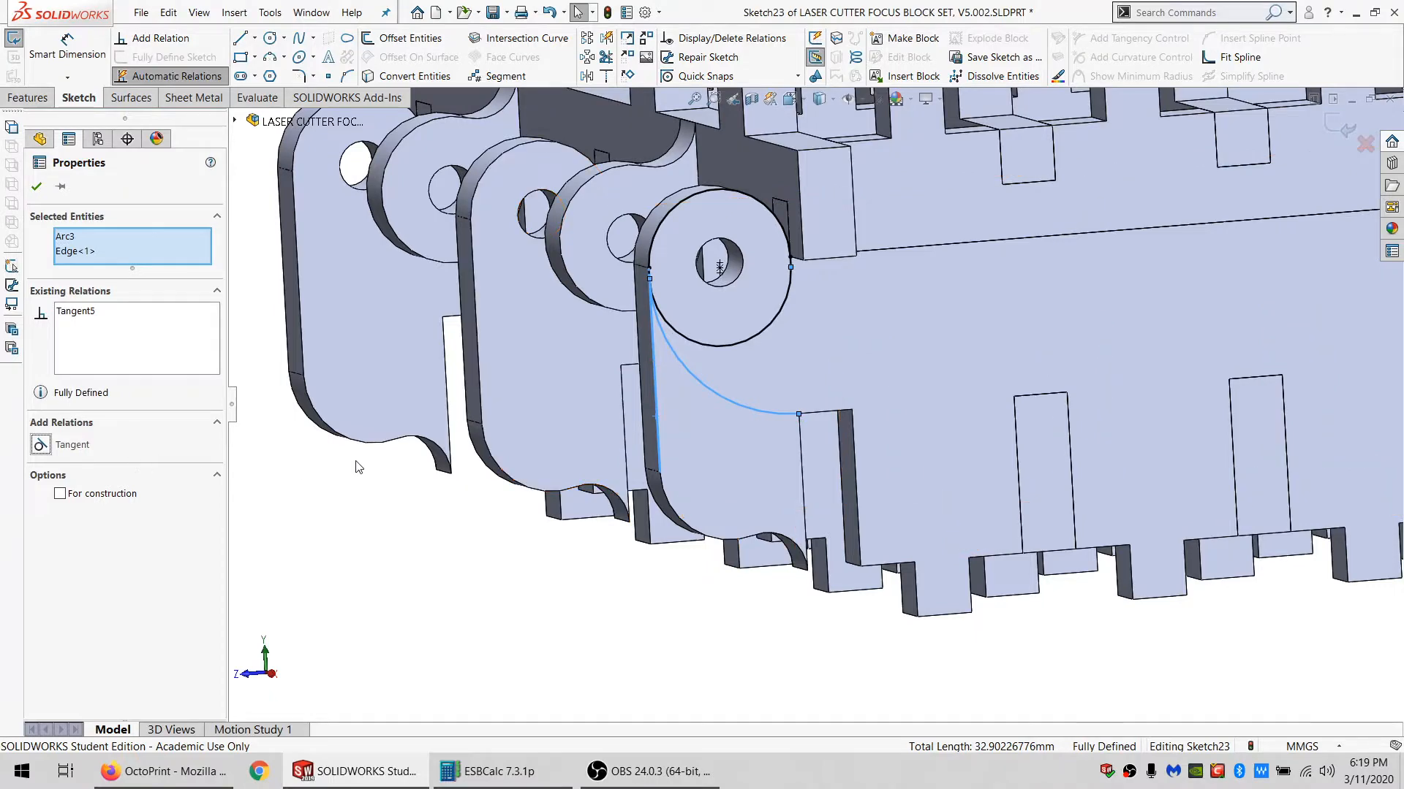
{"action": "left_click", "coordinate": [386, 581]}
Convert the outline of the front plate's face into sketch entities.
{"action": "scroll", "coordinate": [693, 304], "scroll_direction": "down", "scroll_amount": 2}
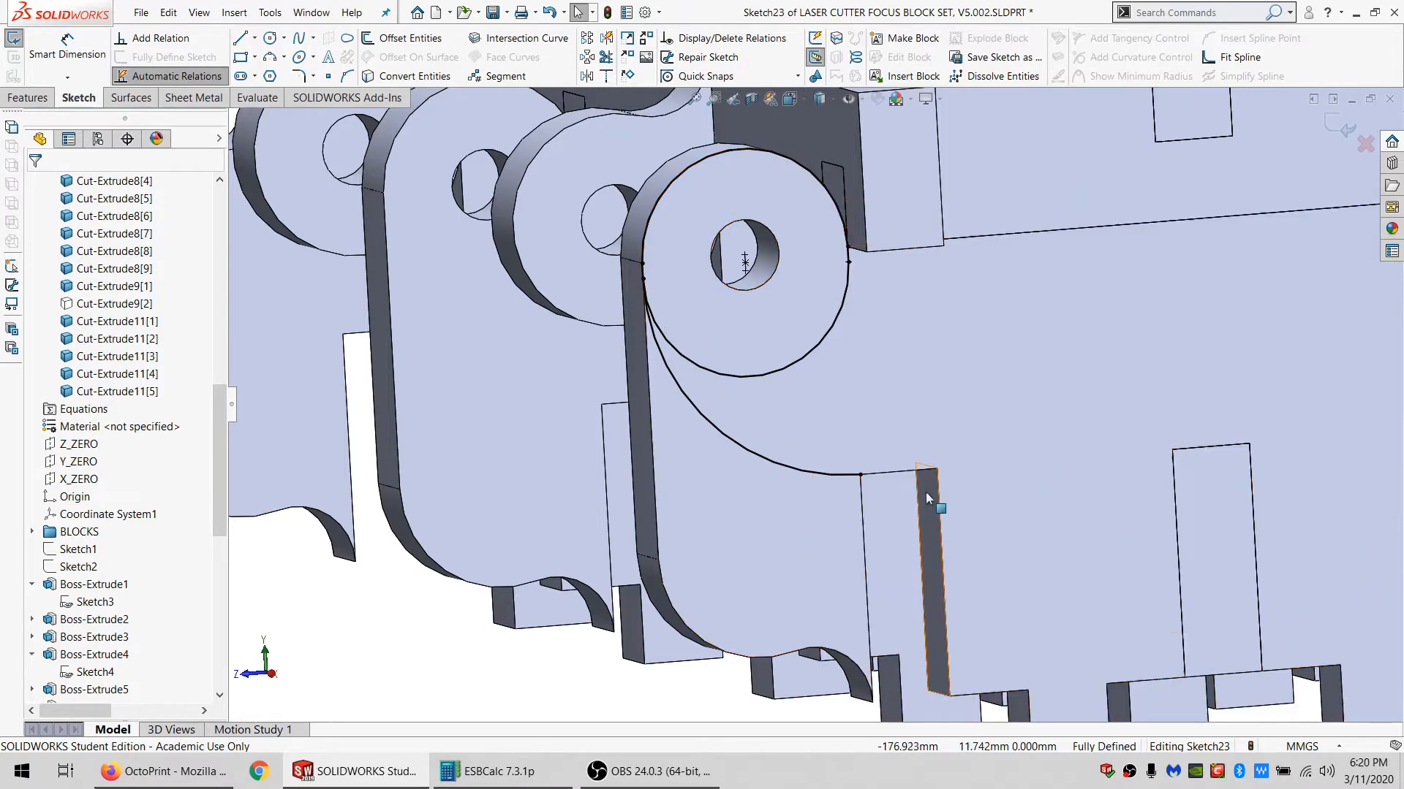
{"action": "scroll", "coordinate": [884, 407], "scroll_direction": "up", "scroll_amount": 3}
{"action": "left_click", "coordinate": [760, 495]}
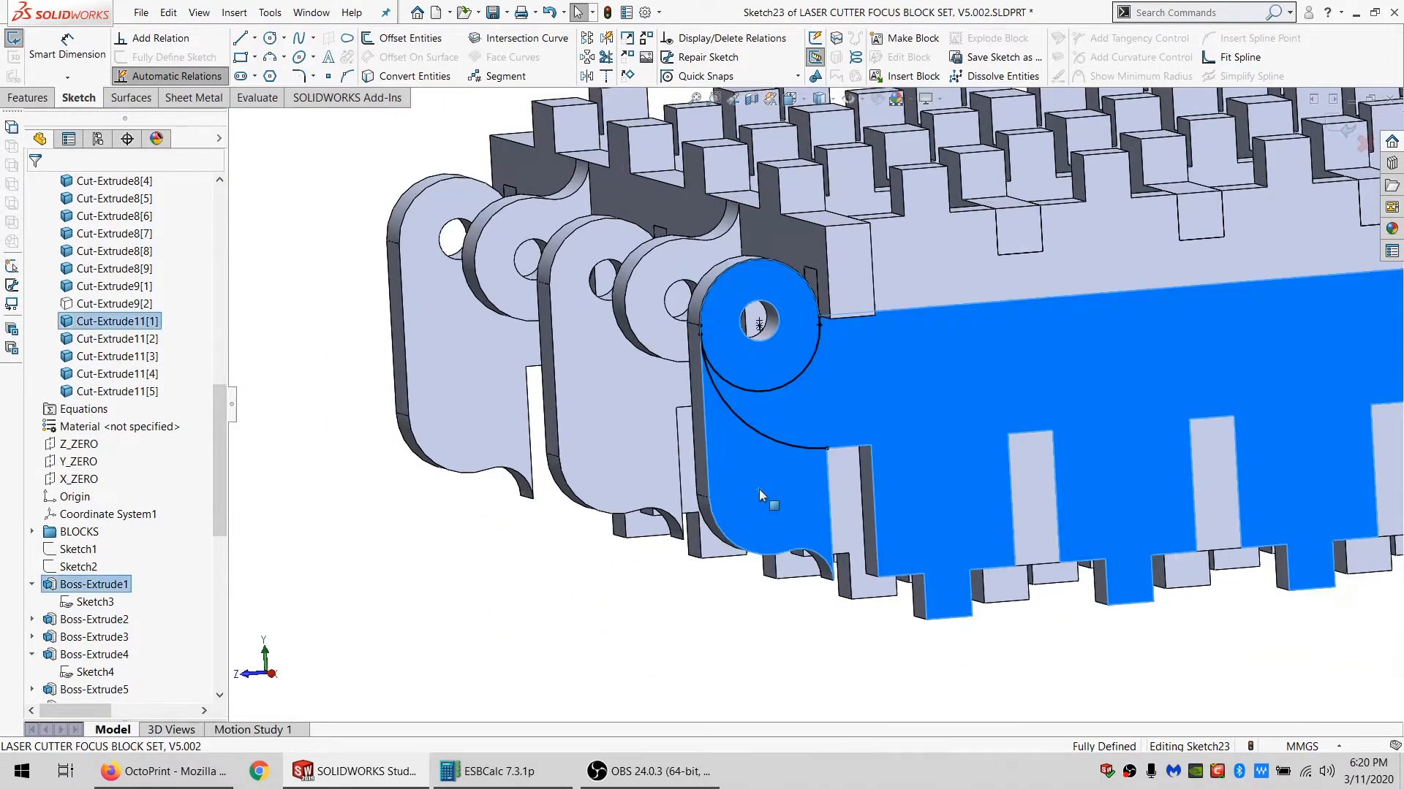
{"action": "key", "text": "Escape"}
Delete the converted outline along the plate's far end and middle, keeping only the entities near the hinge lug.
{"action": "scroll", "coordinate": [1020, 391], "scroll_direction": "up", "scroll_amount": 5}
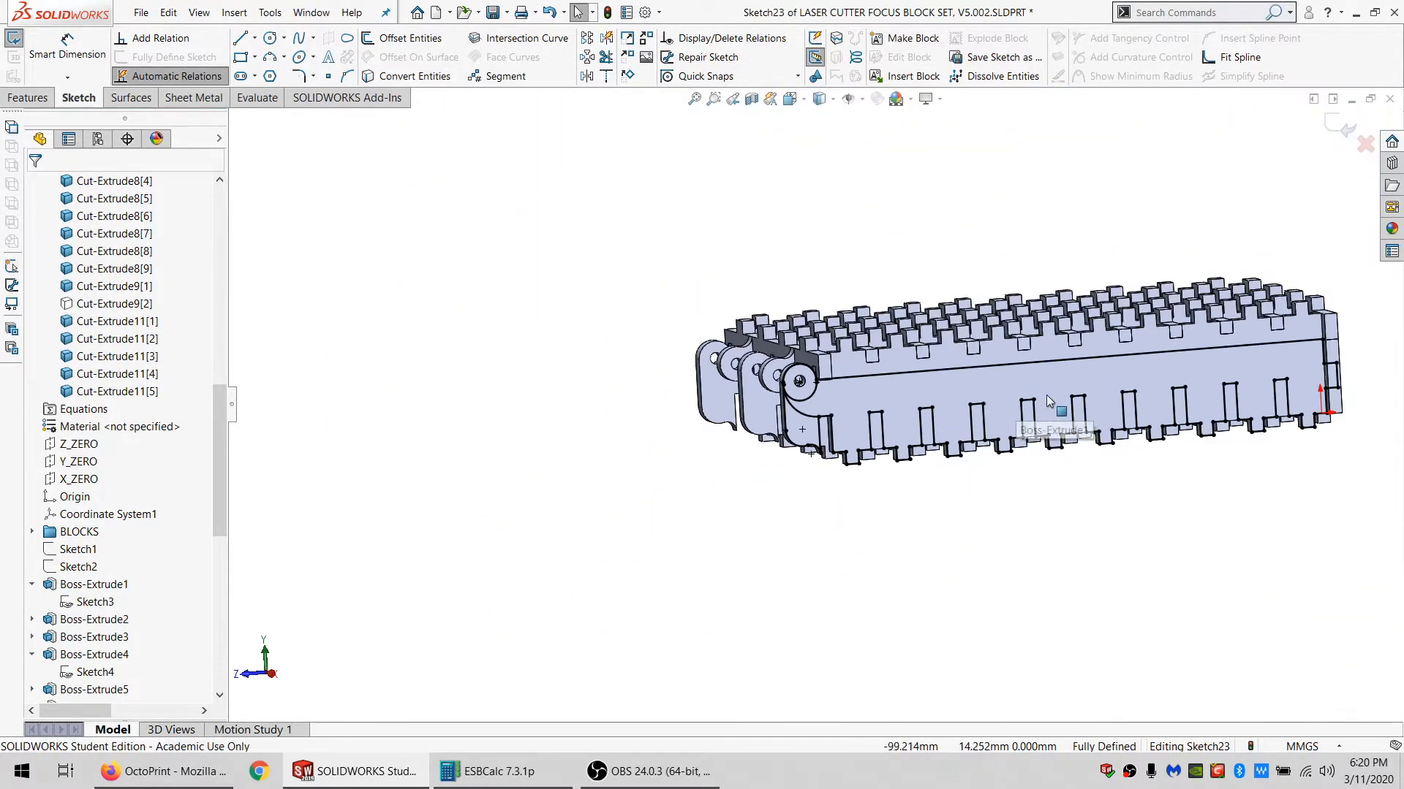
{"action": "mouse_move", "coordinate": [1373, 376]}
{"action": "left_mouse_down"}
{"action": "mouse_move", "coordinate": [800, 351]}
{"action": "mouse_move", "coordinate": [886, 479]}
{"action": "mouse_move", "coordinate": [1156, 526]}
{"action": "mouse_move", "coordinate": [1349, 453]}
{"action": "mouse_move", "coordinate": [1081, 251]}
{"action": "mouse_move", "coordinate": [909, 397]}
{"action": "mouse_move", "coordinate": [908, 506]}
{"action": "left_mouse_up"}
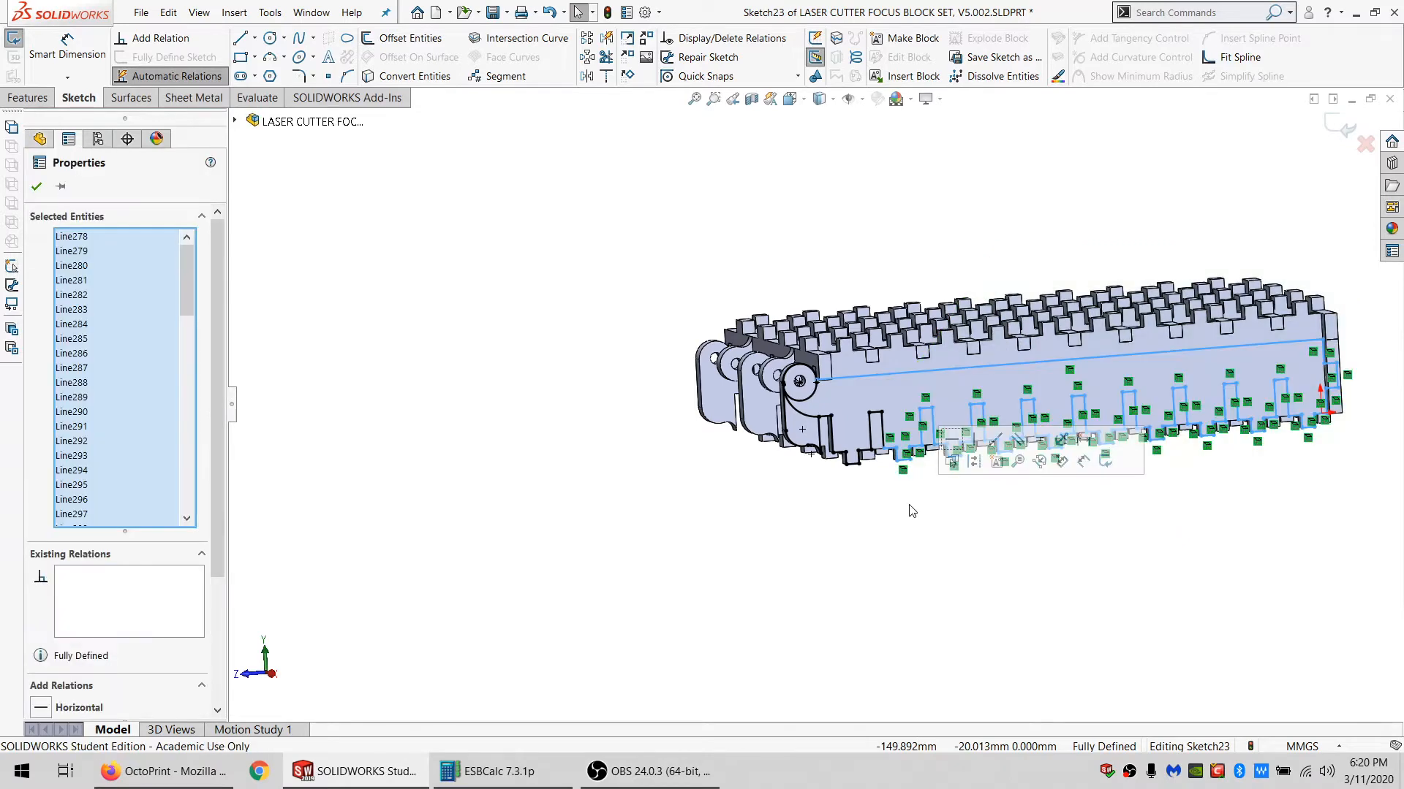
{"action": "key", "text": "Escape"}
{"action": "scroll", "coordinate": [828, 431], "scroll_direction": "down", "scroll_amount": 2}
{"action": "scroll", "coordinate": [829, 431], "scroll_direction": "down", "scroll_amount": 5}
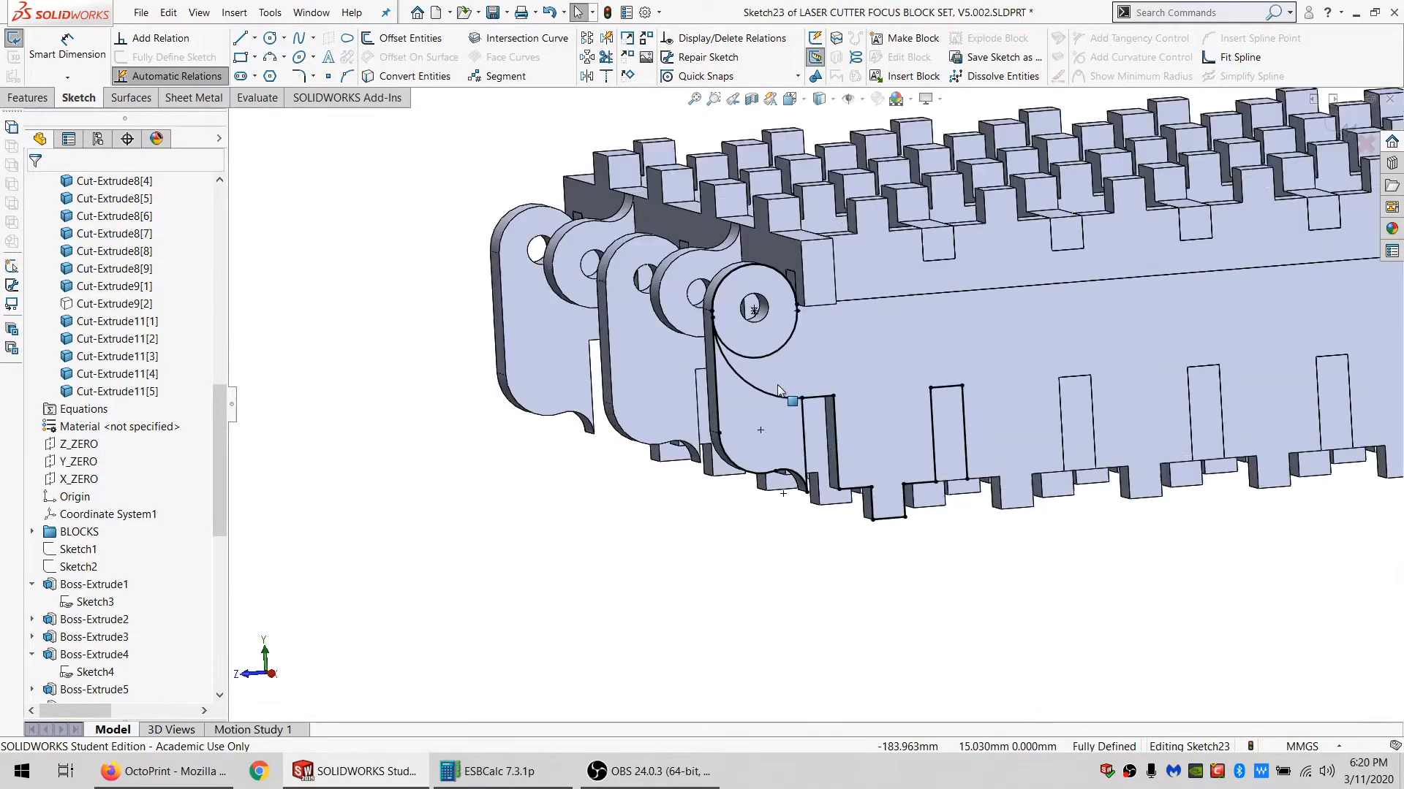
Cut the lug region below the arc with a Through All extruded cut, limiting the feature scope to the middle and rear lug plates.
{"action": "left_click", "coordinate": [29, 97]}
{"action": "left_click", "coordinate": [246, 37]}
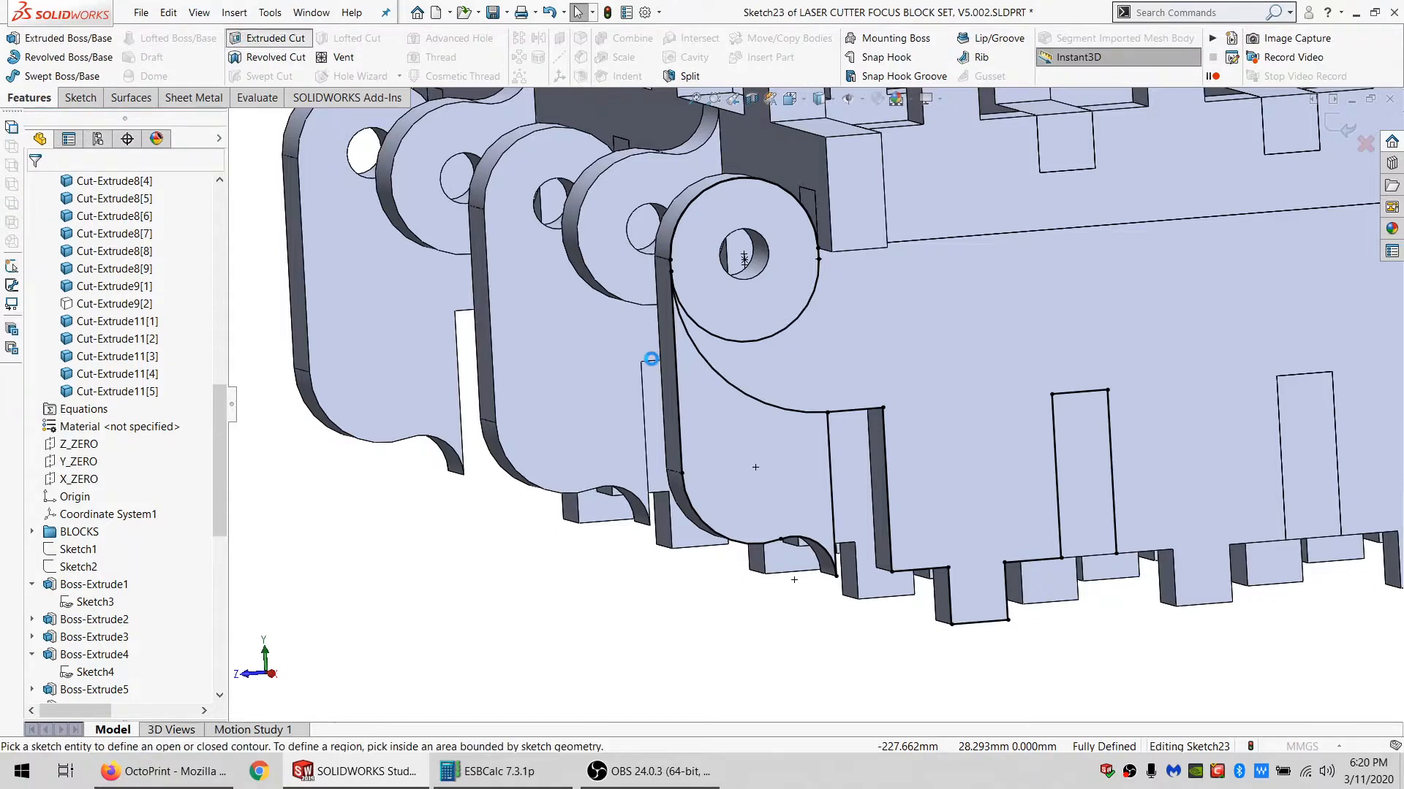
{"action": "left_click", "coordinate": [728, 440]}
{"action": "left_click", "coordinate": [100, 287]}
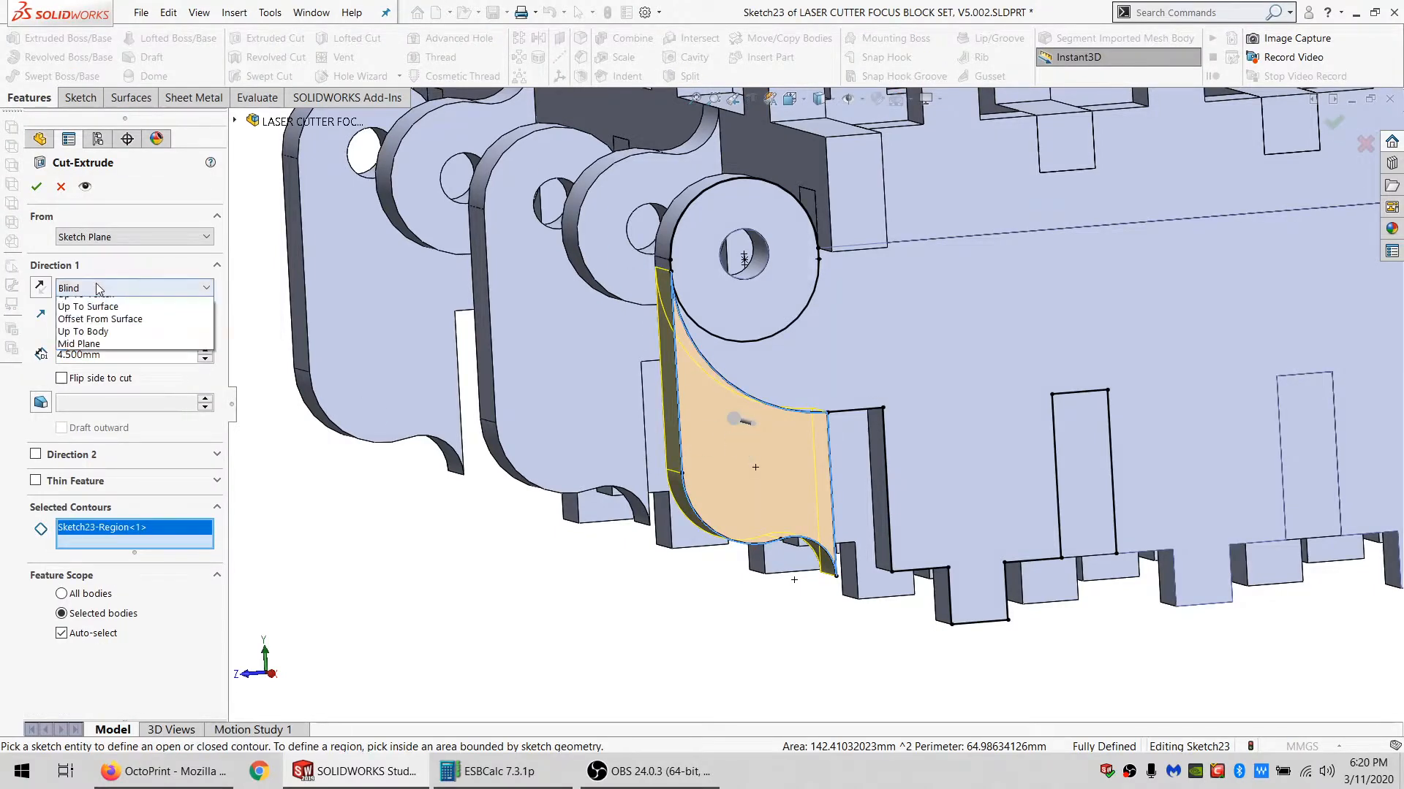
{"action": "left_click", "coordinate": [88, 313]}
{"action": "left_click", "coordinate": [113, 607]}
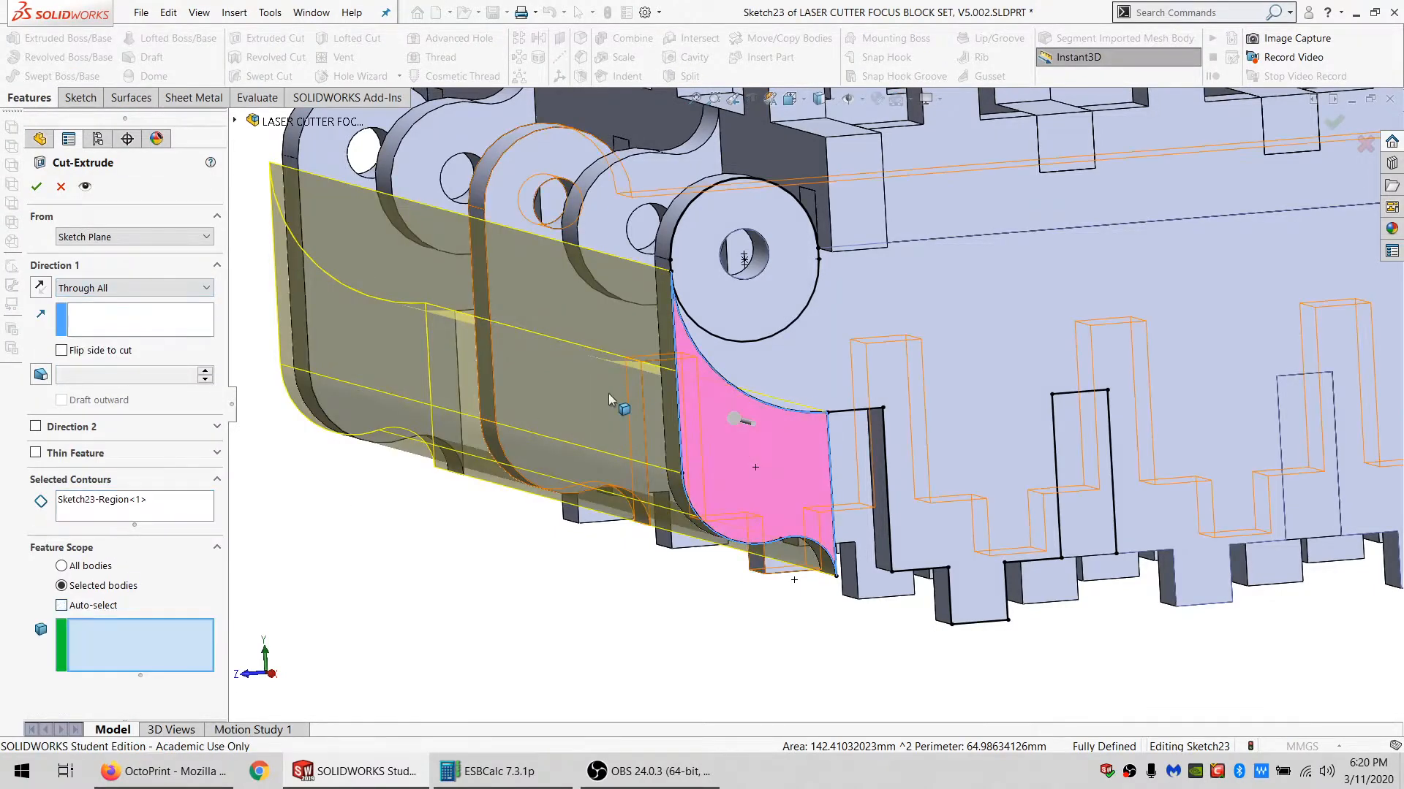
{"action": "left_click", "coordinate": [609, 393]}
{"action": "left_click", "coordinate": [357, 349]}
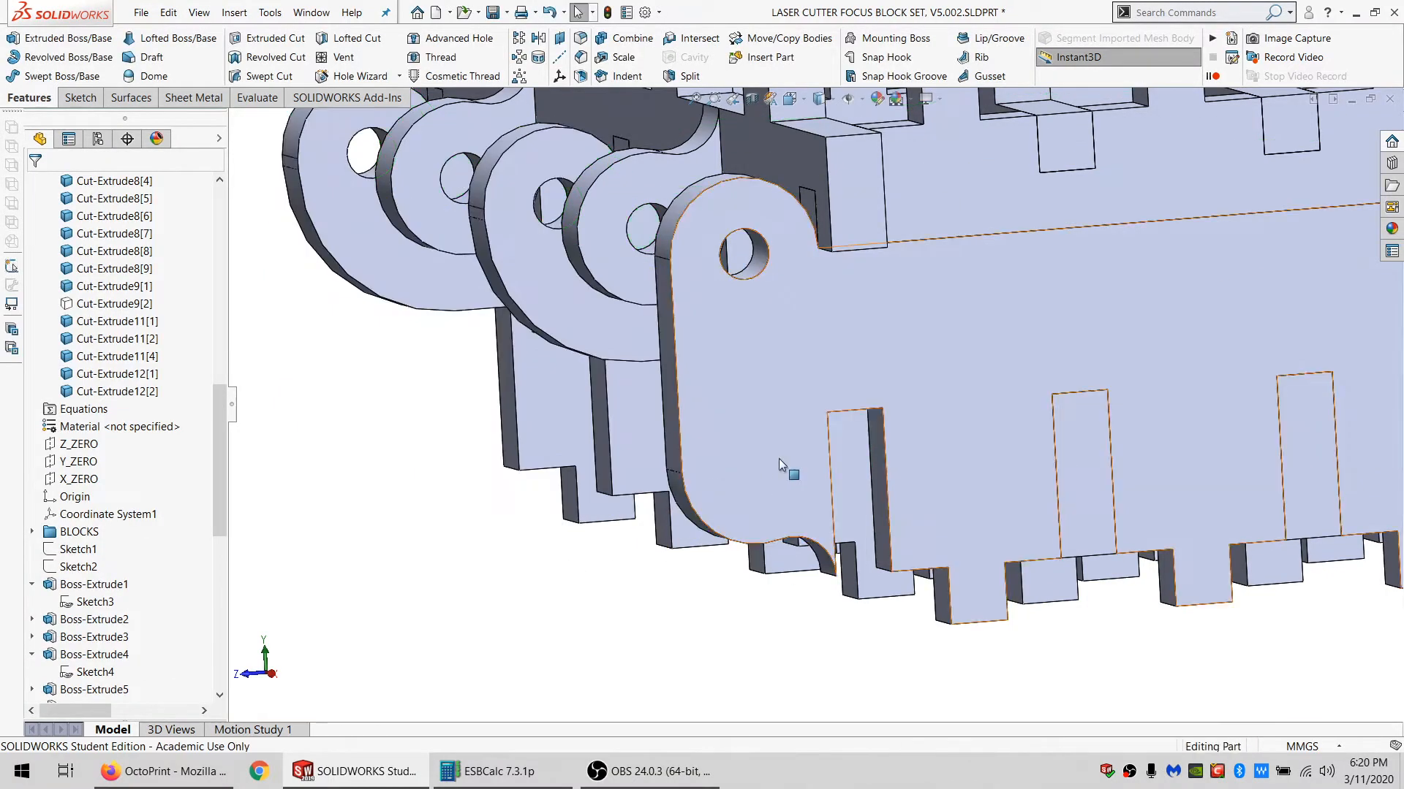
Edit the lug-shaping cut and add the front plate to its feature scope.
{"action": "scroll", "coordinate": [114, 658], "scroll_direction": "down", "scroll_amount": 10}
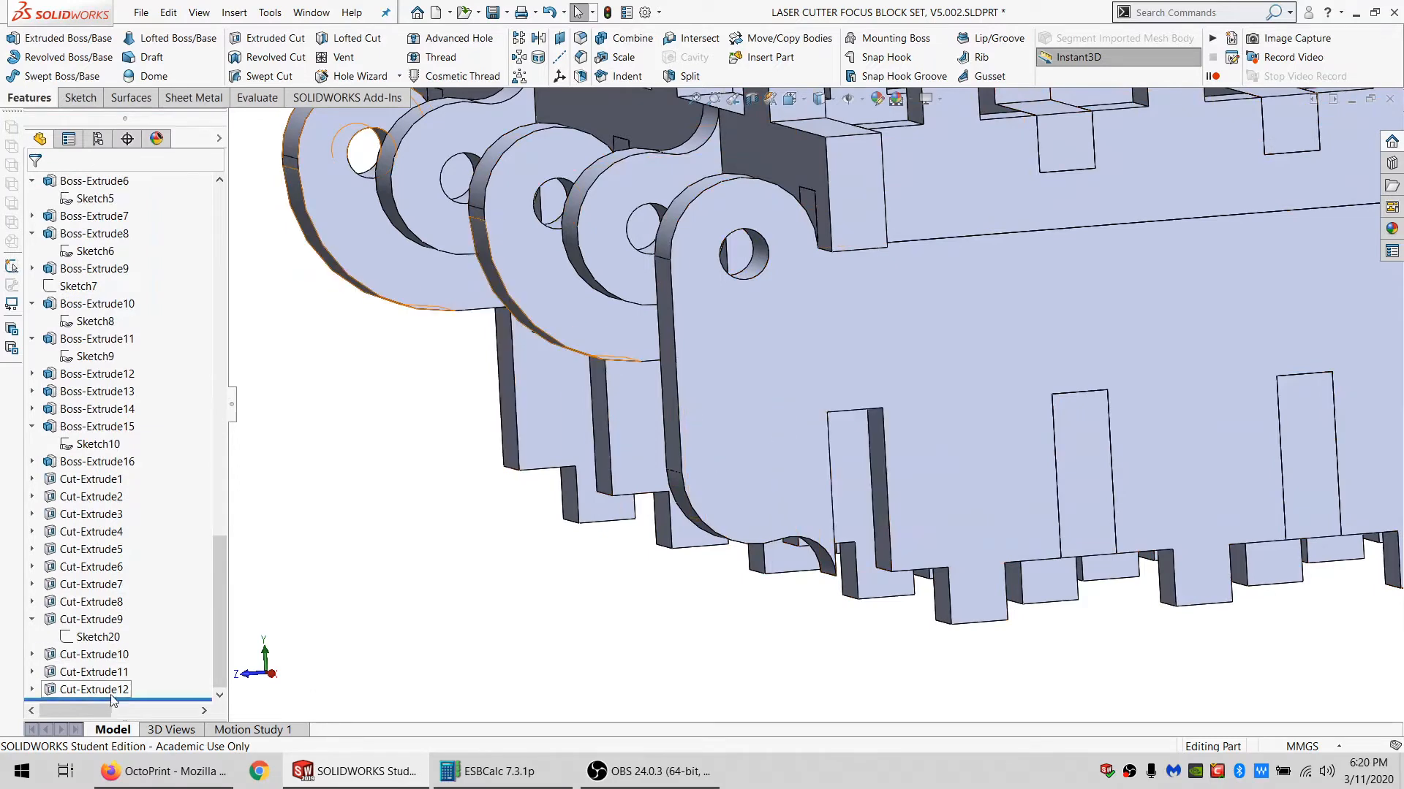
{"action": "left_click", "coordinate": [109, 692]}
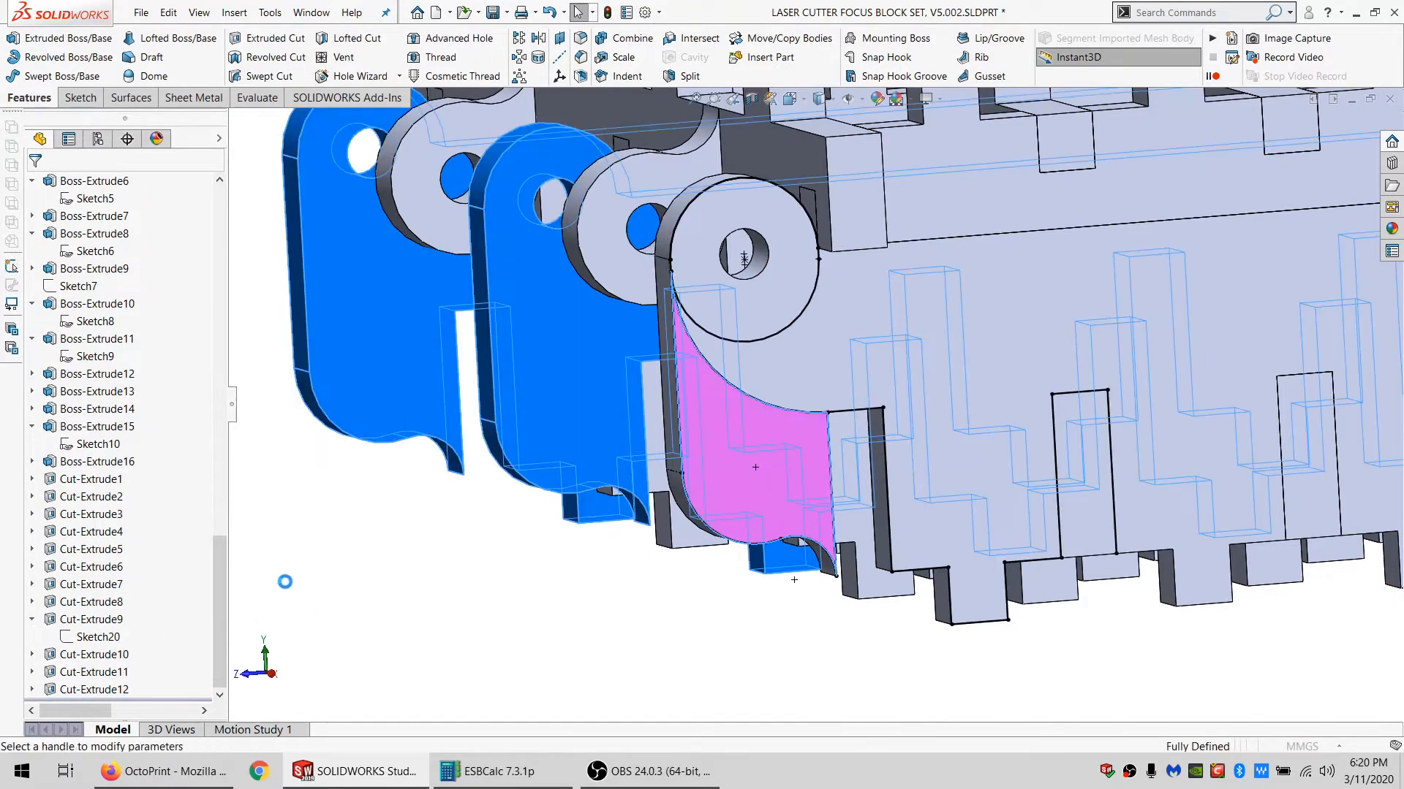
{"action": "left_click", "coordinate": [979, 575]}
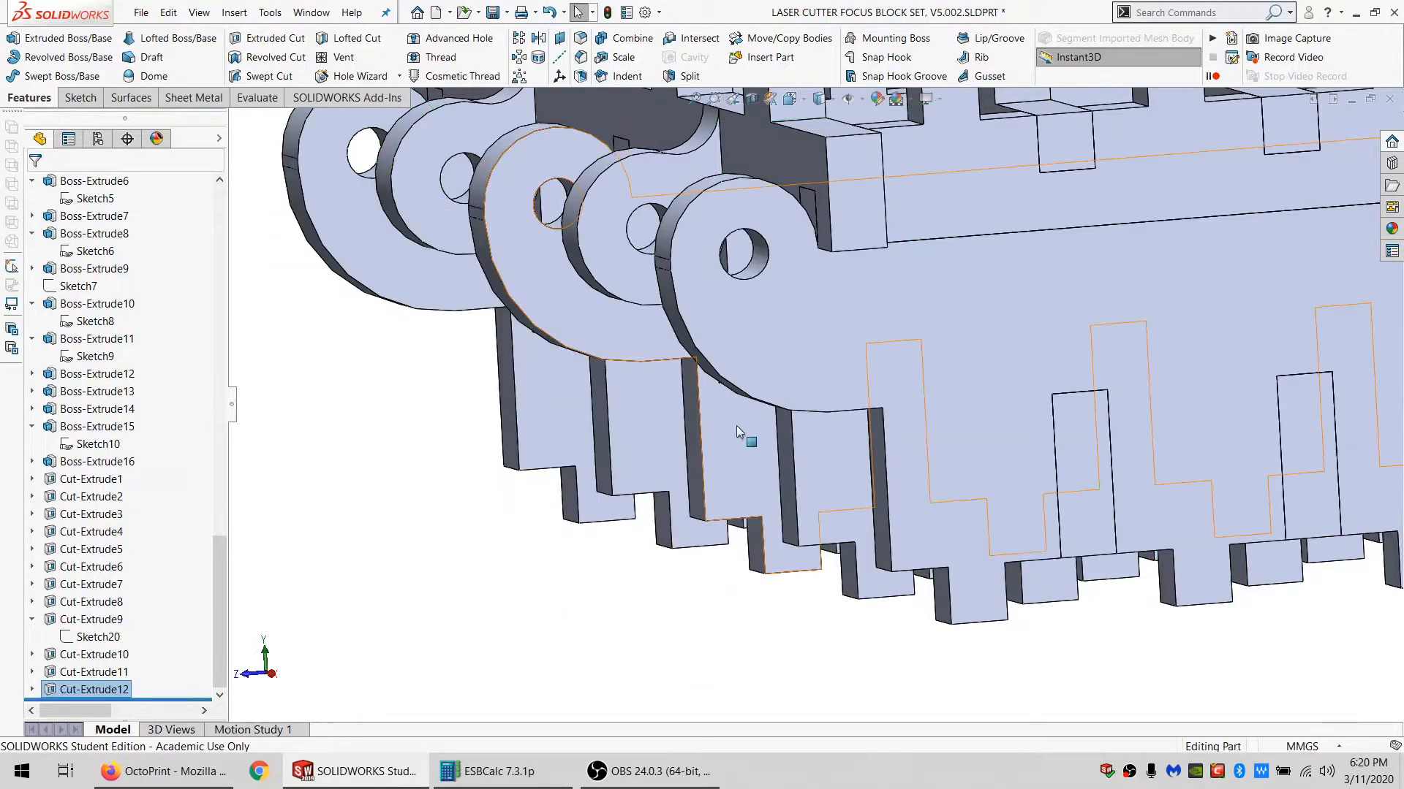
Show the hidden slotted end plate Cut-Extrude9[2] behind the hinge lugs.
{"action": "middle_click_drag", "start_coordinate": [737, 431], "coordinate": [852, 407]}
{"action": "scroll", "coordinate": [852, 407], "scroll_direction": "up", "scroll_amount": 3}
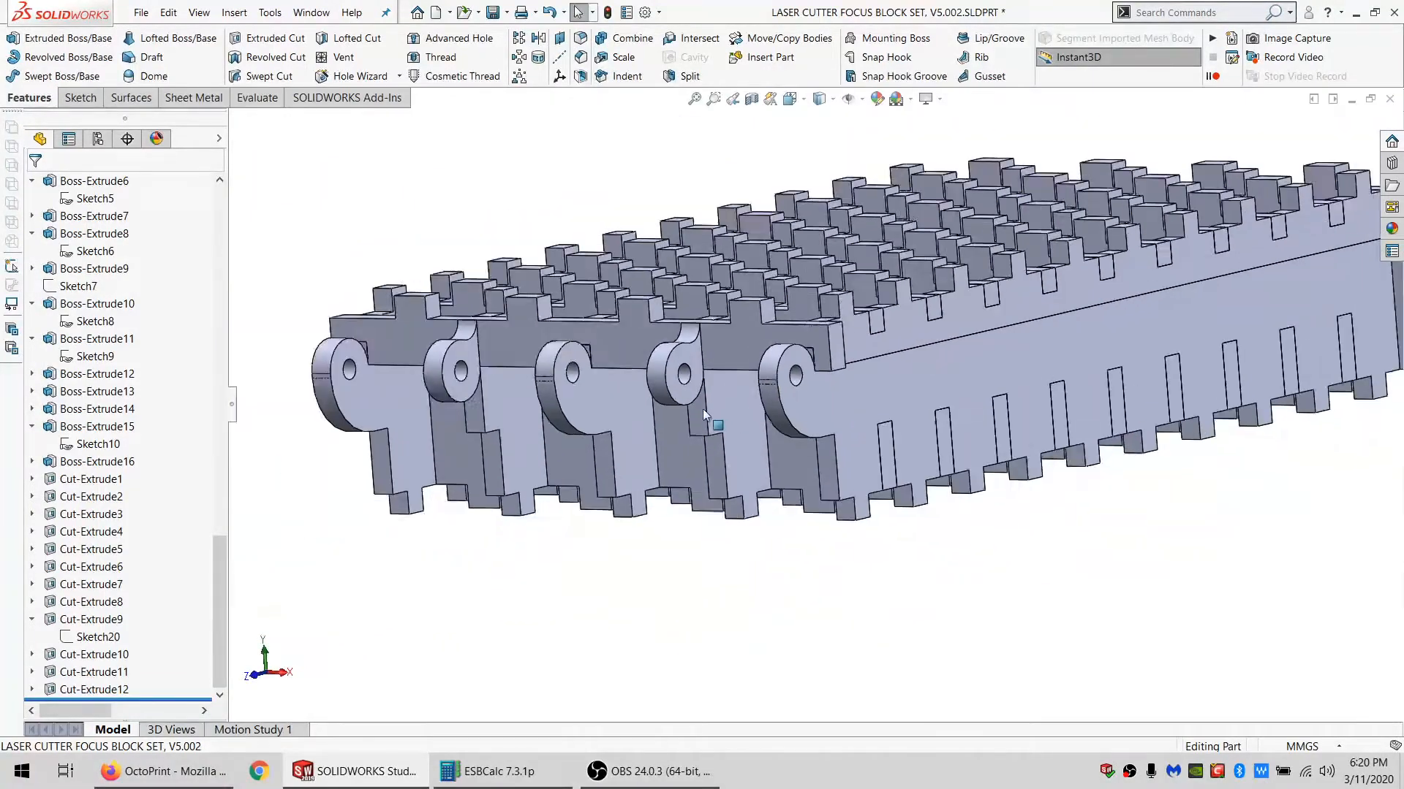
{"action": "scroll", "coordinate": [307, 391], "scroll_direction": "down", "scroll_amount": 2}
{"action": "scroll", "coordinate": [88, 382], "scroll_direction": "up", "scroll_amount": 13}
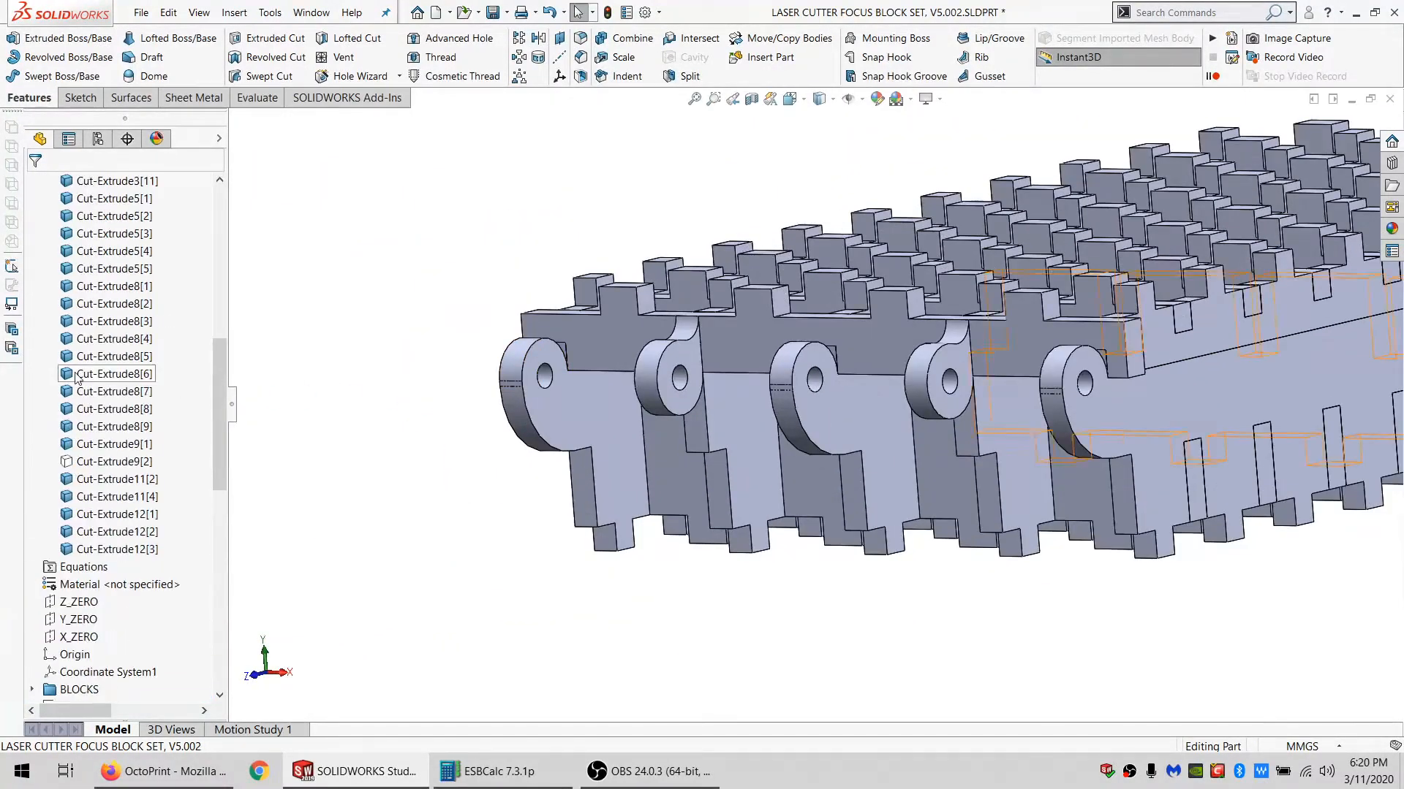
{"action": "left_click", "coordinate": [113, 461]}
{"action": "left_click", "coordinate": [126, 428]}
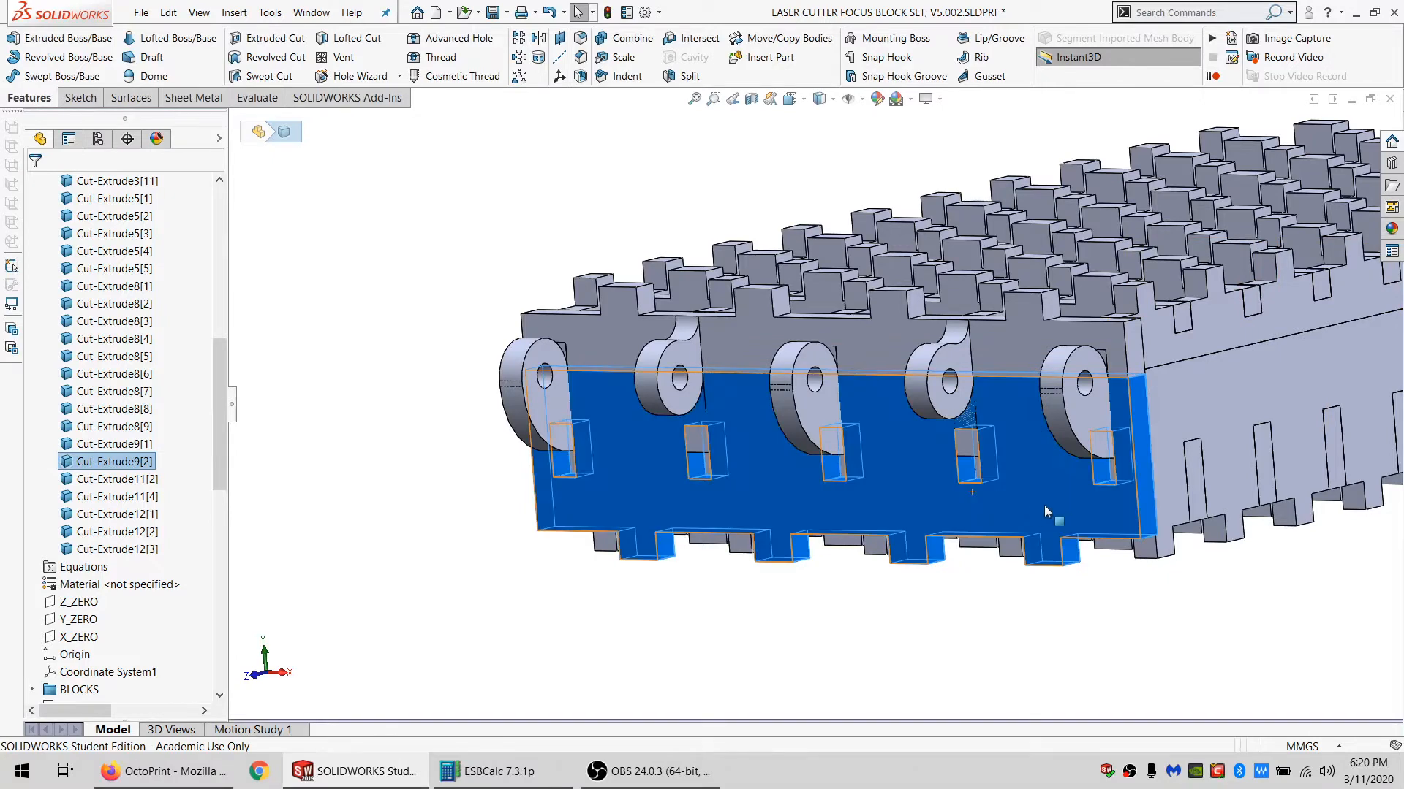
Edit the slot cut Cut-Extrude9 and remove the end plate near the lugs from its feature scope.
{"action": "left_click", "coordinate": [968, 478]}
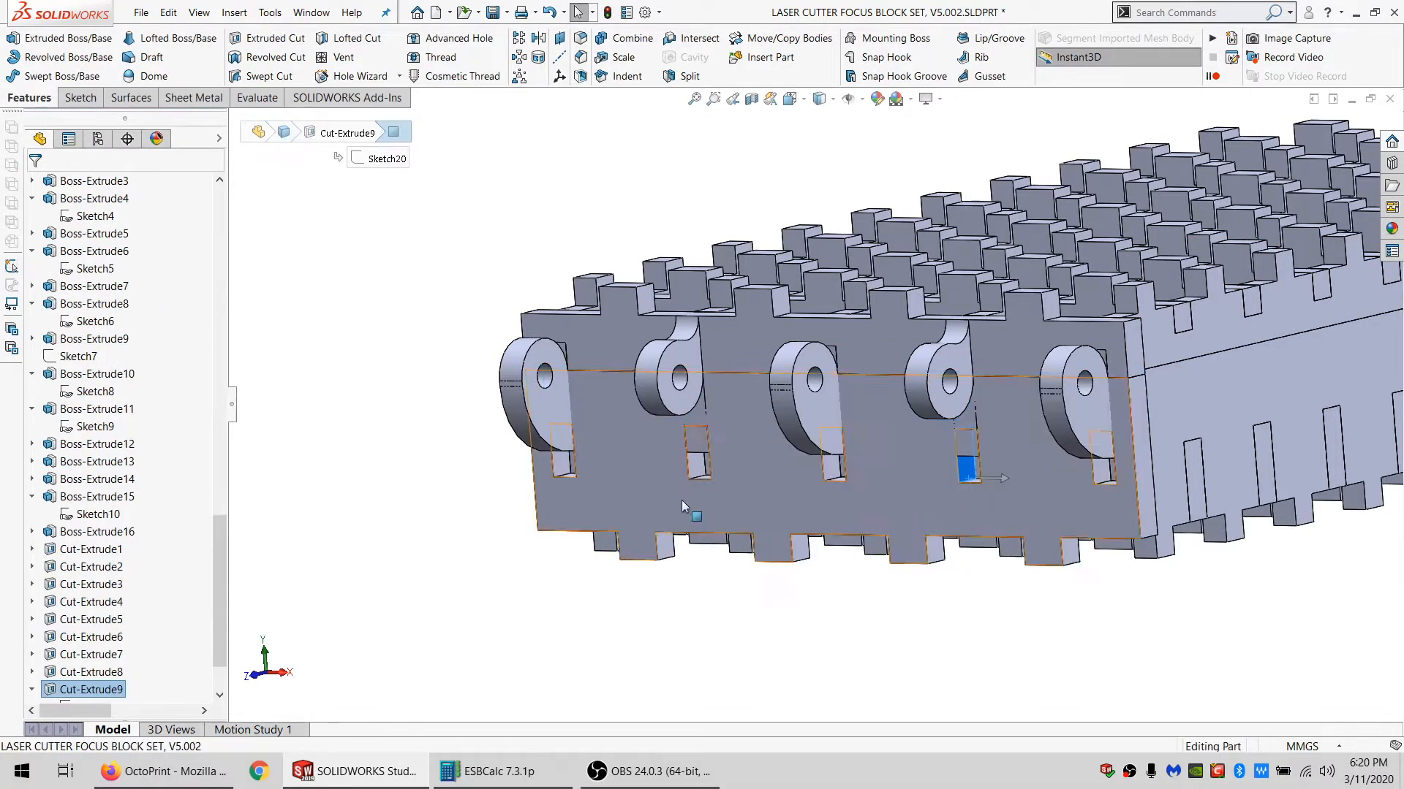
{"action": "left_click", "coordinate": [104, 695]}
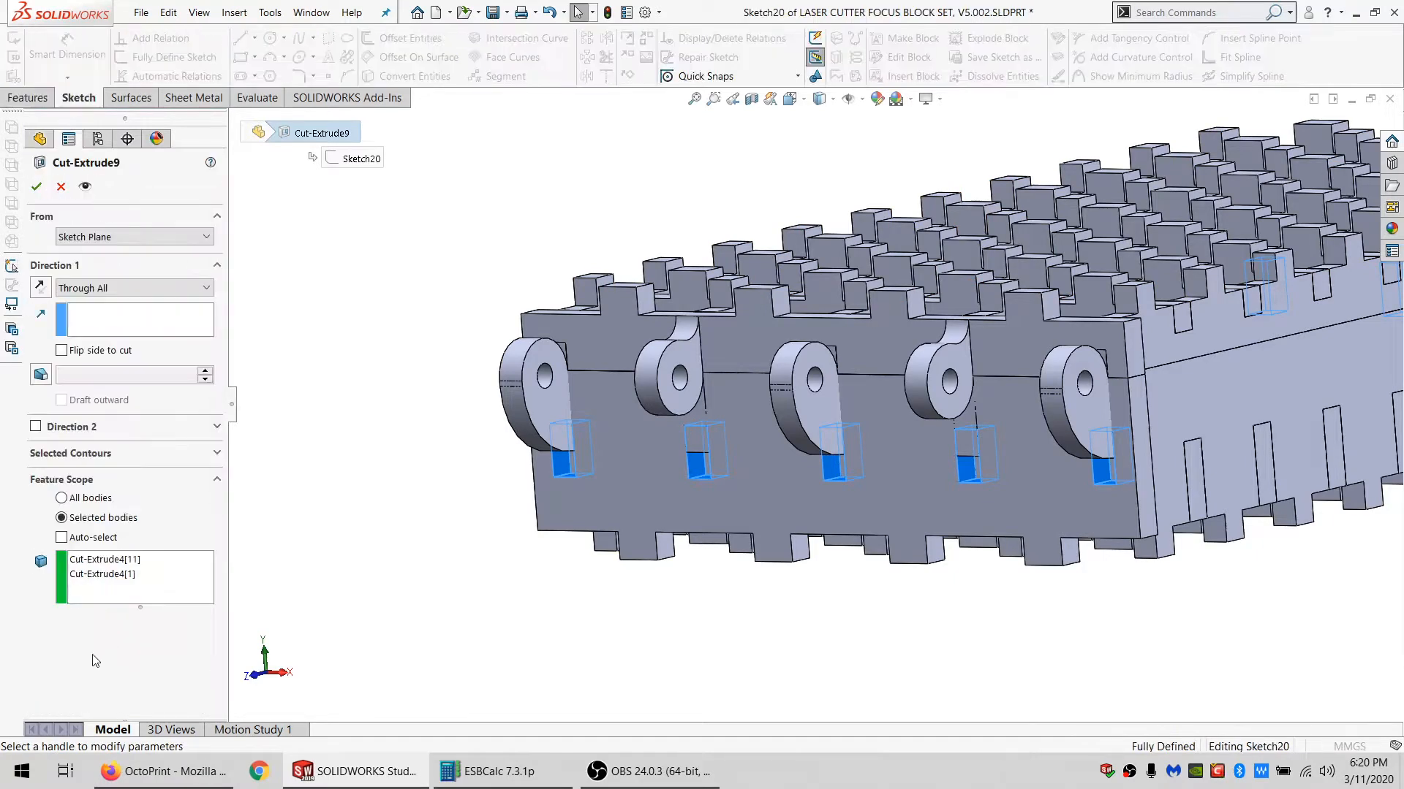
{"action": "left_click", "coordinate": [612, 497]}
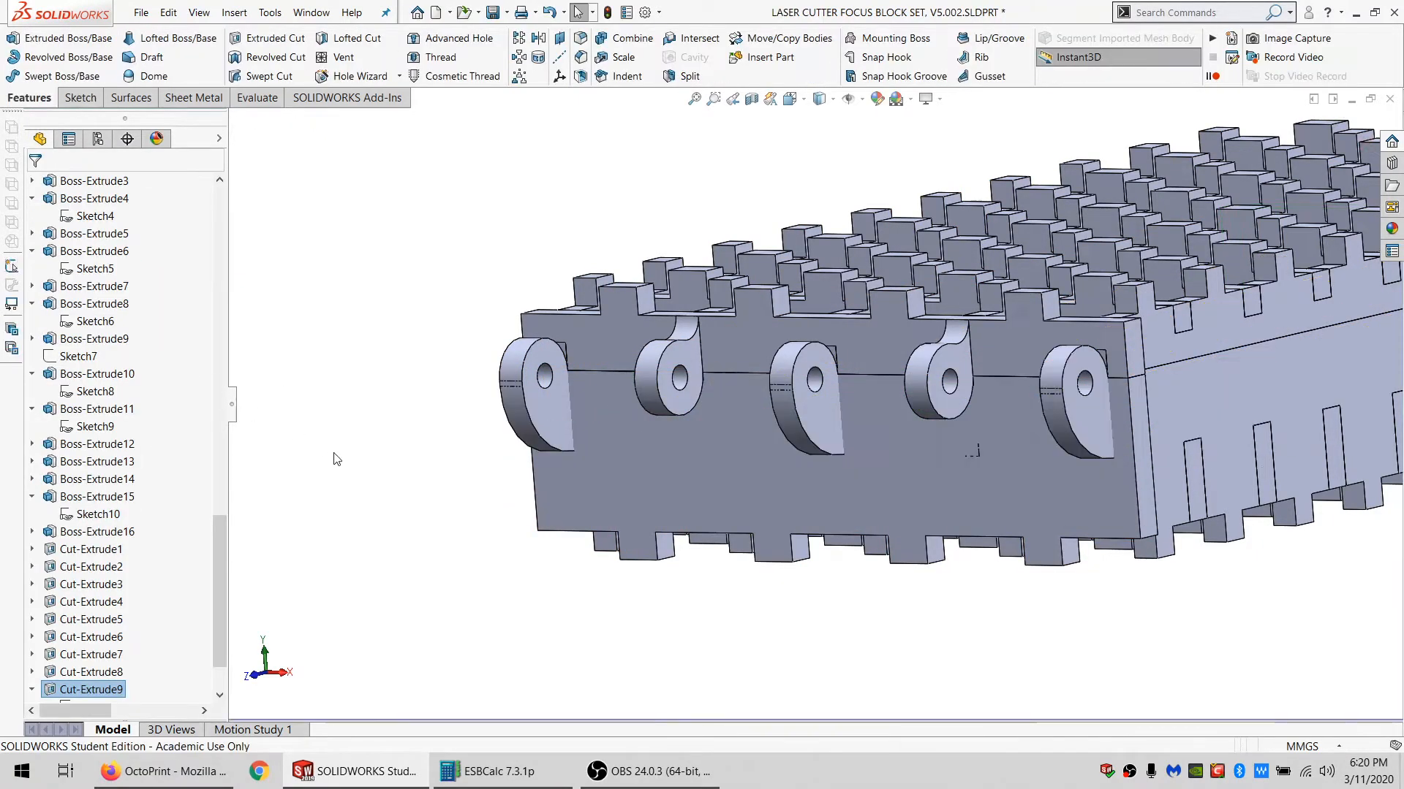
Make one in-place copy of four lengthwise plates and the end plate with Move/Copy Bodies, using zero translation.
{"action": "scroll", "coordinate": [954, 502], "scroll_direction": "down", "scroll_amount": 3}
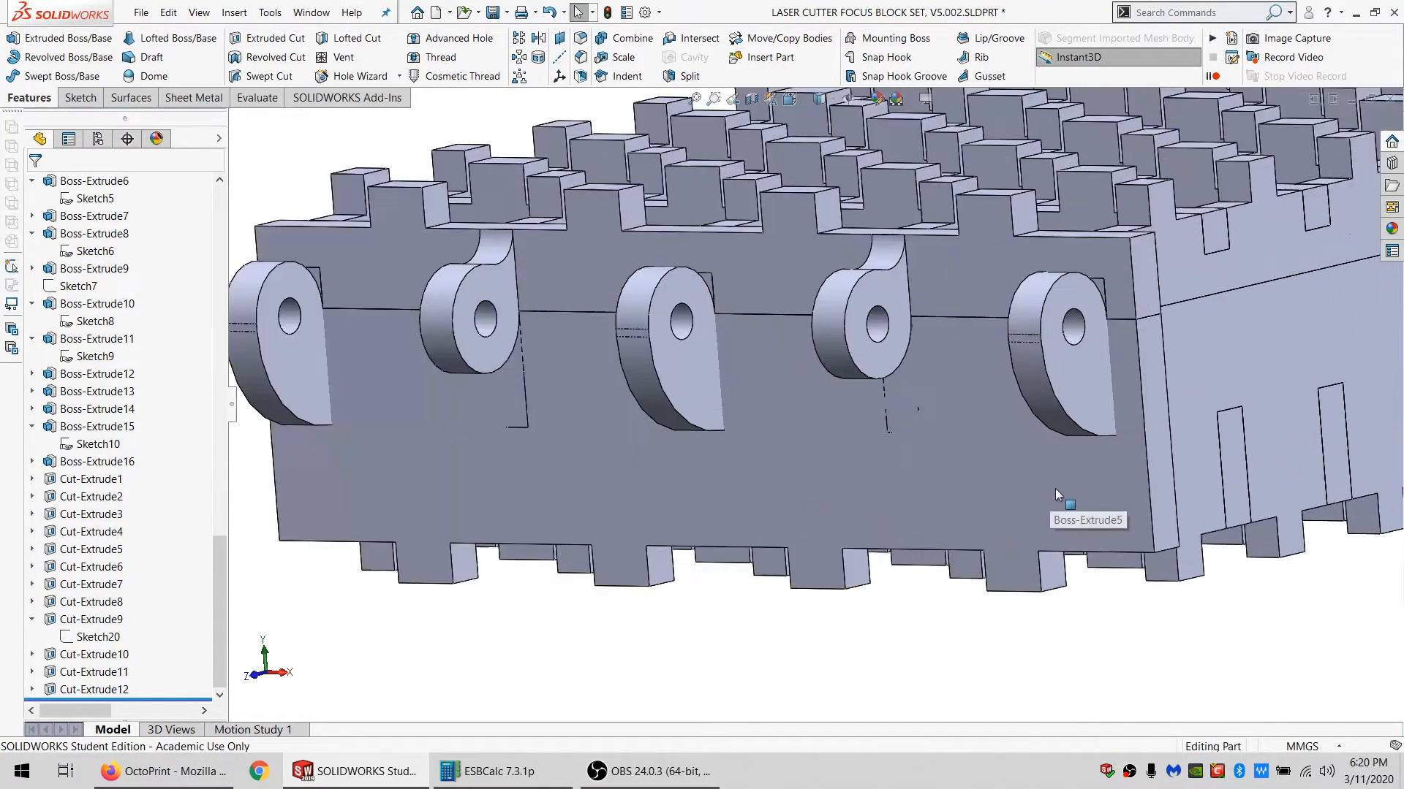
{"action": "mouse_move", "coordinate": [1054, 489]}
{"action": "middle_mouse_down"}
{"action": "mouse_move", "coordinate": [1092, 438]}
{"action": "mouse_move", "coordinate": [826, 373]}
{"action": "mouse_move", "coordinate": [899, 442]}
{"action": "middle_mouse_up"}
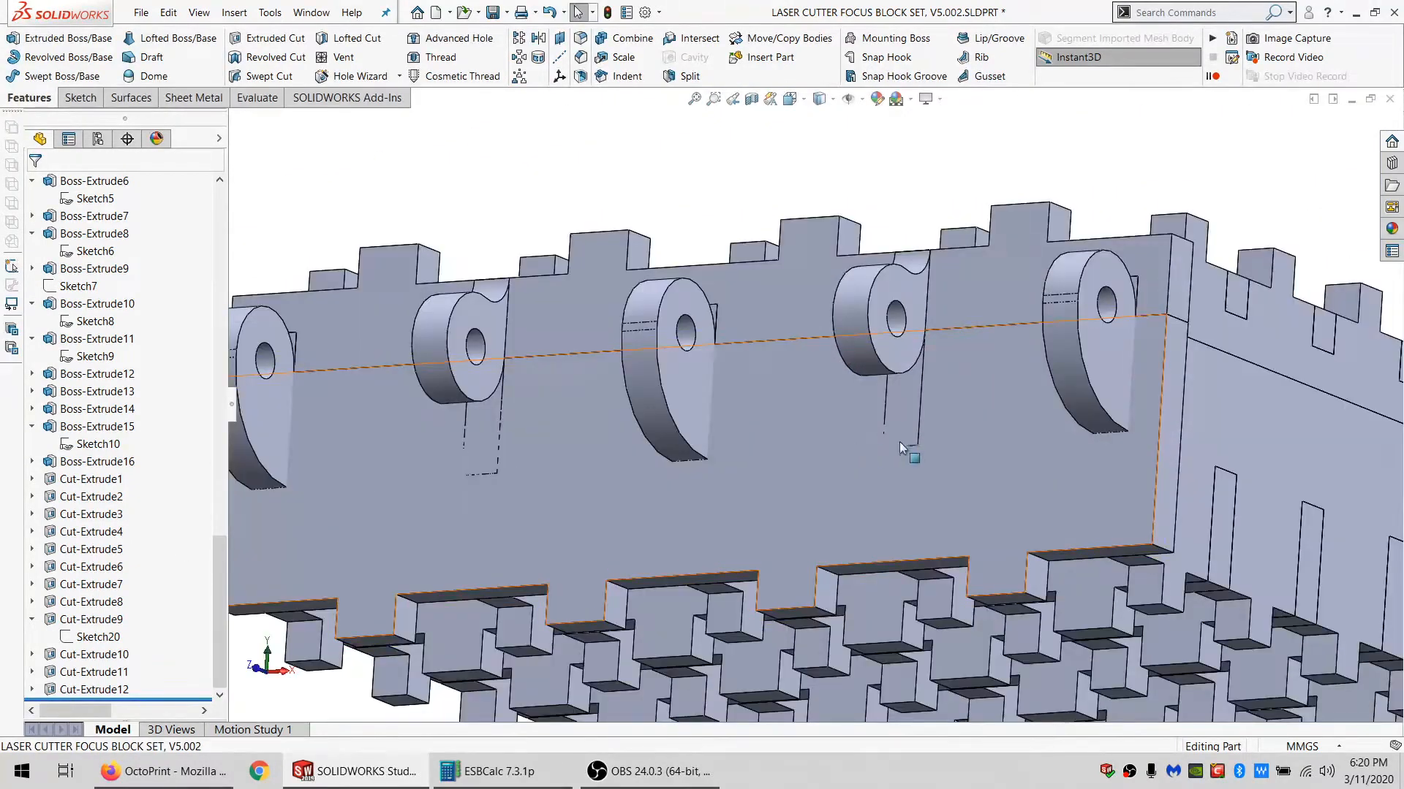
{"action": "left_click", "coordinate": [913, 418]}
{"action": "scroll", "coordinate": [985, 506], "scroll_direction": "up", "scroll_amount": 5}
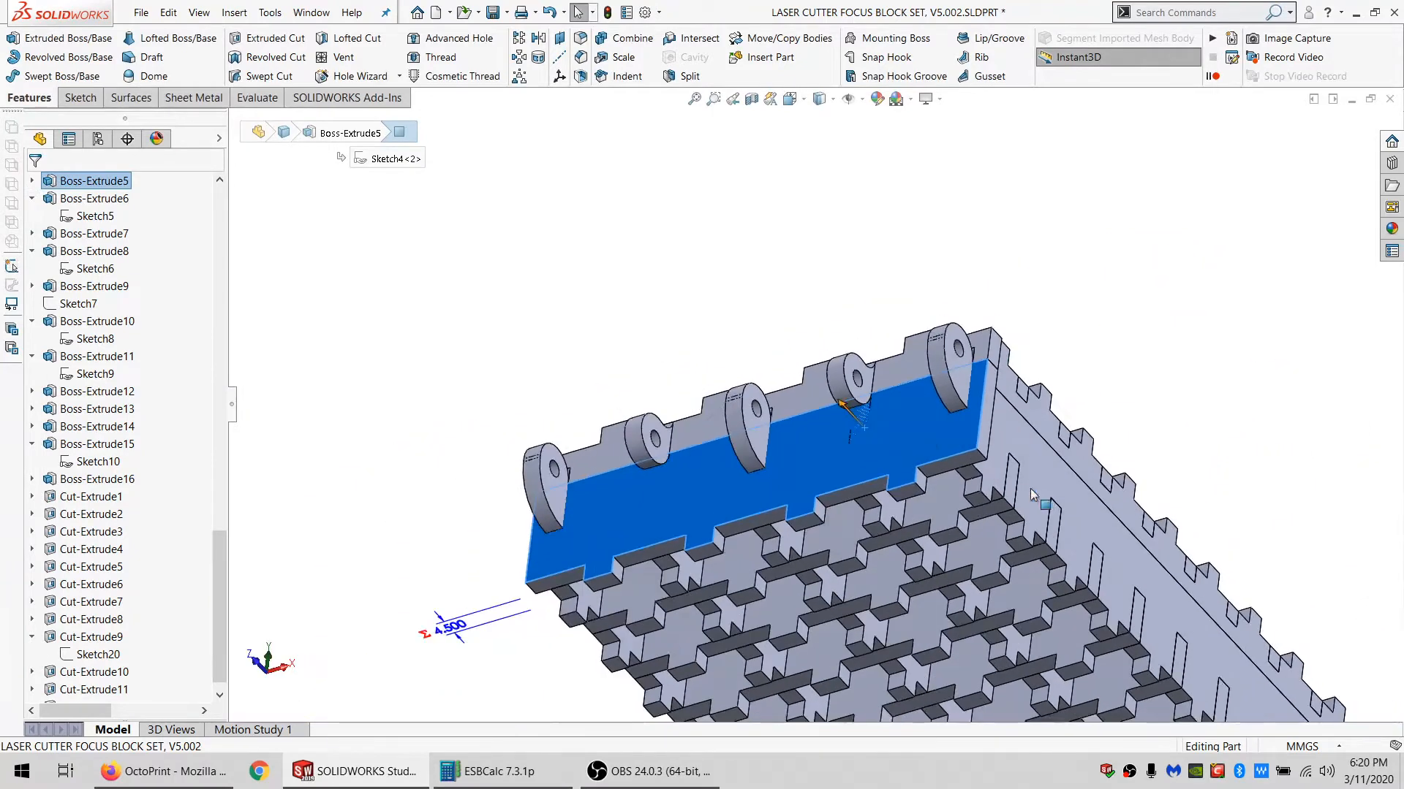
{"action": "left_click", "coordinate": [760, 292]}
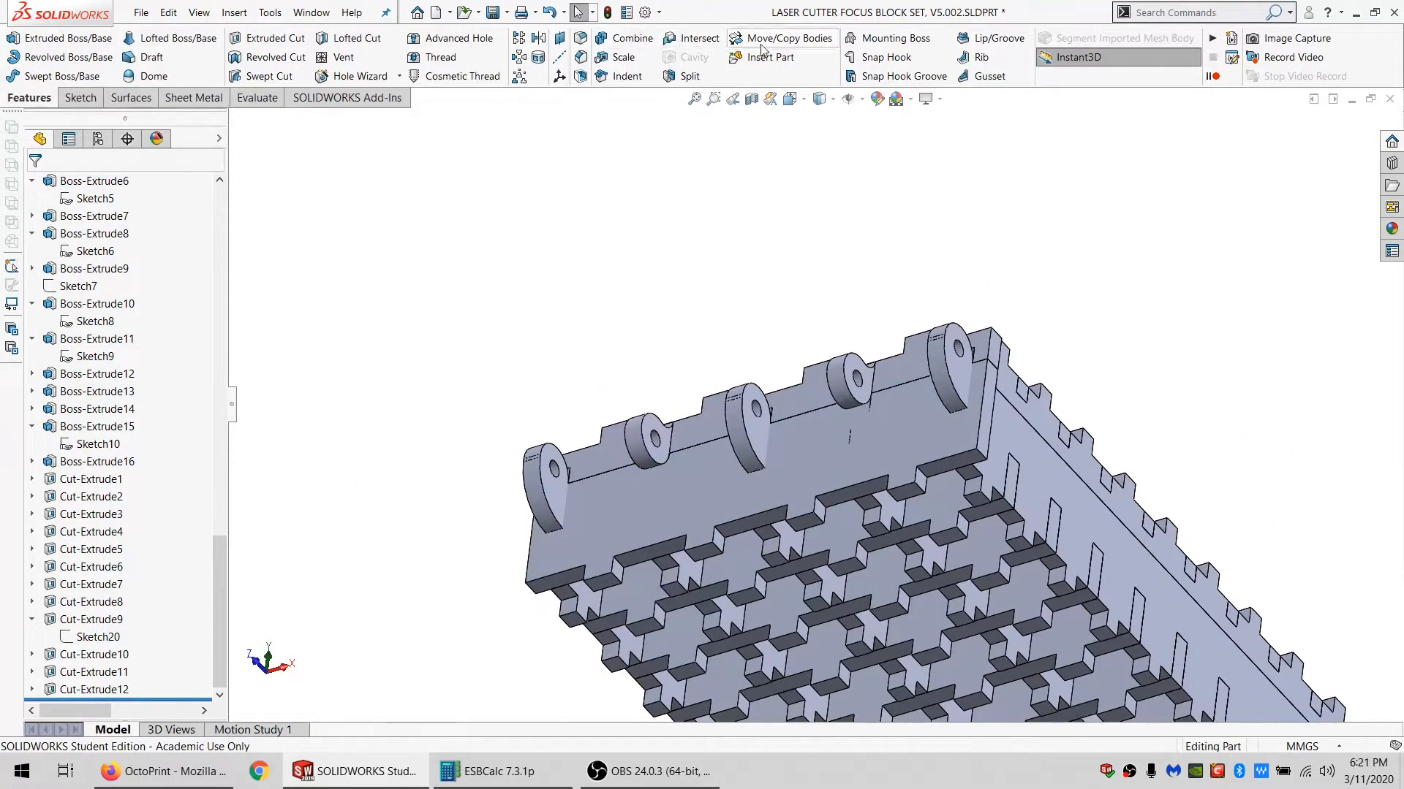
{"action": "left_click", "coordinate": [762, 44]}
{"action": "scroll", "coordinate": [141, 636], "scroll_direction": "down", "scroll_amount": 2}
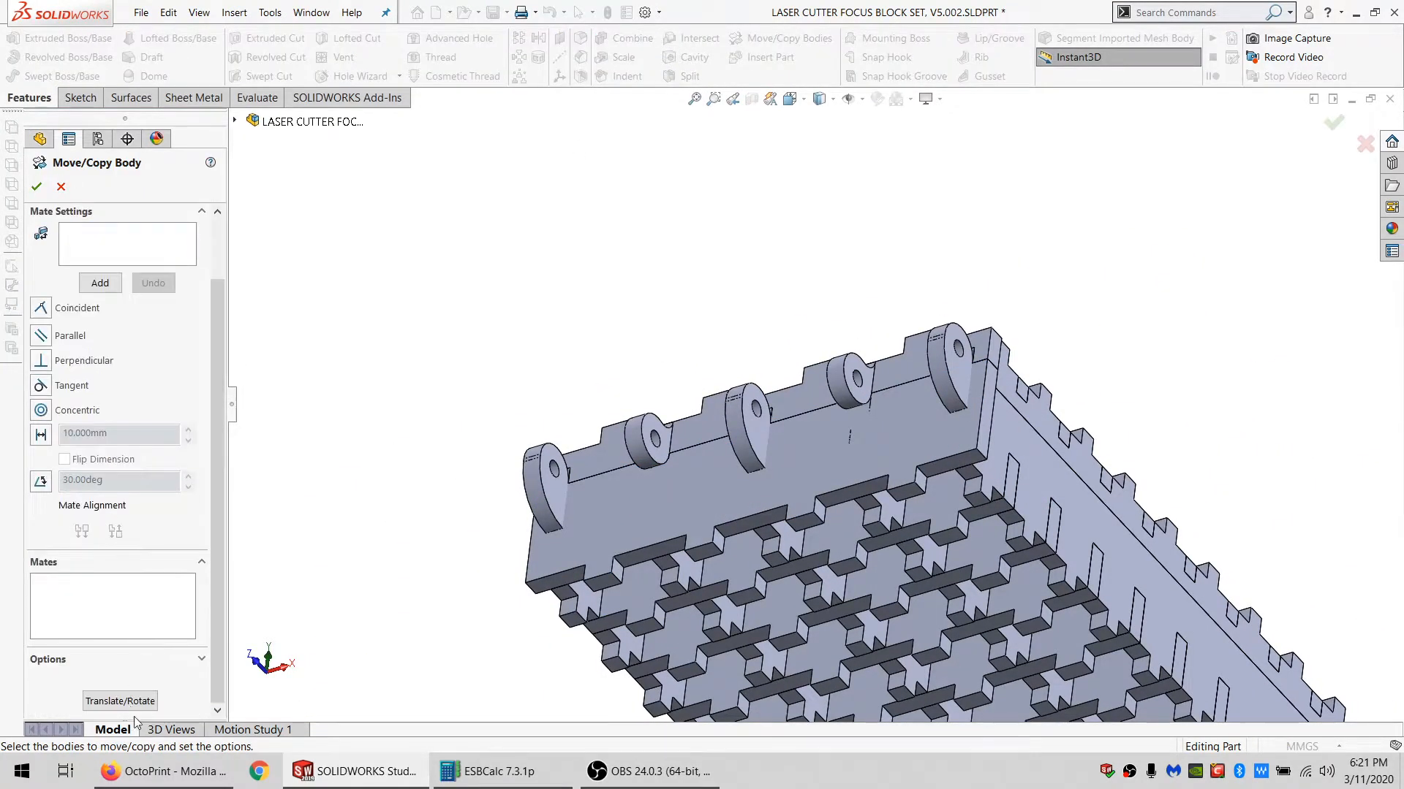
{"action": "left_click", "coordinate": [992, 458]}
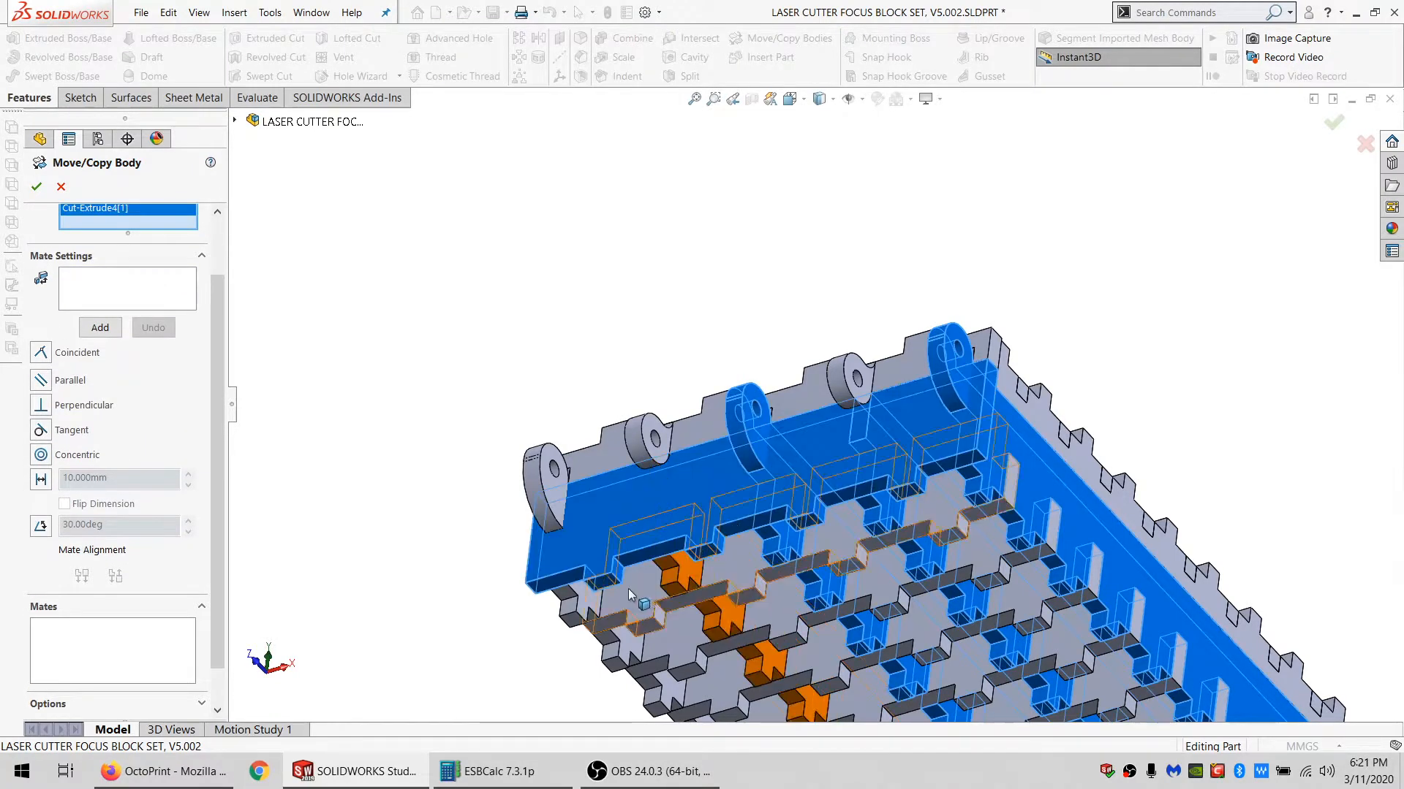
{"action": "left_click", "coordinate": [601, 589]}
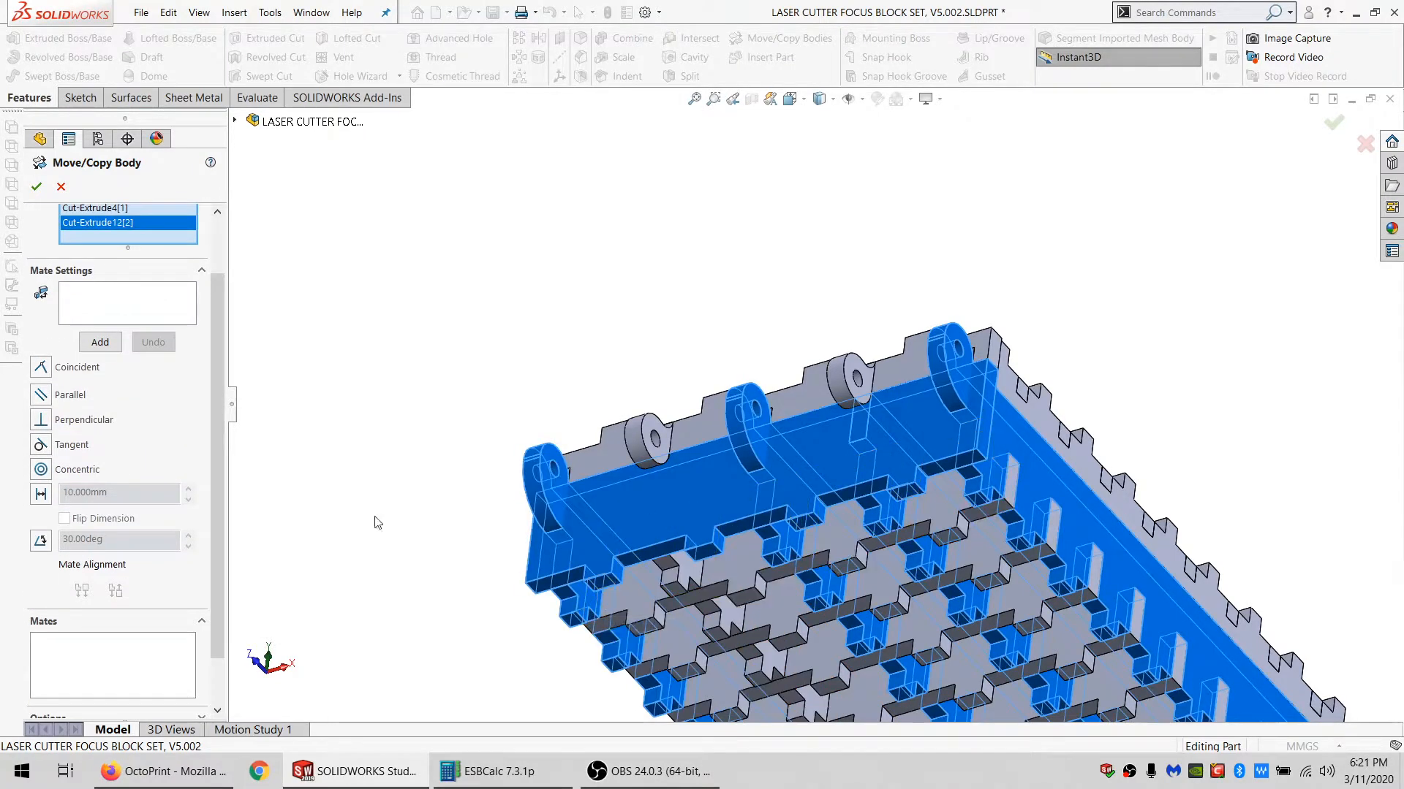
{"action": "scroll", "coordinate": [176, 584], "scroll_direction": "down", "scroll_amount": 2}
{"action": "left_click", "coordinate": [136, 699]}
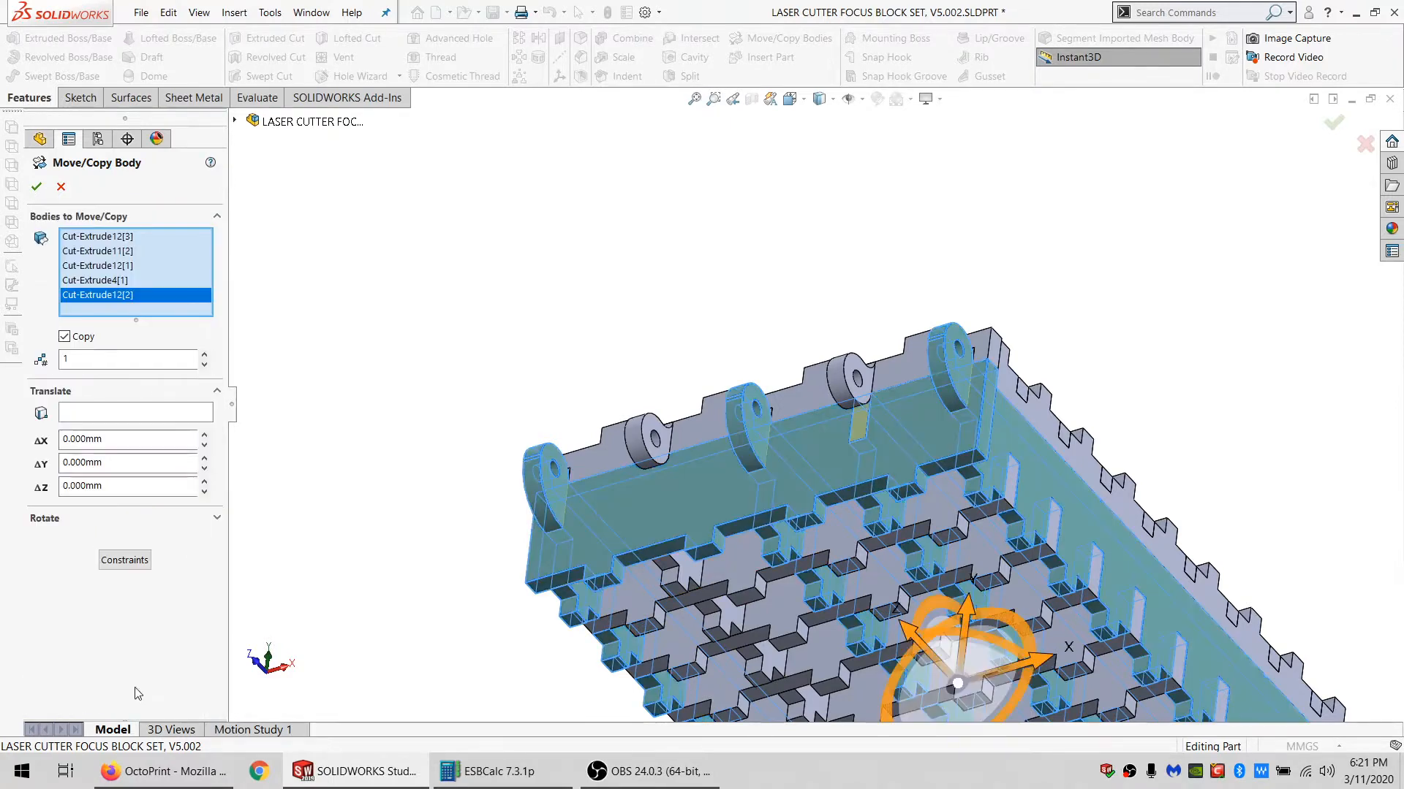
{"action": "left_click", "coordinate": [38, 187]}
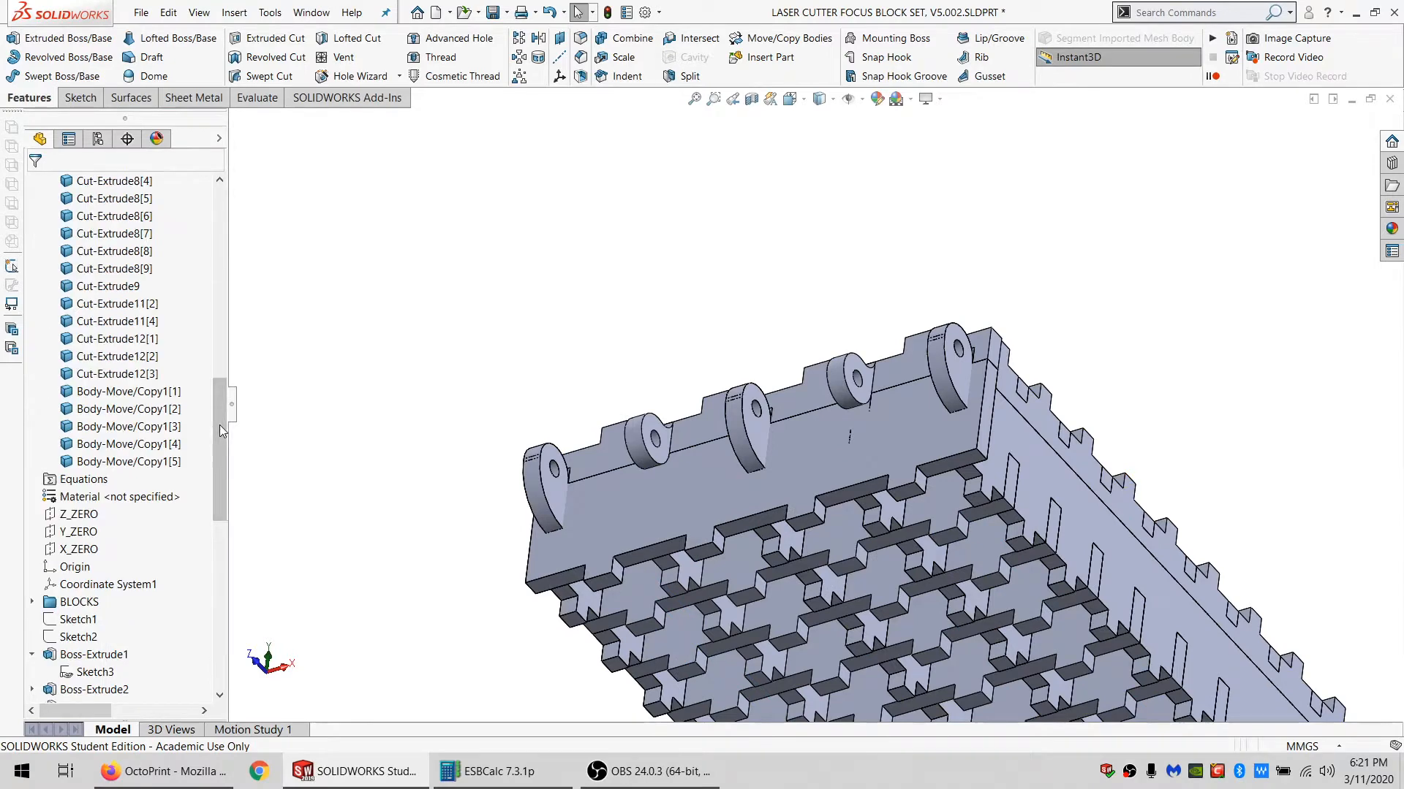
Hide the five copied bodies, Body-Move/Copy1[1] to [5].
{"action": "left_click_drag", "start_coordinate": [219, 424], "coordinate": [220, 390]}
{"action": "left_click", "coordinate": [128, 514]}
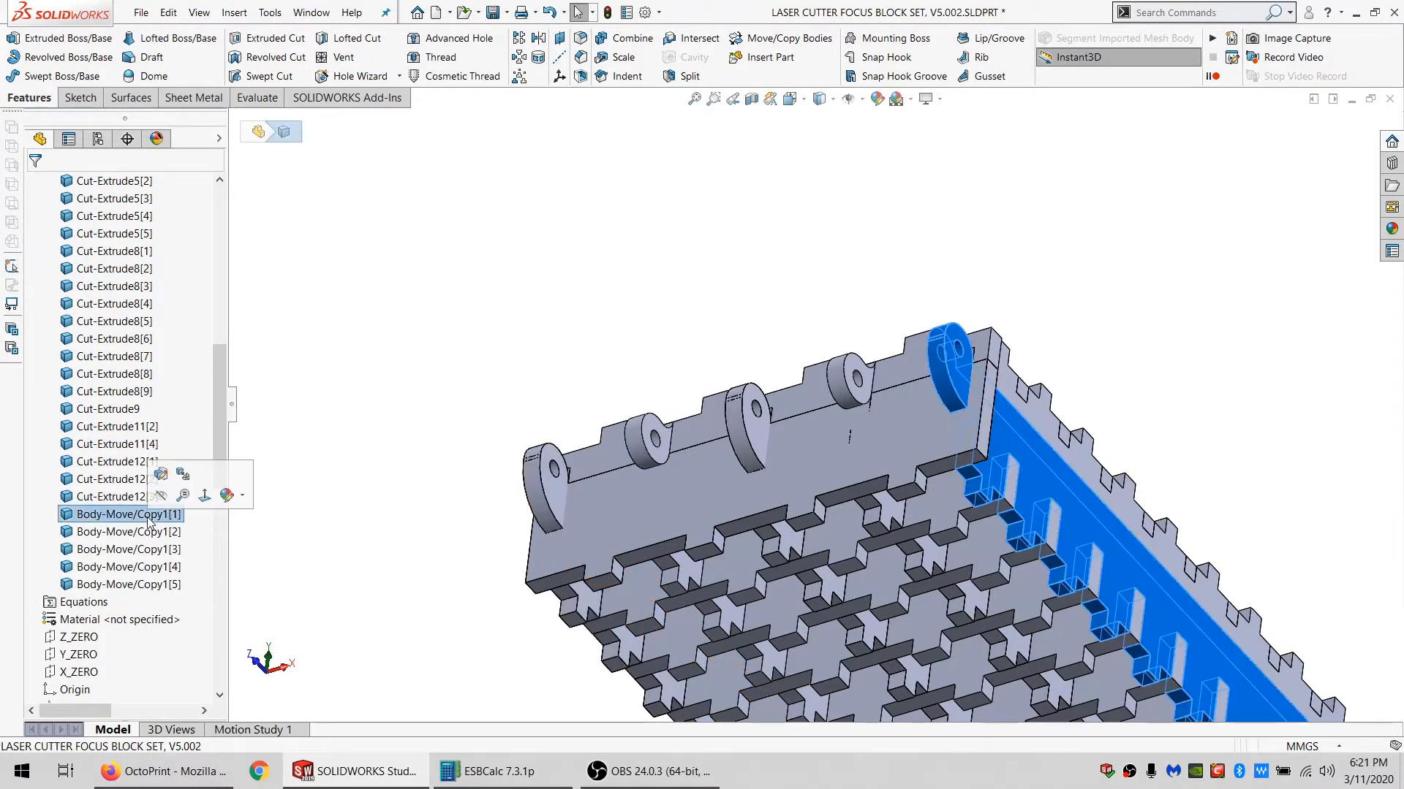
{"action": "left_click", "coordinate": [153, 586], "text": "shift"}
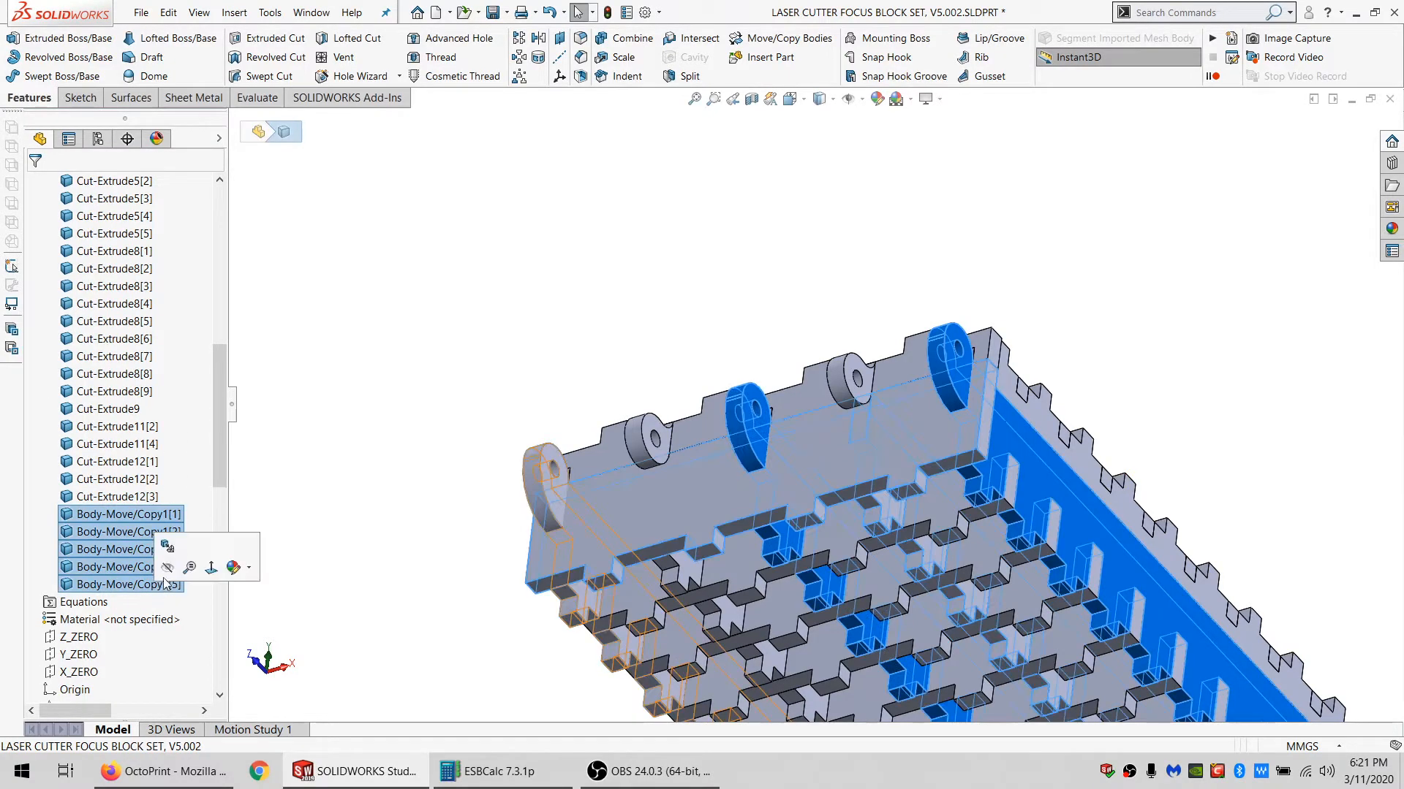
{"action": "left_click", "coordinate": [532, 393]}
Select the five original lengthwise plates that cross the end plate and hide them.
{"action": "left_click", "coordinate": [685, 575]}
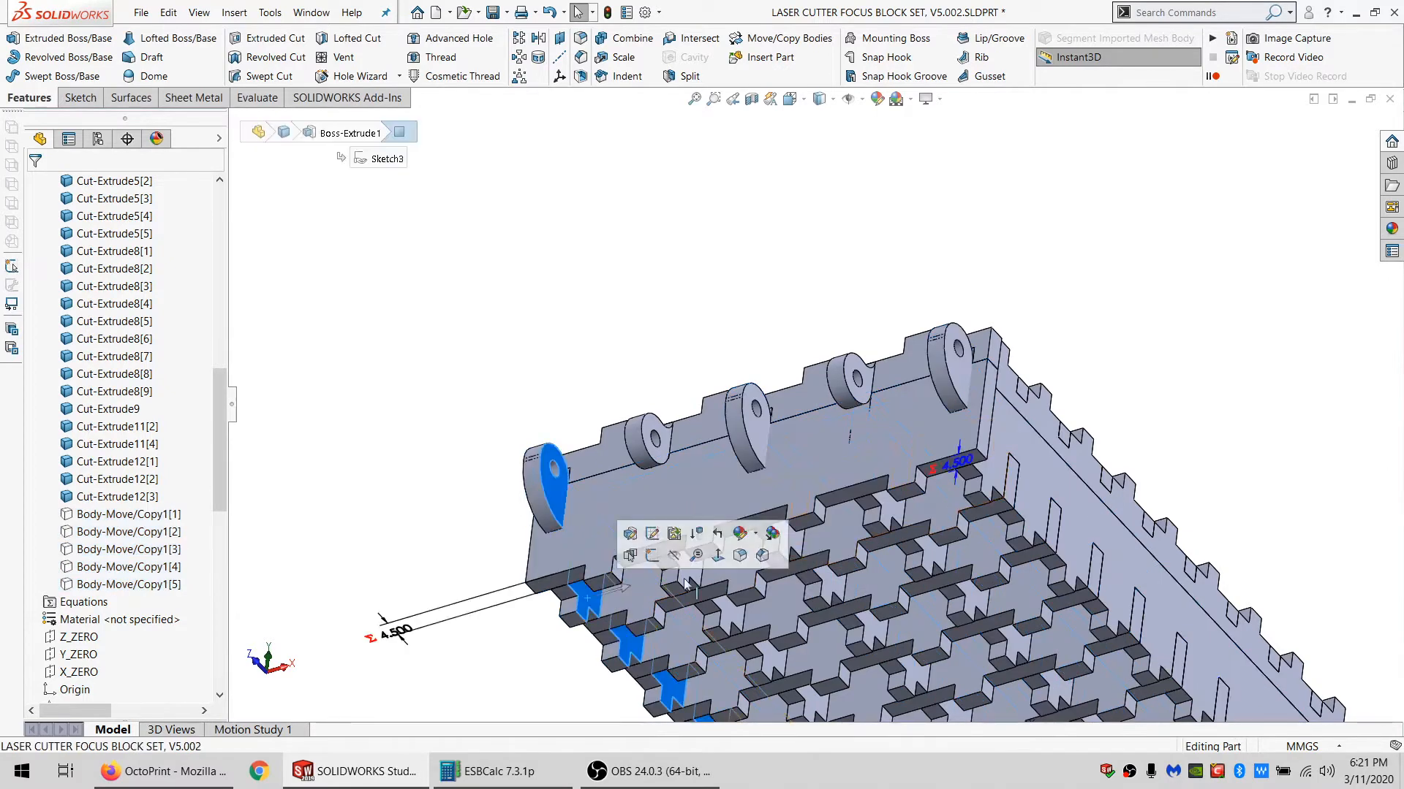
{"action": "left_click", "coordinate": [683, 569], "text": "ctrl"}
{"action": "left_click", "coordinate": [793, 534], "text": "ctrl"}
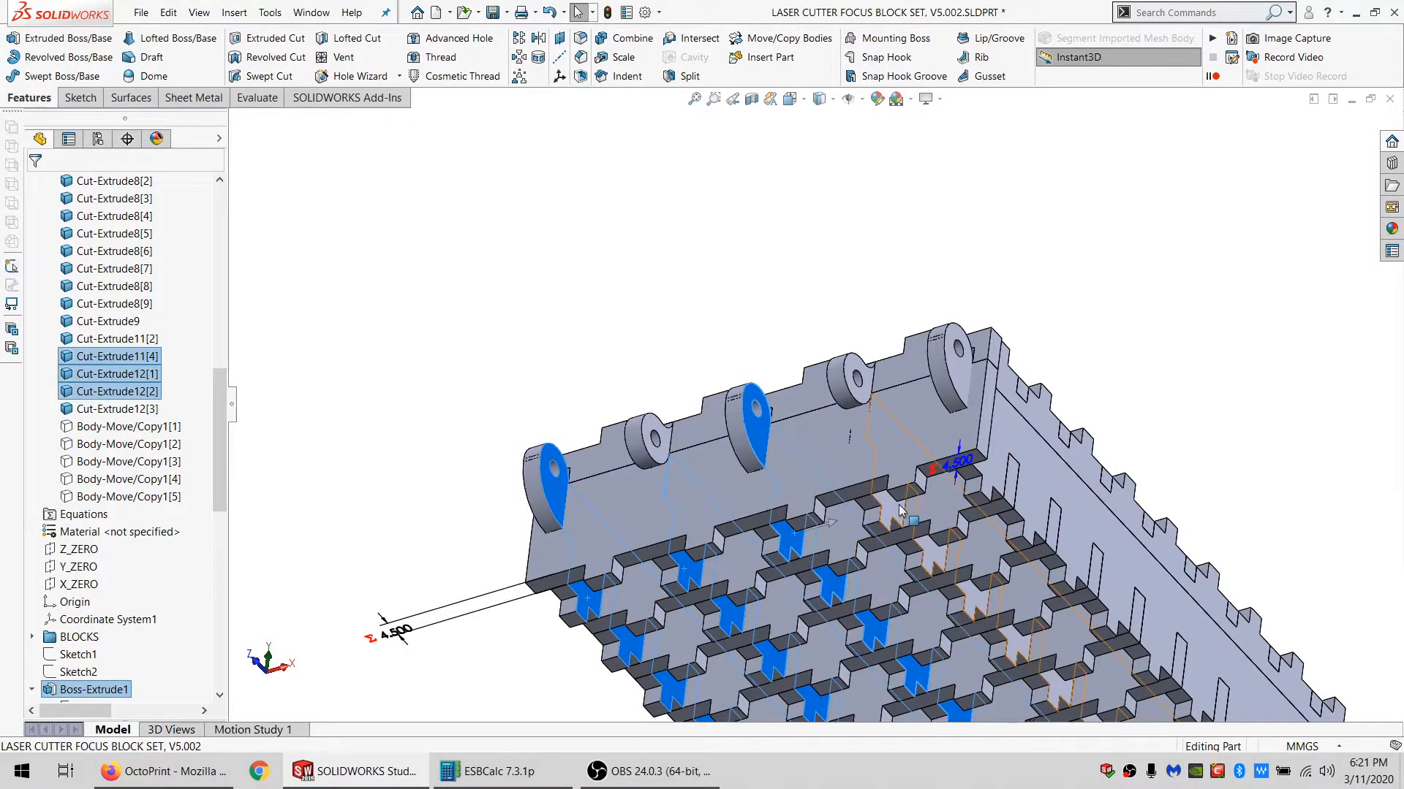
{"action": "left_click", "coordinate": [898, 505], "text": "ctrl"}
{"action": "left_click", "coordinate": [997, 479], "text": "ctrl"}
{"action": "right_click", "coordinate": [997, 478]}
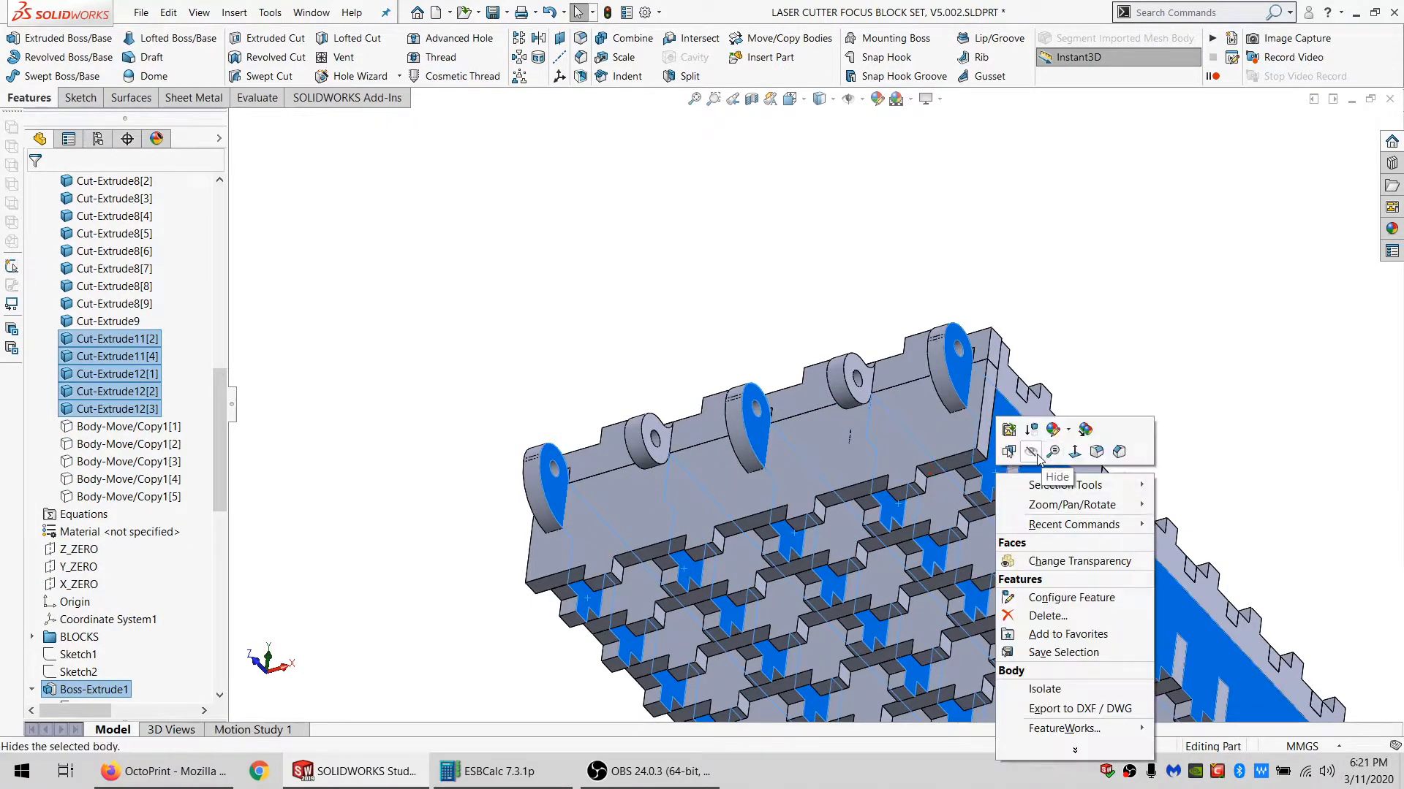
{"action": "left_click", "coordinate": [1031, 452]}
Show the five copied bodies, Body-Move/Copy1[1] to [5], again.
{"action": "left_click", "coordinate": [128, 426]}
{"action": "left_click", "coordinate": [124, 494], "text": "shift"}
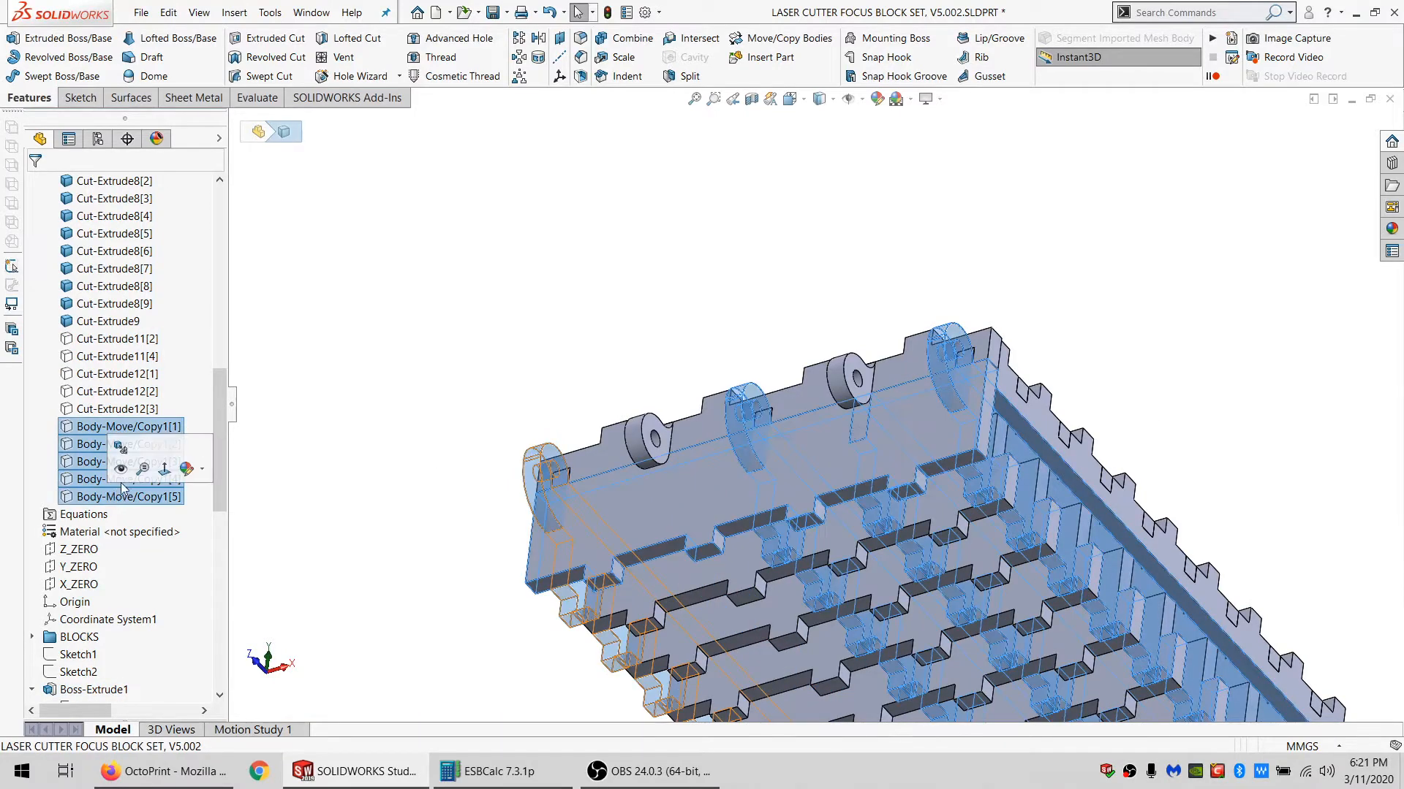
{"action": "left_click", "coordinate": [120, 469]}
{"action": "key", "text": "Escape"}
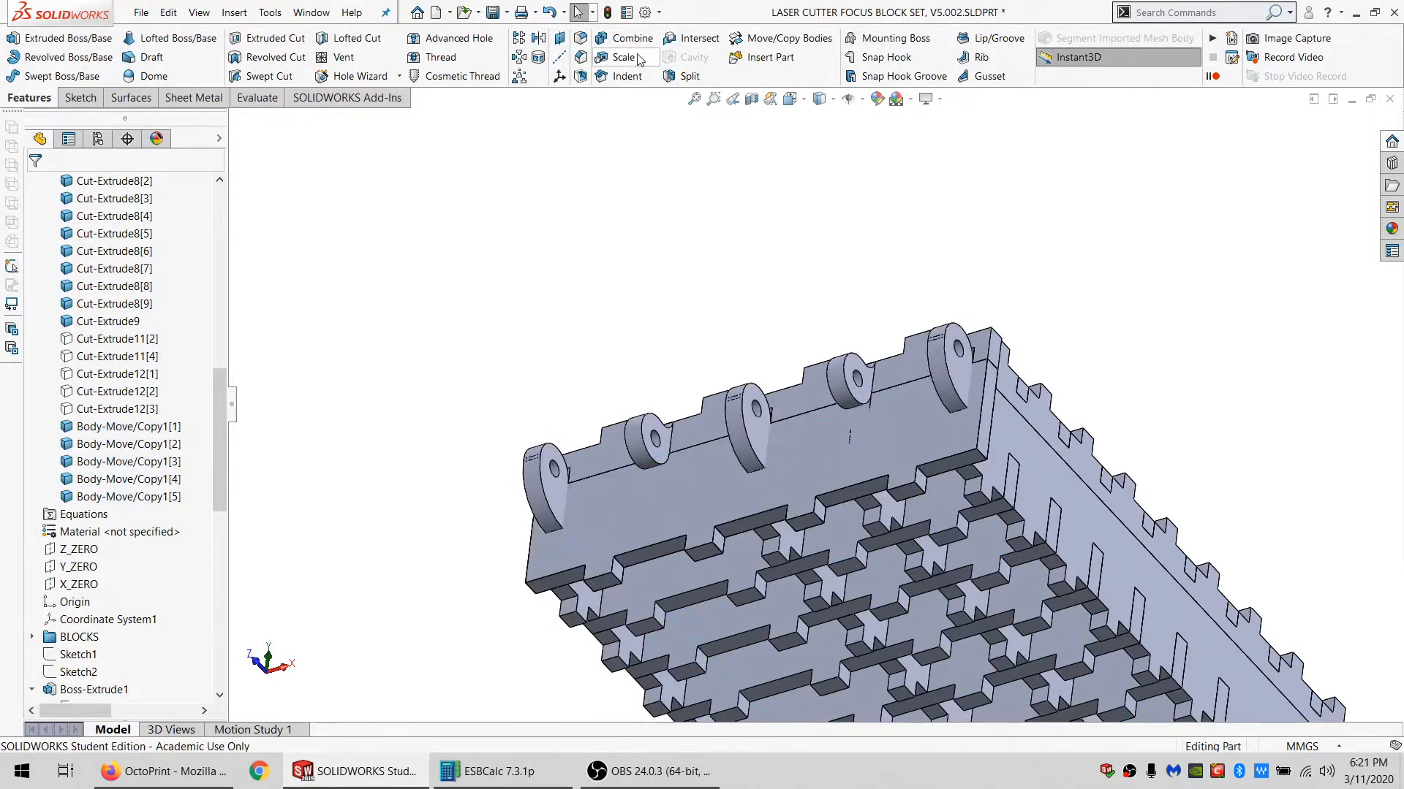
Subtract the copied bodies Body-Move/Copy1[1], [2], [3] and [5] from the end plate with Combine.
{"action": "left_click", "coordinate": [627, 38]}
{"action": "left_click", "coordinate": [91, 256]}
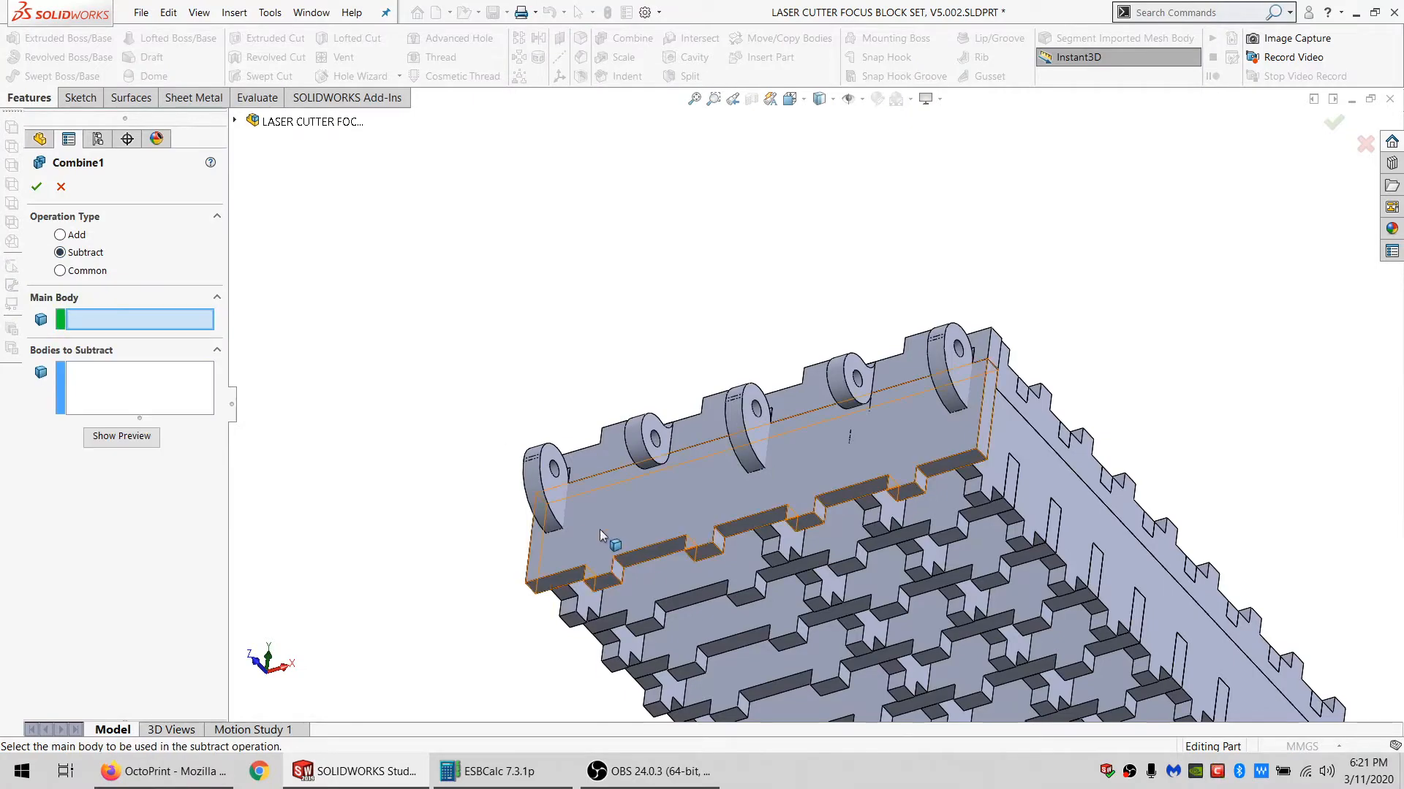
{"action": "left_click", "coordinate": [607, 523]}
{"action": "mouse_move", "coordinate": [607, 529]}
{"action": "middle_mouse_down"}
{"action": "mouse_move", "coordinate": [615, 399]}
{"action": "mouse_move", "coordinate": [618, 507]}
{"action": "middle_mouse_up"}
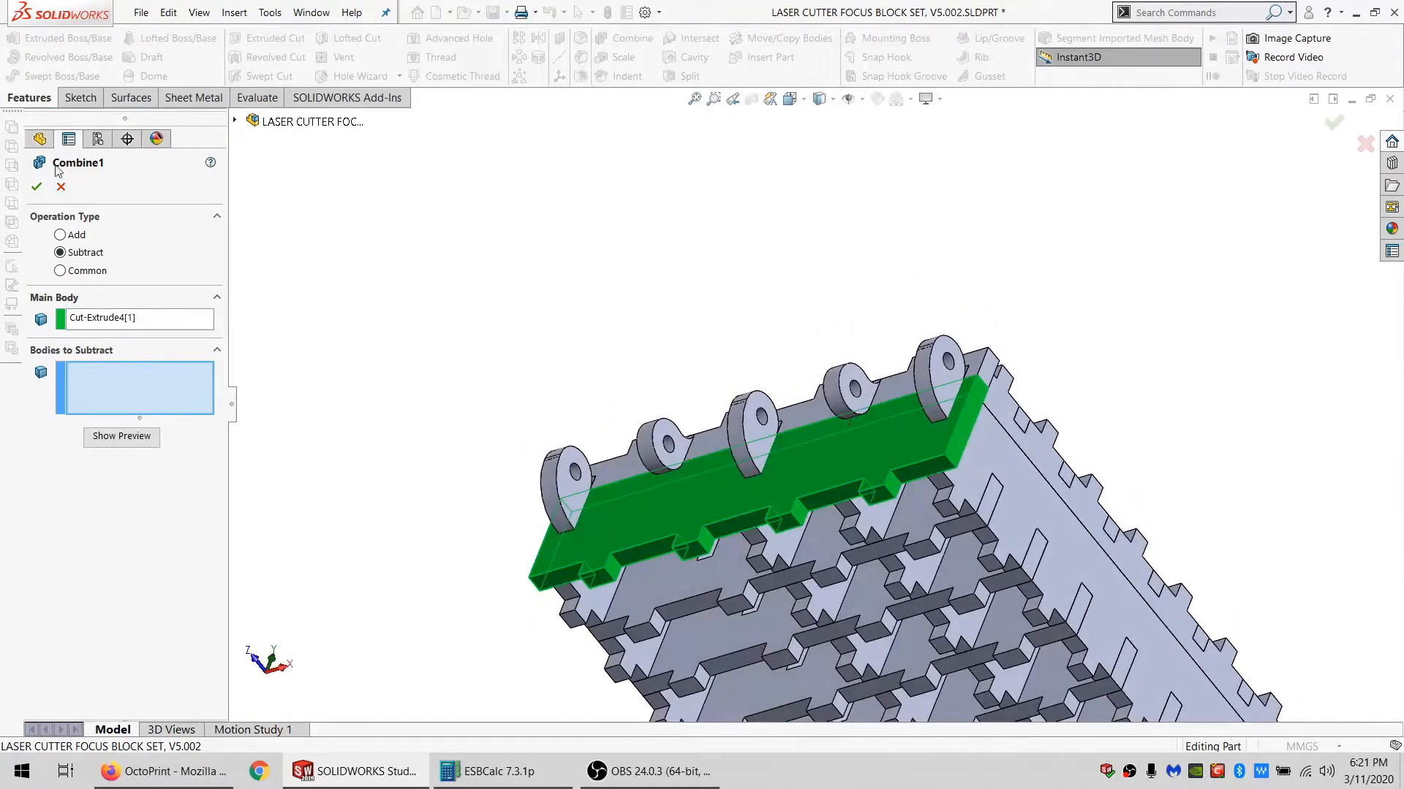
{"action": "left_click", "coordinate": [34, 141]}
{"action": "left_click", "coordinate": [266, 174]}
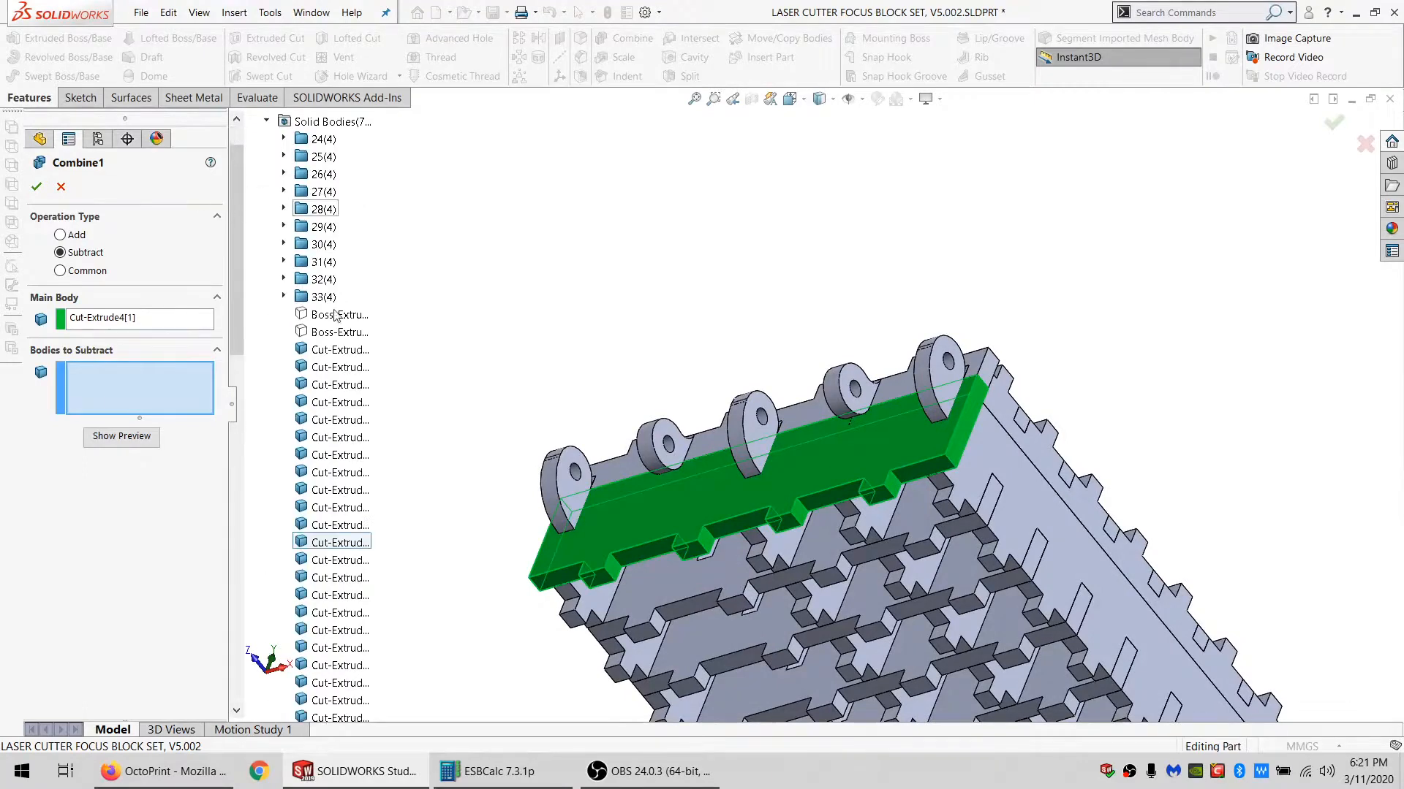
{"action": "scroll", "coordinate": [329, 344], "scroll_direction": "down", "scroll_amount": 5}
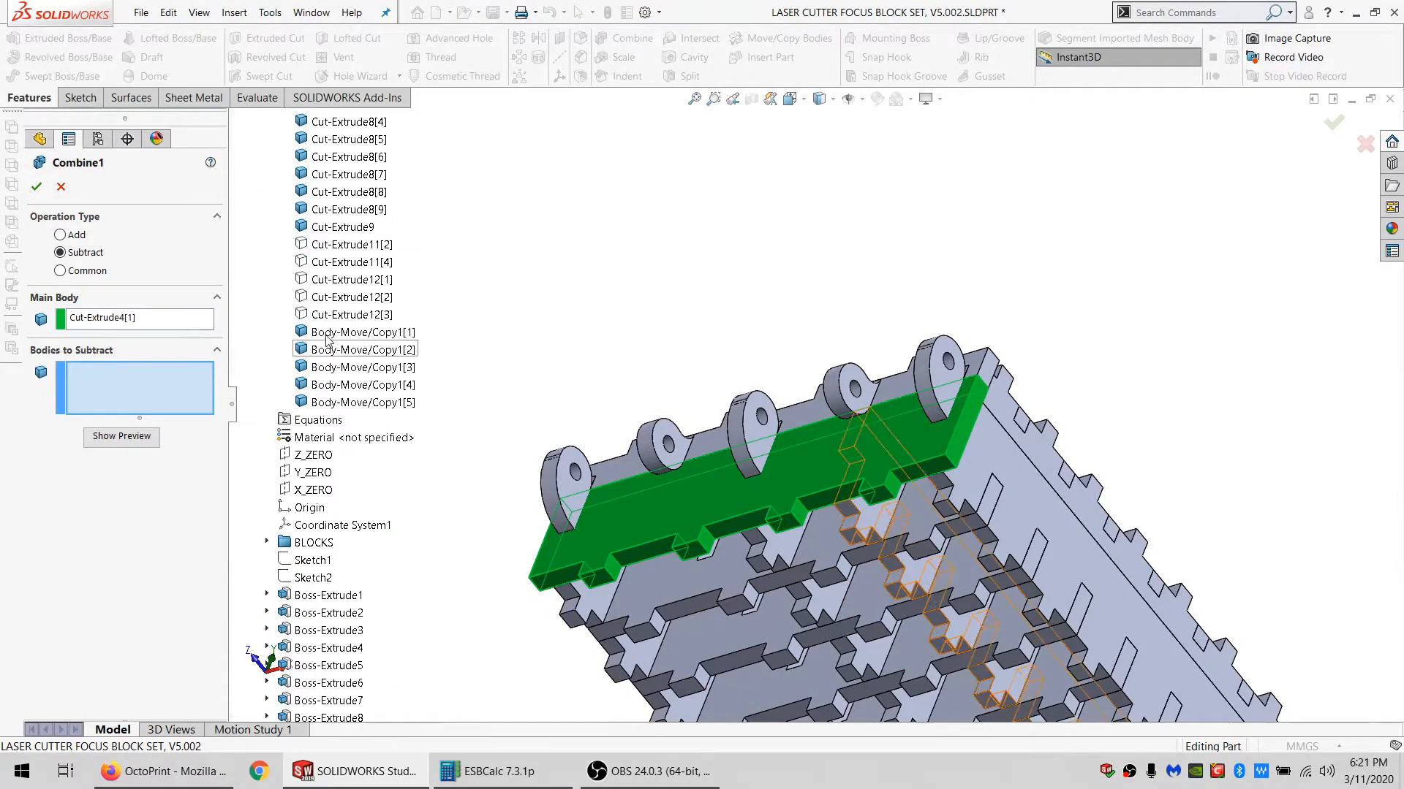
{"action": "left_click", "coordinate": [327, 340]}
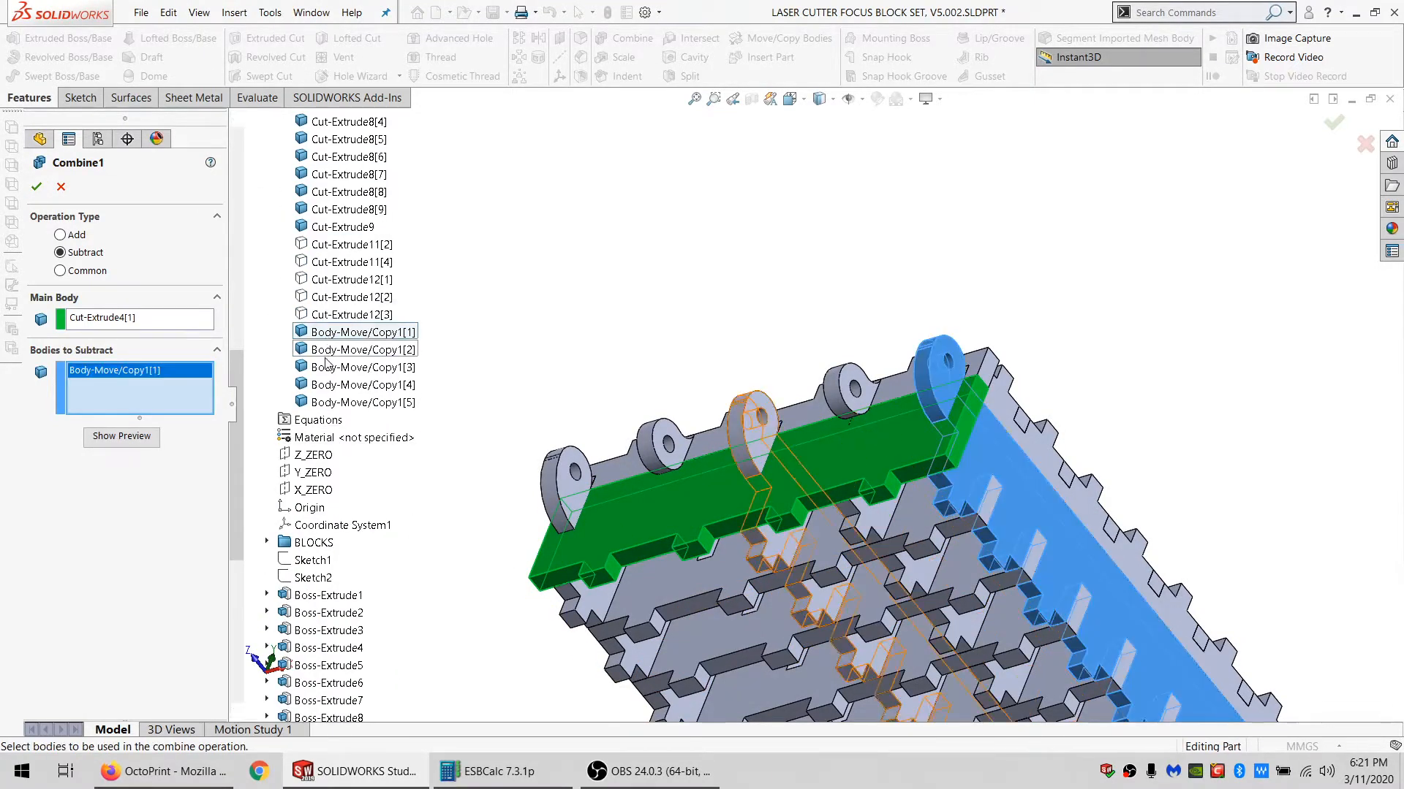
{"action": "left_click", "coordinate": [328, 351]}
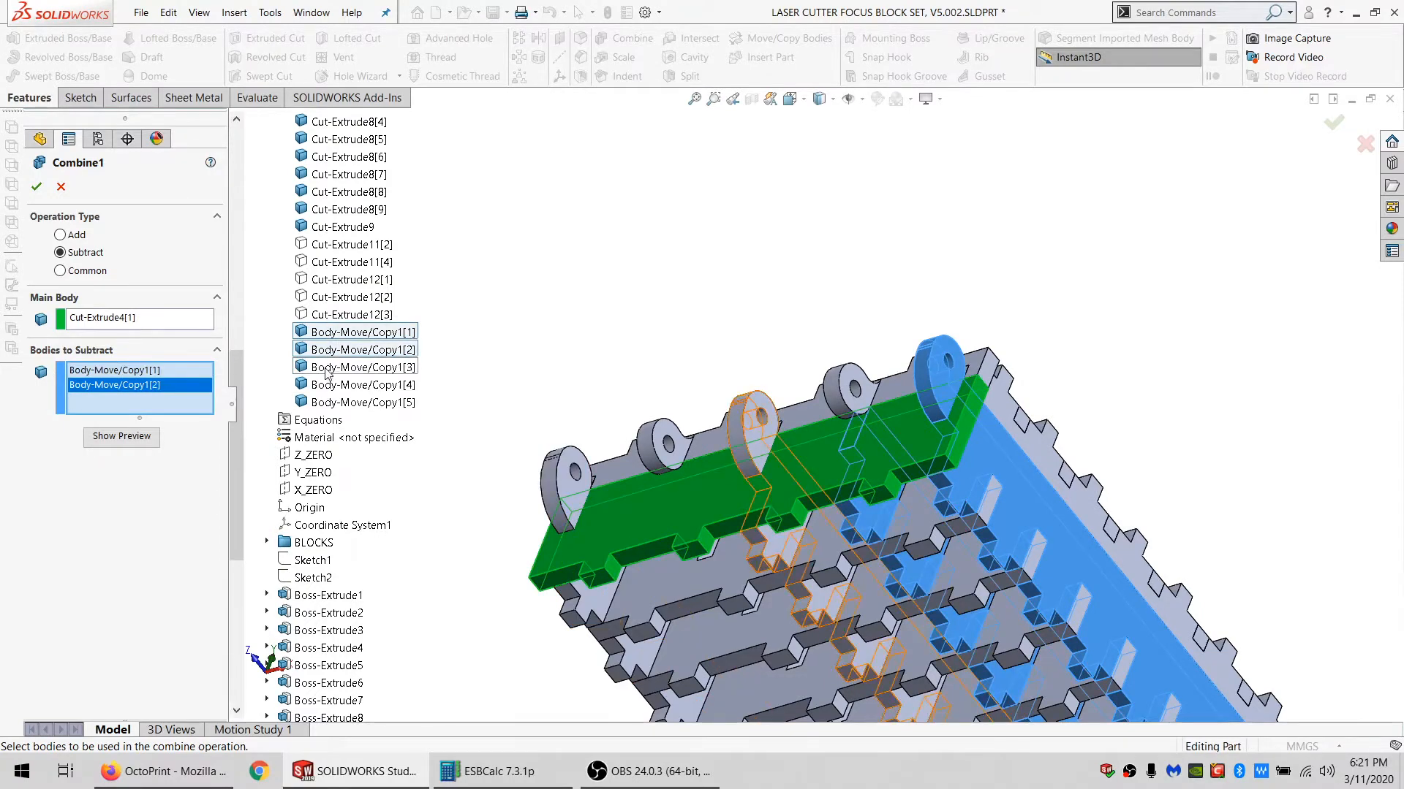
{"action": "left_click", "coordinate": [331, 367]}
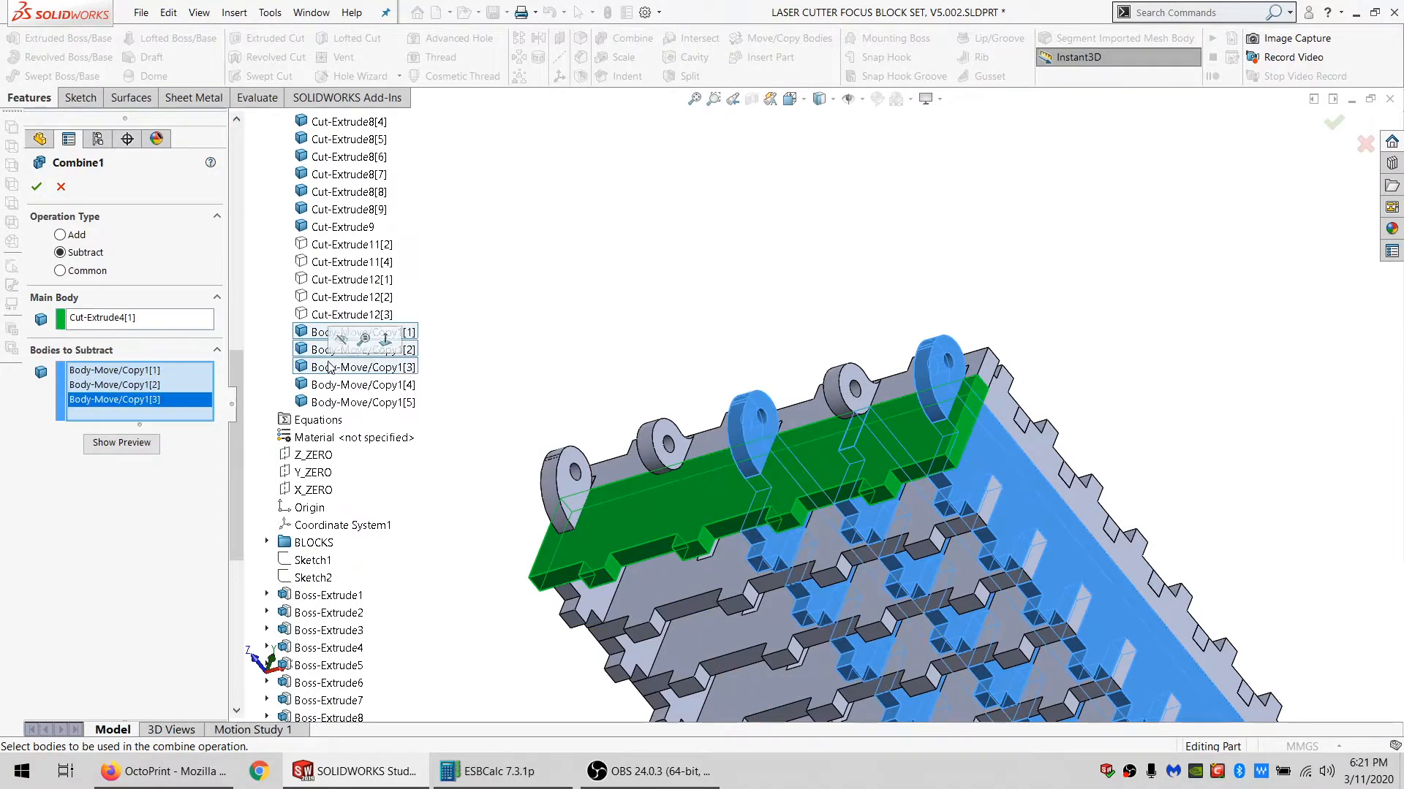
{"action": "left_click", "coordinate": [328, 404]}
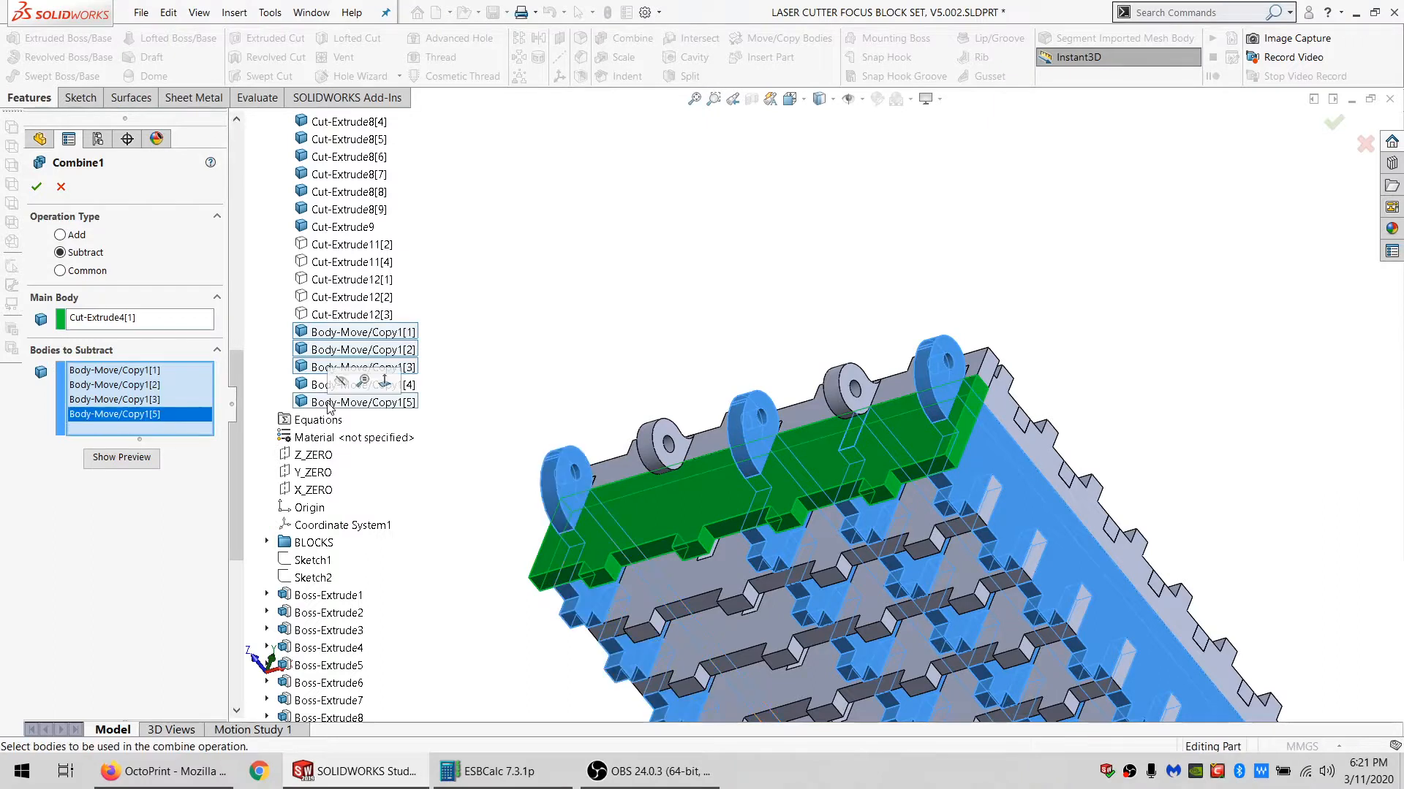
{"action": "left_click", "coordinate": [334, 265]}
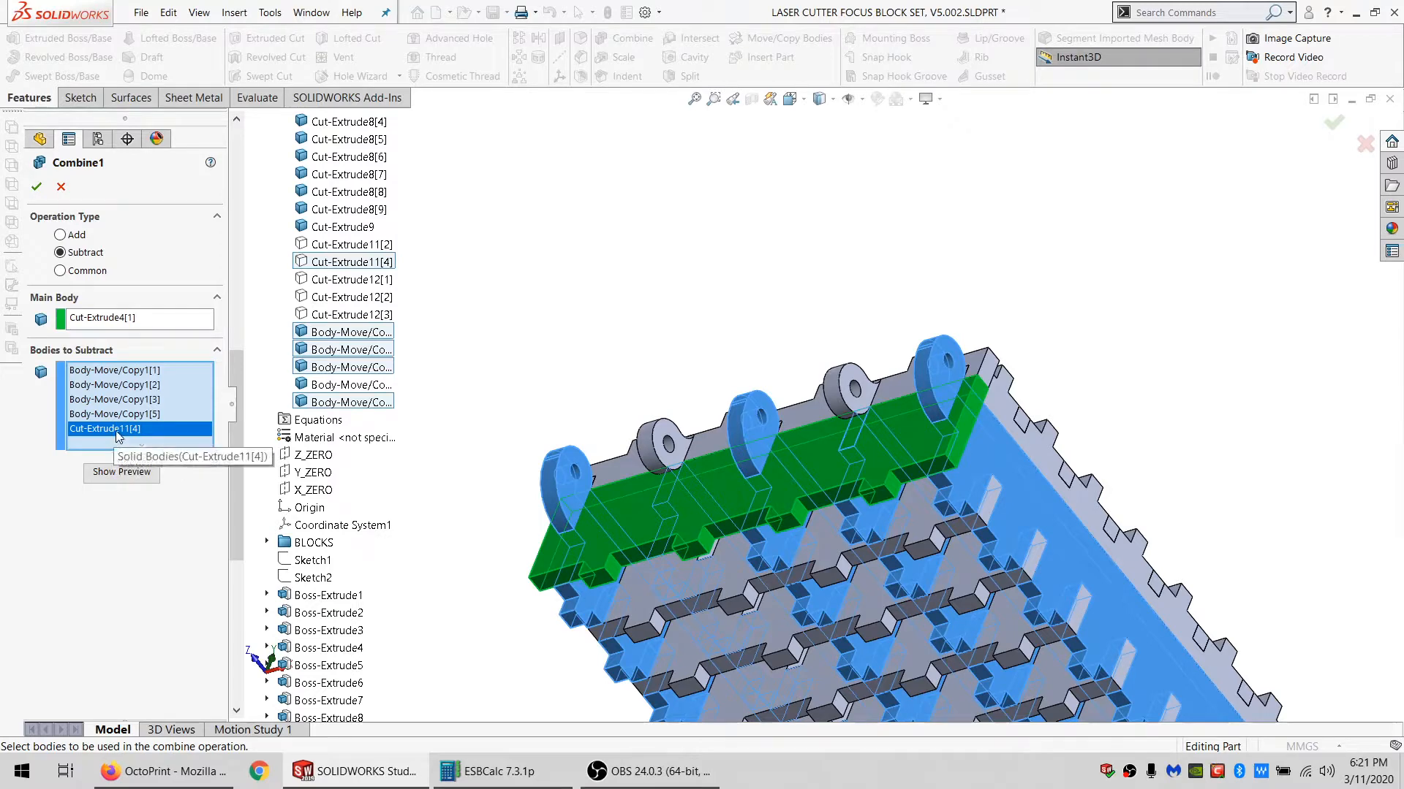
{"action": "key", "text": "Delete"}
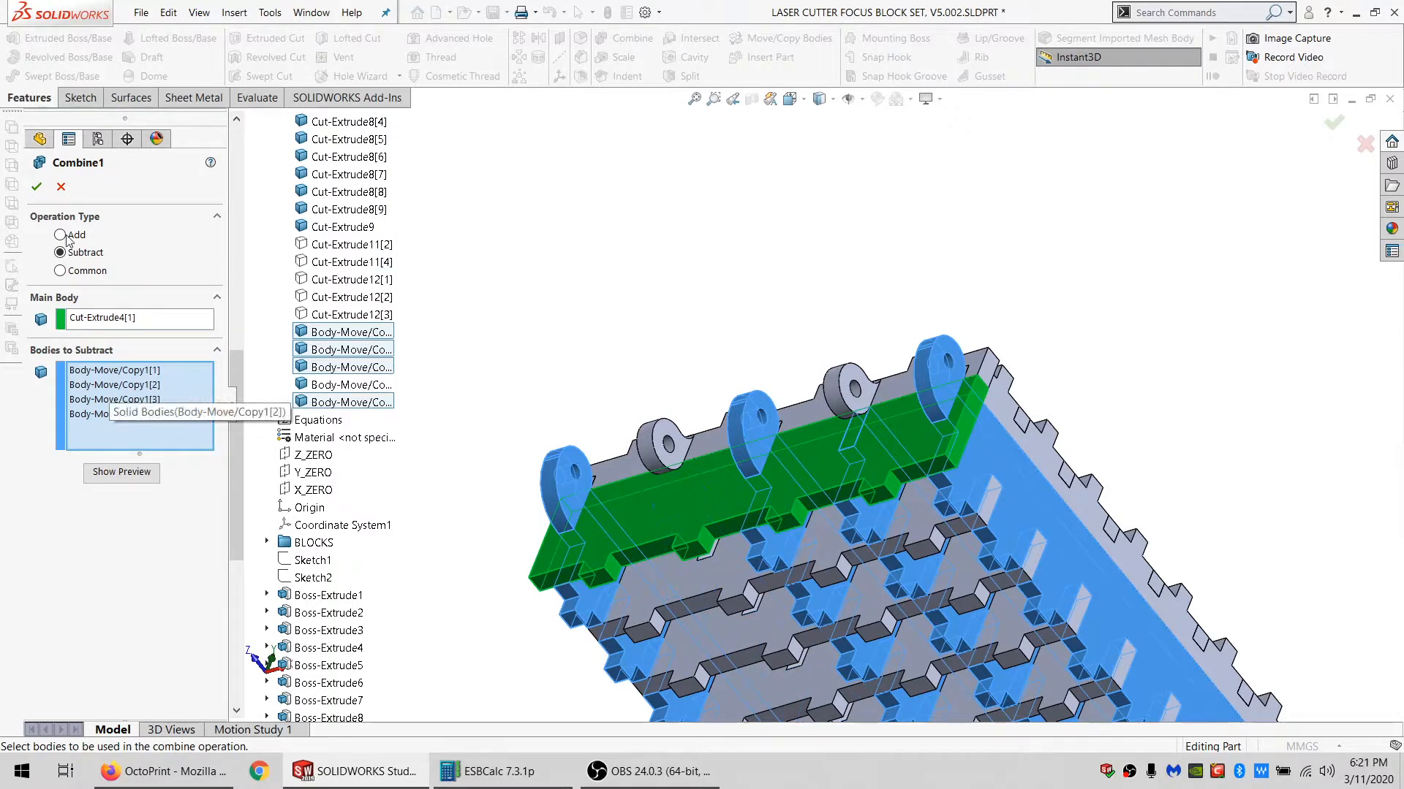
{"action": "left_click", "coordinate": [42, 188]}
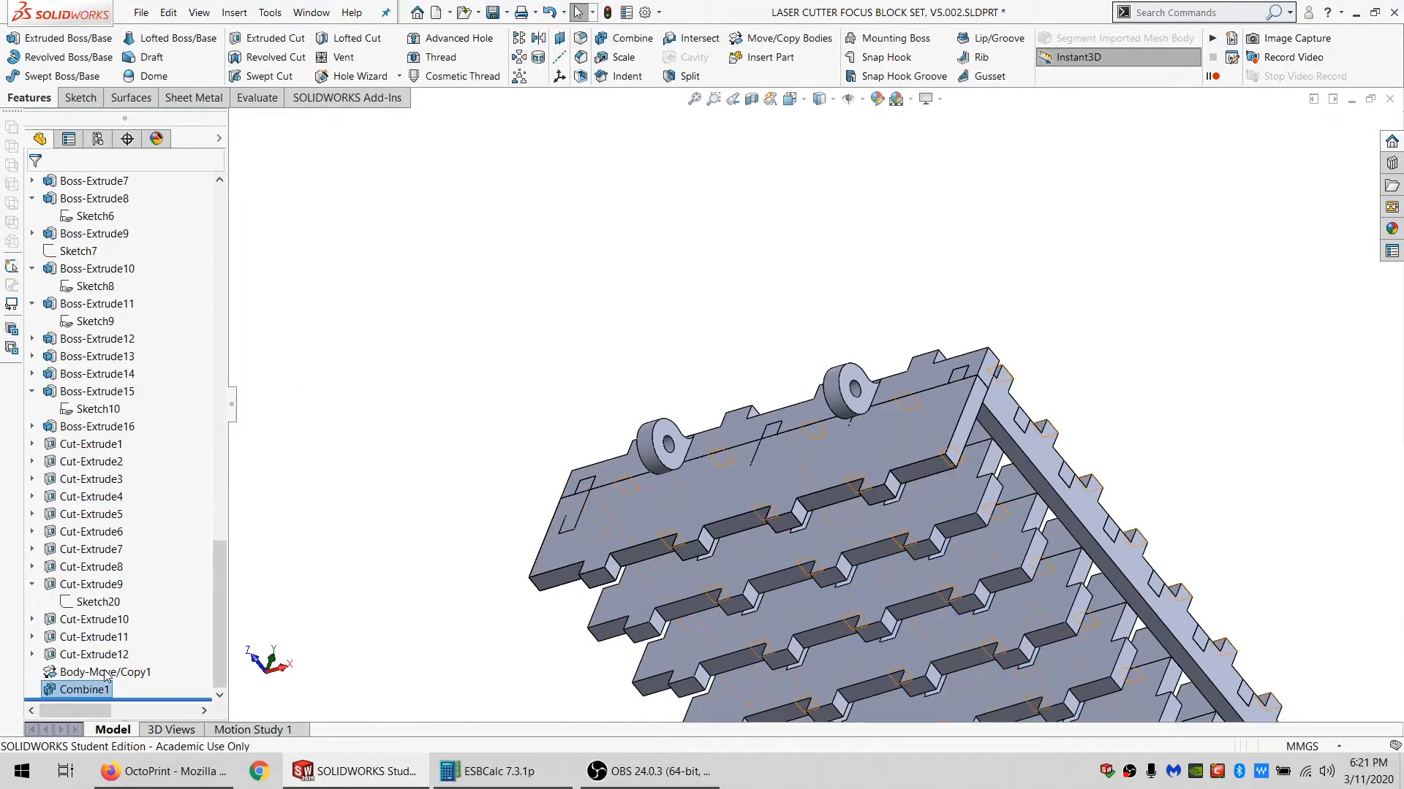
Delete the Combine1 feature from the model.
{"action": "left_click", "coordinate": [106, 673]}
{"action": "left_click", "coordinate": [93, 689]}
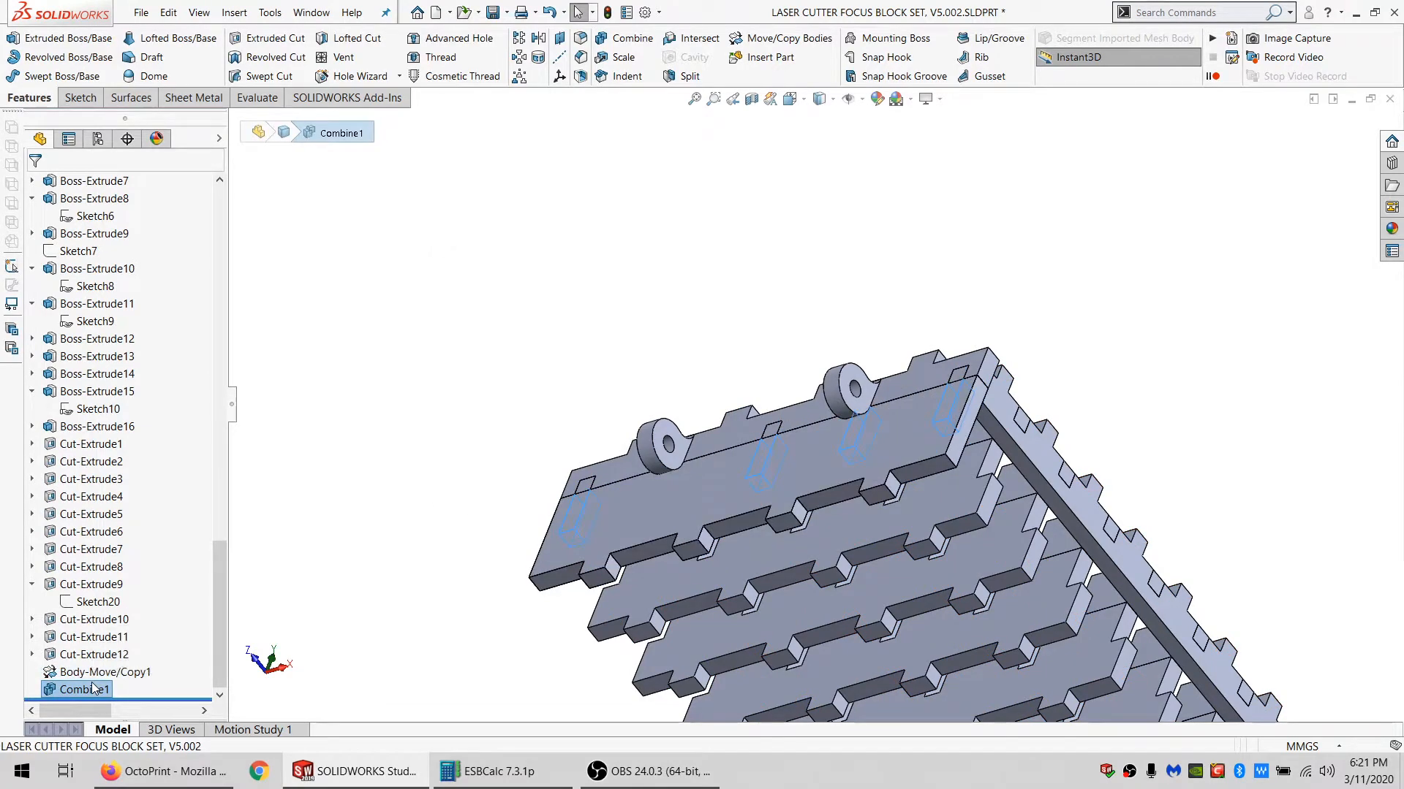
{"action": "key", "text": "Delete"}
{"action": "key", "text": "Return"}
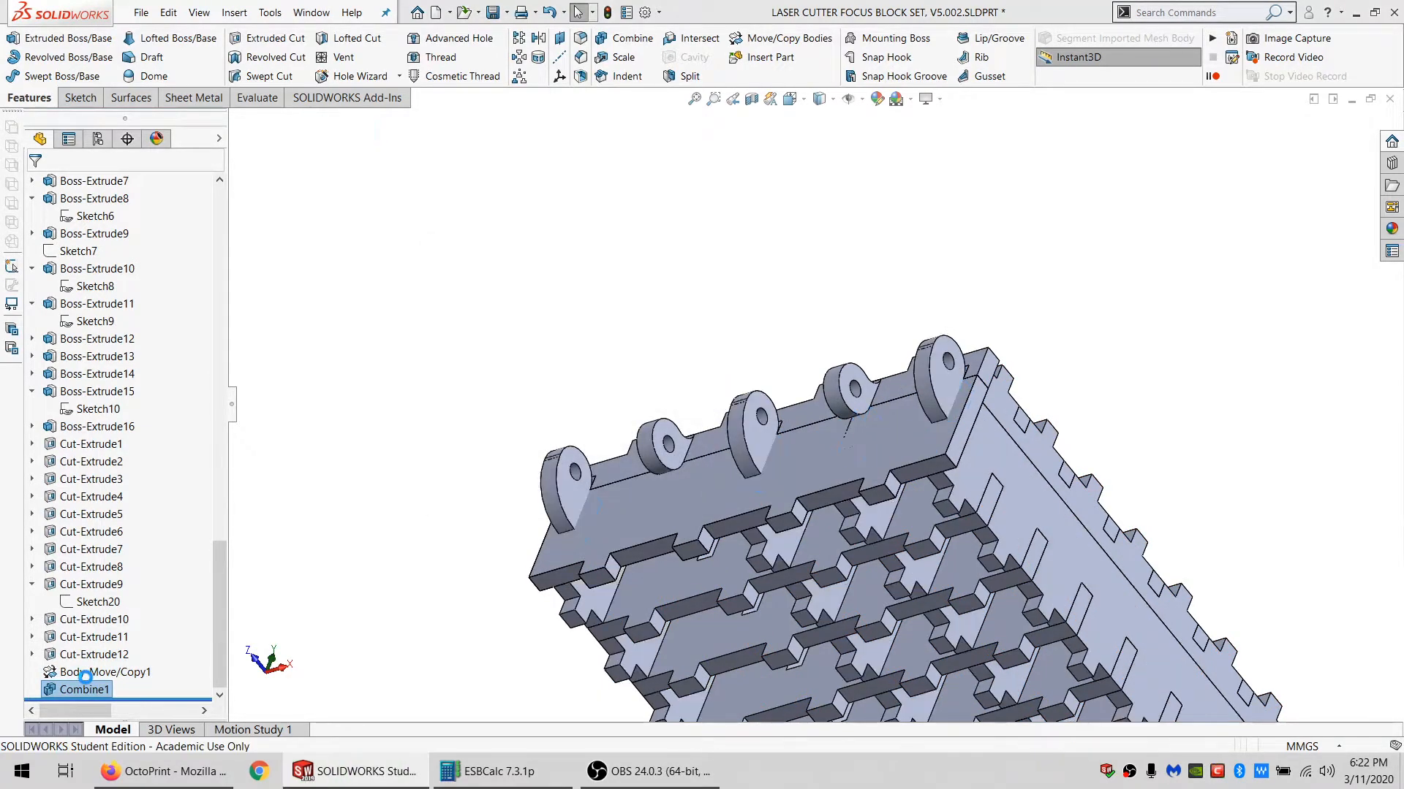
Open the Body-Move/Copy1 feature for editing and show the hidden lengthwise plate Cut-Extrude11[4].
{"action": "left_click", "coordinate": [89, 688]}
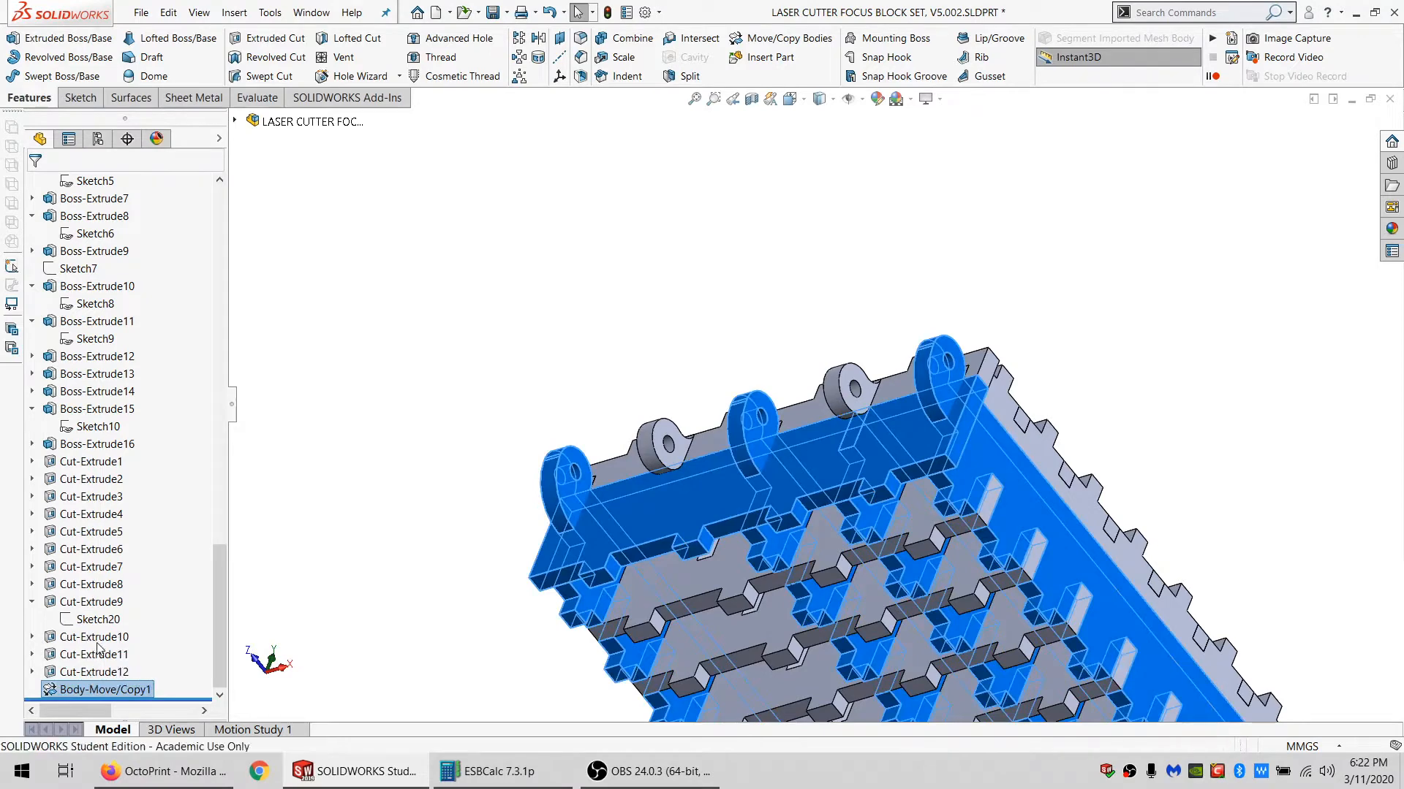
{"action": "left_click", "coordinate": [97, 644]}
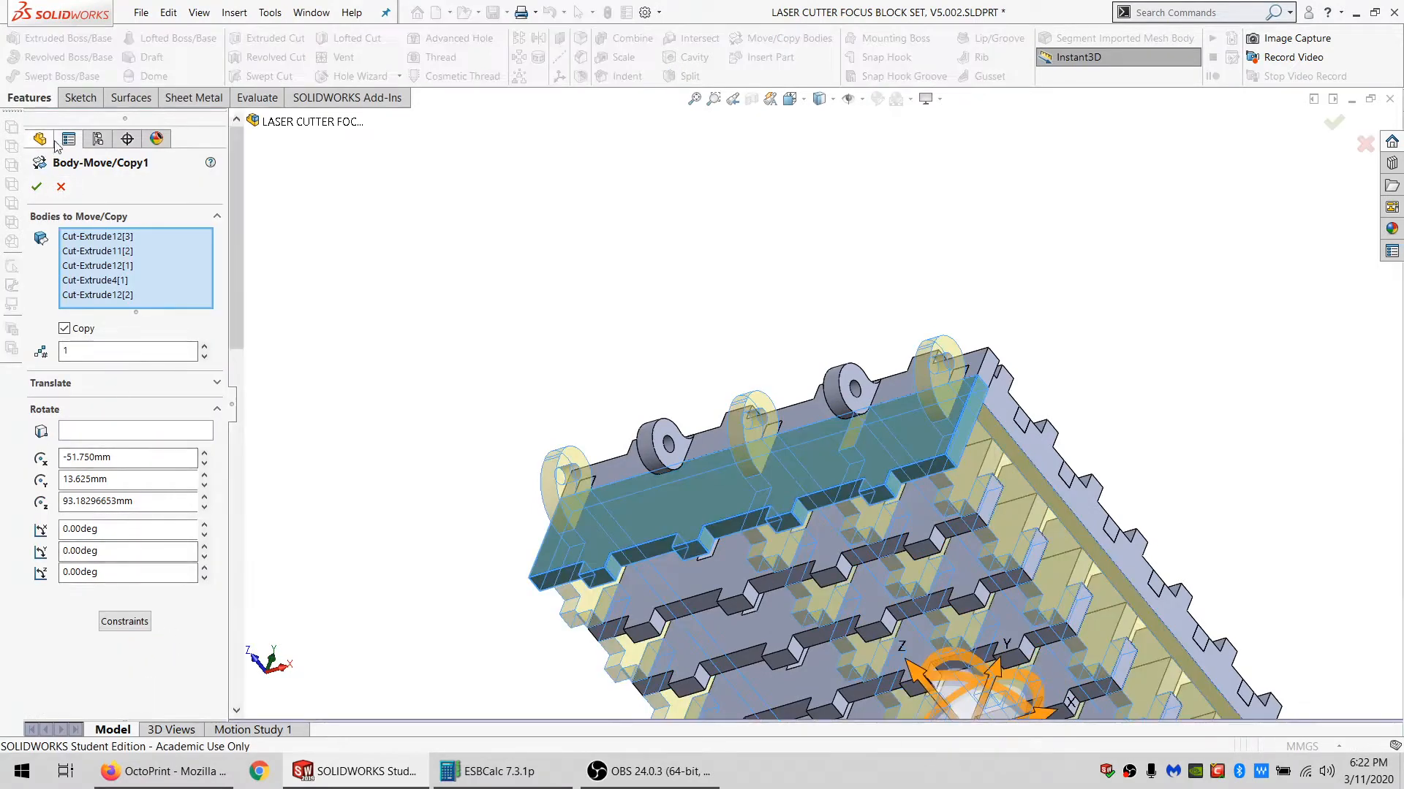
{"action": "left_click", "coordinate": [313, 121]}
{"action": "scroll", "coordinate": [316, 439], "scroll_direction": "down", "scroll_amount": 3}
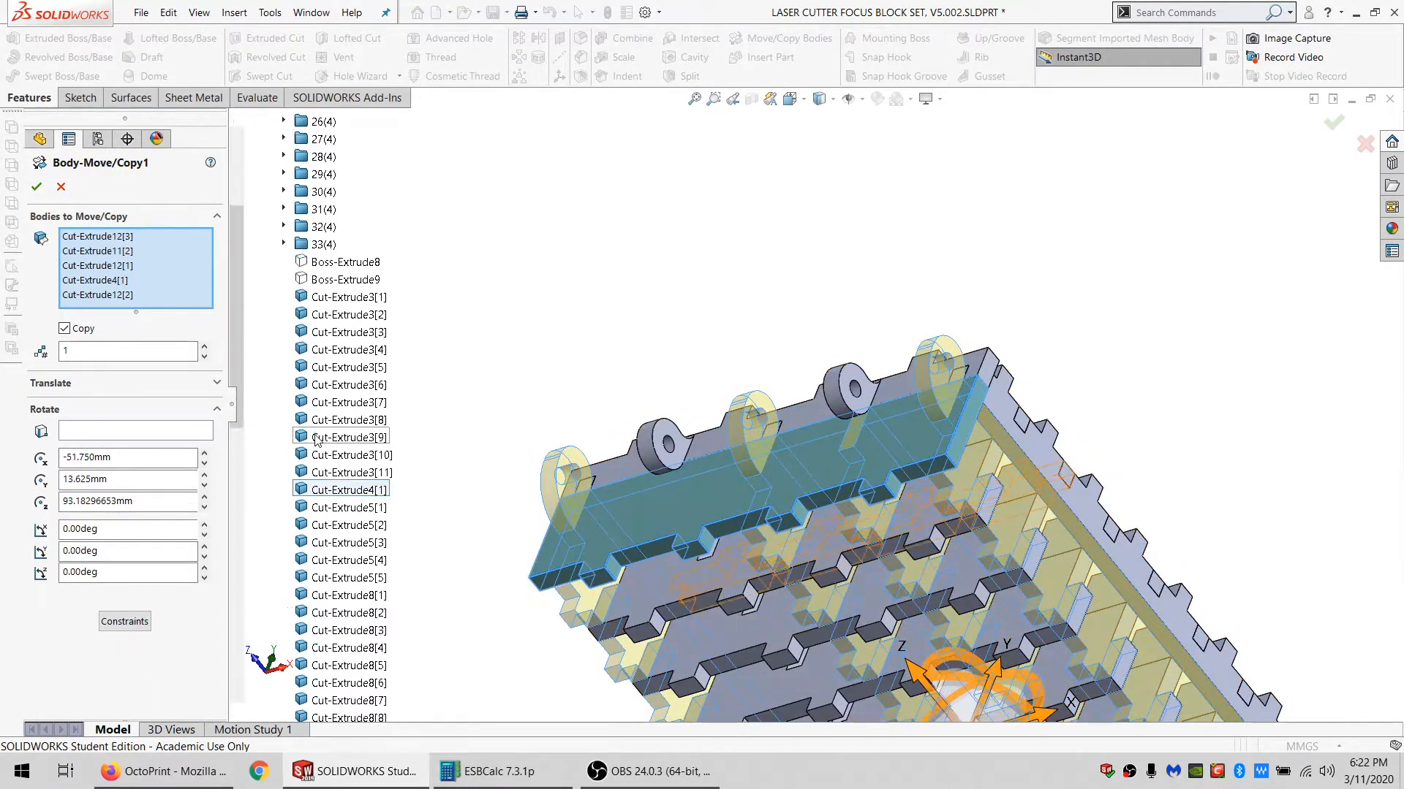
{"action": "scroll", "coordinate": [315, 438], "scroll_direction": "down", "scroll_amount": 8}
{"action": "mouse_move", "coordinate": [322, 365]}
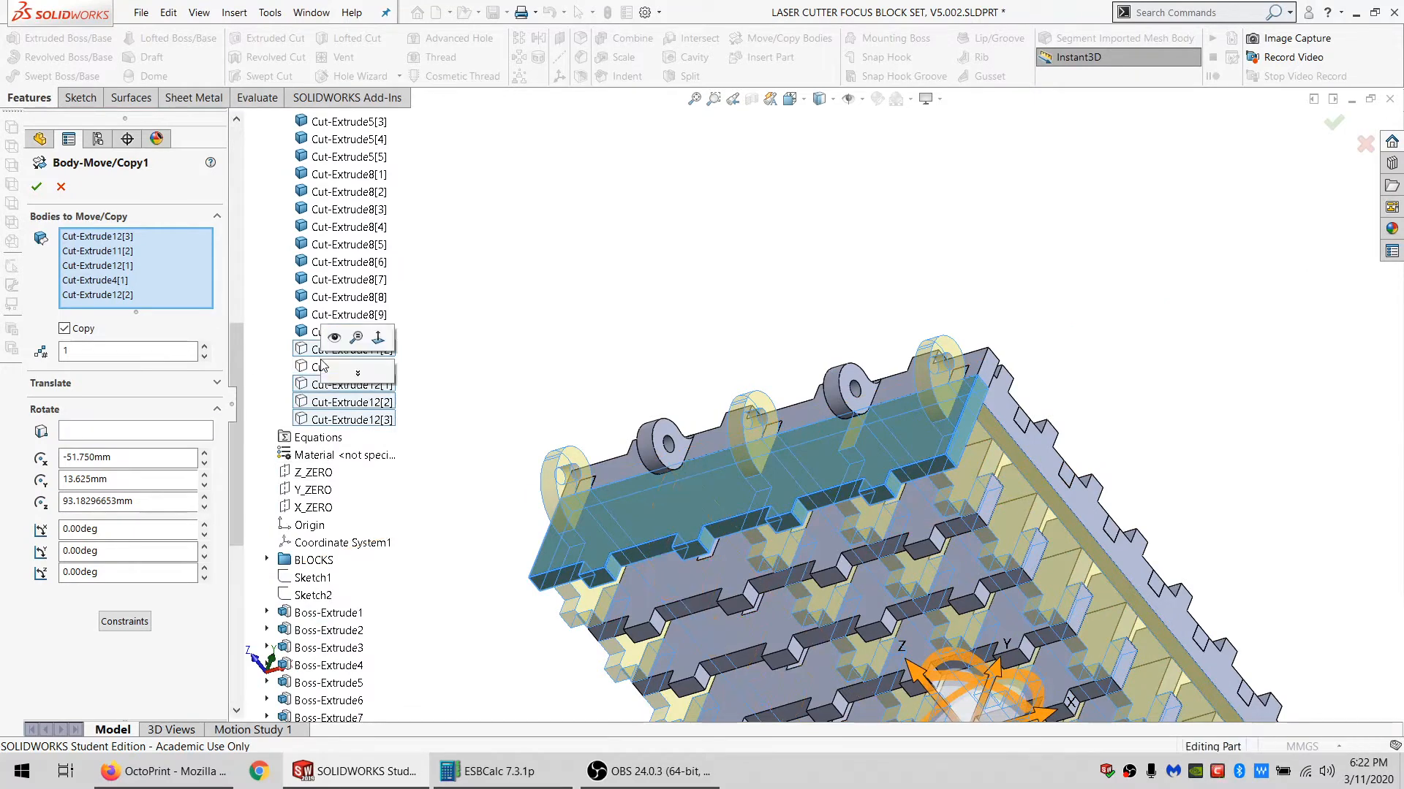
{"action": "left_click", "coordinate": [334, 337]}
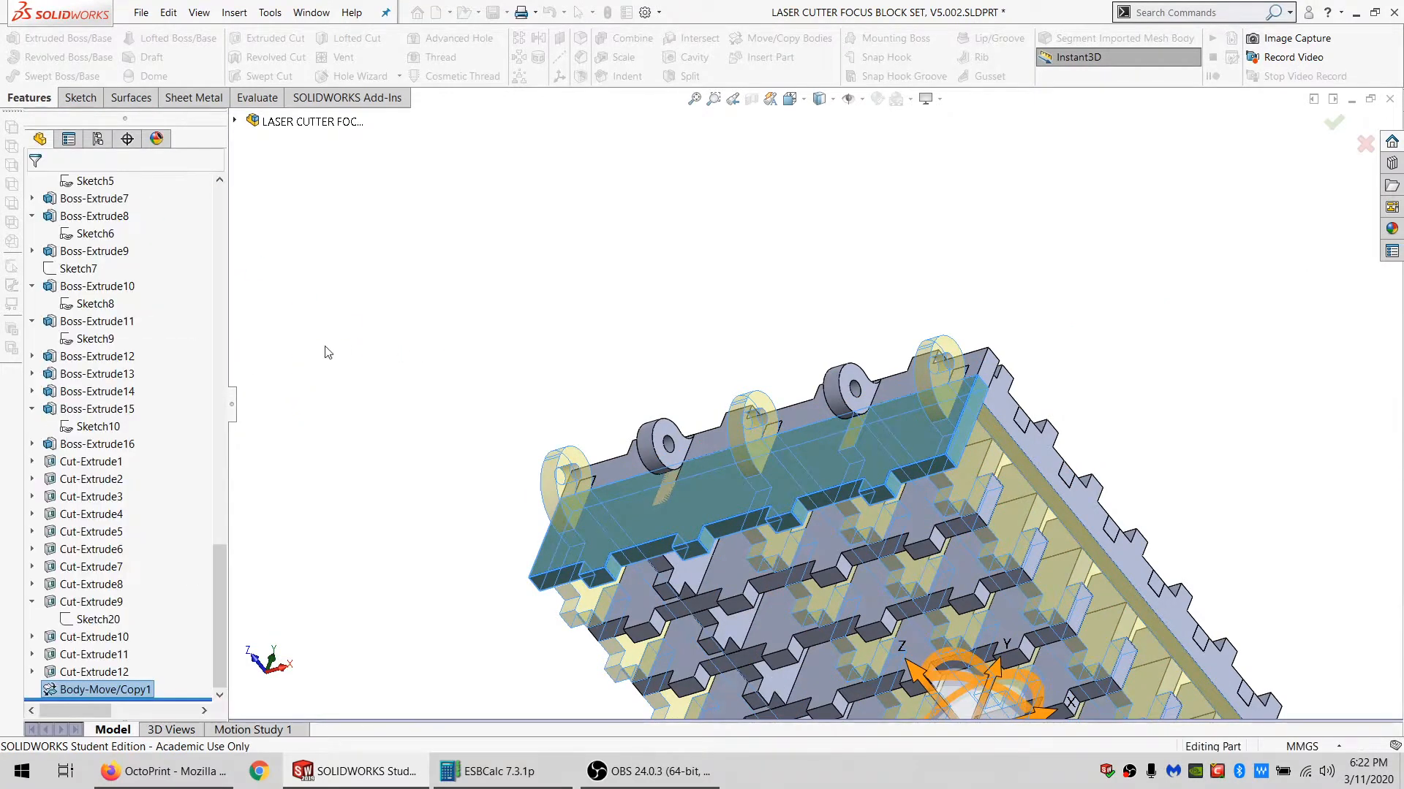
Edit Body-Move/Copy1 so it leaves out the end plate and copies the lengthwise plate Cut-Extrude11[4] instead.
{"action": "left_click", "coordinate": [113, 689]}
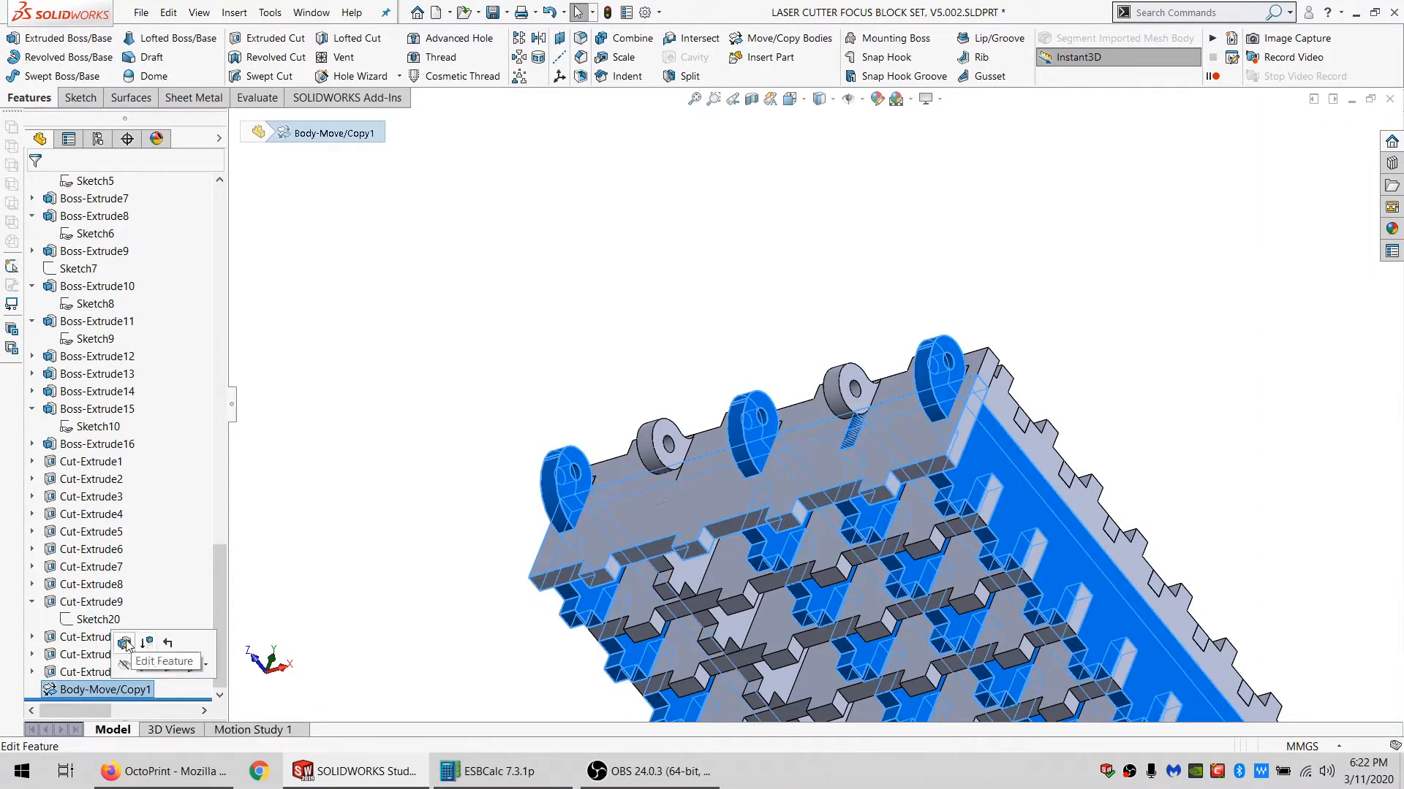
{"action": "left_click", "coordinate": [128, 660]}
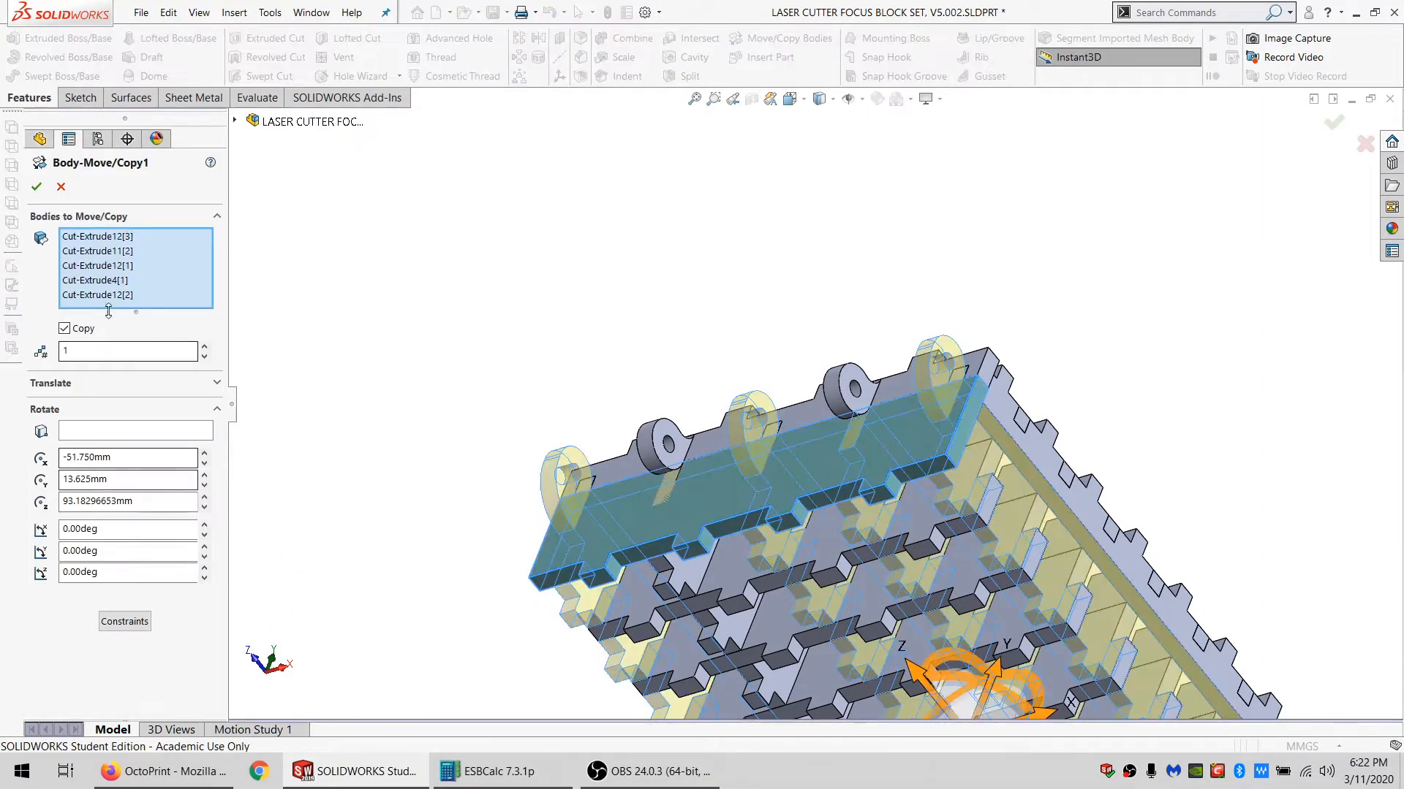
{"action": "left_click", "coordinate": [129, 252]}
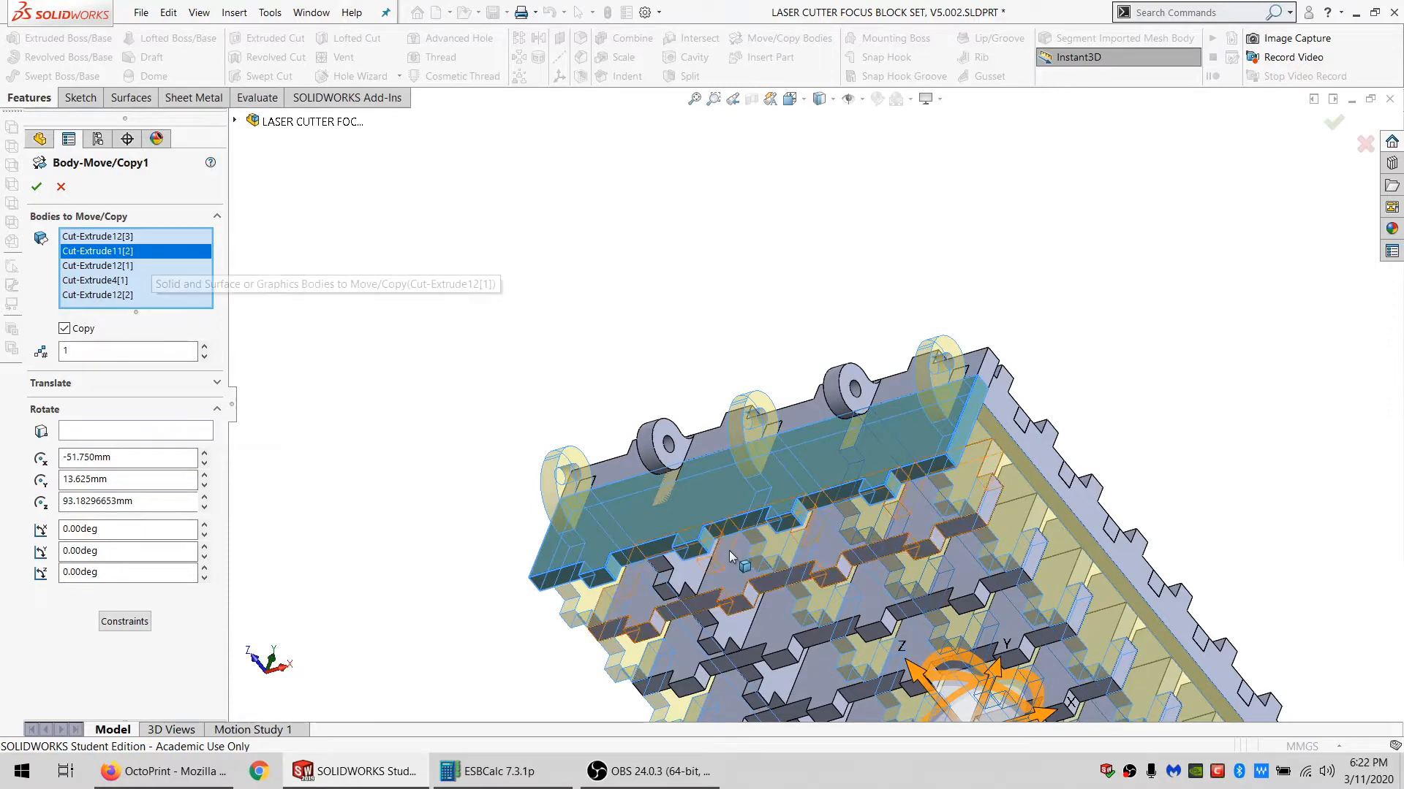
{"action": "left_click", "coordinate": [634, 528]}
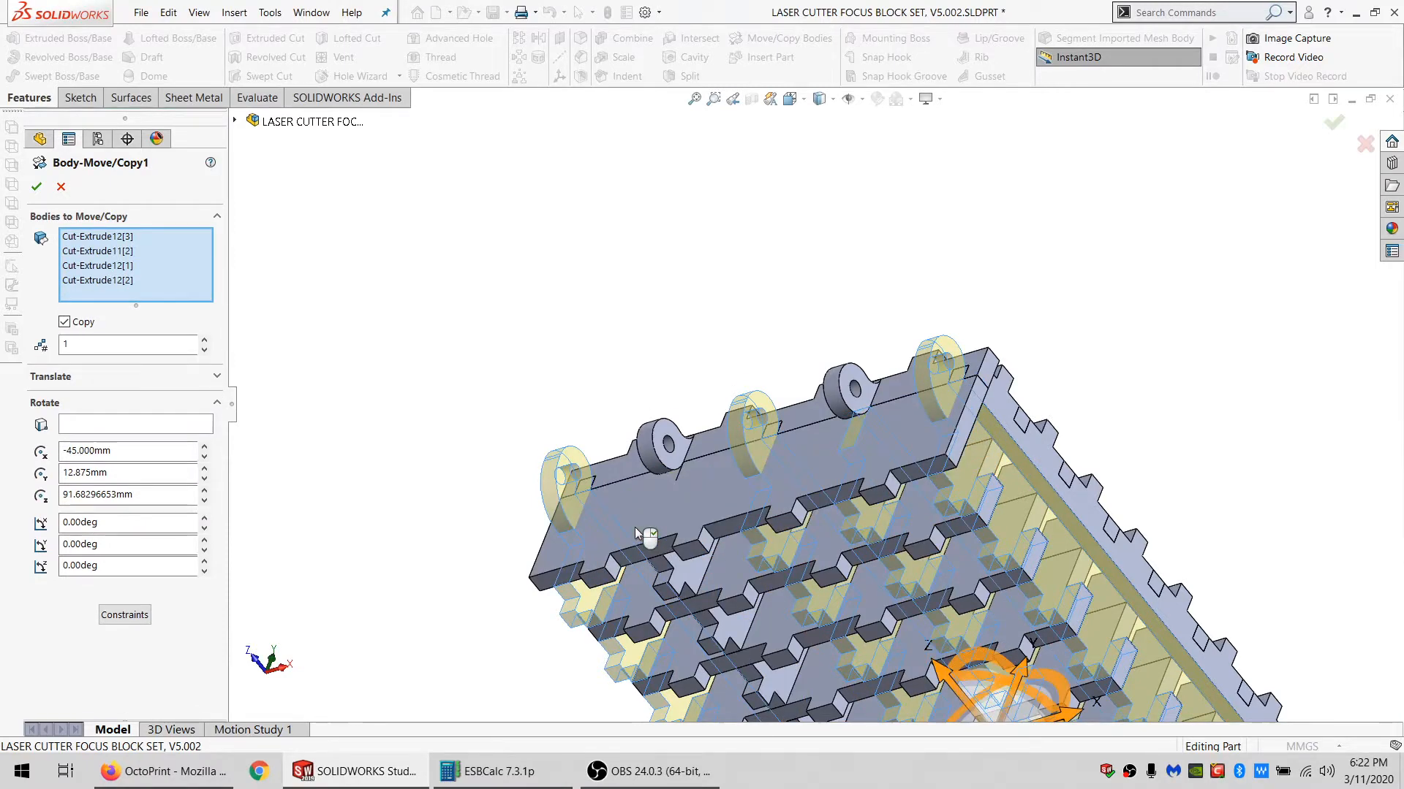
{"action": "left_click", "coordinate": [690, 583]}
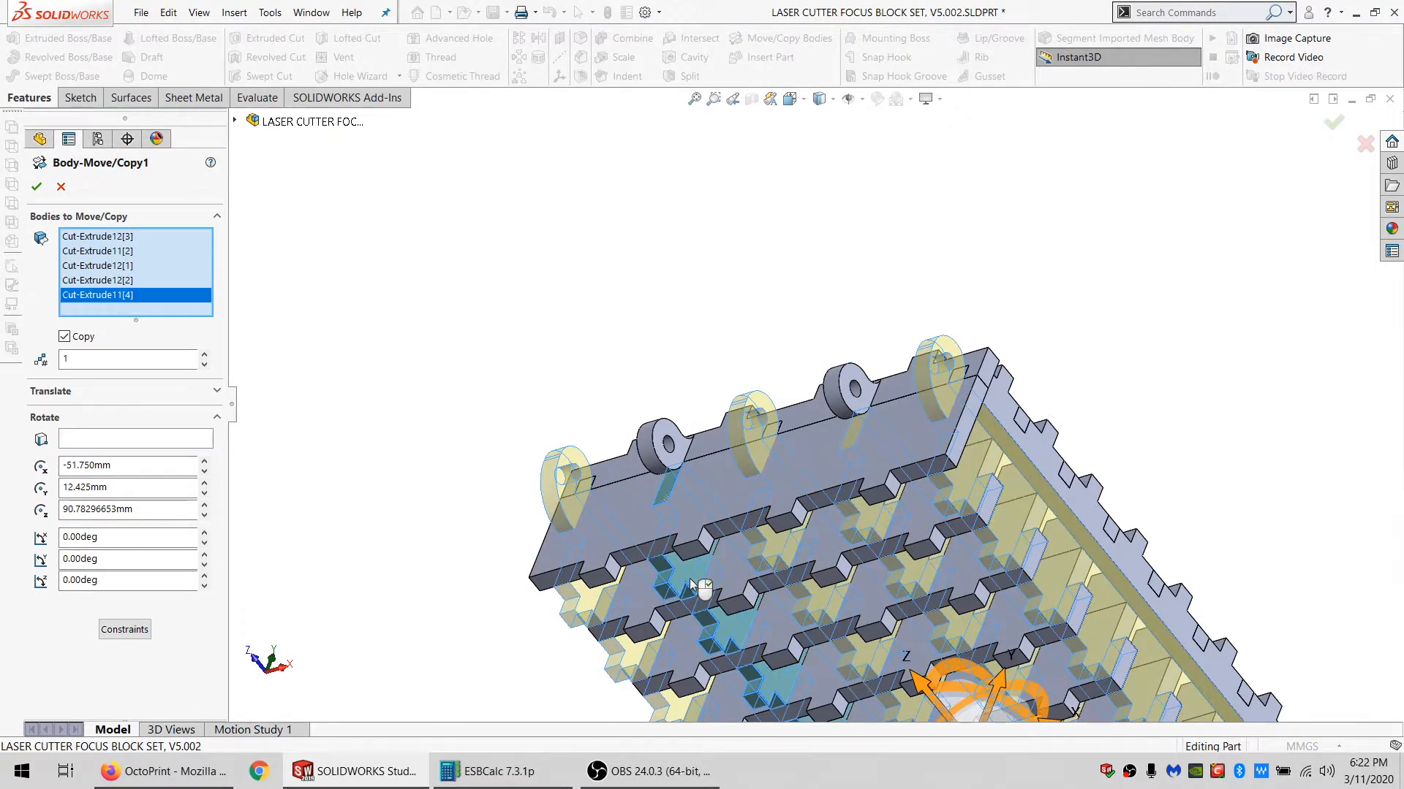
{"action": "left_click", "coordinate": [38, 187]}
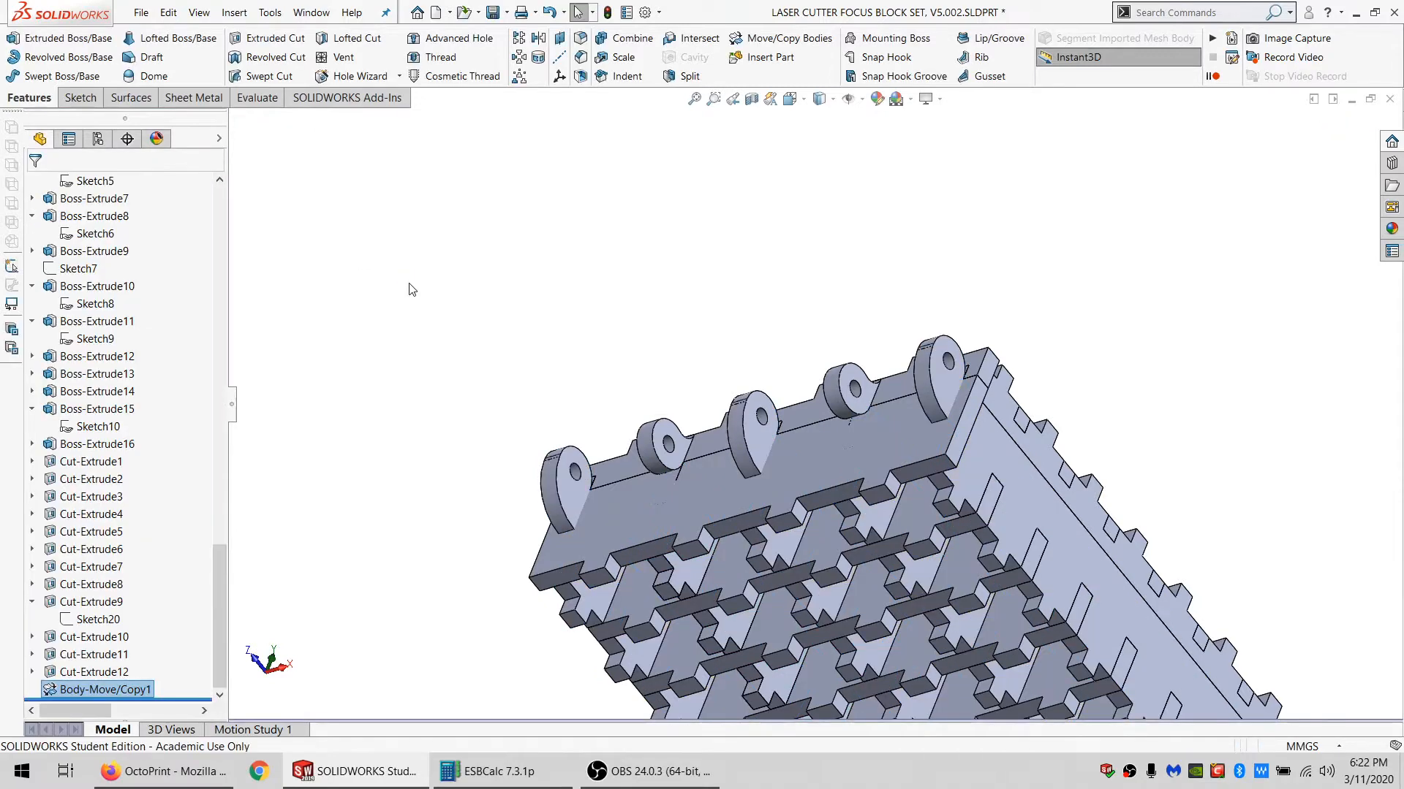
Subtract all five copied plates, Body-Move/Copy1[1] to [5], from the end plate Cut-Extrude4[1] with Combine.
{"action": "scroll", "coordinate": [51, 285], "scroll_direction": "up", "scroll_amount": 10}
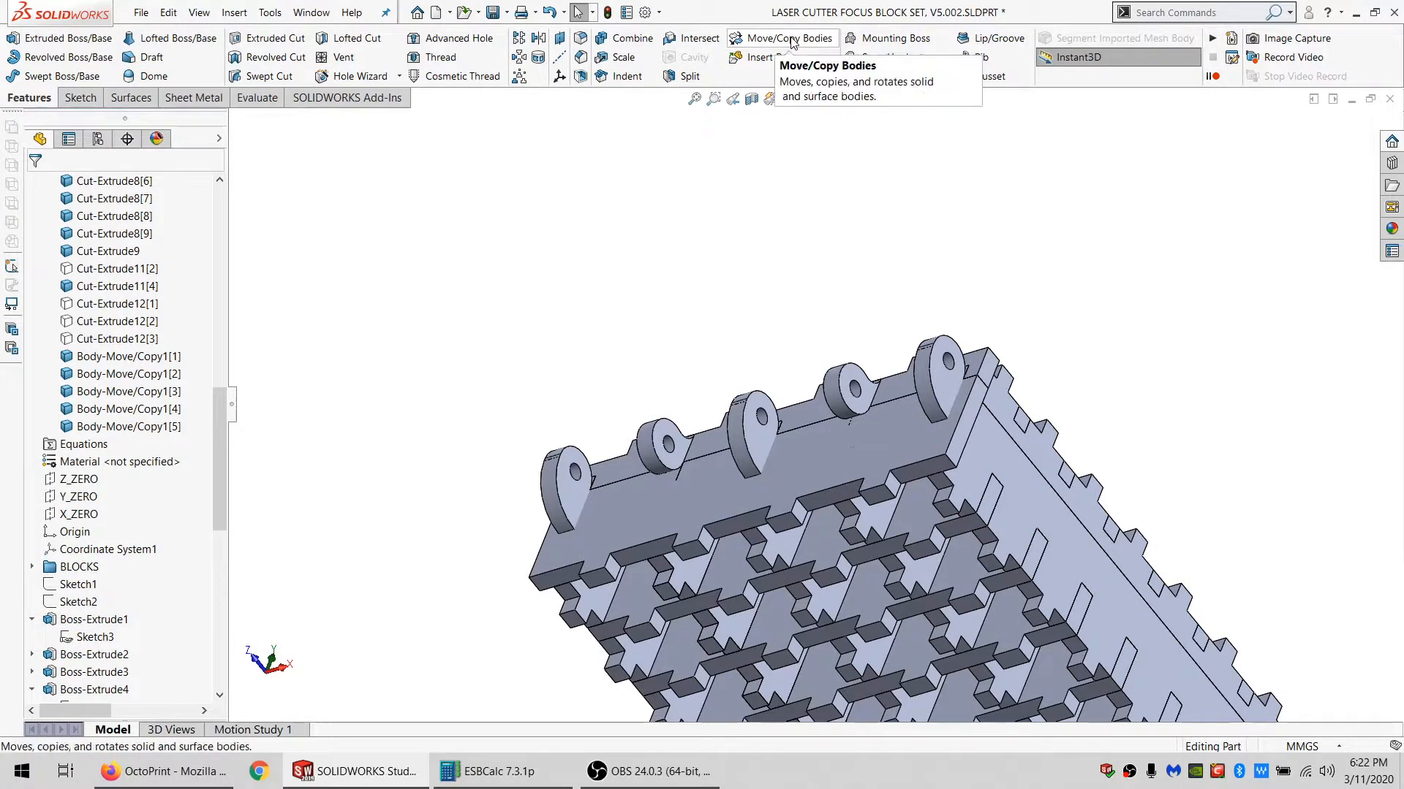
{"action": "left_click", "coordinate": [623, 39]}
{"action": "left_click", "coordinate": [595, 532]}
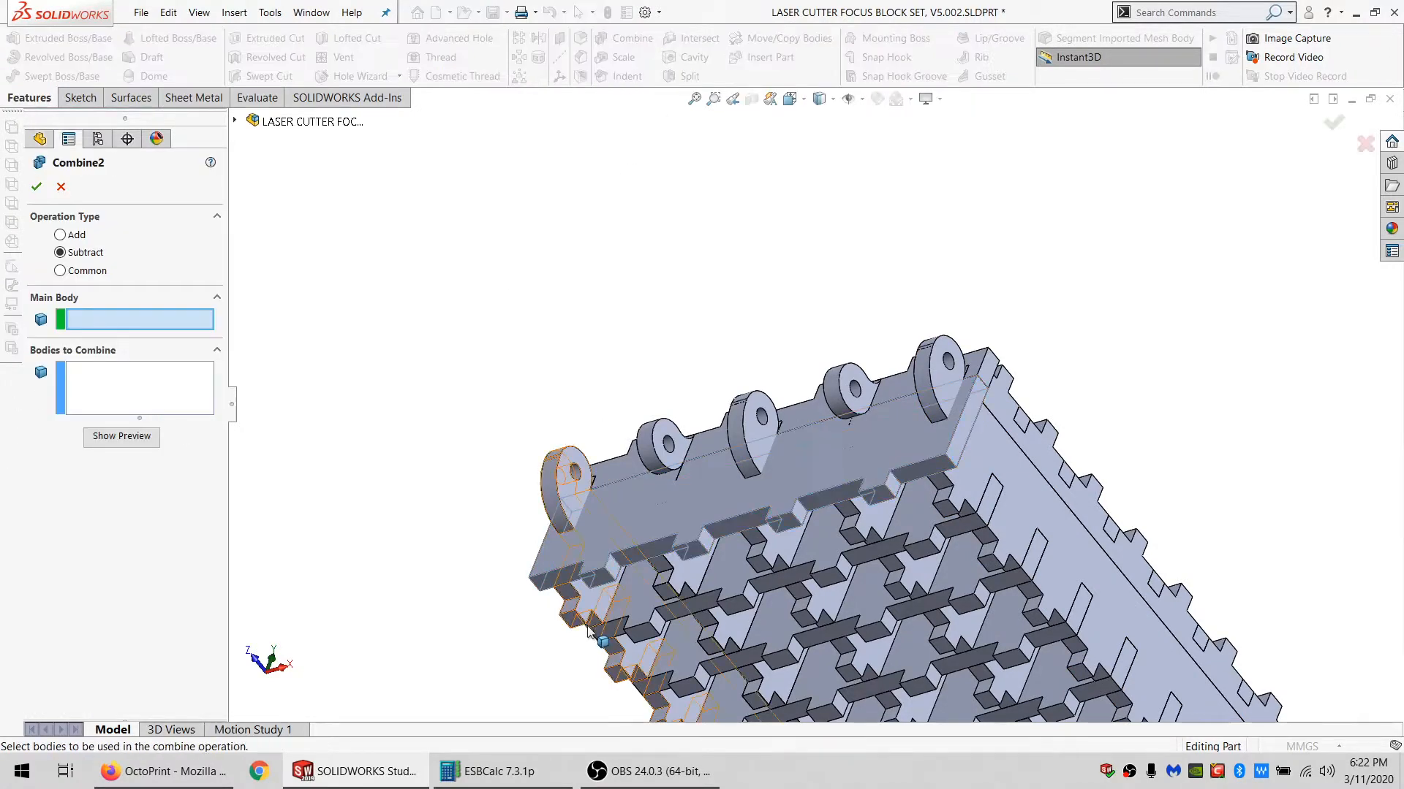
{"action": "left_click", "coordinate": [598, 599]}
{"action": "left_click", "coordinate": [693, 573]}
{"action": "left_click", "coordinate": [788, 552]}
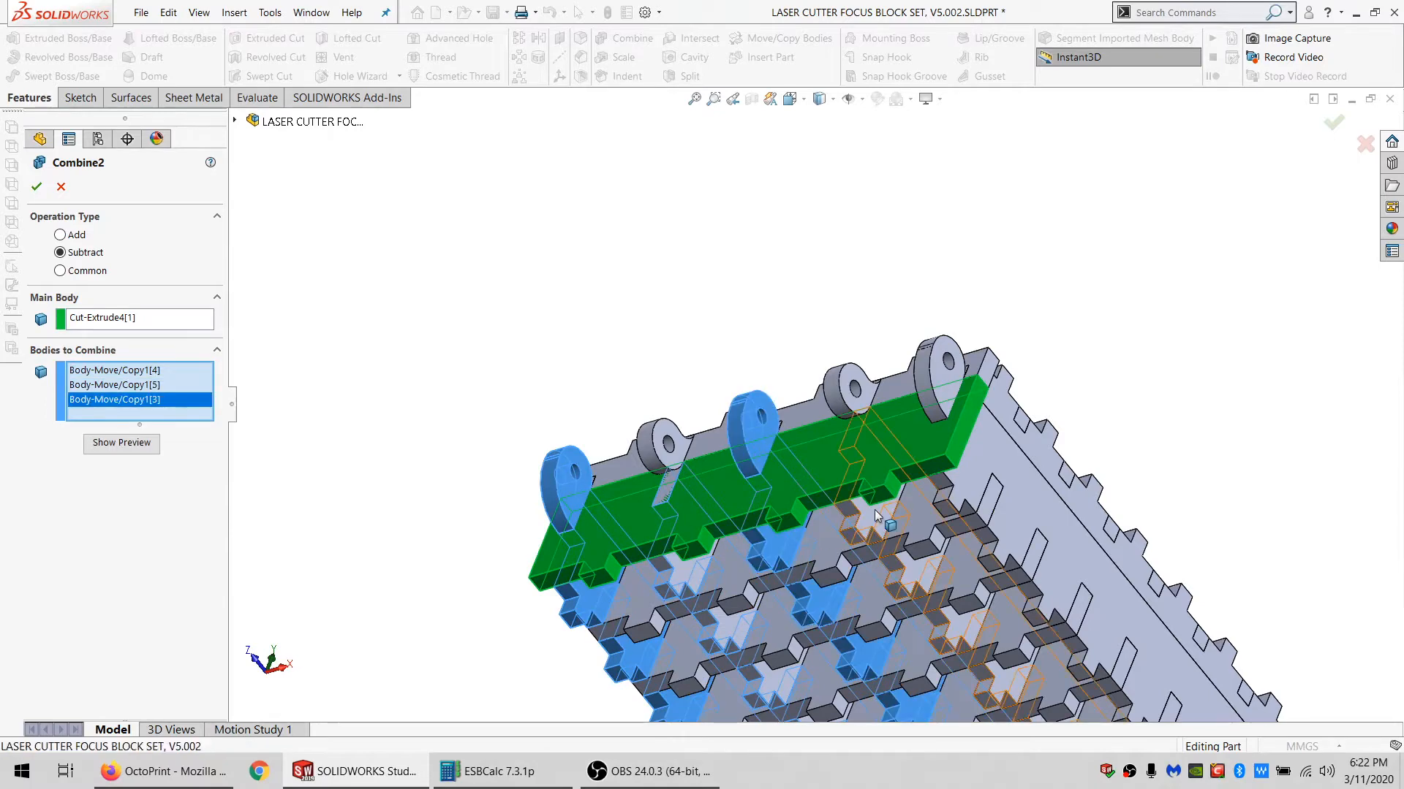
{"action": "left_click", "coordinate": [899, 504]}
{"action": "left_click", "coordinate": [922, 491]}
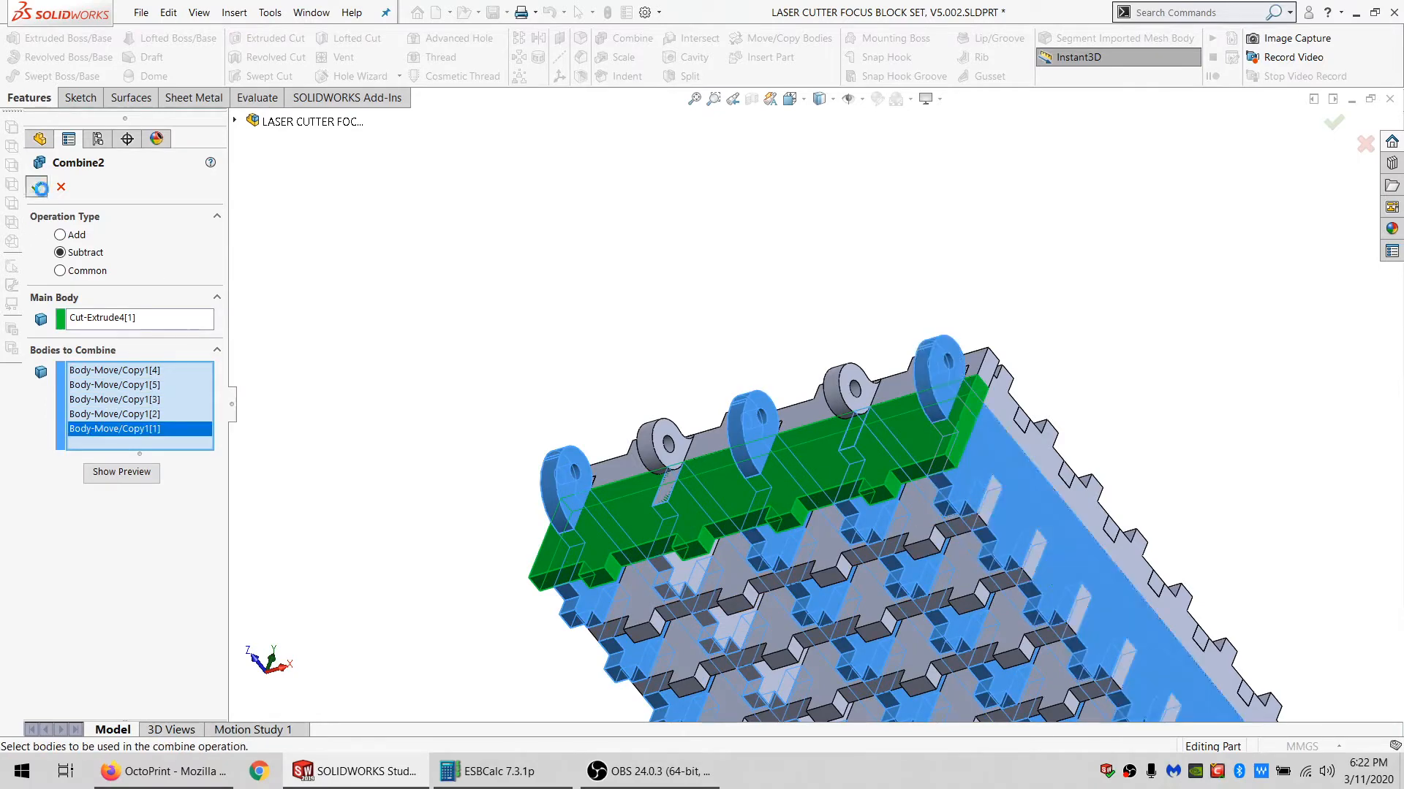
{"action": "left_click", "coordinate": [39, 188]}
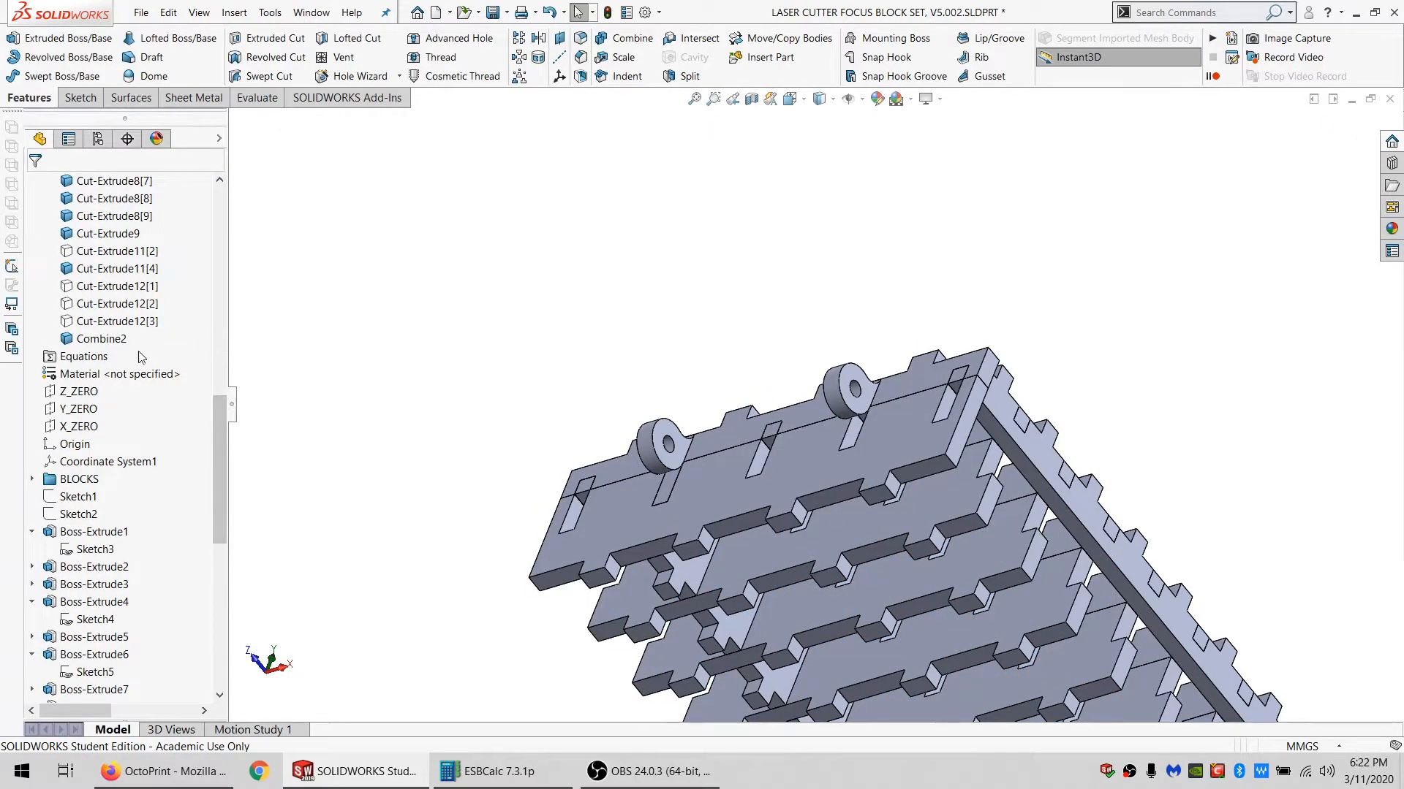
Try to show the hidden original plates Cut-Extrude12[1] to [3] as a group.
{"action": "left_click", "coordinate": [91, 288]}
{"action": "left_click", "coordinate": [91, 321], "text": "shift"}
{"action": "left_click", "coordinate": [103, 272]}
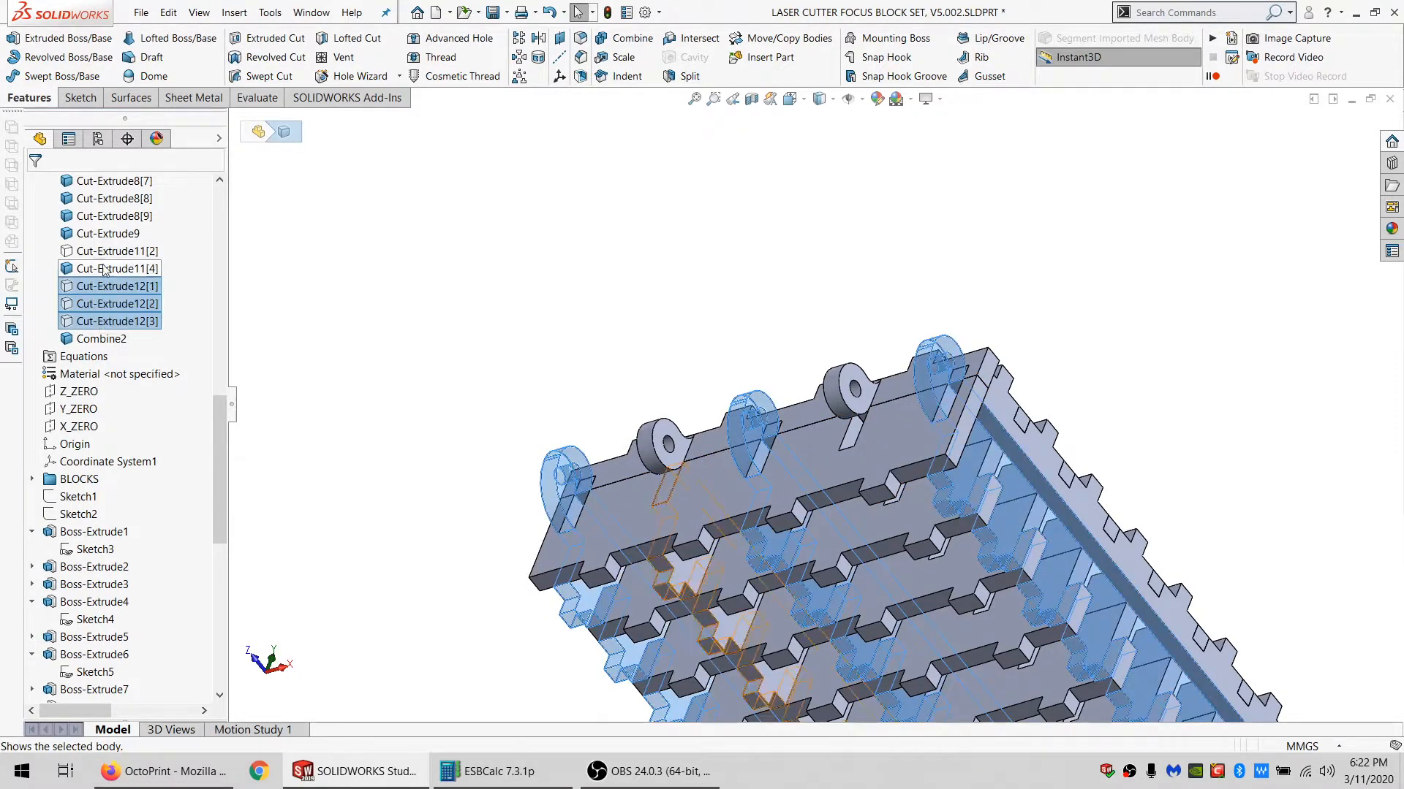
{"action": "left_click", "coordinate": [109, 250]}
{"action": "left_click", "coordinate": [379, 251]}
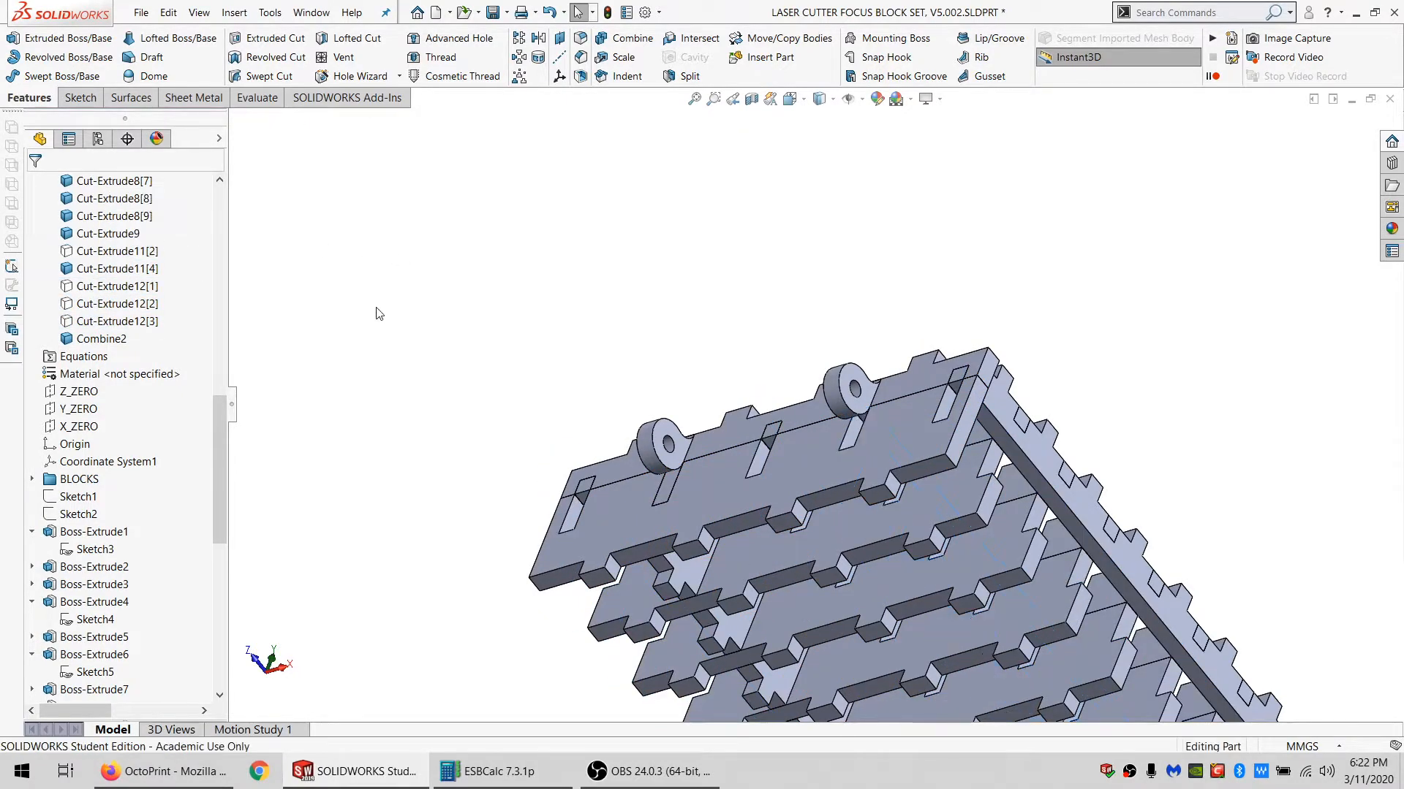
Show the hidden original plates Cut-Extrude12[1], Cut-Extrude12[2] and Cut-Extrude12[3] one by one.
{"action": "left_click", "coordinate": [109, 251]}
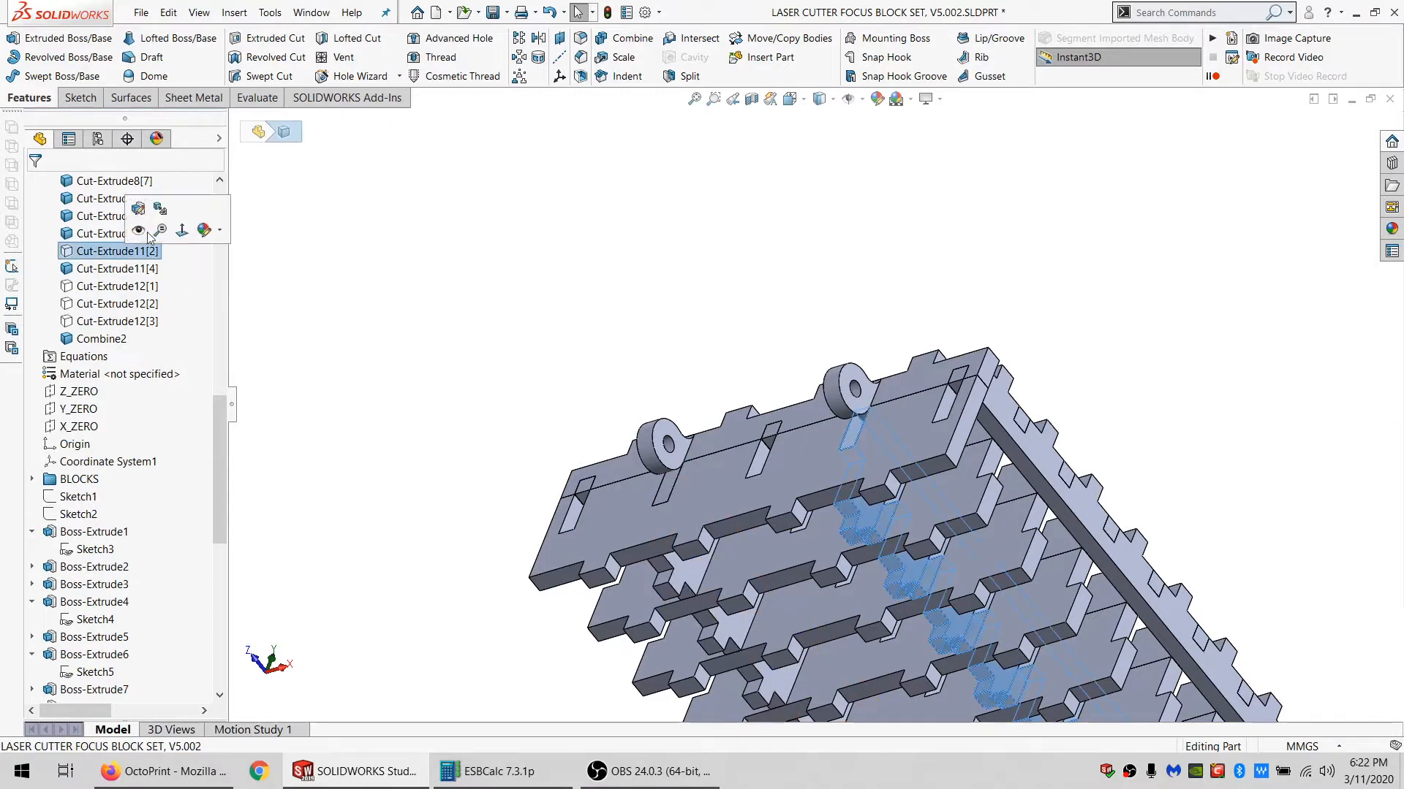
{"action": "left_click", "coordinate": [135, 286]}
{"action": "right_click", "coordinate": [131, 287]}
{"action": "left_click", "coordinate": [136, 273]}
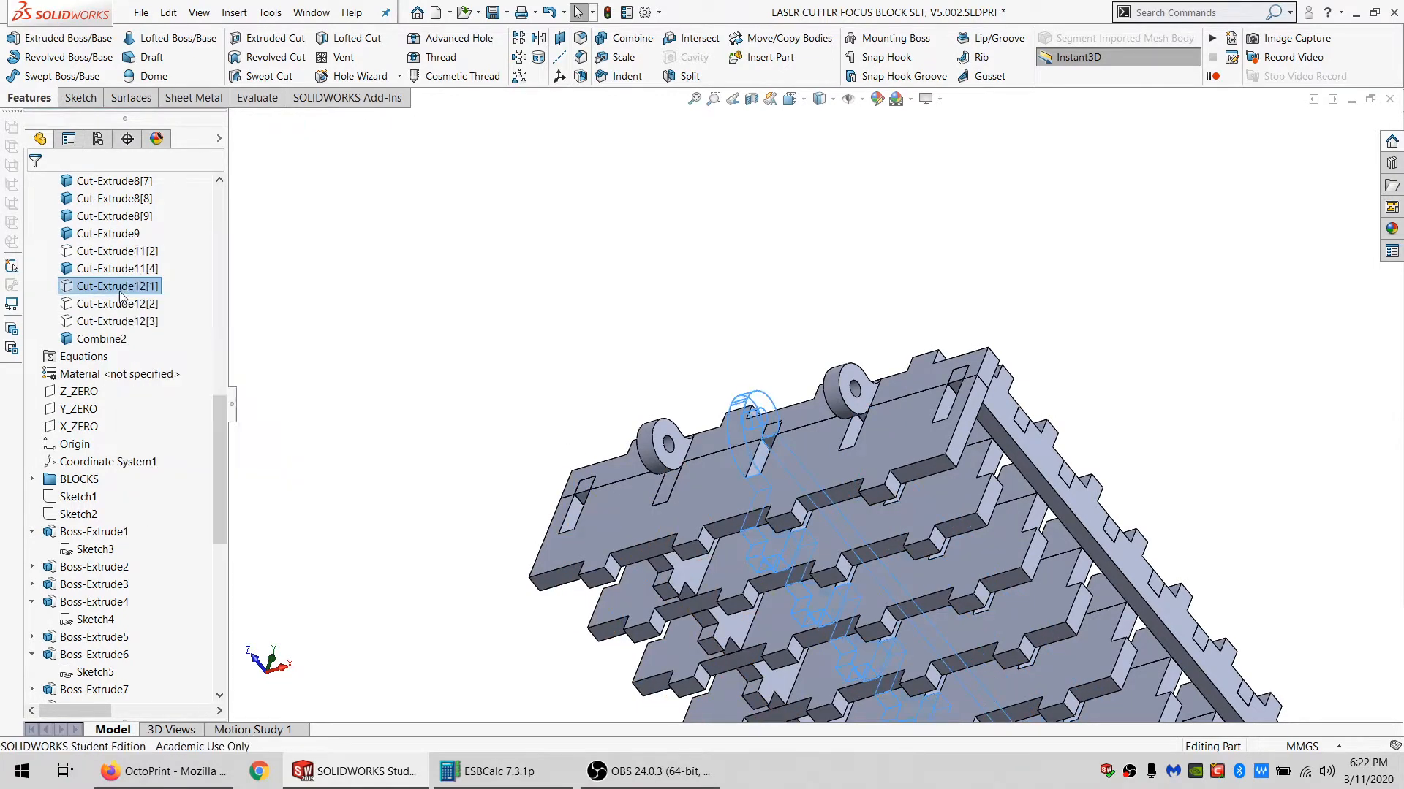
{"action": "left_click", "coordinate": [124, 303]}
{"action": "right_click", "coordinate": [126, 299]}
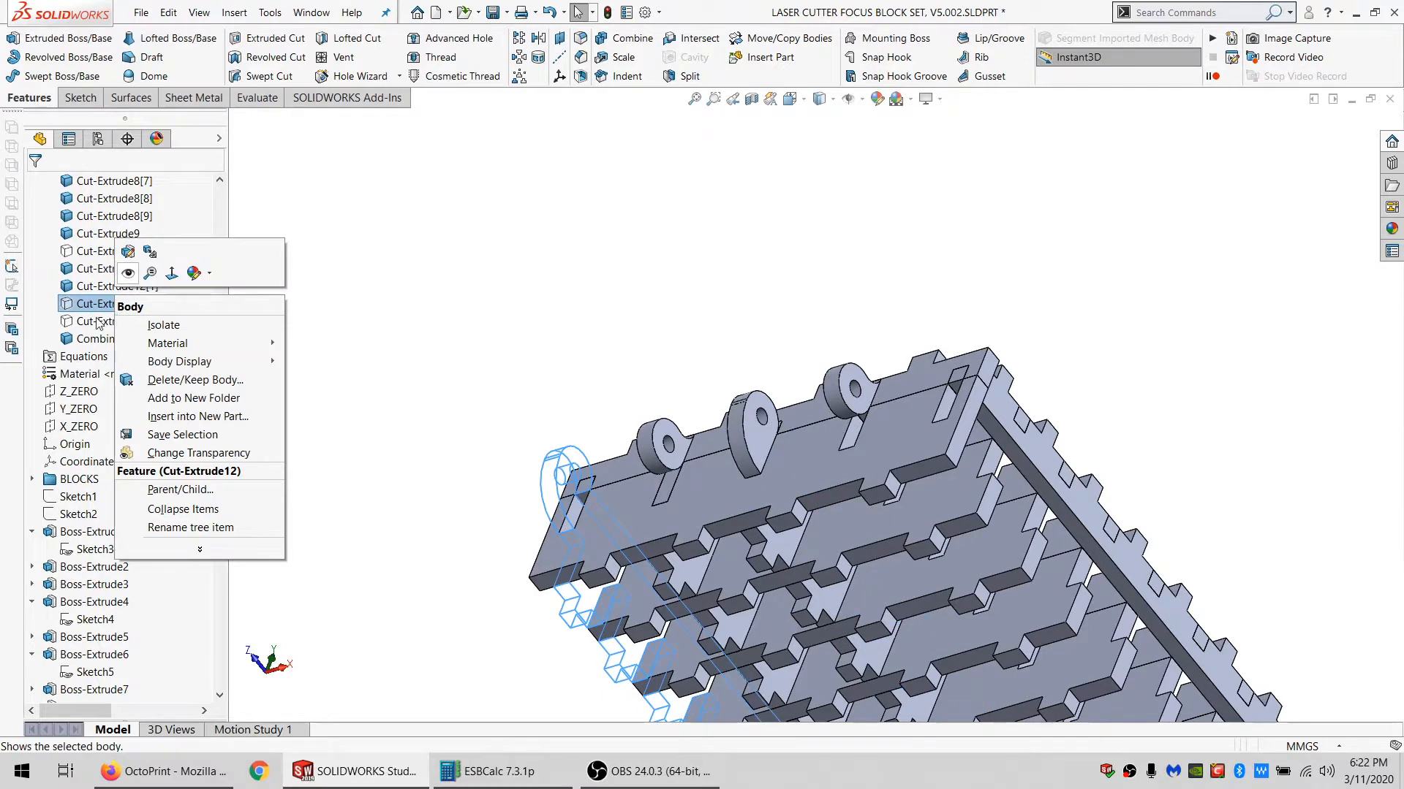
{"action": "left_click", "coordinate": [128, 273]}
{"action": "right_click", "coordinate": [108, 321]}
{"action": "left_click", "coordinate": [111, 295]}
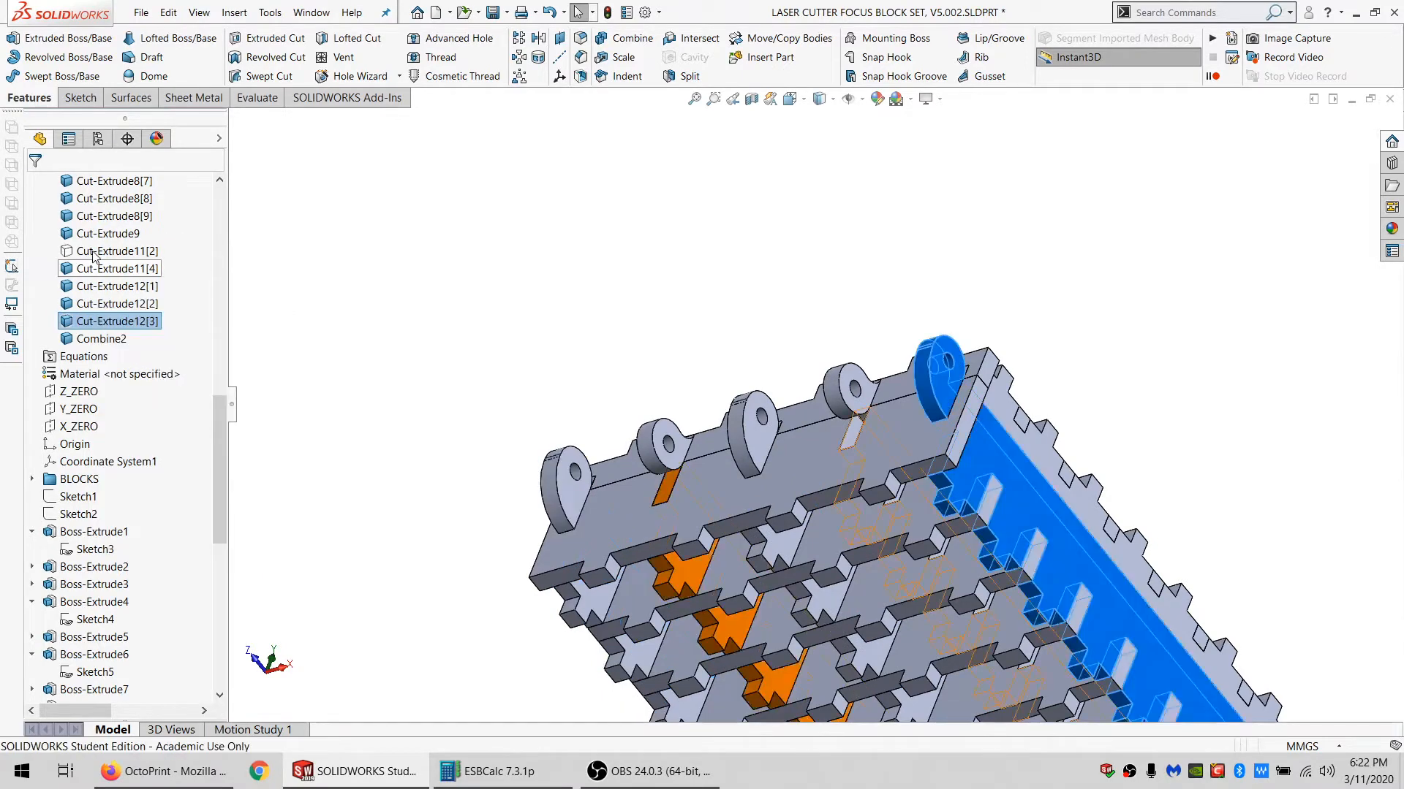
Show the hidden original plate Cut-Extrude11[2] and suppress the BLOCKS folder.
{"action": "right_click", "coordinate": [110, 251]}
{"action": "left_click", "coordinate": [111, 228]}
{"action": "left_click", "coordinate": [399, 323]}
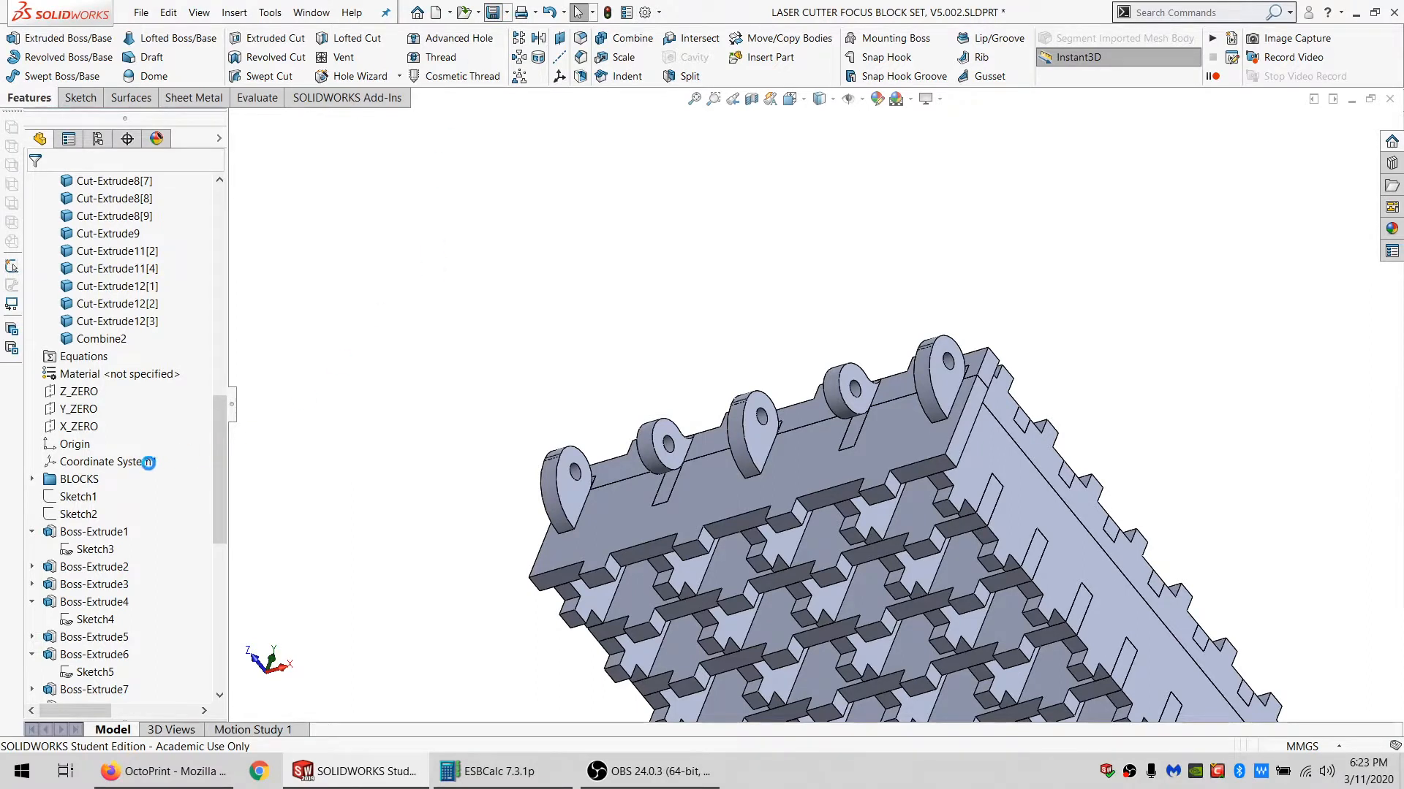
{"action": "right_click", "coordinate": [52, 481]}
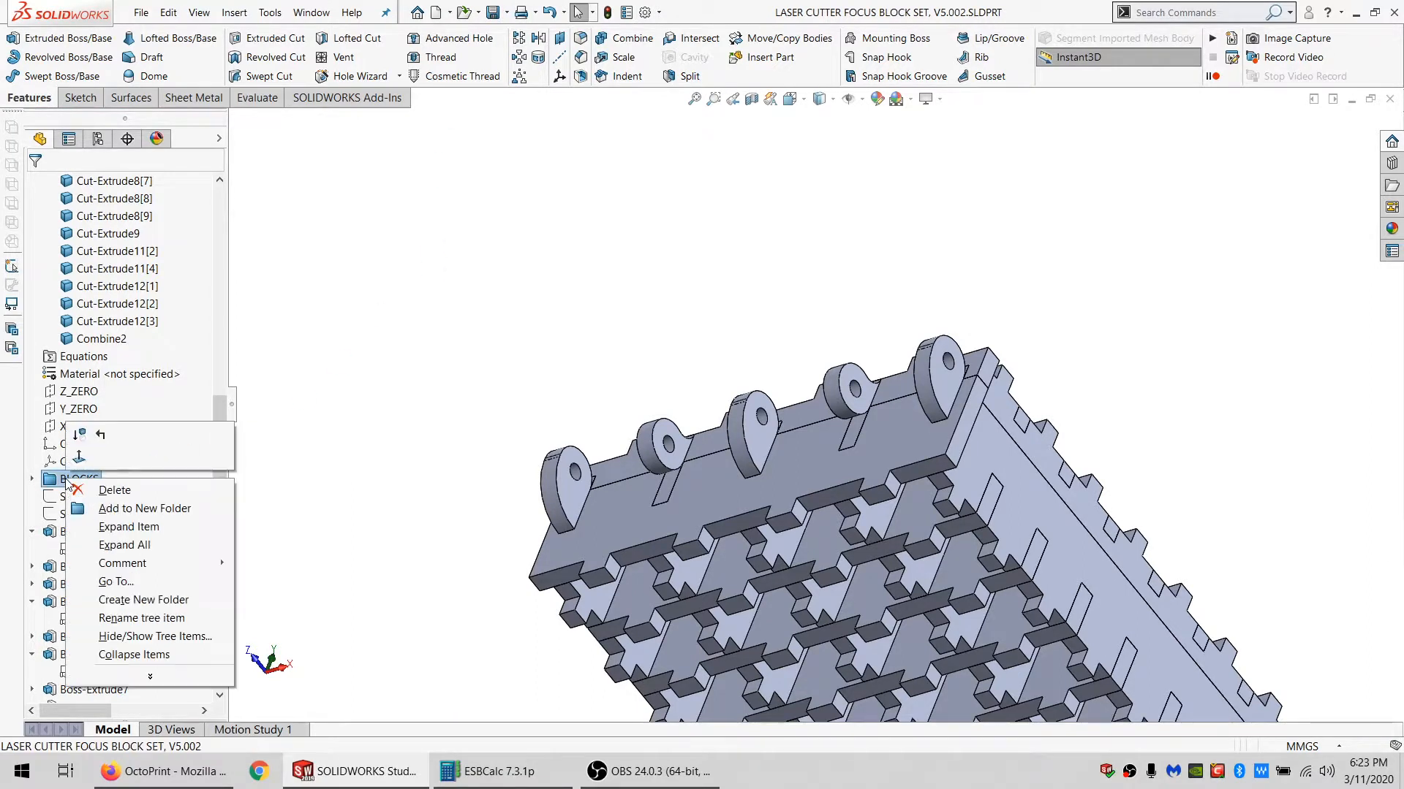
{"action": "left_click", "coordinate": [80, 436]}
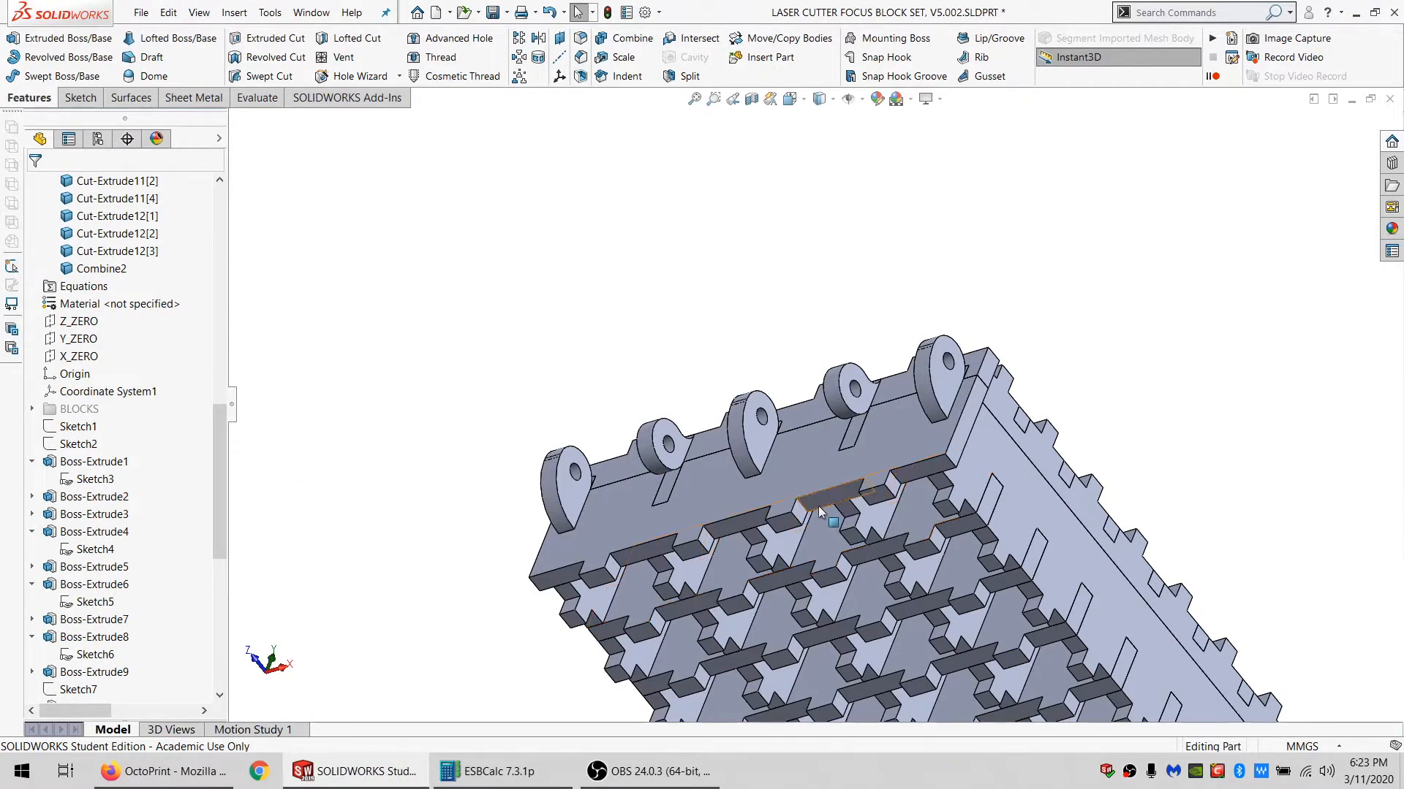
Examine the hinge lugs and the slots in the lower and upper end plates from several angles.
{"action": "middle_click_drag", "start_coordinate": [818, 506], "coordinate": [1127, 515]}
{"action": "left_click", "coordinate": [756, 485]}
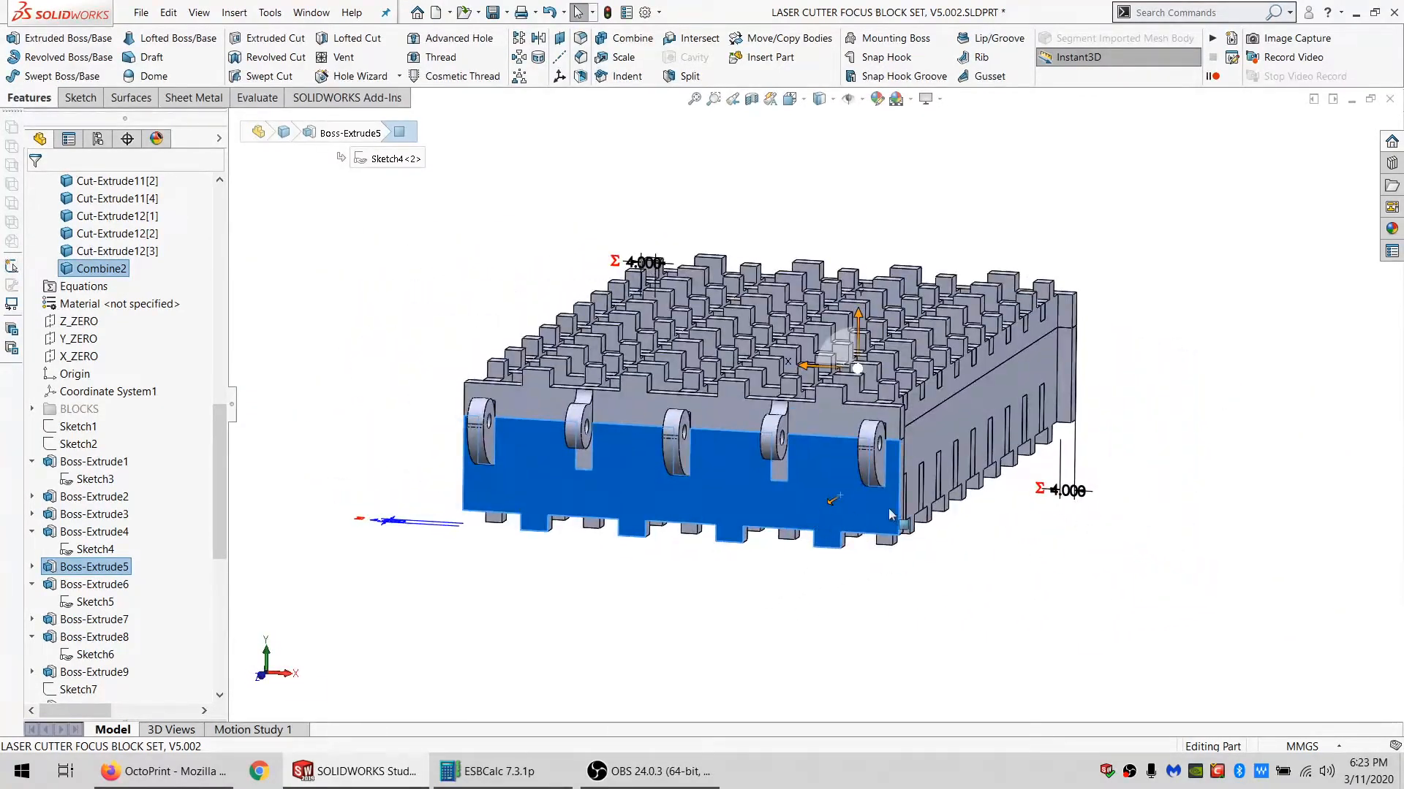
{"action": "middle_click_drag", "start_coordinate": [663, 505], "coordinate": [590, 473]}
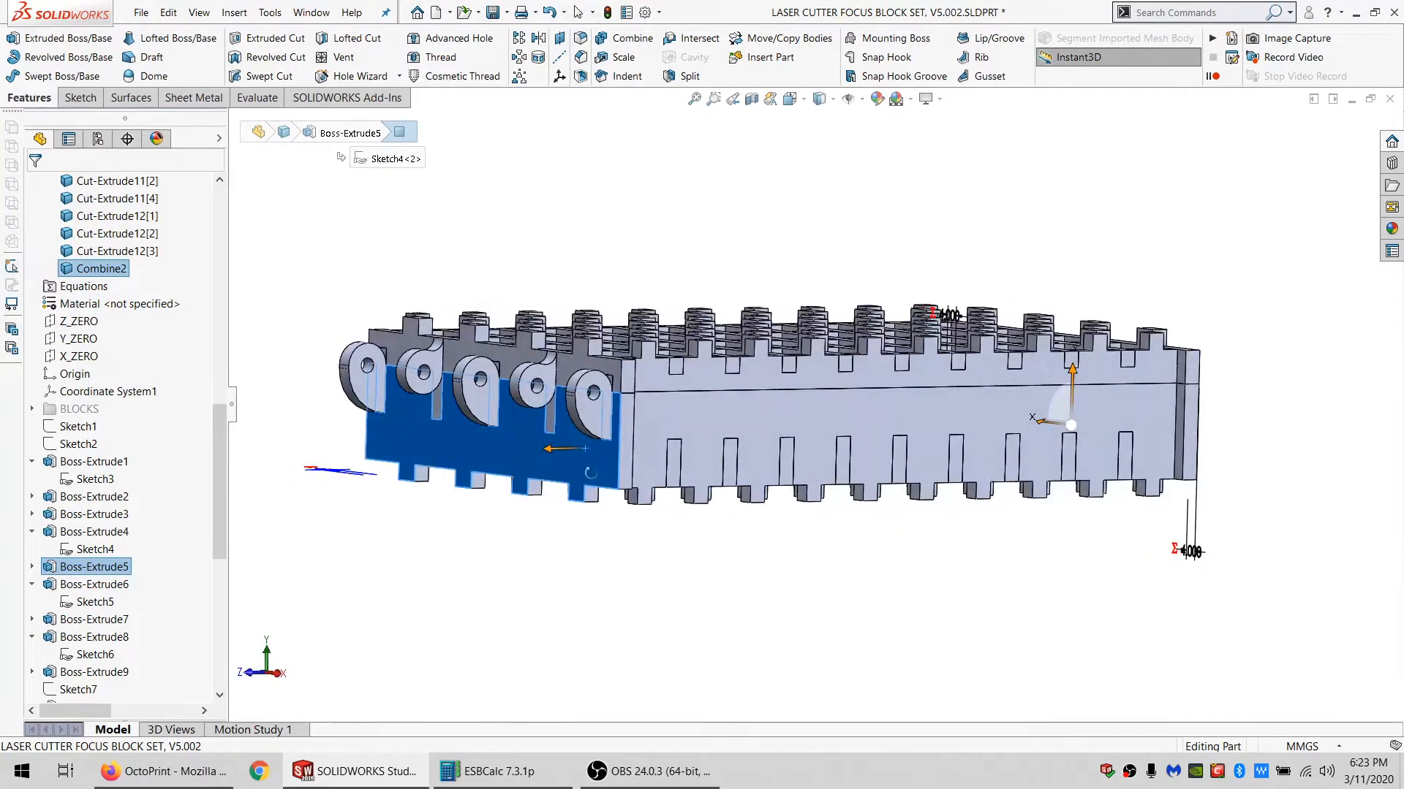
{"action": "scroll", "coordinate": [522, 444], "scroll_direction": "down", "scroll_amount": 2}
{"action": "middle_click_drag", "start_coordinate": [522, 435], "coordinate": [539, 425]}
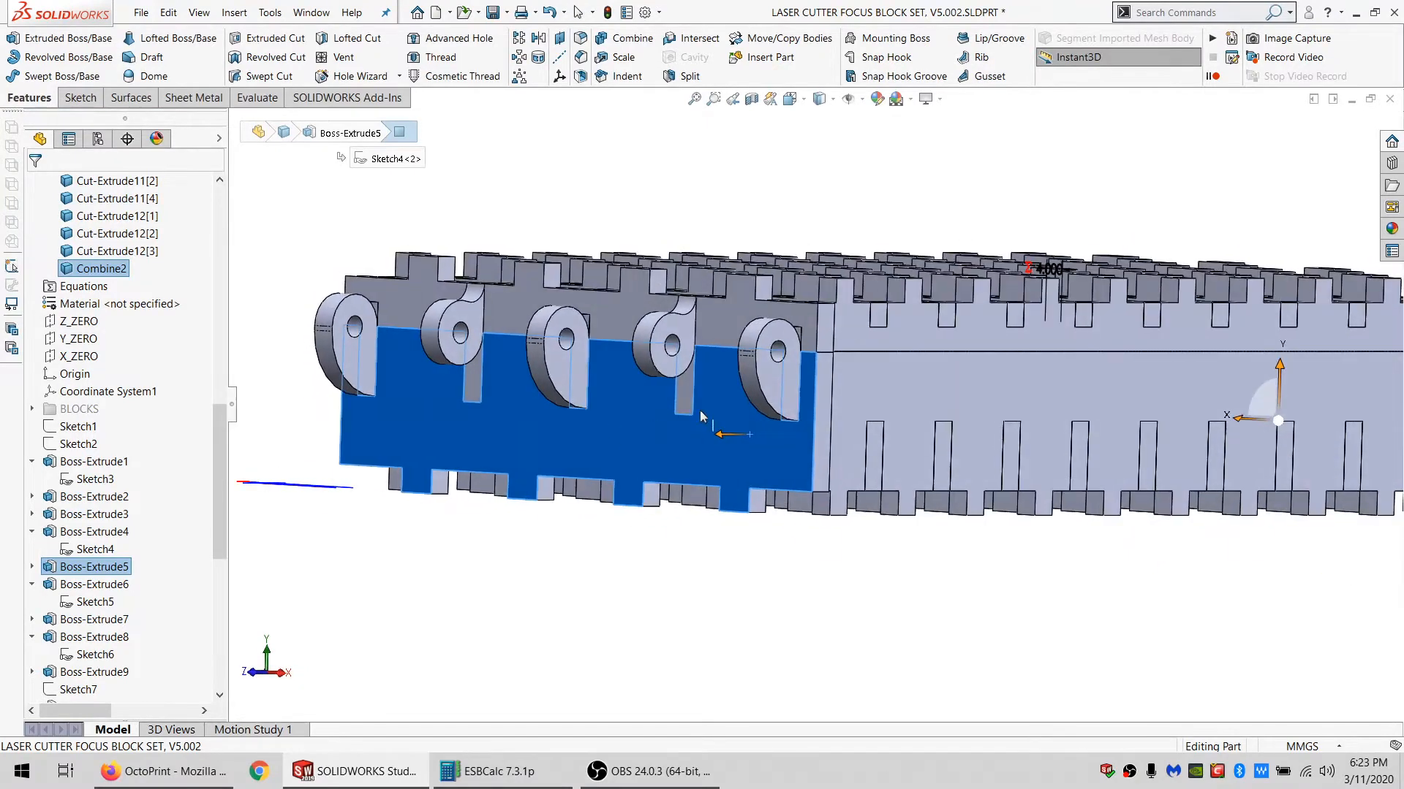
{"action": "left_click", "coordinate": [721, 329]}
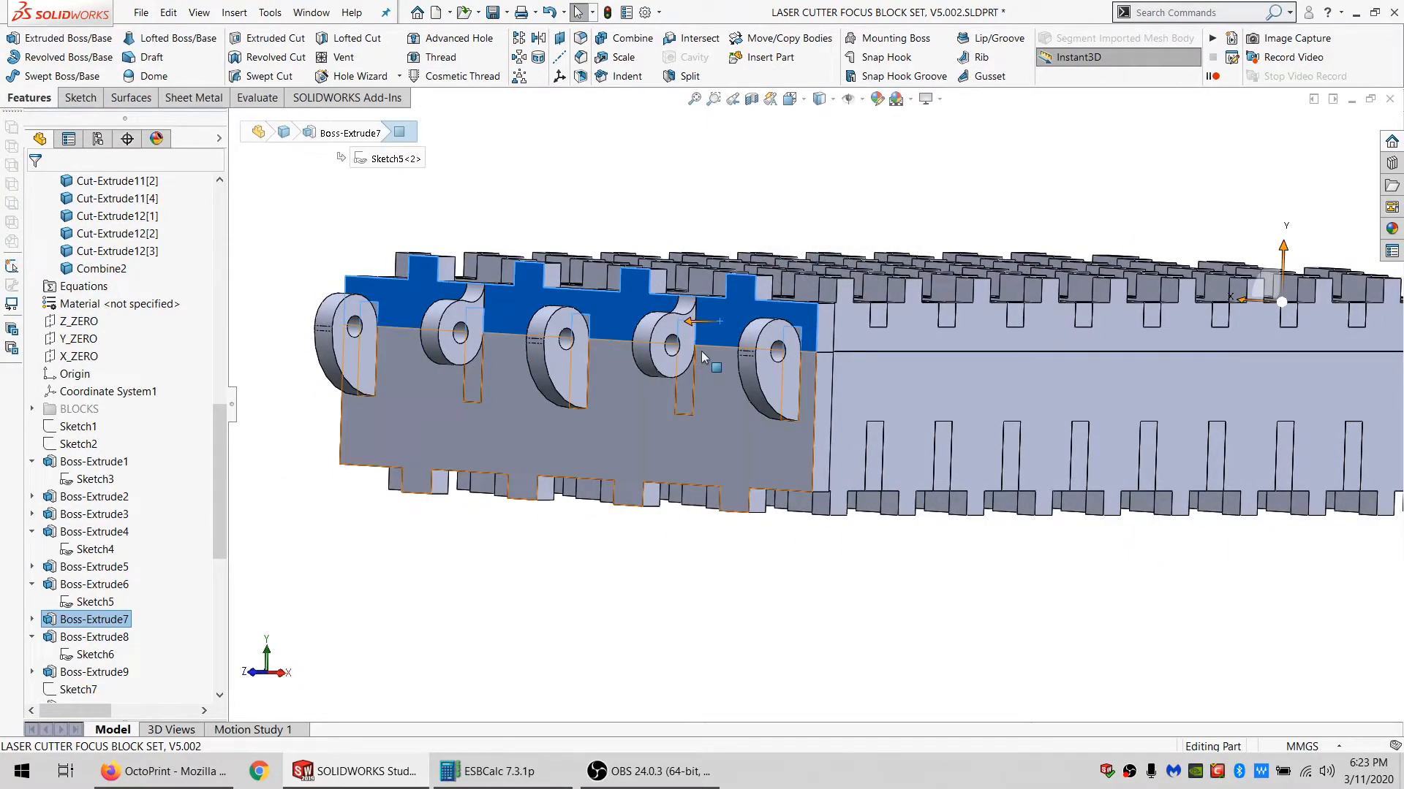
{"action": "middle_click_drag", "start_coordinate": [642, 370], "coordinate": [398, 459]}
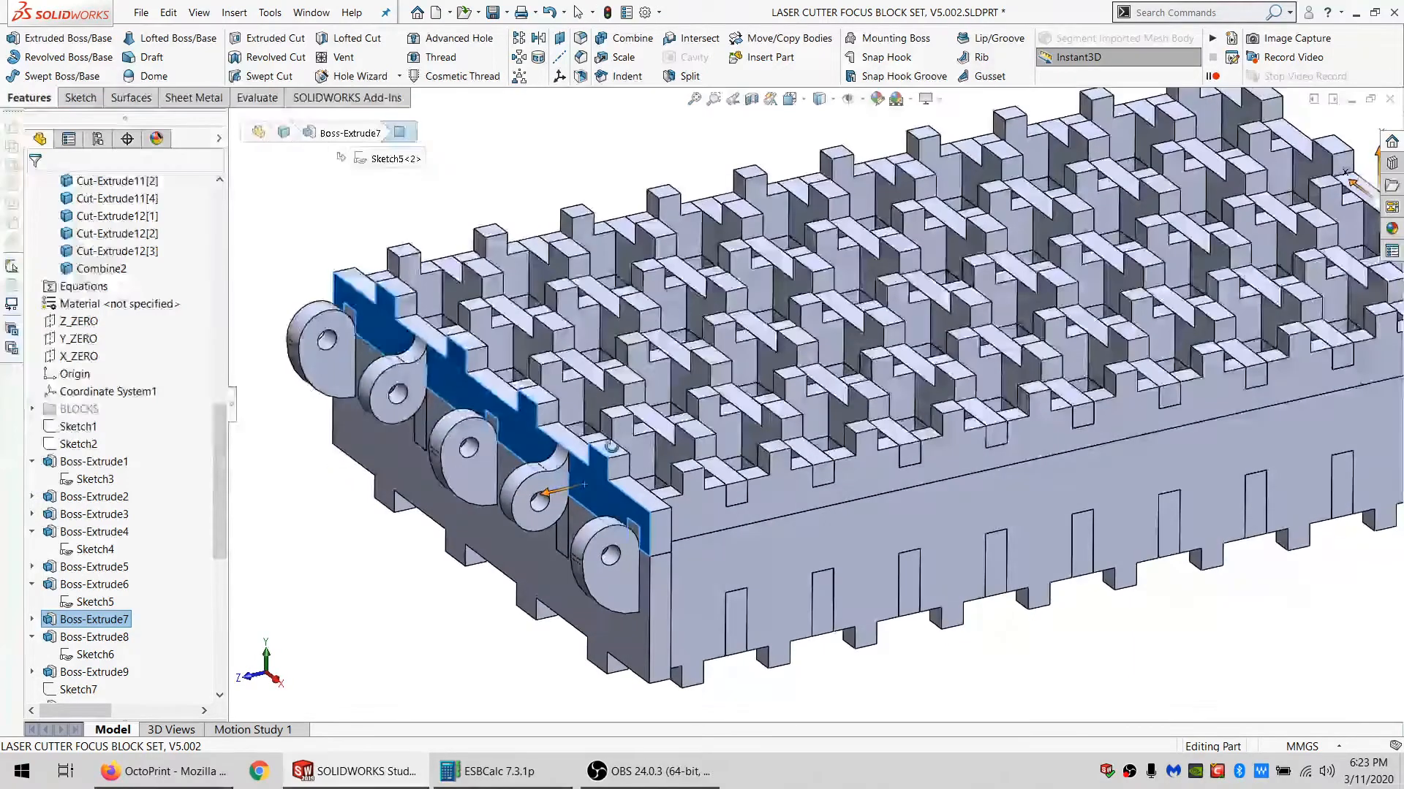
{"action": "middle_click_drag", "start_coordinate": [563, 560], "coordinate": [608, 542]}
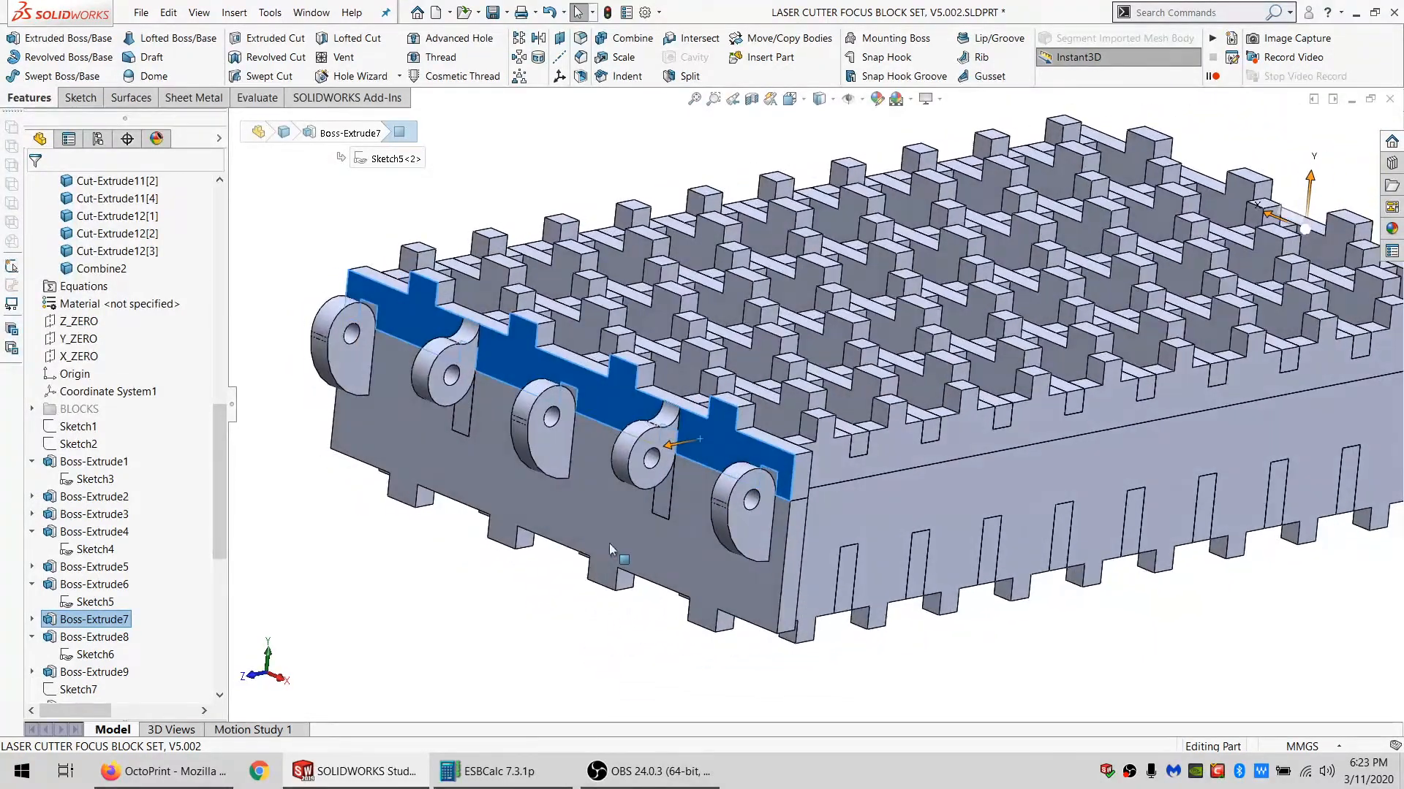
{"action": "middle_click_drag", "start_coordinate": [839, 446], "coordinate": [494, 452]}
Show the hidden cover plate bodies Boss-Extrude8 and Boss-Extrude9.
{"action": "scroll", "coordinate": [73, 329], "scroll_direction": "up", "scroll_amount": 10}
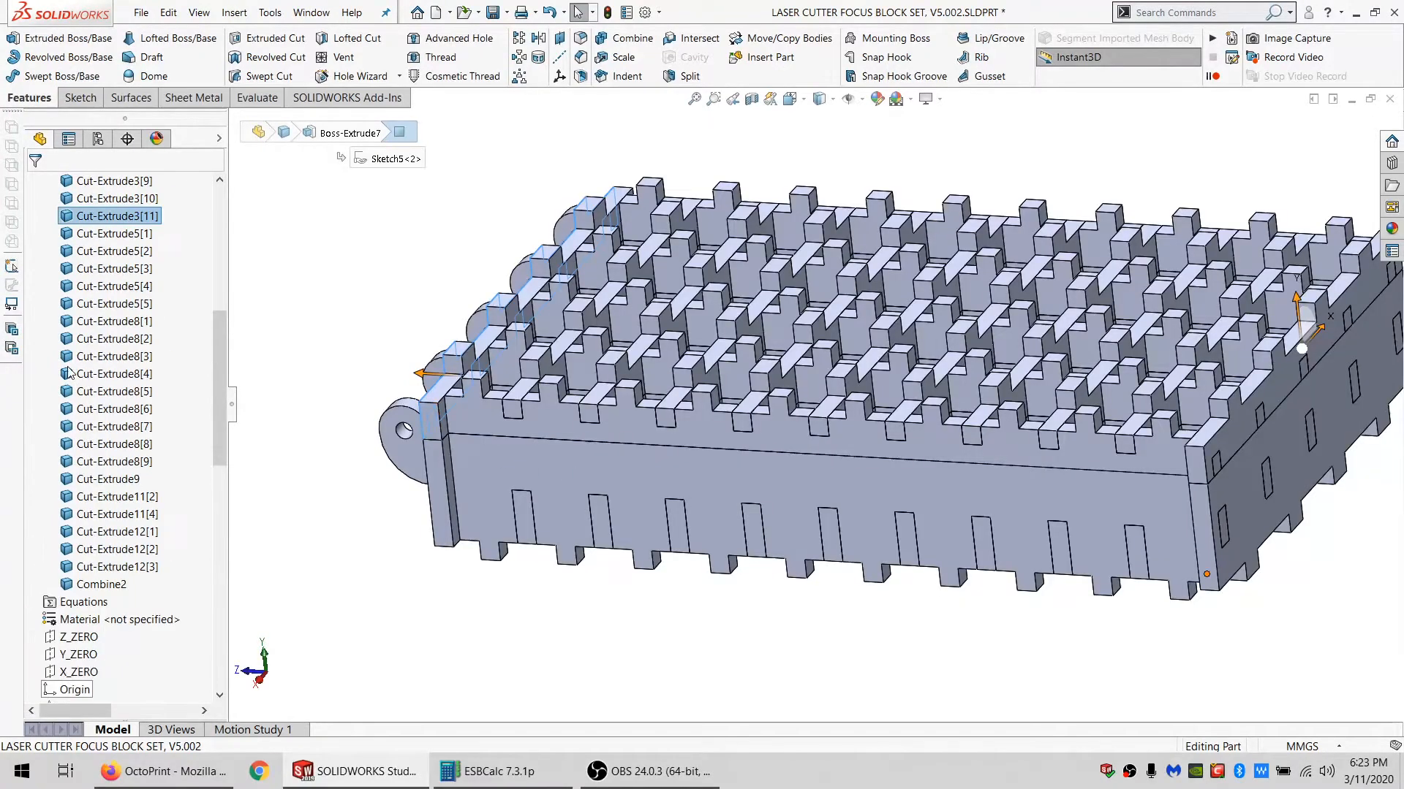
{"action": "left_click", "coordinate": [89, 215]}
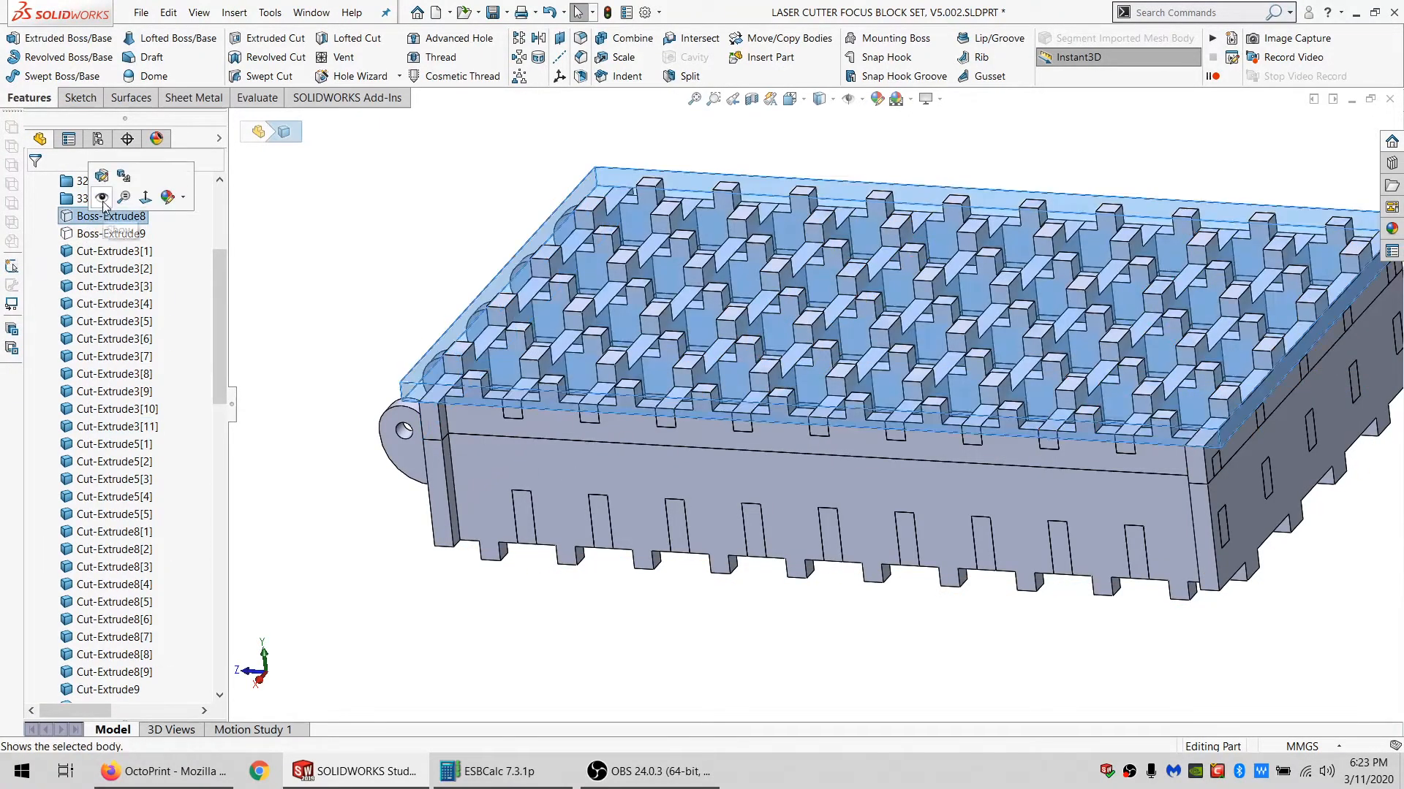
{"action": "left_click", "coordinate": [116, 196]}
{"action": "left_click", "coordinate": [109, 233]}
{"action": "left_click", "coordinate": [117, 213]}
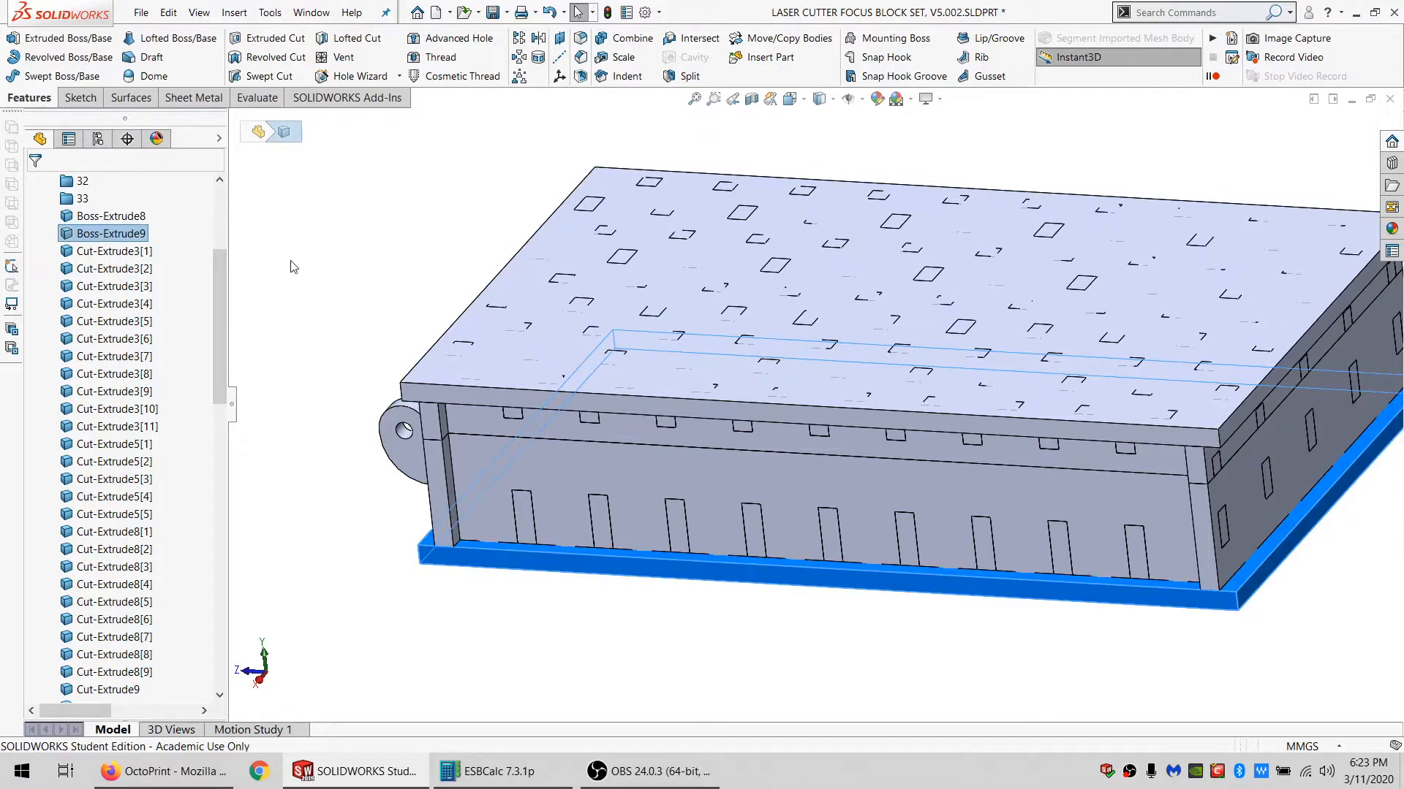
Start a sketch on the outer face of the top cover plate Boss-Extrude8 and hide that plate.
{"action": "middle_click_drag", "start_coordinate": [506, 385], "coordinate": [690, 472]}
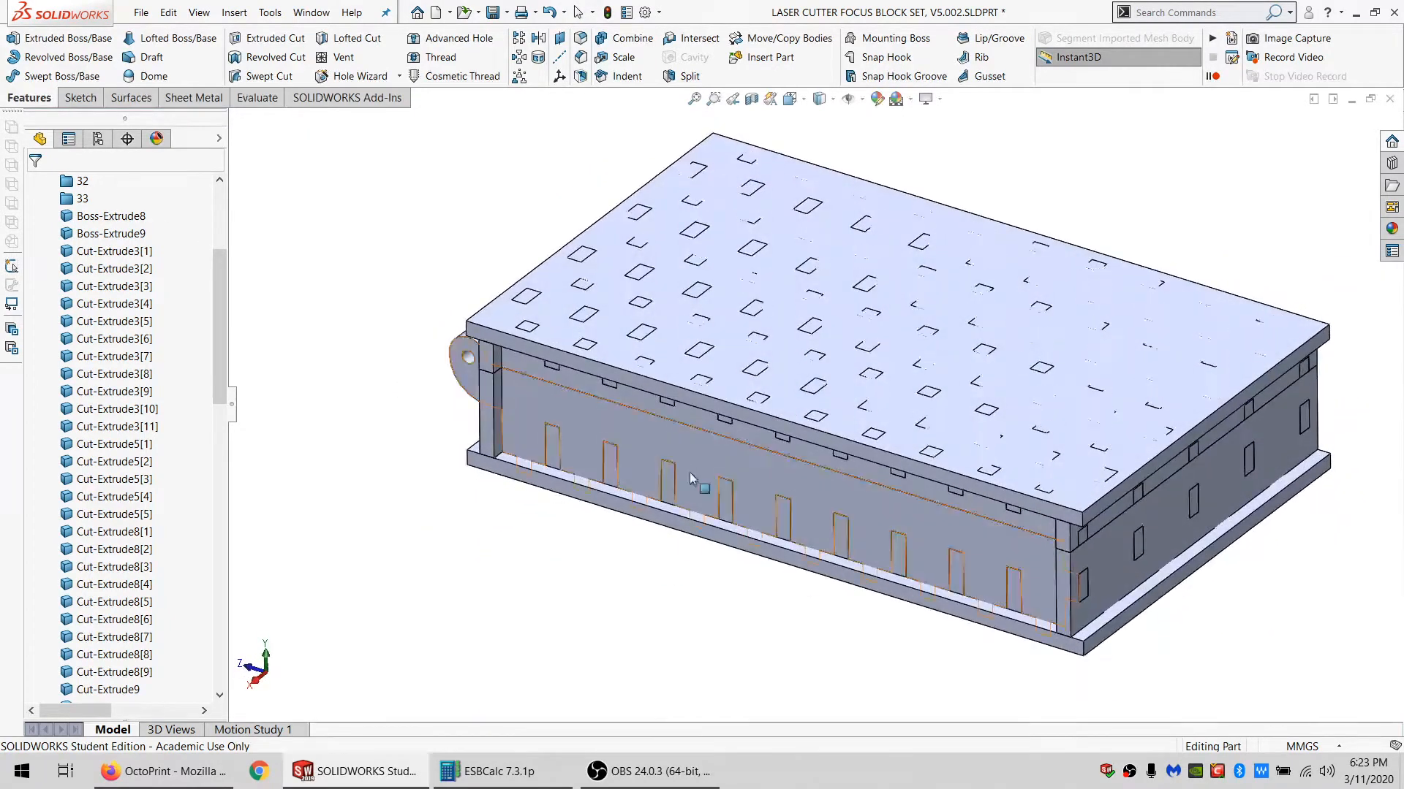
{"action": "left_click", "coordinate": [729, 370]}
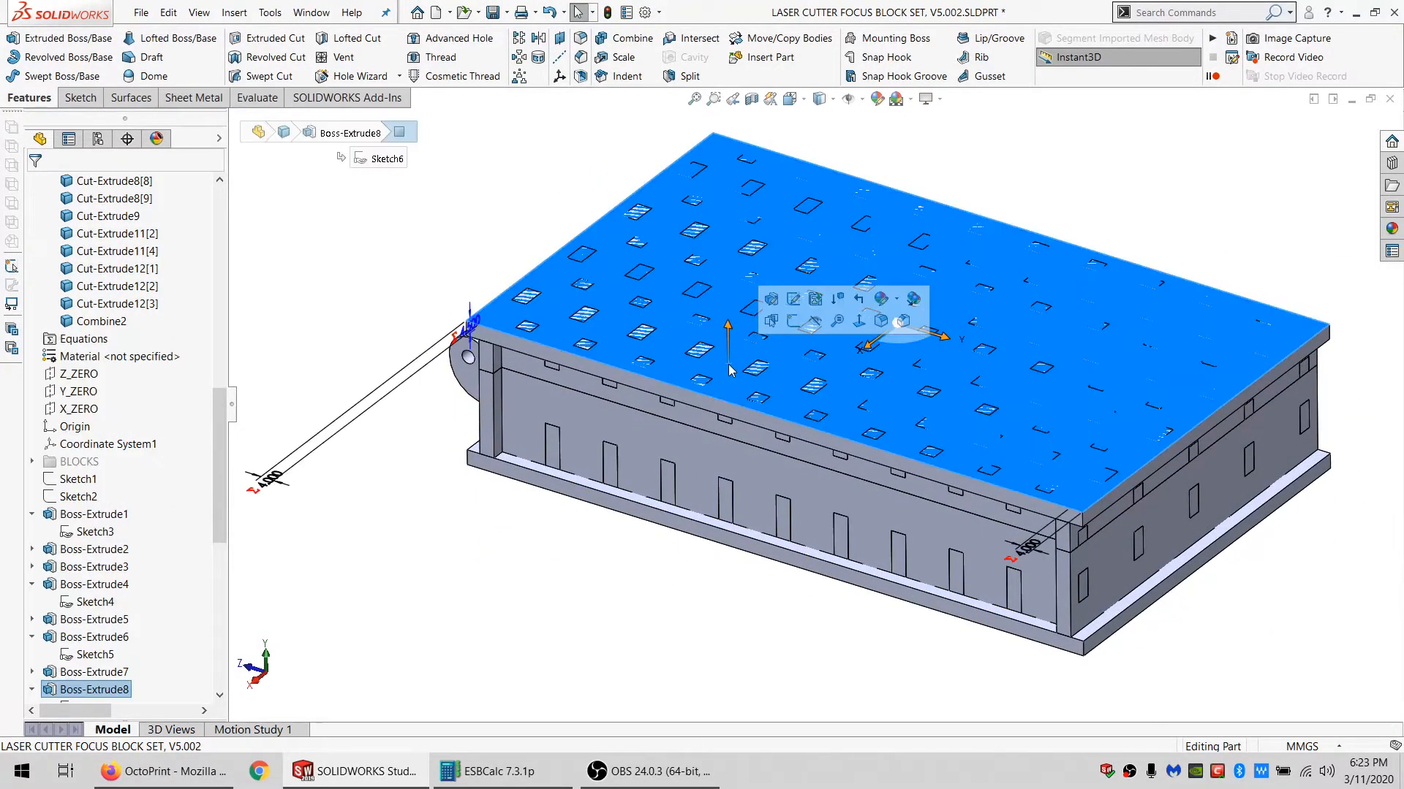
{"action": "left_click", "coordinate": [66, 101]}
{"action": "left_click", "coordinate": [14, 38]}
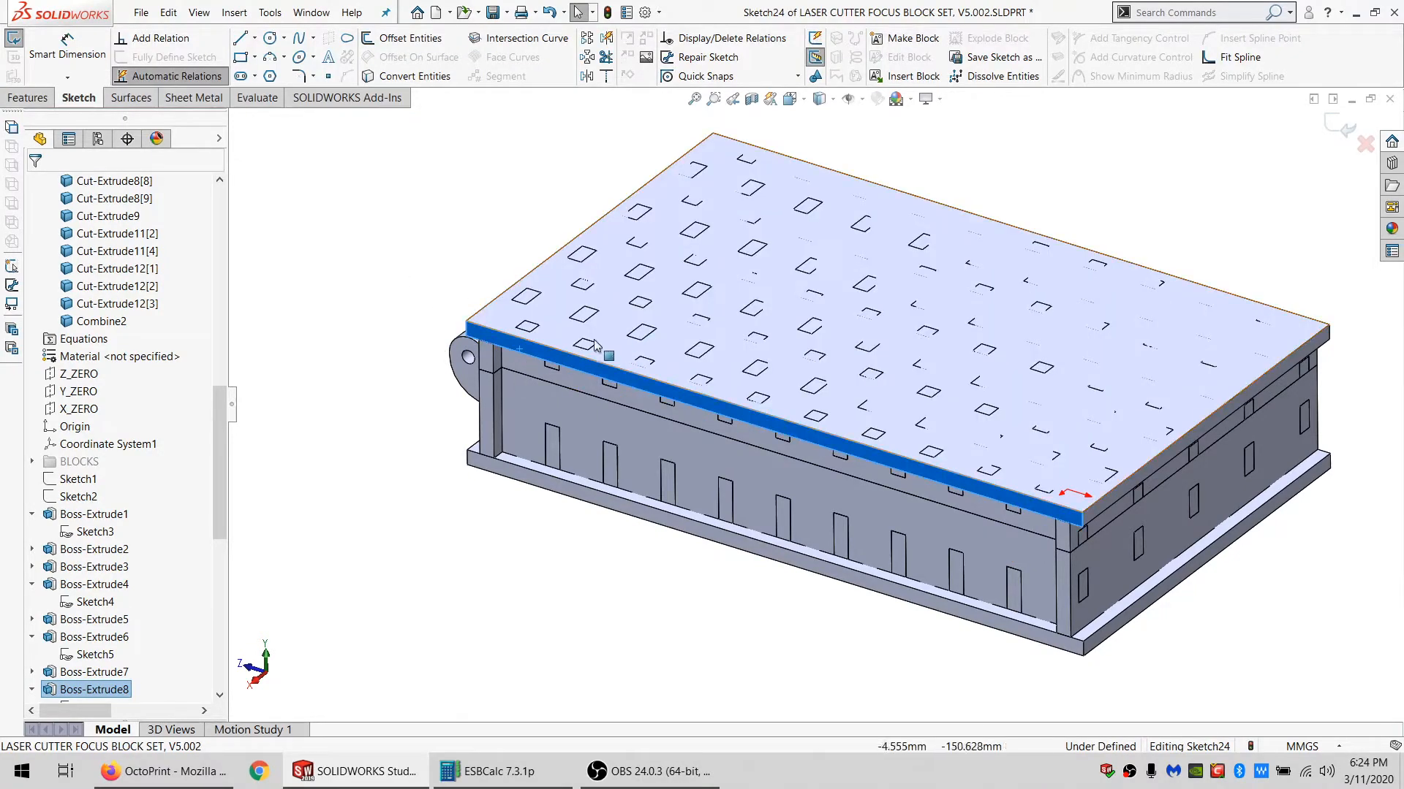
{"action": "right_click", "coordinate": [591, 364]}
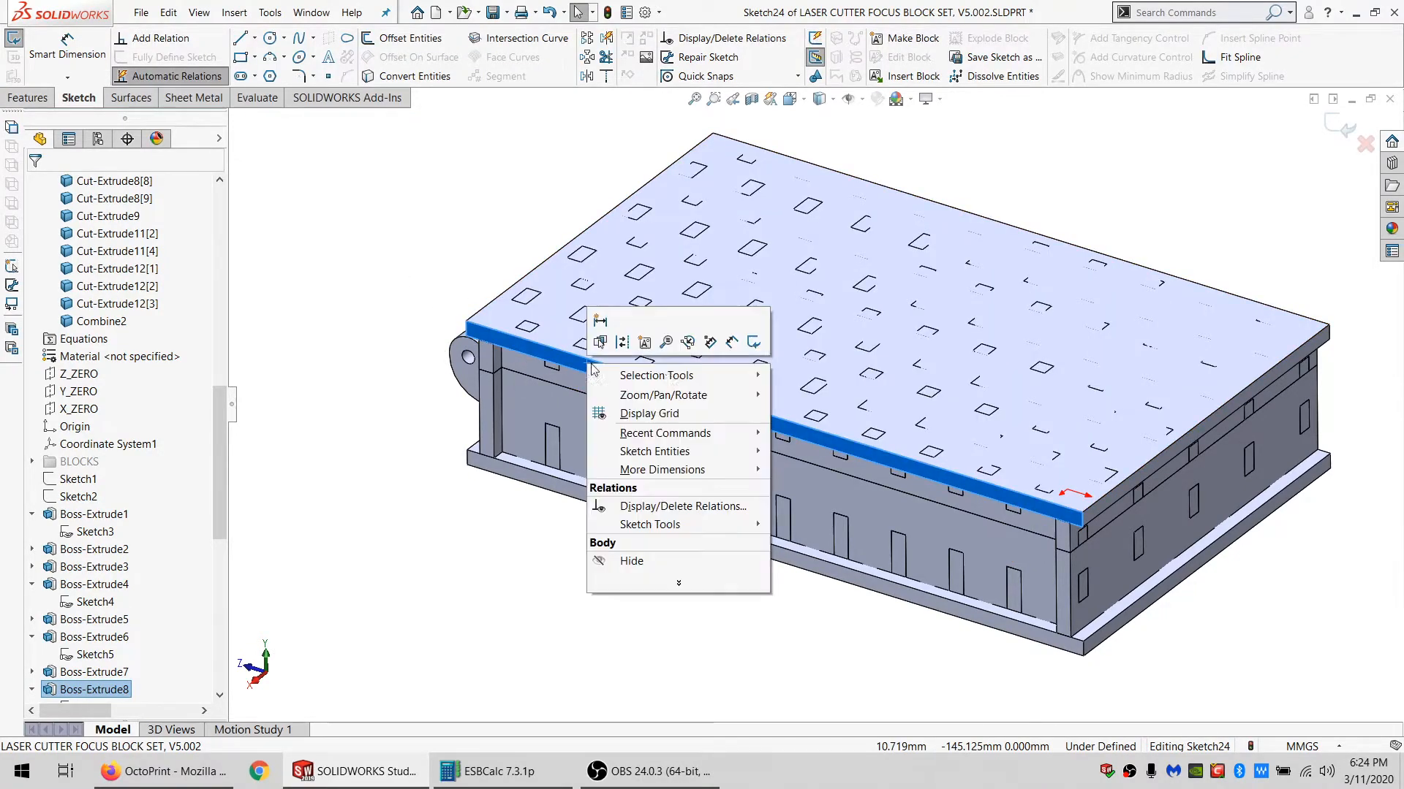
{"action": "left_click", "coordinate": [631, 560]}
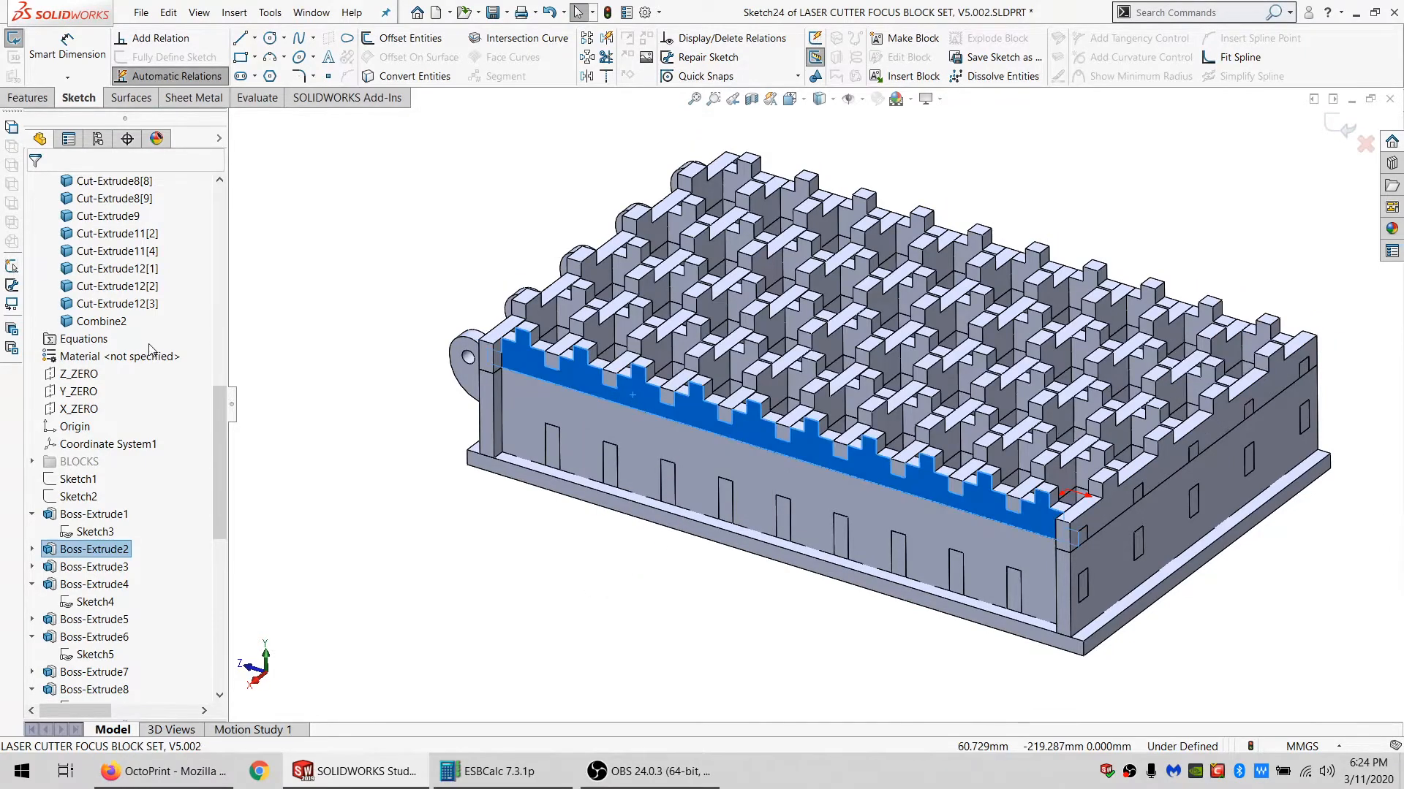
Create intersection curves in the sketch from the five lengthwise plates Cut-Extrude5[1] to Cut-Extrude5[5].
{"action": "scroll", "coordinate": [150, 349], "scroll_direction": "up", "scroll_amount": 7}
{"action": "left_click", "coordinate": [114, 343]}
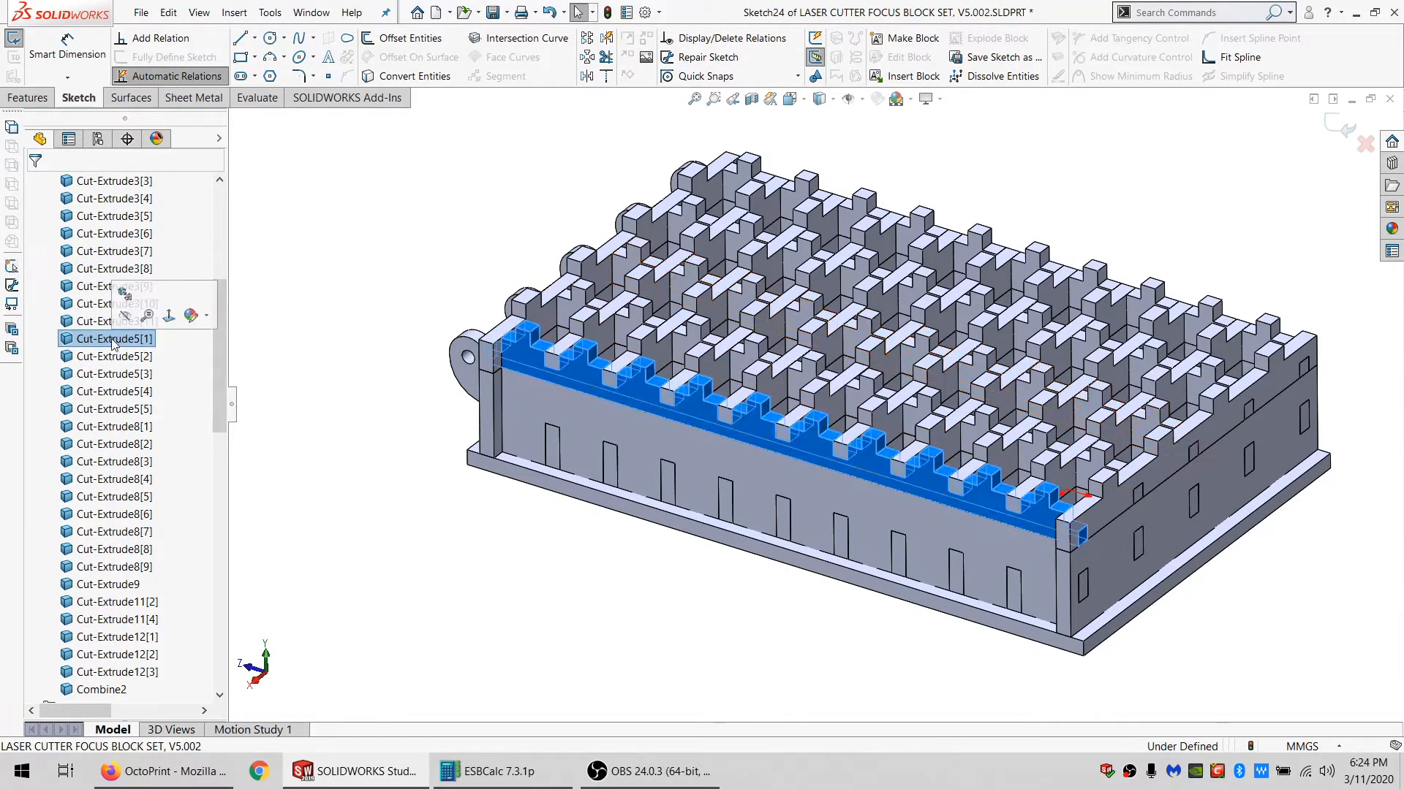
{"action": "left_click", "coordinate": [113, 357], "text": "ctrl"}
{"action": "left_click", "coordinate": [113, 375], "text": "ctrl"}
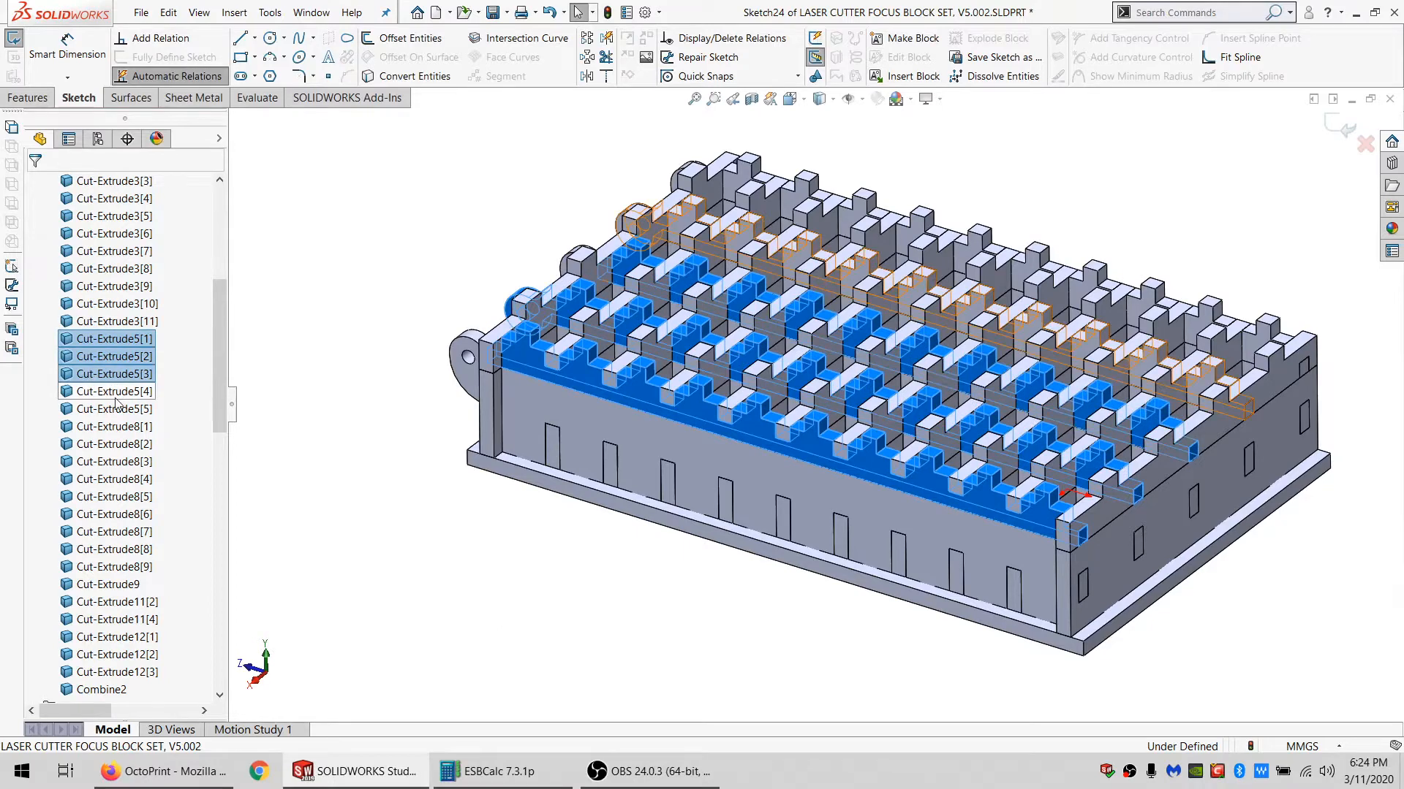
{"action": "left_click", "coordinate": [114, 392], "text": "ctrl"}
{"action": "left_click", "coordinate": [116, 409], "text": "ctrl"}
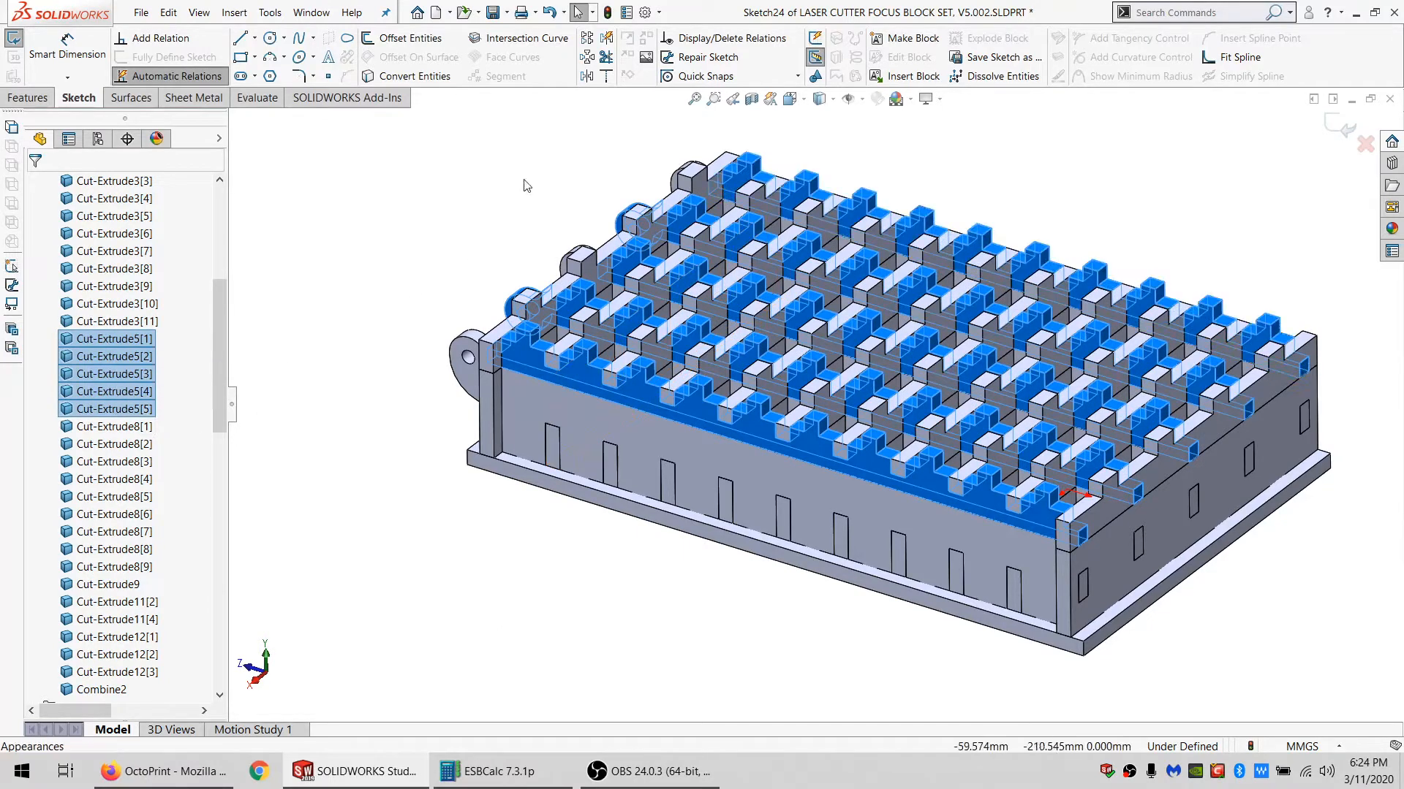
{"action": "left_click", "coordinate": [525, 43]}
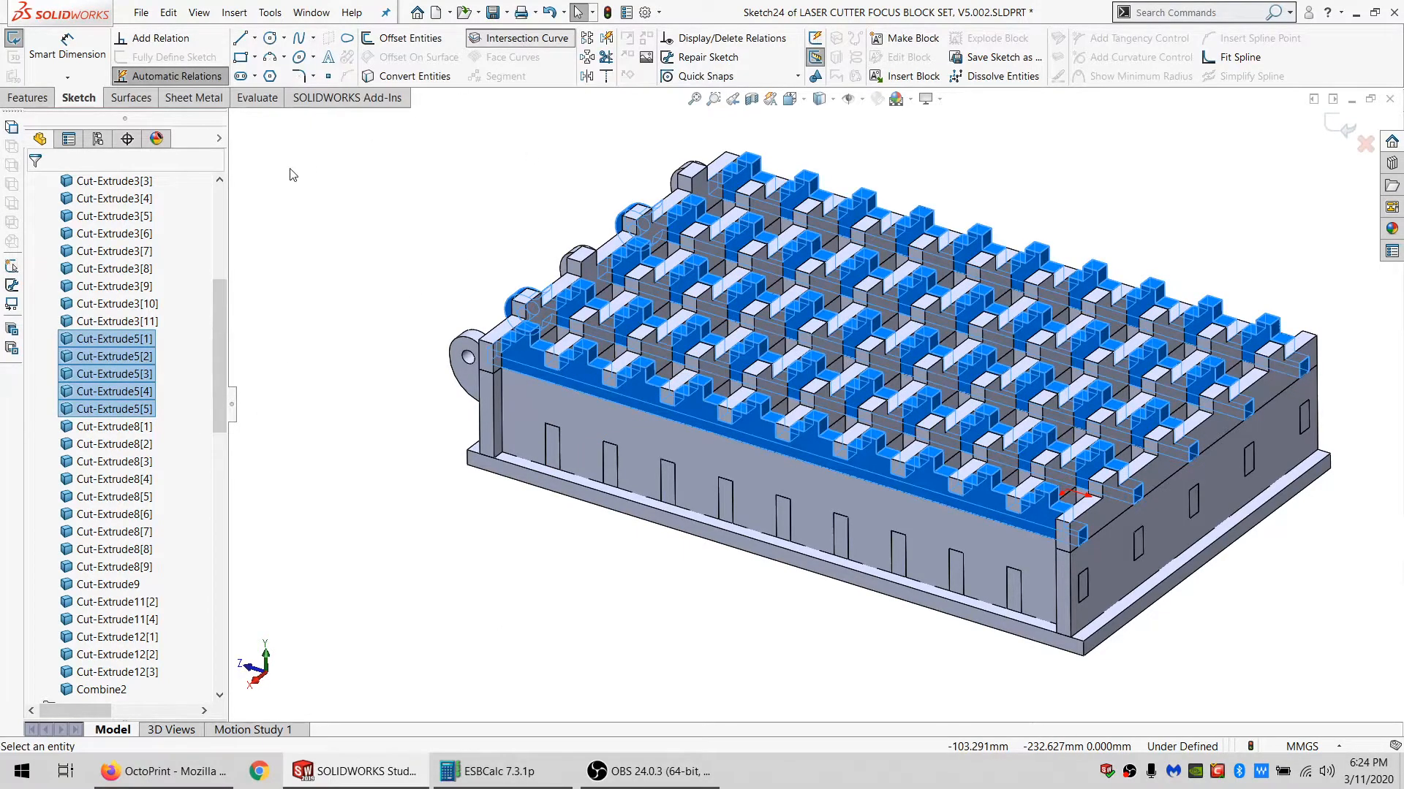
Add intersection curves to the sketch from the eleven crosswise plates Cut-Extrude3[1] to Cut-Extrude3[11].
{"action": "scroll", "coordinate": [144, 373], "scroll_direction": "up", "scroll_amount": 15}
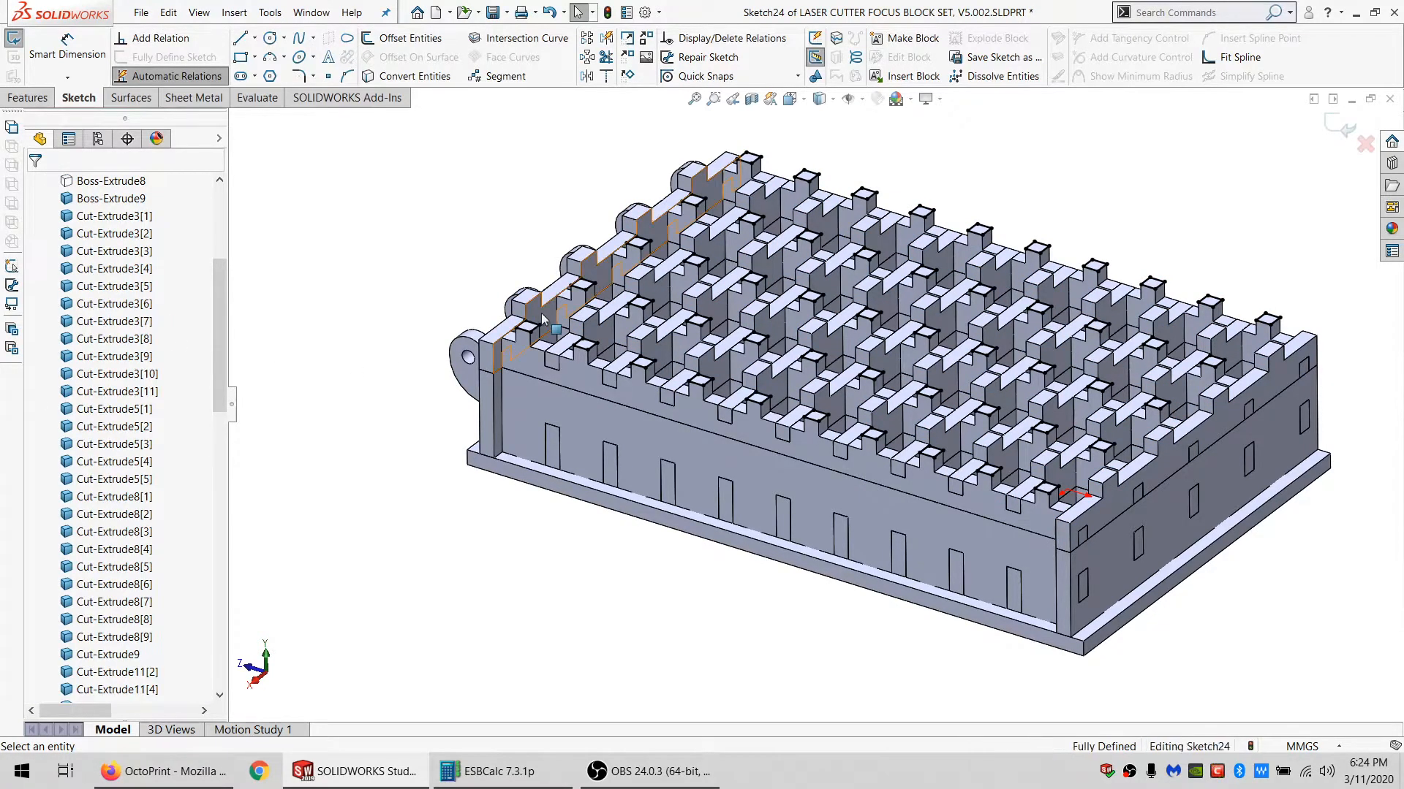
{"action": "scroll", "coordinate": [117, 351], "scroll_direction": "down", "scroll_amount": 1}
{"action": "left_click", "coordinate": [117, 338]}
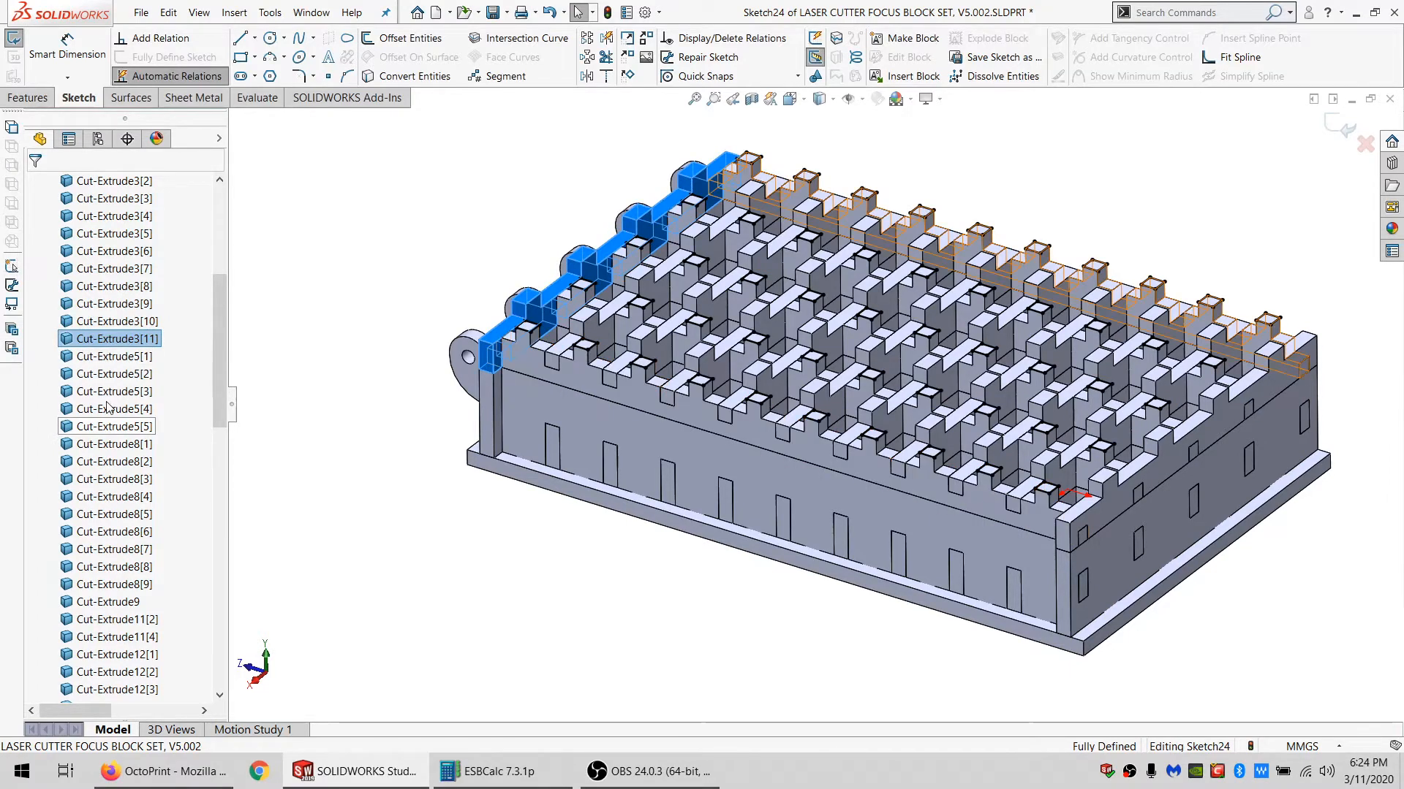
{"action": "left_click", "coordinate": [111, 320], "text": "ctrl"}
{"action": "left_click", "coordinate": [109, 286], "text": "ctrl"}
{"action": "left_click", "coordinate": [111, 304], "text": "ctrl"}
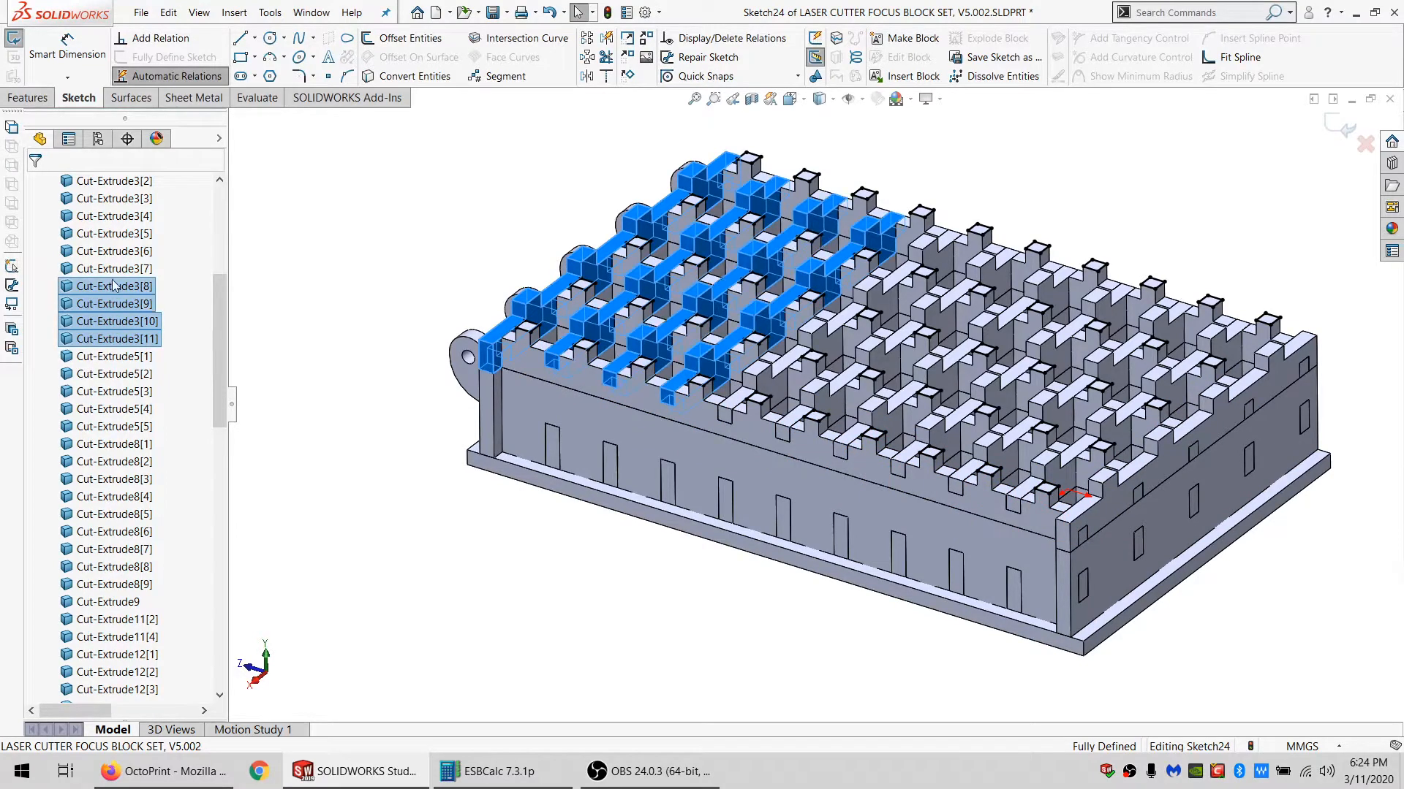
{"action": "left_click", "coordinate": [113, 269], "text": "ctrl"}
{"action": "left_click", "coordinate": [115, 251], "text": "ctrl"}
{"action": "left_click", "coordinate": [116, 233], "text": "ctrl"}
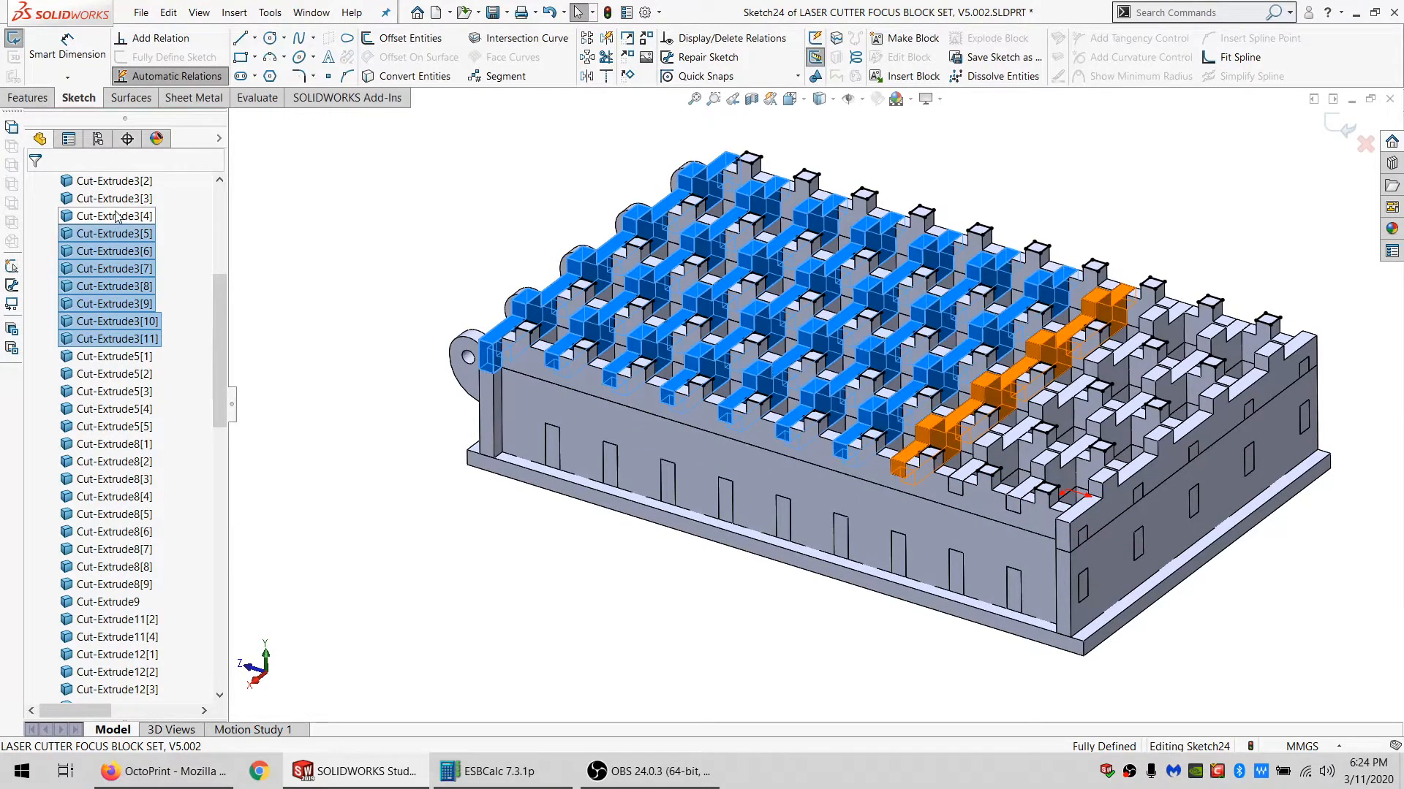
{"action": "left_click", "coordinate": [116, 216], "text": "ctrl"}
{"action": "left_click", "coordinate": [115, 198], "text": "ctrl"}
{"action": "scroll", "coordinate": [117, 255], "scroll_direction": "up", "scroll_amount": 4}
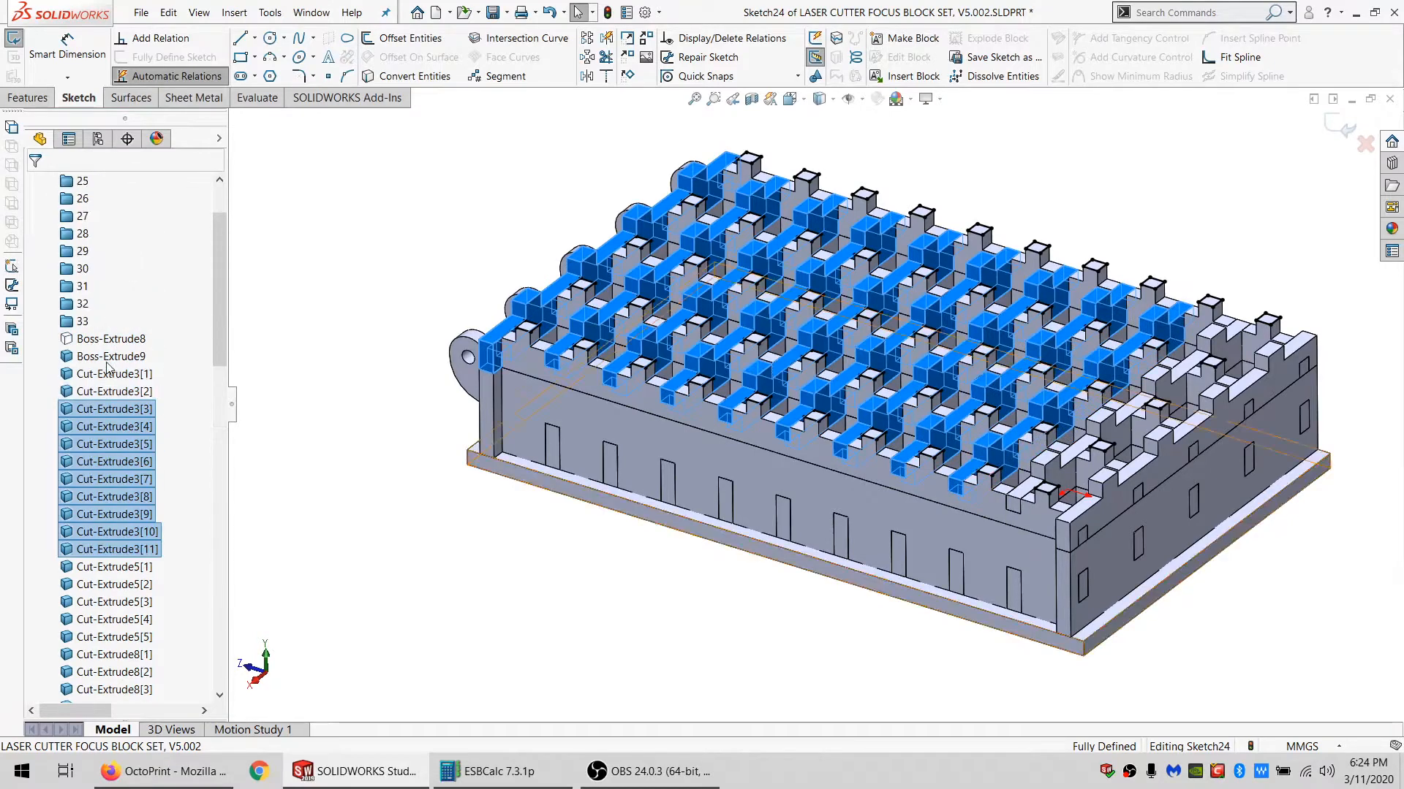
{"action": "left_click", "coordinate": [113, 391], "text": "ctrl"}
{"action": "left_click", "coordinate": [112, 374], "text": "ctrl"}
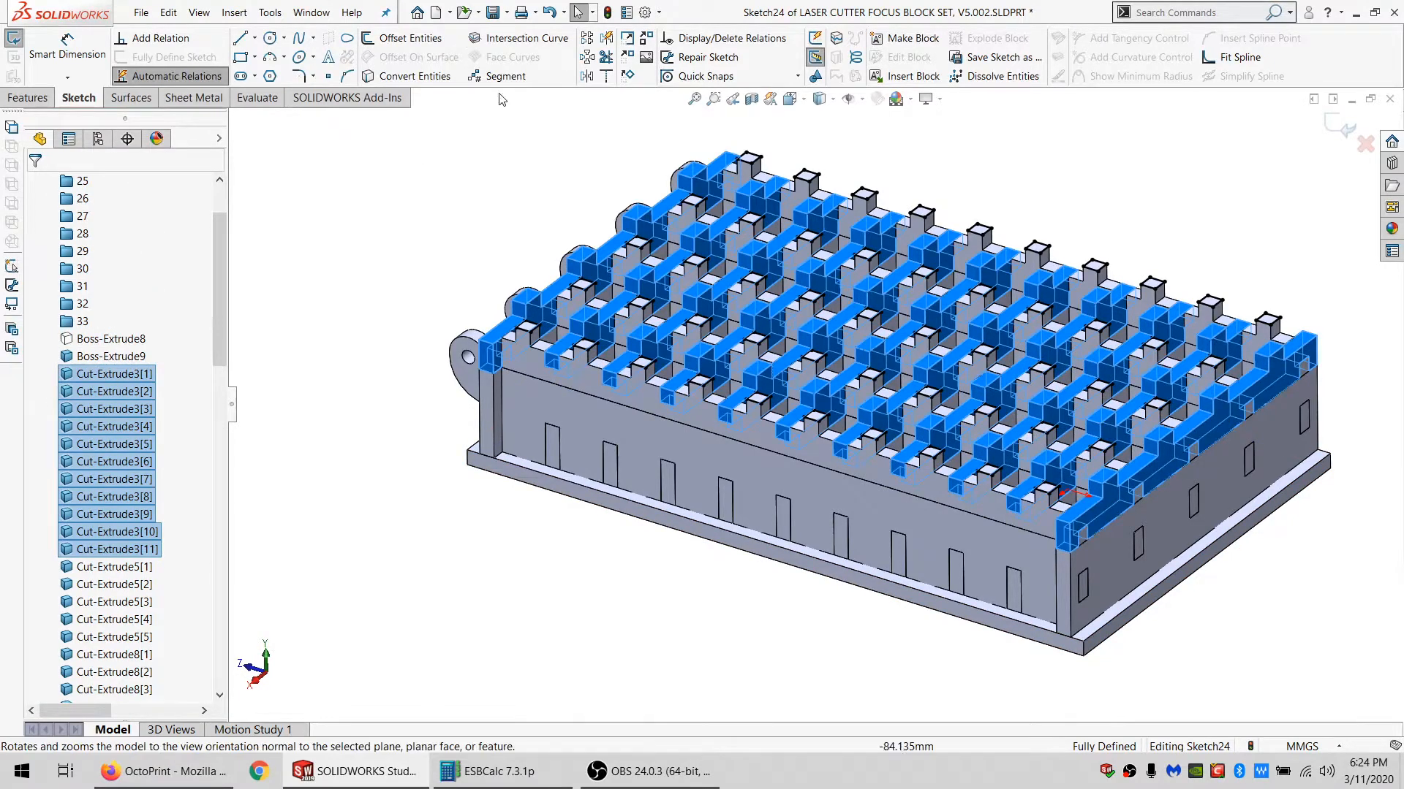
{"action": "left_click", "coordinate": [477, 38]}
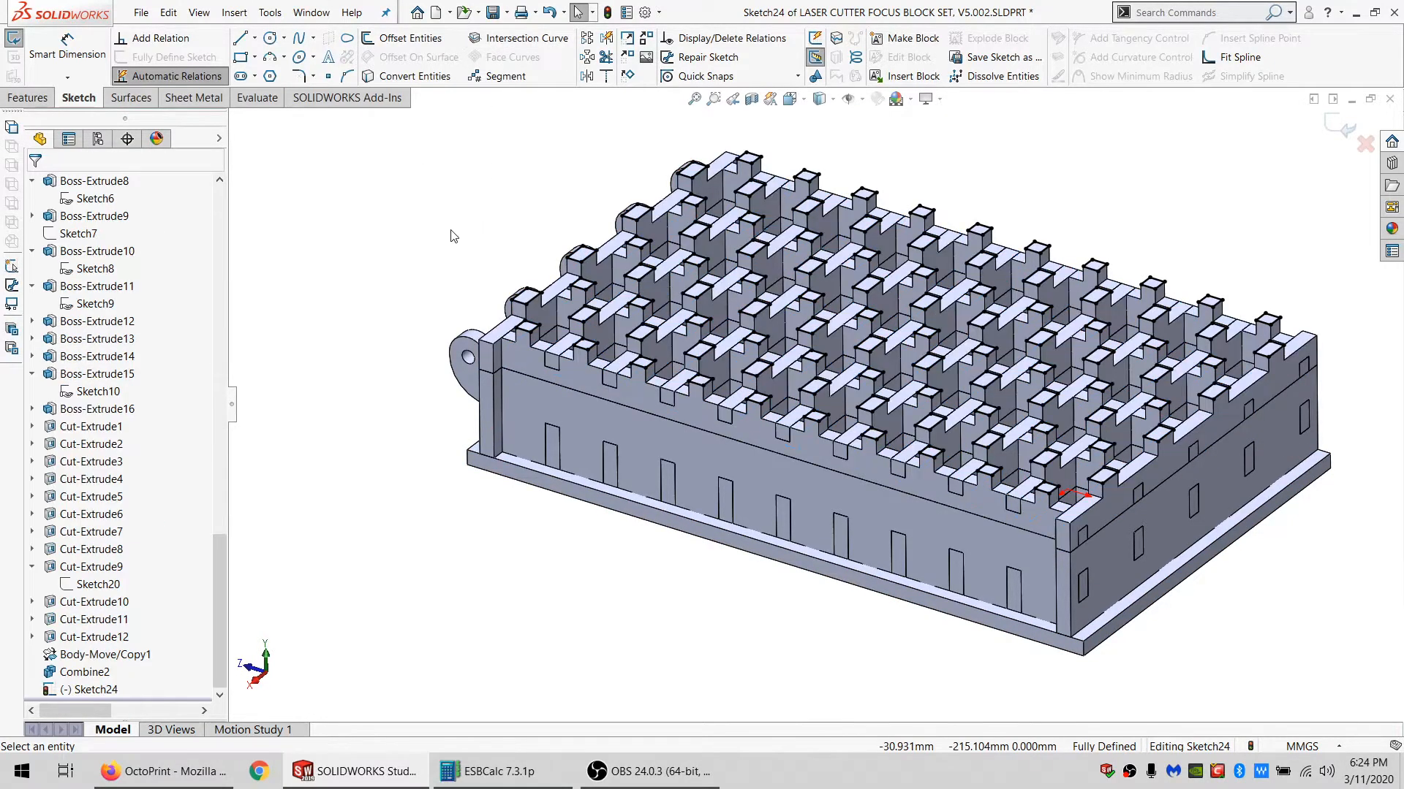
Show the hidden top cover plate Boss-Extrude8 again.
{"action": "scroll", "coordinate": [87, 365], "scroll_direction": "up", "scroll_amount": 15}
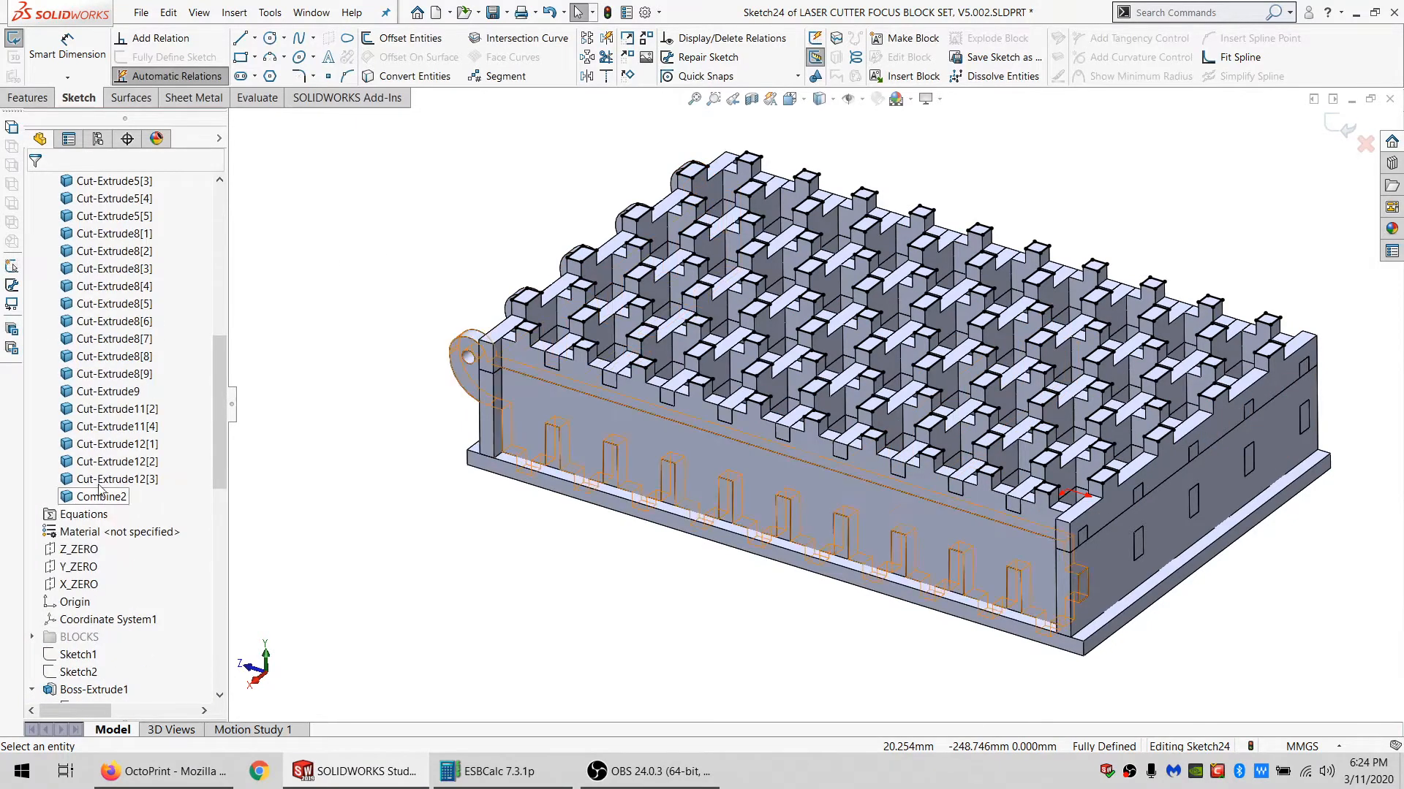
{"action": "left_click", "coordinate": [110, 286]}
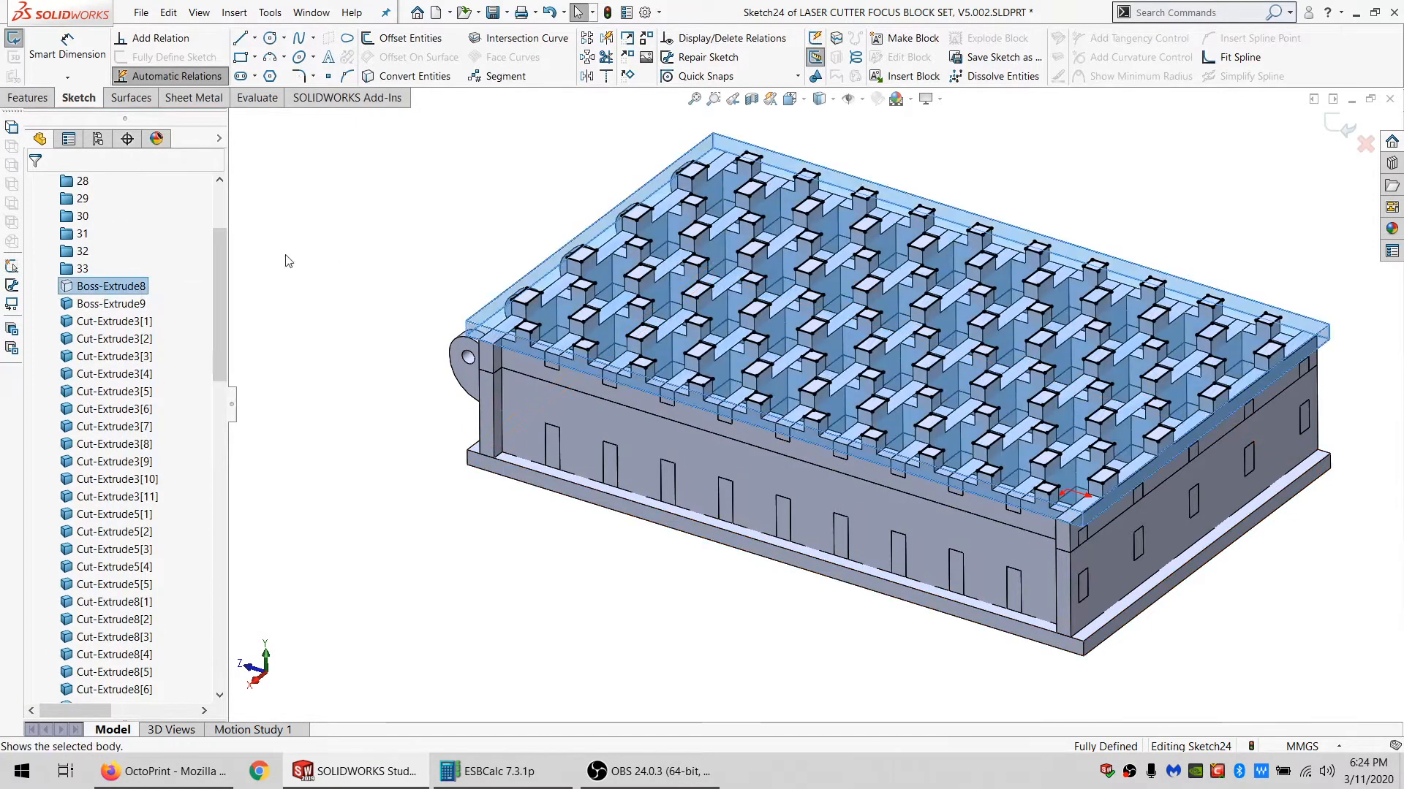
{"action": "left_click", "coordinate": [400, 257]}
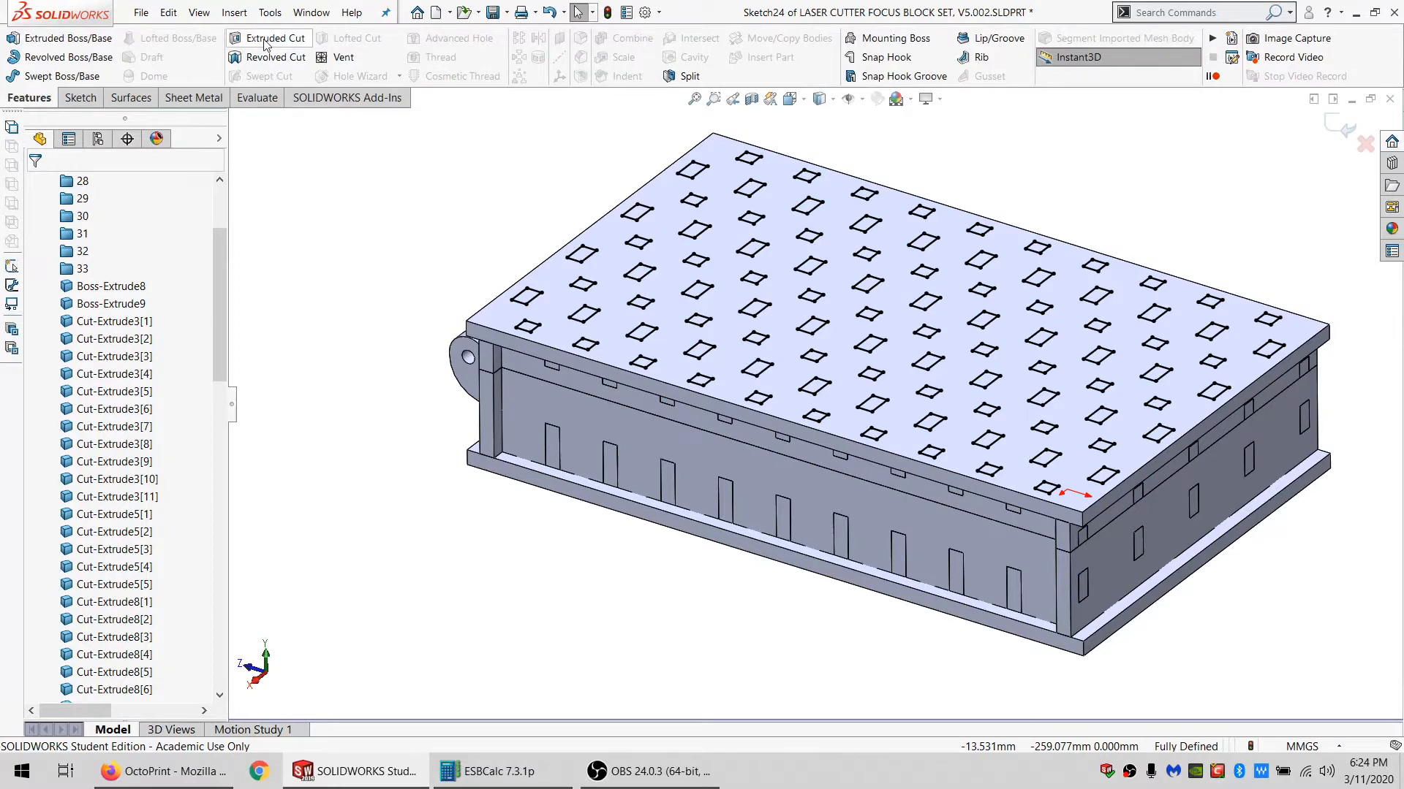
Cut the sketched tab slots Through All, limiting the cut to the two cover plates Boss-Extrude8 and Boss-Extrude9.
{"action": "left_click", "coordinate": [265, 43]}
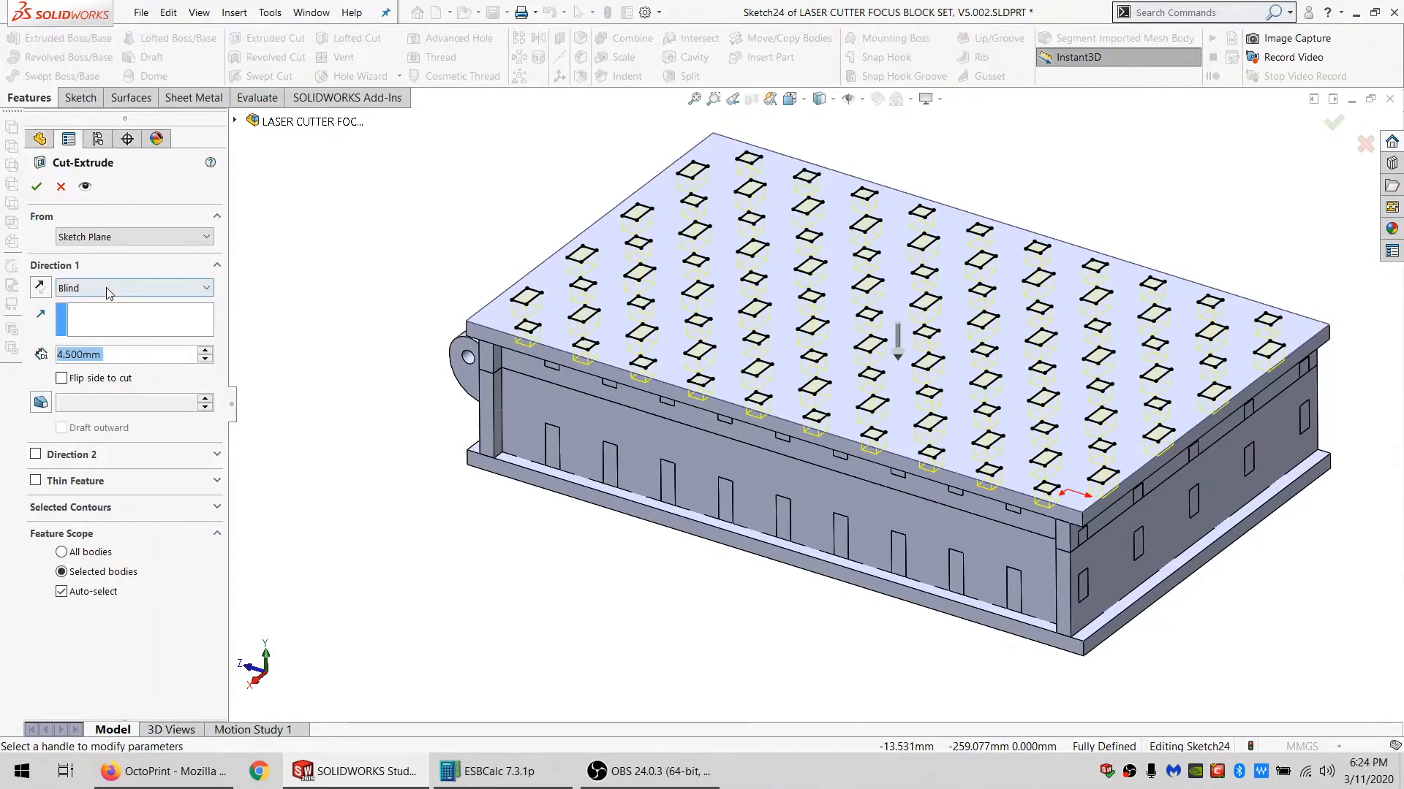
{"action": "left_click", "coordinate": [107, 293]}
{"action": "left_click", "coordinate": [107, 326]}
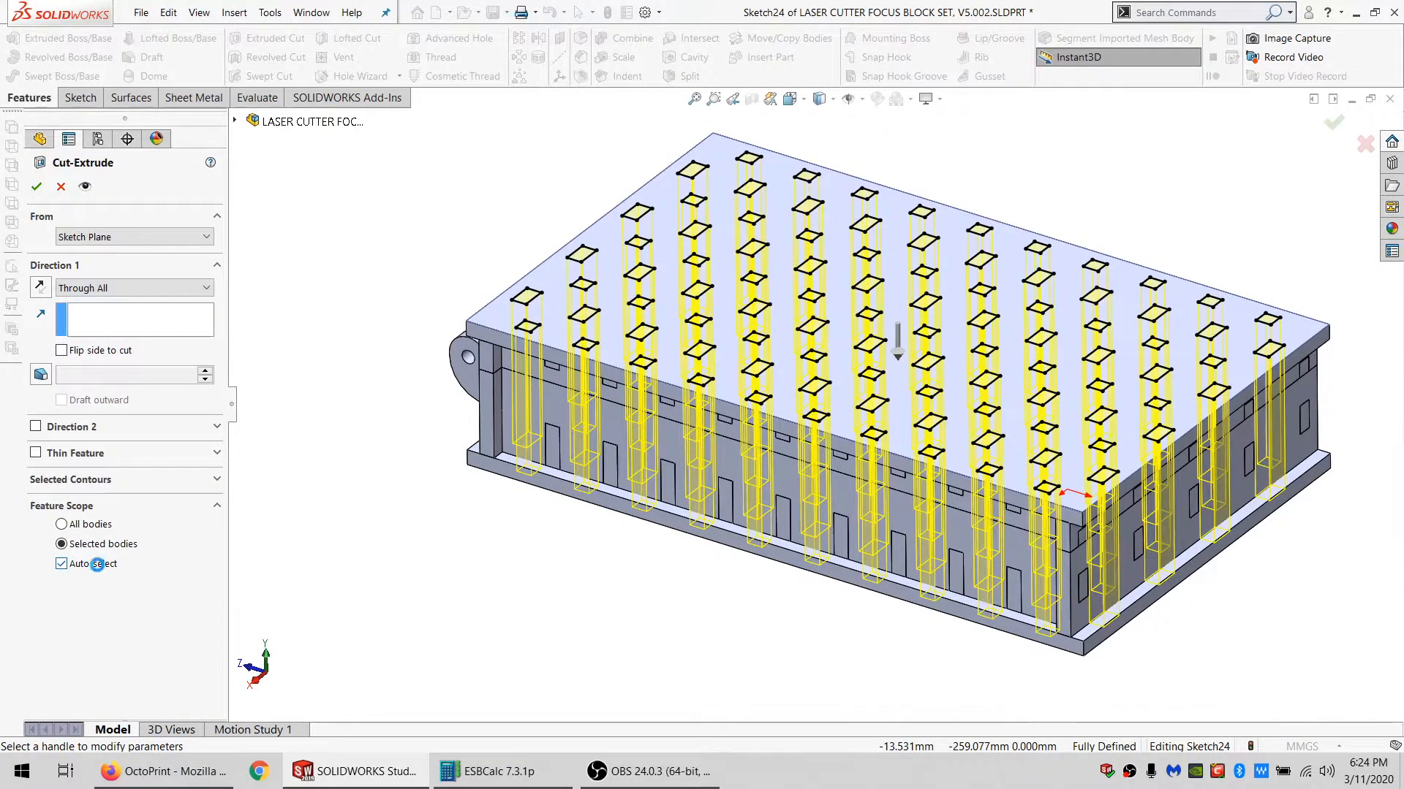
{"action": "left_click", "coordinate": [98, 564]}
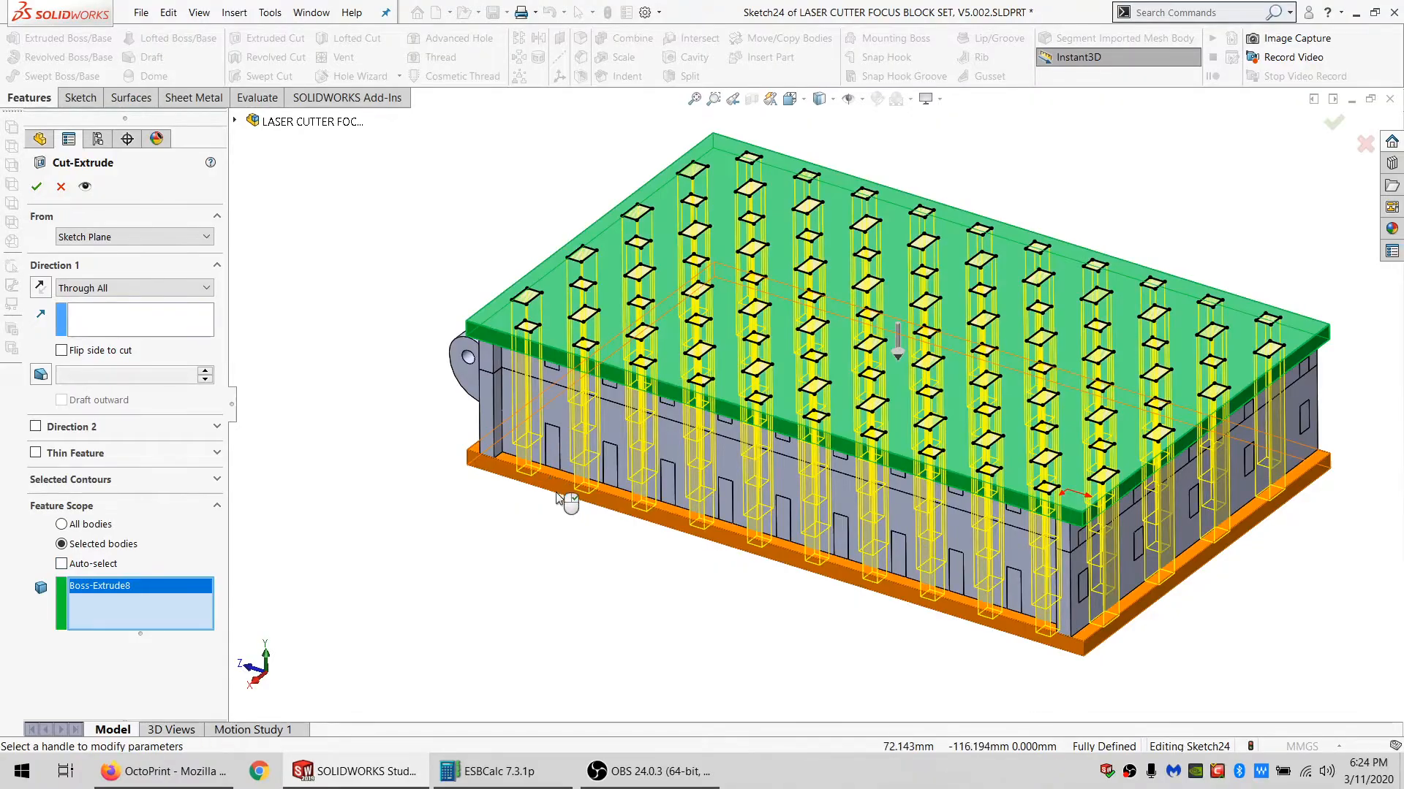
{"action": "middle_click_drag", "start_coordinate": [557, 499], "coordinate": [504, 327]}
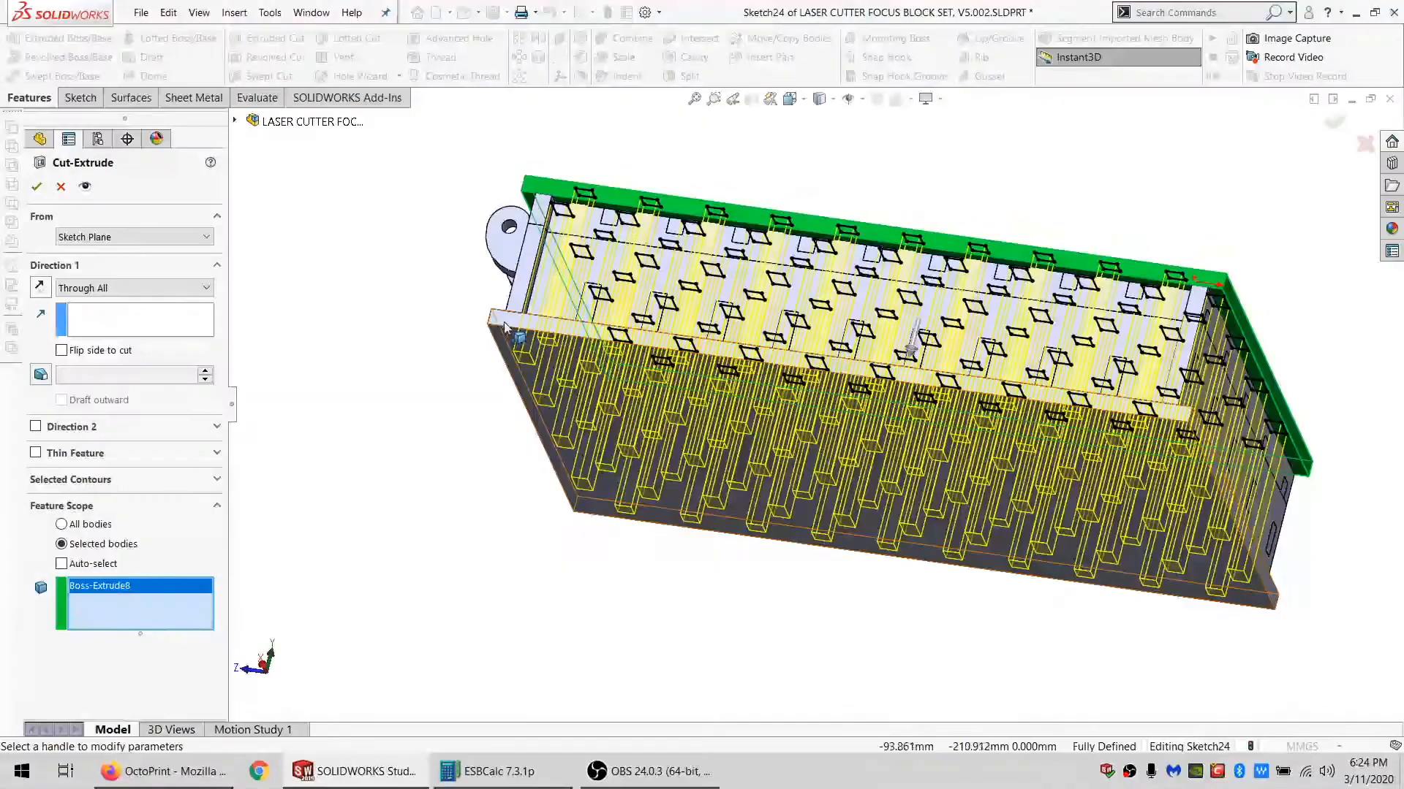
{"action": "left_click", "coordinate": [475, 329]}
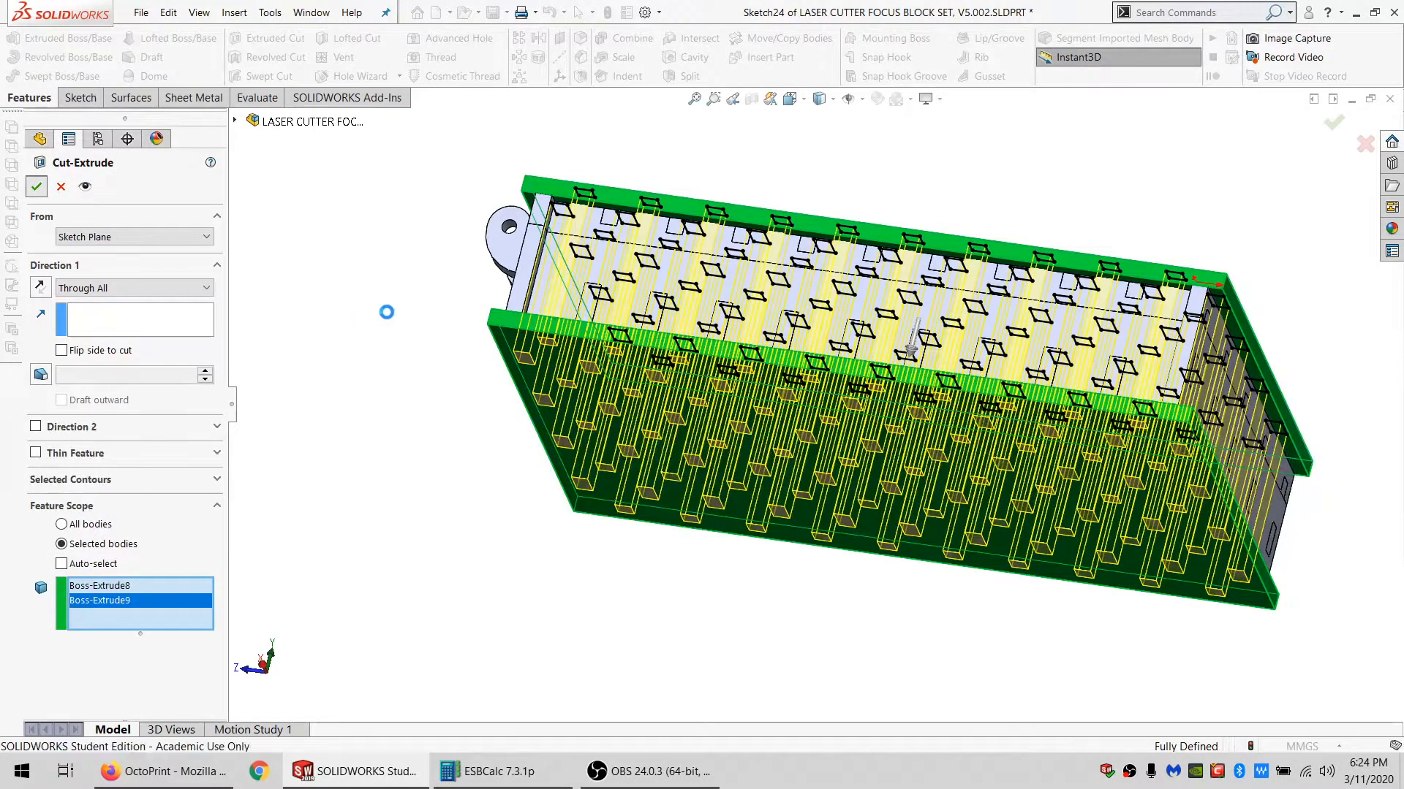
Examine the slotted cover plates, end plates and hinge knuckles from all sides, and look through the list of solid bodies.
{"action": "middle_click_drag", "start_coordinate": [570, 323], "coordinate": [595, 532]}
{"action": "middle_click_drag", "start_coordinate": [840, 447], "coordinate": [738, 366]}
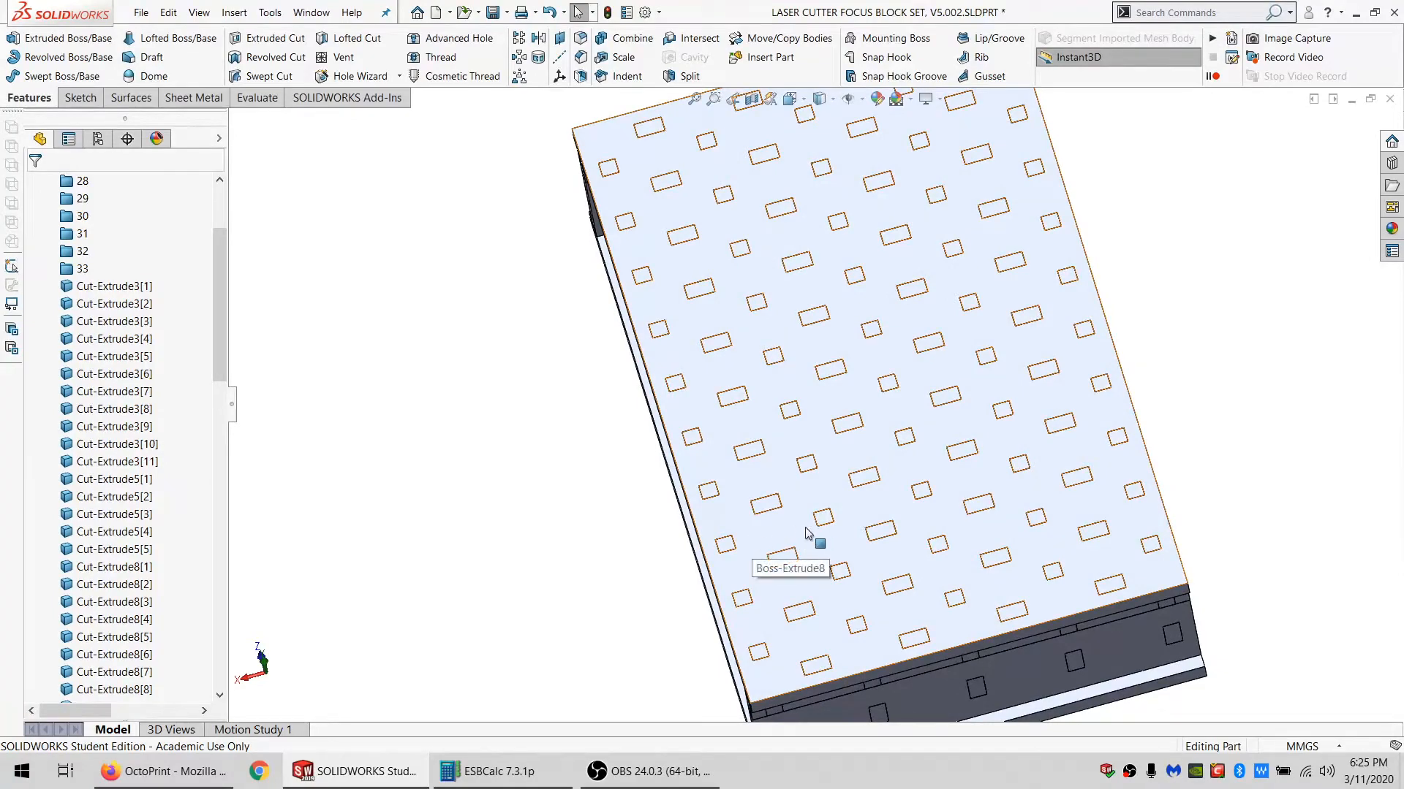
{"action": "middle_click_drag", "start_coordinate": [807, 534], "coordinate": [707, 242]}
{"action": "middle_click_drag", "start_coordinate": [890, 397], "coordinate": [682, 274]}
{"action": "scroll", "coordinate": [614, 296], "scroll_direction": "up", "scroll_amount": 1}
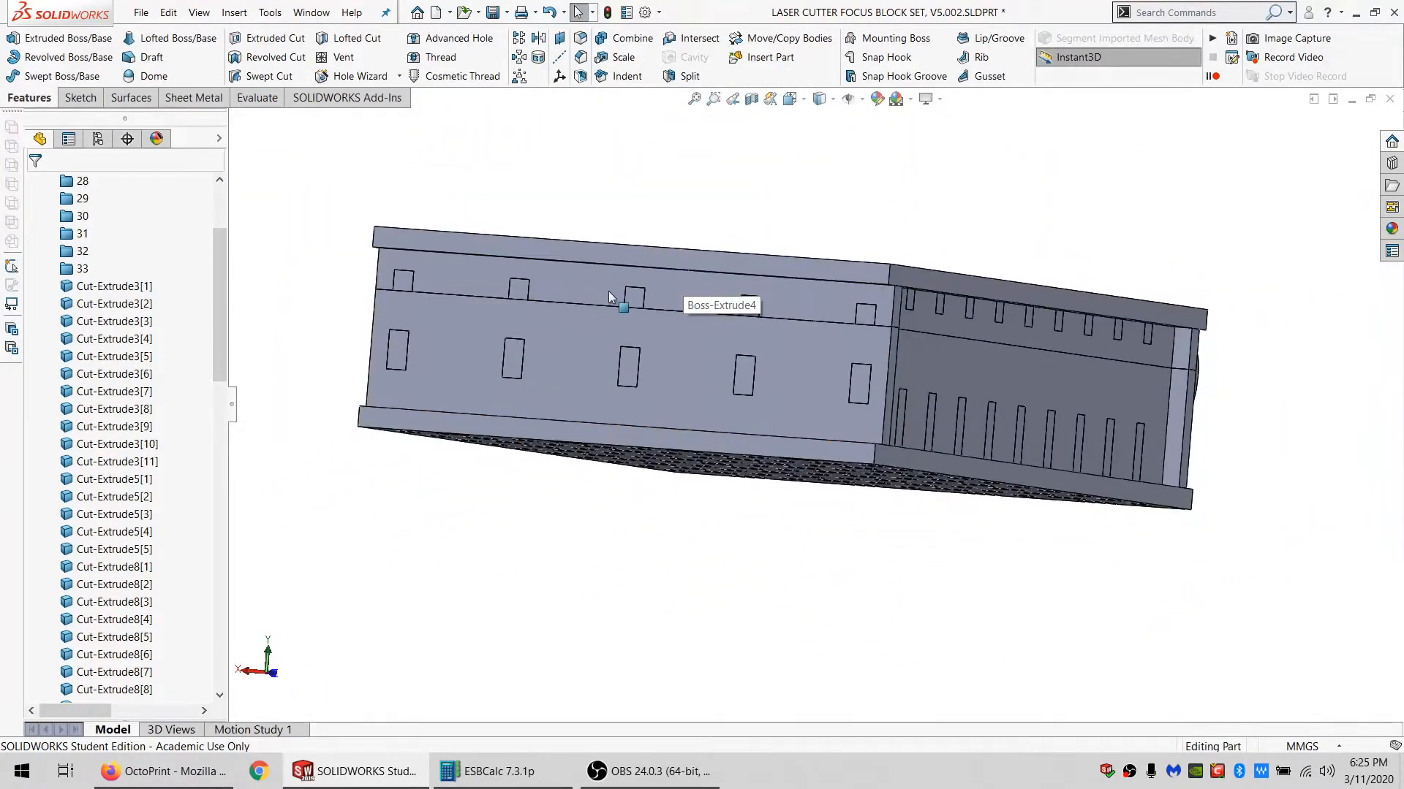
{"action": "scroll", "coordinate": [643, 314], "scroll_direction": "down", "scroll_amount": 4}
{"action": "middle_click_drag", "start_coordinate": [607, 301], "coordinate": [724, 373]}
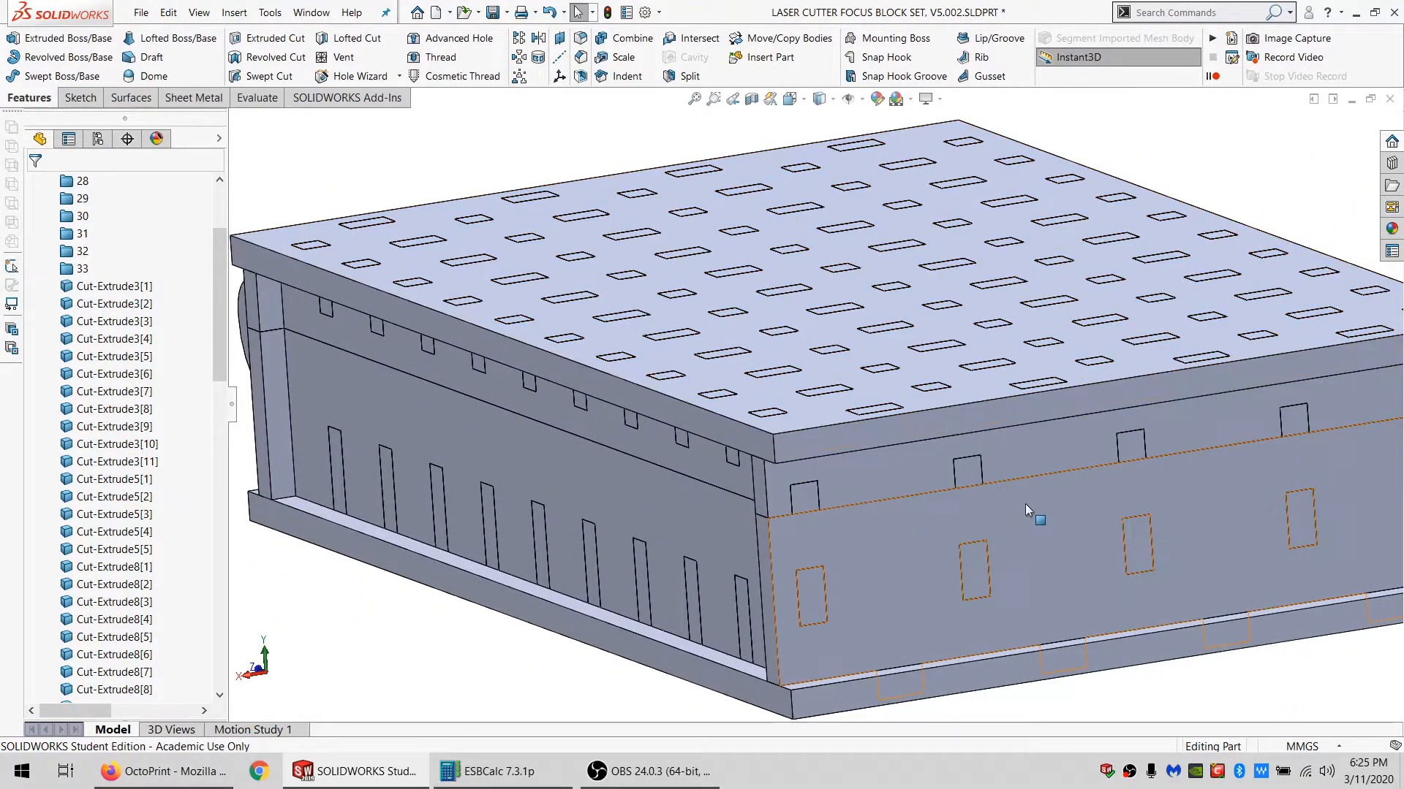
{"action": "scroll", "coordinate": [1025, 503], "scroll_direction": "up", "scroll_amount": 2}
{"action": "scroll", "coordinate": [997, 490], "scroll_direction": "up", "scroll_amount": 2}
{"action": "scroll", "coordinate": [934, 473], "scroll_direction": "up", "scroll_amount": 2}
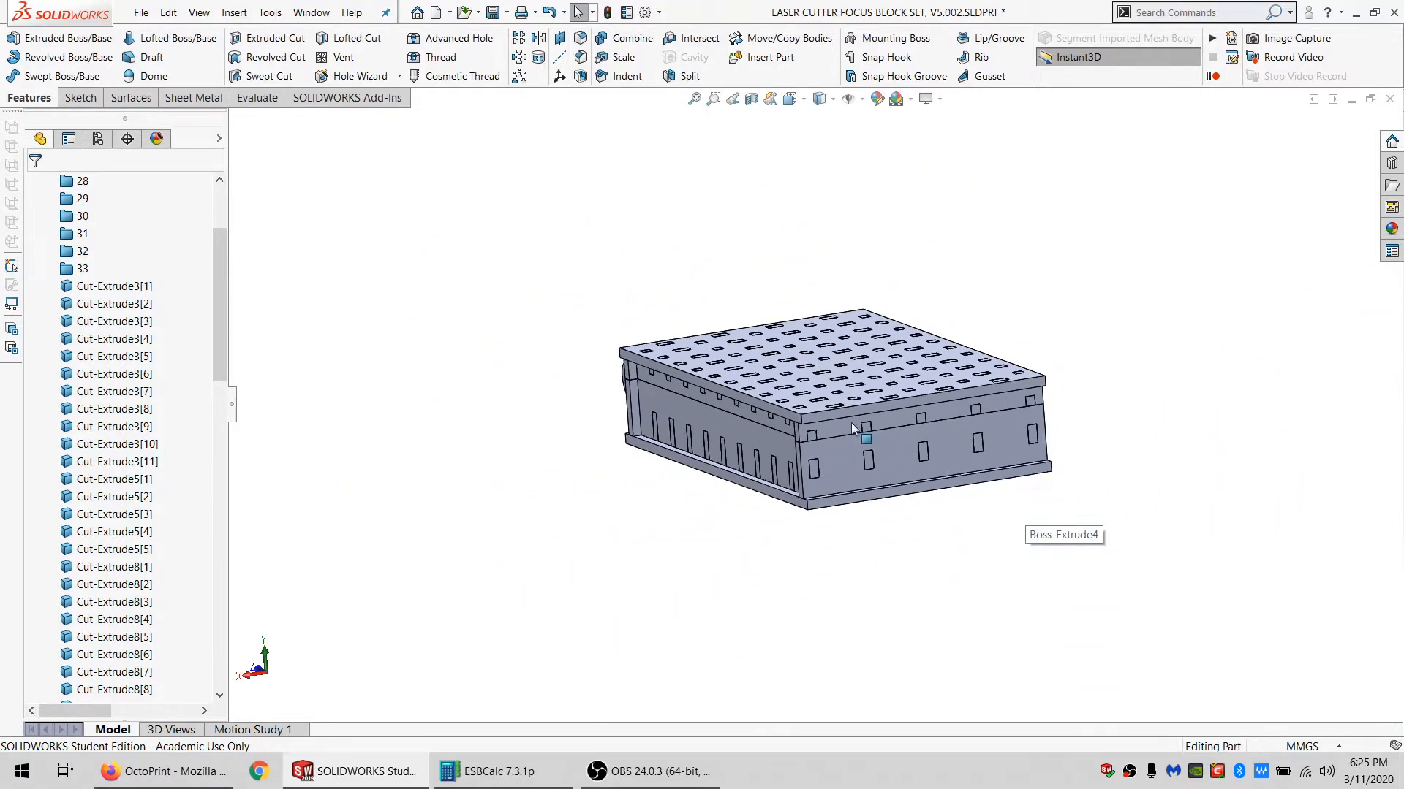
{"action": "middle_click_drag", "start_coordinate": [935, 474], "coordinate": [862, 474]}
{"action": "scroll", "coordinate": [747, 445], "scroll_direction": "down", "scroll_amount": 5}
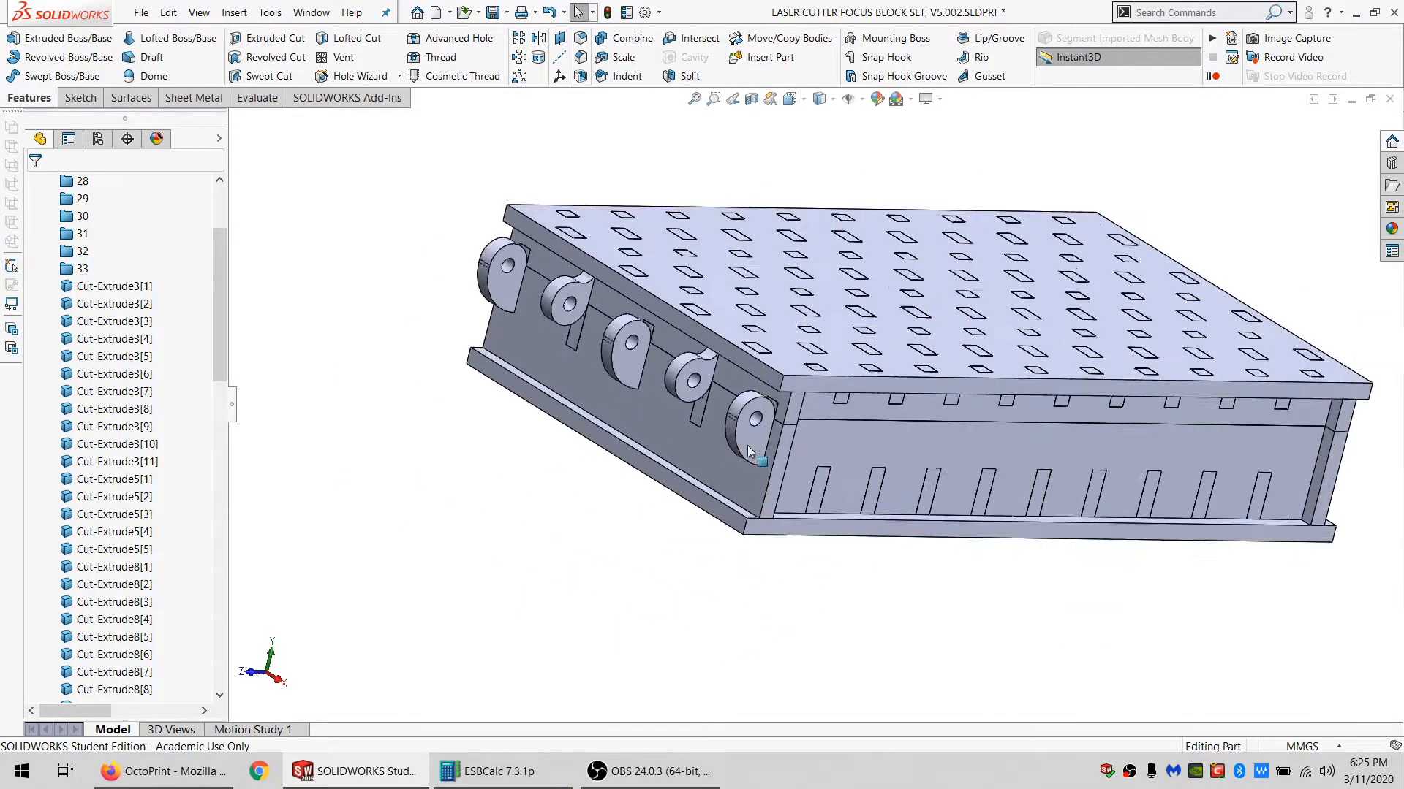
{"action": "mouse_move", "coordinate": [598, 331]}
{"action": "middle_mouse_down"}
{"action": "mouse_move", "coordinate": [581, 344]}
{"action": "mouse_move", "coordinate": [592, 349]}
{"action": "middle_mouse_up"}
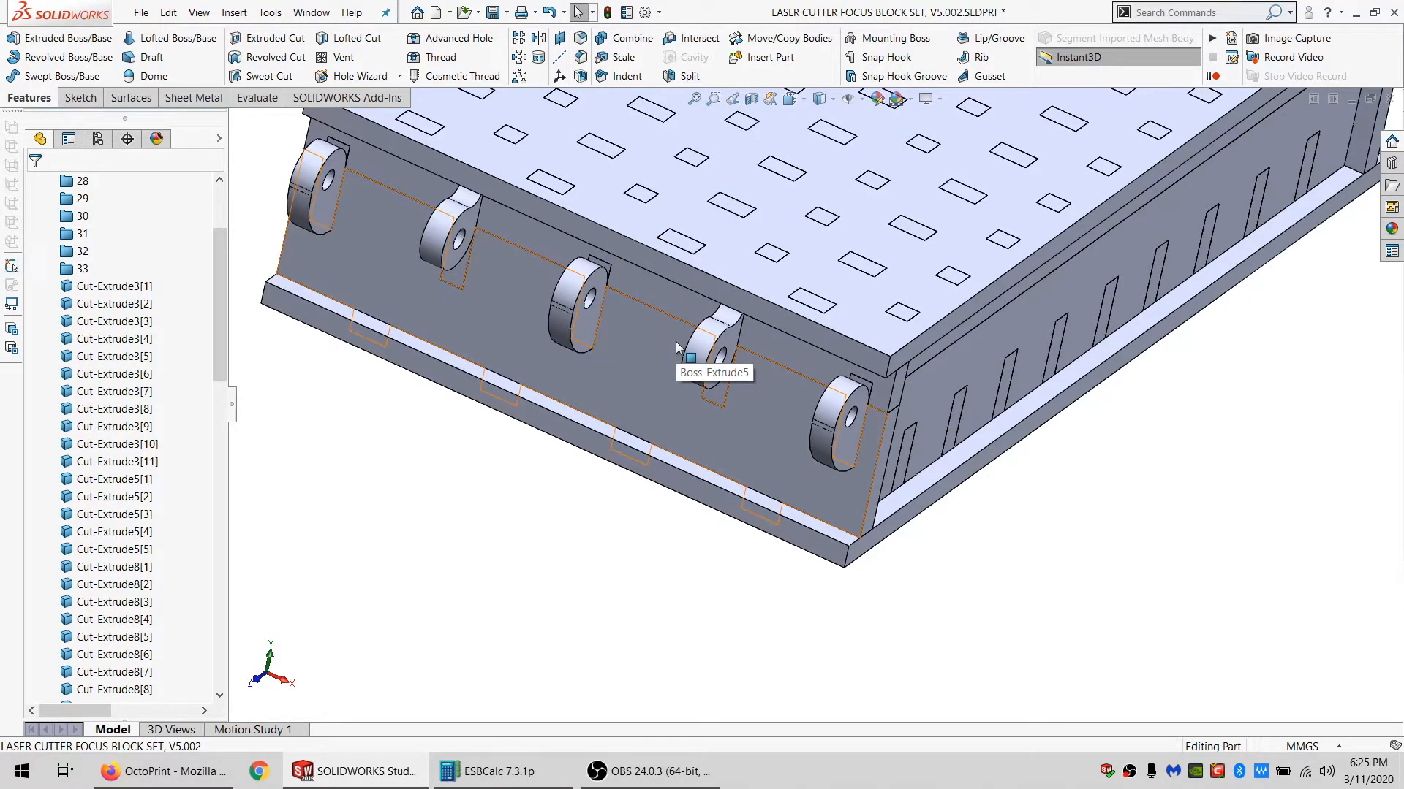
{"action": "middle_click_drag", "start_coordinate": [671, 333], "coordinate": [673, 241]}
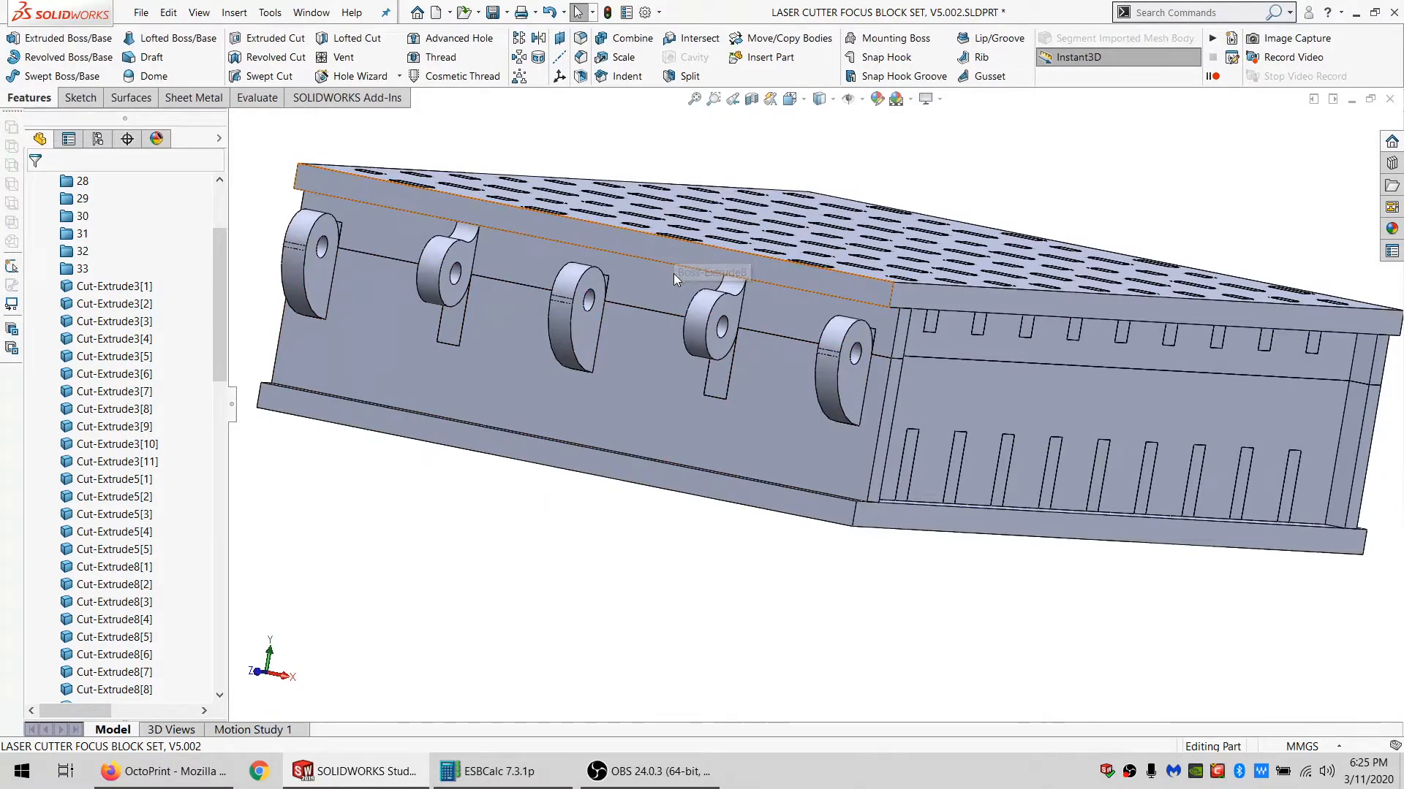
{"action": "middle_click_drag", "start_coordinate": [674, 273], "coordinate": [708, 398]}
{"action": "scroll", "coordinate": [708, 397], "scroll_direction": "up", "scroll_amount": 3}
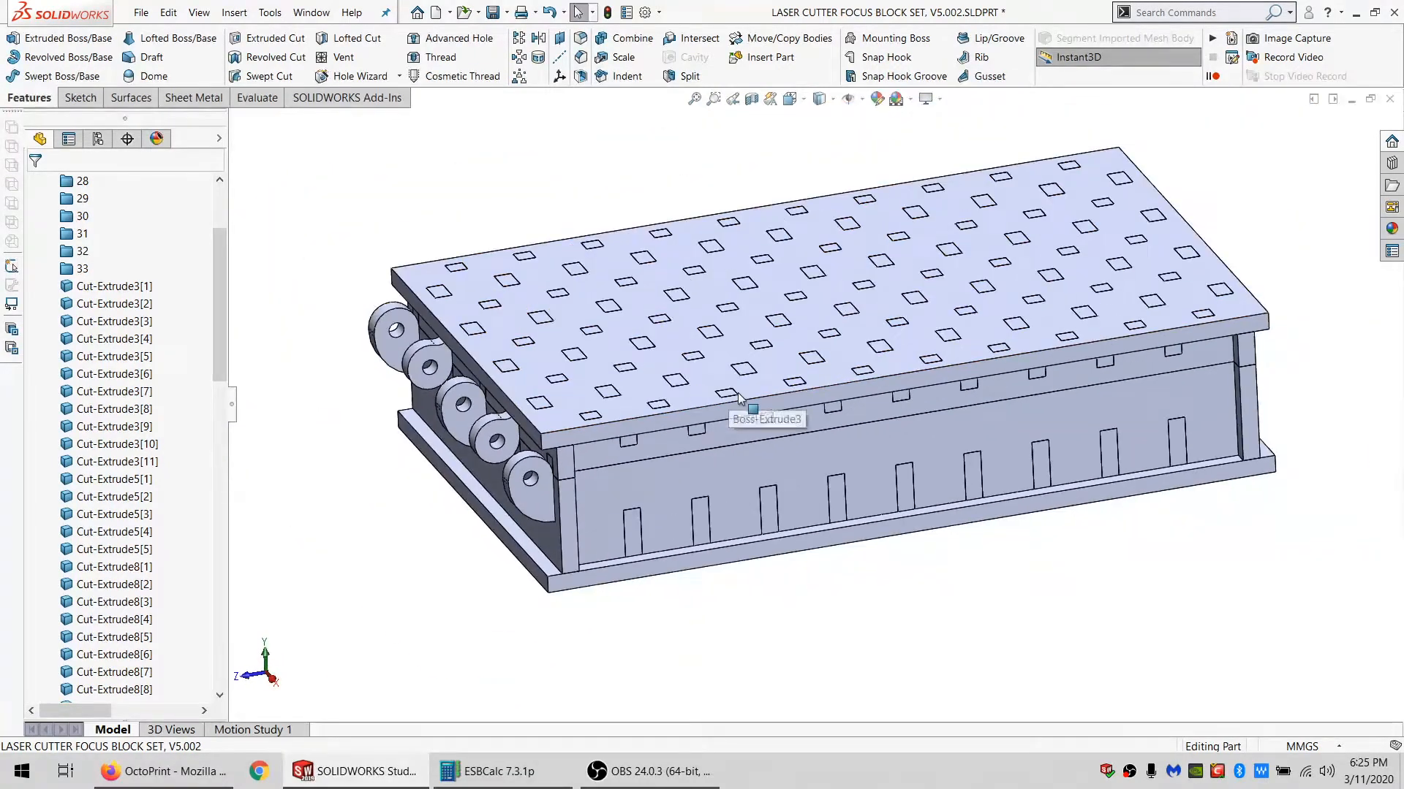
{"action": "left_click", "coordinate": [217, 222]}
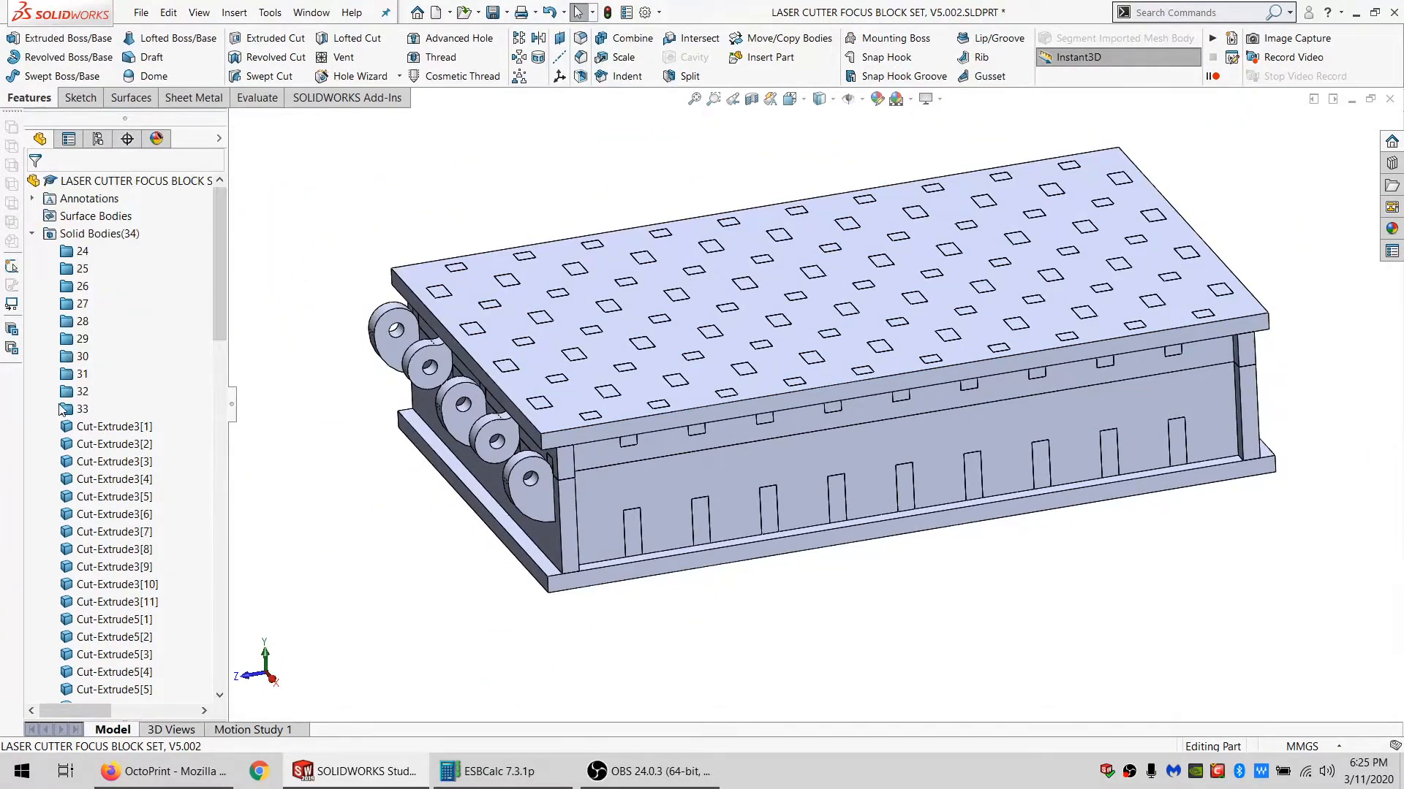
{"action": "scroll", "coordinate": [62, 409], "scroll_direction": "down", "scroll_amount": 7}
{"action": "scroll", "coordinate": [62, 410], "scroll_direction": "down", "scroll_amount": 6}
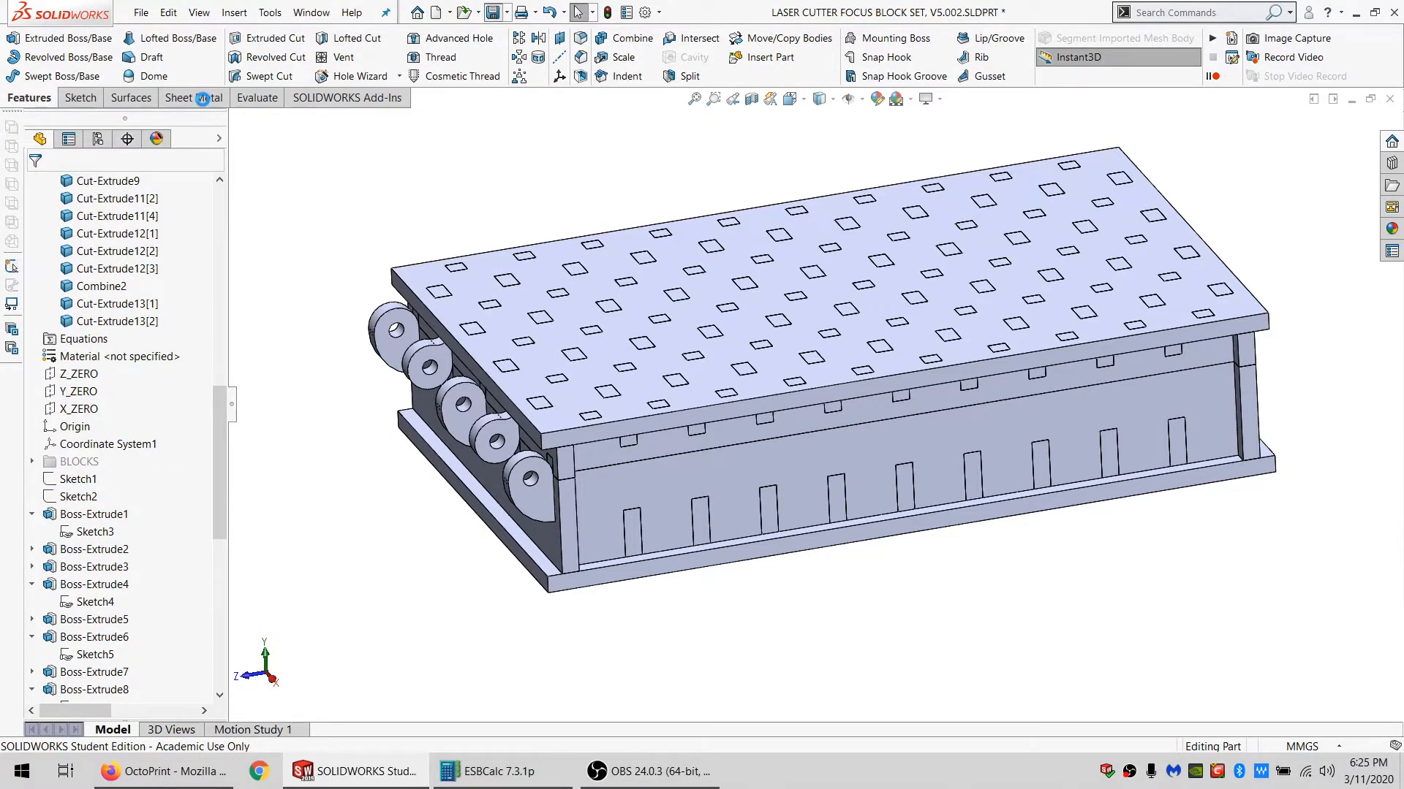
Run Interference Detection on the whole part, review the results and close the check.
{"action": "left_click", "coordinate": [245, 98]}
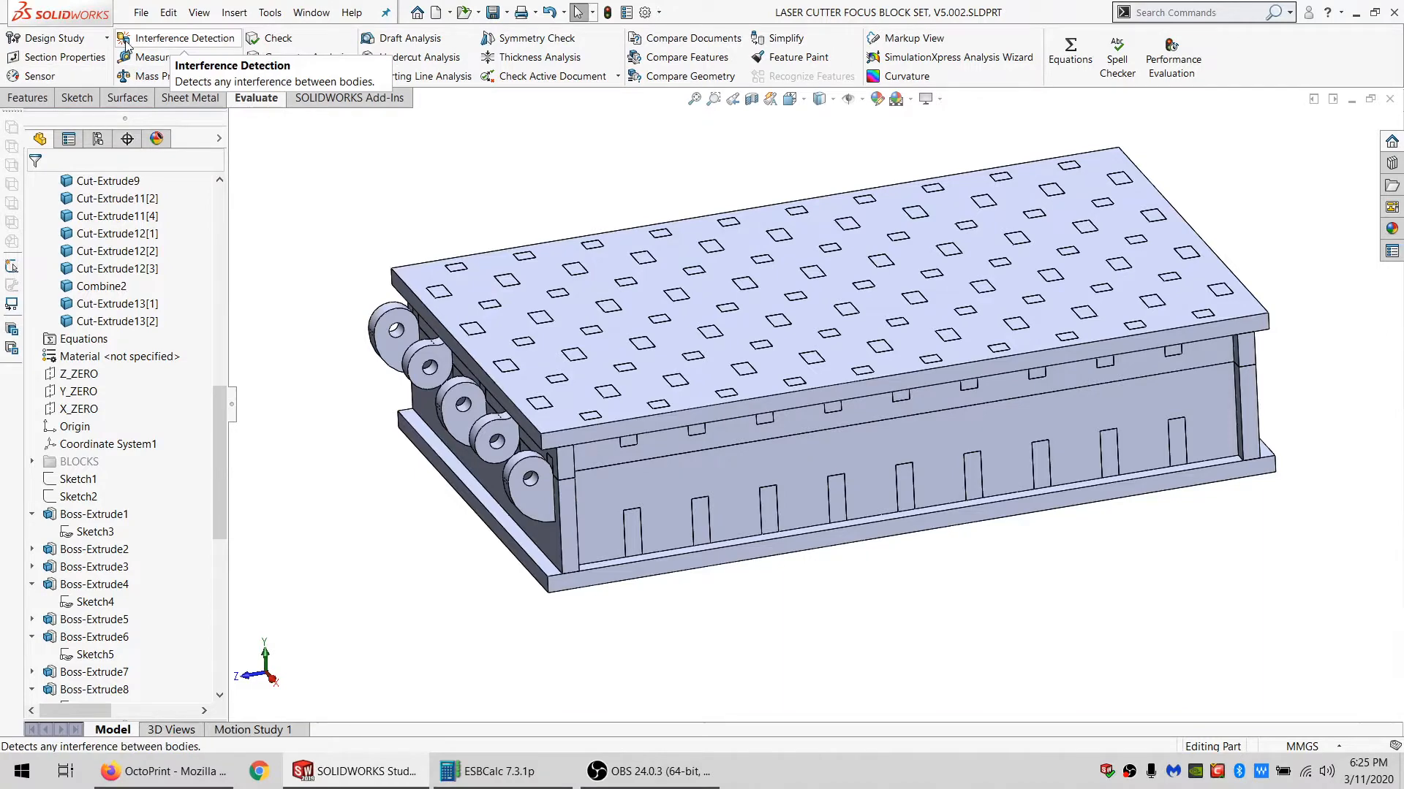
{"action": "left_click", "coordinate": [183, 38]}
{"action": "left_click", "coordinate": [117, 293]}
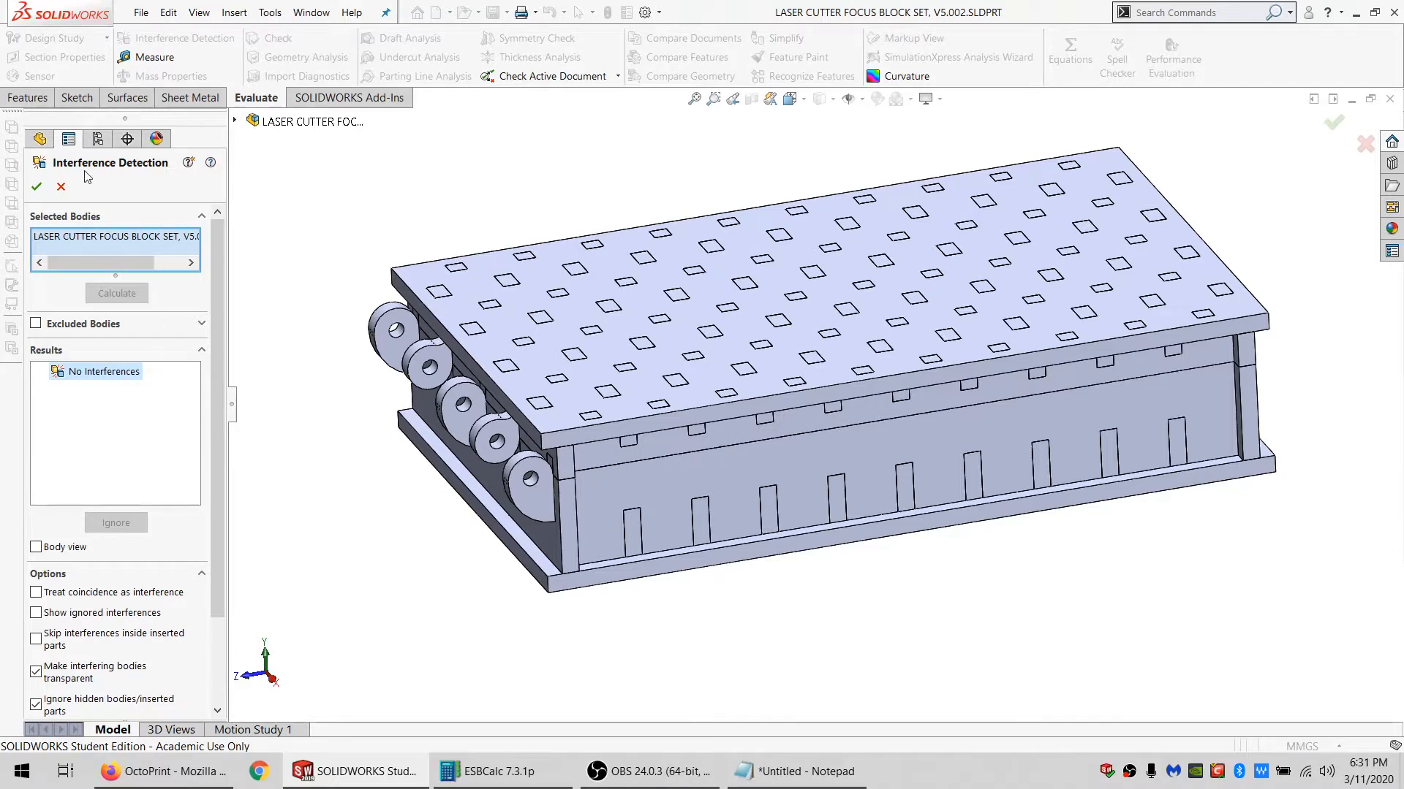
{"action": "left_click", "coordinate": [61, 188]}
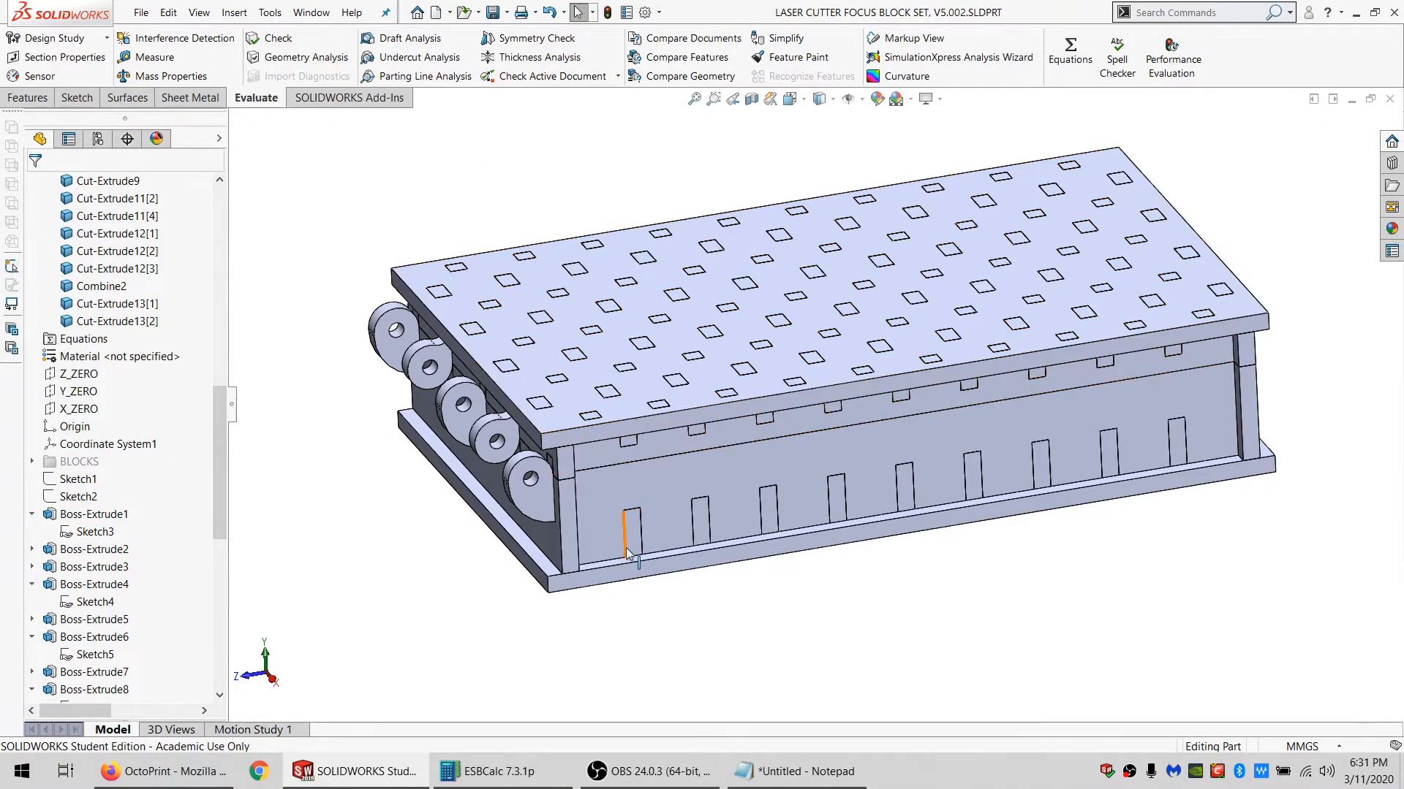
Switch to Notepad and review the U/D hinge knuckle orientation patterns line by line against the hinged end.
{"action": "middle_click_drag", "start_coordinate": [585, 505], "coordinate": [630, 491]}
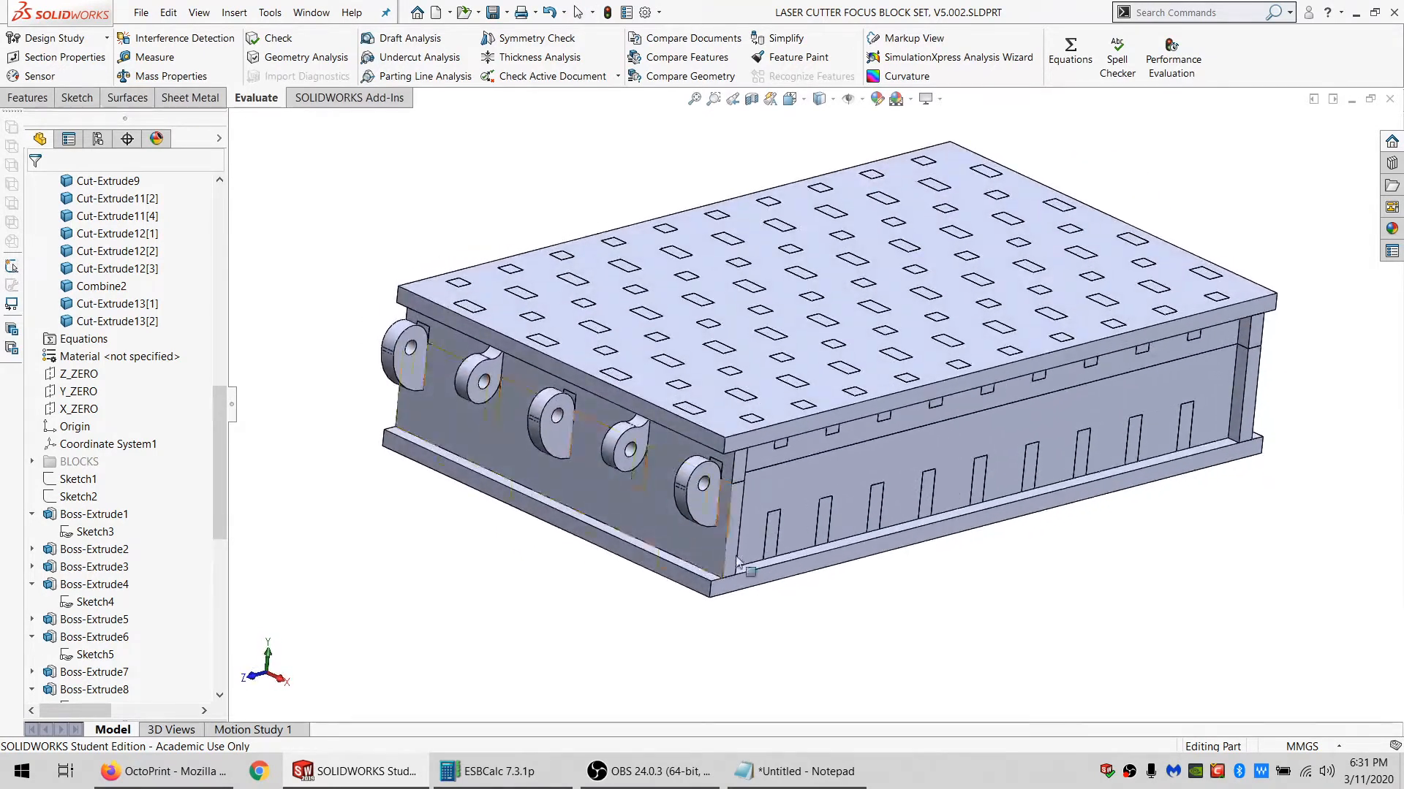
{"action": "left_click", "coordinate": [794, 784]}
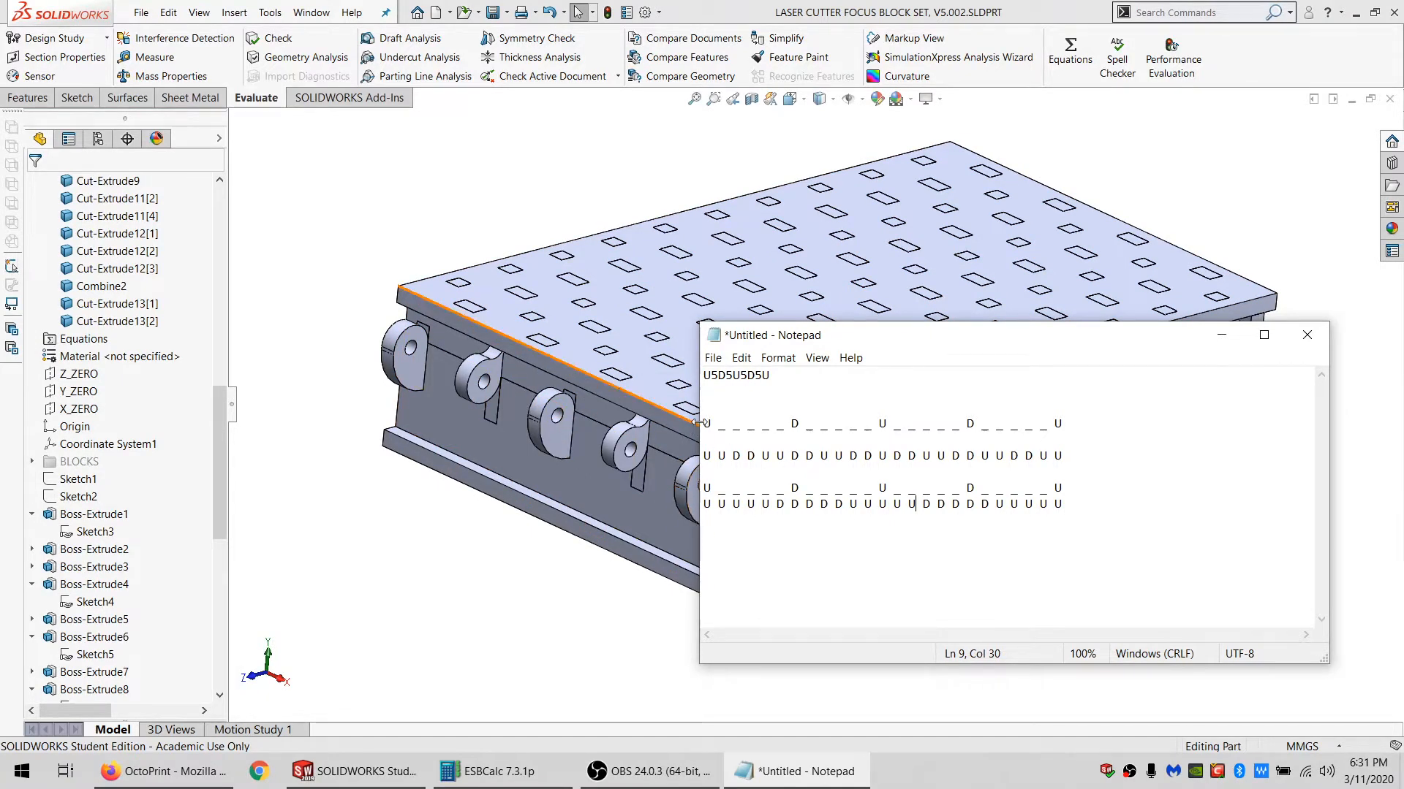
{"action": "left_click_drag", "start_coordinate": [1062, 424], "coordinate": [723, 424]}
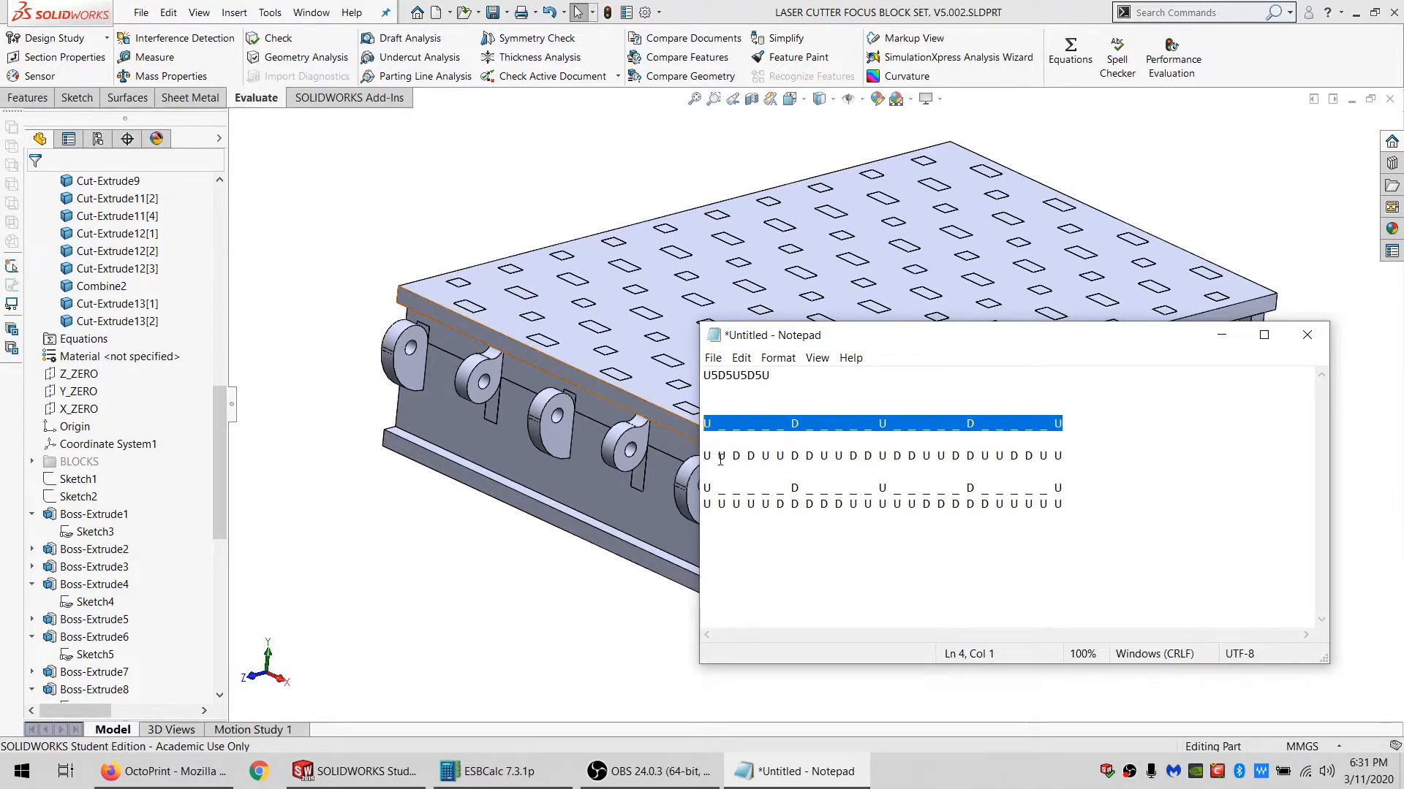
{"action": "left_click", "coordinate": [722, 456]}
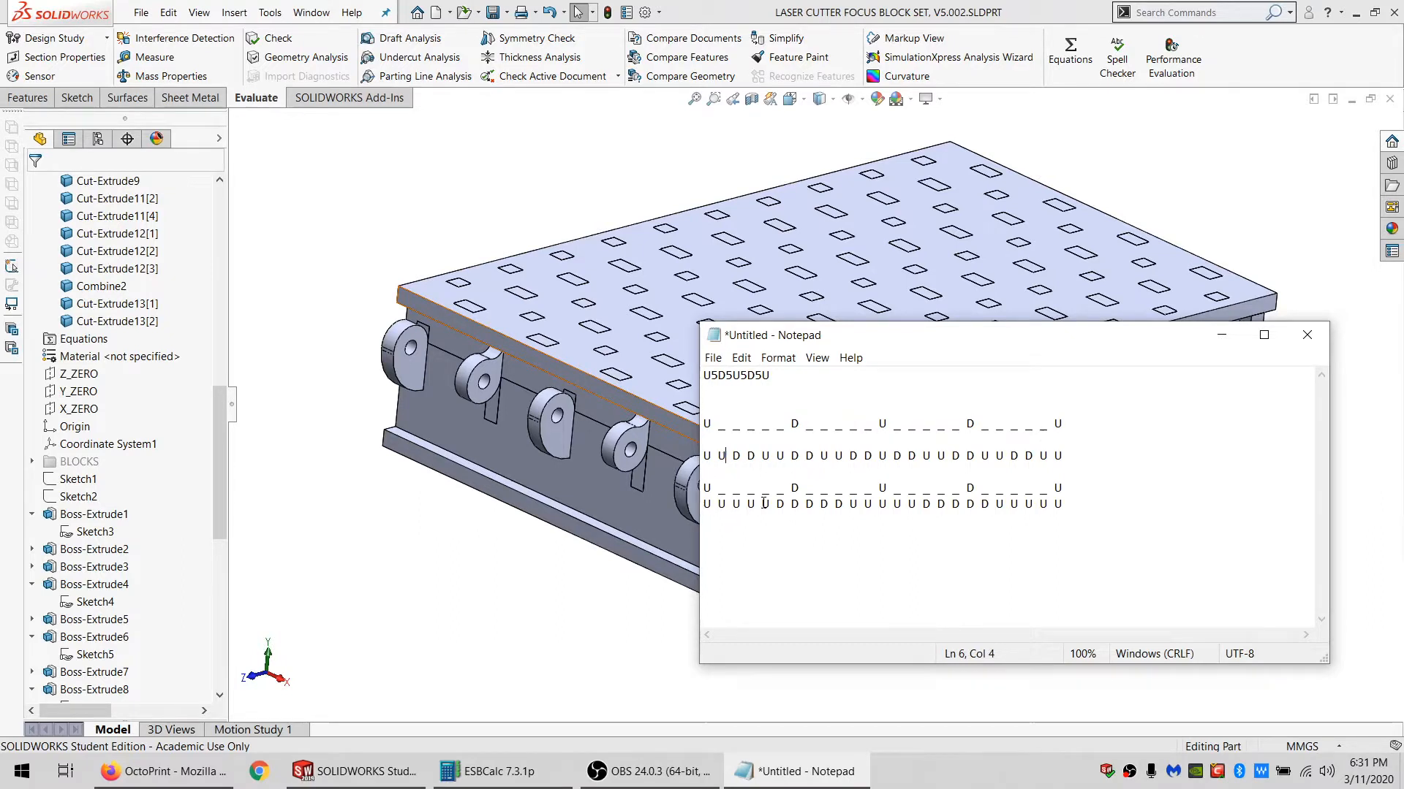
{"action": "left_click_drag", "start_coordinate": [768, 504], "coordinate": [704, 504]}
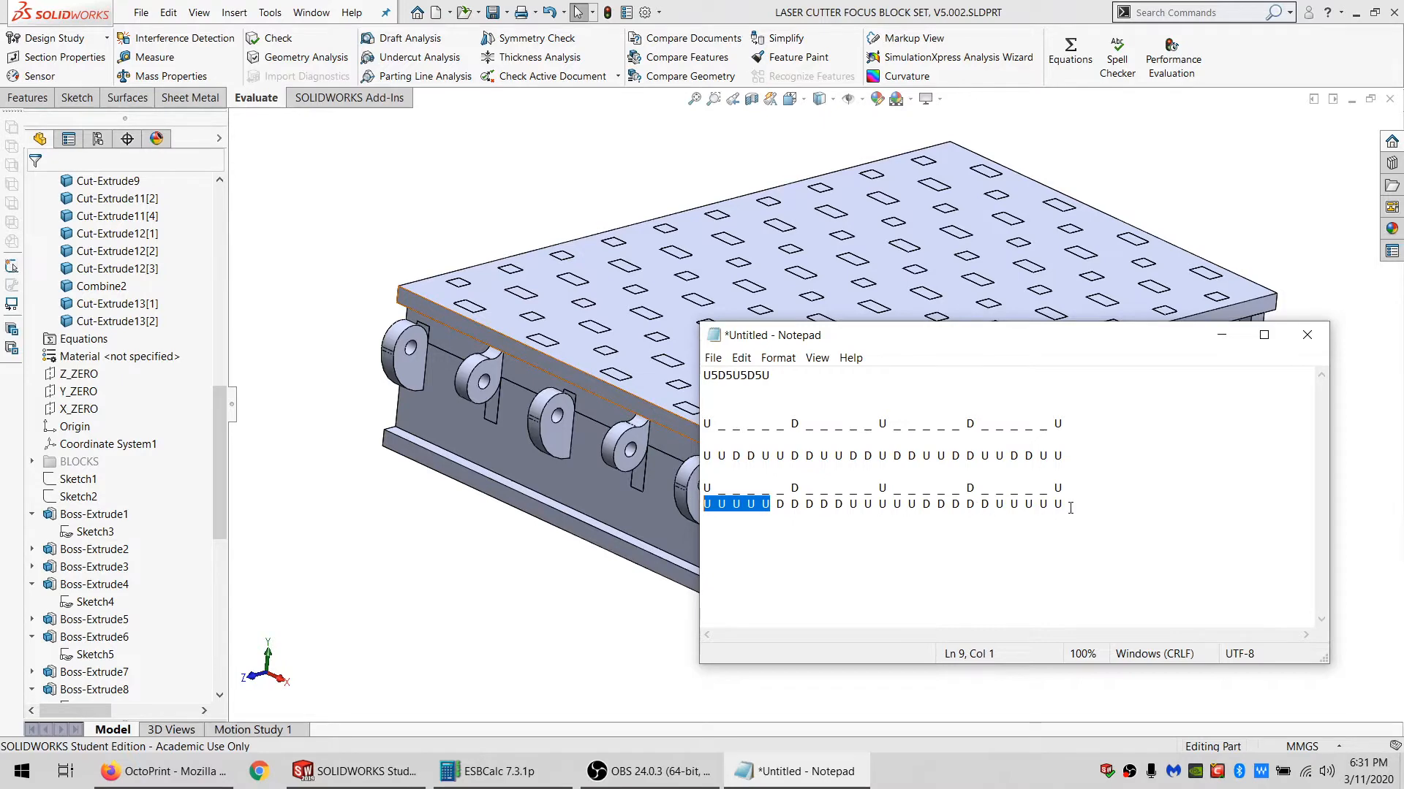
Back in SOLIDWORKS, start a sketch on the flat face of the corner hinge knuckle and convert the face's outline into sketch entities.
{"action": "left_click", "coordinate": [544, 591]}
{"action": "scroll", "coordinate": [695, 464], "scroll_direction": "up", "scroll_amount": 3}
{"action": "scroll", "coordinate": [869, 432], "scroll_direction": "down", "scroll_amount": 3}
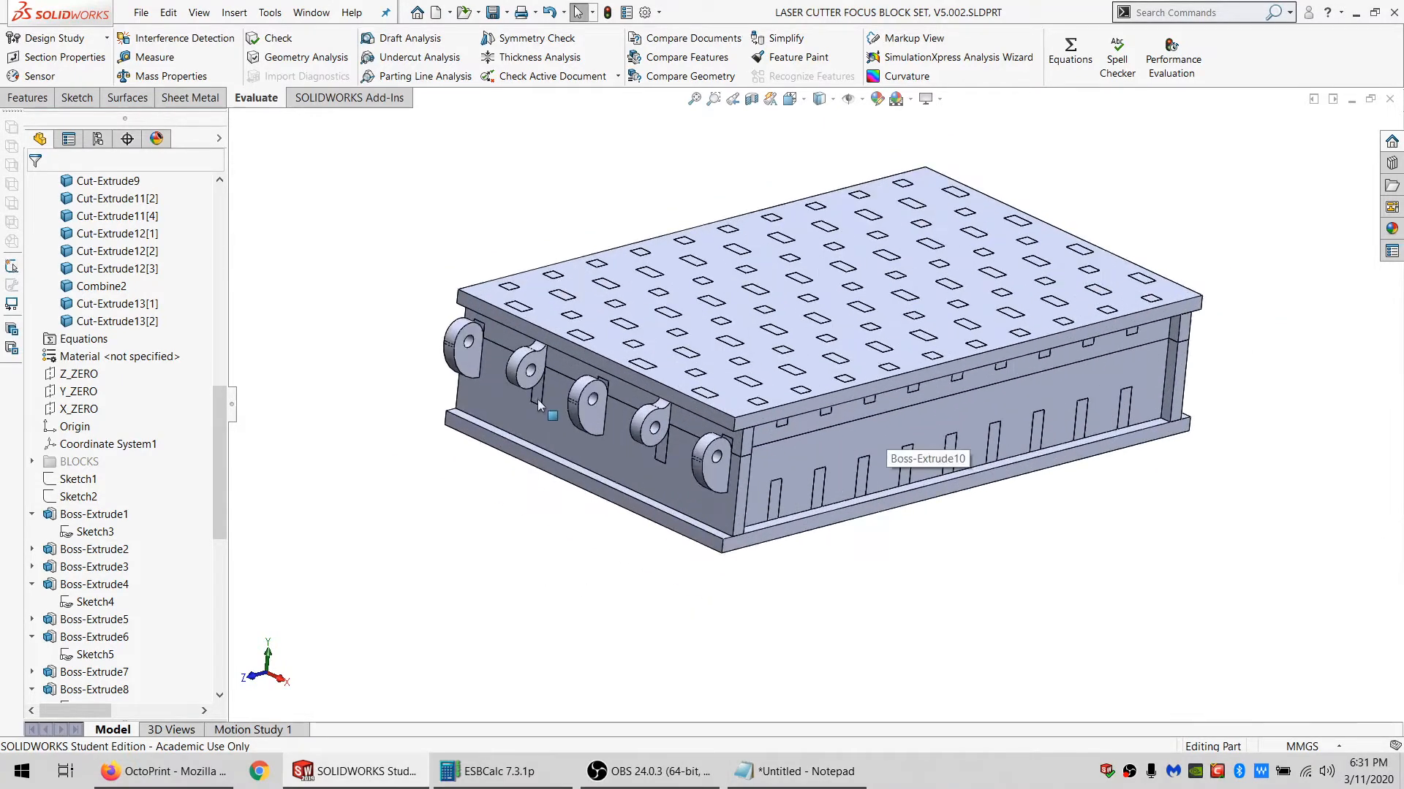
{"action": "scroll", "coordinate": [537, 399], "scroll_direction": "down", "scroll_amount": 4}
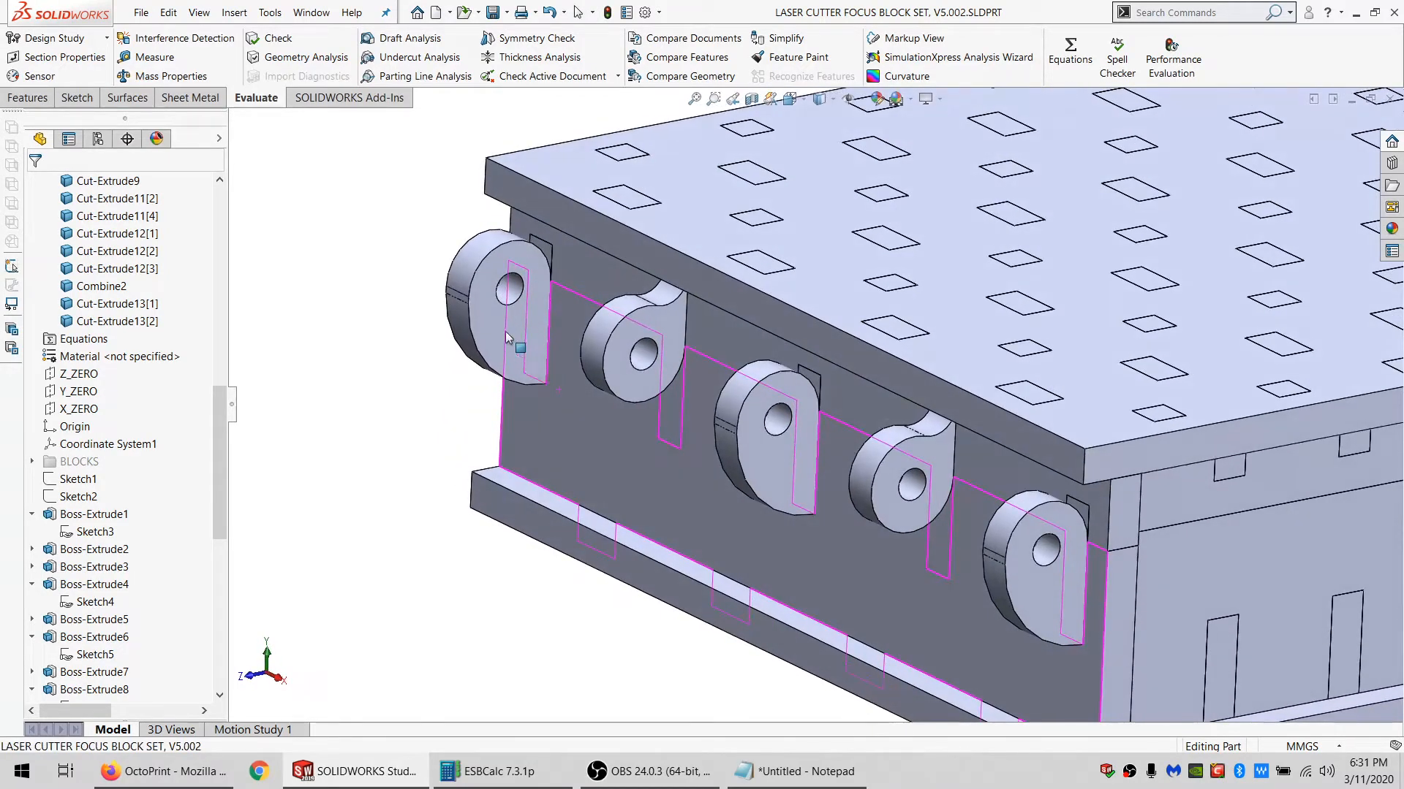
{"action": "left_click", "coordinate": [508, 338]}
{"action": "left_click", "coordinate": [79, 98]}
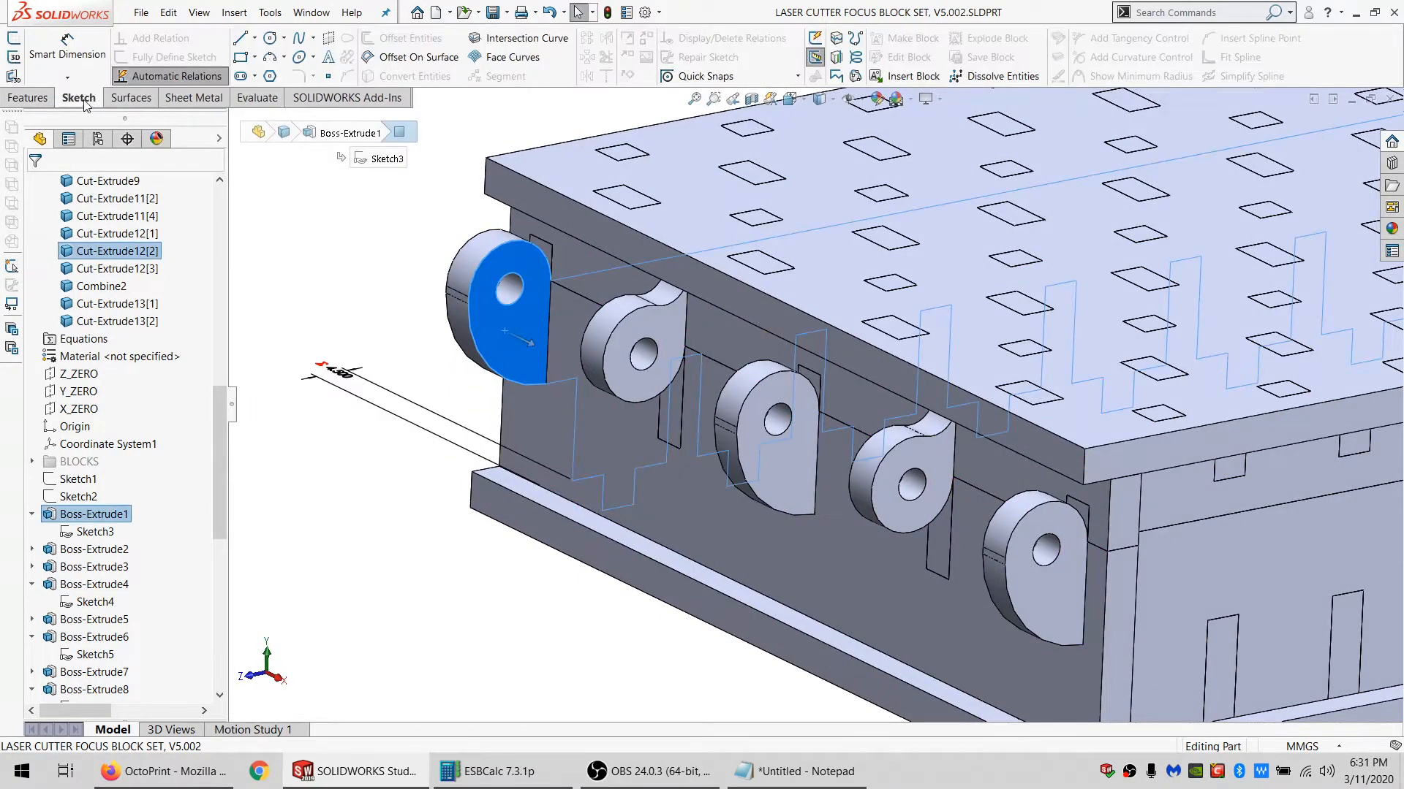
{"action": "left_click", "coordinate": [9, 38]}
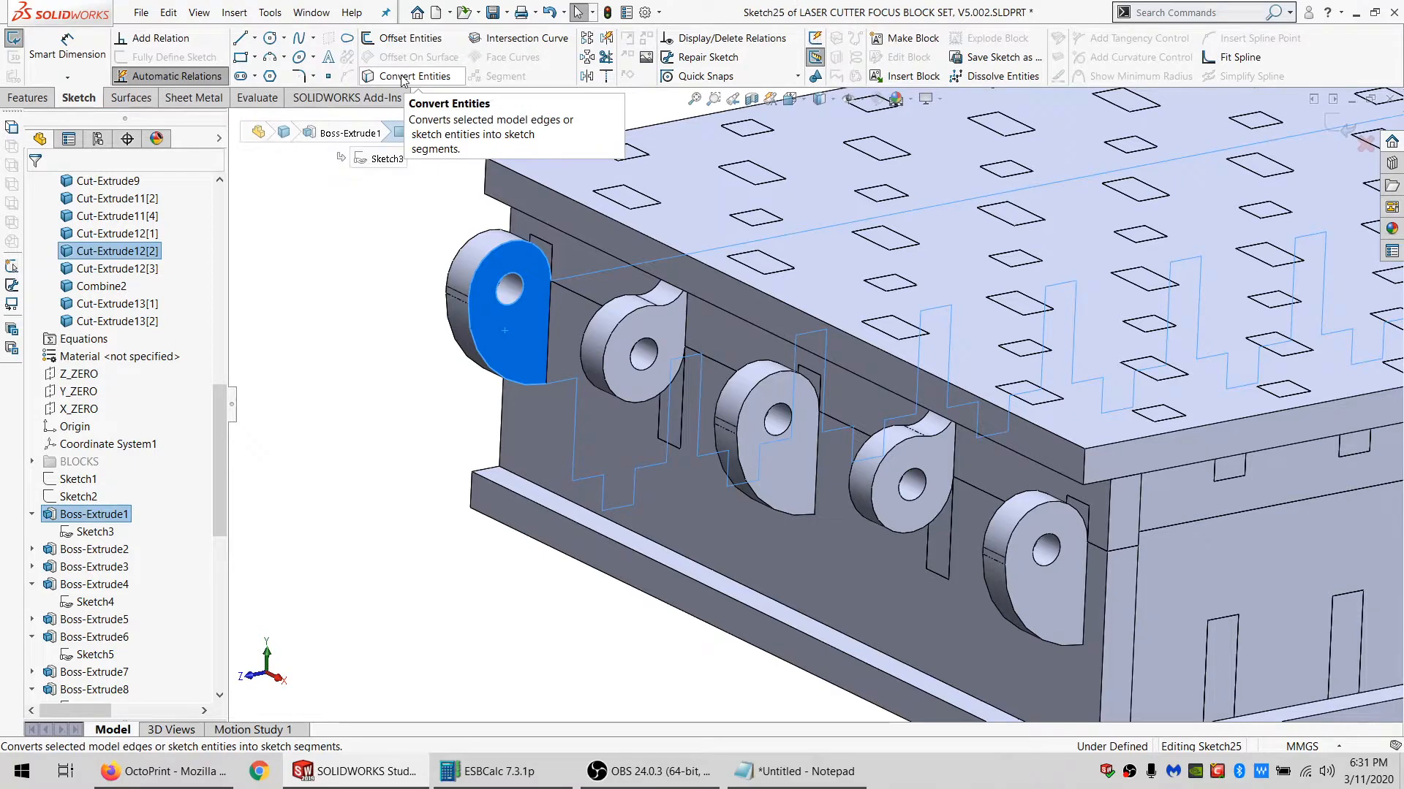
{"action": "left_click", "coordinate": [402, 76]}
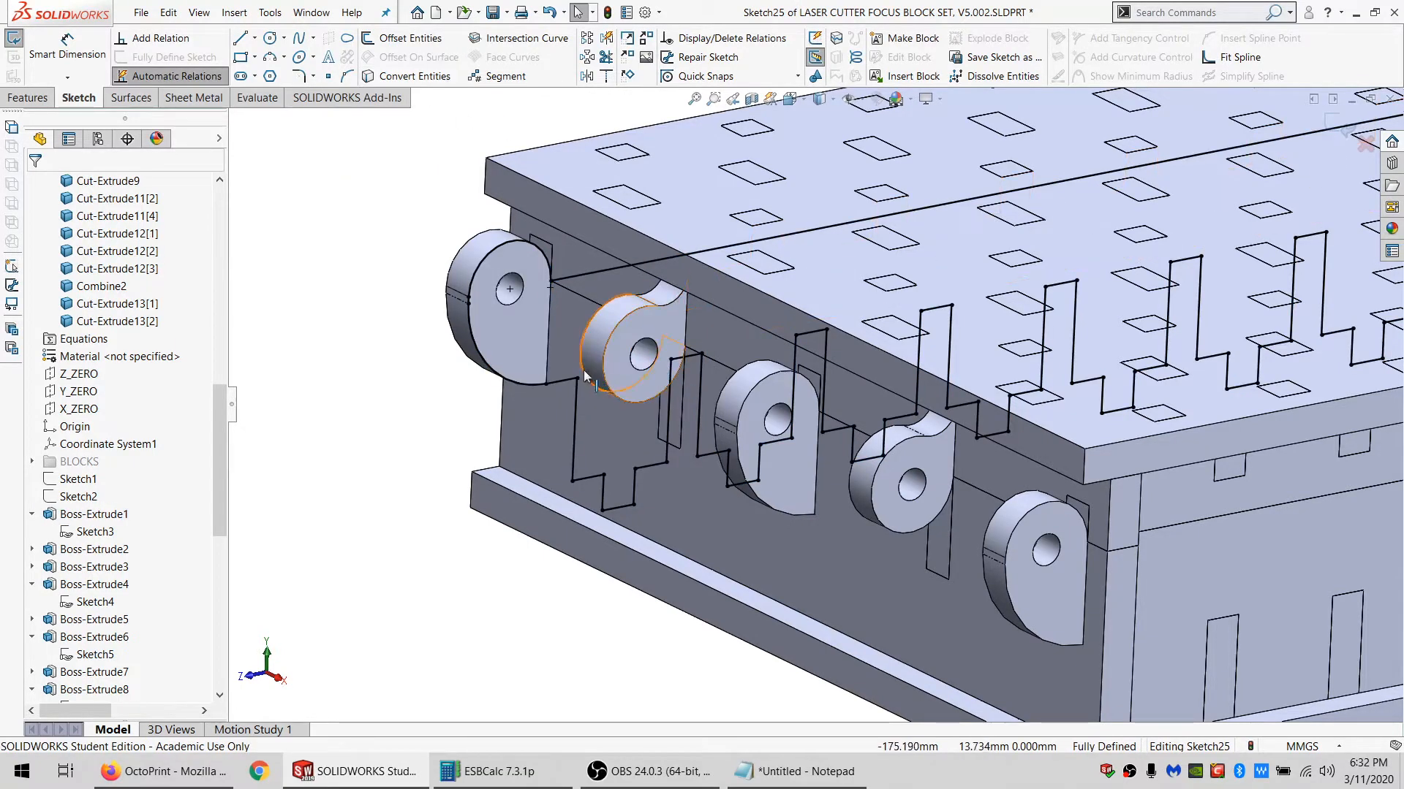
Delete the converted plate outline segments beyond the hinge knuckle, keeping only the knuckle's own curves.
{"action": "scroll", "coordinate": [799, 398], "scroll_direction": "down", "scroll_amount": 5}
{"action": "mouse_move", "coordinate": [985, 180]}
{"action": "left_mouse_down"}
{"action": "mouse_move", "coordinate": [863, 234]}
{"action": "mouse_move", "coordinate": [764, 362]}
{"action": "mouse_move", "coordinate": [1170, 555]}
{"action": "mouse_move", "coordinate": [1213, 544]}
{"action": "left_mouse_up"}
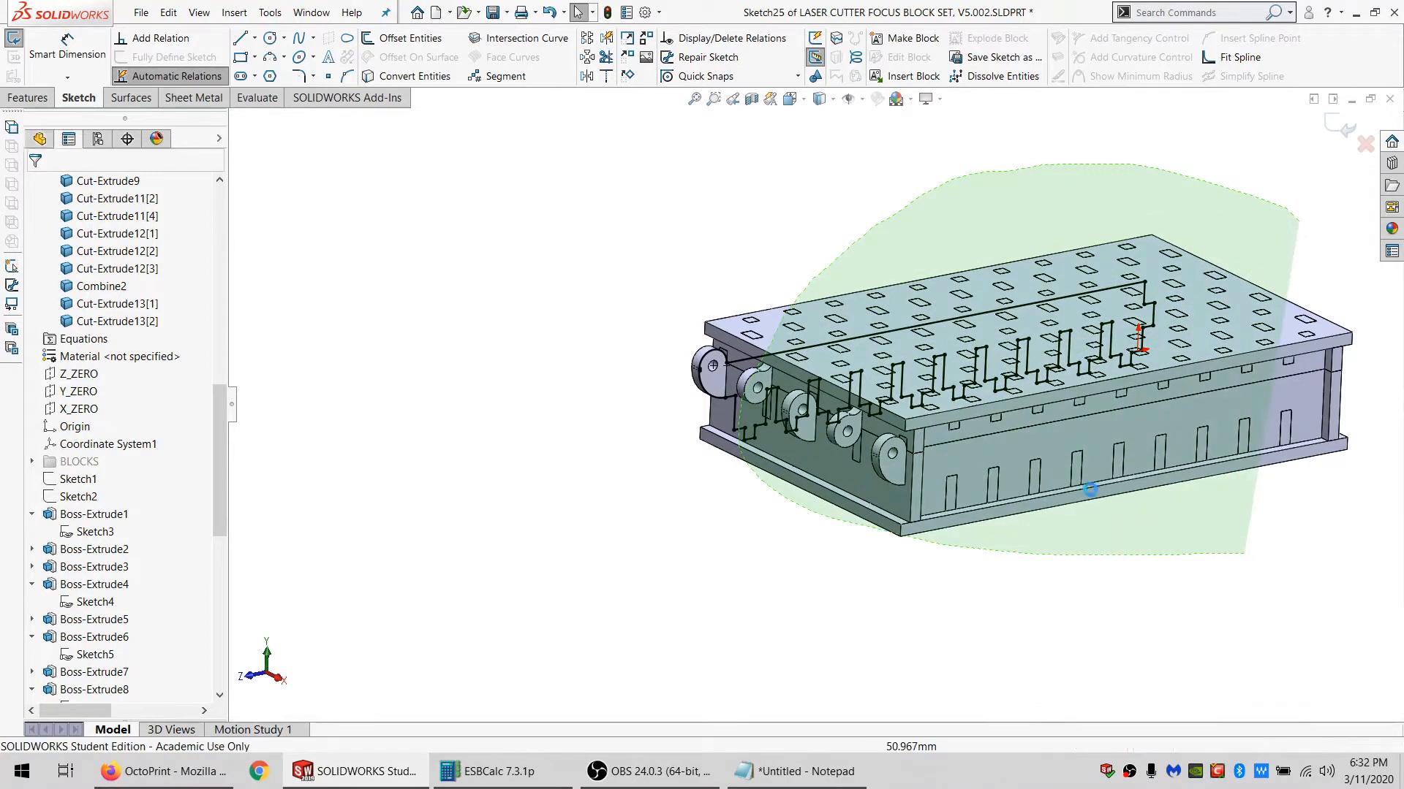
{"action": "key", "text": "Delete"}
{"action": "scroll", "coordinate": [742, 407], "scroll_direction": "up", "scroll_amount": 3}
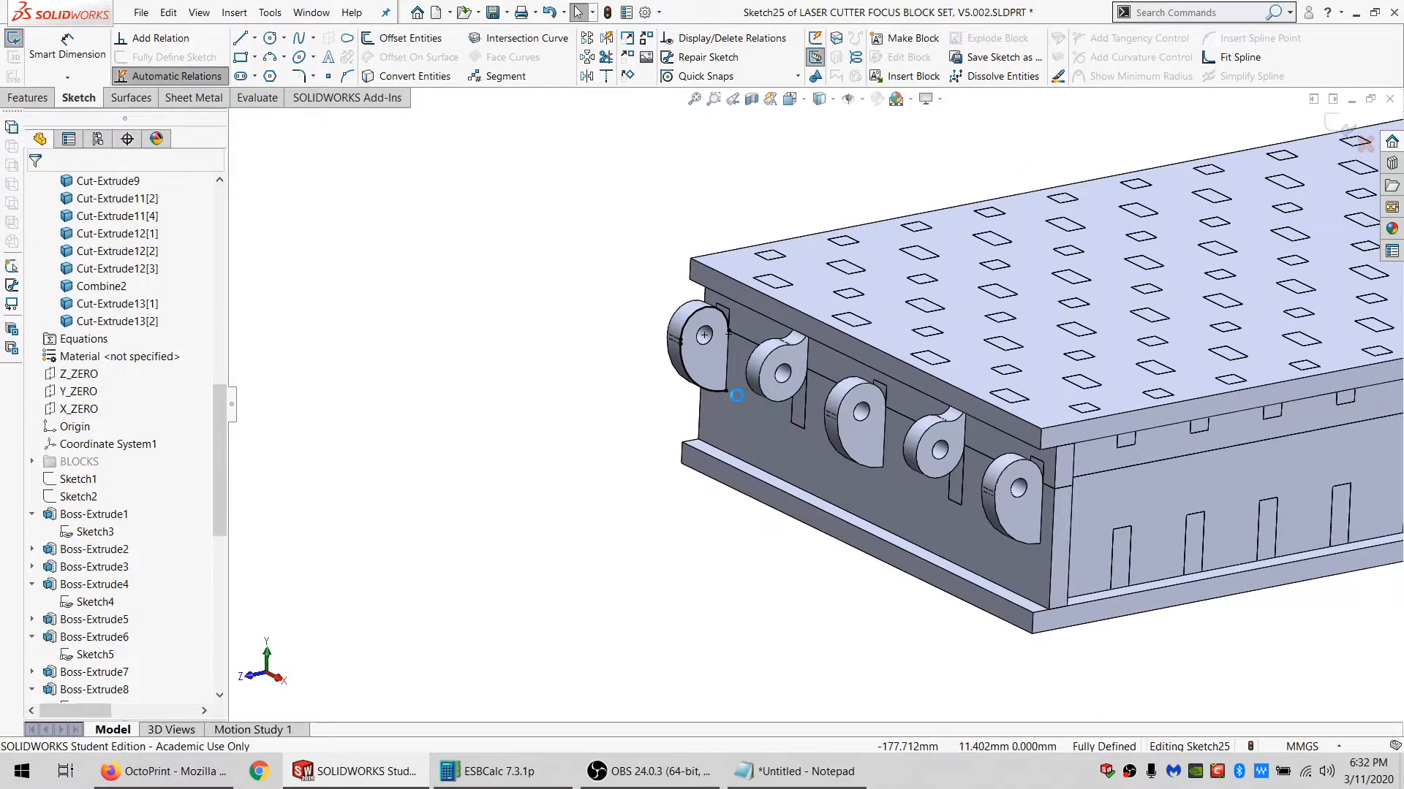
Close the knuckle profile with a line chain down its straight edge, including a rough four-sided tab projecting about 4 mm toward the end plate.
{"action": "scroll", "coordinate": [716, 316], "scroll_direction": "up", "scroll_amount": 4}
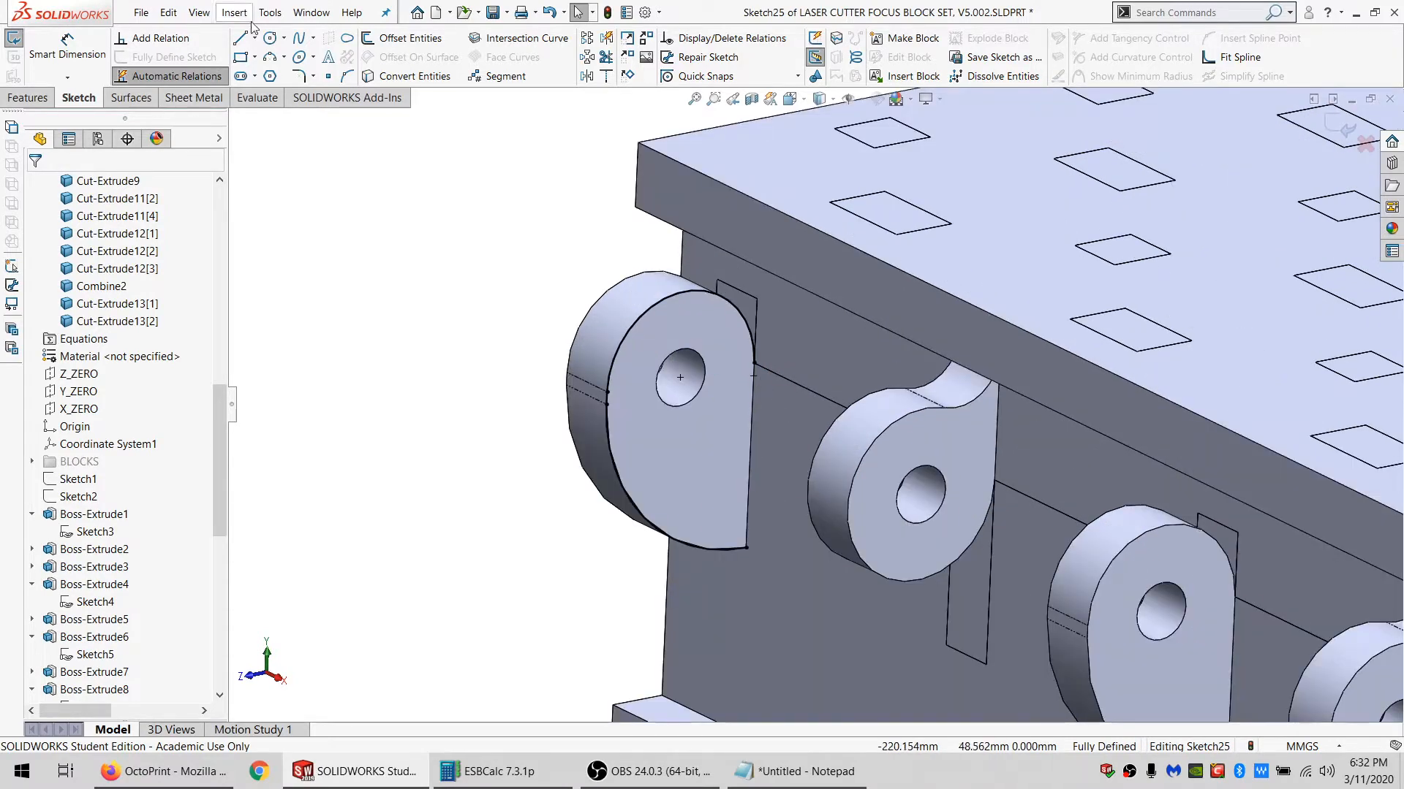
{"action": "left_click", "coordinate": [242, 39]}
{"action": "left_click", "coordinate": [753, 364]}
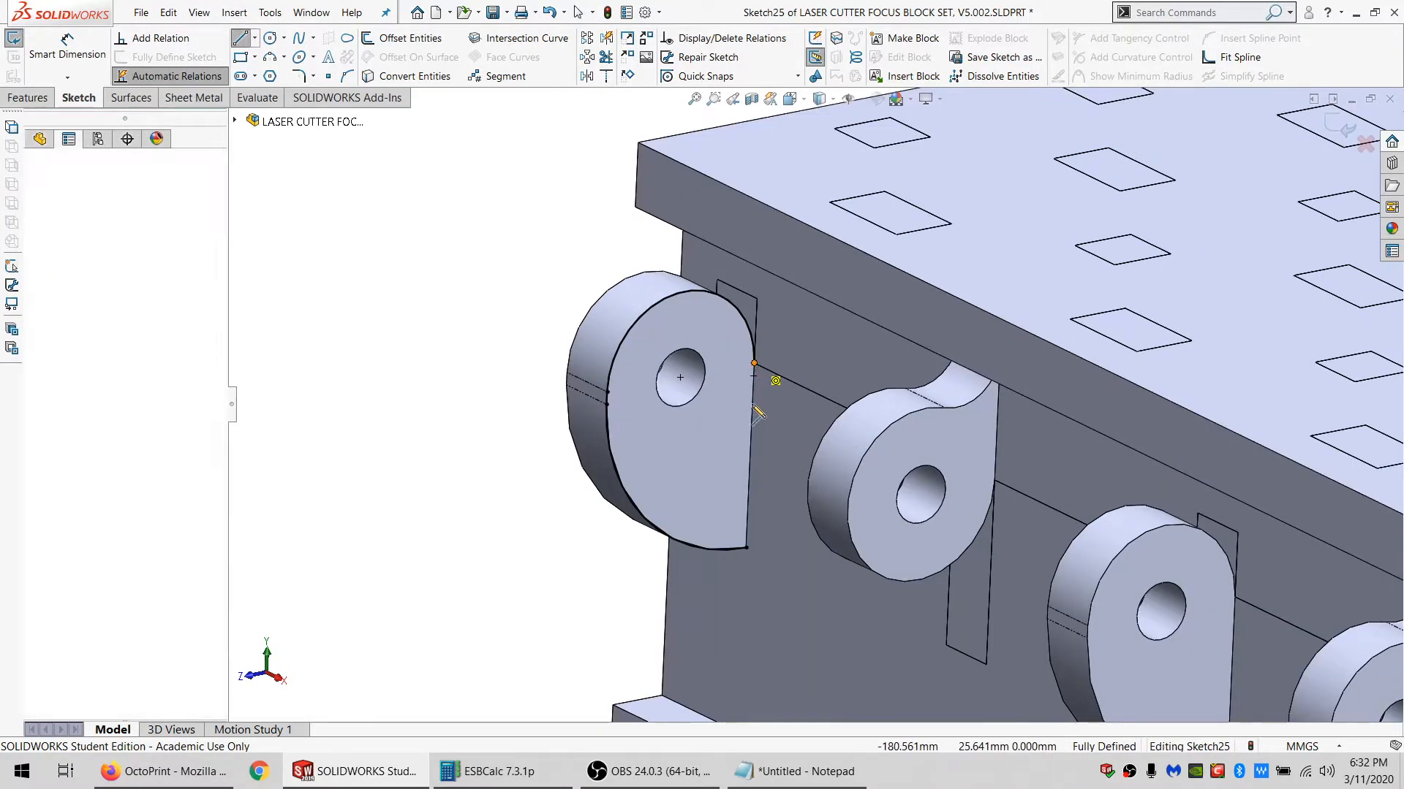
{"action": "left_click", "coordinate": [752, 432]}
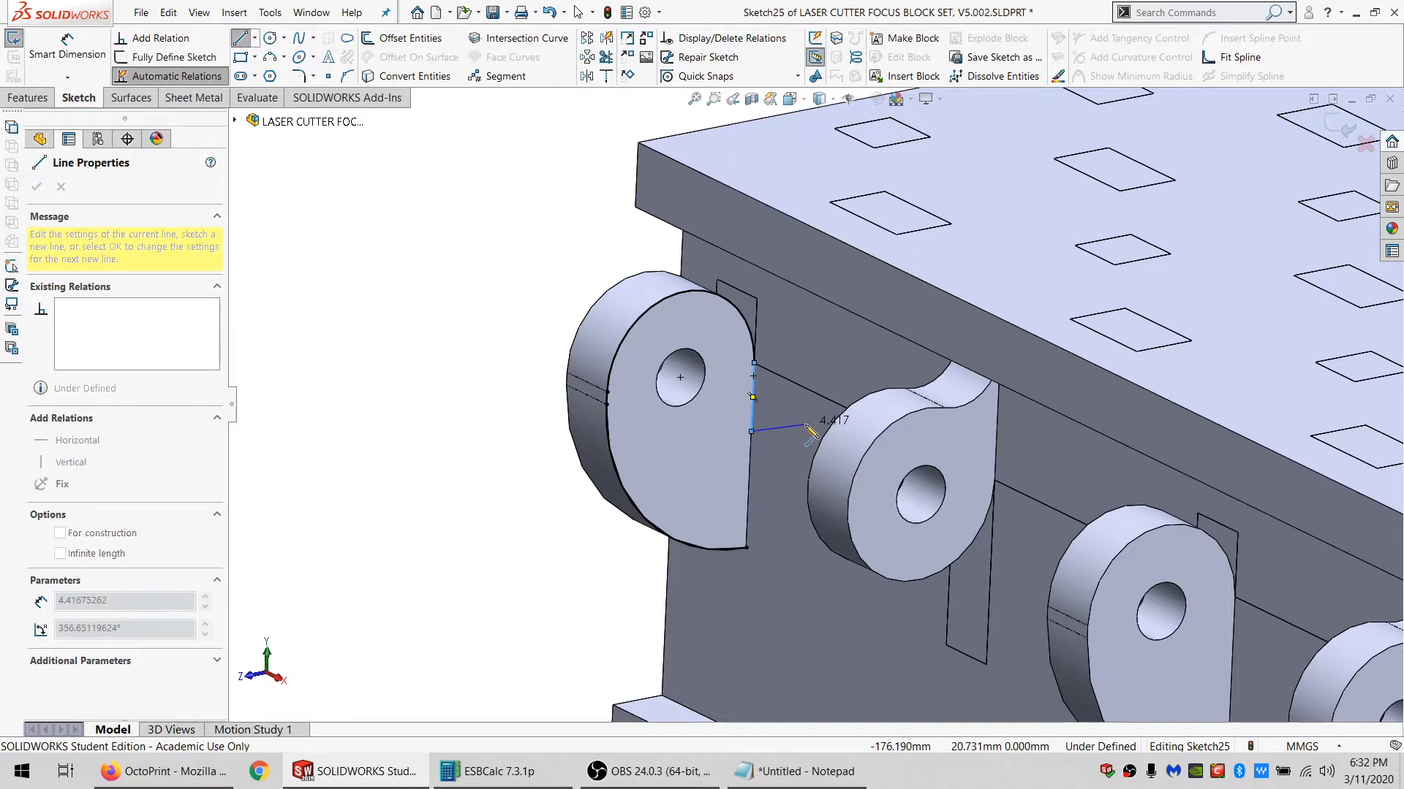
{"action": "left_click", "coordinate": [804, 424]}
{"action": "left_click", "coordinate": [796, 483]}
{"action": "left_click", "coordinate": [749, 484]}
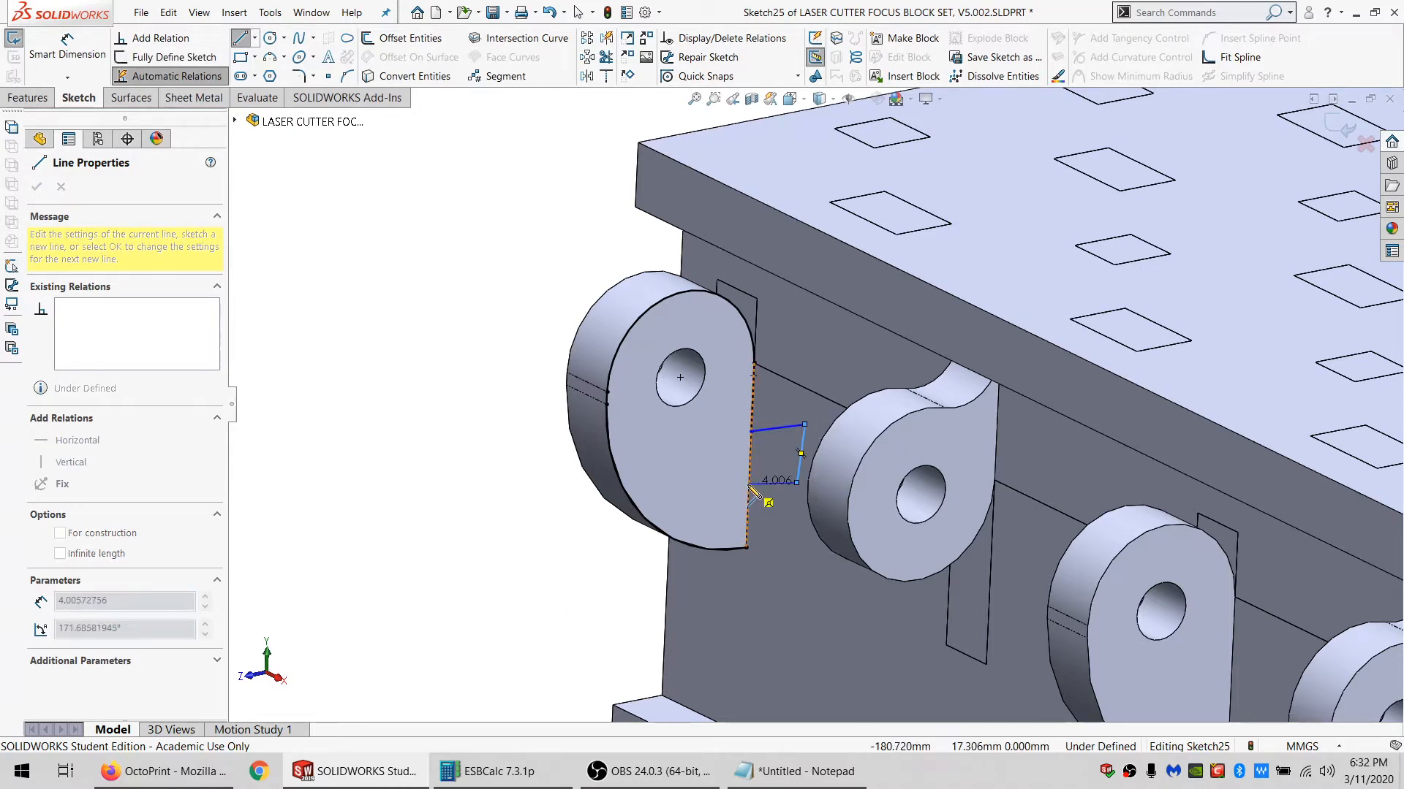
{"action": "left_click", "coordinate": [746, 549]}
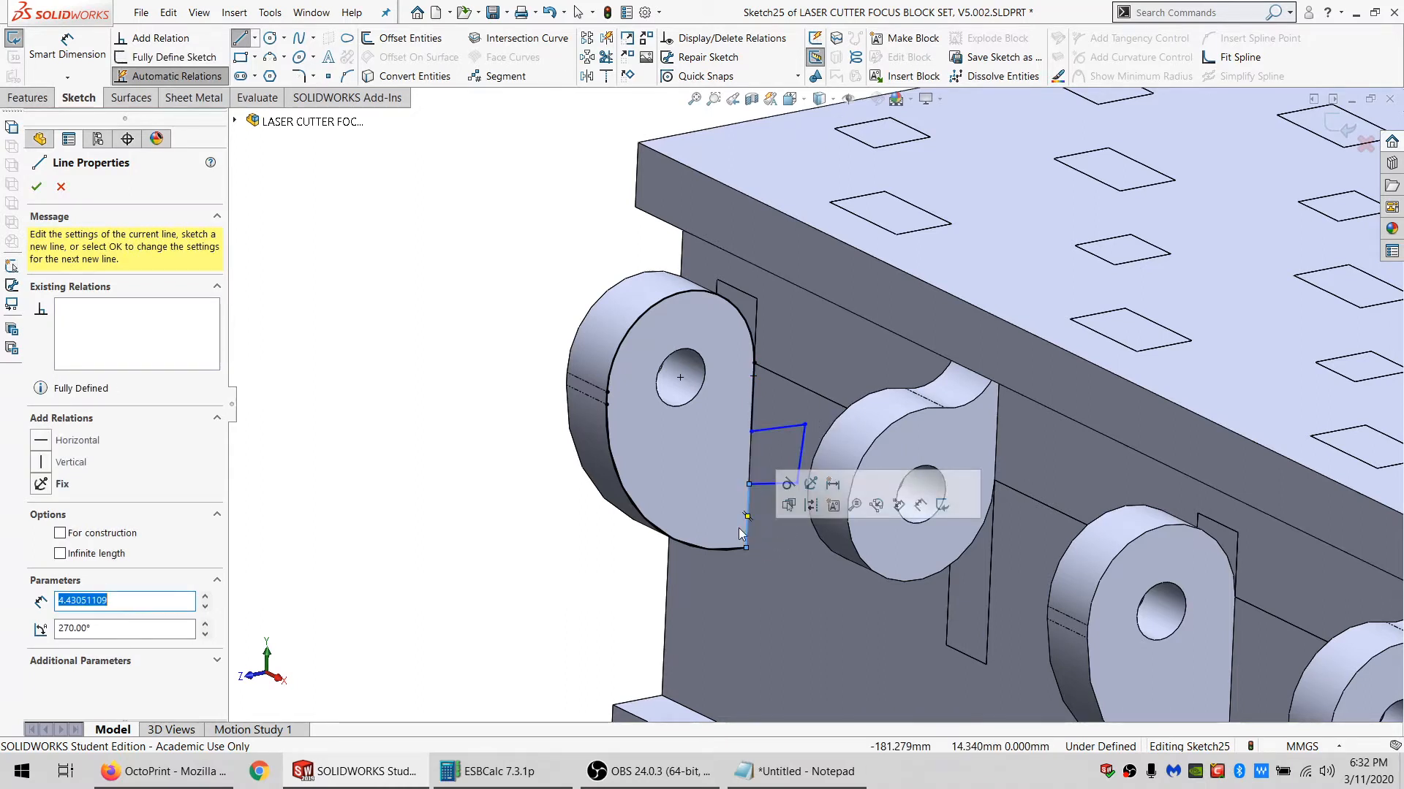
Make the upper and lower edges of the knuckle's tab parallel and equal in length.
{"action": "key", "text": "Escape"}
{"action": "left_click", "coordinate": [772, 485]}
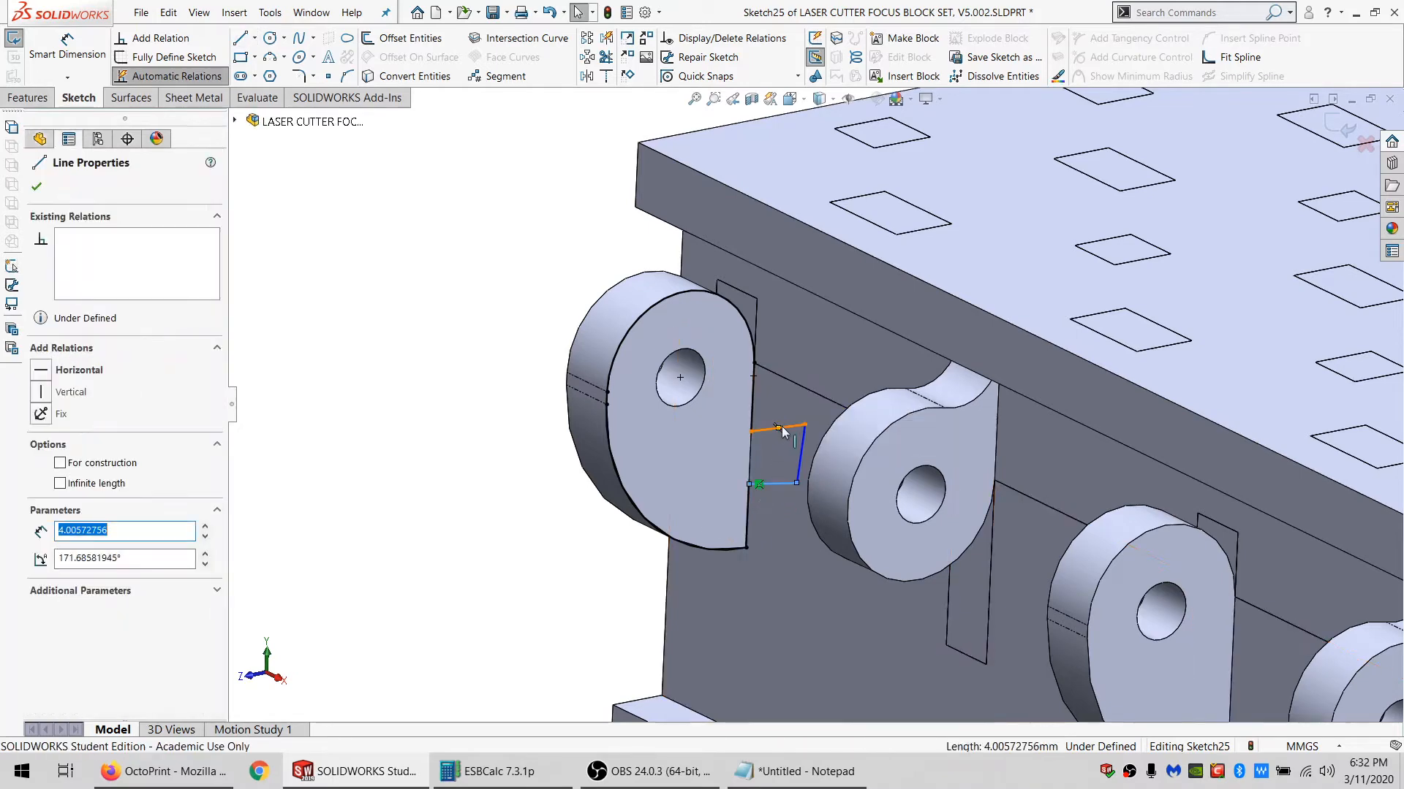
{"action": "left_click", "coordinate": [786, 426], "text": "ctrl"}
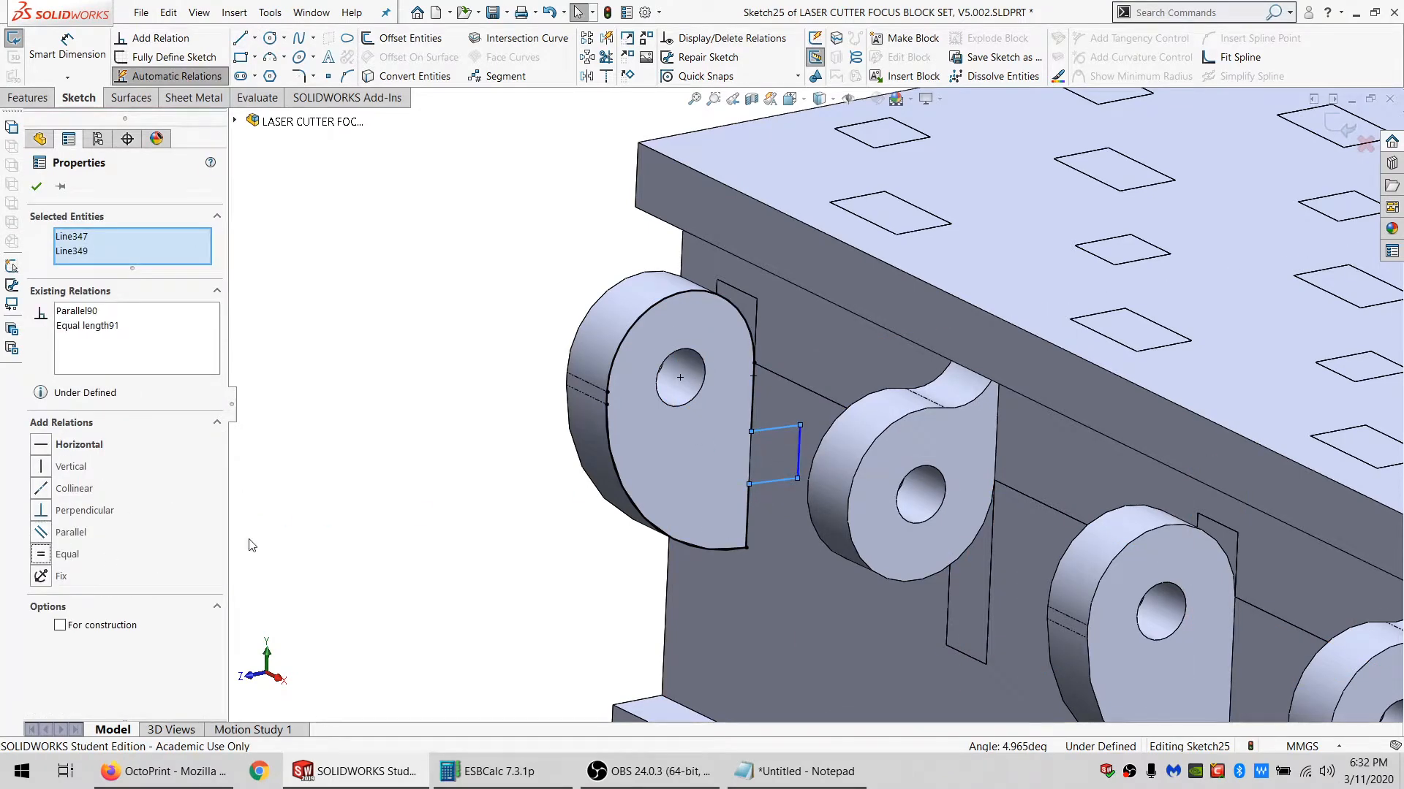
{"action": "left_click", "coordinate": [421, 480]}
Dimension the tab's projection from the knuckle's straight edge and link it to the MATL_THK variable.
{"action": "left_click", "coordinate": [61, 49]}
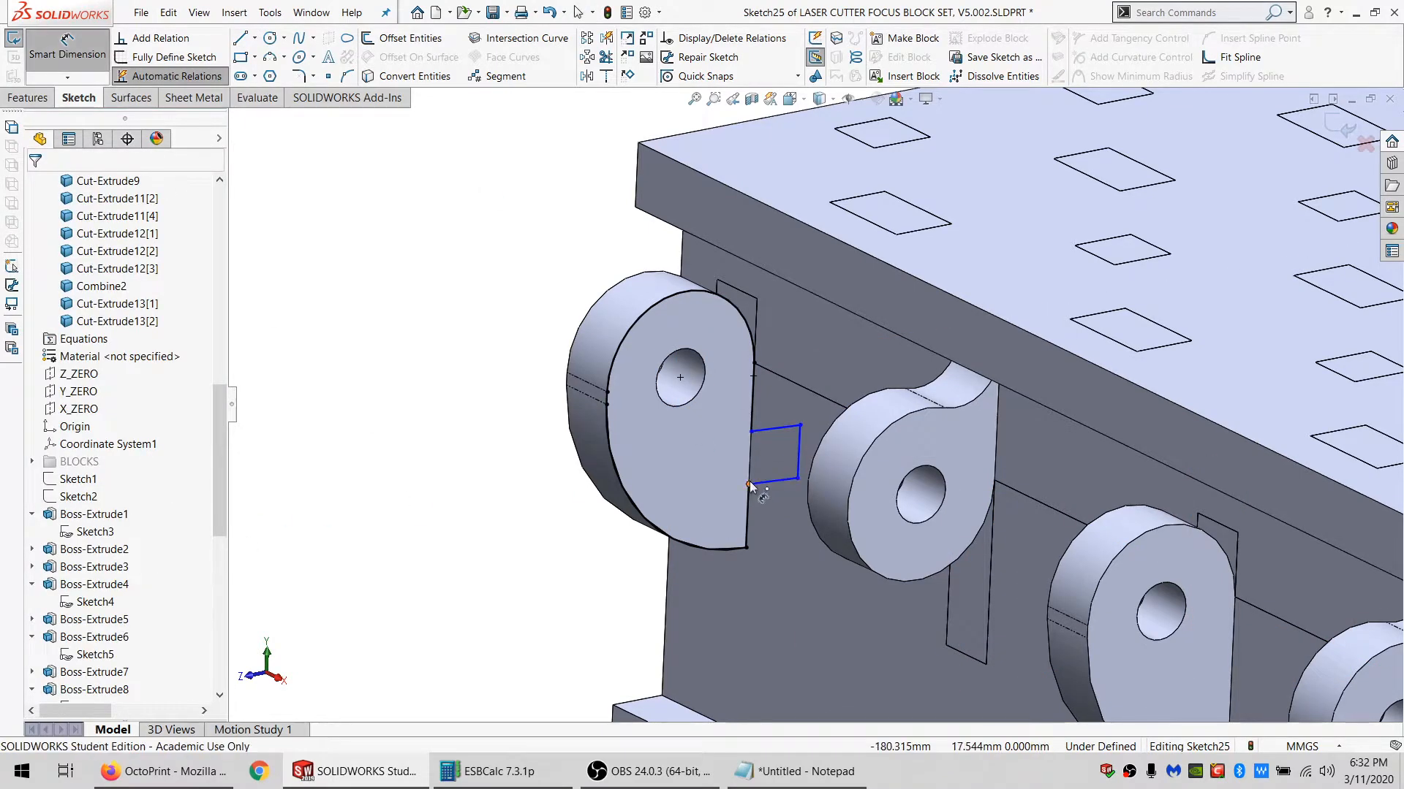
{"action": "left_click", "coordinate": [799, 478]}
{"action": "left_click", "coordinate": [757, 391]}
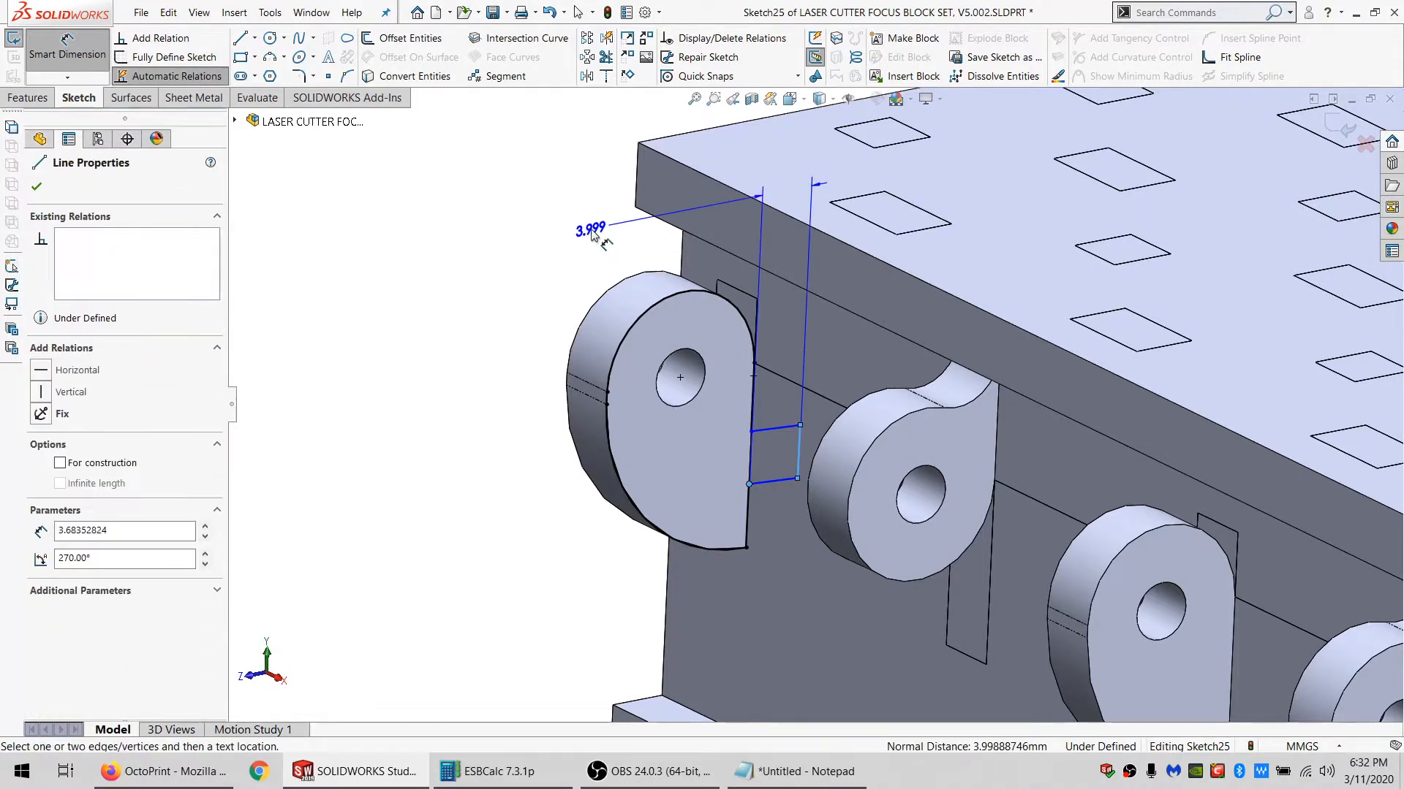
{"action": "left_click", "coordinate": [589, 228]}
{"action": "type", "text": "=M"}
{"action": "key", "text": "Down"}
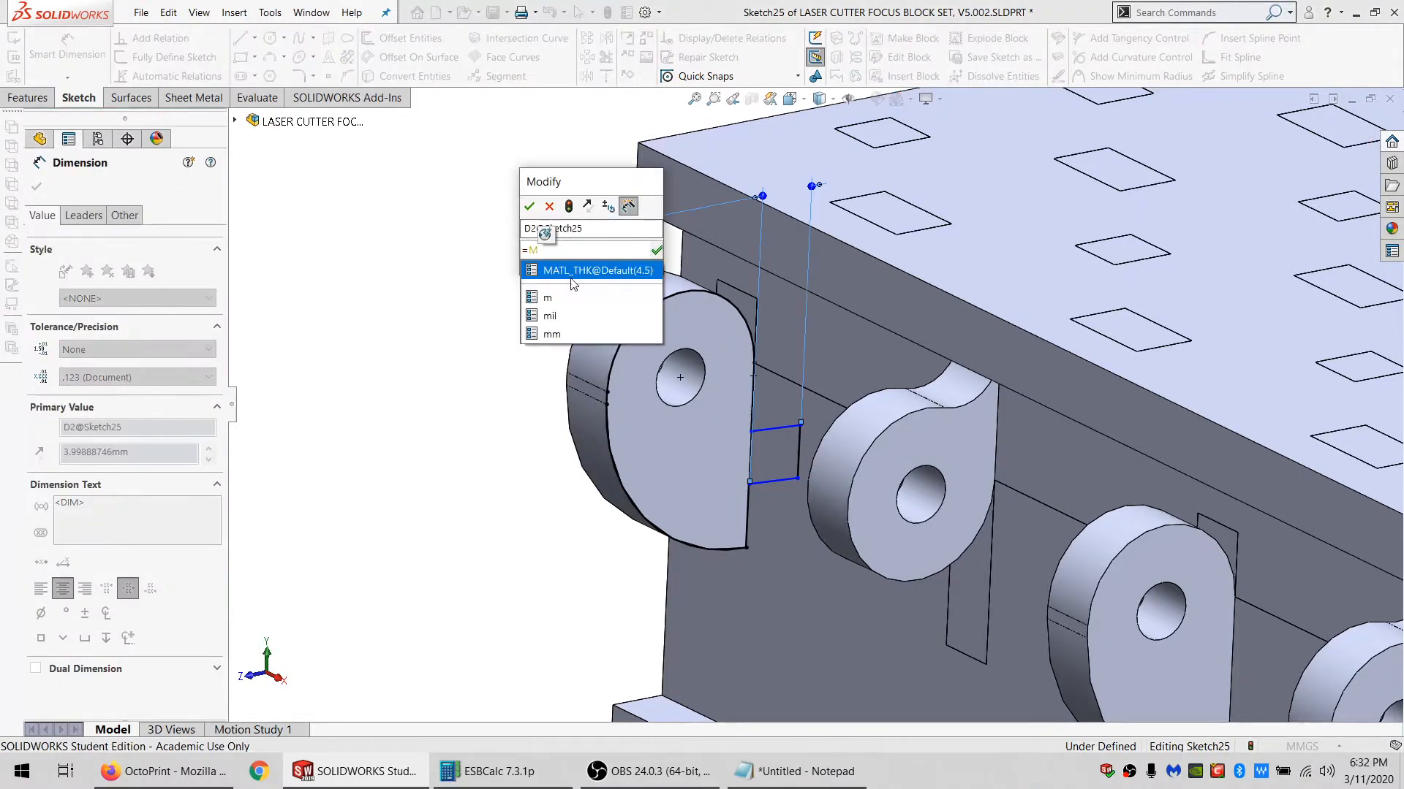
{"action": "key", "text": "Return"}
{"action": "left_click", "coordinate": [529, 209]}
{"action": "key", "text": "Escape"}
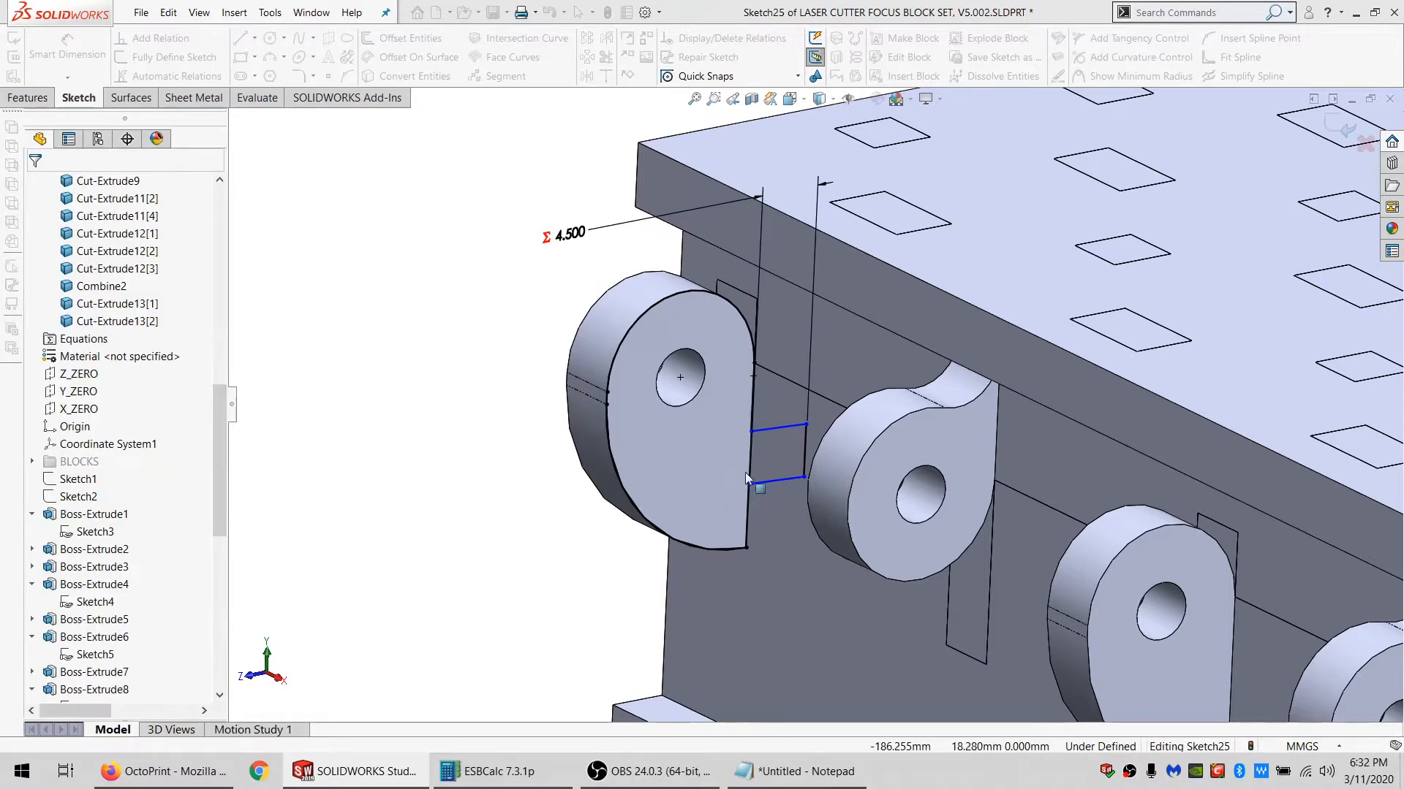
Make the tab's upper edge perpendicular to the knuckle's straight edge.
{"action": "left_click", "coordinate": [759, 431]}
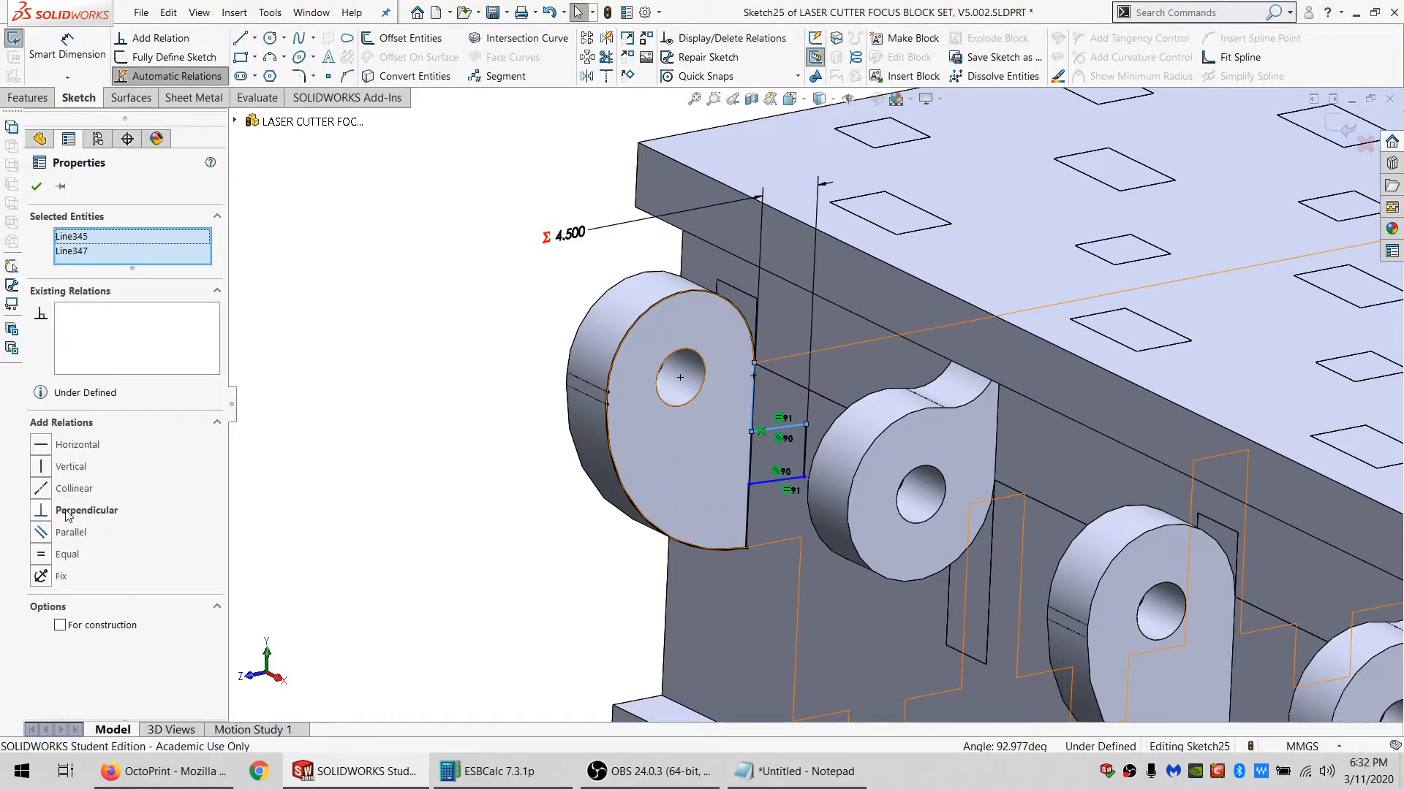
{"action": "left_click", "coordinate": [67, 514]}
{"action": "key", "text": "Escape"}
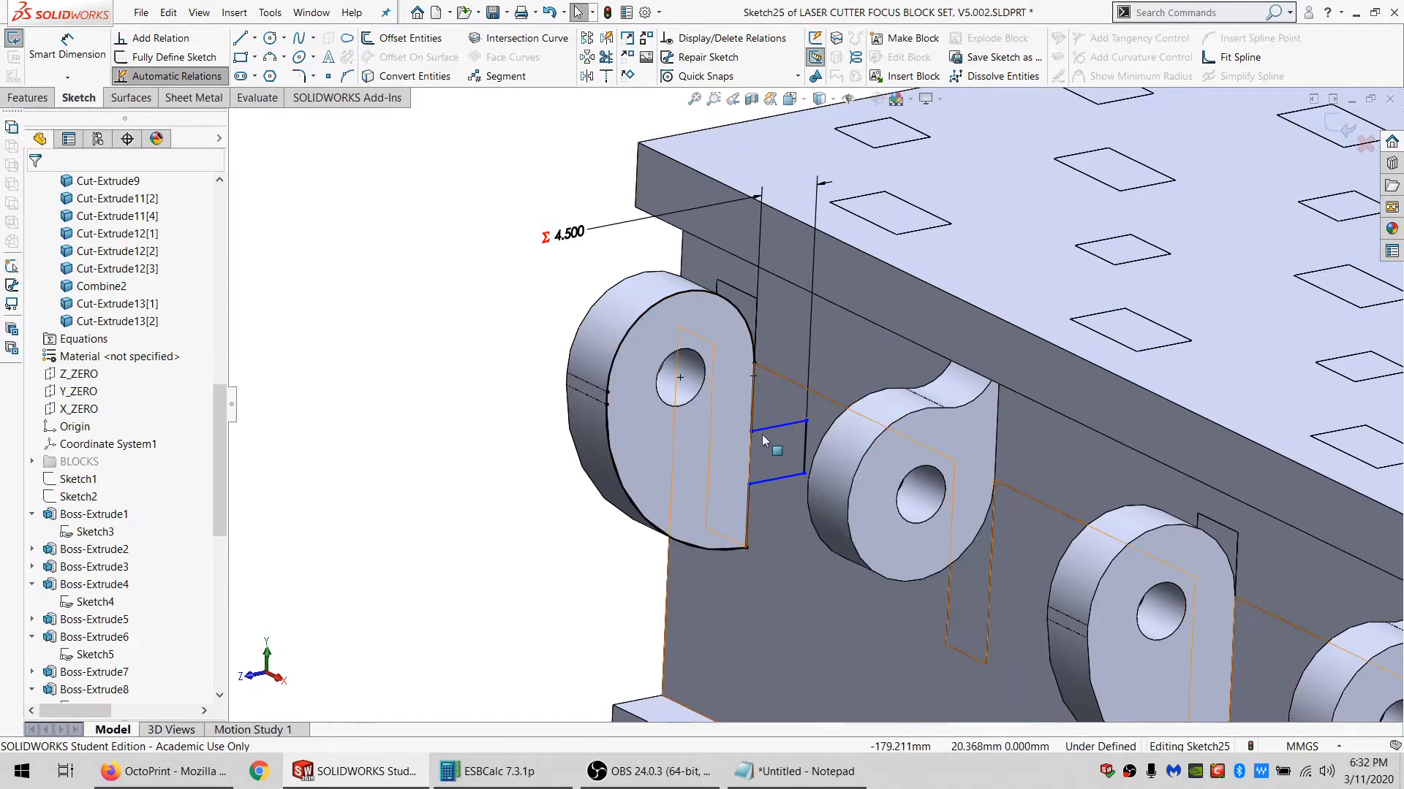
Set the tab's end line and the straight knuckle segments above and below the tab equal in length.
{"action": "left_click", "coordinate": [752, 418]}
{"action": "left_click", "coordinate": [805, 432], "text": "ctrl"}
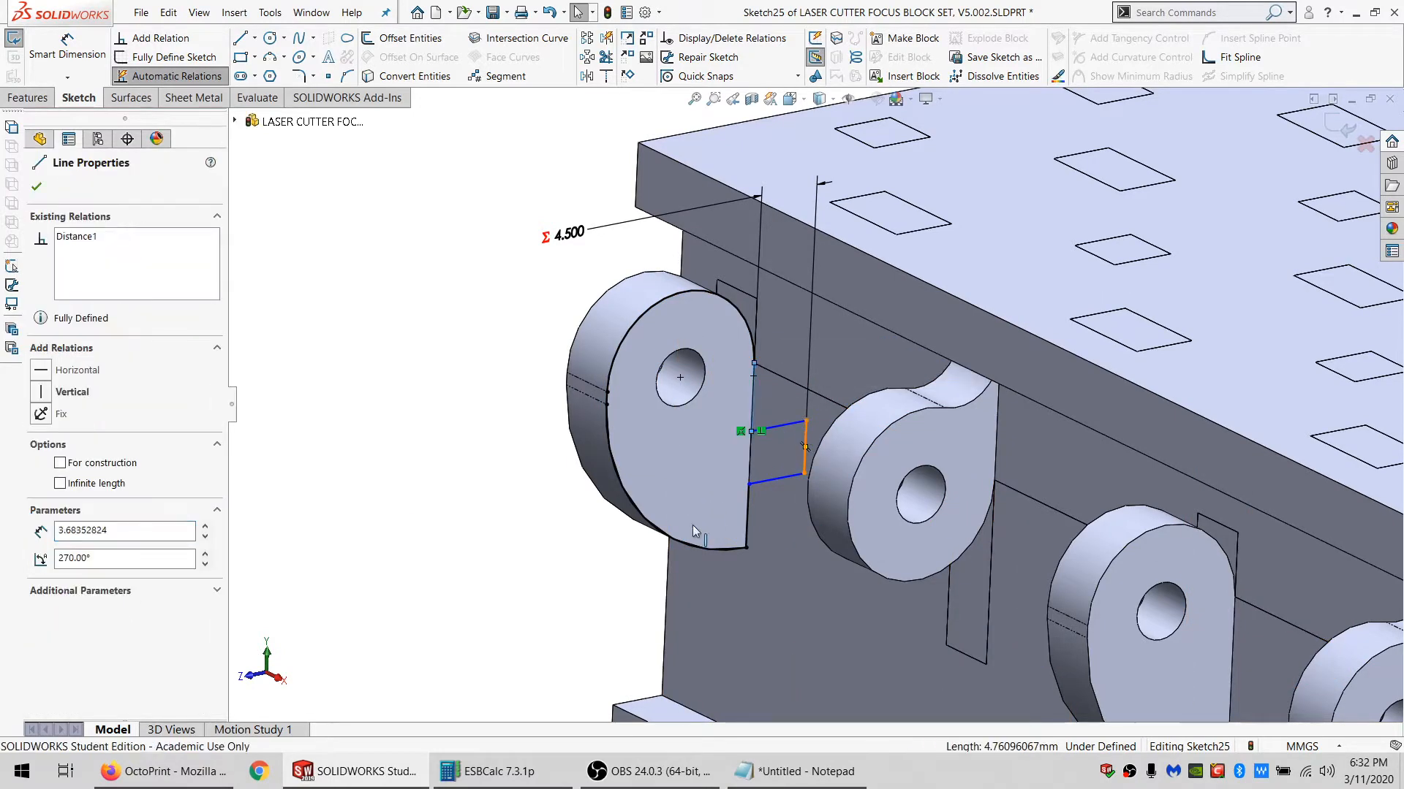
{"action": "left_click", "coordinate": [747, 499], "text": "ctrl"}
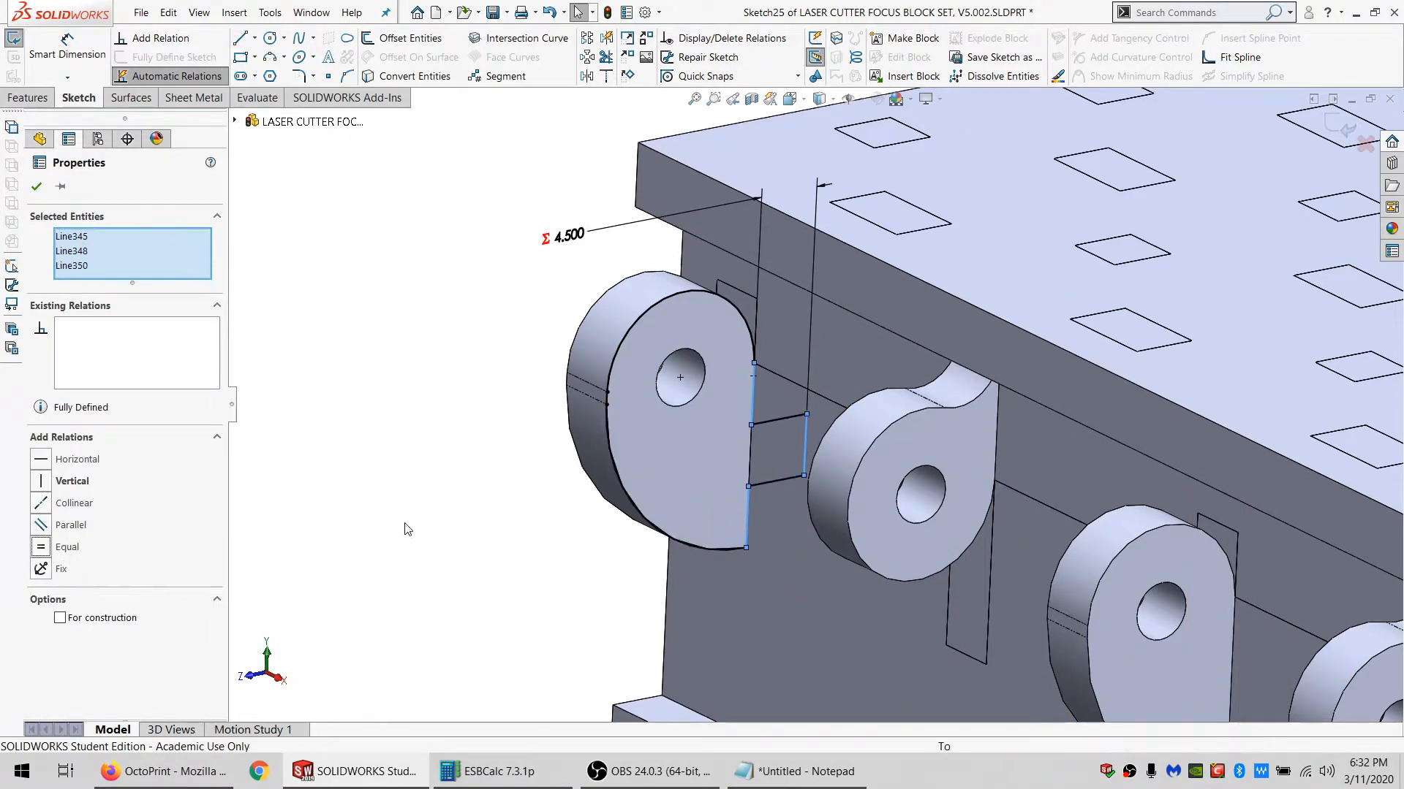
{"action": "left_click", "coordinate": [472, 528]}
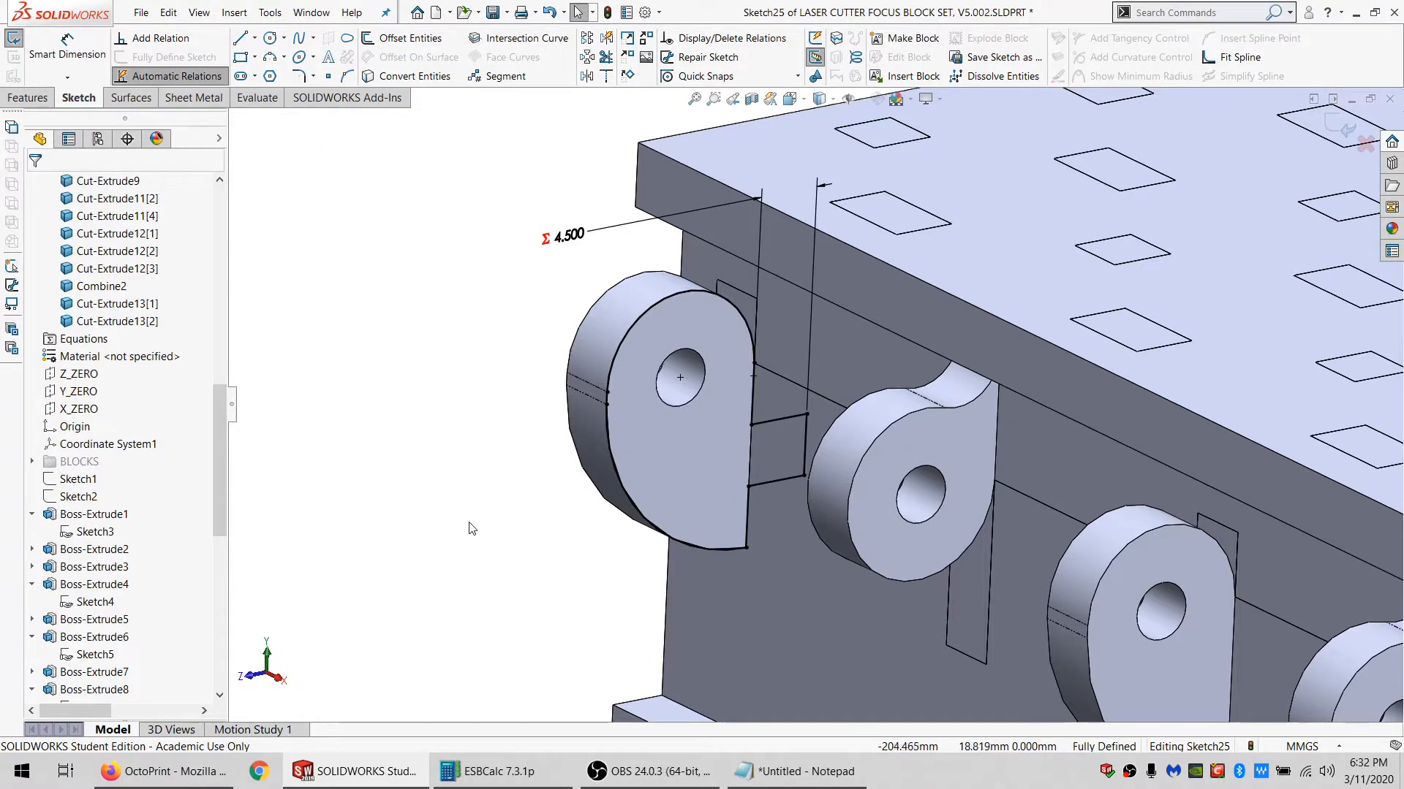
Extrude the tabbed knuckle profile blind by MATL_THK as a separate body, with Merge result off.
{"action": "left_click", "coordinate": [19, 99]}
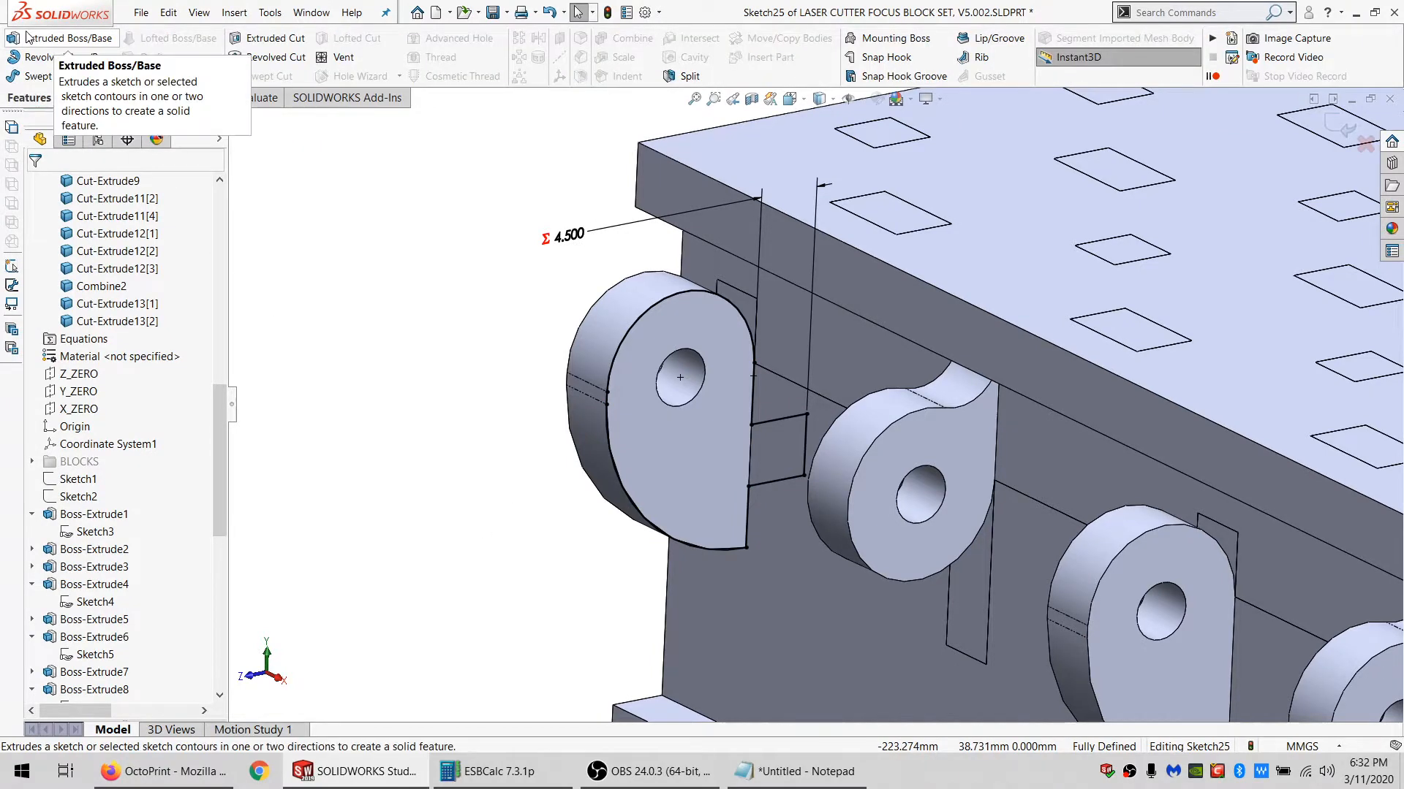
{"action": "left_click", "coordinate": [26, 36]}
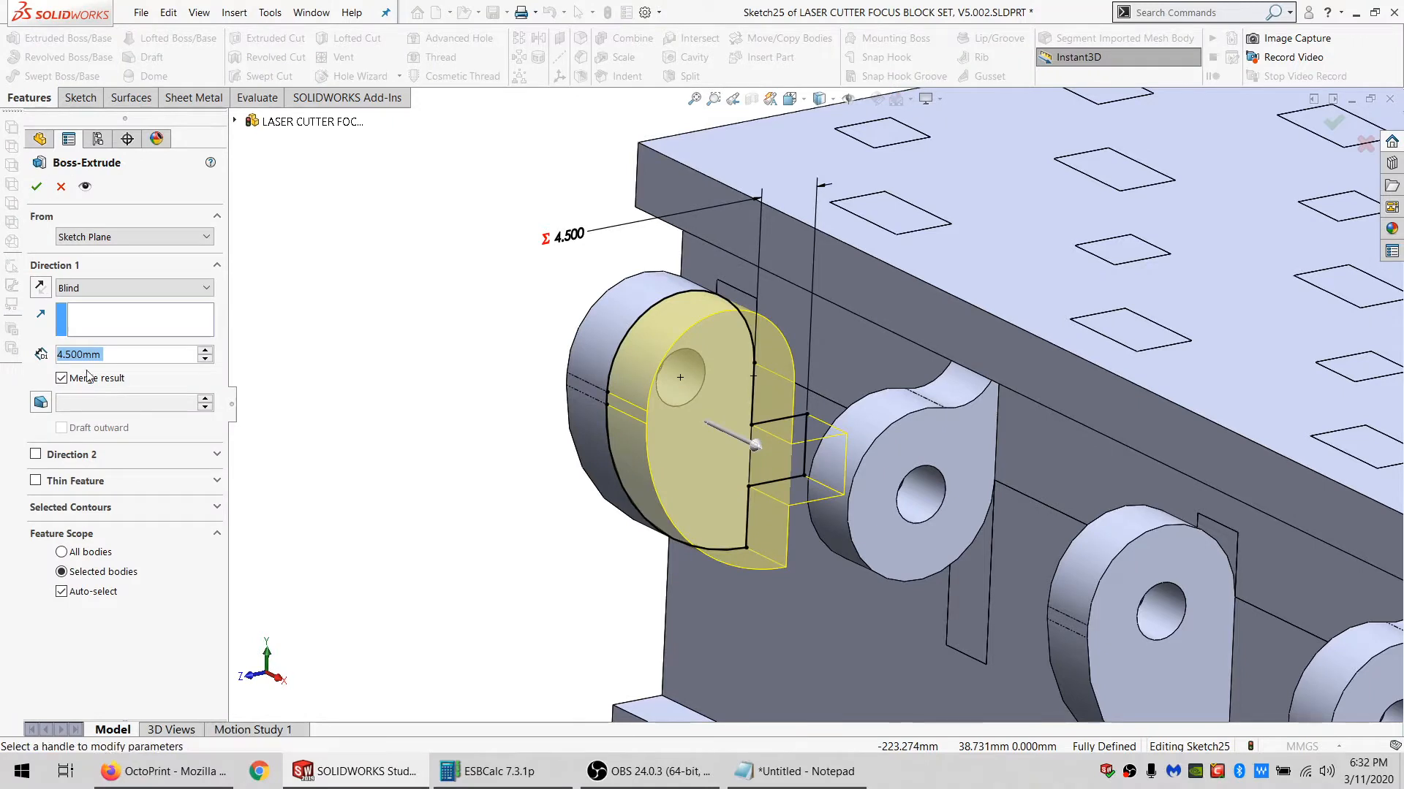
{"action": "type", "text": "=M"}
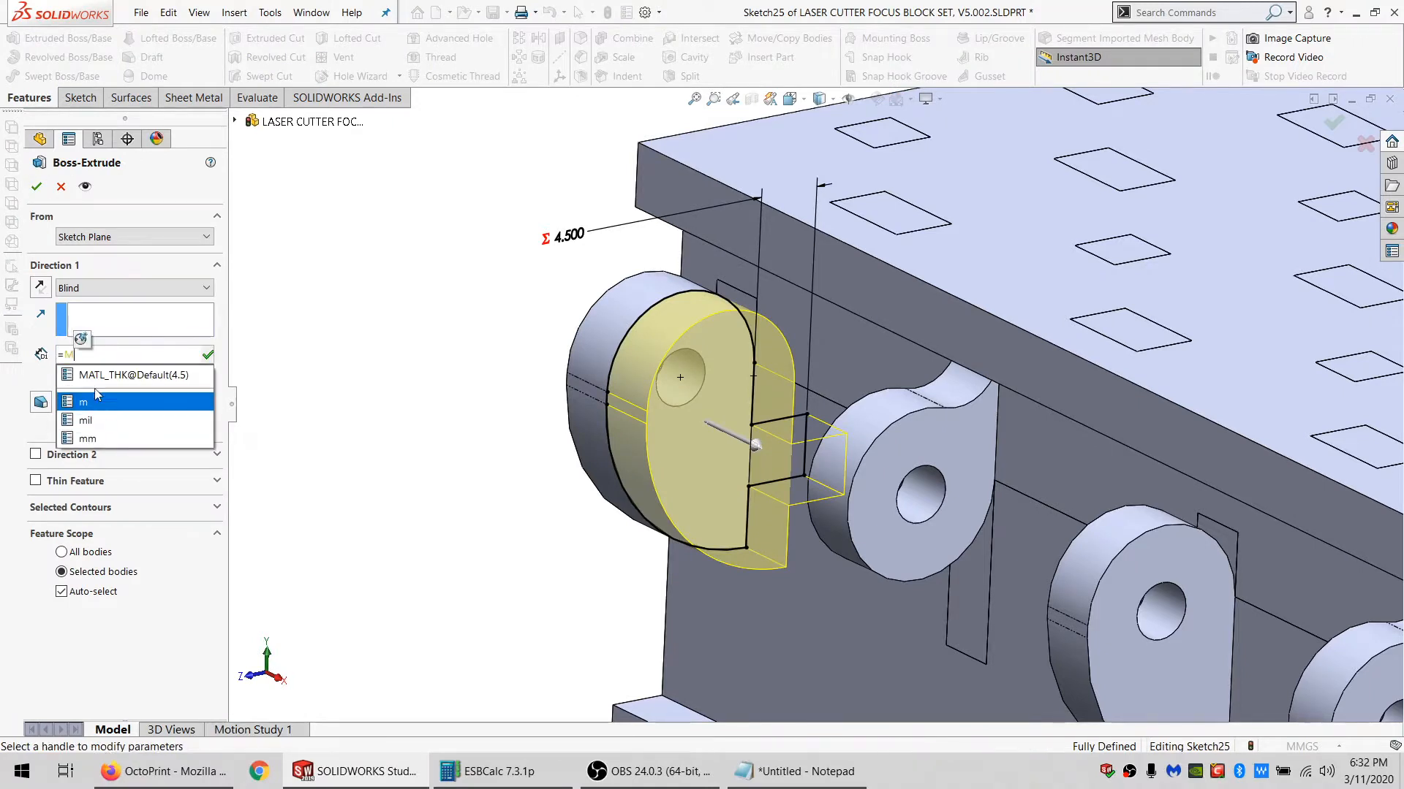
{"action": "left_click", "coordinate": [82, 387]}
{"action": "key", "text": "Return"}
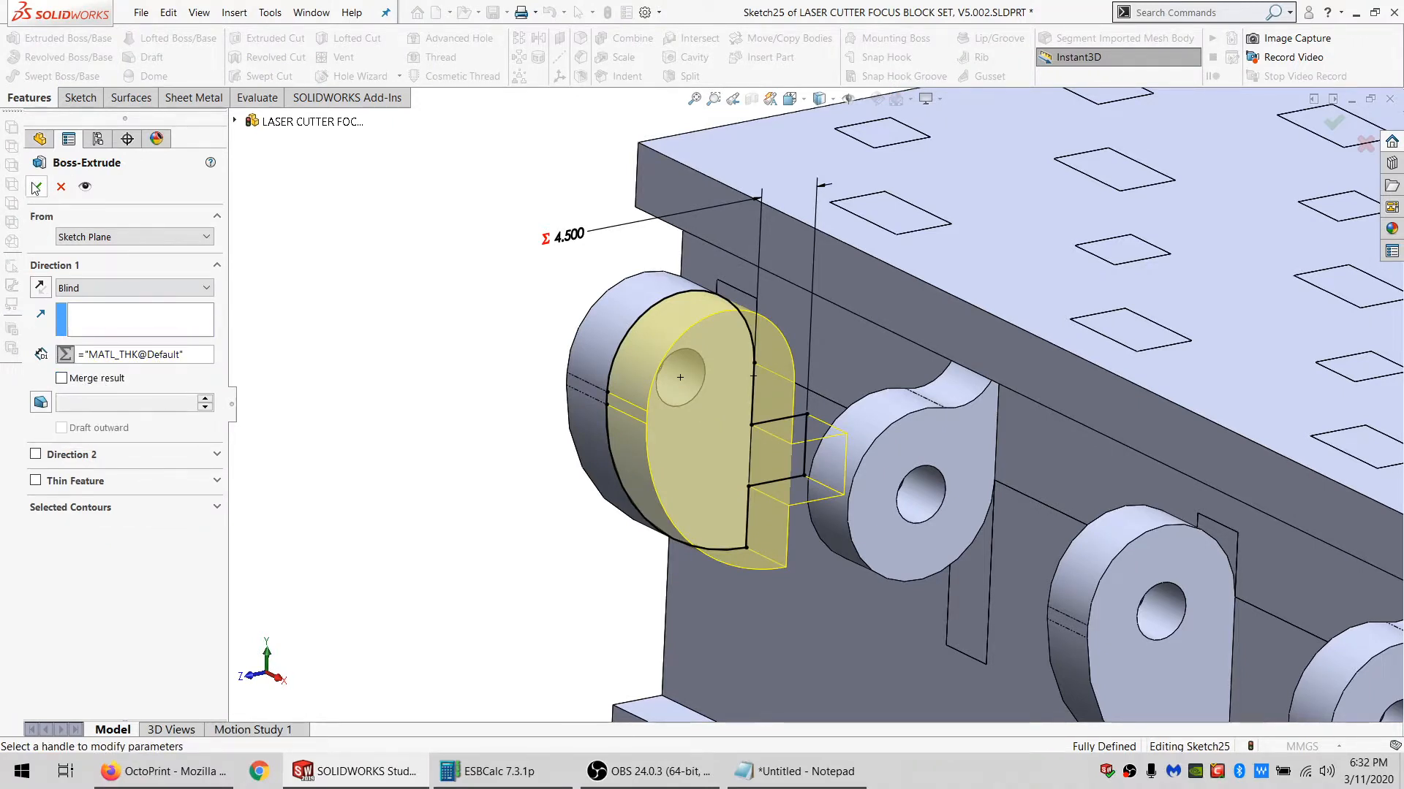
Mirror the new tabbed knuckle body about its outer flat face.
{"action": "mouse_move", "coordinate": [740, 447]}
{"action": "middle_mouse_down"}
{"action": "mouse_move", "coordinate": [762, 407]}
{"action": "mouse_move", "coordinate": [759, 449]}
{"action": "middle_mouse_up"}
{"action": "left_click", "coordinate": [714, 493]}
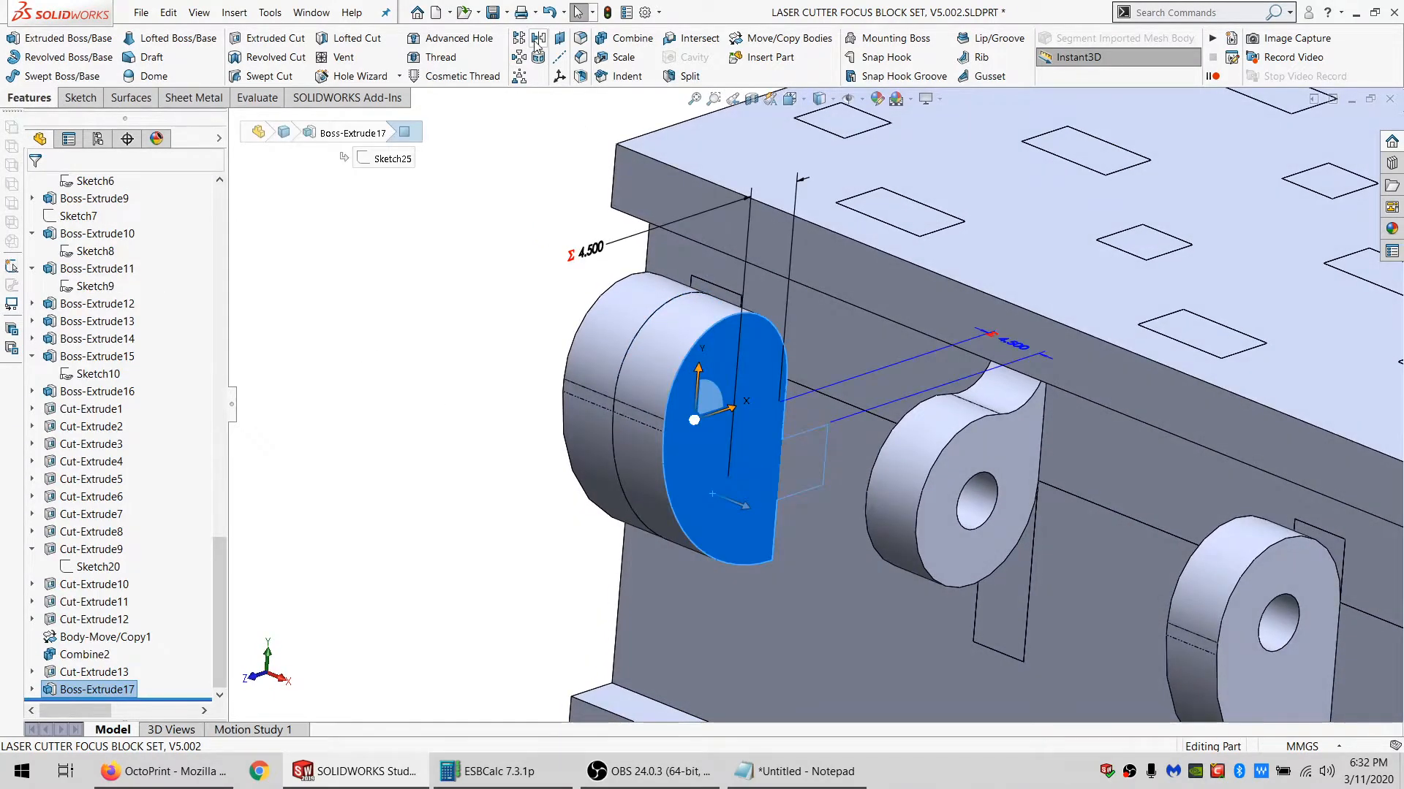
{"action": "left_click", "coordinate": [538, 38]}
{"action": "left_click", "coordinate": [95, 365]}
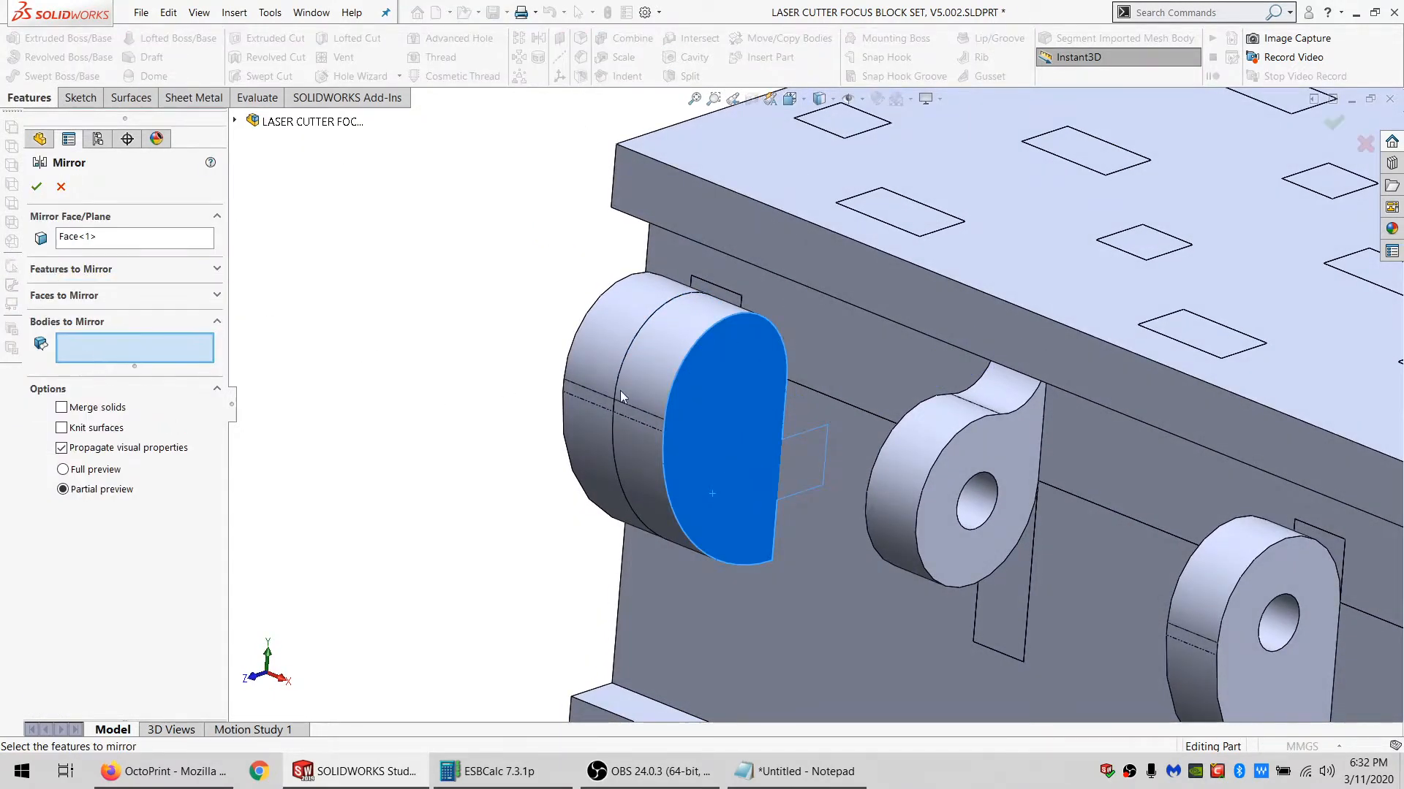
{"action": "left_click", "coordinate": [704, 378]}
{"action": "left_click", "coordinate": [36, 187]}
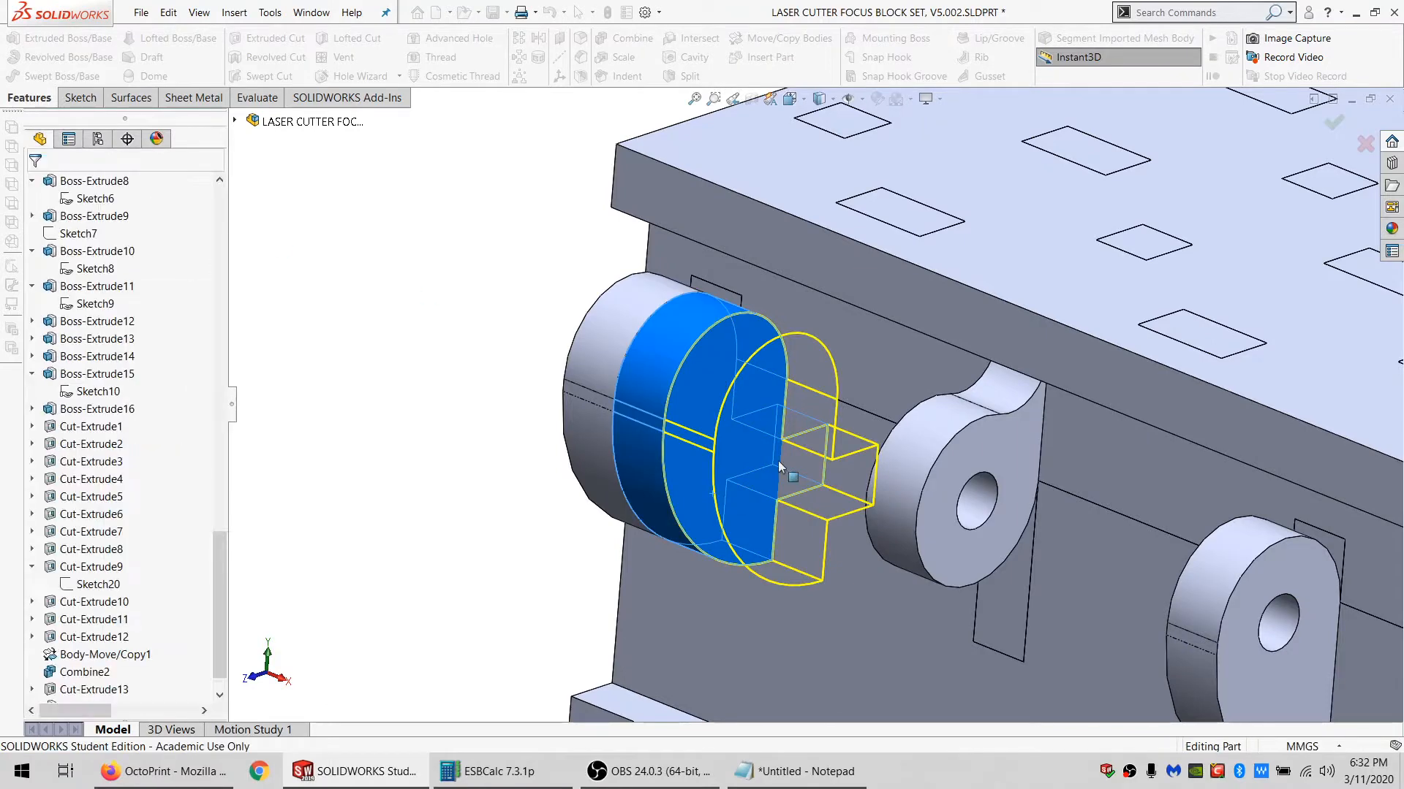
Mirror both tabbed knuckle bodies about the outer flat face of the mirrored one.
{"action": "left_click", "coordinate": [764, 423]}
{"action": "left_click", "coordinate": [539, 38]}
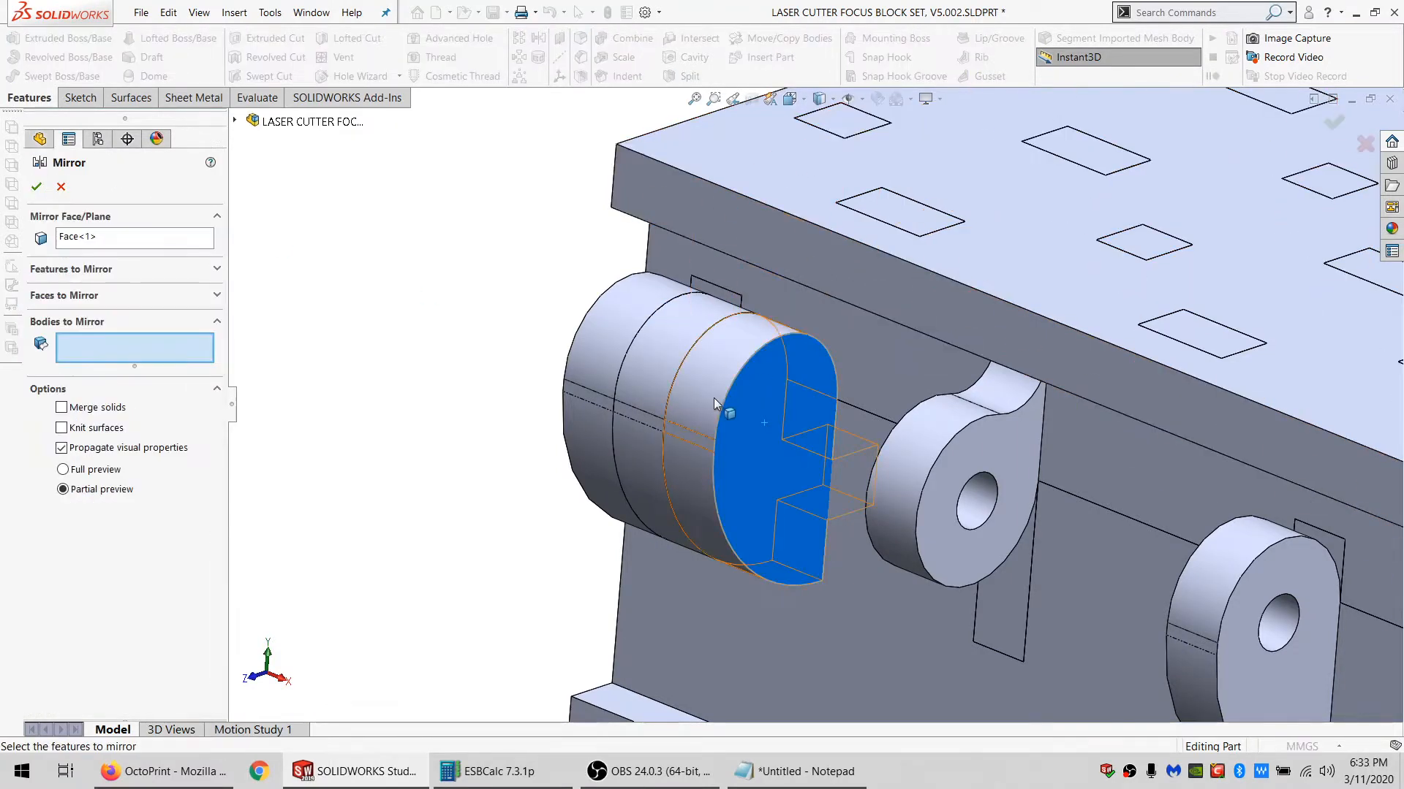
{"action": "left_click", "coordinate": [669, 378]}
{"action": "left_click", "coordinate": [669, 378]}
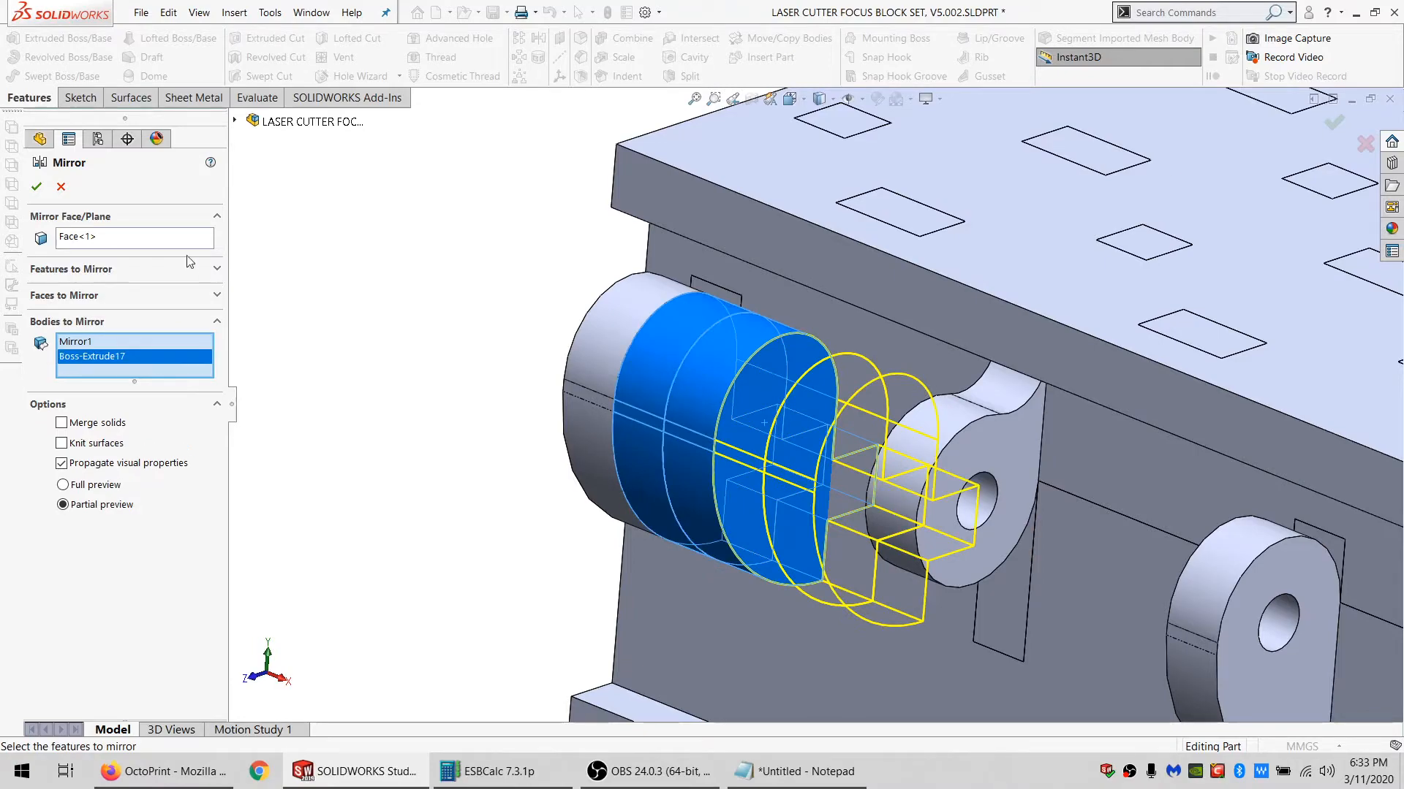
{"action": "left_click", "coordinate": [35, 187]}
Start a sketch on the last mirrored knuckle's flat face and convert the neighbouring upward-curved knuckle's face outline into it.
{"action": "scroll", "coordinate": [893, 447], "scroll_direction": "up", "scroll_amount": 5}
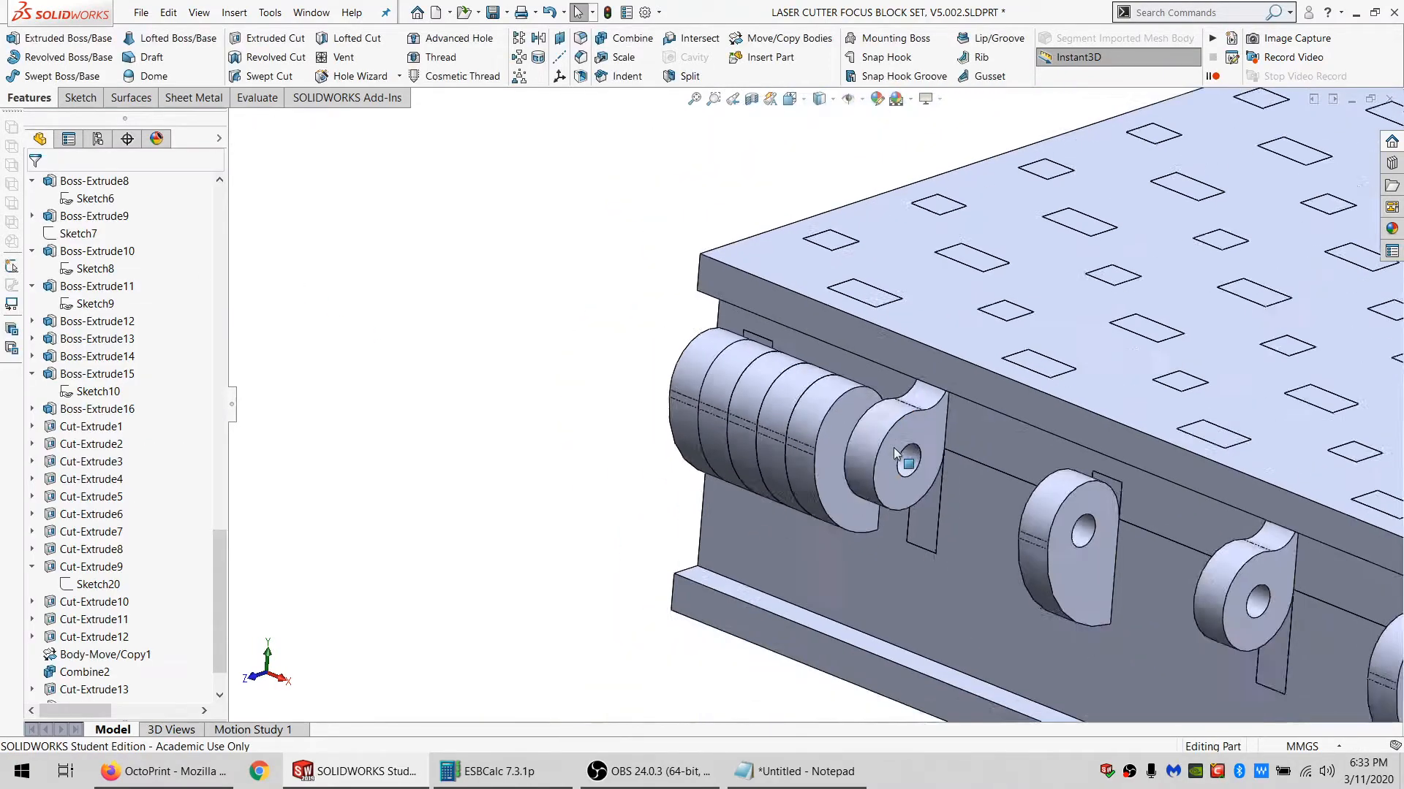
{"action": "scroll", "coordinate": [912, 445], "scroll_direction": "down", "scroll_amount": 5}
{"action": "middle_click_drag", "start_coordinate": [782, 394], "coordinate": [848, 410]}
{"action": "middle_click_drag", "start_coordinate": [745, 440], "coordinate": [726, 412]}
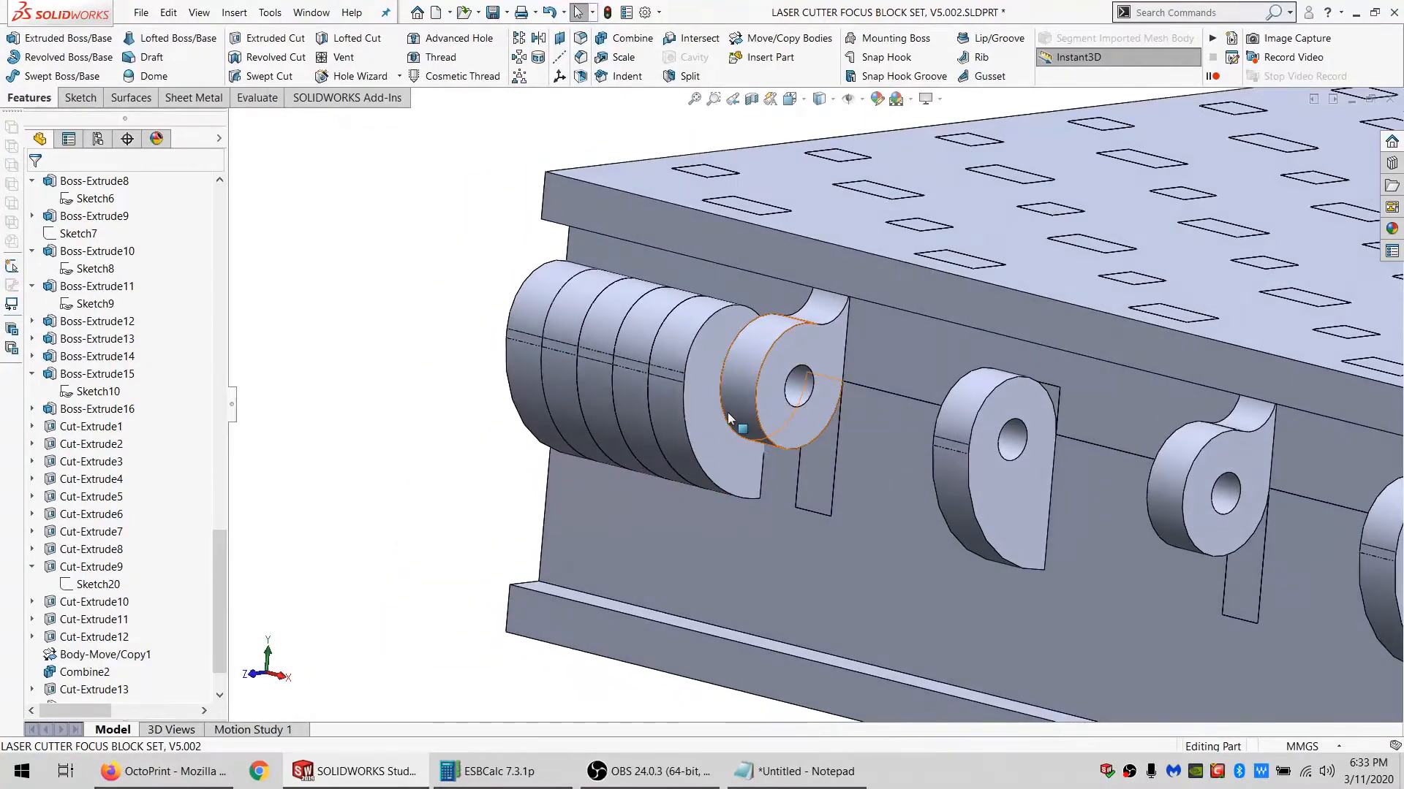
{"action": "left_click", "coordinate": [727, 412]}
{"action": "left_click", "coordinate": [73, 101]}
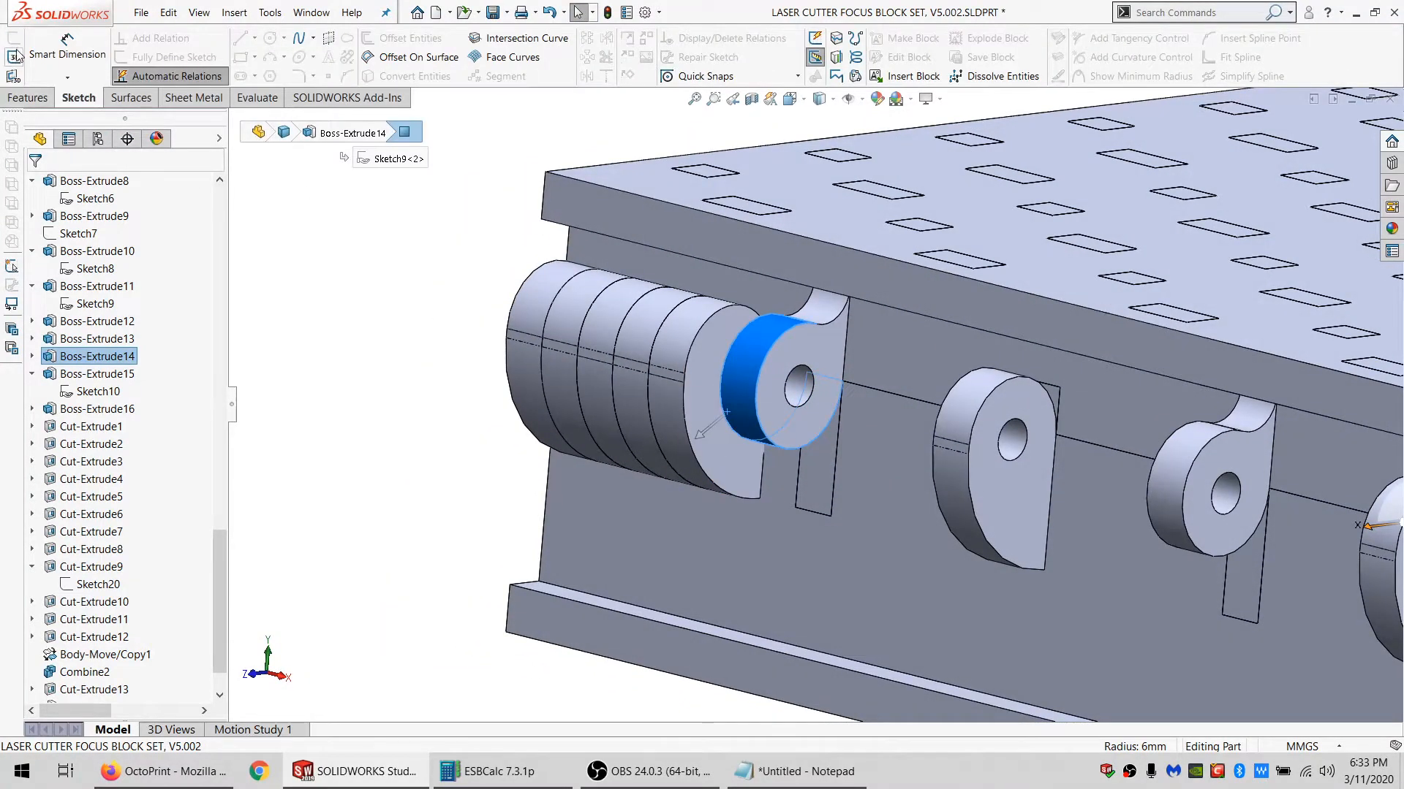
{"action": "left_click", "coordinate": [705, 388]}
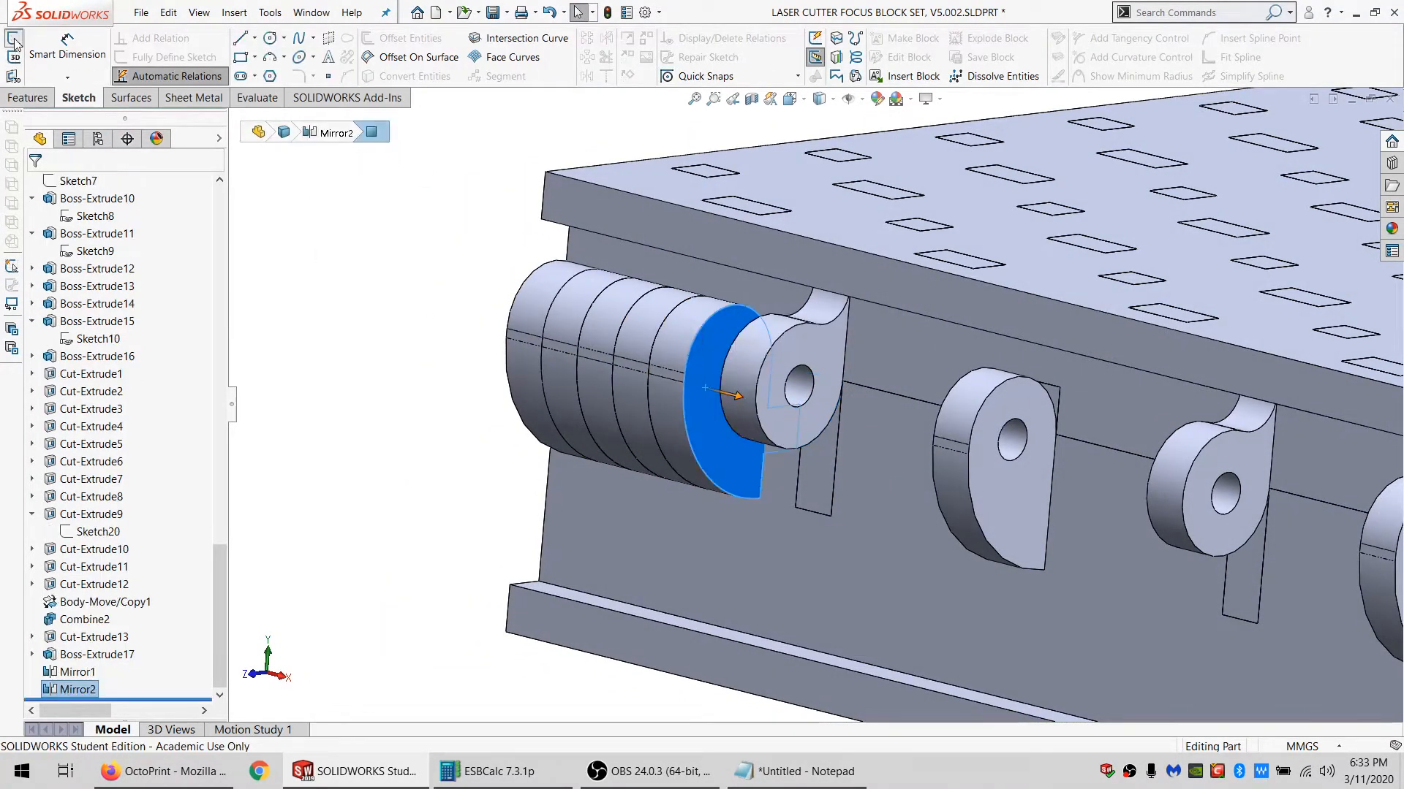
{"action": "left_click", "coordinate": [15, 43]}
{"action": "left_click", "coordinate": [804, 363]}
{"action": "left_click", "coordinate": [413, 80]}
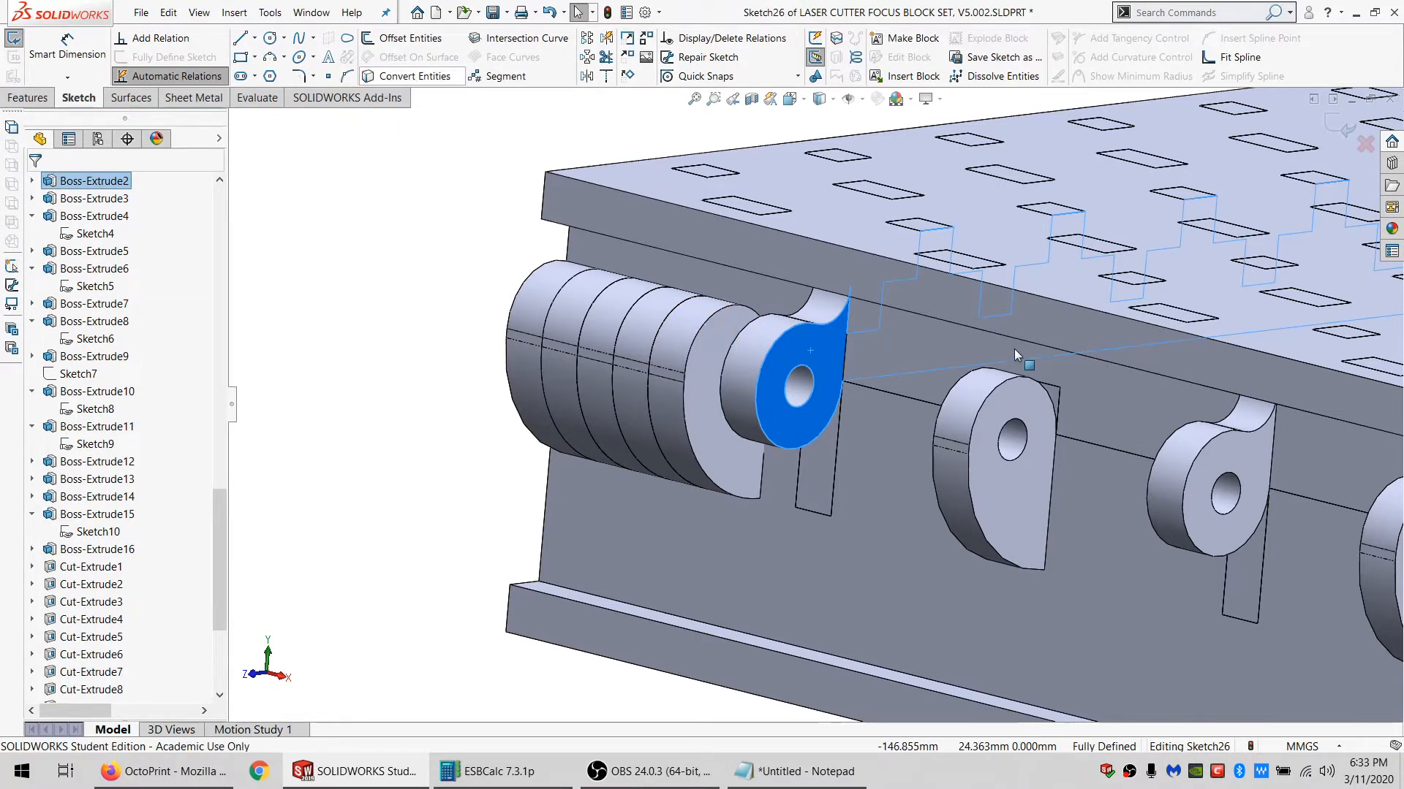
Delete the converted plate outline segments beyond the knuckle, keeping only the knuckle's curves and its short straight edge.
{"action": "scroll", "coordinate": [1014, 349], "scroll_direction": "up", "scroll_amount": 5}
{"action": "mouse_move", "coordinate": [1018, 275]}
{"action": "left_mouse_down"}
{"action": "mouse_move", "coordinate": [939, 338]}
{"action": "mouse_move", "coordinate": [1305, 386]}
{"action": "mouse_move", "coordinate": [1342, 428]}
{"action": "left_mouse_up"}
{"action": "left_click", "coordinate": [1011, 219]}
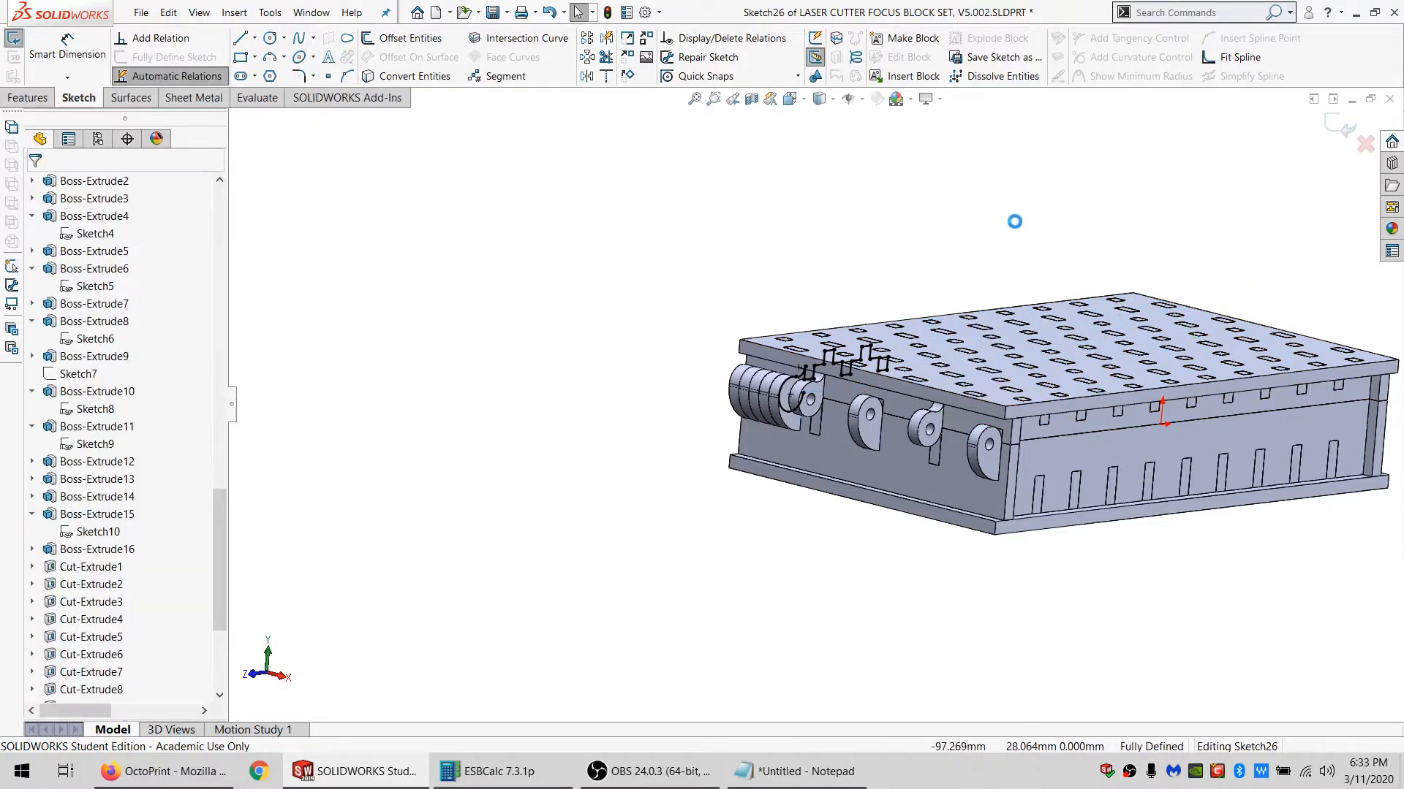
{"action": "scroll", "coordinate": [845, 375], "scroll_direction": "down", "scroll_amount": 5}
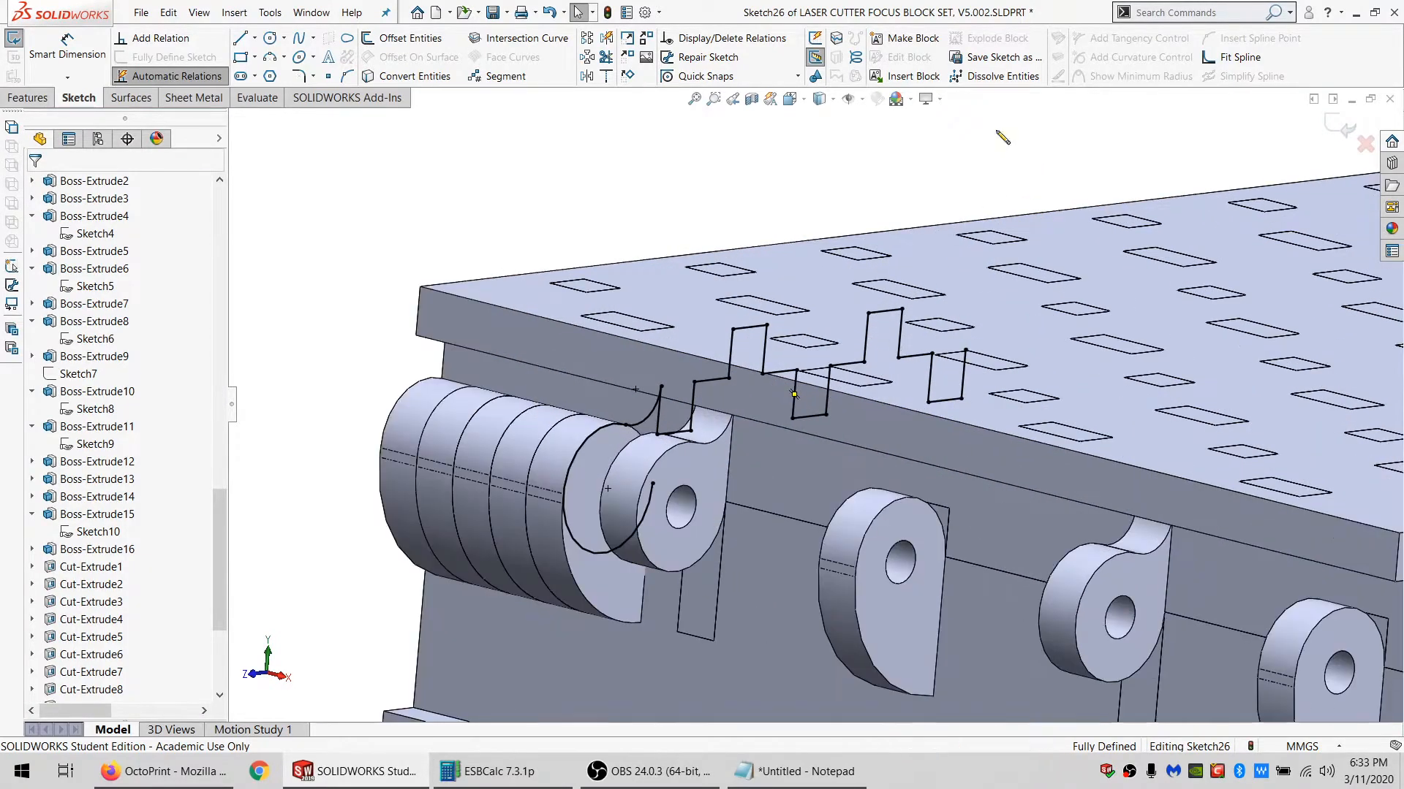
{"action": "mouse_move", "coordinate": [998, 133]}
{"action": "left_mouse_down"}
{"action": "mouse_move", "coordinate": [757, 263]}
{"action": "mouse_move", "coordinate": [701, 445]}
{"action": "mouse_move", "coordinate": [1125, 490]}
{"action": "mouse_move", "coordinate": [1064, 488]}
{"action": "left_mouse_up"}
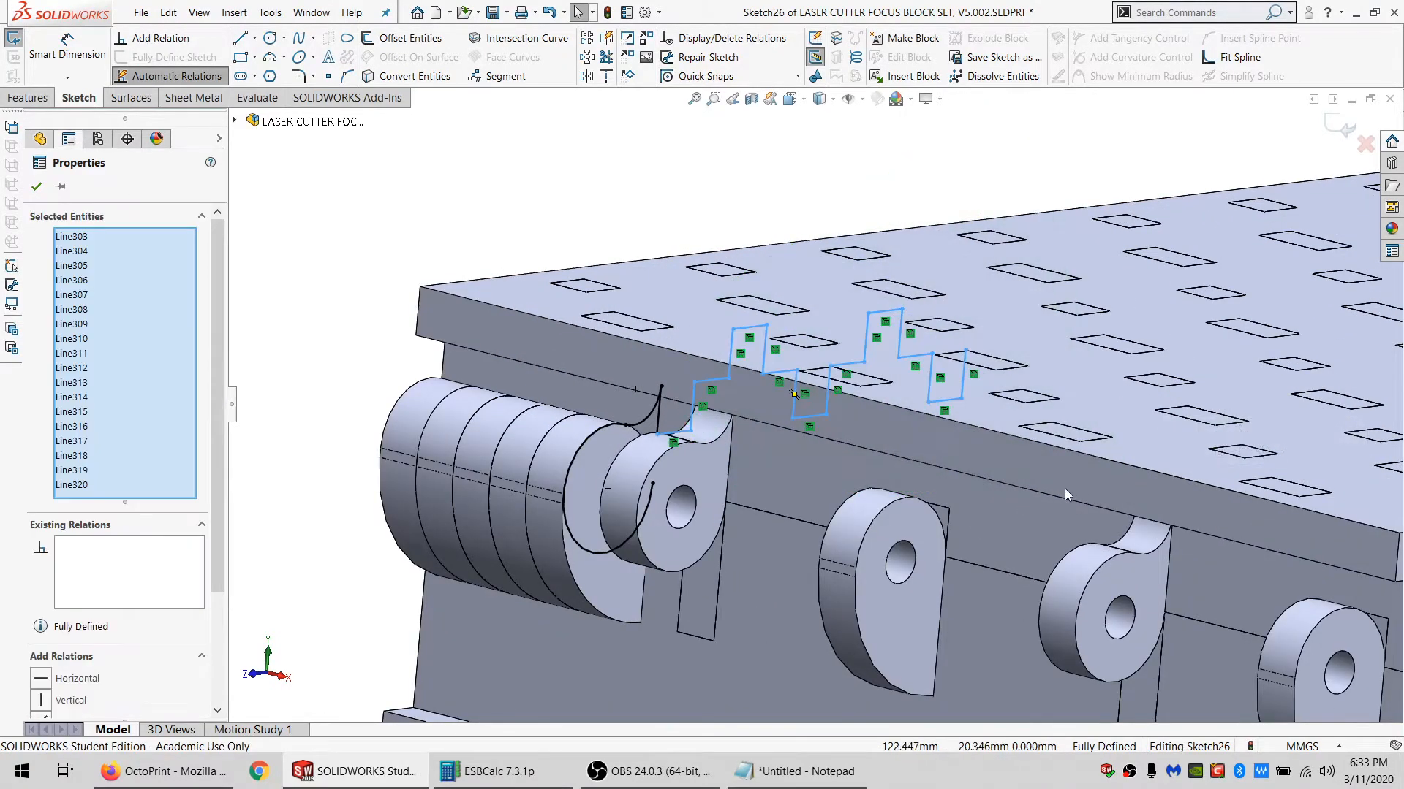
{"action": "key", "text": "Delete"}
Close the knuckle profile with a line along its straight side and convert the neighbouring knuckle's hole edge into the sketch.
{"action": "left_click", "coordinate": [241, 38]}
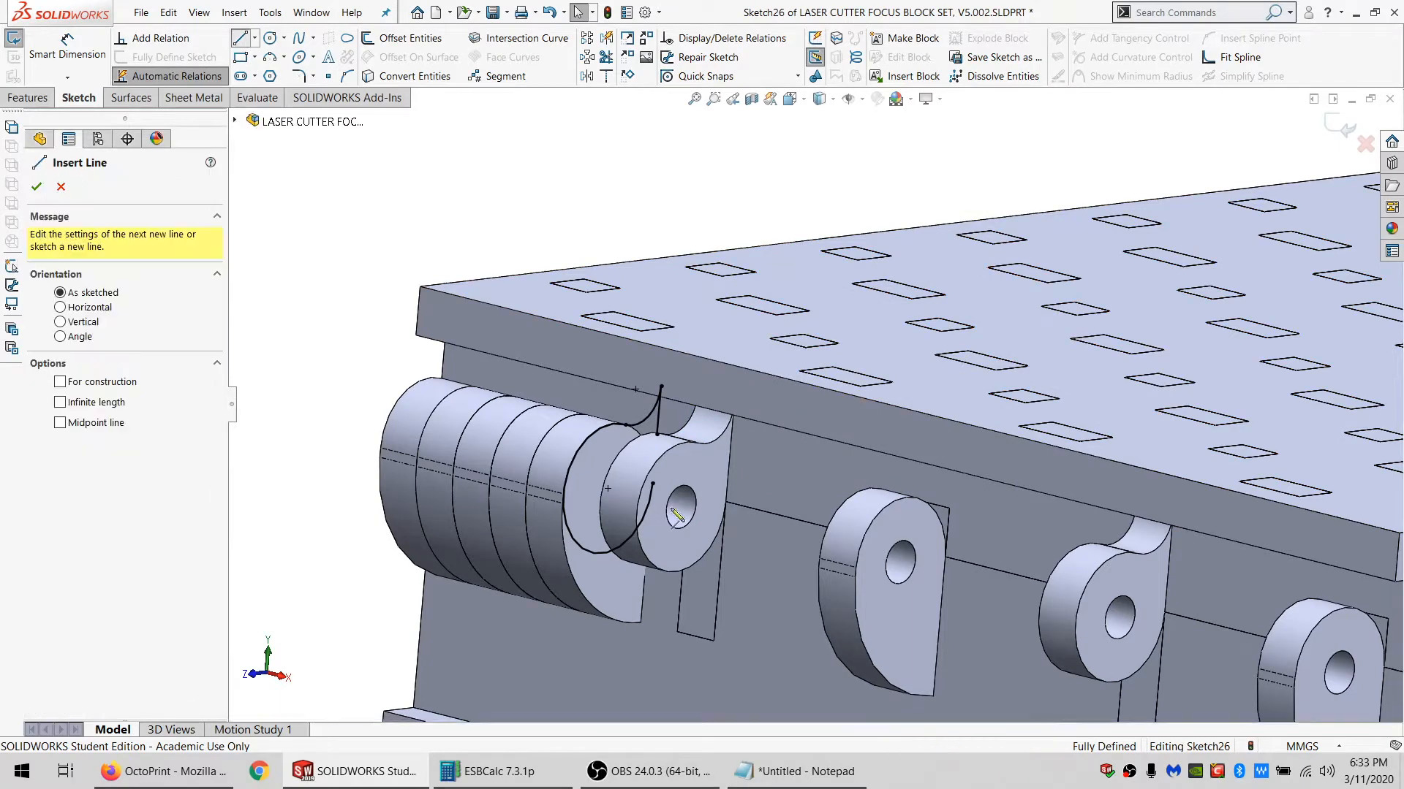
{"action": "left_click", "coordinate": [653, 484]}
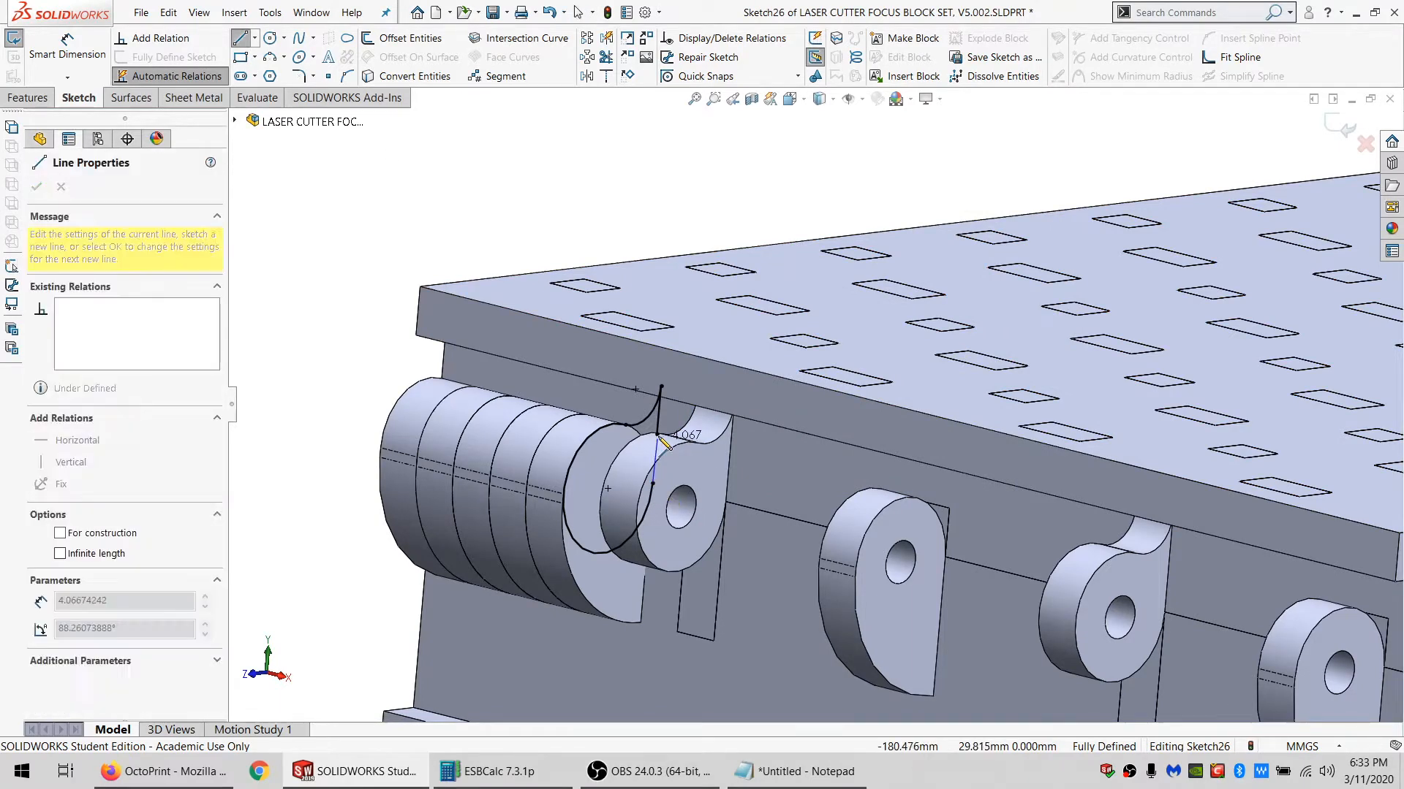
{"action": "left_click", "coordinate": [657, 435]}
{"action": "key", "text": "Escape"}
{"action": "key", "text": "Escape"}
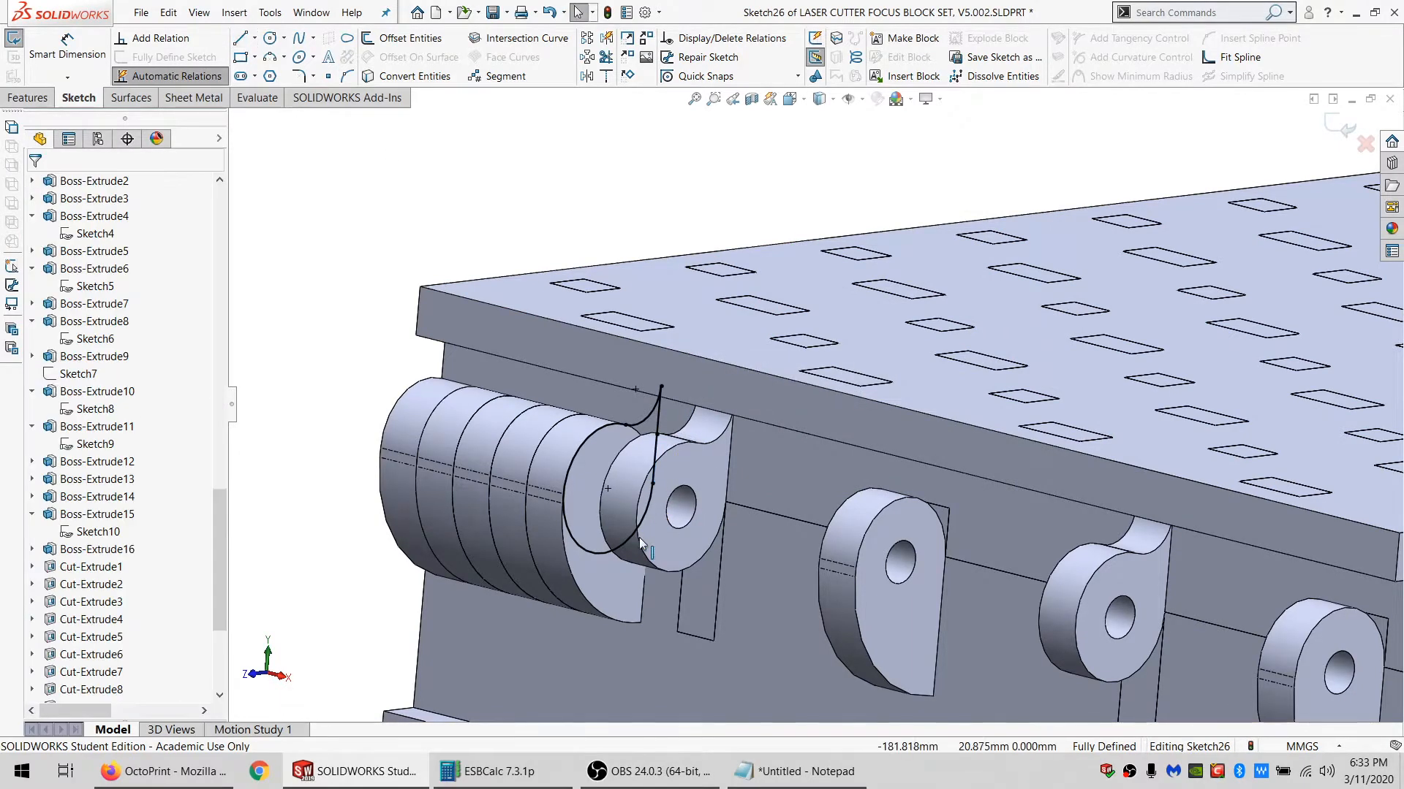
{"action": "left_click", "coordinate": [677, 532]}
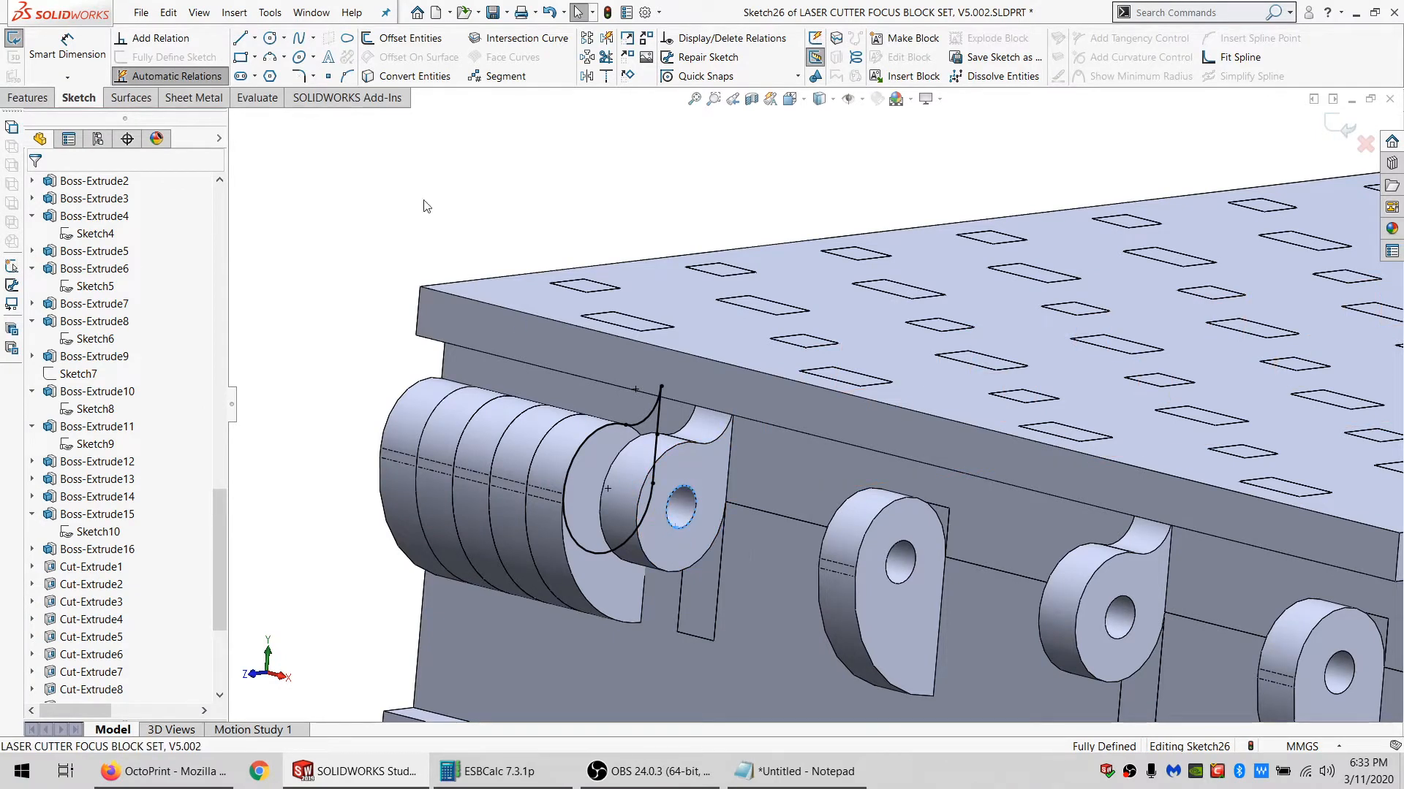
{"action": "left_click", "coordinate": [394, 77]}
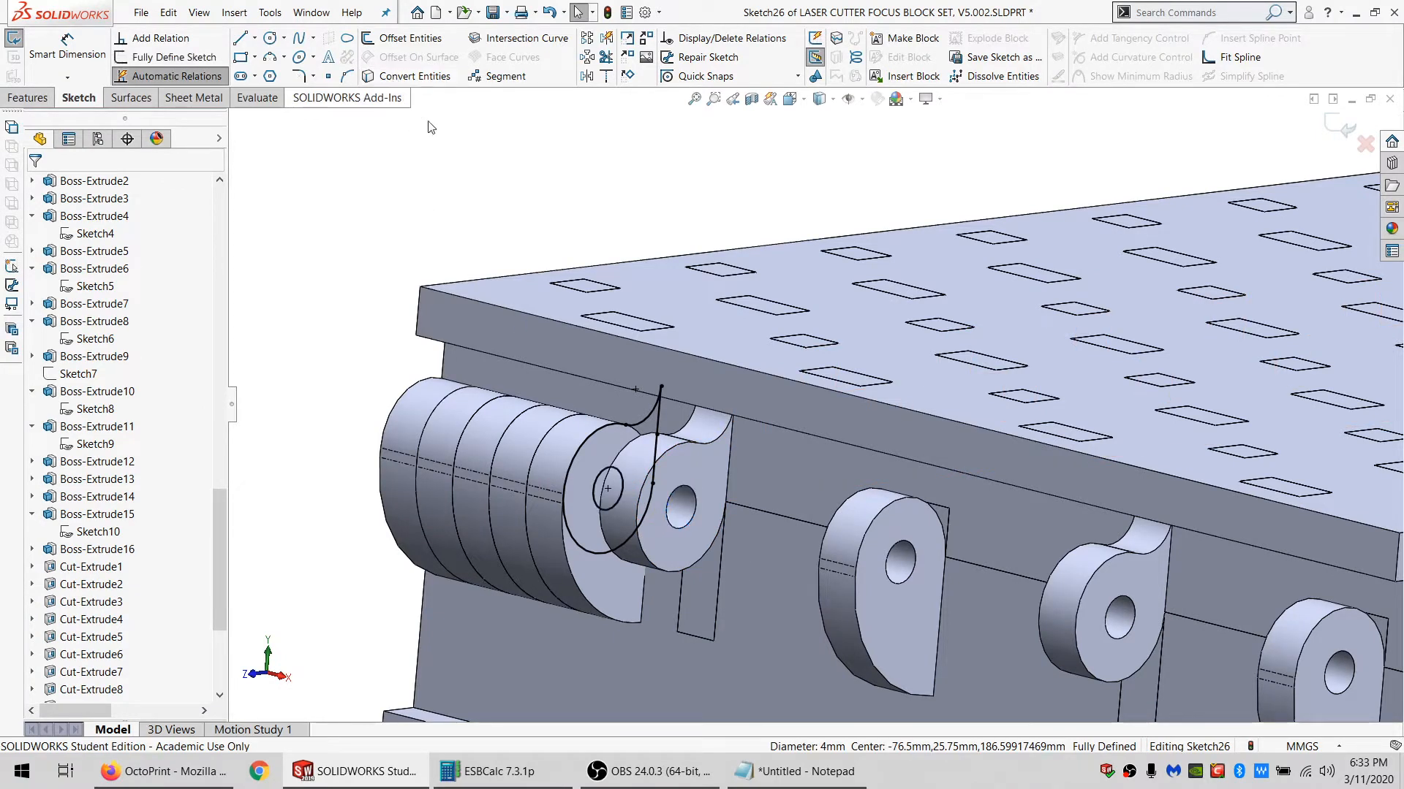
Extrude the upward-curved knuckle profile up to the near flat face of the neighbouring knuckle as a separate body.
{"action": "left_click", "coordinate": [29, 98]}
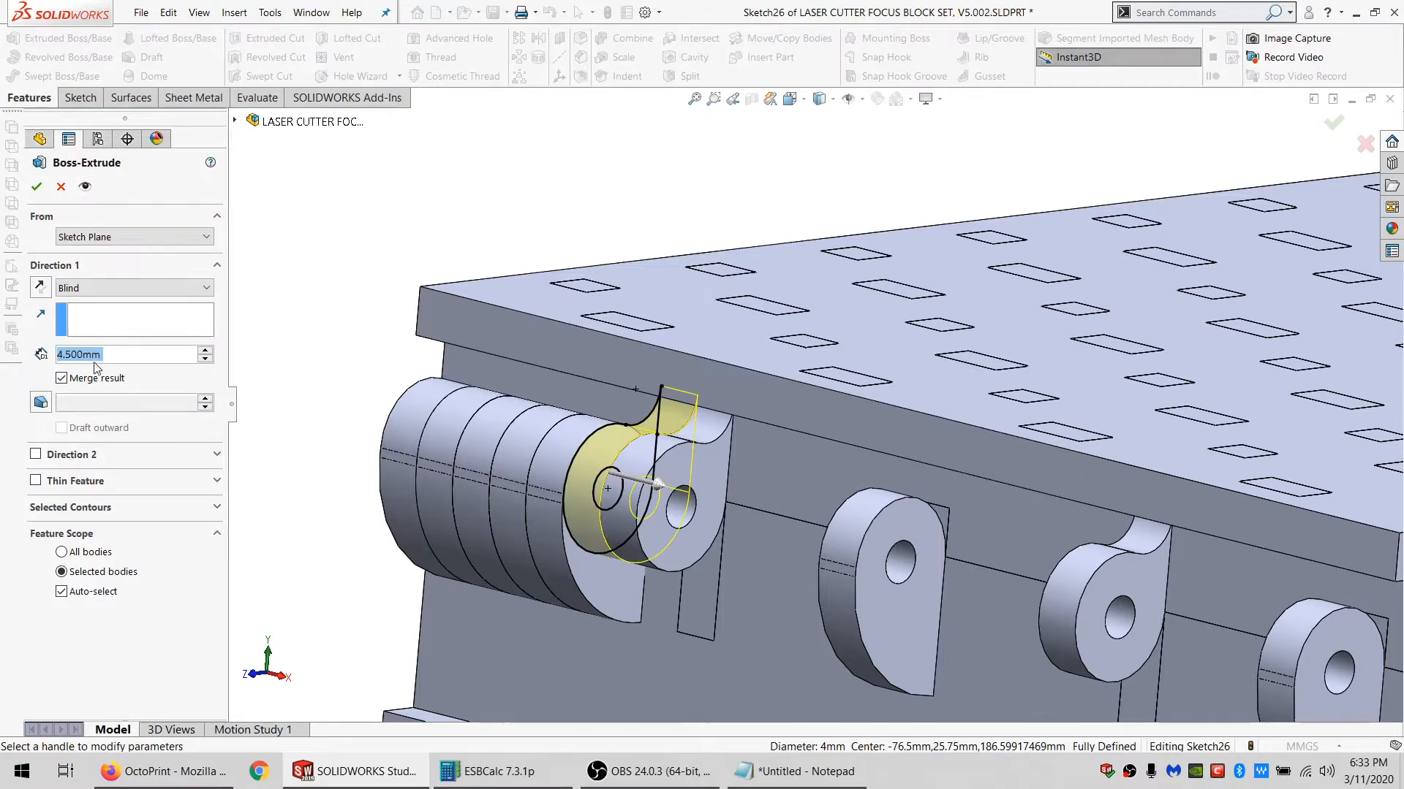
{"action": "left_click", "coordinate": [99, 289]}
{"action": "left_click", "coordinate": [108, 358]}
{"action": "middle_click_drag", "start_coordinate": [548, 558], "coordinate": [98, 396]}
{"action": "left_click", "coordinate": [622, 549]}
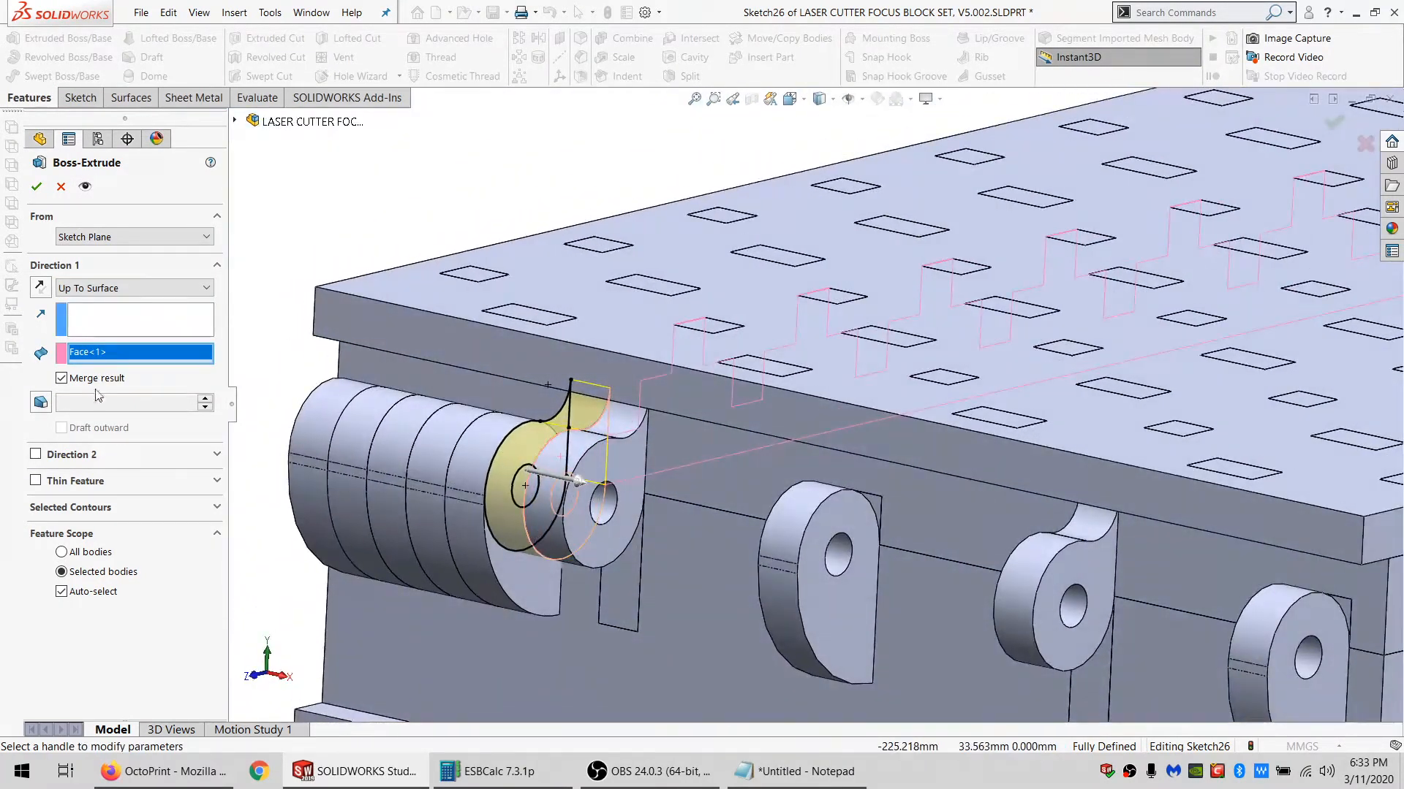
{"action": "left_click", "coordinate": [37, 187]}
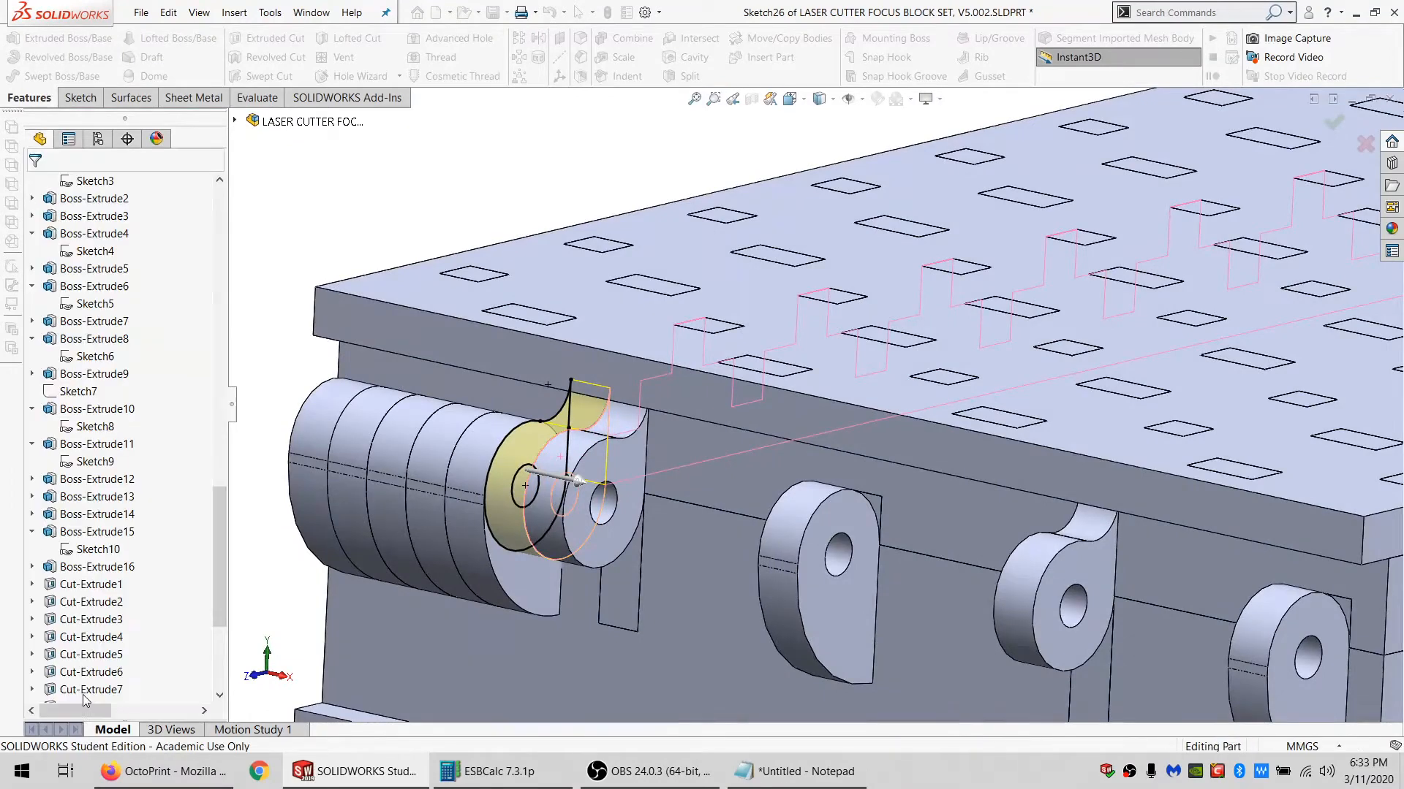
{"action": "left_click", "coordinate": [95, 636]}
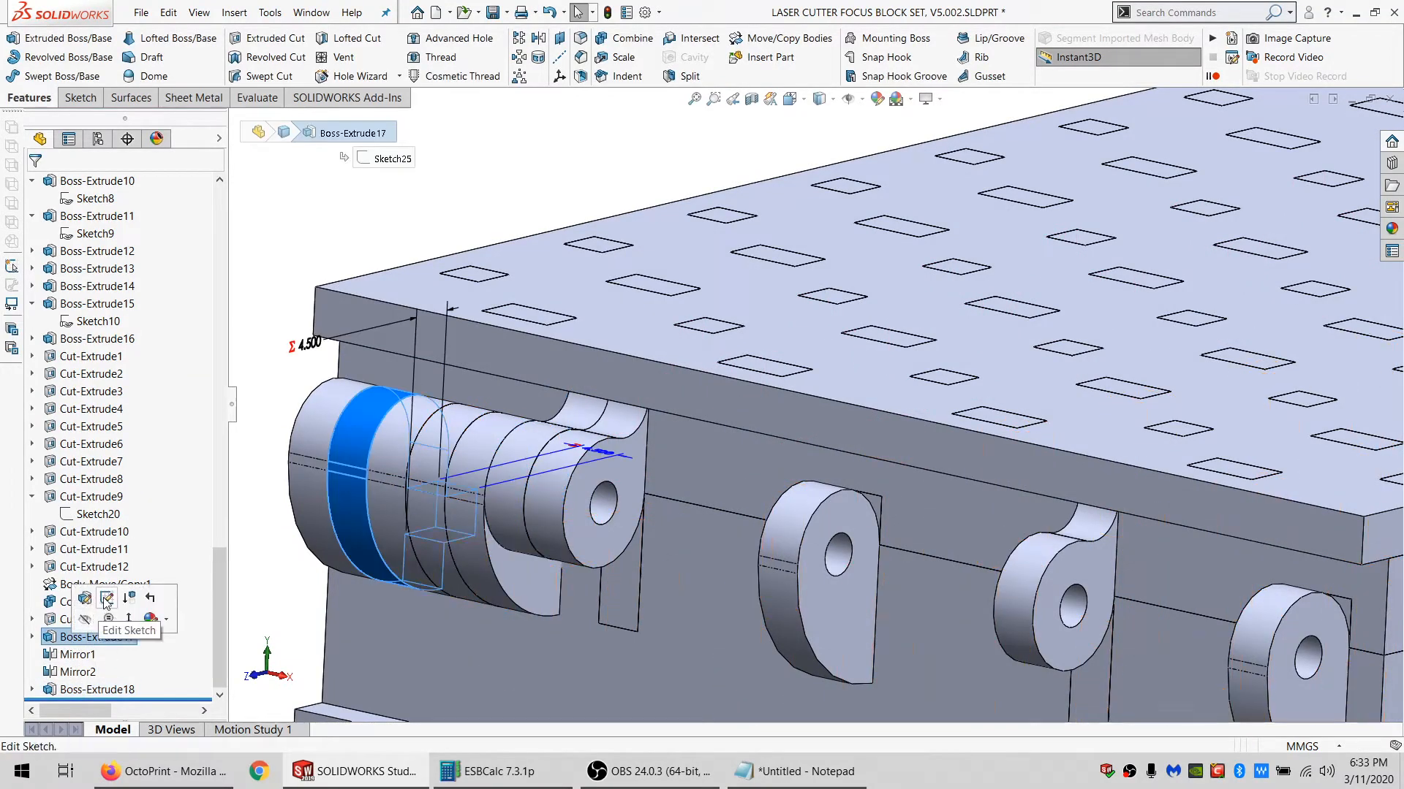
{"action": "left_click", "coordinate": [148, 601]}
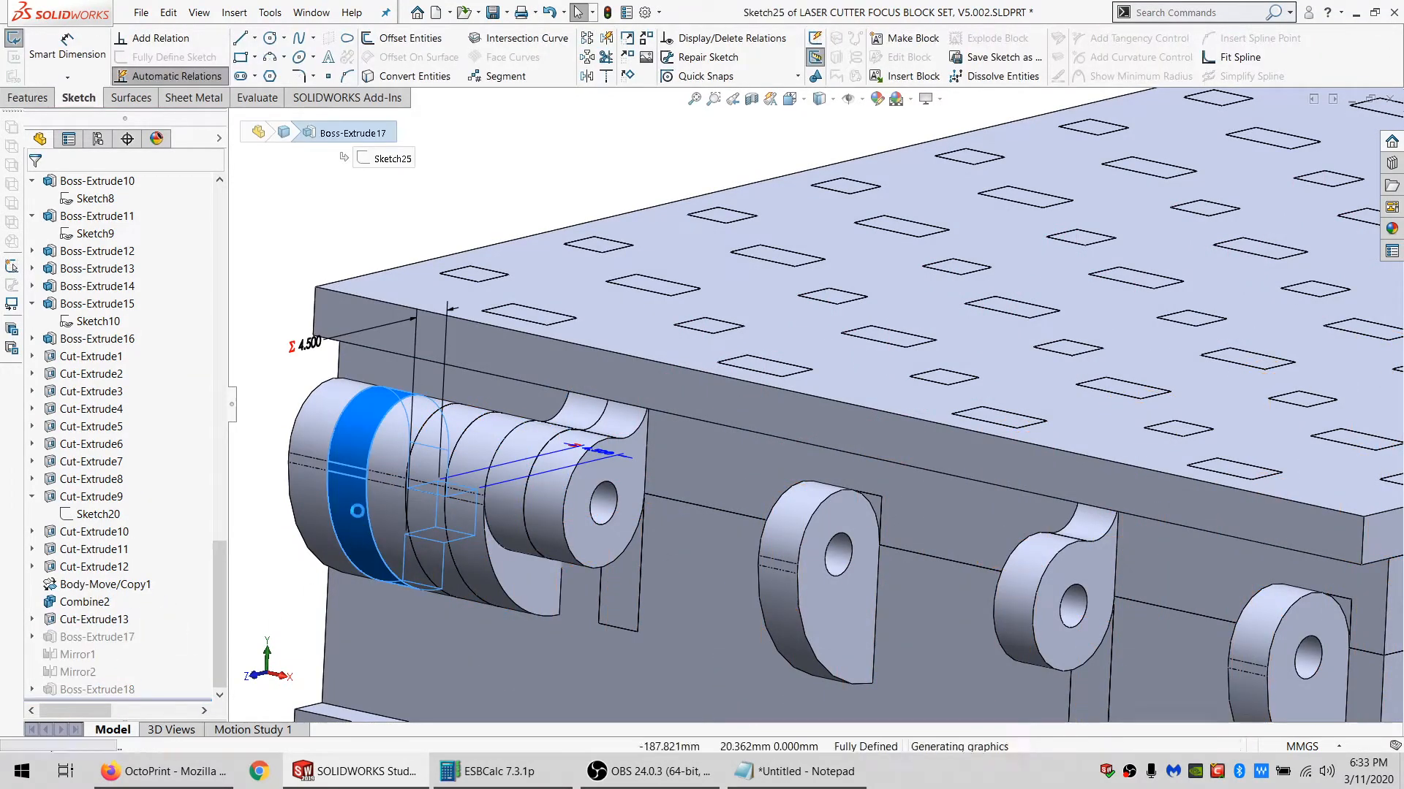
{"action": "left_click", "coordinate": [367, 472]}
{"action": "left_click", "coordinate": [384, 76]}
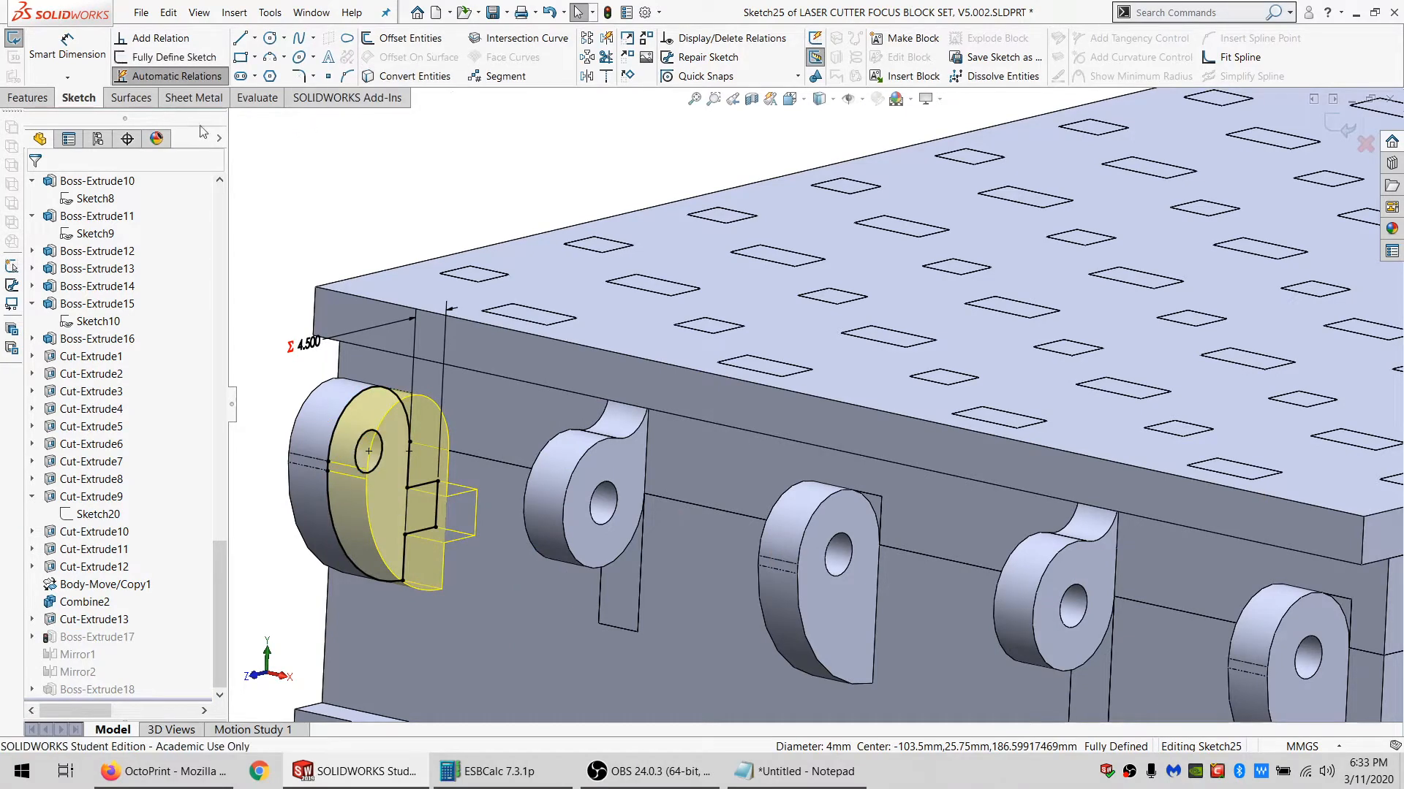
{"action": "left_click", "coordinate": [14, 42]}
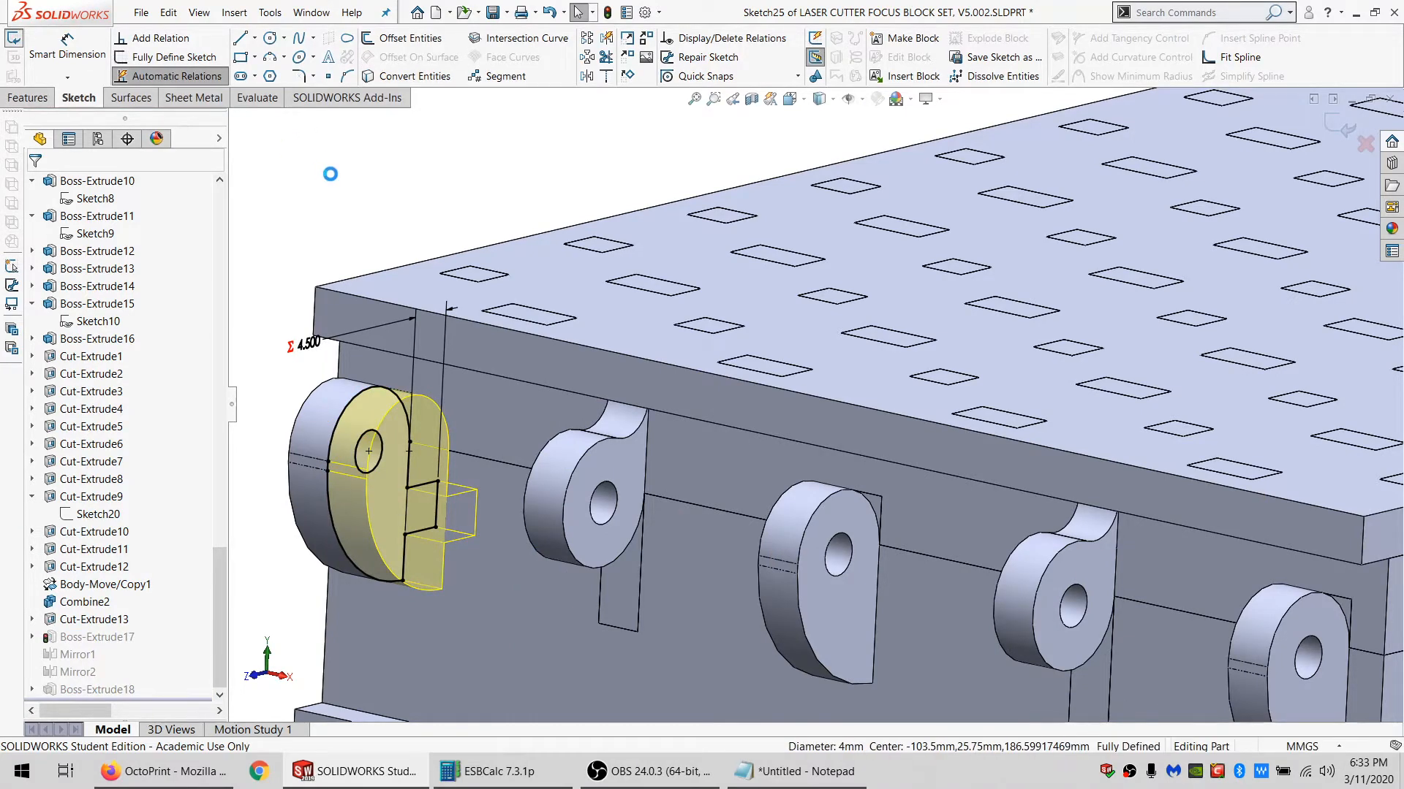
Extrude the upward-curved knuckle sketch again from the adjoining knuckle's outer flat face, blind by MATL_THK, without merging the result.
{"action": "middle_click_drag", "start_coordinate": [780, 549], "coordinate": [780, 557]}
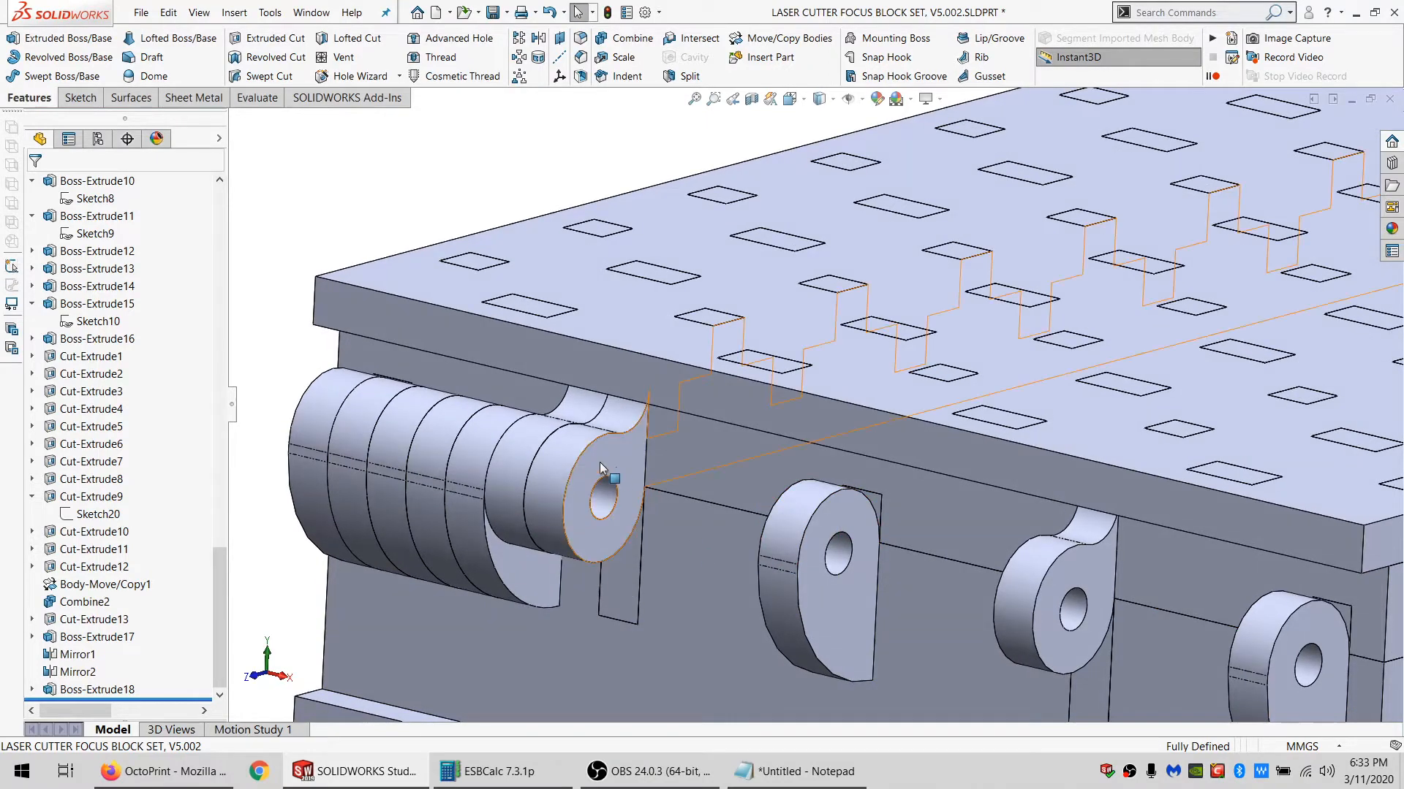
{"action": "left_click", "coordinate": [101, 691]}
{"action": "left_click", "coordinate": [32, 691]}
{"action": "left_click", "coordinate": [88, 690]}
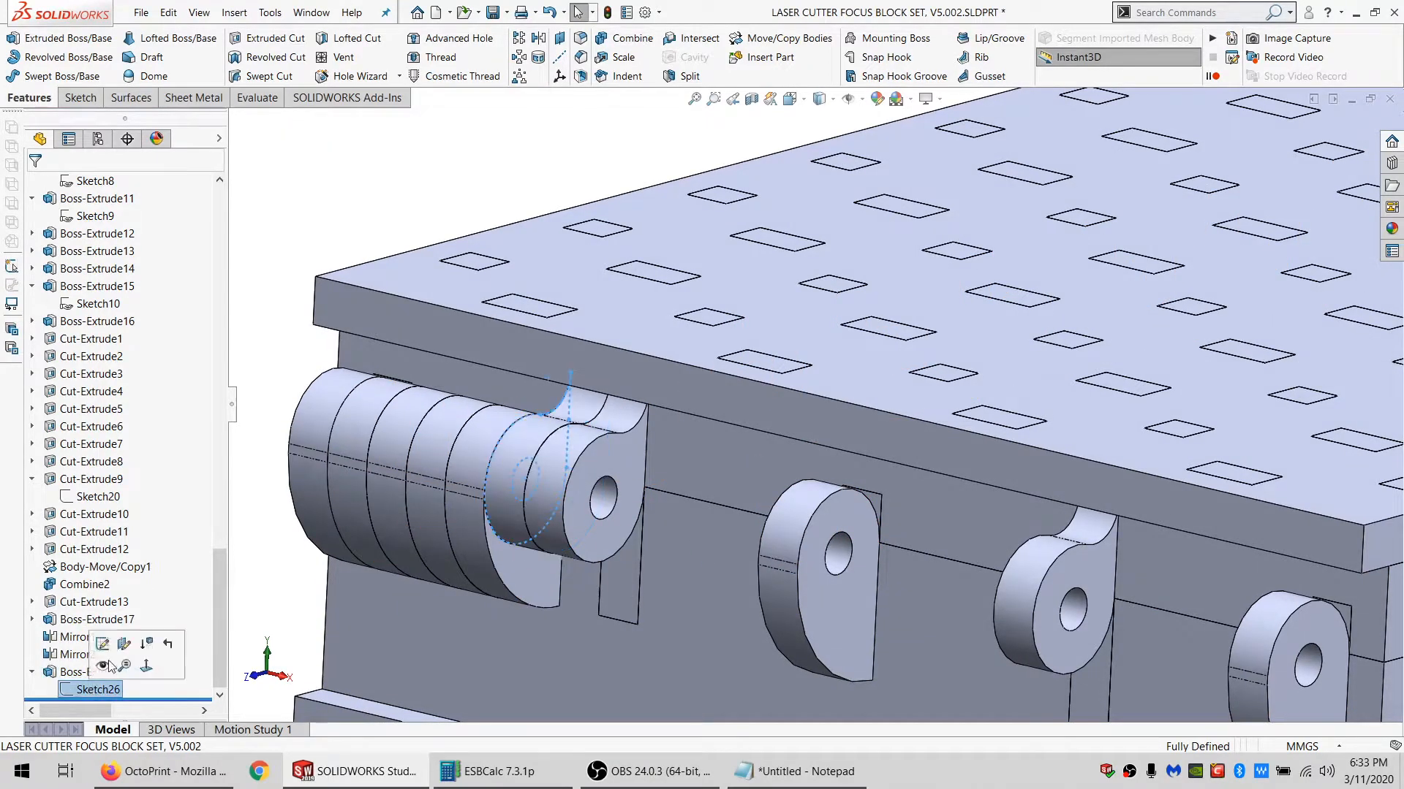
{"action": "left_click", "coordinate": [53, 45]}
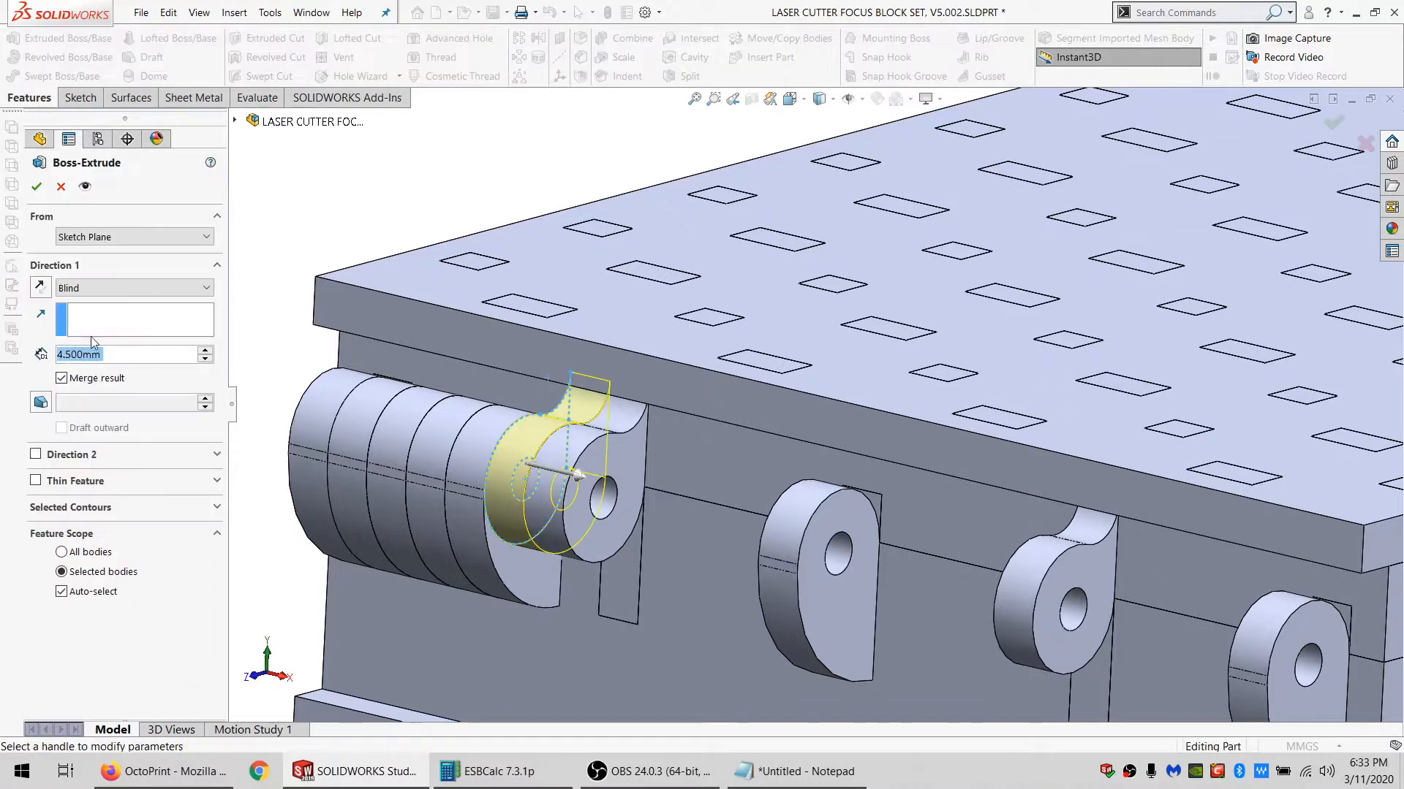
{"action": "left_click", "coordinate": [93, 242]}
{"action": "left_click", "coordinate": [96, 256]}
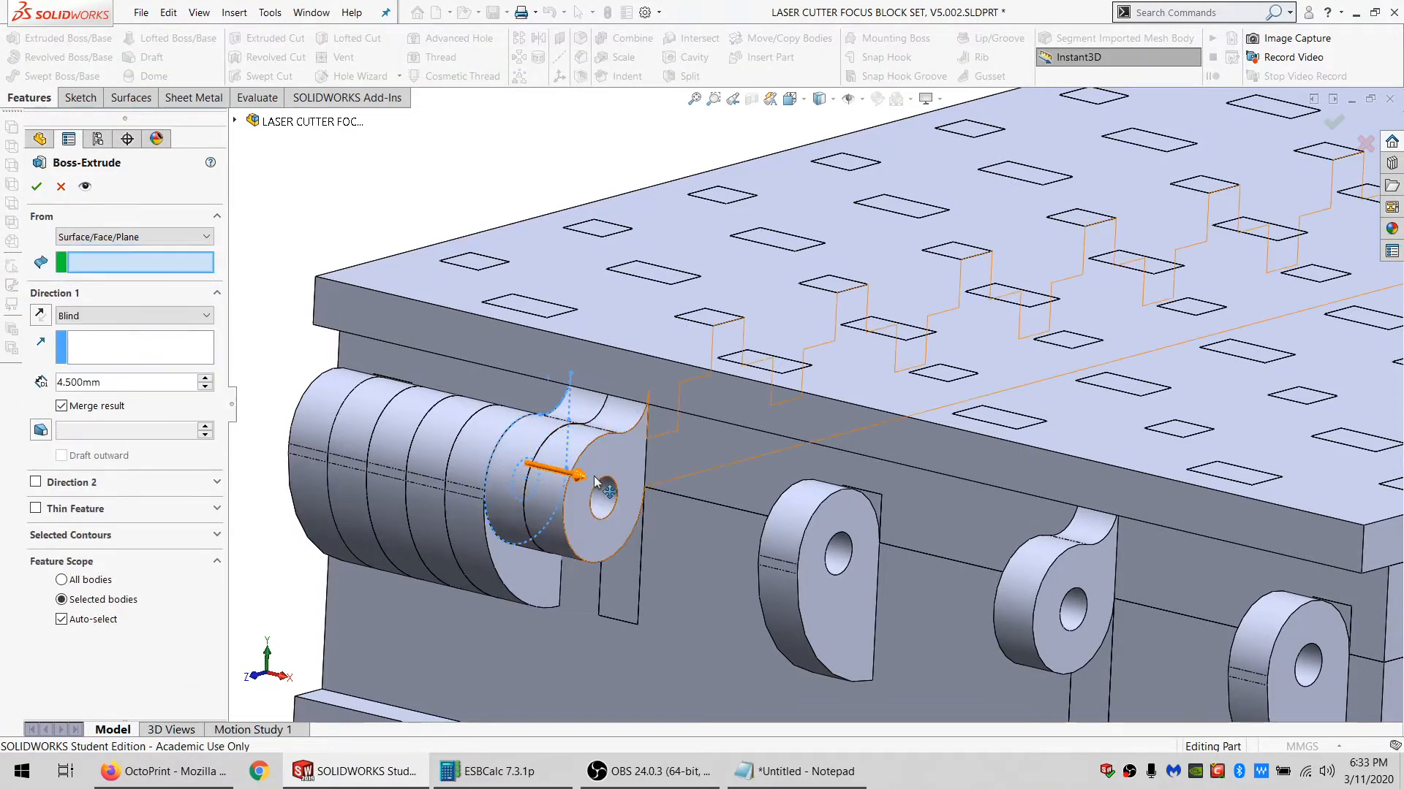
{"action": "left_click", "coordinate": [594, 476]}
{"action": "type", "text": "=M"}
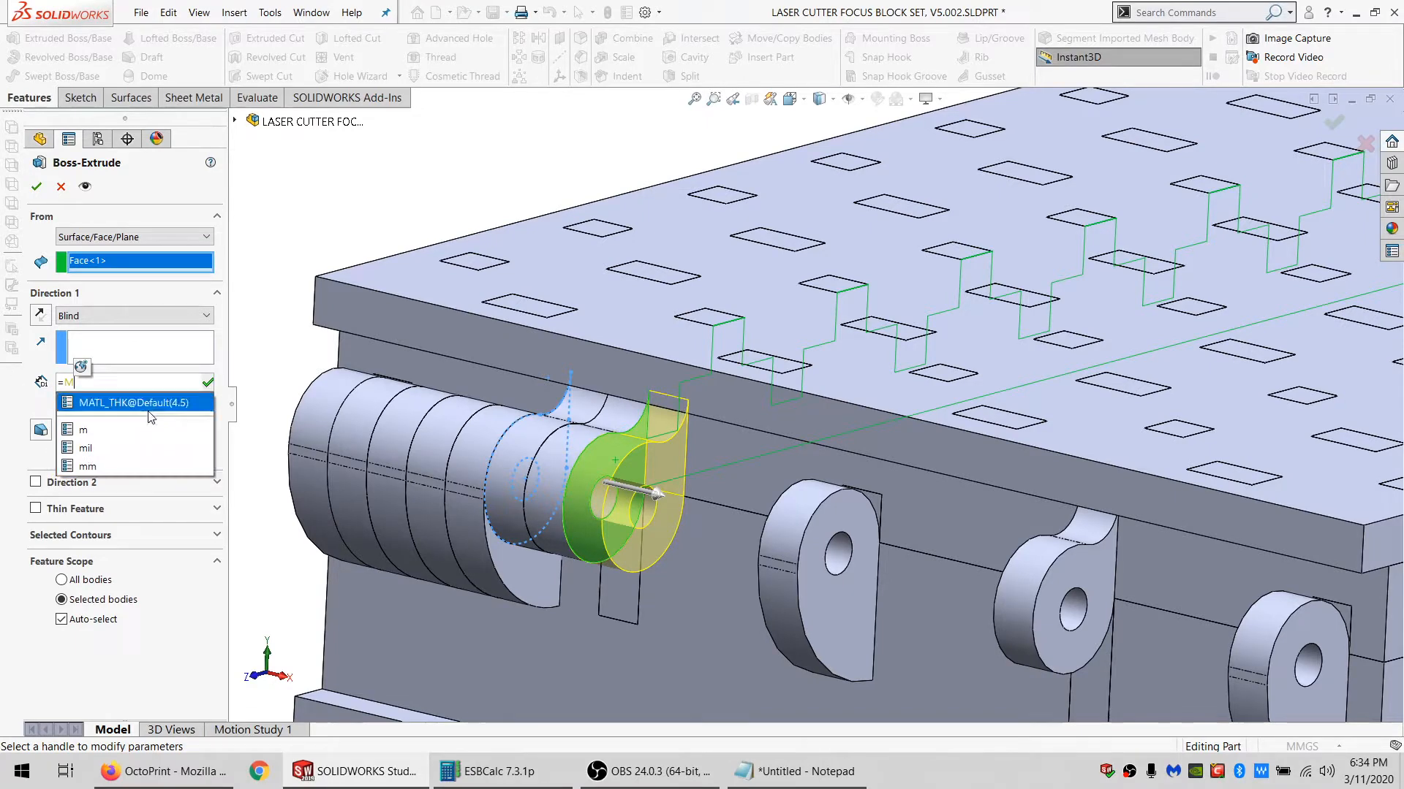
{"action": "left_click", "coordinate": [121, 403]}
{"action": "left_click", "coordinate": [74, 405]}
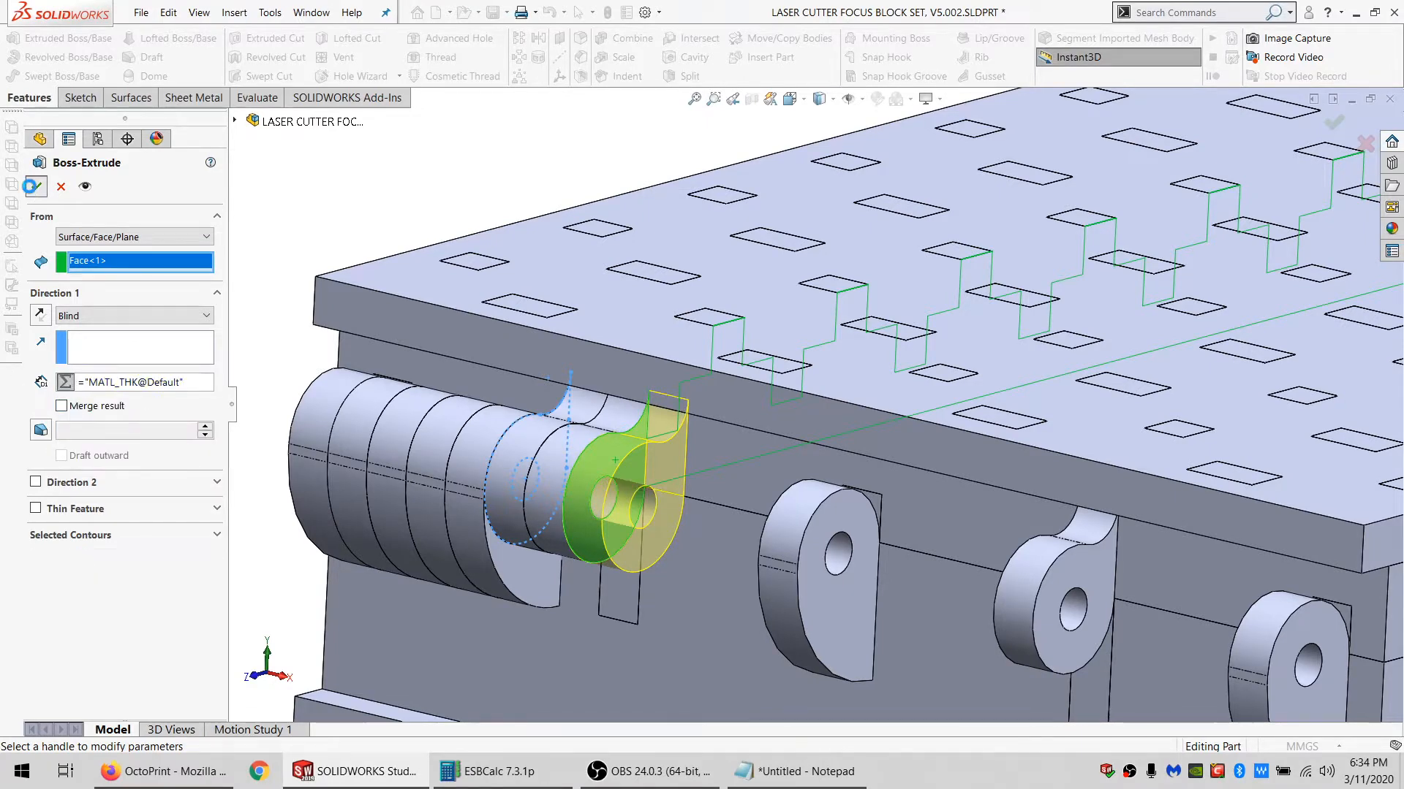
{"action": "left_click", "coordinate": [34, 186]}
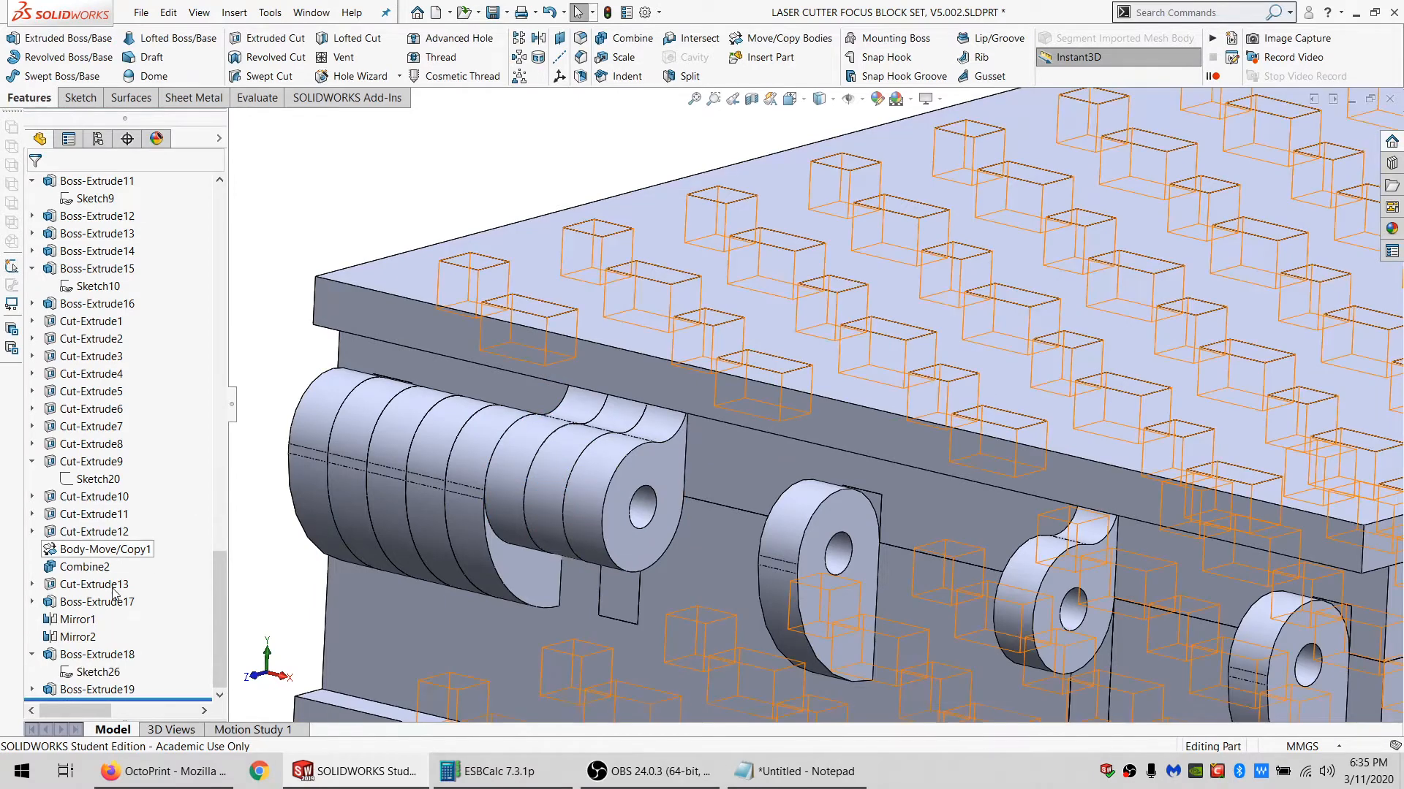
Mirror the new upward-curved knuckle body about its outer flat face, and mirror the resulting end knuckle outward the same way.
{"action": "left_click", "coordinate": [643, 469]}
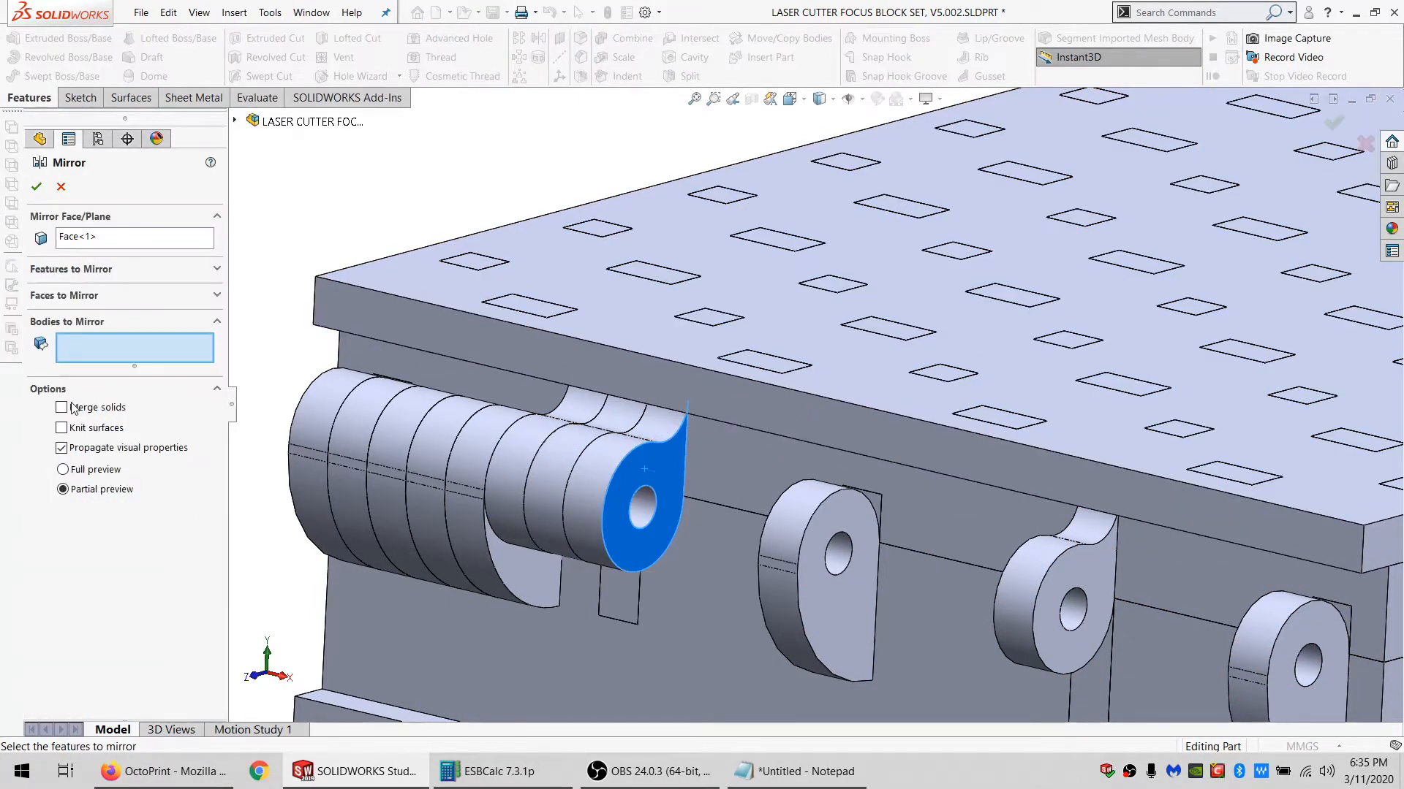
{"action": "left_click", "coordinate": [603, 492]}
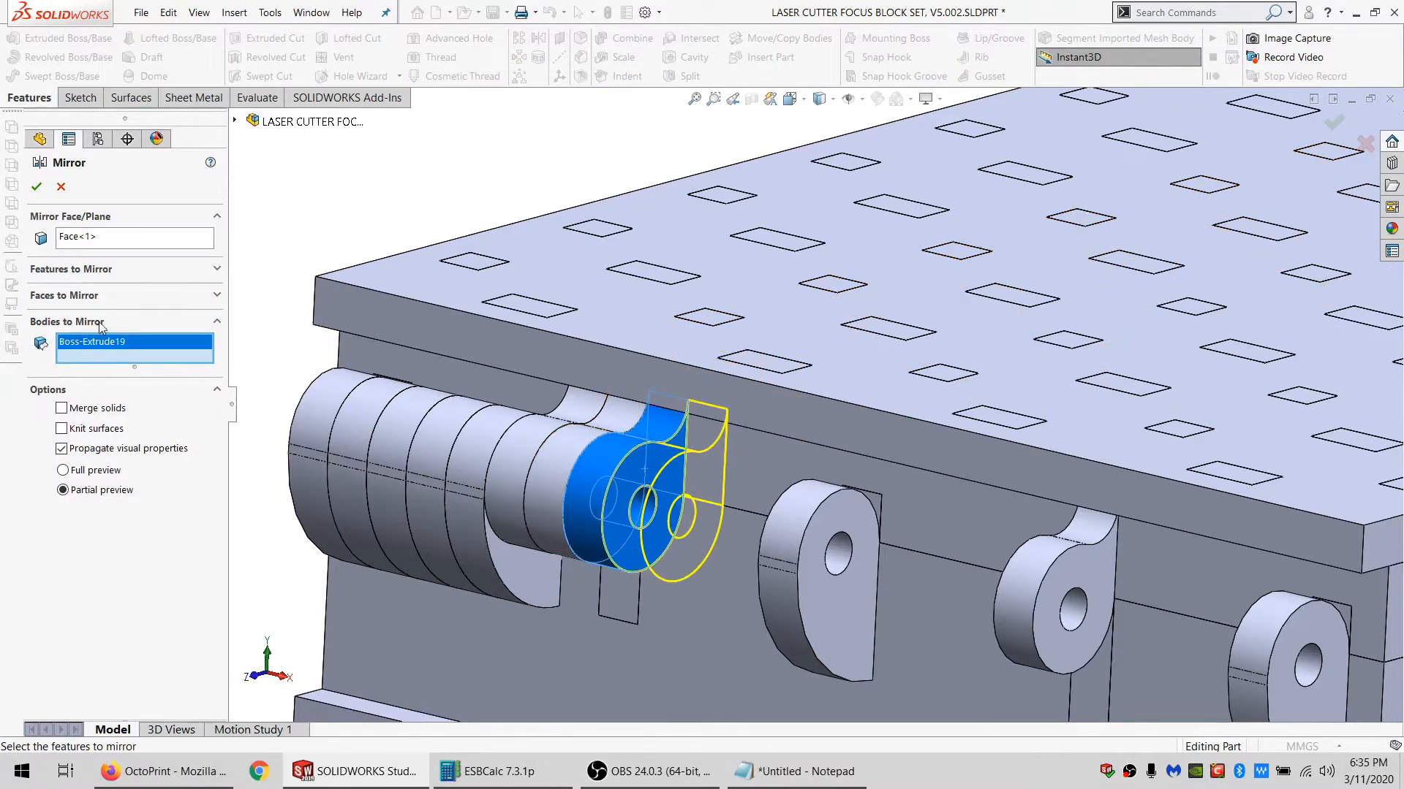
{"action": "left_click", "coordinate": [37, 188]}
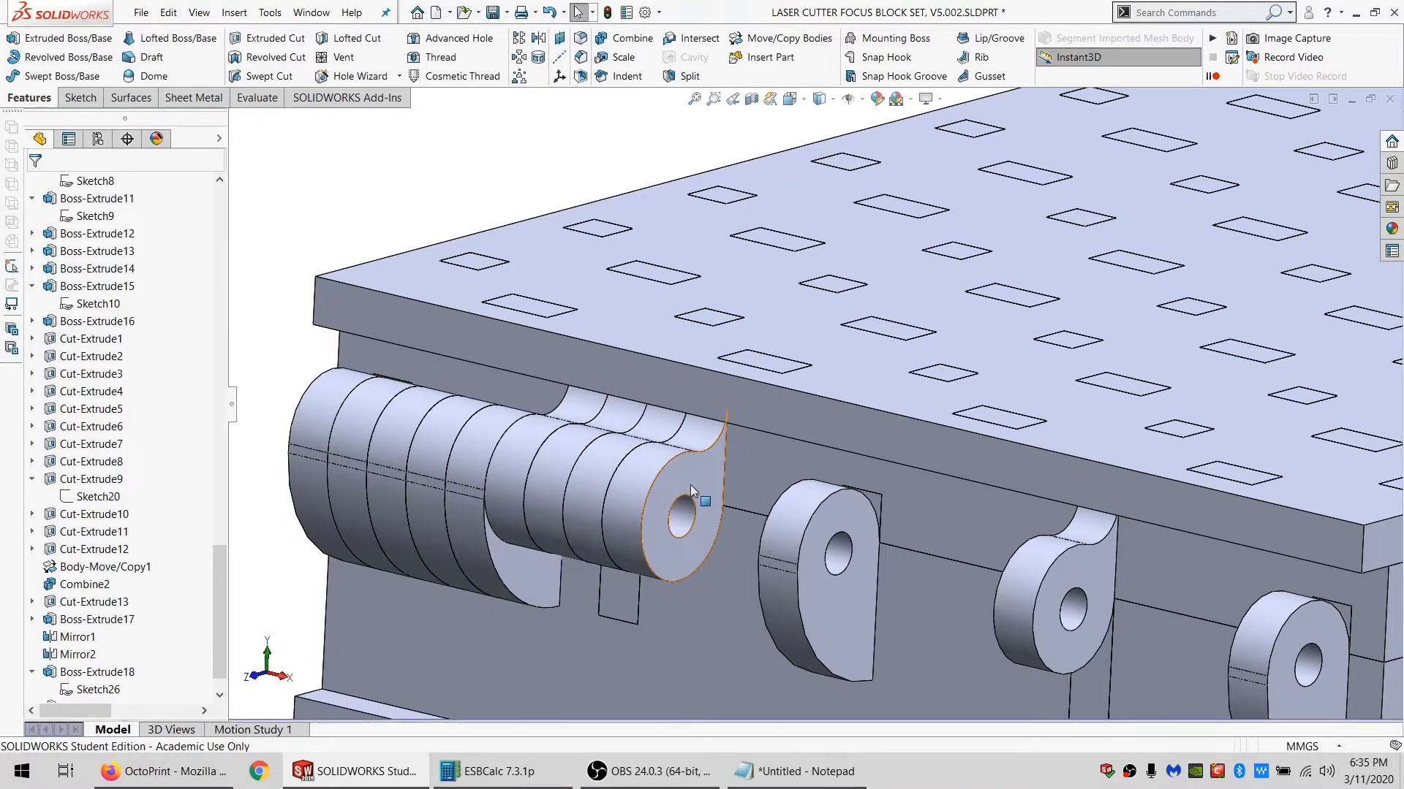
{"action": "left_click", "coordinate": [539, 38]}
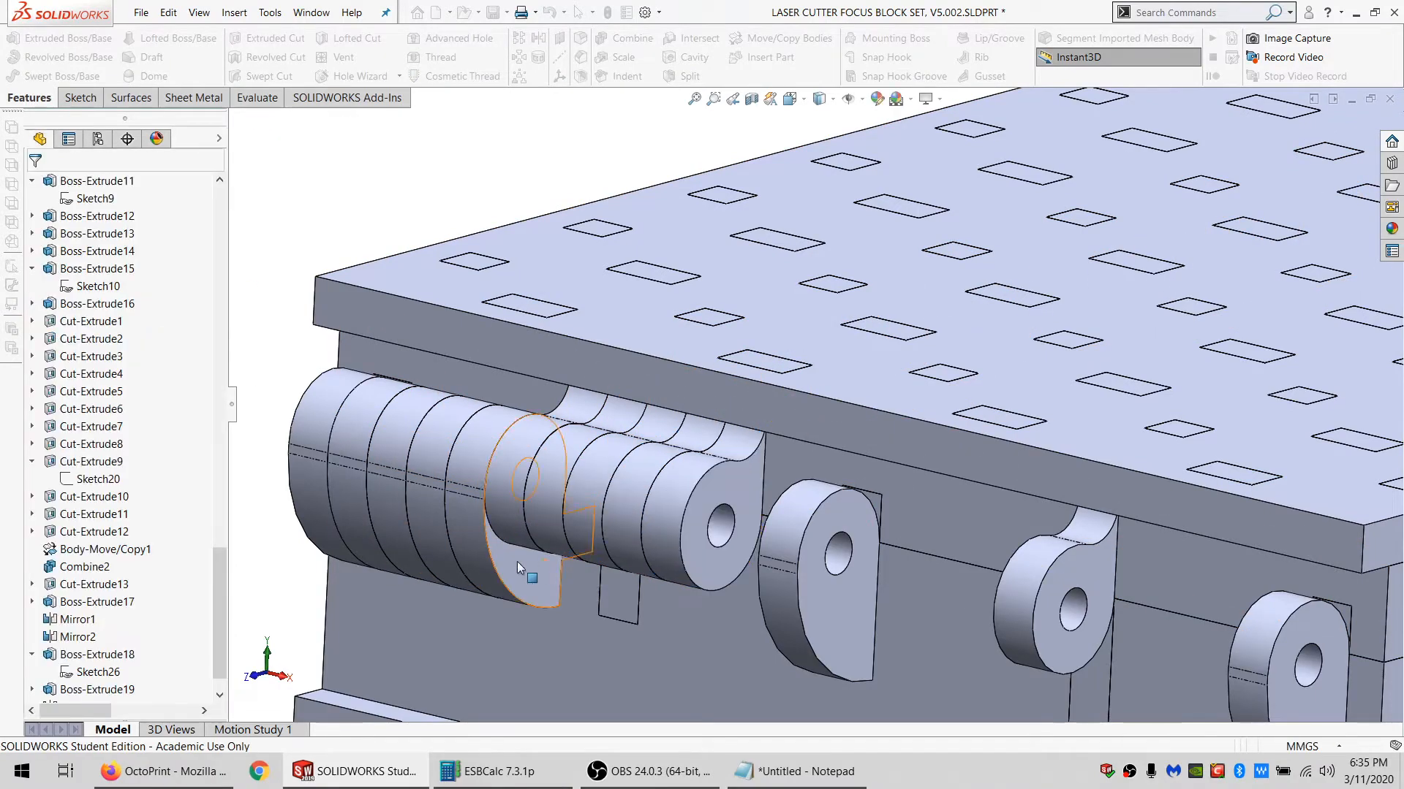
Extrude the tabbed knuckle sketch from the last upward-curved knuckle's outer flat face, blind by MATL_THK, without merging the result.
{"action": "middle_click_drag", "start_coordinate": [463, 550], "coordinate": [476, 586]}
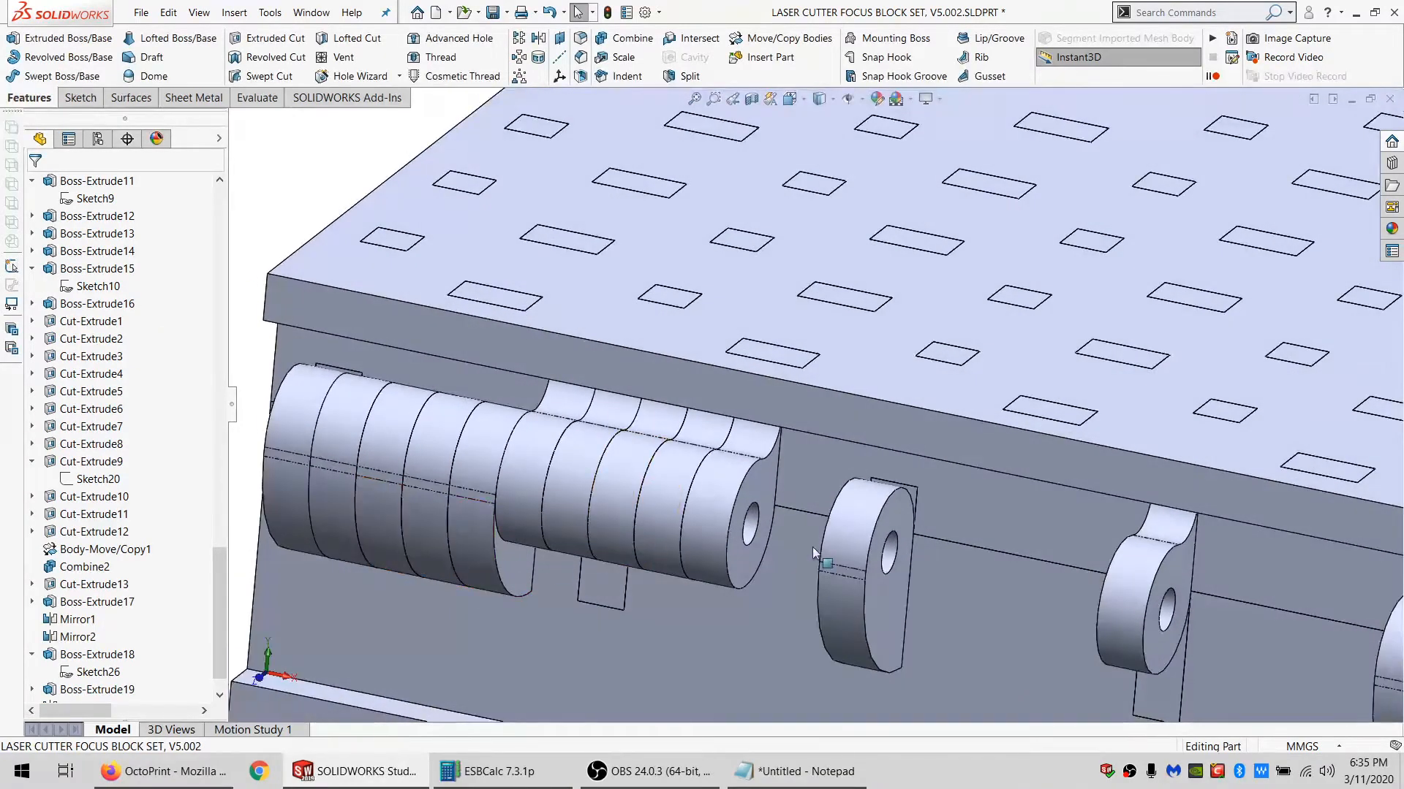
{"action": "middle_click_drag", "start_coordinate": [880, 563], "coordinate": [850, 592]}
{"action": "scroll", "coordinate": [833, 594], "scroll_direction": "down", "scroll_amount": 5}
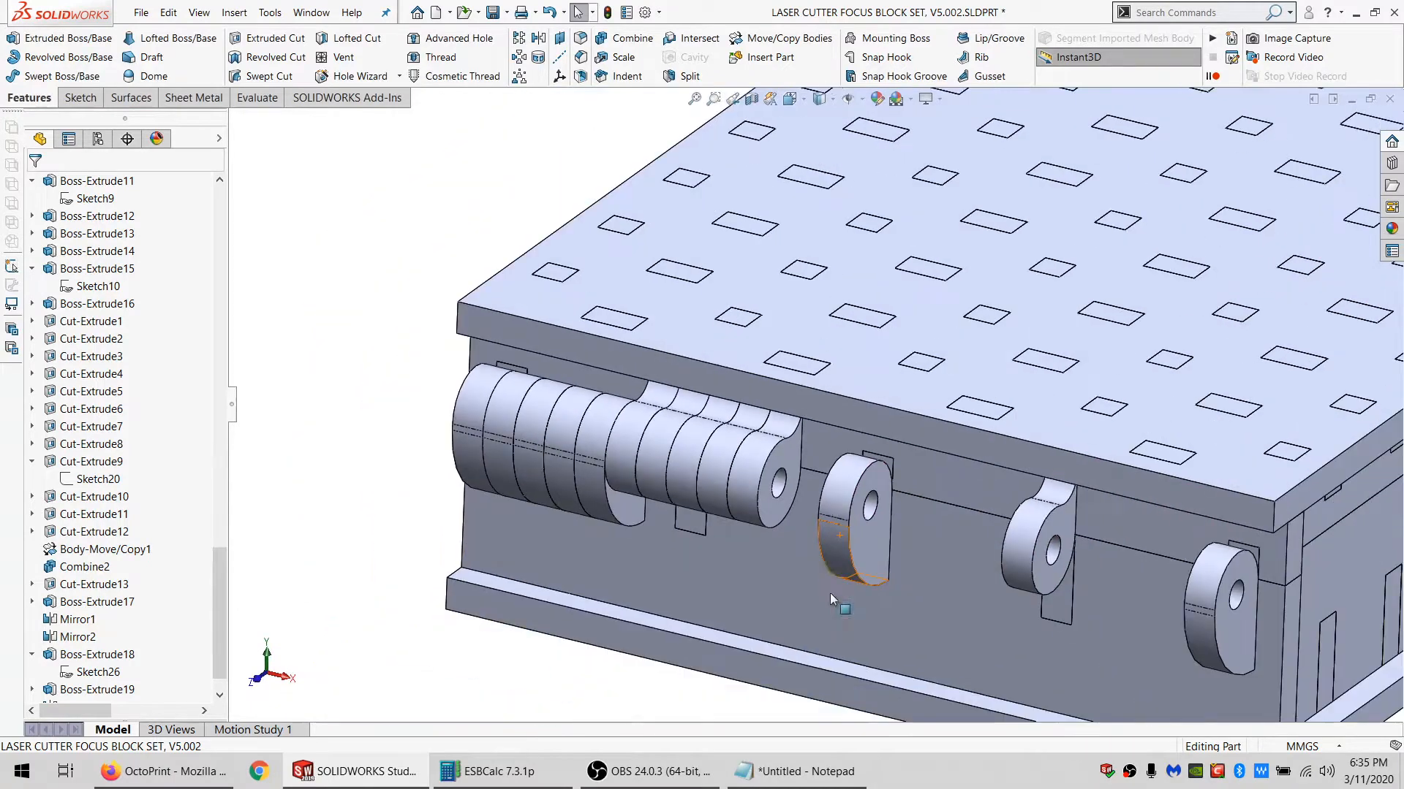
{"action": "scroll", "coordinate": [797, 519], "scroll_direction": "up", "scroll_amount": 5}
{"action": "left_click", "coordinate": [351, 423]}
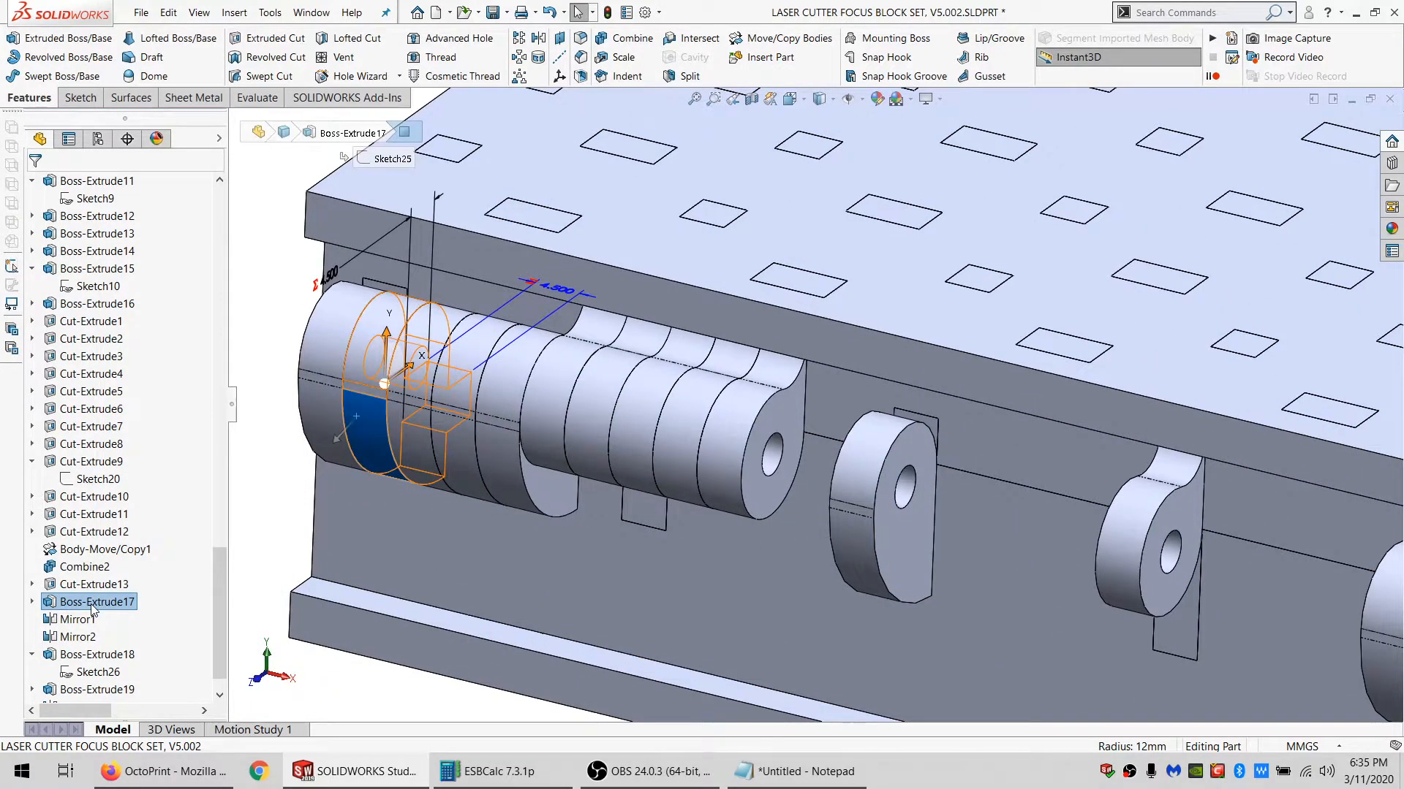
{"action": "left_click", "coordinate": [31, 601]}
{"action": "left_click", "coordinate": [98, 619]}
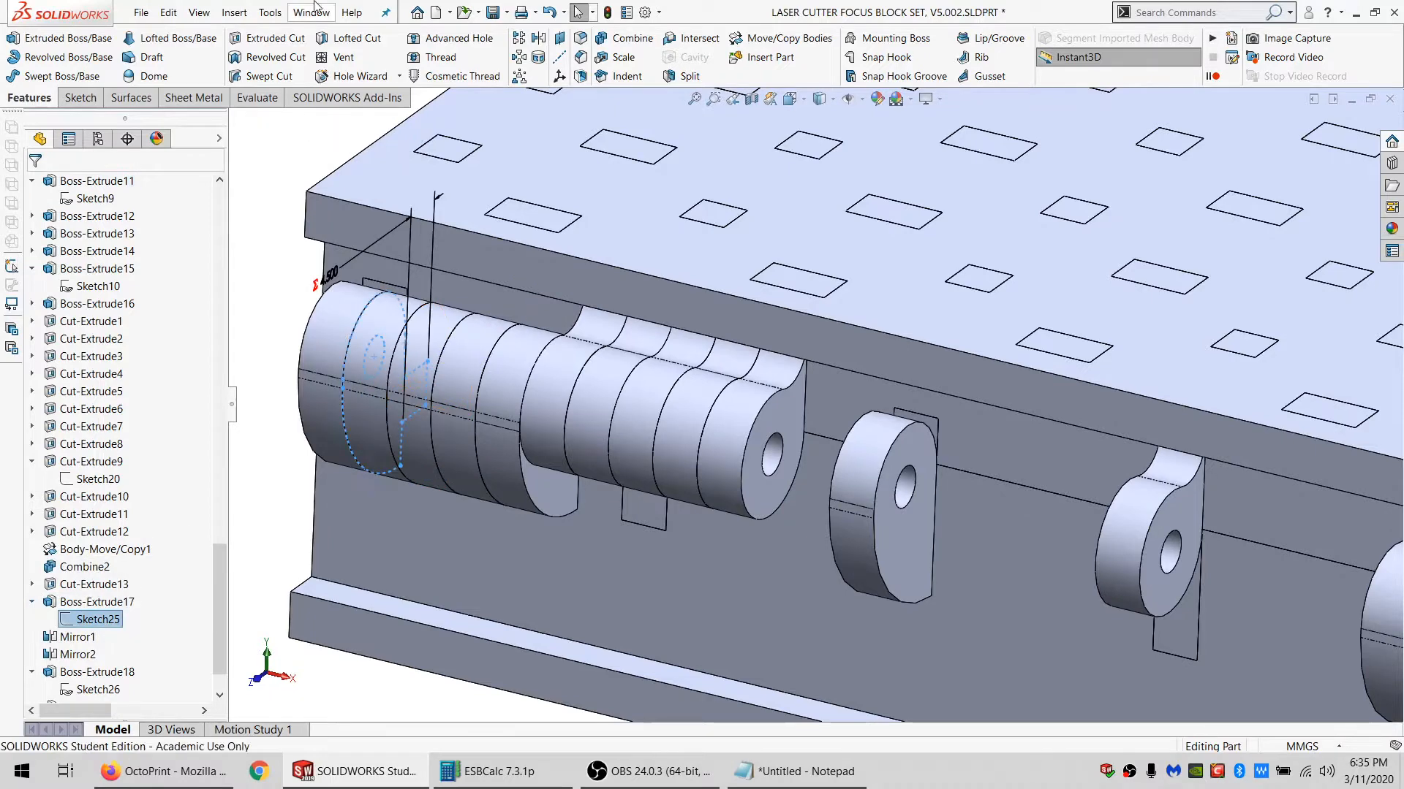
{"action": "left_click", "coordinate": [29, 41]}
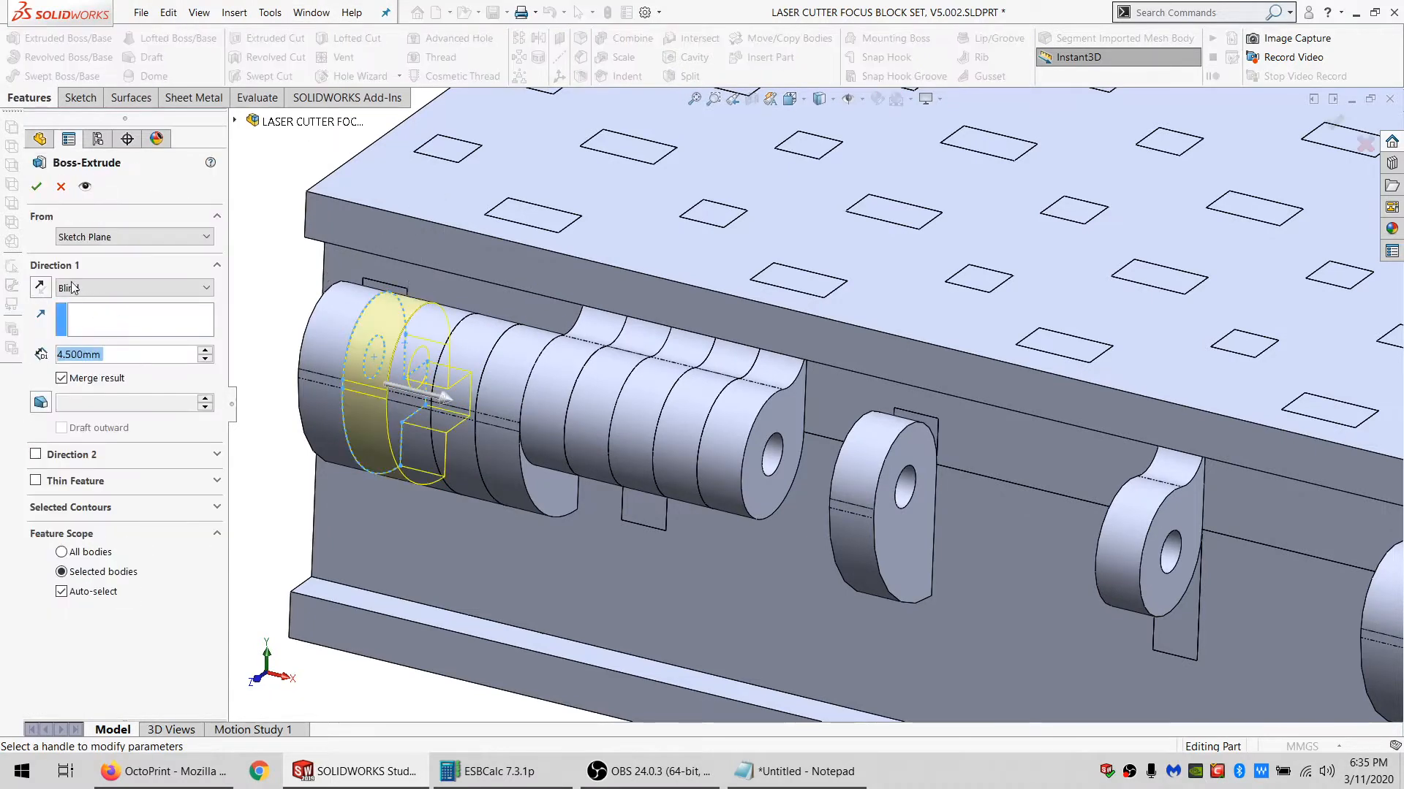
{"action": "left_click", "coordinate": [81, 238]}
{"action": "left_click", "coordinate": [87, 266]}
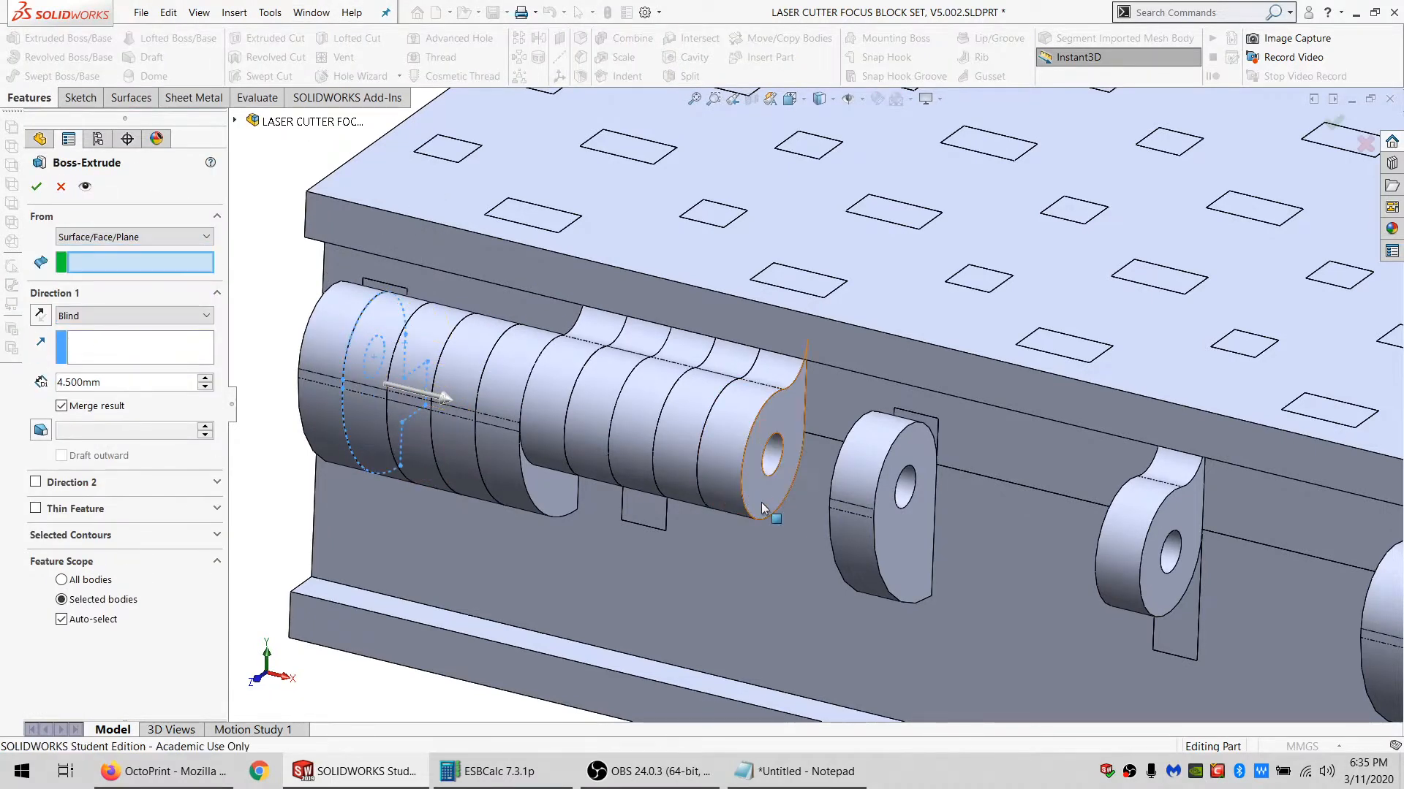
{"action": "left_click", "coordinate": [764, 457]}
{"action": "type", "text": "="}
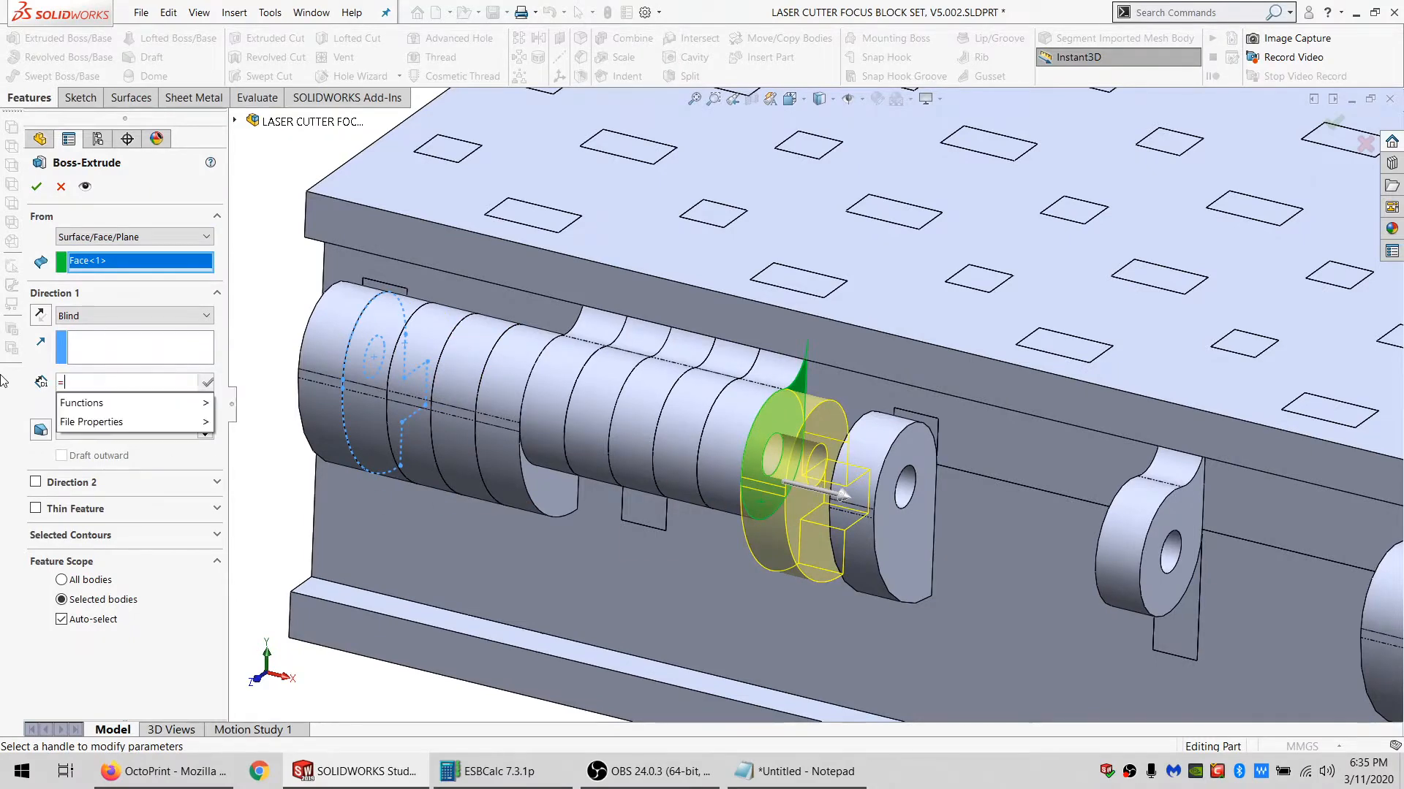
{"action": "left_click", "coordinate": [92, 422]}
{"action": "left_click", "coordinate": [88, 404]}
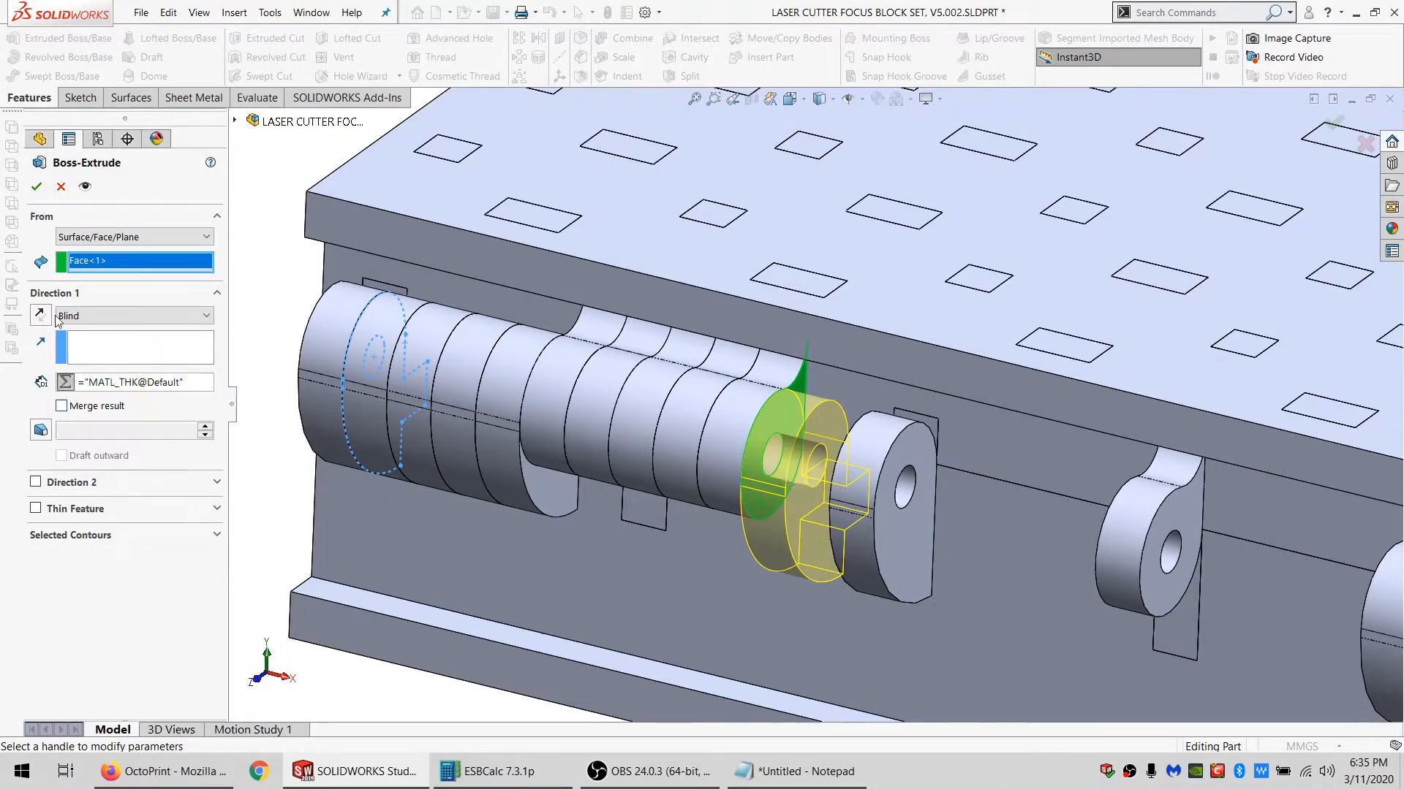
{"action": "left_click", "coordinate": [37, 187]}
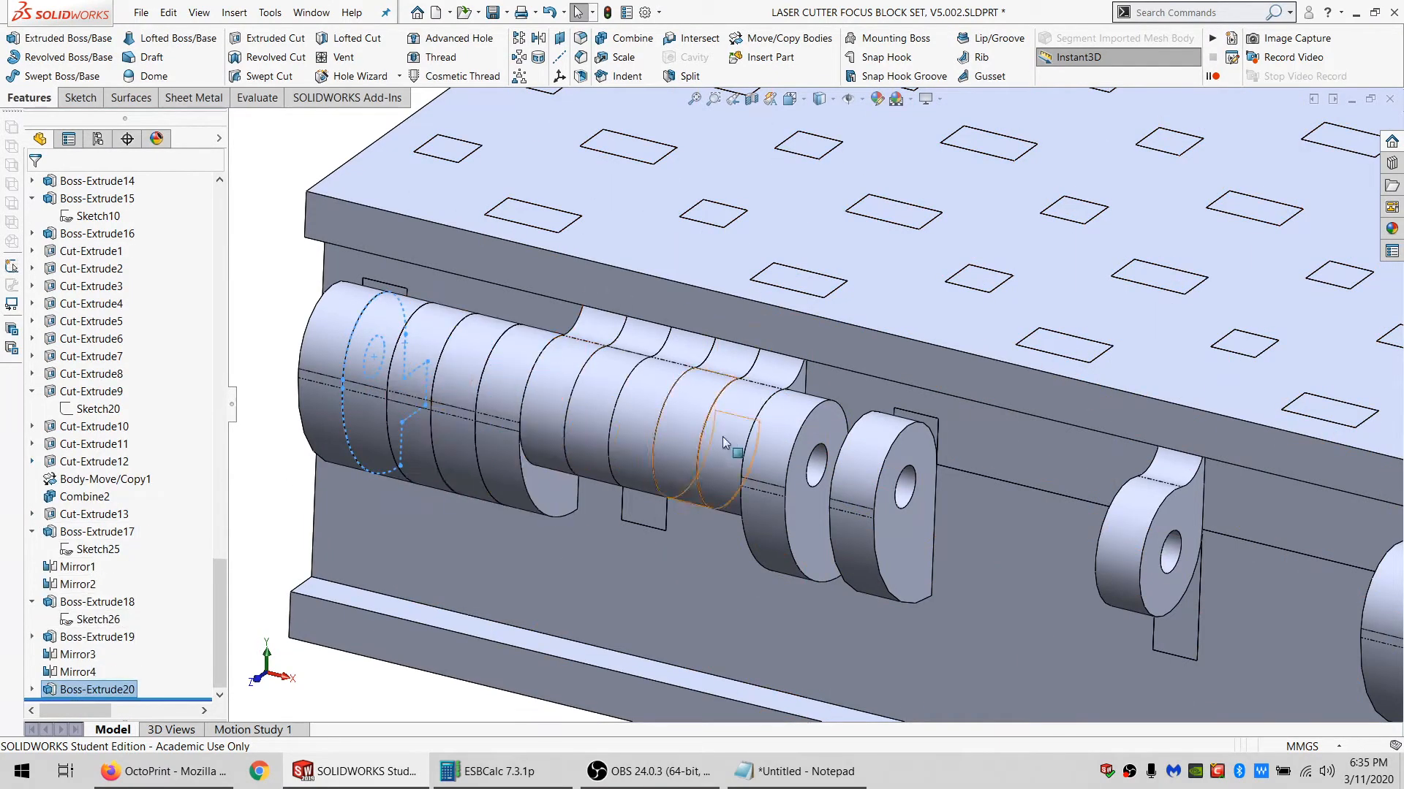
Mirror the new tabbed knuckle body about its outer flat face to fill the gap before the next existing knuckle.
{"action": "left_click", "coordinate": [804, 524]}
{"action": "left_click", "coordinate": [538, 38]}
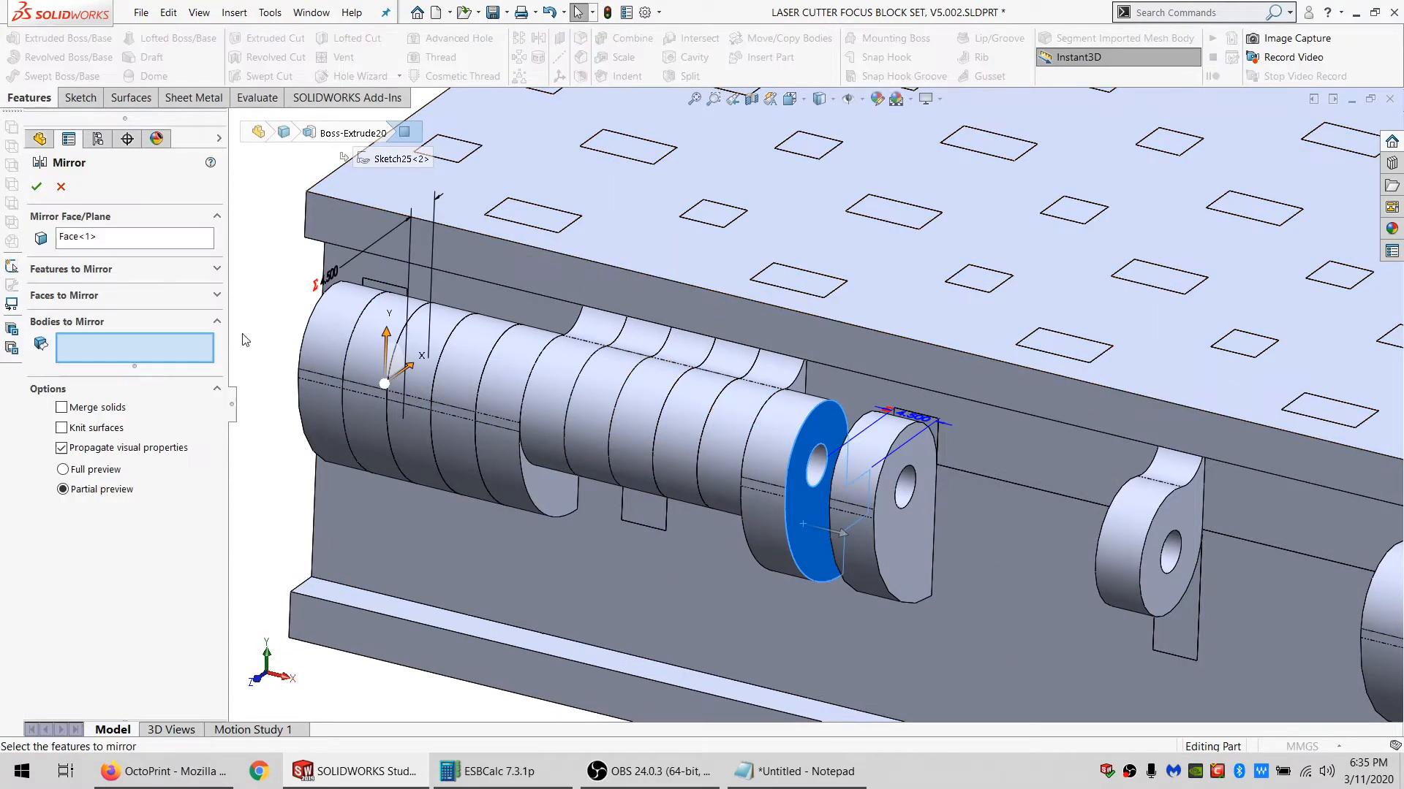
{"action": "left_click", "coordinate": [761, 506]}
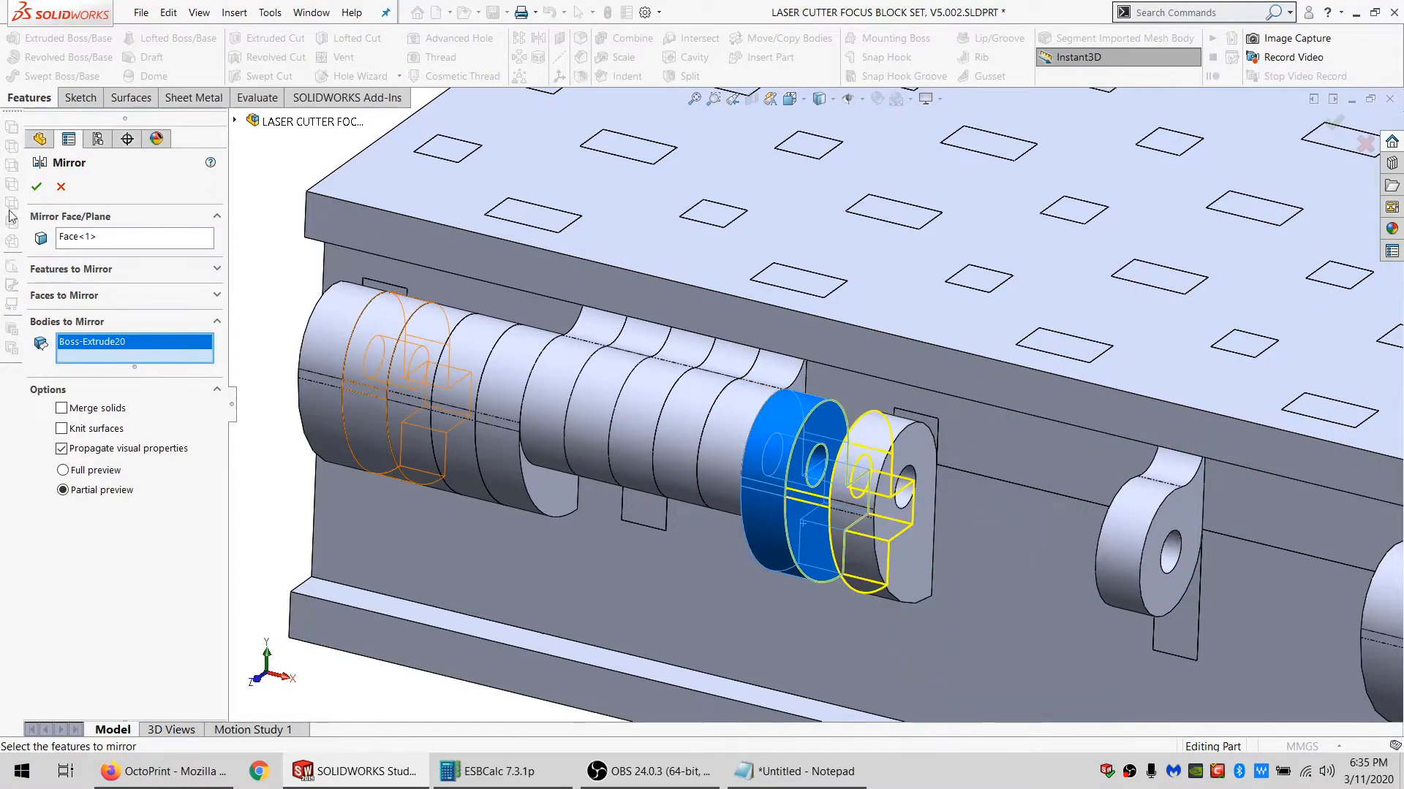
{"action": "scroll", "coordinate": [995, 541], "scroll_direction": "up", "scroll_amount": 3}
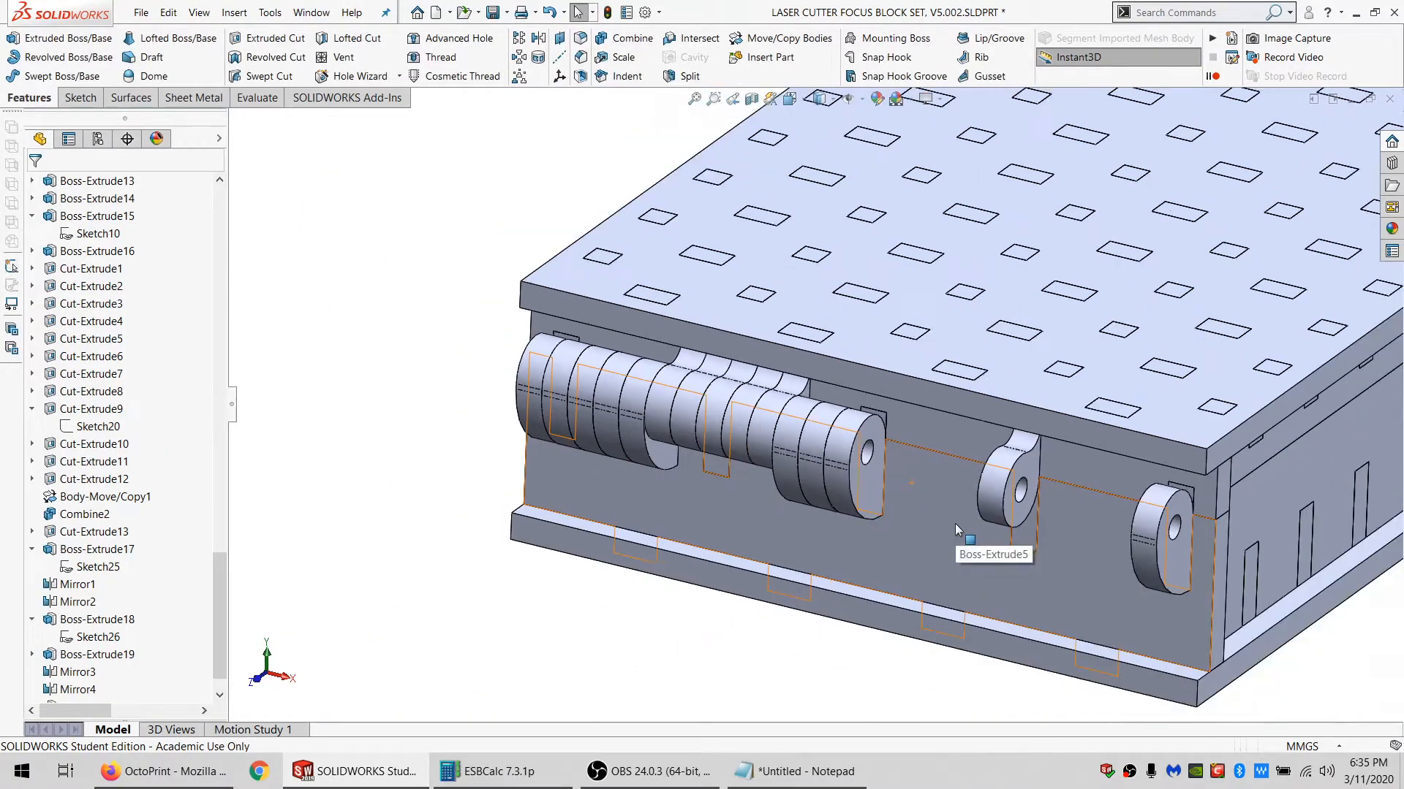
Extrude the tabbed knuckle sketch from the end tabbed knuckle's outer flat face, blind by MATL_THK, without merging the result.
{"action": "scroll", "coordinate": [942, 511], "scroll_direction": "down", "scroll_amount": 2}
{"action": "mouse_move", "coordinate": [942, 511]}
{"action": "middle_mouse_down"}
{"action": "mouse_move", "coordinate": [977, 473]}
{"action": "mouse_move", "coordinate": [1012, 476]}
{"action": "mouse_move", "coordinate": [965, 466]}
{"action": "mouse_move", "coordinate": [919, 484]}
{"action": "middle_mouse_up"}
{"action": "middle_click_drag", "start_coordinate": [819, 461], "coordinate": [840, 449]}
{"action": "scroll", "coordinate": [91, 673], "scroll_direction": "down", "scroll_amount": 1}
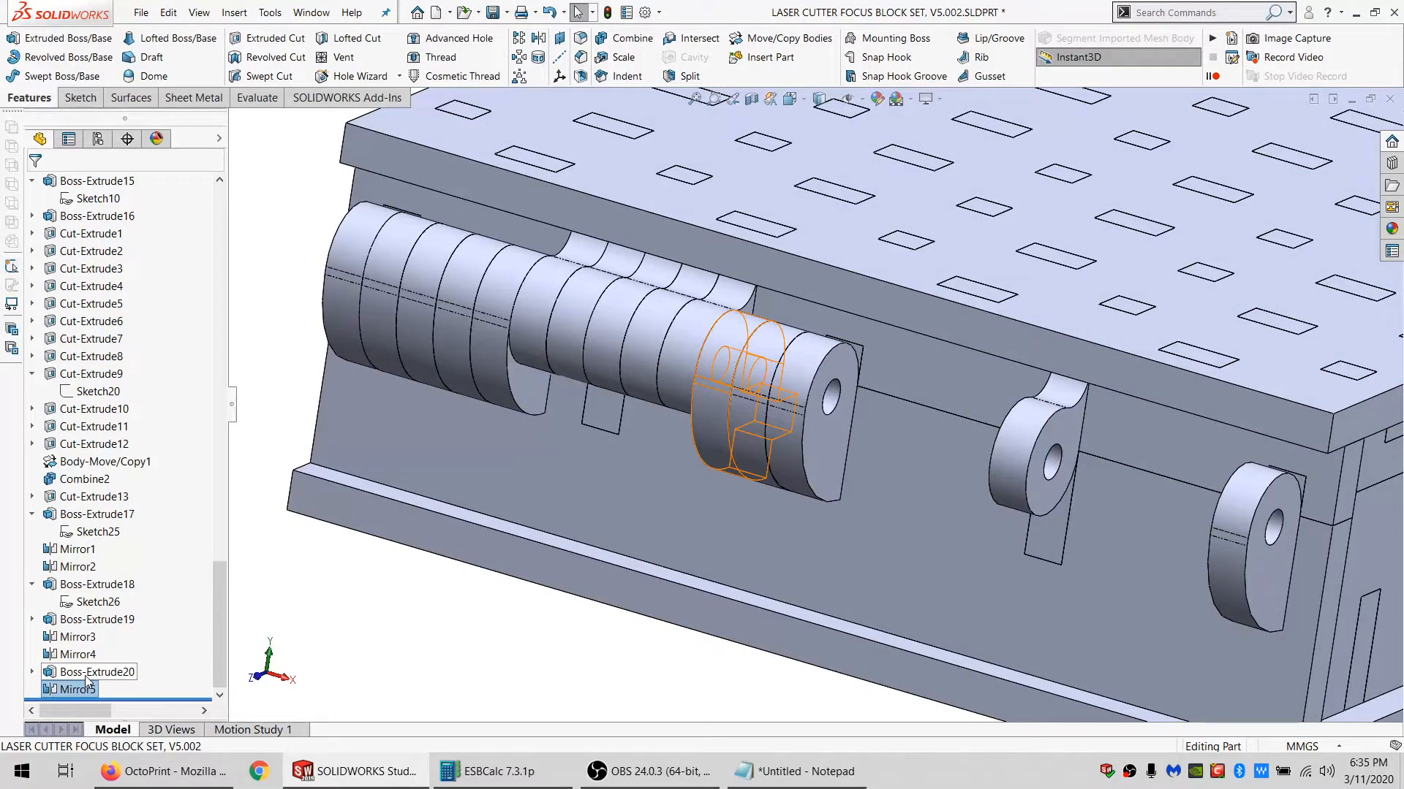
{"action": "double_click", "coordinate": [86, 675]}
{"action": "left_click", "coordinate": [89, 688]}
{"action": "left_click", "coordinate": [89, 33]}
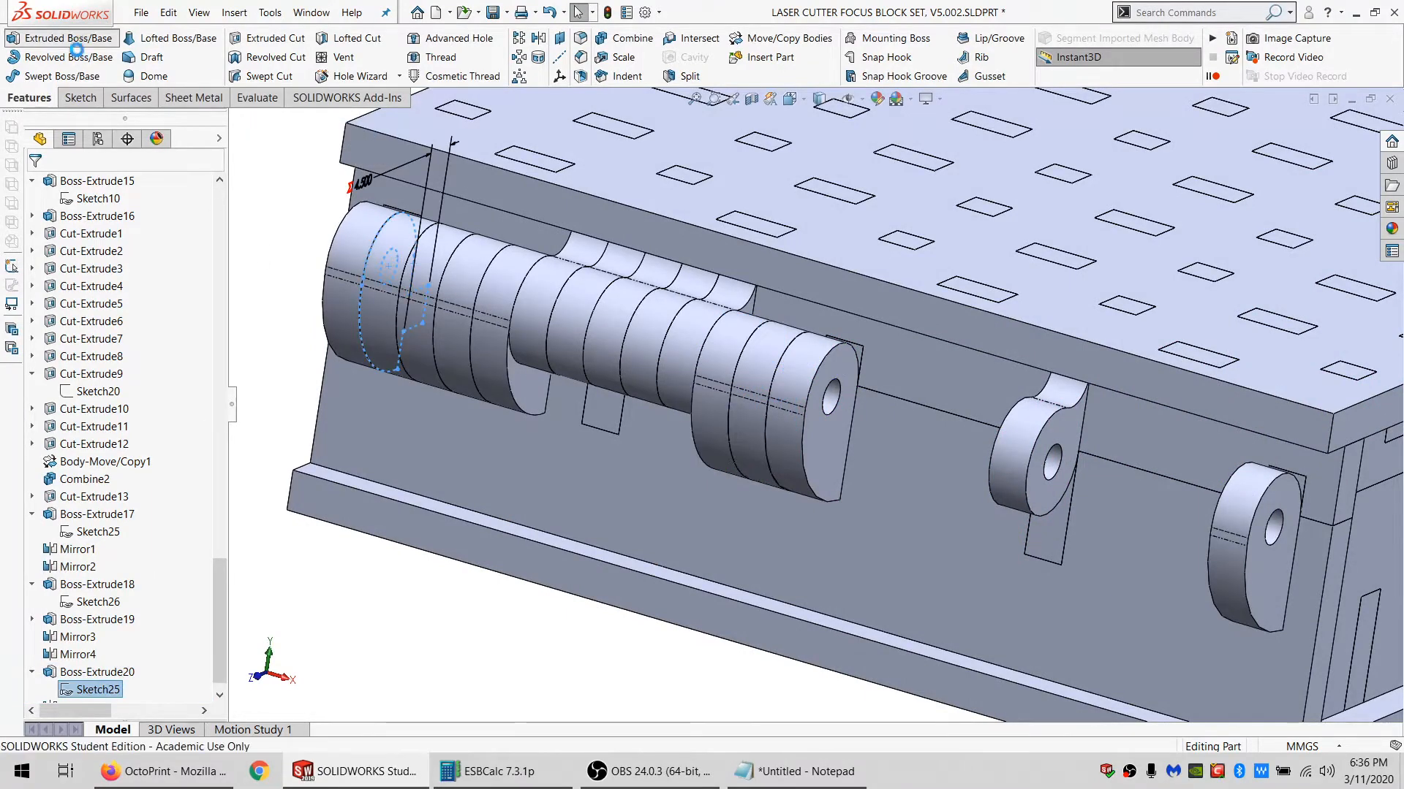
{"action": "left_click", "coordinate": [87, 237]}
{"action": "left_click", "coordinate": [86, 264]}
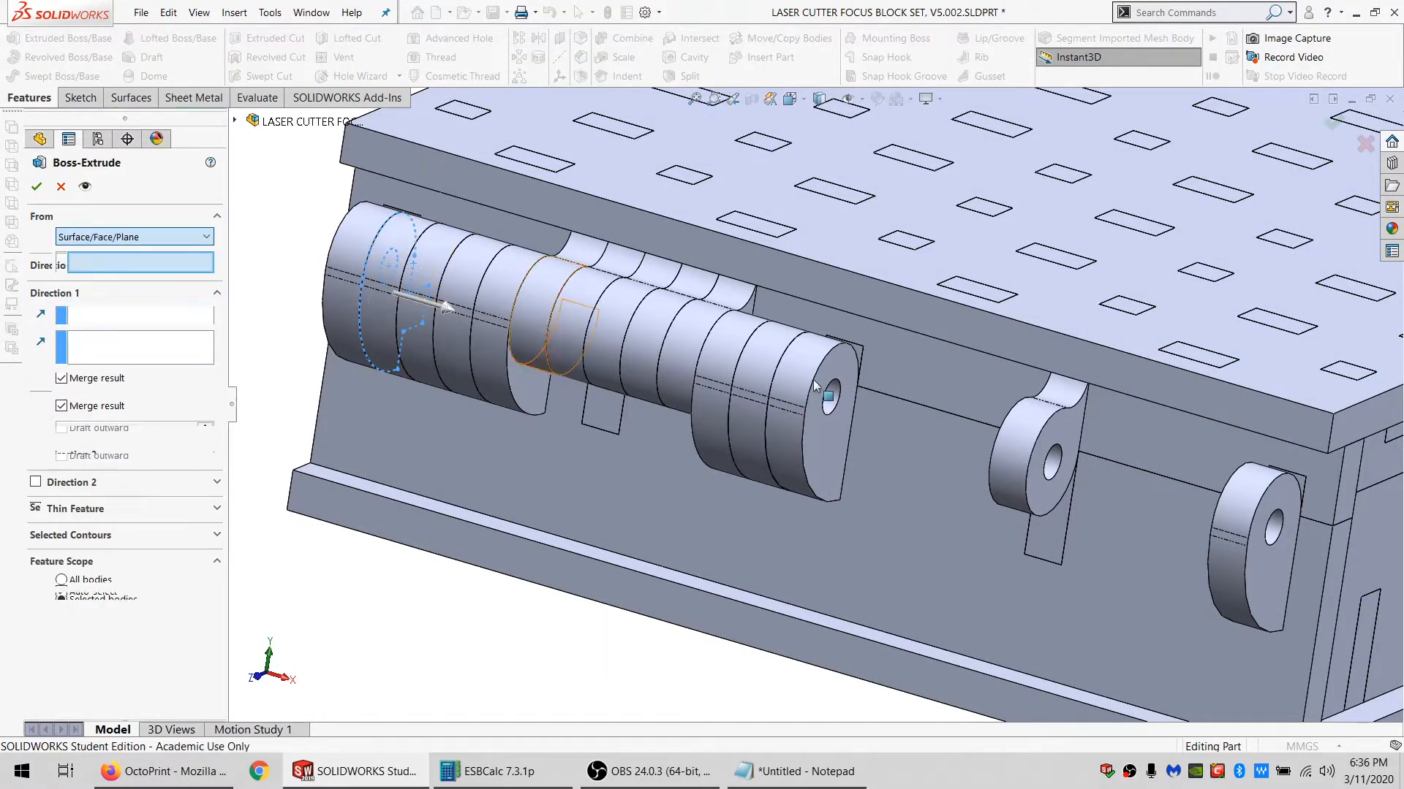
{"action": "left_click", "coordinate": [837, 453]}
{"action": "left_click", "coordinate": [78, 316]}
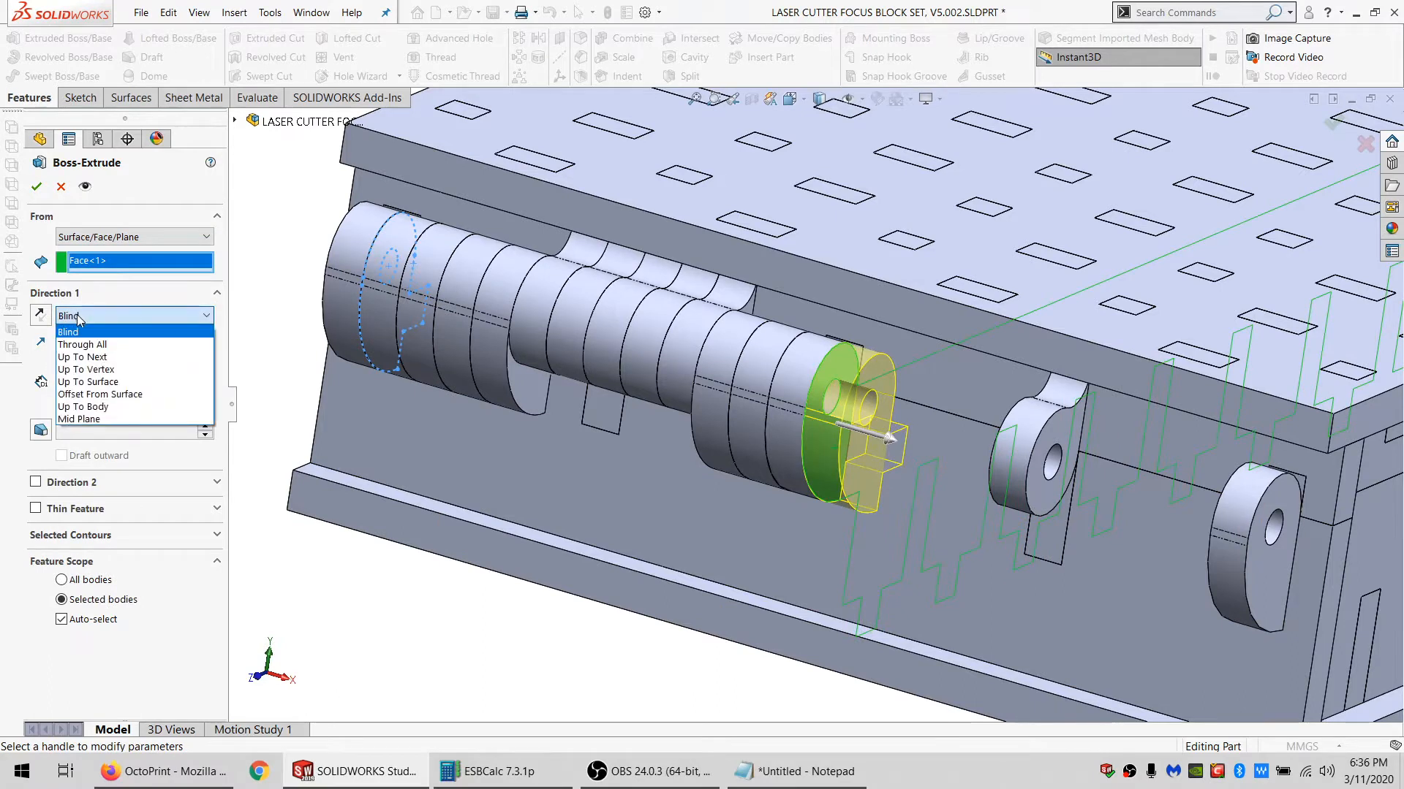
{"action": "left_click", "coordinate": [86, 332]}
{"action": "type", "text": "=M"}
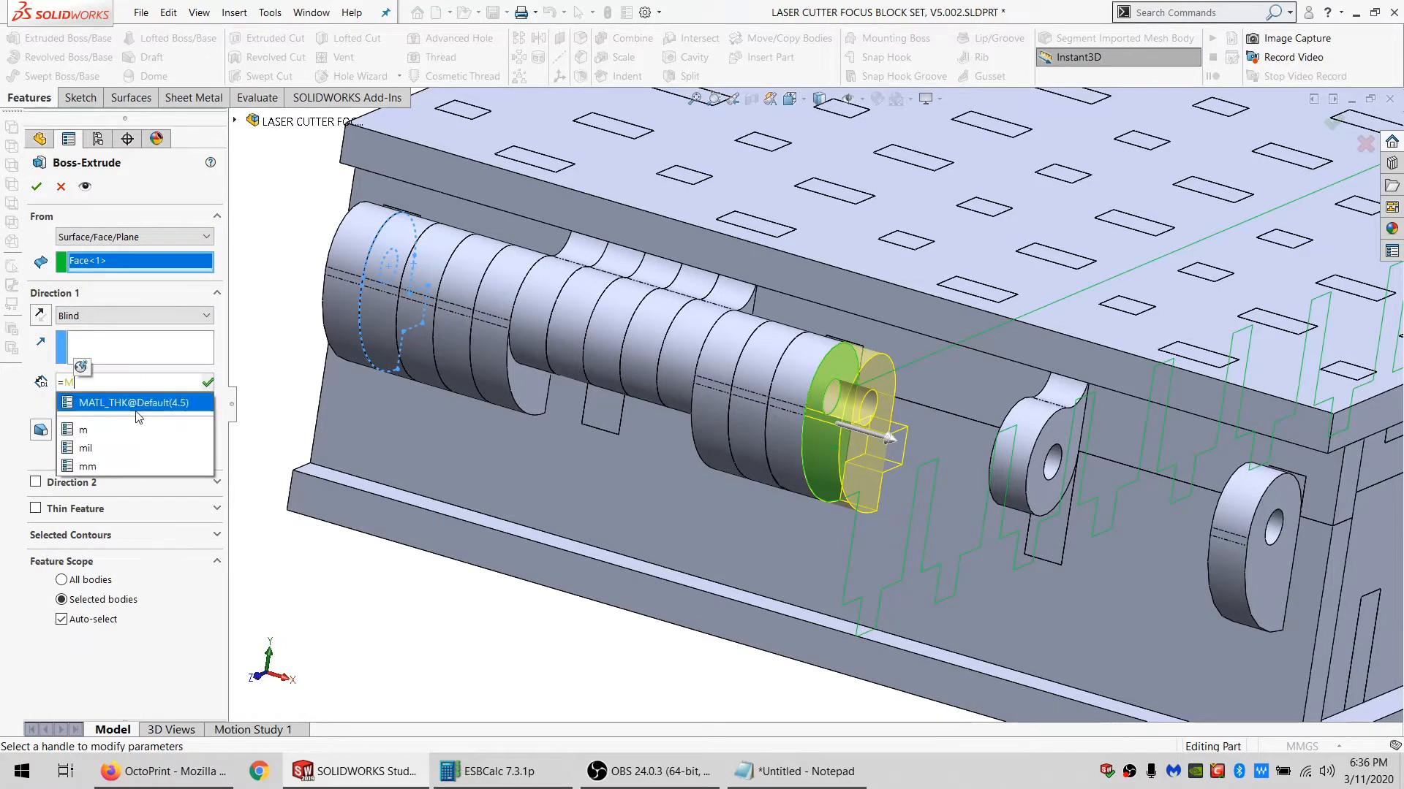
{"action": "left_click", "coordinate": [109, 399]}
{"action": "left_click", "coordinate": [86, 409]}
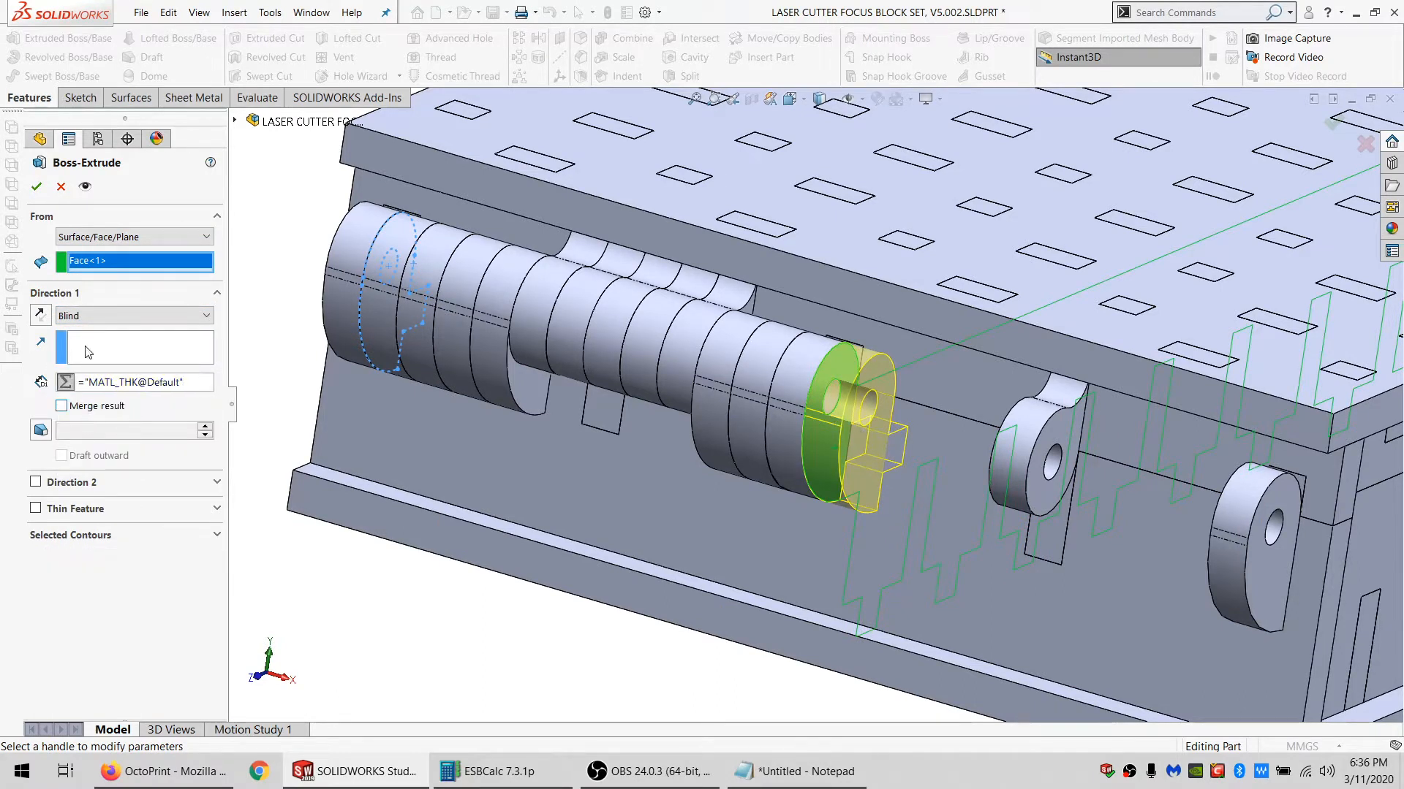
{"action": "left_click", "coordinate": [36, 187]}
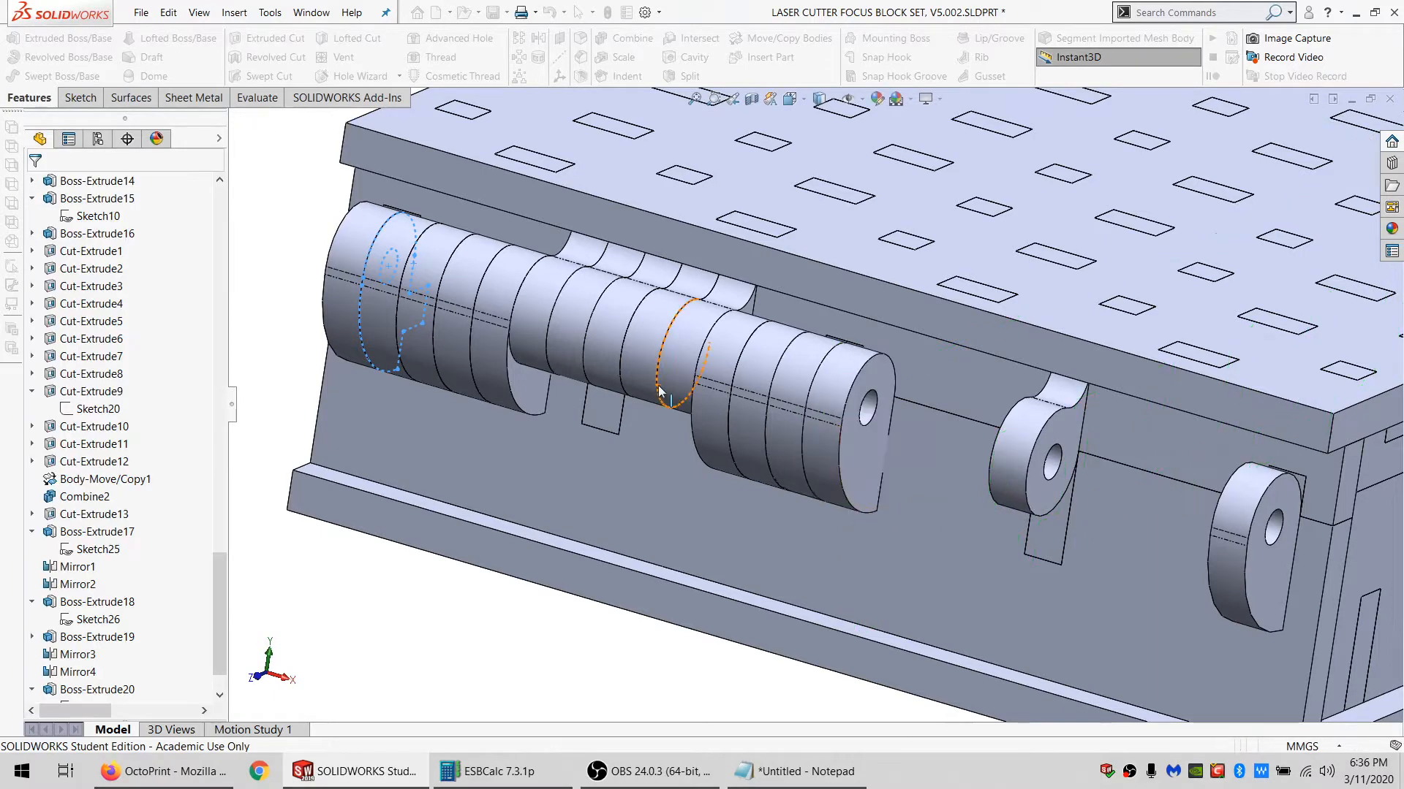
Mirror the new tabbed knuckle body about its outer flat face to complete the second tabbed group.
{"action": "middle_click_drag", "start_coordinate": [845, 452], "coordinate": [858, 468]}
{"action": "left_click", "coordinate": [851, 440]}
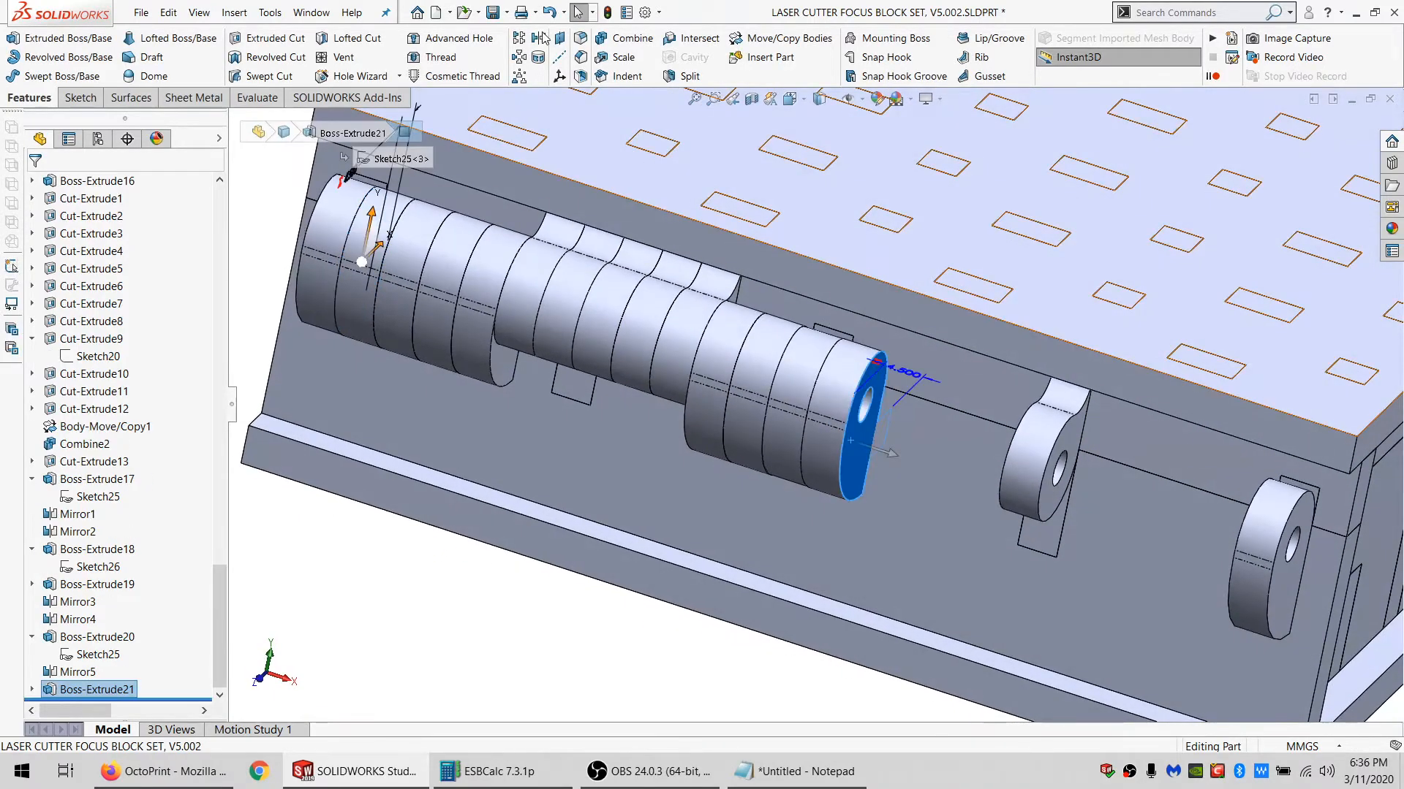
{"action": "left_click", "coordinate": [538, 38]}
{"action": "left_click", "coordinate": [834, 466]}
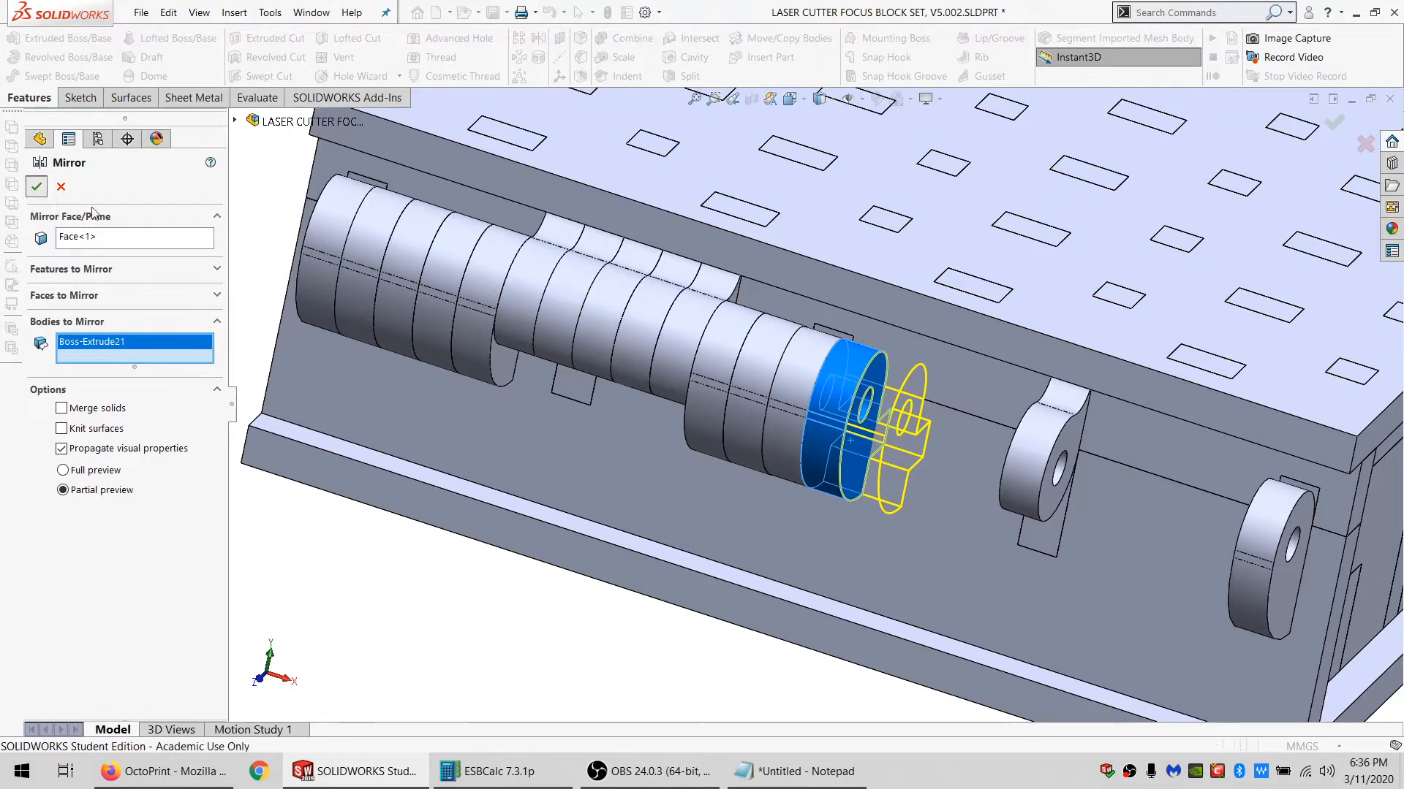
{"action": "left_click", "coordinate": [36, 187]}
Extrude the upward-curved knuckle sketch from the last tabbed knuckle's outer flat face, blind by MATL_THK, without merging the result.
{"action": "left_click", "coordinate": [520, 295]}
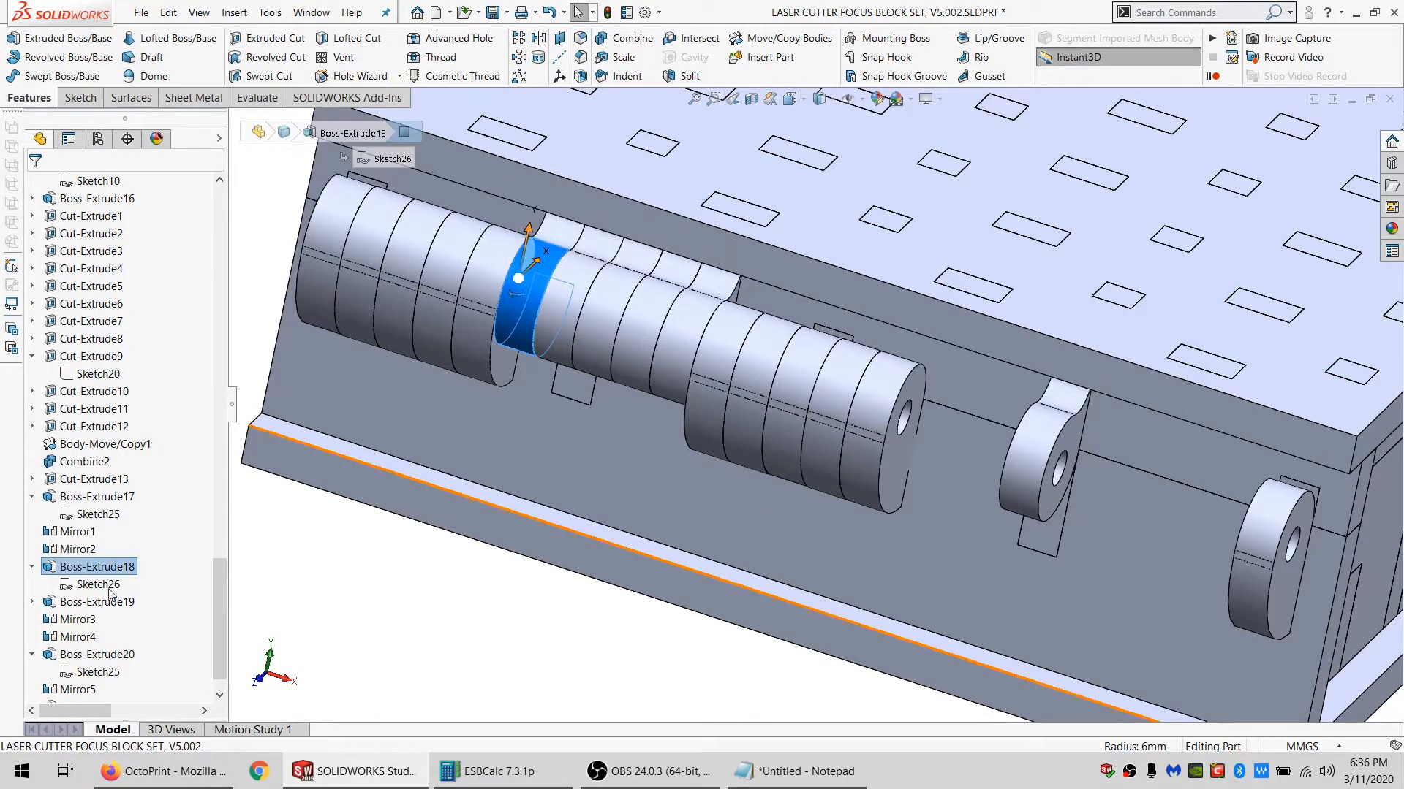
{"action": "left_click", "coordinate": [98, 585]}
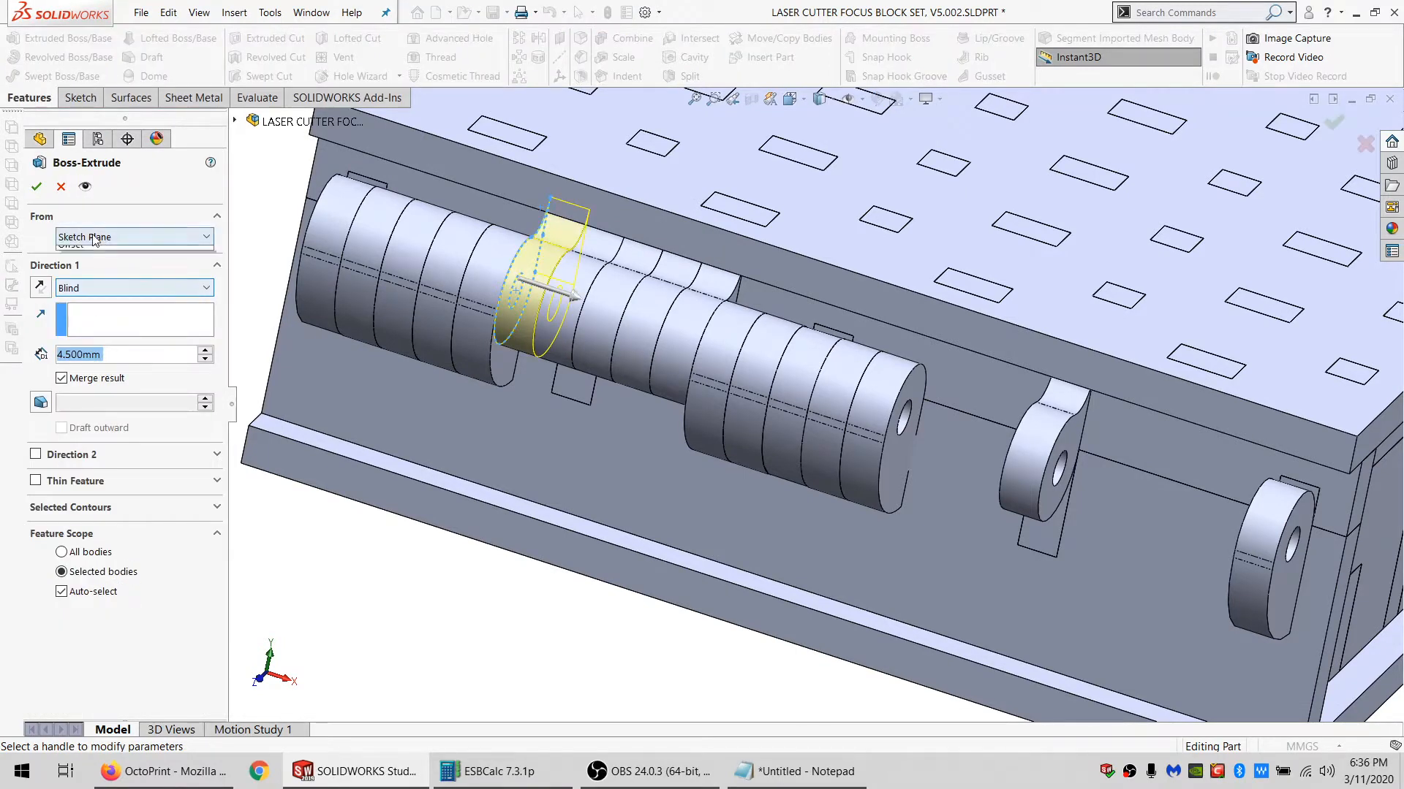
{"action": "left_click", "coordinate": [132, 237]}
{"action": "left_click", "coordinate": [97, 261]}
{"action": "left_click", "coordinate": [900, 448]}
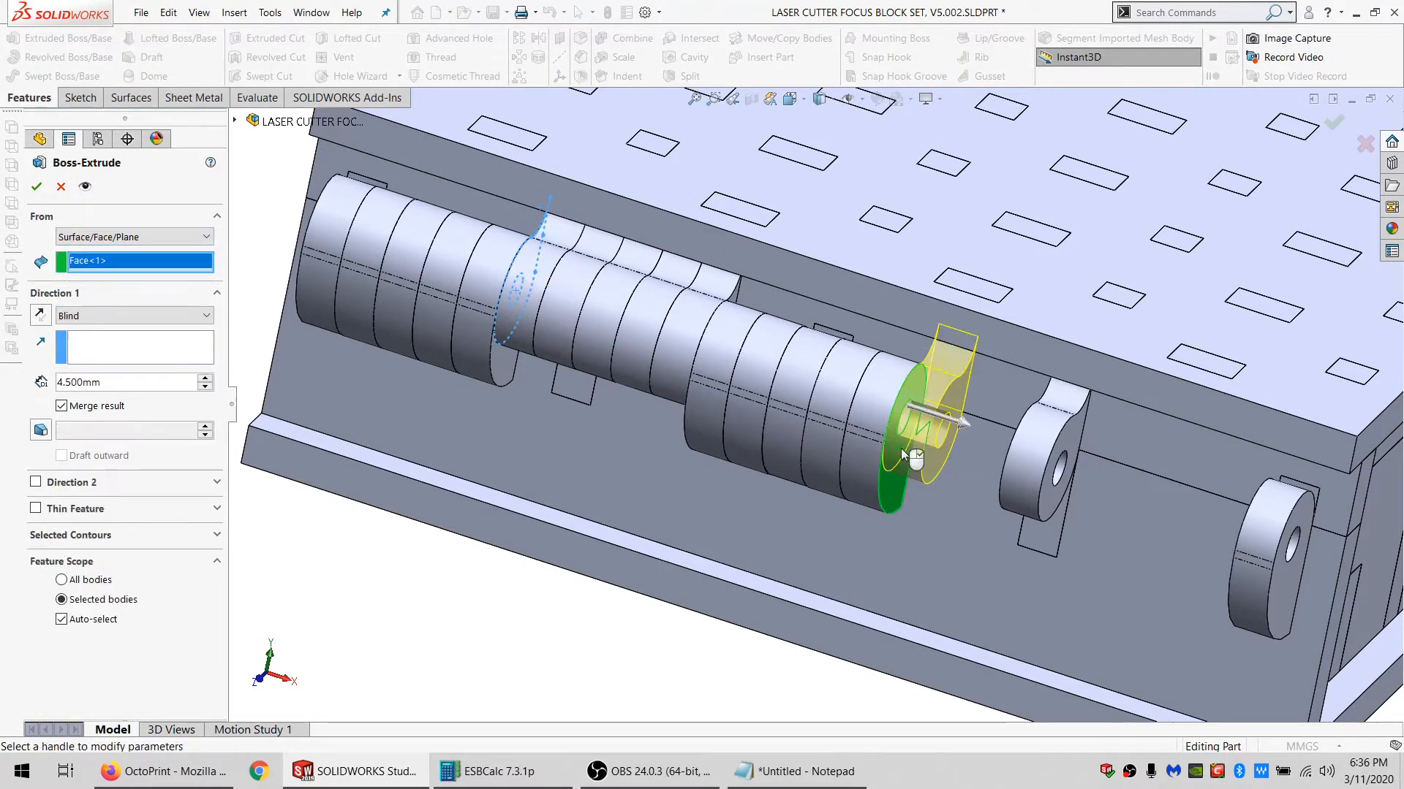
{"action": "type", "text": "="}
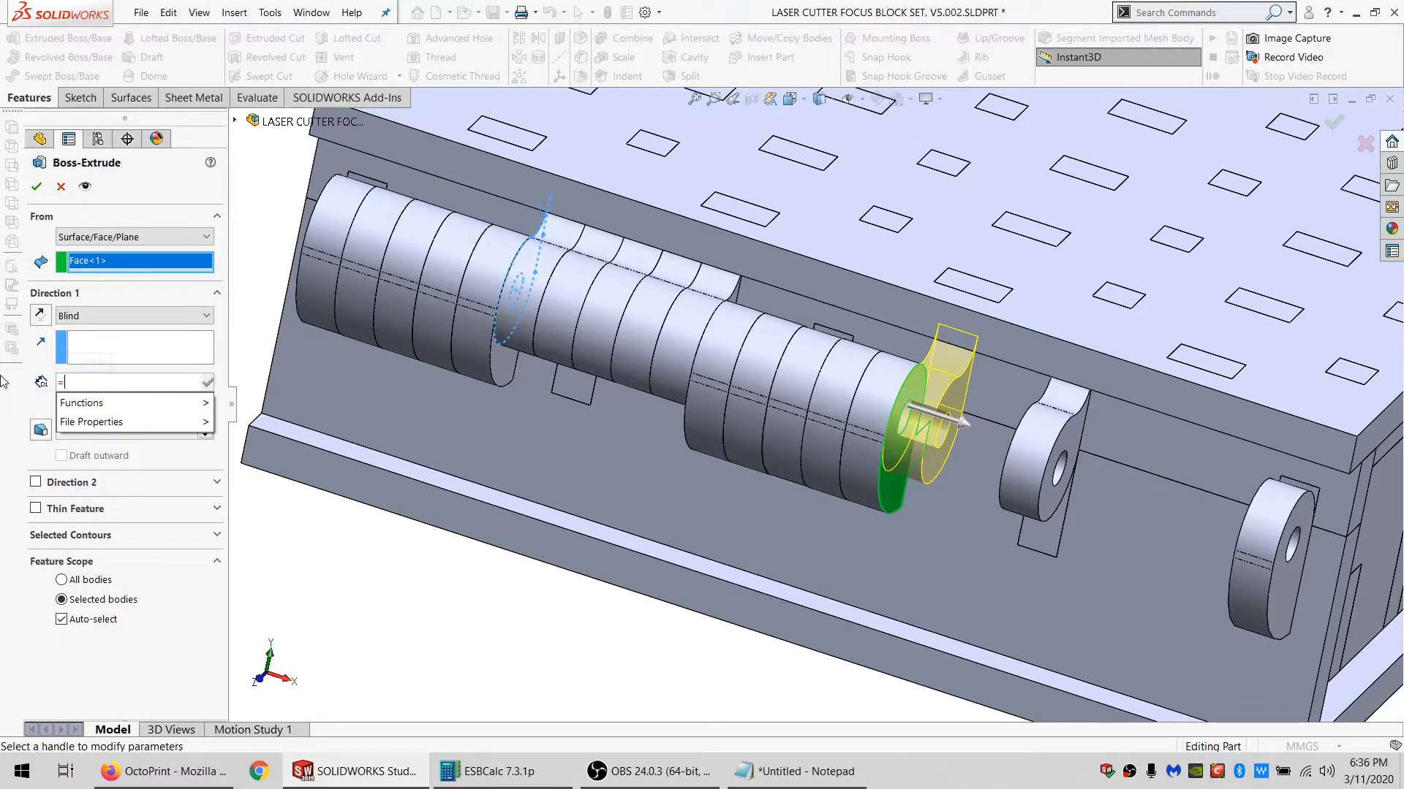
{"action": "left_click", "coordinate": [88, 420]}
{"action": "left_click", "coordinate": [82, 406]}
{"action": "left_click", "coordinate": [82, 408]}
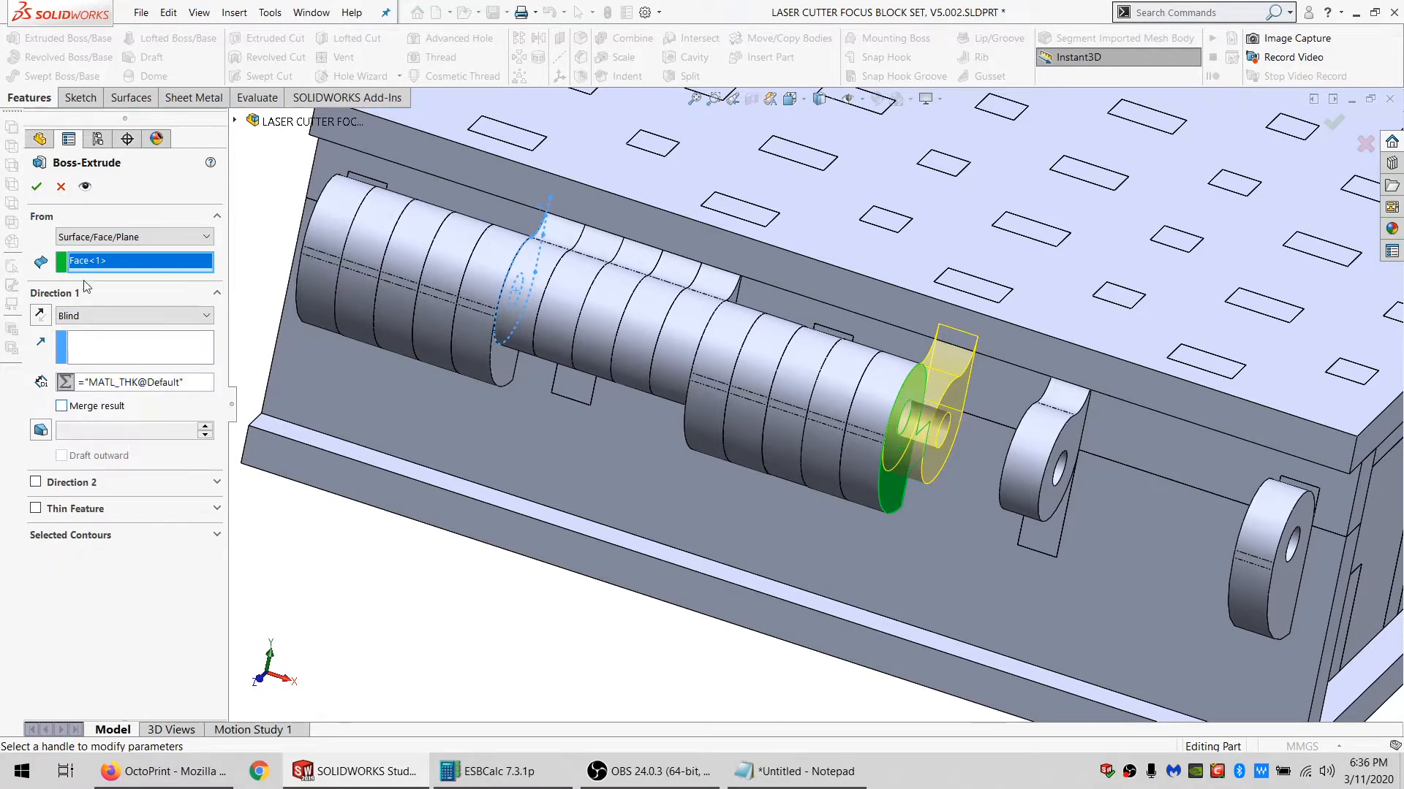
{"action": "left_click", "coordinate": [37, 186]}
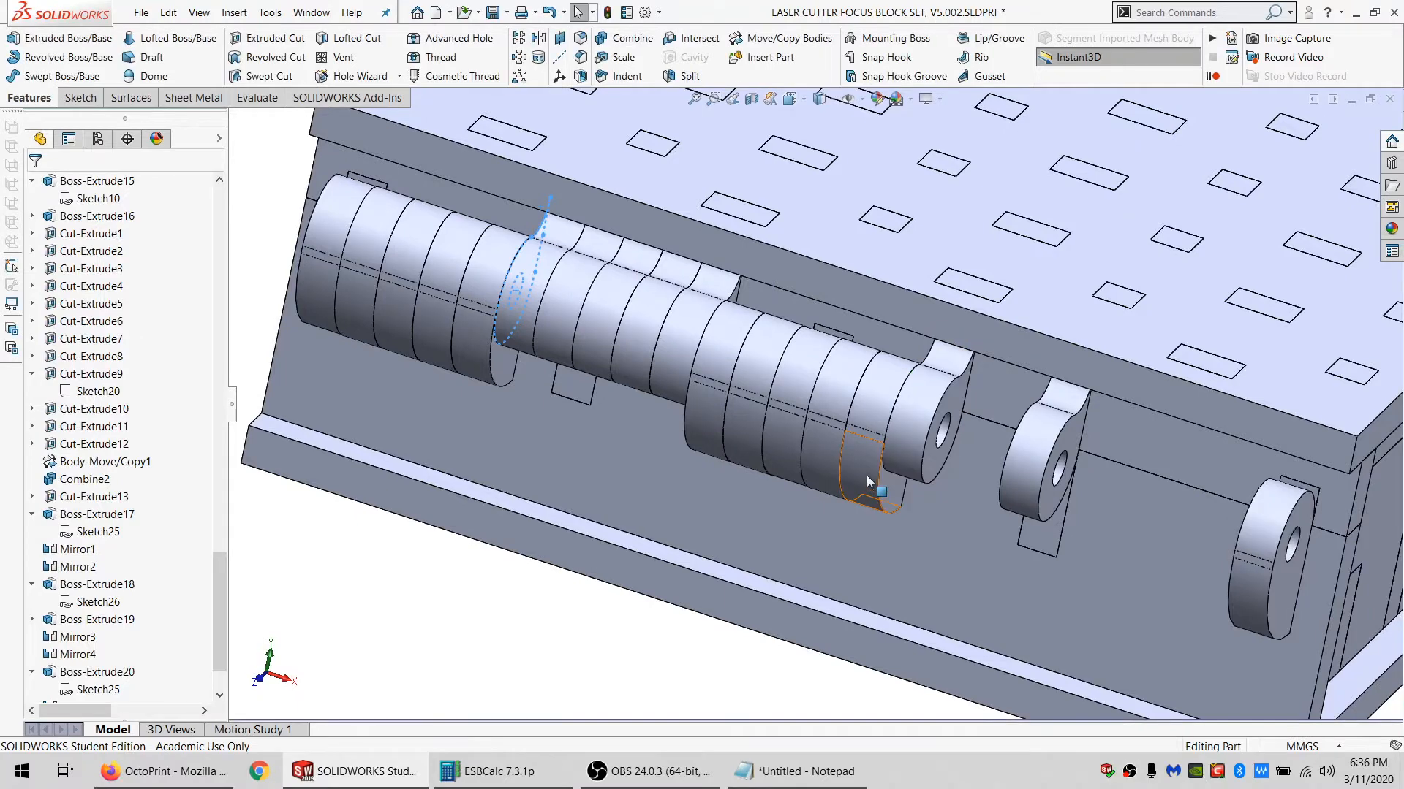
Extrude the upward-curved knuckle sketch from the isolated upward-curved knuckle's outer flat face, blind by MATL_THK, without merging the result.
{"action": "middle_click_drag", "start_coordinate": [841, 446], "coordinate": [918, 464]}
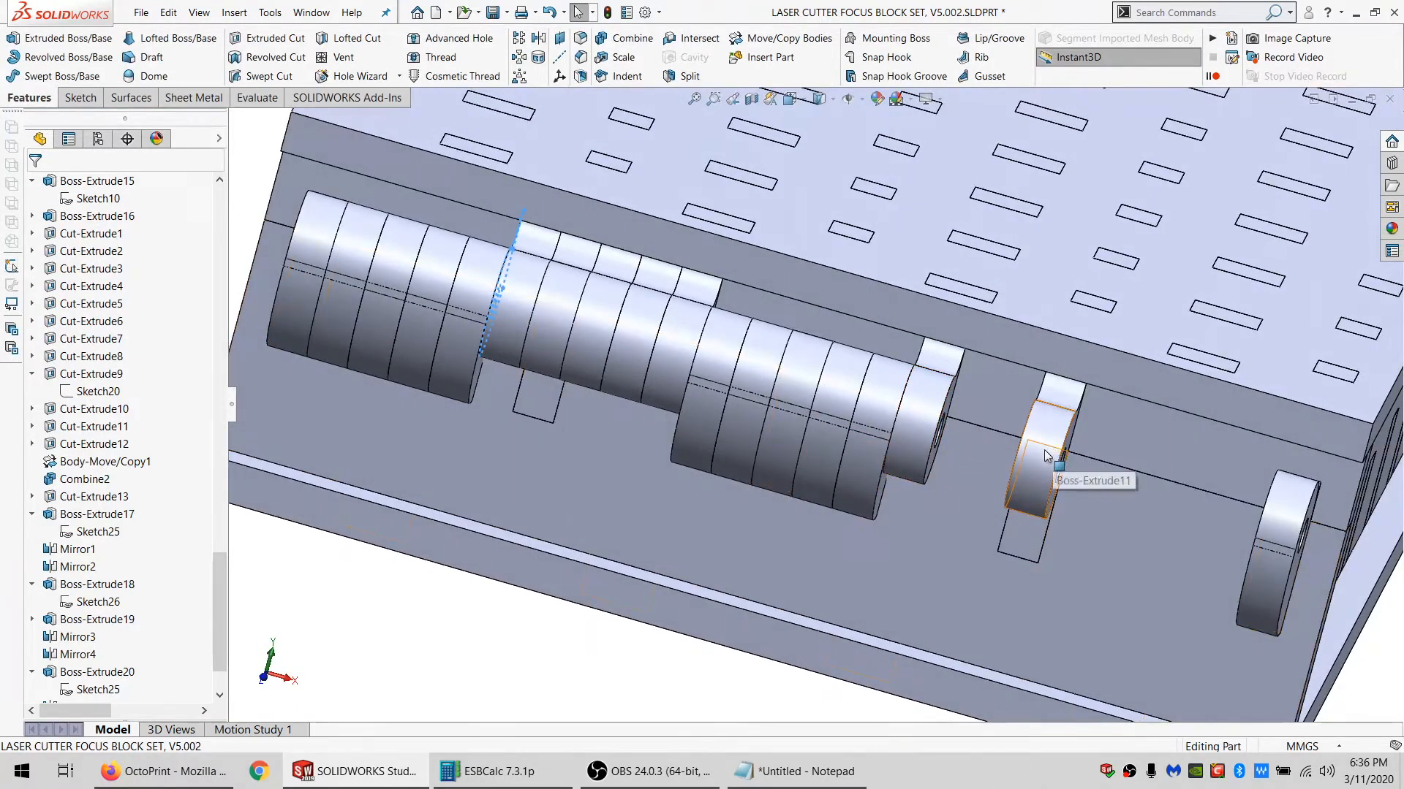
{"action": "middle_click_drag", "start_coordinate": [1045, 456], "coordinate": [865, 473]}
{"action": "left_click", "coordinate": [528, 319]}
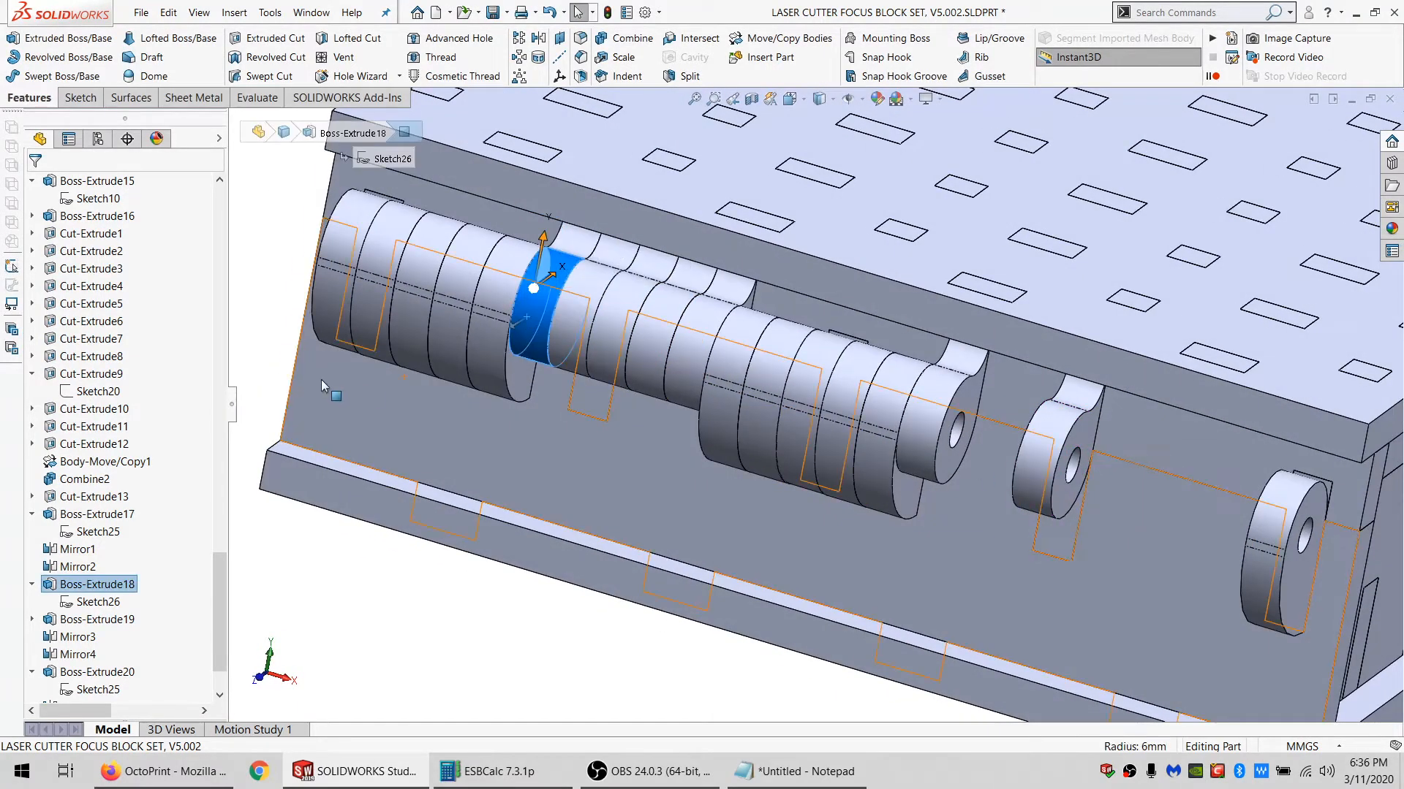
{"action": "left_click", "coordinate": [91, 602]}
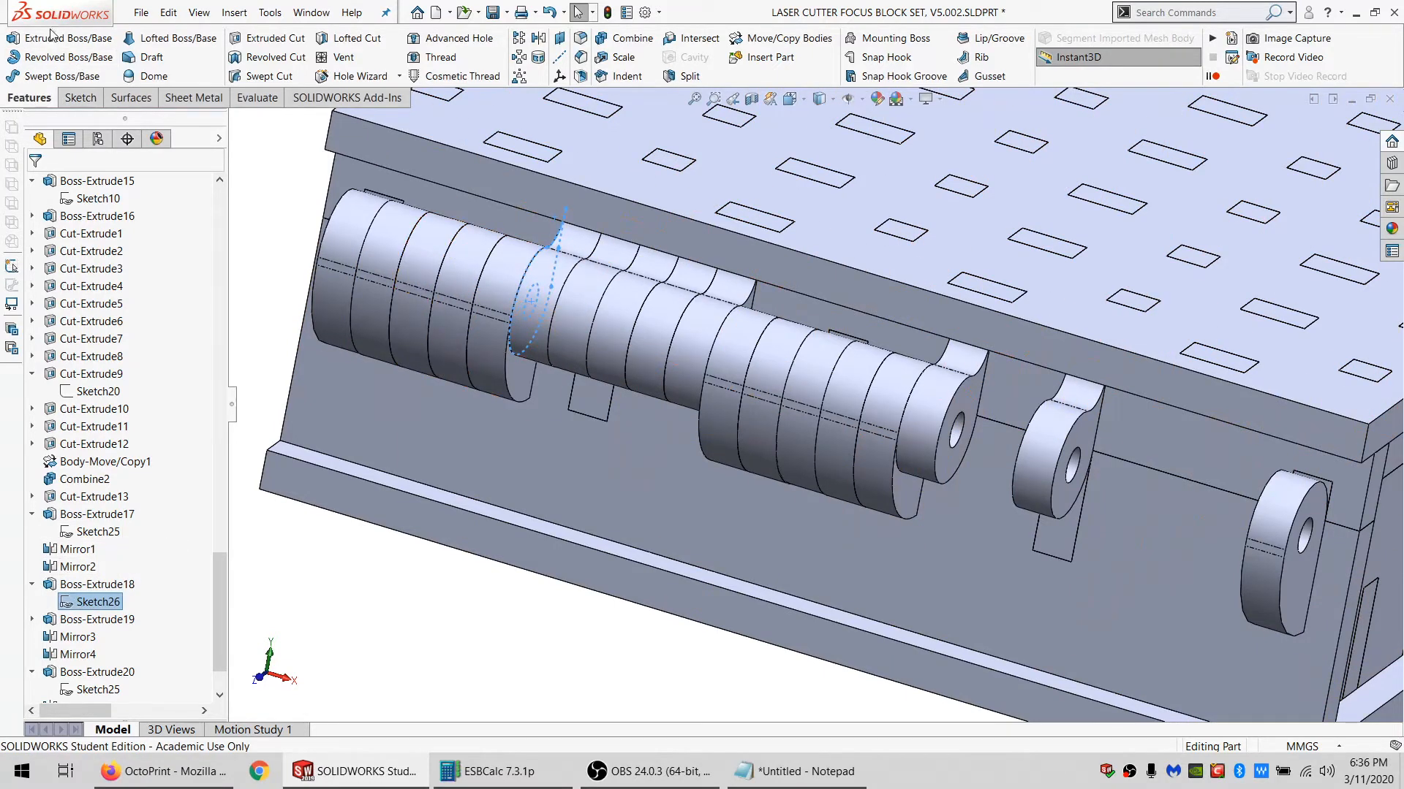
{"action": "left_click", "coordinate": [135, 237]}
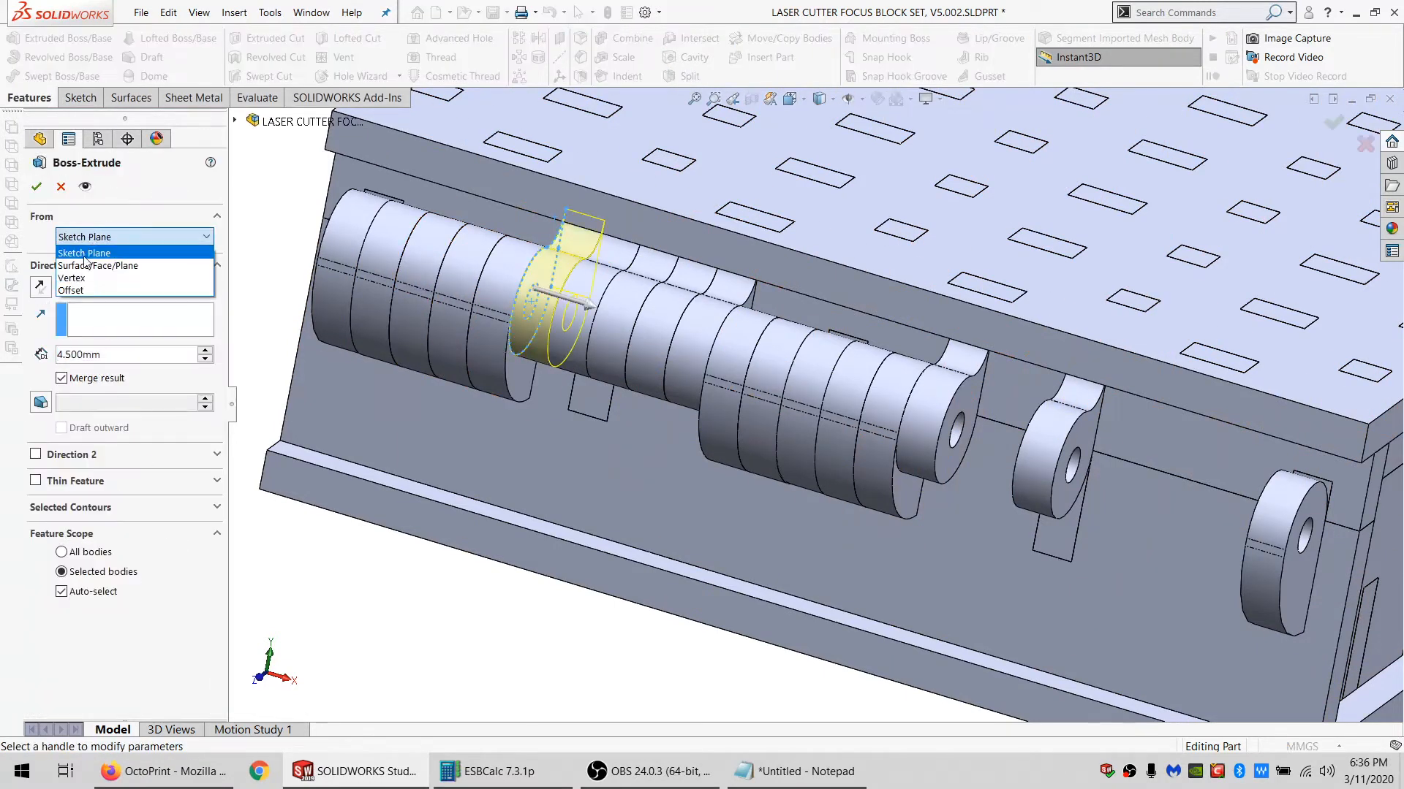
{"action": "left_click", "coordinate": [95, 266]}
{"action": "left_click", "coordinate": [1075, 440]}
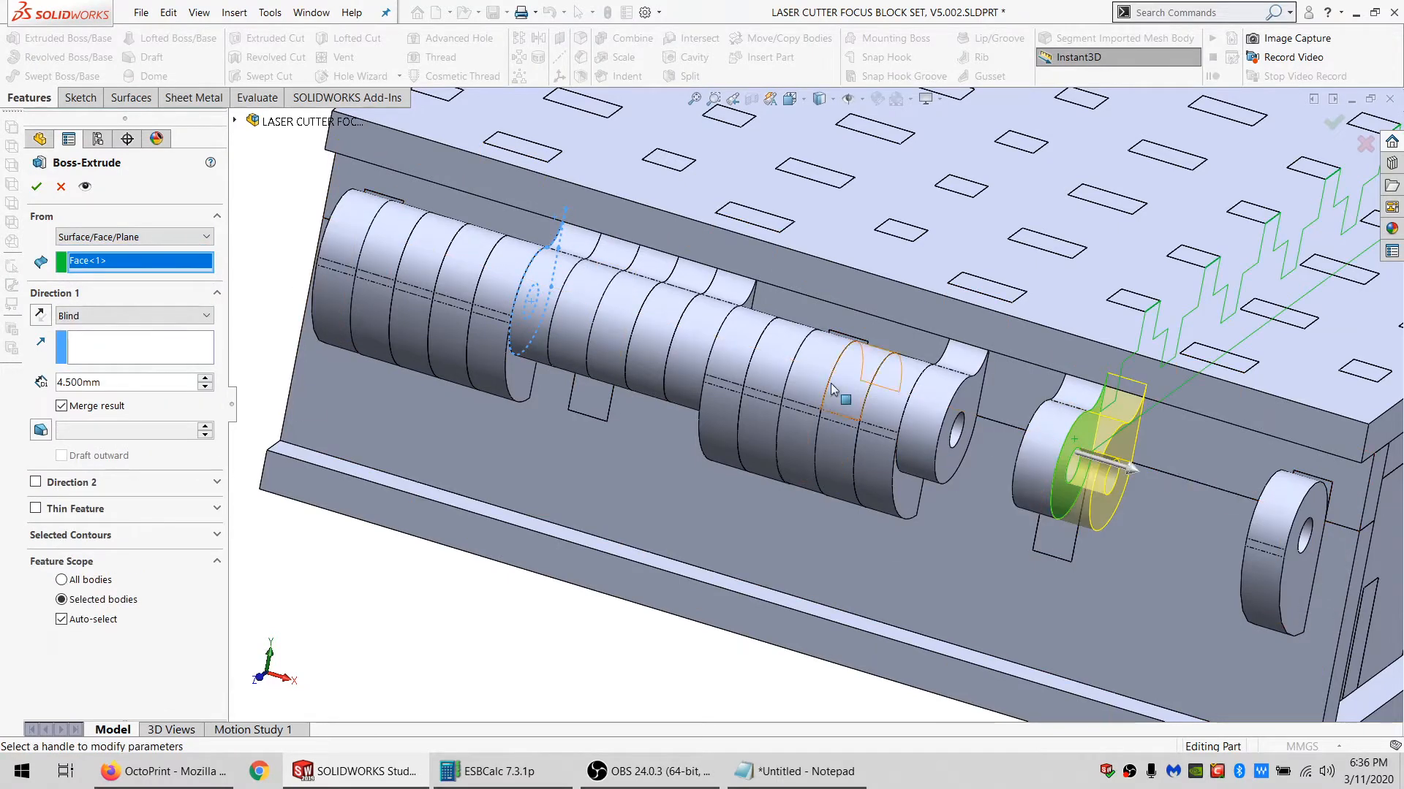
{"action": "left_click", "coordinate": [205, 378]}
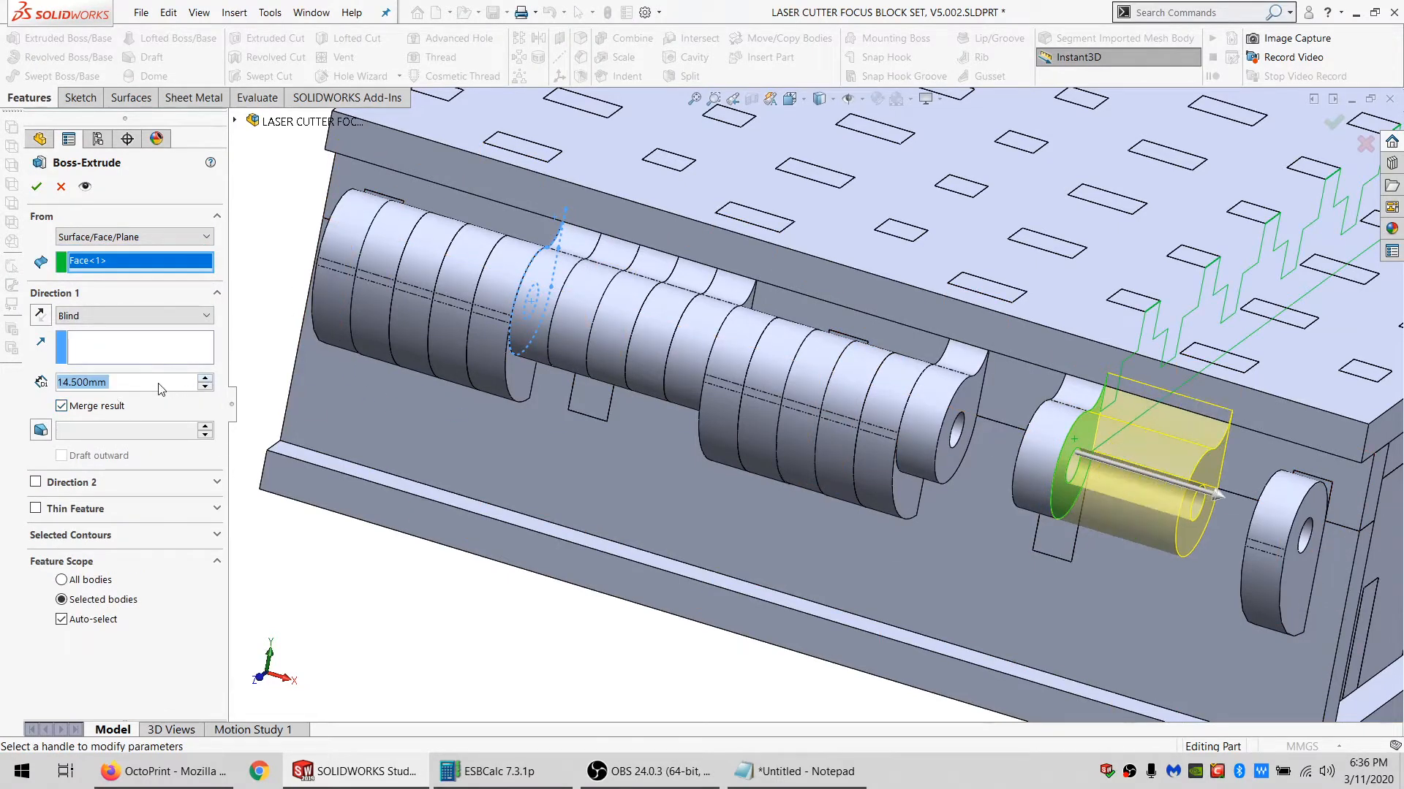
{"action": "left_click", "coordinate": [91, 421]}
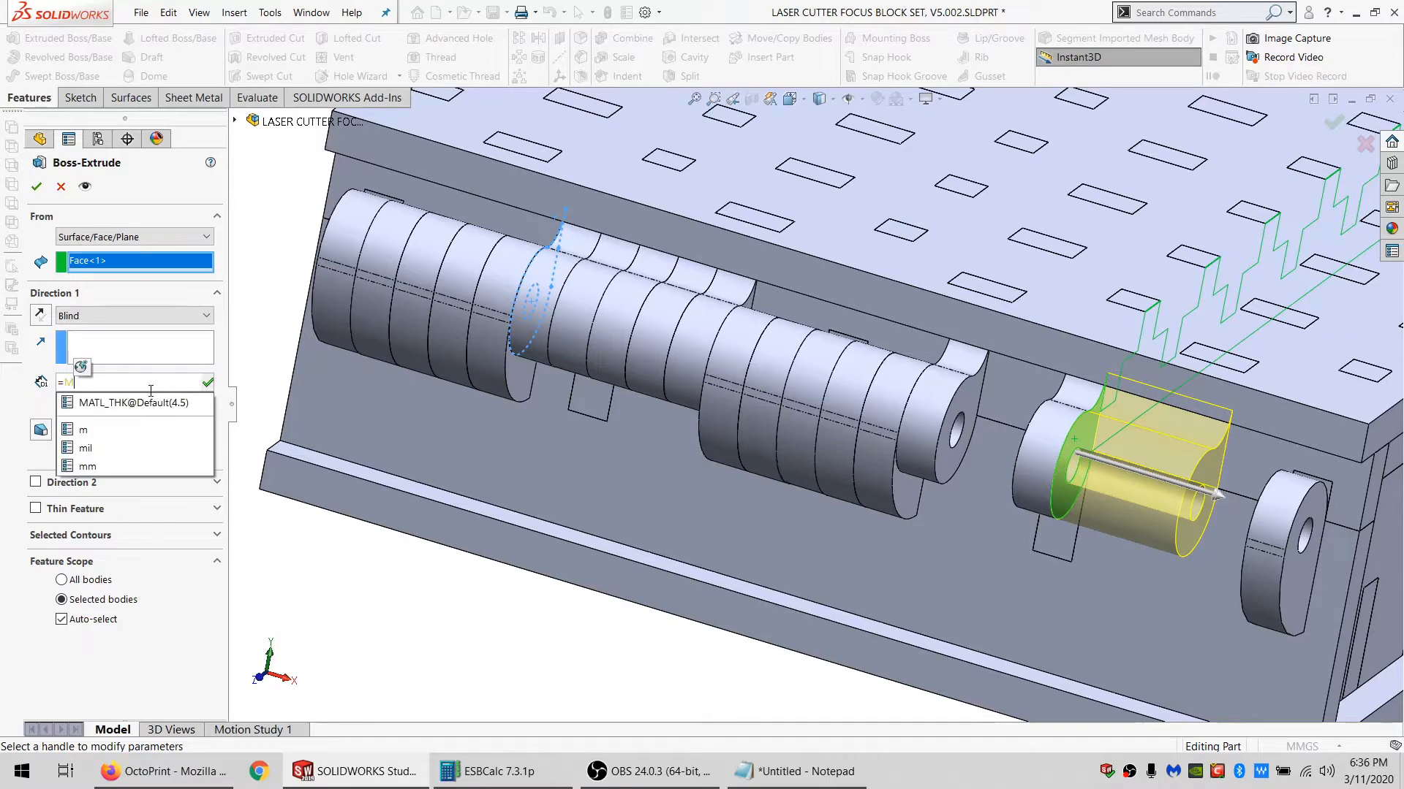
{"action": "left_click", "coordinate": [103, 402]}
{"action": "key", "text": "Return"}
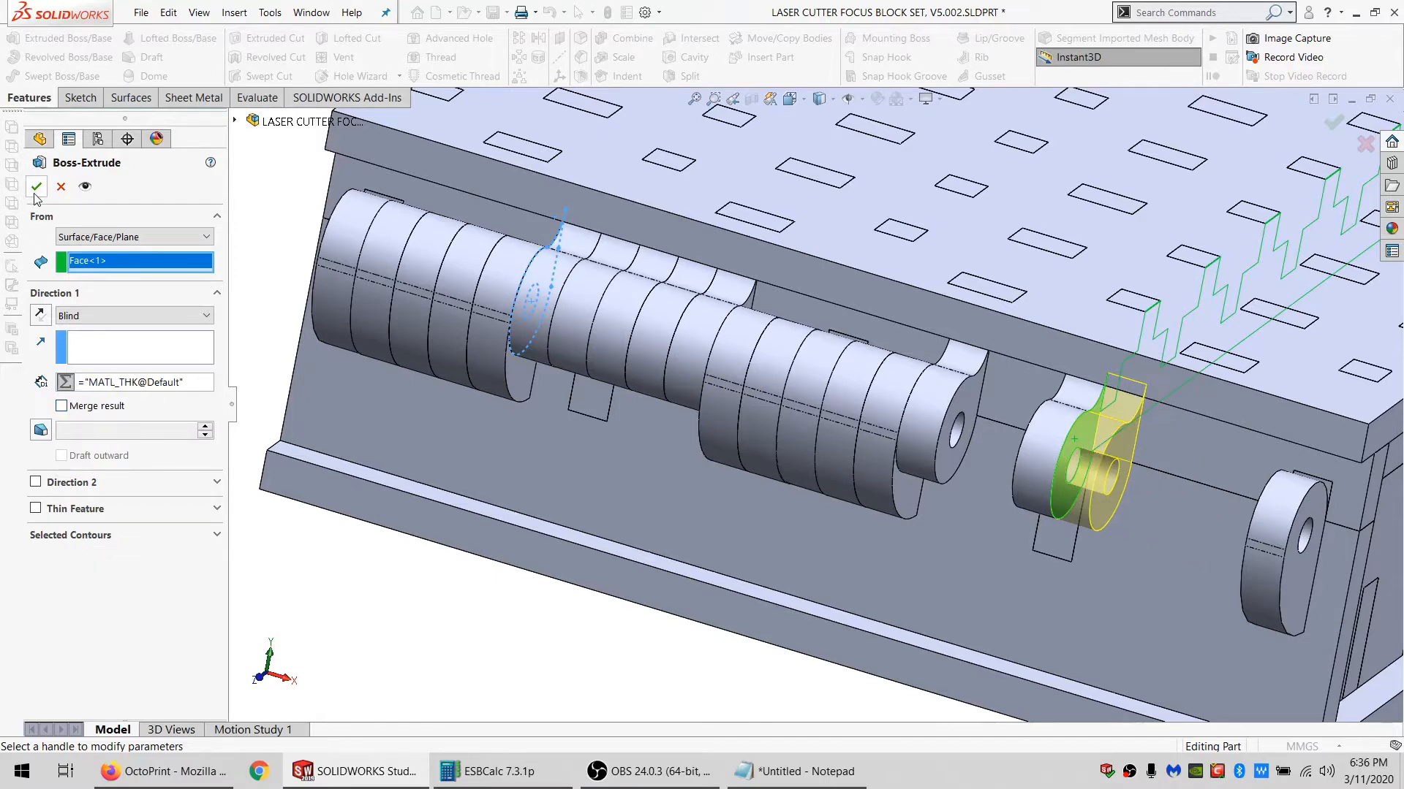
{"action": "key", "text": "Return"}
Mirror the upward-curved knuckle beside the tabbed group about its outer flat face, and mirror the resulting body outward again to close the gap.
{"action": "left_click", "coordinate": [951, 454]}
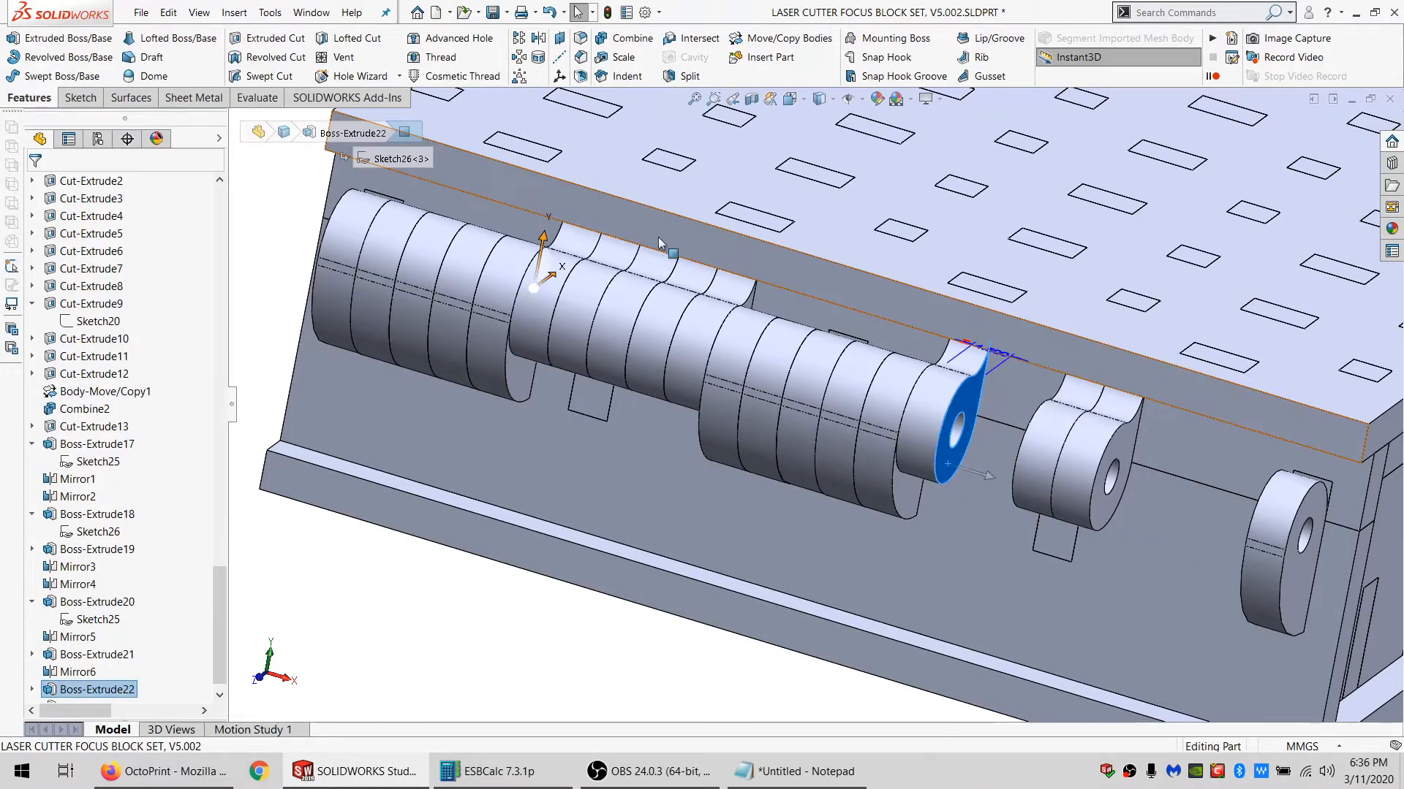
{"action": "left_click", "coordinate": [538, 38]}
{"action": "left_click", "coordinate": [929, 437]}
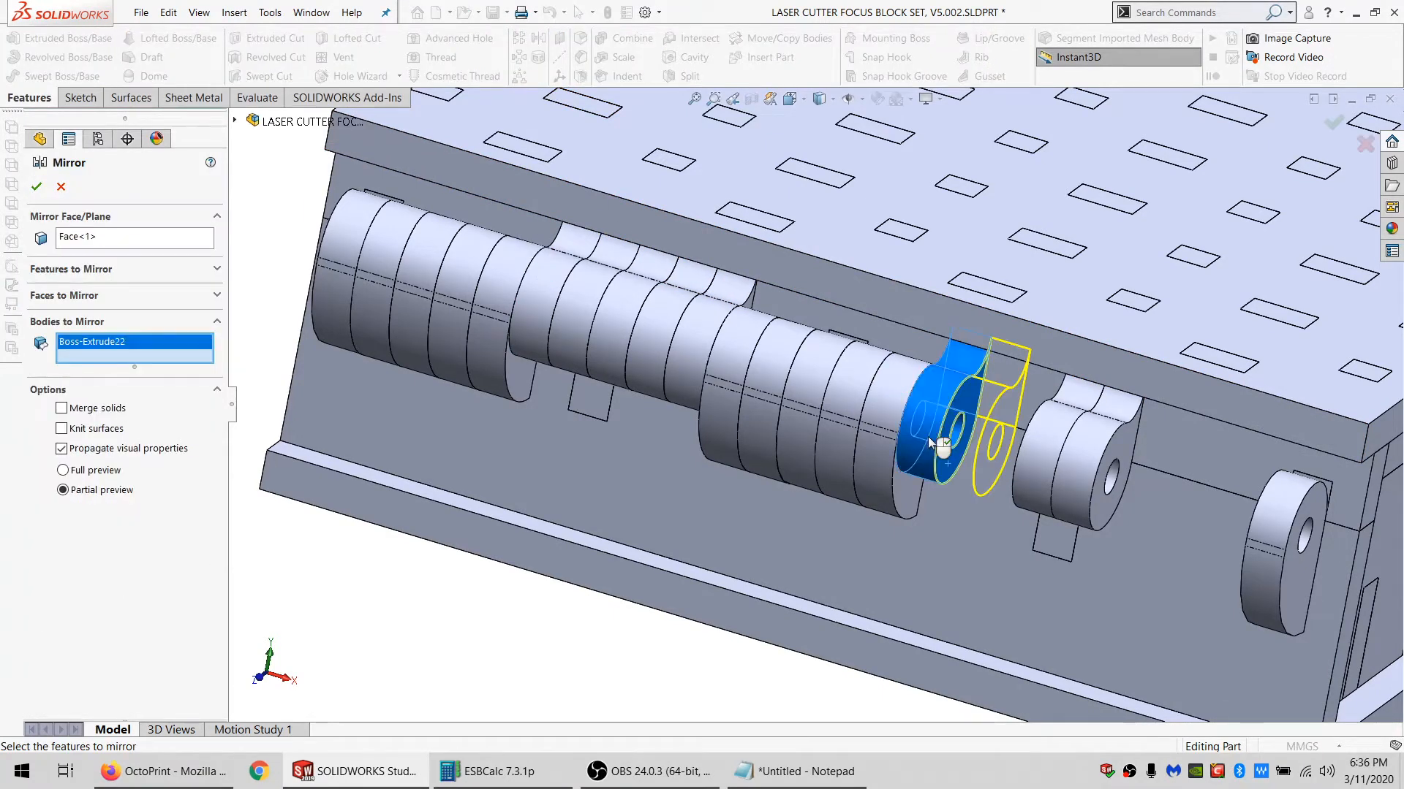
{"action": "left_click", "coordinate": [35, 187]}
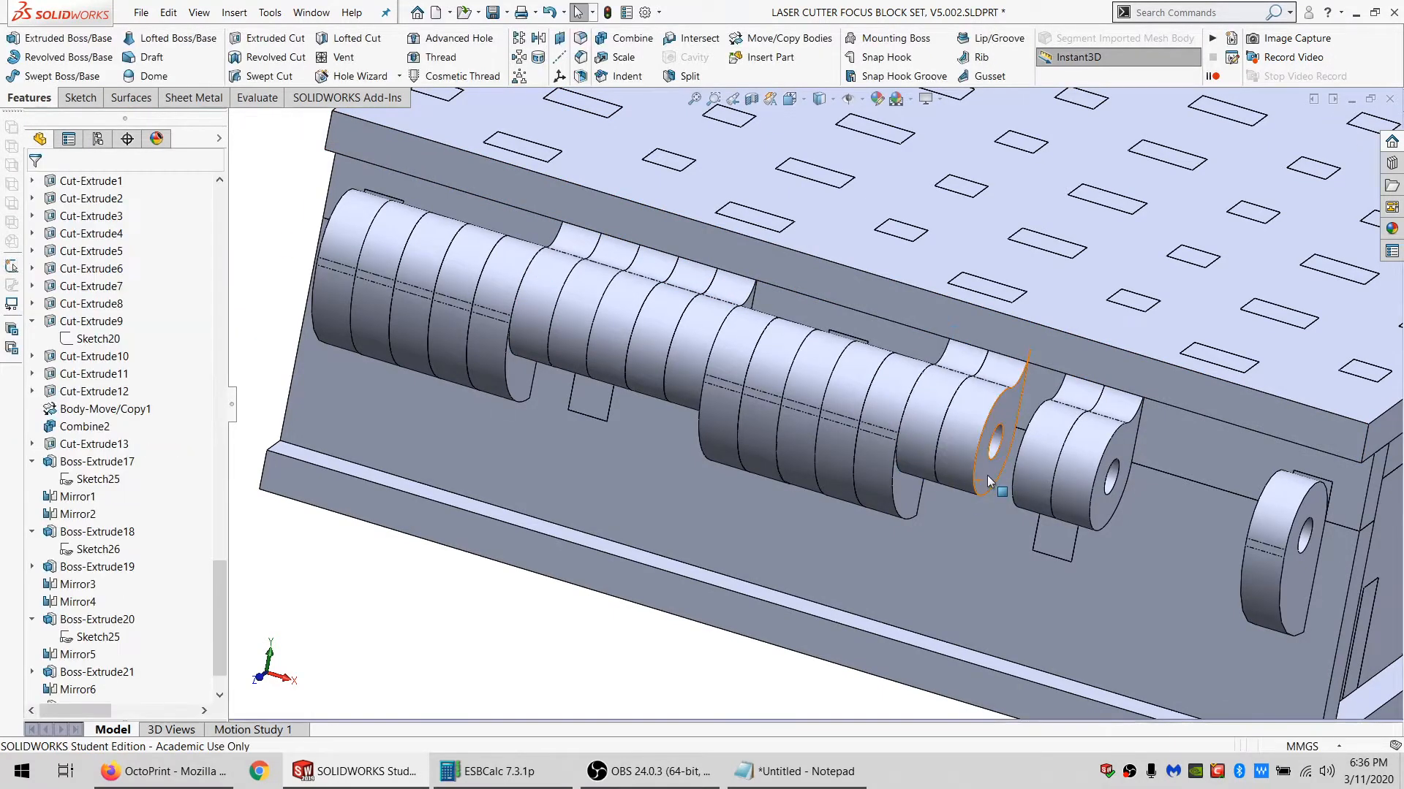
{"action": "left_click", "coordinate": [539, 41]}
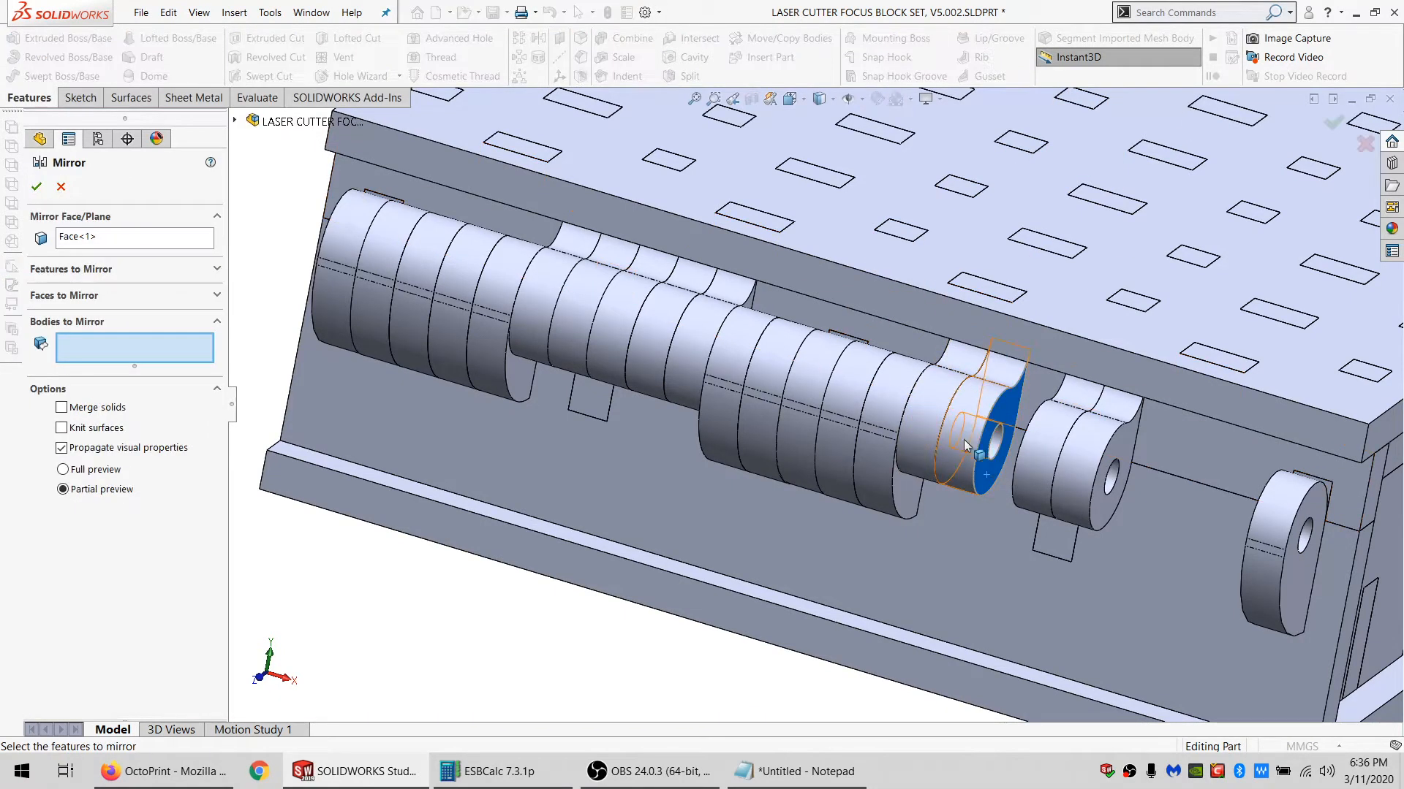
{"action": "left_click", "coordinate": [939, 432]}
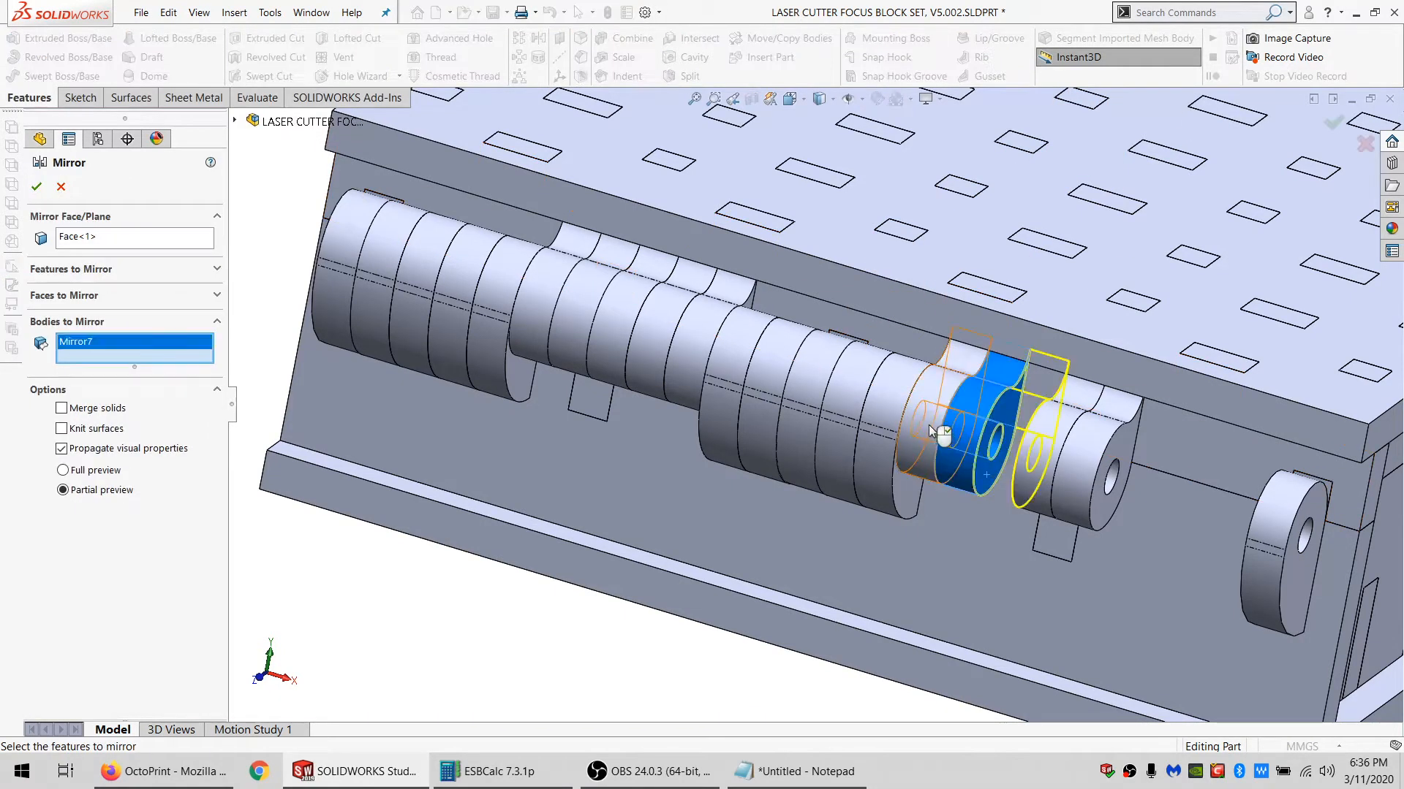
{"action": "left_click", "coordinate": [38, 188]}
Extrude the tabbed knuckle sketch from the outer flat face of the second upward-curved group's last knuckle, blind by MATL_THK.
{"action": "middle_click_drag", "start_coordinate": [1003, 529], "coordinate": [1059, 435]}
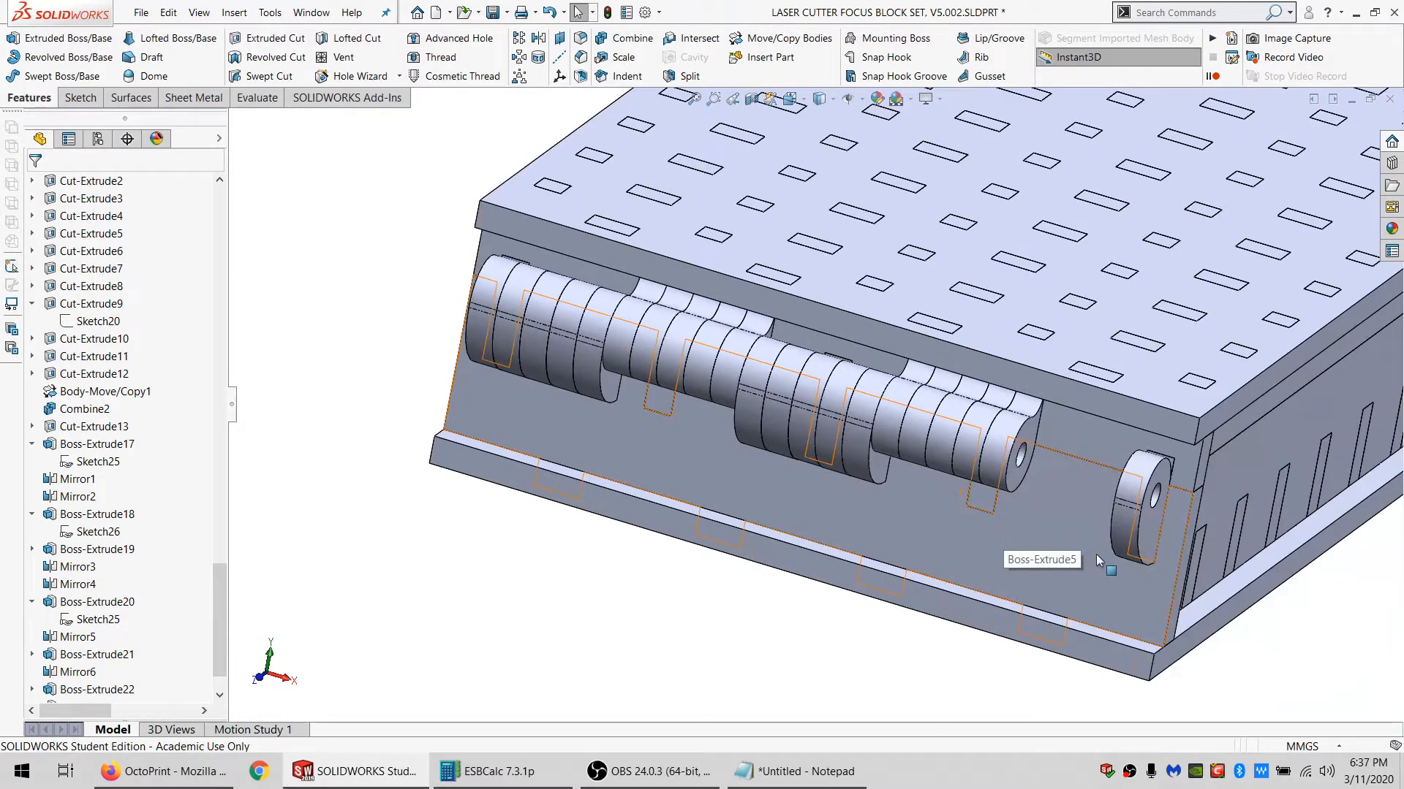
{"action": "middle_click_drag", "start_coordinate": [1095, 554], "coordinate": [551, 295]}
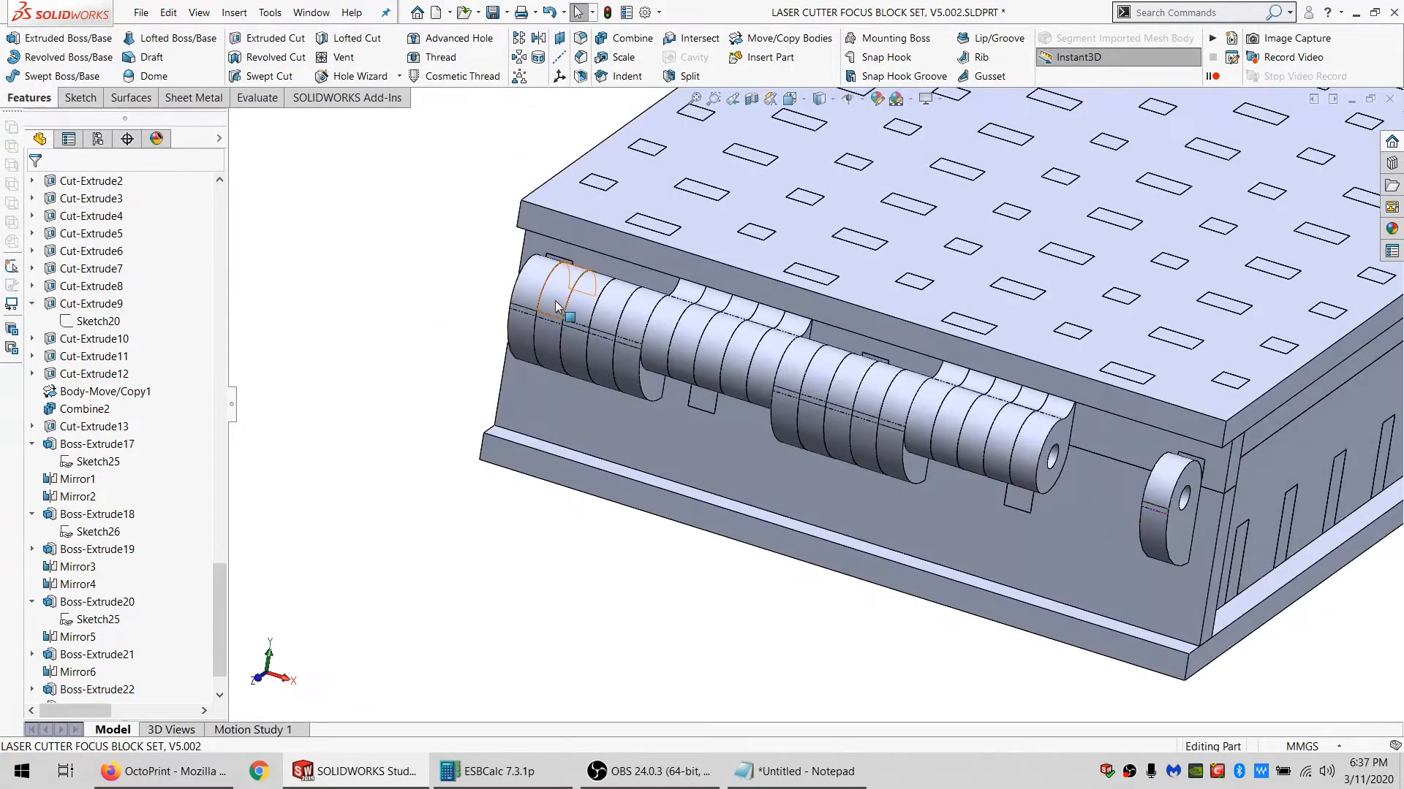
{"action": "left_click", "coordinate": [555, 305]}
{"action": "left_click", "coordinate": [103, 462]}
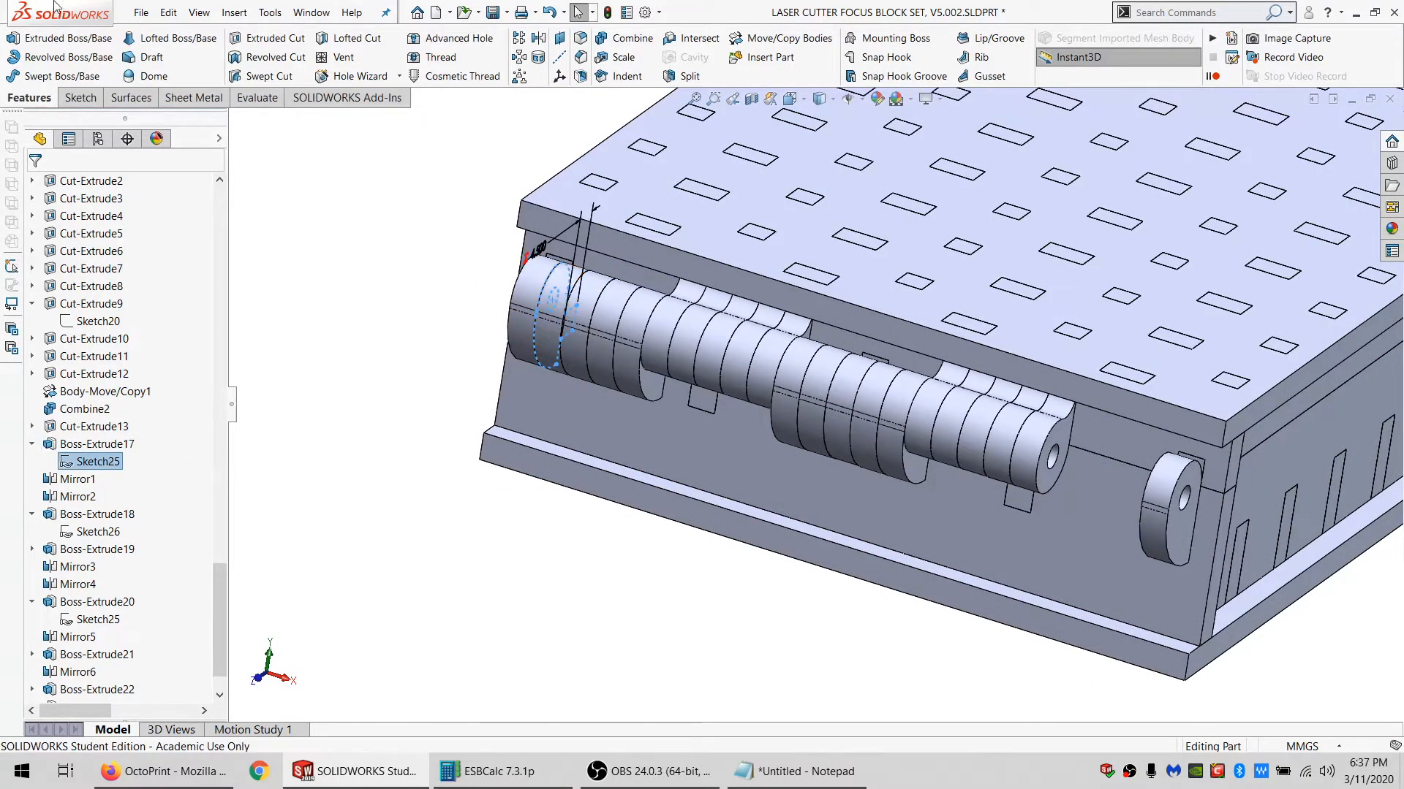
{"action": "left_click", "coordinate": [132, 237]}
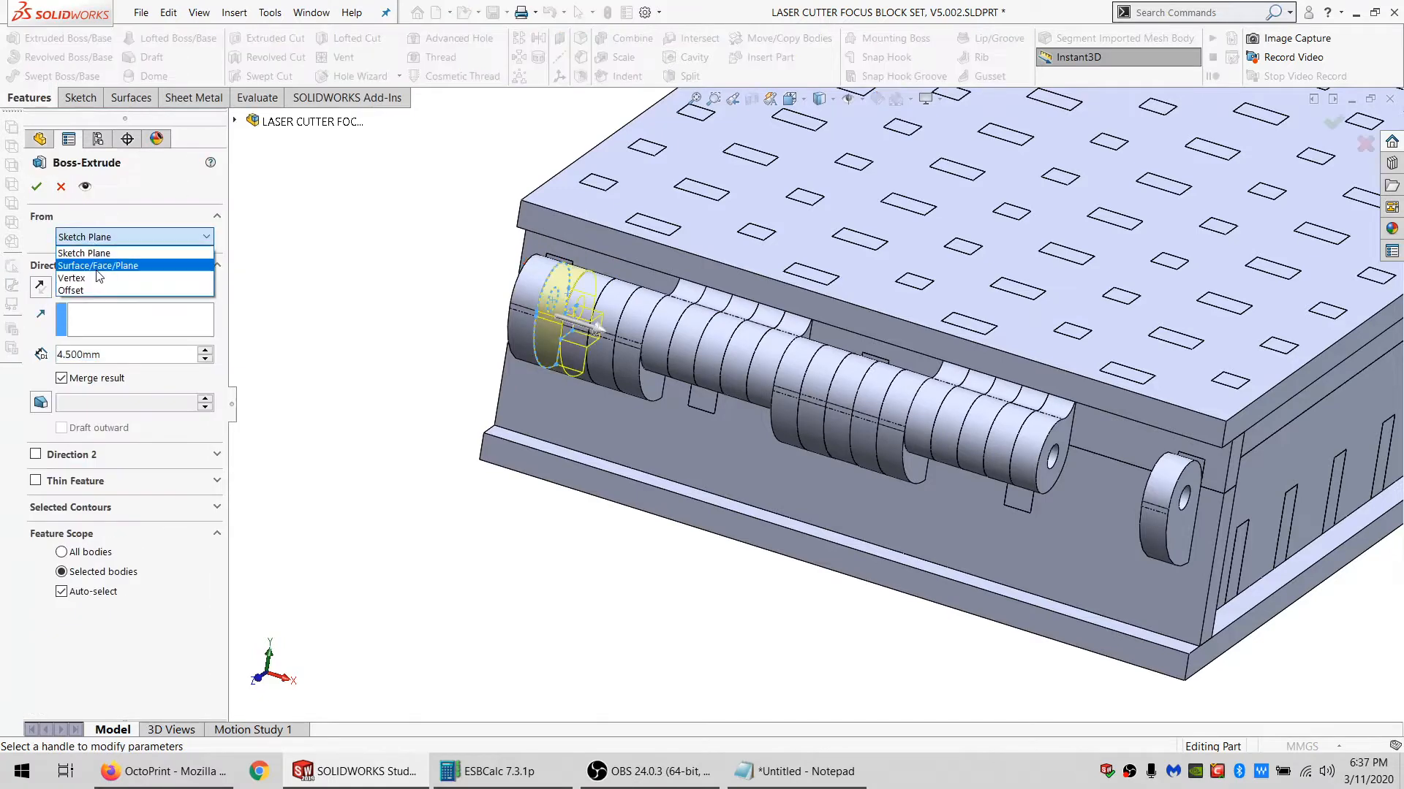
{"action": "left_click", "coordinate": [87, 263]}
{"action": "left_click", "coordinate": [1059, 482]}
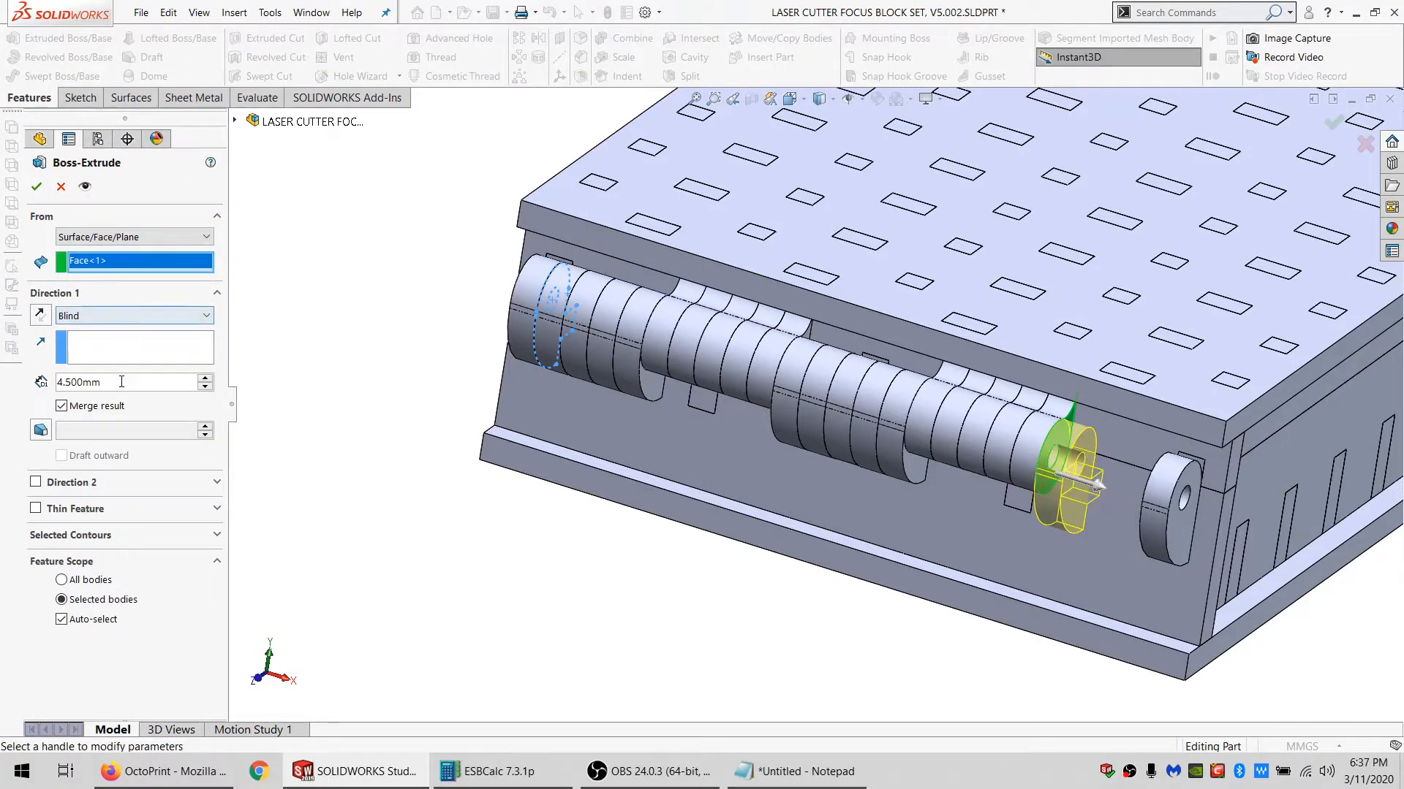
{"action": "type", "text": "=M"}
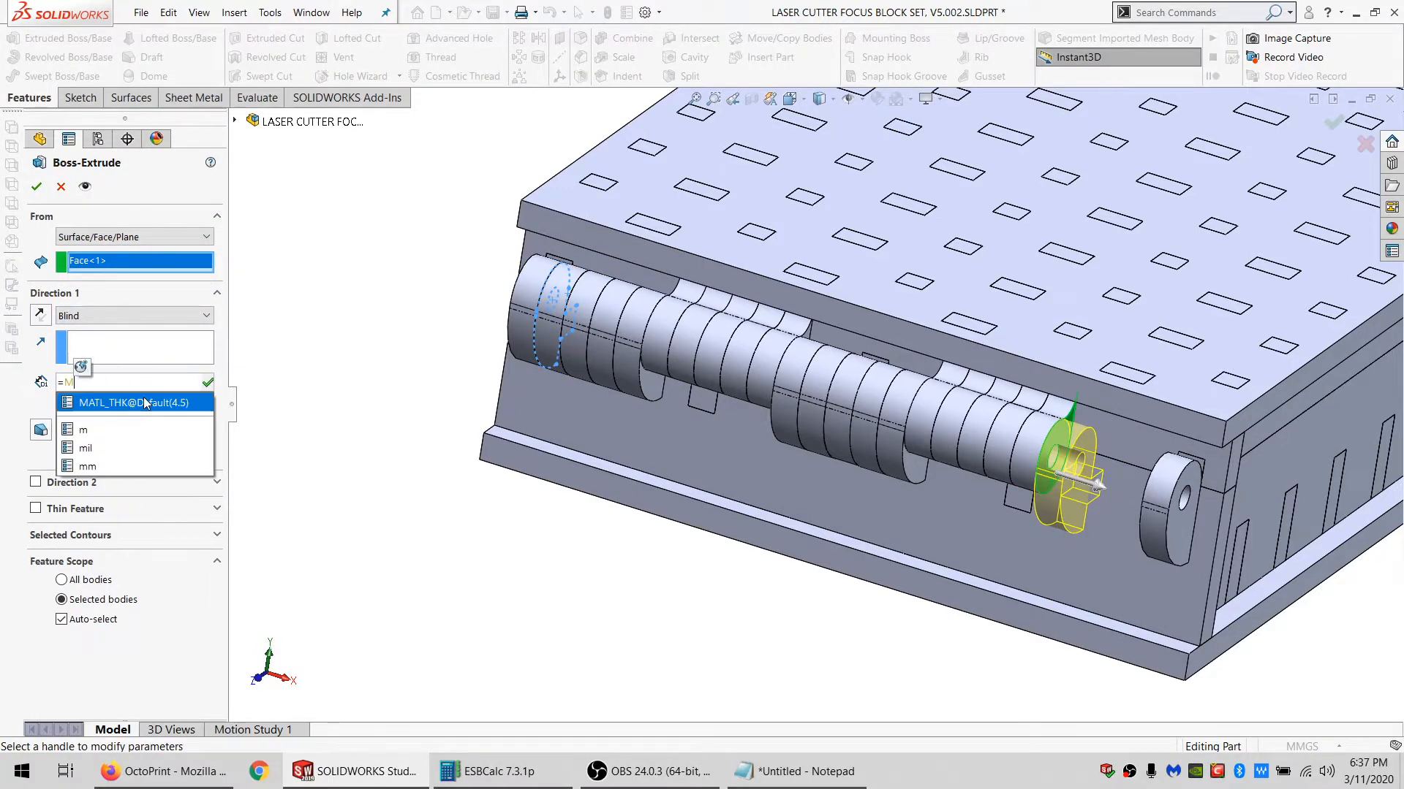
{"action": "left_click", "coordinate": [145, 403]}
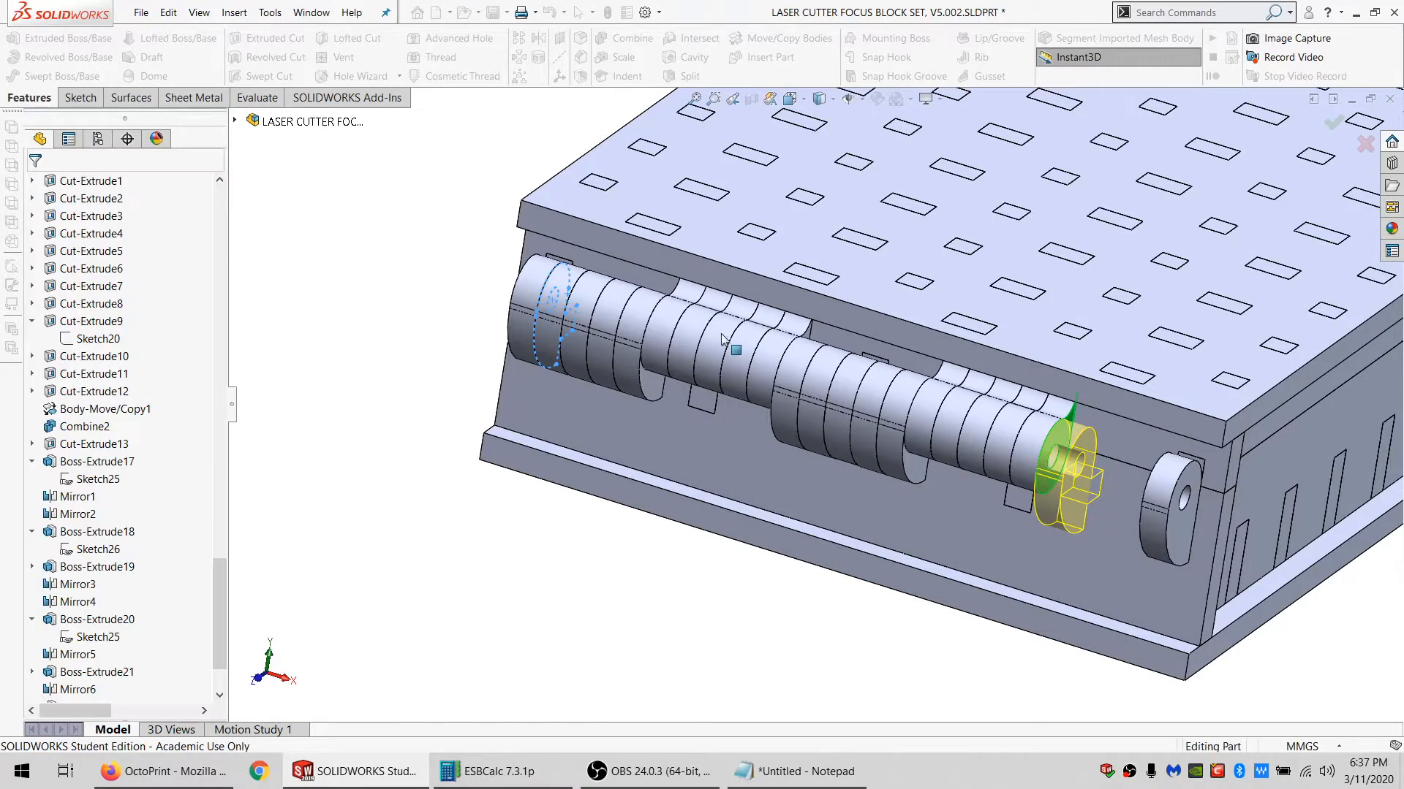
Mirror the last tabbed knuckle body about its outer flat face, and mirror the resulting pair outward again to complete the final tabbed group.
{"action": "left_click", "coordinate": [1074, 482]}
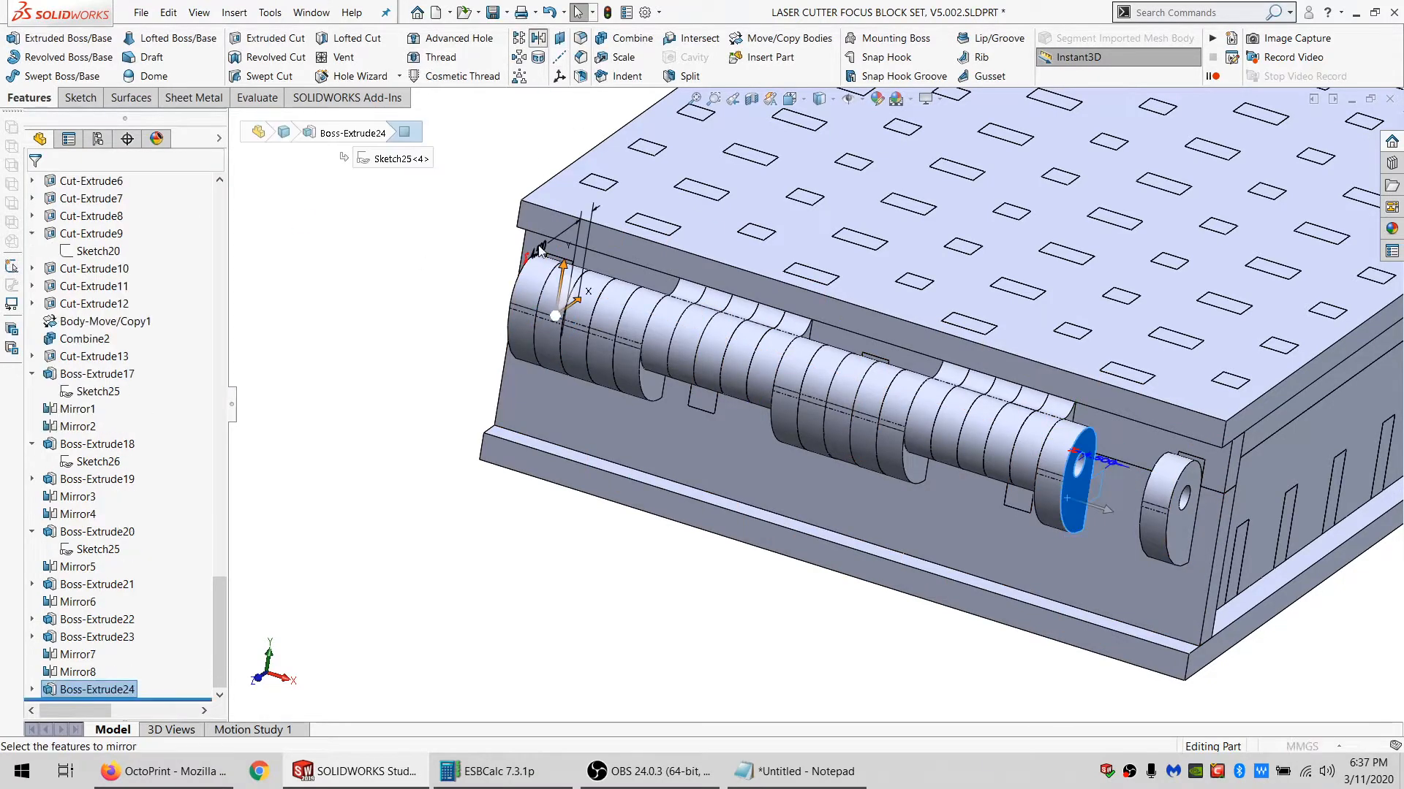
{"action": "left_click", "coordinate": [1040, 494]}
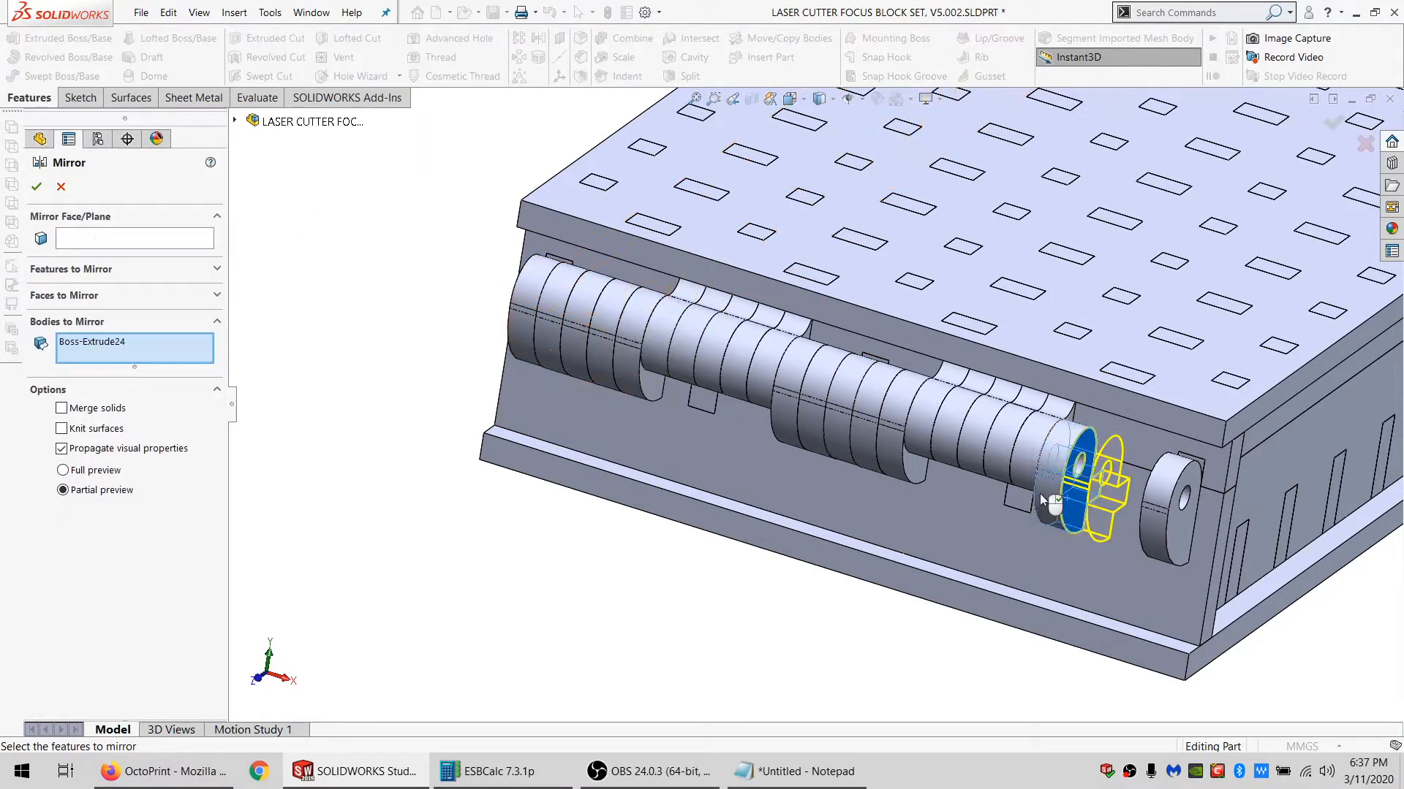
{"action": "left_click", "coordinate": [35, 185]}
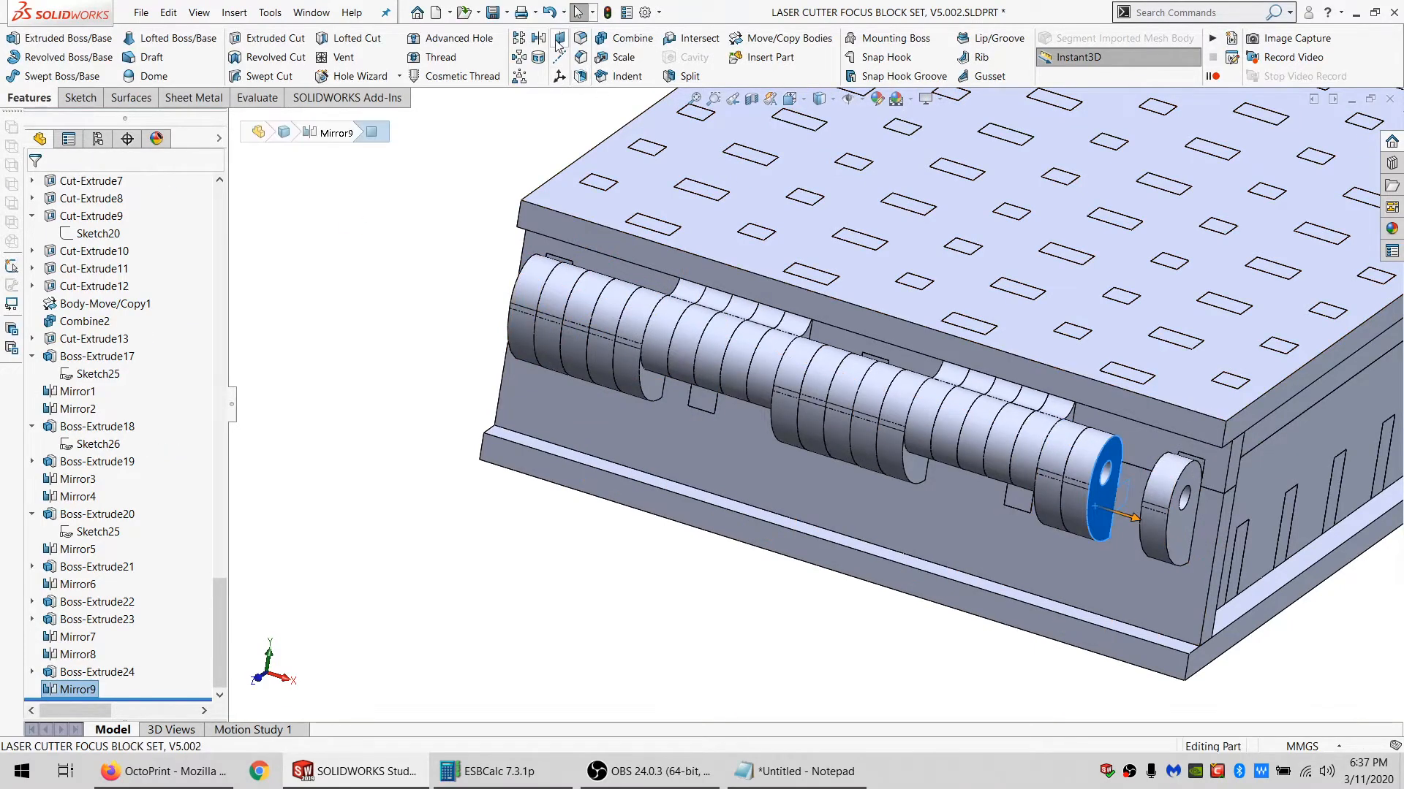
{"action": "left_click", "coordinate": [558, 41]}
{"action": "left_click", "coordinate": [1063, 507]}
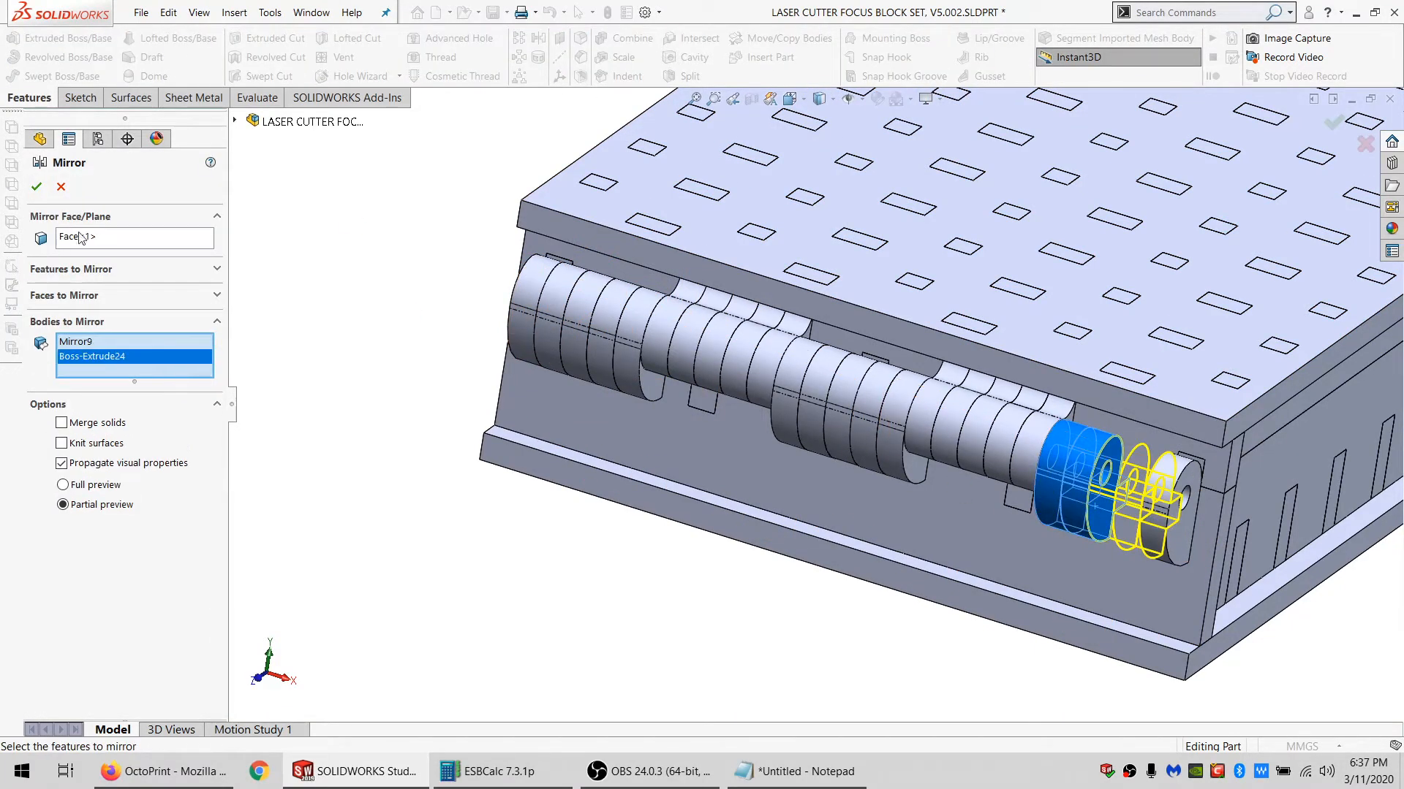
{"action": "key", "text": "Return"}
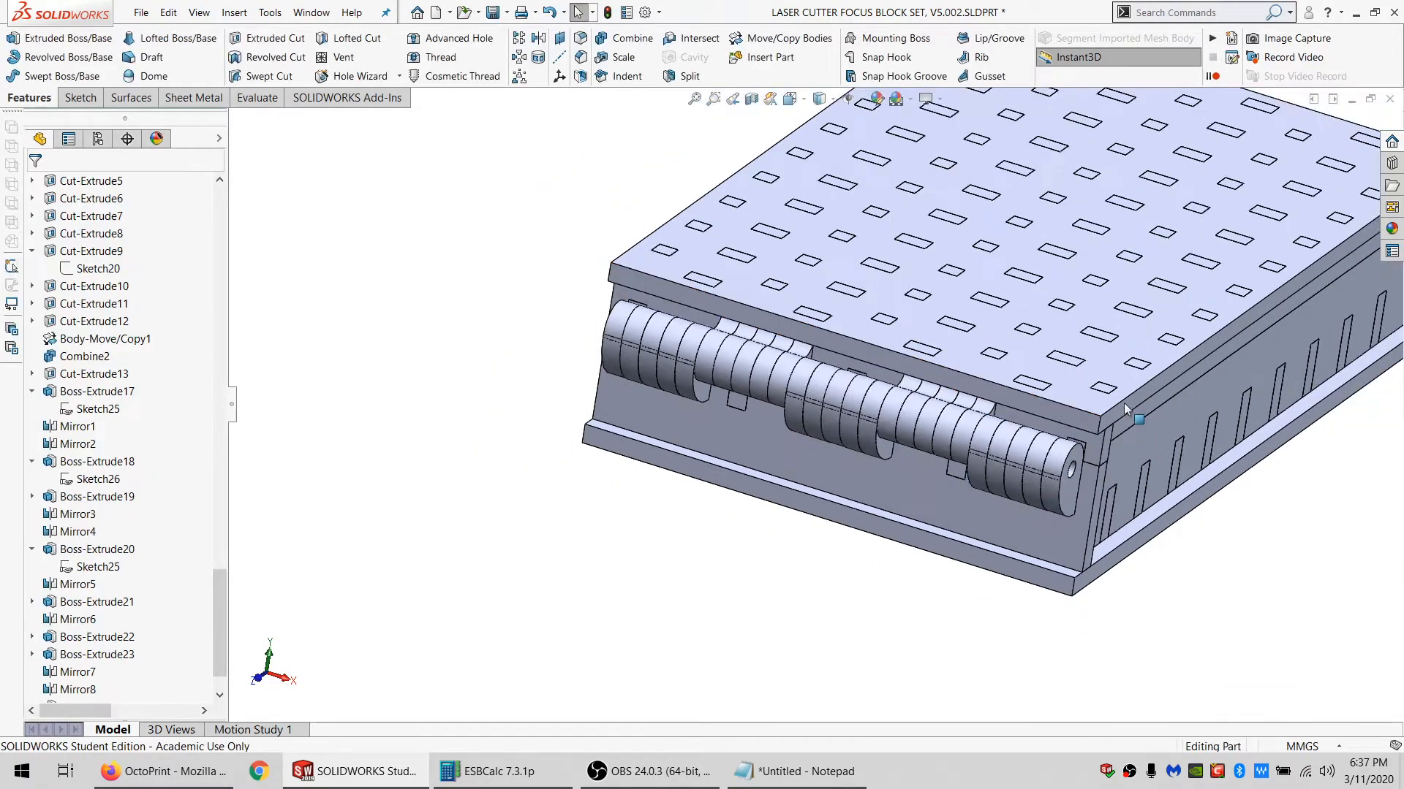
Hide the outer side panel, the nearest upper cross rib and the slotted top plate to expose the hinge tabs from inside the box.
{"action": "middle_click_drag", "start_coordinate": [402, 279], "coordinate": [929, 413]}
{"action": "middle_click_drag", "start_coordinate": [997, 454], "coordinate": [1093, 455]}
{"action": "scroll", "coordinate": [779, 475], "scroll_direction": "down", "scroll_amount": 2}
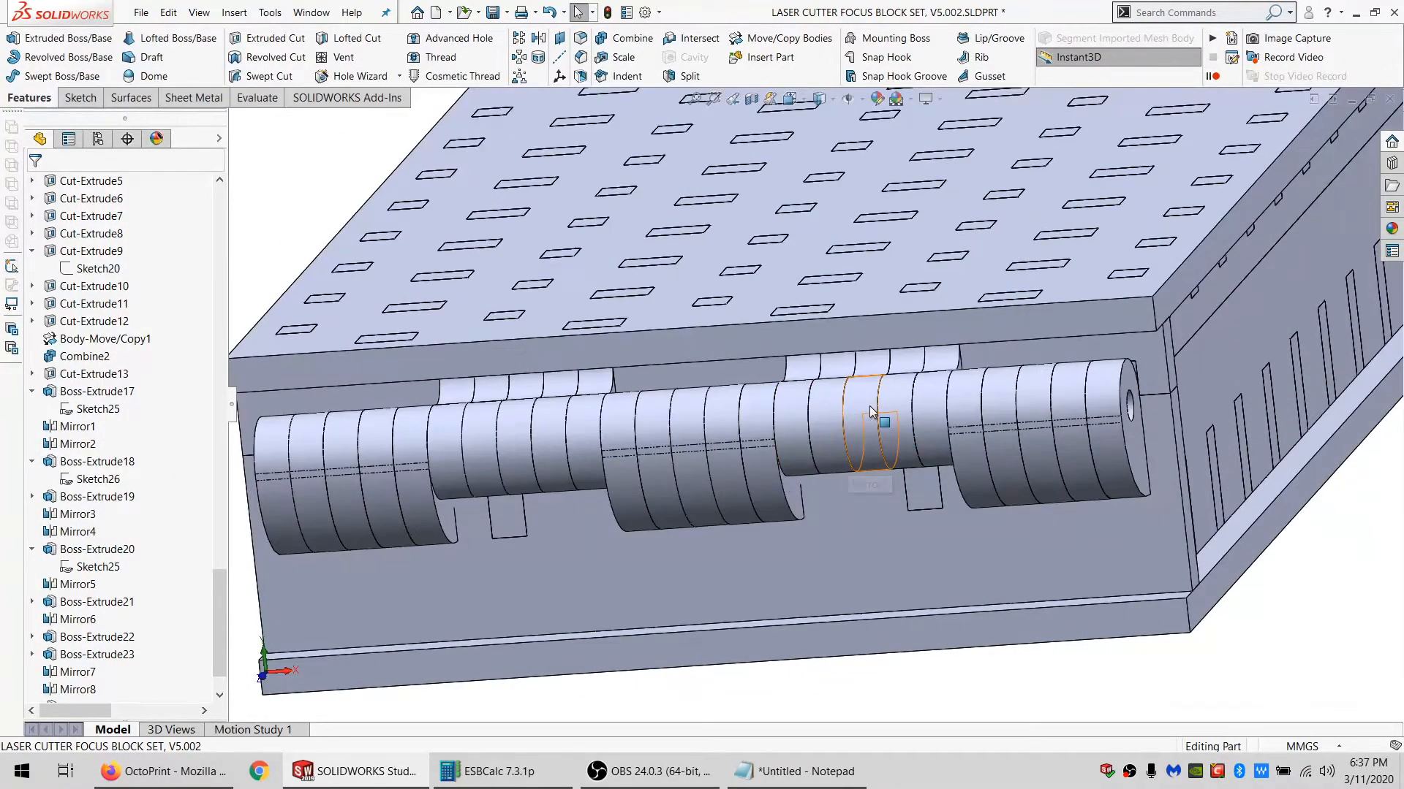
{"action": "middle_click_drag", "start_coordinate": [908, 382], "coordinate": [825, 440]}
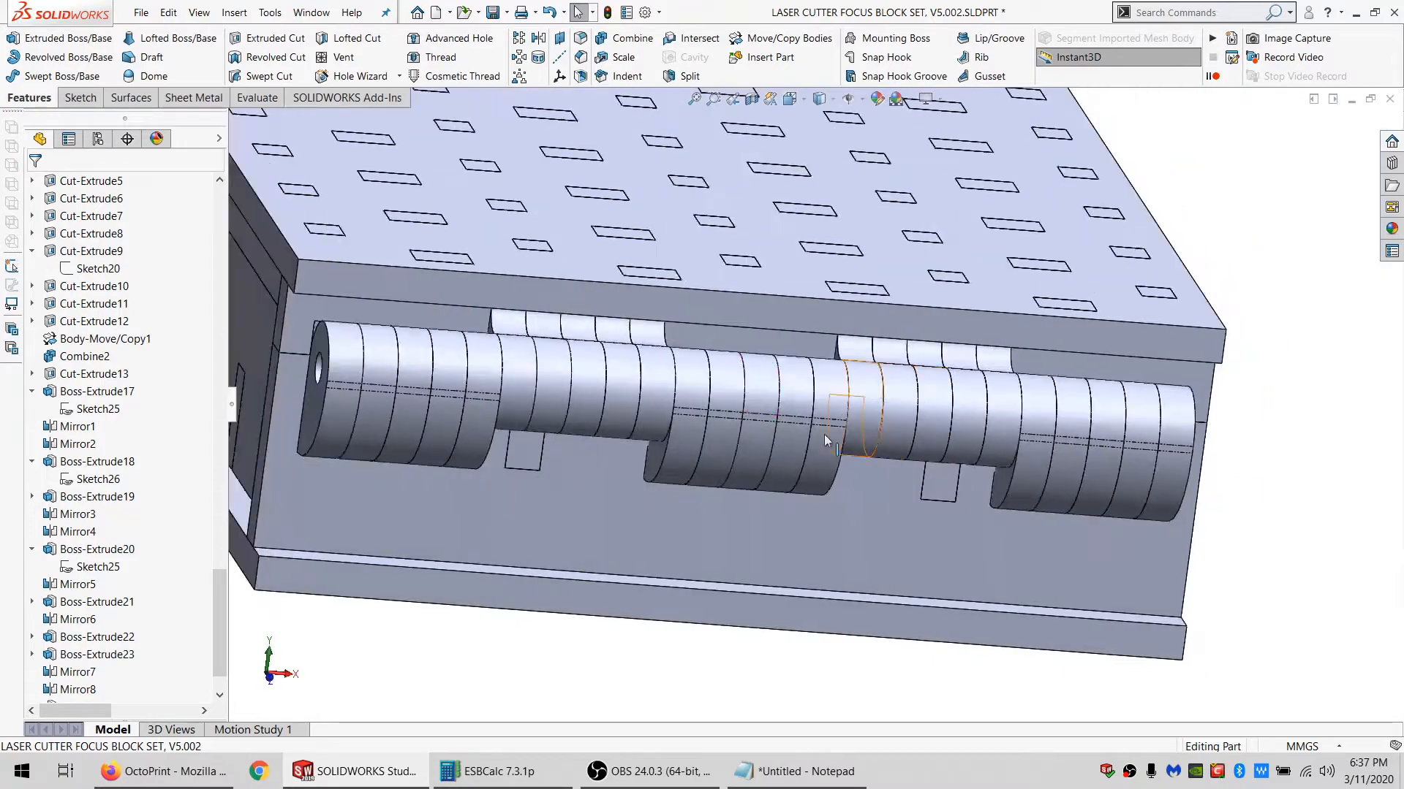
{"action": "middle_click_drag", "start_coordinate": [627, 414], "coordinate": [498, 414]}
{"action": "middle_click_drag", "start_coordinate": [913, 422], "coordinate": [1157, 398]}
{"action": "left_click", "coordinate": [1243, 445]}
{"action": "left_click", "coordinate": [1290, 405]}
{"action": "left_click", "coordinate": [1181, 361]}
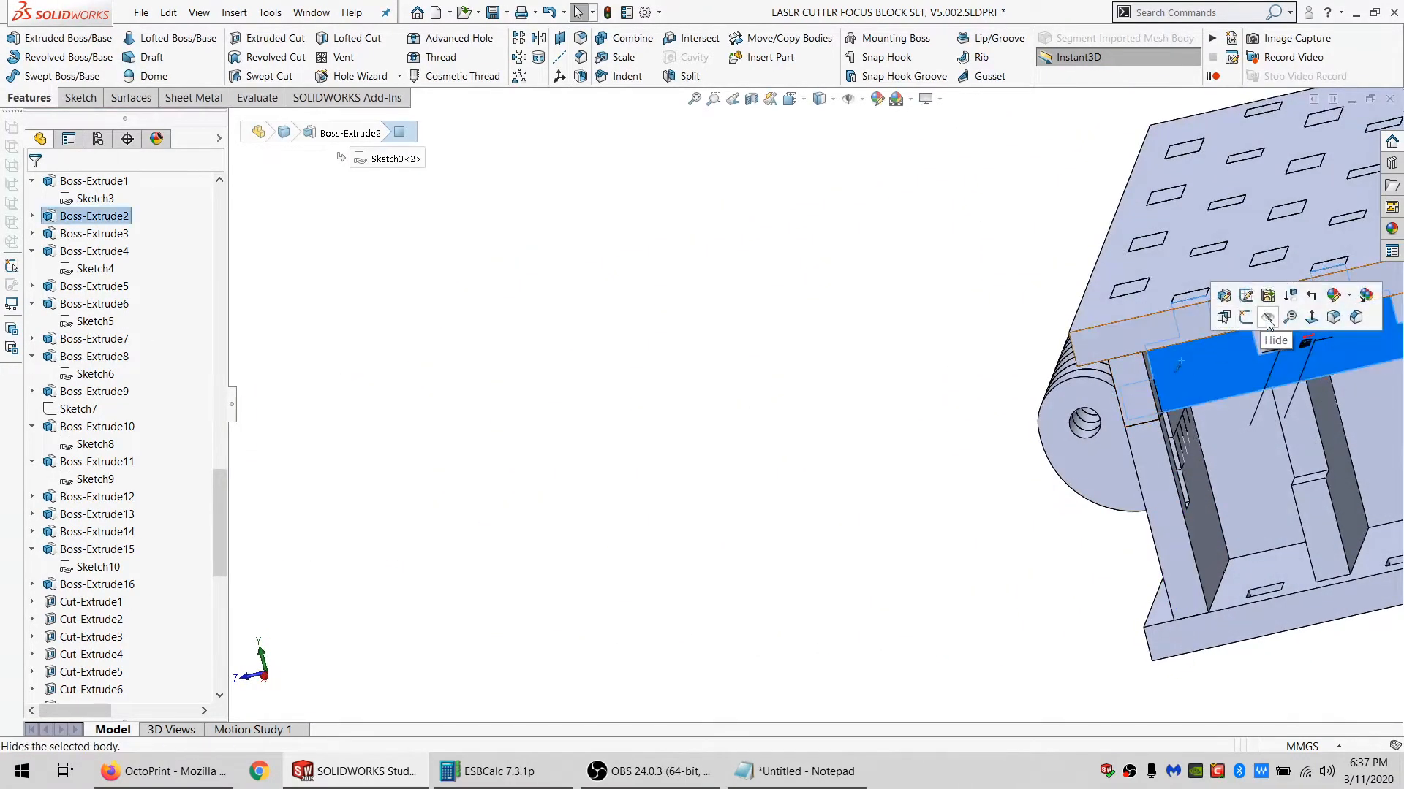
{"action": "left_click", "coordinate": [1232, 267]}
{"action": "left_click", "coordinate": [1289, 224]}
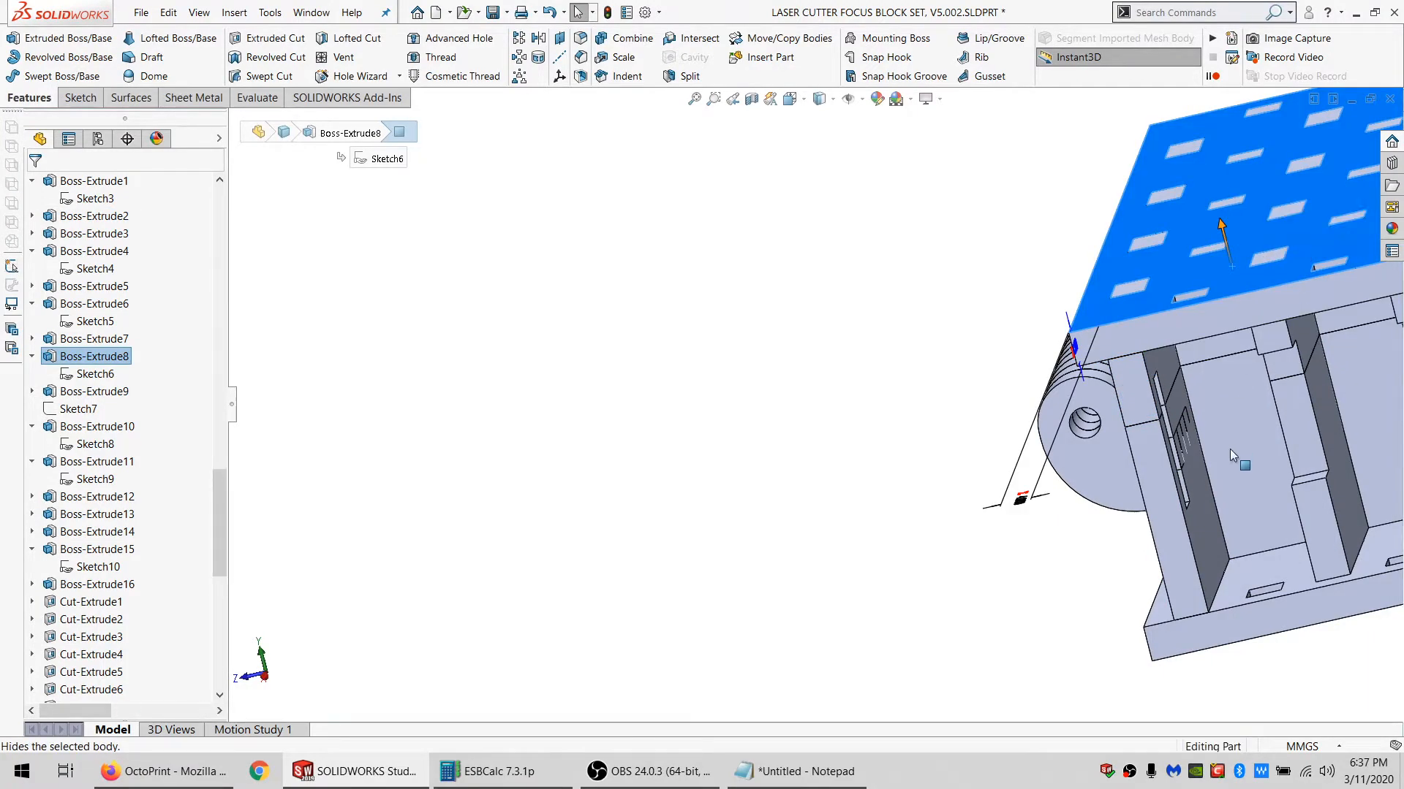
Start a sketch on the inner face of the lower hinge-side wall, where the knuckle tabs pass through.
{"action": "middle_click_drag", "start_coordinate": [1231, 452], "coordinate": [1153, 505]}
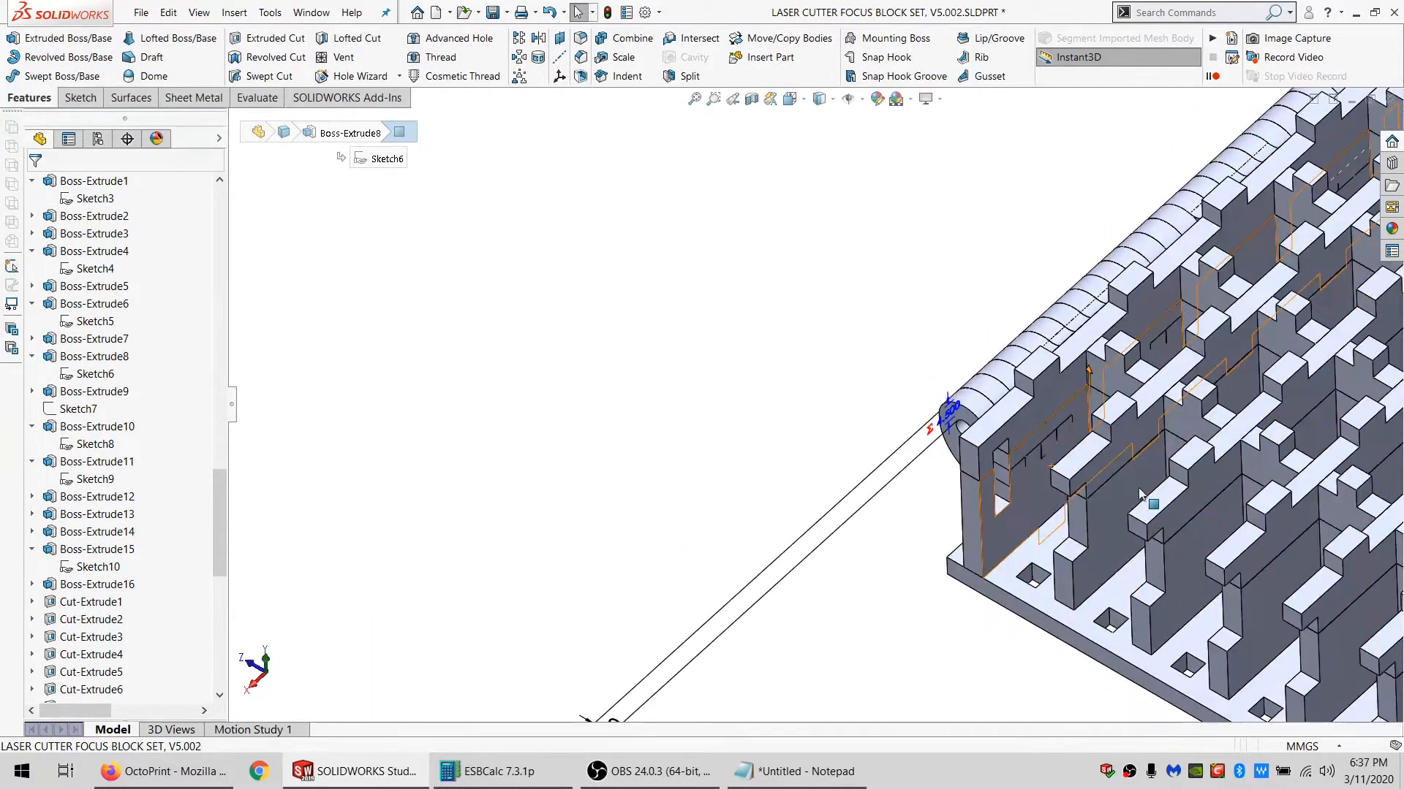
{"action": "scroll", "coordinate": [1053, 461], "scroll_direction": "down", "scroll_amount": 5}
{"action": "mouse_move", "coordinate": [1021, 447]}
{"action": "middle_mouse_down"}
{"action": "mouse_move", "coordinate": [1005, 389]}
{"action": "mouse_move", "coordinate": [987, 383]}
{"action": "mouse_move", "coordinate": [969, 422]}
{"action": "mouse_move", "coordinate": [987, 437]}
{"action": "mouse_move", "coordinate": [1016, 338]}
{"action": "middle_mouse_up"}
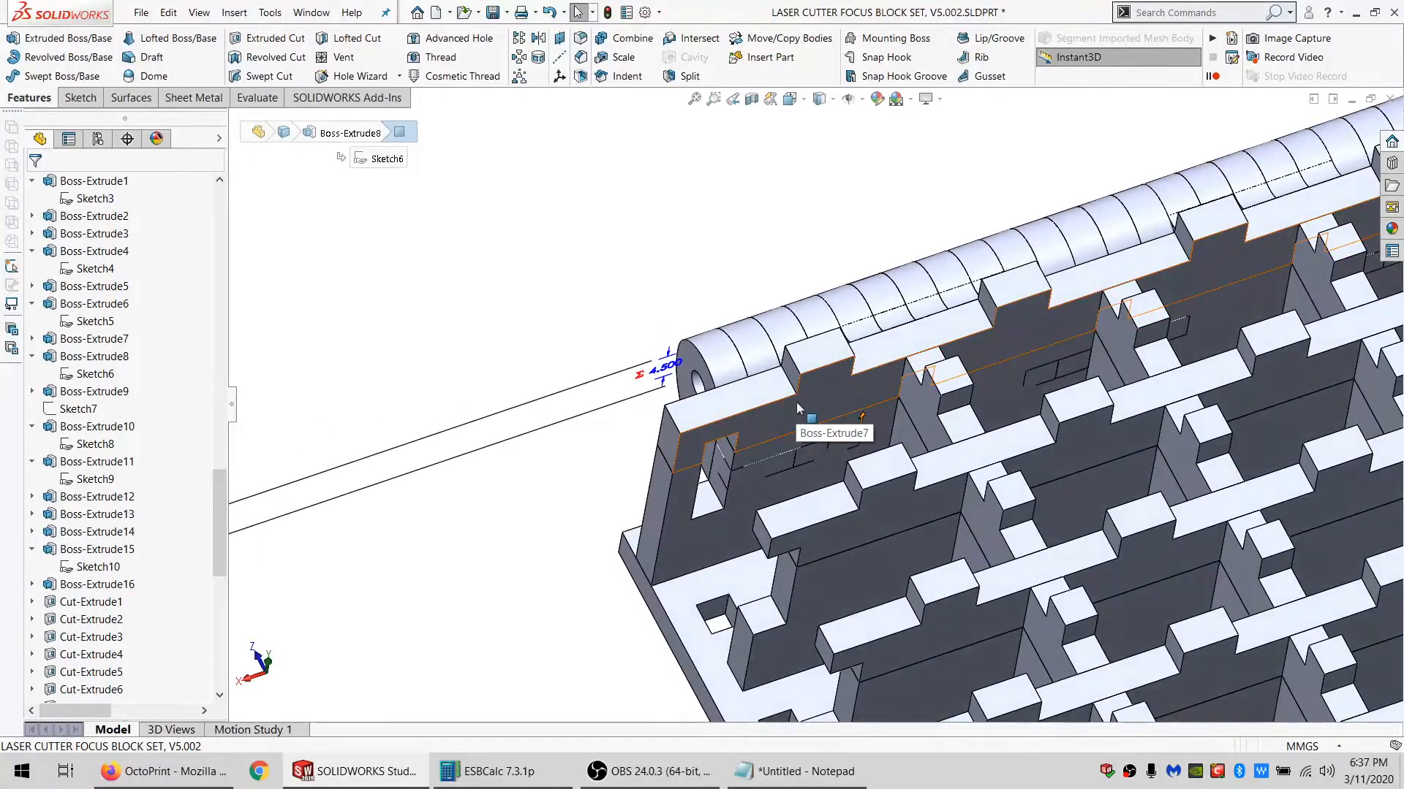
{"action": "middle_click_drag", "start_coordinate": [804, 468], "coordinate": [775, 393]}
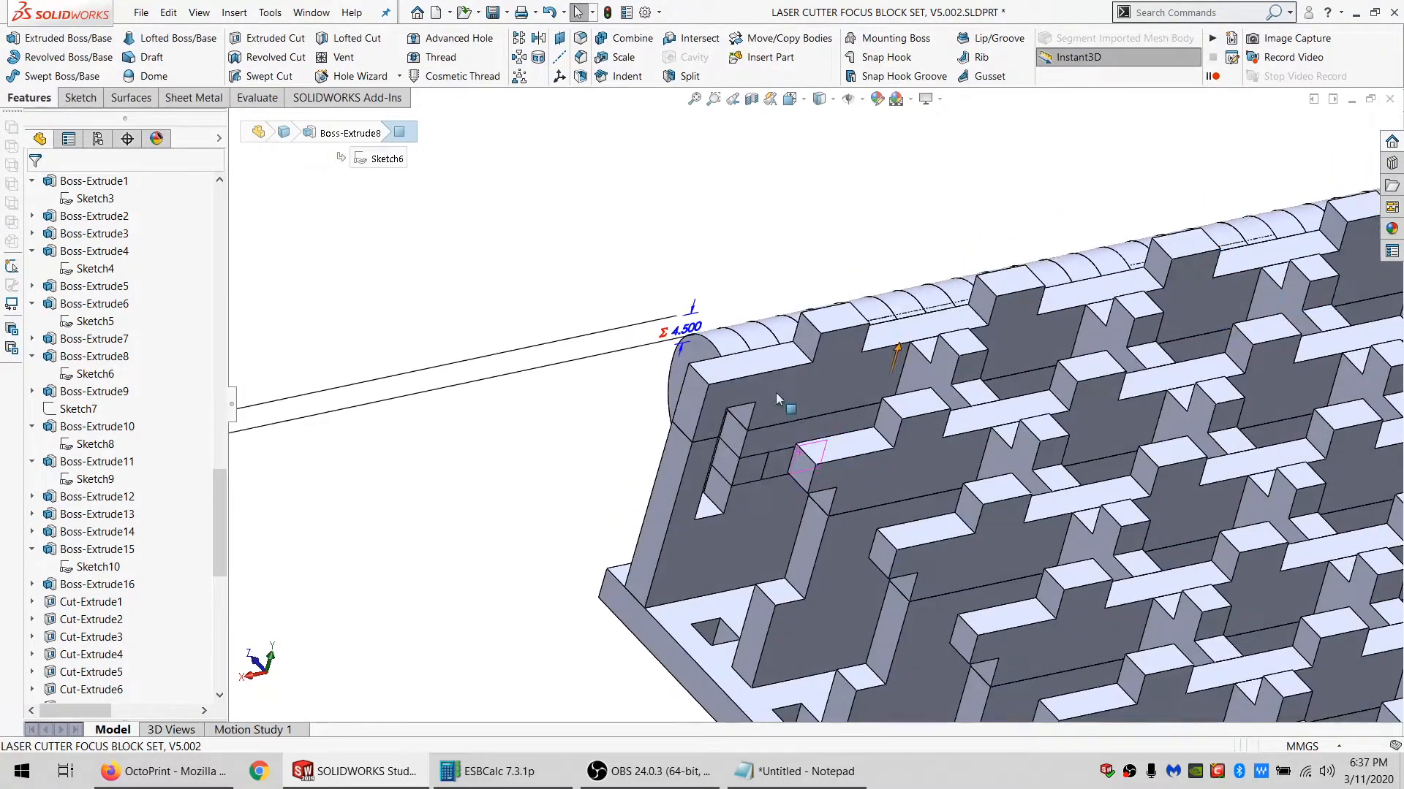
{"action": "left_click", "coordinate": [776, 394]}
{"action": "left_click", "coordinate": [676, 512]}
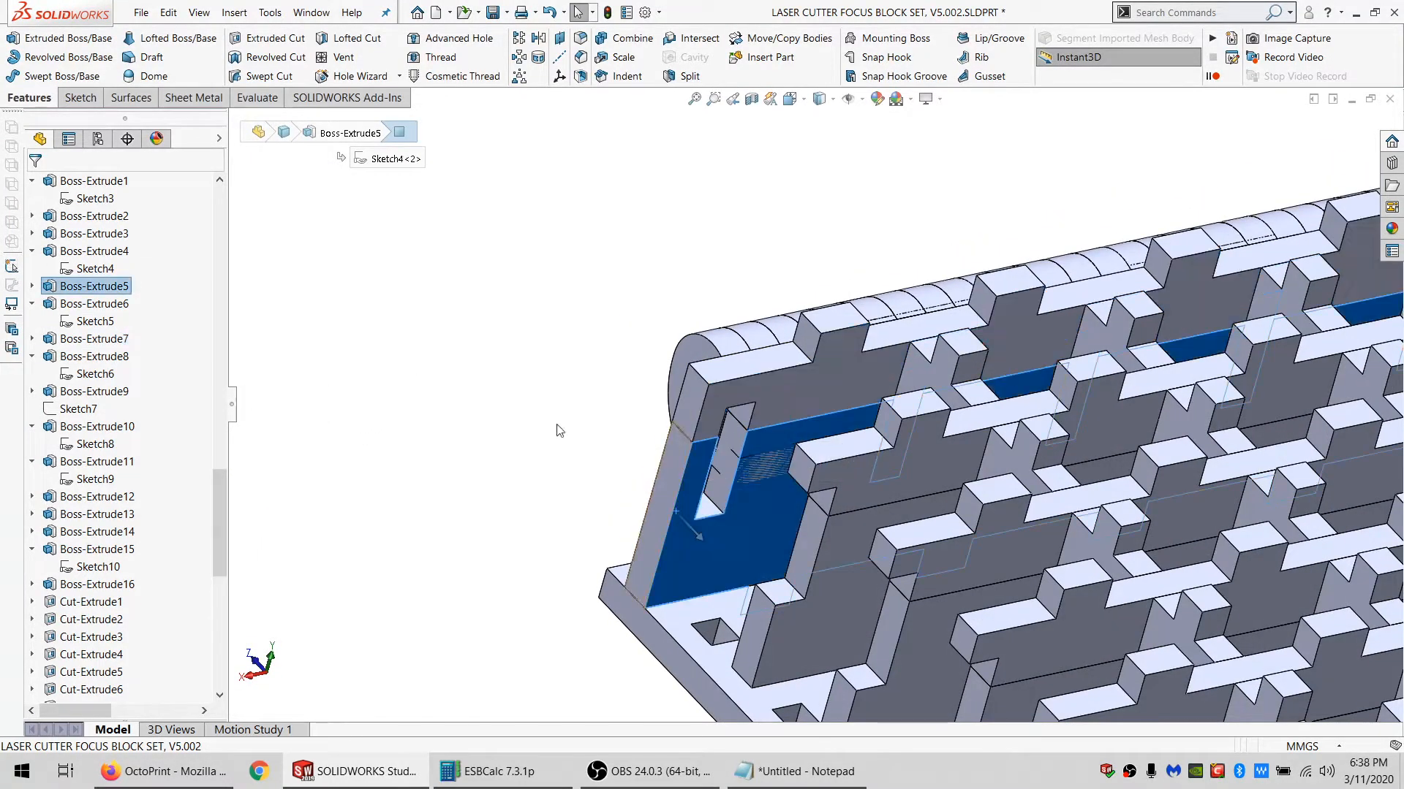
{"action": "left_click", "coordinate": [81, 98]}
{"action": "left_click", "coordinate": [13, 38]}
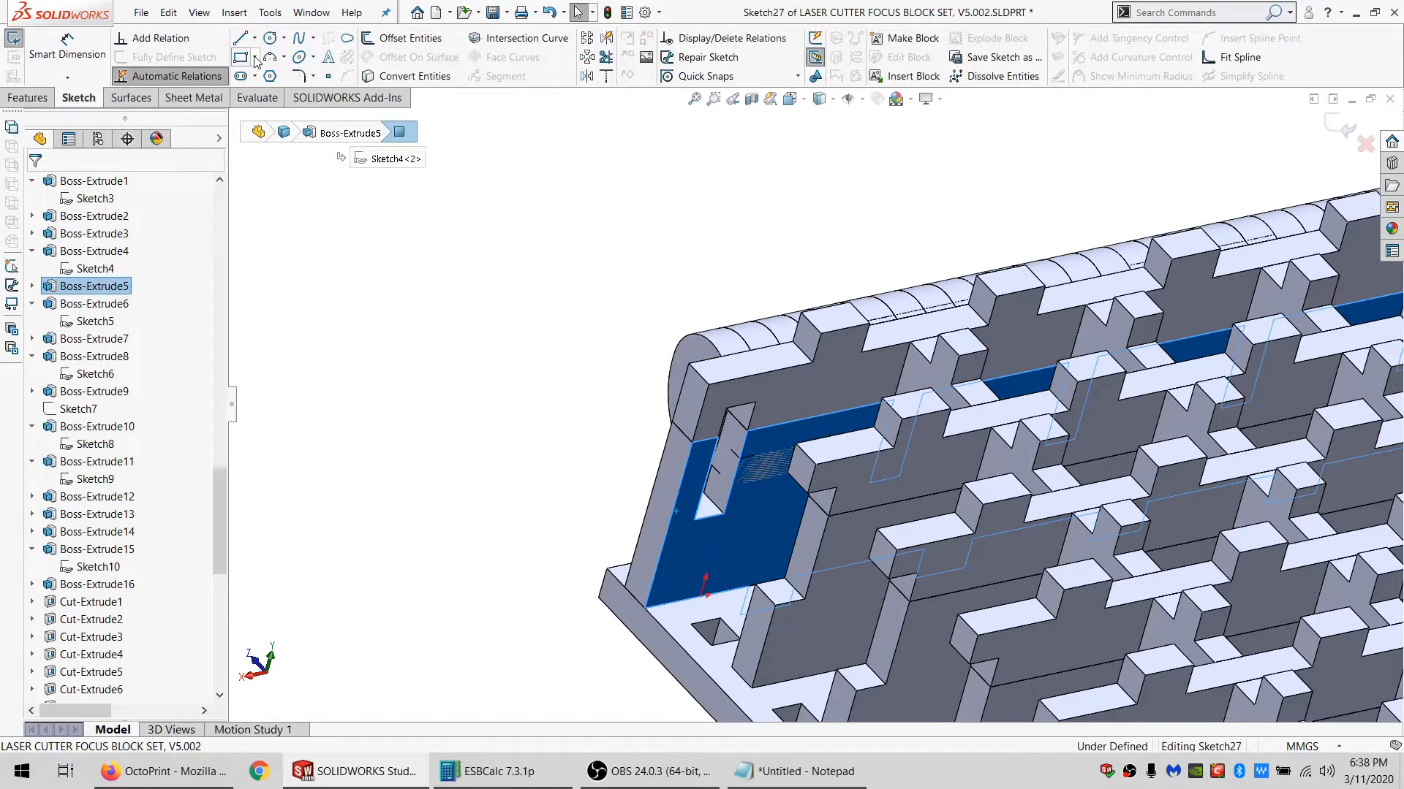
Draw a corner rectangle about 18 mm long around the tab ends of the first tabbed knuckle group.
{"action": "left_click", "coordinate": [738, 458]}
{"action": "middle_click_drag", "start_coordinate": [756, 465], "coordinate": [831, 468]}
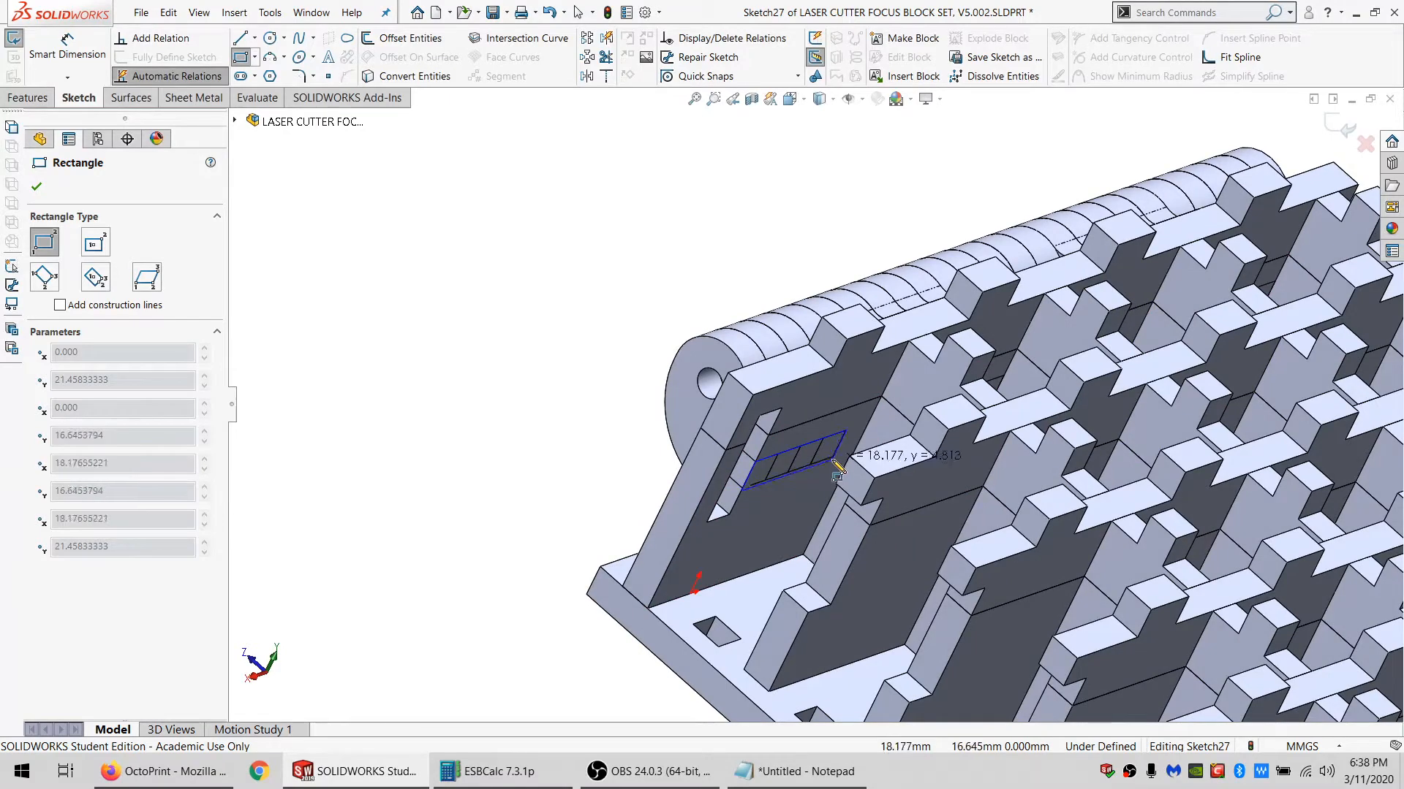
{"action": "left_click", "coordinate": [826, 468]}
{"action": "key", "text": "Escape"}
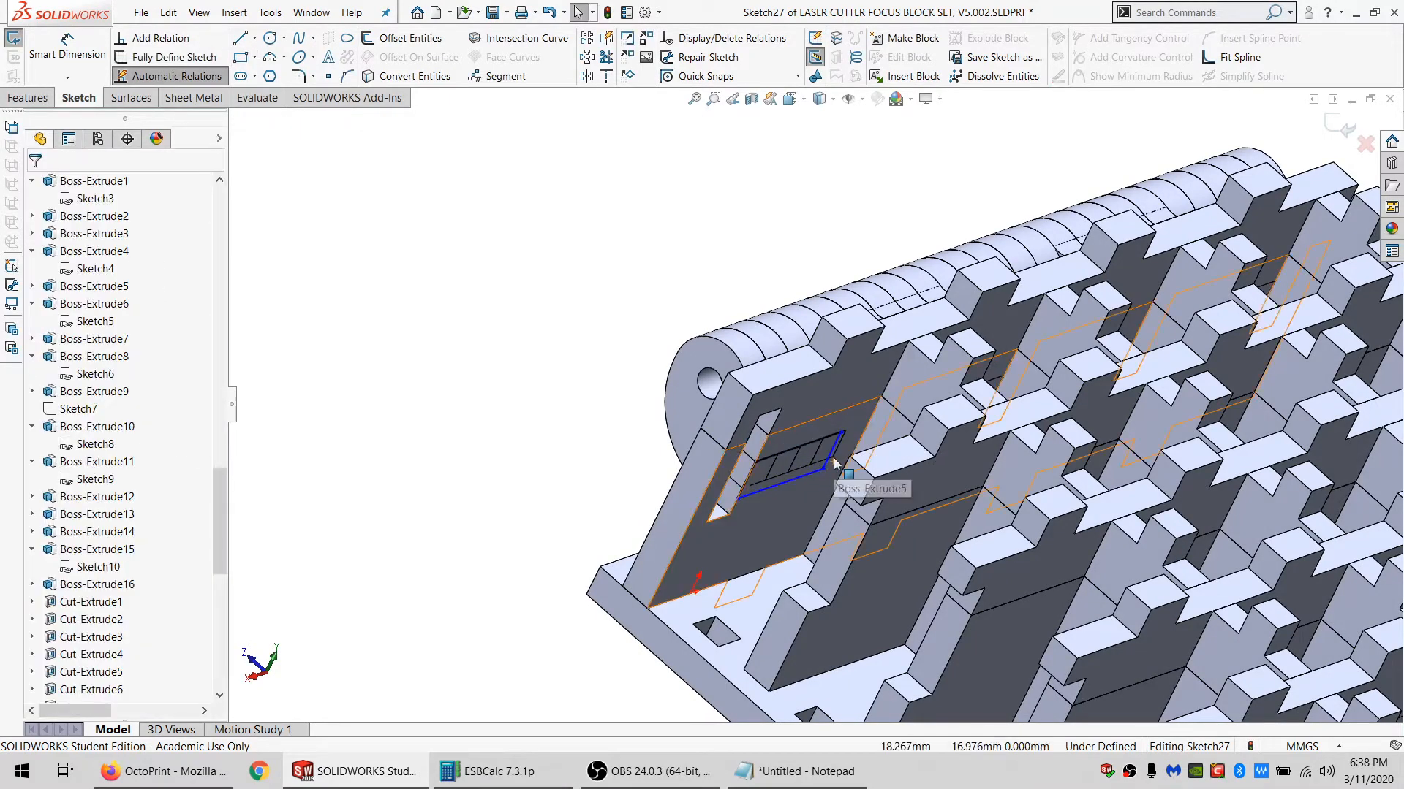
Hide the lower hinge-side wall and make the rectangle's free corner coincident with the matching corner vertex of the first group's tabs.
{"action": "right_click", "coordinate": [834, 461]}
{"action": "left_click", "coordinate": [877, 673]}
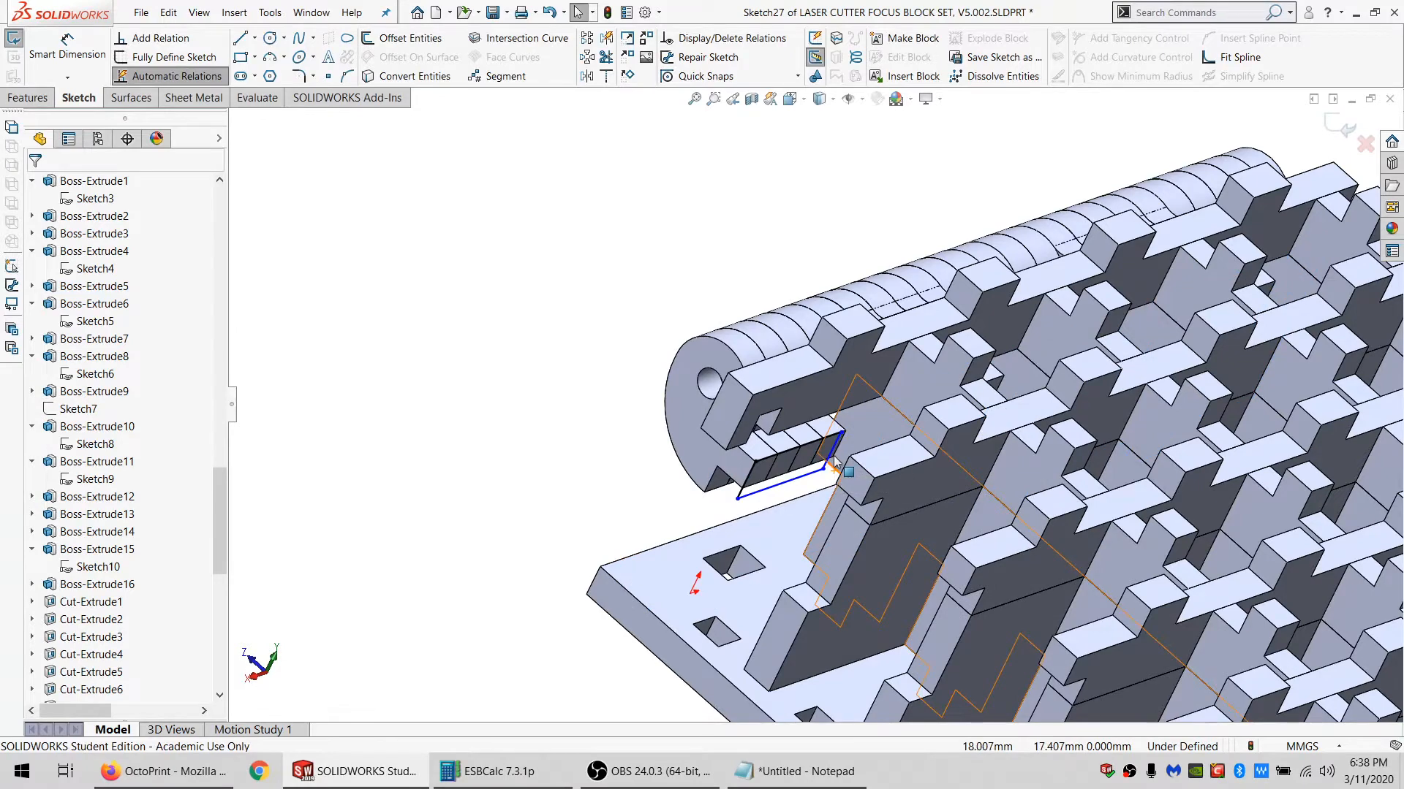
{"action": "middle_click_drag", "start_coordinate": [837, 461], "coordinate": [819, 497]}
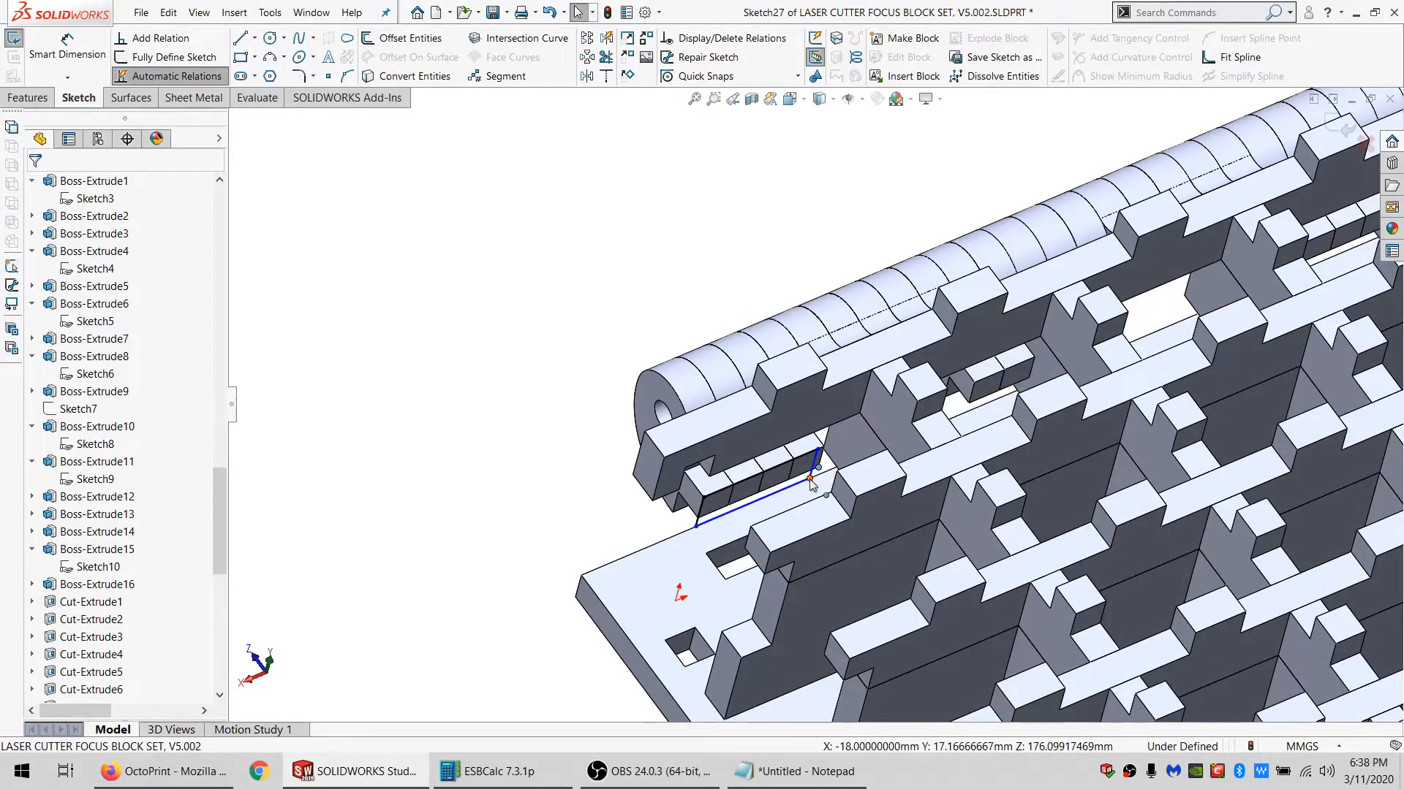
{"action": "left_click", "coordinate": [76, 489]}
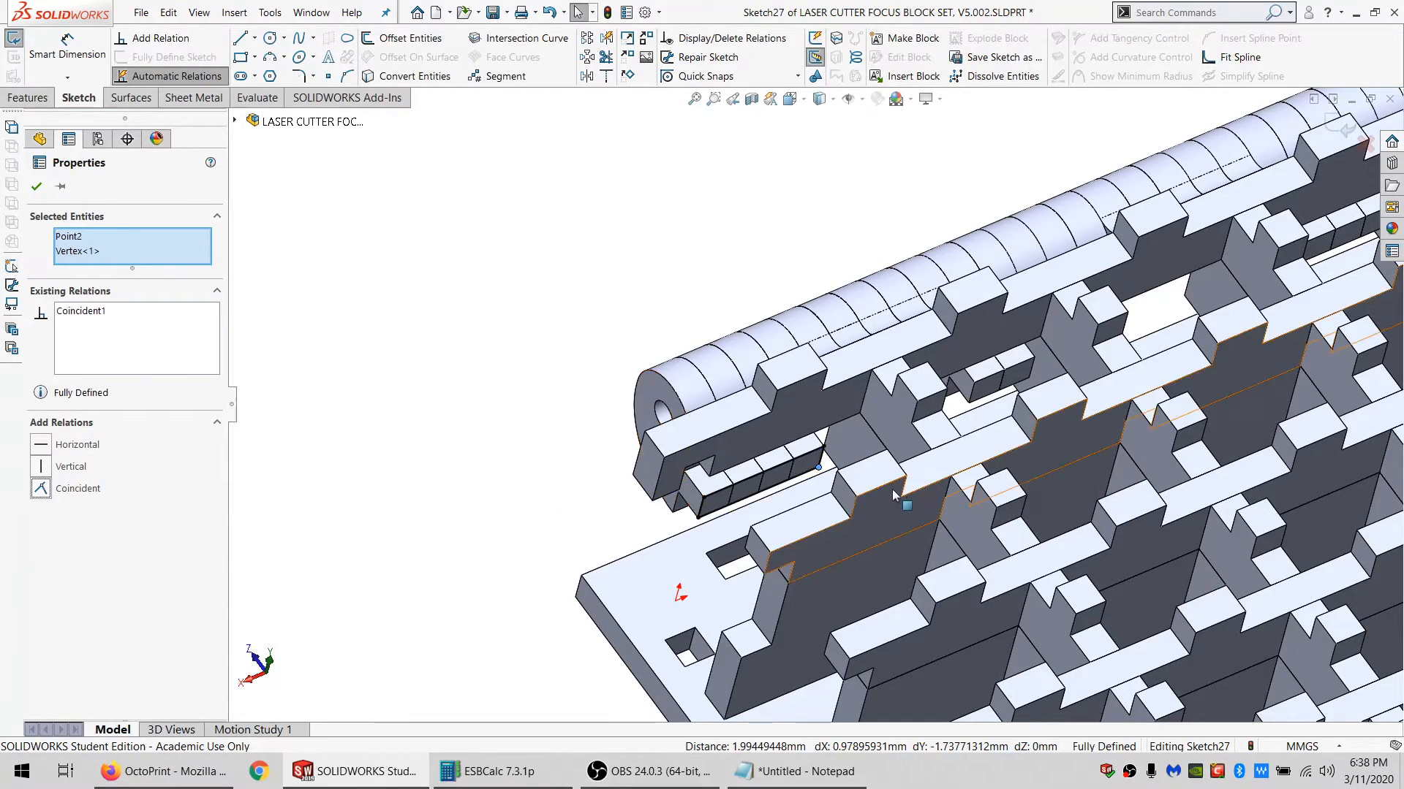
{"action": "middle_click_drag", "start_coordinate": [731, 483], "coordinate": [835, 474]}
{"action": "key", "text": "Escape"}
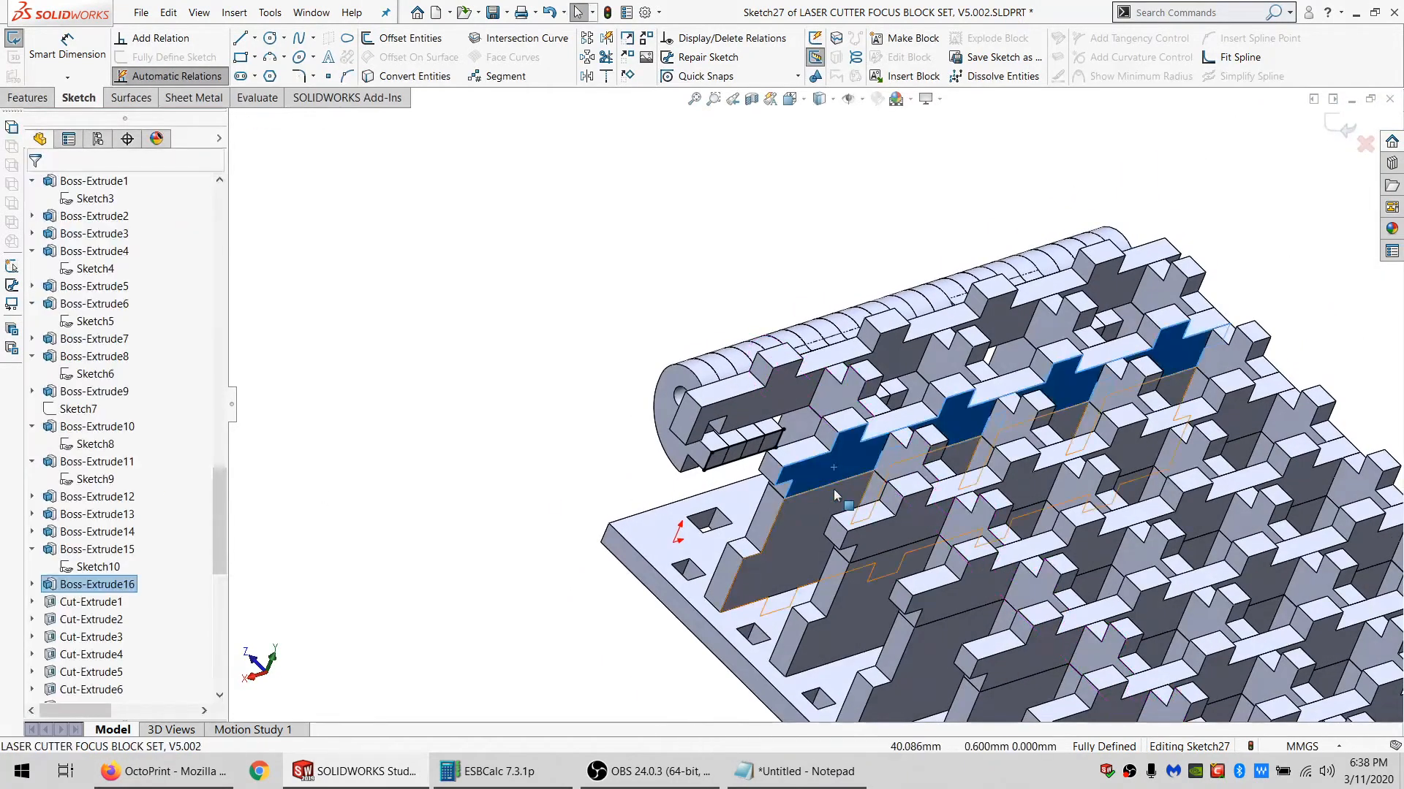
Hide the upper hinge-side wall and the upper rib bodies that cover the remaining hinge tabs.
{"action": "right_click", "coordinate": [864, 392]}
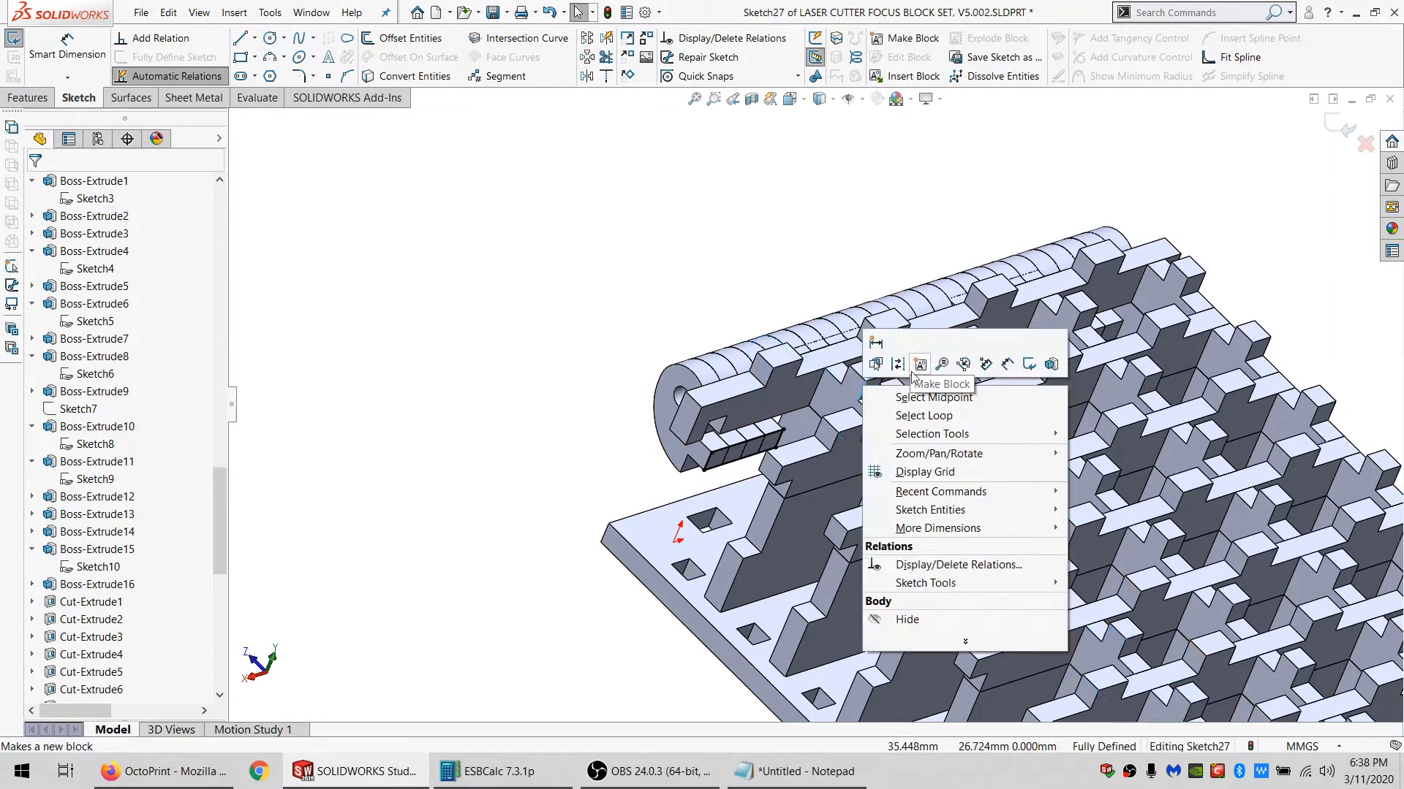
{"action": "left_click", "coordinate": [921, 623]}
{"action": "right_click", "coordinate": [944, 357]}
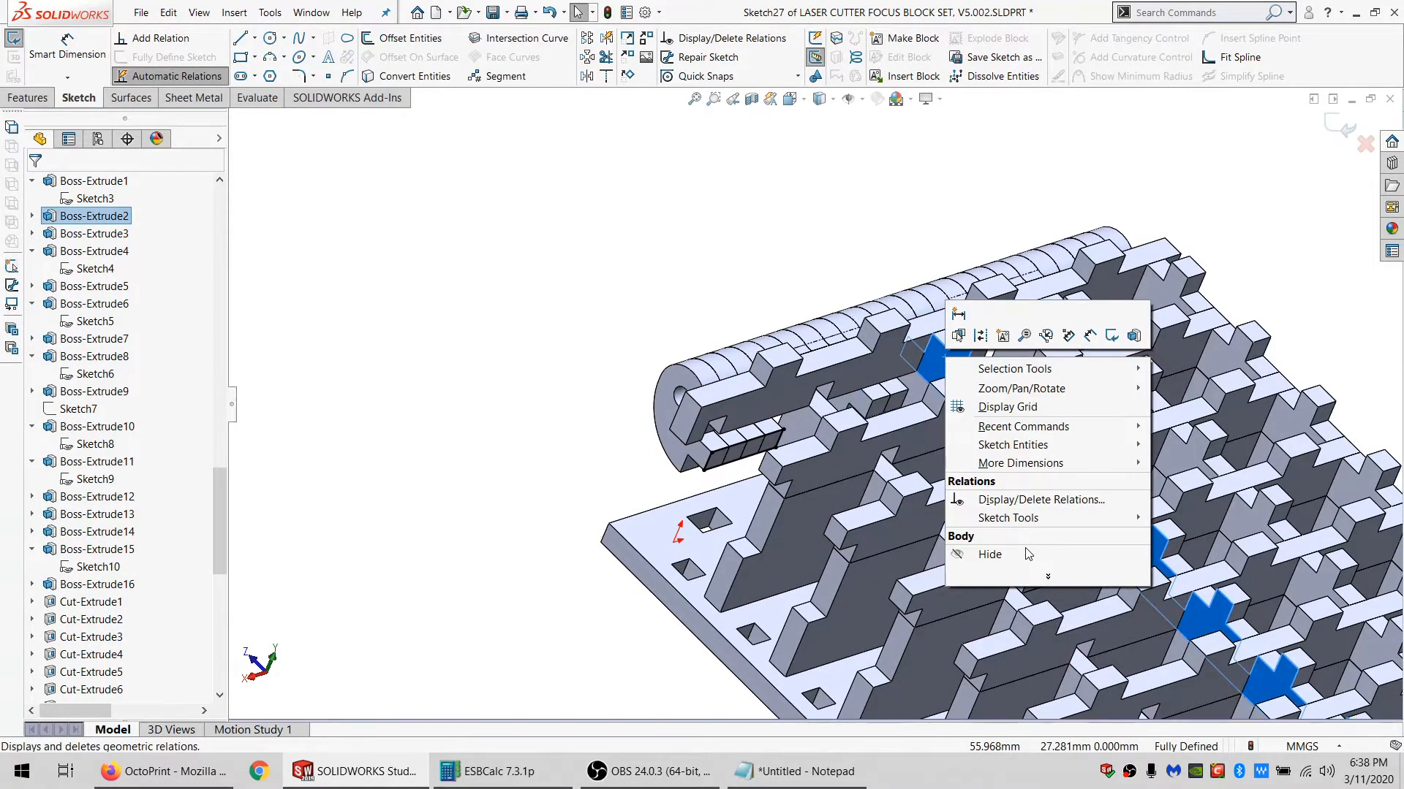
{"action": "left_click", "coordinate": [863, 438]}
{"action": "right_click", "coordinate": [845, 437]}
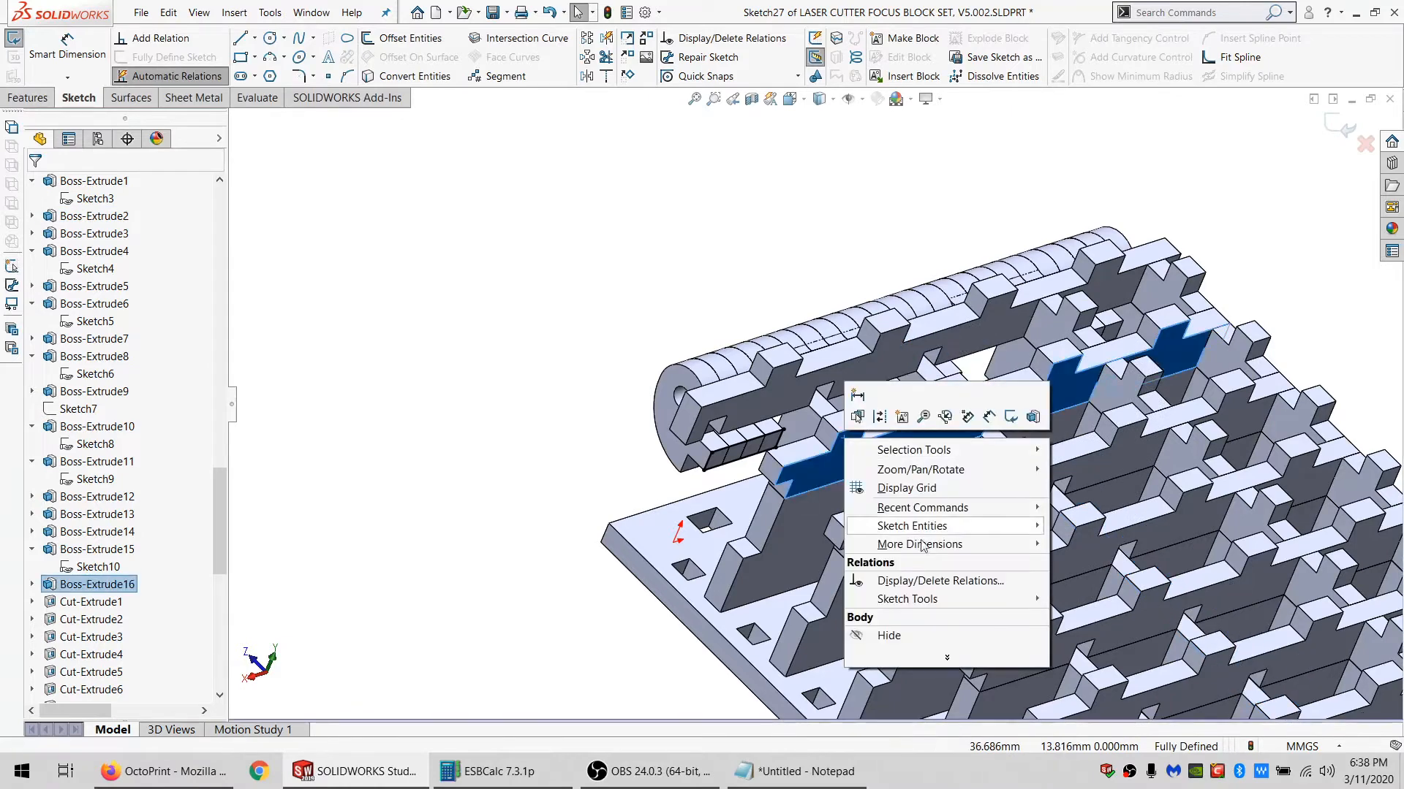
{"action": "left_click", "coordinate": [918, 634]}
{"action": "right_click", "coordinate": [848, 368]}
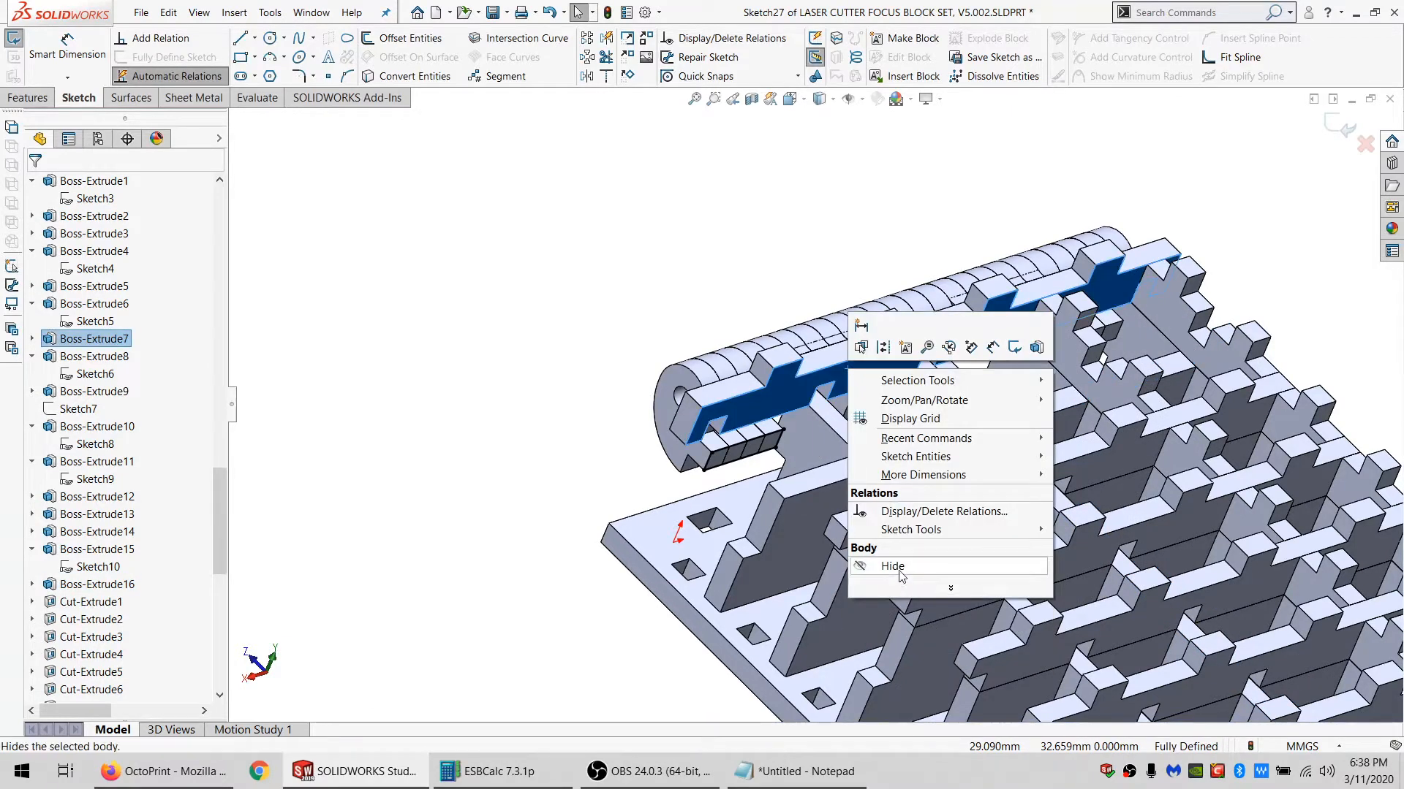
{"action": "left_click", "coordinate": [901, 568]}
{"action": "right_click", "coordinate": [1045, 336]}
{"action": "left_click", "coordinate": [1137, 534]}
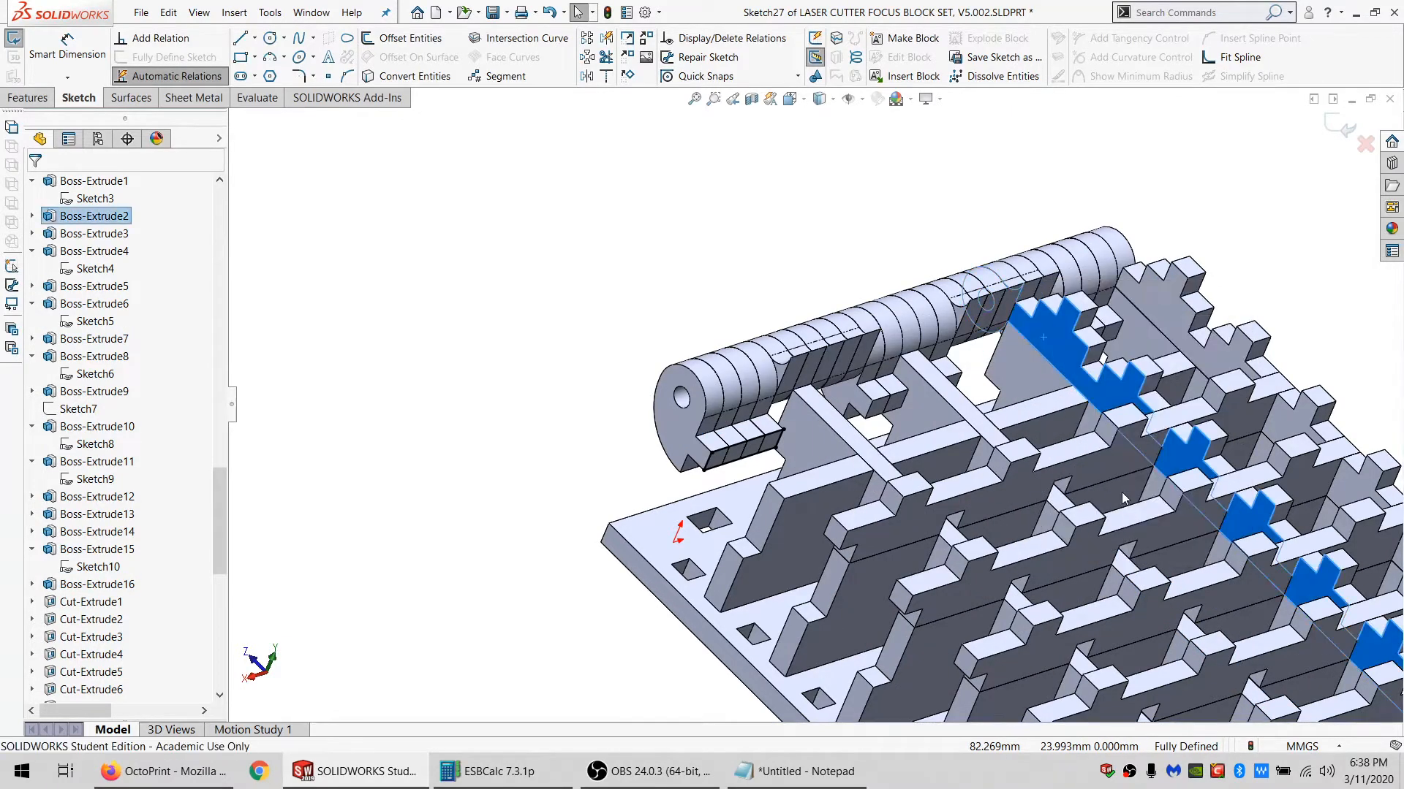
Draw a 9 mm long rectangle around the middle group's first two tab ends and make its corner coincident with the tab's lower edge.
{"action": "middle_click_drag", "start_coordinate": [1005, 369], "coordinate": [858, 408]}
{"action": "scroll", "coordinate": [896, 440], "scroll_direction": "down", "scroll_amount": 1}
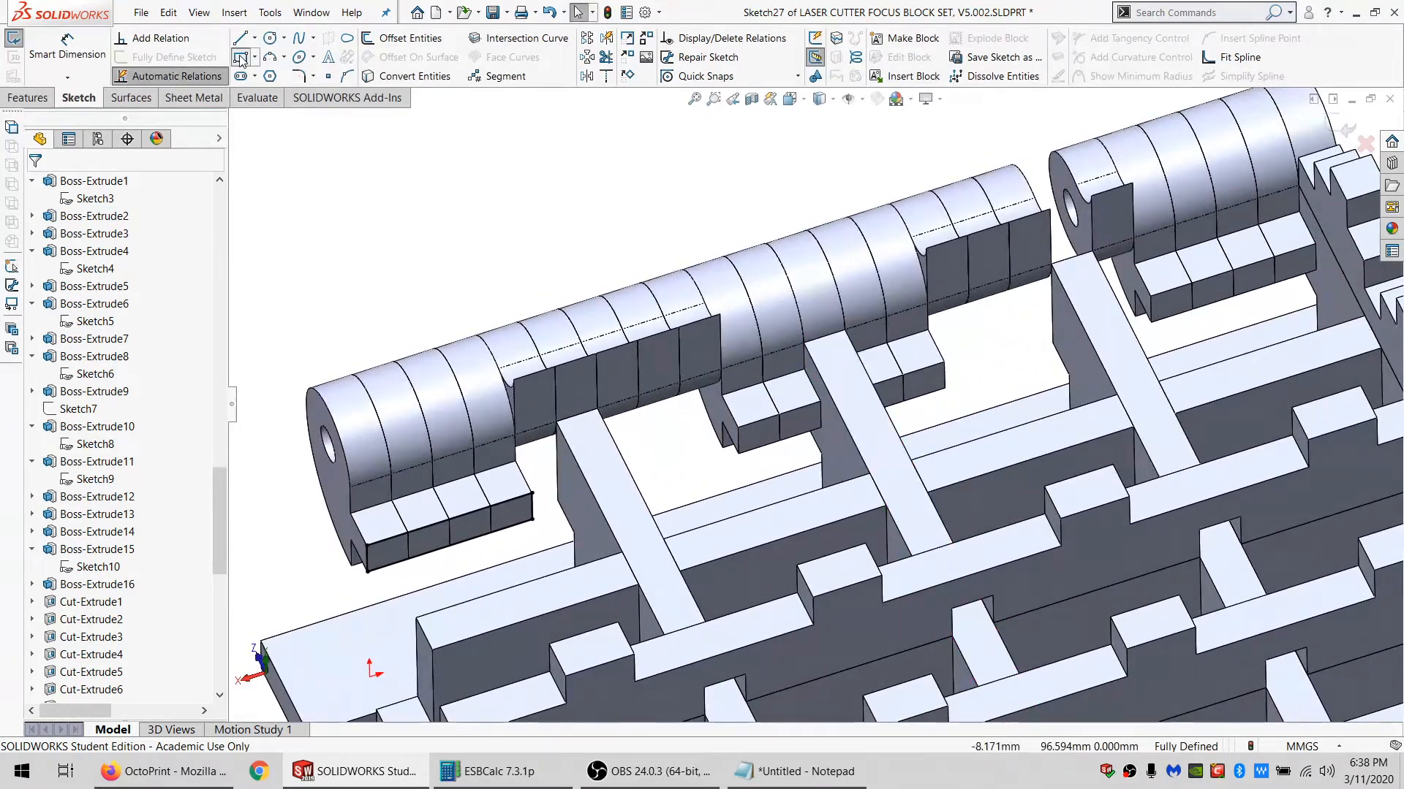
{"action": "left_click", "coordinate": [241, 57]}
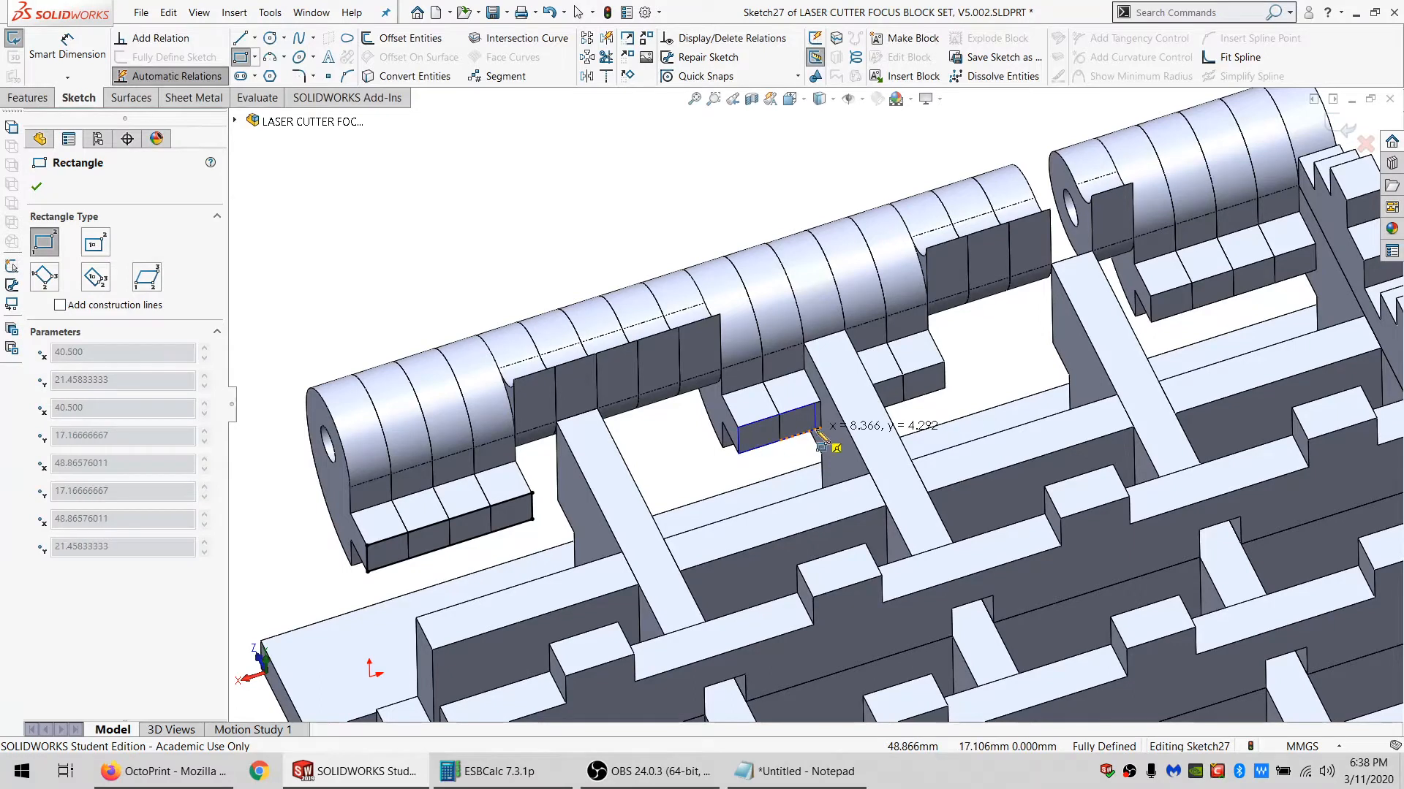
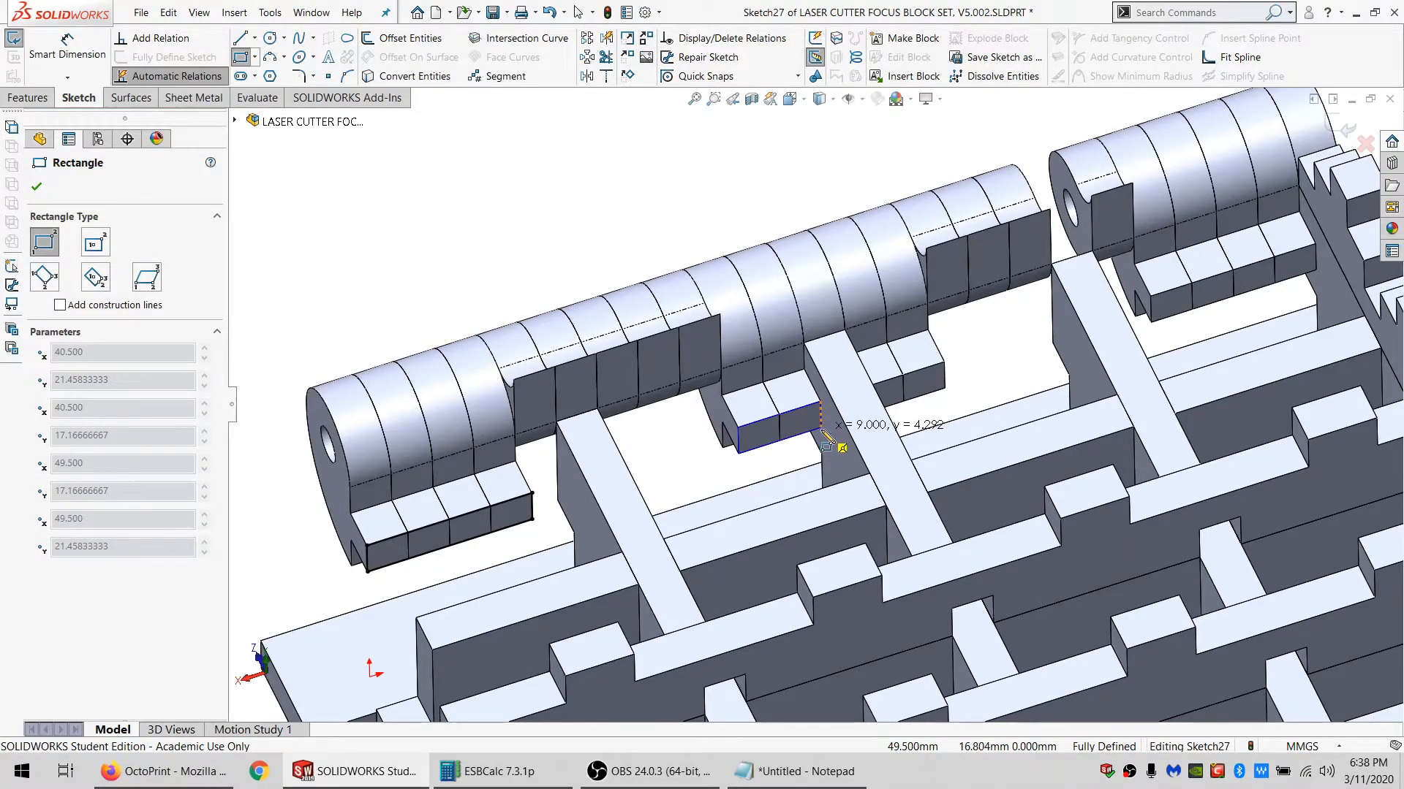
{"action": "left_click", "coordinate": [822, 424]}
{"action": "key", "text": "Escape"}
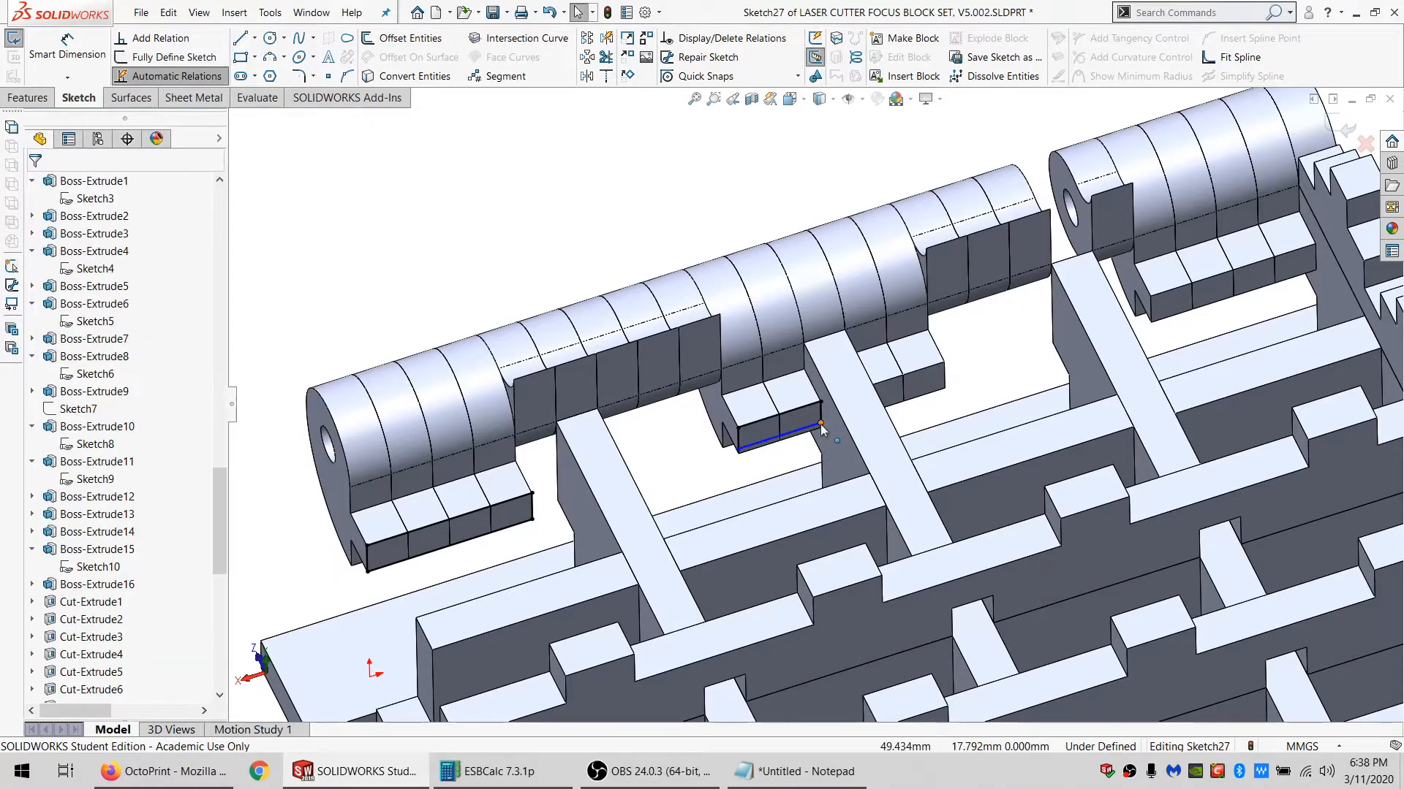
{"action": "left_click", "coordinate": [821, 423]}
{"action": "left_click", "coordinate": [803, 435], "text": "ctrl"}
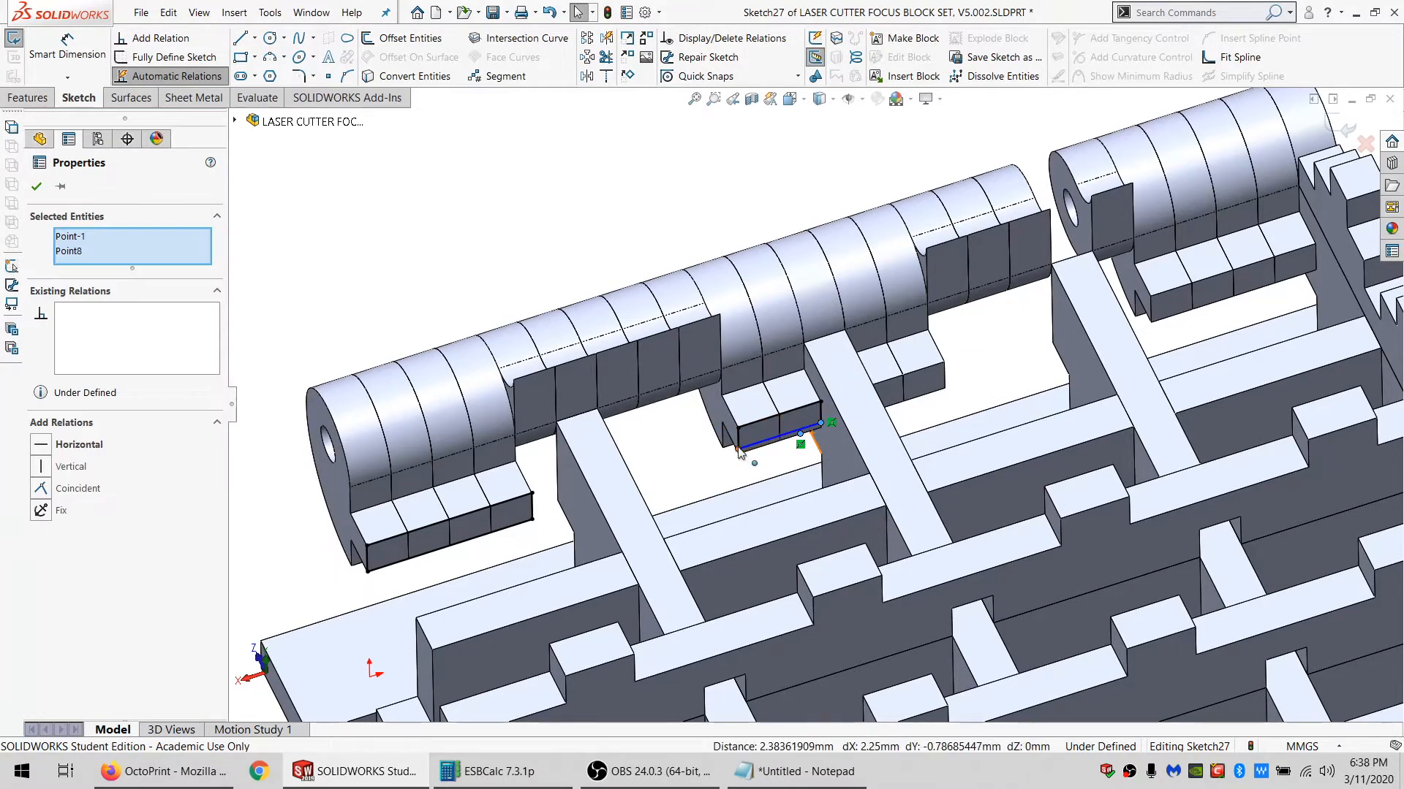
{"action": "left_click", "coordinate": [778, 448]}
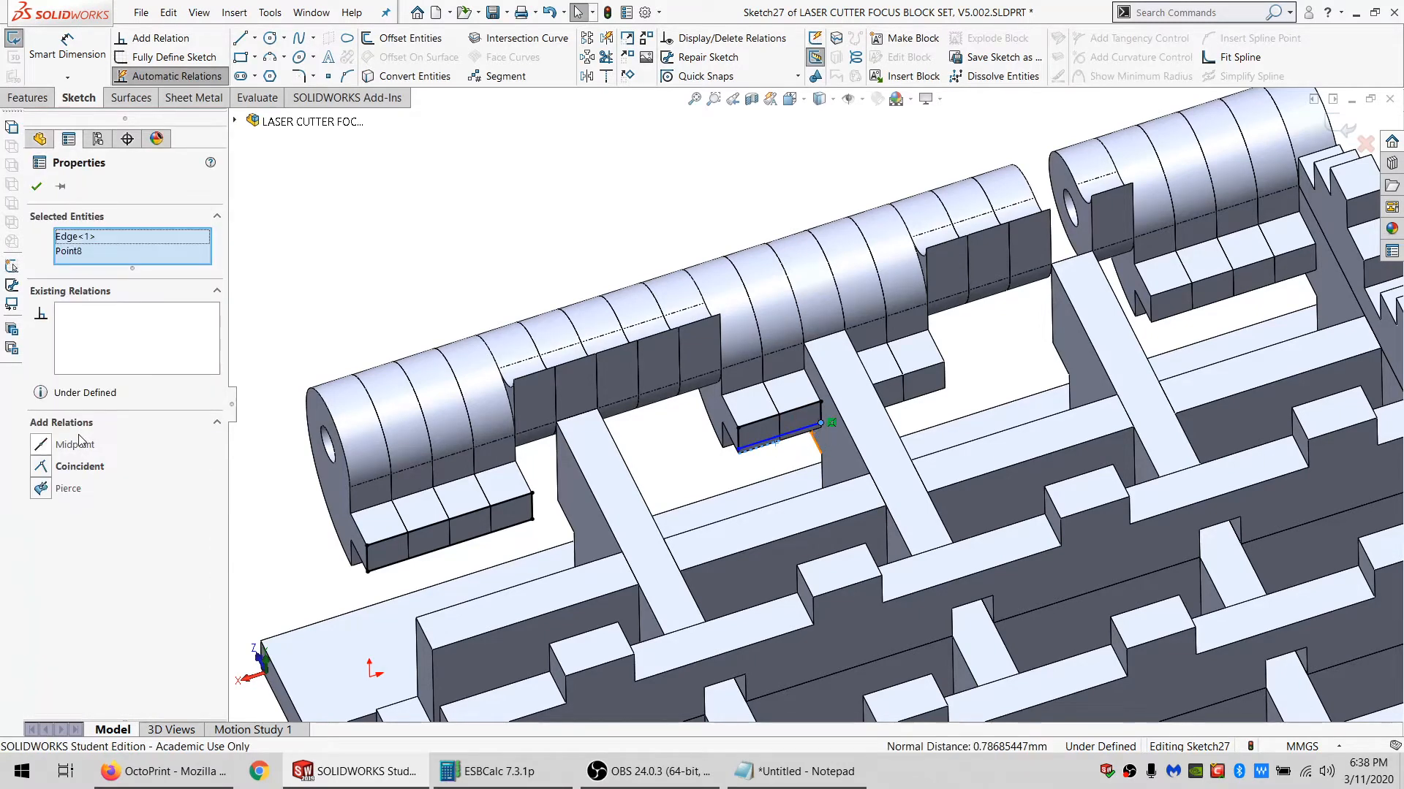
{"action": "left_click", "coordinate": [77, 466]}
{"action": "key", "text": "Escape"}
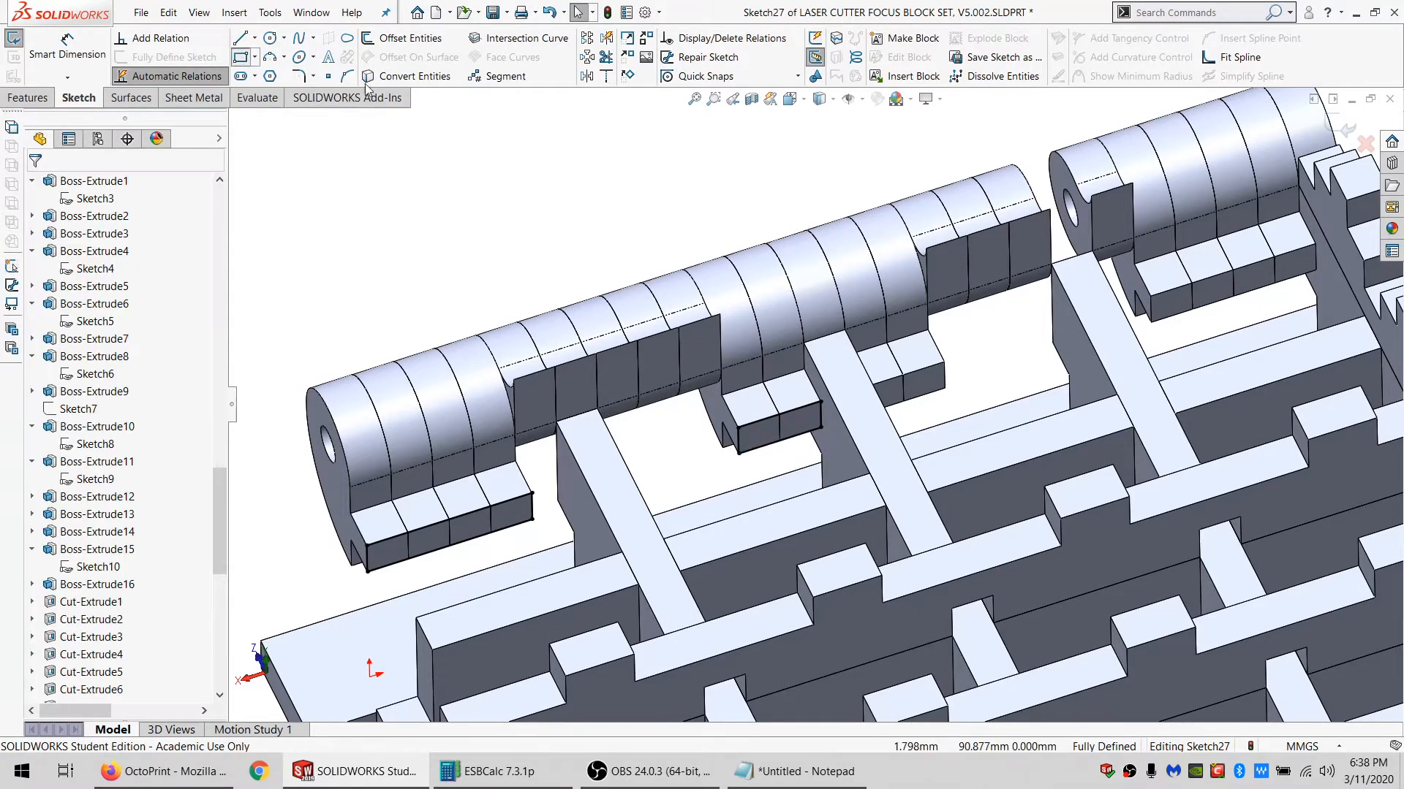
Draw corner rectangles around the middle group's remaining two tab ends and, 18 mm long, around the last knuckle group's tab ends.
{"action": "middle_click_drag", "start_coordinate": [943, 373], "coordinate": [877, 413]}
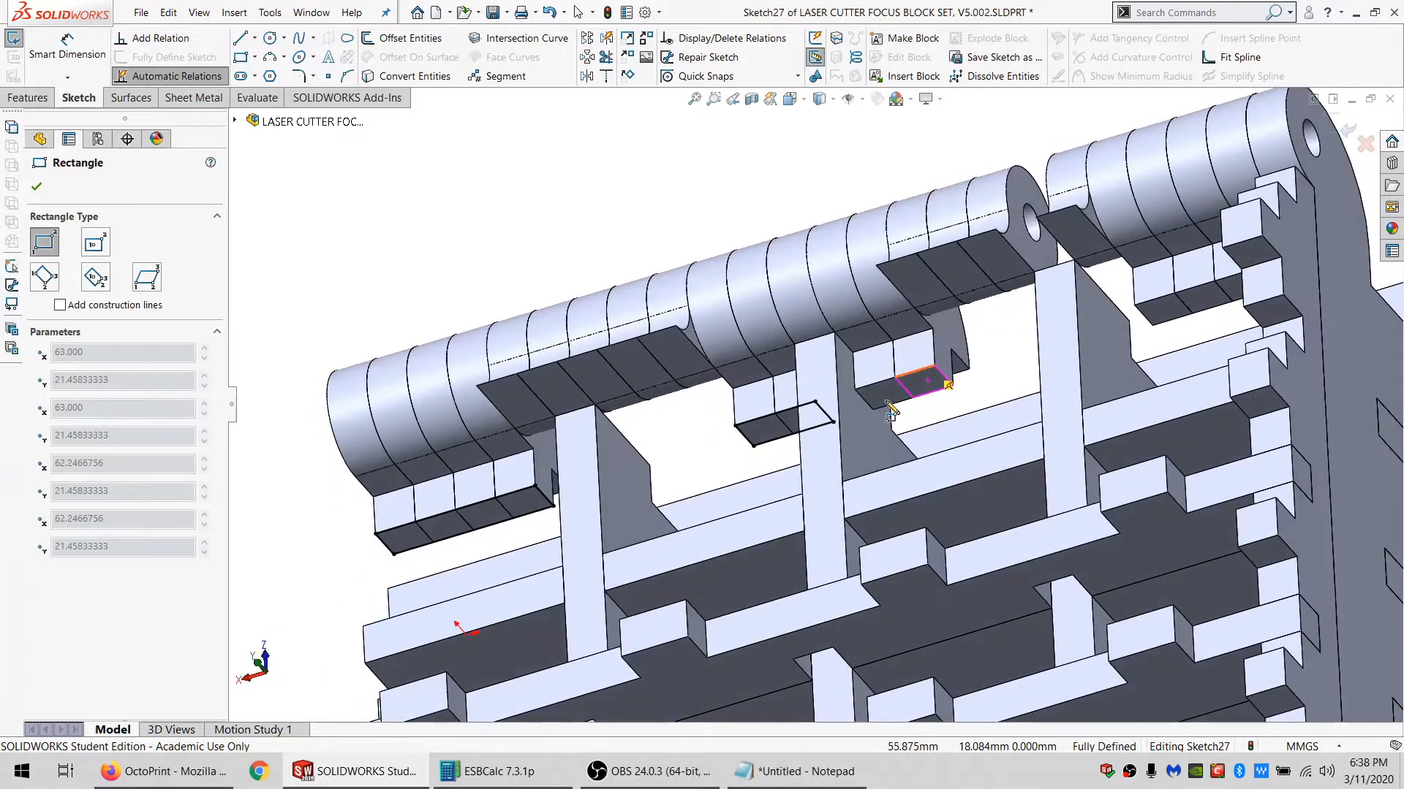
{"action": "left_click", "coordinate": [874, 410]}
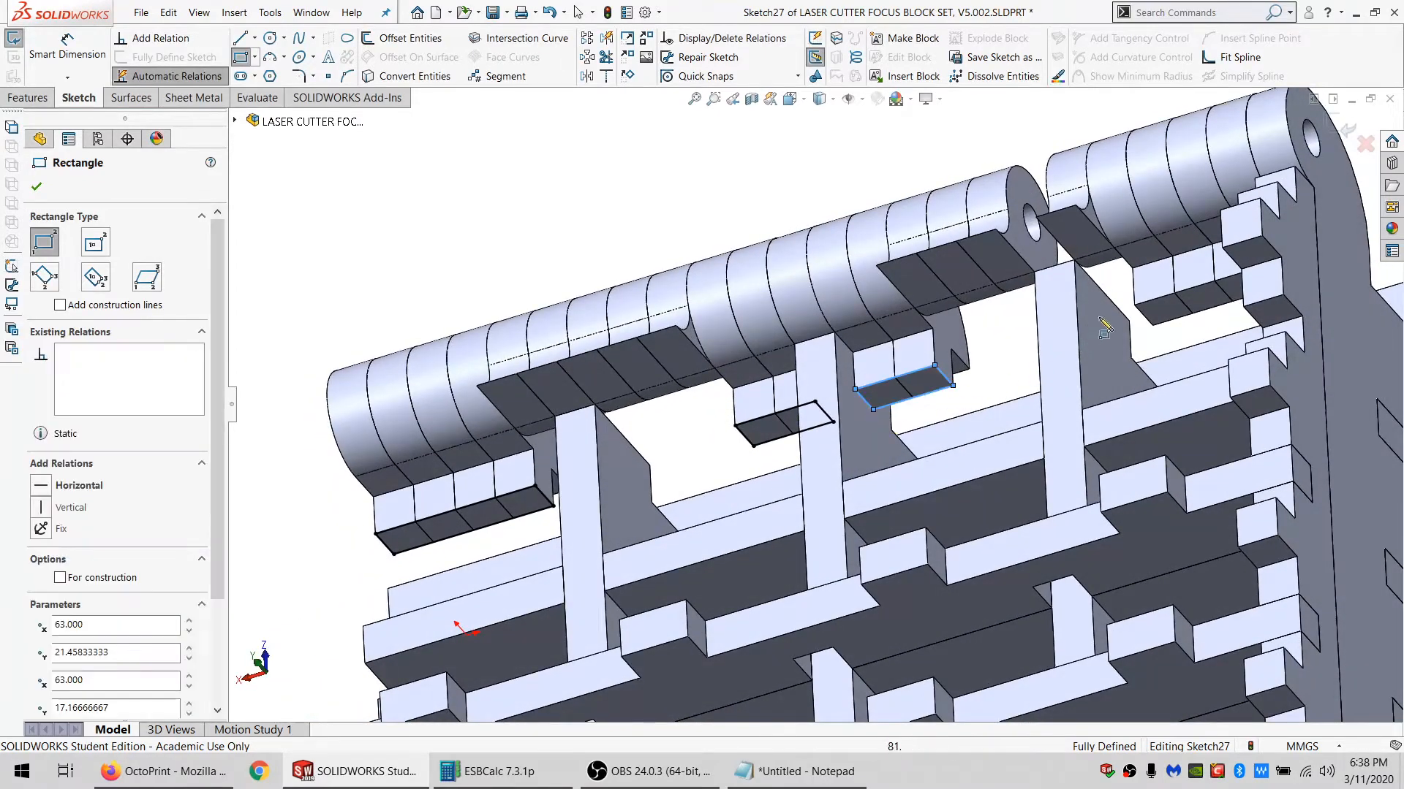
{"action": "left_click", "coordinate": [1138, 313]}
{"action": "middle_click_drag", "start_coordinate": [1138, 312], "coordinate": [1292, 291]}
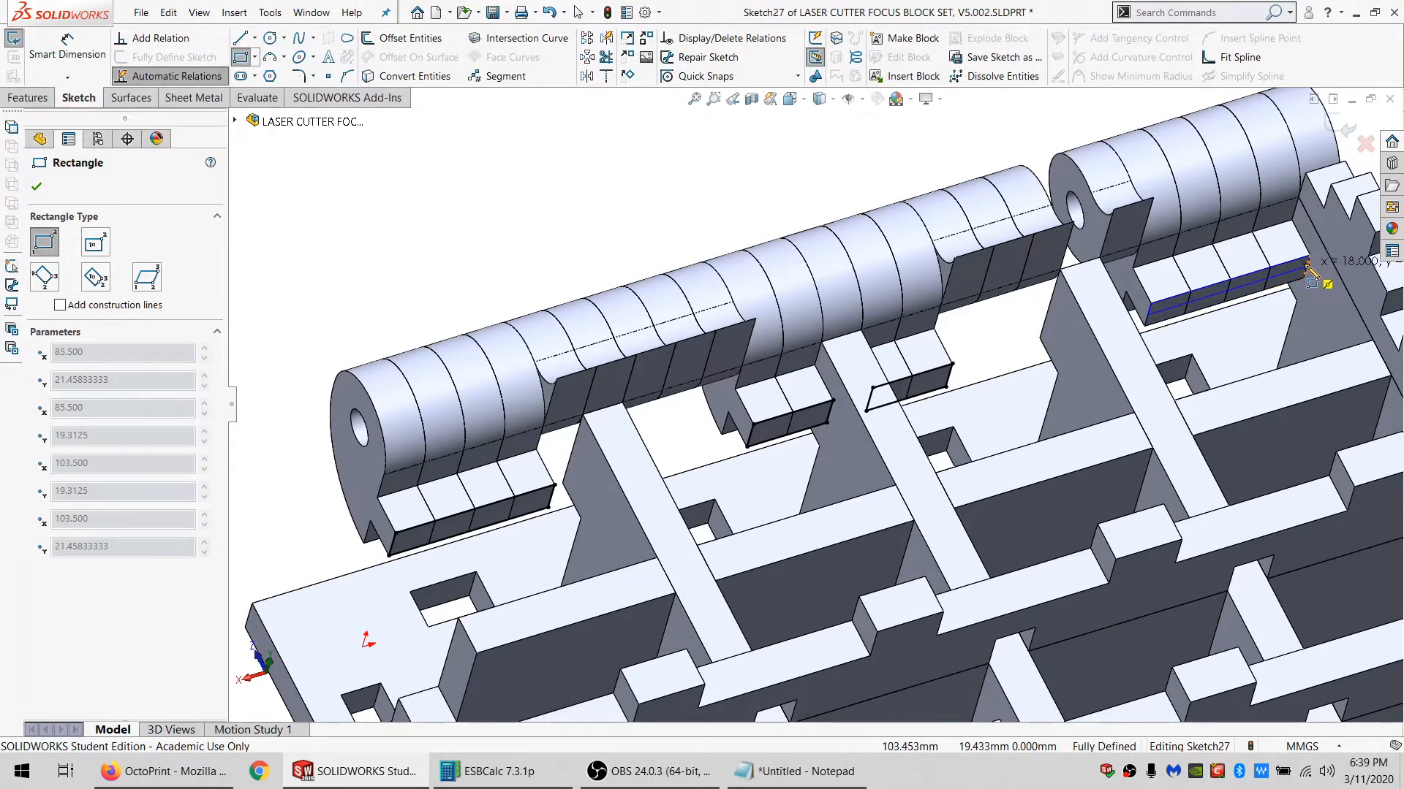
{"action": "left_click", "coordinate": [1302, 291]}
{"action": "key", "text": "Escape"}
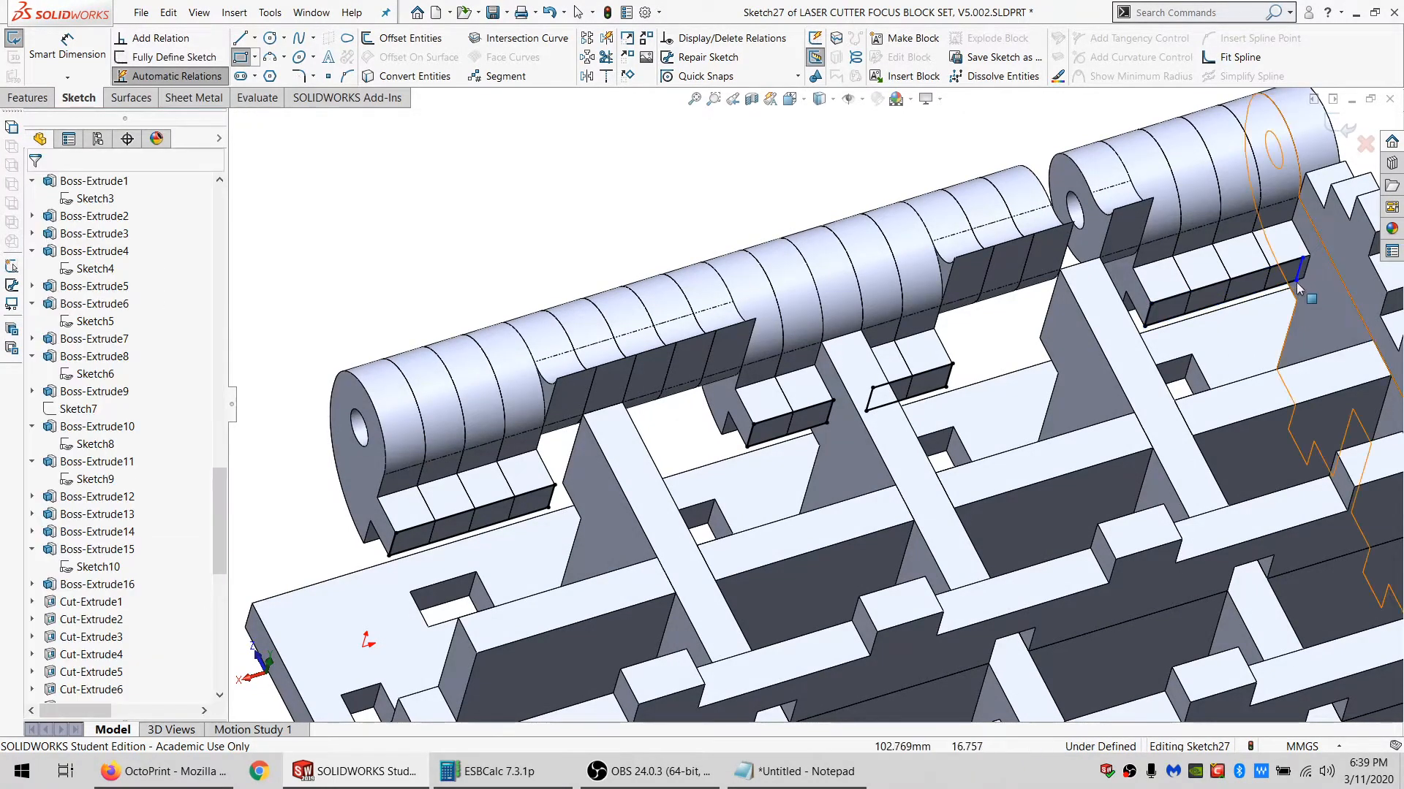
Make the free corner of the last group's rectangle coincident with the adjacent tab edge.
{"action": "left_click", "coordinate": [1305, 280]}
{"action": "left_click", "coordinate": [355, 437], "text": "ctrl"}
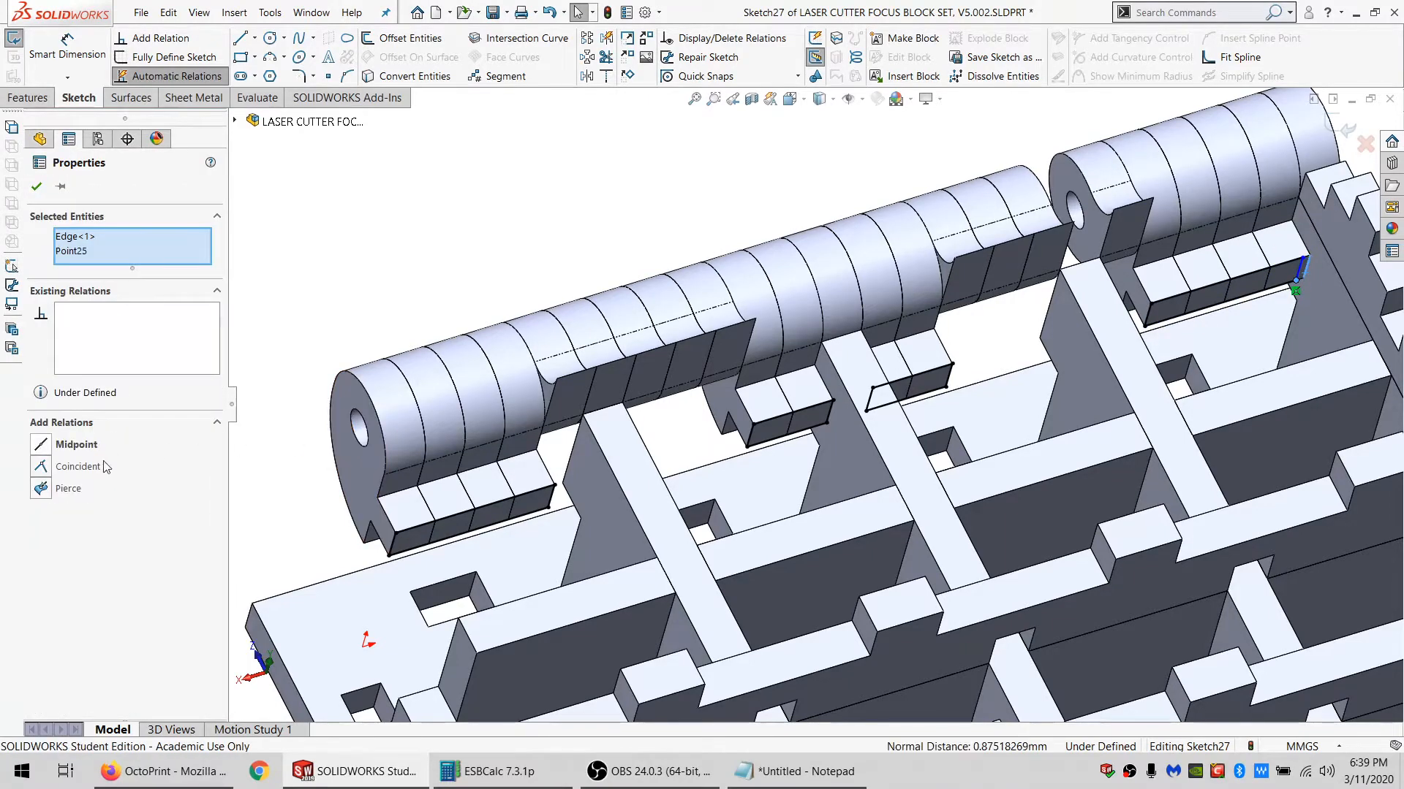
{"action": "left_click", "coordinate": [439, 160]}
Show the hidden lower hinge-side wall body Combine2 again.
{"action": "scroll", "coordinate": [892, 393], "scroll_direction": "up", "scroll_amount": 2}
{"action": "scroll", "coordinate": [824, 442], "scroll_direction": "down", "scroll_amount": 1}
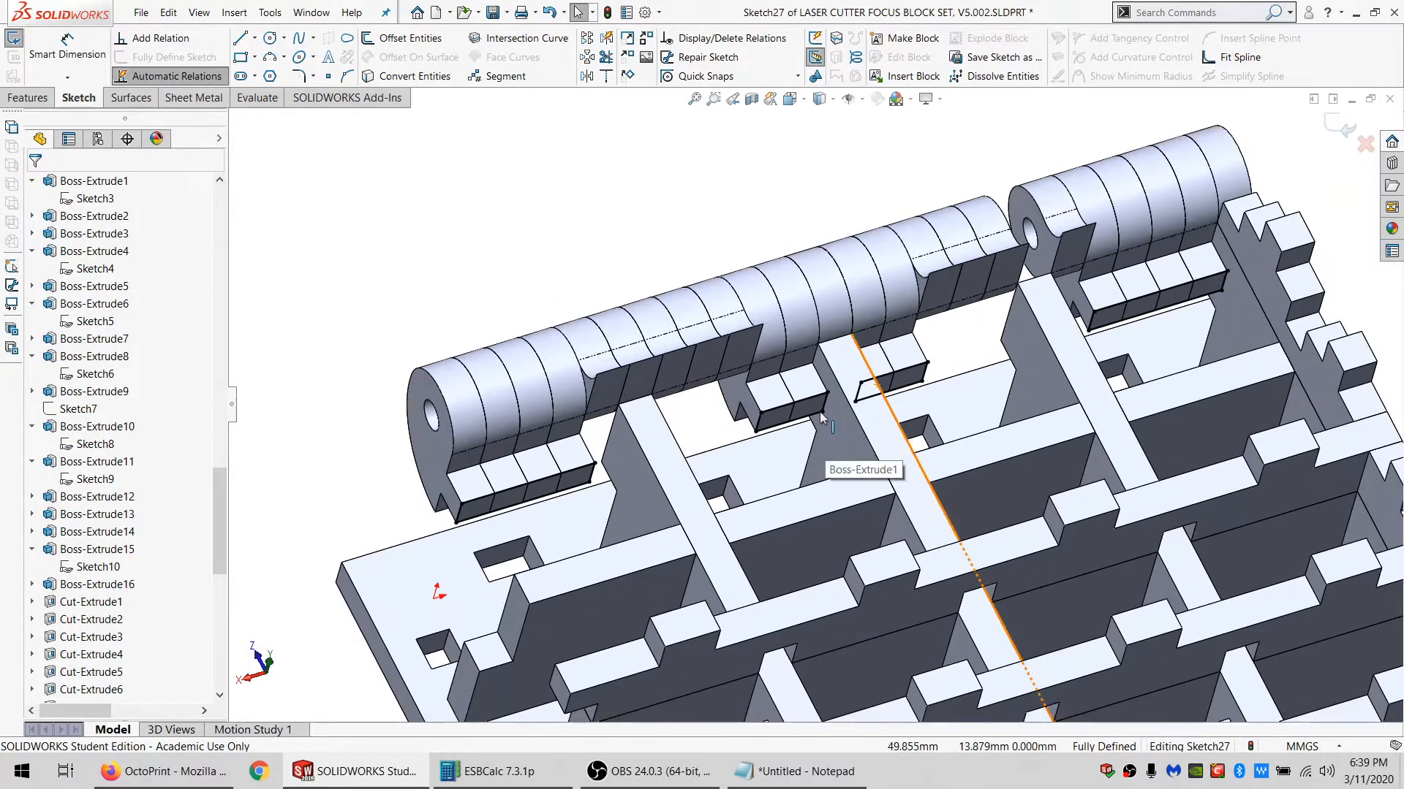
{"action": "middle_click_drag", "start_coordinate": [825, 442], "coordinate": [792, 378]}
{"action": "scroll", "coordinate": [139, 391], "scroll_direction": "up", "scroll_amount": 10}
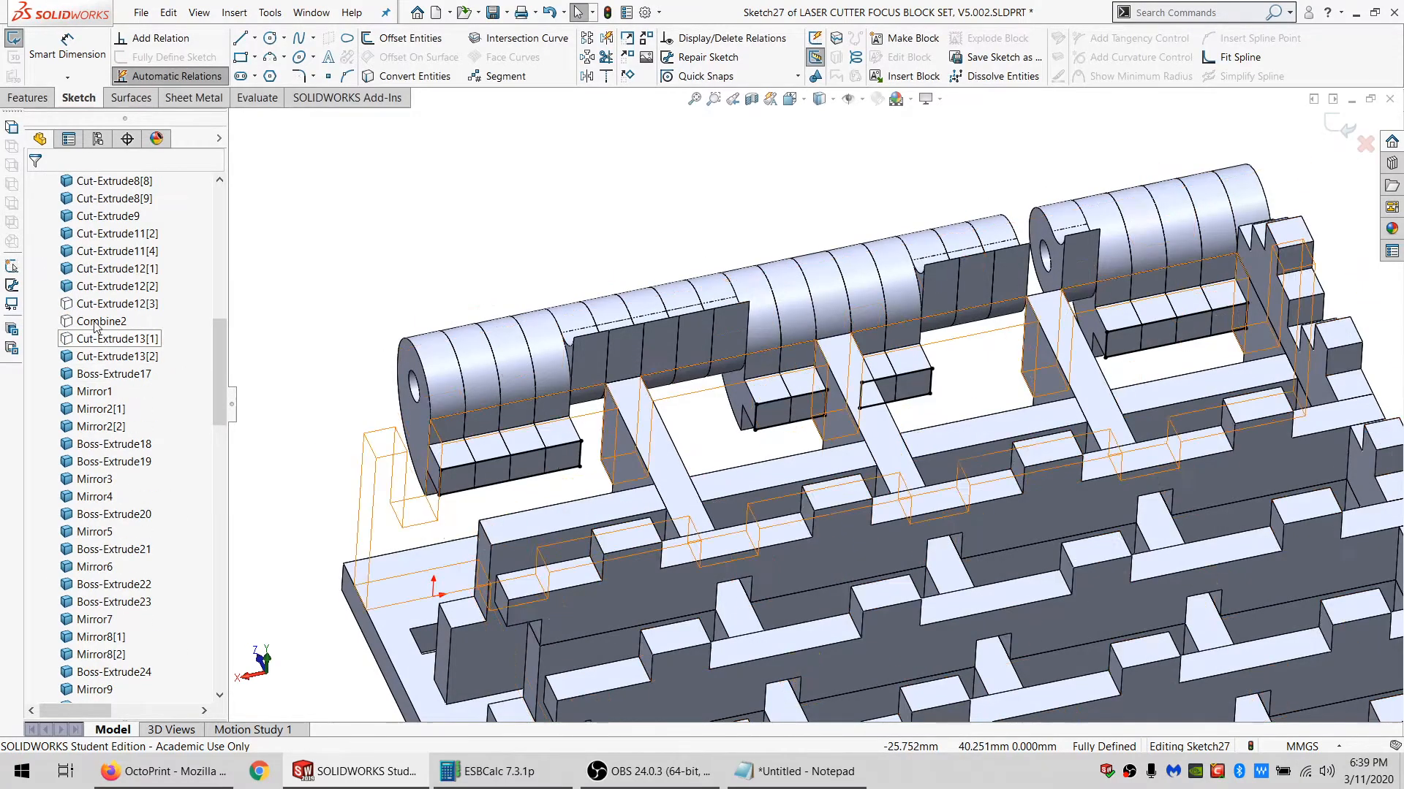
{"action": "left_click", "coordinate": [98, 322]}
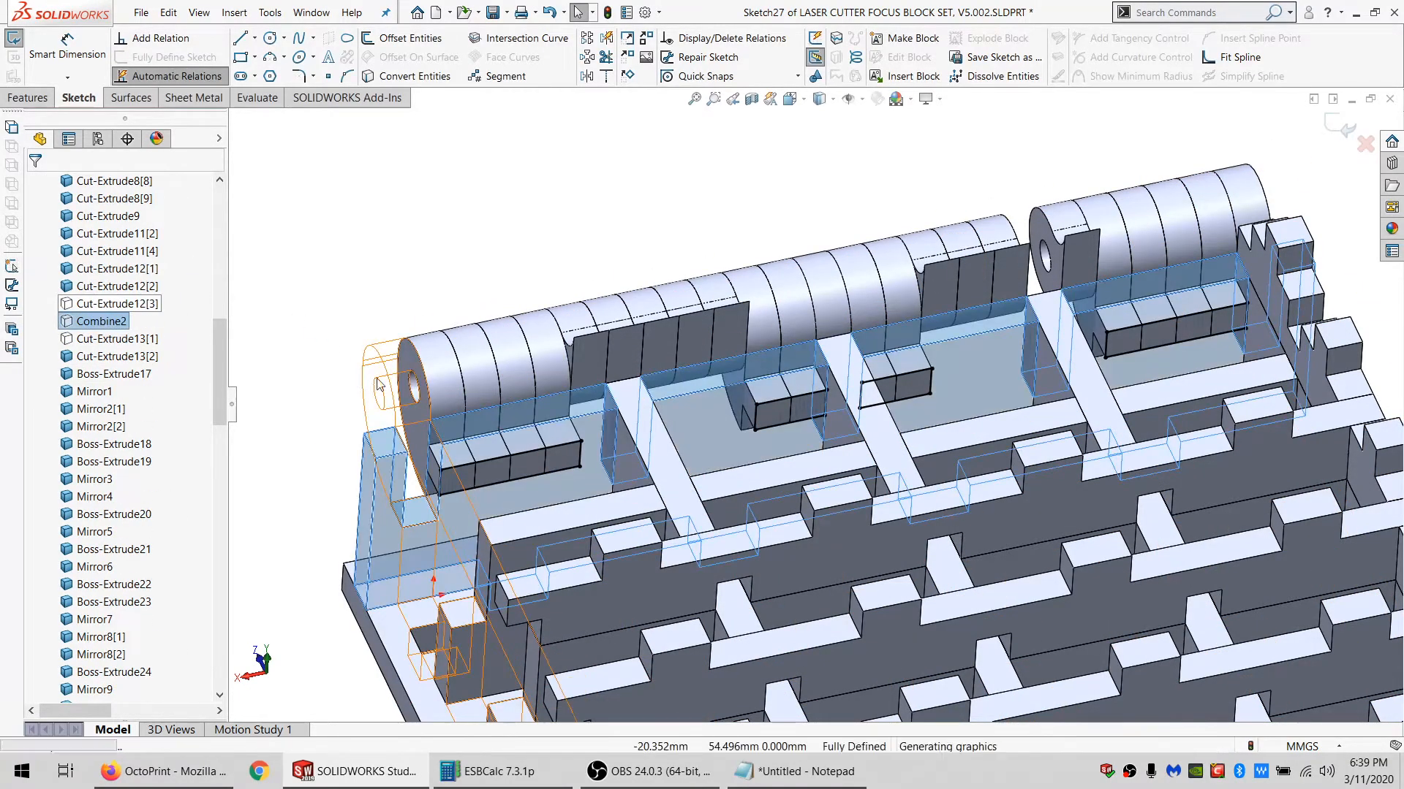
Extrude-cut the tab rectangles Through All, limiting the feature scope to the lower hinge-side wall.
{"action": "mouse_move", "coordinate": [600, 468]}
{"action": "middle_mouse_down"}
{"action": "mouse_move", "coordinate": [555, 403]}
{"action": "mouse_move", "coordinate": [589, 404]}
{"action": "middle_mouse_up"}
{"action": "left_click", "coordinate": [30, 98]}
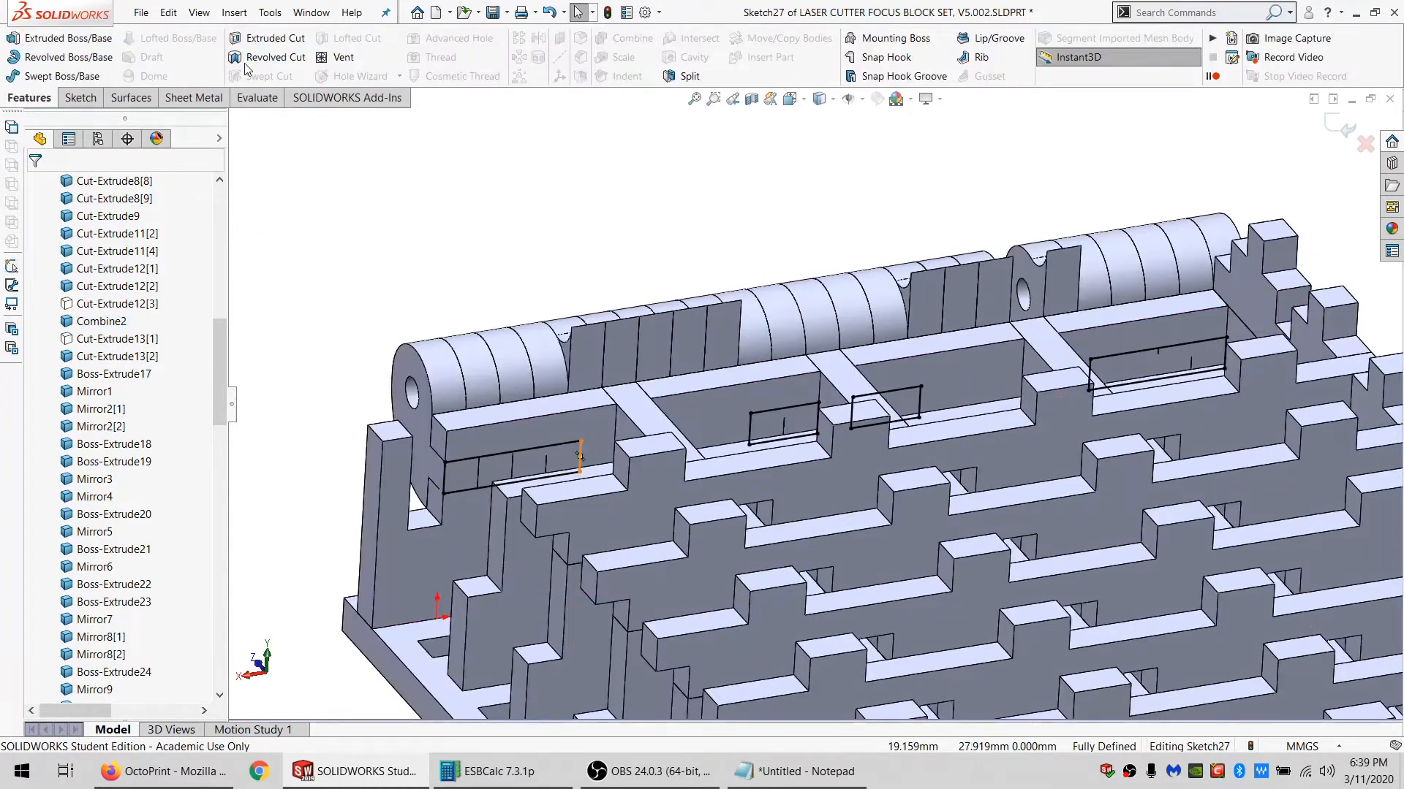
{"action": "left_click", "coordinate": [249, 36]}
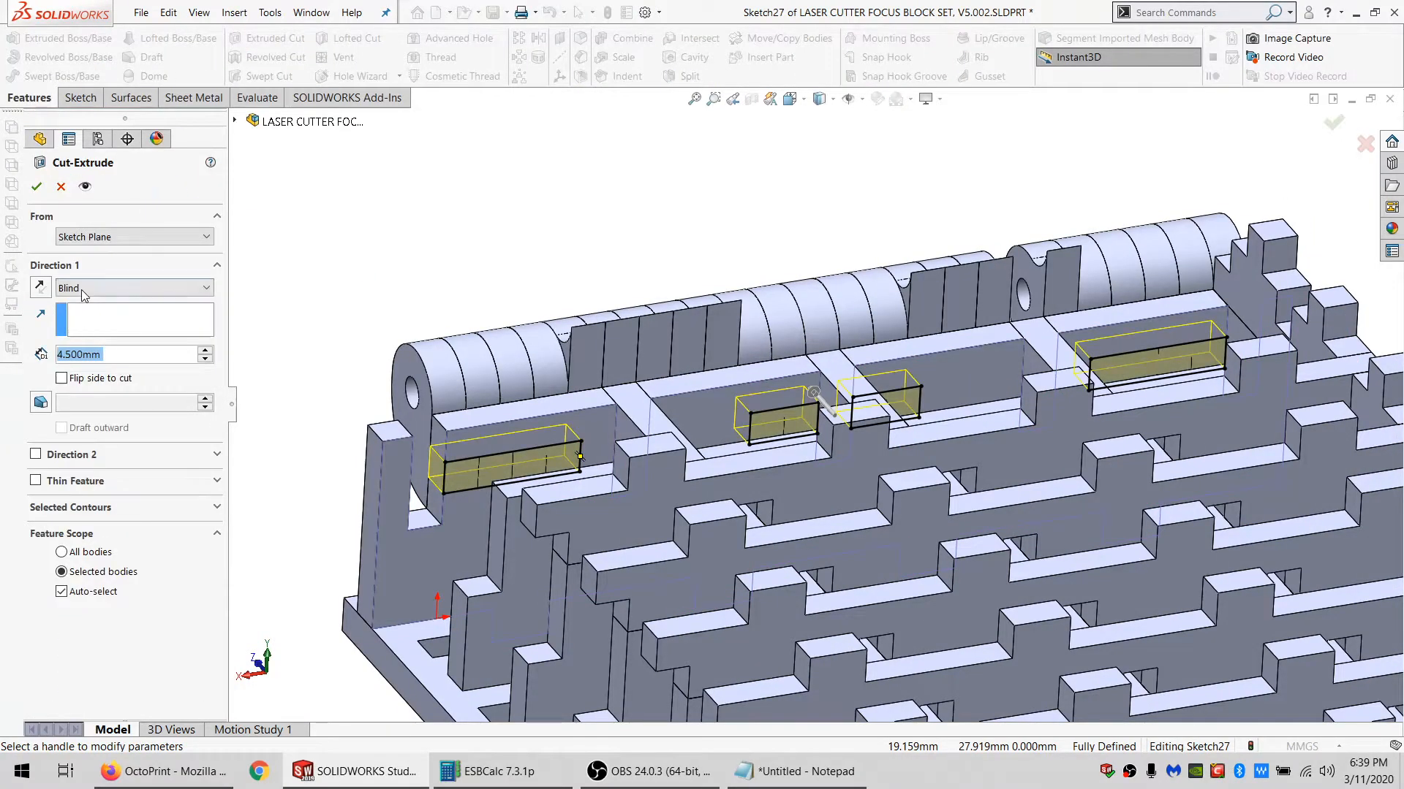
{"action": "left_click", "coordinate": [84, 287]}
{"action": "left_click", "coordinate": [81, 313]}
{"action": "left_click", "coordinate": [81, 563]}
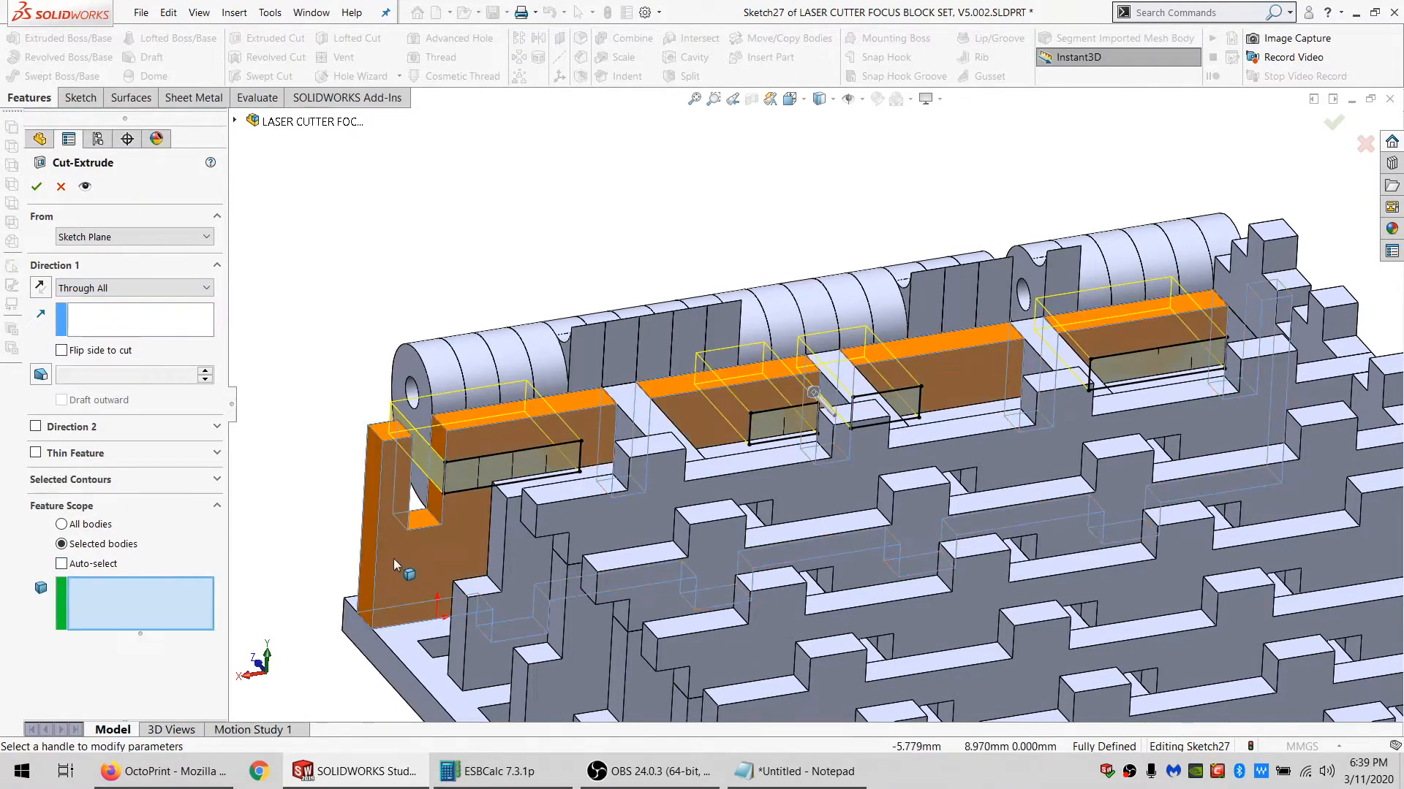
{"action": "left_click", "coordinate": [394, 558]}
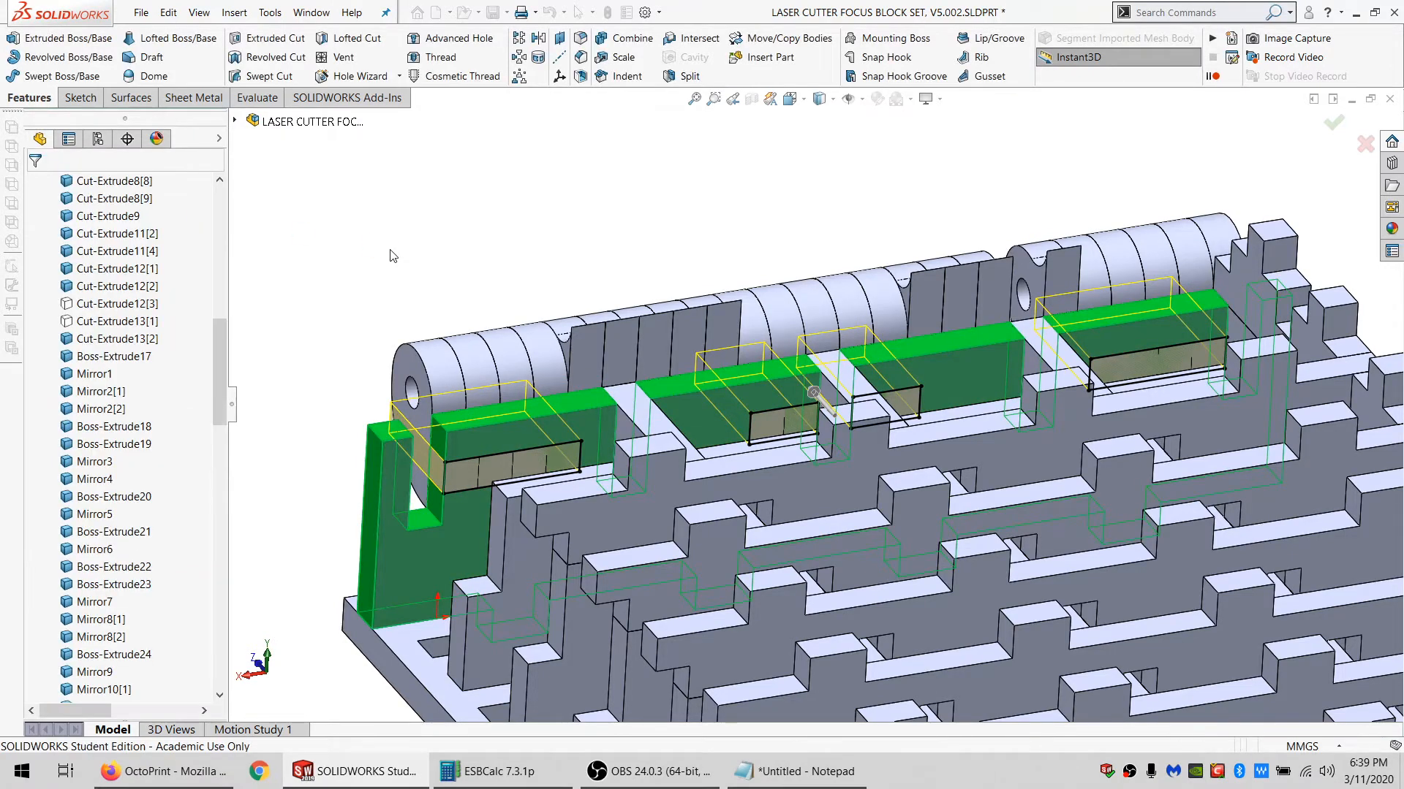
Hide all solid bodies and show only the slotted wall body Cut-Extrude14.
{"action": "scroll", "coordinate": [149, 393], "scroll_direction": "up", "scroll_amount": 15}
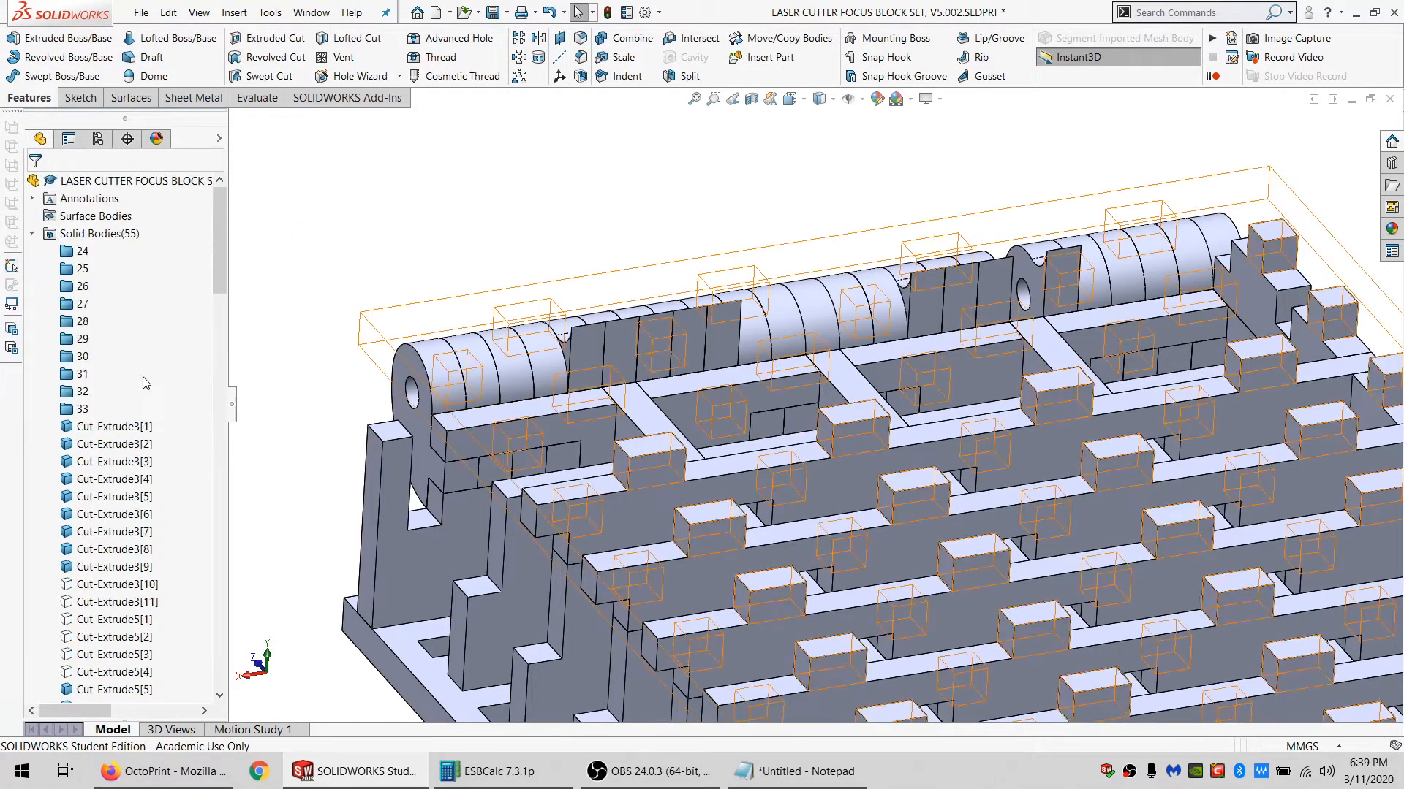
{"action": "left_click", "coordinate": [99, 233]}
{"action": "left_click", "coordinate": [119, 211]}
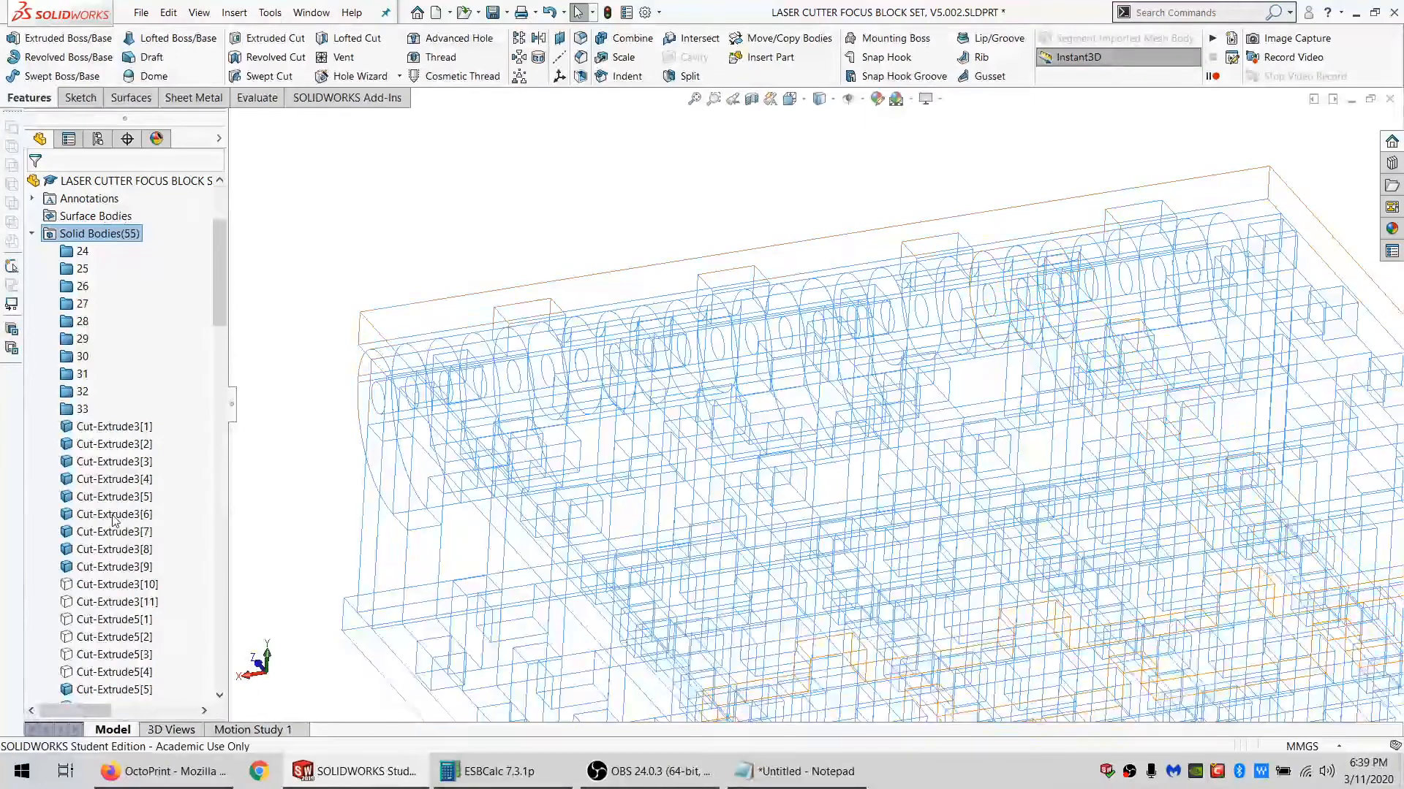
{"action": "scroll", "coordinate": [113, 520], "scroll_direction": "down", "scroll_amount": 10}
{"action": "left_click", "coordinate": [123, 638]}
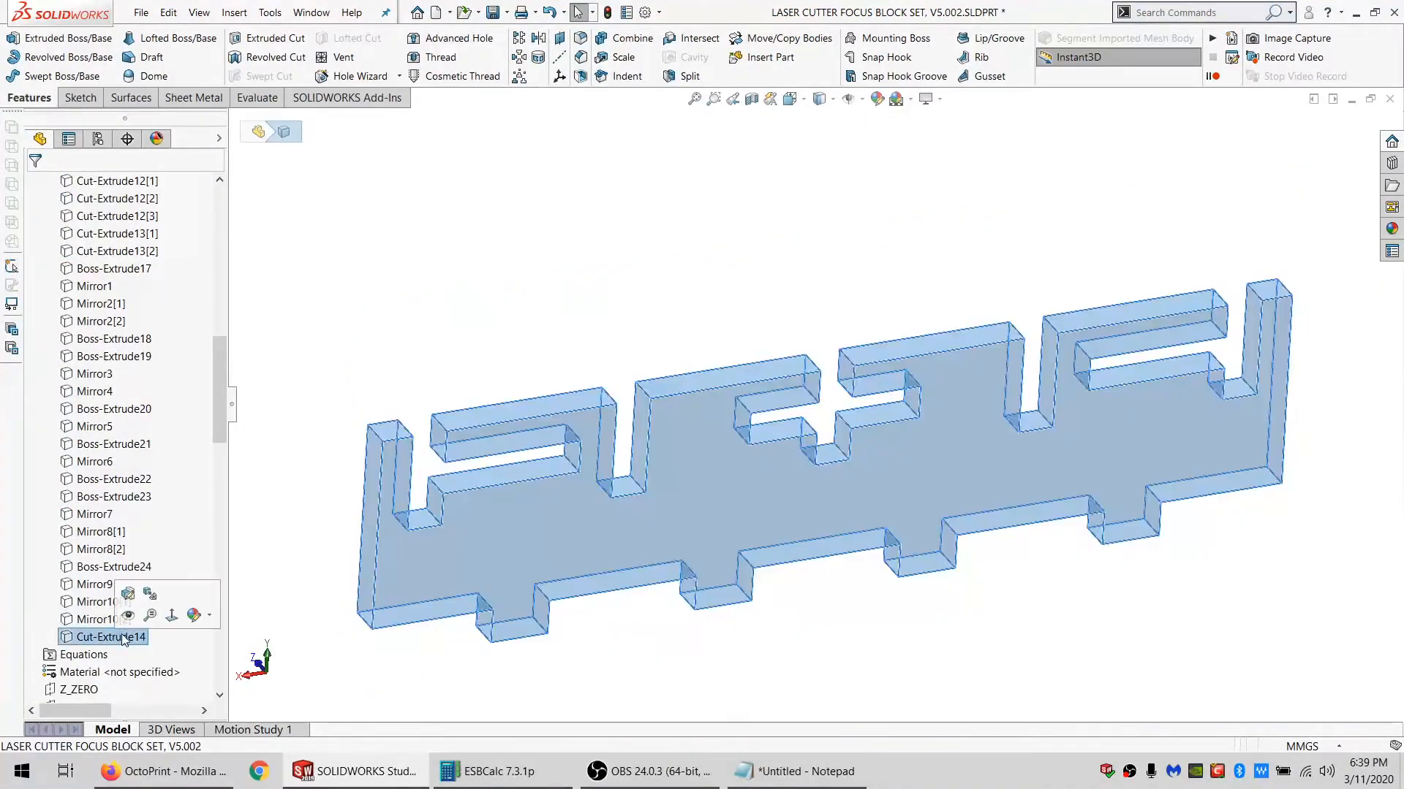
{"action": "left_click", "coordinate": [150, 612]}
Examine the isolated wall's tab slots from several angles, especially where they open into the vertical notches.
{"action": "mouse_move", "coordinate": [529, 555]}
{"action": "middle_mouse_down"}
{"action": "mouse_move", "coordinate": [468, 471]}
{"action": "mouse_move", "coordinate": [464, 485]}
{"action": "mouse_move", "coordinate": [769, 589]}
{"action": "mouse_move", "coordinate": [512, 527]}
{"action": "mouse_move", "coordinate": [470, 564]}
{"action": "mouse_move", "coordinate": [502, 511]}
{"action": "mouse_move", "coordinate": [476, 505]}
{"action": "mouse_move", "coordinate": [460, 522]}
{"action": "mouse_move", "coordinate": [539, 525]}
{"action": "mouse_move", "coordinate": [617, 551]}
{"action": "mouse_move", "coordinate": [460, 539]}
{"action": "mouse_move", "coordinate": [508, 554]}
{"action": "middle_mouse_up"}
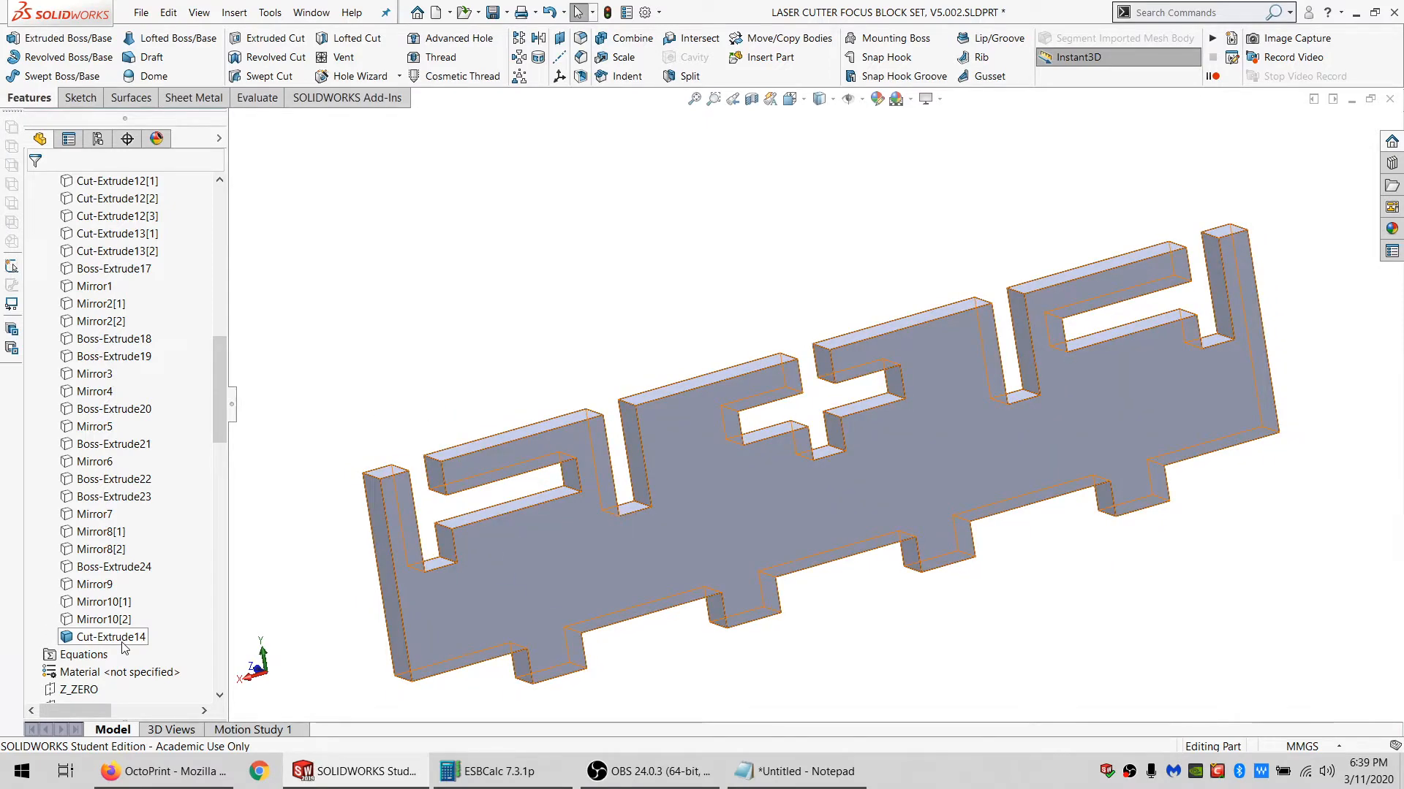
{"action": "middle_click_drag", "start_coordinate": [380, 628], "coordinate": [774, 572]}
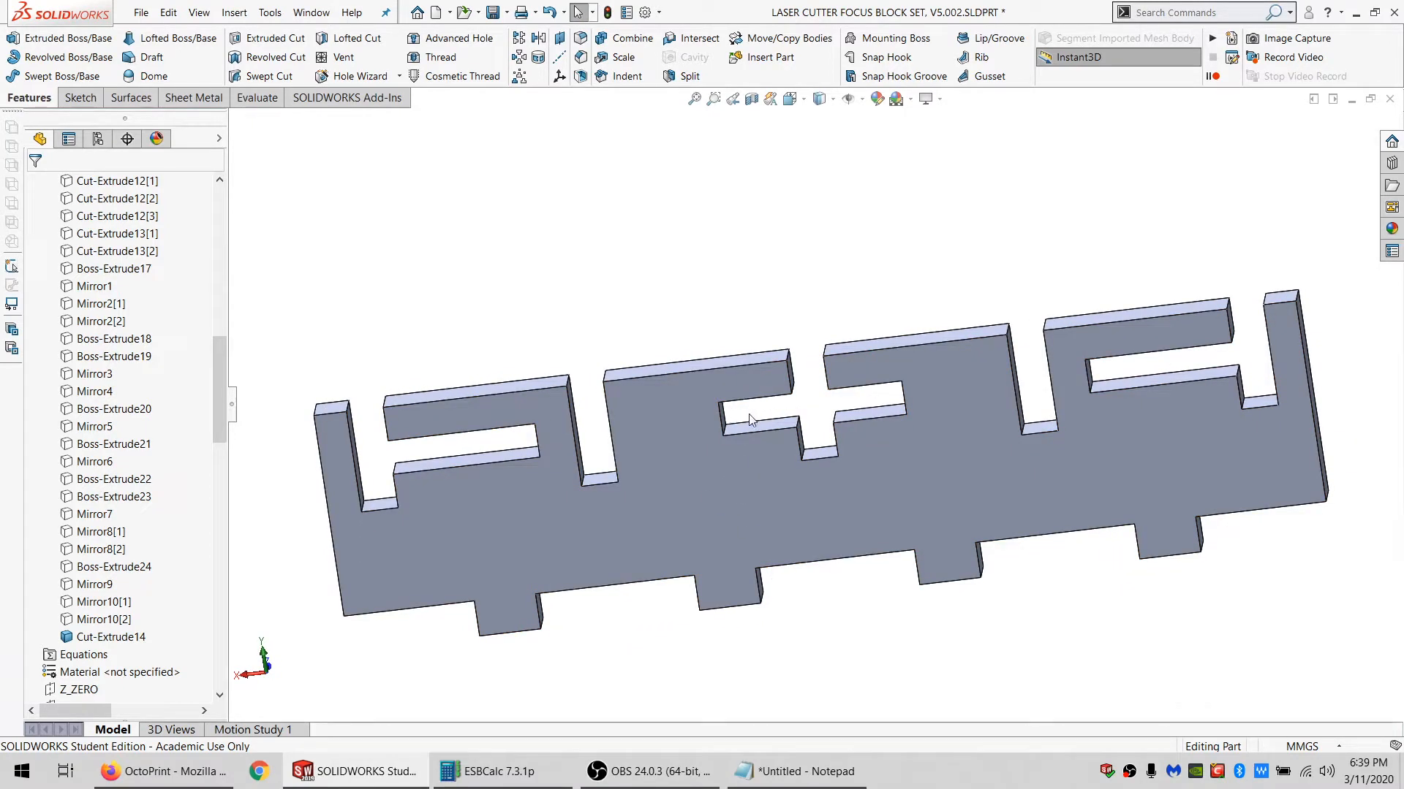
{"action": "middle_click_drag", "start_coordinate": [748, 414], "coordinate": [804, 399]}
{"action": "scroll", "coordinate": [782, 439], "scroll_direction": "down", "scroll_amount": 5}
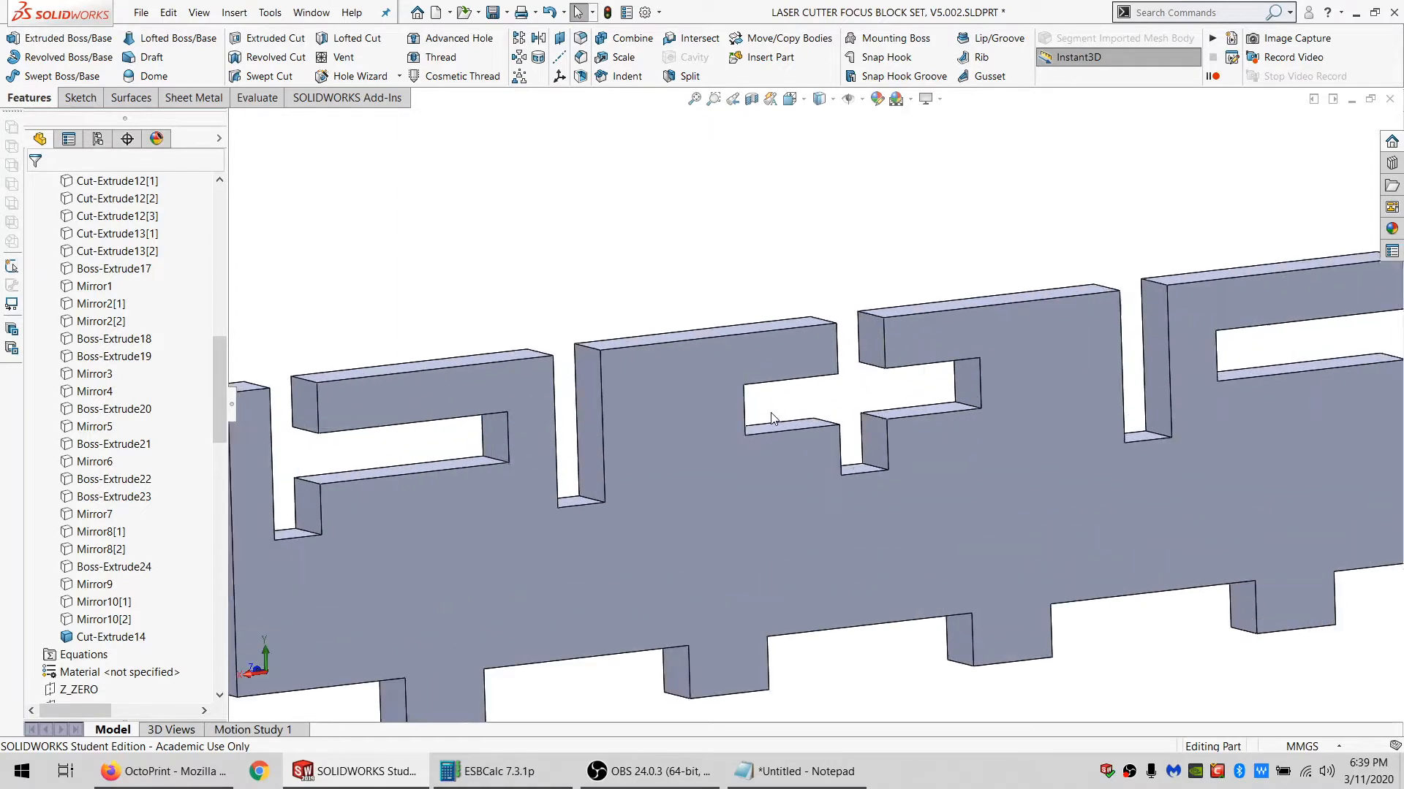
{"action": "middle_click_drag", "start_coordinate": [750, 471], "coordinate": [759, 403]}
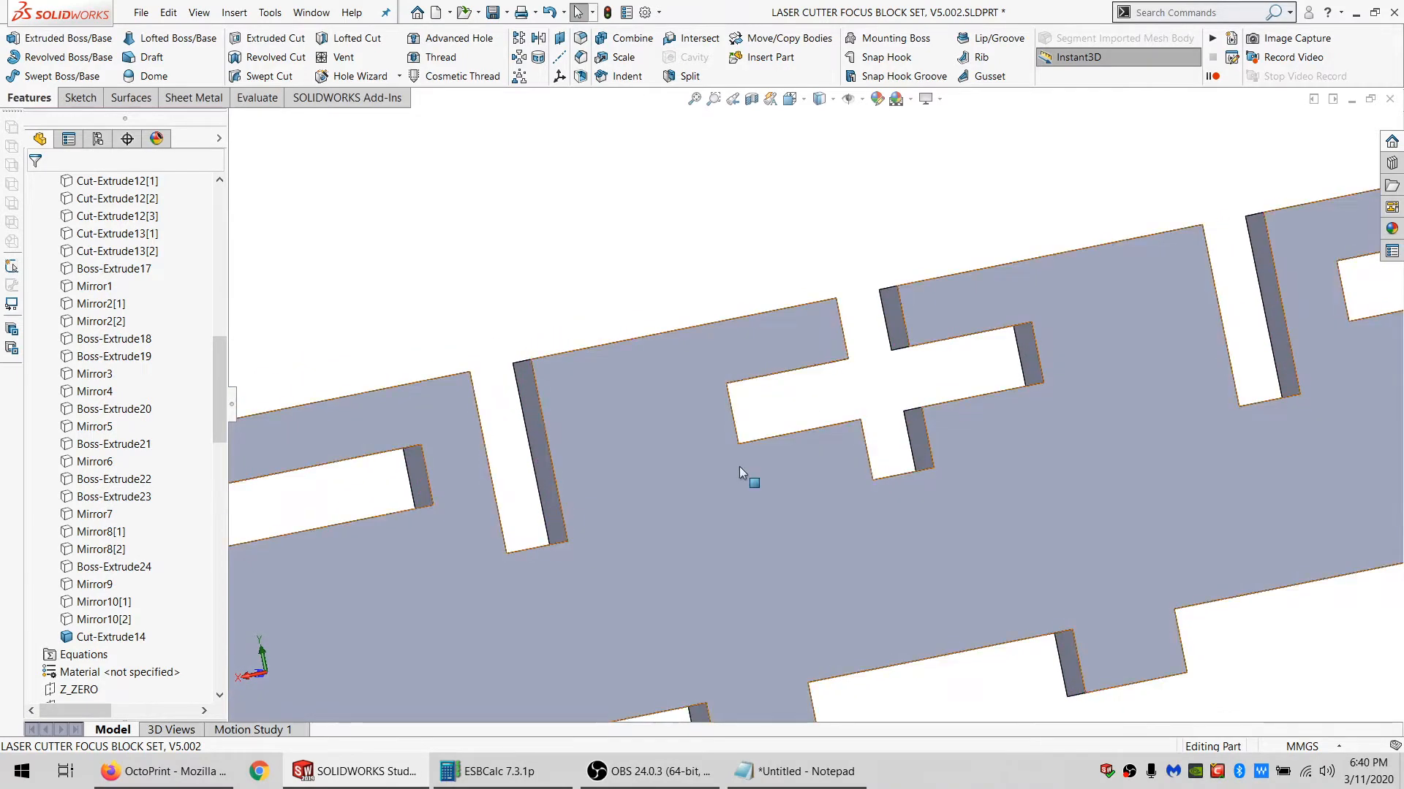
{"action": "middle_click_drag", "start_coordinate": [739, 467], "coordinate": [805, 475]}
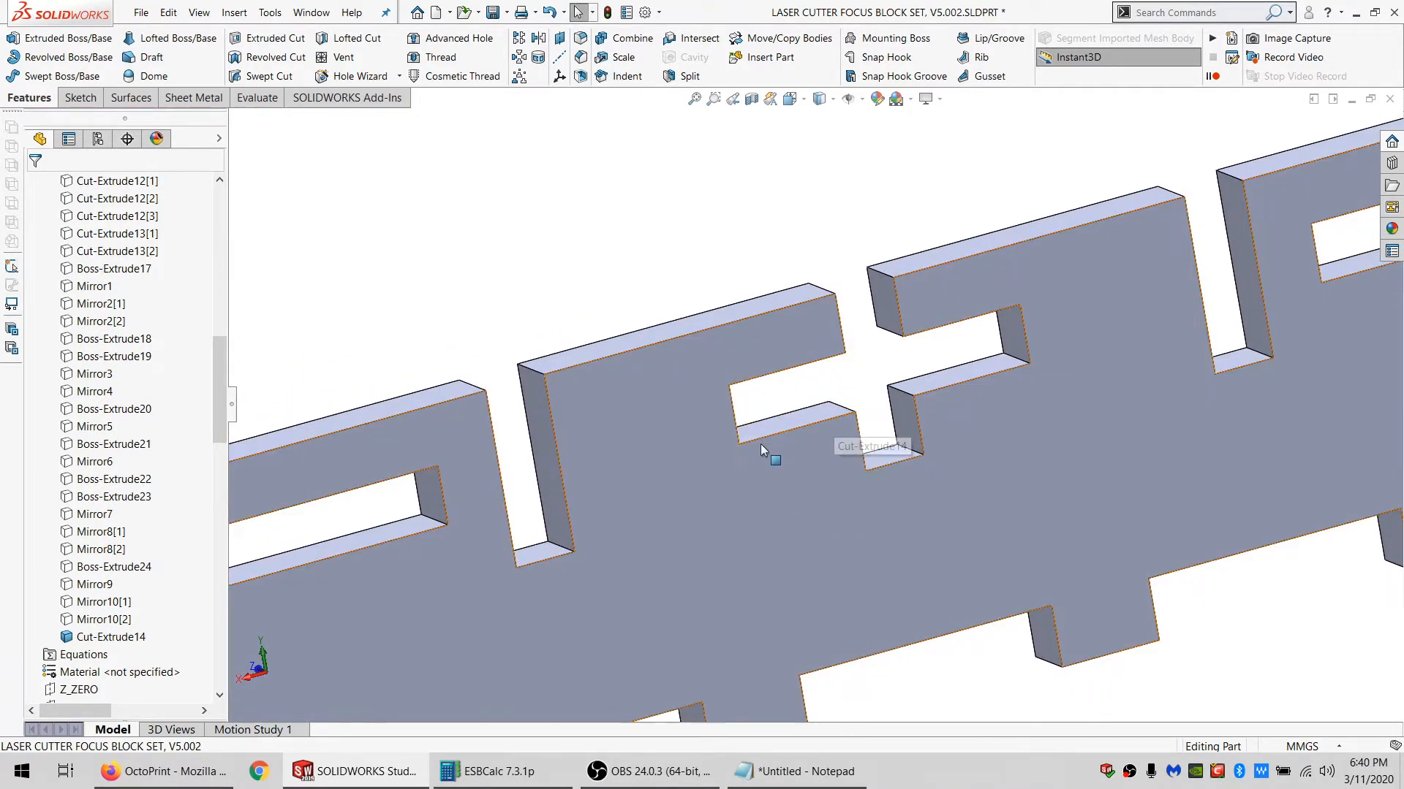
{"action": "middle_click_drag", "start_coordinate": [853, 416], "coordinate": [789, 485]}
{"action": "scroll", "coordinate": [778, 442], "scroll_direction": "up", "scroll_amount": 5}
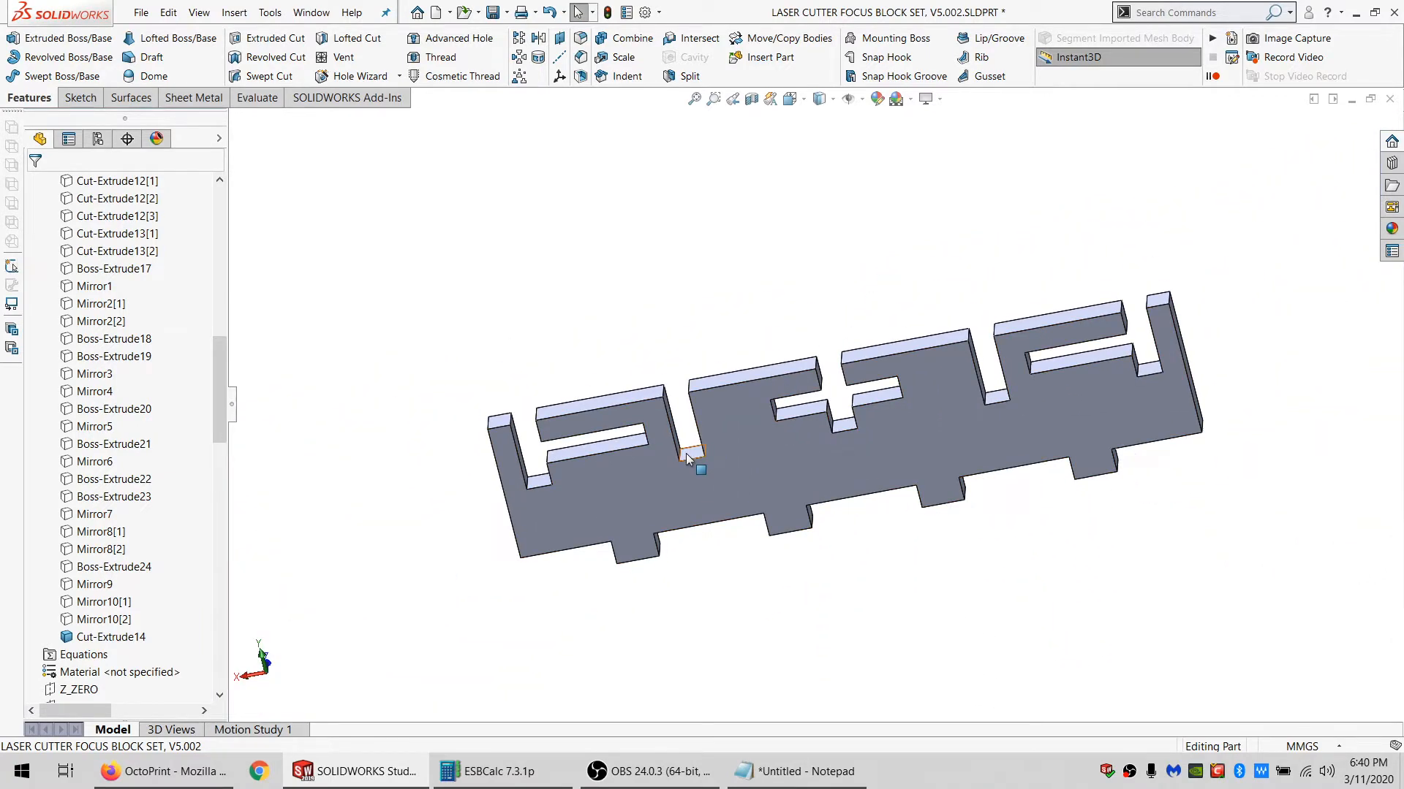
Start a sketch on the wall's broad face and draw a corner rectangle across the open end of the first slot.
{"action": "scroll", "coordinate": [568, 476], "scroll_direction": "down", "scroll_amount": 5}
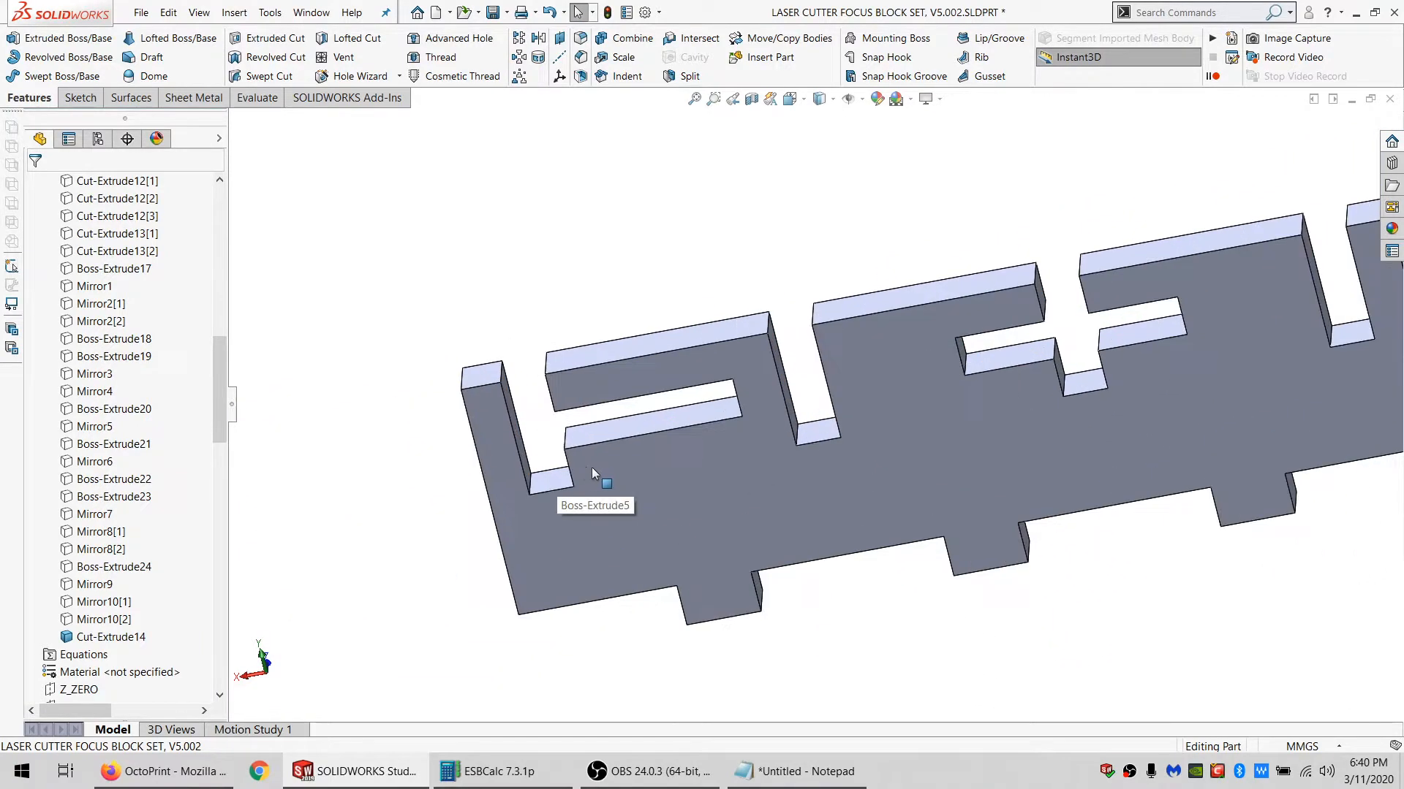
{"action": "left_click", "coordinate": [604, 472]}
{"action": "left_click", "coordinate": [82, 103]}
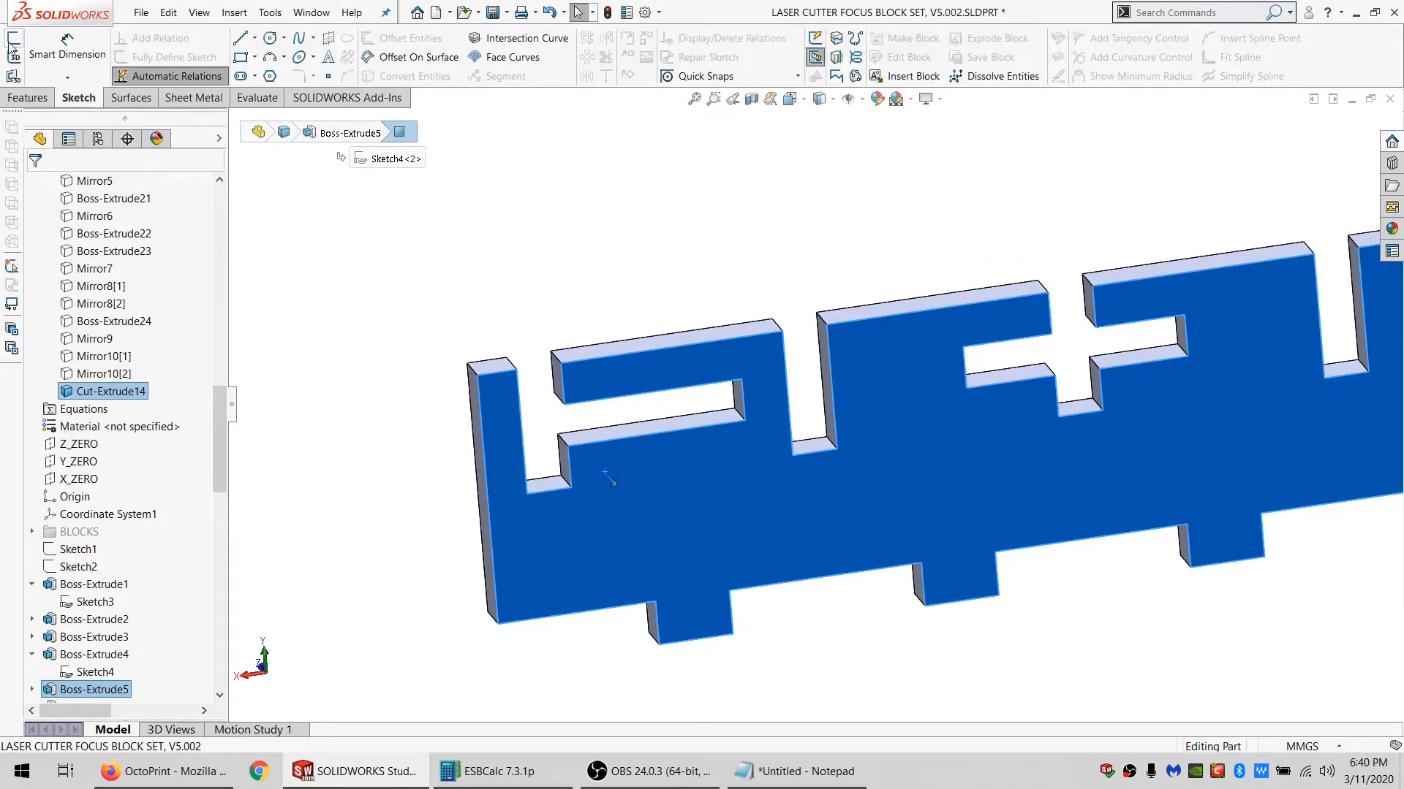
{"action": "left_click", "coordinate": [14, 43]}
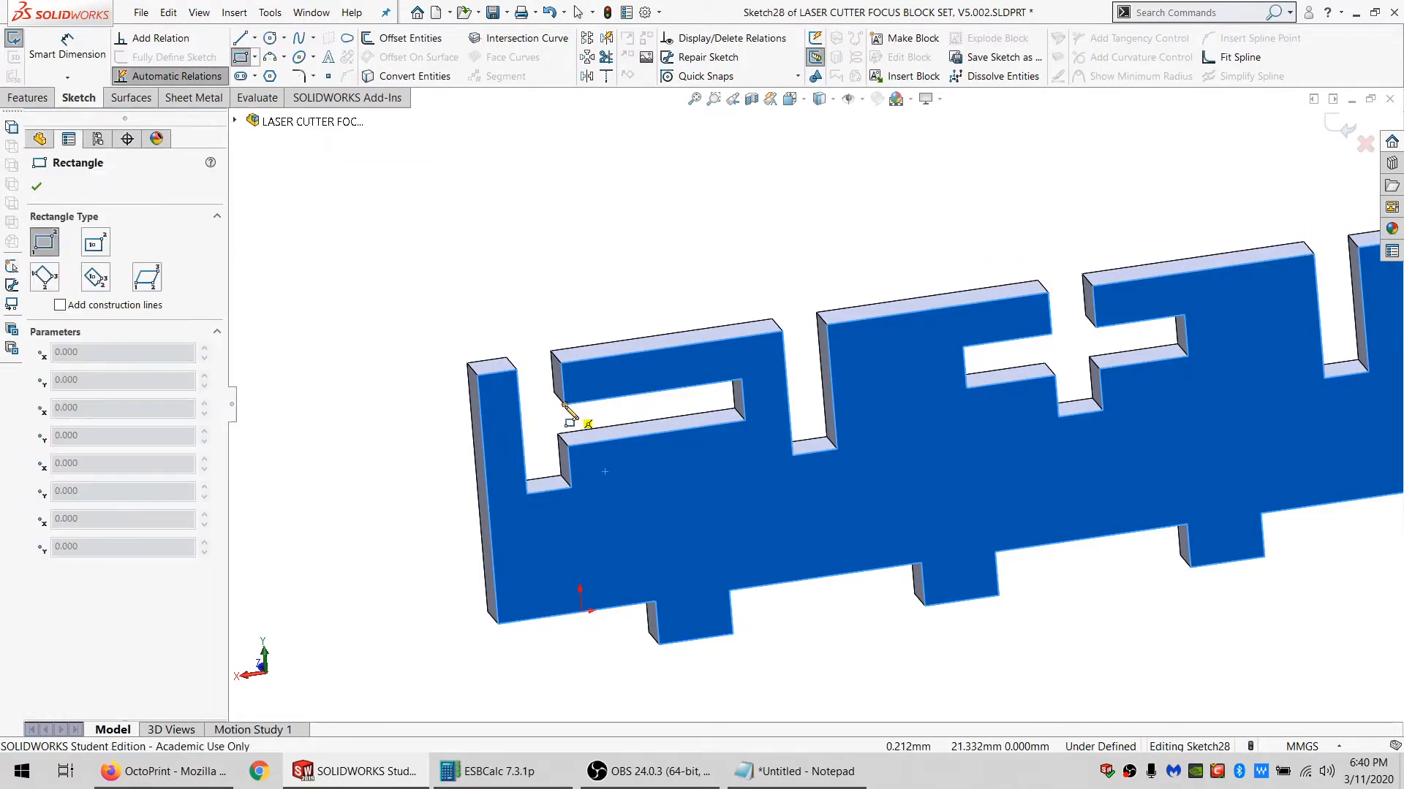
{"action": "left_click", "coordinate": [564, 404]}
{"action": "left_click", "coordinate": [603, 442]}
Draw a corner rectangle across the open end of the last slot, starting from its upper outer corner.
{"action": "scroll", "coordinate": [1012, 371], "scroll_direction": "up", "scroll_amount": 4}
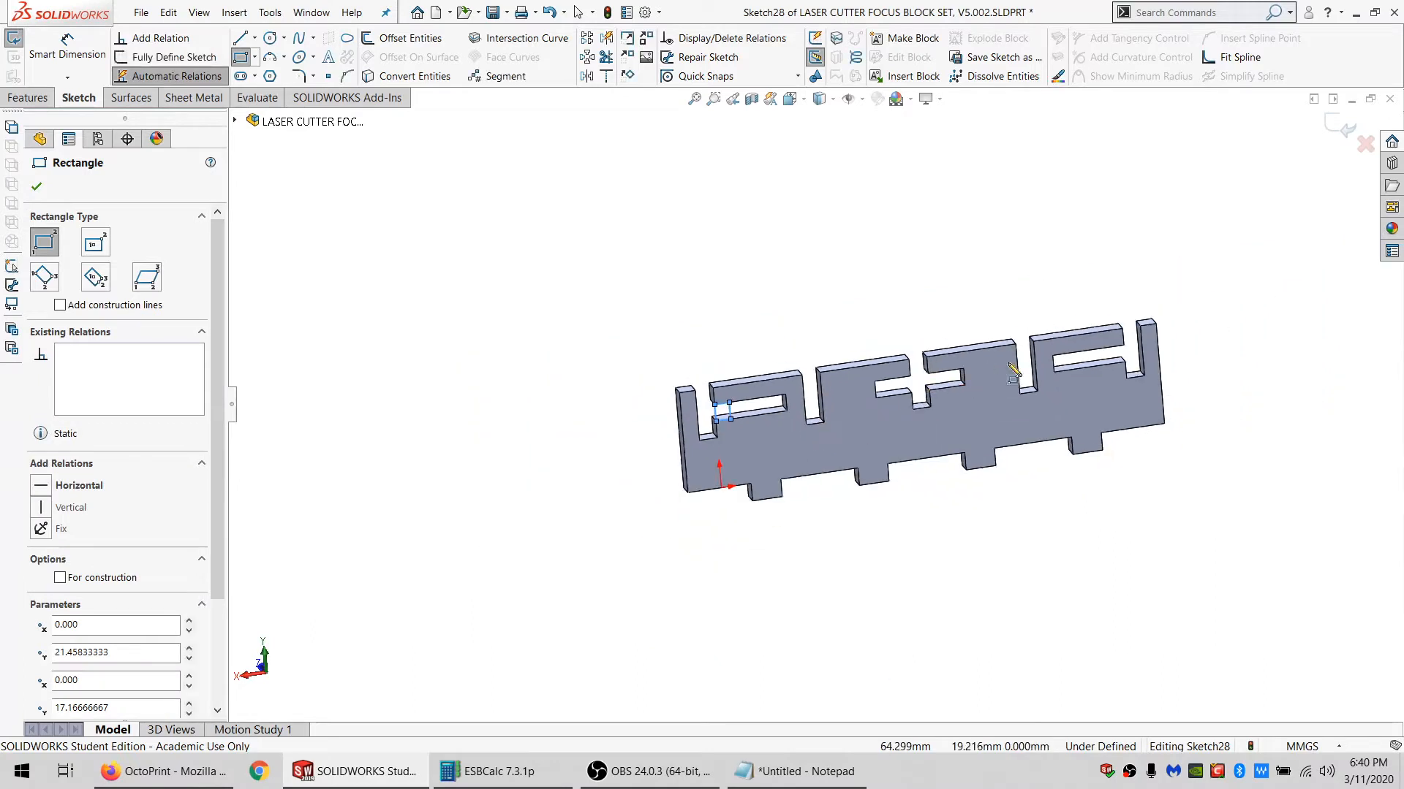
{"action": "scroll", "coordinate": [1082, 369], "scroll_direction": "down", "scroll_amount": 3}
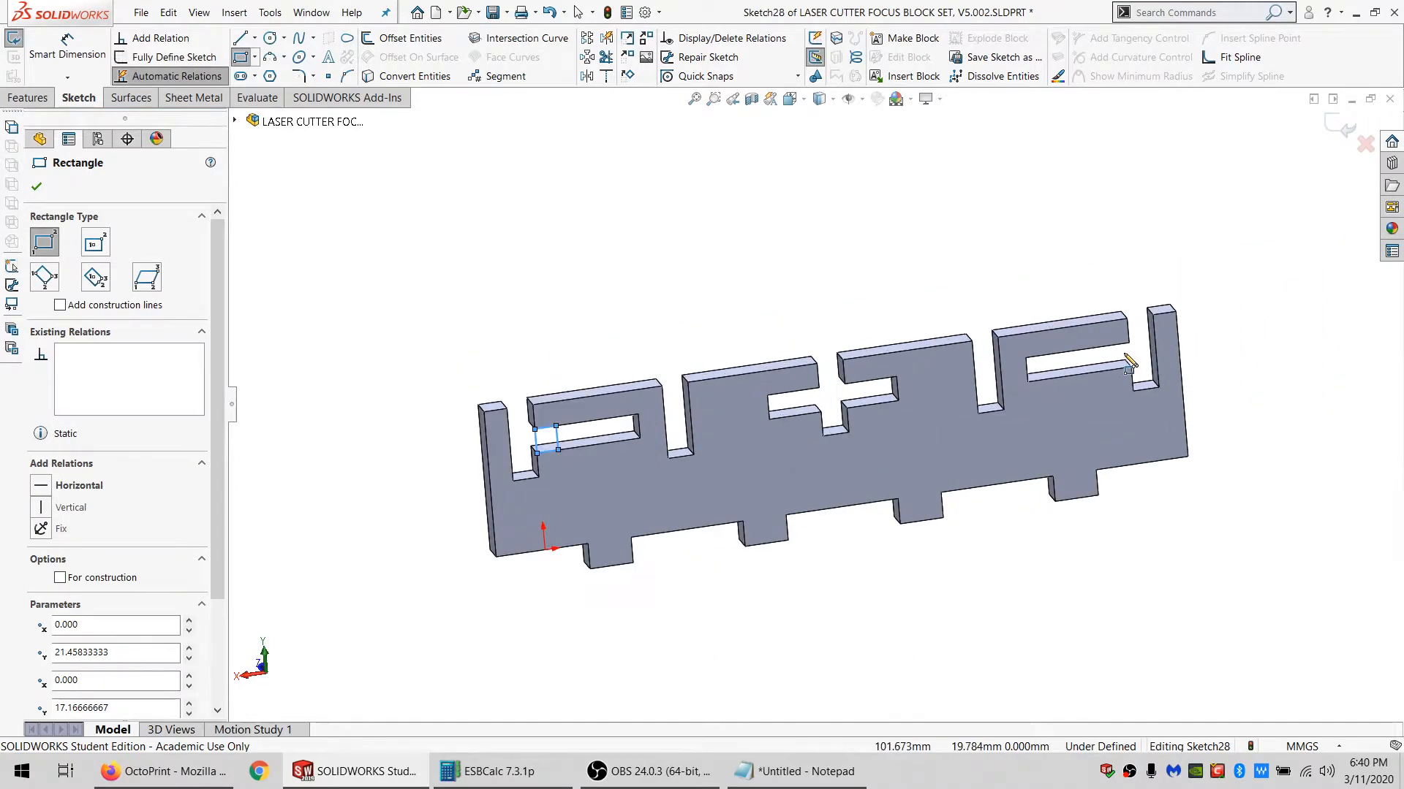
{"action": "left_click", "coordinate": [1128, 342]}
{"action": "left_click", "coordinate": [1107, 371]}
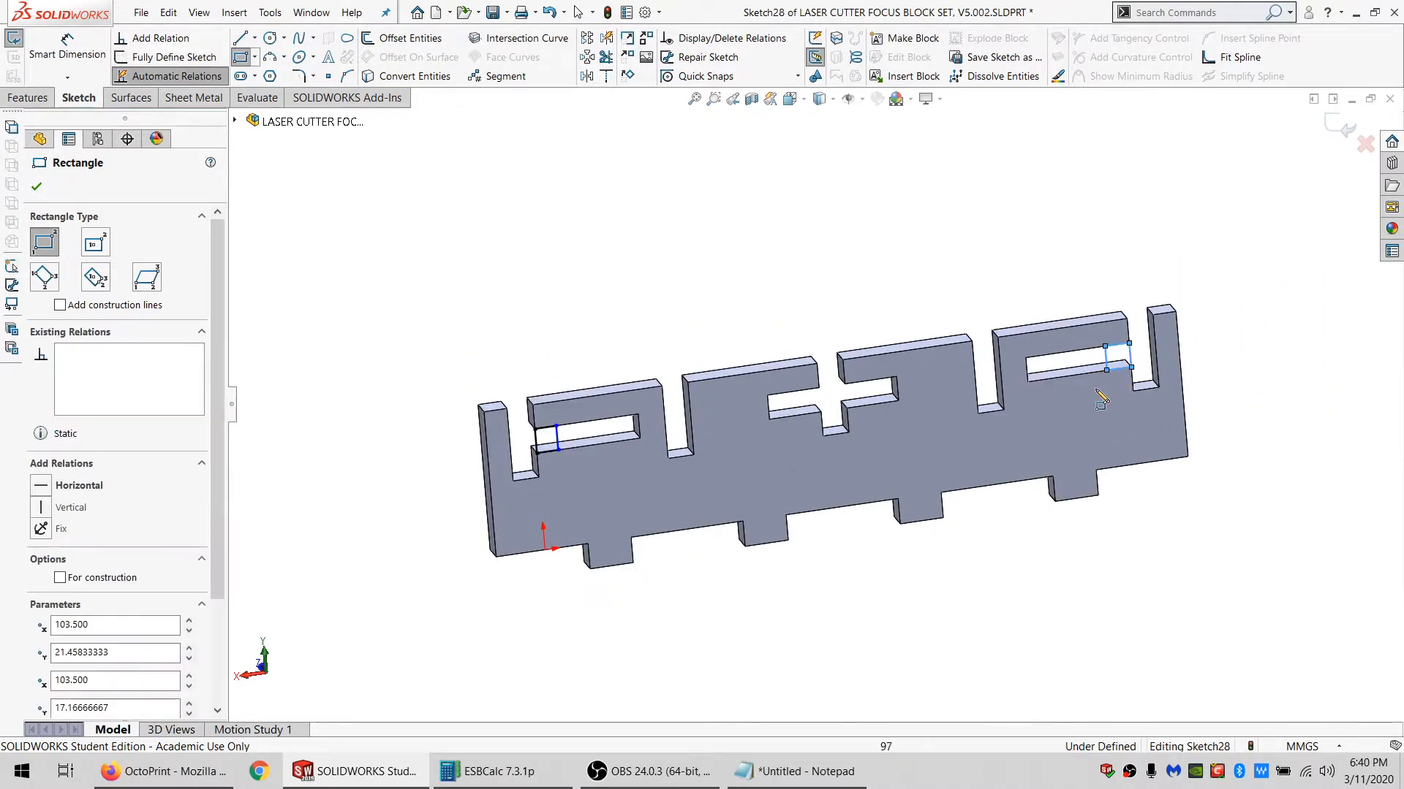
Draw corner rectangles across the open ends of the two middle slots, making the first of them 4.5 mm long.
{"action": "left_click", "coordinate": [818, 388]}
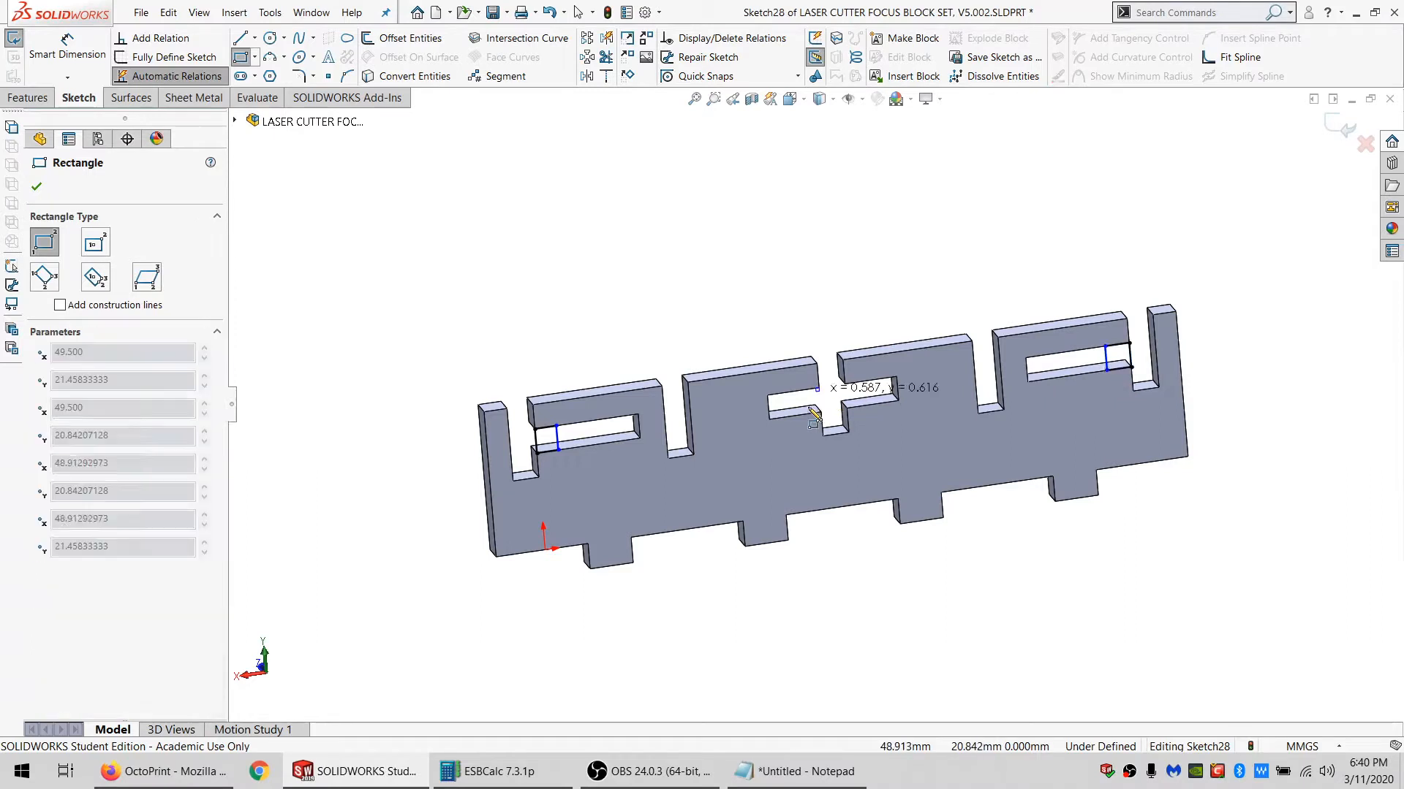
{"action": "left_click", "coordinate": [795, 415]}
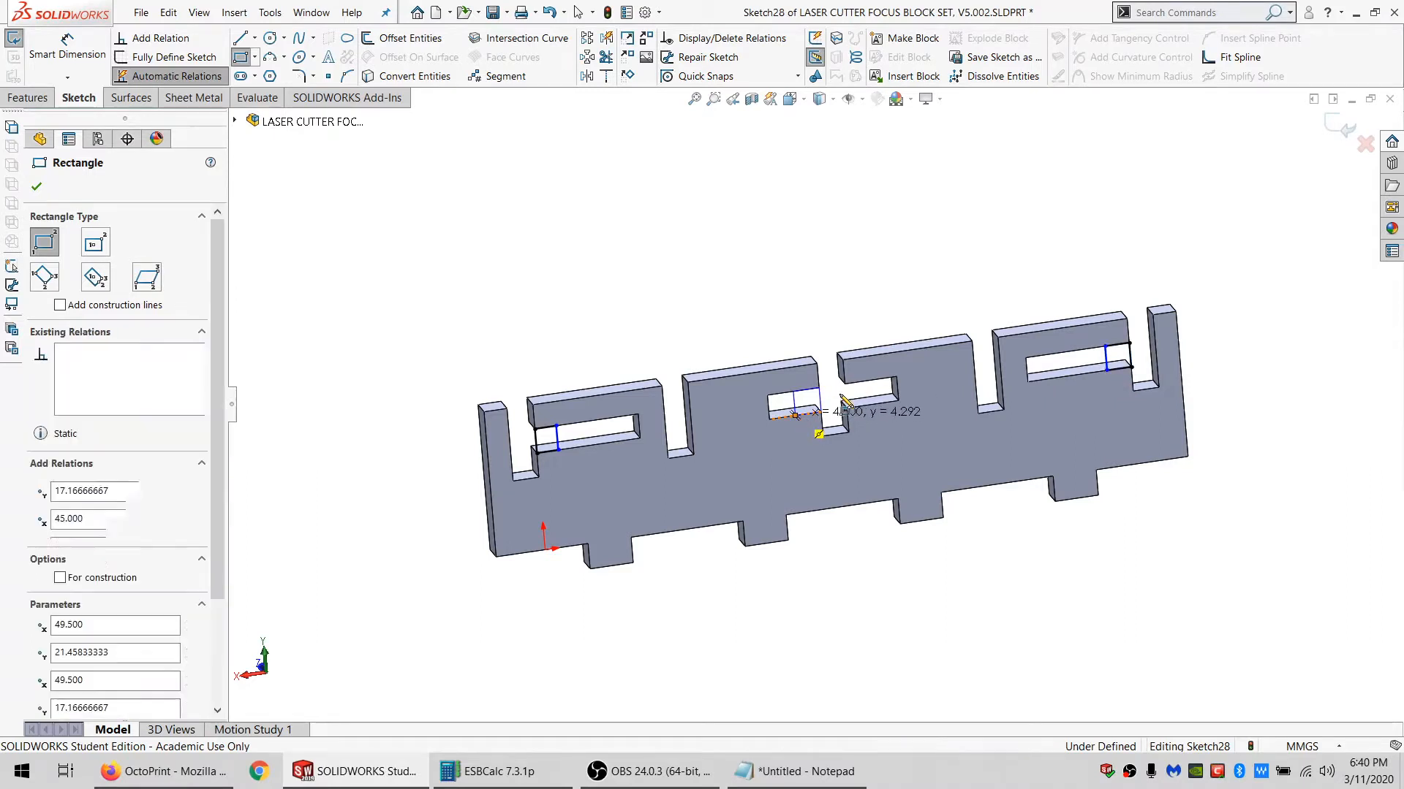
{"action": "left_click", "coordinate": [846, 382]}
{"action": "left_click", "coordinate": [869, 402]}
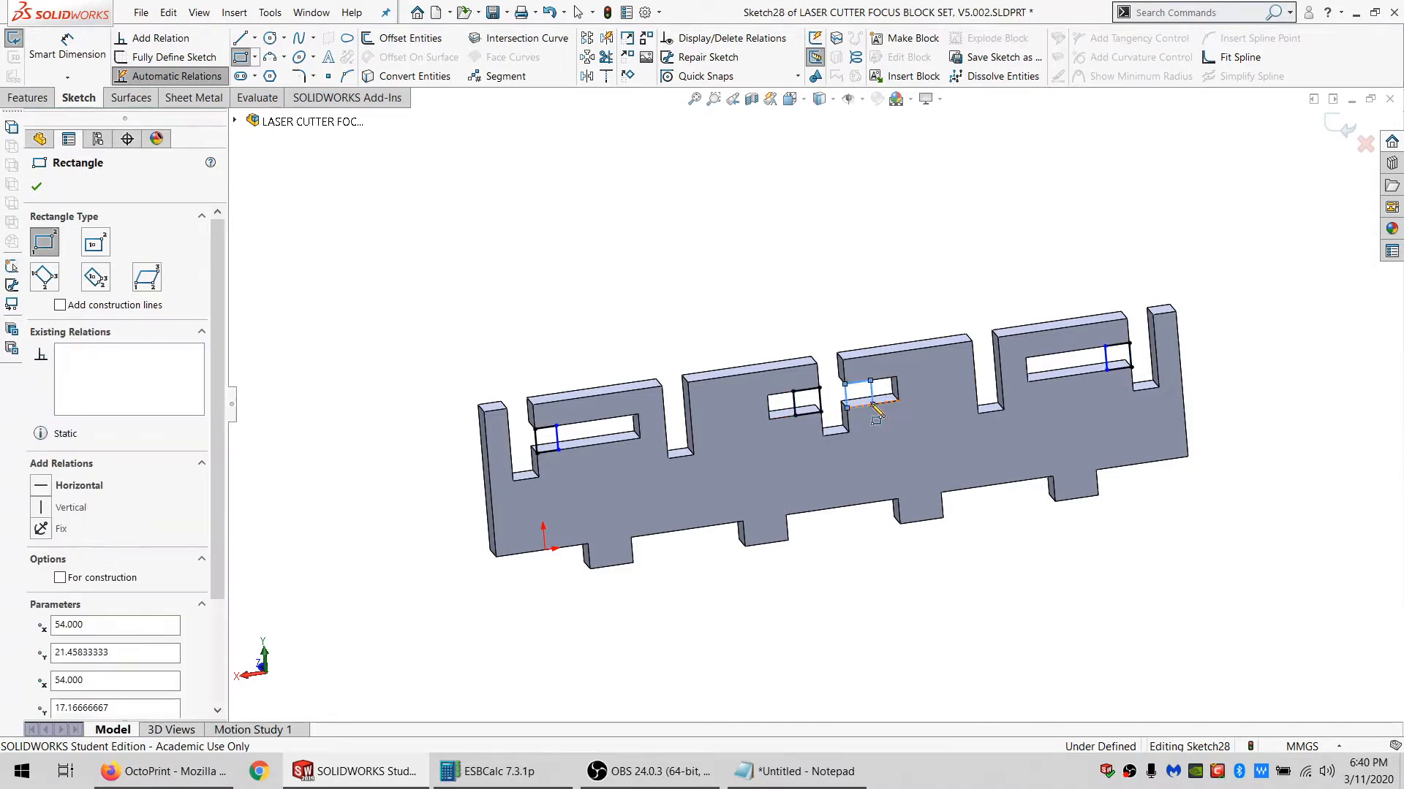
{"action": "key", "text": "Escape"}
Make the lower lines of the first and last slots' rectangles equal to the middle rectangle's lower line.
{"action": "left_click", "coordinate": [803, 414]}
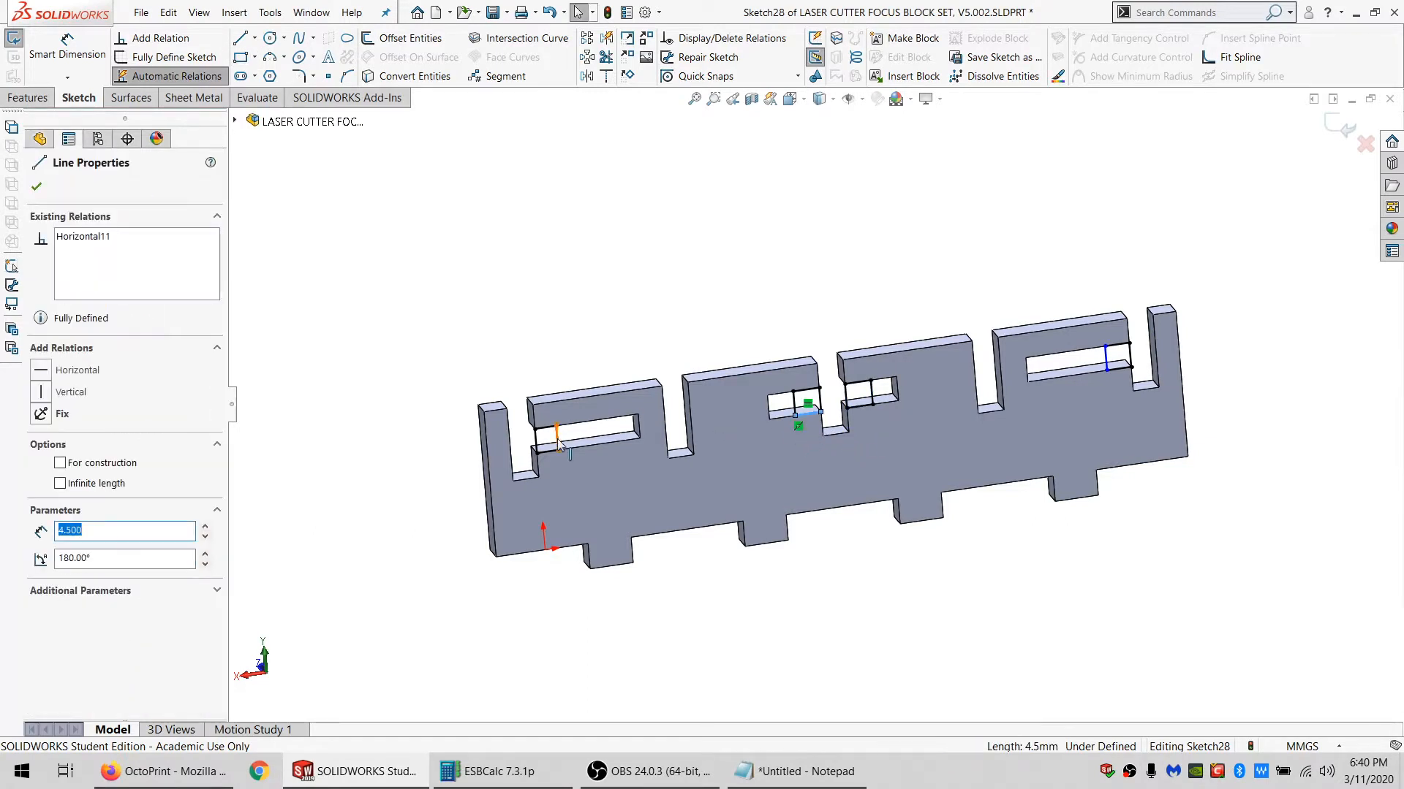
{"action": "left_click", "coordinate": [547, 454], "text": "ctrl"}
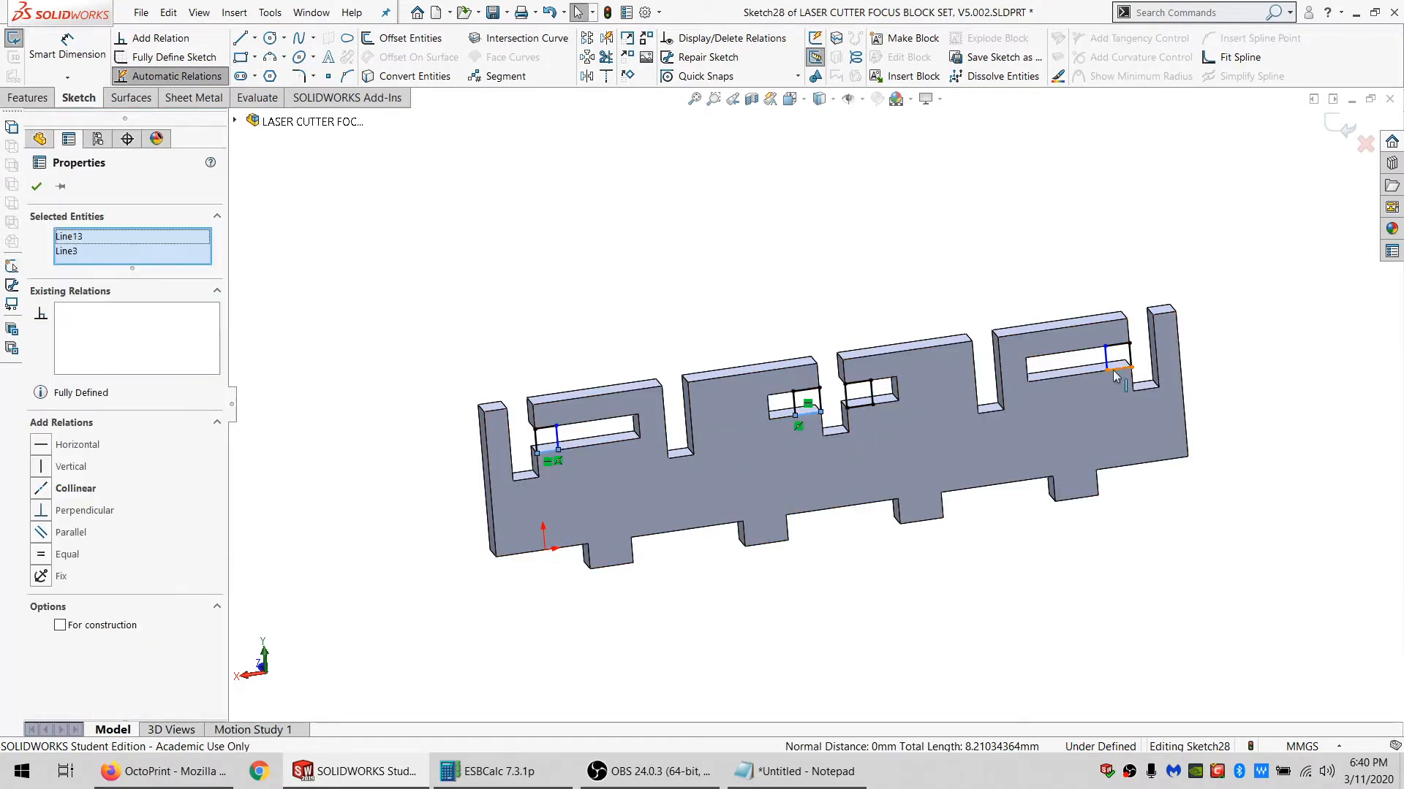
{"action": "left_click", "coordinate": [71, 547]}
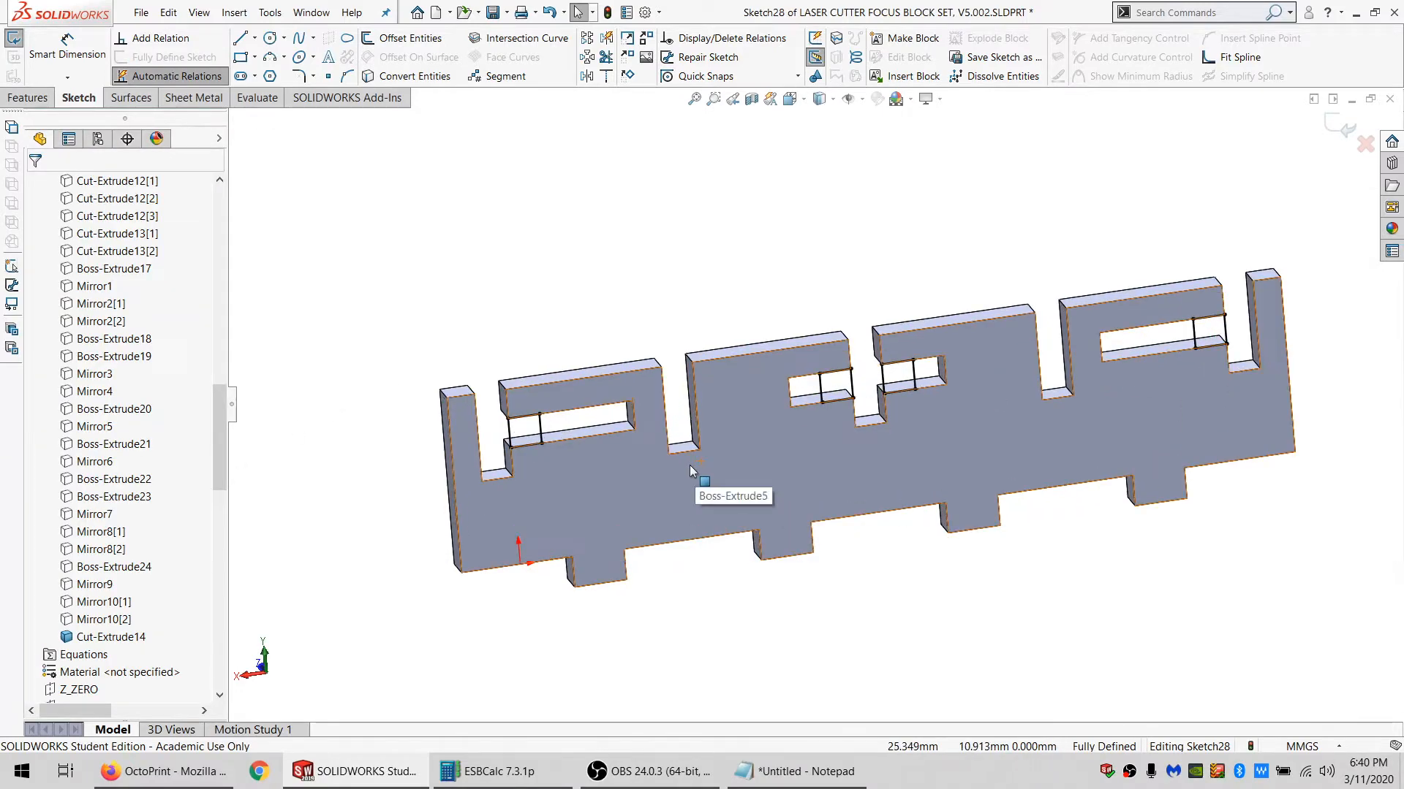
Draw corner rectangles across the closed ends of the first and last slots, about 4.6 mm and 5.1 mm long.
{"action": "scroll", "coordinate": [690, 465], "scroll_direction": "down", "scroll_amount": 3}
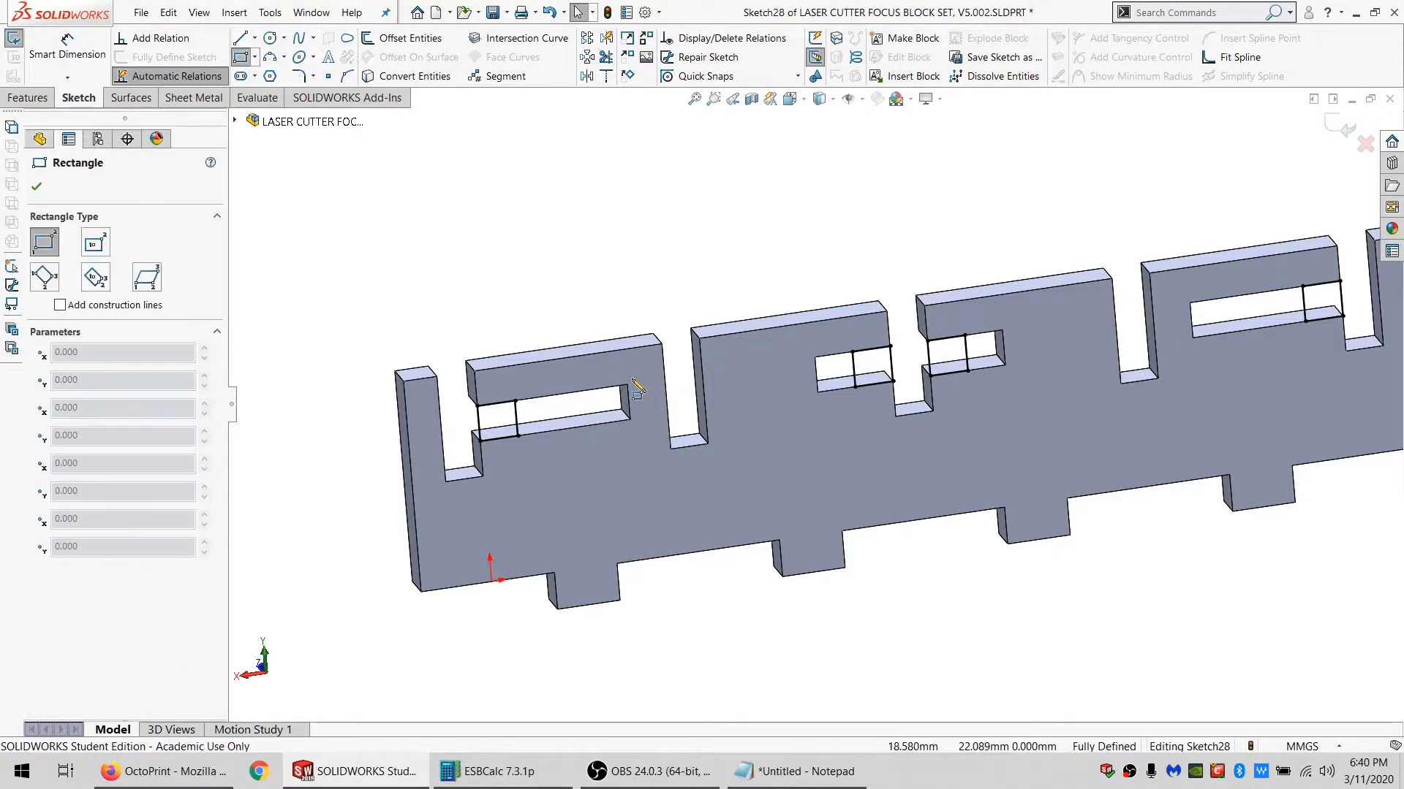
{"action": "left_click", "coordinate": [594, 427]}
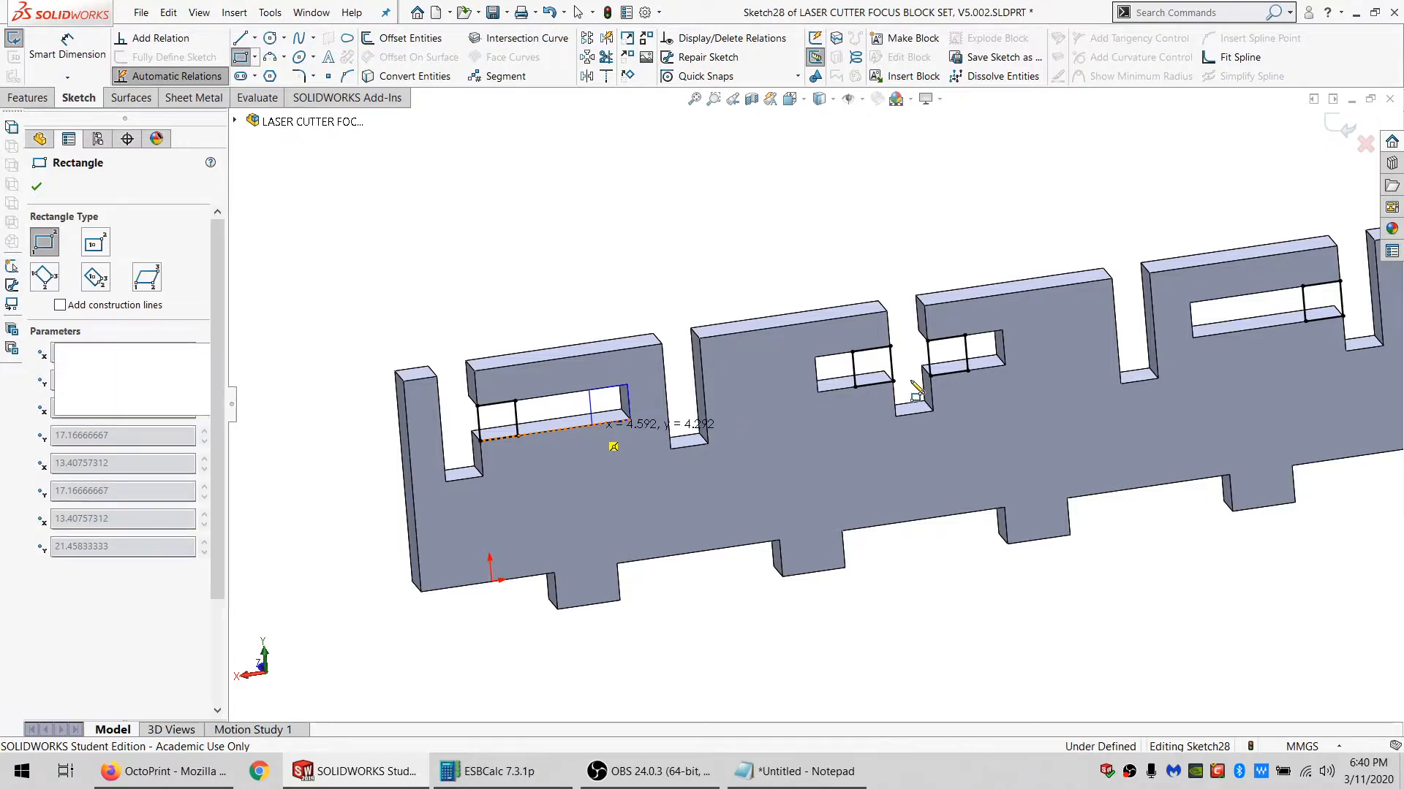
{"action": "left_click", "coordinate": [1191, 303]}
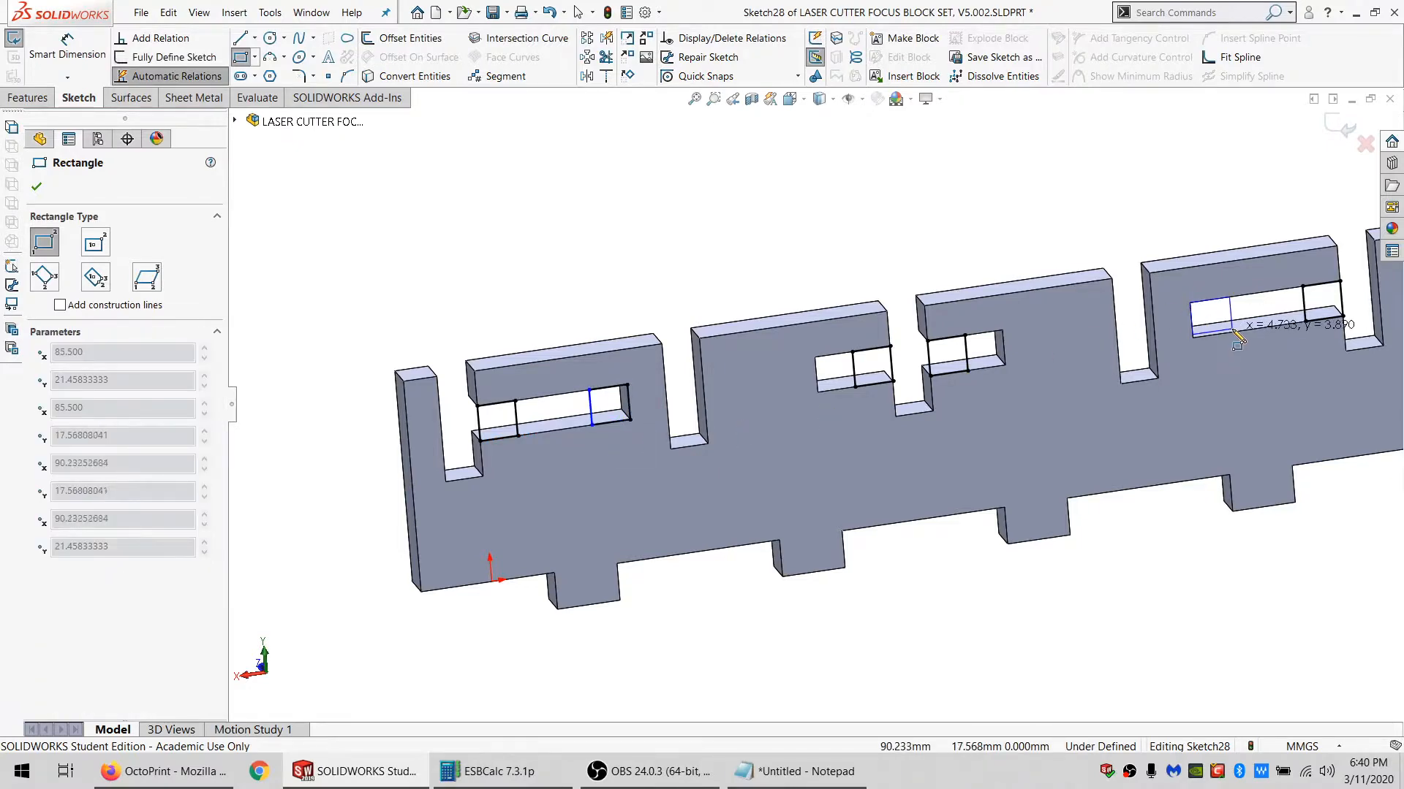
{"action": "left_click", "coordinate": [1236, 334]}
{"action": "key", "text": "Escape"}
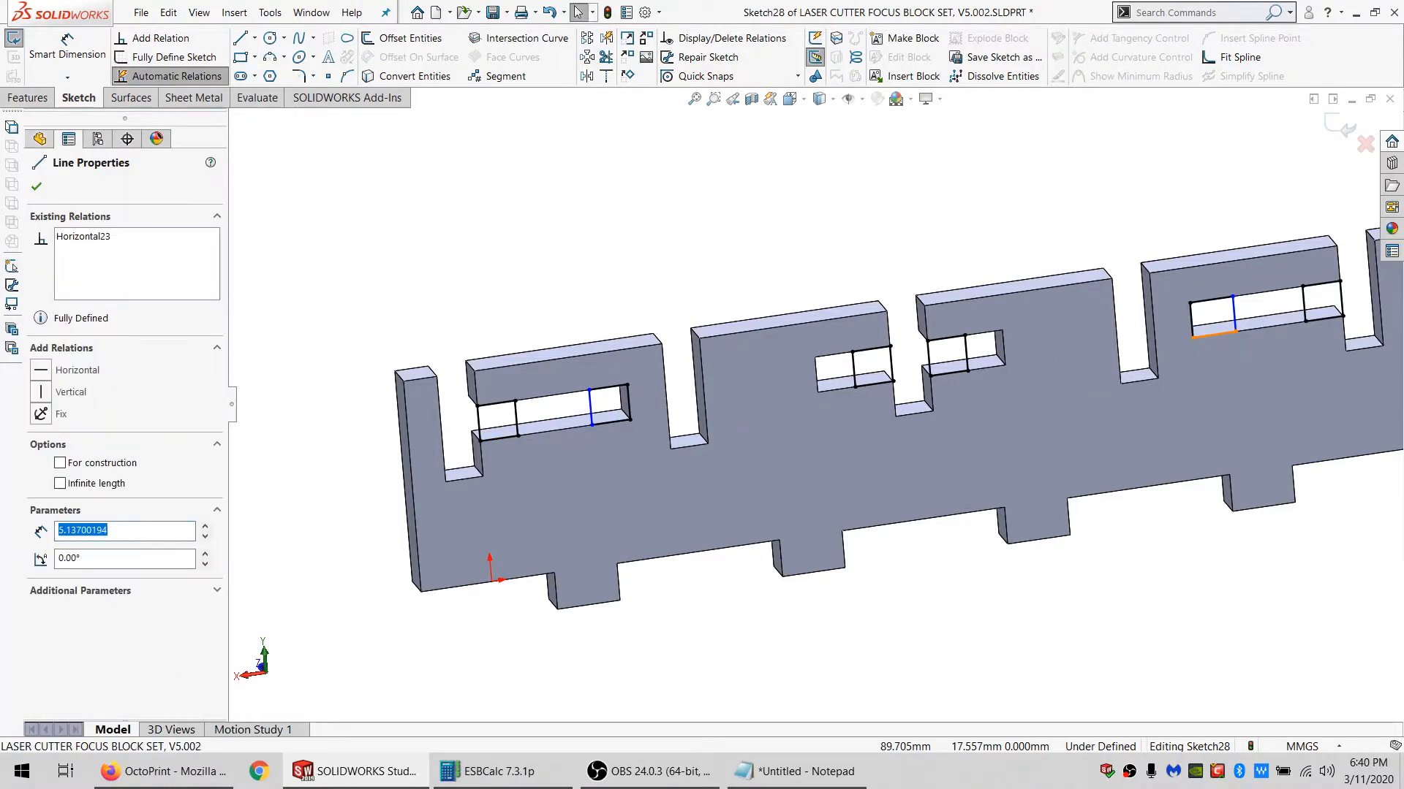
Make the lower lines of the two closed-end rectangles equal to the lower line of the first slot's open-end rectangle.
{"action": "left_click", "coordinate": [556, 429], "text": "ctrl"}
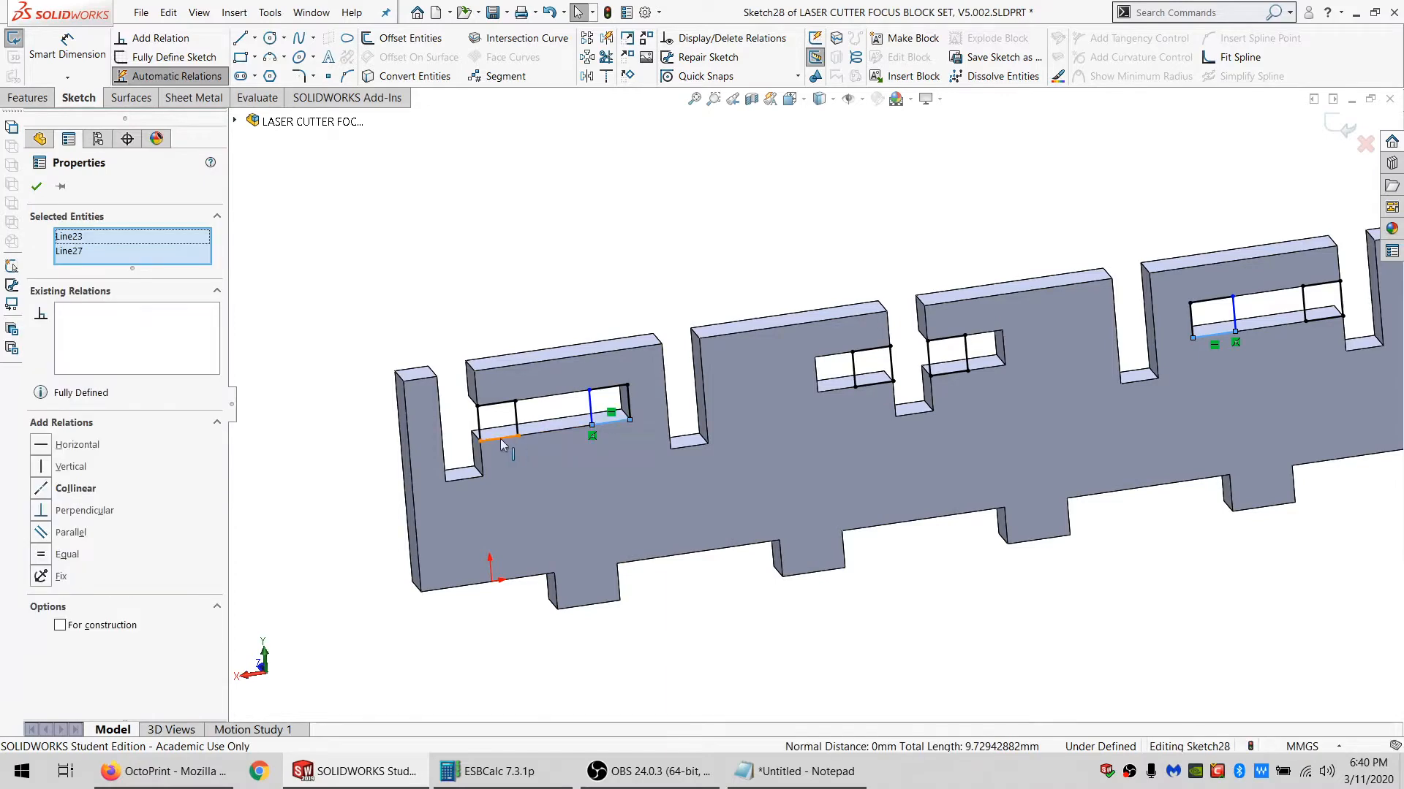
{"action": "left_click", "coordinate": [500, 437], "text": "ctrl"}
{"action": "left_click", "coordinate": [65, 550]}
{"action": "left_click", "coordinate": [333, 340]}
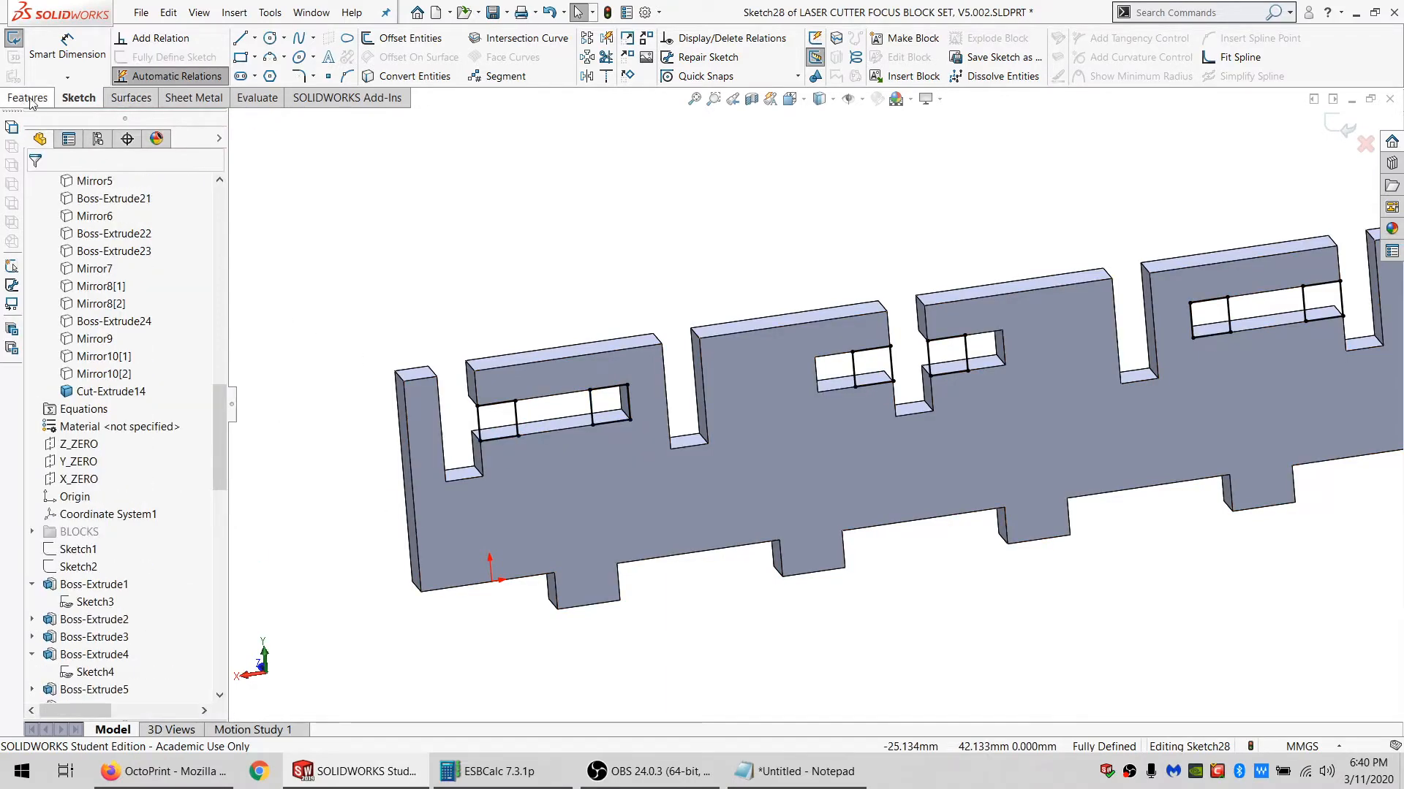
Extrude the slot rectangles Up To Surface to the wall's opposite face, merging only with the wall body.
{"action": "left_click", "coordinate": [26, 97]}
{"action": "left_click", "coordinate": [135, 287]}
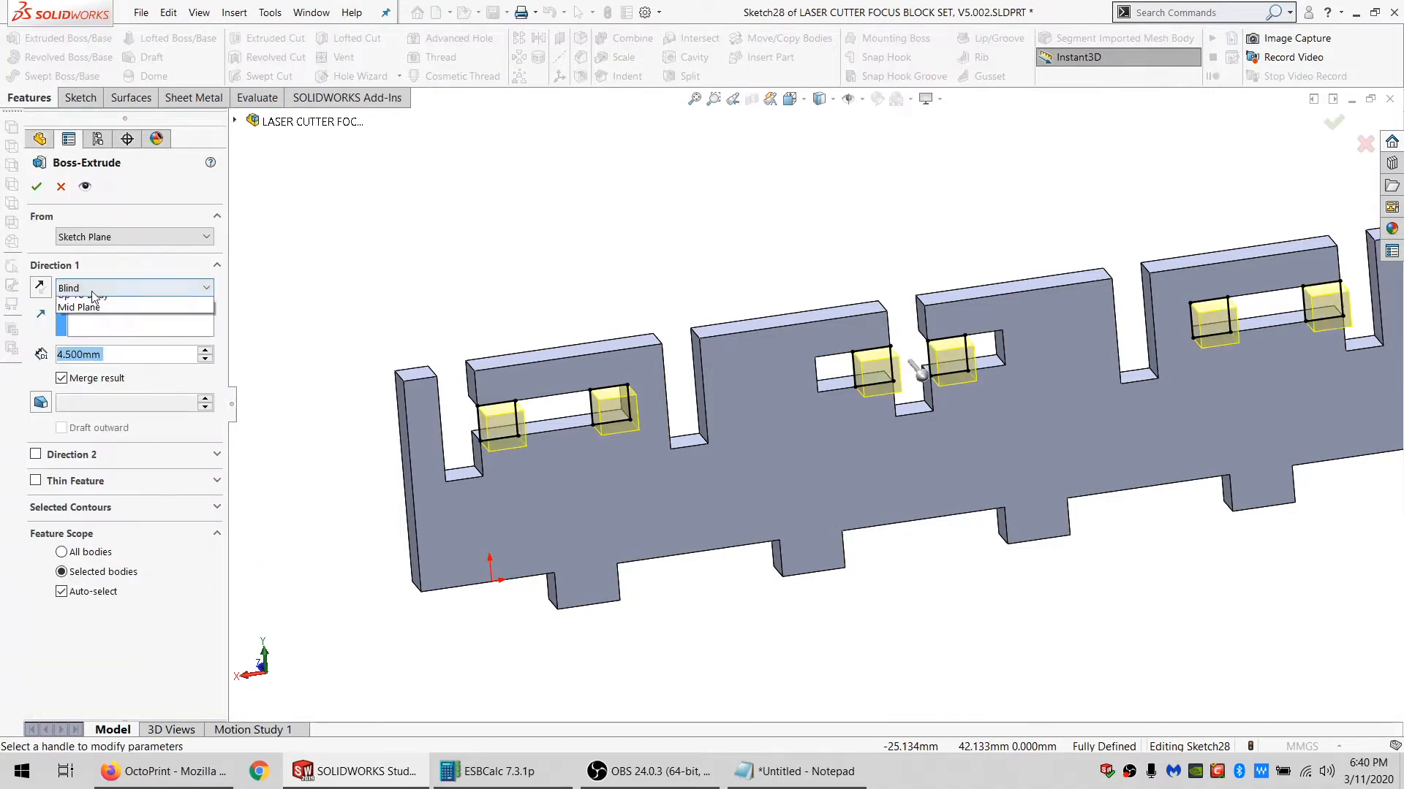
{"action": "left_click", "coordinate": [95, 340]}
{"action": "middle_click_drag", "start_coordinate": [725, 526], "coordinate": [902, 558]}
{"action": "left_click", "coordinate": [928, 484]}
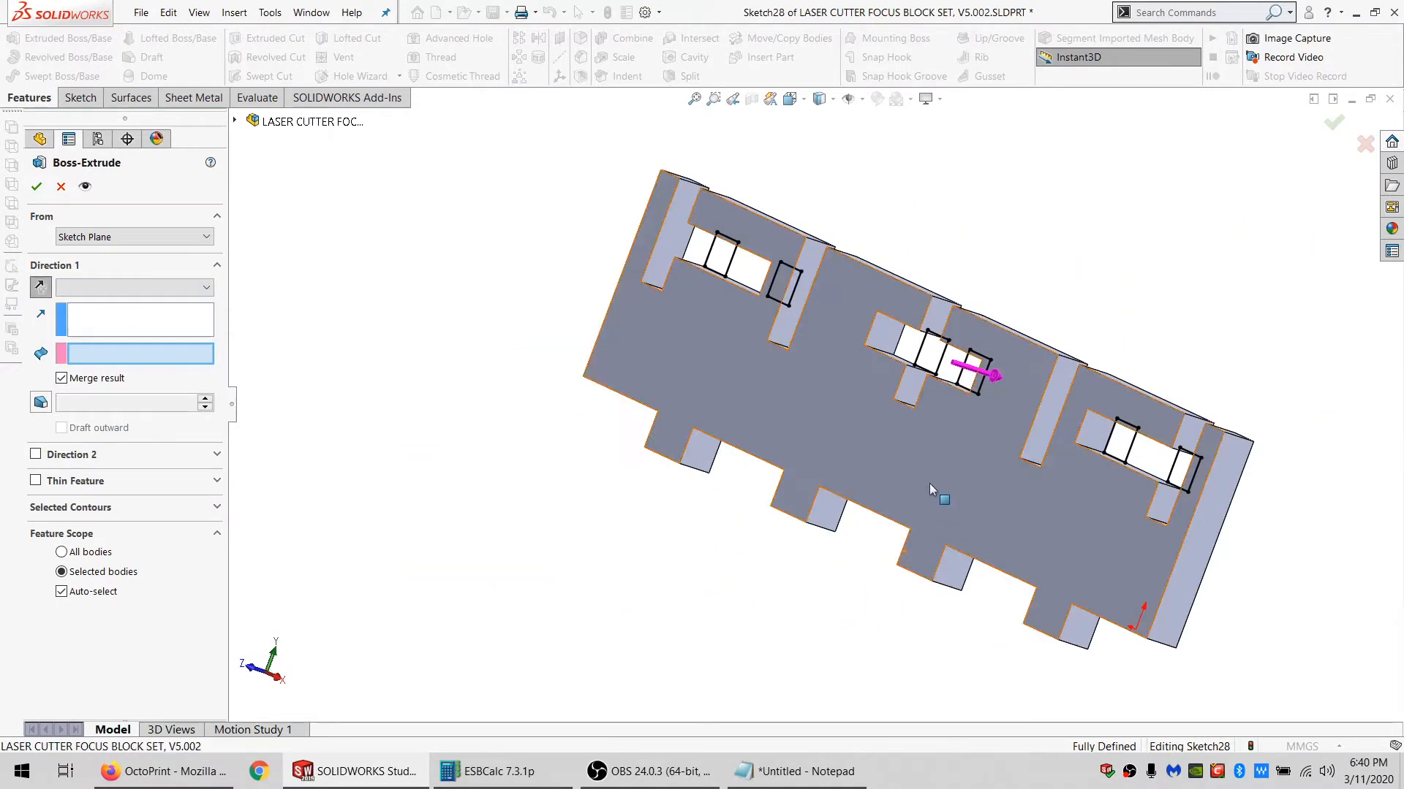
{"action": "middle_click_drag", "start_coordinate": [928, 484], "coordinate": [739, 489]}
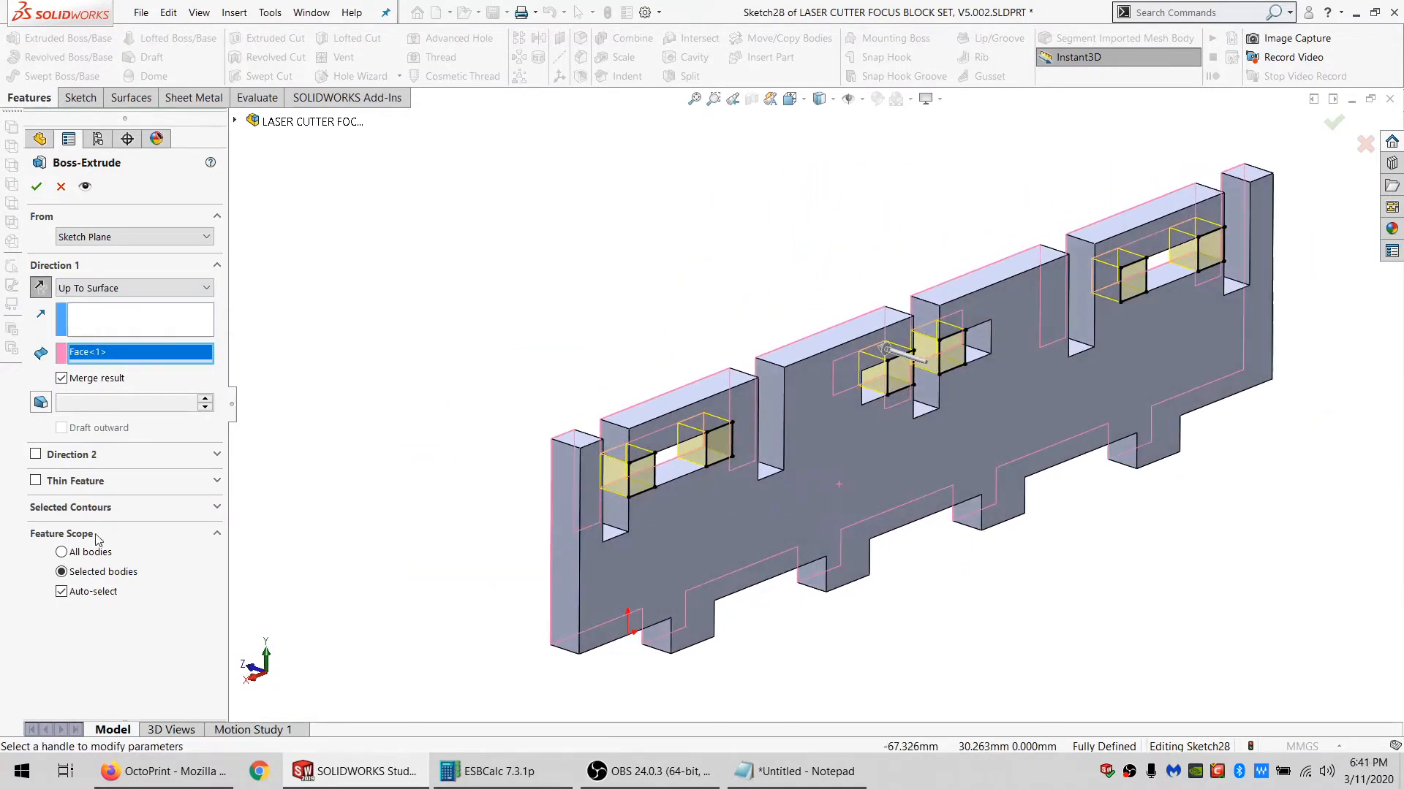
{"action": "left_click", "coordinate": [70, 593]}
{"action": "left_click", "coordinate": [37, 187]}
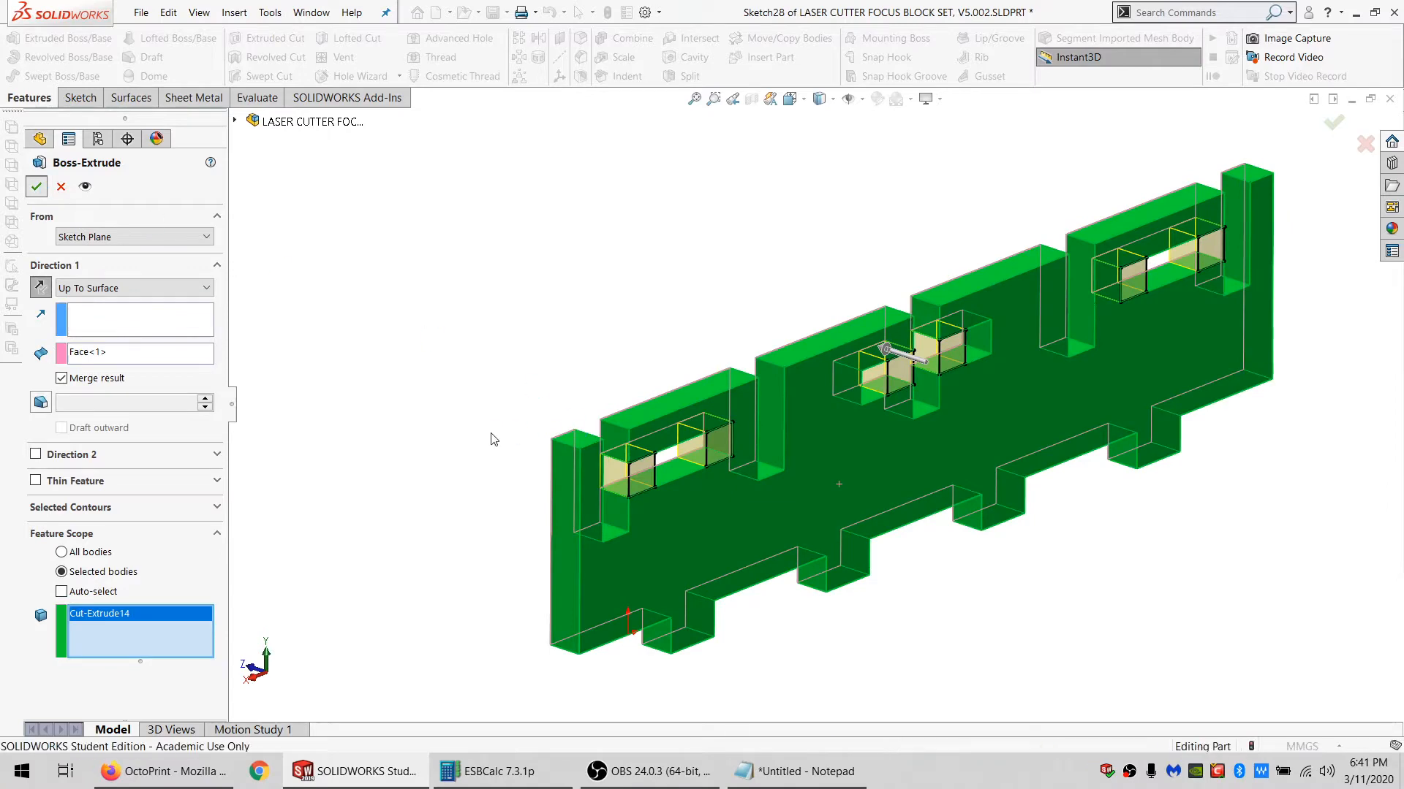
Show the hidden hinge knuckle bodies from Mirror10[2] back through Mirror2[1] in the solid bodies list.
{"action": "middle_click_drag", "start_coordinate": [492, 438], "coordinate": [682, 514]}
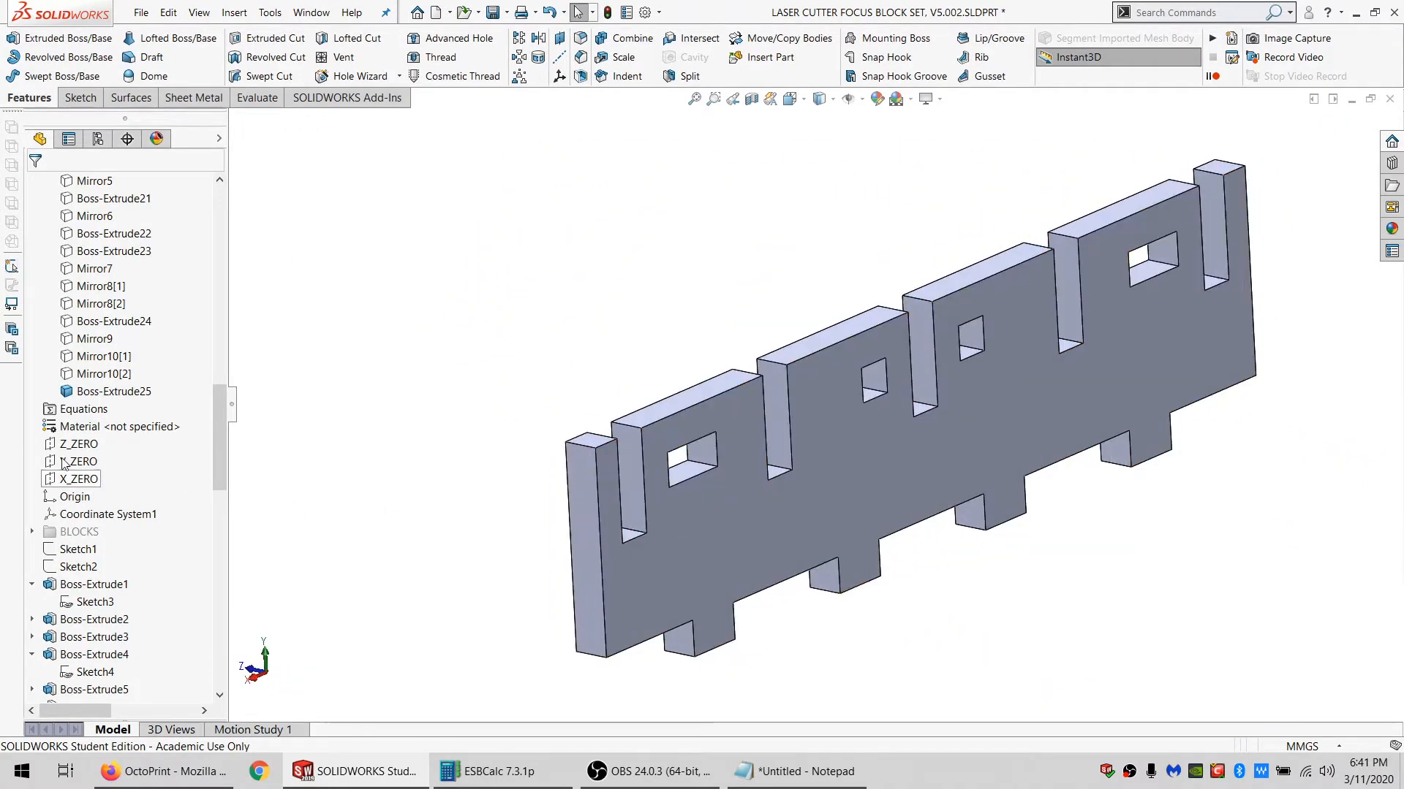
{"action": "left_click", "coordinate": [100, 375]}
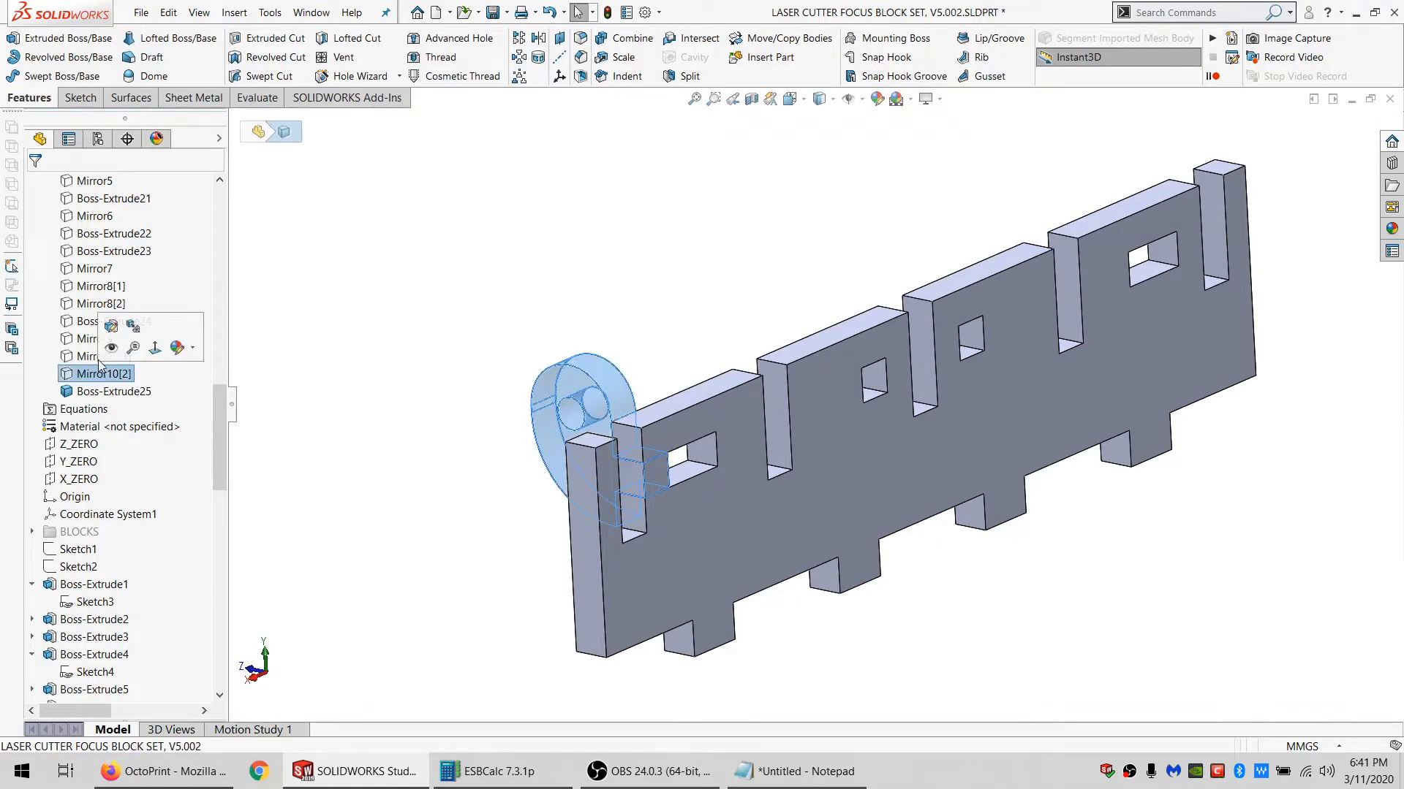
{"action": "middle_click_drag", "start_coordinate": [775, 528], "coordinate": [852, 576]}
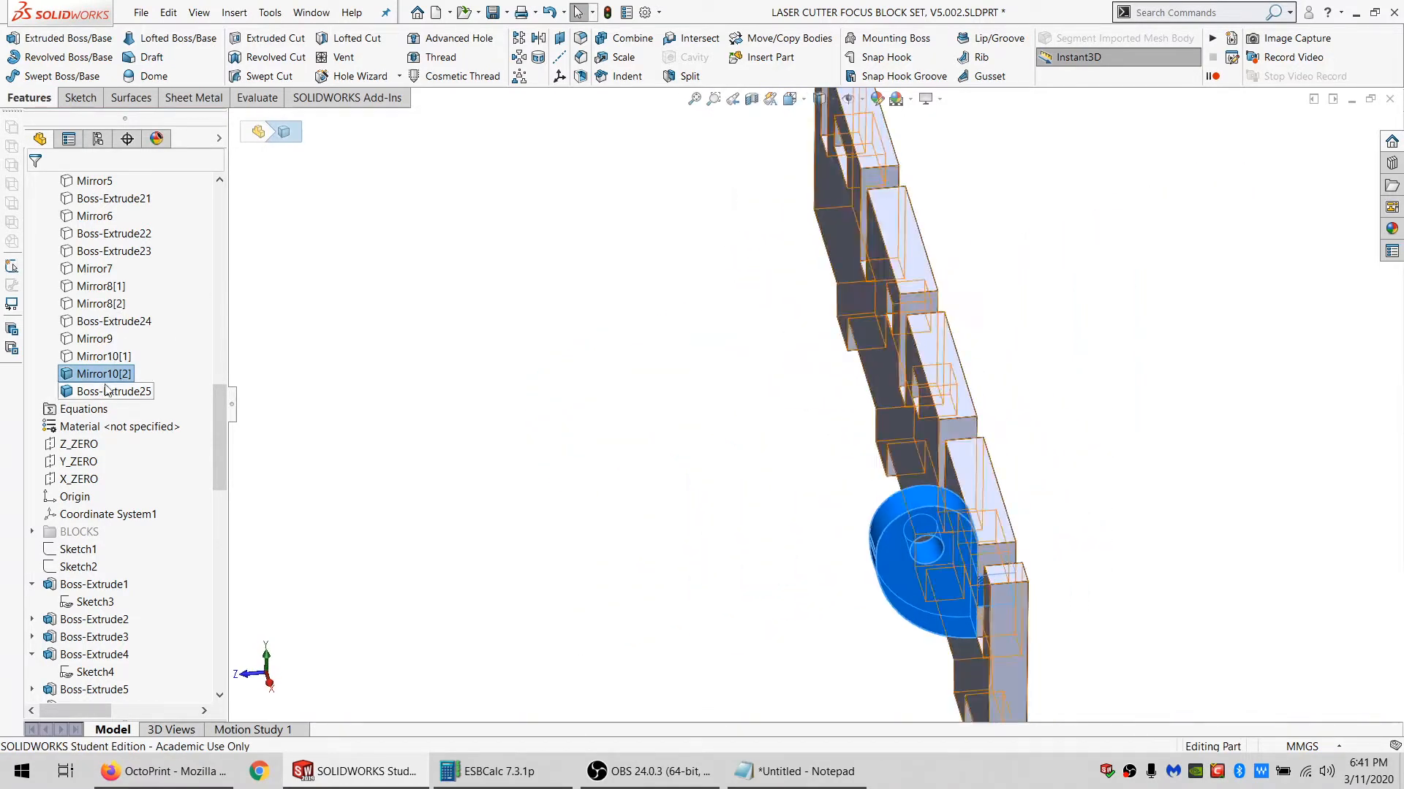
{"action": "left_click", "coordinate": [101, 358]}
{"action": "scroll", "coordinate": [102, 357], "scroll_direction": "up", "scroll_amount": 4}
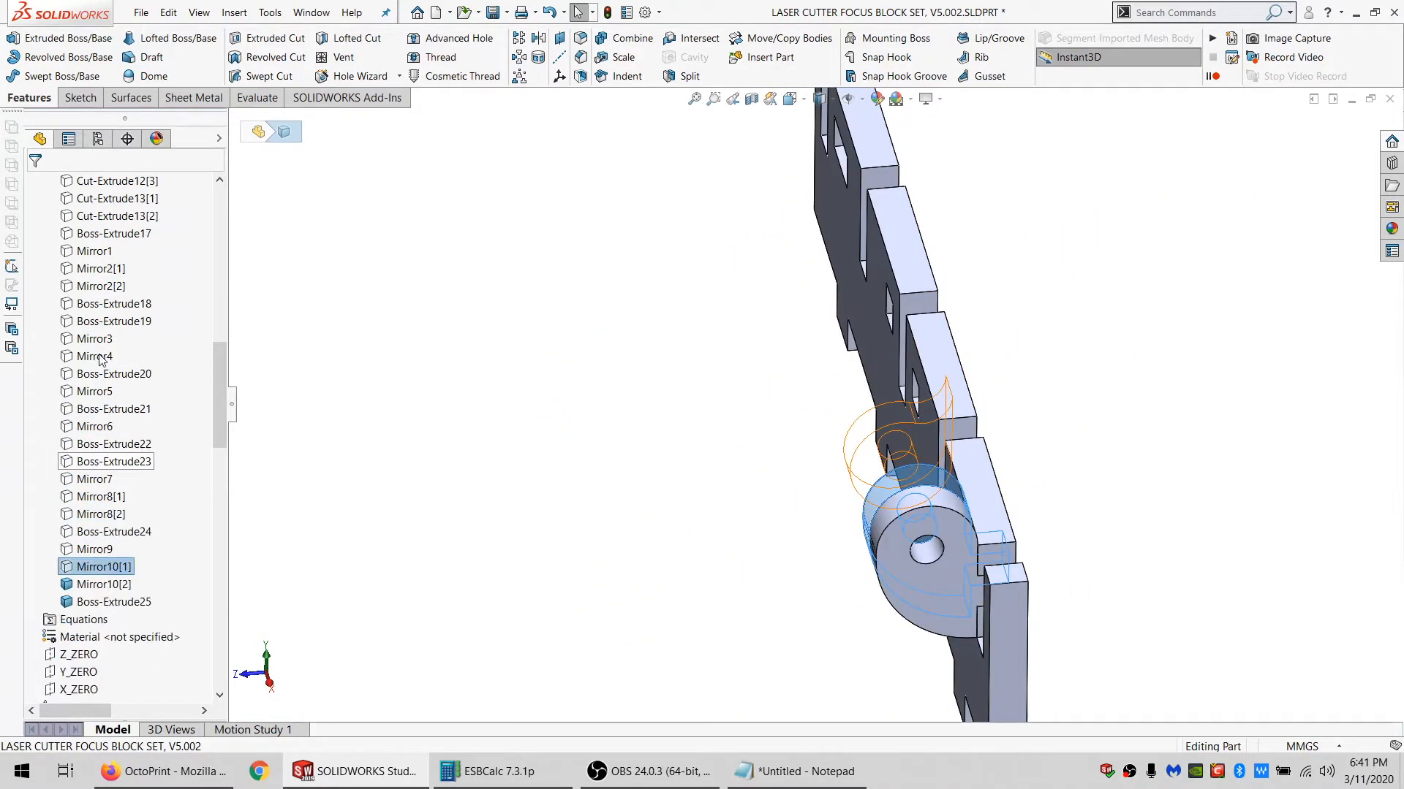
{"action": "left_click", "coordinate": [99, 269], "text": "shift"}
{"action": "scroll", "coordinate": [112, 417], "scroll_direction": "up", "scroll_amount": 5}
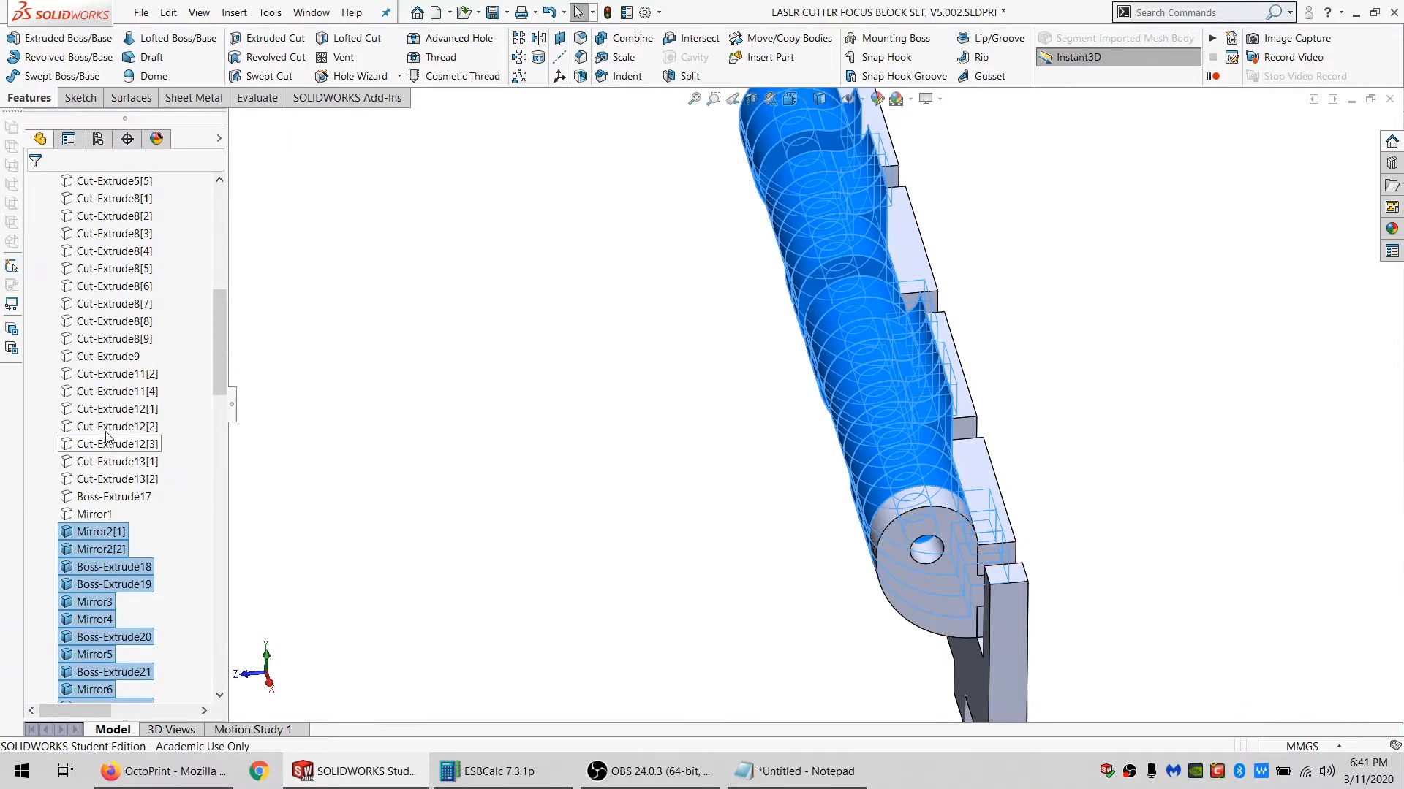
Show the two remaining hidden hinge knuckle bodies, Mirror1 and Boss-Extrude17.
{"action": "left_click", "coordinate": [85, 519]}
{"action": "scroll", "coordinate": [777, 441], "scroll_direction": "up", "scroll_amount": 4}
{"action": "middle_click_drag", "start_coordinate": [777, 441], "coordinate": [867, 407]}
{"action": "left_click", "coordinate": [110, 498], "text": "shift"}
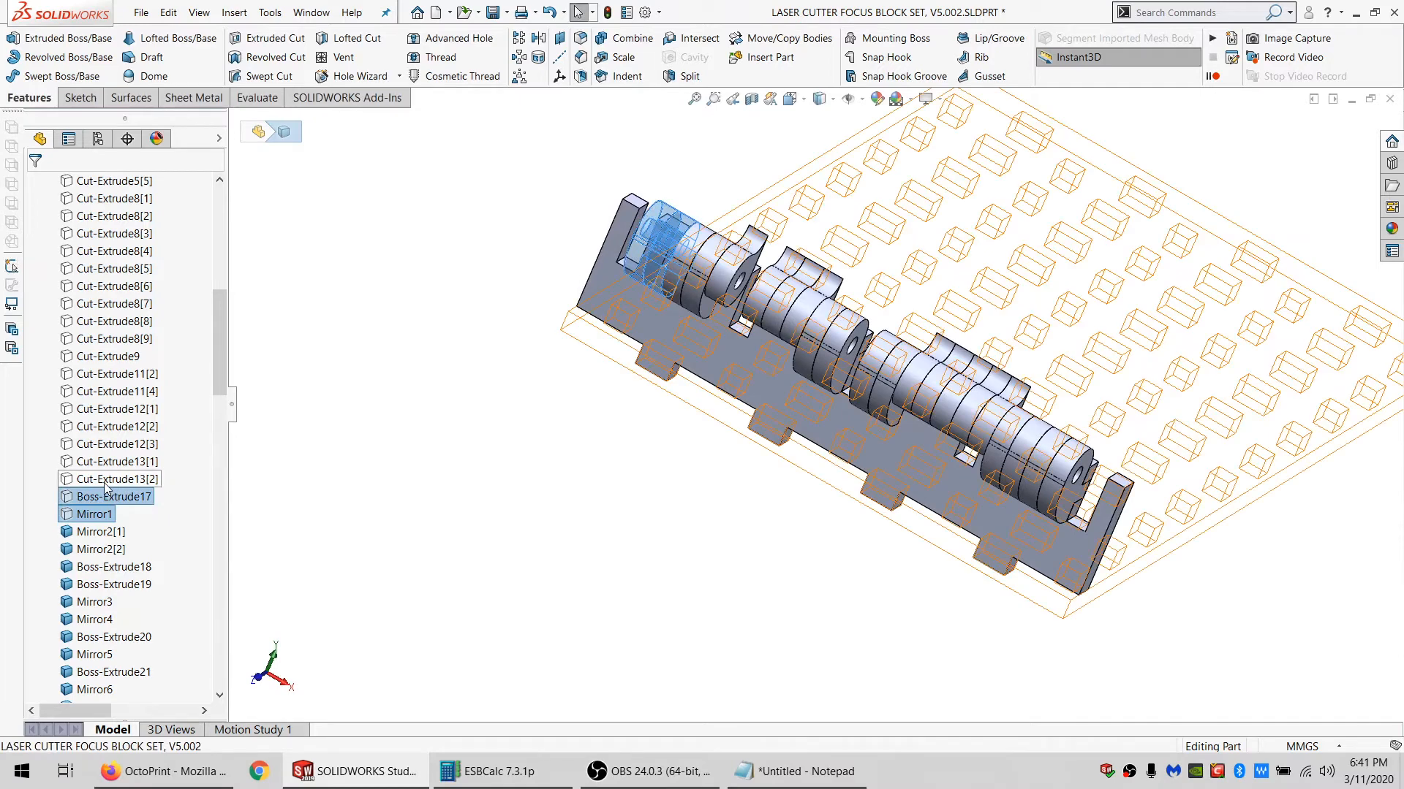
{"action": "left_click", "coordinate": [106, 483], "text": "shift"}
{"action": "left_click", "coordinate": [105, 483], "text": "ctrl"}
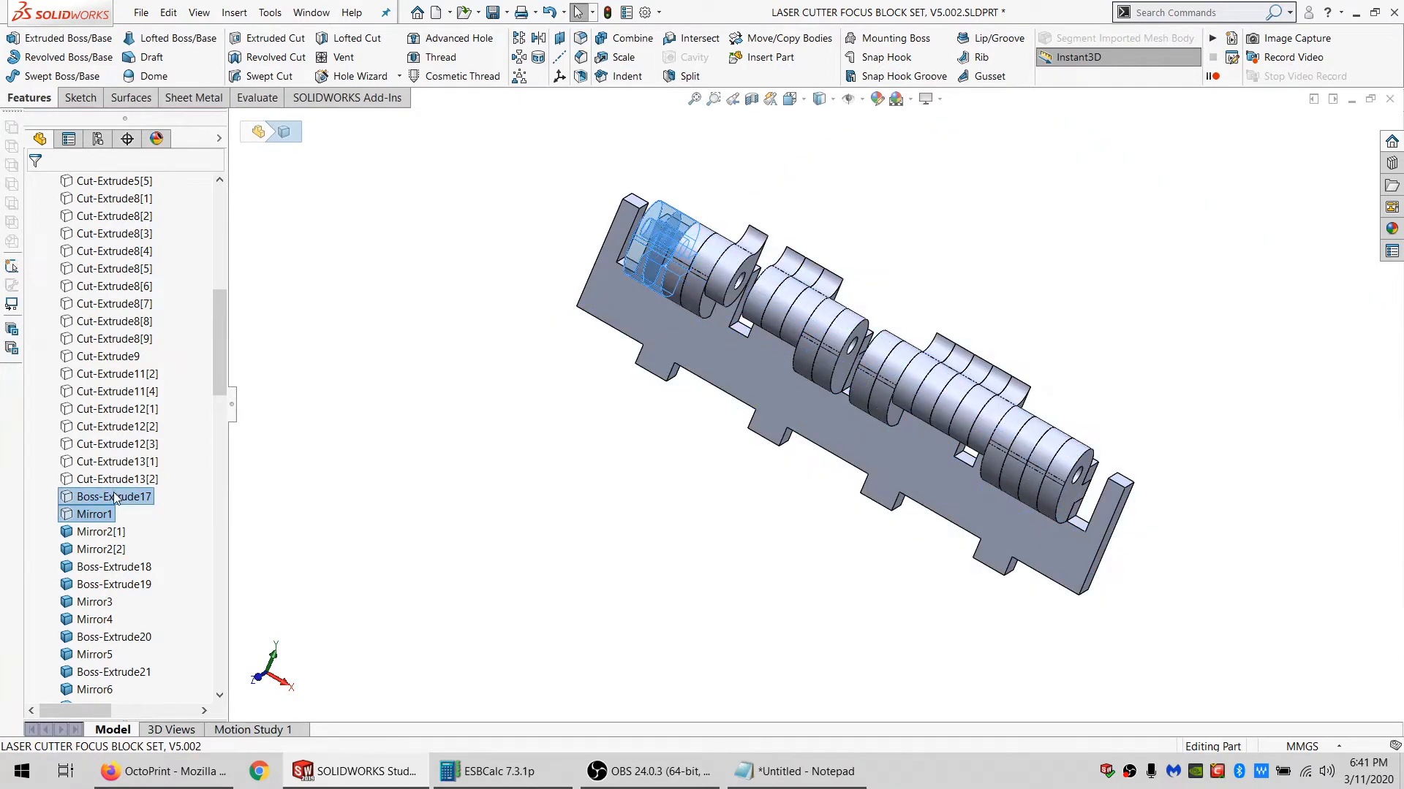
{"action": "right_click", "coordinate": [115, 497]}
{"action": "left_click", "coordinate": [126, 464]}
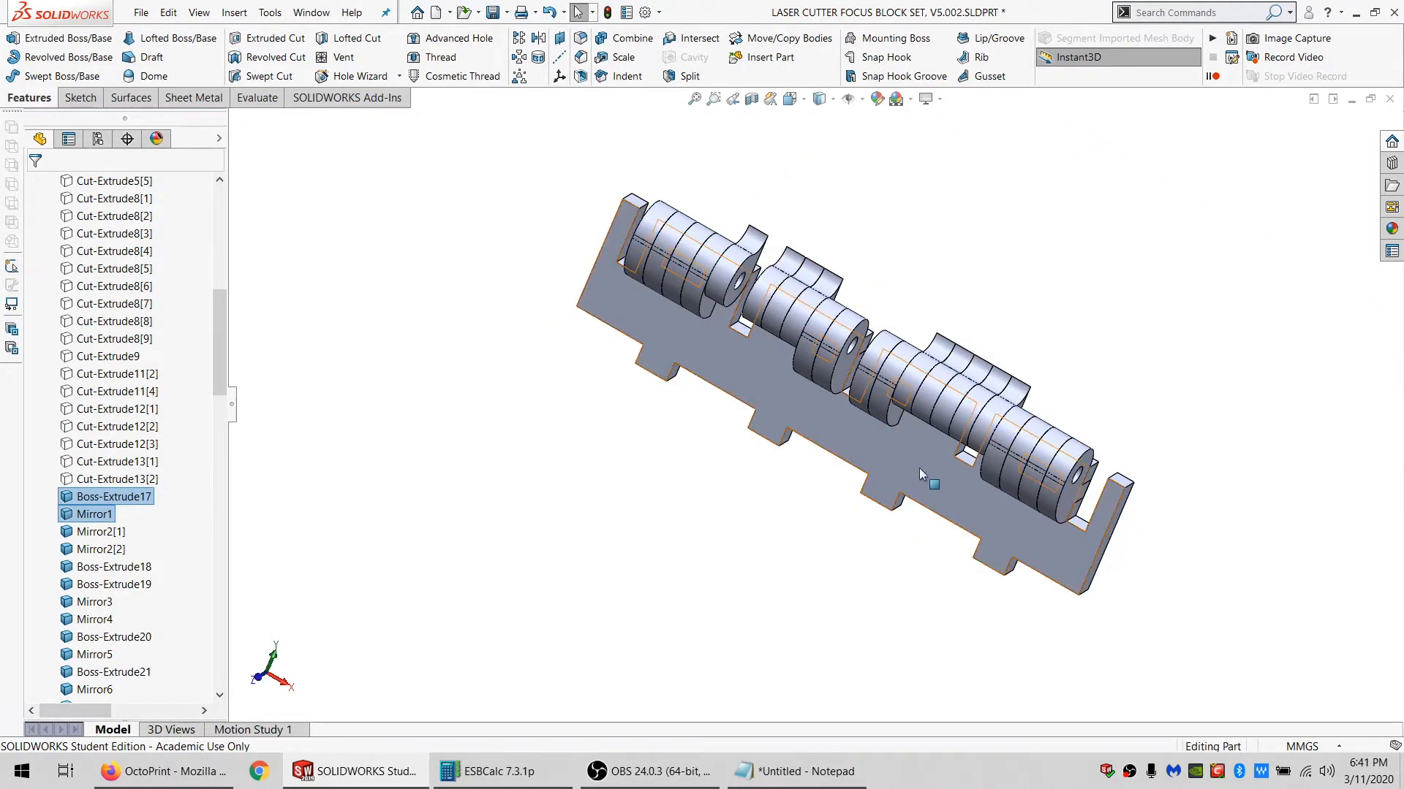
{"action": "key", "text": "Escape"}
Examine how the hinge knuckles and their tabs line up with the reworked slots and notches in the wall.
{"action": "middle_click_drag", "start_coordinate": [968, 497], "coordinate": [831, 544]}
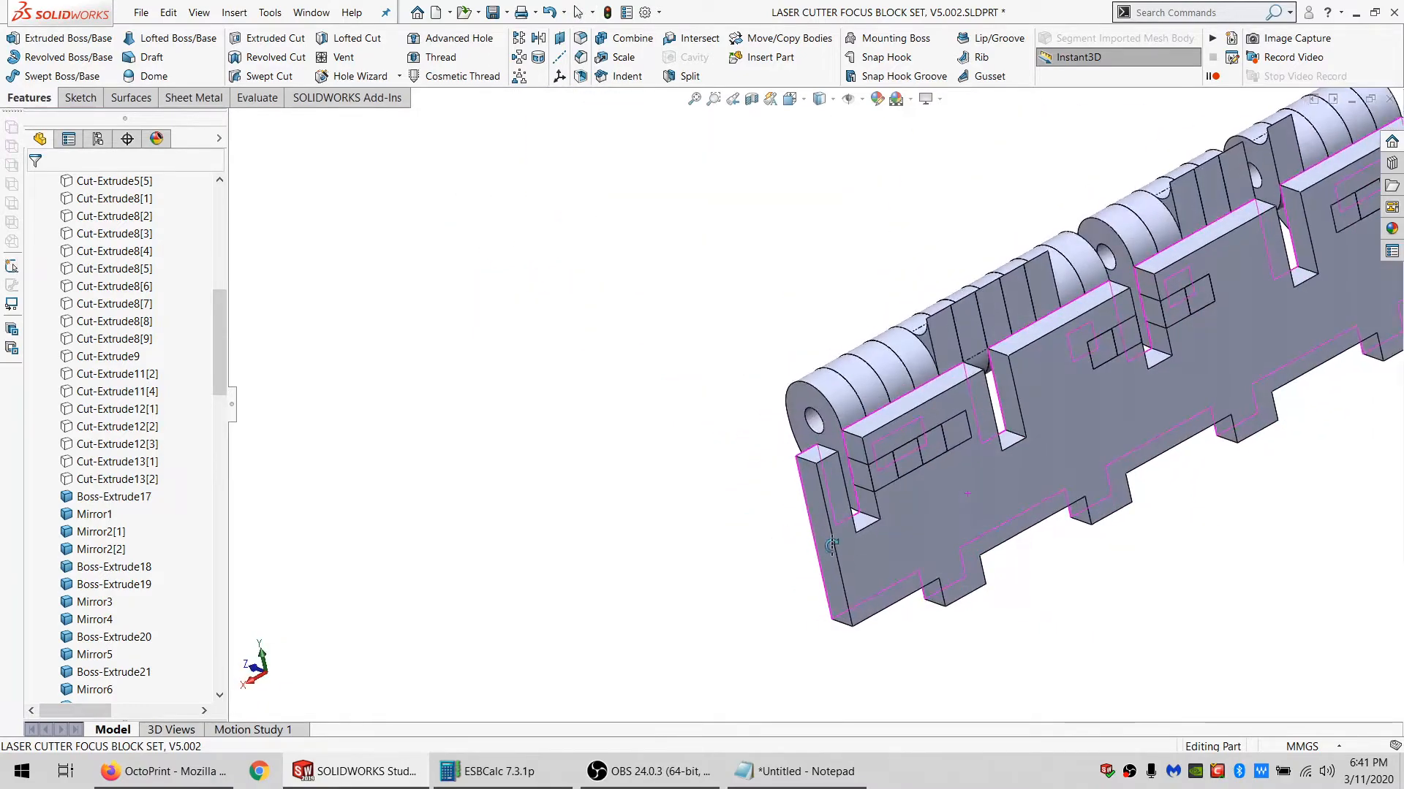
{"action": "middle_click_drag", "start_coordinate": [919, 335], "coordinate": [809, 422]}
{"action": "scroll", "coordinate": [985, 340], "scroll_direction": "down", "scroll_amount": 2}
{"action": "scroll", "coordinate": [914, 403], "scroll_direction": "up", "scroll_amount": 2}
{"action": "scroll", "coordinate": [915, 404], "scroll_direction": "up", "scroll_amount": 2}
{"action": "left_click", "coordinate": [809, 422]}
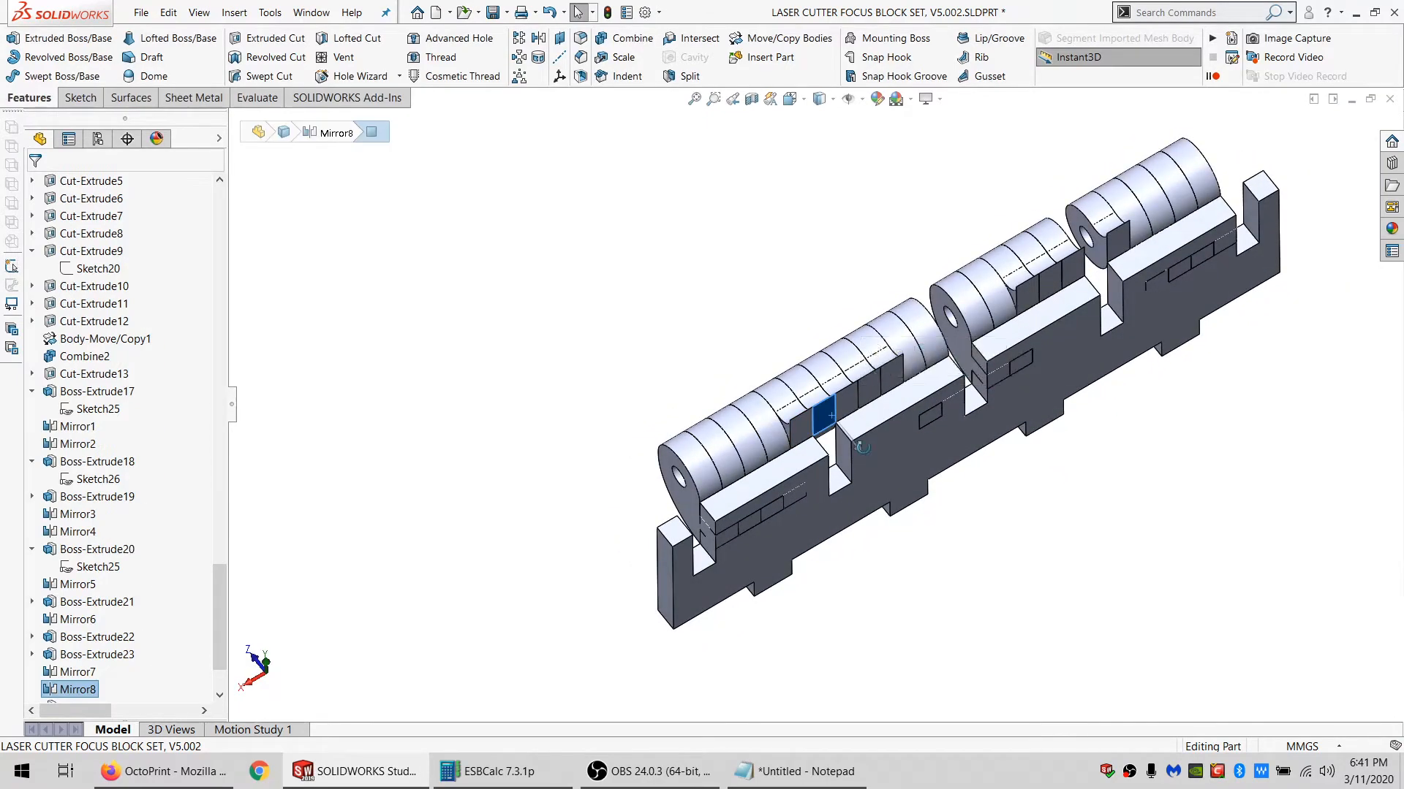
{"action": "middle_click_drag", "start_coordinate": [914, 373], "coordinate": [1028, 322]}
{"action": "scroll", "coordinate": [1027, 321], "scroll_direction": "down", "scroll_amount": 6}
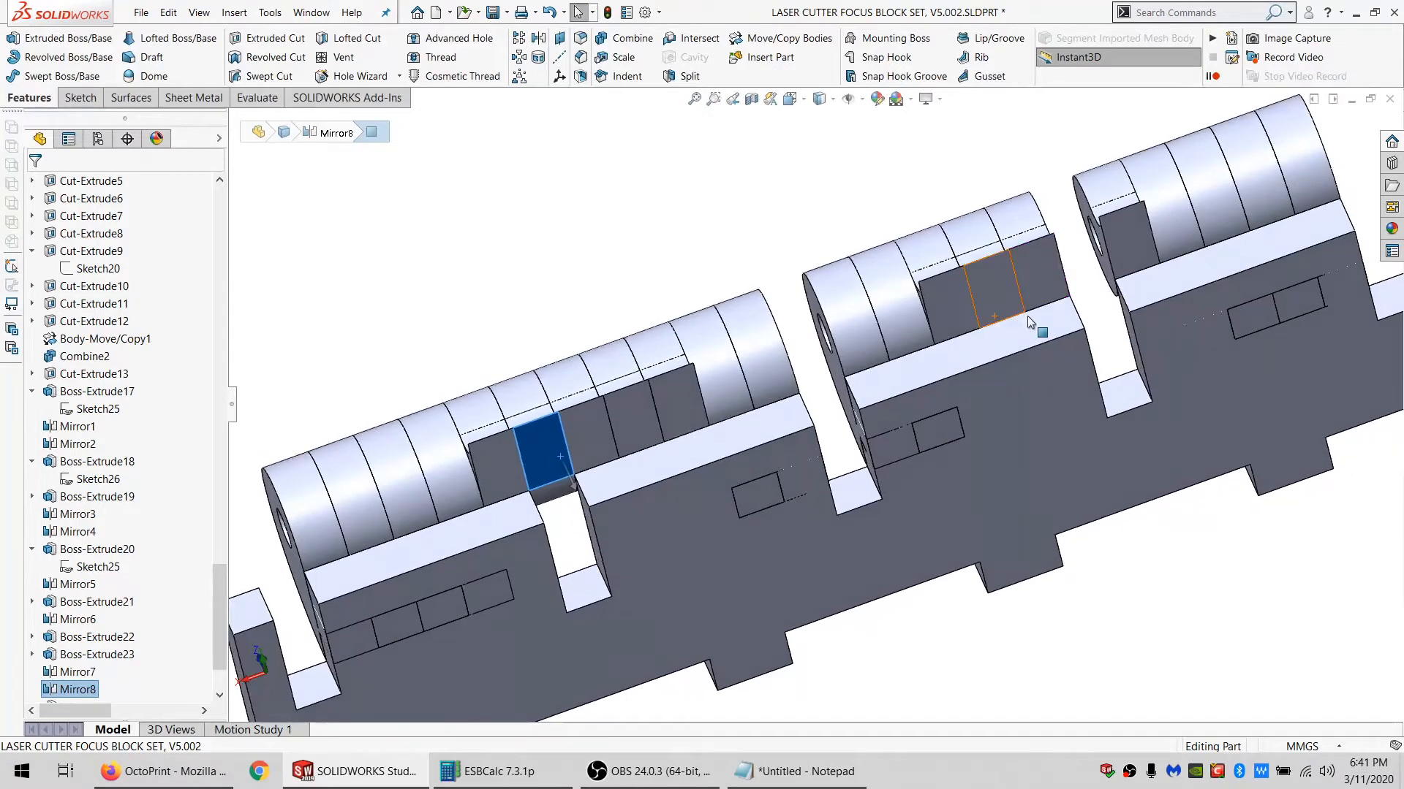
{"action": "scroll", "coordinate": [735, 438], "scroll_direction": "up", "scroll_amount": 3}
{"action": "scroll", "coordinate": [624, 453], "scroll_direction": "down", "scroll_amount": 2}
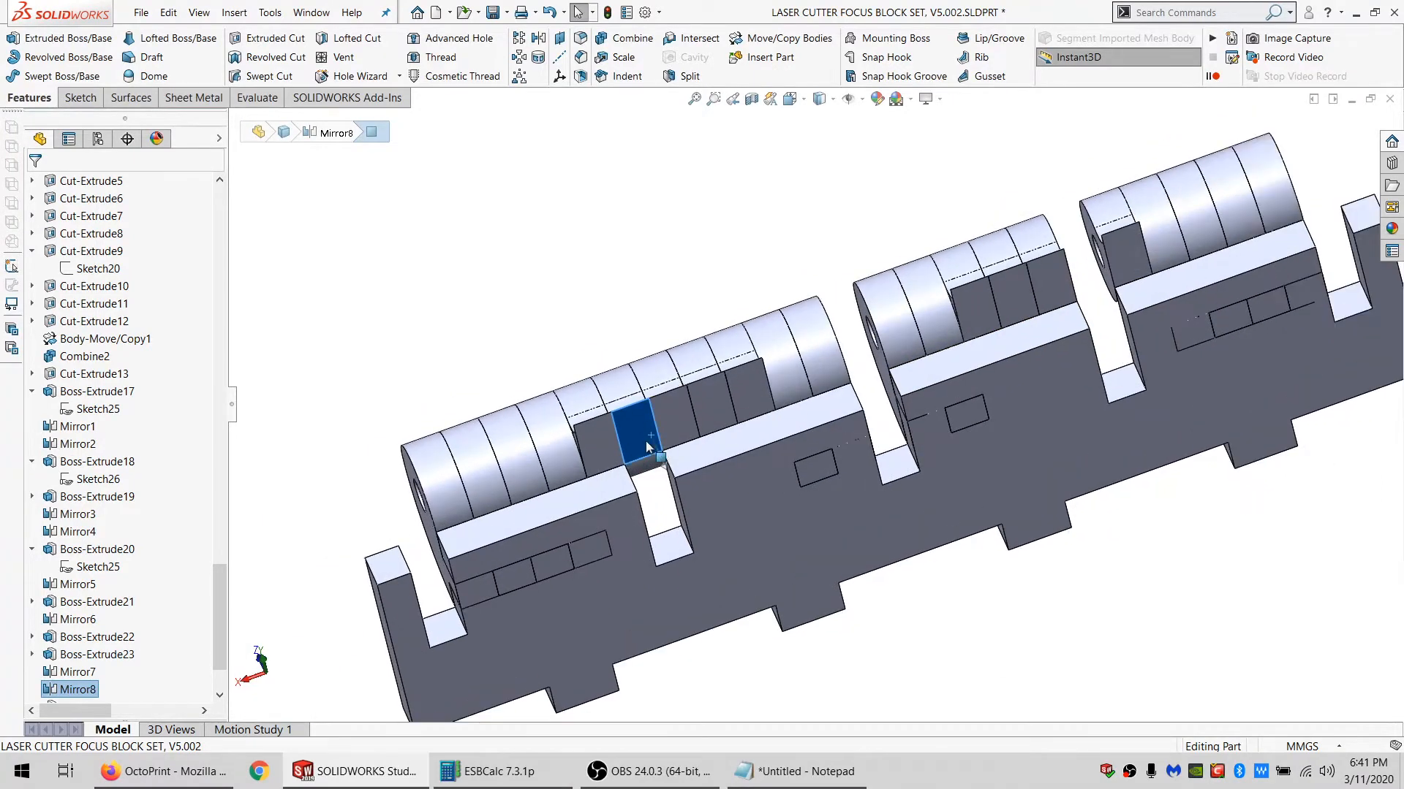
{"action": "scroll", "coordinate": [642, 499], "scroll_direction": "up", "scroll_amount": 2}
{"action": "scroll", "coordinate": [585, 555], "scroll_direction": "down", "scroll_amount": 3}
Start a sketch on the outer flat face of the end hinge knuckle.
{"action": "middle_click_drag", "start_coordinate": [585, 556], "coordinate": [604, 416]}
{"action": "middle_click_drag", "start_coordinate": [577, 509], "coordinate": [498, 497]}
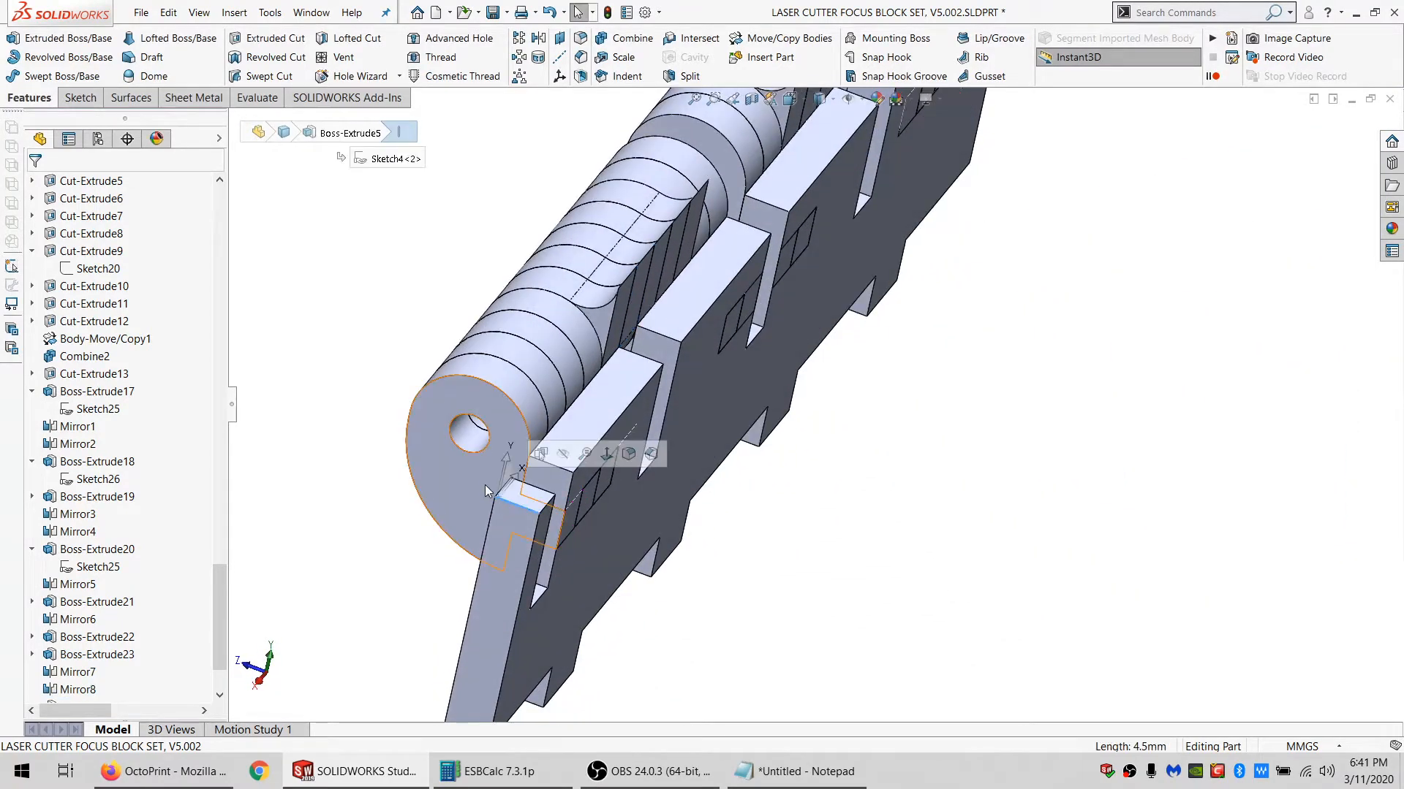
{"action": "left_click", "coordinate": [485, 484]}
{"action": "left_click", "coordinate": [78, 97]}
{"action": "left_click", "coordinate": [15, 42]}
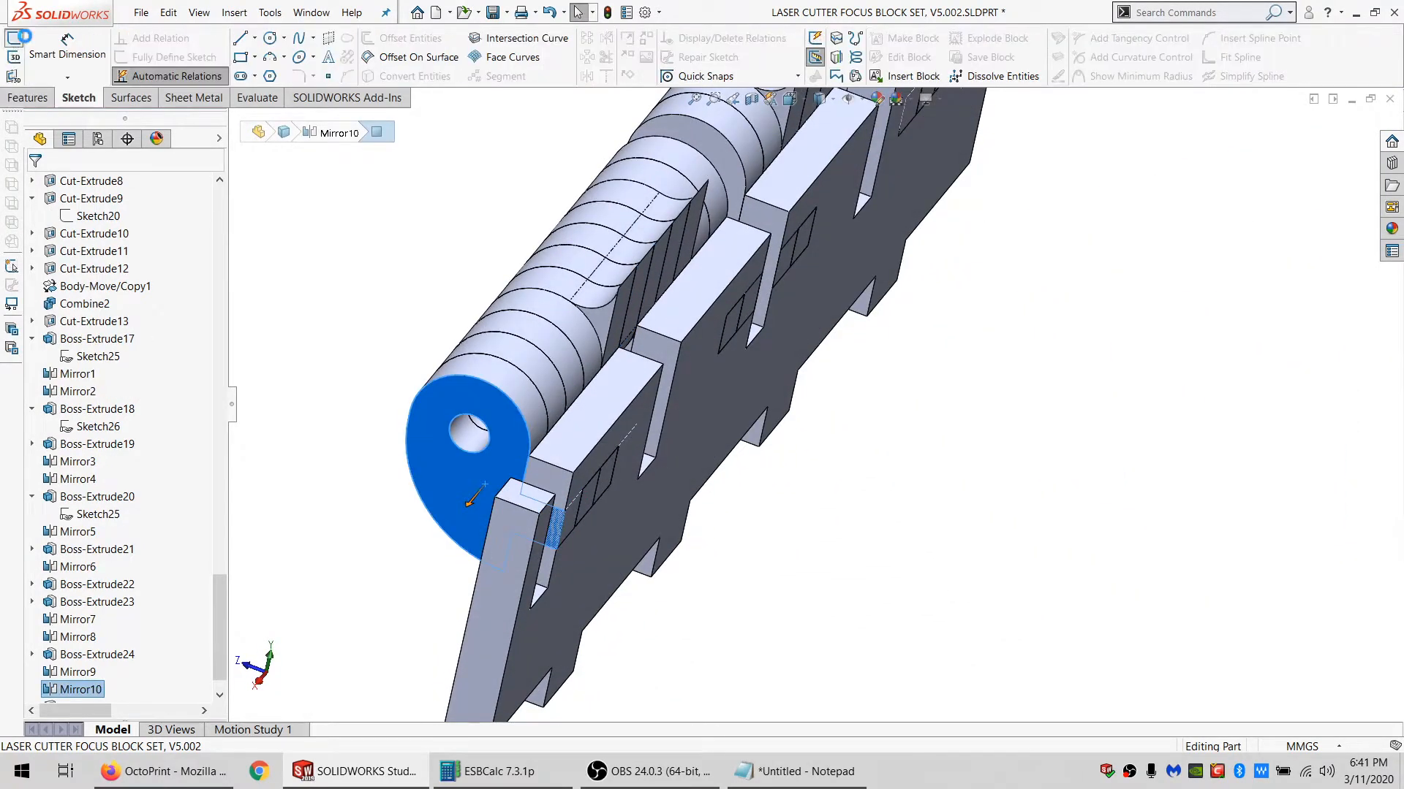
{"action": "middle_click_drag", "start_coordinate": [625, 438], "coordinate": [586, 449]}
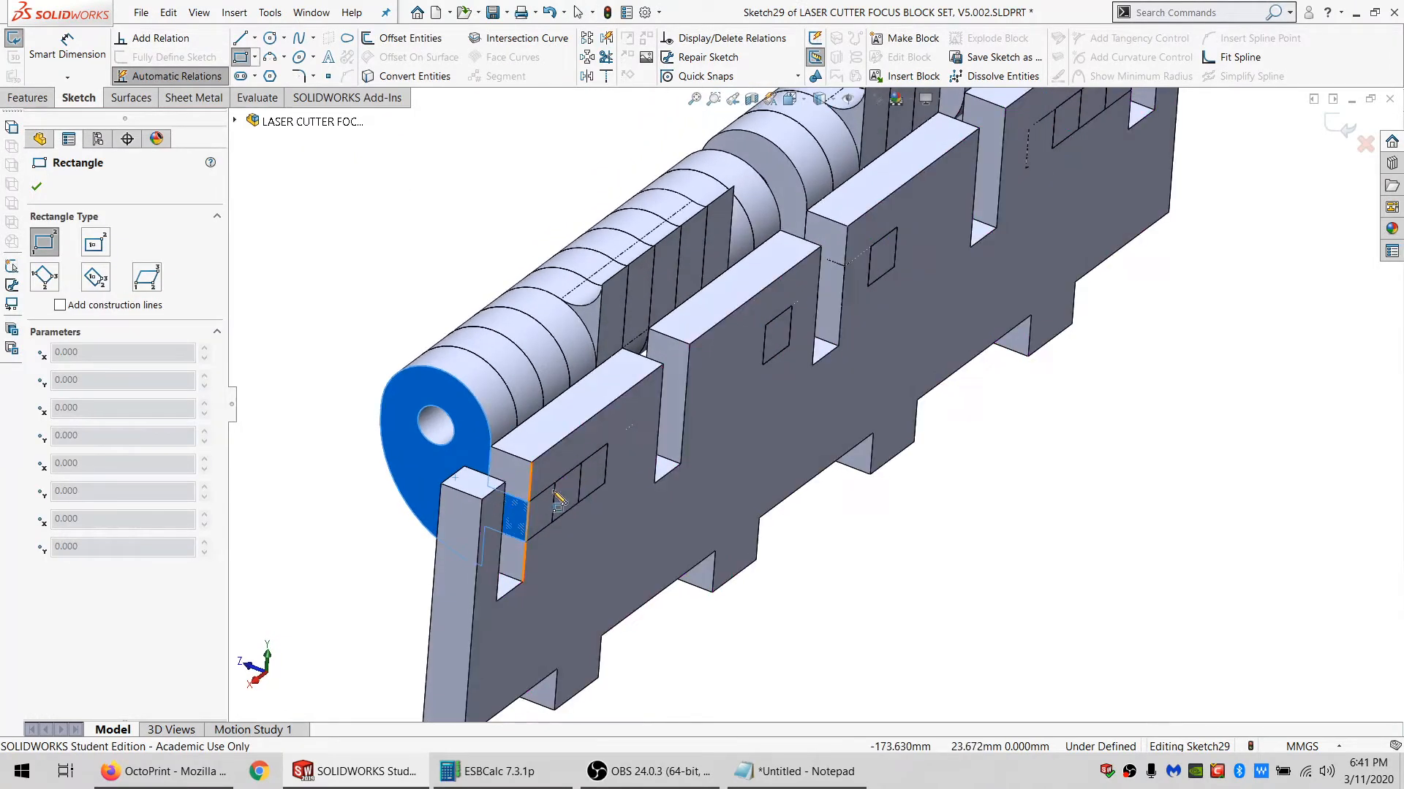
{"action": "middle_click_drag", "start_coordinate": [561, 498], "coordinate": [523, 491]}
{"action": "left_click", "coordinate": [488, 487]}
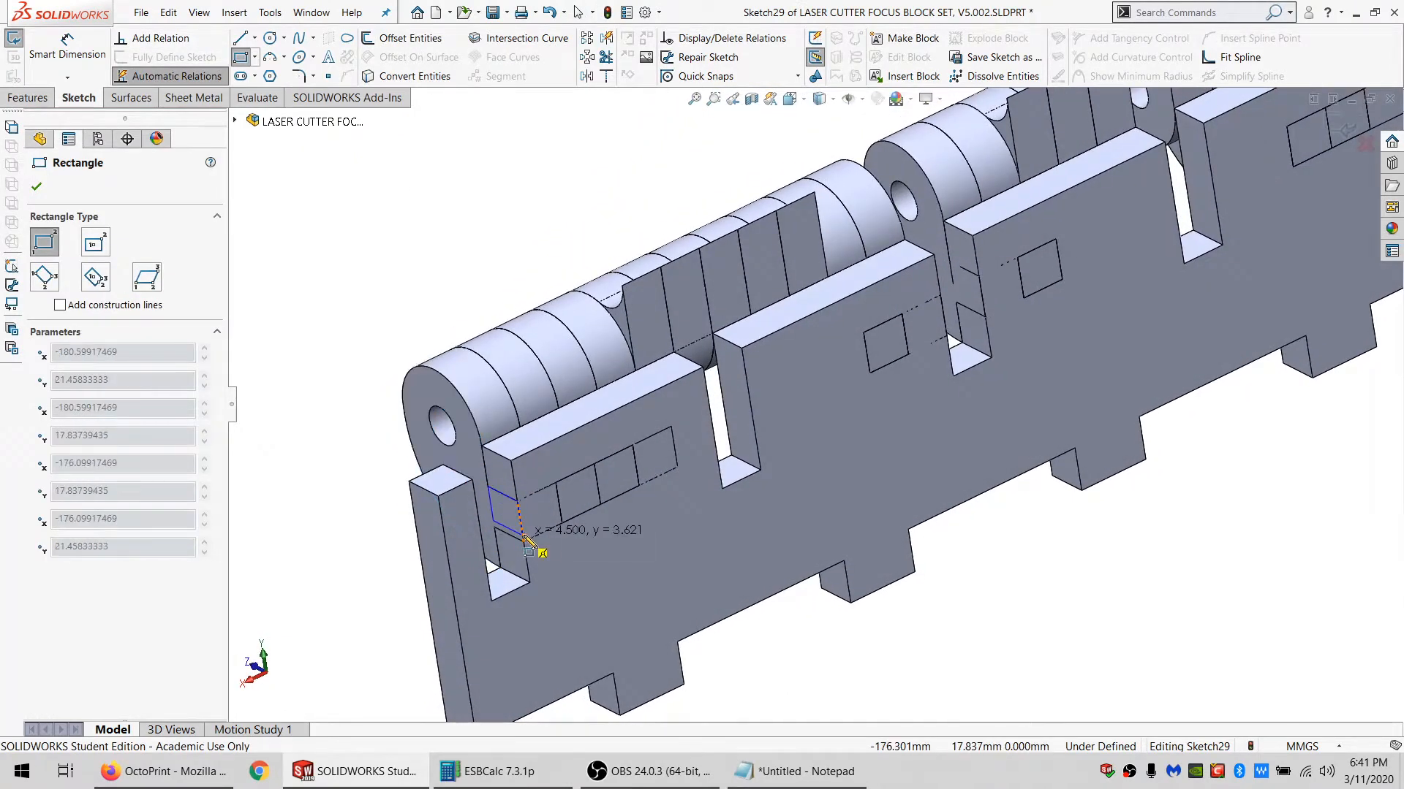
{"action": "left_click", "coordinate": [524, 544]}
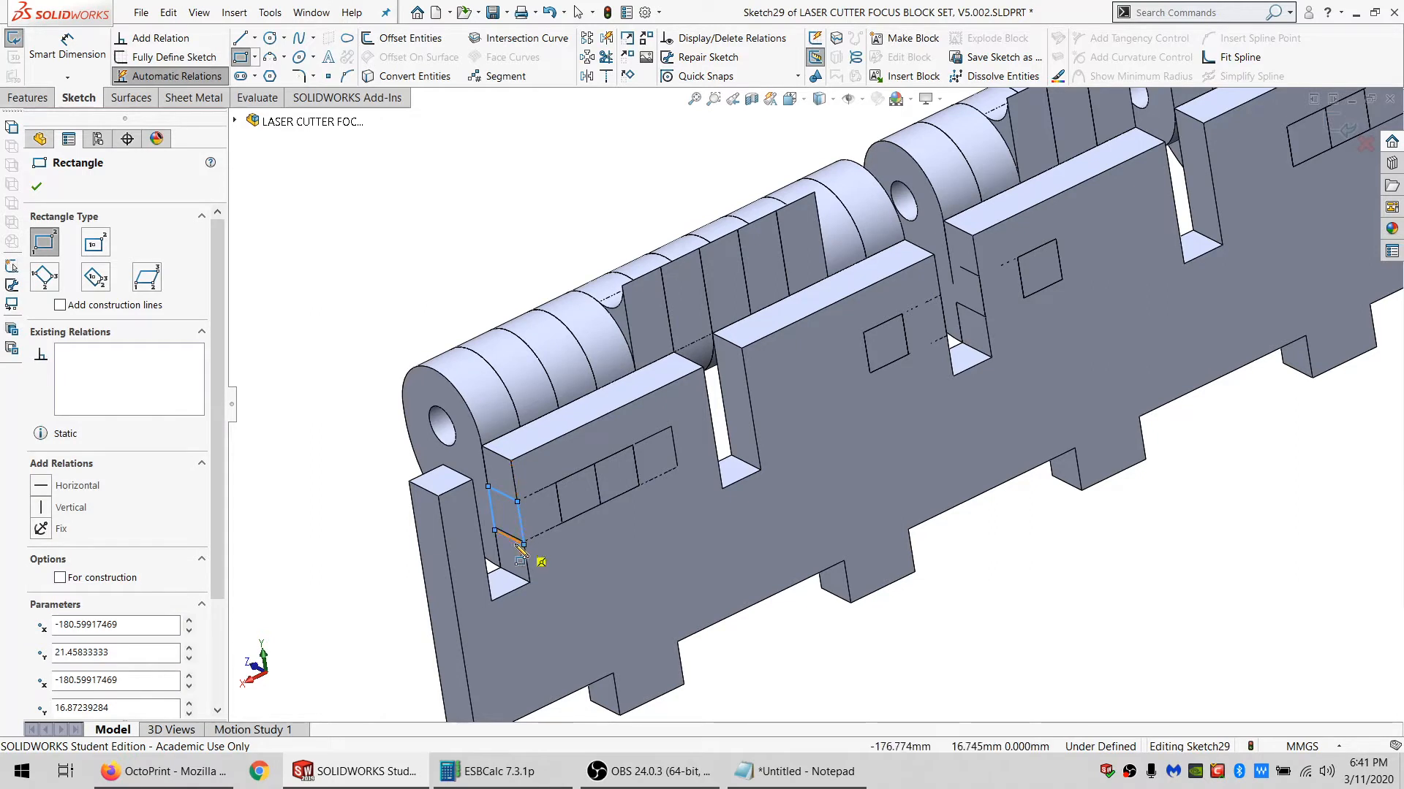
{"action": "key", "text": "Escape"}
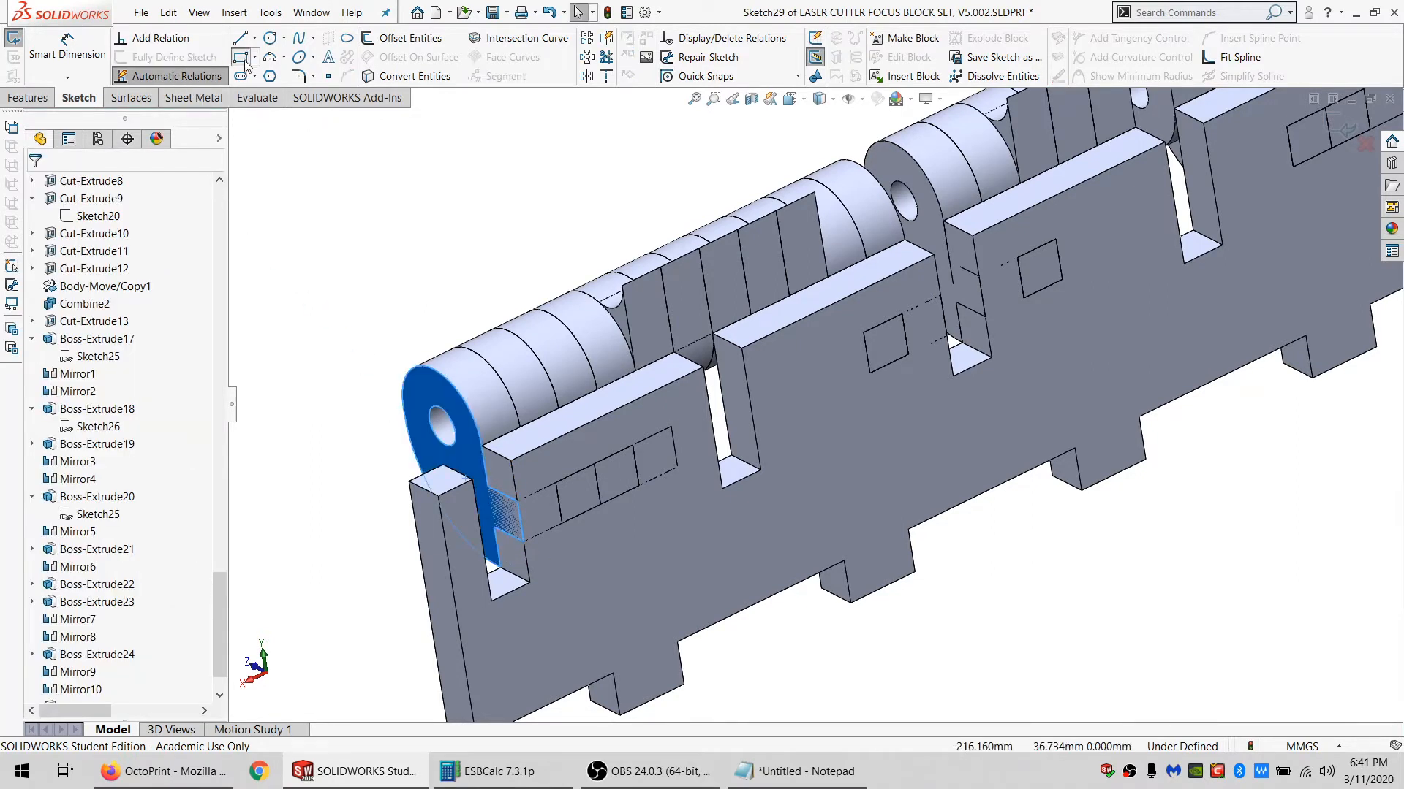
Draw a corner rectangle over the end knuckle's tab where it passes through the wall, from its upper inner corner to its lower outer corner.
{"action": "left_click", "coordinate": [242, 59]}
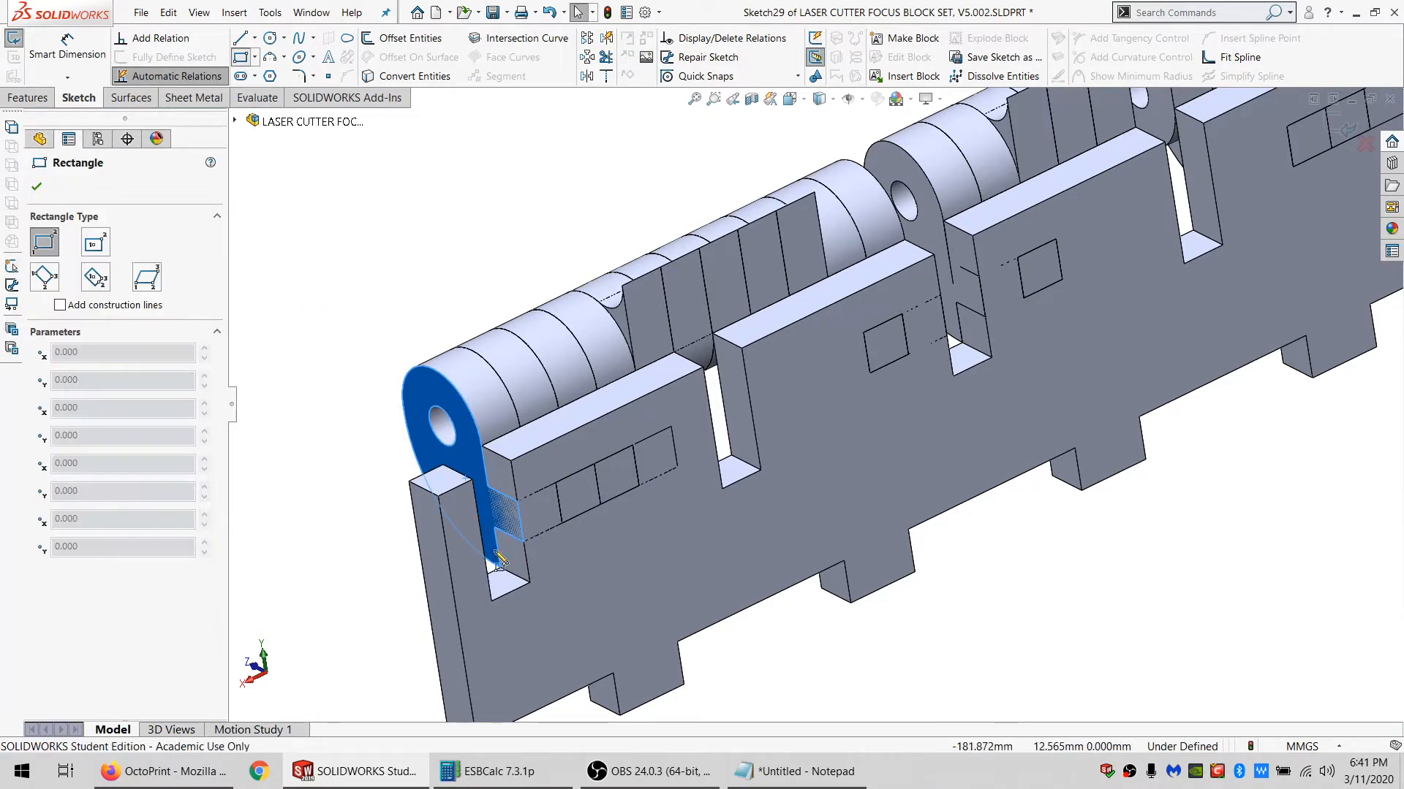
{"action": "left_click", "coordinate": [489, 488]}
{"action": "left_click", "coordinate": [524, 542]}
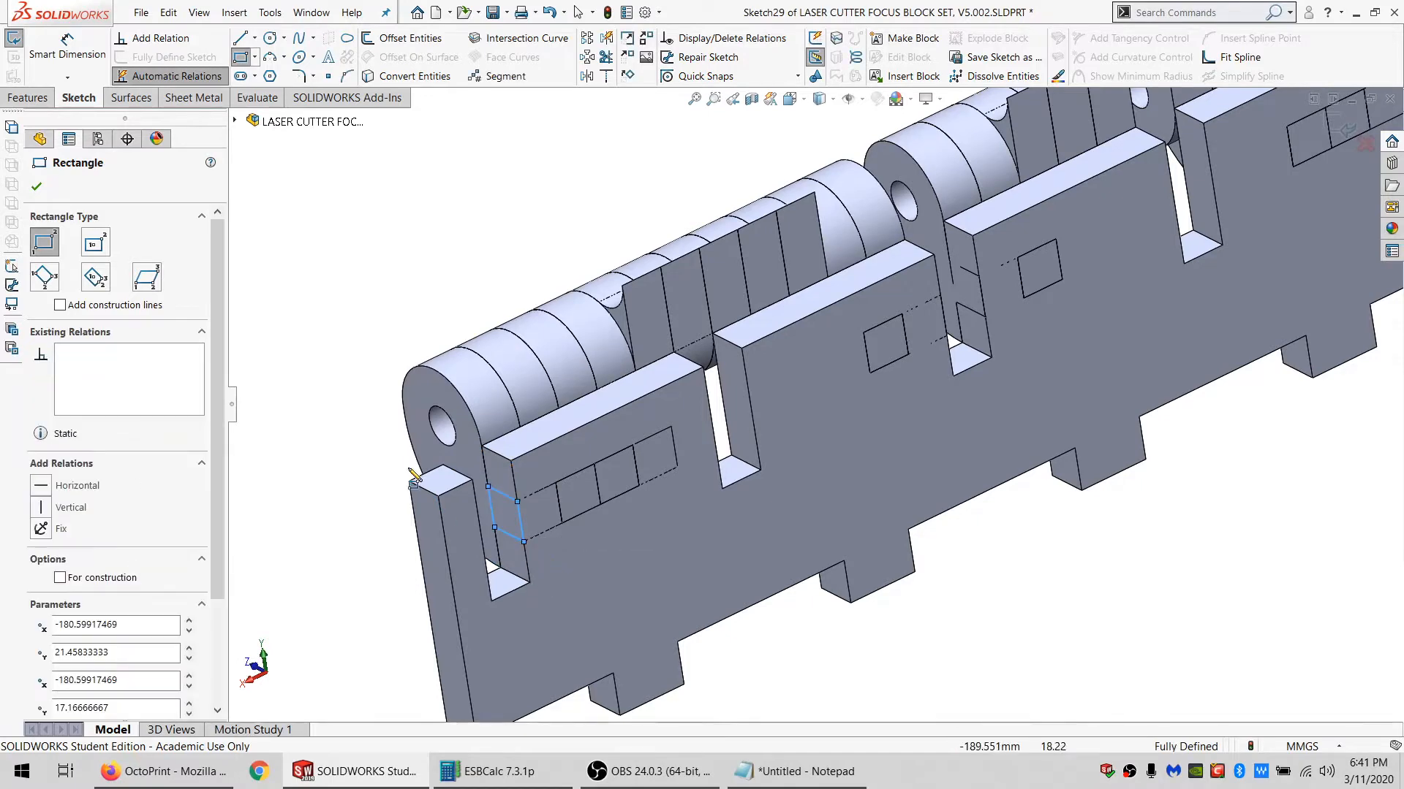
{"action": "key", "text": "Escape"}
Set up a Through All extruded cut from the tab rectangle, without automatic body selection, targeting end knuckle Mirror10[2] and knuckle Boss-Extrude24.
{"action": "left_click", "coordinate": [30, 98]}
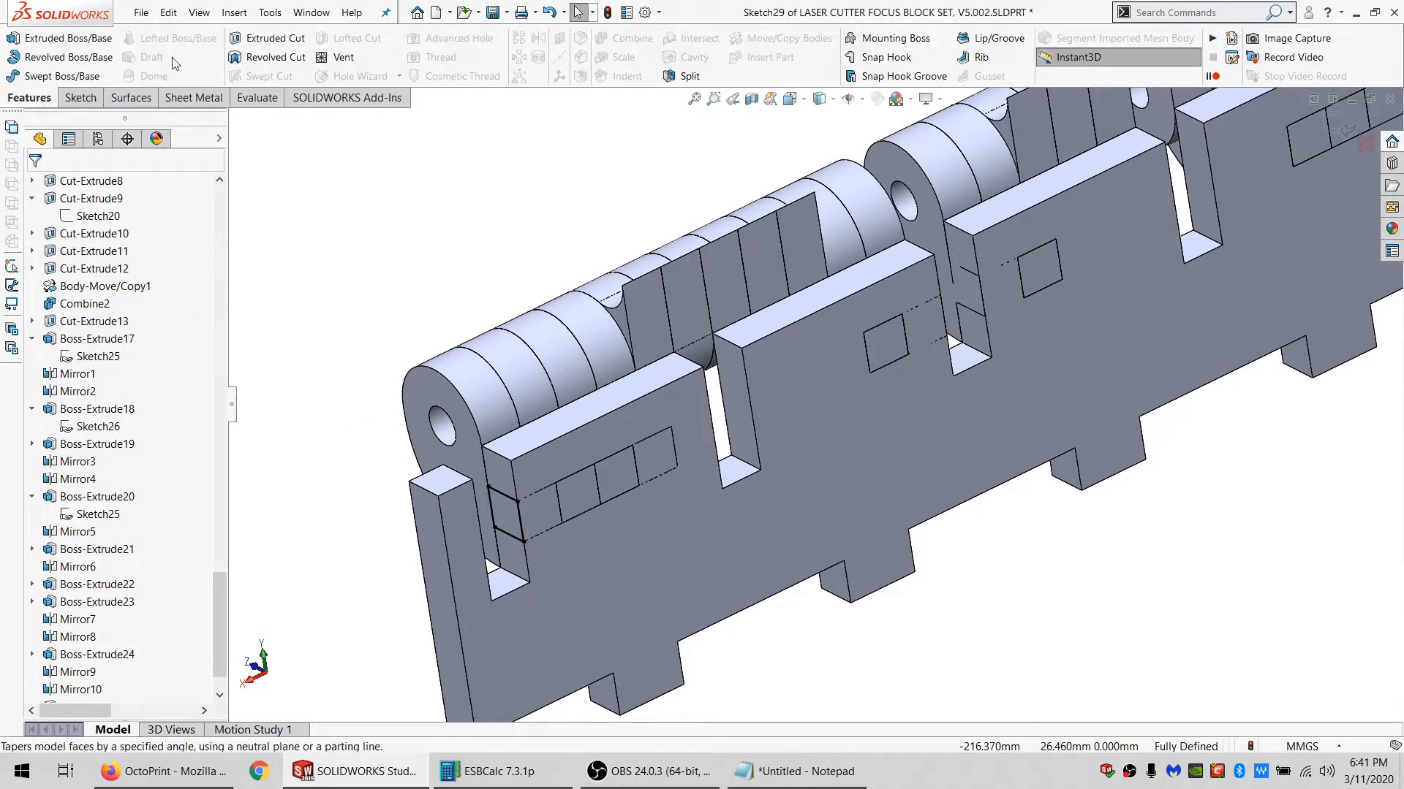
{"action": "left_click", "coordinate": [259, 38]}
{"action": "left_click", "coordinate": [80, 288]}
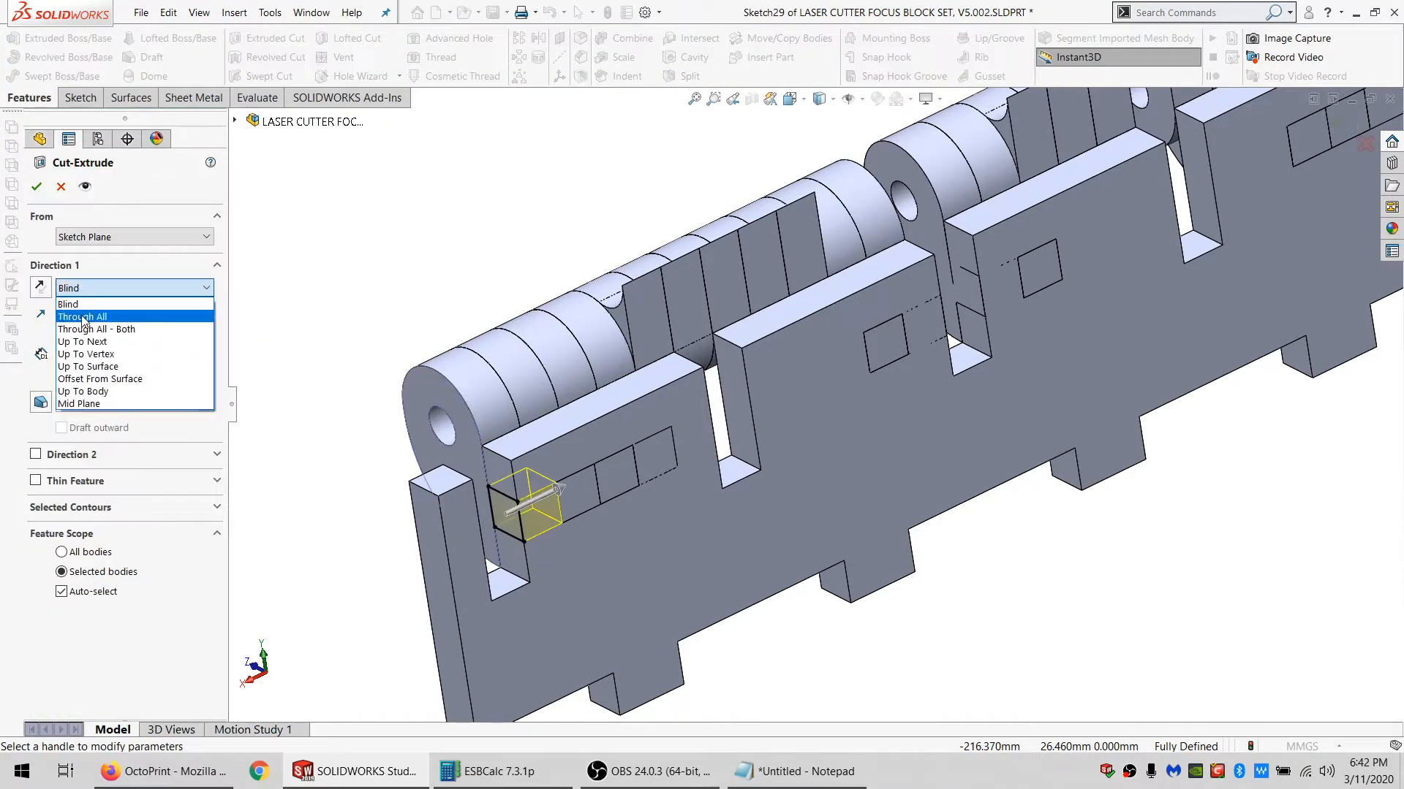
{"action": "left_click", "coordinate": [80, 313]}
{"action": "left_click", "coordinate": [82, 570]}
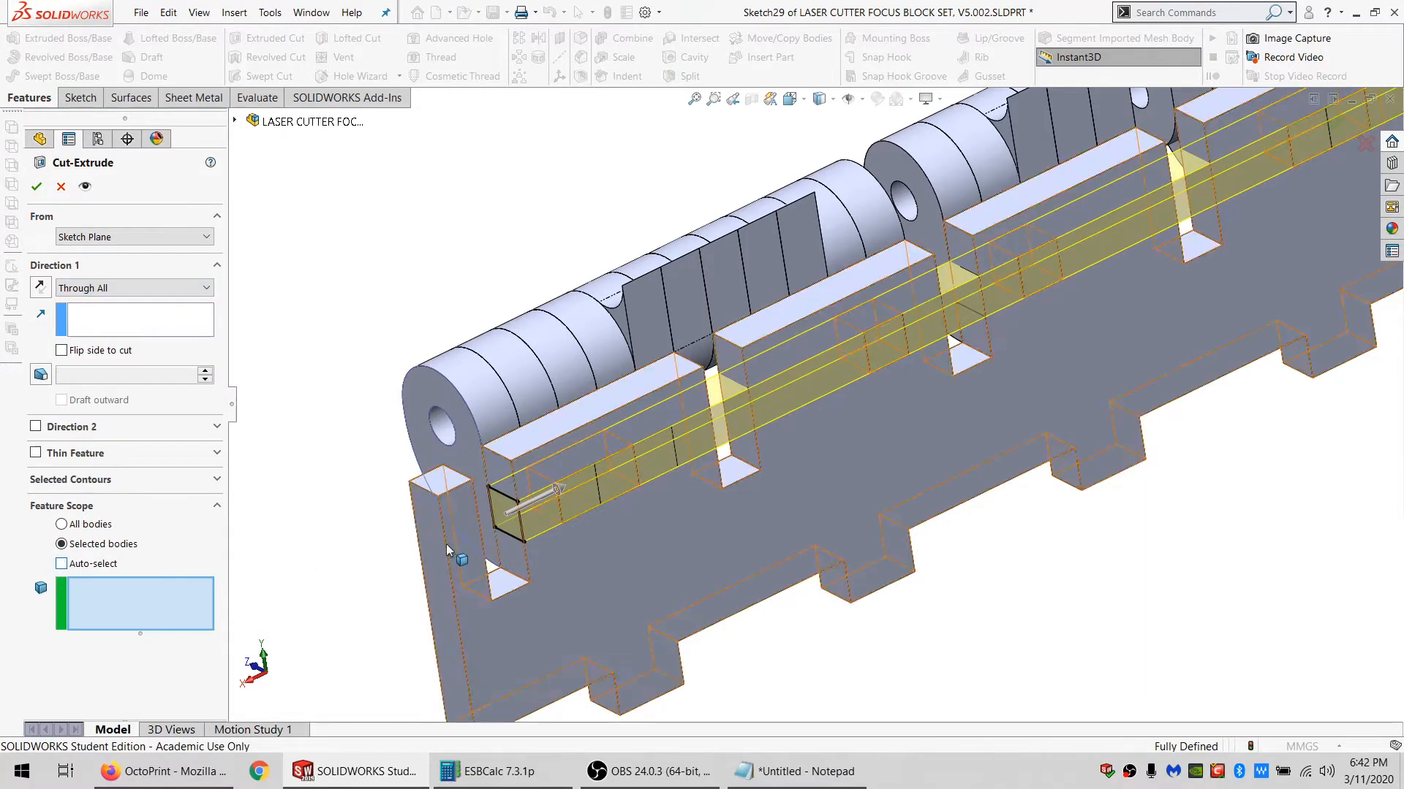
{"action": "left_click", "coordinate": [459, 402]}
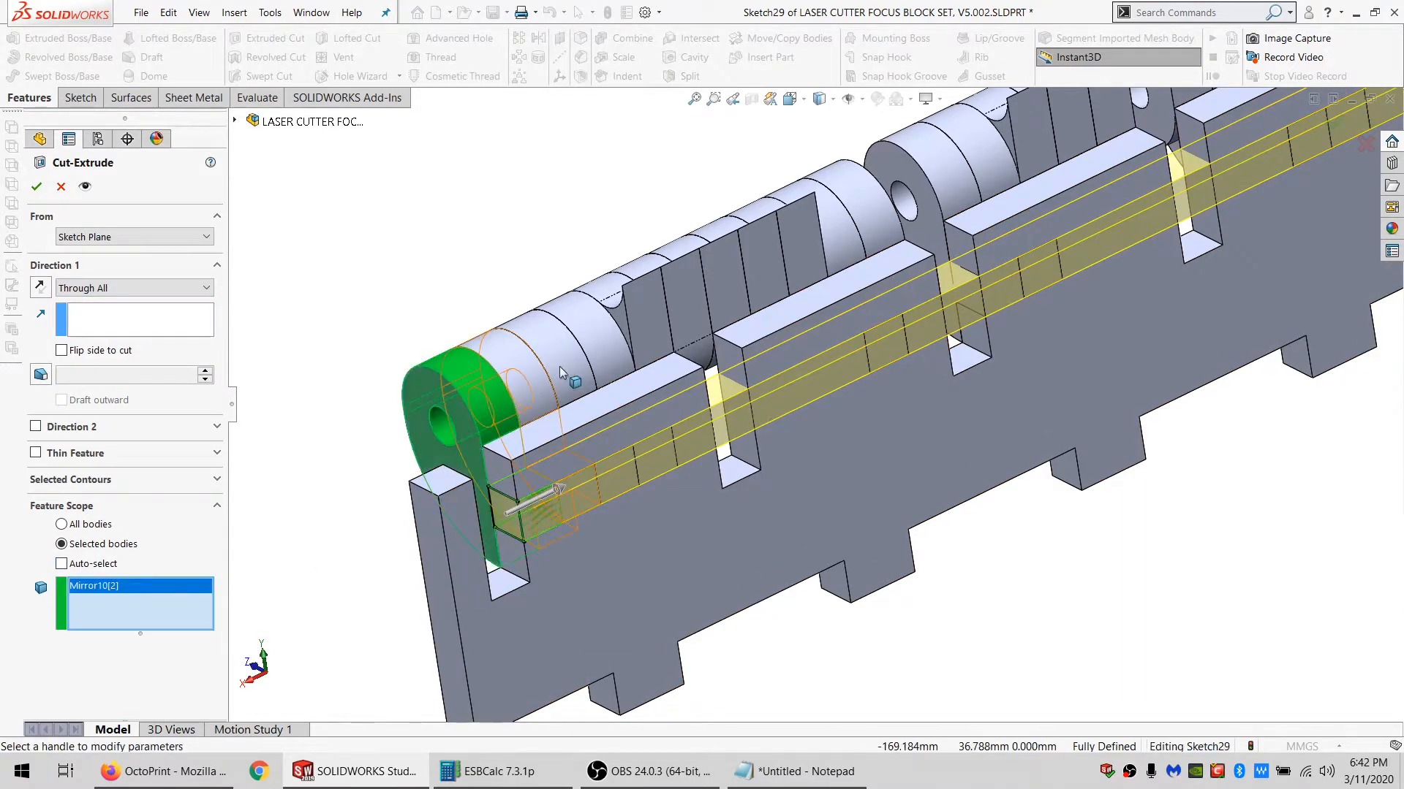
{"action": "left_click", "coordinate": [593, 341]}
Add knuckle bodies Boss-Extrude17, Mirror2[2], Mirror5 and Boss-Extrude21 to the cut's feature scope and complete the cut.
{"action": "scroll", "coordinate": [784, 336], "scroll_direction": "up", "scroll_amount": 5}
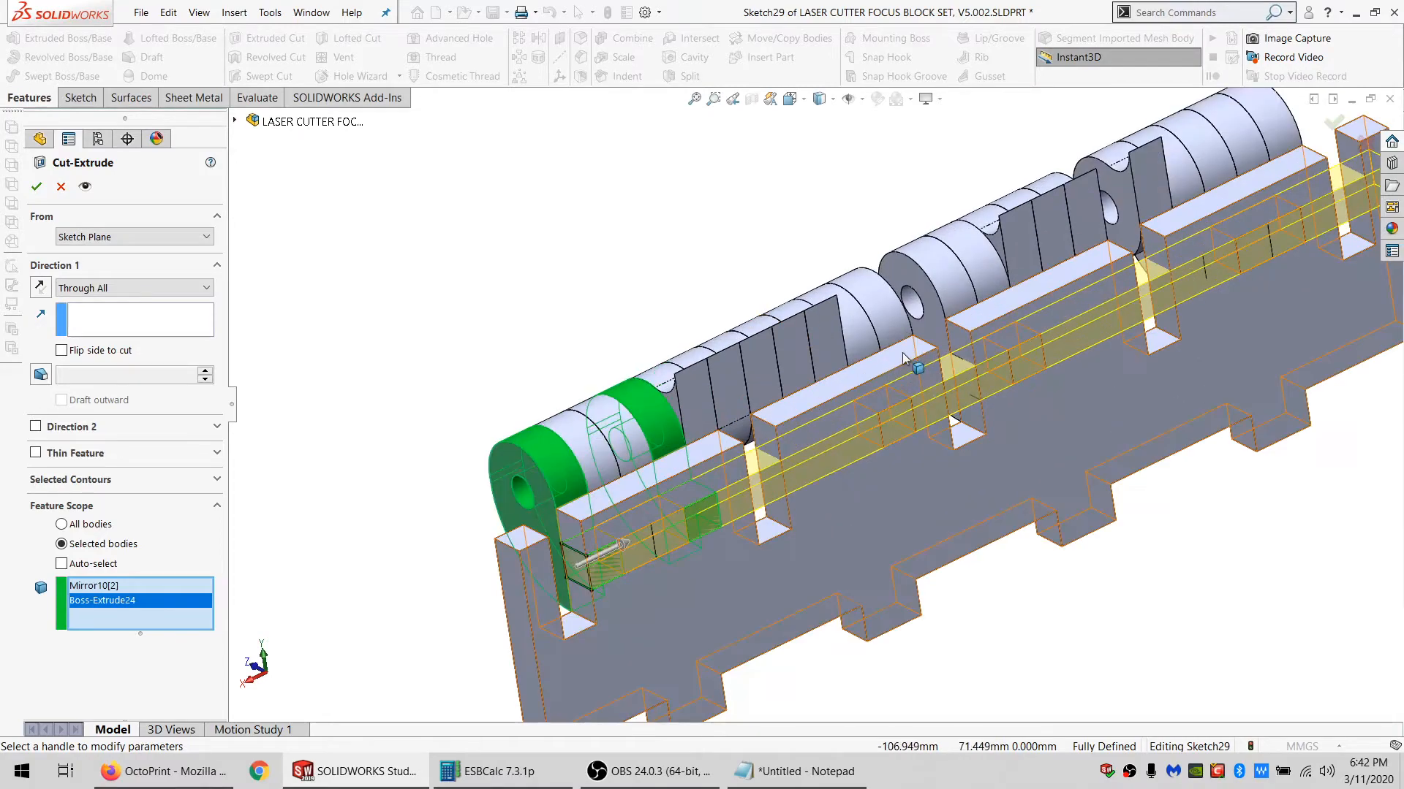
{"action": "middle_click_drag", "start_coordinate": [1102, 265], "coordinate": [1095, 334]}
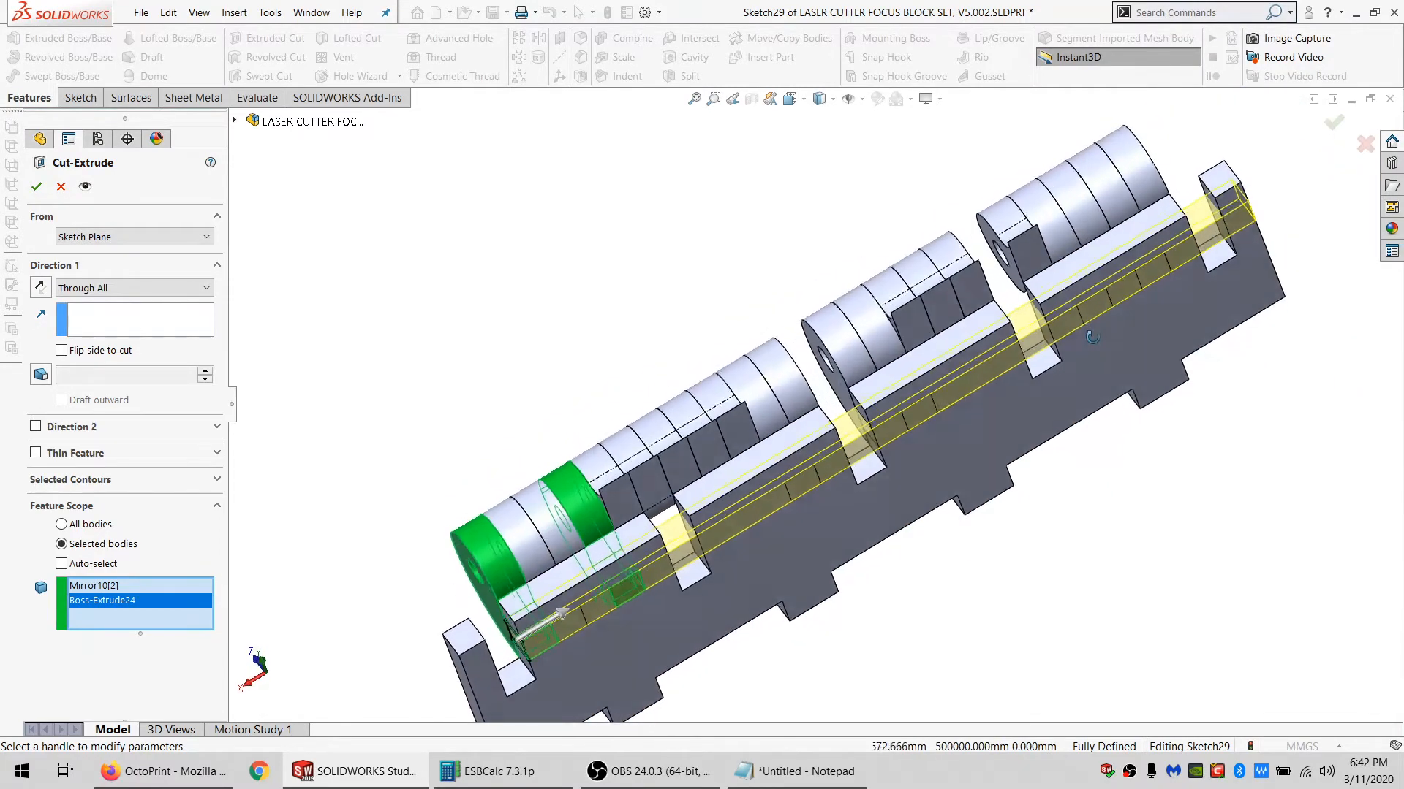
{"action": "left_click", "coordinate": [1148, 191]}
{"action": "left_click", "coordinate": [1052, 238]}
{"action": "middle_click_drag", "start_coordinate": [1052, 239], "coordinate": [846, 291]}
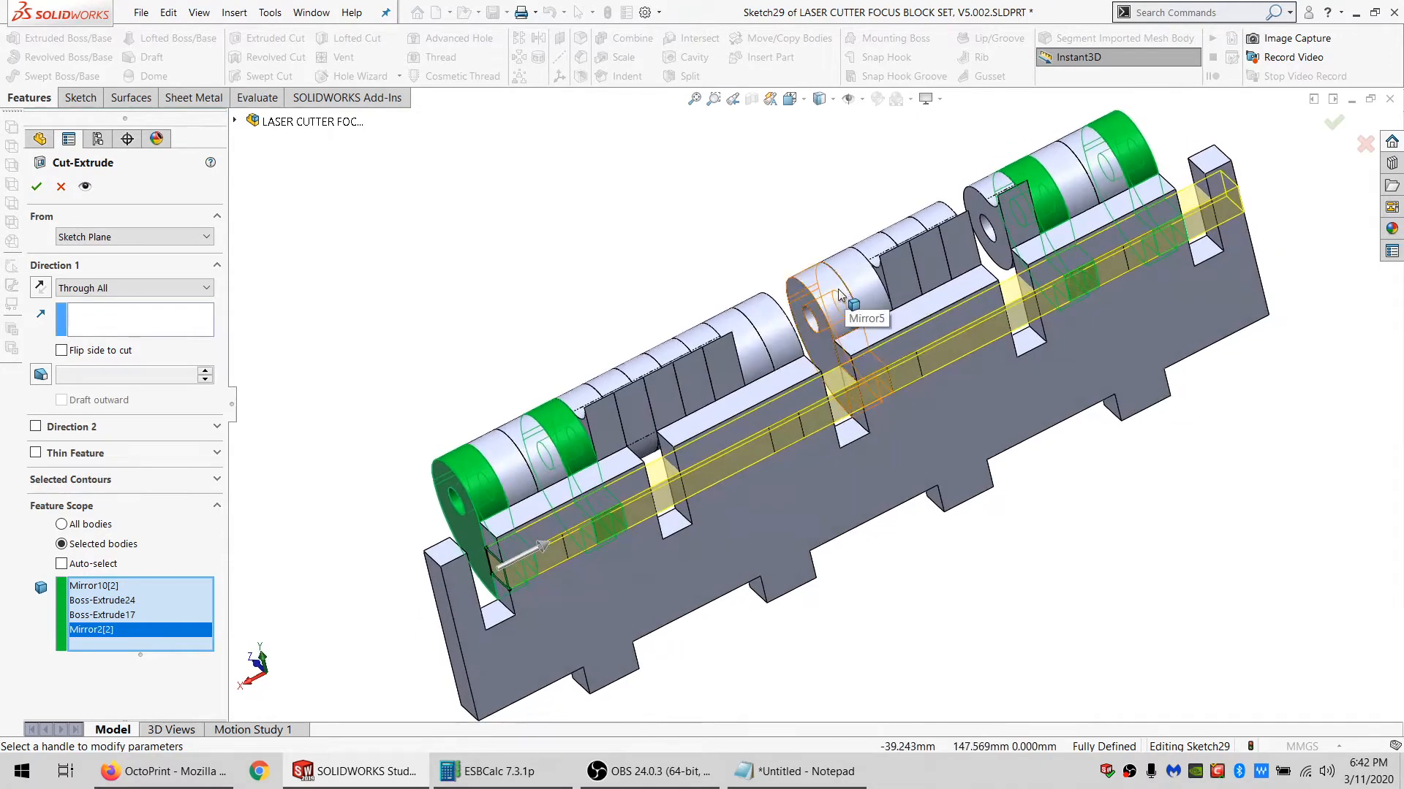
{"action": "left_click", "coordinate": [839, 296]}
{"action": "left_click", "coordinate": [760, 321]}
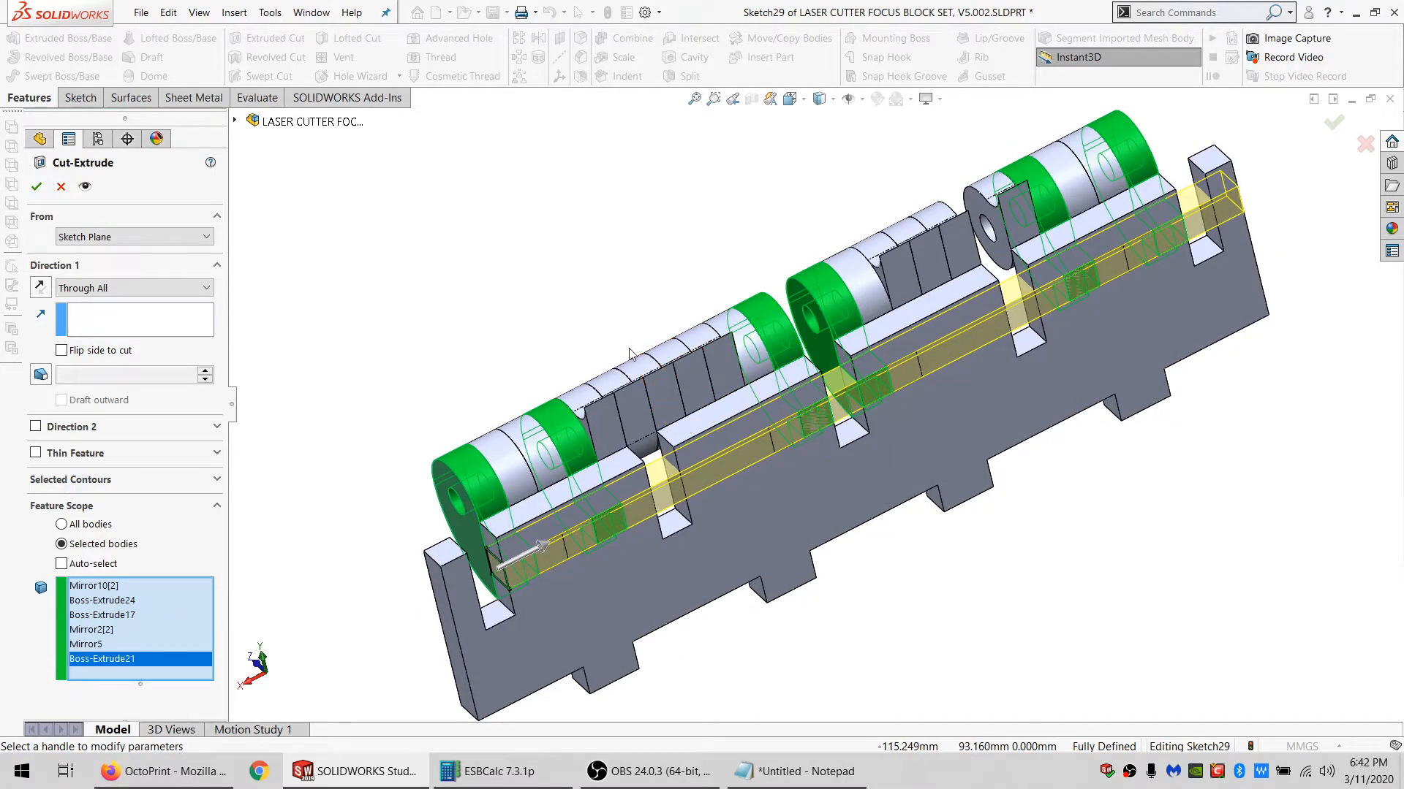
{"action": "left_click", "coordinate": [37, 186]}
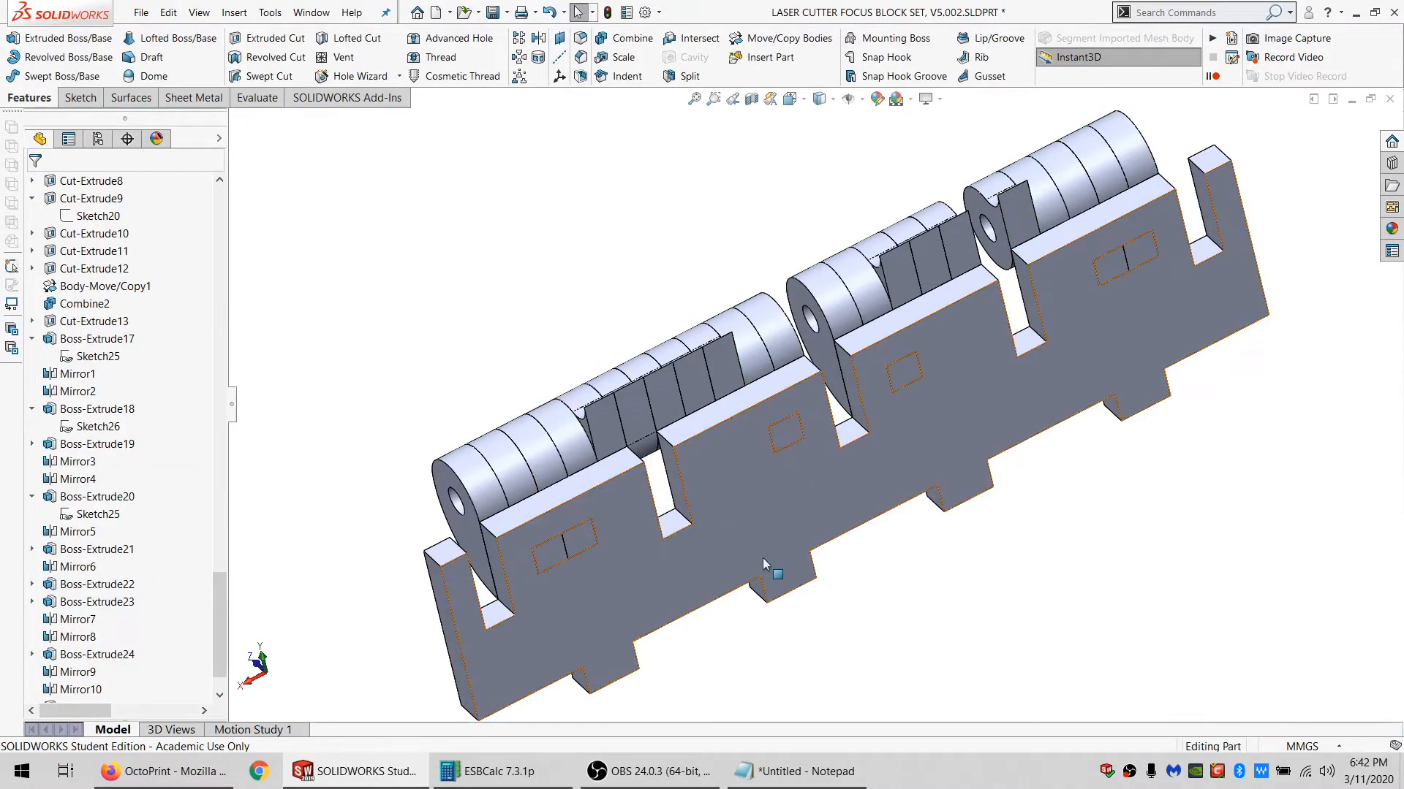
Show the hidden block and wall bodies in the Solid Bodies folder, starting from Cut-Extrude3[1].
{"action": "middle_click_drag", "start_coordinate": [762, 558], "coordinate": [686, 503]}
{"action": "left_click", "coordinate": [687, 429]}
{"action": "middle_click_drag", "start_coordinate": [687, 431], "coordinate": [584, 527]}
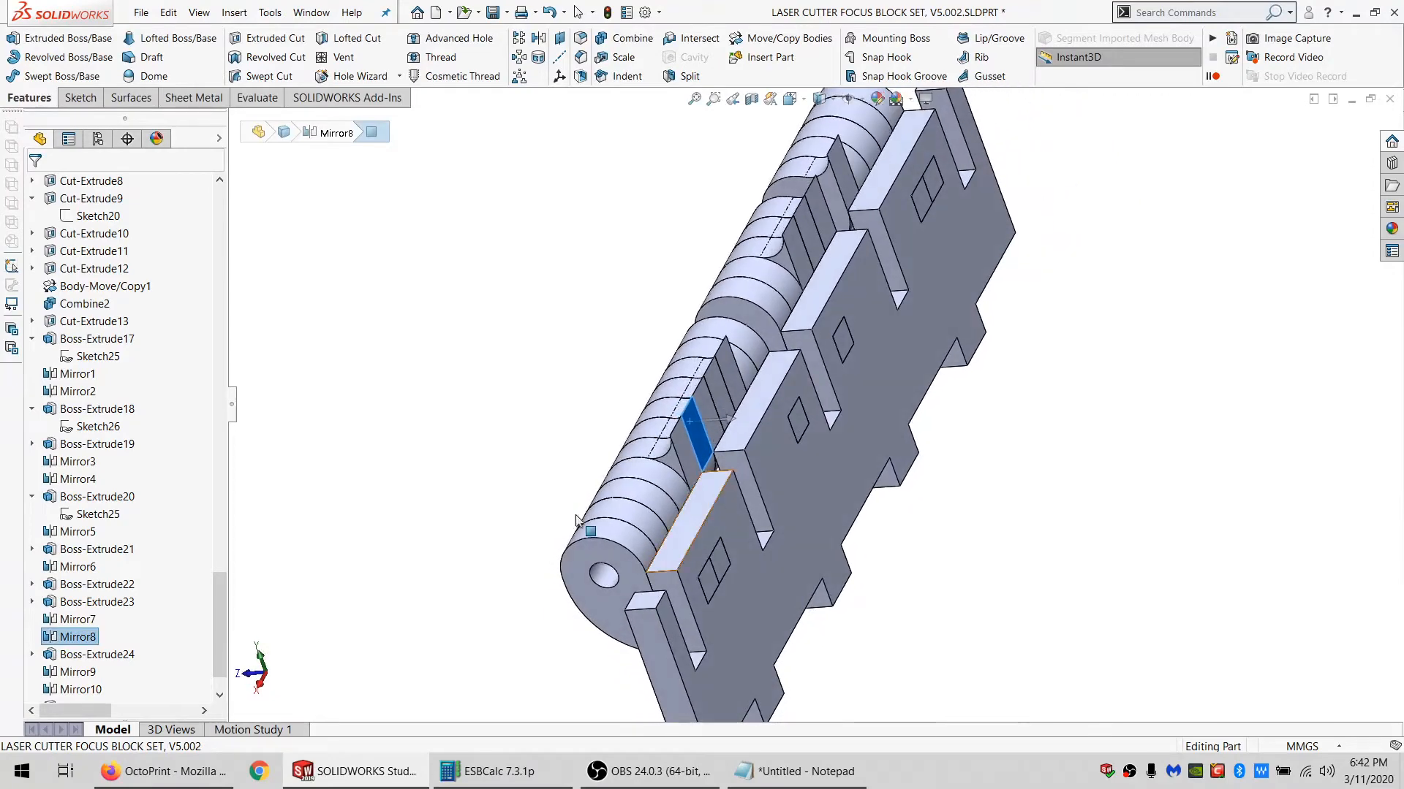
{"action": "scroll", "coordinate": [45, 488], "scroll_direction": "up", "scroll_amount": 16}
{"action": "scroll", "coordinate": [45, 488], "scroll_direction": "up", "scroll_amount": 15}
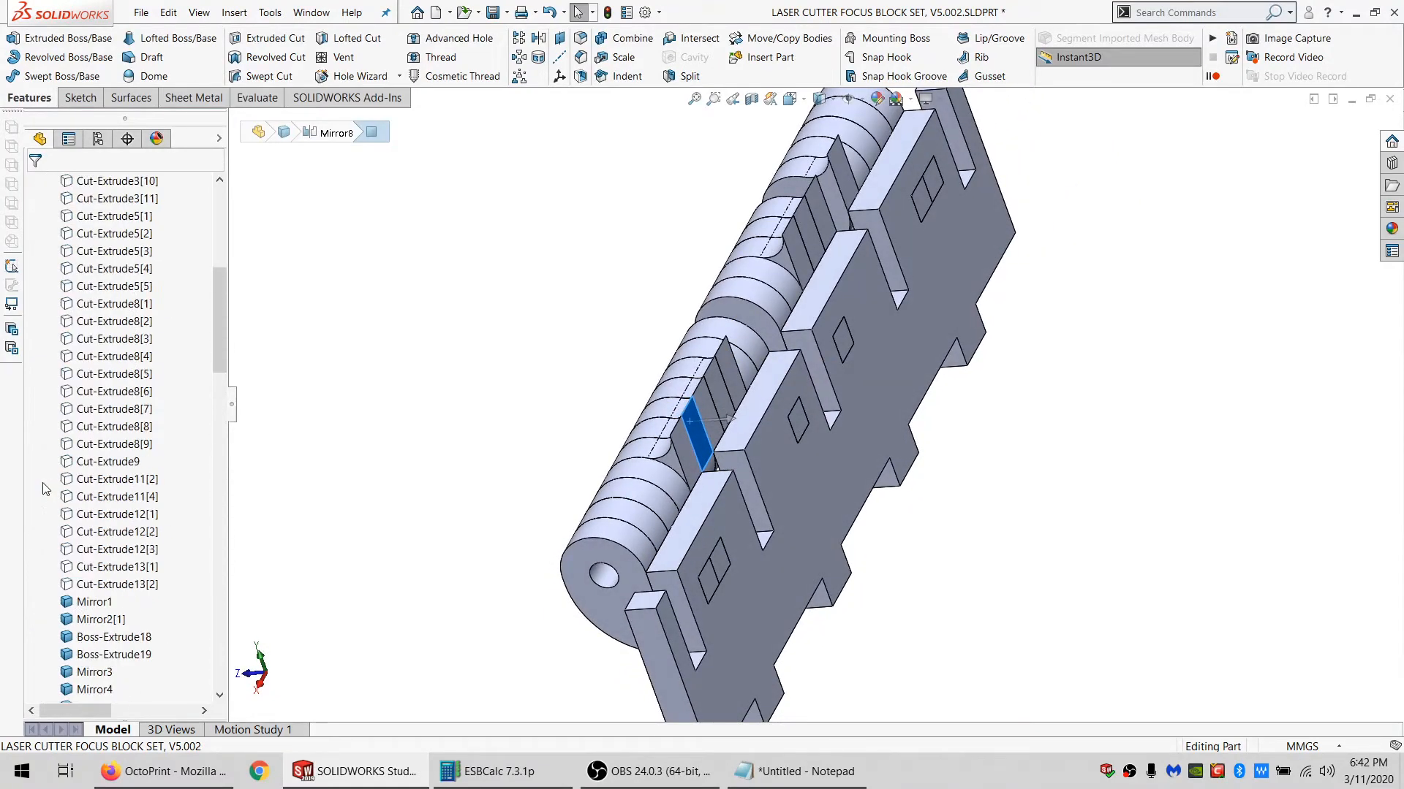
{"action": "left_click", "coordinate": [139, 486]}
{"action": "scroll", "coordinate": [128, 460], "scroll_direction": "up", "scroll_amount": 8}
{"action": "left_click", "coordinate": [115, 427], "text": "shift"}
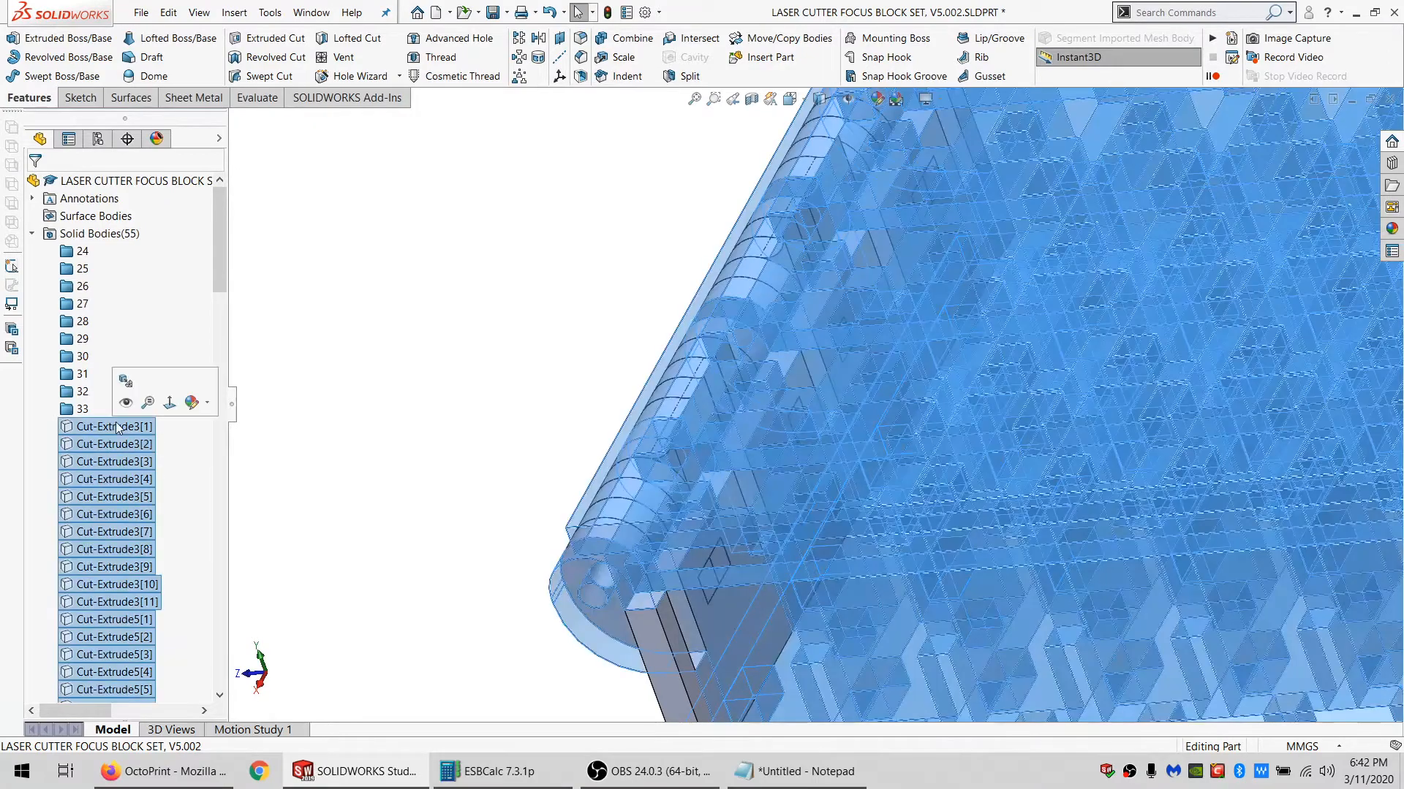
{"action": "left_click", "coordinate": [458, 502]}
Hide the perforated top plate of the block so the inner grid is exposed.
{"action": "middle_click_drag", "start_coordinate": [731, 506], "coordinate": [818, 538]}
{"action": "scroll", "coordinate": [818, 537], "scroll_direction": "up", "scroll_amount": 4}
{"action": "scroll", "coordinate": [762, 424], "scroll_direction": "up", "scroll_amount": 3}
{"action": "left_click", "coordinate": [778, 409]}
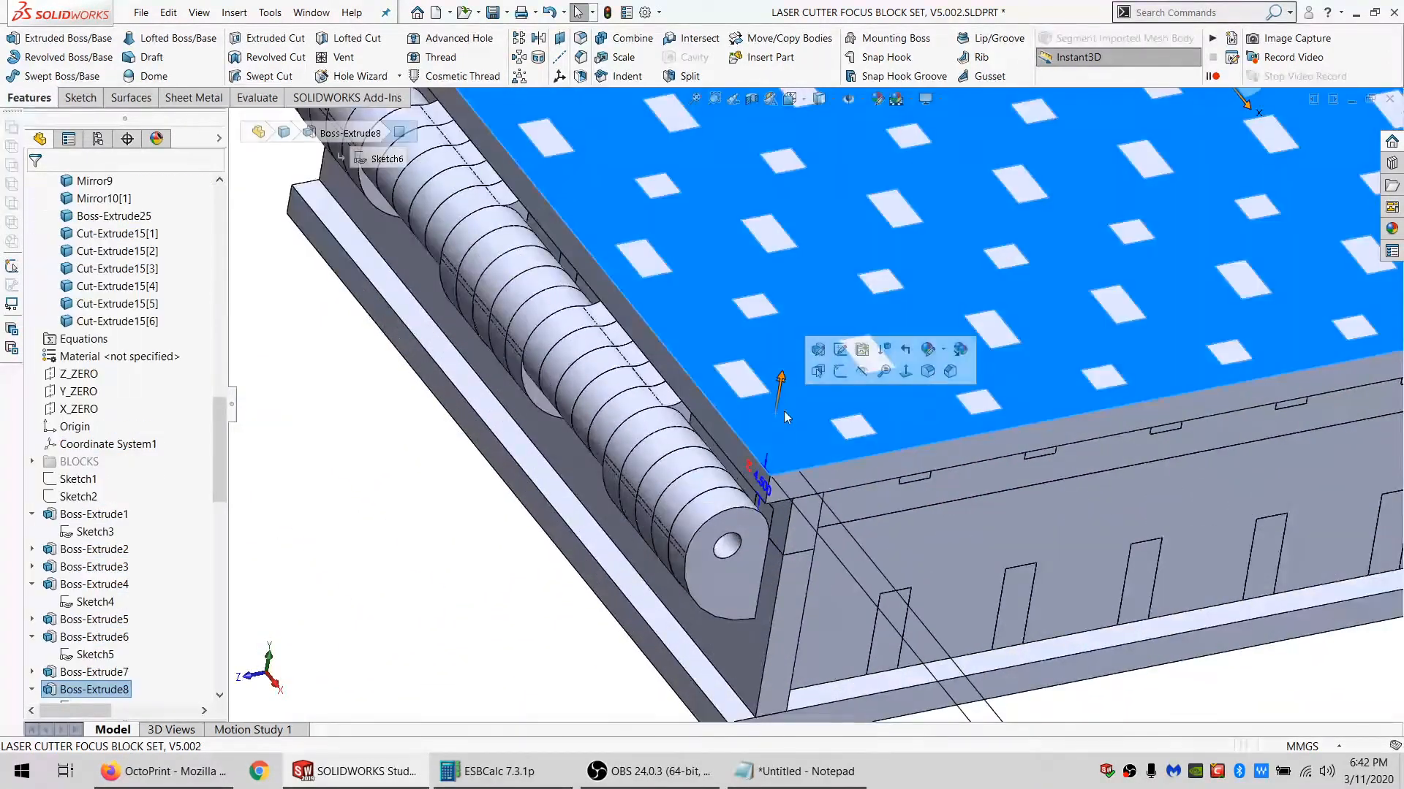
{"action": "left_click", "coordinate": [714, 430]}
Hide the inner grid rib nearest the hinge knuckles, selected by its Boss-Extrude2 face.
{"action": "middle_click_drag", "start_coordinate": [663, 413], "coordinate": [670, 444]}
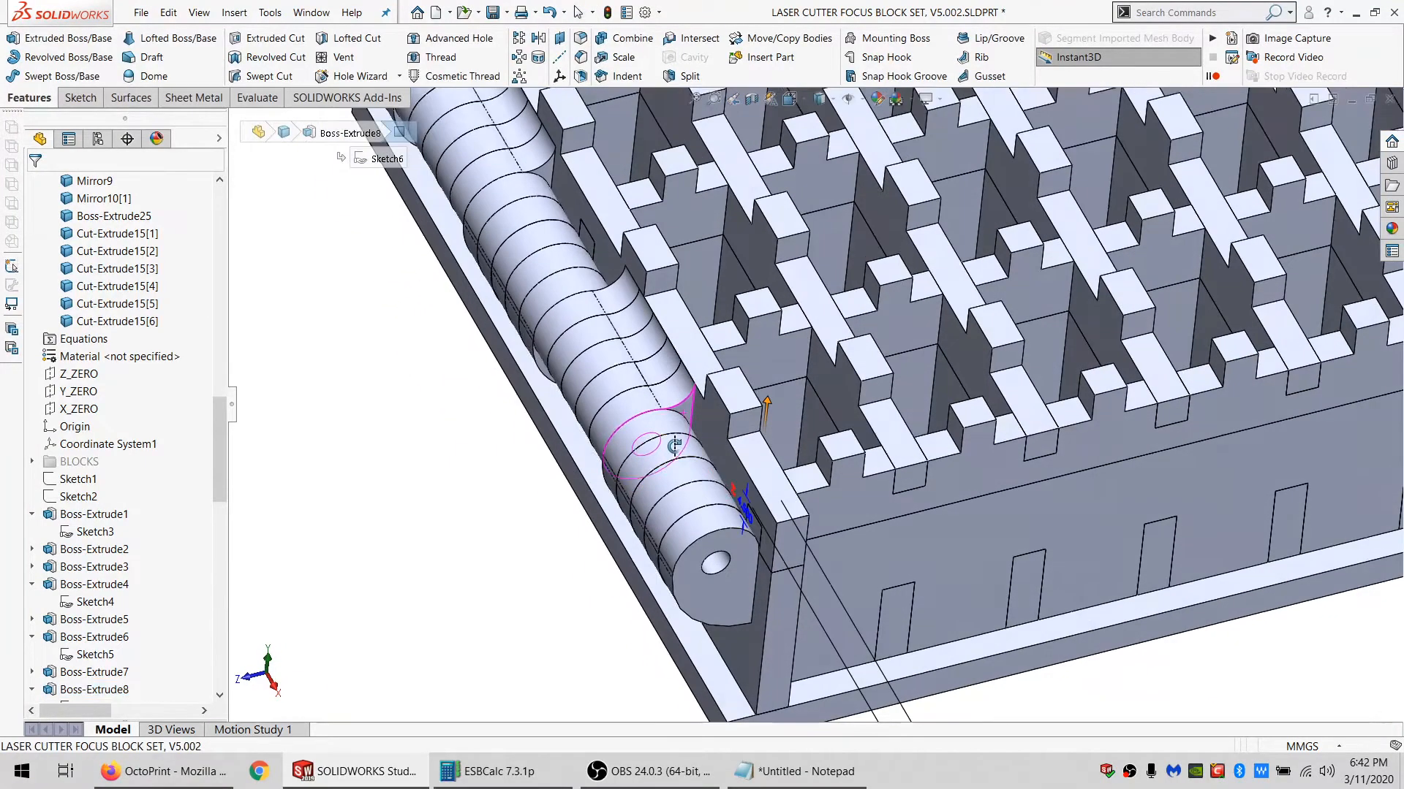
{"action": "scroll", "coordinate": [778, 362], "scroll_direction": "up", "scroll_amount": 1}
{"action": "scroll", "coordinate": [777, 371], "scroll_direction": "down", "scroll_amount": 1}
{"action": "left_click", "coordinate": [777, 371]}
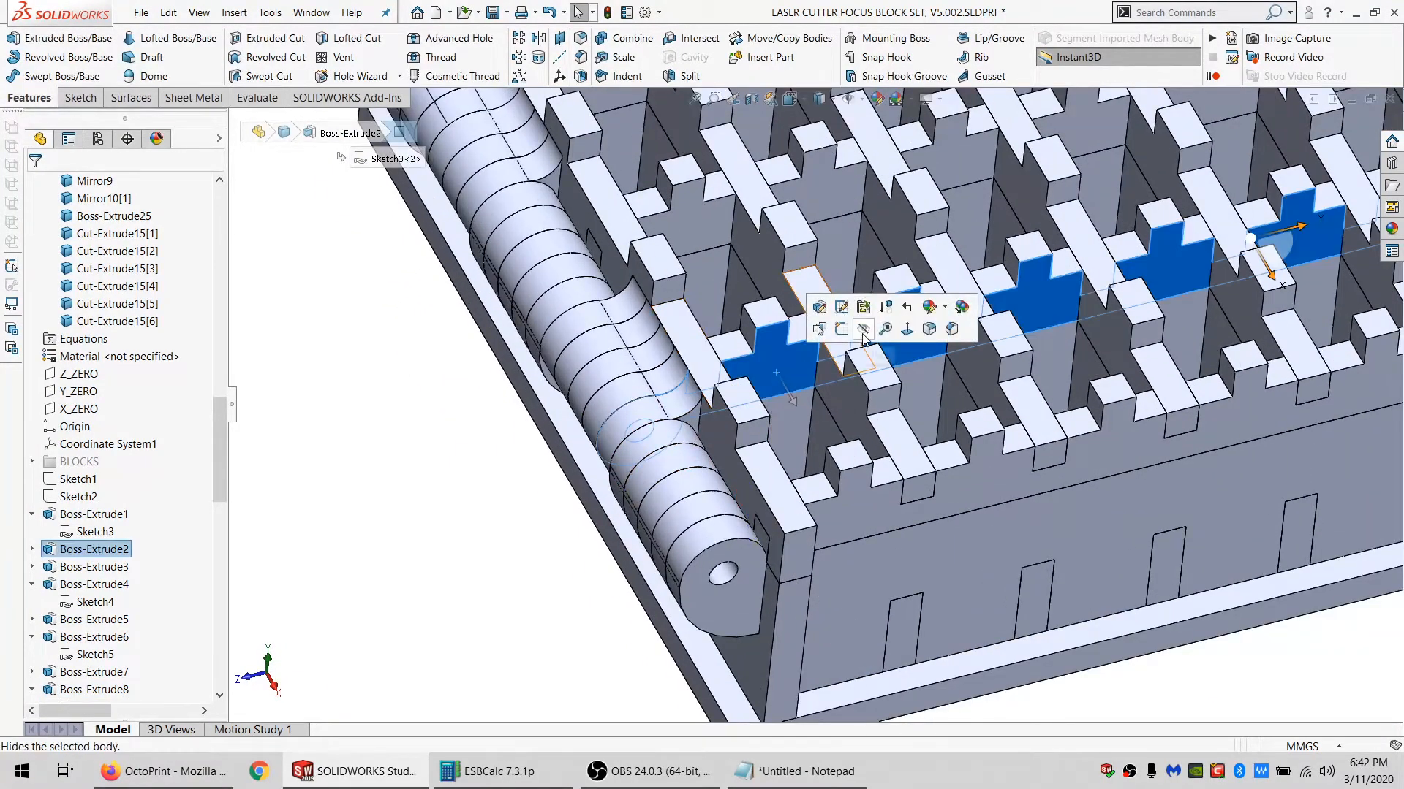
Hide the selected cross panel and rename the hinge segment body Mirror8[2] as AAAA.
{"action": "left_click", "coordinate": [864, 329]}
{"action": "left_click", "coordinate": [673, 374]}
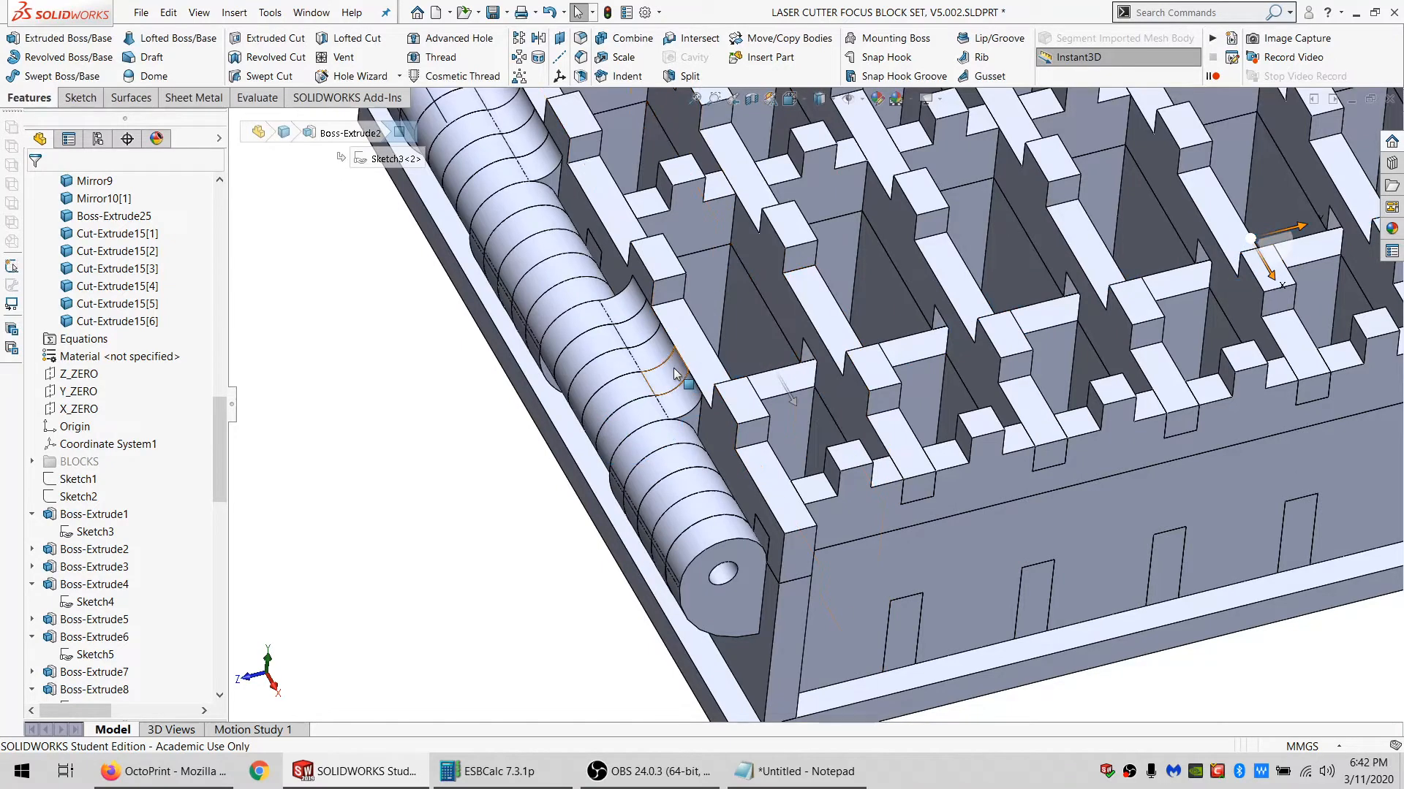
{"action": "scroll", "coordinate": [76, 363], "scroll_direction": "up", "scroll_amount": 10}
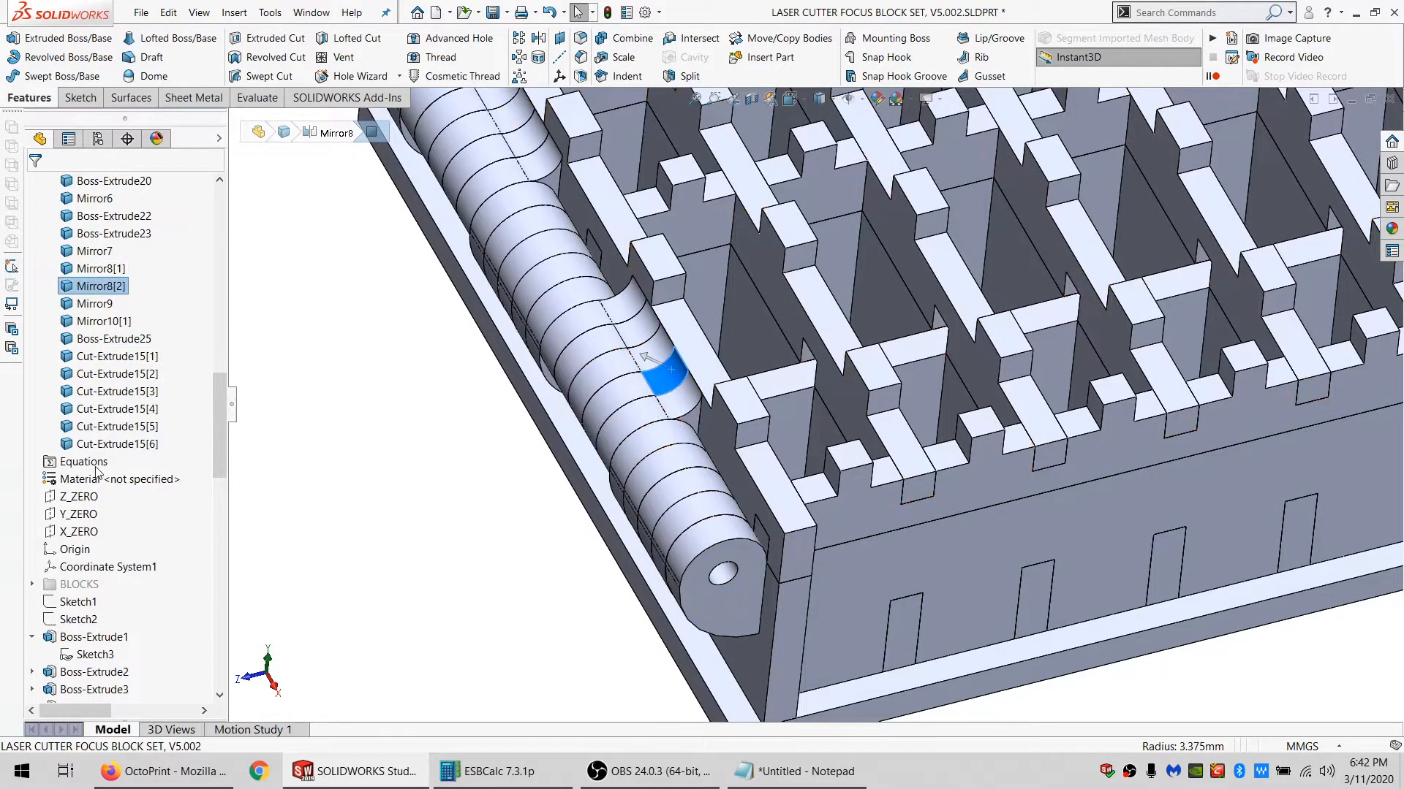
{"action": "left_click", "coordinate": [97, 286]}
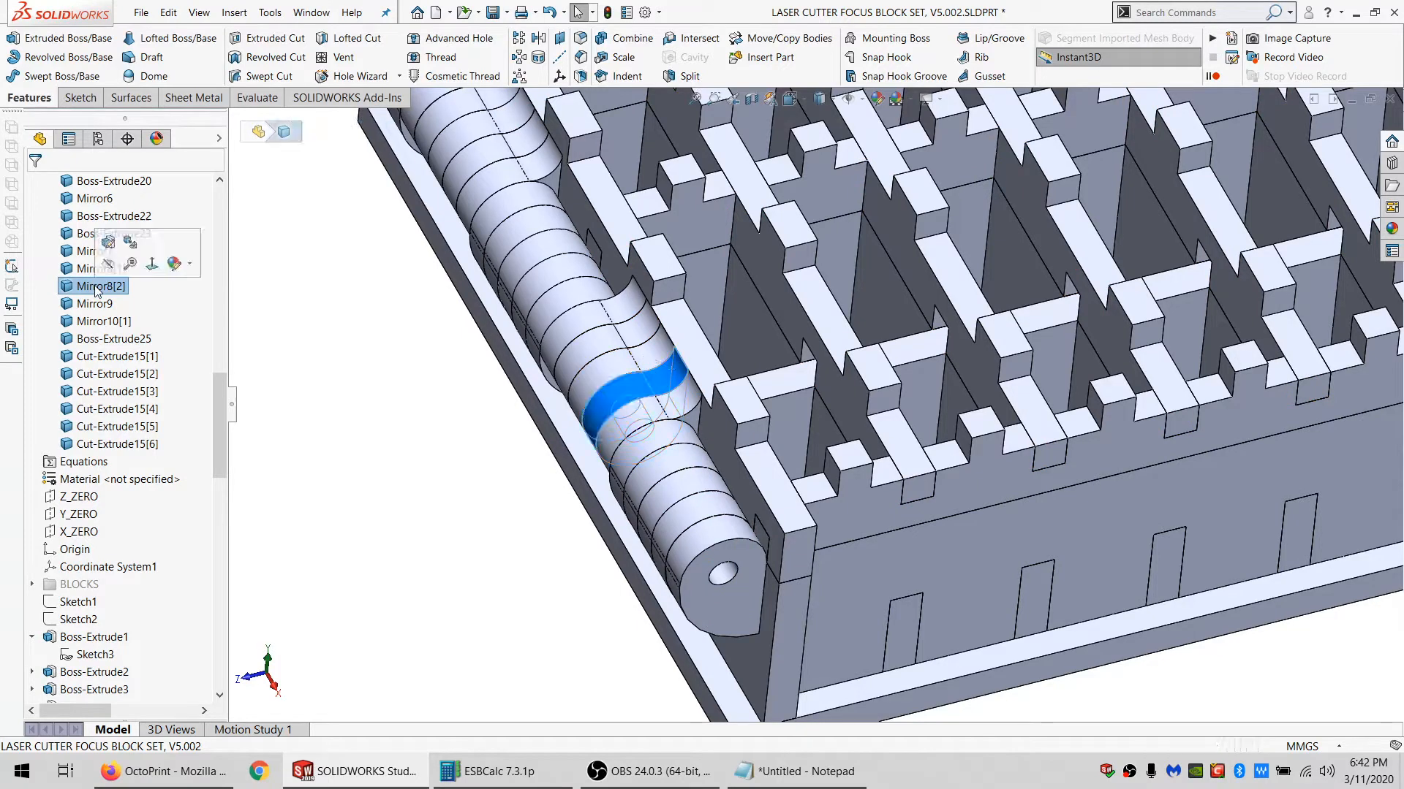
{"action": "key", "text": "F2"}
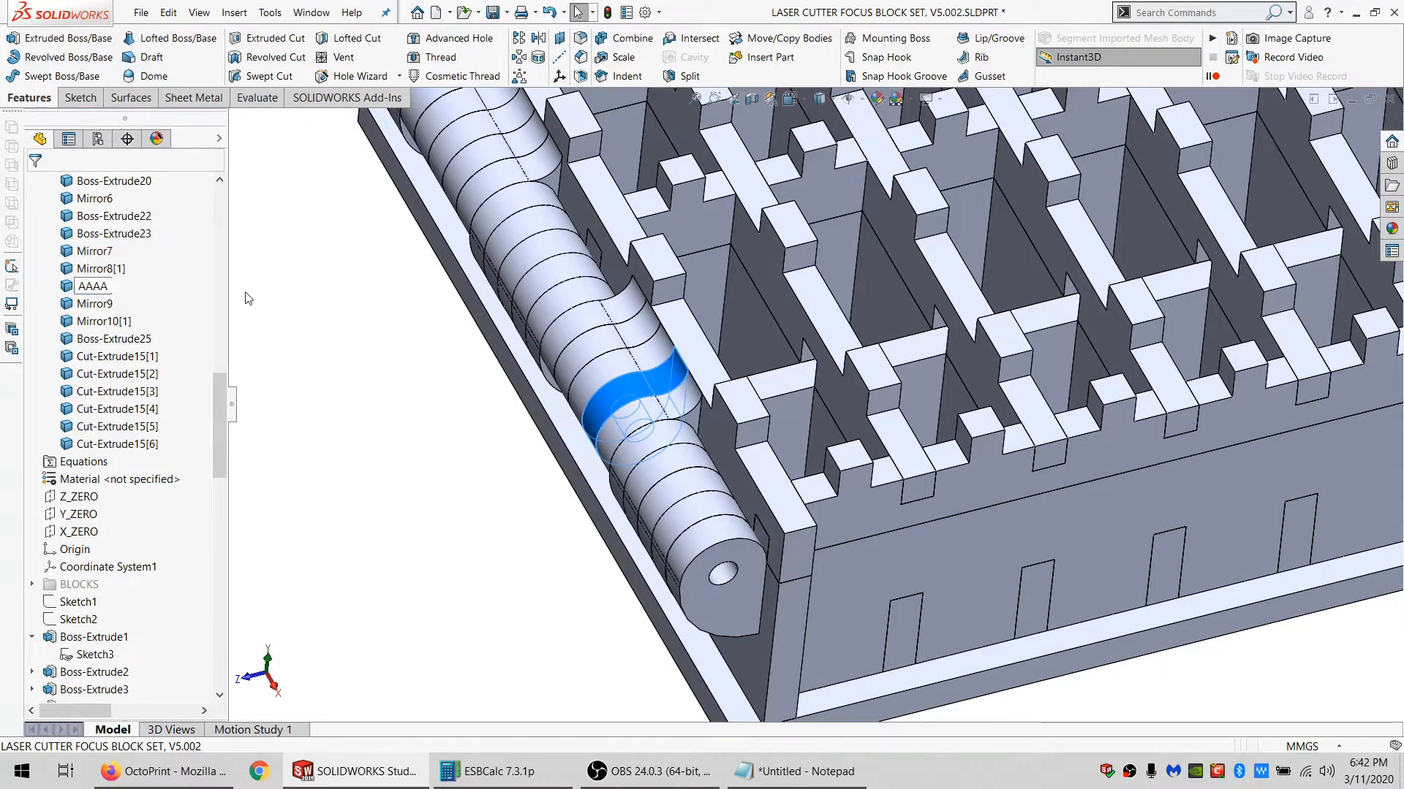
{"action": "key", "text": "Return"}
Hide the AAAA hinge body and show the notched cross panel body Cut-Extrude5[2].
{"action": "left_click", "coordinate": [88, 291]}
{"action": "left_click", "coordinate": [97, 266]}
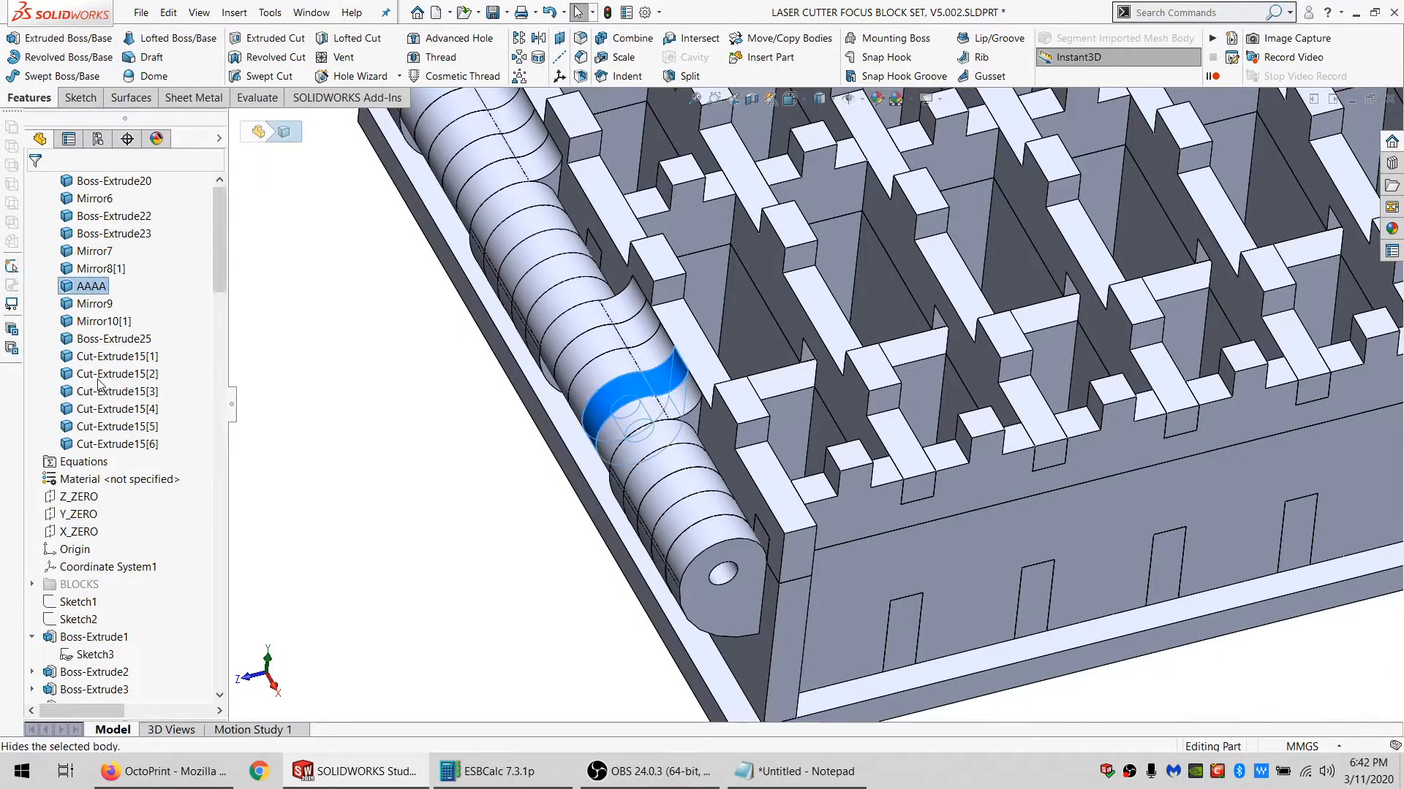
{"action": "scroll", "coordinate": [98, 380], "scroll_direction": "up", "scroll_amount": 7}
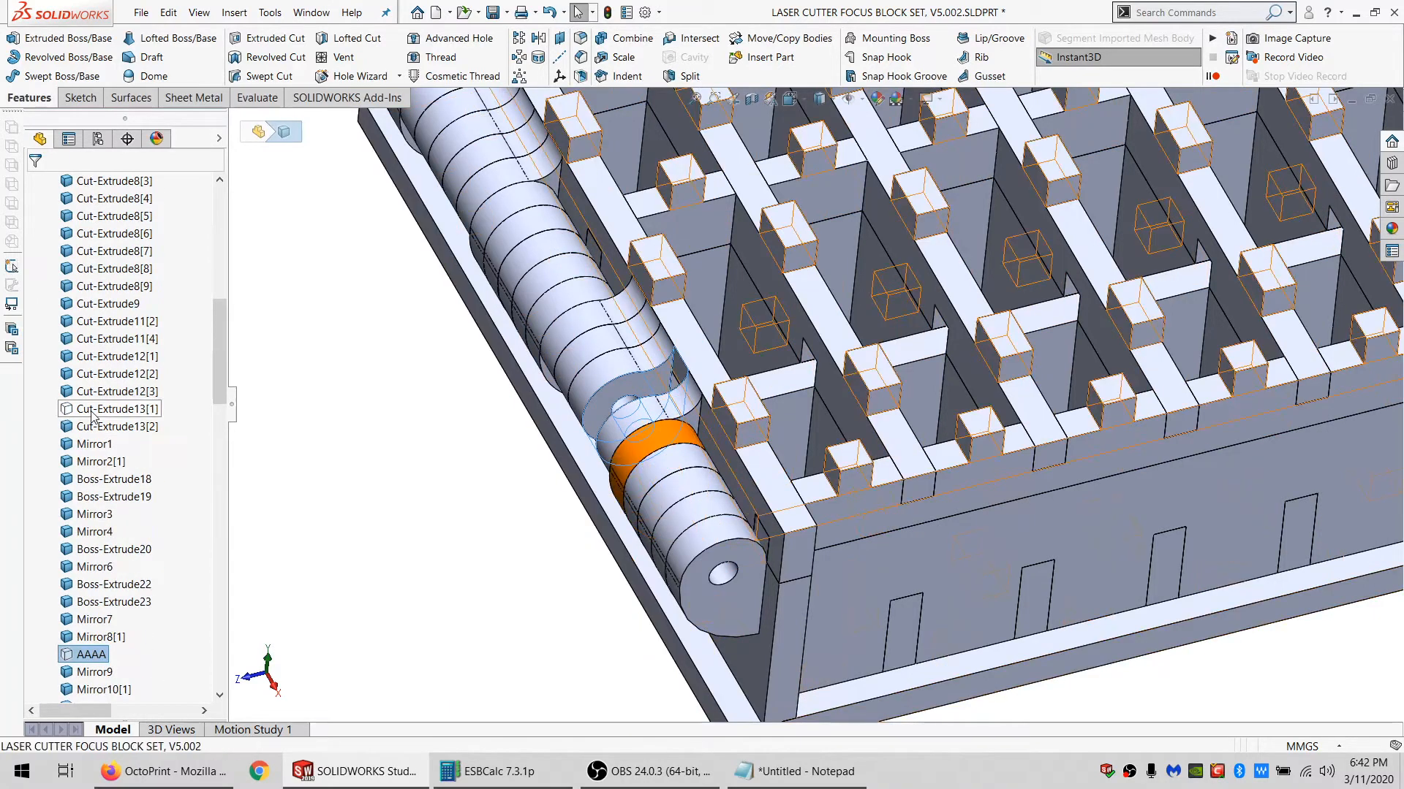
{"action": "left_click", "coordinate": [93, 413]}
{"action": "scroll", "coordinate": [92, 410], "scroll_direction": "up", "scroll_amount": 3}
{"action": "left_click", "coordinate": [96, 234]}
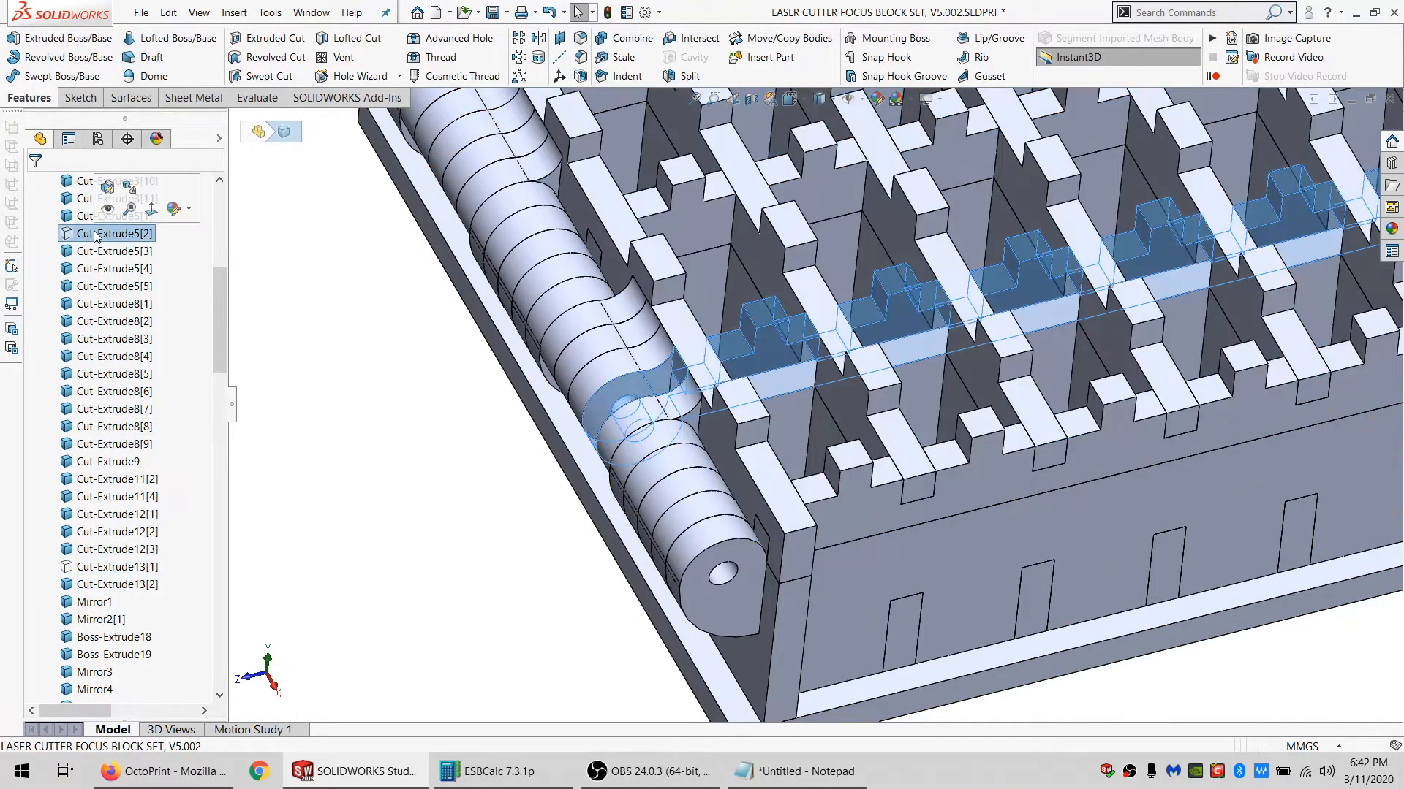
{"action": "left_click", "coordinate": [109, 210]}
{"action": "left_click", "coordinate": [342, 380]}
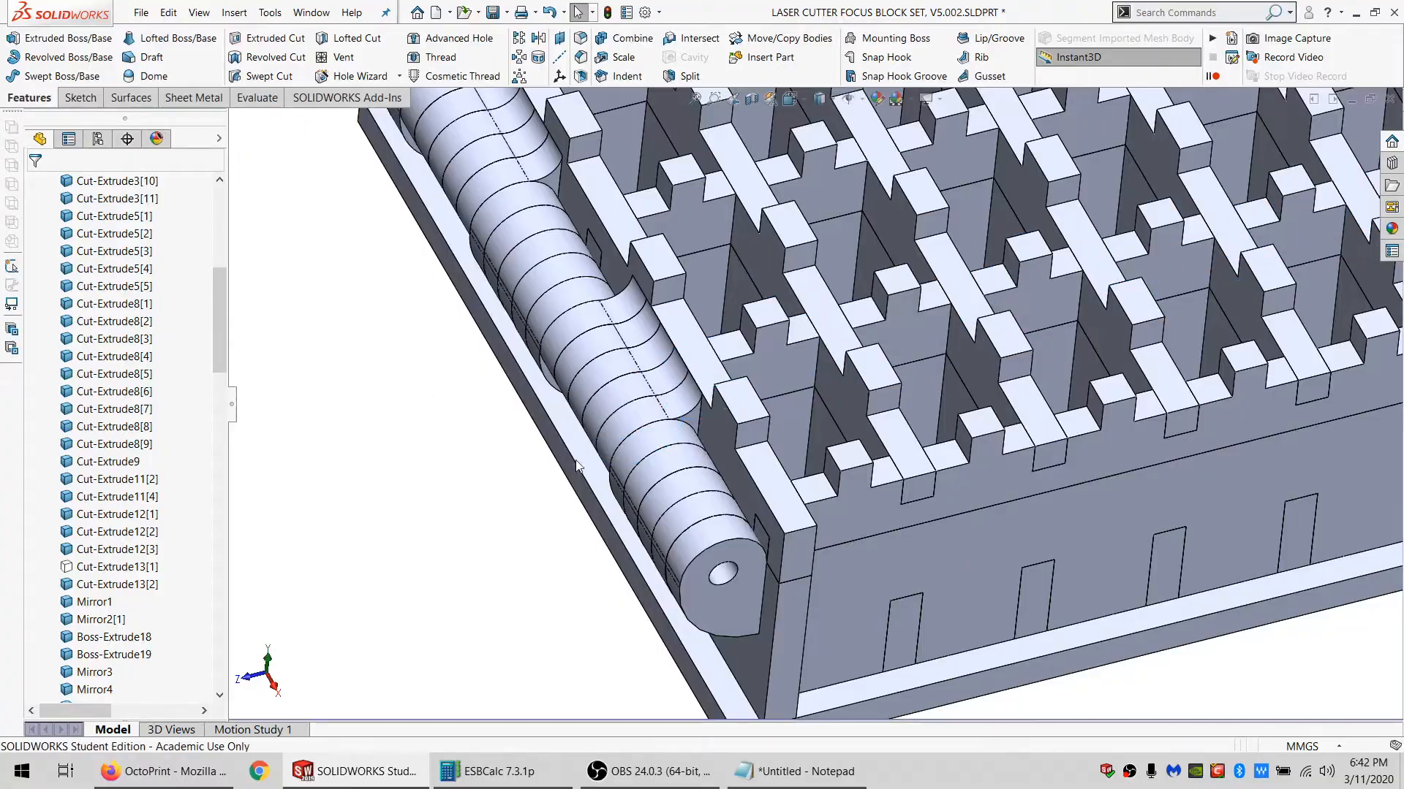
Delete the hidden AAAA hinge body from the solid bodies.
{"action": "scroll", "coordinate": [770, 454], "scroll_direction": "down", "scroll_amount": 1}
{"action": "scroll", "coordinate": [770, 454], "scroll_direction": "up", "scroll_amount": 3}
{"action": "scroll", "coordinate": [676, 399], "scroll_direction": "down", "scroll_amount": 2}
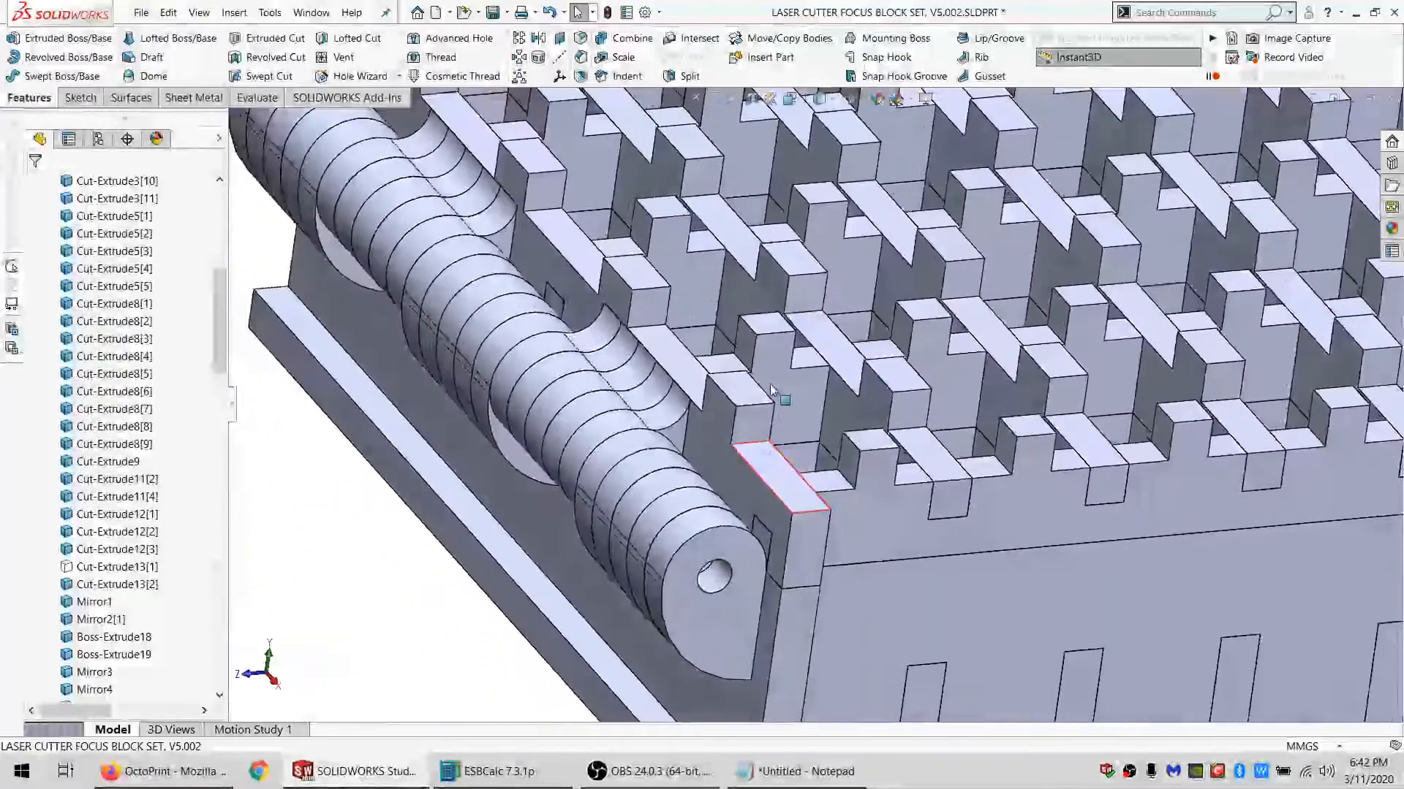
{"action": "scroll", "coordinate": [671, 393], "scroll_direction": "down", "scroll_amount": 1}
{"action": "scroll", "coordinate": [120, 578], "scroll_direction": "down", "scroll_amount": 8}
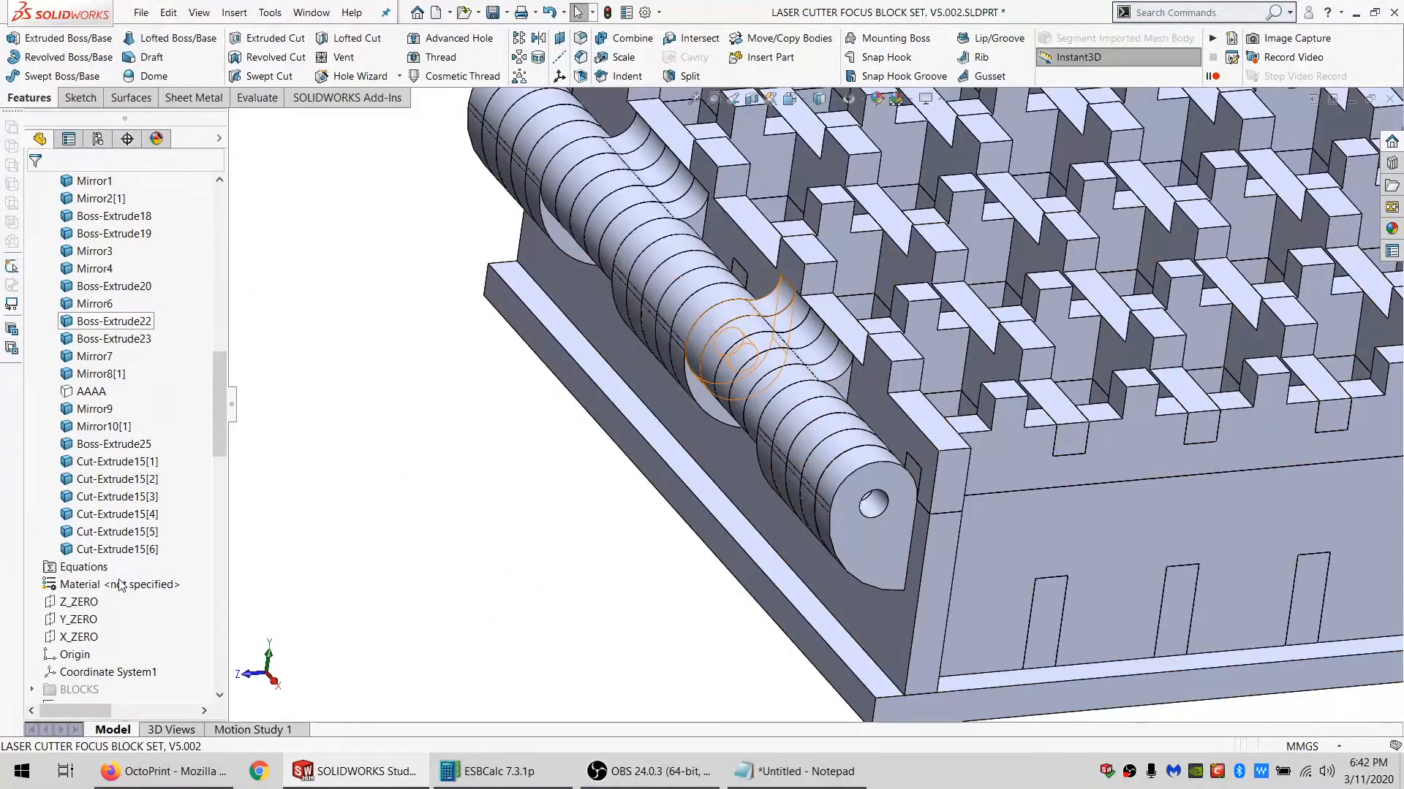
{"action": "left_click", "coordinate": [87, 392]}
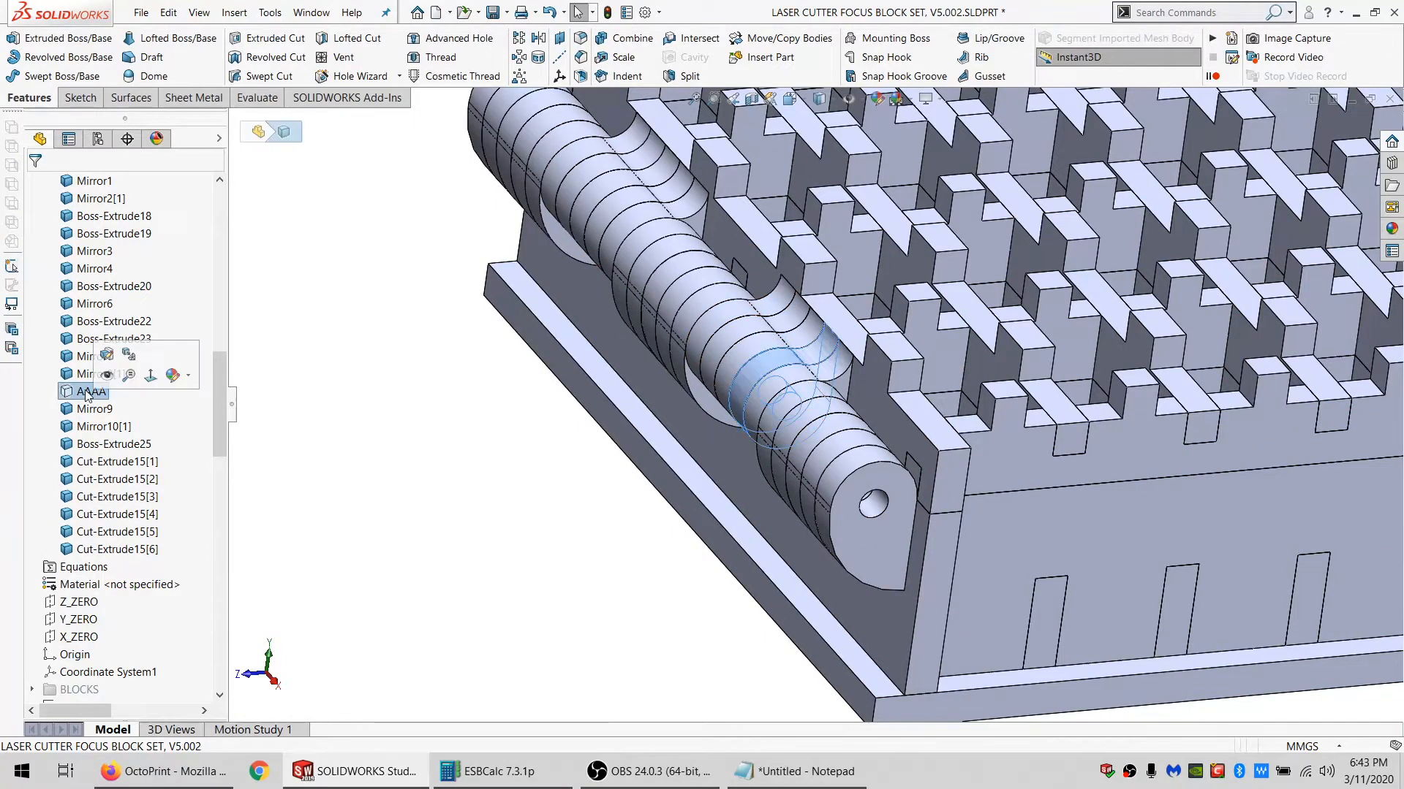
{"action": "key", "text": "Delete"}
{"action": "key", "text": "Return"}
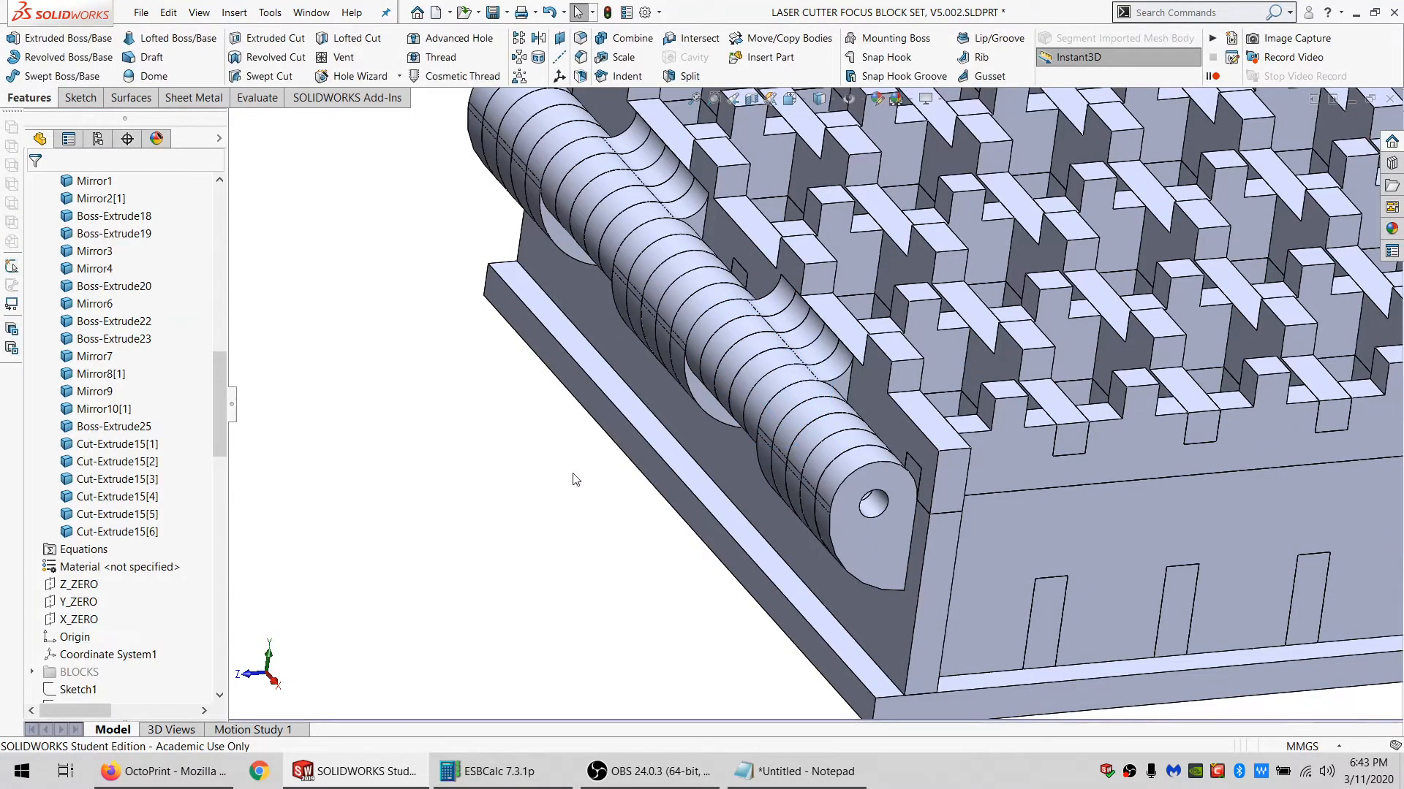
Examine the remaining hinge segments and how they meet the side wall from several angles and distances.
{"action": "scroll", "coordinate": [924, 440], "scroll_direction": "up", "scroll_amount": 8}
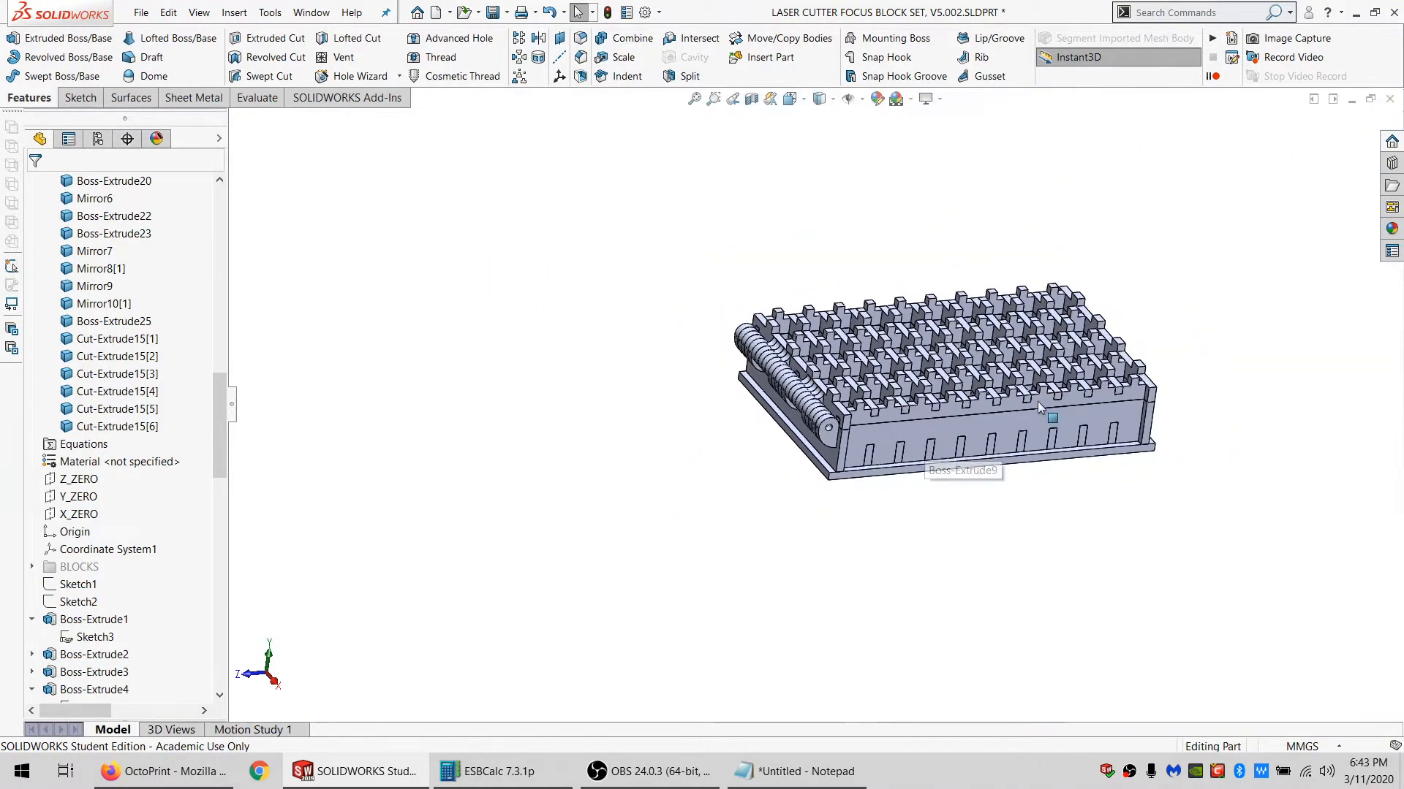
{"action": "scroll", "coordinate": [826, 485], "scroll_direction": "down", "scroll_amount": 3}
{"action": "middle_click_drag", "start_coordinate": [826, 485], "coordinate": [606, 510]}
{"action": "scroll", "coordinate": [729, 462], "scroll_direction": "down", "scroll_amount": 3}
{"action": "scroll", "coordinate": [729, 462], "scroll_direction": "down", "scroll_amount": 3}
{"action": "scroll", "coordinate": [883, 449], "scroll_direction": "up", "scroll_amount": 5}
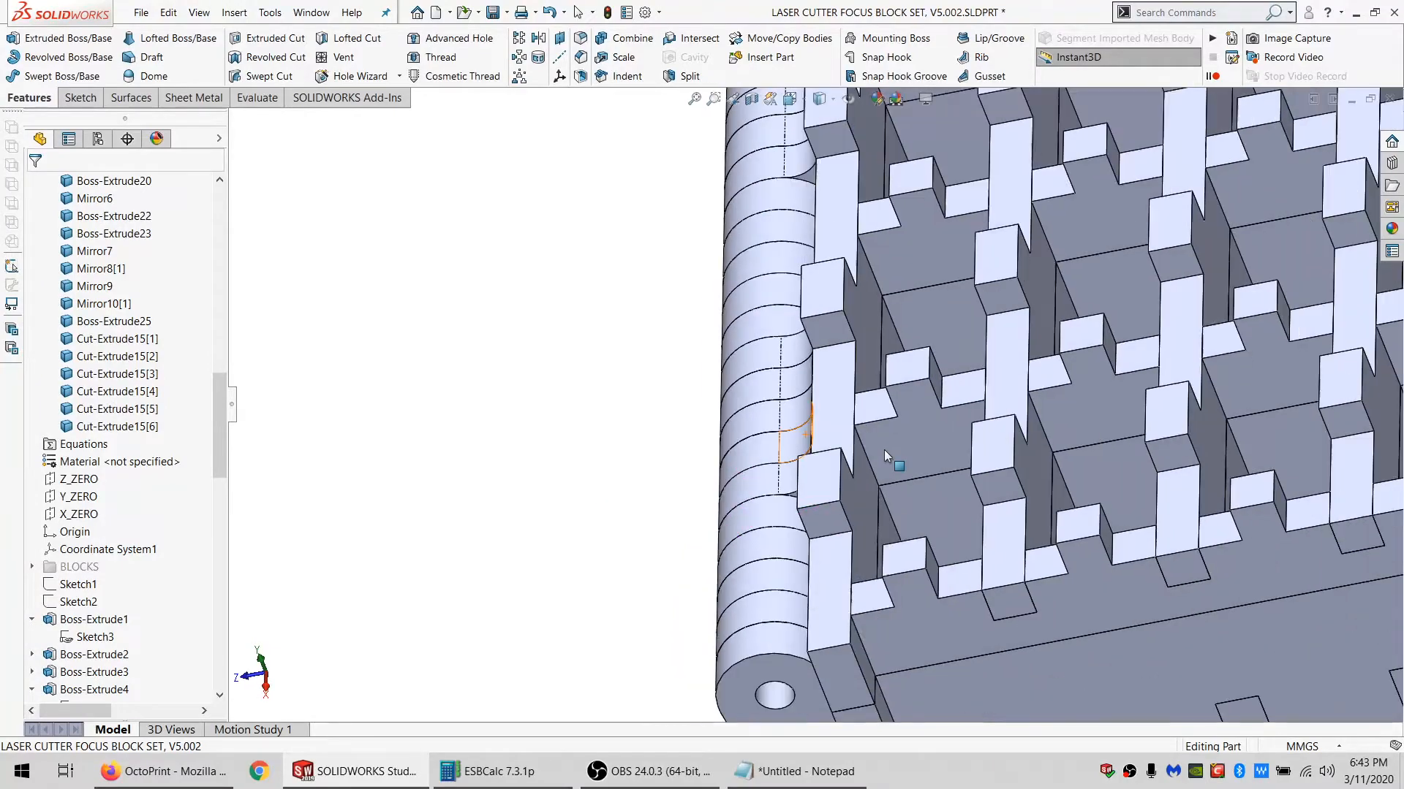
{"action": "mouse_move", "coordinate": [882, 449]}
{"action": "middle_mouse_down"}
{"action": "mouse_move", "coordinate": [991, 378]}
{"action": "mouse_move", "coordinate": [884, 431]}
{"action": "middle_mouse_up"}
{"action": "scroll", "coordinate": [978, 375], "scroll_direction": "down", "scroll_amount": 4}
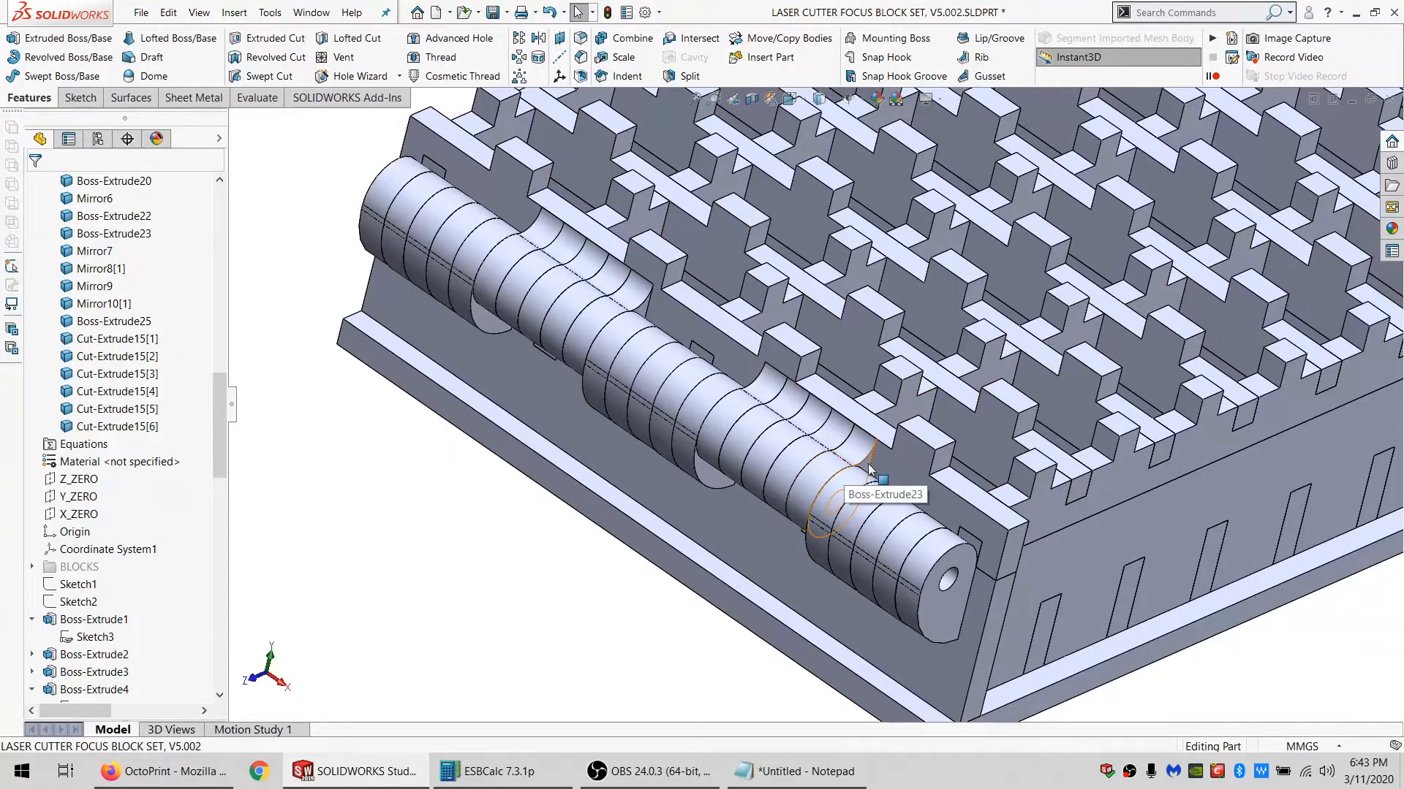
{"action": "middle_click_drag", "start_coordinate": [914, 482], "coordinate": [1055, 359]}
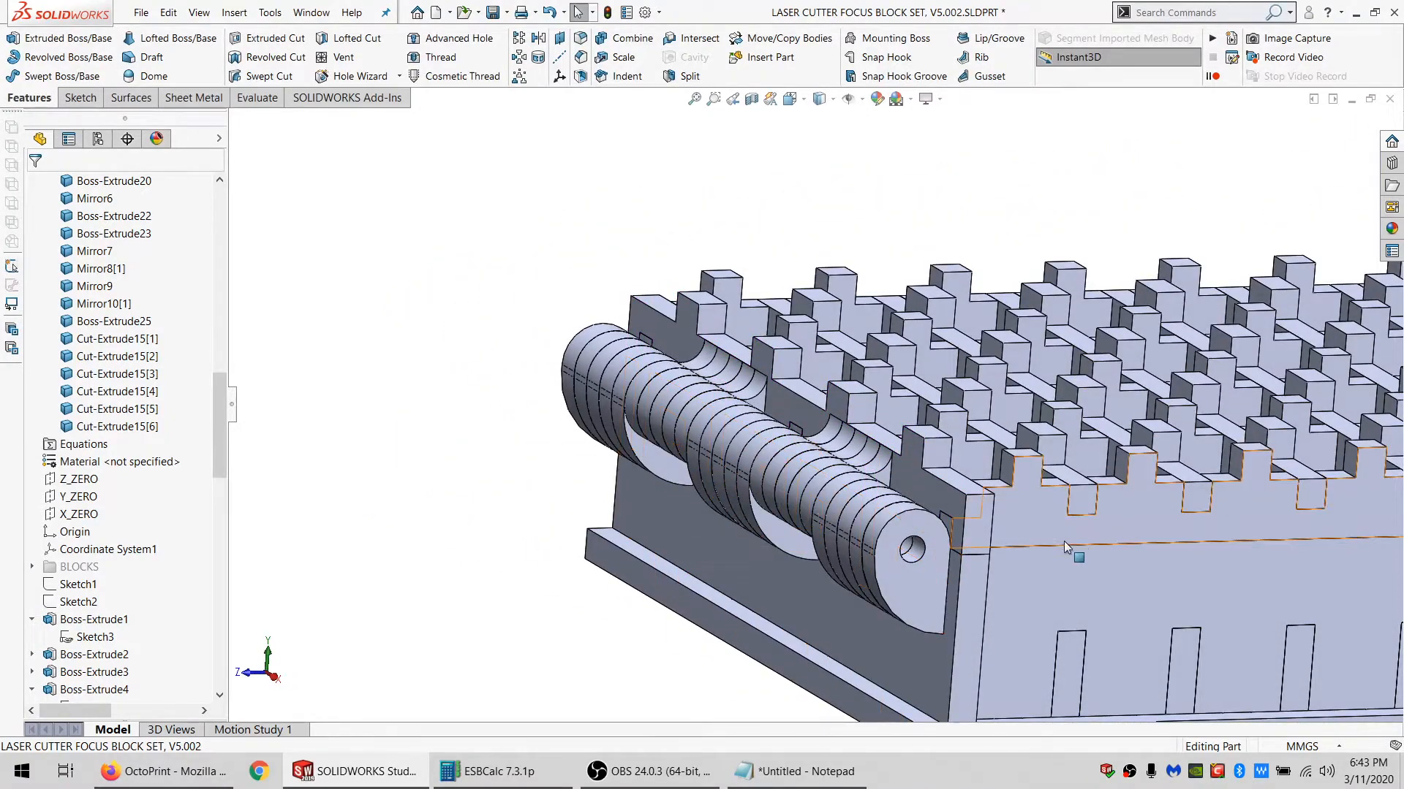
{"action": "middle_click_drag", "start_coordinate": [1078, 529], "coordinate": [1087, 487]}
{"action": "middle_click_drag", "start_coordinate": [1190, 533], "coordinate": [1059, 518]}
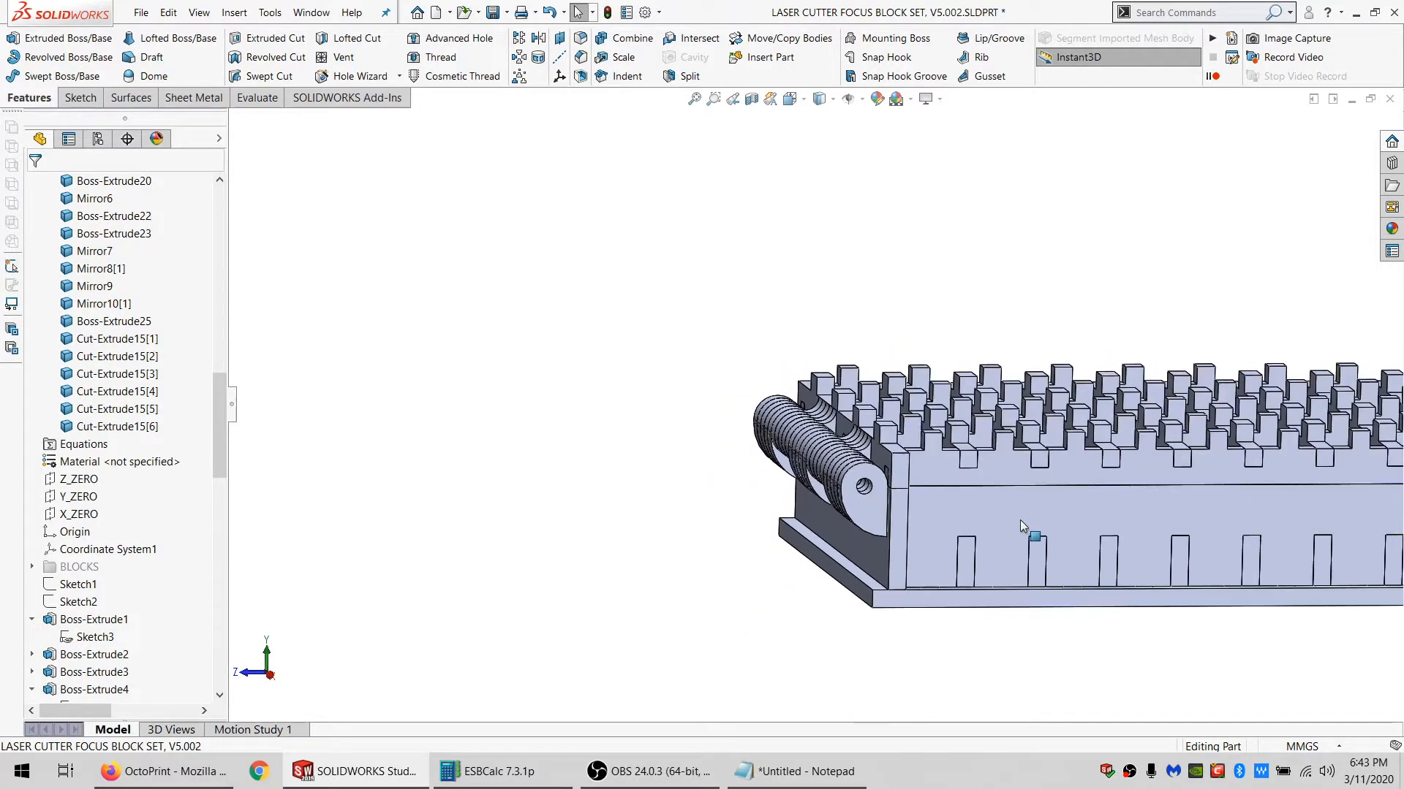
{"action": "middle_click_drag", "start_coordinate": [863, 504], "coordinate": [837, 485]}
{"action": "middle_click_drag", "start_coordinate": [908, 454], "coordinate": [963, 448]}
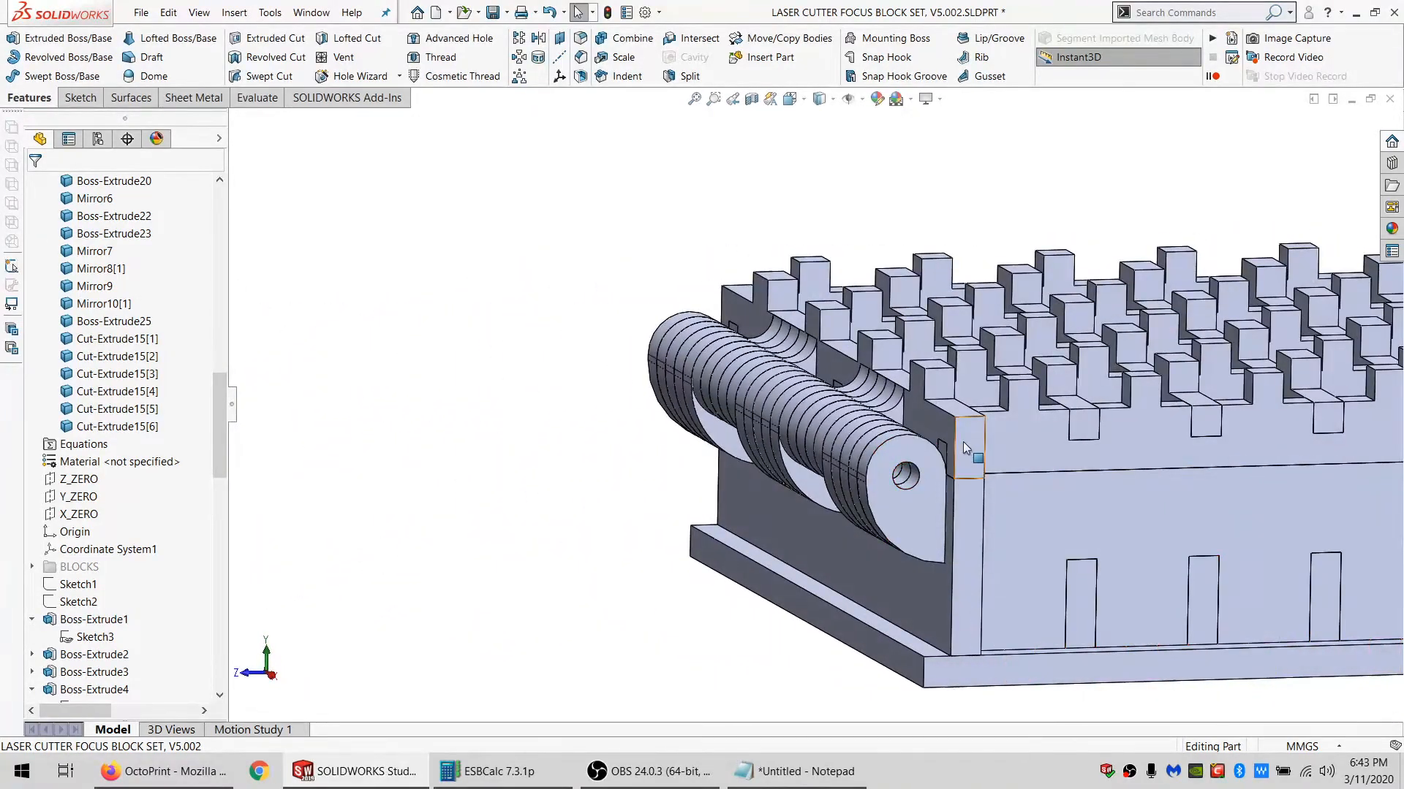
Show the hidden slotted top plate body Cut-Extrude13[1].
{"action": "left_click", "coordinate": [219, 292]}
{"action": "left_click", "coordinate": [220, 259]}
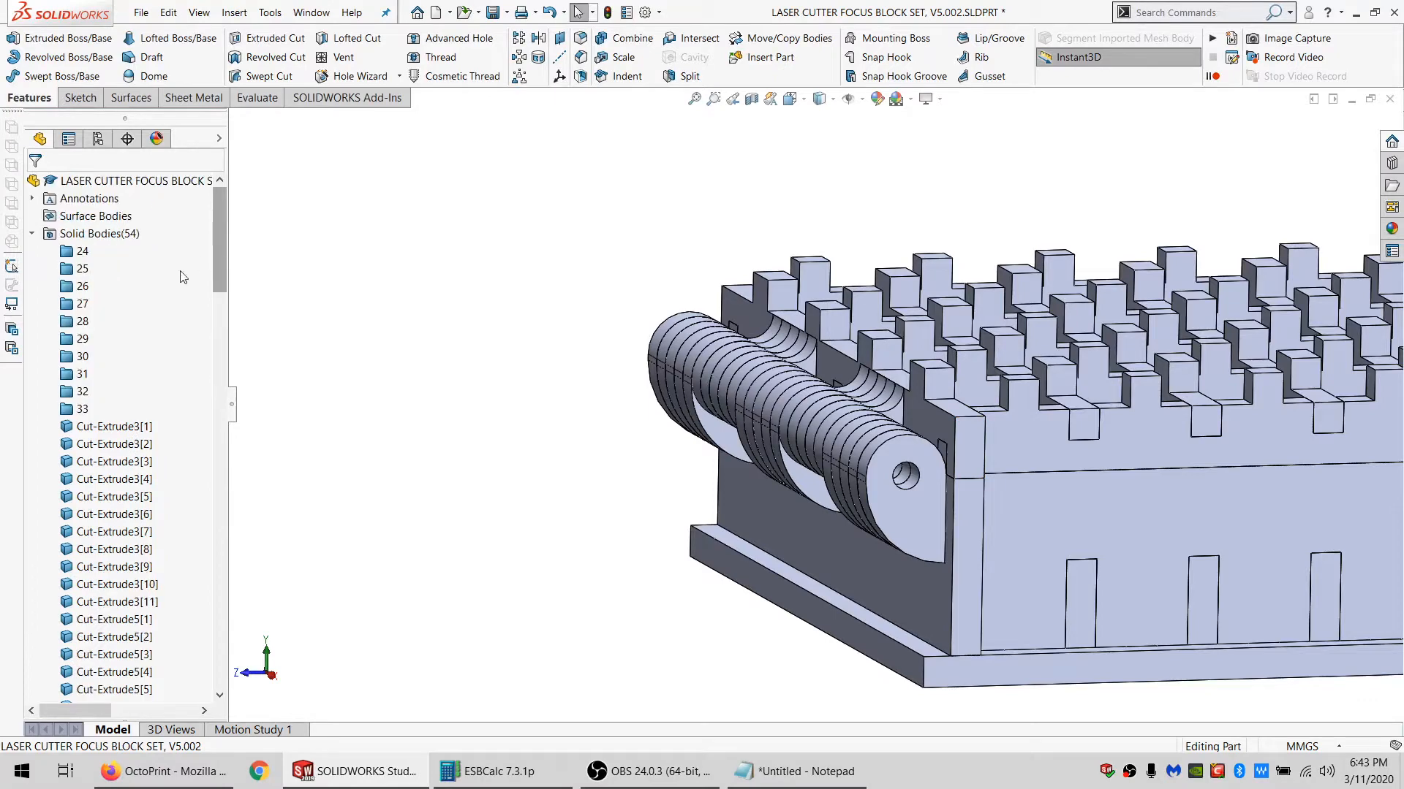
{"action": "scroll", "coordinate": [88, 497], "scroll_direction": "down", "scroll_amount": 6}
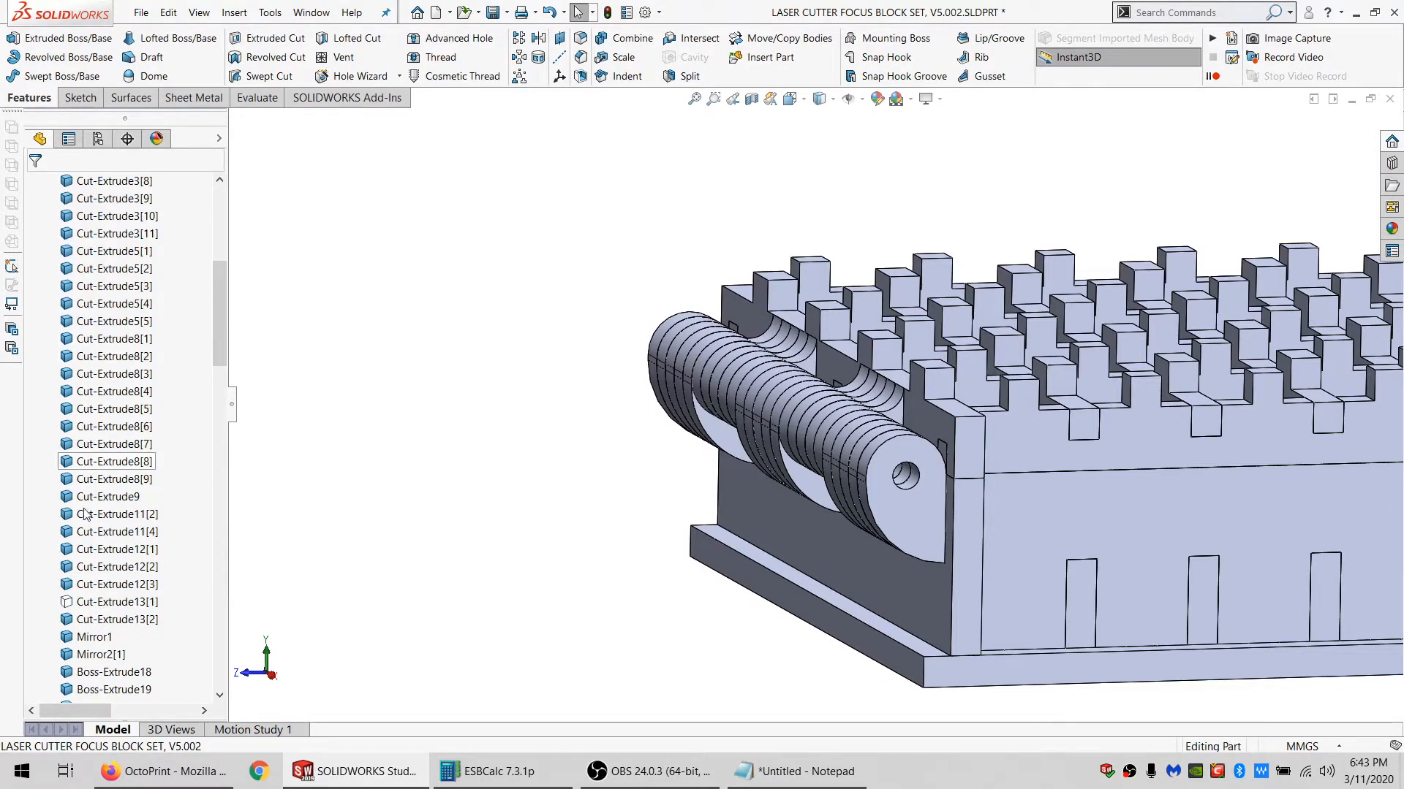
{"action": "left_click", "coordinate": [121, 602]}
{"action": "left_click", "coordinate": [440, 535]}
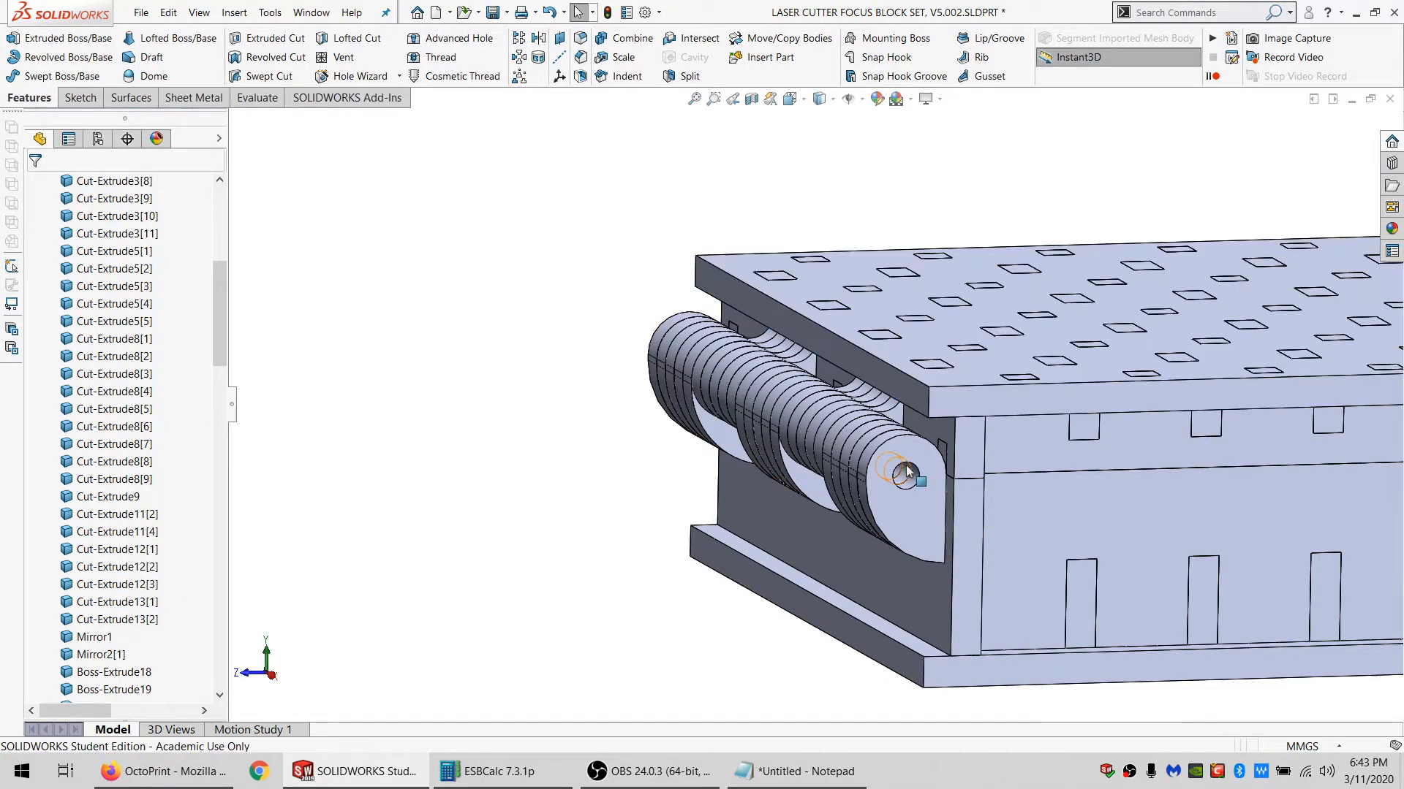
Check the hinge profile against the box side, including in the right view, and hide the slotted top plate.
{"action": "middle_click_drag", "start_coordinate": [441, 534], "coordinate": [895, 428]}
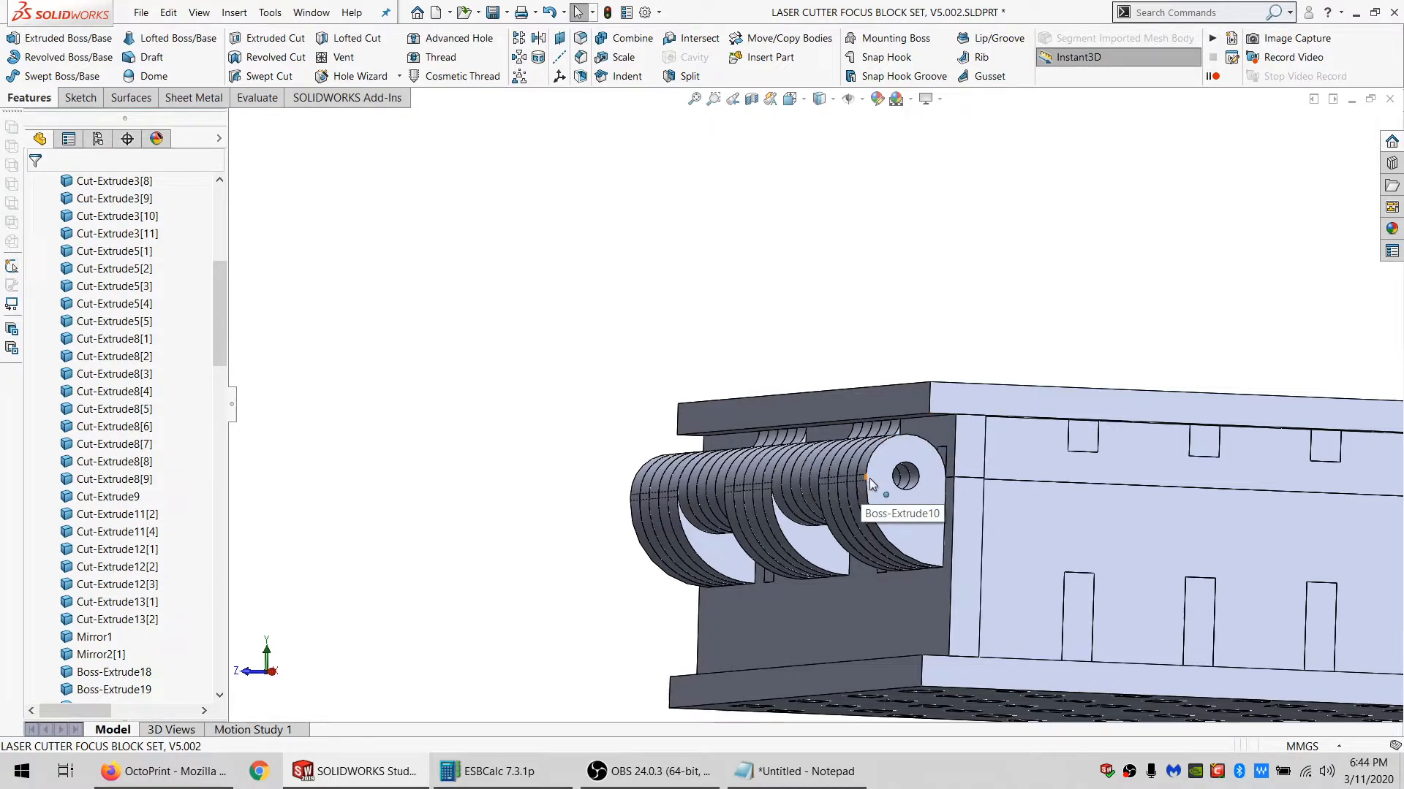
{"action": "middle_click_drag", "start_coordinate": [1012, 492], "coordinate": [915, 508]}
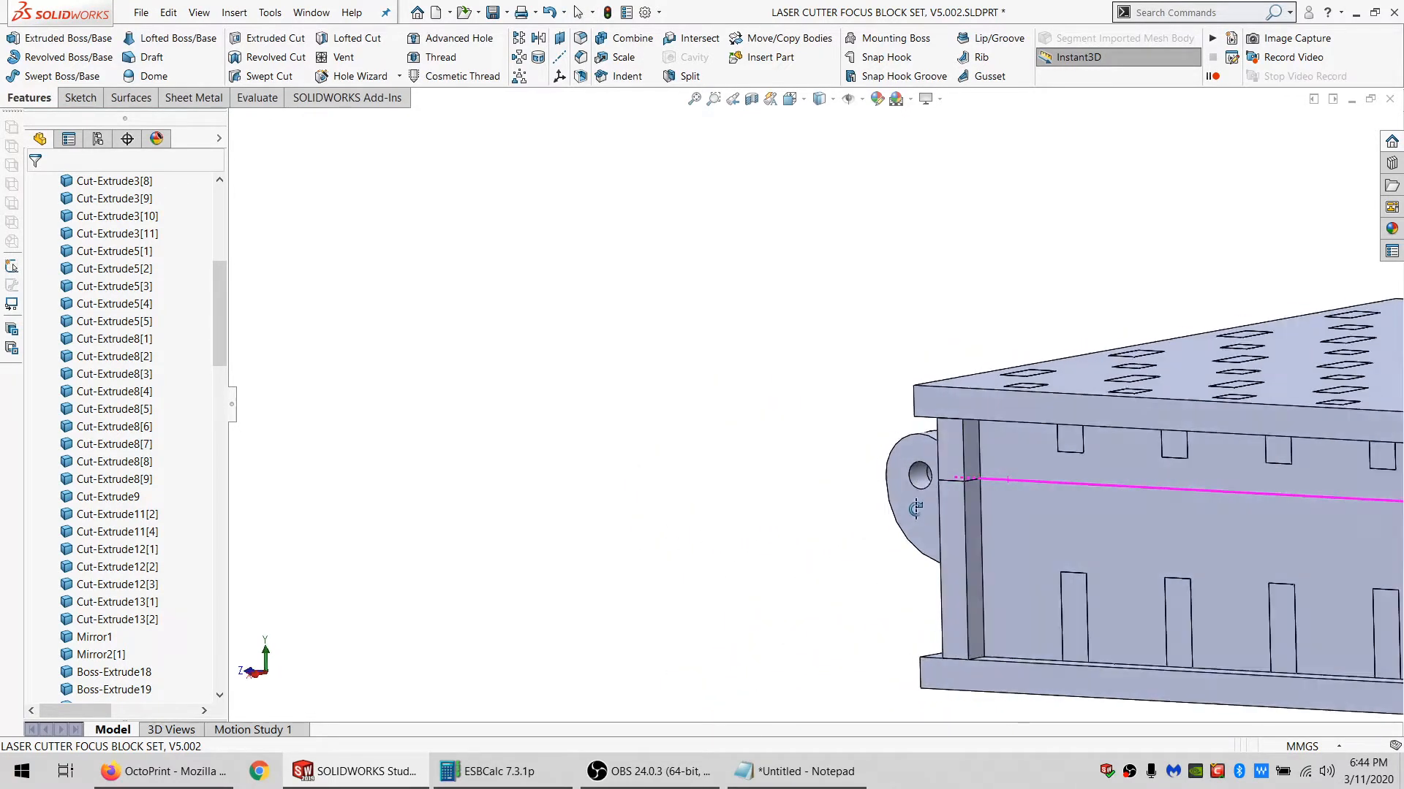
{"action": "left_click", "coordinate": [1115, 512]}
{"action": "key", "text": "ctrl+8"}
{"action": "left_click", "coordinate": [940, 491]}
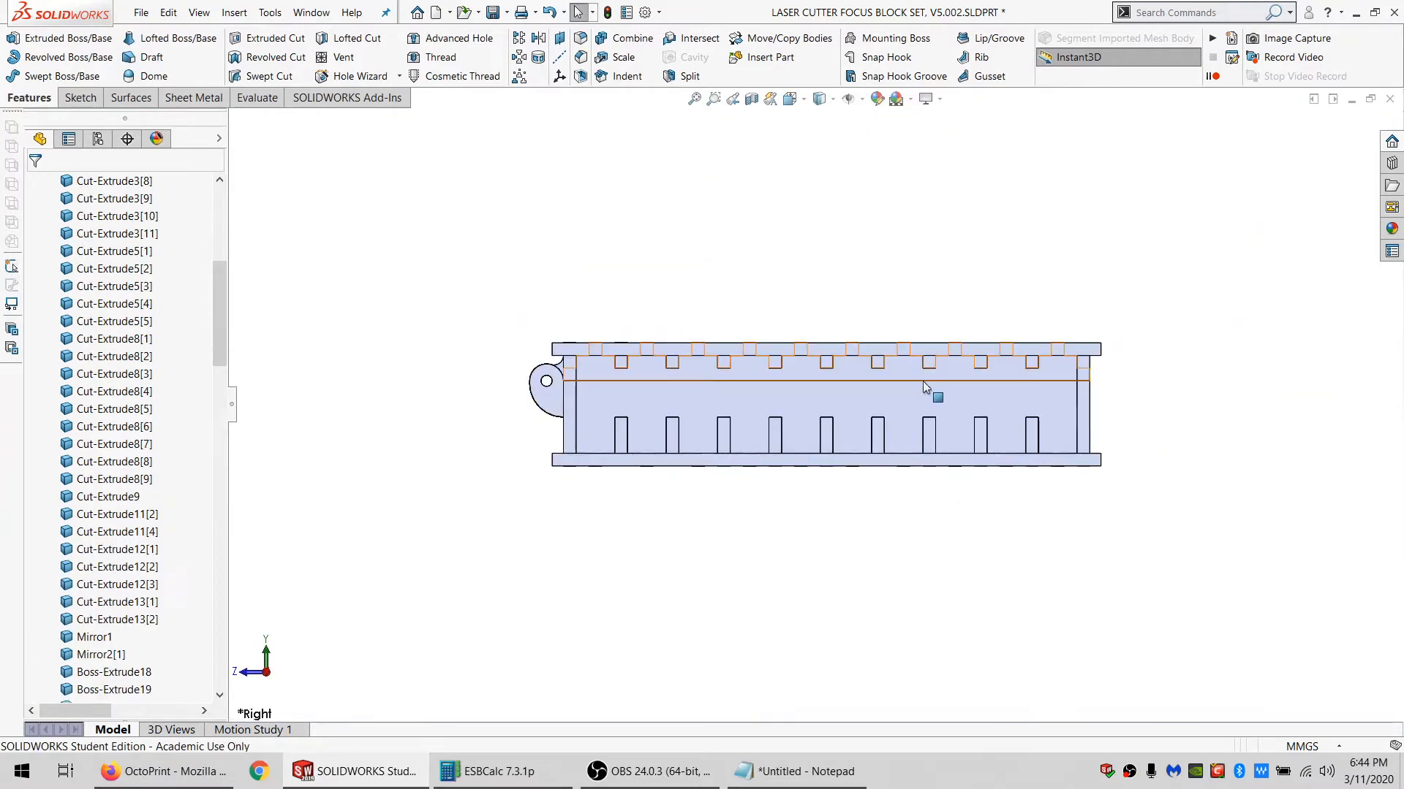
{"action": "middle_click_drag", "start_coordinate": [924, 387], "coordinate": [822, 497]}
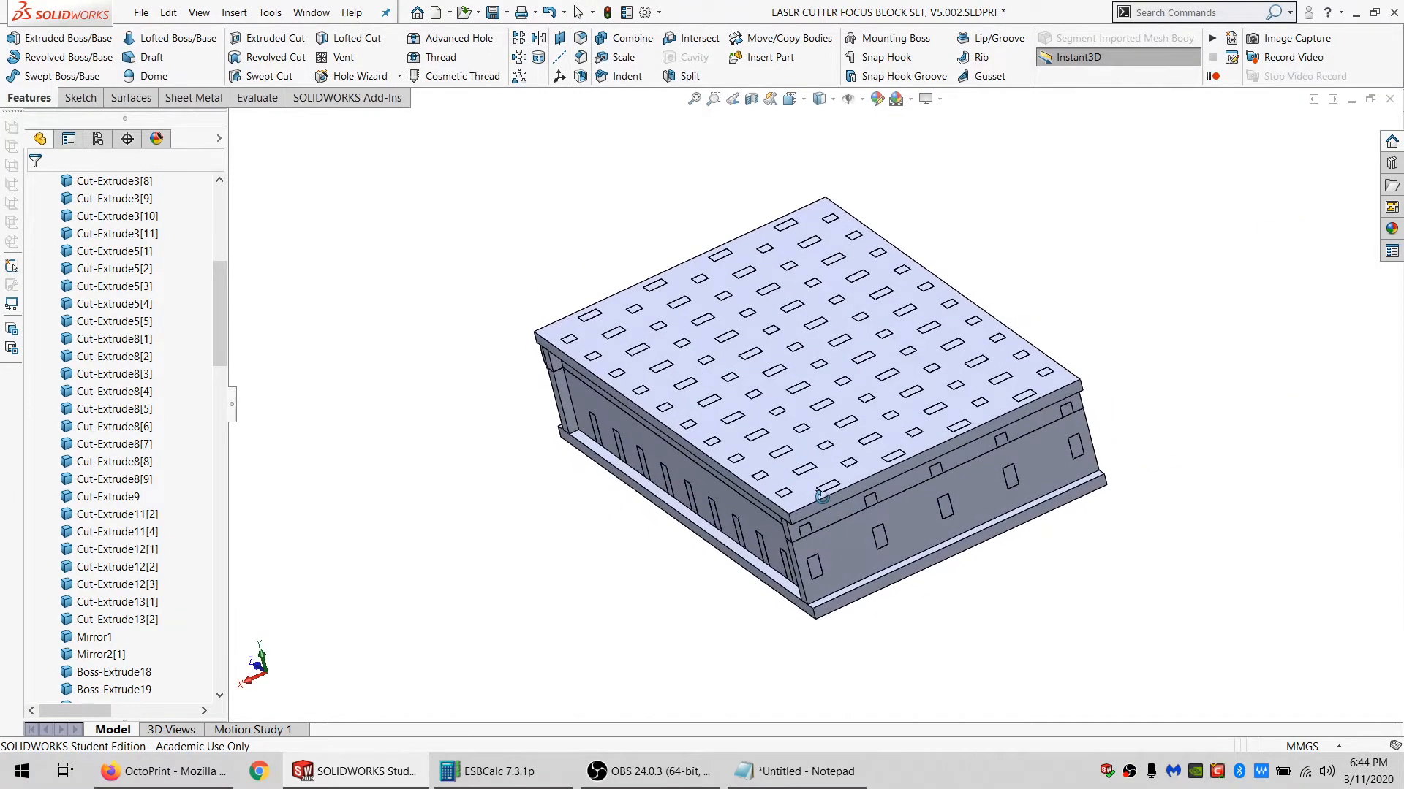
{"action": "left_click", "coordinate": [813, 492]}
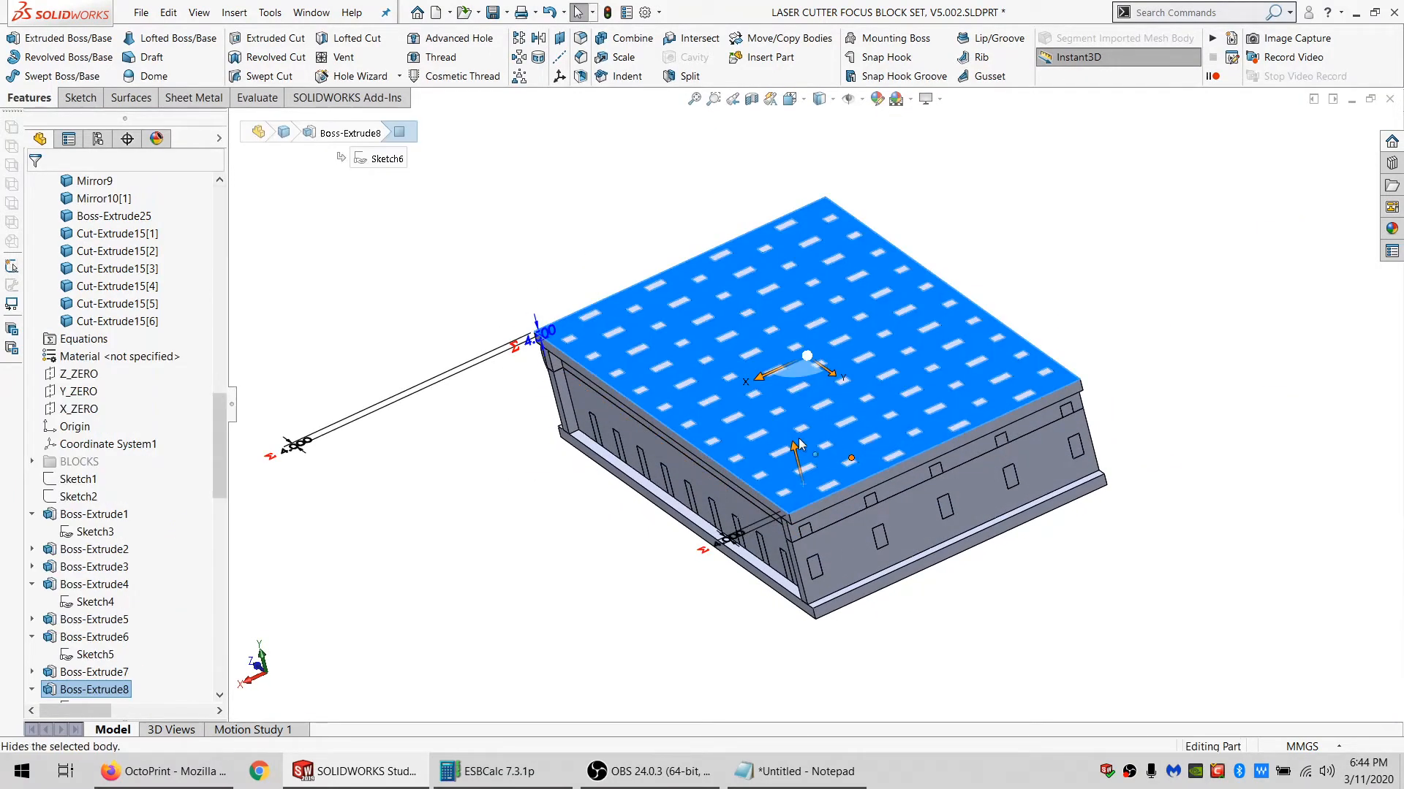
{"action": "key", "text": "Tab"}
Hide the notched upper panel of the end wall opposite the hinge.
{"action": "middle_click_drag", "start_coordinate": [784, 425], "coordinate": [790, 473]}
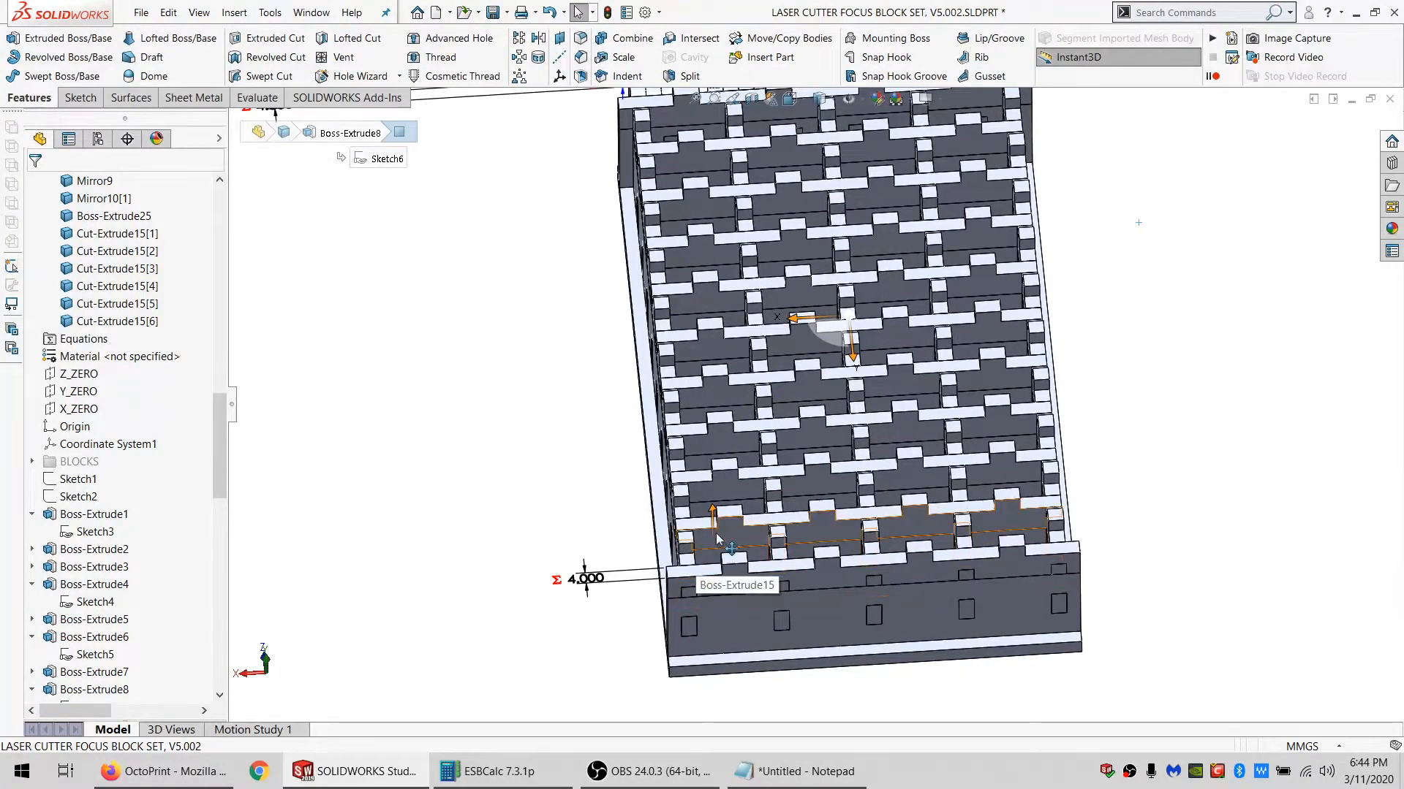
{"action": "scroll", "coordinate": [841, 380], "scroll_direction": "up", "scroll_amount": 2}
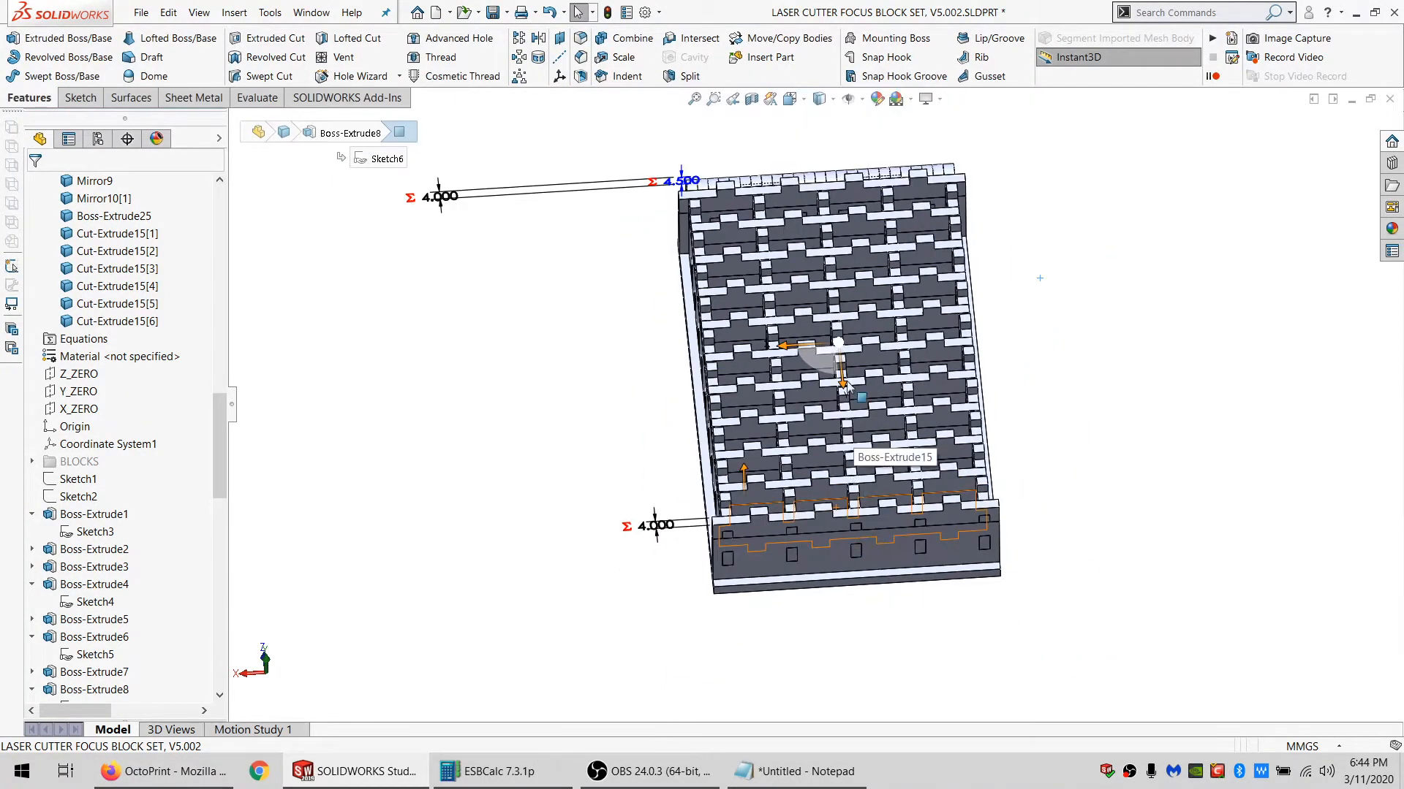
{"action": "scroll", "coordinate": [842, 376], "scroll_direction": "down", "scroll_amount": 2}
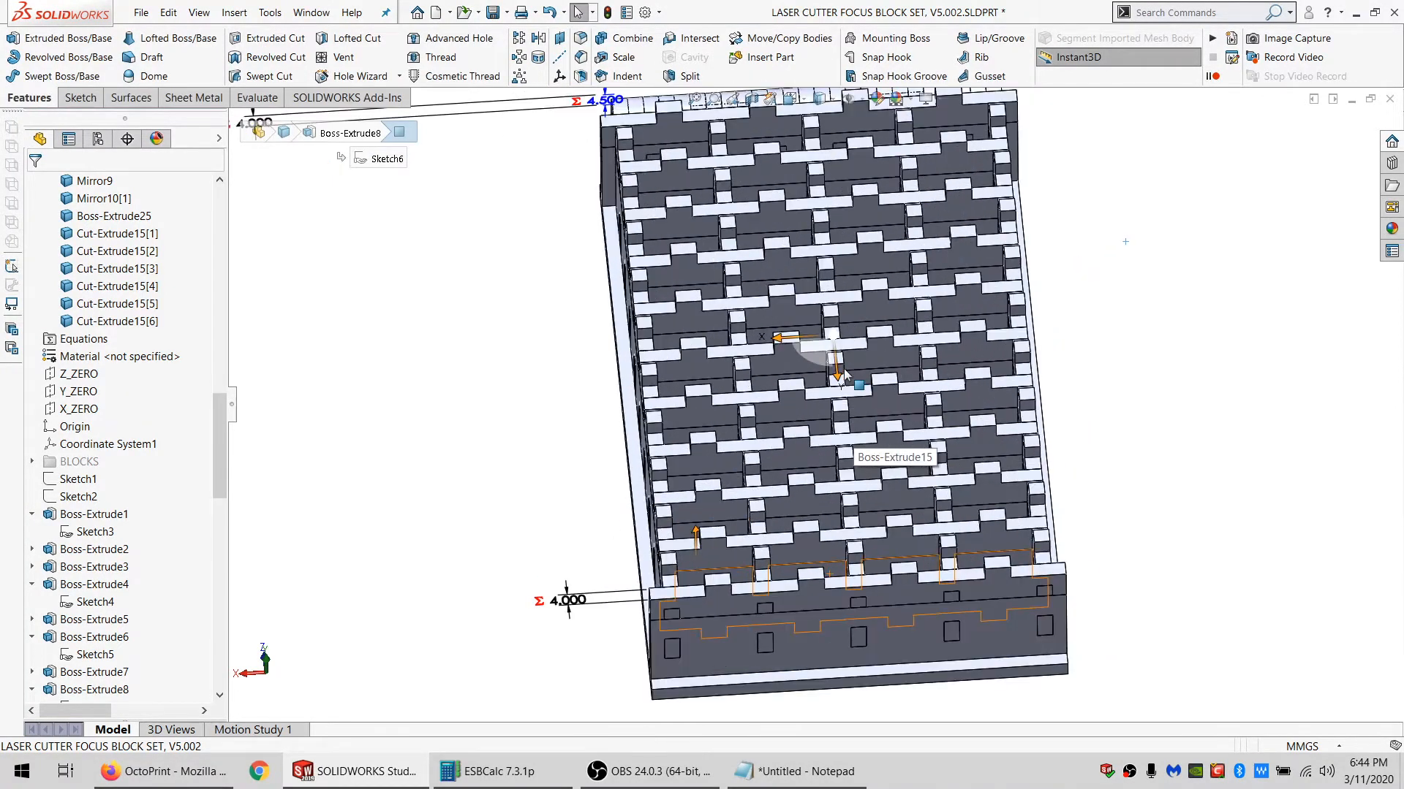
{"action": "left_click", "coordinate": [709, 563]}
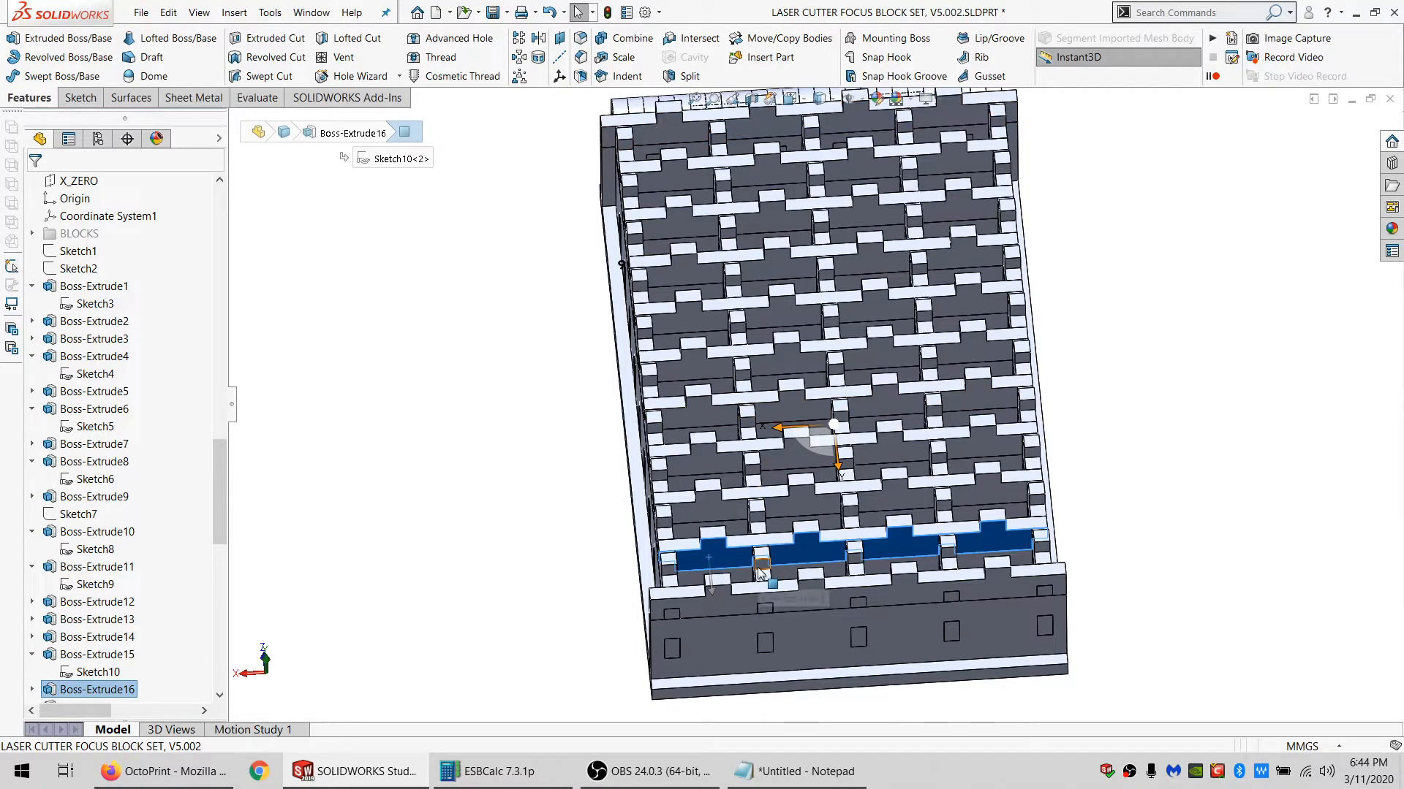
{"action": "left_click", "coordinate": [492, 626]}
{"action": "scroll", "coordinate": [731, 560], "scroll_direction": "down", "scroll_amount": 5}
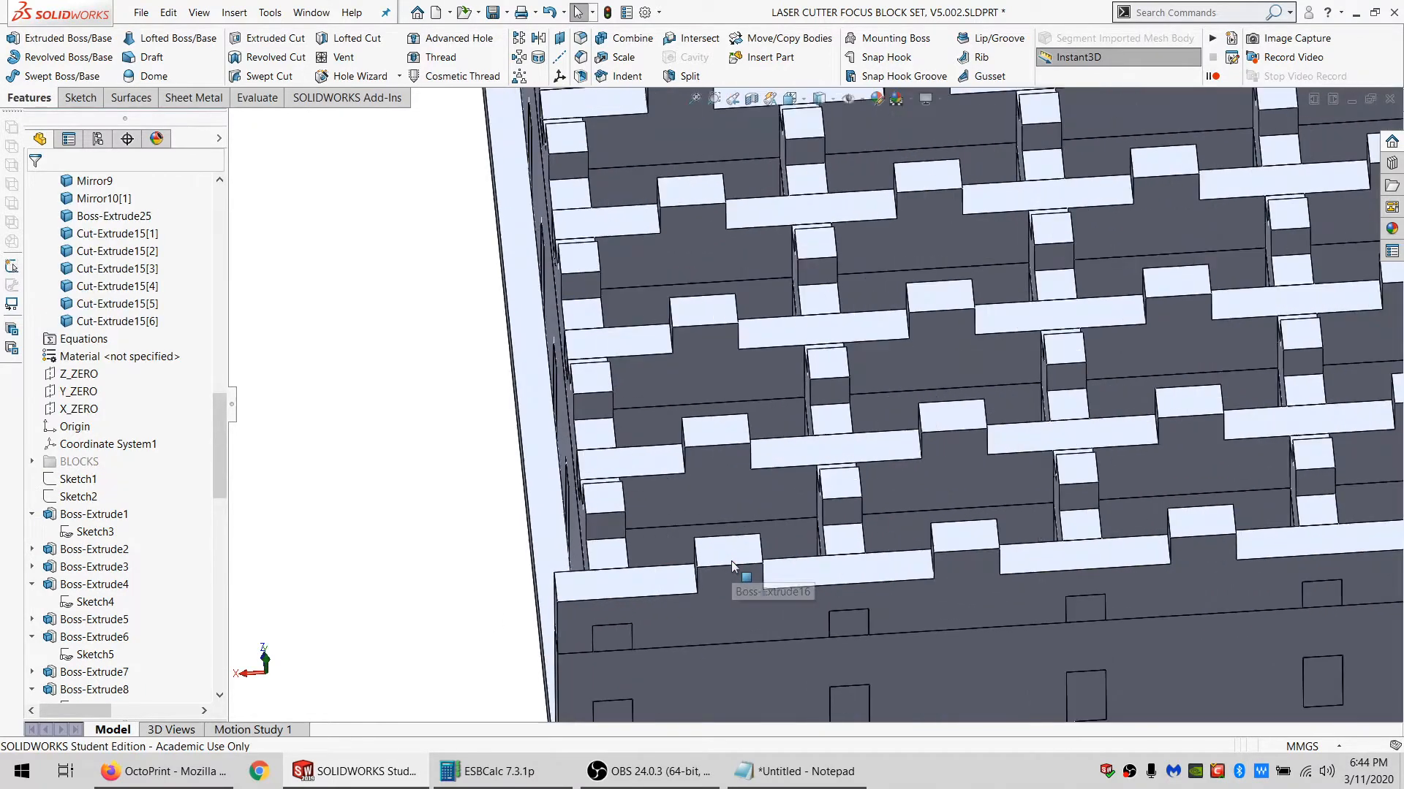
{"action": "middle_click", "coordinate": [709, 513]}
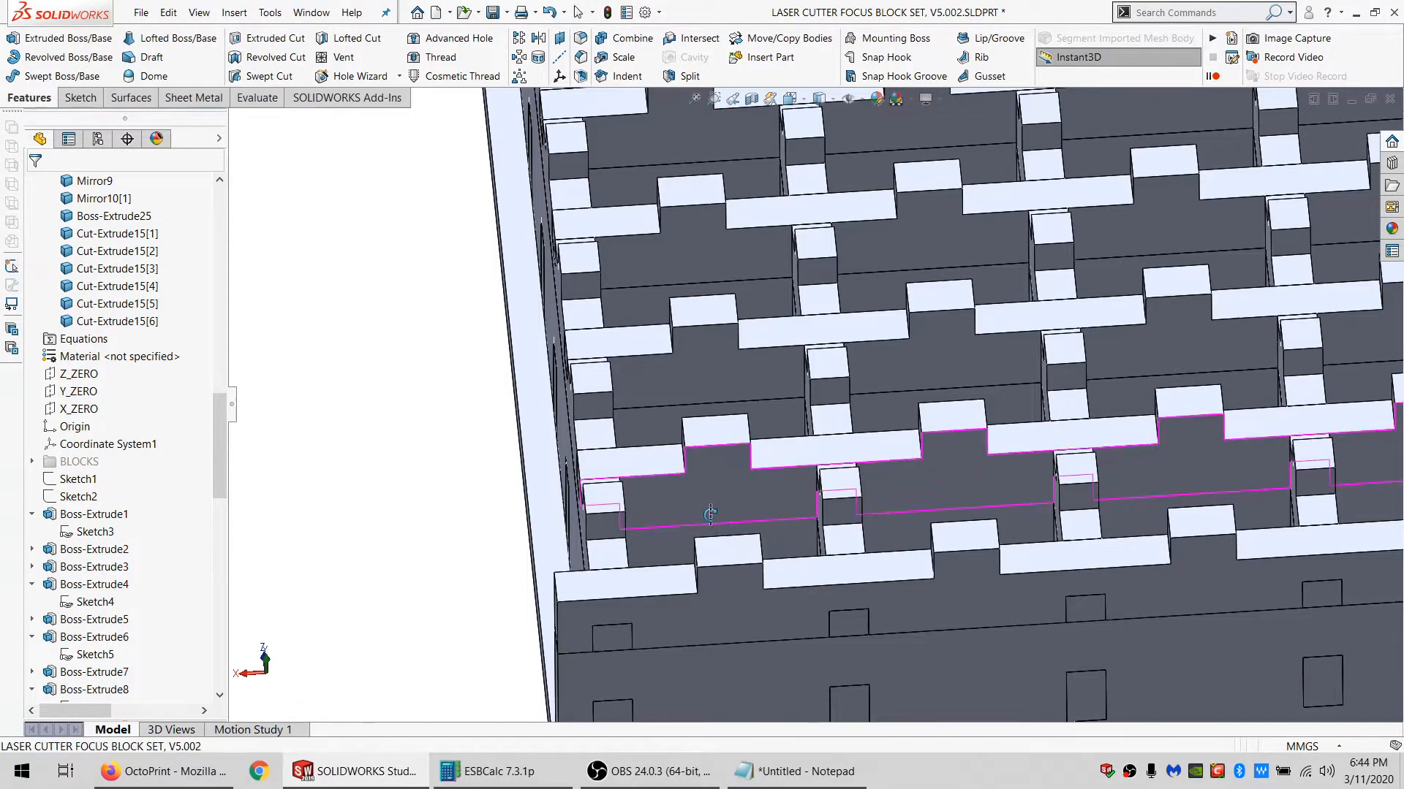
{"action": "middle_click_drag", "start_coordinate": [709, 514], "coordinate": [708, 579]}
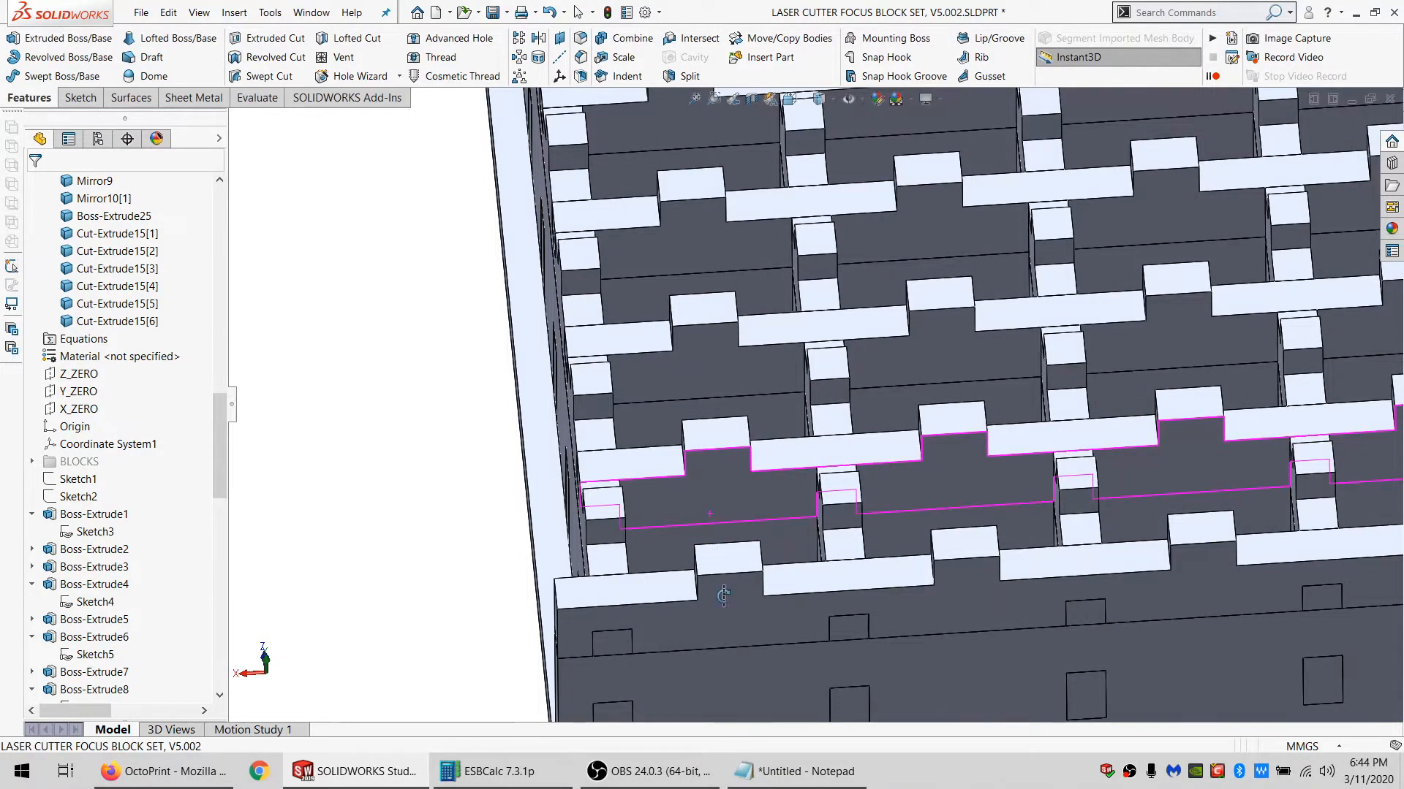
{"action": "left_click", "coordinate": [722, 595]}
{"action": "left_click", "coordinate": [722, 620]}
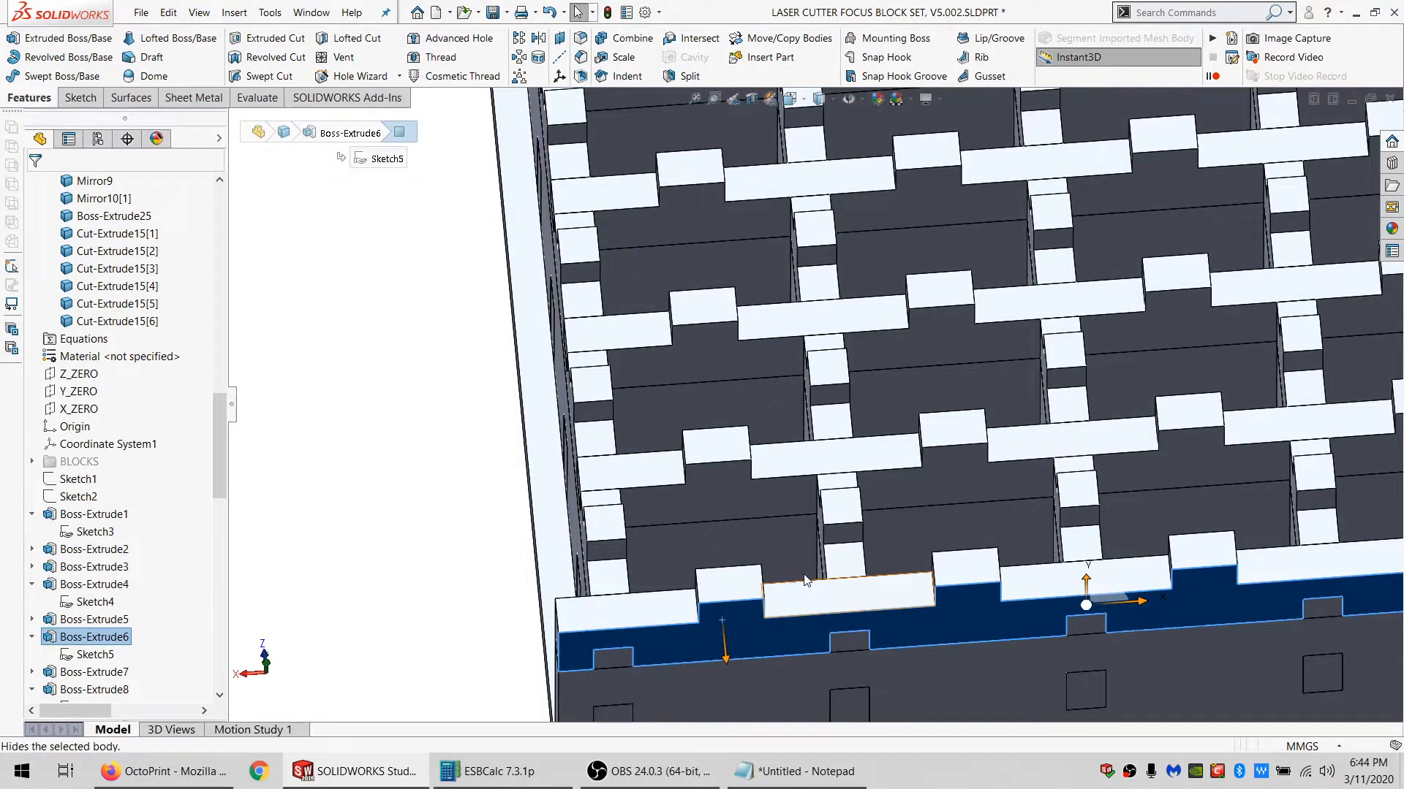
{"action": "left_click", "coordinate": [804, 580]}
Hide the upper notched divider Boss-Extrude16 nearest the end wall and start a sketch on the face of the lower divider Boss-Extrude15.
{"action": "left_click", "coordinate": [748, 501]}
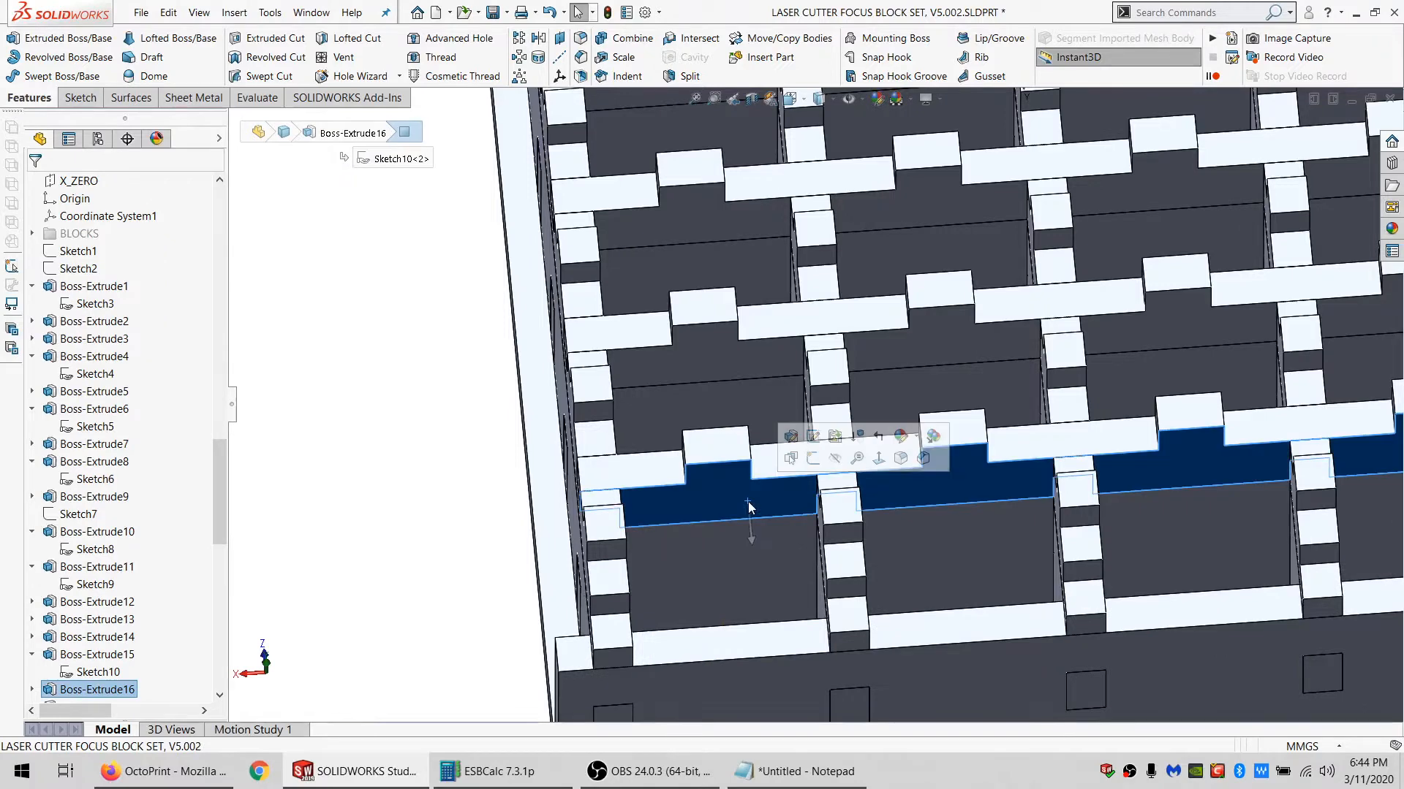
{"action": "left_click", "coordinate": [823, 481]}
{"action": "left_click", "coordinate": [708, 564]}
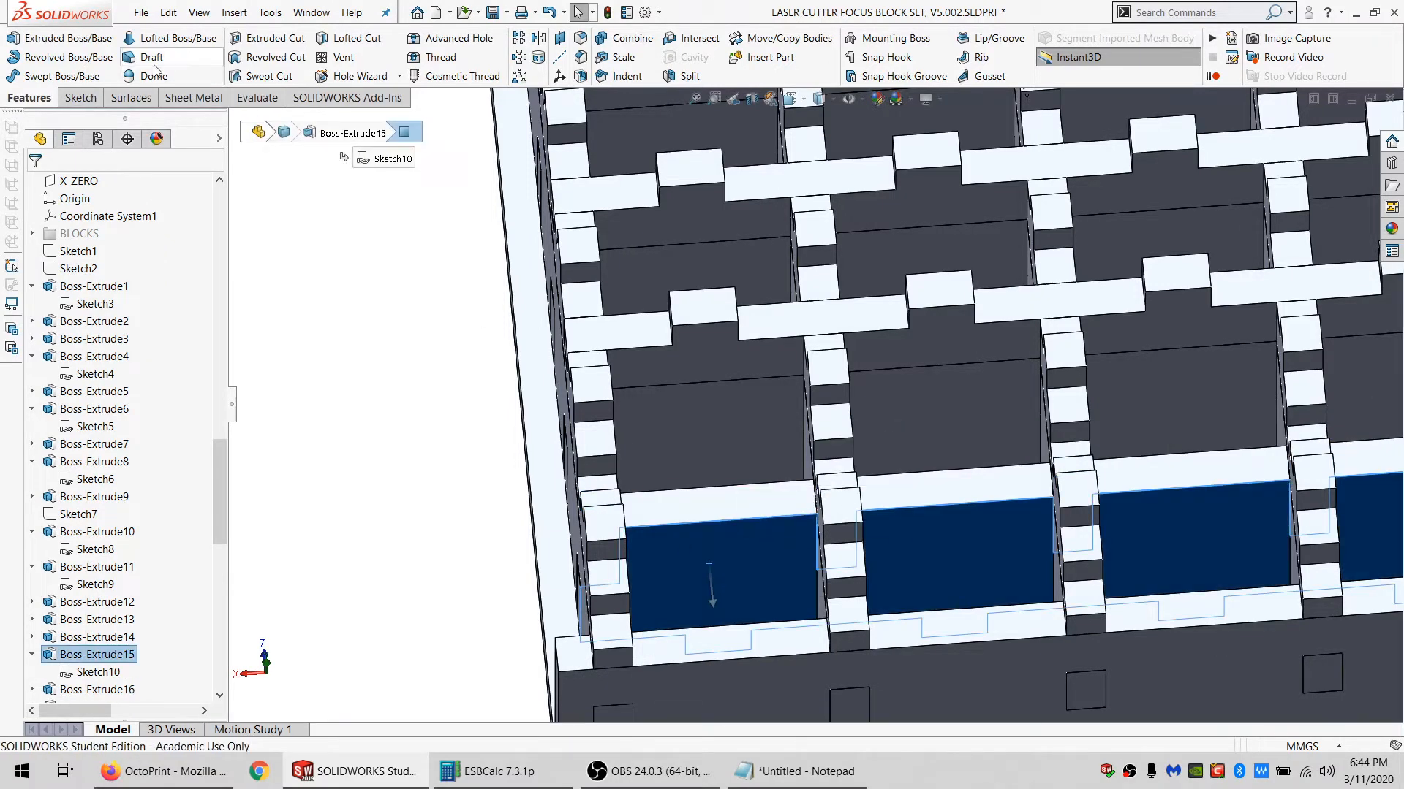
{"action": "left_click", "coordinate": [81, 97]}
{"action": "left_click", "coordinate": [13, 38]}
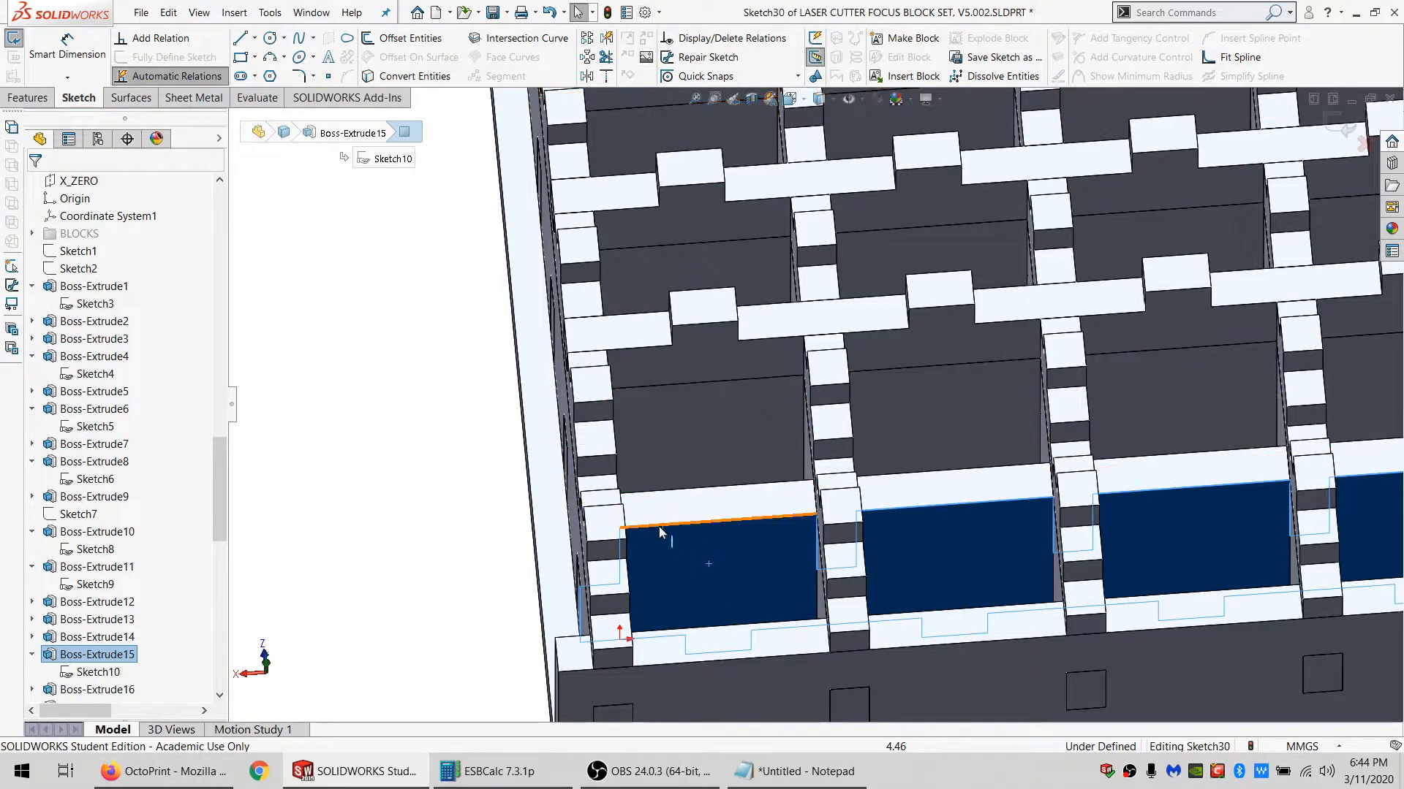
Sketch a rectangle across the first compartment's divider face, 22.5 mm wide, and stretch its lower edge to about 17.9 mm height.
{"action": "left_click", "coordinate": [241, 58]}
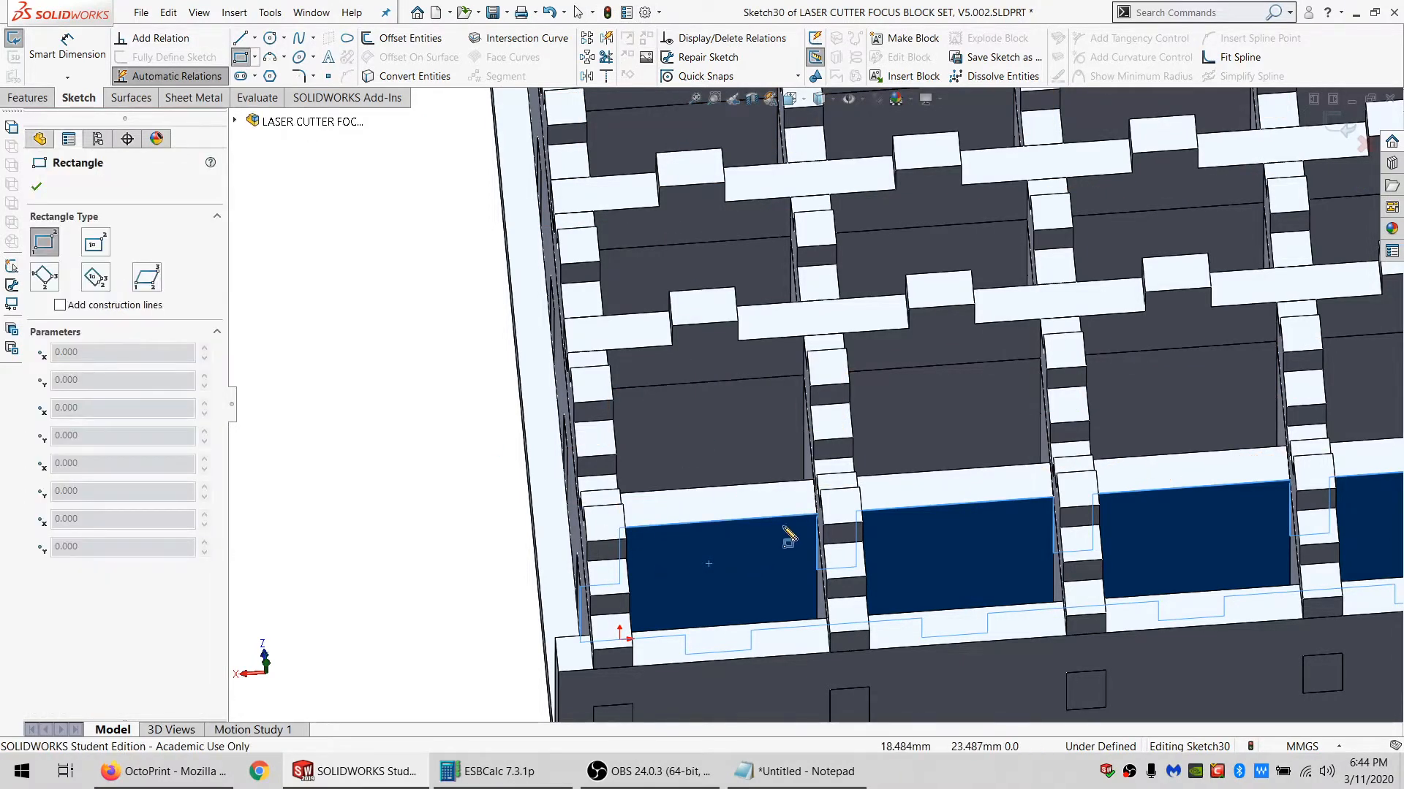
{"action": "middle_click_drag", "start_coordinate": [799, 525], "coordinate": [698, 536]}
{"action": "left_click", "coordinate": [818, 515]}
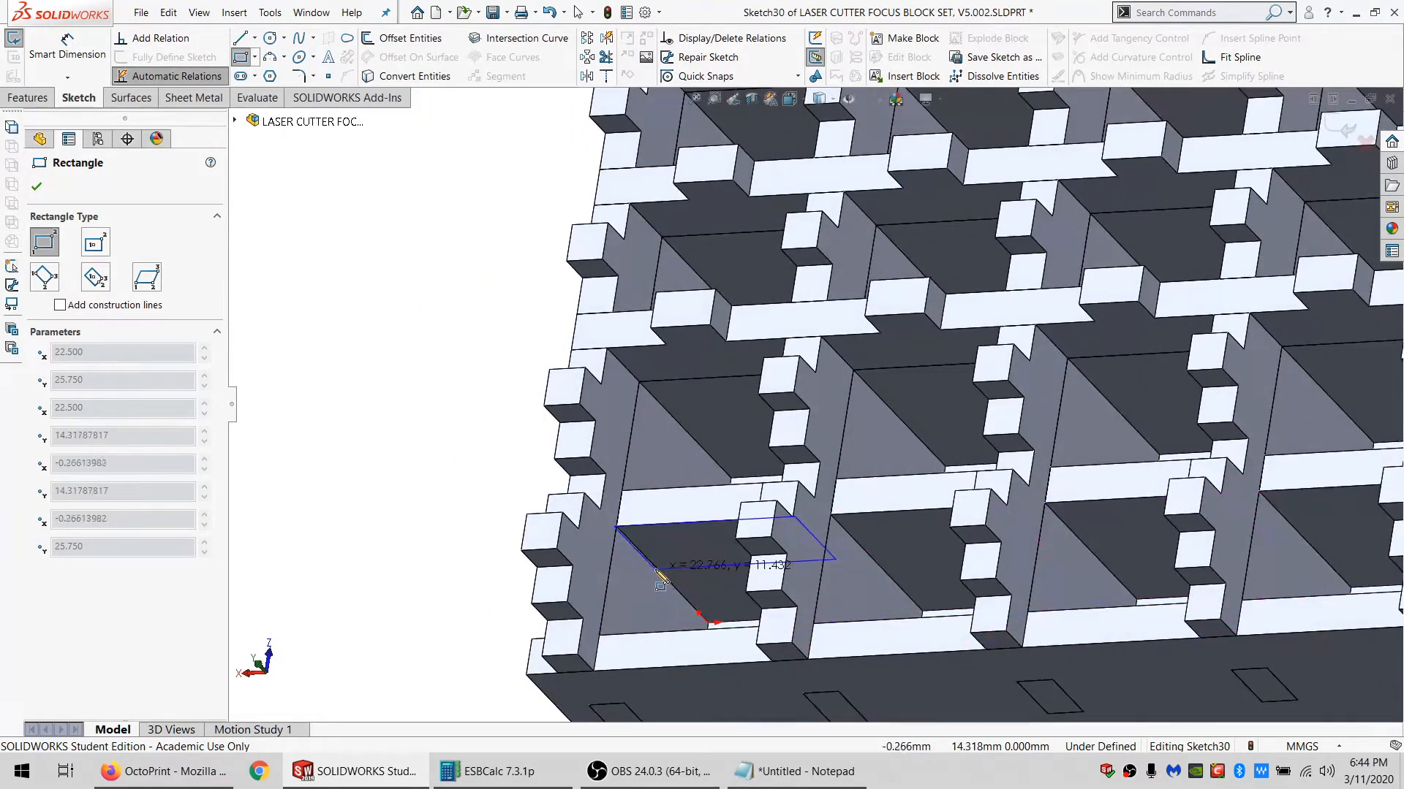
{"action": "left_click", "coordinate": [656, 573]}
{"action": "key", "text": "Escape"}
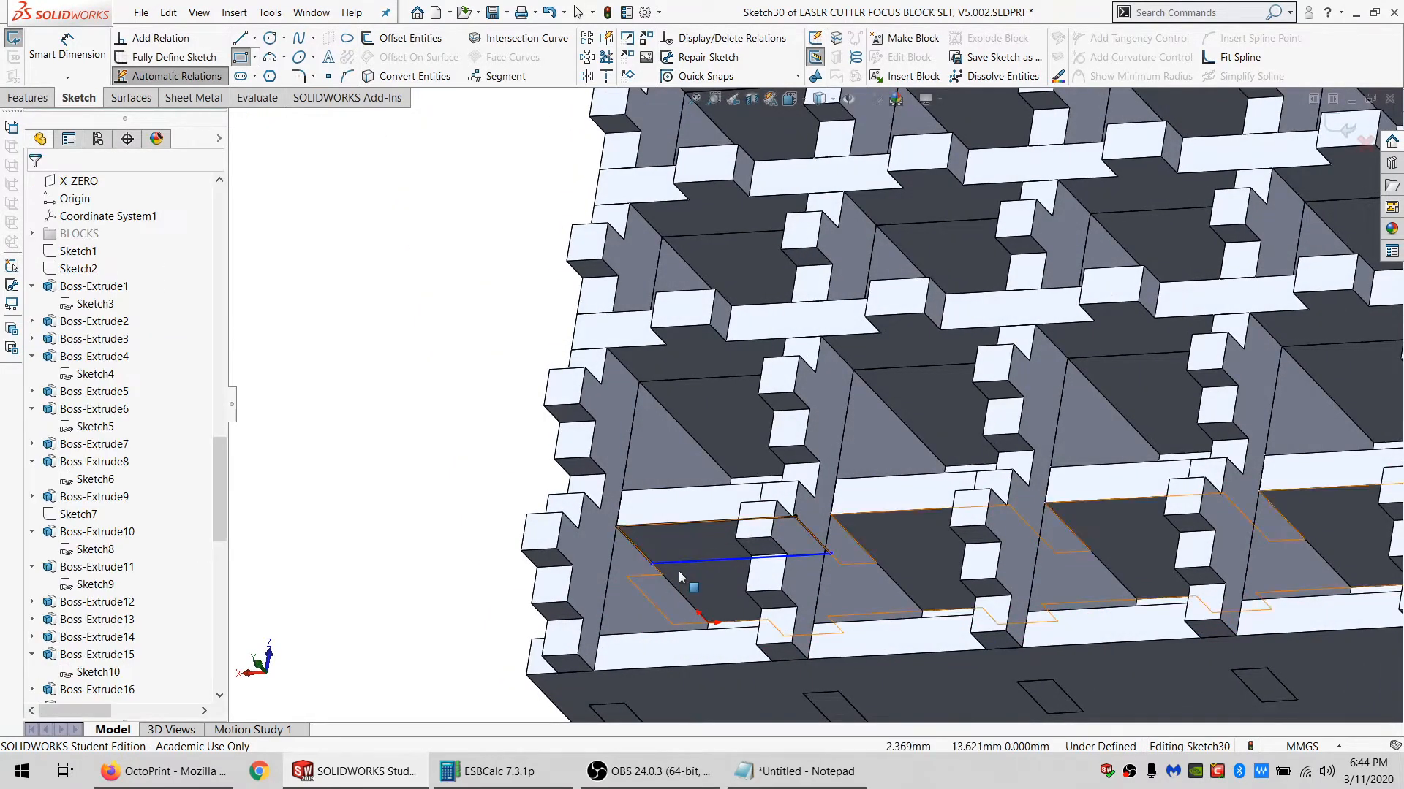
{"action": "scroll", "coordinate": [680, 571], "scroll_direction": "down", "scroll_amount": 4}
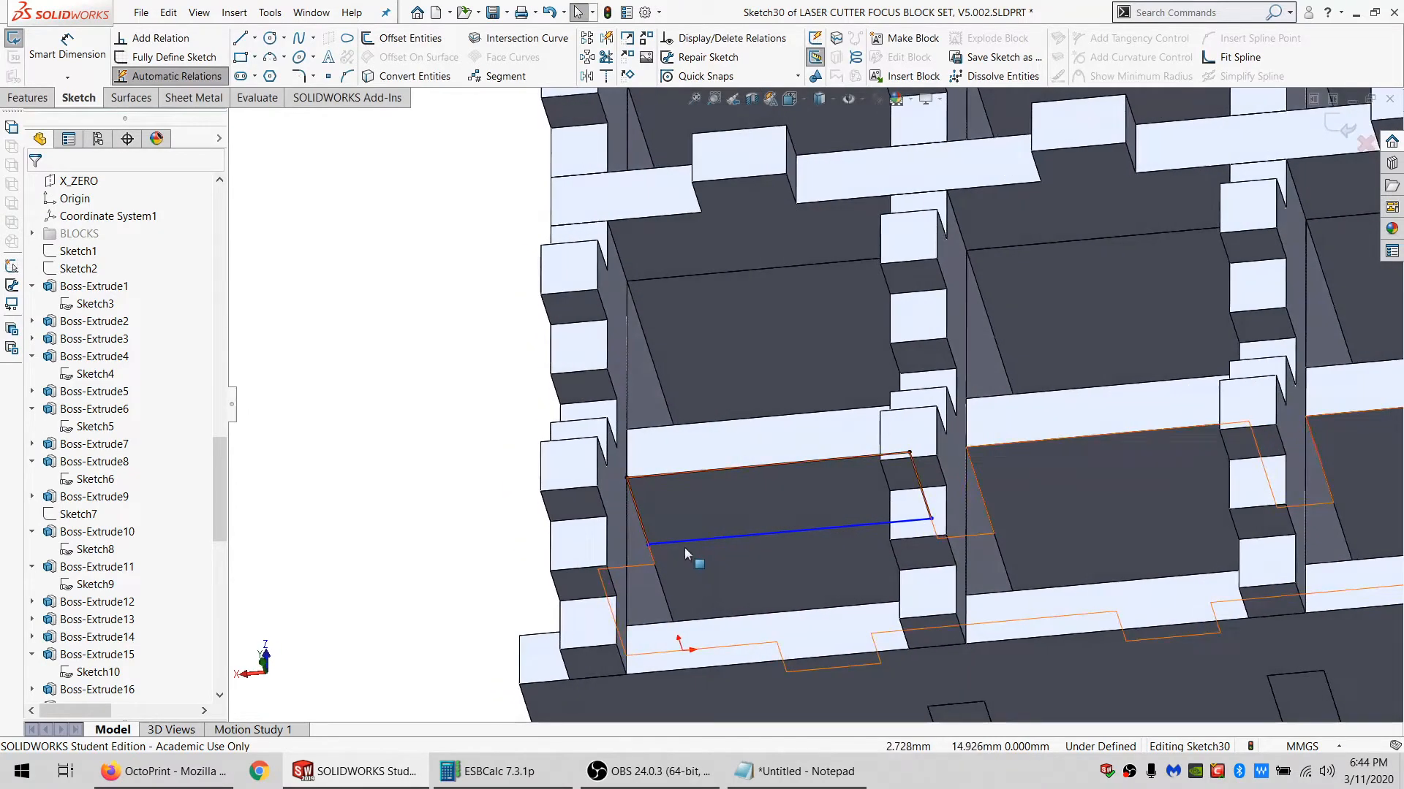
{"action": "left_click_drag", "start_coordinate": [686, 543], "coordinate": [710, 594]}
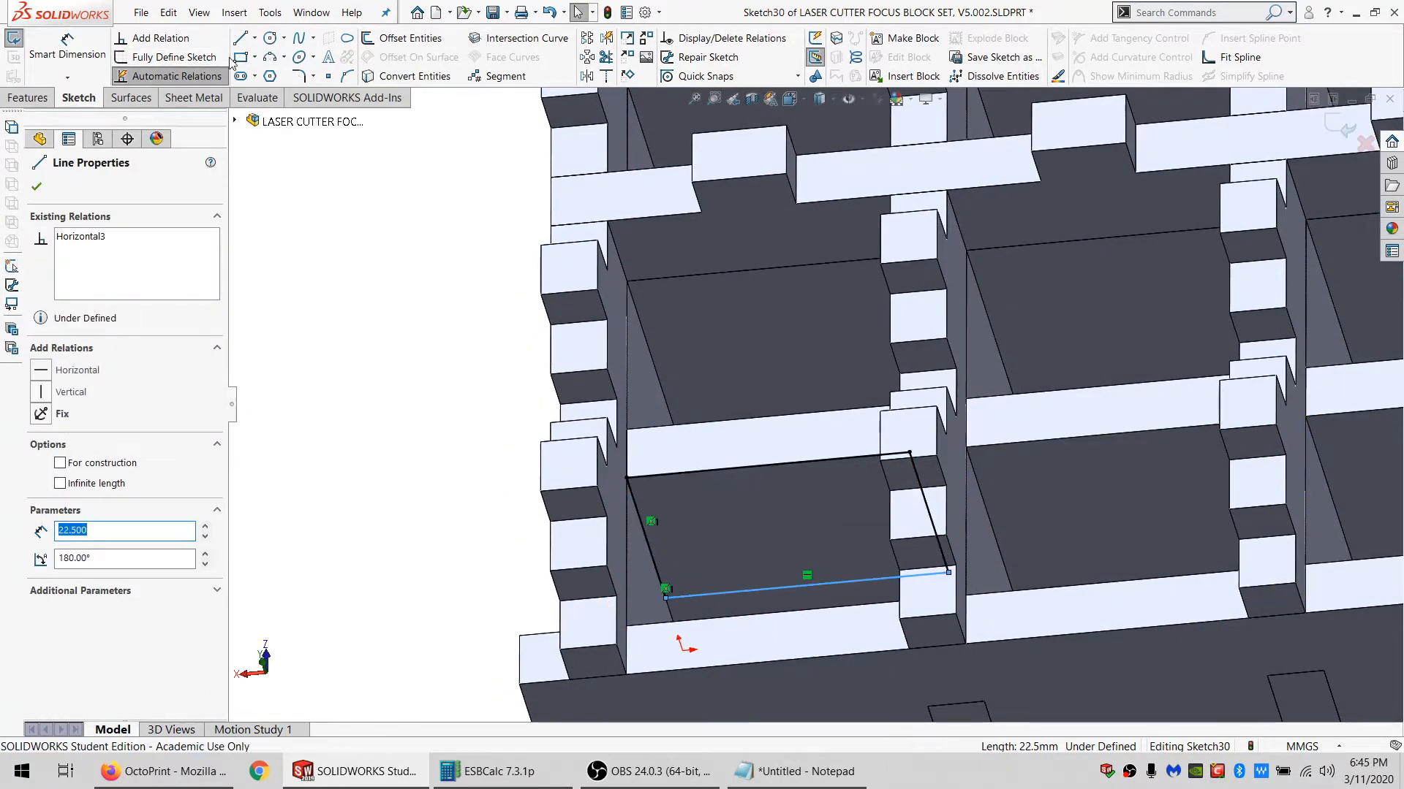
Sketch a second rectangle about 14.8 mm tall above the first and place a point at the midpoint of its left side.
{"action": "left_click", "coordinate": [432, 277]}
{"action": "left_click", "coordinate": [715, 353]}
{"action": "key", "text": "Escape"}
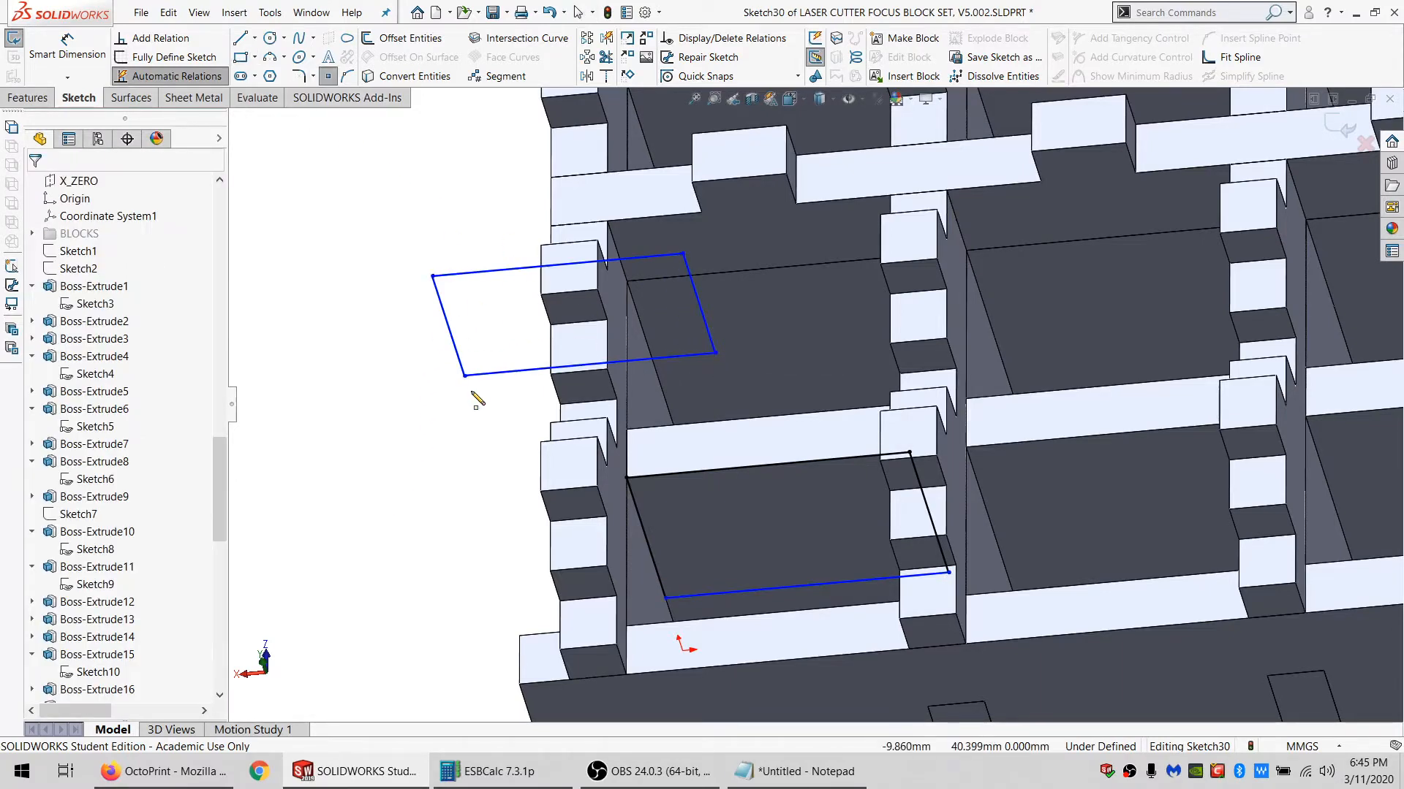
{"action": "left_click", "coordinate": [450, 328]}
Try to relate the rectangles with a Midpoint relation on their left sides and a Coincident relation on their right sides.
{"action": "left_click", "coordinate": [637, 539], "text": "ctrl"}
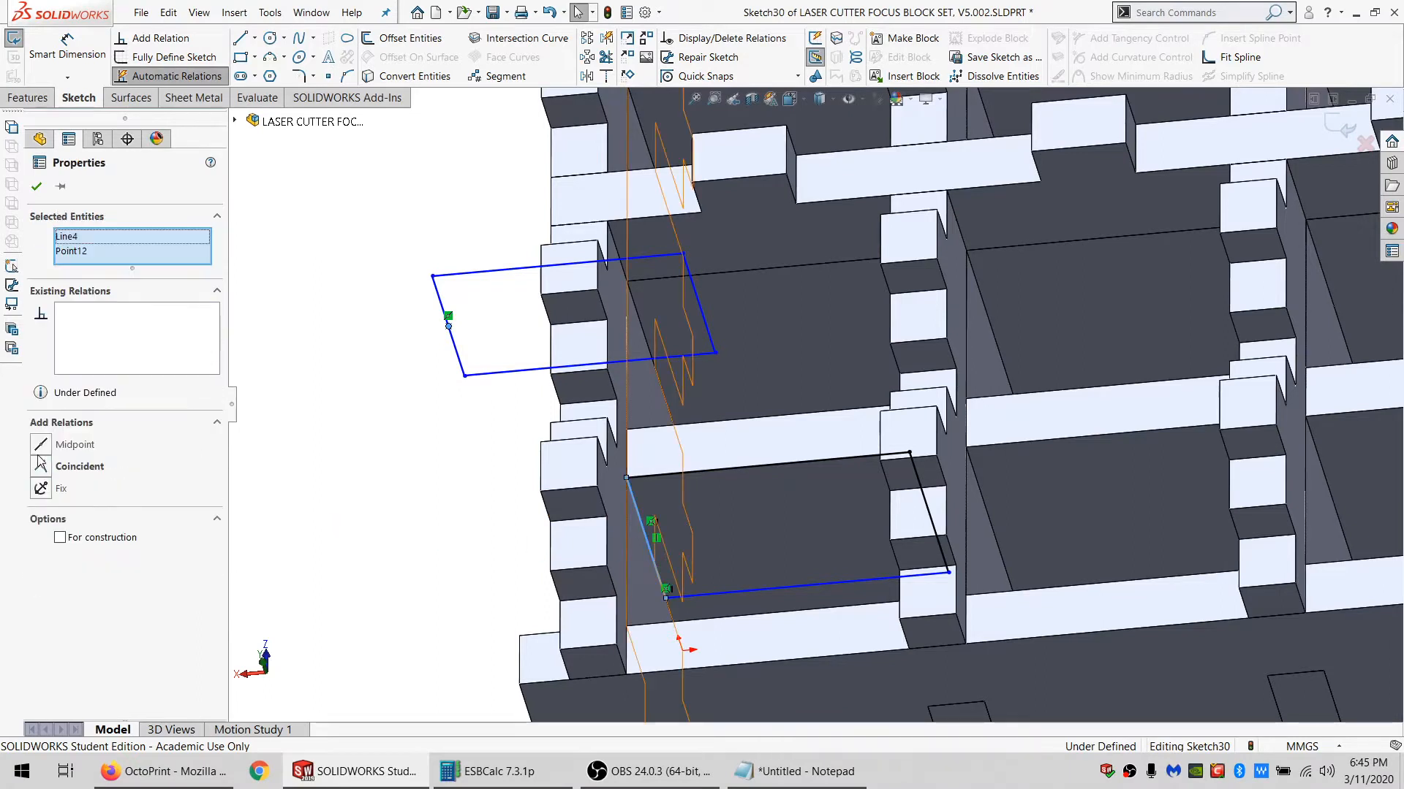
{"action": "left_click", "coordinate": [61, 446]}
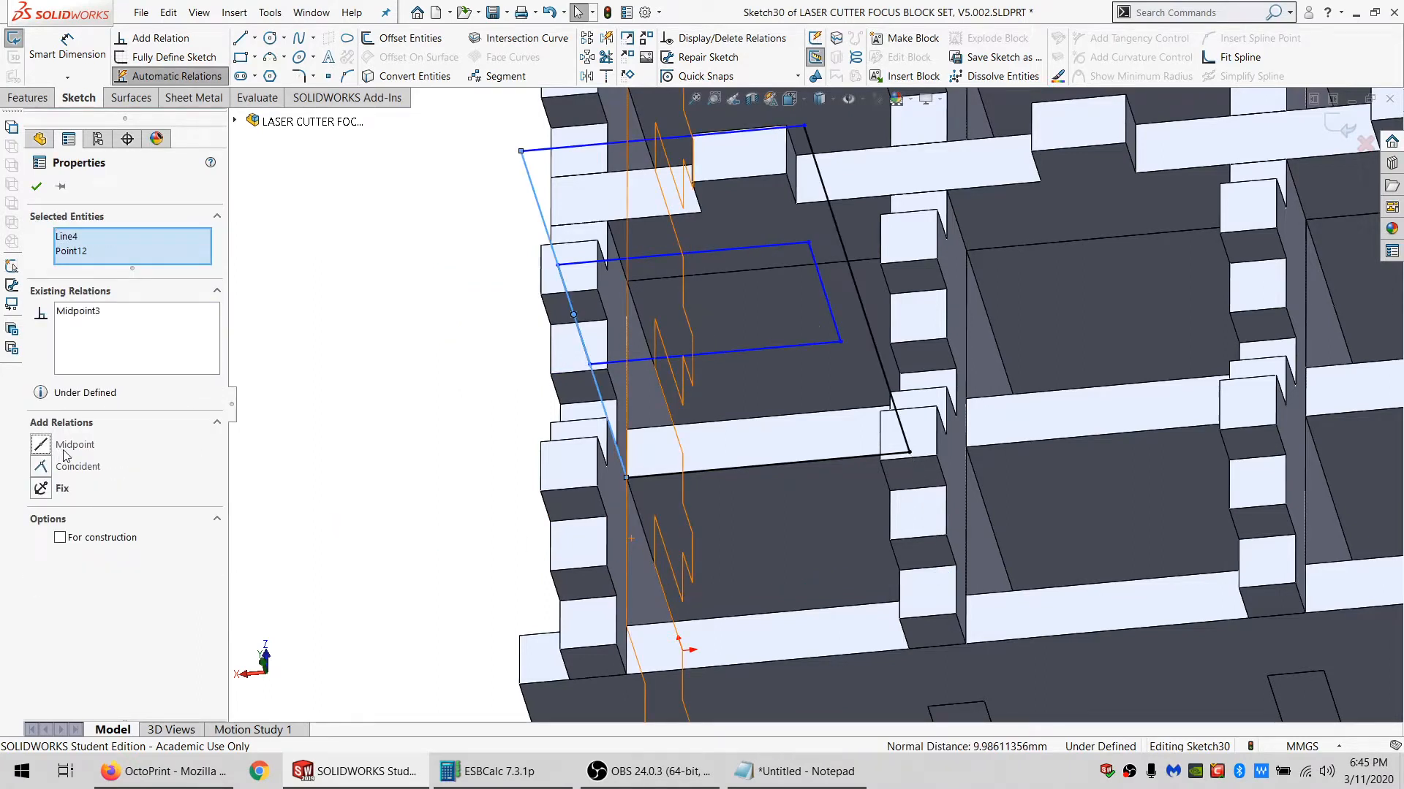
{"action": "left_click", "coordinate": [840, 337]}
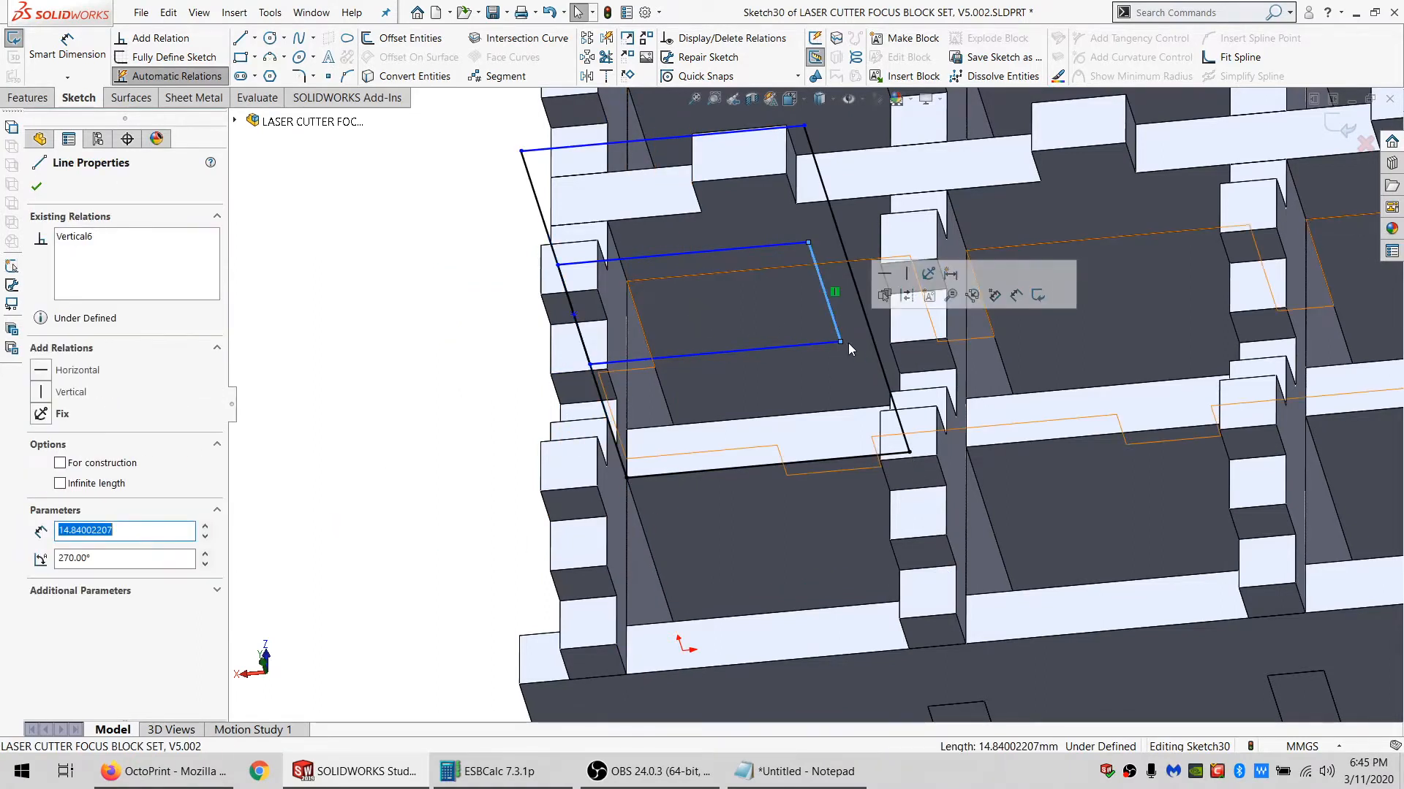
{"action": "left_click", "coordinate": [909, 452], "text": "ctrl"}
{"action": "left_click", "coordinate": [80, 466]}
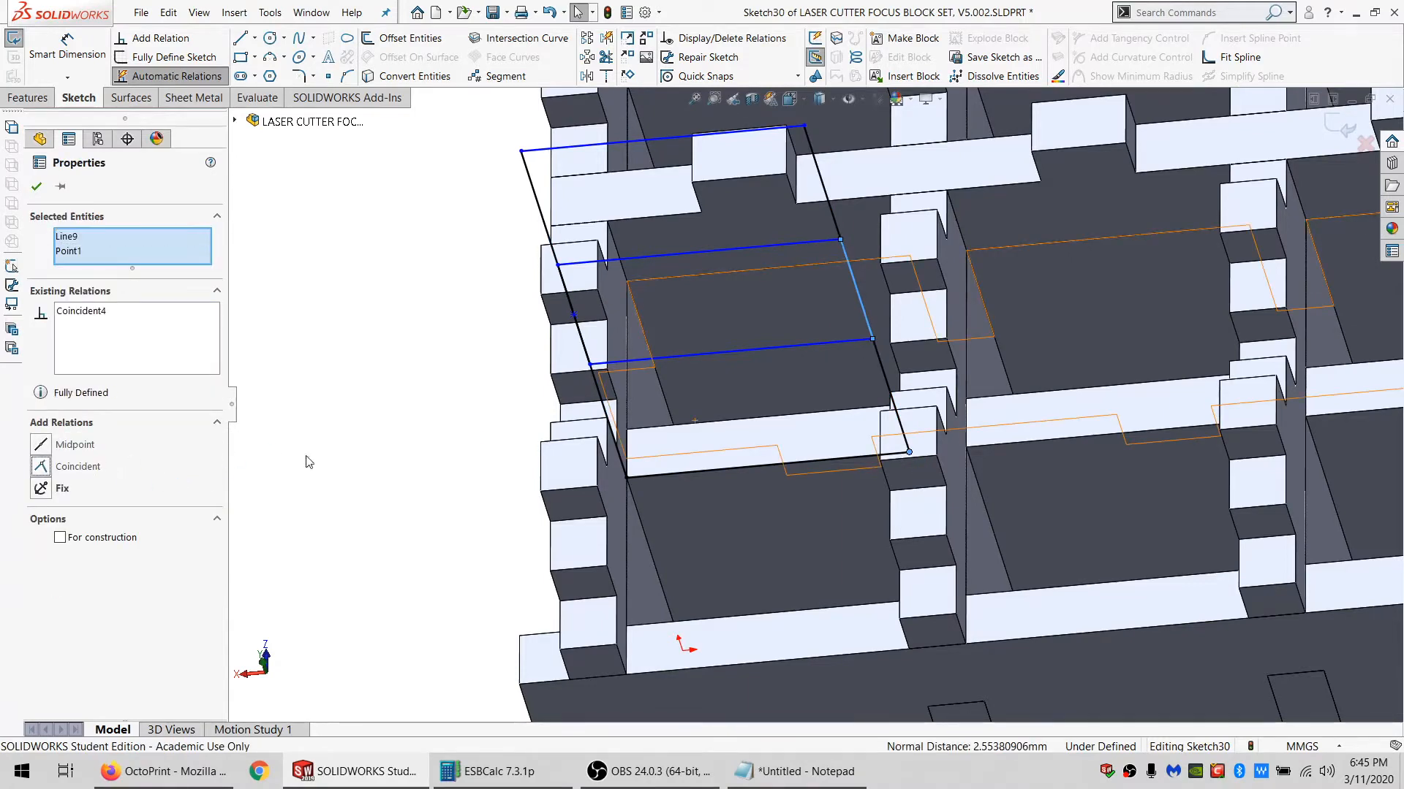
{"action": "left_click", "coordinate": [309, 461]}
Try to reposition the rectangles by dragging a corner, deleting the midpoint's extra Coincident relation and dragging again.
{"action": "mouse_move", "coordinate": [589, 363]}
{"action": "left_mouse_down"}
{"action": "mouse_move", "coordinate": [643, 485]}
{"action": "mouse_move", "coordinate": [636, 536]}
{"action": "mouse_move", "coordinate": [650, 504]}
{"action": "mouse_move", "coordinate": [579, 315]}
{"action": "mouse_move", "coordinate": [614, 529]}
{"action": "mouse_move", "coordinate": [633, 503]}
{"action": "mouse_move", "coordinate": [504, 537]}
{"action": "left_mouse_up"}
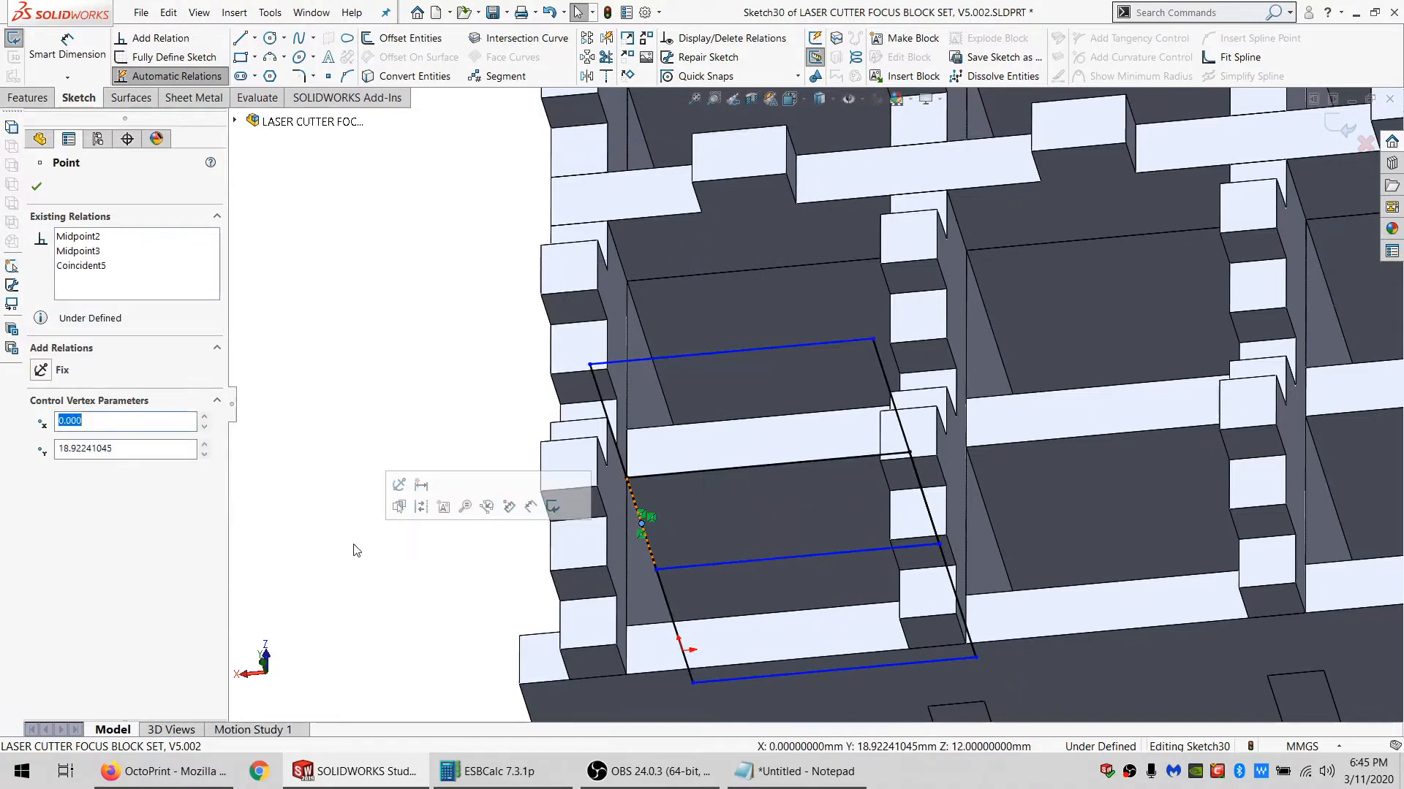
{"action": "left_click", "coordinate": [75, 267]}
{"action": "key", "text": "Delete"}
{"action": "scroll", "coordinate": [655, 379], "scroll_direction": "up", "scroll_amount": 5}
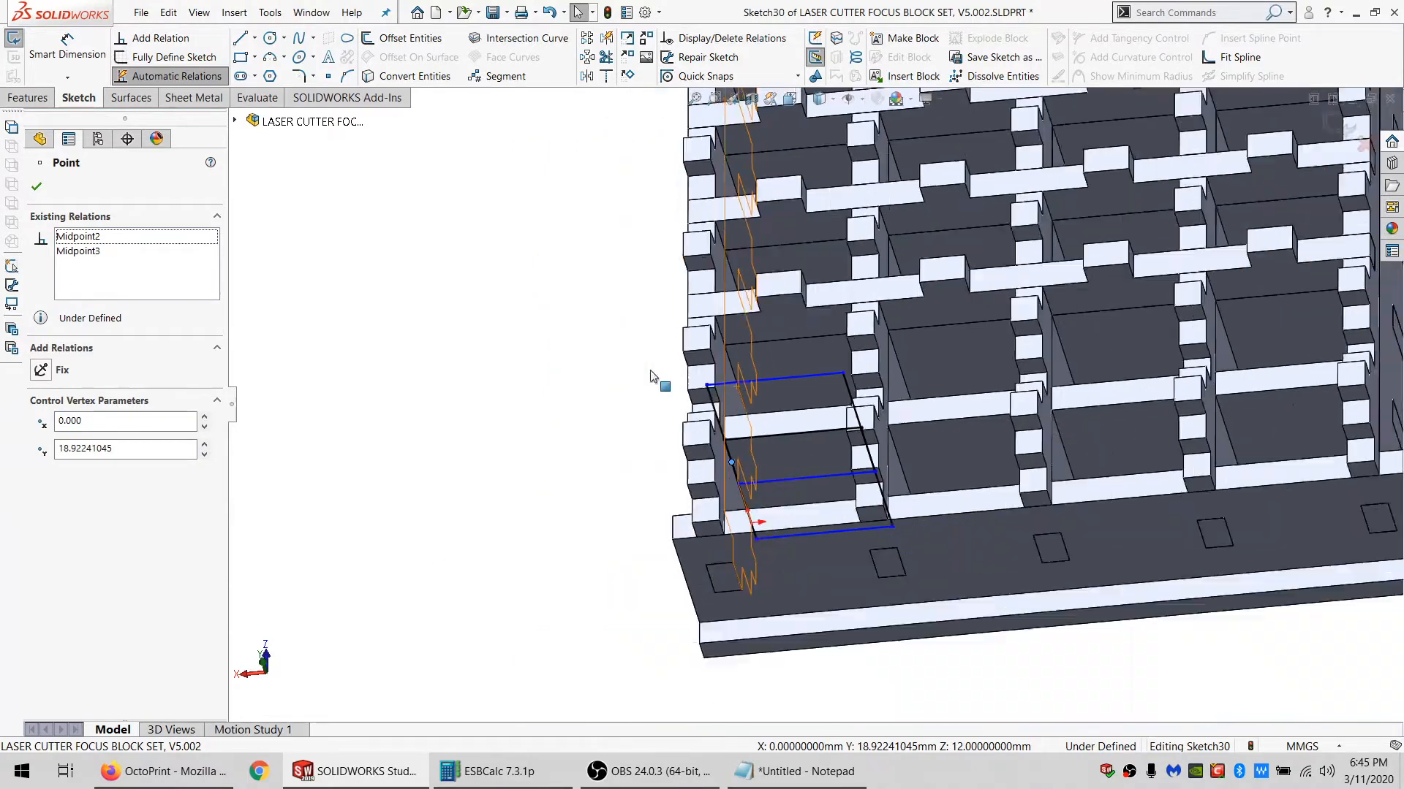
{"action": "left_click_drag", "start_coordinate": [708, 350], "coordinate": [843, 653]}
{"action": "mouse_move", "coordinate": [766, 465]}
{"action": "middle_mouse_down"}
{"action": "mouse_move", "coordinate": [785, 404]}
{"action": "mouse_move", "coordinate": [747, 456]}
{"action": "middle_mouse_up"}
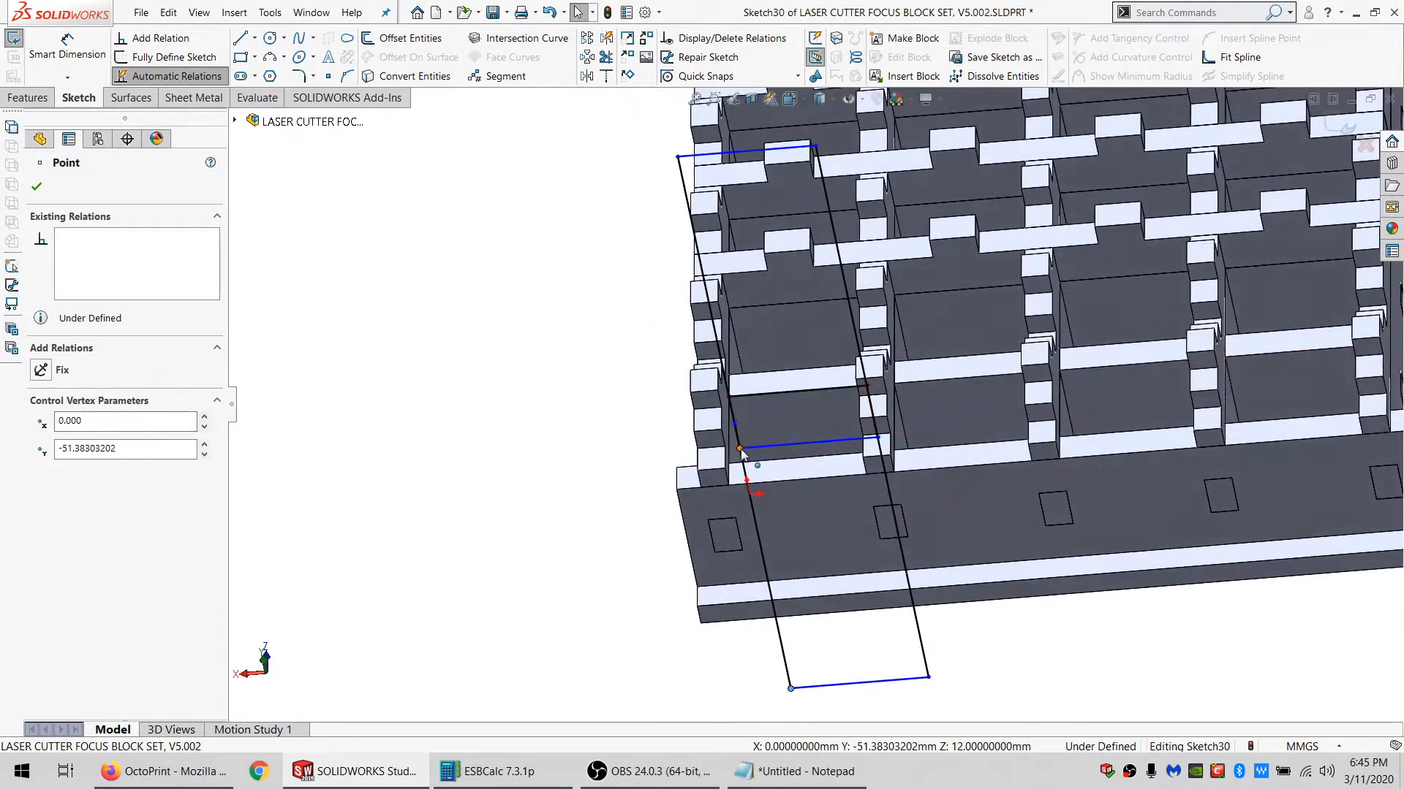
Undo the corner drags and the relations added between the two rectangles.
{"action": "key", "text": "ctrl+z"}
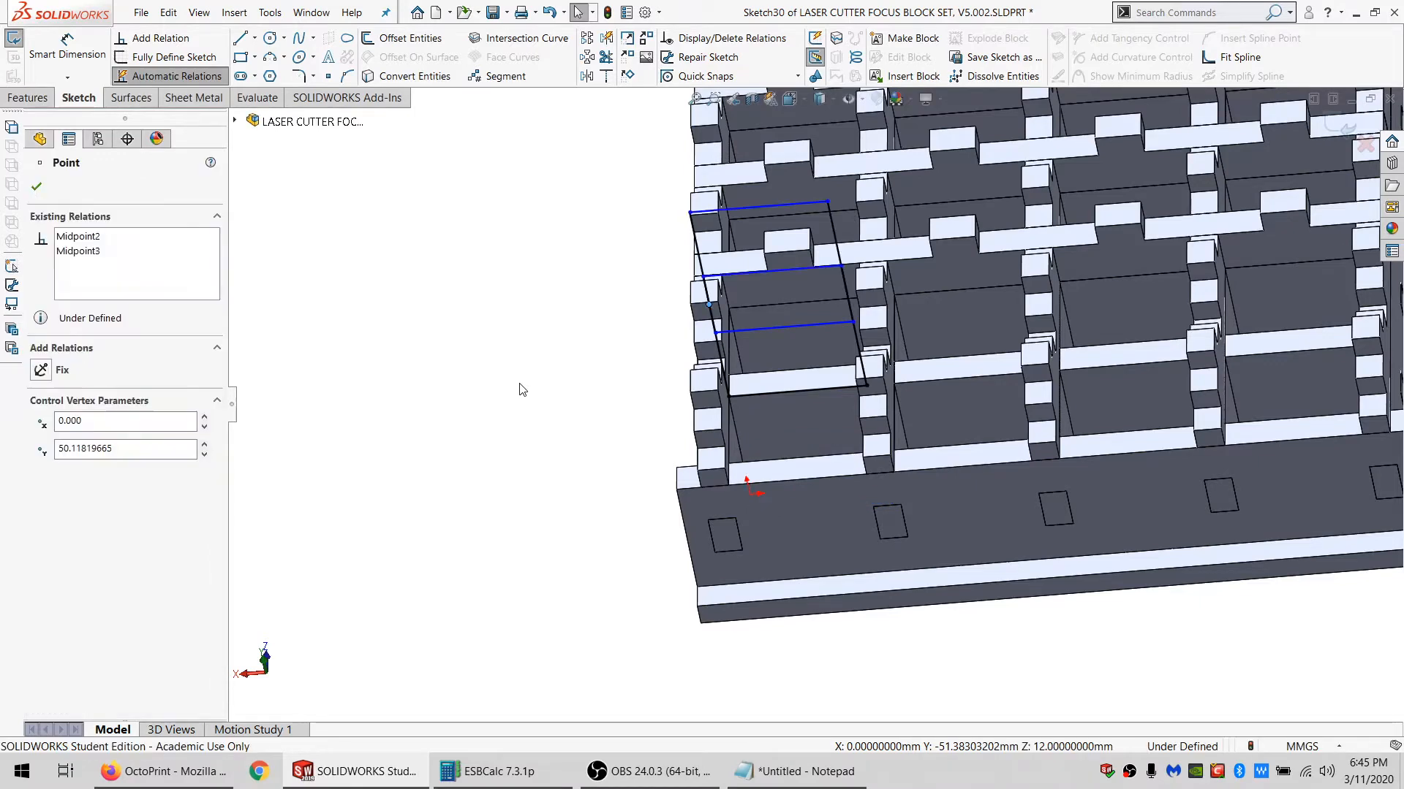
{"action": "key", "text": "ctrl+z"}
{"action": "key", "text": "ctrl+z"}
{"action": "key", "text": "ctrl+z"}
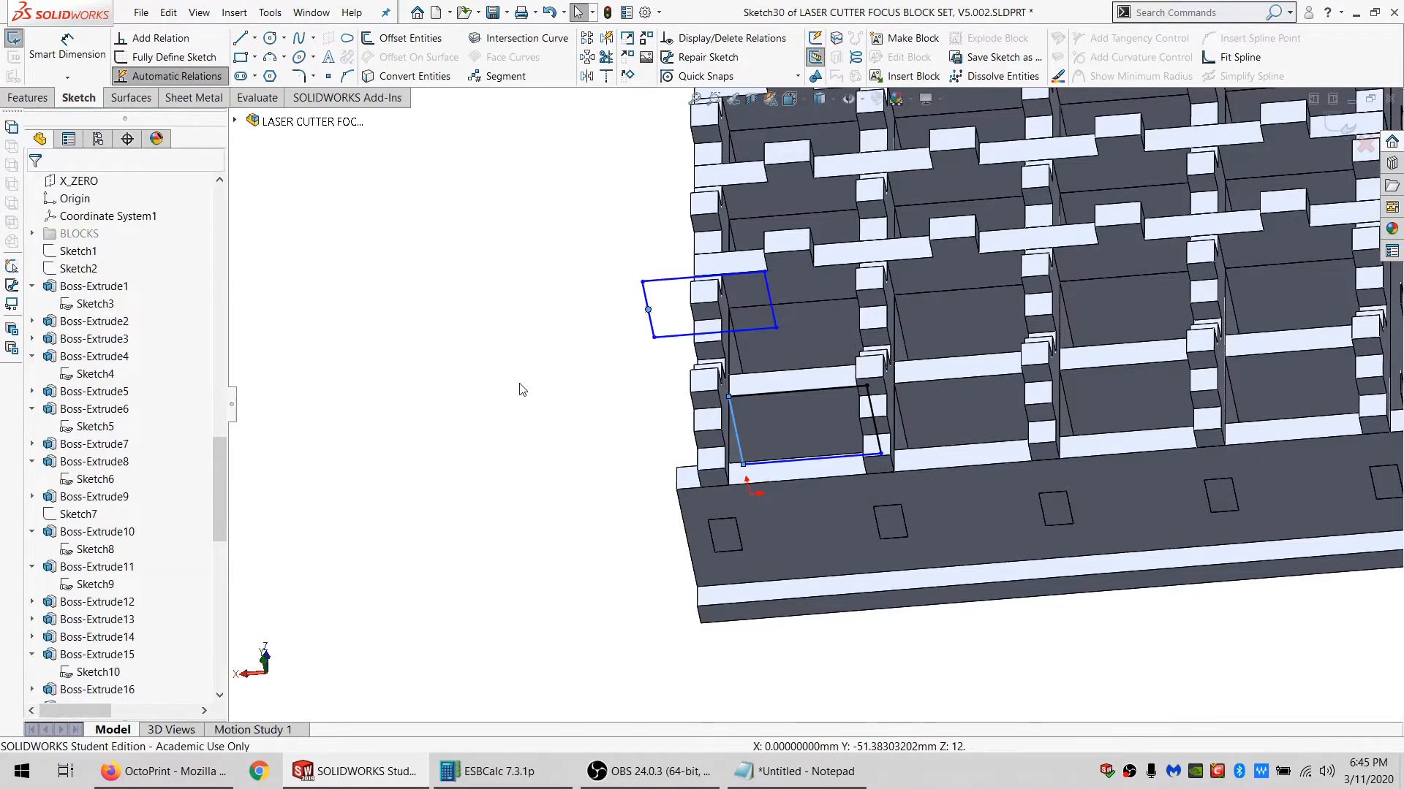
Fix the lower left corner point of the rectangle on the first compartment's divider face.
{"action": "left_click", "coordinate": [329, 77]}
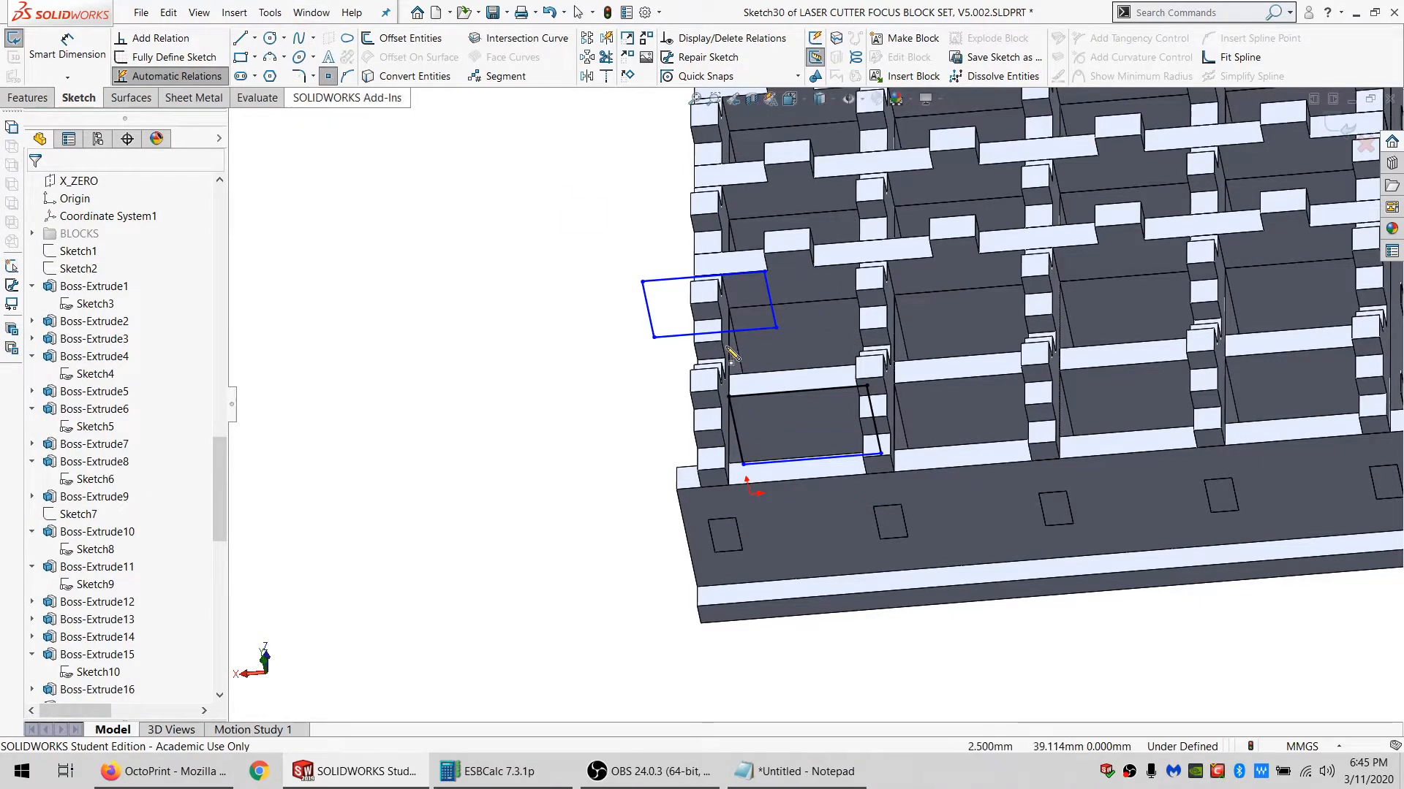
{"action": "left_click", "coordinate": [743, 466]}
{"action": "left_click", "coordinate": [45, 367]}
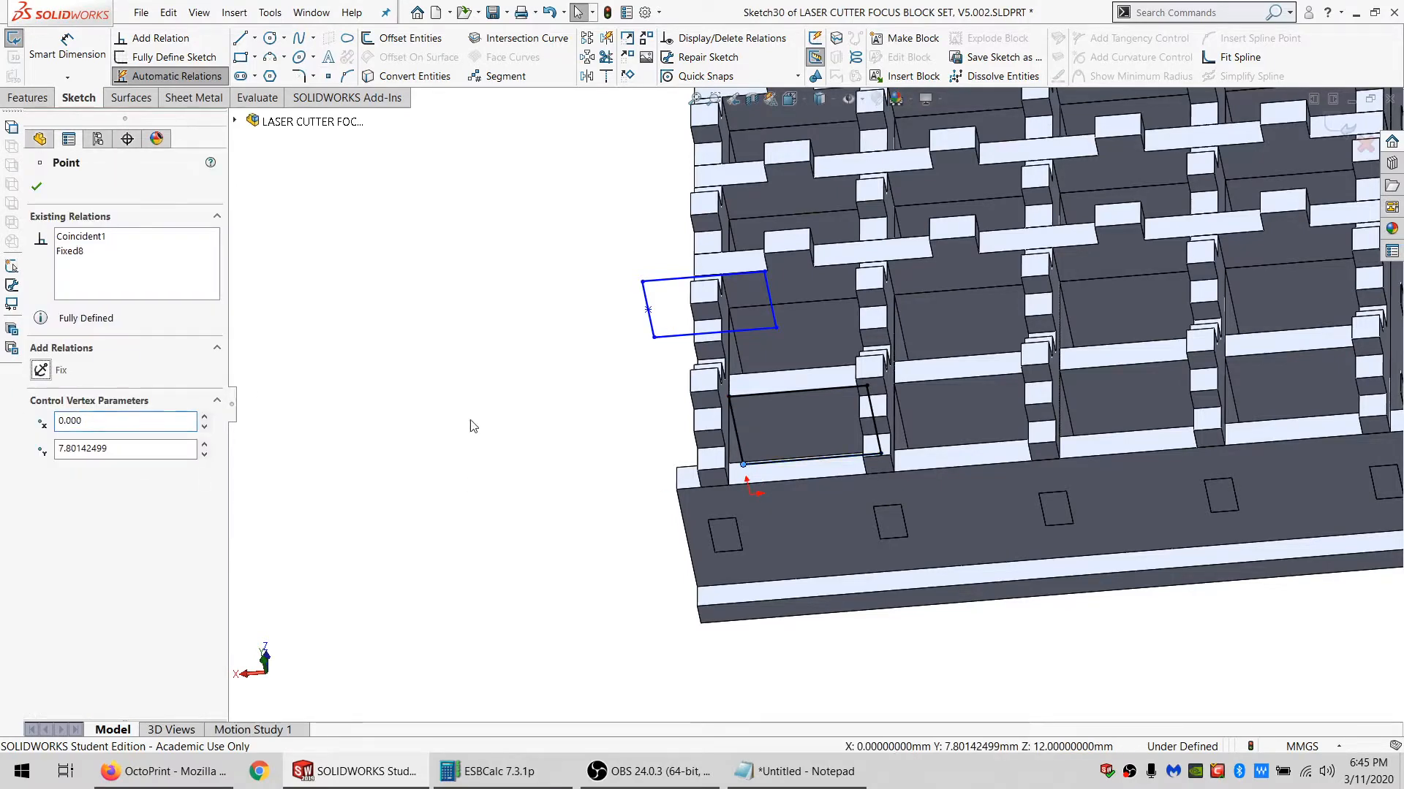
{"action": "left_click", "coordinate": [475, 425]}
Add a Midpoint relation between the second rectangle's left point and the first's left side, and make its right corner Coincident with the first's right side.
{"action": "left_click", "coordinate": [736, 430]}
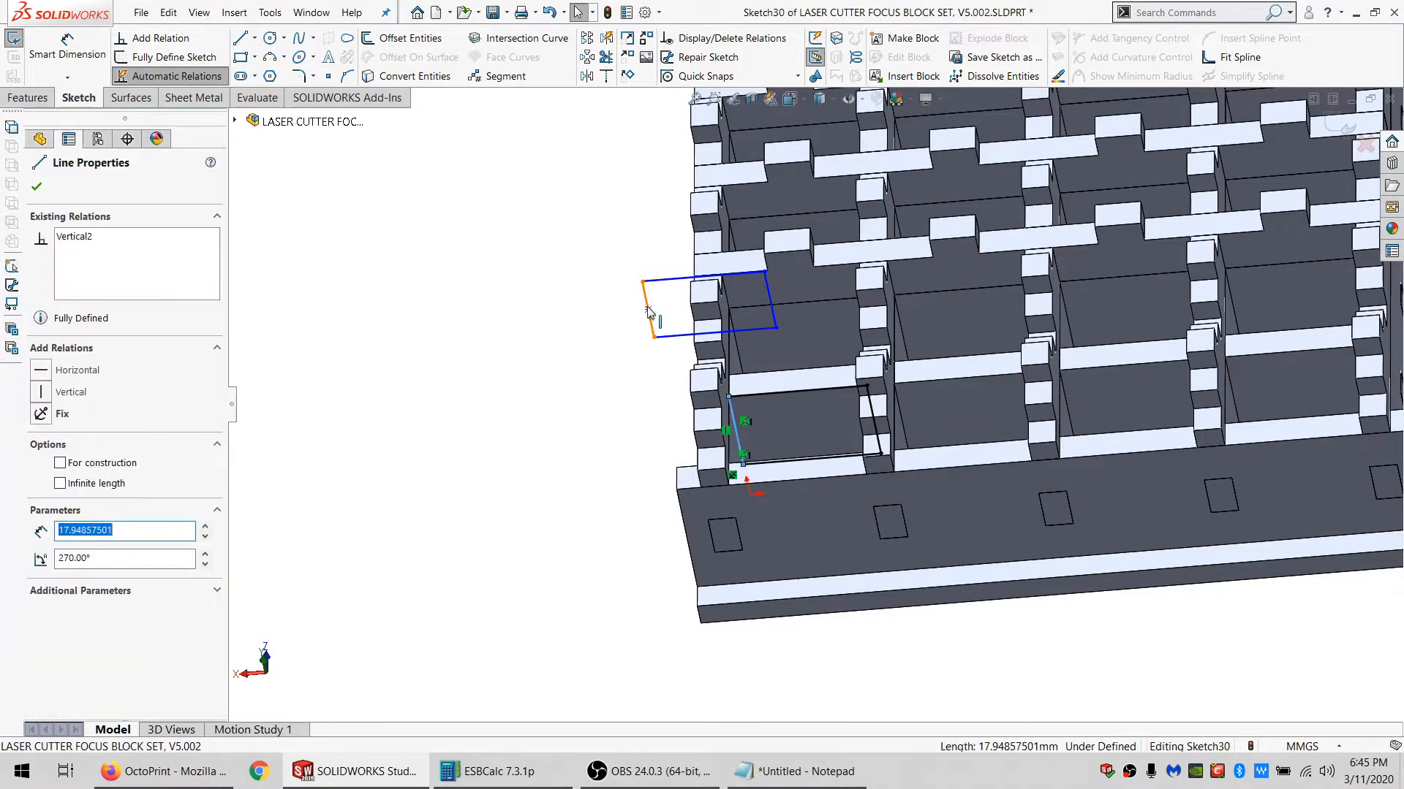
{"action": "left_click", "coordinate": [650, 312], "text": "ctrl"}
{"action": "left_click", "coordinate": [59, 448]}
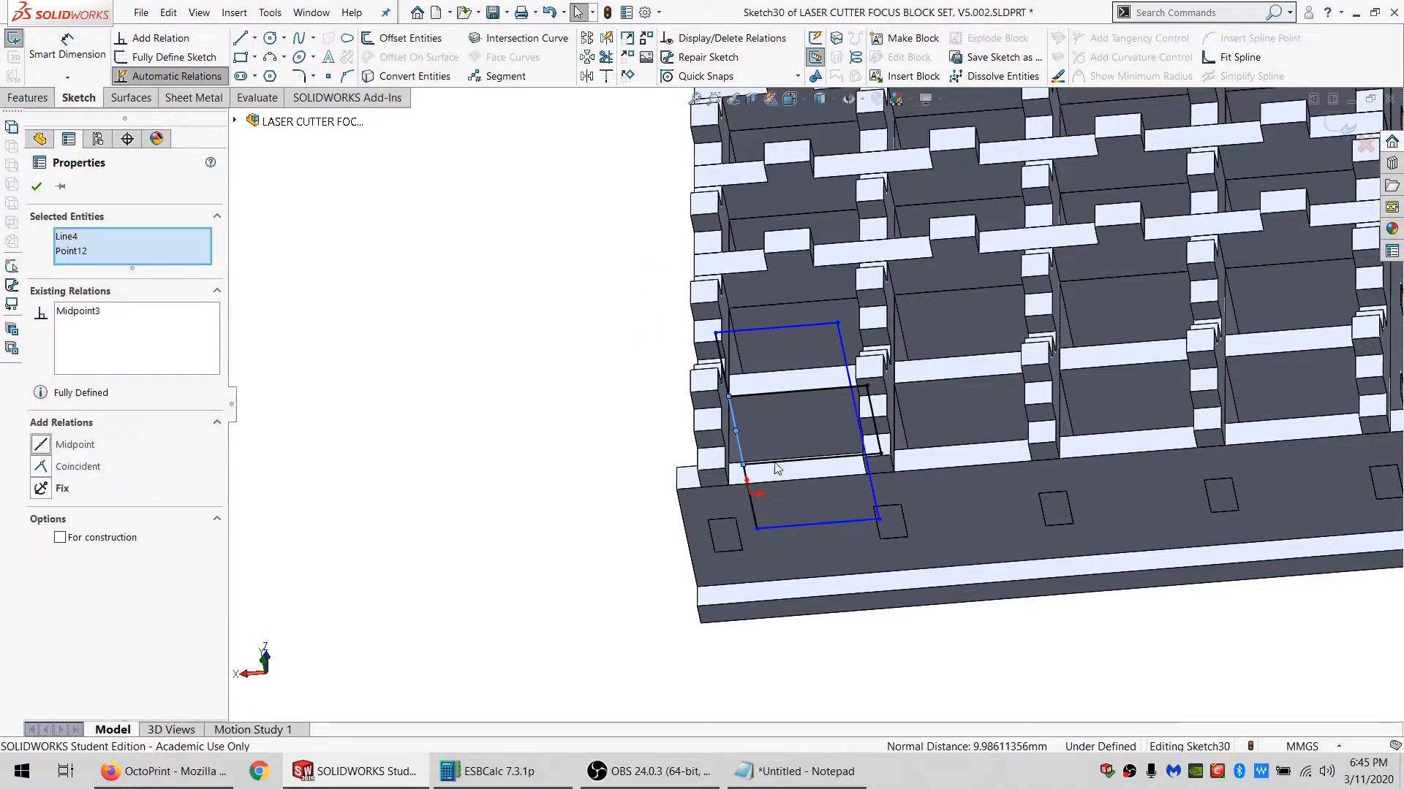
{"action": "left_click", "coordinate": [879, 528]}
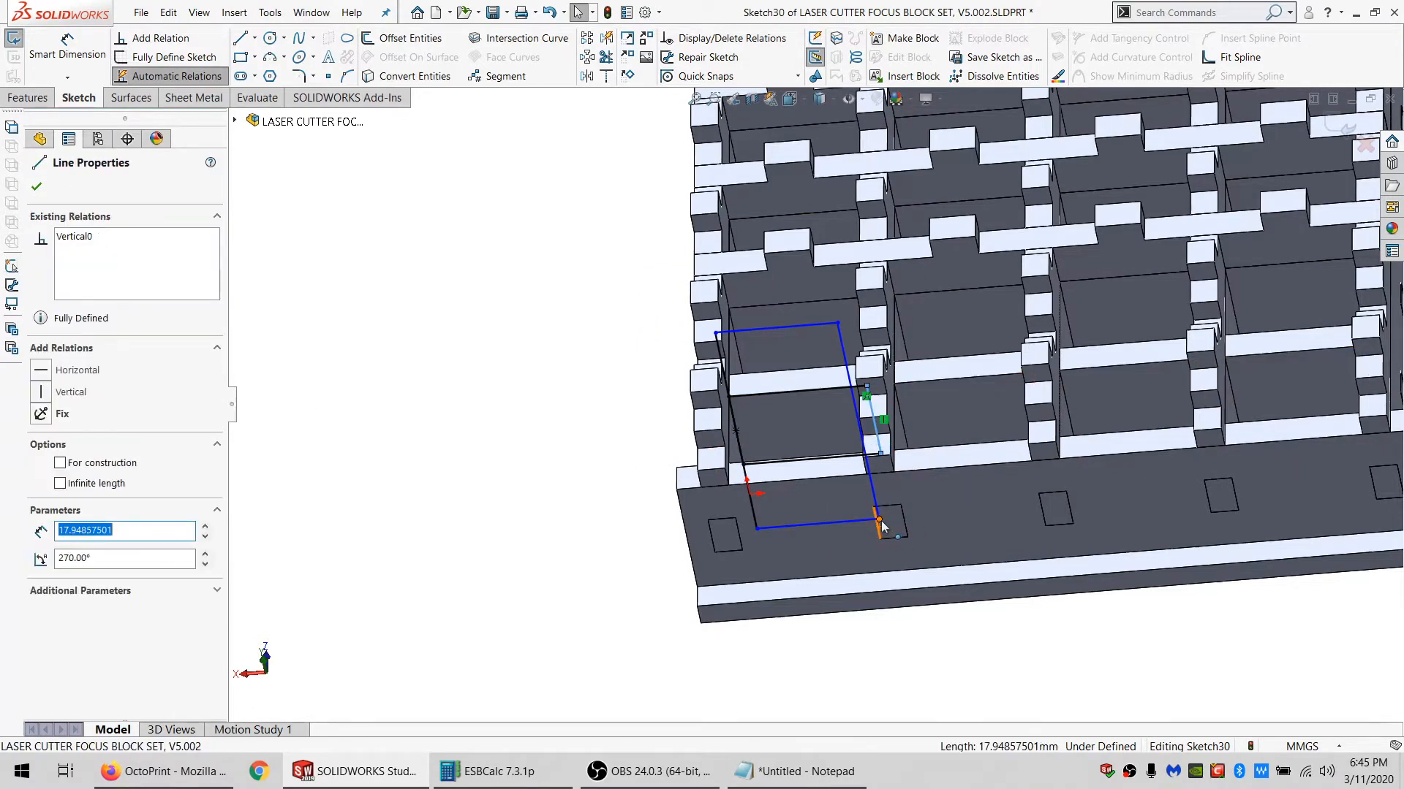
{"action": "left_click", "coordinate": [880, 521], "text": "ctrl"}
{"action": "left_click", "coordinate": [66, 469]}
{"action": "key", "text": "Escape"}
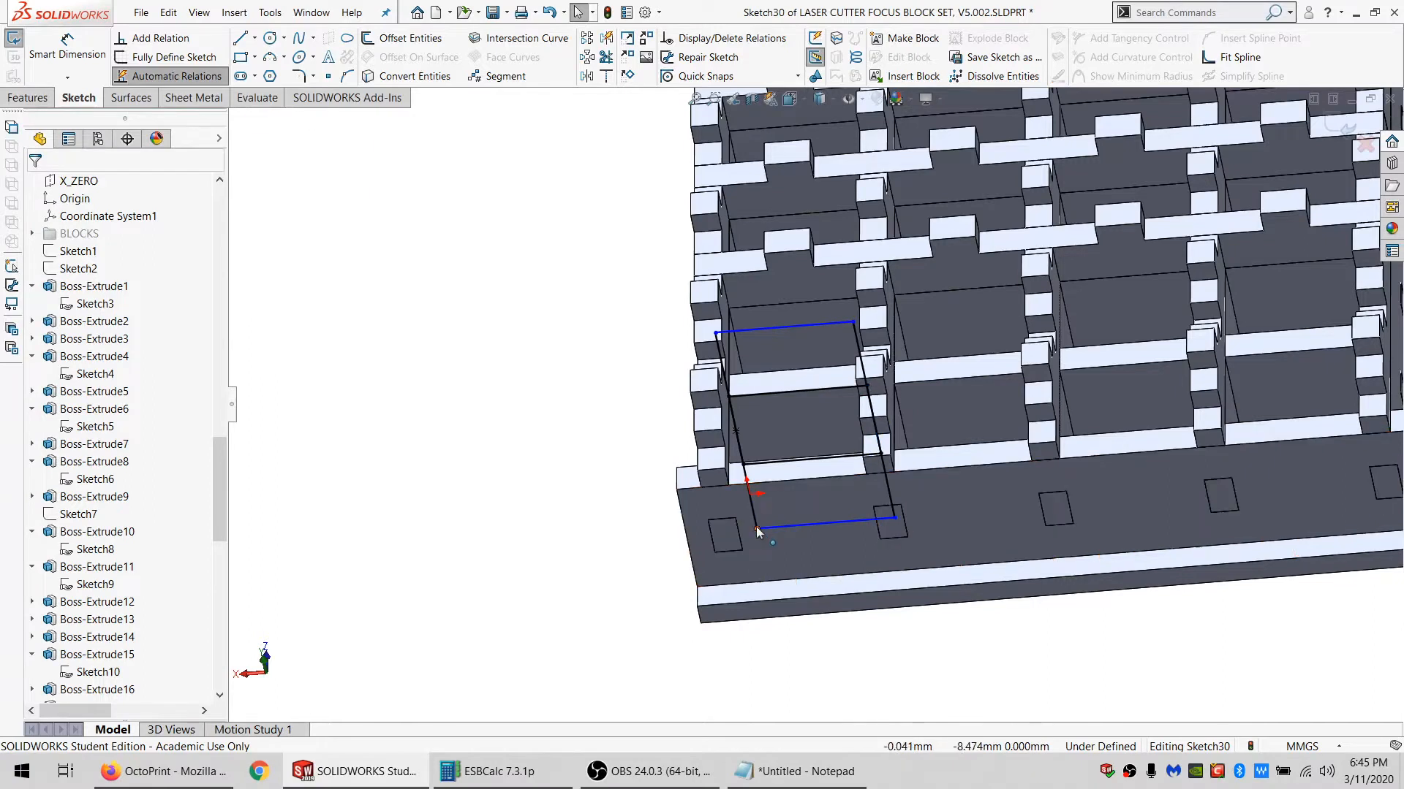
Shrink the second rectangle inside the first with its lower corner at about Y 12.8 mm, and delete the outer corner's Fixed relation.
{"action": "left_click_drag", "start_coordinate": [756, 528], "coordinate": [745, 470]}
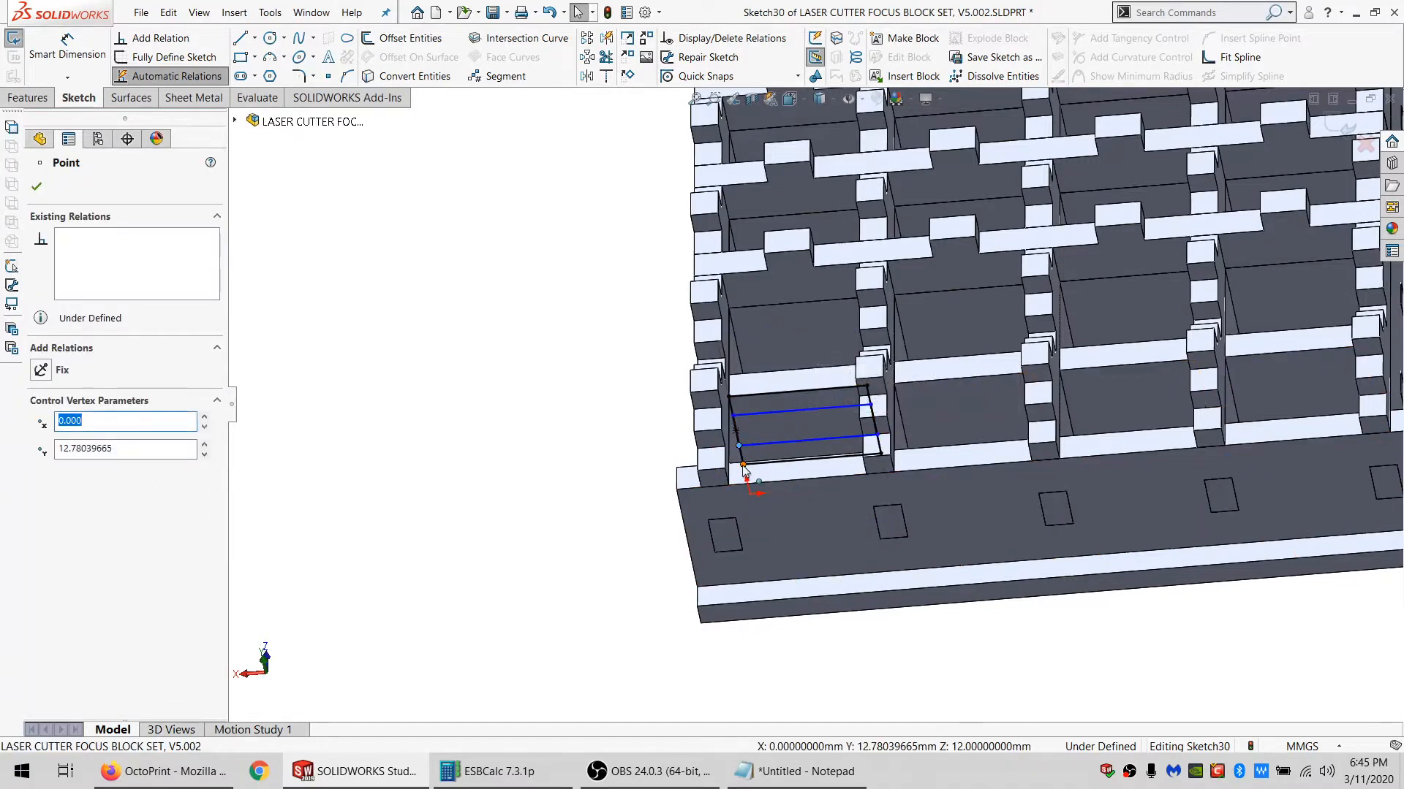
{"action": "left_click", "coordinate": [61, 372]}
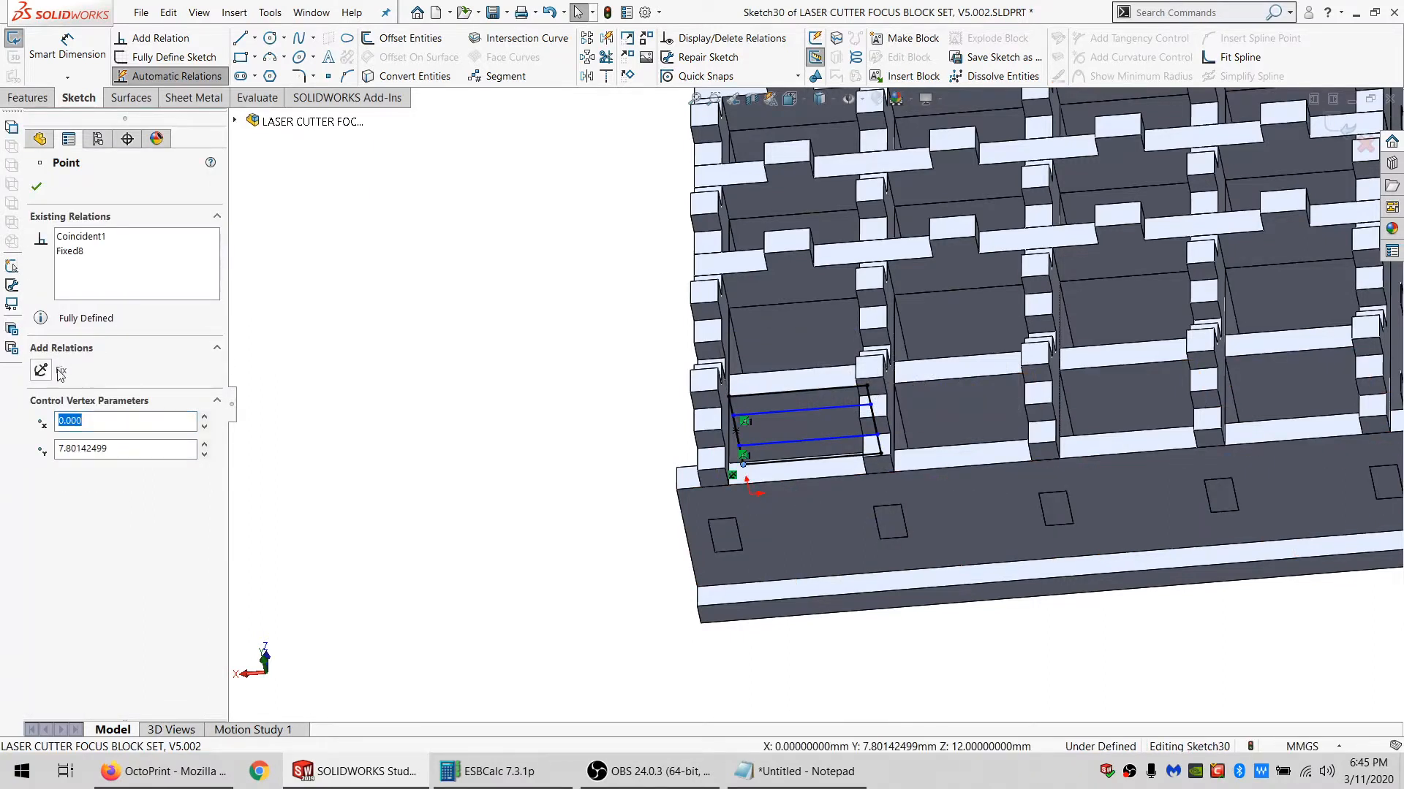
{"action": "left_click", "coordinate": [74, 251]}
{"action": "key", "text": "Delete"}
{"action": "left_click", "coordinate": [568, 489]}
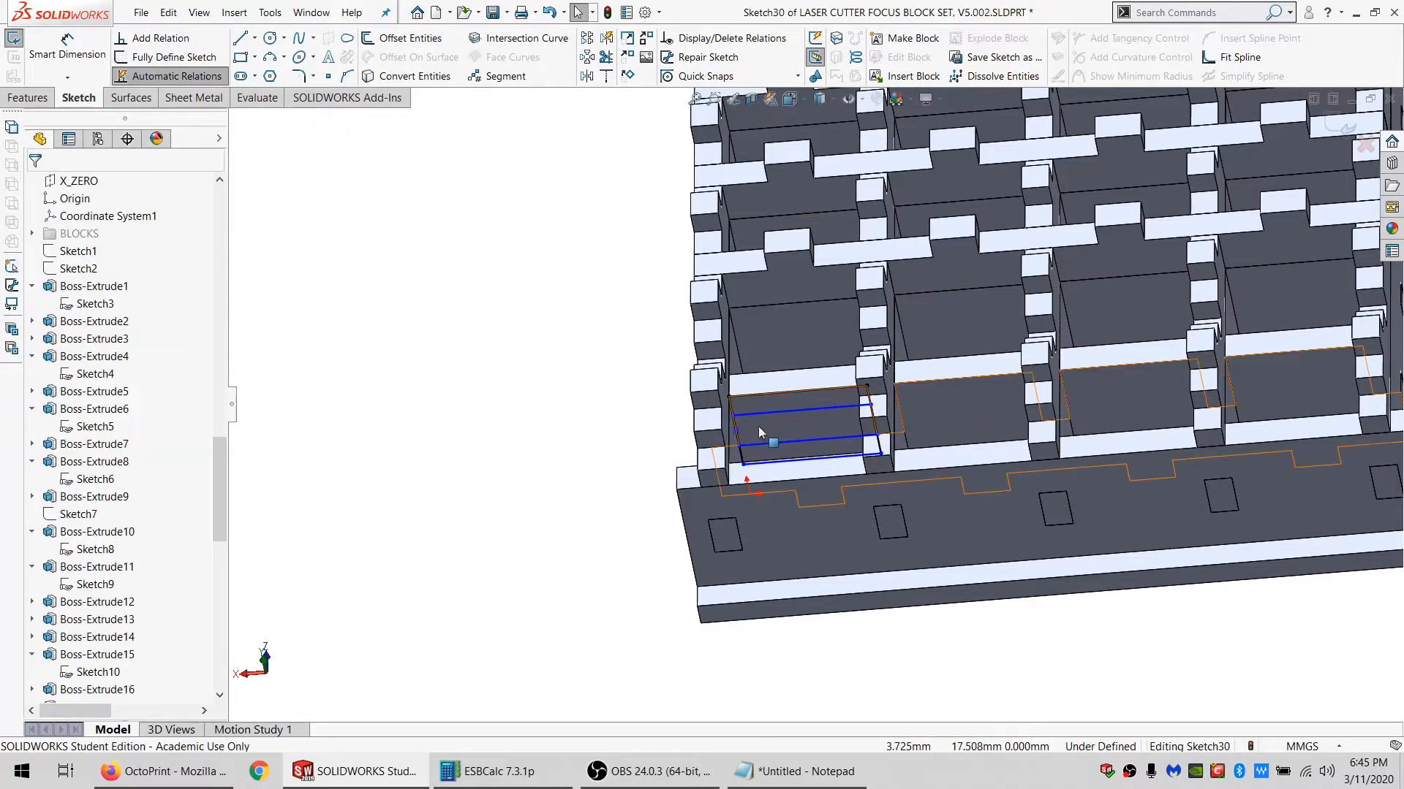
{"action": "scroll", "coordinate": [770, 424], "scroll_direction": "down", "scroll_amount": 5}
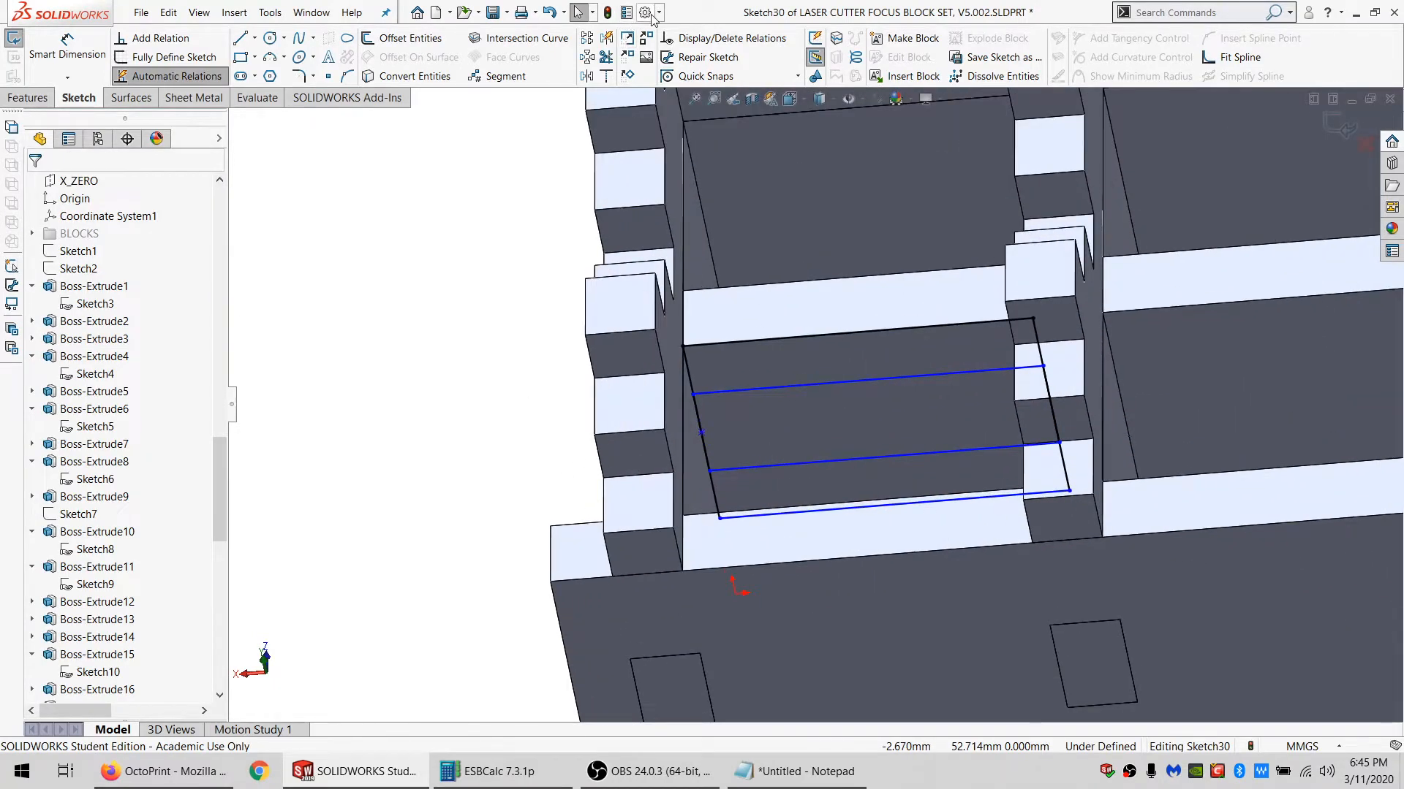
Check the annotation font and text height in the document properties without changing them.
{"action": "left_click", "coordinate": [645, 12]}
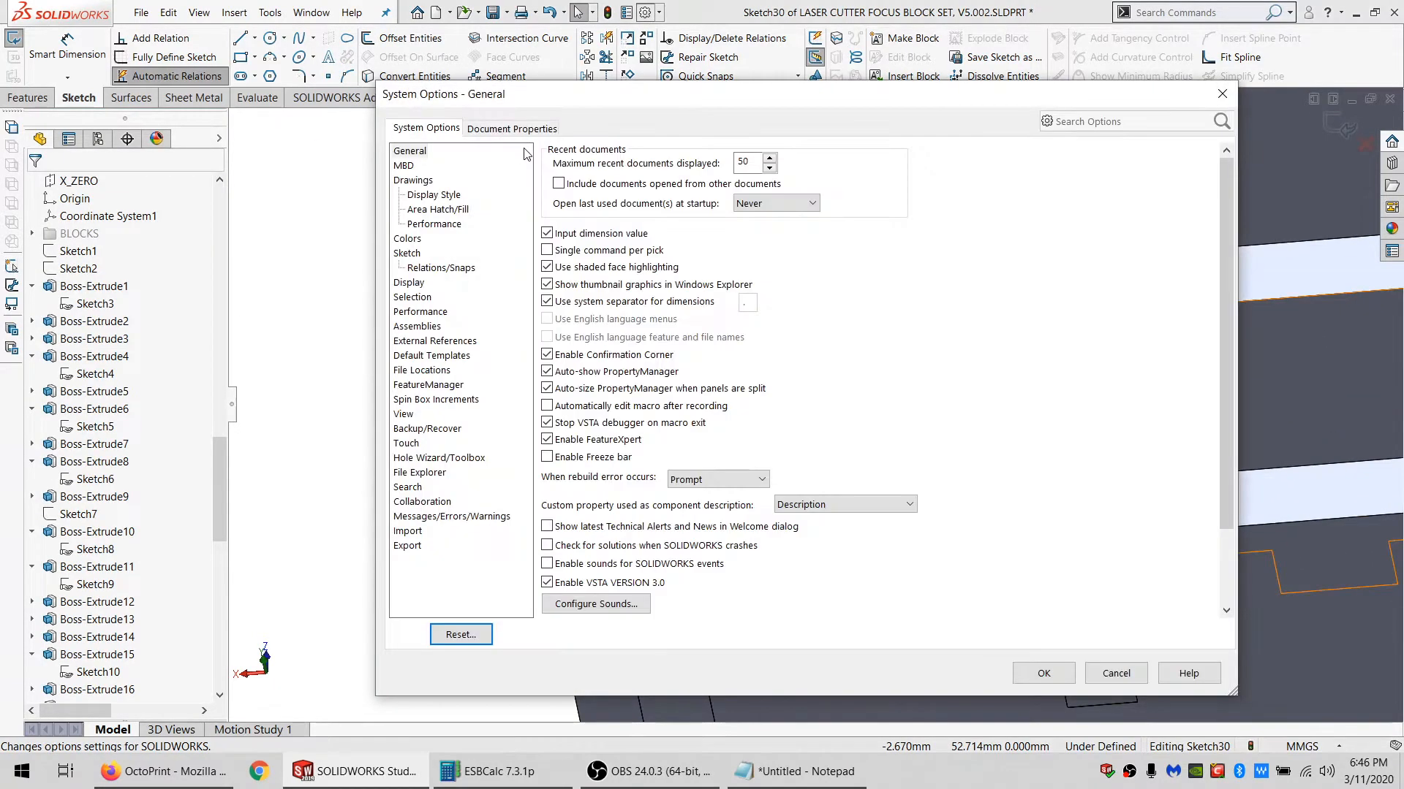
{"action": "left_click", "coordinate": [511, 128]}
{"action": "left_click", "coordinate": [439, 166]}
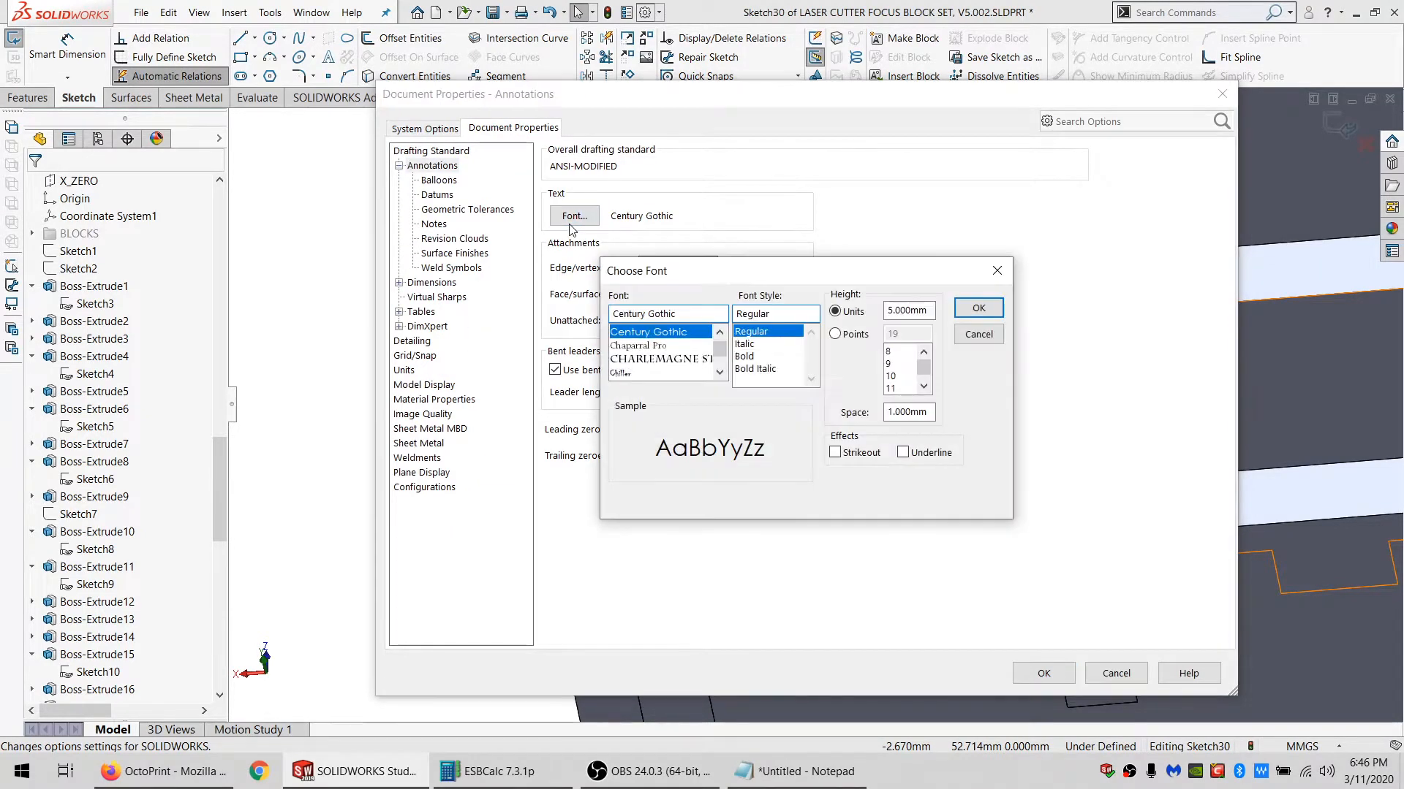
{"action": "left_click", "coordinate": [998, 335]}
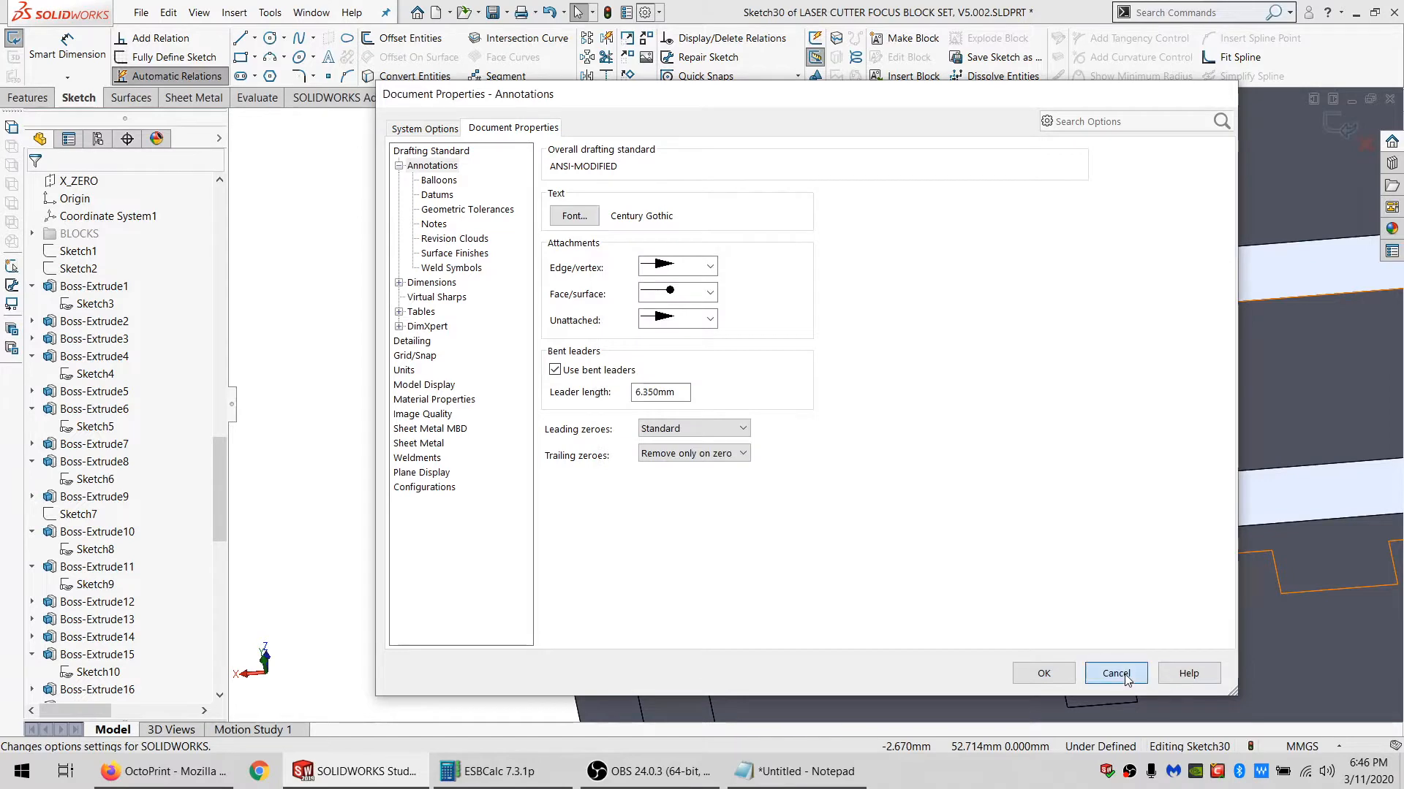
{"action": "left_click", "coordinate": [1125, 677]}
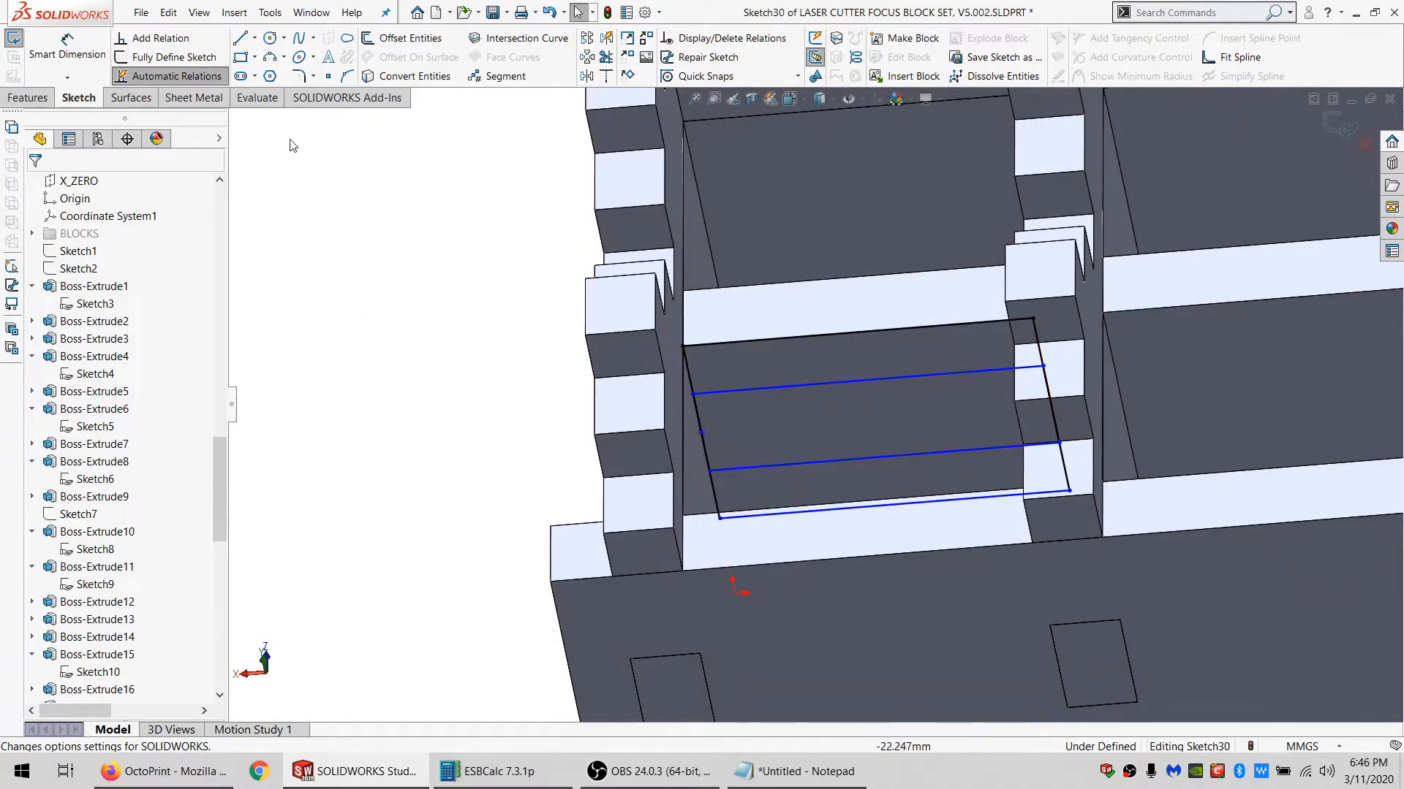
Add the sketch text 28.75 along the lower line of the inner rectangle on the first compartment's divider face.
{"action": "left_click", "coordinate": [331, 58]}
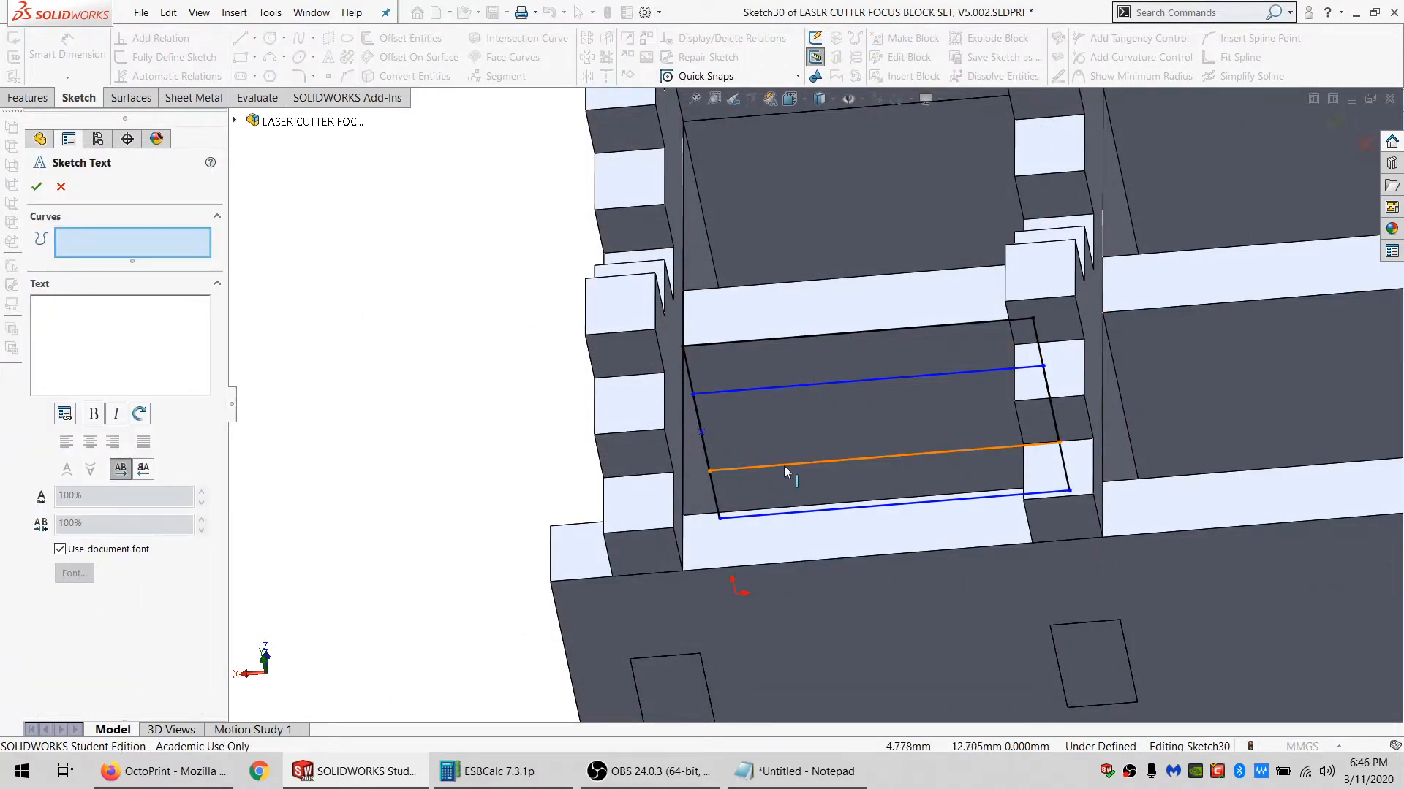
{"action": "left_click", "coordinate": [784, 466]}
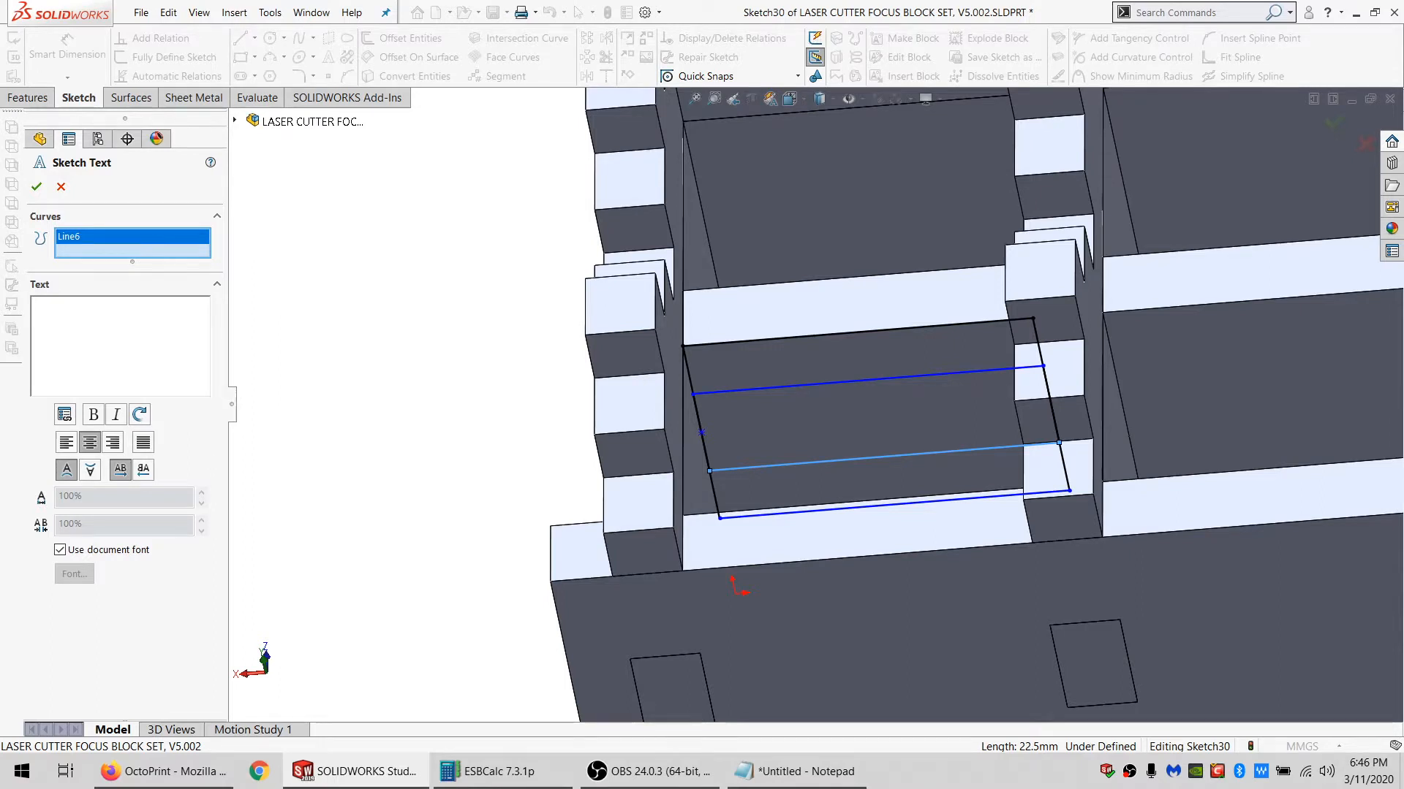
{"action": "type", "text": "28.75"}
{"action": "middle_click_drag", "start_coordinate": [656, 451], "coordinate": [618, 354]}
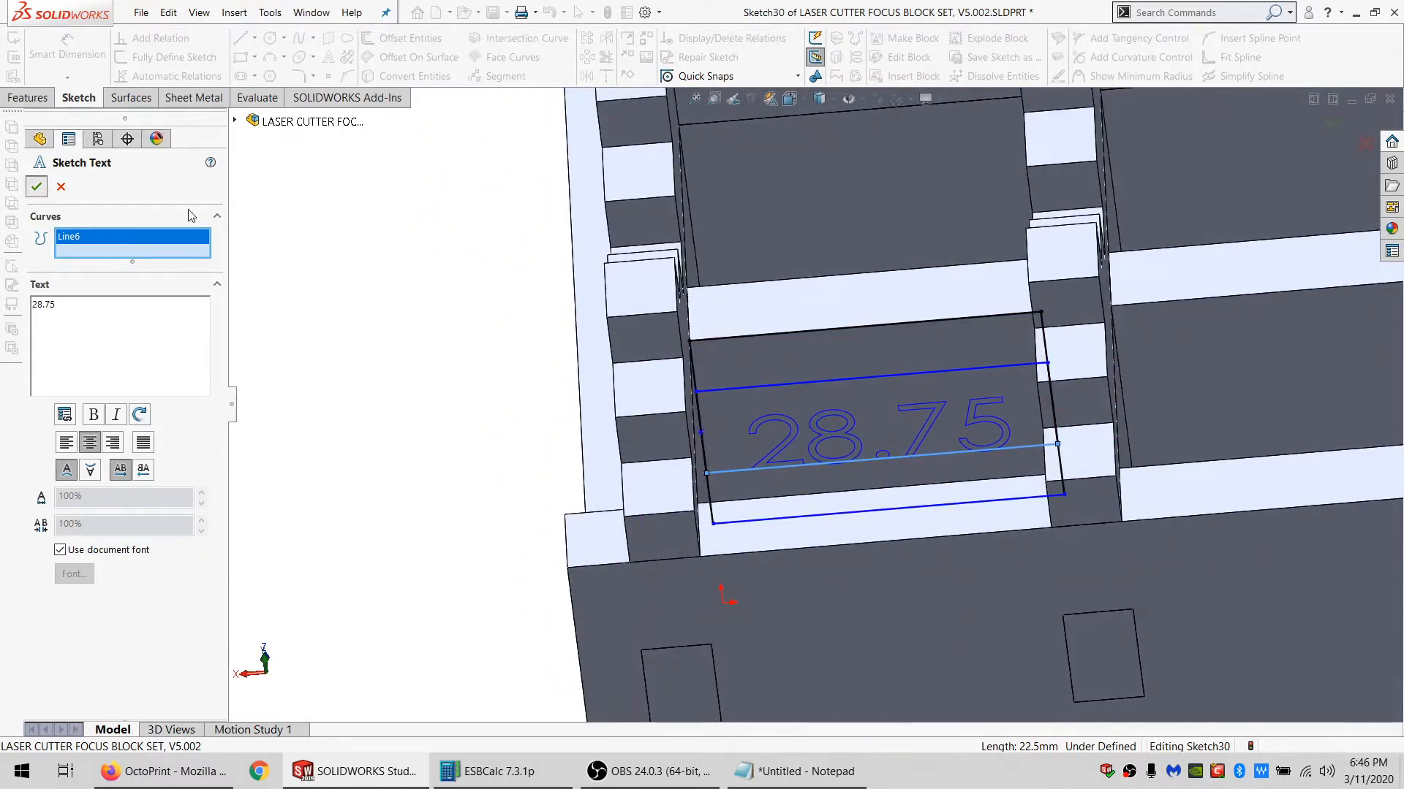
Dimension the inner rectangle's height around the text to 5 mm.
{"action": "left_click", "coordinate": [79, 56]}
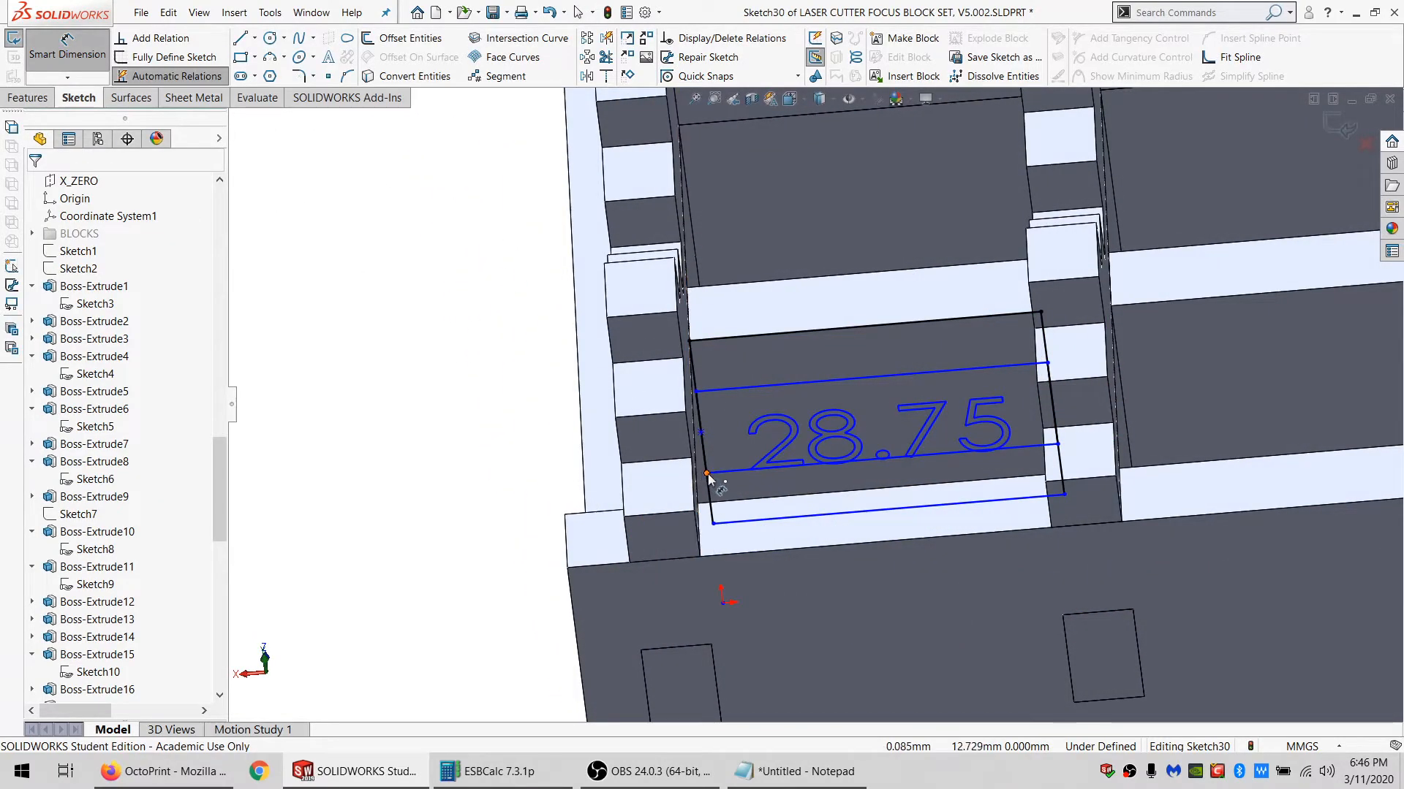
{"action": "left_click", "coordinate": [706, 475]}
{"action": "left_click", "coordinate": [737, 395]}
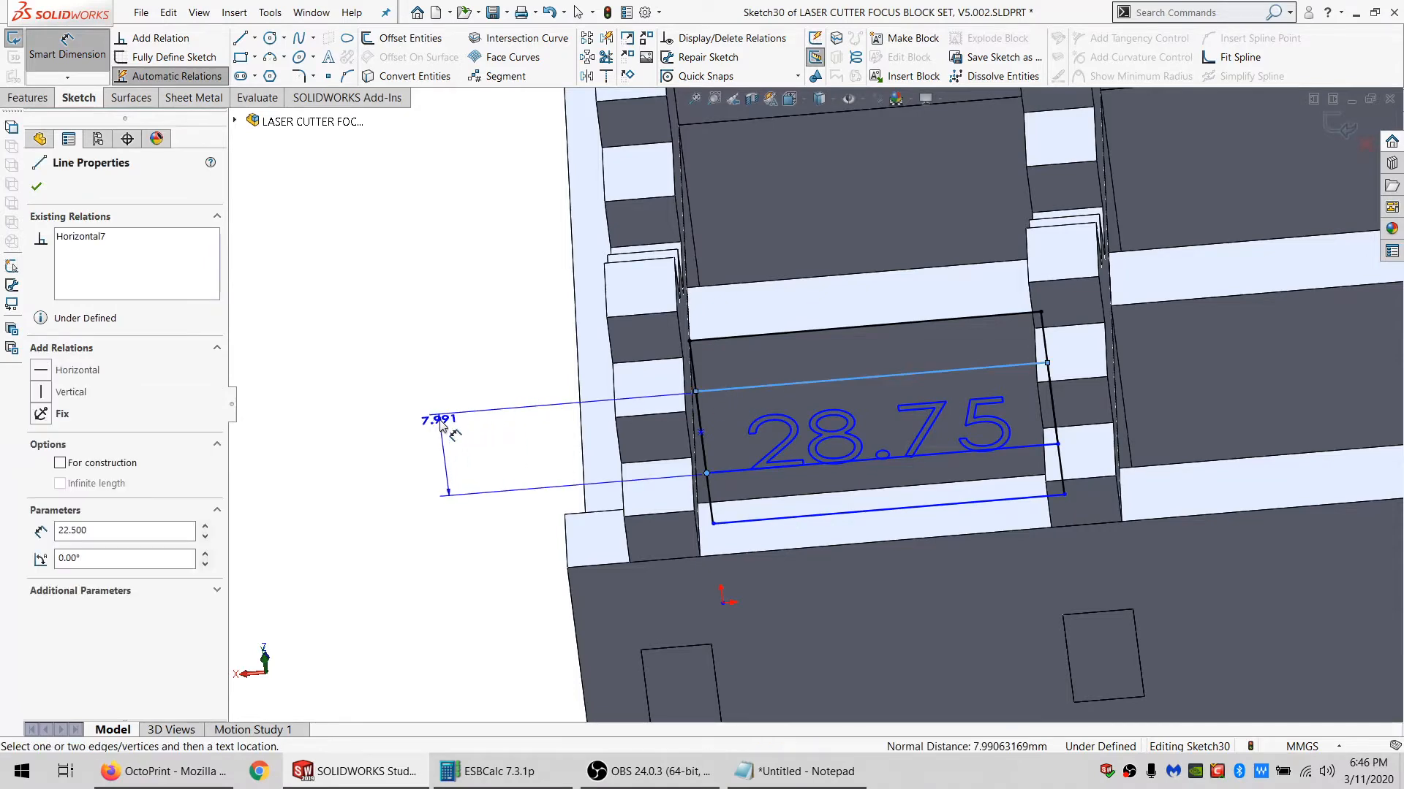
{"action": "left_click", "coordinate": [441, 424]}
{"action": "type", "text": "5"}
{"action": "key", "text": "Return"}
{"action": "key", "text": "Escape"}
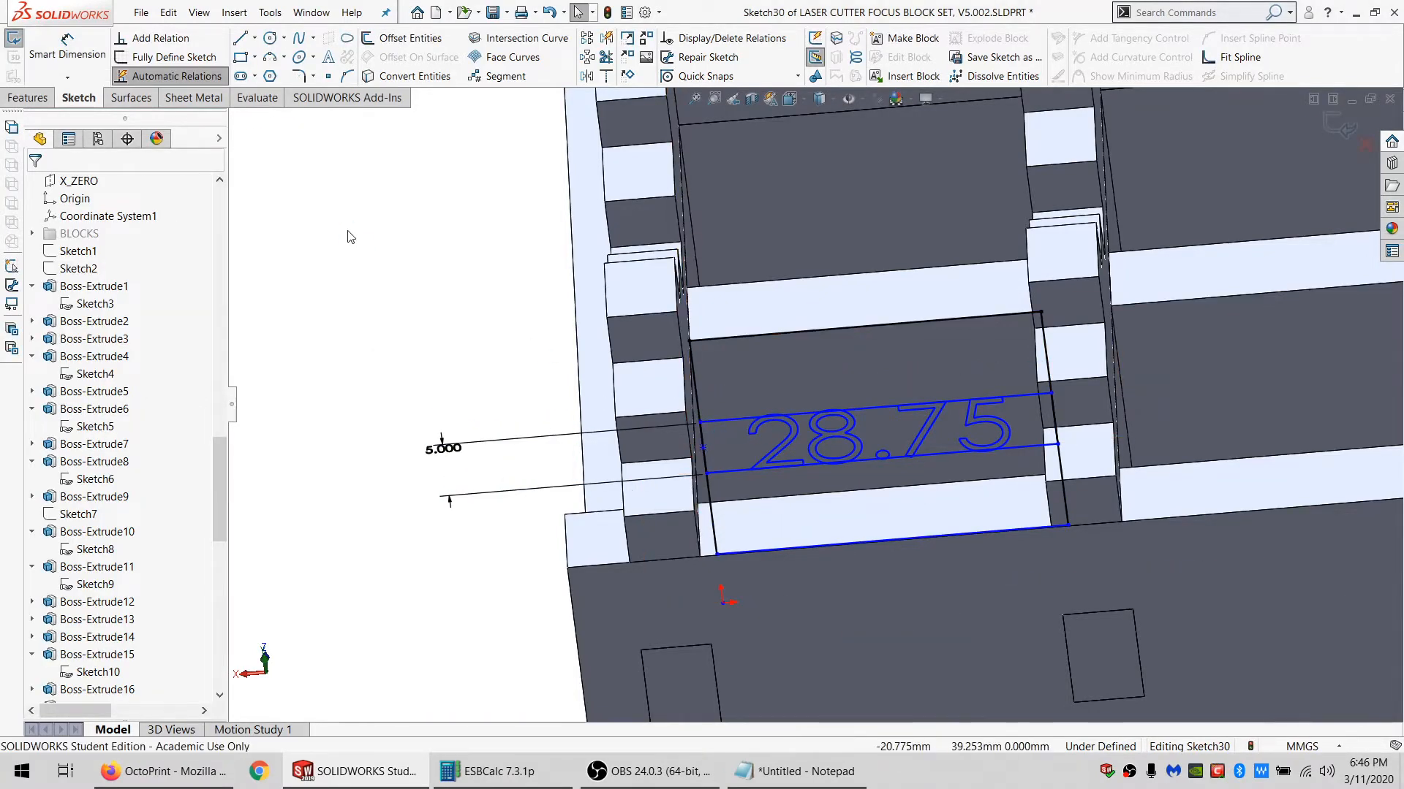
Dimension the gap between the inner rectangle's upper line and the outer rectangle's upper edge to 2 mm.
{"action": "left_click", "coordinate": [64, 42]}
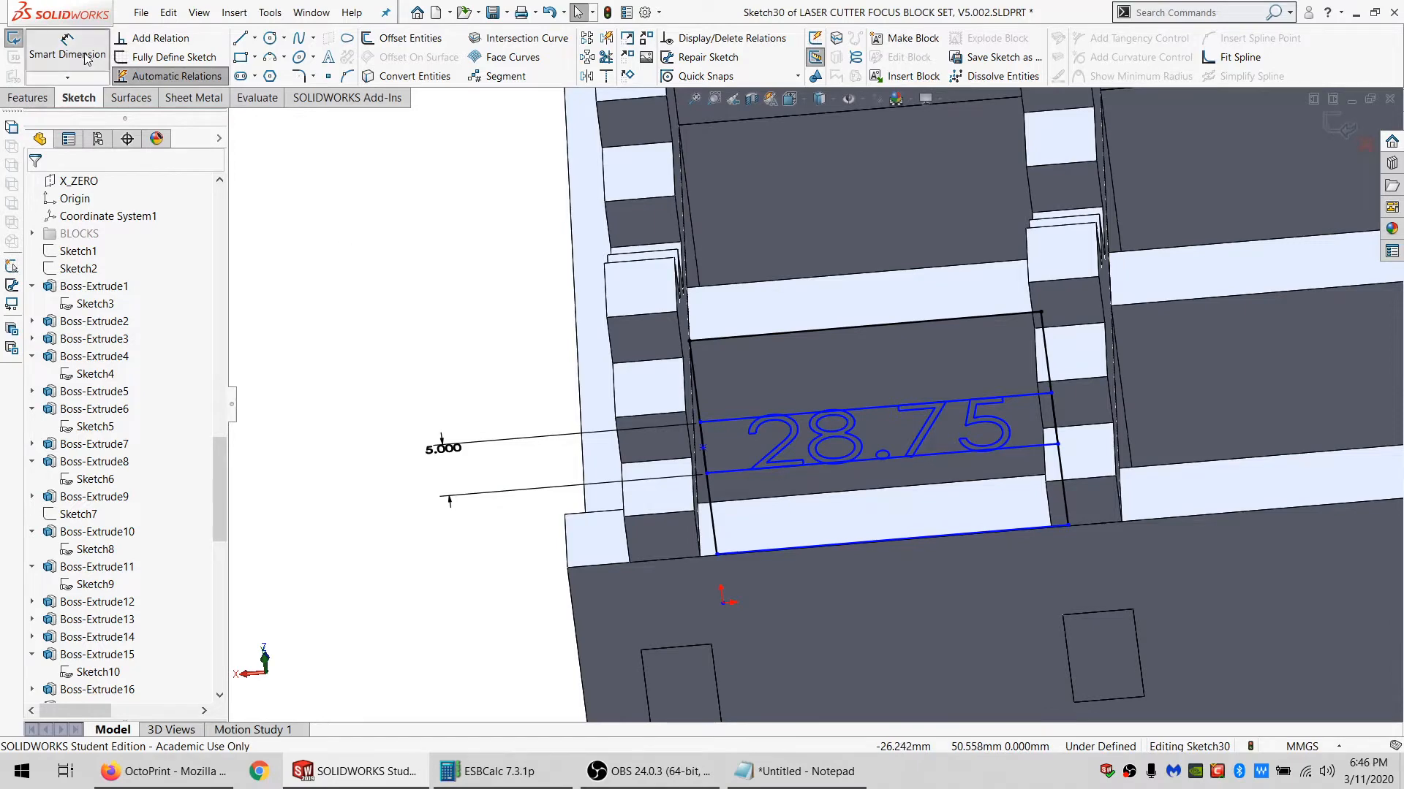
{"action": "left_click", "coordinate": [700, 422]}
{"action": "left_click", "coordinate": [727, 338]}
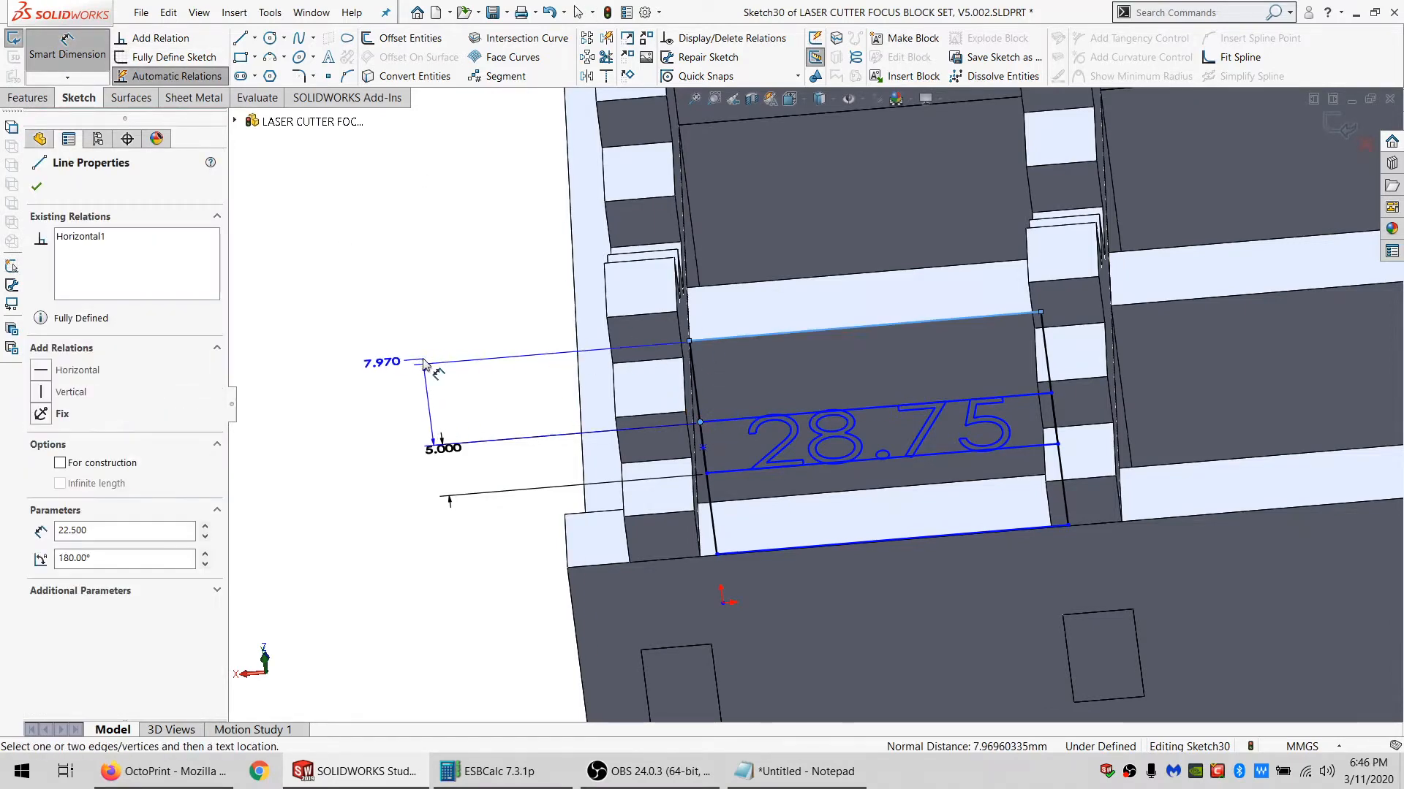
{"action": "left_click", "coordinate": [425, 363]}
{"action": "type", "text": "2"}
{"action": "key", "text": "Return"}
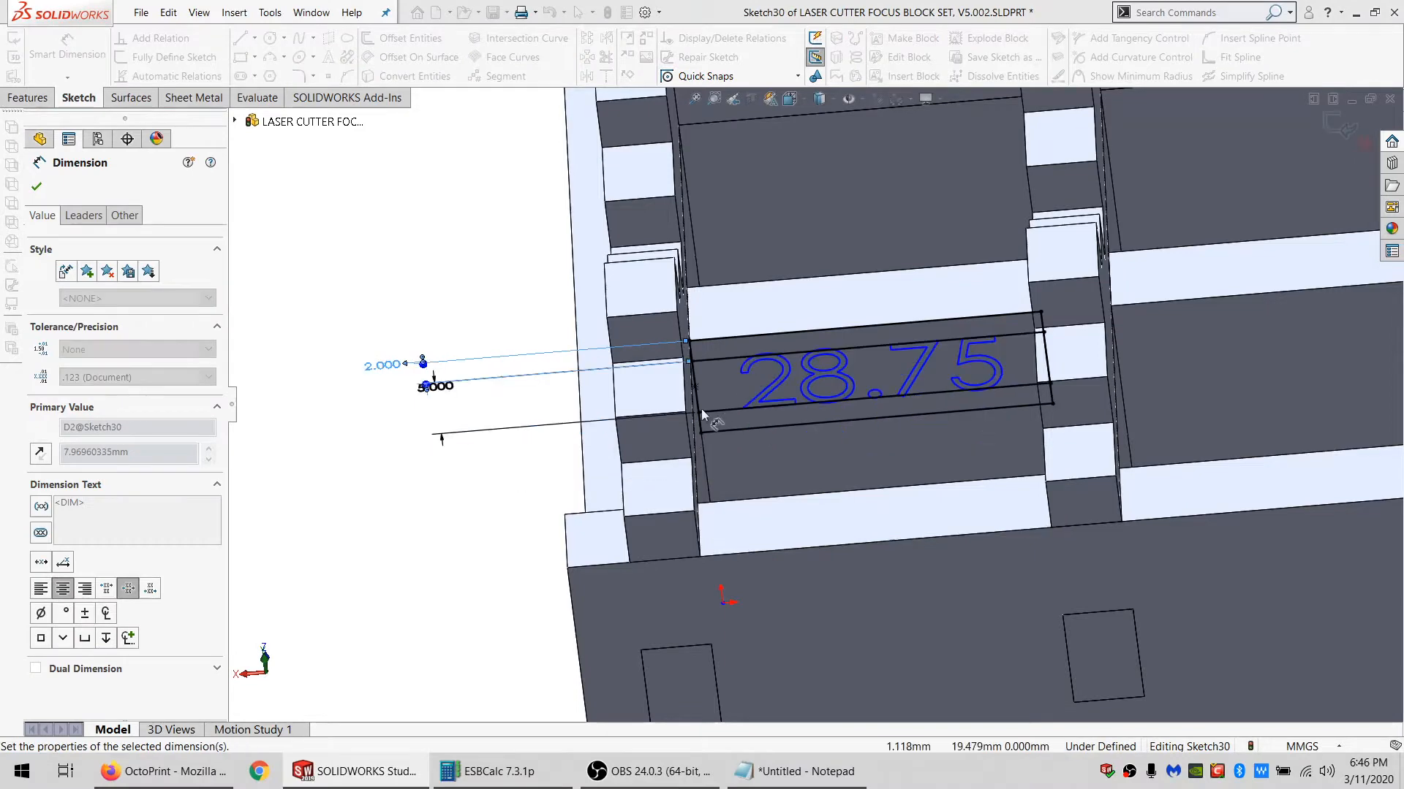
{"action": "key", "text": "Escape"}
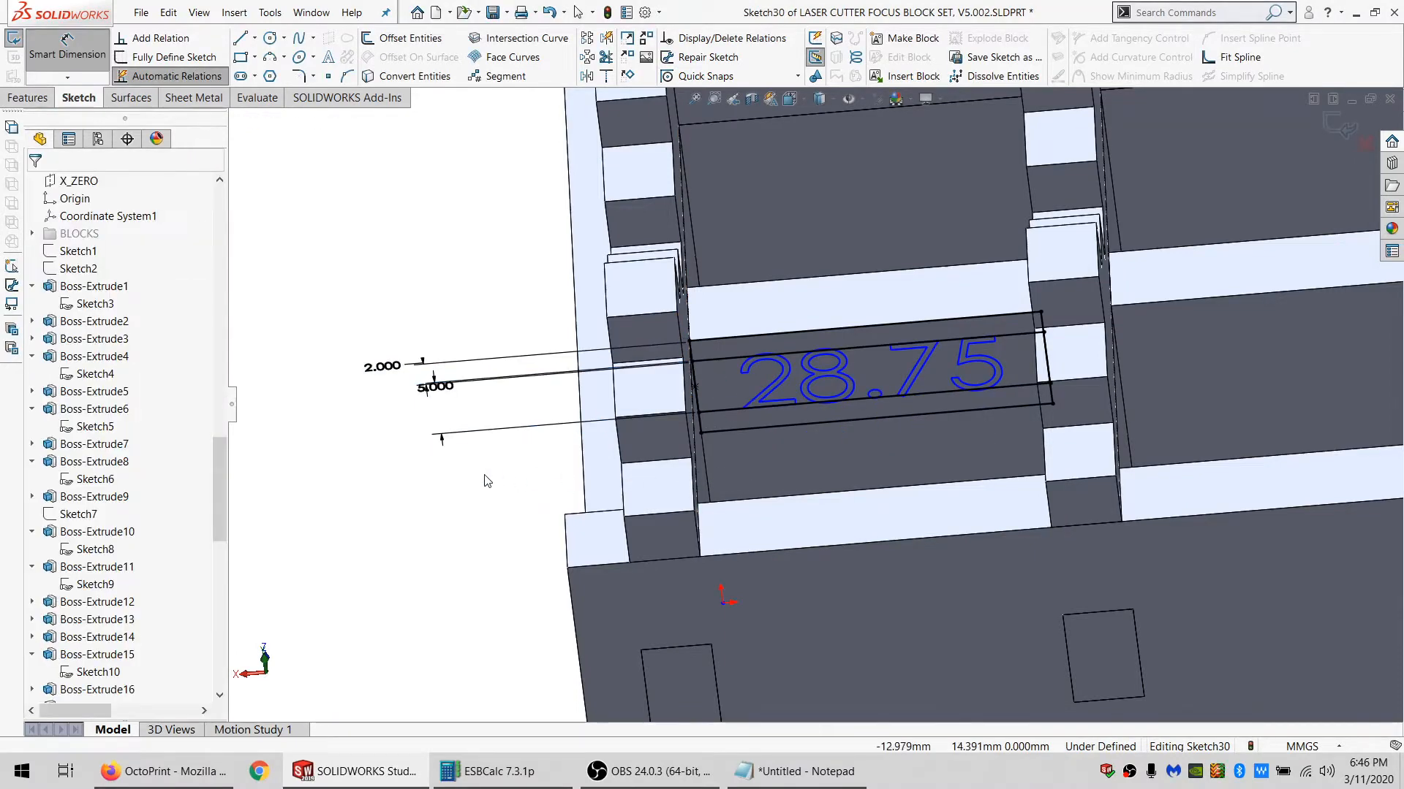
Convert both rectangles to construction geometry and extrude-cut the 28.75 text 0.01 mm deep into the divider body only.
{"action": "mouse_move", "coordinate": [1104, 541]}
{"action": "left_mouse_down"}
{"action": "mouse_move", "coordinate": [439, 515]}
{"action": "mouse_move", "coordinate": [312, 334]}
{"action": "left_mouse_up"}
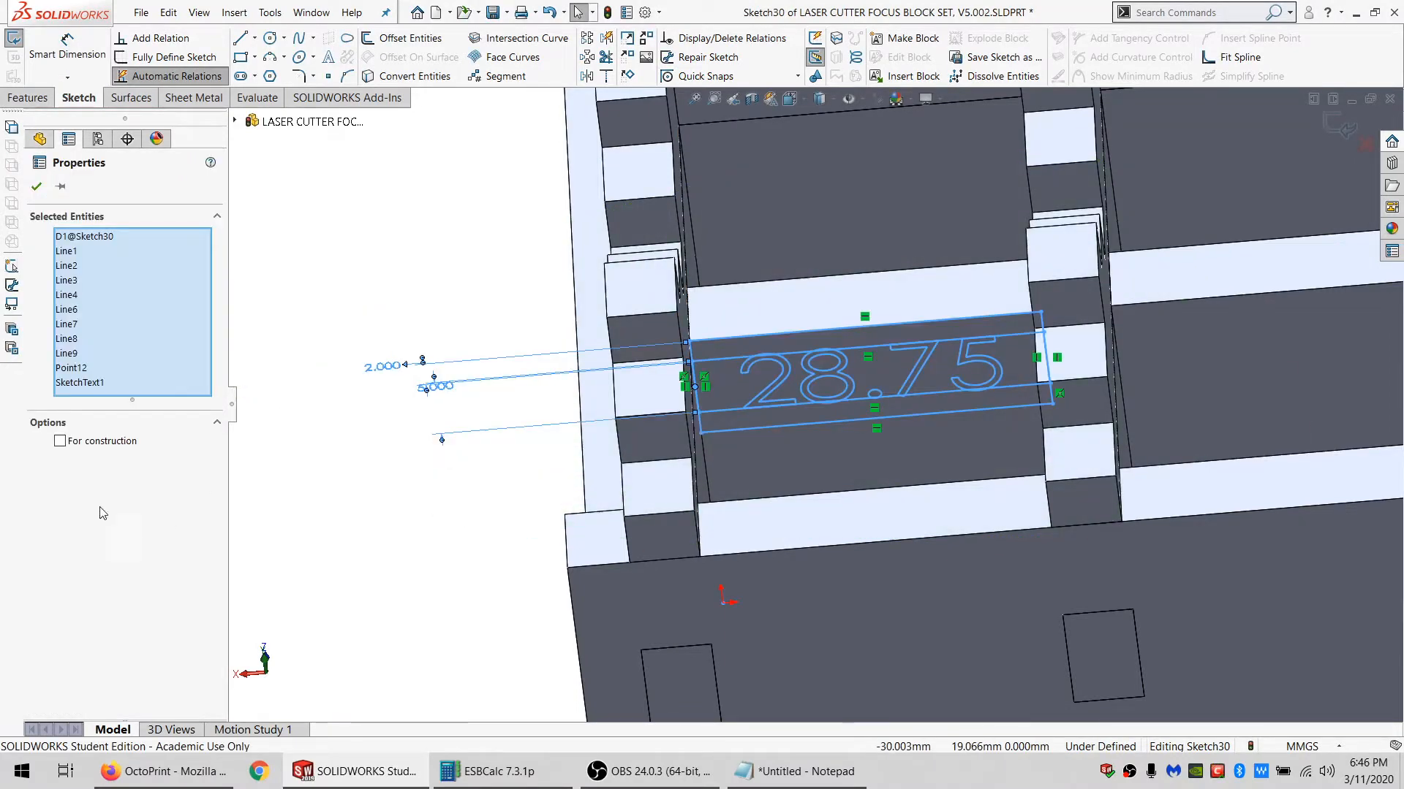
{"action": "key", "text": "Escape"}
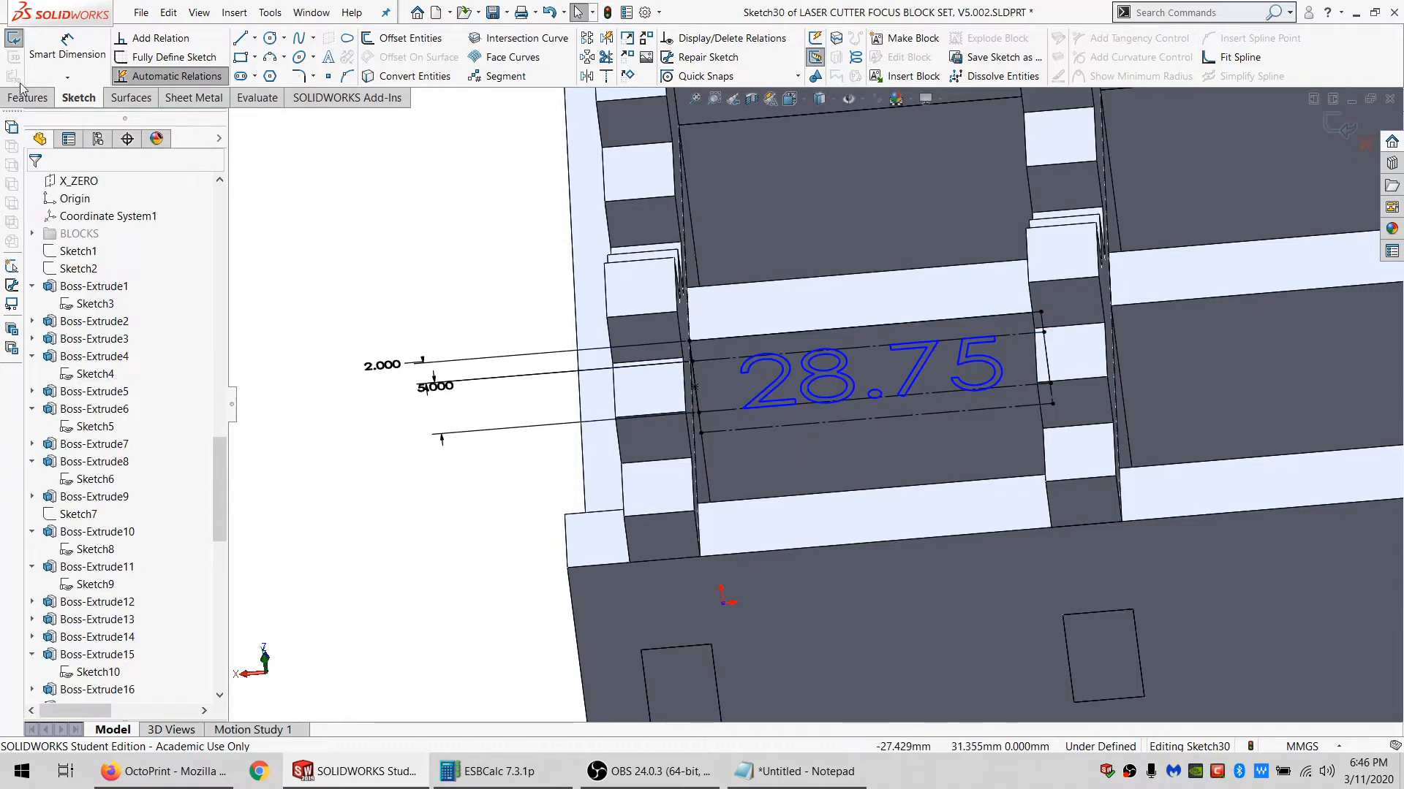
{"action": "left_click", "coordinate": [22, 92]}
{"action": "left_click", "coordinate": [271, 40]}
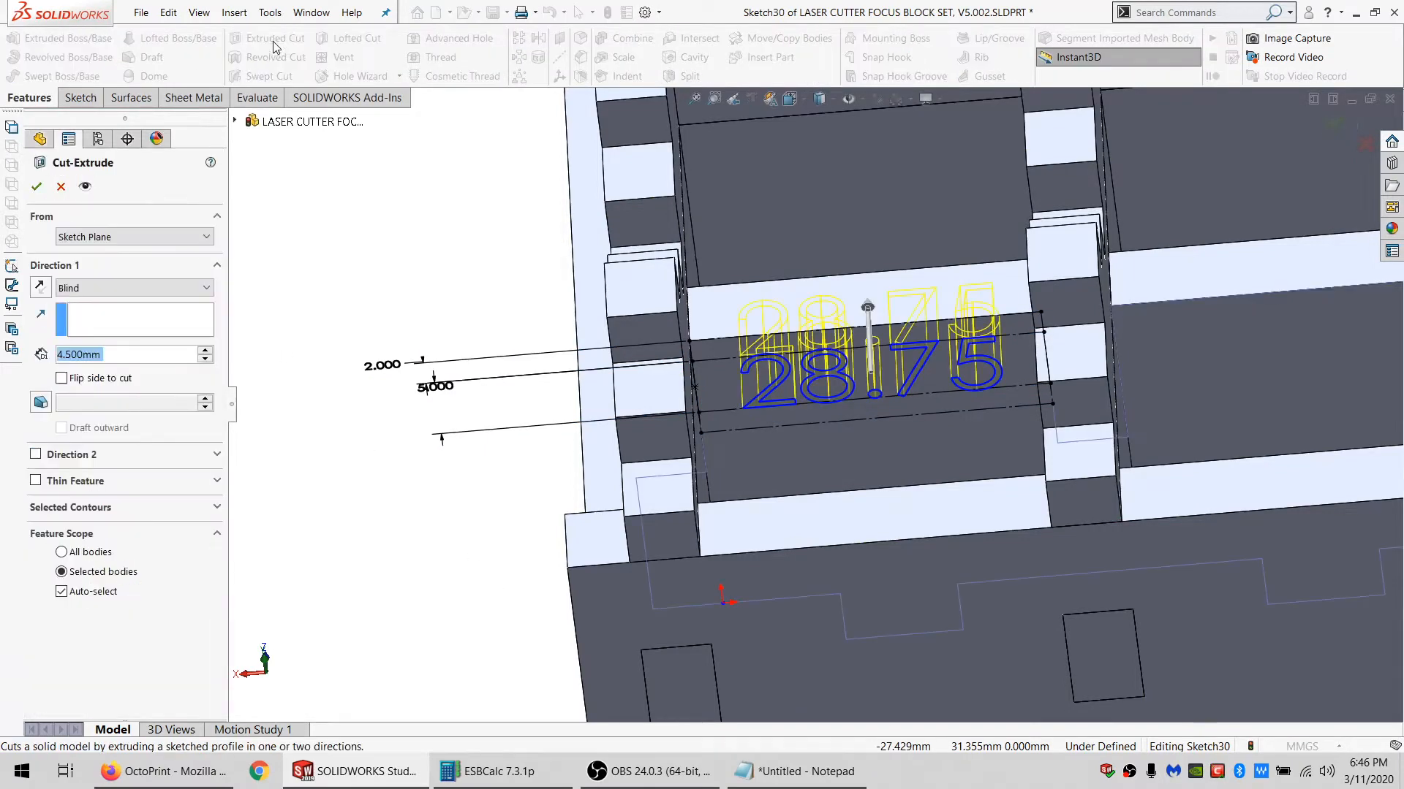
{"action": "type", "text": "0.01"}
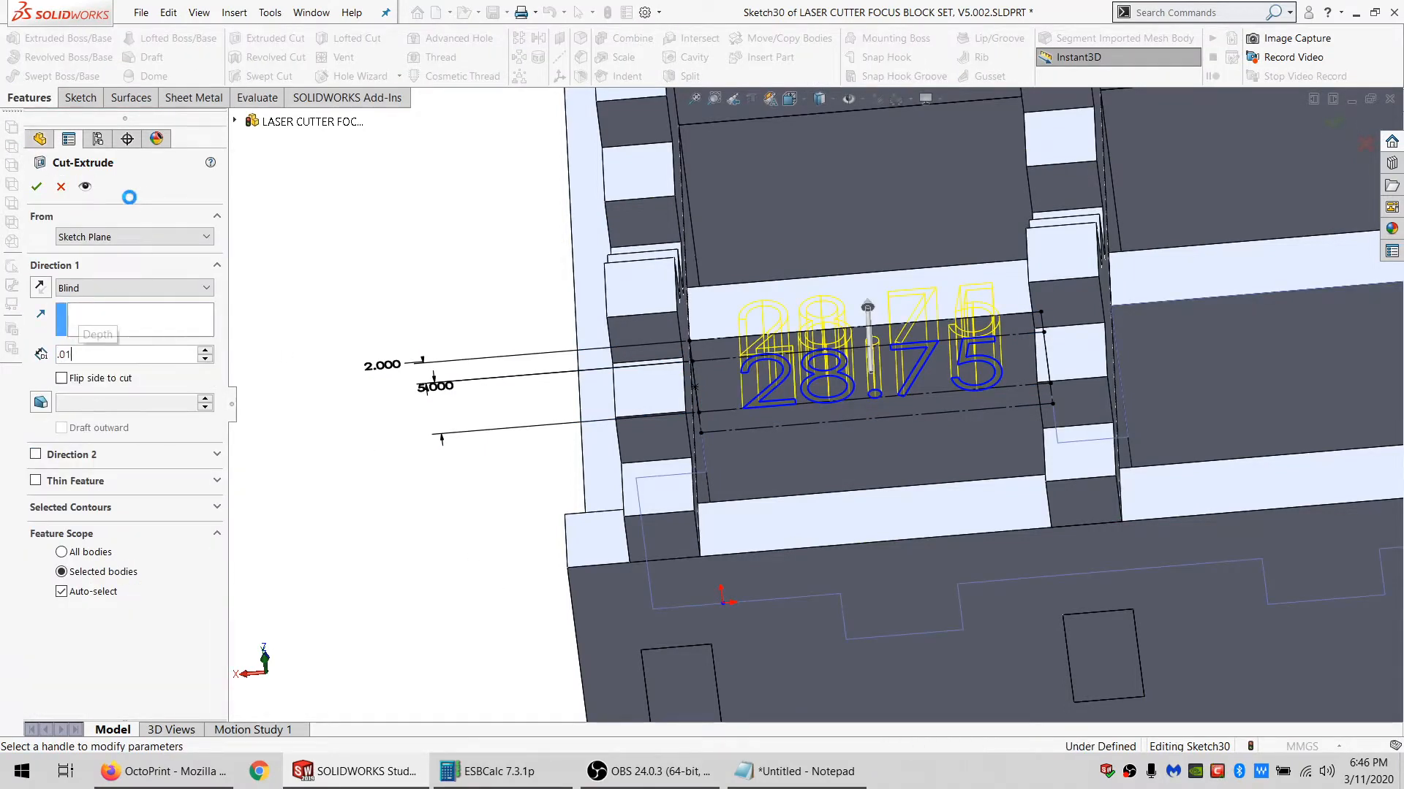
{"action": "key", "text": "Return"}
{"action": "left_click", "coordinate": [614, 424]}
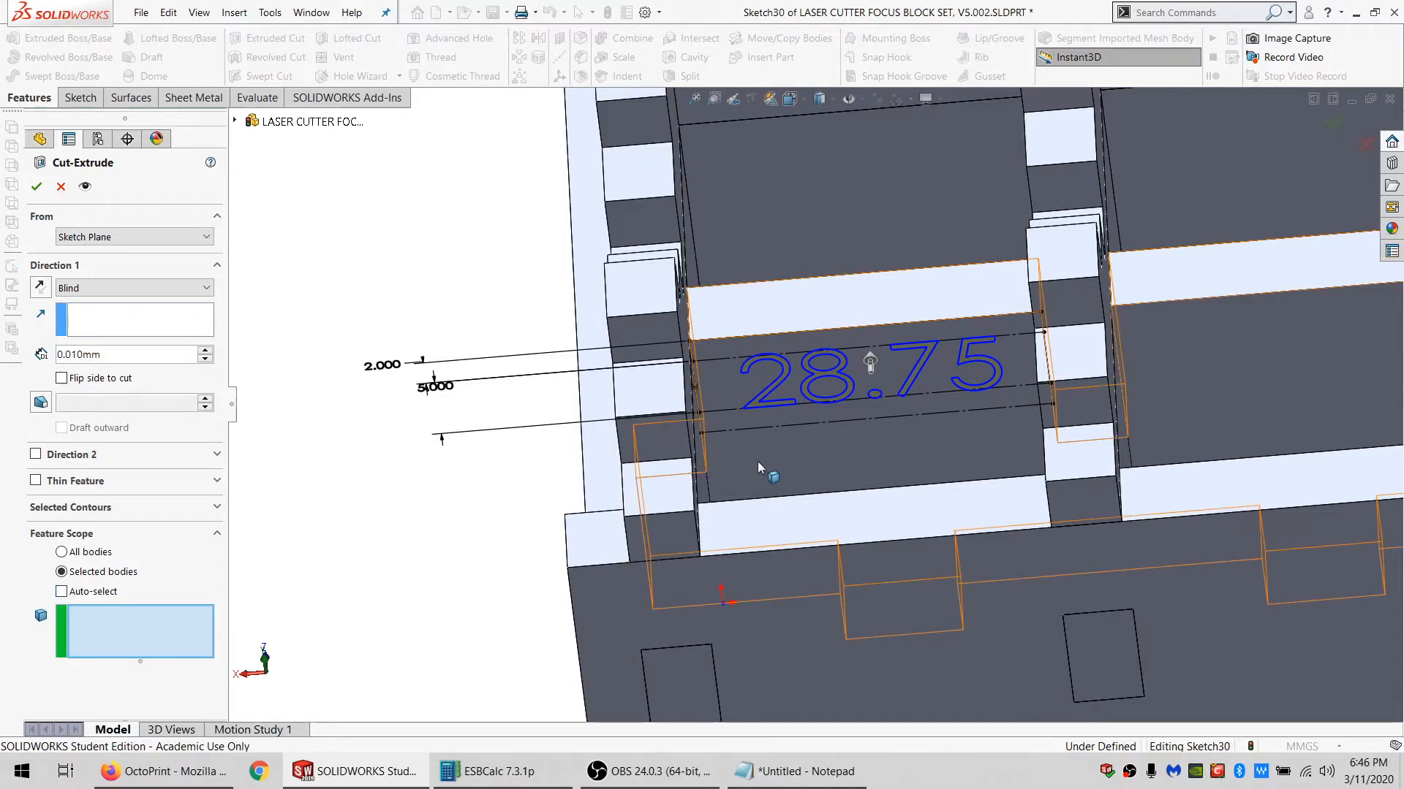
{"action": "left_click", "coordinate": [43, 191]}
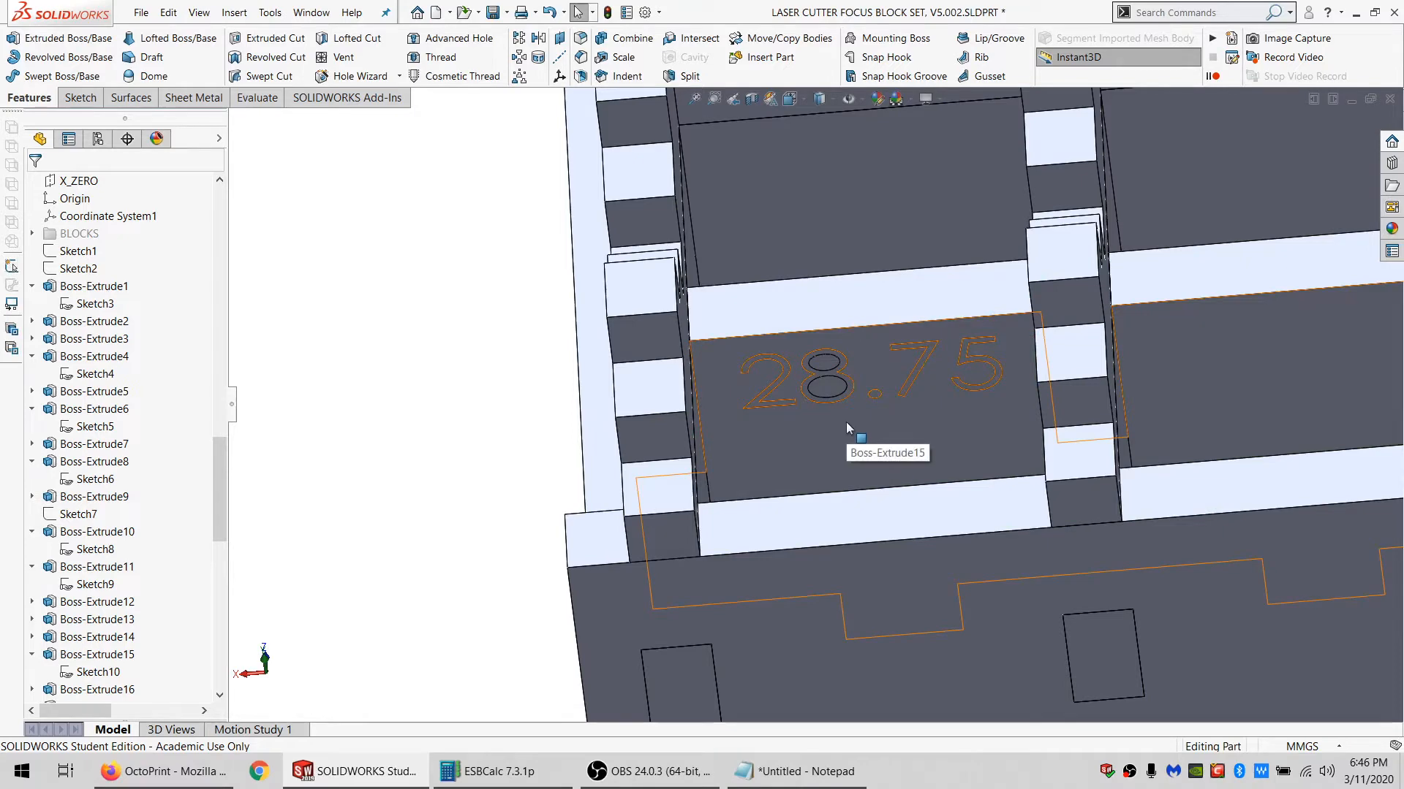
Examine the engraved 28.75 label on the divider from several angles to judge its legibility inside the compartment.
{"action": "scroll", "coordinate": [848, 413], "scroll_direction": "up", "scroll_amount": 3}
{"action": "scroll", "coordinate": [852, 408], "scroll_direction": "down", "scroll_amount": 1}
{"action": "scroll", "coordinate": [849, 402], "scroll_direction": "down", "scroll_amount": 3}
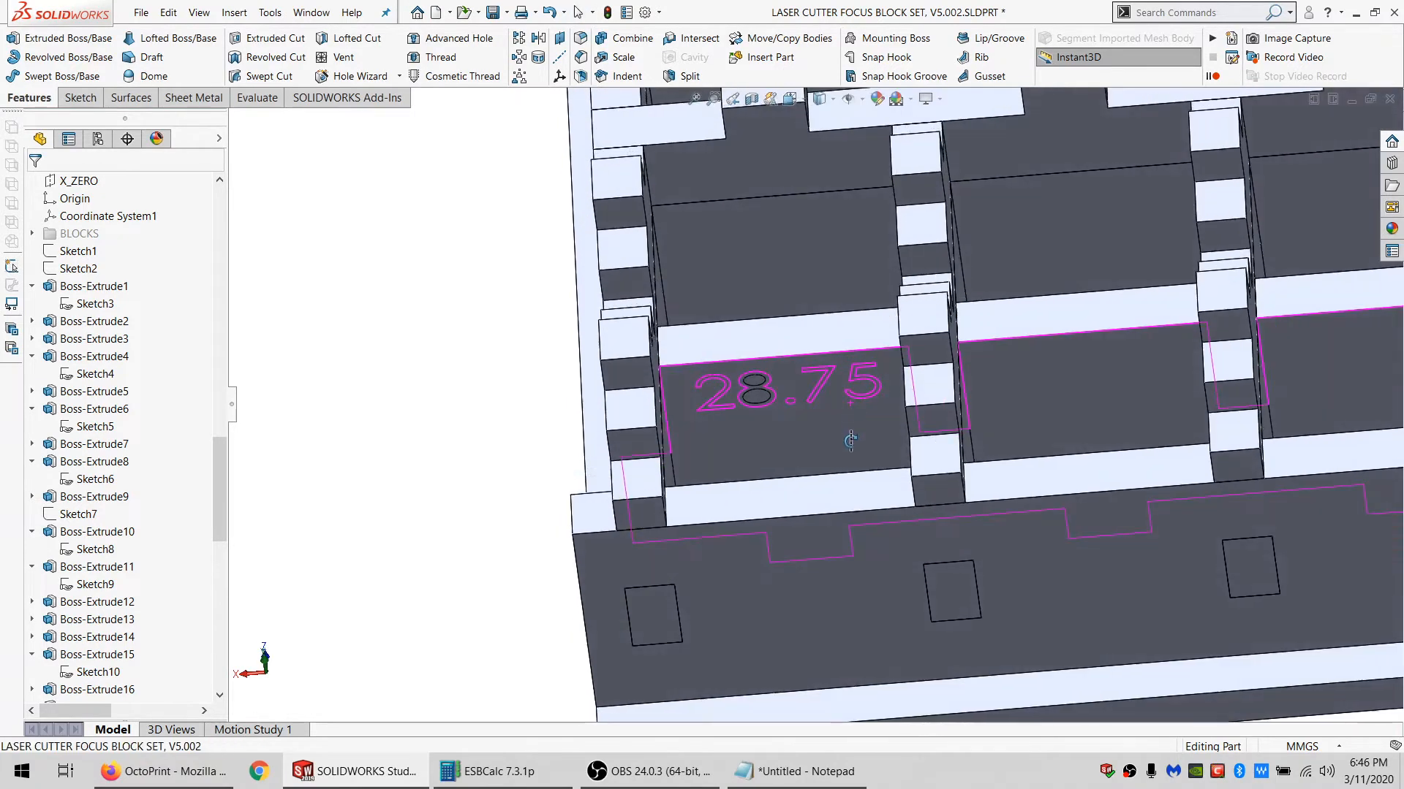
{"action": "scroll", "coordinate": [837, 479], "scroll_direction": "up", "scroll_amount": 3}
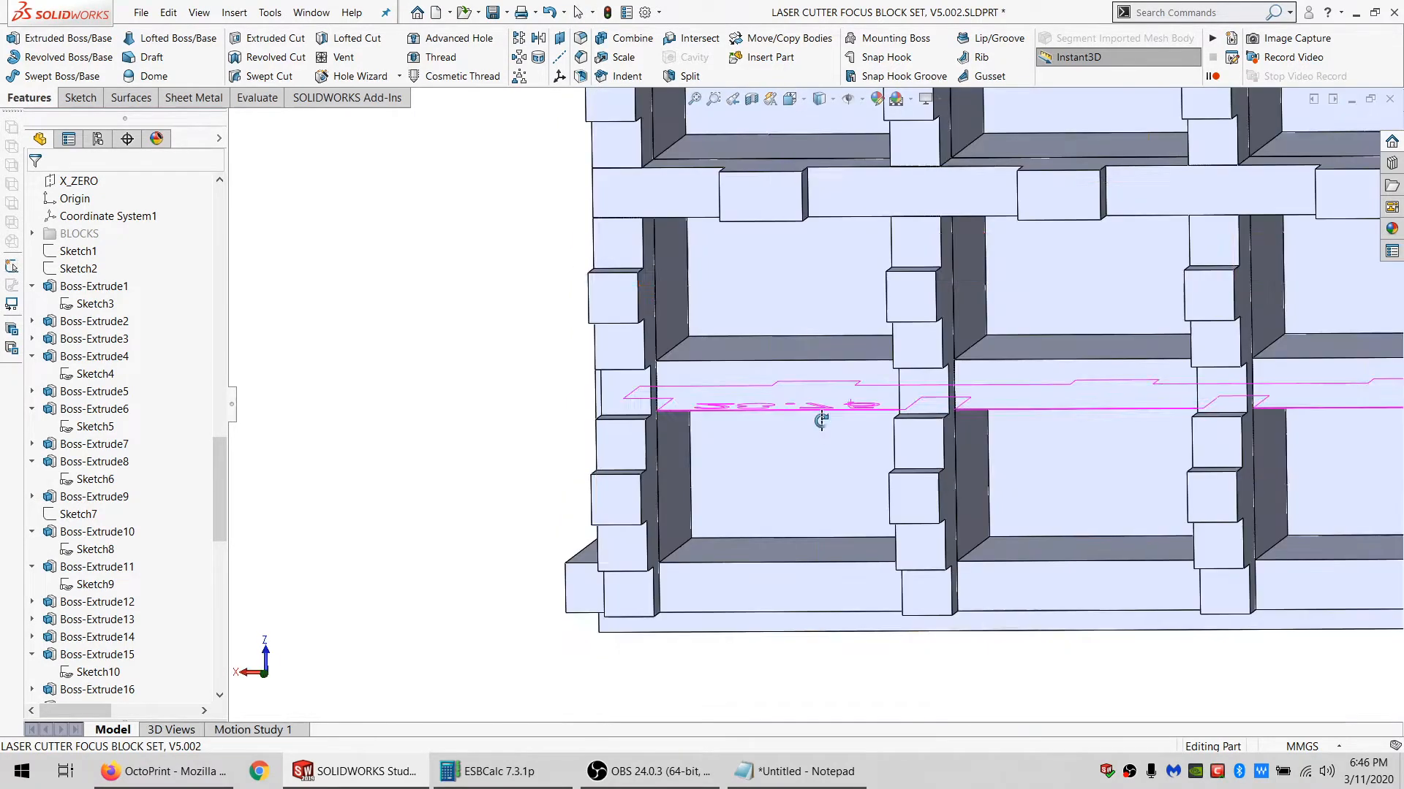
{"action": "middle_click_drag", "start_coordinate": [817, 416], "coordinate": [815, 441]}
{"action": "scroll", "coordinate": [809, 401], "scroll_direction": "down", "scroll_amount": 4}
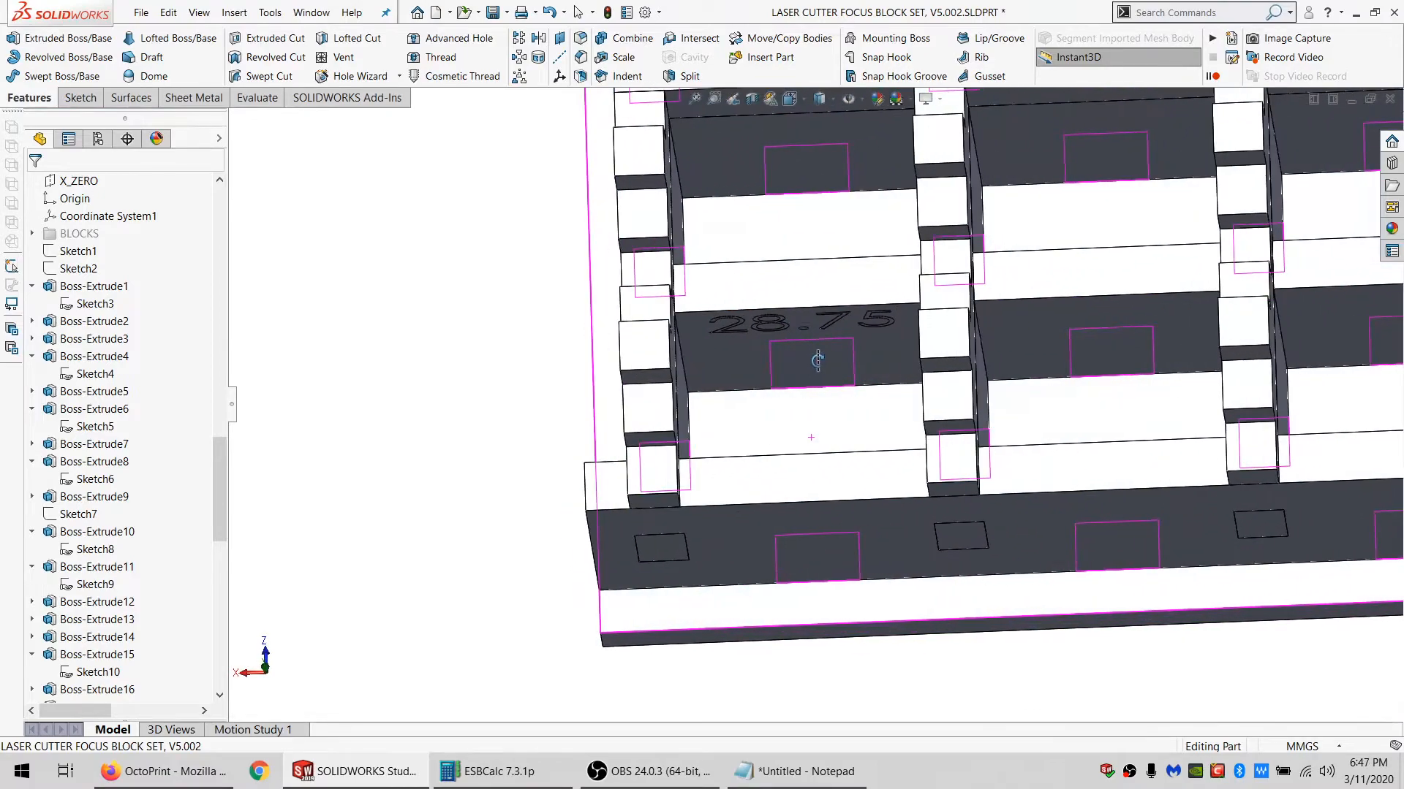
{"action": "scroll", "coordinate": [813, 358], "scroll_direction": "up", "scroll_amount": 3}
{"action": "scroll", "coordinate": [809, 398], "scroll_direction": "down", "scroll_amount": 3}
{"action": "scroll", "coordinate": [813, 366], "scroll_direction": "up", "scroll_amount": 3}
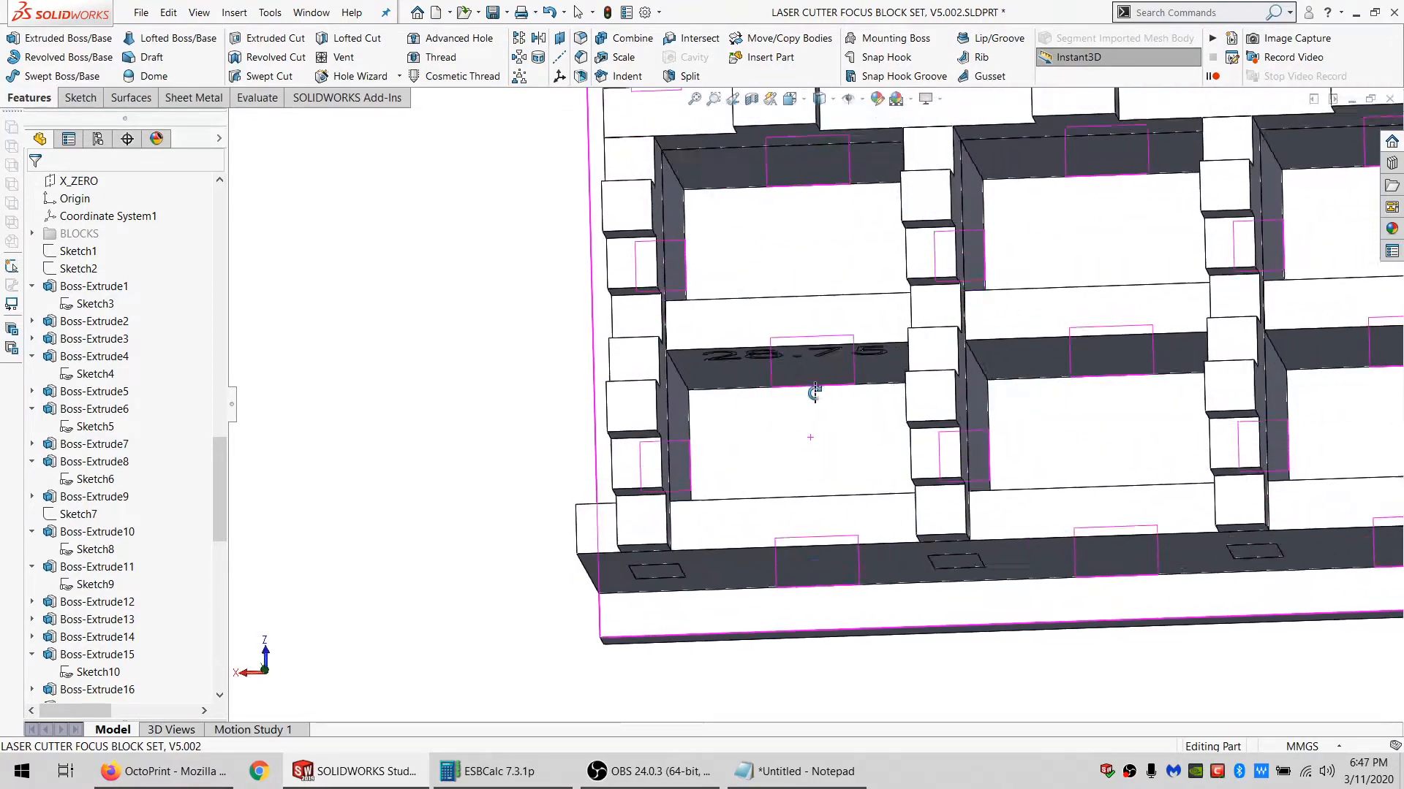
{"action": "middle_click_drag", "start_coordinate": [811, 407], "coordinate": [782, 462]}
{"action": "scroll", "coordinate": [889, 317], "scroll_direction": "down", "scroll_amount": 3}
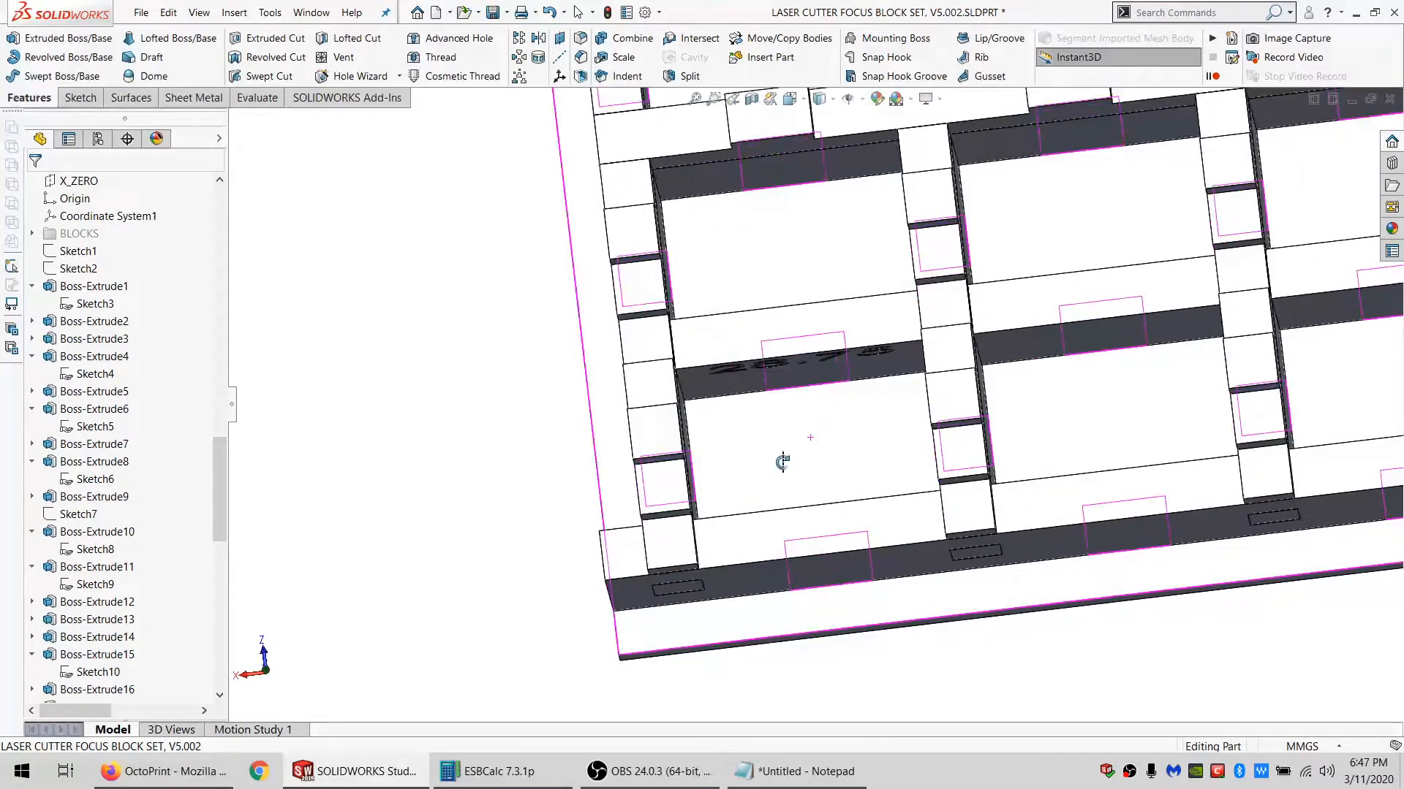
Start a sketch on the back panel face and draw a rectangle about 22.5 by 13.7 mm across the first compartment's opening.
{"action": "double_click", "coordinate": [746, 464]}
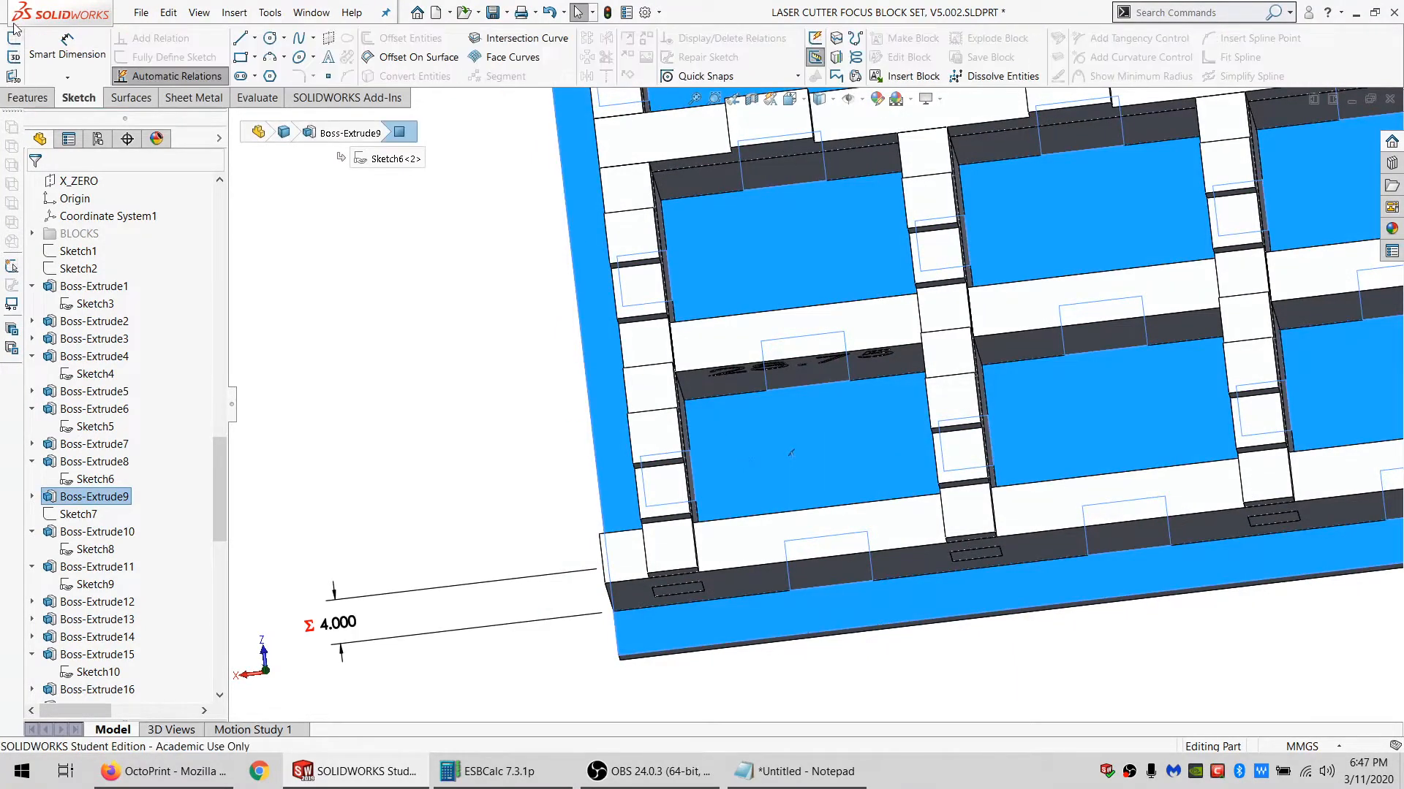
{"action": "left_click", "coordinate": [14, 33]}
{"action": "left_click", "coordinate": [240, 57]}
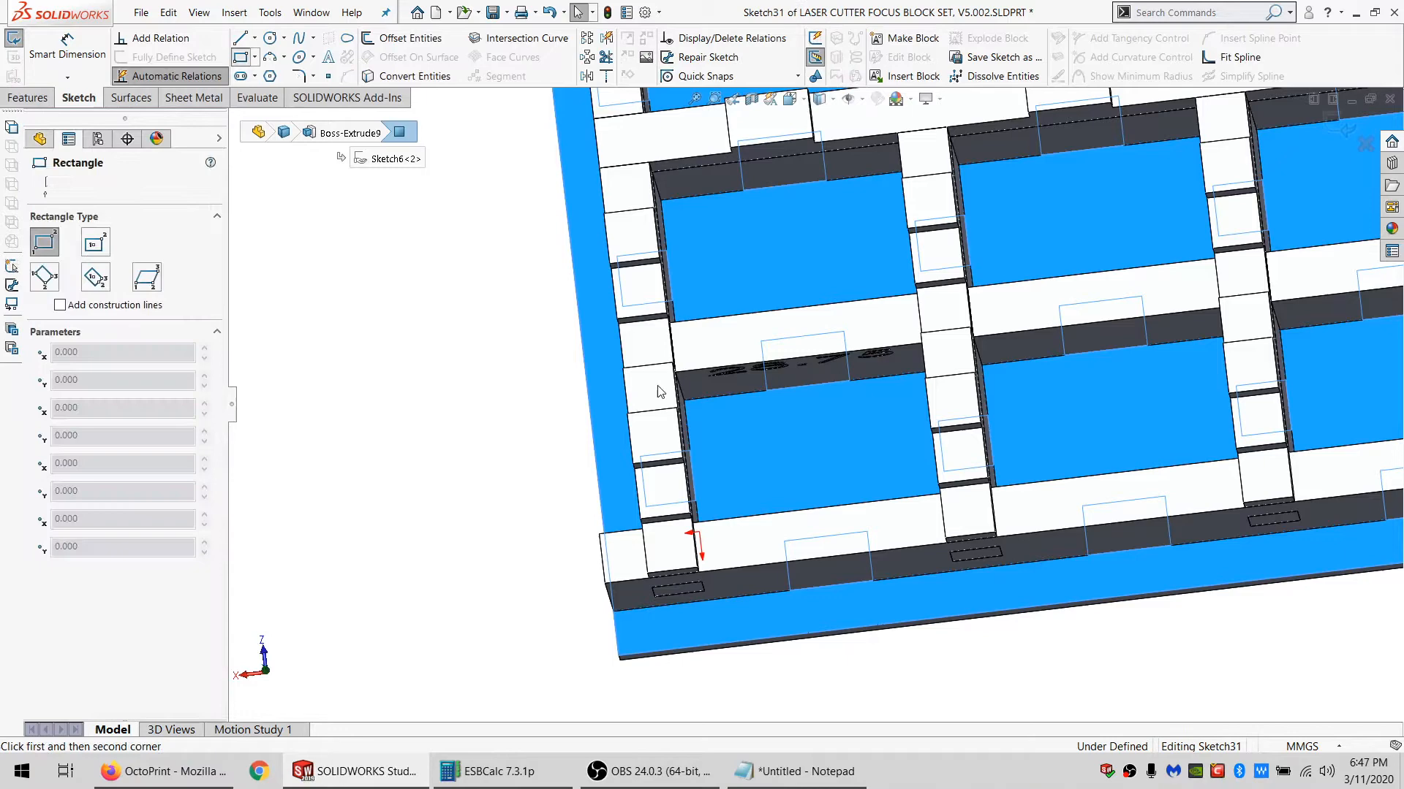
{"action": "left_click", "coordinate": [689, 406]}
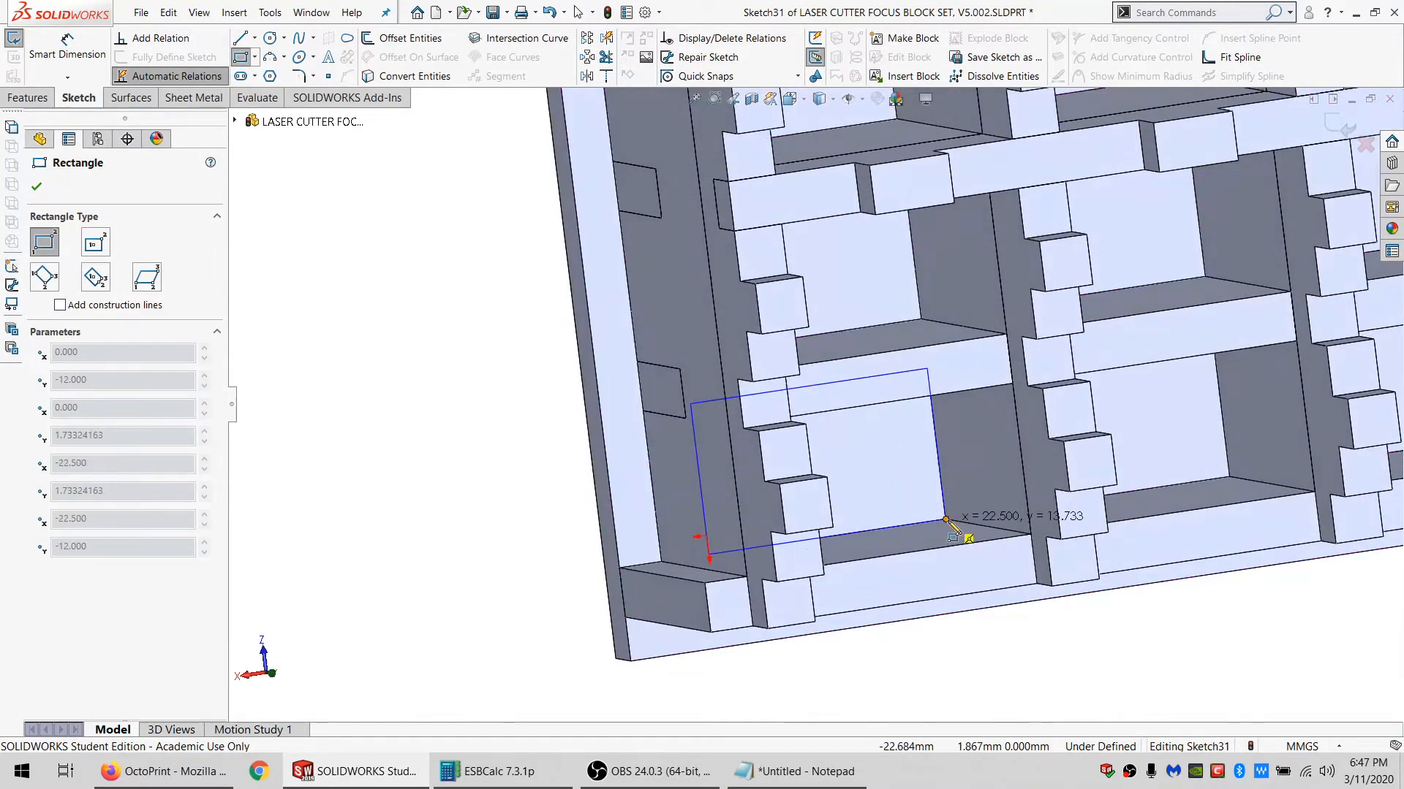
{"action": "left_click", "coordinate": [946, 521]}
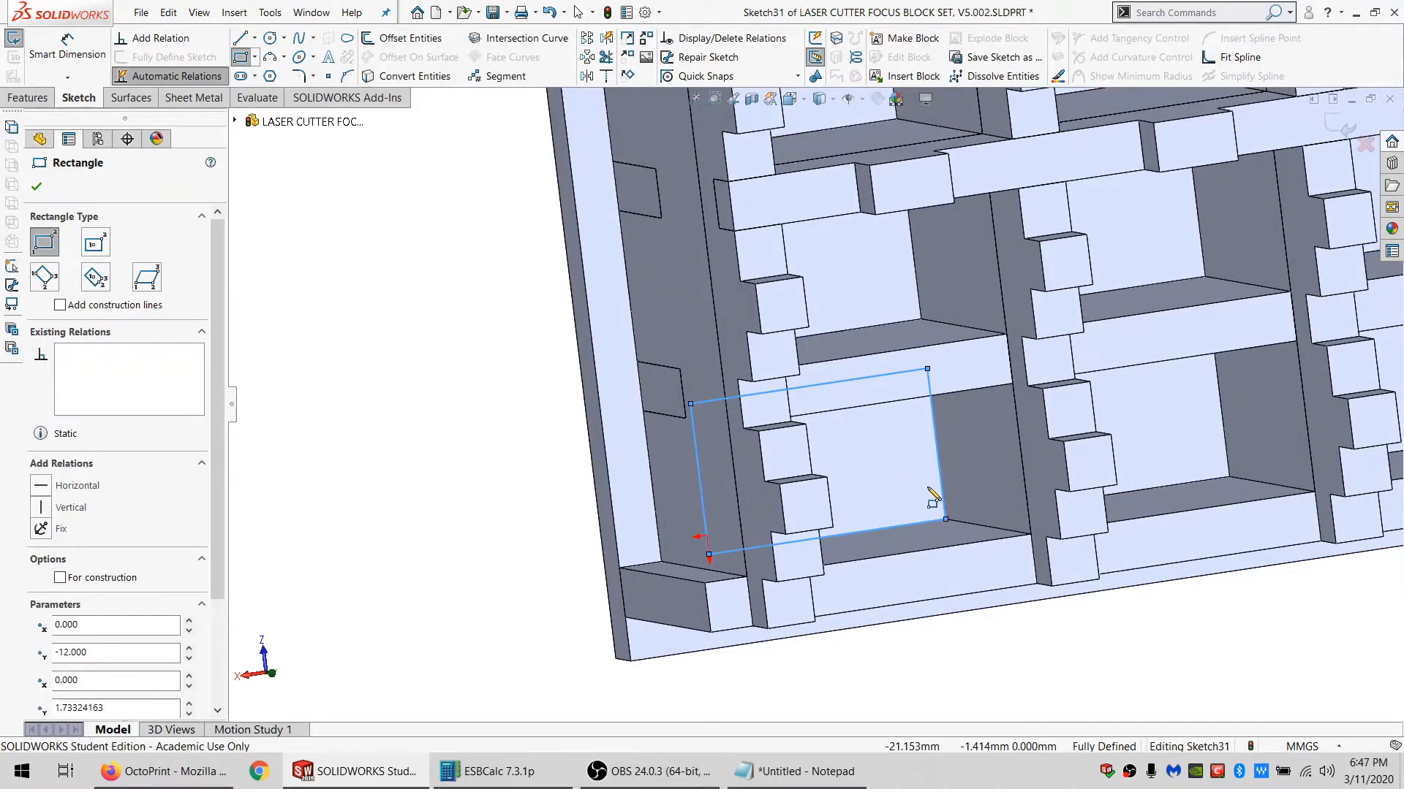
Draw a smaller rectangle about 6.3 mm high inside the first compartment's rectangle.
{"action": "left_click", "coordinate": [928, 486]}
{"action": "left_click", "coordinate": [718, 442]}
{"action": "key", "text": "Escape"}
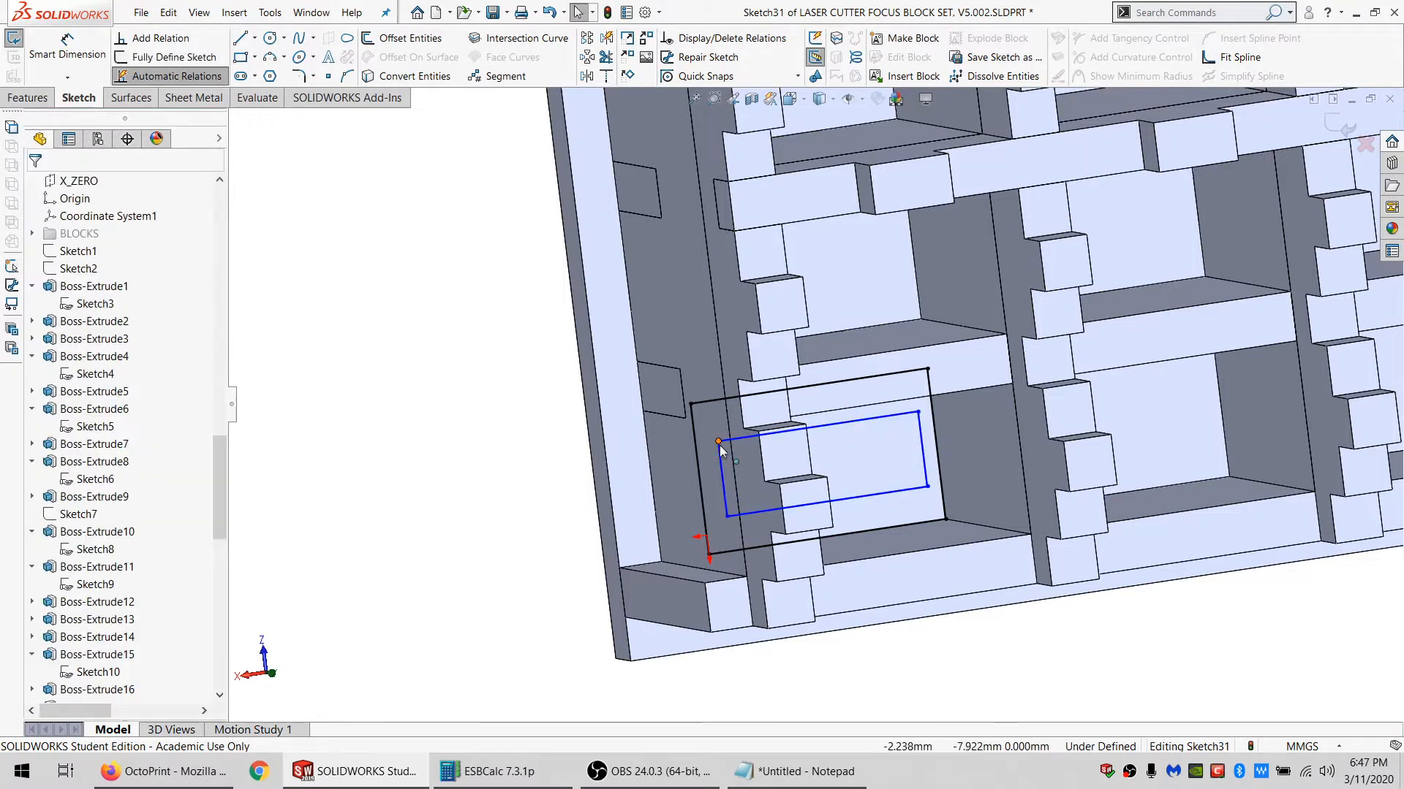
Make the inner rectangle's upper left corner Coincident with the outer rectangle's left side.
{"action": "left_click", "coordinate": [716, 443]}
{"action": "left_click", "coordinate": [697, 449]}
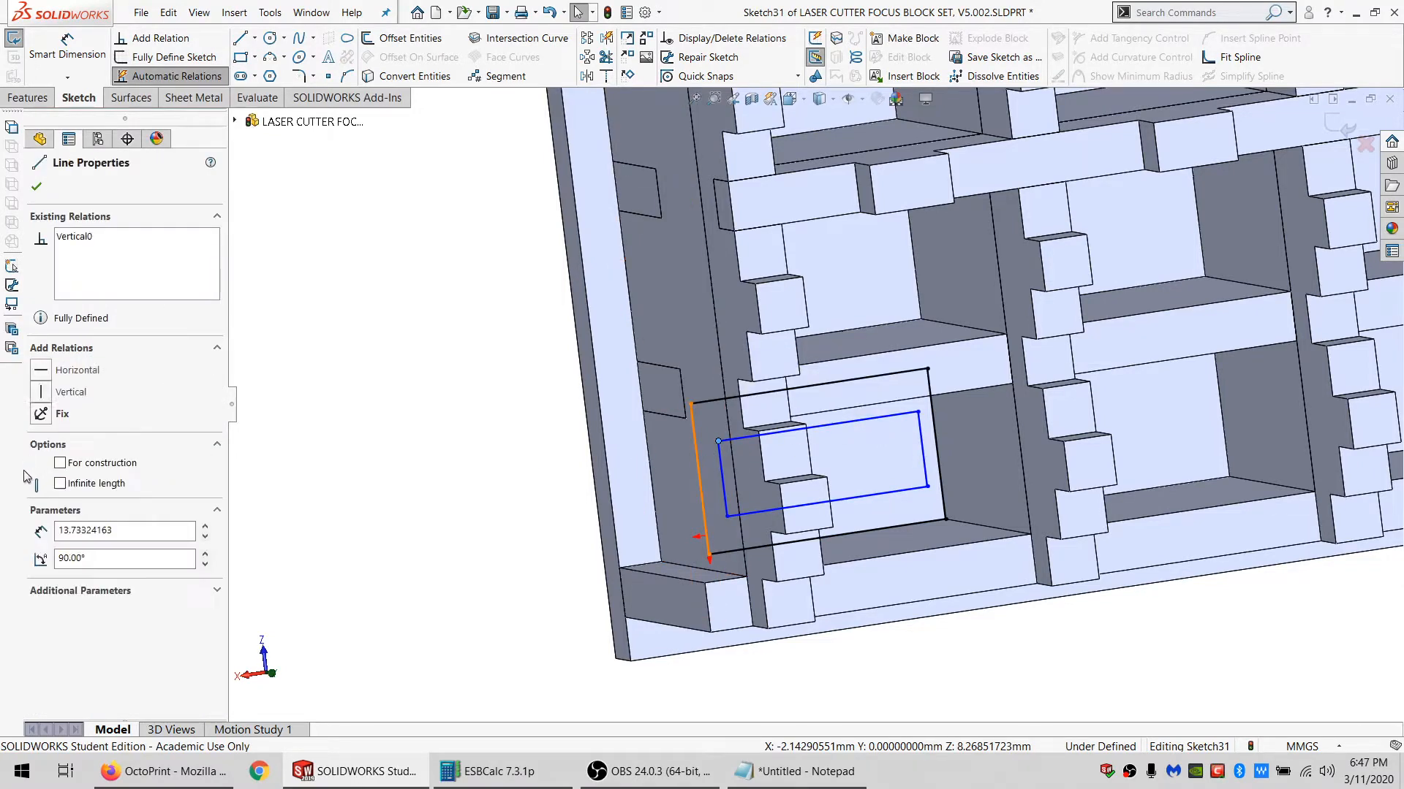
{"action": "left_click", "coordinate": [718, 442], "text": "ctrl"}
{"action": "left_click", "coordinate": [41, 466]}
Place a point at the middle of the inner rectangle's right side and give it a Midpoint relation with the outer rectangle's right side.
{"action": "left_click", "coordinate": [326, 77]}
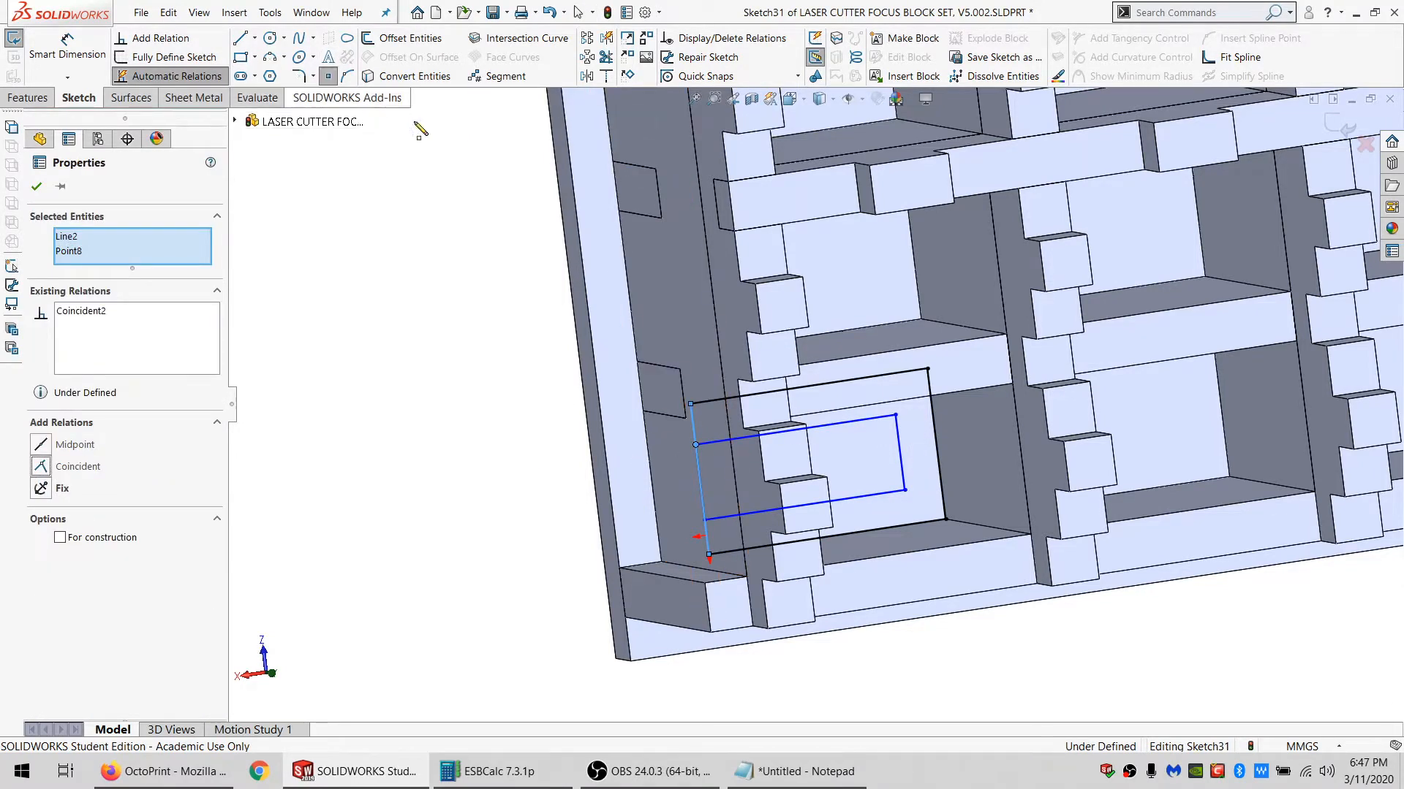
{"action": "left_click", "coordinate": [899, 453]}
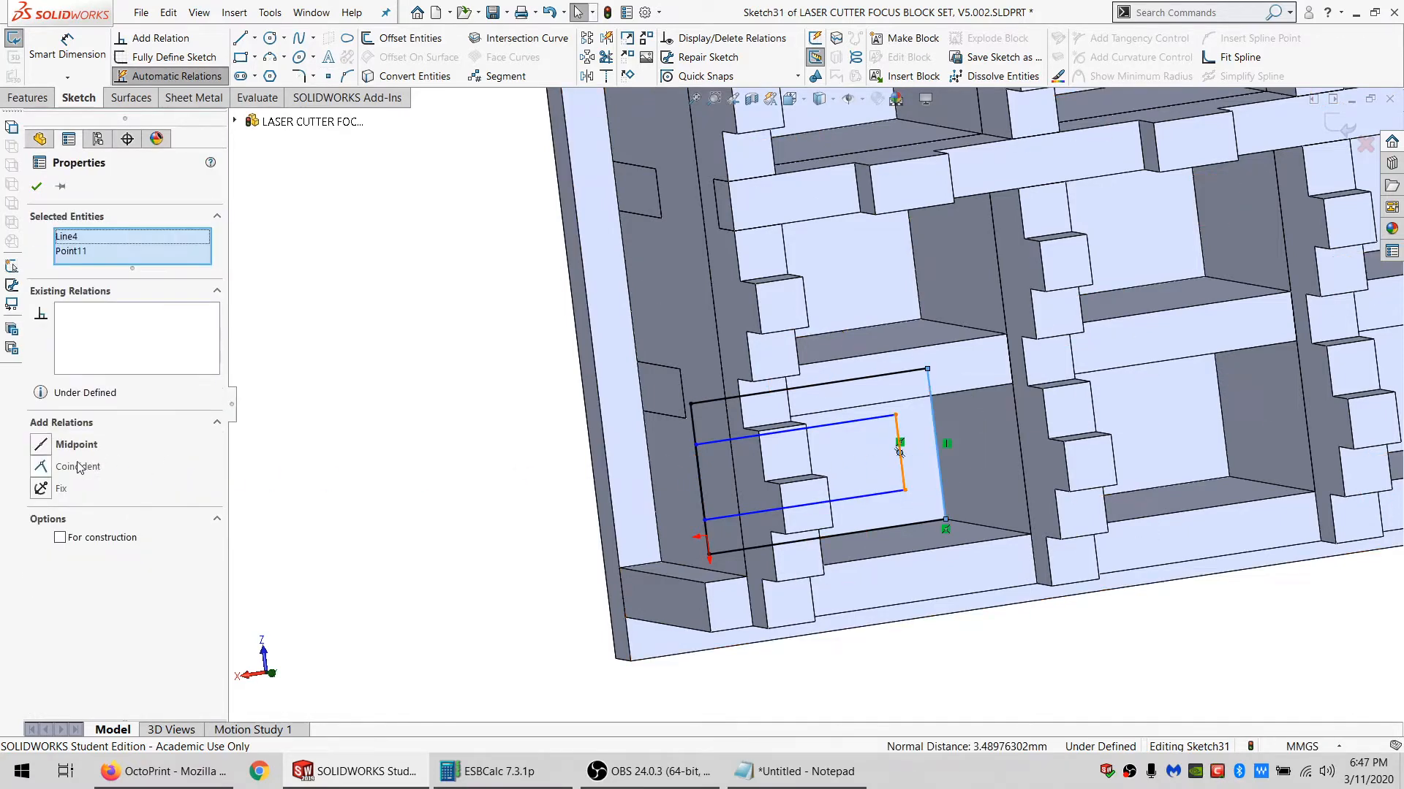
{"action": "left_click", "coordinate": [66, 446]}
{"action": "key", "text": "Escape"}
Dimension the inner rectangle's height on the back panel face to 5 mm.
{"action": "mouse_move", "coordinate": [739, 524]}
{"action": "middle_mouse_down"}
{"action": "mouse_move", "coordinate": [689, 459]}
{"action": "mouse_move", "coordinate": [739, 439]}
{"action": "mouse_move", "coordinate": [743, 460]}
{"action": "mouse_move", "coordinate": [830, 526]}
{"action": "middle_mouse_up"}
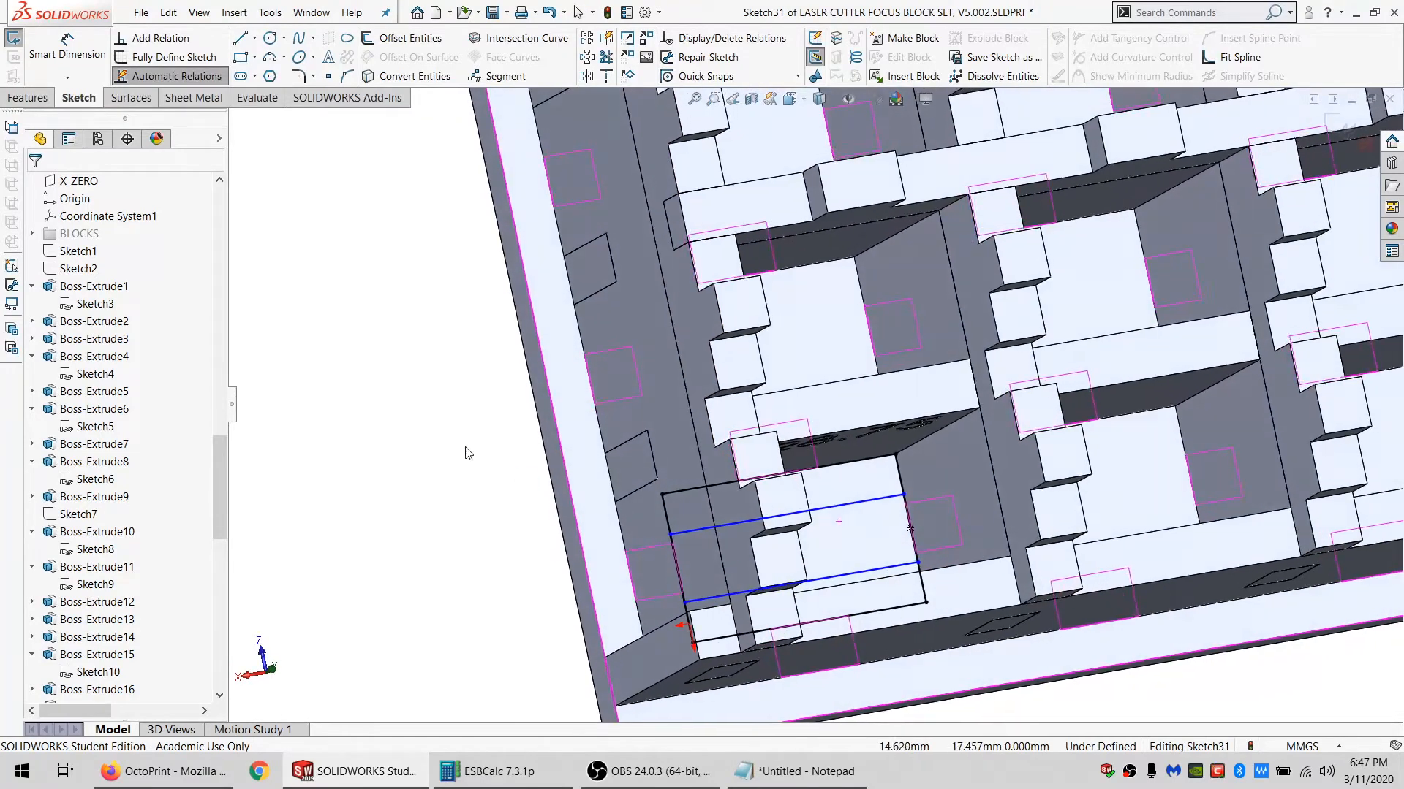
{"action": "left_click", "coordinate": [67, 51]}
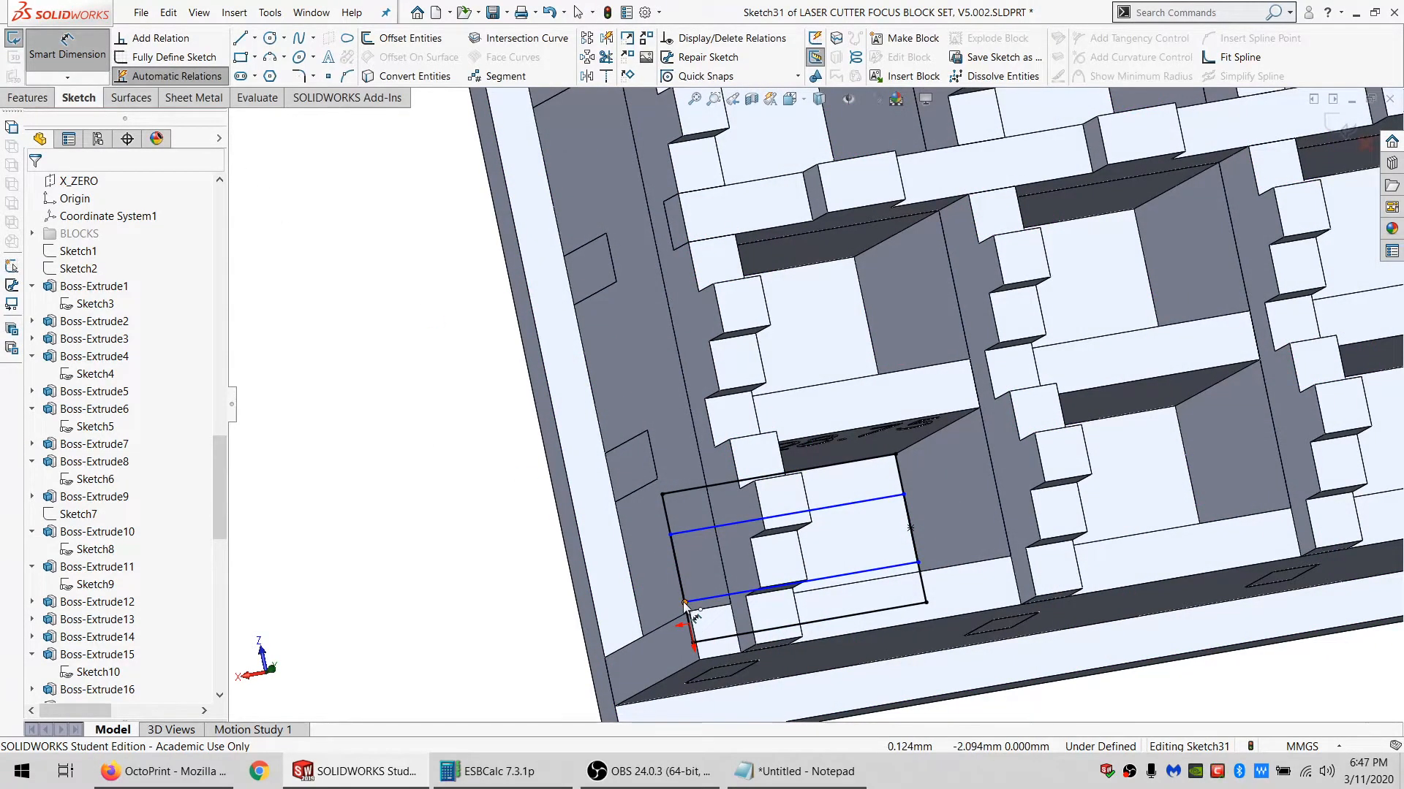
{"action": "left_click", "coordinate": [685, 604]}
{"action": "left_click", "coordinate": [689, 533]}
{"action": "left_click", "coordinate": [406, 581]}
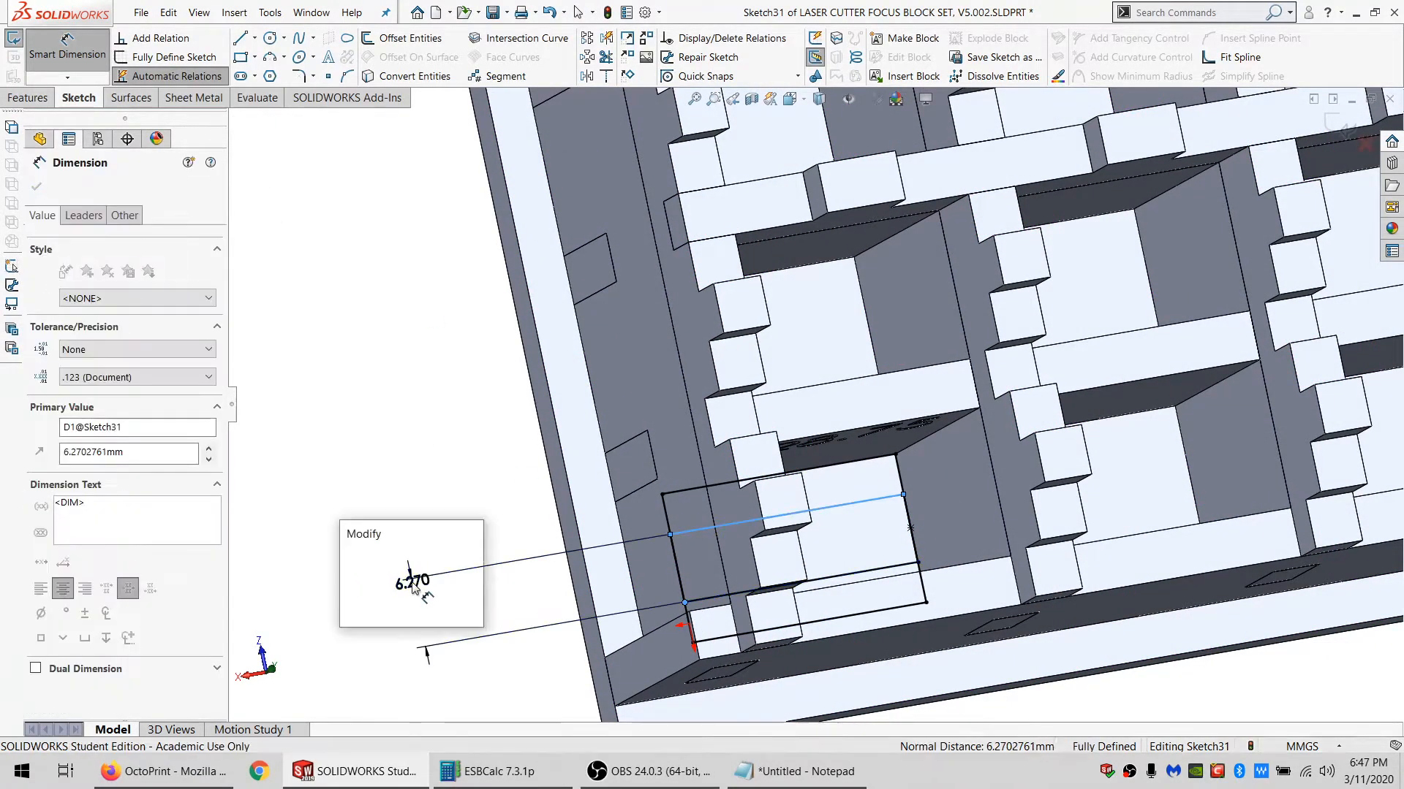
{"action": "type", "text": "5"}
{"action": "key", "text": "Return"}
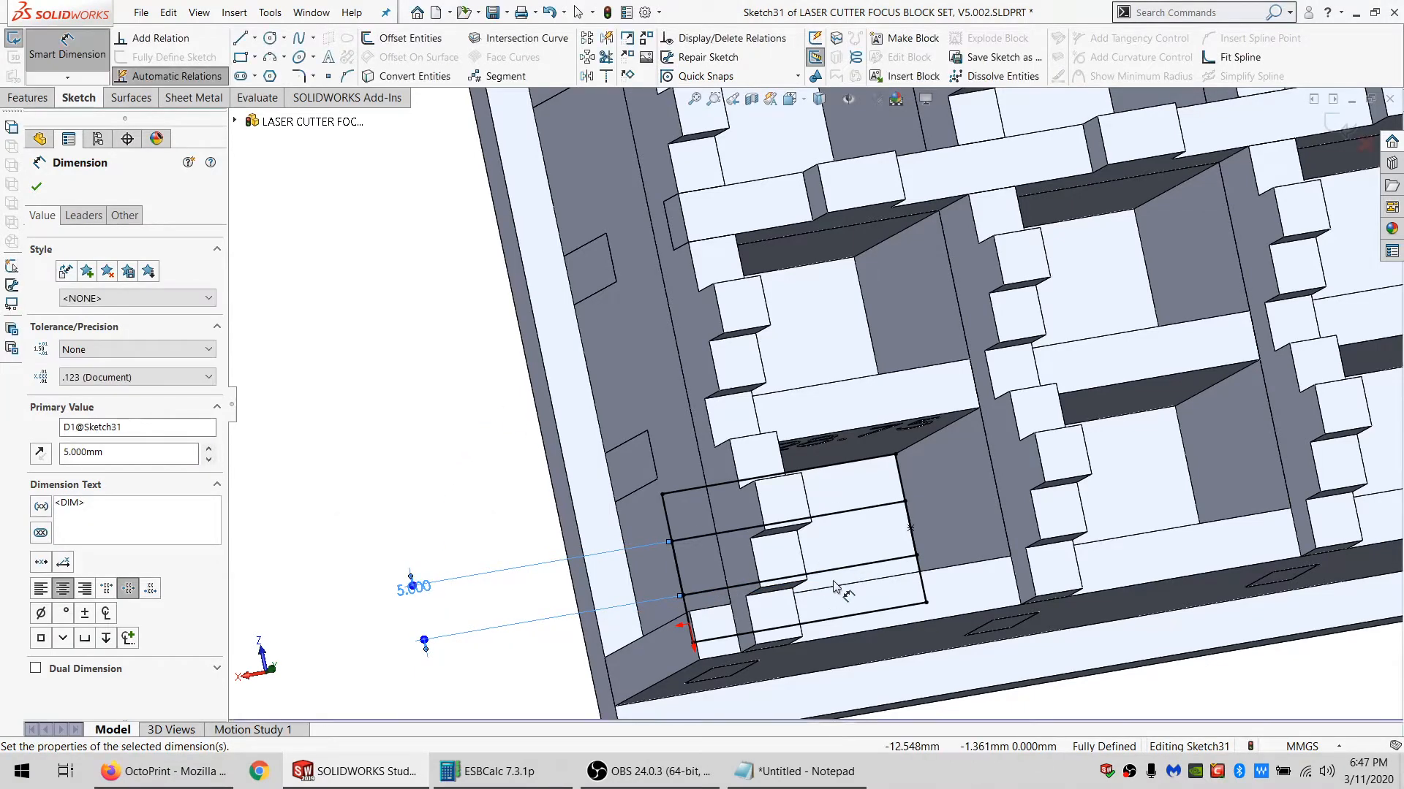
Add the sketch text 28.75 along the inner rectangle's lower side, centred and flipped both vertically and horizontally to read upright.
{"action": "key", "text": "Escape"}
{"action": "left_click", "coordinate": [835, 574]}
{"action": "left_click", "coordinate": [337, 60]}
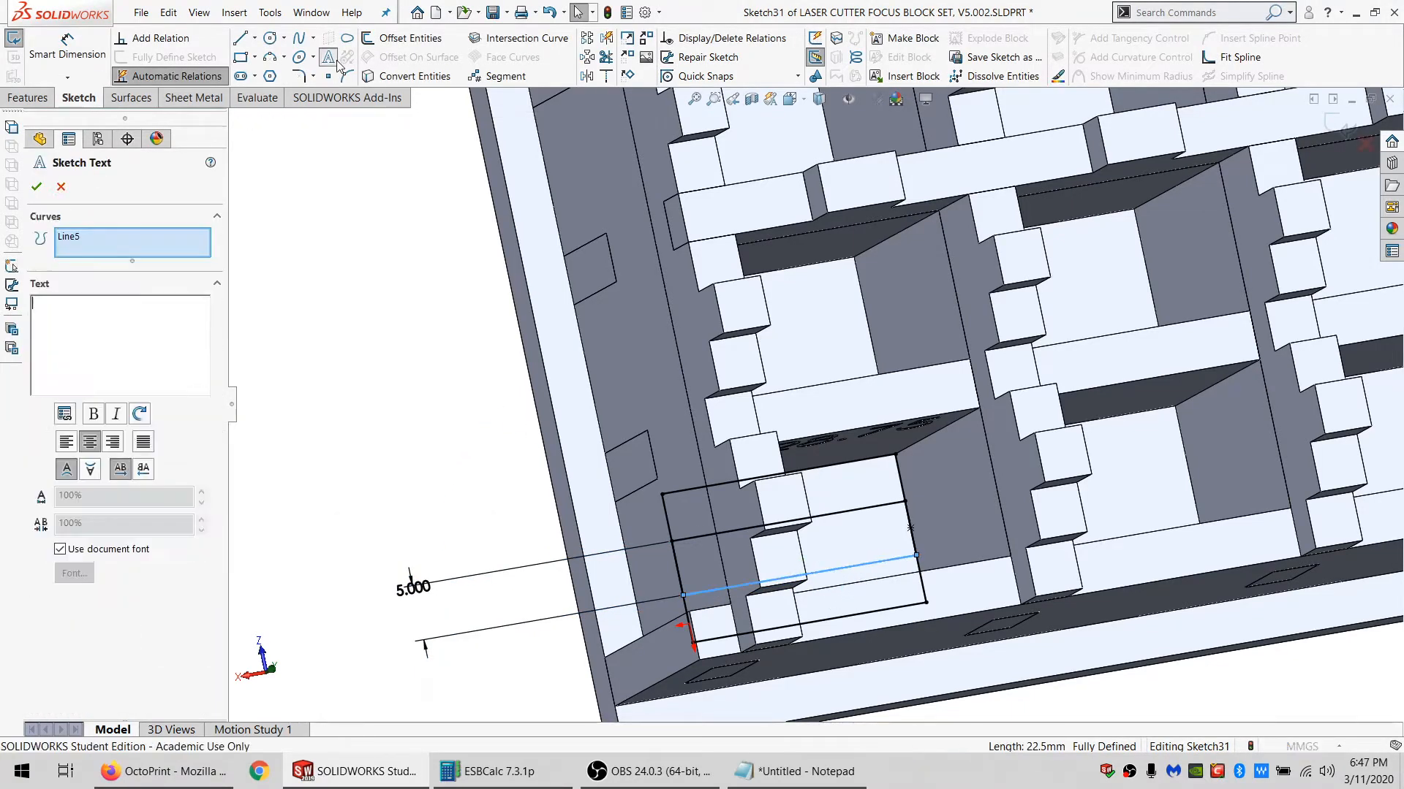
{"action": "type", "text": "28.75"}
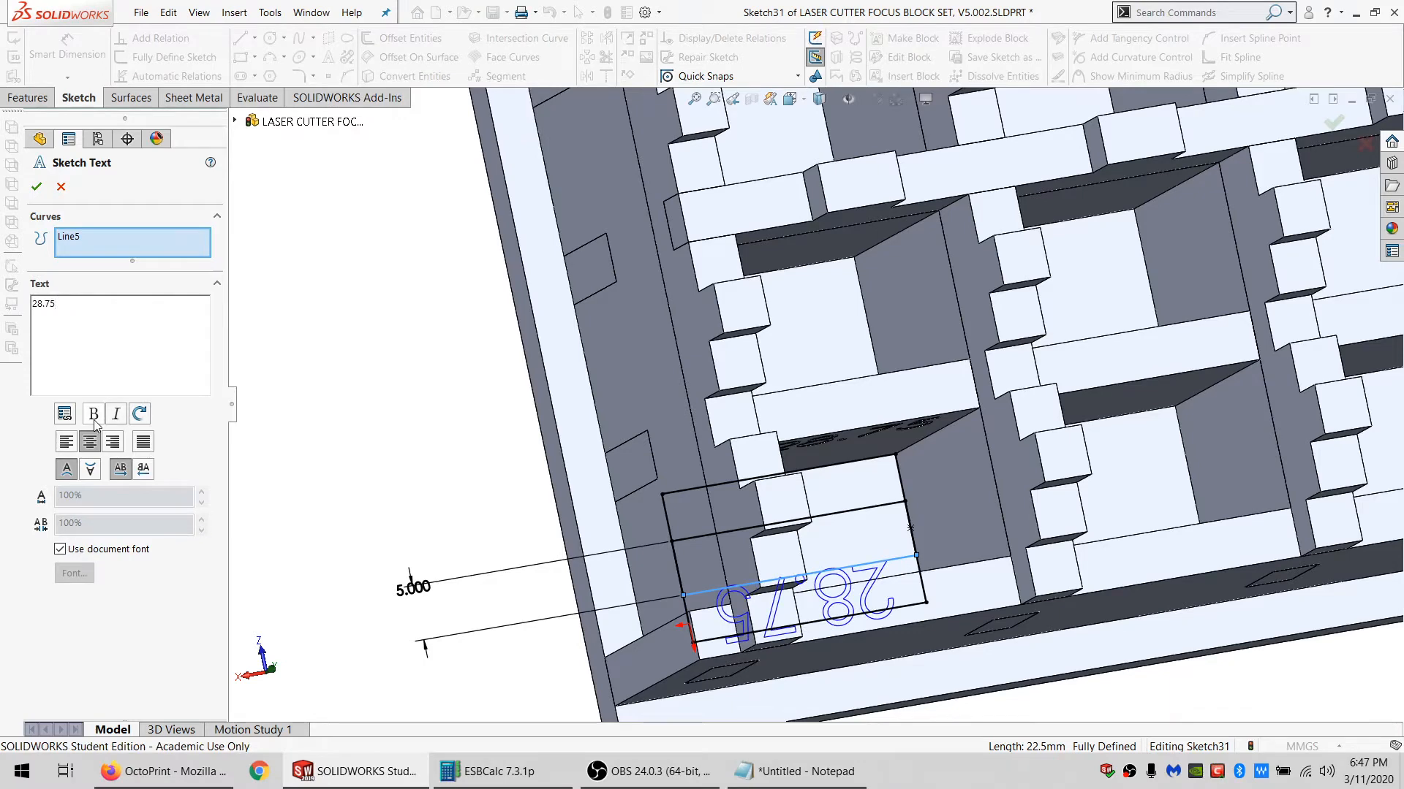
{"action": "left_click", "coordinate": [66, 442]}
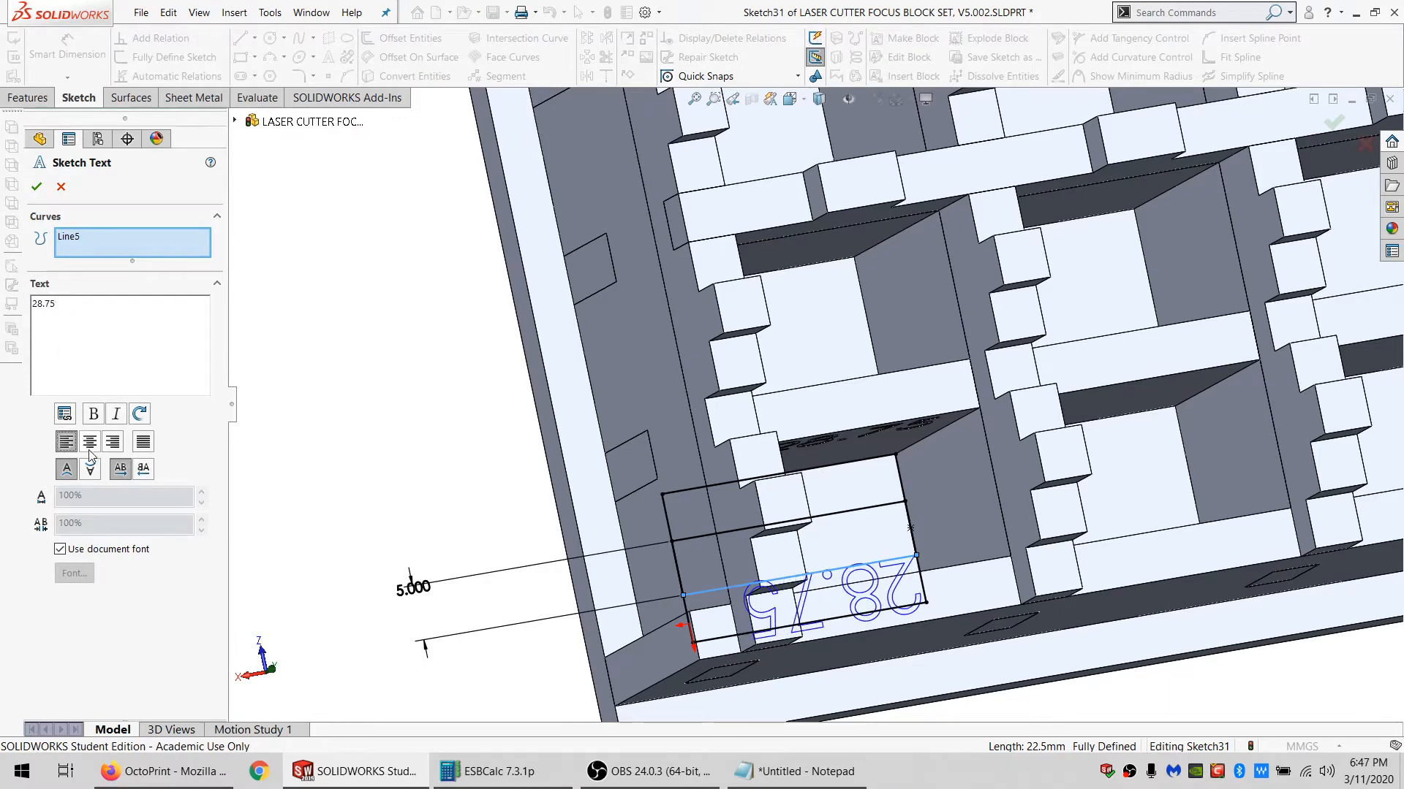
{"action": "left_click", "coordinate": [89, 443]}
{"action": "left_click", "coordinate": [90, 469]}
{"action": "left_click", "coordinate": [144, 470]}
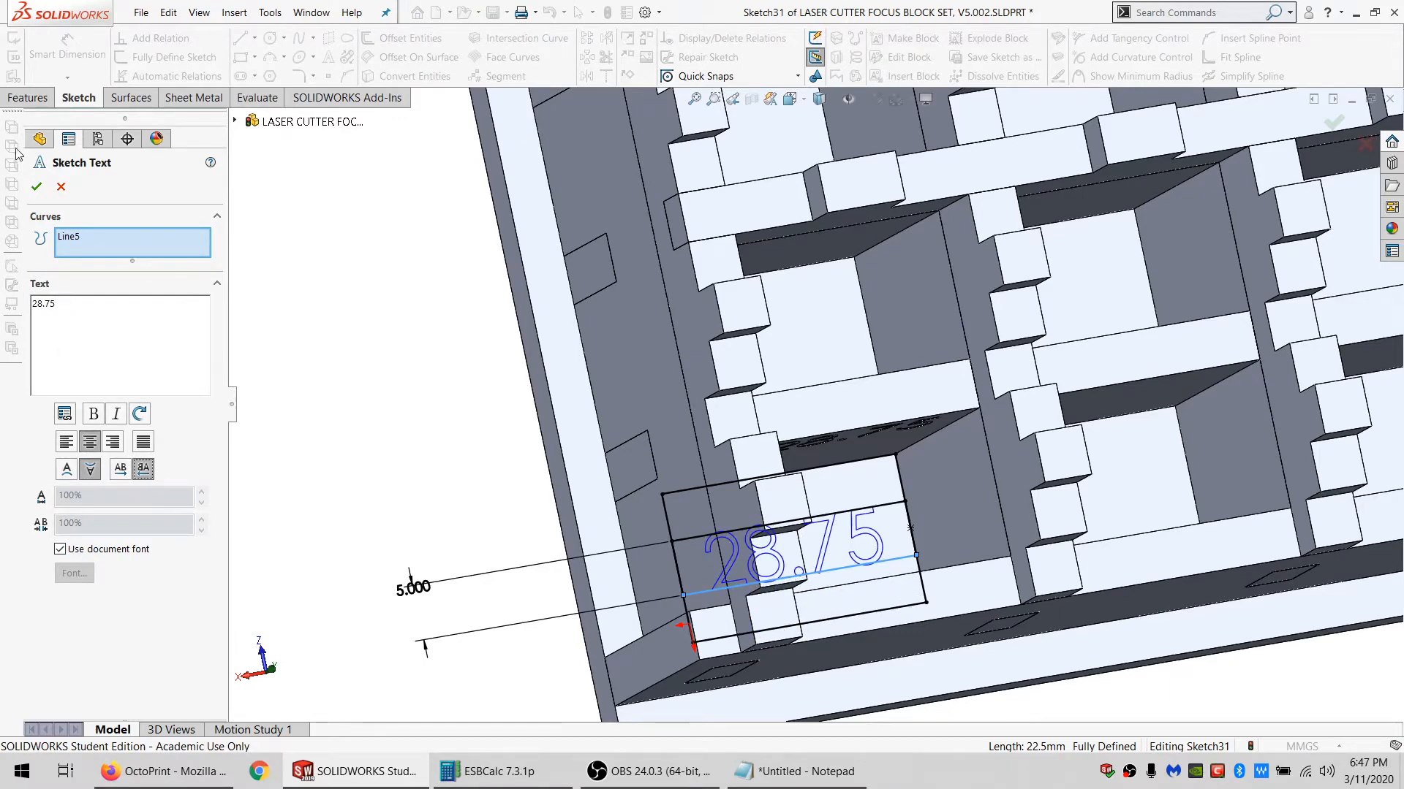
{"action": "left_click", "coordinate": [36, 188]}
Turn the label's guide rectangles into construction geometry and cut the 28.75 text 0.010 mm deep into the back panel.
{"action": "scroll", "coordinate": [433, 432], "scroll_direction": "up", "scroll_amount": 3}
{"action": "mouse_move", "coordinate": [1043, 618]}
{"action": "left_mouse_down"}
{"action": "mouse_move", "coordinate": [452, 498]}
{"action": "mouse_move", "coordinate": [447, 246]}
{"action": "left_mouse_up"}
{"action": "key", "text": "Escape"}
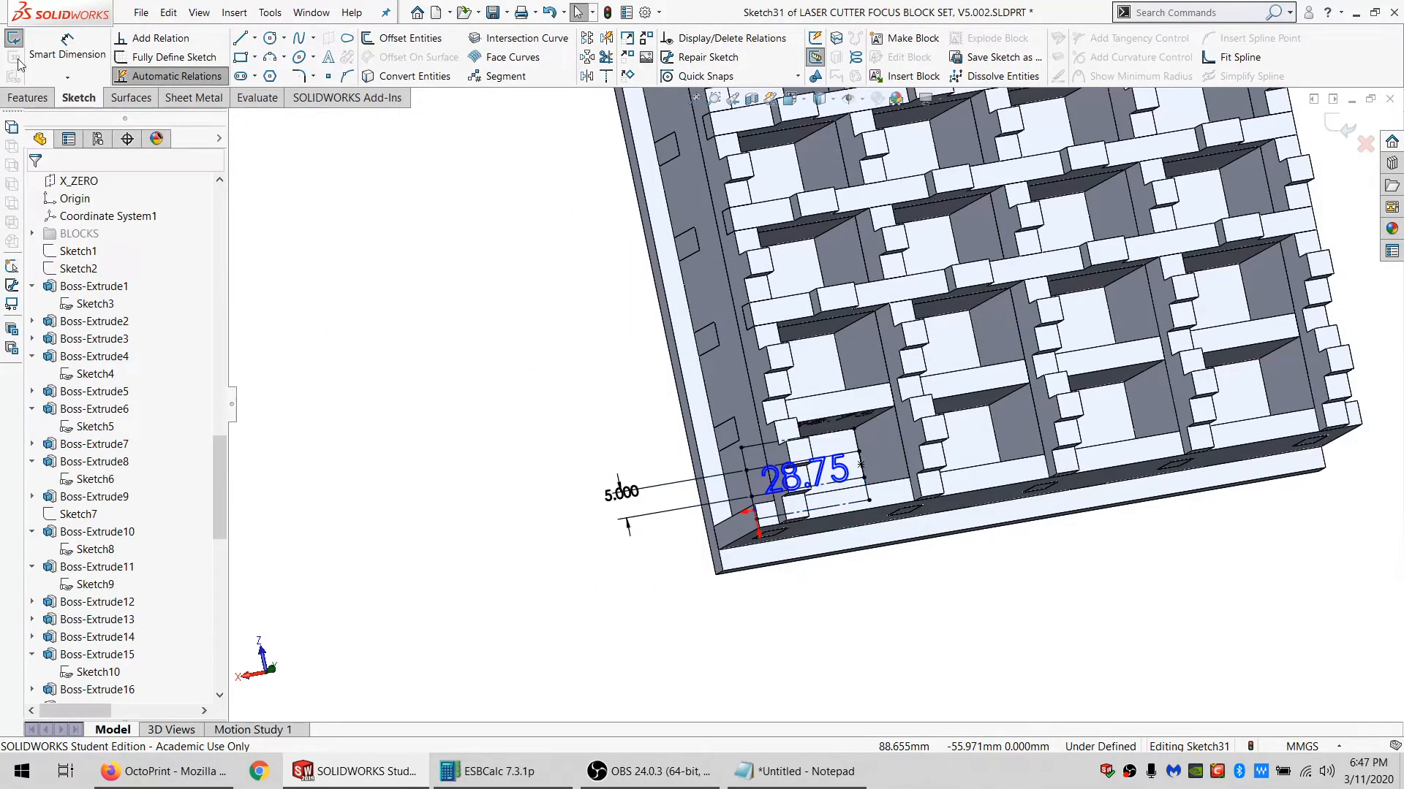
{"action": "left_click", "coordinate": [27, 98]}
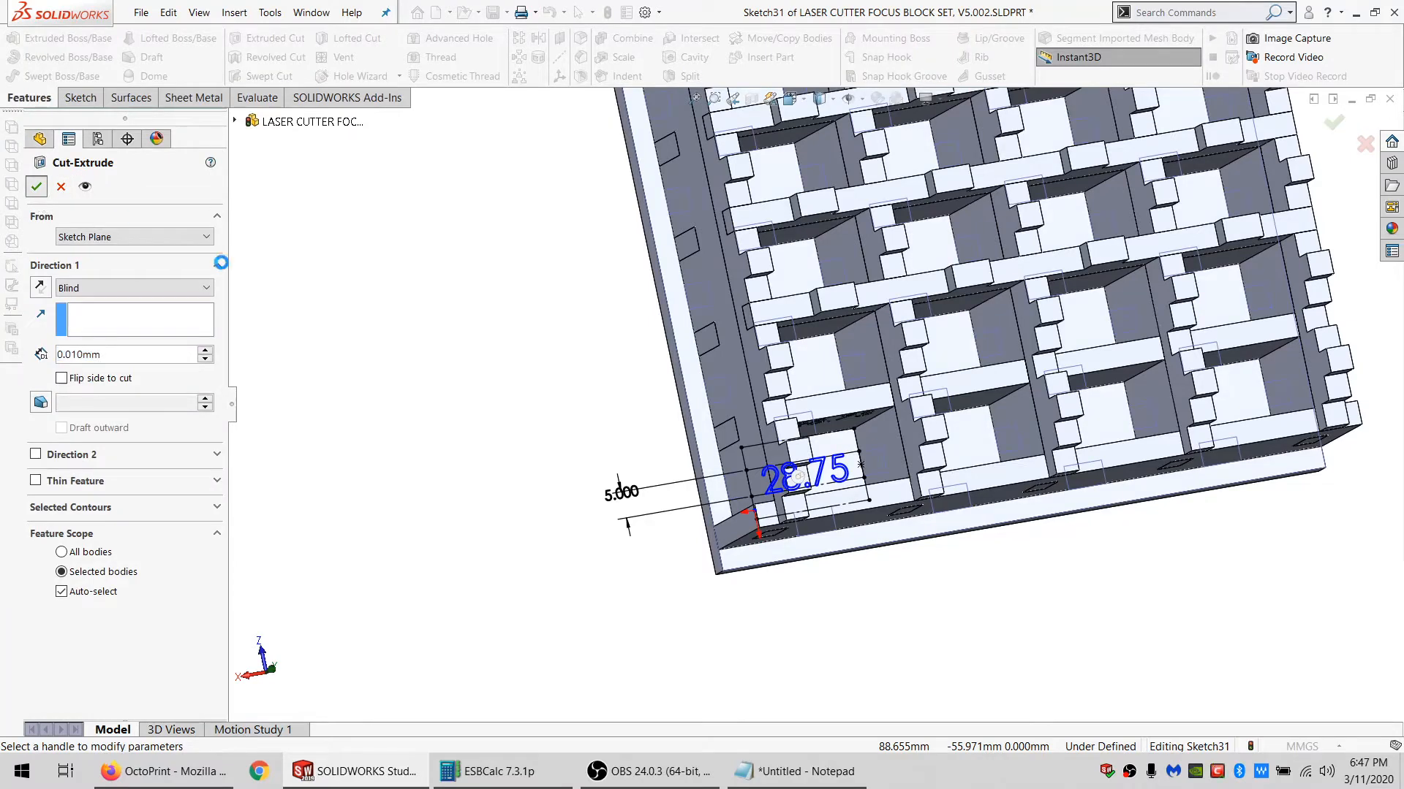
{"action": "left_click", "coordinate": [35, 187]}
Examine the 28.75 labels in the first compartment from several angles, close up and with the whole box in view.
{"action": "scroll", "coordinate": [888, 545], "scroll_direction": "down", "scroll_amount": 3}
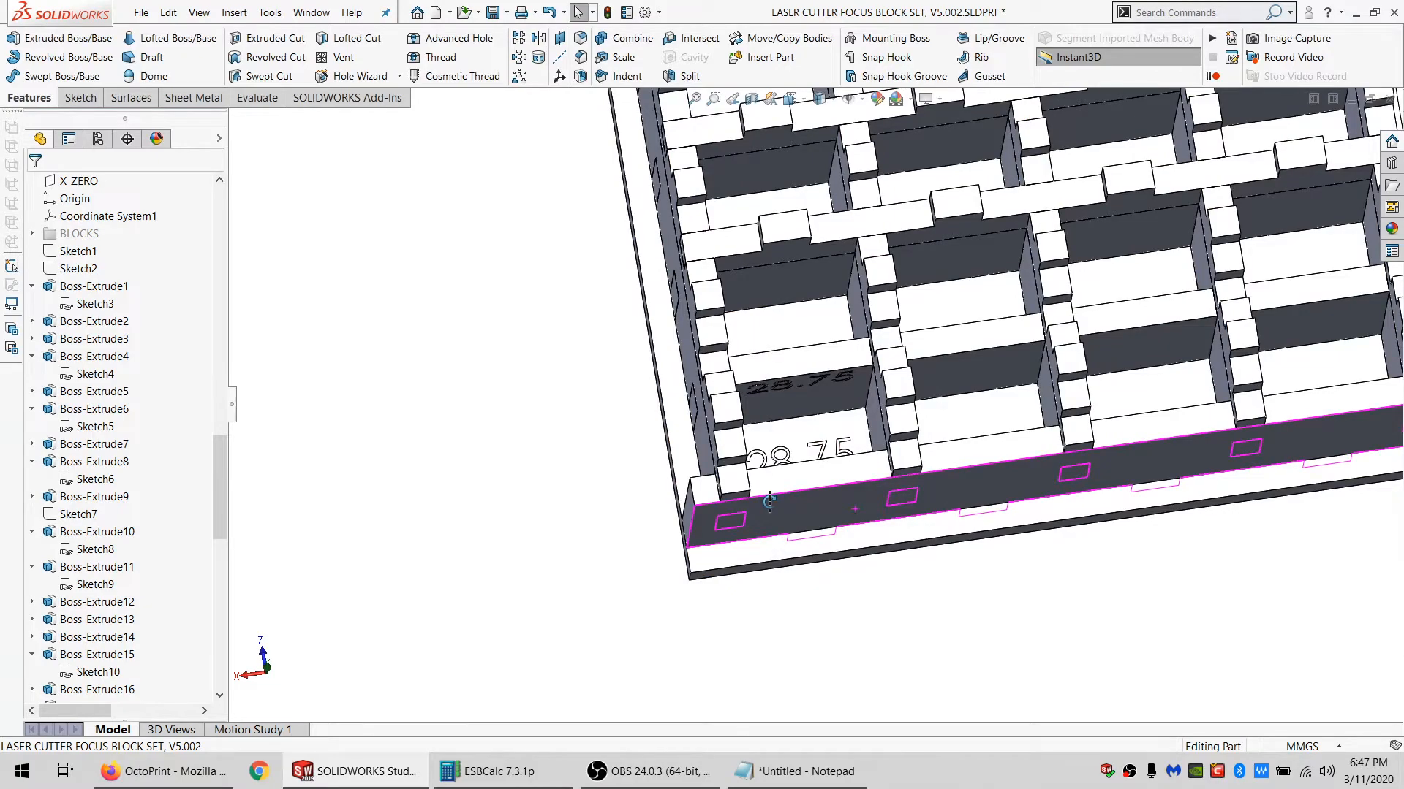
{"action": "middle_click_drag", "start_coordinate": [769, 501], "coordinate": [860, 296]}
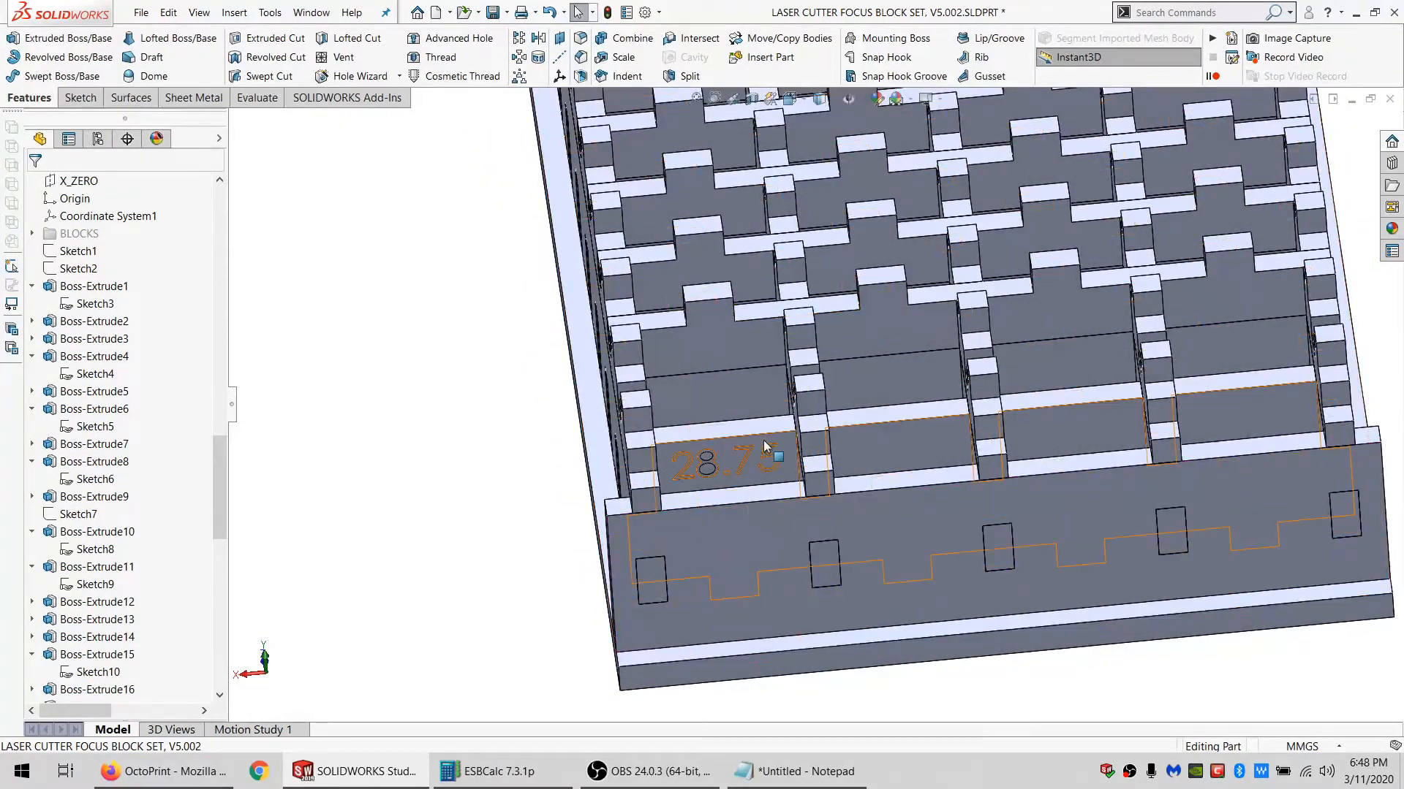
{"action": "scroll", "coordinate": [763, 448], "scroll_direction": "up", "scroll_amount": 2}
{"action": "scroll", "coordinate": [738, 460], "scroll_direction": "down", "scroll_amount": 4}
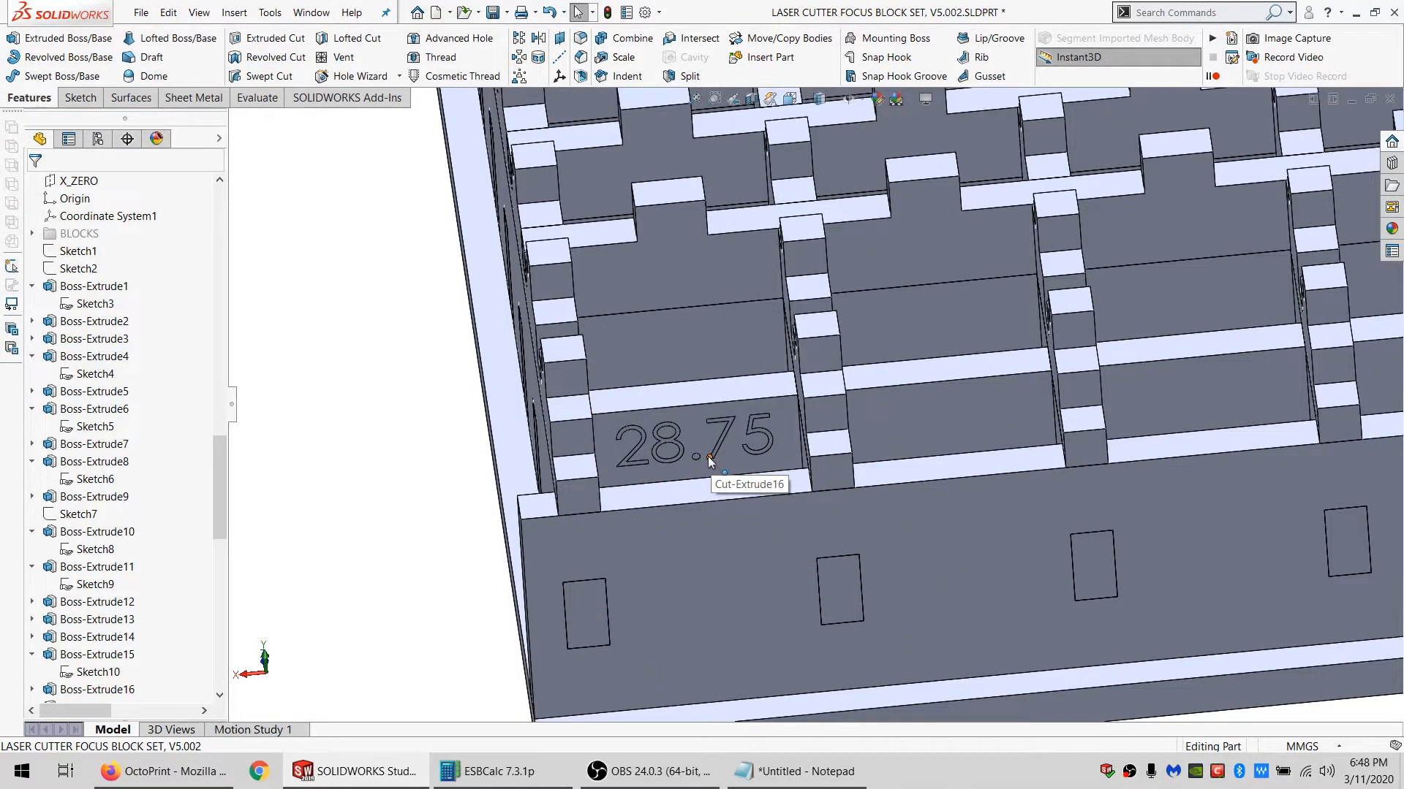
{"action": "scroll", "coordinate": [717, 459], "scroll_direction": "up", "scroll_amount": 5}
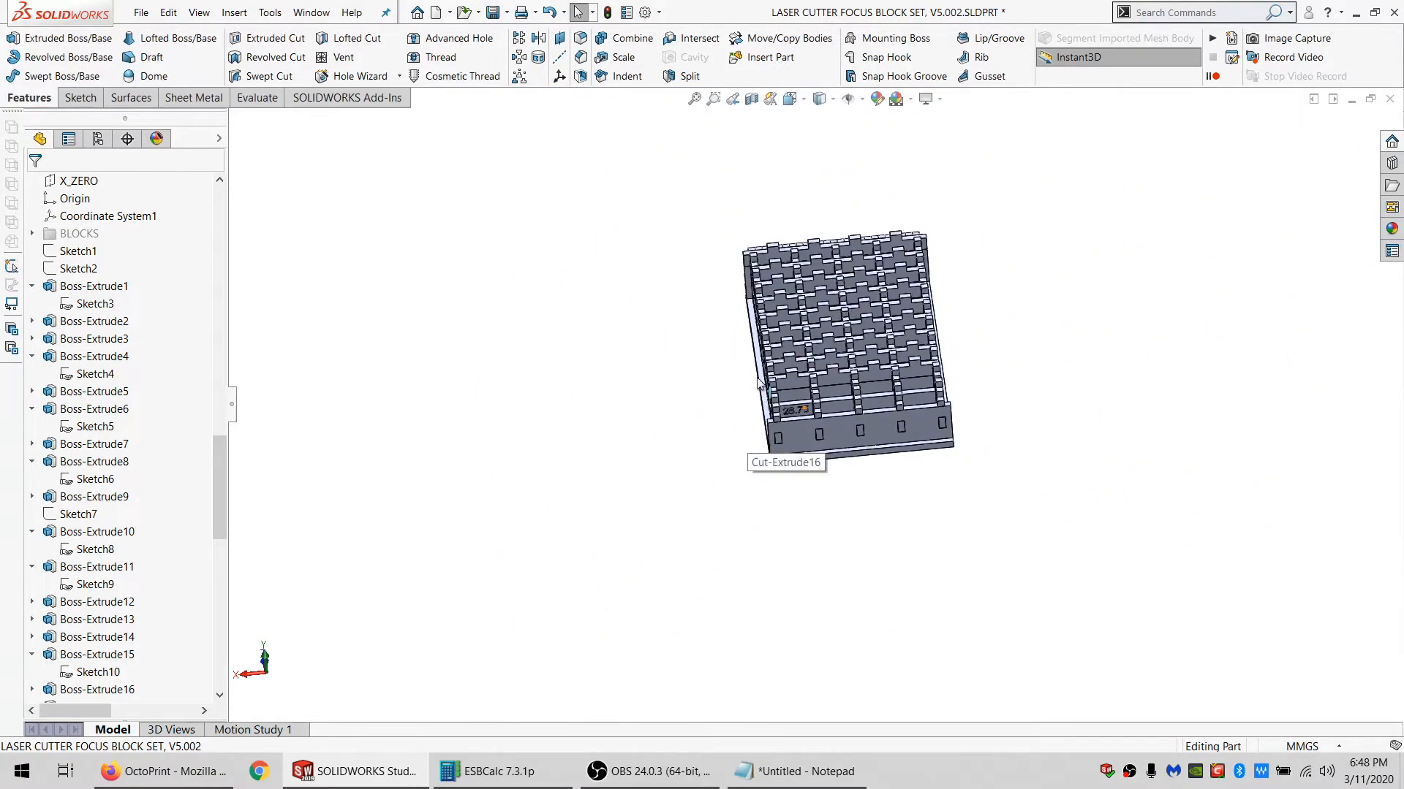
{"action": "scroll", "coordinate": [869, 417], "scroll_direction": "down", "scroll_amount": 1}
{"action": "middle_click_drag", "start_coordinate": [864, 428], "coordinate": [848, 534]}
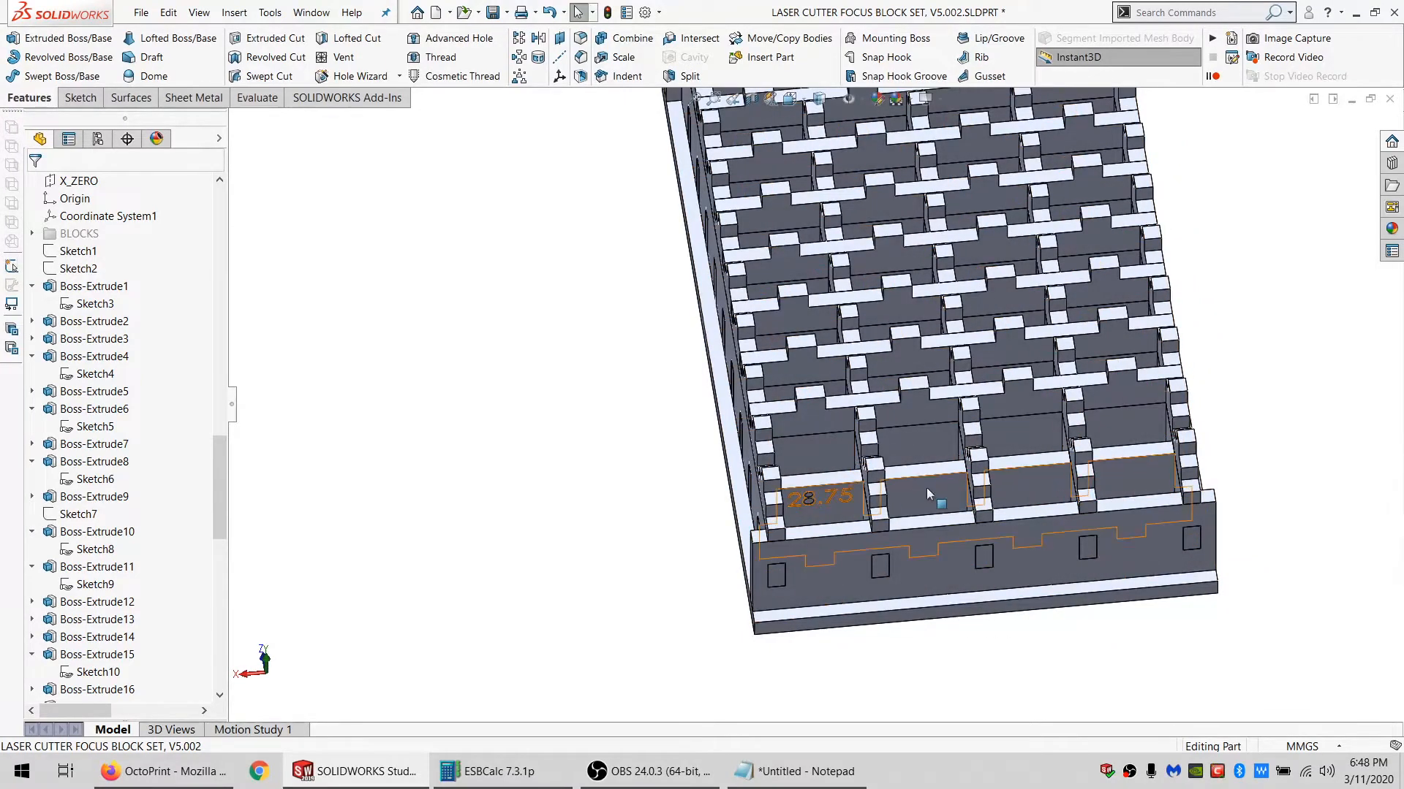
{"action": "scroll", "coordinate": [1022, 487], "scroll_direction": "up", "scroll_amount": 2}
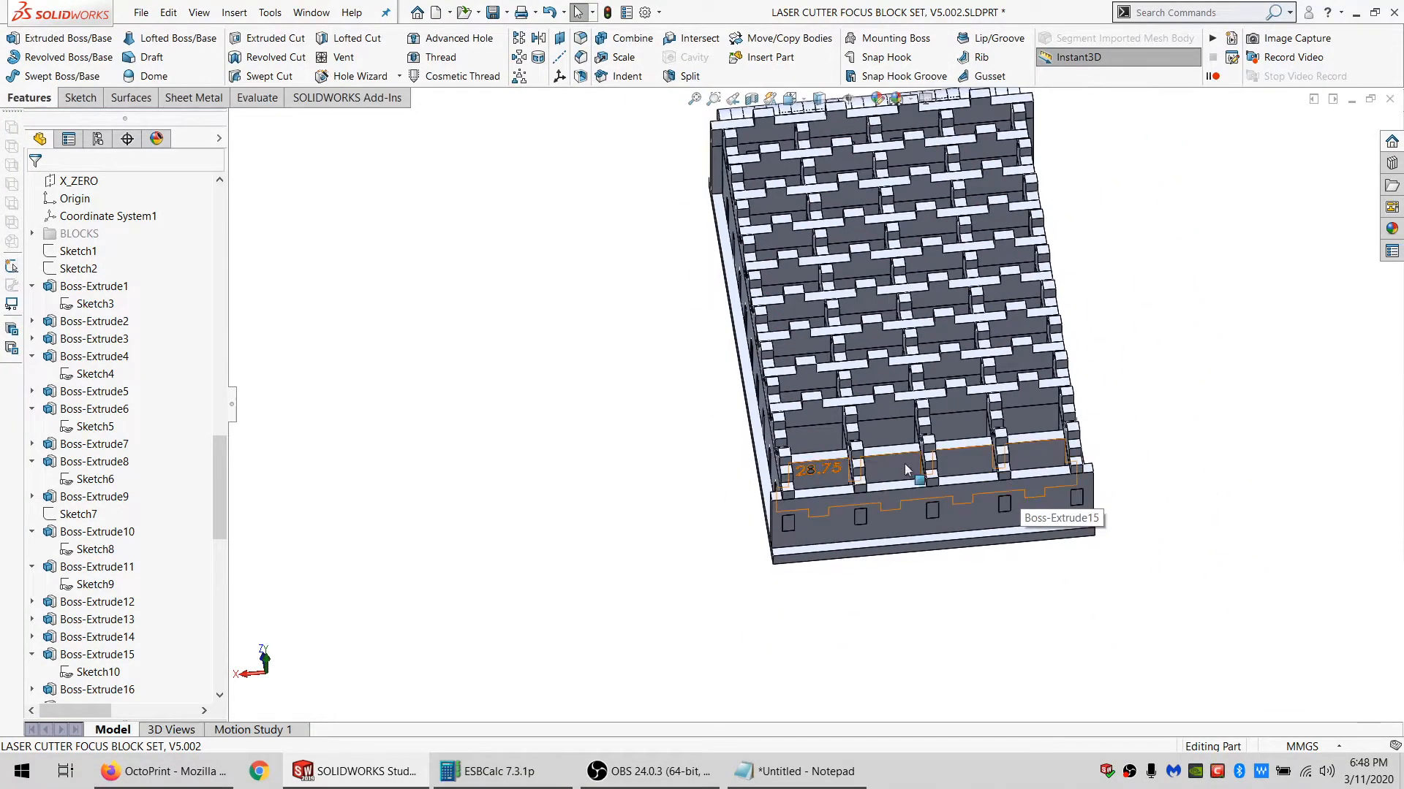
{"action": "middle_click_drag", "start_coordinate": [983, 544], "coordinate": [977, 626]}
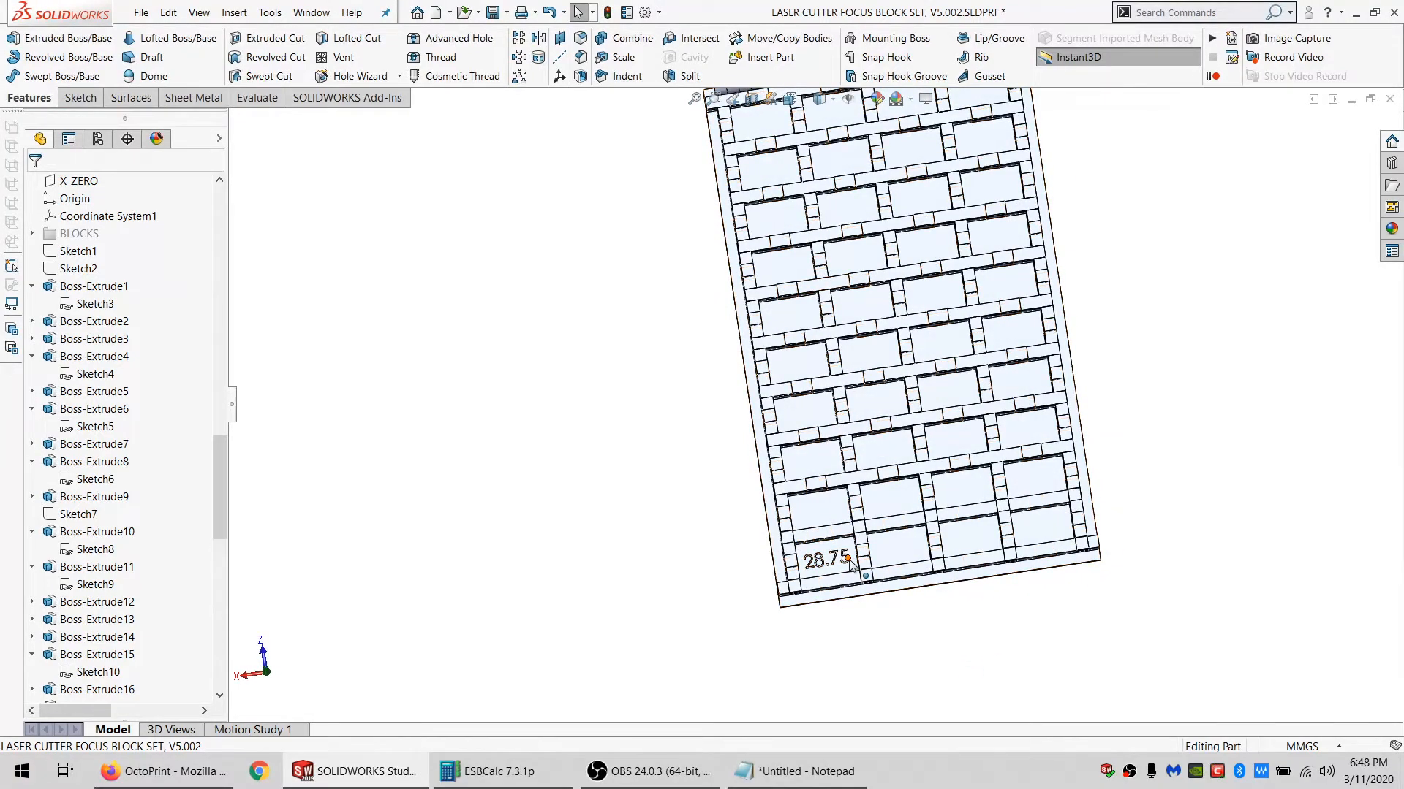
{"action": "scroll", "coordinate": [852, 567], "scroll_direction": "down", "scroll_amount": 4}
{"action": "middle_click_drag", "start_coordinate": [852, 540], "coordinate": [848, 479]}
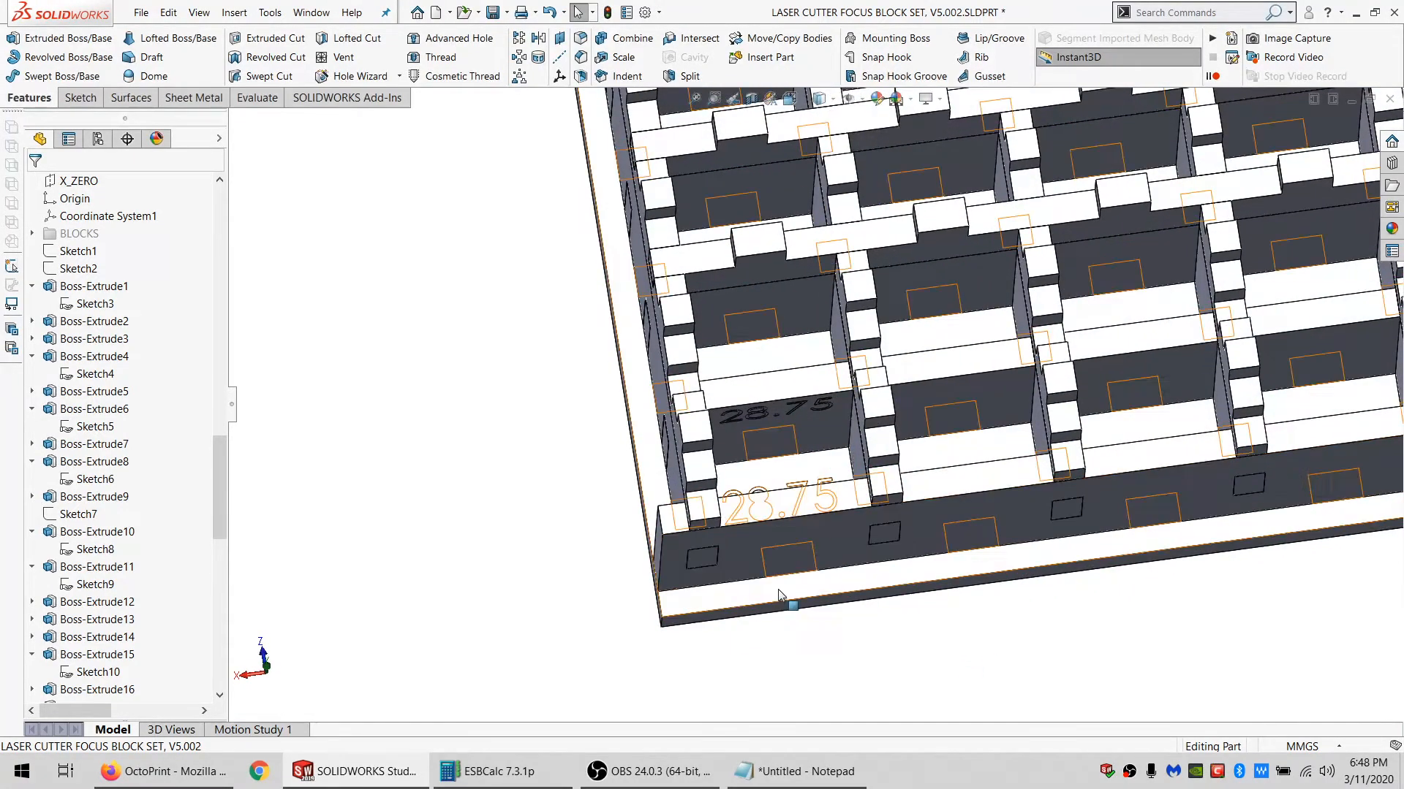
{"action": "scroll", "coordinate": [781, 596], "scroll_direction": "up", "scroll_amount": 2}
{"action": "scroll", "coordinate": [797, 394], "scroll_direction": "up", "scroll_amount": 3}
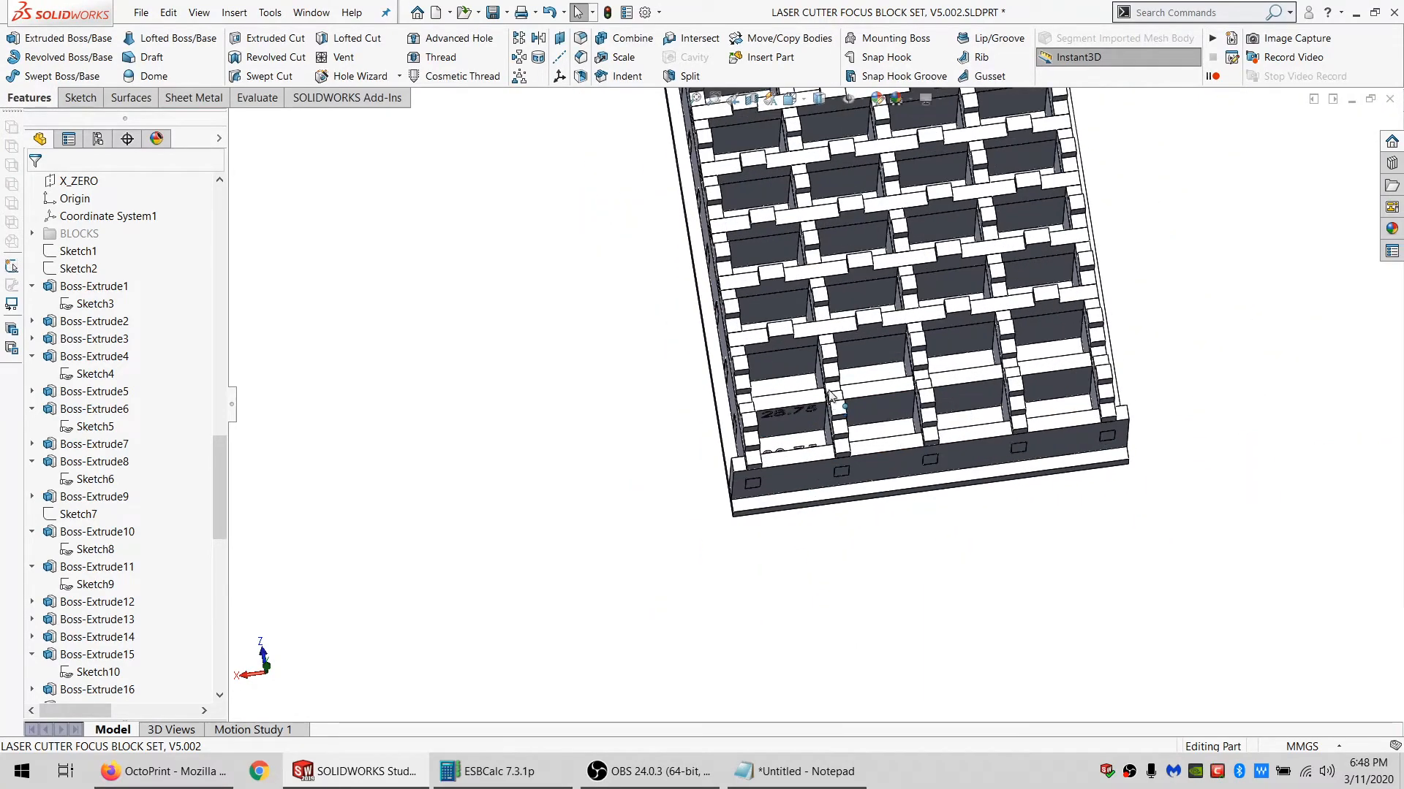
{"action": "scroll", "coordinate": [828, 306], "scroll_direction": "down", "scroll_amount": 2}
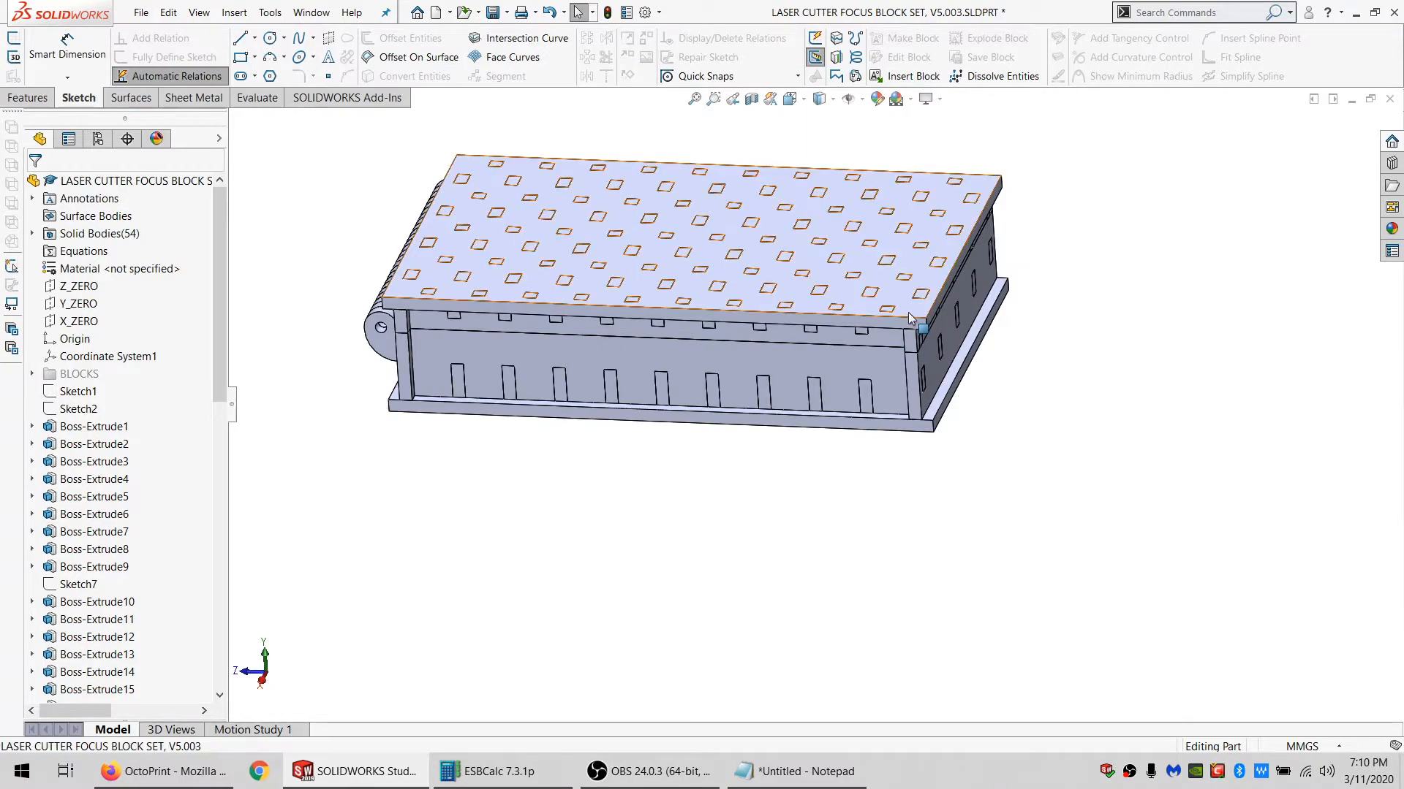
Hide the box's lid to expose the compartments and bring the long side panel into view.
{"action": "left_click", "coordinate": [936, 270]}
{"action": "left_click", "coordinate": [999, 282]}
{"action": "scroll", "coordinate": [936, 358], "scroll_direction": "down", "scroll_amount": 6}
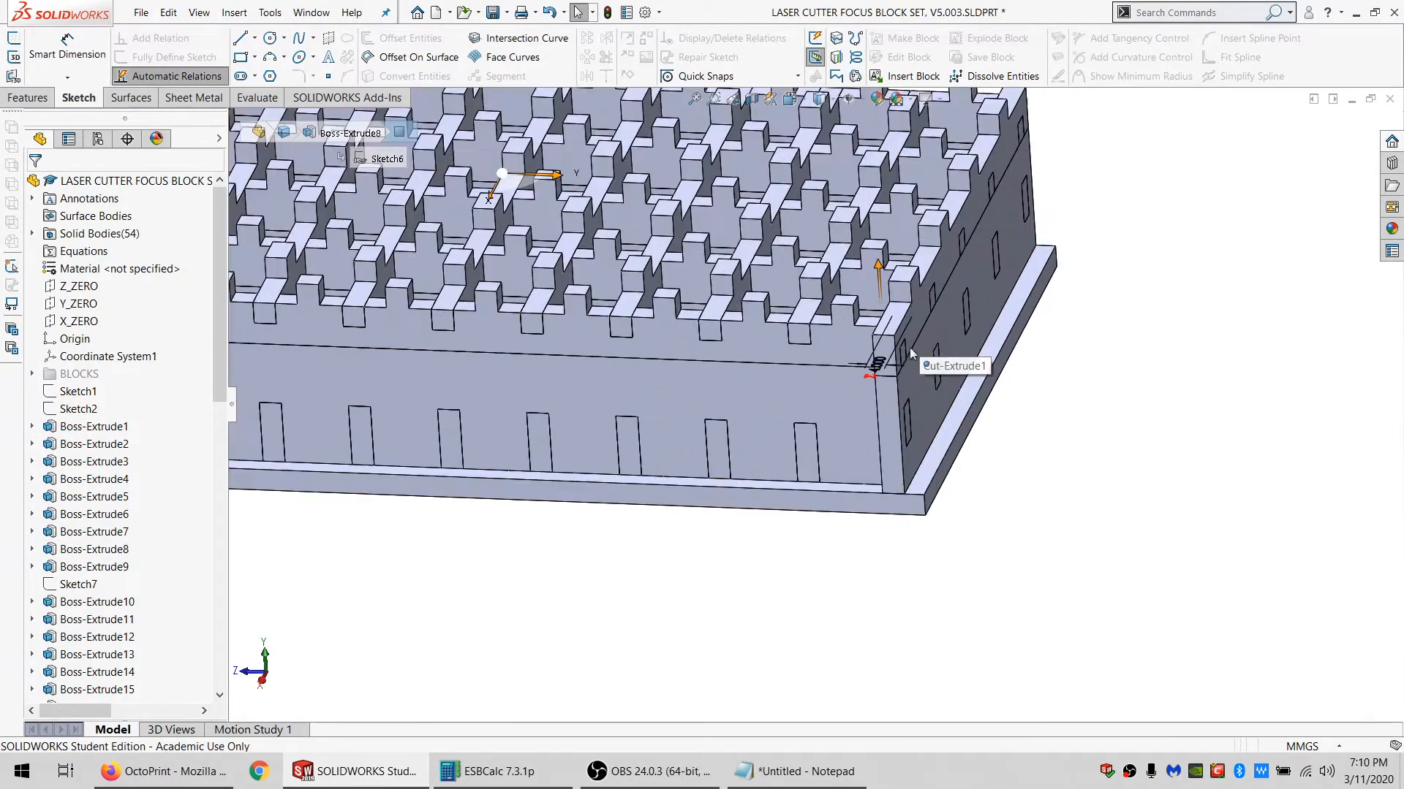
{"action": "scroll", "coordinate": [833, 559], "scroll_direction": "up", "scroll_amount": 5}
{"action": "scroll", "coordinate": [715, 595], "scroll_direction": "down", "scroll_amount": 8}
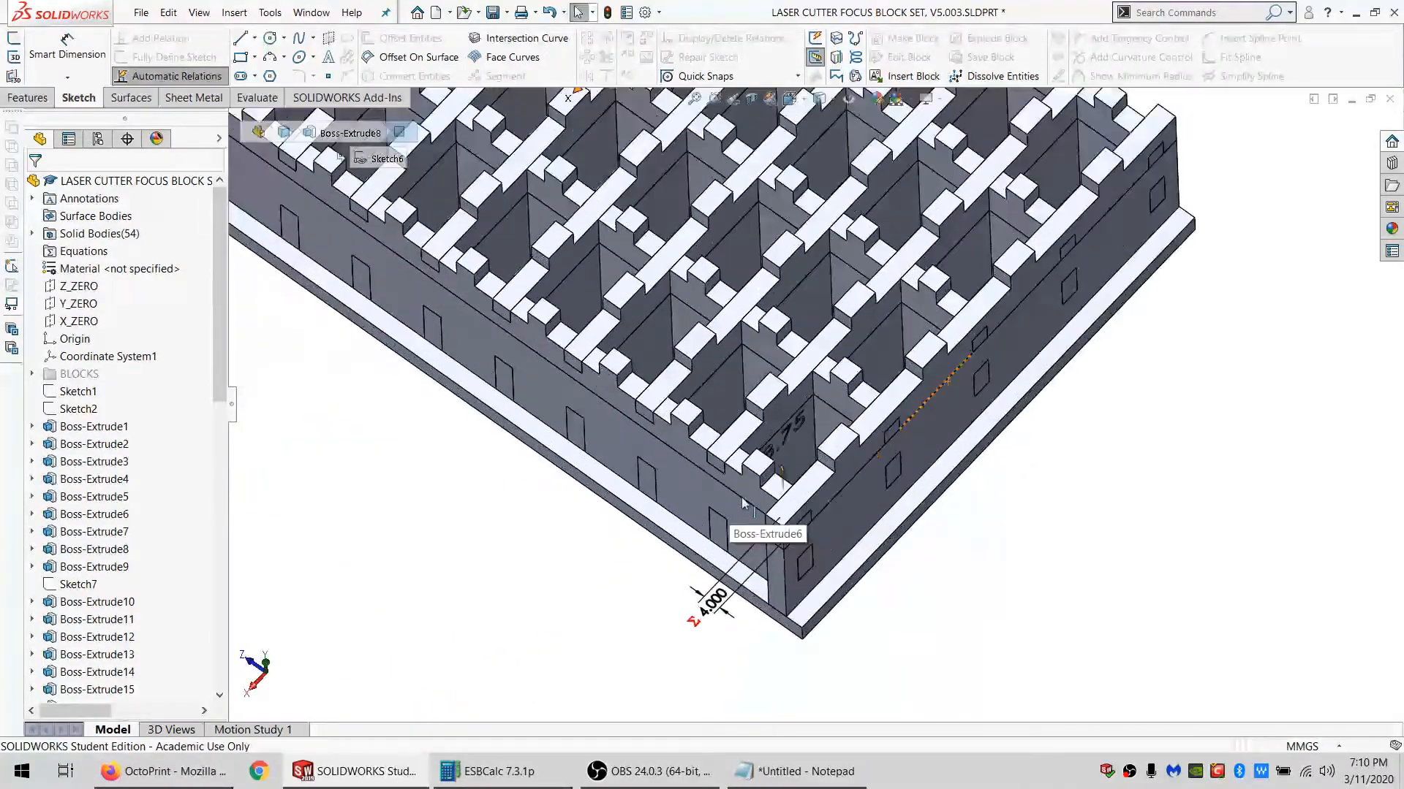
{"action": "middle_click_drag", "start_coordinate": [744, 579], "coordinate": [808, 403]}
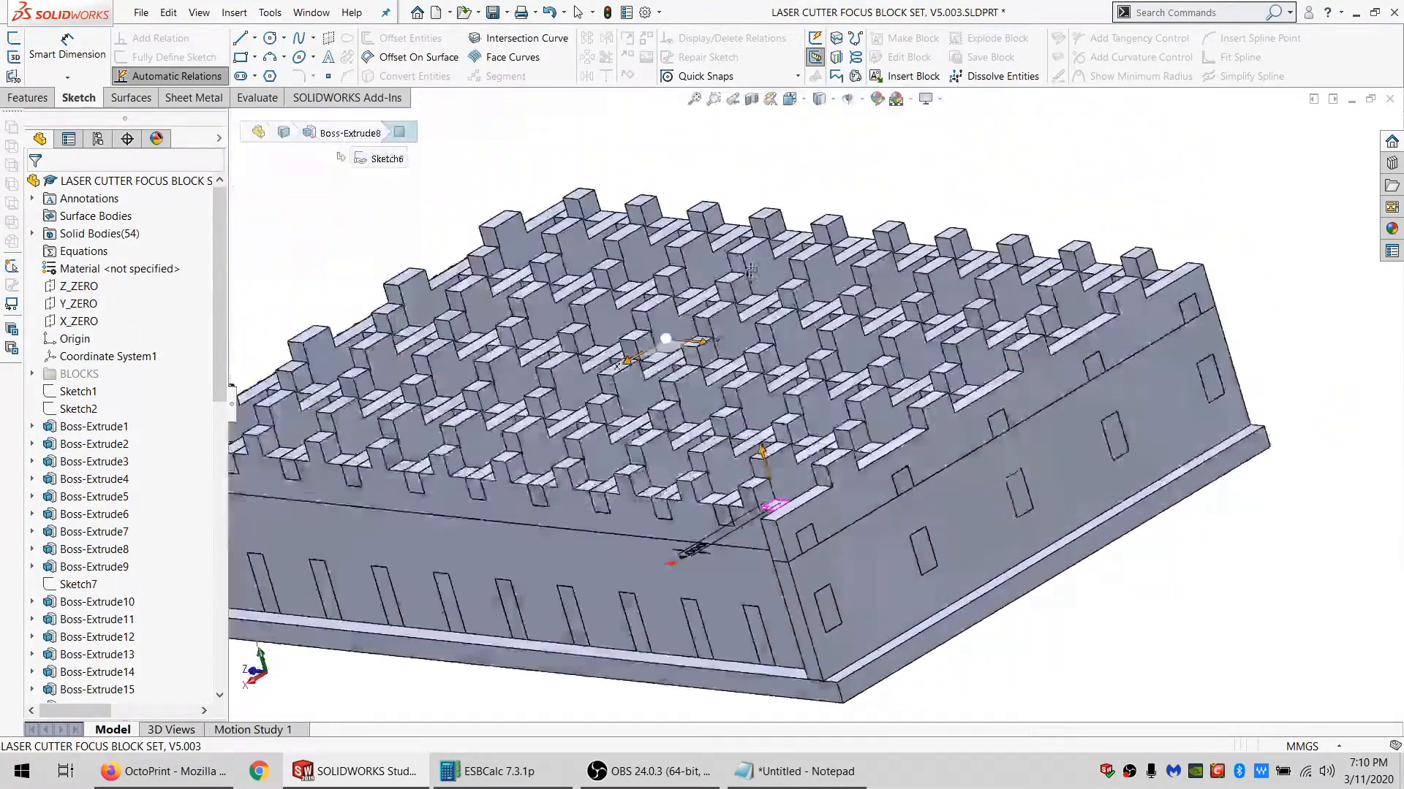
{"action": "scroll", "coordinate": [808, 403], "scroll_direction": "up", "scroll_amount": 4}
{"action": "middle_click_drag", "start_coordinate": [698, 541], "coordinate": [839, 450]}
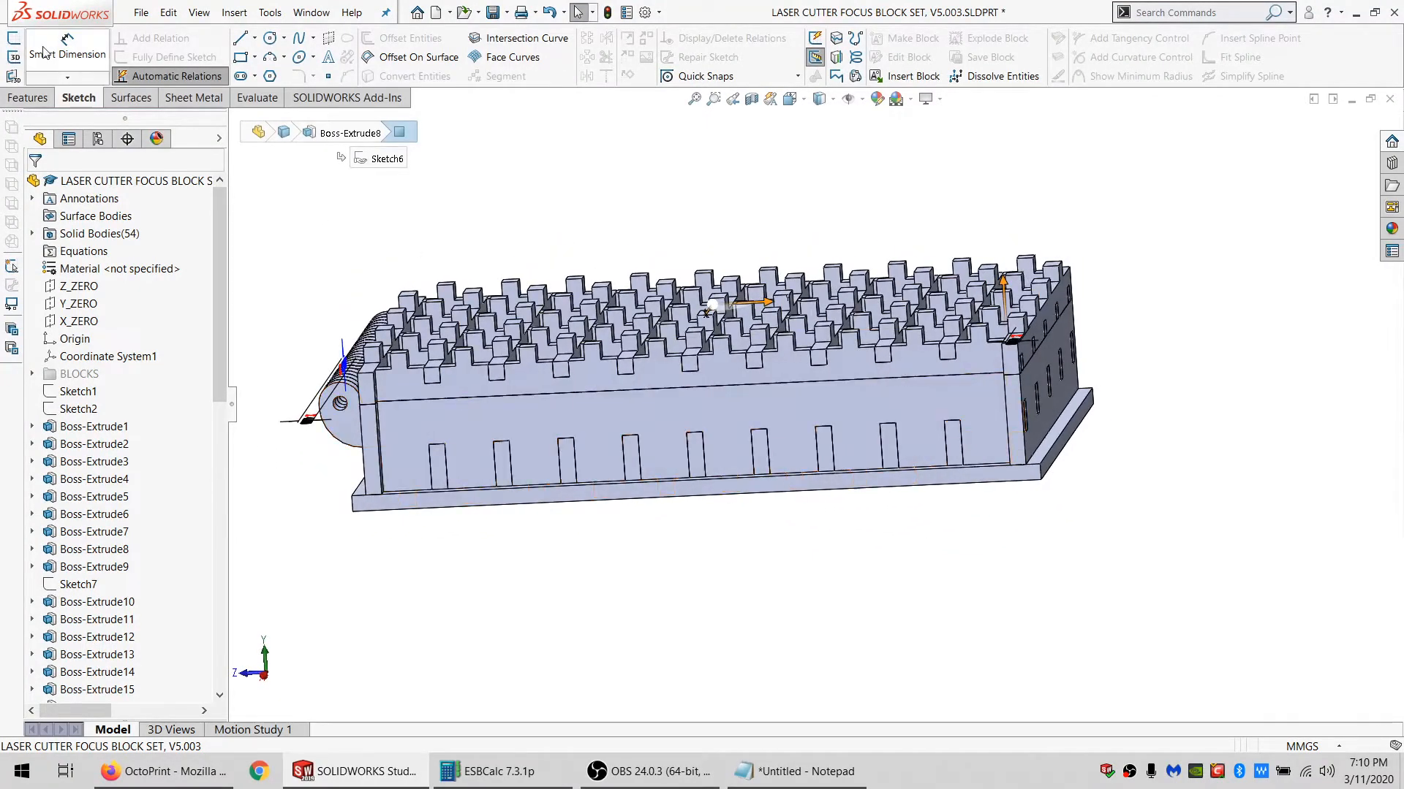
Start a sketch on the long side panel's outer face and draw a line from its upper edge near the hinge past the opposite end.
{"action": "left_click", "coordinate": [15, 41]}
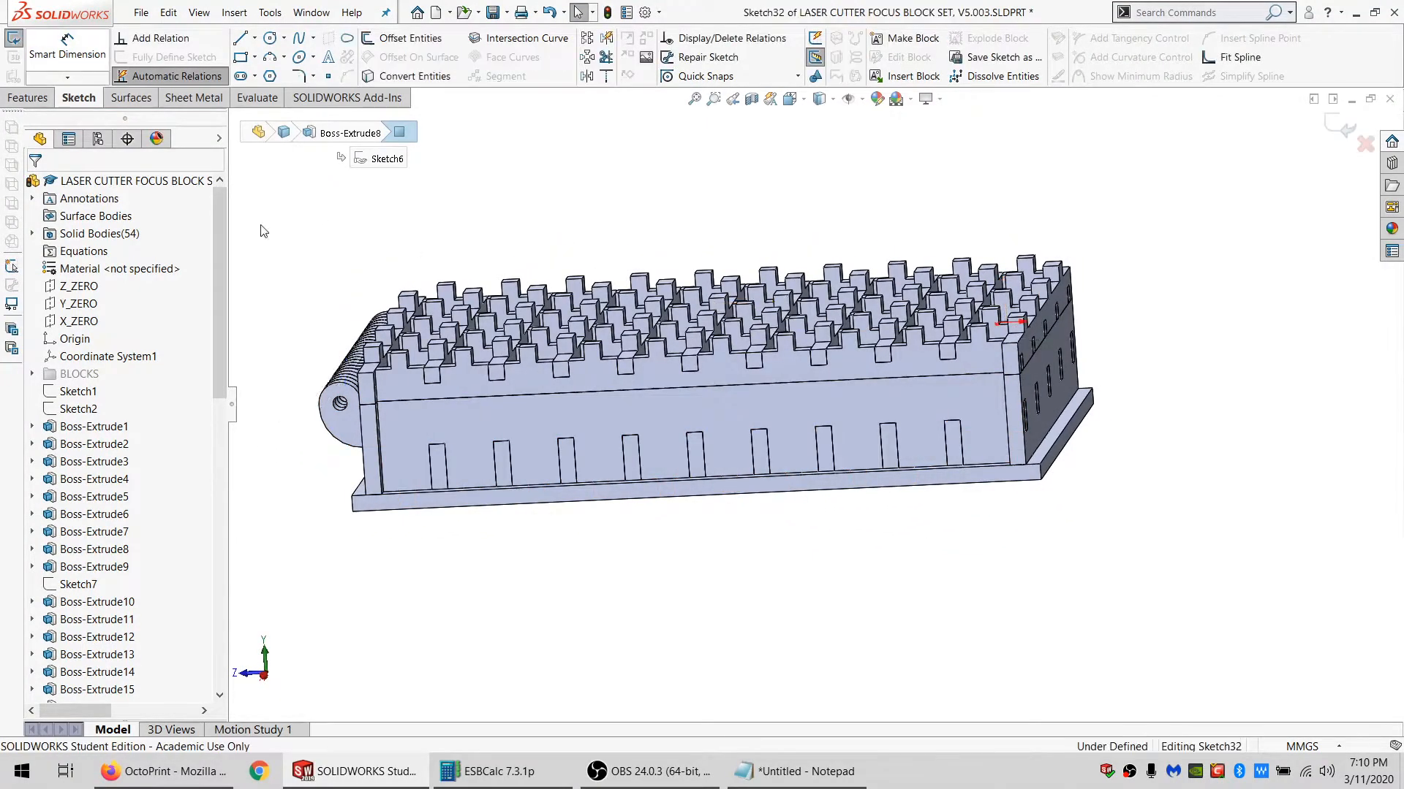
{"action": "left_click", "coordinate": [16, 41]}
{"action": "left_click", "coordinate": [419, 424]}
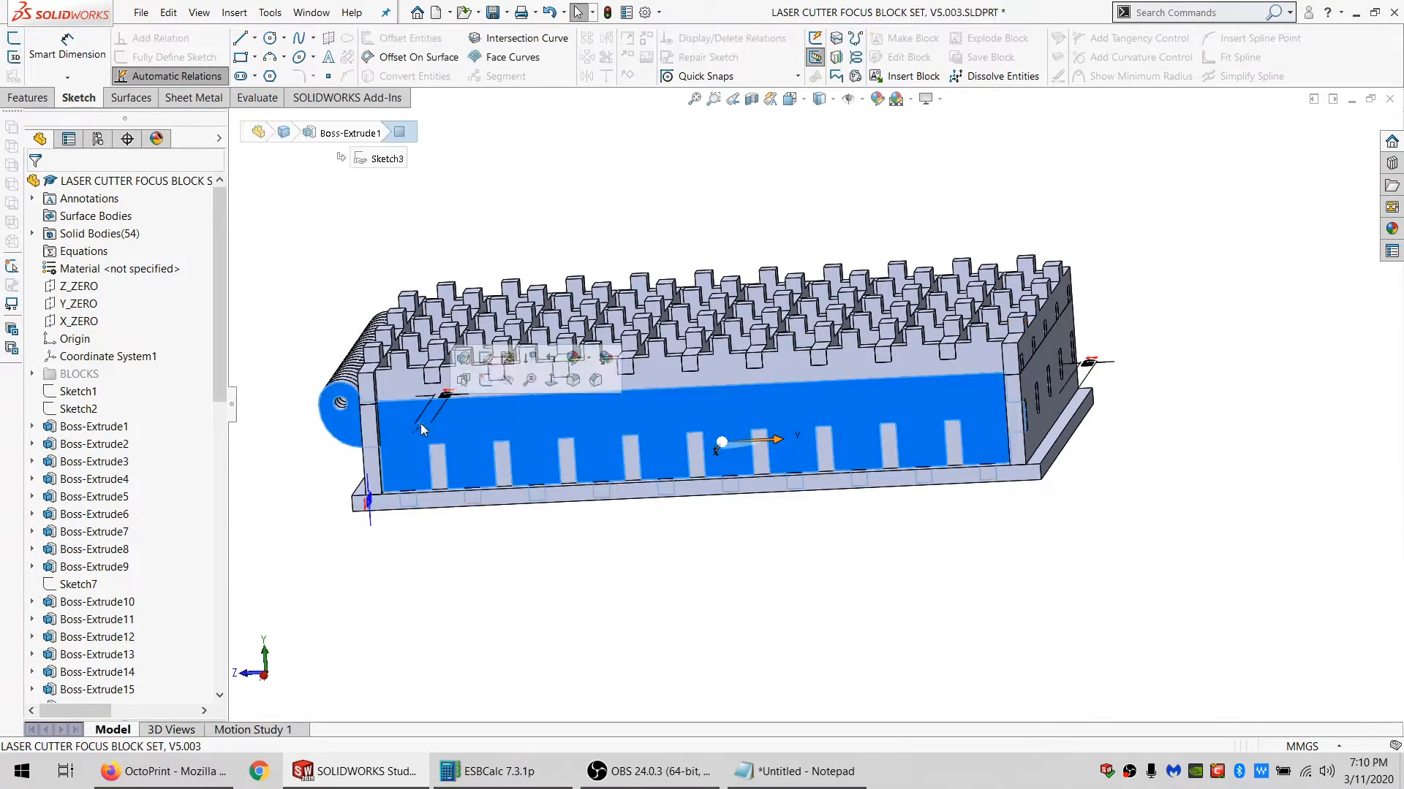
{"action": "left_click", "coordinate": [14, 40]}
{"action": "left_click", "coordinate": [242, 39]}
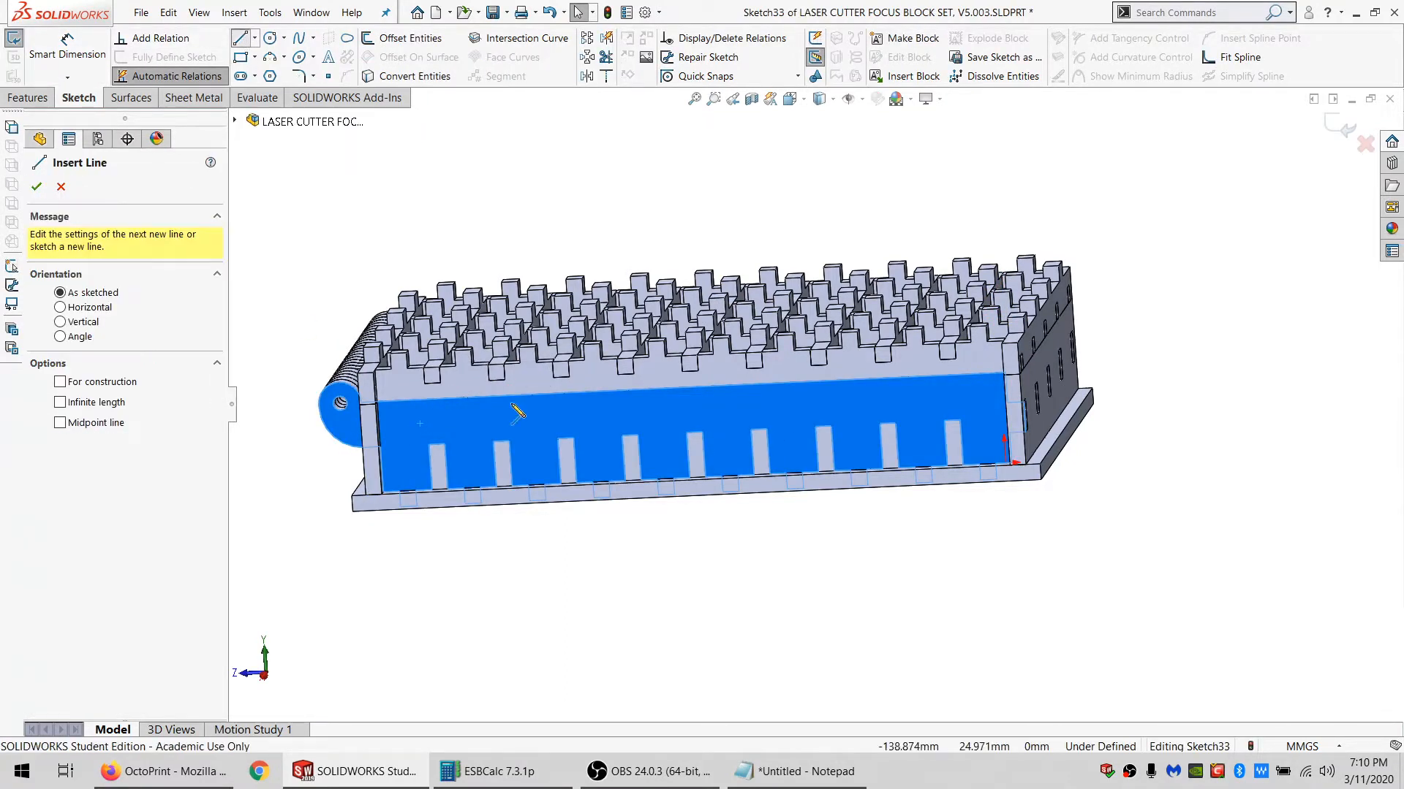
{"action": "middle_click_drag", "start_coordinate": [594, 419], "coordinate": [574, 416]}
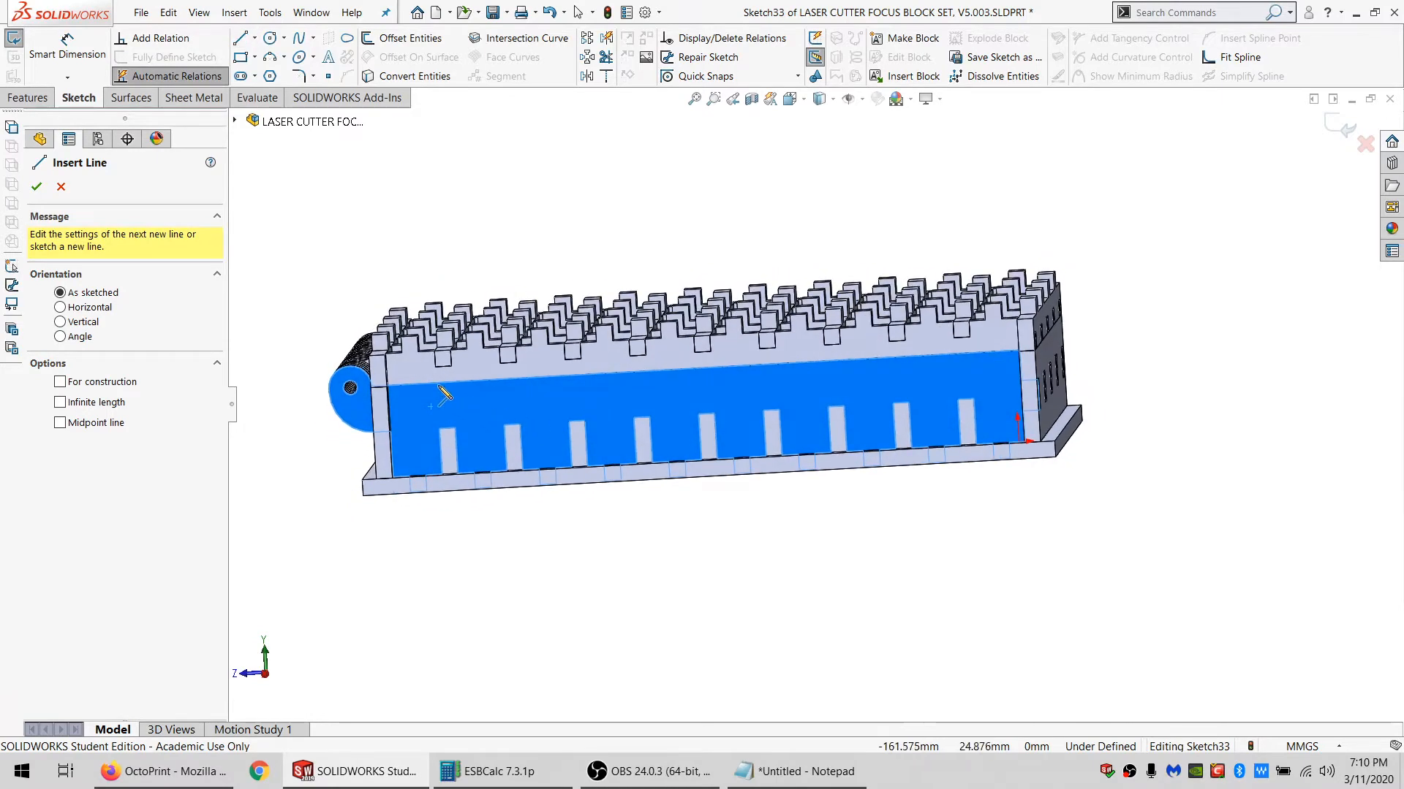
{"action": "left_click", "coordinate": [406, 386]}
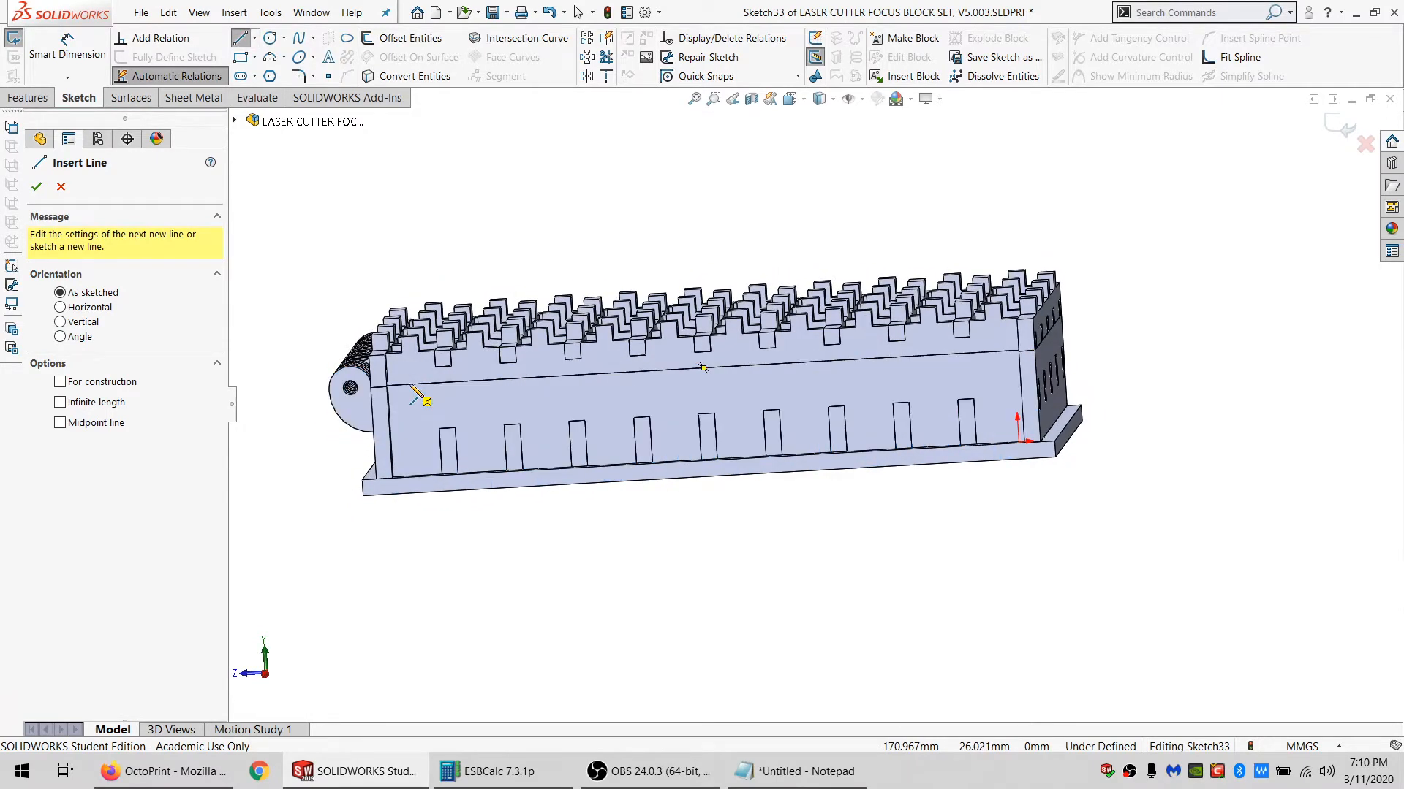
{"action": "left_click", "coordinate": [1139, 384]}
{"action": "key", "text": "Escape"}
{"action": "key", "text": "Escape"}
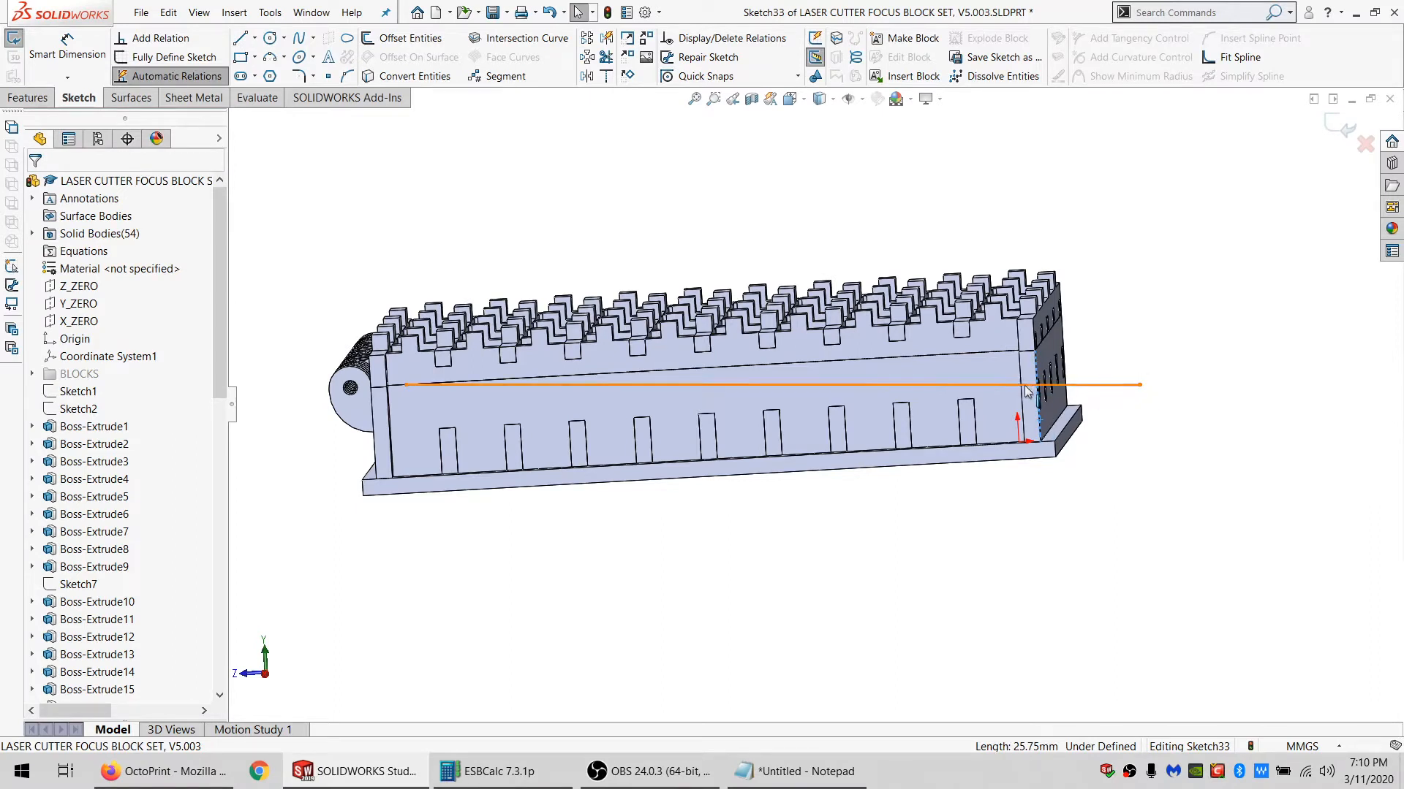
Make the line's endpoint away from the hinge Coincident with the side panel's vertical end edge.
{"action": "left_click", "coordinate": [1140, 385]}
{"action": "left_click", "coordinate": [76, 466]}
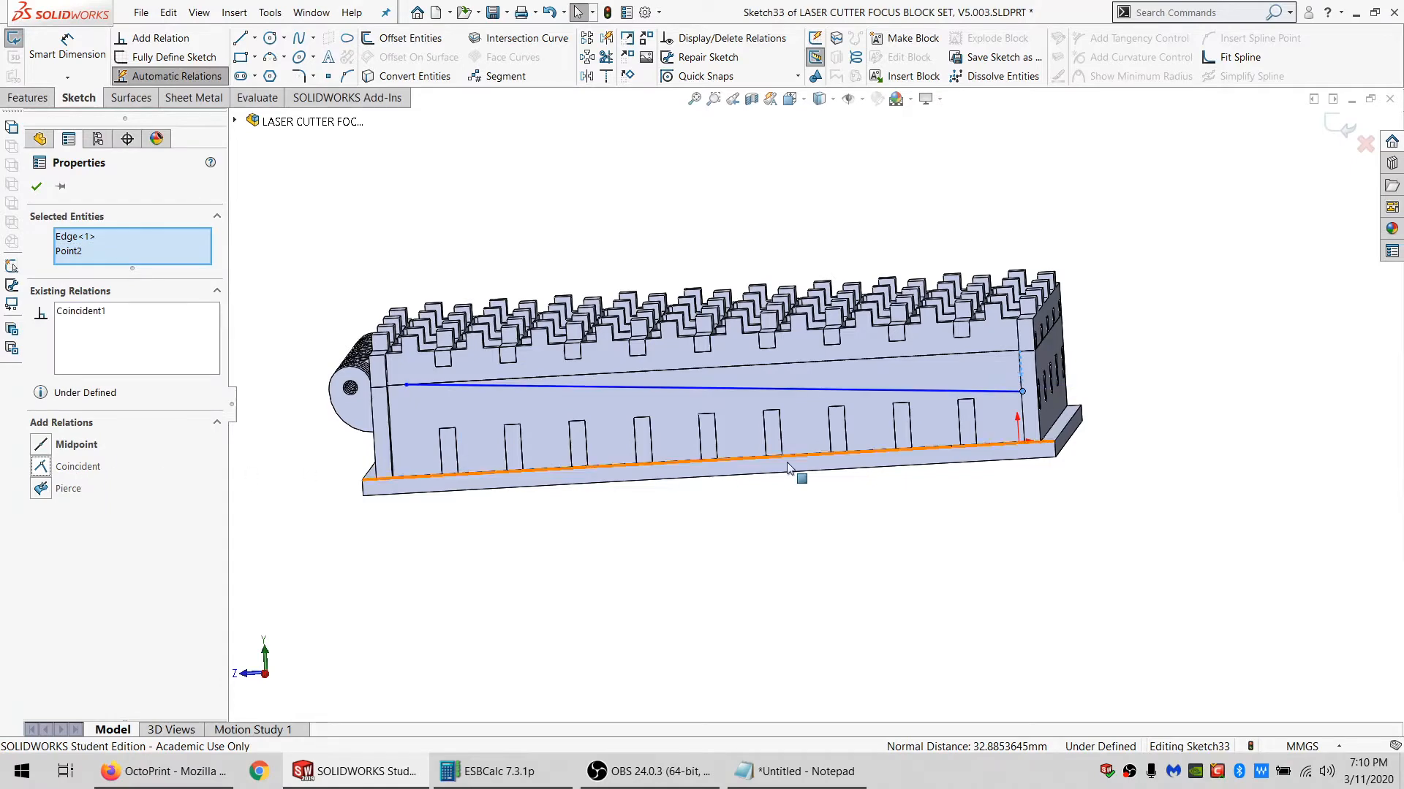
{"action": "scroll", "coordinate": [914, 479], "scroll_direction": "down", "scroll_amount": 3}
{"action": "scroll", "coordinate": [804, 512], "scroll_direction": "down", "scroll_amount": 1}
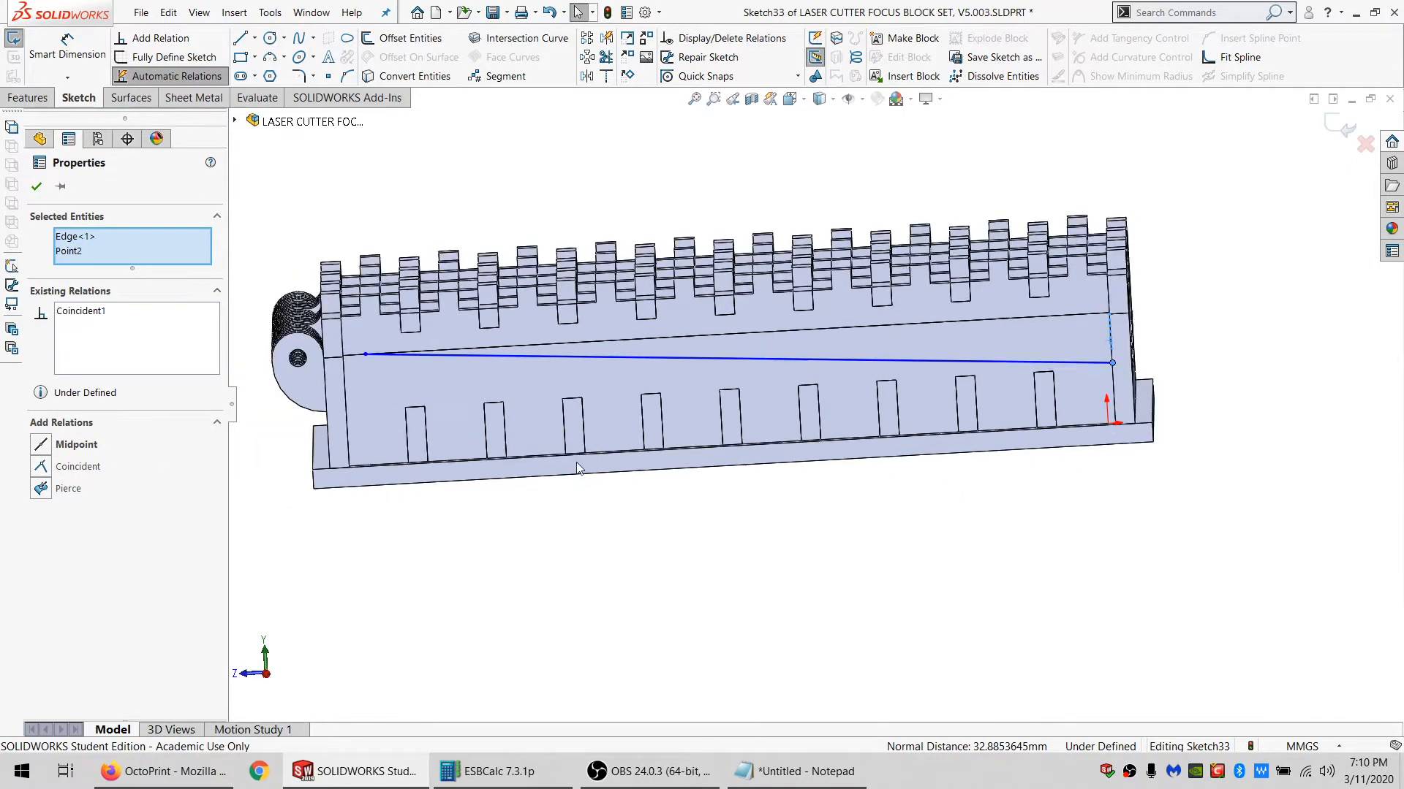
{"action": "scroll", "coordinate": [576, 462], "scroll_direction": "down", "scroll_amount": 2}
{"action": "key", "text": "Escape"}
Make the line's hinge-side endpoint Coincident with the right edge of the slot nearest the hinge.
{"action": "left_click", "coordinate": [405, 397]}
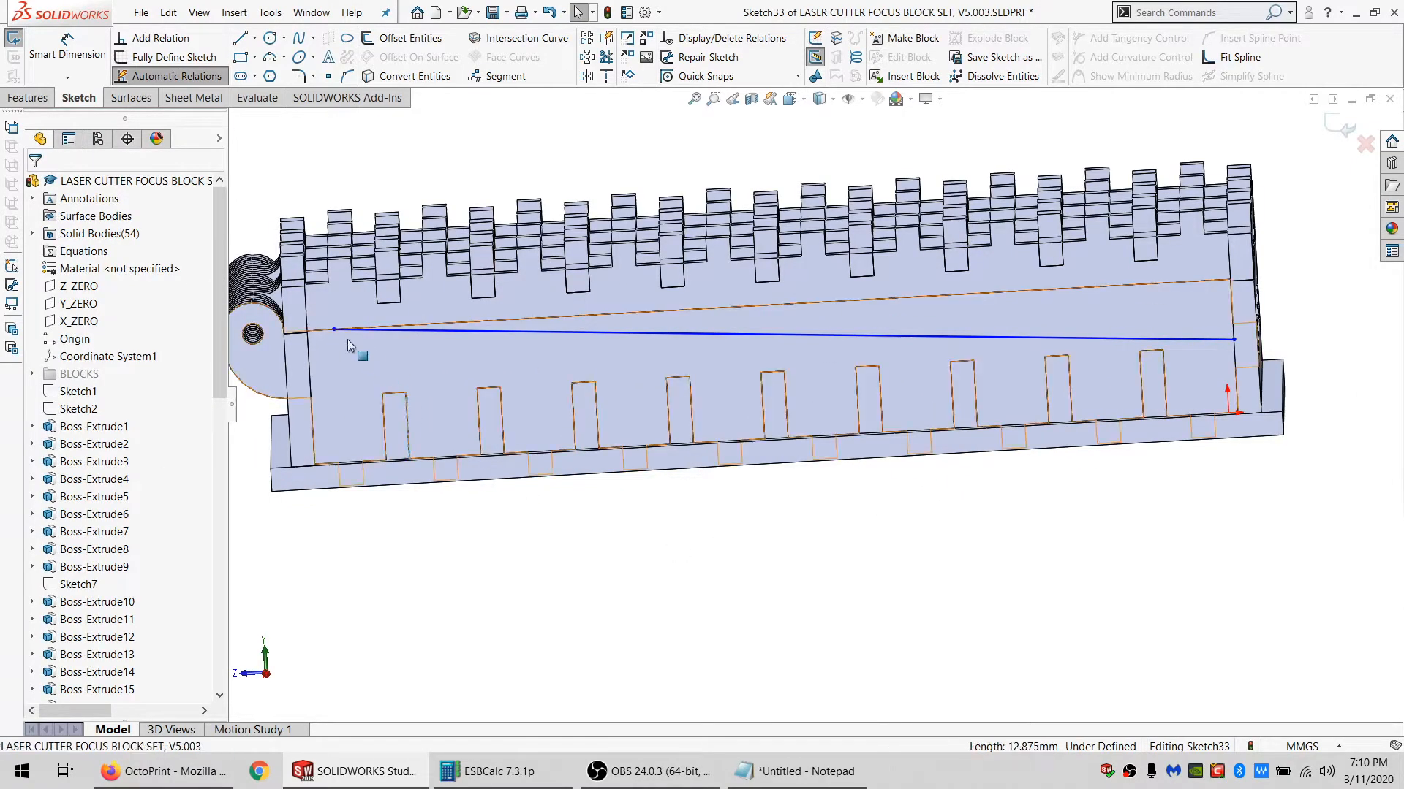
{"action": "left_click", "coordinate": [334, 330], "text": "ctrl"}
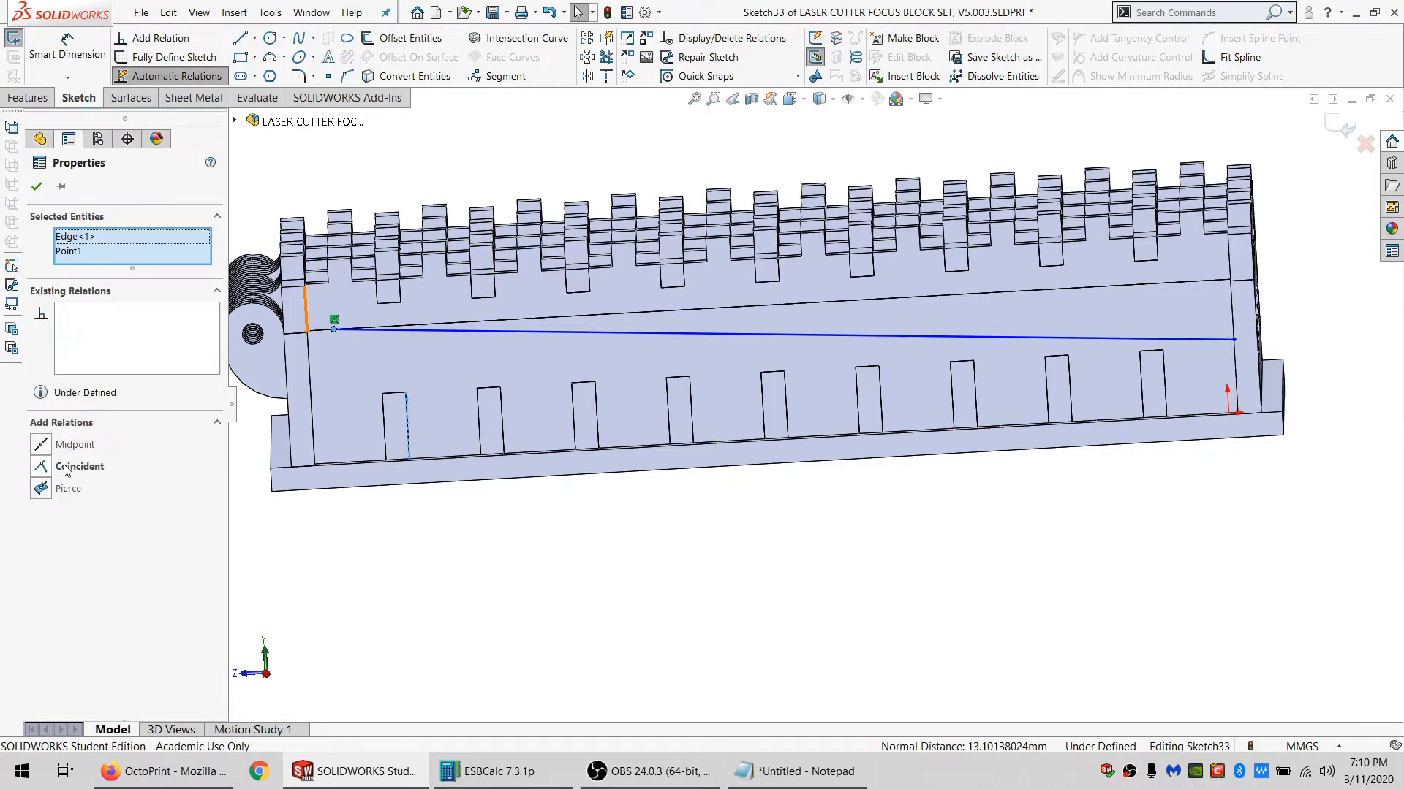
{"action": "left_click", "coordinate": [65, 467]}
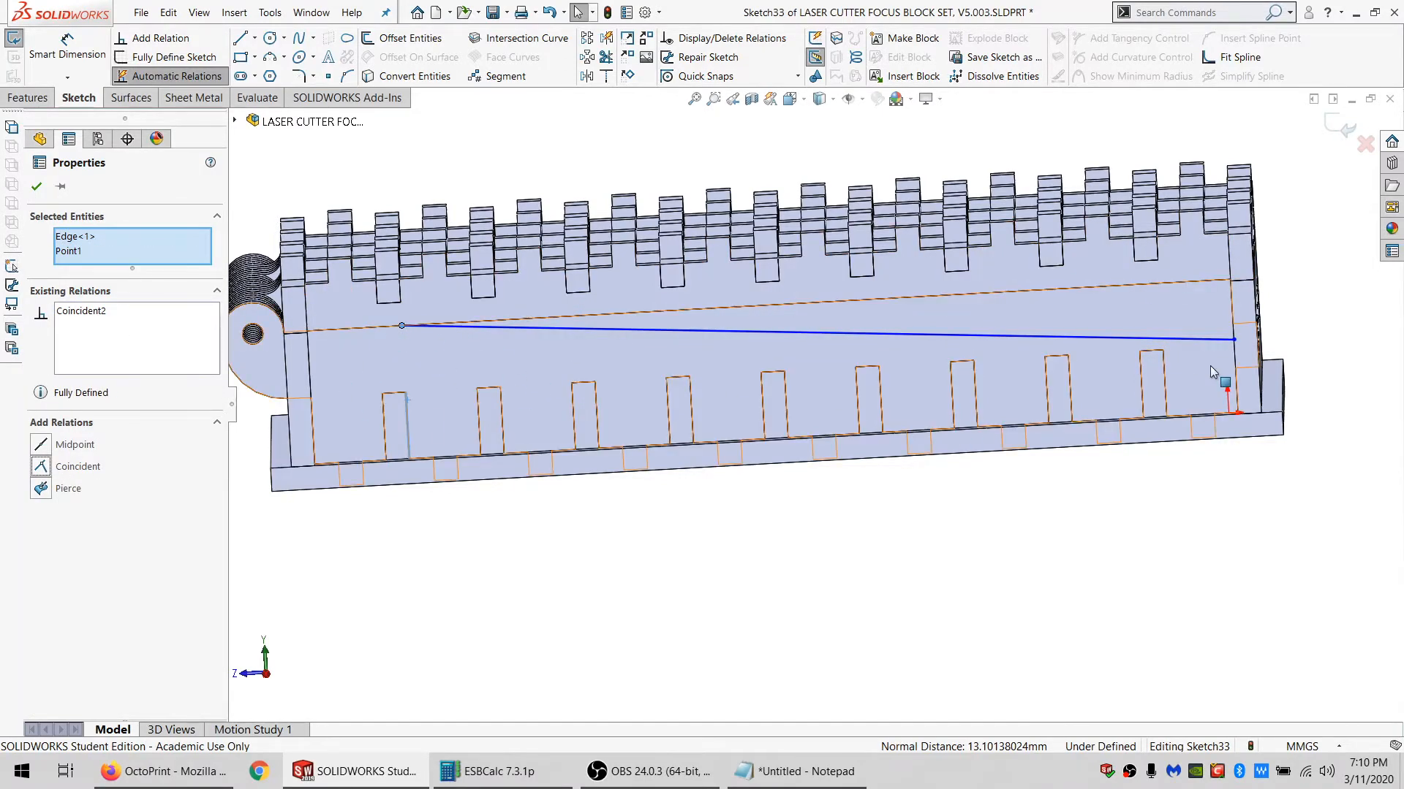
{"action": "left_click", "coordinate": [572, 592]}
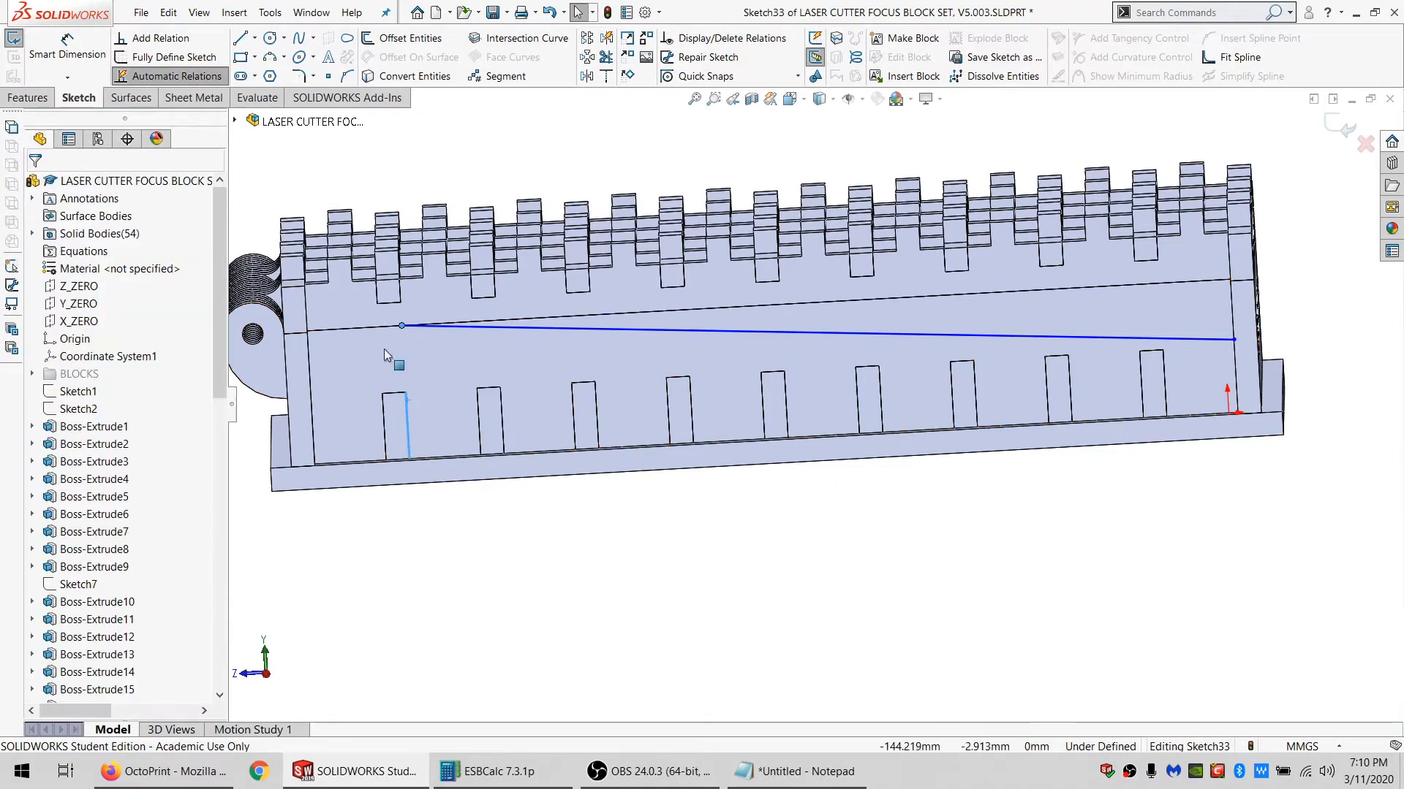
Show the box's layout sketch and hide all solid bodies.
{"action": "mouse_move", "coordinate": [598, 353]}
{"action": "middle_mouse_down"}
{"action": "mouse_move", "coordinate": [576, 354]}
{"action": "mouse_move", "coordinate": [536, 587]}
{"action": "mouse_move", "coordinate": [440, 401]}
{"action": "middle_mouse_up"}
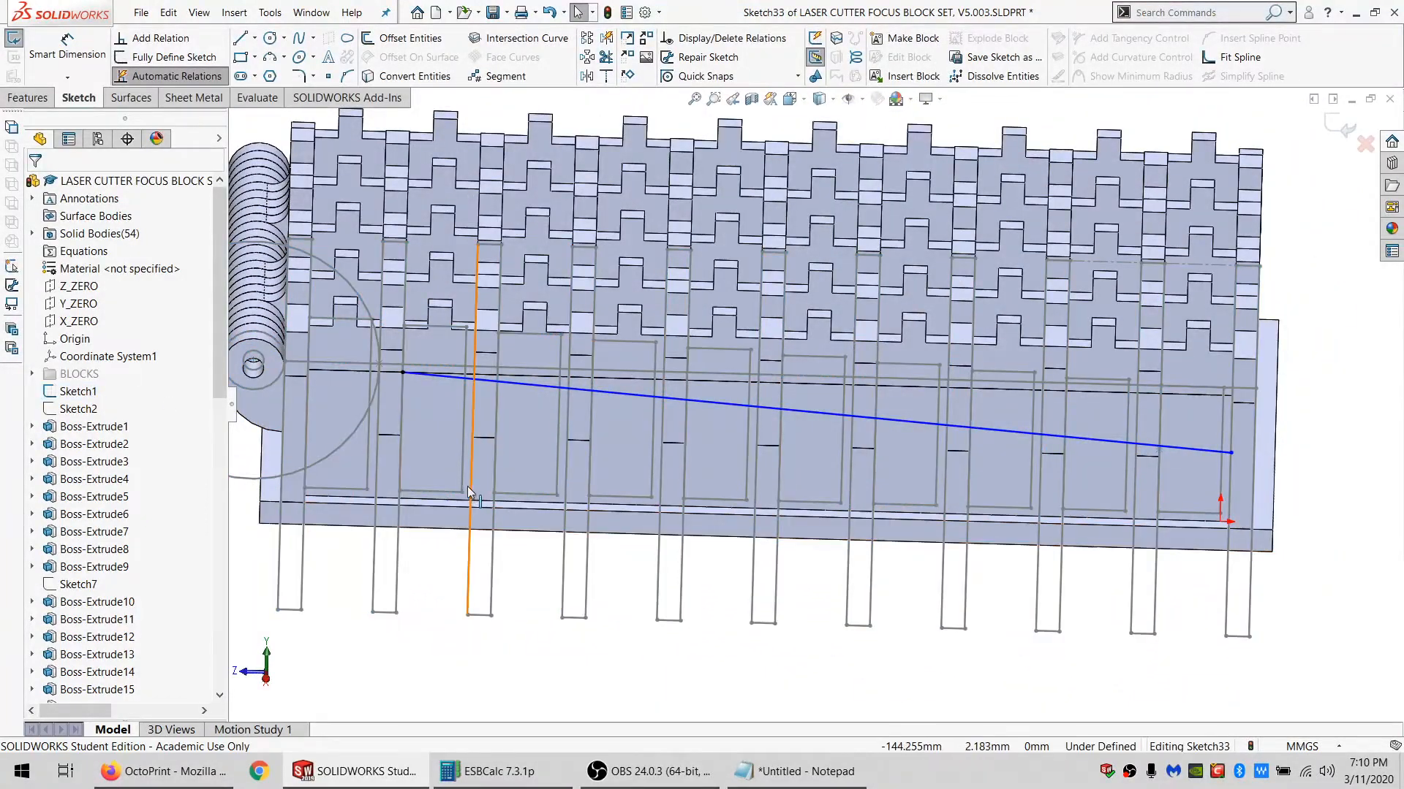
{"action": "middle_click_drag", "start_coordinate": [467, 485], "coordinate": [492, 339]}
{"action": "left_click", "coordinate": [98, 235]}
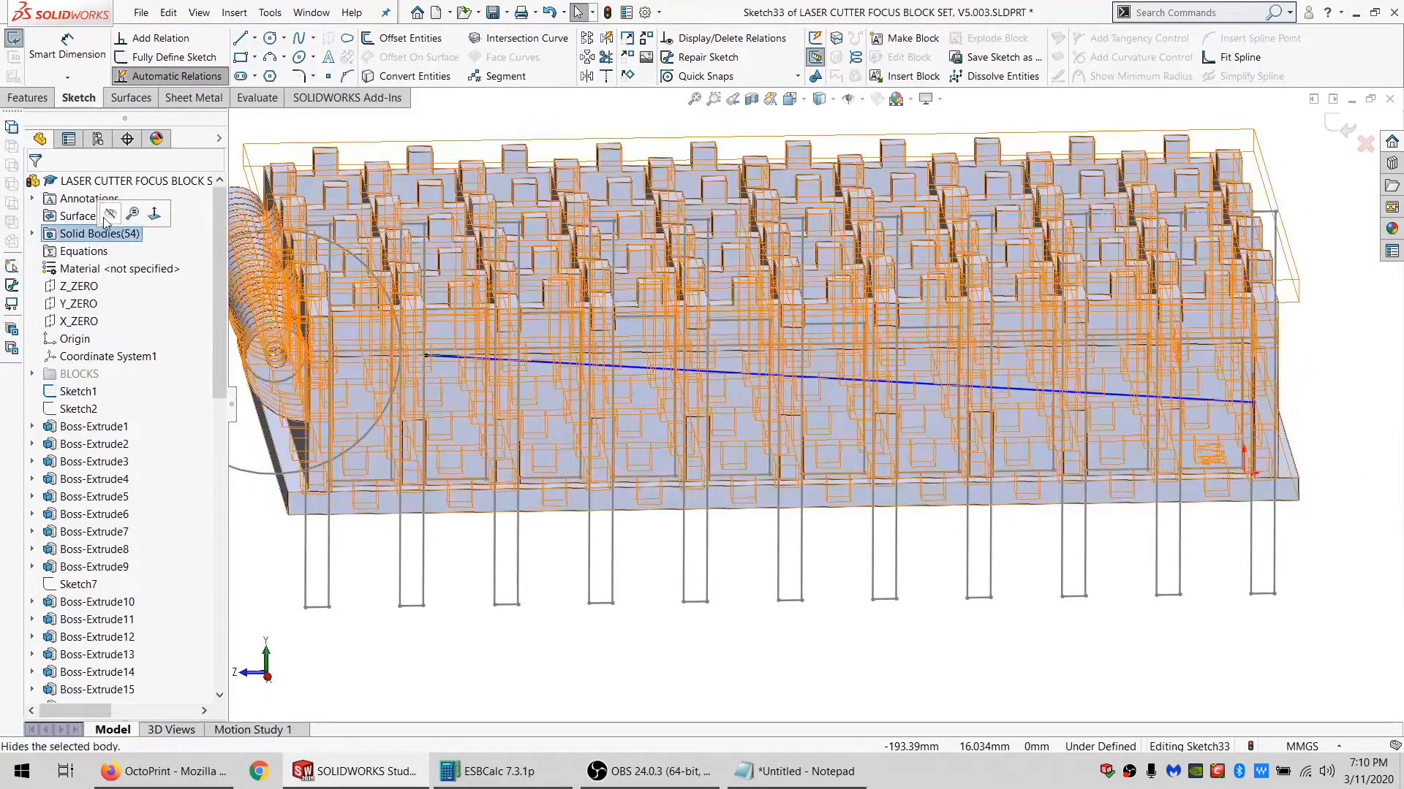
{"action": "left_click", "coordinate": [106, 214]}
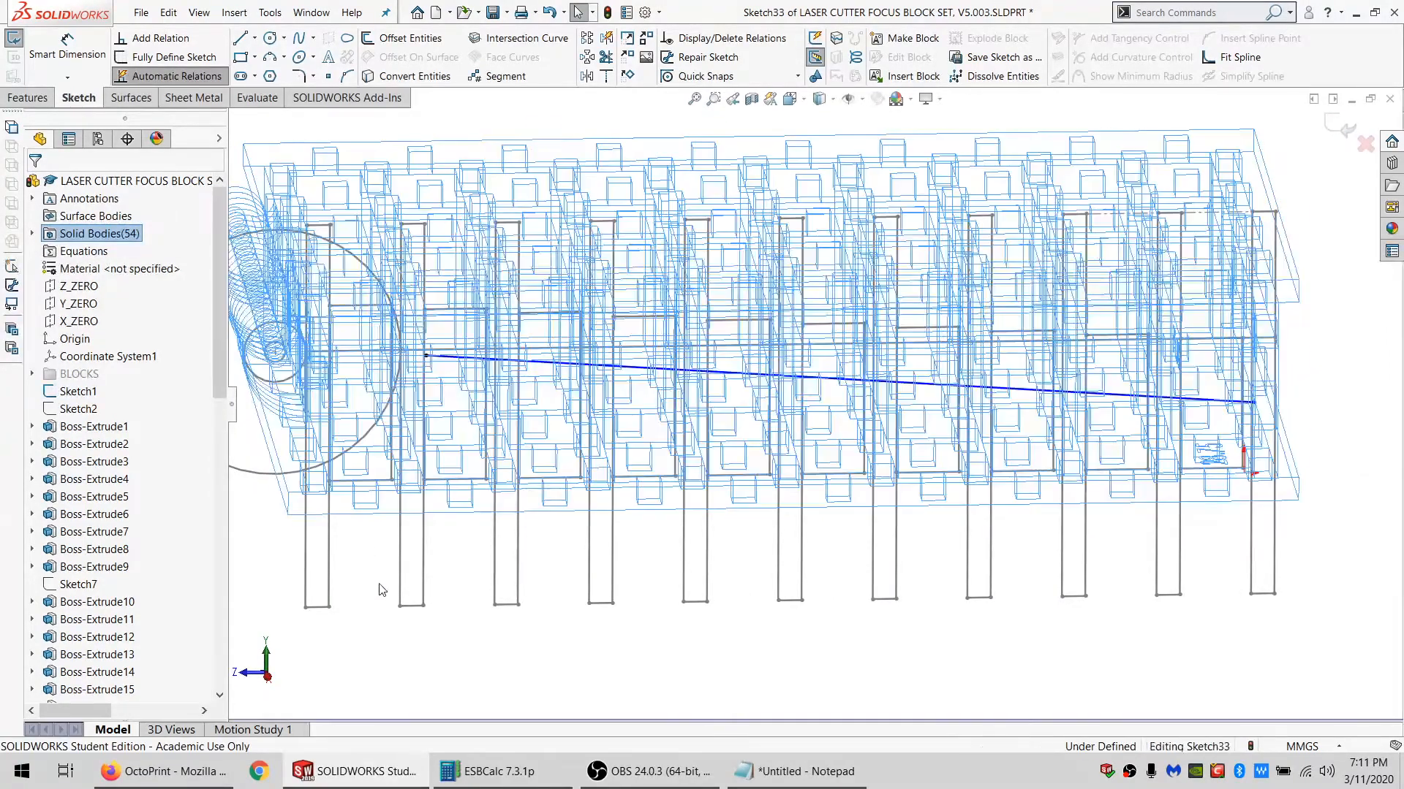
Draw a line along the block tops from near the second block outline's top corner to near the second-to-last block's top corner.
{"action": "left_click", "coordinate": [382, 590]}
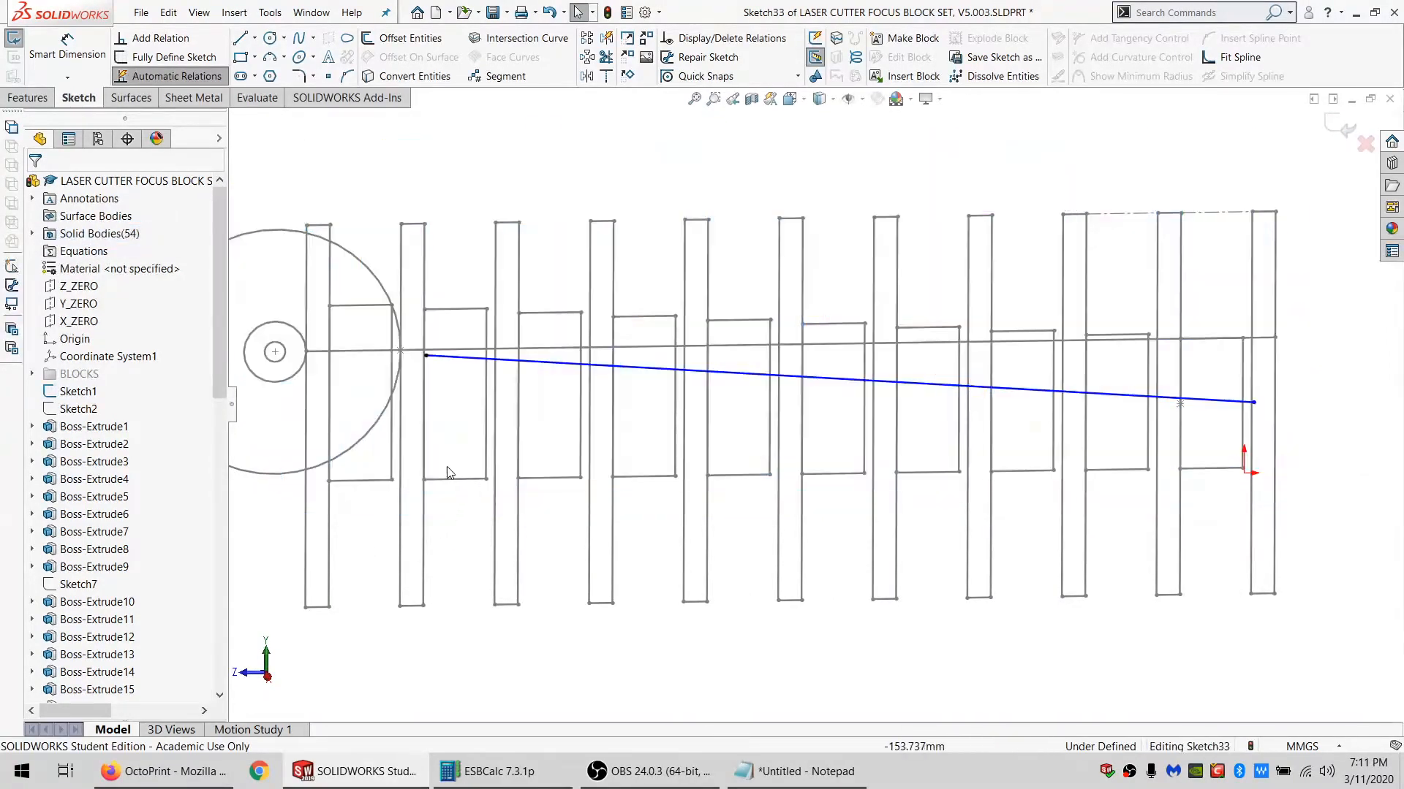
{"action": "middle_click_drag", "start_coordinate": [442, 467], "coordinate": [418, 450]}
{"action": "left_click", "coordinate": [250, 43]}
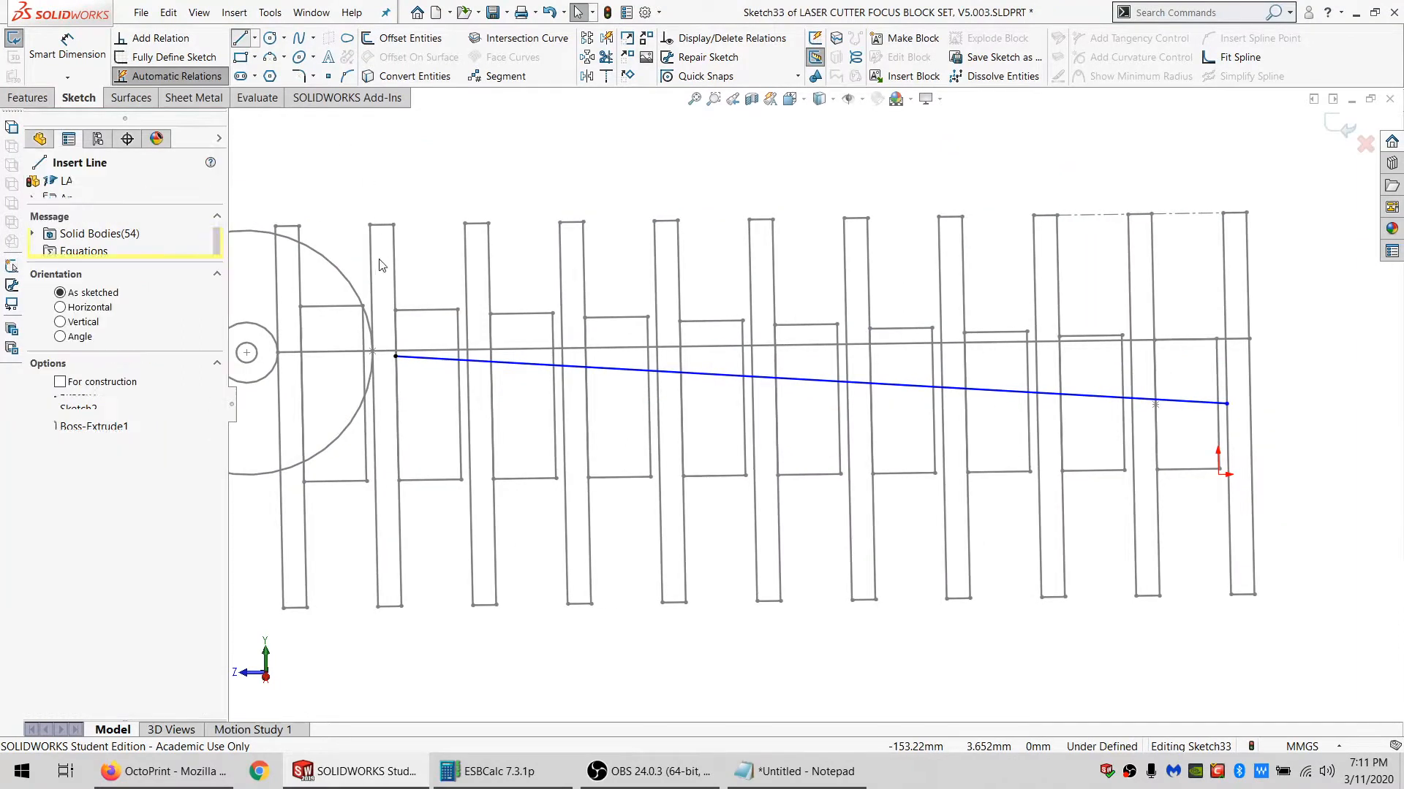
{"action": "left_click", "coordinate": [458, 306]}
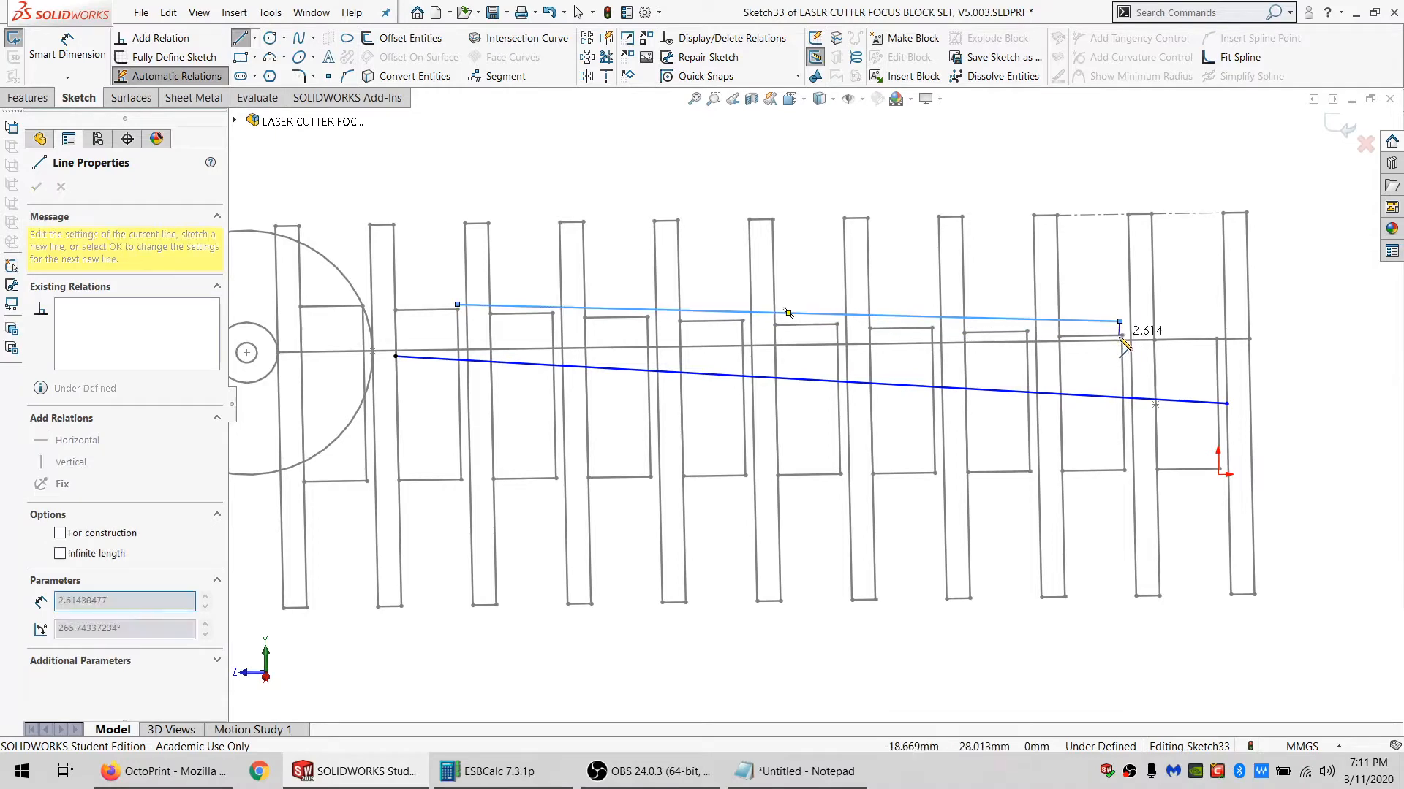
{"action": "left_click", "coordinate": [1120, 321]}
{"action": "key", "text": "Escape"}
Make the new line's two endpoints Coincident with the neighbouring top corners of the second and second-to-last block outlines in the layout sketch.
{"action": "left_click", "coordinate": [1120, 321]}
{"action": "left_click", "coordinate": [1122, 337], "text": "ctrl"}
{"action": "left_click", "coordinate": [41, 488]}
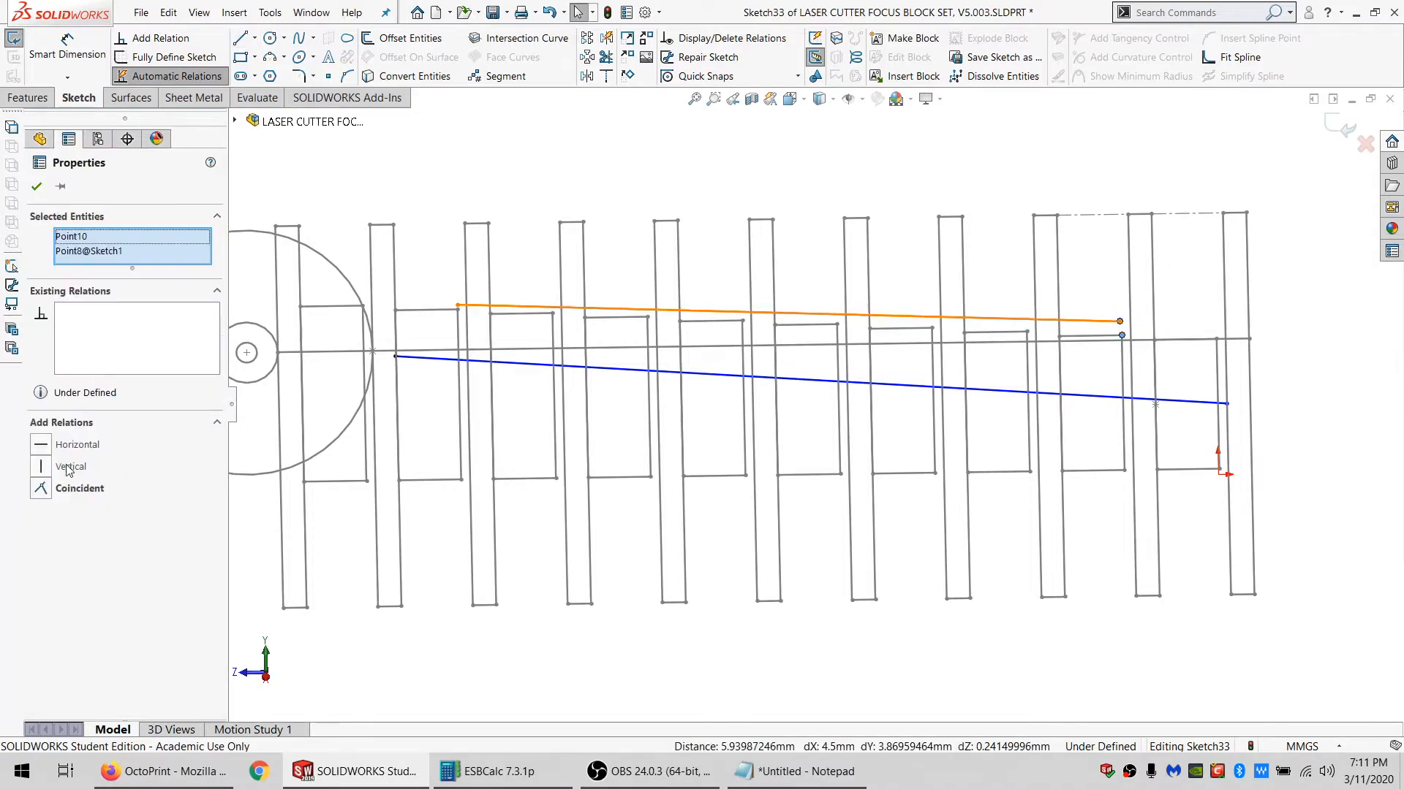
{"action": "left_click", "coordinate": [458, 324]}
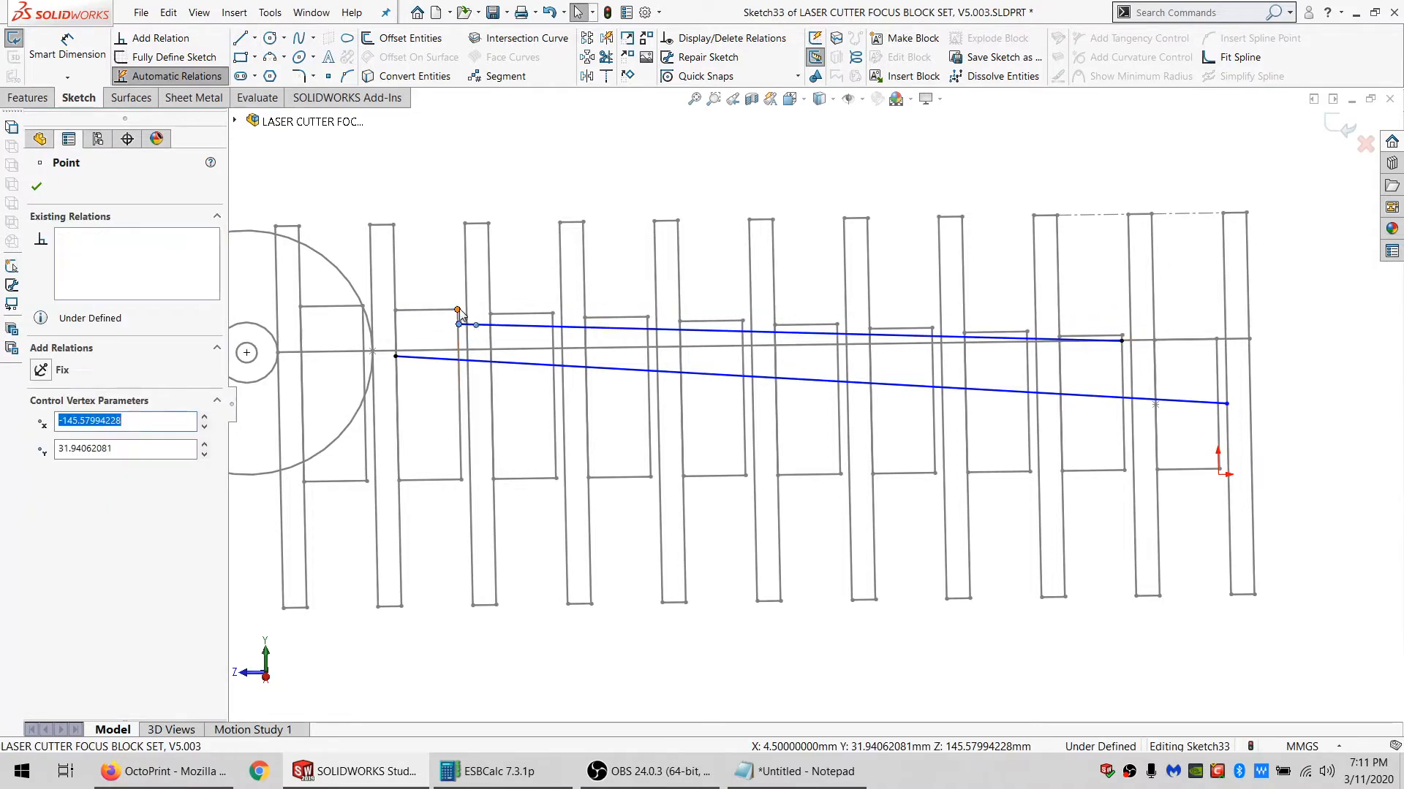
{"action": "left_click", "coordinate": [457, 310], "text": "ctrl"}
{"action": "left_click", "coordinate": [64, 492]}
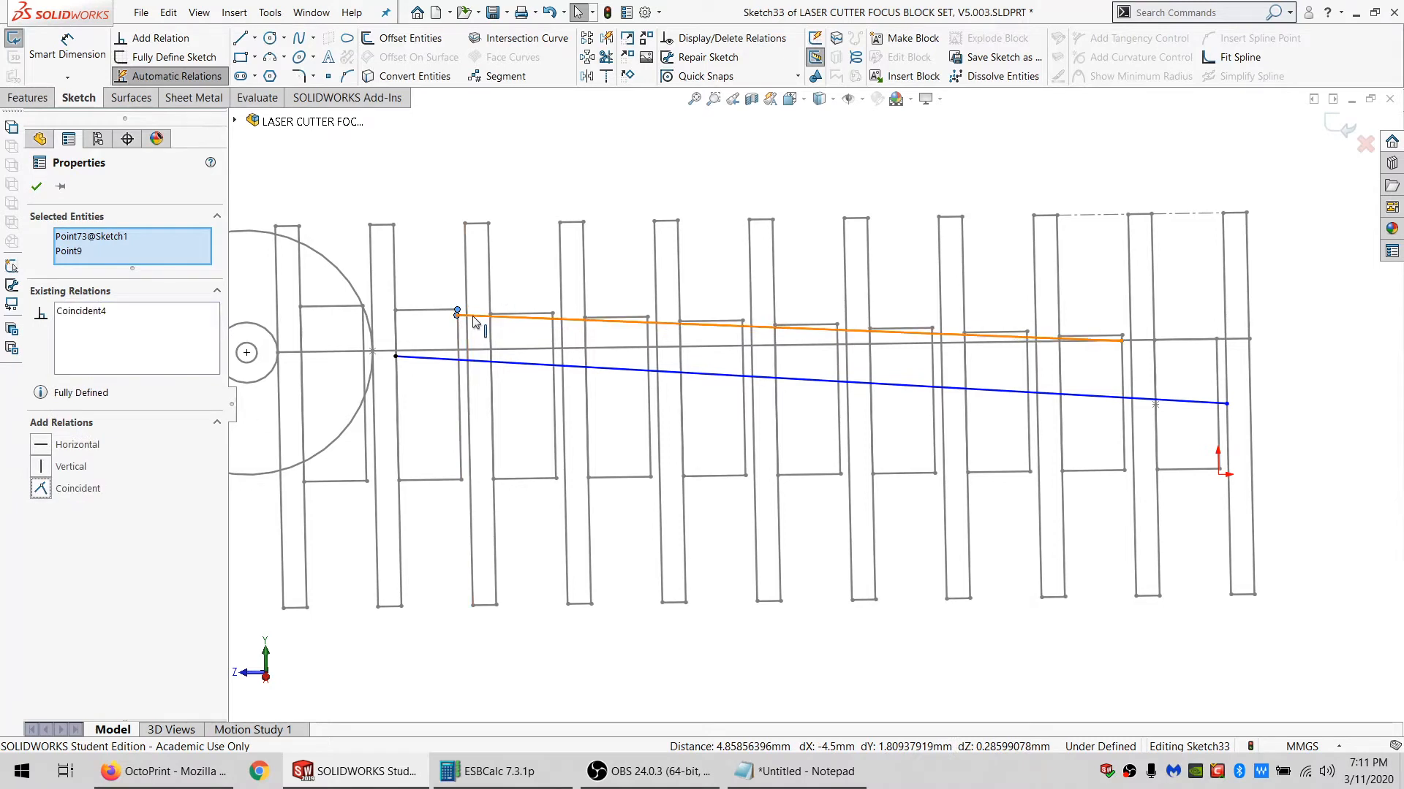
Convert the line along the block tops to construction geometry and make the lower sloped line Parallel to it.
{"action": "left_click", "coordinate": [473, 318]}
{"action": "left_click", "coordinate": [91, 463]}
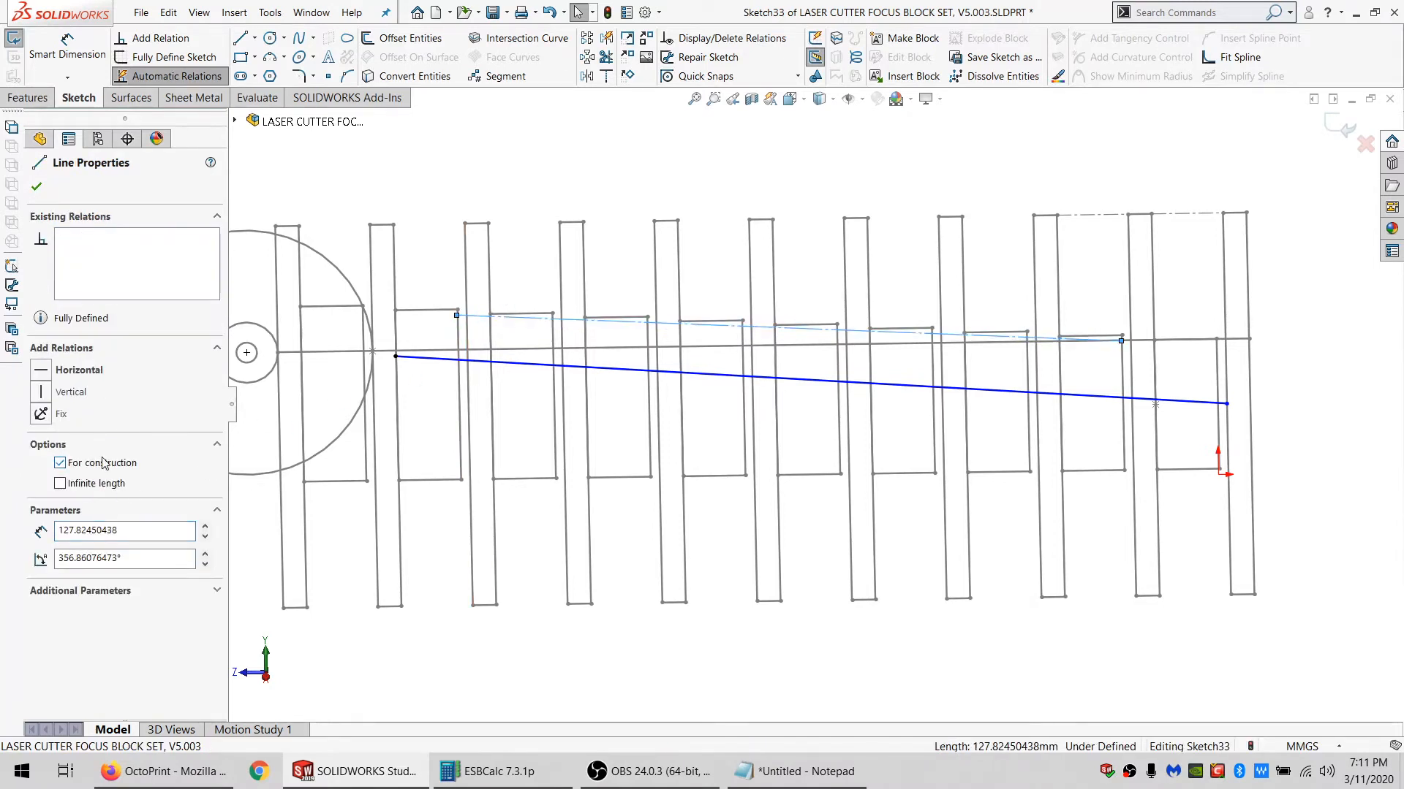
{"action": "left_click", "coordinate": [434, 361], "text": "ctrl"}
{"action": "left_click", "coordinate": [72, 533]}
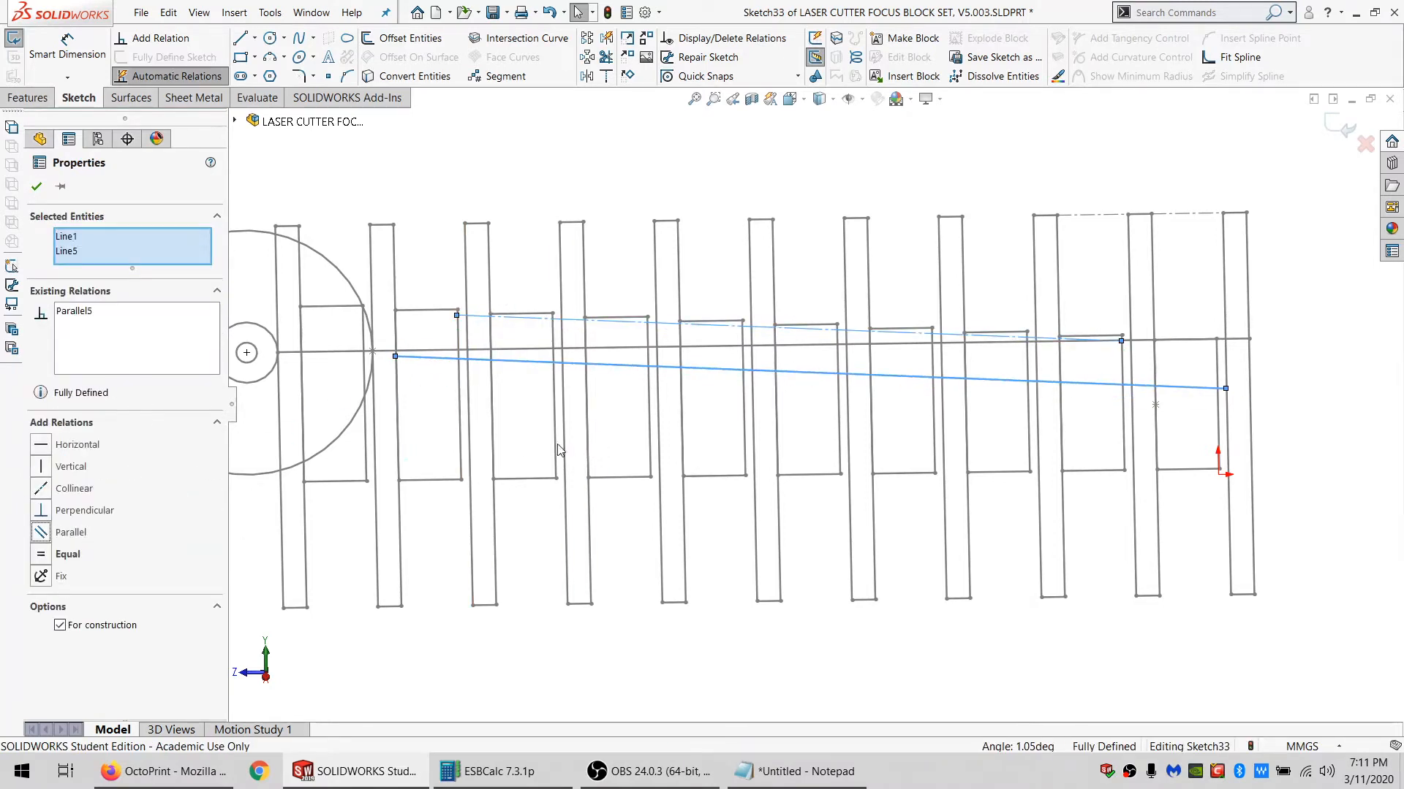
Examine how the two parallel sloped lines run relative to the layout sketch's long centre line and compartments.
{"action": "scroll", "coordinate": [822, 456], "scroll_direction": "up", "scroll_amount": 2}
{"action": "mouse_move", "coordinate": [1017, 446]}
{"action": "middle_mouse_down"}
{"action": "mouse_move", "coordinate": [1002, 445]}
{"action": "mouse_move", "coordinate": [1024, 407]}
{"action": "middle_mouse_up"}
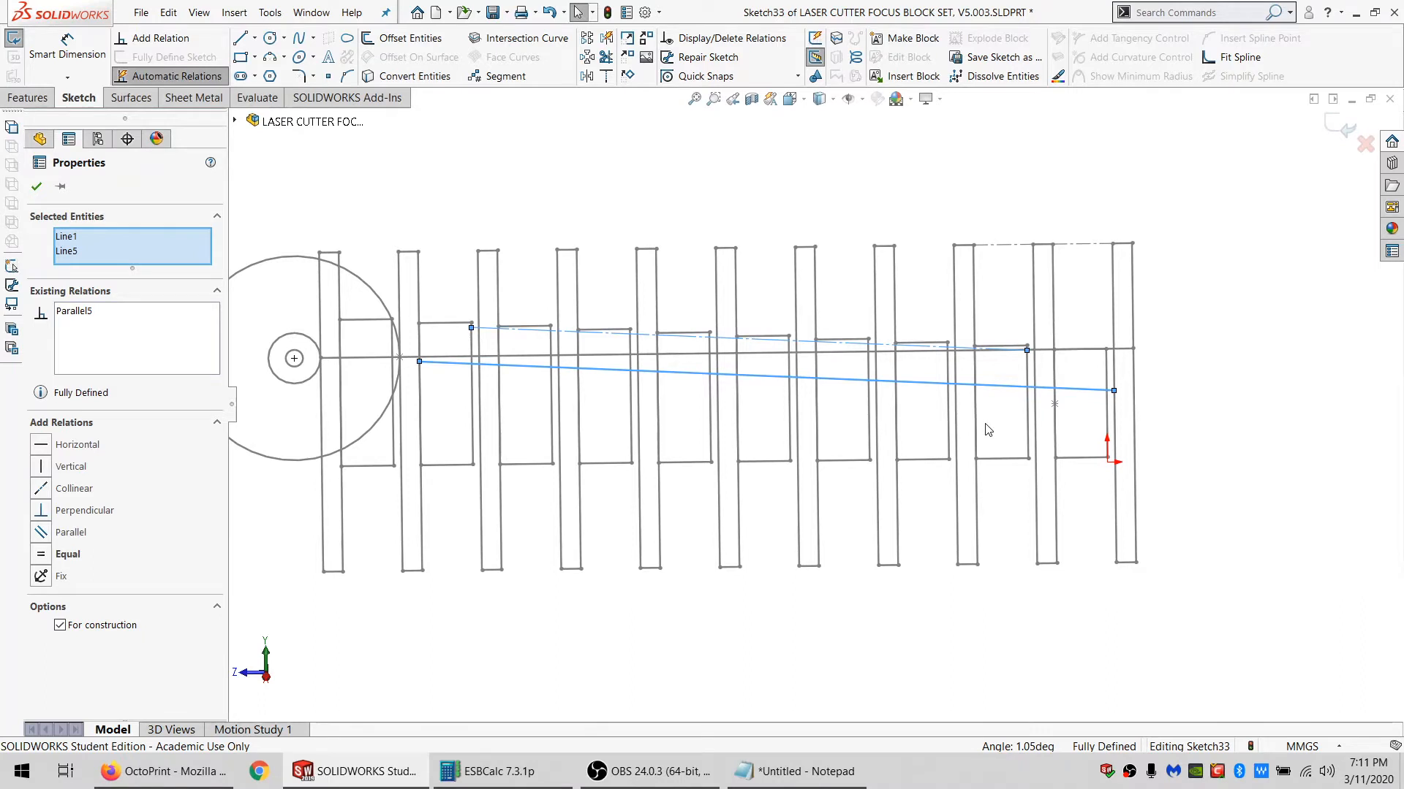
{"action": "scroll", "coordinate": [988, 429], "scroll_direction": "down", "scroll_amount": 4}
{"action": "middle_click_drag", "start_coordinate": [1197, 335], "coordinate": [1156, 329]}
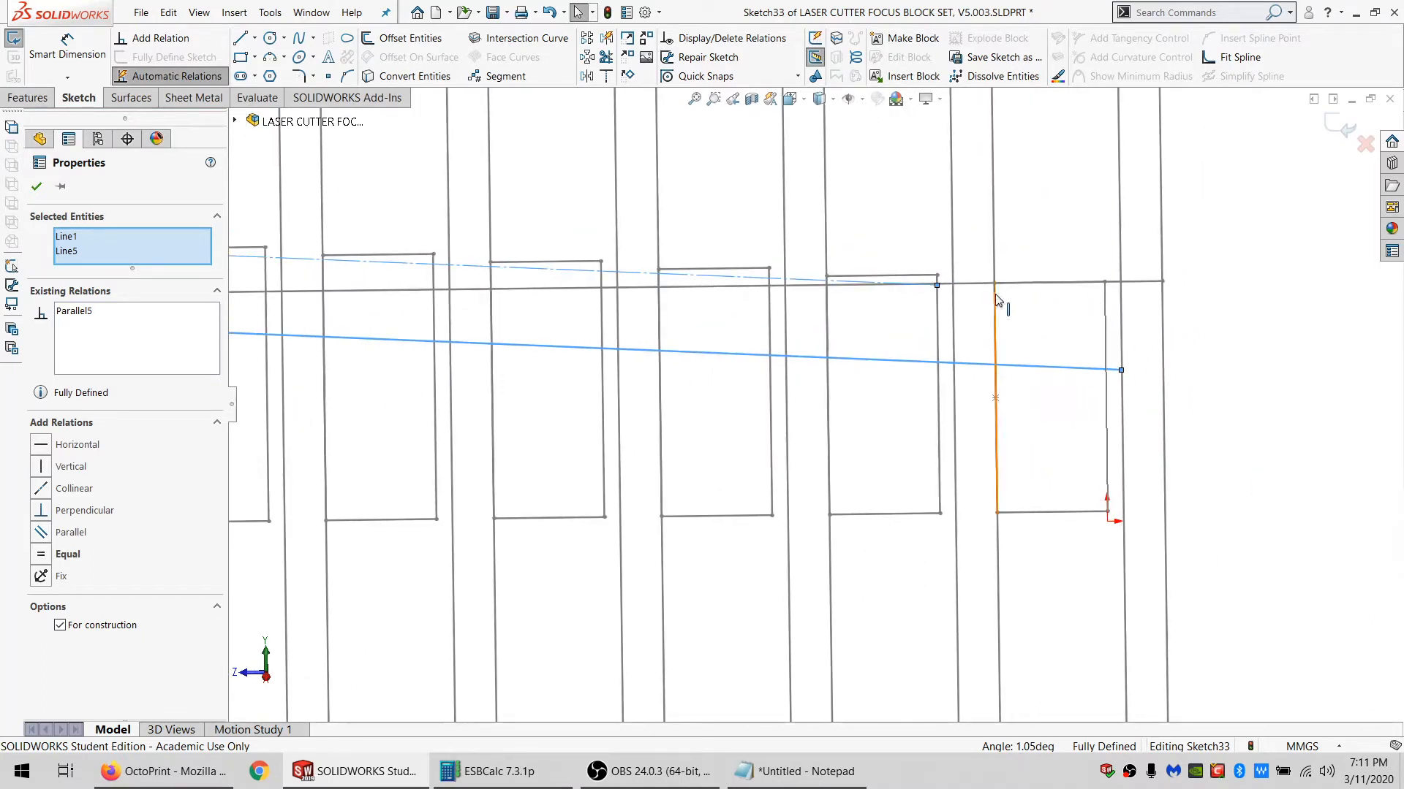
{"action": "left_click", "coordinate": [1143, 286]}
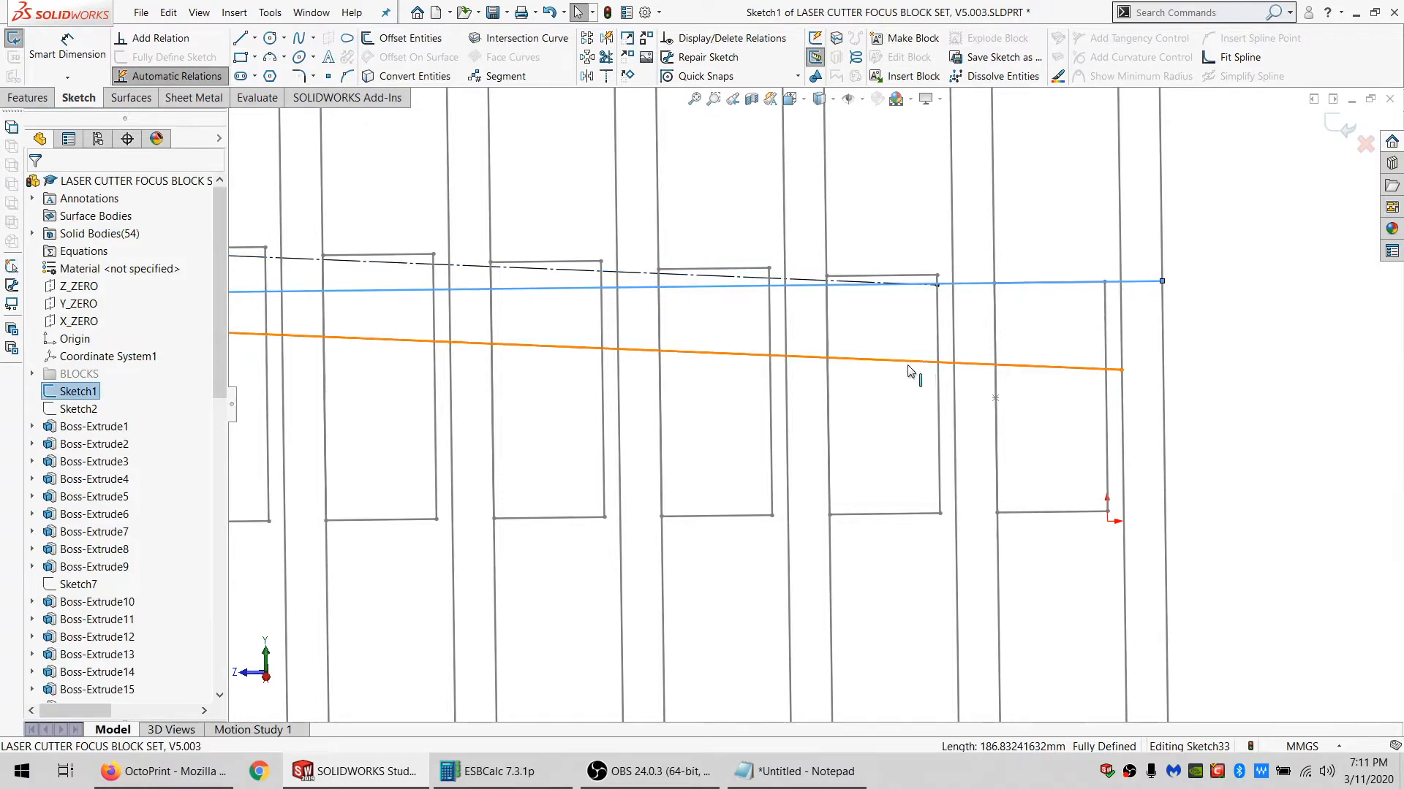
{"action": "scroll", "coordinate": [950, 365], "scroll_direction": "up", "scroll_amount": 5}
{"action": "scroll", "coordinate": [512, 380], "scroll_direction": "down", "scroll_amount": 3}
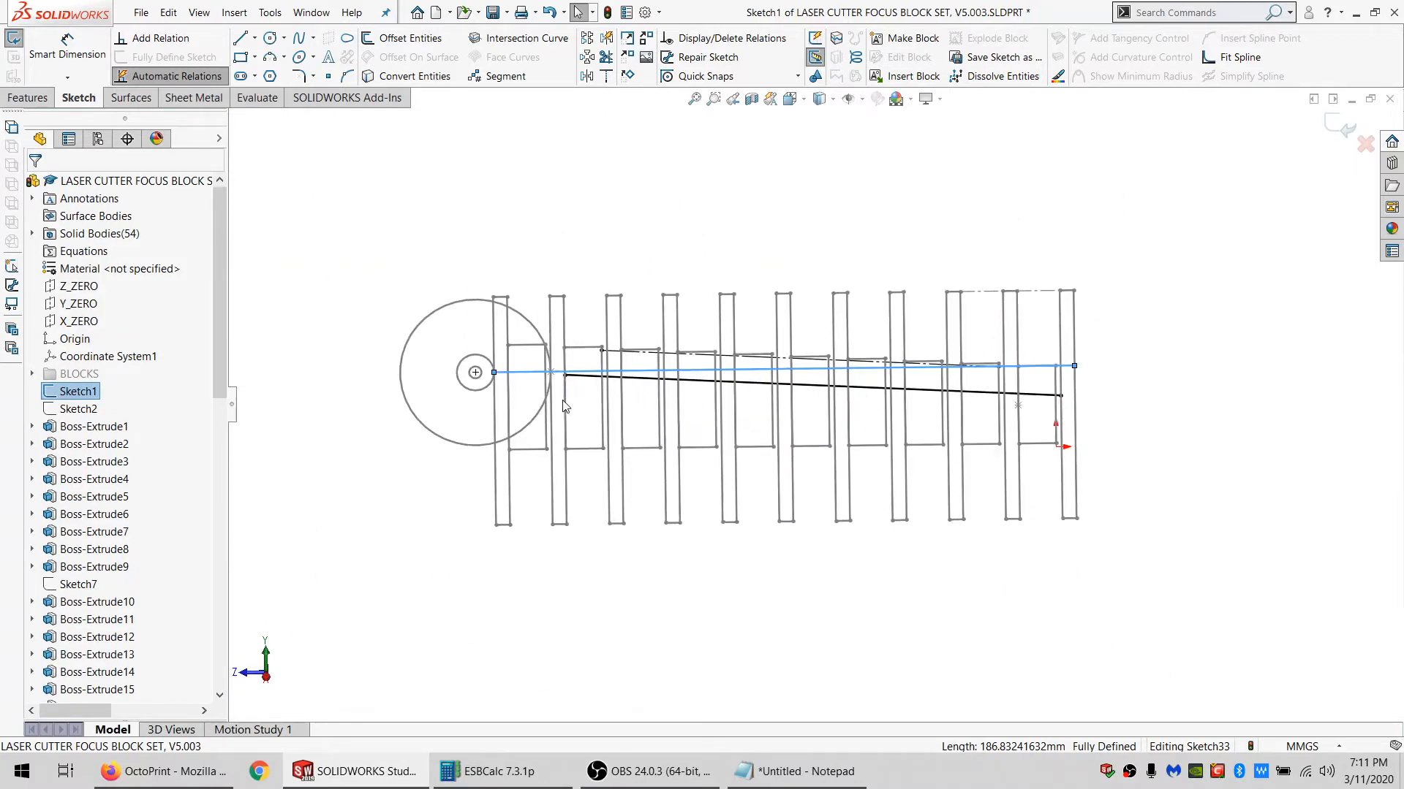
Show all the solid bodies of the box again.
{"action": "left_click", "coordinate": [99, 234]}
{"action": "left_click", "coordinate": [31, 233]}
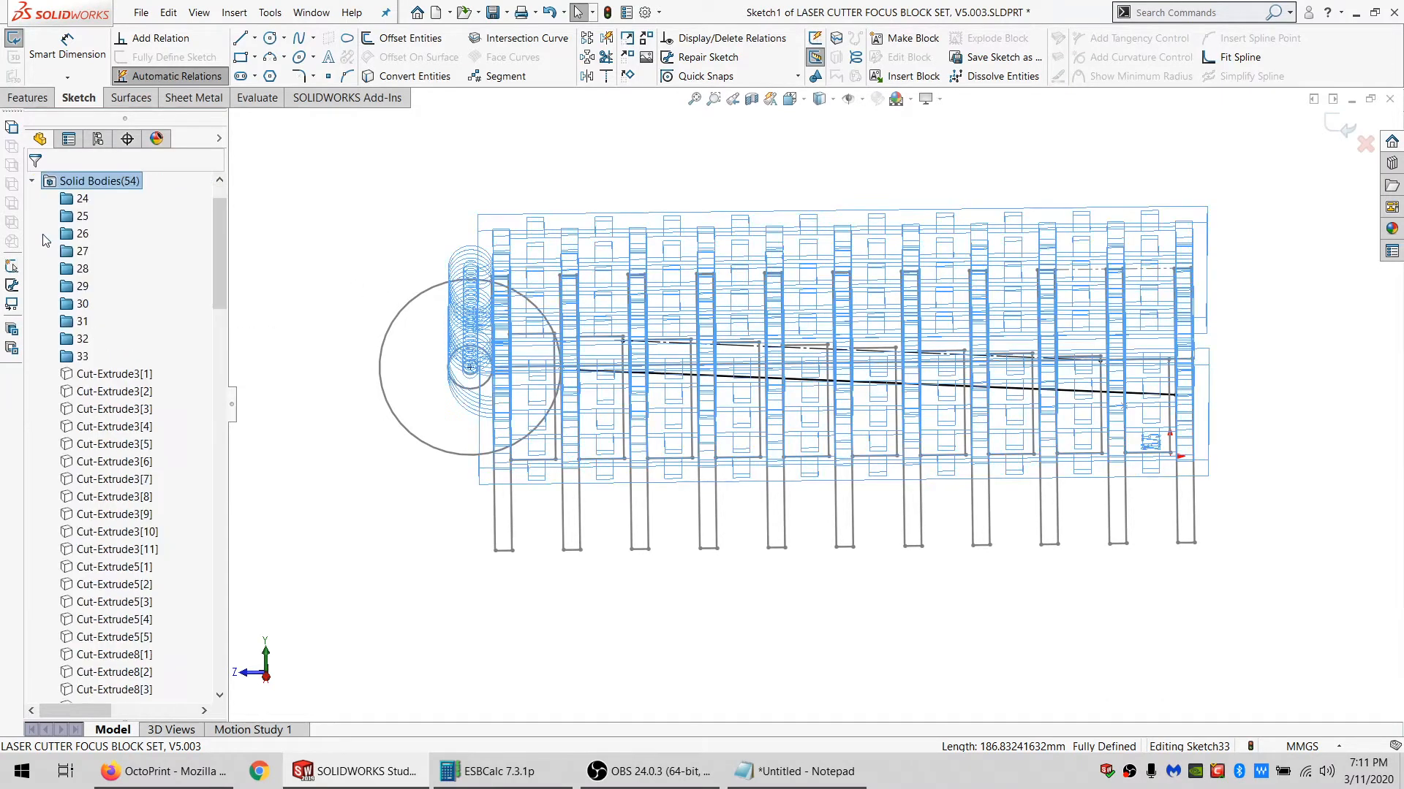
{"action": "scroll", "coordinate": [117, 475], "scroll_direction": "down", "scroll_amount": 10}
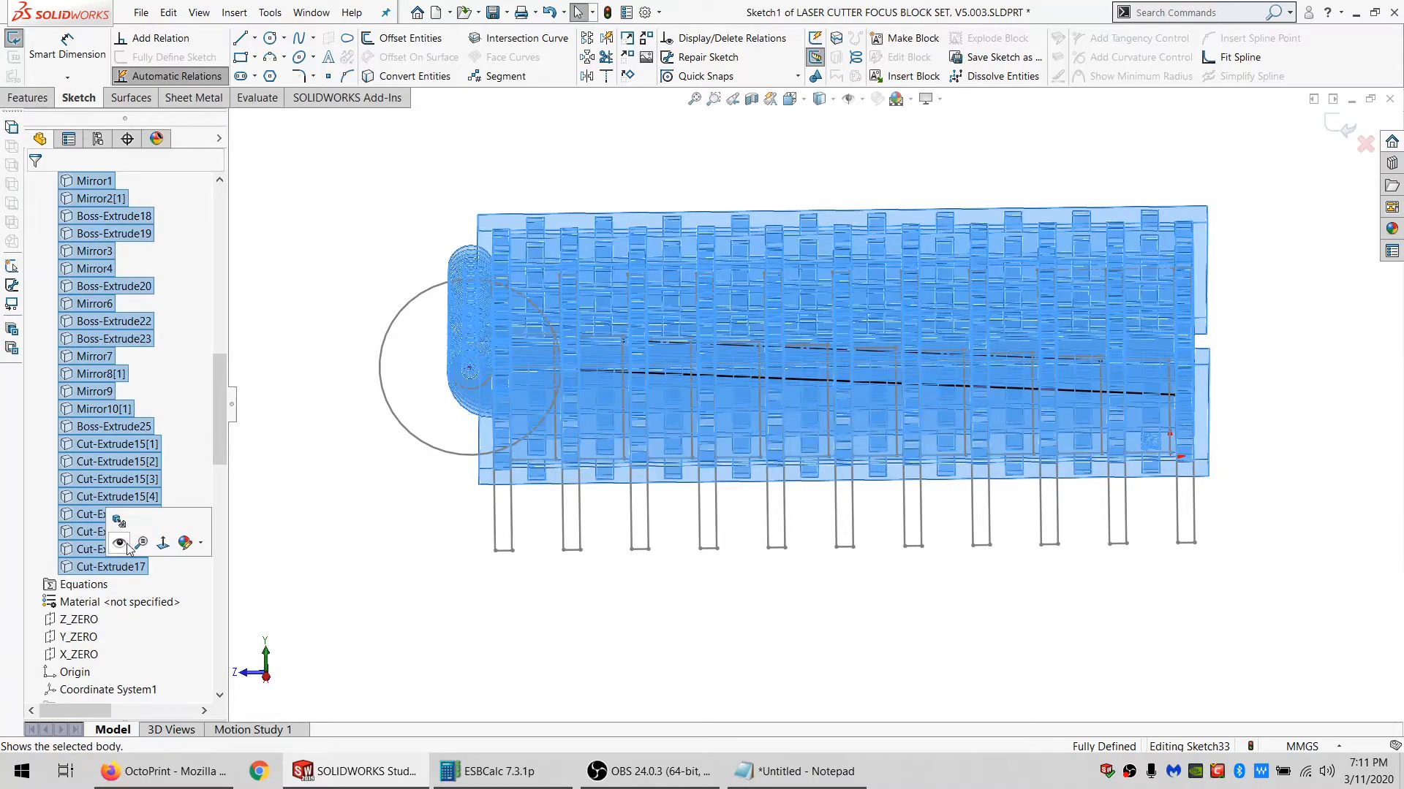
{"action": "left_click", "coordinate": [121, 543]}
Check the sloped line against the box's end panel, exit the sketch and hide the layout sketch.
{"action": "middle_click_drag", "start_coordinate": [1128, 323], "coordinate": [1068, 331]}
{"action": "scroll", "coordinate": [992, 370], "scroll_direction": "down", "scroll_amount": 5}
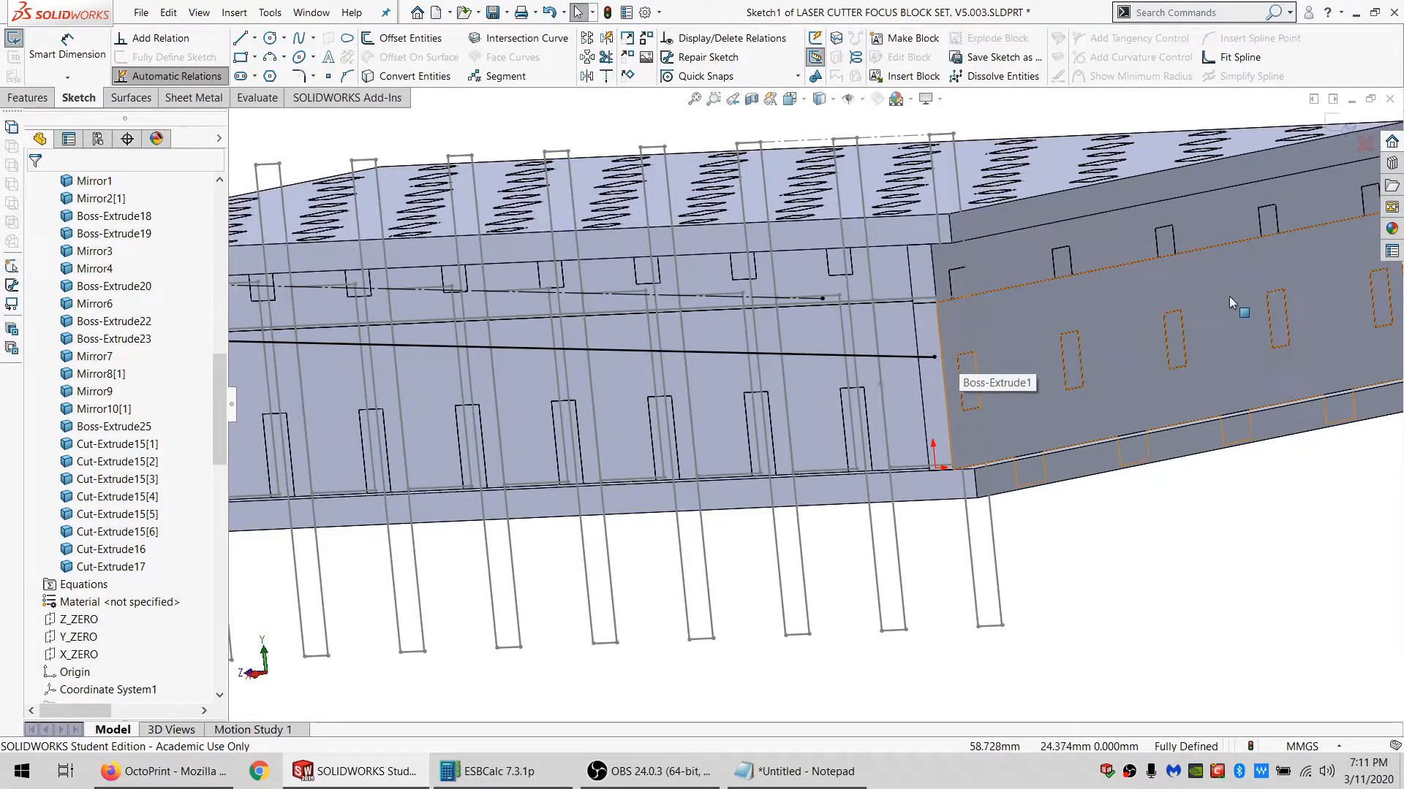
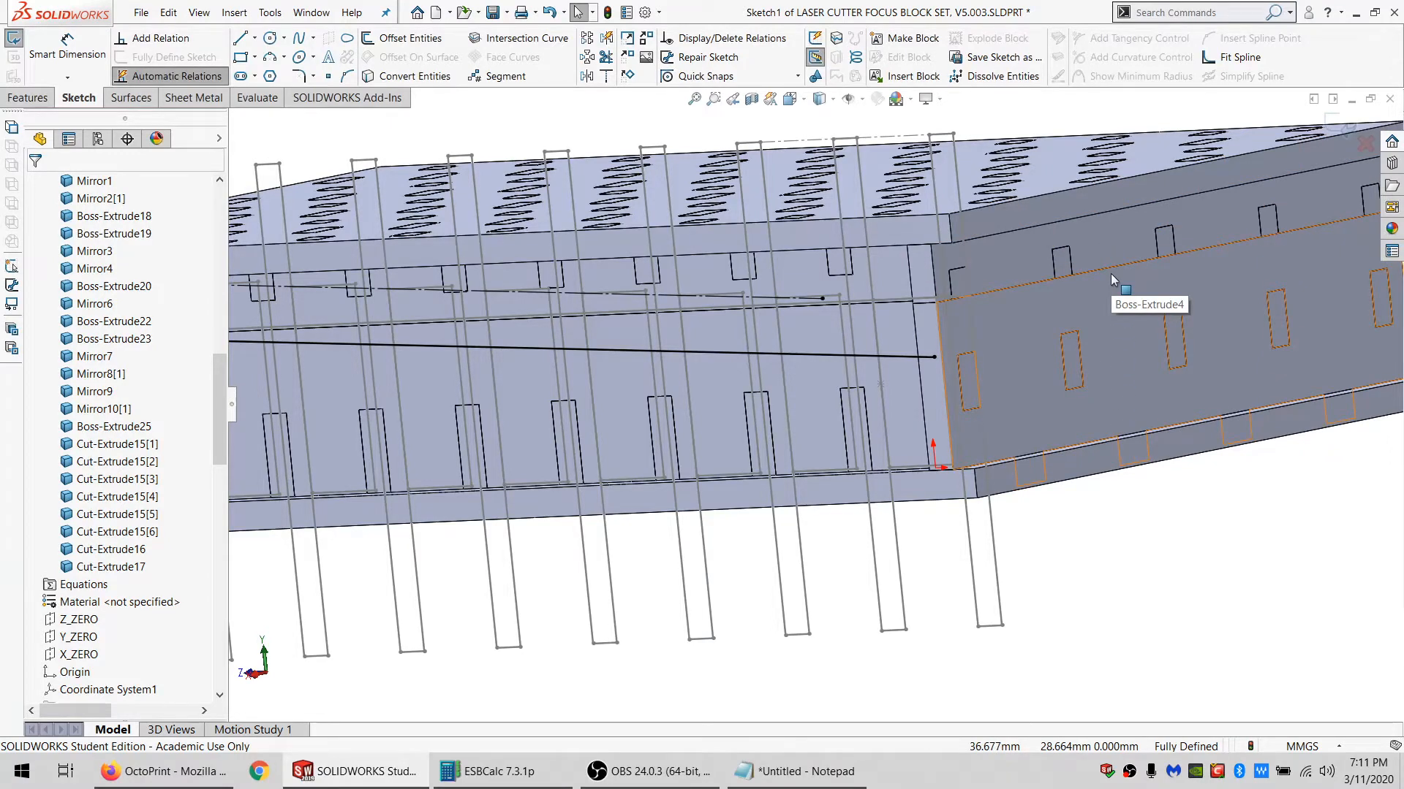
{"action": "middle_click_drag", "start_coordinate": [783, 386], "coordinate": [869, 407]}
{"action": "scroll", "coordinate": [848, 395], "scroll_direction": "up", "scroll_amount": 5}
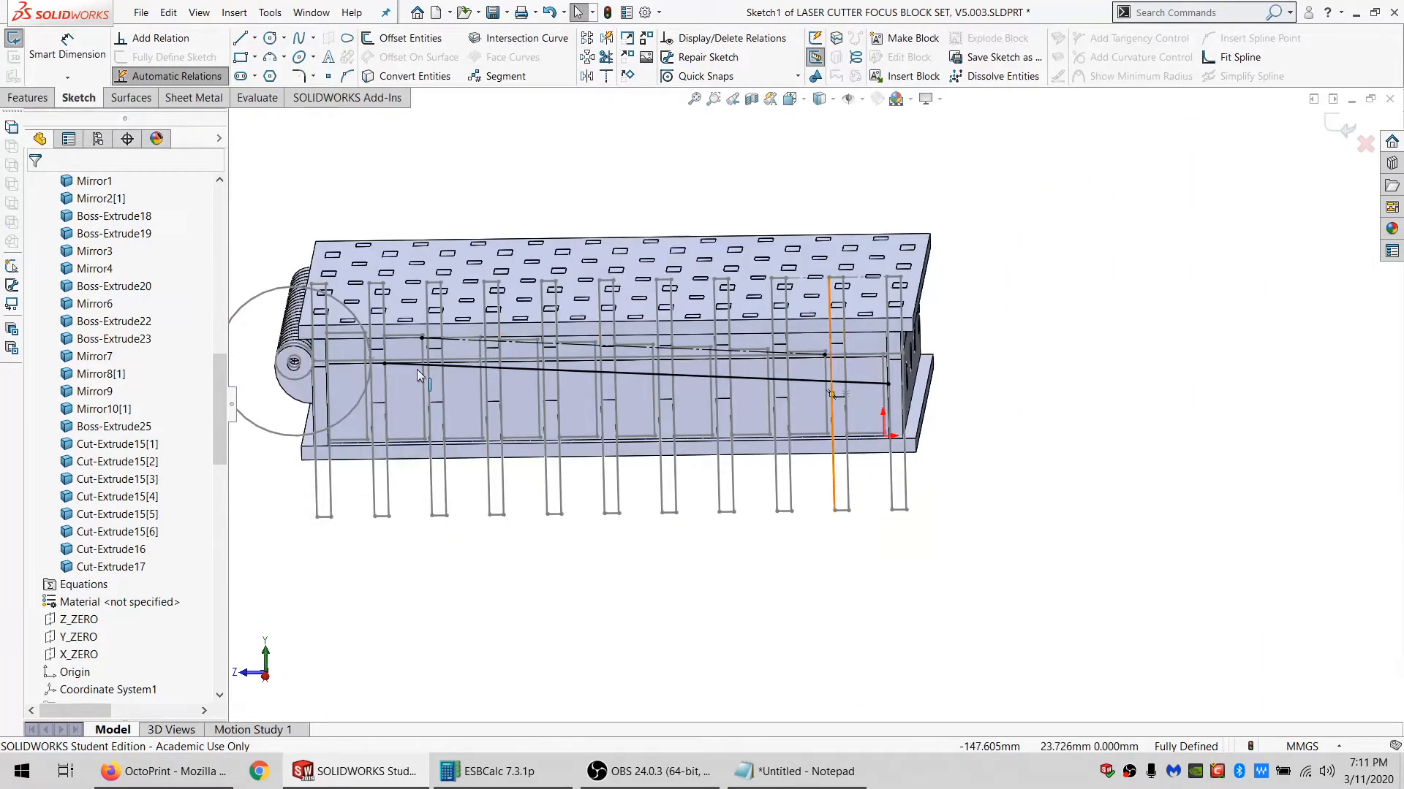
{"action": "left_click", "coordinate": [14, 40]}
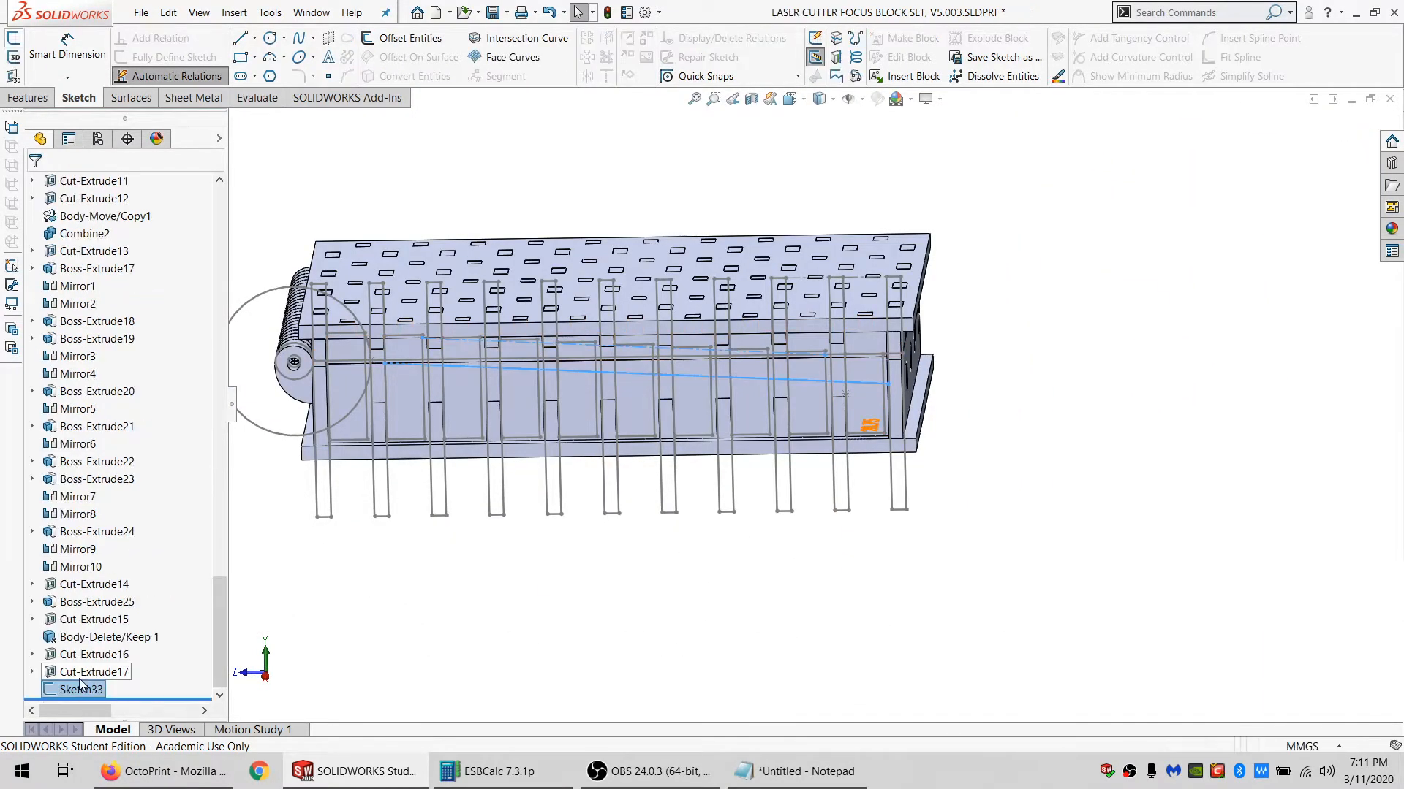
{"action": "scroll", "coordinate": [100, 559], "scroll_direction": "up", "scroll_amount": 15}
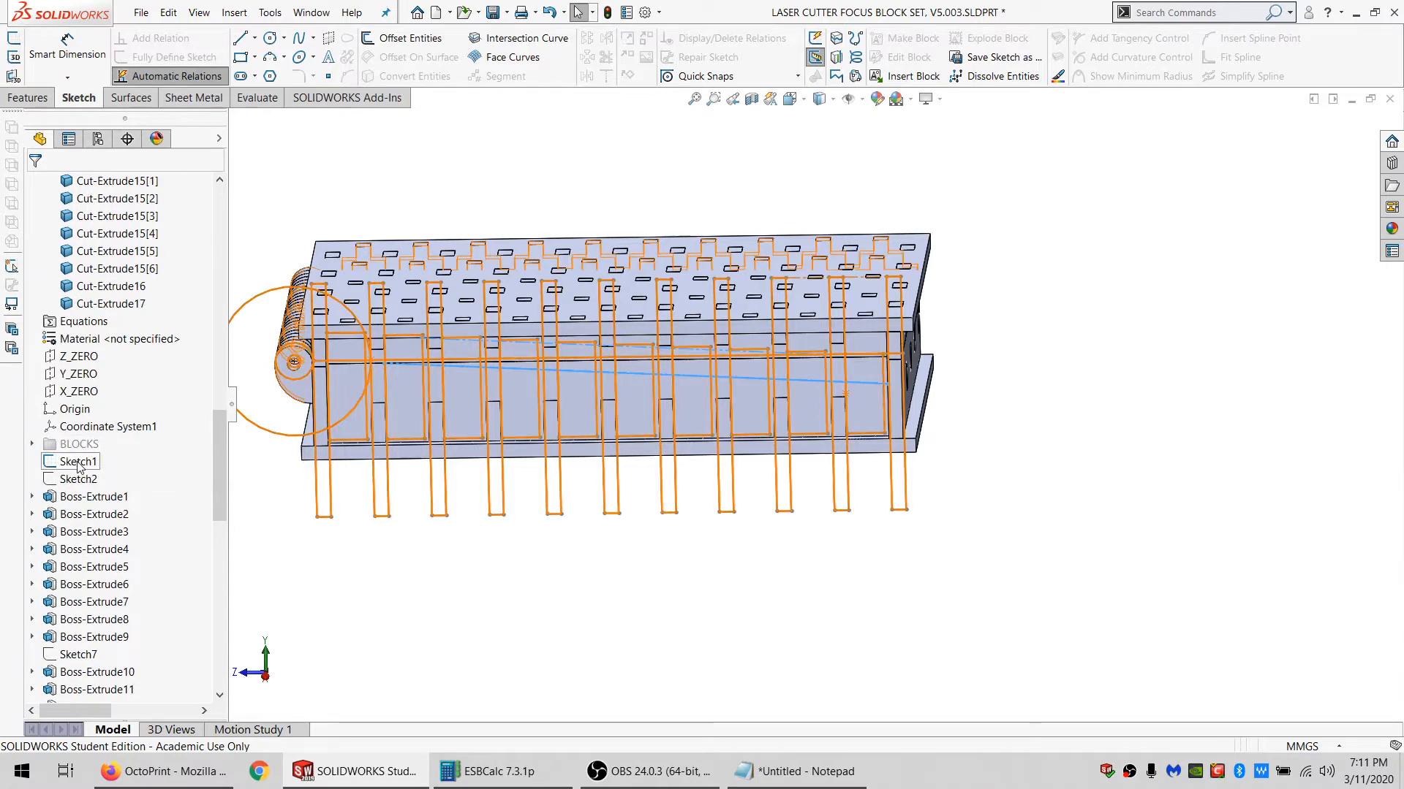
{"action": "left_click", "coordinate": [79, 461]}
{"action": "left_click", "coordinate": [533, 533]}
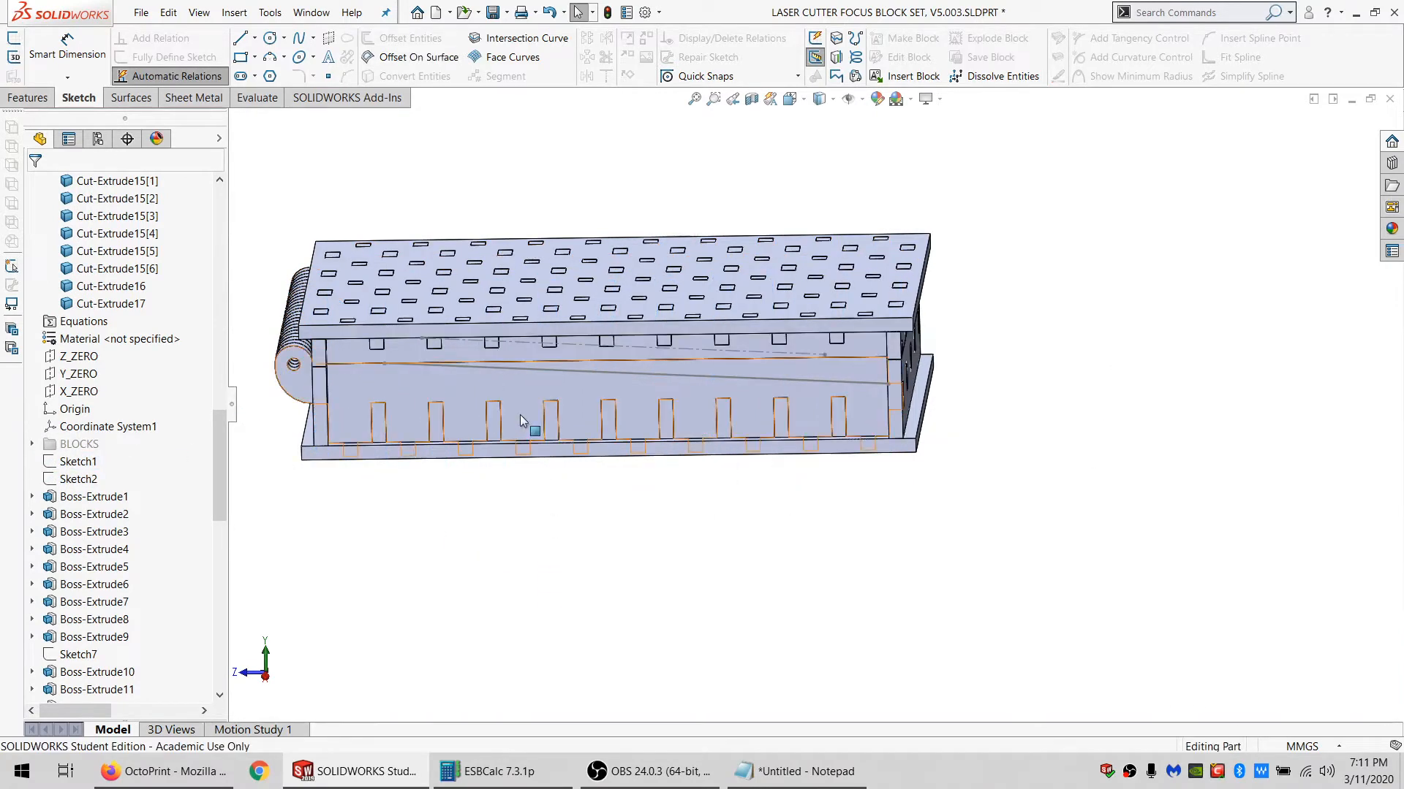
Sketch a closed thin triangle on the long side panel's outer face, from the sloped line's hinge-side endpoint to the panel's upper edge at the far end.
{"action": "mouse_move", "coordinate": [519, 414]}
{"action": "middle_mouse_down"}
{"action": "mouse_move", "coordinate": [507, 357]}
{"action": "mouse_move", "coordinate": [523, 376]}
{"action": "middle_mouse_up"}
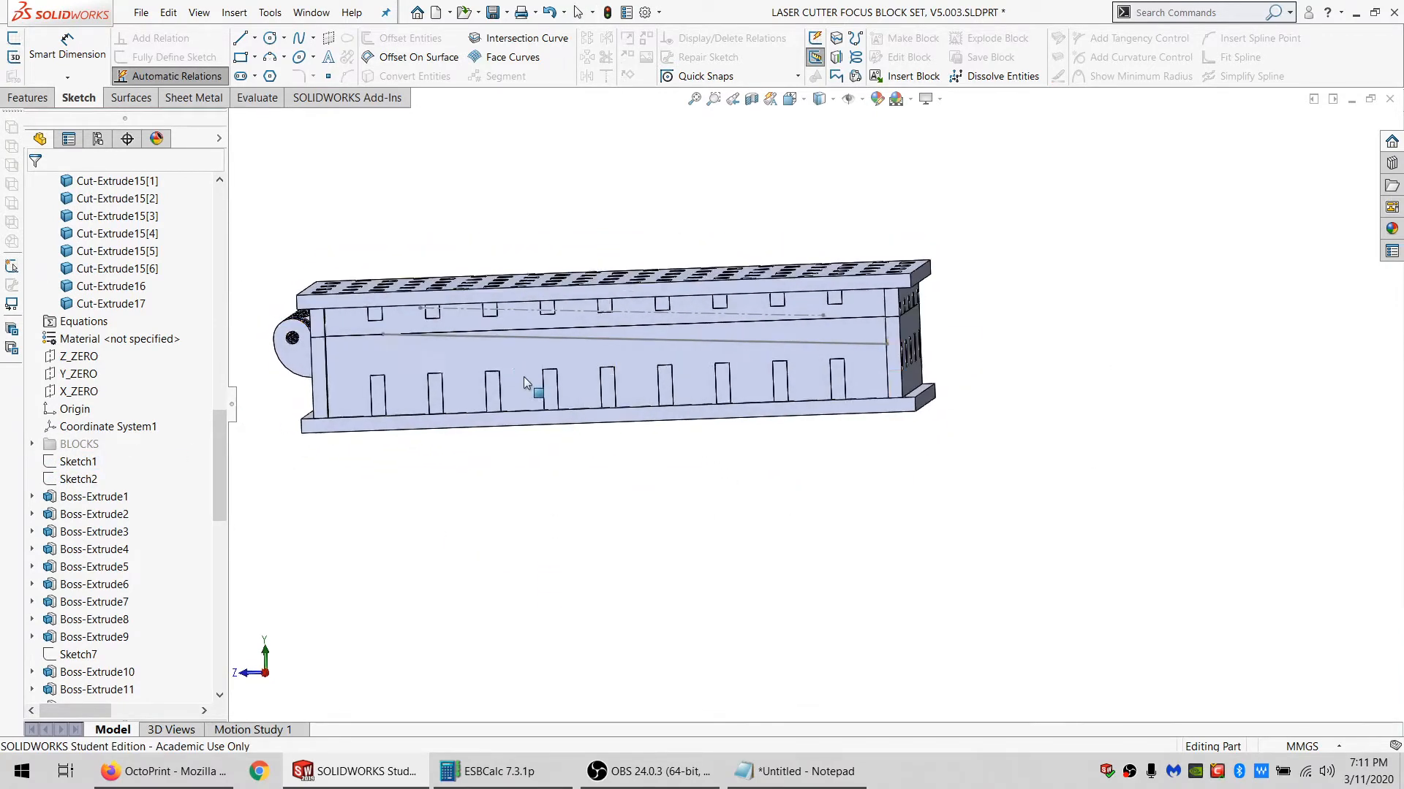
{"action": "left_click", "coordinate": [527, 355]}
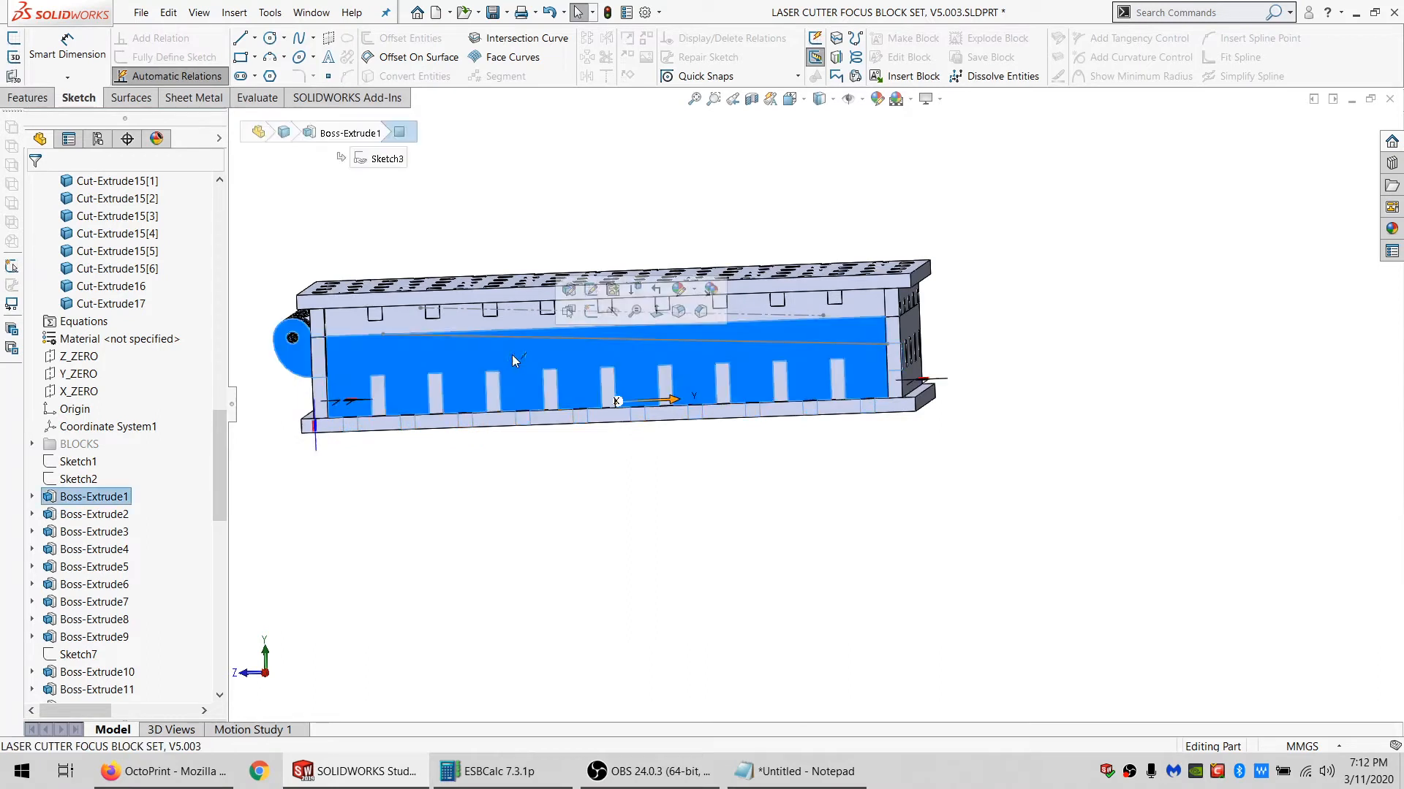
{"action": "left_click", "coordinate": [241, 39]}
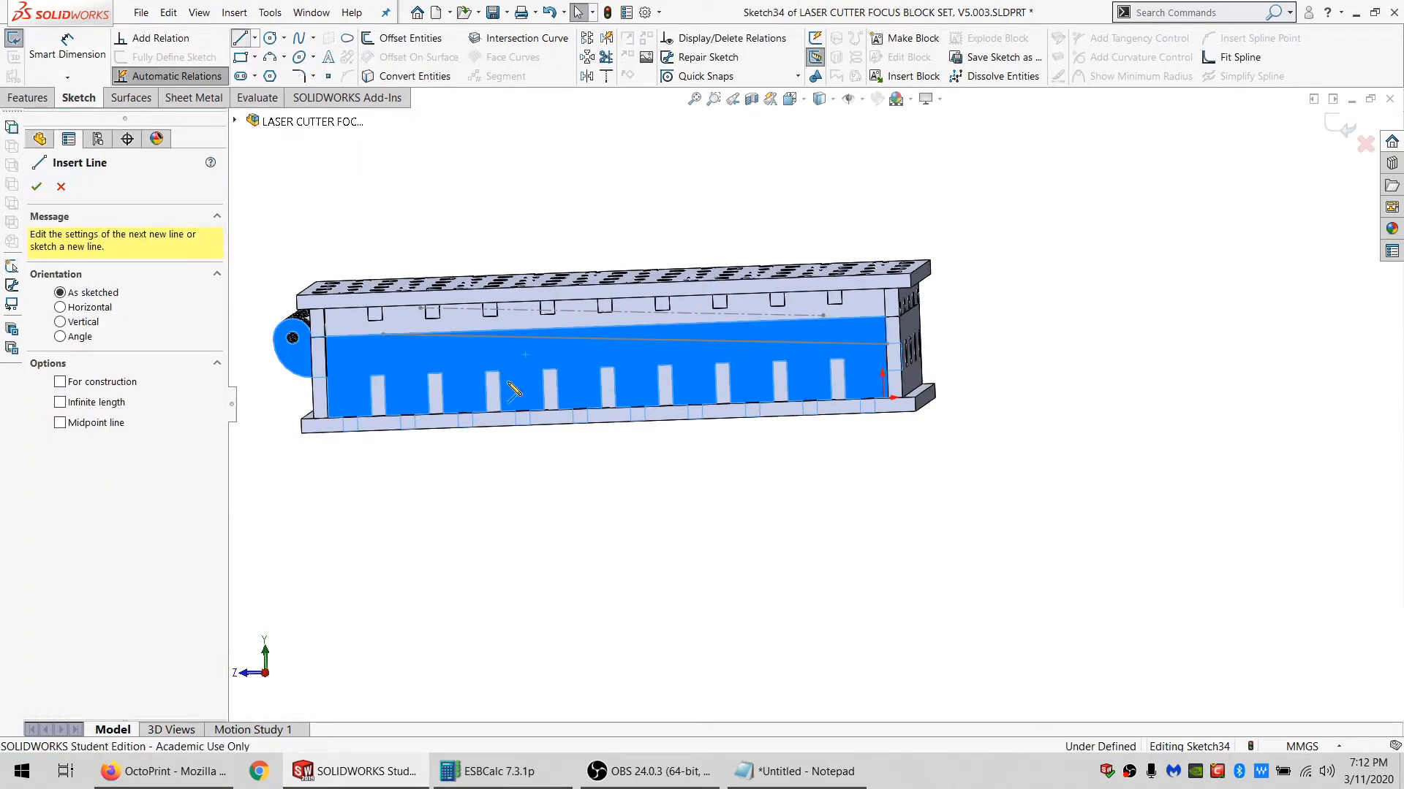
{"action": "left_click", "coordinate": [382, 334]}
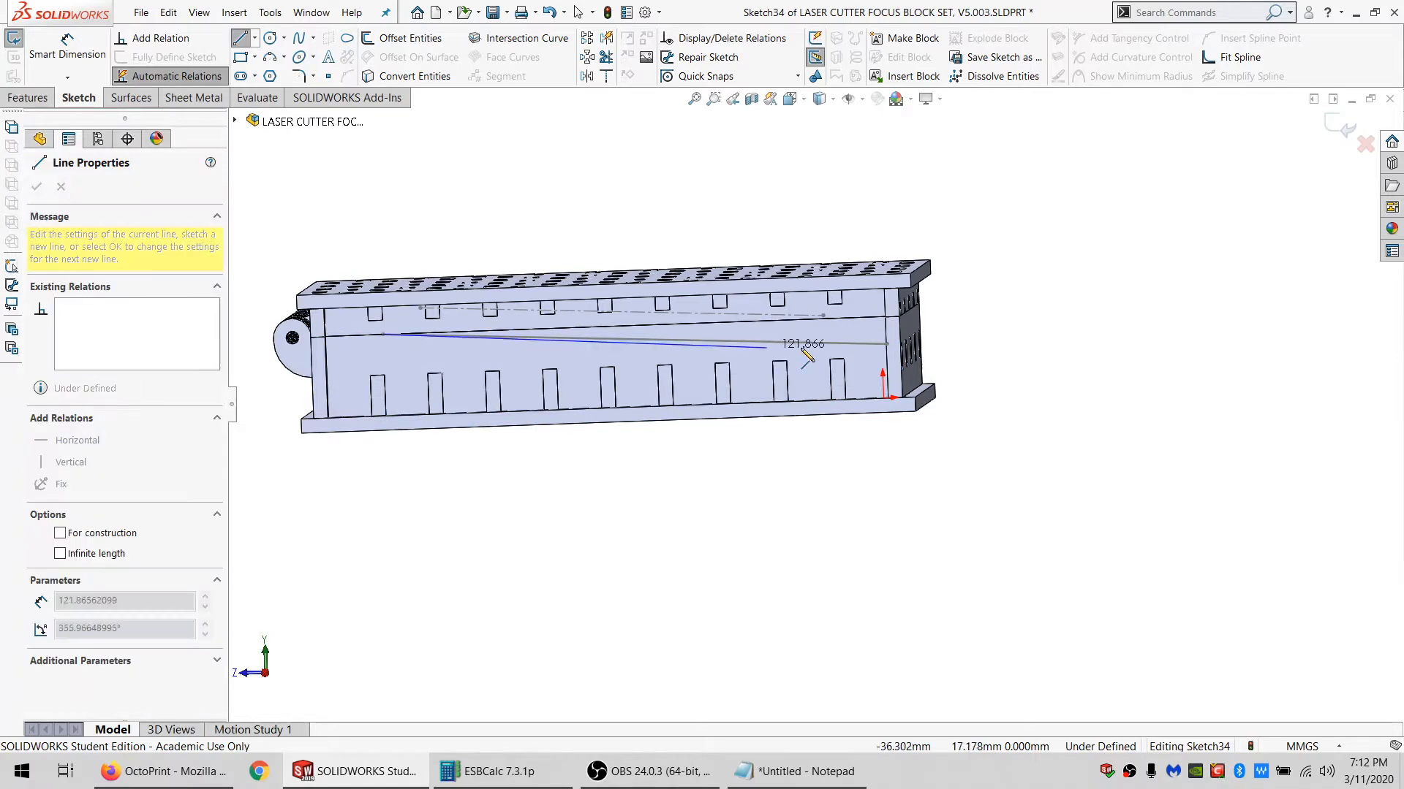
{"action": "left_click", "coordinate": [871, 344]}
{"action": "left_click", "coordinate": [865, 318]}
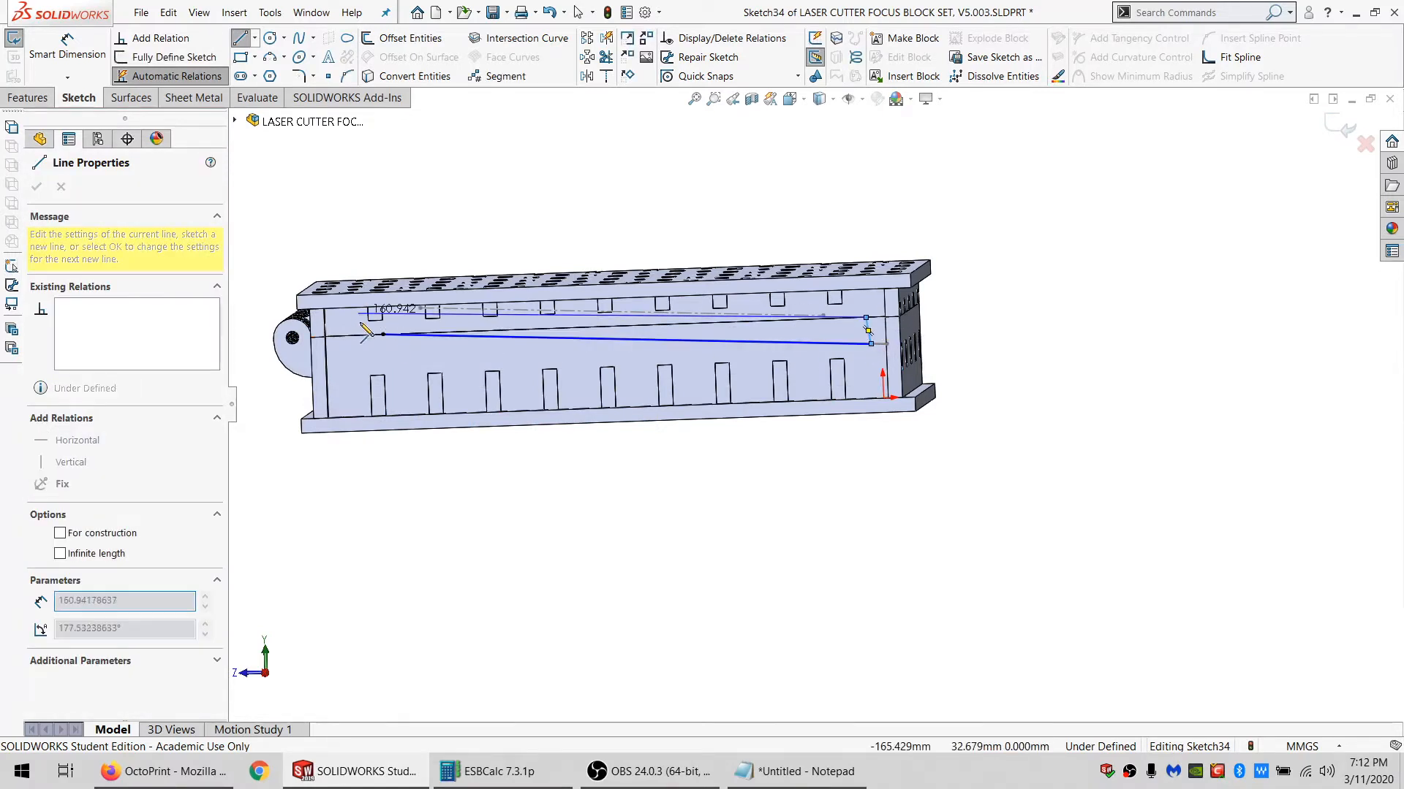
{"action": "key", "text": "Escape"}
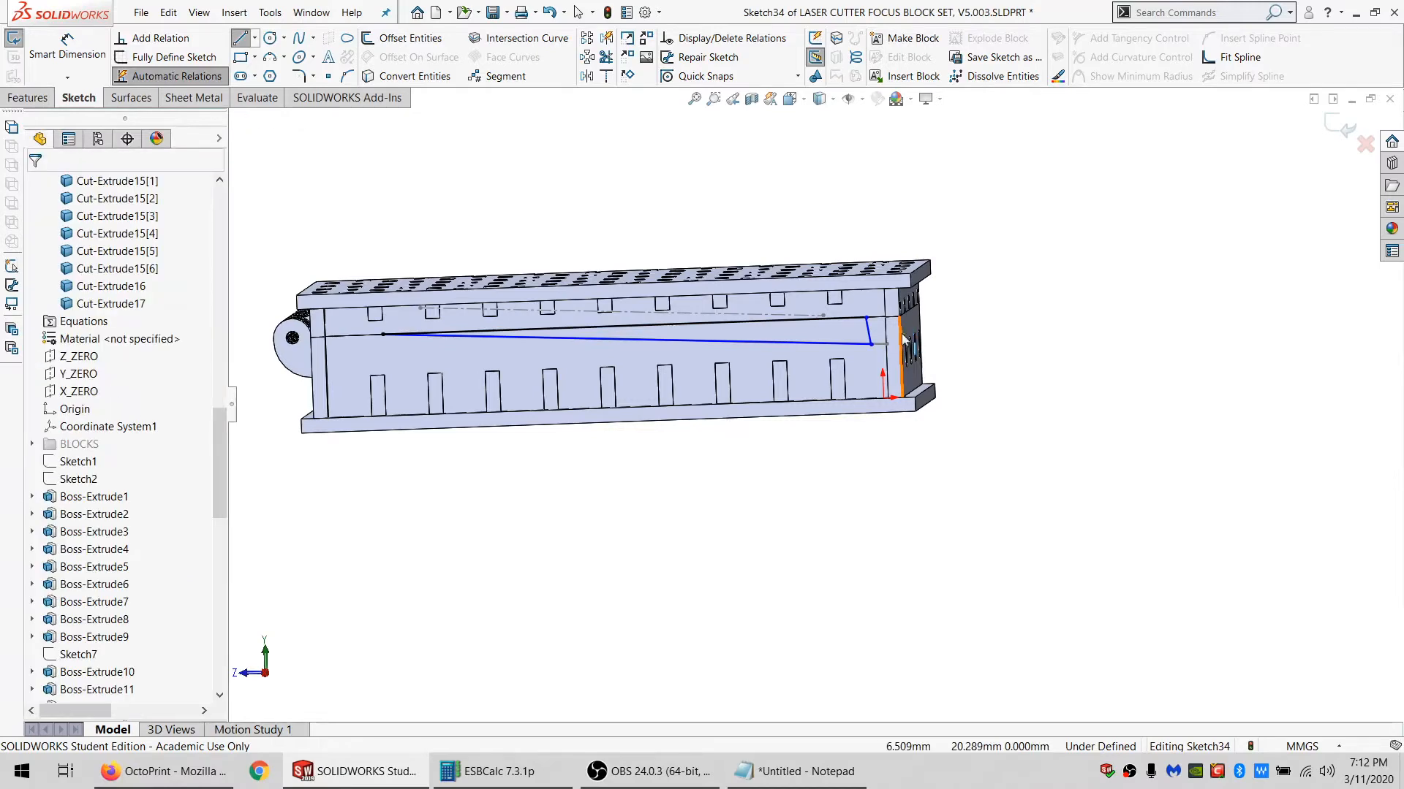
Make the triangle's short side Collinear with the box's vertical end edge and its lower corner Coincident with the sloped reference line.
{"action": "left_click", "coordinate": [870, 340], "text": "ctrl"}
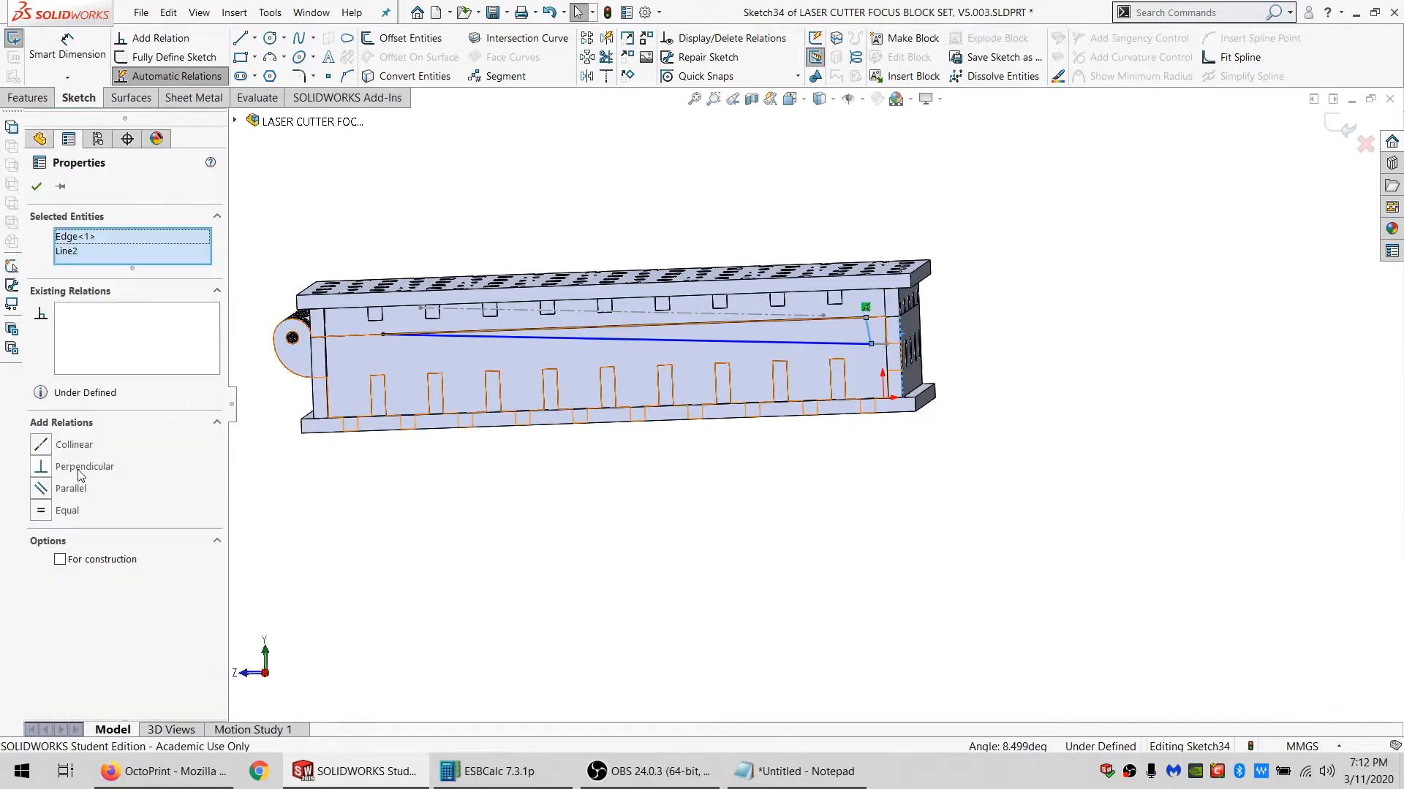
{"action": "left_click", "coordinate": [74, 446]}
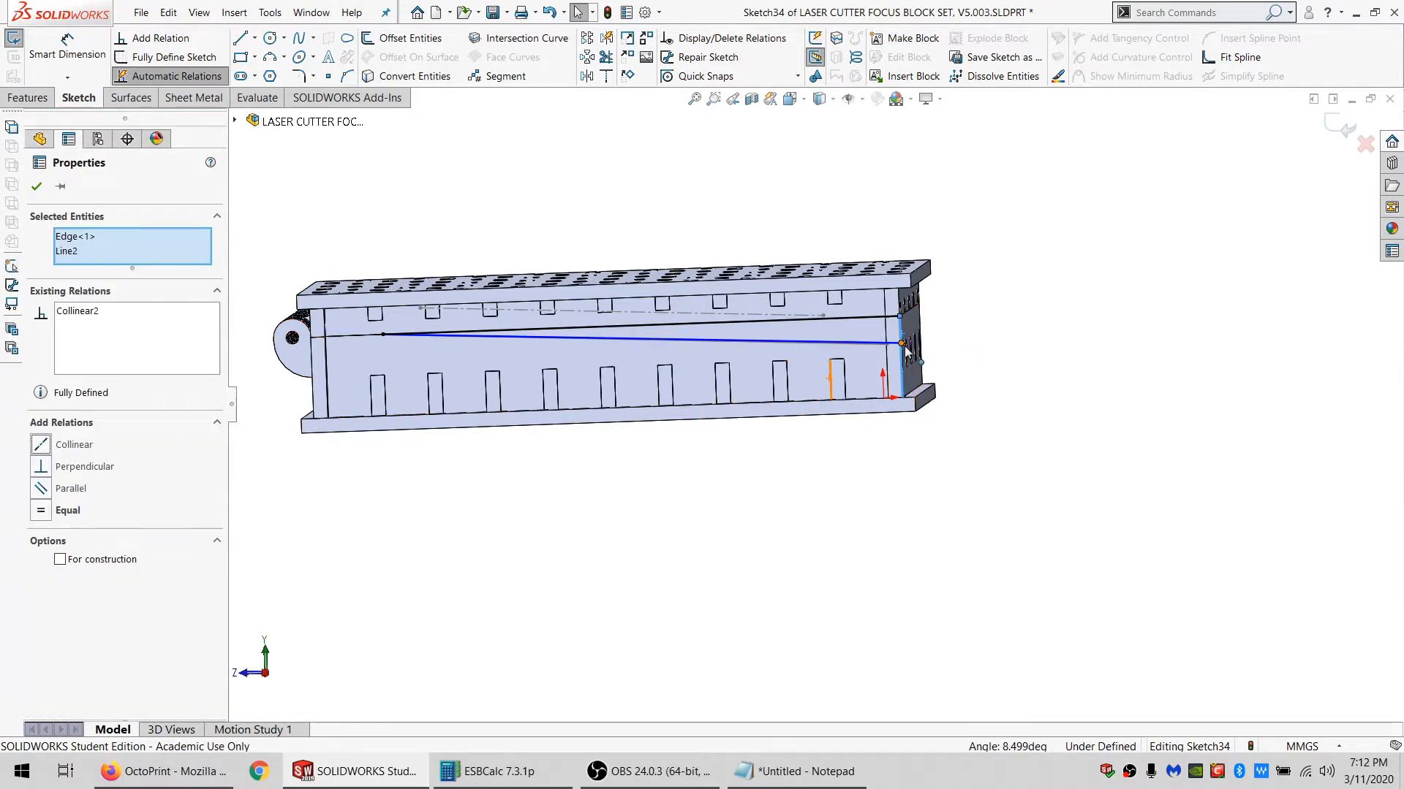
{"action": "left_click_drag", "start_coordinate": [904, 345], "coordinate": [908, 531]}
{"action": "left_click", "coordinate": [856, 344], "text": "ctrl"}
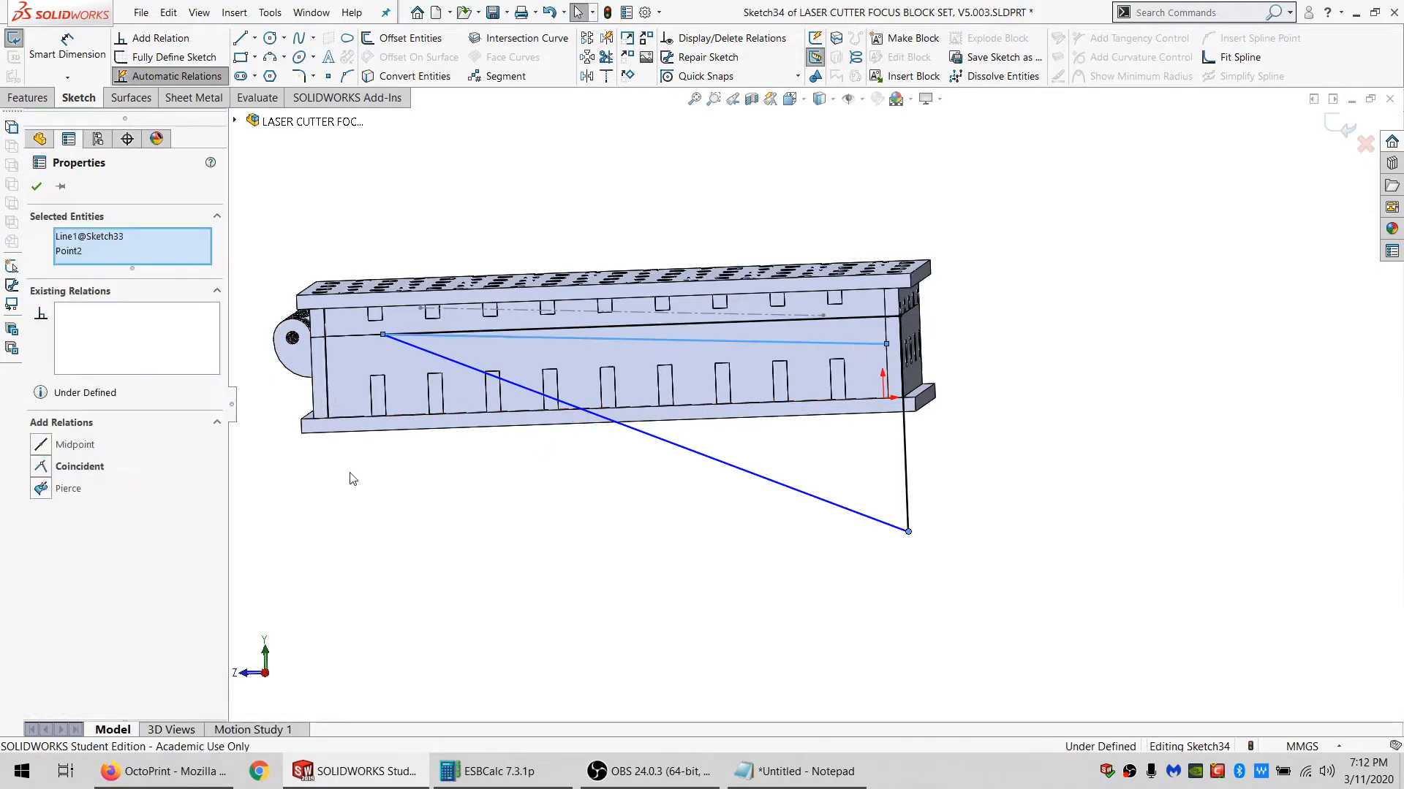
{"action": "left_click", "coordinate": [70, 467]}
{"action": "left_click", "coordinate": [614, 634]}
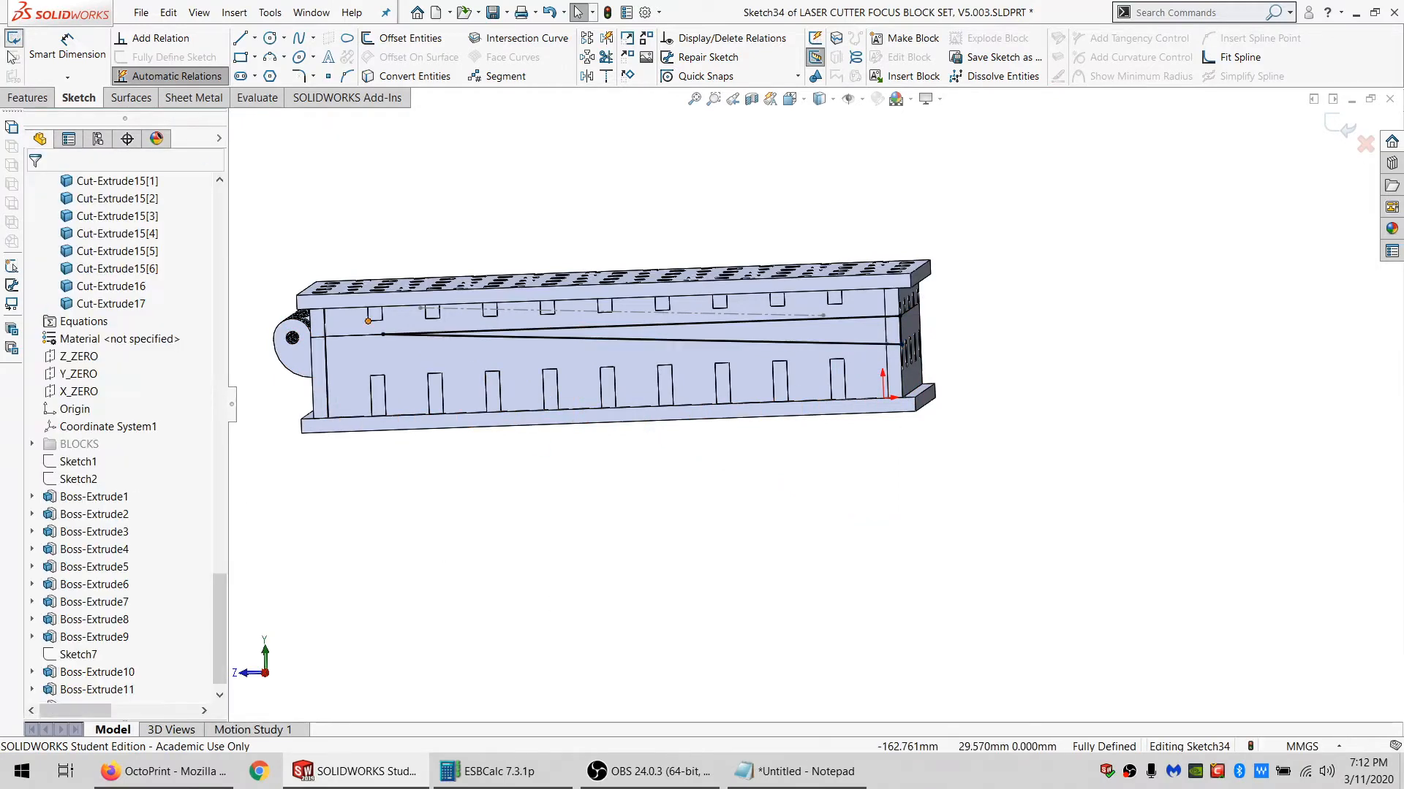
Start an Extruded Cut from the triangle with the Through All end condition and automatic body selection turned off.
{"action": "left_click", "coordinate": [22, 98]}
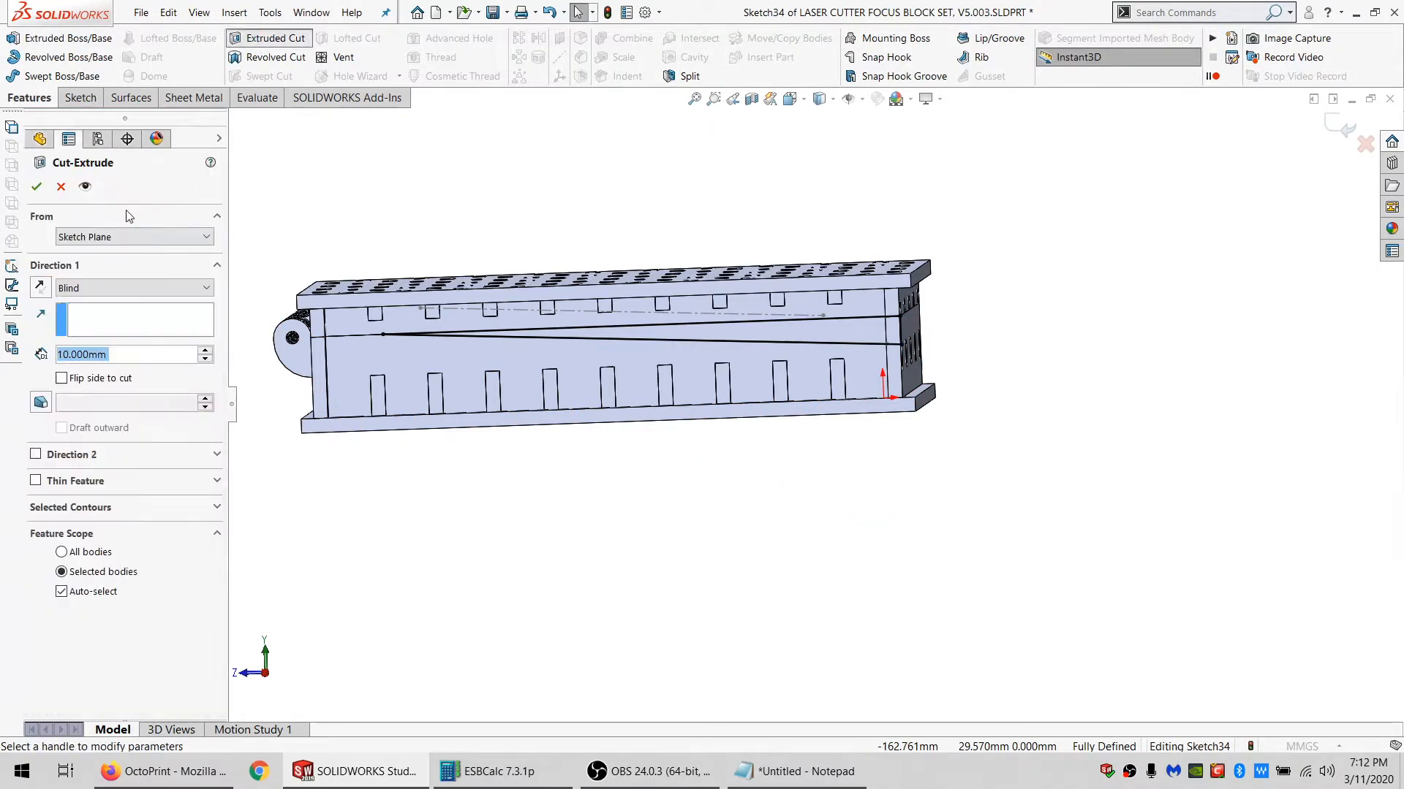
{"action": "left_click", "coordinate": [134, 288]}
{"action": "left_click", "coordinate": [80, 316]}
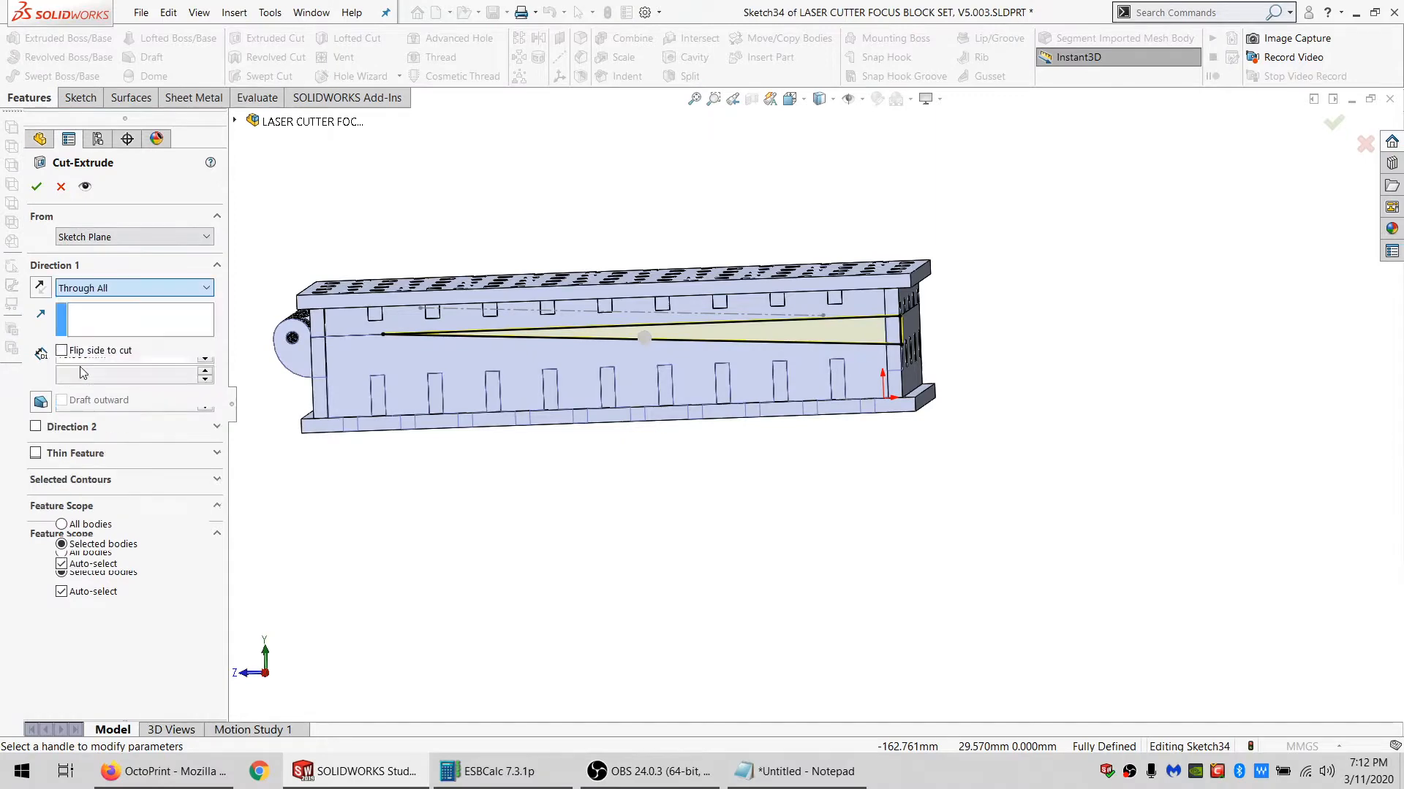
{"action": "left_click", "coordinate": [95, 564]}
Limit the Through All wedge cut to the five lower lengthwise panel bodies, including the outer side panel, and finish the cut.
{"action": "middle_click_drag", "start_coordinate": [584, 307], "coordinate": [777, 436]}
{"action": "left_click", "coordinate": [780, 437]}
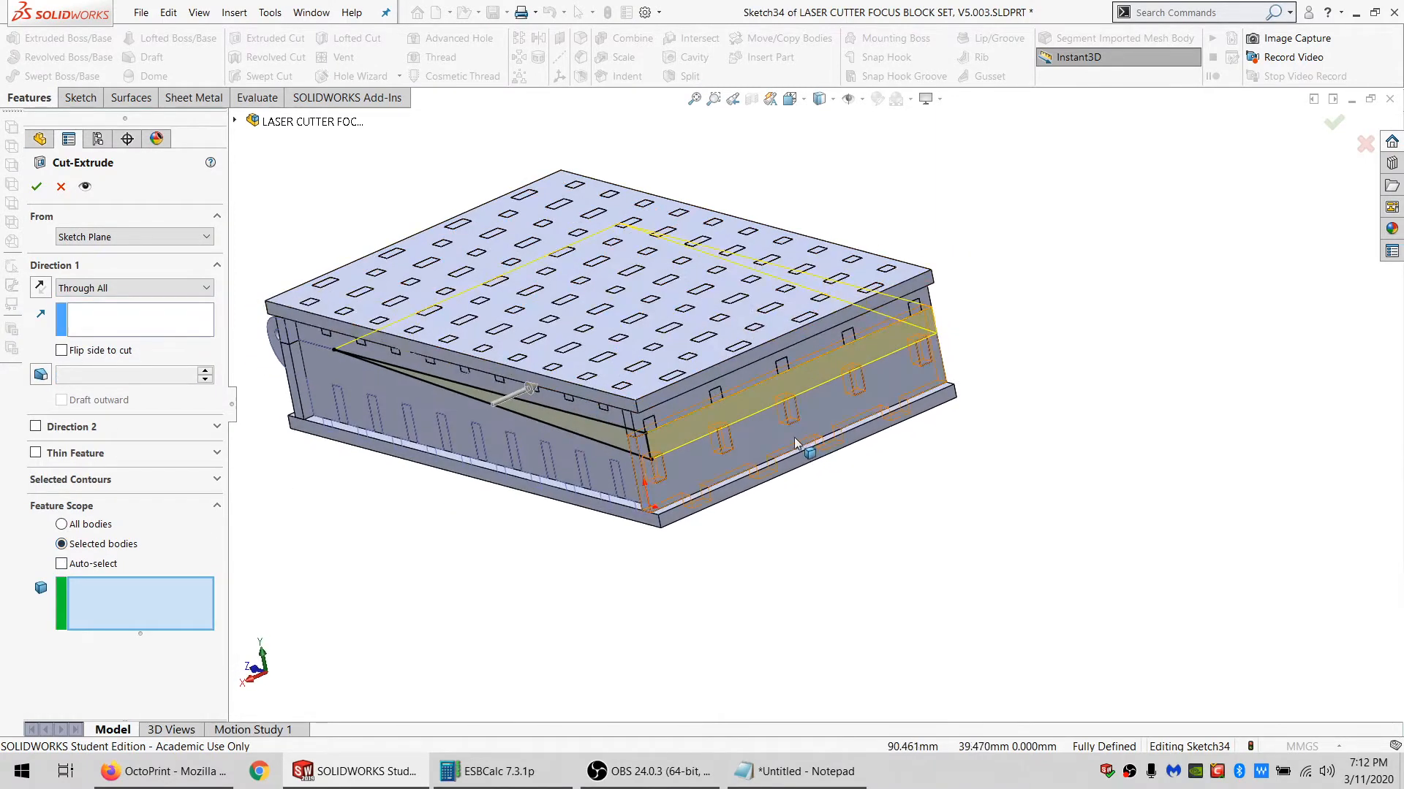
{"action": "scroll", "coordinate": [891, 369], "scroll_direction": "down", "scroll_amount": 5}
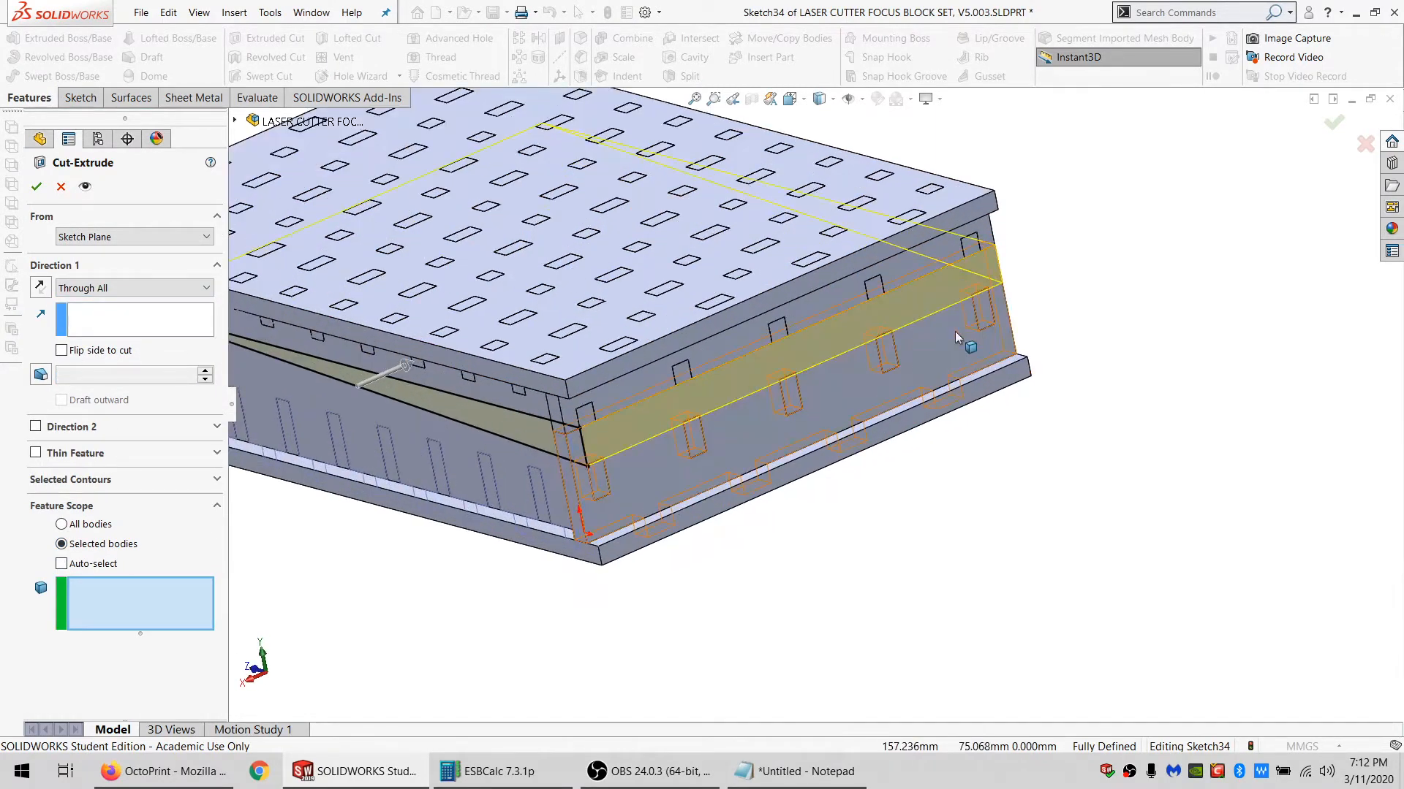
{"action": "left_click", "coordinate": [812, 402]}
{"action": "left_click", "coordinate": [760, 424]}
{"action": "left_click", "coordinate": [643, 464]}
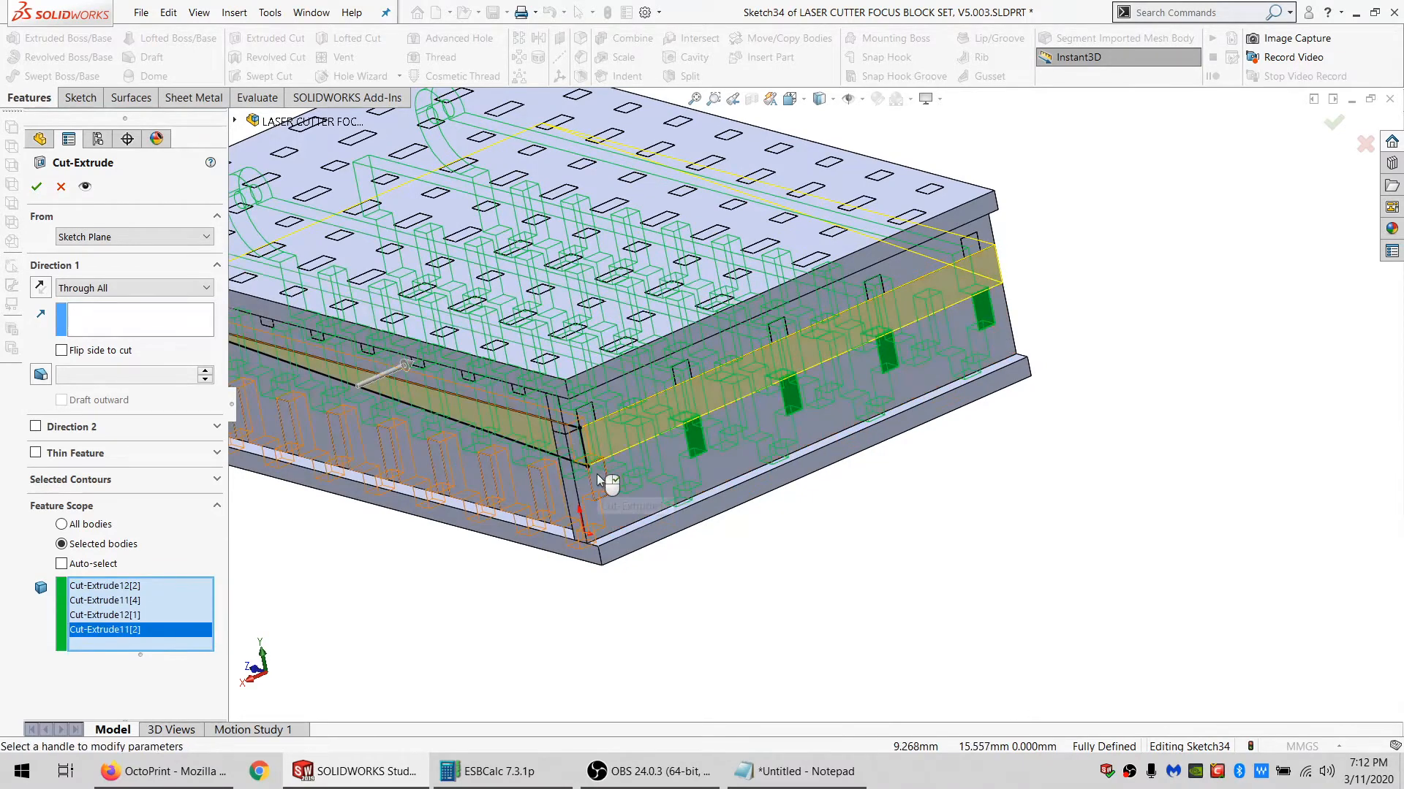
{"action": "left_click", "coordinate": [598, 480]}
{"action": "left_click", "coordinate": [38, 187]}
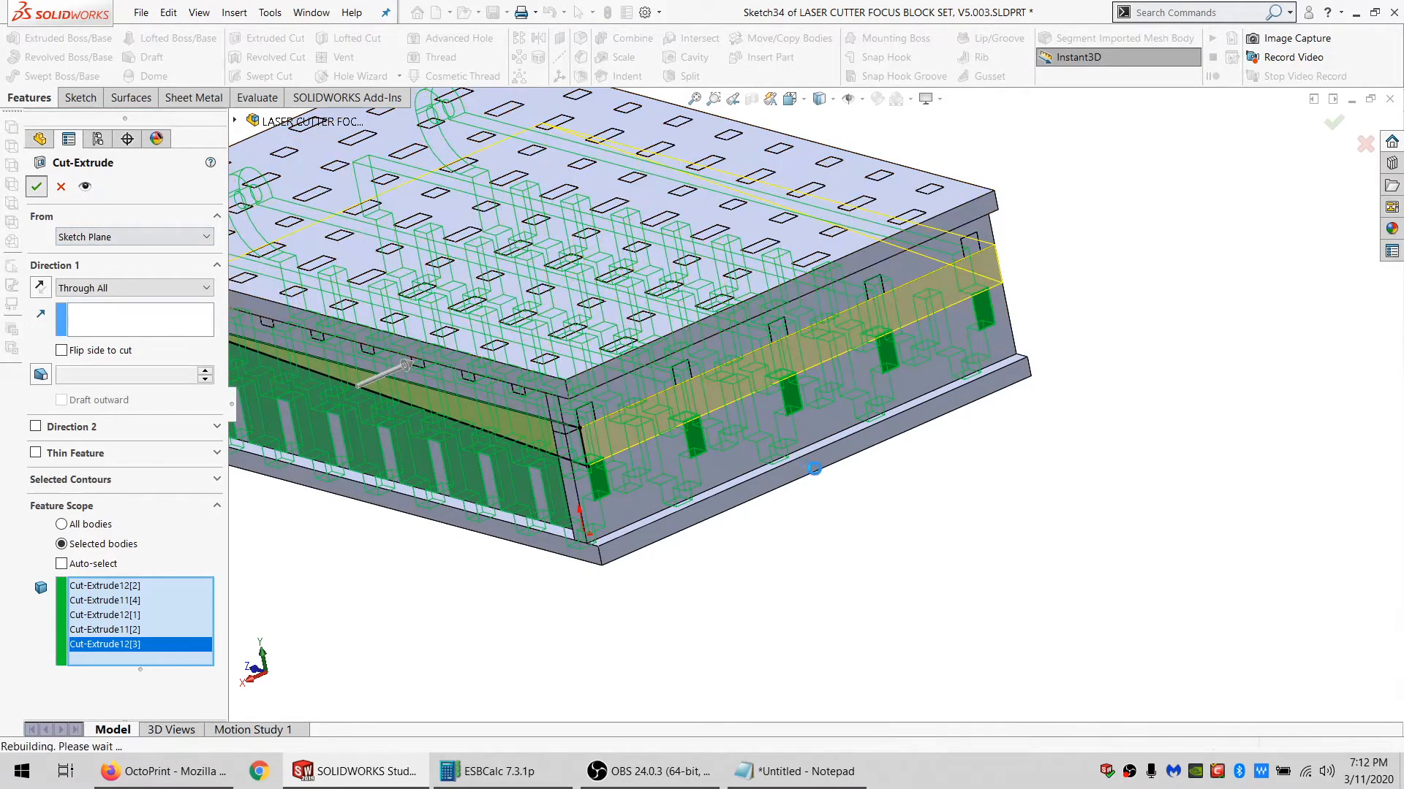
Hide the lower and upper end panels and the slotted top plate to expose the inner panels.
{"action": "mouse_move", "coordinate": [525, 452]}
{"action": "middle_mouse_down"}
{"action": "mouse_move", "coordinate": [549, 393]}
{"action": "mouse_move", "coordinate": [880, 385]}
{"action": "middle_mouse_up"}
{"action": "left_click", "coordinate": [880, 384]}
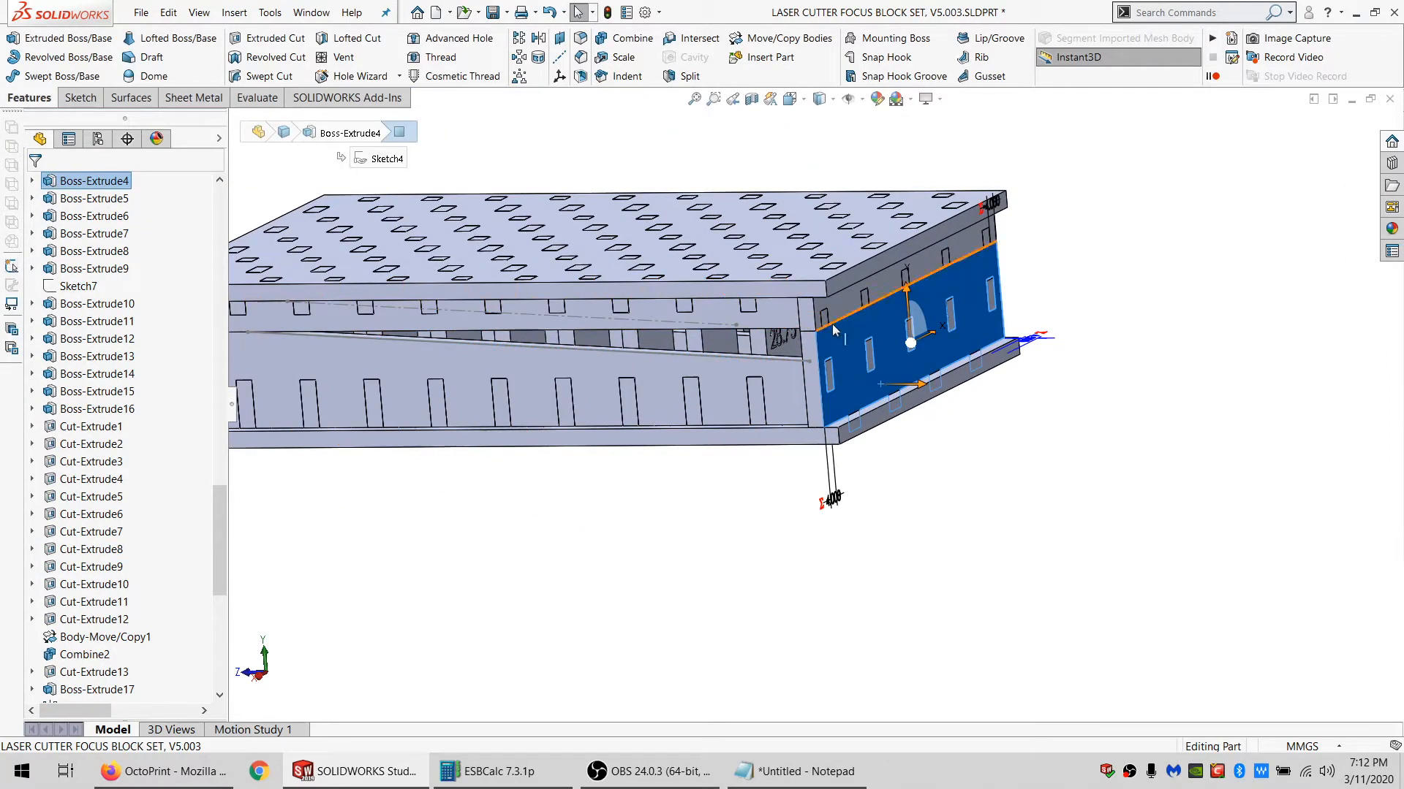
{"action": "left_click", "coordinate": [914, 246]}
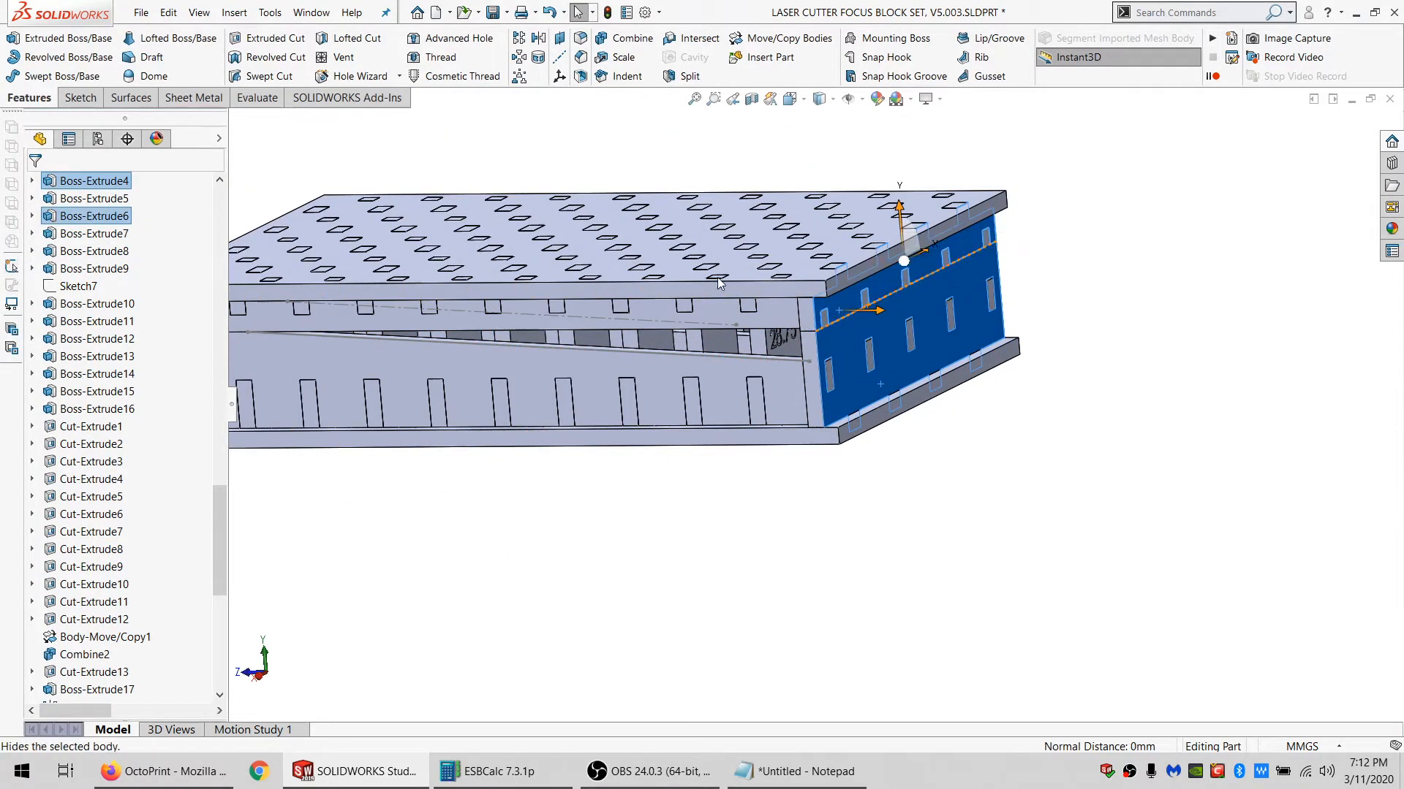
{"action": "left_click", "coordinate": [740, 266]}
{"action": "left_click", "coordinate": [839, 227]}
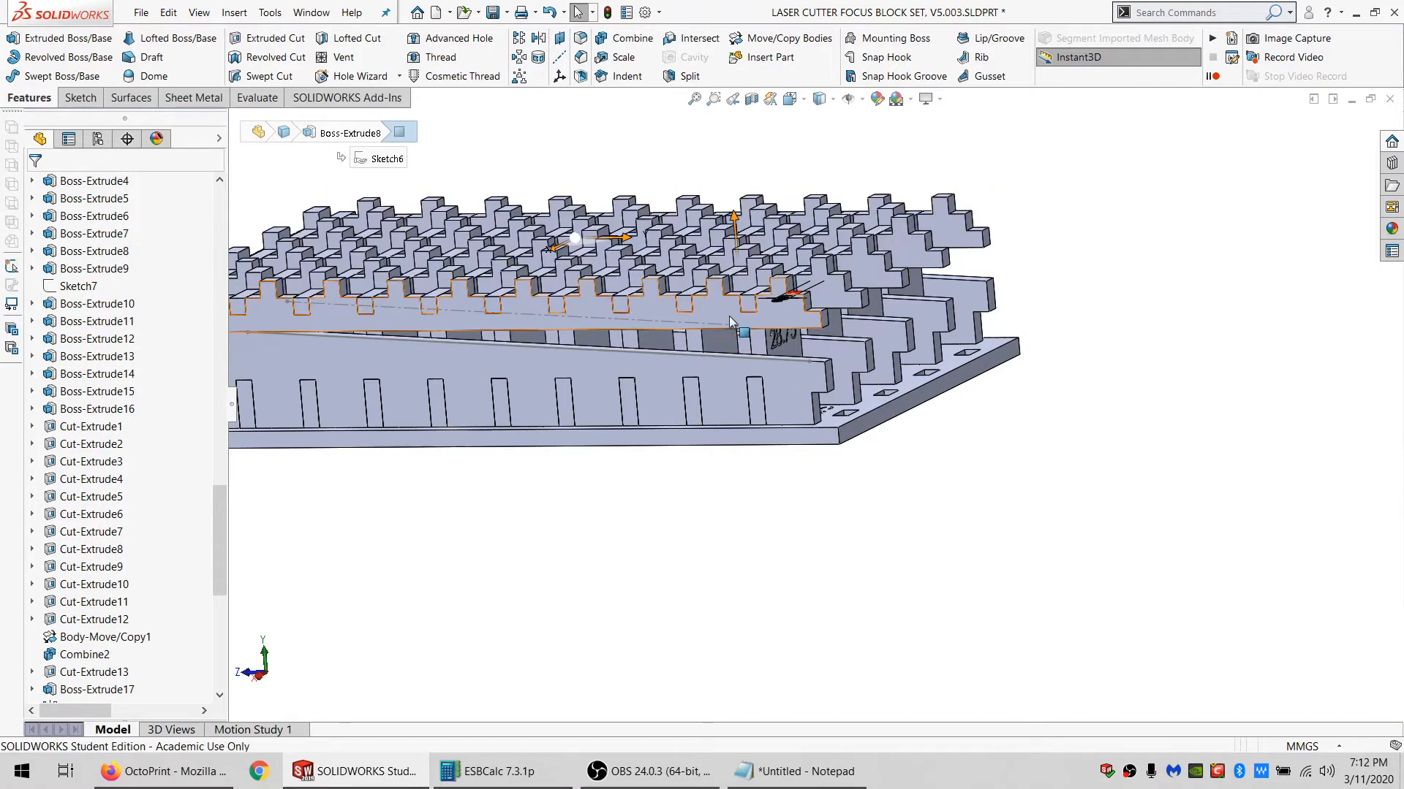
Start a sketch on the upper long side panel's outer face and convert the sloped reference line into it.
{"action": "middle_click_drag", "start_coordinate": [708, 323], "coordinate": [738, 428]}
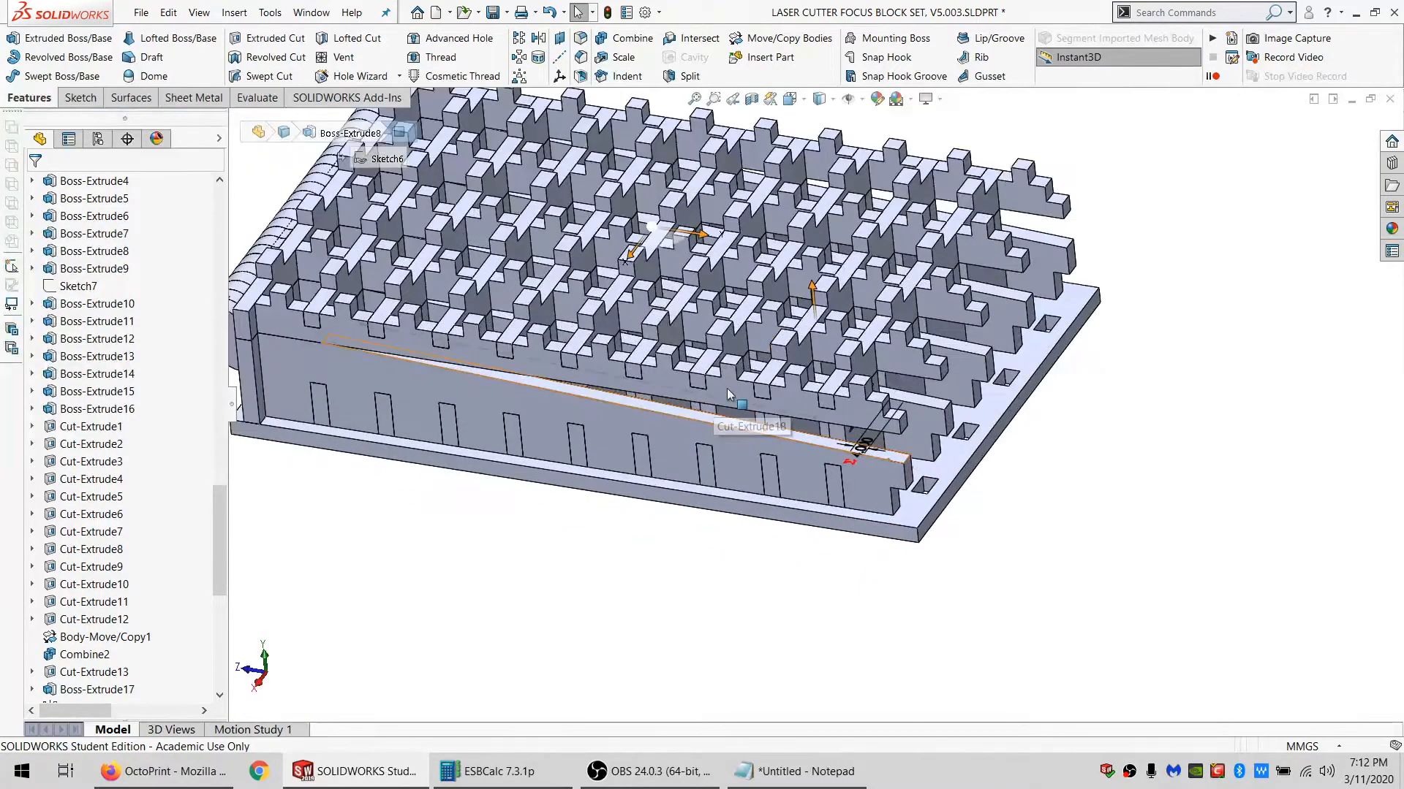
{"action": "scroll", "coordinate": [750, 418], "scroll_direction": "down", "scroll_amount": 5}
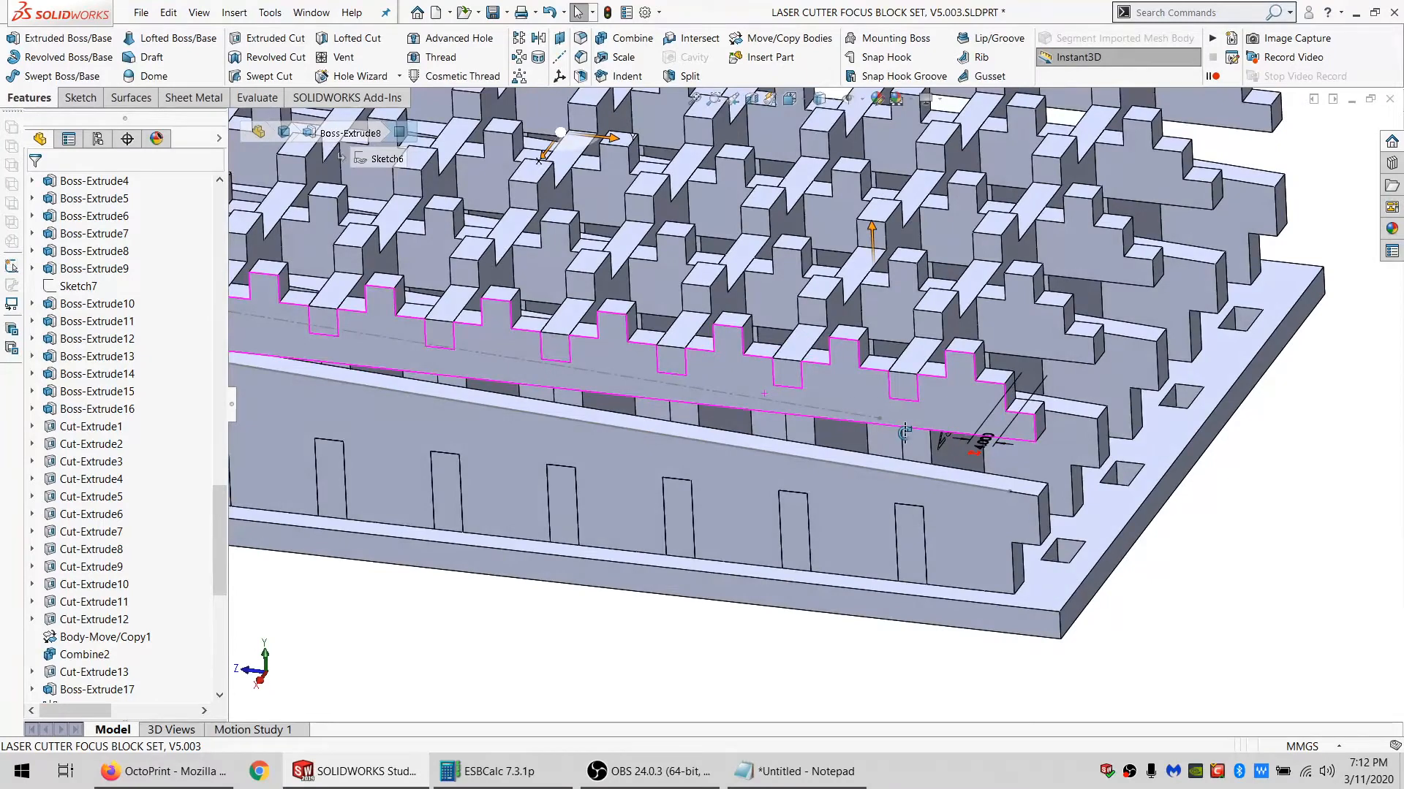
{"action": "scroll", "coordinate": [905, 431], "scroll_direction": "up", "scroll_amount": 2}
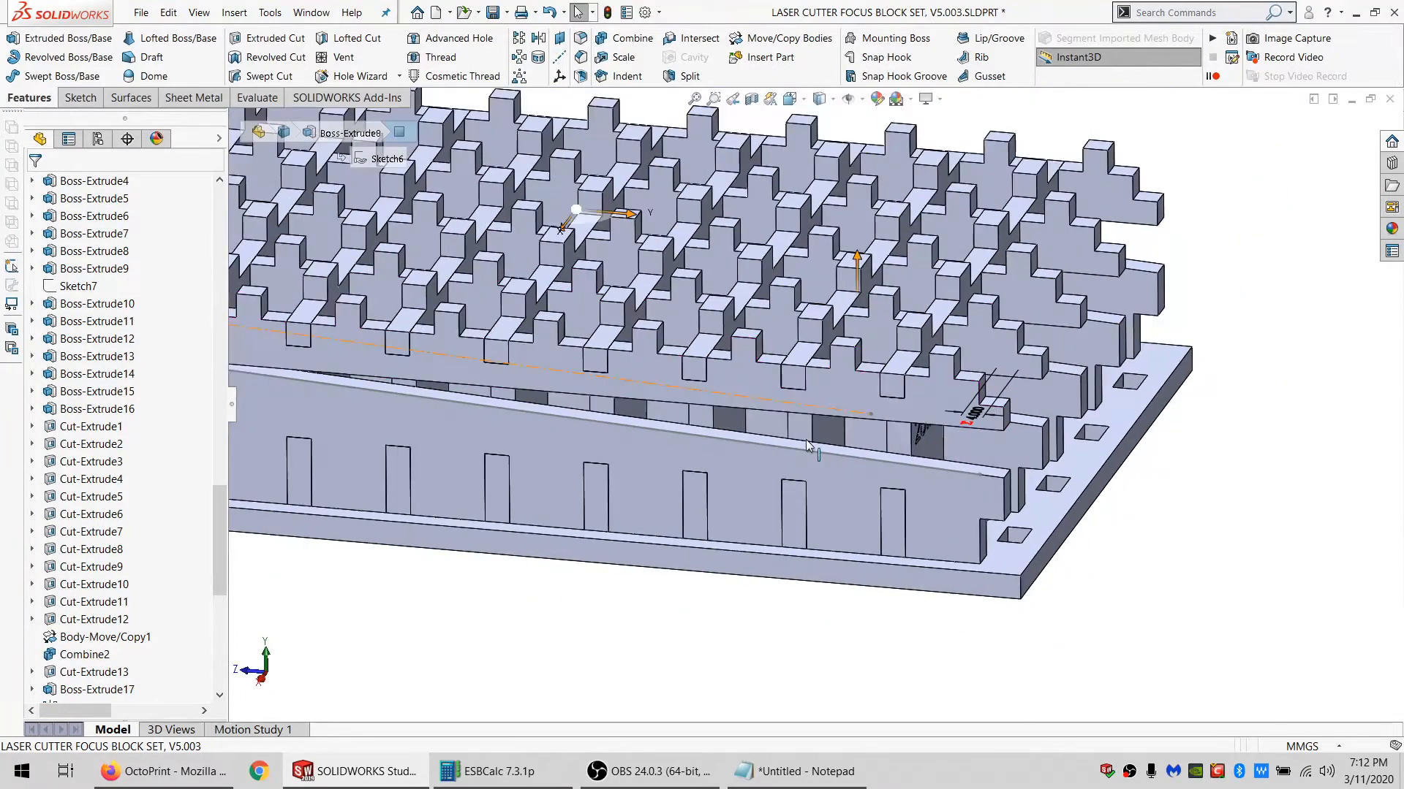
{"action": "left_click", "coordinate": [847, 386]}
{"action": "left_click", "coordinate": [82, 98]}
{"action": "left_click", "coordinate": [14, 42]}
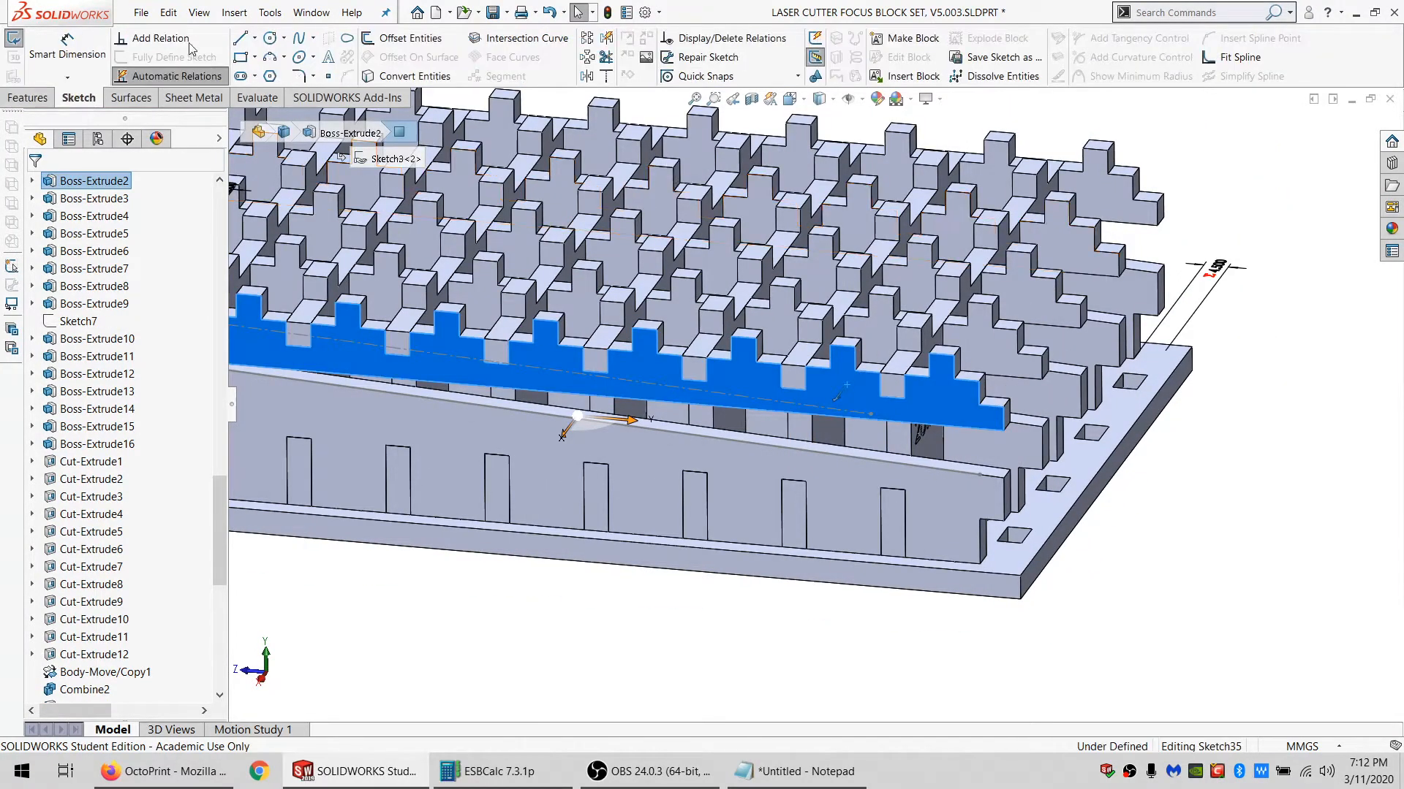
{"action": "left_click", "coordinate": [366, 389]}
{"action": "scroll", "coordinate": [367, 389], "scroll_direction": "up", "scroll_amount": 1}
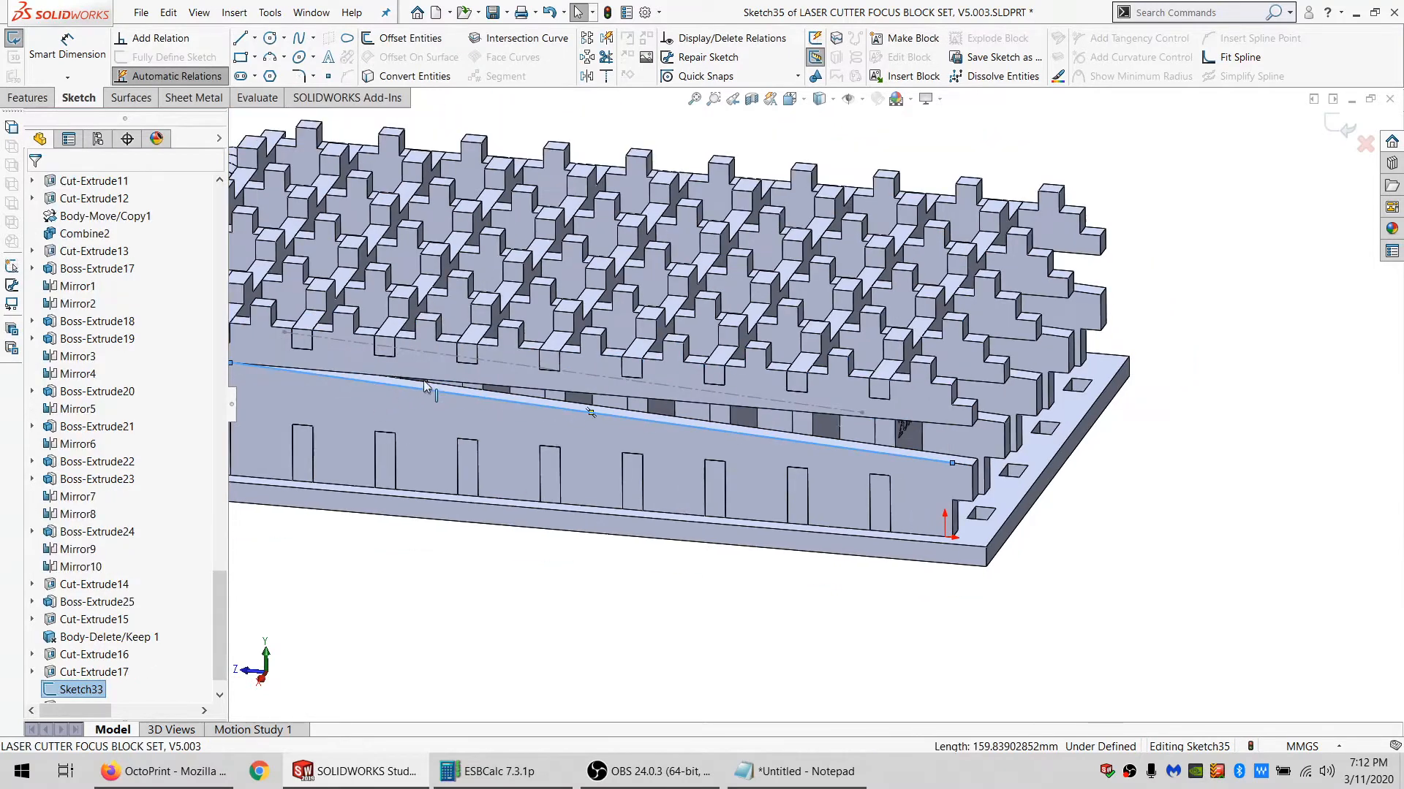
{"action": "scroll", "coordinate": [424, 381], "scroll_direction": "down", "scroll_amount": 1}
{"action": "scroll", "coordinate": [407, 337], "scroll_direction": "up", "scroll_amount": 1}
{"action": "left_click", "coordinate": [388, 77]}
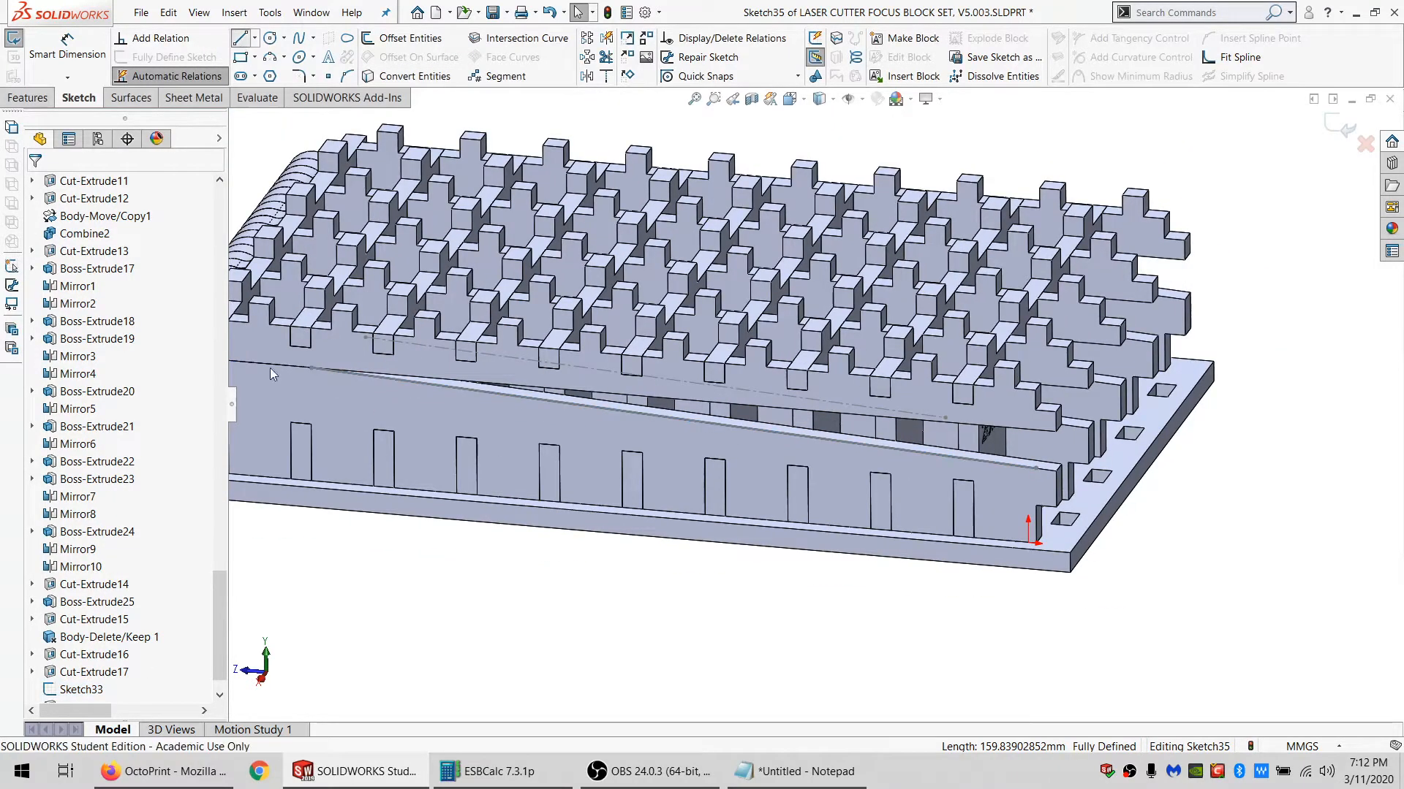
Sketch a line about 164 mm long along the upper panel's lower edge from the hinge-side endpoint, plus a short line down to the lower panel's corner.
{"action": "key", "text": "l"}
{"action": "left_click", "coordinate": [312, 367]}
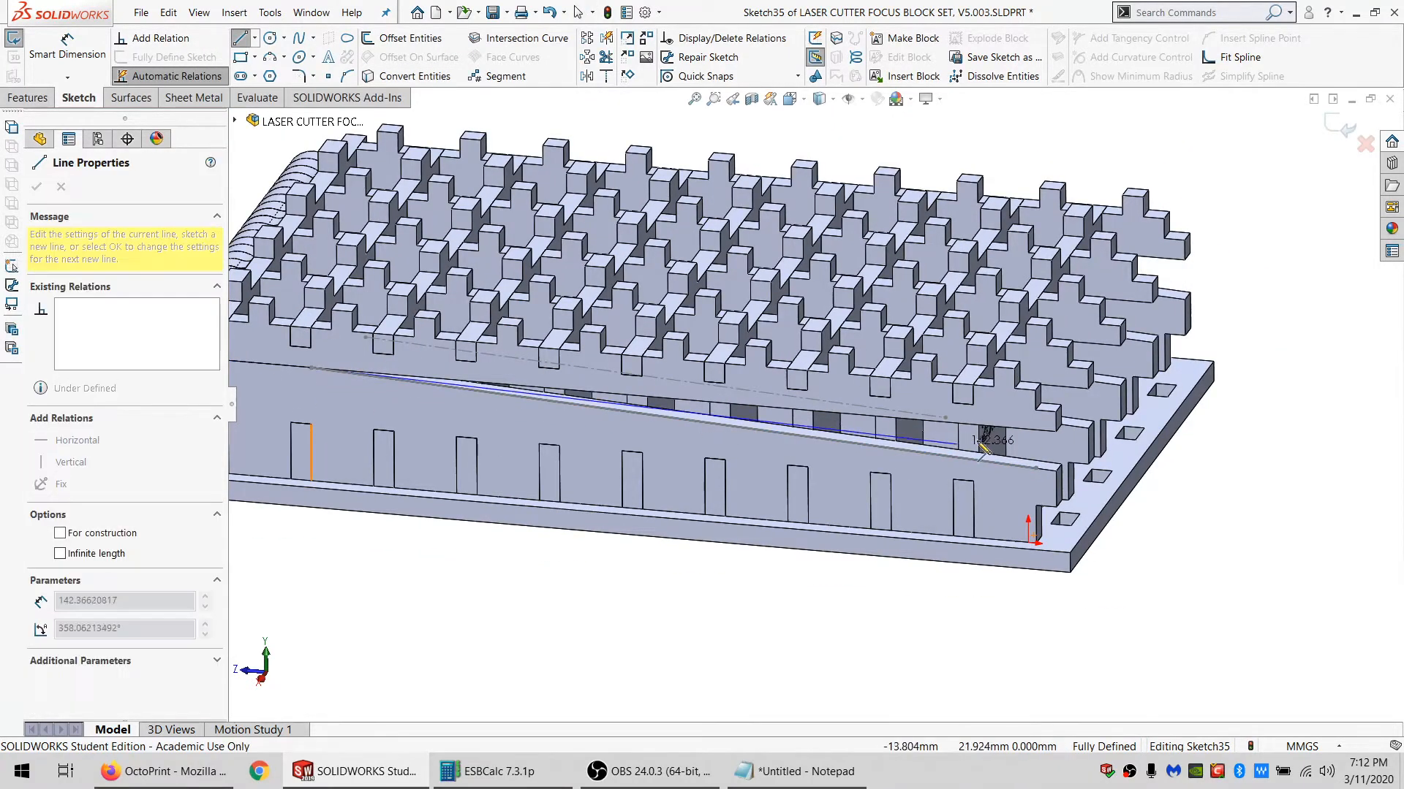
{"action": "left_click", "coordinate": [1057, 432]}
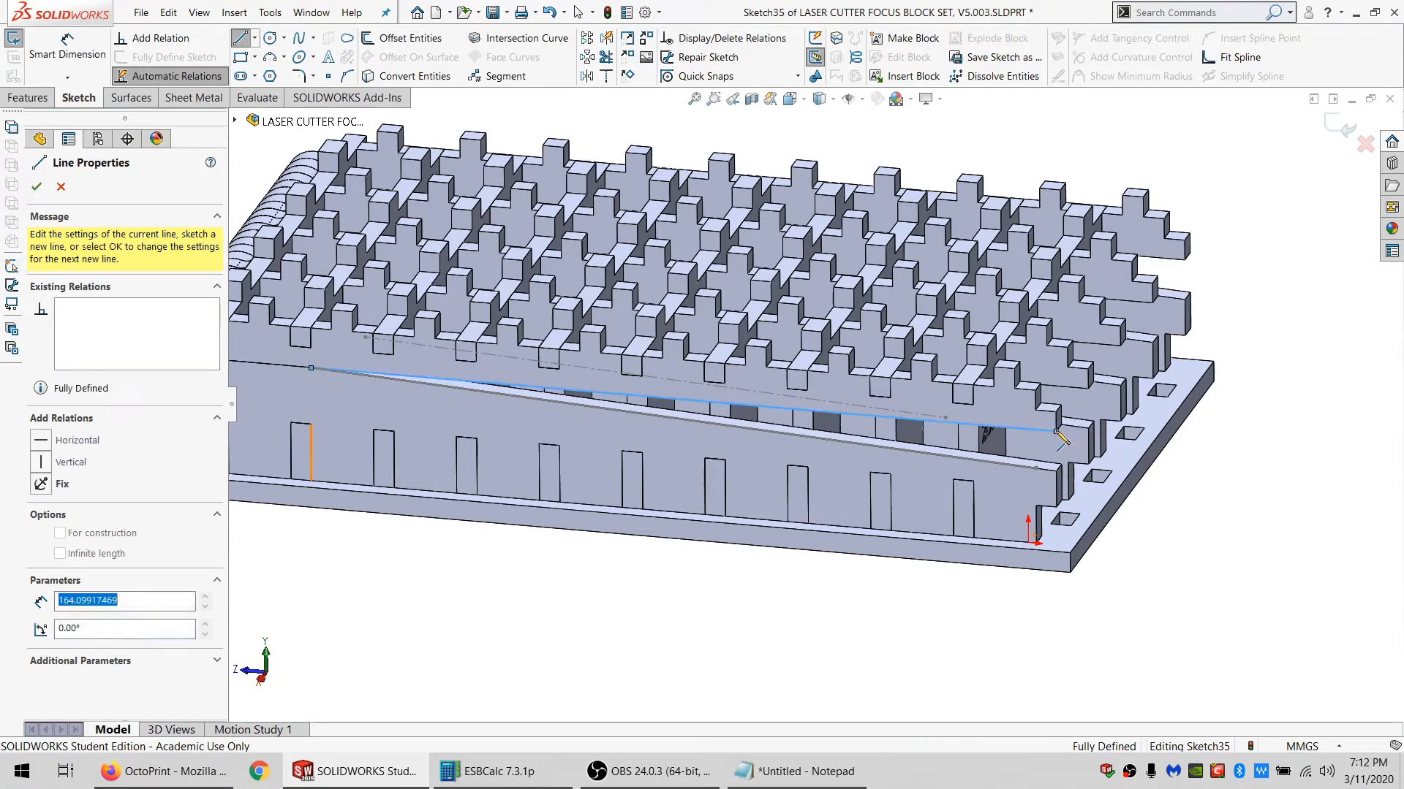
{"action": "left_click", "coordinate": [1056, 473]}
{"action": "key", "text": "Escape"}
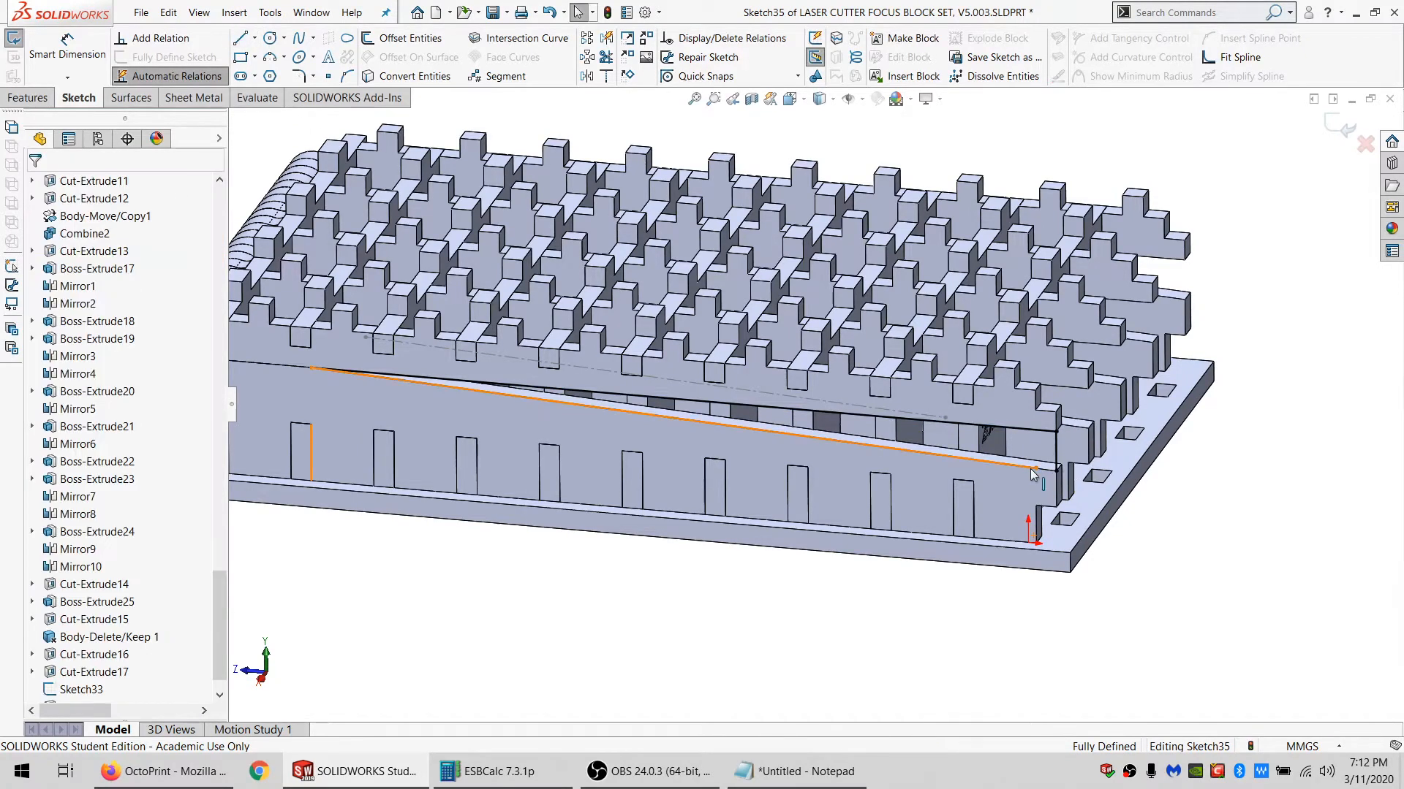
Replace the sloped sketch line with the full sloped top edge of the lower side panel using Convert Entities.
{"action": "left_click", "coordinate": [1026, 468]}
{"action": "key", "text": "Escape"}
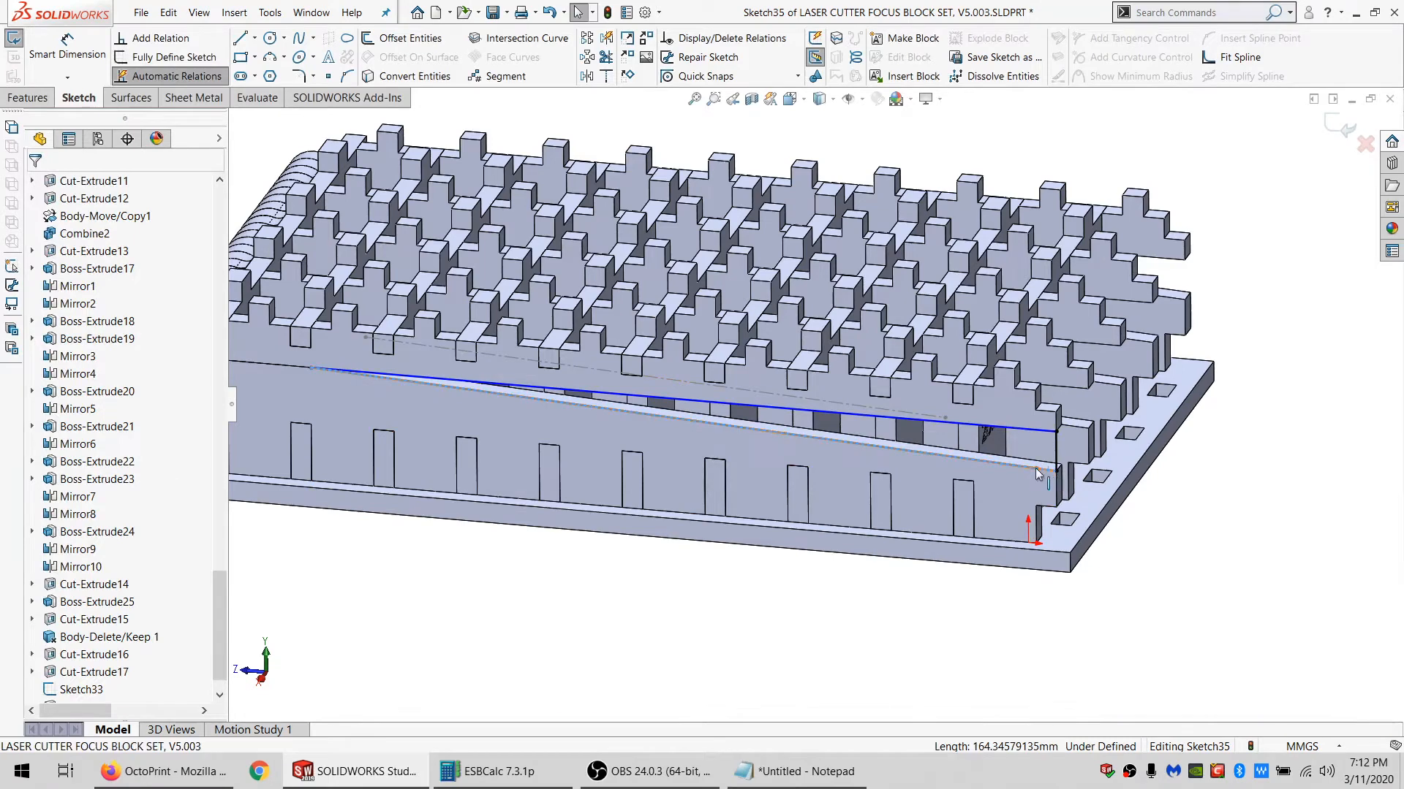
{"action": "left_click", "coordinate": [432, 77]}
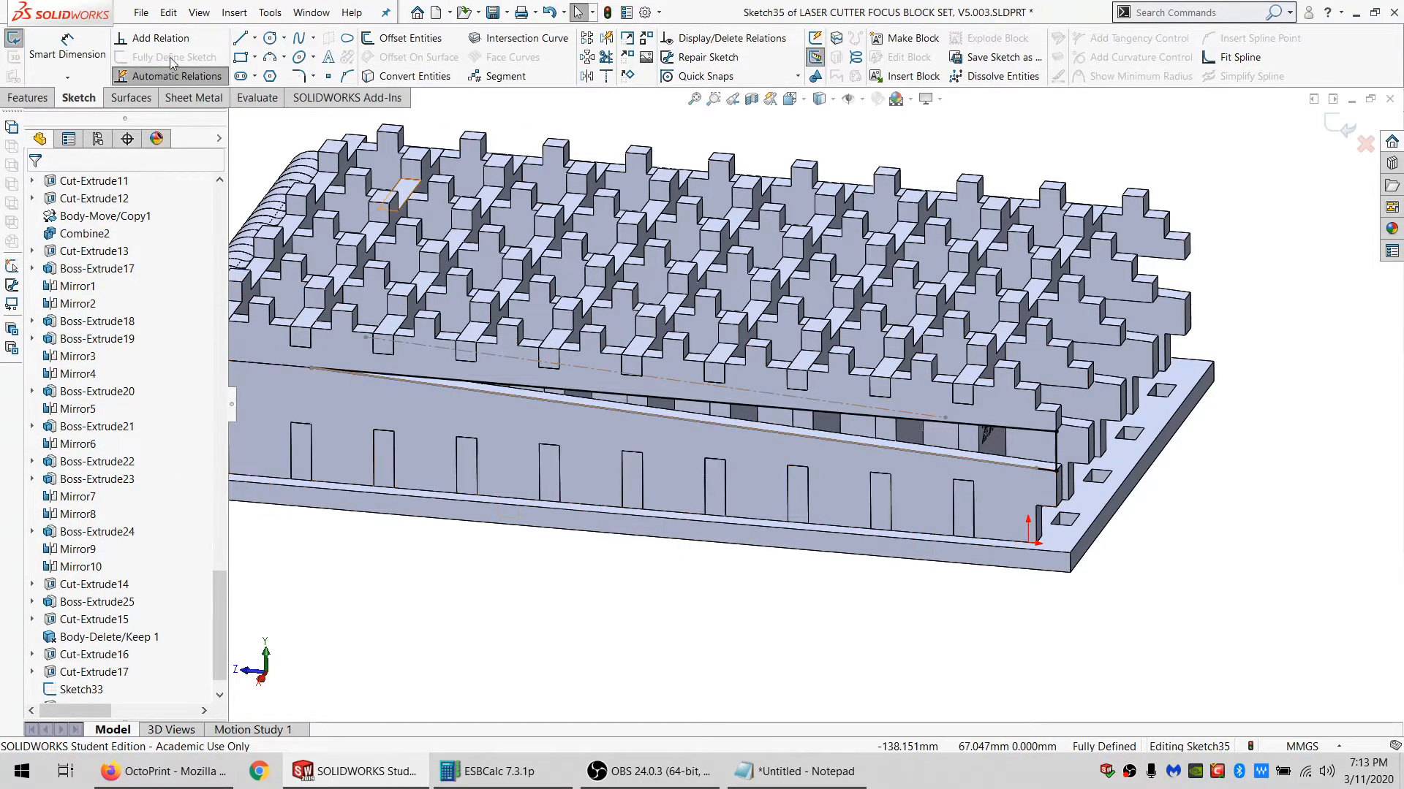
Extrude the wedge profile Up To Surface to the upper side panel's inner face, with automatic body selection off and merging only with that panel.
{"action": "left_click", "coordinate": [44, 99]}
{"action": "left_click", "coordinate": [66, 38]}
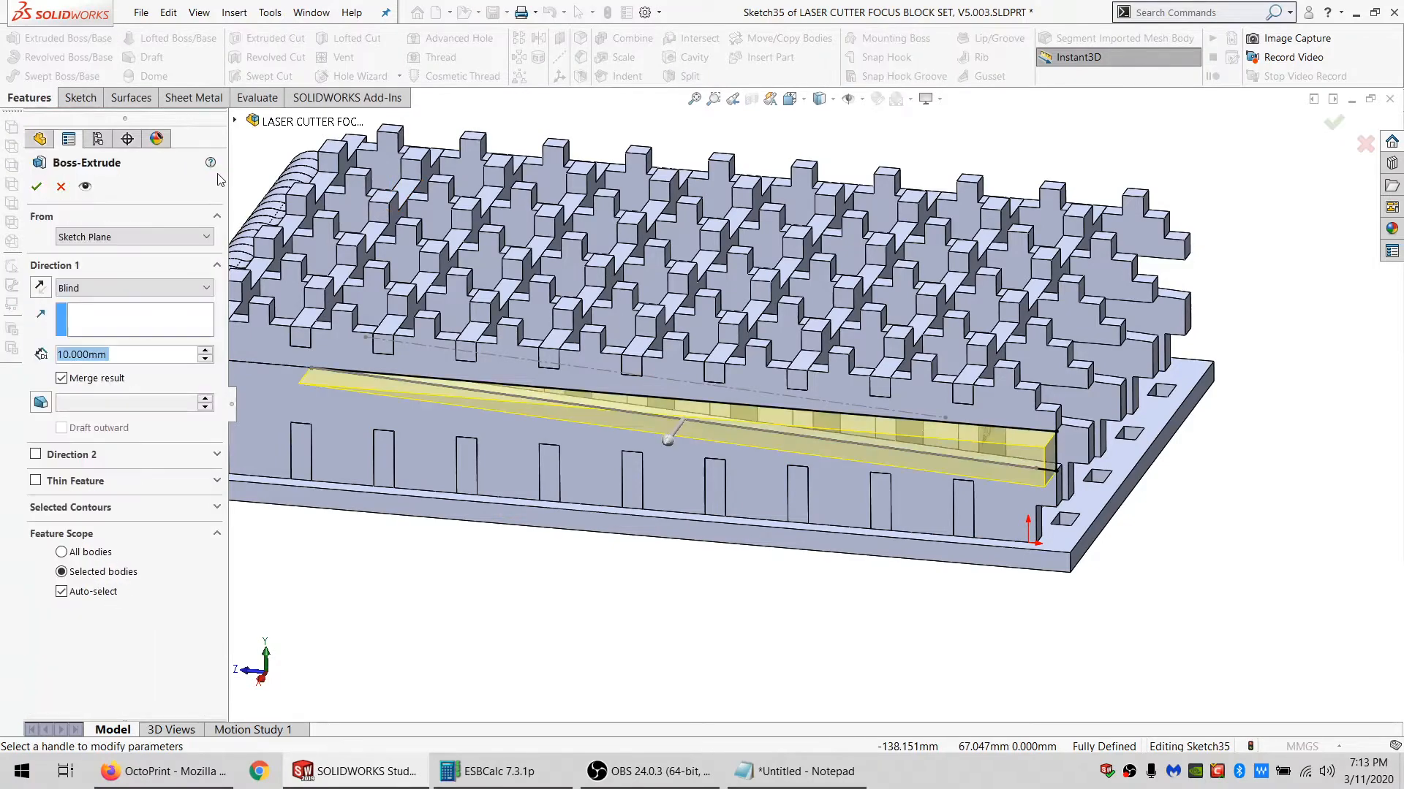
{"action": "left_click", "coordinate": [130, 287]}
{"action": "left_click", "coordinate": [87, 352]}
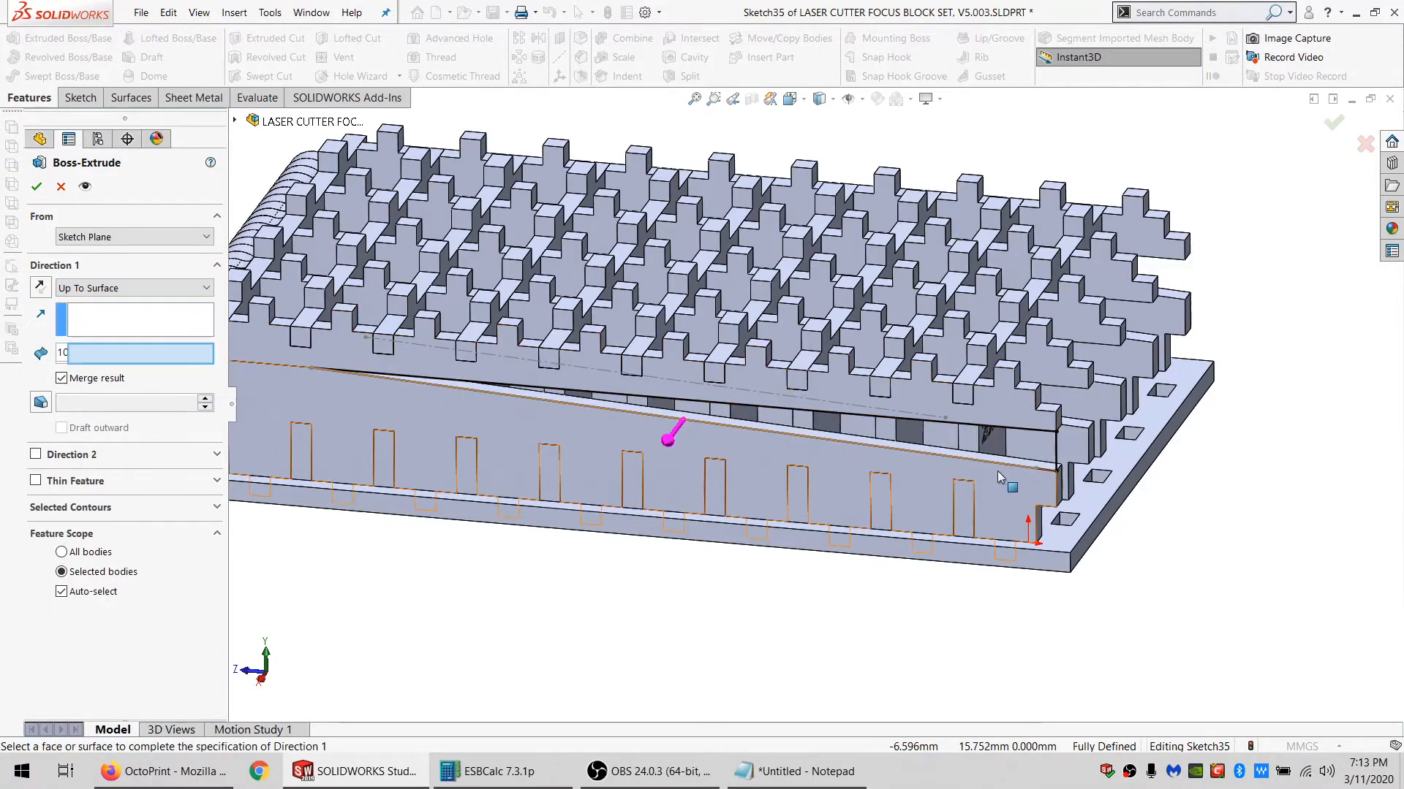
{"action": "mouse_move", "coordinate": [694, 476]}
{"action": "middle_mouse_down"}
{"action": "mouse_move", "coordinate": [818, 563]}
{"action": "mouse_move", "coordinate": [796, 568]}
{"action": "middle_mouse_up"}
{"action": "scroll", "coordinate": [439, 530], "scroll_direction": "up", "scroll_amount": 2}
{"action": "scroll", "coordinate": [584, 500], "scroll_direction": "down", "scroll_amount": 3}
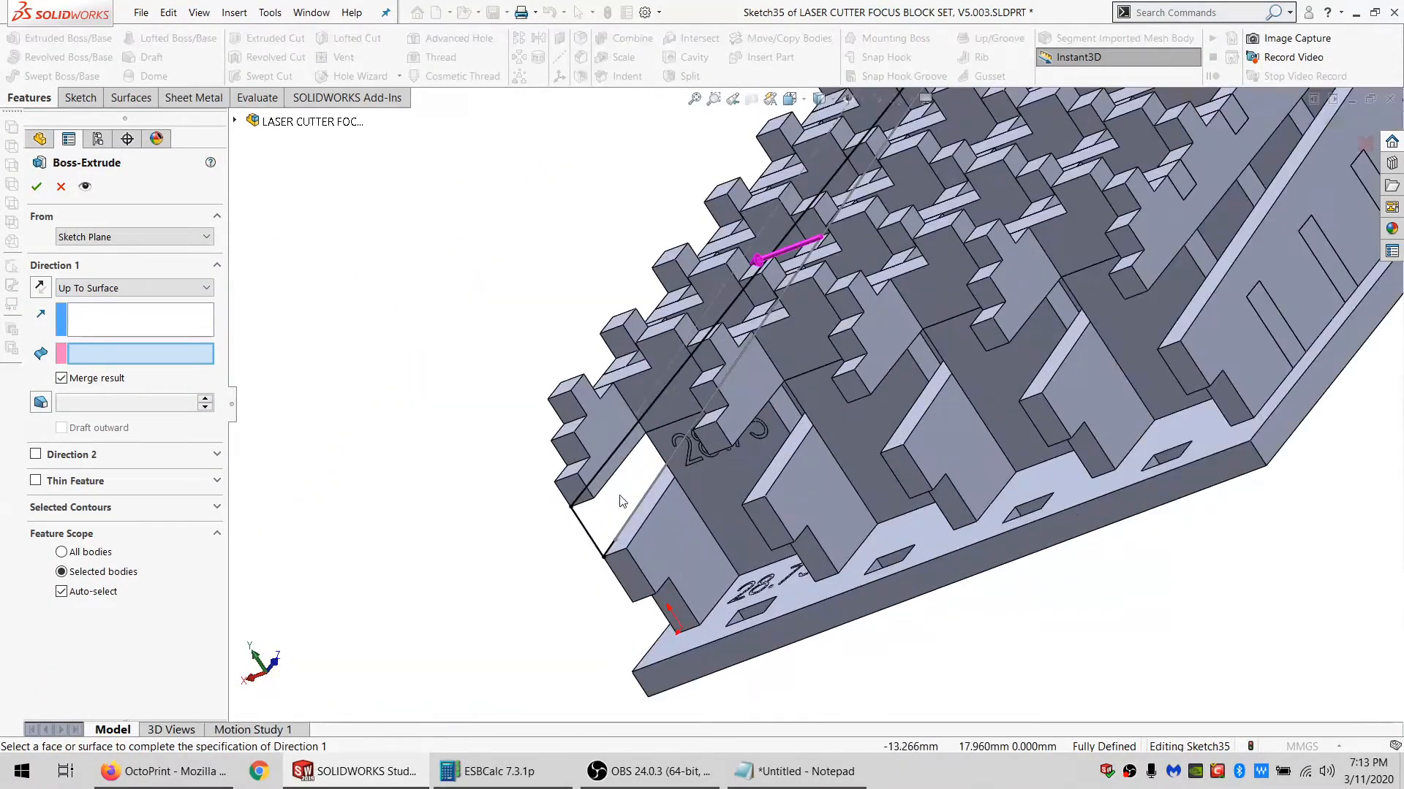
{"action": "left_click", "coordinate": [607, 429]}
{"action": "left_click", "coordinate": [61, 592]}
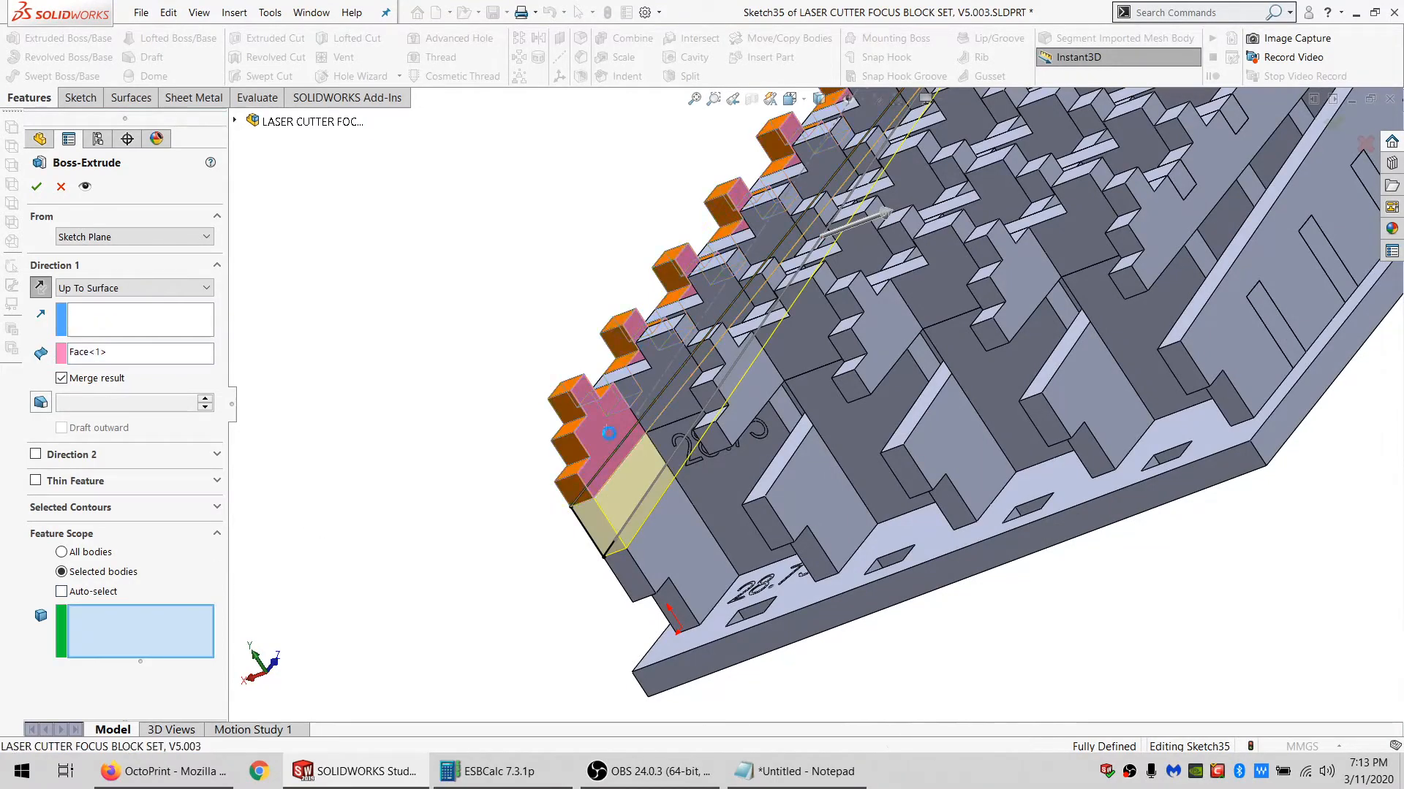
{"action": "left_click", "coordinate": [37, 186]}
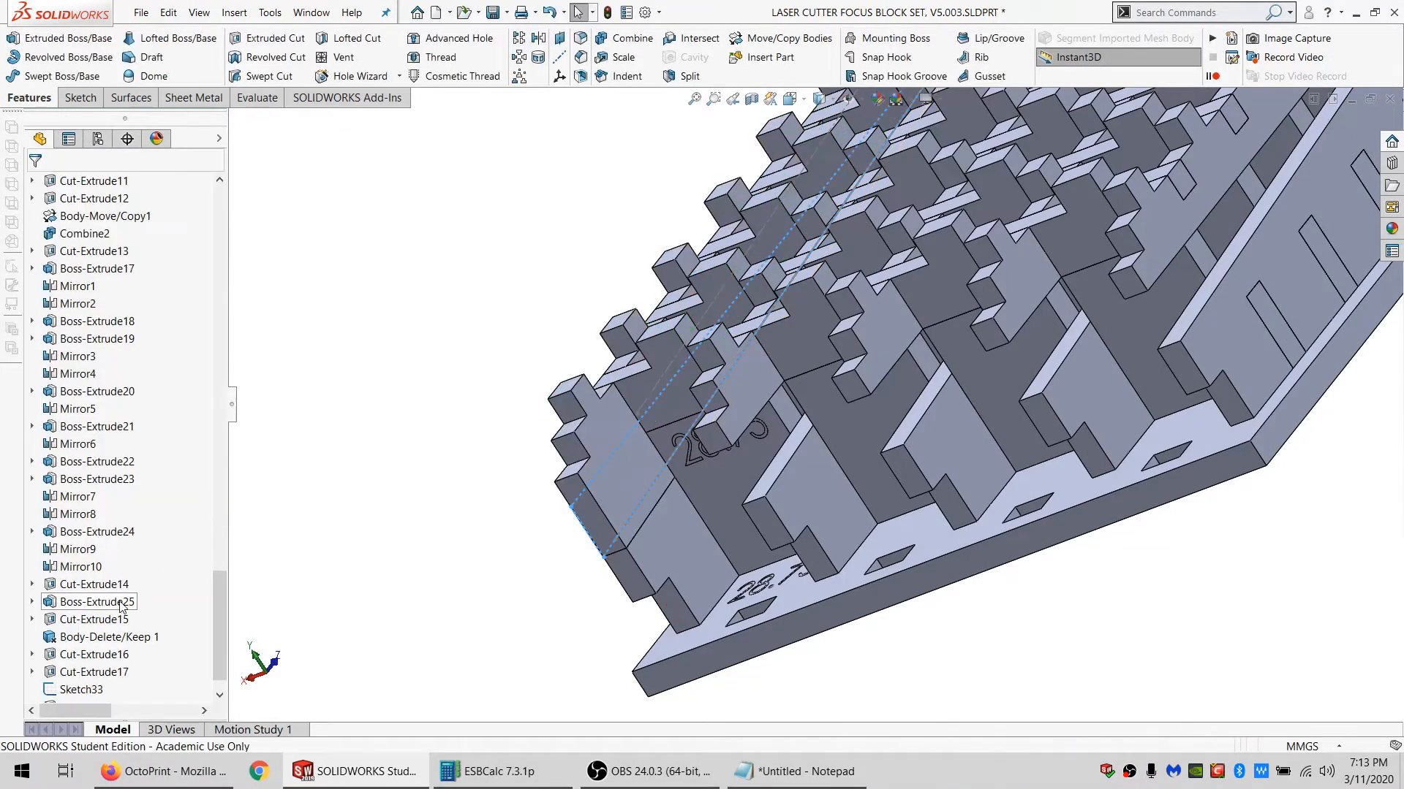
Reuse the wedge sketch to extrude from the second upper lengthwise panel's near face up to its opposite face, merging only with that panel.
{"action": "left_click", "coordinate": [32, 690]}
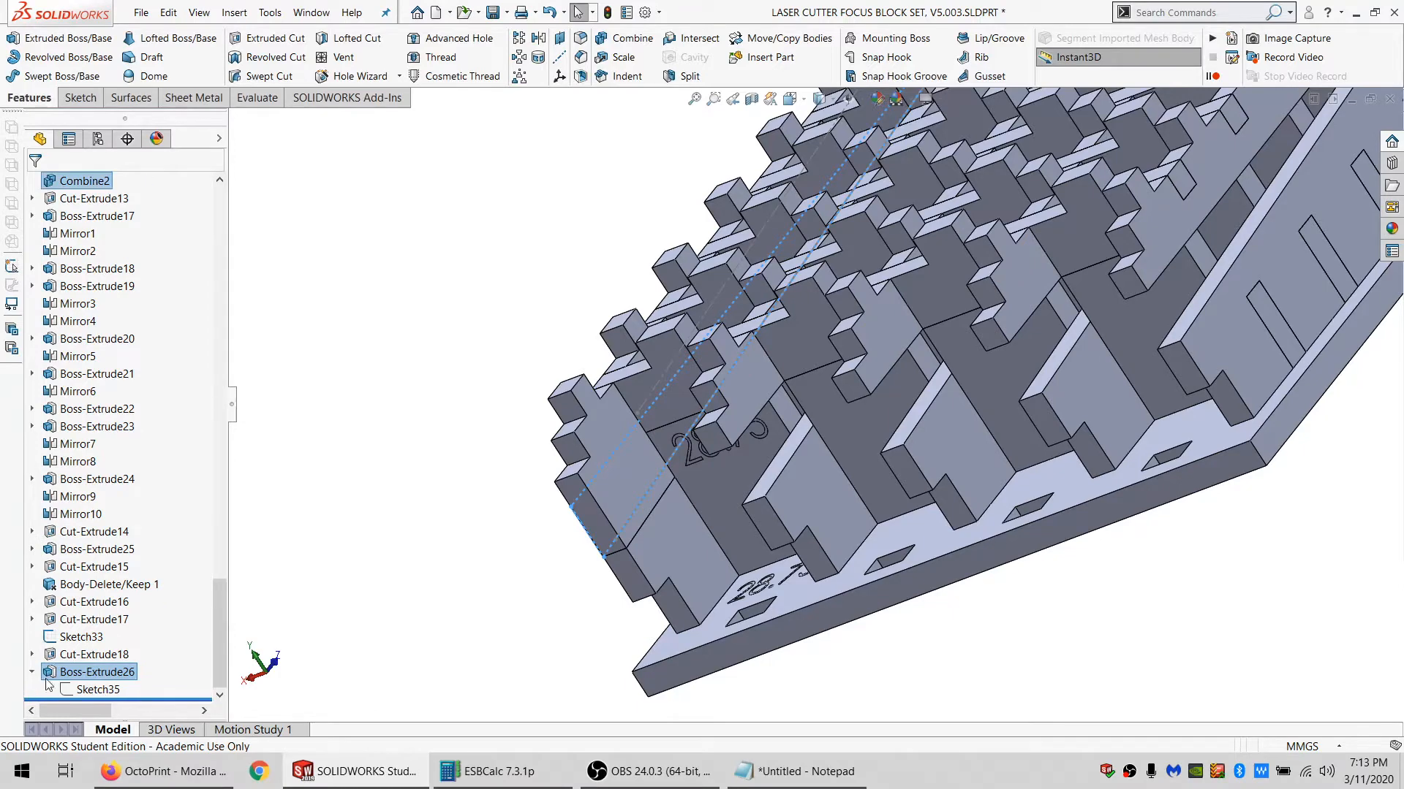
{"action": "left_click", "coordinate": [97, 690]}
{"action": "left_click", "coordinate": [95, 37]}
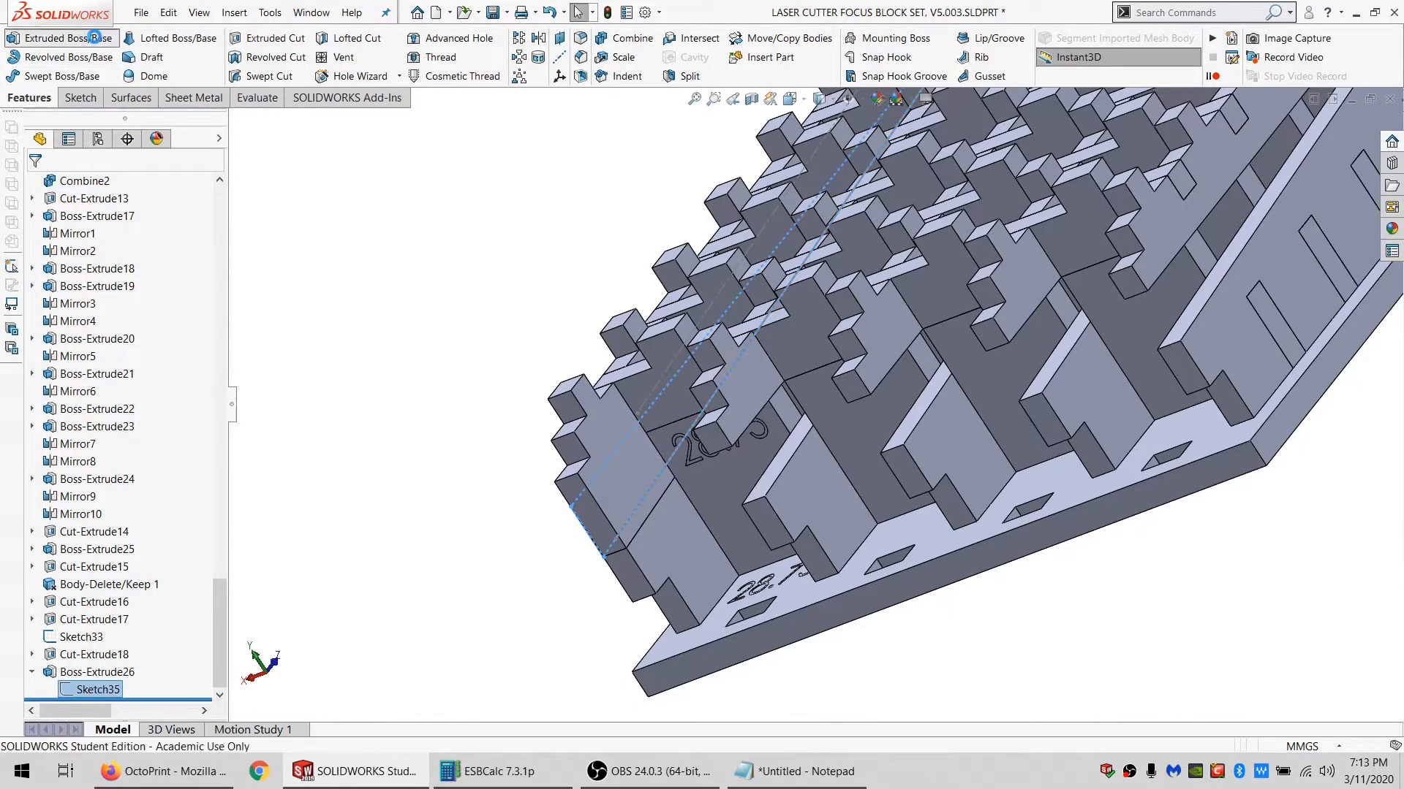
{"action": "left_click", "coordinate": [86, 236]}
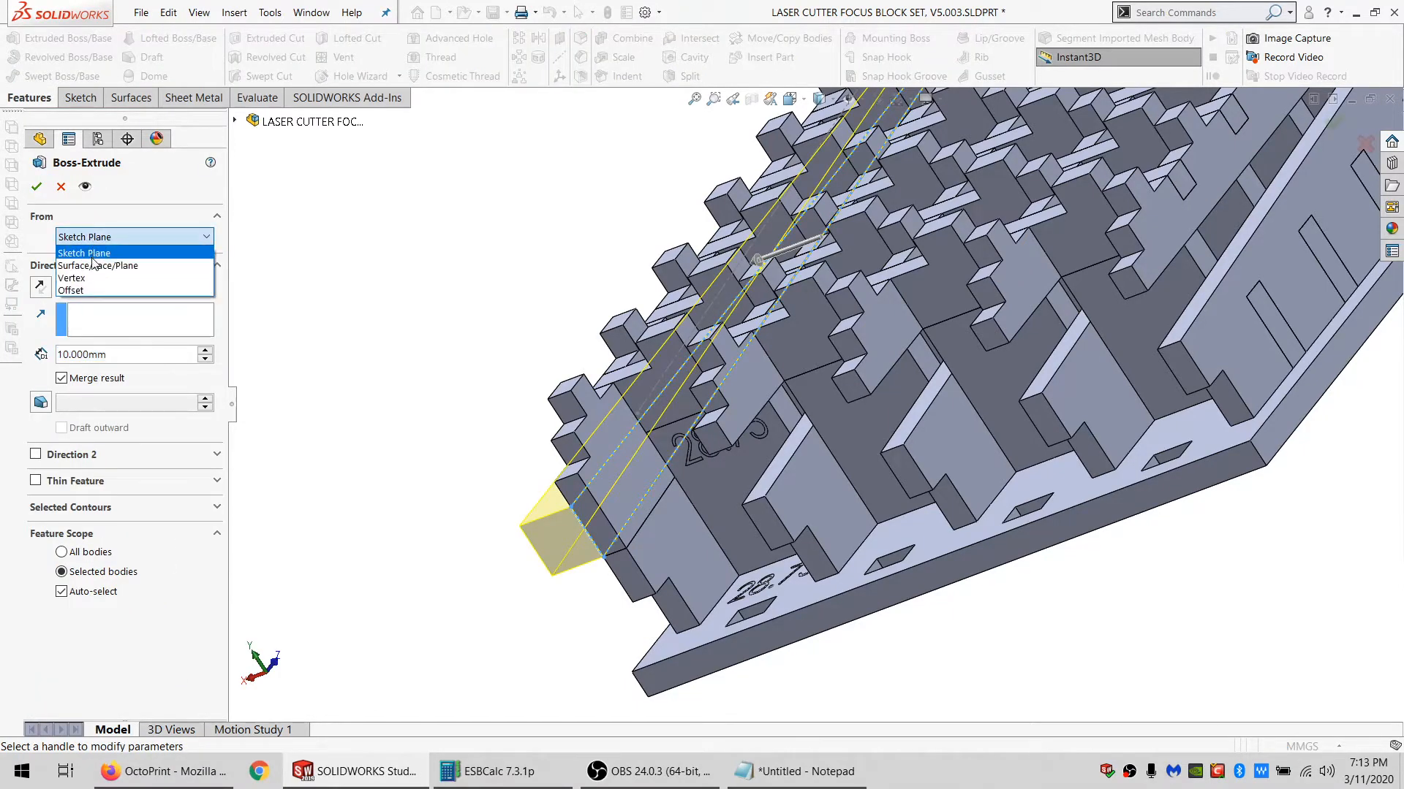
{"action": "left_click", "coordinate": [88, 262]}
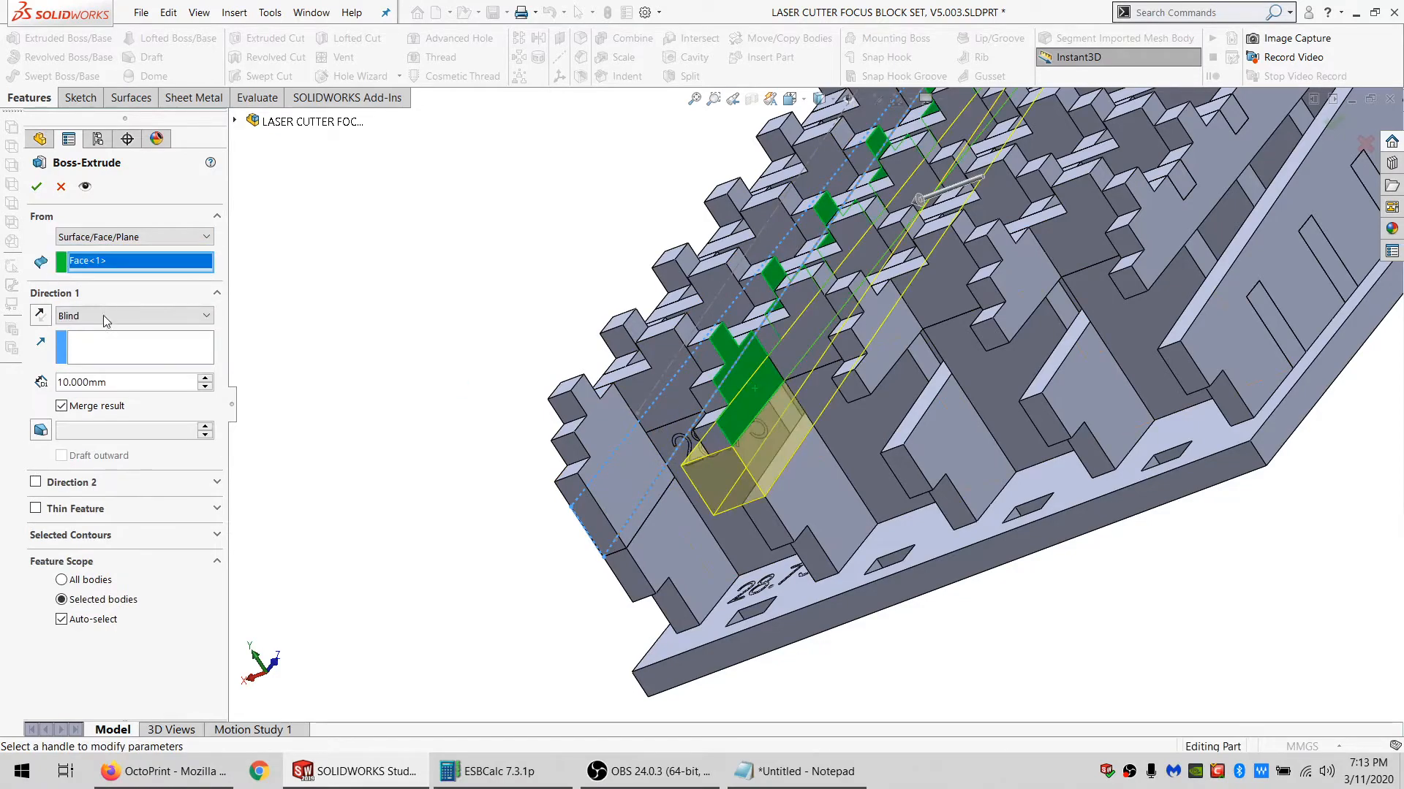
{"action": "left_click", "coordinate": [104, 320]}
{"action": "left_click", "coordinate": [109, 371]}
{"action": "middle_click_drag", "start_coordinate": [831, 488], "coordinate": [980, 395]}
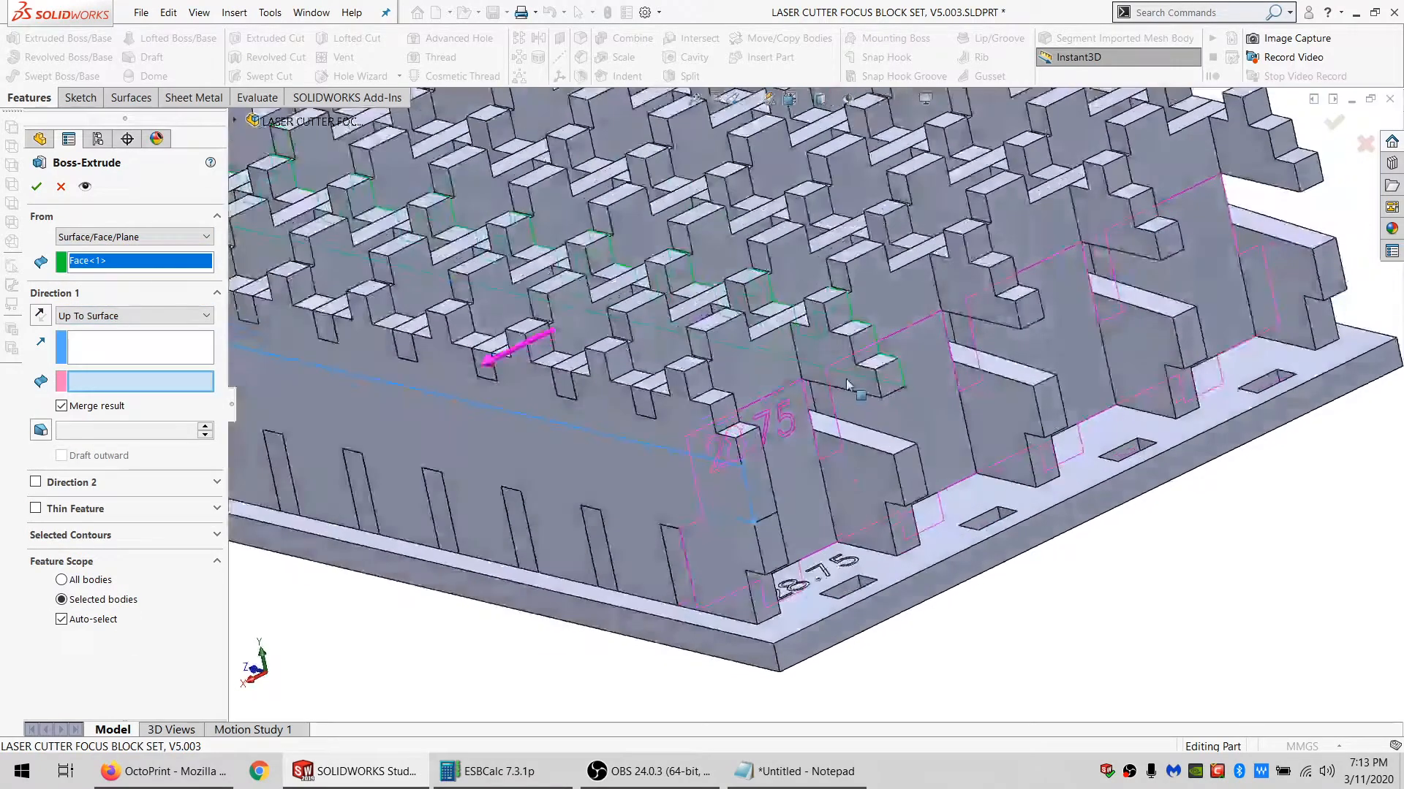
{"action": "left_click", "coordinate": [804, 358]}
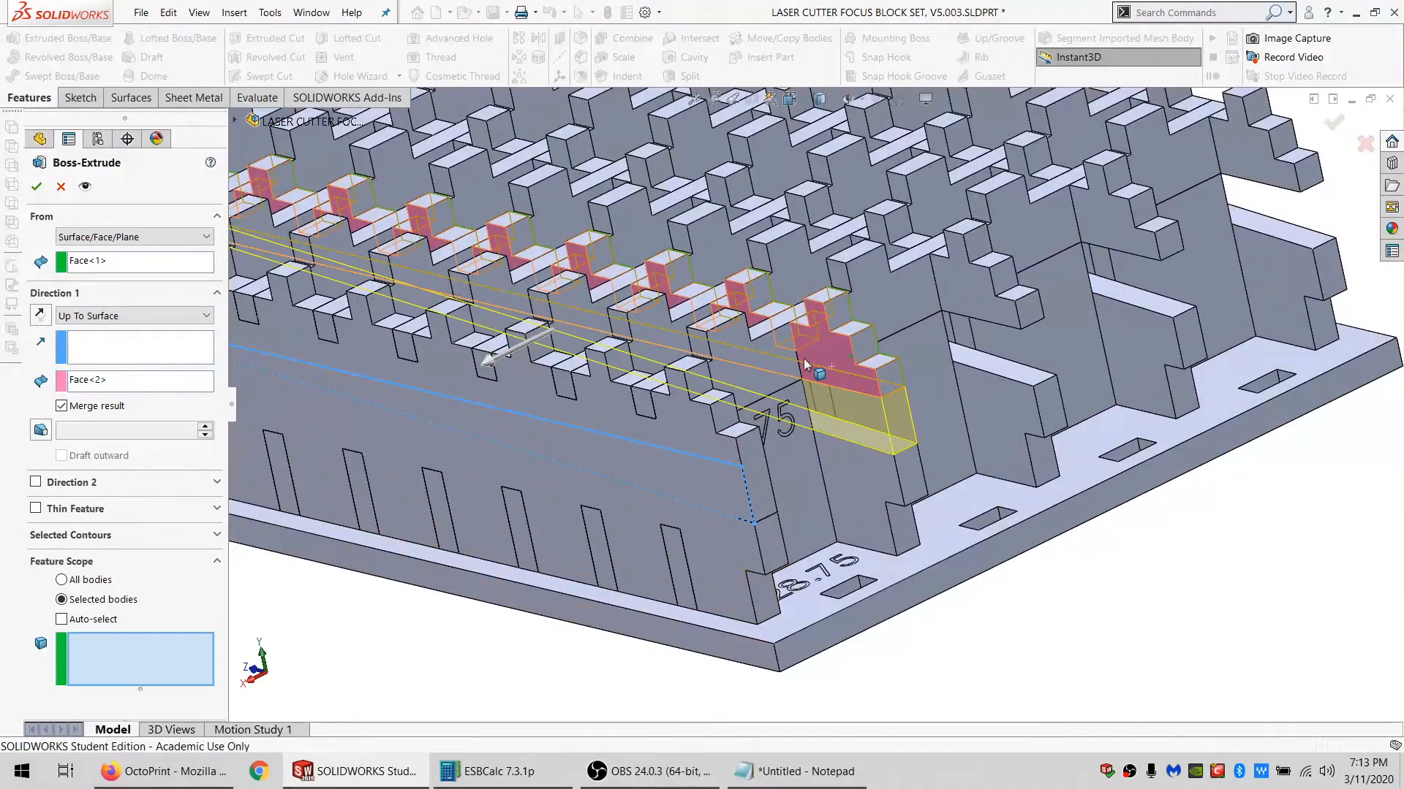
{"action": "key", "text": "Return"}
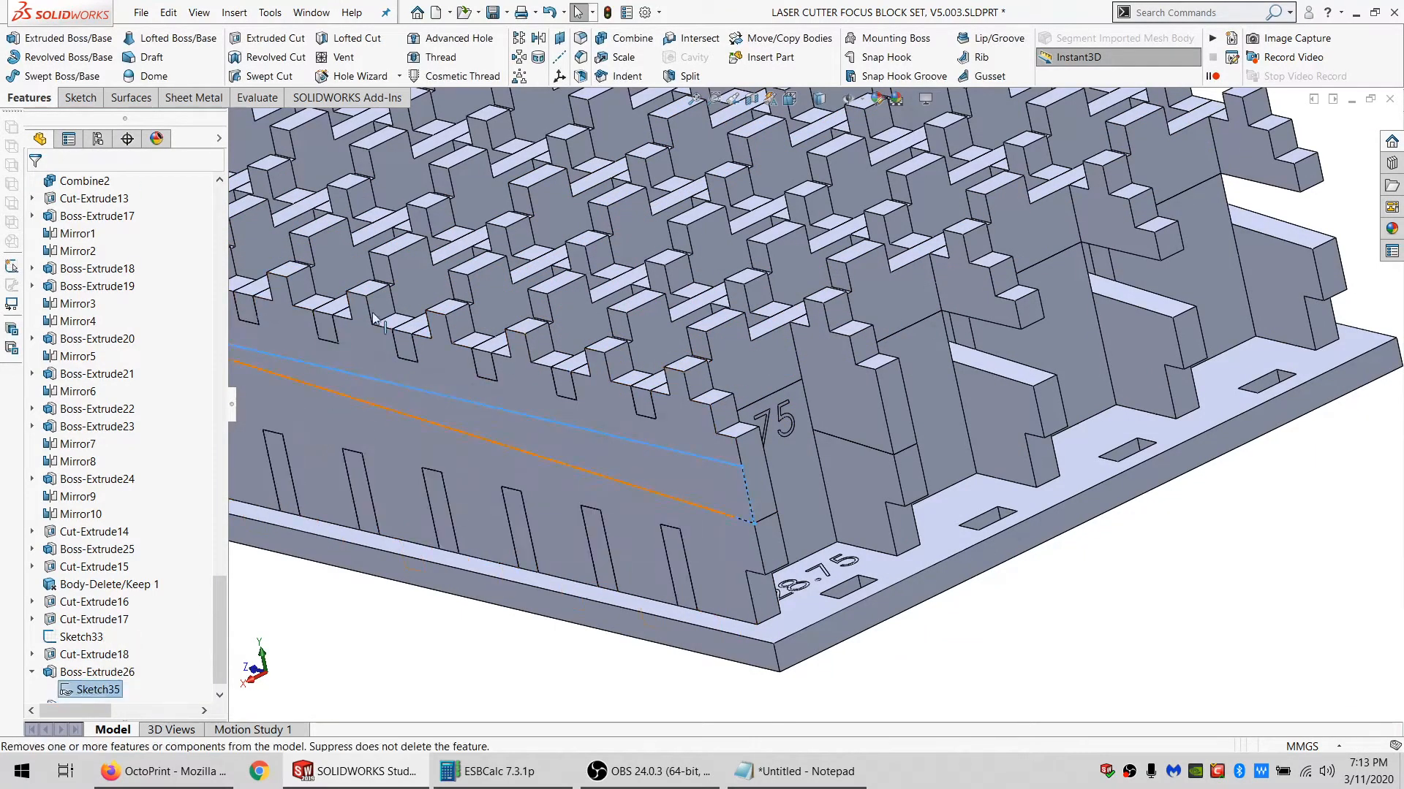
Reuse the wedge sketch to extrude from the third upper lengthwise panel's near face up to its opposite face, merging only with that panel.
{"action": "left_click", "coordinate": [270, 40]}
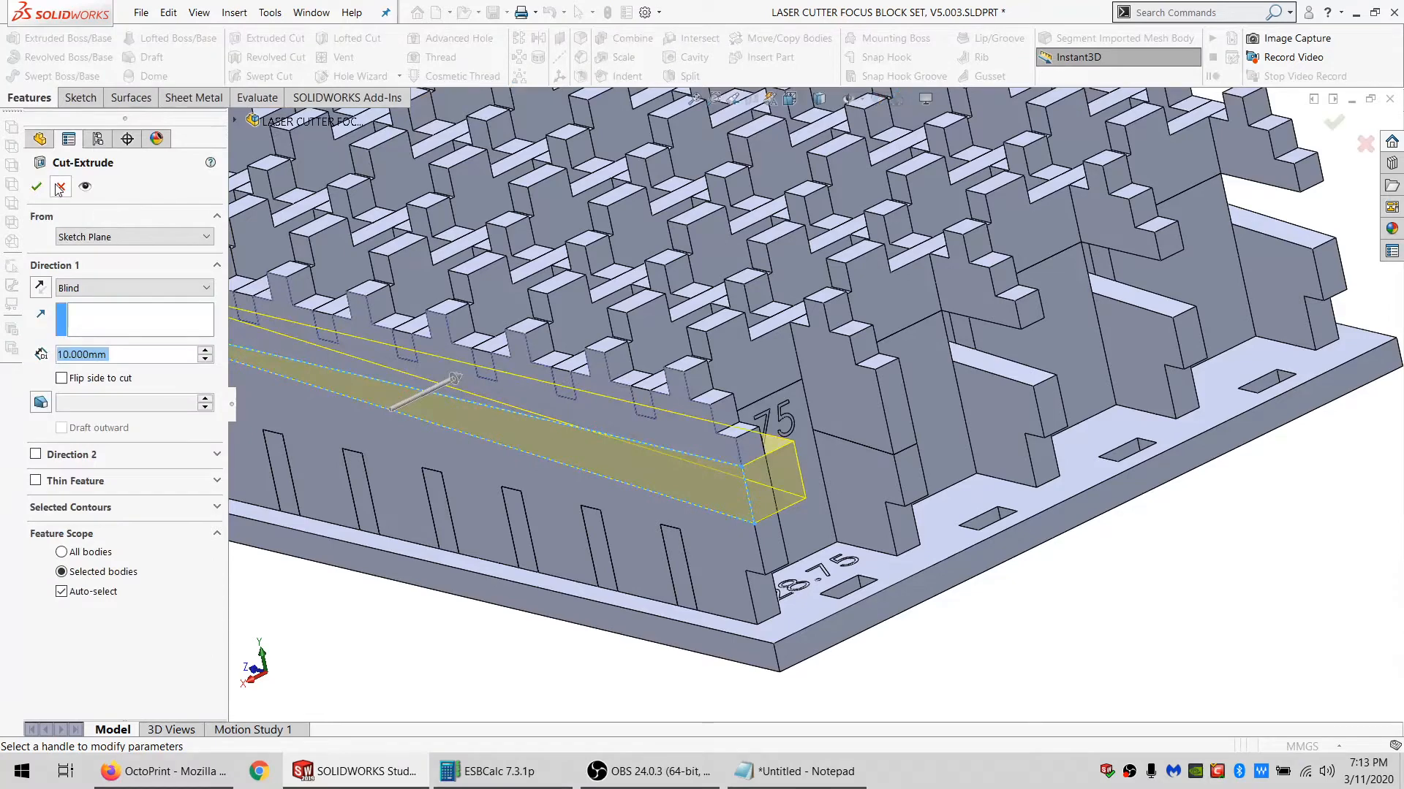
{"action": "left_click", "coordinate": [59, 187]}
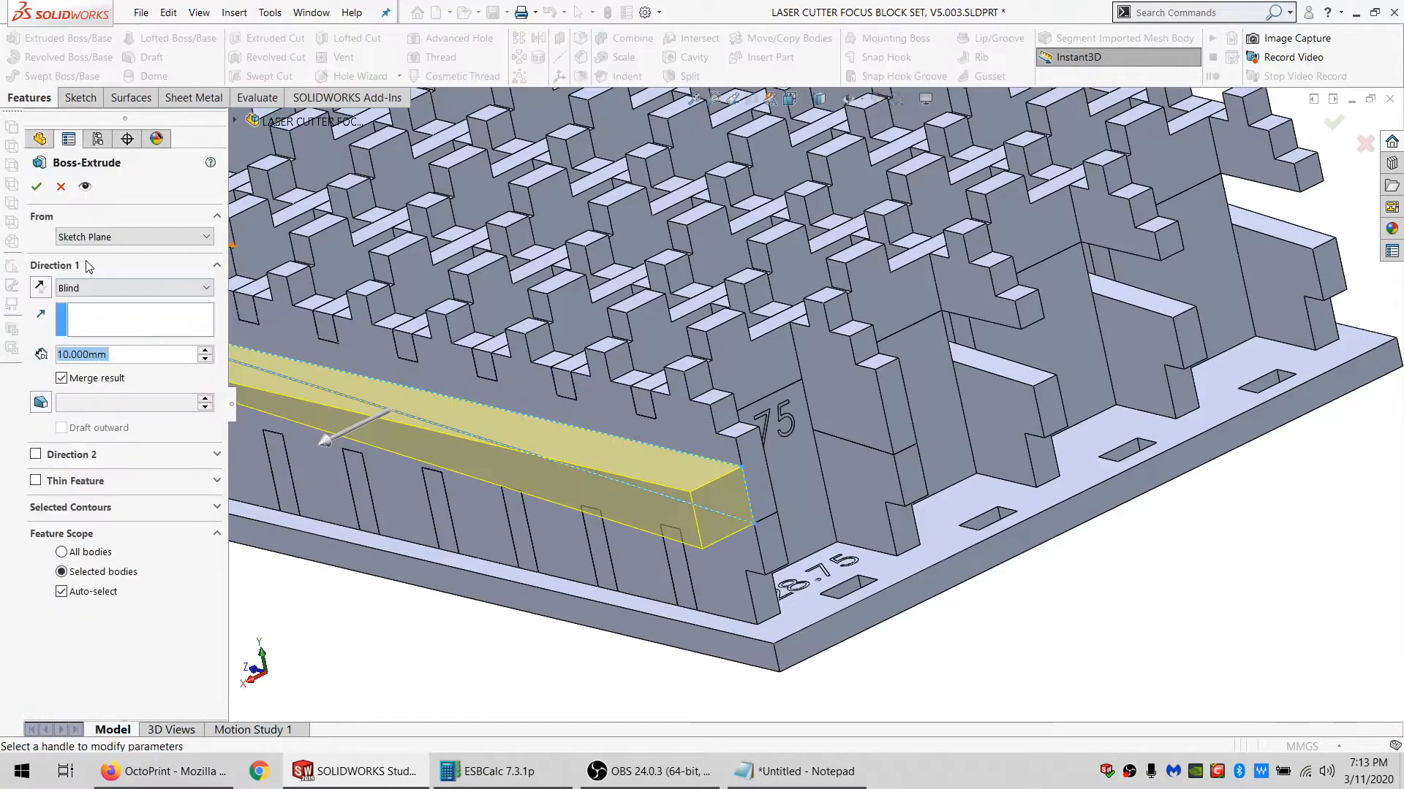
{"action": "left_click", "coordinate": [134, 237]}
{"action": "left_click", "coordinate": [109, 263]}
{"action": "left_click", "coordinate": [958, 299]}
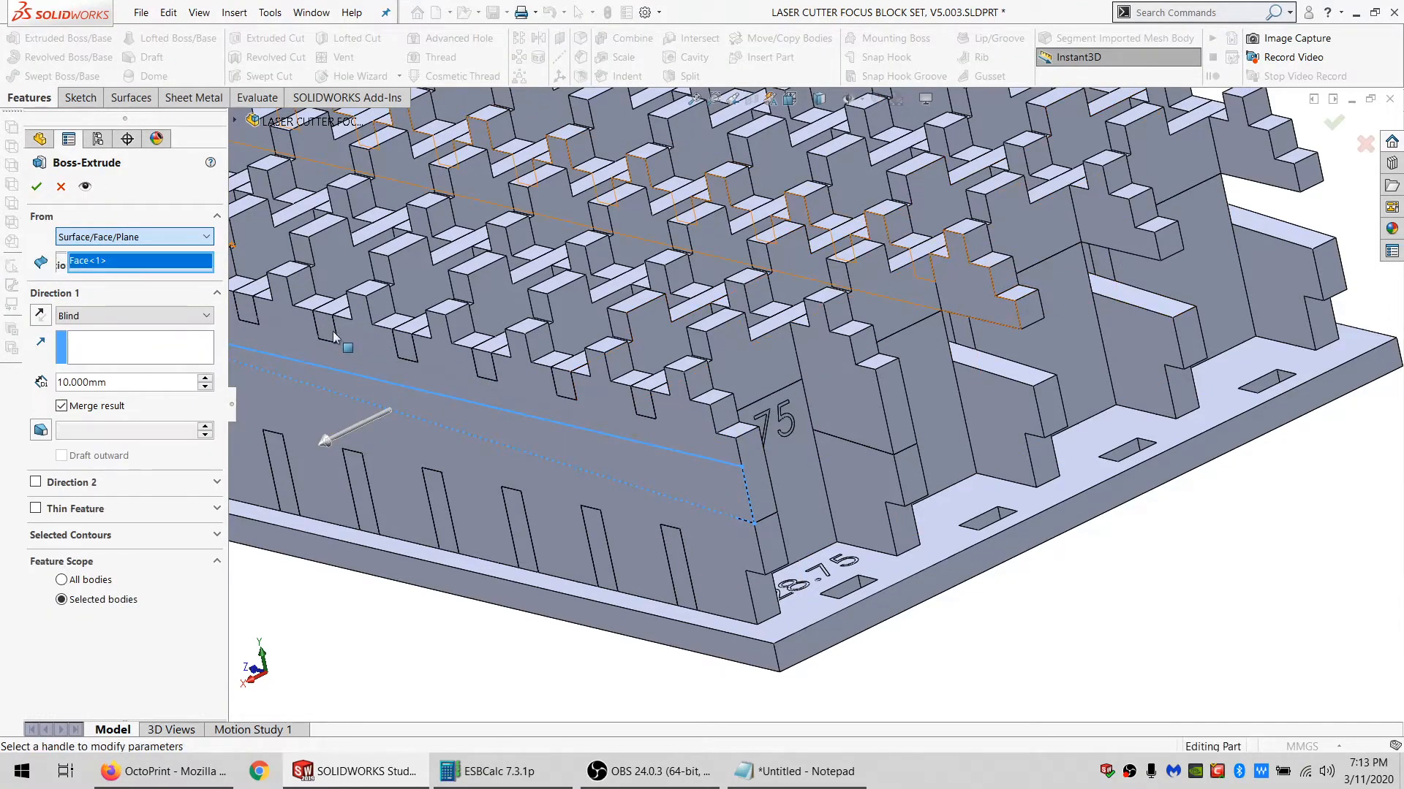
{"action": "left_click", "coordinate": [109, 316]}
{"action": "left_click", "coordinate": [88, 370]}
{"action": "middle_click_drag", "start_coordinate": [826, 395], "coordinate": [621, 413]}
{"action": "left_click", "coordinate": [605, 411]}
{"action": "left_click", "coordinate": [115, 619]}
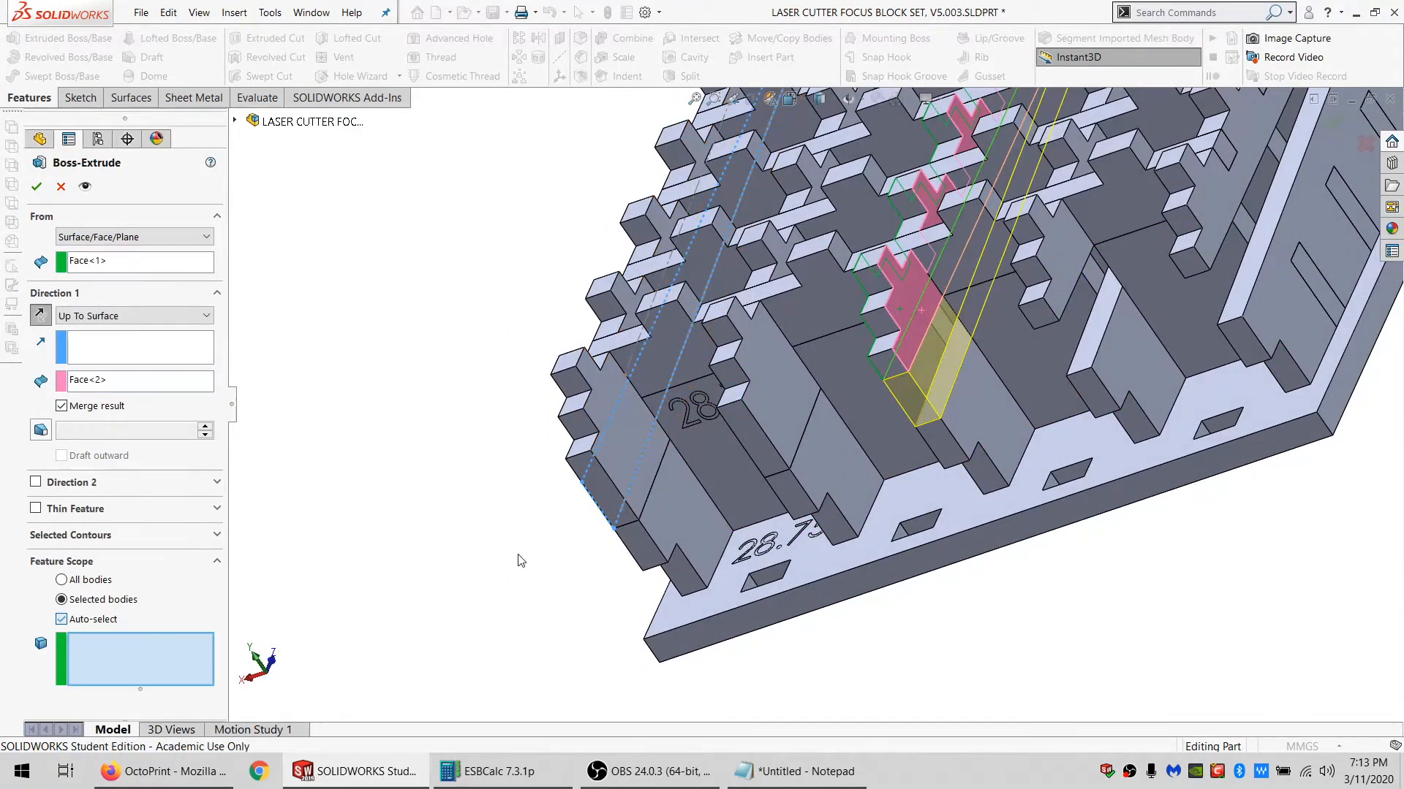
{"action": "left_click", "coordinate": [904, 309]}
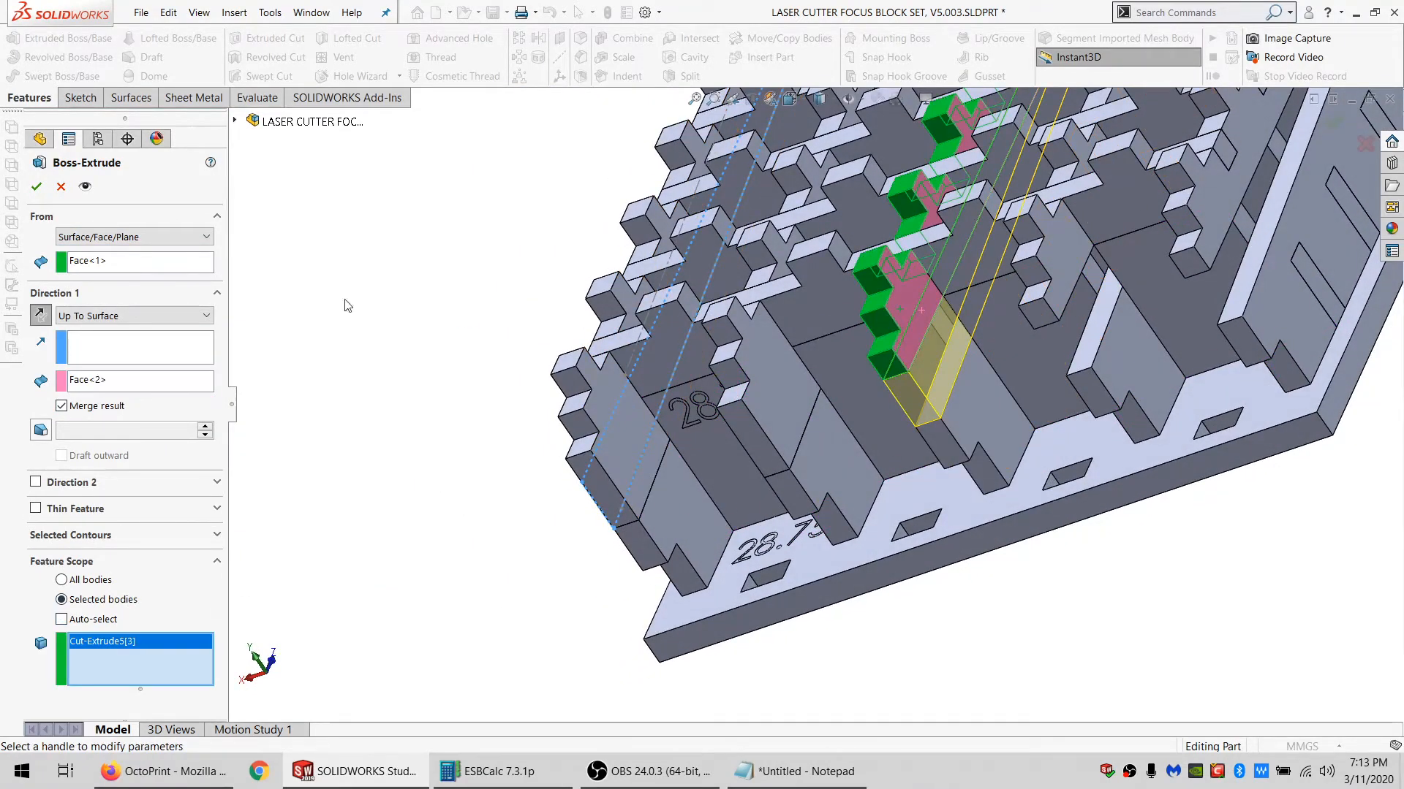
{"action": "left_click", "coordinate": [44, 188]}
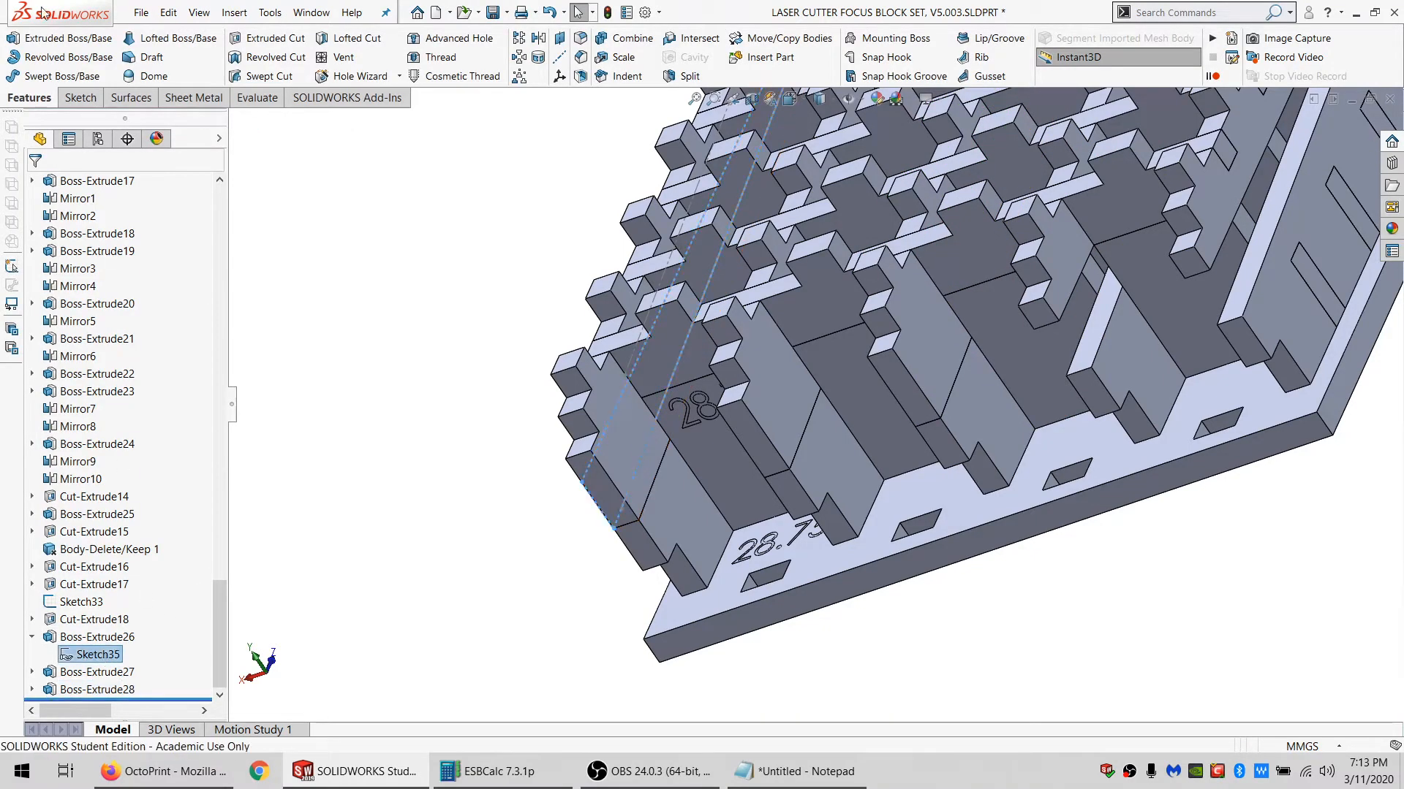
Extrude the wedge sketch from the fourth upper lengthwise panel's face Up To Surface at its opposite face, merging only with that panel.
{"action": "left_click", "coordinate": [71, 38]}
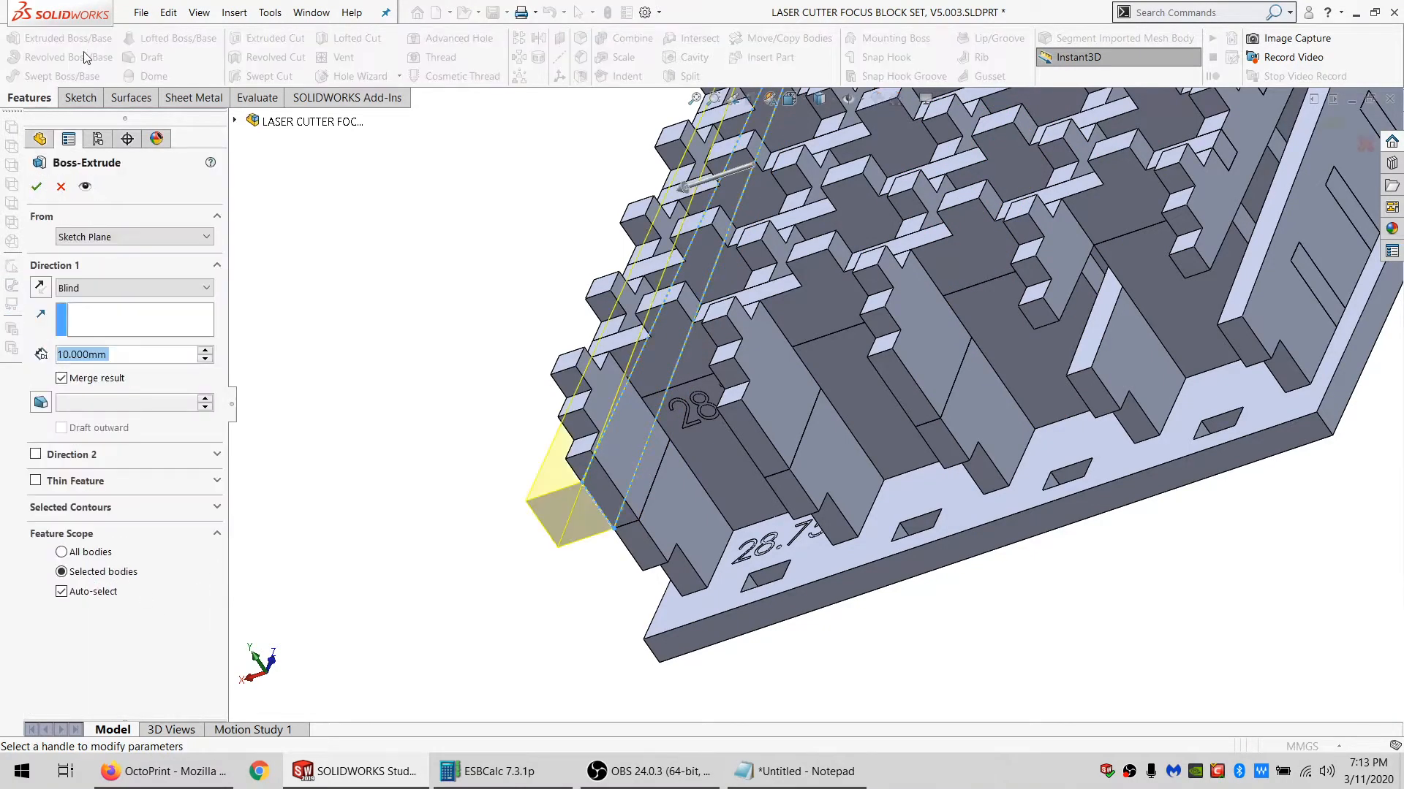
{"action": "left_click", "coordinate": [102, 237]}
{"action": "left_click", "coordinate": [95, 264]}
{"action": "left_click", "coordinate": [1071, 253]}
{"action": "scroll", "coordinate": [1071, 252], "scroll_direction": "up", "scroll_amount": 2}
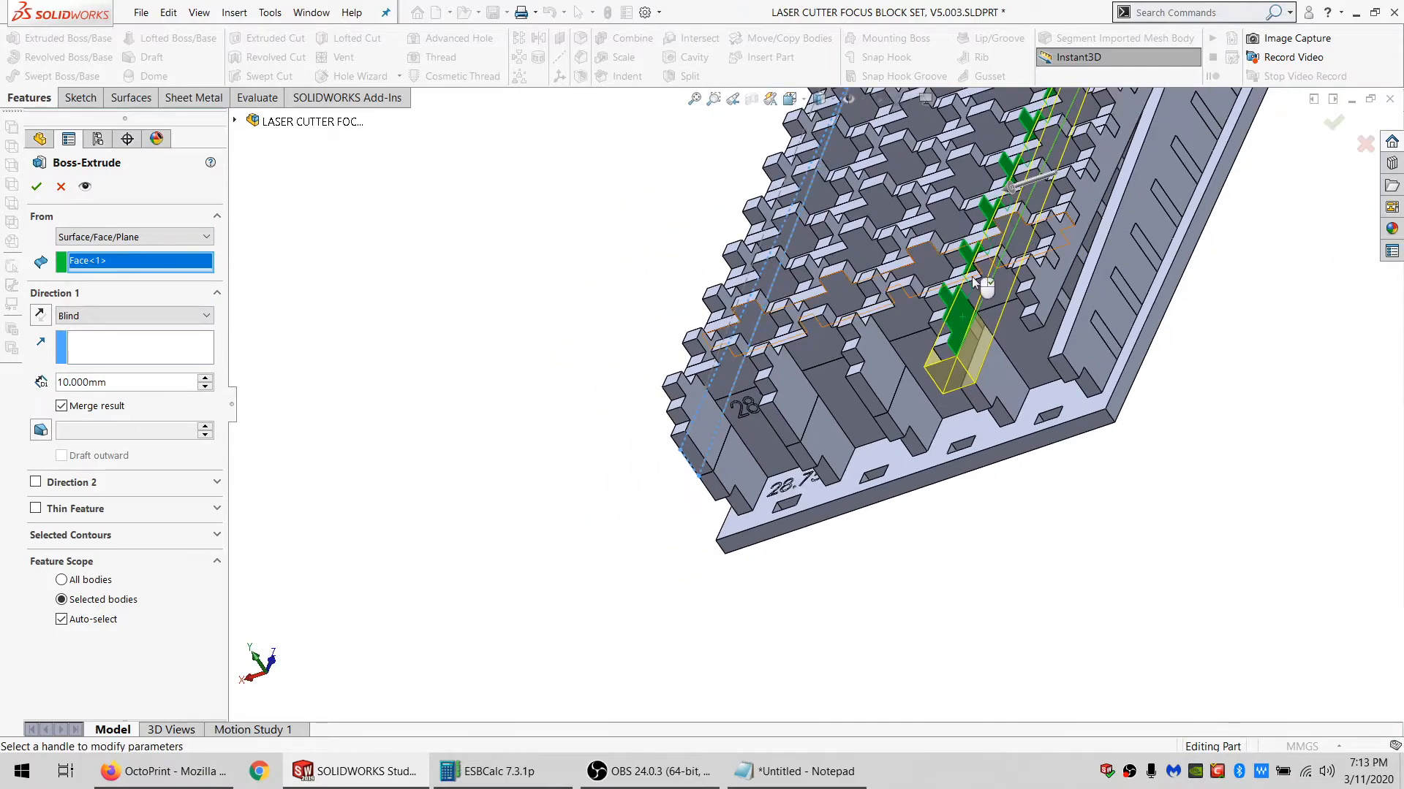
{"action": "scroll", "coordinate": [972, 276], "scroll_direction": "down", "scroll_amount": 2}
{"action": "left_click", "coordinate": [131, 316]}
{"action": "left_click", "coordinate": [81, 343]}
{"action": "left_click", "coordinate": [103, 316]}
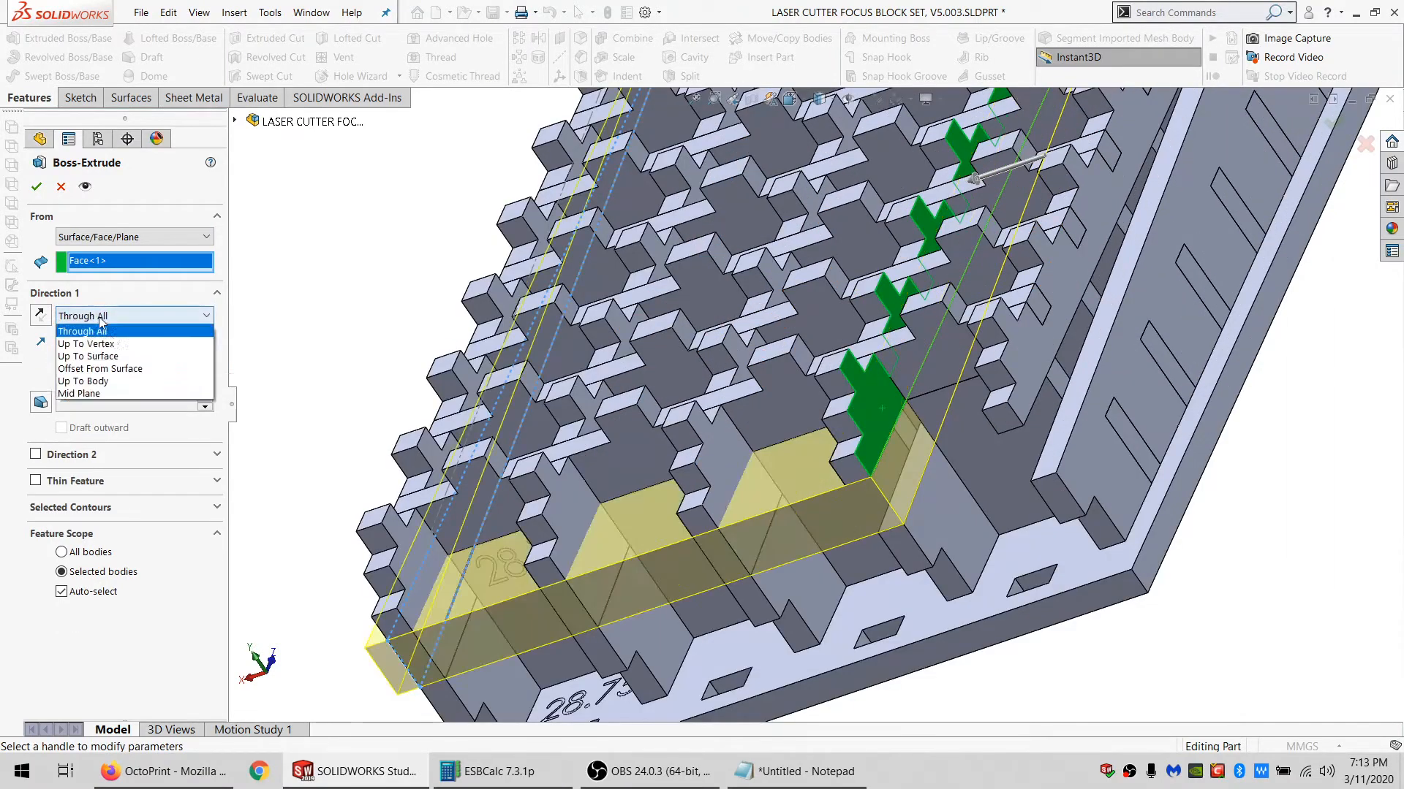
{"action": "left_click", "coordinate": [118, 369]}
{"action": "middle_click_drag", "start_coordinate": [803, 385], "coordinate": [965, 319]}
{"action": "left_click", "coordinate": [808, 319]}
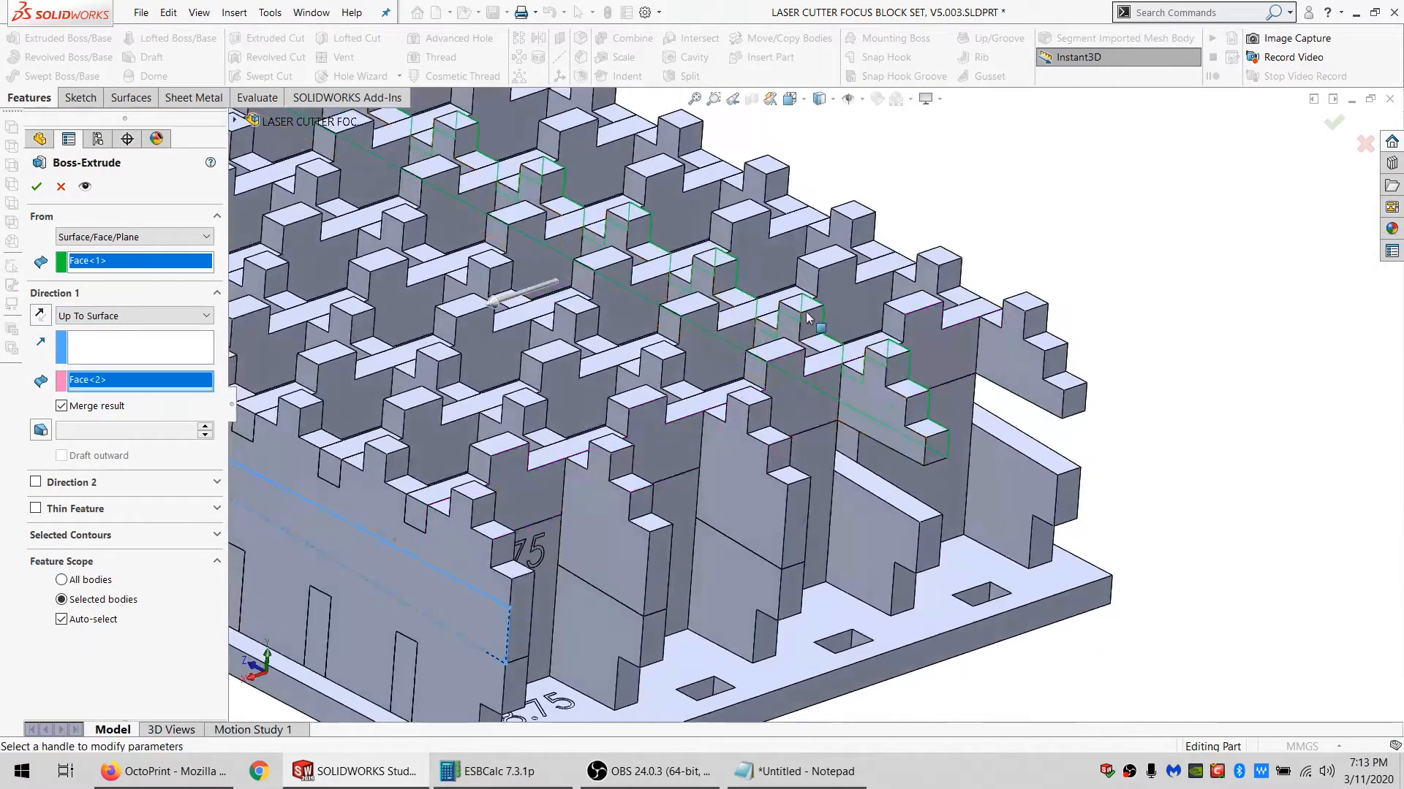
{"action": "left_click", "coordinate": [102, 620]}
{"action": "left_click", "coordinate": [713, 310]}
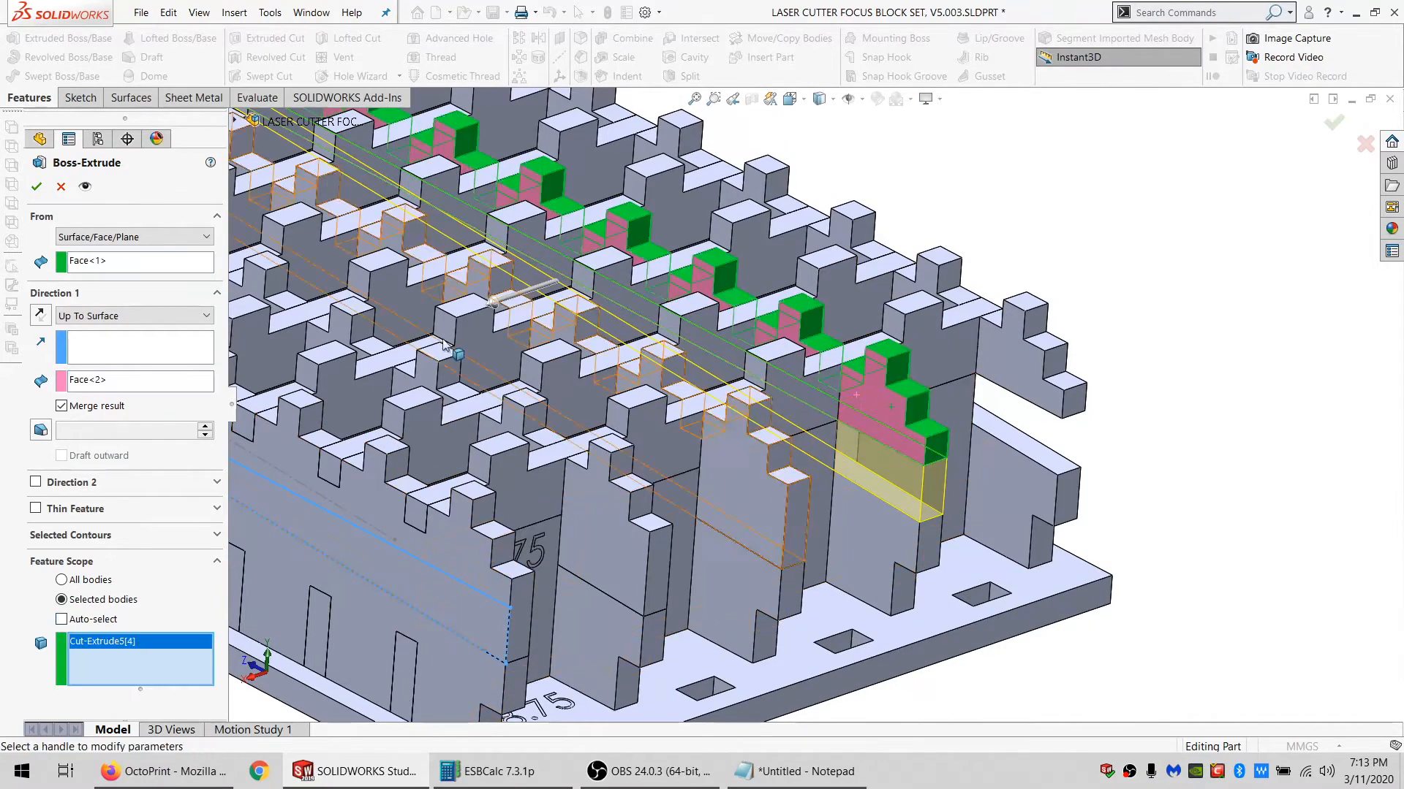
{"action": "key", "text": "Return"}
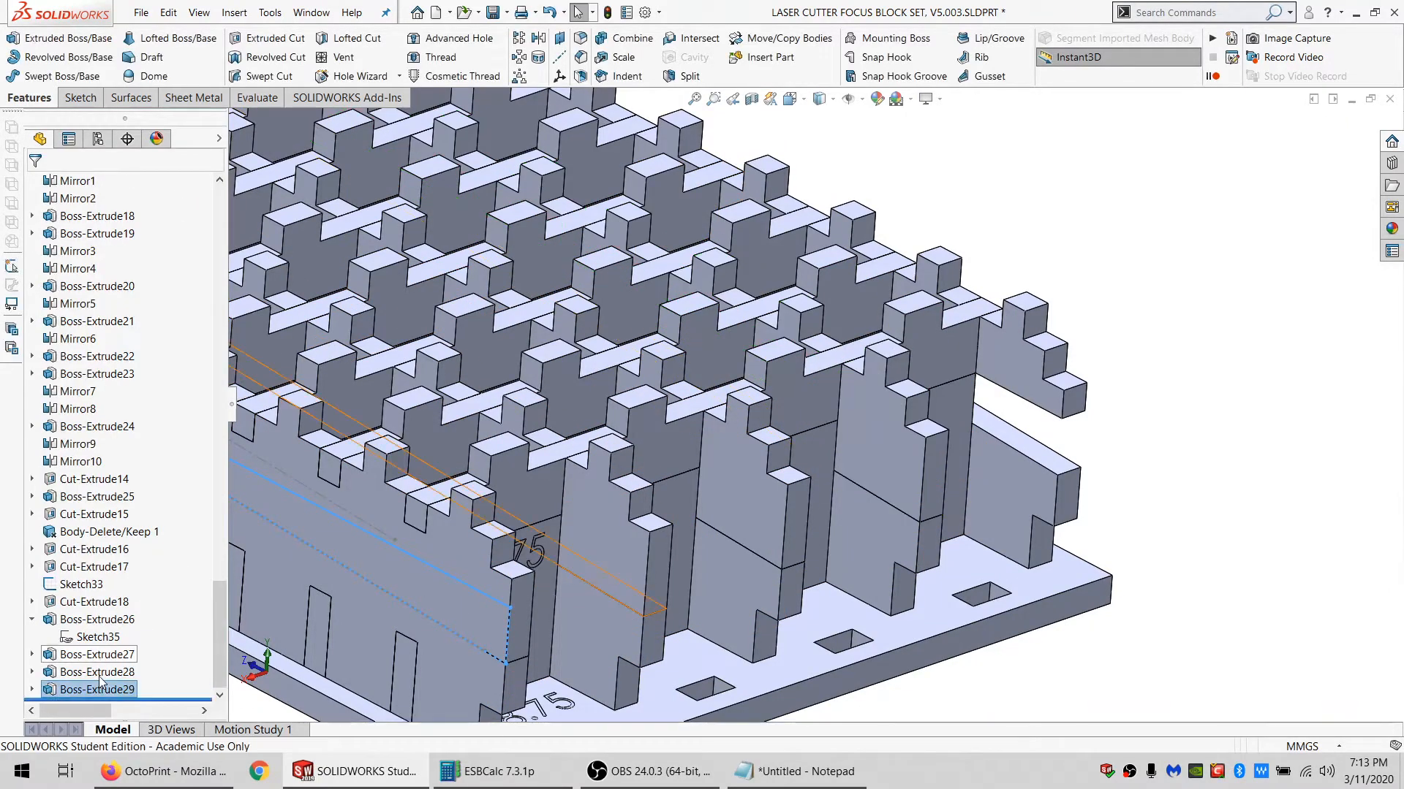
Extrude the wedge sketch between the two faces of the fifth, outermost upper lengthwise panel, merging only with that panel.
{"action": "left_click", "coordinate": [95, 638]}
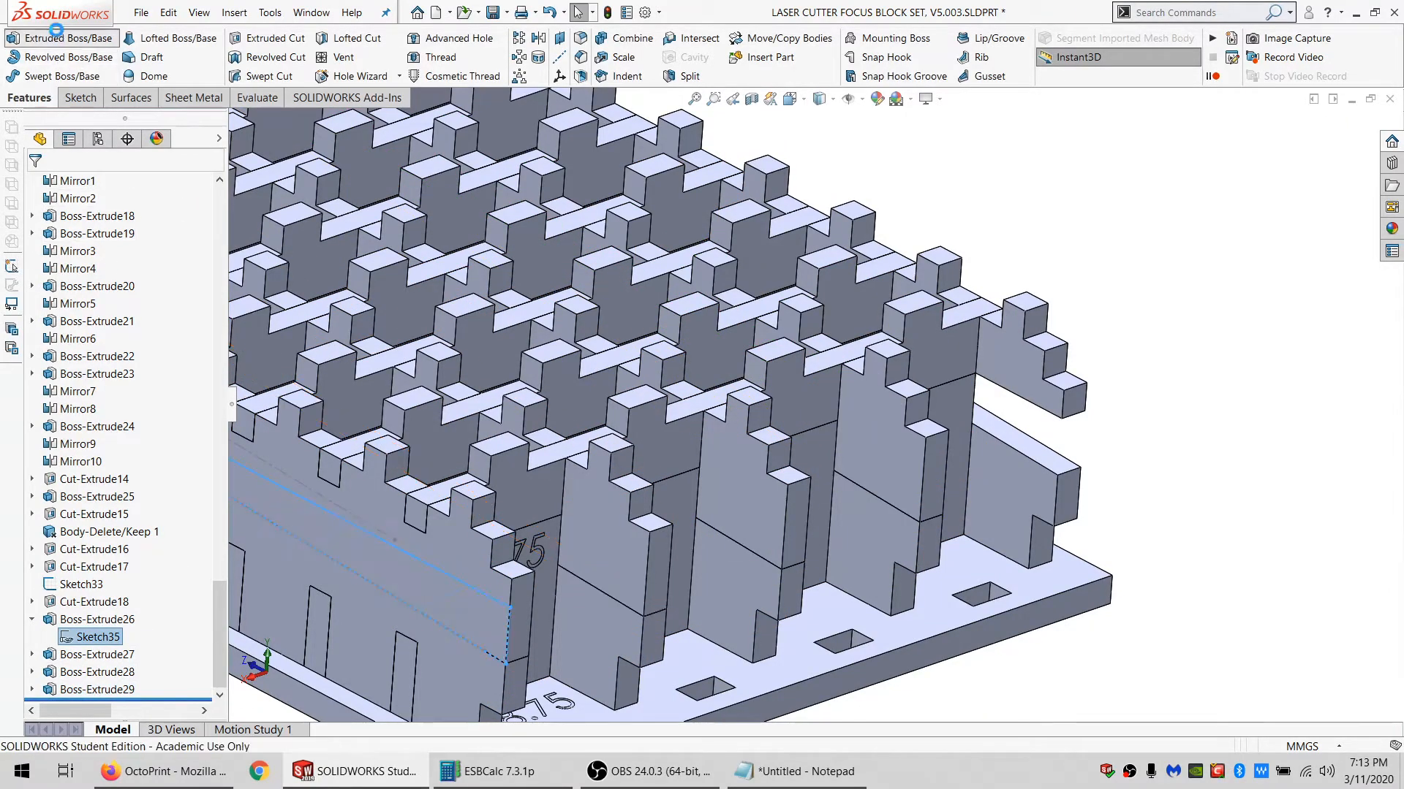
{"action": "left_click", "coordinate": [55, 32]}
{"action": "left_click", "coordinate": [89, 237]}
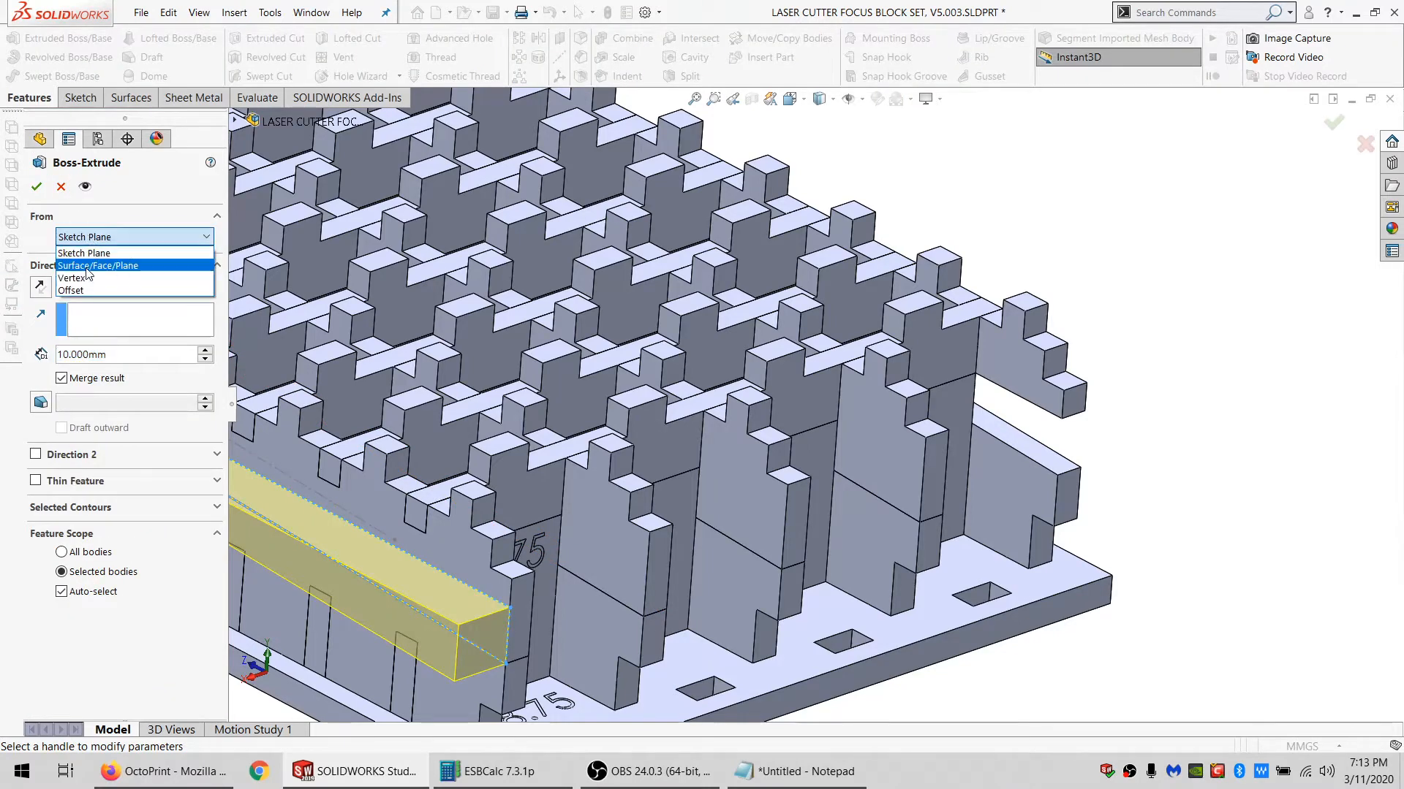
{"action": "left_click", "coordinate": [87, 265]}
{"action": "left_click", "coordinate": [1003, 358]}
{"action": "left_click", "coordinate": [84, 316]}
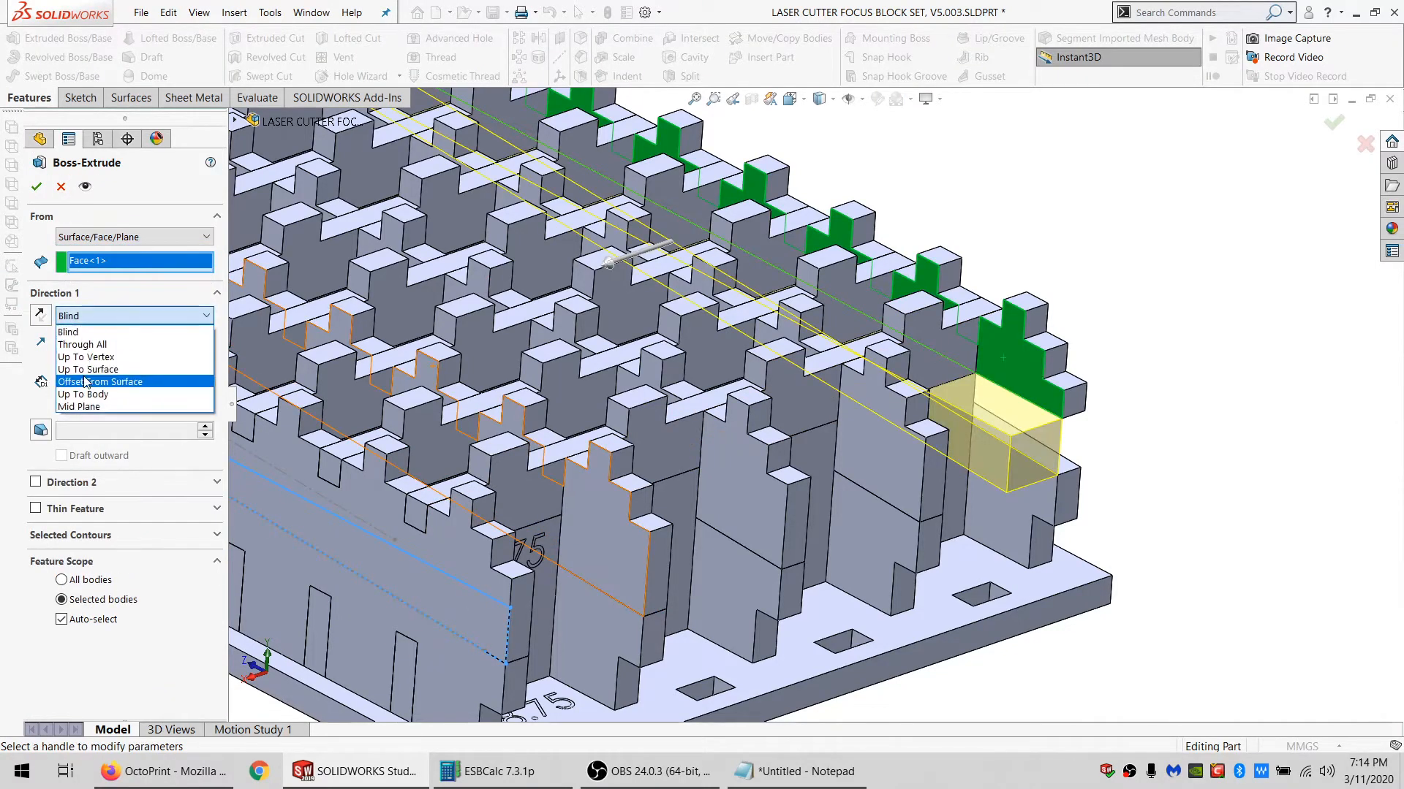
{"action": "left_click", "coordinate": [99, 351]}
{"action": "left_click", "coordinate": [132, 316]}
{"action": "left_click", "coordinate": [88, 341]}
{"action": "middle_click_drag", "start_coordinate": [690, 377], "coordinate": [746, 409]}
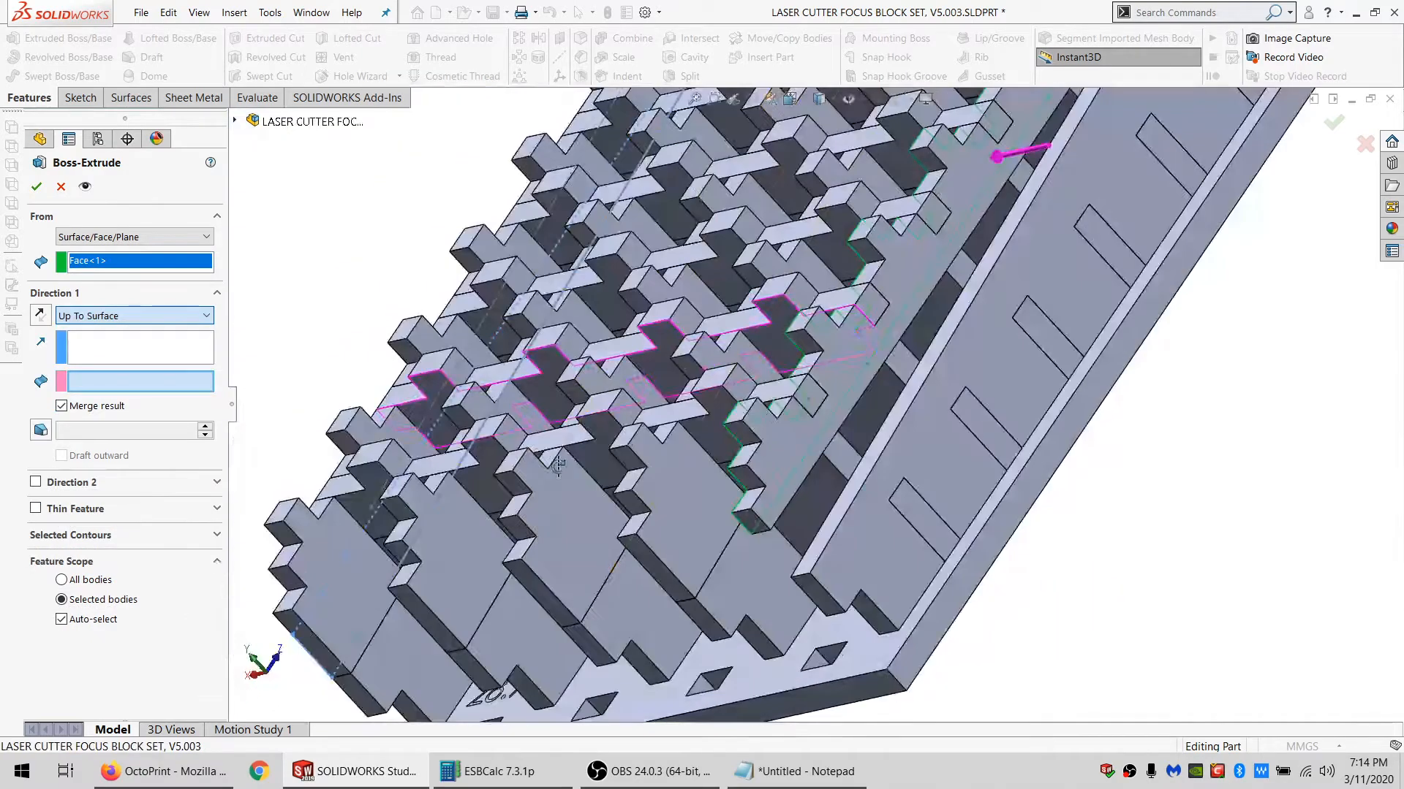
{"action": "left_click", "coordinate": [809, 436]}
{"action": "left_click", "coordinate": [91, 627]}
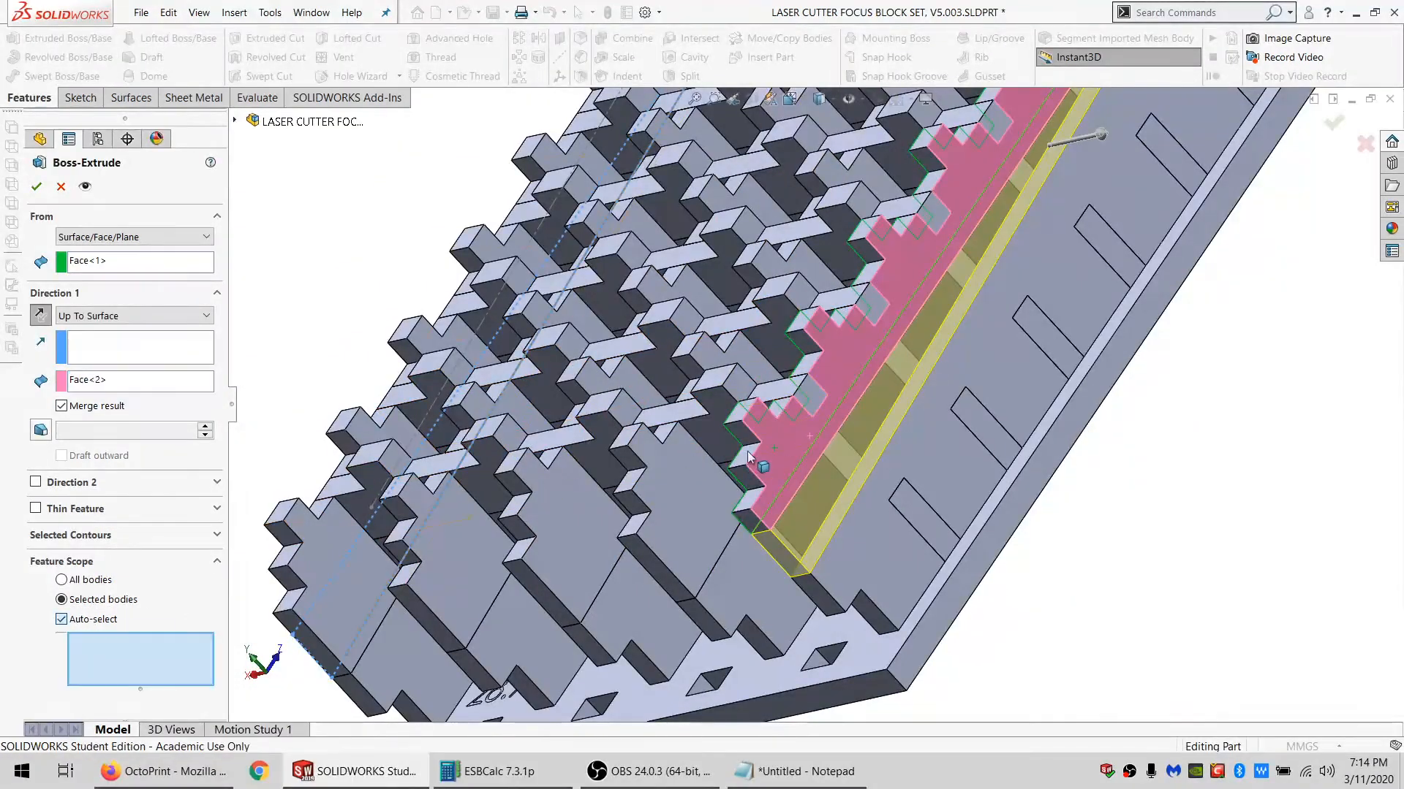
{"action": "left_click", "coordinate": [781, 470]}
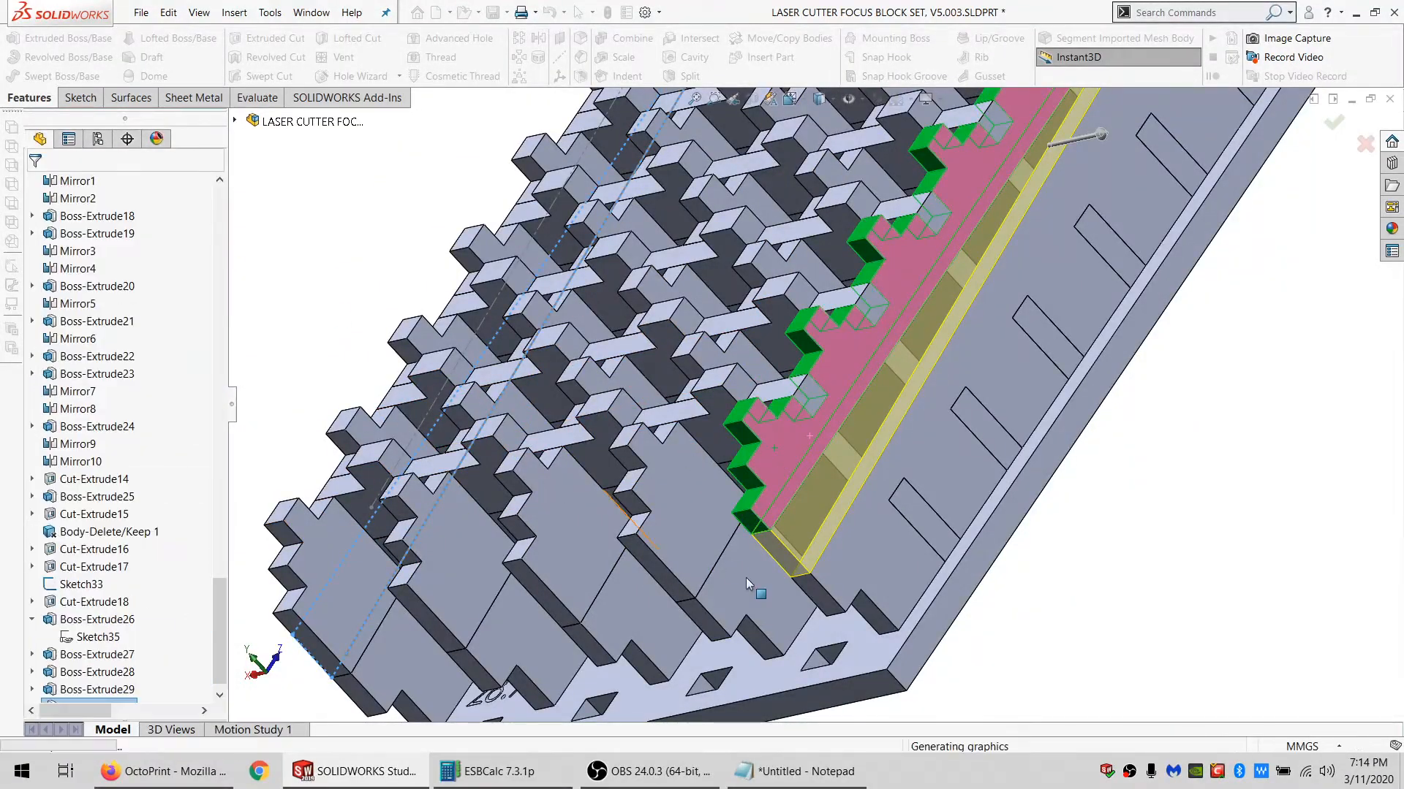
Sketch a corner rectangle about 112.5 by 21.67 mm on the first lower panel's notched end face, from the notch corner across all lengthwise panels.
{"action": "middle_click_drag", "start_coordinate": [758, 577], "coordinate": [863, 490]}
{"action": "scroll", "coordinate": [804, 504], "scroll_direction": "up", "scroll_amount": 4}
{"action": "scroll", "coordinate": [620, 515], "scroll_direction": "down", "scroll_amount": 3}
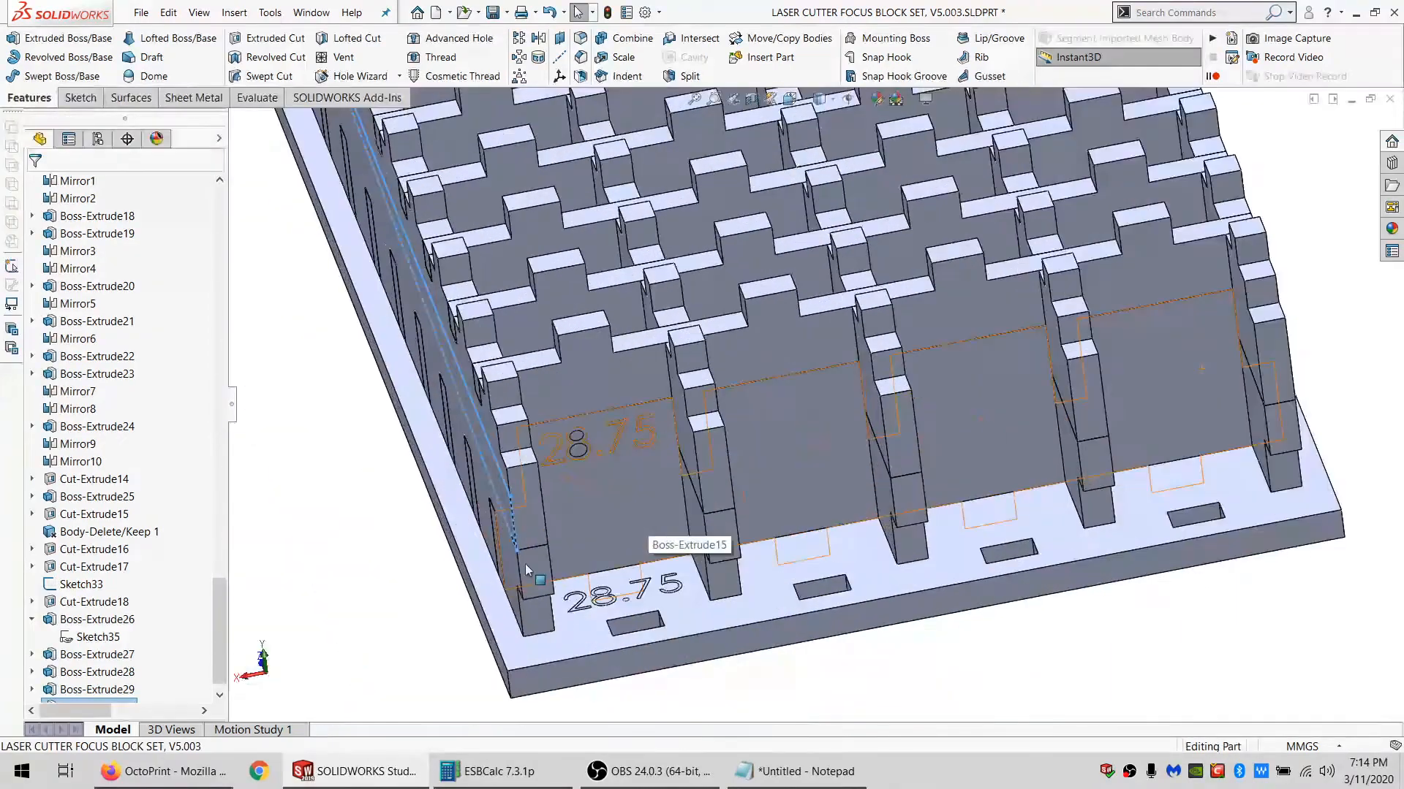
{"action": "middle_click_drag", "start_coordinate": [525, 564], "coordinate": [446, 449]}
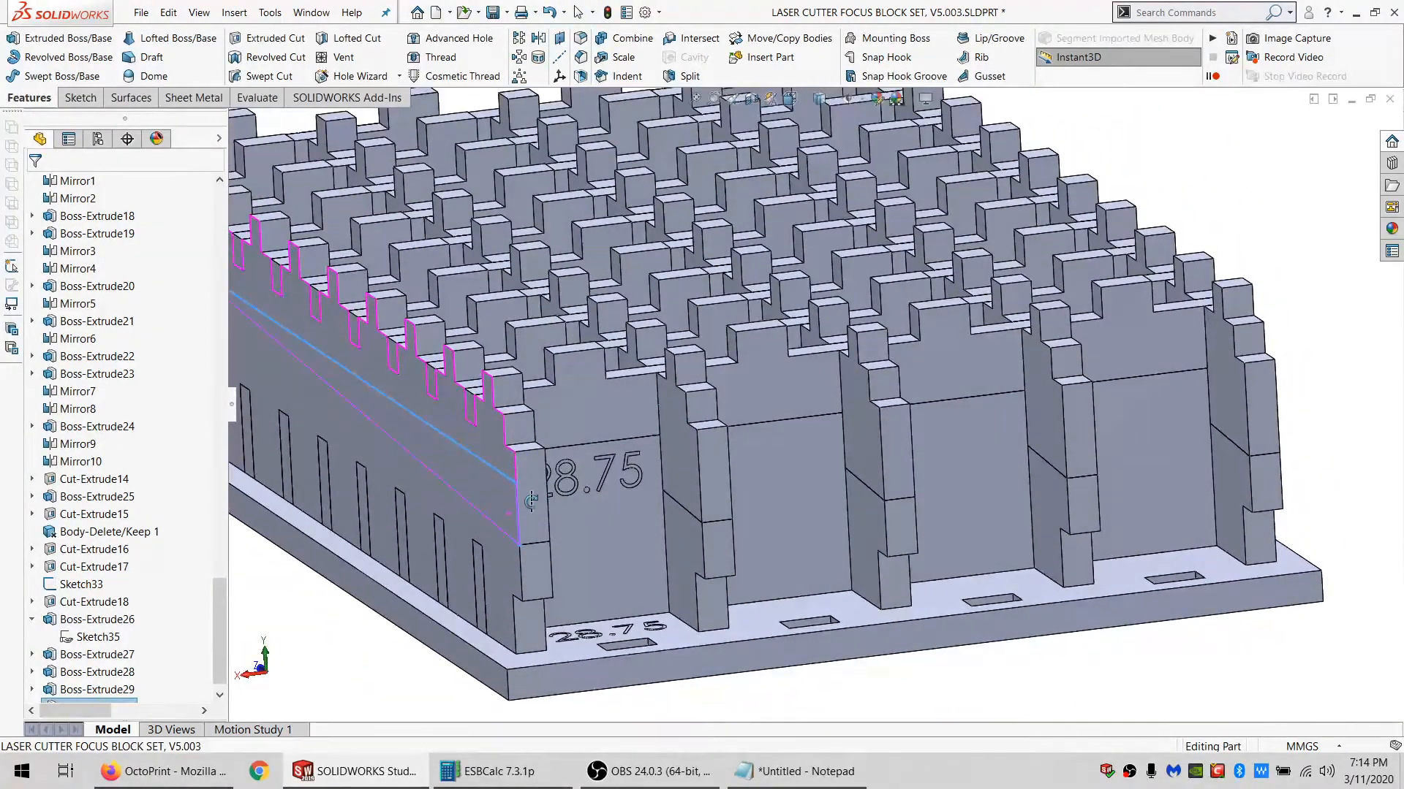
{"action": "middle_click_drag", "start_coordinate": [531, 501], "coordinate": [532, 566]}
{"action": "left_click", "coordinate": [512, 608]}
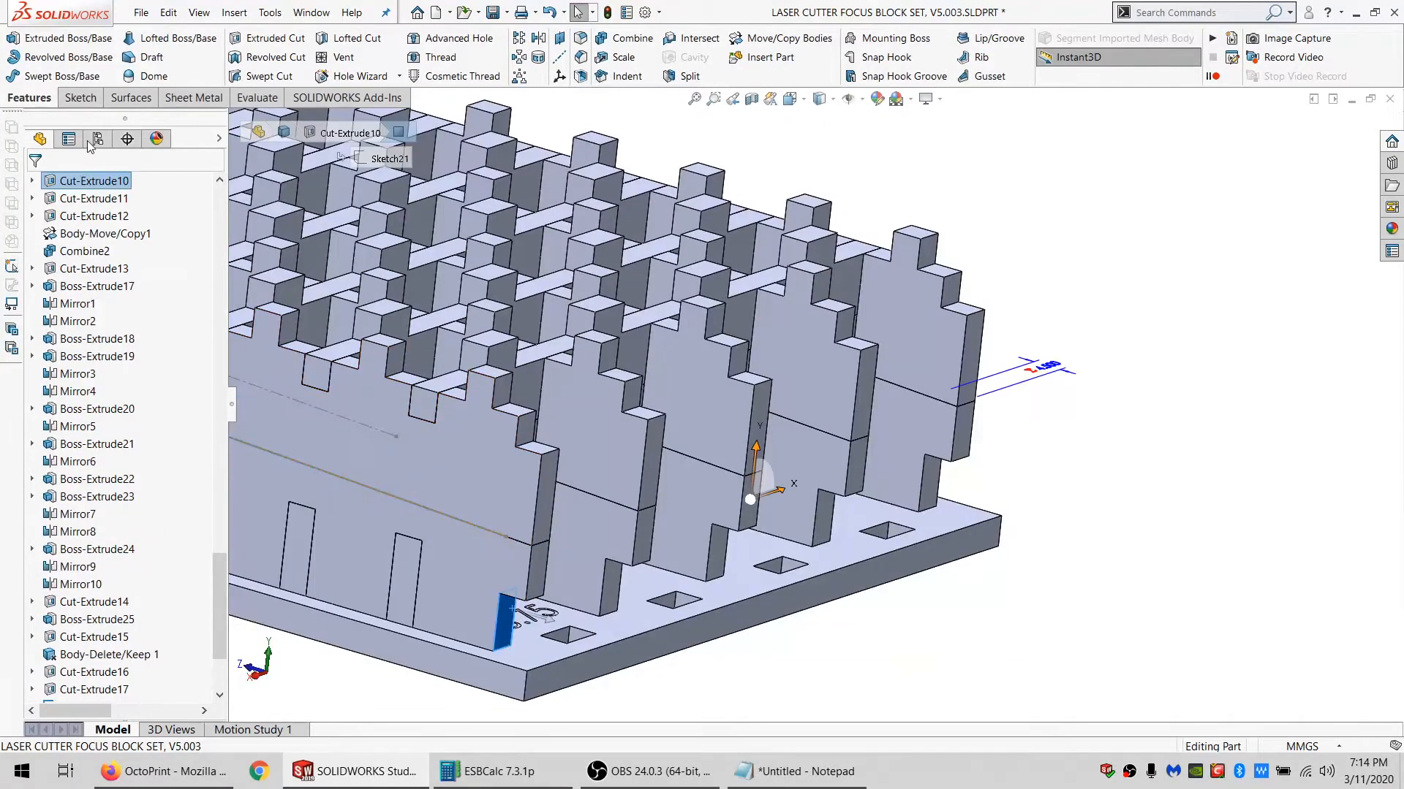
{"action": "left_click", "coordinate": [78, 97]}
{"action": "left_click", "coordinate": [240, 57]}
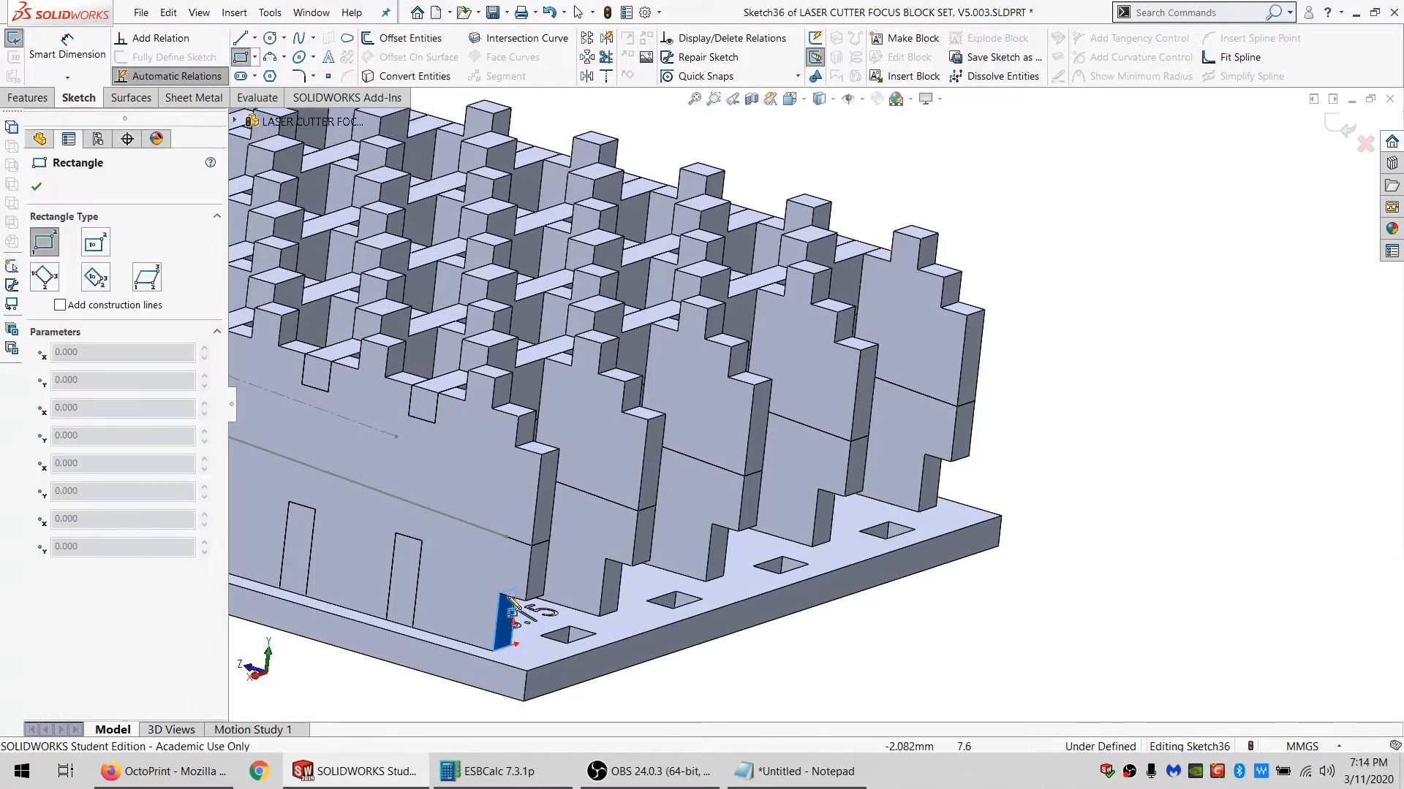
{"action": "left_click", "coordinate": [501, 593]}
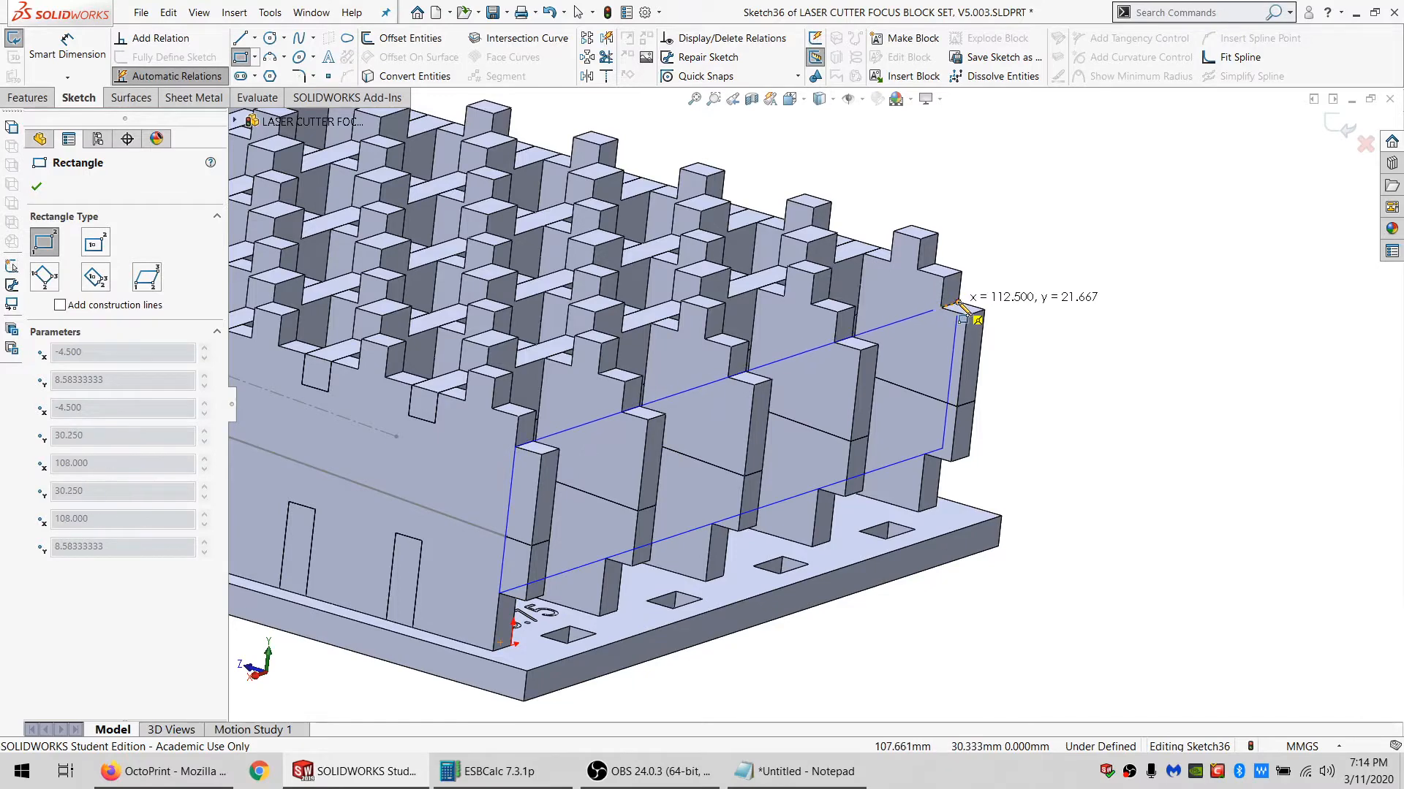
{"action": "left_click", "coordinate": [958, 302]}
Cut the rectangle outward Through All, with automatic body selection off and only the five upper and five lower lengthwise panels affected.
{"action": "left_click", "coordinate": [28, 97]}
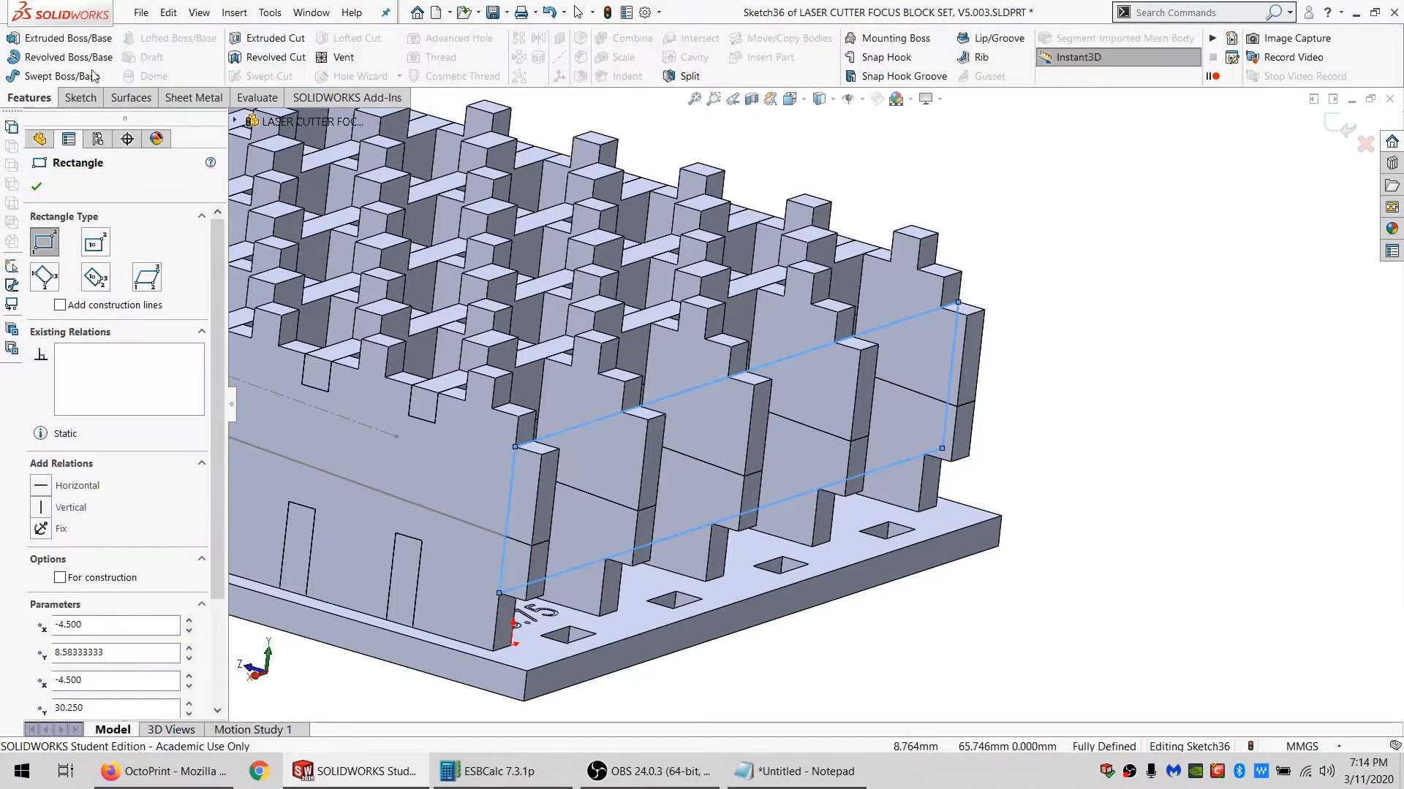
{"action": "left_click", "coordinate": [259, 40]}
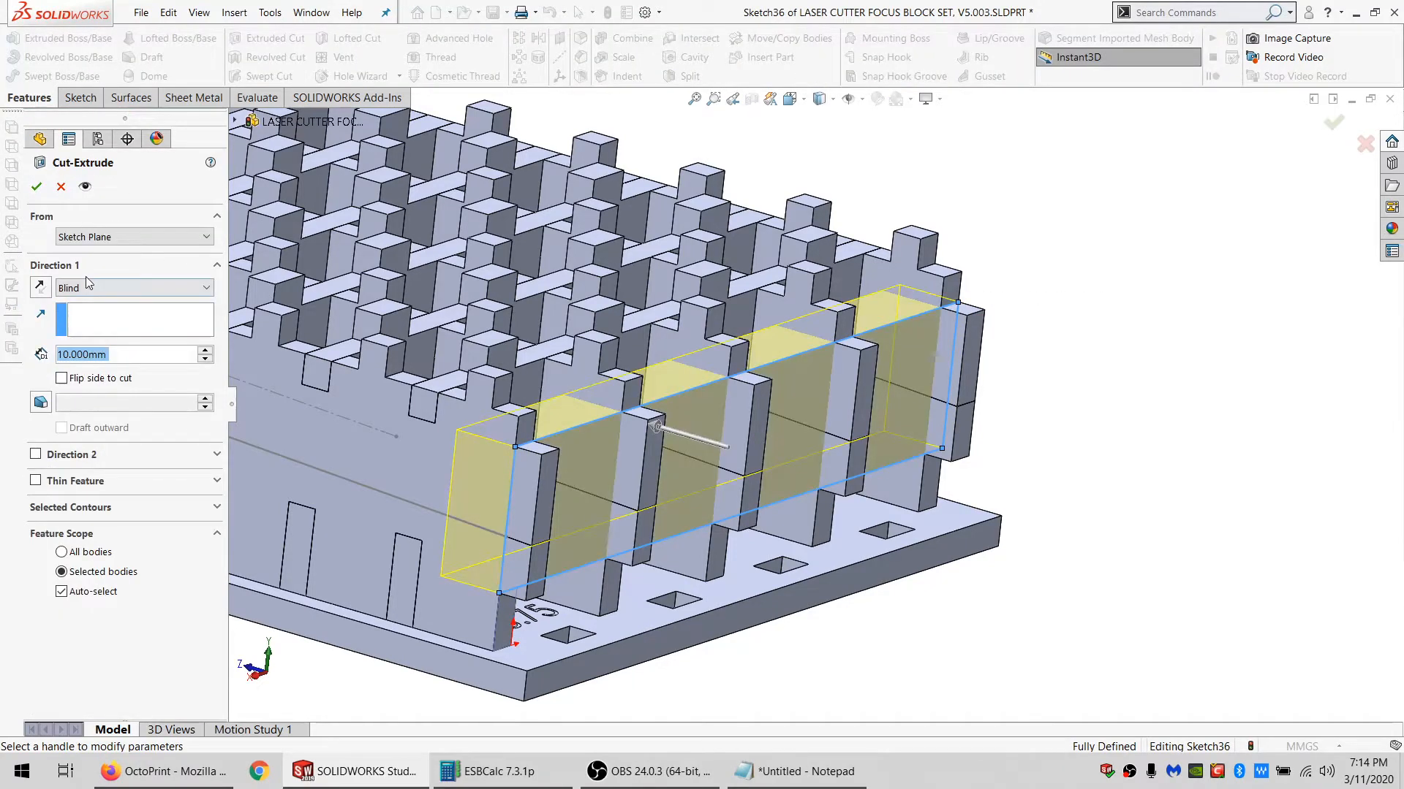
{"action": "left_click", "coordinate": [85, 287]}
{"action": "left_click", "coordinate": [81, 317]}
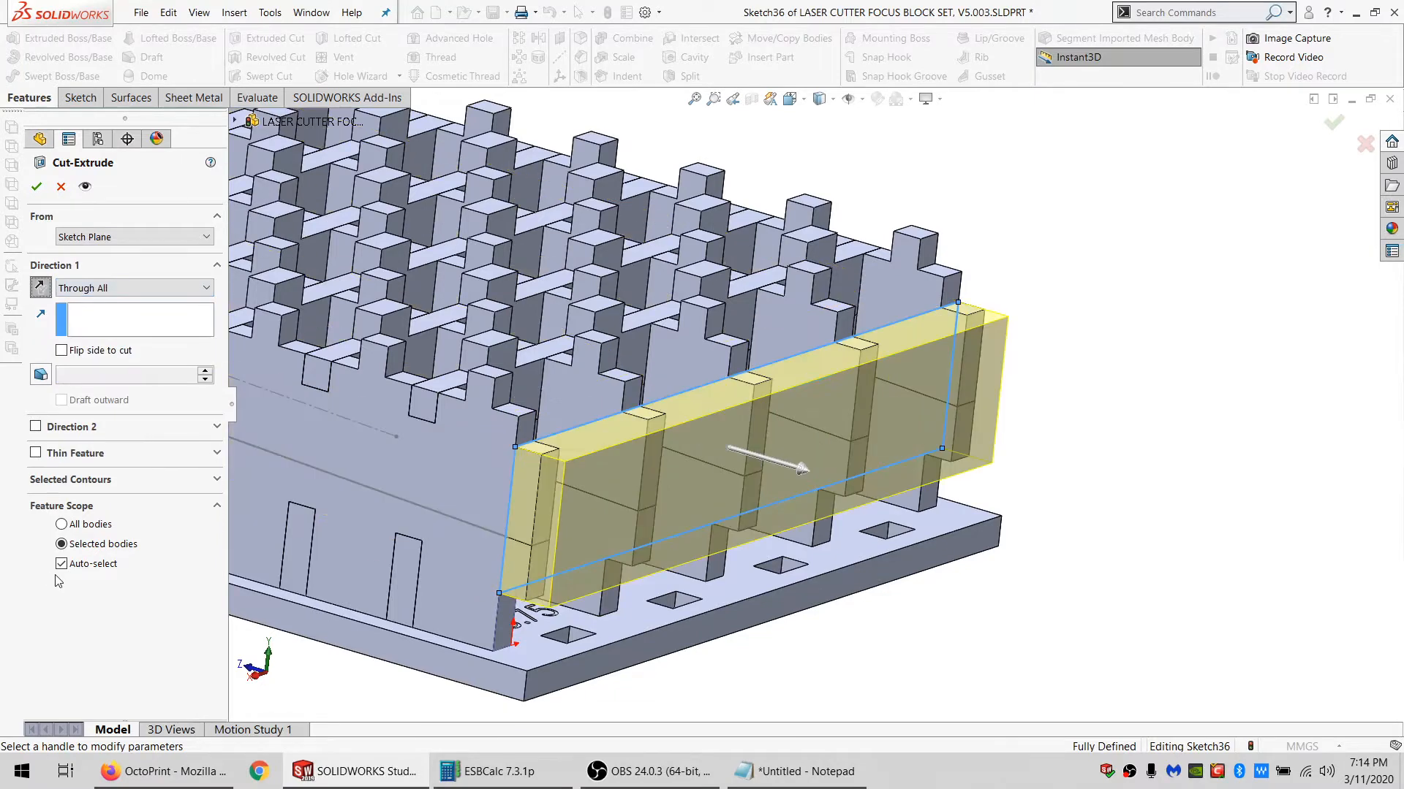
{"action": "left_click", "coordinate": [62, 563]}
{"action": "left_click", "coordinate": [439, 560]}
{"action": "left_click", "coordinate": [584, 497]}
{"action": "left_click", "coordinate": [618, 457]}
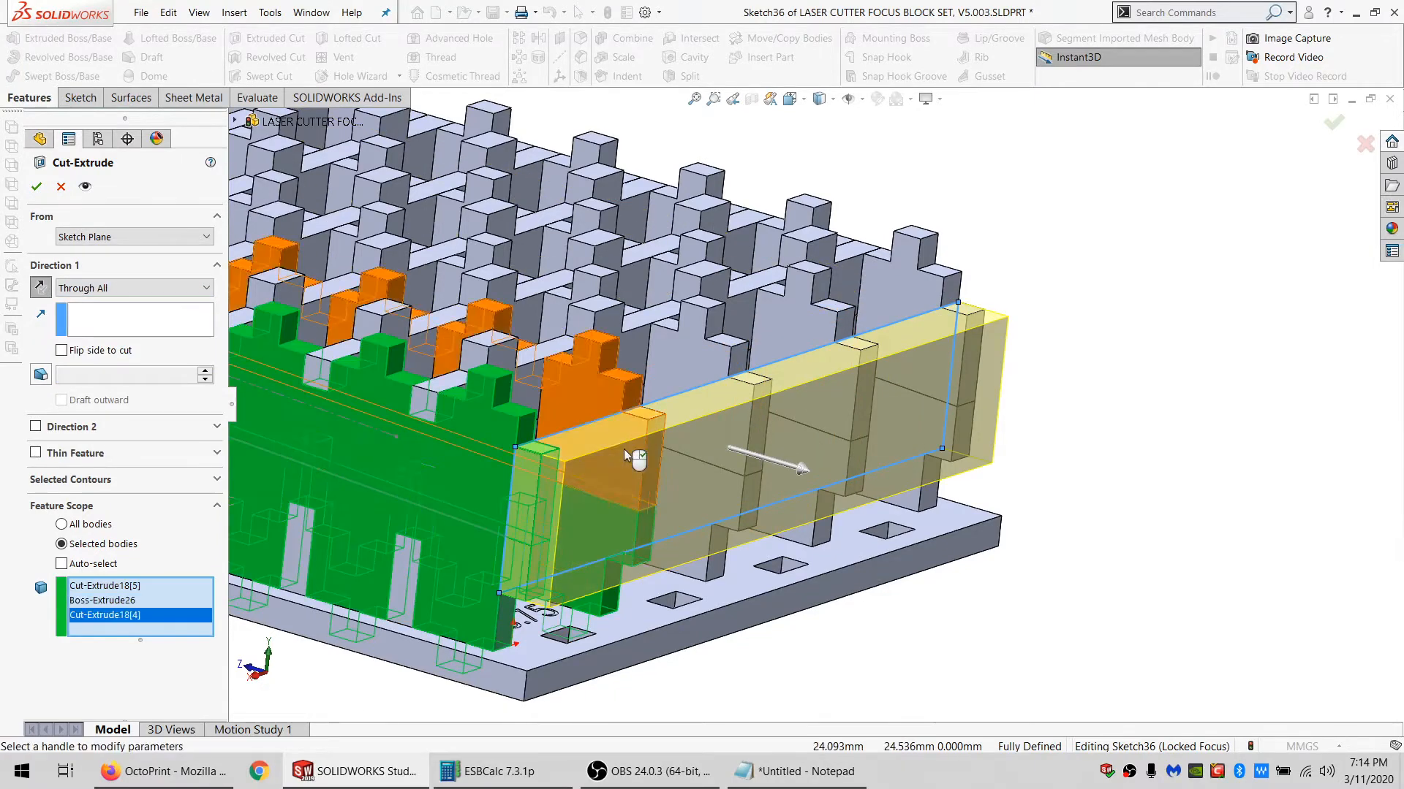
{"action": "left_click", "coordinate": [658, 438]}
{"action": "left_click", "coordinate": [702, 432]}
{"action": "left_click", "coordinate": [734, 425]}
{"action": "left_click", "coordinate": [816, 434]}
{"action": "left_click", "coordinate": [804, 380]}
{"action": "left_click", "coordinate": [906, 380]}
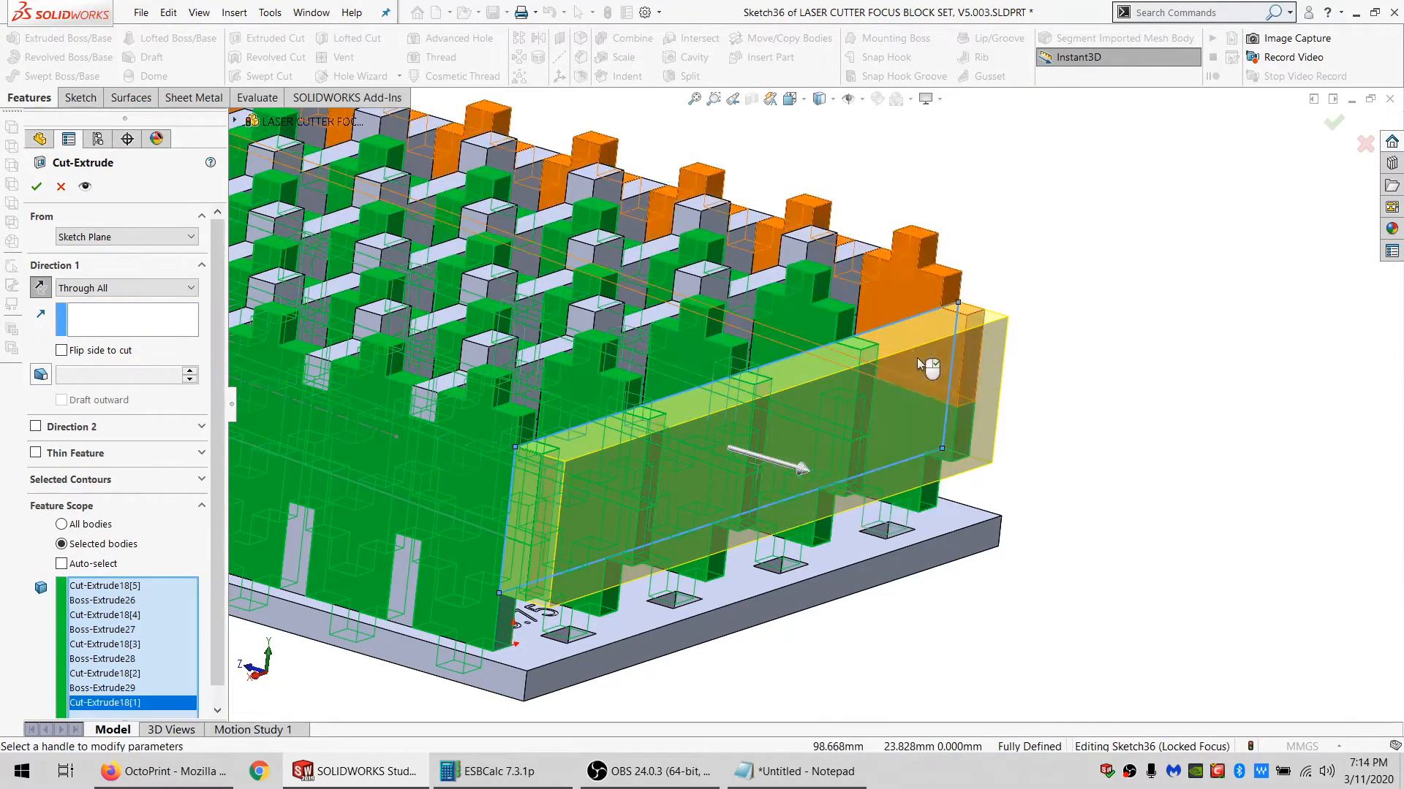
{"action": "left_click", "coordinate": [914, 292]}
{"action": "left_click", "coordinate": [36, 187]}
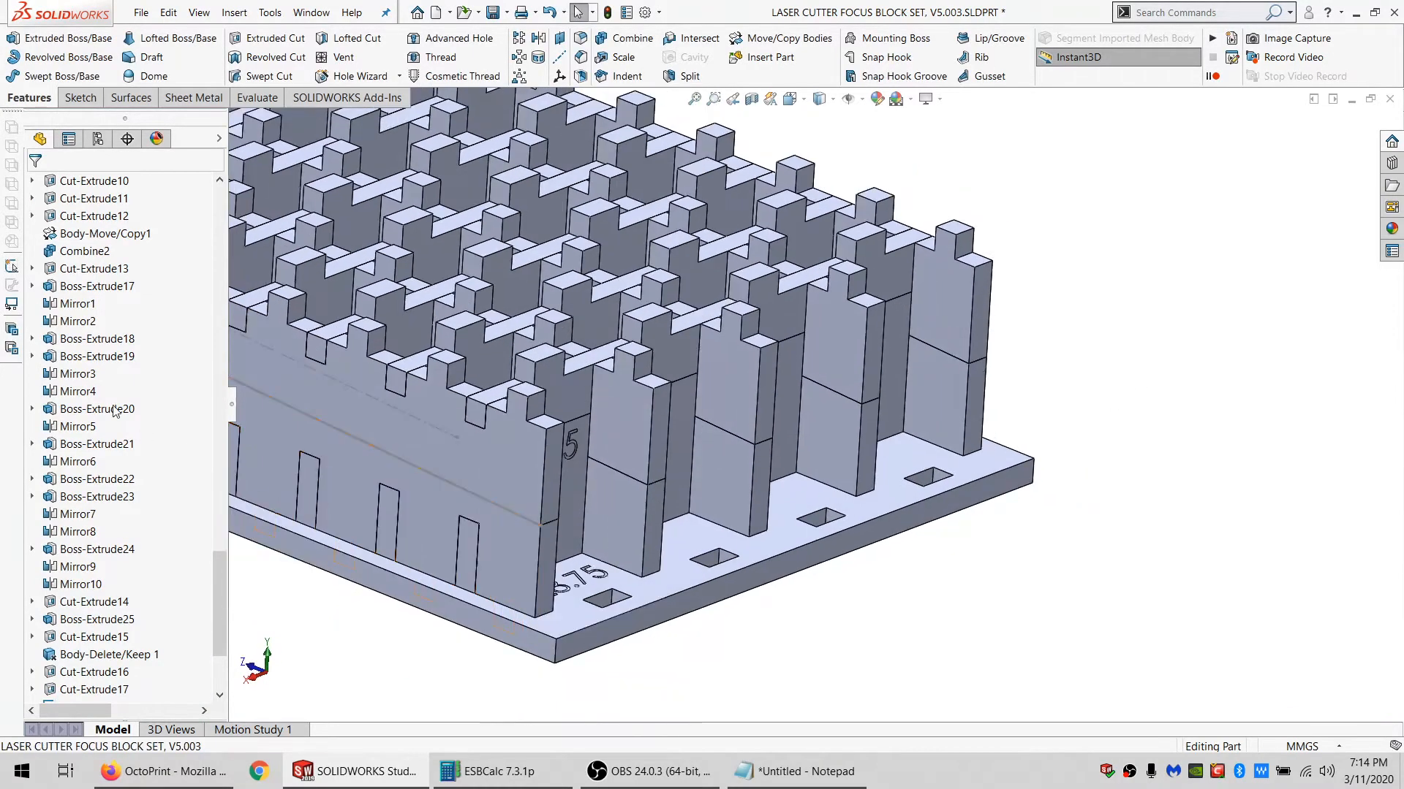
Show the hidden lower and upper end panels, bodies Cut-Extrude9 and Cut-Extrude3[1].
{"action": "scroll", "coordinate": [85, 393], "scroll_direction": "up", "scroll_amount": 10}
{"action": "scroll", "coordinate": [86, 393], "scroll_direction": "up", "scroll_amount": 10}
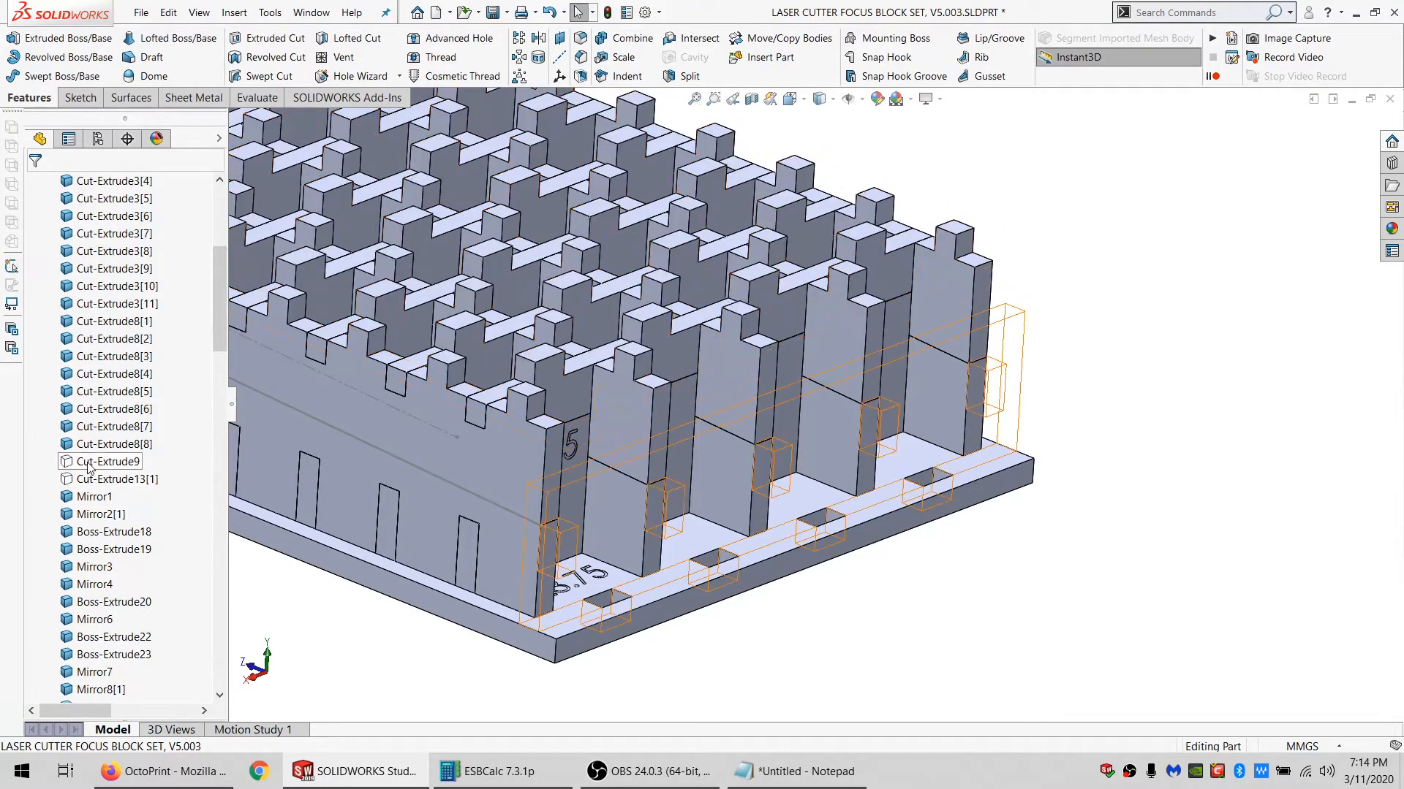
{"action": "left_click", "coordinate": [89, 465]}
{"action": "scroll", "coordinate": [79, 374], "scroll_direction": "up", "scroll_amount": 6}
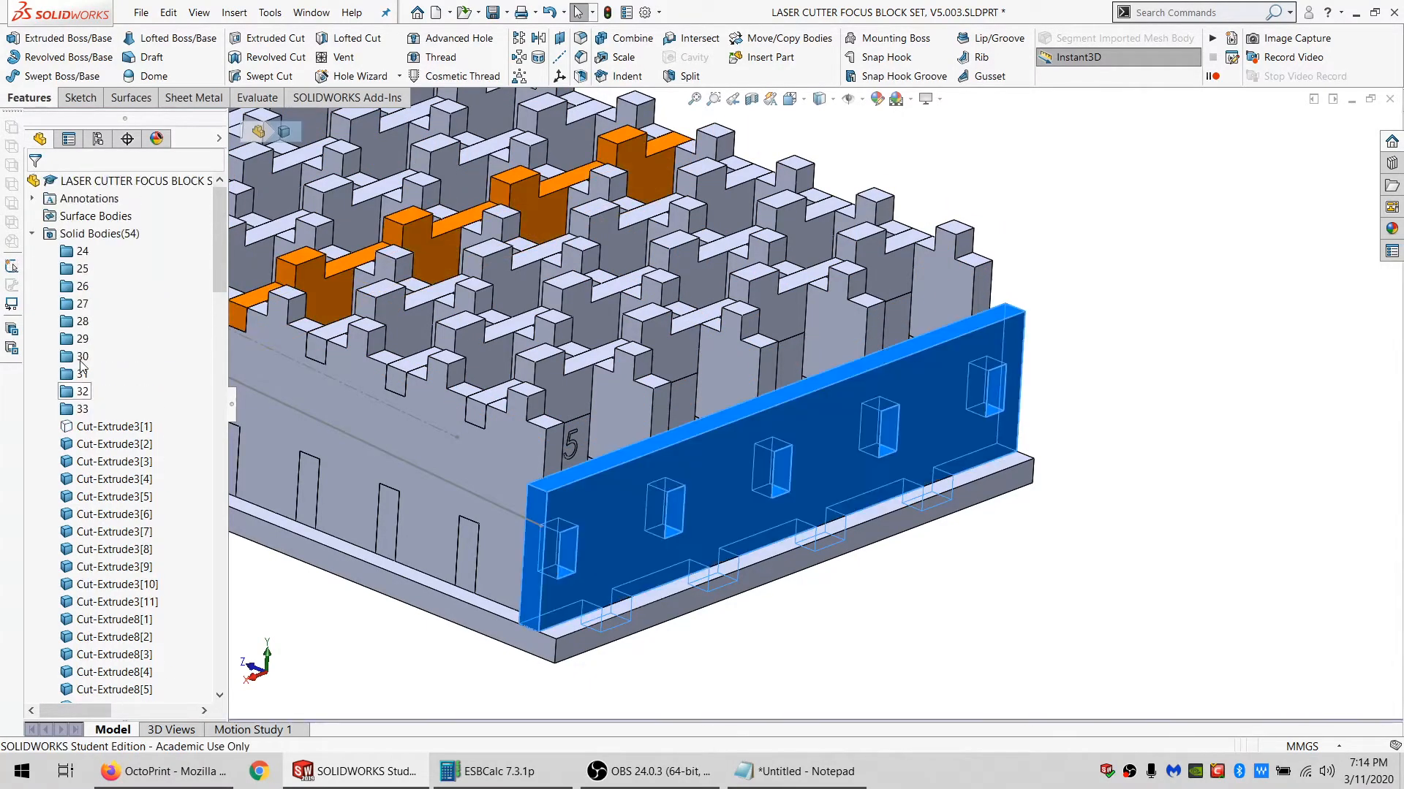
{"action": "left_click", "coordinate": [93, 427]}
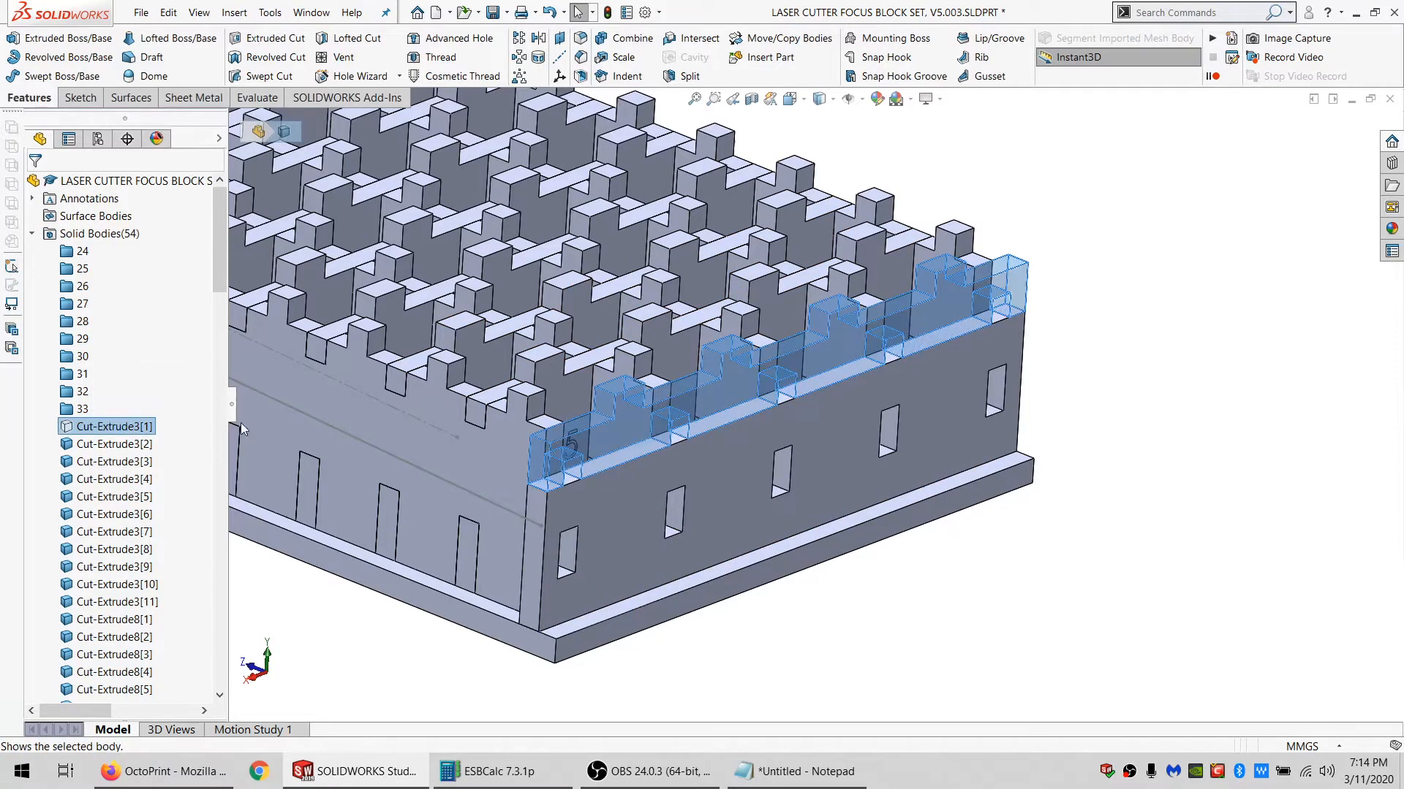
{"action": "left_click", "coordinate": [720, 631]}
Start a sketch on the lower end panel's outer face and convert its five rectangular slot openings into sketch entities.
{"action": "scroll", "coordinate": [599, 577], "scroll_direction": "down", "scroll_amount": 5}
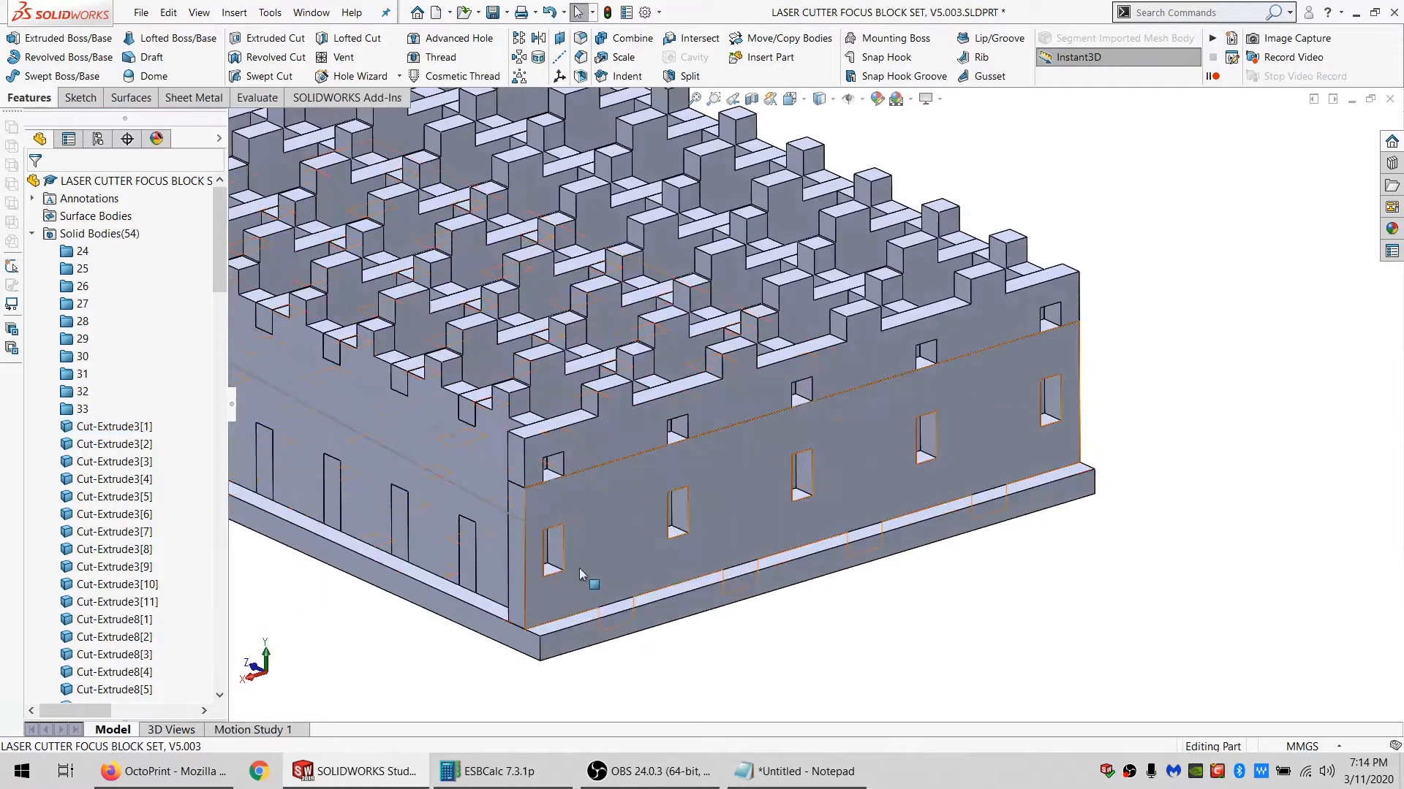
{"action": "left_click", "coordinate": [576, 579]}
{"action": "left_click", "coordinate": [79, 97]}
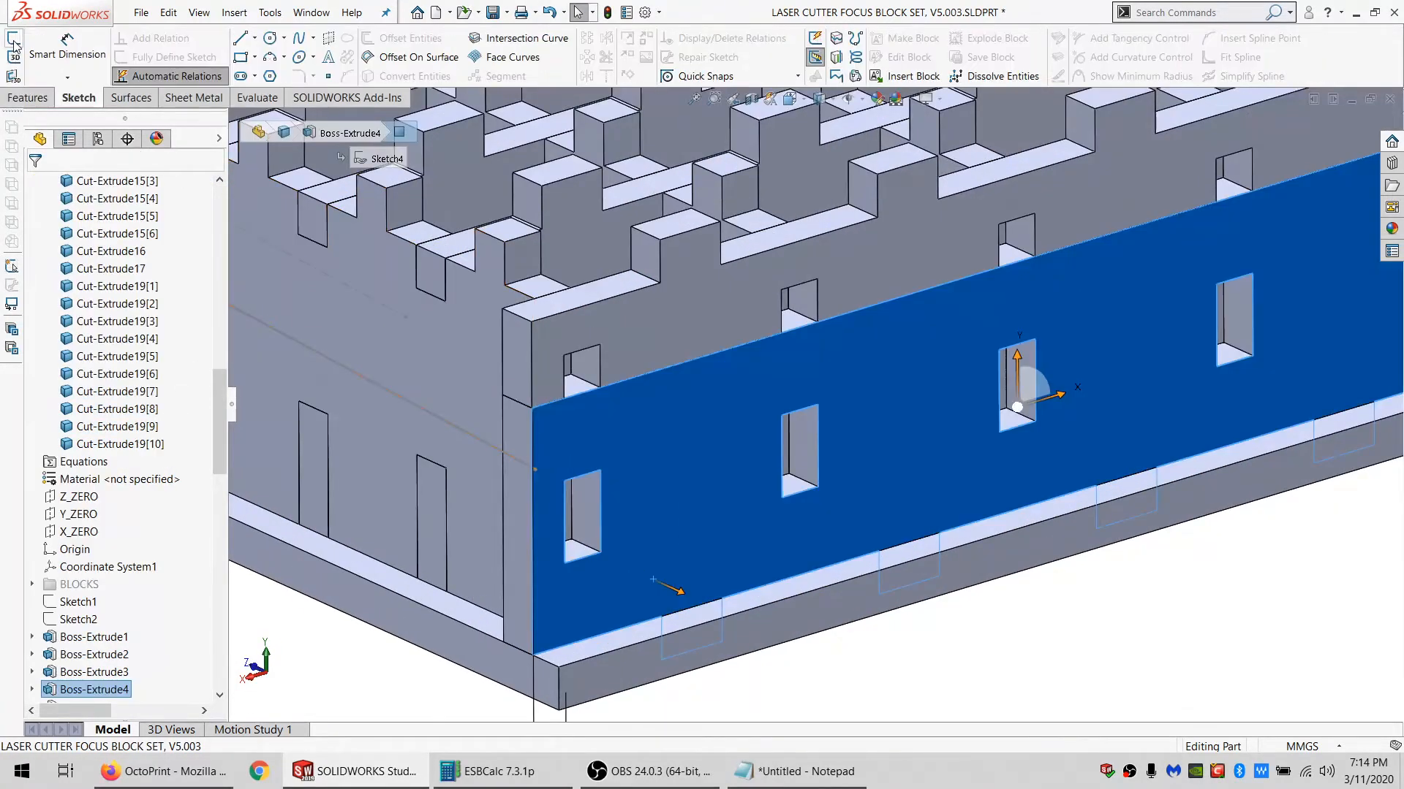
{"action": "left_click", "coordinate": [13, 38]}
{"action": "scroll", "coordinate": [308, 177], "scroll_direction": "up", "scroll_amount": 3}
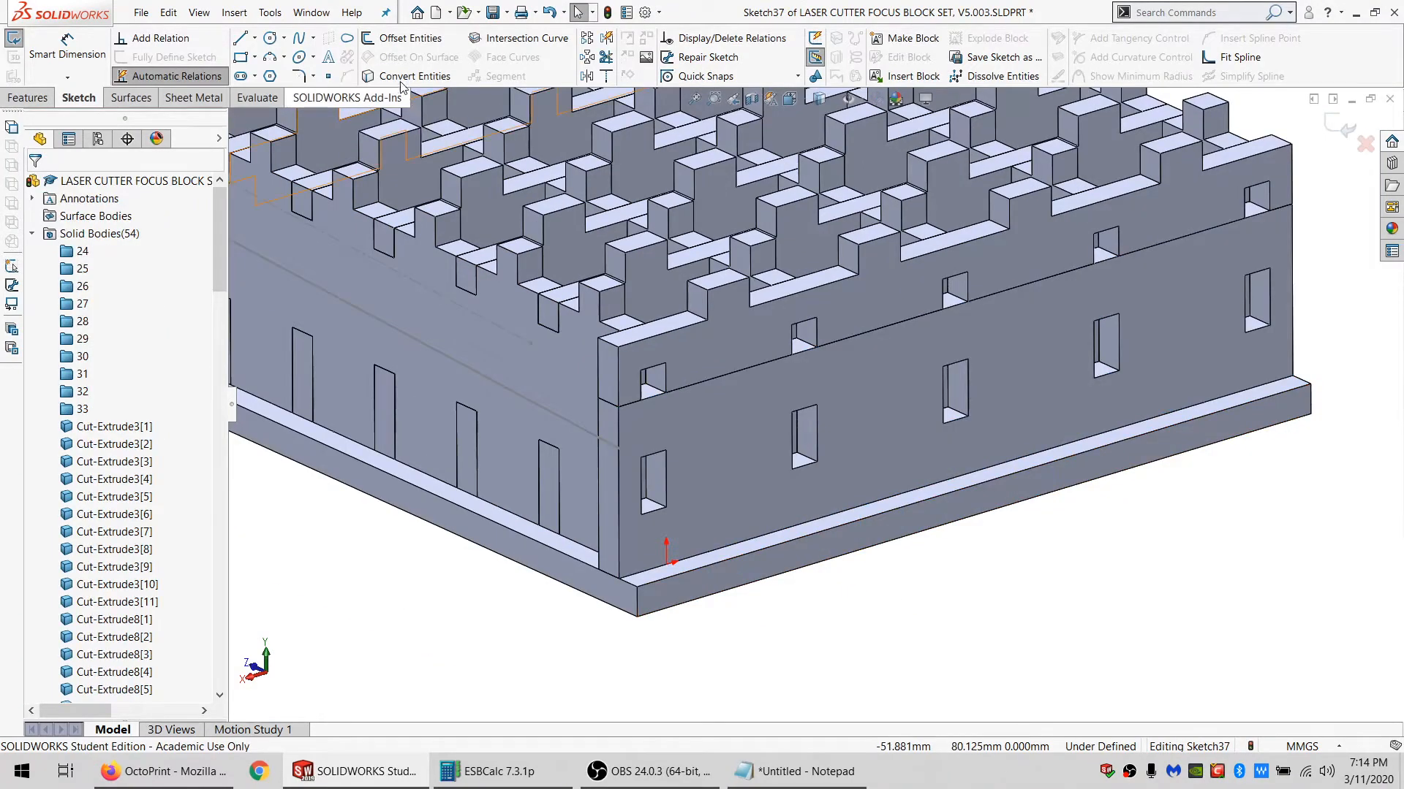
{"action": "left_click", "coordinate": [401, 76]}
{"action": "left_click", "coordinate": [713, 484]}
{"action": "left_click", "coordinate": [122, 384]}
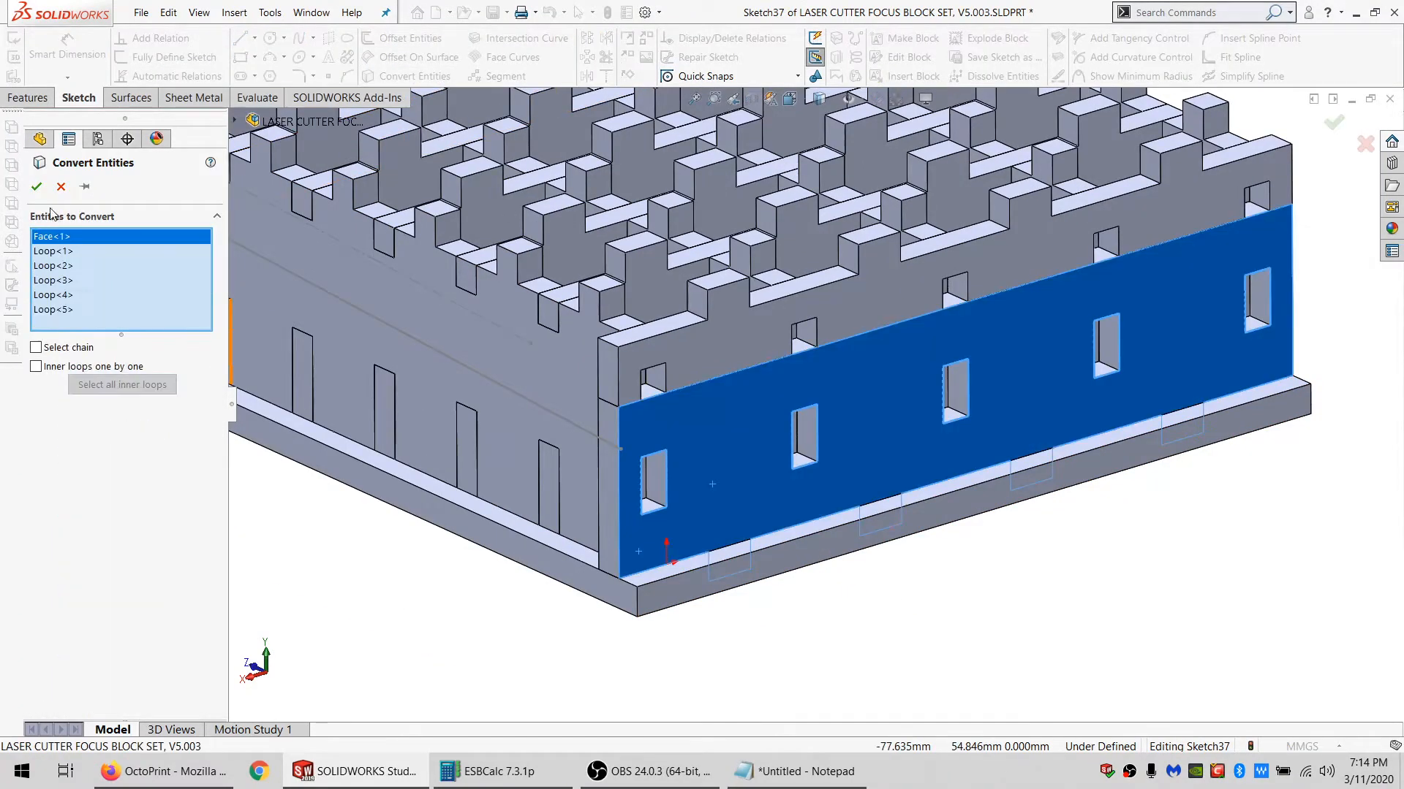
{"action": "key", "text": "Return"}
Extrude the slot outlines Up To Surface to the lower end panel's inner face, with automatic body selection off and only that panel merged.
{"action": "left_click", "coordinate": [27, 97]}
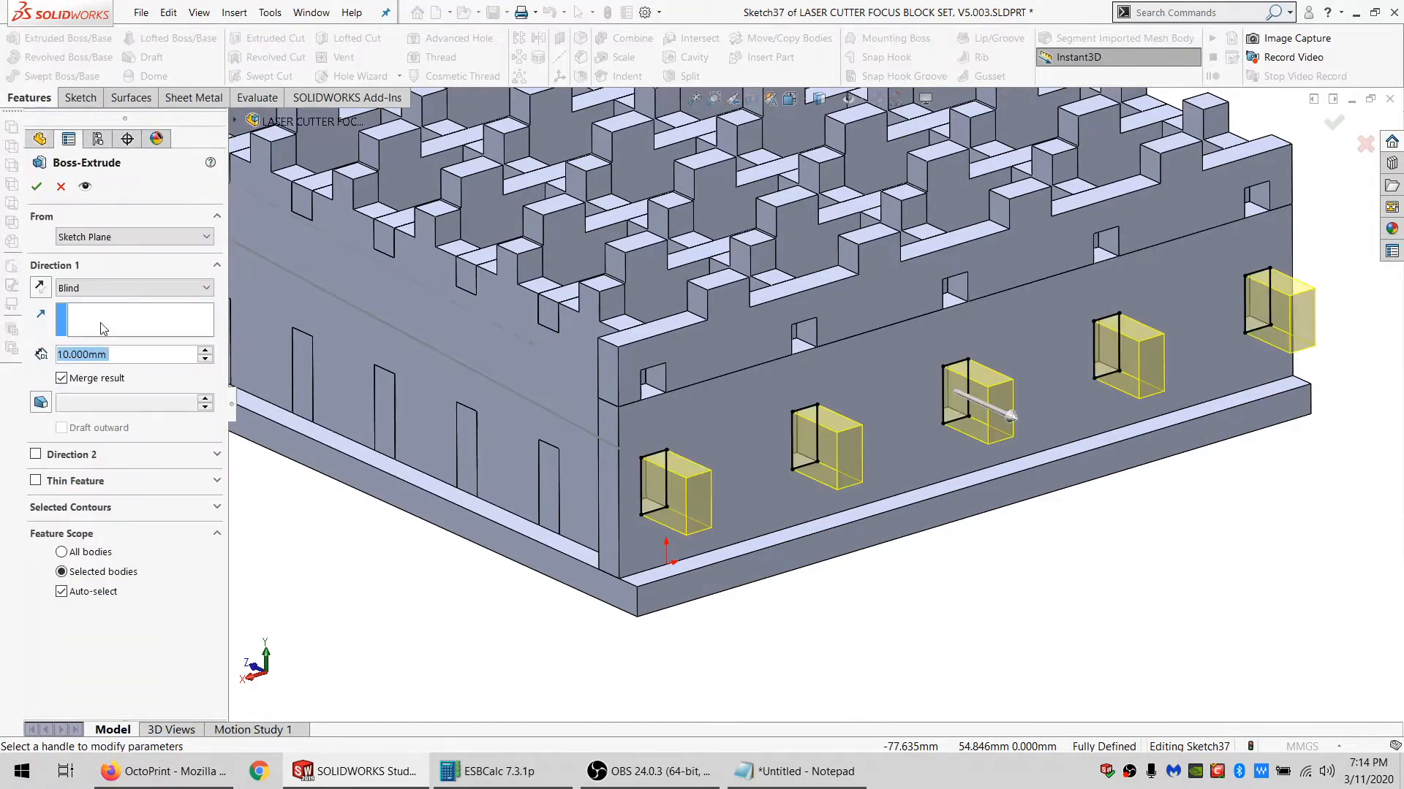
{"action": "left_click", "coordinate": [136, 287]}
{"action": "left_click", "coordinate": [95, 341]}
{"action": "middle_click_drag", "start_coordinate": [312, 366], "coordinate": [857, 488]}
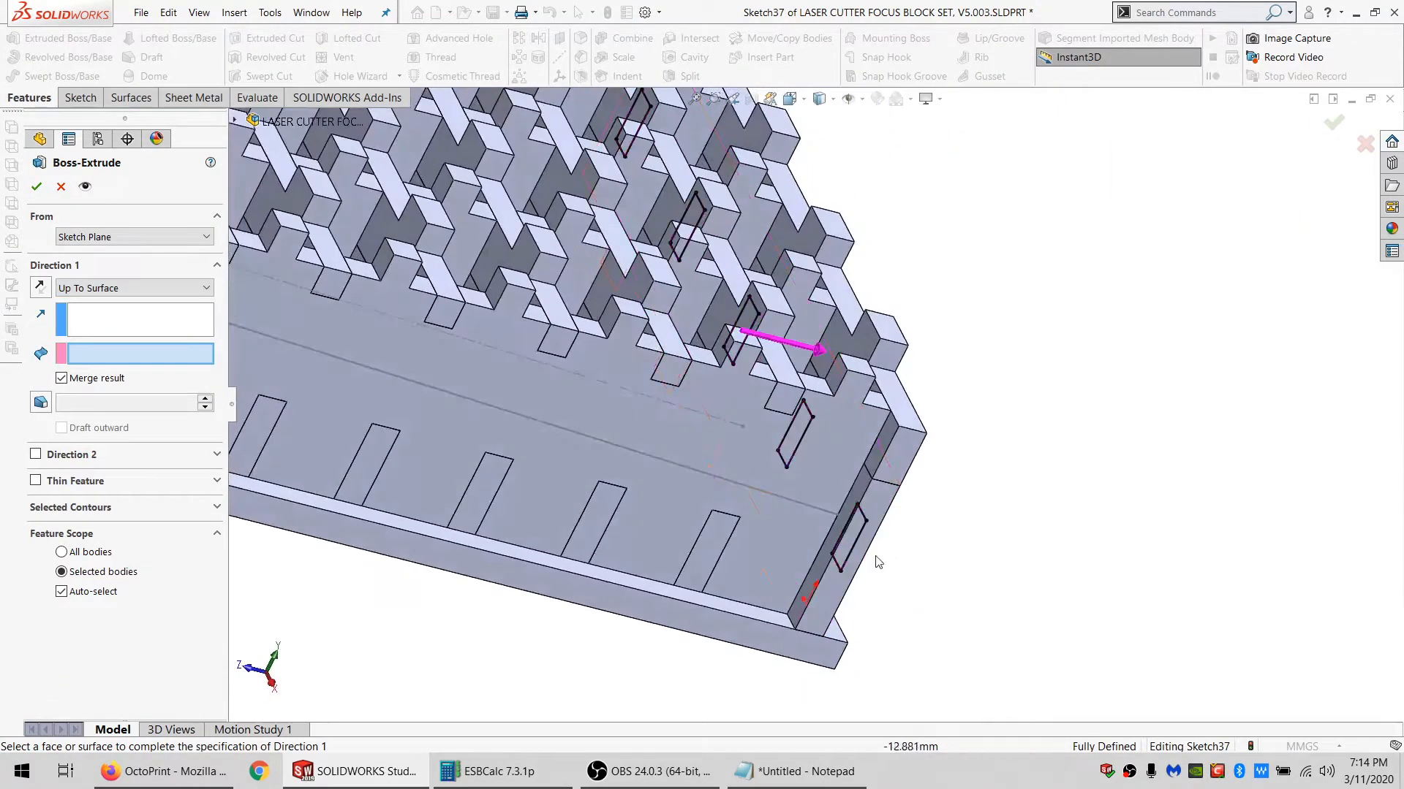
{"action": "left_click", "coordinate": [857, 488]}
{"action": "left_click", "coordinate": [91, 593]}
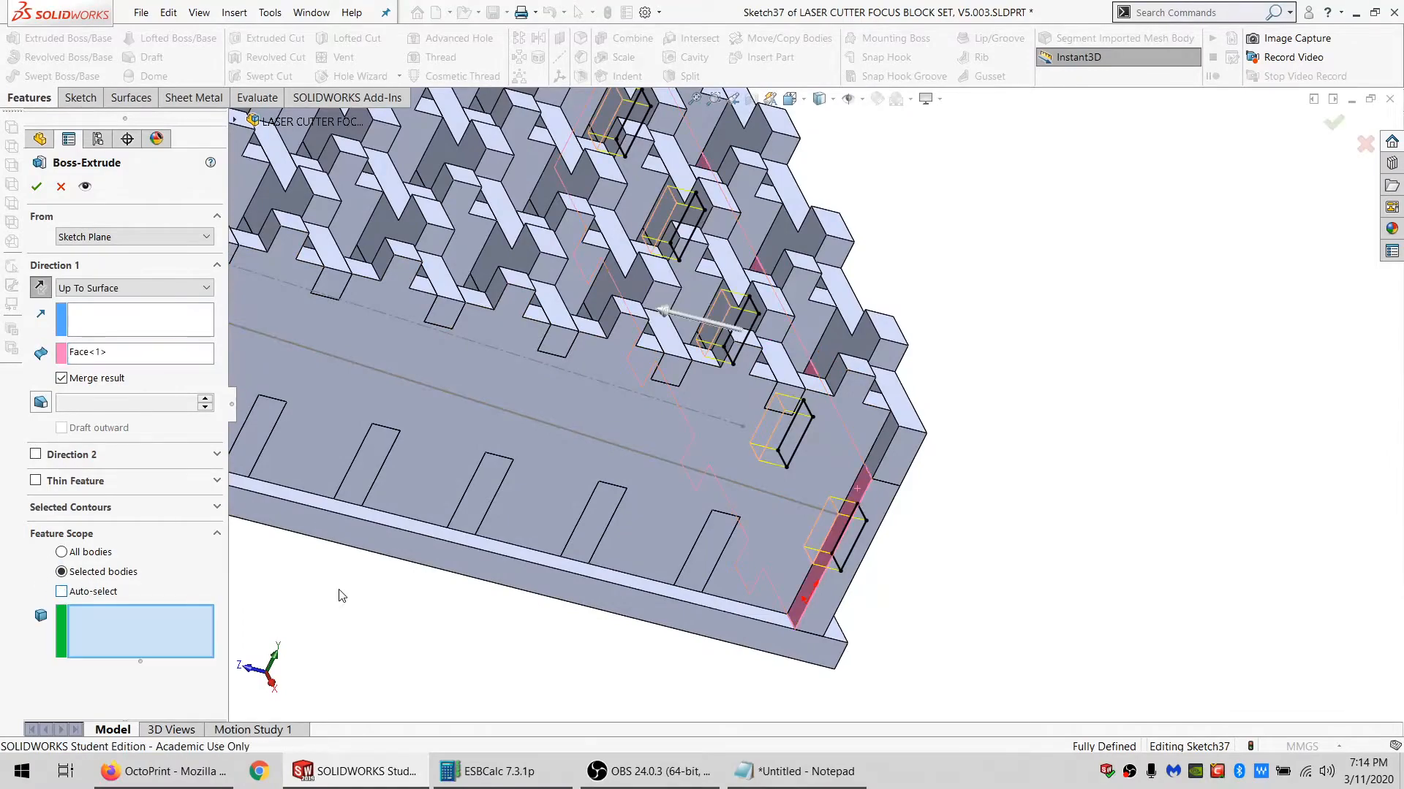
{"action": "left_click", "coordinate": [38, 188]}
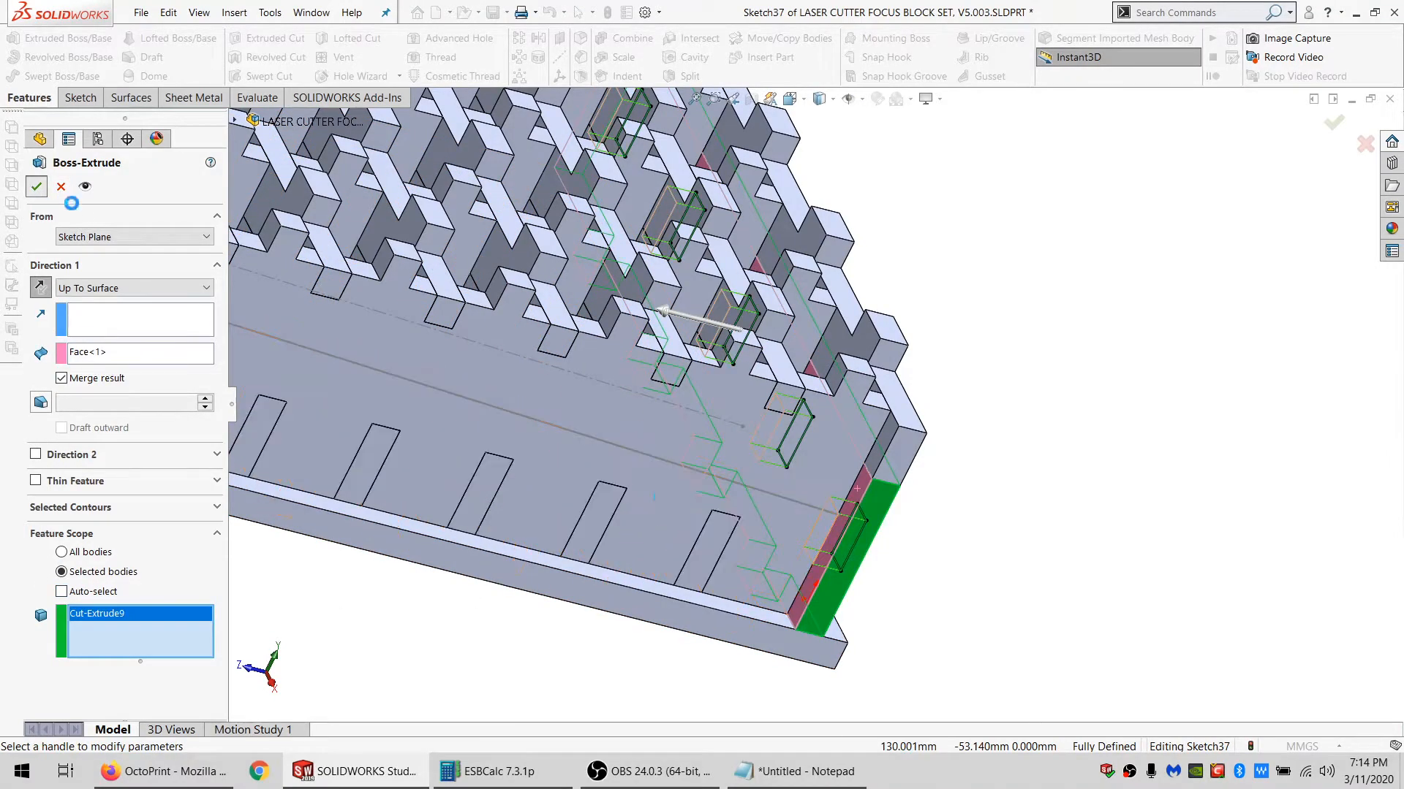
Sketch a 112.5 by 4.5 mm corner rectangle on the upper end panel's outer face, spanning all five lower notches.
{"action": "middle_click_drag", "start_coordinate": [672, 479], "coordinate": [523, 422]}
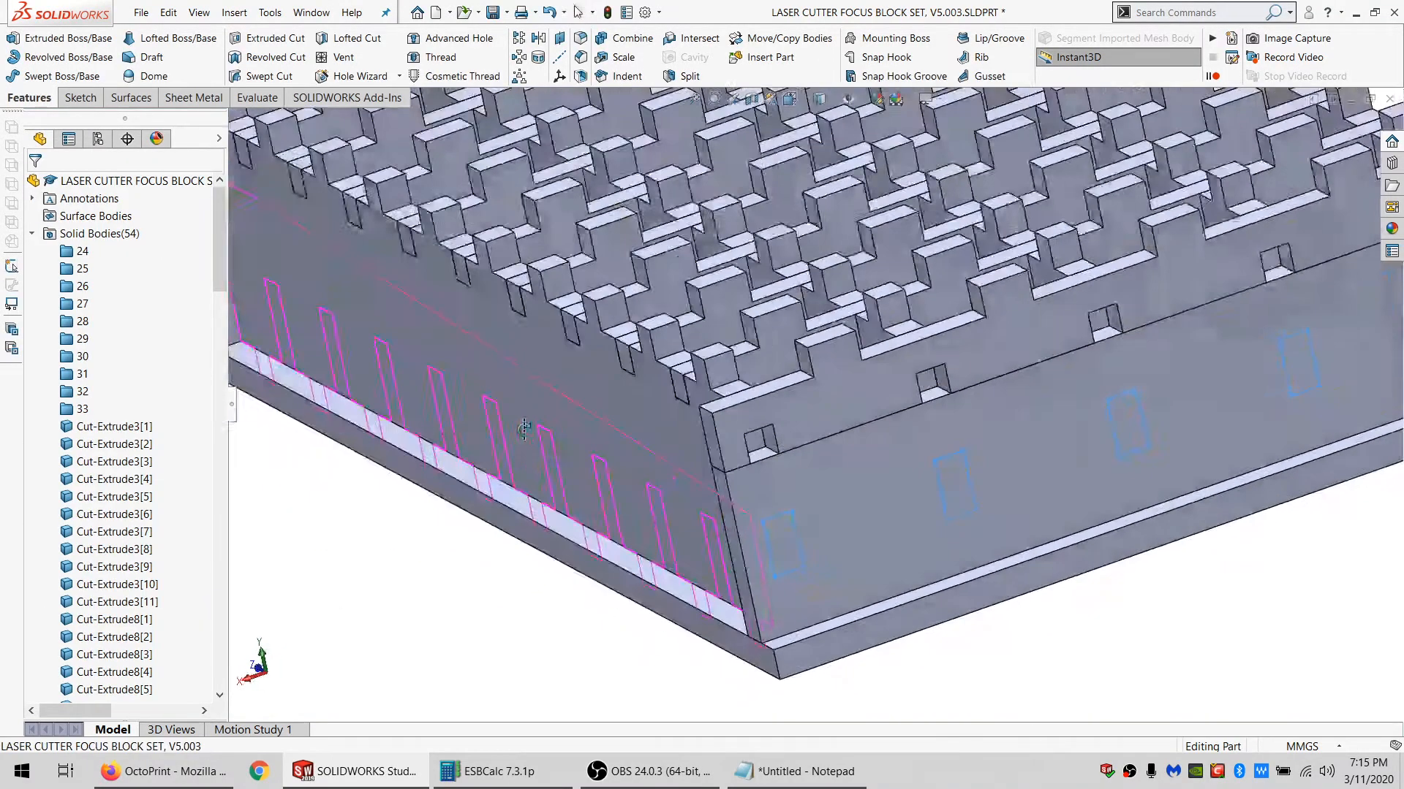
{"action": "scroll", "coordinate": [1038, 390], "scroll_direction": "up", "scroll_amount": 4}
{"action": "scroll", "coordinate": [966, 362], "scroll_direction": "down", "scroll_amount": 3}
{"action": "left_click", "coordinate": [920, 365]}
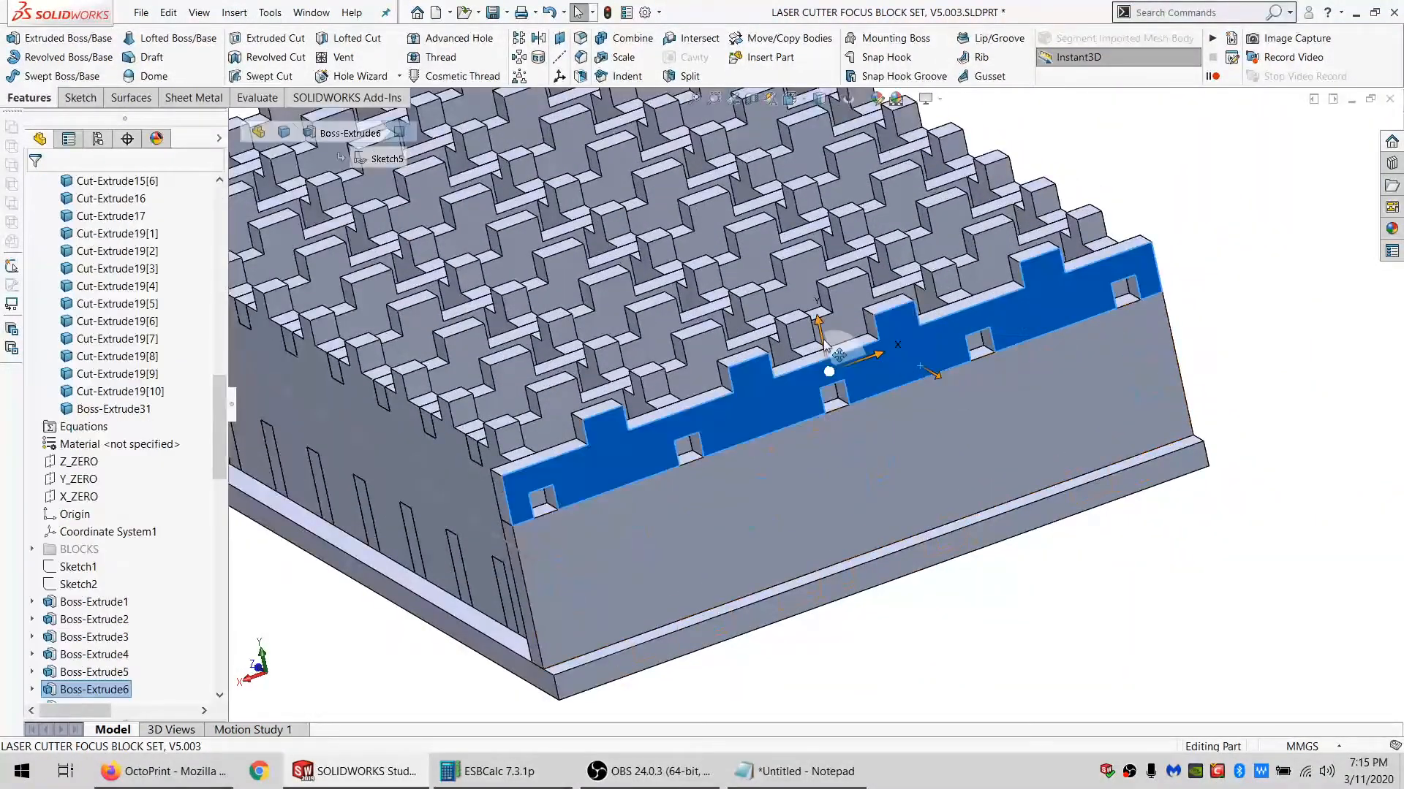
{"action": "left_click", "coordinate": [80, 97]}
{"action": "left_click", "coordinate": [13, 43]}
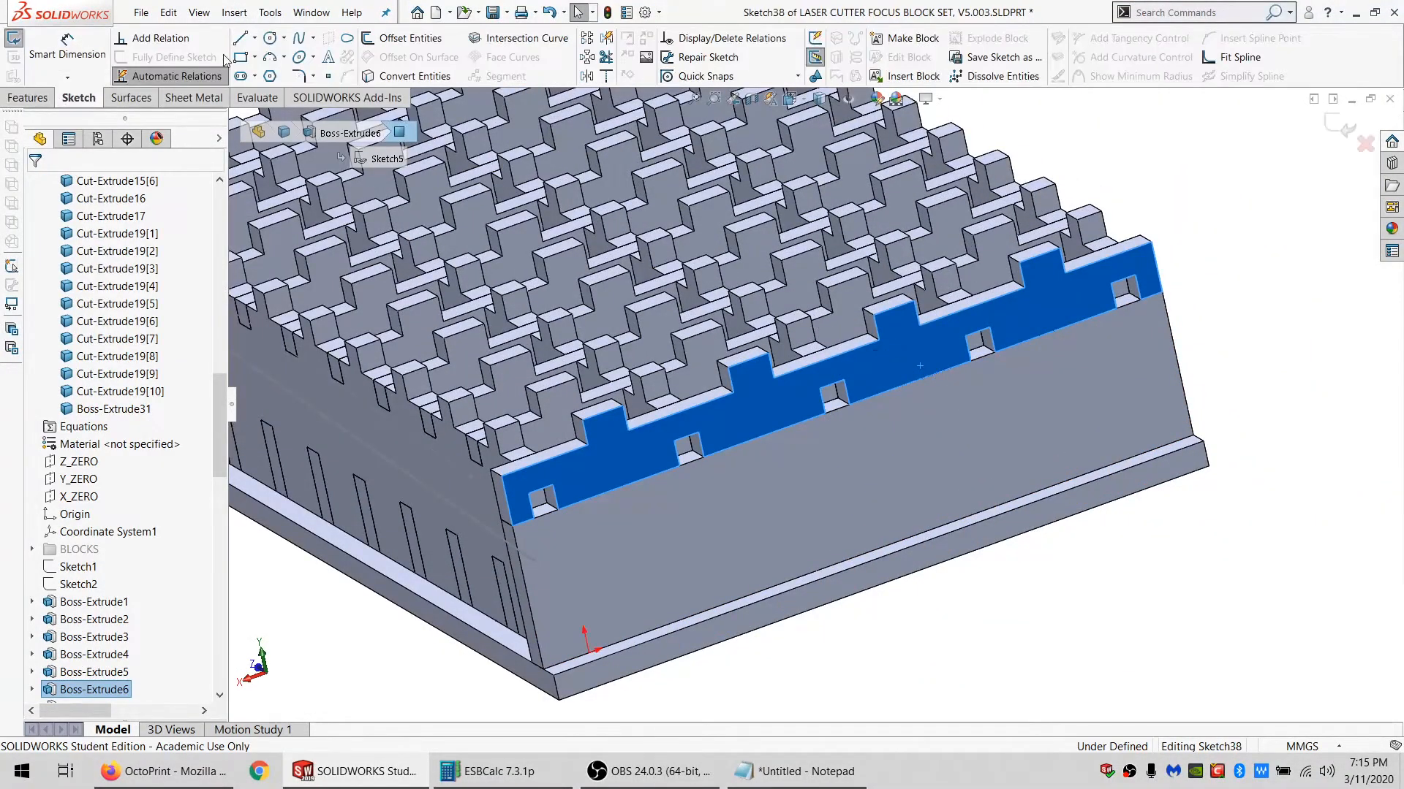
{"action": "left_click", "coordinate": [241, 57]}
{"action": "left_click", "coordinate": [531, 497]}
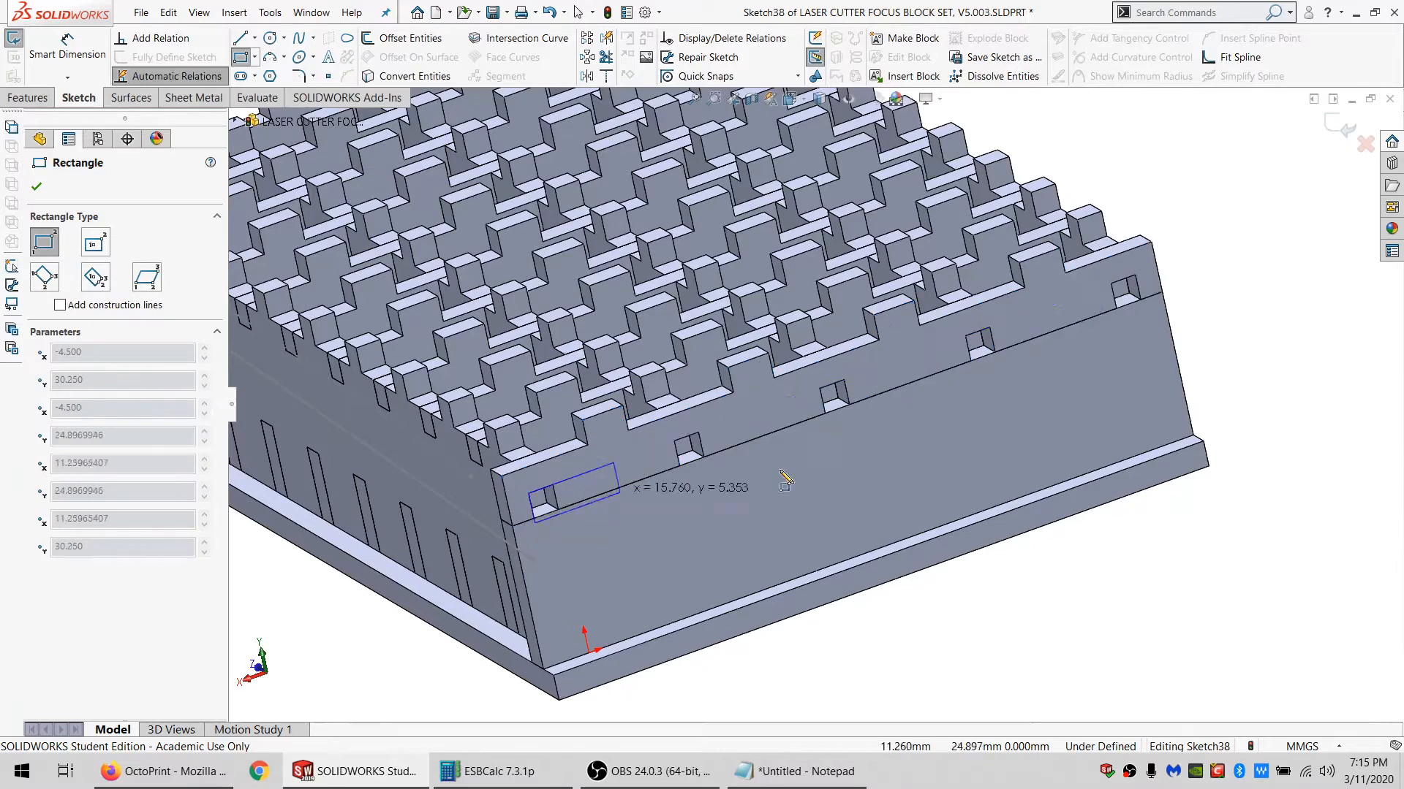
{"action": "left_click", "coordinate": [1141, 299]}
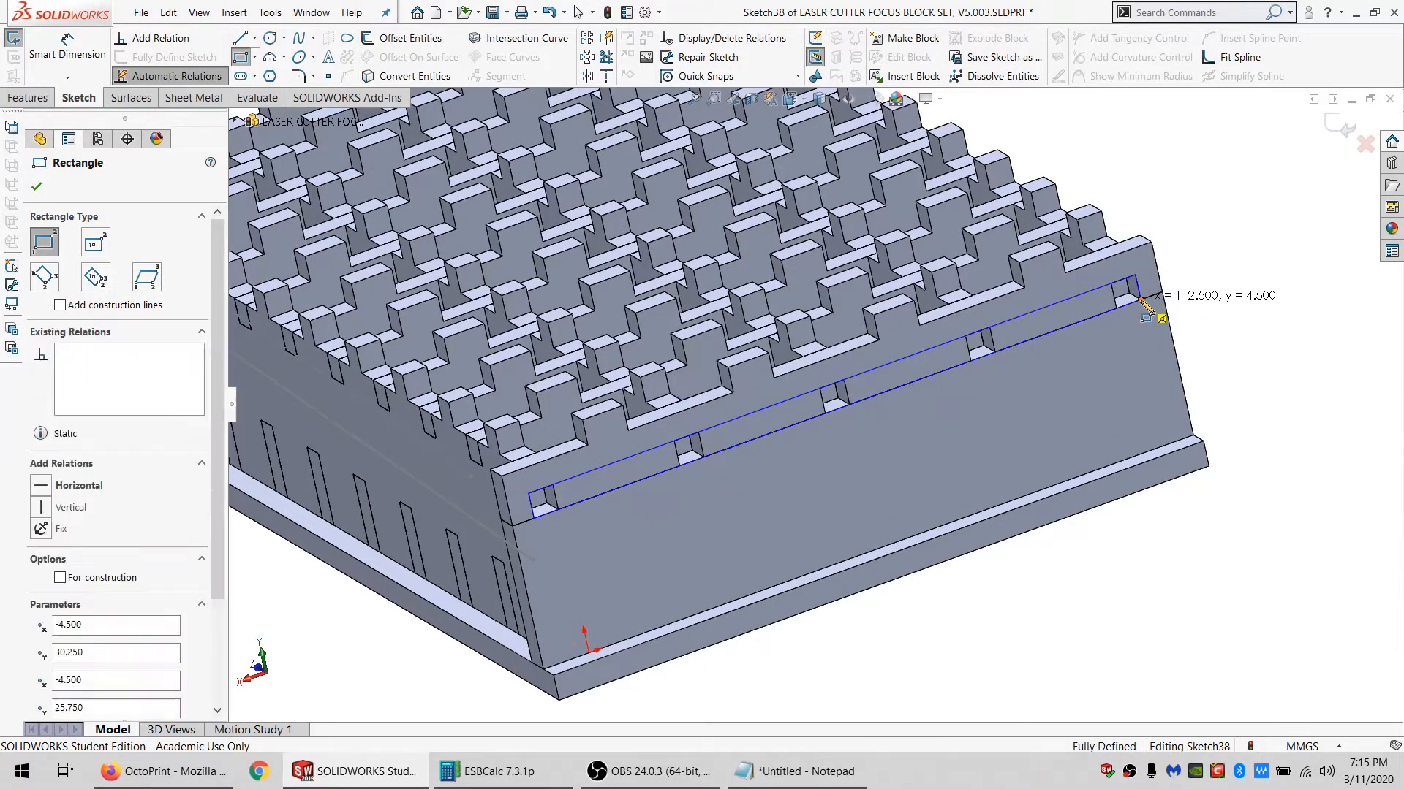
Extrude the rectangle Up To Surface to the upper end panel's inner face, with automatic body selection off and only that panel merged.
{"action": "left_click", "coordinate": [36, 99]}
{"action": "left_click", "coordinate": [58, 38]}
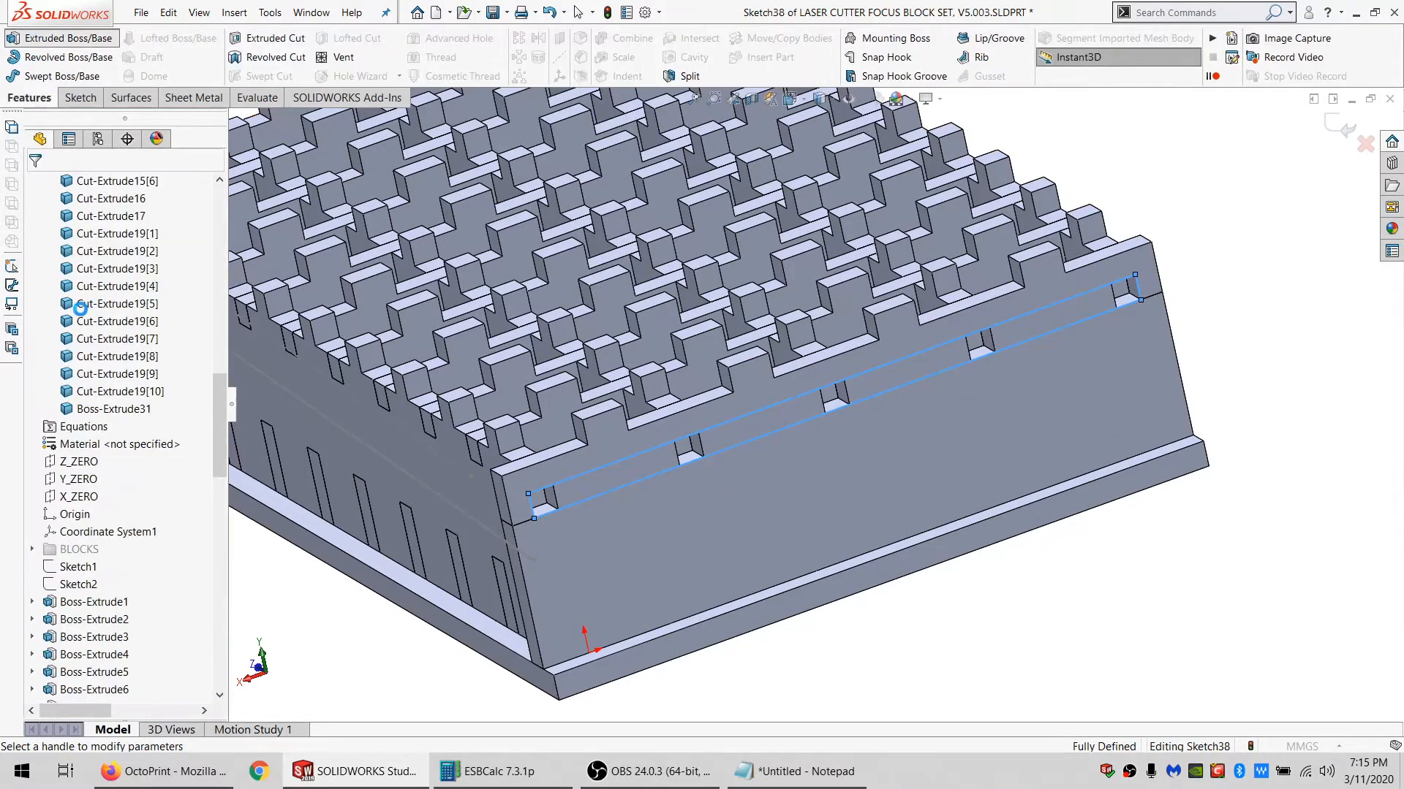
{"action": "left_click", "coordinate": [81, 289]}
{"action": "left_click", "coordinate": [84, 339]}
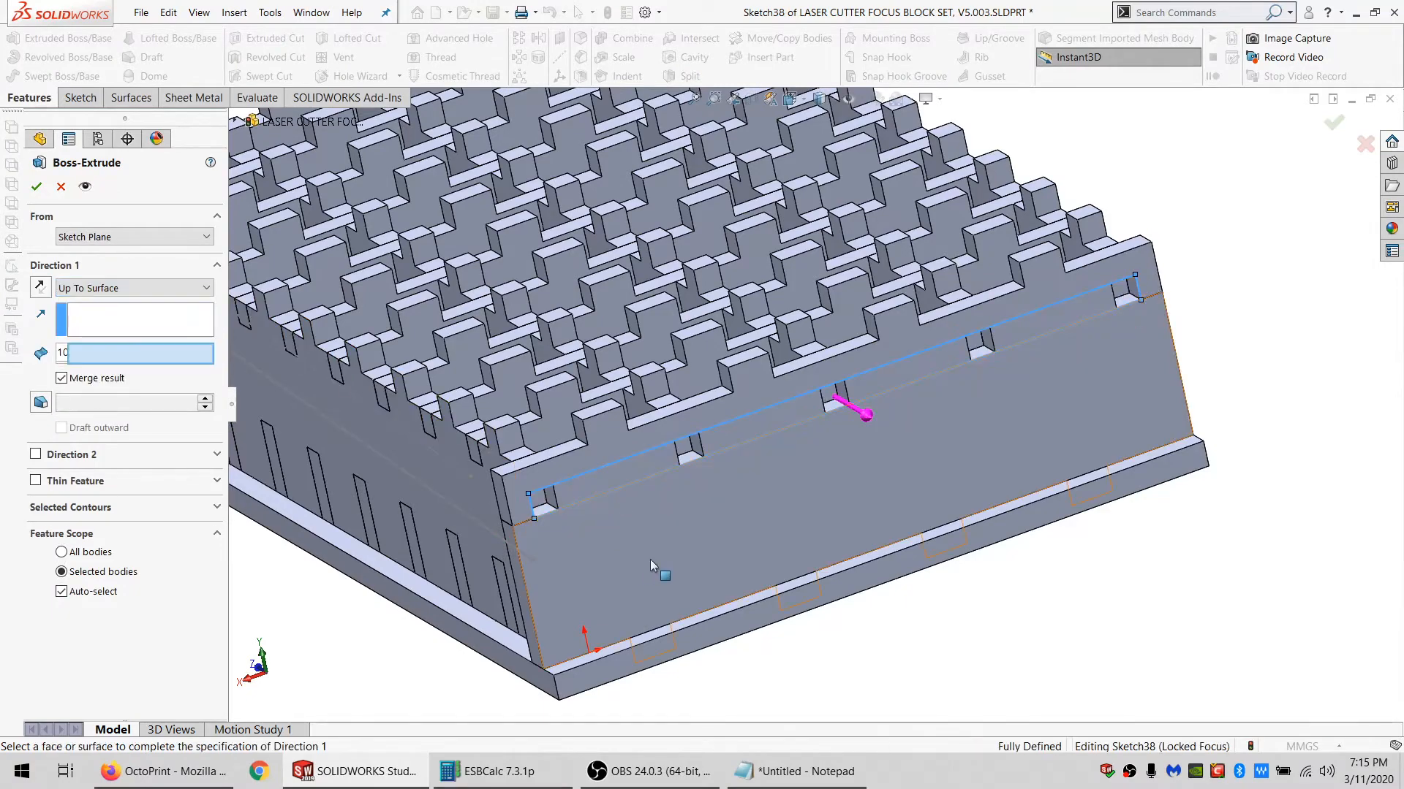
{"action": "middle_click_drag", "start_coordinate": [651, 559], "coordinate": [777, 633]}
{"action": "left_click", "coordinate": [696, 543]}
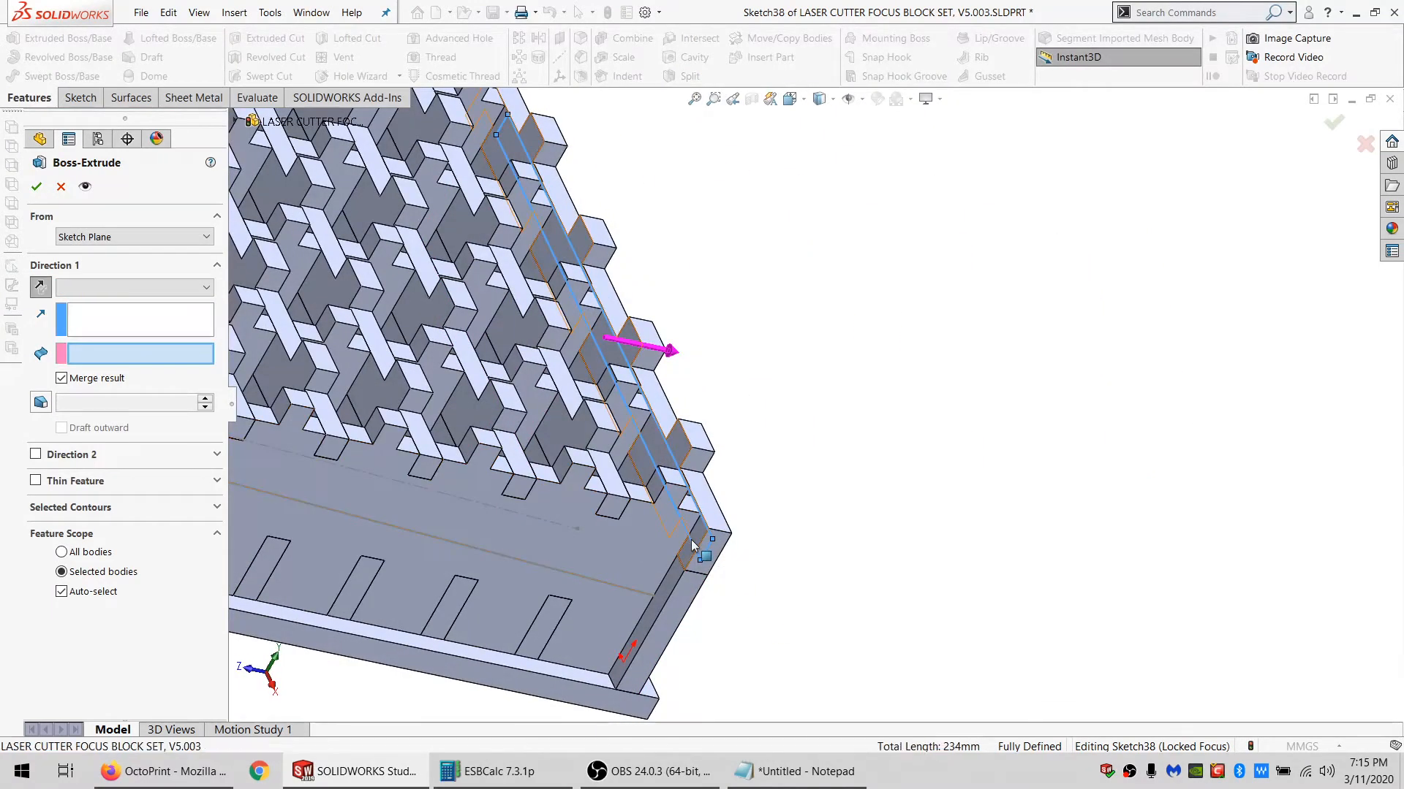
{"action": "middle_click_drag", "start_coordinate": [697, 545], "coordinate": [526, 466]}
{"action": "left_click", "coordinate": [61, 592]}
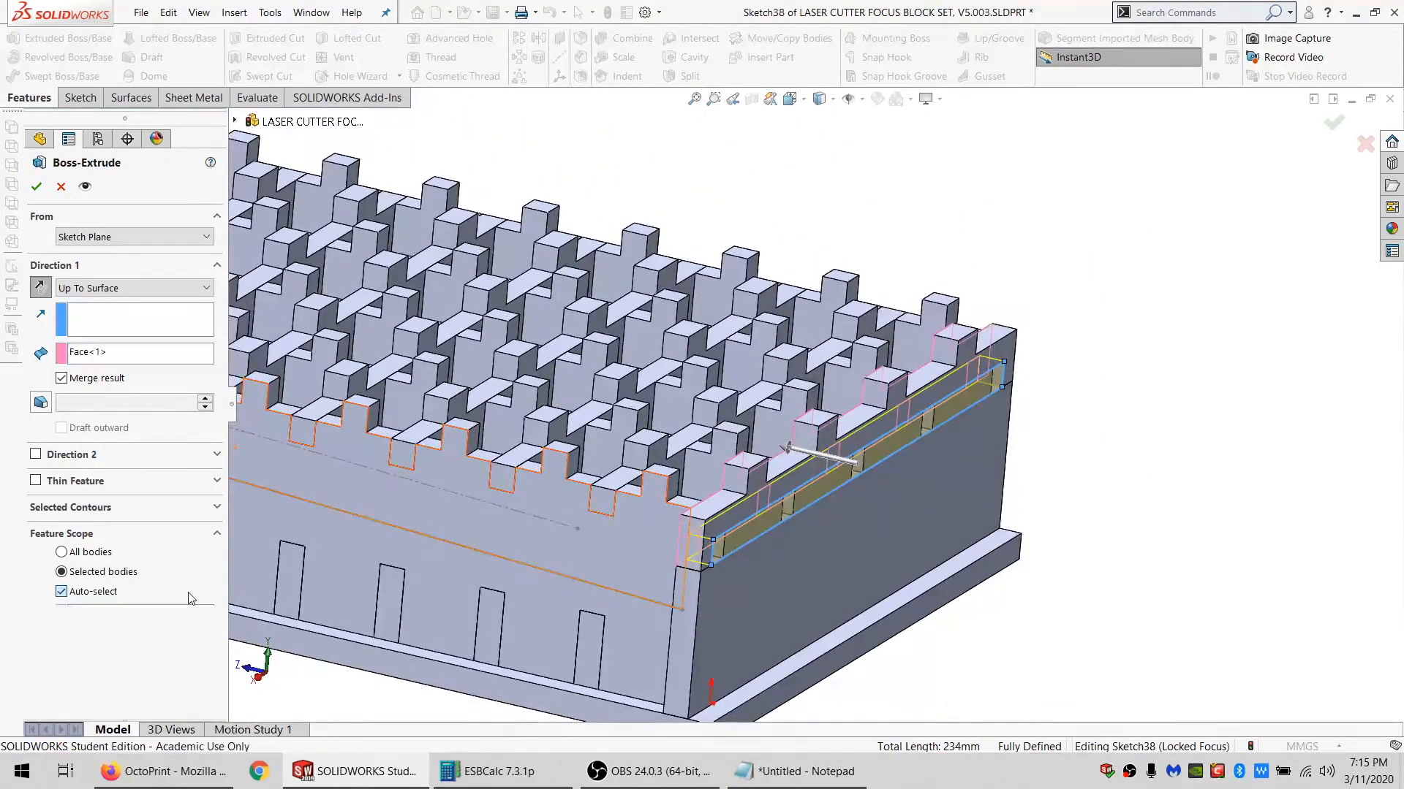
{"action": "left_click", "coordinate": [35, 187]}
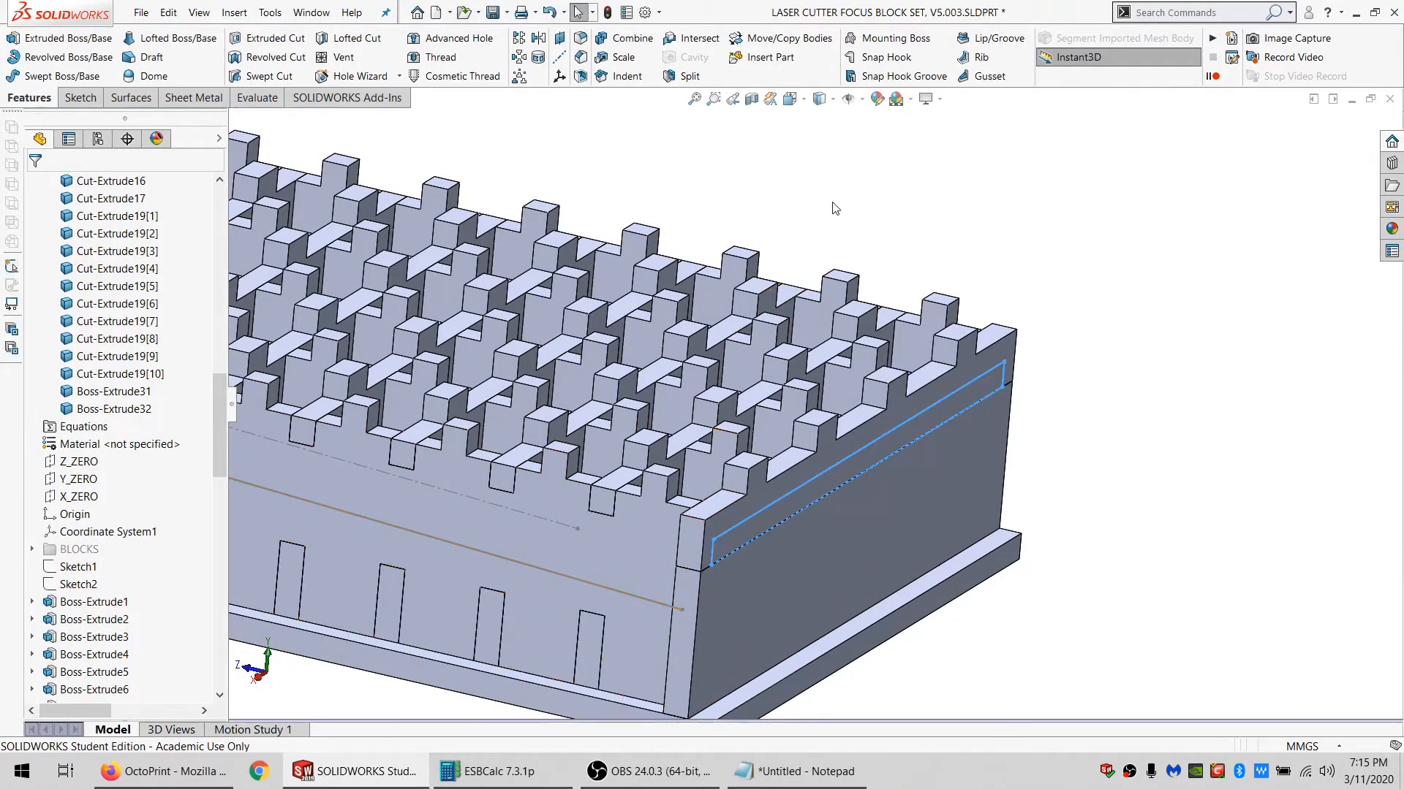
Combine the filled lower and upper end panels into one body with the Add operation.
{"action": "left_click", "coordinate": [632, 38]}
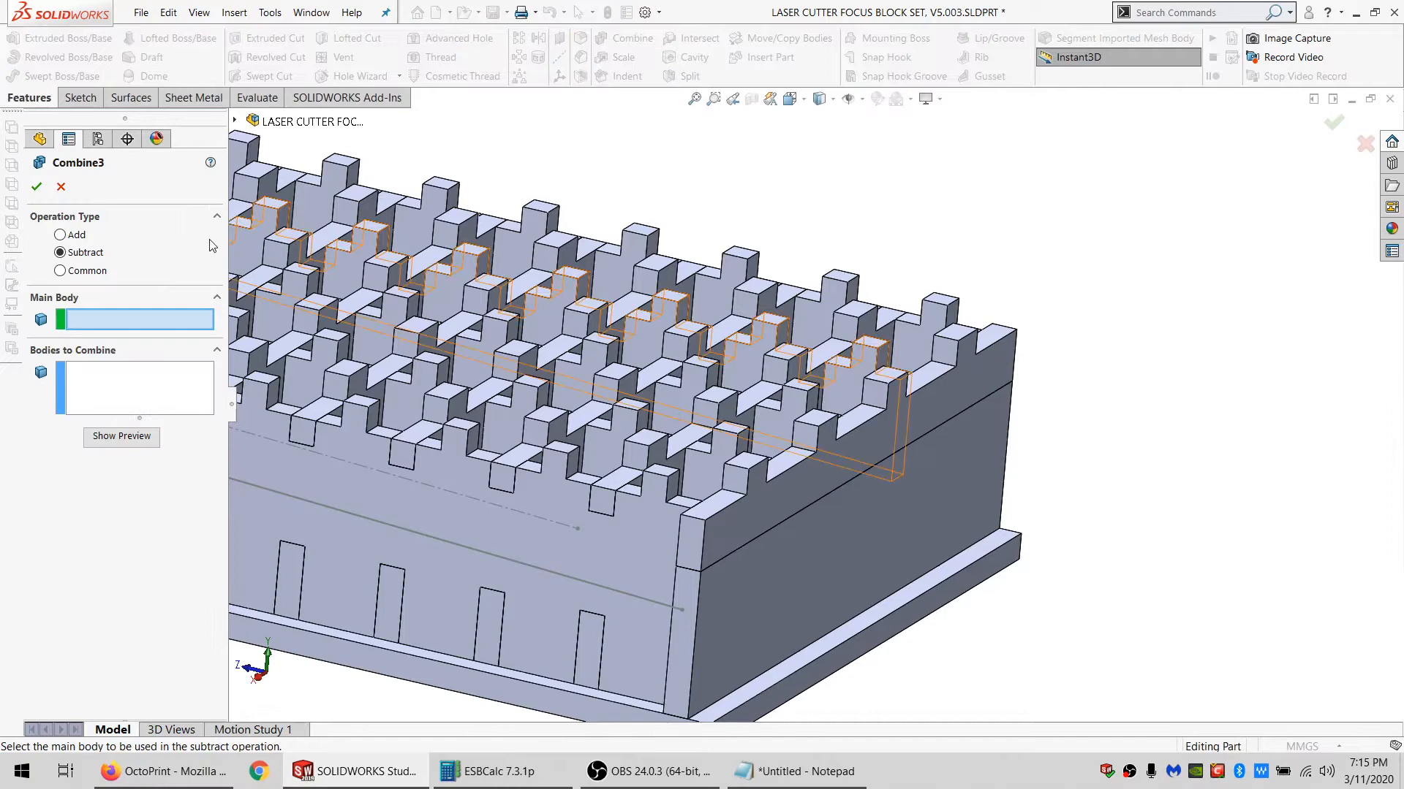
{"action": "left_click", "coordinate": [60, 234]}
{"action": "left_click", "coordinate": [711, 589]}
{"action": "left_click", "coordinate": [708, 534]}
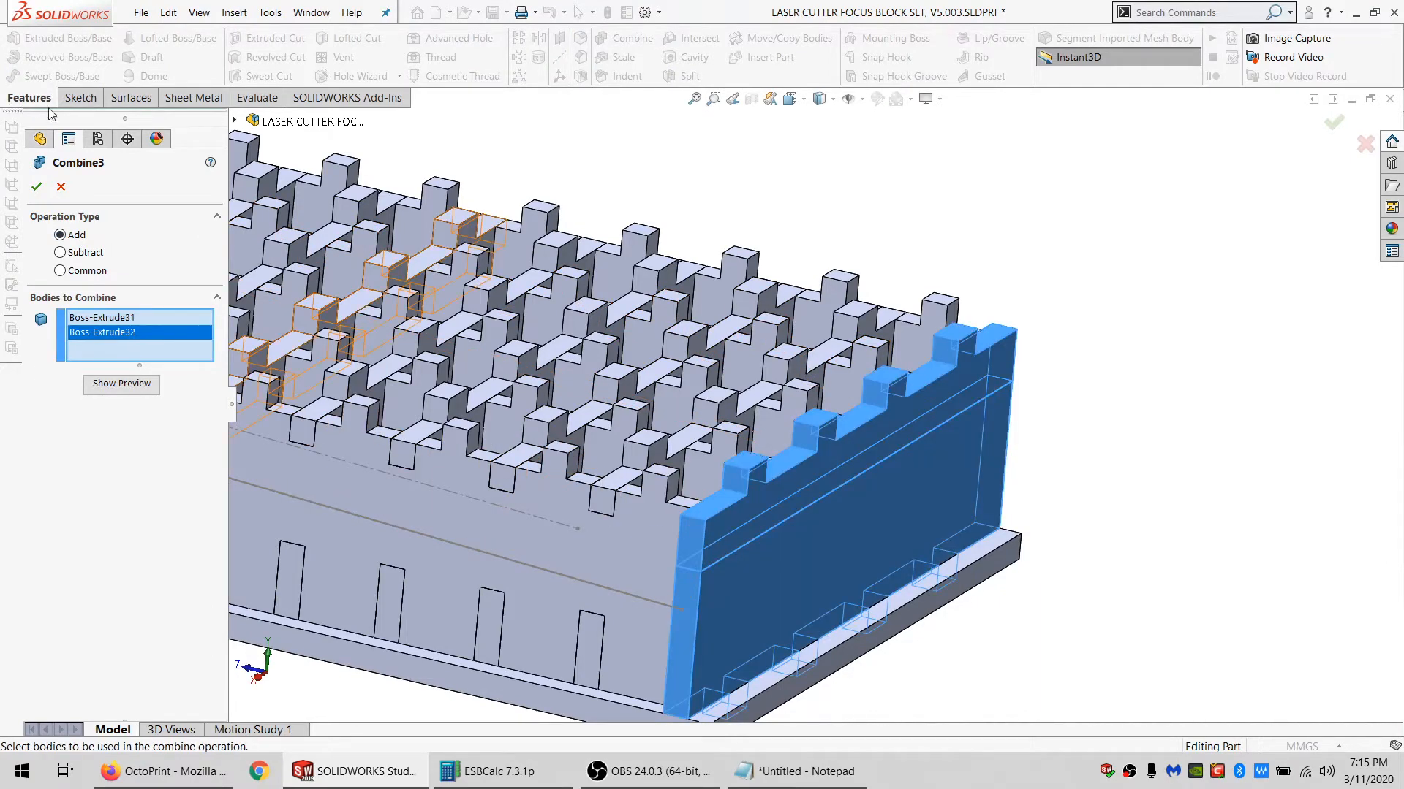
{"action": "left_click", "coordinate": [36, 187]}
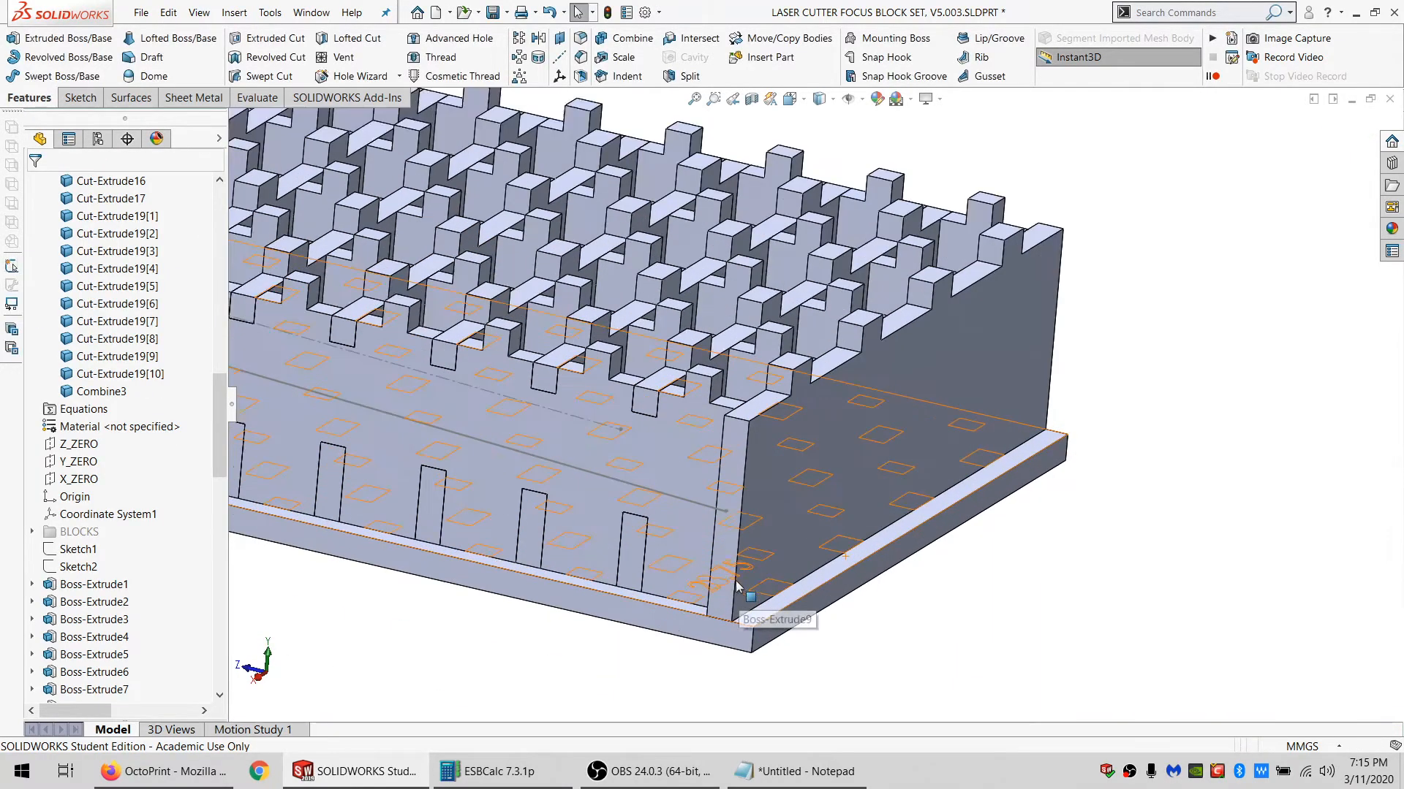
Sketch a line about 4.5 mm long across the combined end panel's narrow side face, from edge to edge.
{"action": "middle_click_drag", "start_coordinate": [739, 581], "coordinate": [726, 541]}
{"action": "left_click", "coordinate": [727, 541]}
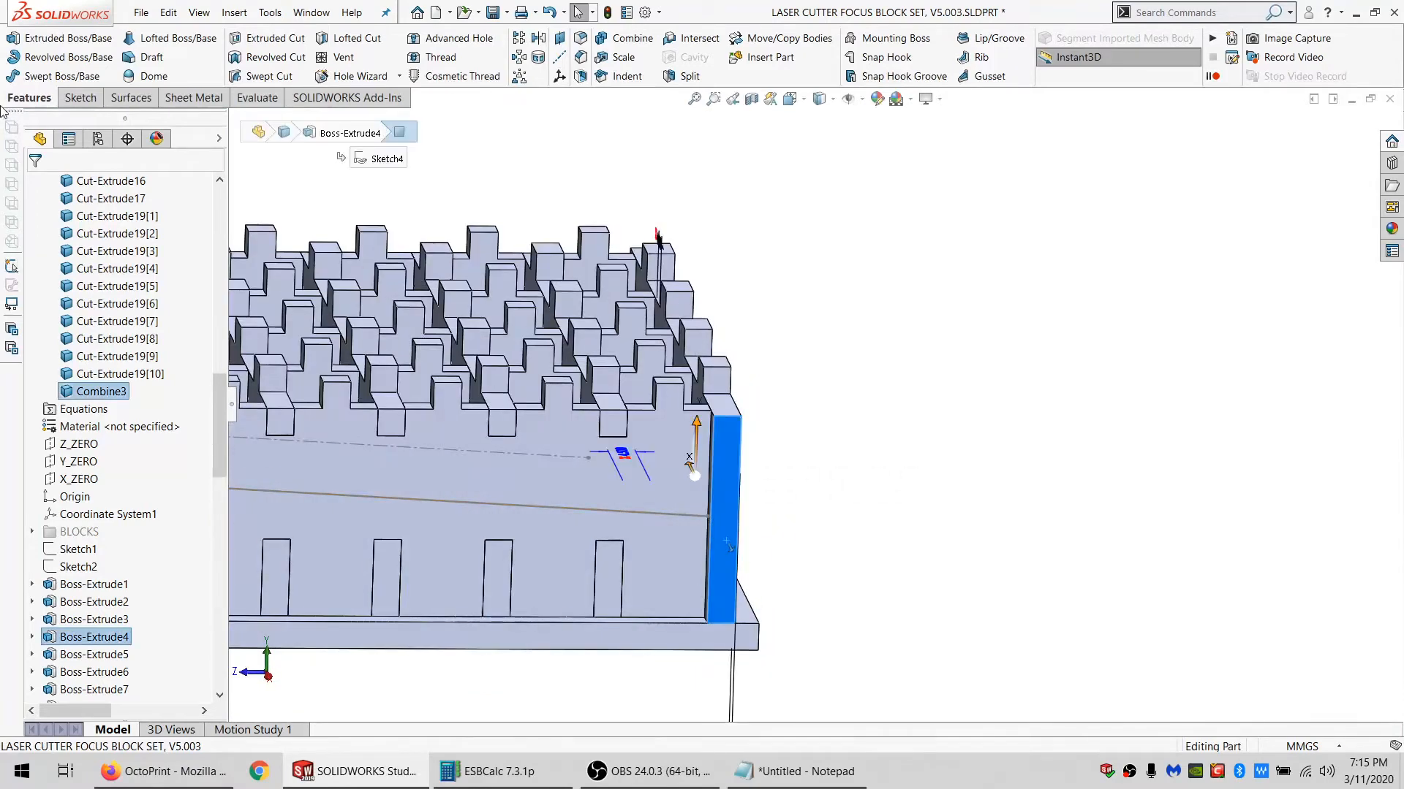
{"action": "left_click", "coordinate": [79, 98]}
{"action": "left_click", "coordinate": [14, 38]}
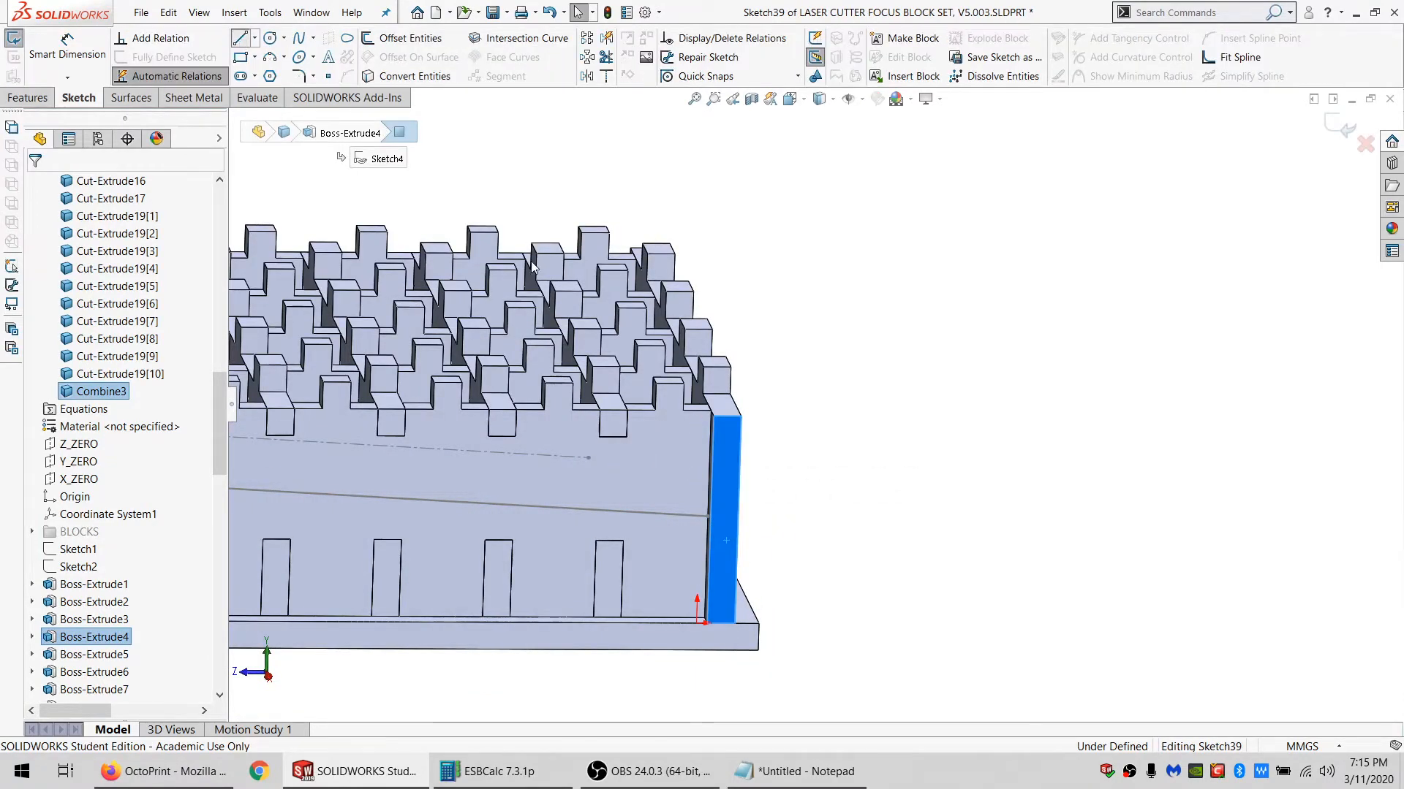
{"action": "key", "text": "l"}
{"action": "left_click", "coordinate": [711, 491]}
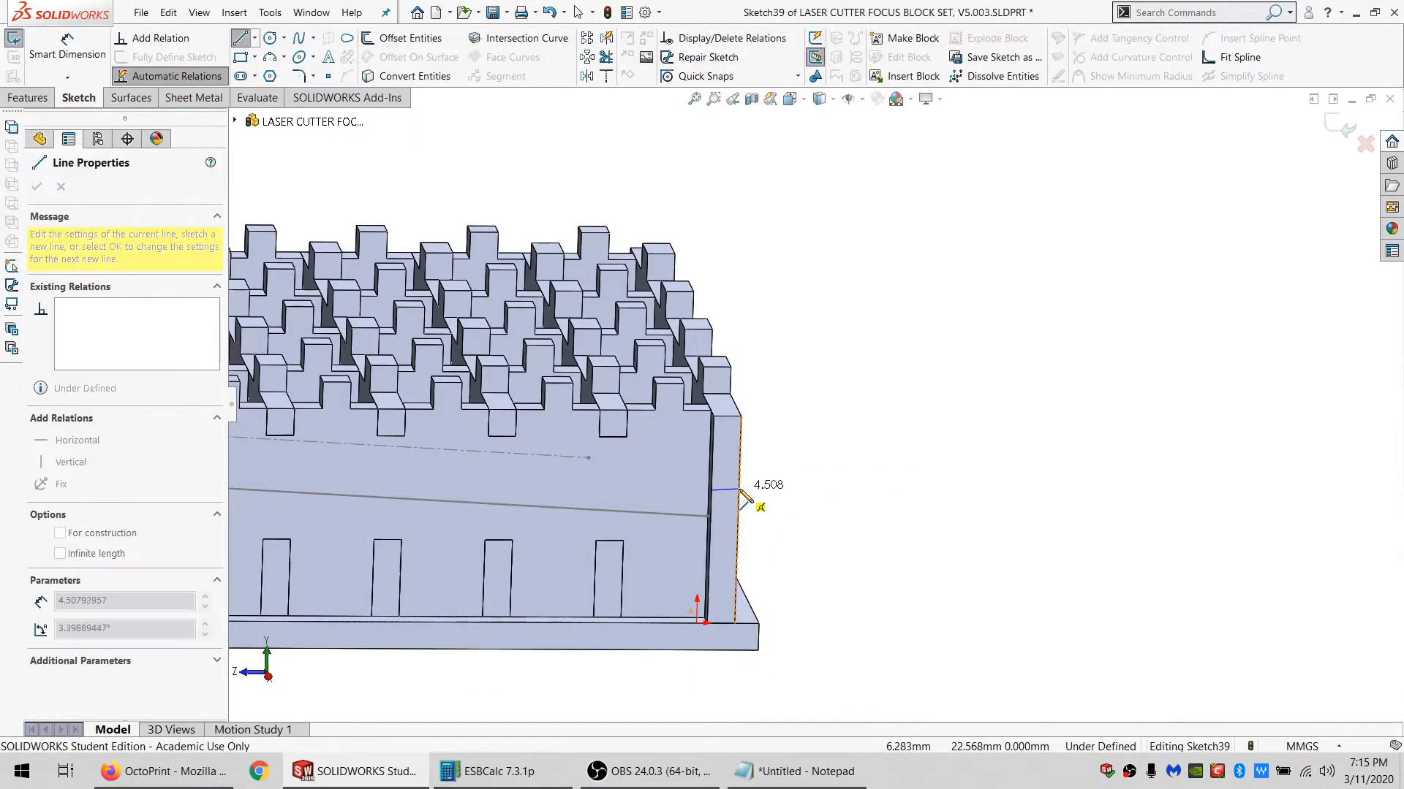
{"action": "left_click", "coordinate": [741, 490]}
{"action": "key", "text": "Escape"}
Make the line perpendicular to the panel's outer edge and coincident with the endpoint of the slanted reference line, and close the sketch.
{"action": "left_click", "coordinate": [730, 491]}
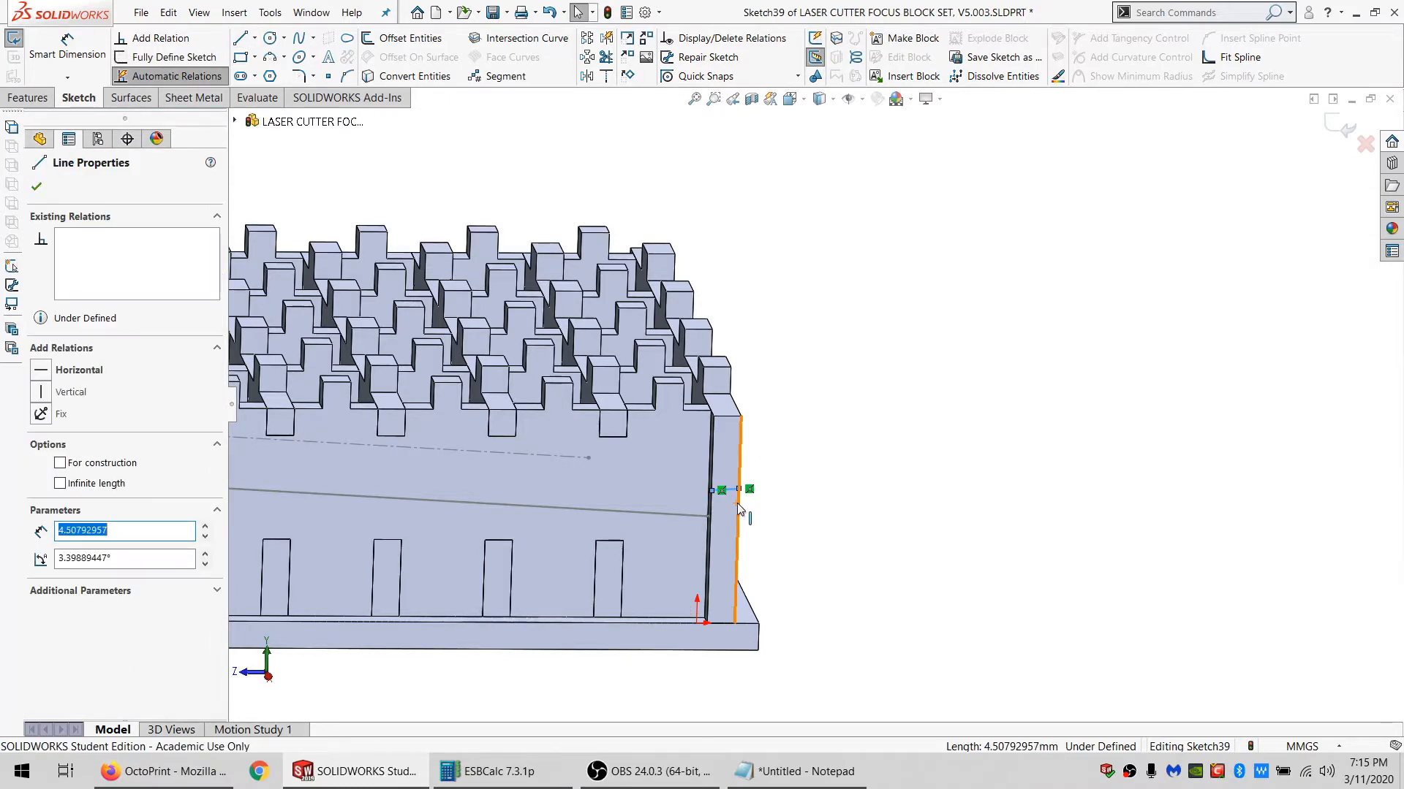
{"action": "left_click", "coordinate": [736, 503], "text": "ctrl"}
{"action": "left_click", "coordinate": [57, 468]}
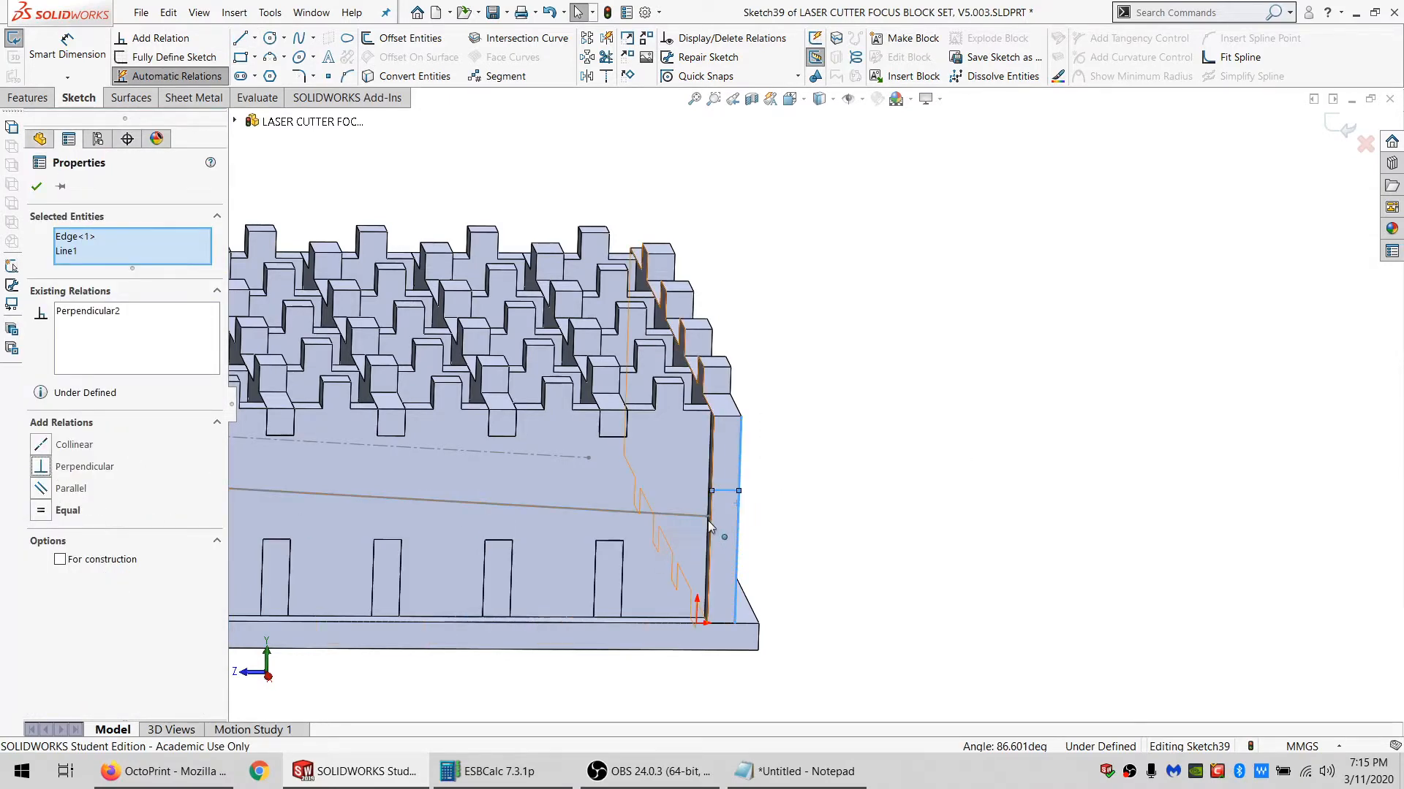
{"action": "left_click", "coordinate": [709, 517]}
{"action": "left_click", "coordinate": [727, 492], "text": "ctrl"}
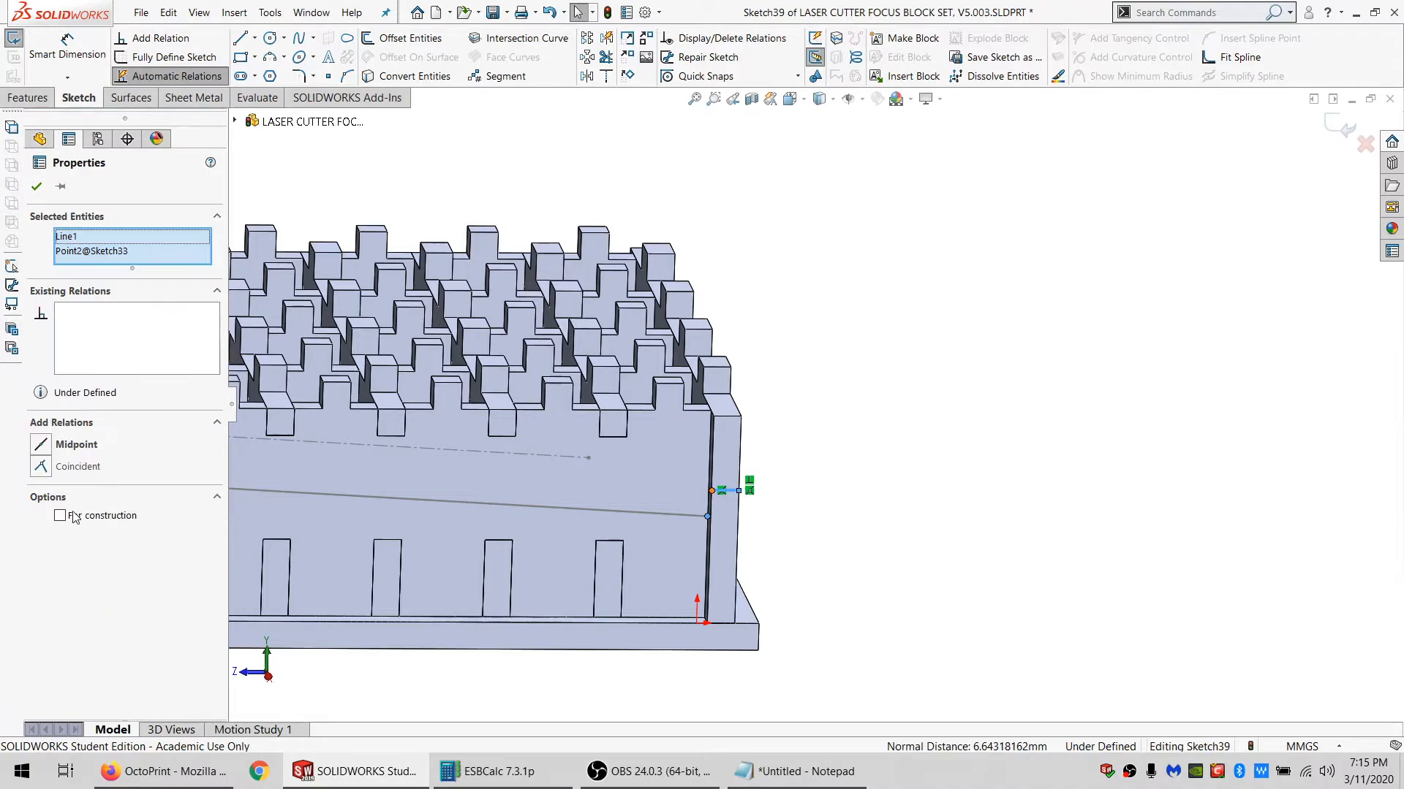
{"action": "left_click", "coordinate": [76, 468]}
{"action": "left_click", "coordinate": [949, 558]}
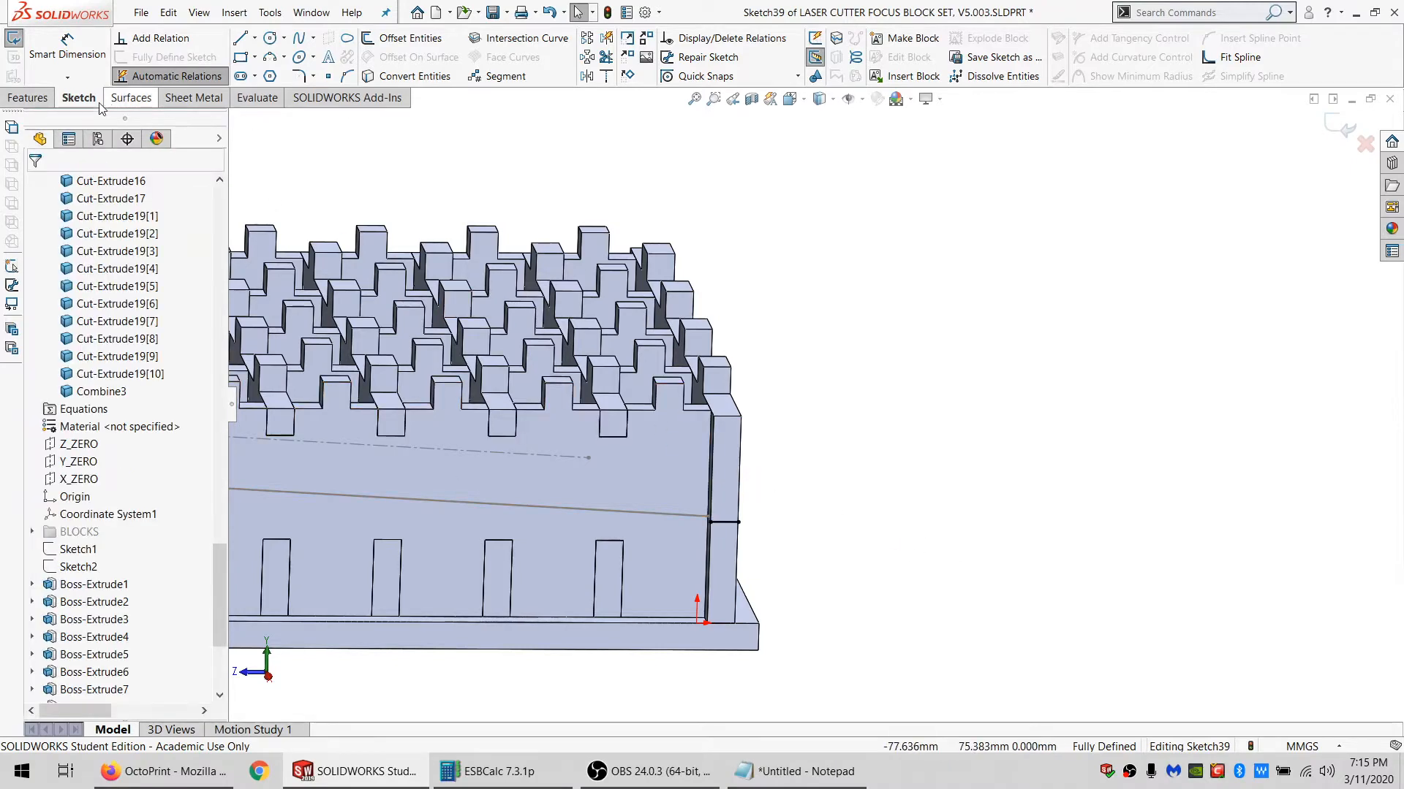
{"action": "left_click", "coordinate": [13, 38]}
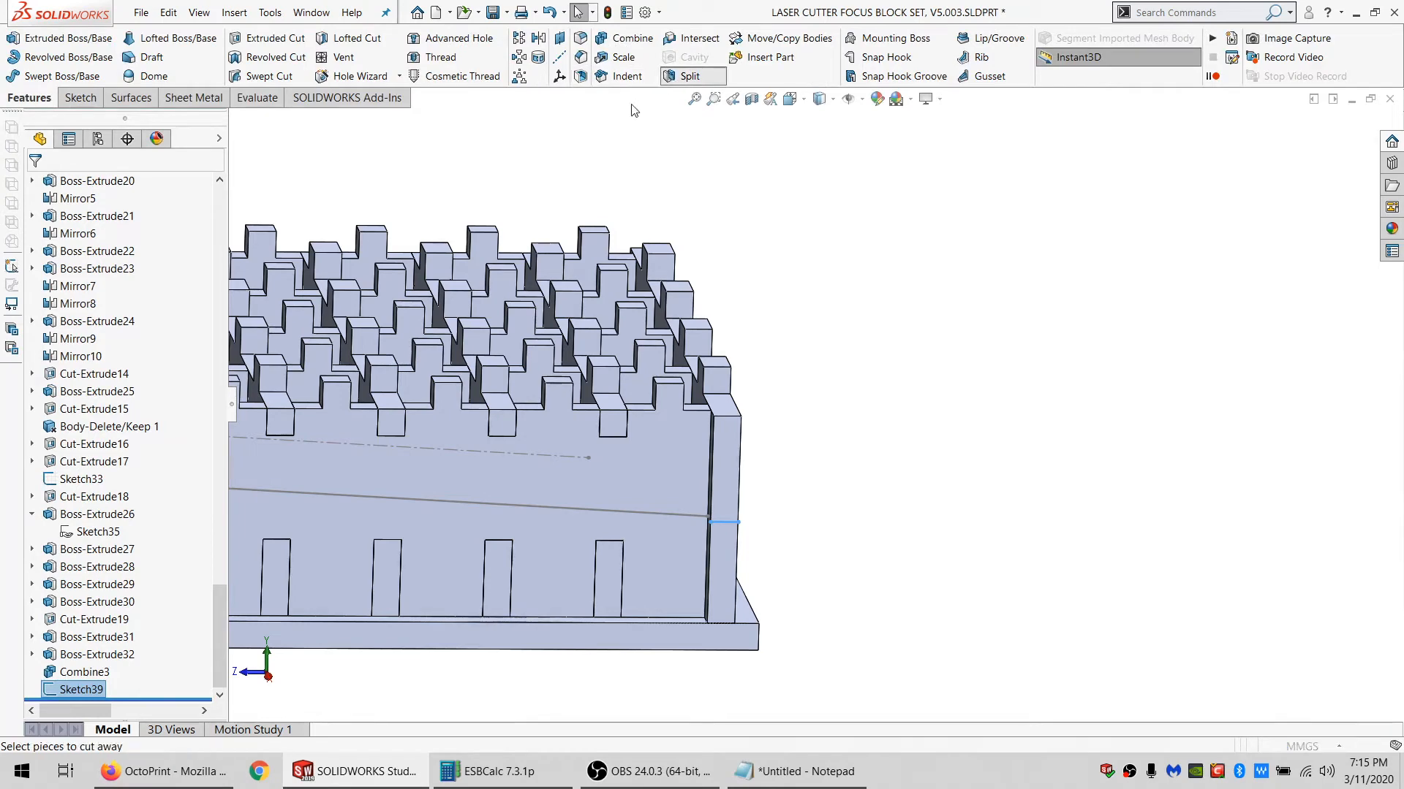
Split the combined end panel with the line sketch, keeping both the upper and lower pieces as bodies, and hide the sketch.
{"action": "left_click", "coordinate": [670, 74]}
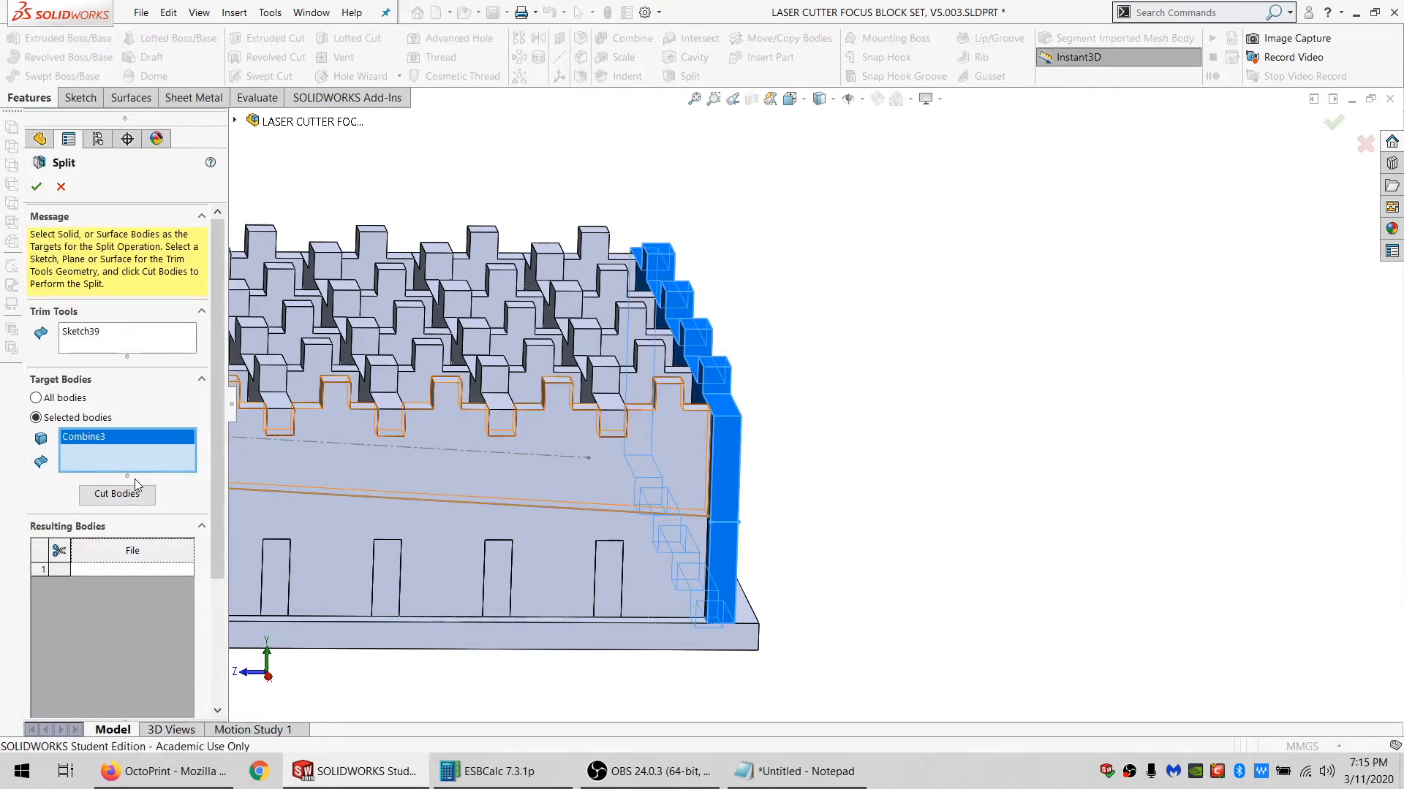
{"action": "left_click", "coordinate": [86, 494]}
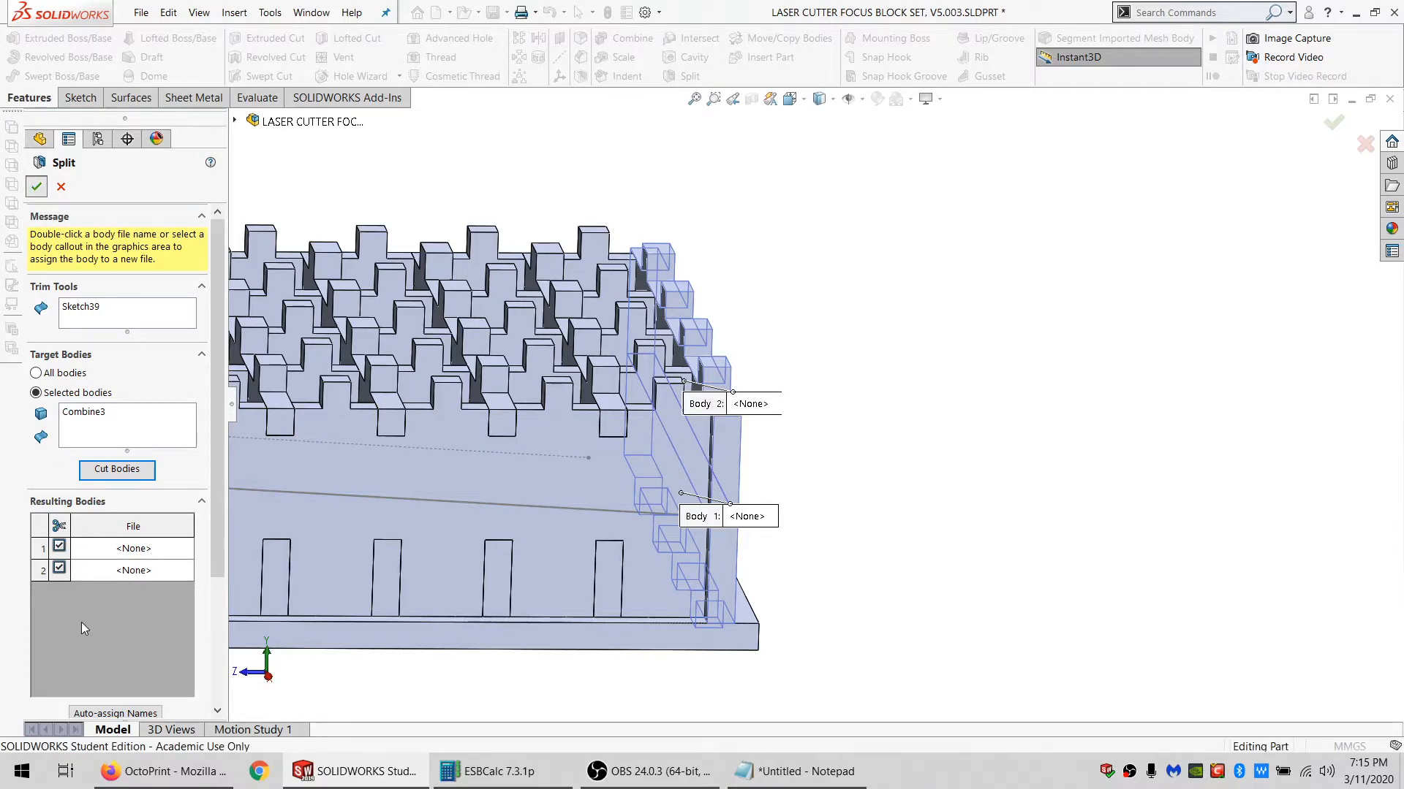
{"action": "key", "text": "Return"}
{"action": "left_click", "coordinate": [80, 672]}
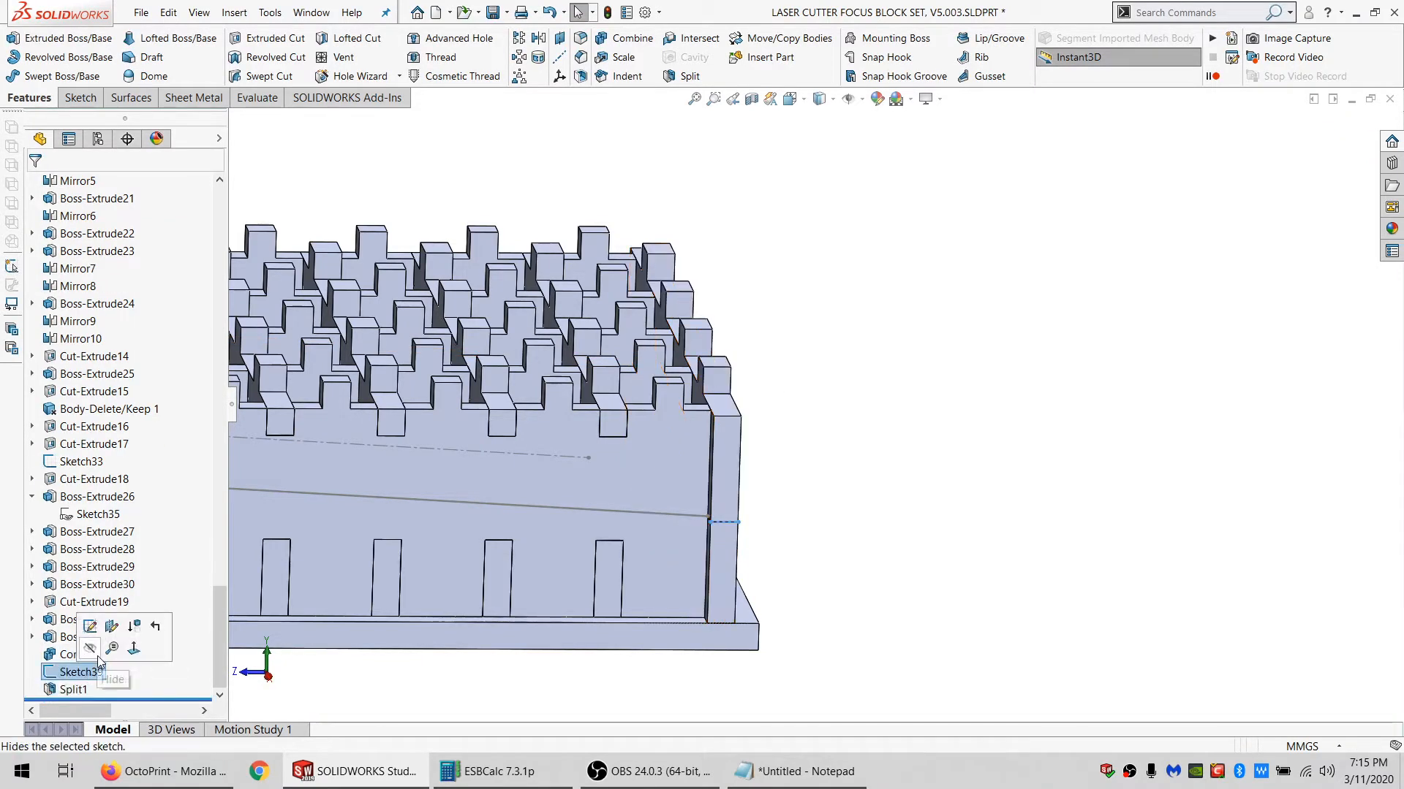
{"action": "left_click", "coordinate": [98, 657]}
Check the lengths of the lower and upper end panels' vertical corner edges.
{"action": "mouse_move", "coordinate": [780, 578]}
{"action": "middle_mouse_down"}
{"action": "mouse_move", "coordinate": [658, 570]}
{"action": "mouse_move", "coordinate": [607, 590]}
{"action": "middle_mouse_up"}
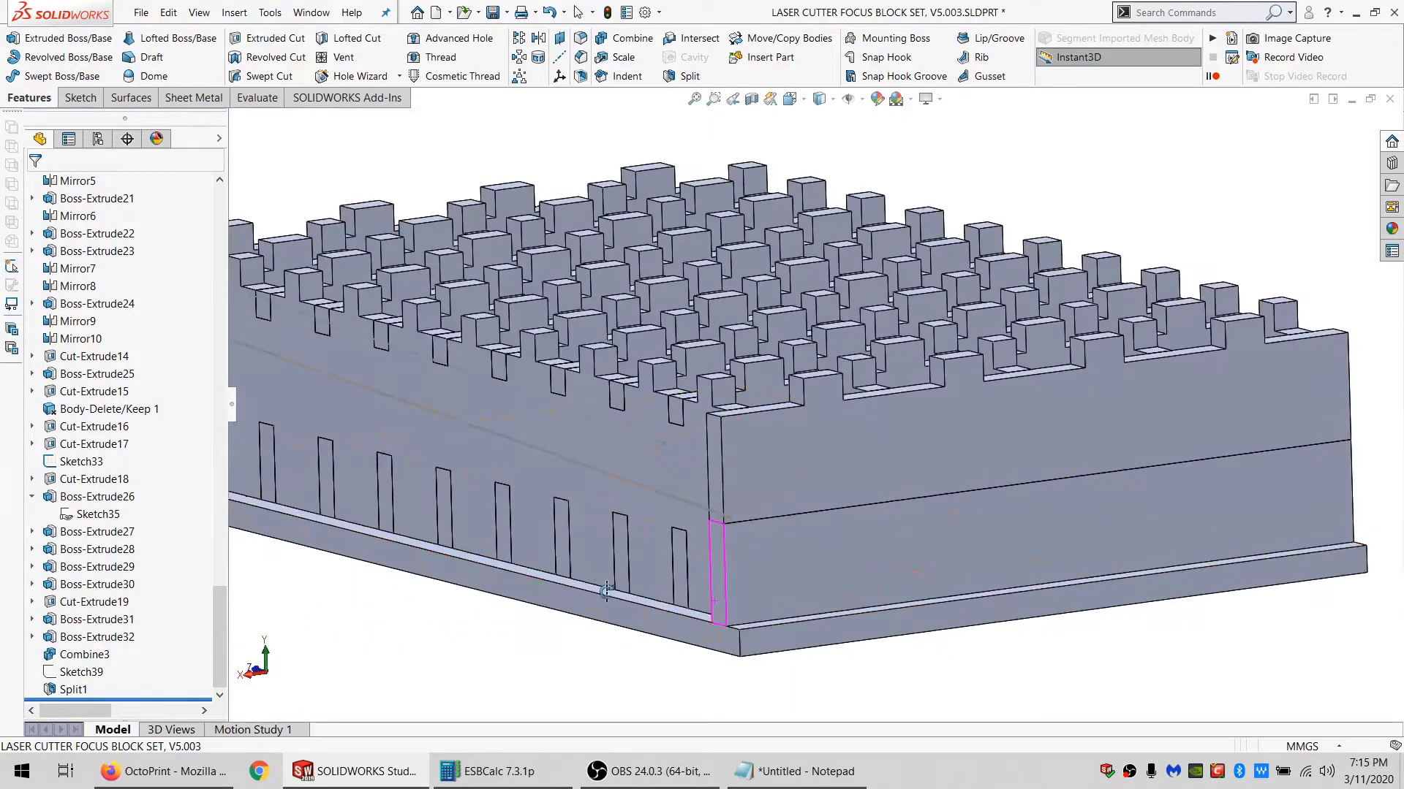
{"action": "left_click", "coordinate": [725, 551]}
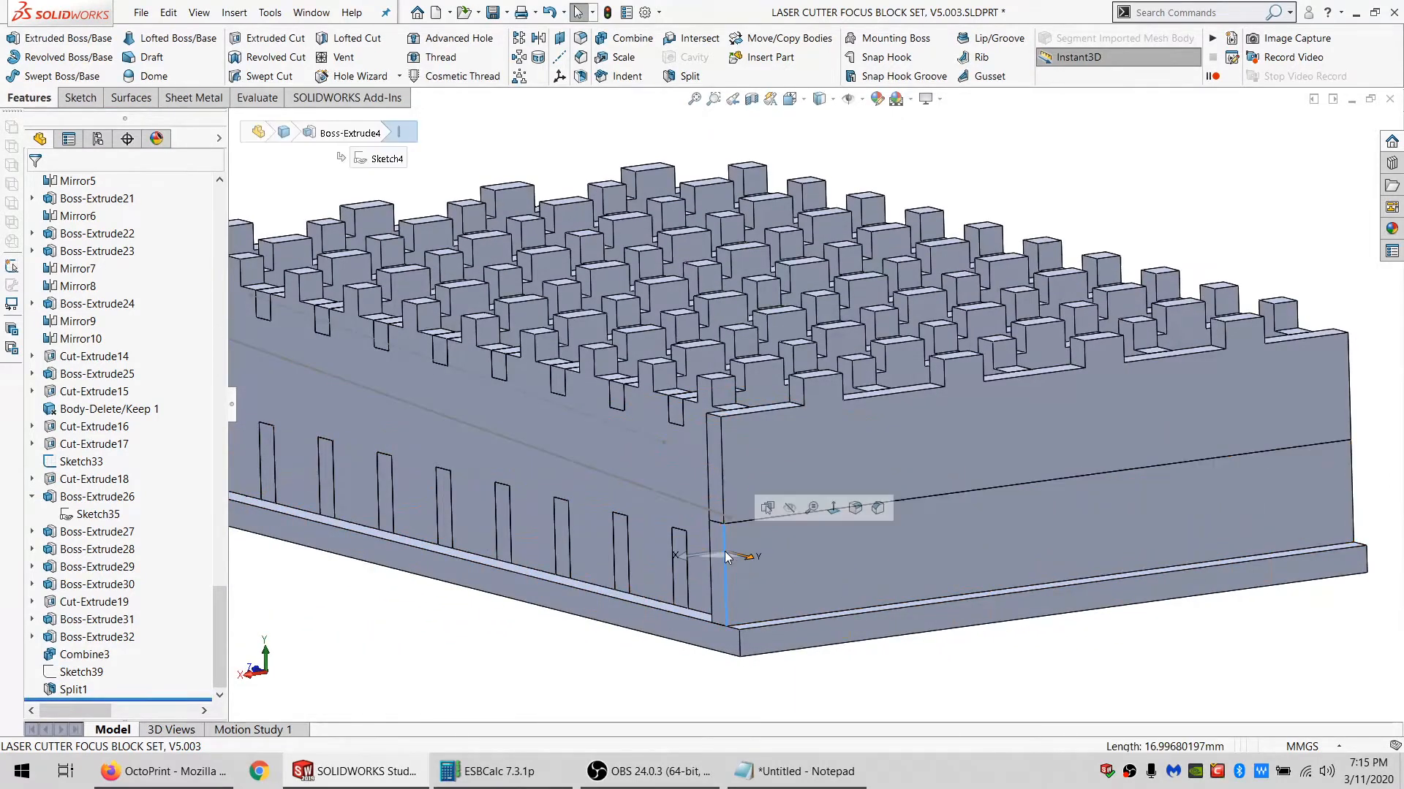
{"action": "left_click", "coordinate": [725, 499]}
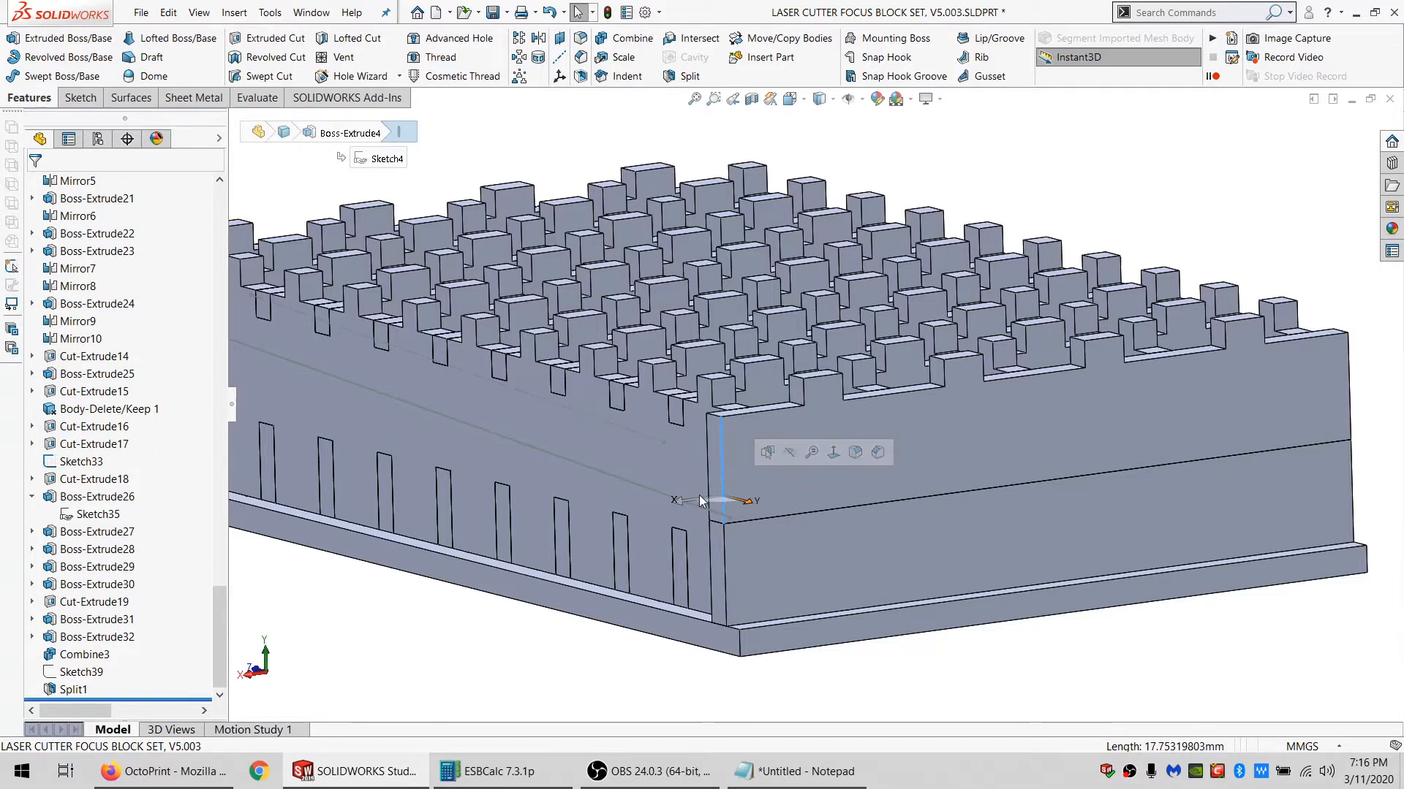
Hide the upper lengthwise side panel that sits above the slanted joint.
{"action": "scroll", "coordinate": [680, 493], "scroll_direction": "up", "scroll_amount": 2}
{"action": "middle_click_drag", "start_coordinate": [712, 432], "coordinate": [789, 432]}
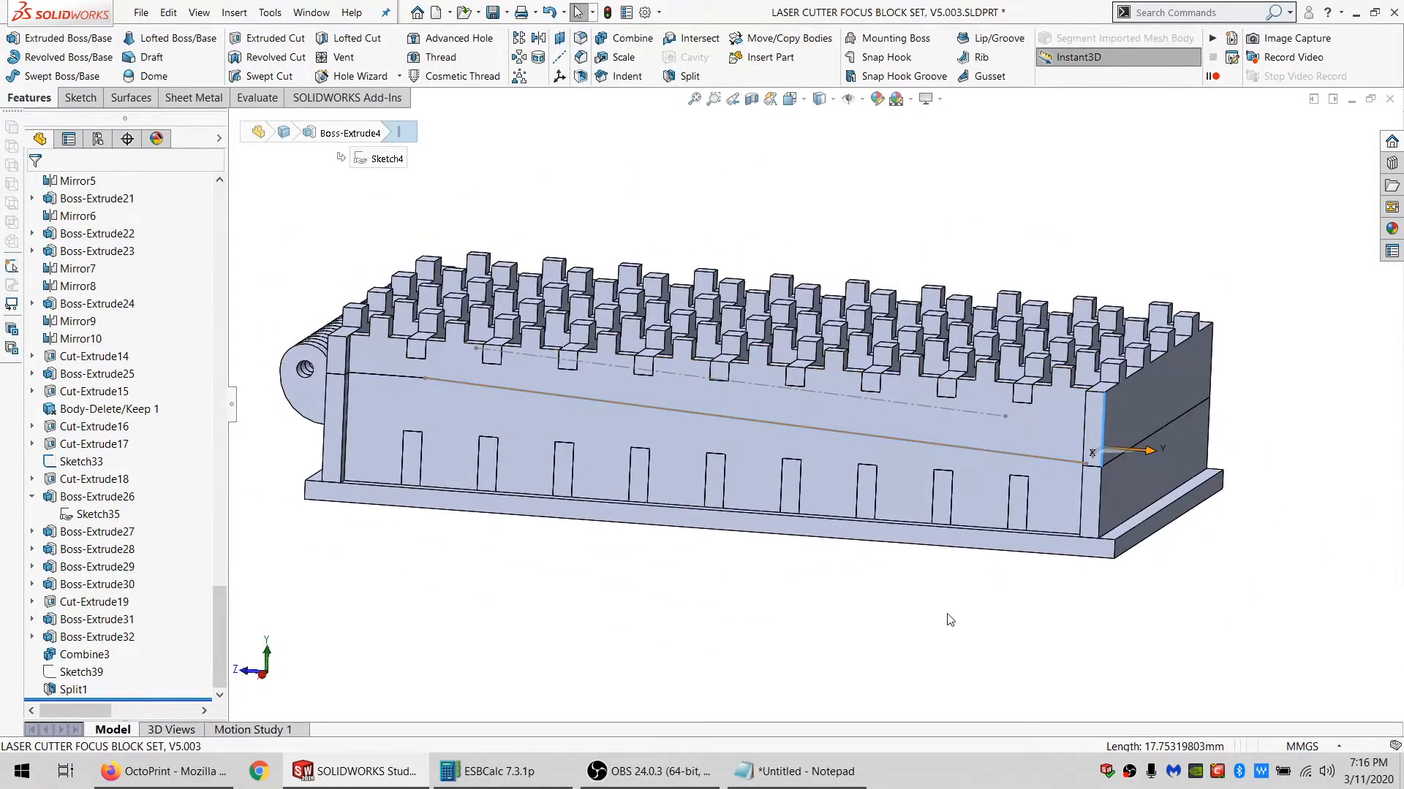
{"action": "scroll", "coordinate": [1016, 516], "scroll_direction": "down", "scroll_amount": 2}
{"action": "mouse_move", "coordinate": [1013, 510]}
{"action": "middle_mouse_down"}
{"action": "mouse_move", "coordinate": [1003, 465]}
{"action": "mouse_move", "coordinate": [994, 507]}
{"action": "middle_mouse_up"}
{"action": "scroll", "coordinate": [995, 506], "scroll_direction": "up", "scroll_amount": 2}
{"action": "middle_click_drag", "start_coordinate": [892, 415], "coordinate": [813, 424]}
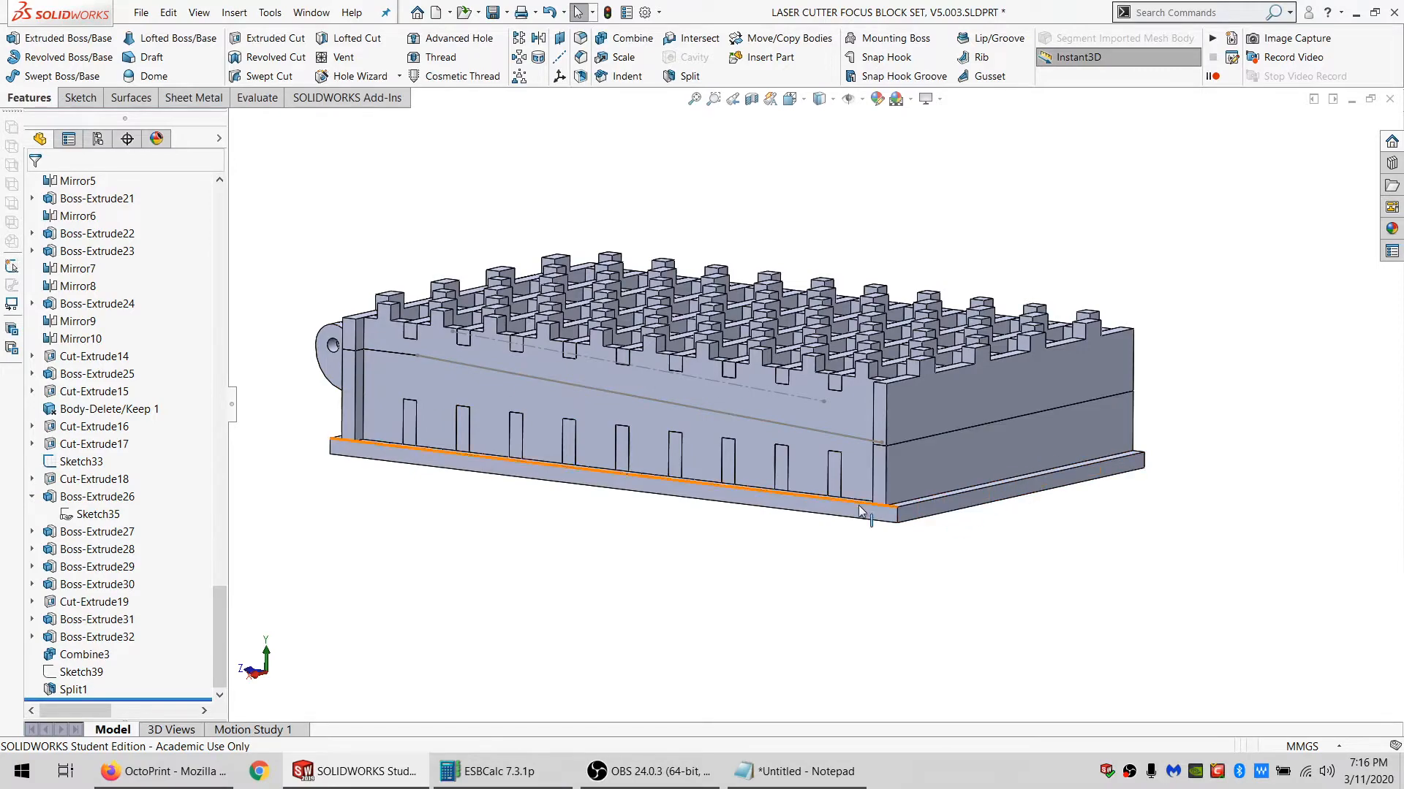
{"action": "middle_click_drag", "start_coordinate": [932, 483], "coordinate": [942, 521]}
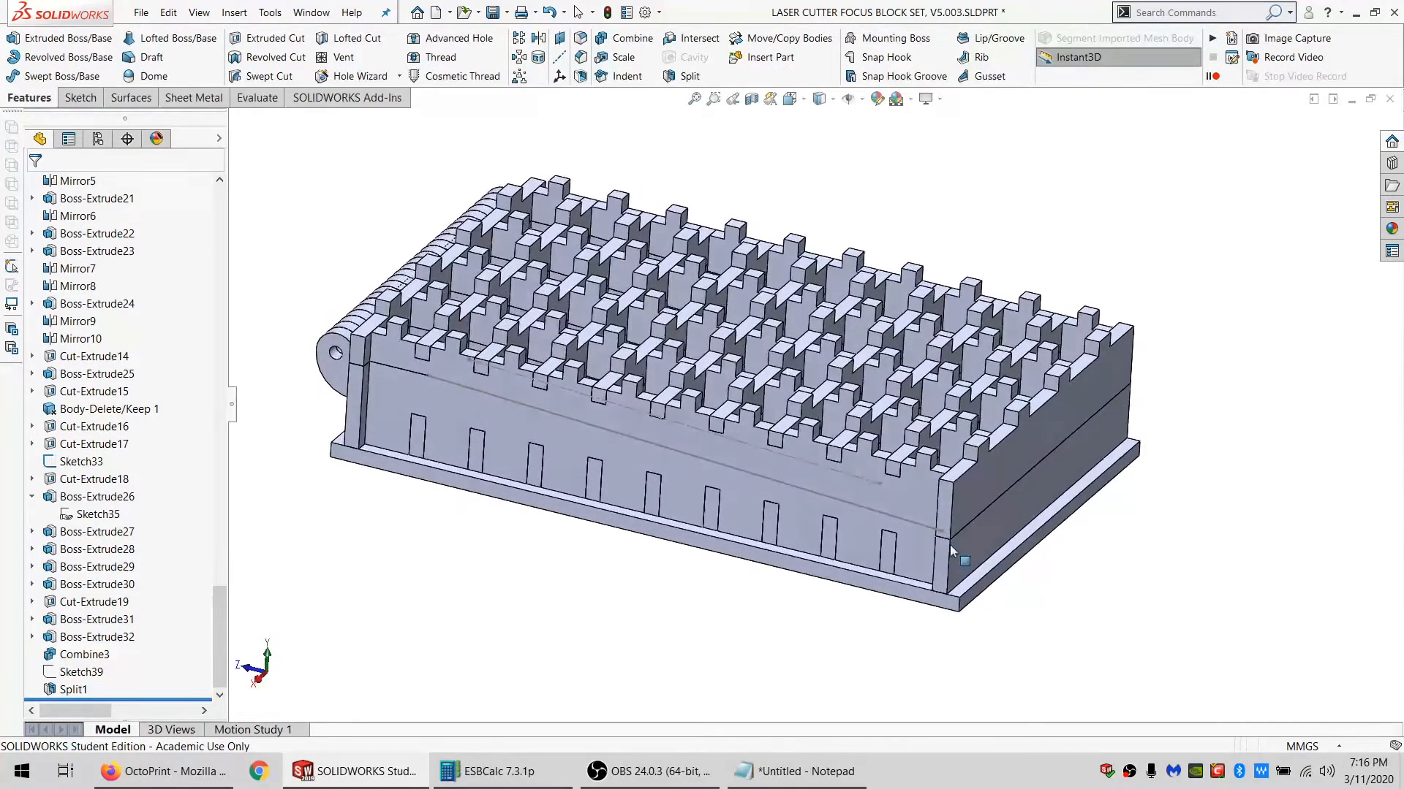
{"action": "left_click", "coordinate": [923, 485]}
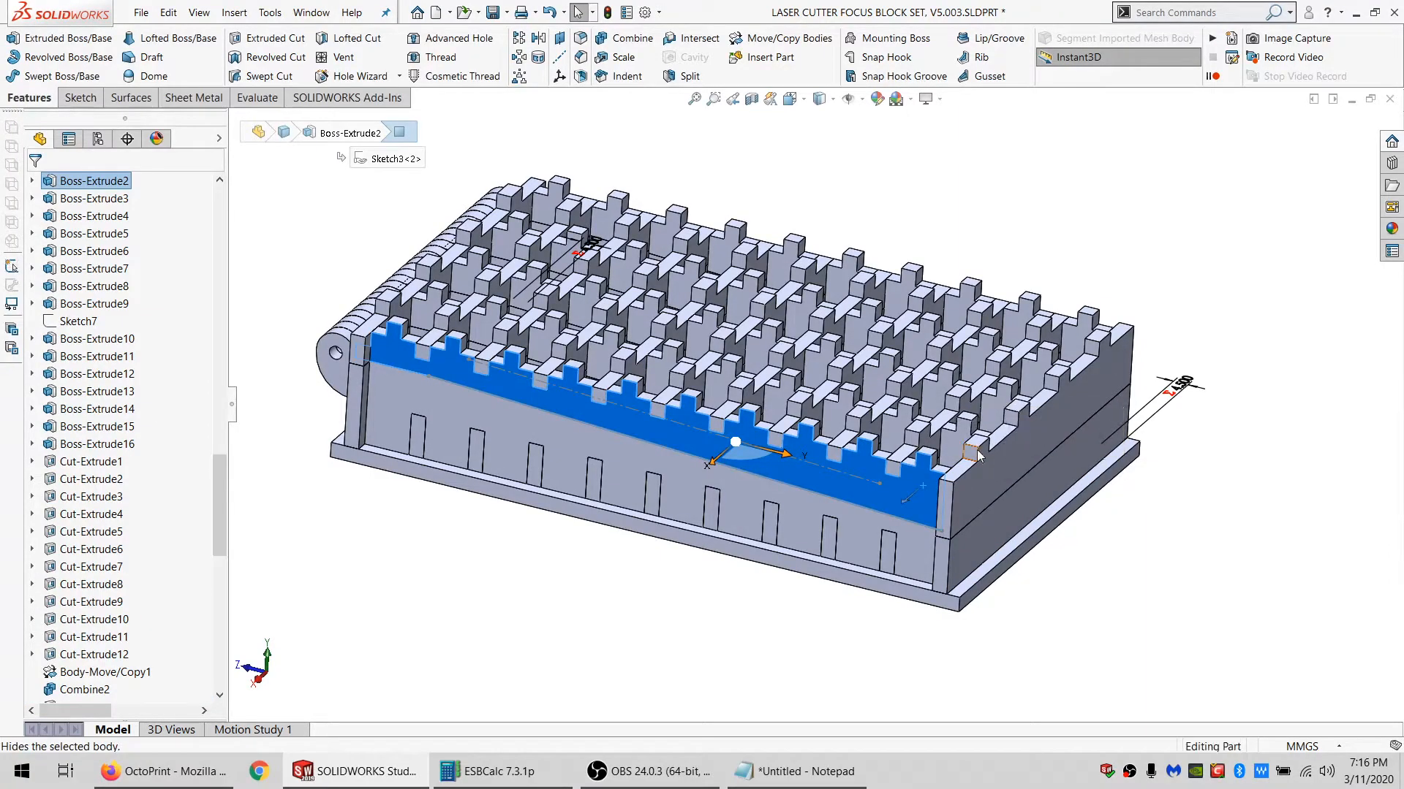
{"action": "key", "text": "Escape"}
Delete the two cut features that engrave the "28.75" label on the outermost crosswise panel.
{"action": "scroll", "coordinate": [760, 475], "scroll_direction": "down", "scroll_amount": 5}
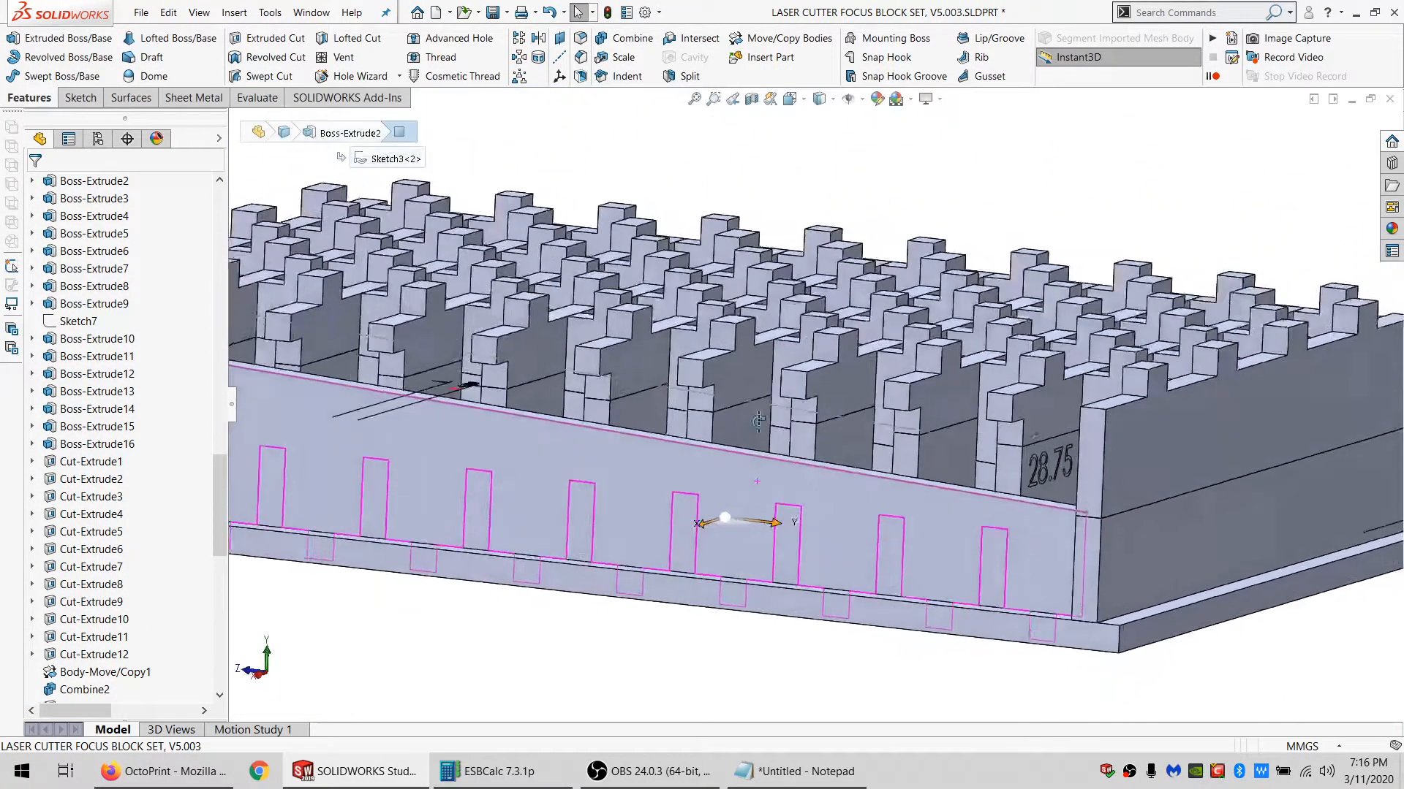
{"action": "middle_click_drag", "start_coordinate": [758, 421], "coordinate": [804, 471]}
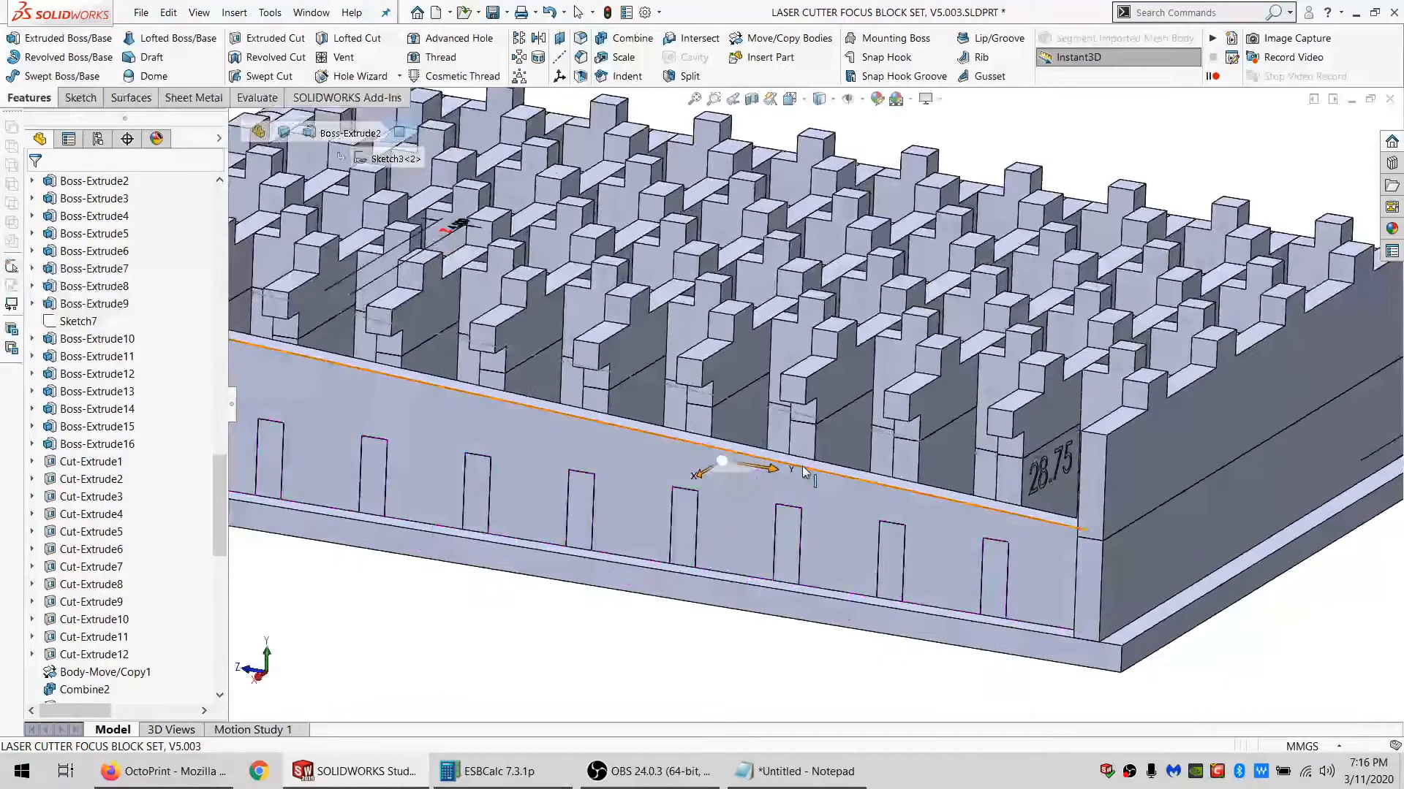
{"action": "left_click", "coordinate": [1012, 499]}
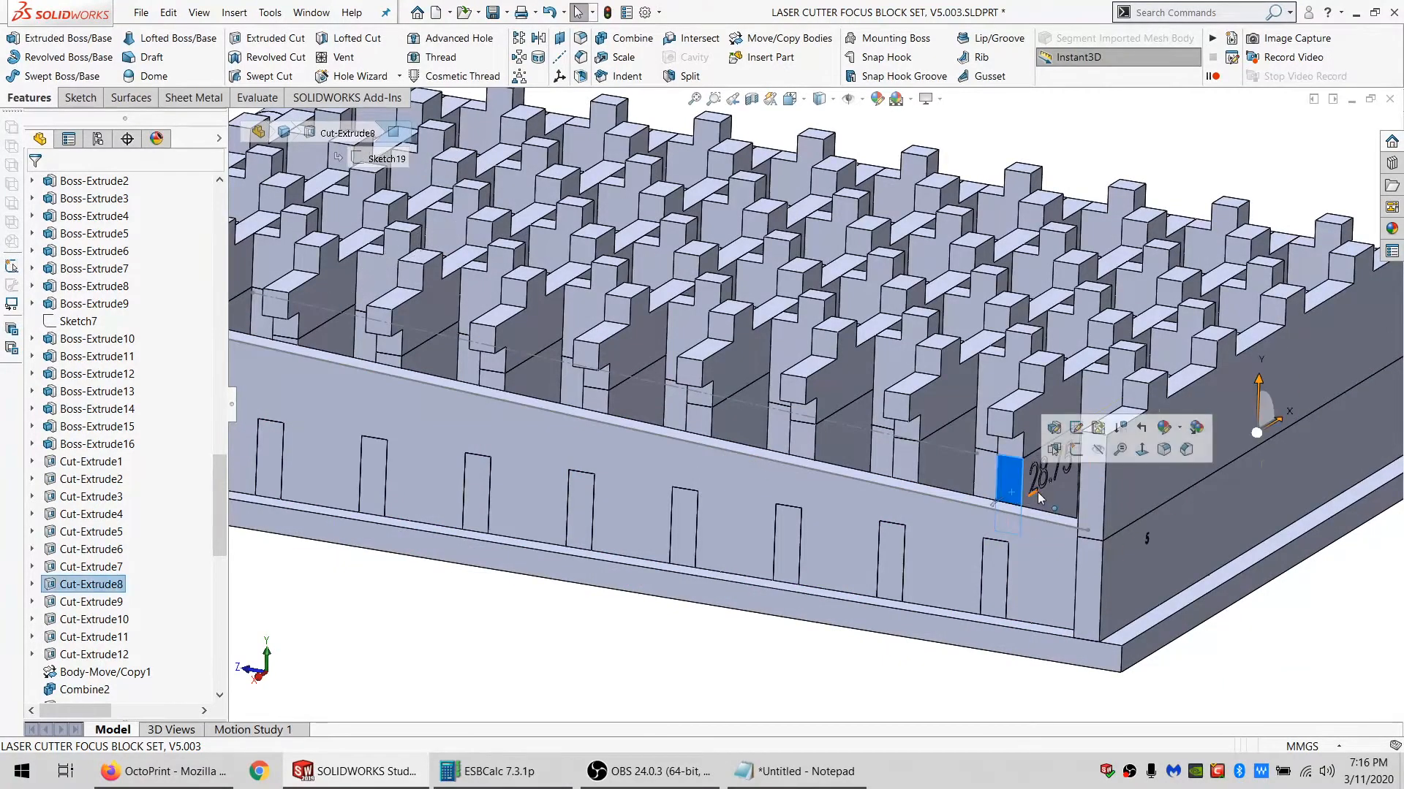
{"action": "scroll", "coordinate": [122, 657], "scroll_direction": "down", "scroll_amount": 5}
{"action": "scroll", "coordinate": [122, 658], "scroll_direction": "down", "scroll_amount": 8}
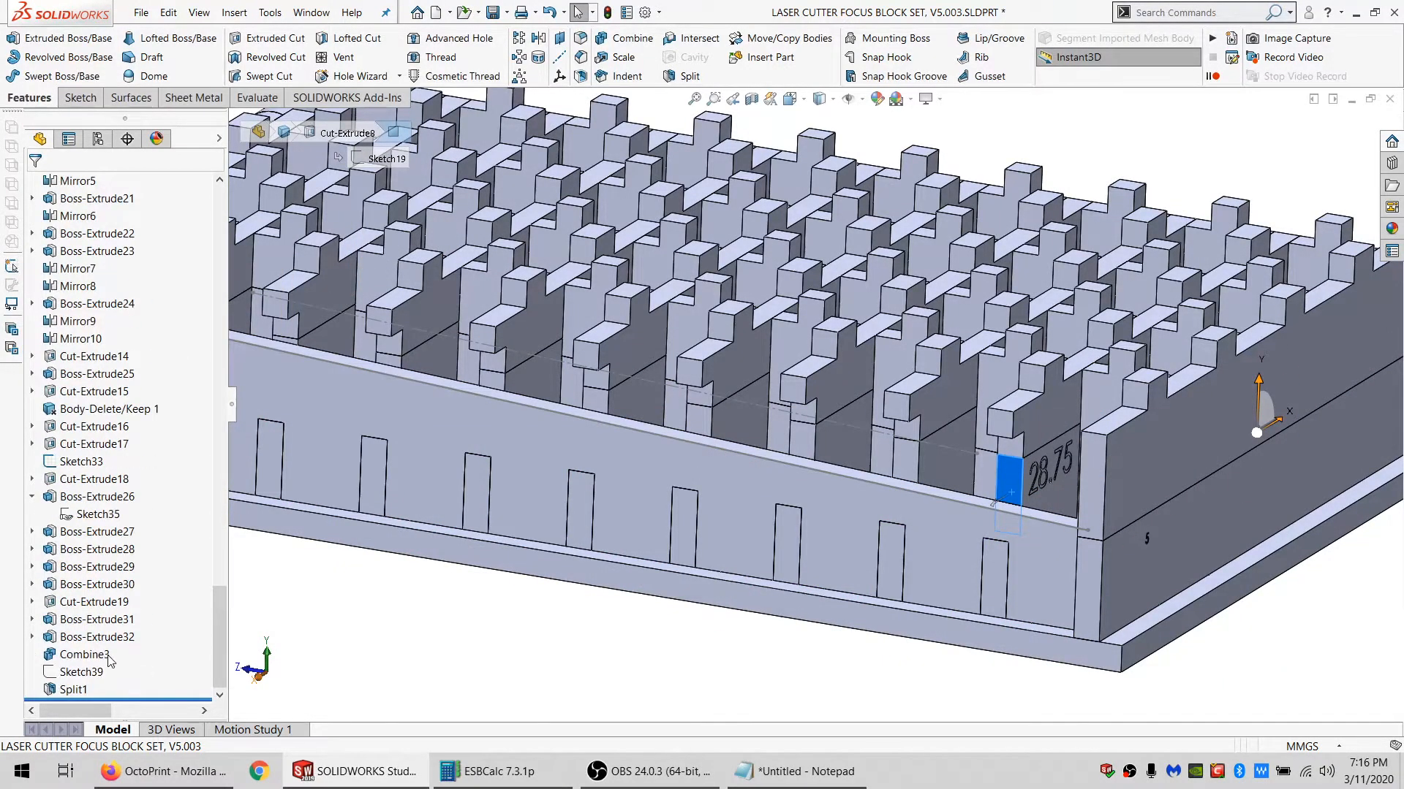
{"action": "scroll", "coordinate": [1001, 515], "scroll_direction": "down", "scroll_amount": 5}
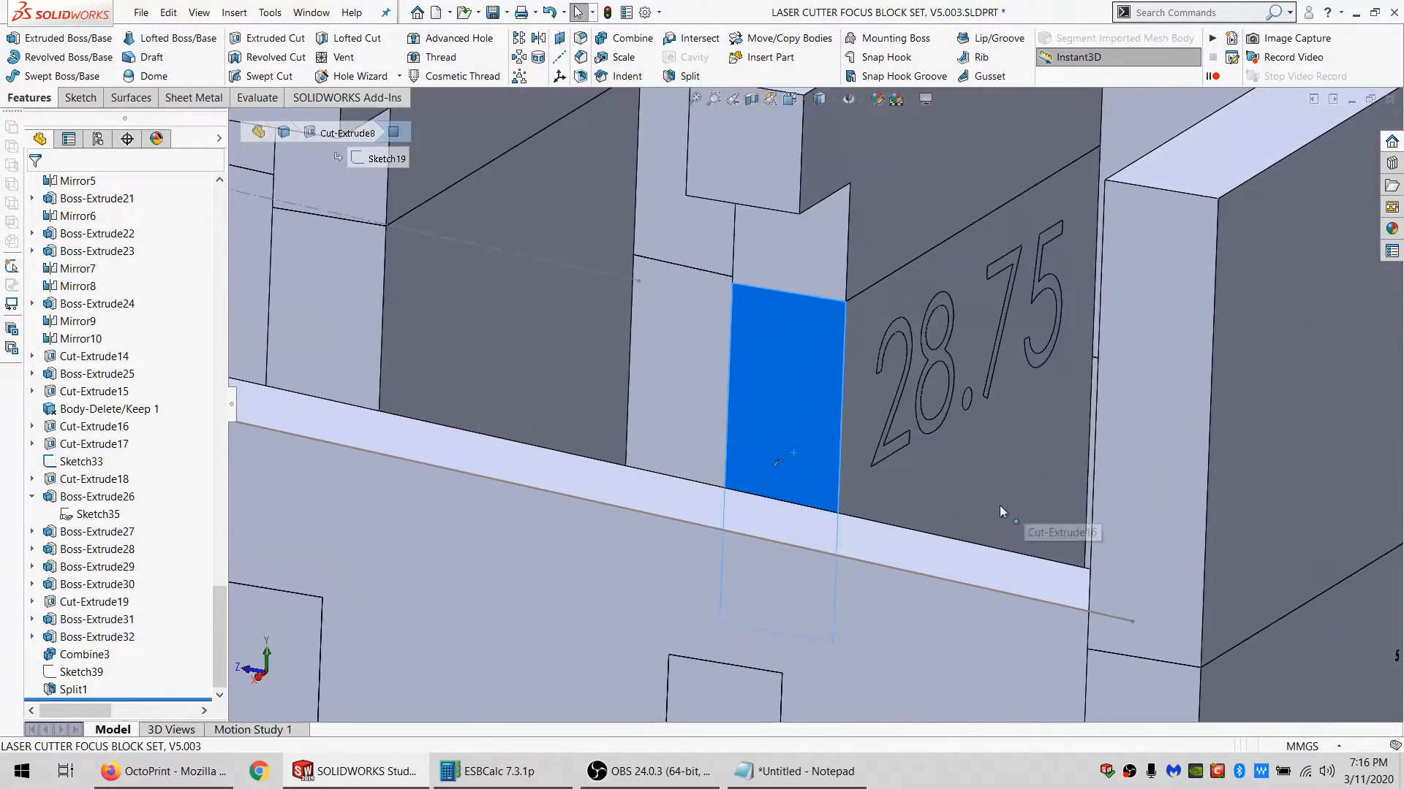
{"action": "left_click", "coordinate": [886, 455]}
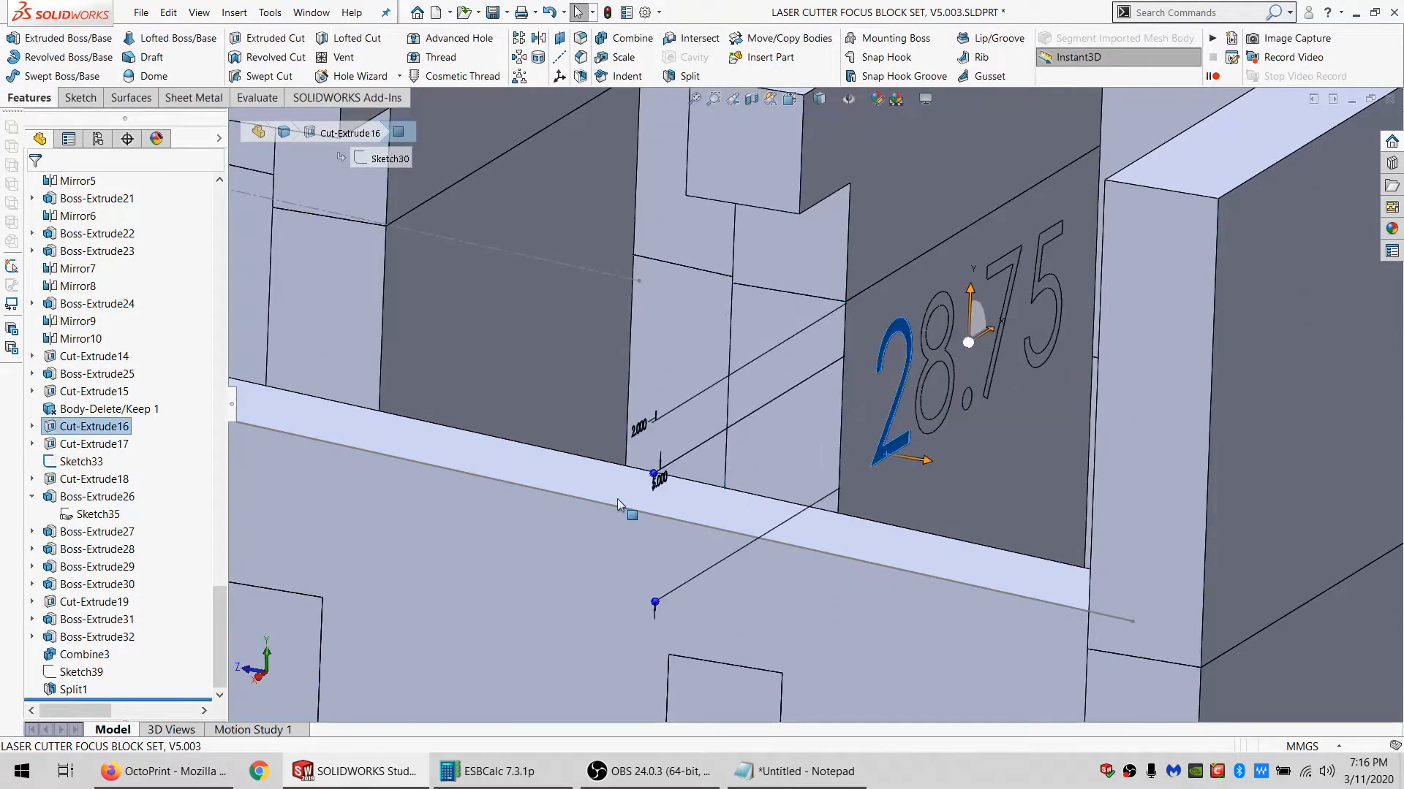
{"action": "left_click", "coordinate": [89, 445]}
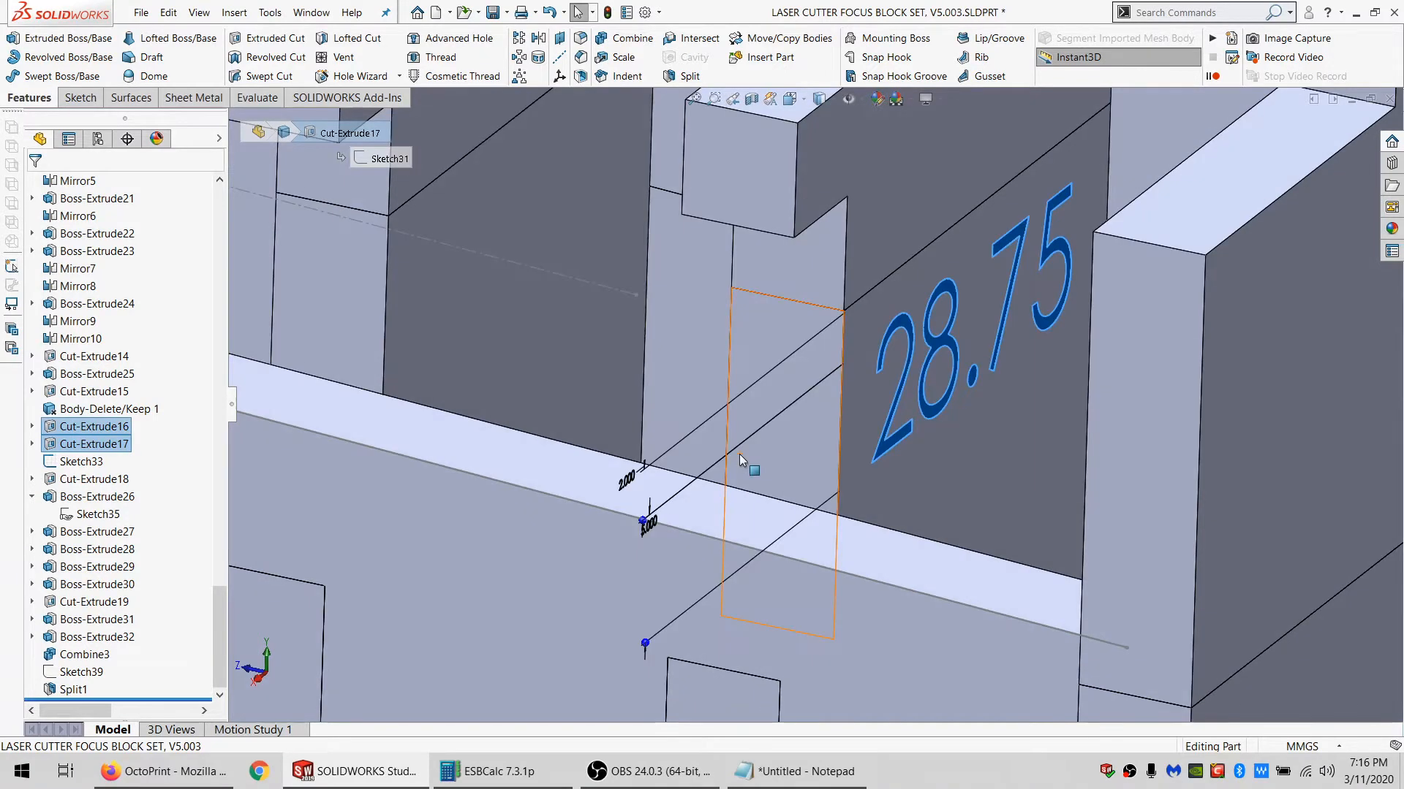
{"action": "key", "text": "Delete"}
{"action": "left_click", "coordinate": [696, 318]}
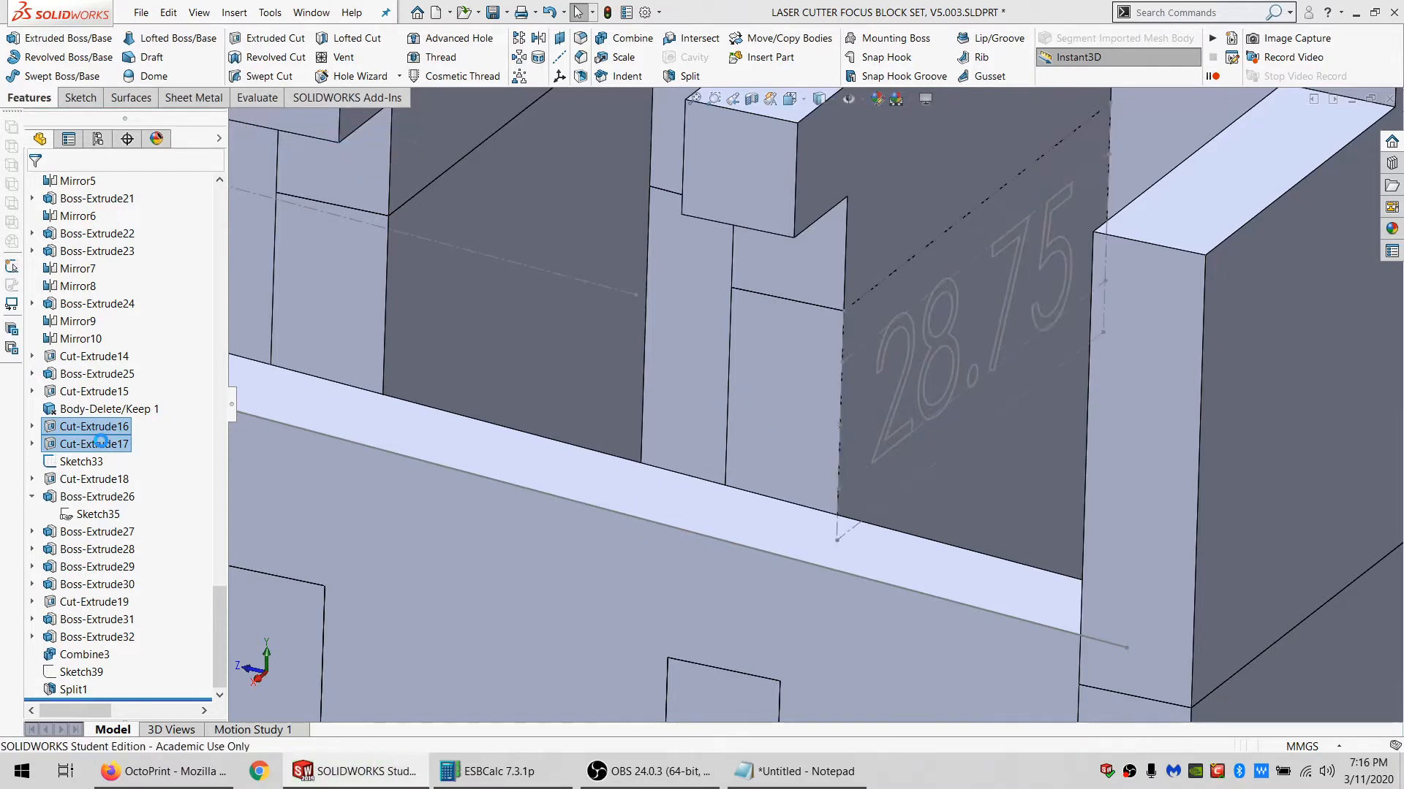
Delete the two leftover sketches of the "28.75" label.
{"action": "left_click", "coordinate": [83, 430]}
{"action": "left_click", "coordinate": [83, 444], "text": "ctrl"}
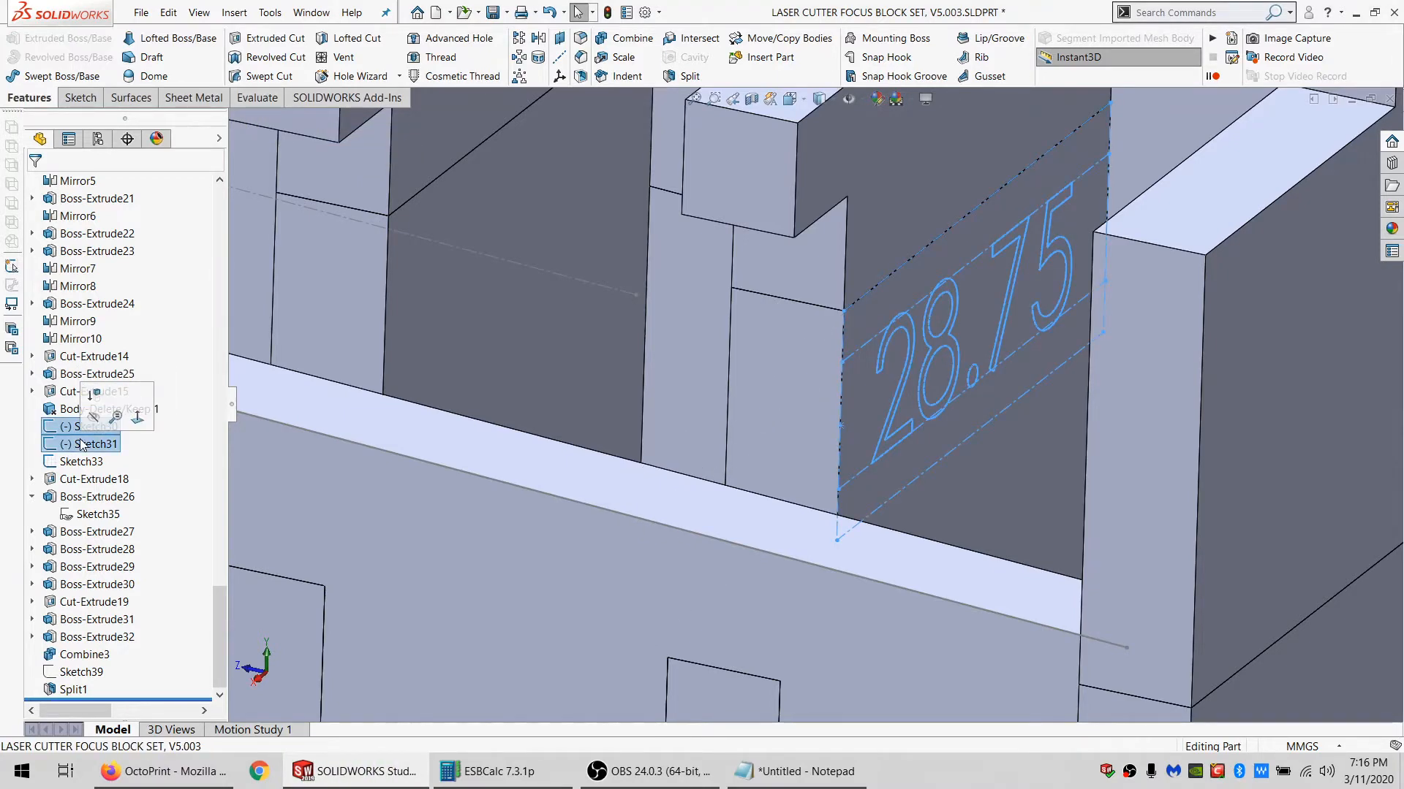
{"action": "key", "text": "Delete"}
{"action": "key", "text": "Return"}
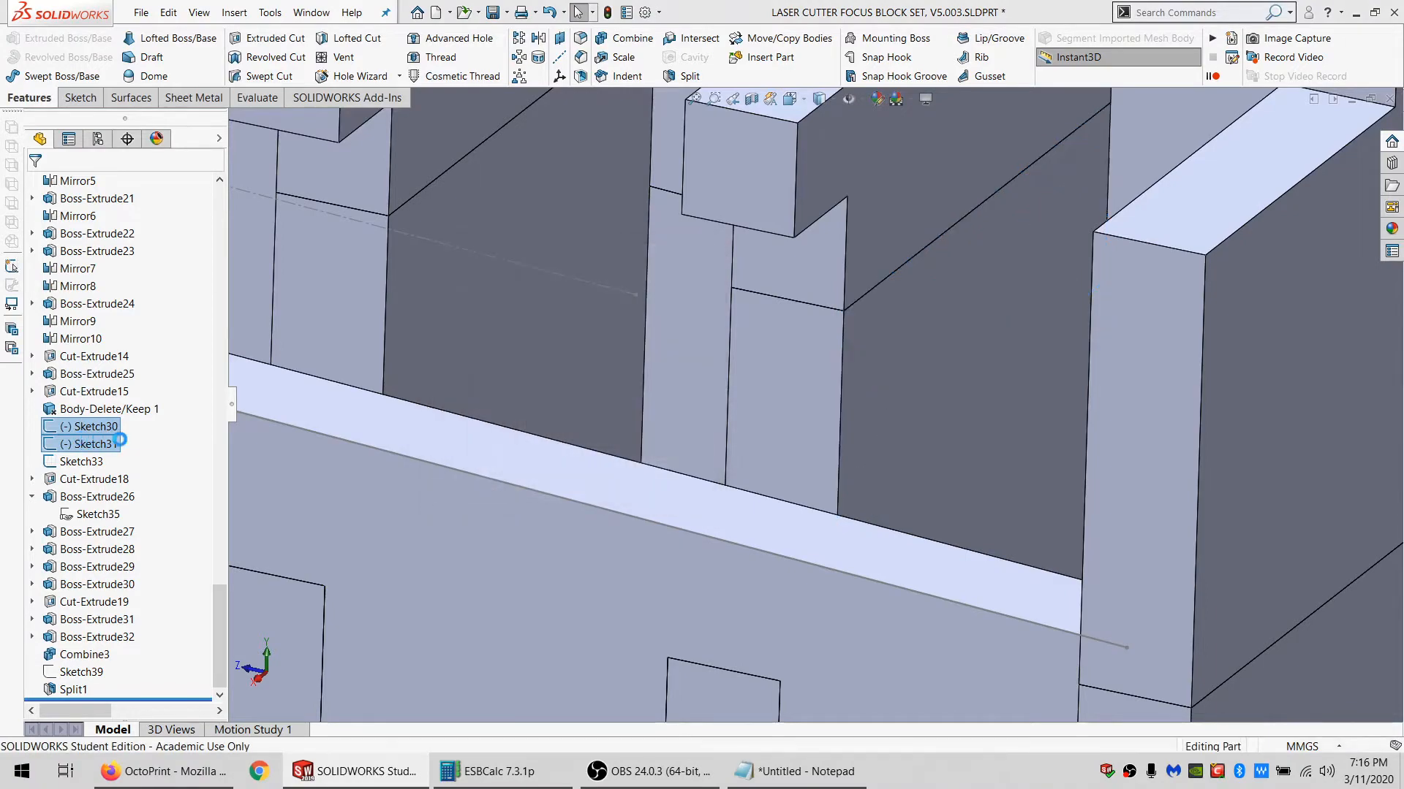
Open a new sketch on the outer face of the lower lengthwise side panel.
{"action": "scroll", "coordinate": [984, 541], "scroll_direction": "up", "scroll_amount": 8}
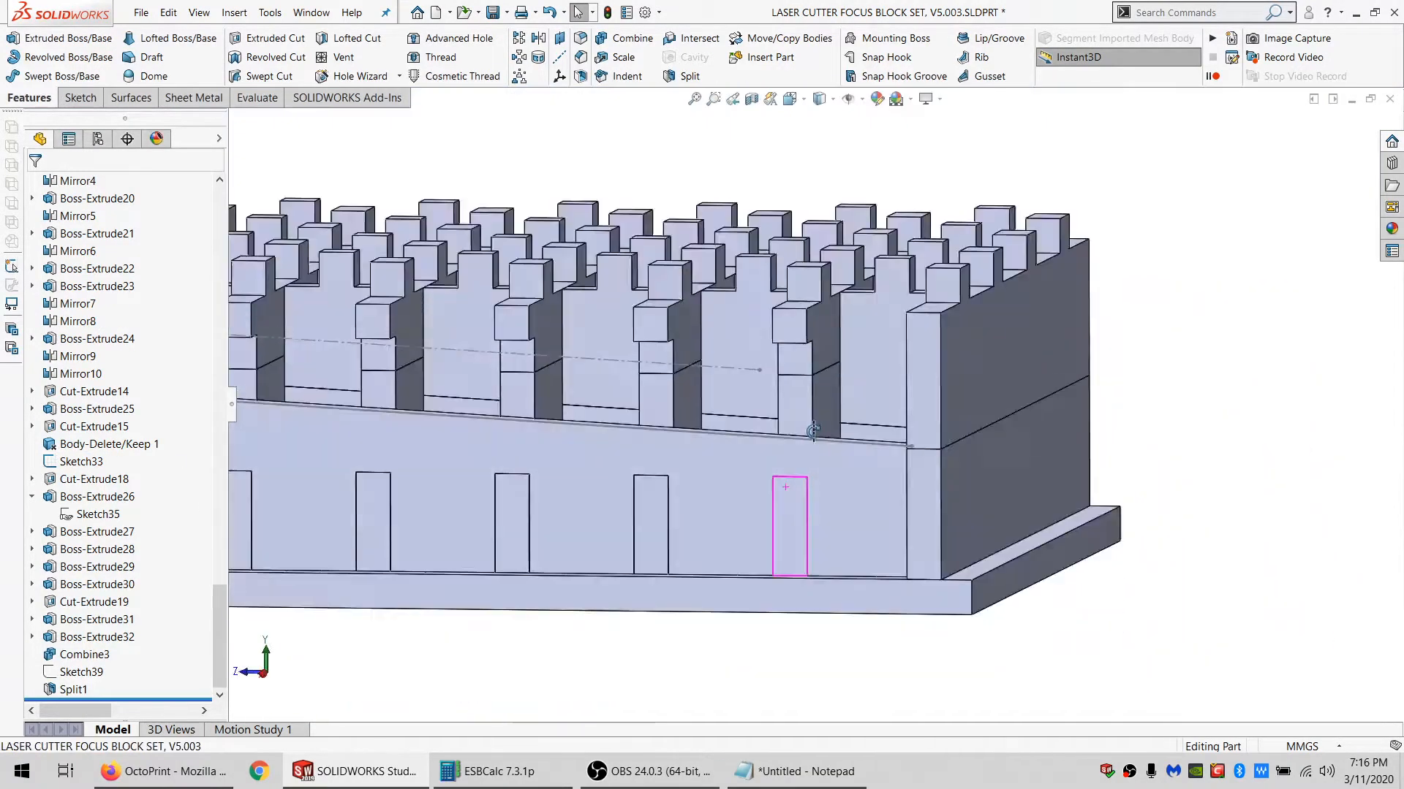
{"action": "left_click", "coordinate": [782, 403]}
{"action": "scroll", "coordinate": [546, 424], "scroll_direction": "up", "scroll_amount": 5}
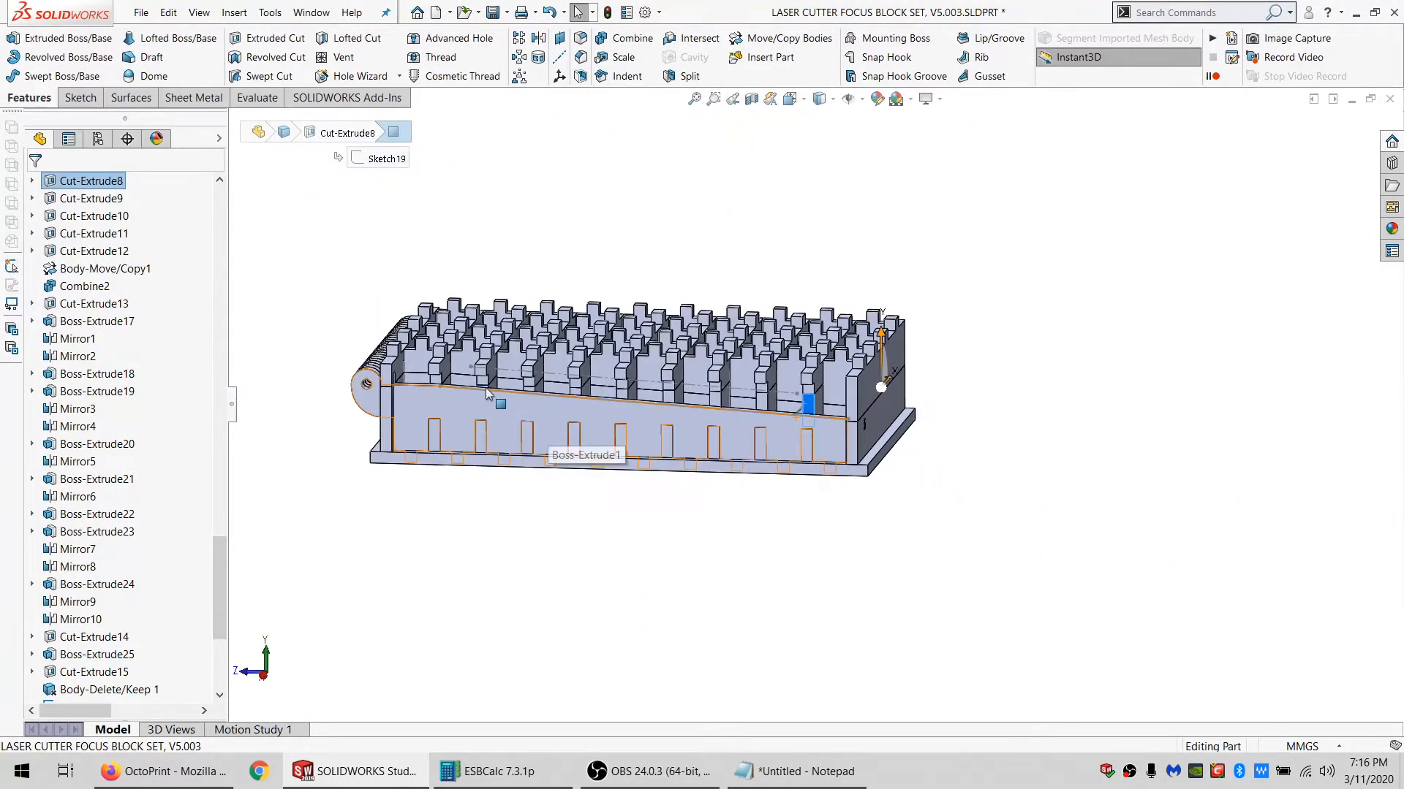
{"action": "scroll", "coordinate": [541, 420], "scroll_direction": "down", "scroll_amount": 5}
{"action": "scroll", "coordinate": [544, 415], "scroll_direction": "down", "scroll_amount": 4}
{"action": "scroll", "coordinate": [1037, 450], "scroll_direction": "up", "scroll_amount": 5}
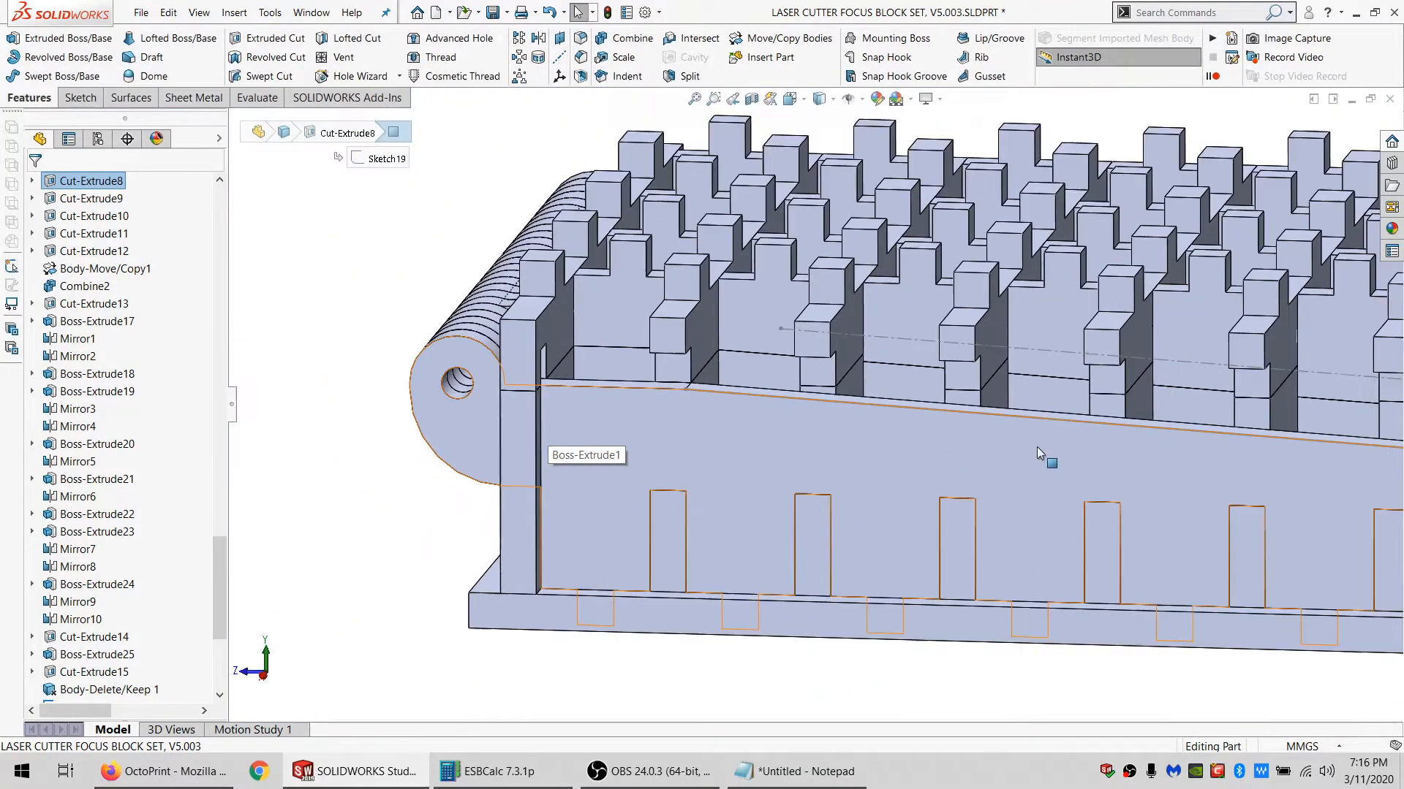
{"action": "scroll", "coordinate": [712, 436], "scroll_direction": "down", "scroll_amount": 5}
{"action": "left_click", "coordinate": [573, 369]}
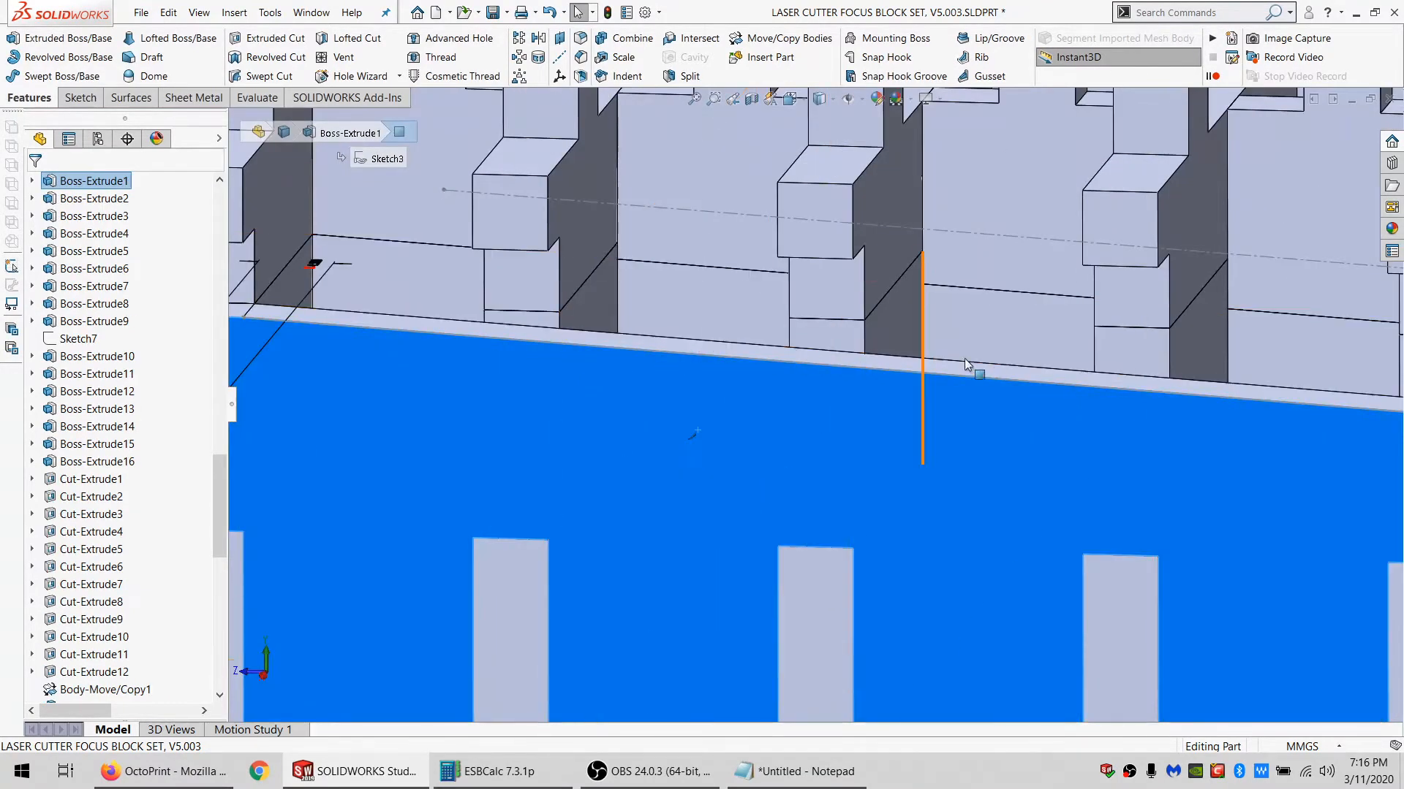
{"action": "left_click", "coordinate": [79, 97]}
{"action": "left_click", "coordinate": [14, 39]}
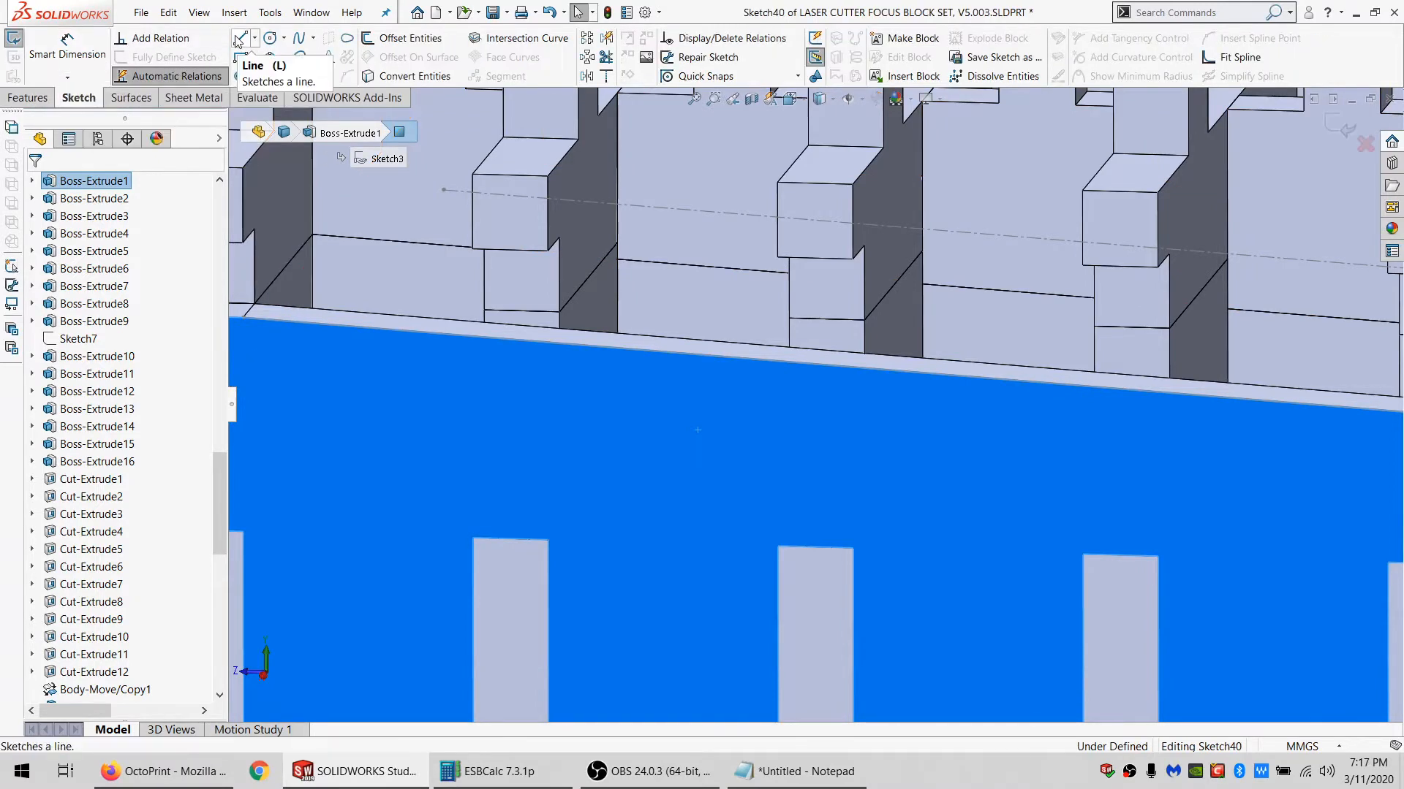
Sketch a line about 8.6 mm long just below the slanted joint, under the crosswise panel nearest its upper end.
{"action": "key", "text": "l"}
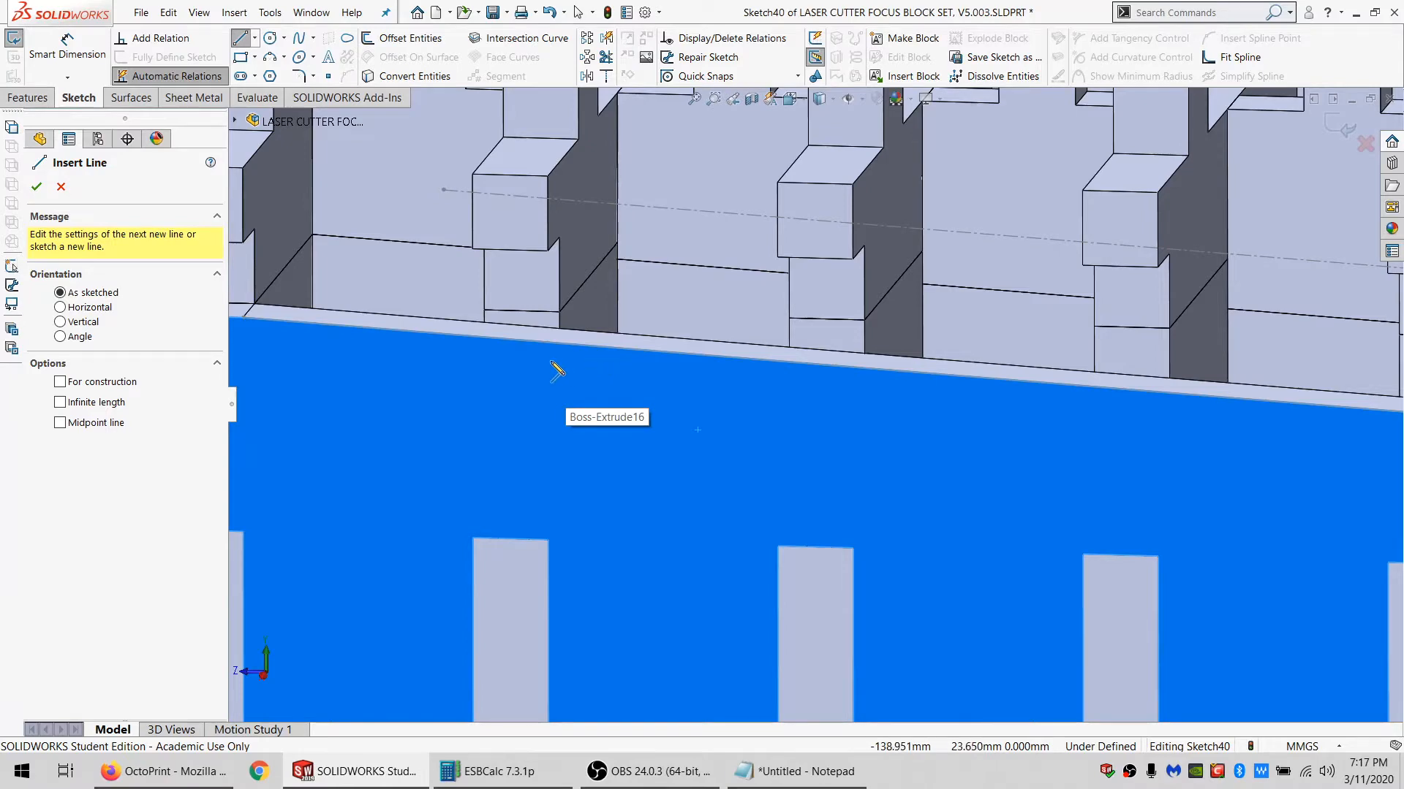
{"action": "scroll", "coordinate": [559, 364], "scroll_direction": "up", "scroll_amount": 3}
{"action": "scroll", "coordinate": [628, 363], "scroll_direction": "down", "scroll_amount": 2}
{"action": "middle_click_drag", "start_coordinate": [670, 396], "coordinate": [682, 387]}
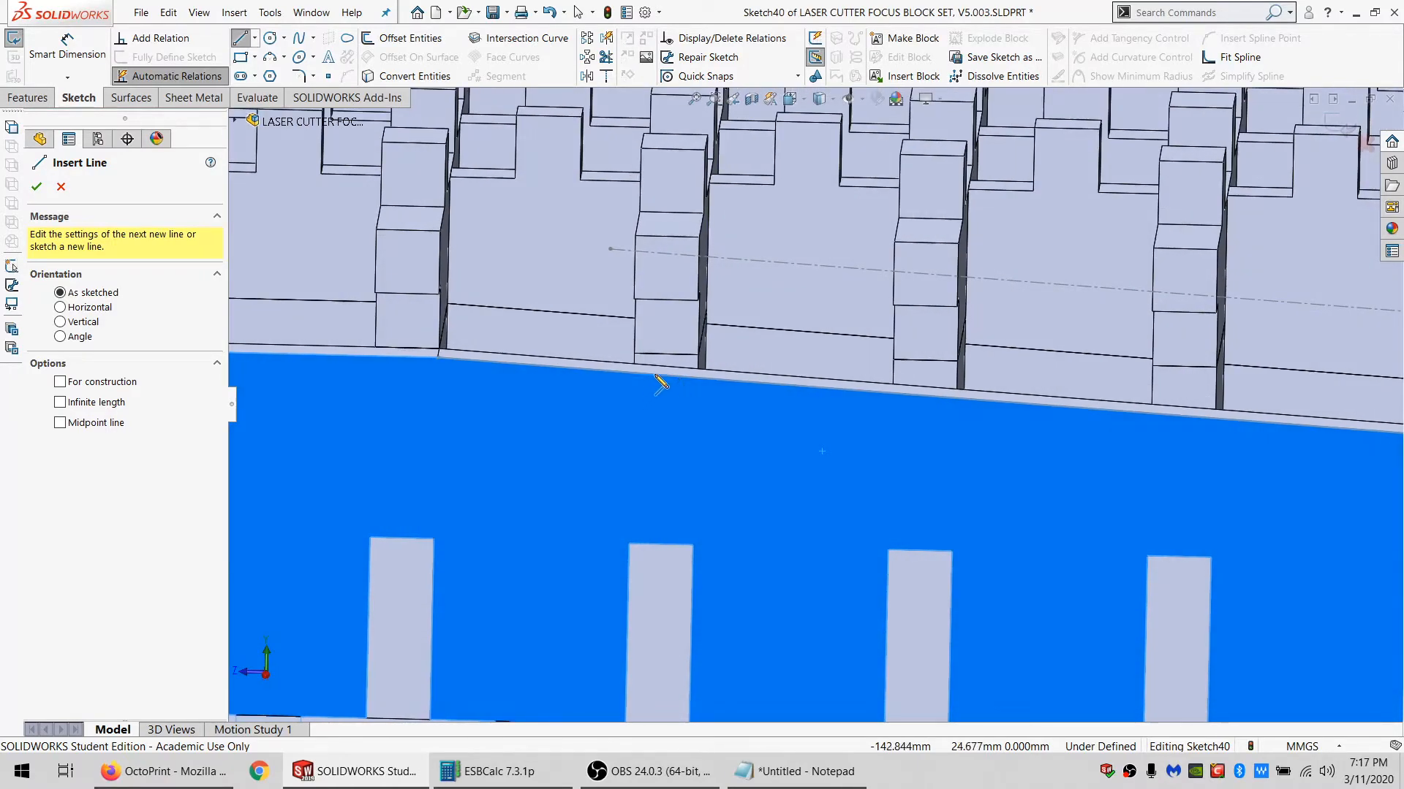
{"action": "left_click", "coordinate": [716, 393]}
{"action": "key", "text": "Escape"}
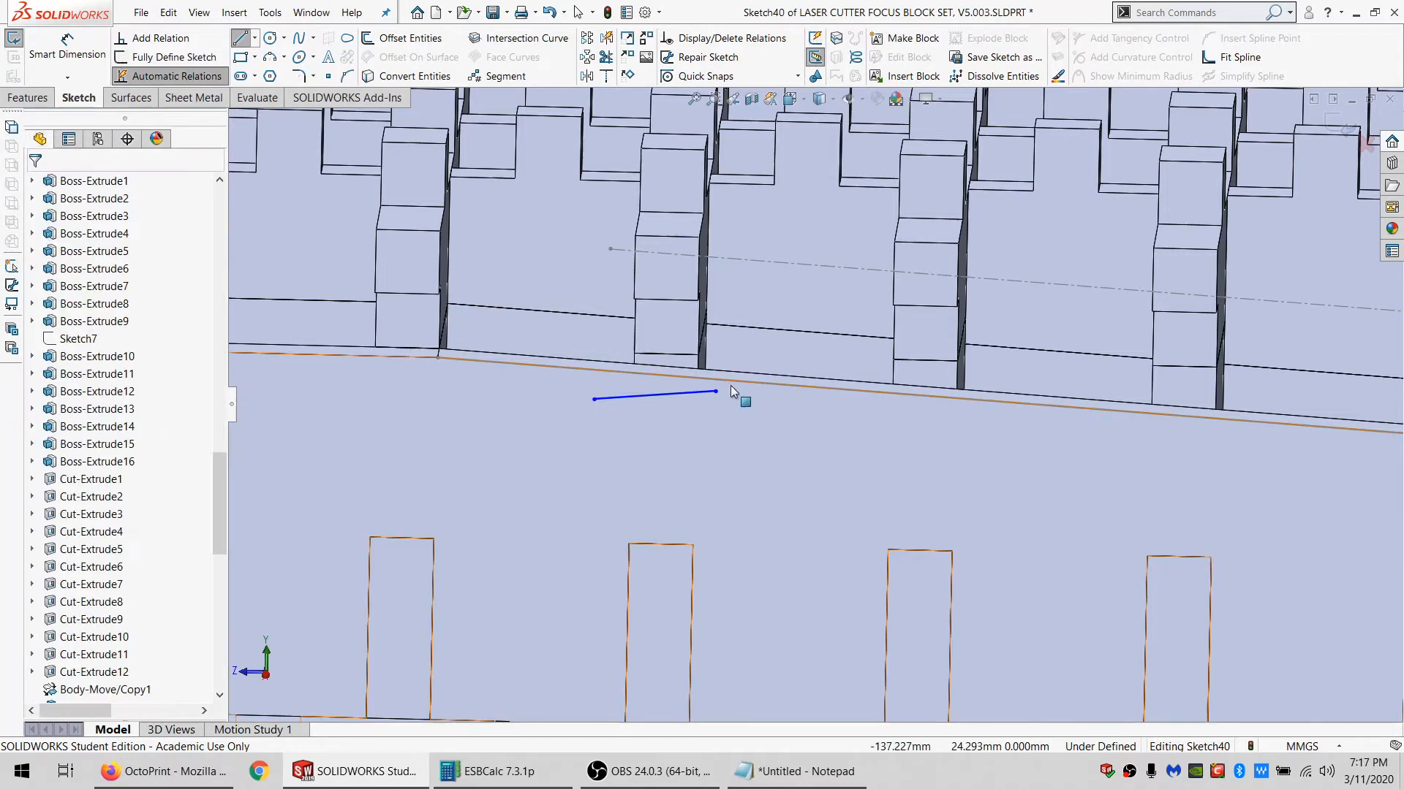
Make the line's endpoint coincident with the slanted reference line, and make the line parallel and equal to the crosswise panel's horizontal end edge.
{"action": "left_click", "coordinate": [735, 382]}
{"action": "left_click", "coordinate": [716, 392], "text": "ctrl"}
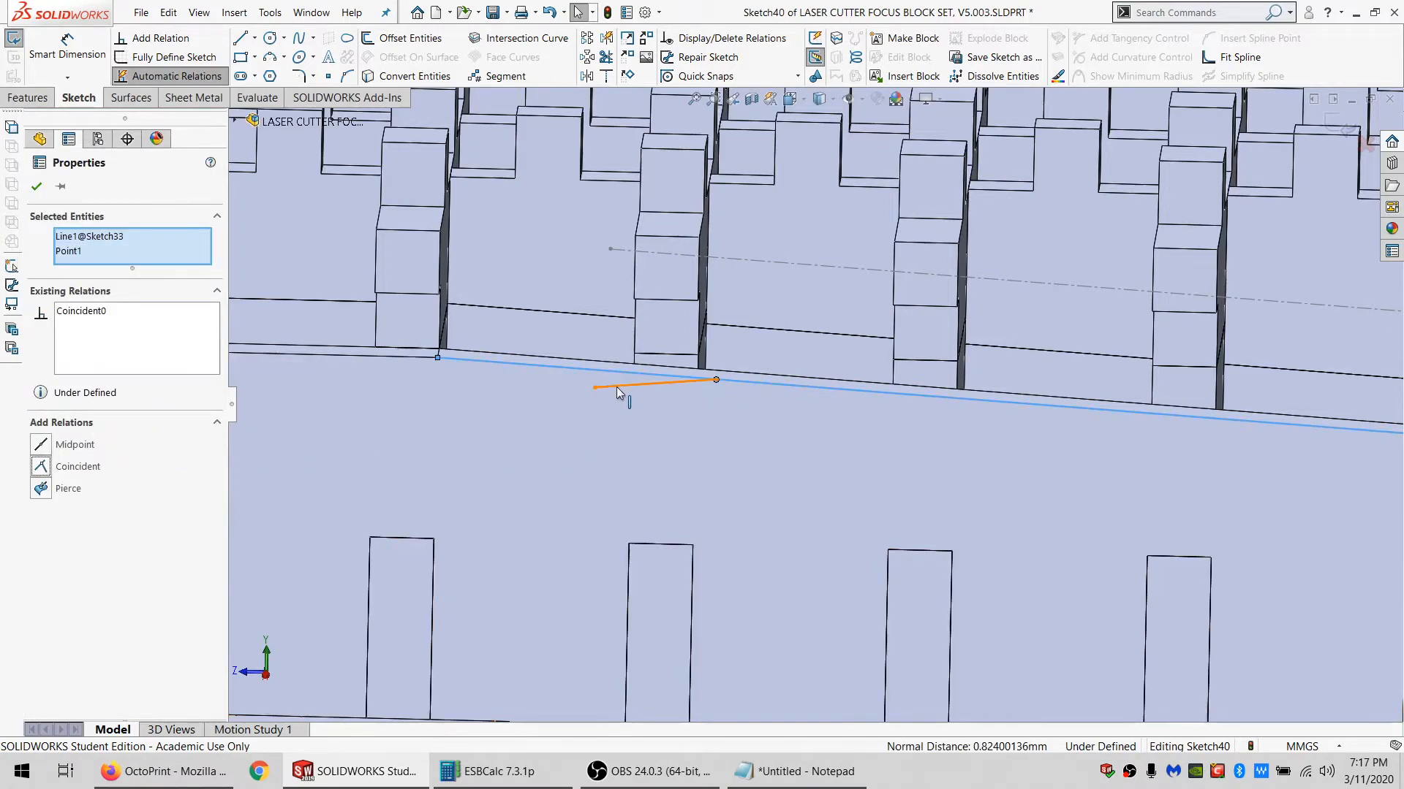
{"action": "left_click", "coordinate": [616, 387]}
{"action": "middle_click_drag", "start_coordinate": [616, 387], "coordinate": [669, 311]}
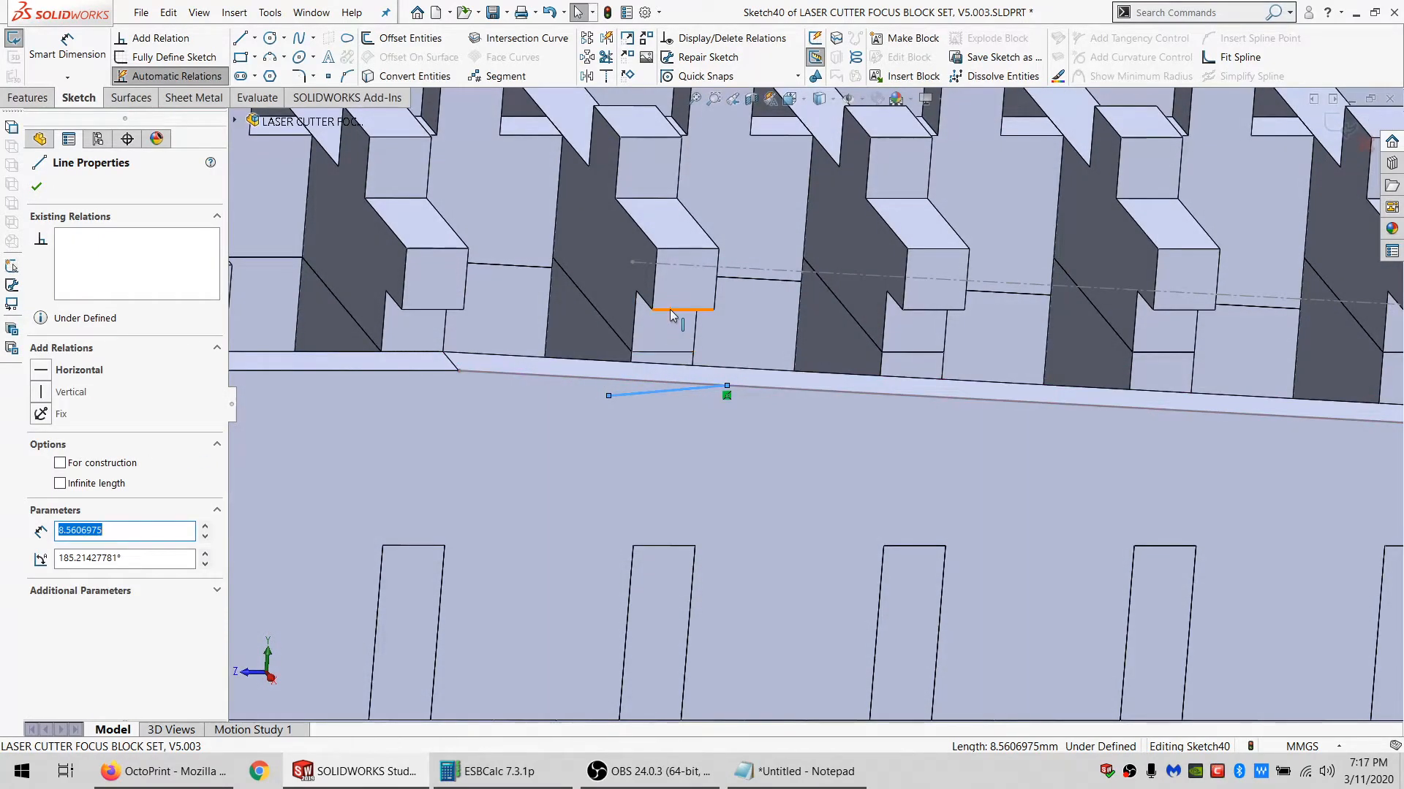
{"action": "left_click", "coordinate": [670, 309], "text": "ctrl"}
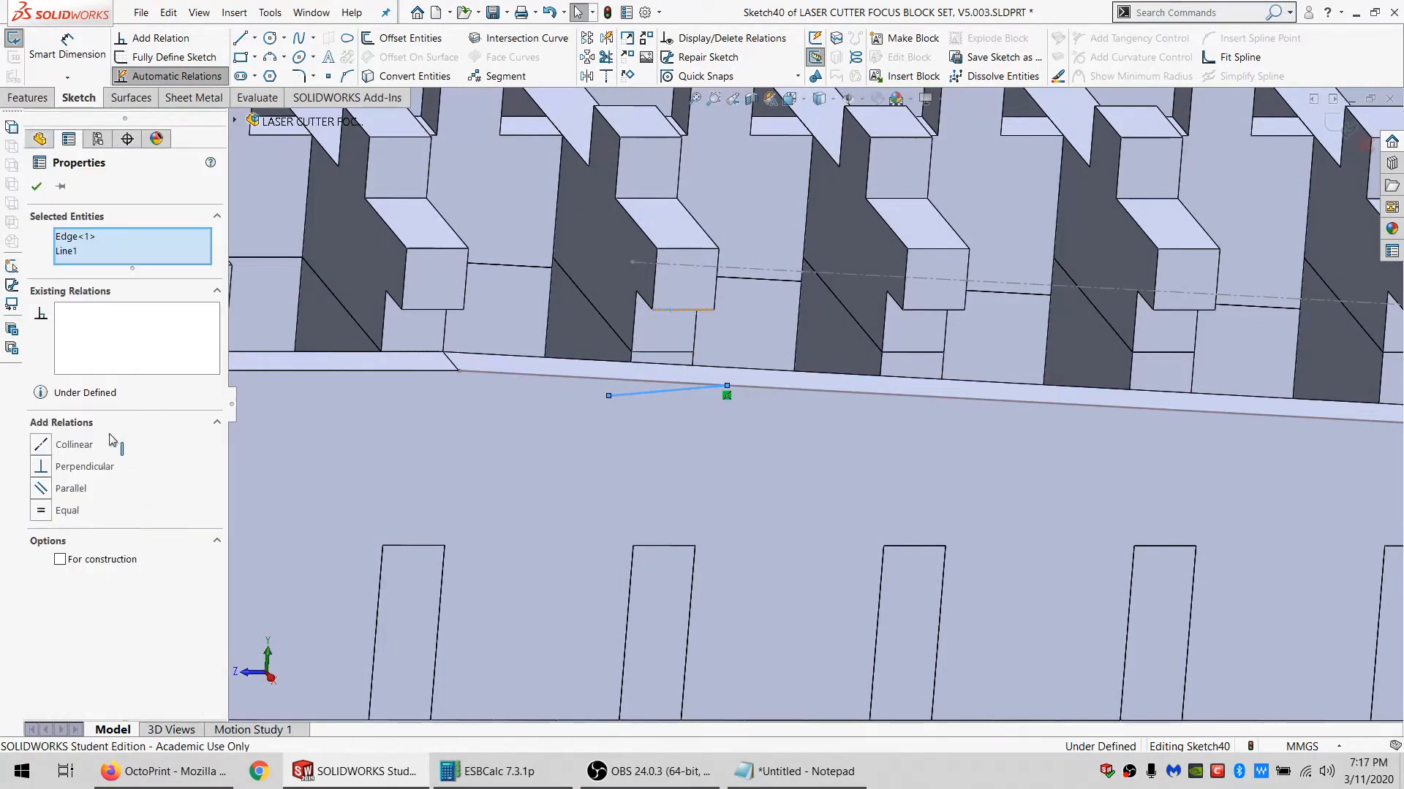
{"action": "left_click", "coordinate": [65, 511]}
{"action": "key", "text": "Escape"}
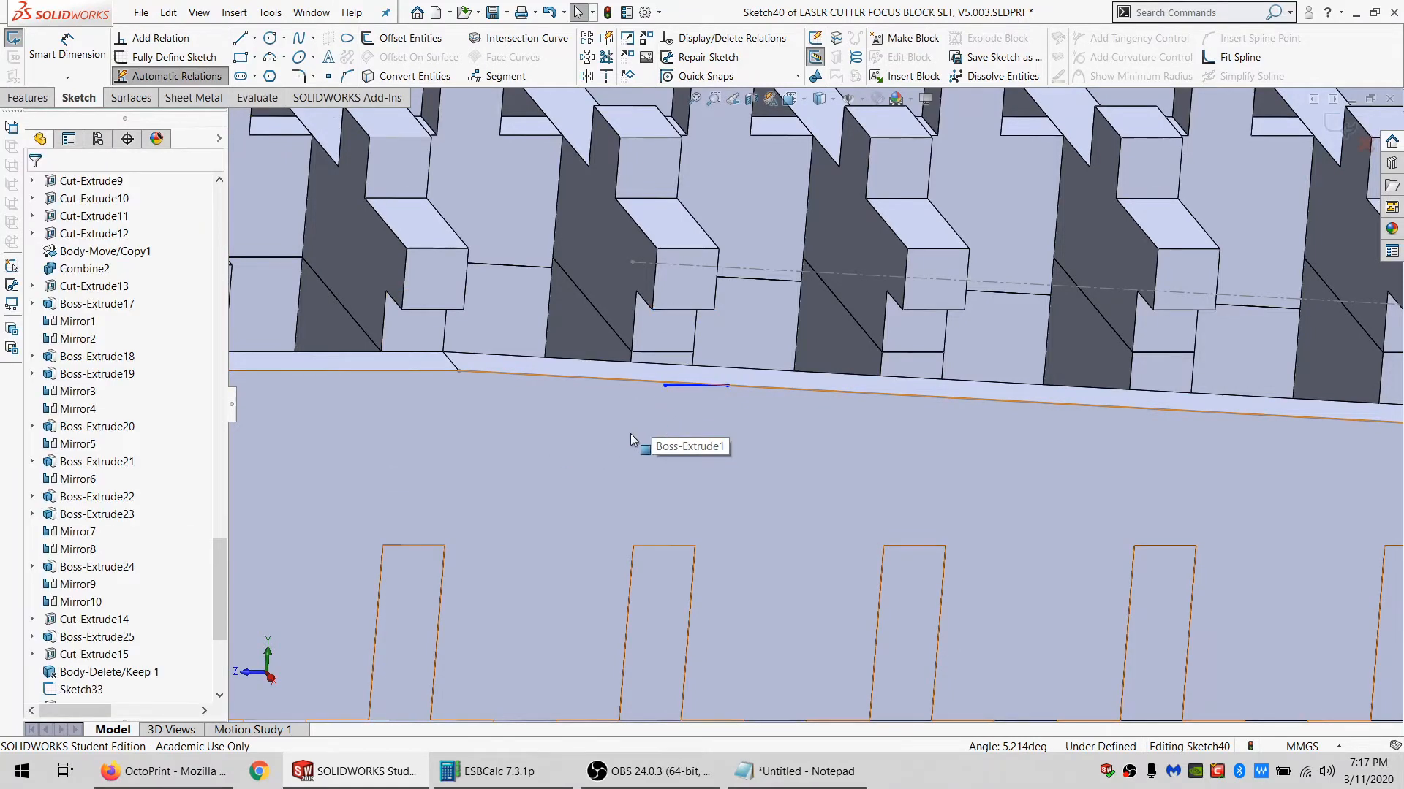
Make the line's endpoint on the slanted reference line coincident with the crosswise panel's vertical edge.
{"action": "mouse_move", "coordinate": [633, 435]}
{"action": "middle_mouse_down"}
{"action": "mouse_move", "coordinate": [627, 386]}
{"action": "mouse_move", "coordinate": [657, 338]}
{"action": "mouse_move", "coordinate": [693, 390]}
{"action": "middle_mouse_up"}
{"action": "left_click", "coordinate": [717, 378]}
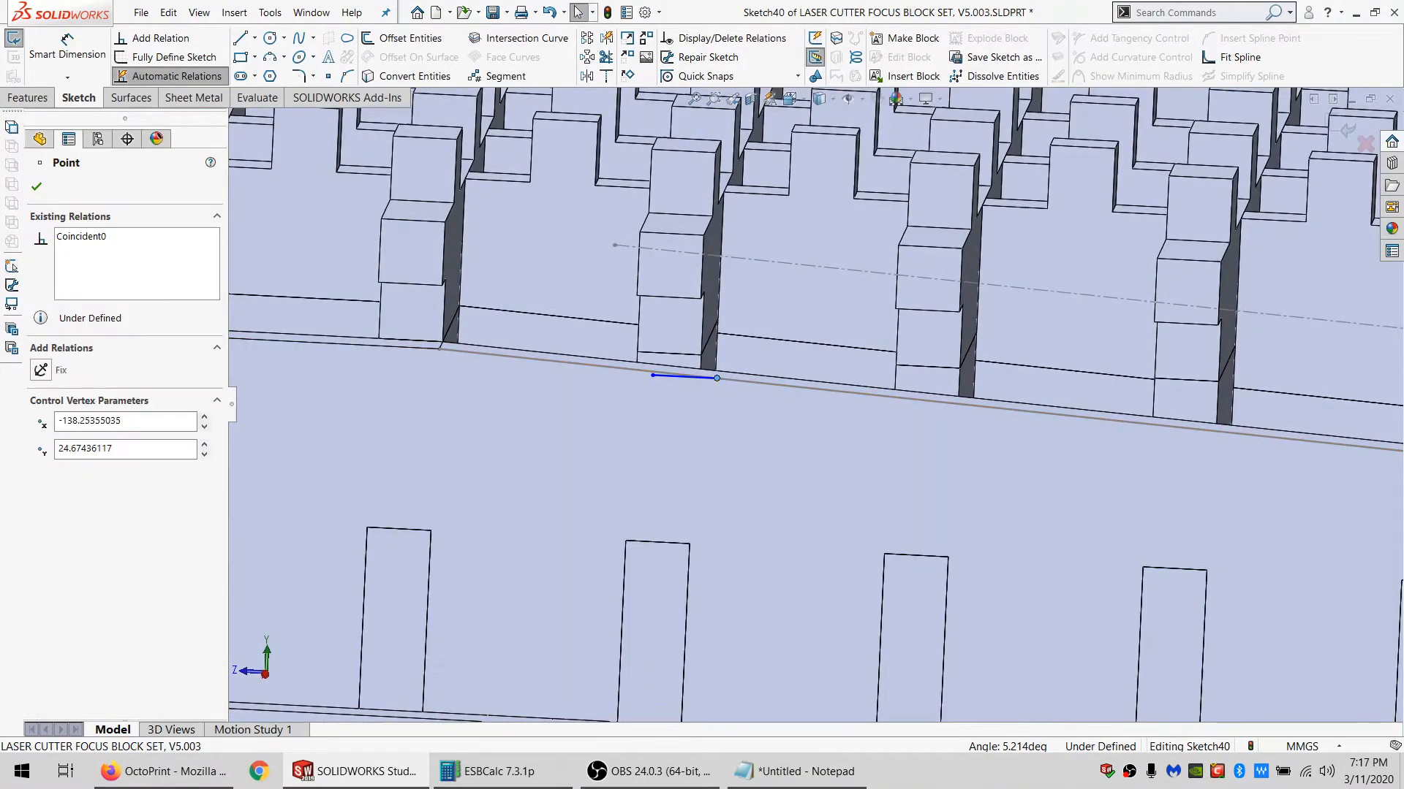
{"action": "left_click", "coordinate": [701, 364], "text": "ctrl"}
{"action": "left_click", "coordinate": [79, 469]}
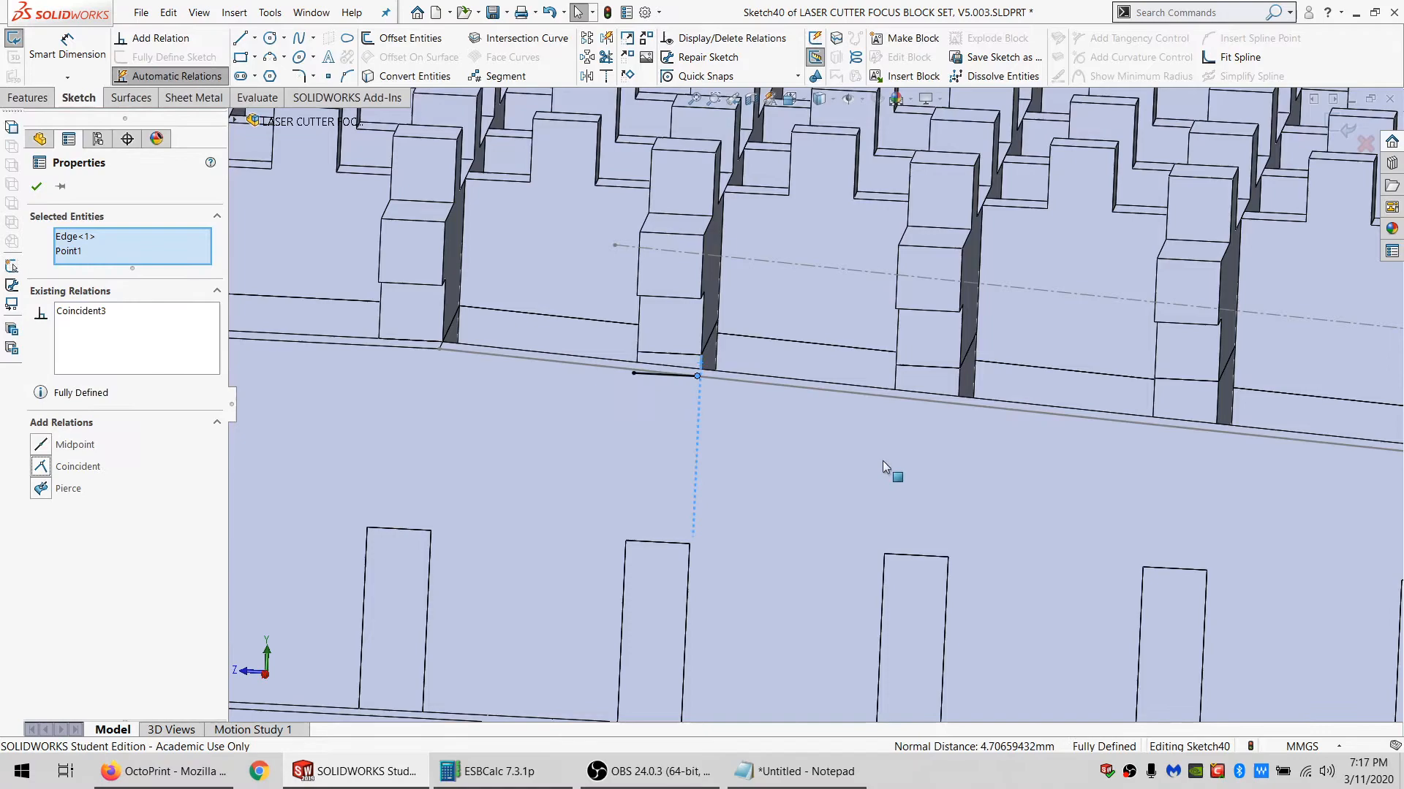
{"action": "left_click", "coordinate": [758, 504]}
Rename the sketch containing the slanted reference line as a long string of capital B's.
{"action": "middle_click_drag", "start_coordinate": [793, 448], "coordinate": [787, 392]}
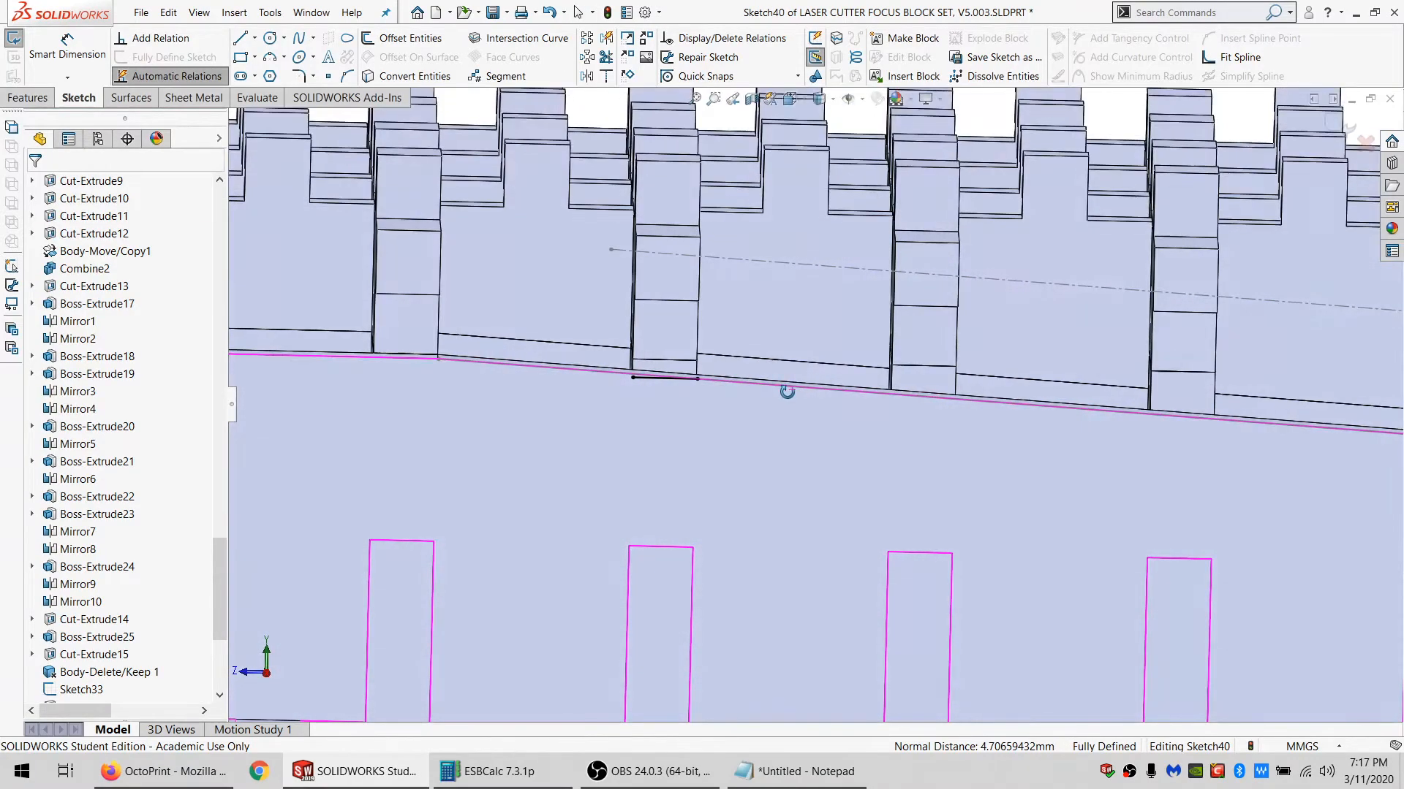
{"action": "middle_click_drag", "start_coordinate": [943, 415], "coordinate": [937, 415]}
{"action": "scroll", "coordinate": [937, 415], "scroll_direction": "up", "scroll_amount": 7}
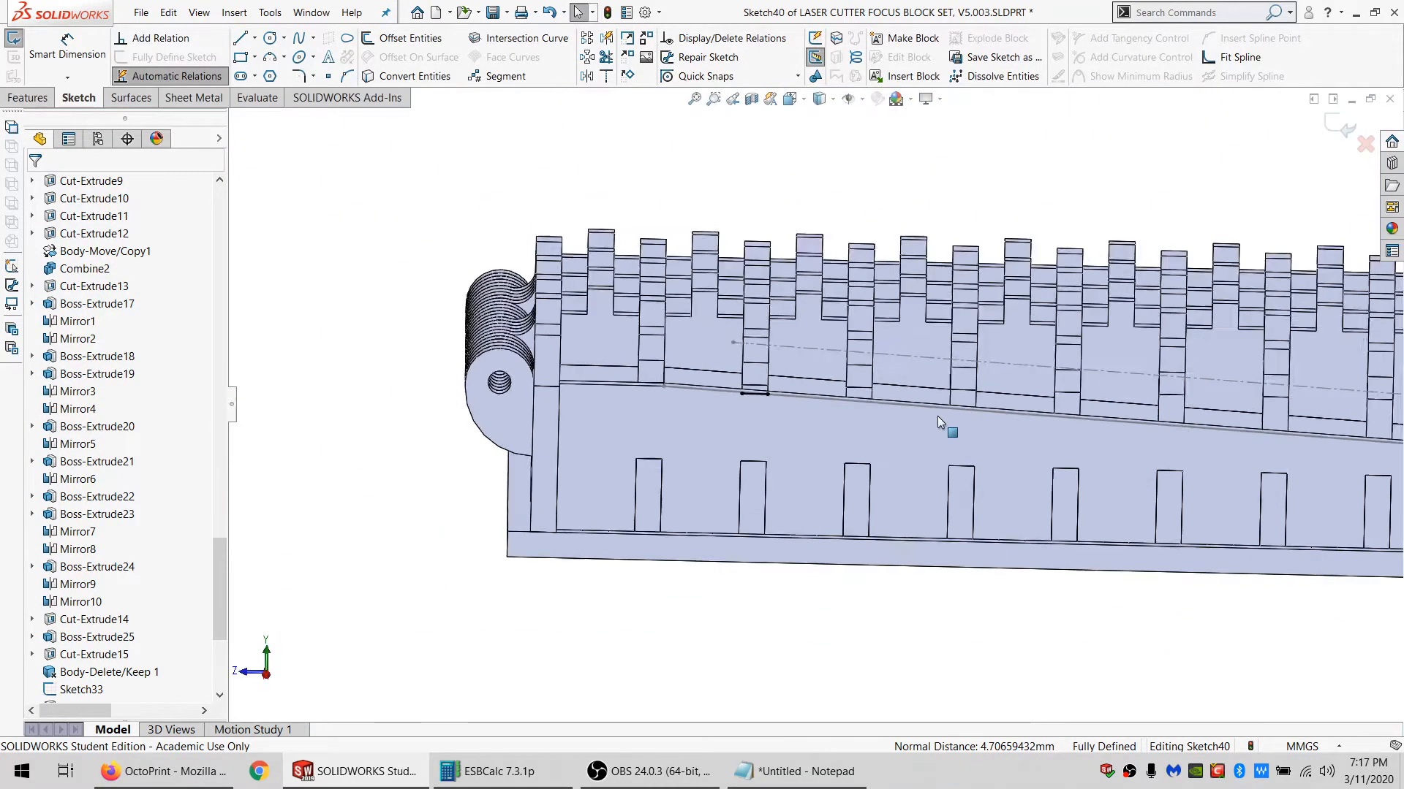
{"action": "scroll", "coordinate": [1107, 436], "scroll_direction": "down", "scroll_amount": 4}
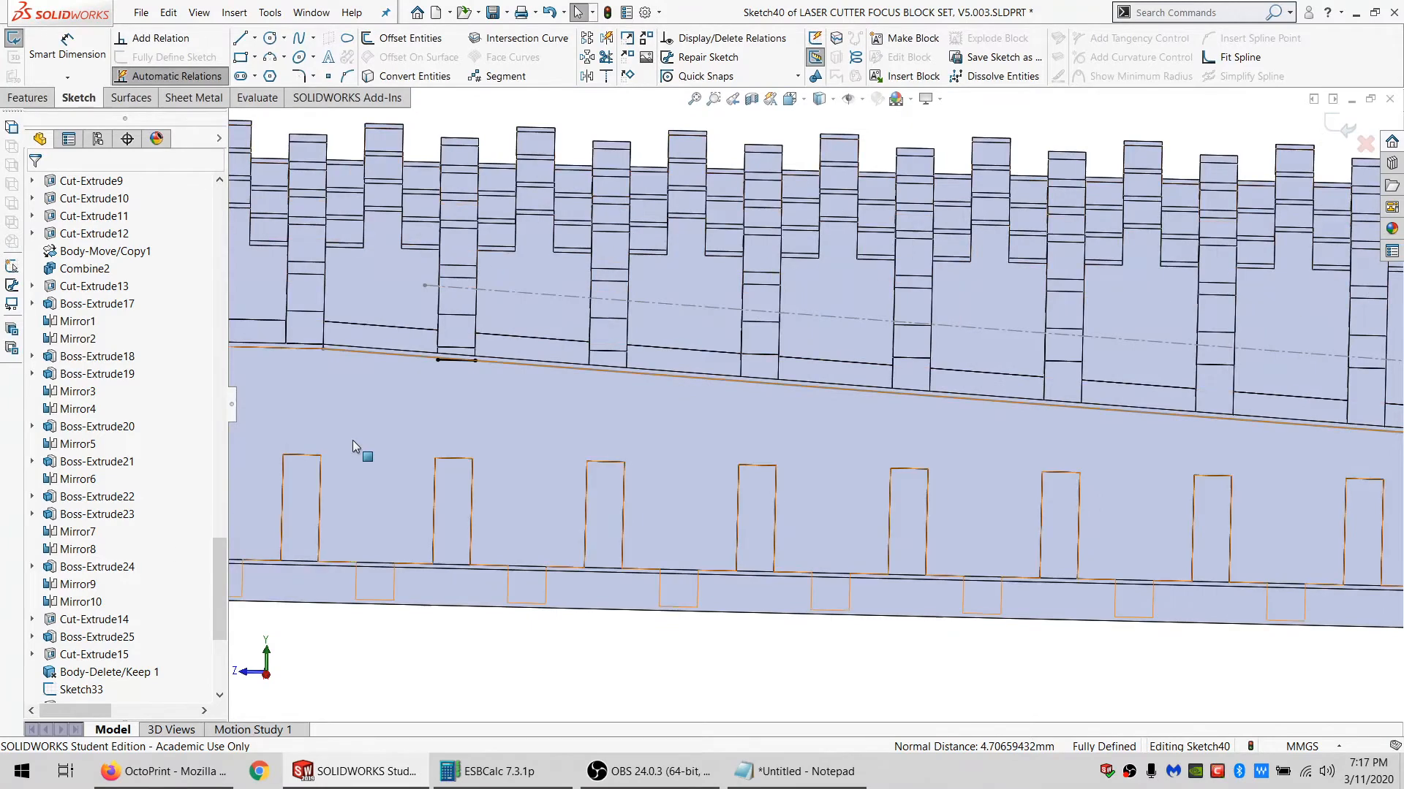
{"action": "left_click", "coordinate": [390, 356]}
{"action": "scroll", "coordinate": [94, 693], "scroll_direction": "down", "scroll_amount": 4}
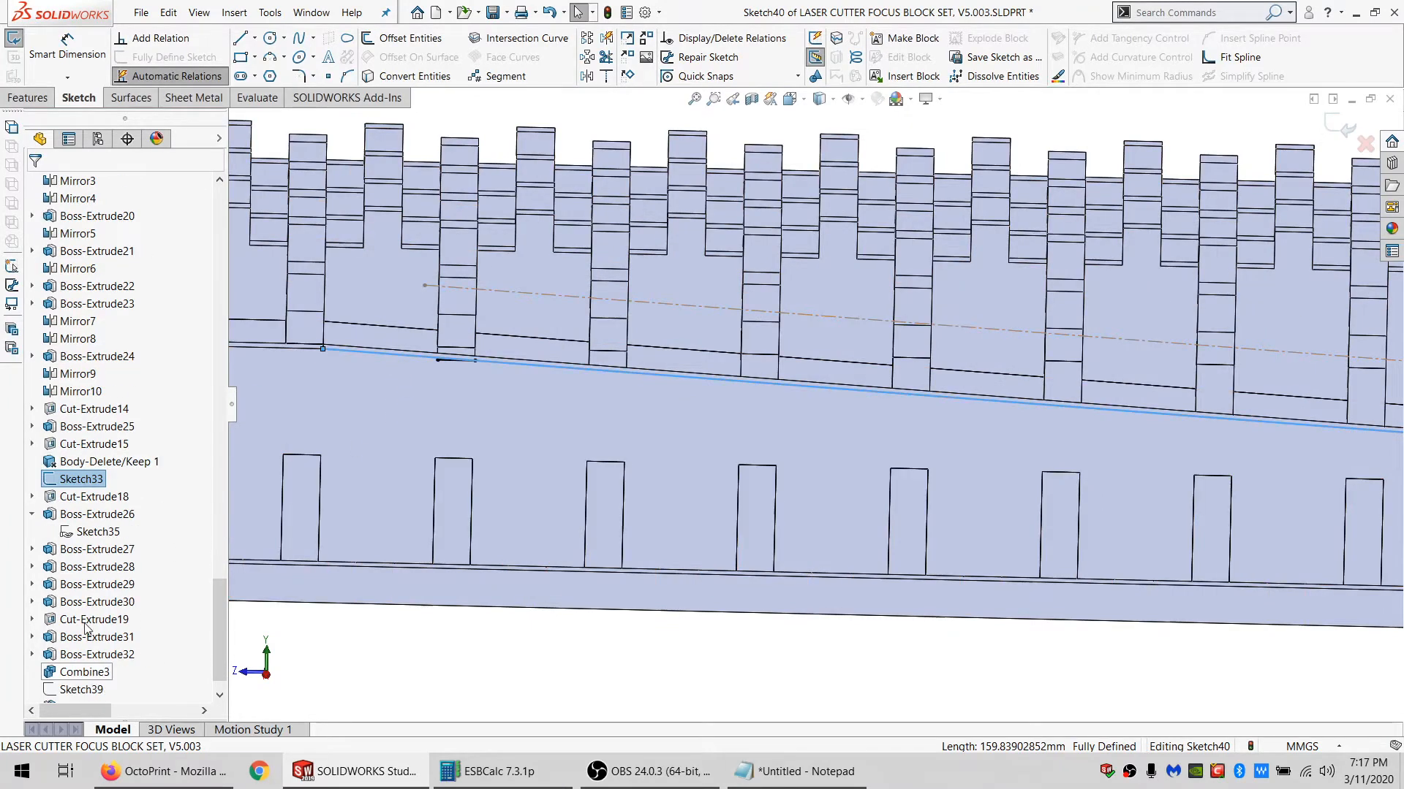
{"action": "left_click", "coordinate": [82, 481]}
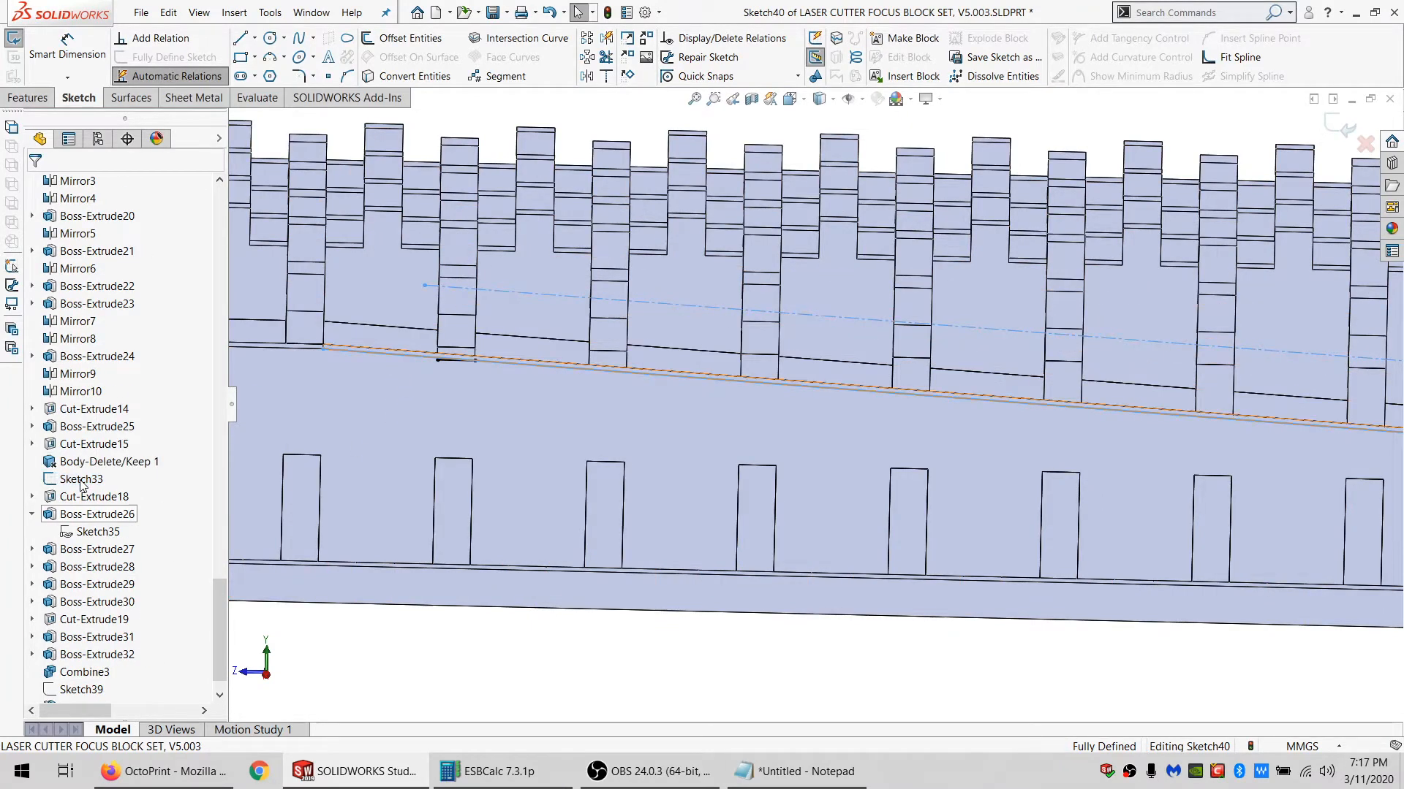
{"action": "left_click", "coordinate": [82, 481]}
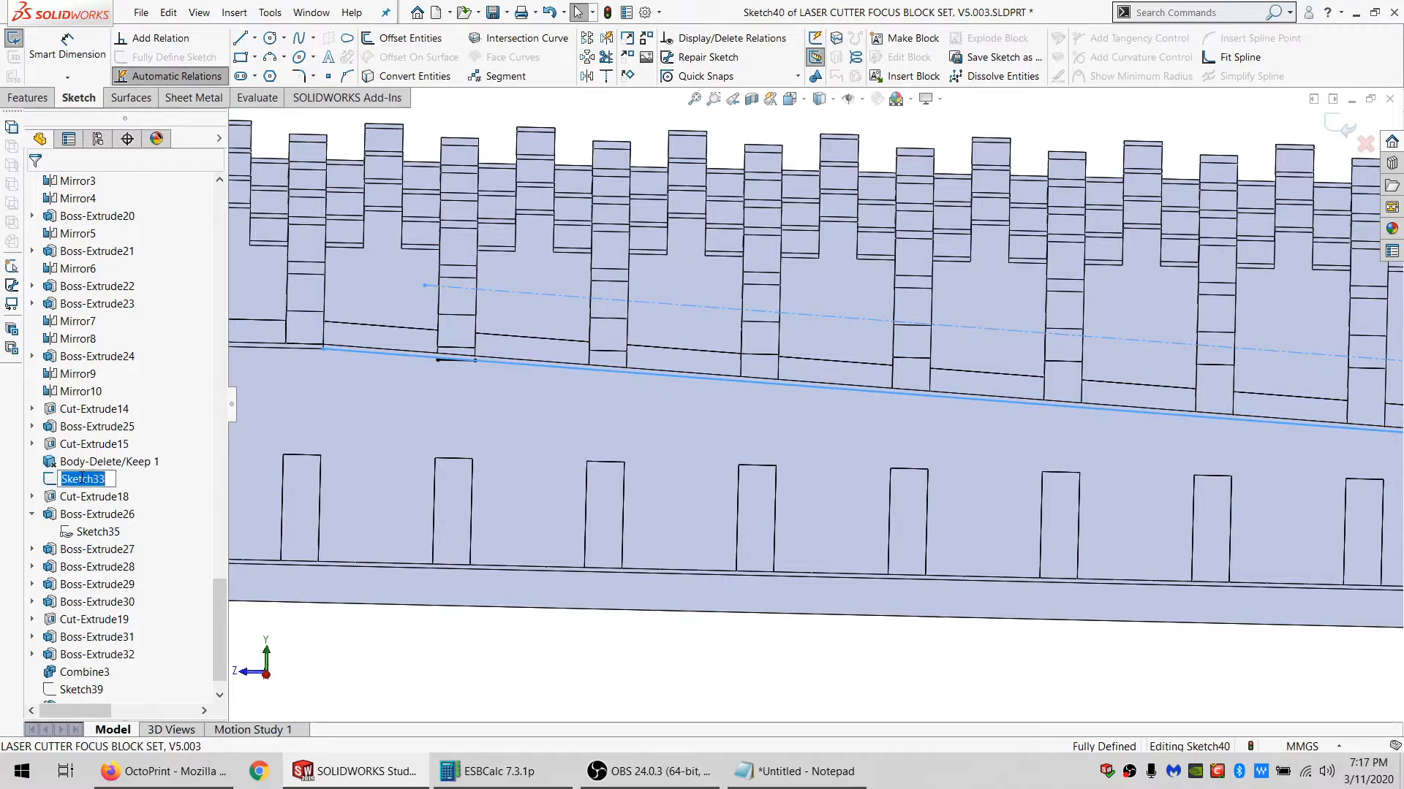
{"action": "type", "text": "BBBBBBBBBBBBBBBBBBBBBB"}
{"action": "key", "text": "Return"}
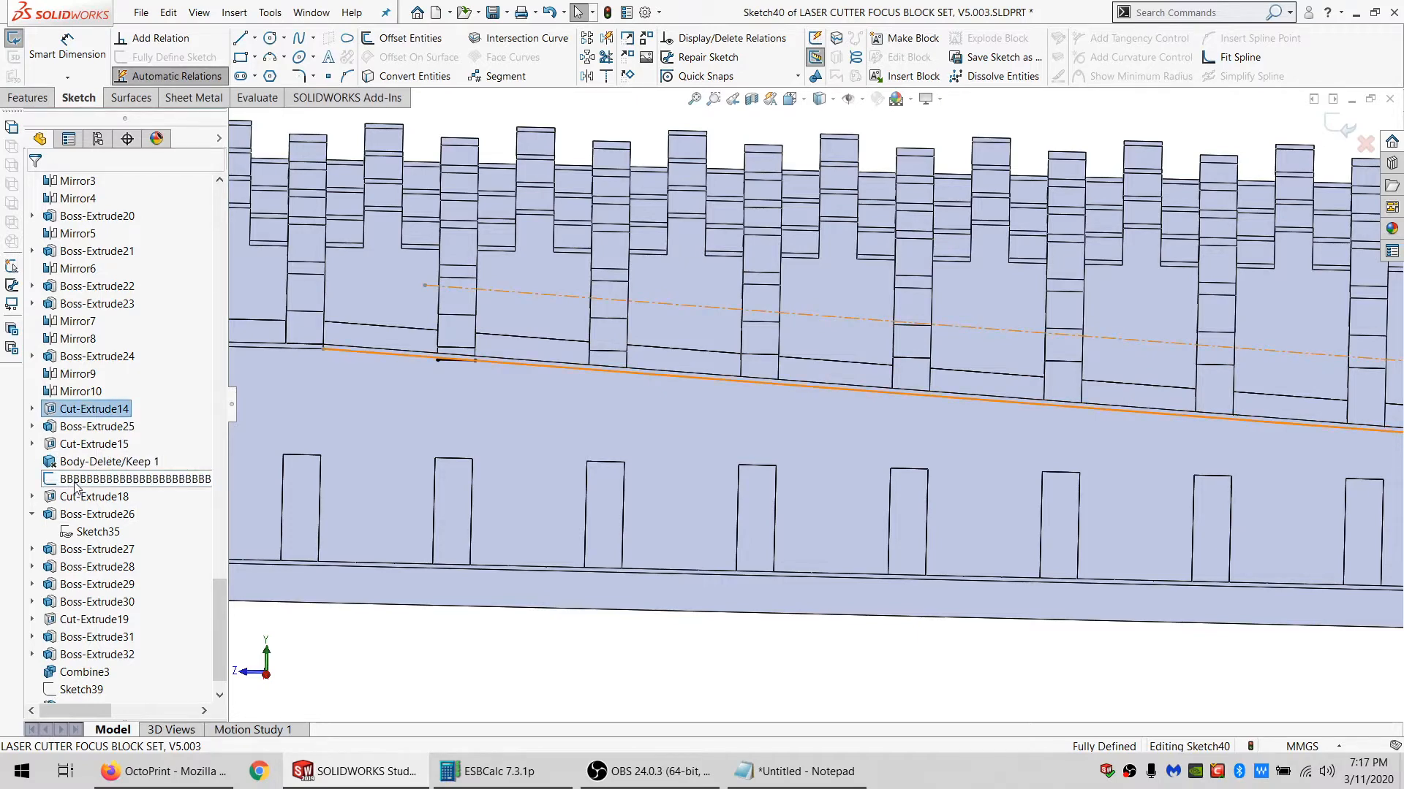
Sketch seven short angled lines, about 10 to 13 mm long, from the slanted reference line beneath the remaining crosswise panels toward its lower end.
{"action": "left_click", "coordinate": [641, 694]}
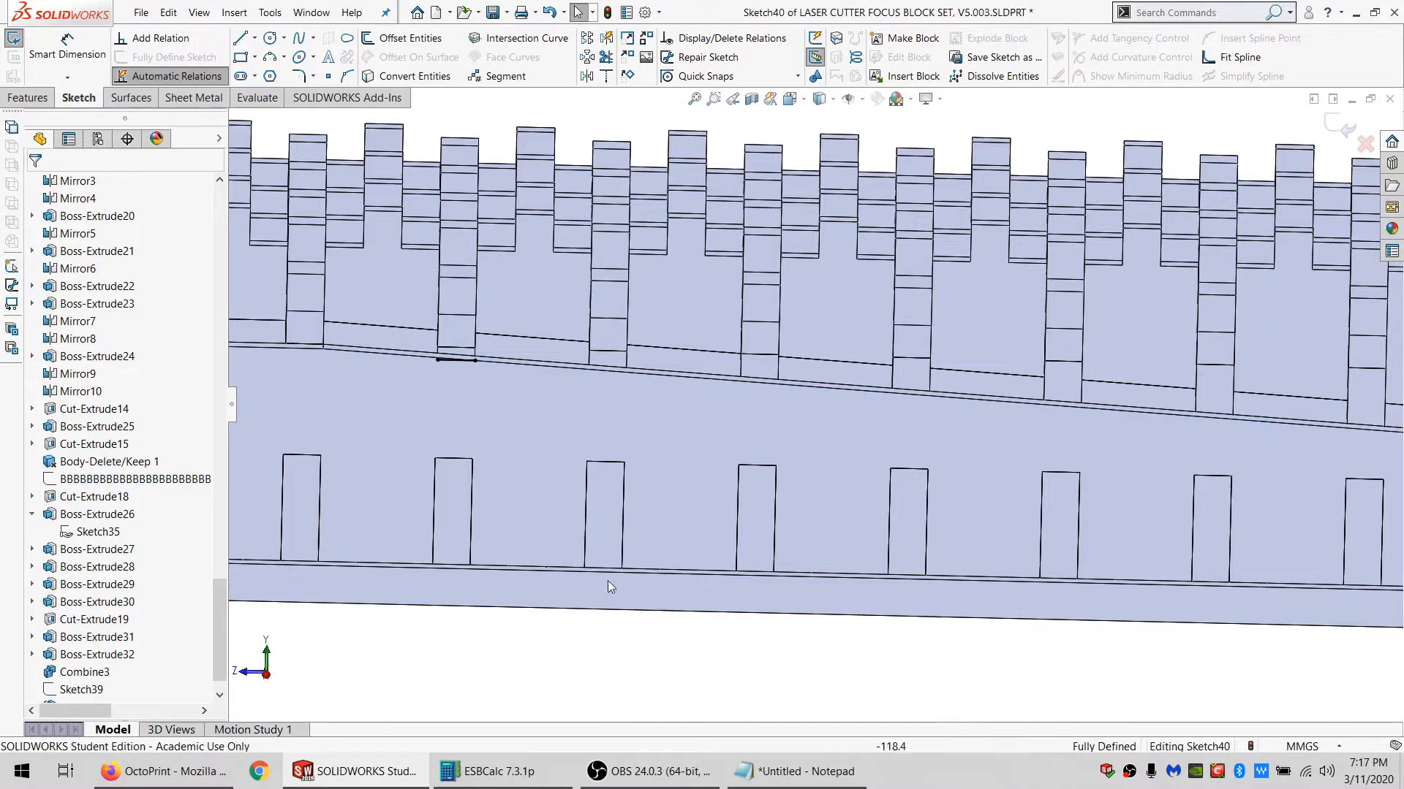
{"action": "left_click", "coordinate": [247, 41]}
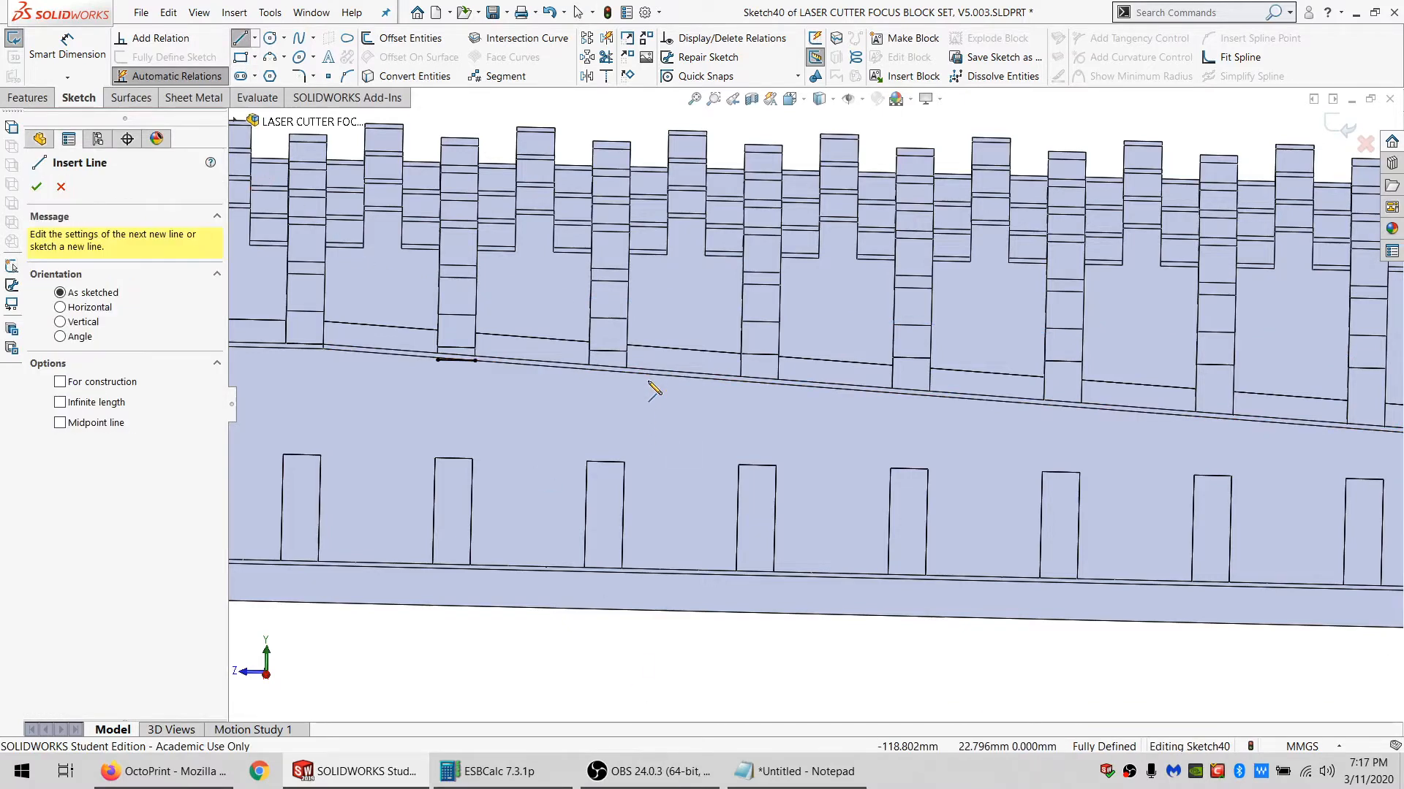
{"action": "left_click_drag", "start_coordinate": [647, 378], "coordinate": [560, 401]}
{"action": "left_click_drag", "start_coordinate": [798, 386], "coordinate": [744, 434]}
{"action": "left_click_drag", "start_coordinate": [941, 396], "coordinate": [863, 419]}
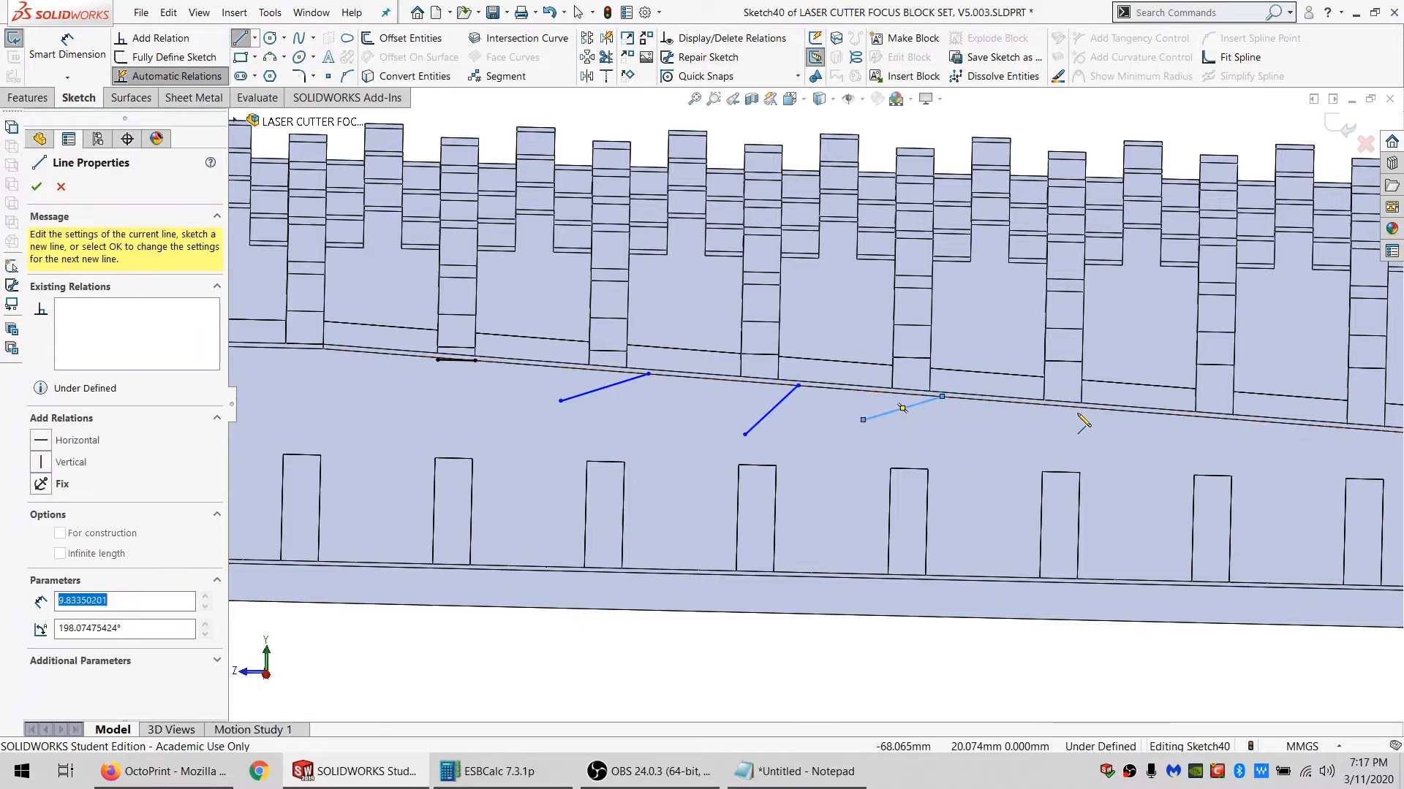
{"action": "left_click_drag", "start_coordinate": [1088, 408], "coordinate": [1014, 448]}
{"action": "left_click_drag", "start_coordinate": [1253, 421], "coordinate": [1161, 437]}
{"action": "scroll", "coordinate": [1224, 459], "scroll_direction": "up", "scroll_amount": 3}
{"action": "scroll", "coordinate": [1239, 464], "scroll_direction": "down", "scroll_amount": 2}
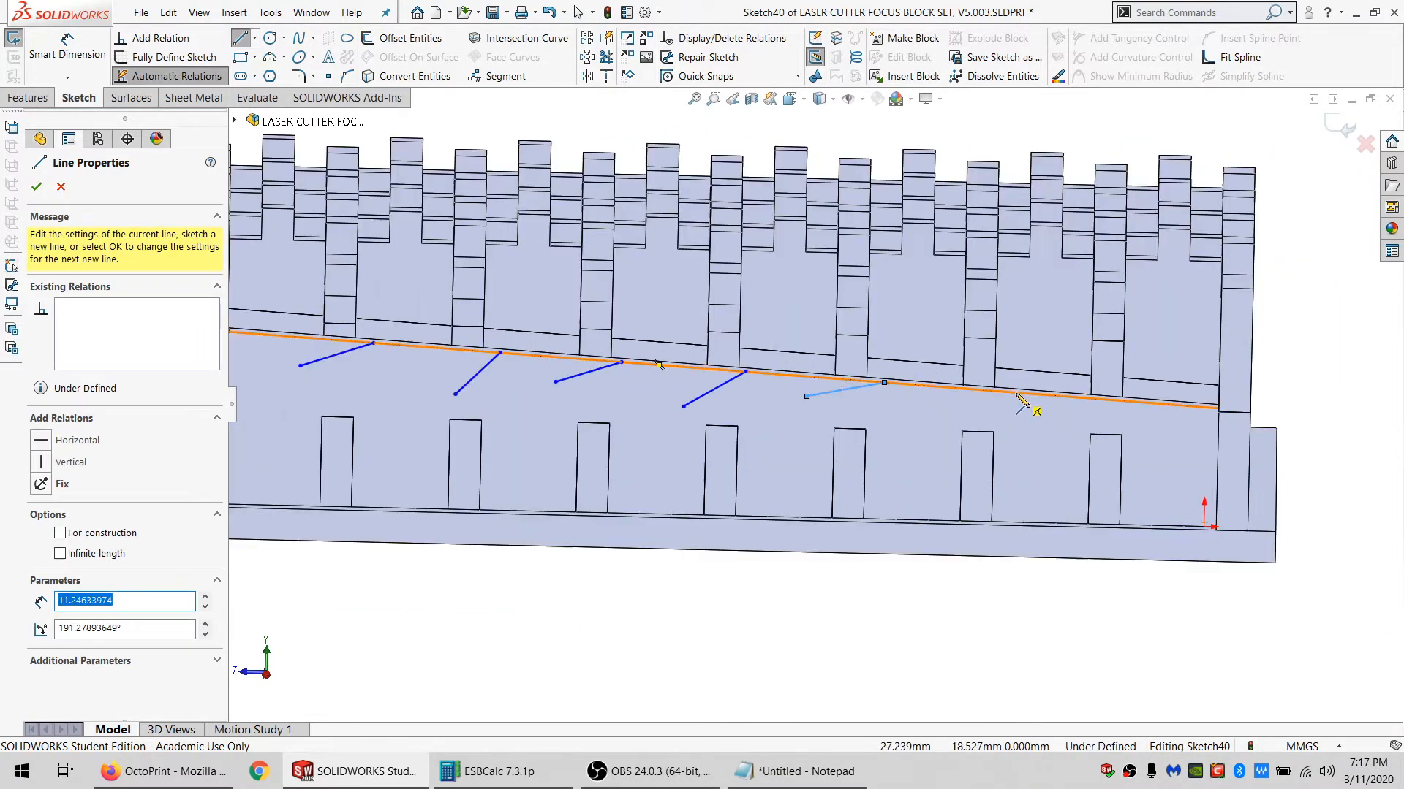
{"action": "left_click_drag", "start_coordinate": [1016, 393], "coordinate": [933, 408]}
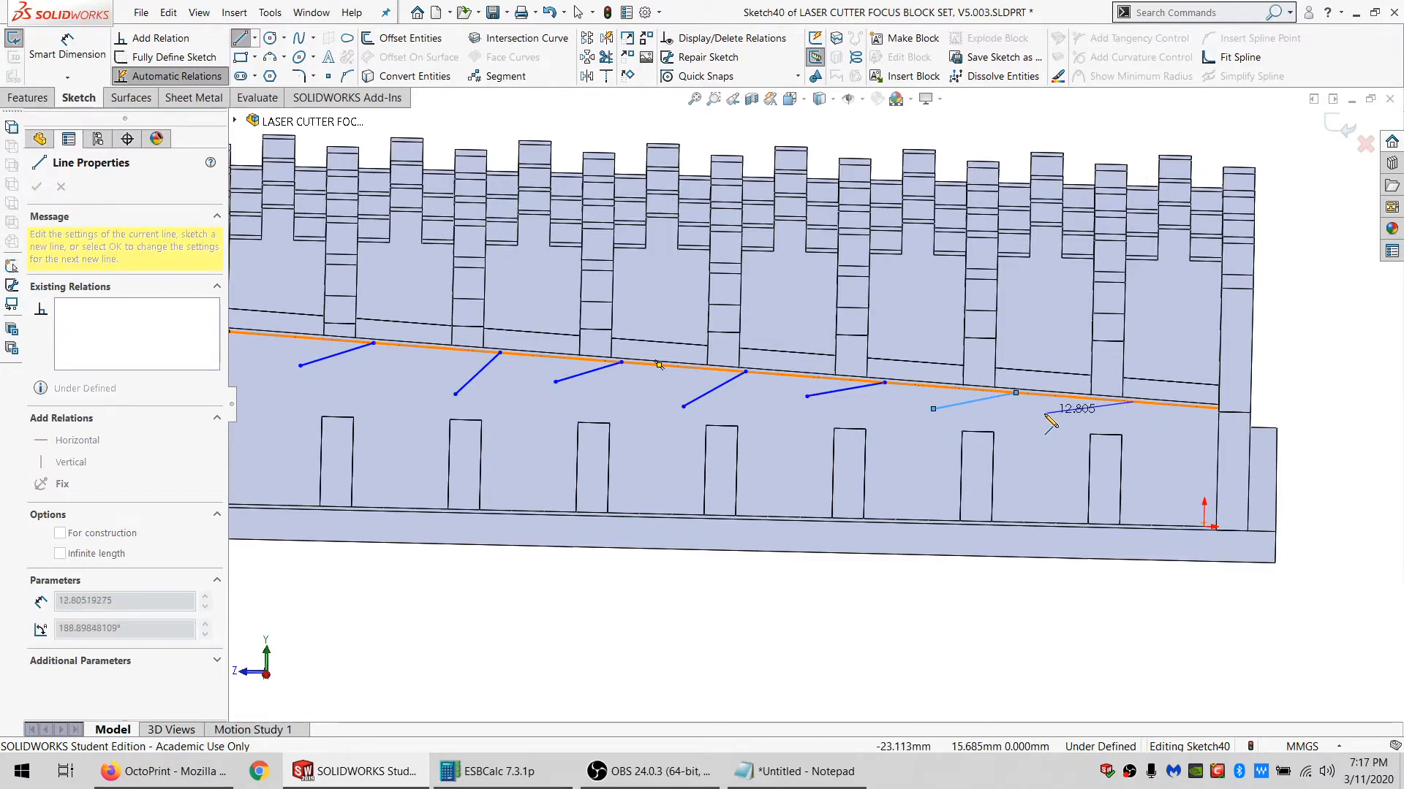
{"action": "key", "text": "Escape"}
{"action": "key", "text": "Escape"}
{"action": "left_click", "coordinate": [989, 406]}
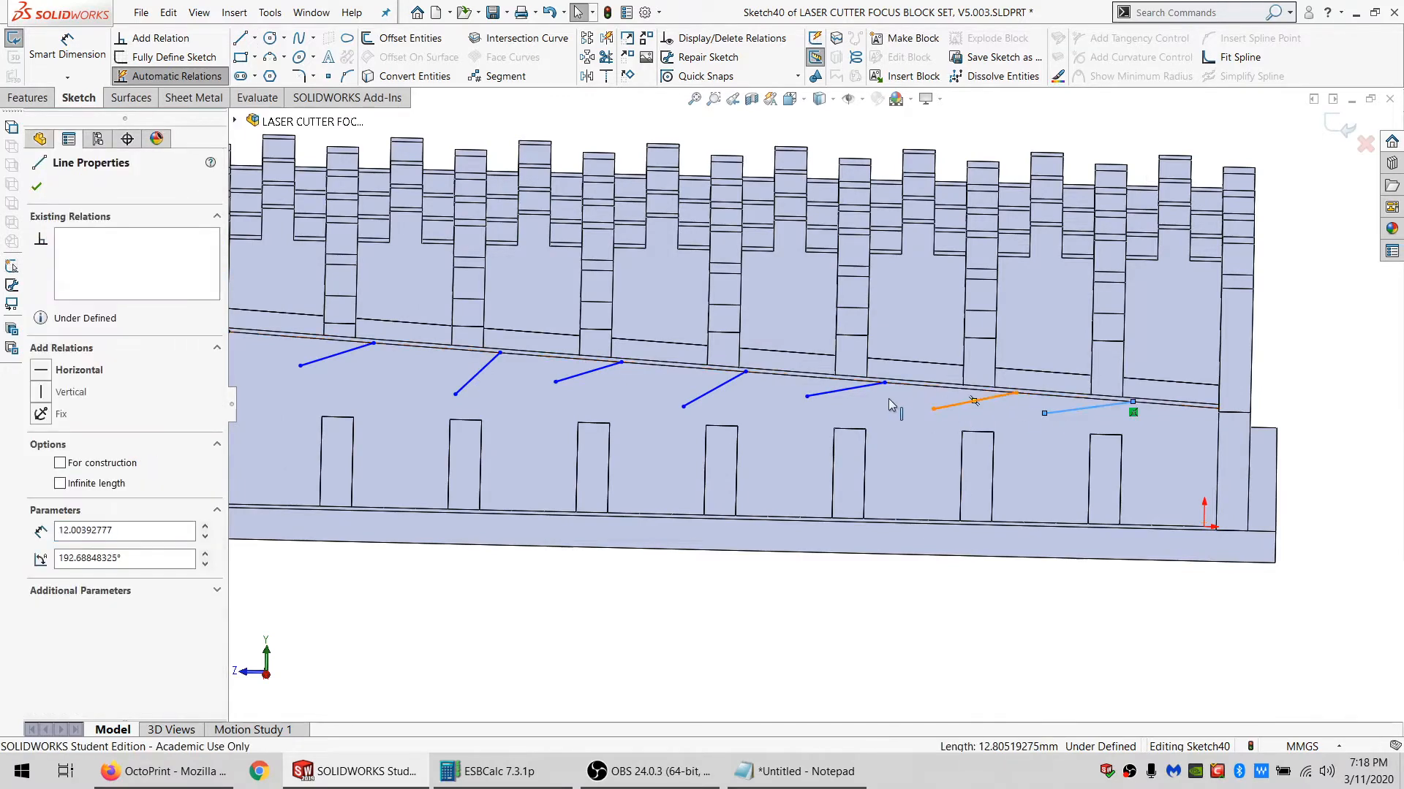
{"action": "left_click", "coordinate": [1074, 408], "text": "ctrl"}
{"action": "key", "text": "Escape"}
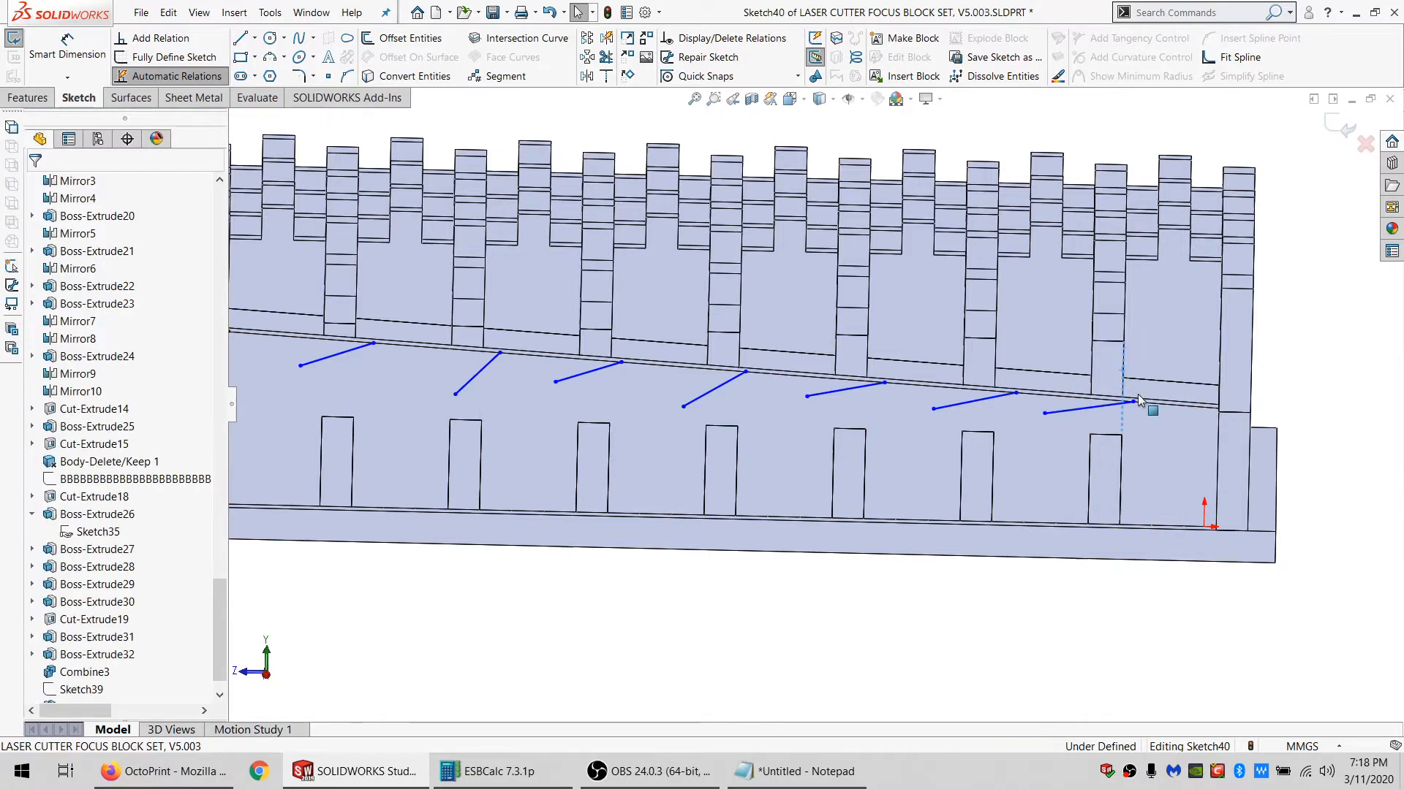
Make the upper endpoints of the three lines nearest the joint's lower end coincident with the vertical edges of their crosswise panels.
{"action": "left_click", "coordinate": [1134, 402], "text": "ctrl"}
{"action": "left_click", "coordinate": [69, 467]}
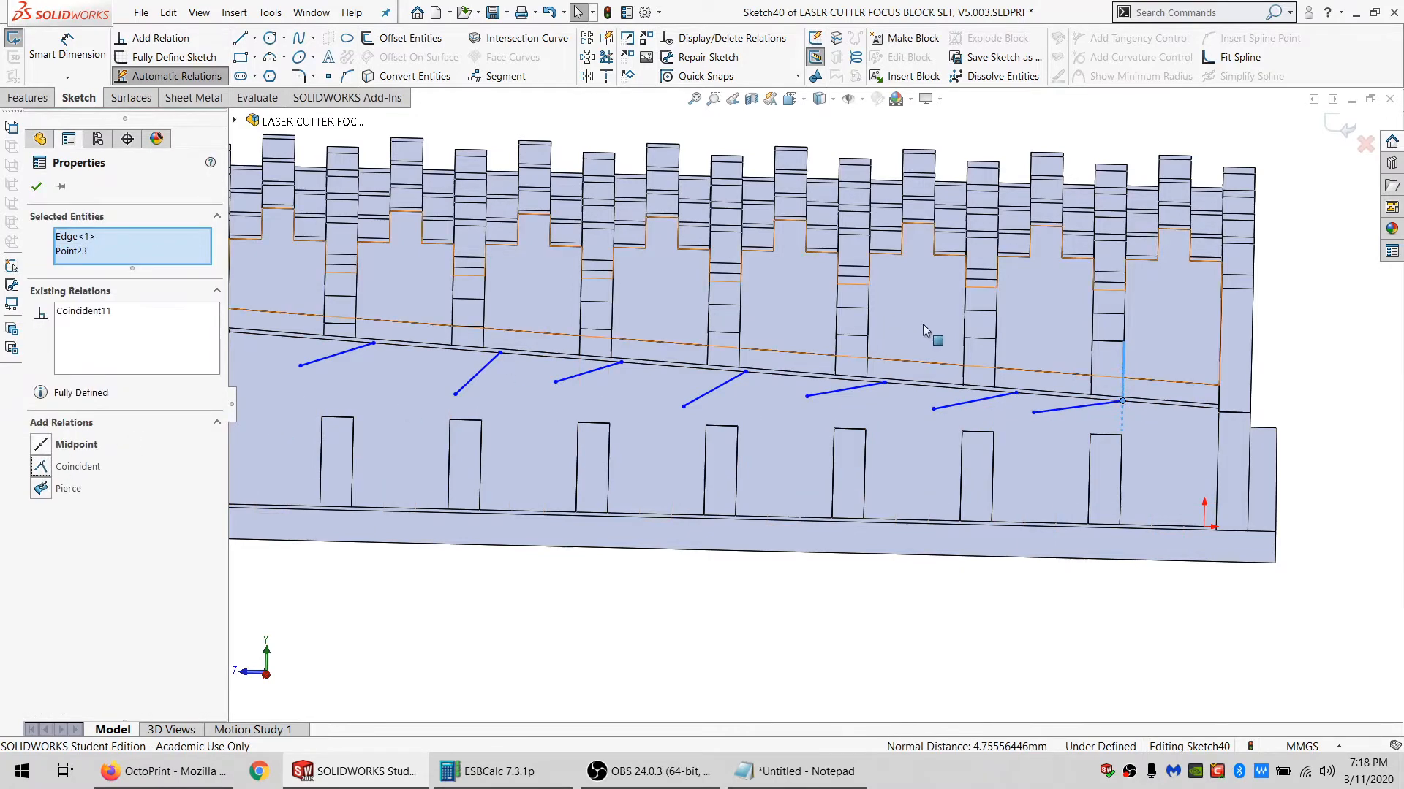
{"action": "left_click", "coordinate": [1009, 391]}
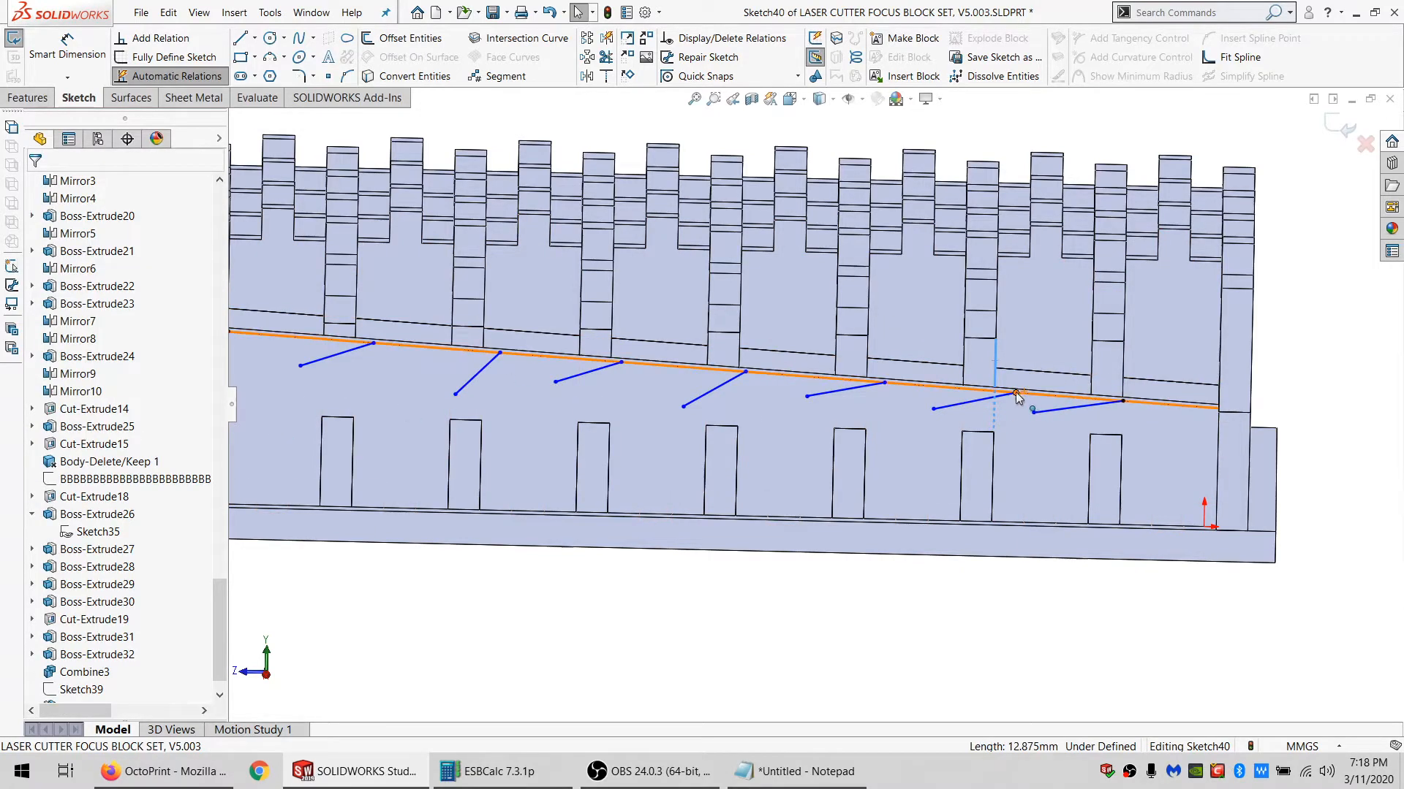
{"action": "left_click", "coordinate": [1015, 393], "text": "ctrl"}
{"action": "left_click", "coordinate": [79, 469]}
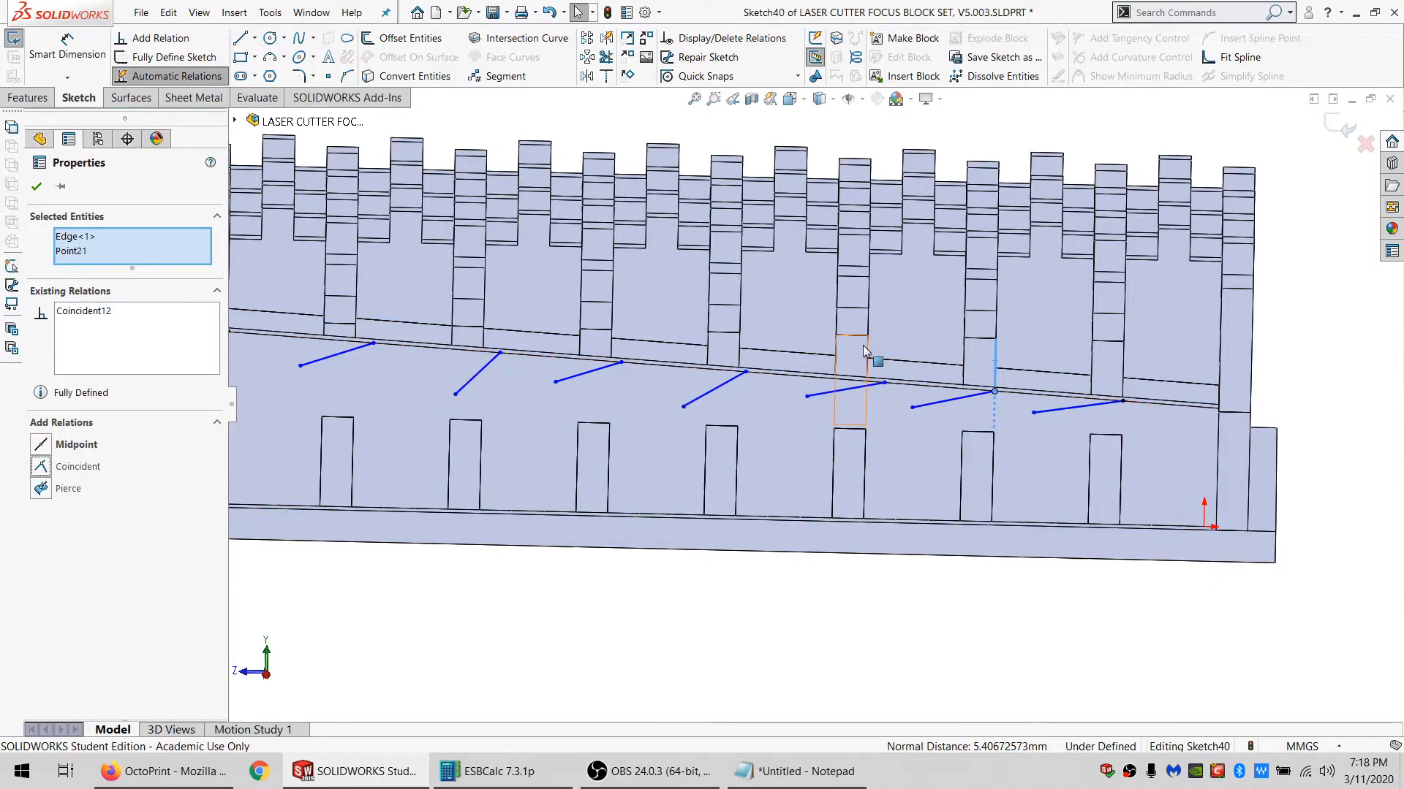
{"action": "key", "text": "Escape"}
{"action": "left_click", "coordinate": [884, 383], "text": "ctrl"}
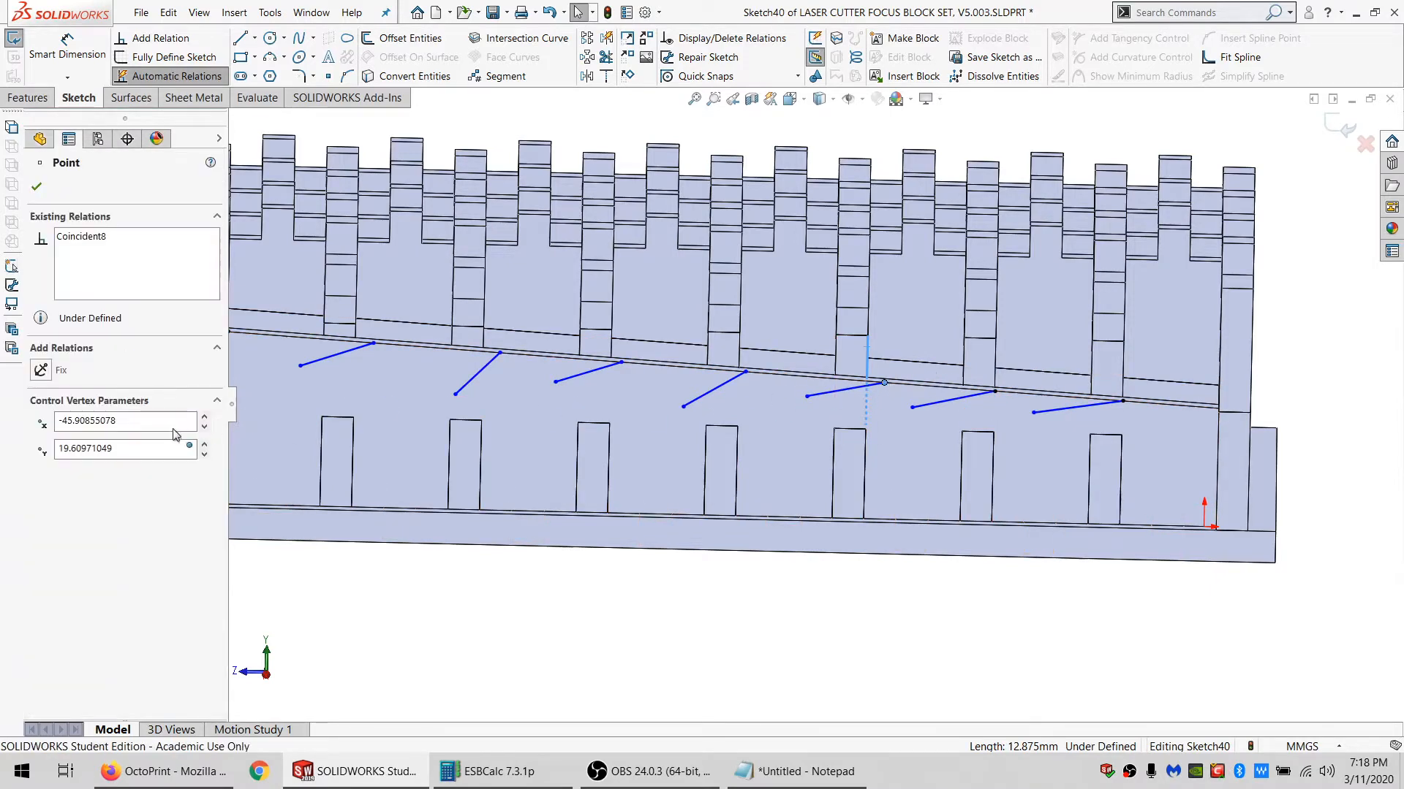
{"action": "left_click", "coordinate": [75, 468]}
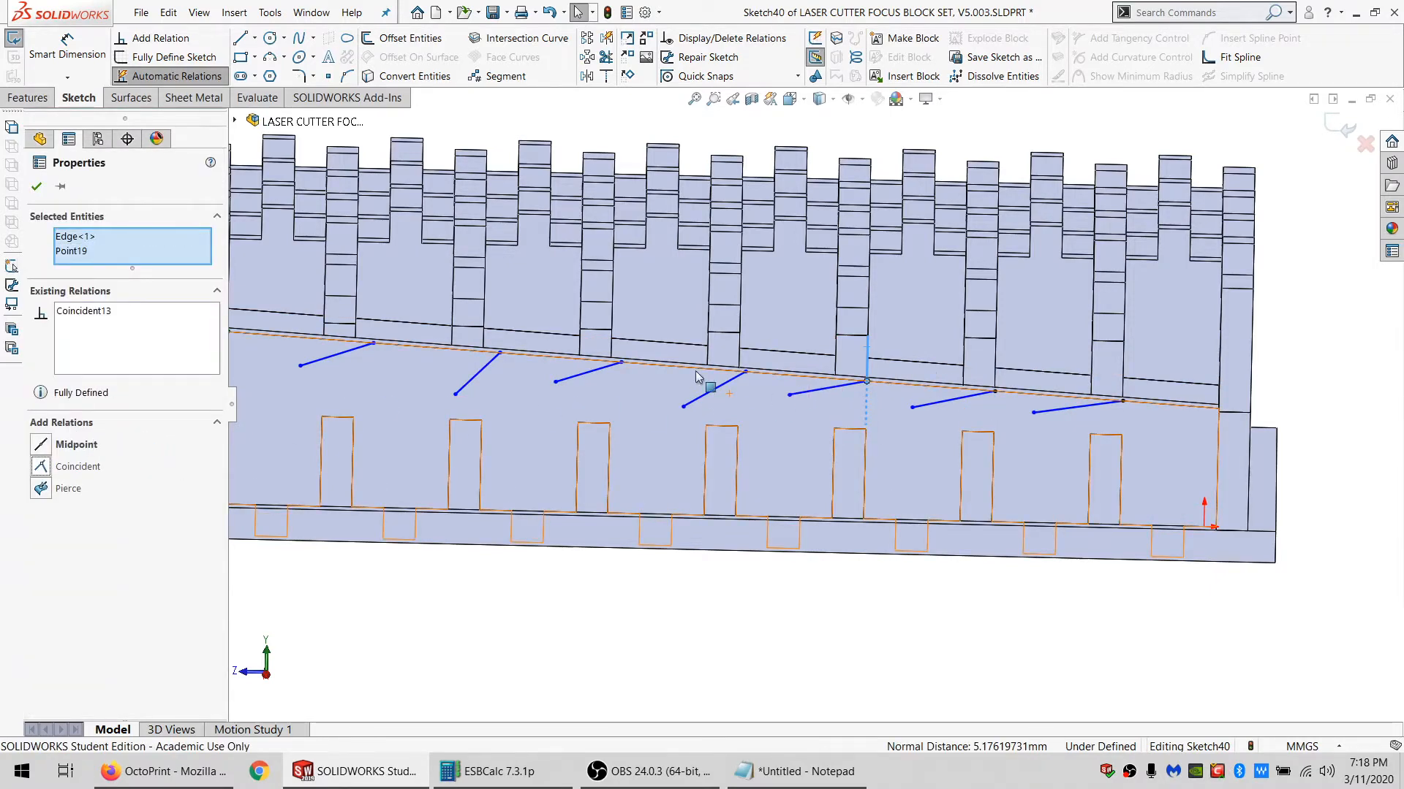
Make the upper endpoints of the other four angled lines coincident with the vertical edges of their crosswise panels.
{"action": "left_click", "coordinate": [745, 372]}
{"action": "left_click", "coordinate": [740, 358], "text": "ctrl"}
{"action": "left_click", "coordinate": [77, 466]}
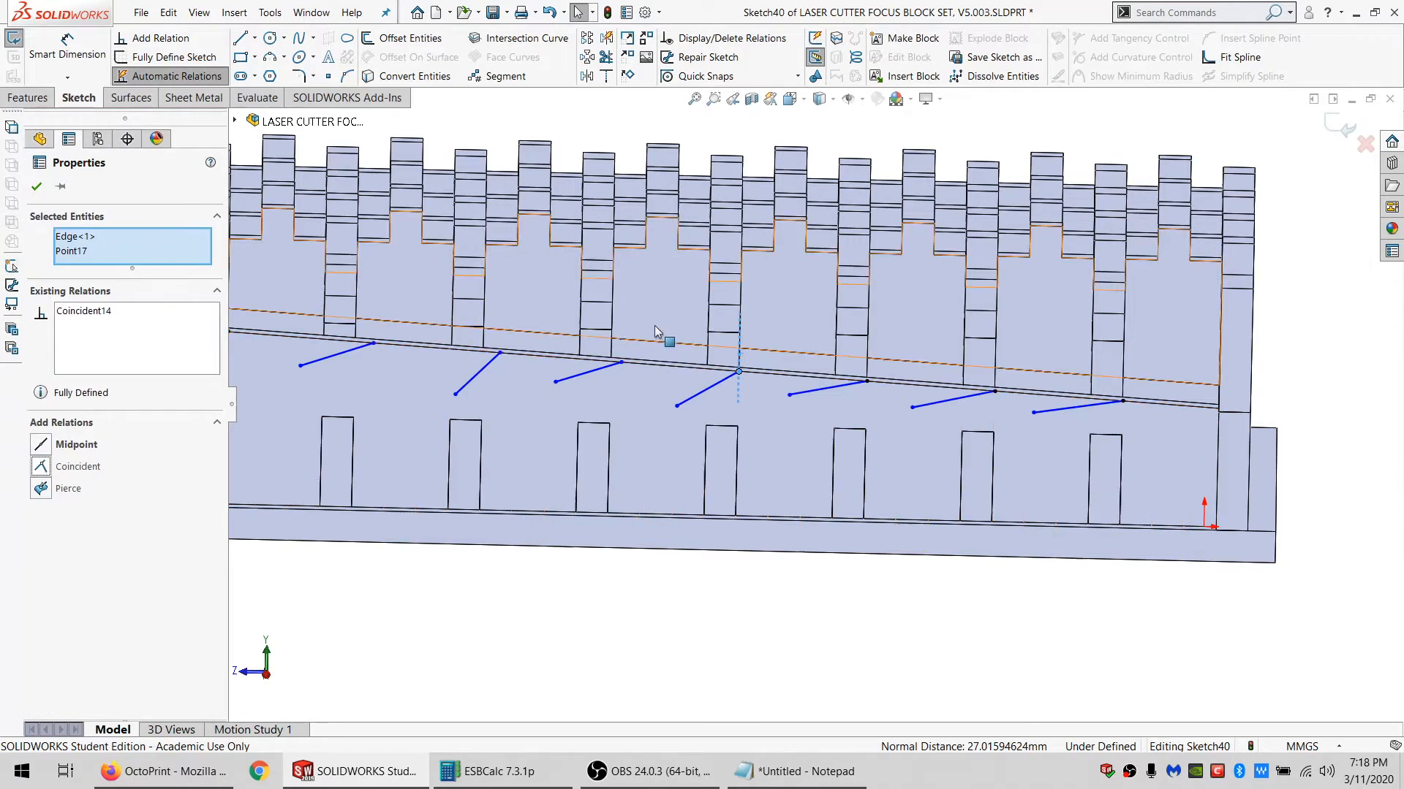
{"action": "left_click", "coordinate": [611, 361]}
{"action": "left_click", "coordinate": [612, 347], "text": "ctrl"}
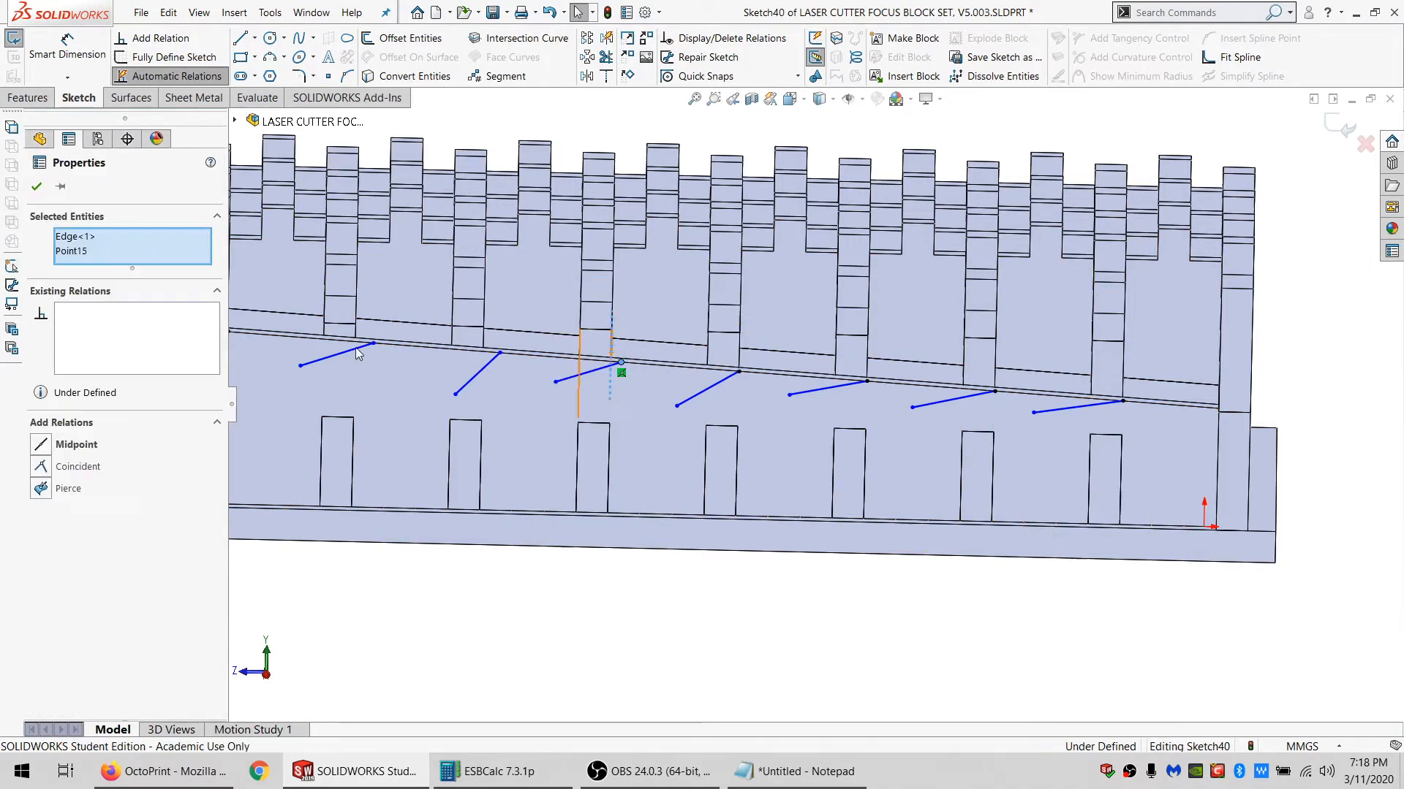
{"action": "left_click", "coordinate": [499, 354]}
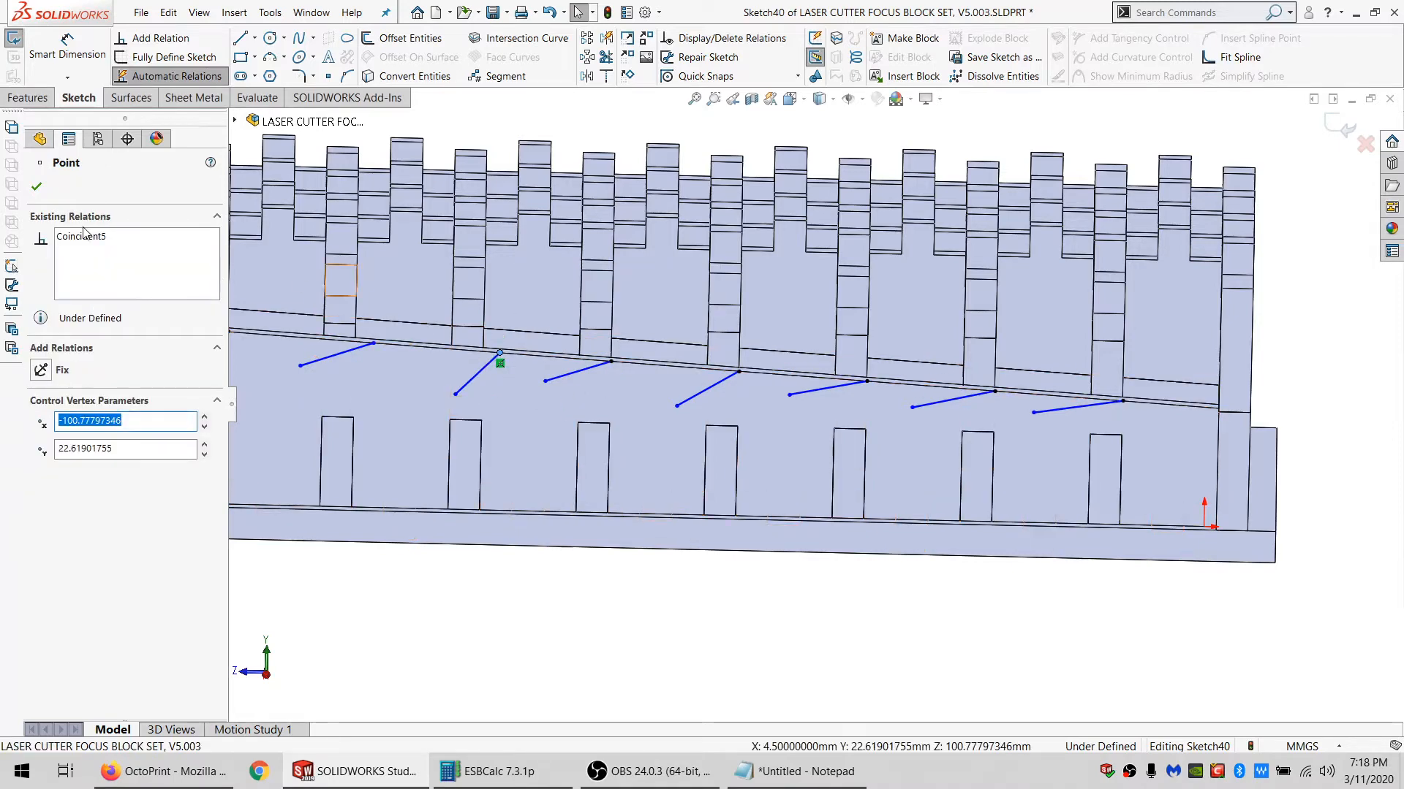
{"action": "left_click", "coordinate": [483, 337], "text": "ctrl"}
{"action": "left_click", "coordinate": [76, 470]}
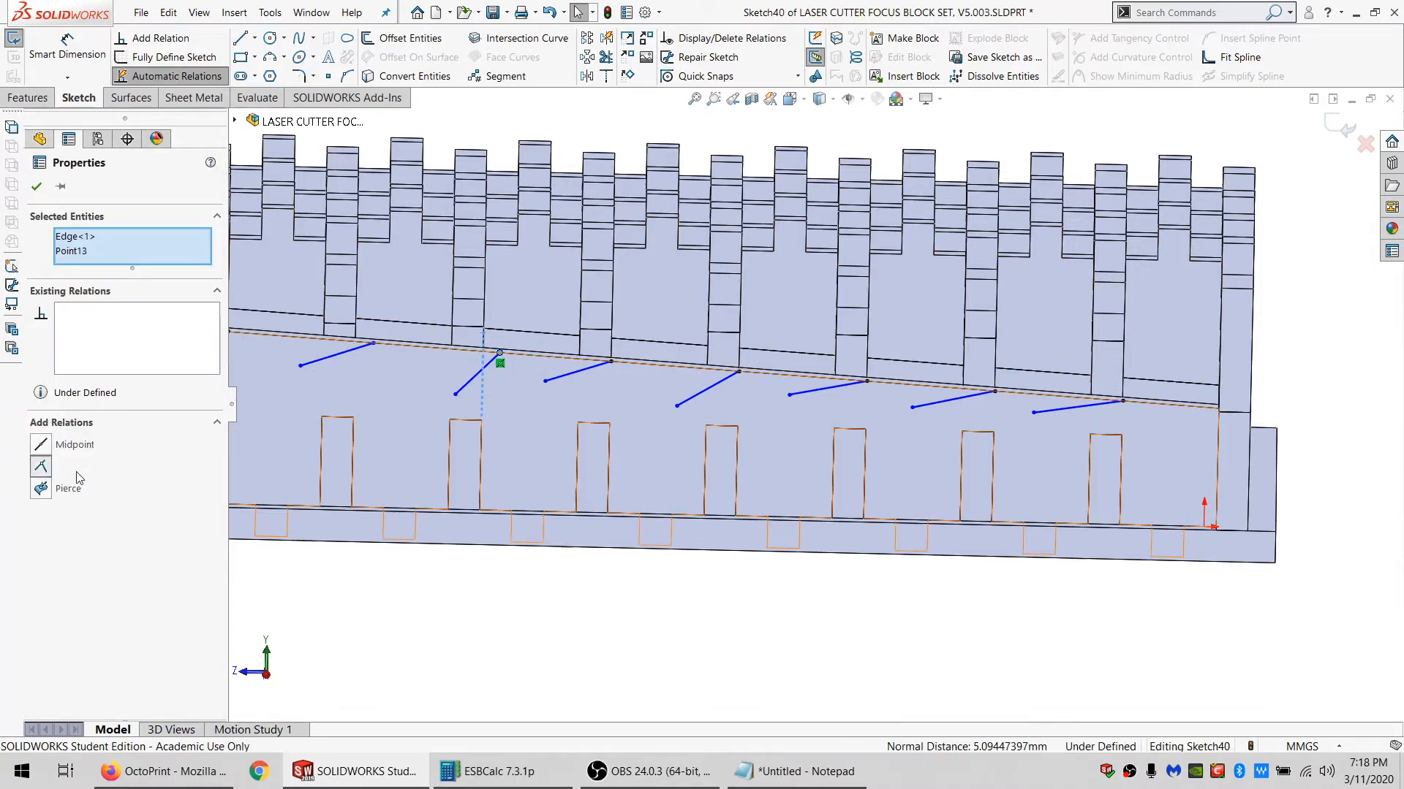
{"action": "left_click", "coordinate": [352, 337]}
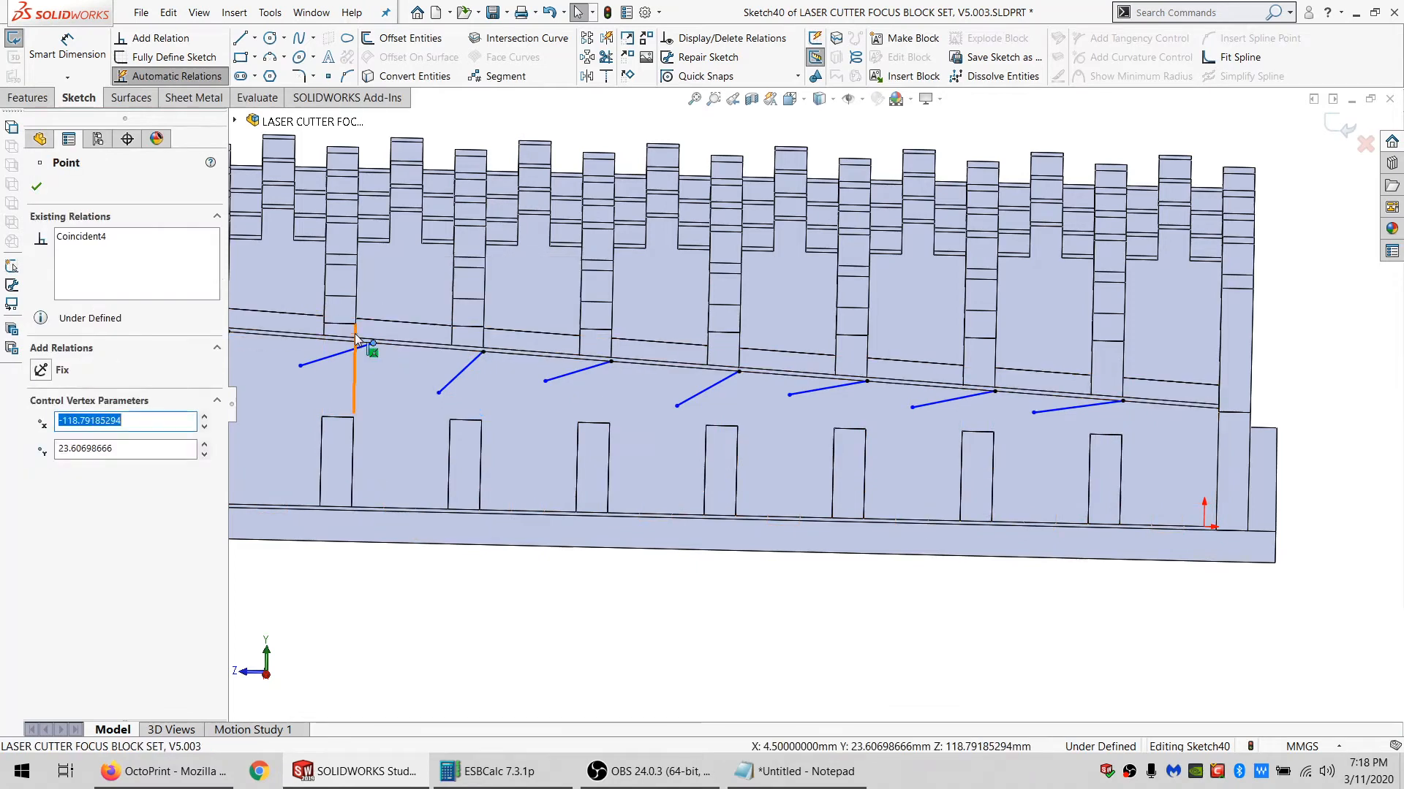
{"action": "left_click", "coordinate": [349, 334], "text": "ctrl"}
{"action": "left_click", "coordinate": [76, 466]}
Make the seven angled lines parallel and equal to the first short horizontal line, and finish the sketch.
{"action": "scroll", "coordinate": [471, 320], "scroll_direction": "up", "scroll_amount": 3}
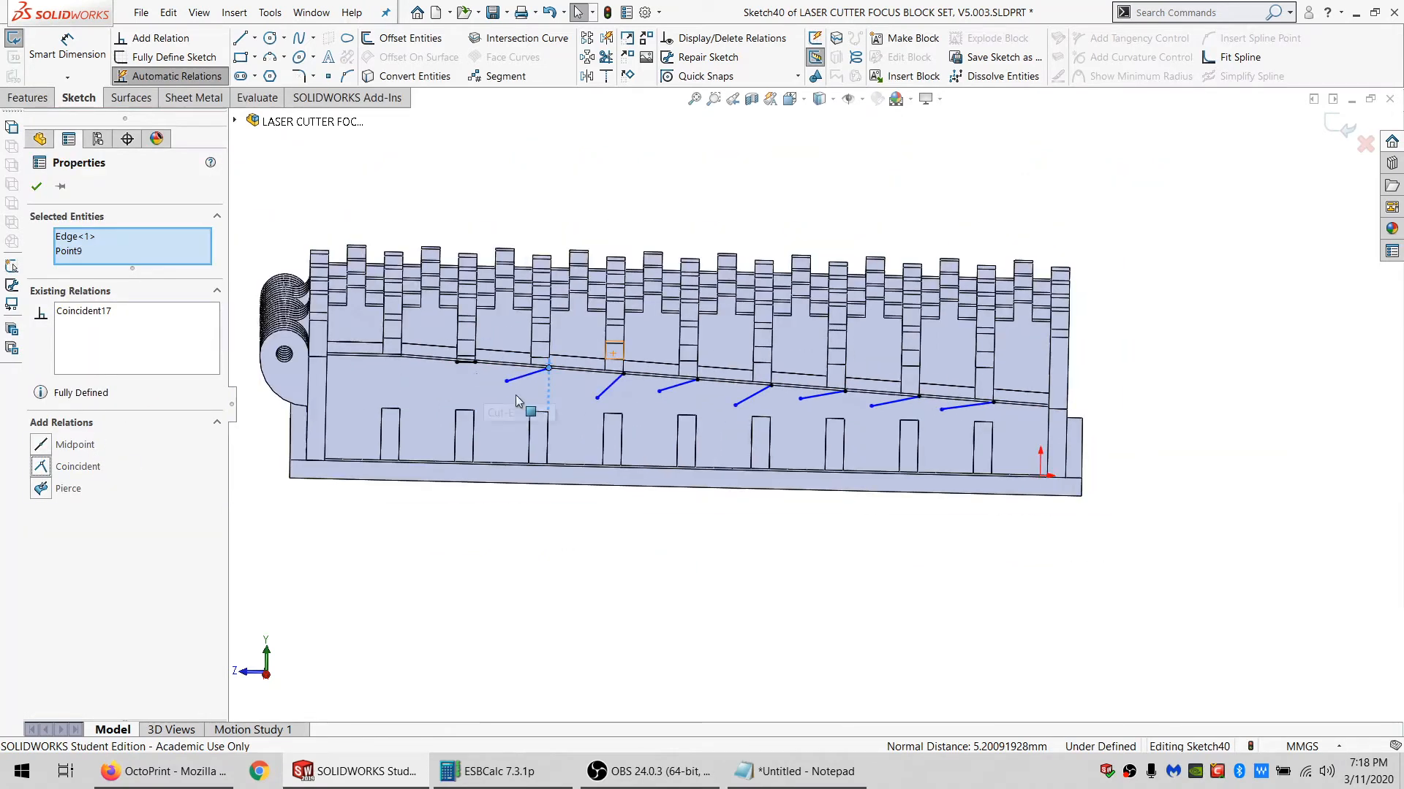
{"action": "scroll", "coordinate": [523, 404], "scroll_direction": "down", "scroll_amount": 5}
{"action": "left_click", "coordinate": [576, 363]}
{"action": "scroll", "coordinate": [1129, 410], "scroll_direction": "up", "scroll_amount": 2}
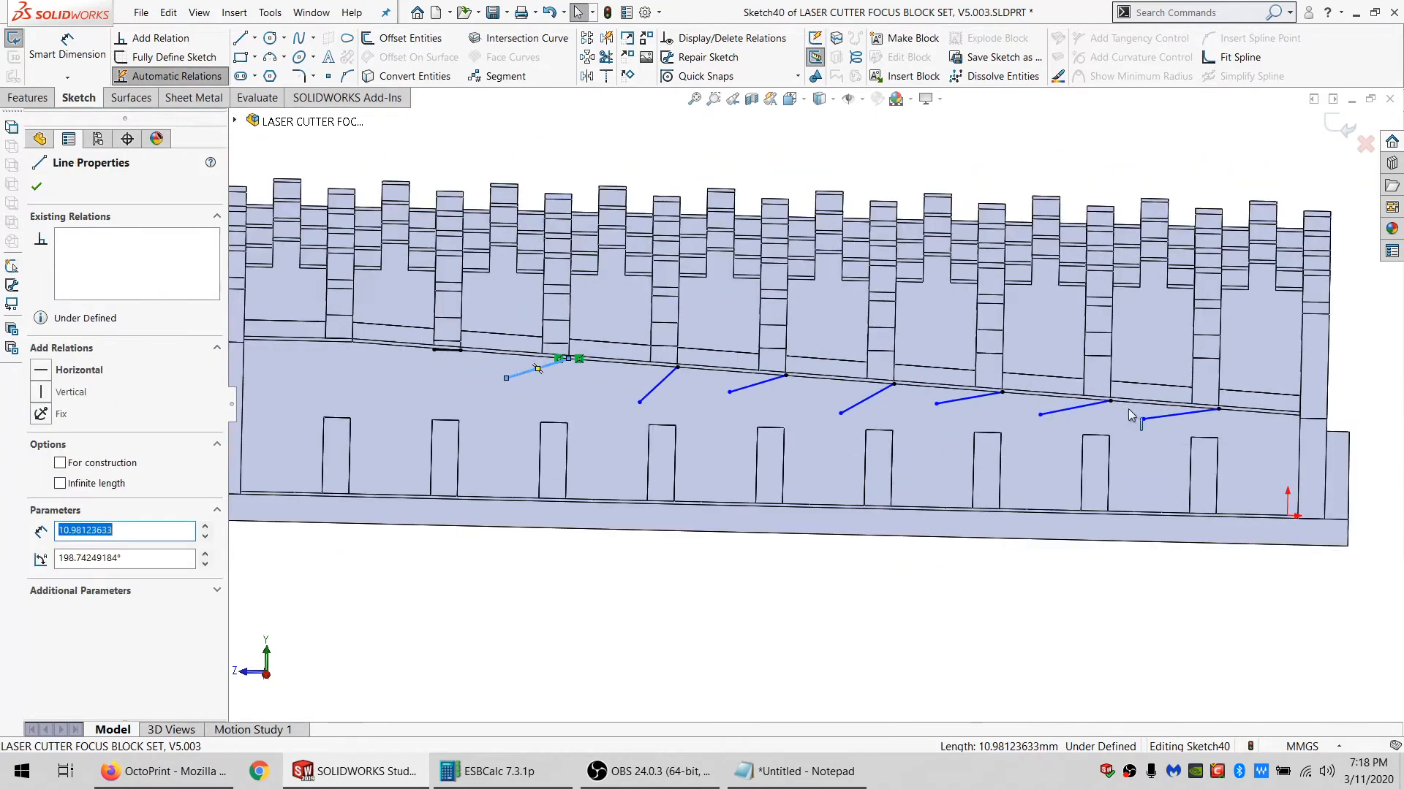
{"action": "left_click", "coordinate": [1066, 414], "text": "ctrl"}
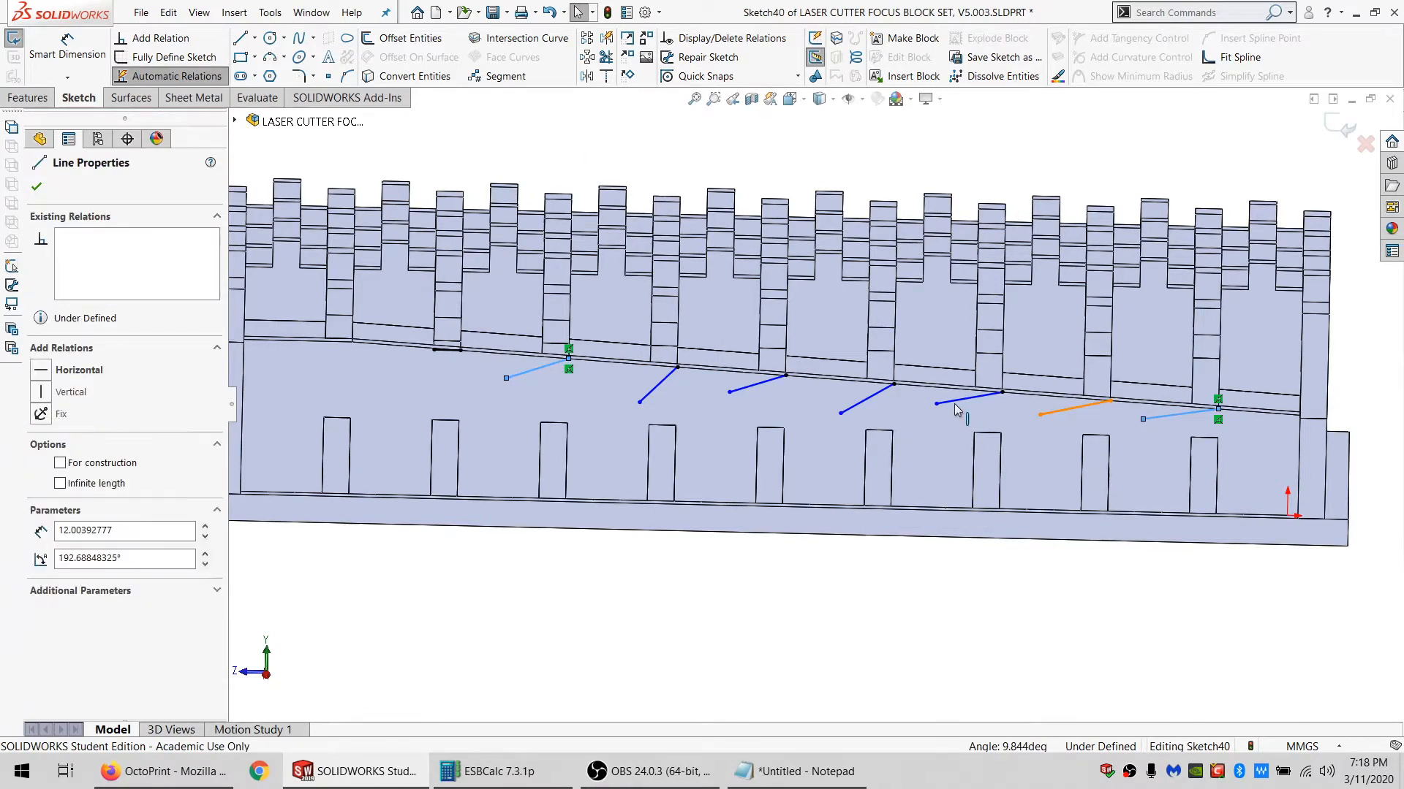
{"action": "left_click", "coordinate": [850, 410], "text": "ctrl"}
{"action": "left_click", "coordinate": [968, 397], "text": "ctrl"}
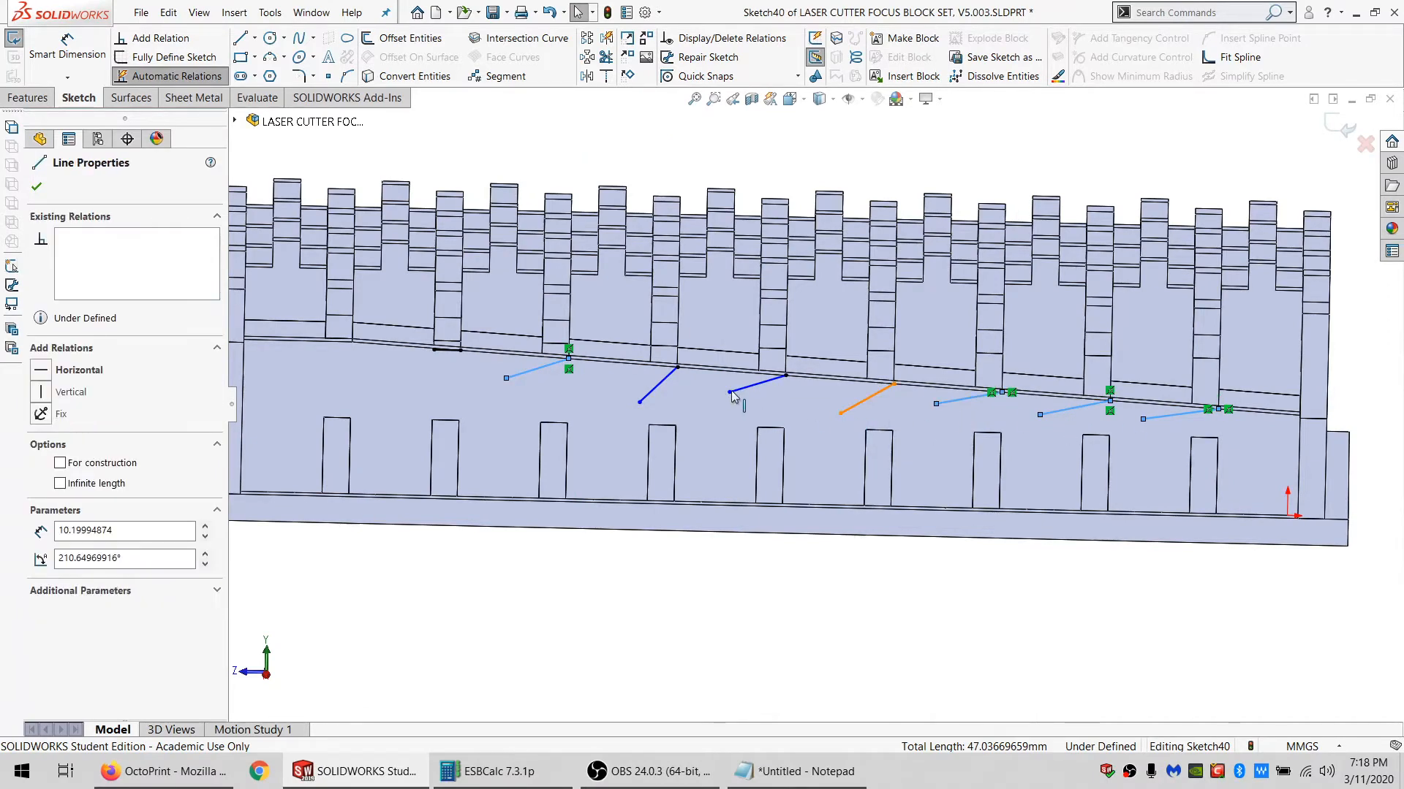
{"action": "left_click", "coordinate": [643, 401], "text": "ctrl"}
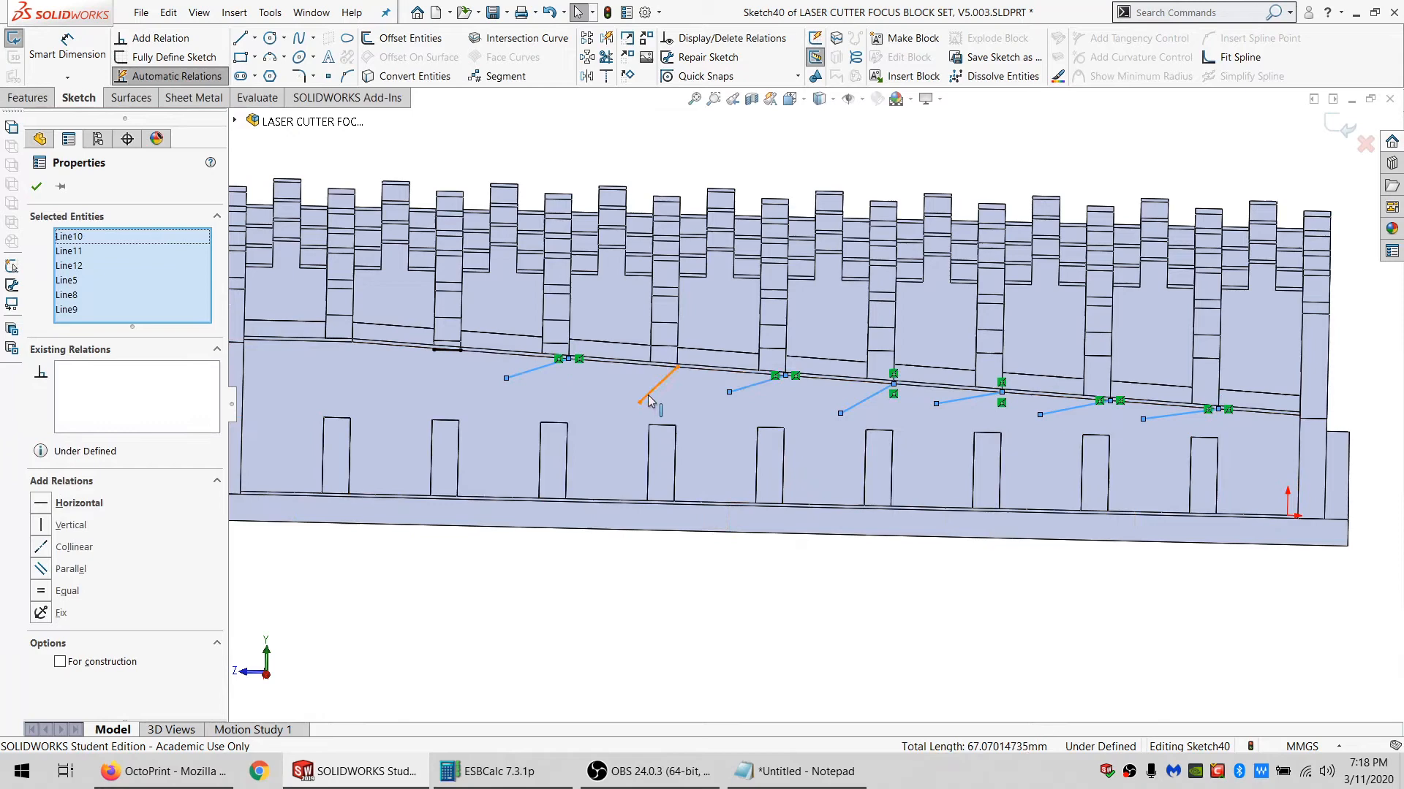
{"action": "left_click", "coordinate": [500, 380], "text": "ctrl"}
{"action": "left_click", "coordinate": [443, 356], "text": "ctrl"}
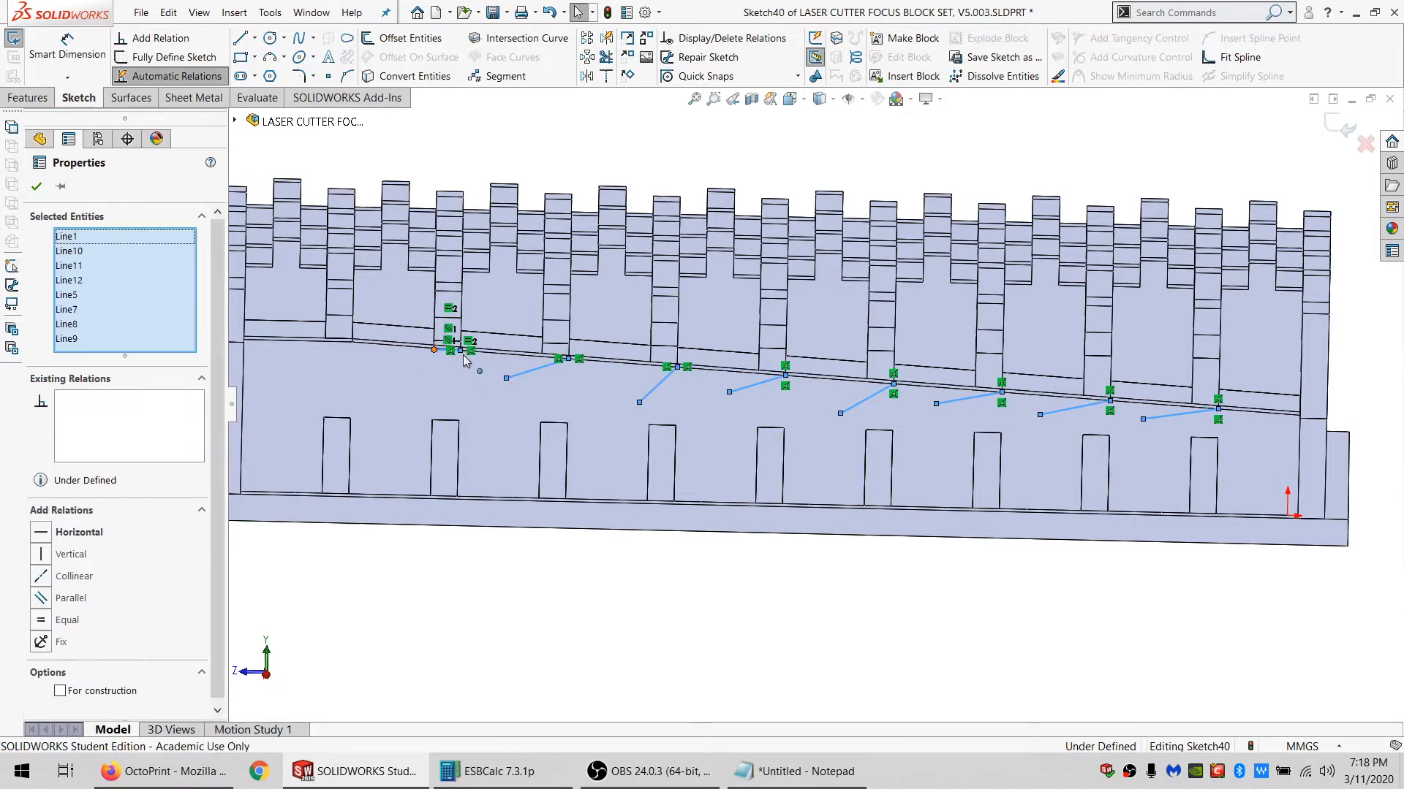
{"action": "left_click", "coordinate": [80, 600]}
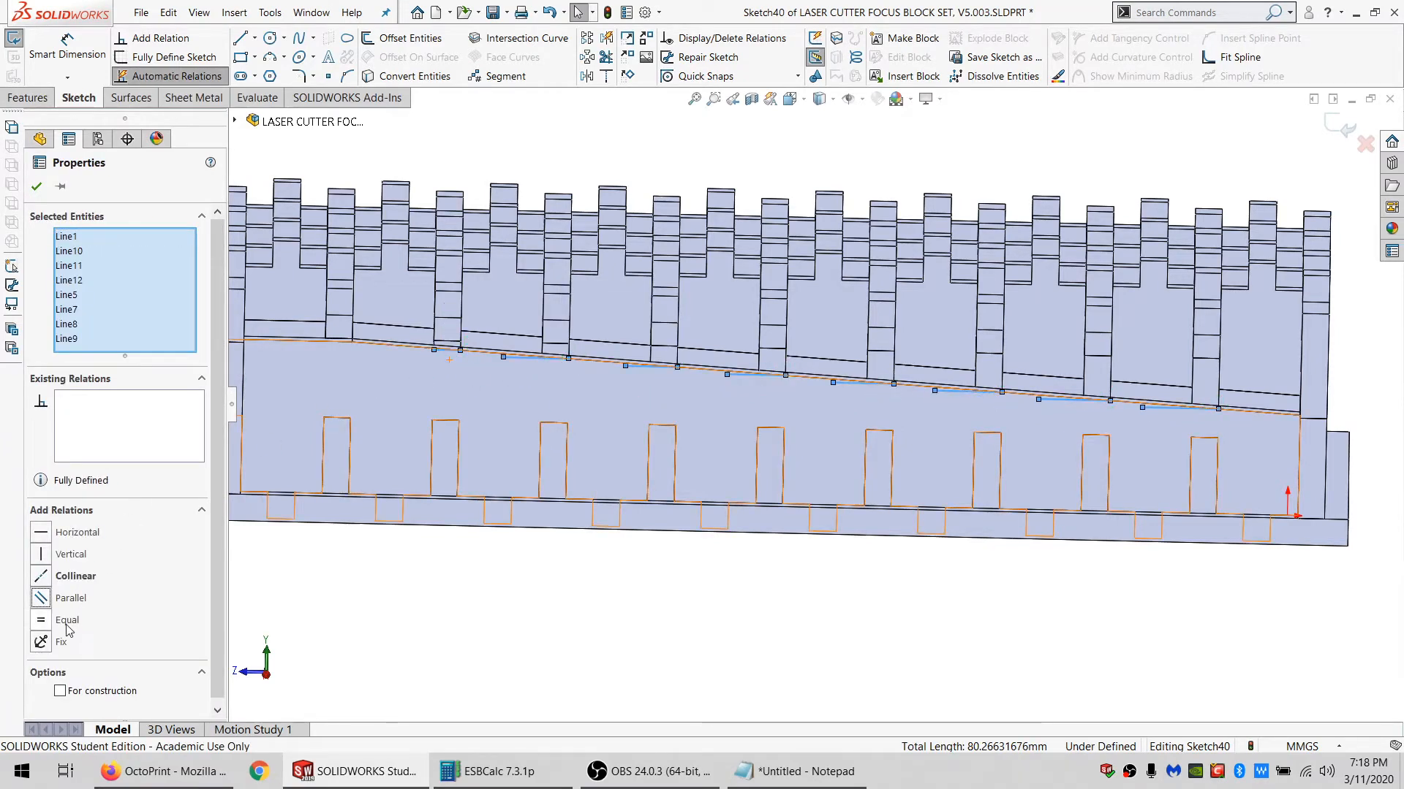
{"action": "left_click", "coordinate": [573, 629]}
{"action": "middle_click_drag", "start_coordinate": [647, 364], "coordinate": [621, 395]}
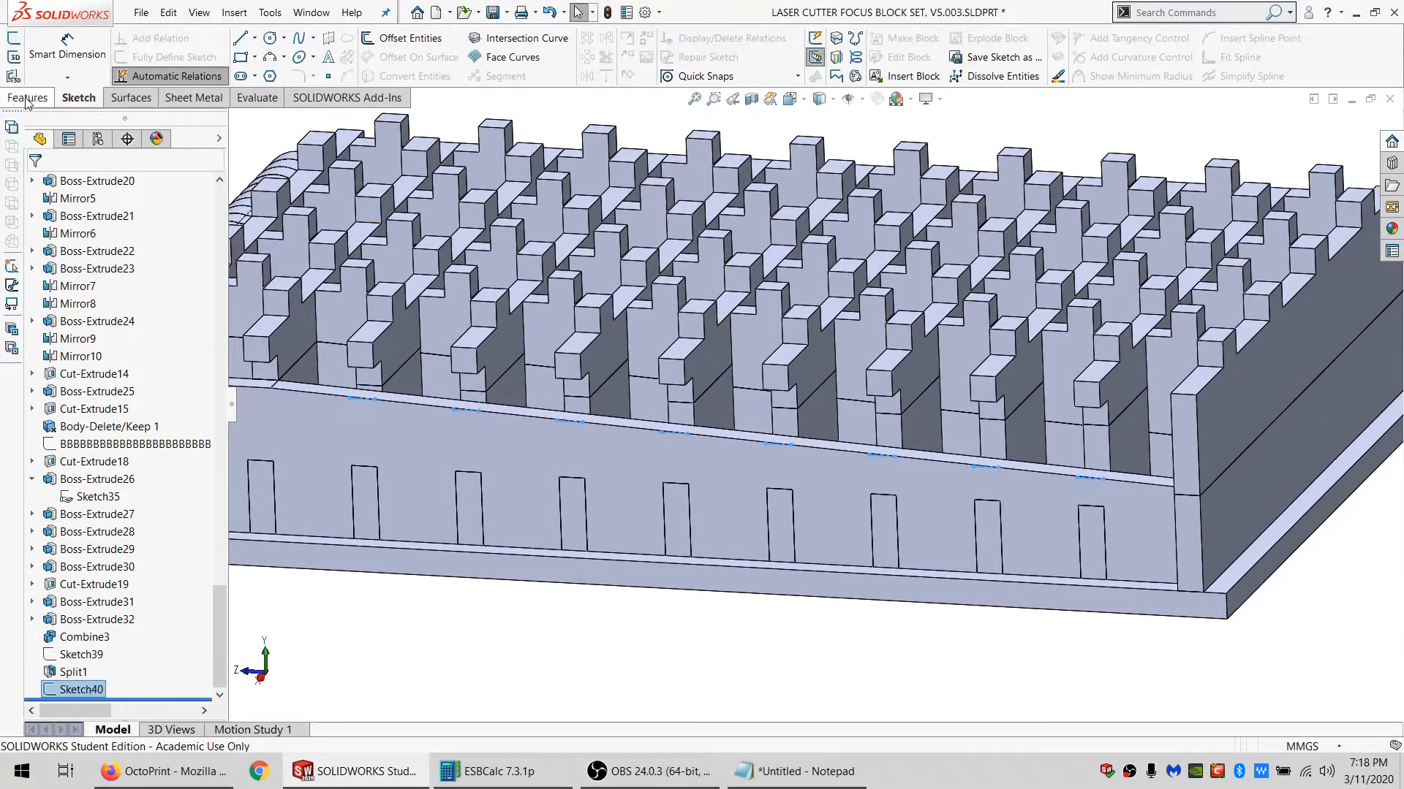
Split the eight crosswise panels above the short lines using Sketch40 as the trim tool, keeping all resulting bodies.
{"action": "left_click", "coordinate": [683, 76]}
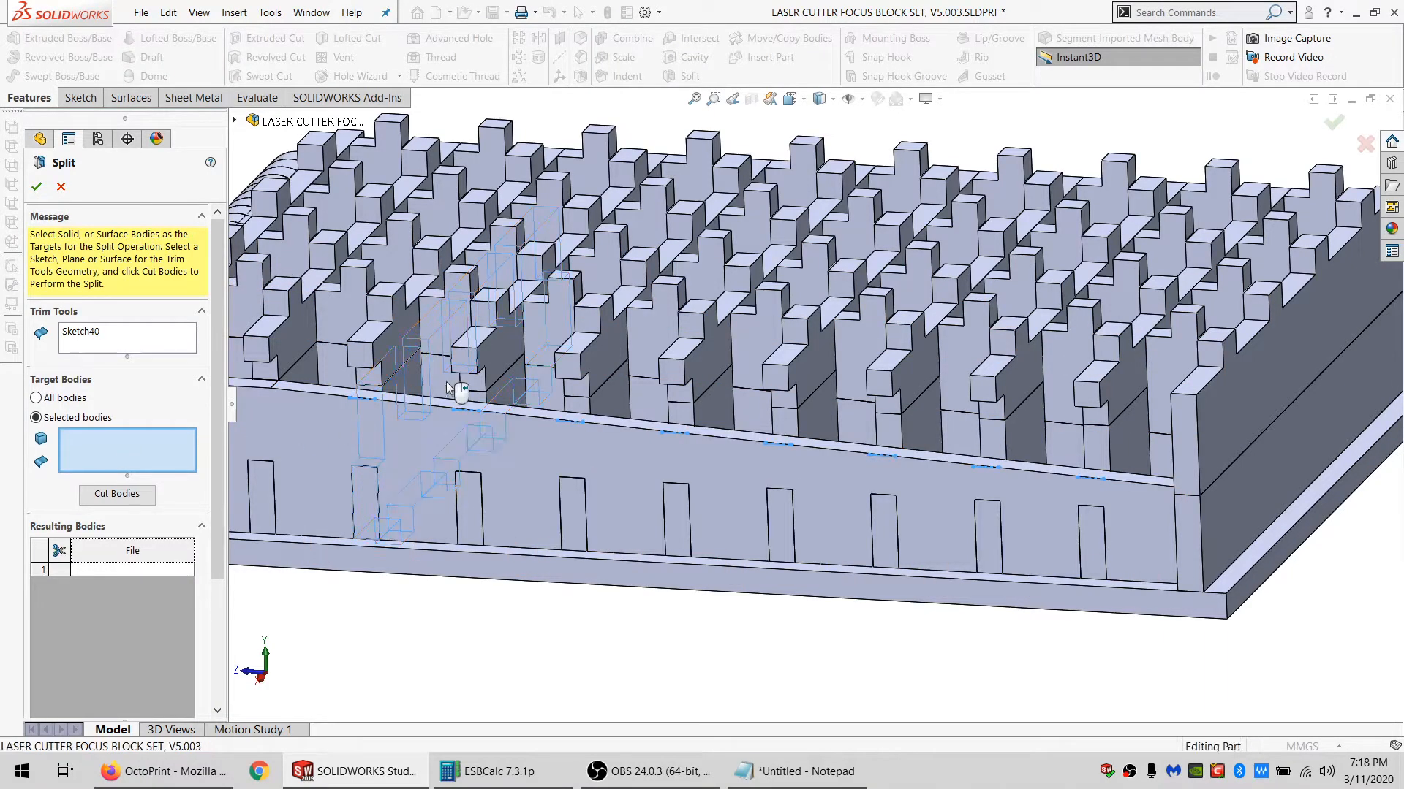
{"action": "left_click", "coordinate": [408, 391]}
{"action": "left_click", "coordinate": [512, 395]}
{"action": "left_click", "coordinate": [610, 399]}
{"action": "left_click", "coordinate": [704, 410]}
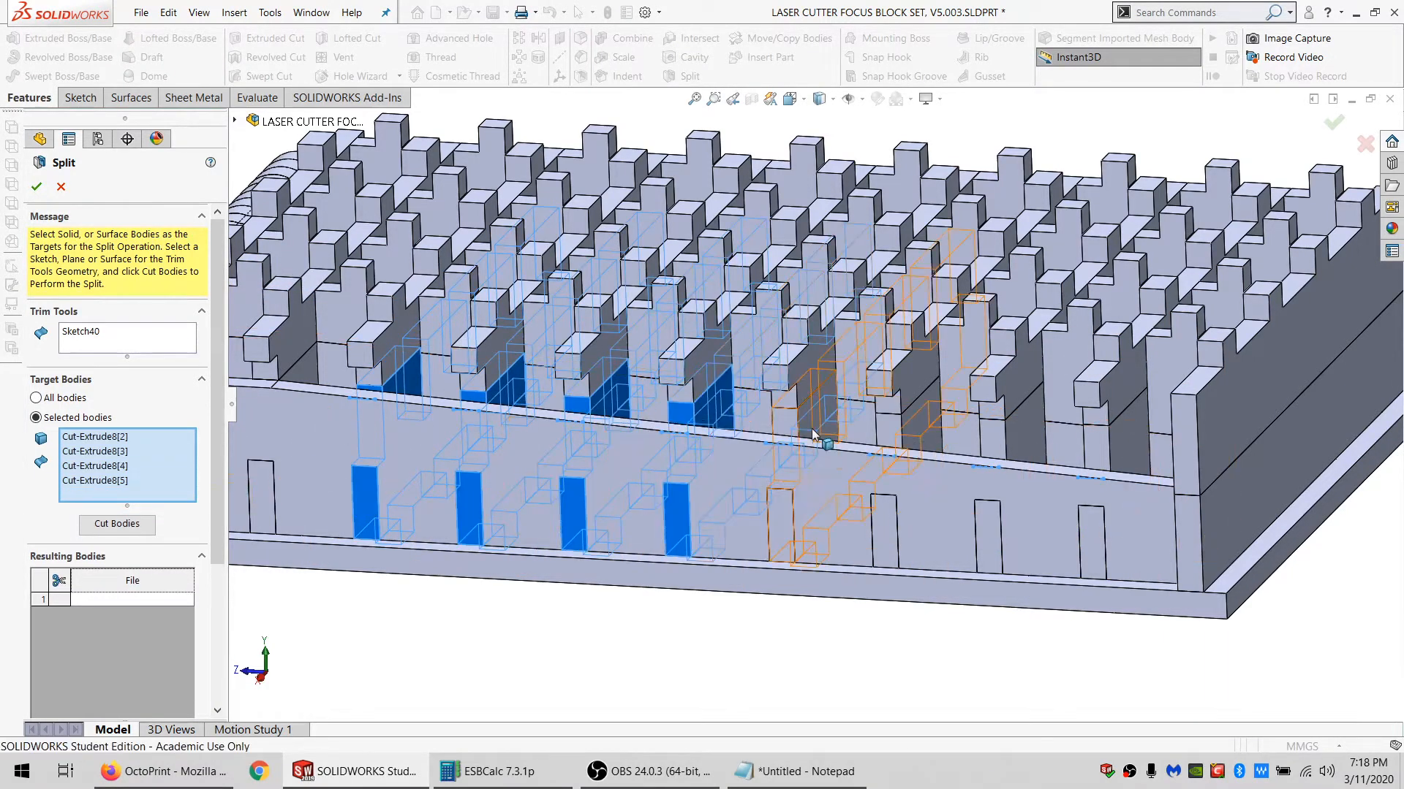
{"action": "left_click", "coordinate": [811, 435]}
{"action": "left_click", "coordinate": [907, 433]}
{"action": "left_click", "coordinate": [1005, 444]}
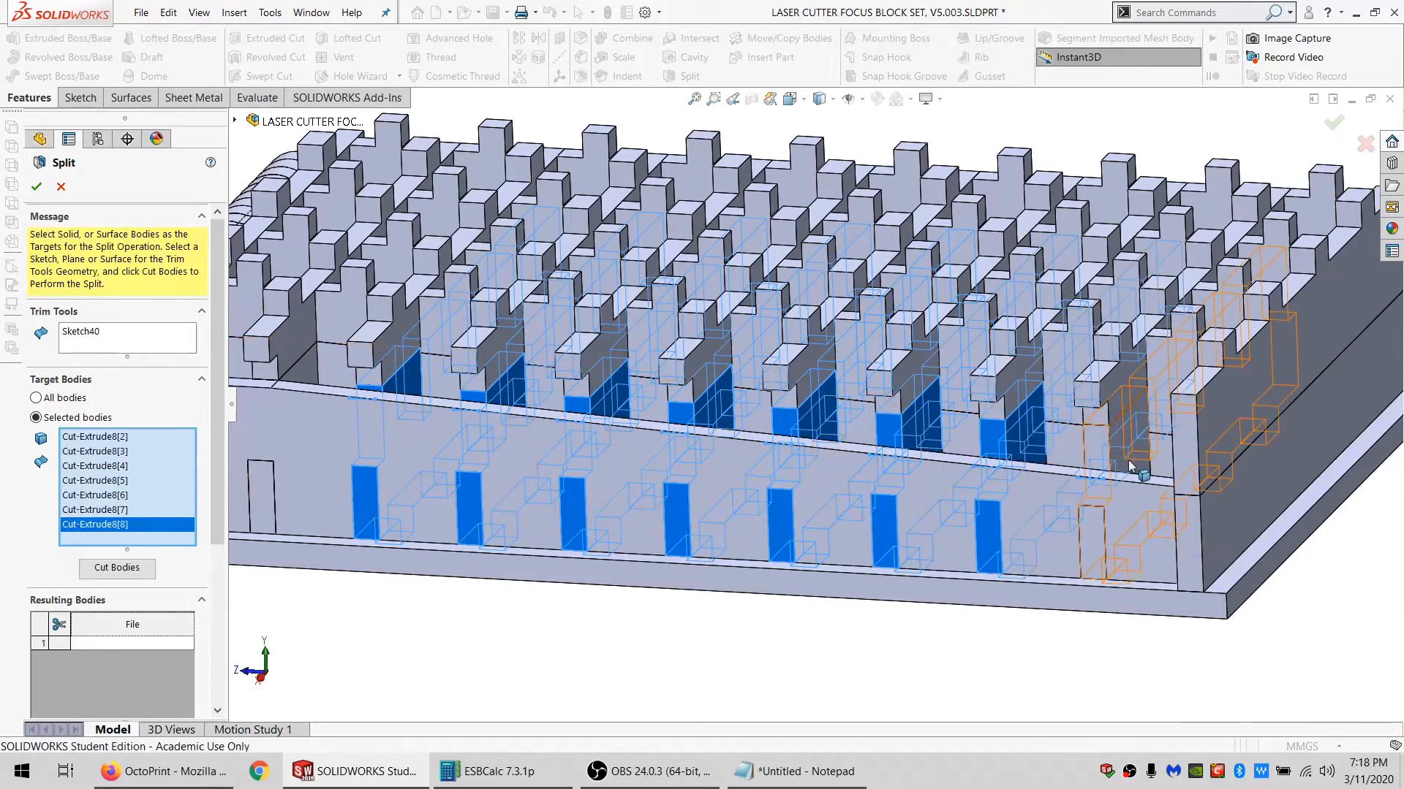
{"action": "left_click", "coordinate": [1128, 466]}
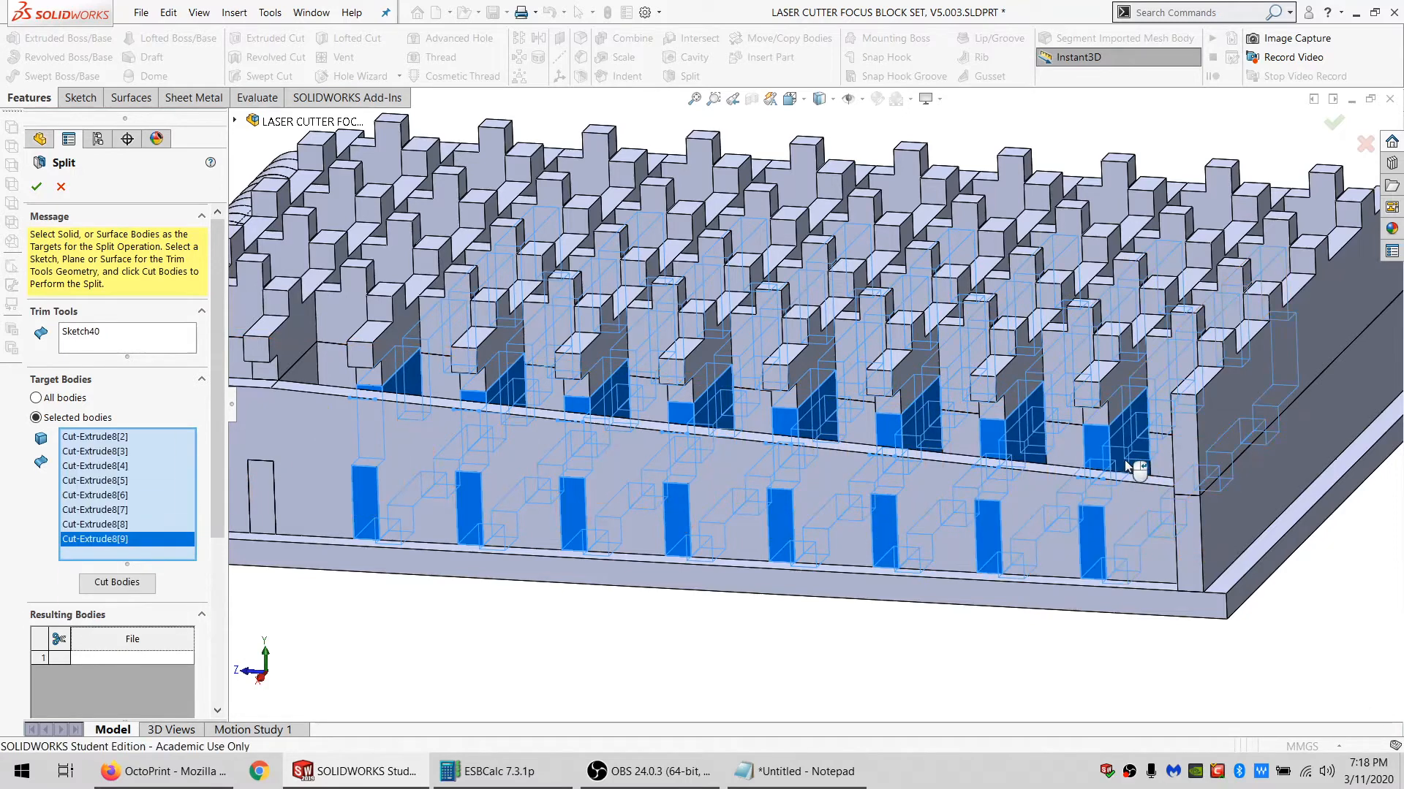
{"action": "left_click", "coordinate": [111, 582]}
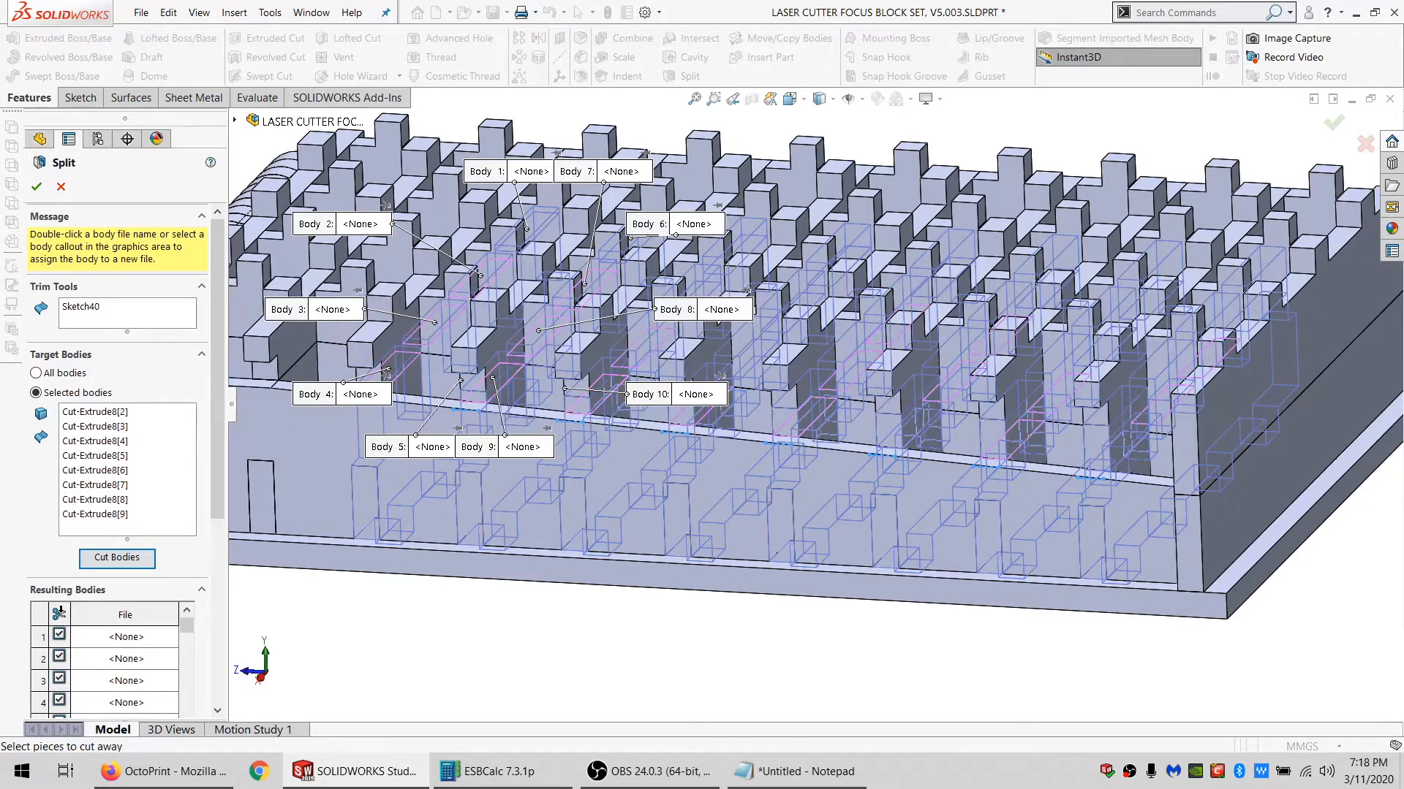
{"action": "left_click", "coordinate": [35, 189]}
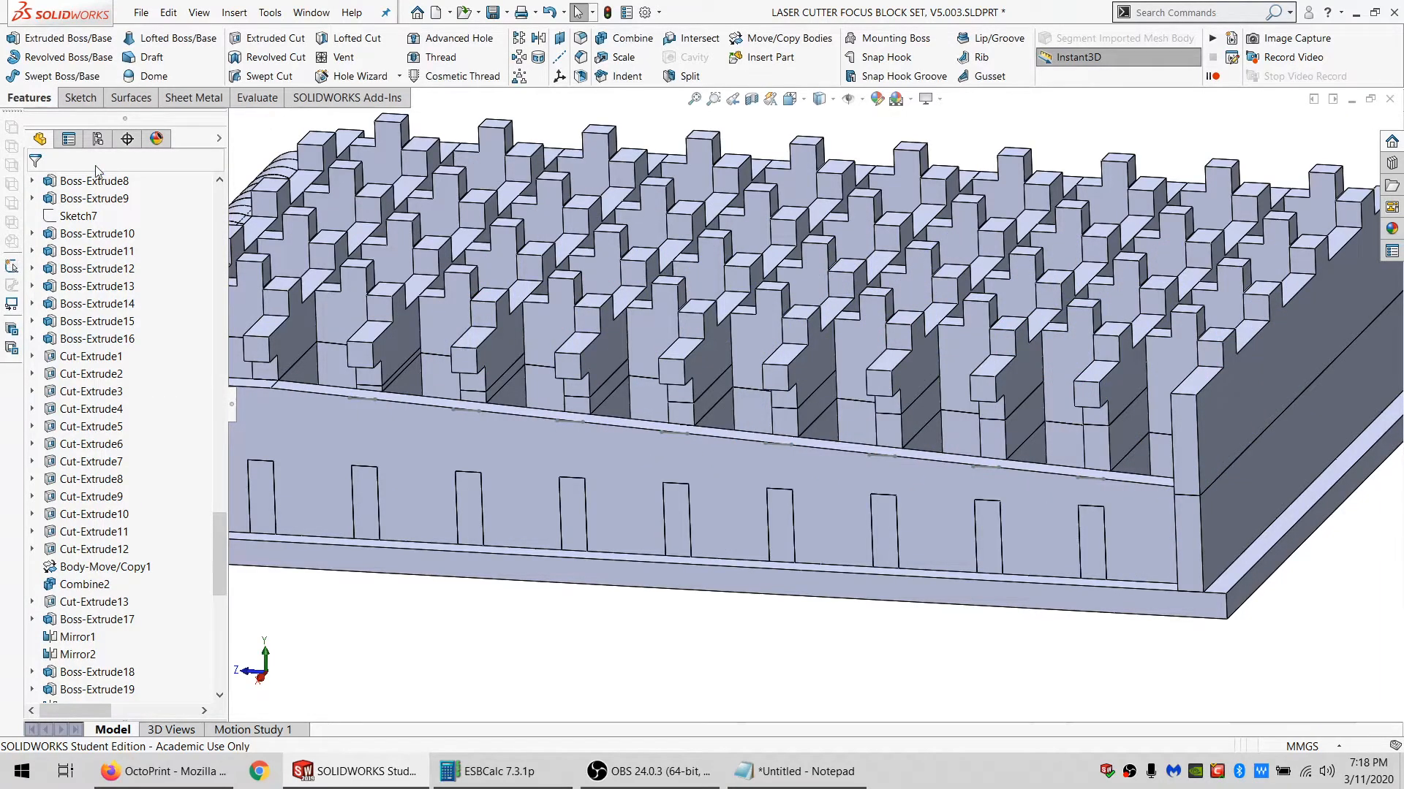
Hide Sketch40 and the outer lengthwise panel with the slanted upper edge.
{"action": "scroll", "coordinate": [128, 651], "scroll_direction": "down", "scroll_amount": 10}
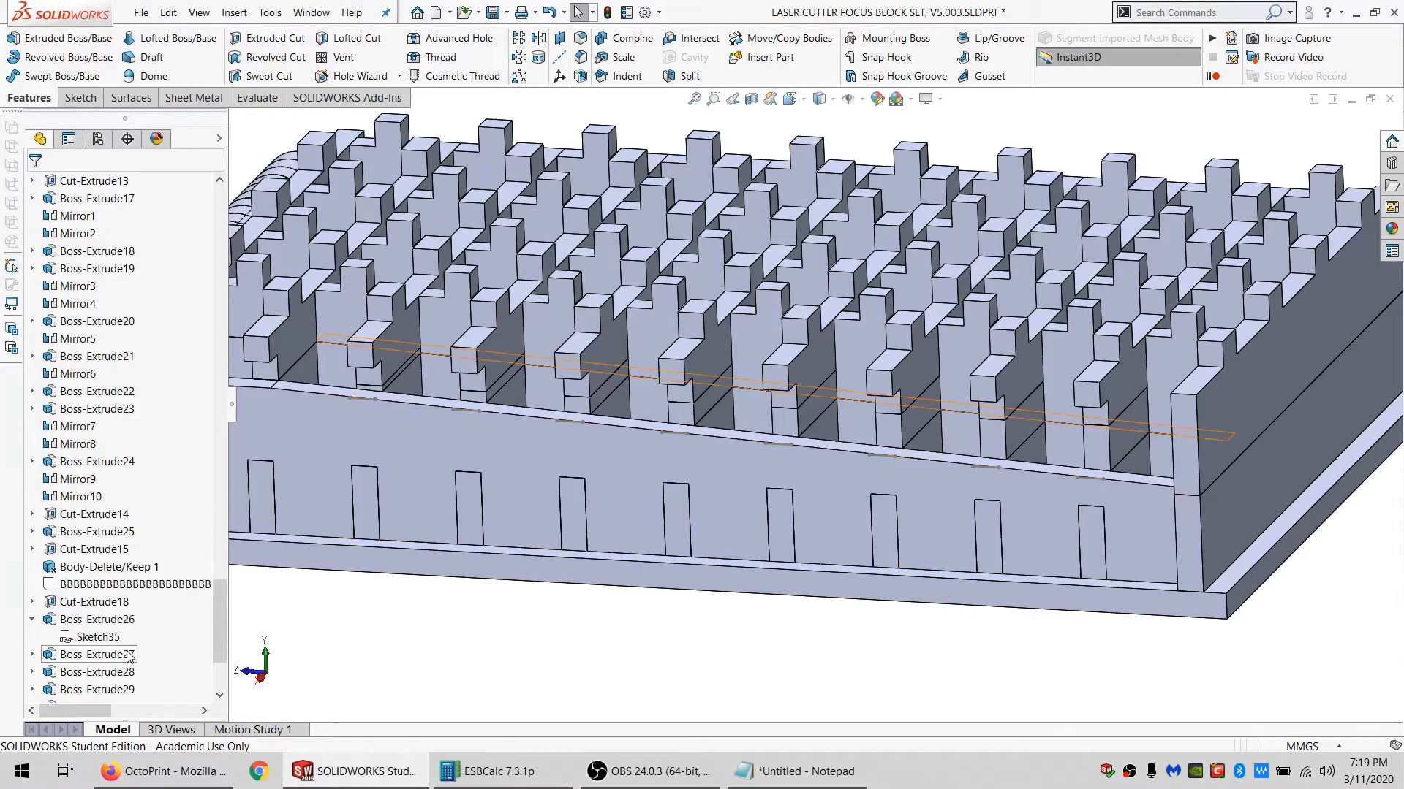
{"action": "left_click", "coordinate": [91, 671]}
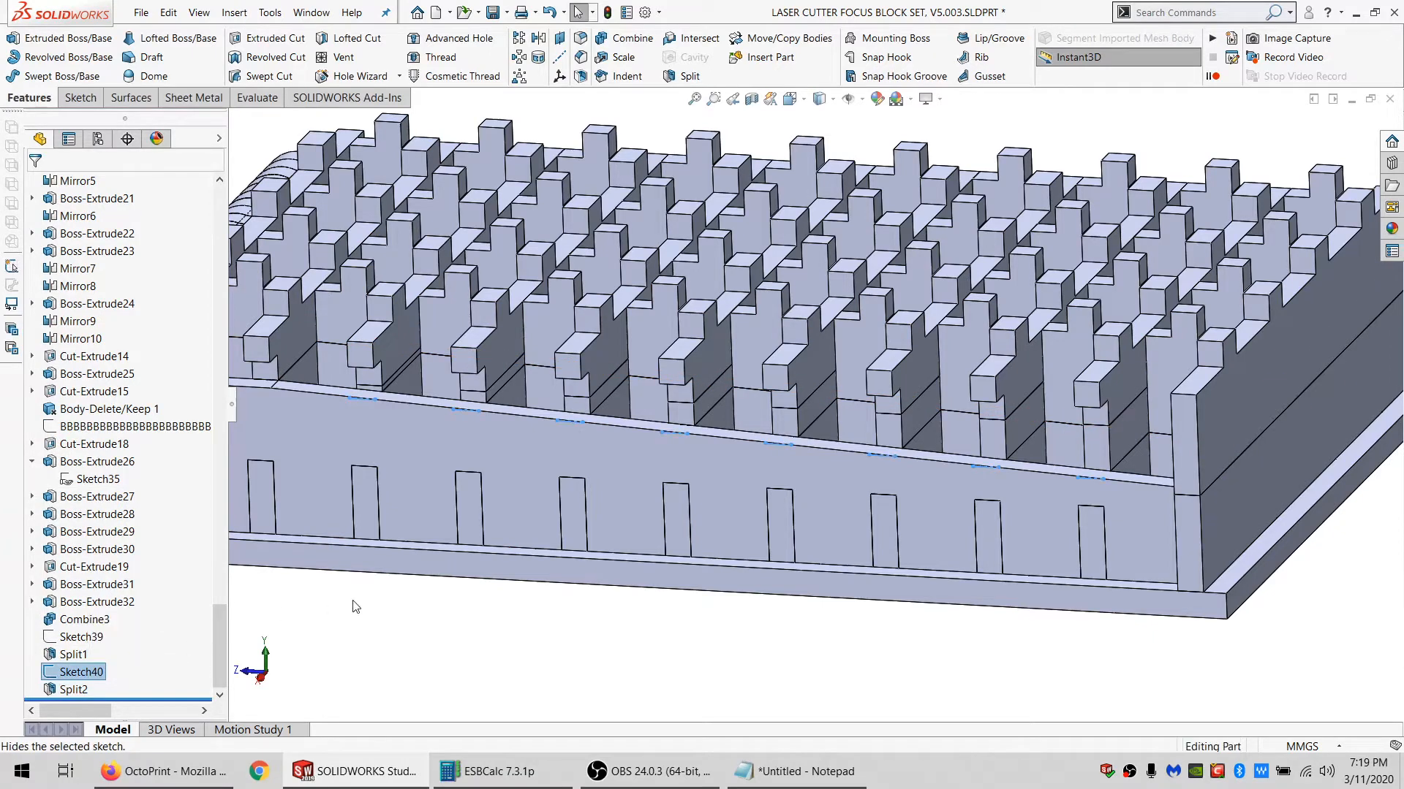
{"action": "left_click", "coordinate": [395, 641]}
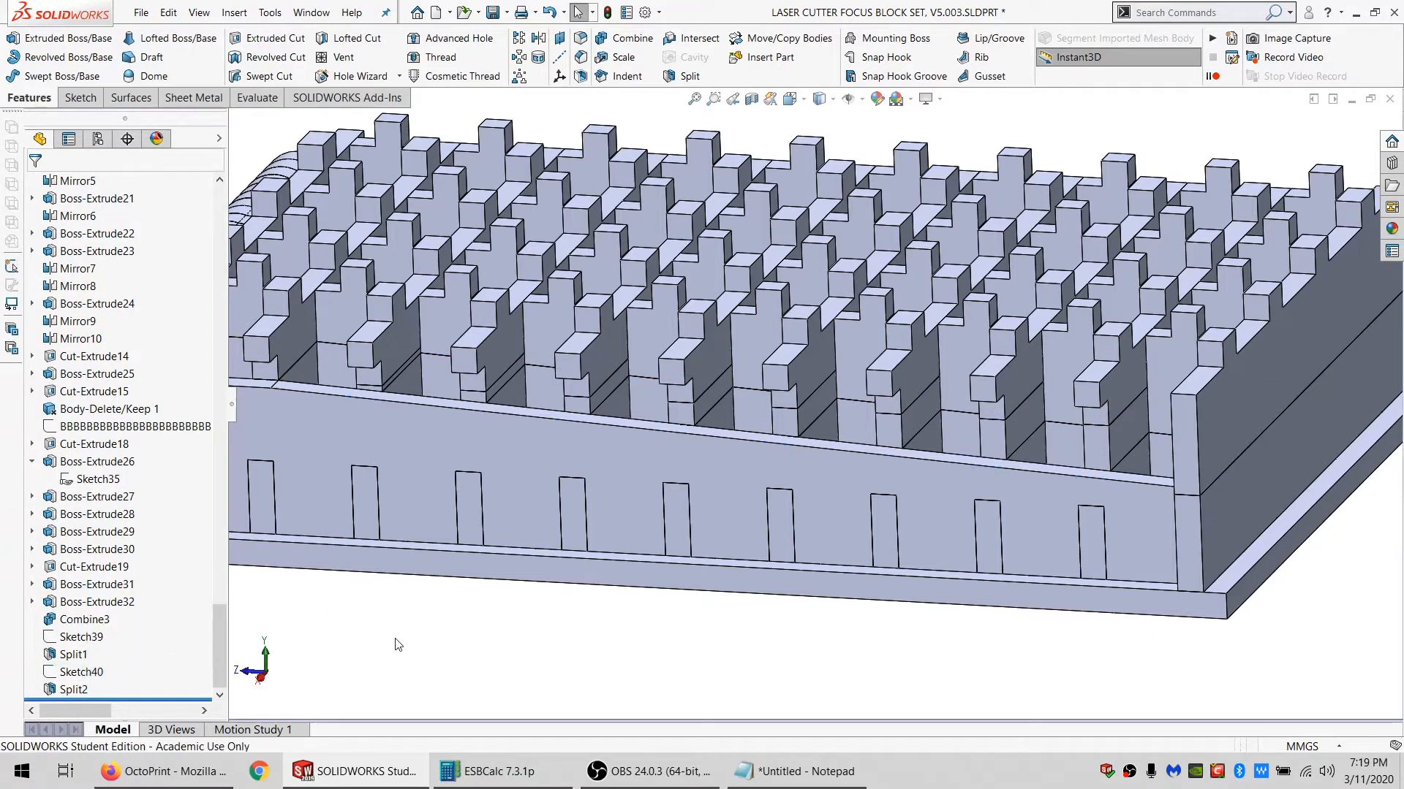
{"action": "left_click", "coordinate": [962, 479]}
{"action": "key", "text": "Tab"}
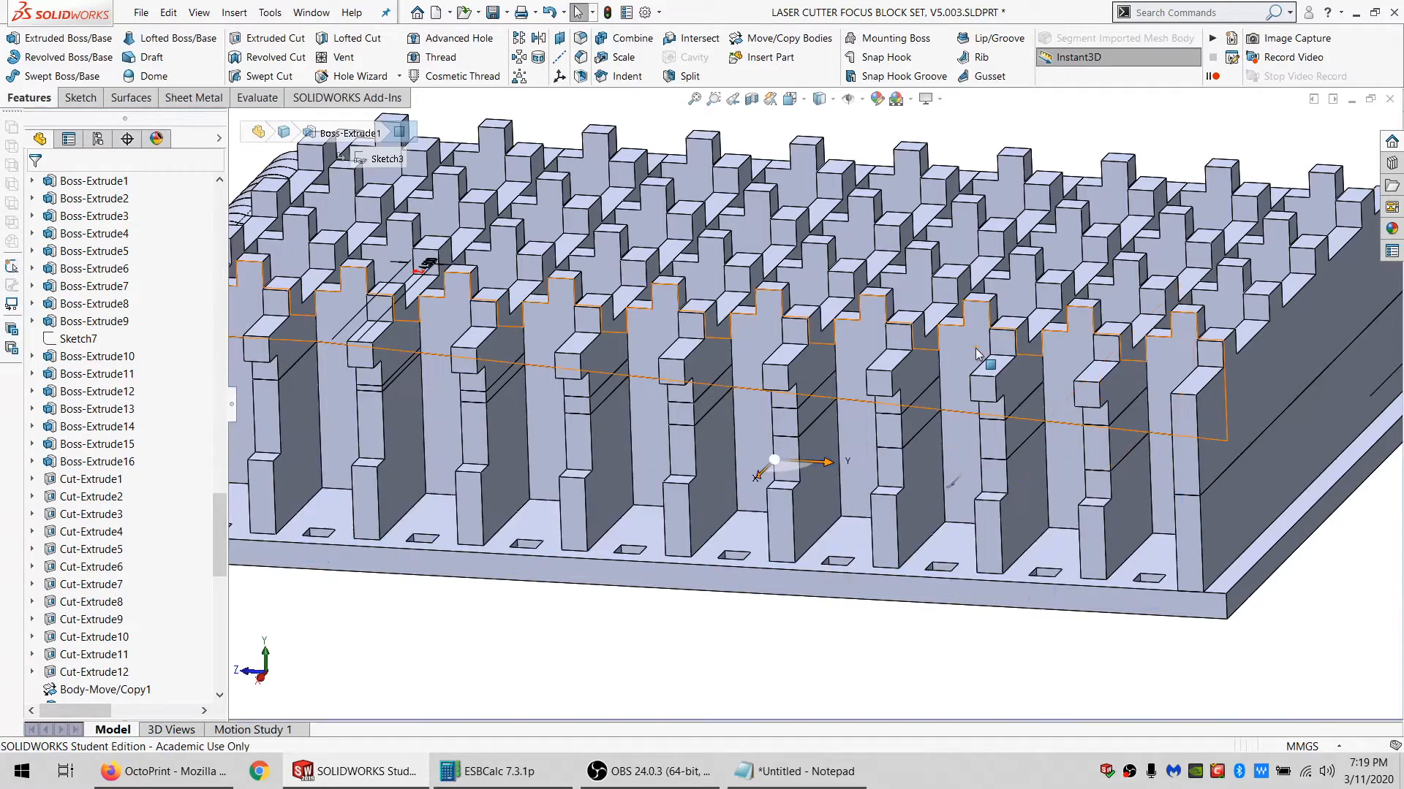
Hide the upper and lower lengthwise panels, the outer end panel and the slotted base plate.
{"action": "left_click", "coordinate": [976, 354]}
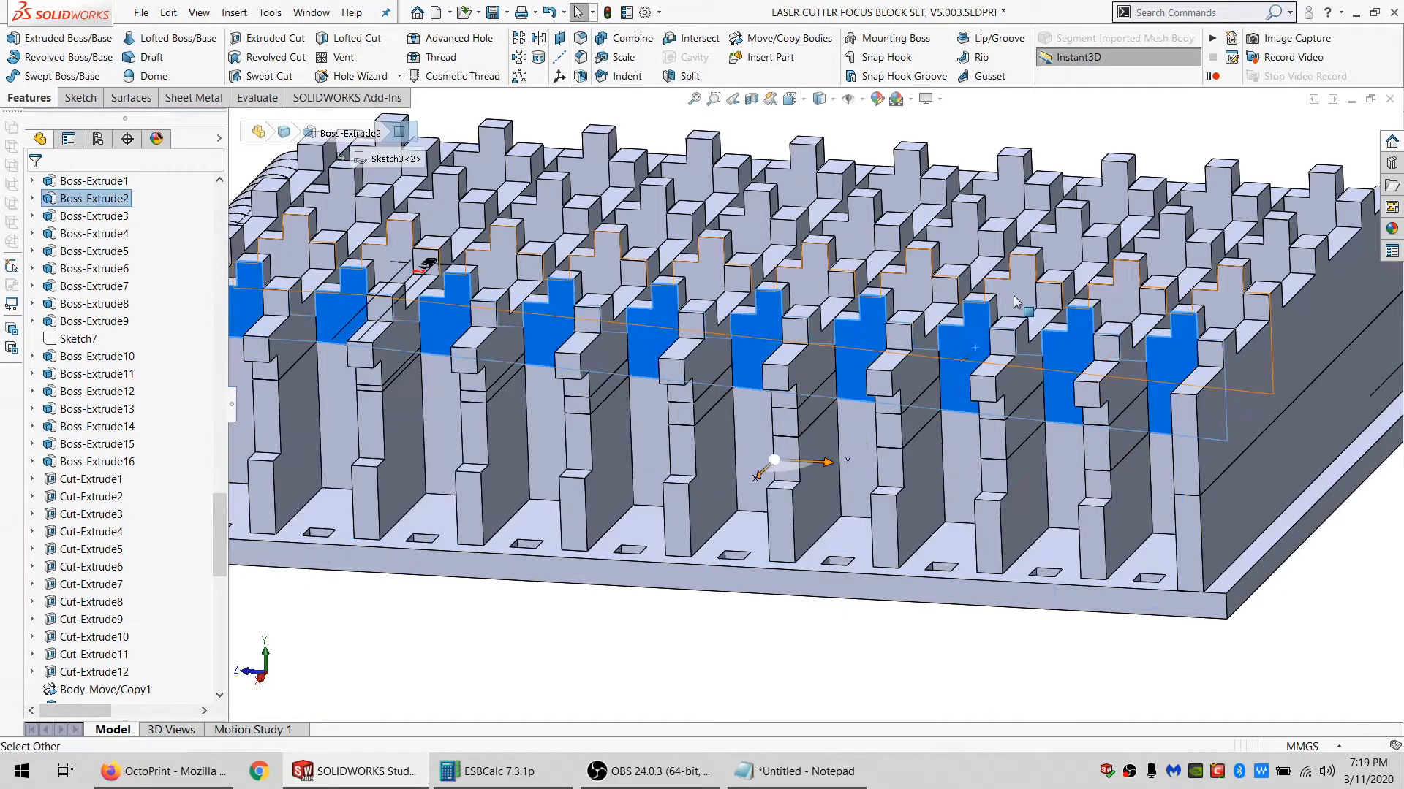
{"action": "left_click", "coordinate": [1258, 406], "text": "ctrl"}
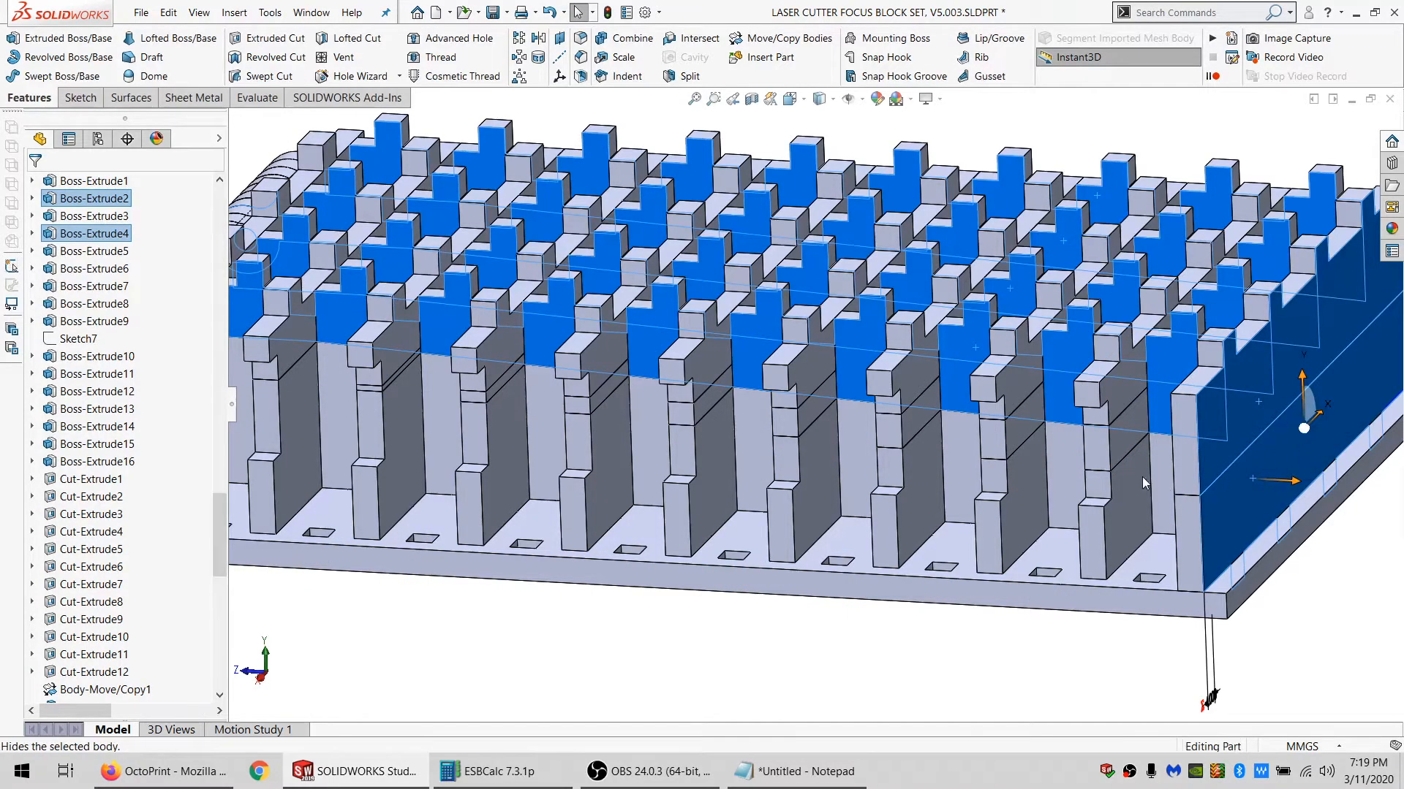
{"action": "key", "text": "Tab"}
{"action": "left_click", "coordinate": [769, 456]}
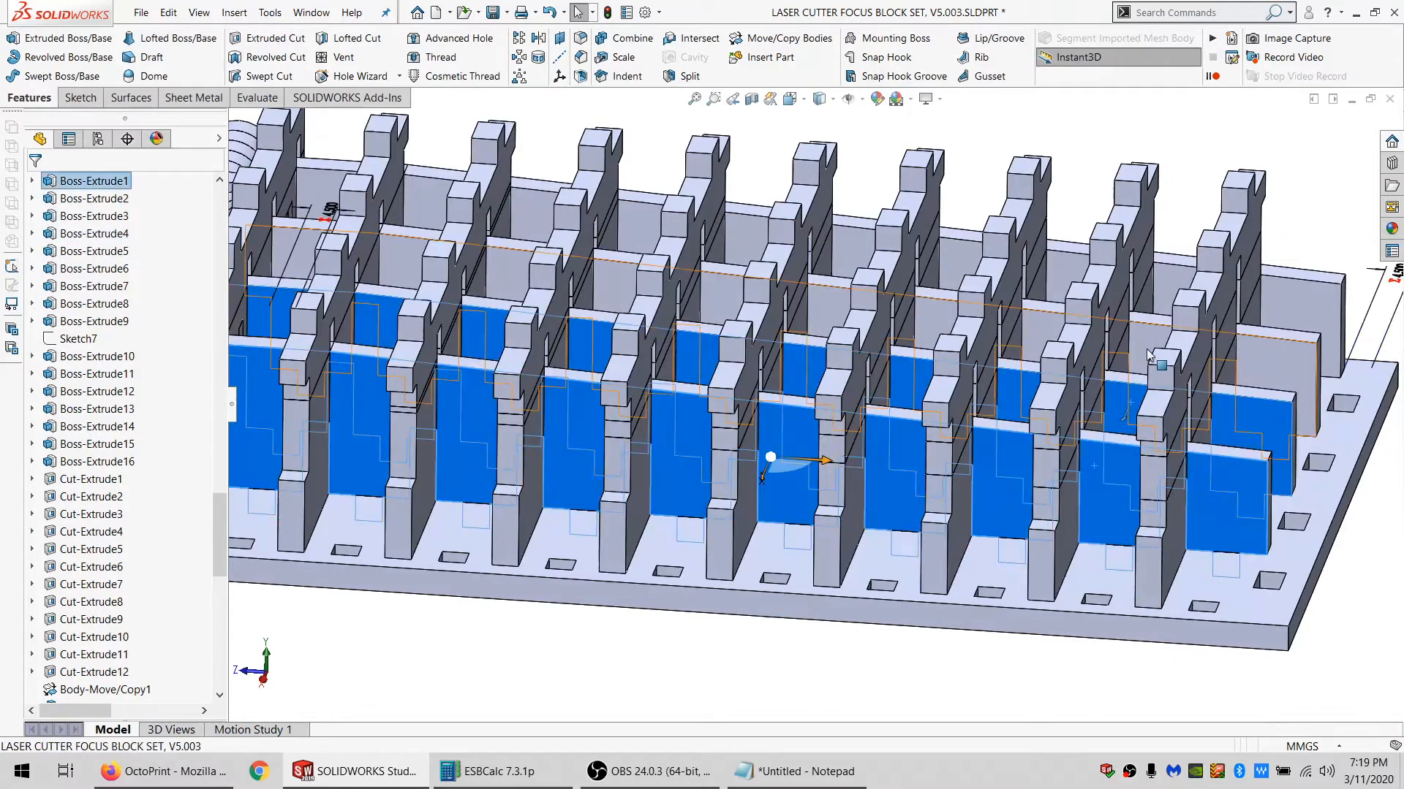
{"action": "left_click", "coordinate": [1261, 570], "text": "ctrl"}
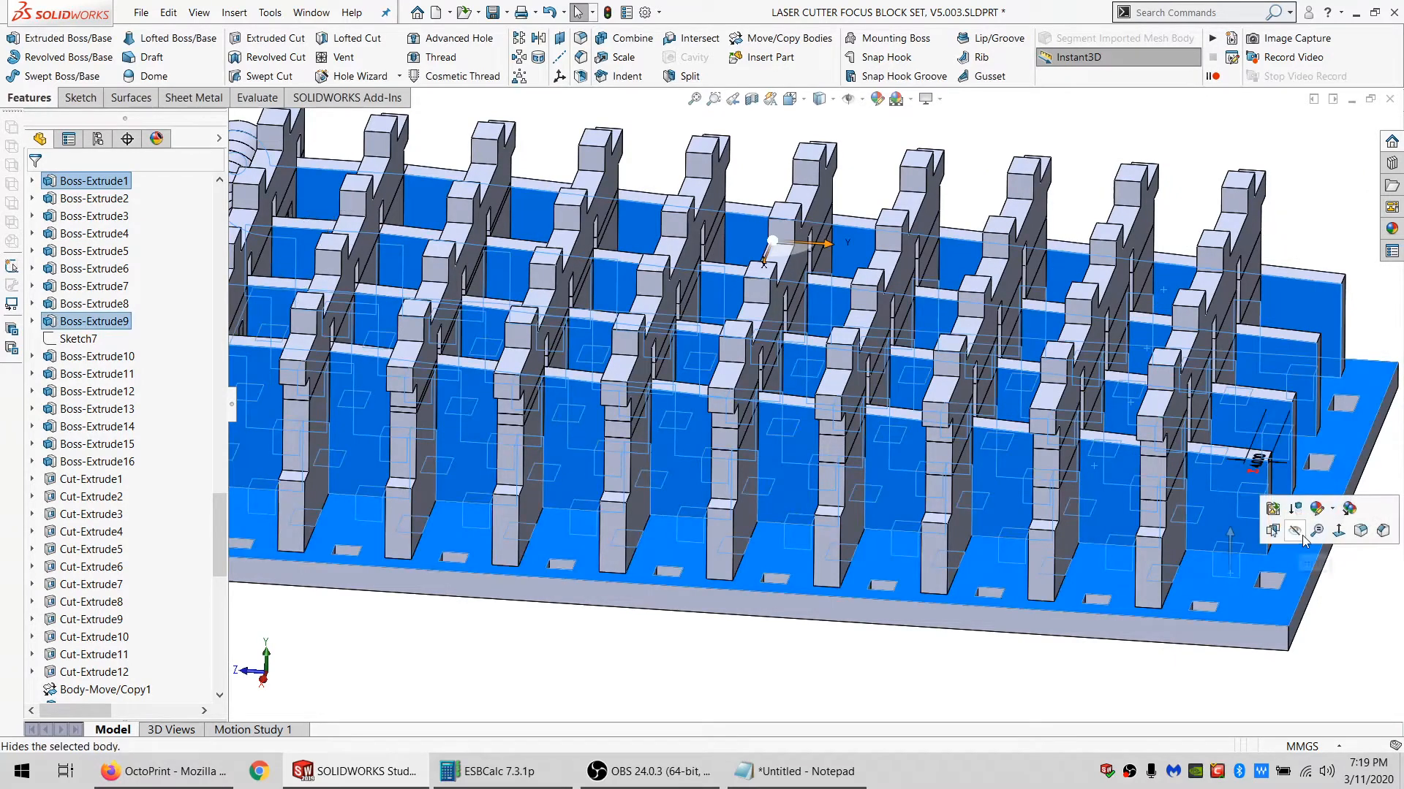
{"action": "left_click", "coordinate": [1301, 536]}
Combine the four split strips with the upper piece of the crosswise panel farthest from the hinge, using Add.
{"action": "middle_click_drag", "start_coordinate": [1167, 556], "coordinate": [1126, 577]}
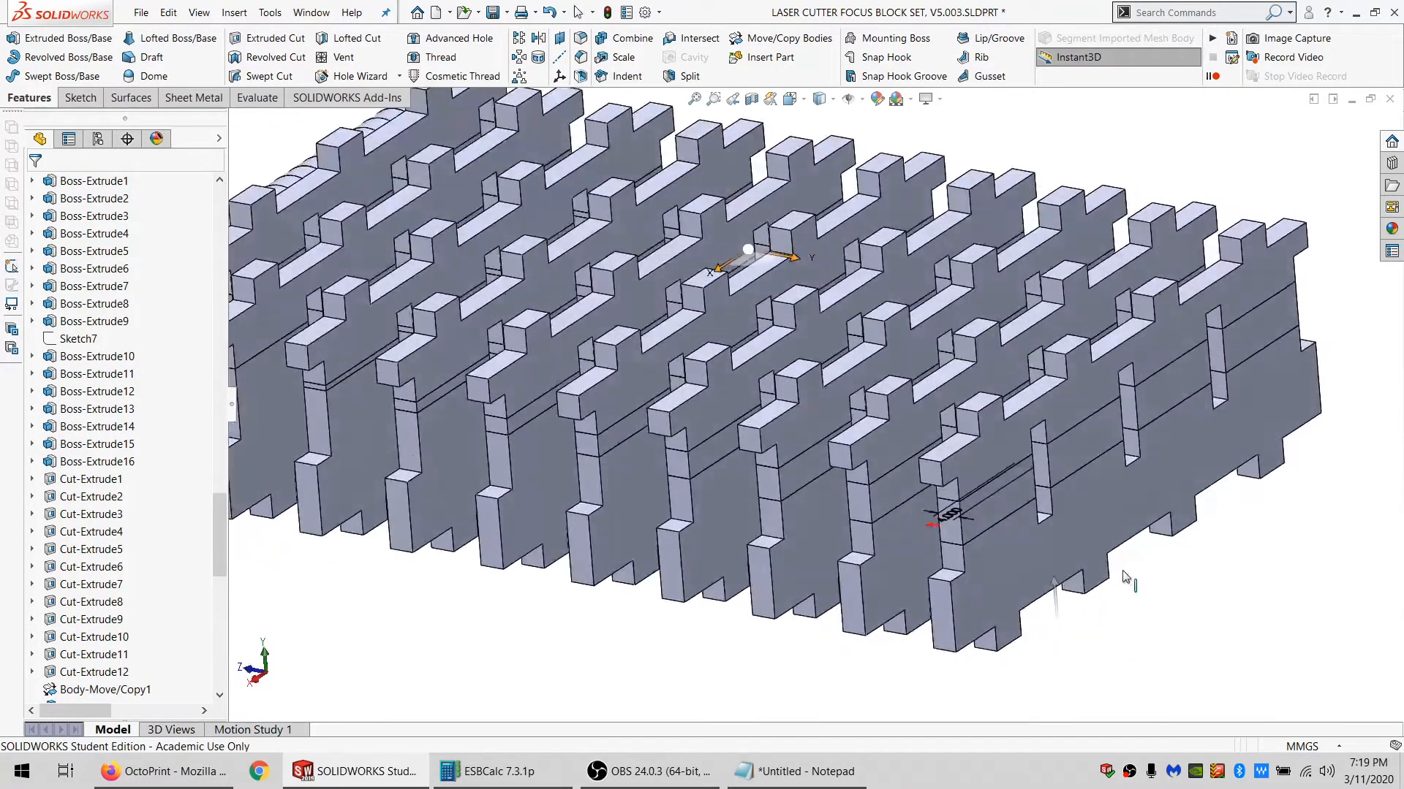
{"action": "scroll", "coordinate": [974, 539], "scroll_direction": "up", "scroll_amount": 5}
{"action": "scroll", "coordinate": [840, 407], "scroll_direction": "down", "scroll_amount": 5}
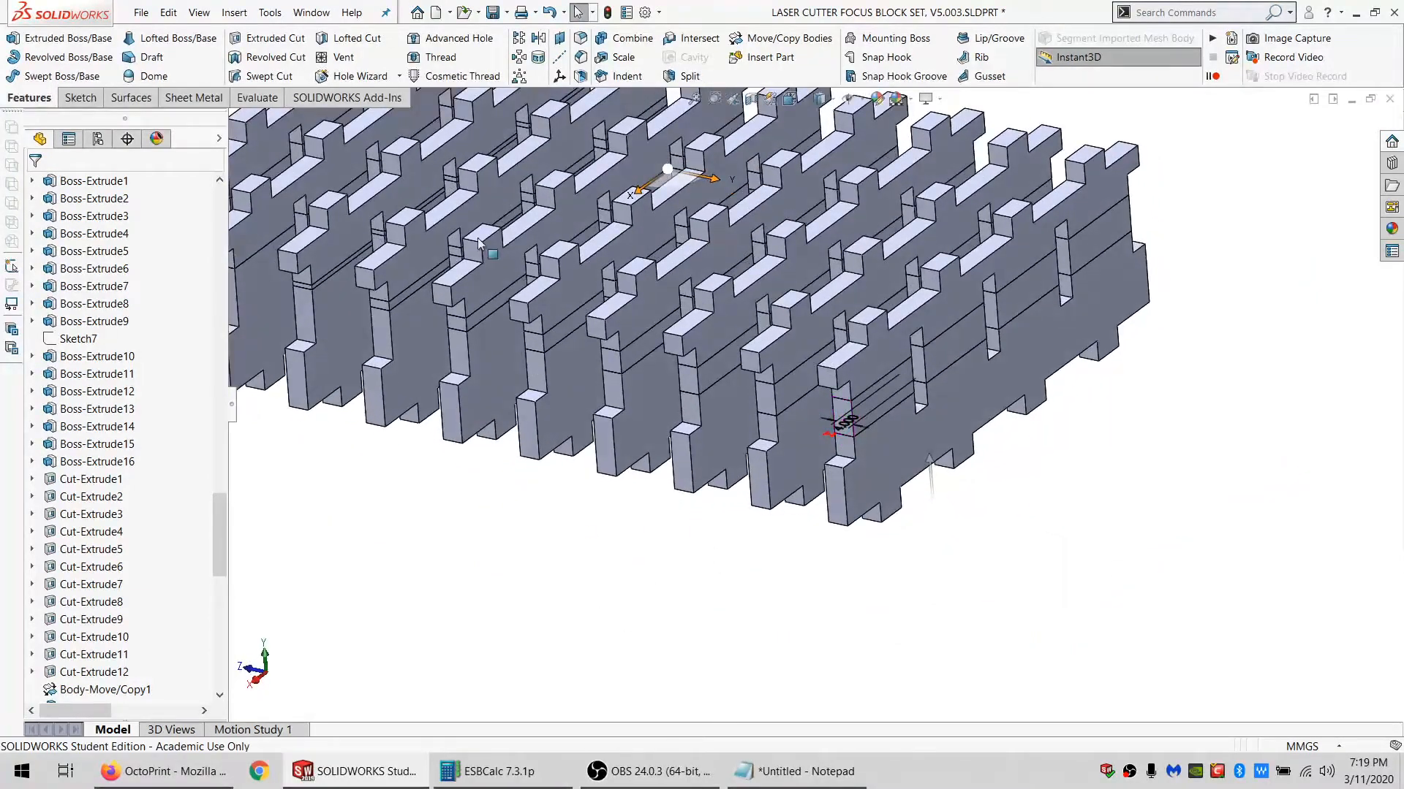
{"action": "left_click", "coordinate": [633, 38]}
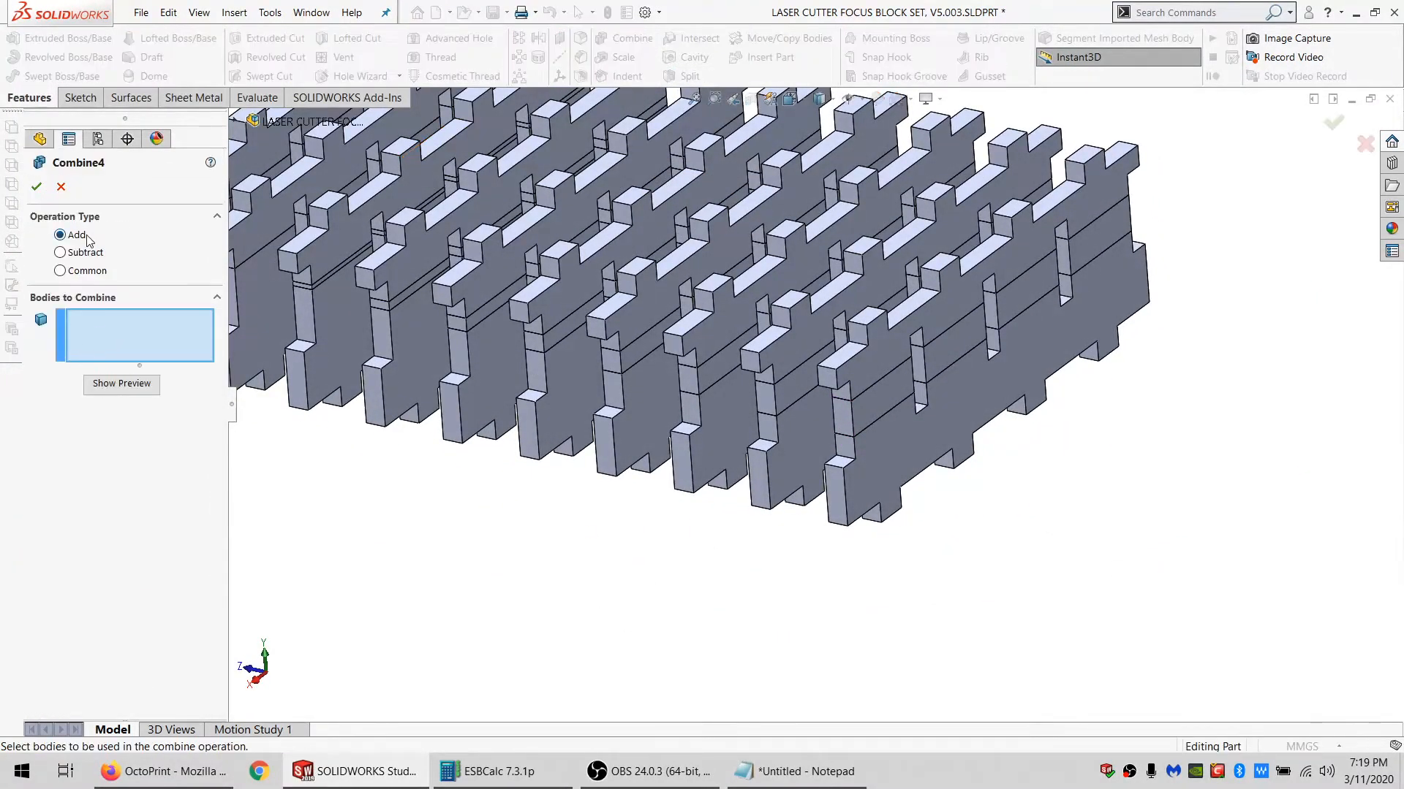
{"action": "left_click", "coordinate": [874, 398]}
{"action": "left_click", "coordinate": [950, 351]}
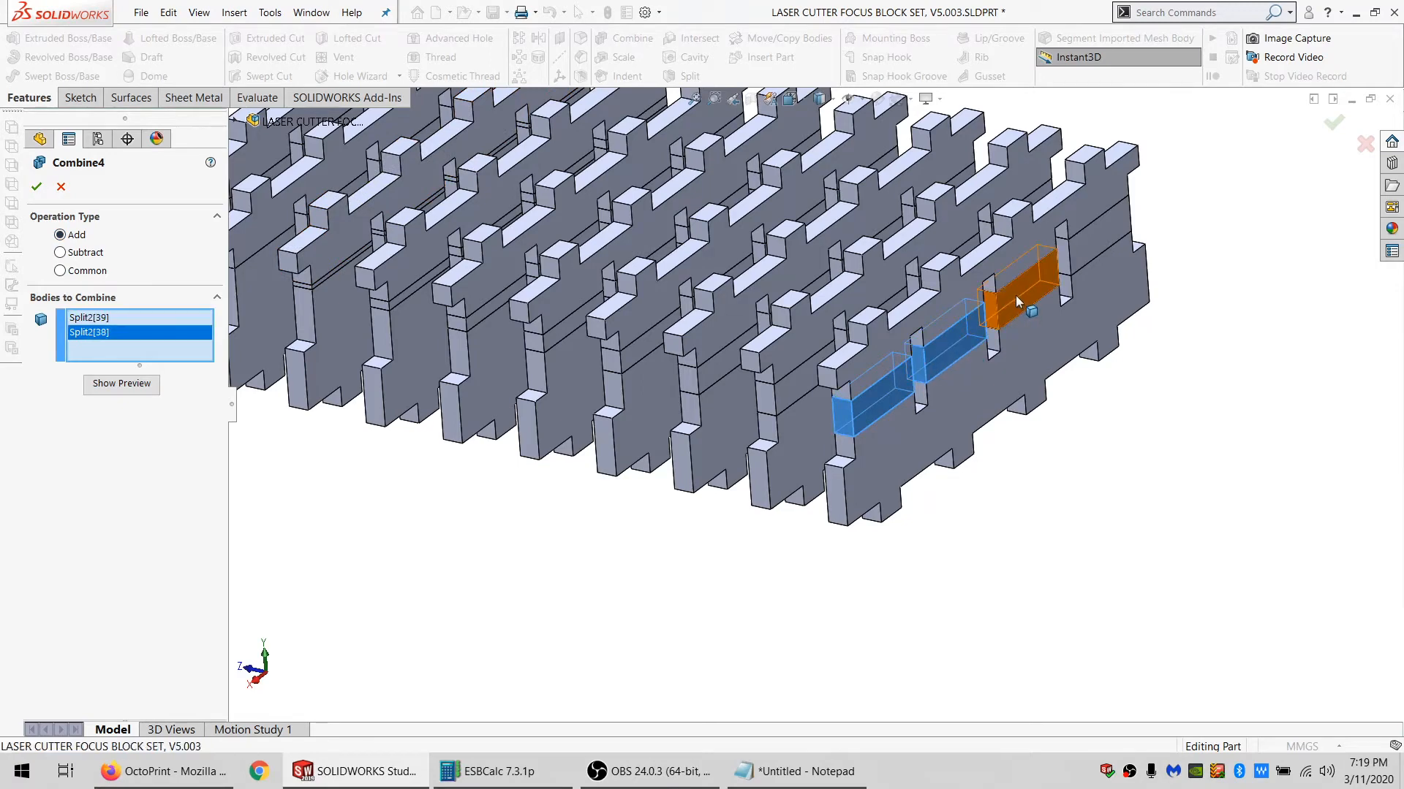
{"action": "left_click", "coordinate": [1017, 296]}
{"action": "left_click", "coordinate": [1089, 235]}
{"action": "left_click", "coordinate": [1086, 229]}
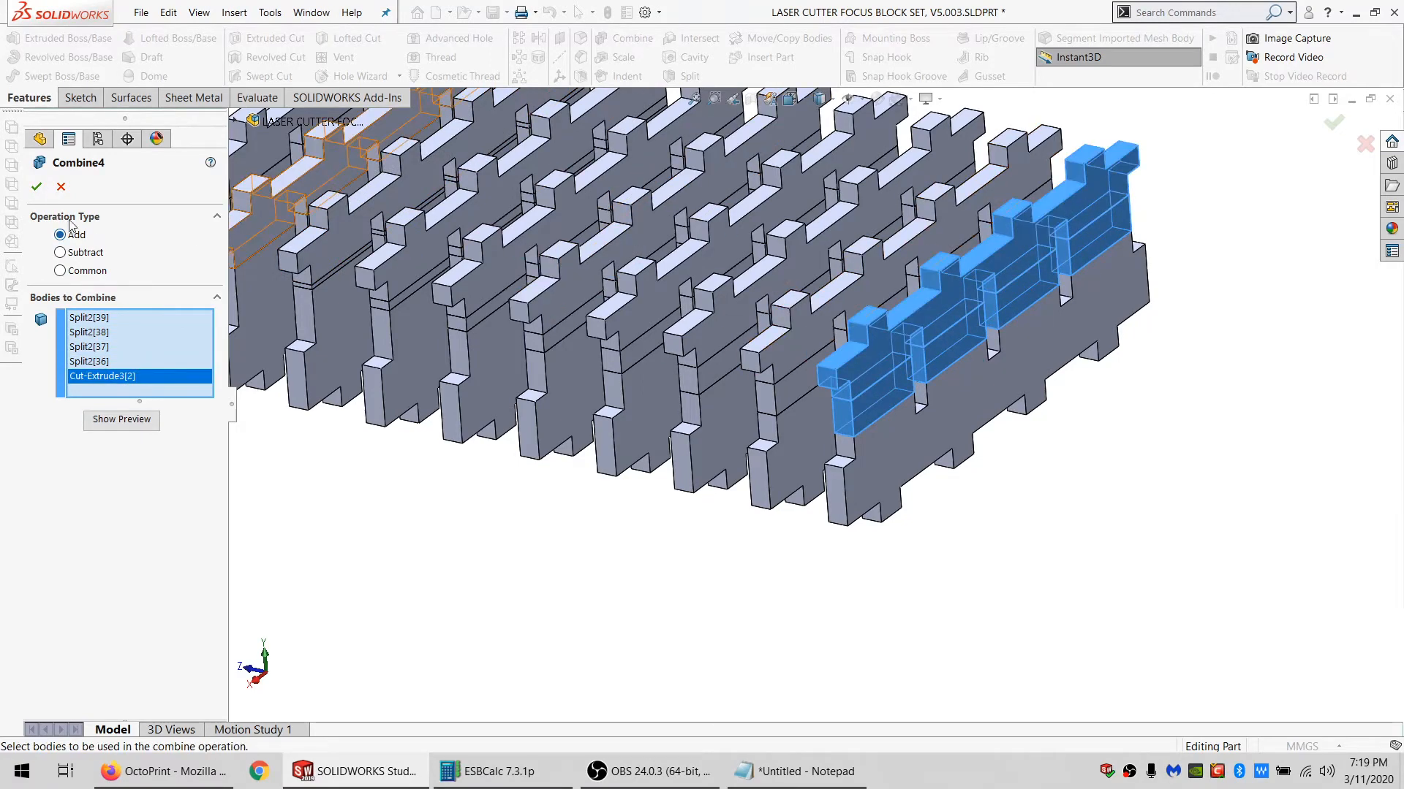
{"action": "key", "text": "Return"}
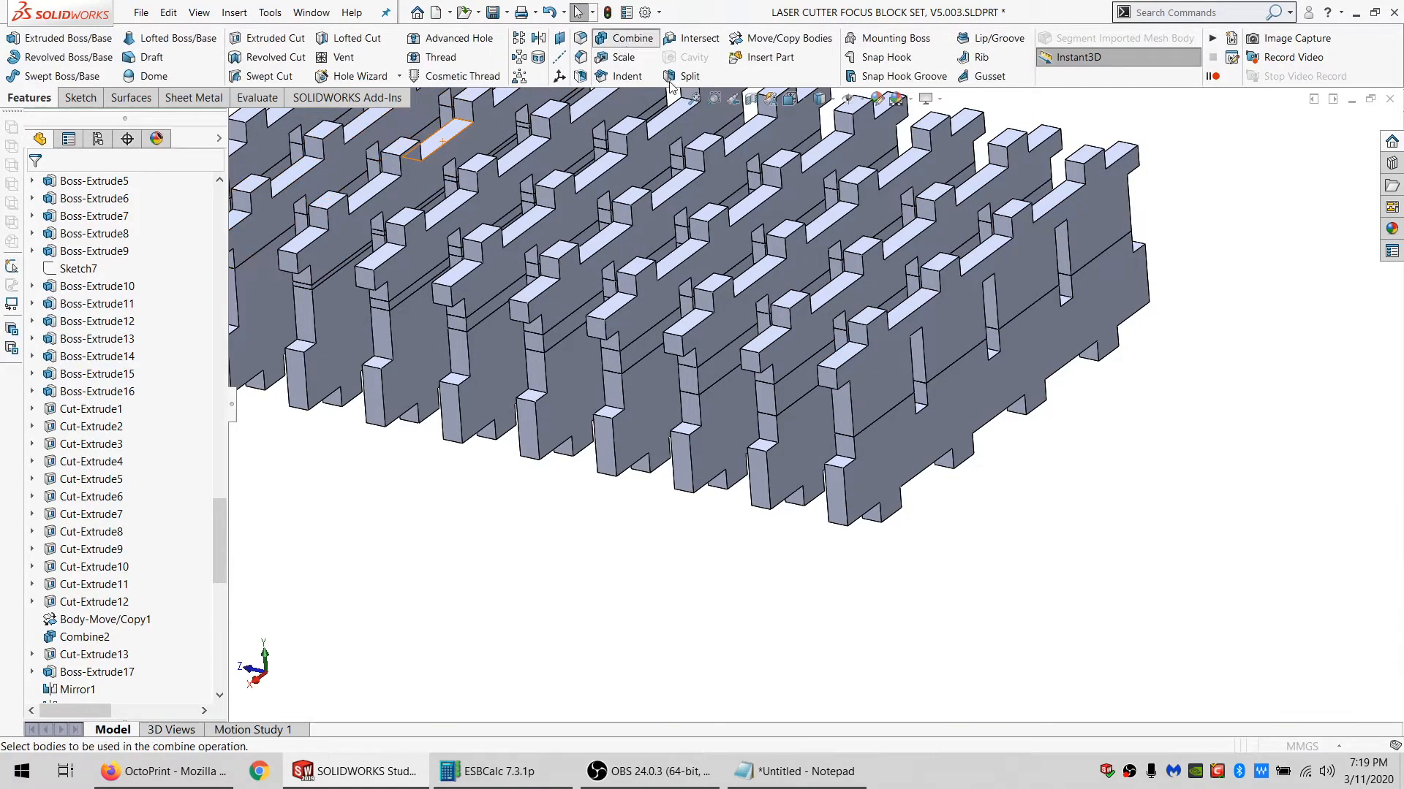
Combine the upper piece of the second crosswise panel from the end opposite the hinge with its four split strips.
{"action": "left_click", "coordinate": [810, 383]}
{"action": "left_click", "coordinate": [896, 282]}
{"action": "middle_click_drag", "start_coordinate": [896, 282], "coordinate": [897, 312]}
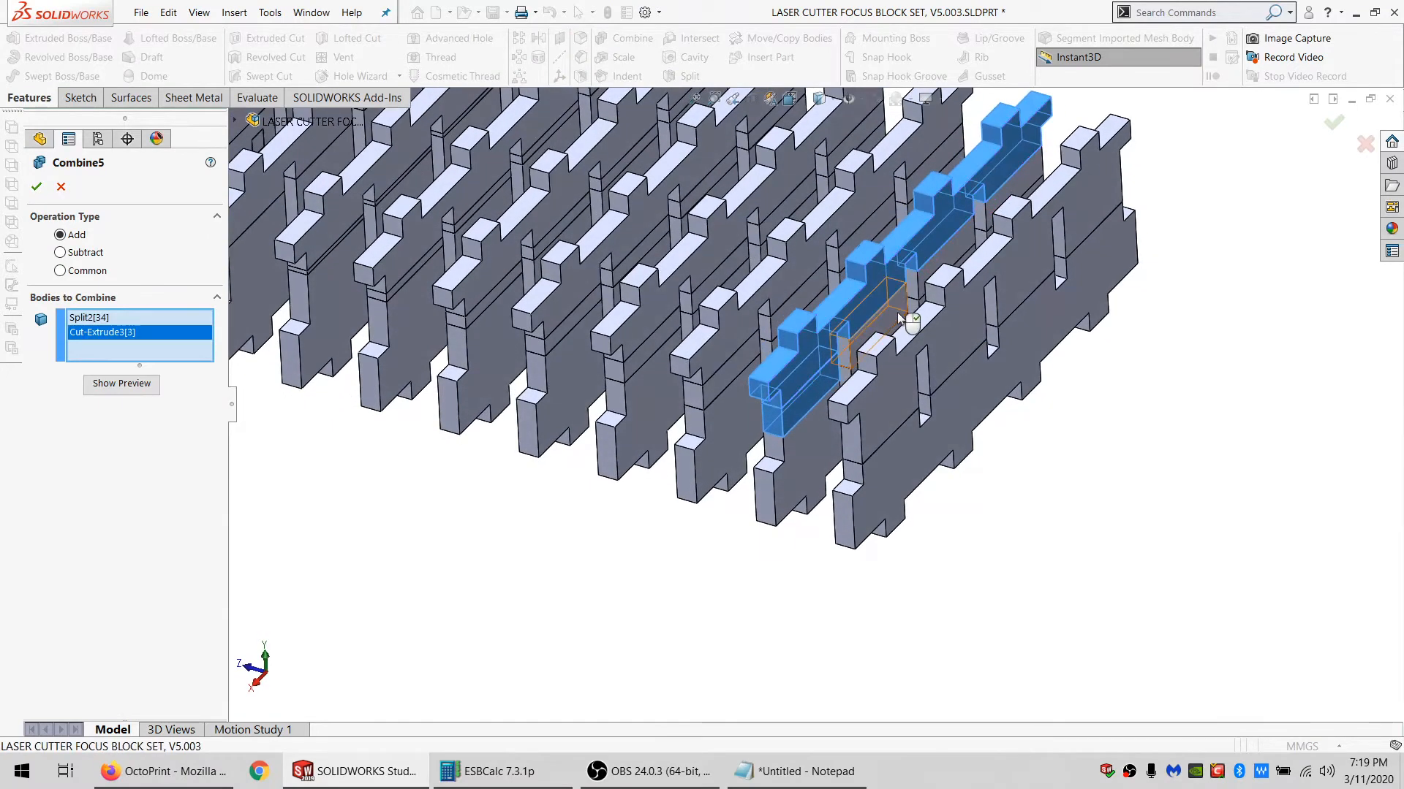
{"action": "left_click", "coordinate": [897, 313]}
{"action": "left_click", "coordinate": [943, 256]}
{"action": "left_click", "coordinate": [999, 202]}
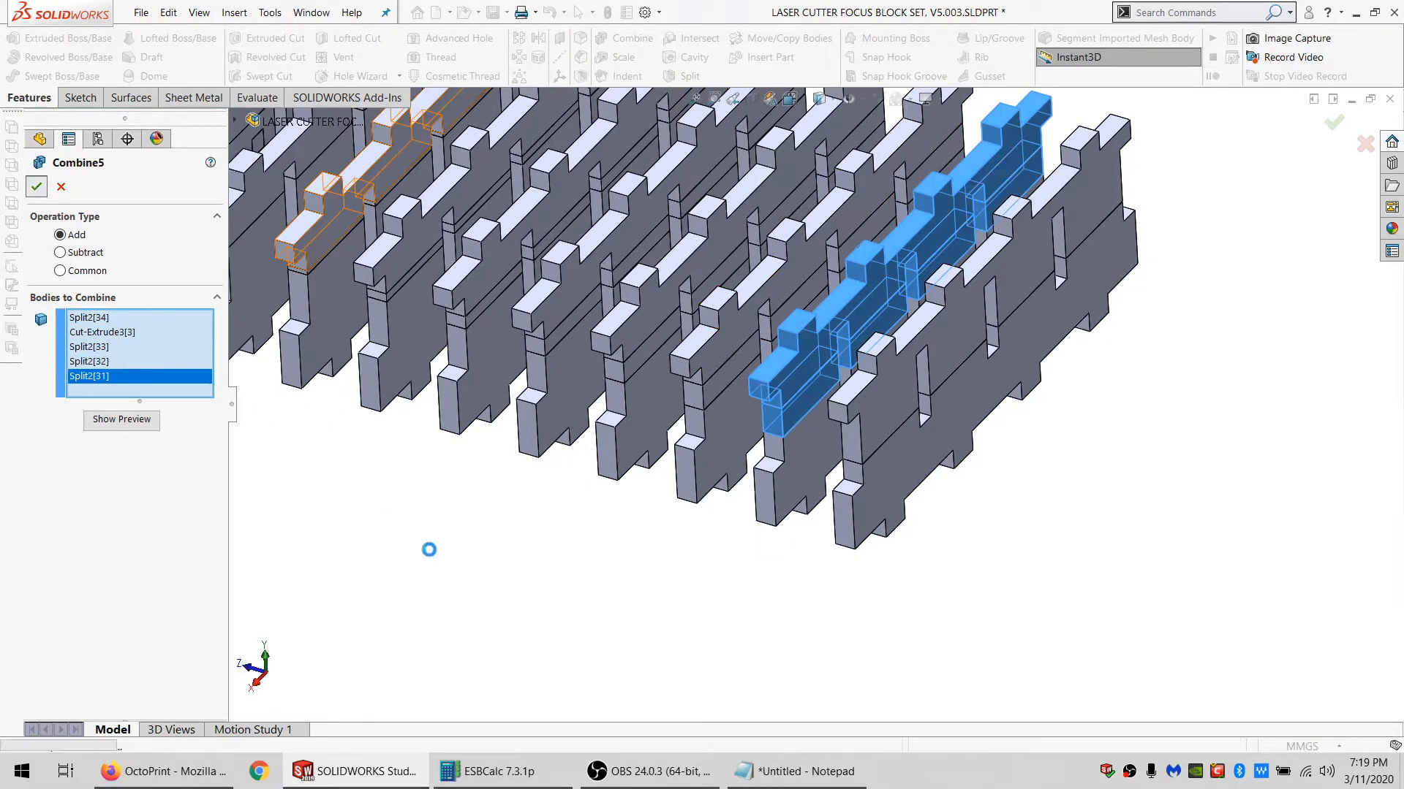
Combine the upper piece of the third crosswise panel from the end opposite the hinge with its four split strips.
{"action": "left_click", "coordinate": [633, 38]}
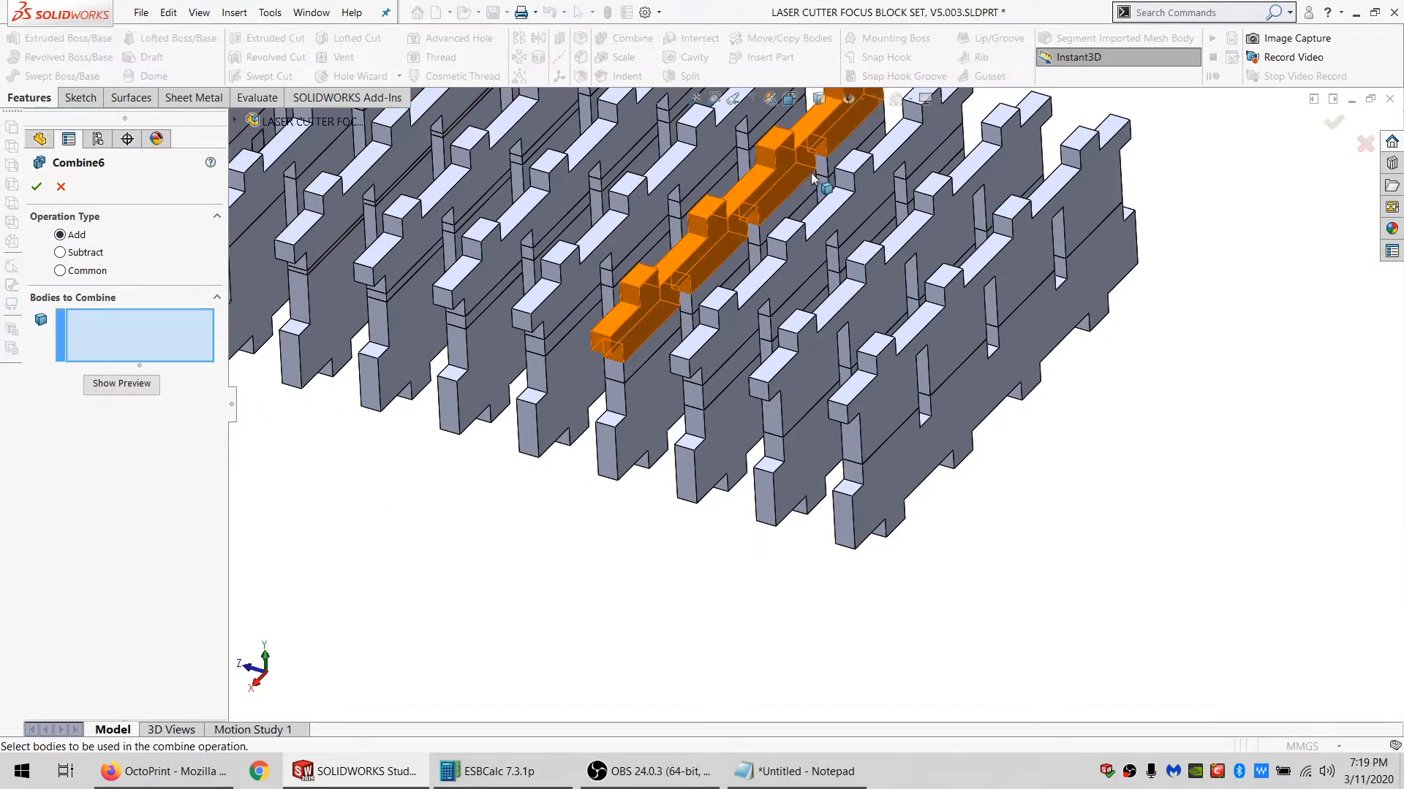
{"action": "left_click", "coordinate": [927, 154]}
{"action": "left_click", "coordinate": [844, 204]}
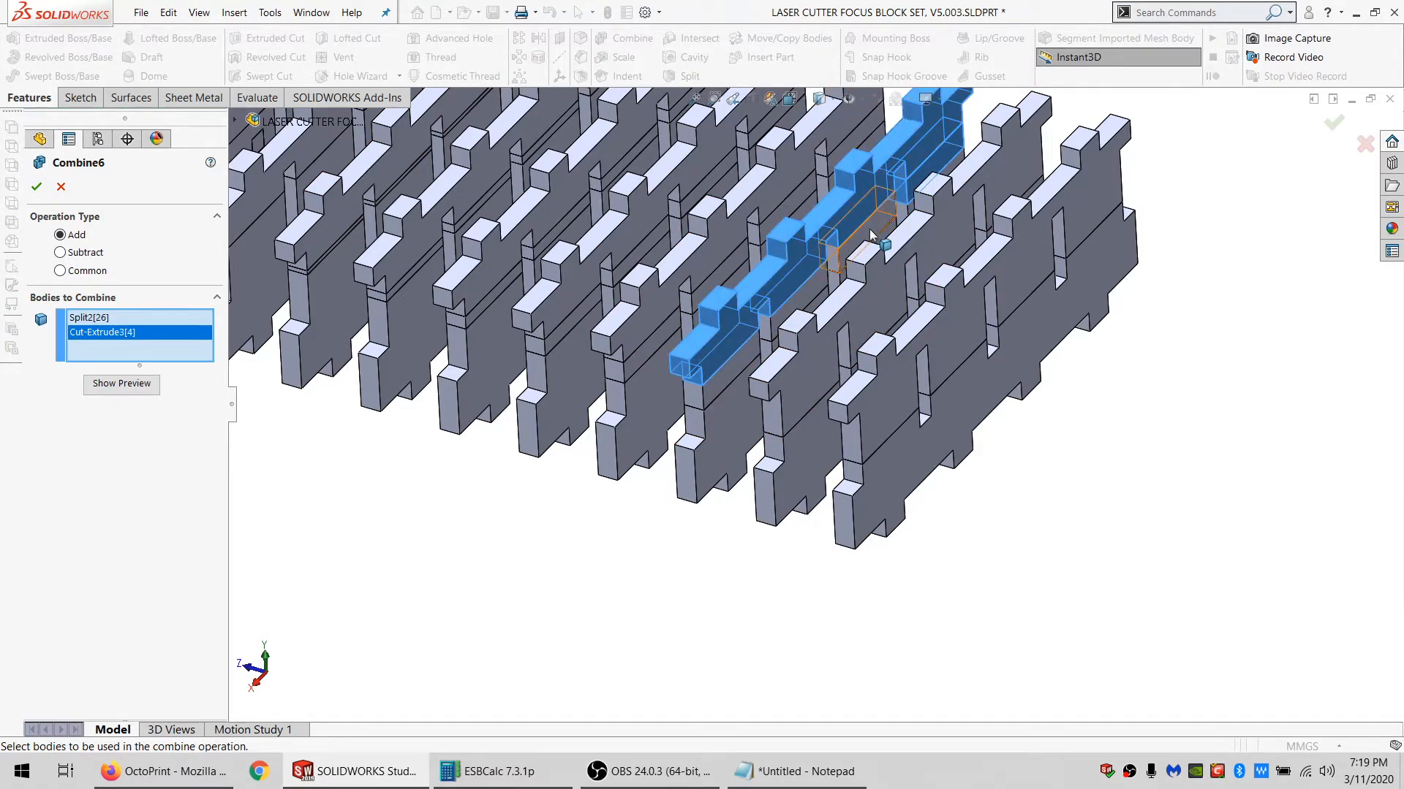
{"action": "left_click", "coordinate": [870, 229]}
{"action": "left_click", "coordinate": [807, 286]}
{"action": "left_click", "coordinate": [743, 361]}
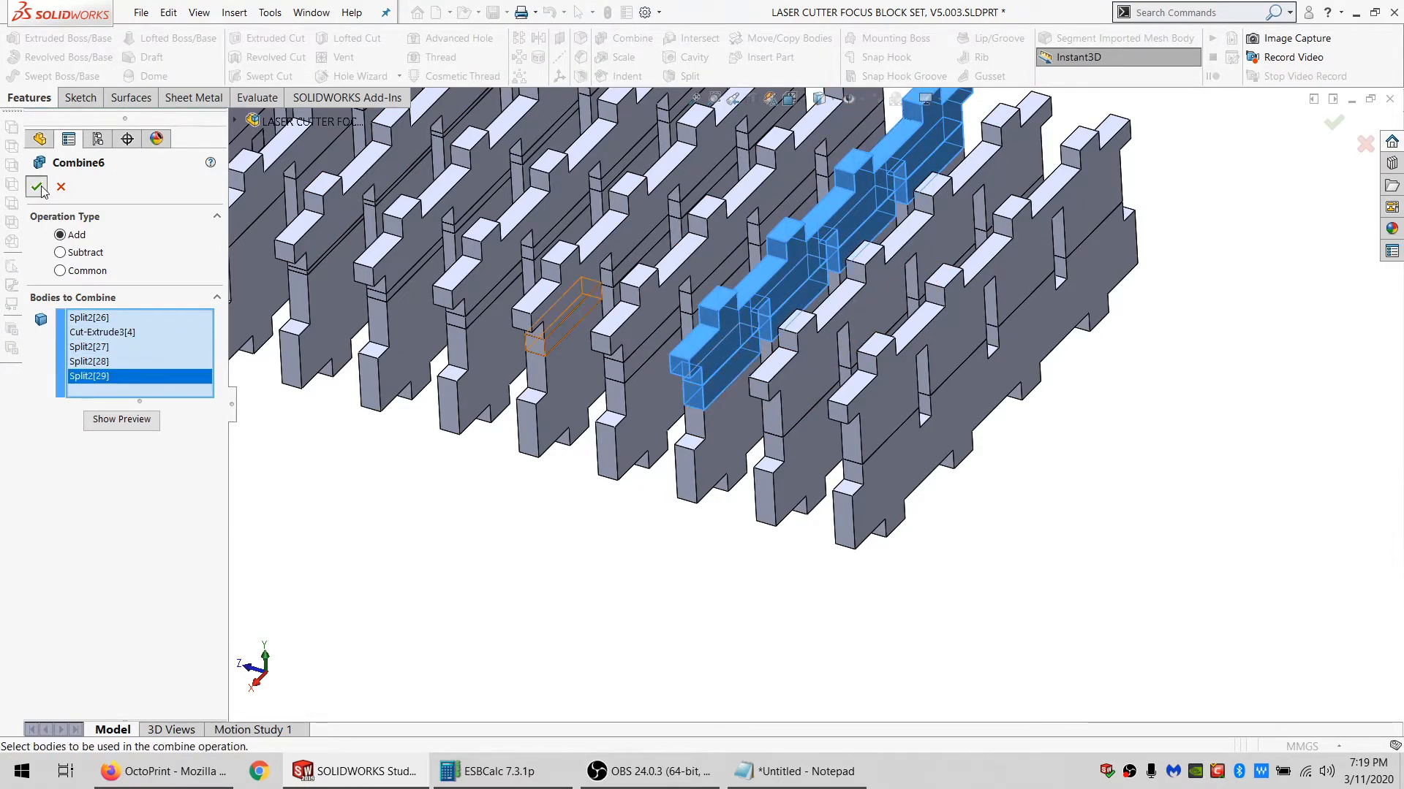
{"action": "key", "text": "Return"}
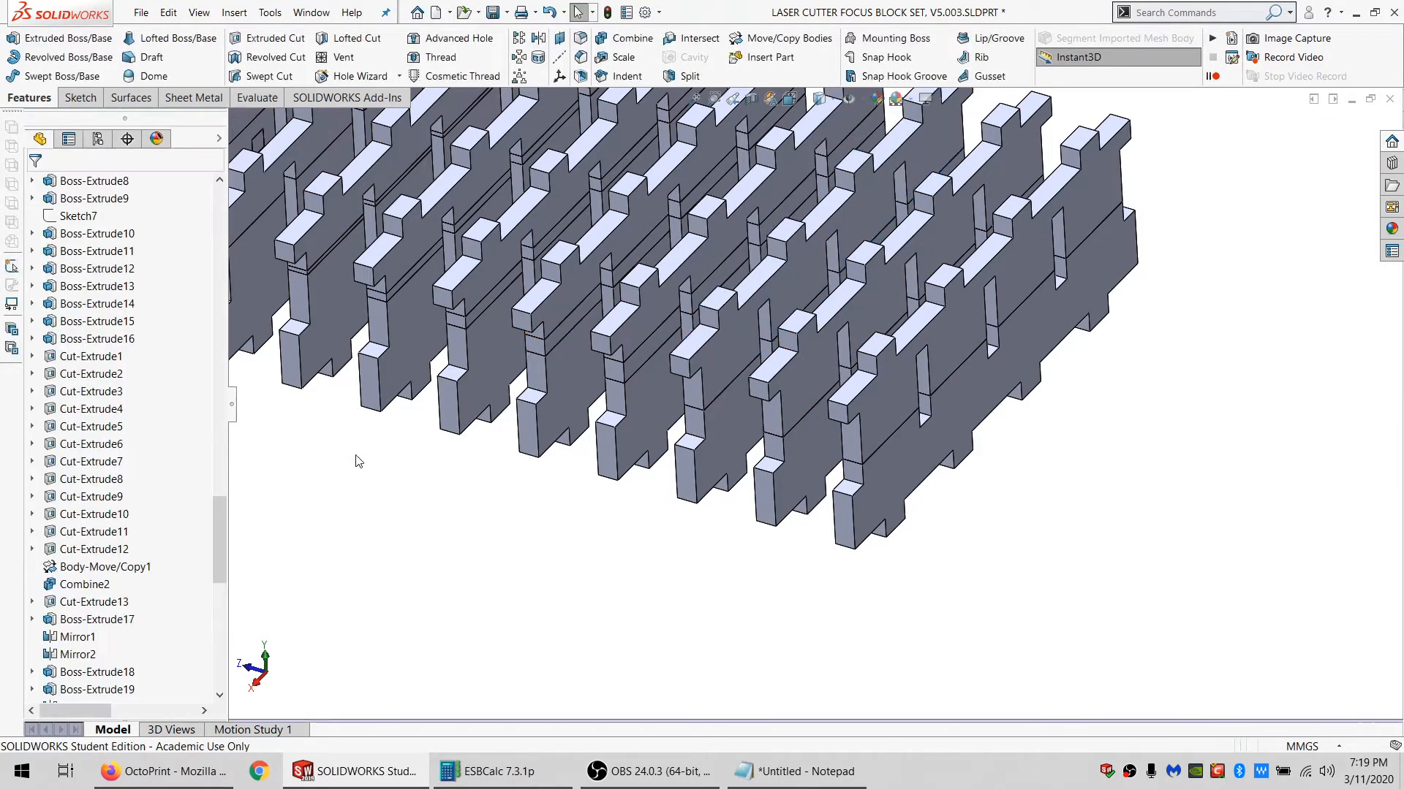
Combine the upper piece of the fourth crosswise panel from the end opposite the hinge with its four split strips.
{"action": "left_click", "coordinate": [608, 39]}
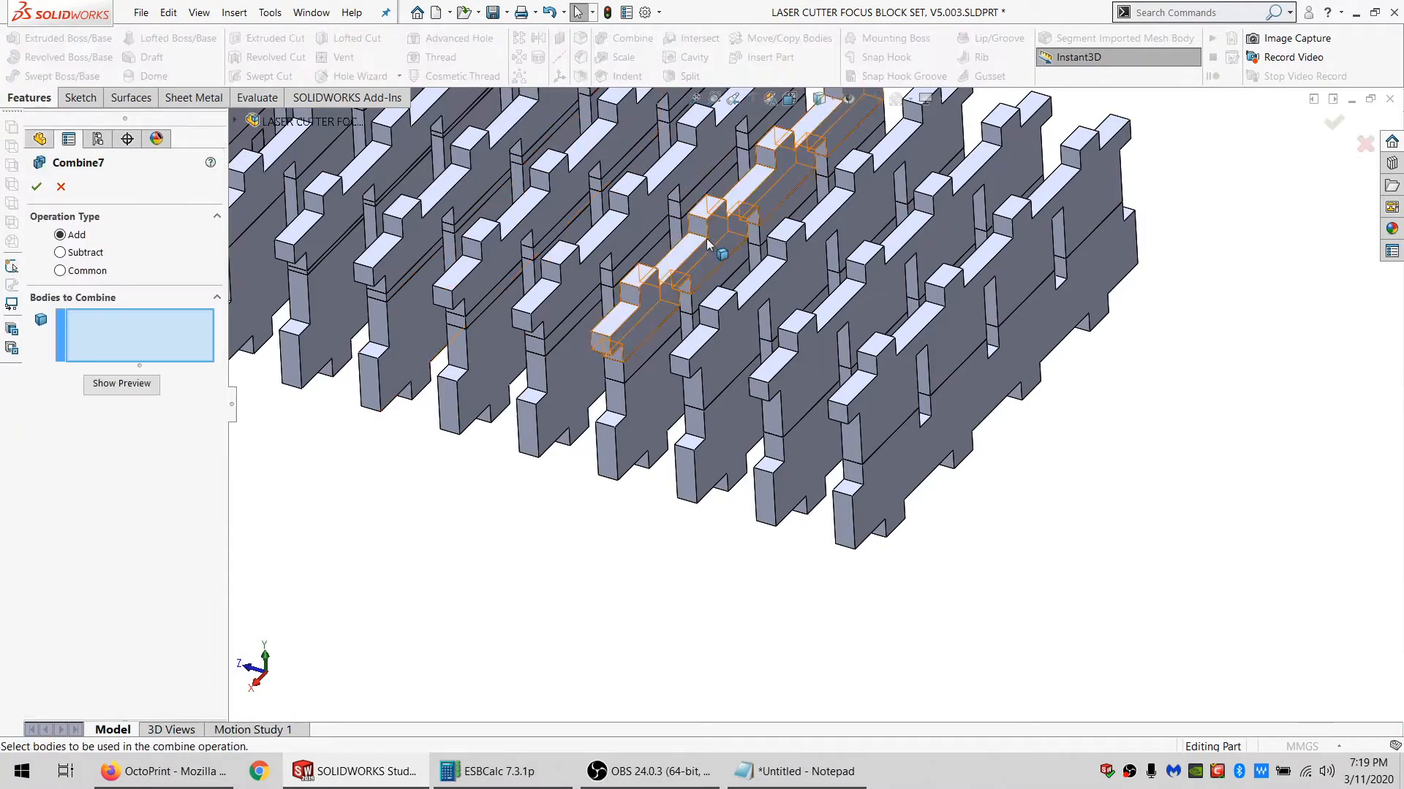
{"action": "left_click", "coordinate": [666, 347]}
{"action": "left_click", "coordinate": [722, 293]}
{"action": "left_click", "coordinate": [764, 241]}
{"action": "left_click", "coordinate": [812, 196]}
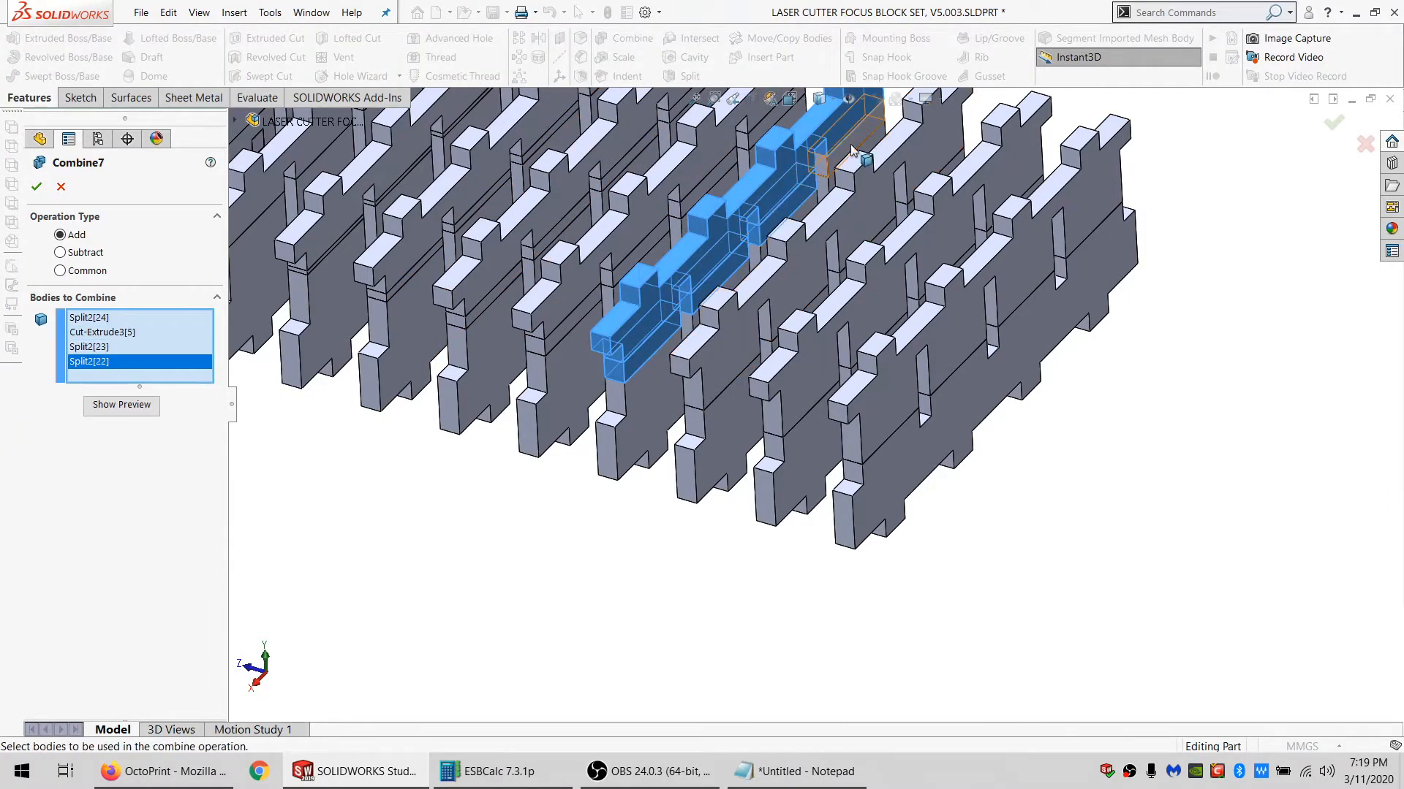
{"action": "left_click", "coordinate": [852, 151]}
{"action": "key", "text": "Return"}
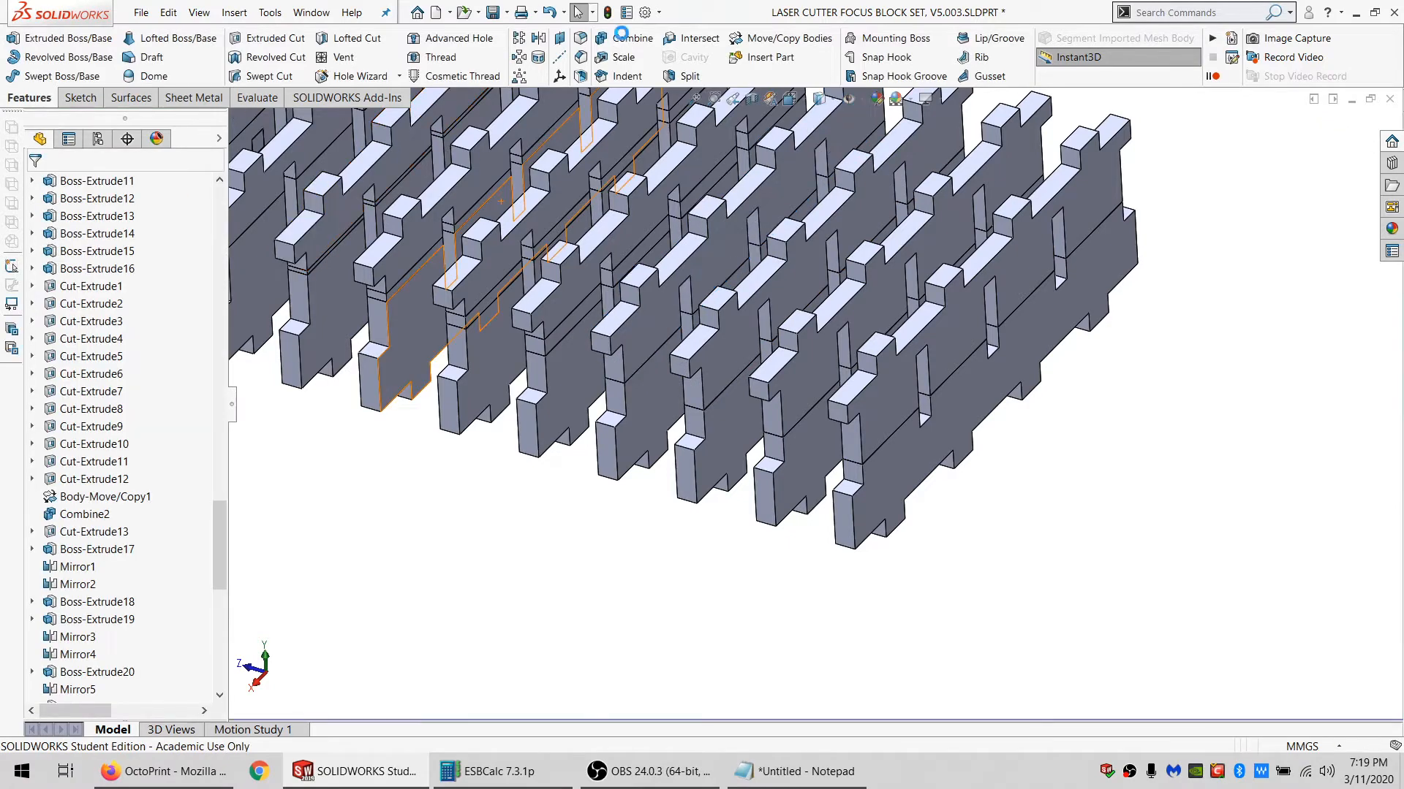
Combine the upper piece of the fifth crosswise panel from the end opposite the hinge with its four split strips.
{"action": "left_click", "coordinate": [623, 39]}
{"action": "left_click", "coordinate": [588, 295]}
{"action": "left_click", "coordinate": [589, 290]}
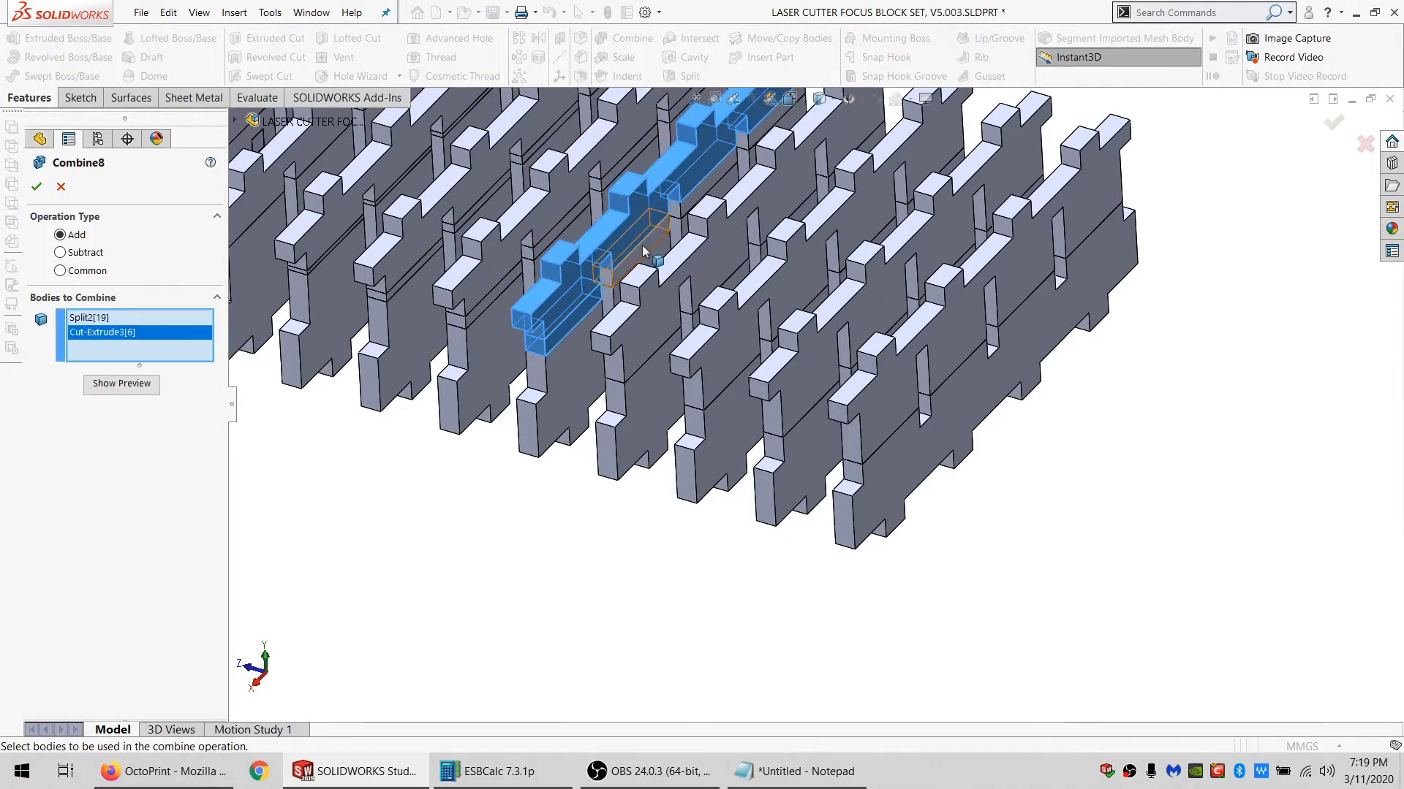
{"action": "left_click", "coordinate": [641, 249]}
{"action": "left_click", "coordinate": [704, 187]}
{"action": "left_click", "coordinate": [765, 126]}
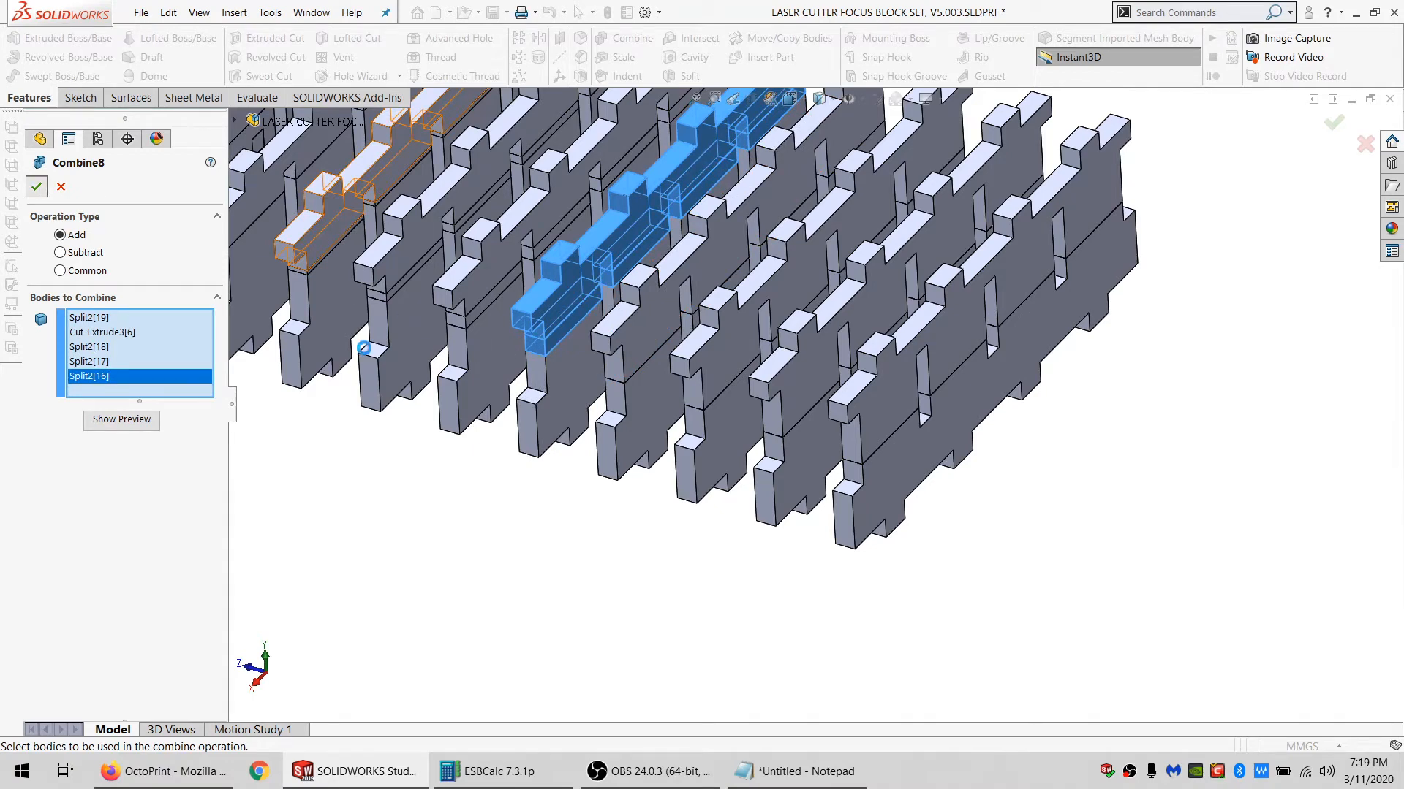
Combine the upper piece of the third crosswise panel from the hinge with its four thin split strips.
{"action": "scroll", "coordinate": [731, 354], "scroll_direction": "up", "scroll_amount": 3}
{"action": "scroll", "coordinate": [731, 354], "scroll_direction": "down", "scroll_amount": 2}
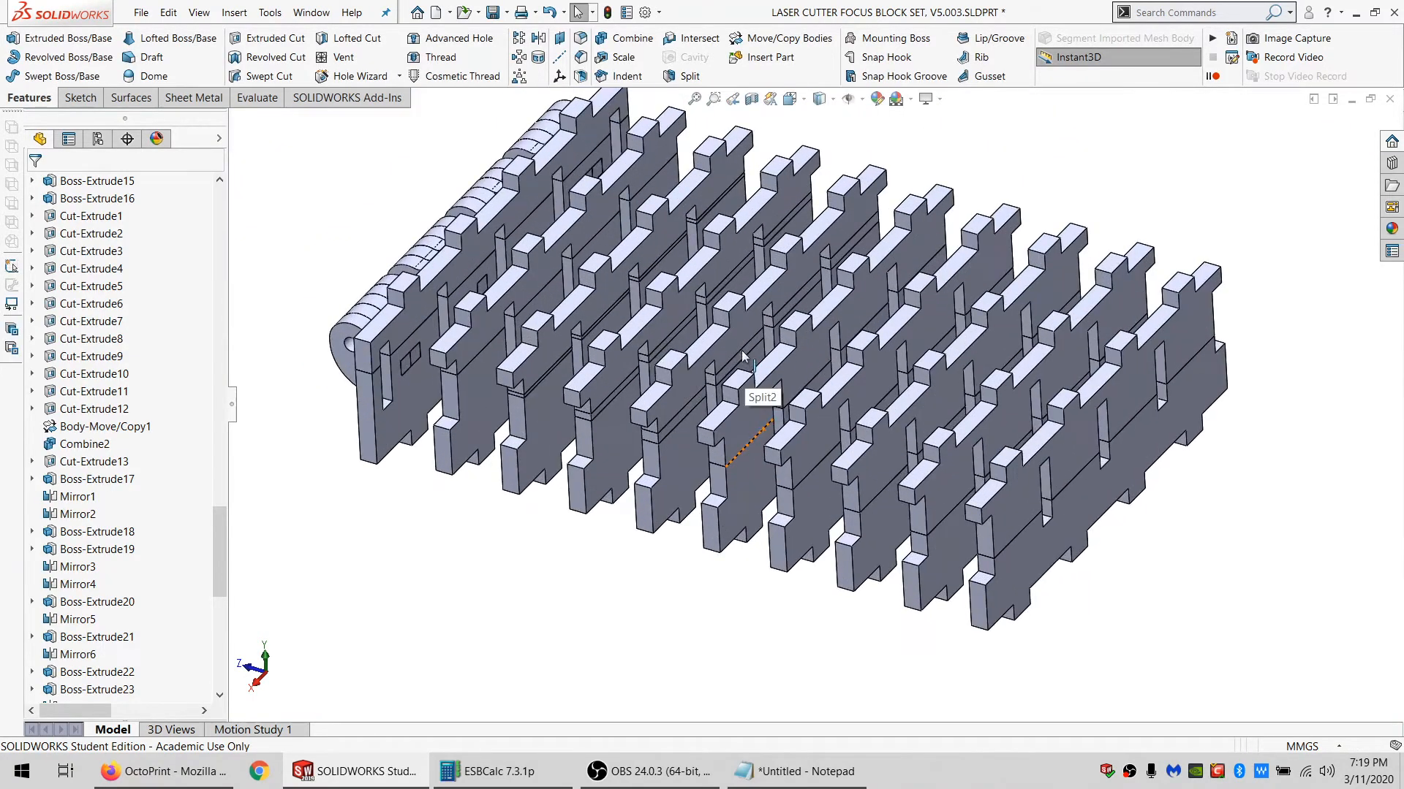
{"action": "left_click", "coordinate": [622, 39]}
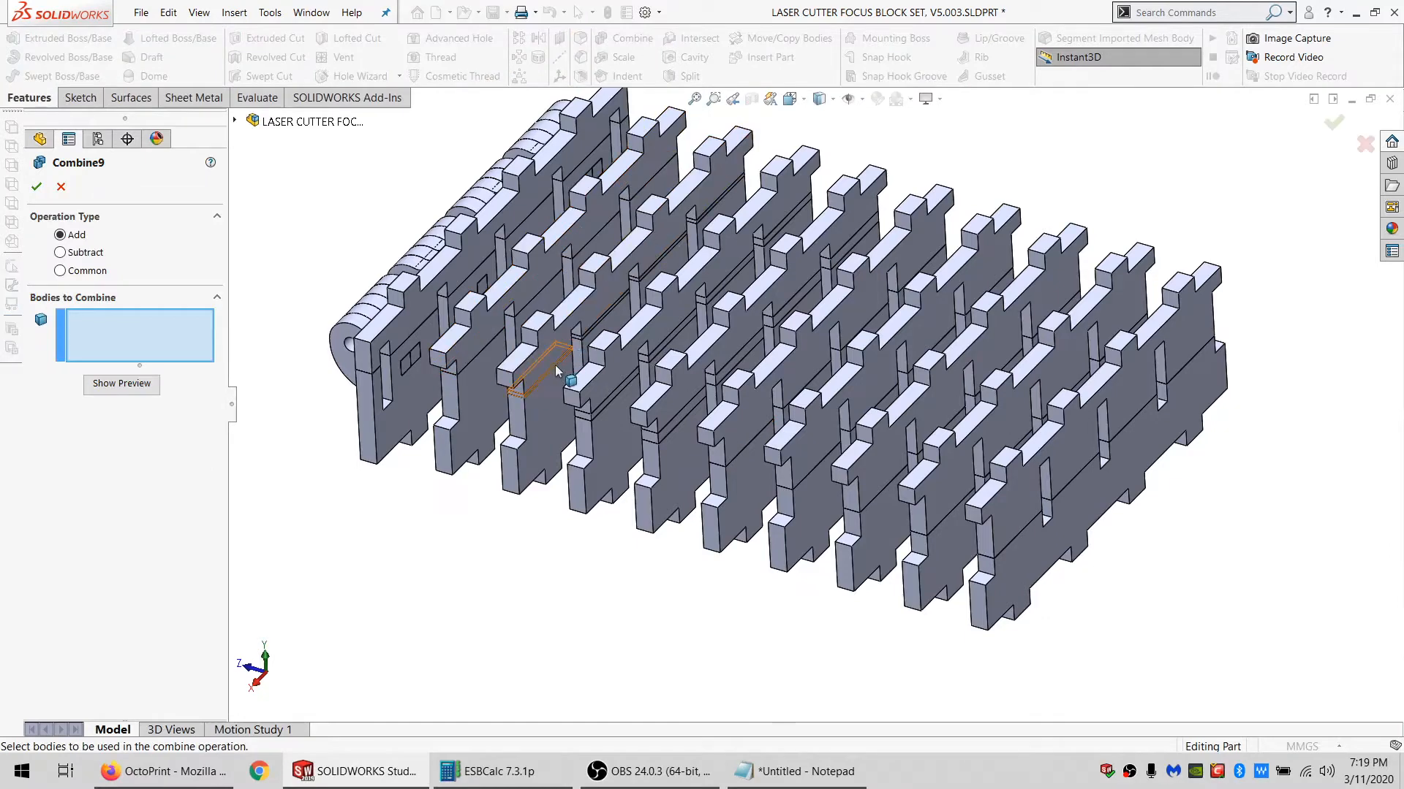
{"action": "scroll", "coordinate": [569, 361], "scroll_direction": "down", "scroll_amount": 1}
{"action": "scroll", "coordinate": [569, 360], "scroll_direction": "down", "scroll_amount": 3}
{"action": "left_click", "coordinate": [717, 426]}
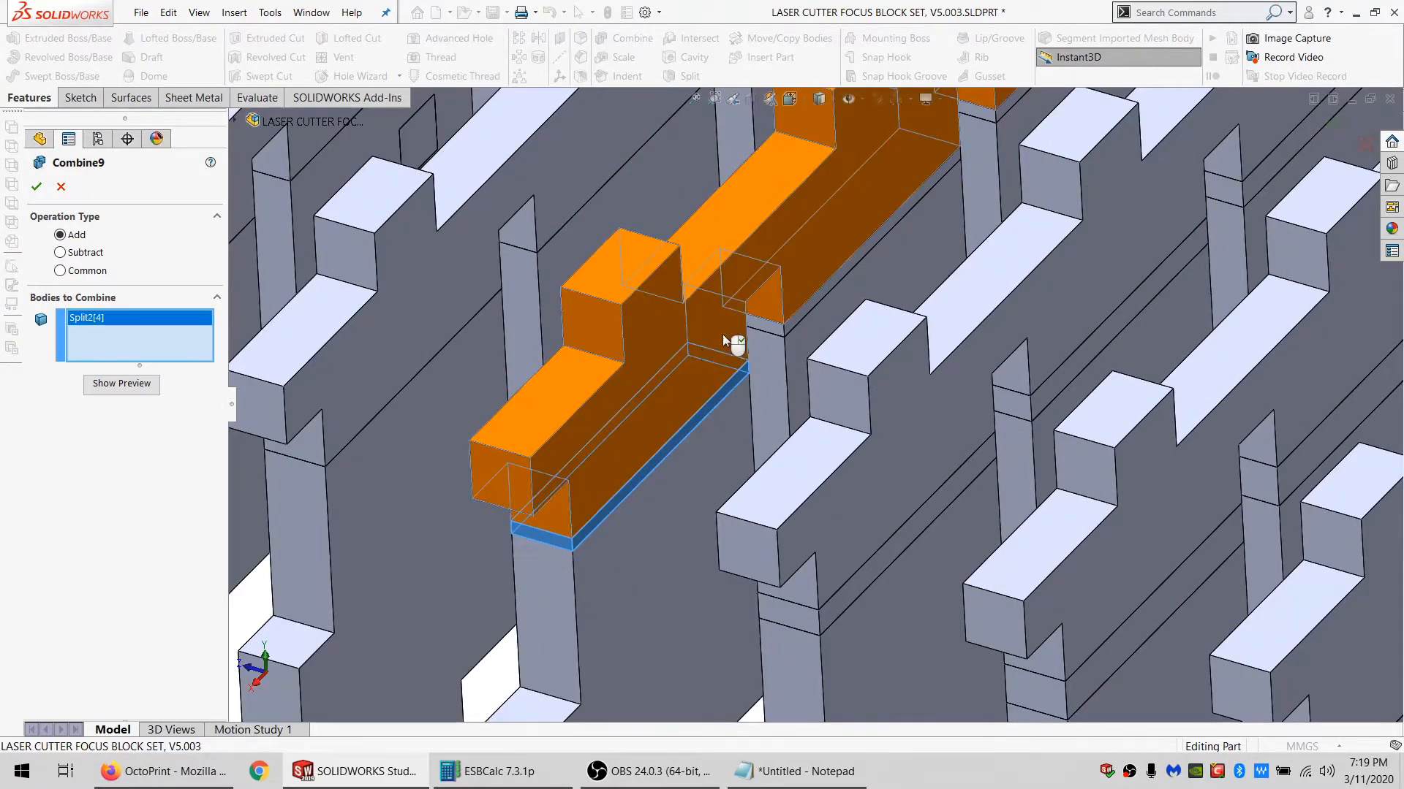
{"action": "left_click", "coordinate": [722, 335]}
{"action": "left_click", "coordinate": [845, 269]}
{"action": "scroll", "coordinate": [881, 235], "scroll_direction": "up", "scroll_amount": 3}
{"action": "scroll", "coordinate": [922, 191], "scroll_direction": "down", "scroll_amount": 2}
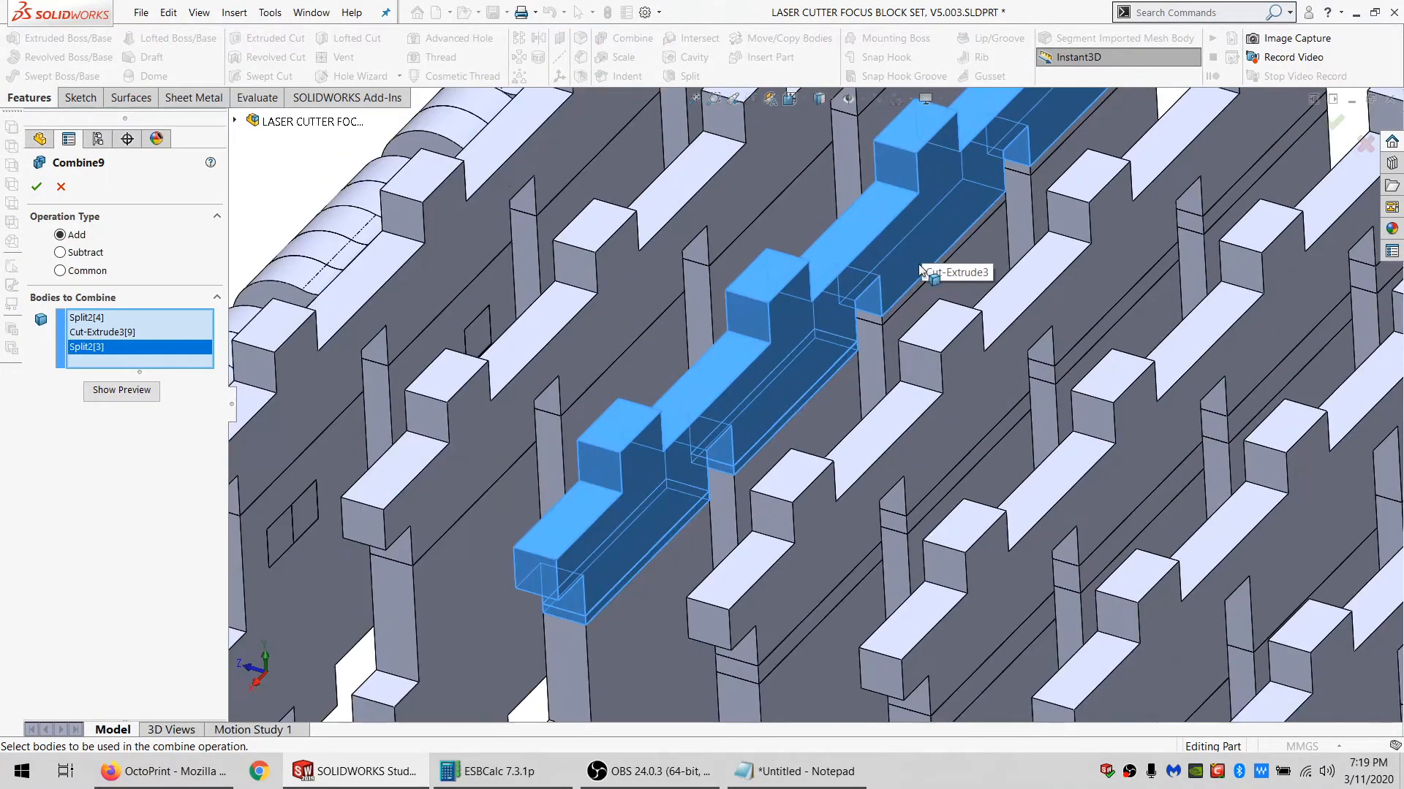
{"action": "left_click", "coordinate": [918, 286]}
{"action": "left_click", "coordinate": [1059, 145]}
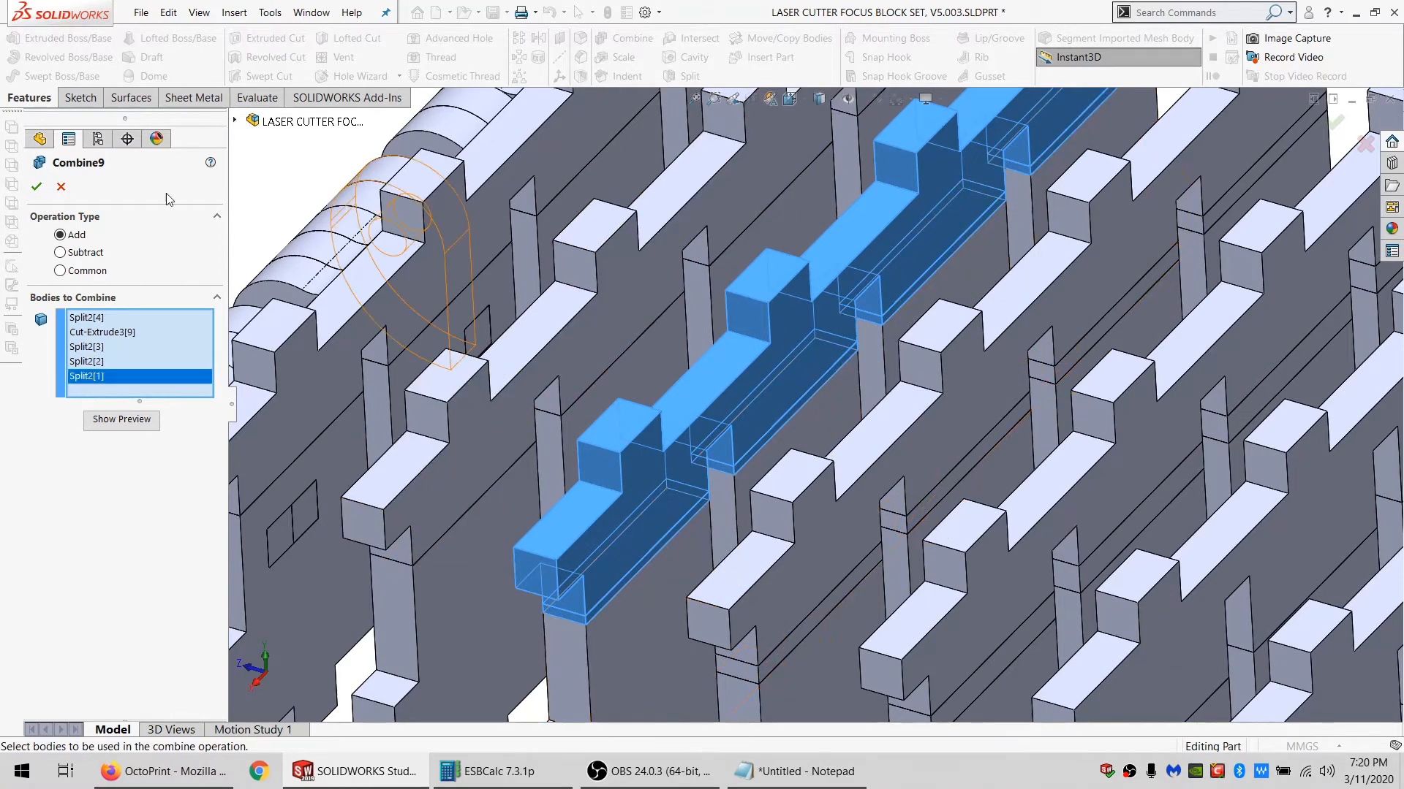
{"action": "key", "text": "Return"}
Combine the upper piece of the fourth crosswise panel from the hinge with its four split strips.
{"action": "key", "text": "Return"}
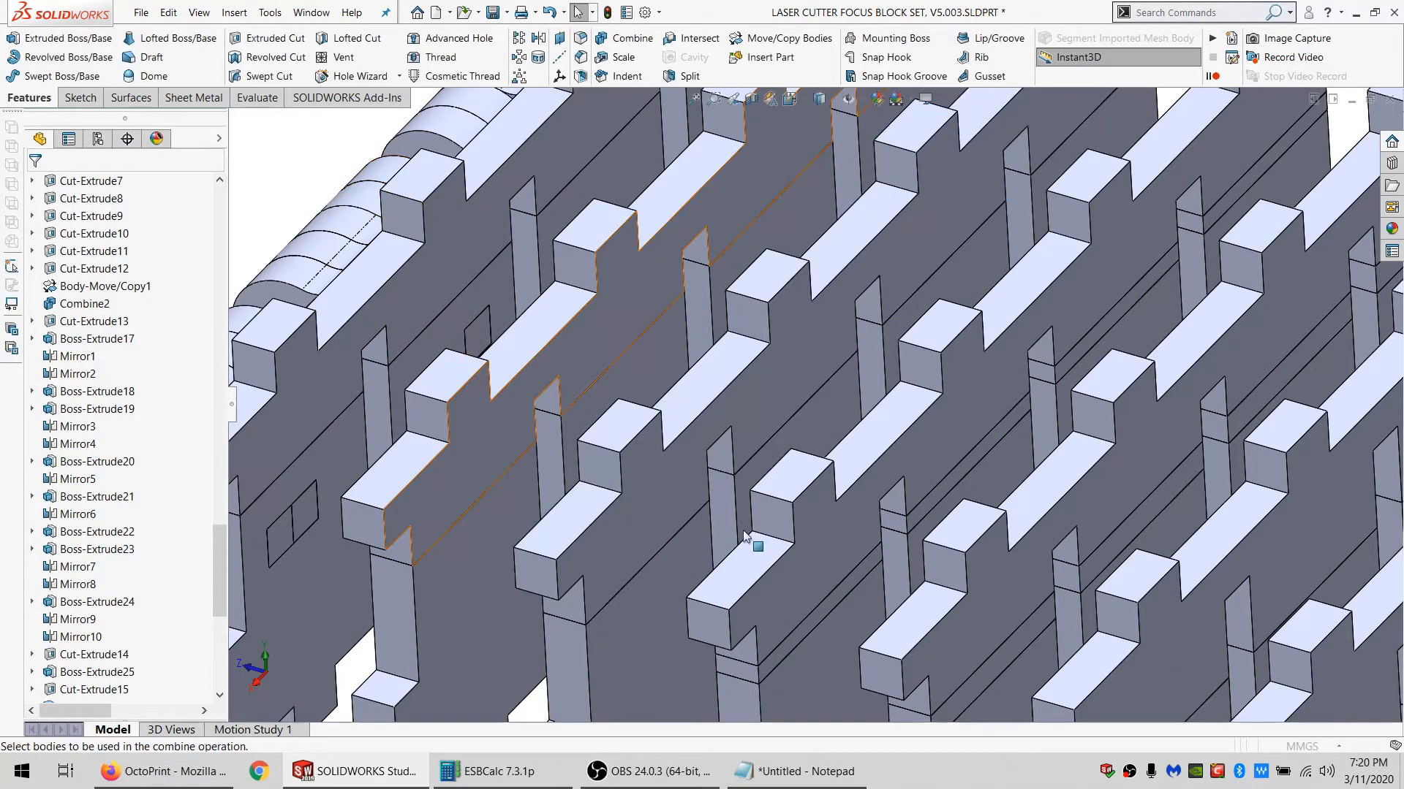
{"action": "left_click", "coordinate": [841, 552]}
{"action": "left_click", "coordinate": [841, 552]}
{"action": "left_click", "coordinate": [1053, 414]}
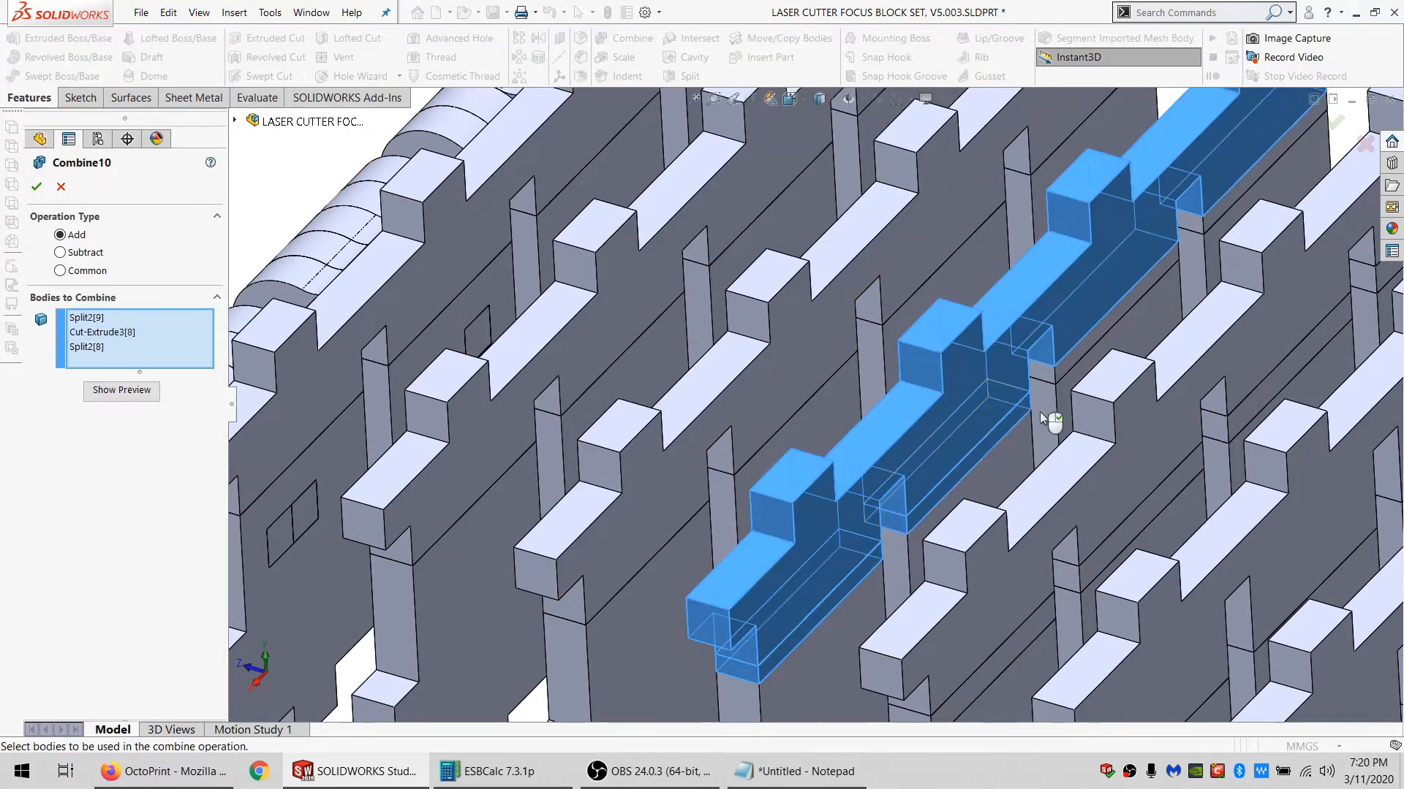
{"action": "left_click", "coordinate": [1211, 234]}
{"action": "left_click", "coordinate": [1218, 228]}
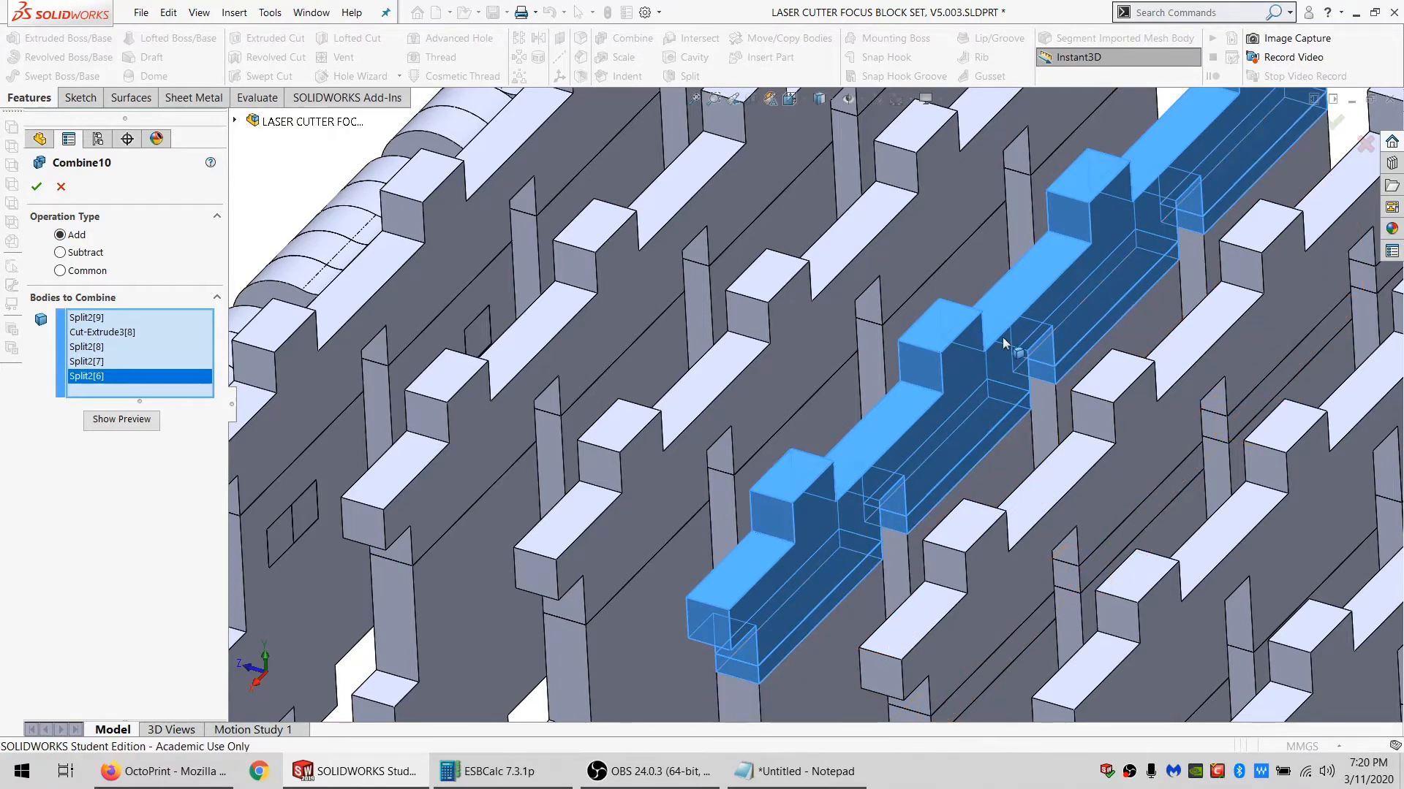
{"action": "key", "text": "Return"}
Combine the upper piece of the fifth crosswise panel from the hinge with its four split strips.
{"action": "scroll", "coordinate": [1019, 361], "scroll_direction": "up", "scroll_amount": 3}
{"action": "key", "text": "Return"}
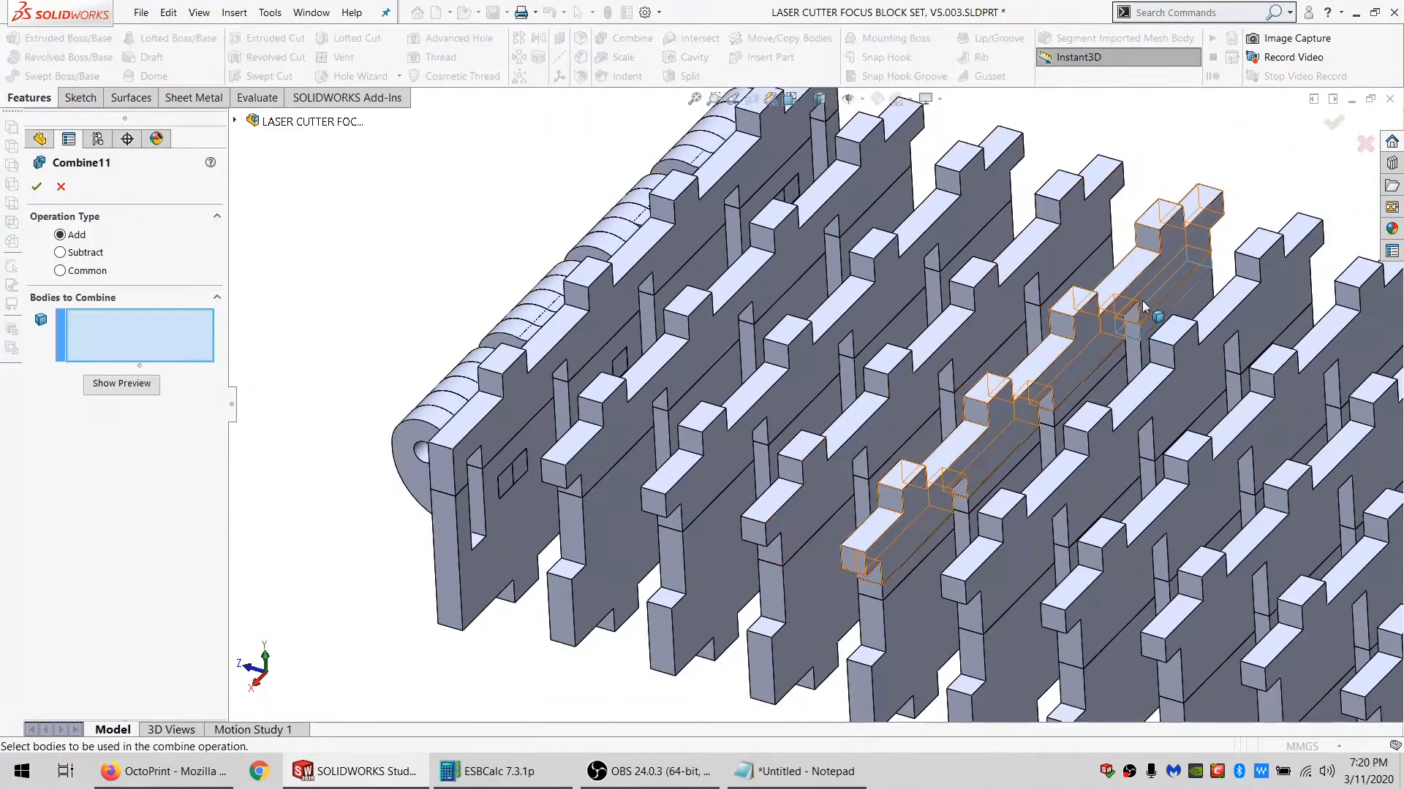
{"action": "left_click", "coordinate": [1089, 377]}
{"action": "left_click", "coordinate": [1038, 424]}
{"action": "left_click", "coordinate": [972, 497]}
{"action": "left_click", "coordinate": [932, 541]}
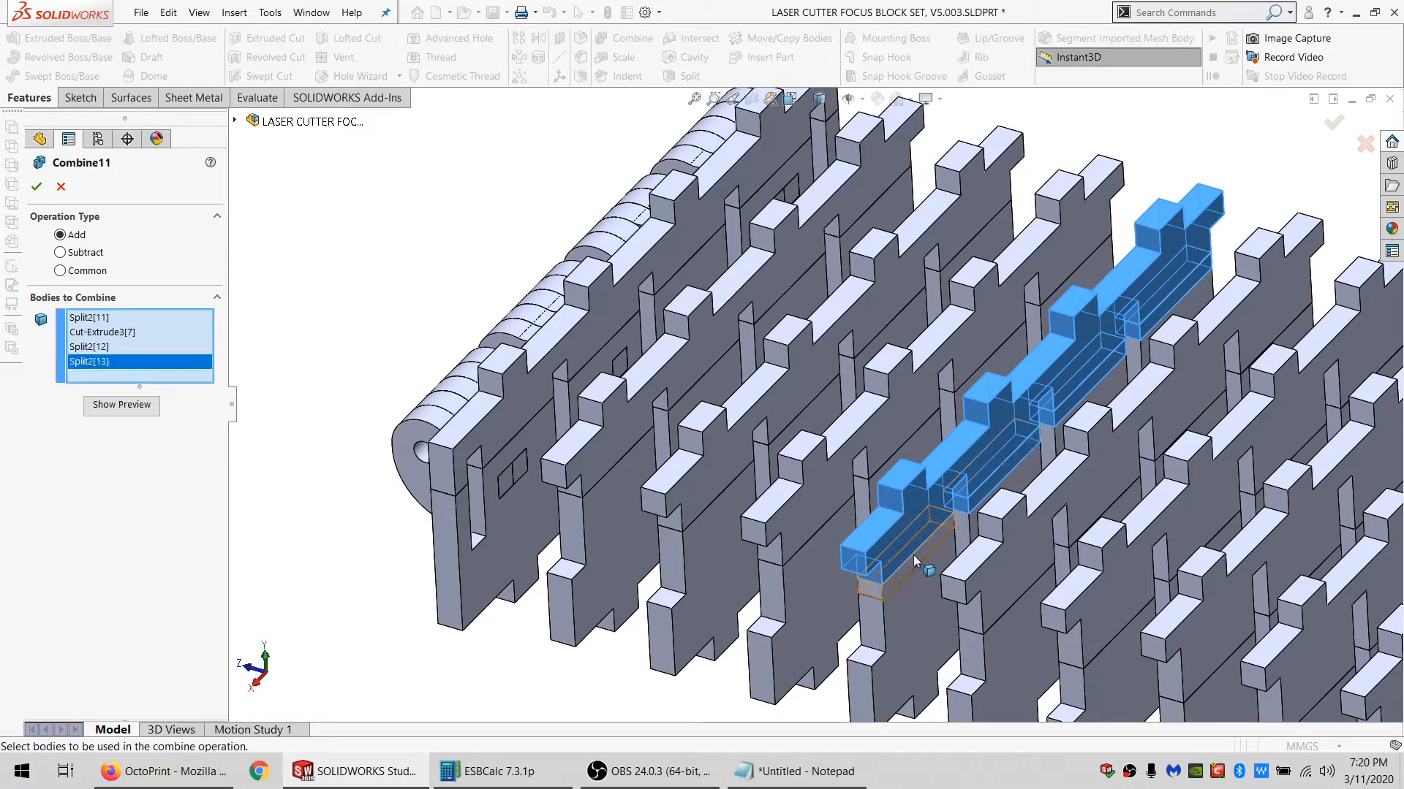
{"action": "left_click", "coordinate": [914, 560]}
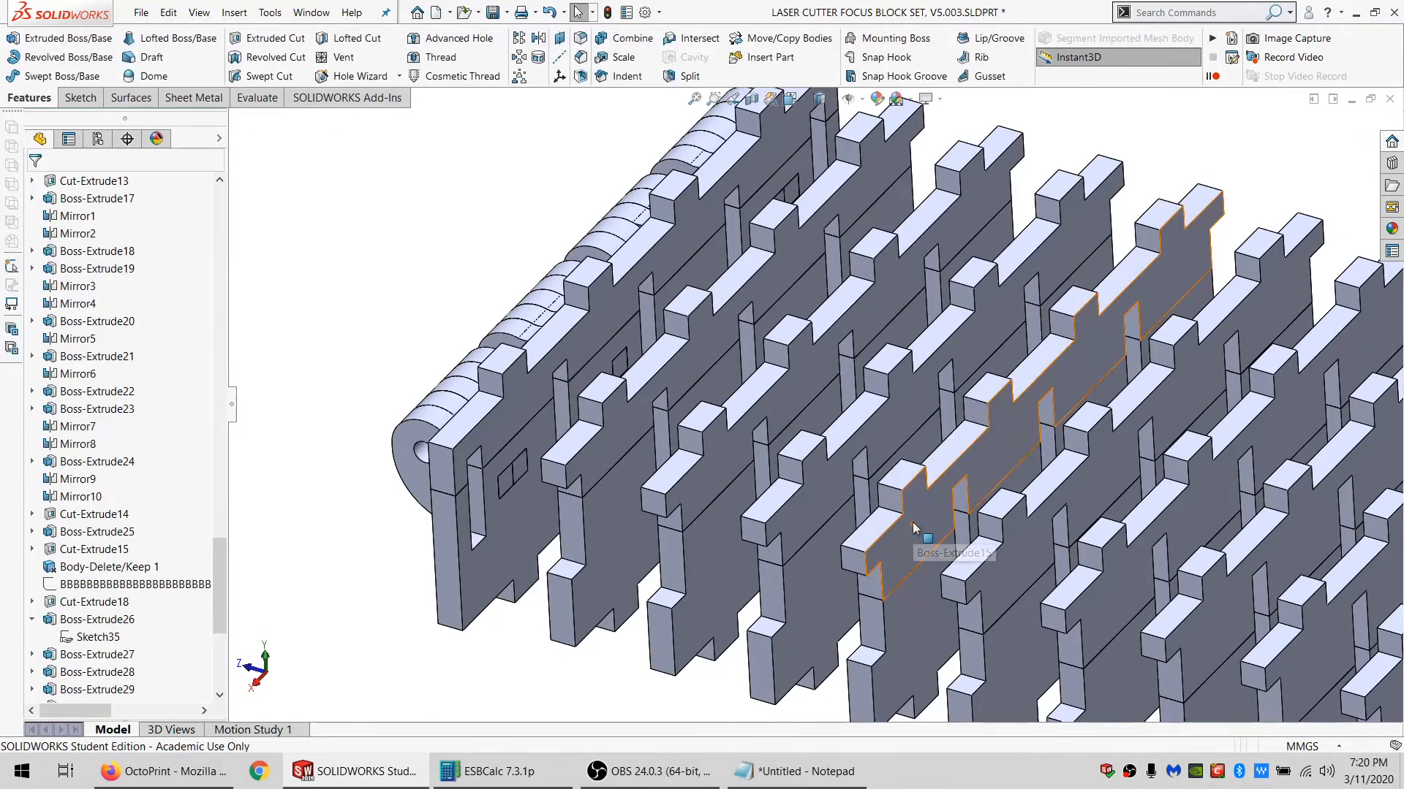
Show the hidden solid bodies from Cut-Extrude19[1] through Split1[2] again.
{"action": "scroll", "coordinate": [921, 521], "scroll_direction": "up", "scroll_amount": 5}
{"action": "scroll", "coordinate": [961, 501], "scroll_direction": "down", "scroll_amount": 4}
{"action": "middle_click_drag", "start_coordinate": [962, 506], "coordinate": [595, 472]}
{"action": "scroll", "coordinate": [170, 409], "scroll_direction": "up", "scroll_amount": 8}
{"action": "scroll", "coordinate": [170, 409], "scroll_direction": "up", "scroll_amount": 15}
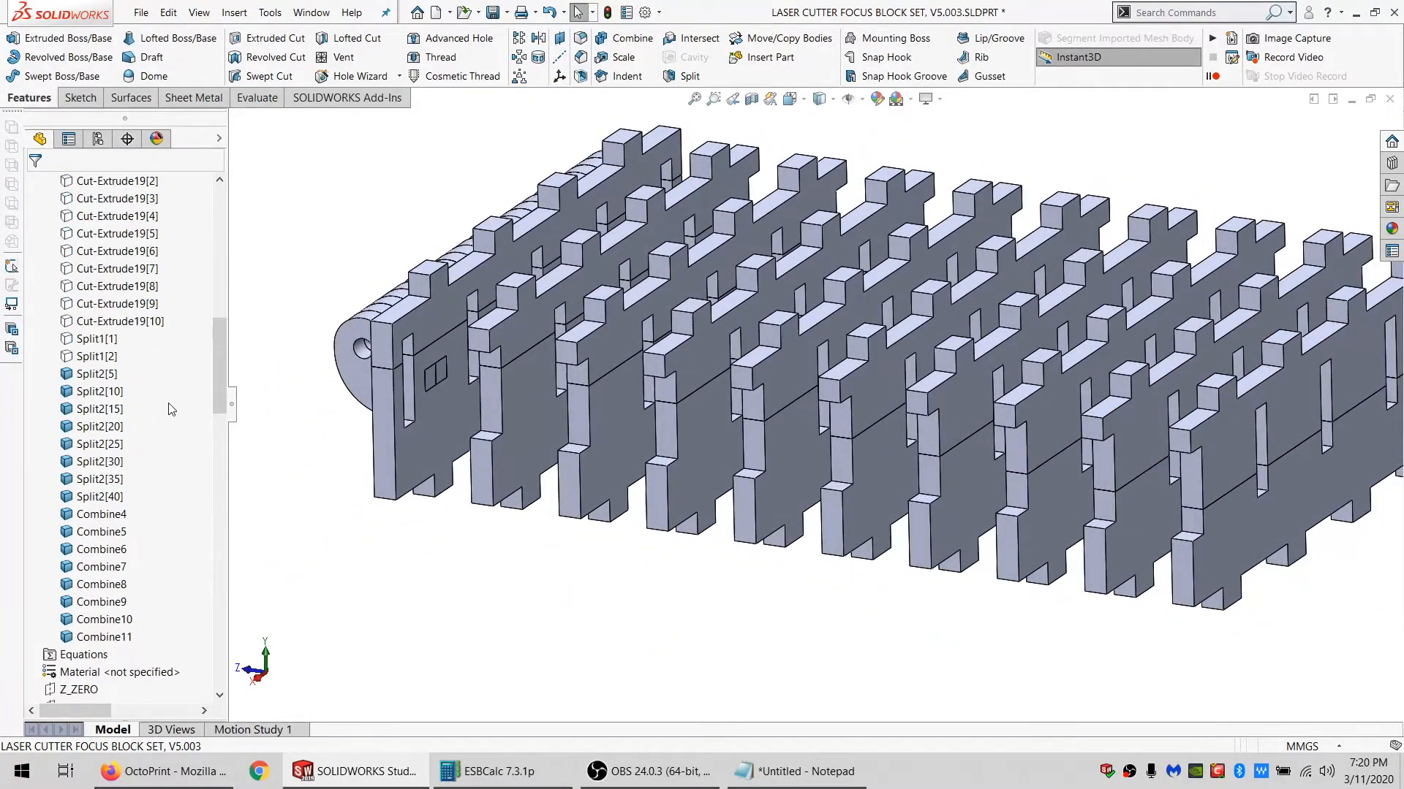
{"action": "left_click", "coordinate": [102, 358]}
{"action": "scroll", "coordinate": [108, 365], "scroll_direction": "up", "scroll_amount": 7}
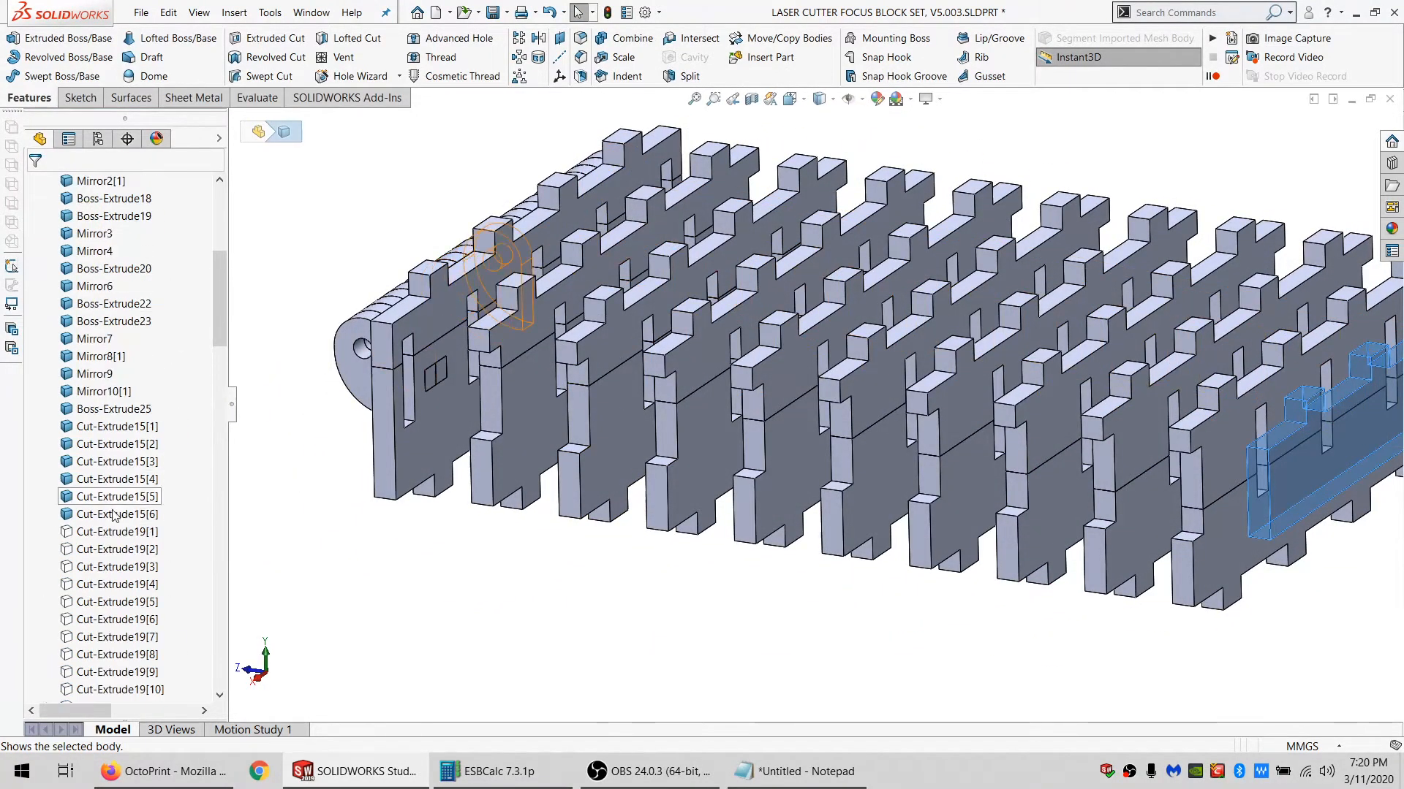
{"action": "left_click", "coordinate": [111, 533], "text": "shift"}
{"action": "left_click", "coordinate": [164, 519]}
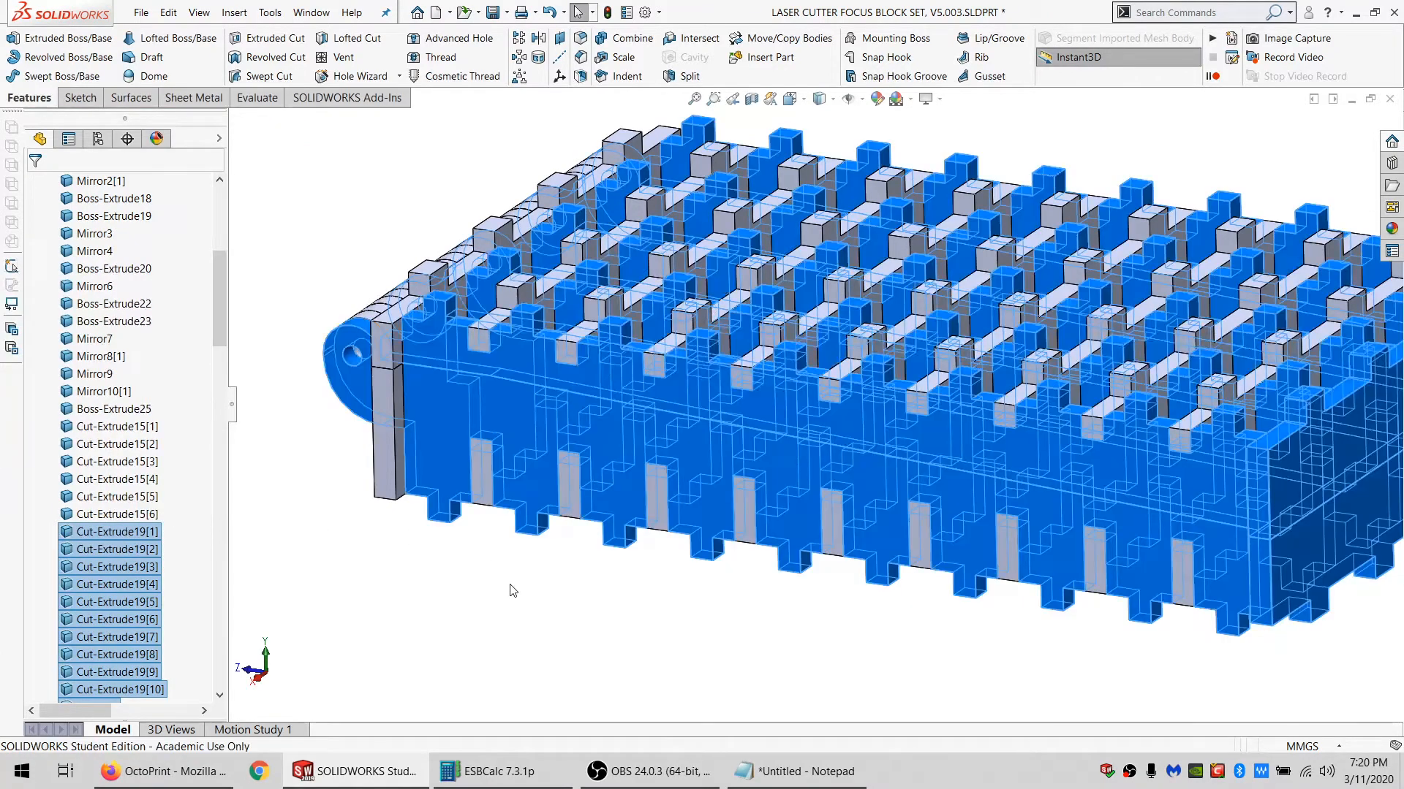
Examine the slanted joint line and panel slots along the box's long side and outer end.
{"action": "middle_click_drag", "start_coordinate": [682, 443], "coordinate": [716, 471]}
{"action": "scroll", "coordinate": [963, 435], "scroll_direction": "down", "scroll_amount": 4}
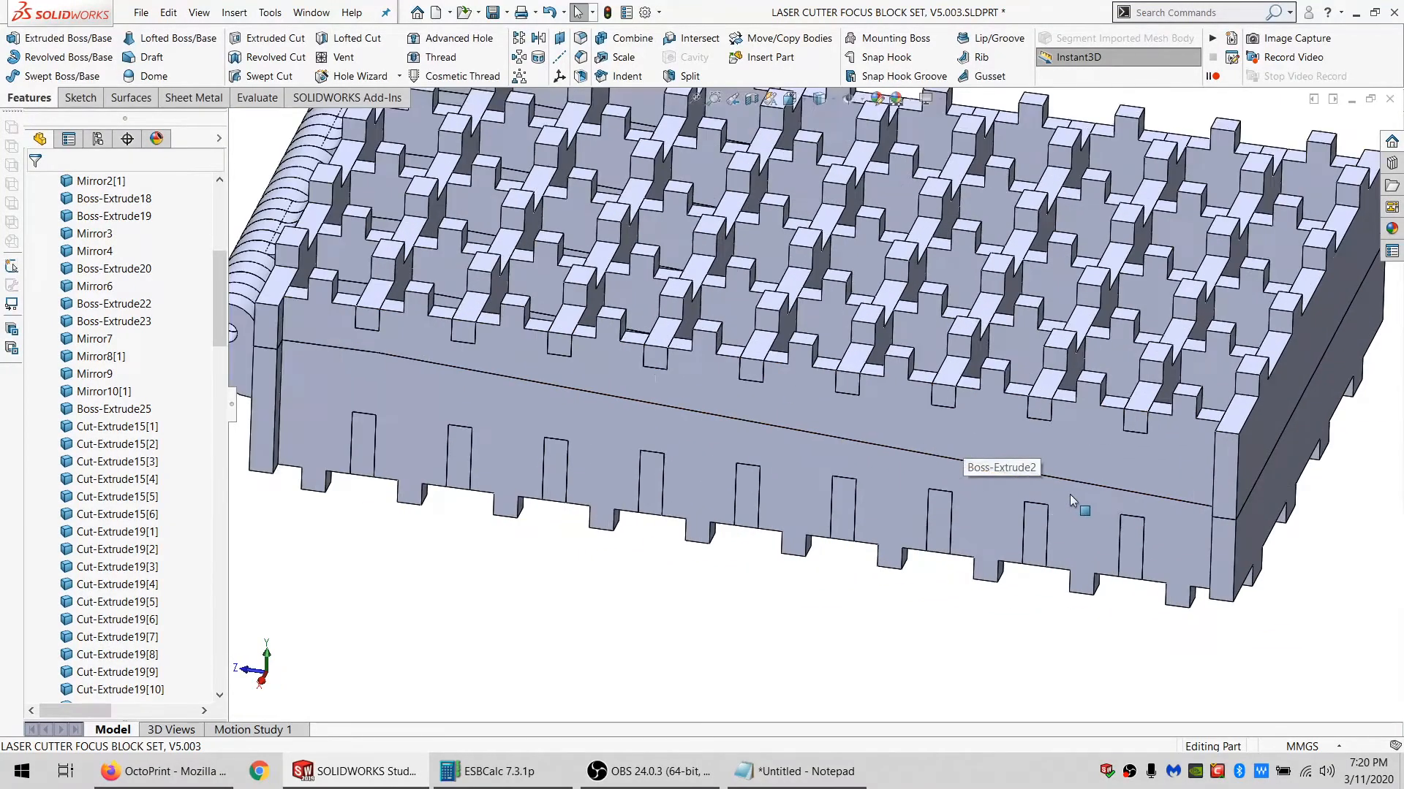
{"action": "middle_click_drag", "start_coordinate": [1046, 556], "coordinate": [1066, 488]}
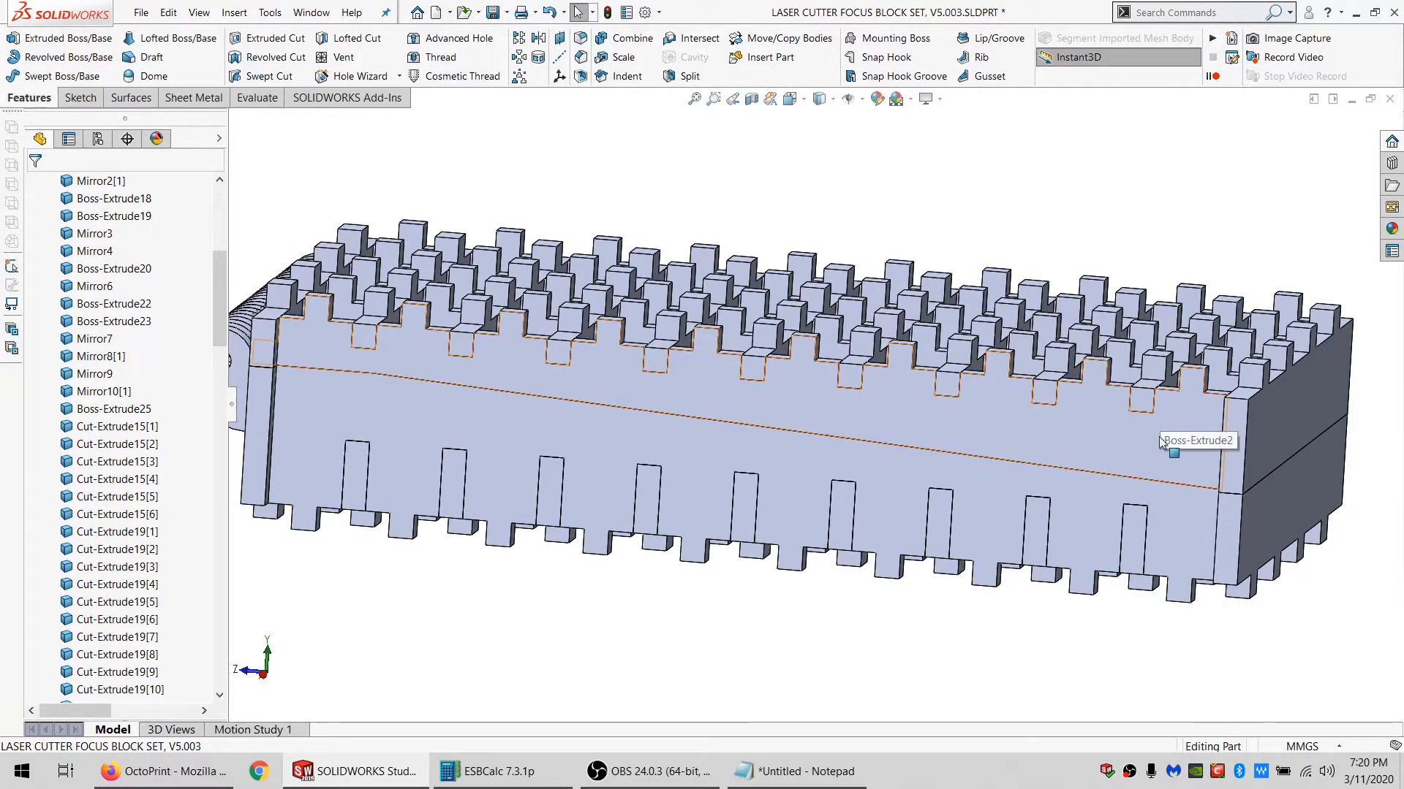
{"action": "middle_click_drag", "start_coordinate": [1112, 519], "coordinate": [1073, 540]}
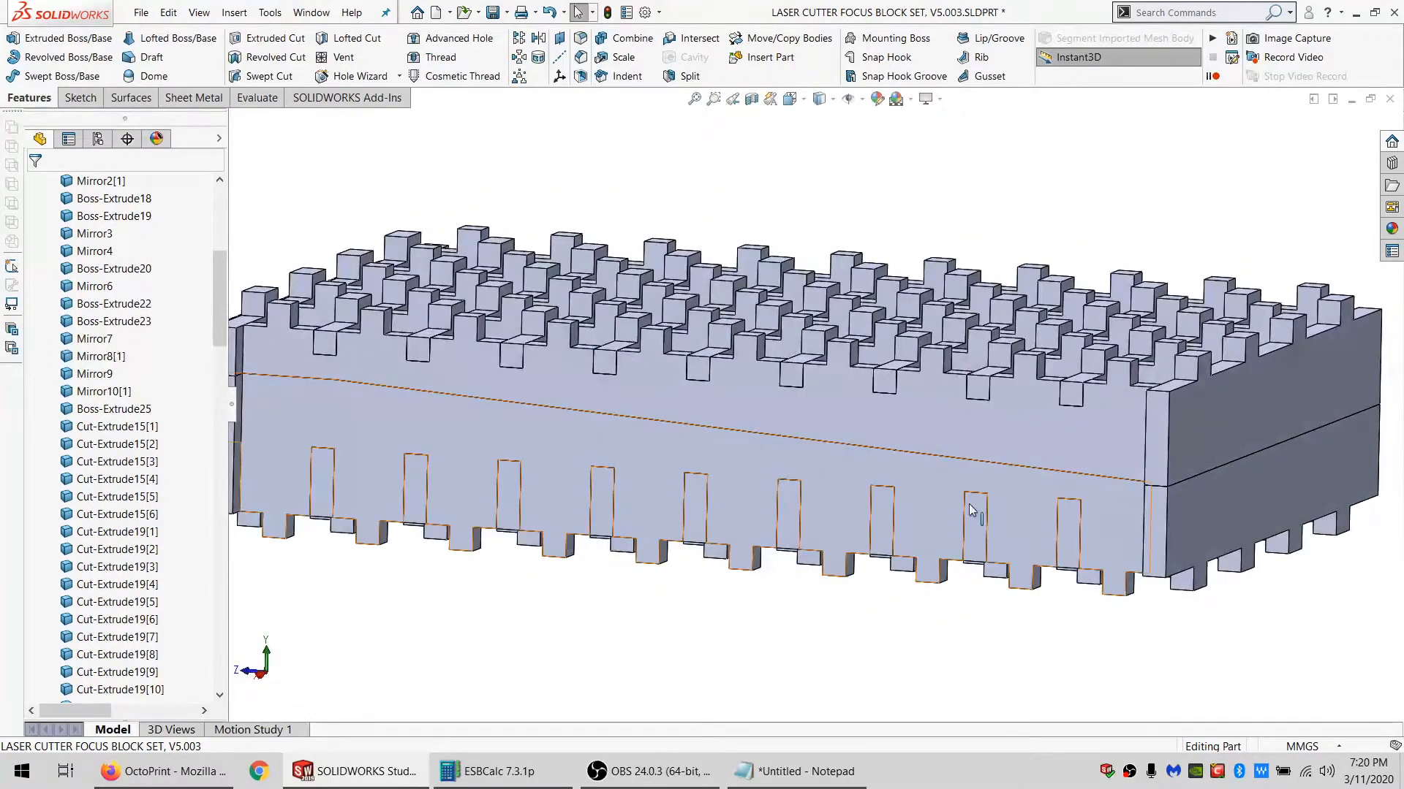
{"action": "scroll", "coordinate": [984, 554], "scroll_direction": "up", "scroll_amount": 2}
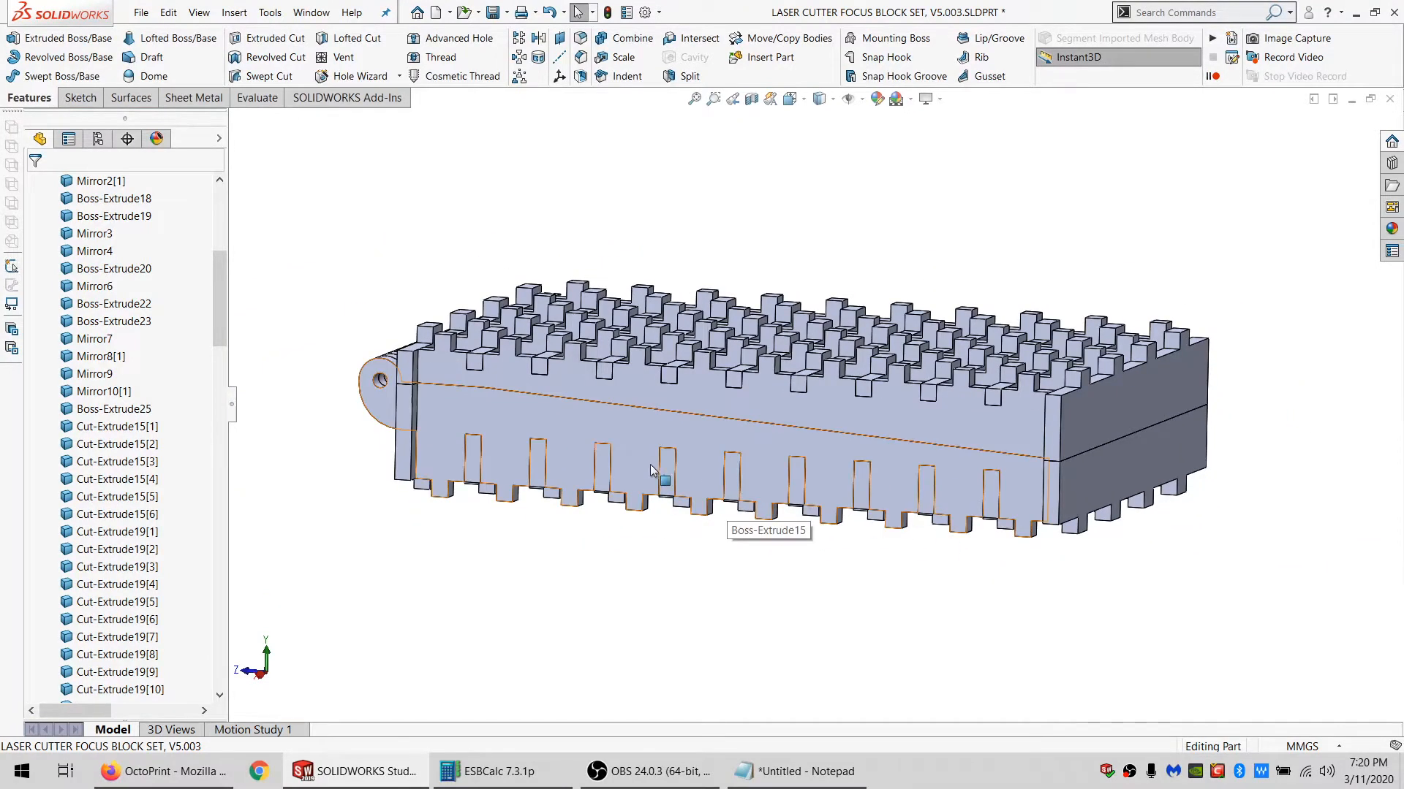
{"action": "scroll", "coordinate": [684, 462], "scroll_direction": "down", "scroll_amount": 1}
{"action": "scroll", "coordinate": [714, 467], "scroll_direction": "down", "scroll_amount": 1}
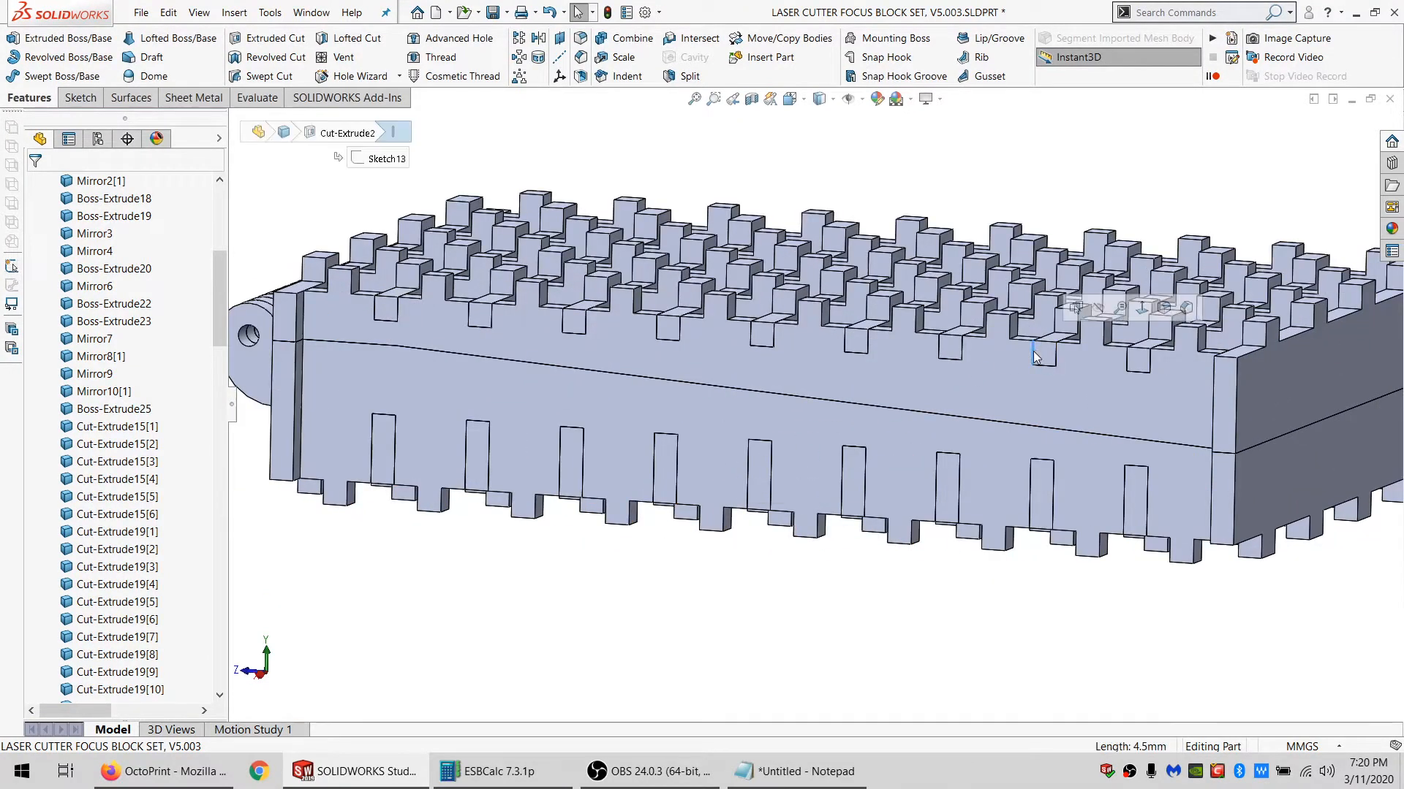
Sketch a corner rectangle about 8.6 mm tall on the lower front panel's face, spanning from the first slot to the last.
{"action": "left_click", "coordinate": [432, 466]}
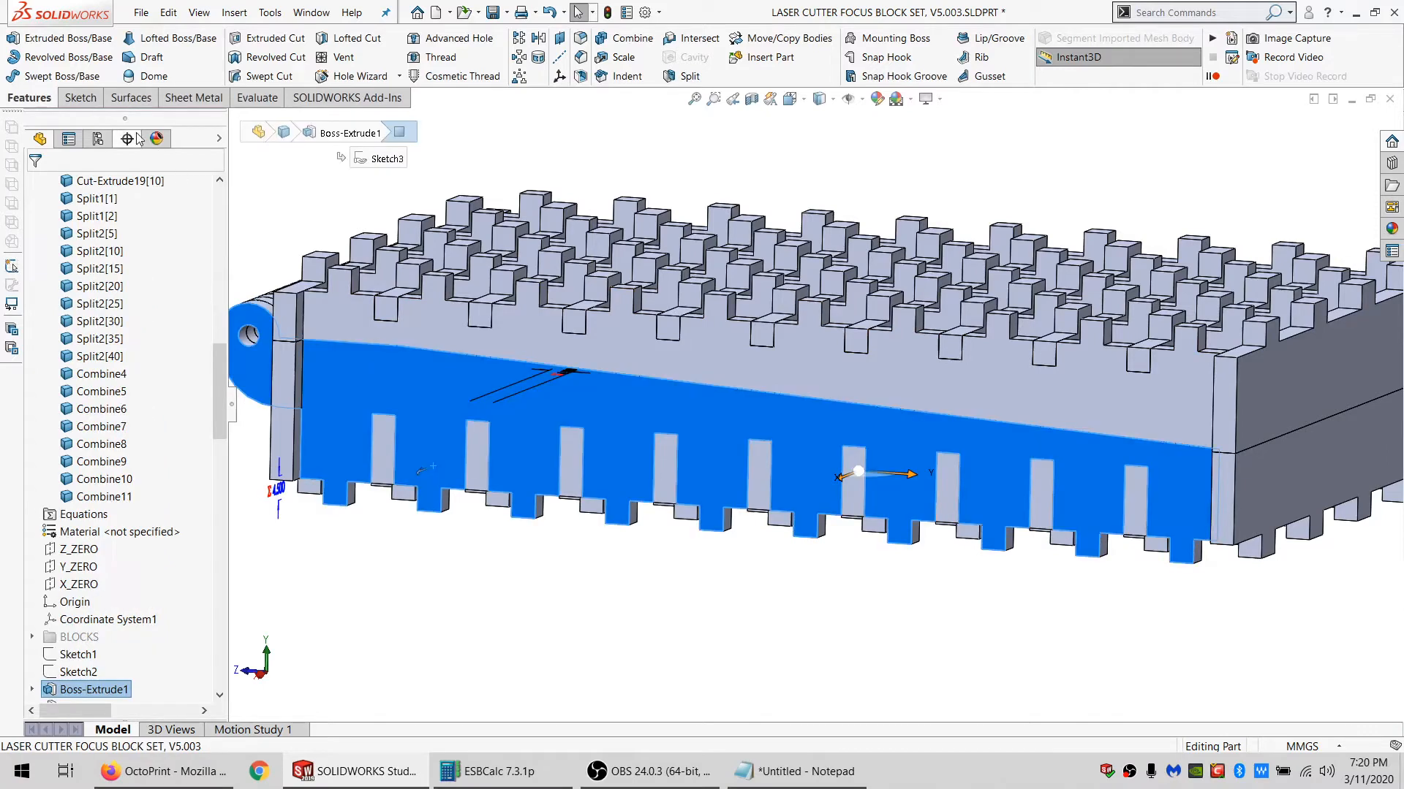
{"action": "left_click", "coordinate": [76, 98]}
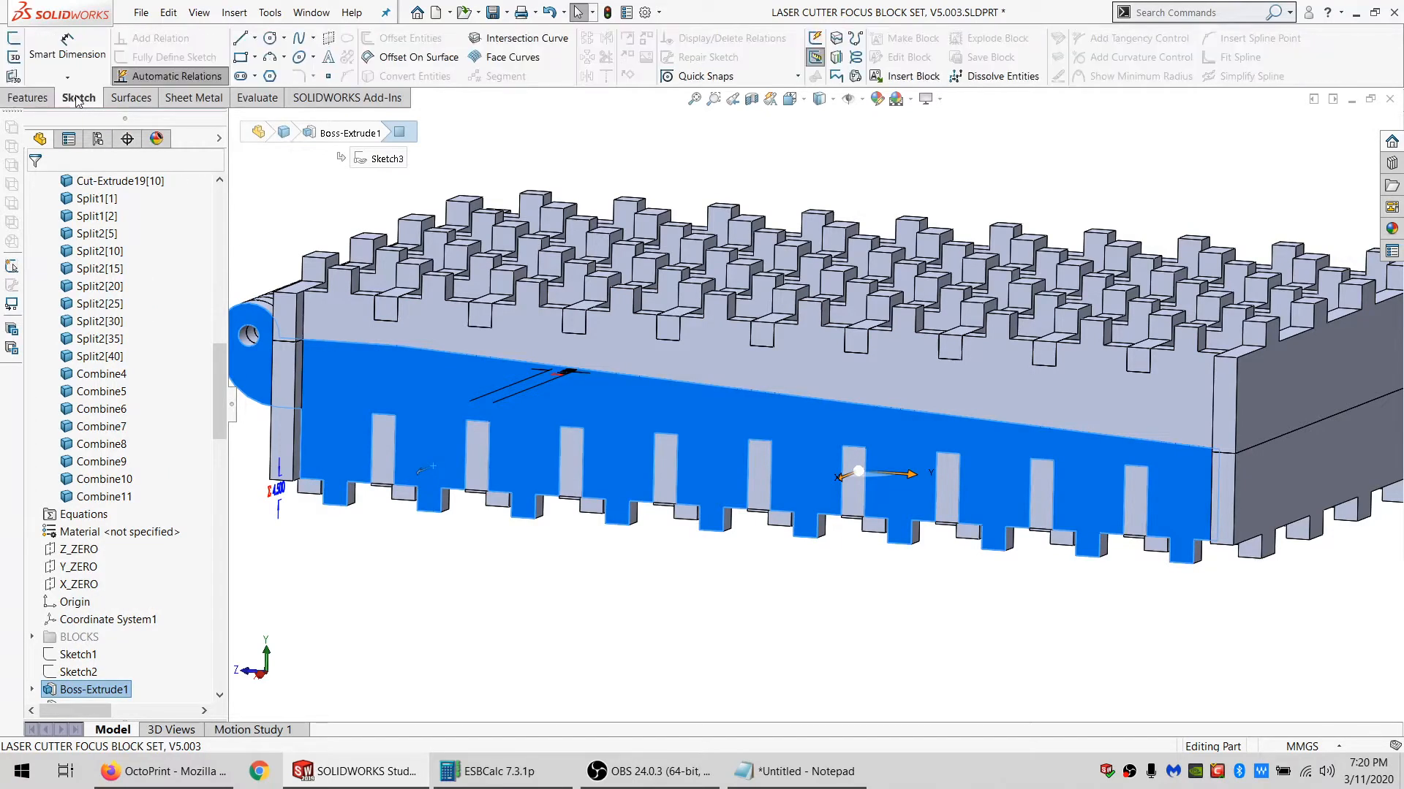
{"action": "left_click", "coordinate": [14, 38]}
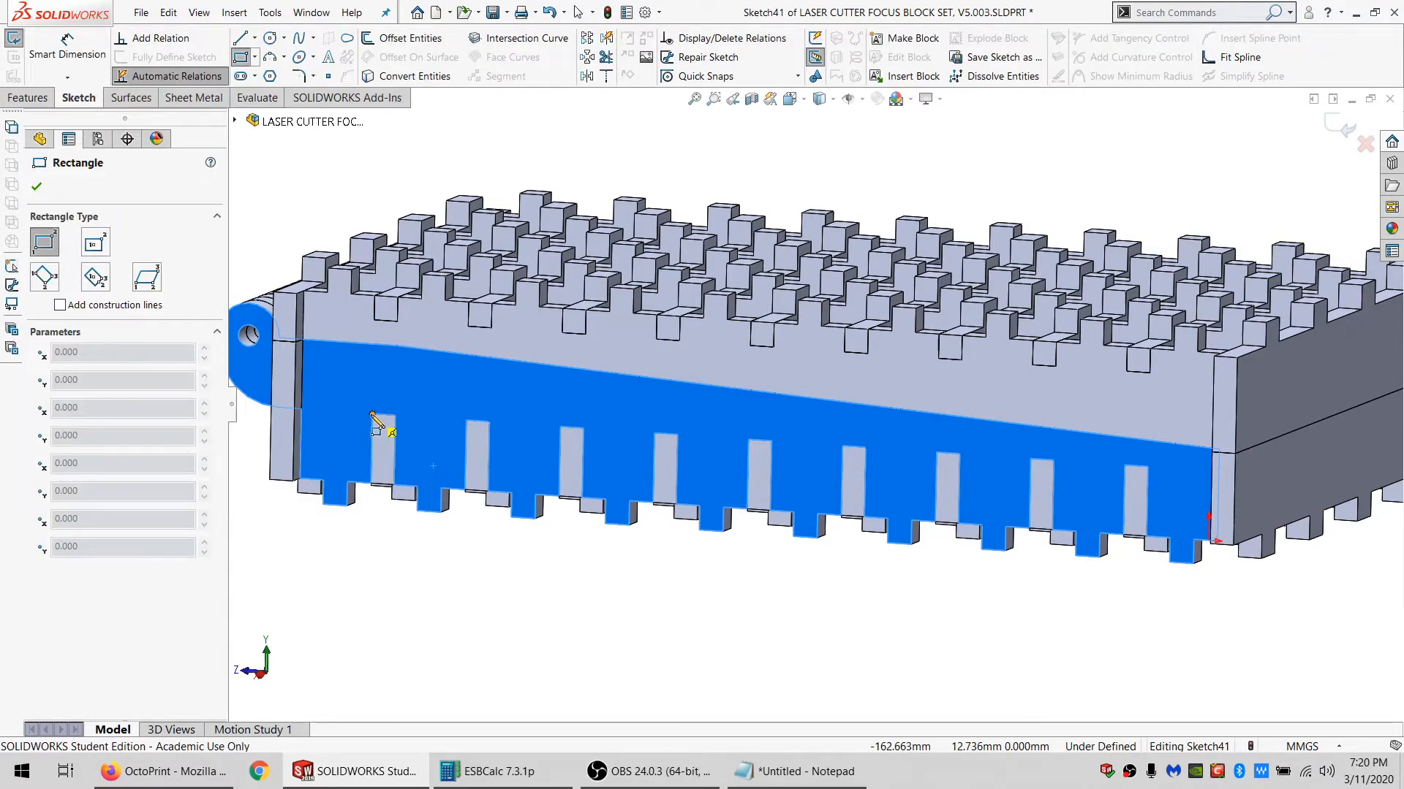
{"action": "left_click", "coordinate": [372, 415]}
{"action": "left_click", "coordinate": [1147, 513]}
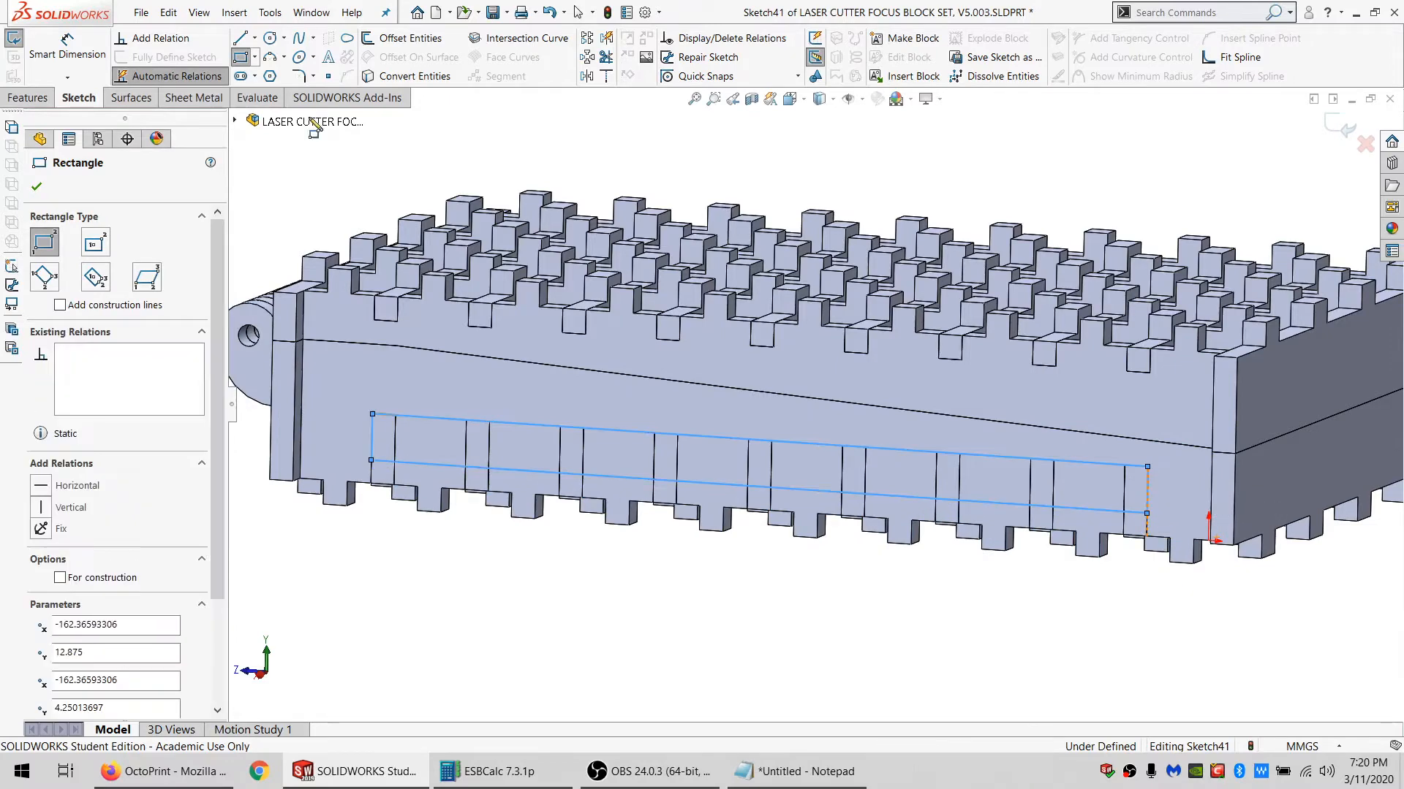
Dimension the rectangle's lower edge from the panel's bottom edge and link the value to the global variable "MATL_THK@Default".
{"action": "left_click", "coordinate": [35, 39]}
{"action": "left_click", "coordinate": [374, 461]}
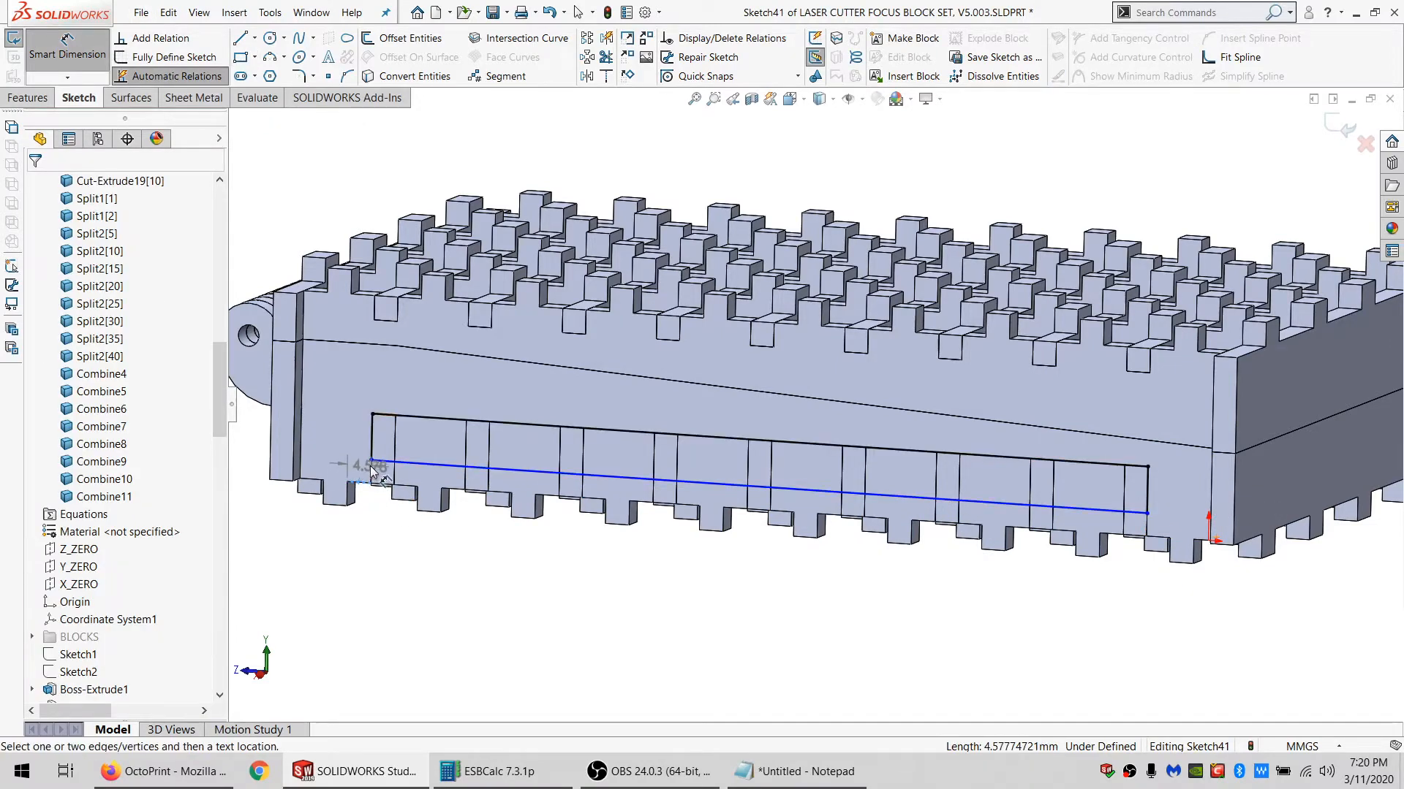
{"action": "left_click", "coordinate": [372, 462]}
{"action": "left_click", "coordinate": [290, 538]}
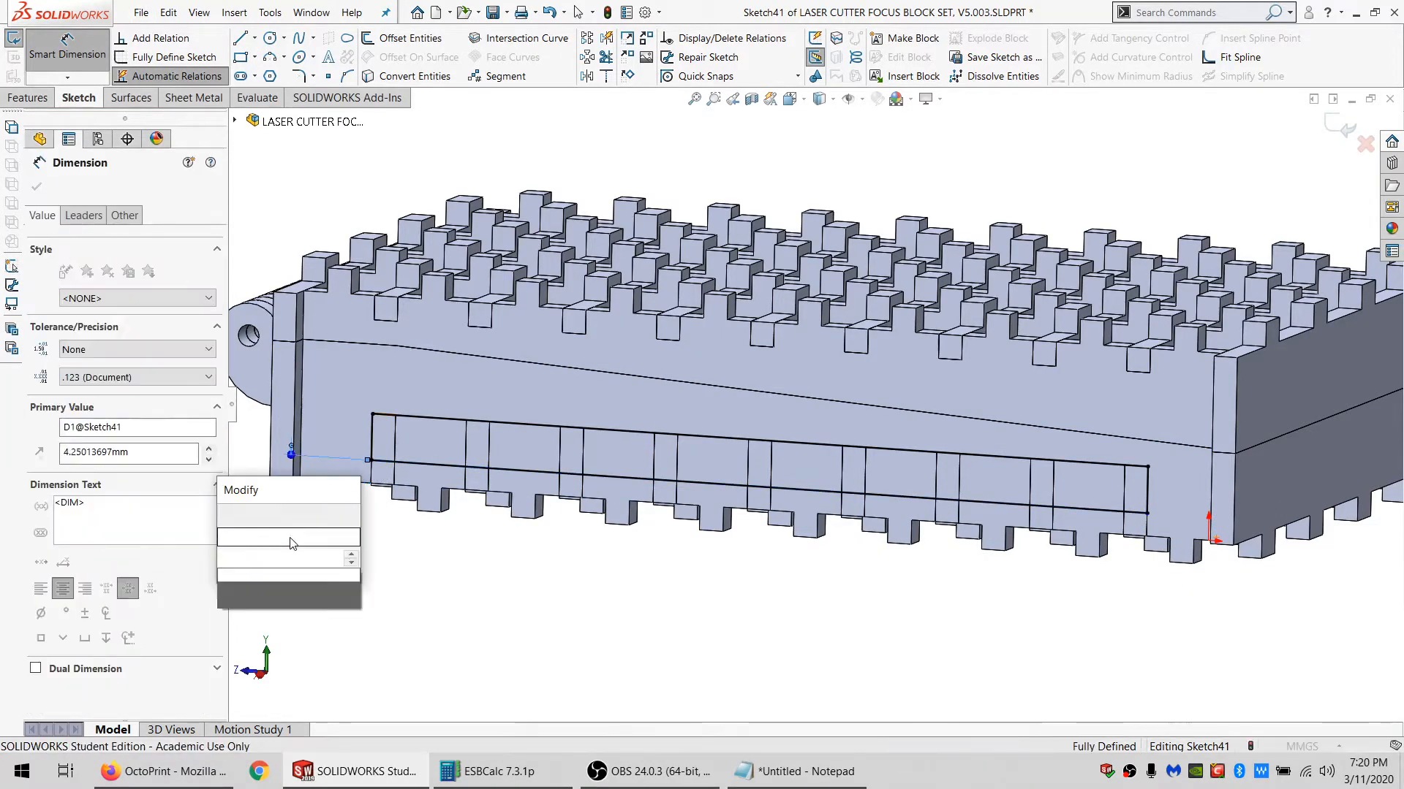
{"action": "type", "text": "=M"}
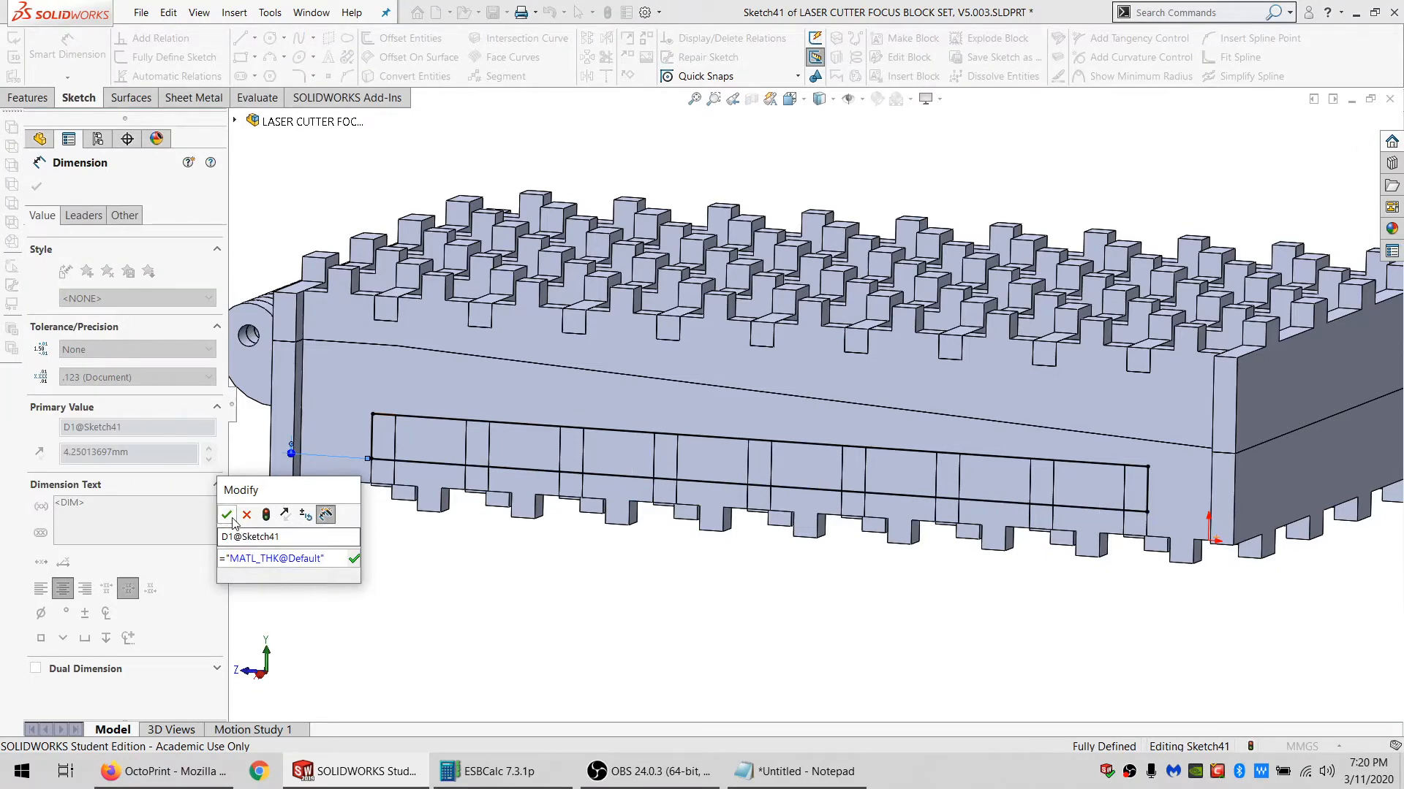
{"action": "key", "text": "Return"}
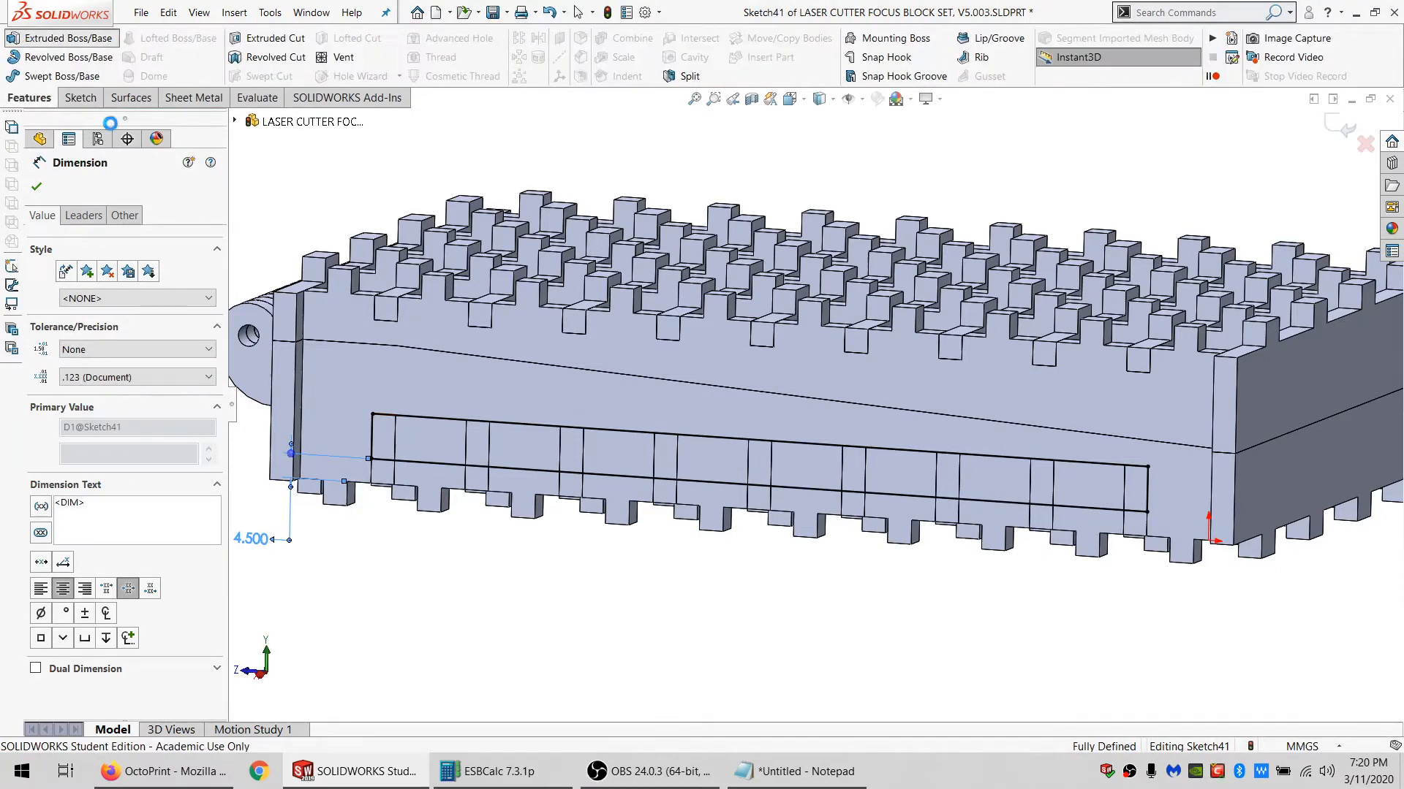
Extrude the rectangle as a boss up to the front panel's opposite face, with automatic body selection off.
{"action": "left_click", "coordinate": [94, 288]}
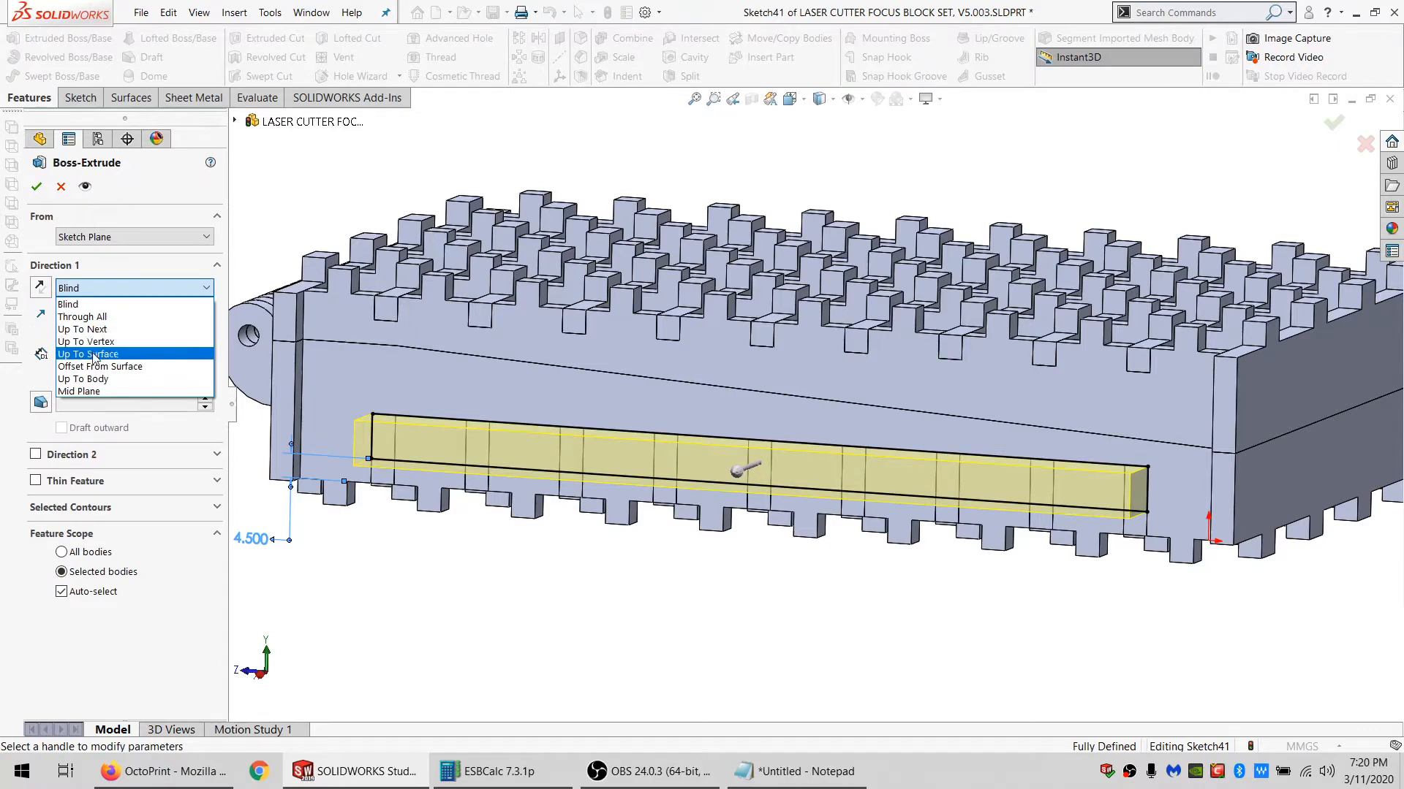
{"action": "left_click", "coordinate": [94, 355]}
{"action": "middle_click_drag", "start_coordinate": [538, 466], "coordinate": [364, 317]}
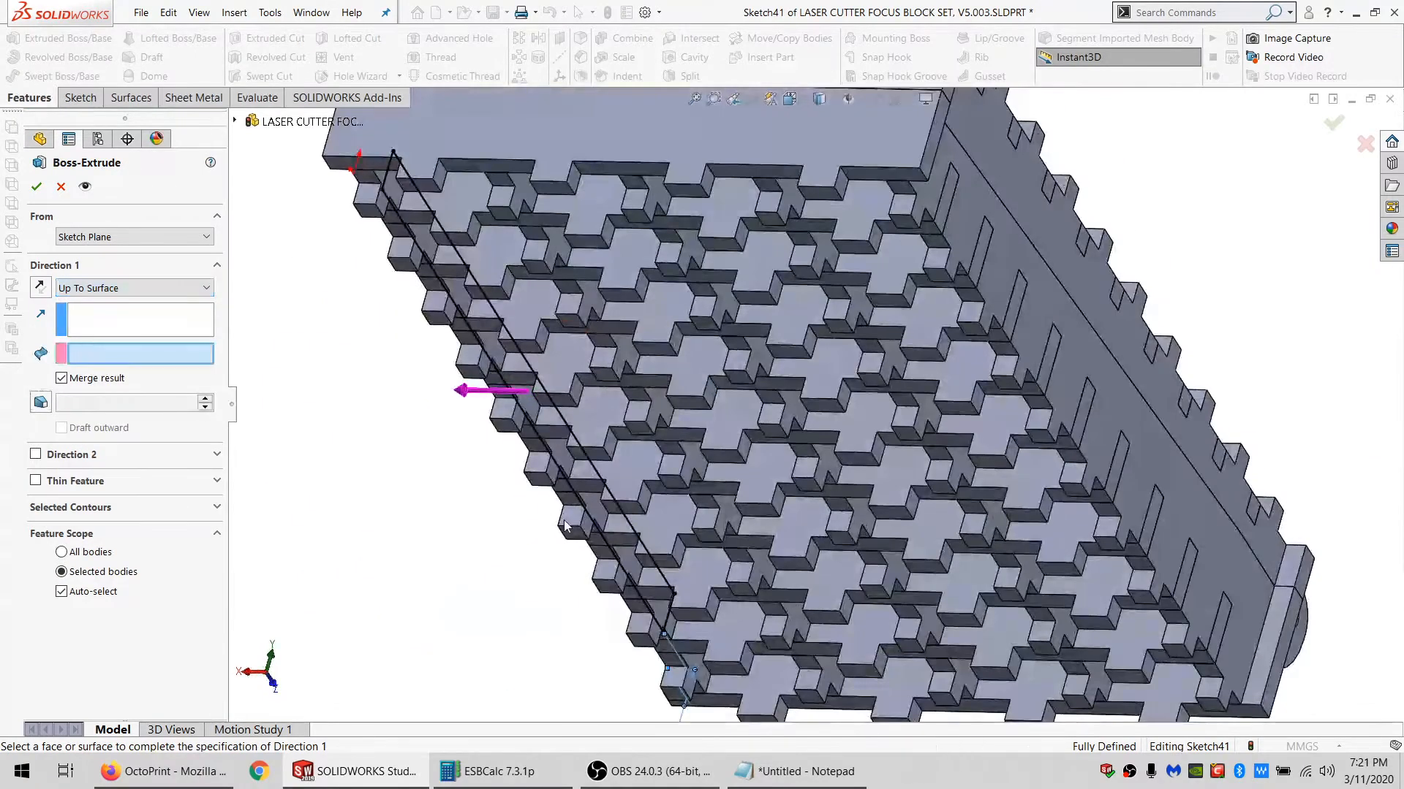
{"action": "left_click", "coordinate": [634, 565]}
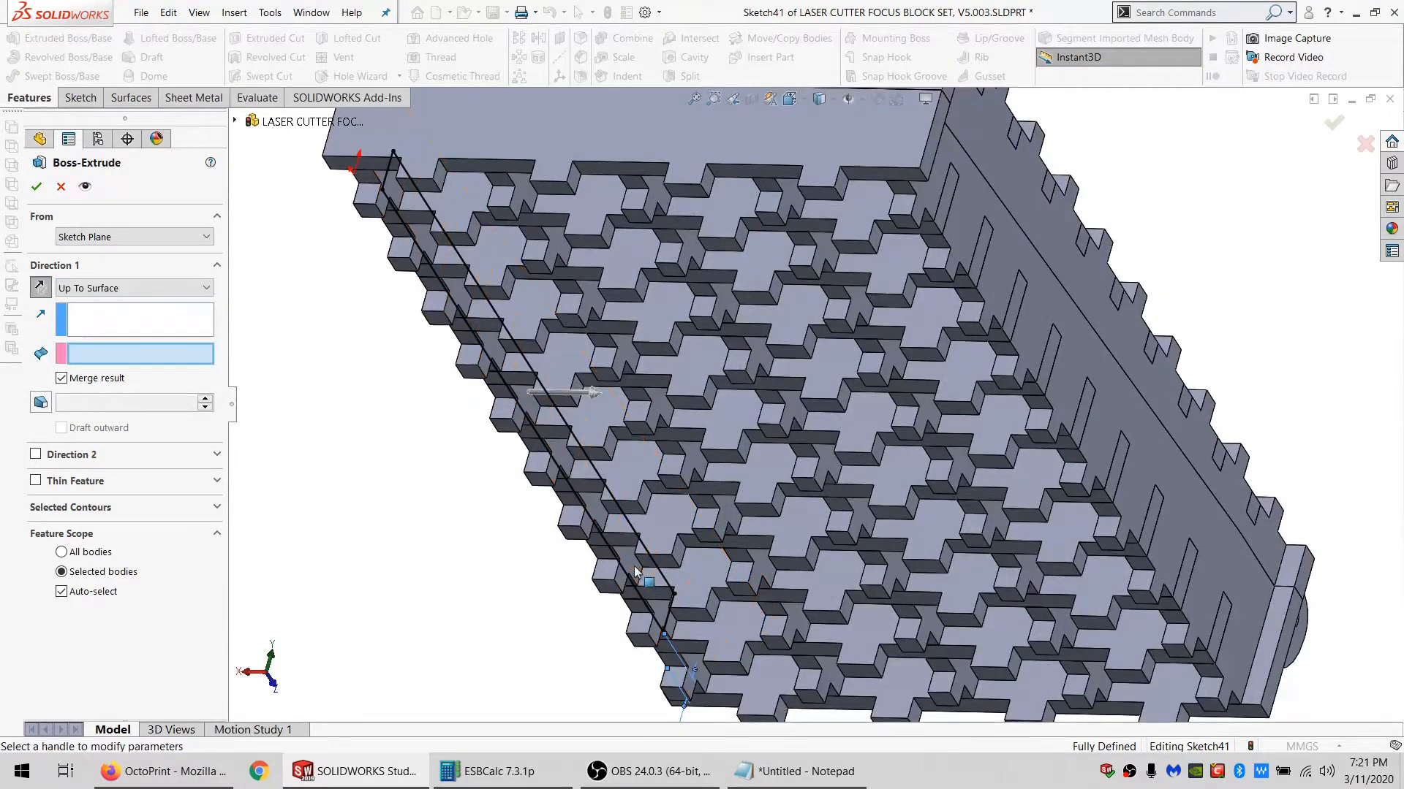
{"action": "left_click", "coordinate": [107, 592]}
{"action": "left_click", "coordinate": [60, 188]}
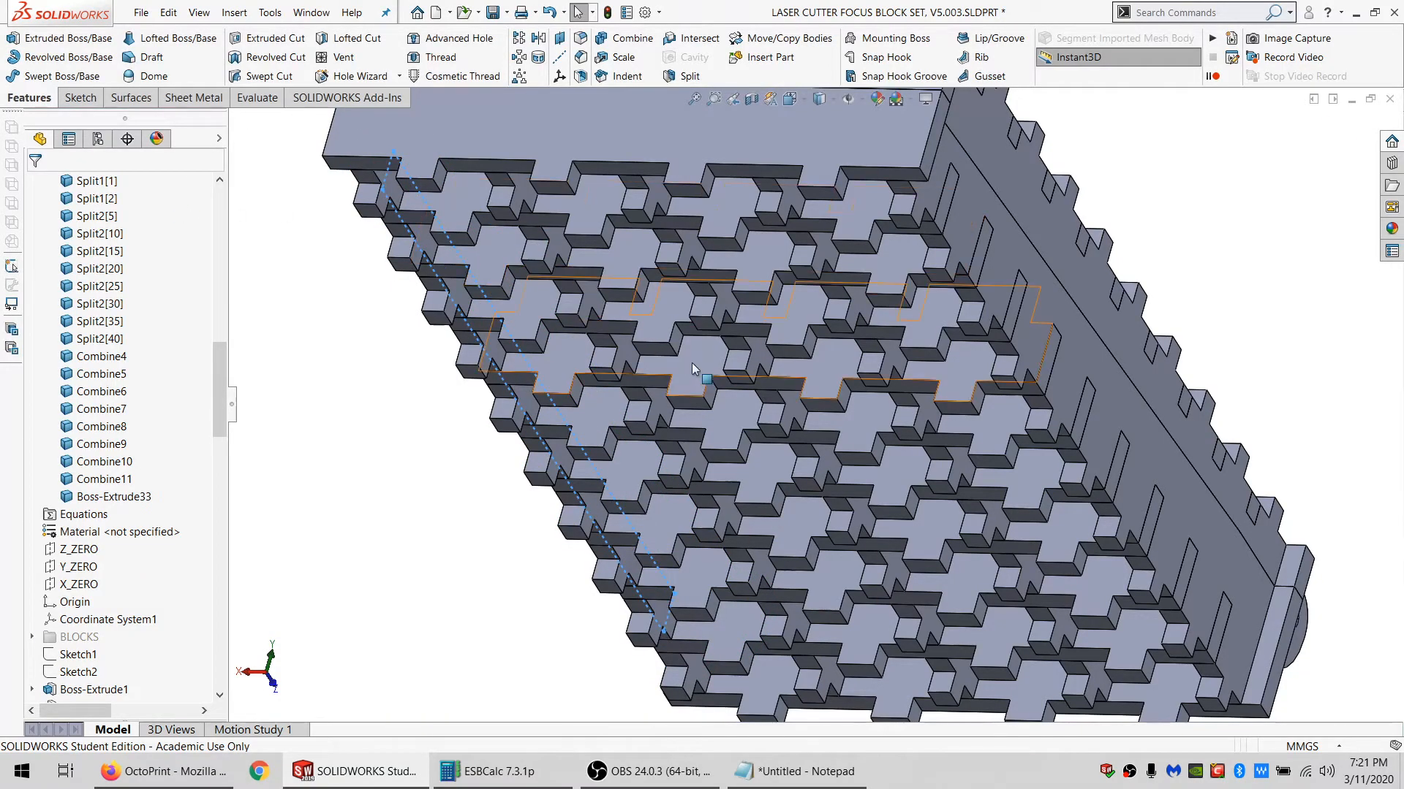
Group the features from Boss-Extrude1 through Body-Delete/Keep 1 into a new feature tree folder.
{"action": "middle_click_drag", "start_coordinate": [691, 403], "coordinate": [630, 217]}
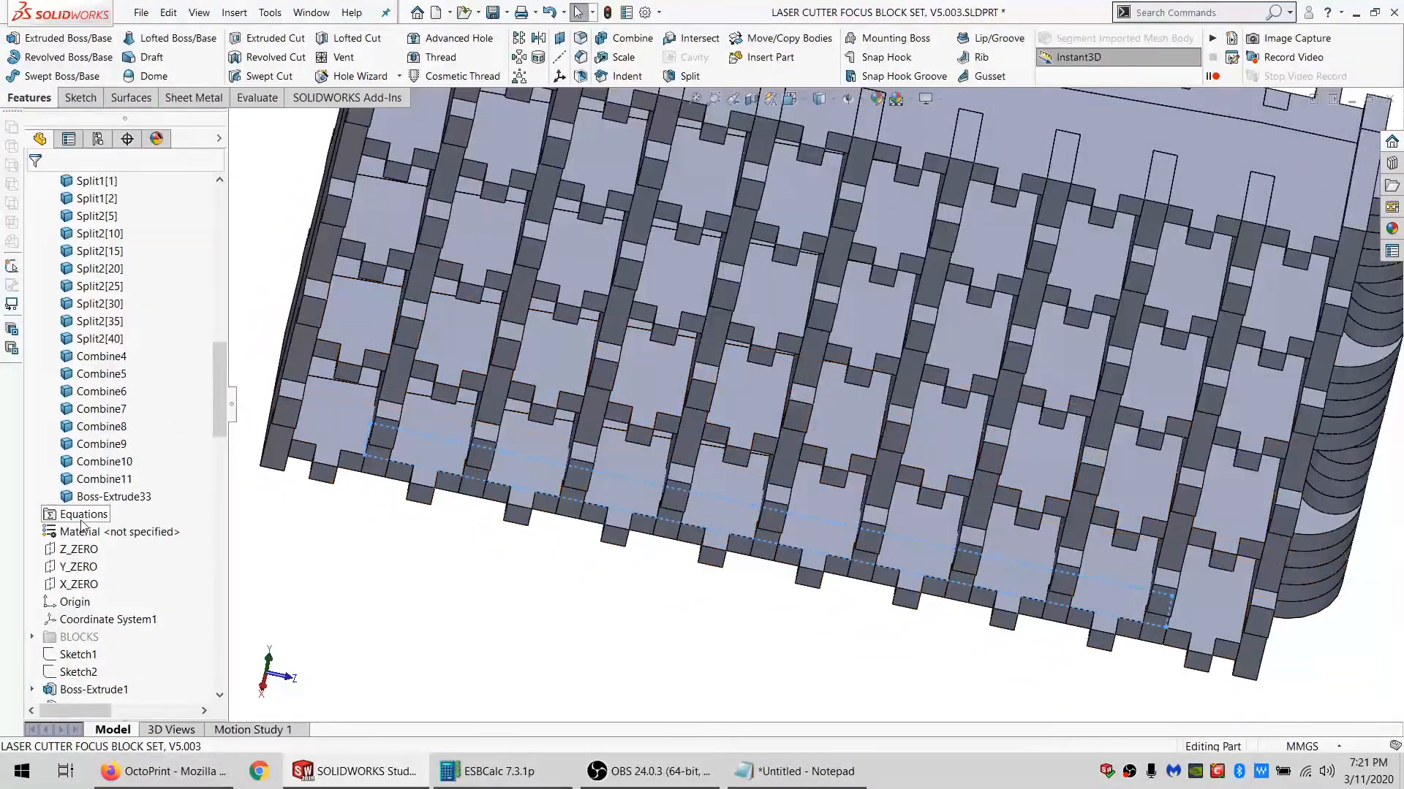
{"action": "scroll", "coordinate": [130, 496], "scroll_direction": "down", "scroll_amount": 9}
{"action": "scroll", "coordinate": [130, 496], "scroll_direction": "up", "scroll_amount": 6}
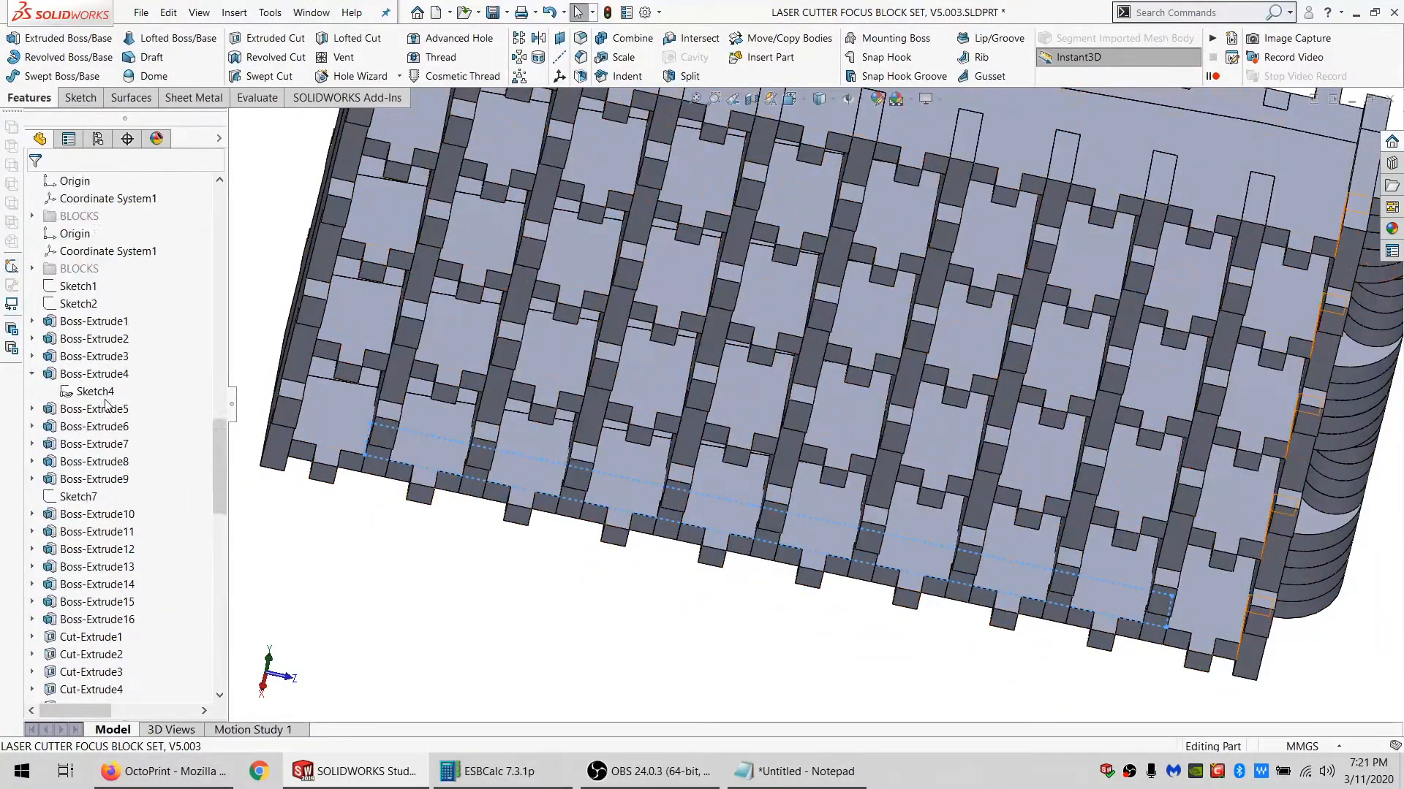
{"action": "left_click", "coordinate": [74, 539]}
{"action": "scroll", "coordinate": [74, 541], "scroll_direction": "down", "scroll_amount": 18}
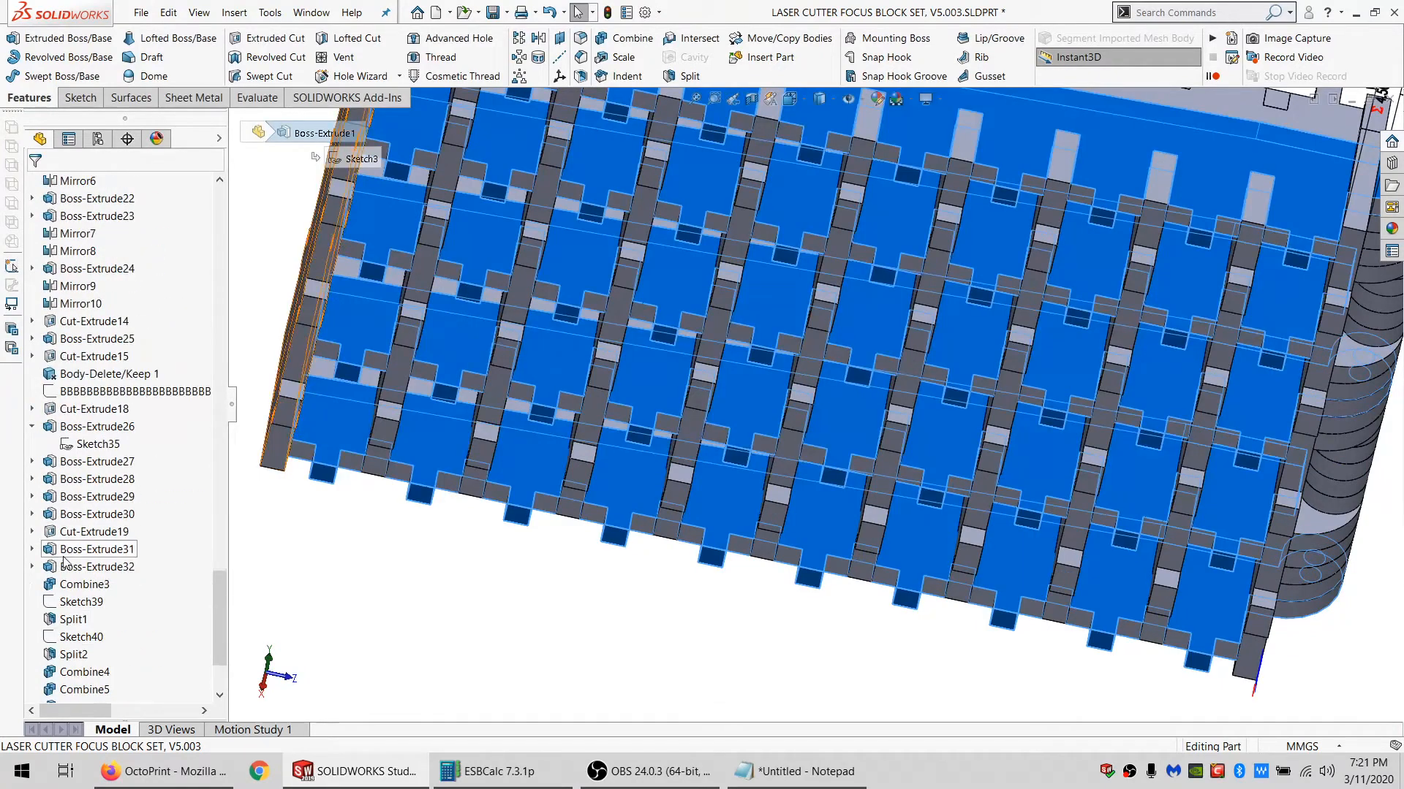
{"action": "left_click", "coordinate": [83, 374]}
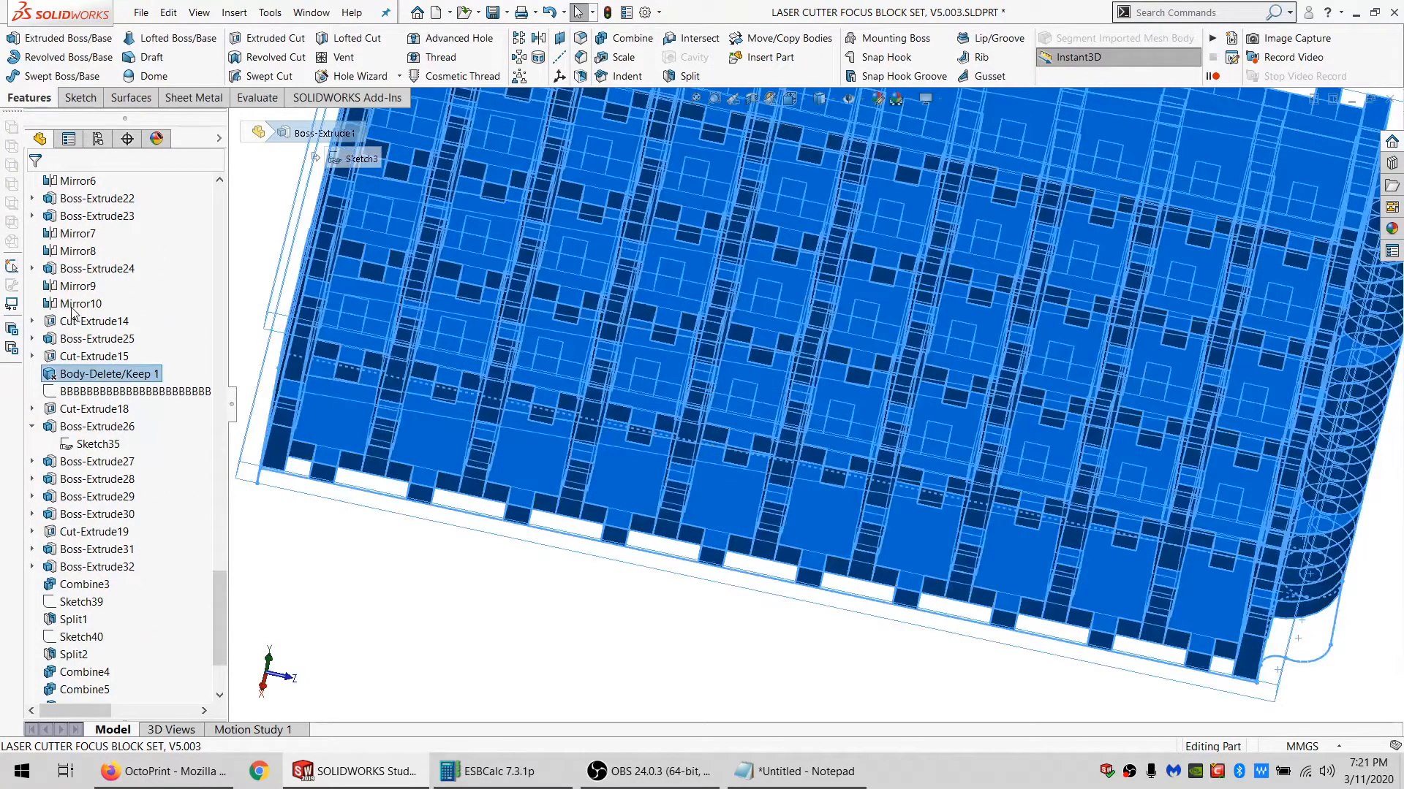
{"action": "left_click", "coordinate": [74, 309], "text": "shift"}
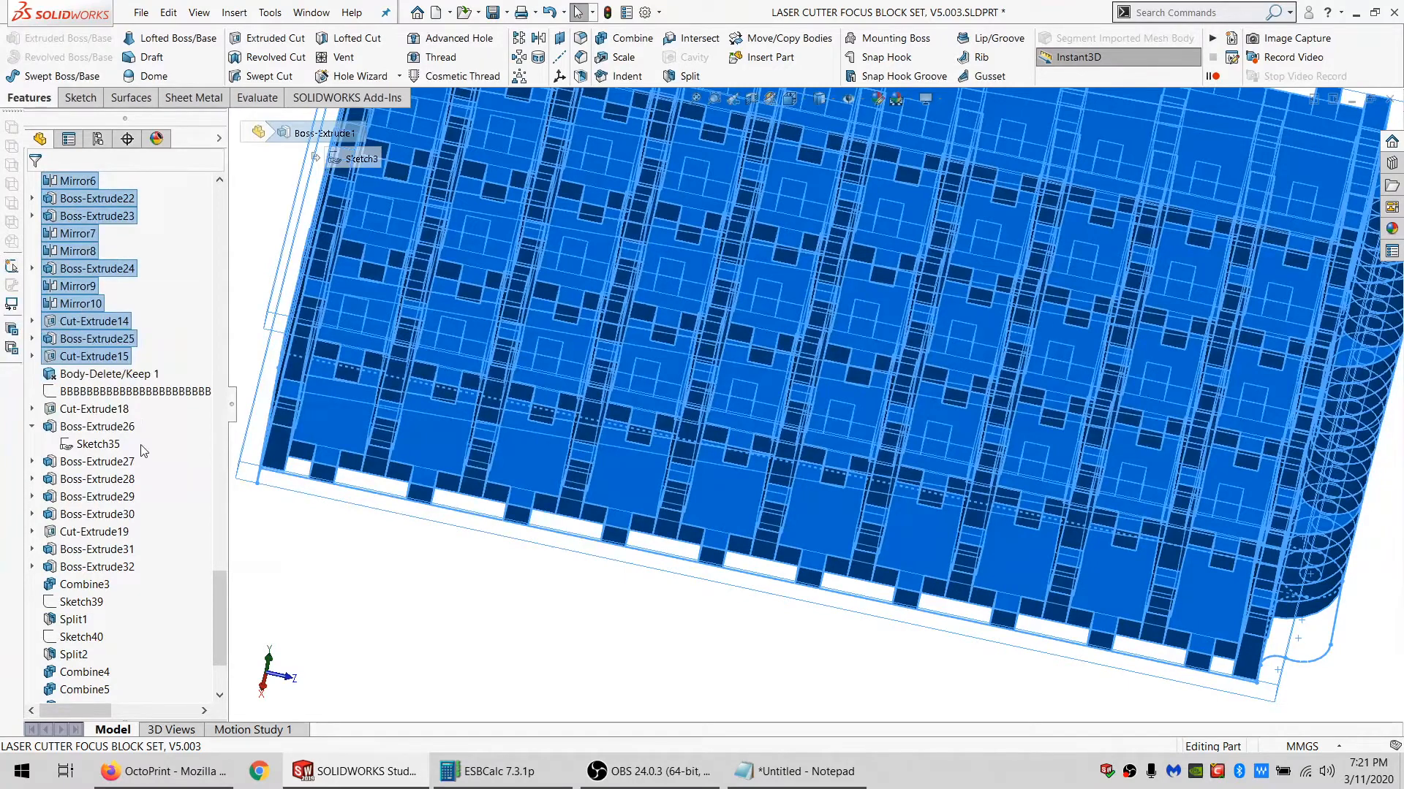
{"action": "right_click", "coordinate": [144, 451]}
{"action": "left_click", "coordinate": [141, 430]}
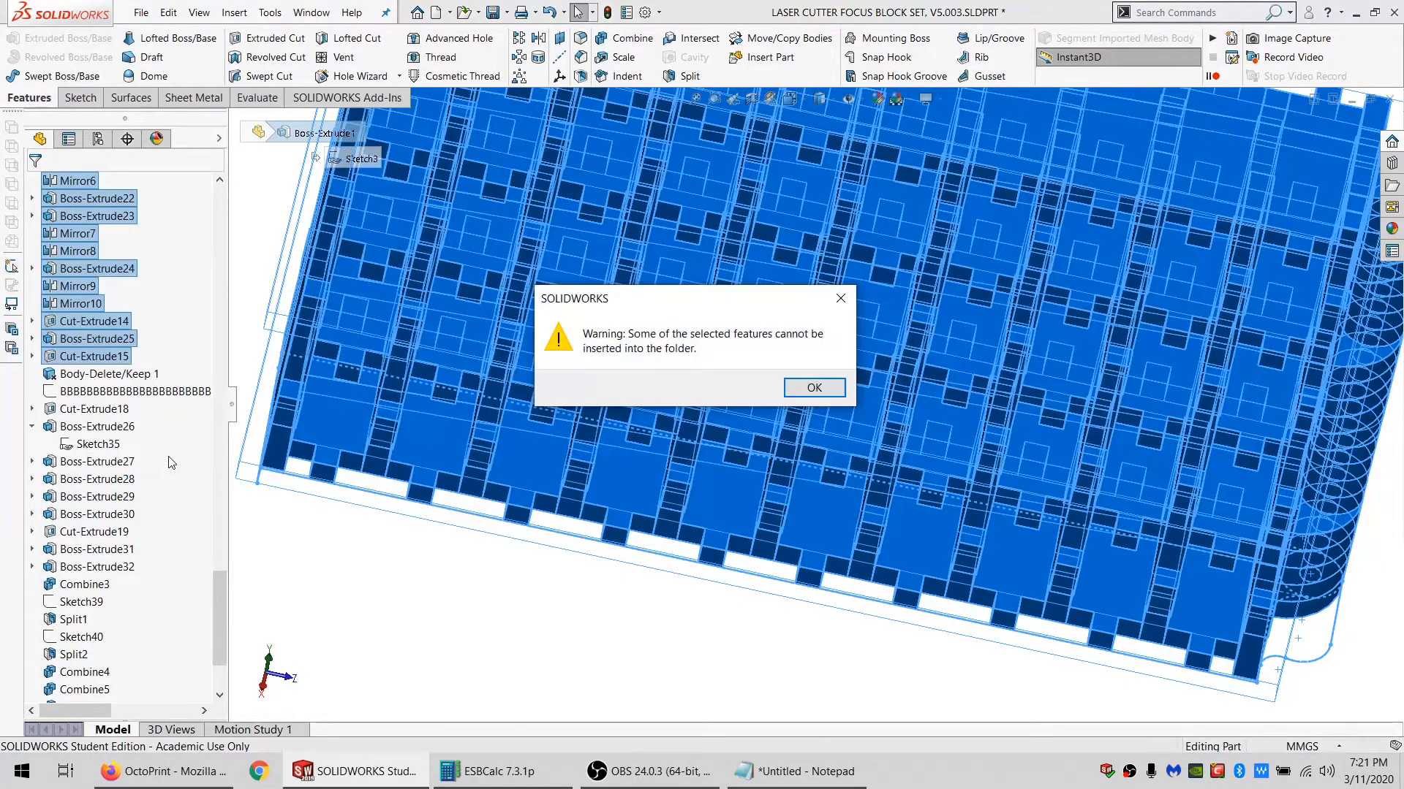
{"action": "key", "text": "Return"}
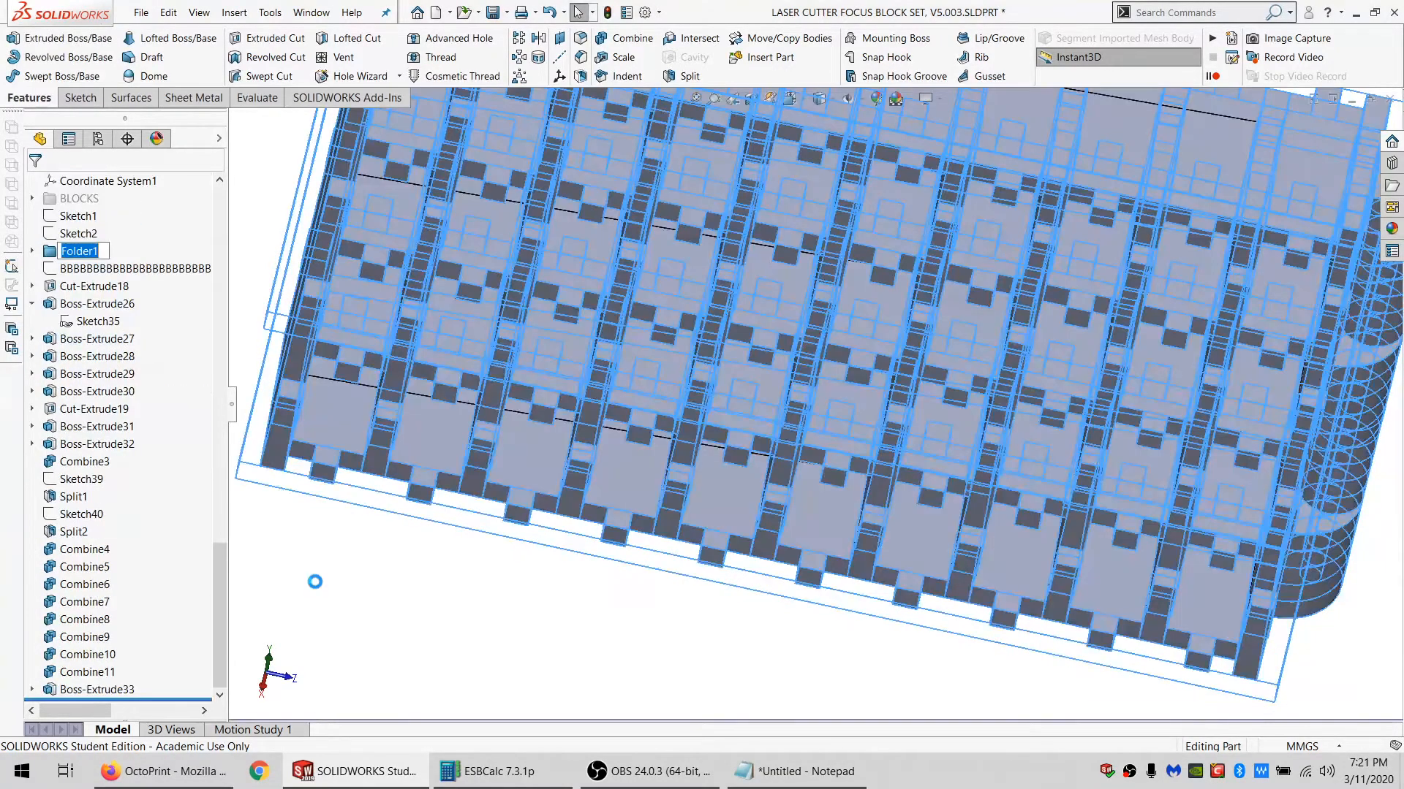
Extrude Sketch41 from one face of the next long panel up to its opposite face, merging only with body Cut-Extrude19[3].
{"action": "left_click", "coordinate": [32, 690]}
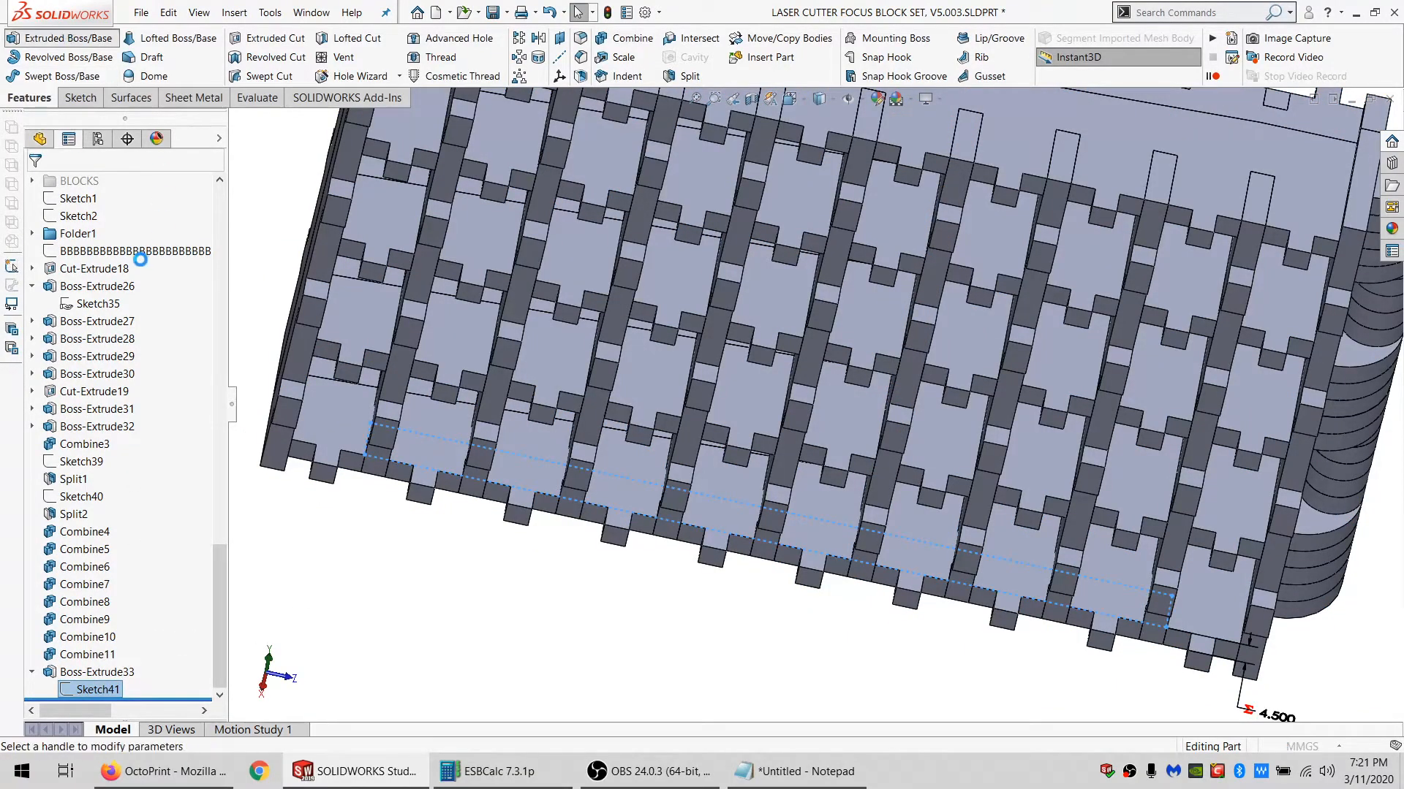
{"action": "left_click", "coordinate": [109, 237]}
{"action": "left_click", "coordinate": [102, 266]}
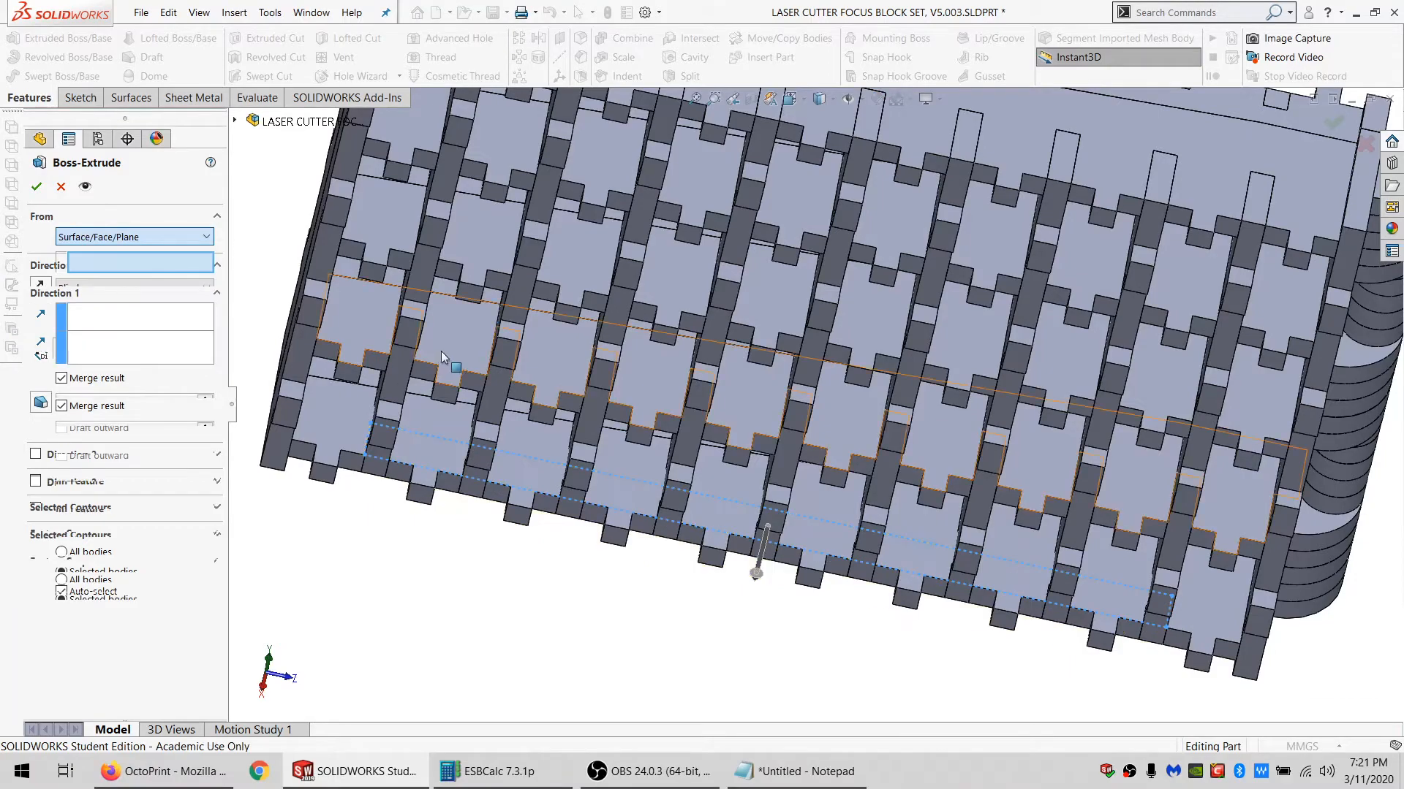
{"action": "left_click", "coordinate": [441, 351]}
{"action": "left_click", "coordinate": [91, 367]}
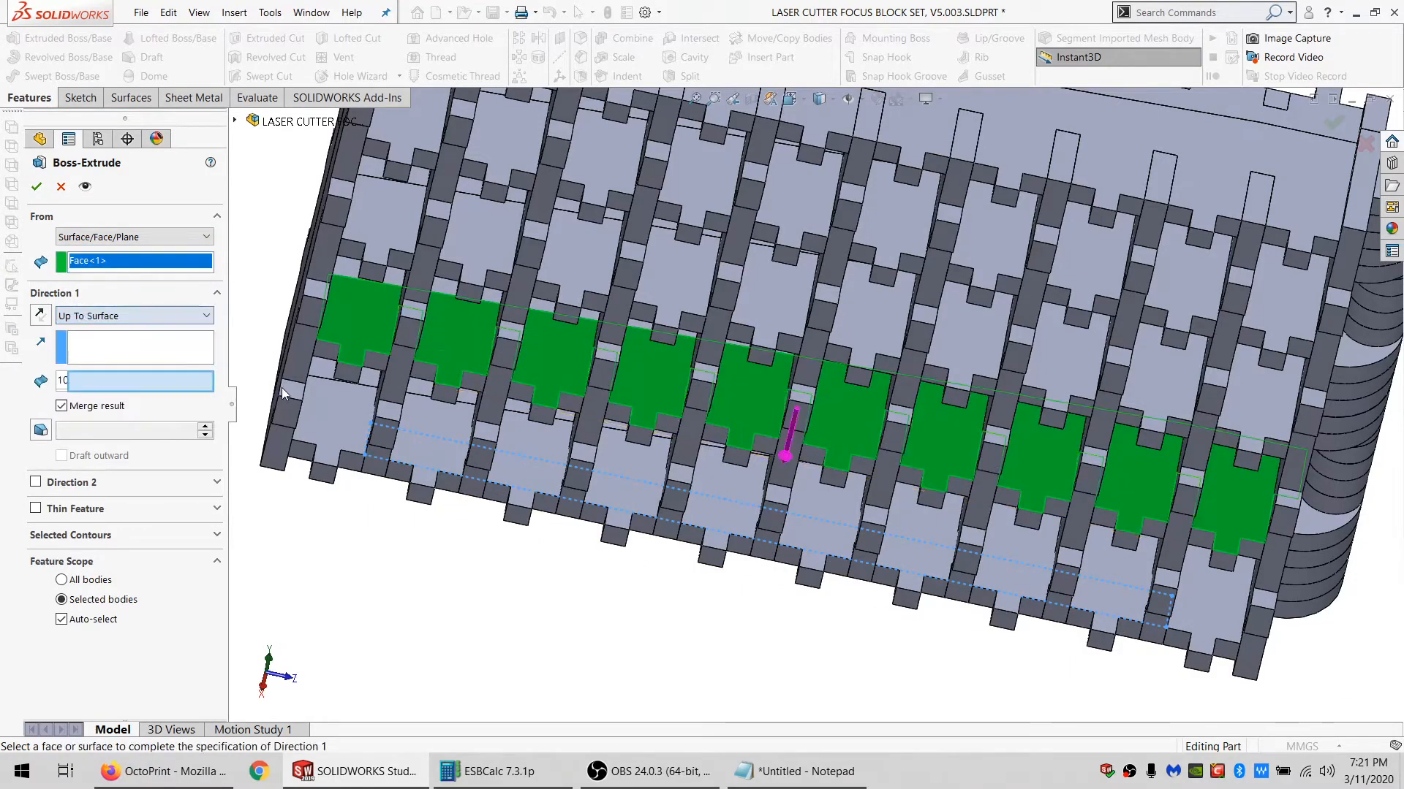
{"action": "middle_click_drag", "start_coordinate": [489, 388], "coordinate": [456, 436]}
{"action": "left_click", "coordinate": [456, 437]}
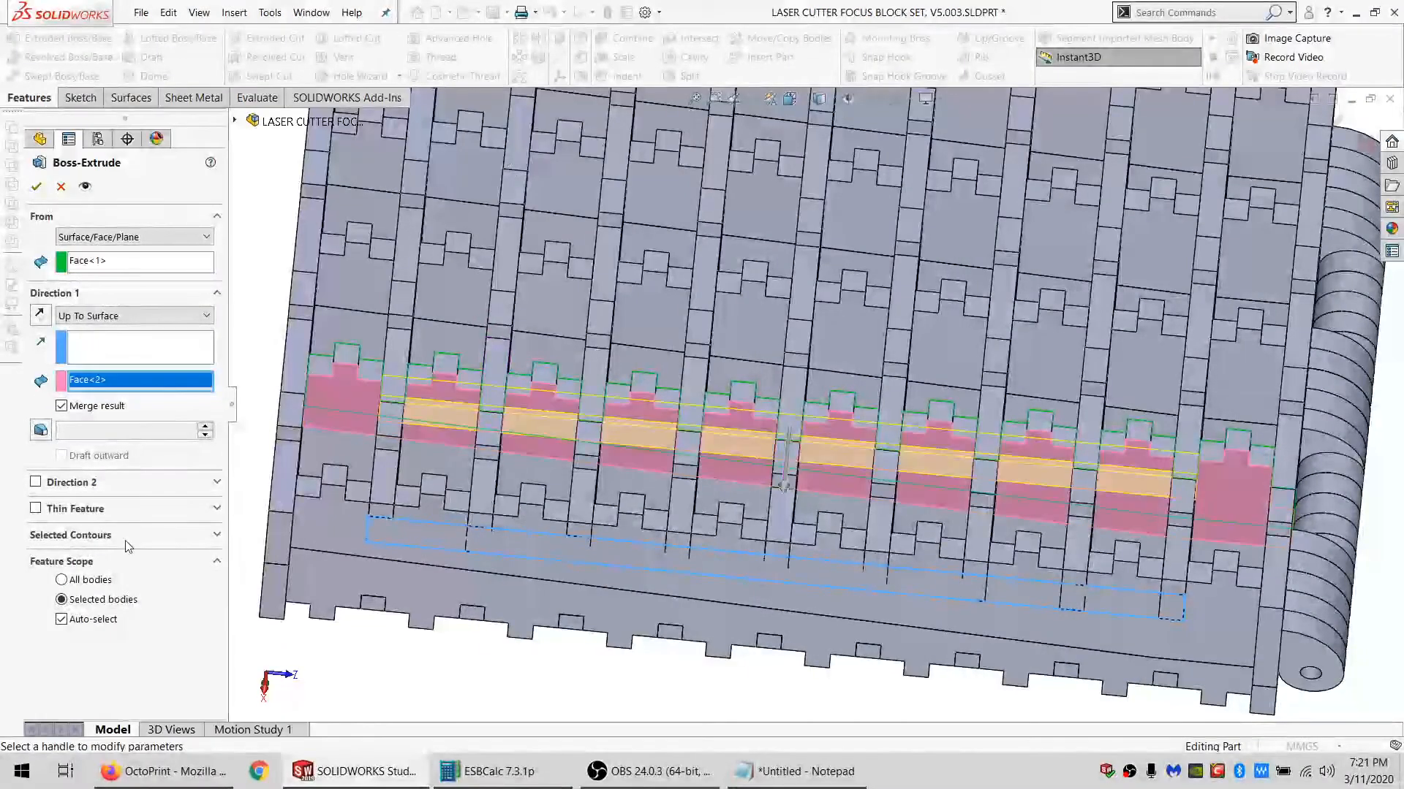
{"action": "left_click", "coordinate": [105, 620]}
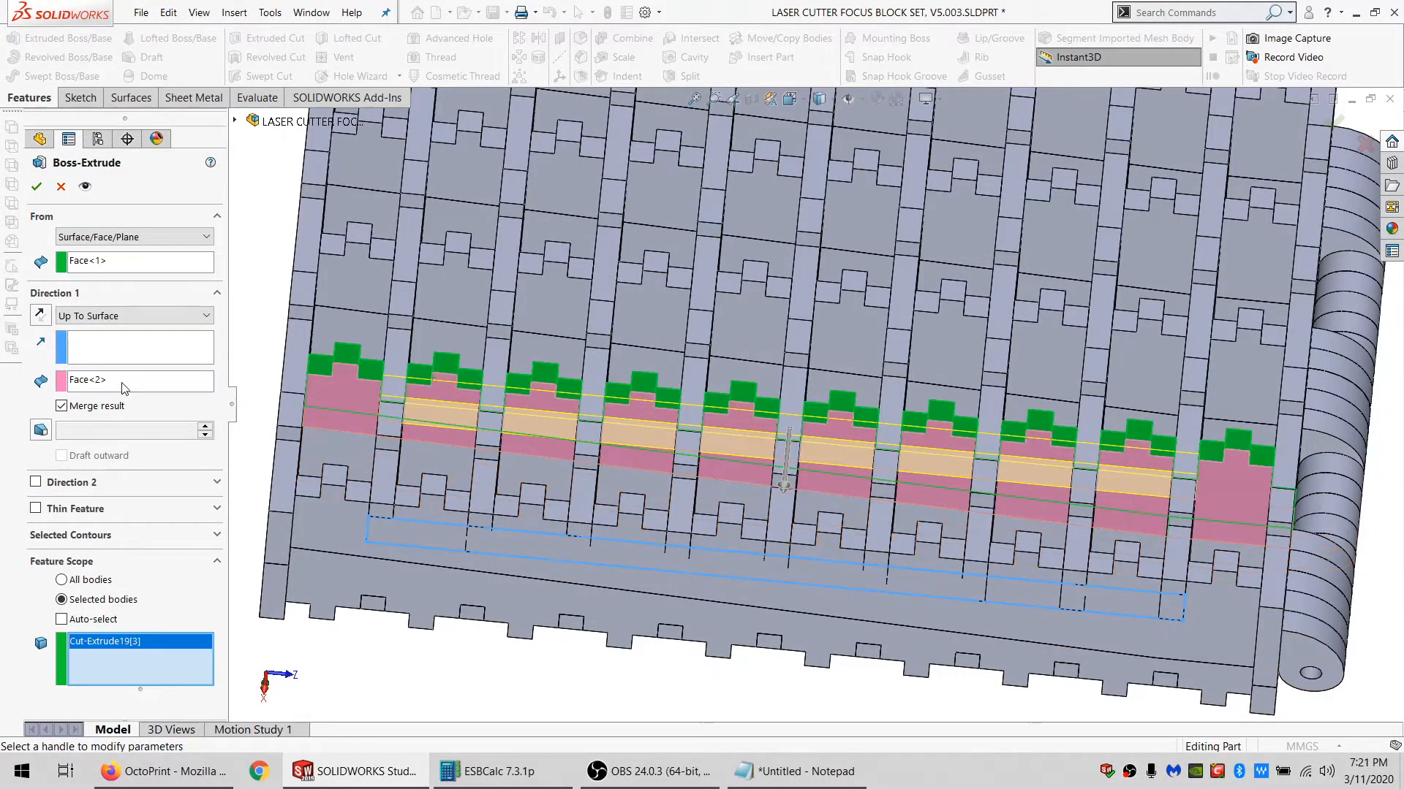
{"action": "left_click", "coordinate": [36, 187]}
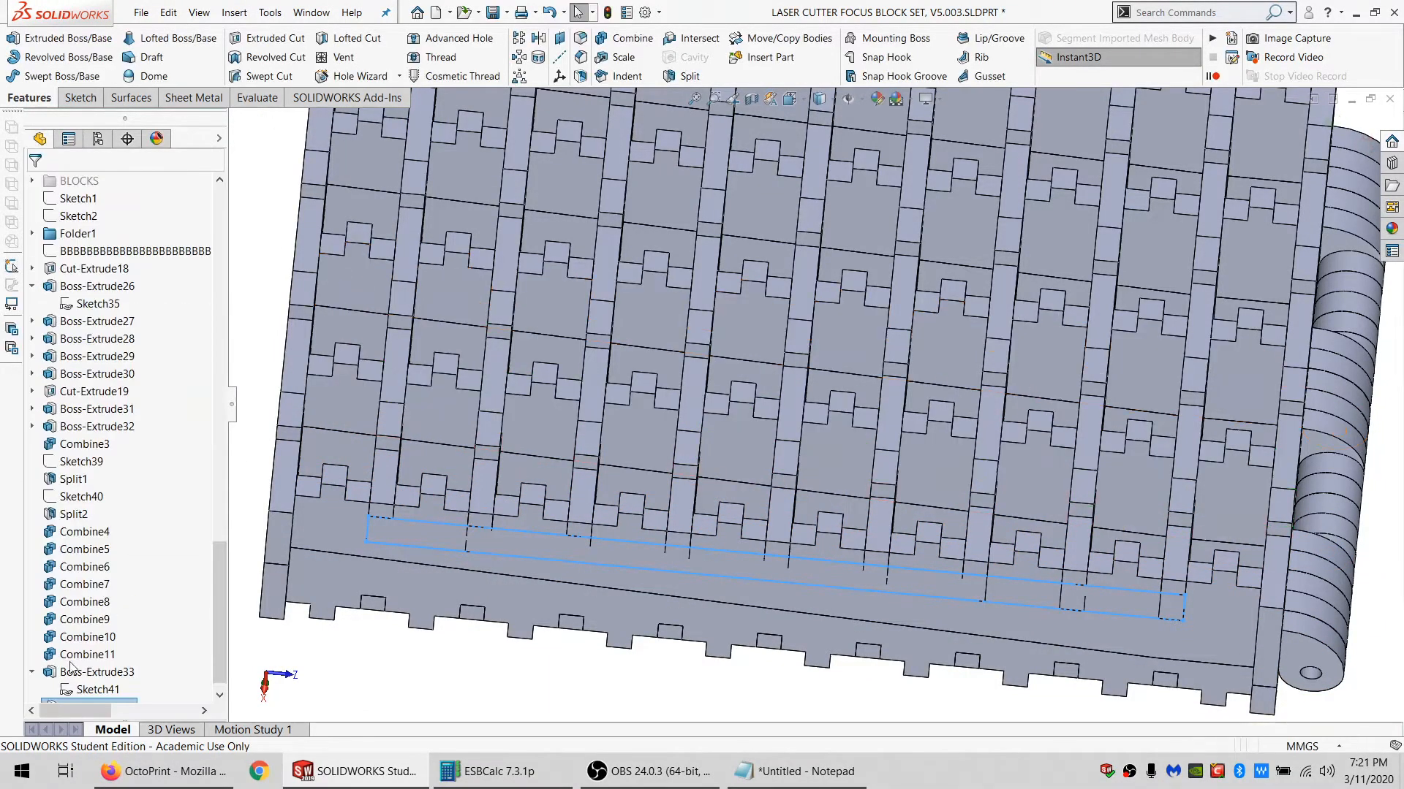
Hide two of the long interlocking panels near the sketch to reach the panels behind them.
{"action": "left_click", "coordinate": [366, 529]}
{"action": "left_click", "coordinate": [430, 473]}
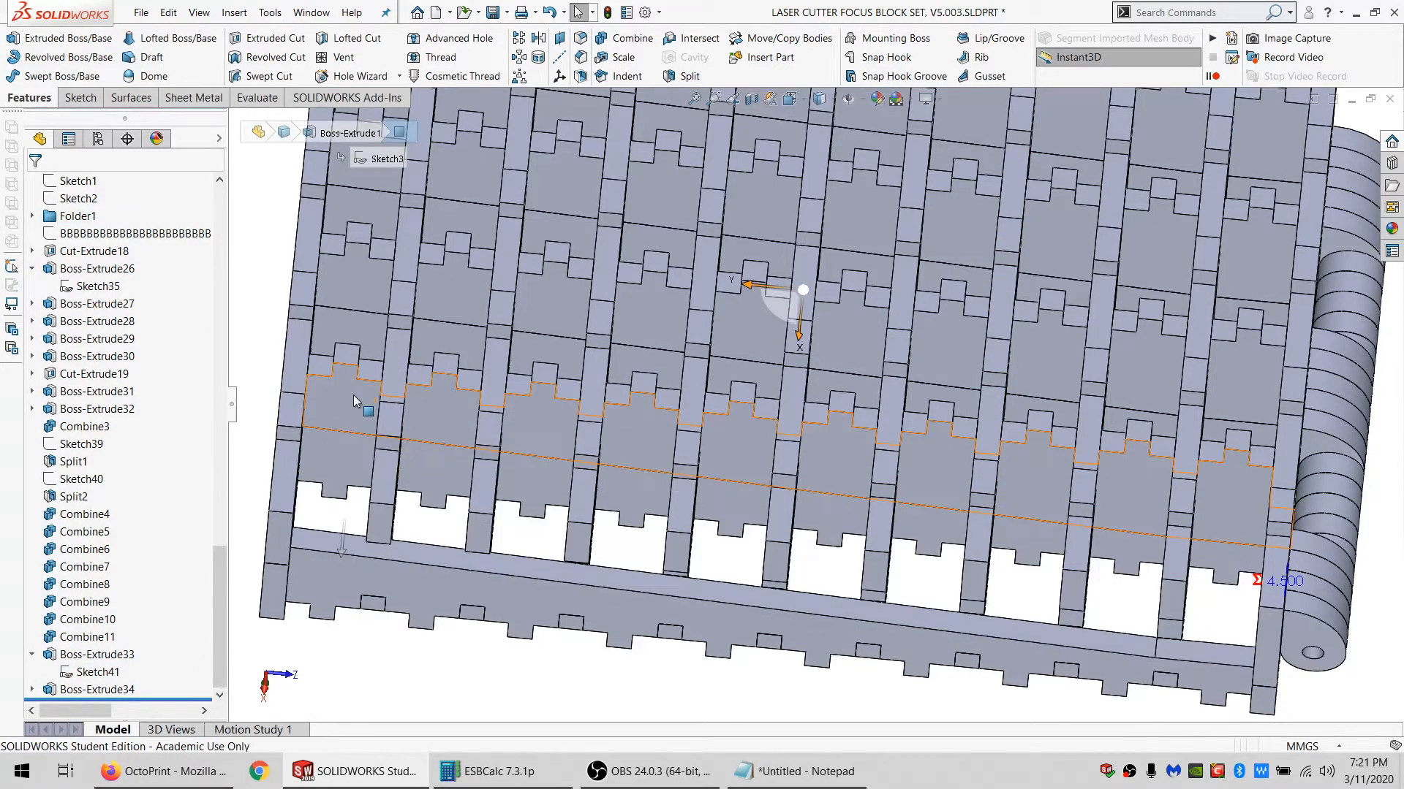
{"action": "left_click", "coordinate": [353, 394]}
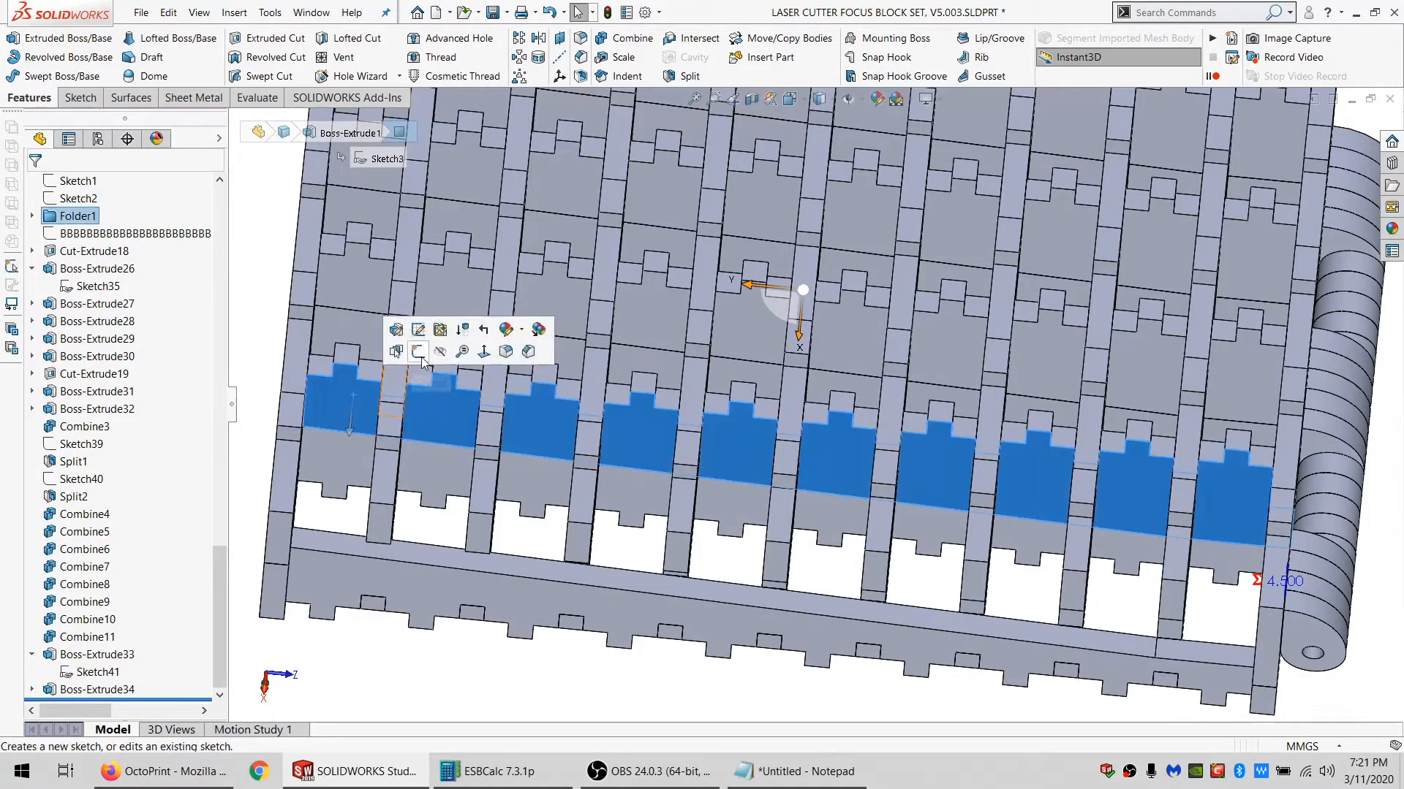
Extrude Sketch41 between the two opposite faces of the following long panel, merging only with body Cut-Extrude19[5].
{"action": "left_click", "coordinate": [92, 673]}
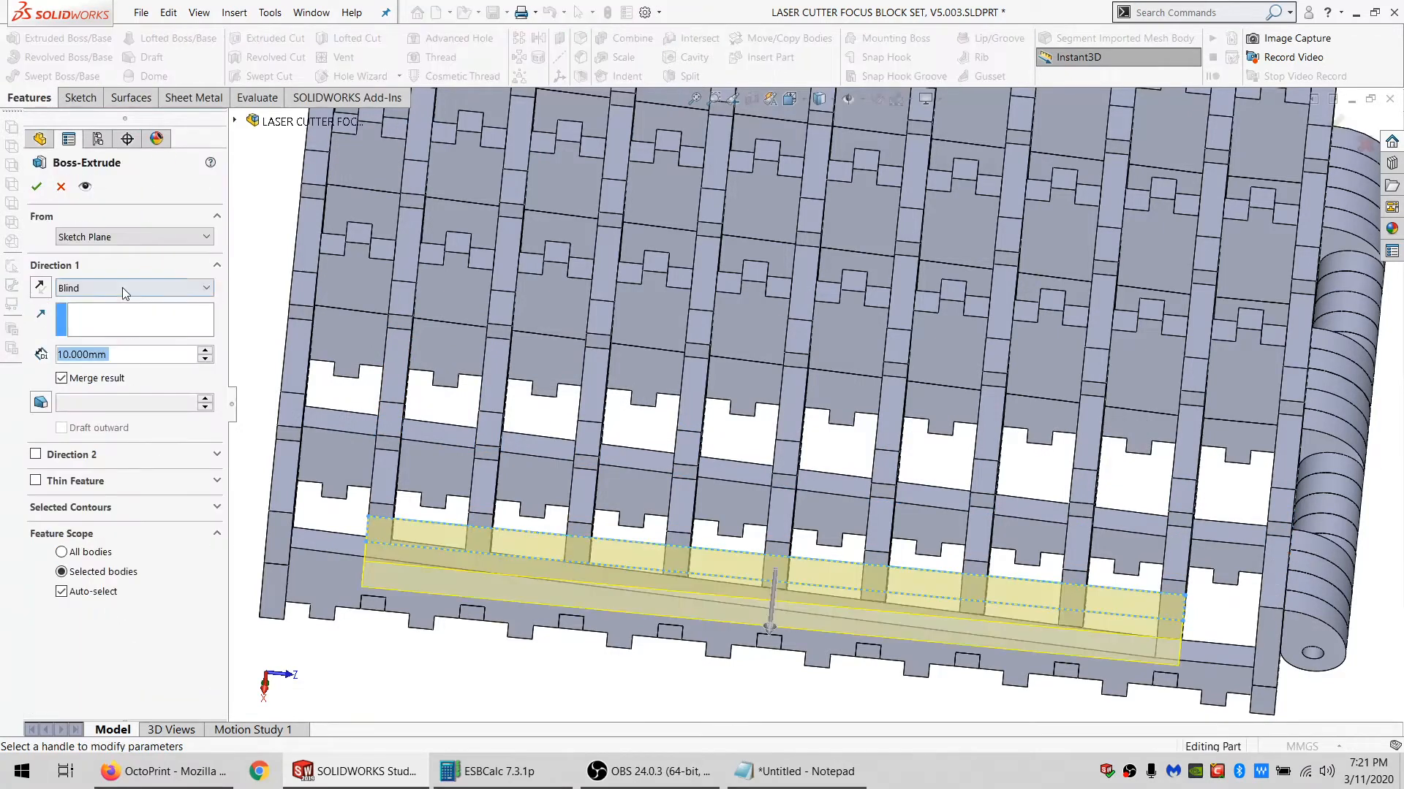
{"action": "left_click", "coordinate": [109, 288]}
{"action": "left_click", "coordinate": [108, 354]}
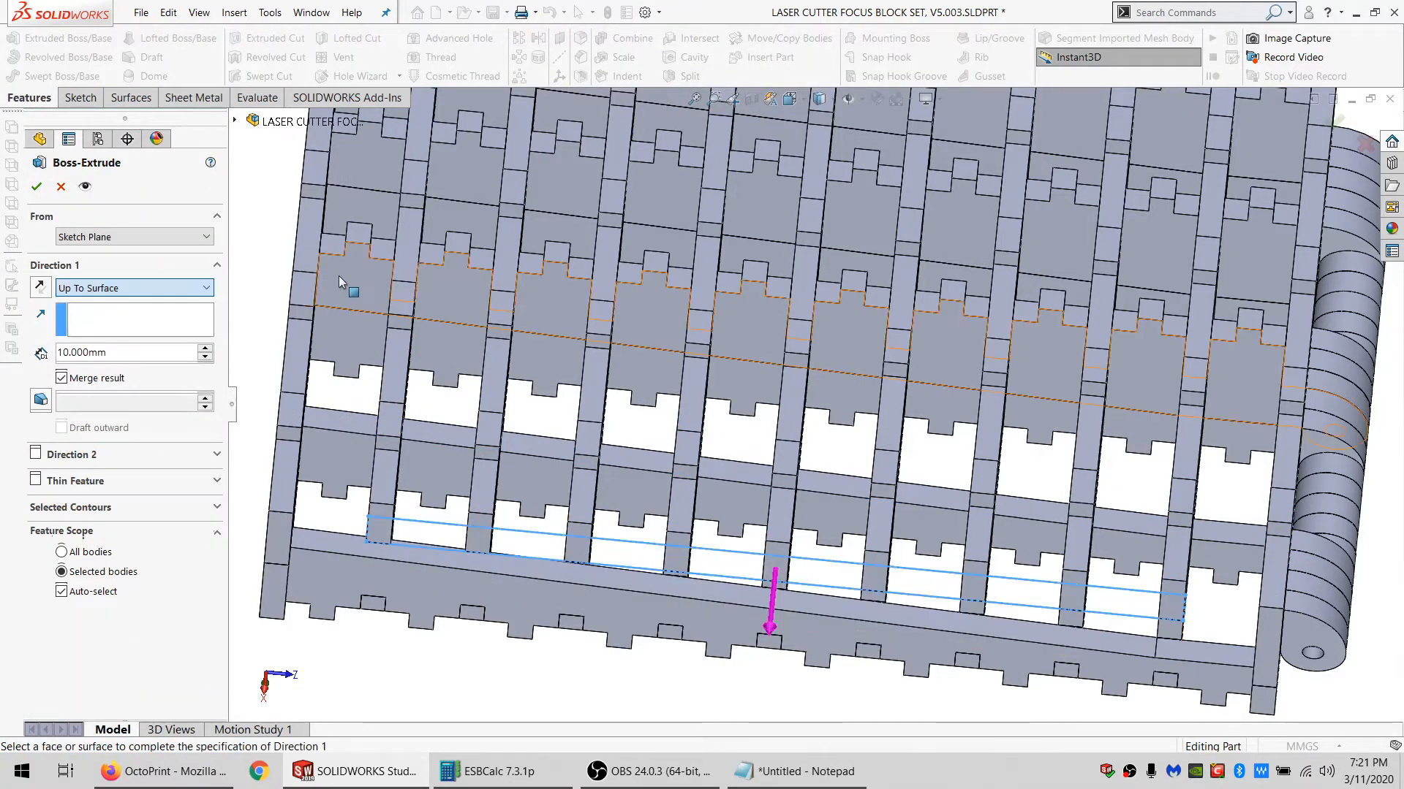
{"action": "left_click", "coordinate": [343, 277]}
{"action": "left_click", "coordinate": [133, 237]}
{"action": "left_click", "coordinate": [190, 266]}
{"action": "middle_click_drag", "start_coordinate": [344, 176], "coordinate": [403, 269]}
{"action": "left_click", "coordinate": [383, 202]}
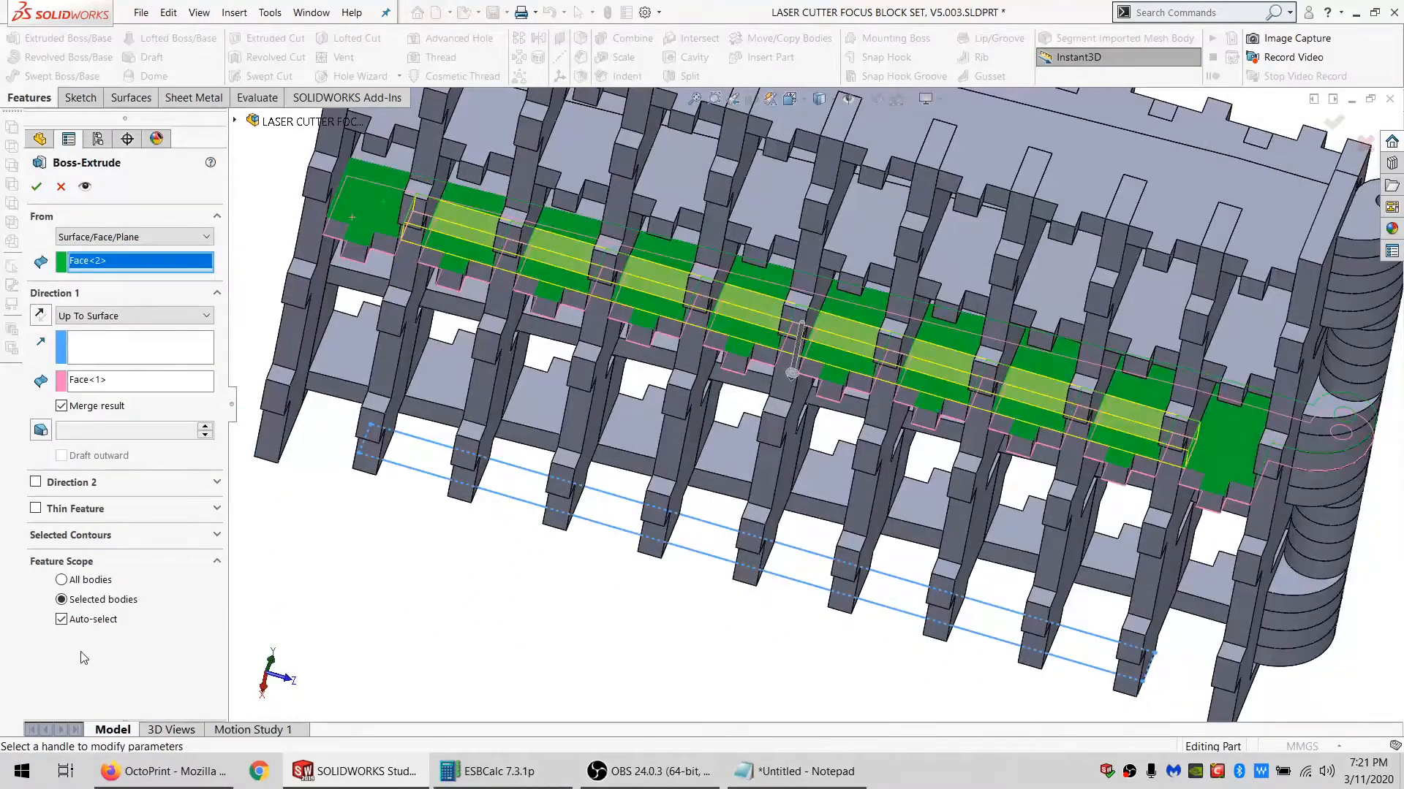
{"action": "left_click", "coordinate": [86, 621]}
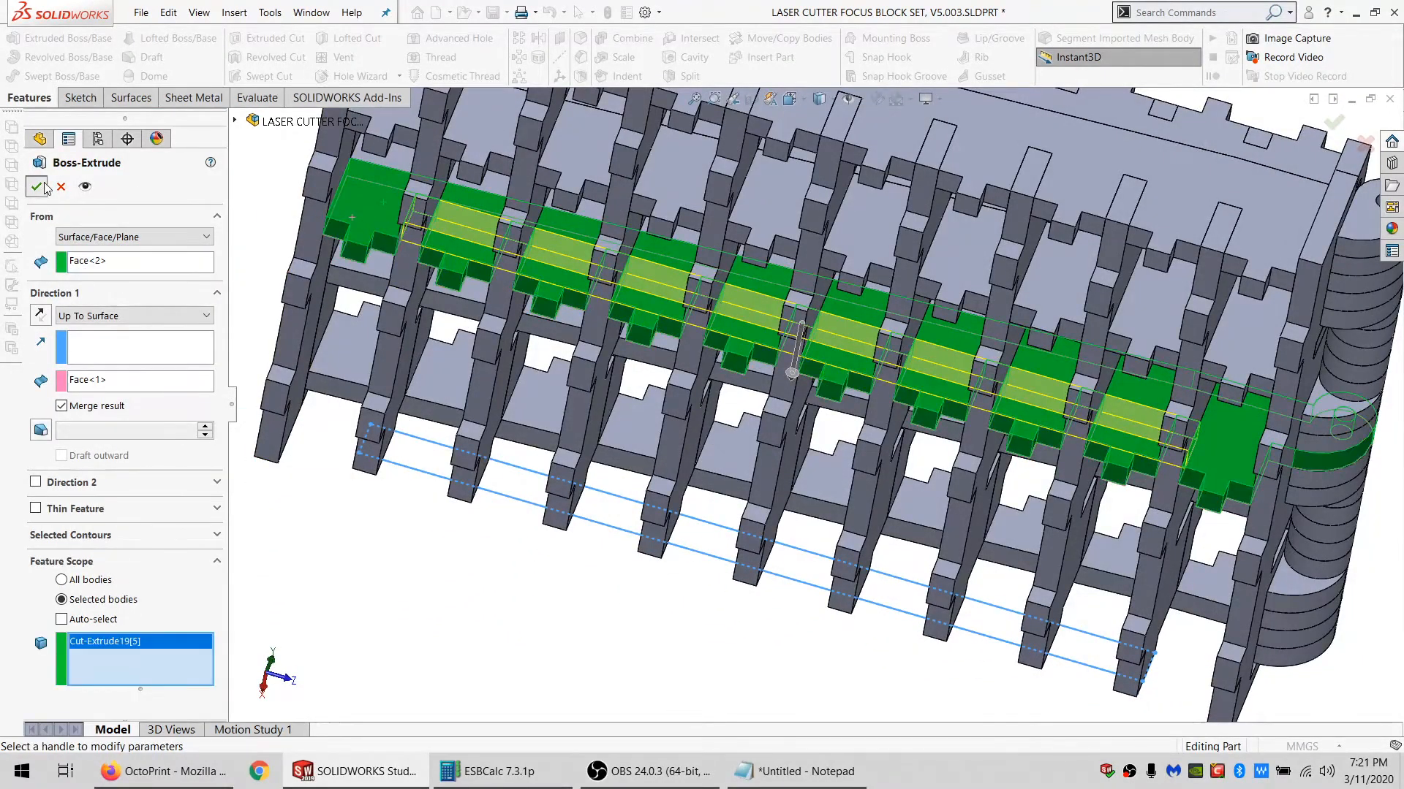
{"action": "left_click", "coordinate": [44, 188]}
Hide the panel body that was just filled to expose the next long panel.
{"action": "left_click", "coordinate": [360, 217]}
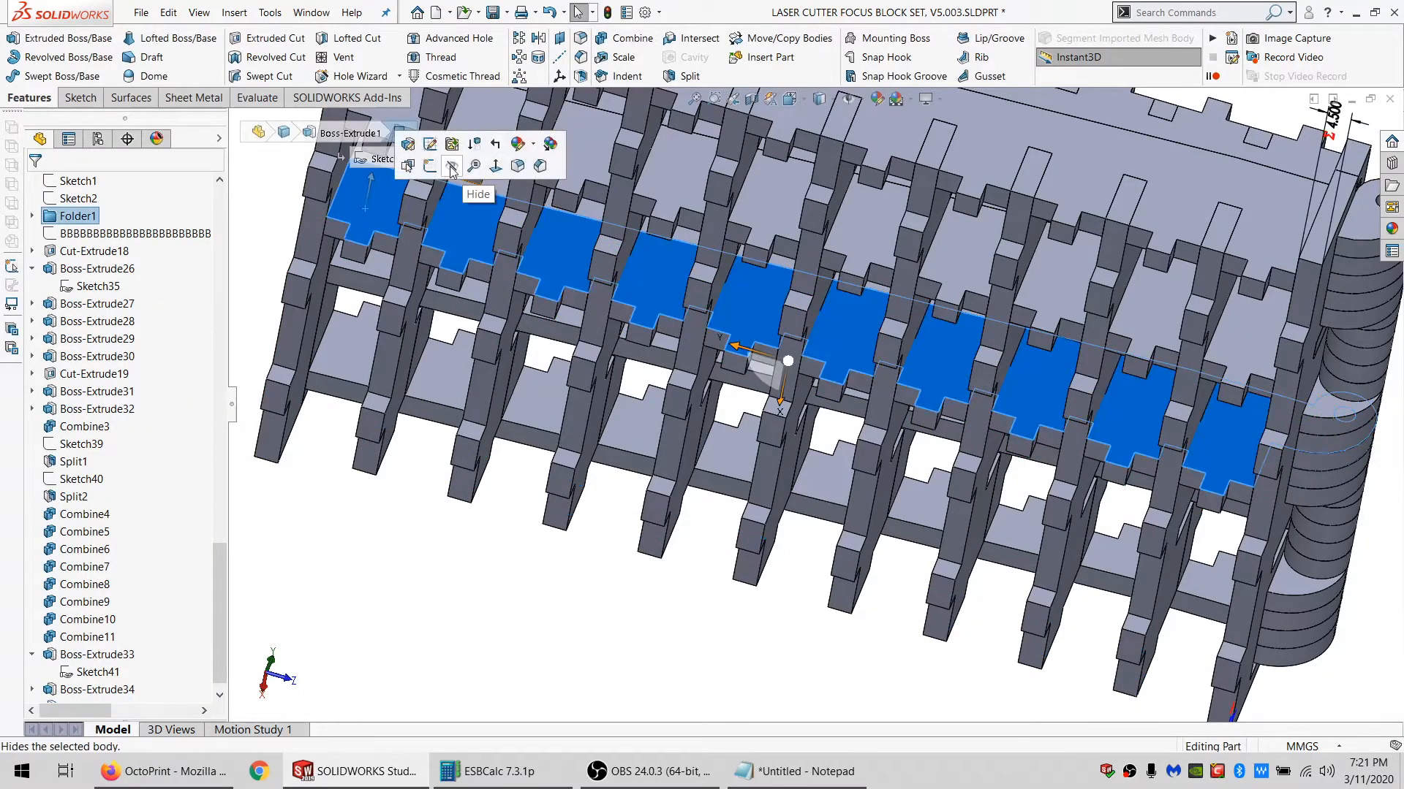
{"action": "left_click", "coordinate": [451, 168]}
{"action": "key", "text": "f"}
{"action": "scroll", "coordinate": [607, 248], "scroll_direction": "down", "scroll_amount": 5}
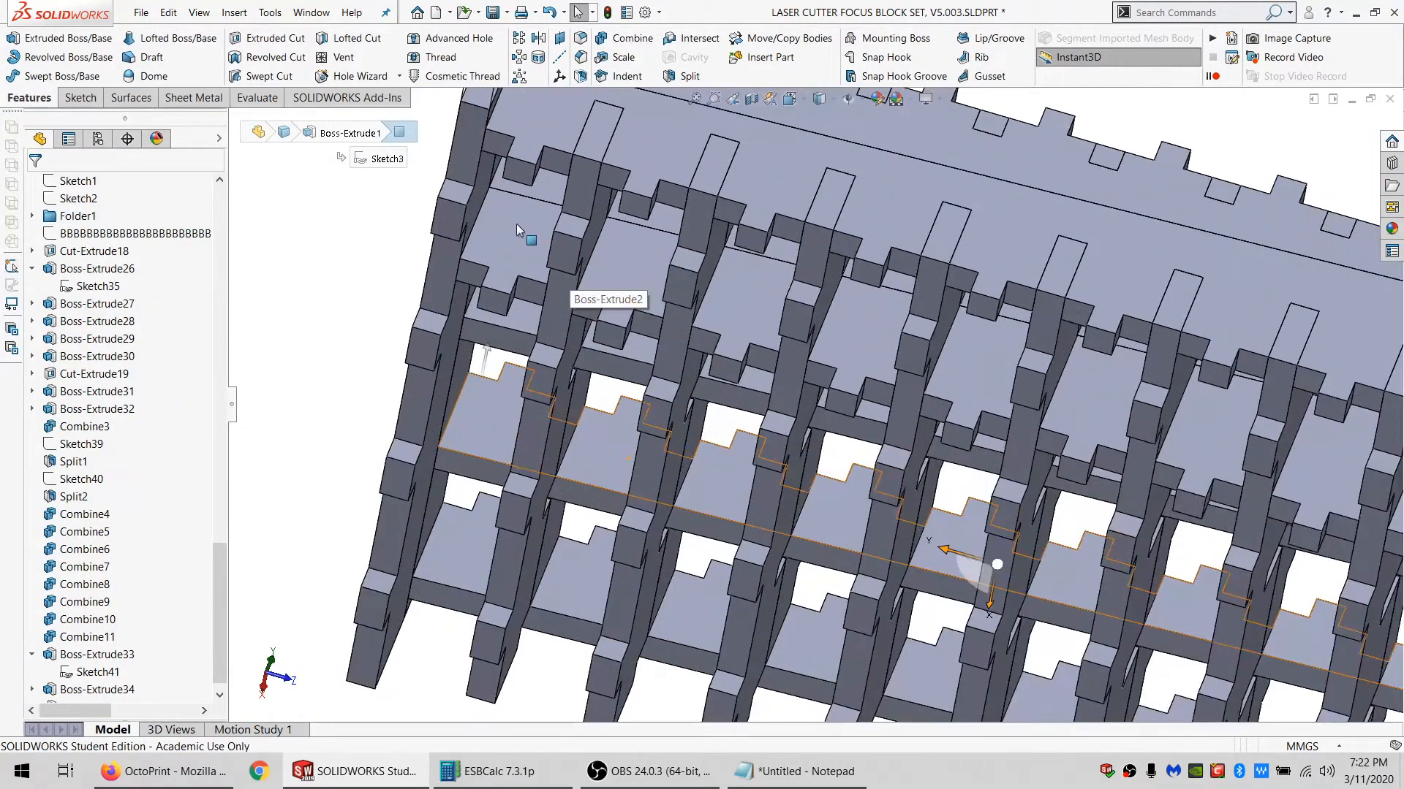
Extrude Sketch41 from one face of the newly exposed long panel up to its opposite face, merging only with that panel's body.
{"action": "left_click", "coordinate": [96, 673]}
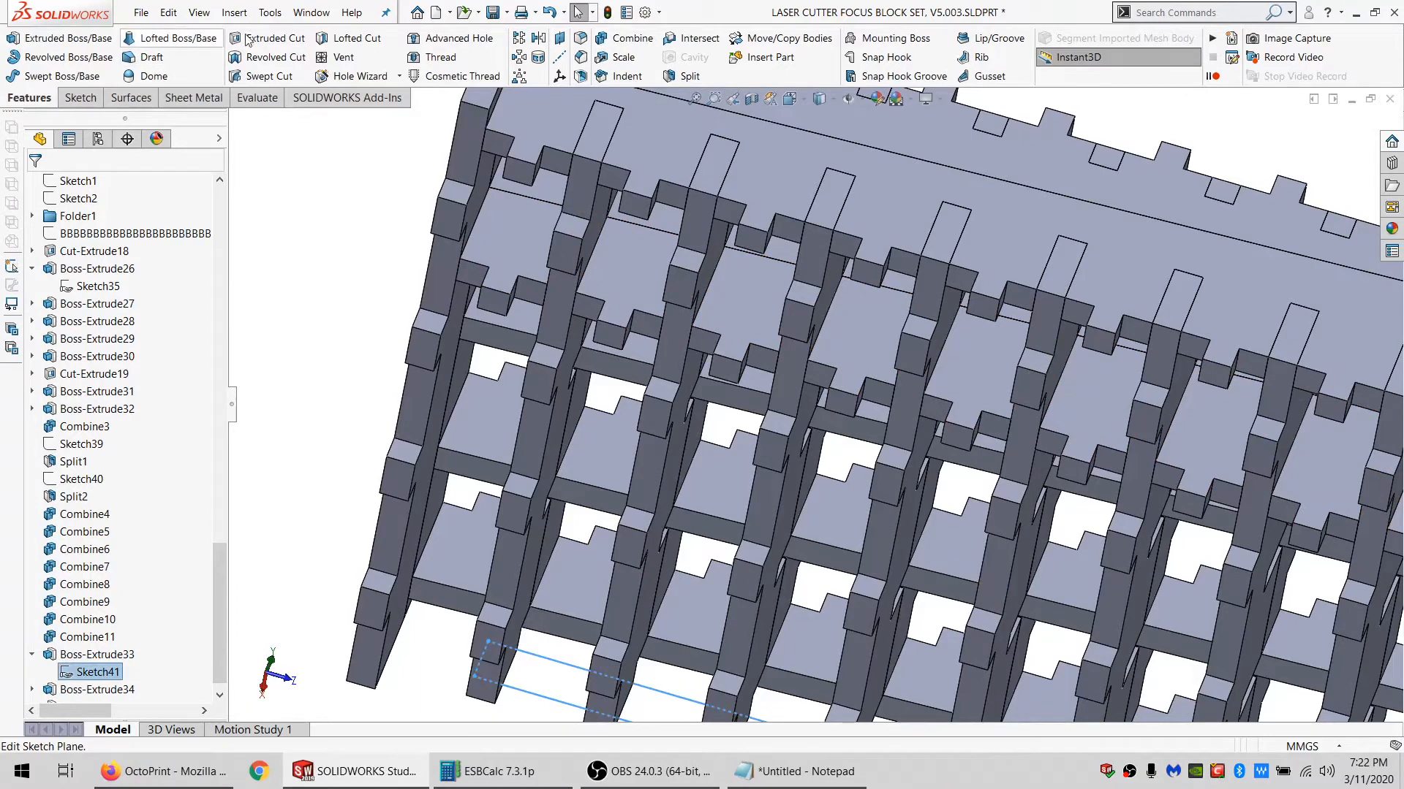
{"action": "left_click", "coordinate": [60, 38]}
{"action": "left_click", "coordinate": [86, 237]}
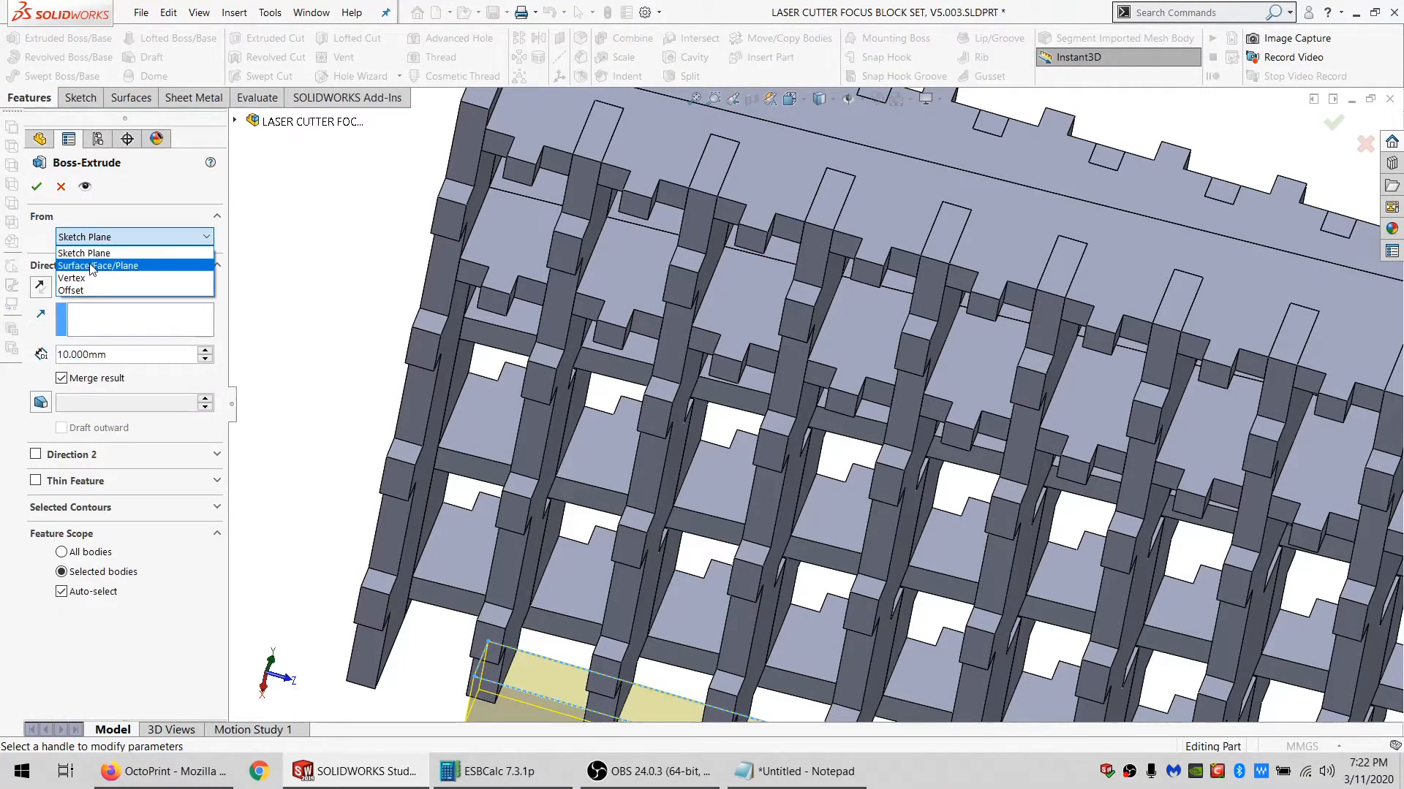
{"action": "left_click", "coordinate": [87, 262]}
{"action": "left_click", "coordinate": [505, 242]}
{"action": "middle_click_drag", "start_coordinate": [505, 241], "coordinate": [543, 50]}
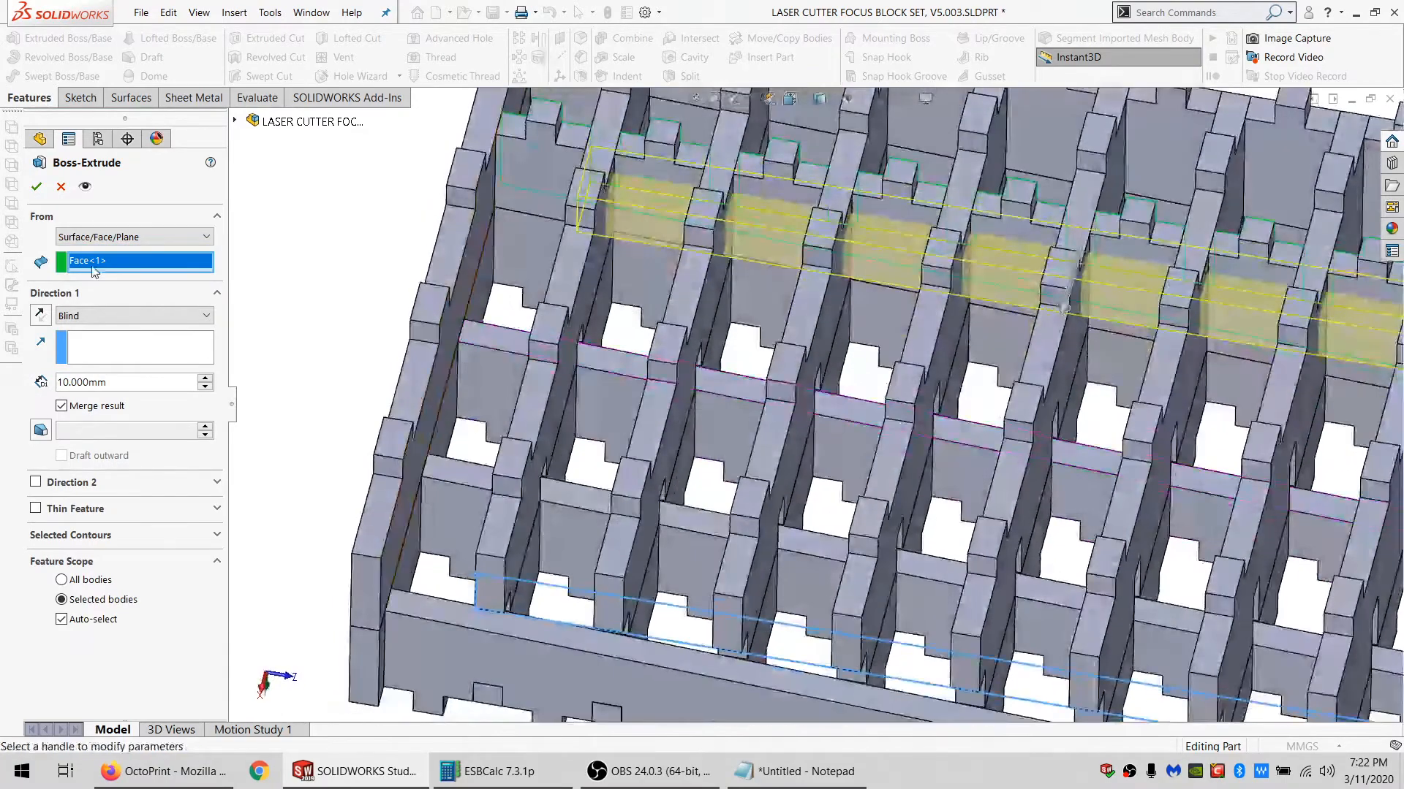
{"action": "left_click", "coordinate": [134, 316]}
{"action": "left_click", "coordinate": [88, 382]}
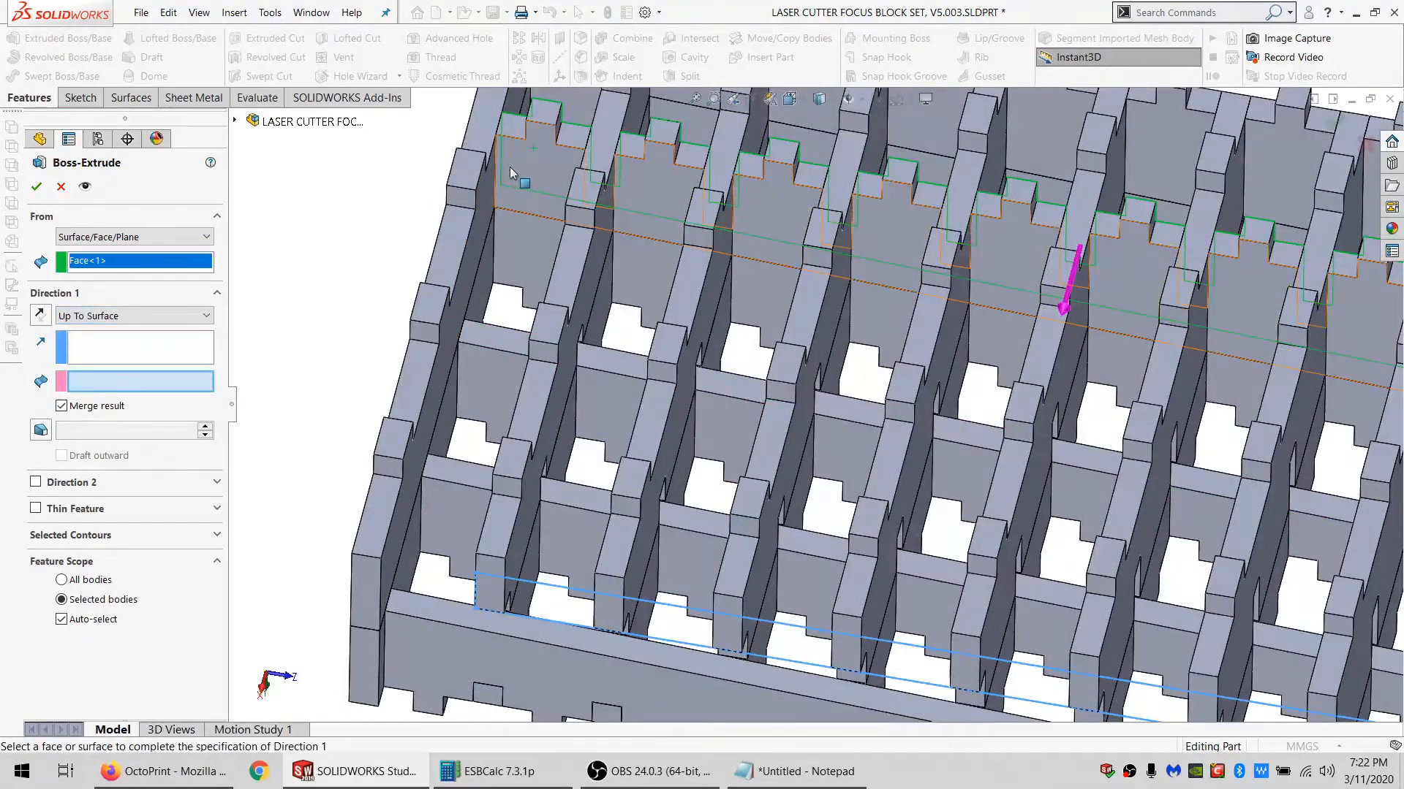
{"action": "left_click", "coordinate": [510, 167]}
{"action": "left_click", "coordinate": [101, 620]}
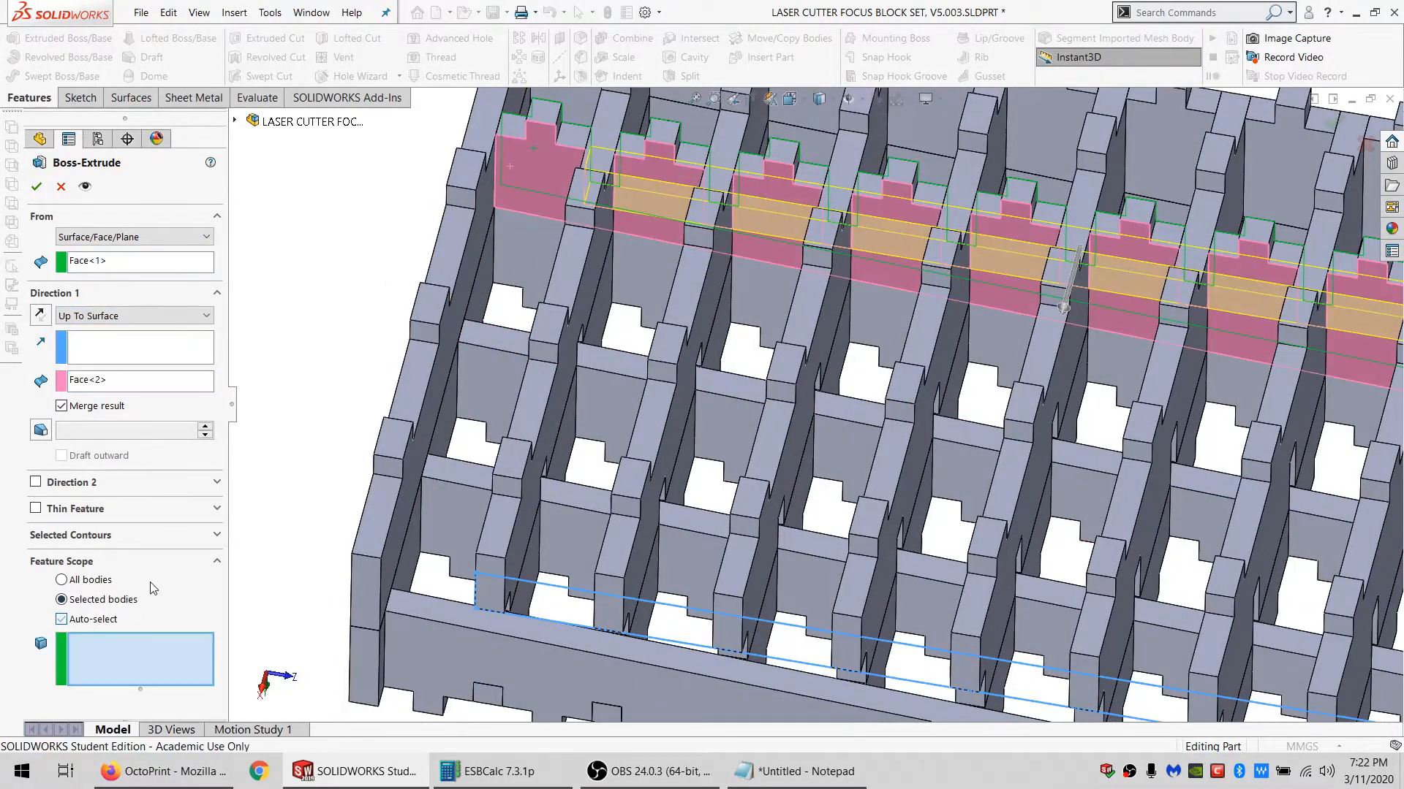
{"action": "left_click", "coordinate": [540, 157]}
{"action": "key", "text": "Return"}
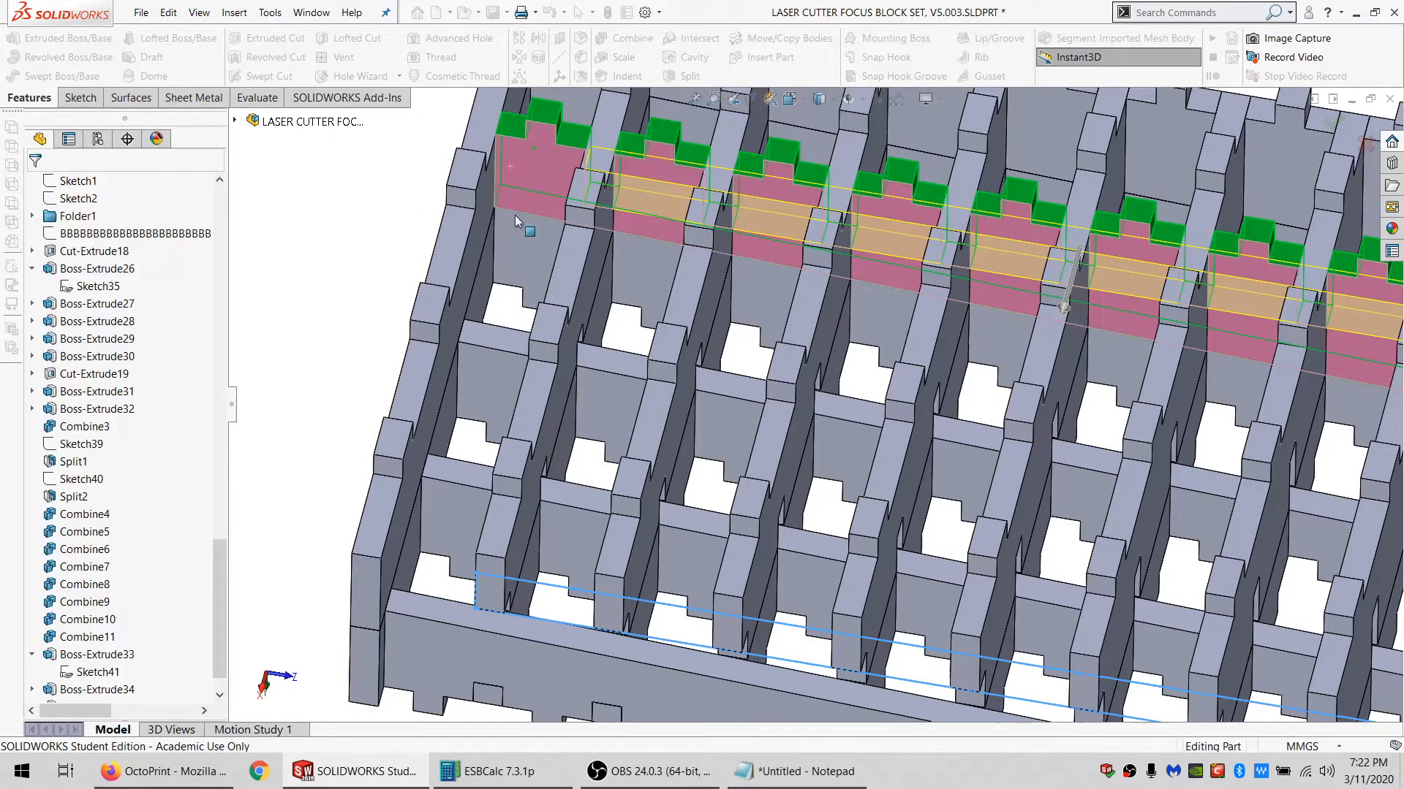
Hide the long panel body that was just extruded to reach the last long panel behind it.
{"action": "left_click", "coordinate": [541, 170]}
{"action": "left_click", "coordinate": [625, 133]}
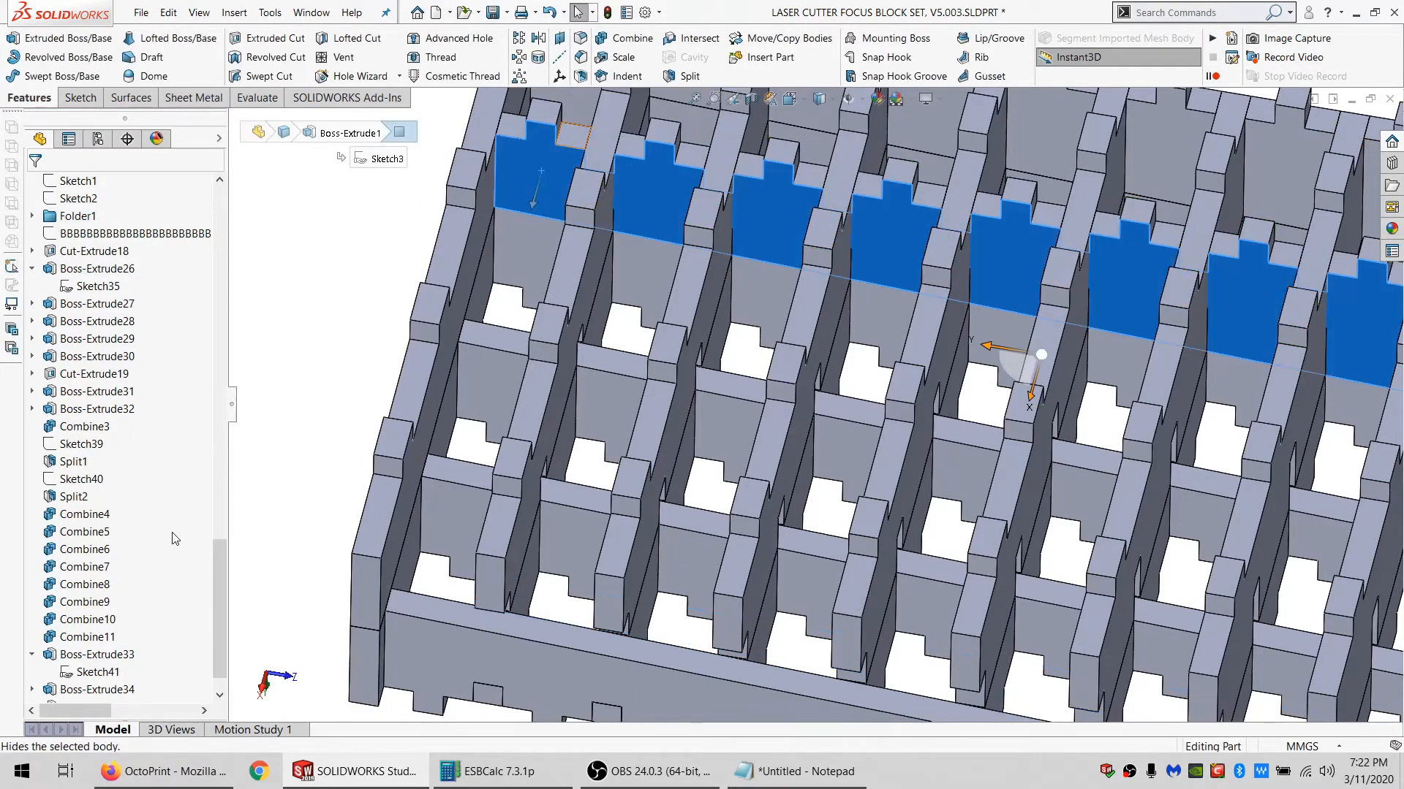
{"action": "scroll", "coordinate": [689, 288], "scroll_direction": "up", "scroll_amount": 3}
{"action": "scroll", "coordinate": [745, 261], "scroll_direction": "down", "scroll_amount": 4}
{"action": "scroll", "coordinate": [744, 261], "scroll_direction": "down", "scroll_amount": 2}
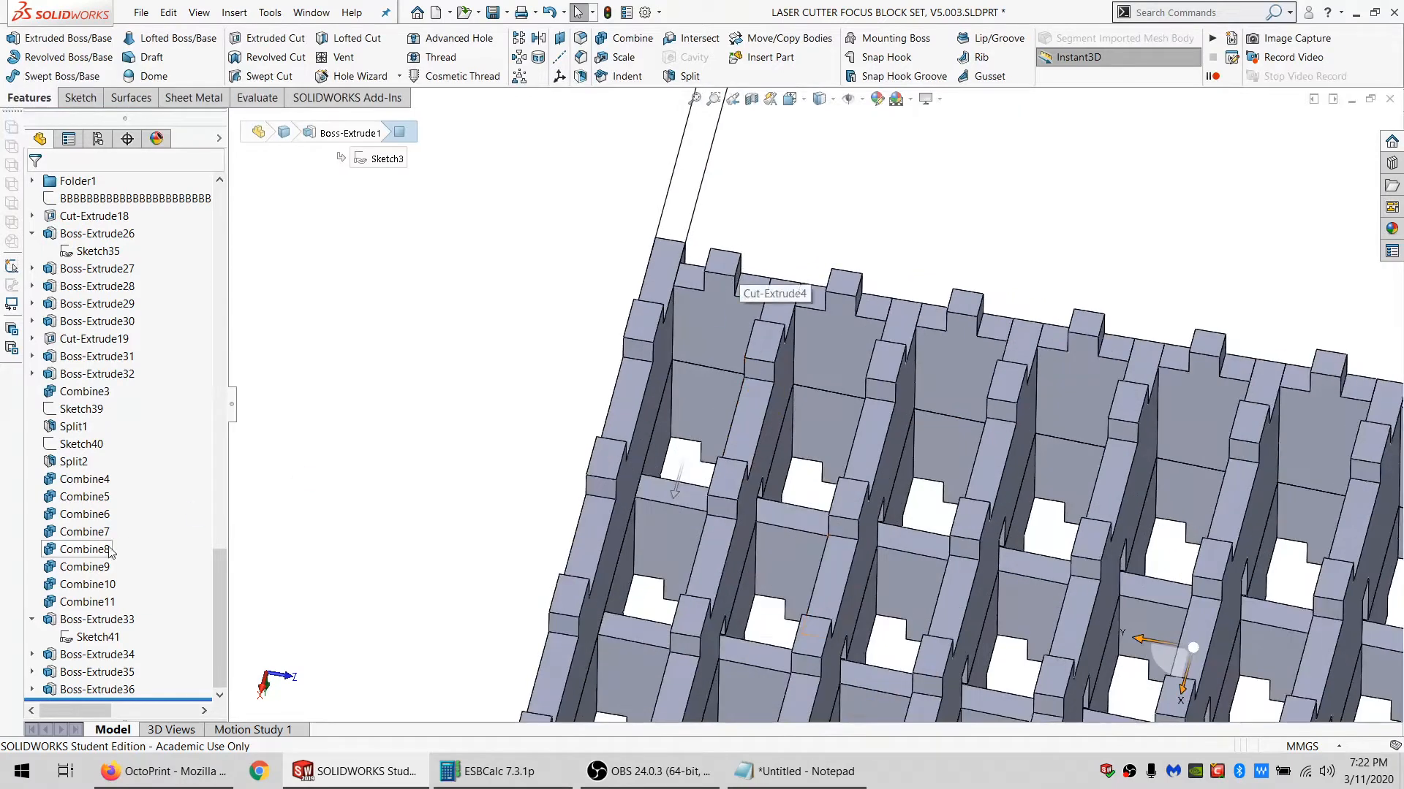
Extrude Sketch41 between the two opposite faces of the last long panel, merging only with body Cut-Extrude19[9].
{"action": "left_click", "coordinate": [103, 636]}
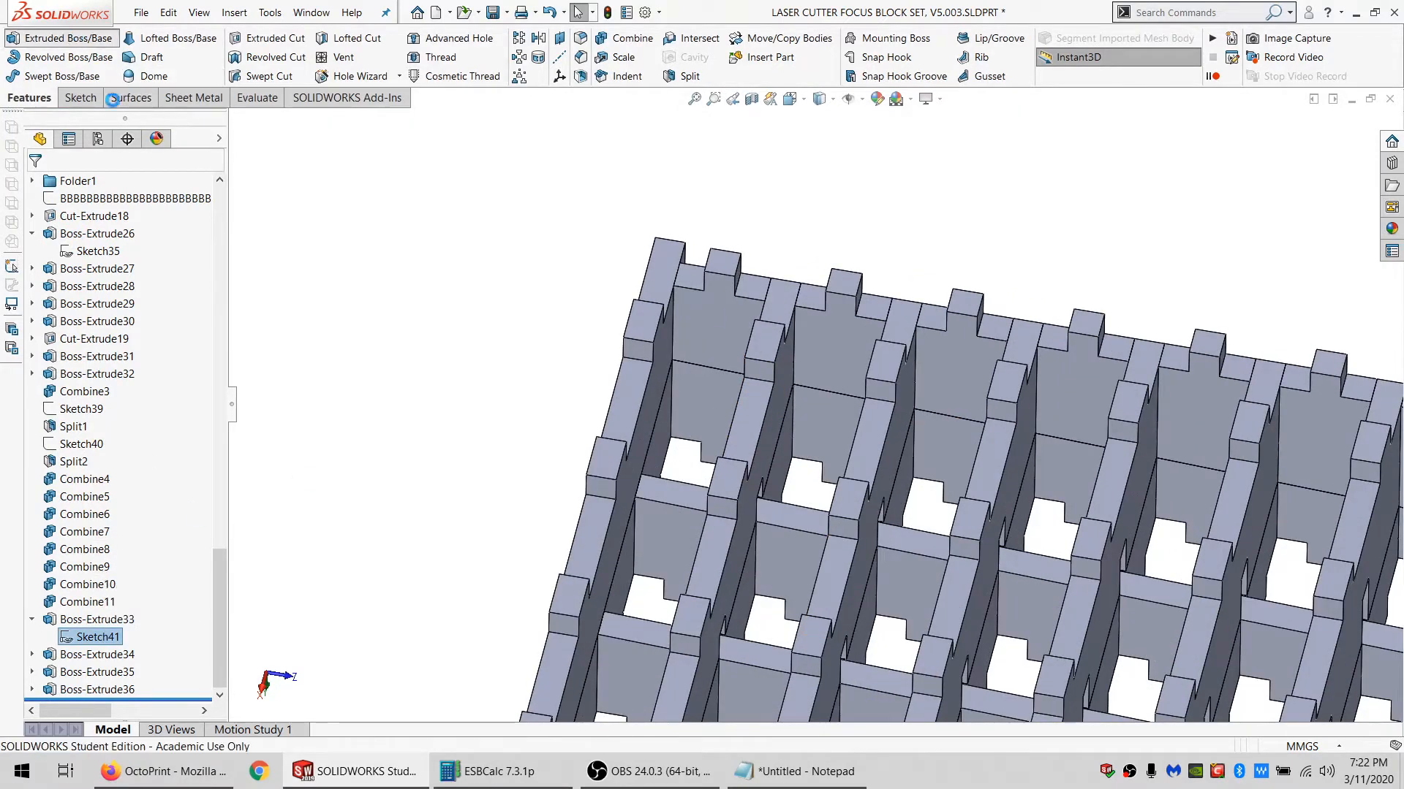
{"action": "left_click", "coordinate": [91, 240]}
{"action": "left_click", "coordinate": [132, 262]}
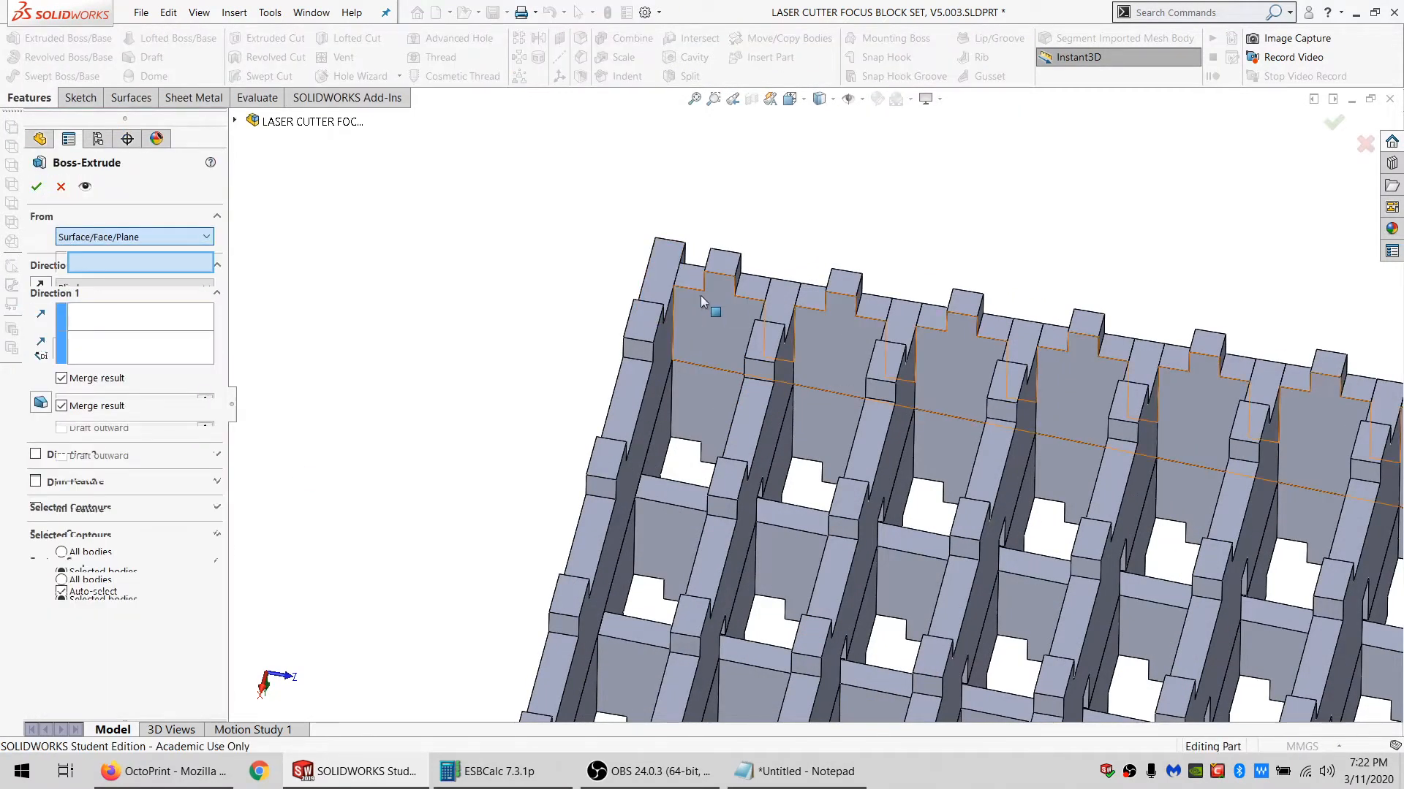
{"action": "left_click", "coordinate": [700, 297]}
{"action": "left_click", "coordinate": [119, 315]}
{"action": "left_click", "coordinate": [88, 385]}
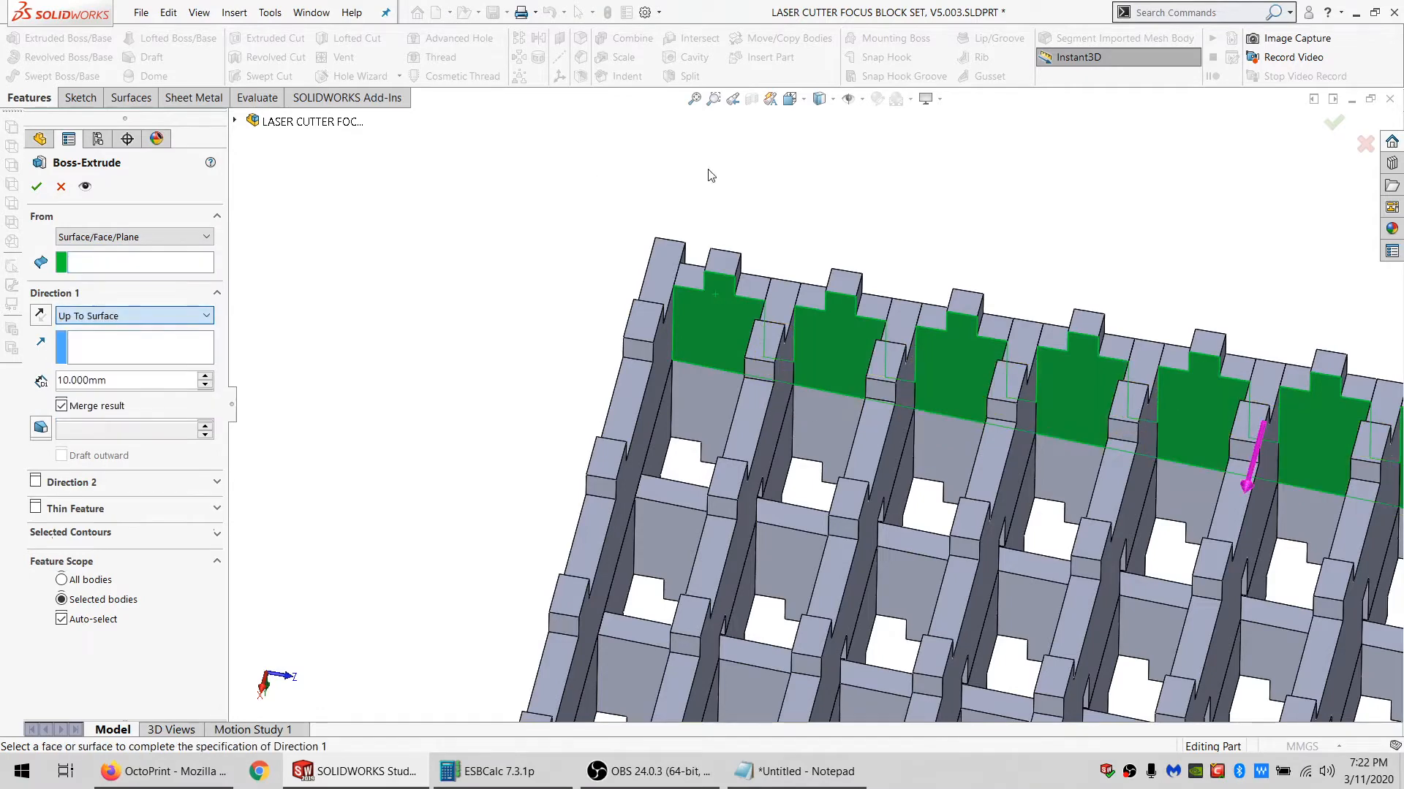
{"action": "middle_click_drag", "start_coordinate": [714, 173], "coordinate": [1022, 298]}
{"action": "left_click", "coordinate": [981, 350]}
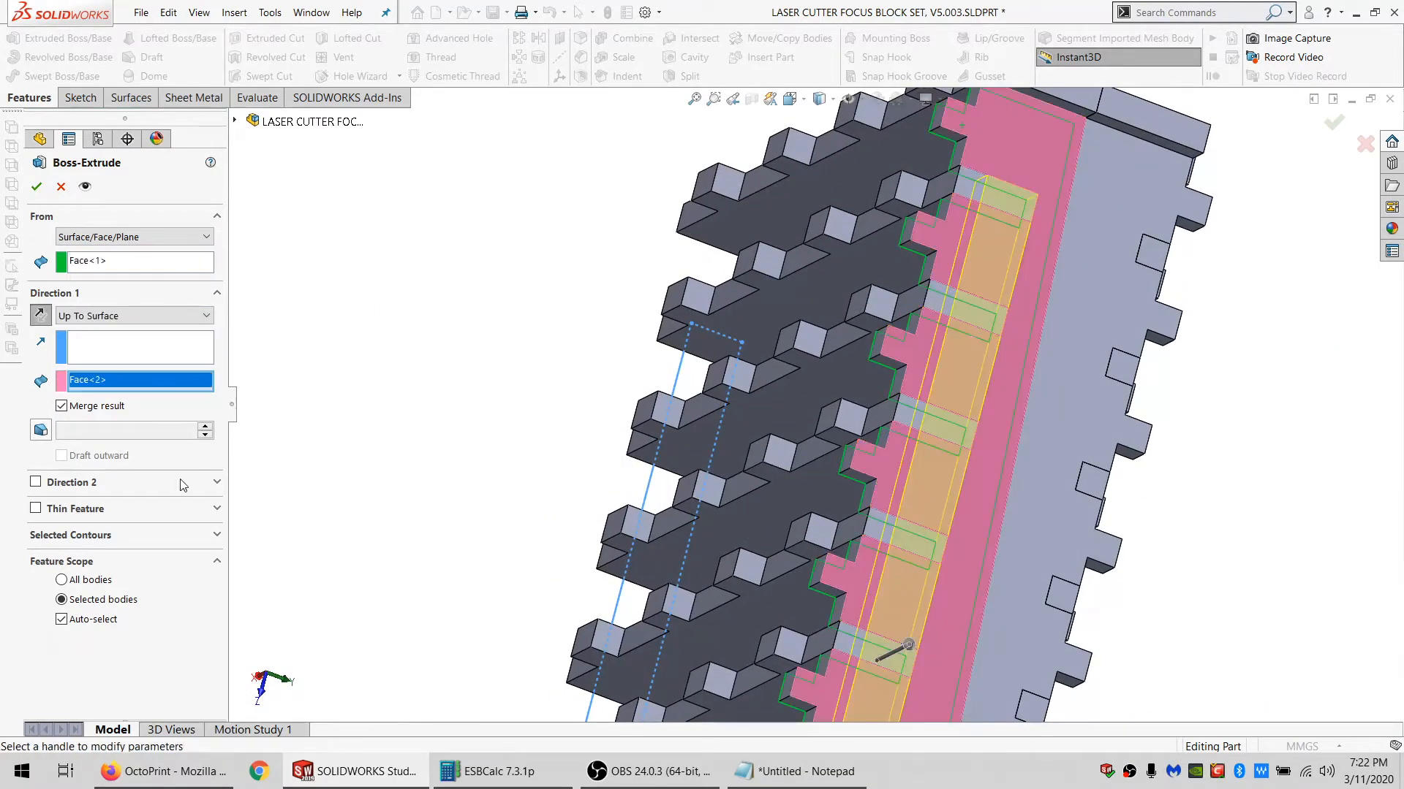
{"action": "left_click", "coordinate": [62, 619]}
{"action": "left_click", "coordinate": [889, 504]}
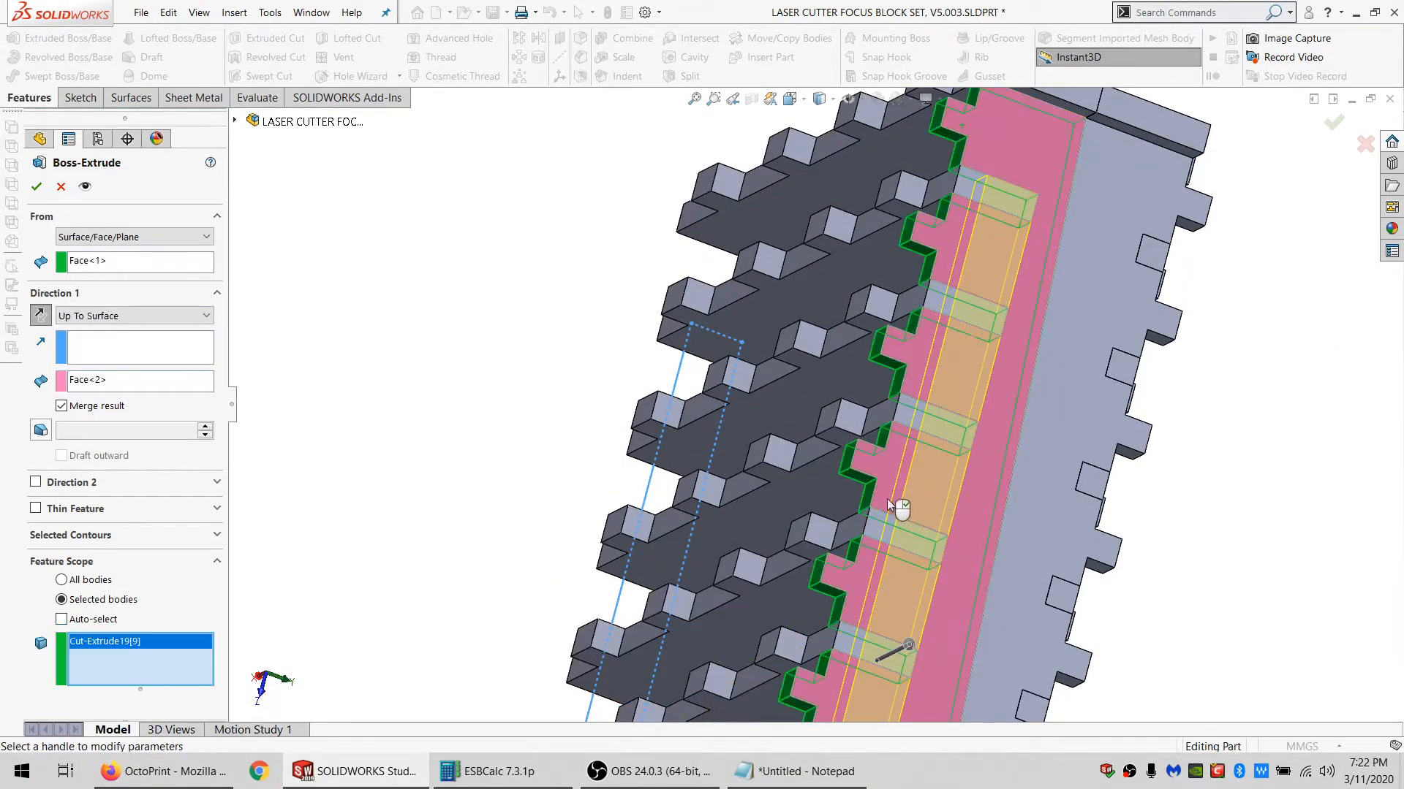
{"action": "left_click", "coordinate": [36, 189]}
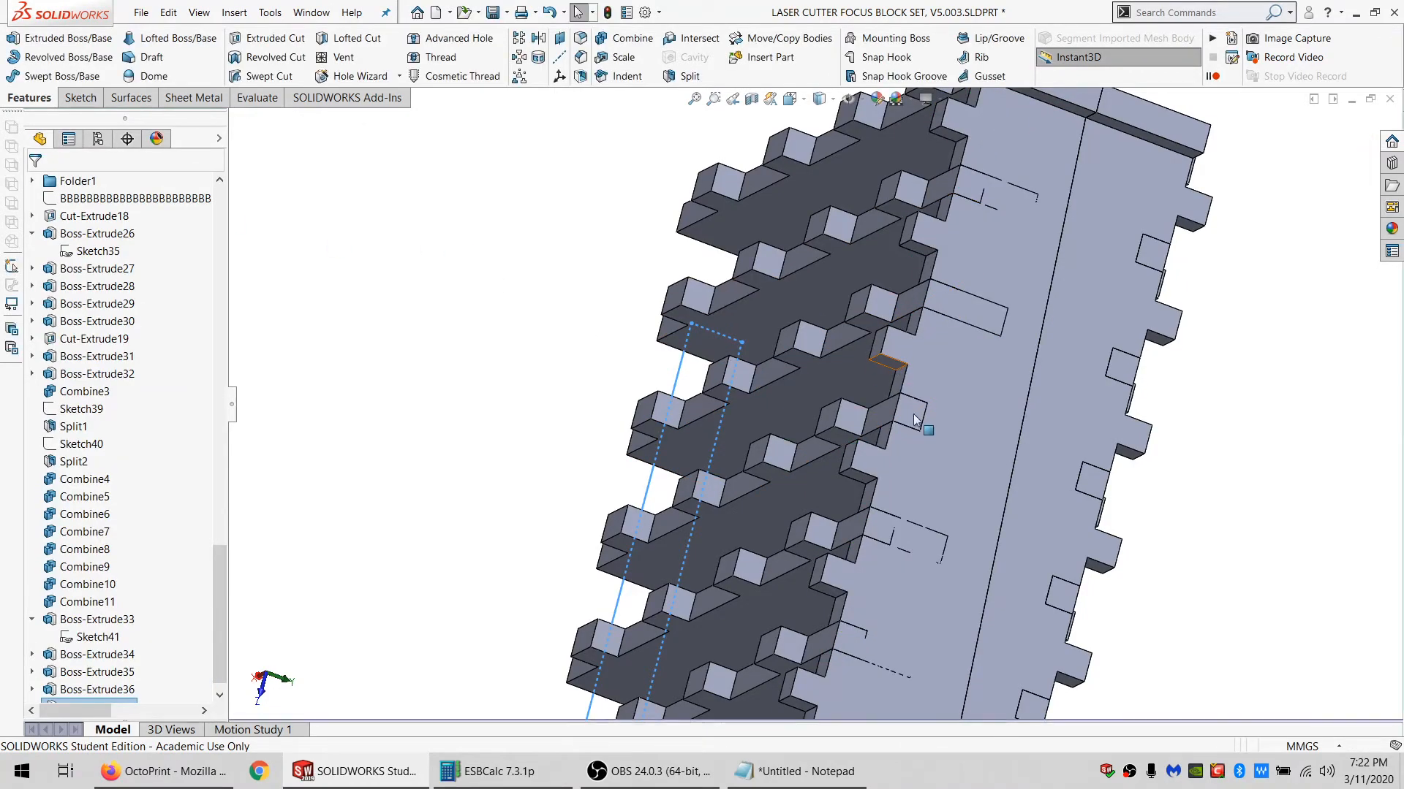
Hide the outermost upper long panel beside the side wall of the block set.
{"action": "middle_click_drag", "start_coordinate": [595, 326], "coordinate": [932, 270]}
{"action": "left_click", "coordinate": [932, 278]}
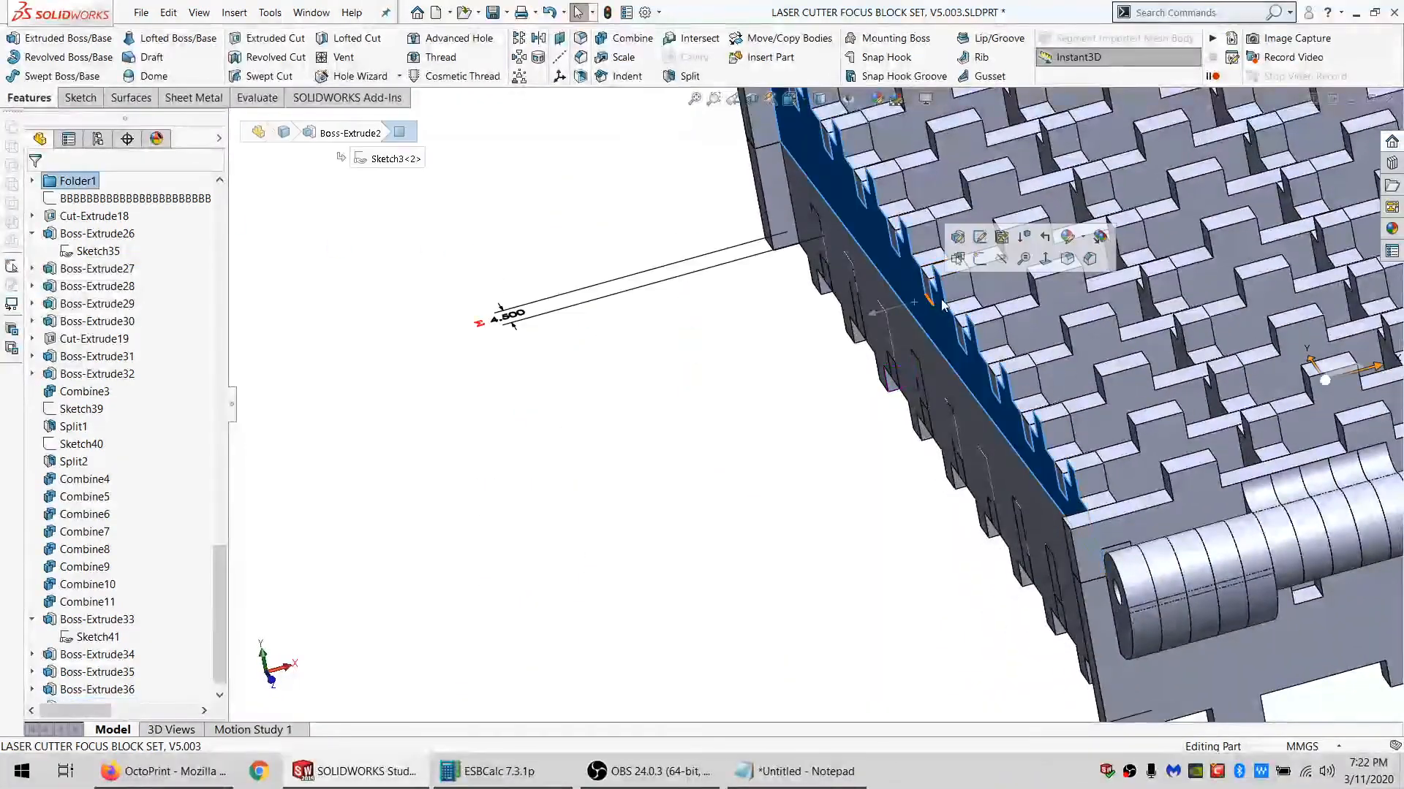
{"action": "left_click", "coordinate": [1000, 263]}
Hide the nine upper cross panels that interlock with the long panels.
{"action": "scroll", "coordinate": [976, 325], "scroll_direction": "up", "scroll_amount": 4}
{"action": "scroll", "coordinate": [972, 424], "scroll_direction": "down", "scroll_amount": 2}
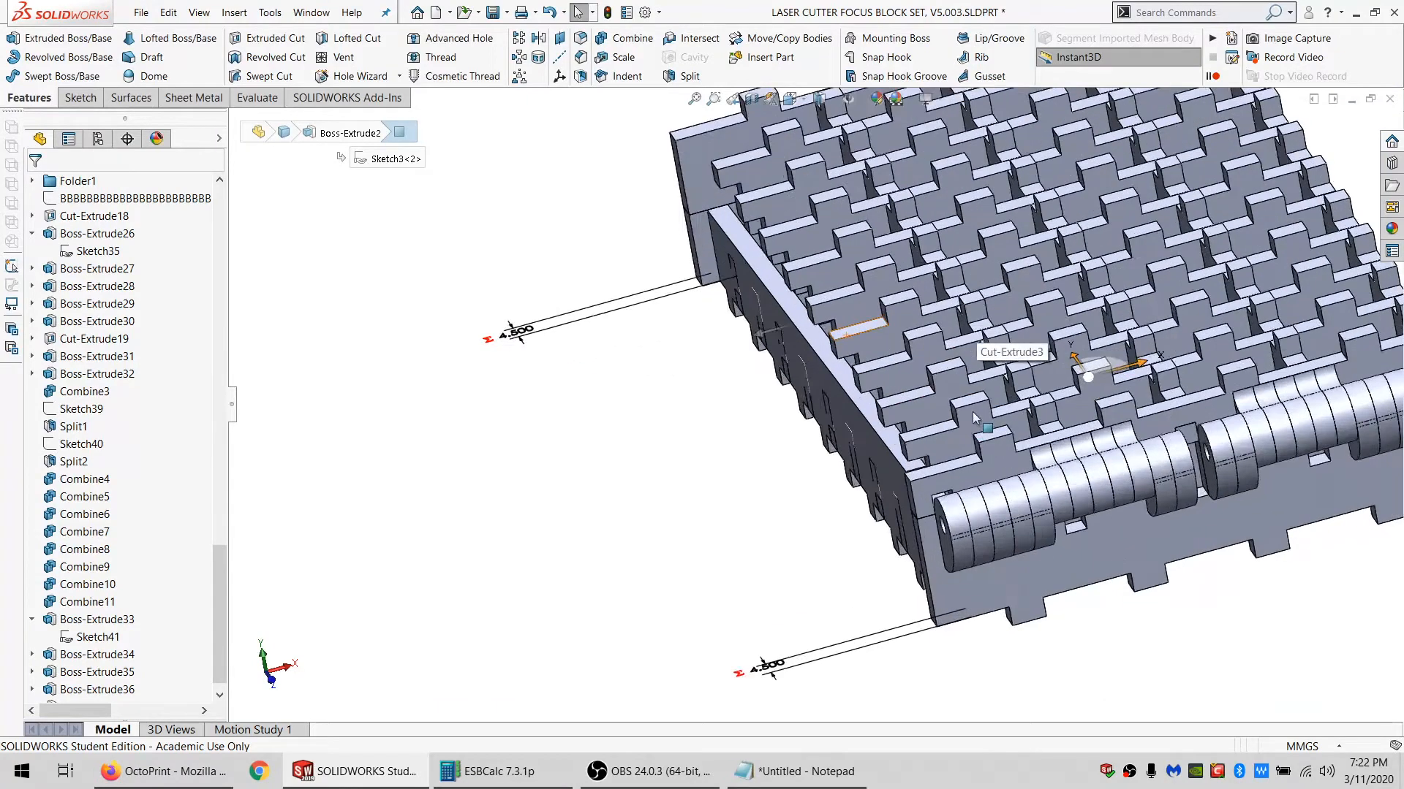
{"action": "middle_click_drag", "start_coordinate": [923, 443], "coordinate": [948, 445]}
{"action": "left_click", "coordinate": [950, 449]}
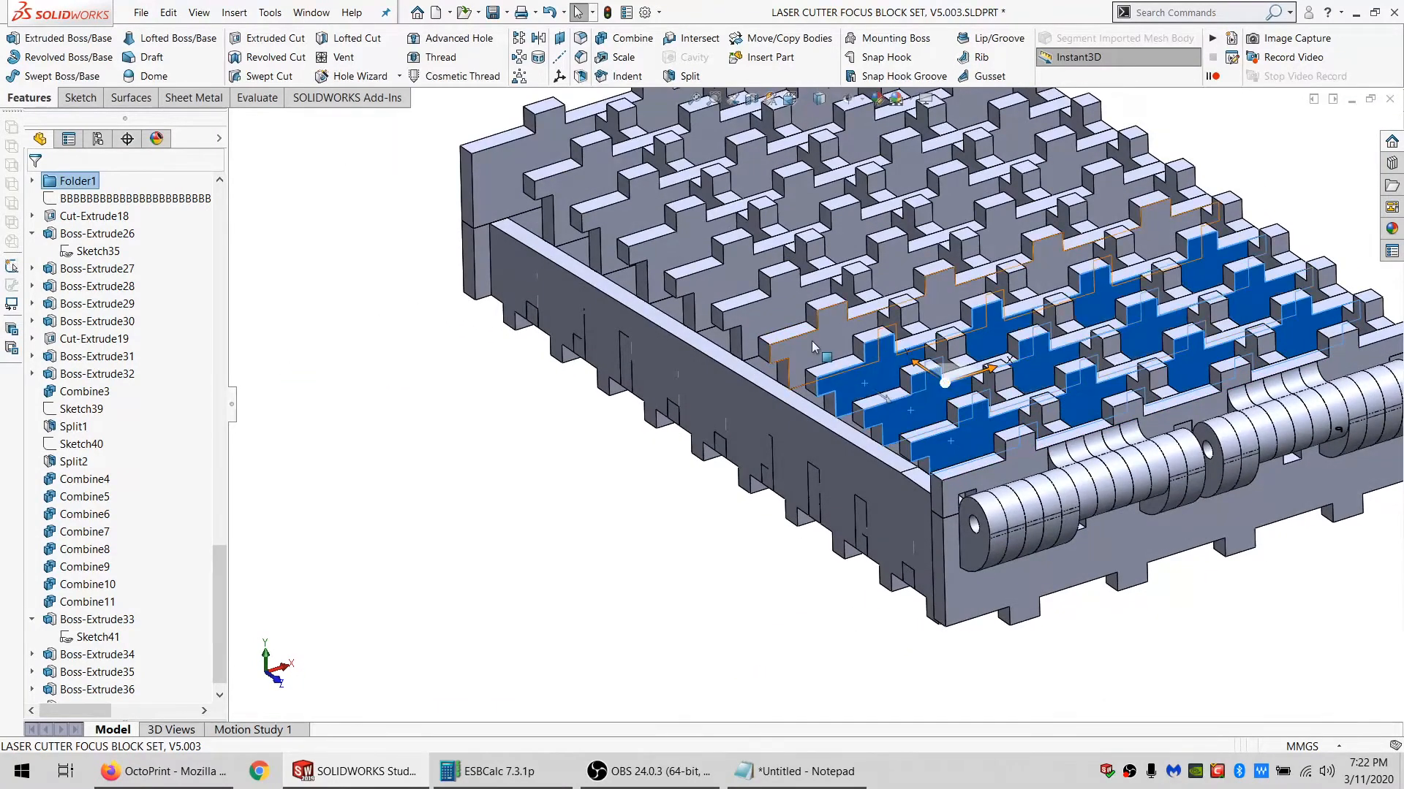
{"action": "left_click", "coordinate": [720, 291]}
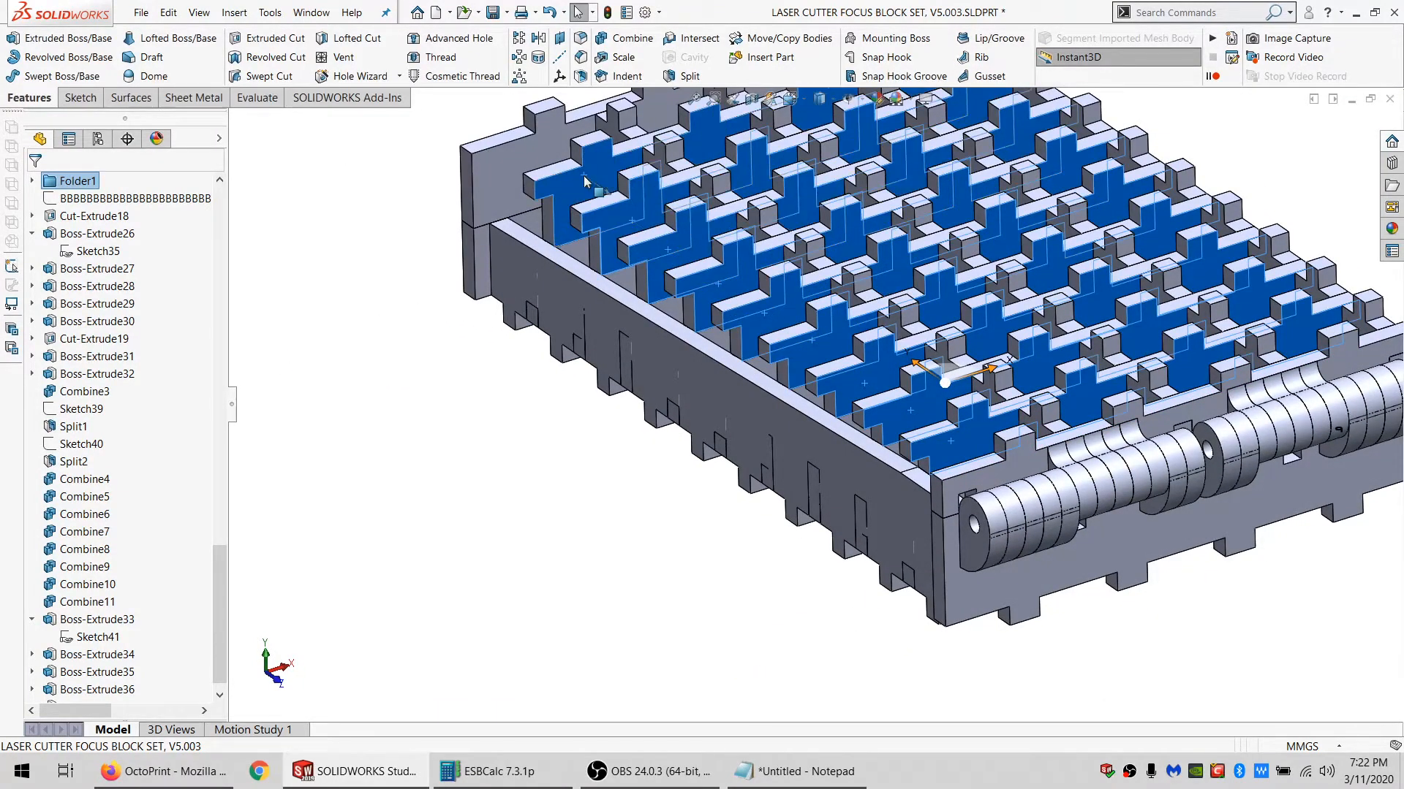
{"action": "left_click", "coordinate": [648, 133]}
Hide the four remaining toothed long panels standing across the lower cross panels.
{"action": "middle_click_drag", "start_coordinate": [818, 274], "coordinate": [848, 329]}
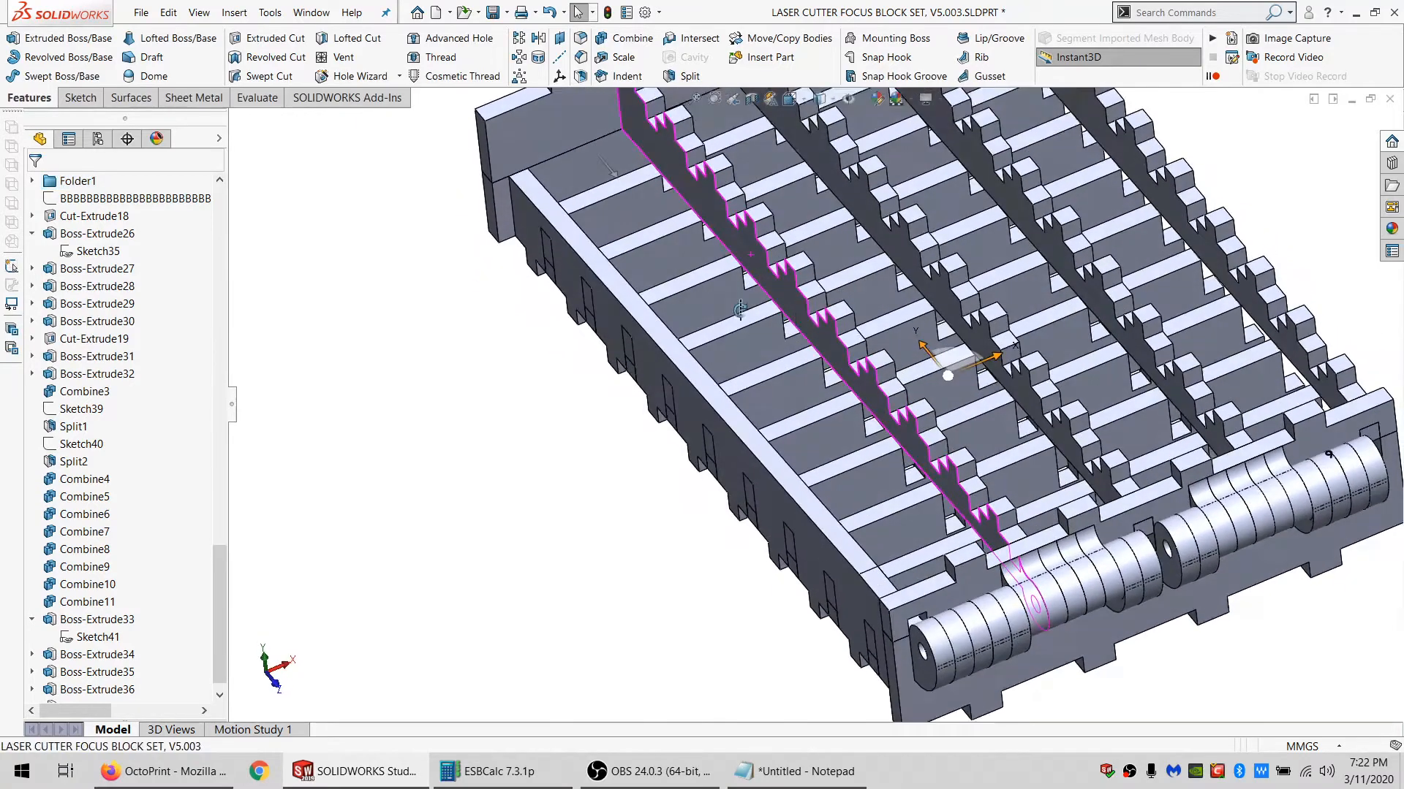
{"action": "scroll", "coordinate": [868, 338], "scroll_direction": "up", "scroll_amount": 2}
{"action": "scroll", "coordinate": [868, 336], "scroll_direction": "down", "scroll_amount": 5}
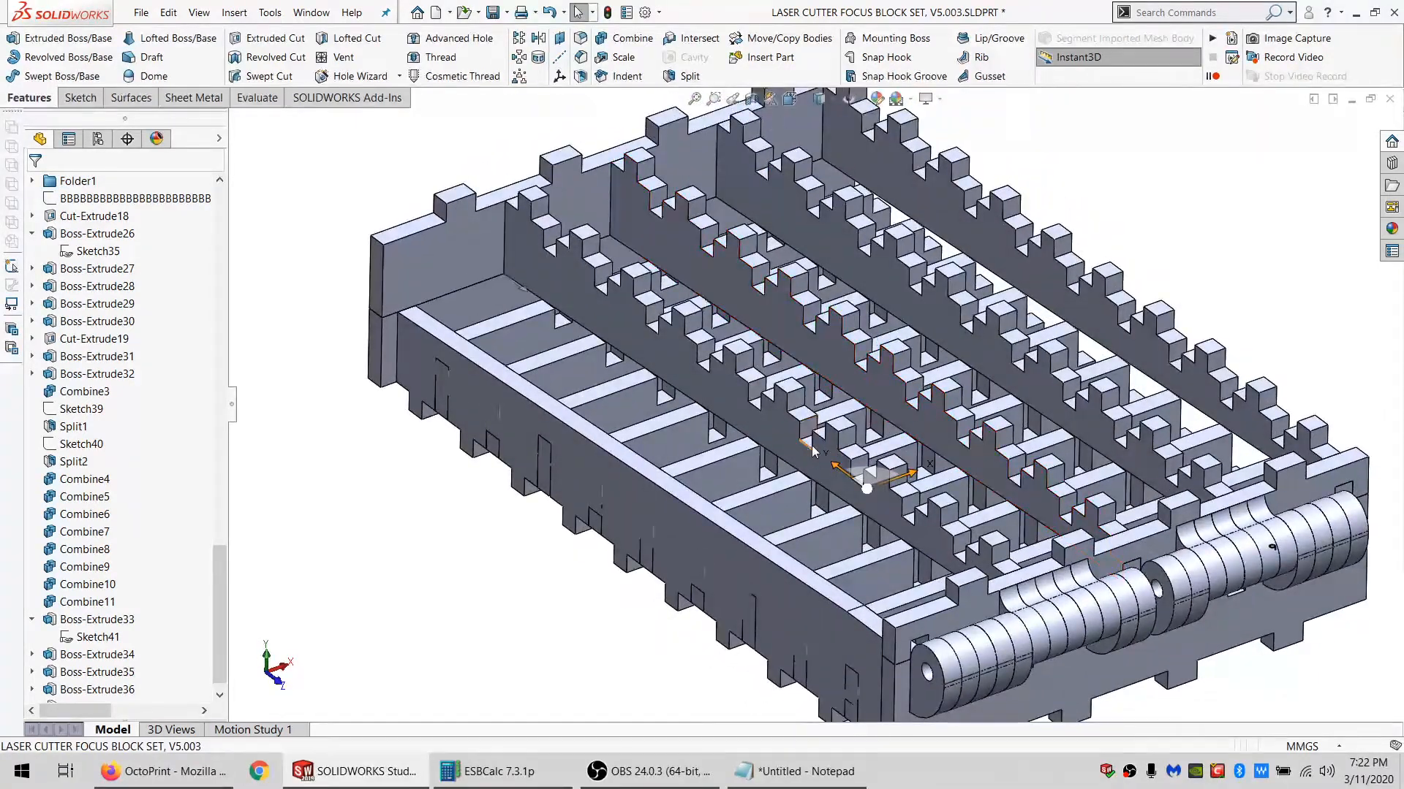
{"action": "left_click", "coordinate": [793, 446], "text": "ctrl"}
{"action": "left_click", "coordinate": [832, 333], "text": "ctrl"}
{"action": "left_click", "coordinate": [885, 279], "text": "ctrl"}
{"action": "left_click", "coordinate": [946, 218], "text": "ctrl"}
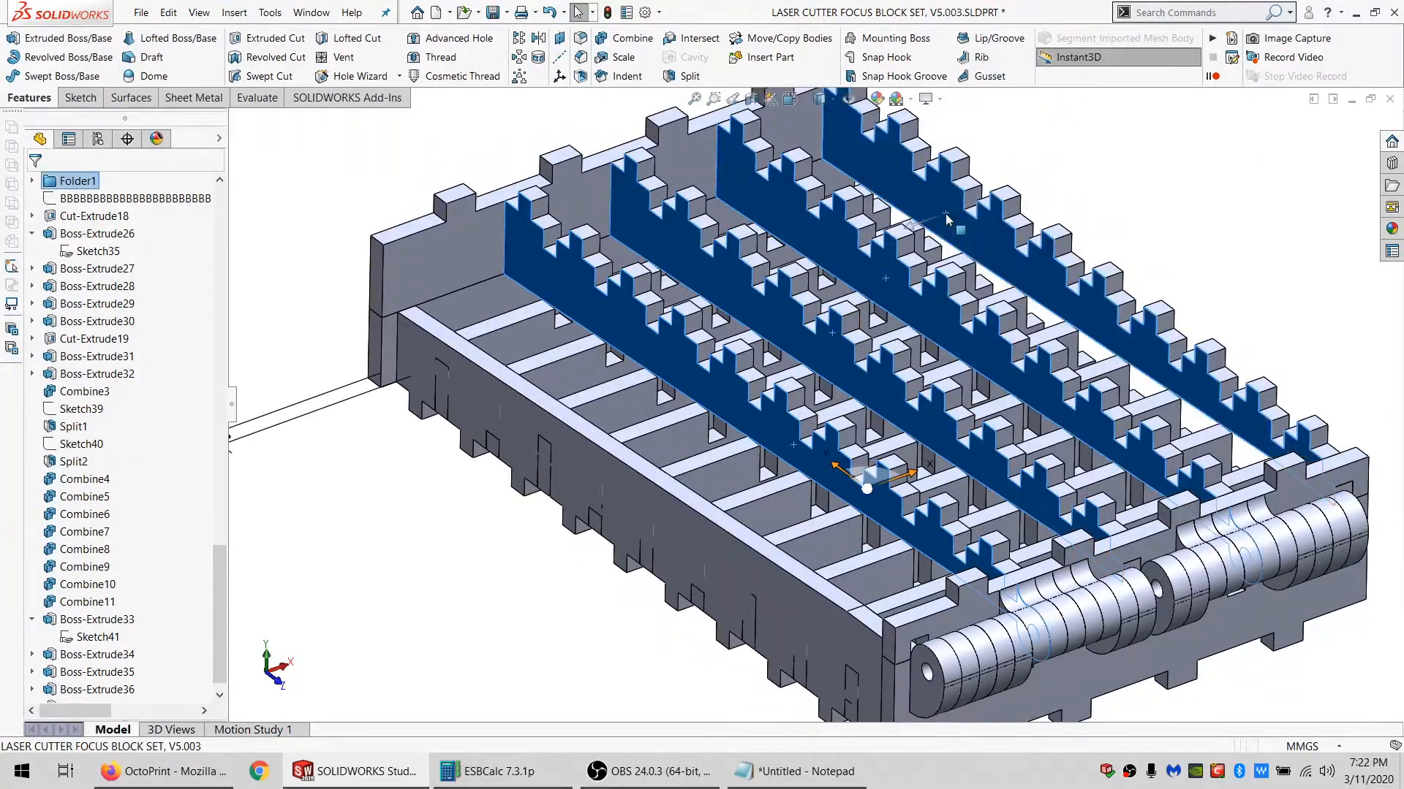
{"action": "left_click", "coordinate": [1012, 170]}
Examine the remaining lower cross panels and their slots from above and from both sides.
{"action": "middle_click_drag", "start_coordinate": [887, 335], "coordinate": [866, 467]}
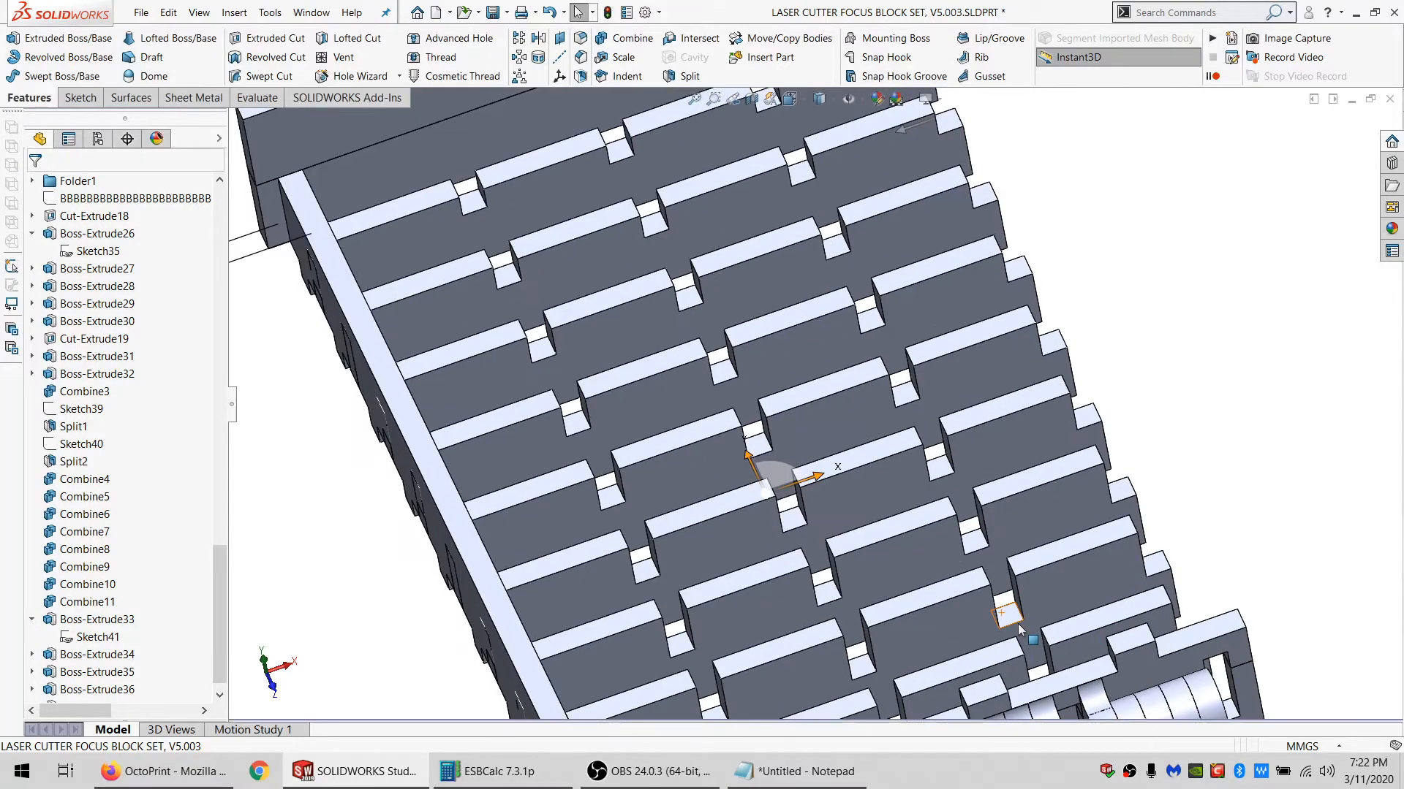
{"action": "middle_click_drag", "start_coordinate": [1016, 623], "coordinate": [1108, 517]}
{"action": "scroll", "coordinate": [987, 612], "scroll_direction": "up", "scroll_amount": 1}
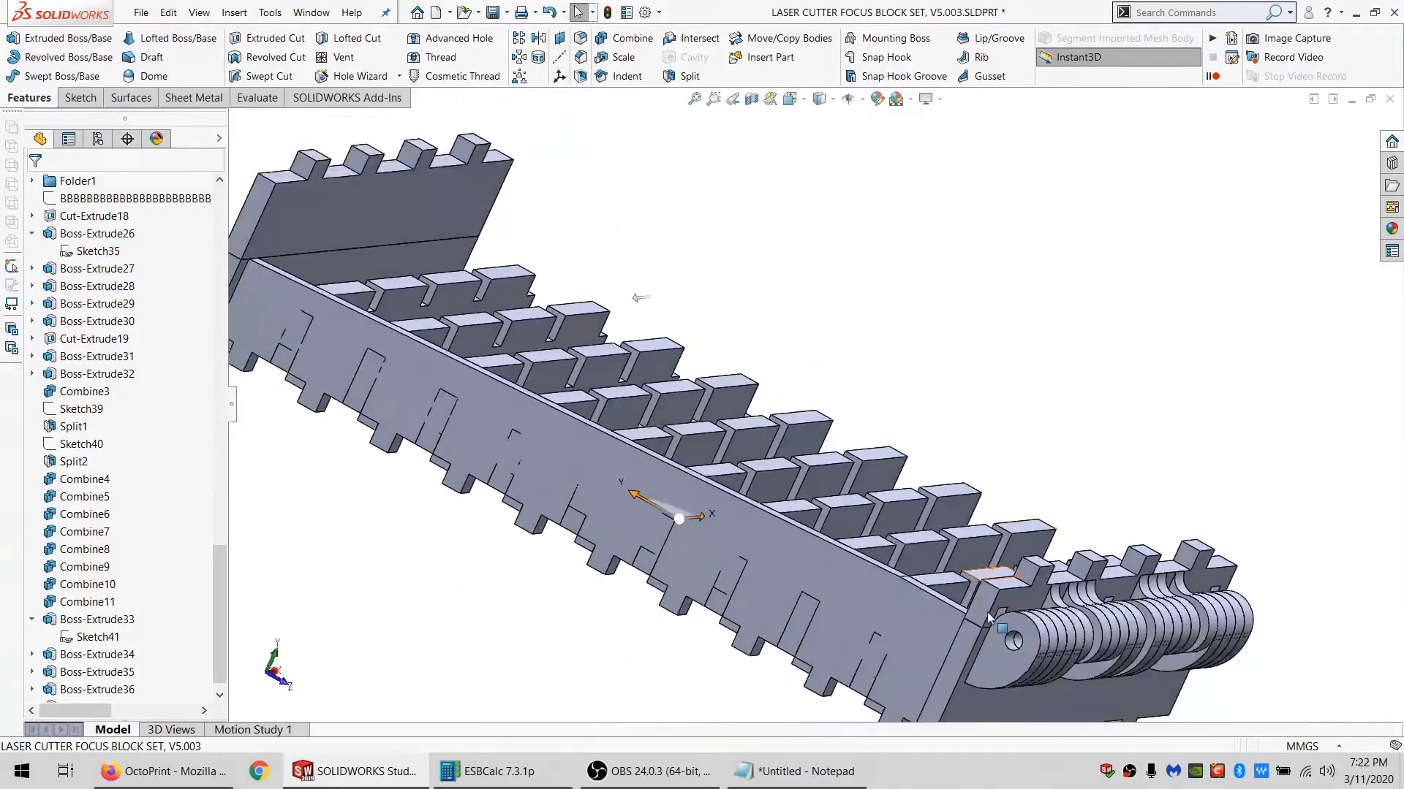
{"action": "scroll", "coordinate": [979, 611], "scroll_direction": "down", "scroll_amount": 1}
{"action": "middle_click_drag", "start_coordinate": [936, 600], "coordinate": [758, 595]}
{"action": "scroll", "coordinate": [759, 594], "scroll_direction": "up", "scroll_amount": 4}
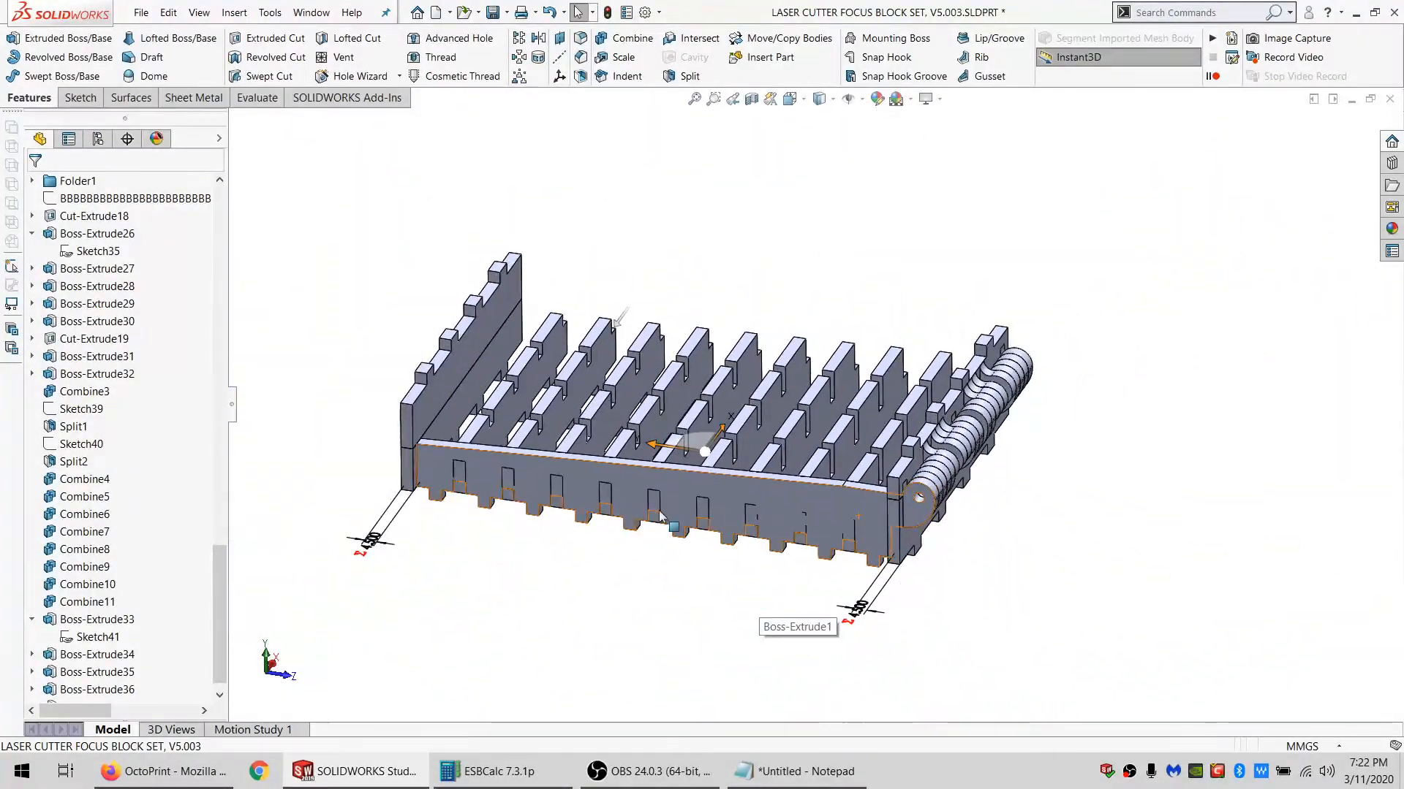
{"action": "scroll", "coordinate": [640, 473], "scroll_direction": "down", "scroll_amount": 3}
{"action": "middle_click_drag", "start_coordinate": [648, 472], "coordinate": [921, 503]}
{"action": "scroll", "coordinate": [175, 642], "scroll_direction": "down", "scroll_amount": 1}
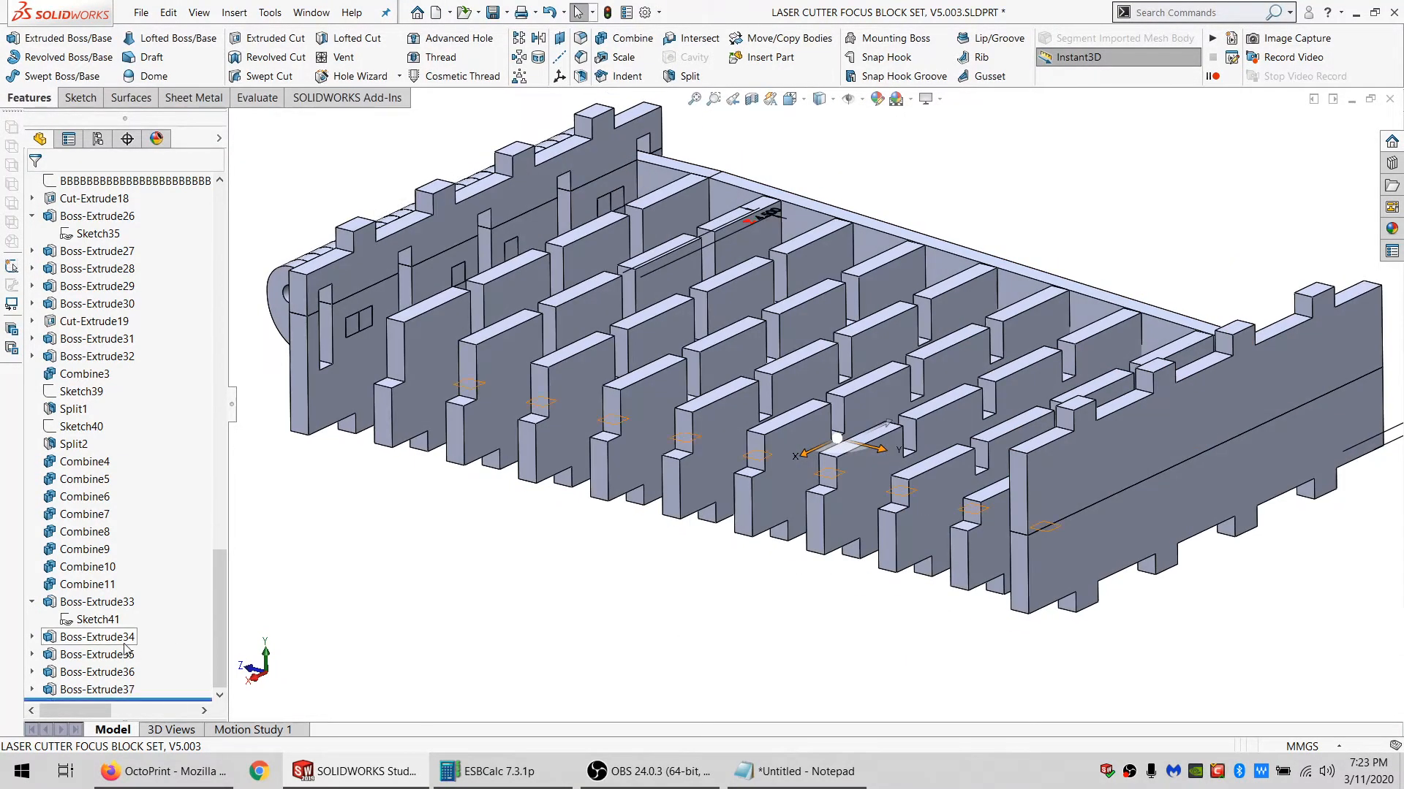
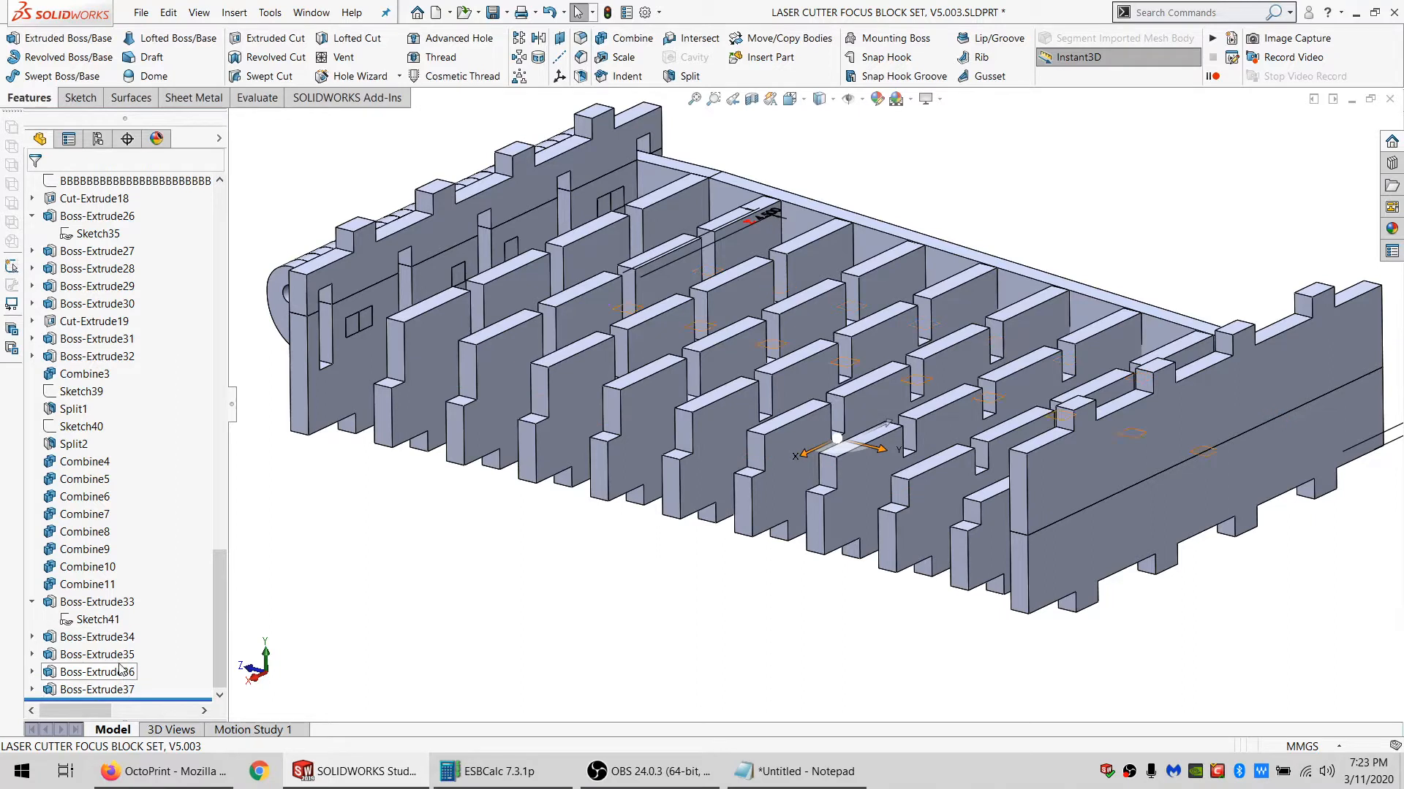
Delete the extrusions Boss-Extrude33 through Boss-Extrude37 from the part.
{"action": "left_click", "coordinate": [115, 606]}
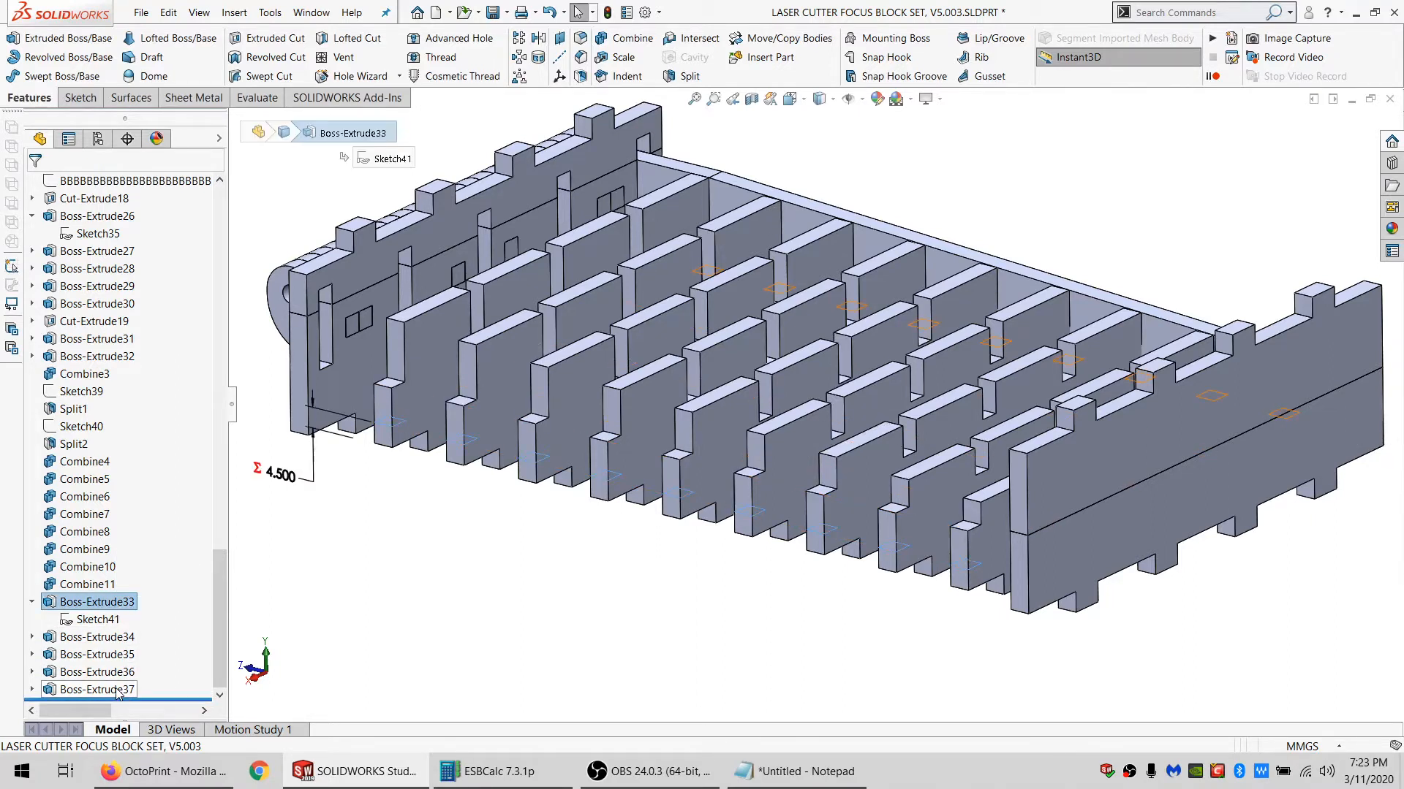
{"action": "left_click", "coordinate": [117, 689], "text": "shift"}
{"action": "key", "text": "Delete"}
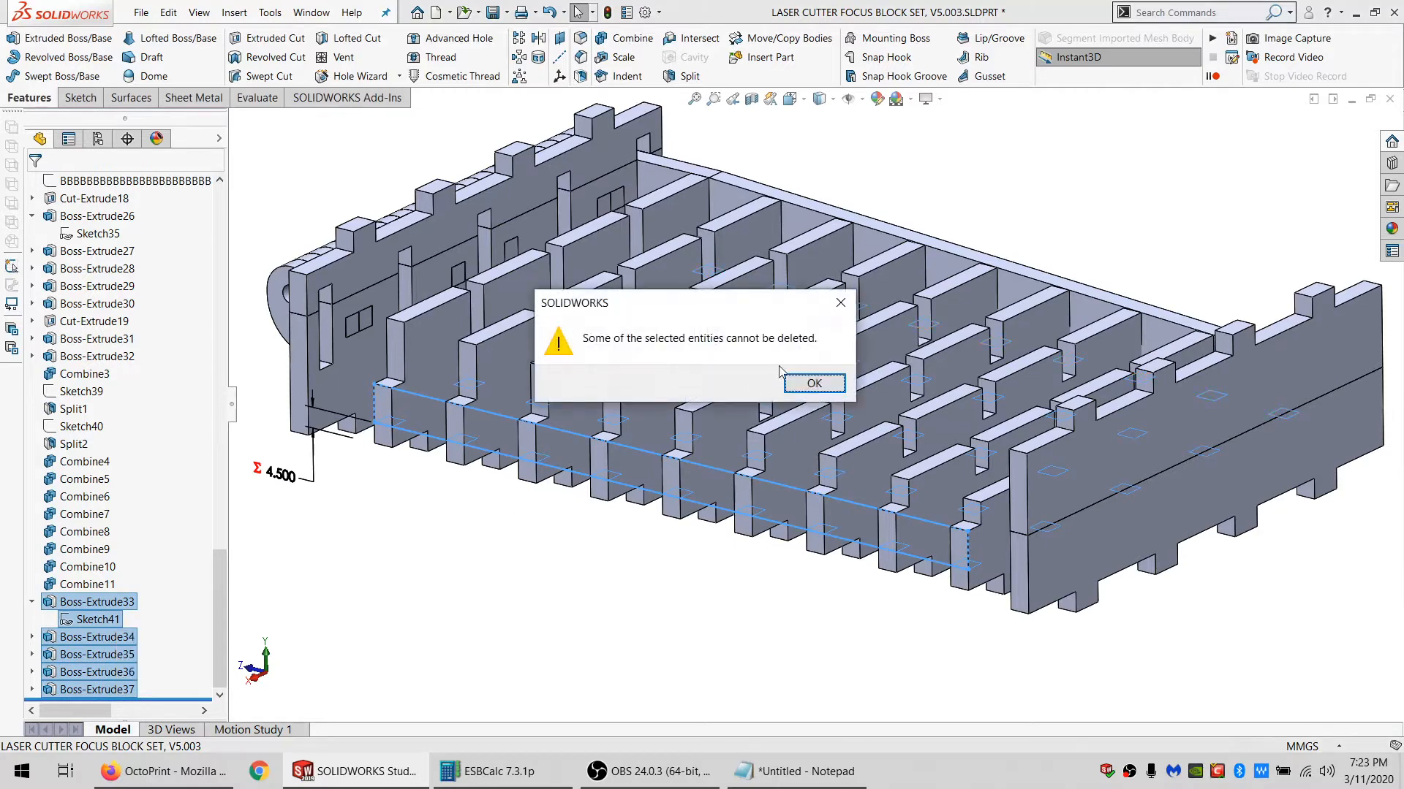
{"action": "left_click", "coordinate": [799, 388]}
{"action": "left_click", "coordinate": [683, 316]}
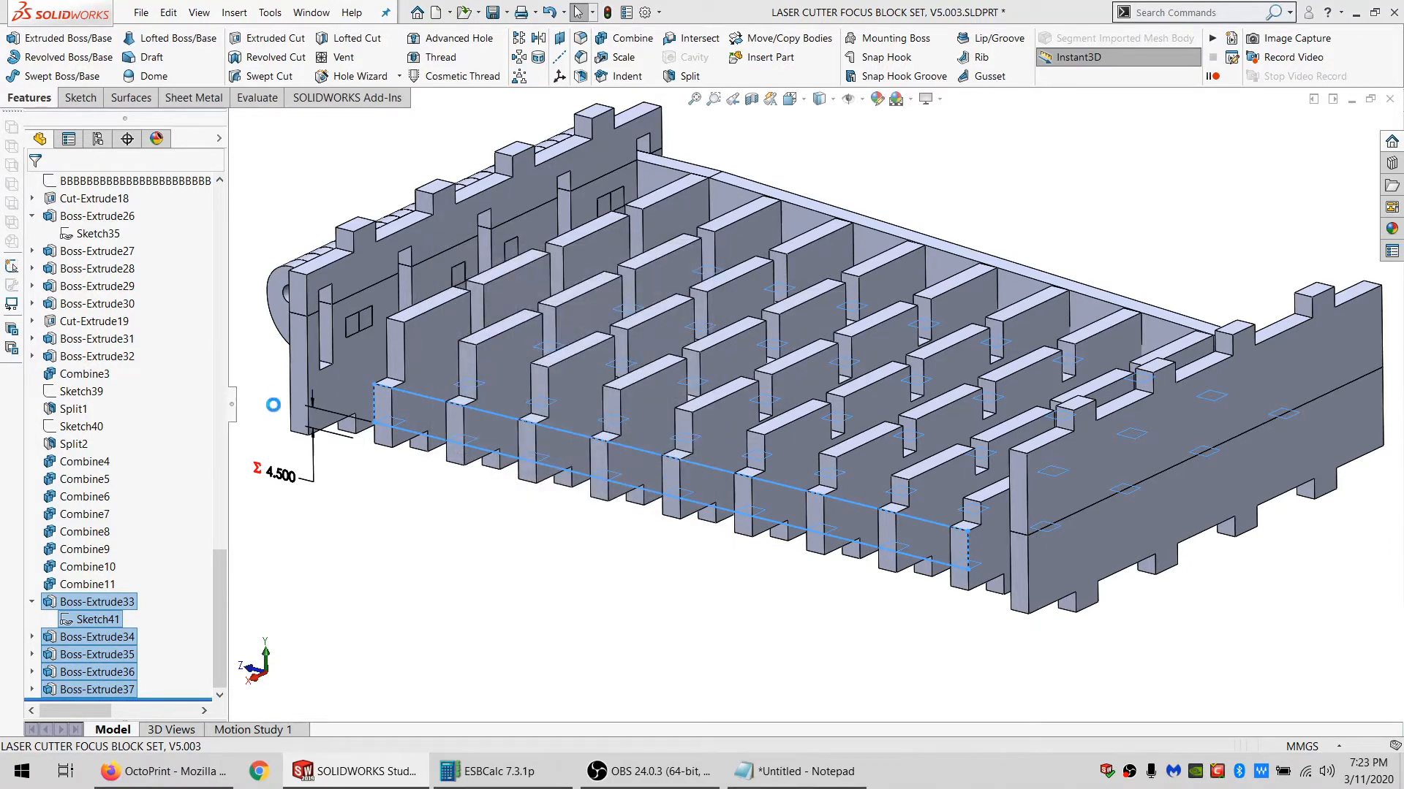
Delete the leftover Sketch41 and dismiss the rebuild error report.
{"action": "left_click", "coordinate": [97, 684]}
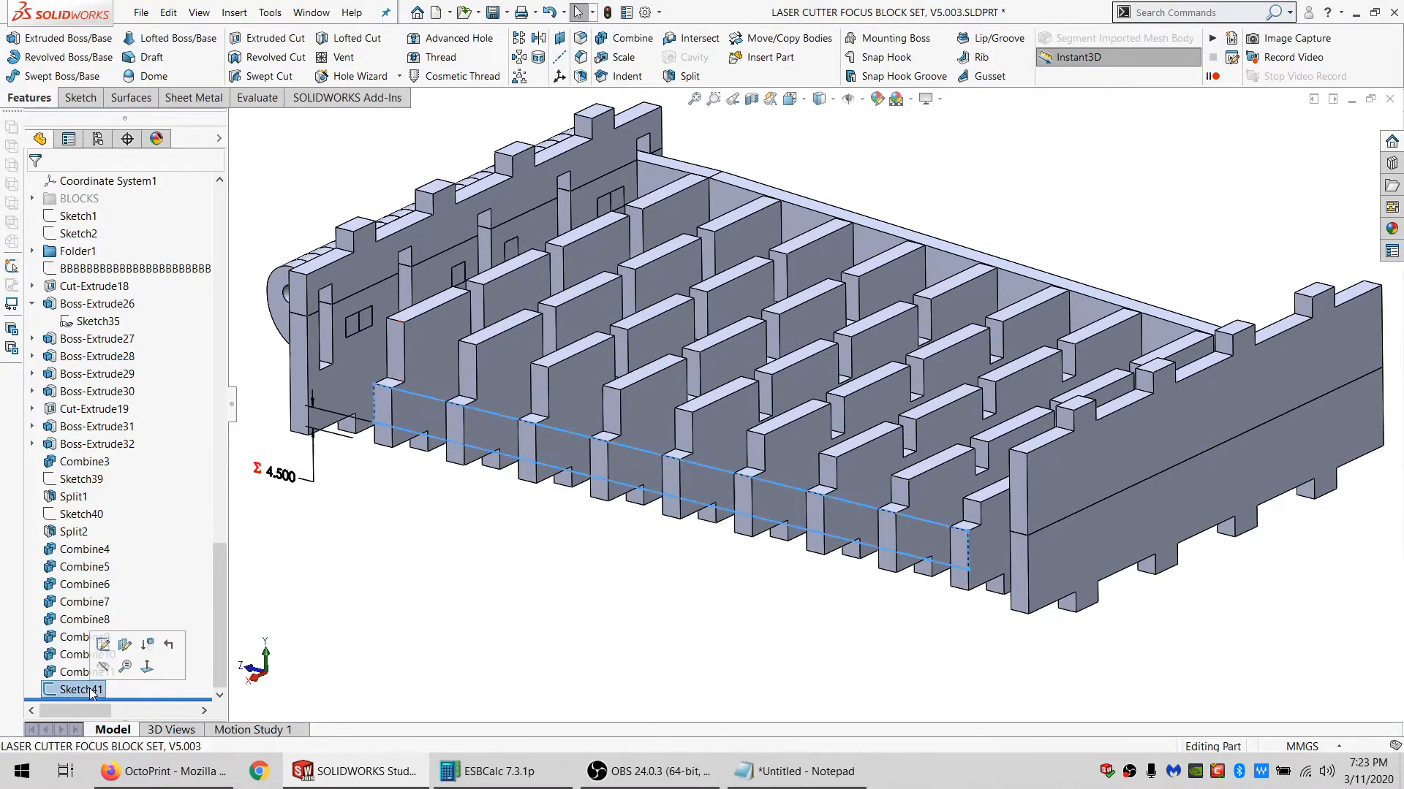
{"action": "key", "text": "Delete"}
{"action": "key", "text": "Return"}
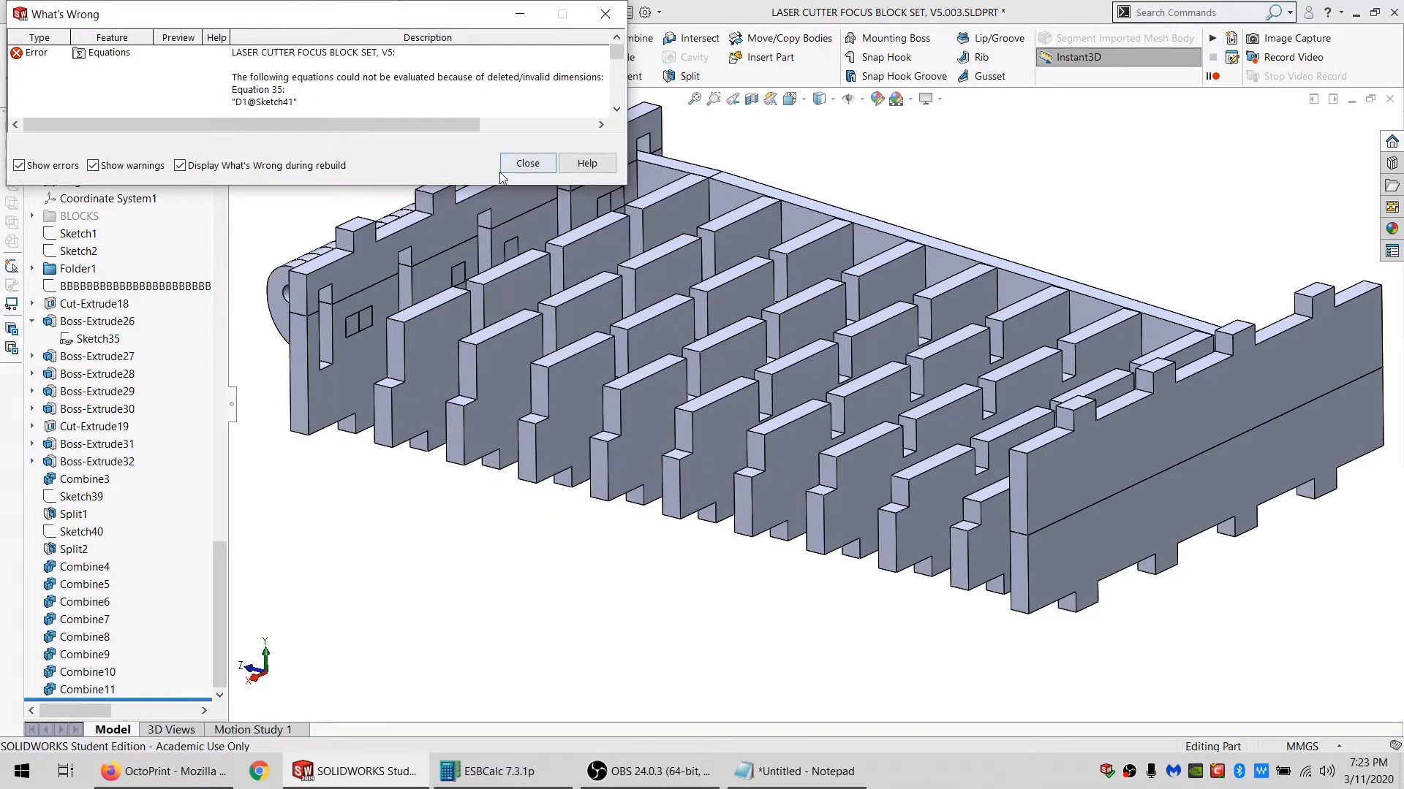
{"action": "left_click", "coordinate": [526, 163]}
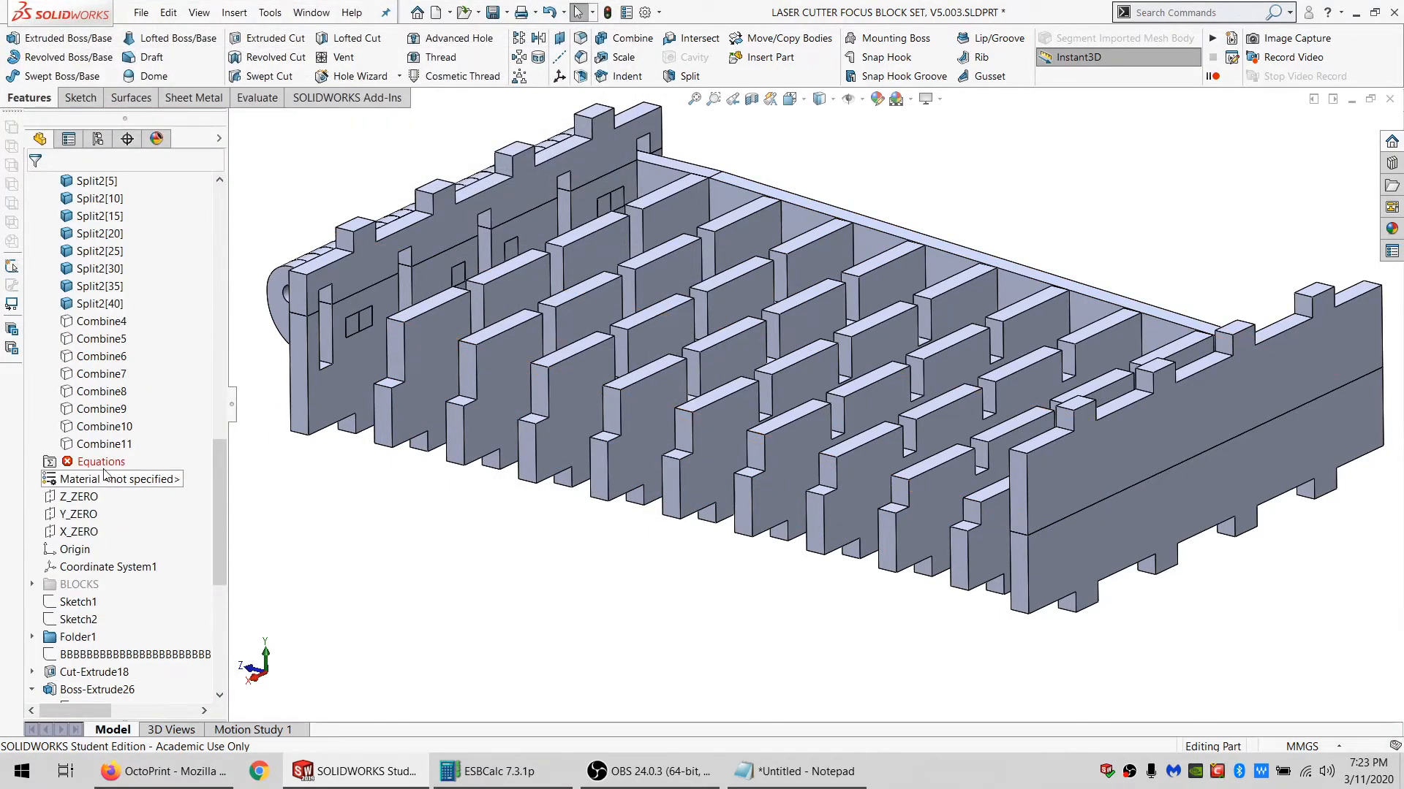
Delete the invalid equation for D1@Sketch41 from the part's equations.
{"action": "right_click", "coordinate": [101, 462]}
{"action": "left_click", "coordinate": [153, 475]}
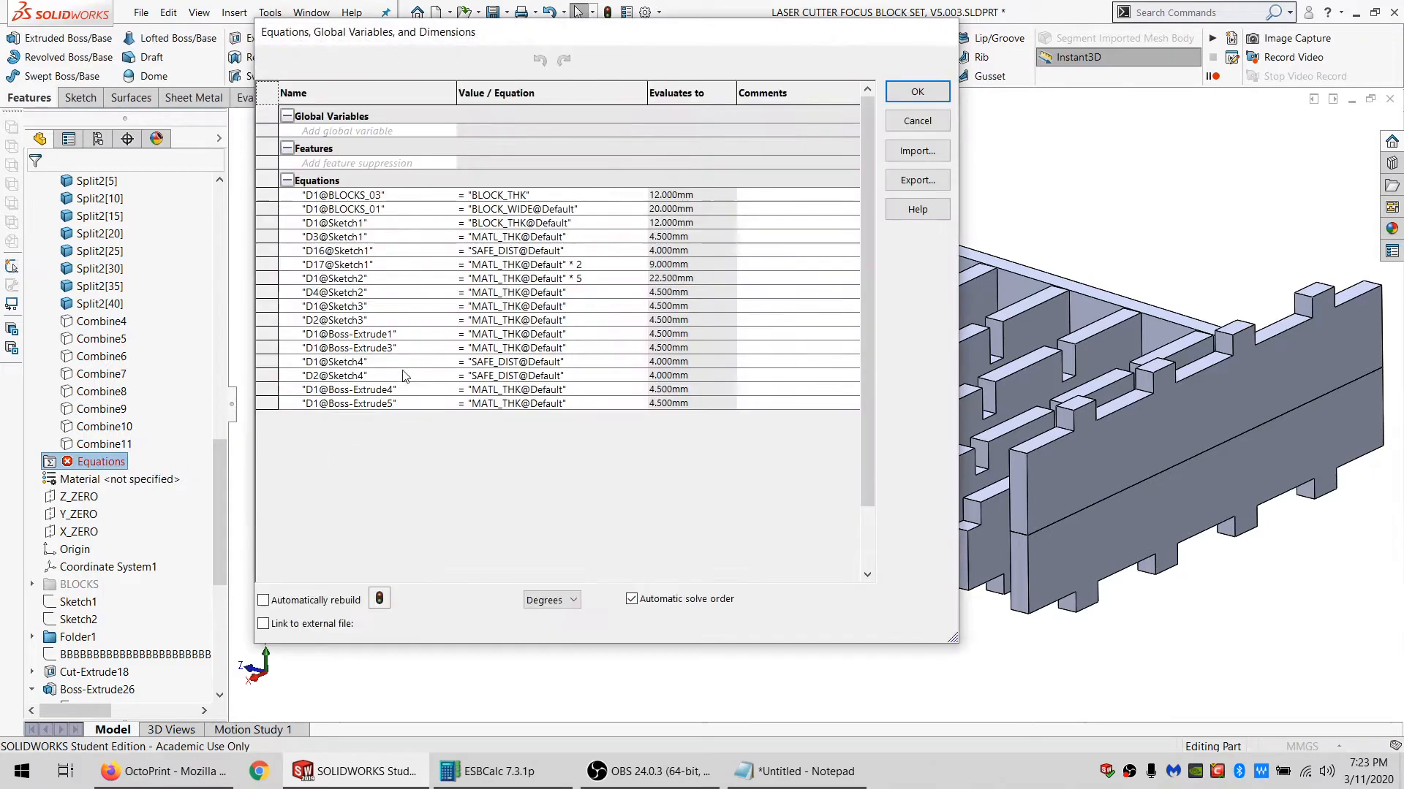
{"action": "scroll", "coordinate": [364, 395], "scroll_direction": "down", "scroll_amount": 3}
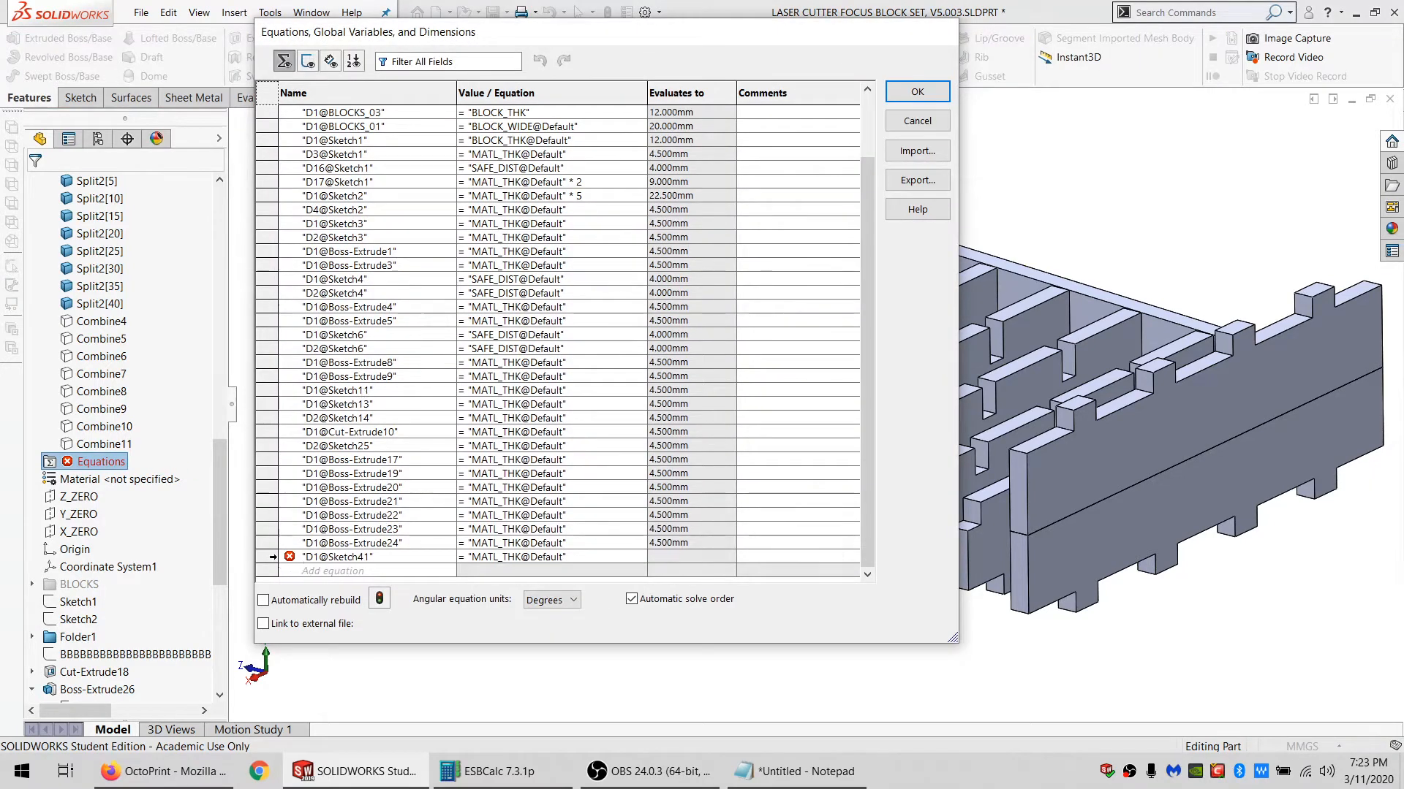
{"action": "left_click", "coordinate": [274, 557]}
{"action": "key", "text": "Delete"}
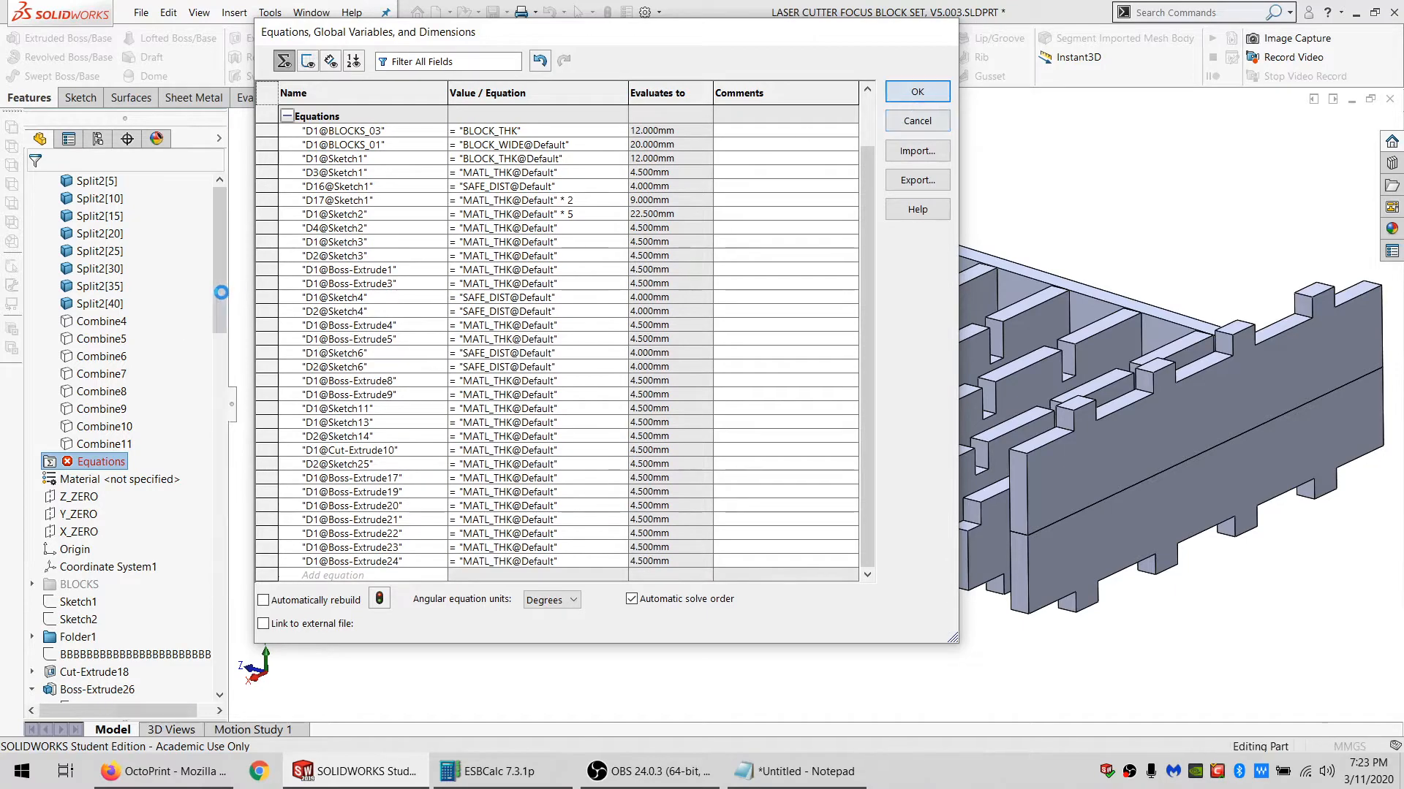
Accept the equations and show all solid bodies from Cut-Extrude3[10] through Combine11.
{"action": "key", "text": "Return"}
{"action": "scroll", "coordinate": [221, 293], "scroll_direction": "up", "scroll_amount": 10}
{"action": "left_click", "coordinate": [128, 428]}
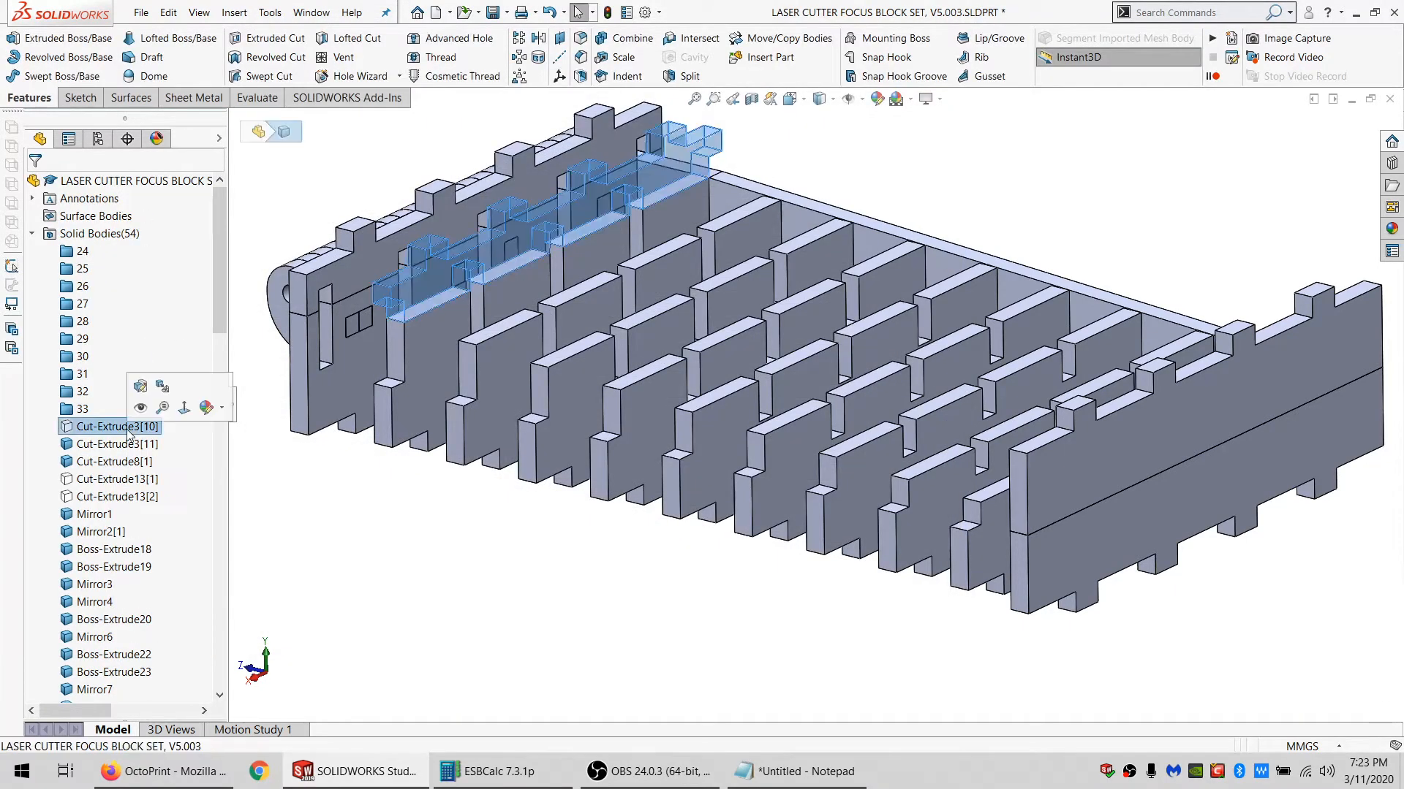
{"action": "scroll", "coordinate": [121, 512], "scroll_direction": "down", "scroll_amount": 10}
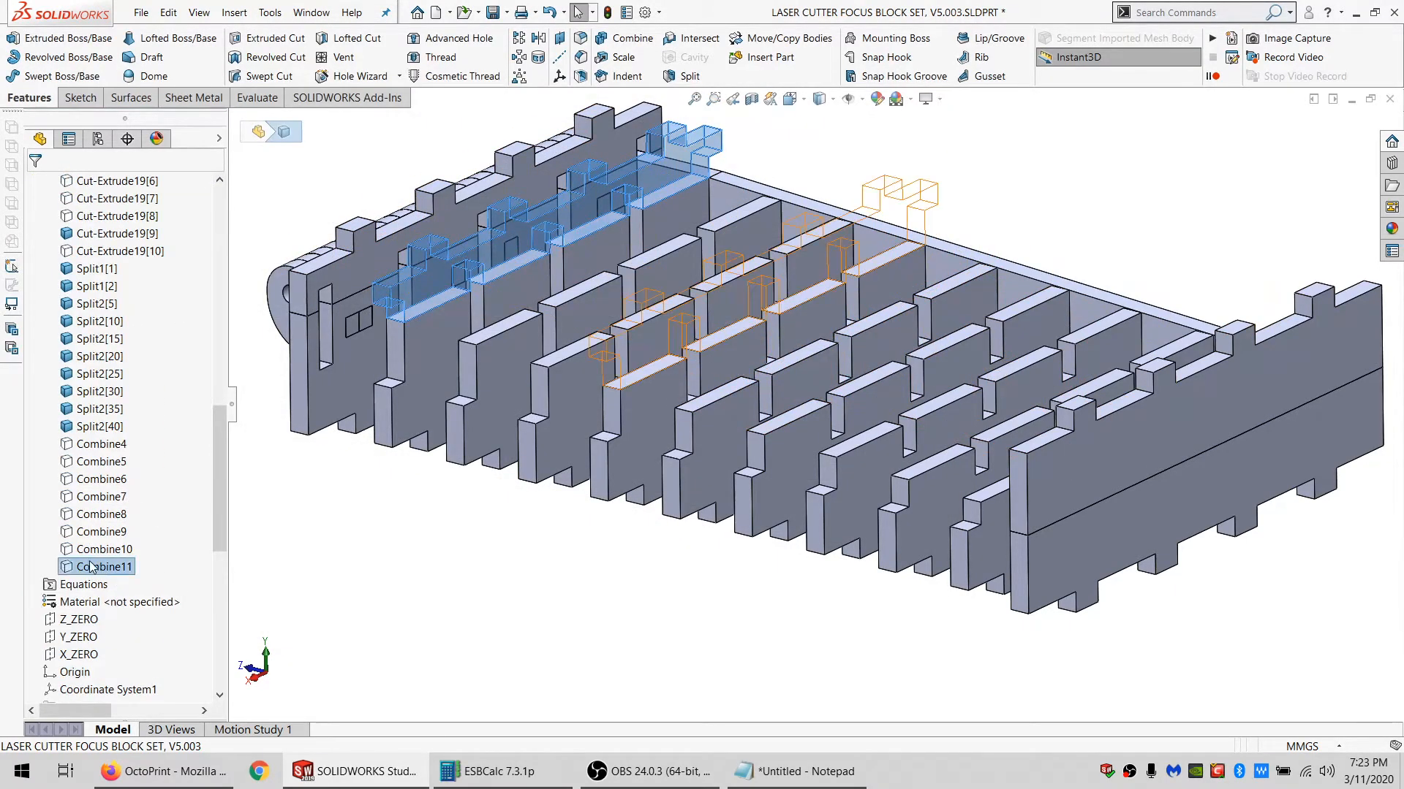
{"action": "left_click", "coordinate": [90, 568], "text": "shift"}
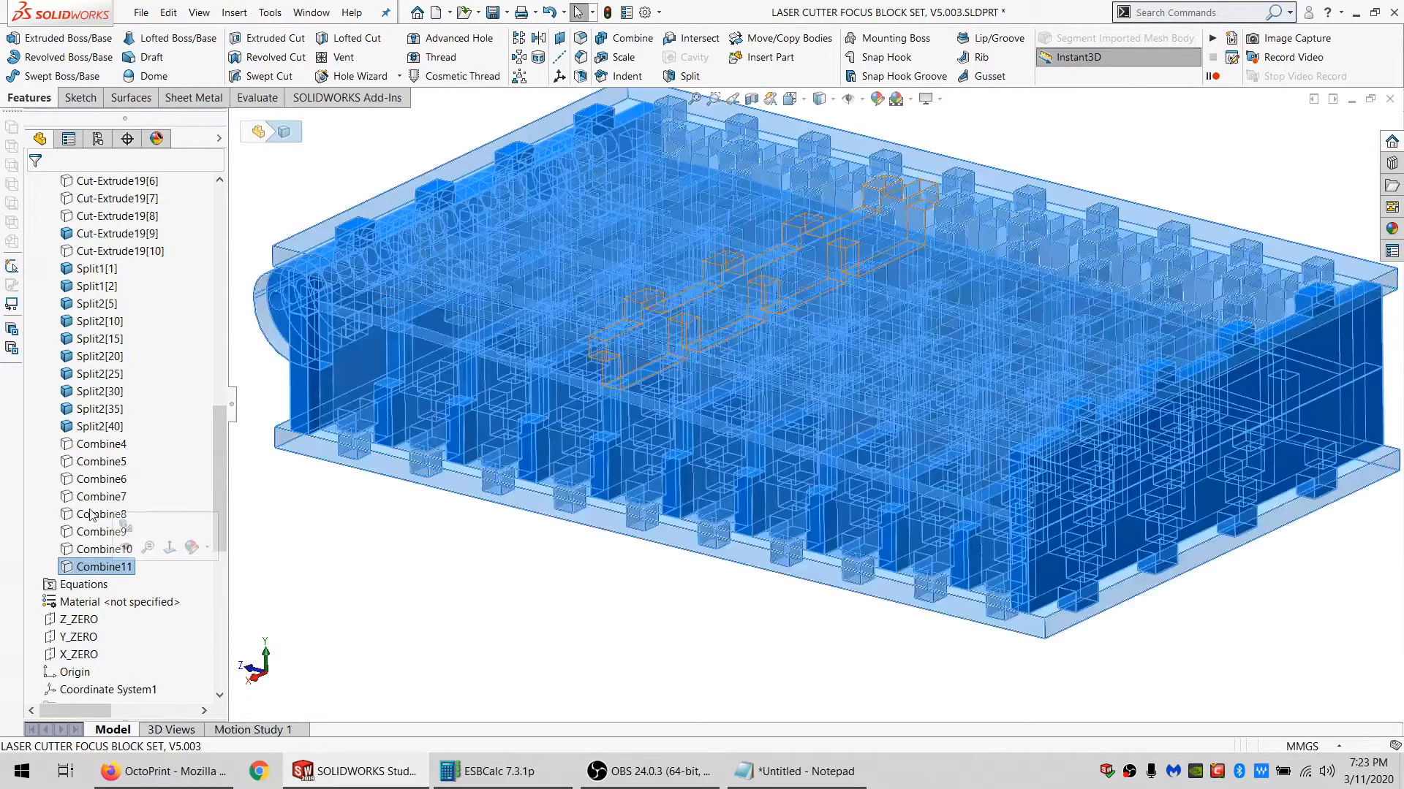
{"action": "left_click", "coordinate": [250, 558]}
Start a new sketch on the outer face of the slotted hinge side panel.
{"action": "mouse_move", "coordinate": [459, 552]}
{"action": "middle_mouse_down"}
{"action": "mouse_move", "coordinate": [441, 358]}
{"action": "mouse_move", "coordinate": [532, 407]}
{"action": "middle_mouse_up"}
{"action": "left_click", "coordinate": [532, 407]}
{"action": "left_click", "coordinate": [79, 98]}
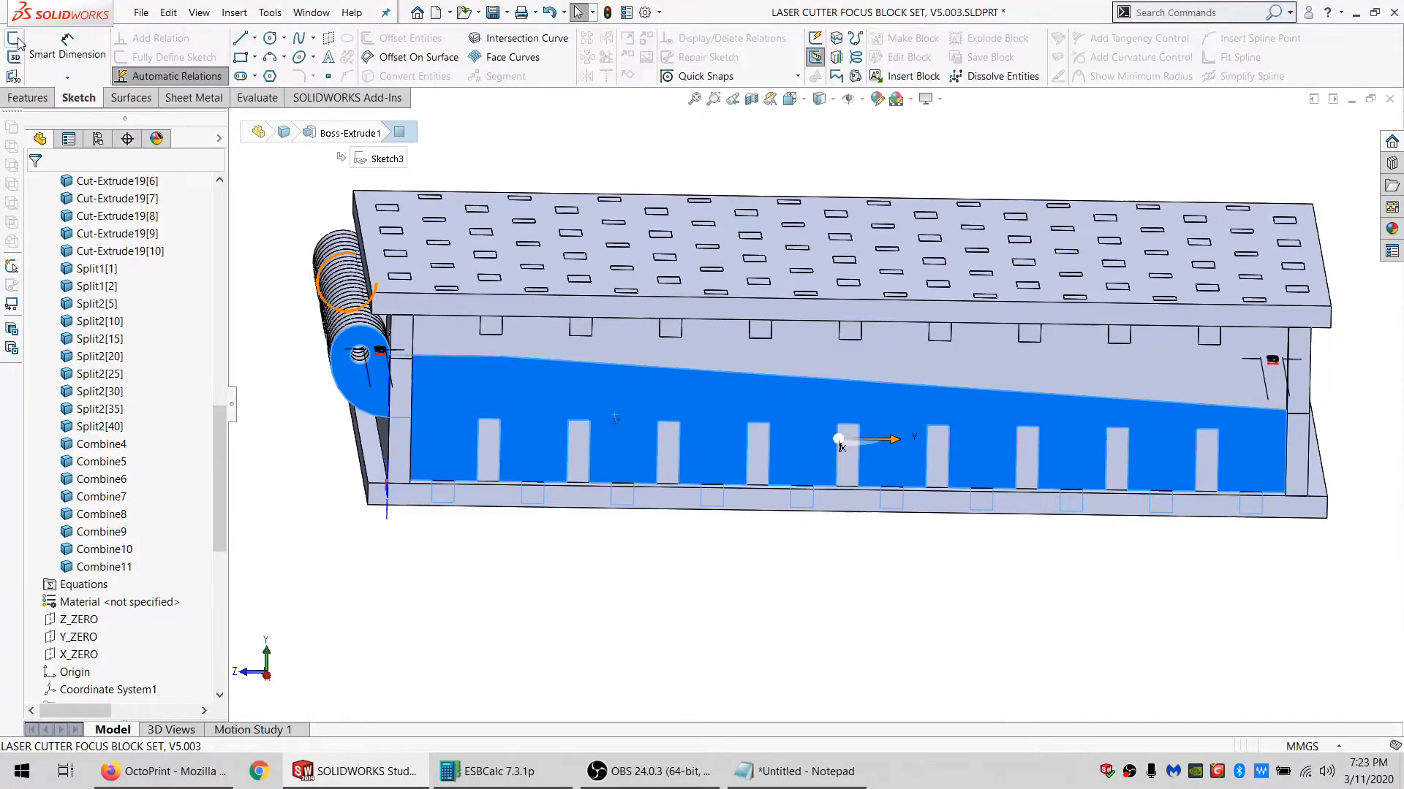
{"action": "left_click", "coordinate": [14, 39]}
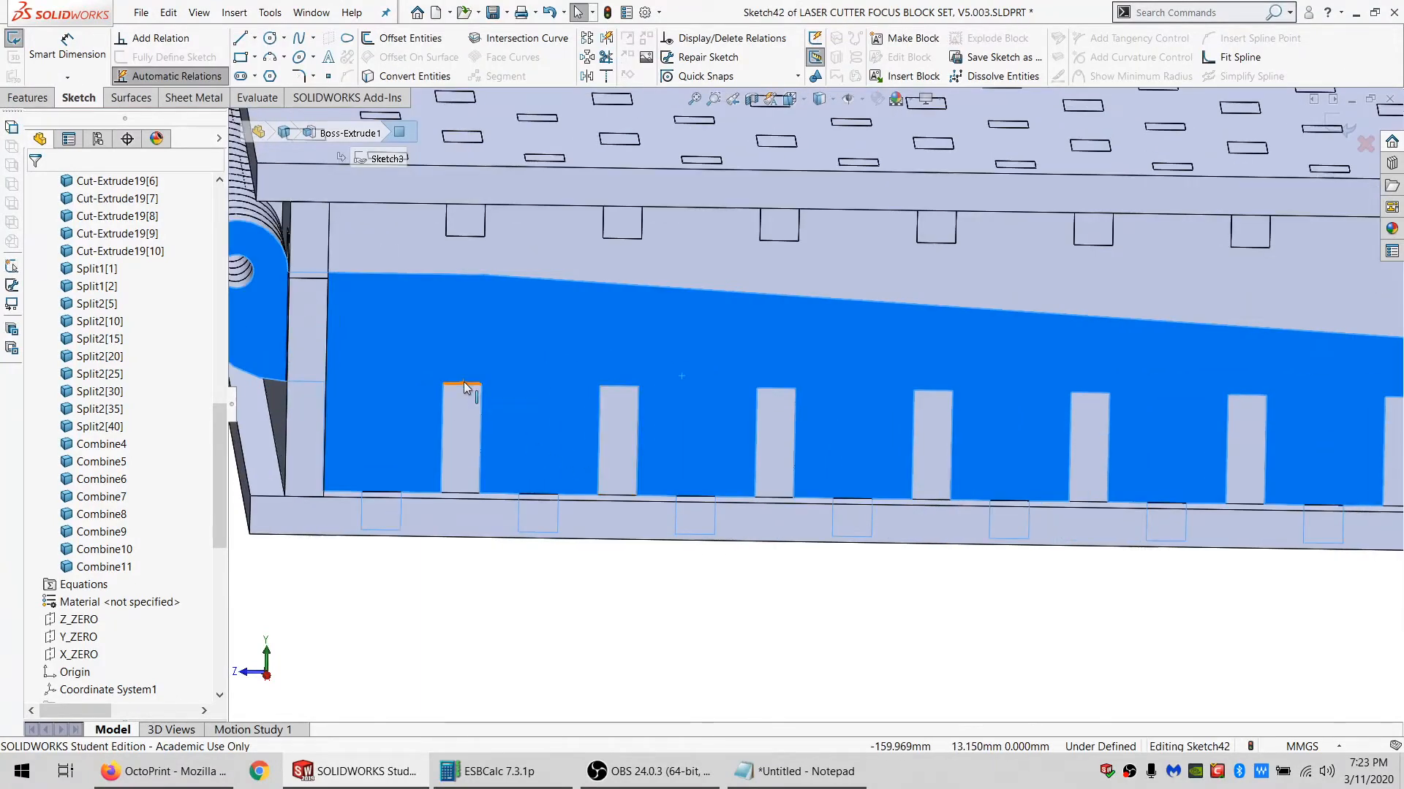
Sketch two lines of about 12.9 mm in a row, up the first slot's hinge-side edge and on to the panel's upper edge.
{"action": "left_click", "coordinate": [441, 492]}
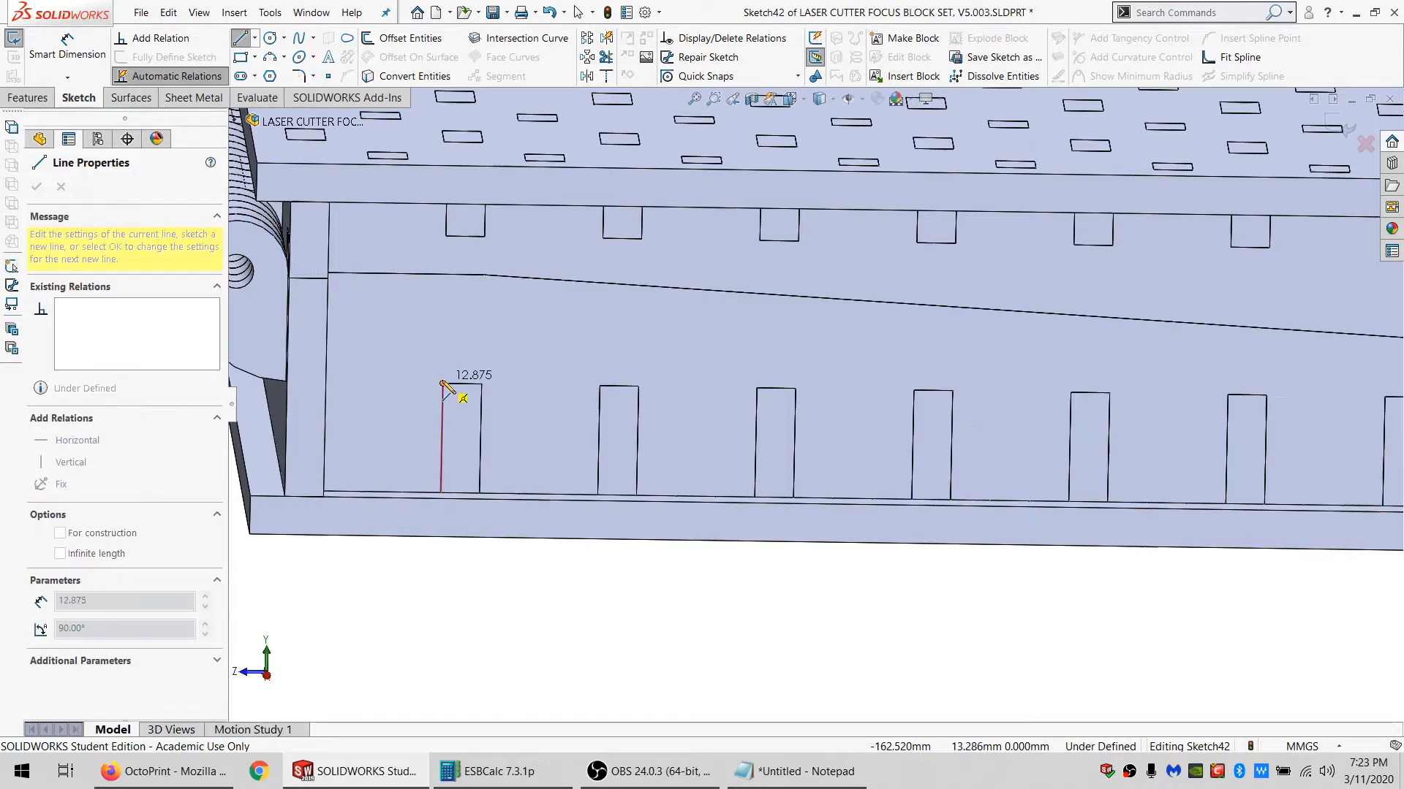
{"action": "left_click", "coordinate": [443, 277]}
{"action": "key", "text": "Escape"}
{"action": "key", "text": "Escape"}
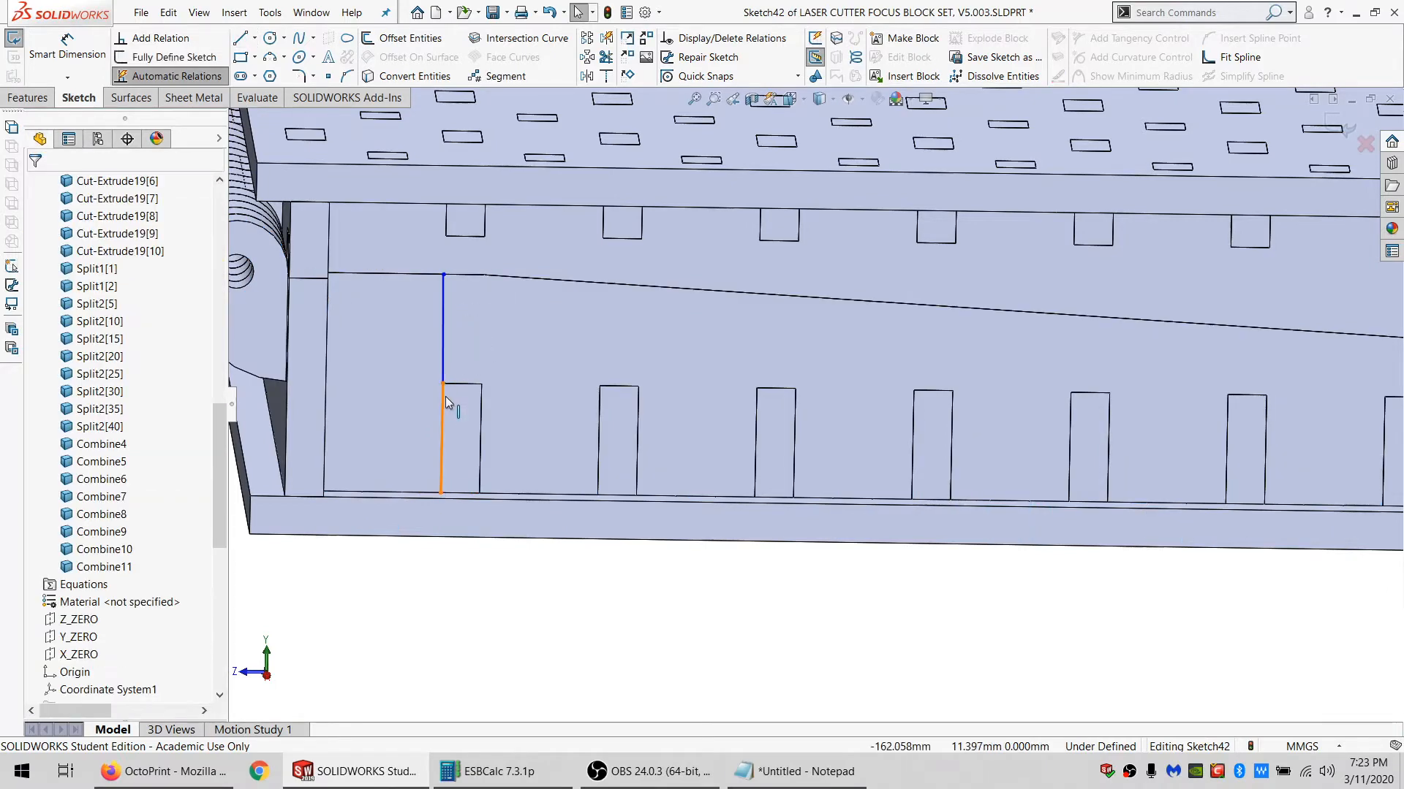
Make the line above the first slot parallel to the line on the slot's edge.
{"action": "left_click", "coordinate": [441, 439]}
{"action": "left_click", "coordinate": [442, 329], "text": "ctrl"}
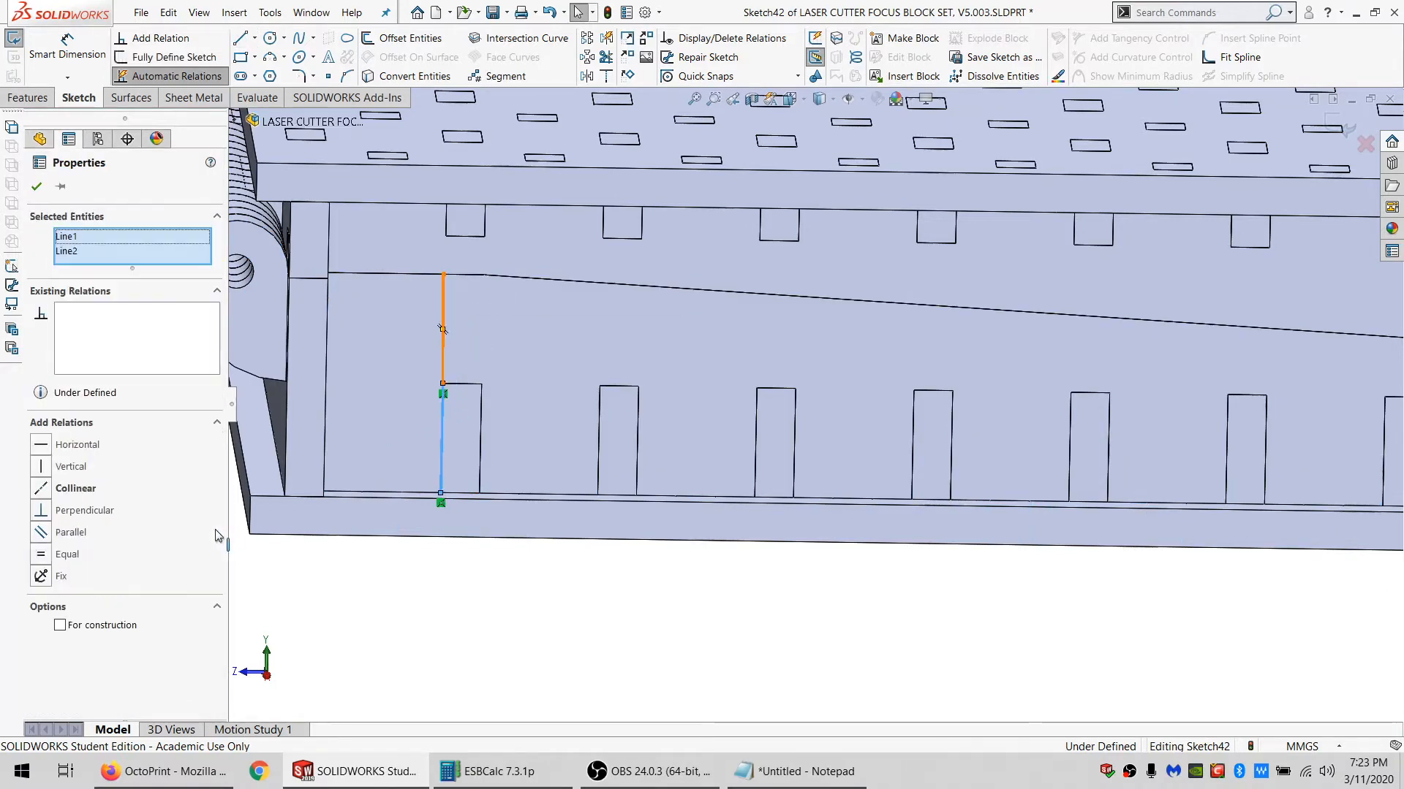
{"action": "left_click", "coordinate": [73, 537]}
{"action": "key", "text": "Escape"}
{"action": "left_click", "coordinate": [441, 409]}
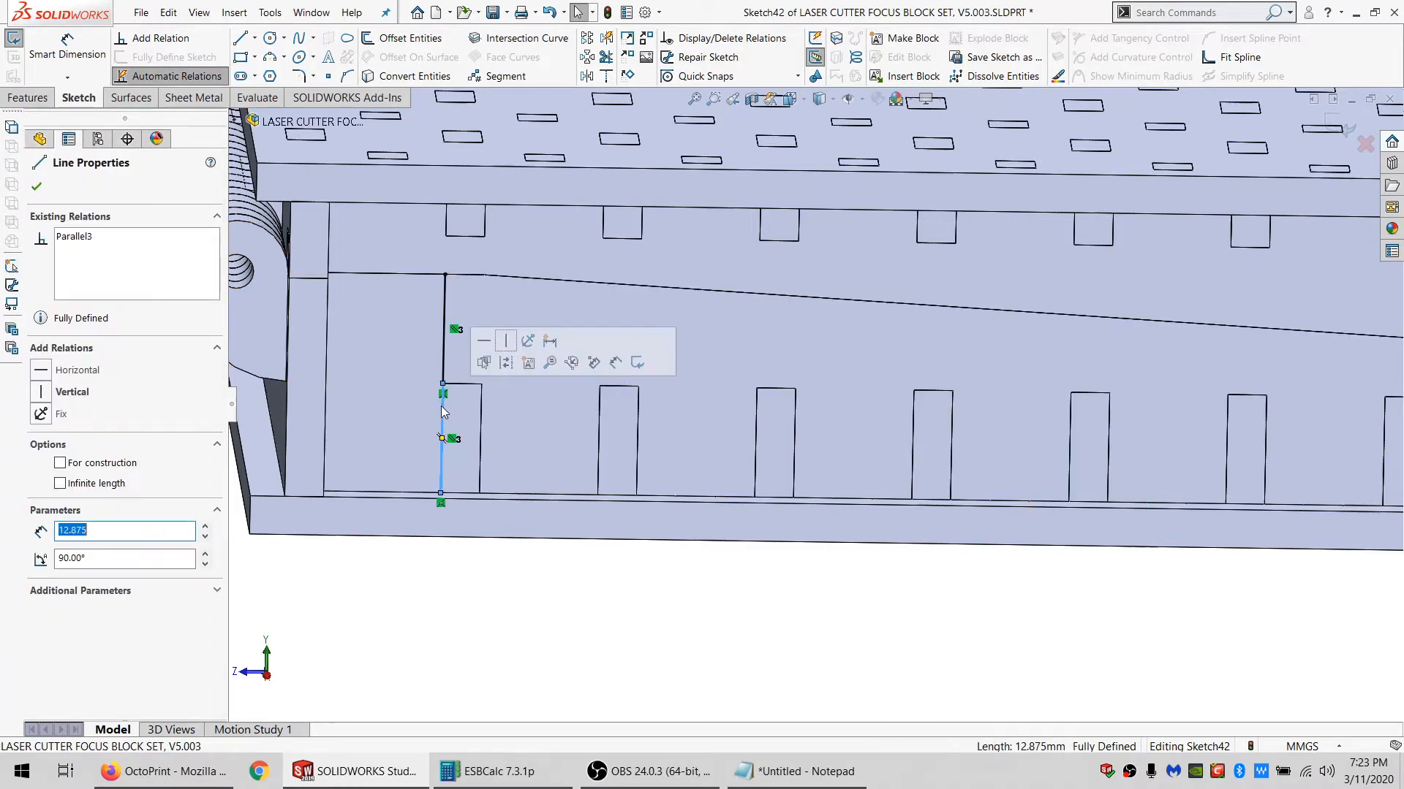
{"action": "left_click", "coordinate": [445, 346]}
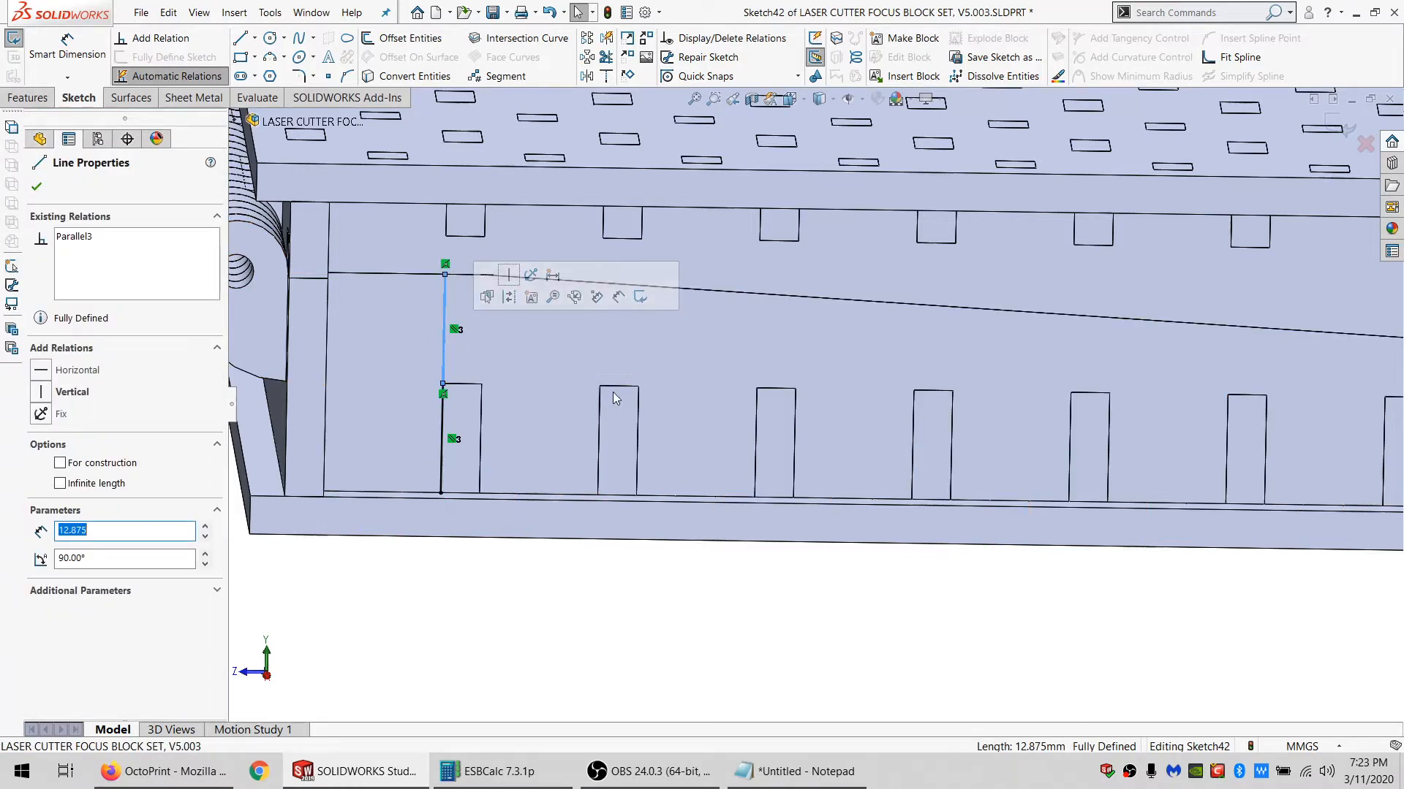
Delete both sketched lines at the first slot.
{"action": "scroll", "coordinate": [870, 413], "scroll_direction": "up", "scroll_amount": 3}
{"action": "scroll", "coordinate": [911, 381], "scroll_direction": "down", "scroll_amount": 2}
{"action": "left_click", "coordinate": [689, 636]}
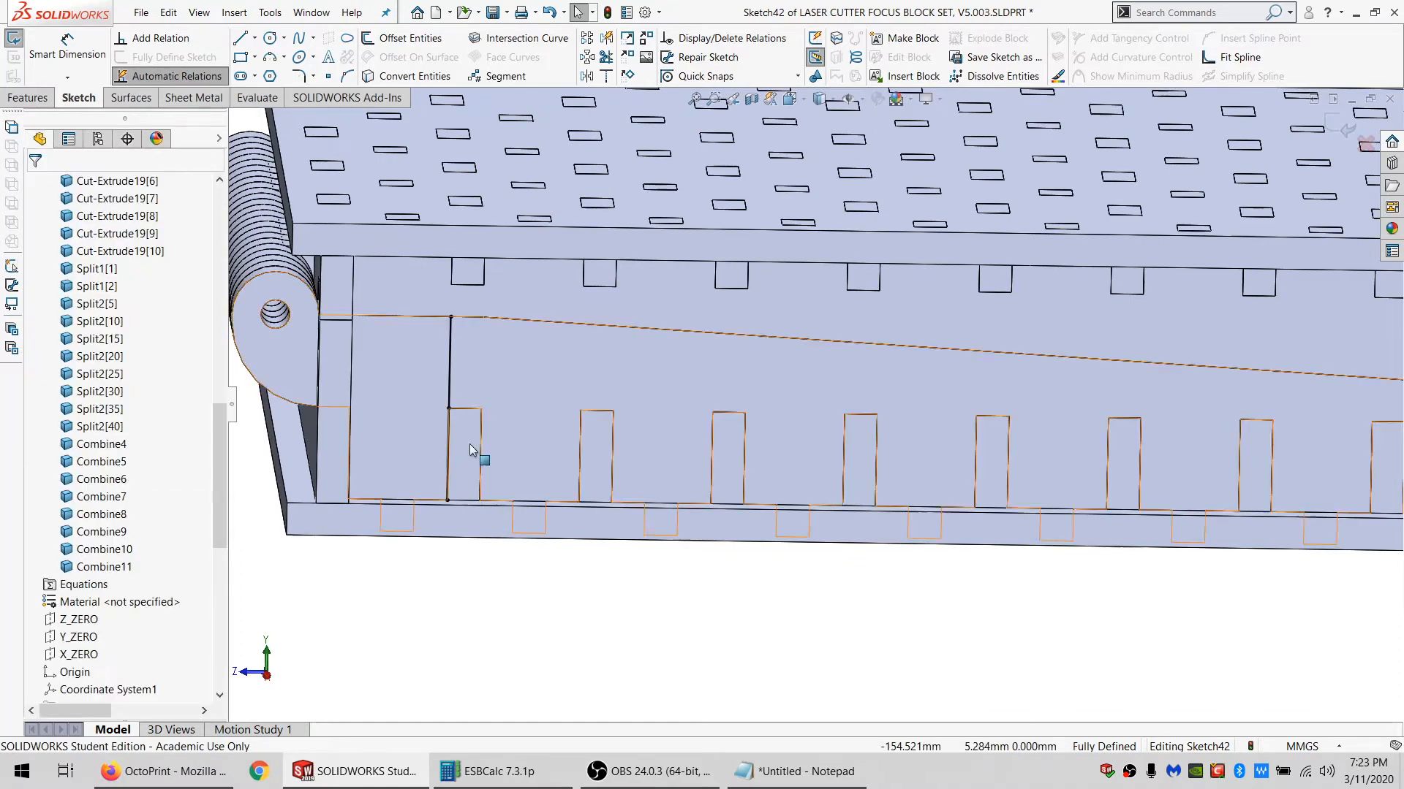
{"action": "mouse_move", "coordinate": [470, 633]}
{"action": "left_mouse_down"}
{"action": "mouse_move", "coordinate": [464, 322]}
{"action": "mouse_move", "coordinate": [366, 369]}
{"action": "left_mouse_up"}
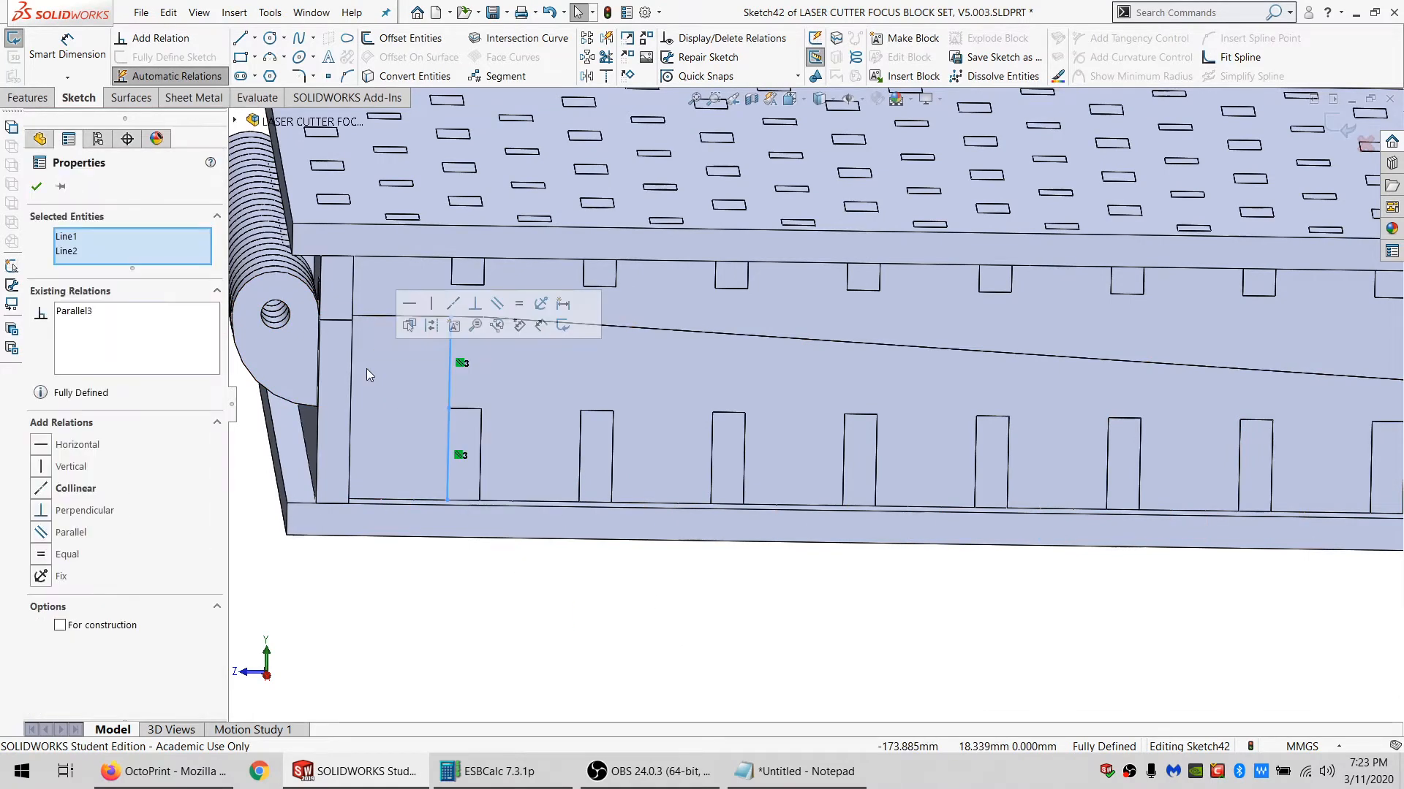
{"action": "left_click", "coordinate": [367, 368]}
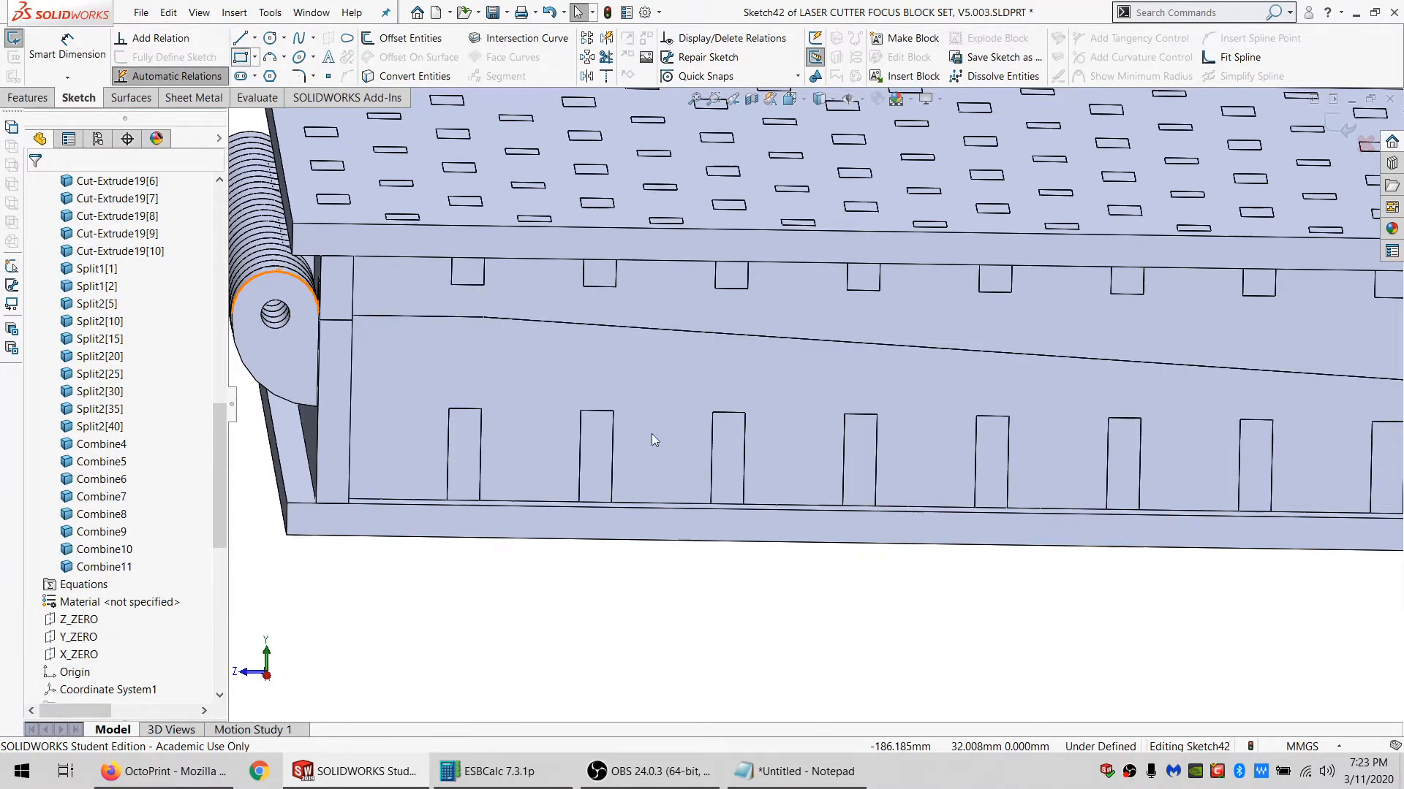
Sketch corner rectangles 4.5 mm wide and about 8.5 mm tall in the base of the second and third slots from the hinge.
{"action": "left_click", "coordinate": [578, 503]}
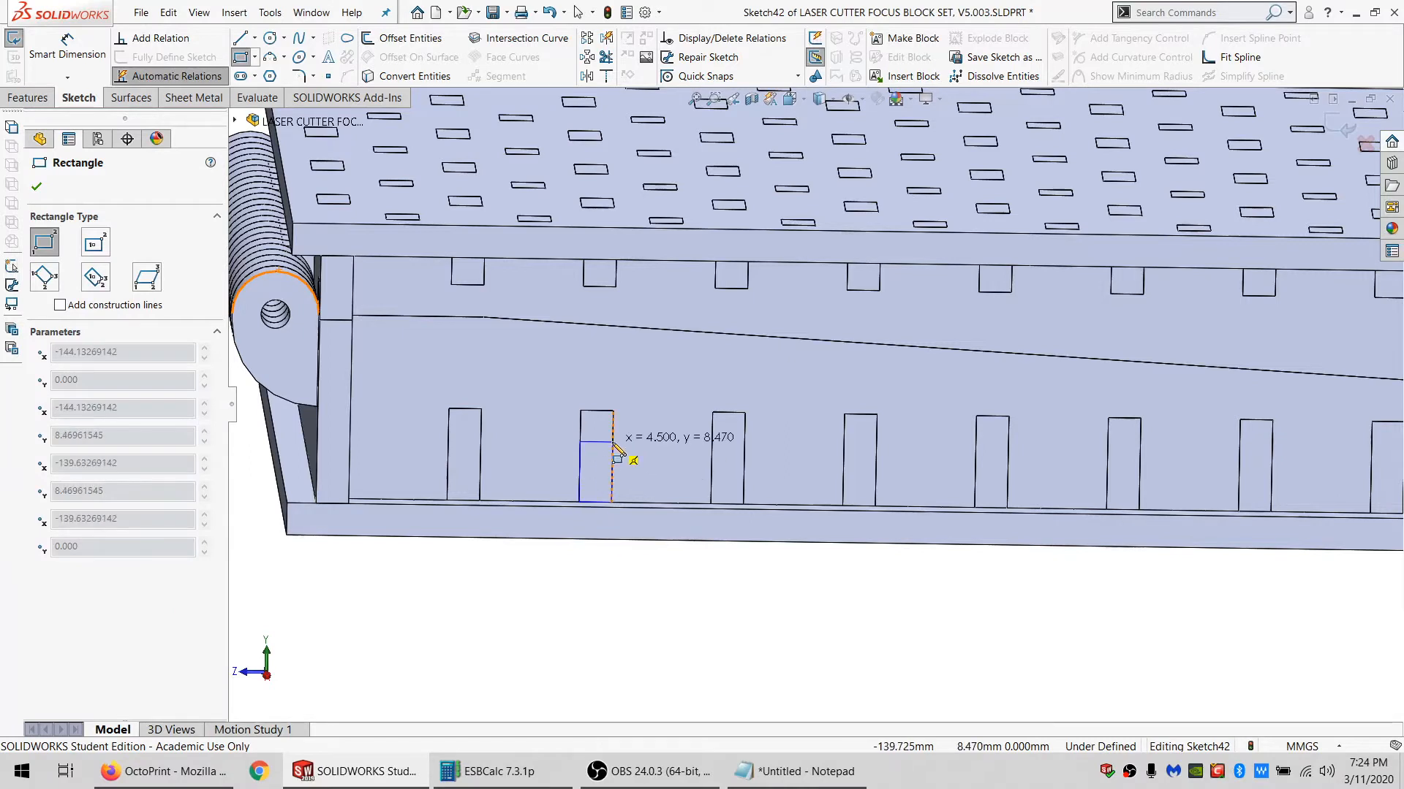
{"action": "left_click", "coordinate": [611, 443]}
{"action": "left_click", "coordinate": [711, 504]}
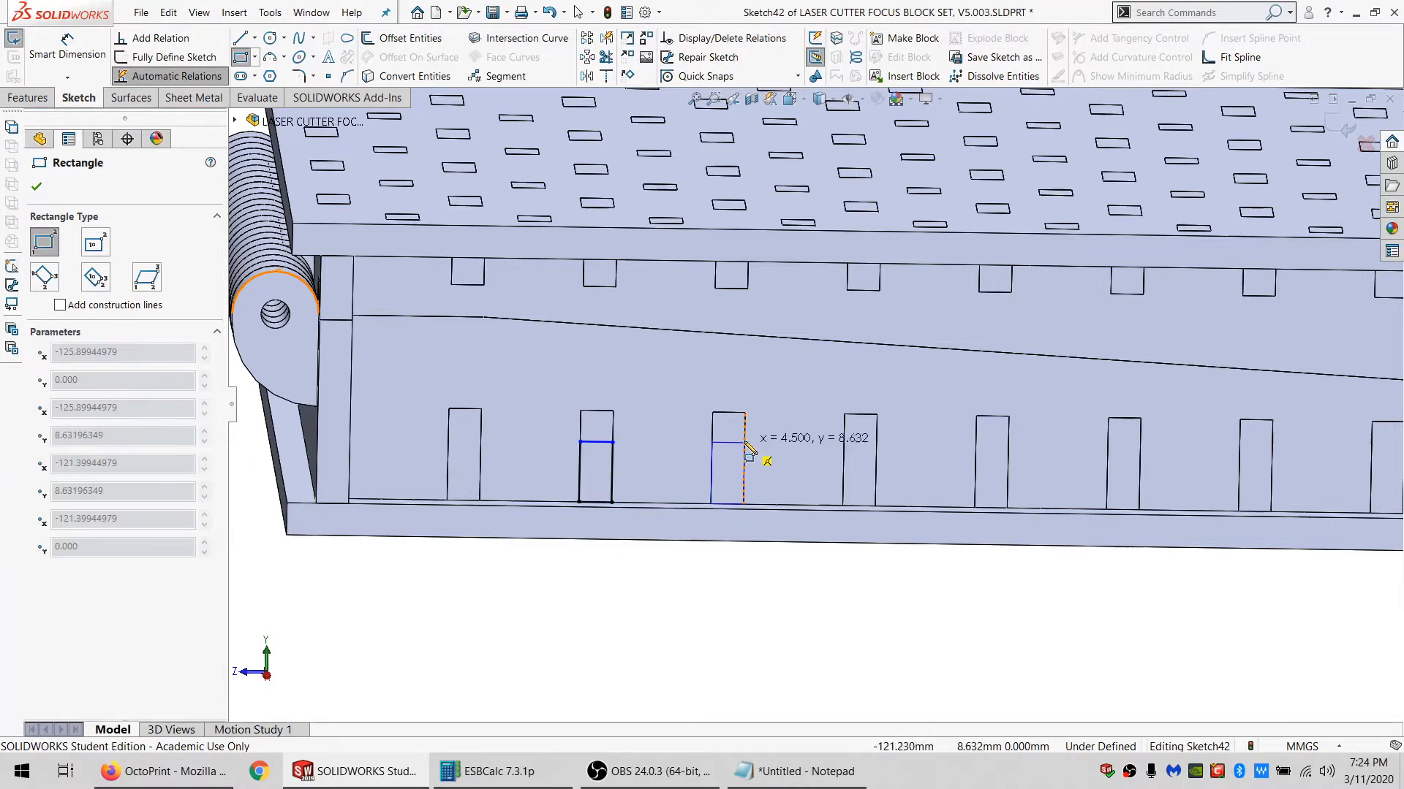
{"action": "left_click", "coordinate": [744, 440]}
{"action": "left_click", "coordinate": [842, 508]}
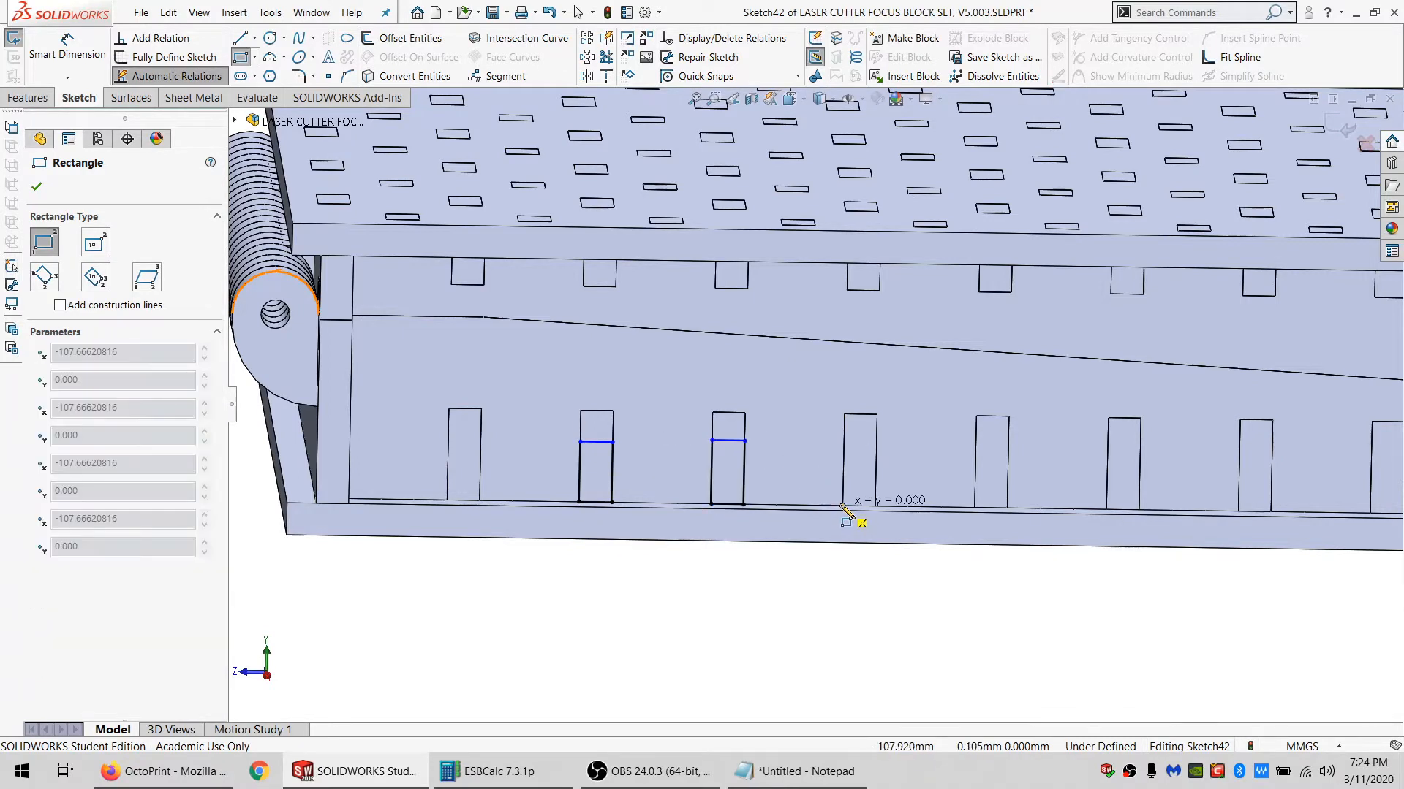
{"action": "left_click", "coordinate": [303, 79]}
{"action": "left_click", "coordinate": [241, 58]}
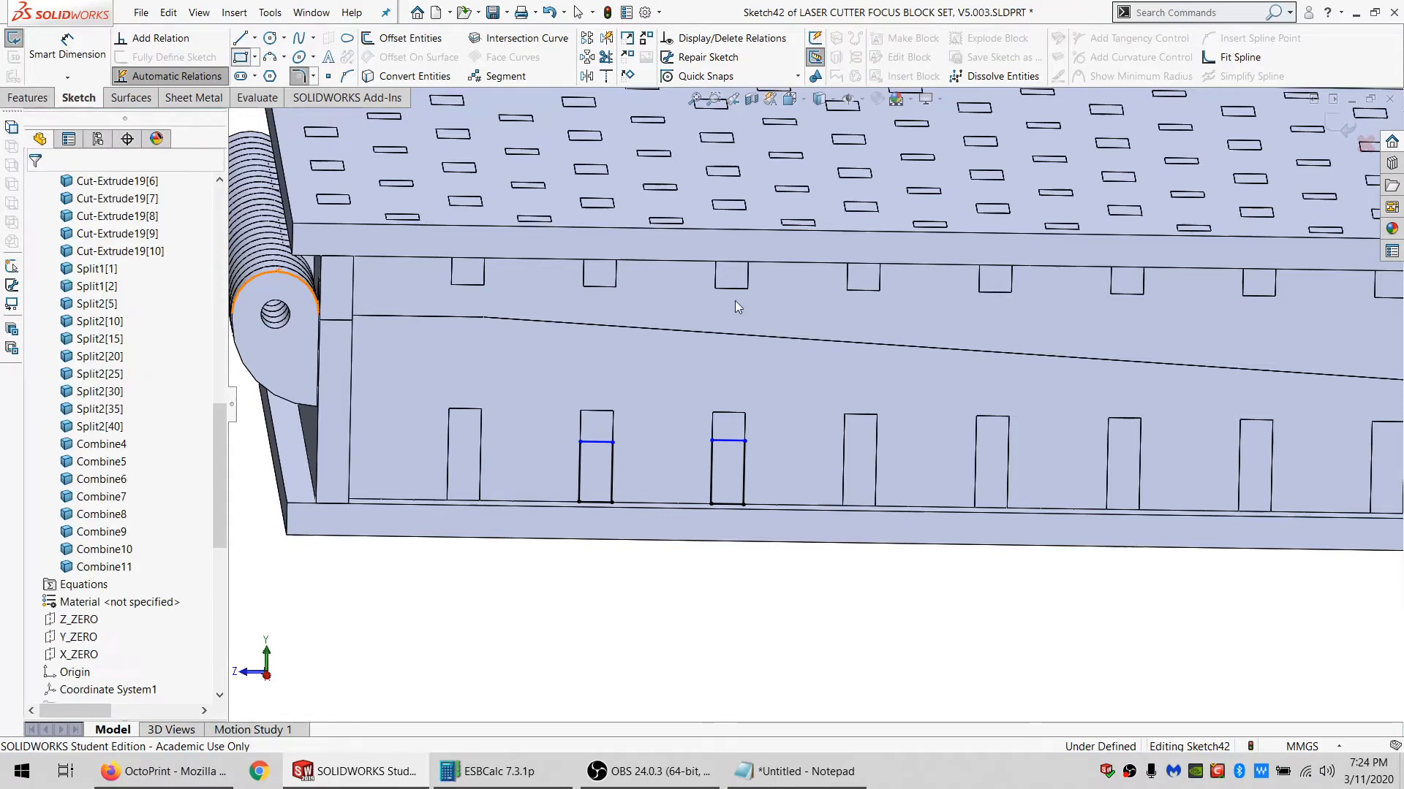
Sketch slot-wide corner rectangles about 8 to 9 mm tall in the base of the fourth, fifth and sixth slots.
{"action": "left_click", "coordinate": [875, 505]}
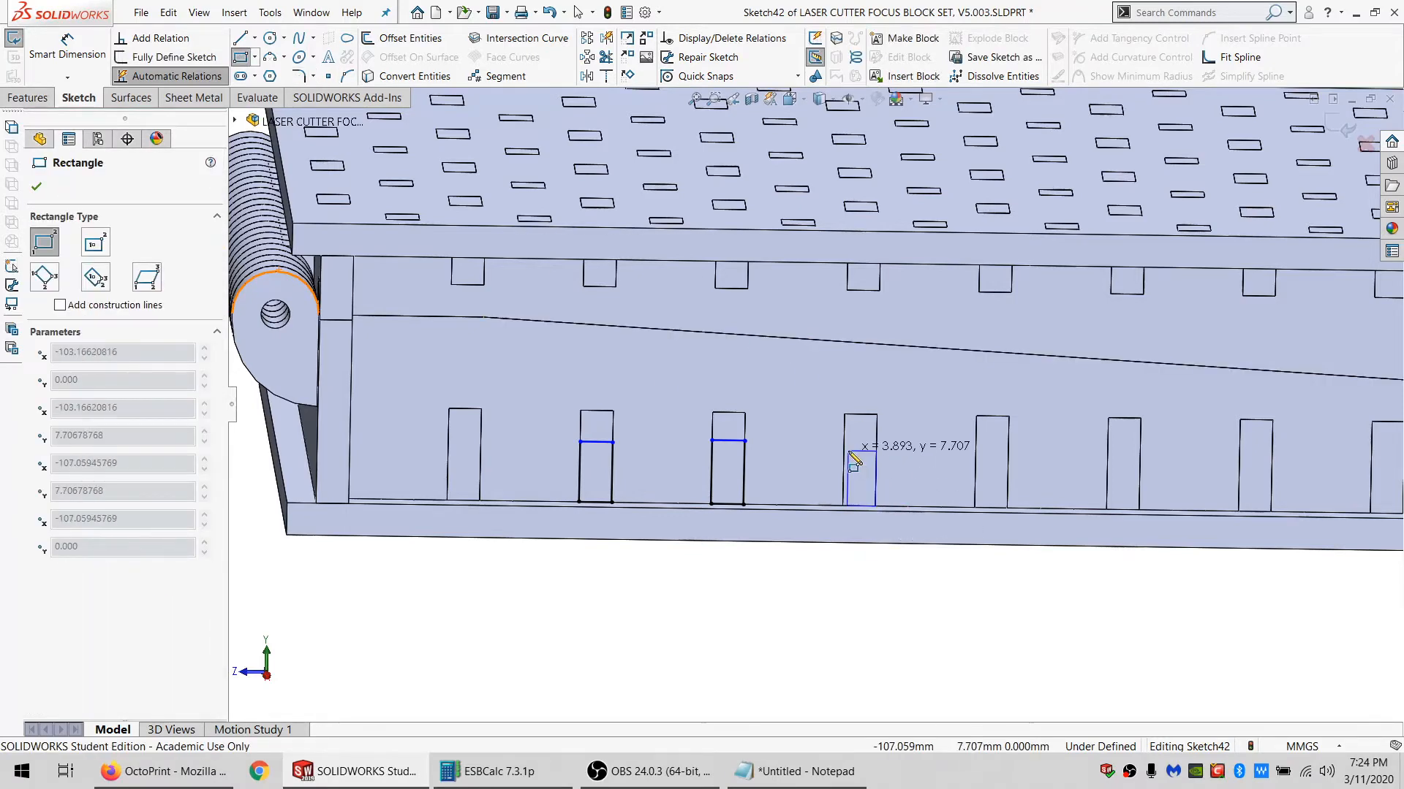
{"action": "left_click", "coordinate": [844, 450]}
{"action": "left_click", "coordinate": [1007, 508]}
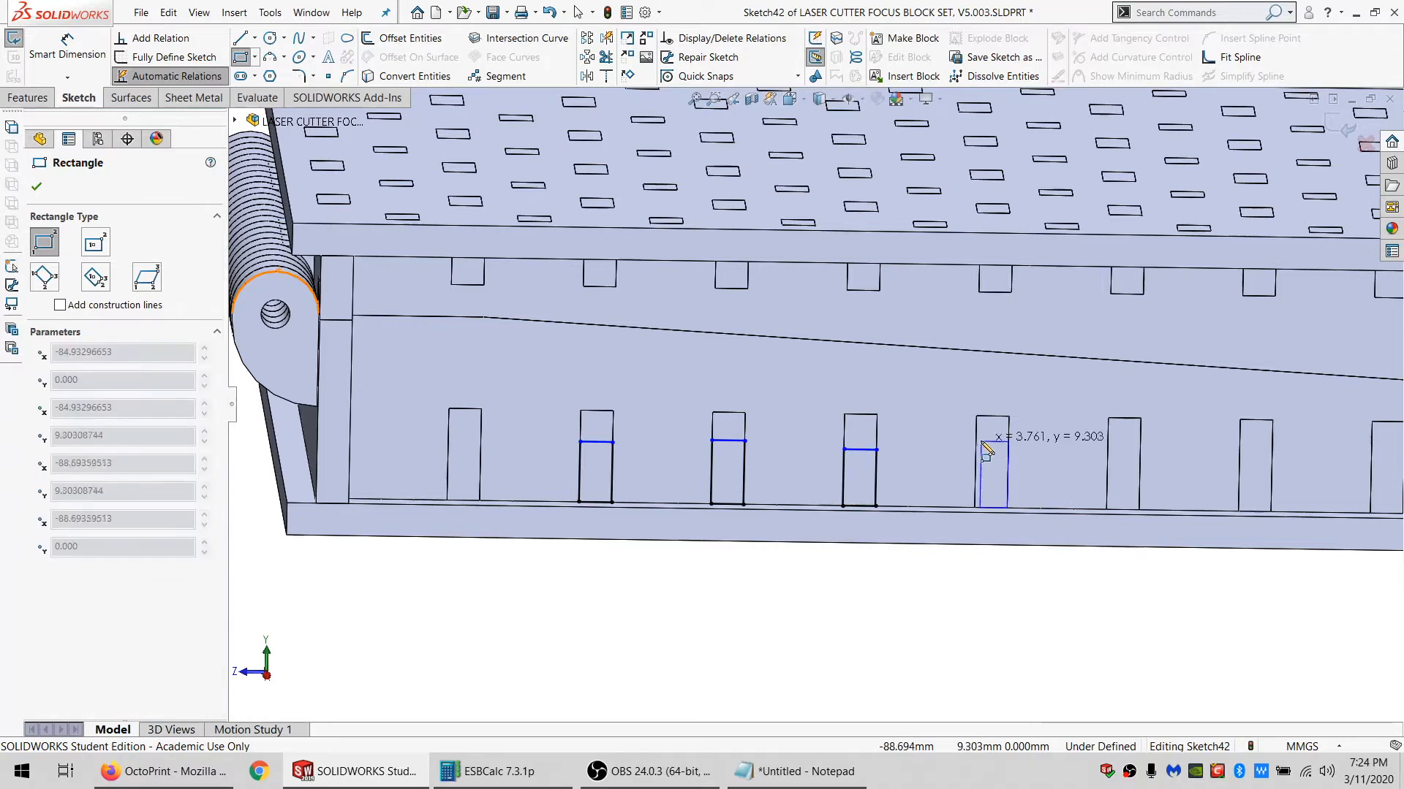
{"action": "left_click", "coordinate": [975, 440]}
{"action": "left_click", "coordinate": [1139, 510]}
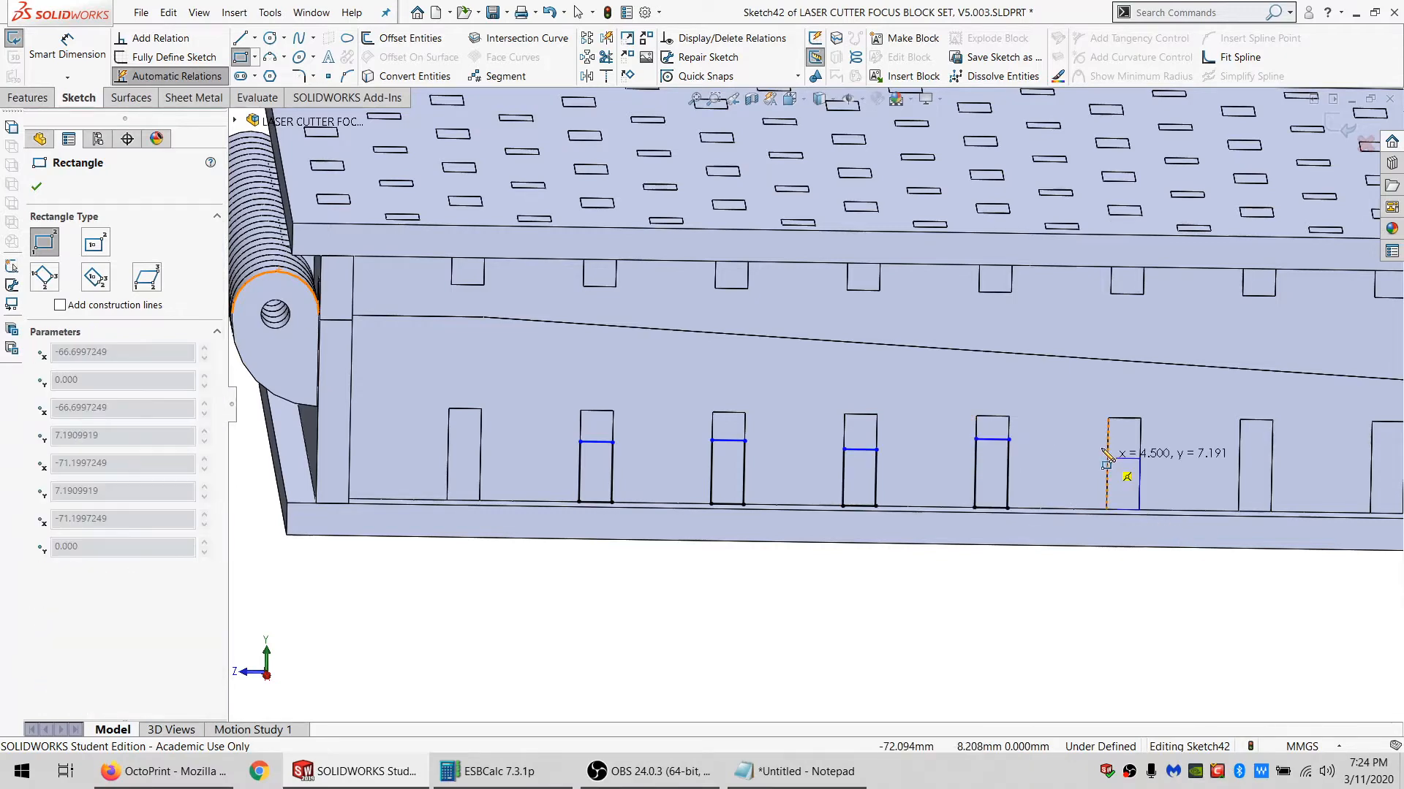
{"action": "left_click", "coordinate": [1108, 447]}
Sketch corner rectangles 4.5 mm wide and about 8 to 9 mm tall in the three slots farthest from the hinge.
{"action": "scroll", "coordinate": [1170, 475], "scroll_direction": "up", "scroll_amount": 5}
{"action": "scroll", "coordinate": [1132, 455], "scroll_direction": "down", "scroll_amount": 4}
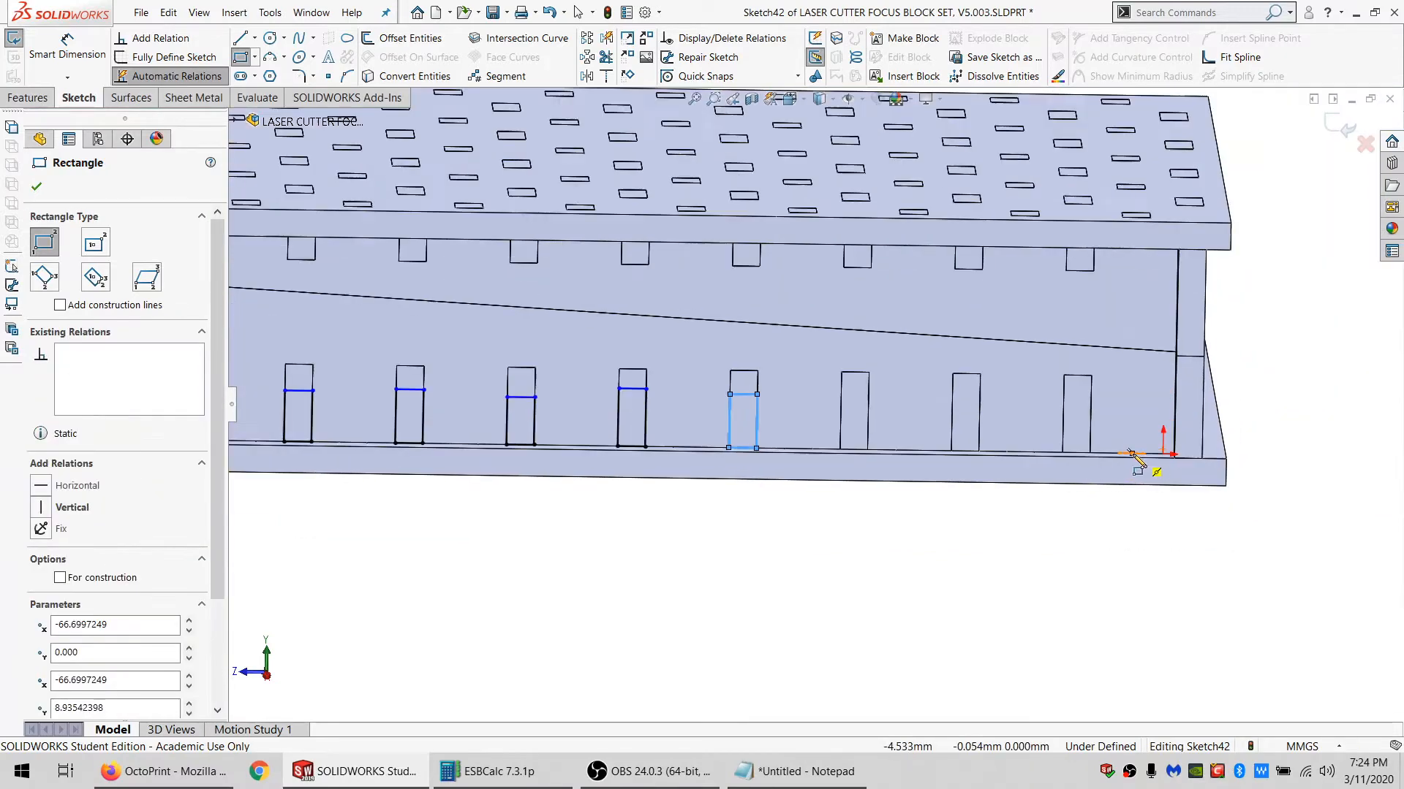
{"action": "left_click", "coordinate": [1089, 451]}
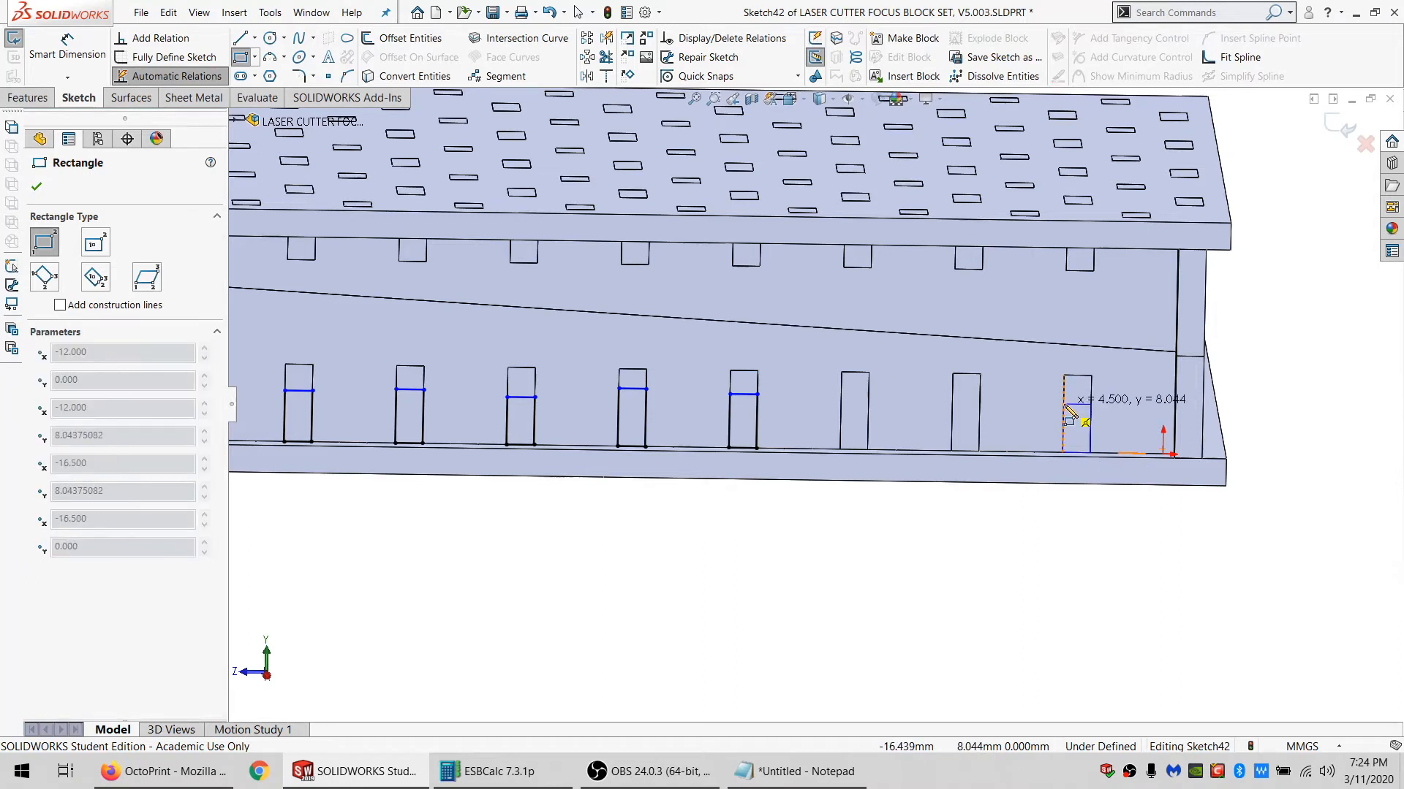
{"action": "left_click", "coordinate": [1063, 403]}
{"action": "left_click", "coordinate": [980, 451]}
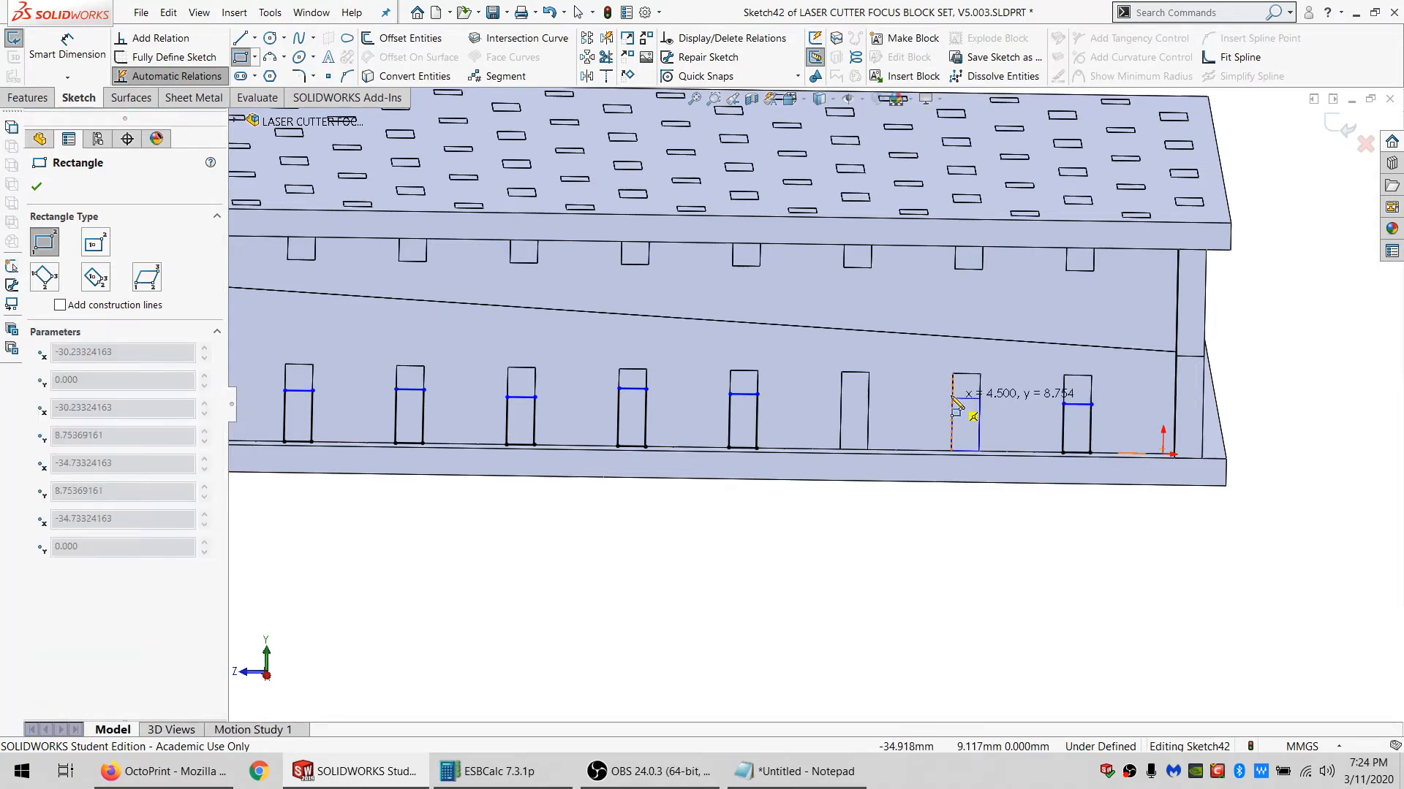
{"action": "left_click", "coordinate": [951, 393]}
{"action": "left_click", "coordinate": [867, 450]}
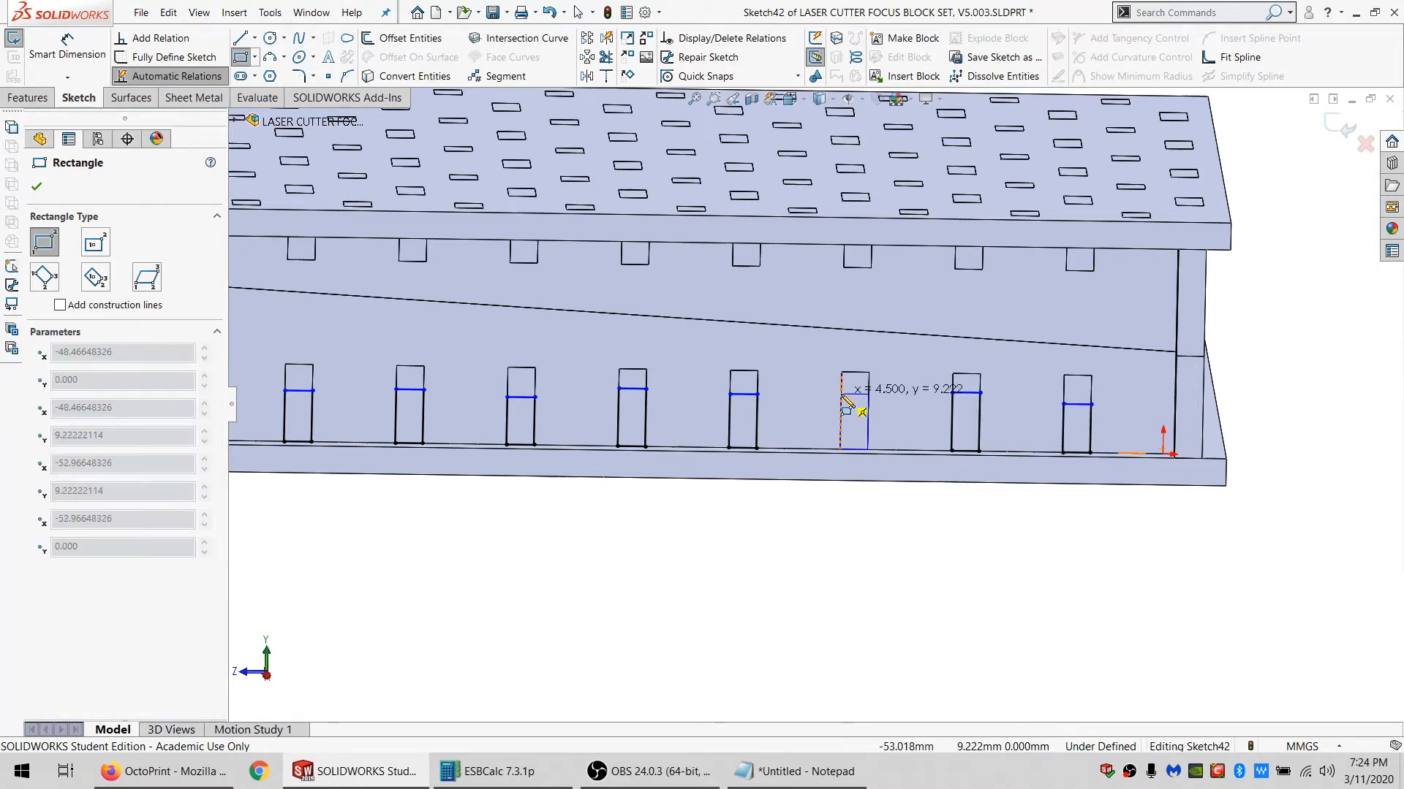
{"action": "left_click", "coordinate": [842, 395]}
{"action": "key", "text": "Escape"}
Try a line of about 16.5 mm from the hinge-side corner of the second slot's rectangle up to the panel's sloped edge.
{"action": "scroll", "coordinate": [806, 444], "scroll_direction": "up", "scroll_amount": 3}
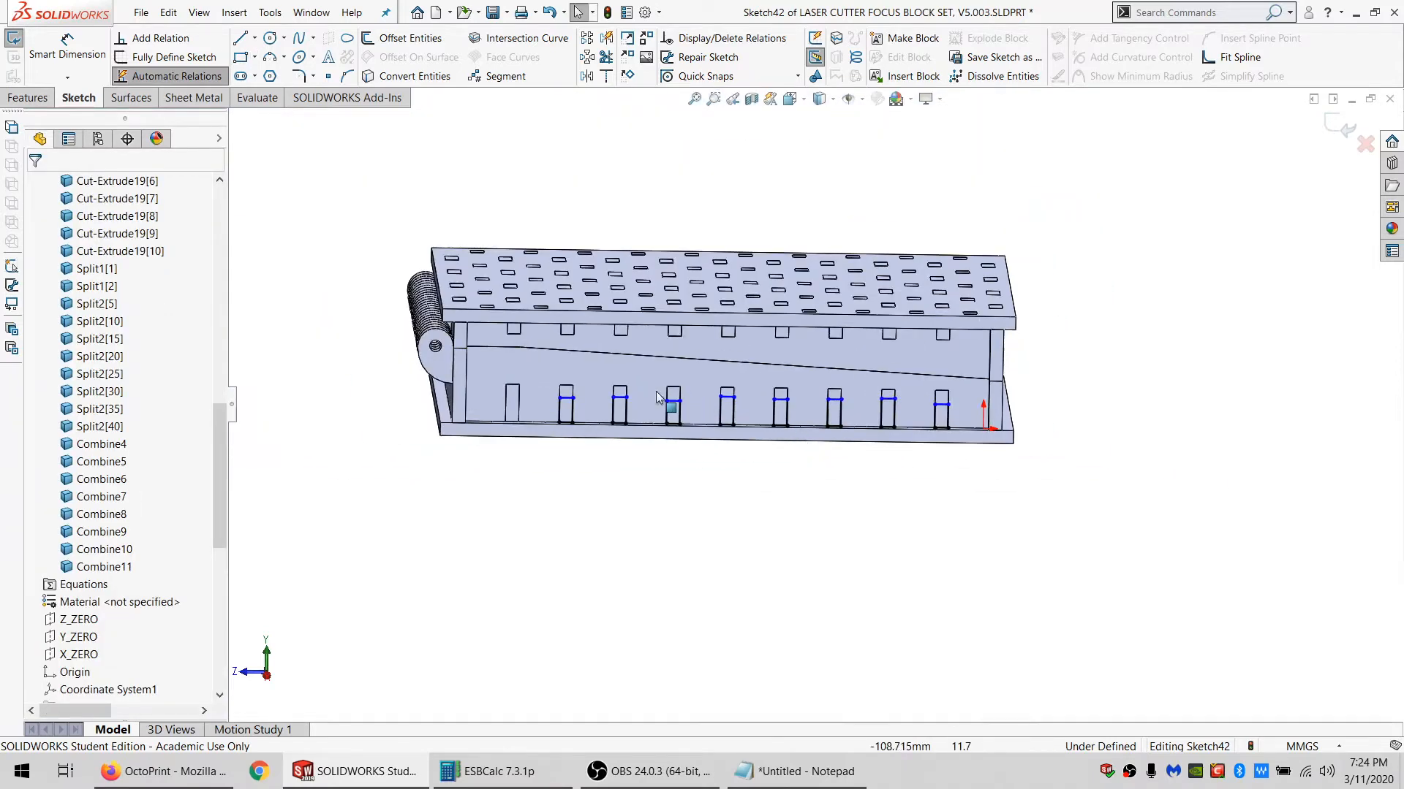
{"action": "scroll", "coordinate": [657, 397], "scroll_direction": "down", "scroll_amount": 2}
{"action": "key", "text": "l"}
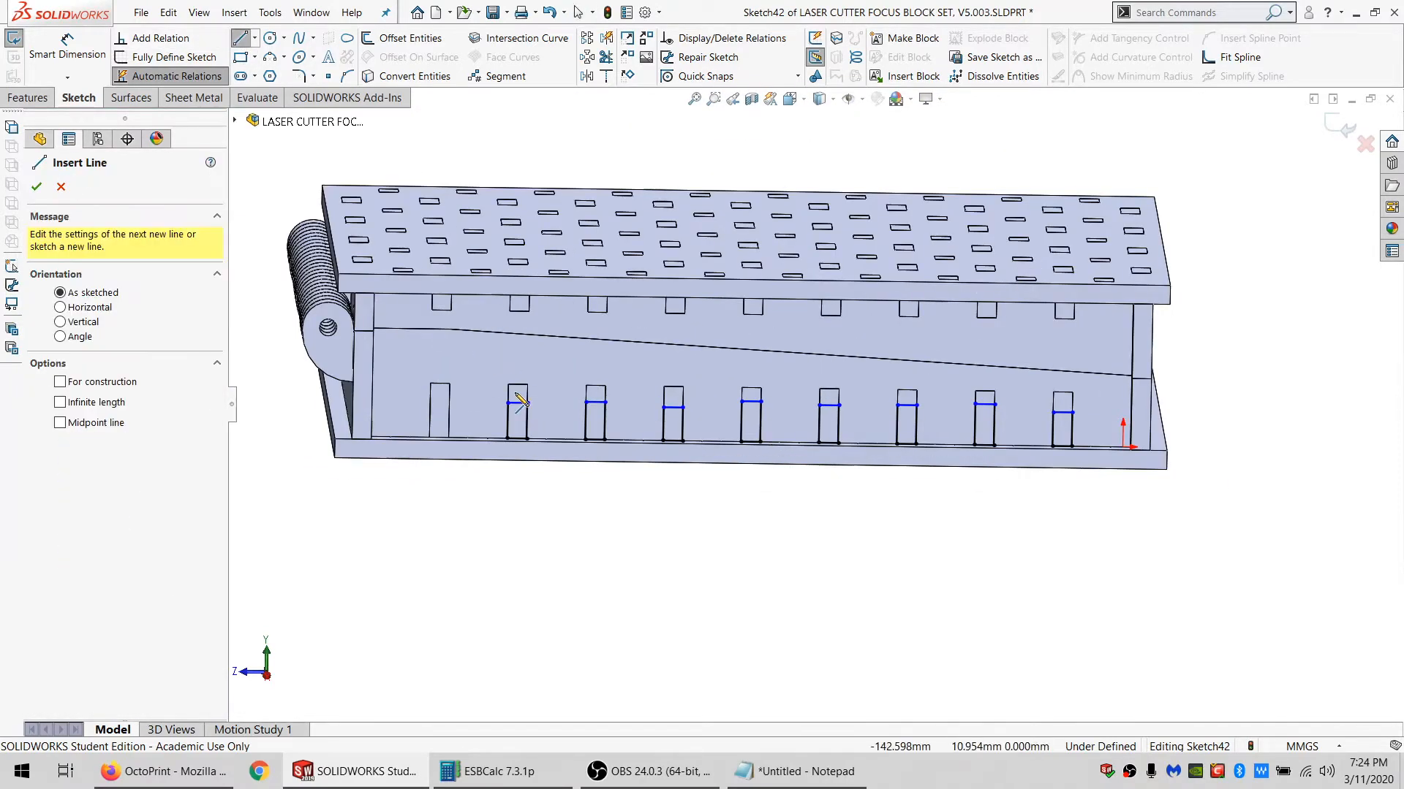
{"action": "left_click", "coordinate": [508, 402]}
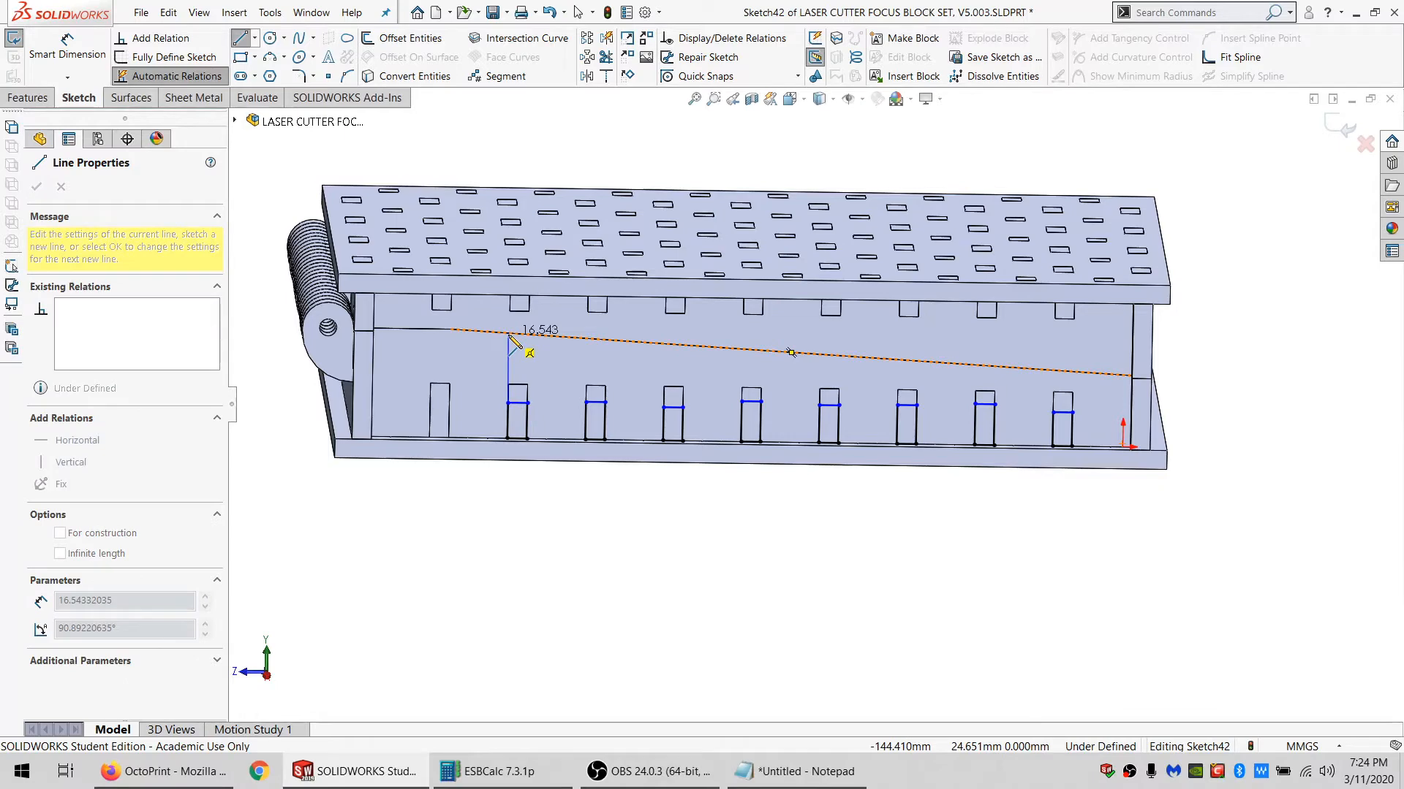
{"action": "left_click", "coordinate": [508, 335]}
{"action": "key", "text": "ctrl+z"}
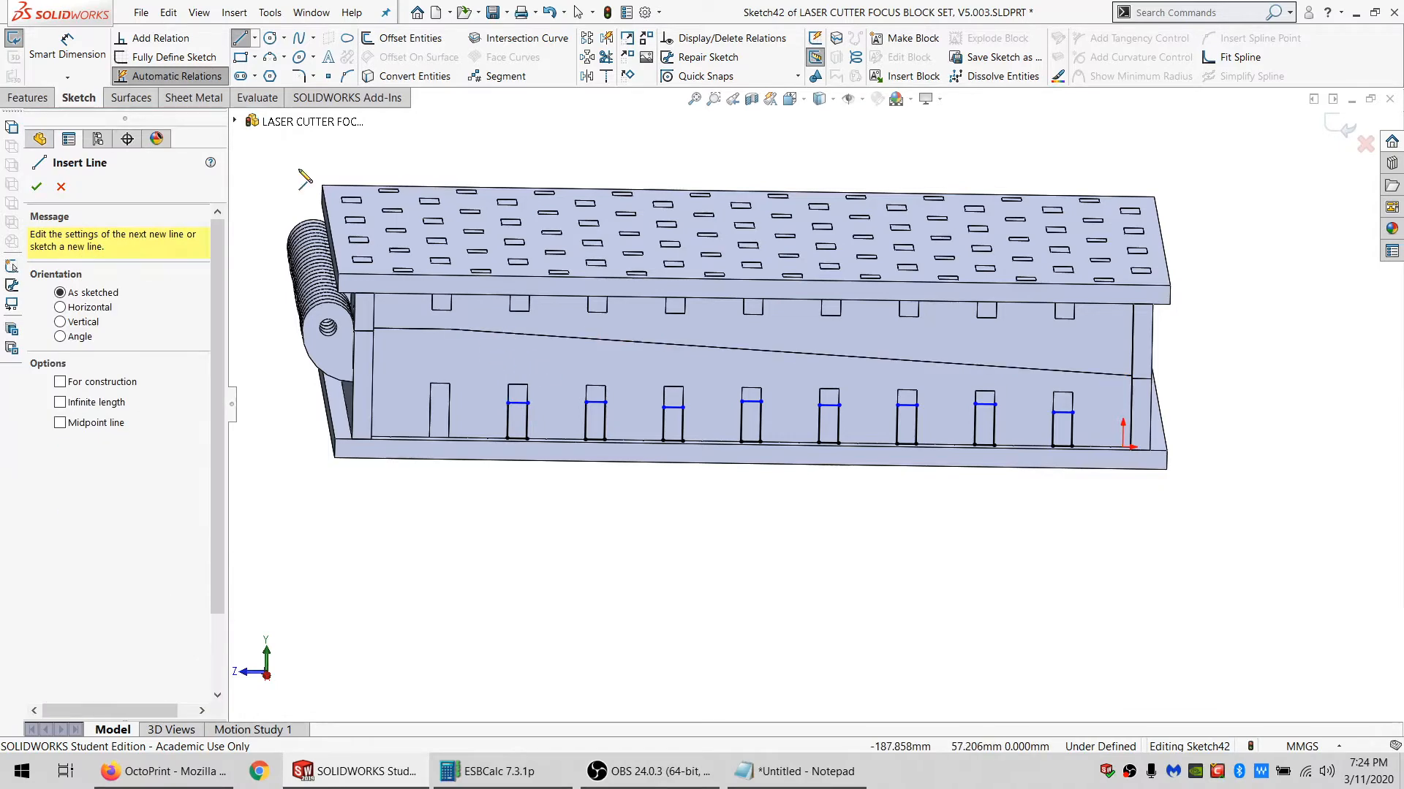
Sketch lines about 12 to 16 mm long from the far upper corners of the second to fifth slots' rectangles to the sloped edge.
{"action": "left_click", "coordinate": [527, 403]}
{"action": "left_click", "coordinate": [531, 336]}
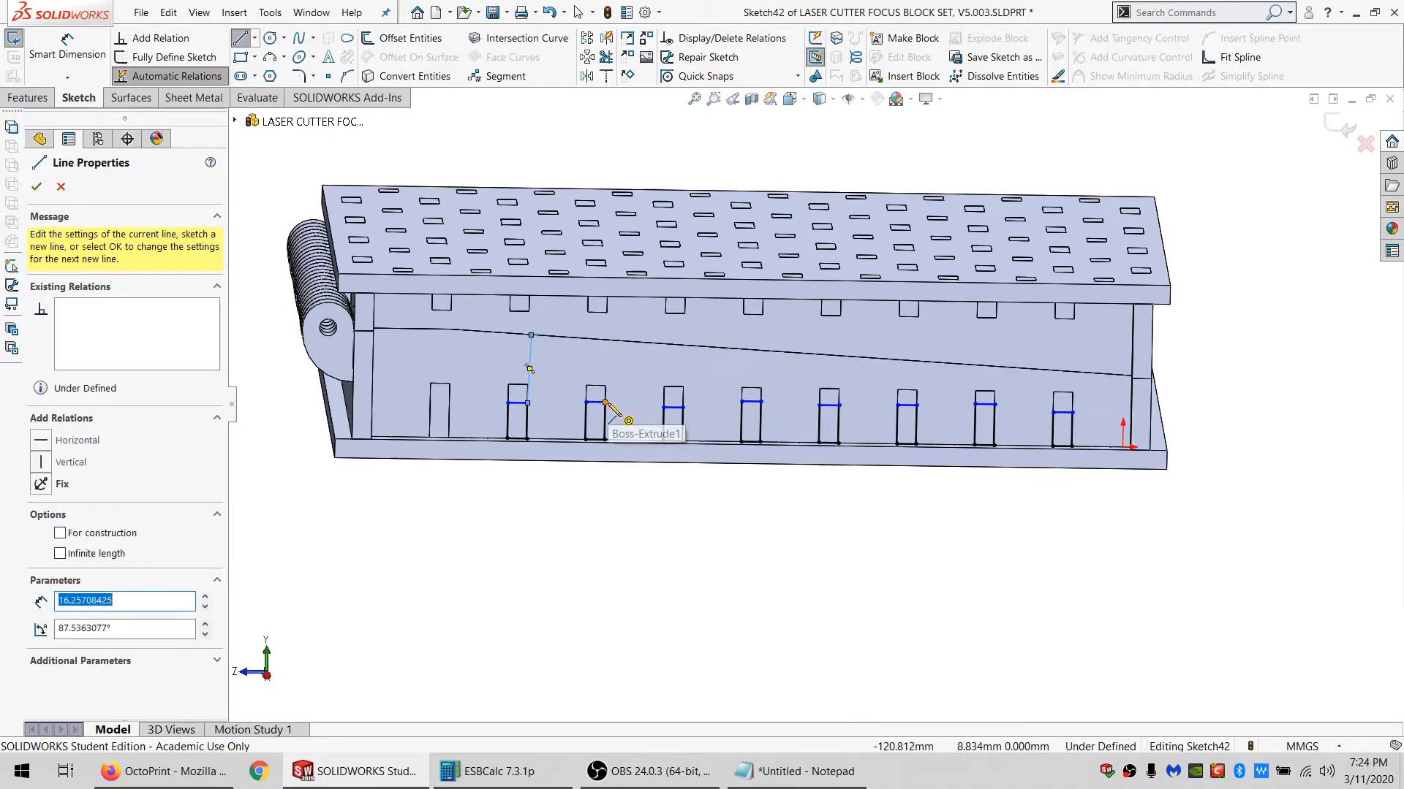
{"action": "left_click", "coordinate": [604, 403]}
{"action": "left_click", "coordinate": [621, 342]}
{"action": "left_click", "coordinate": [682, 407]}
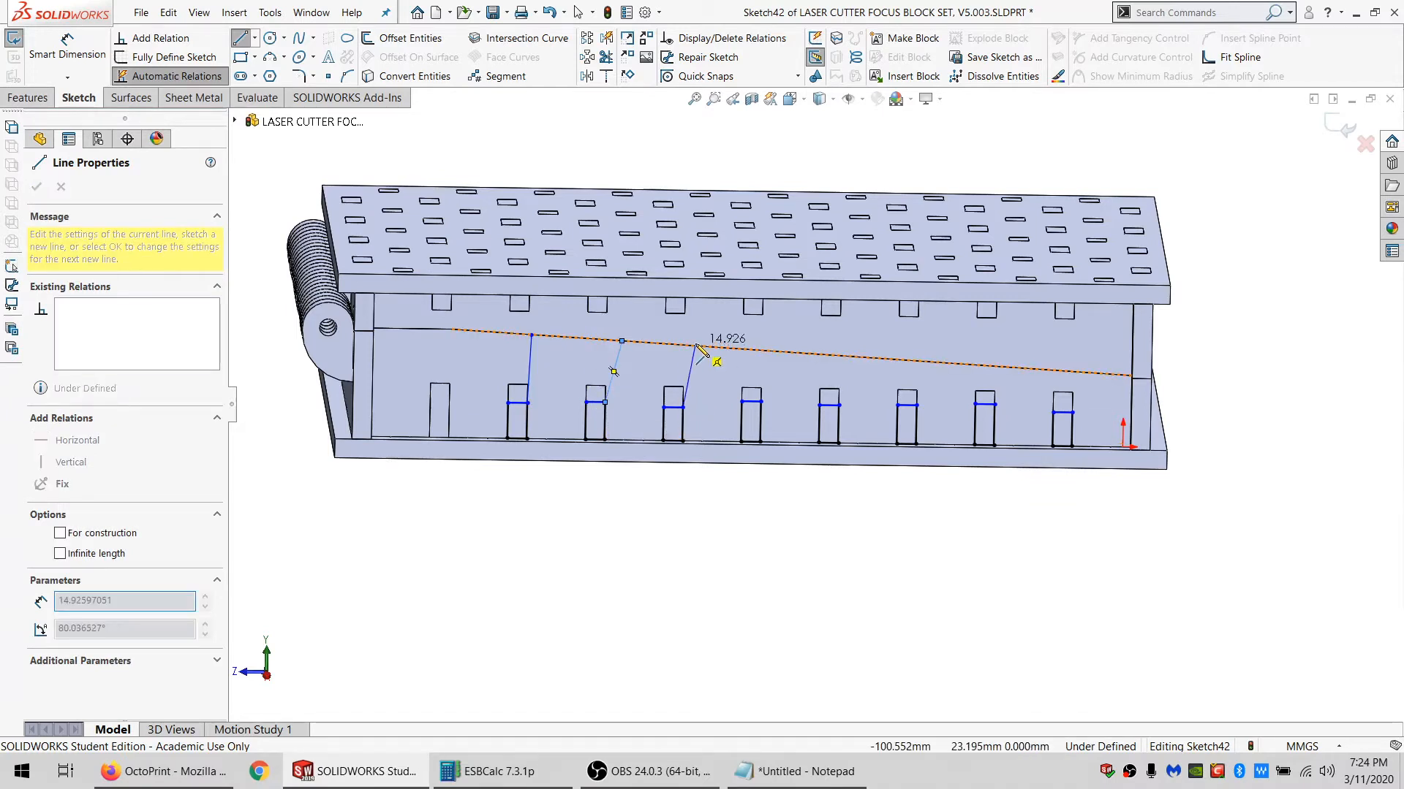
{"action": "left_click", "coordinate": [694, 346]}
{"action": "left_click", "coordinate": [760, 402]}
{"action": "left_click", "coordinate": [759, 351]}
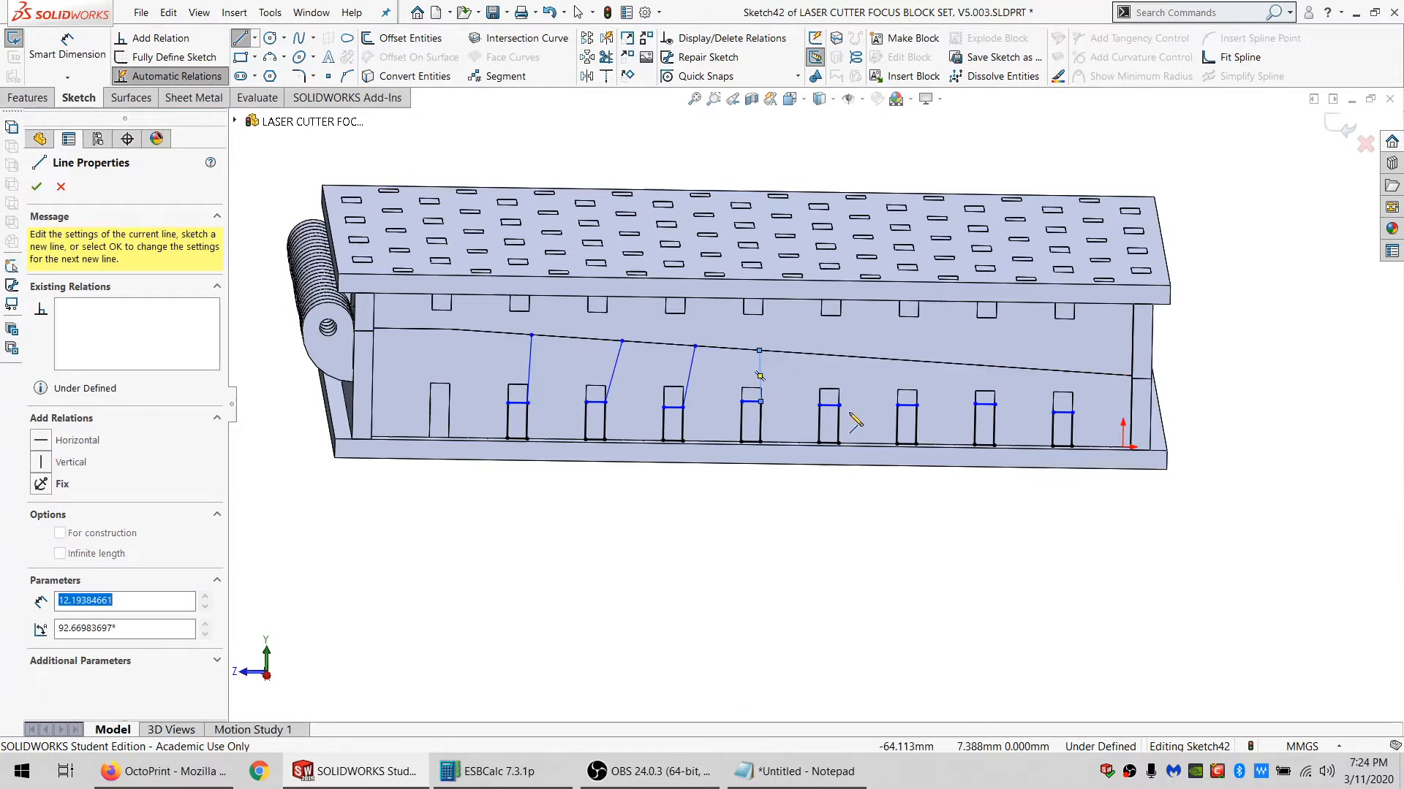
Sketch lines about 9 to 12 mm long from the far upper corners of the sixth to ninth slots' rectangles to the sloped edge.
{"action": "left_click", "coordinate": [839, 404]}
{"action": "left_click", "coordinate": [851, 356]}
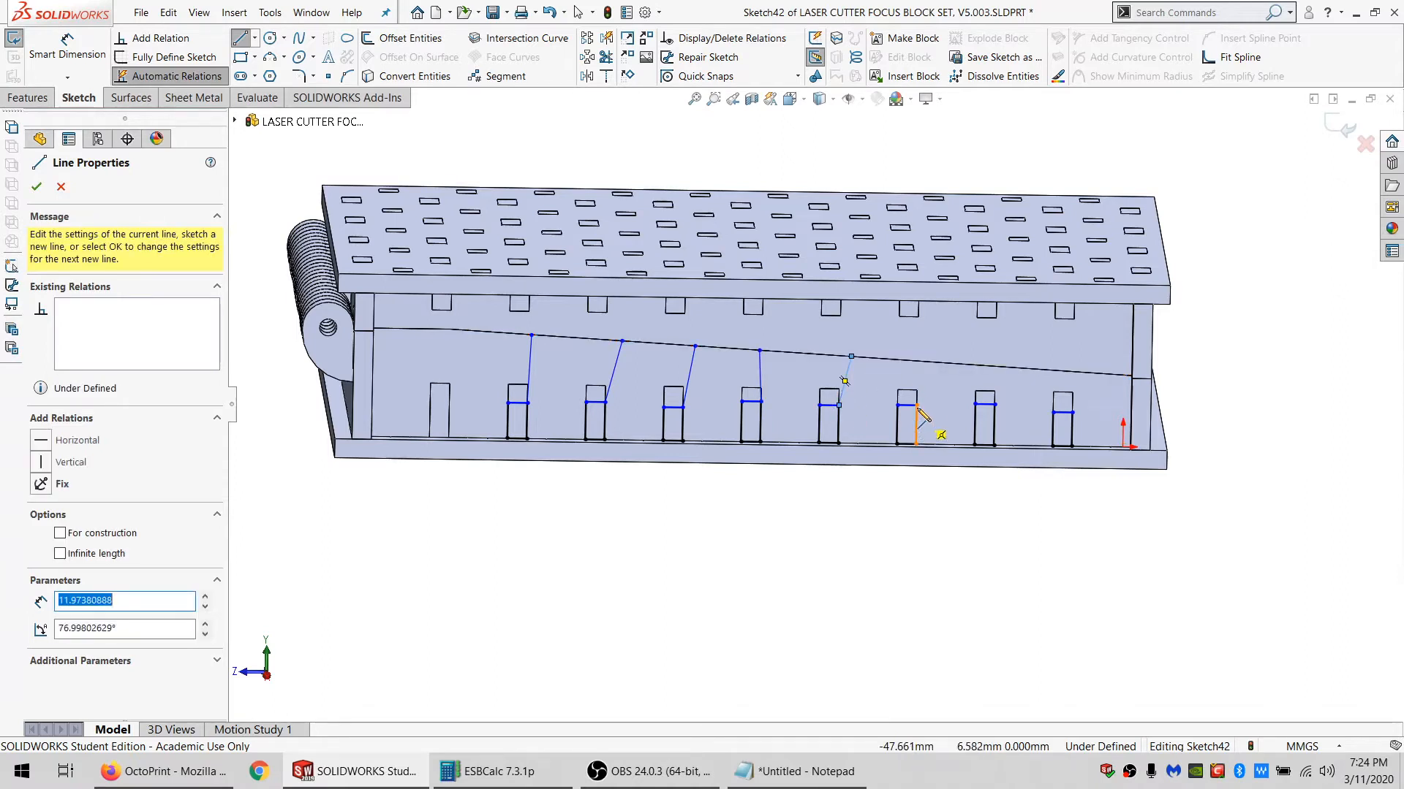
{"action": "left_click", "coordinate": [916, 405]}
{"action": "left_click", "coordinate": [927, 362]}
{"action": "left_click", "coordinate": [994, 404]}
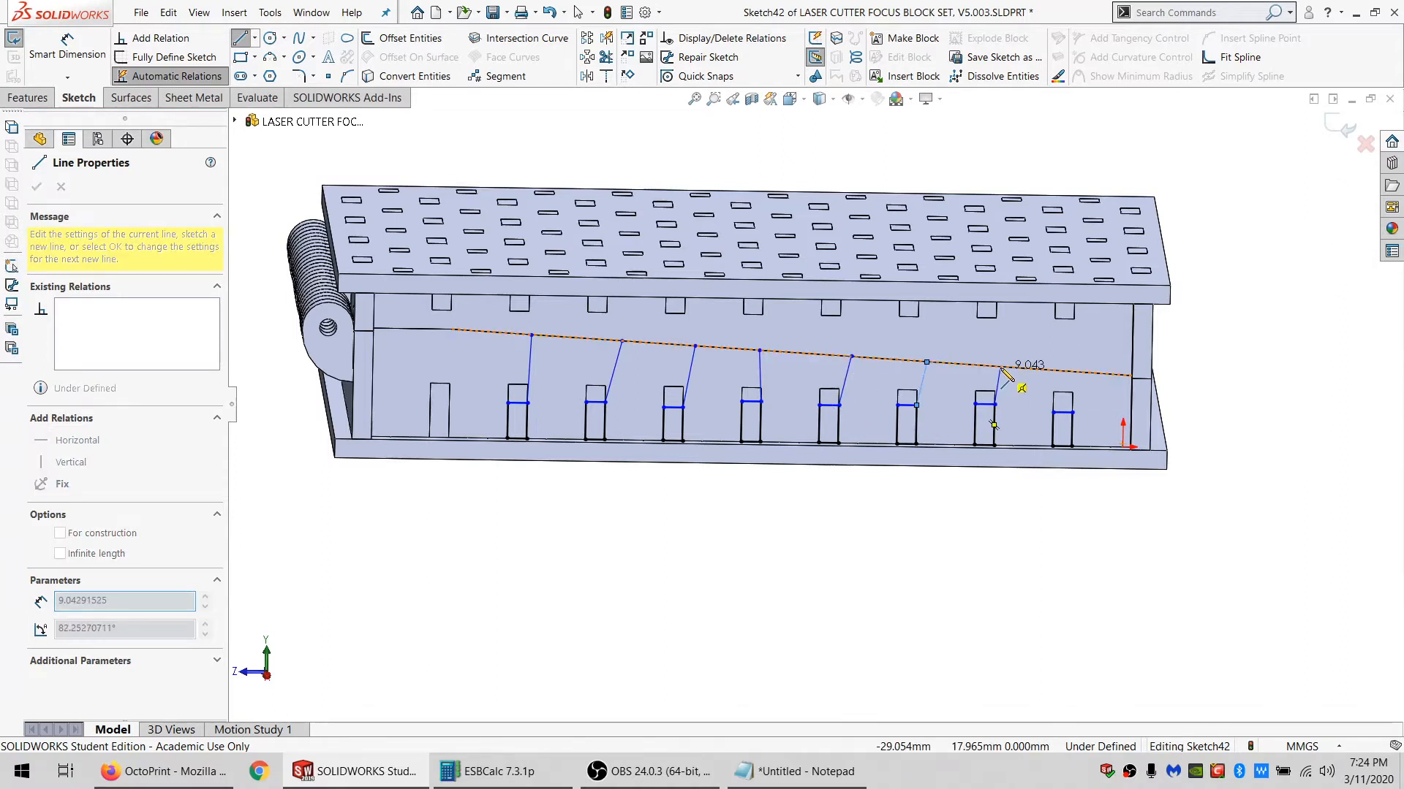
{"action": "left_click", "coordinate": [1000, 366]}
{"action": "left_click", "coordinate": [1072, 413]}
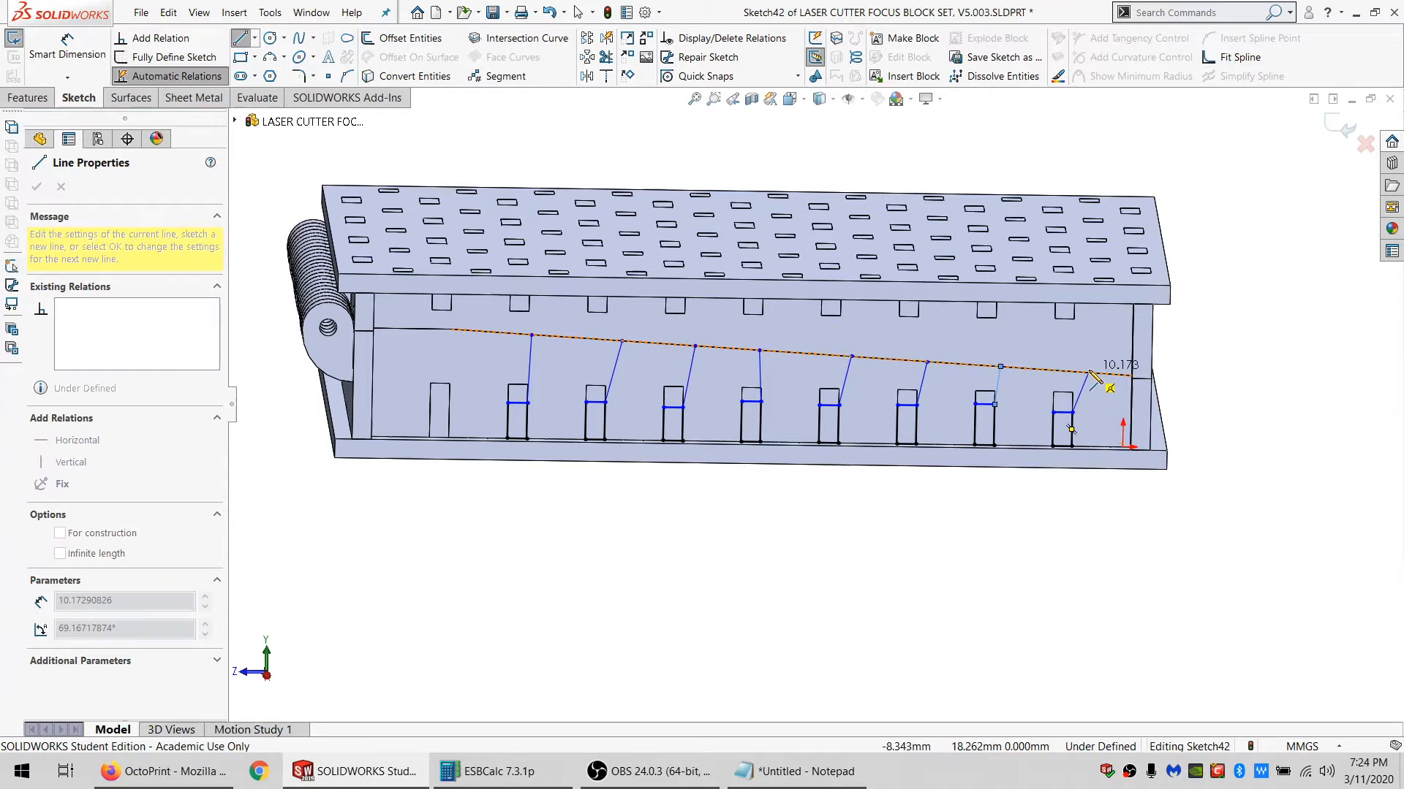
{"action": "left_click", "coordinate": [1089, 374]}
{"action": "key", "text": "Escape"}
{"action": "left_click", "coordinate": [1085, 388]}
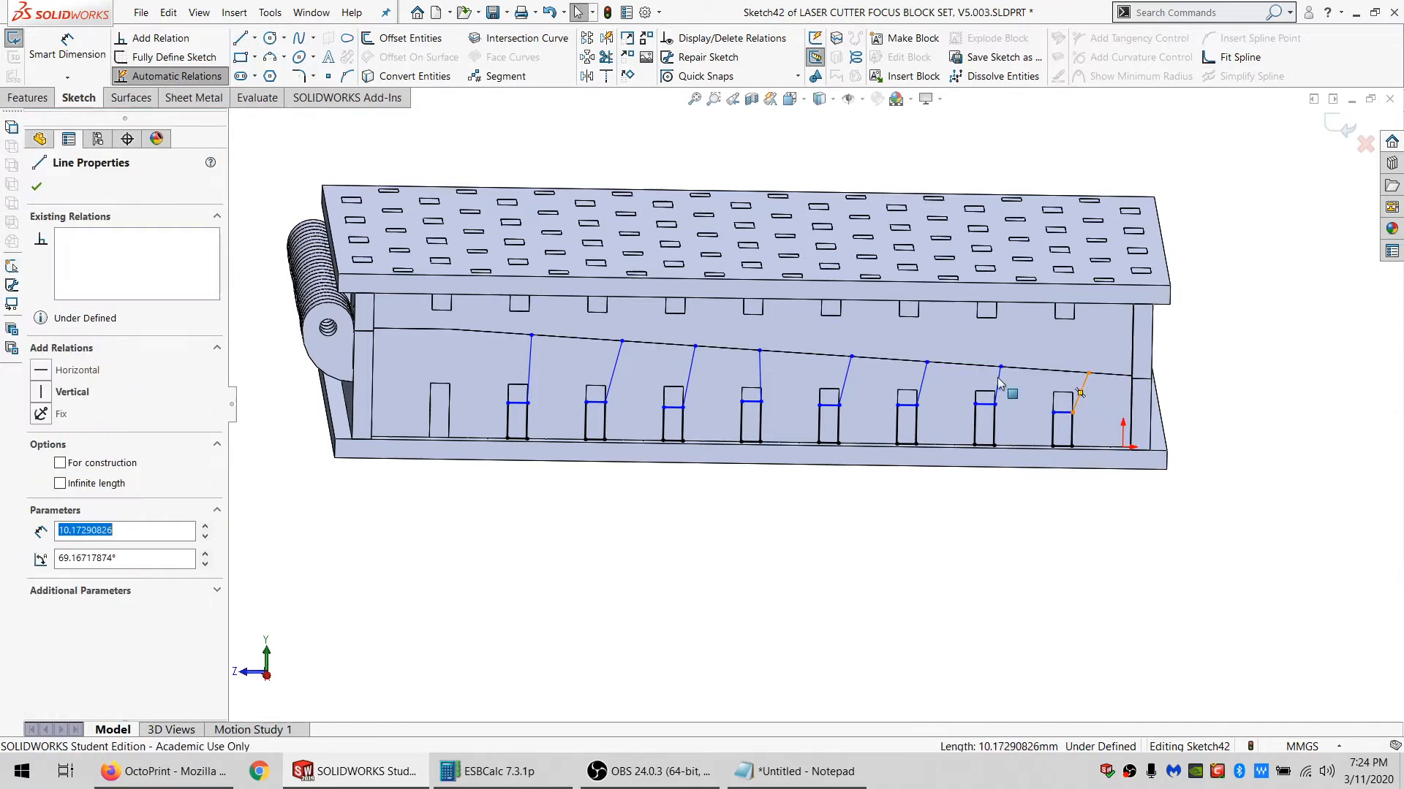
Turn the eight lines connecting the slot rectangles to the sloped edge into construction lines parallel to one another.
{"action": "left_click", "coordinate": [923, 375], "text": "ctrl"}
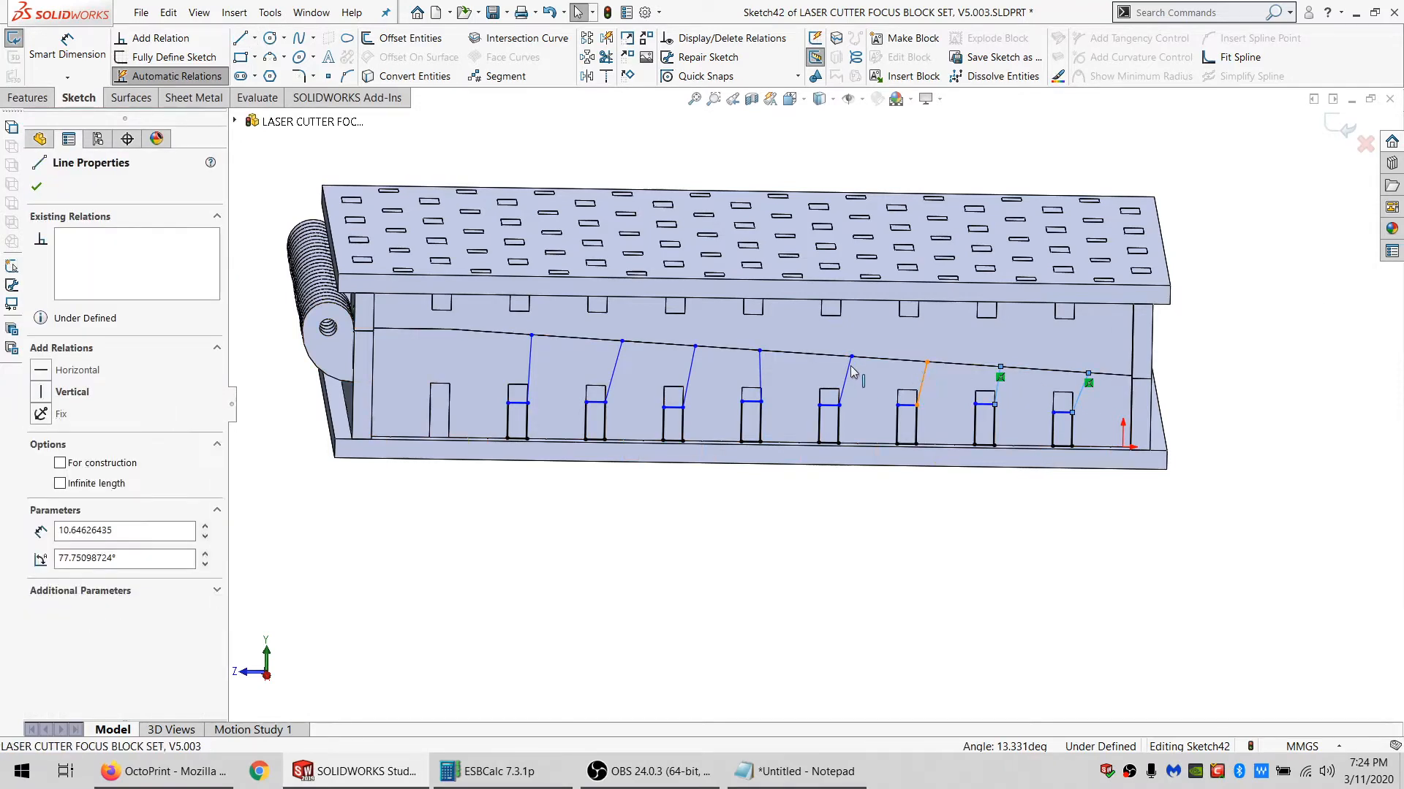
{"action": "left_click", "coordinate": [846, 378], "text": "ctrl"}
{"action": "left_click", "coordinate": [760, 369], "text": "ctrl"}
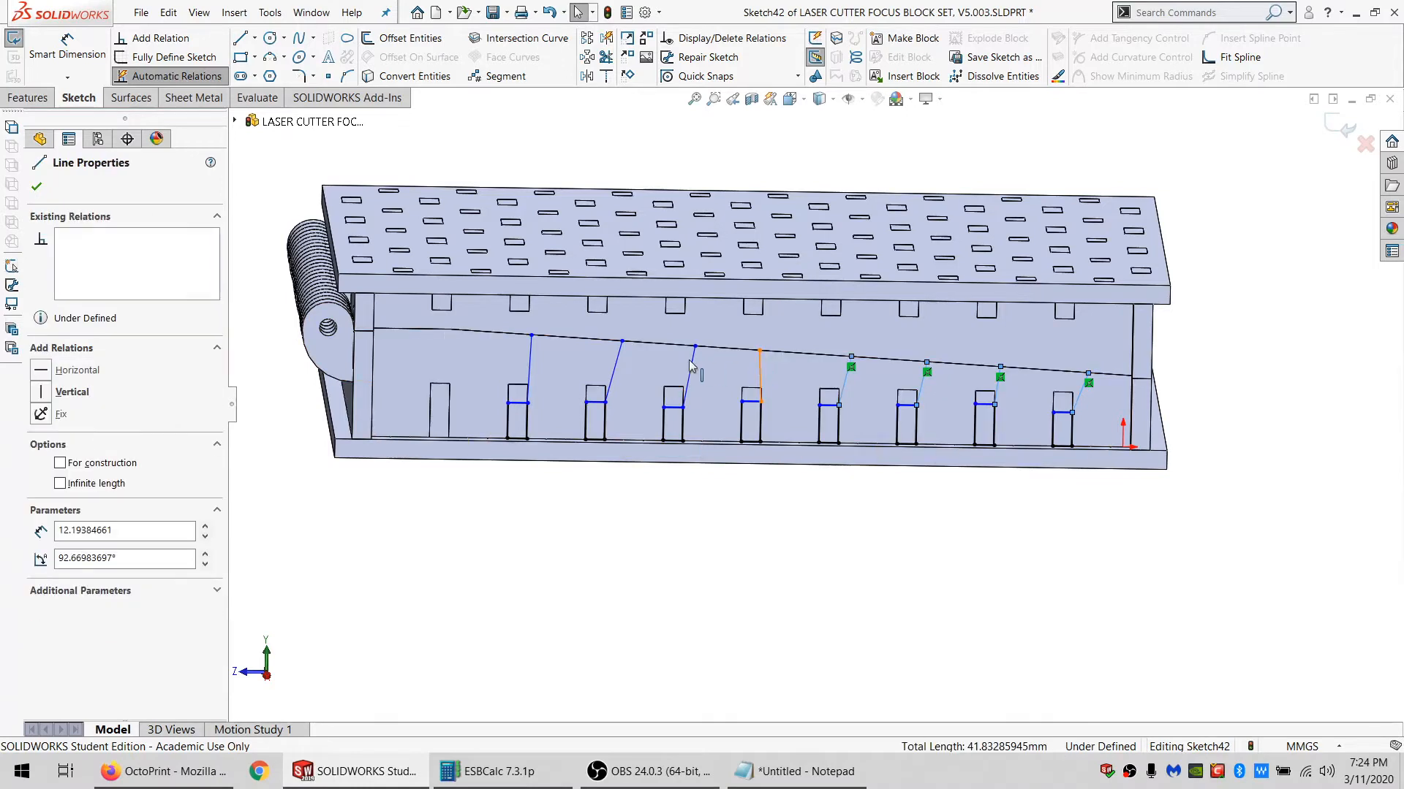
{"action": "left_click", "coordinate": [691, 369], "text": "ctrl"}
{"action": "left_click", "coordinate": [614, 358], "text": "ctrl"}
{"action": "left_click", "coordinate": [531, 355], "text": "ctrl"}
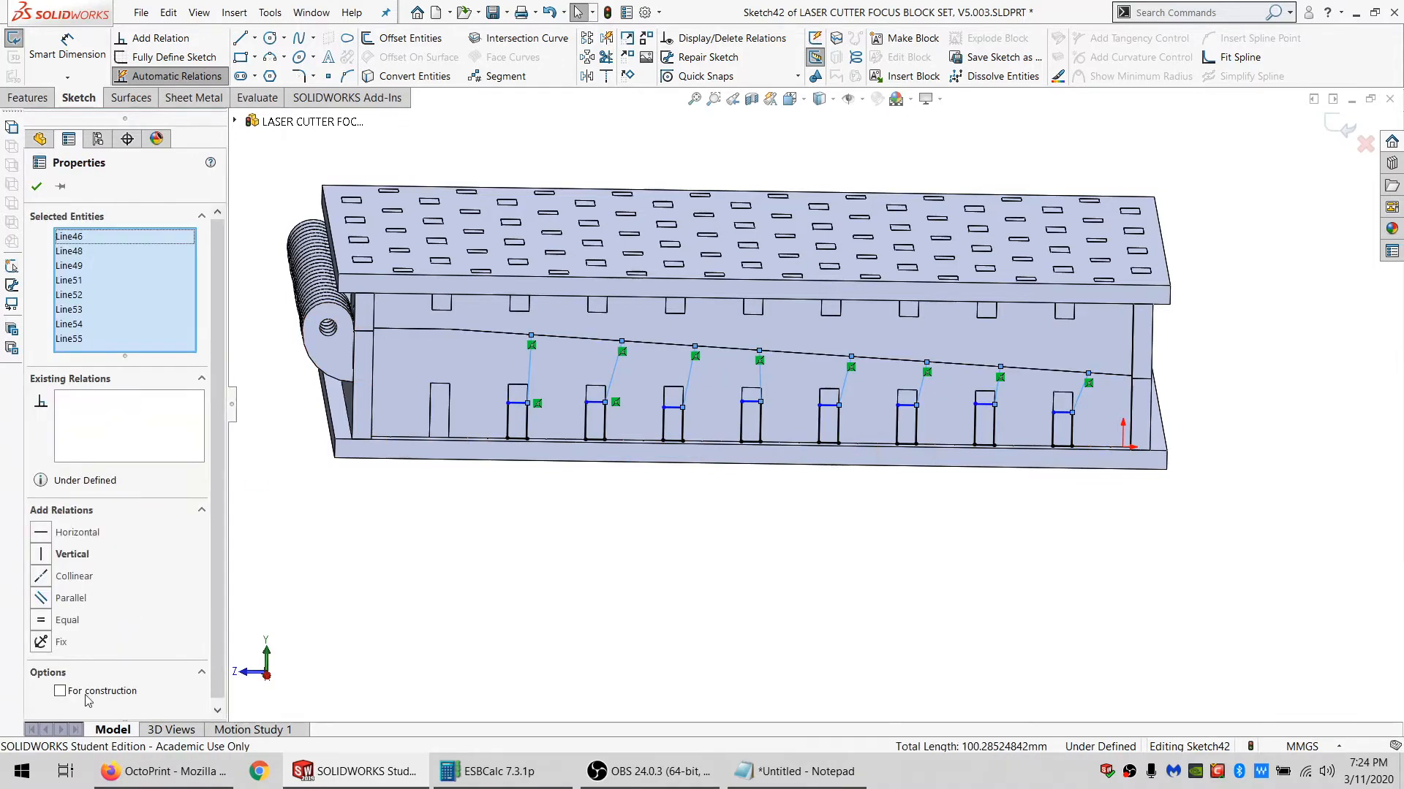
Make the second slot's construction line parallel and equal in length to the far vertical side of its rectangle.
{"action": "left_click", "coordinate": [527, 418]}
{"action": "left_click", "coordinate": [537, 388], "text": "ctrl"}
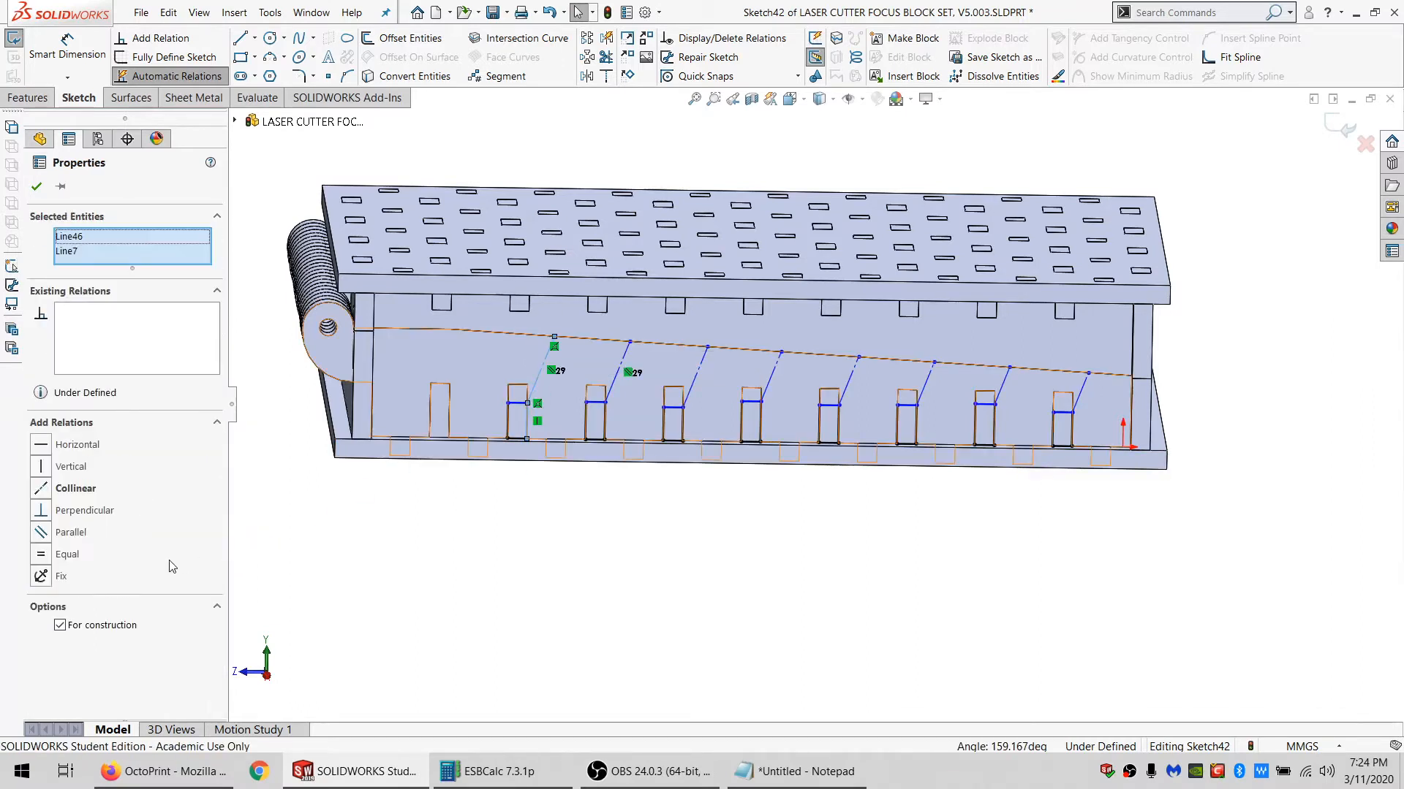
{"action": "left_click", "coordinate": [63, 557]}
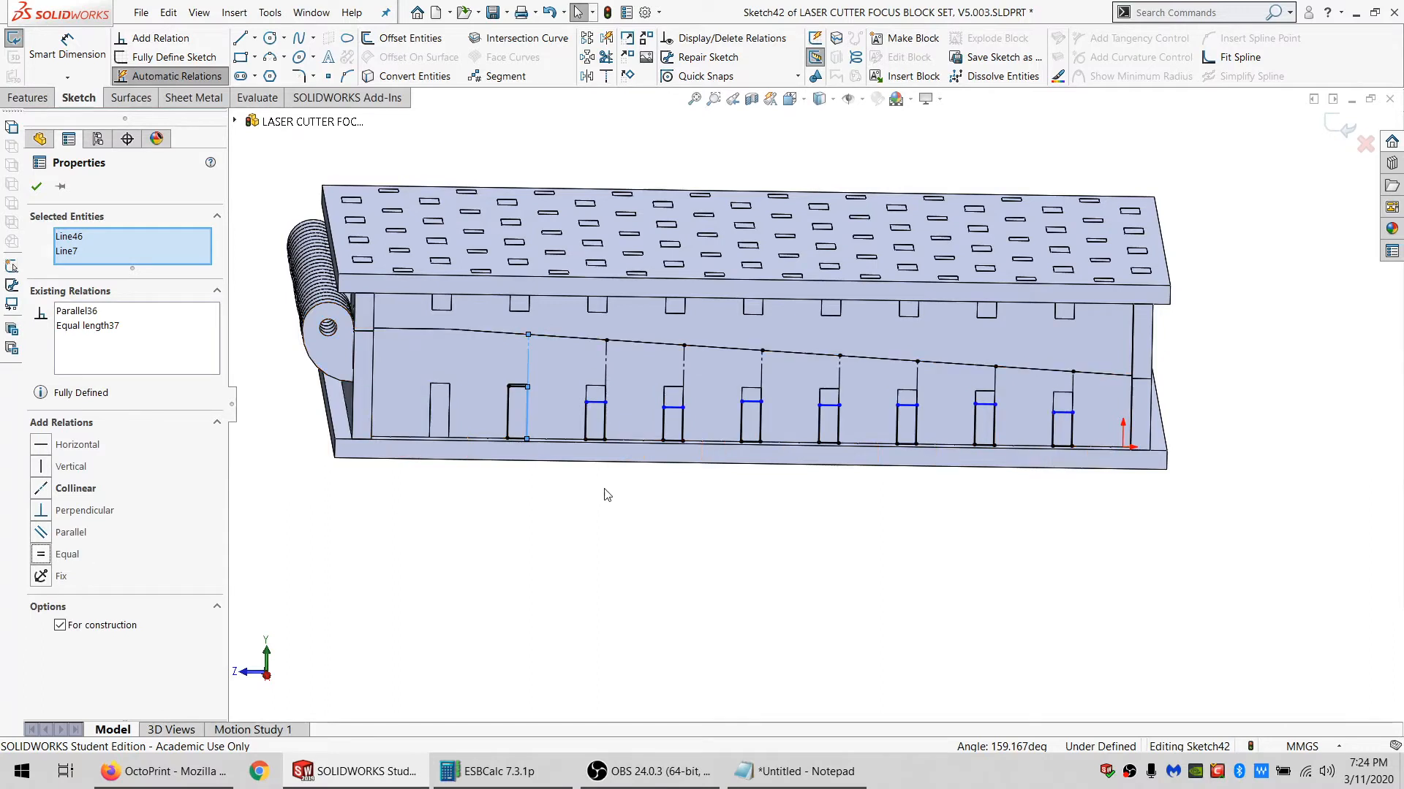
Make the third slot's construction line equal in length to the far vertical side of its rectangle.
{"action": "left_click", "coordinate": [605, 390]}
{"action": "left_click", "coordinate": [605, 371], "text": "ctrl"}
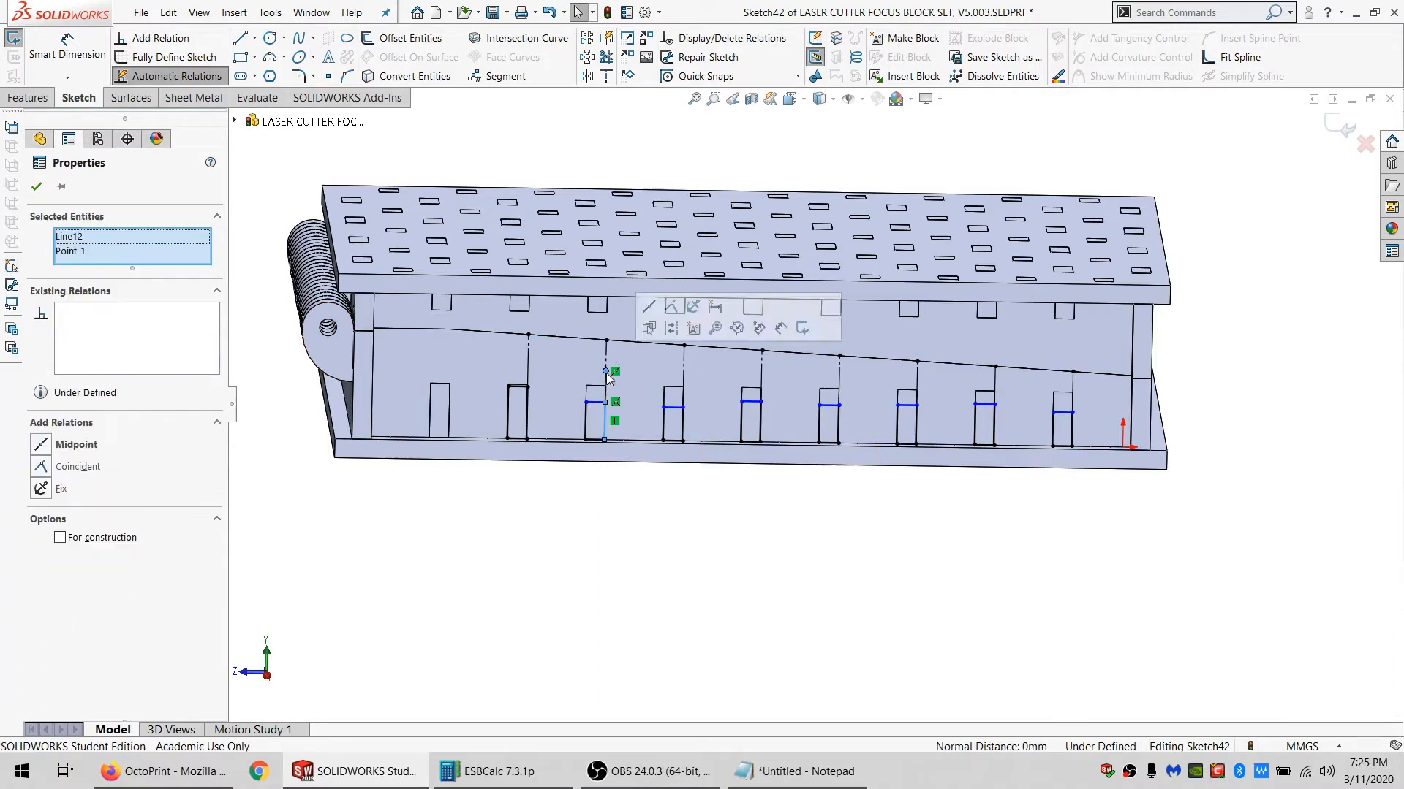
{"action": "key", "text": "Escape"}
{"action": "left_click", "coordinate": [611, 395]}
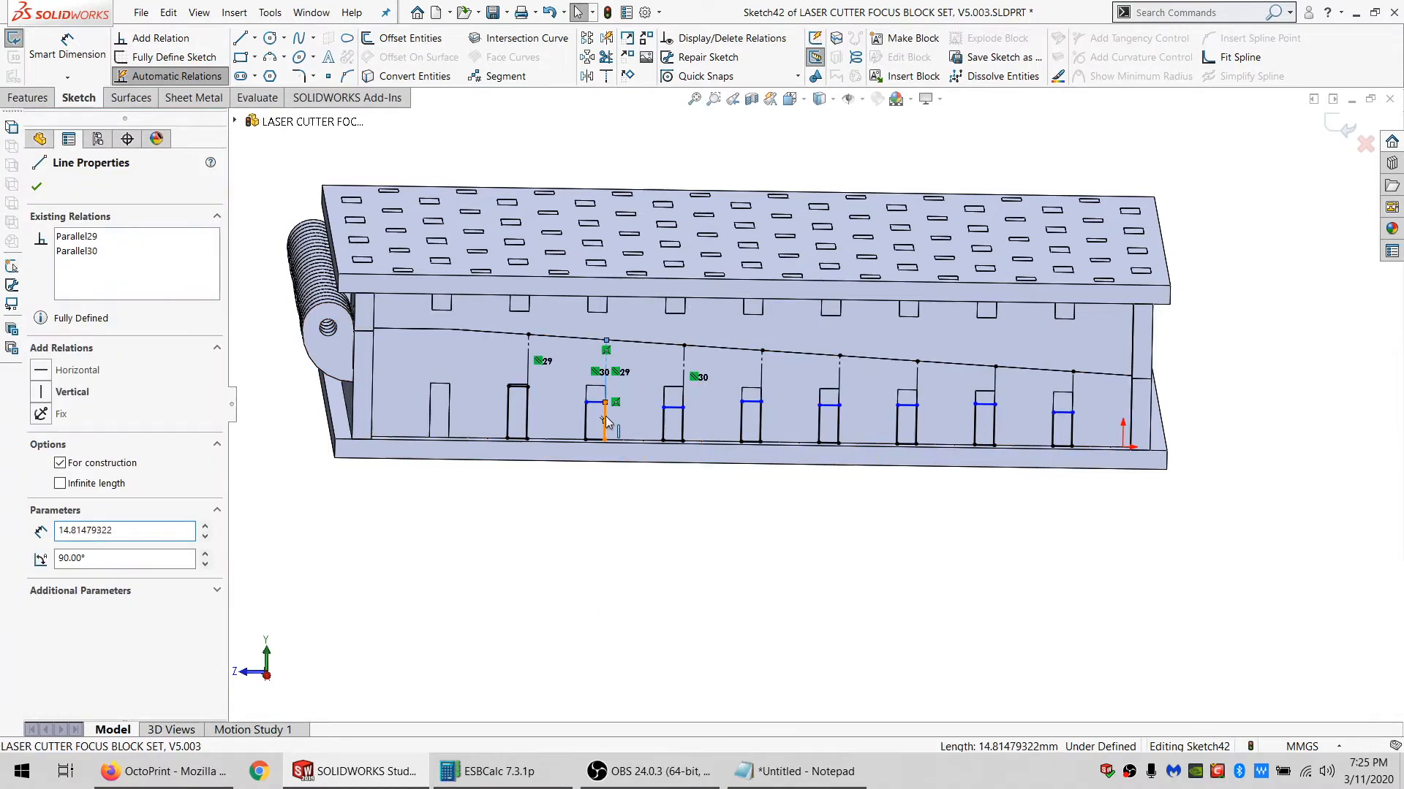
{"action": "left_click", "coordinate": [623, 342], "text": "ctrl"}
{"action": "left_click", "coordinate": [738, 352]}
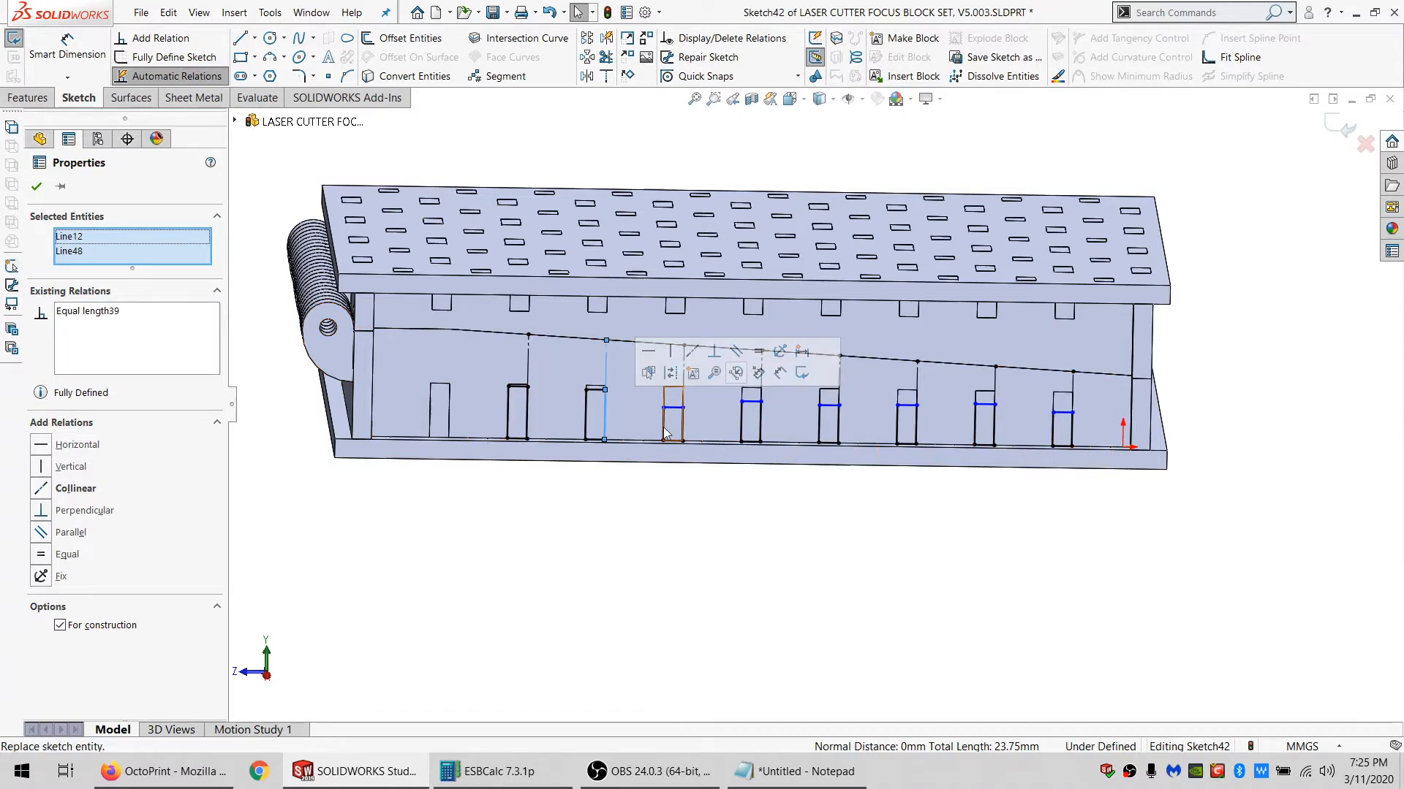
Make the fourth and fifth slots' construction lines equal in length to the hinge-side vertical sides of their rectangles.
{"action": "left_click", "coordinate": [663, 422]}
{"action": "left_click", "coordinate": [692, 346], "text": "ctrl"}
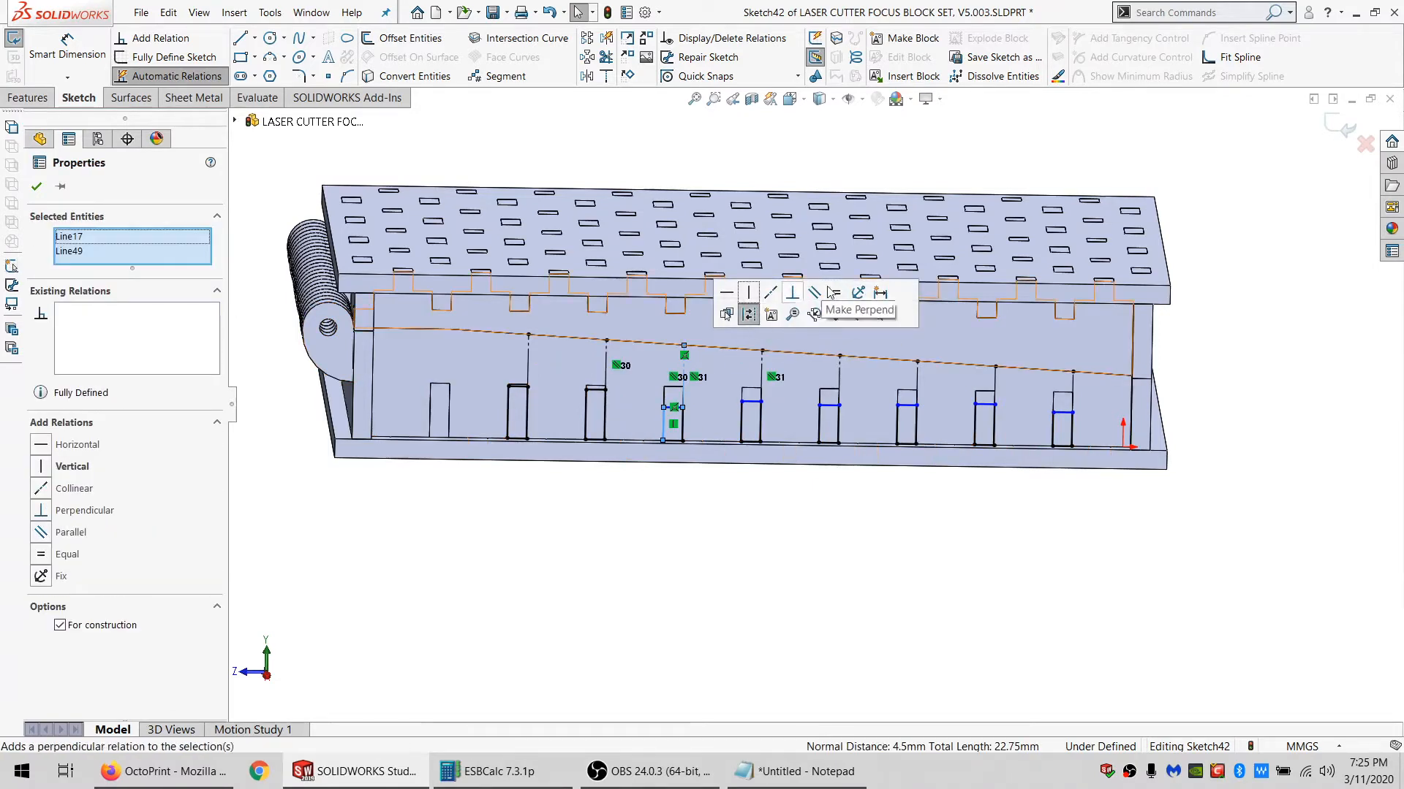
{"action": "left_click", "coordinate": [814, 292]}
{"action": "left_click", "coordinate": [742, 423]}
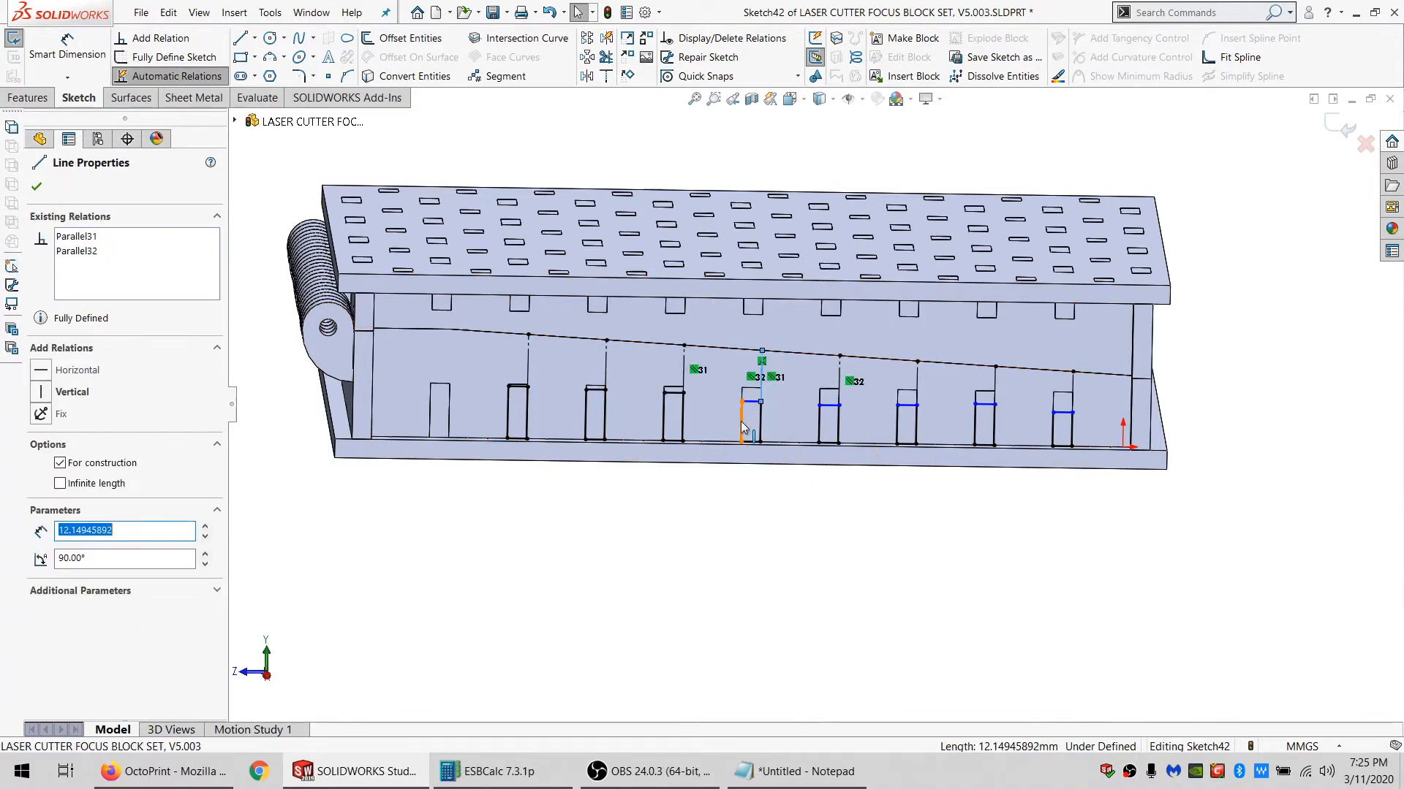
{"action": "left_click", "coordinate": [829, 353], "text": "ctrl"}
{"action": "left_click", "coordinate": [872, 355]}
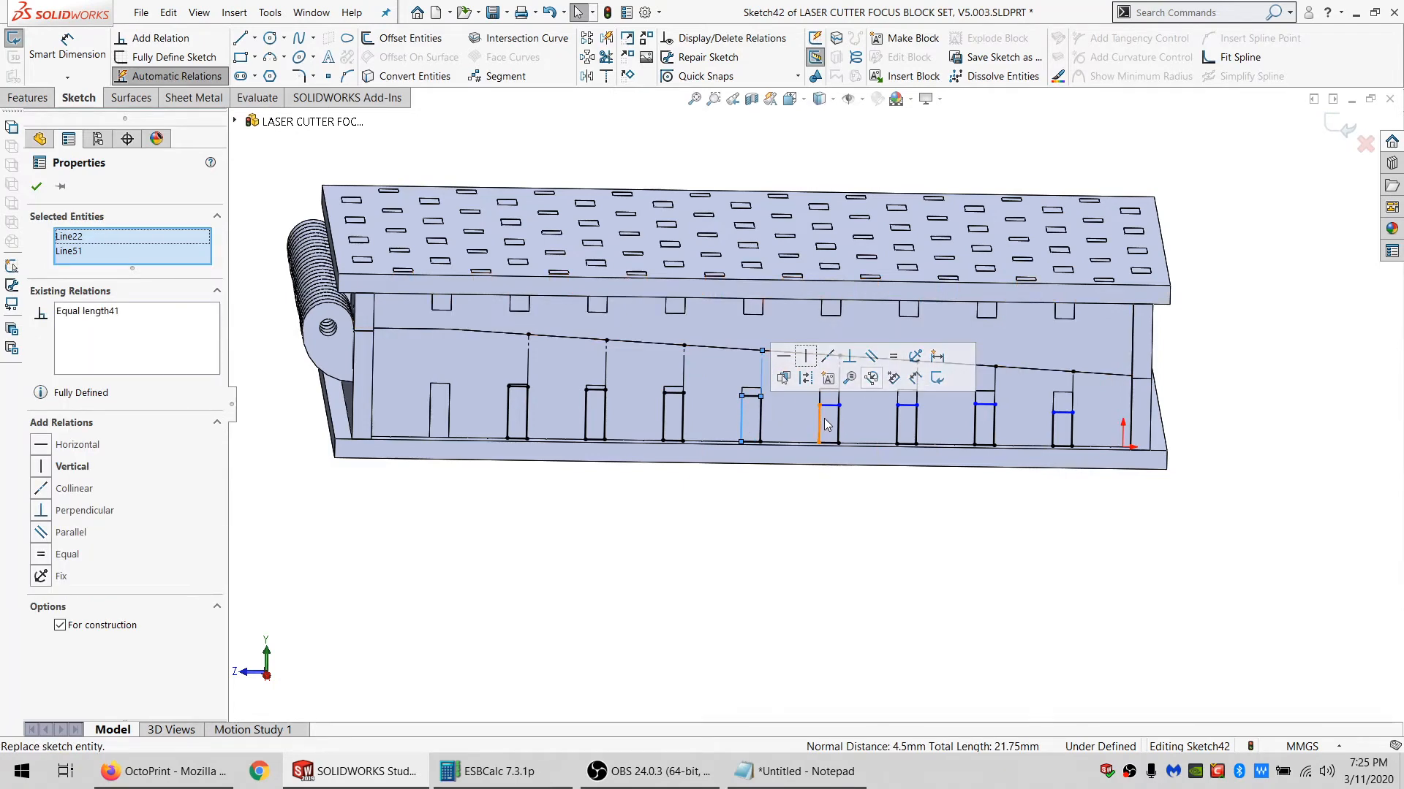
Make the sixth and seventh slots' construction lines equal in length to the far vertical sides of their rectangles.
{"action": "left_click", "coordinate": [838, 423]}
{"action": "left_click", "coordinate": [842, 358], "text": "ctrl"}
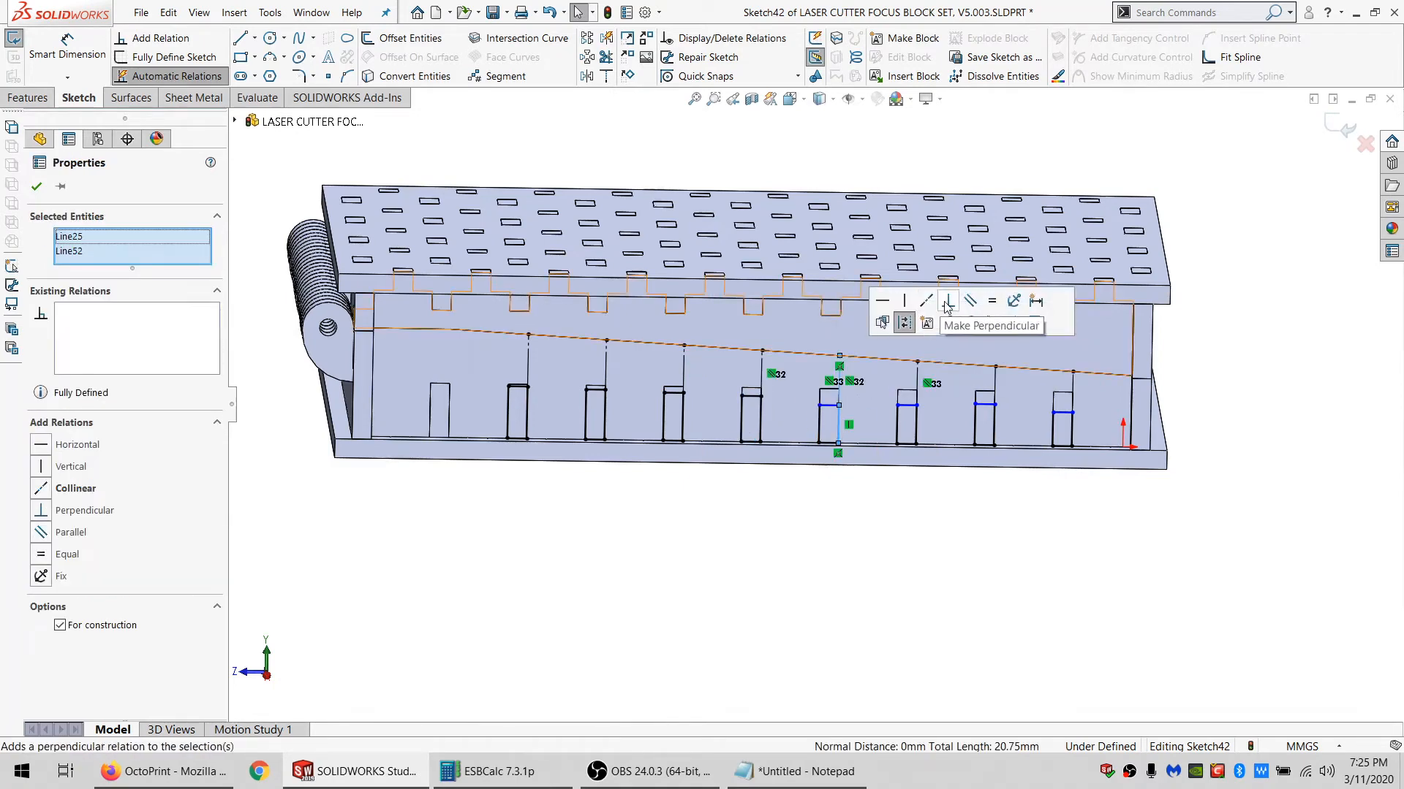
{"action": "left_click", "coordinate": [957, 331]}
{"action": "left_click", "coordinate": [917, 426]}
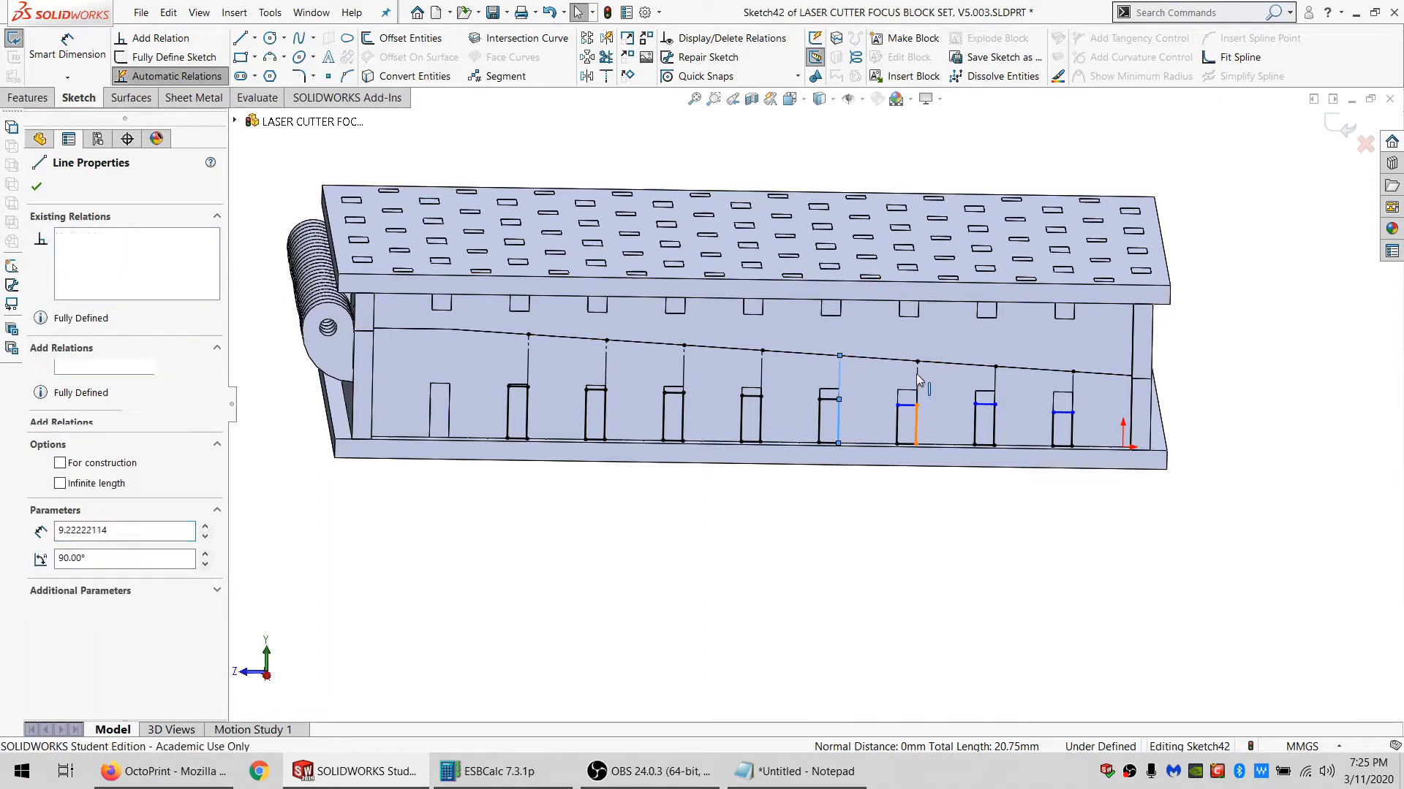
{"action": "left_click", "coordinate": [917, 375], "text": "ctrl"}
{"action": "left_click", "coordinate": [1069, 307]}
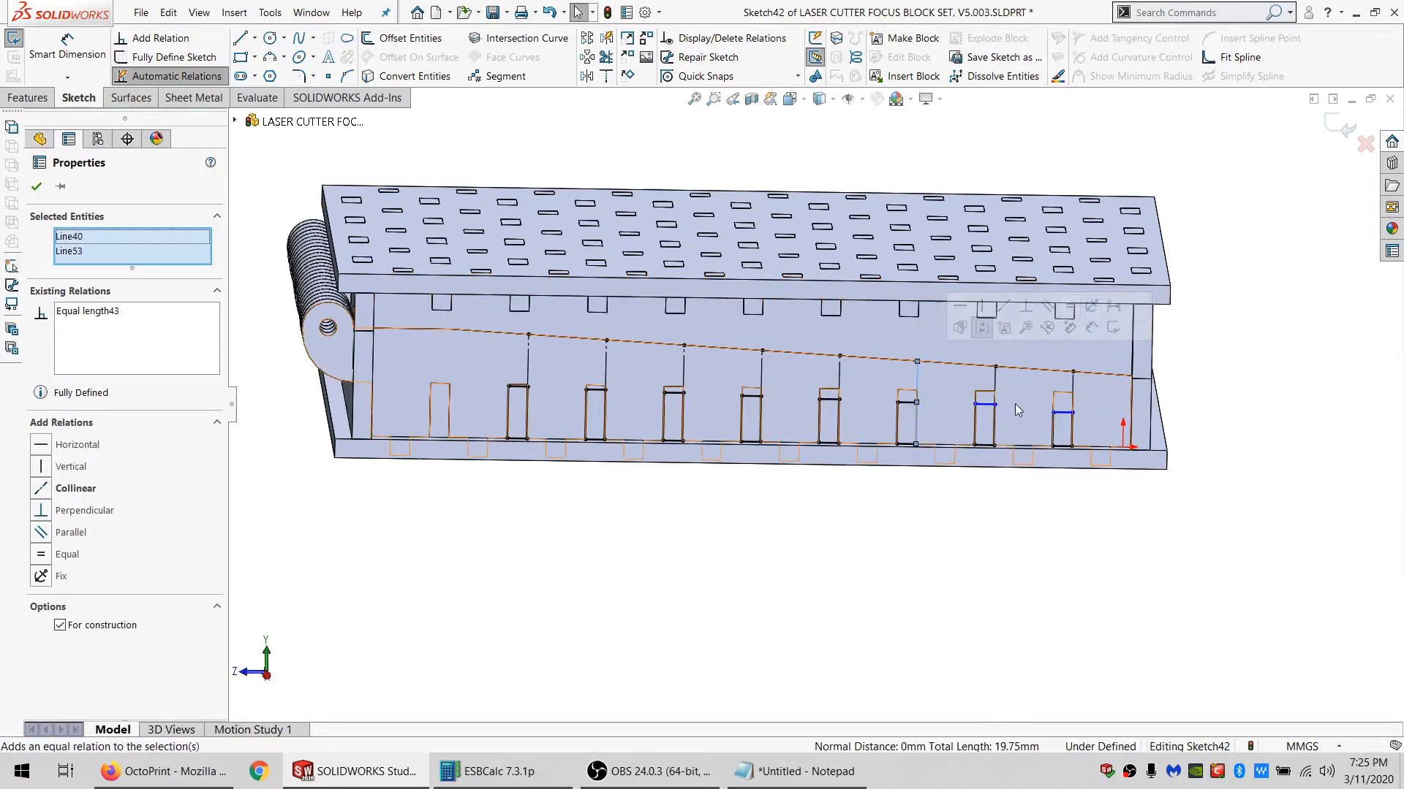
Make the eighth and ninth slots' construction lines equal in length to the far vertical sides of their rectangles.
{"action": "left_click", "coordinate": [994, 424]}
{"action": "left_click", "coordinate": [998, 370], "text": "ctrl"}
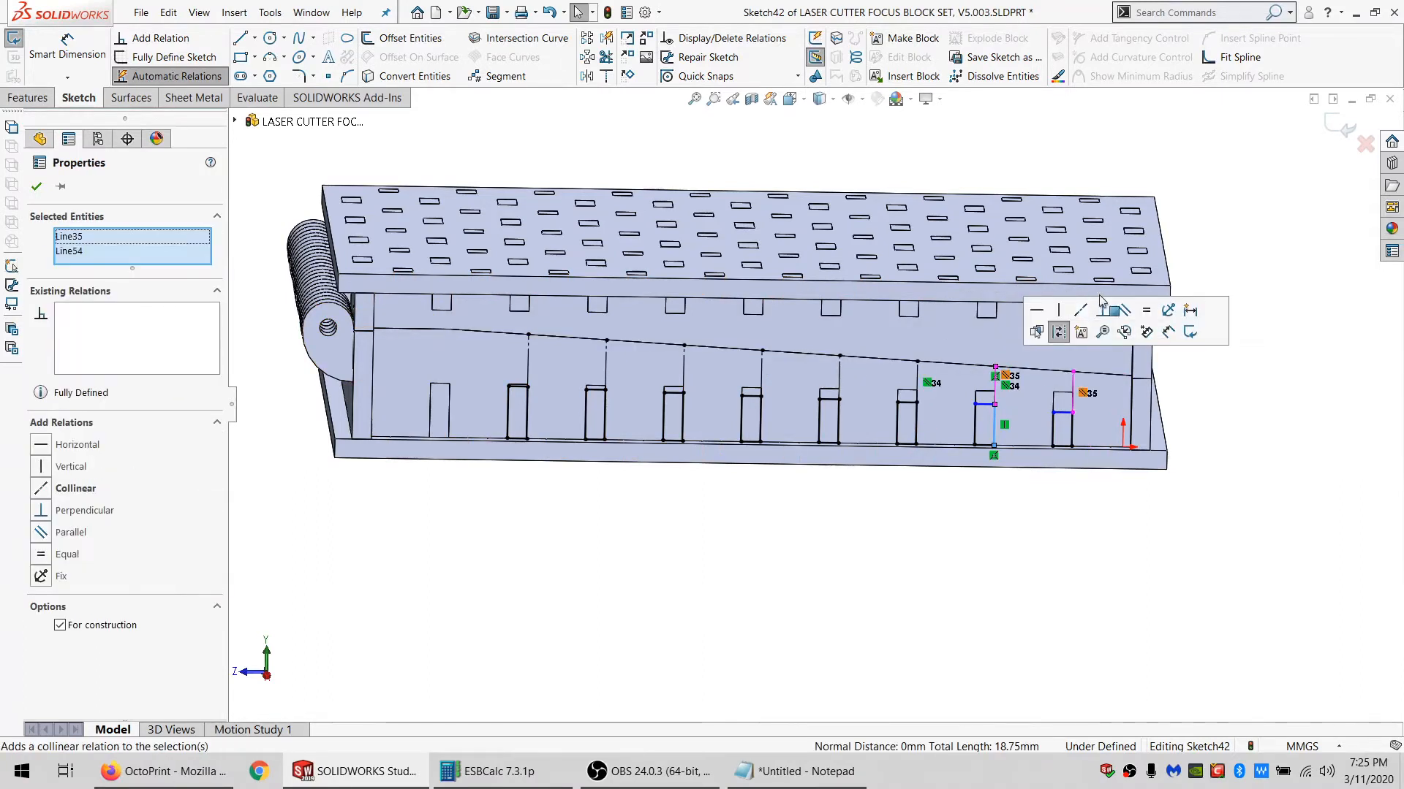
{"action": "left_click", "coordinate": [1072, 424]}
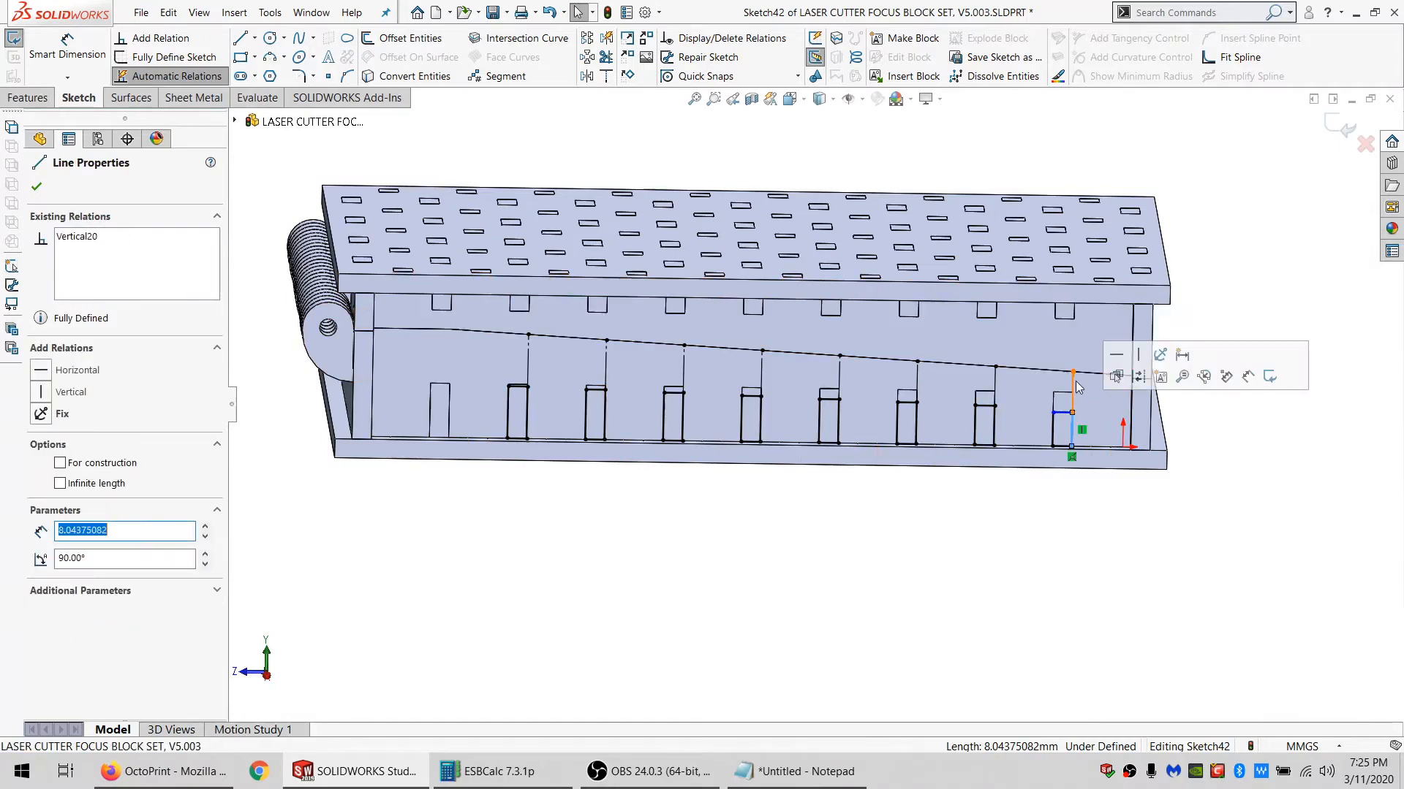
{"action": "left_click", "coordinate": [1100, 374], "text": "ctrl"}
{"action": "left_click", "coordinate": [1226, 316]}
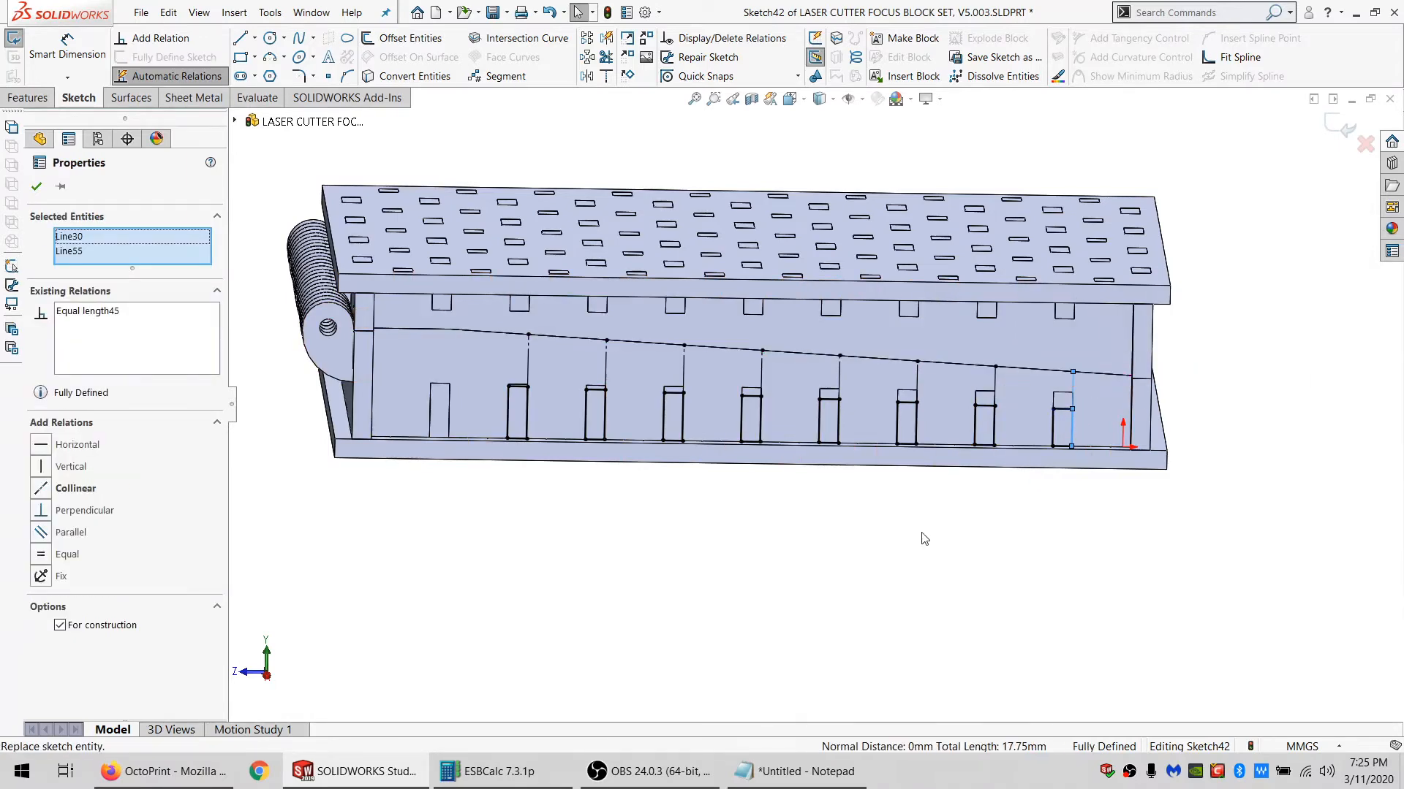
{"action": "key", "text": "Escape"}
Close the slot rectangle sketch and start a new sketch on the slotted side panel's outer face.
{"action": "middle_click_drag", "start_coordinate": [826, 349], "coordinate": [779, 387]}
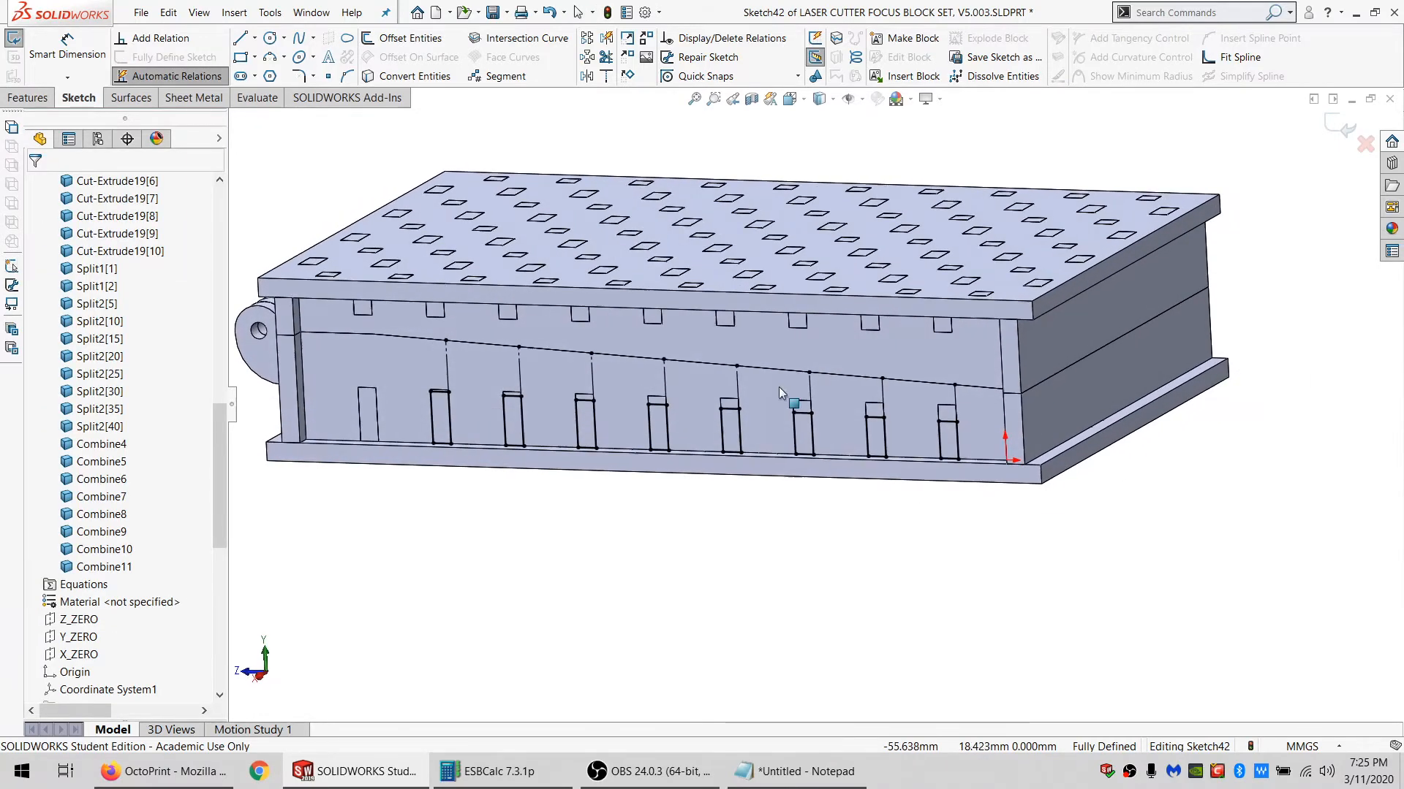
{"action": "scroll", "coordinate": [662, 403], "scroll_direction": "up", "scroll_amount": 3}
{"action": "scroll", "coordinate": [662, 403], "scroll_direction": "down", "scroll_amount": 2}
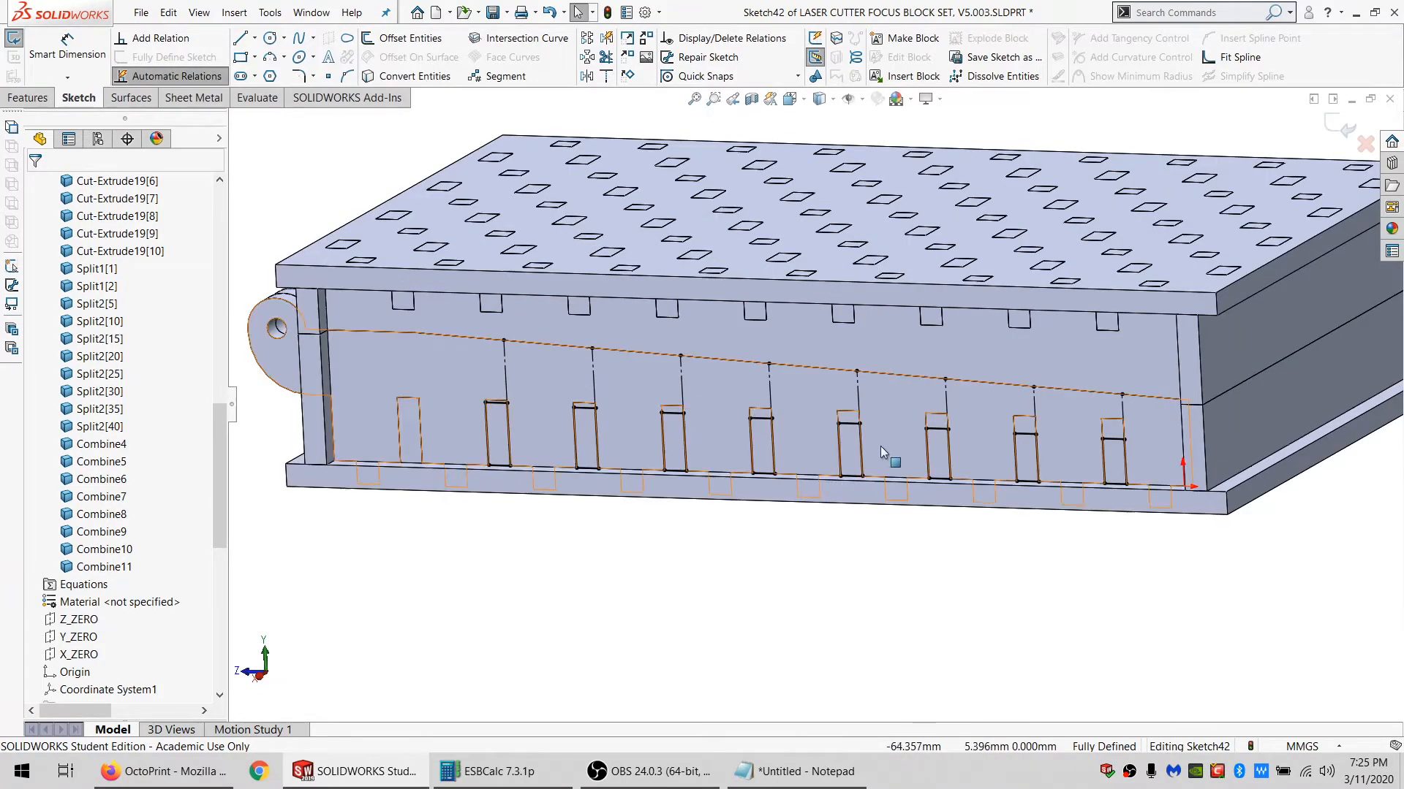
{"action": "middle_click_drag", "start_coordinate": [880, 446], "coordinate": [926, 433]}
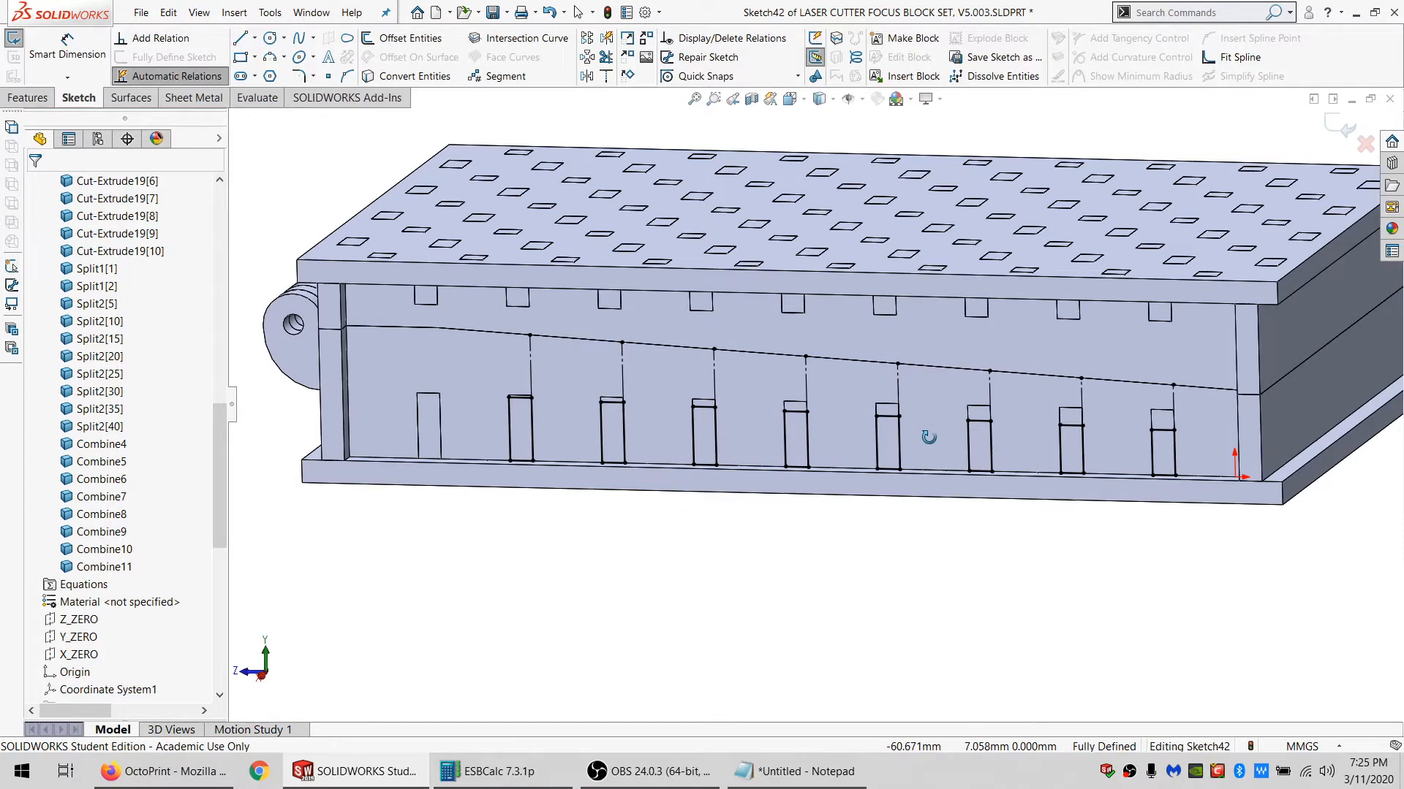
{"action": "left_click", "coordinate": [13, 39]}
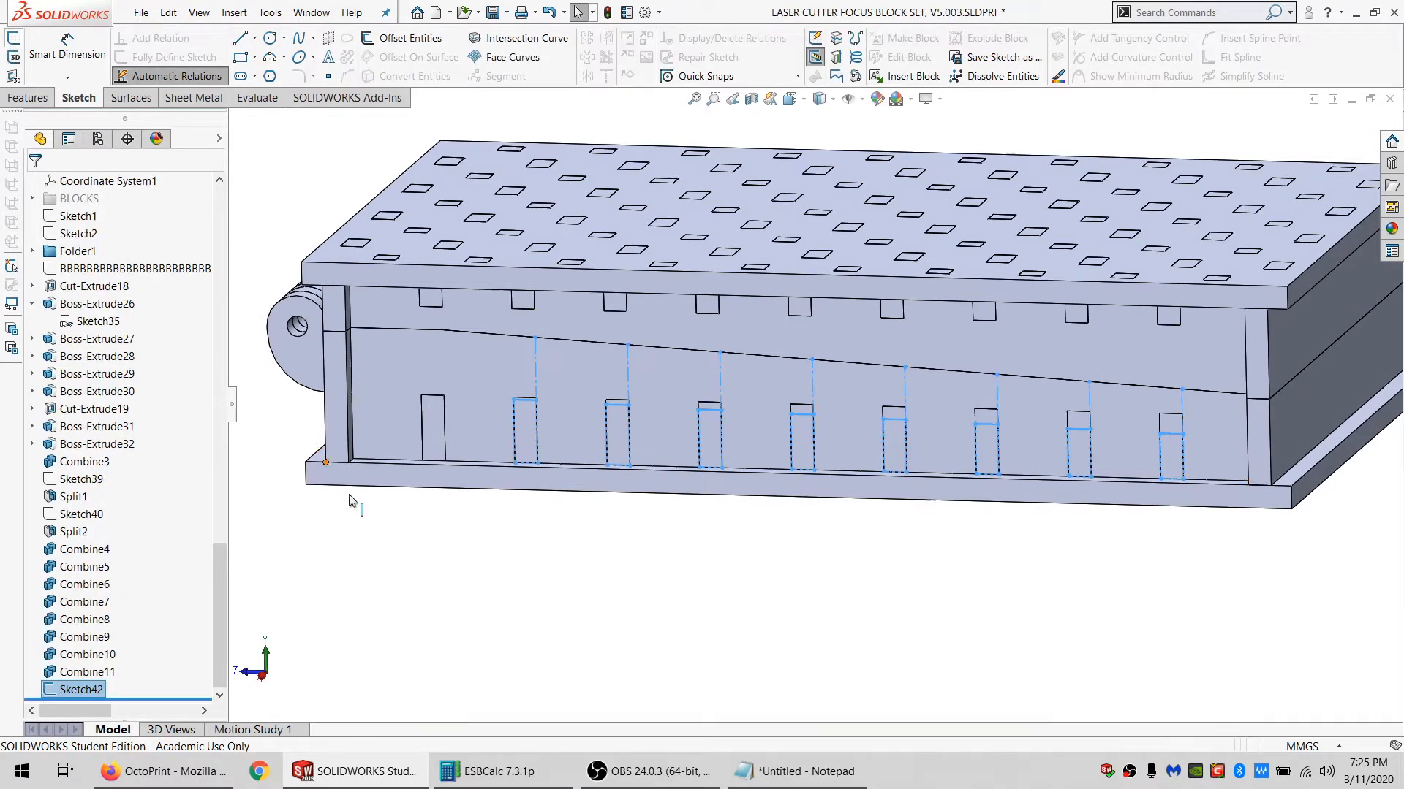
{"action": "left_click", "coordinate": [350, 495]}
{"action": "left_click", "coordinate": [392, 412]}
{"action": "left_click", "coordinate": [17, 41]}
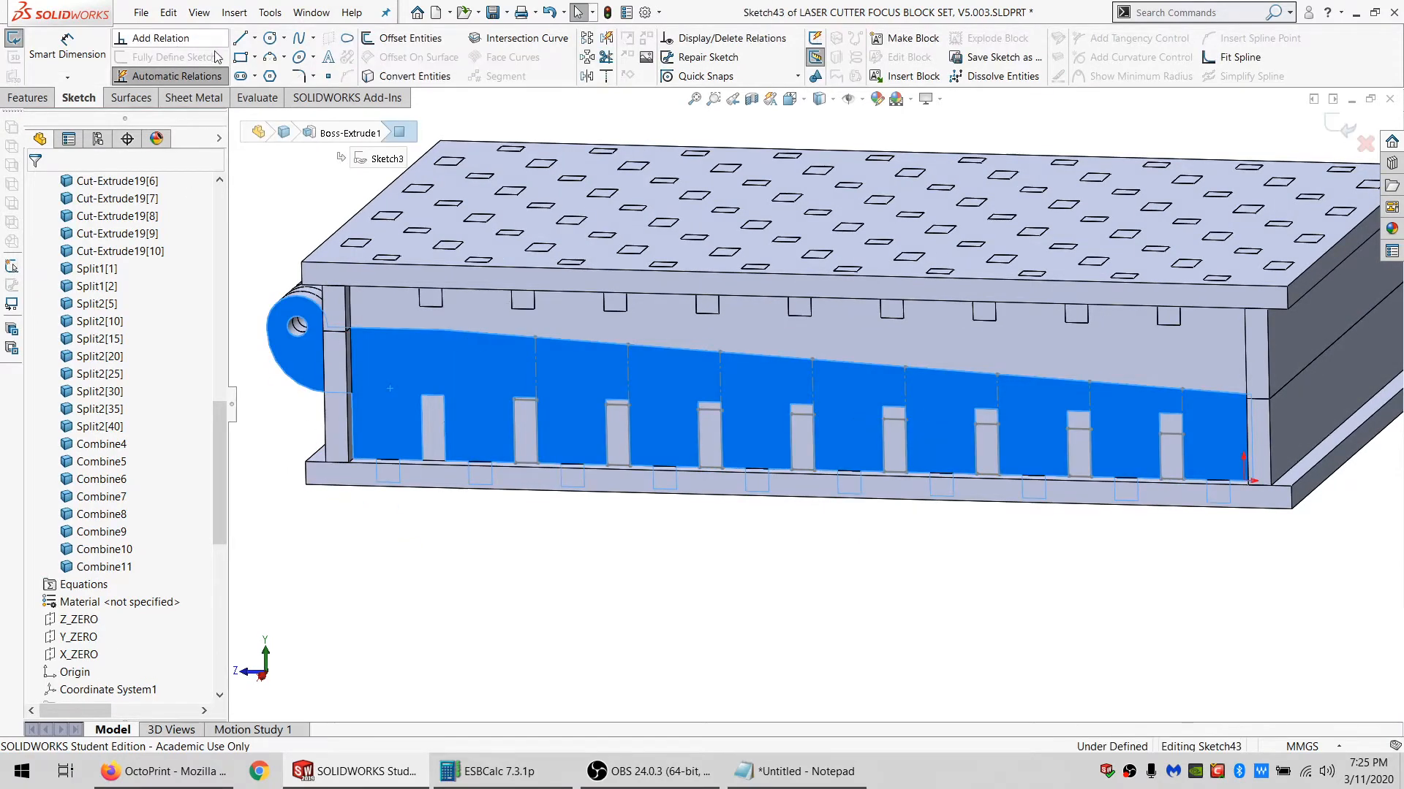
Sketch corner rectangles over the gaps at the upper ends of the second and third slots, the third 4.5 mm by 1 mm.
{"action": "left_click", "coordinate": [241, 57]}
{"action": "scroll", "coordinate": [577, 410], "scroll_direction": "down", "scroll_amount": 8}
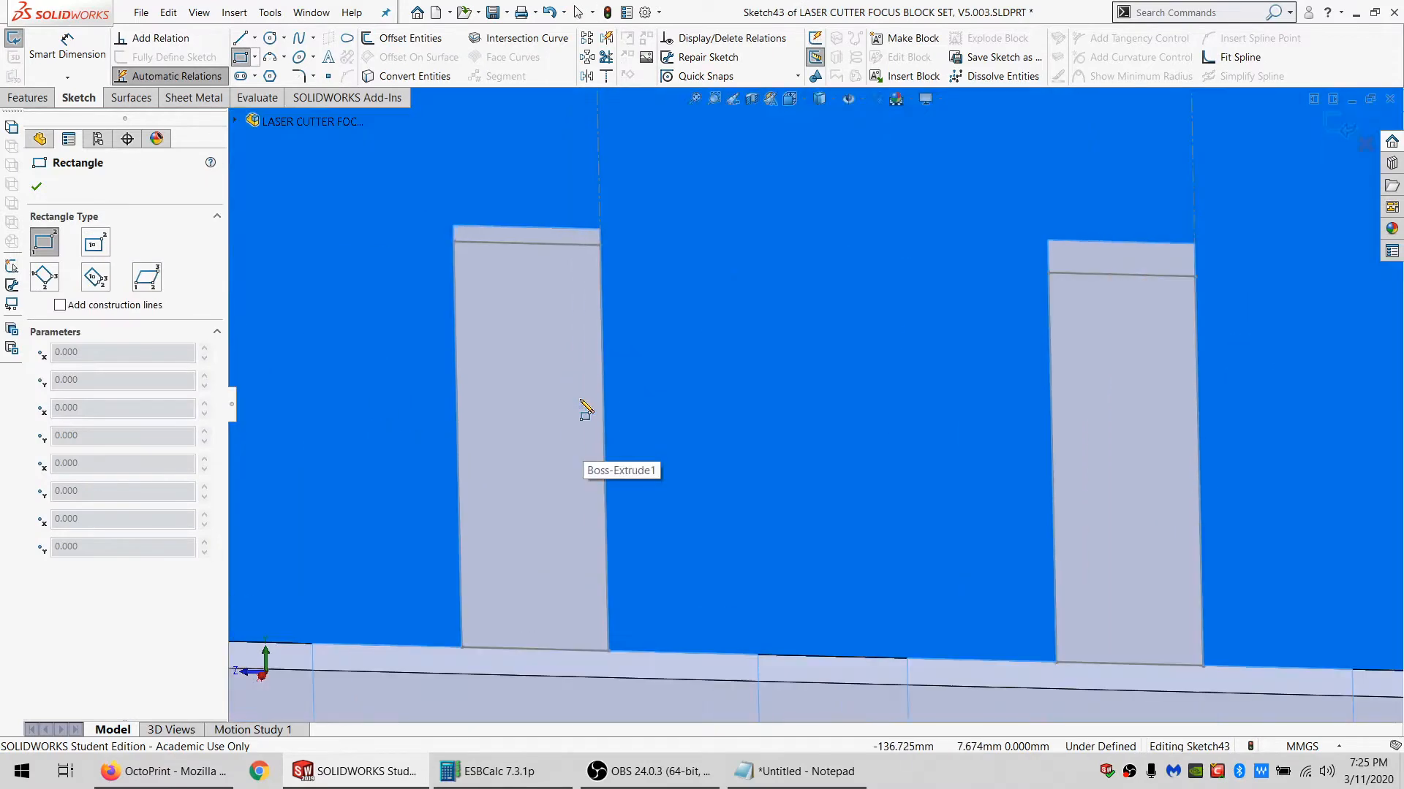
{"action": "left_click", "coordinate": [453, 226]}
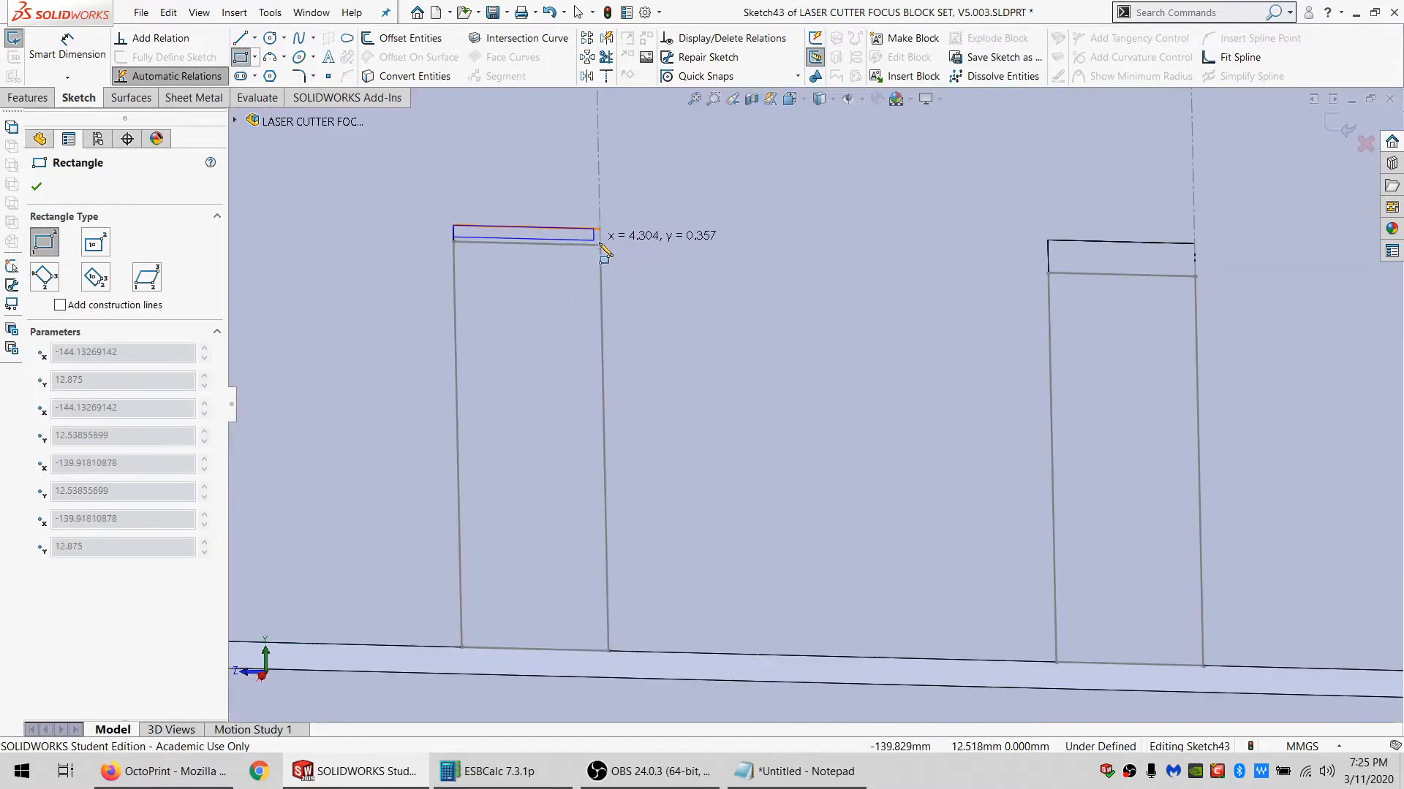
{"action": "left_click", "coordinate": [601, 246]}
{"action": "left_click", "coordinate": [1049, 241]}
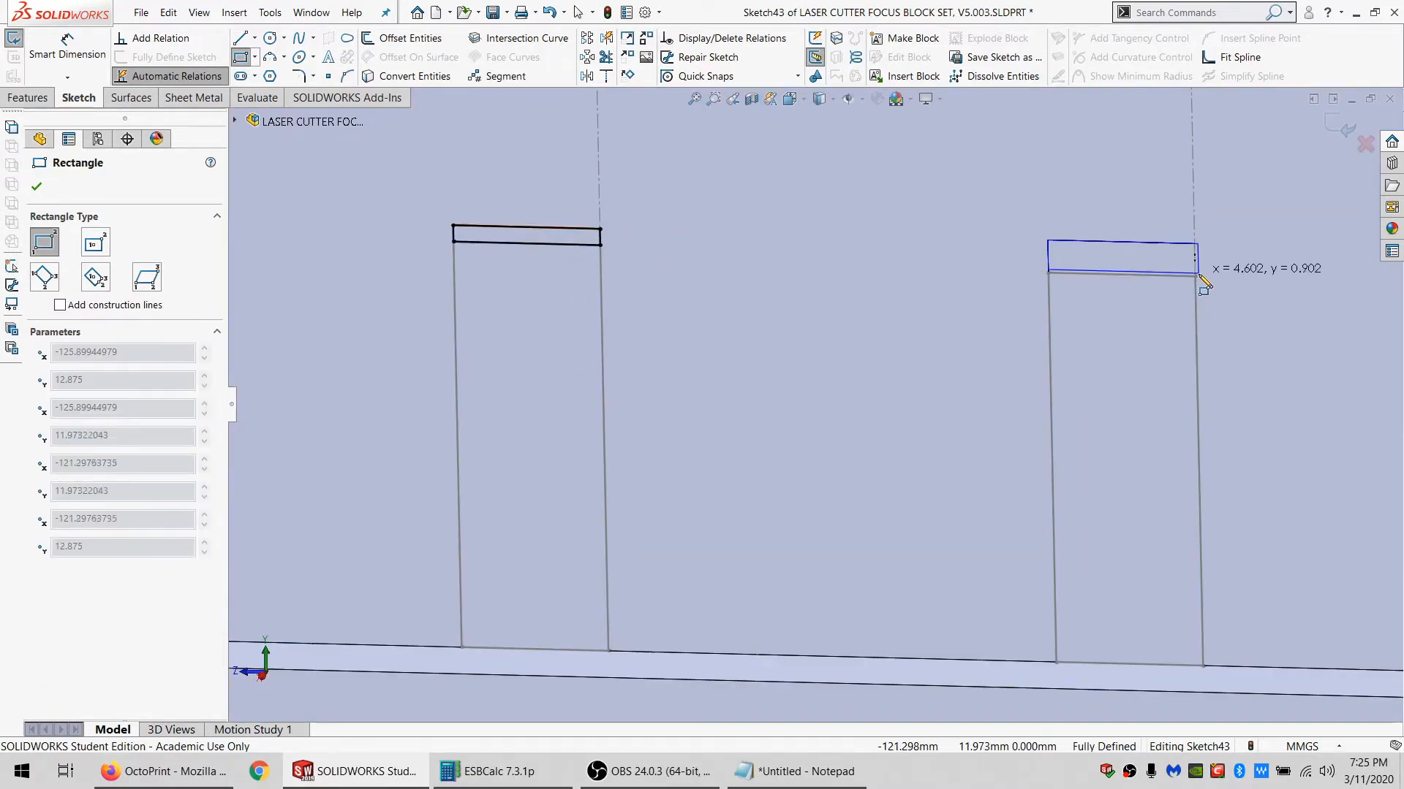
{"action": "left_click", "coordinate": [1195, 276]}
Sketch corner rectangles over the upper gaps of the fourth to sixth slots, the fourth 1.5 mm and the sixth 2.5 mm tall.
{"action": "scroll", "coordinate": [1282, 326], "scroll_direction": "up", "scroll_amount": 3}
{"action": "scroll", "coordinate": [1091, 410], "scroll_direction": "down", "scroll_amount": 2}
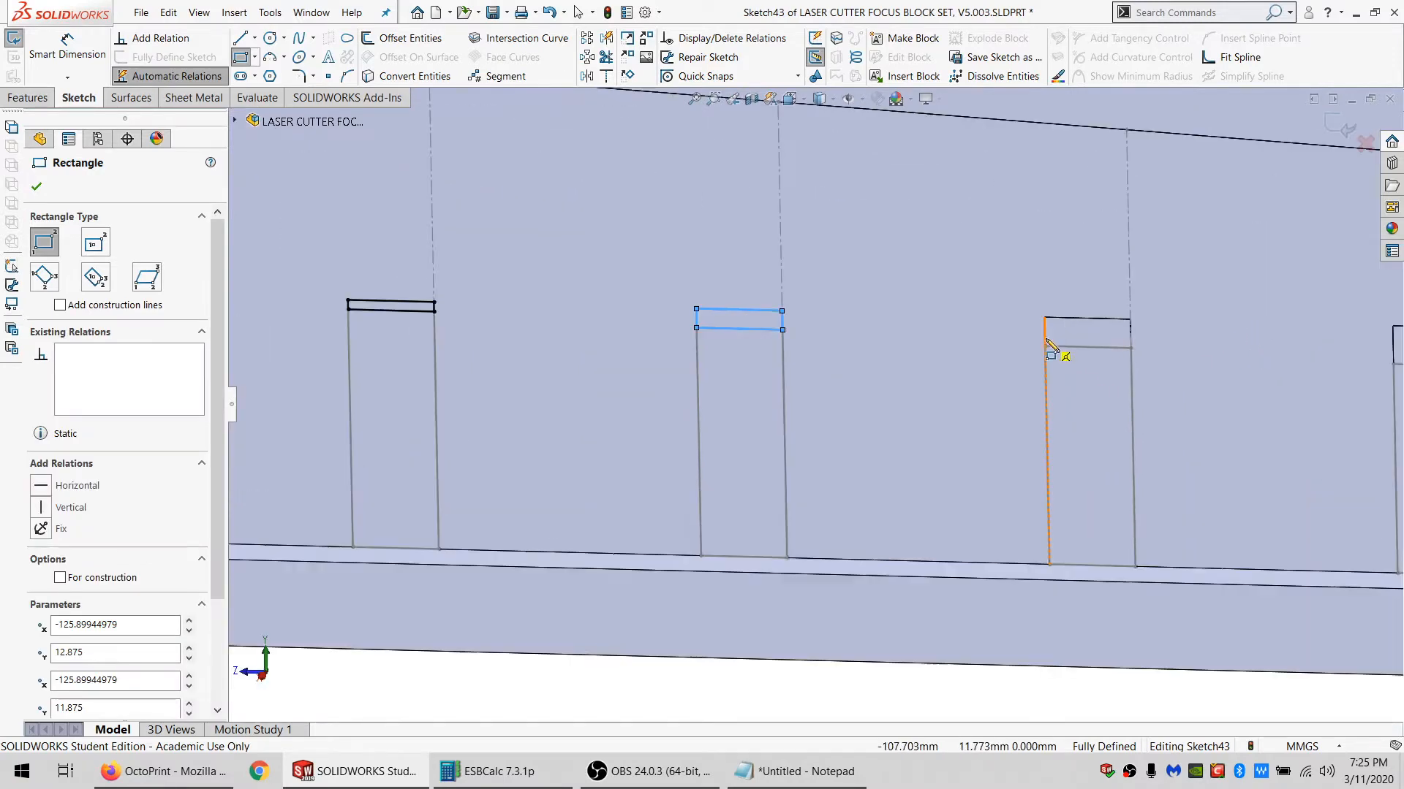
{"action": "left_click", "coordinate": [1044, 318]}
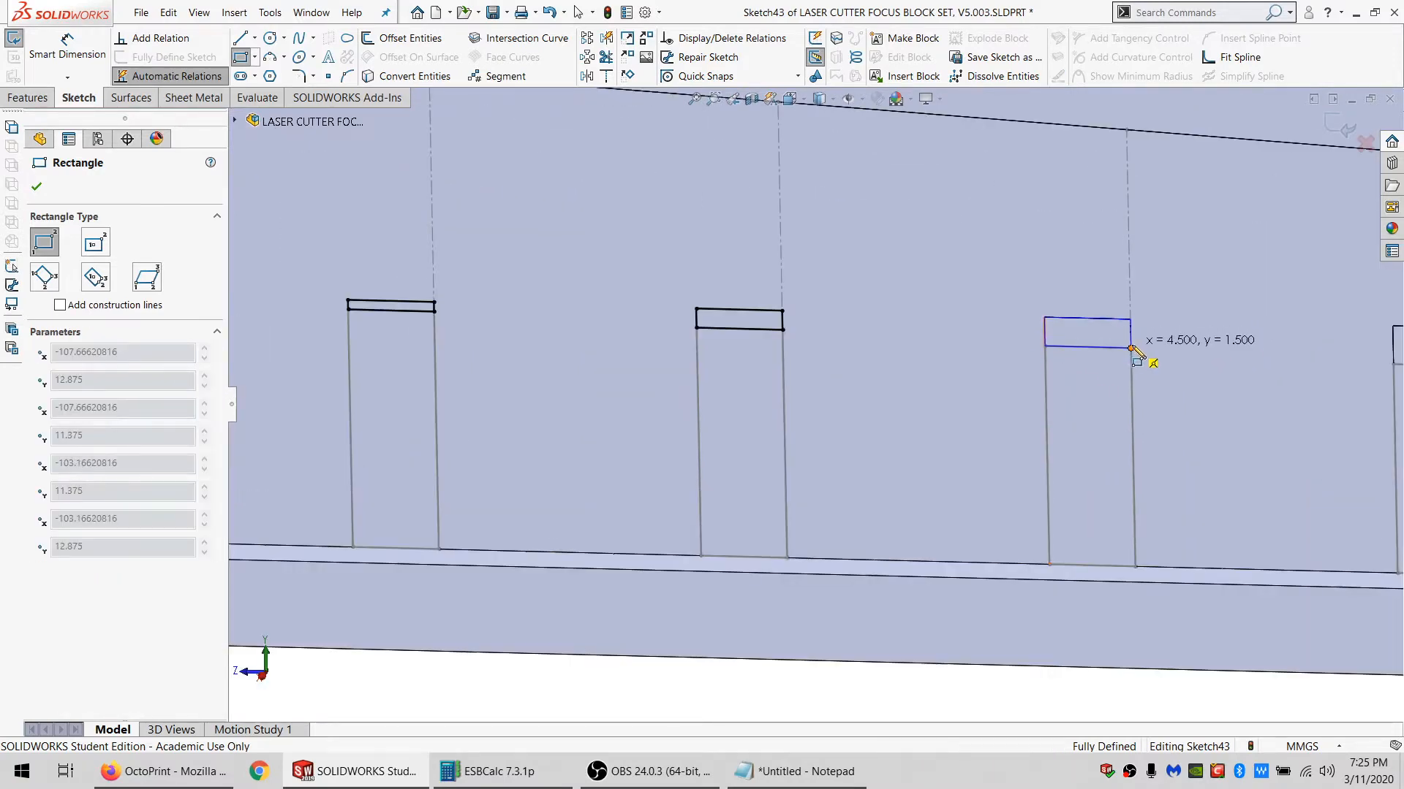
{"action": "left_click", "coordinate": [1130, 348]}
{"action": "scroll", "coordinate": [1184, 391], "scroll_direction": "up", "scroll_amount": 3}
{"action": "scroll", "coordinate": [1070, 391], "scroll_direction": "down", "scroll_amount": 2}
{"action": "left_click", "coordinate": [963, 374]}
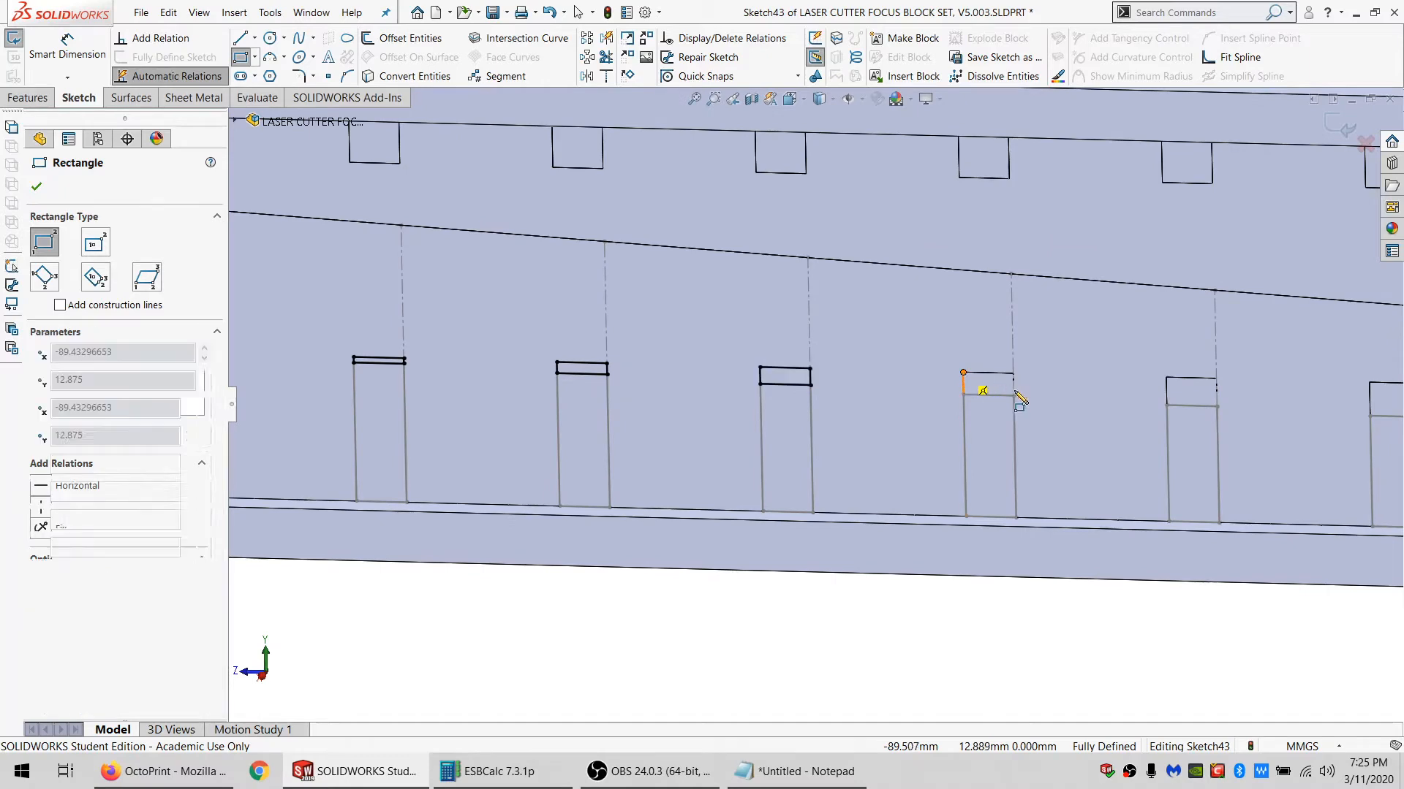
{"action": "left_click", "coordinate": [1013, 395]}
{"action": "left_click", "coordinate": [1165, 378]}
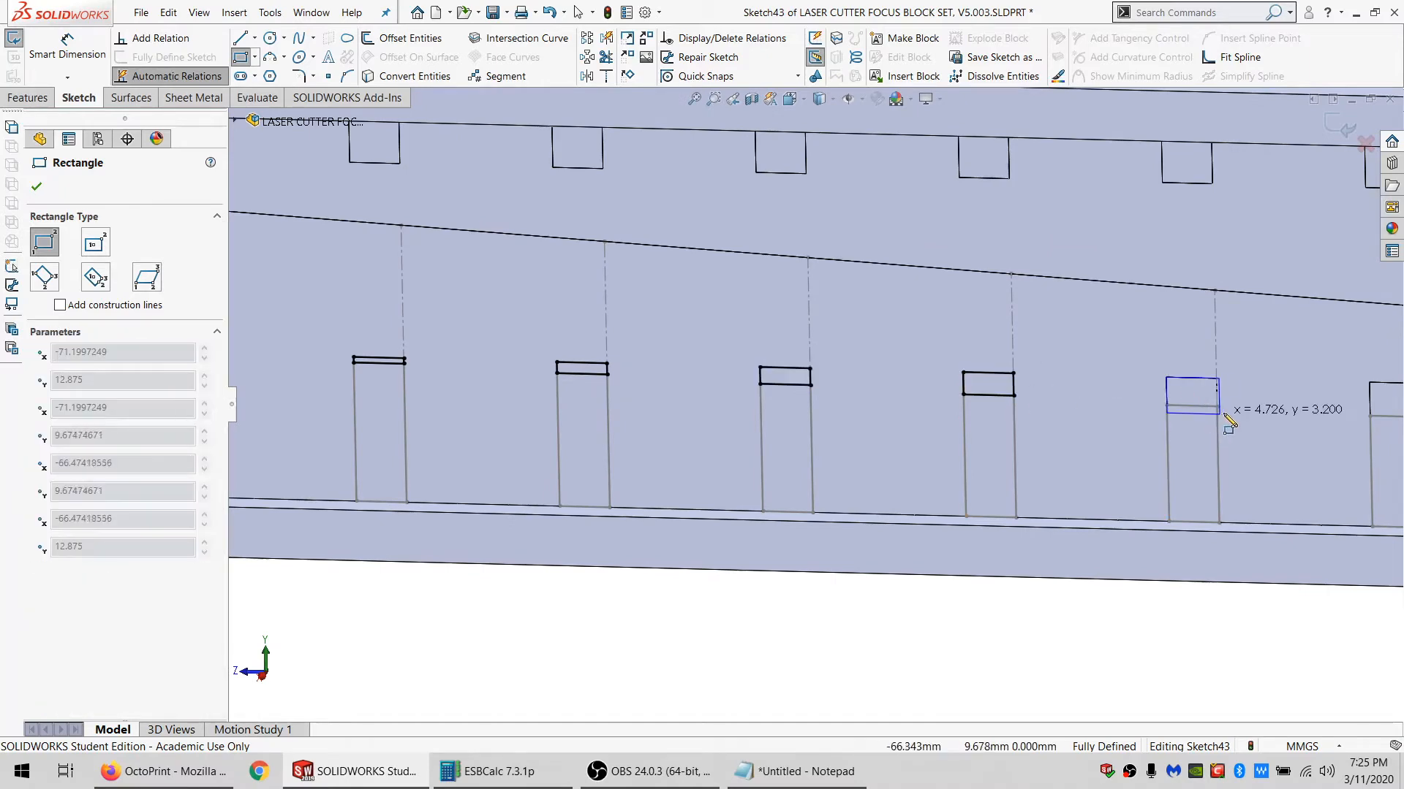
{"action": "left_click", "coordinate": [1217, 406]}
Sketch corner rectangles over the upper gaps of the last three slots, the seventh 3 mm and the eighth 3.5 mm tall.
{"action": "scroll", "coordinate": [1219, 407], "scroll_direction": "up", "scroll_amount": 3}
{"action": "scroll", "coordinate": [990, 419], "scroll_direction": "down", "scroll_amount": 3}
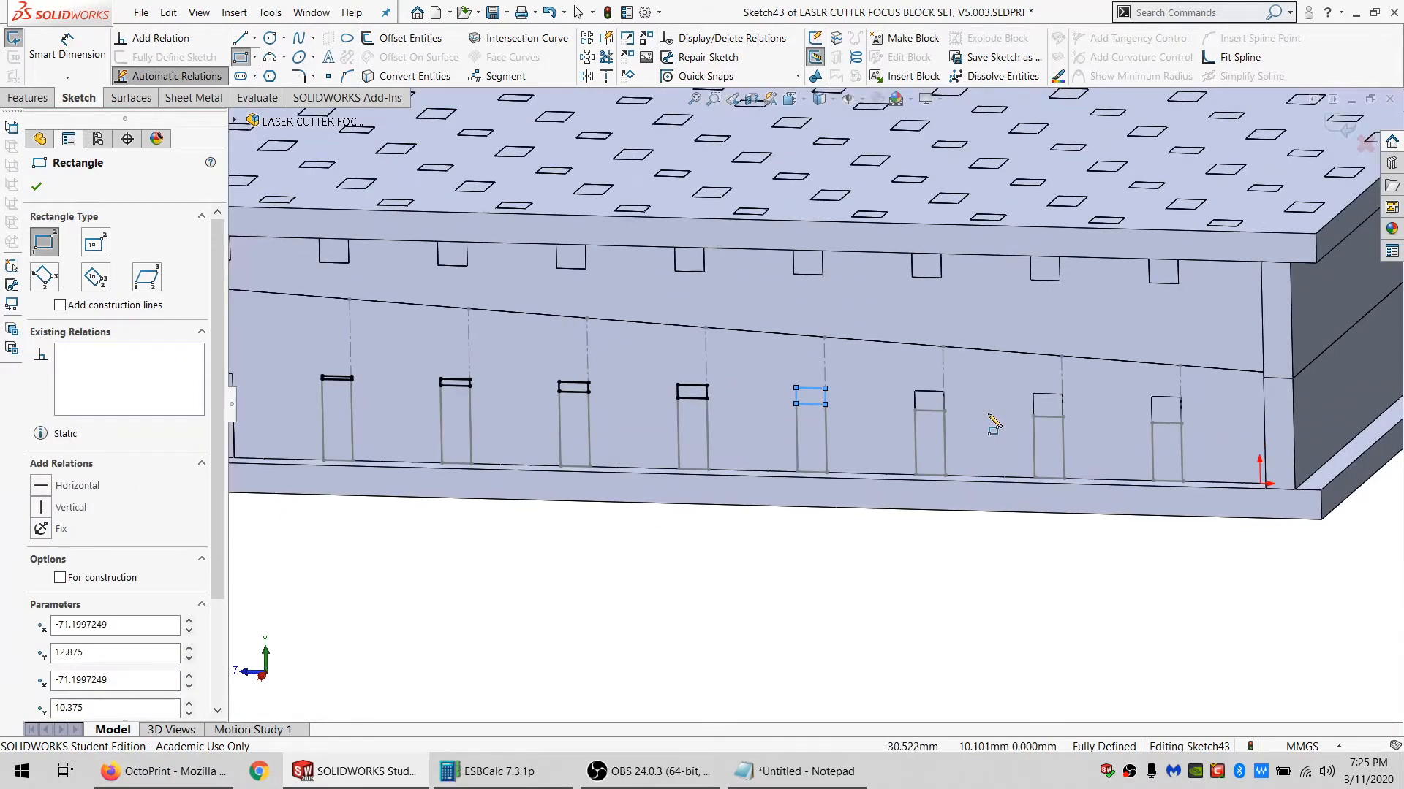
{"action": "left_click", "coordinate": [834, 388]}
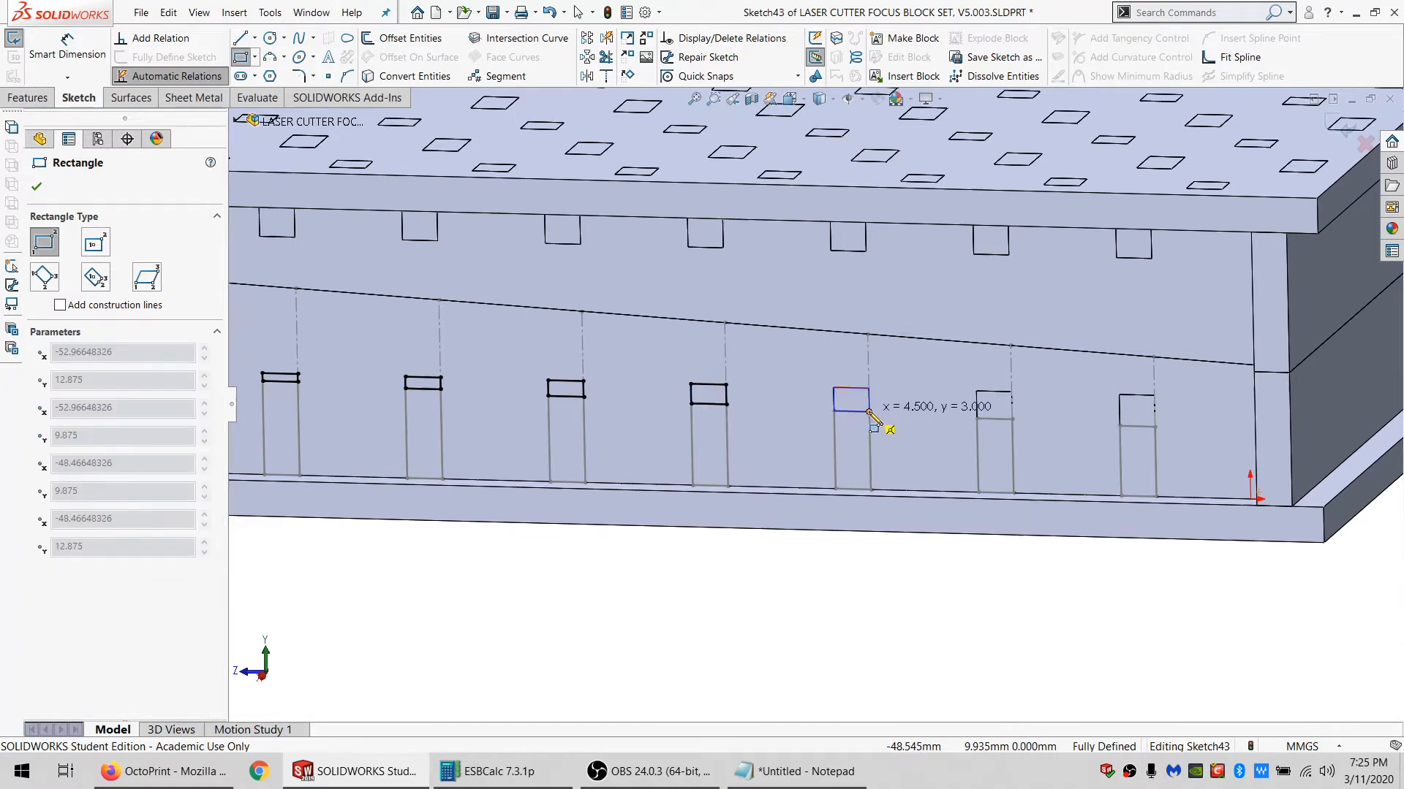
{"action": "left_click", "coordinate": [869, 412]}
{"action": "left_click", "coordinate": [976, 392]}
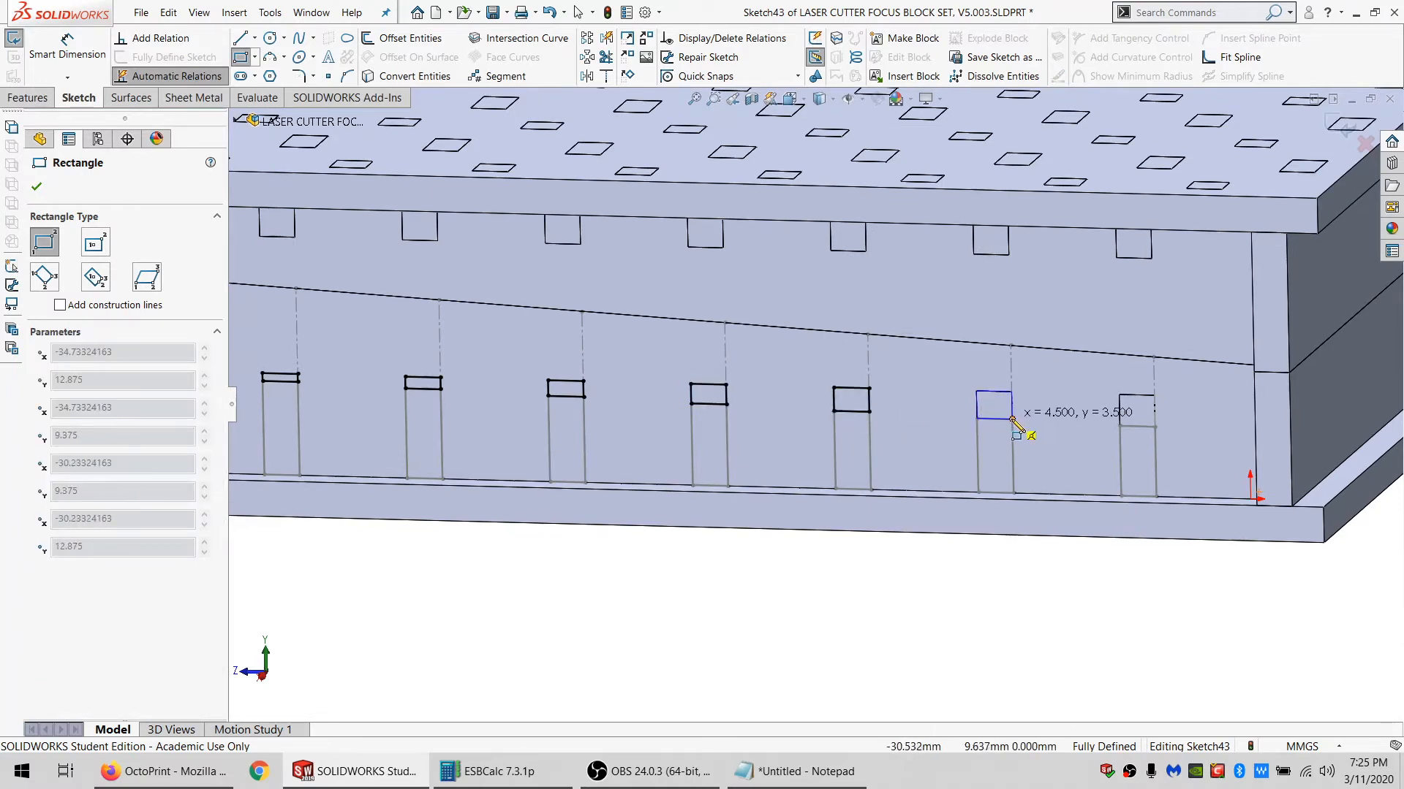
{"action": "left_click", "coordinate": [1013, 419]}
{"action": "left_click", "coordinate": [1119, 396]}
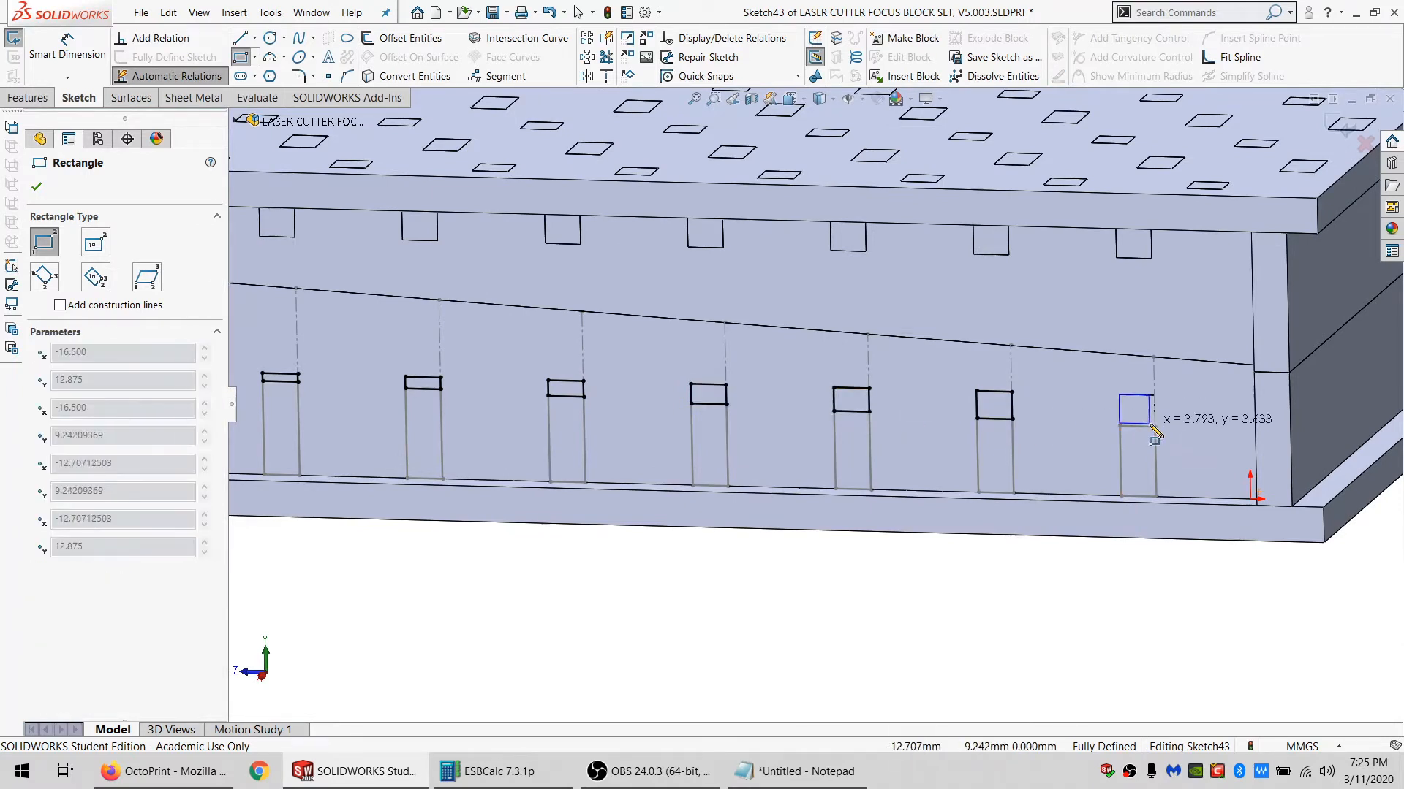
{"action": "left_click", "coordinate": [1154, 427]}
{"action": "key", "text": "Escape"}
Leave the Rectangle tool and hide the base plate body below the slotted side panels.
{"action": "scroll", "coordinate": [914, 419], "scroll_direction": "up", "scroll_amount": 6}
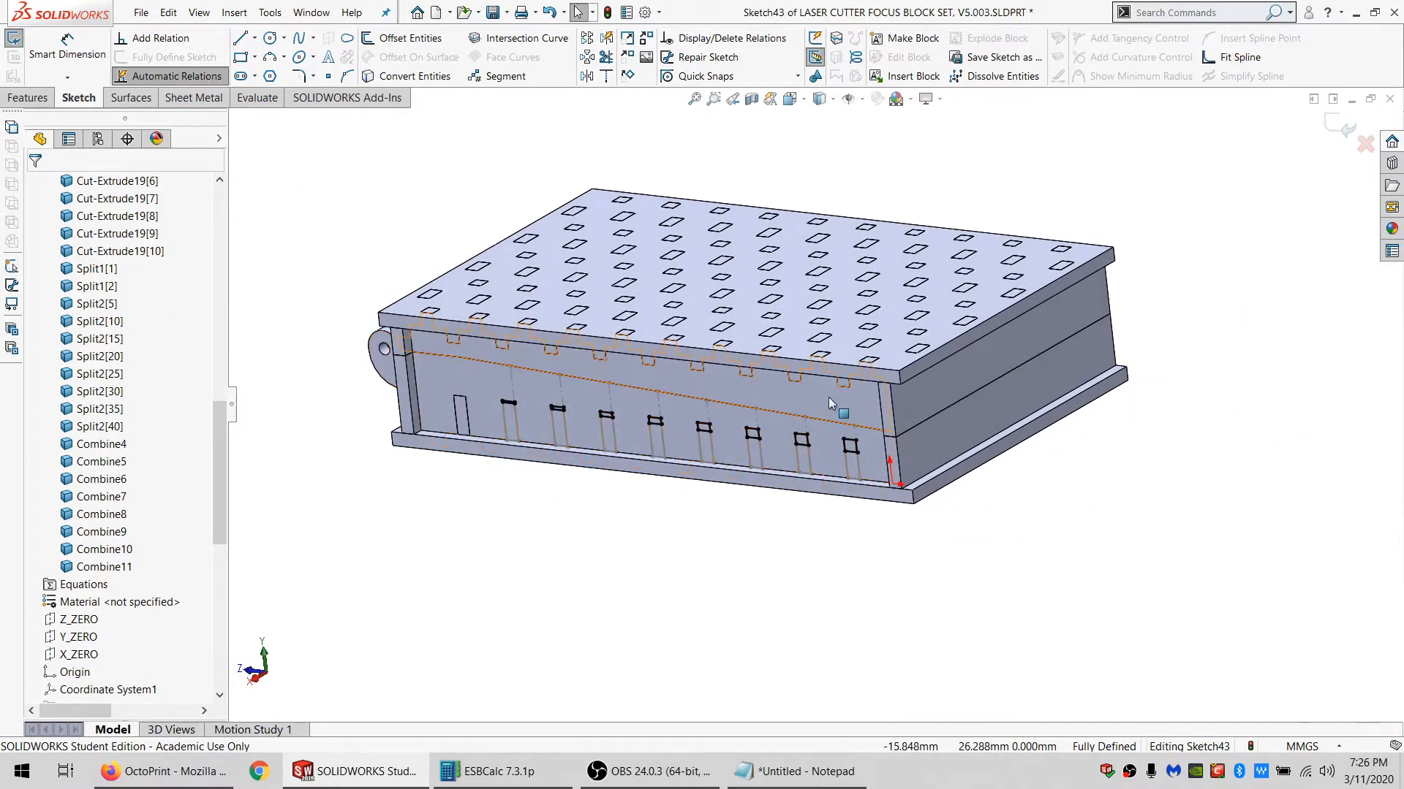
{"action": "scroll", "coordinate": [921, 491], "scroll_direction": "down", "scroll_amount": 1}
{"action": "right_click", "coordinate": [890, 492]}
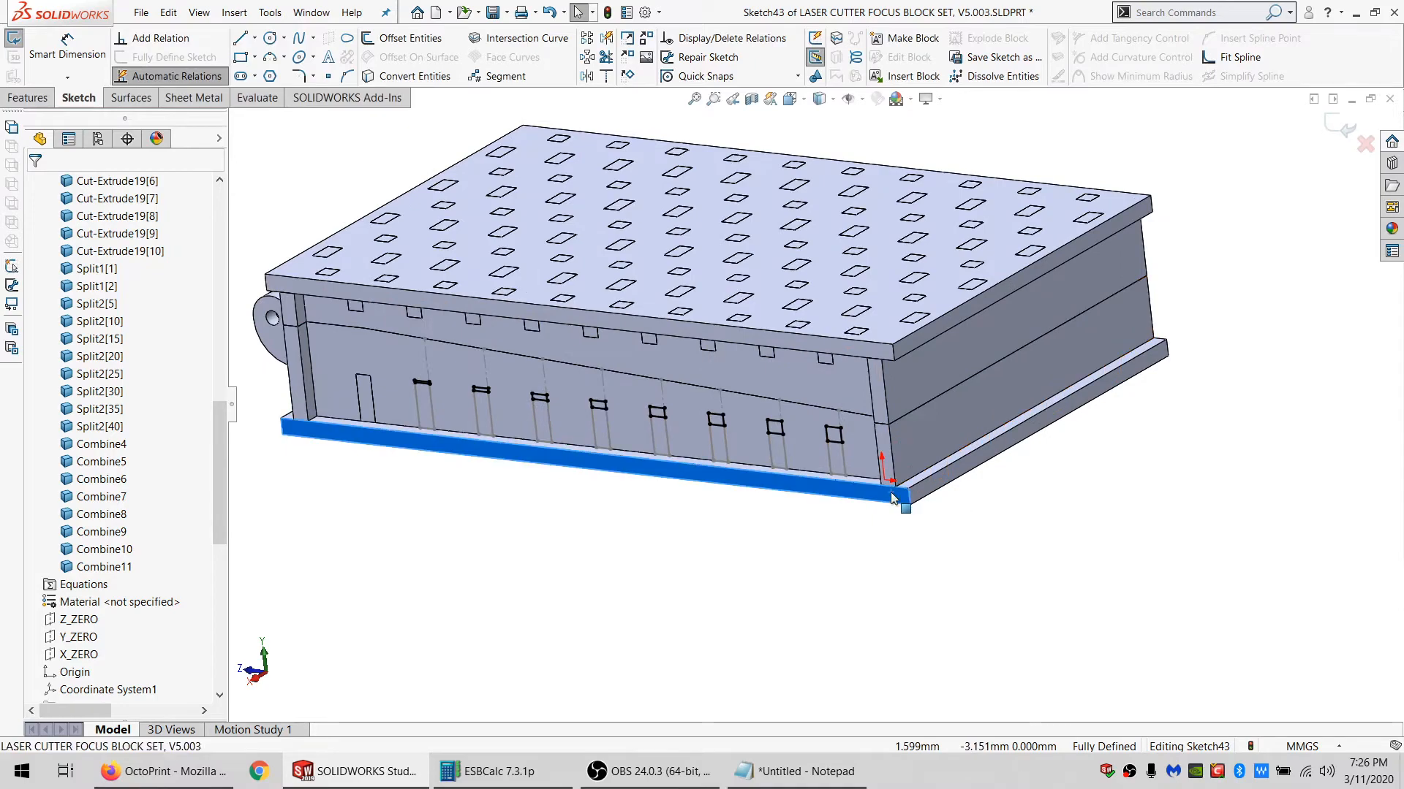
{"action": "left_click", "coordinate": [931, 689]}
{"action": "scroll", "coordinate": [824, 468], "scroll_direction": "down", "scroll_amount": 1}
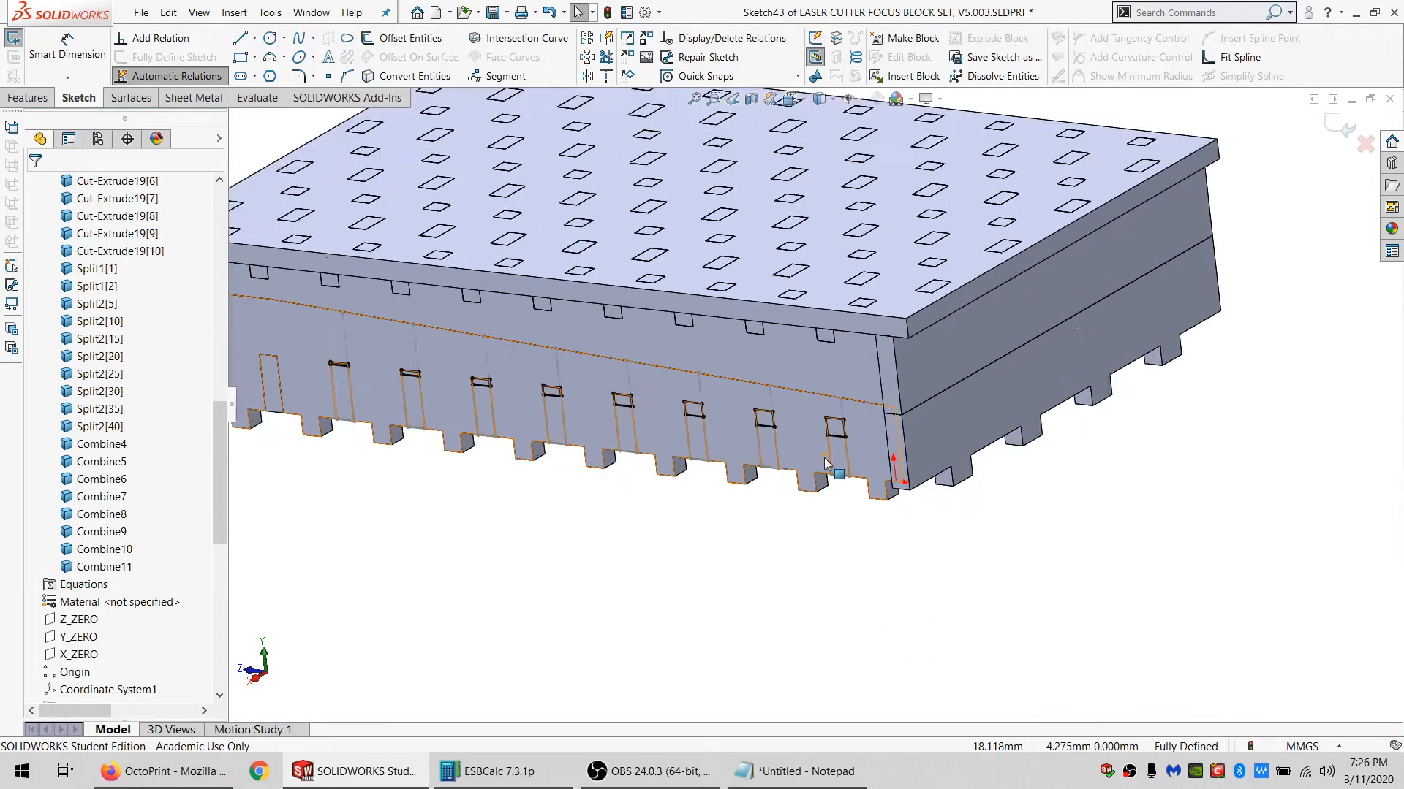
Hide the crossing strip body Split2[40] nearest the origin on the underside of the box.
{"action": "middle_click_drag", "start_coordinate": [828, 468], "coordinate": [540, 257]}
{"action": "scroll", "coordinate": [537, 255], "scroll_direction": "up", "scroll_amount": 3}
{"action": "scroll", "coordinate": [662, 310], "scroll_direction": "down", "scroll_amount": 8}
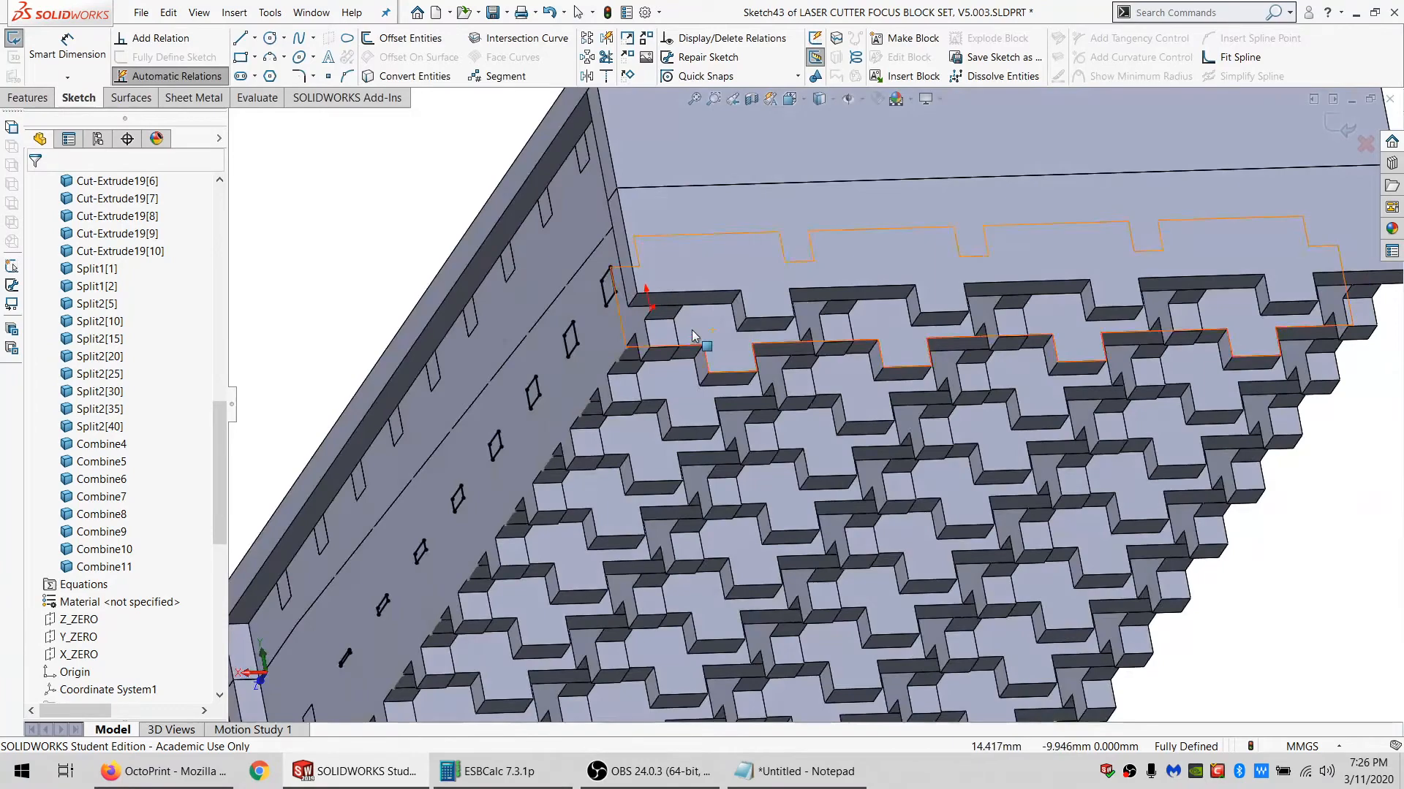
{"action": "right_click", "coordinate": [693, 335]}
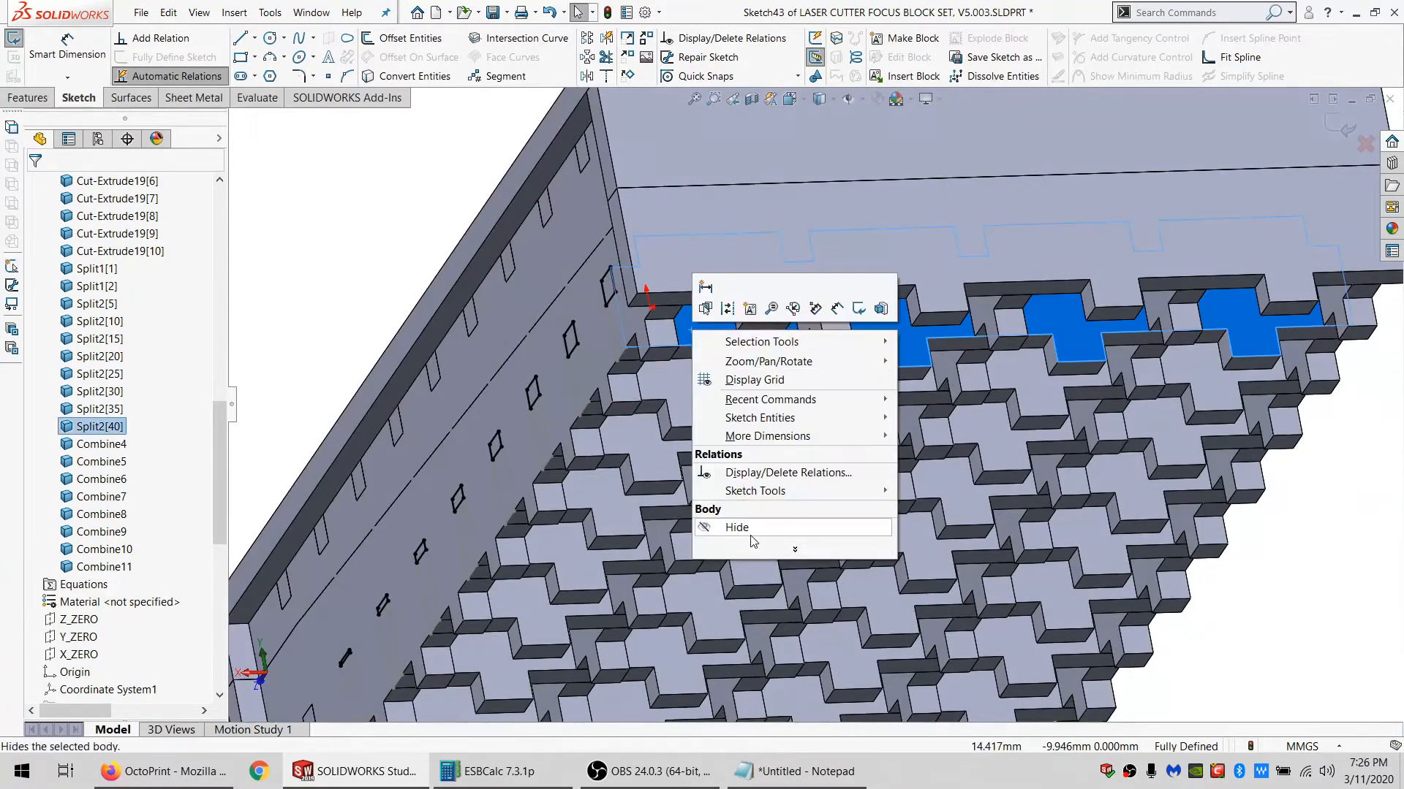
{"action": "left_click", "coordinate": [732, 532]}
Extrude the gap rectangles up to the outer slotted panel's inner face, limiting the feature scope to body Cut-Extrude19[1].
{"action": "middle_click_drag", "start_coordinate": [658, 361], "coordinate": [534, 231]}
{"action": "left_click", "coordinate": [22, 97]}
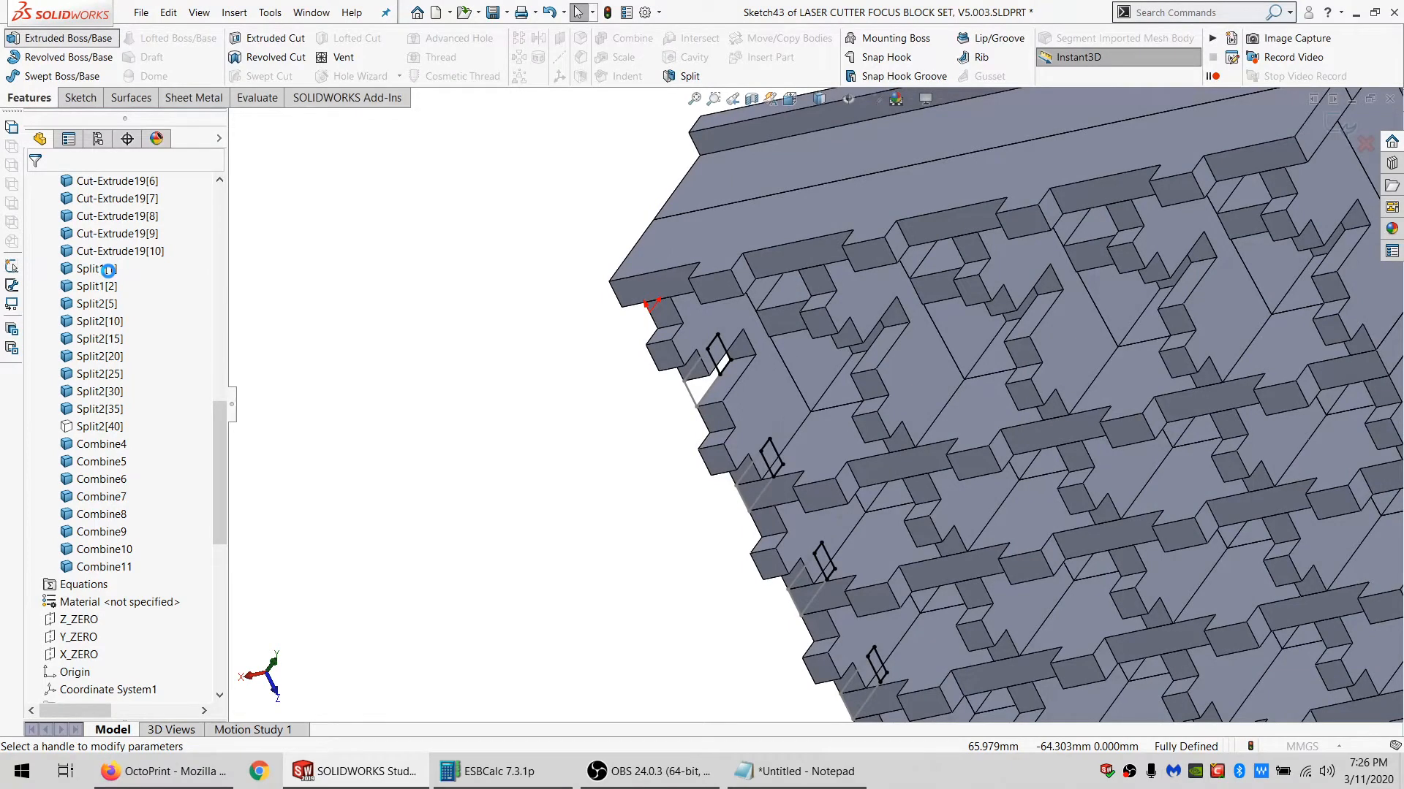
{"action": "left_click", "coordinate": [107, 296]}
{"action": "left_click", "coordinate": [84, 344]}
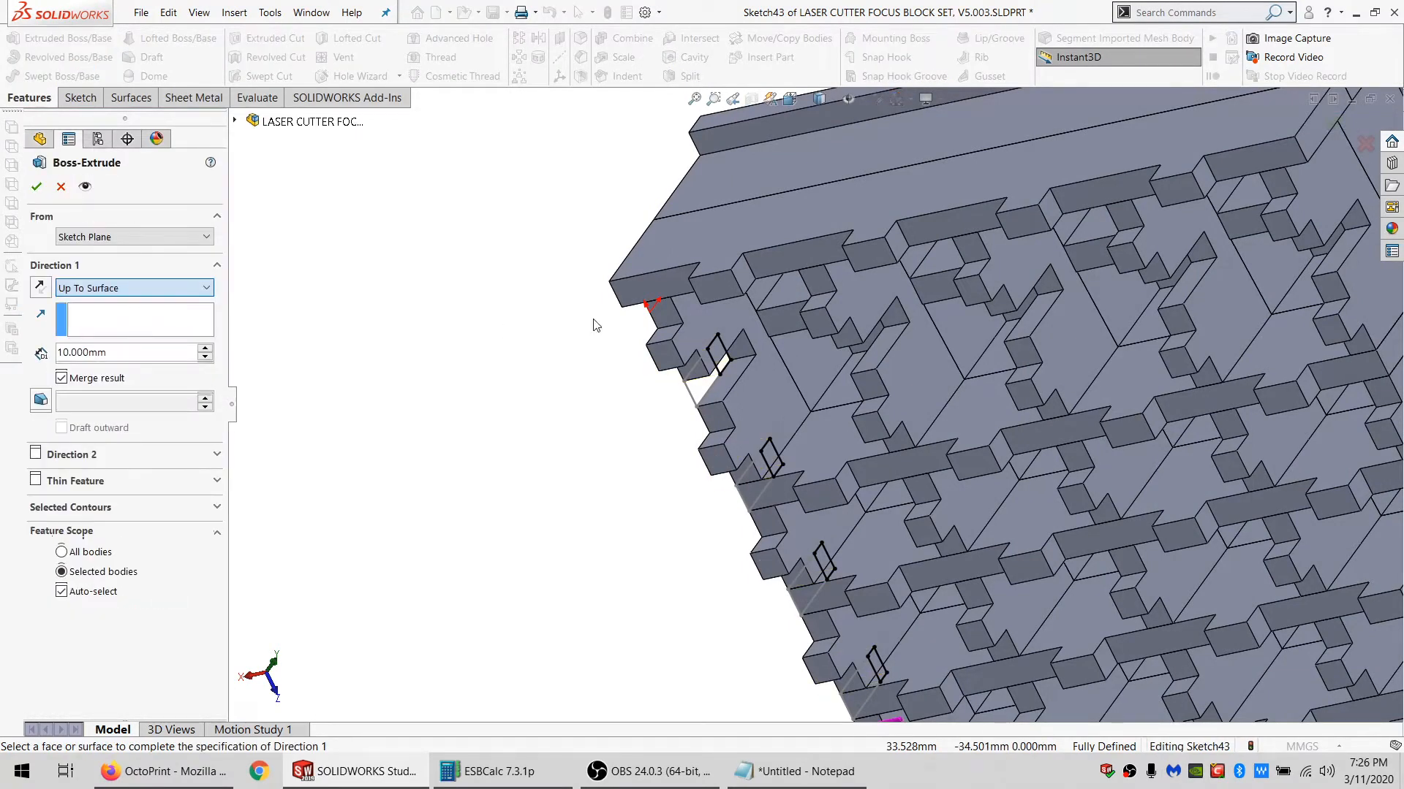
{"action": "left_click", "coordinate": [94, 596]}
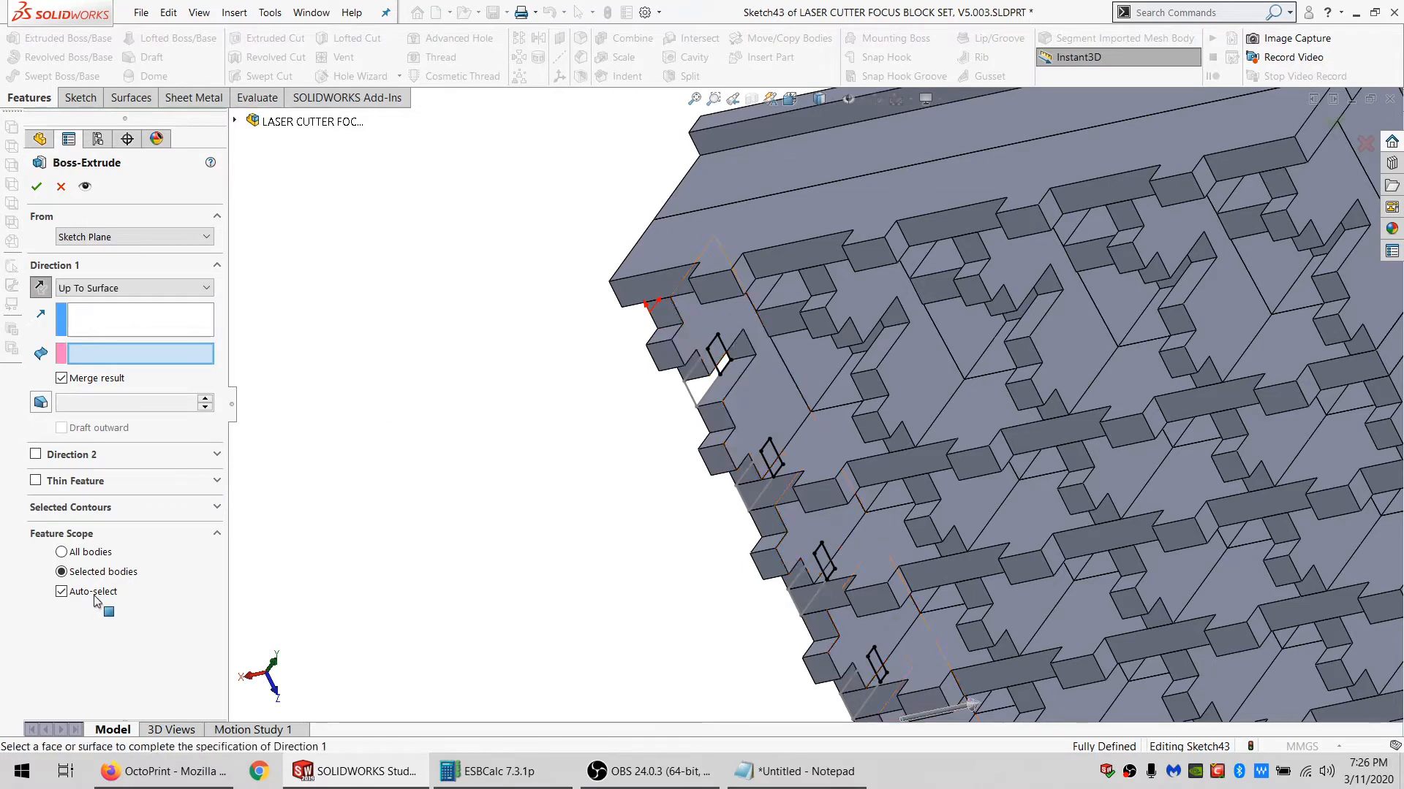
{"action": "left_click", "coordinate": [775, 421]}
{"action": "left_click", "coordinate": [34, 186]}
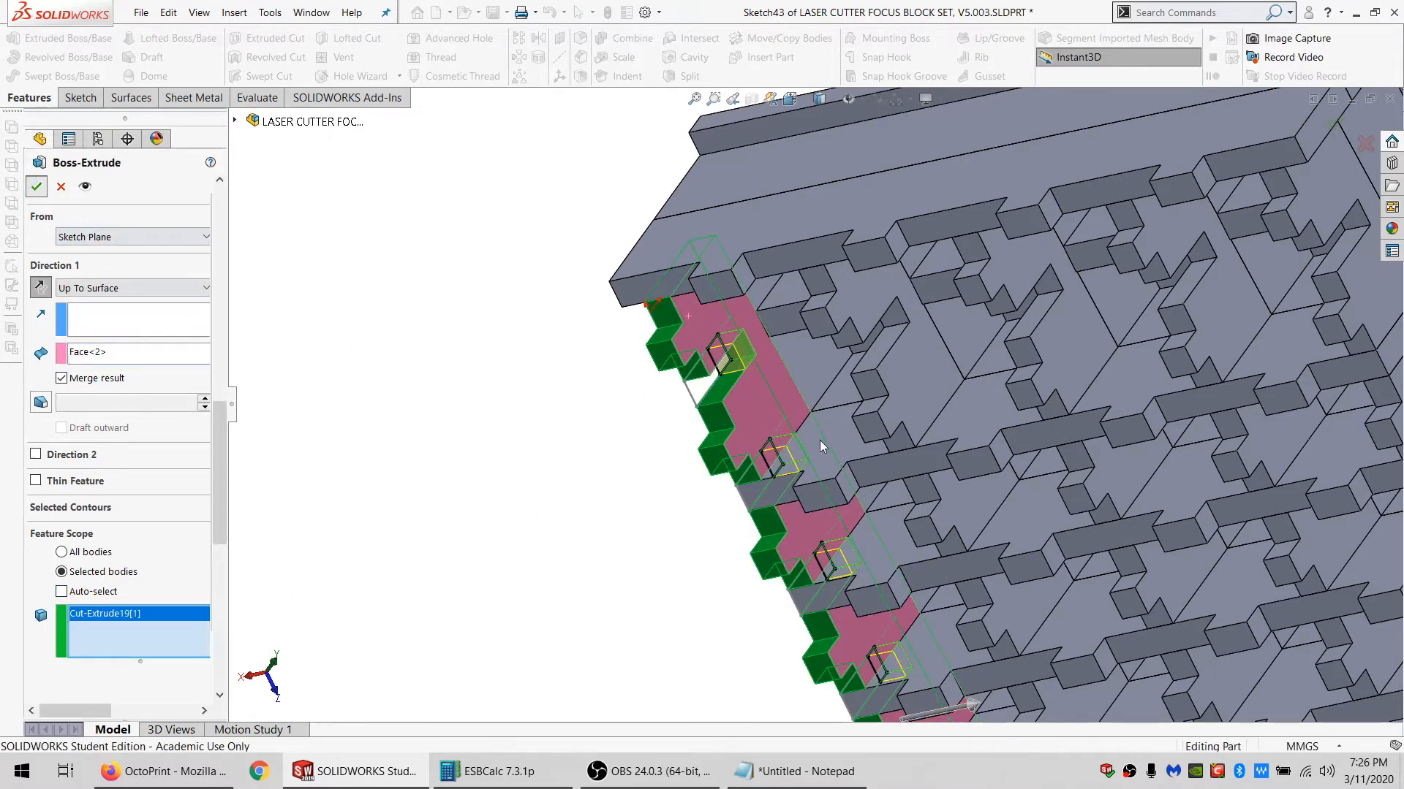
Extrude Sketch43 again from one face of the second slotted panel up to its opposite face, merging only with that panel.
{"action": "scroll", "coordinate": [80, 672], "scroll_direction": "down", "scroll_amount": 10}
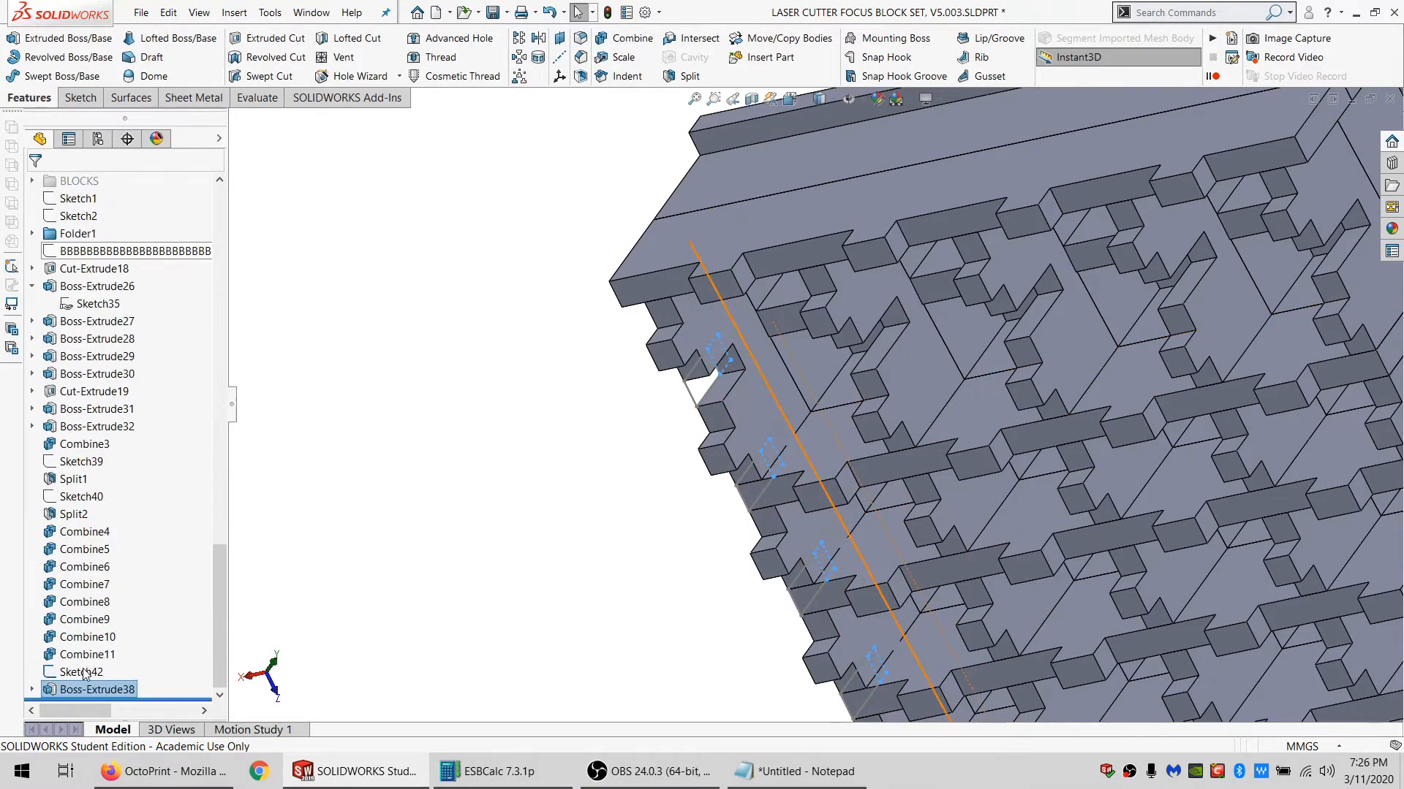
{"action": "left_click", "coordinate": [33, 693]}
{"action": "left_click", "coordinate": [78, 695]}
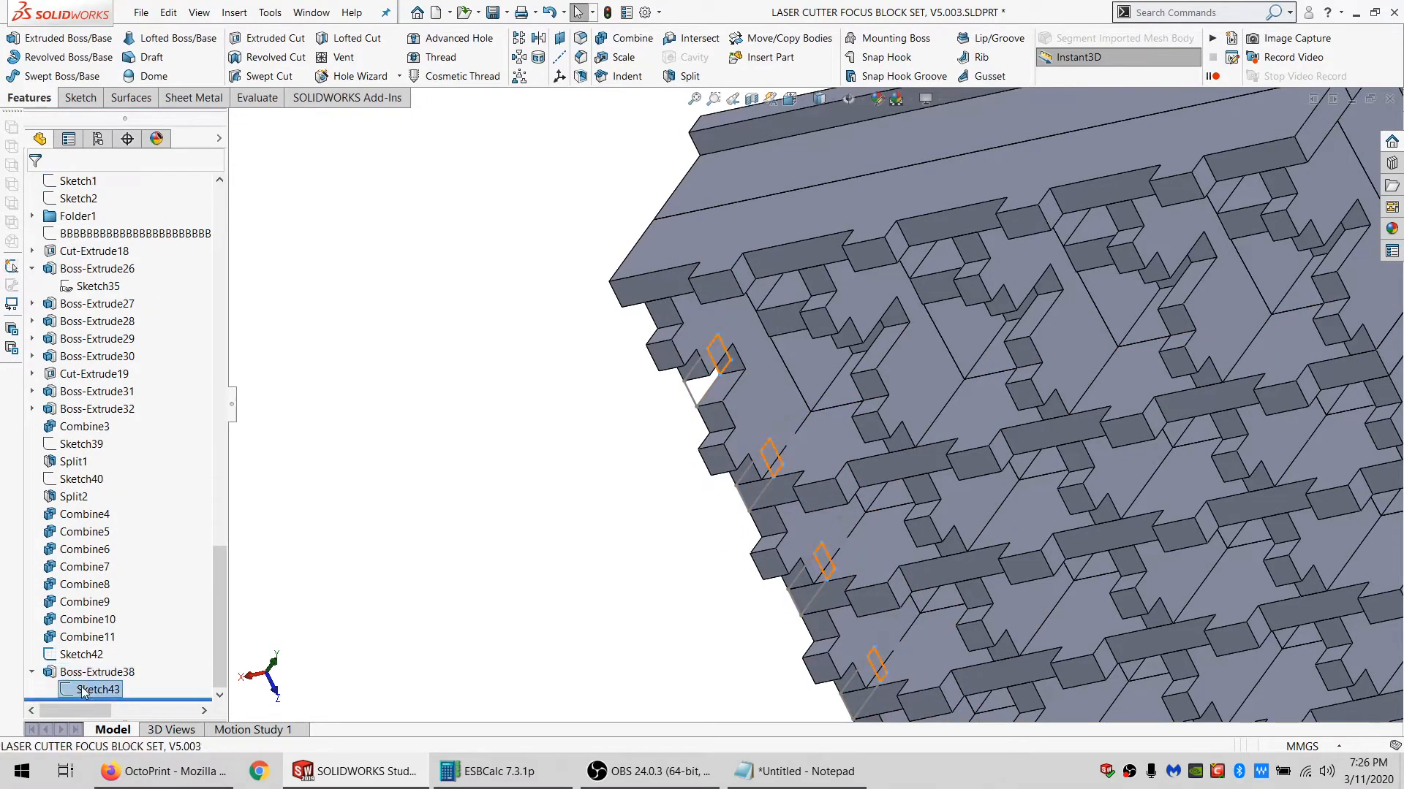
{"action": "left_click", "coordinate": [71, 38]}
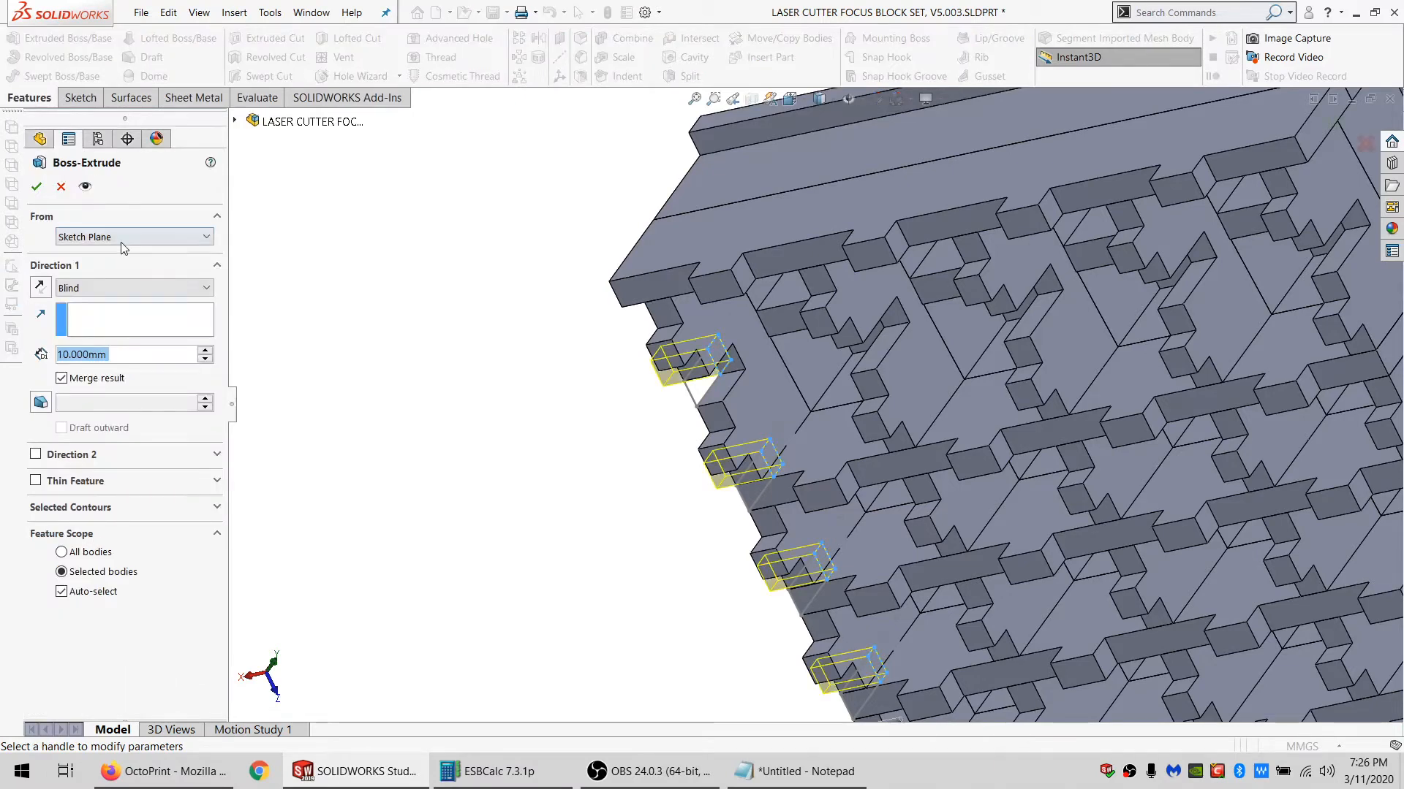
{"action": "left_click", "coordinate": [122, 238]}
{"action": "left_click", "coordinate": [91, 264]}
{"action": "left_click", "coordinate": [888, 327]}
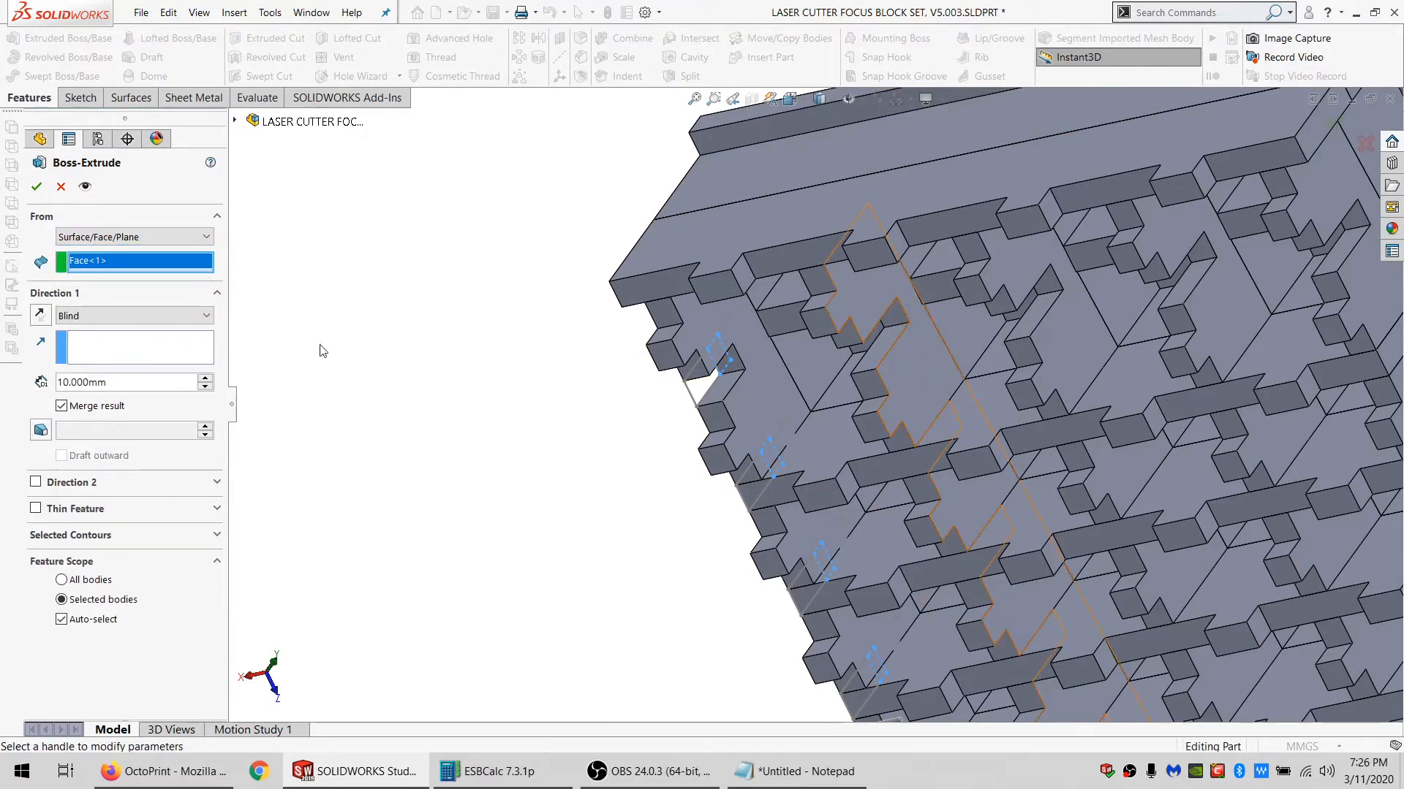
{"action": "left_click", "coordinate": [155, 317]}
{"action": "left_click", "coordinate": [141, 369]}
{"action": "middle_click_drag", "start_coordinate": [797, 380], "coordinate": [902, 374]}
{"action": "left_click", "coordinate": [903, 374]}
{"action": "left_click", "coordinate": [96, 625]}
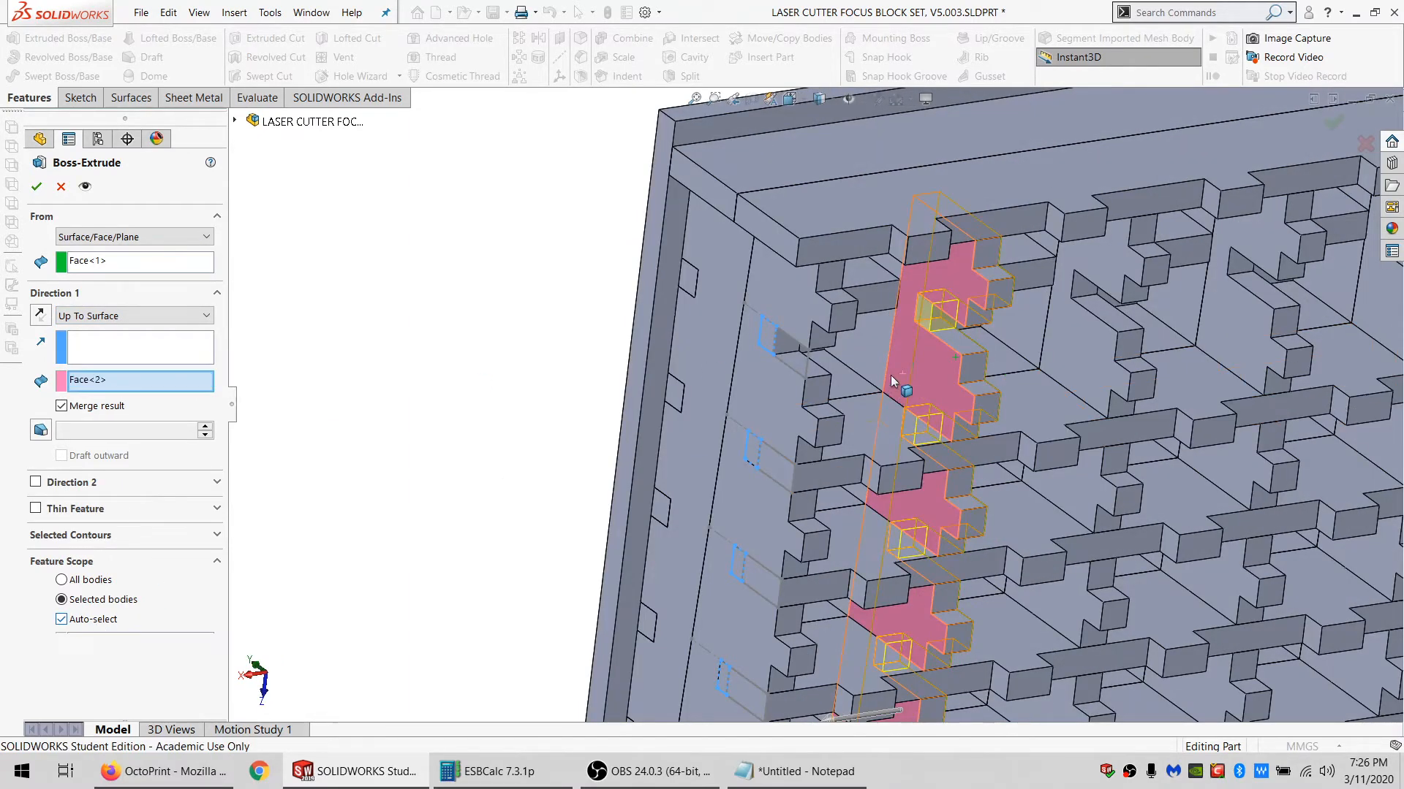
{"action": "left_click", "coordinate": [891, 375]}
{"action": "left_click", "coordinate": [36, 186]}
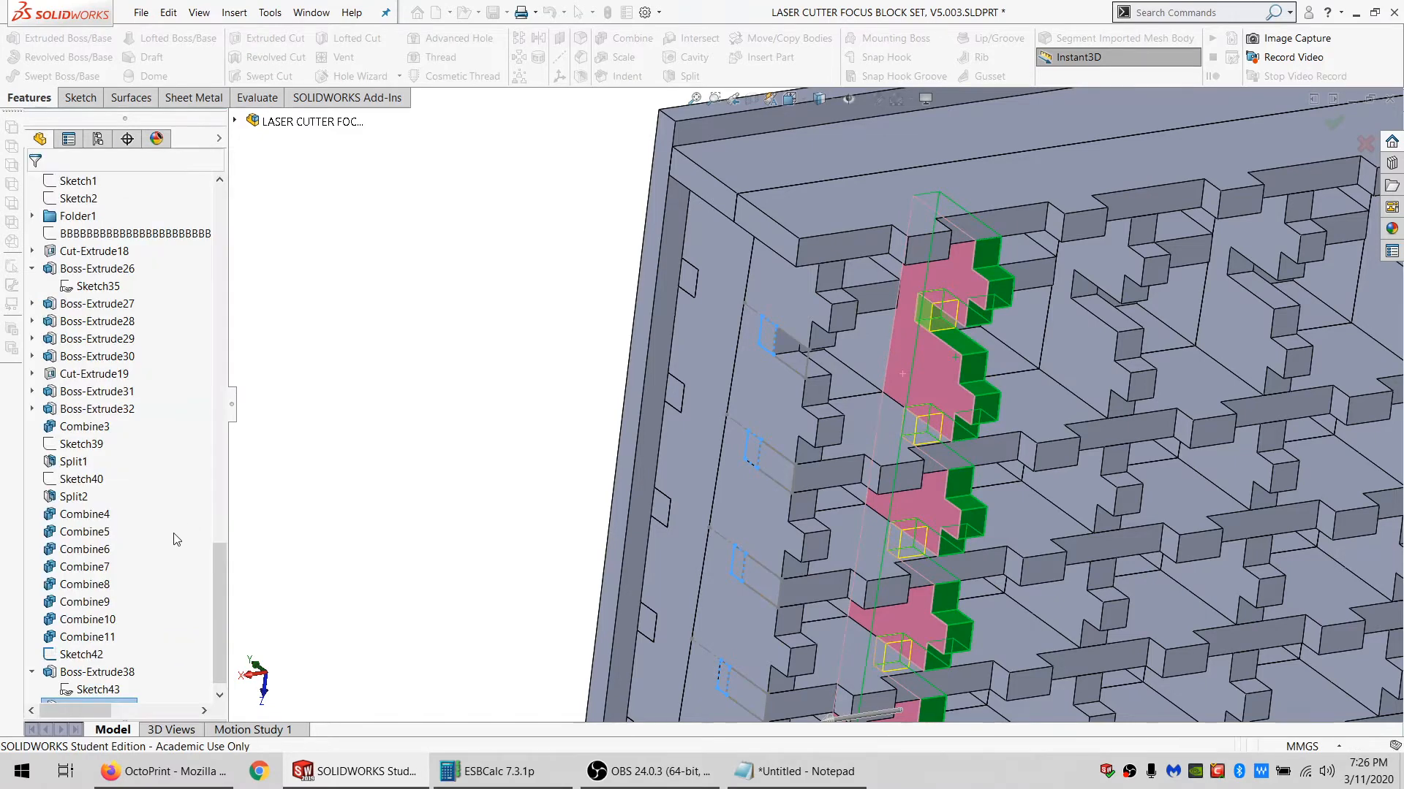
Extrude Sketch43 from one face of the third slotted panel up to its opposite face, merging only with body Cut-Extrude19[5].
{"action": "left_click", "coordinate": [83, 687]}
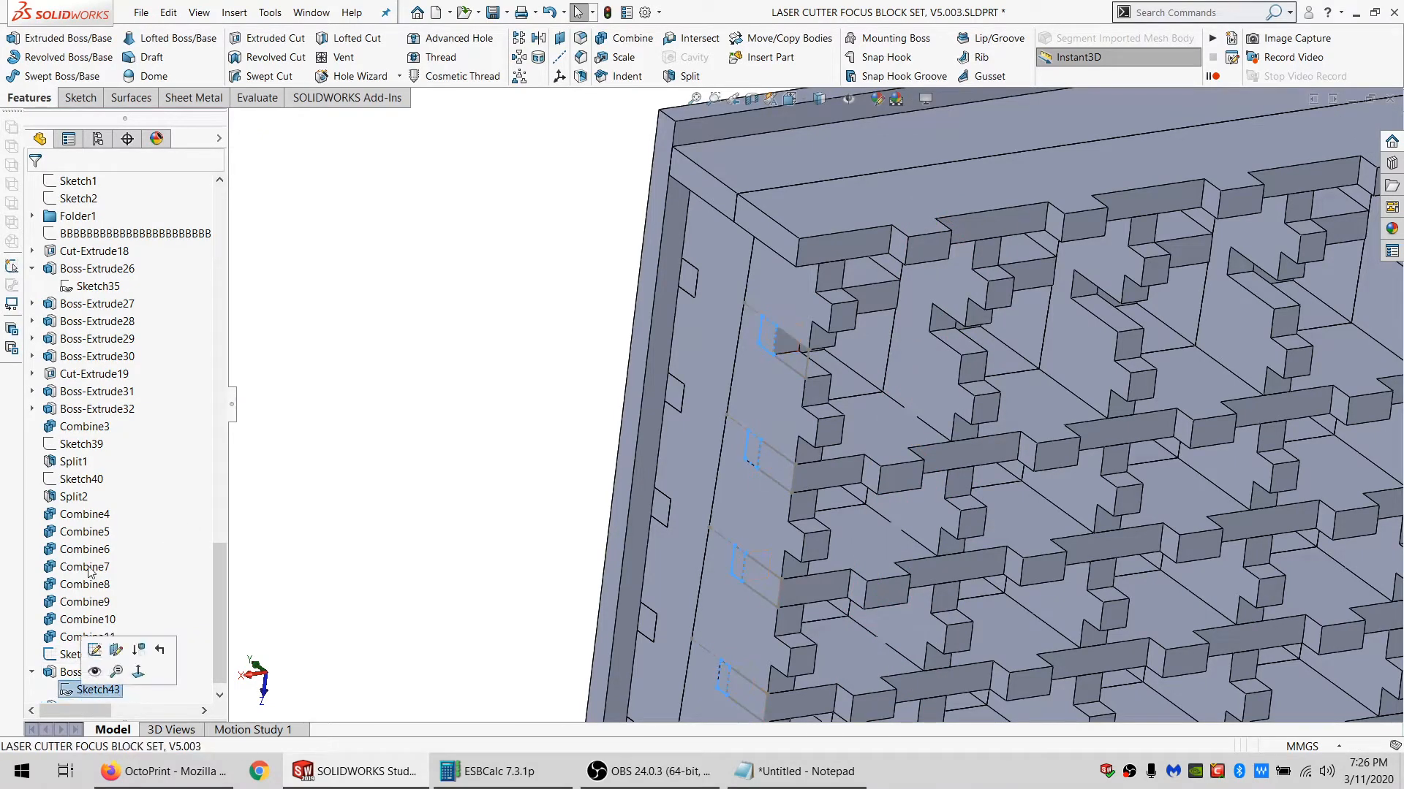
{"action": "left_click", "coordinate": [62, 42]}
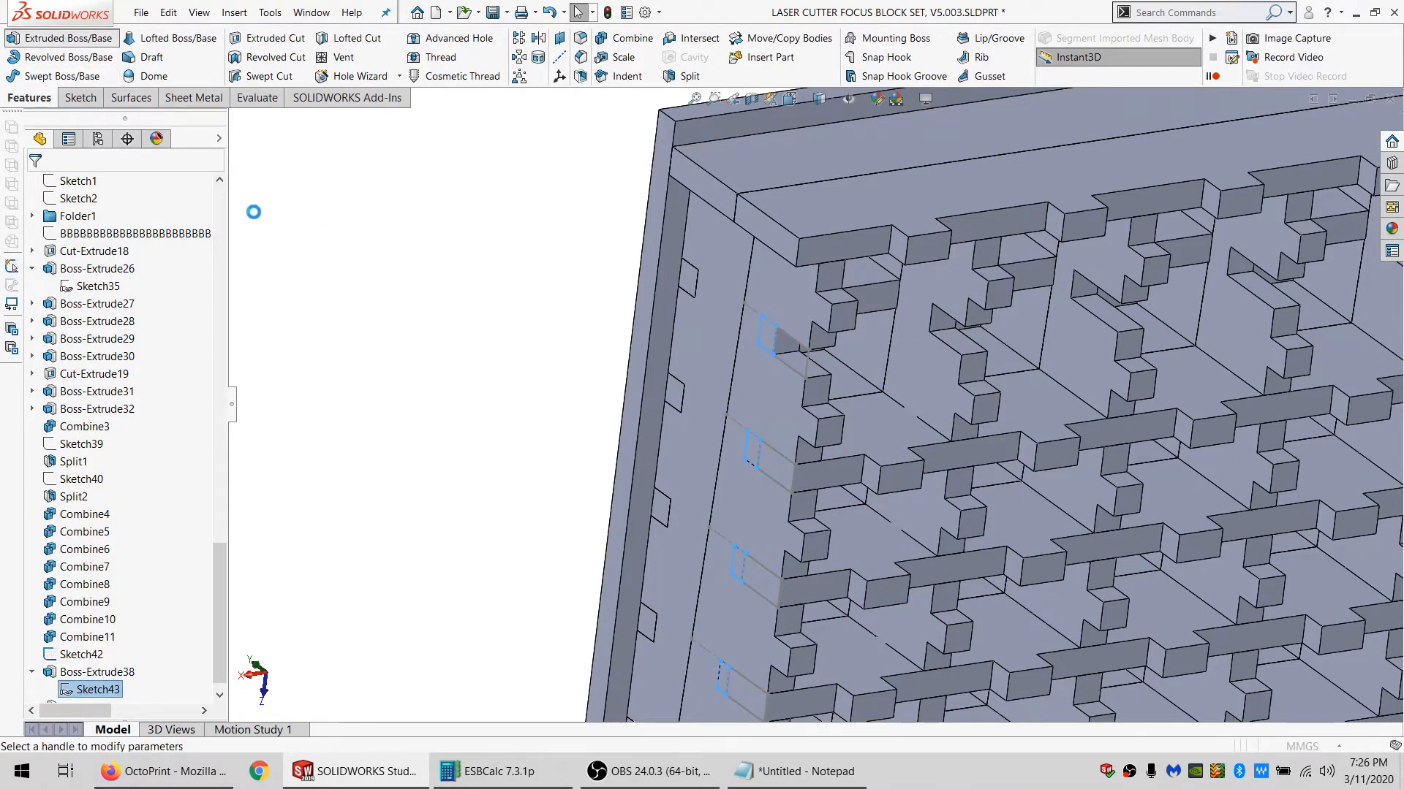
{"action": "left_click", "coordinate": [134, 237]}
{"action": "left_click", "coordinate": [91, 257]}
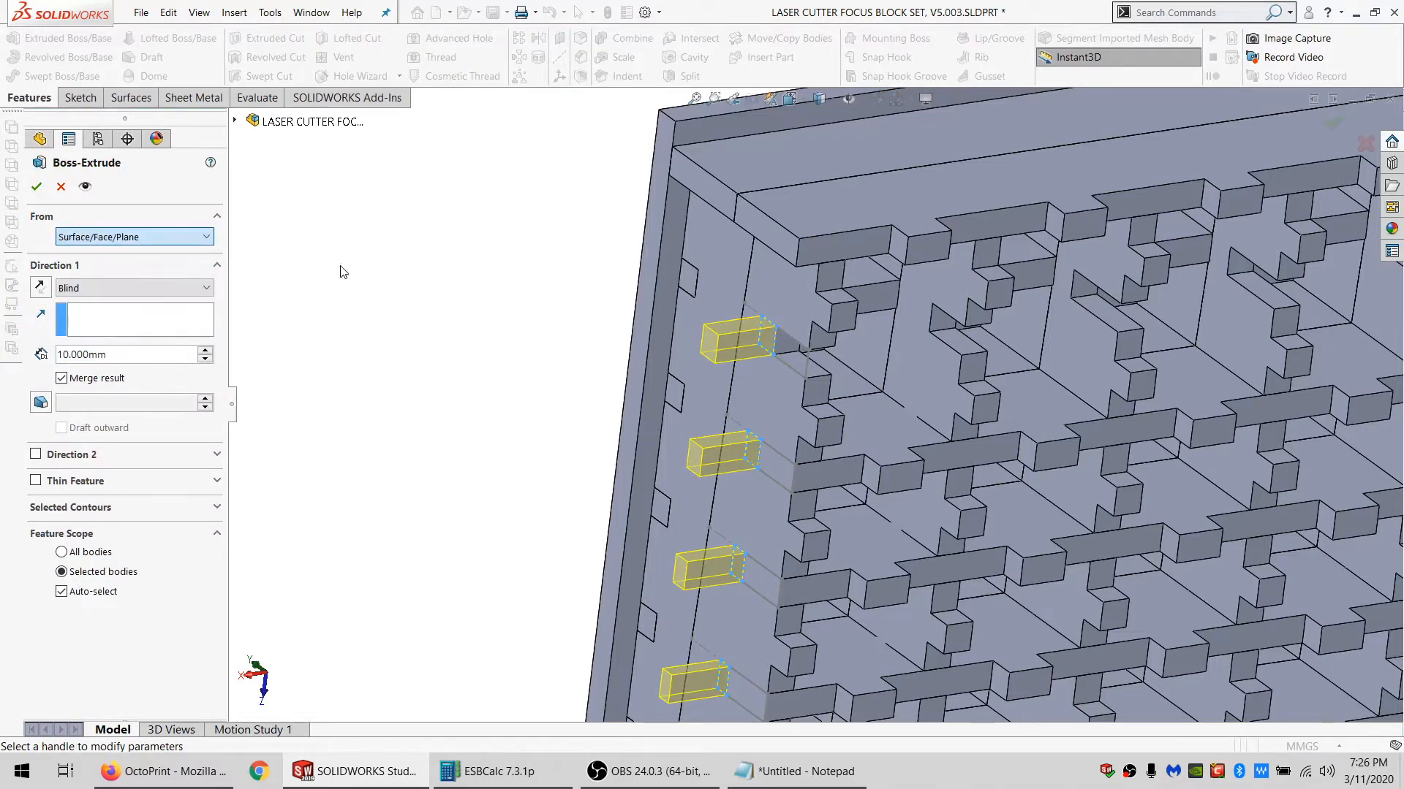
{"action": "left_click", "coordinate": [1075, 315]}
{"action": "left_click", "coordinate": [134, 316]}
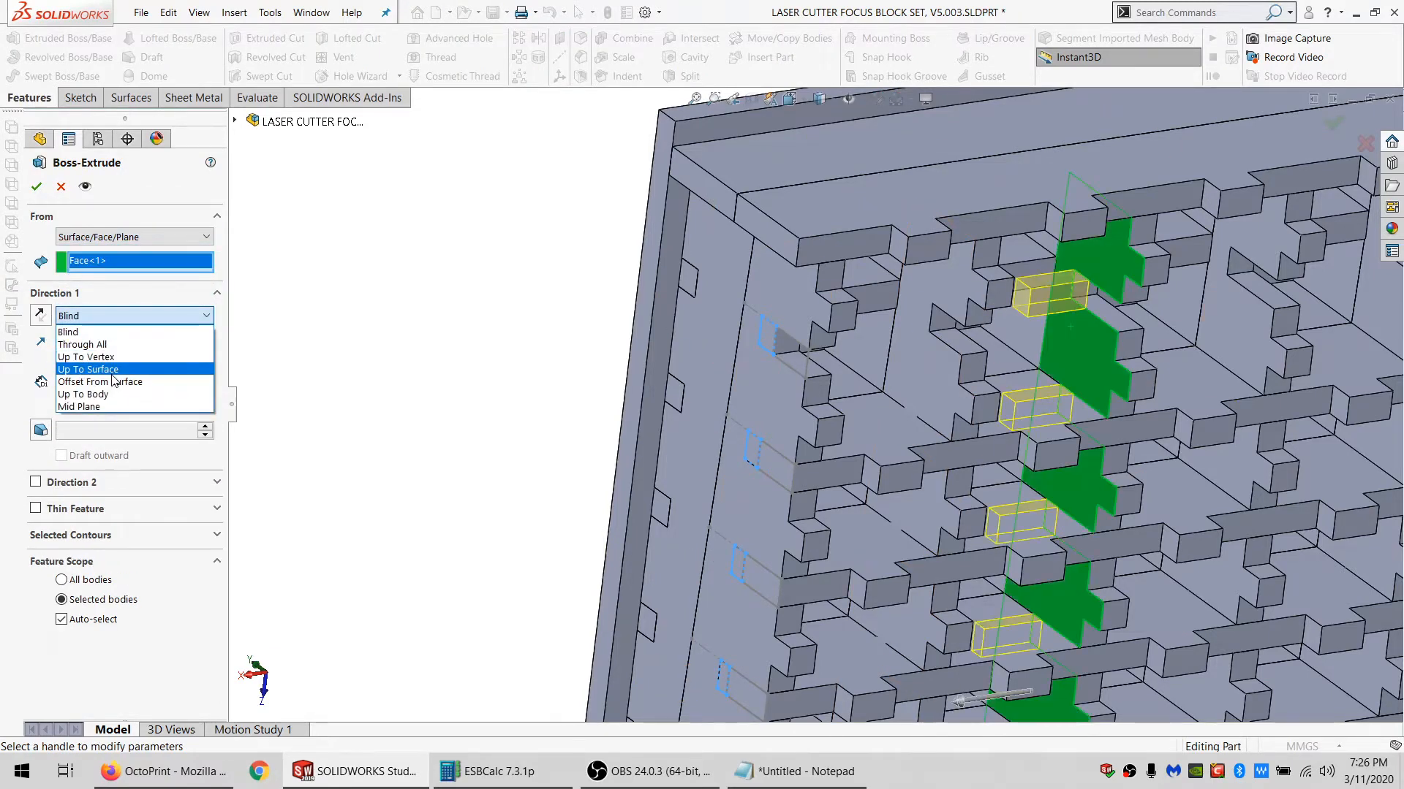
{"action": "left_click", "coordinate": [88, 365]}
{"action": "middle_click_drag", "start_coordinate": [1082, 409], "coordinate": [1161, 327]}
{"action": "left_click", "coordinate": [1160, 327]}
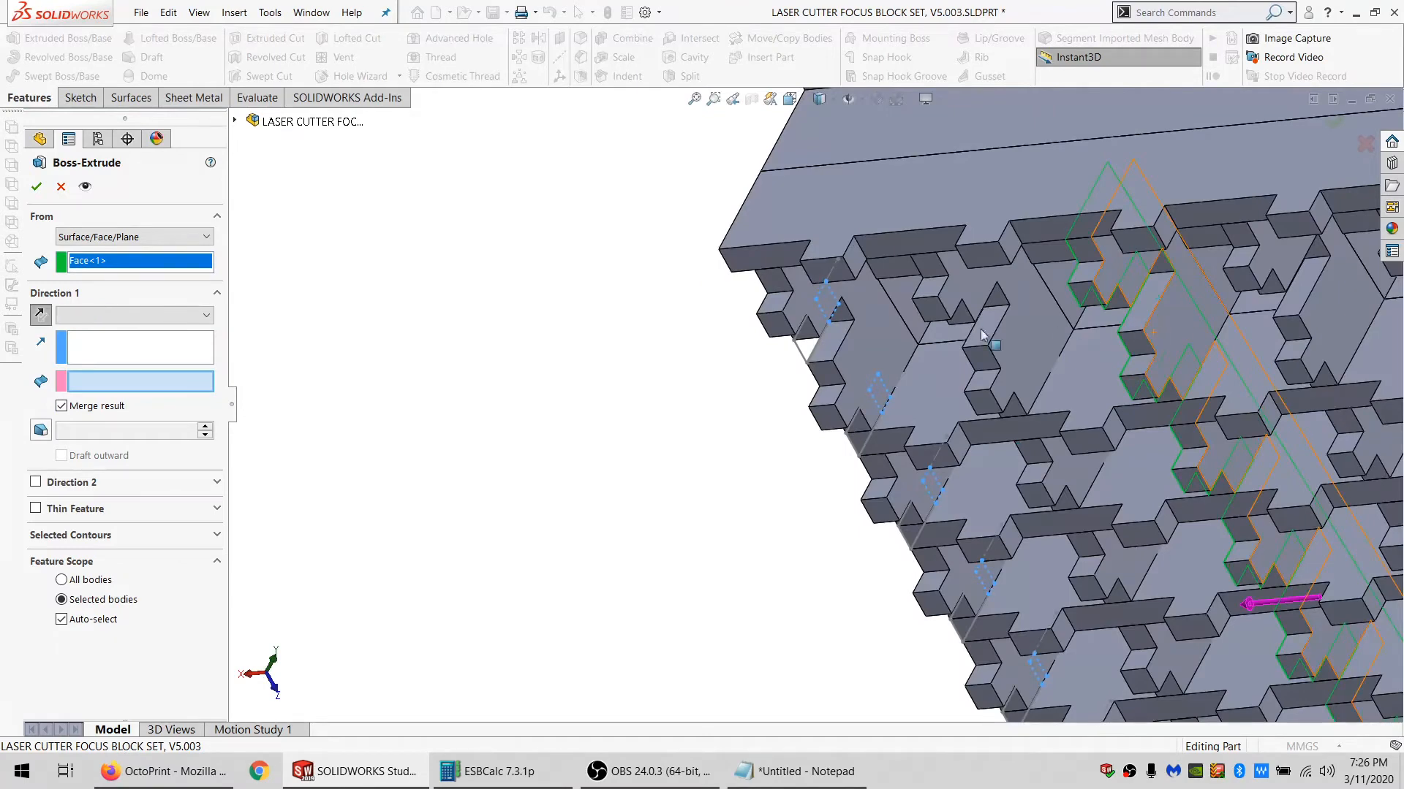
{"action": "left_click", "coordinate": [116, 623]}
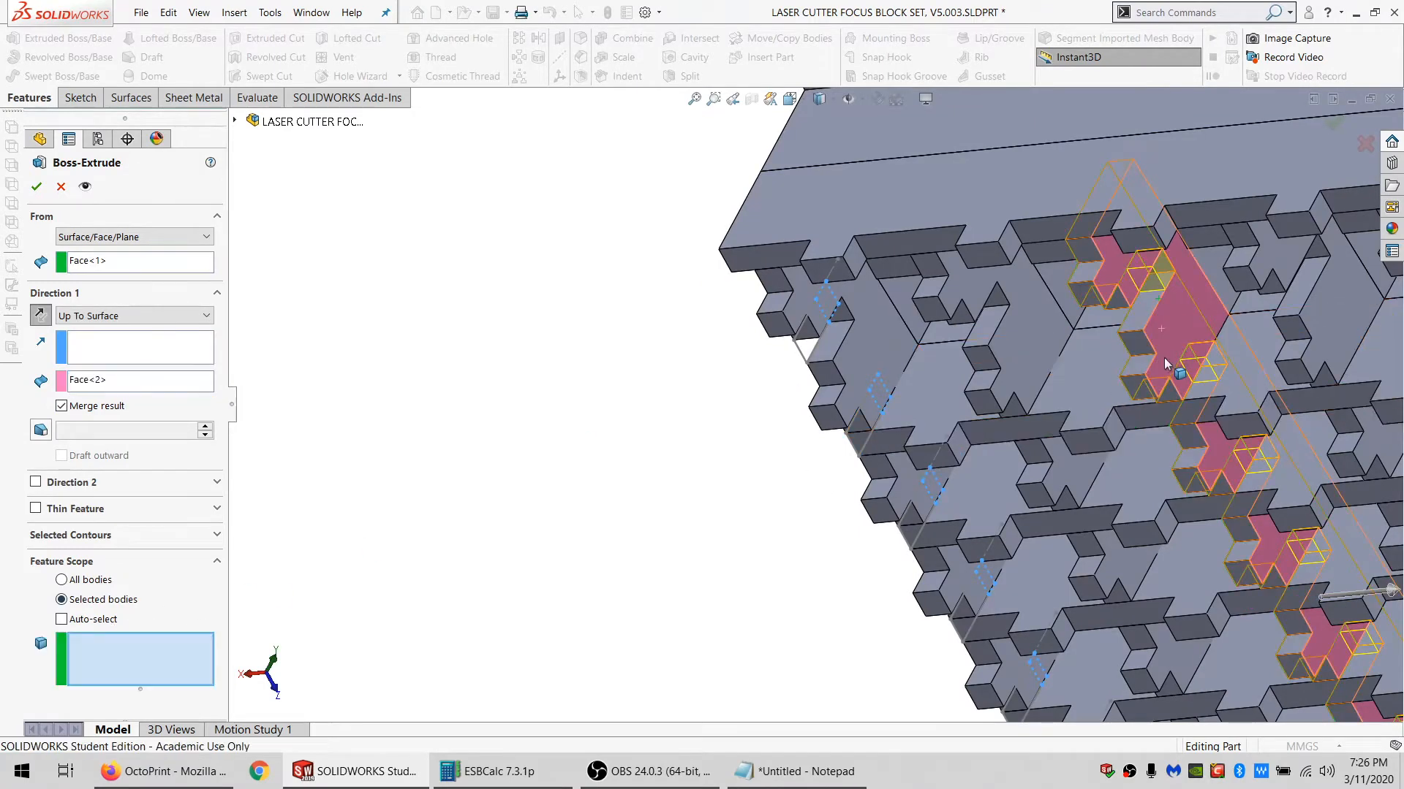
{"action": "left_click", "coordinate": [1056, 354]}
{"action": "left_click", "coordinate": [38, 187]}
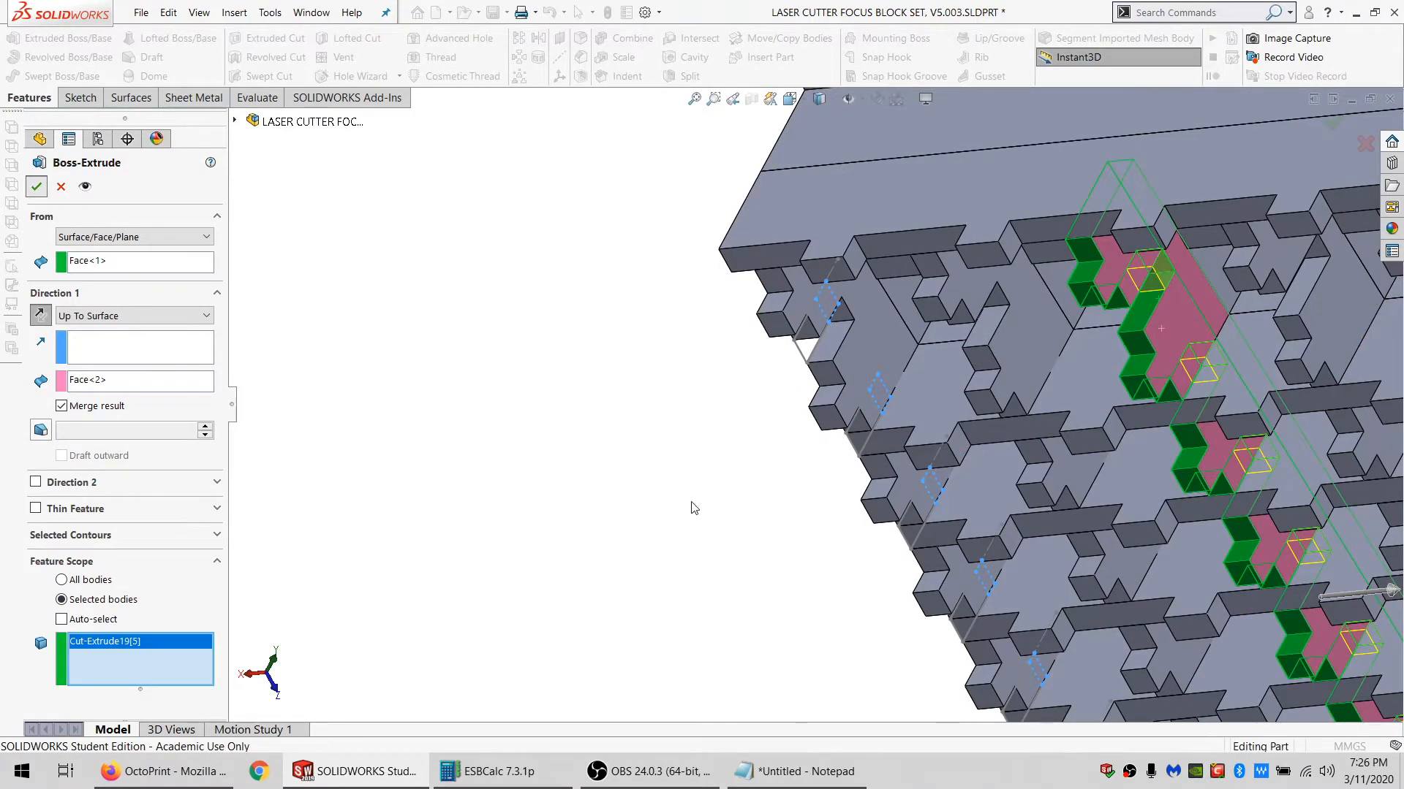
Select the first three slotted panels and hide their bodies.
{"action": "left_click", "coordinate": [1169, 327]}
{"action": "left_click", "coordinate": [1006, 349], "text": "ctrl"}
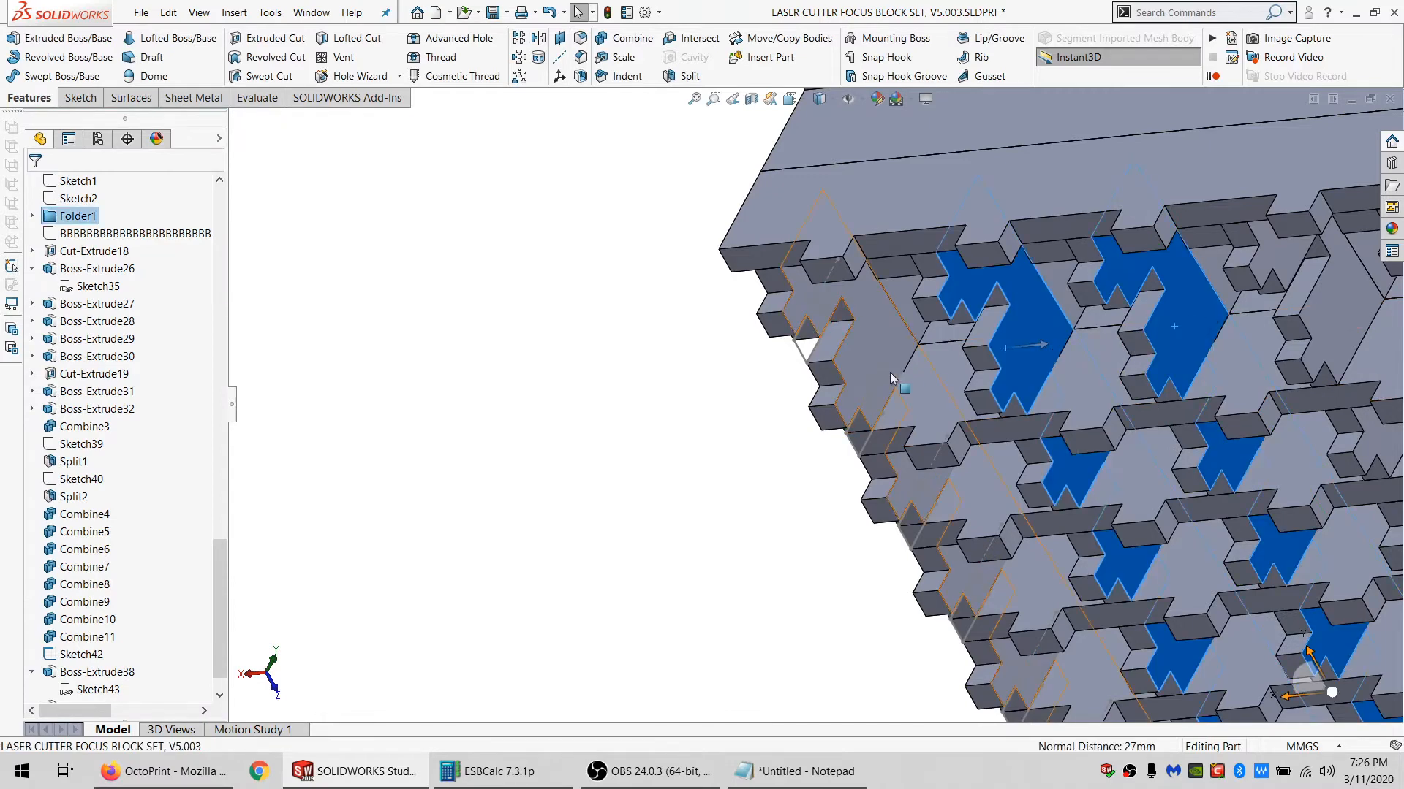
{"action": "left_click", "coordinate": [878, 371], "text": "ctrl"}
{"action": "left_click", "coordinate": [857, 357]}
{"action": "left_click", "coordinate": [1047, 344], "text": "ctrl"}
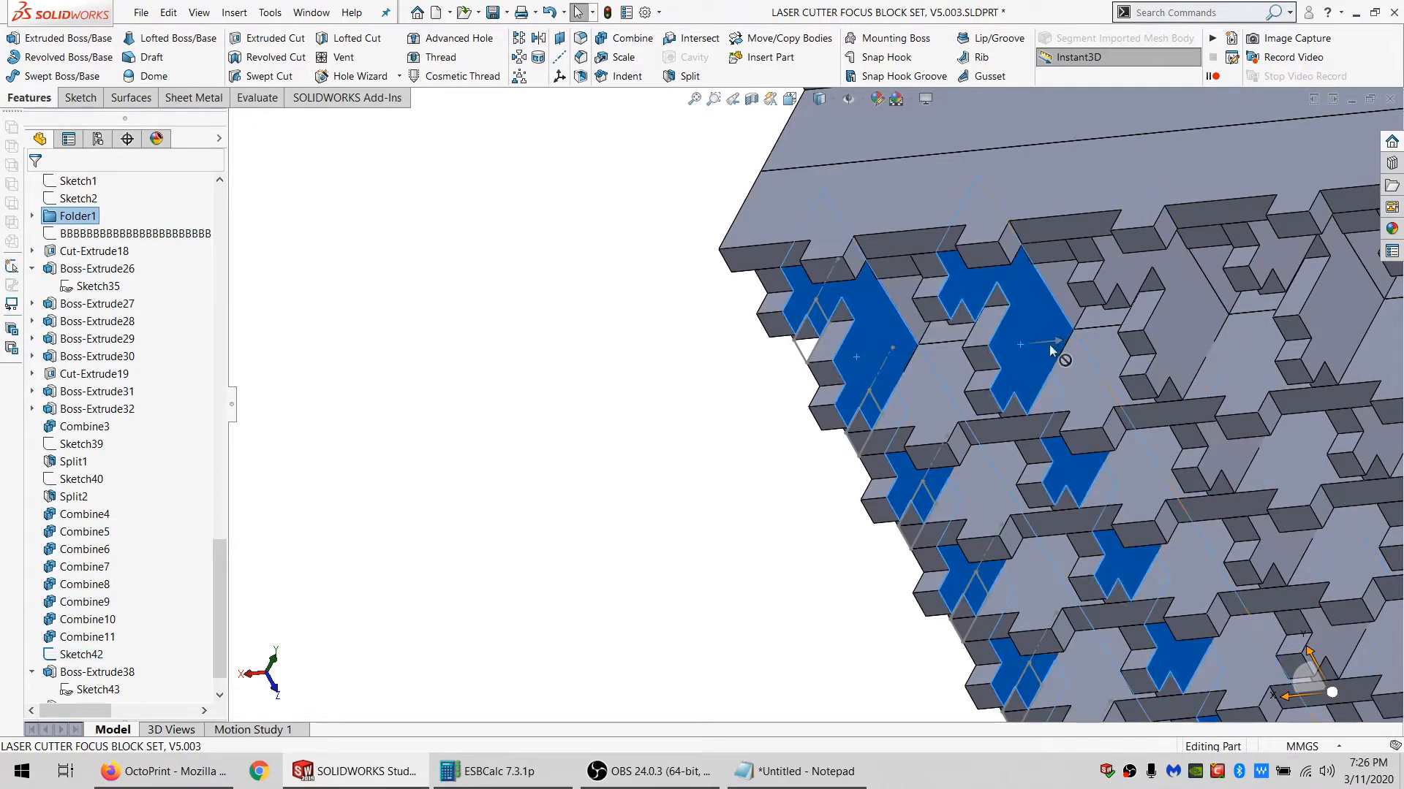
{"action": "left_click", "coordinate": [1164, 326], "text": "ctrl"}
{"action": "left_click", "coordinate": [1232, 285]}
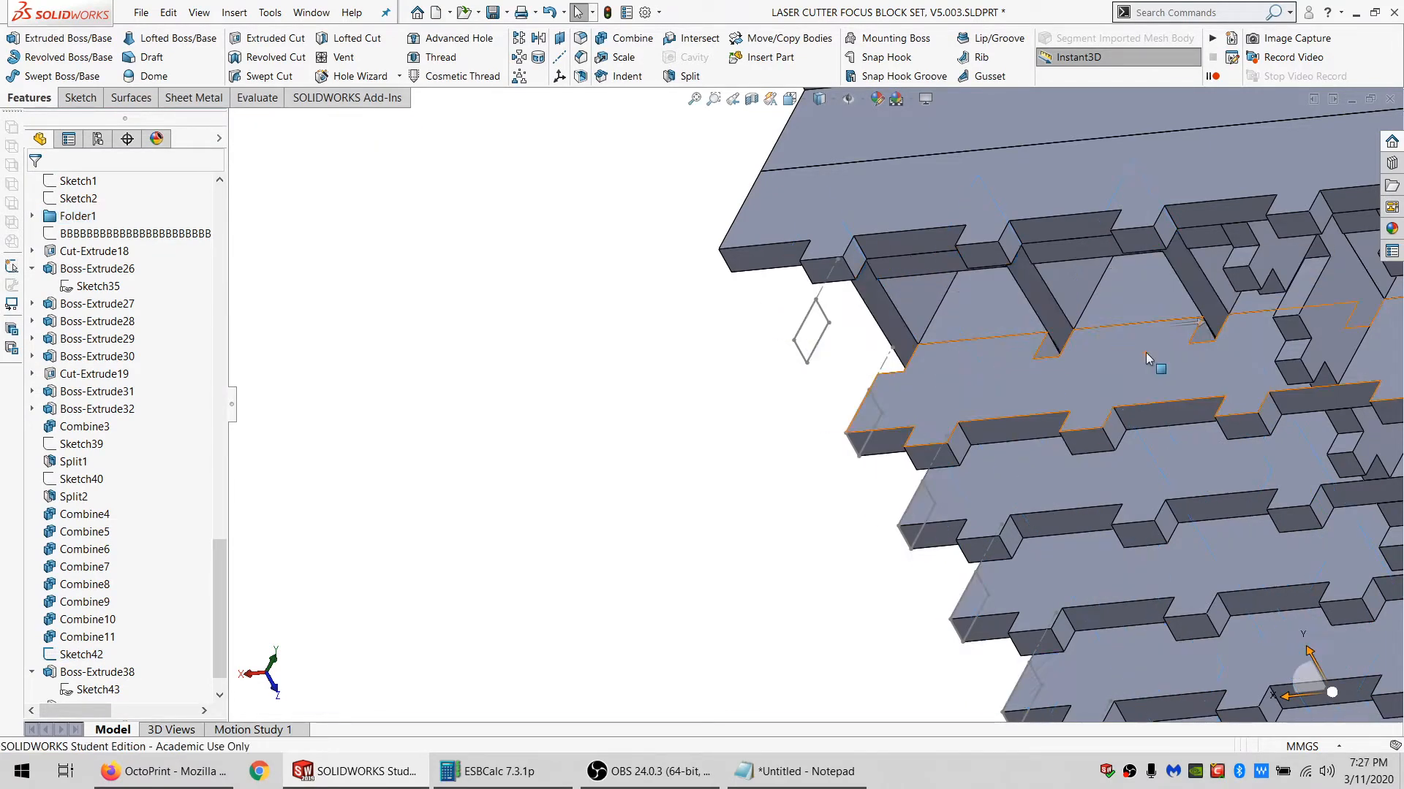
Extrude Sketch43 from one face of the fourth slotted panel up to its opposite face, with automatic body selection off.
{"action": "scroll", "coordinate": [1146, 352], "scroll_direction": "up", "scroll_amount": 3}
{"action": "scroll", "coordinate": [1147, 353], "scroll_direction": "down", "scroll_amount": 4}
{"action": "scroll", "coordinate": [72, 658], "scroll_direction": "down", "scroll_amount": 1}
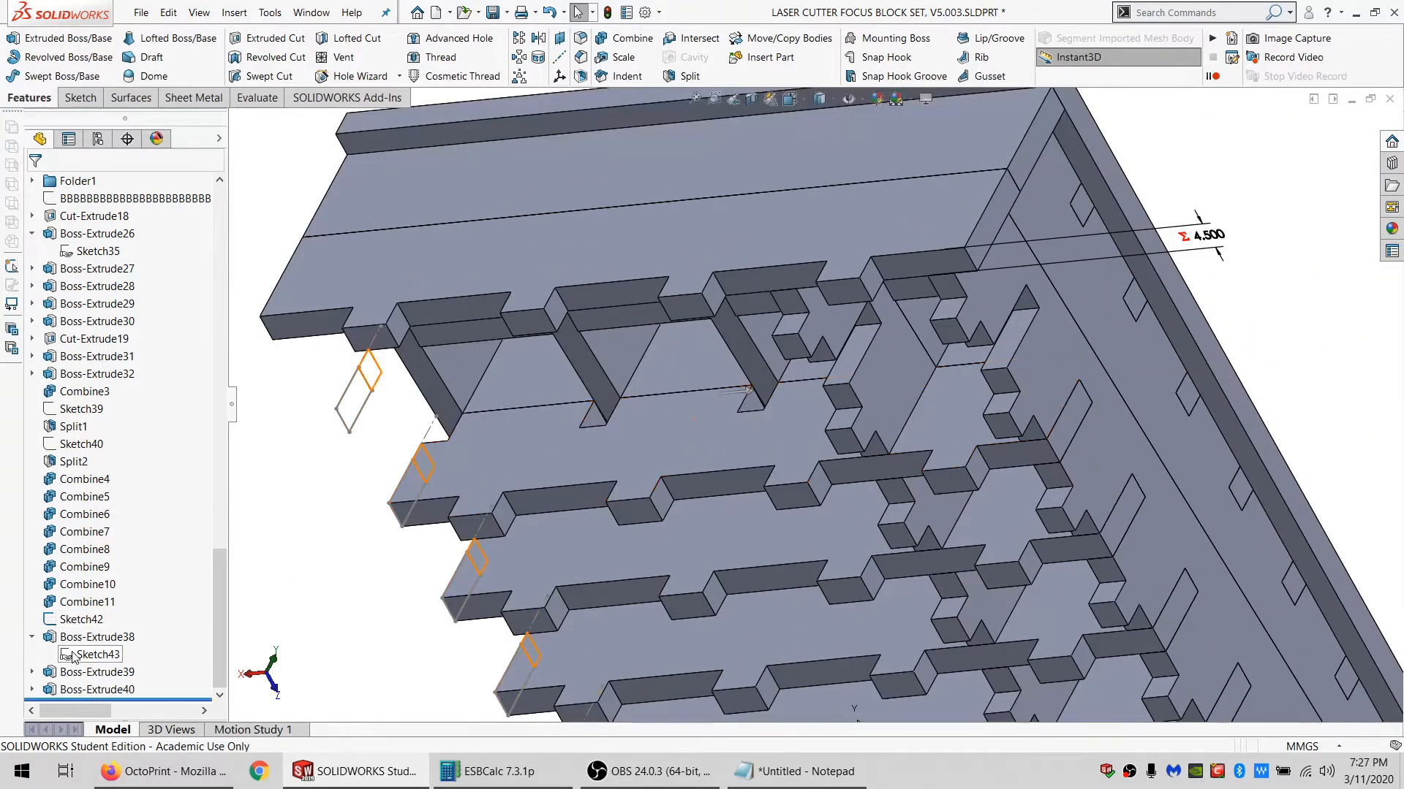
{"action": "left_click", "coordinate": [83, 660]}
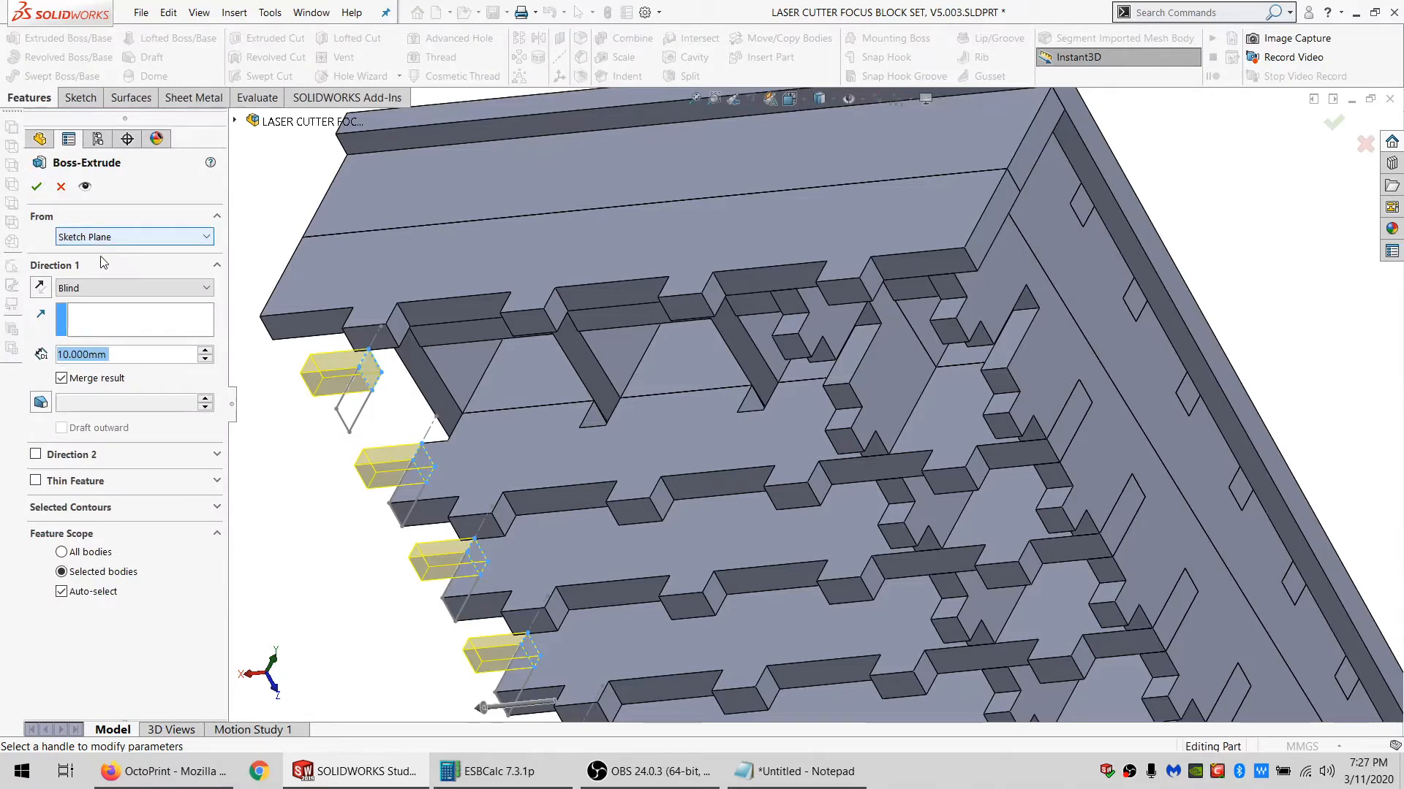
{"action": "left_click", "coordinate": [134, 236]}
{"action": "left_click", "coordinate": [103, 263]}
{"action": "left_click", "coordinate": [893, 351]}
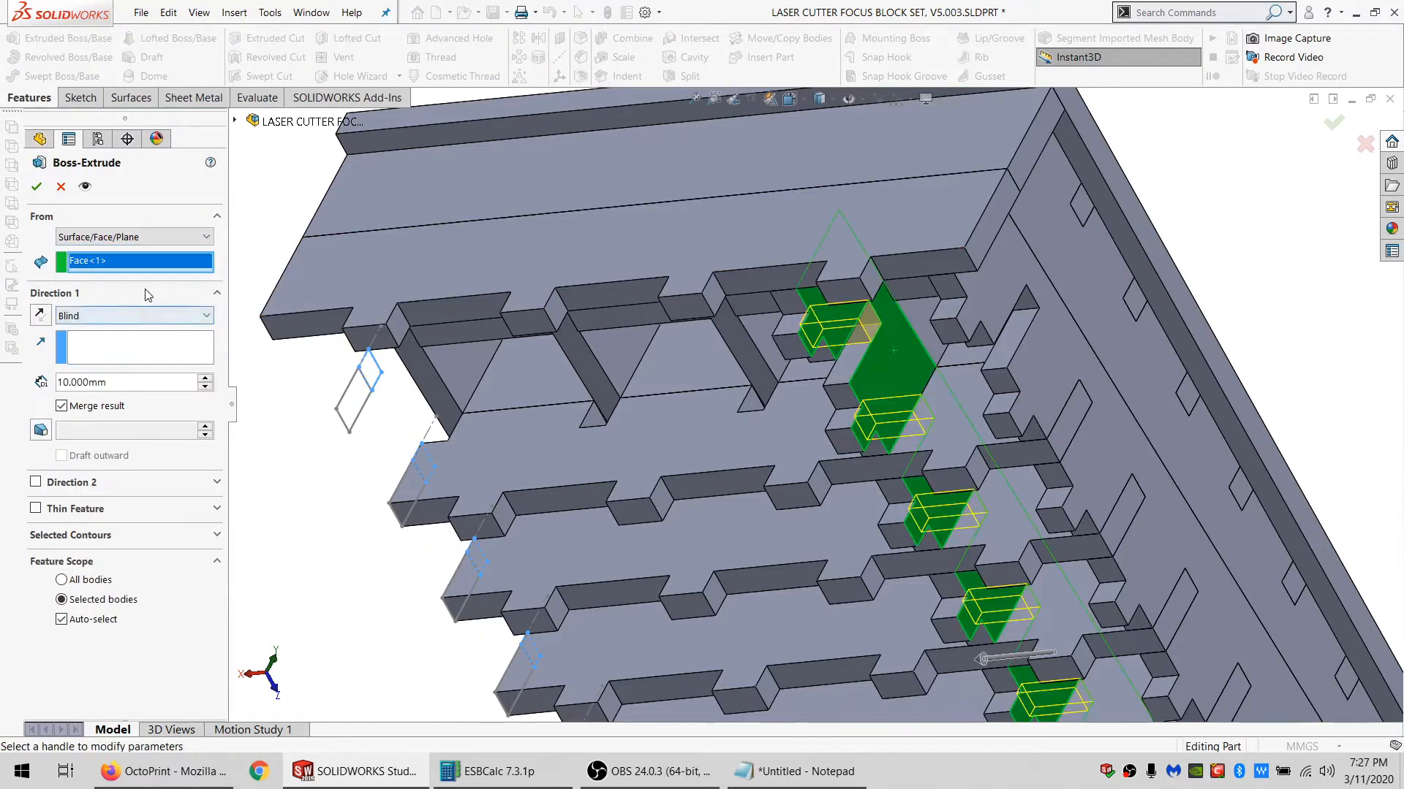
{"action": "left_click", "coordinate": [131, 315]}
{"action": "left_click", "coordinate": [102, 369]}
{"action": "middle_click_drag", "start_coordinate": [900, 376], "coordinate": [1006, 331]}
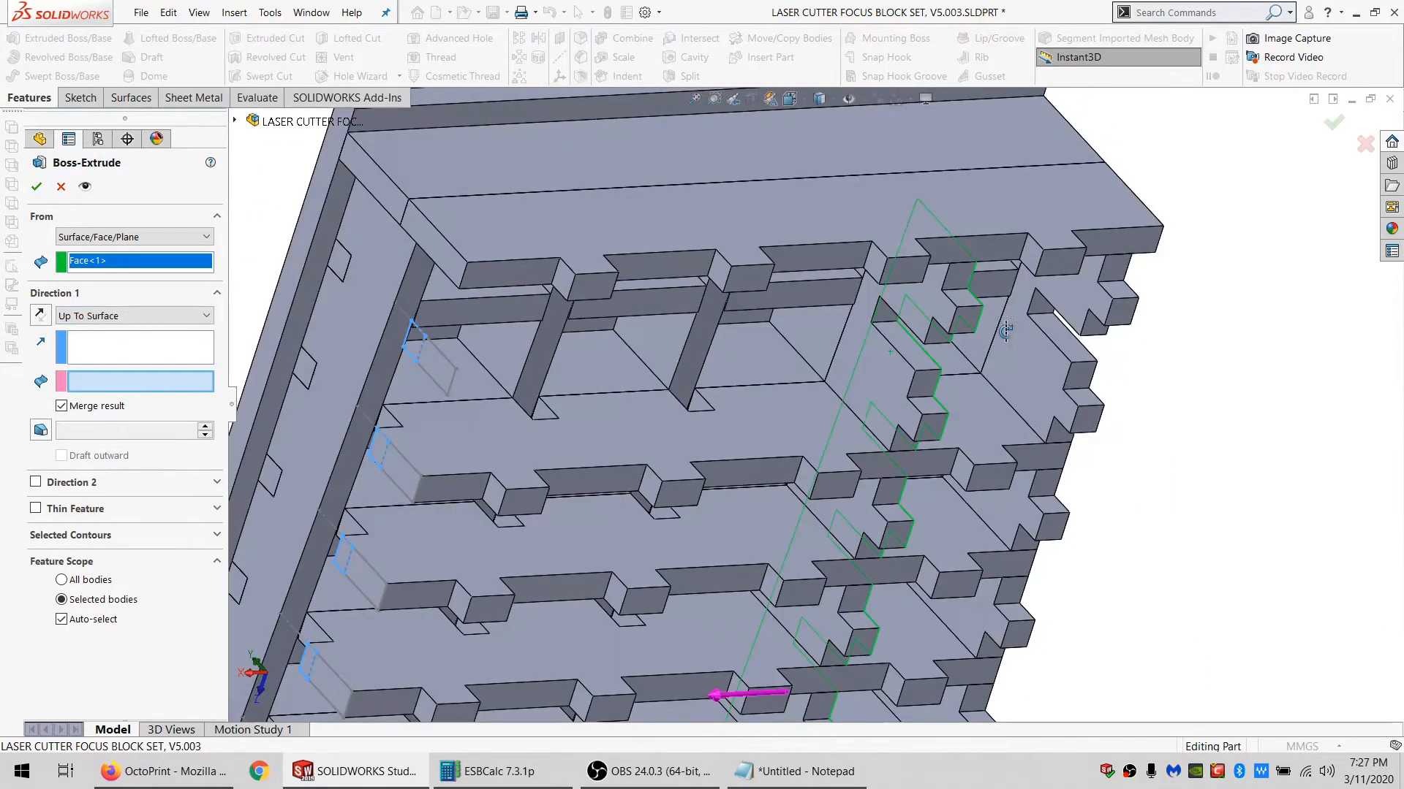
{"action": "left_click", "coordinate": [876, 379]}
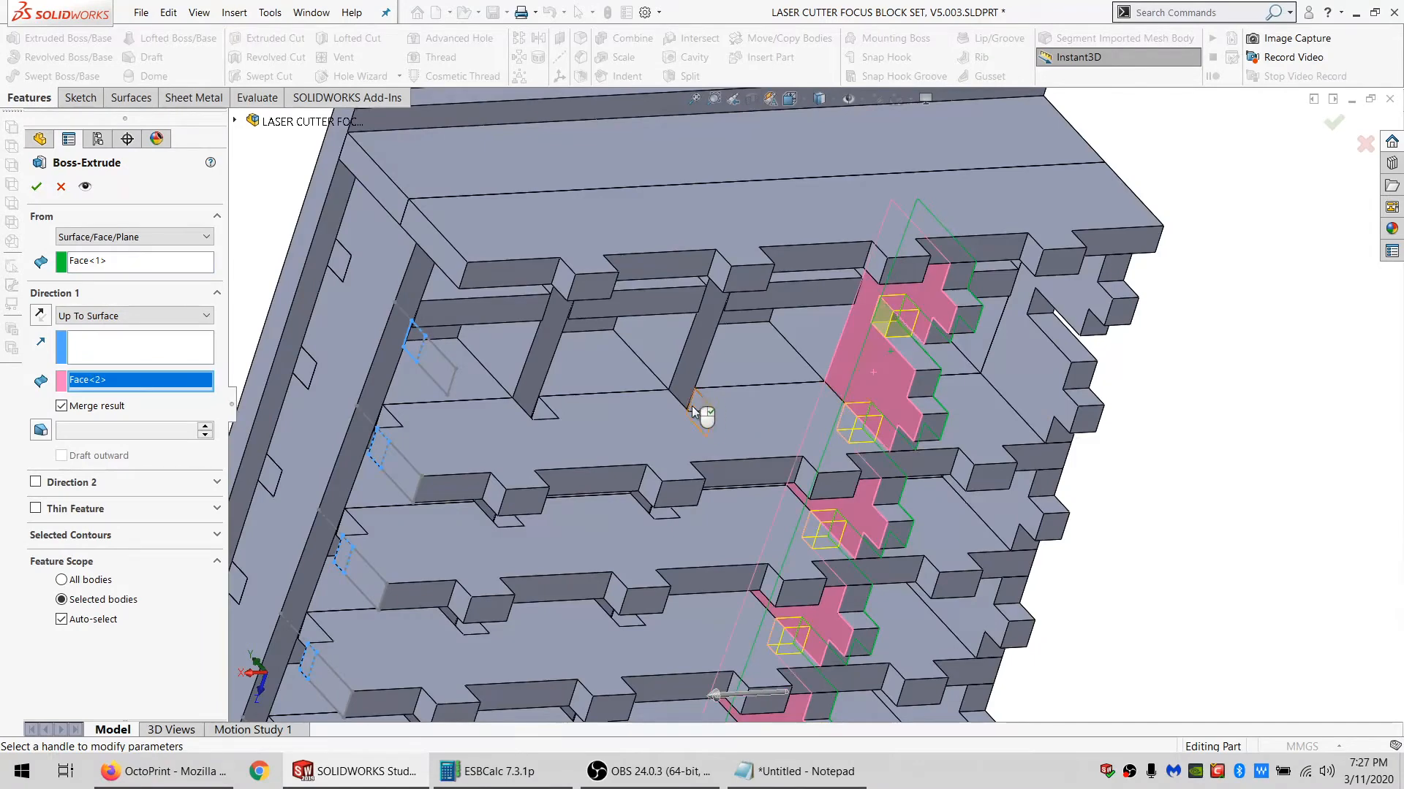
{"action": "left_click", "coordinate": [89, 621]}
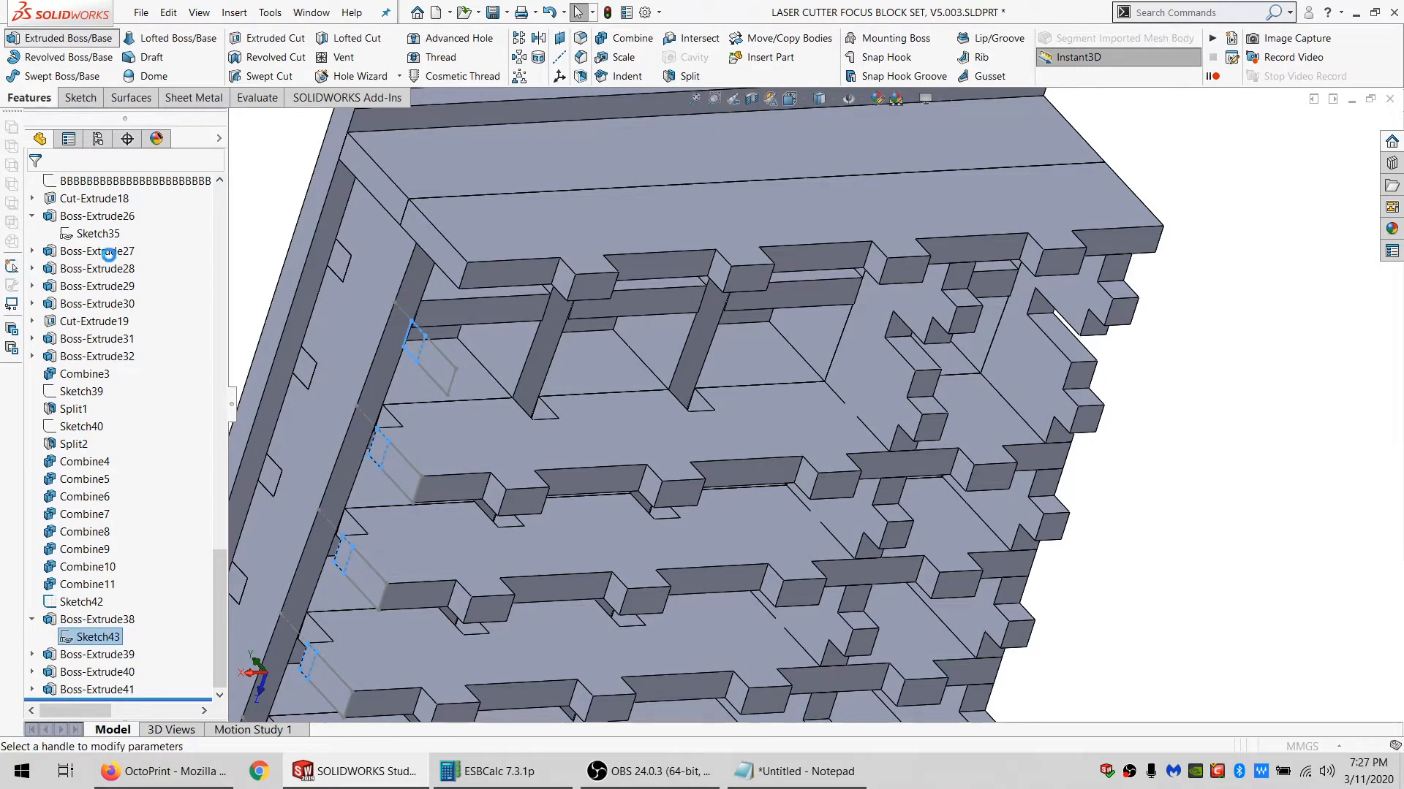
Extrude Sketch43 from one face of the fifth slotted panel up to its opposite face, merging only with body Cut-Extrude19[9].
{"action": "left_click", "coordinate": [99, 285]}
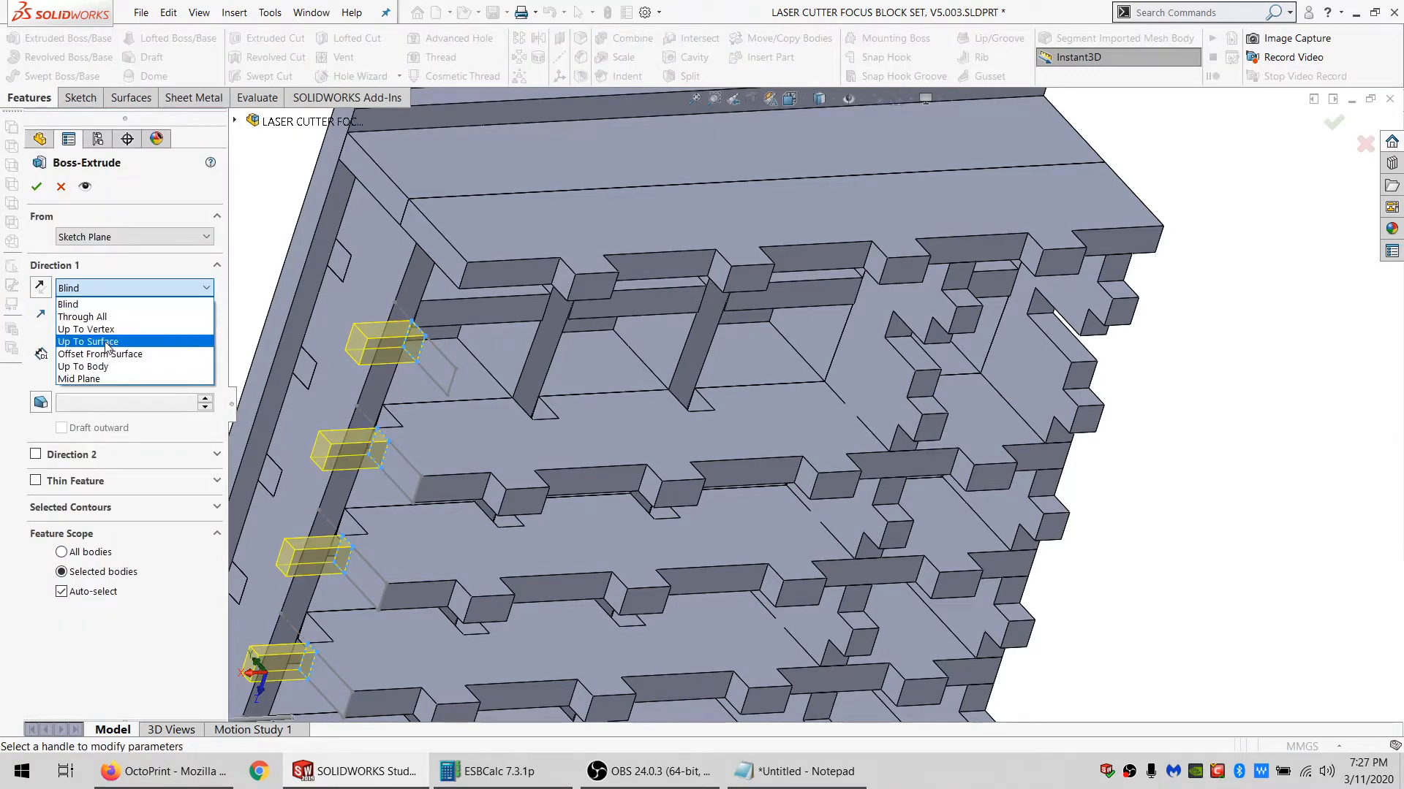
{"action": "left_click", "coordinate": [105, 342]}
{"action": "left_click", "coordinate": [1056, 358]}
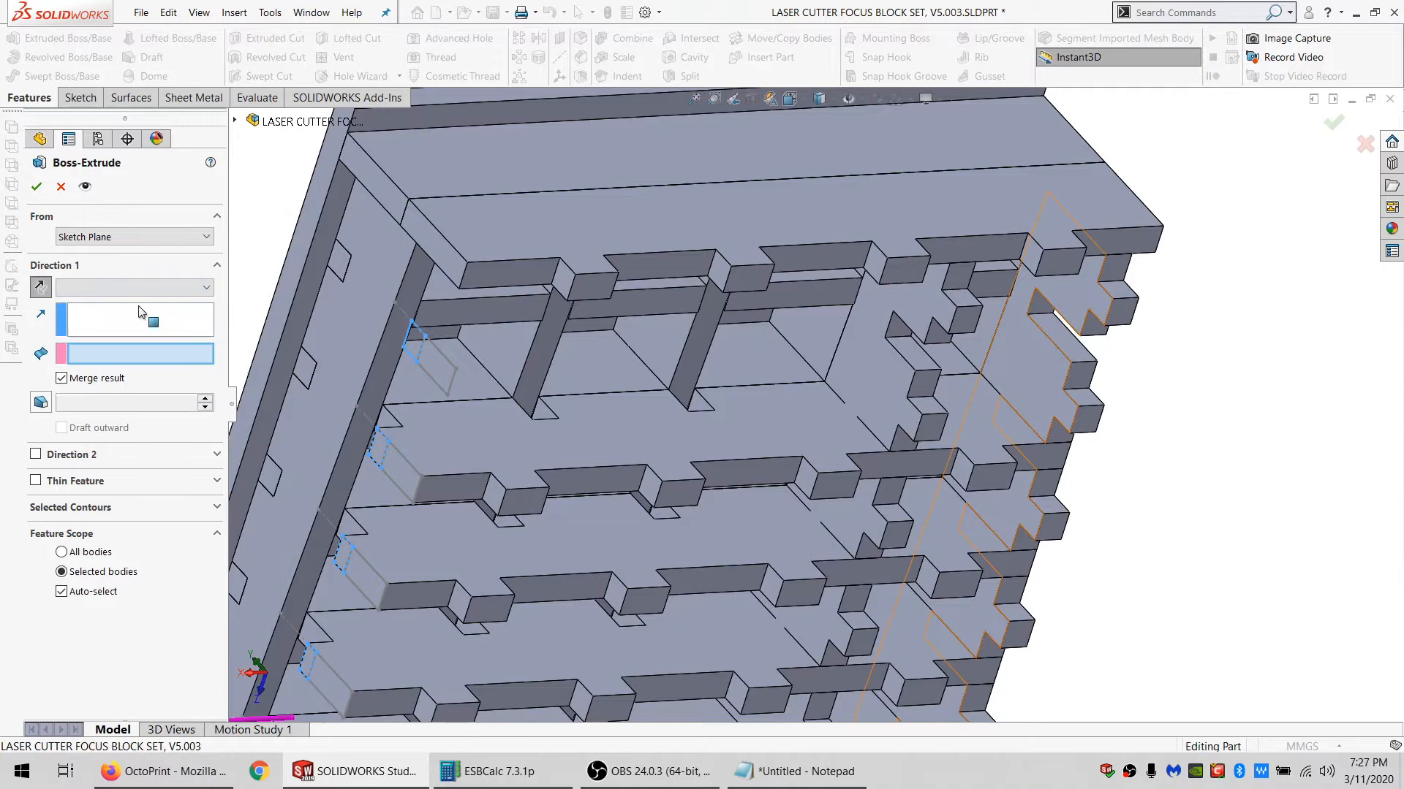
{"action": "left_click", "coordinate": [110, 237]}
{"action": "left_click", "coordinate": [99, 266]}
{"action": "middle_click_drag", "start_coordinate": [468, 291], "coordinate": [758, 330]}
{"action": "left_click", "coordinate": [1032, 358]}
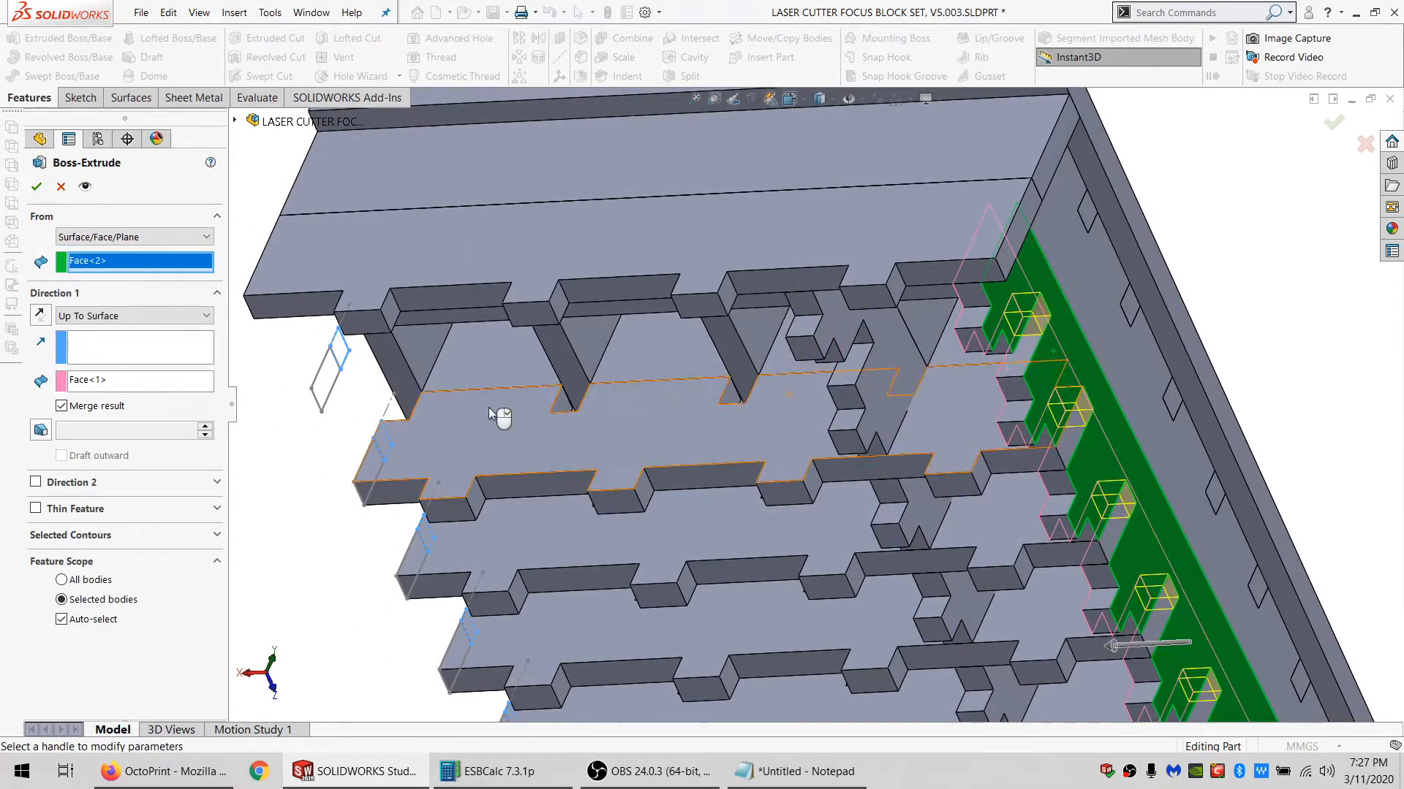
{"action": "left_click", "coordinate": [86, 619]}
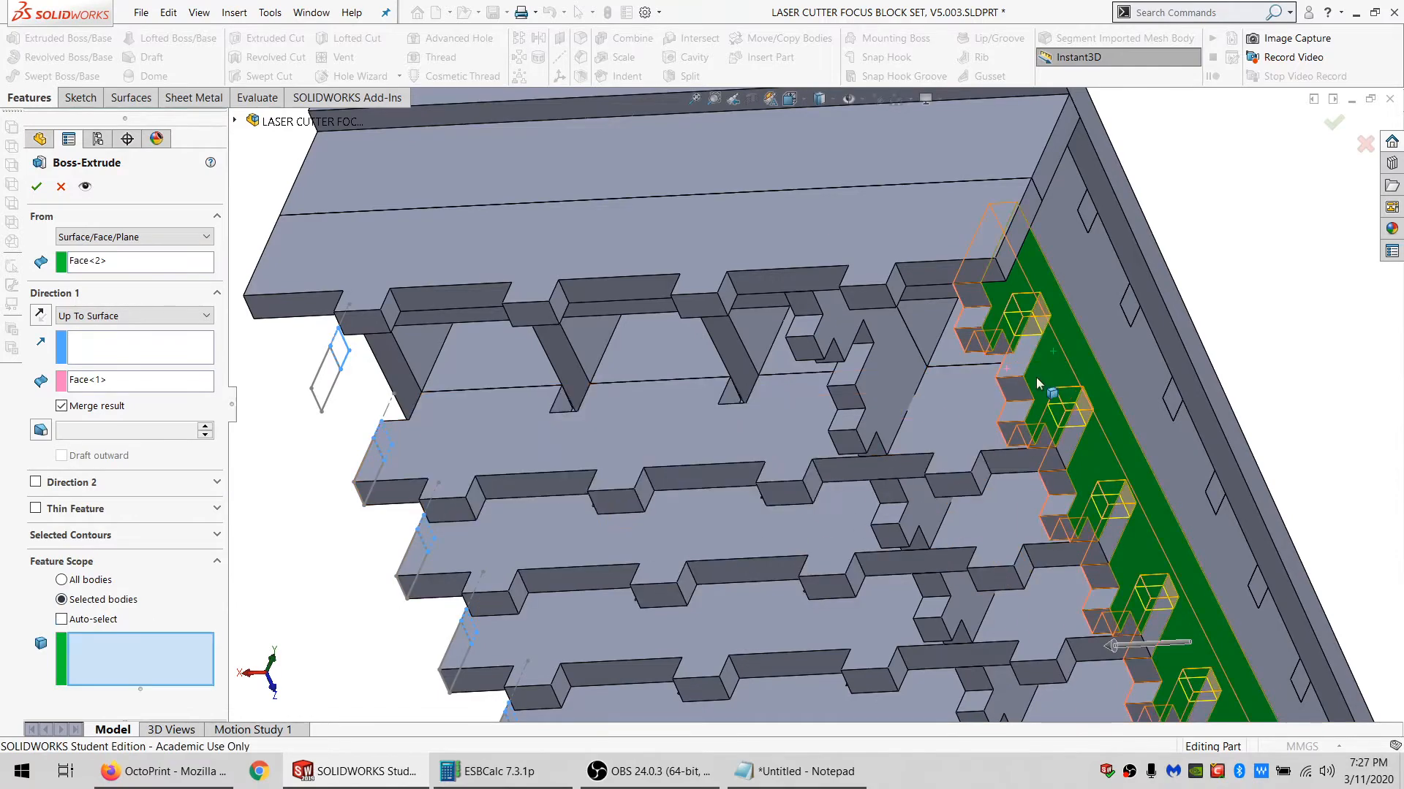
{"action": "left_click", "coordinate": [998, 382]}
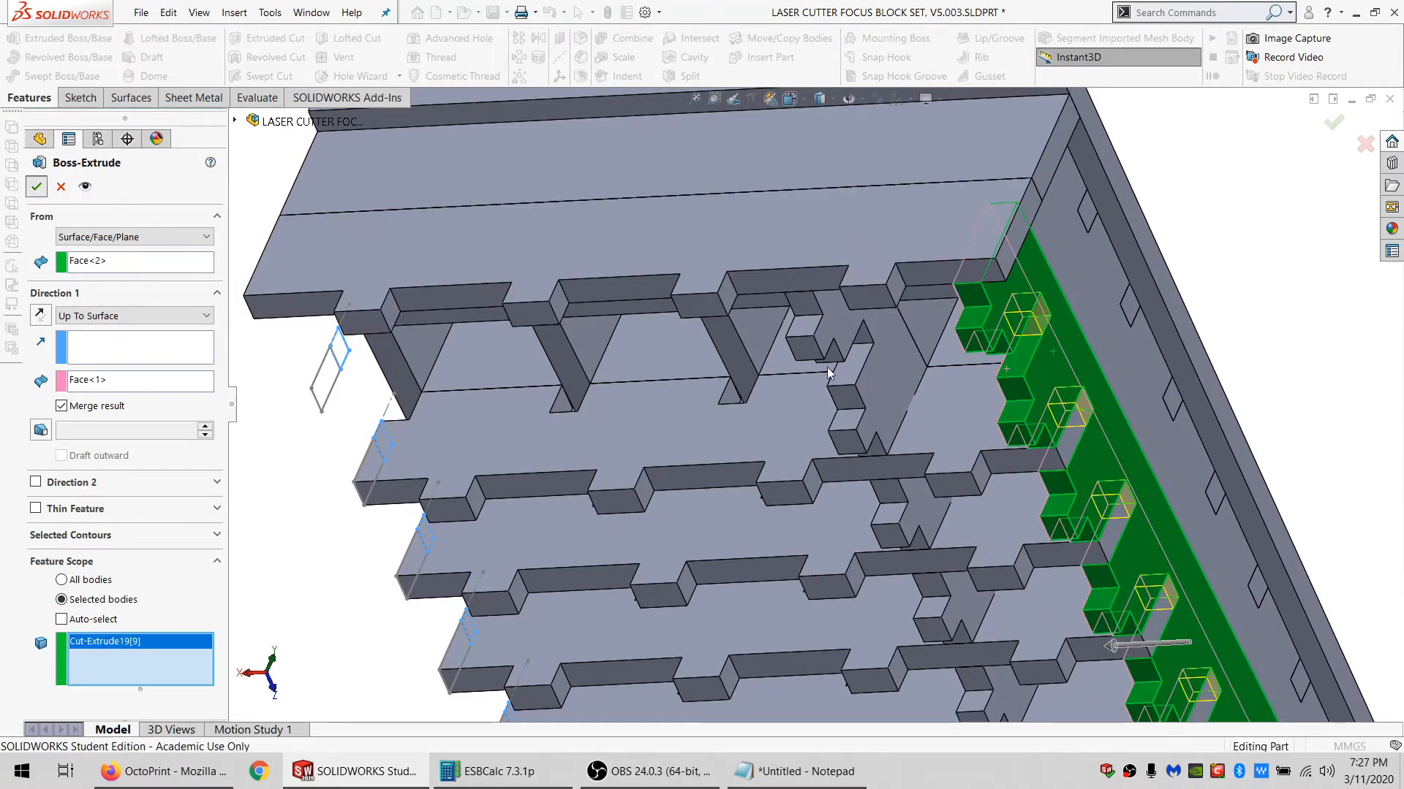
{"action": "left_click", "coordinate": [36, 185]}
Hide the lower and upper end wall bodies and the slotted top plate.
{"action": "mouse_move", "coordinate": [951, 424]}
{"action": "middle_mouse_down"}
{"action": "mouse_move", "coordinate": [1005, 444]}
{"action": "mouse_move", "coordinate": [911, 492]}
{"action": "mouse_move", "coordinate": [827, 398]}
{"action": "mouse_move", "coordinate": [950, 383]}
{"action": "mouse_move", "coordinate": [959, 409]}
{"action": "middle_mouse_up"}
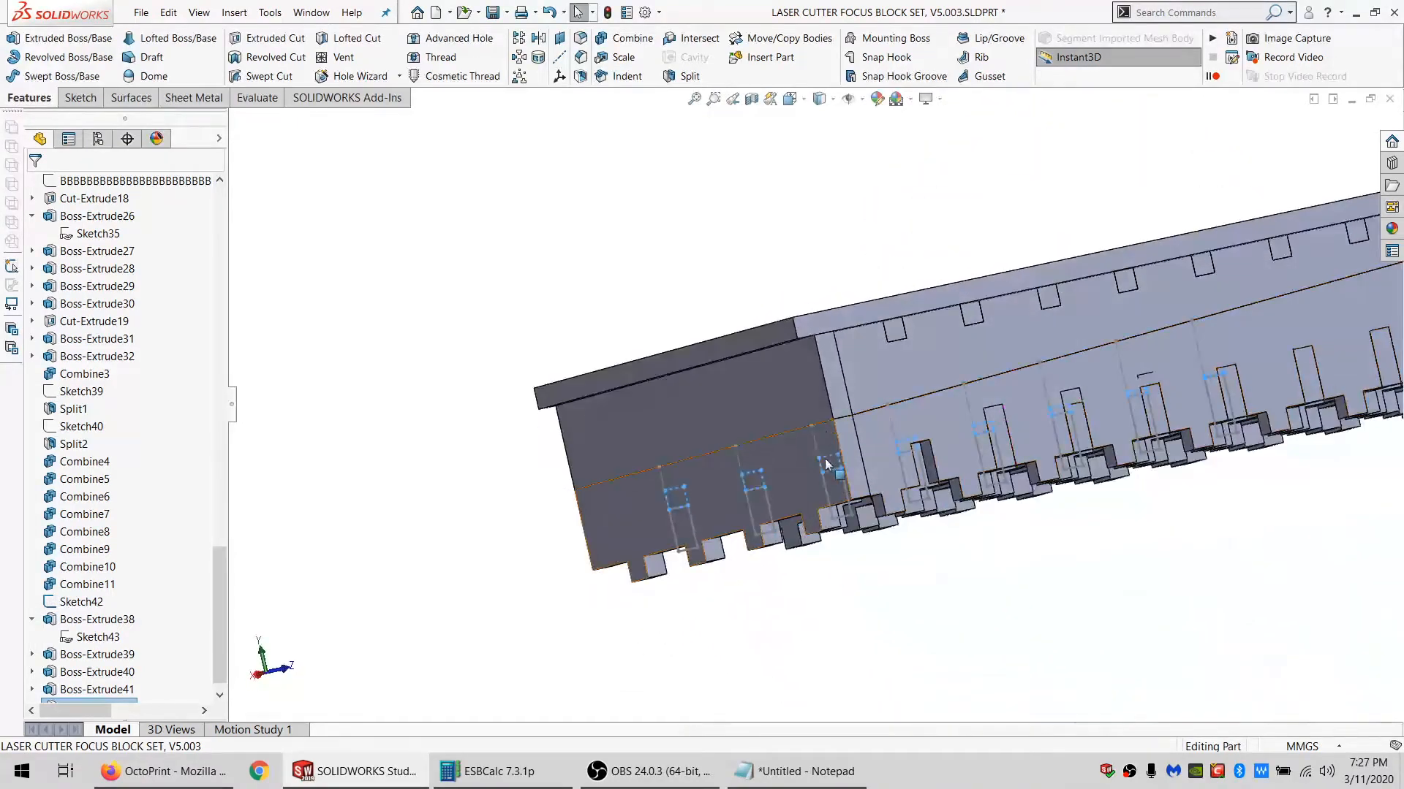
{"action": "left_click", "coordinate": [827, 463]}
{"action": "left_click", "coordinate": [892, 416]}
{"action": "left_click", "coordinate": [832, 383]}
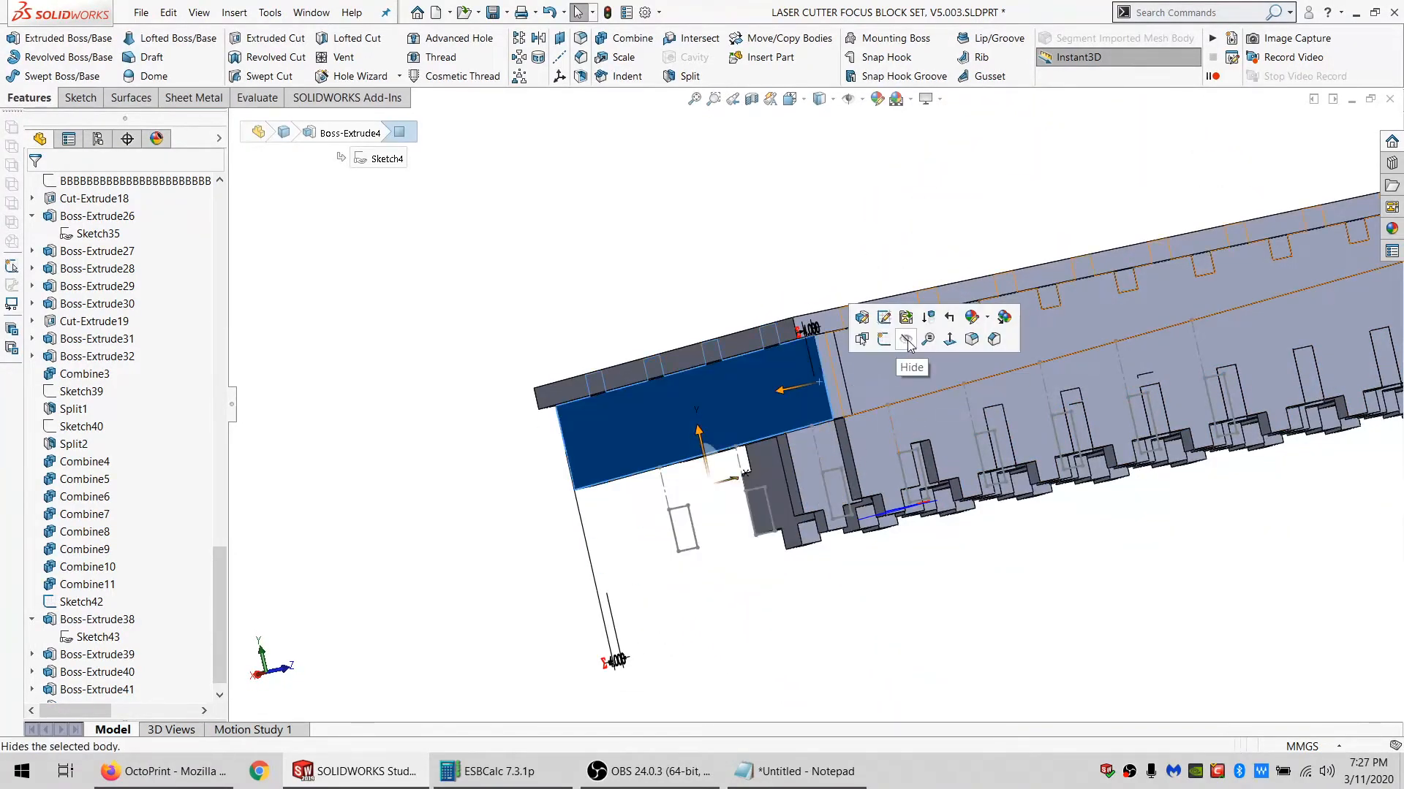
{"action": "middle_click_drag", "start_coordinate": [908, 415], "coordinate": [961, 446]}
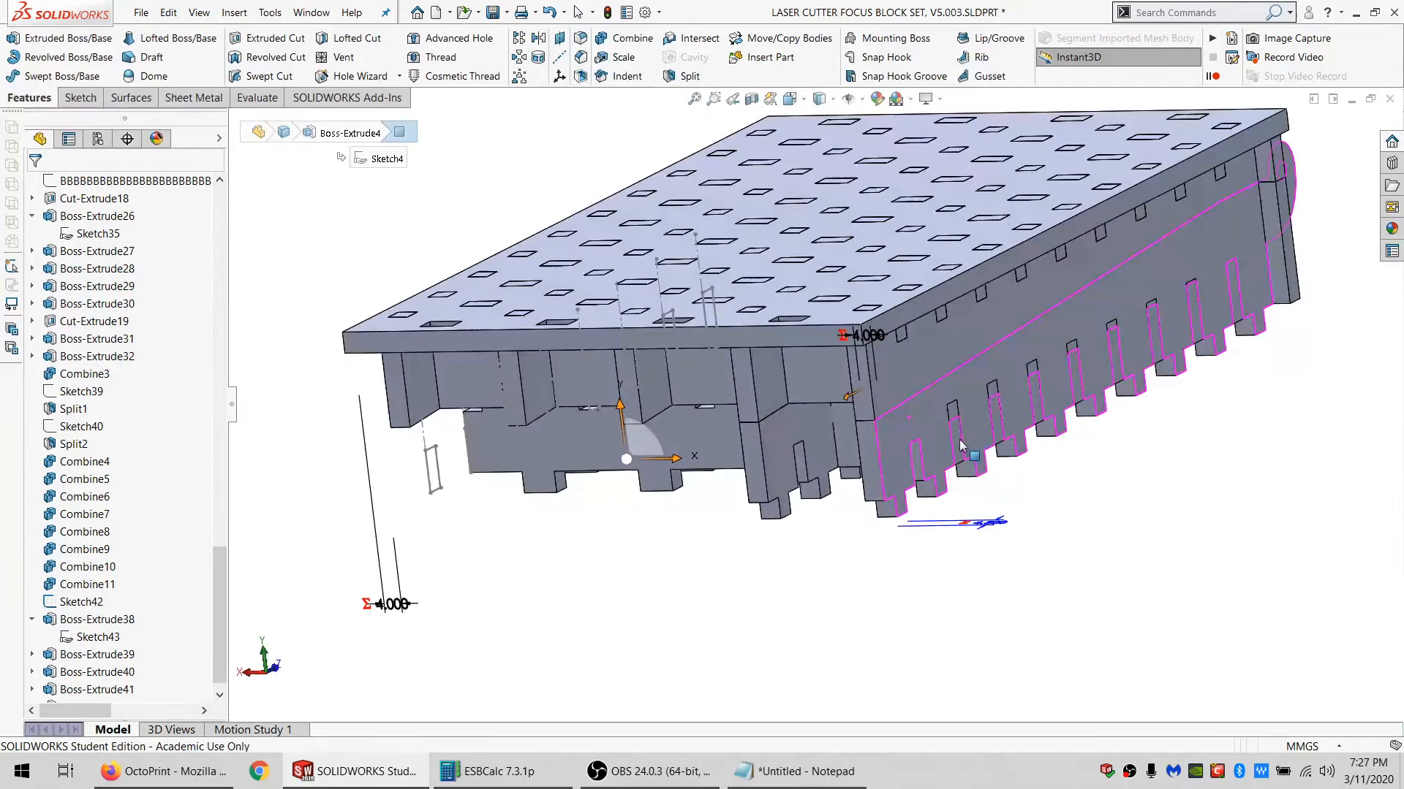
{"action": "left_click", "coordinate": [827, 380]}
{"action": "left_click", "coordinate": [797, 331]}
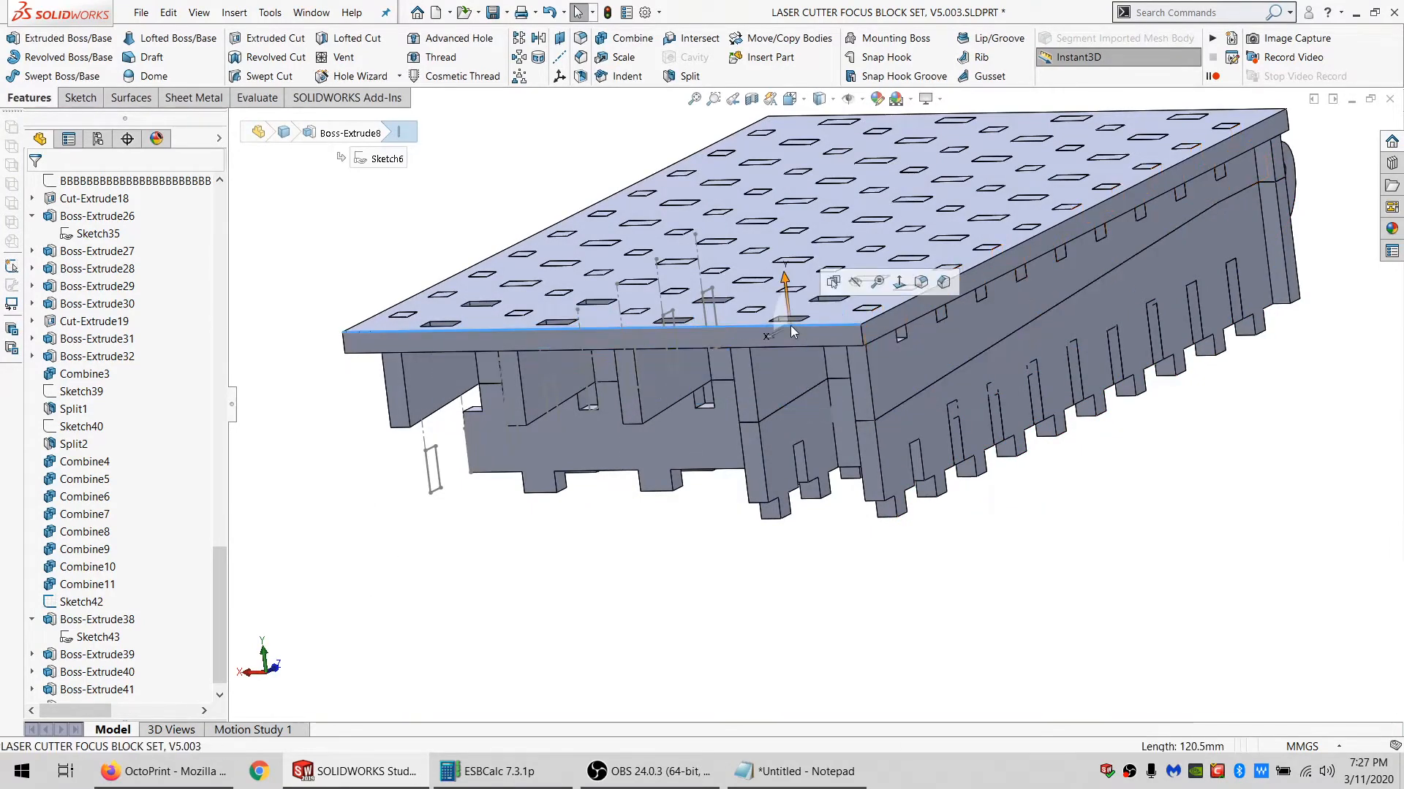
{"action": "left_click", "coordinate": [862, 278]}
Select the five upper lengthwise panels and hide their bodies.
{"action": "left_click", "coordinate": [896, 356]}
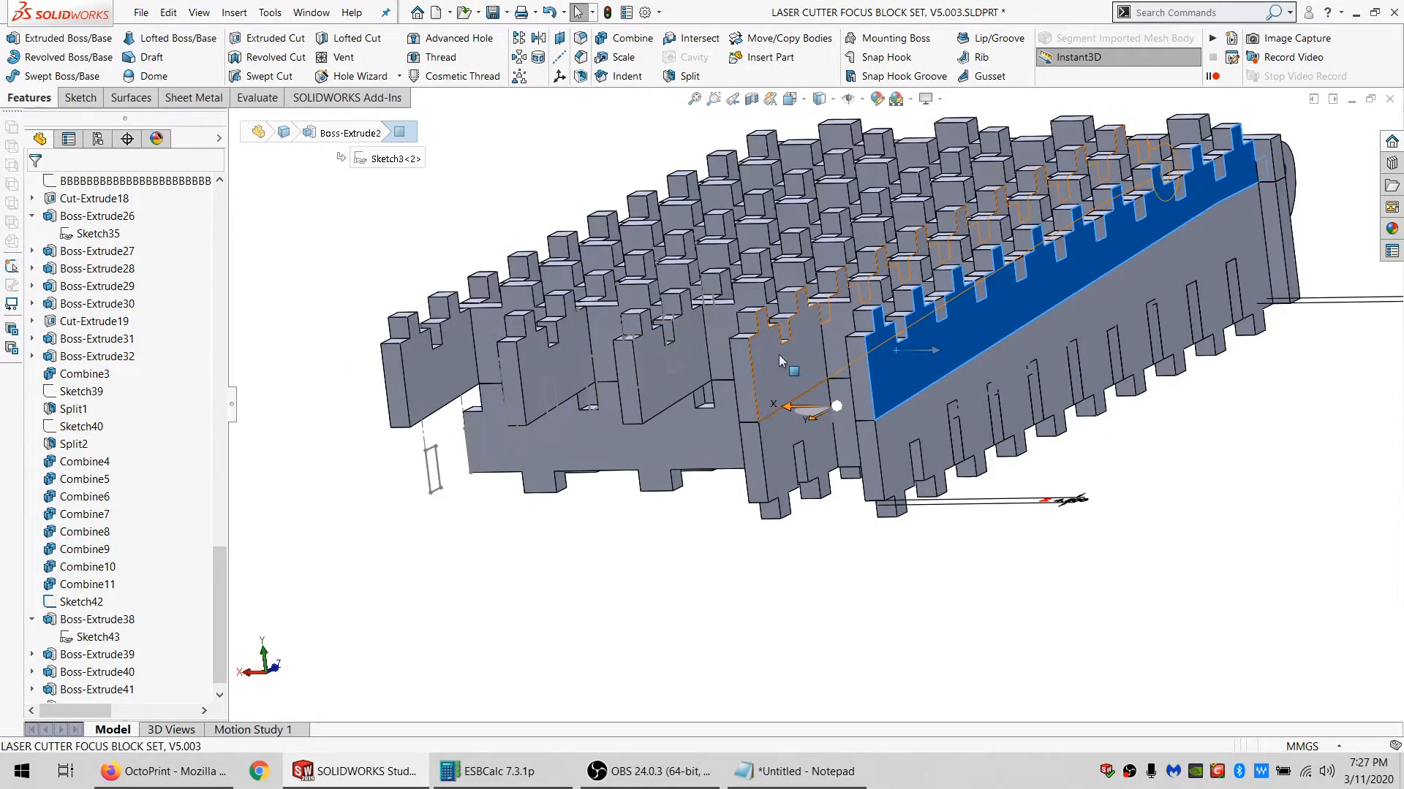
{"action": "left_click", "coordinate": [779, 354], "text": "ctrl"}
{"action": "left_click", "coordinate": [665, 351], "text": "ctrl"}
{"action": "left_click", "coordinate": [555, 345], "text": "ctrl"}
{"action": "left_click", "coordinate": [484, 336], "text": "ctrl"}
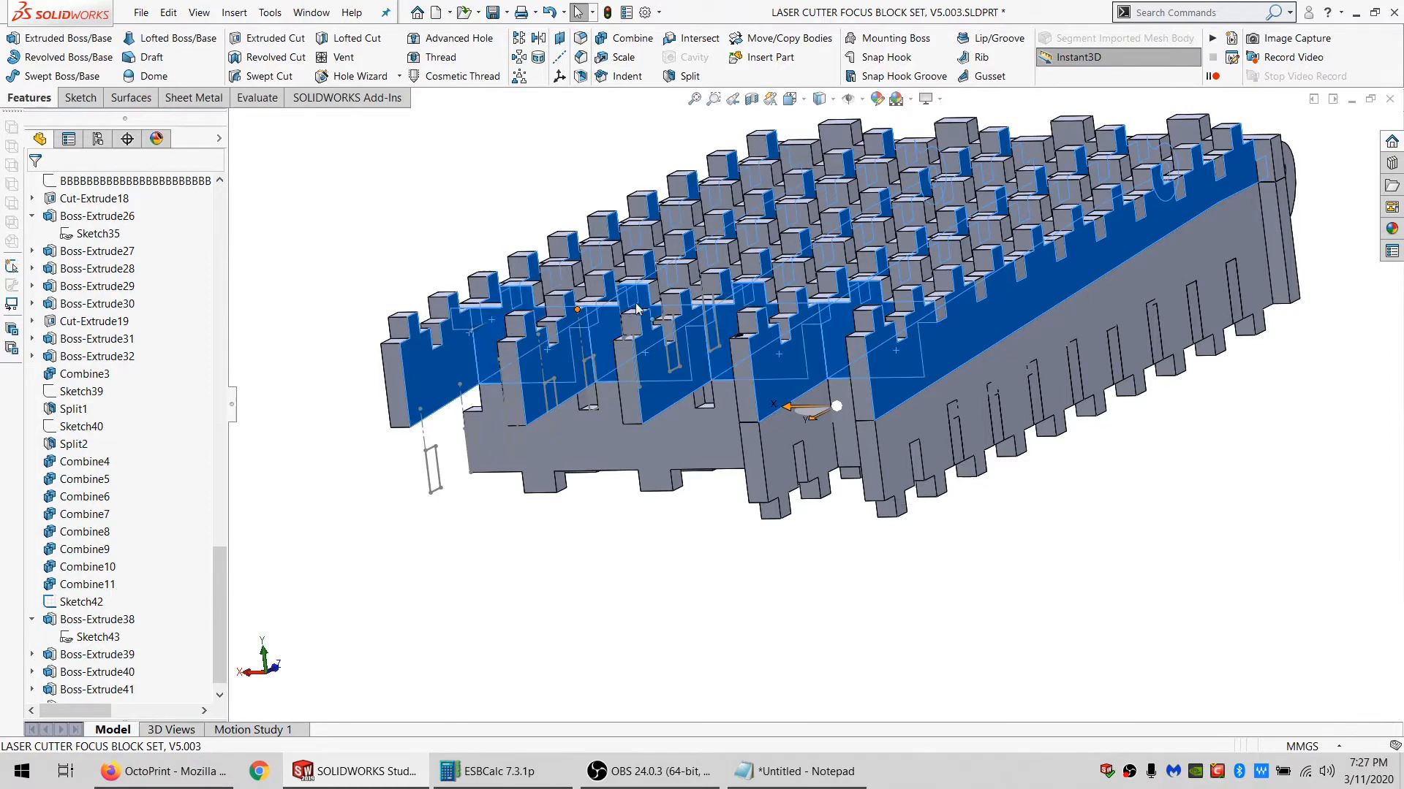
{"action": "left_click", "coordinate": [550, 284]}
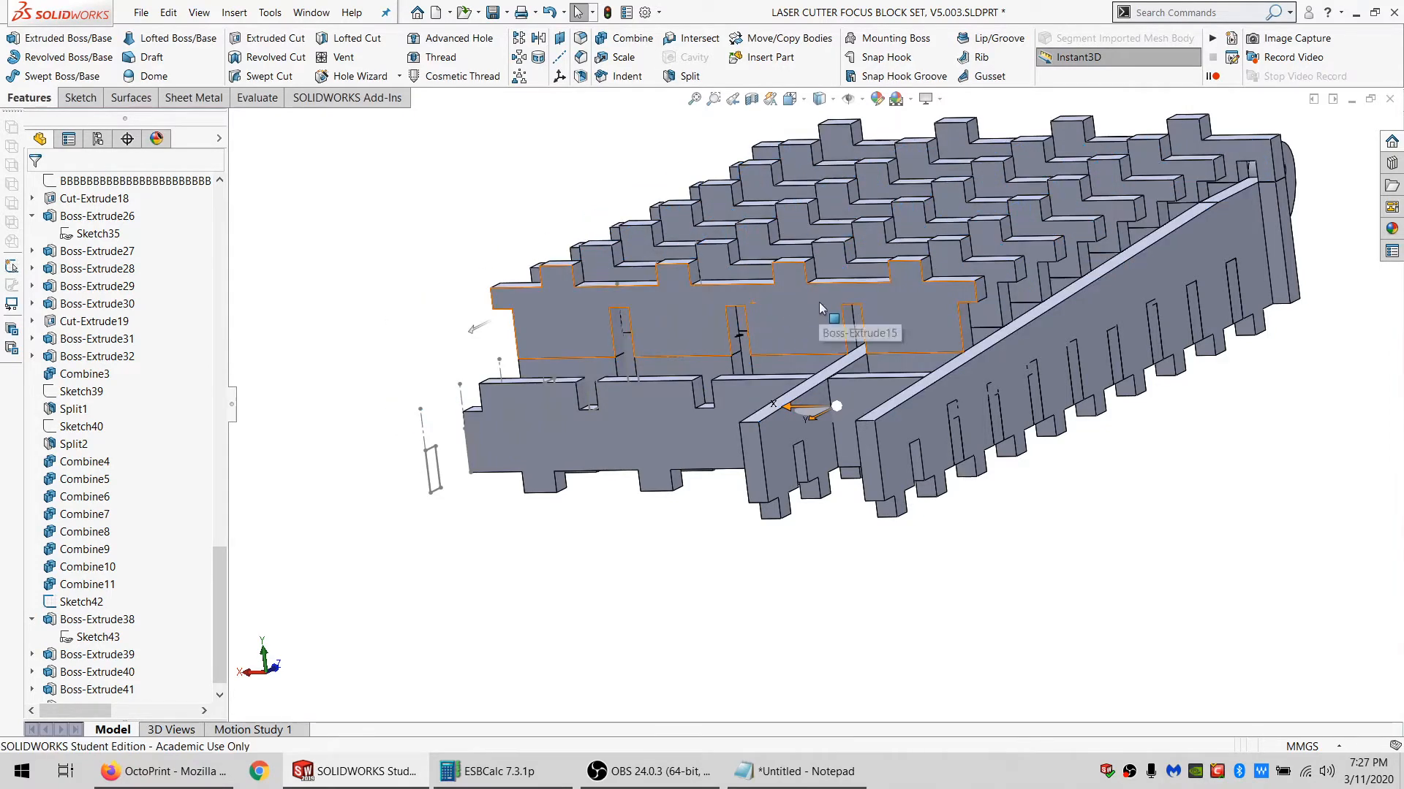
Select the upper row of crosswise panels and hide their bodies together.
{"action": "left_click", "coordinate": [819, 306]}
{"action": "left_click", "coordinate": [877, 263], "text": "ctrl"}
{"action": "left_click", "coordinate": [921, 241], "text": "ctrl"}
{"action": "left_click", "coordinate": [965, 219], "text": "ctrl"}
{"action": "left_click", "coordinate": [1016, 191], "text": "ctrl"}
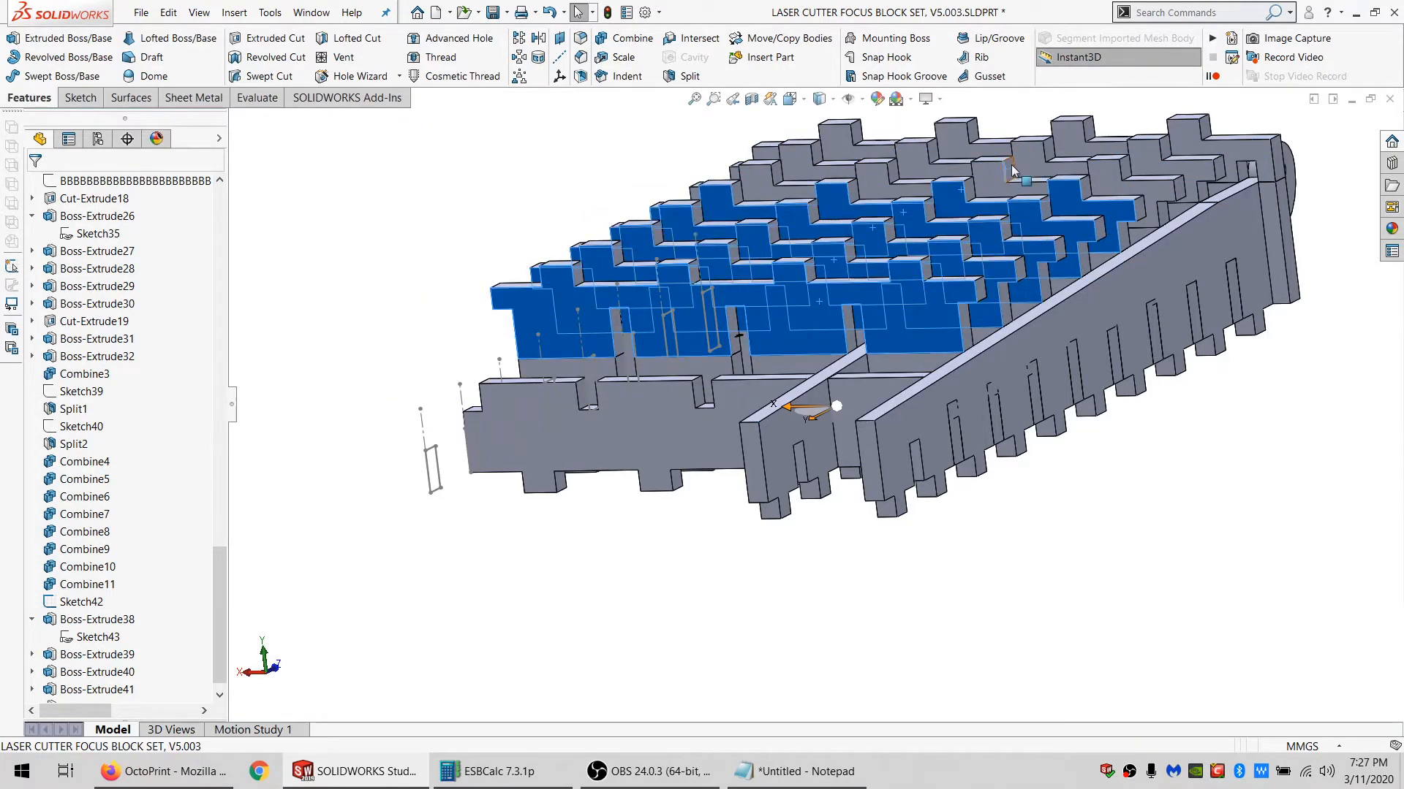
{"action": "left_click", "coordinate": [1058, 148], "text": "ctrl"}
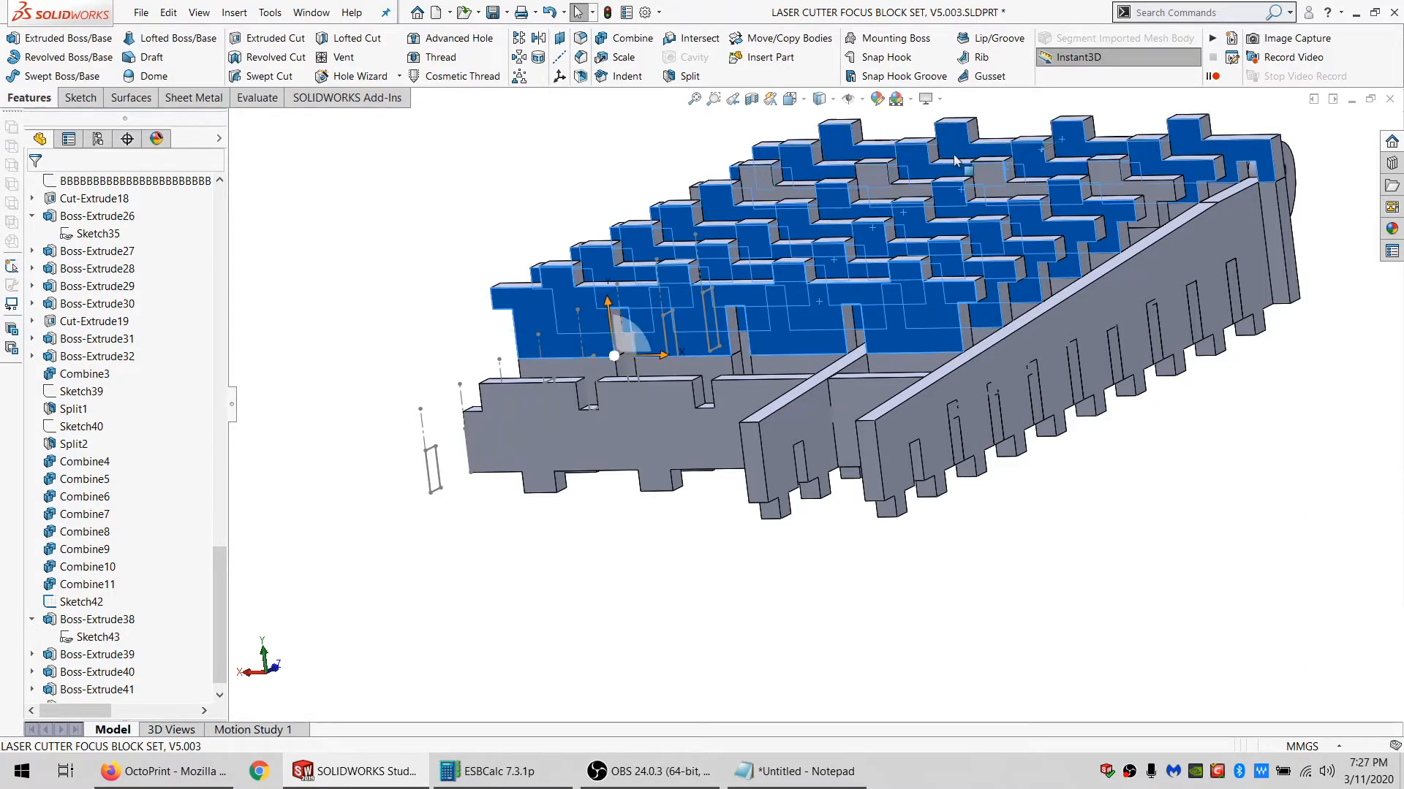
{"action": "right_click", "coordinate": [889, 180]}
{"action": "left_click", "coordinate": [922, 153]}
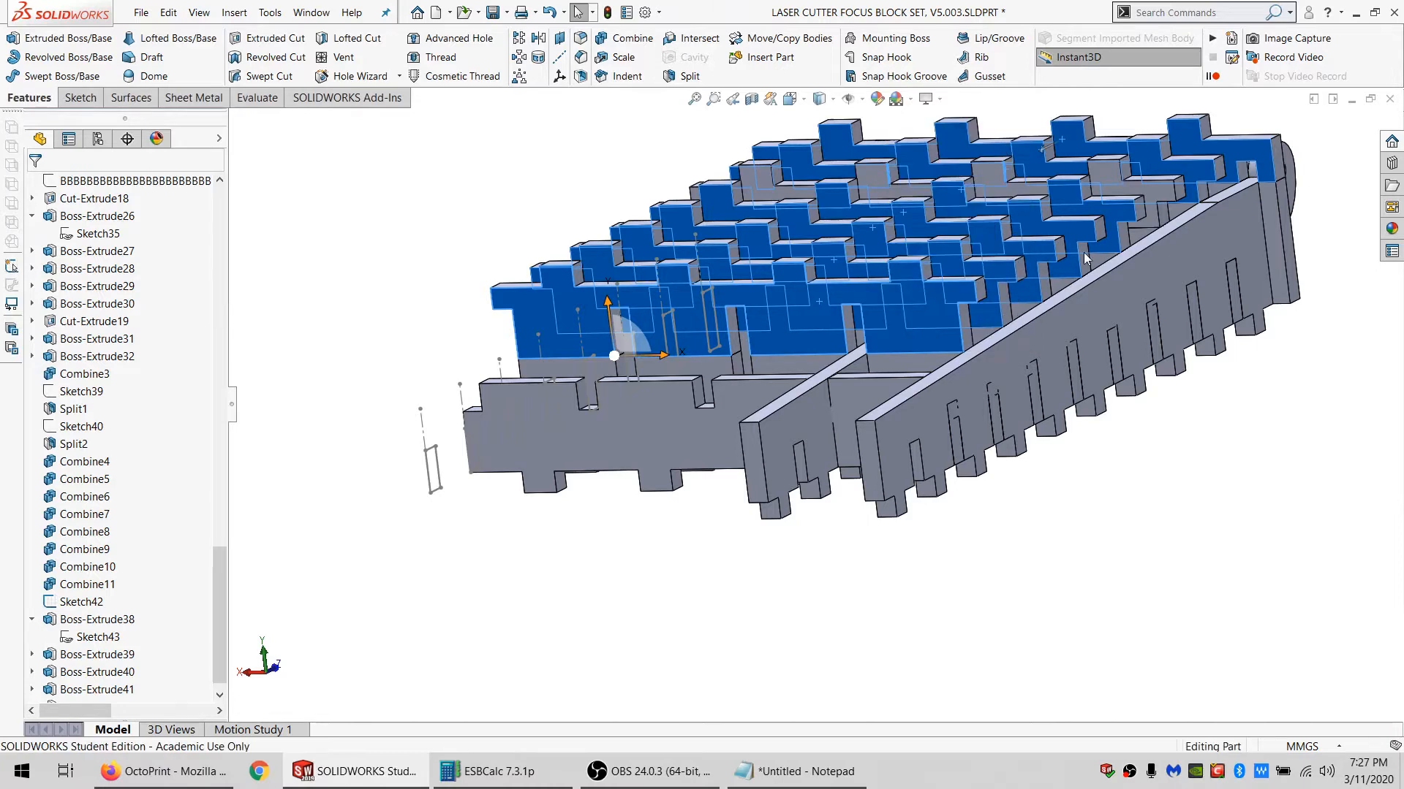
Hide the two remaining lower lengthwise slotted panels so only the crosswise panels are left.
{"action": "middle_click_drag", "start_coordinate": [1094, 303], "coordinate": [1142, 385]}
{"action": "scroll", "coordinate": [1142, 385], "scroll_direction": "down", "scroll_amount": 3}
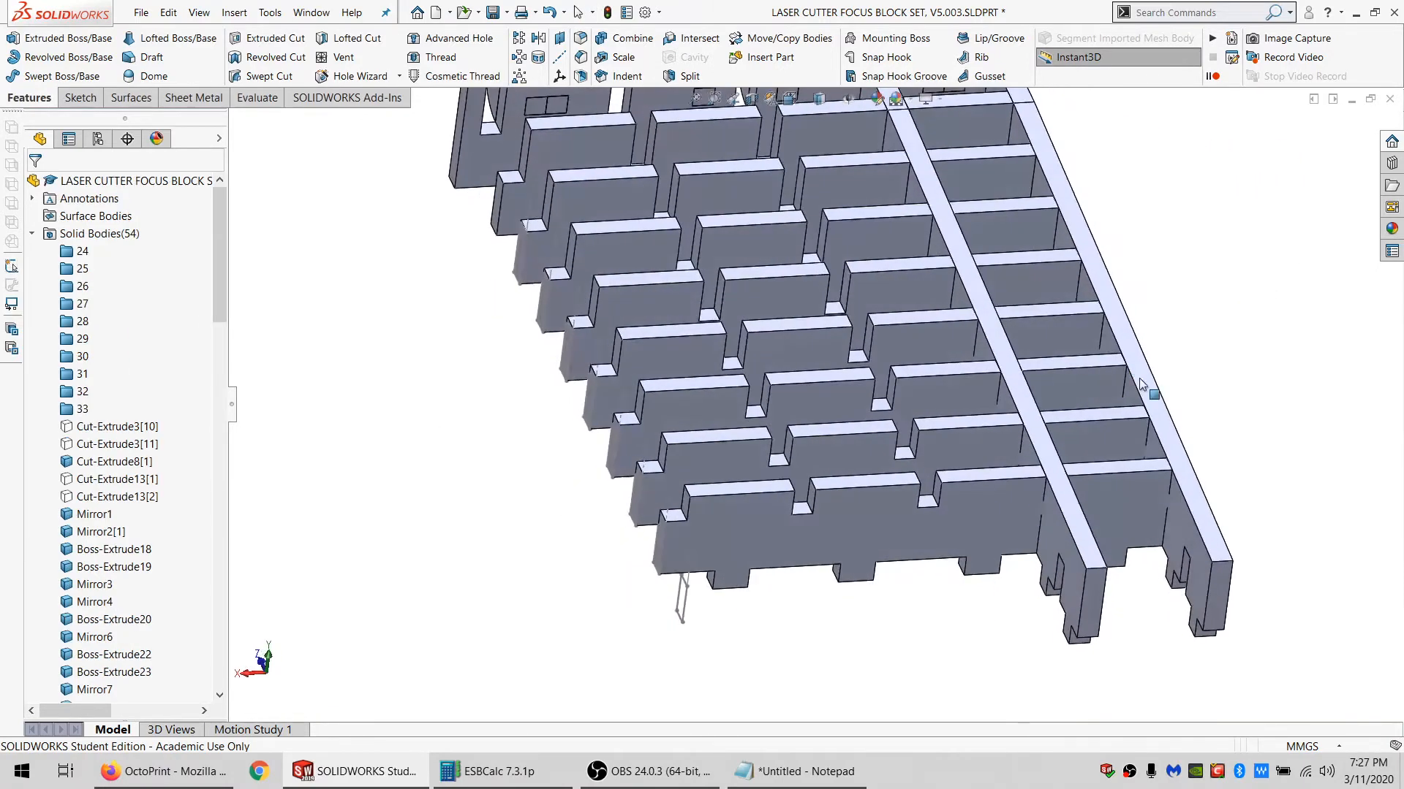
{"action": "left_click", "coordinate": [1055, 530]}
{"action": "left_click", "coordinate": [1146, 478]}
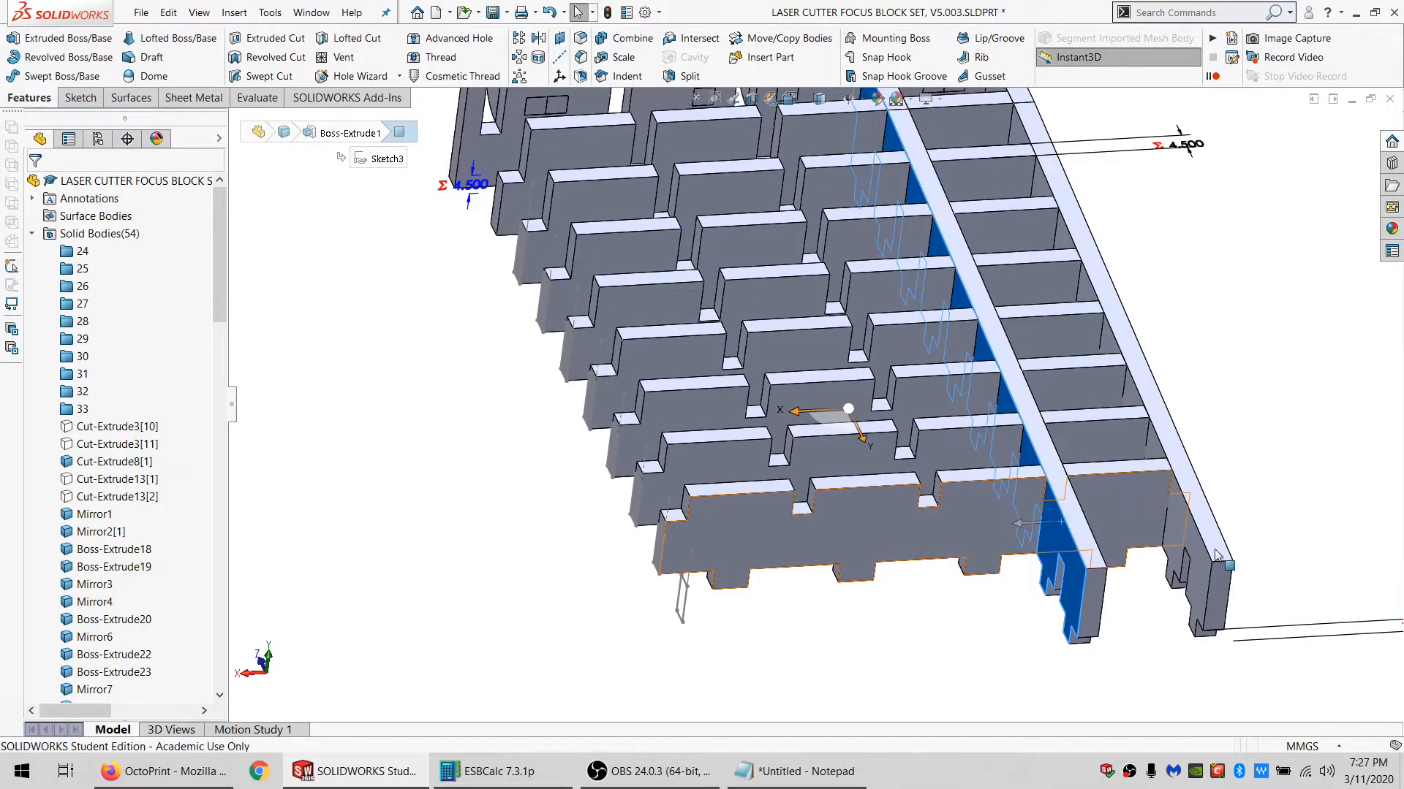
{"action": "left_click", "coordinate": [1210, 550]}
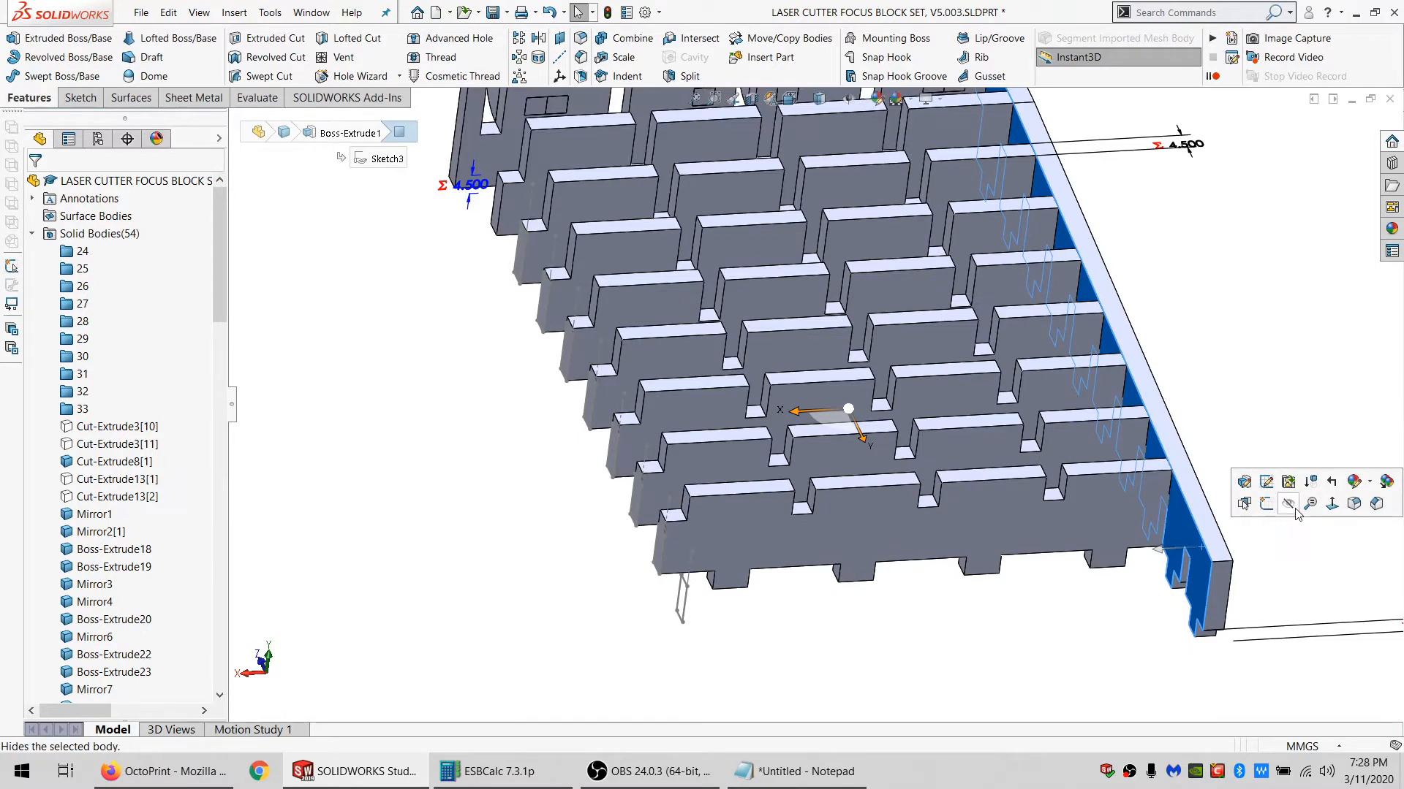
{"action": "left_click", "coordinate": [1288, 504]}
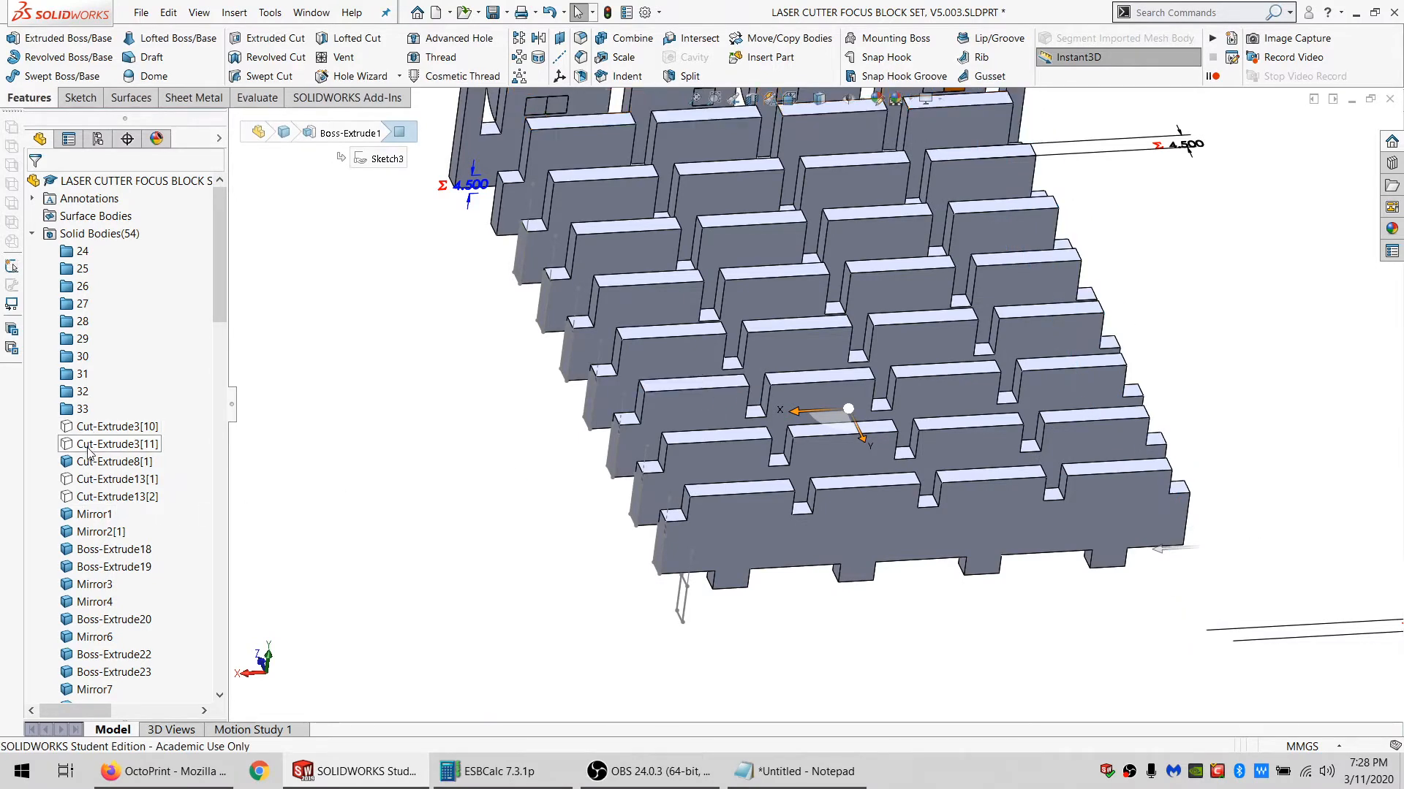
Show the hidden bodies Split1[1] and Split2[40] at the end of the crosswise panel row.
{"action": "scroll", "coordinate": [93, 502], "scroll_direction": "down", "scroll_amount": 9}
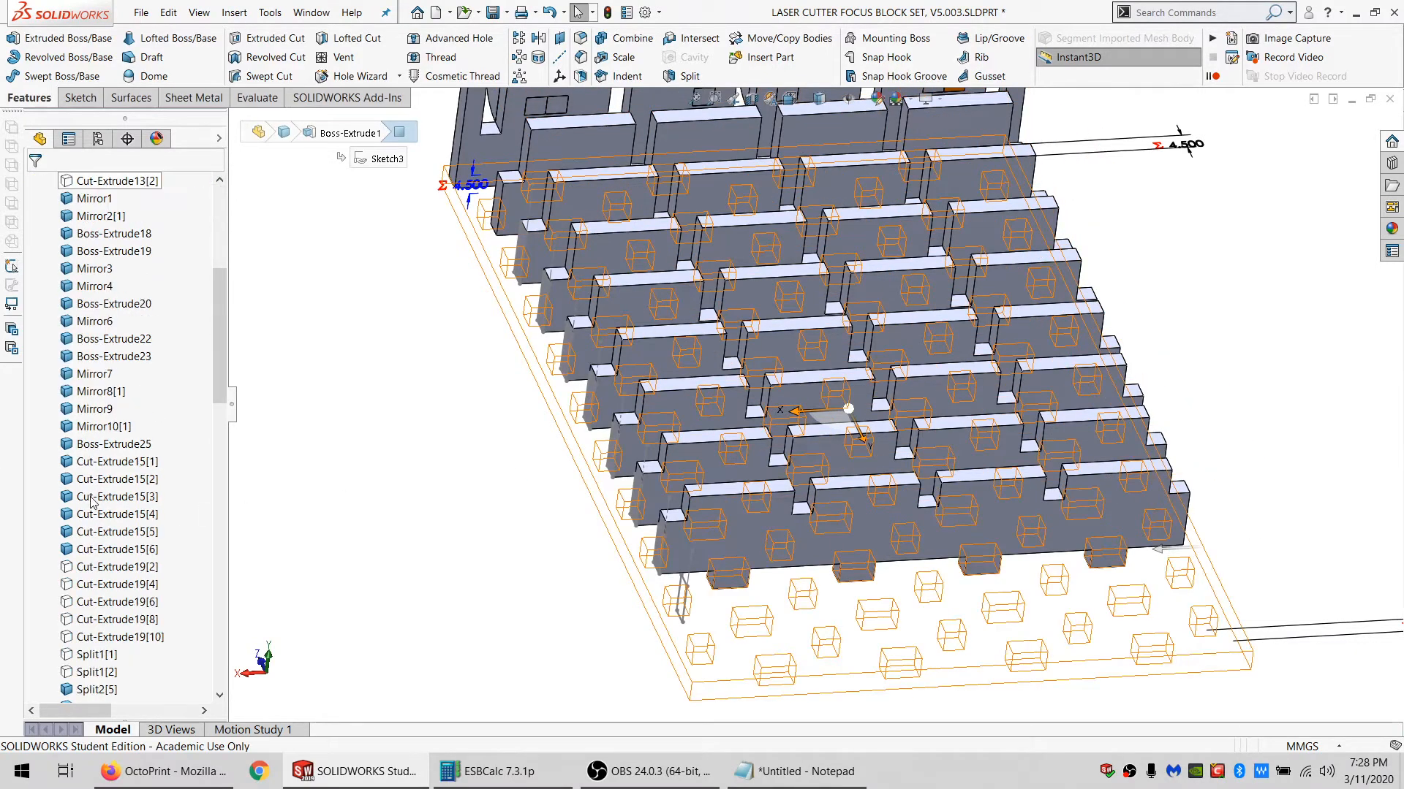
{"action": "left_click", "coordinate": [99, 408]}
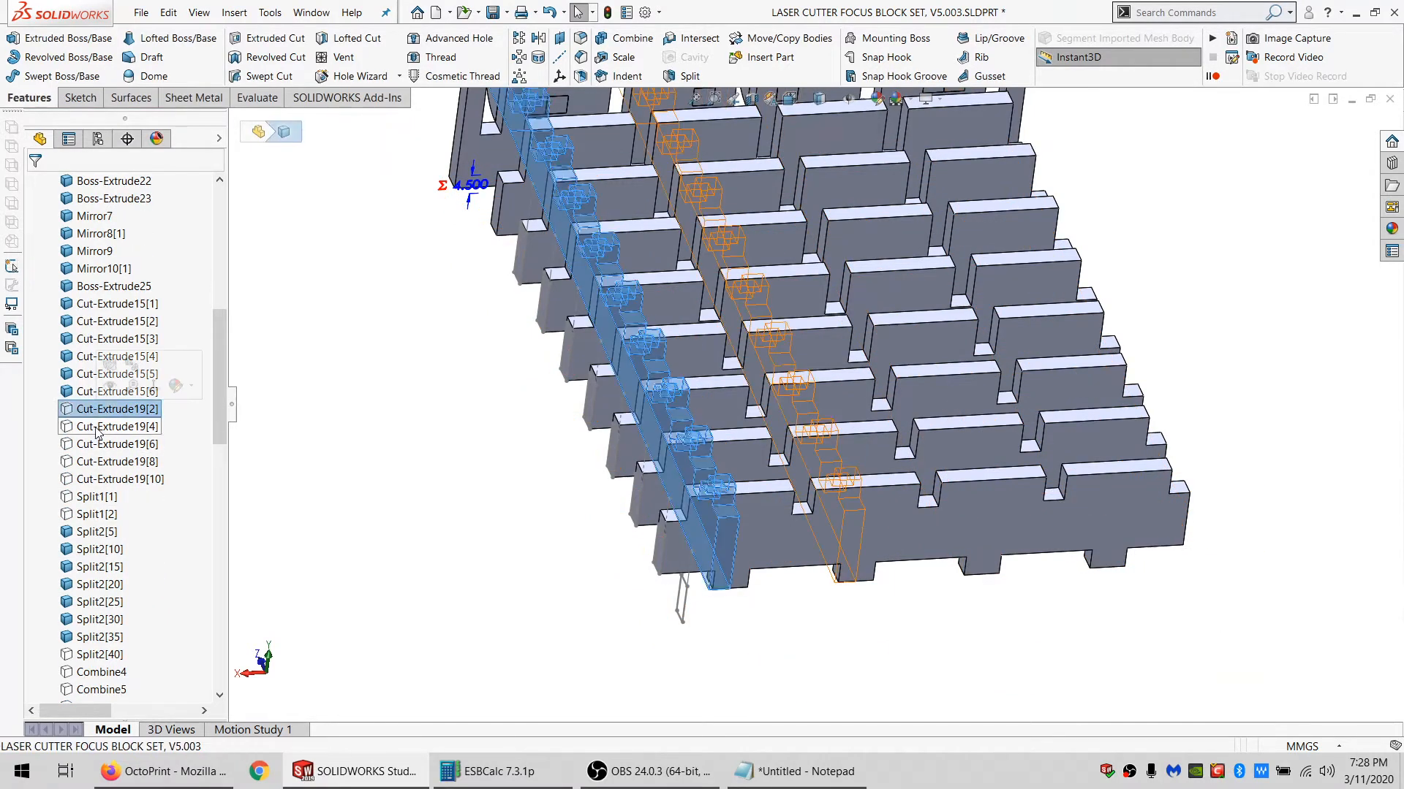
{"action": "left_click", "coordinate": [95, 497]}
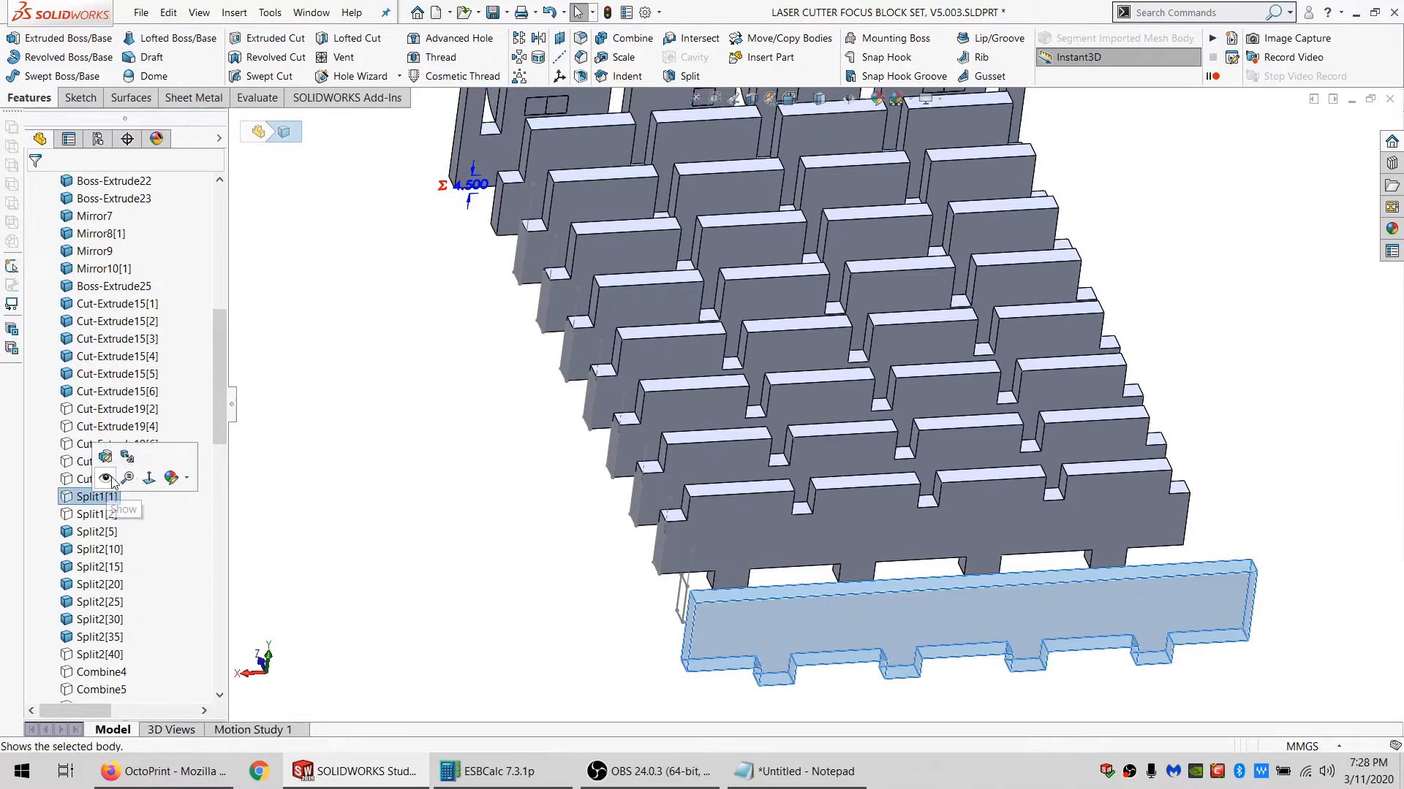
{"action": "middle_click_drag", "start_coordinate": [766, 621], "coordinate": [583, 613]}
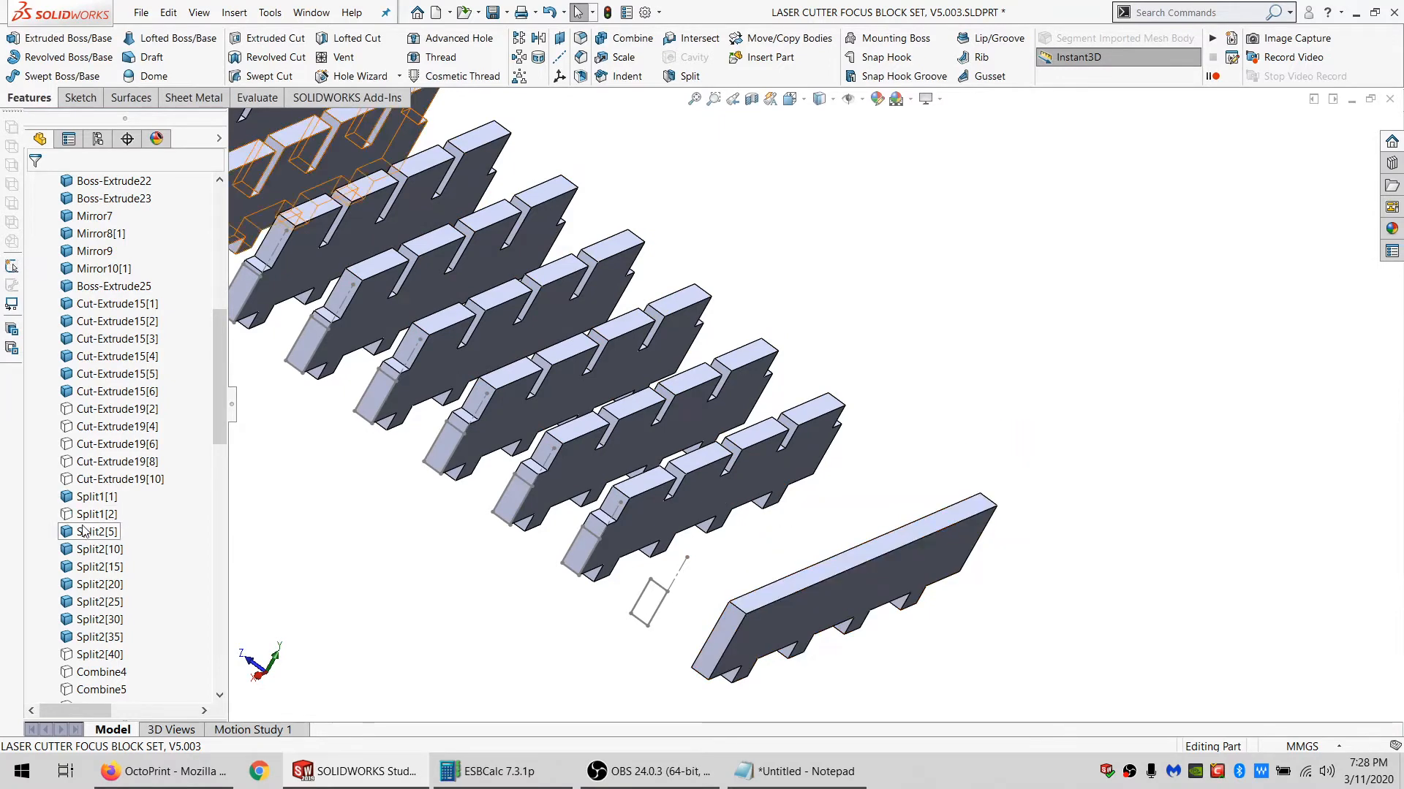
{"action": "left_click", "coordinate": [105, 656]}
{"action": "left_click", "coordinate": [563, 614]}
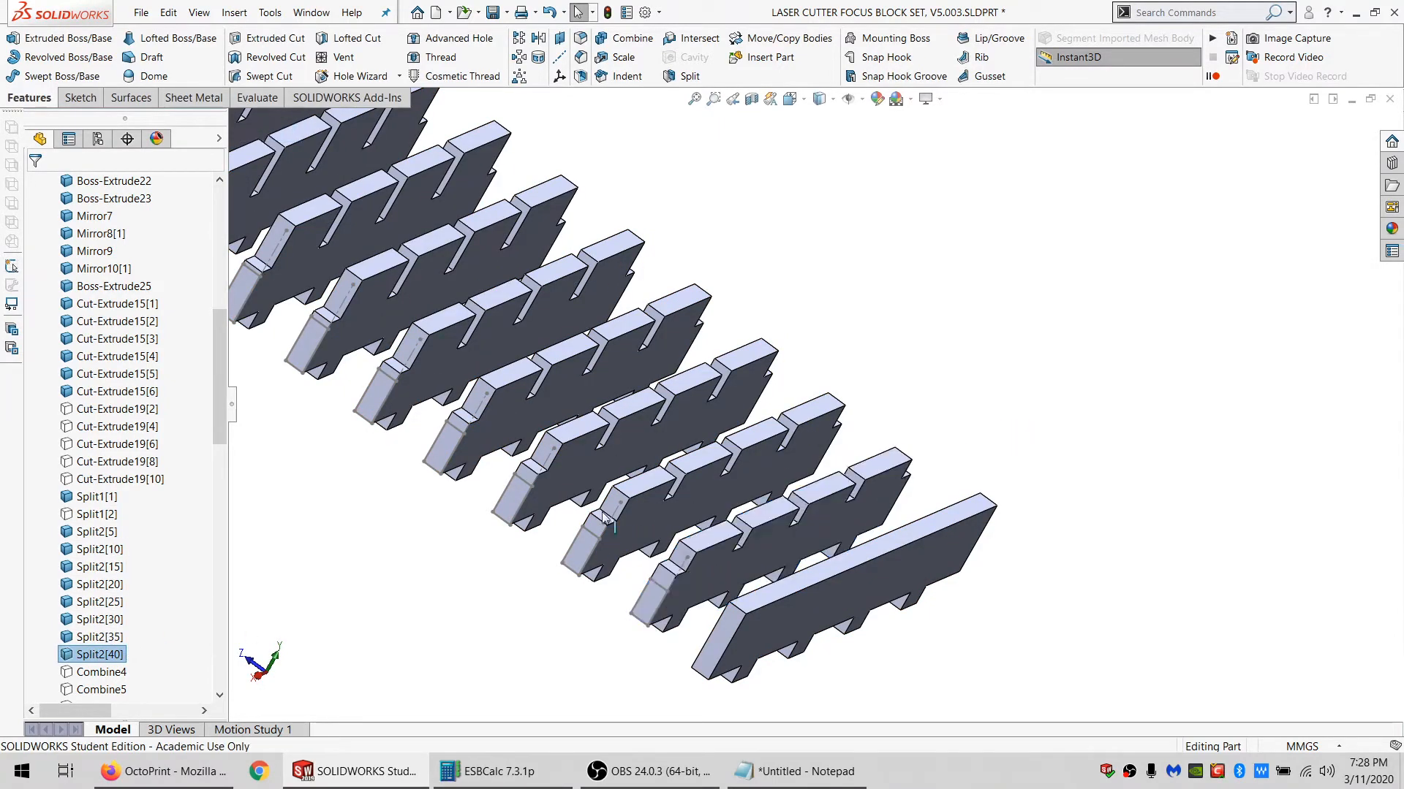
Start a sketch on the outer face of the last slotted crosswise panel and draw a rectangle about 4.5 by 4.5 mm at its stepped end.
{"action": "scroll", "coordinate": [578, 418], "scroll_direction": "up", "scroll_amount": 2}
{"action": "middle_click_drag", "start_coordinate": [653, 383], "coordinate": [544, 484]}
{"action": "scroll", "coordinate": [606, 424], "scroll_direction": "down", "scroll_amount": 2}
{"action": "scroll", "coordinate": [595, 535], "scroll_direction": "down", "scroll_amount": 5}
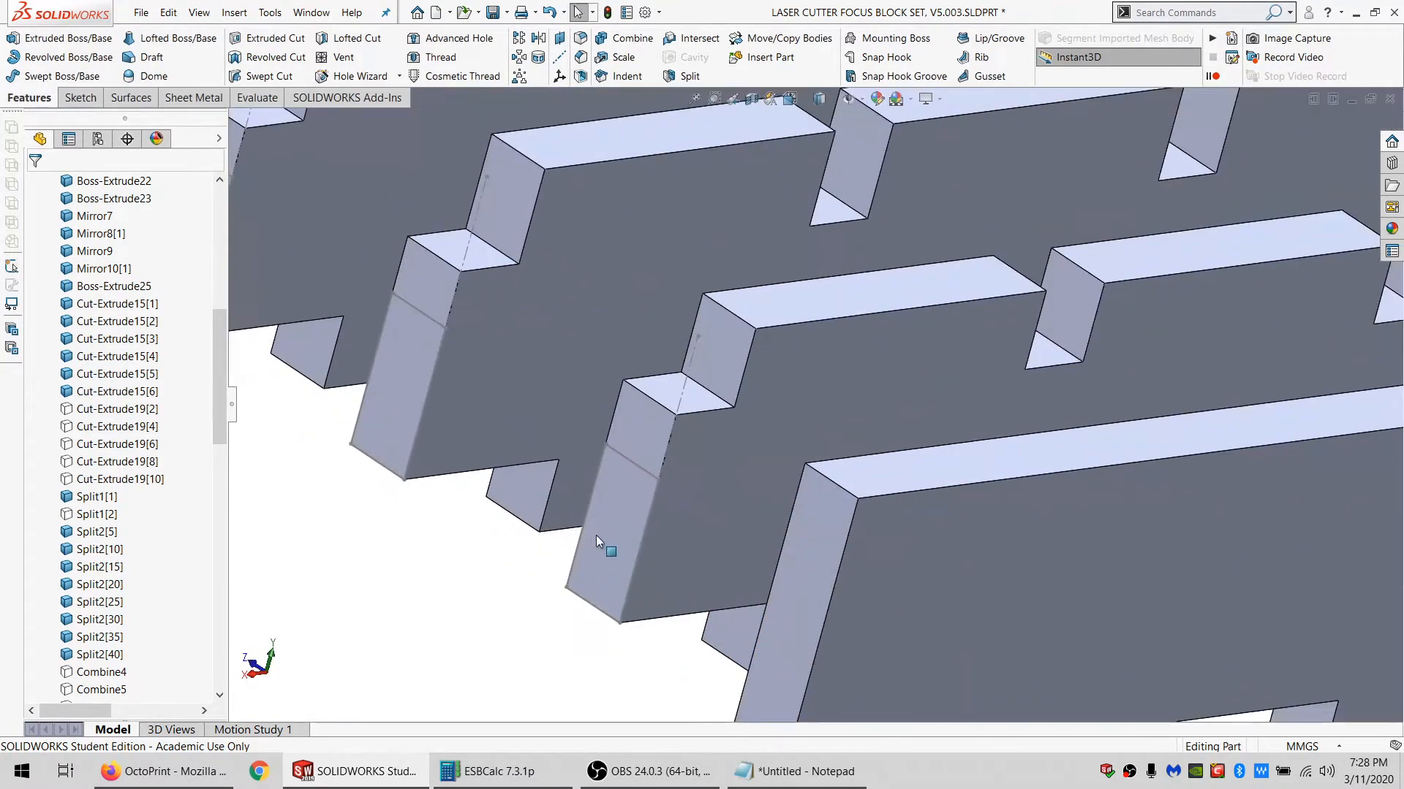
{"action": "left_click", "coordinate": [642, 467]}
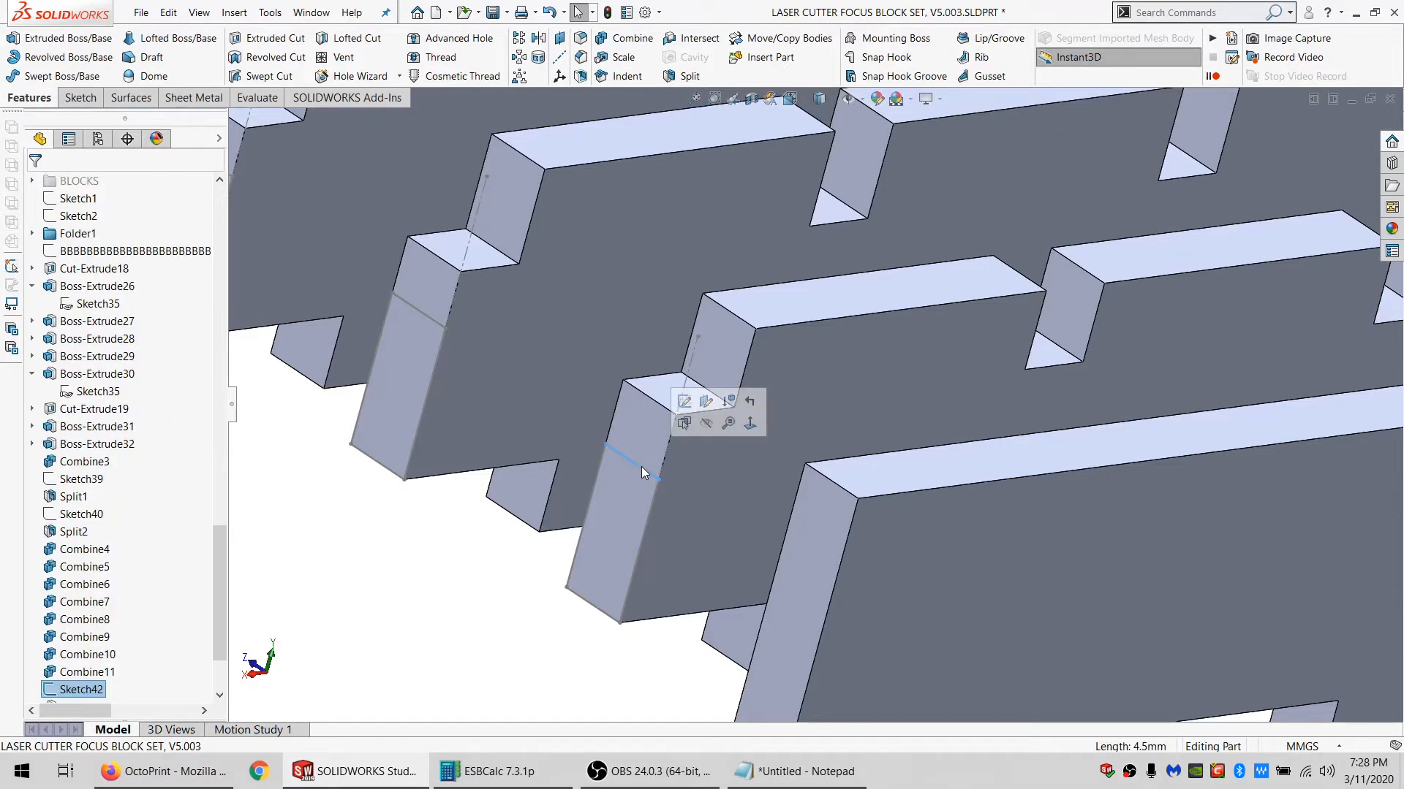
{"action": "scroll", "coordinate": [878, 354], "scroll_direction": "up", "scroll_amount": 3}
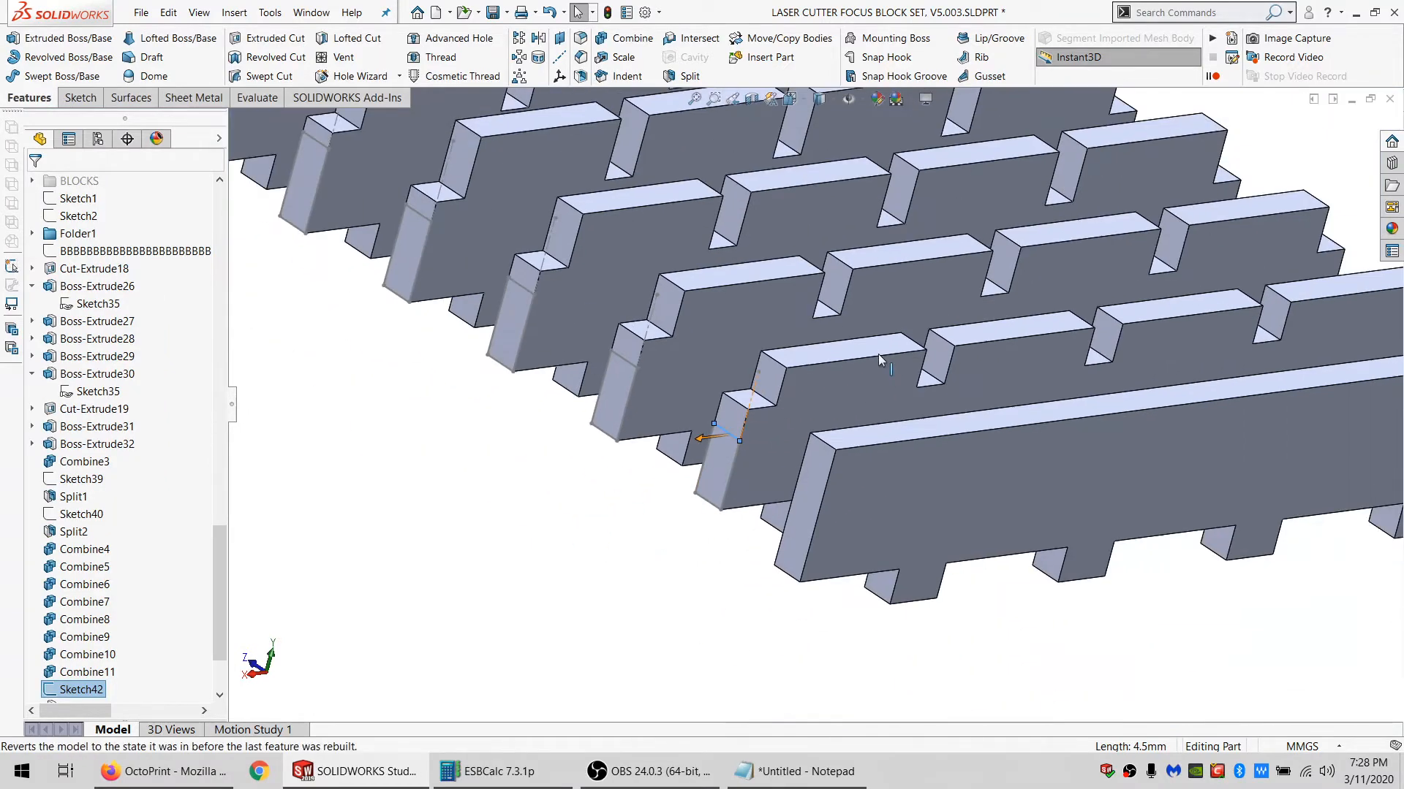
{"action": "scroll", "coordinate": [775, 416], "scroll_direction": "down", "scroll_amount": 1}
{"action": "left_click", "coordinate": [770, 428]}
{"action": "left_click", "coordinate": [79, 97]}
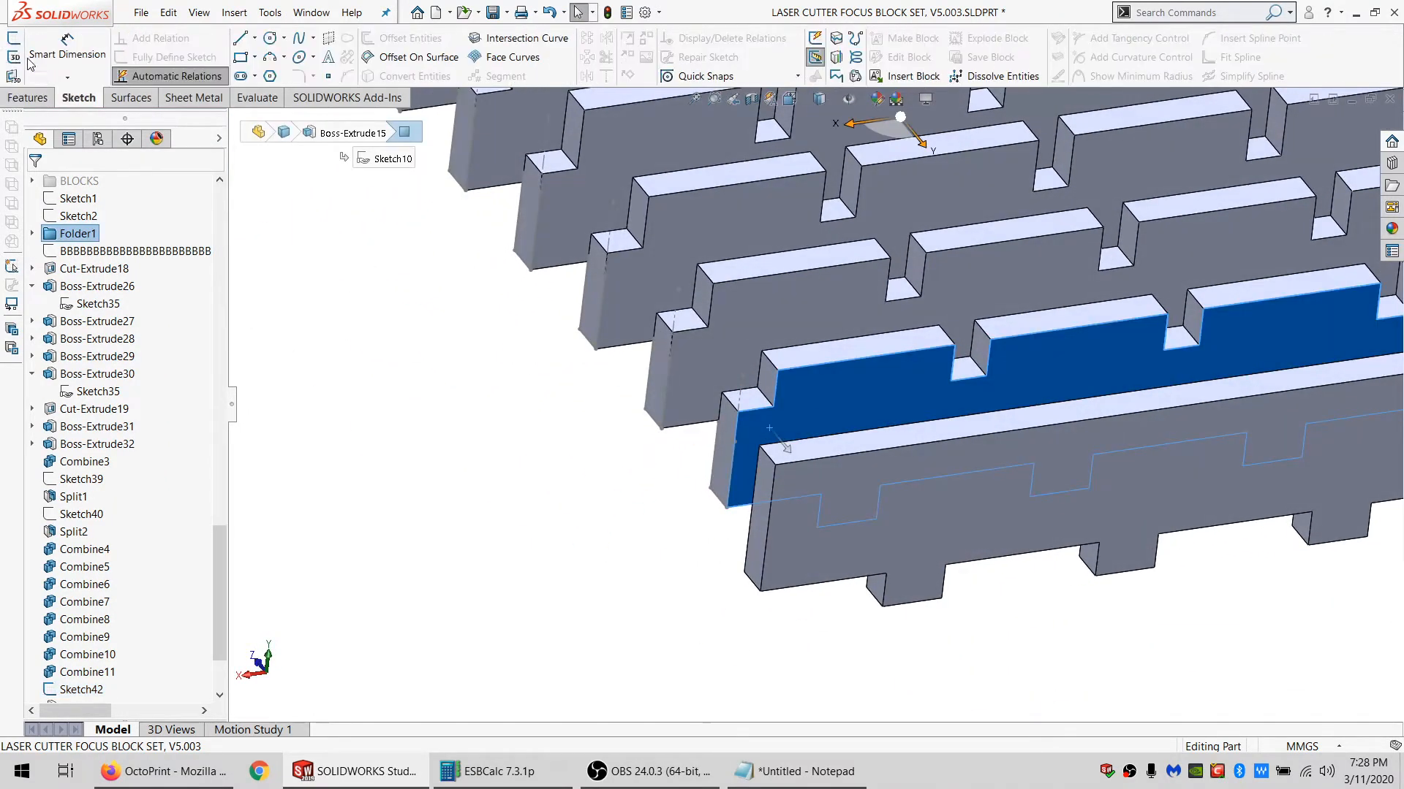
{"action": "left_click", "coordinate": [240, 57]}
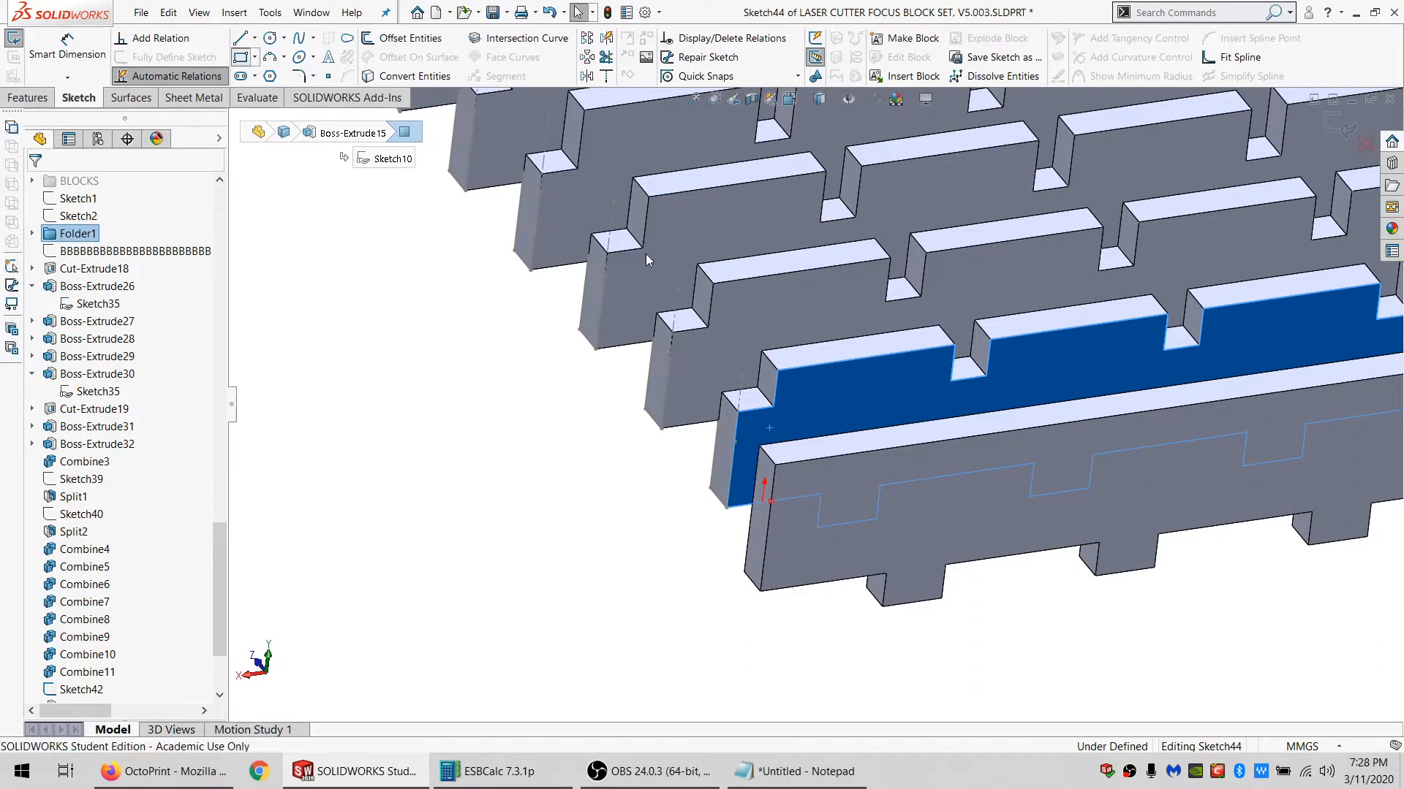
{"action": "left_click", "coordinate": [737, 439]}
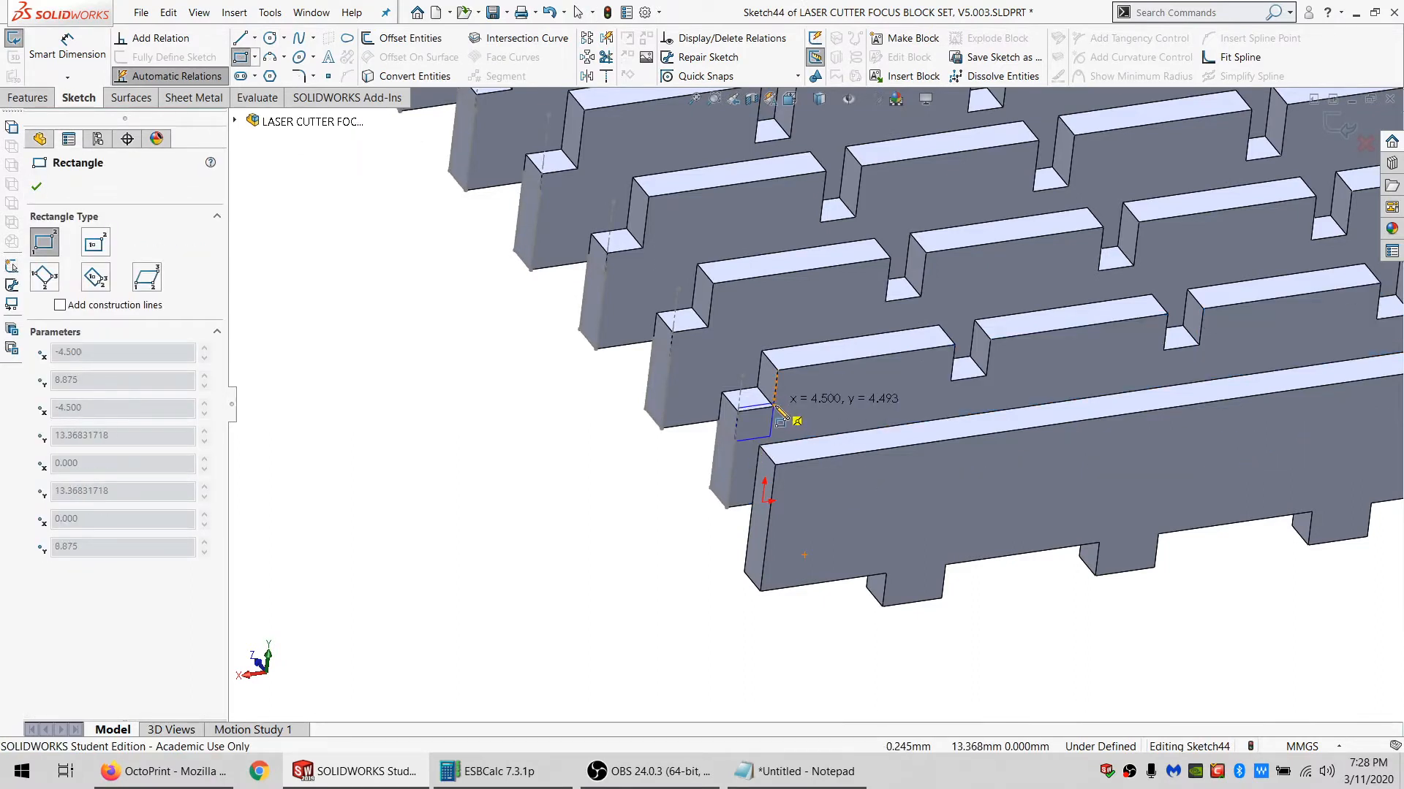
{"action": "left_click", "coordinate": [774, 407]}
Draw a slot-wide rectangle about 1 mm high at the floor of each of the panel's three inner slots.
{"action": "left_click", "coordinate": [950, 381]}
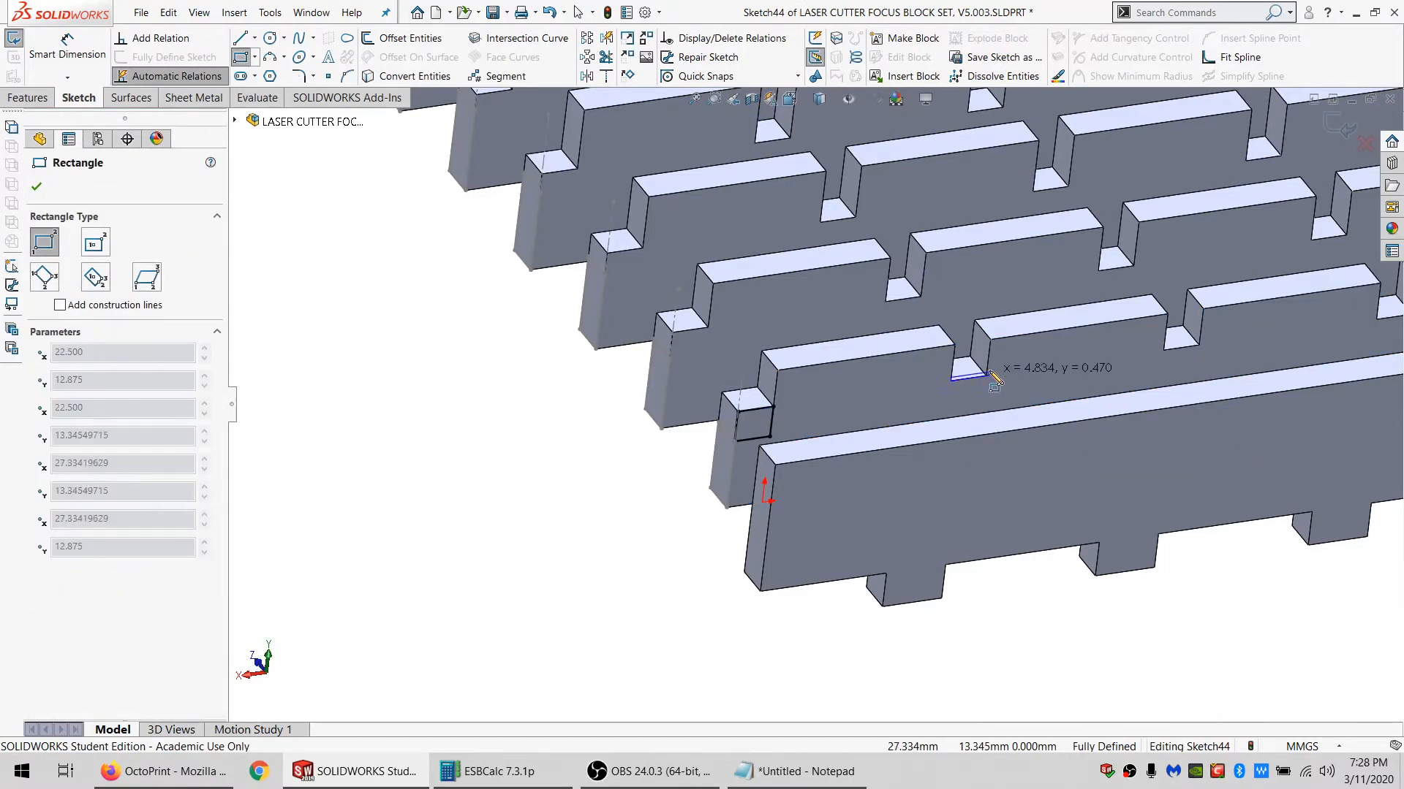
{"action": "left_click", "coordinate": [987, 375]}
{"action": "left_click", "coordinate": [1163, 350]}
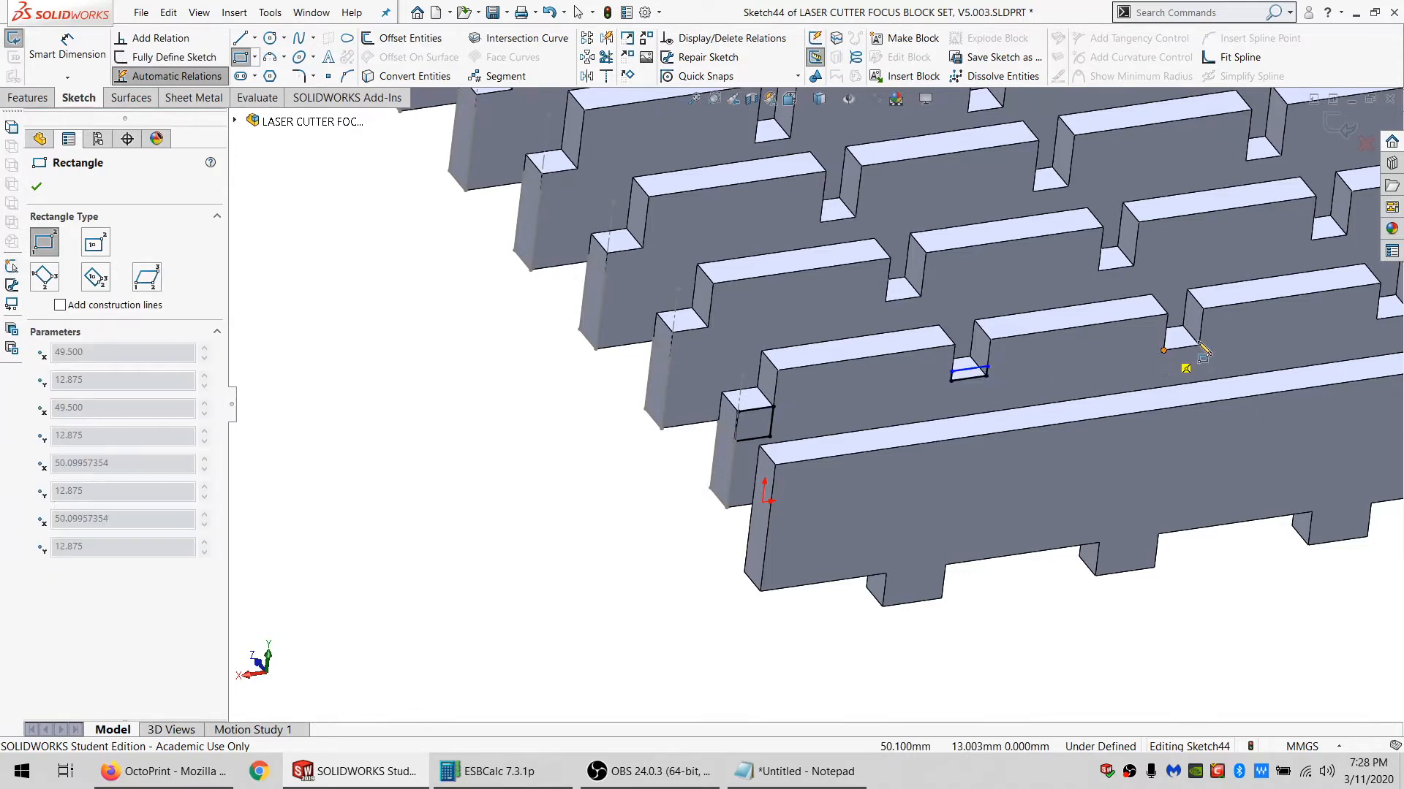
{"action": "left_click", "coordinate": [1202, 341]}
{"action": "scroll", "coordinate": [1203, 341], "scroll_direction": "up", "scroll_amount": 3}
{"action": "scroll", "coordinate": [1094, 375], "scroll_direction": "down", "scroll_amount": 3}
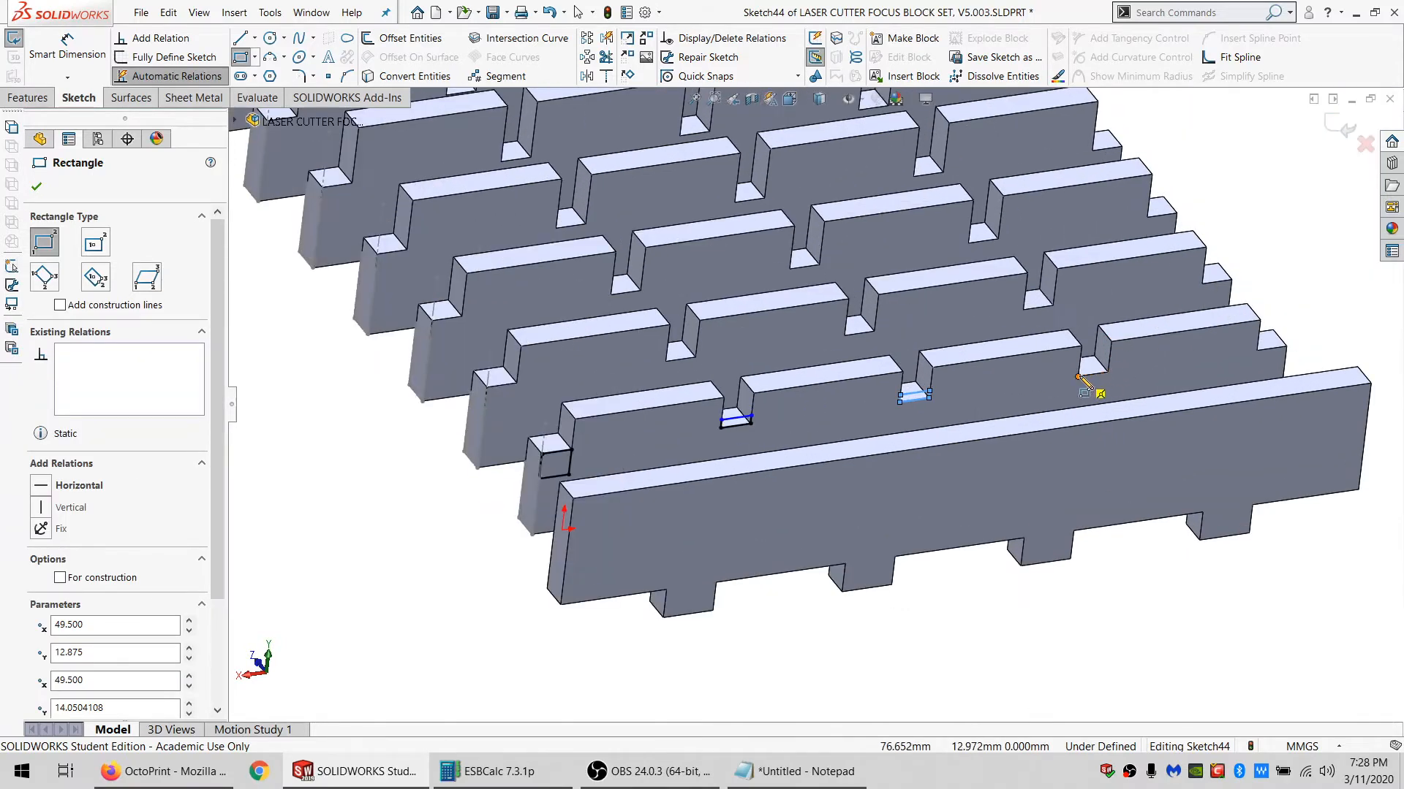
{"action": "left_click", "coordinate": [1077, 375]}
{"action": "left_click", "coordinate": [1109, 364]}
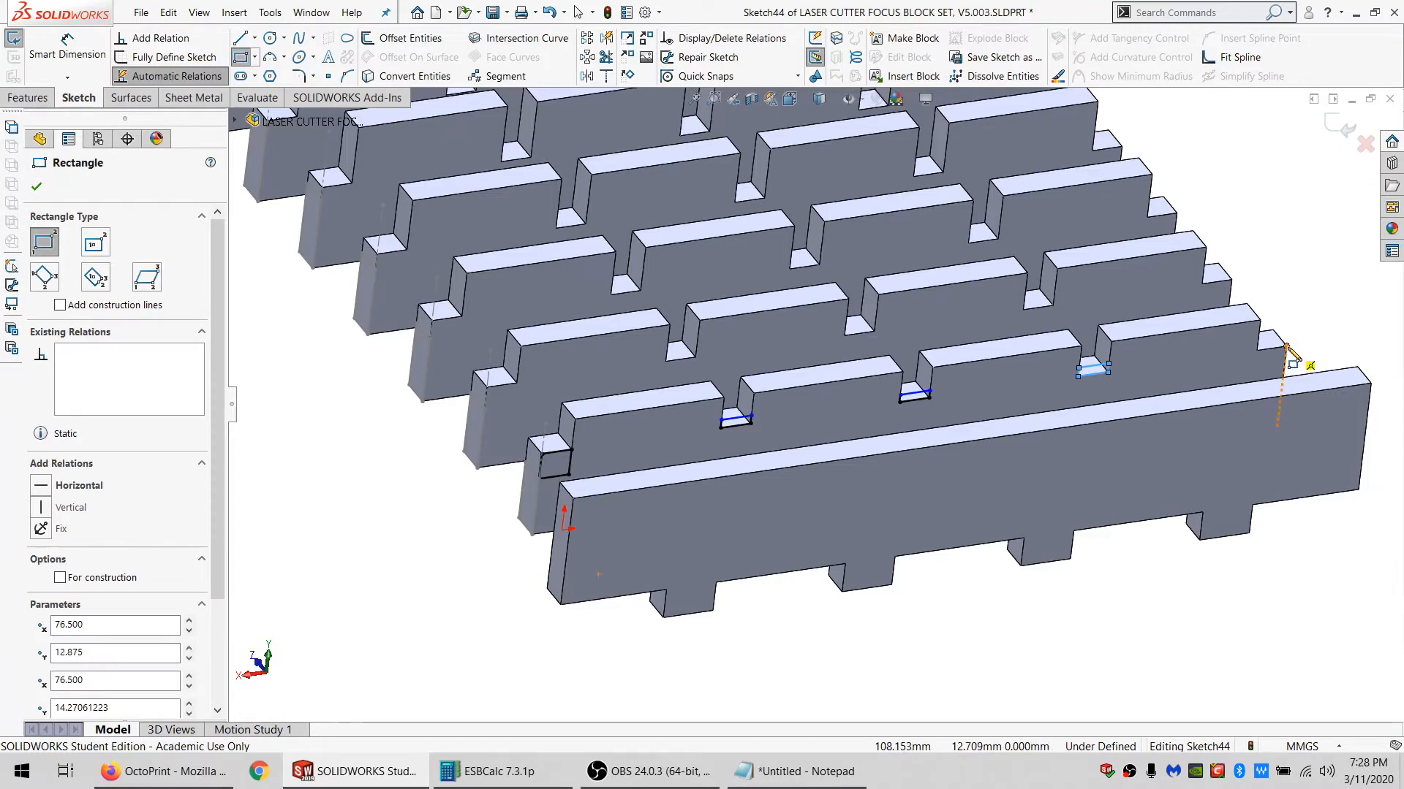
Draw a rectangle about 4.5 by 9.4 mm below the step at the panel's far end.
{"action": "left_click", "coordinate": [1258, 357]}
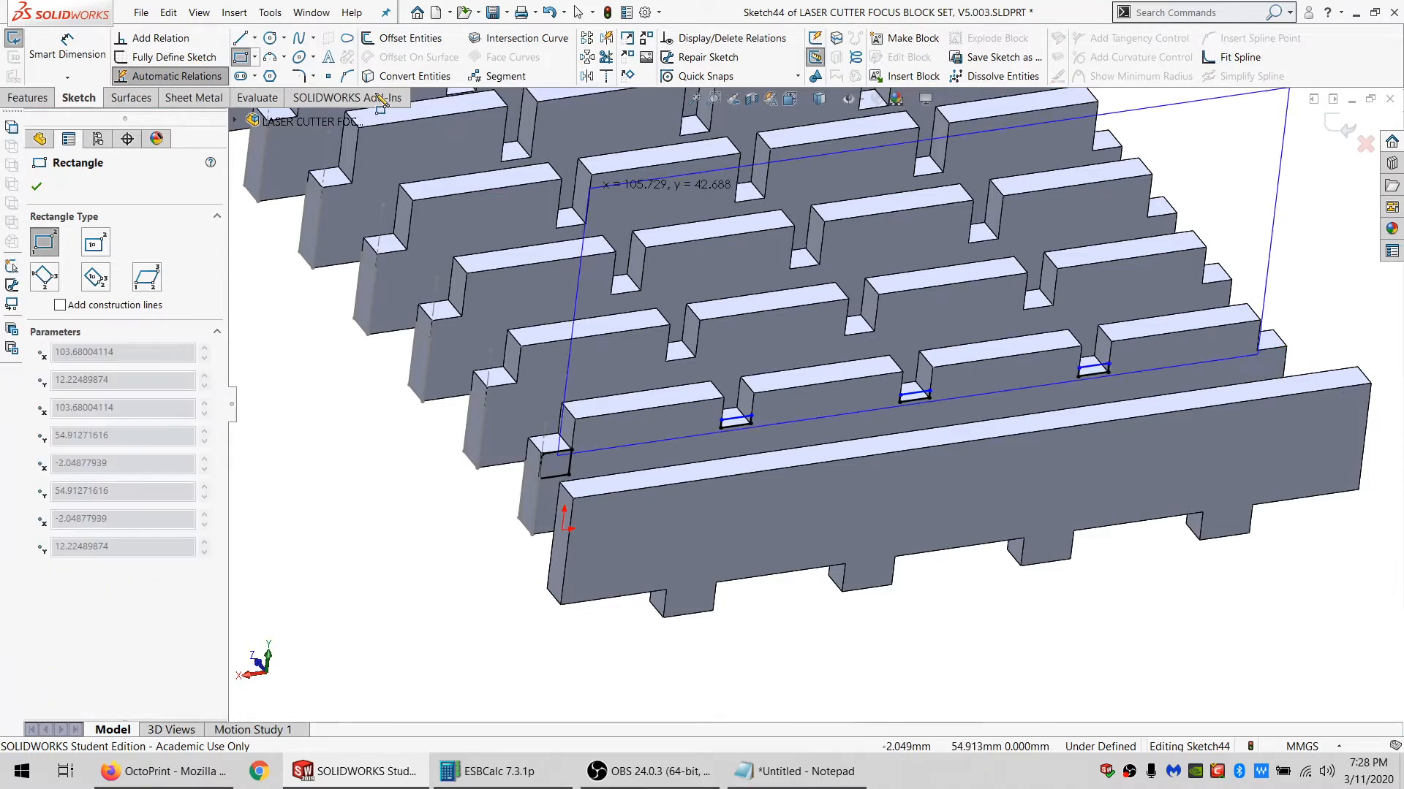
{"action": "left_click", "coordinate": [269, 57]}
{"action": "left_click", "coordinate": [241, 57]}
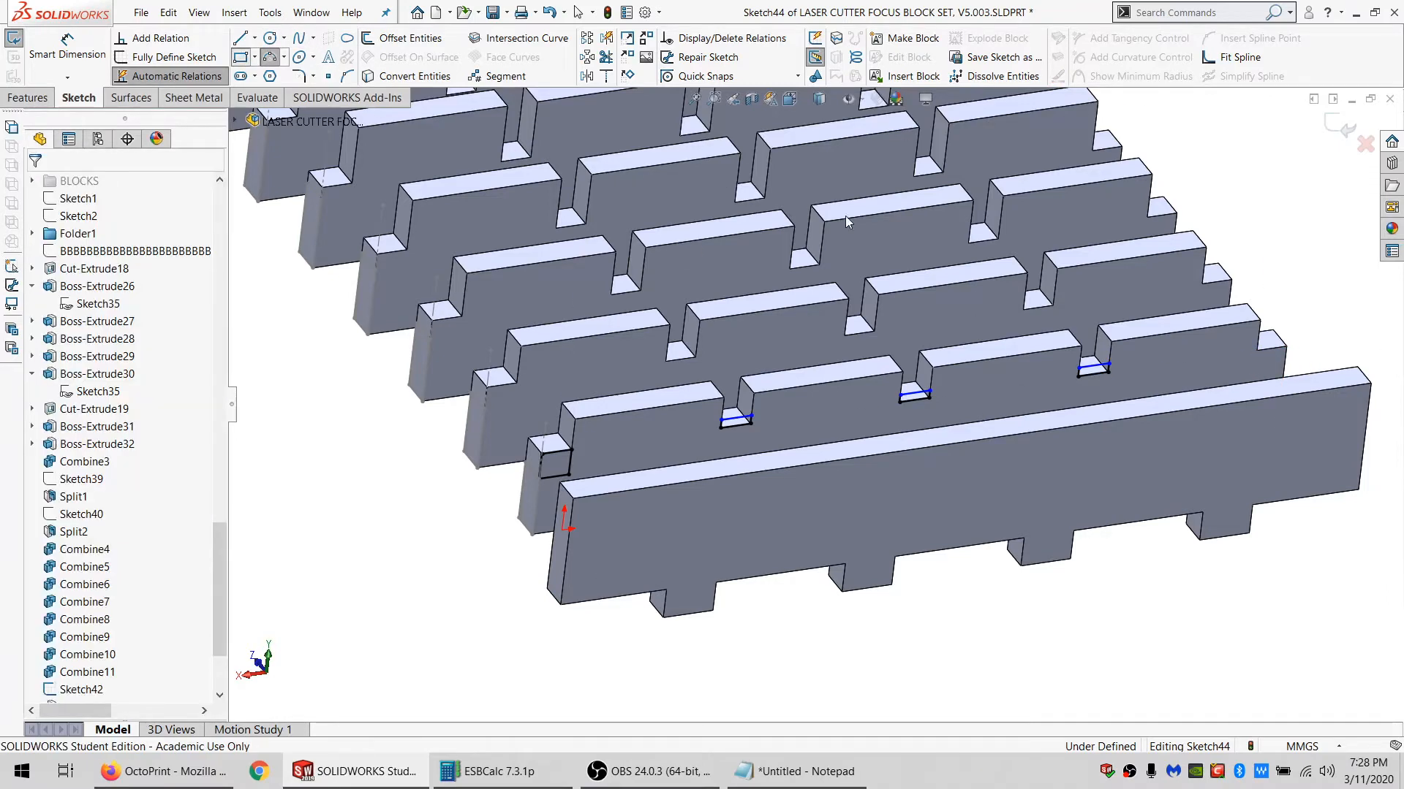
{"action": "left_click", "coordinate": [1256, 351]}
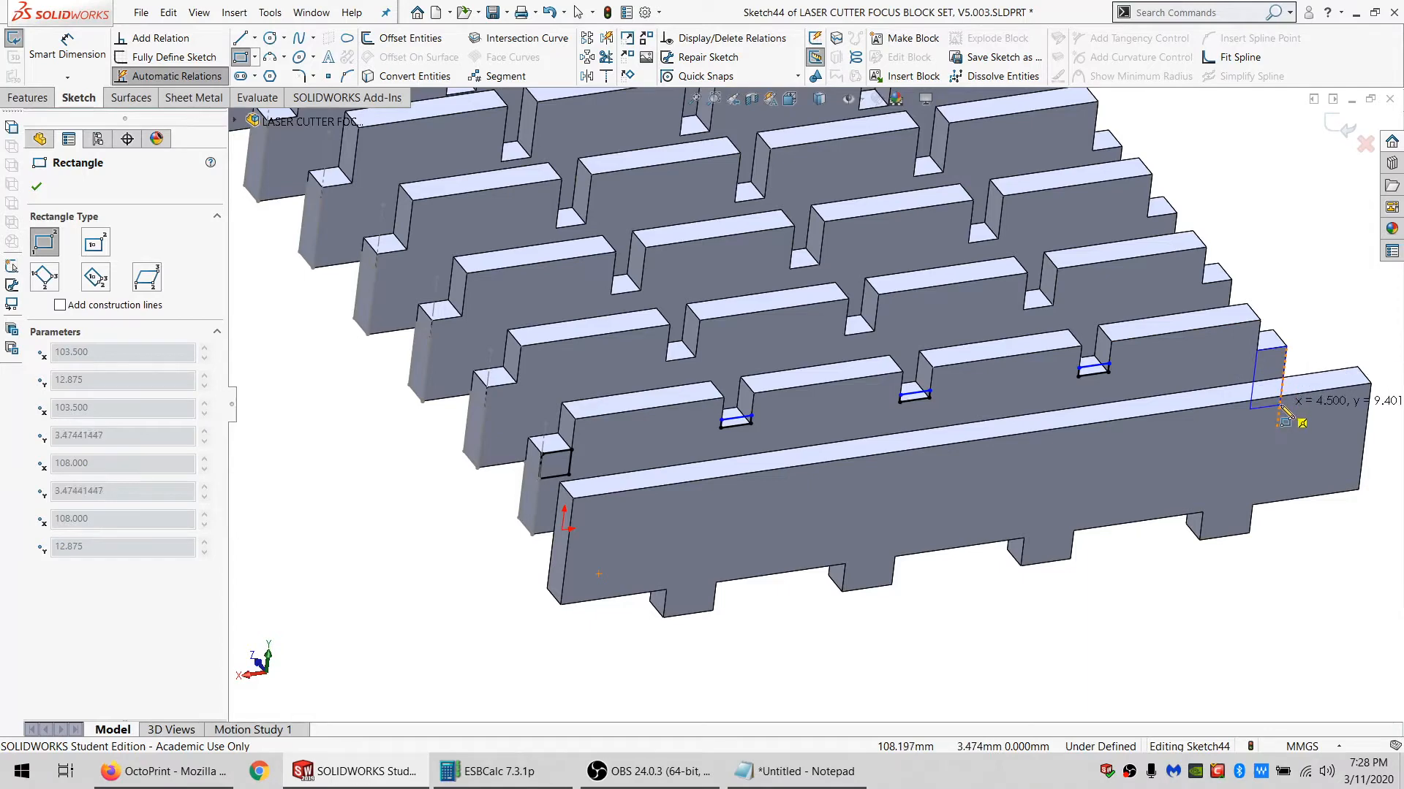
{"action": "left_click", "coordinate": [1281, 406]}
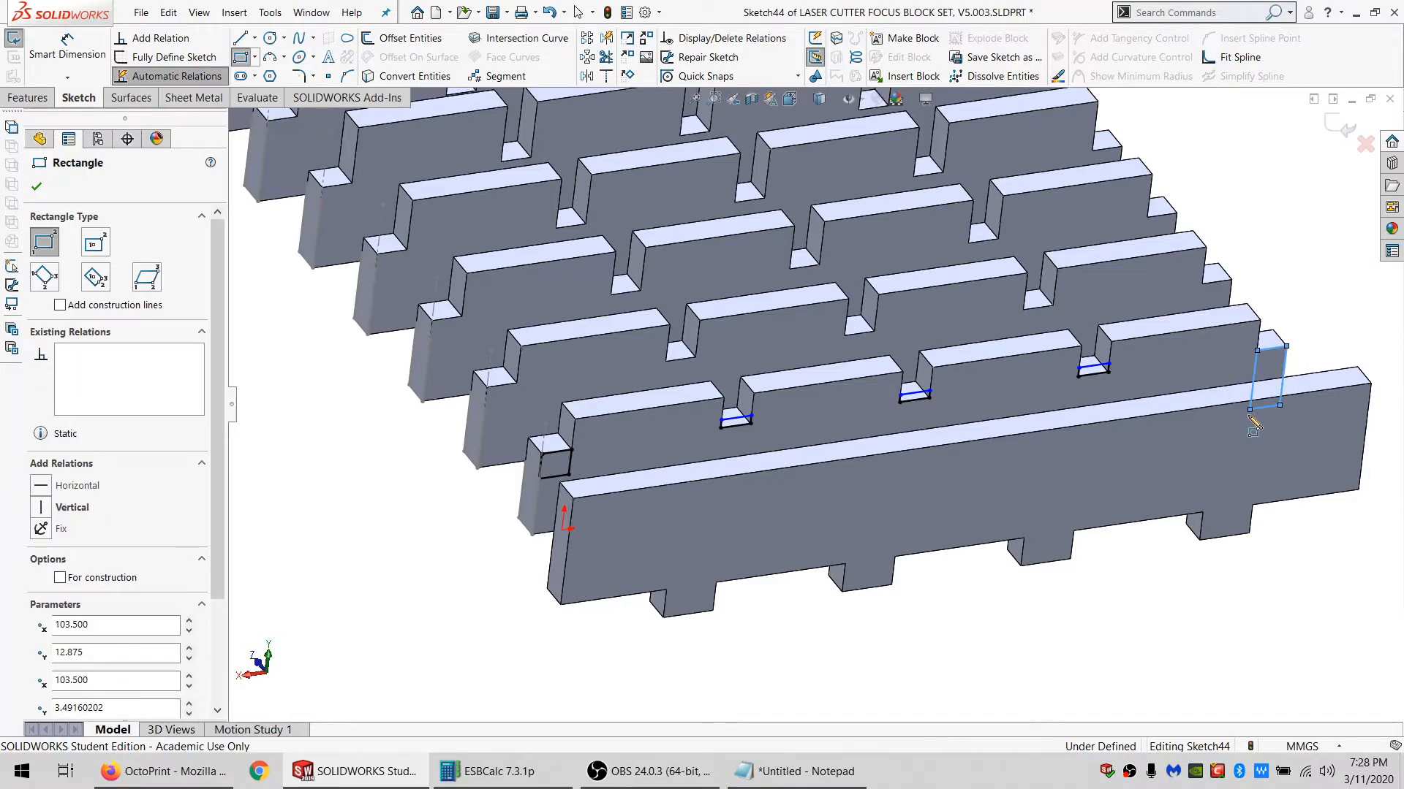
{"action": "key", "text": "Escape"}
Make corners of the far-end rectangle and the first inner slot's rectangle coincident with the first end rectangle's lower line.
{"action": "left_click", "coordinate": [1087, 371]}
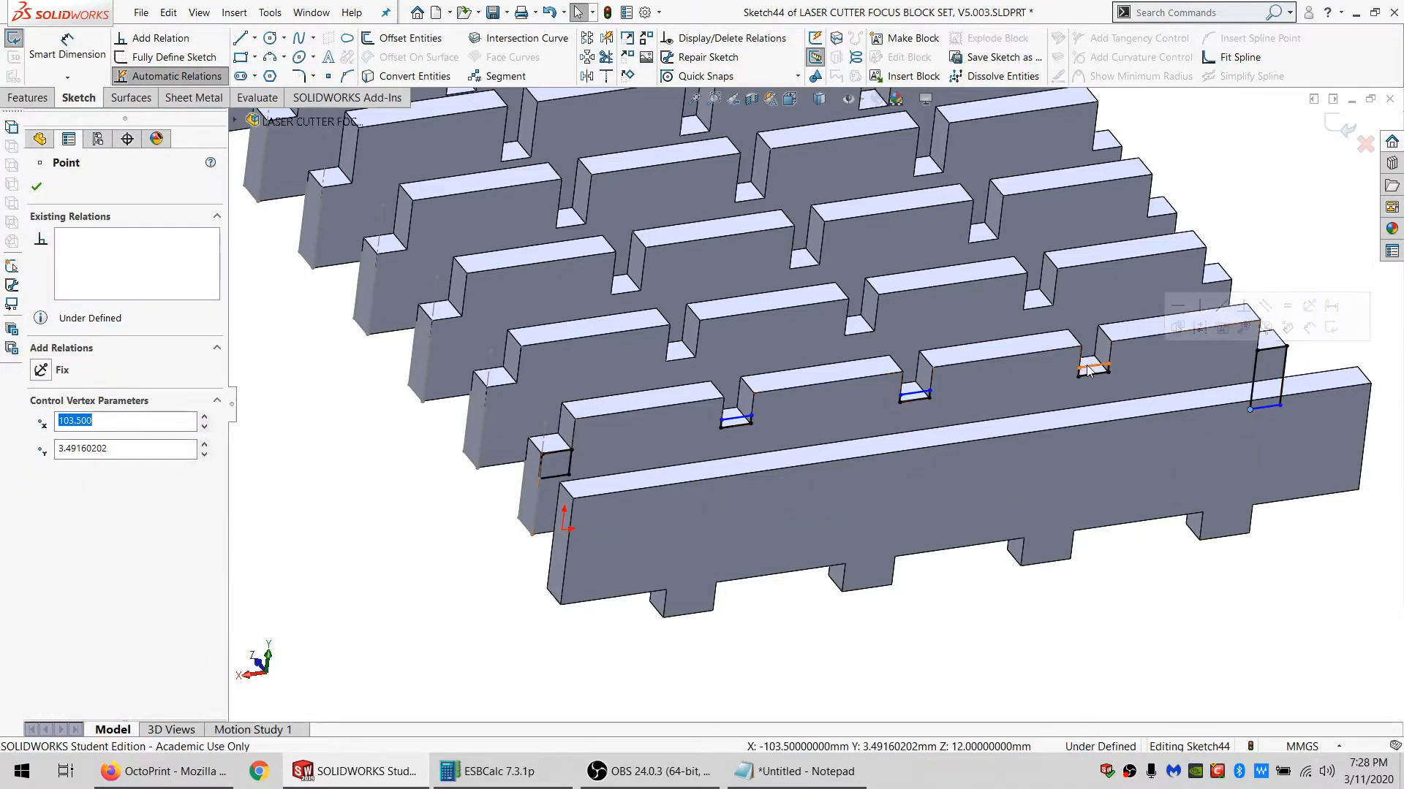
{"action": "left_click", "coordinate": [554, 476], "text": "ctrl"}
{"action": "left_click", "coordinate": [74, 467]}
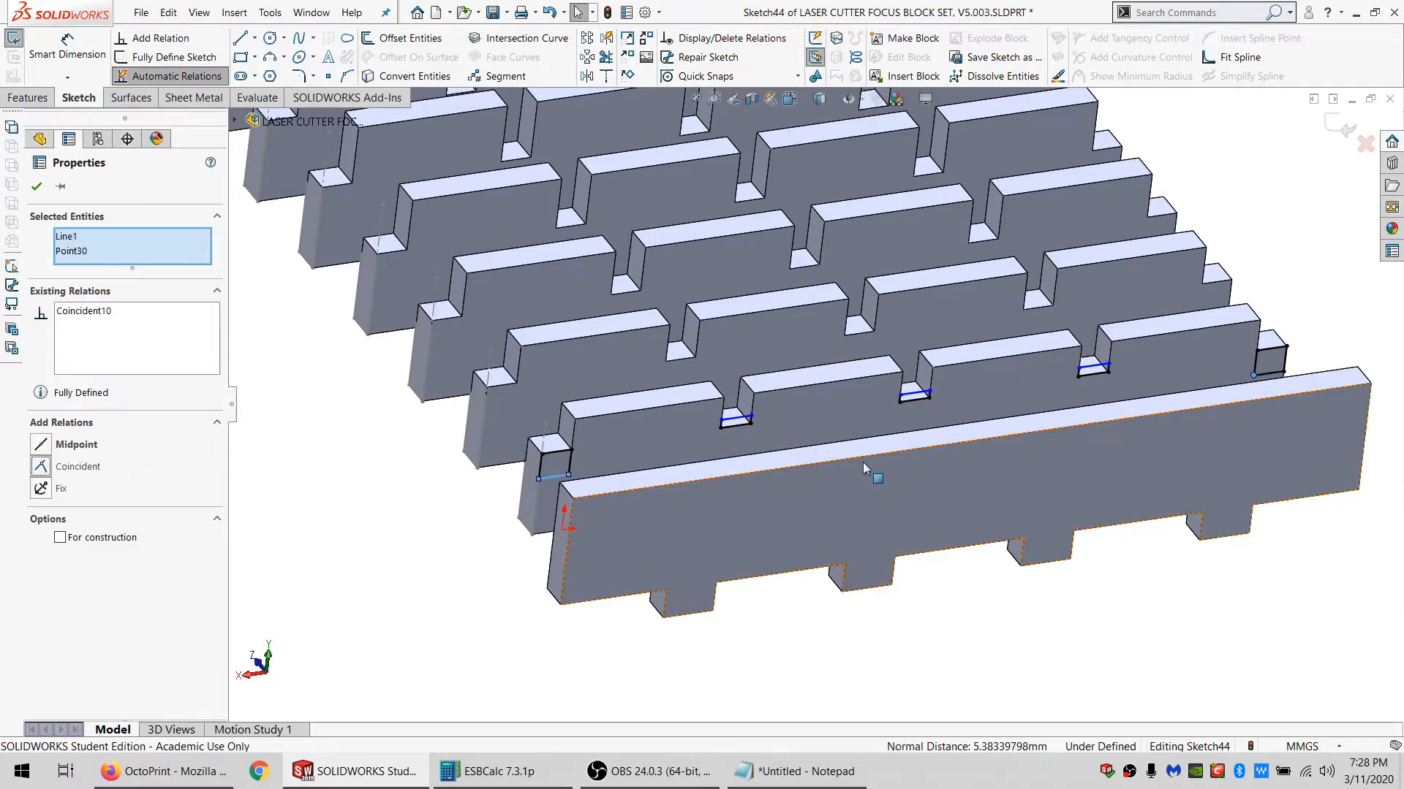
{"action": "left_click", "coordinate": [751, 415]}
{"action": "left_click", "coordinate": [554, 477], "text": "ctrl"}
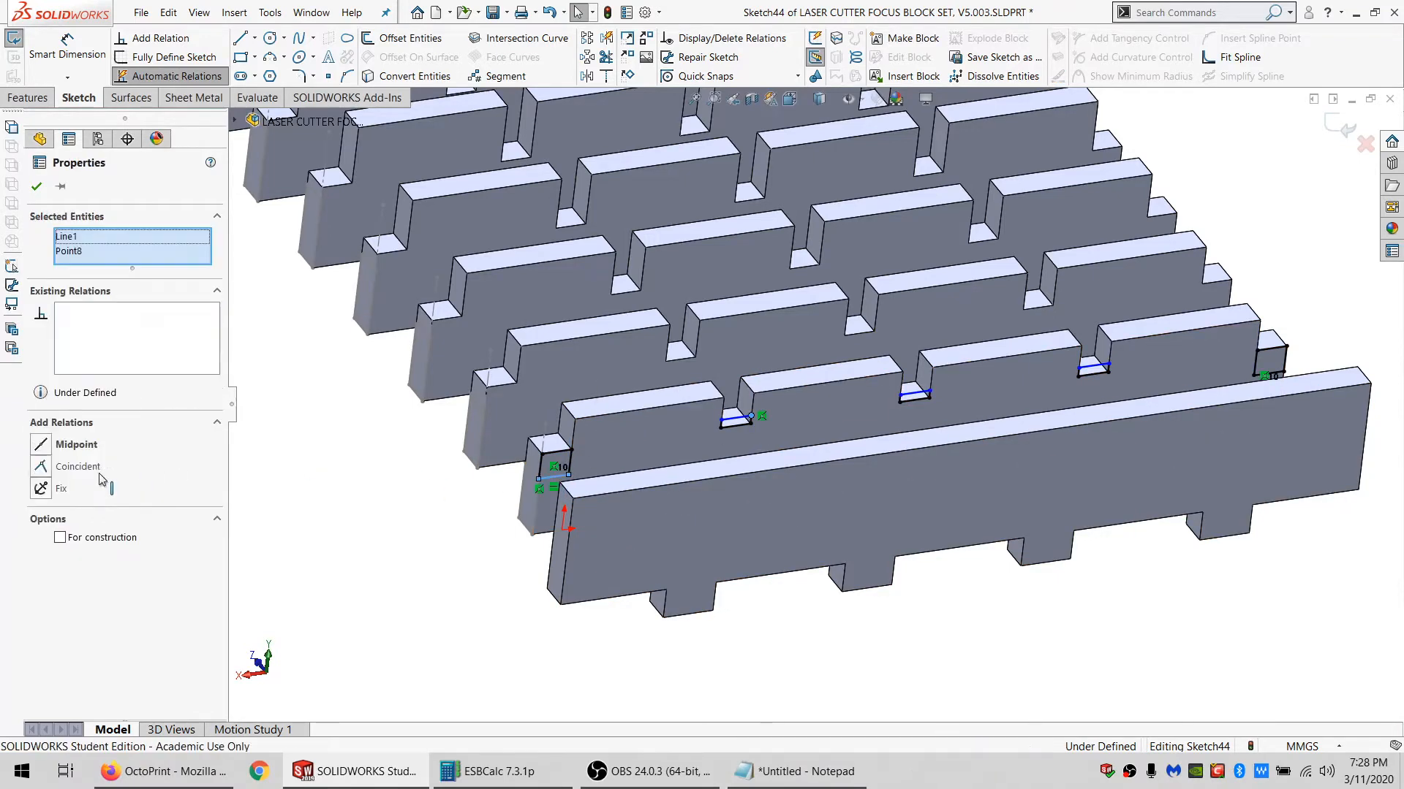
{"action": "left_click", "coordinate": [76, 470]}
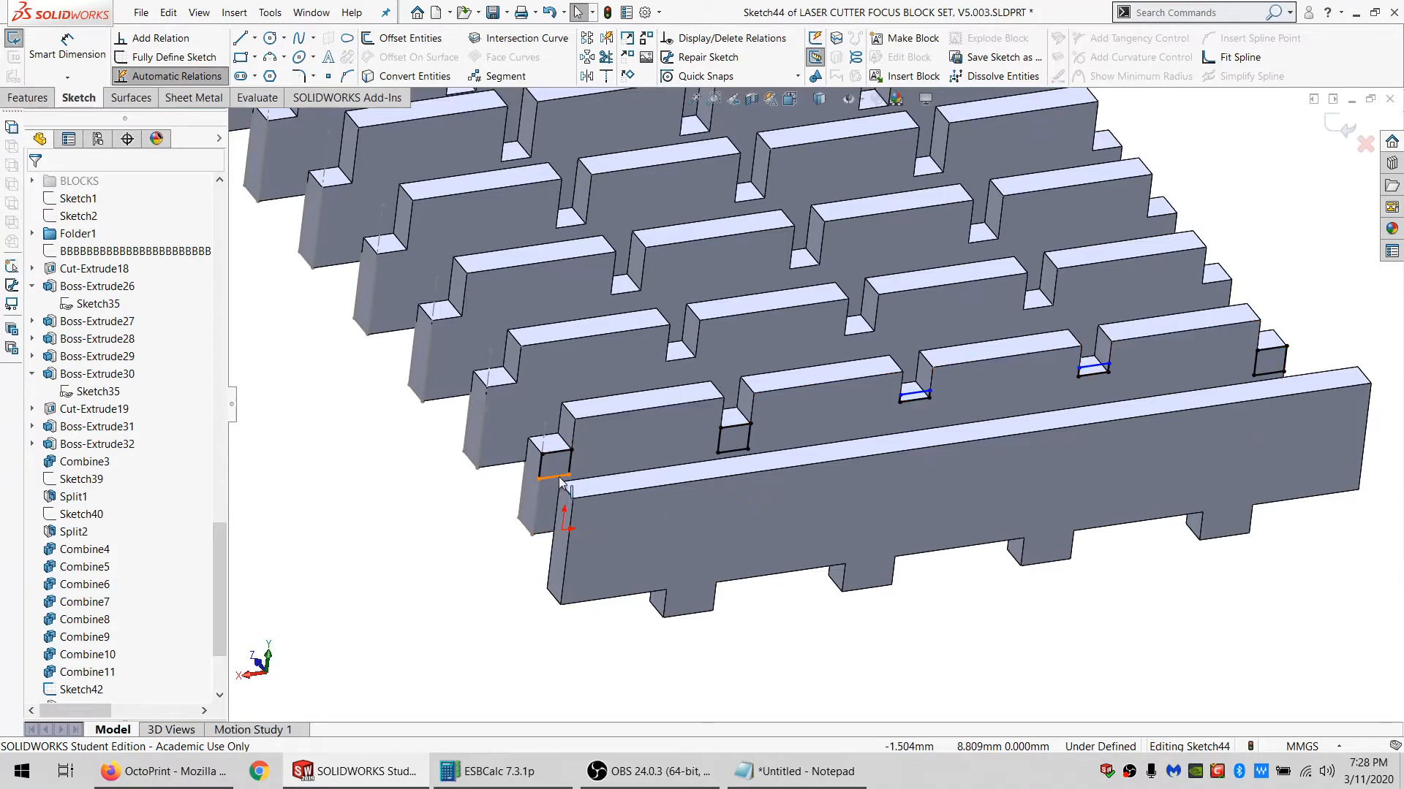
Make corners of the two remaining inner slot rectangles coincident with the first end rectangle's lower line.
{"action": "left_click", "coordinate": [930, 392]}
{"action": "left_click", "coordinate": [555, 477], "text": "ctrl"}
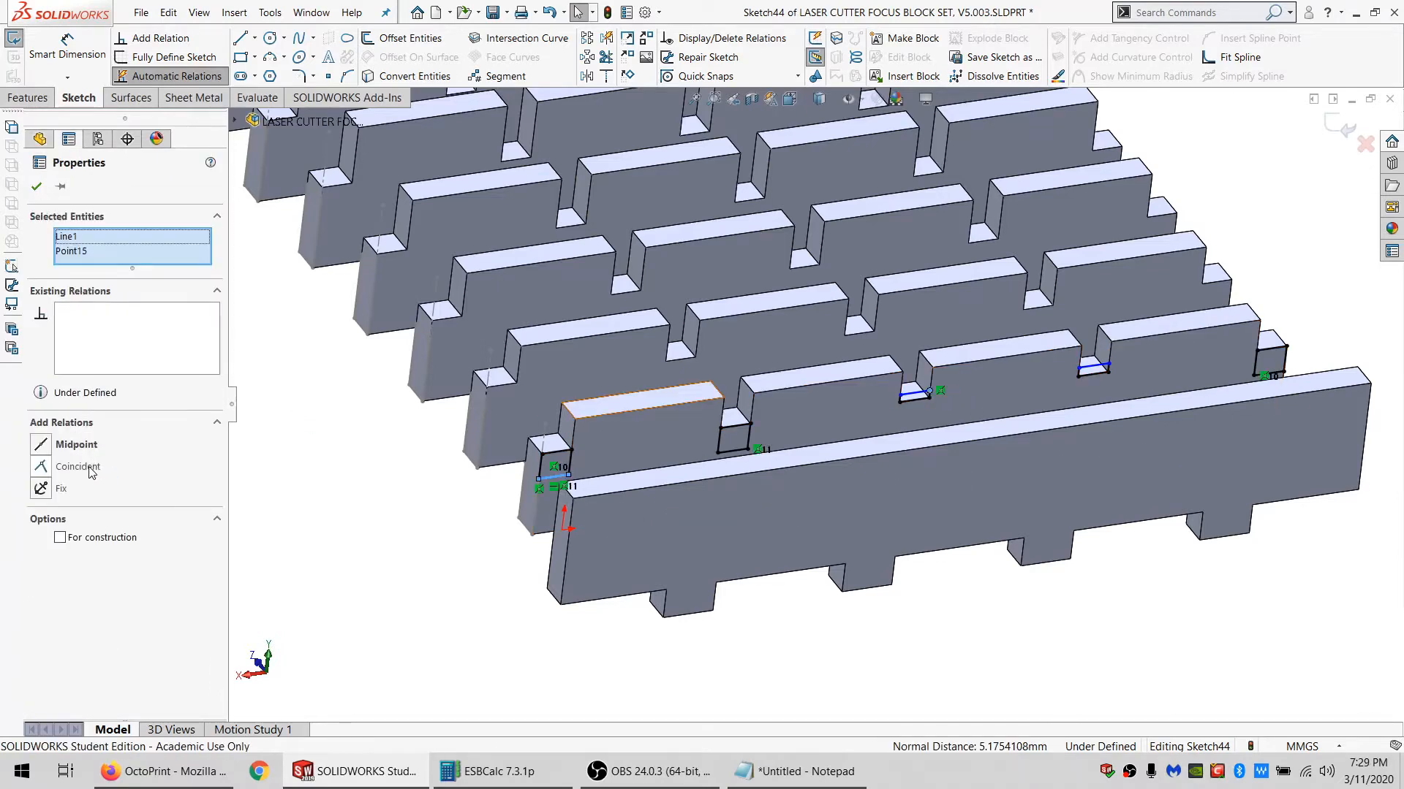
{"action": "left_click", "coordinate": [89, 468]}
{"action": "left_click", "coordinate": [1093, 366]}
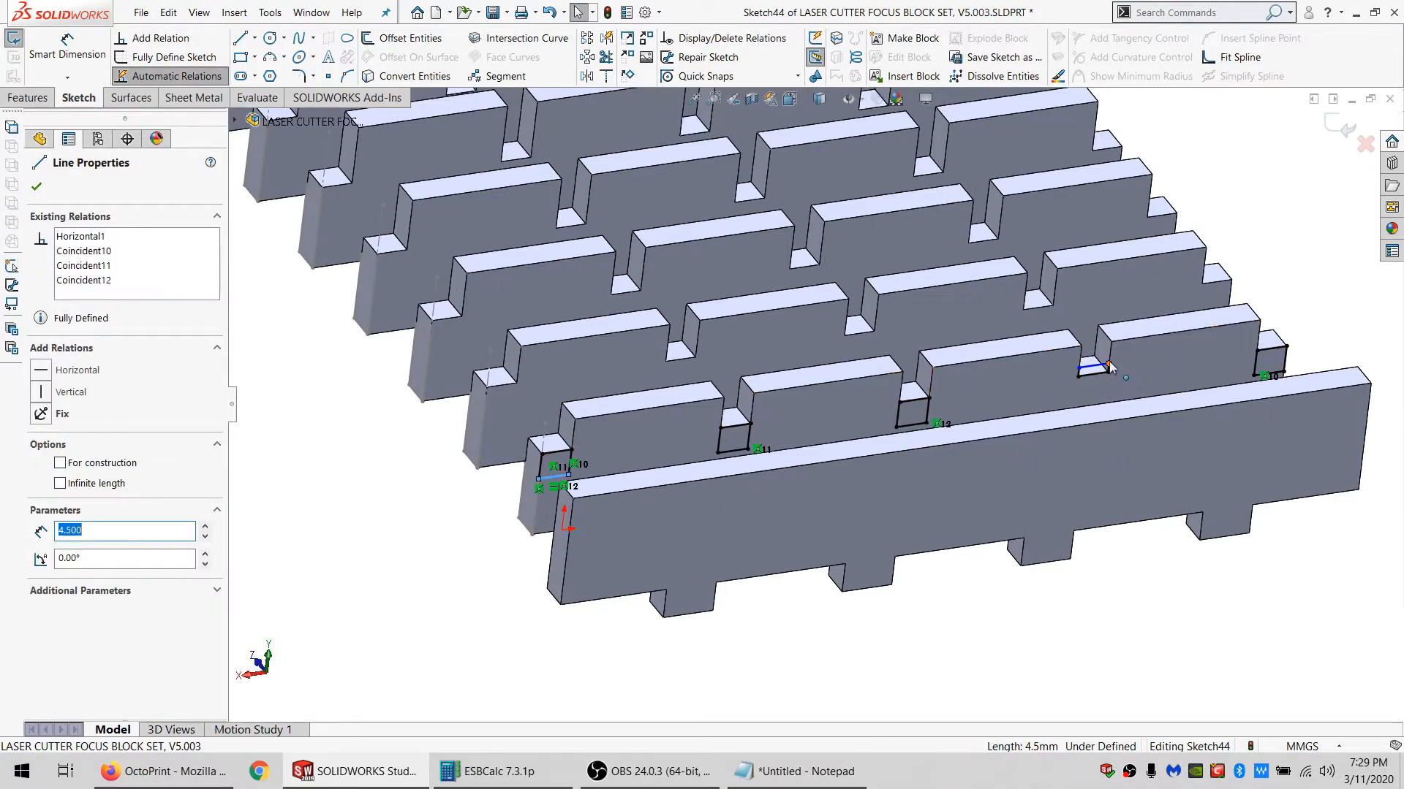
{"action": "left_click", "coordinate": [1109, 363]}
{"action": "left_click", "coordinate": [555, 476], "text": "ctrl"}
{"action": "left_click", "coordinate": [81, 468]}
{"action": "key", "text": "Escape"}
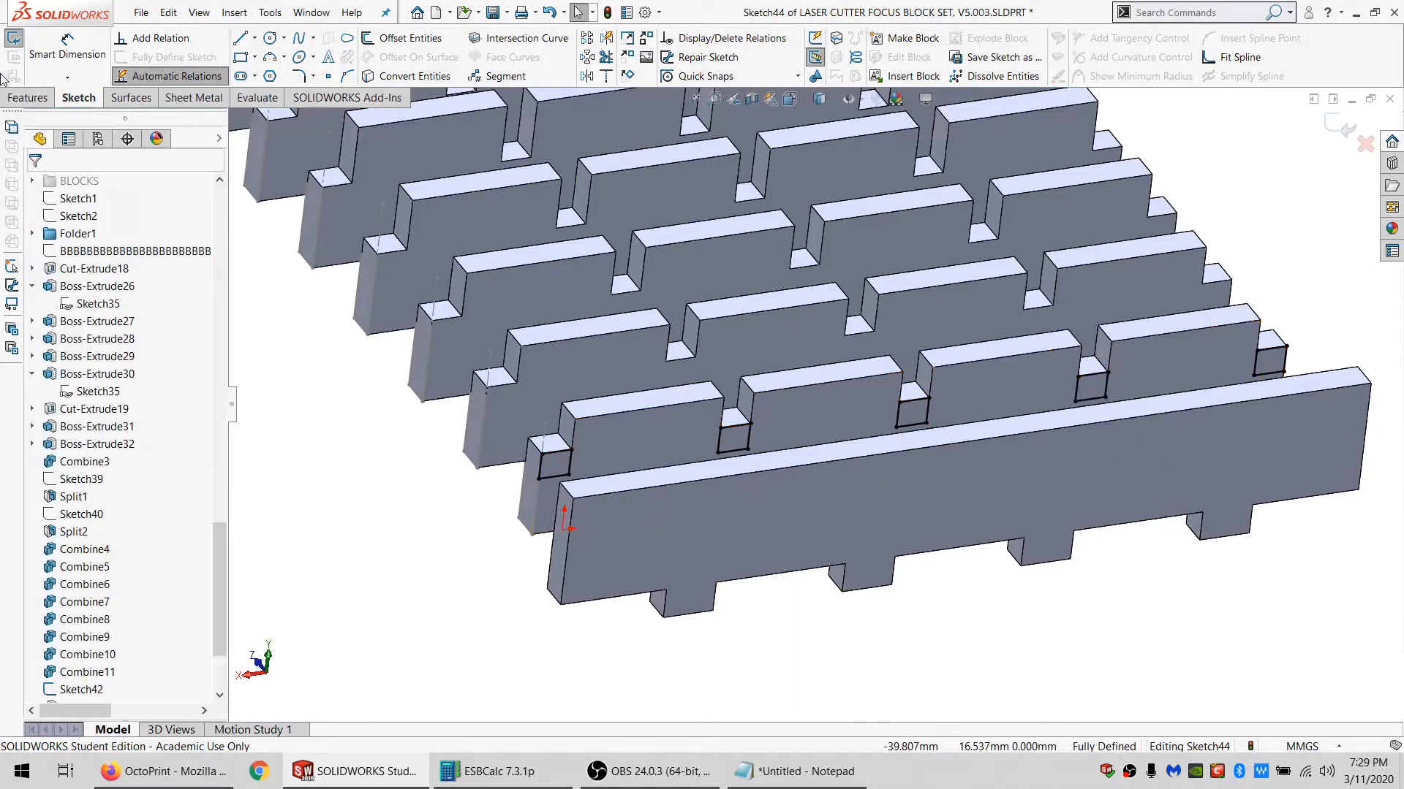
Cut-extrude the five rectangles Through All, with automatic body selection off and only the panel Split2[40] in the feature scope.
{"action": "left_click", "coordinate": [28, 99]}
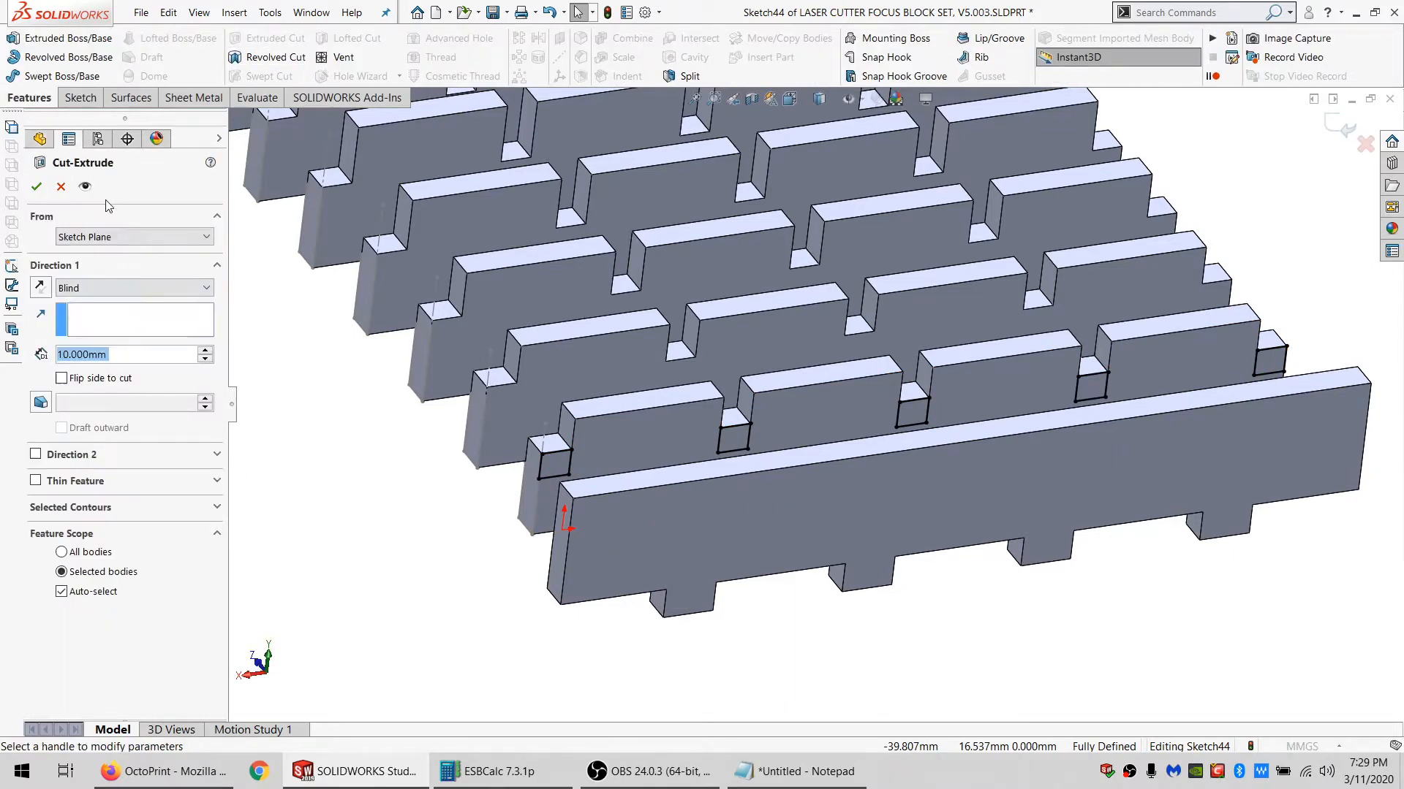
{"action": "left_click", "coordinate": [132, 288]}
{"action": "left_click", "coordinate": [80, 315]}
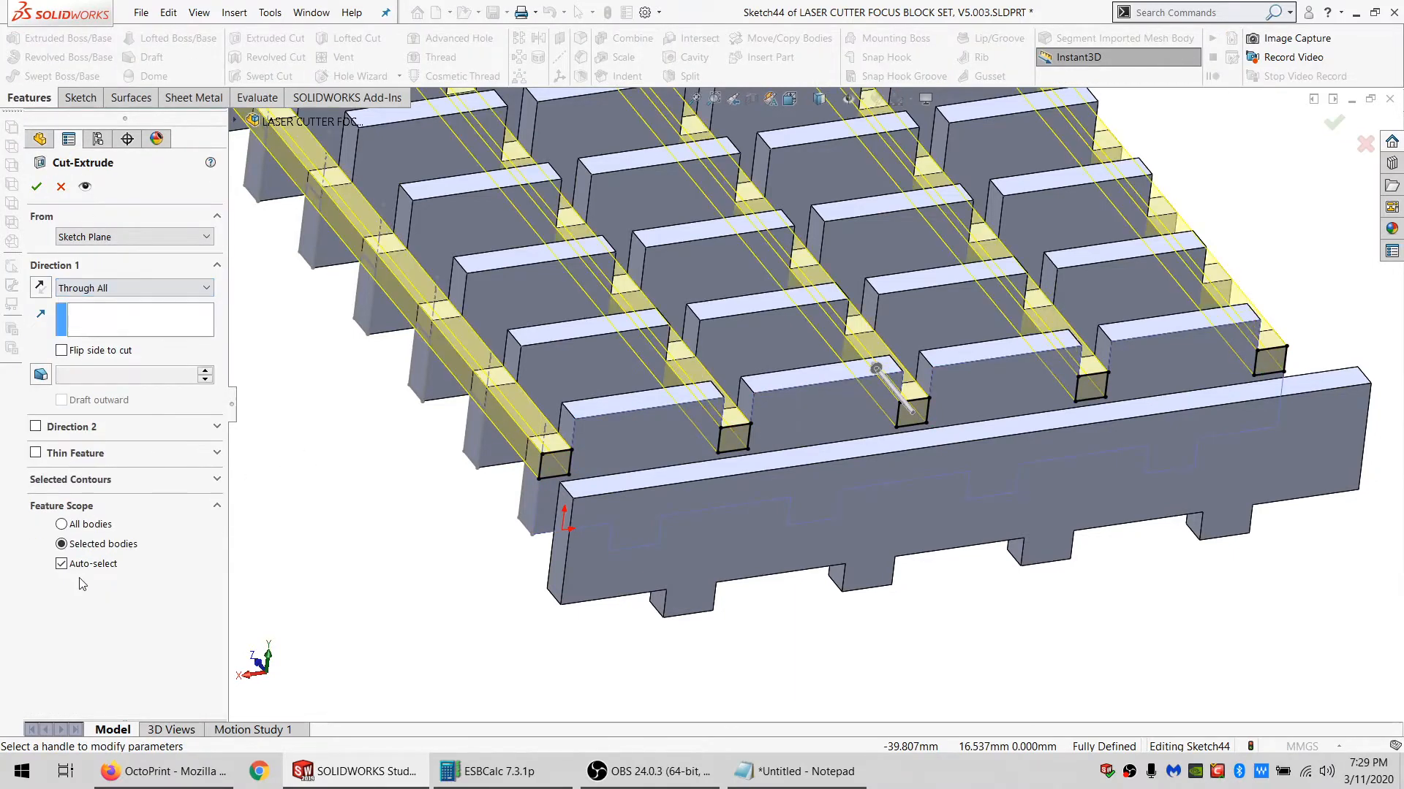
{"action": "left_click", "coordinate": [61, 563]}
{"action": "left_click", "coordinate": [627, 452]}
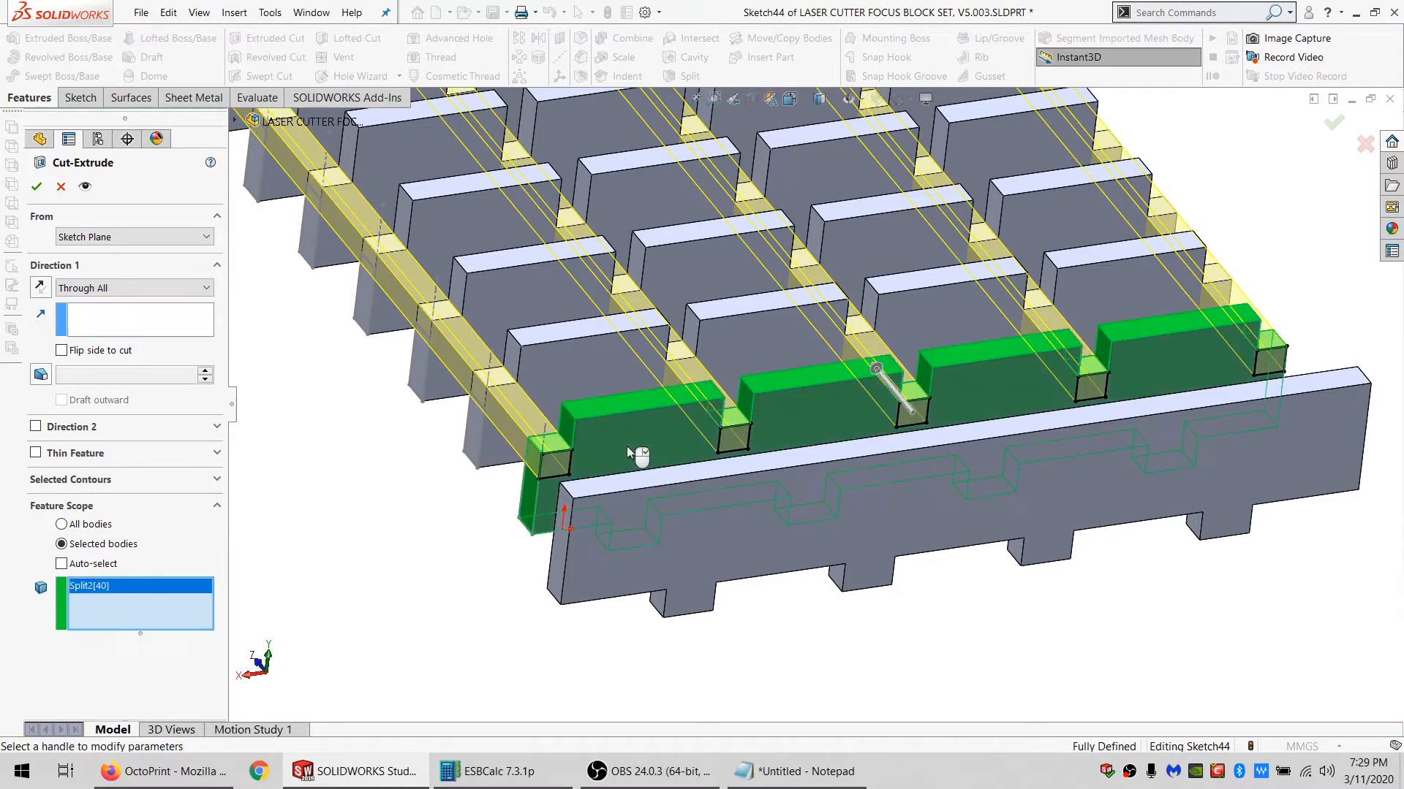
{"action": "left_click", "coordinate": [39, 187]}
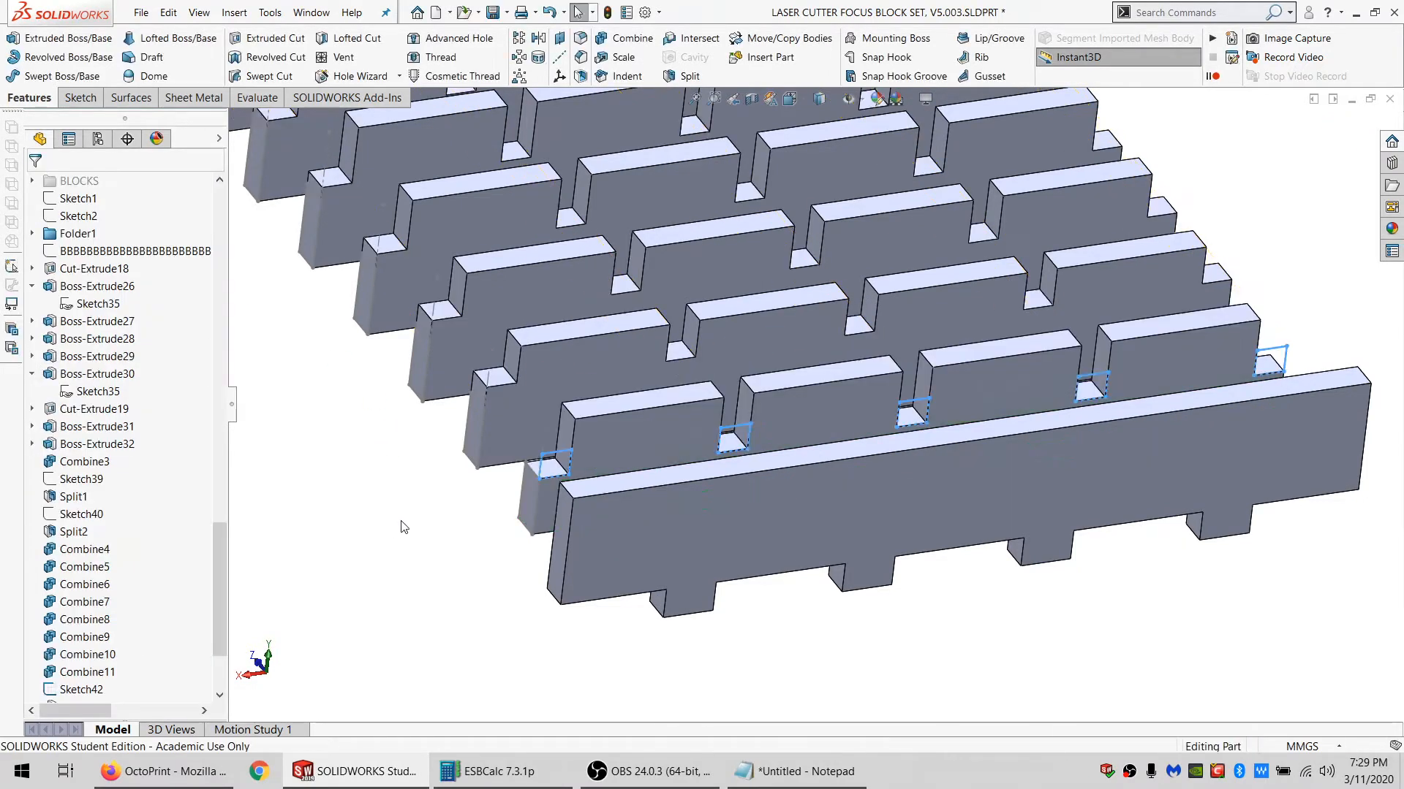
Hide the front end plate and the freshly cut crosswise panel behind it.
{"action": "left_click", "coordinate": [622, 538]}
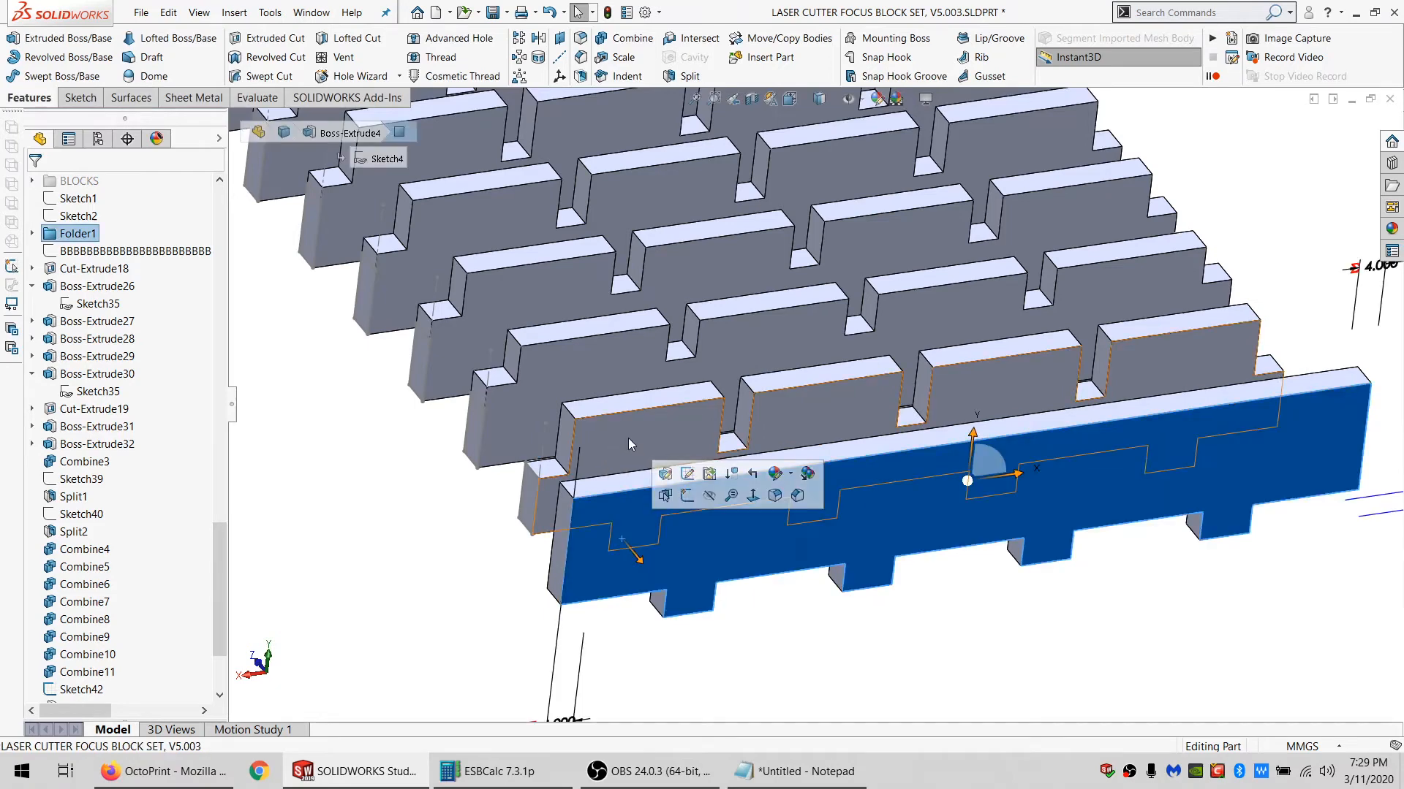
{"action": "left_click", "coordinate": [629, 437]}
{"action": "left_click", "coordinate": [693, 396]}
Start a sketch on the exposed panel's outer face and draw a rectangle about 4.5 by 3.5 mm at its stepped end.
{"action": "mouse_move", "coordinate": [559, 410]}
{"action": "middle_mouse_down"}
{"action": "mouse_move", "coordinate": [546, 388]}
{"action": "mouse_move", "coordinate": [557, 397]}
{"action": "middle_mouse_up"}
{"action": "left_click", "coordinate": [558, 398]}
{"action": "left_click", "coordinate": [81, 101]}
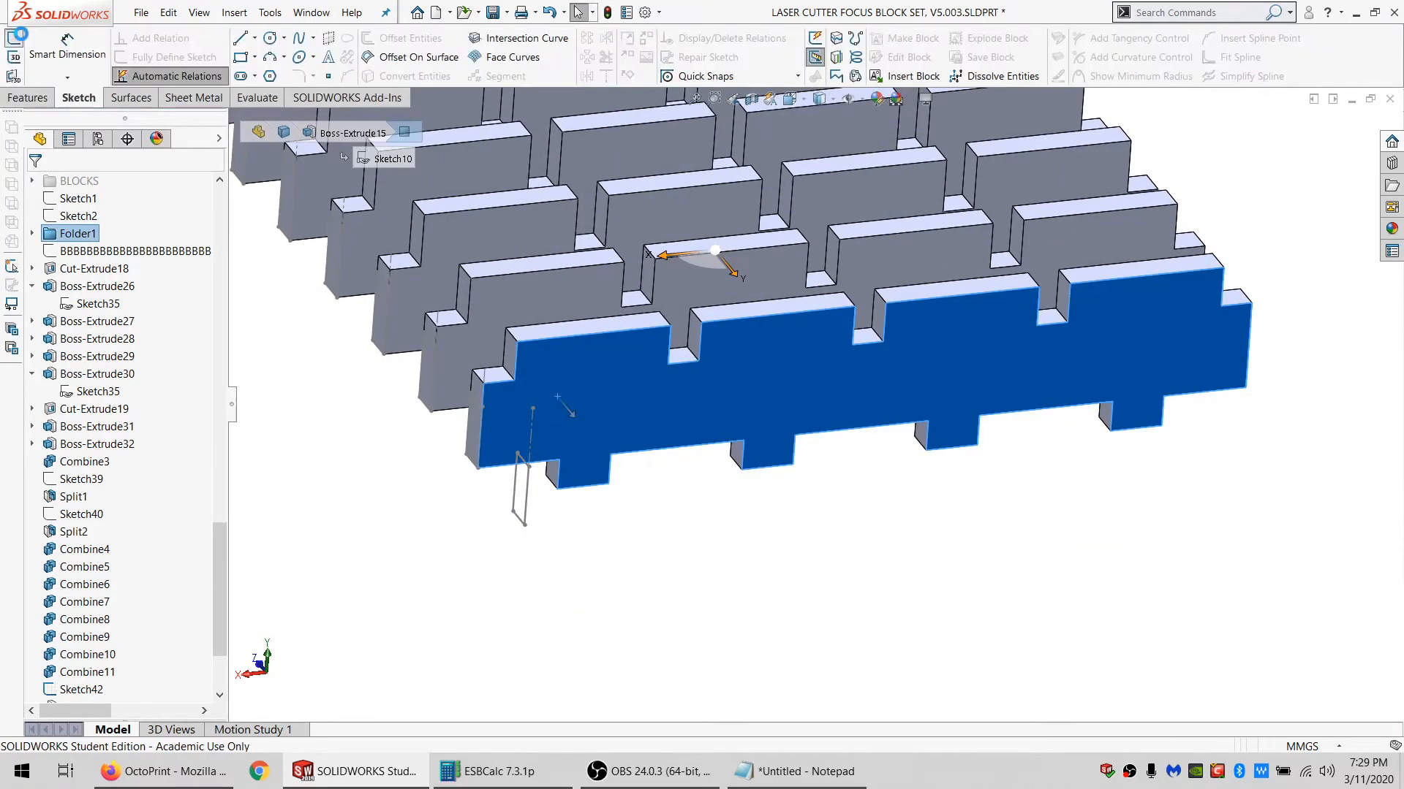
{"action": "left_click", "coordinate": [14, 44]}
{"action": "left_click", "coordinate": [240, 57]}
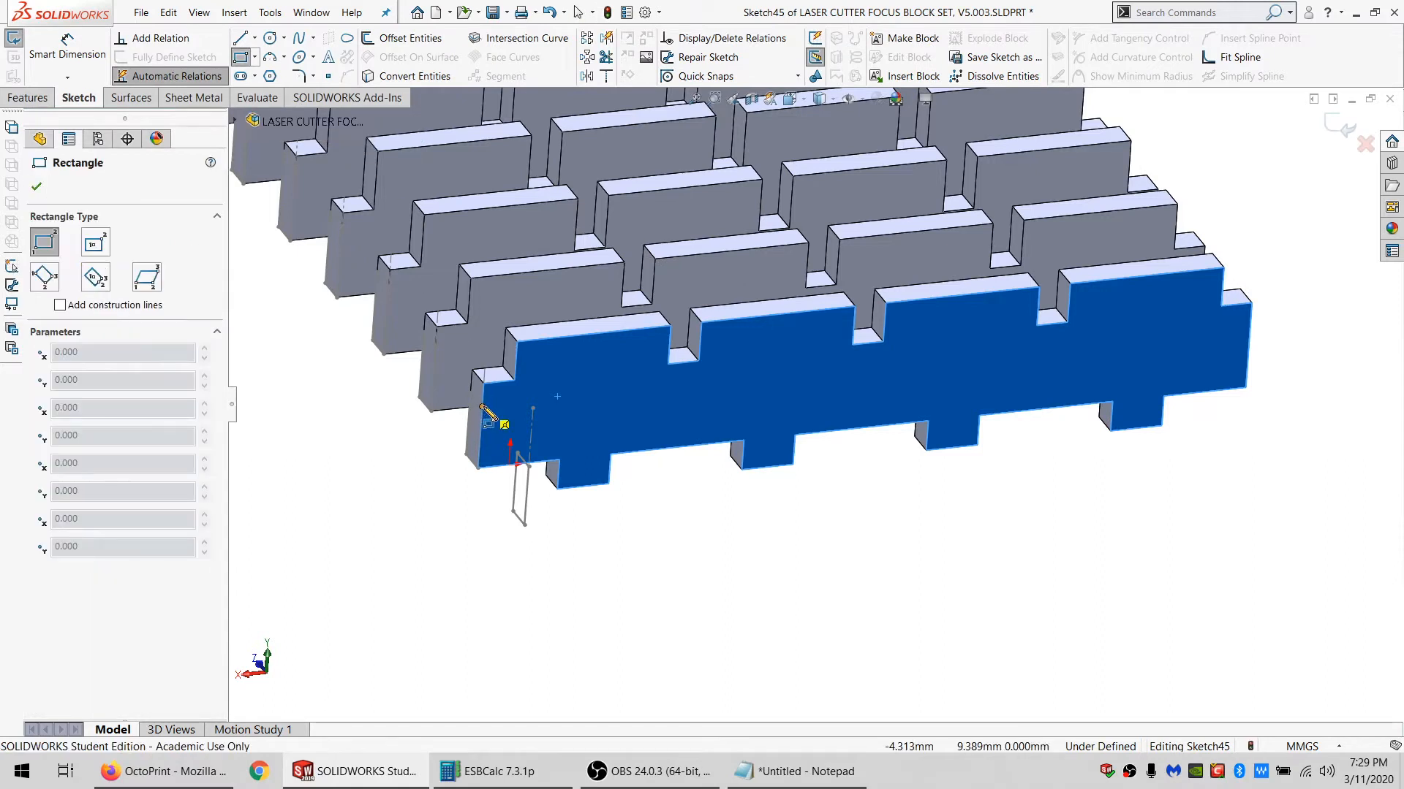
{"action": "left_click", "coordinate": [482, 407]}
{"action": "left_click", "coordinate": [514, 380]}
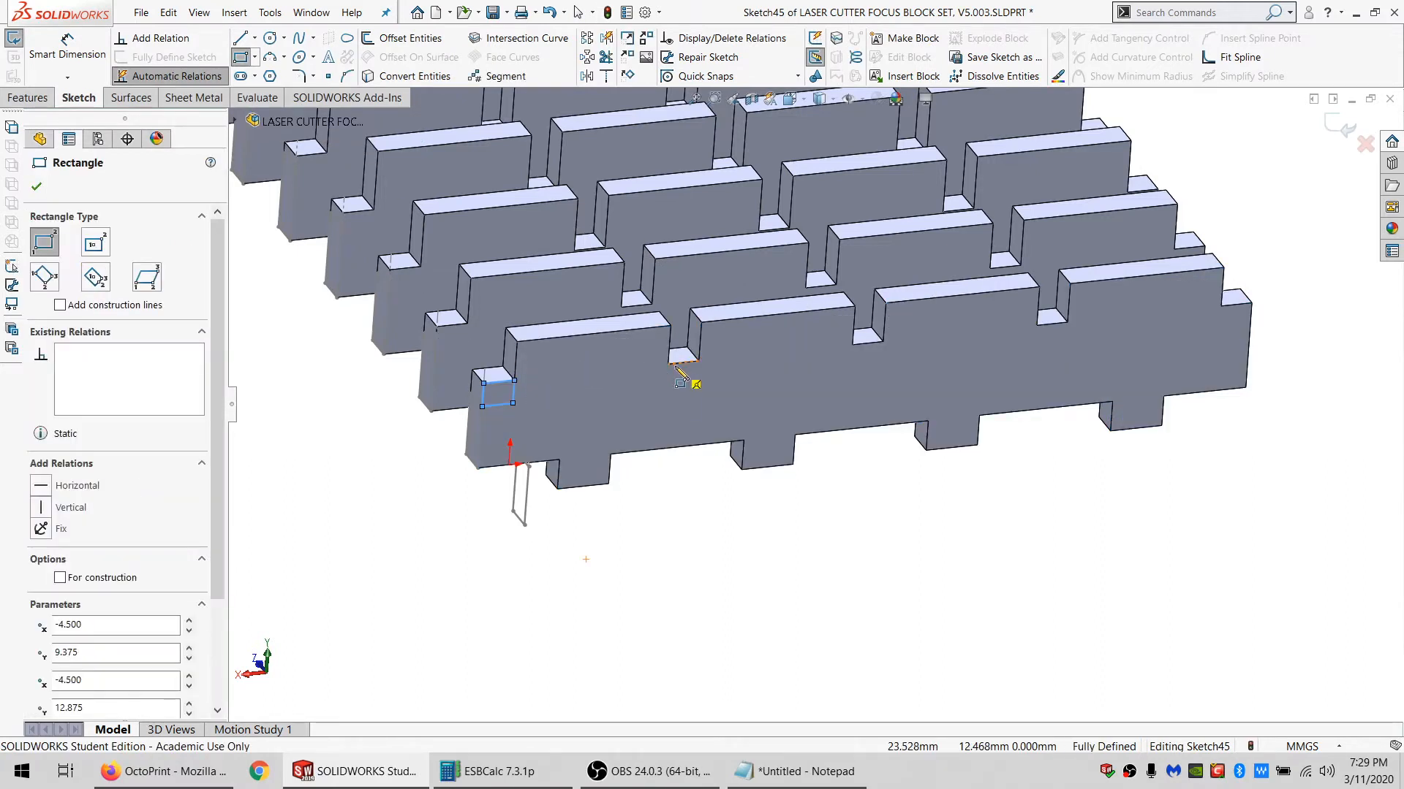
Draw a rectangle across each of the three inner slots of this panel, the first about 4.5 by 4.8 mm.
{"action": "left_click", "coordinate": [668, 364]}
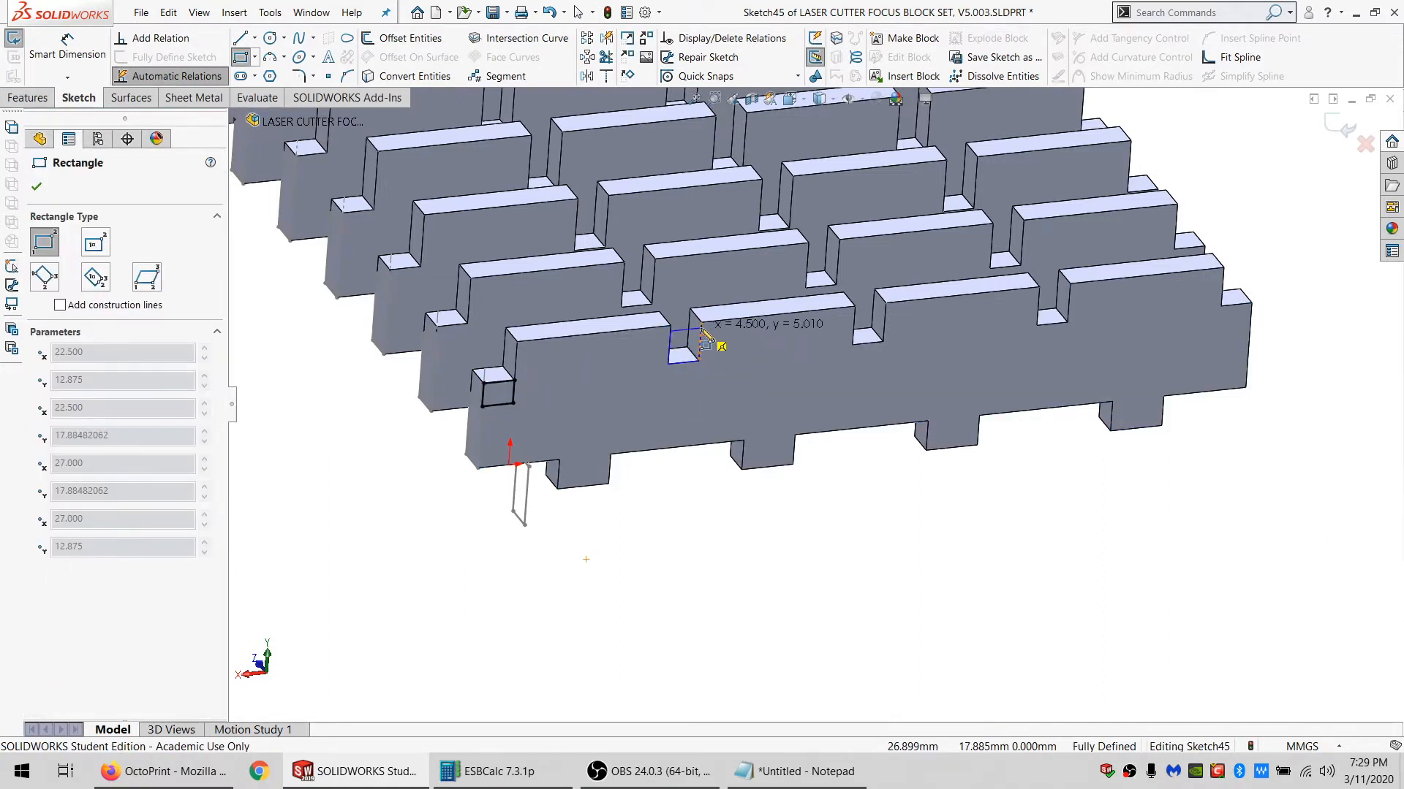
{"action": "left_click", "coordinate": [700, 330]}
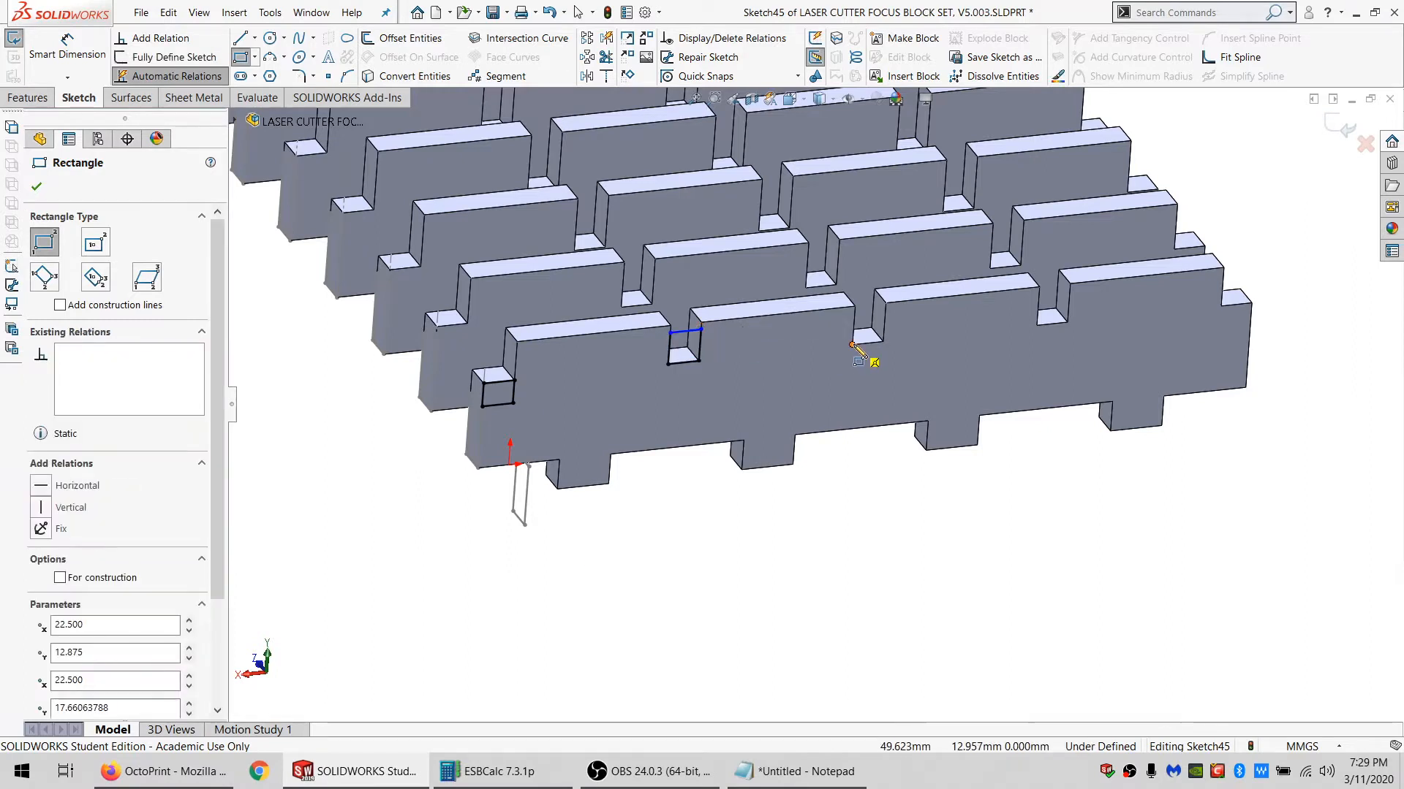
{"action": "left_click", "coordinate": [852, 344]}
{"action": "left_click", "coordinate": [885, 316]}
{"action": "left_click", "coordinate": [1037, 325]}
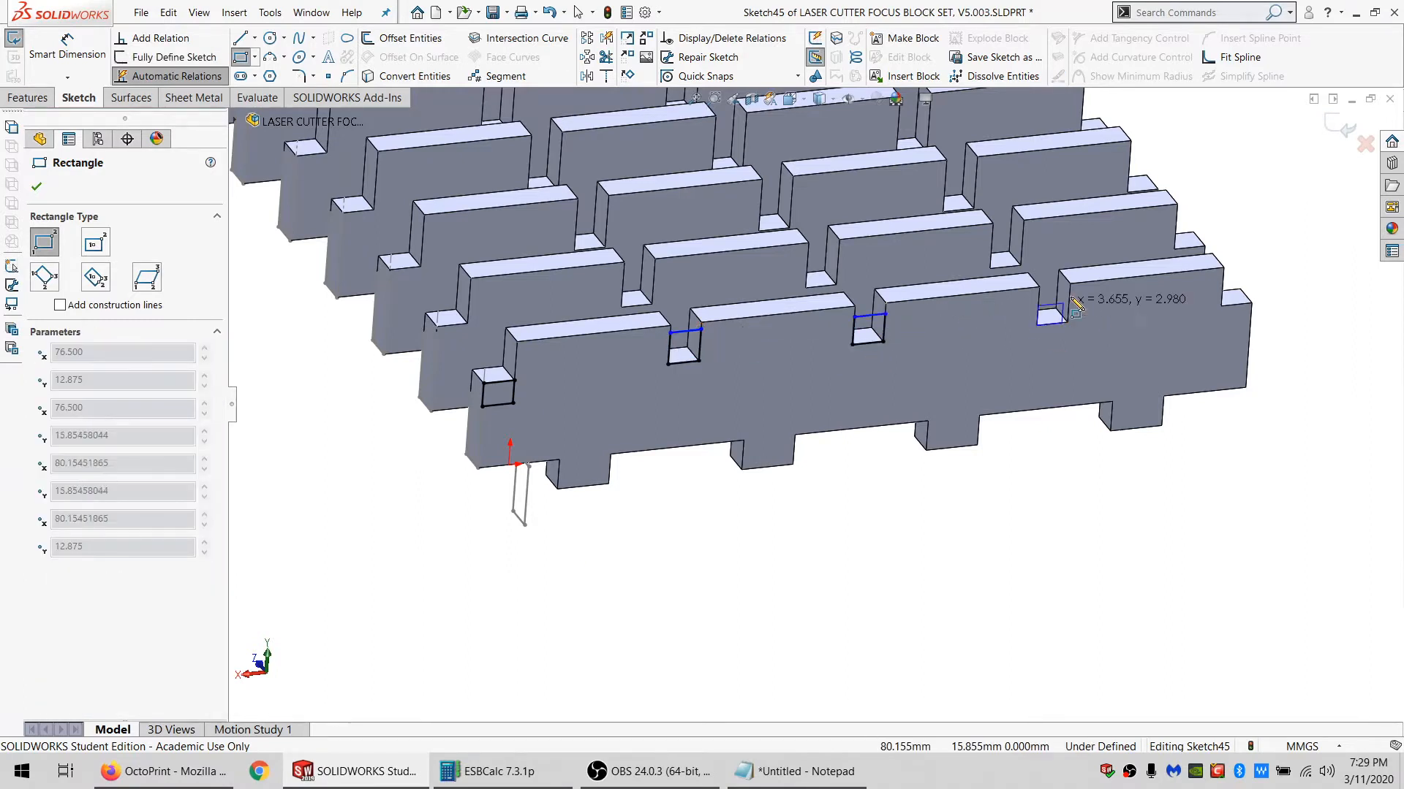
{"action": "left_click", "coordinate": [1068, 297]}
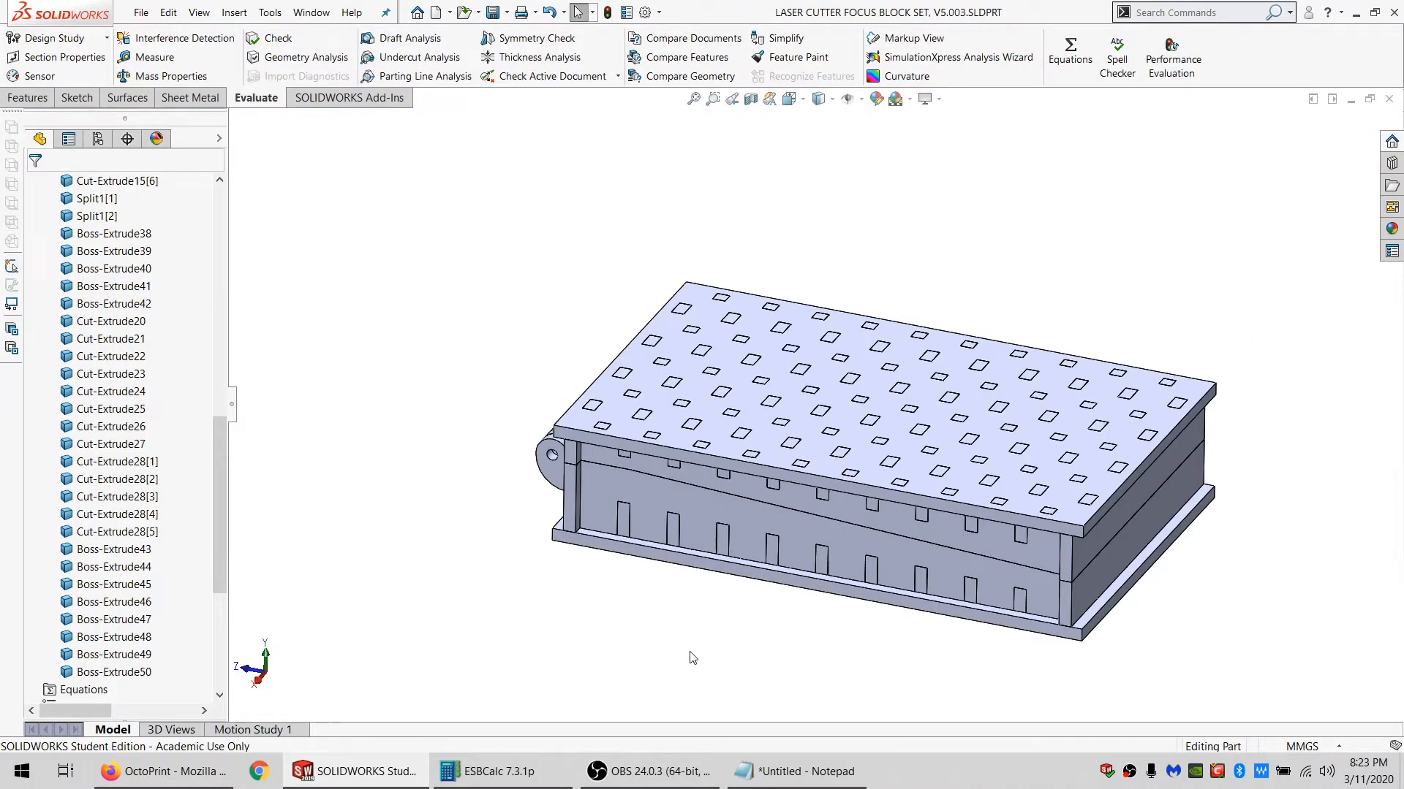
Examine the assembled box from below, the side and above, including the upper end panel and its corner joint.
{"action": "middle_click_drag", "start_coordinate": [862, 588], "coordinate": [853, 435]}
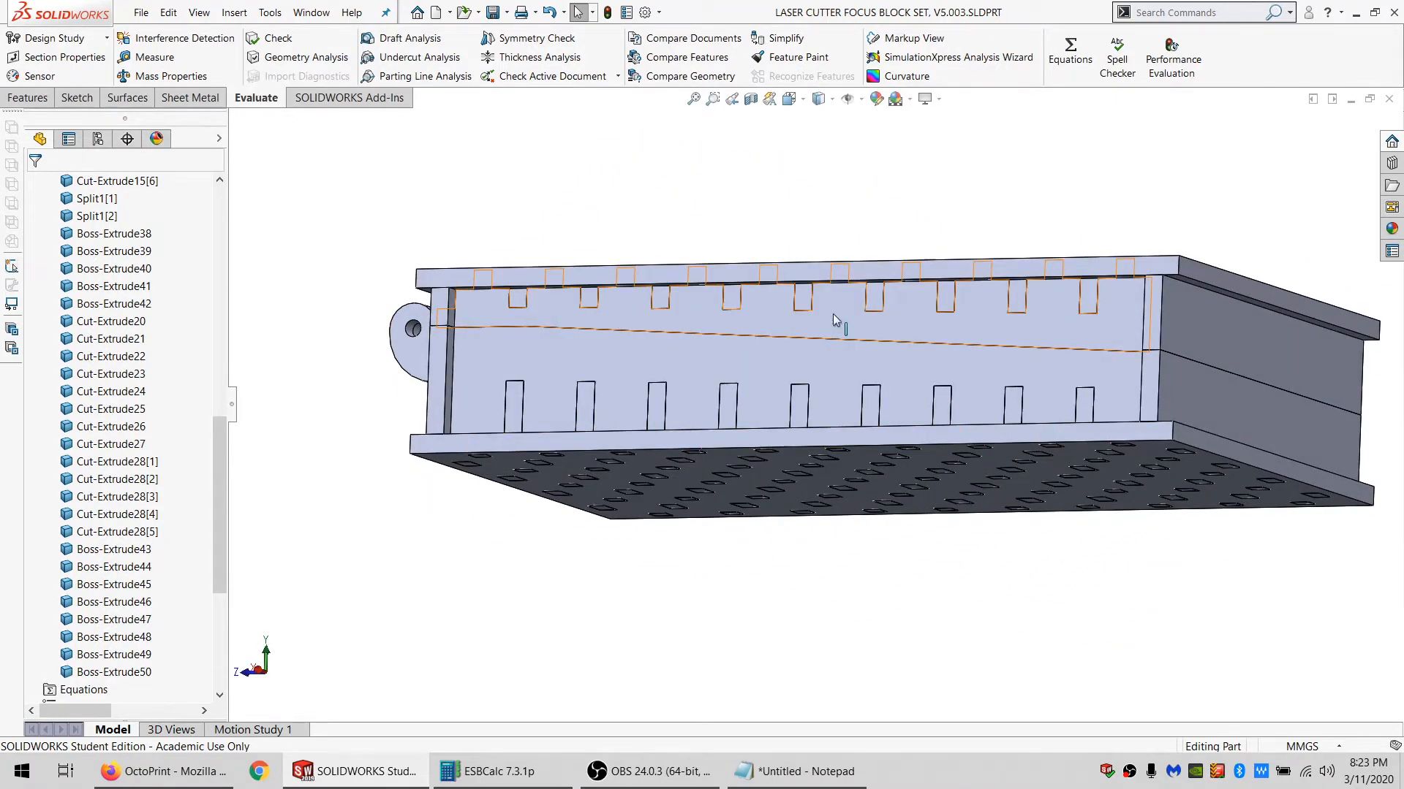
{"action": "middle_click_drag", "start_coordinate": [1107, 321], "coordinate": [1179, 374]}
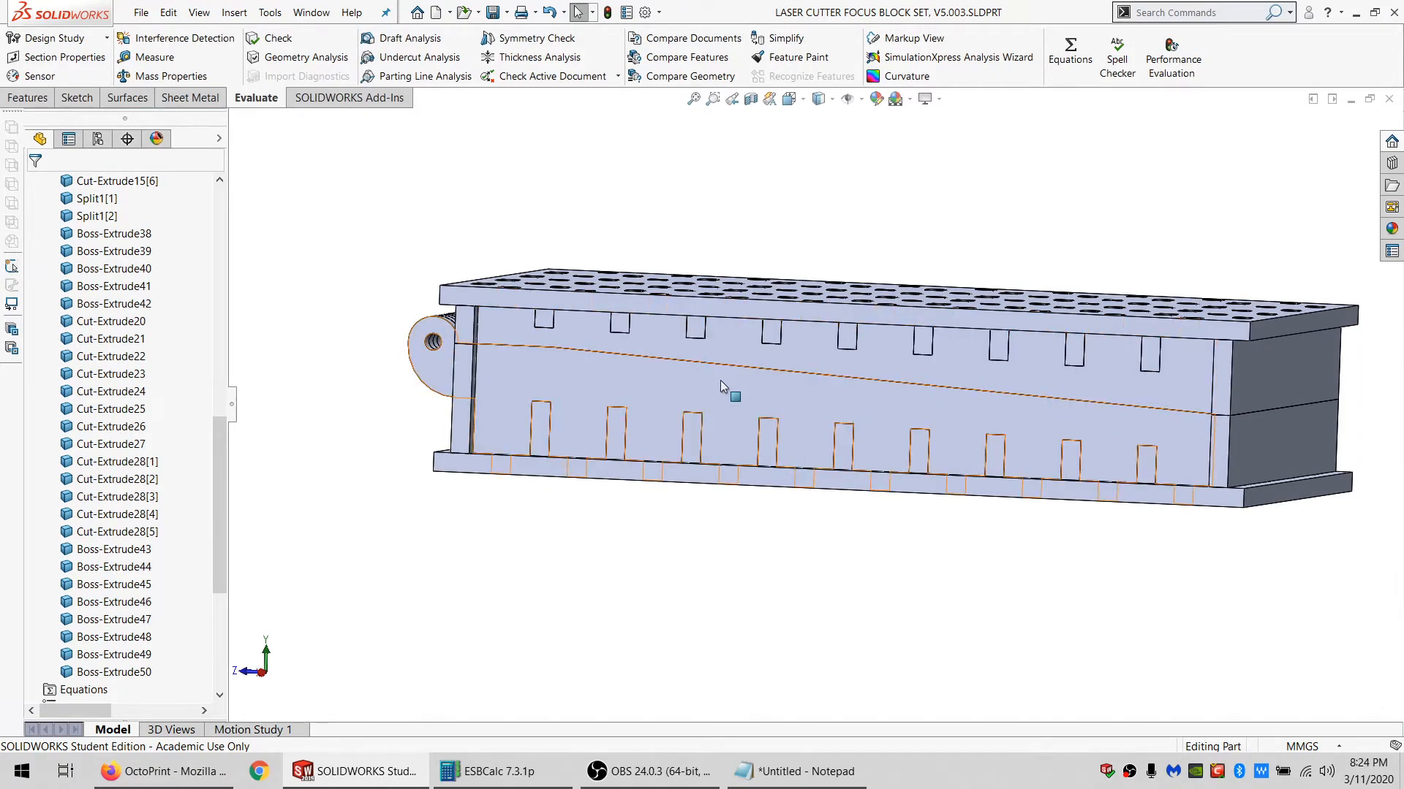
{"action": "middle_click_drag", "start_coordinate": [1012, 389], "coordinate": [1161, 449]}
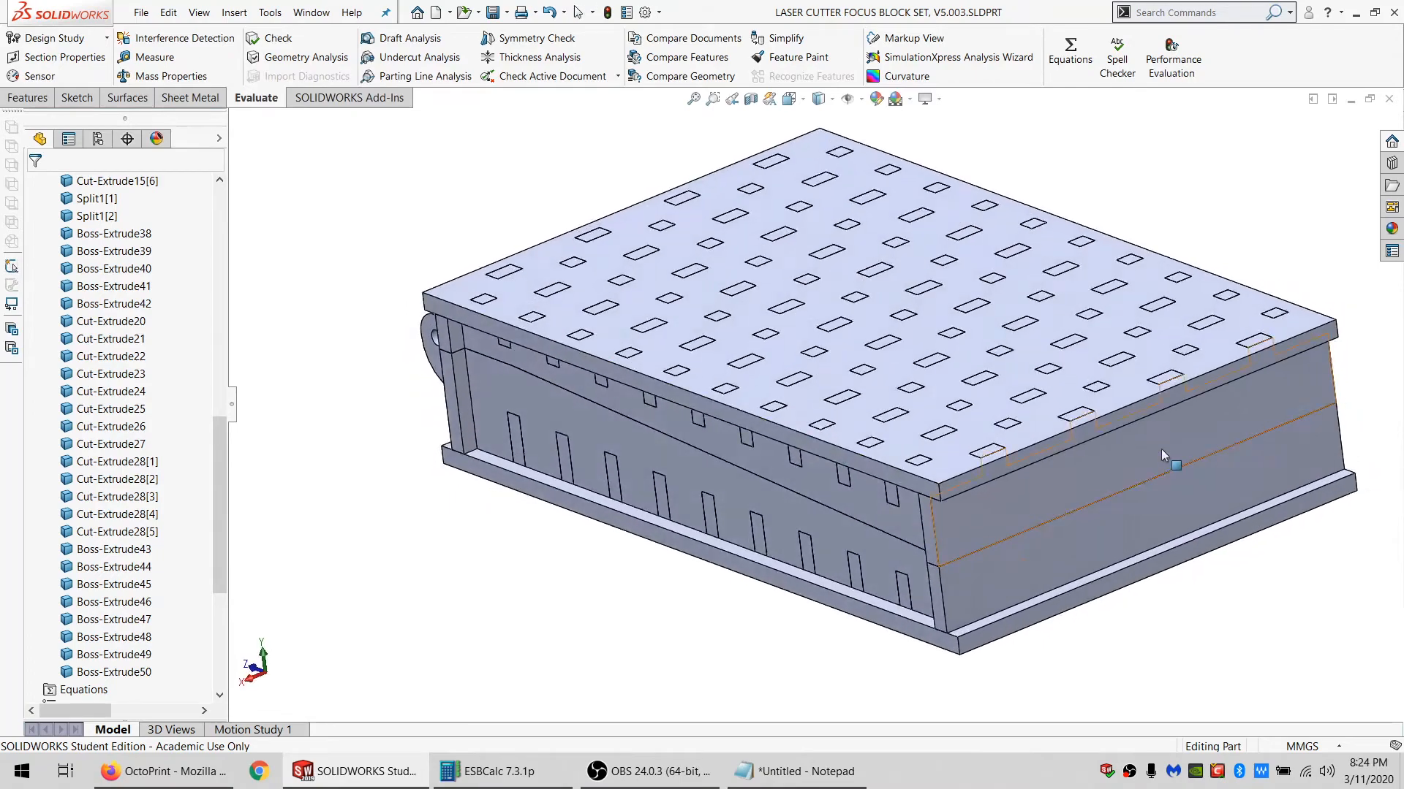
{"action": "middle_click_drag", "start_coordinate": [850, 524], "coordinate": [872, 453]}
{"action": "scroll", "coordinate": [866, 519], "scroll_direction": "down", "scroll_amount": 3}
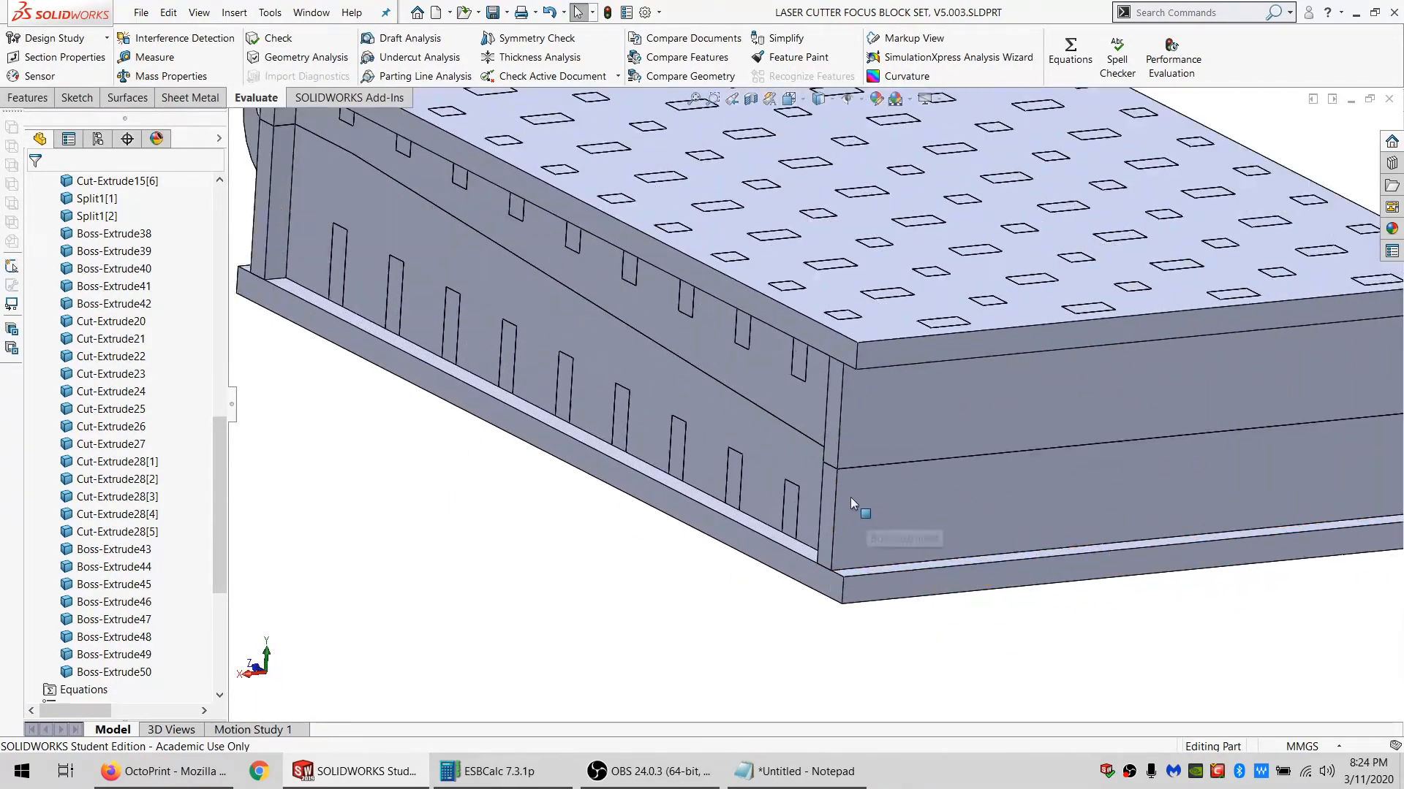
{"action": "scroll", "coordinate": [840, 450], "scroll_direction": "down", "scroll_amount": 2}
{"action": "left_click", "coordinate": [884, 402]}
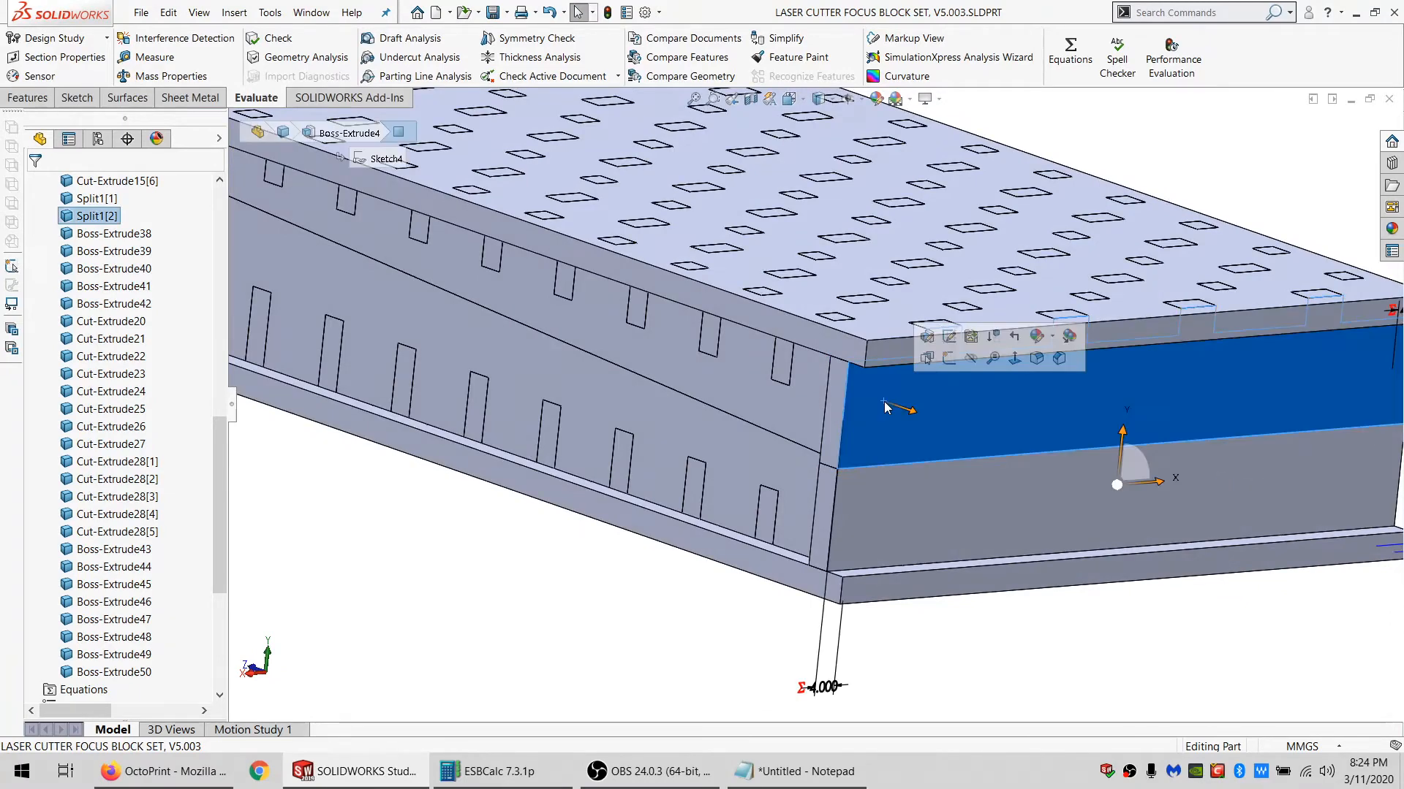
{"action": "scroll", "coordinate": [841, 410], "scroll_direction": "up", "scroll_amount": 5}
{"action": "middle_click_drag", "start_coordinate": [770, 392], "coordinate": [783, 288]}
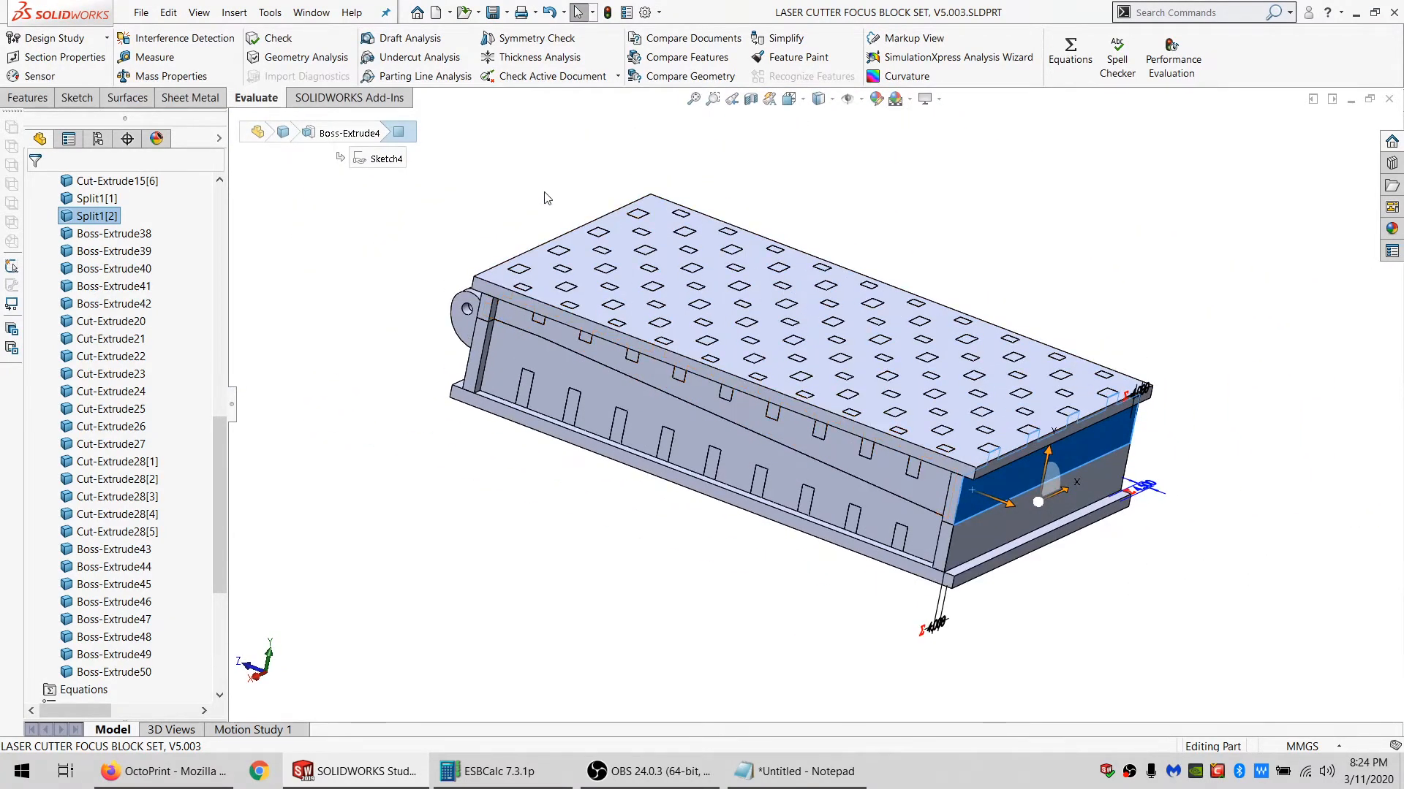
{"action": "middle_click_drag", "start_coordinate": [833, 426], "coordinate": [822, 467]}
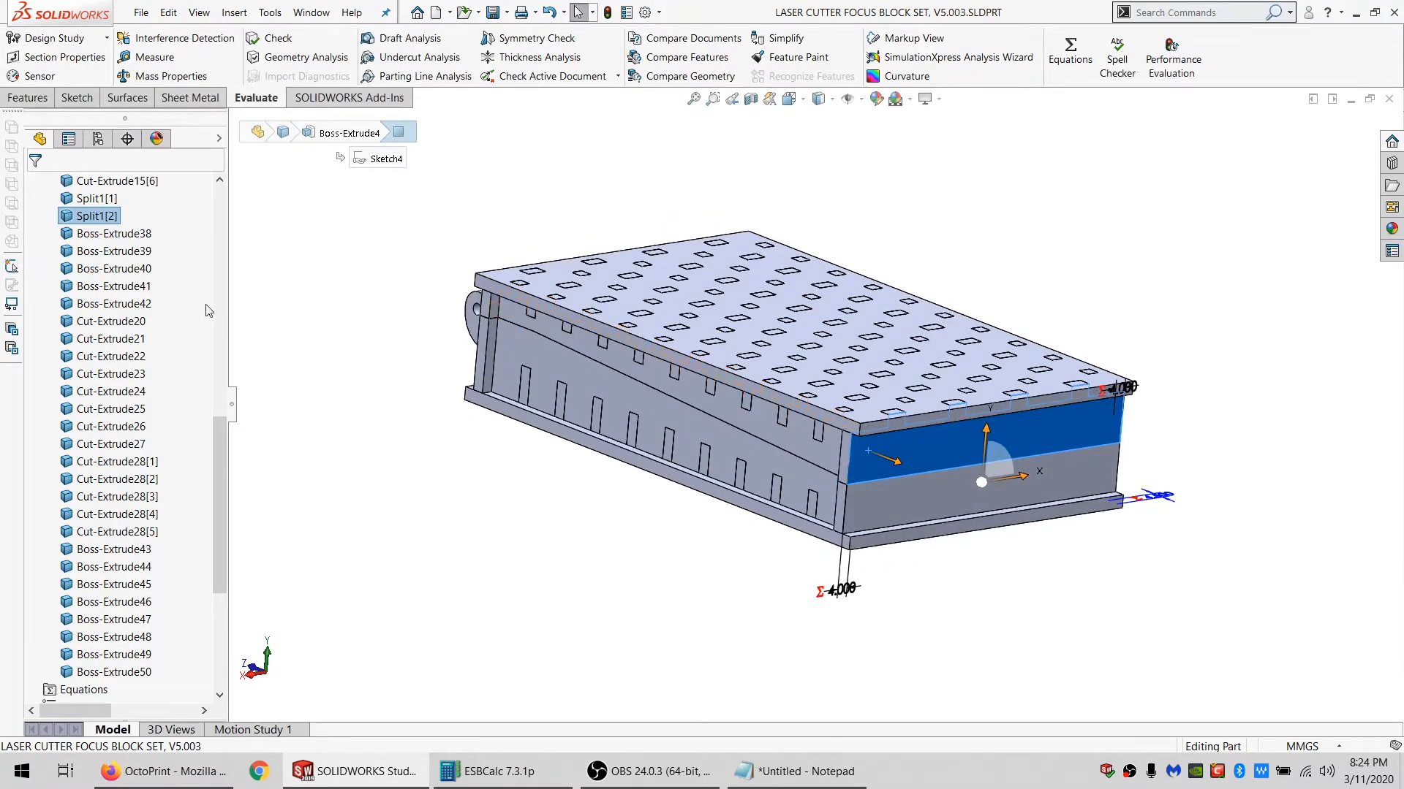
Hide the slotted top plate to expose the inside of the box.
{"action": "left_click", "coordinate": [764, 333]}
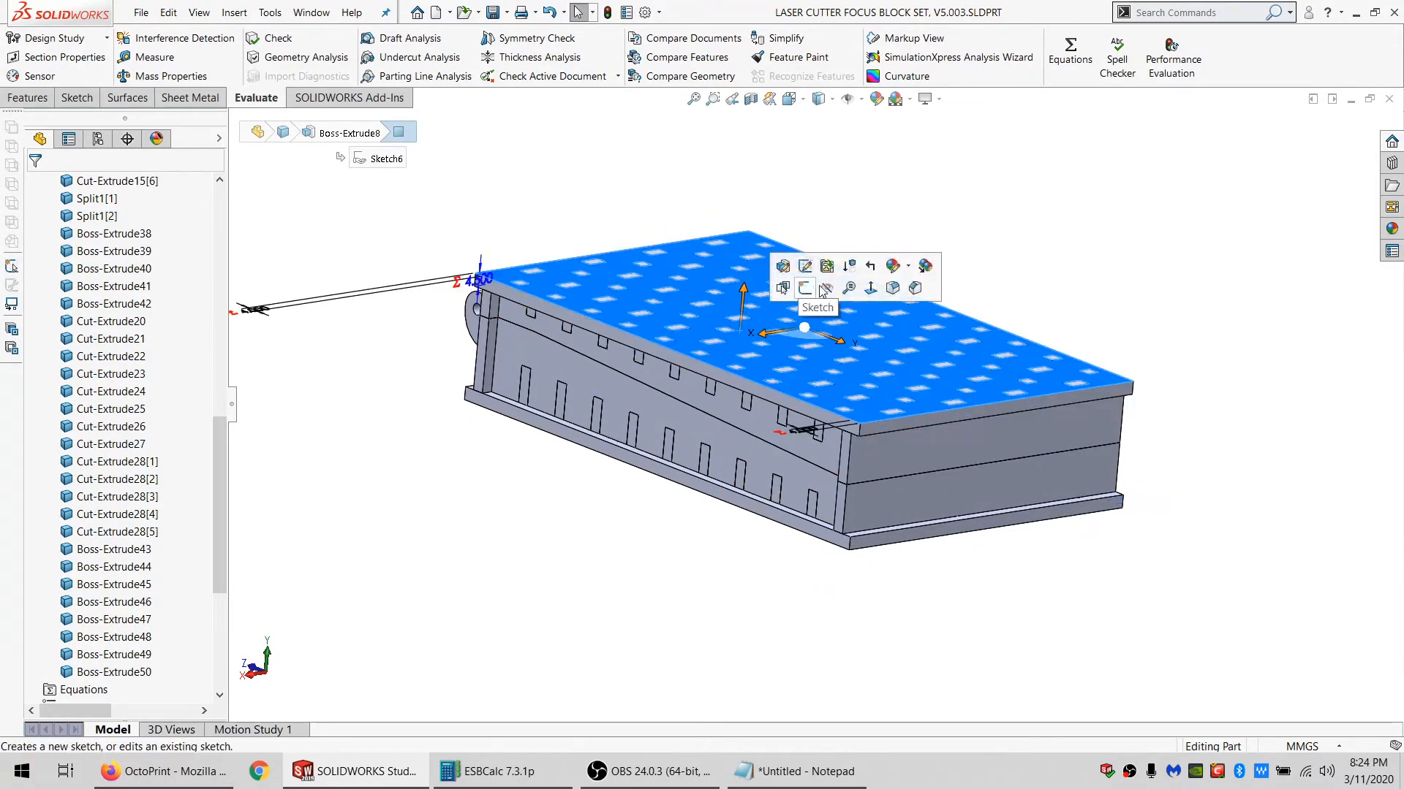
{"action": "left_click", "coordinate": [875, 340]}
{"action": "middle_click_drag", "start_coordinate": [875, 358], "coordinate": [750, 509]}
{"action": "scroll", "coordinate": [658, 179], "scroll_direction": "down", "scroll_amount": 3}
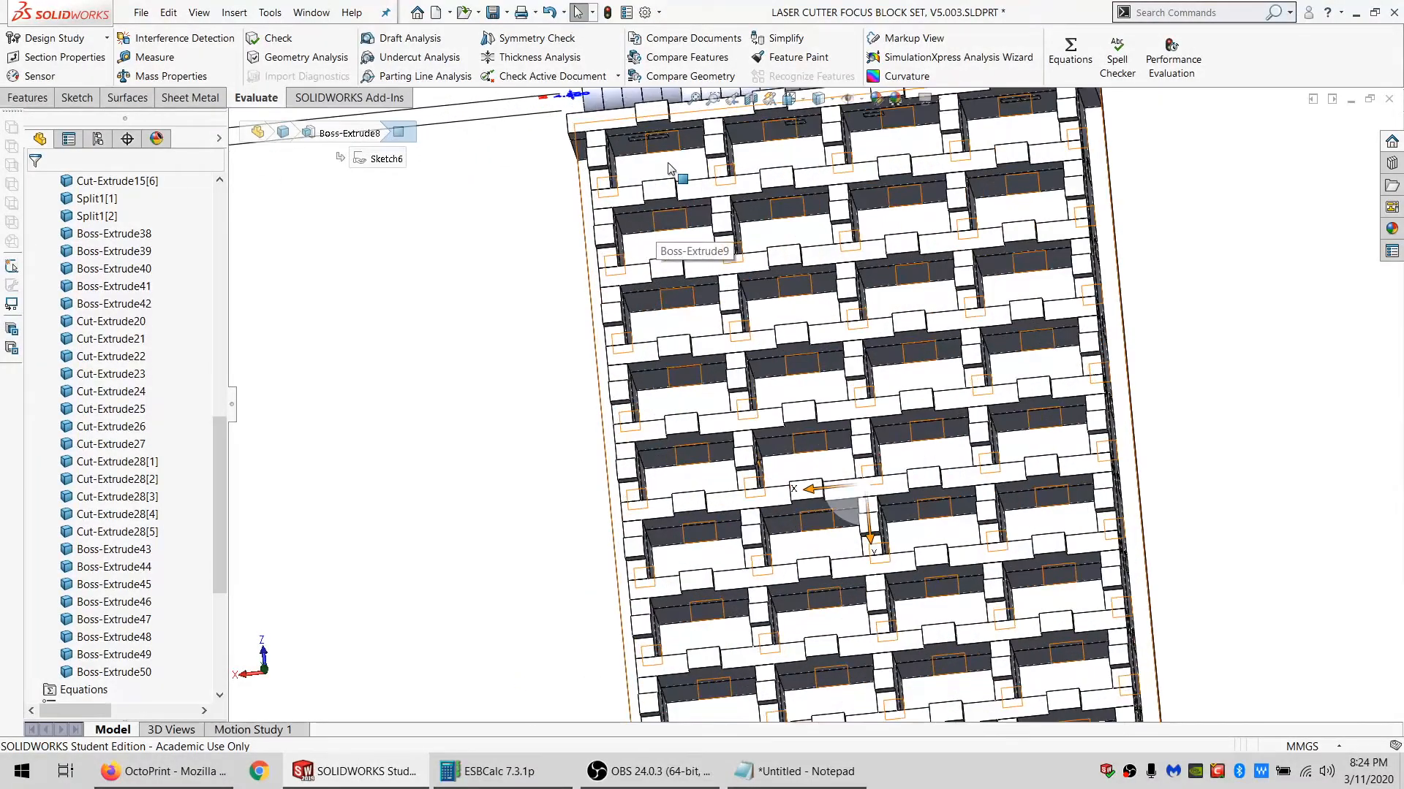
Start a sketch on the inner face of the base plate and convert the block outlines of Sketch2 into it.
{"action": "left_click", "coordinate": [670, 168]}
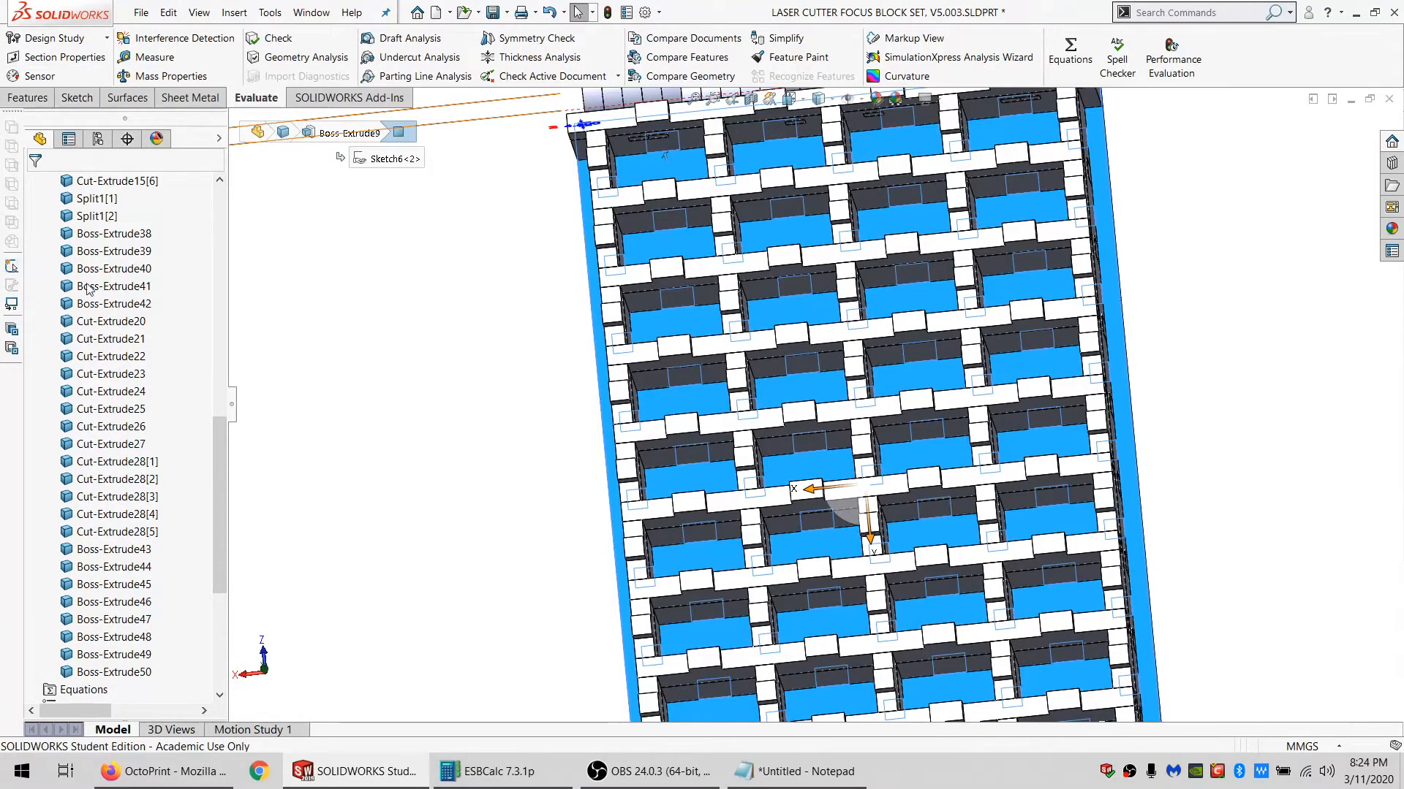
{"action": "scroll", "coordinate": [92, 542], "scroll_direction": "down", "scroll_amount": 5}
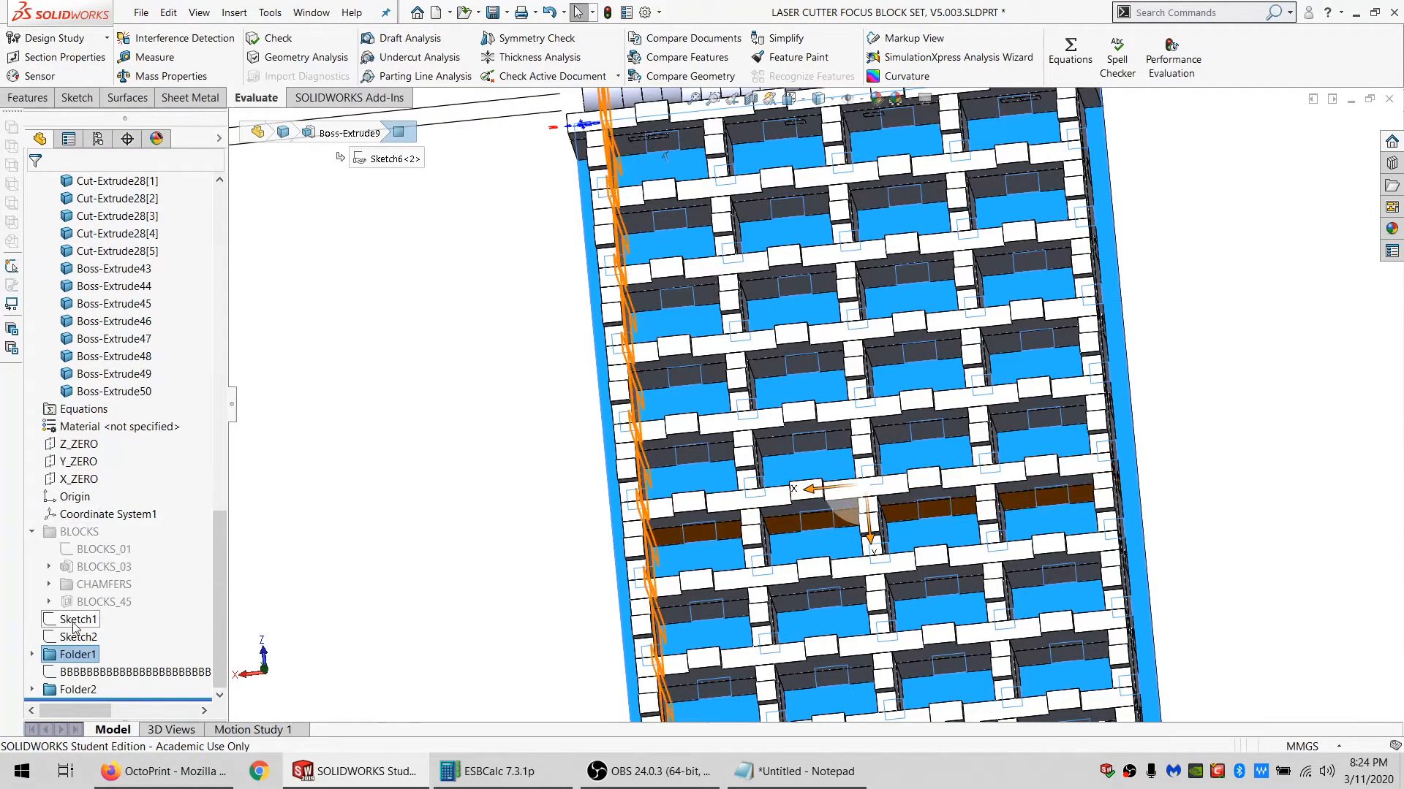
{"action": "left_click", "coordinate": [77, 636]}
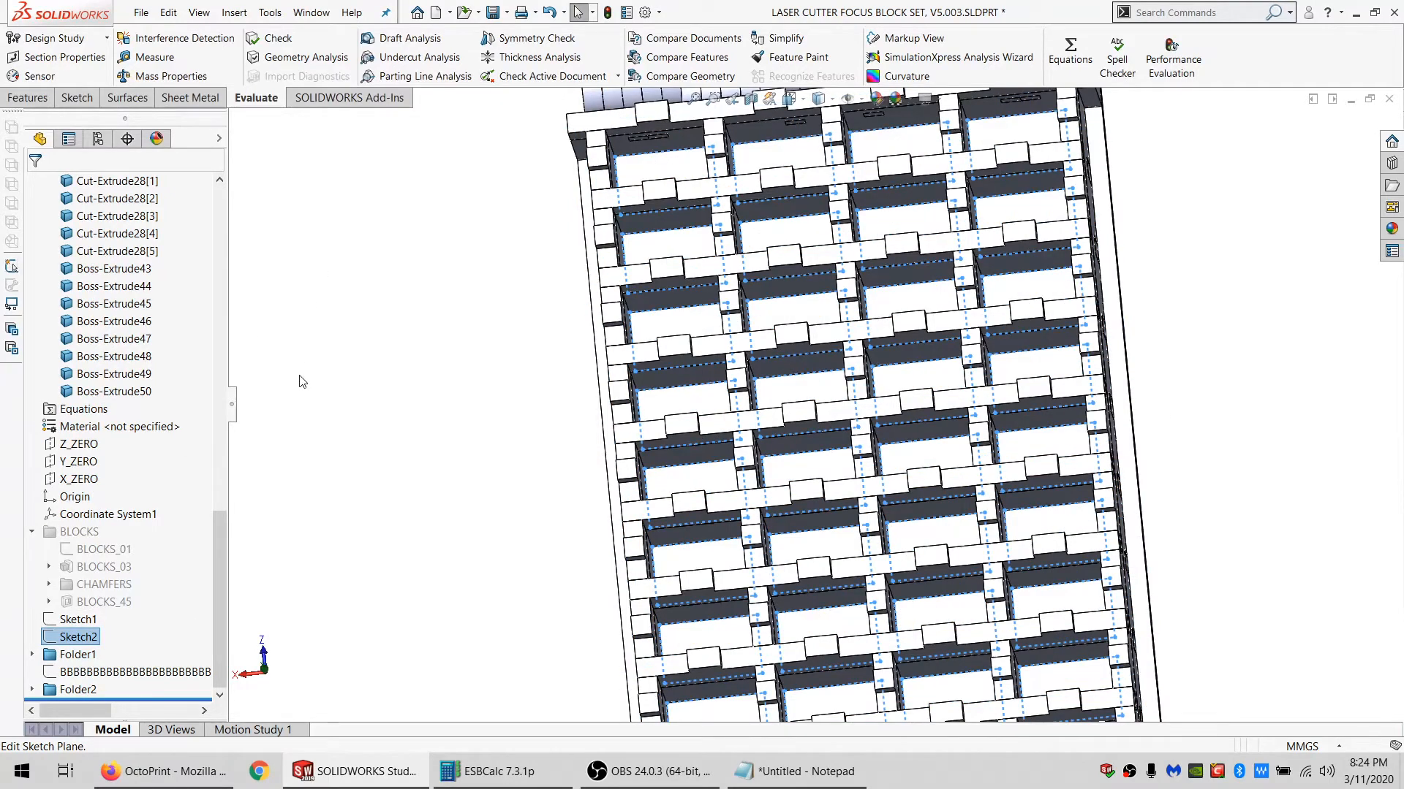
{"action": "left_click", "coordinate": [77, 97]}
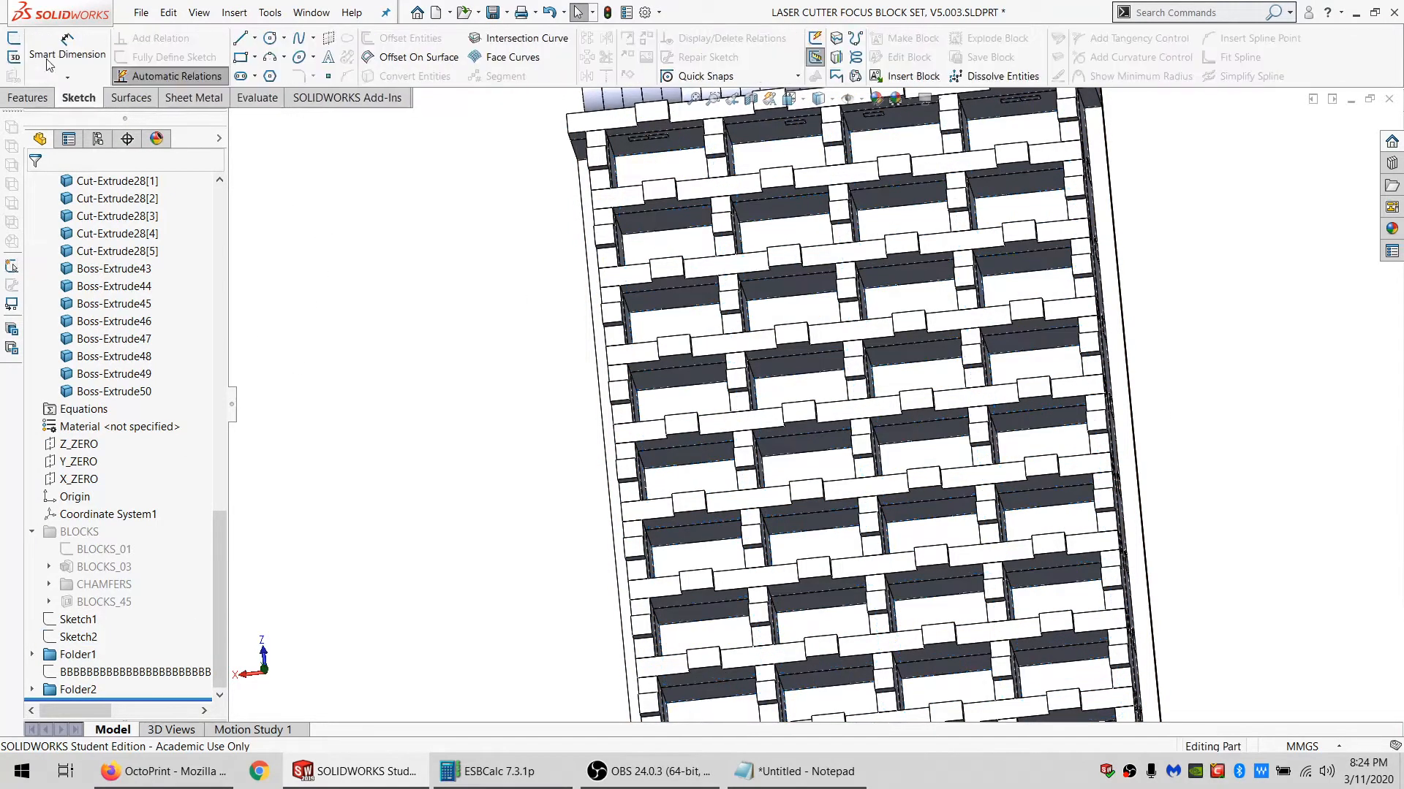
{"action": "left_click", "coordinate": [14, 38]}
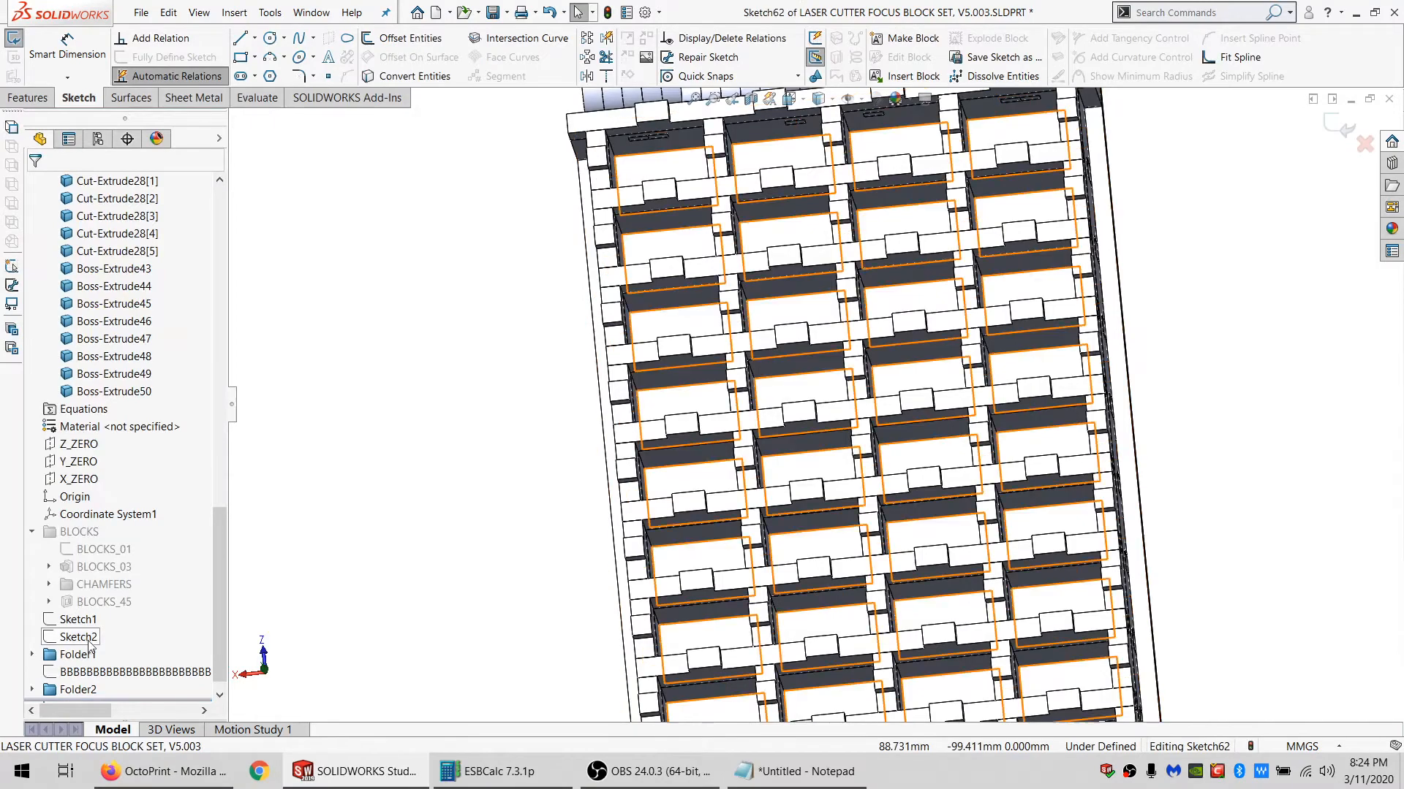
{"action": "left_click", "coordinate": [80, 639]}
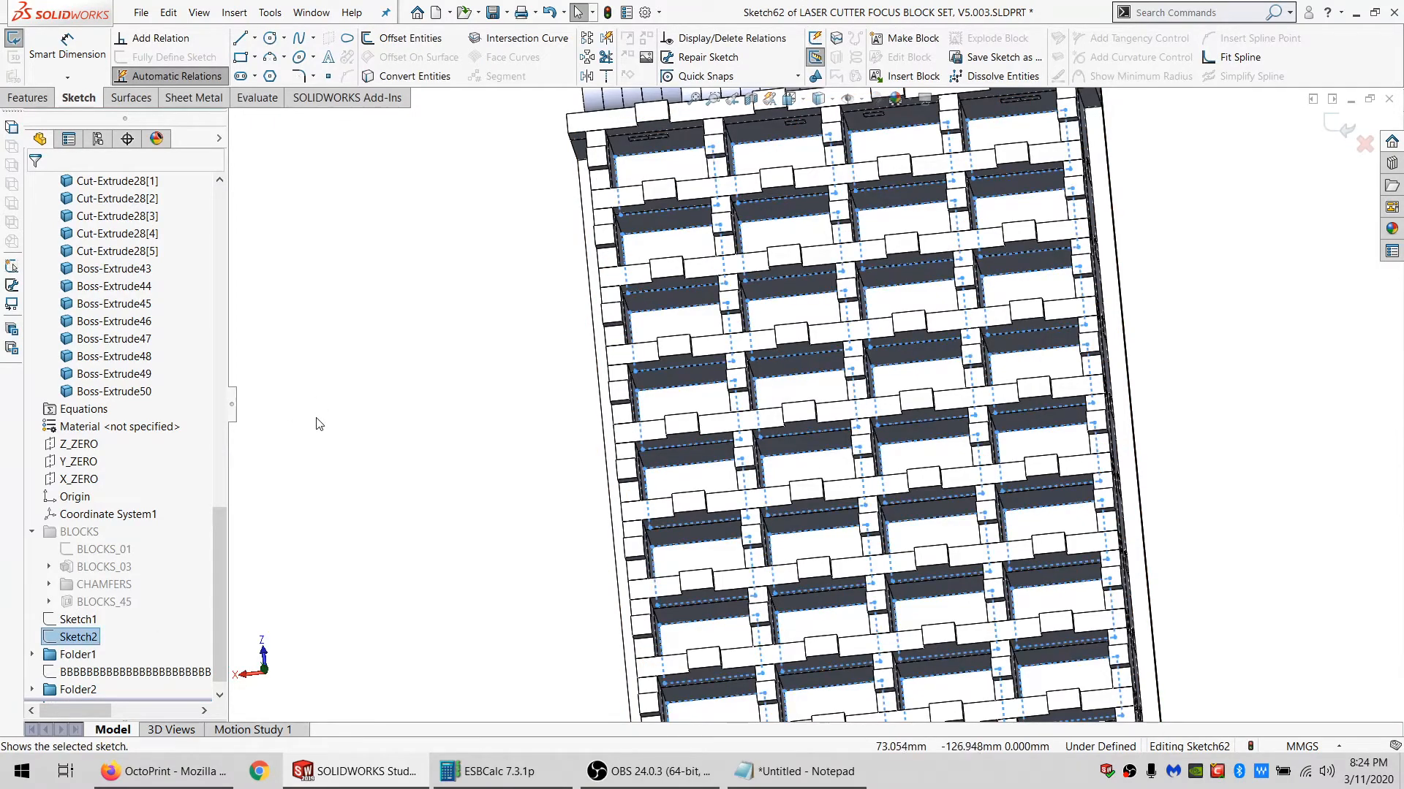
{"action": "left_click", "coordinate": [395, 76]}
Extrude the converted block outlines 25 mm as separate bodies filling the compartments.
{"action": "scroll", "coordinate": [802, 600], "scroll_direction": "up", "scroll_amount": 5}
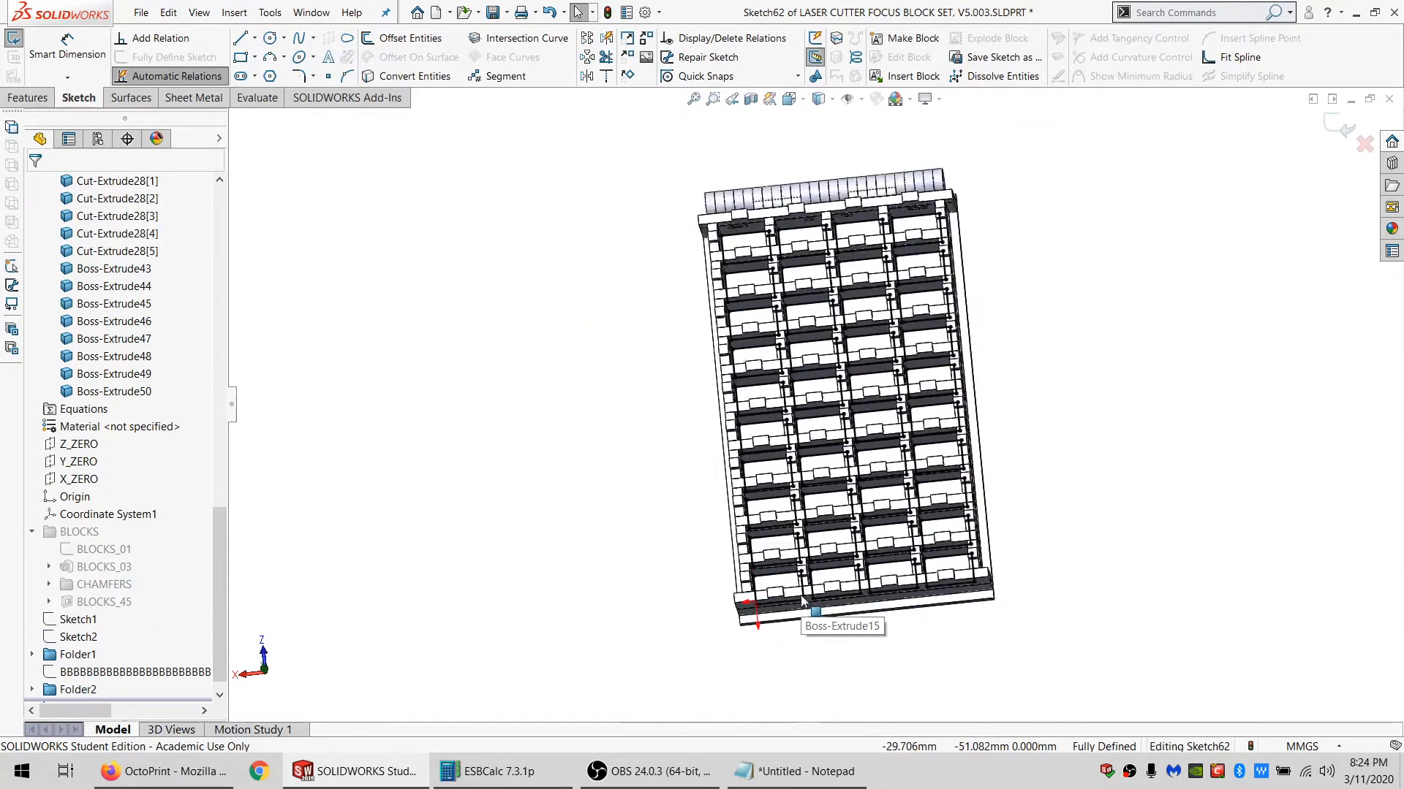
{"action": "scroll", "coordinate": [802, 599], "scroll_direction": "down", "scroll_amount": 5}
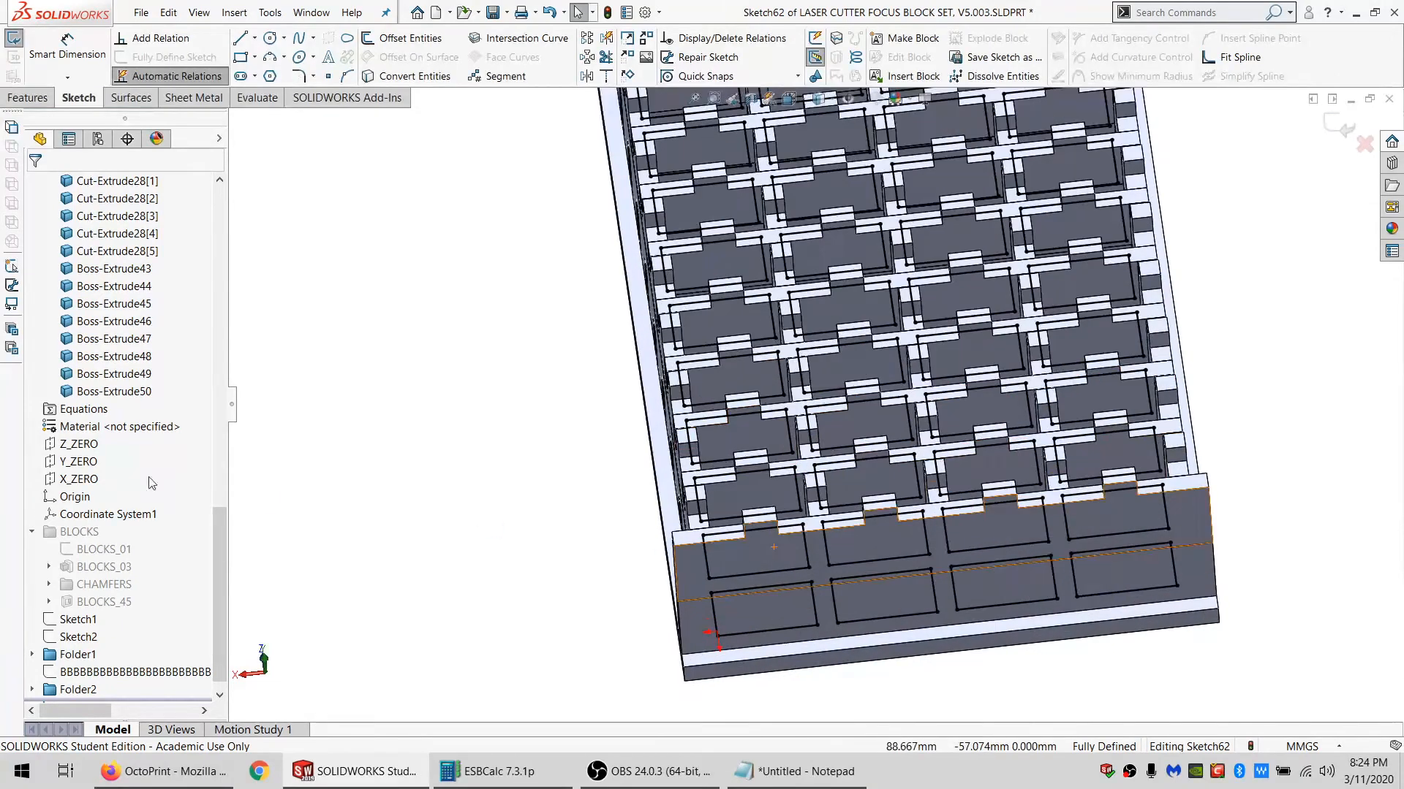
{"action": "left_click_drag", "start_coordinate": [222, 507], "coordinate": [220, 191]}
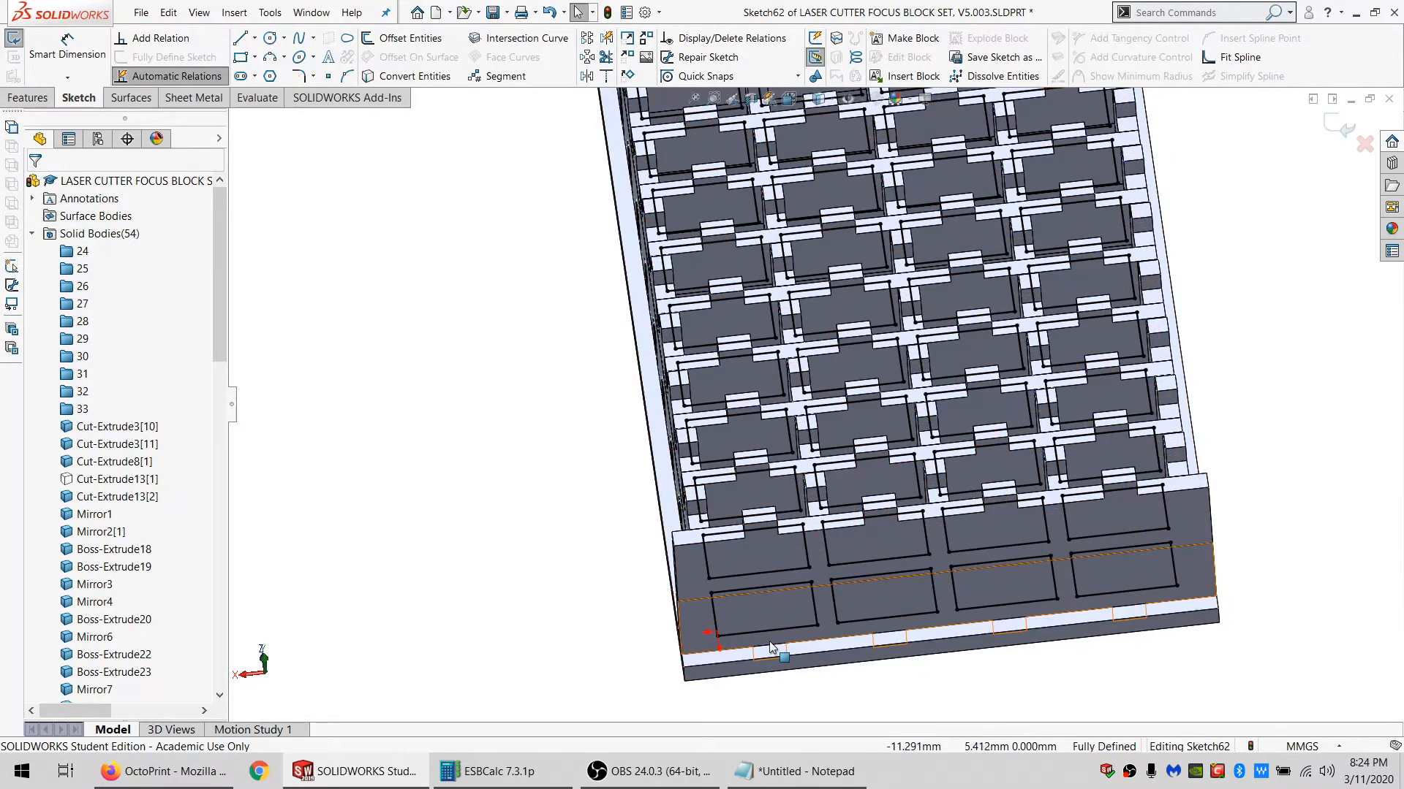
{"action": "left_click", "coordinate": [25, 99]}
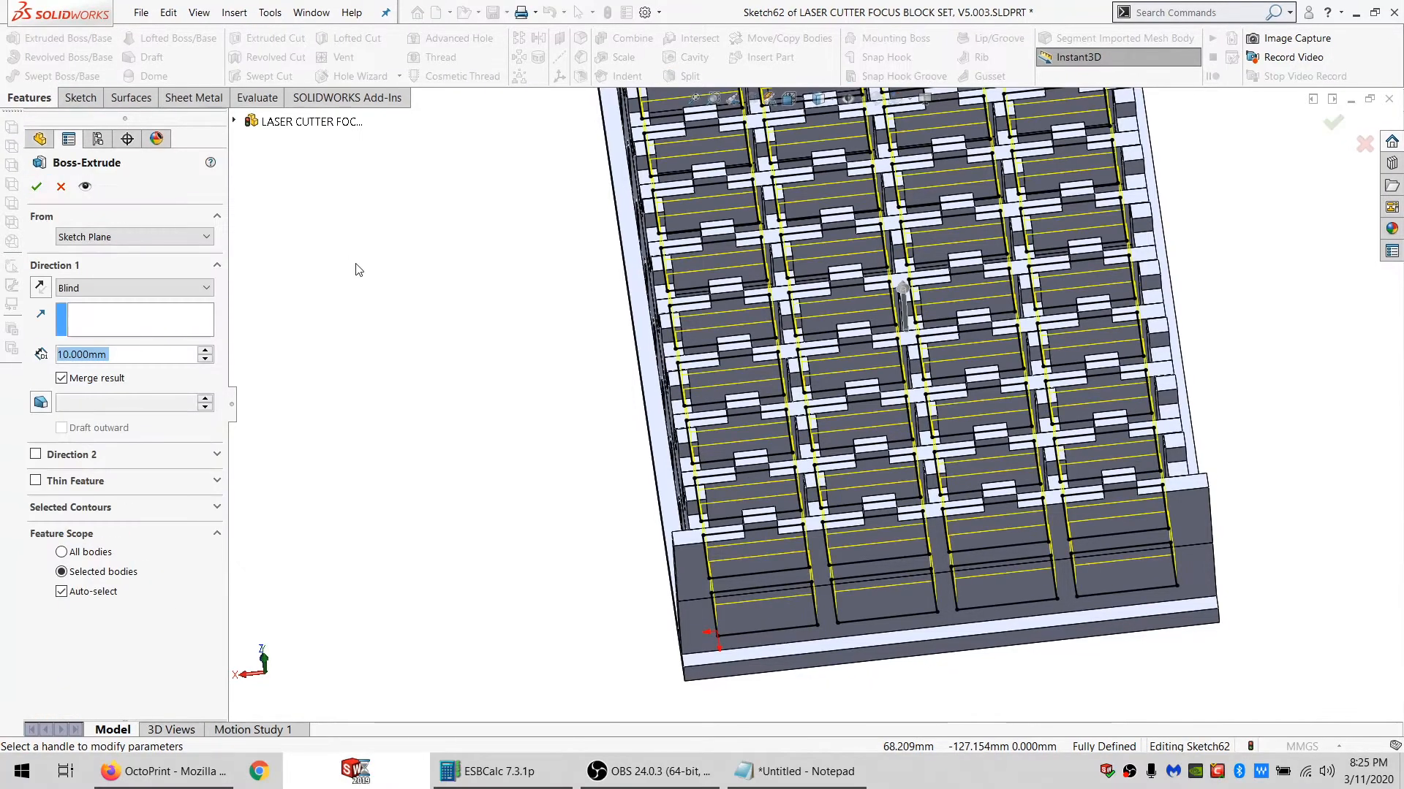
{"action": "type", "text": "25"}
{"action": "key", "text": "Return"}
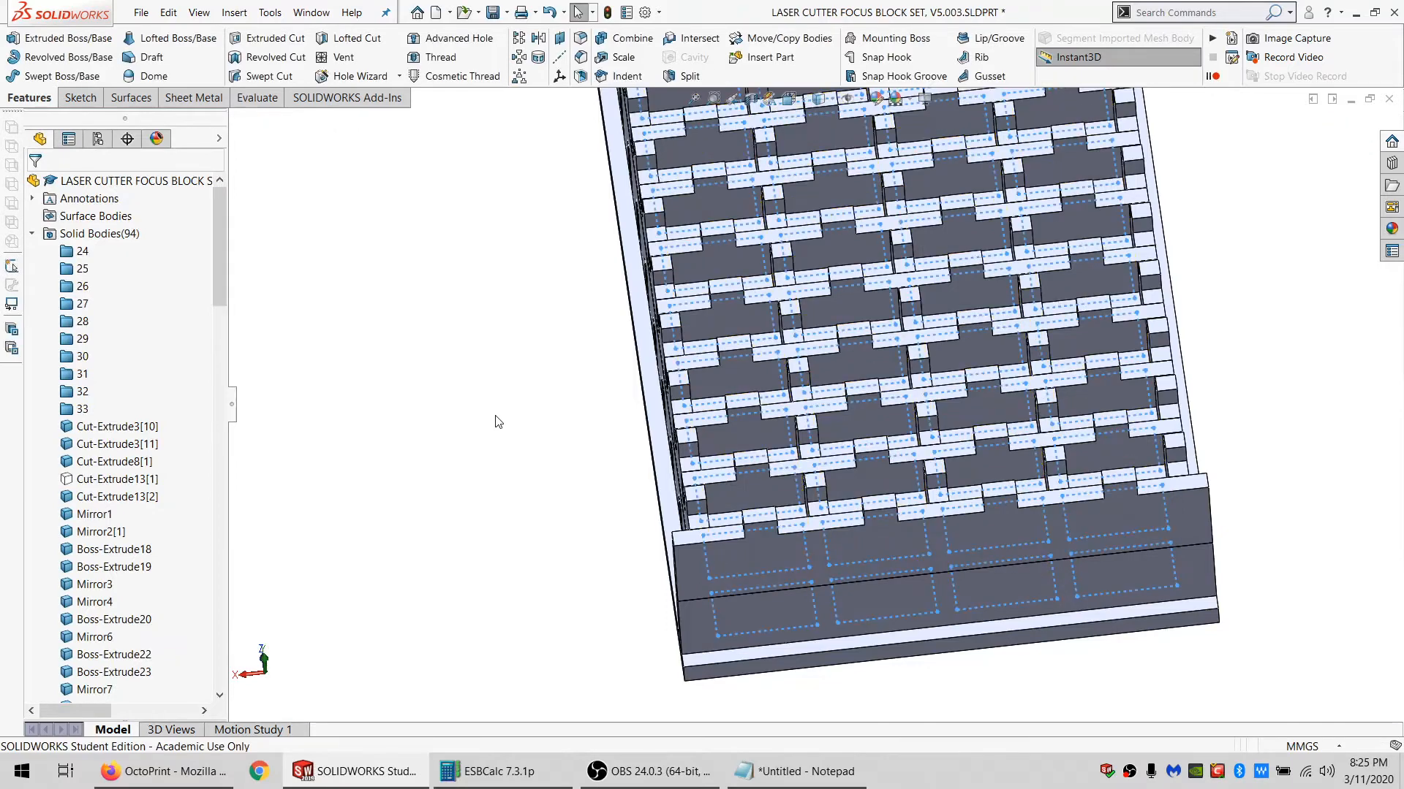
Hide the eight crosswise panels between the rows of blocks.
{"action": "scroll", "coordinate": [983, 380], "scroll_direction": "up", "scroll_amount": 2}
{"action": "middle_click_drag", "start_coordinate": [971, 376], "coordinate": [943, 413]}
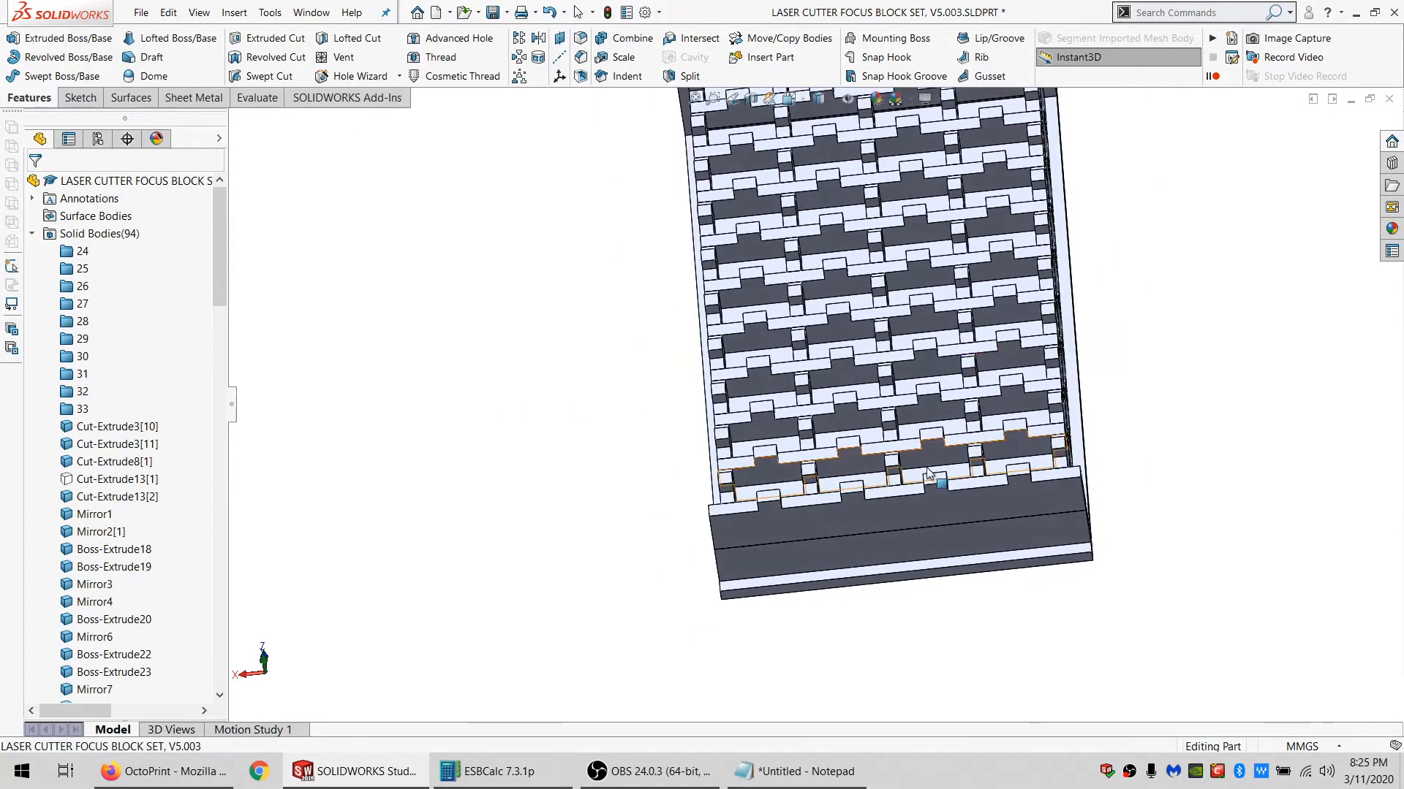
{"action": "left_click", "coordinate": [924, 451]}
{"action": "left_click", "coordinate": [924, 410], "text": "ctrl"}
{"action": "left_click", "coordinate": [922, 367], "text": "ctrl"}
{"action": "left_click", "coordinate": [911, 328], "text": "ctrl"}
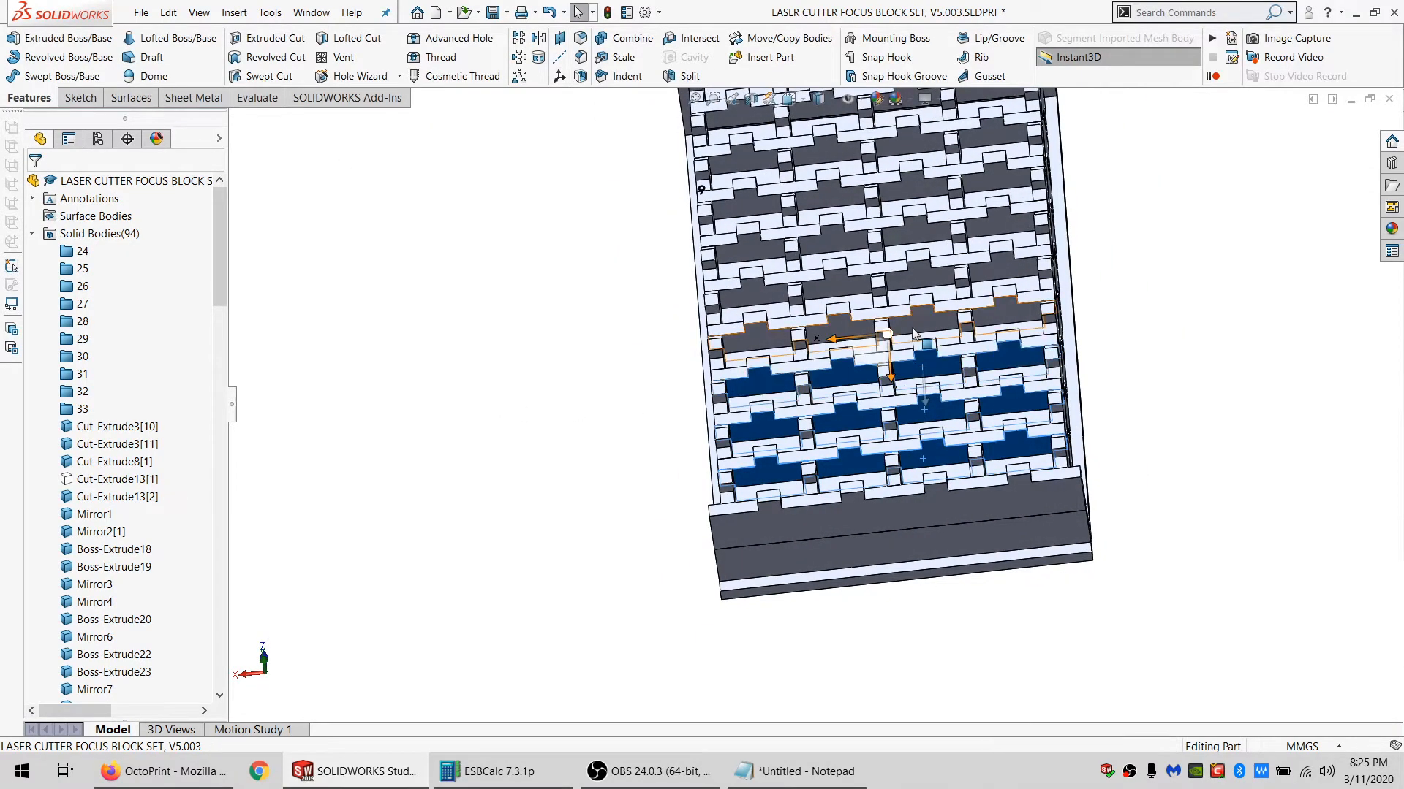
{"action": "left_click", "coordinate": [911, 272], "text": "ctrl"}
{"action": "left_click", "coordinate": [911, 226], "text": "ctrl"}
{"action": "left_click", "coordinate": [911, 186], "text": "ctrl"}
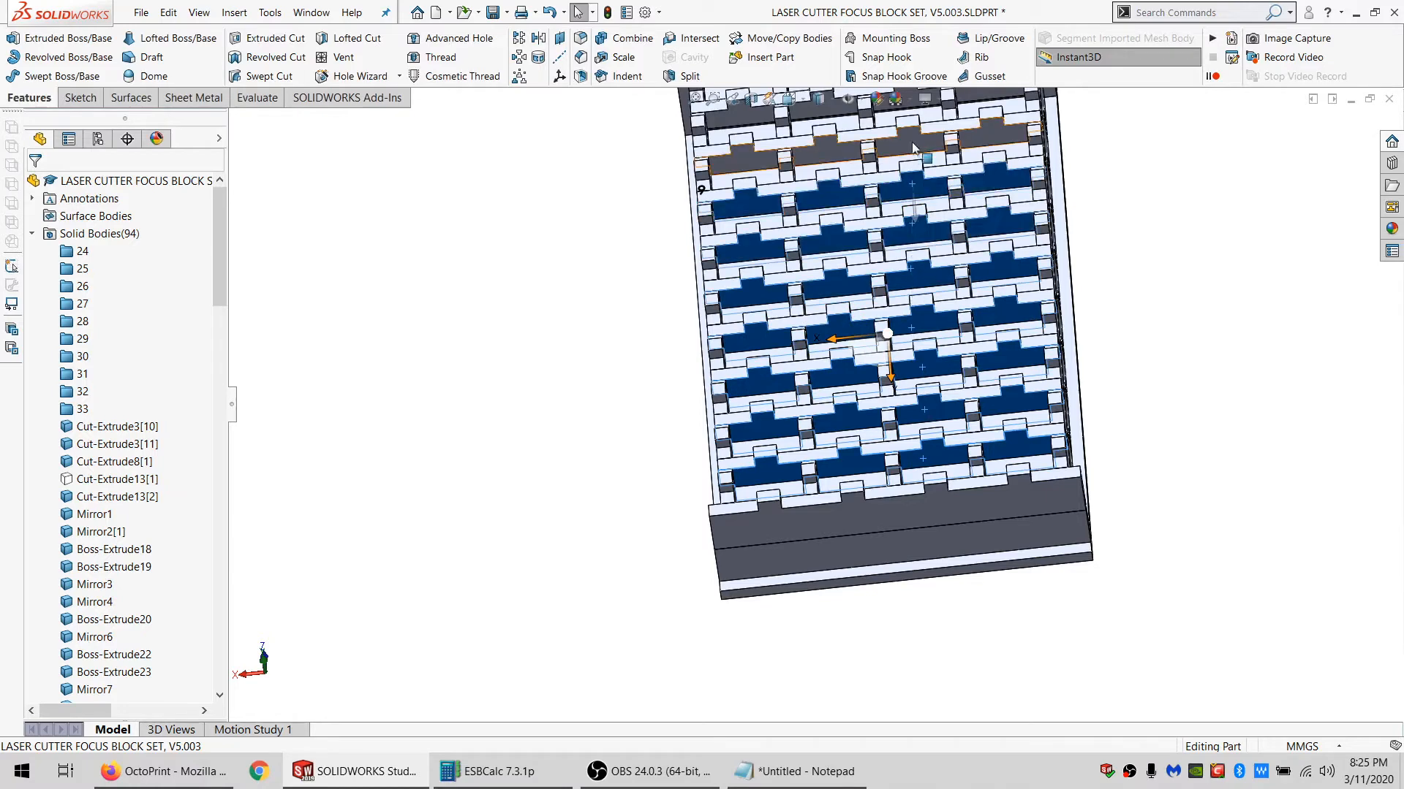
{"action": "left_click", "coordinate": [910, 146], "text": "ctrl"}
{"action": "left_click", "coordinate": [969, 96]}
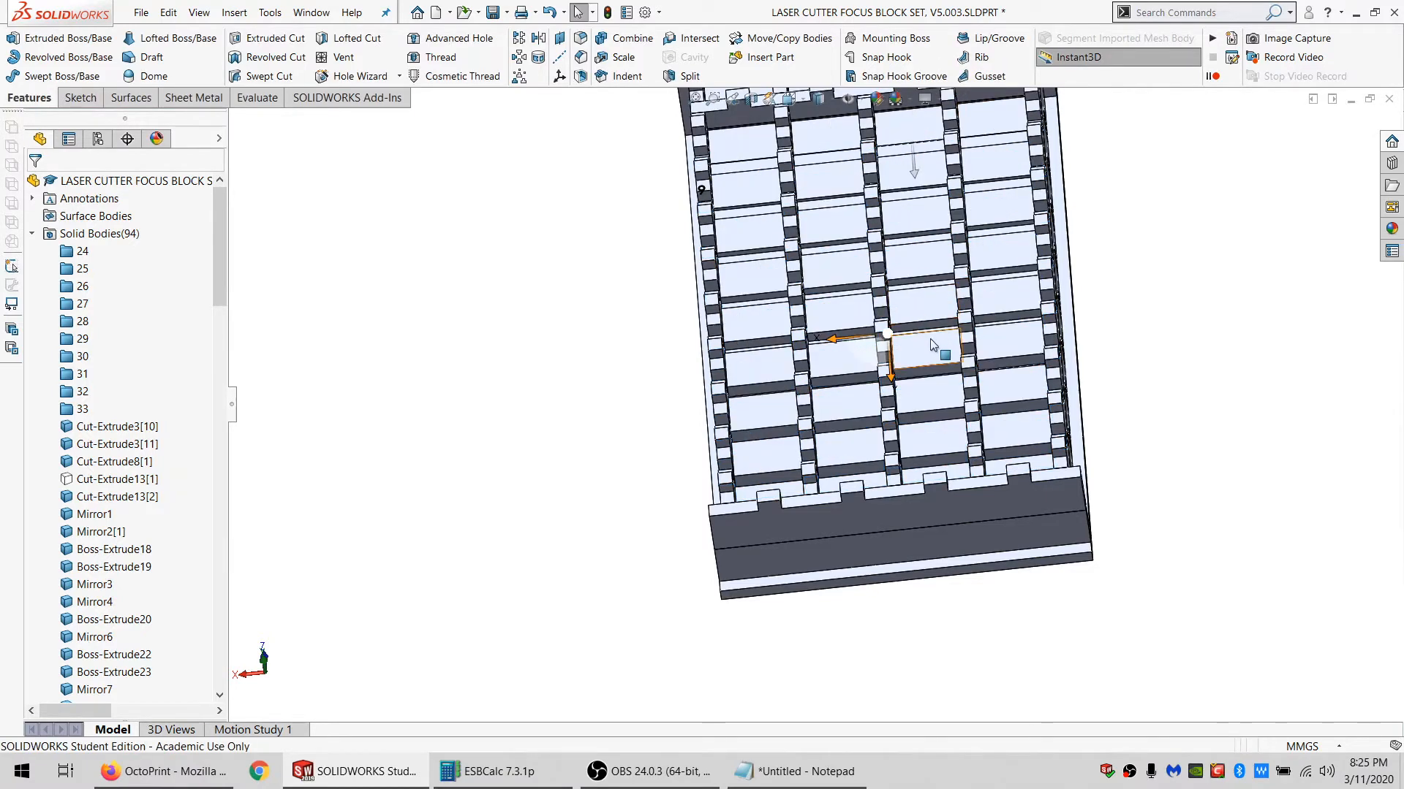
Start a sketch on the block tops in the second row from the front end panel and convert the outlines of all four blocks.
{"action": "scroll", "coordinate": [866, 475], "scroll_direction": "down", "scroll_amount": 2}
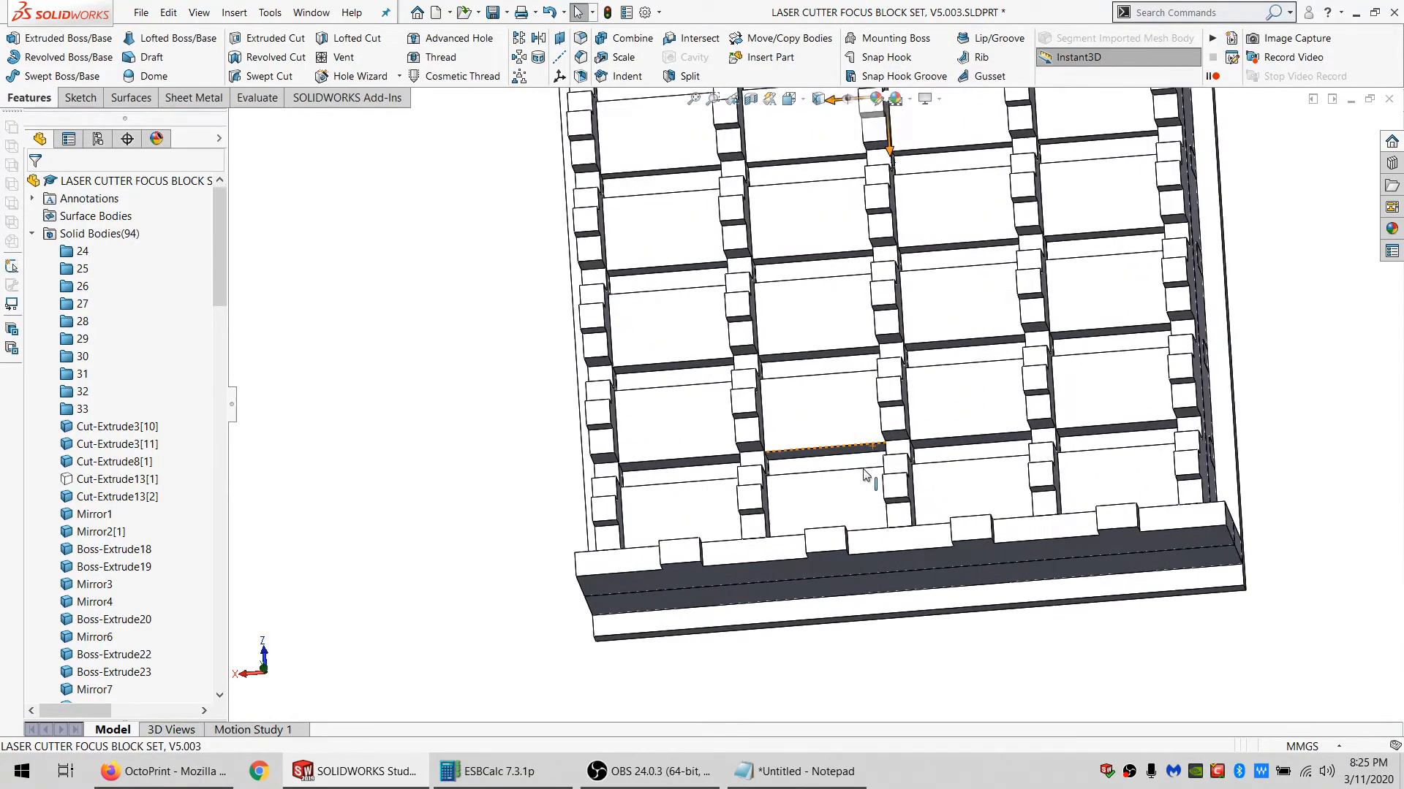
{"action": "left_click", "coordinate": [636, 435]}
{"action": "left_click", "coordinate": [79, 97]}
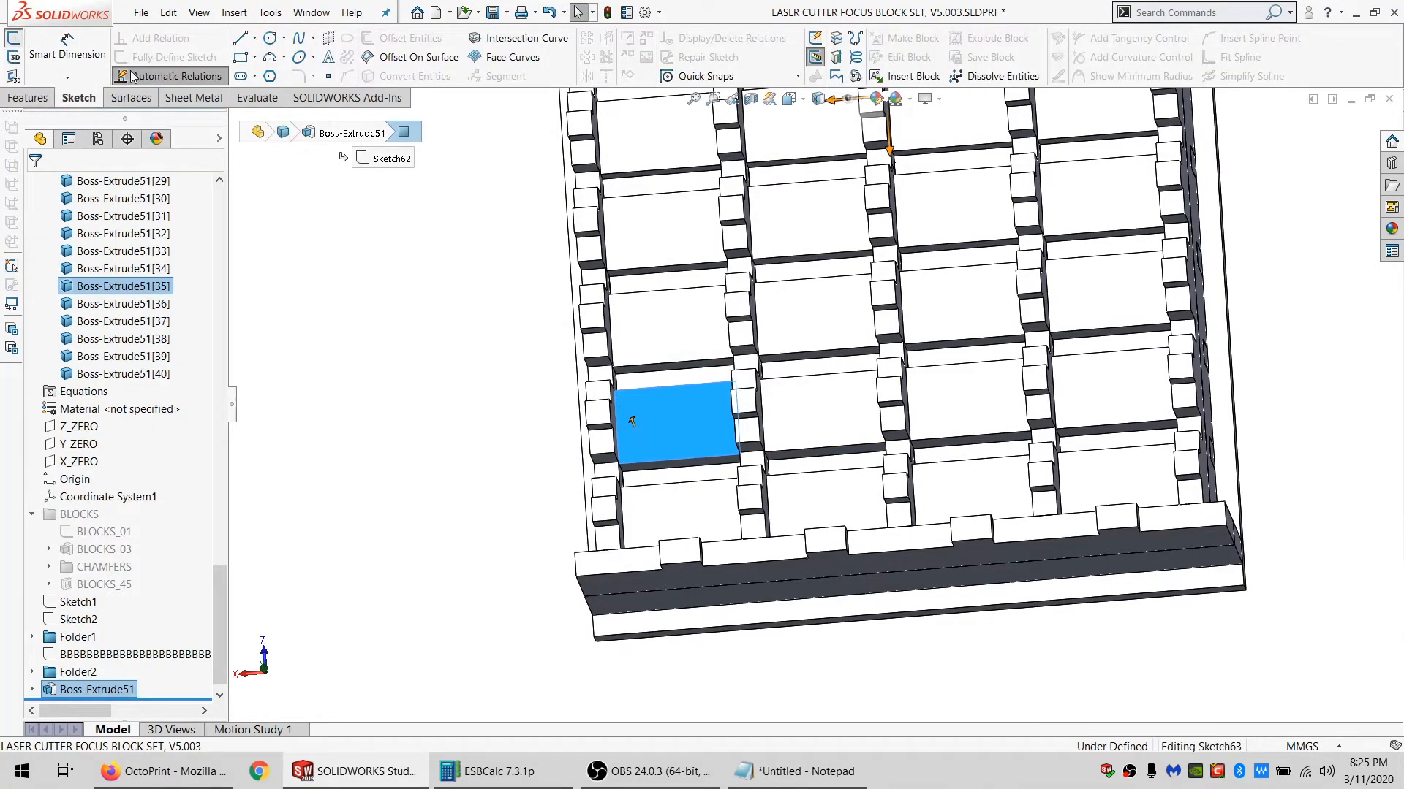
{"action": "left_click", "coordinate": [983, 413], "text": "ctrl"}
{"action": "left_click", "coordinate": [1111, 387], "text": "ctrl"}
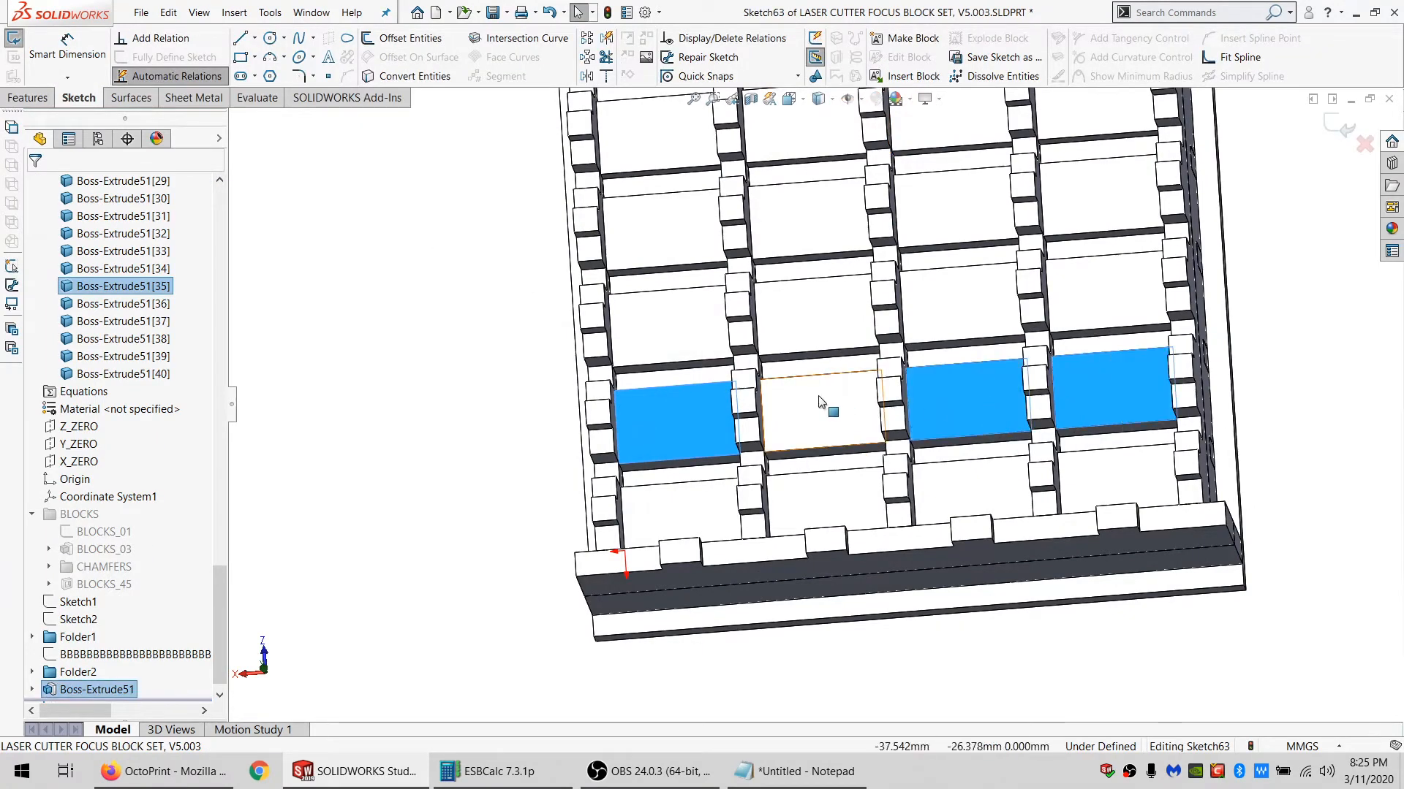
{"action": "left_click", "coordinate": [820, 402], "text": "ctrl"}
{"action": "left_click", "coordinate": [380, 76]}
Extrude the second row's outlines 1 mm, with auto-select off and the four blocks of that row as the merged bodies.
{"action": "left_click", "coordinate": [29, 97]}
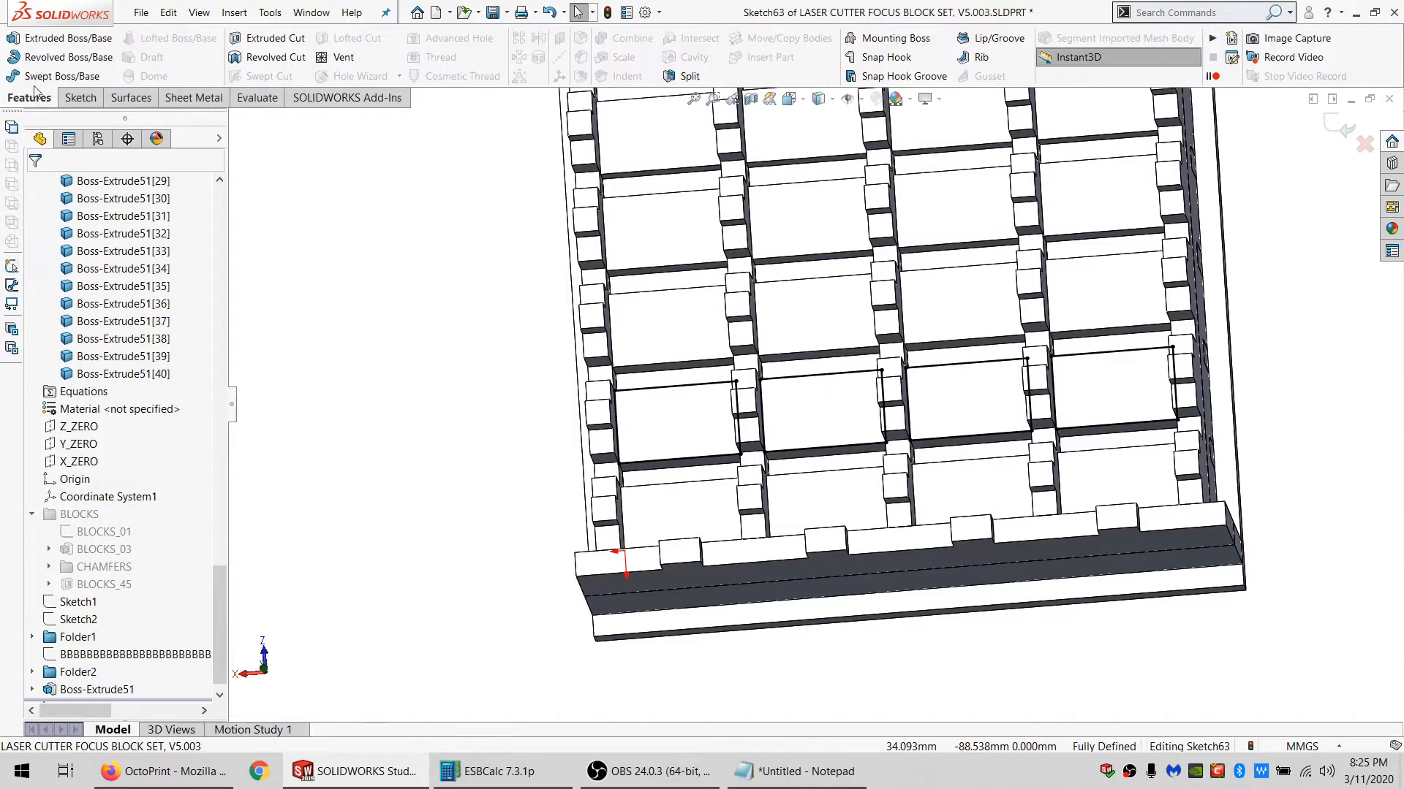
{"action": "left_click", "coordinate": [40, 42]}
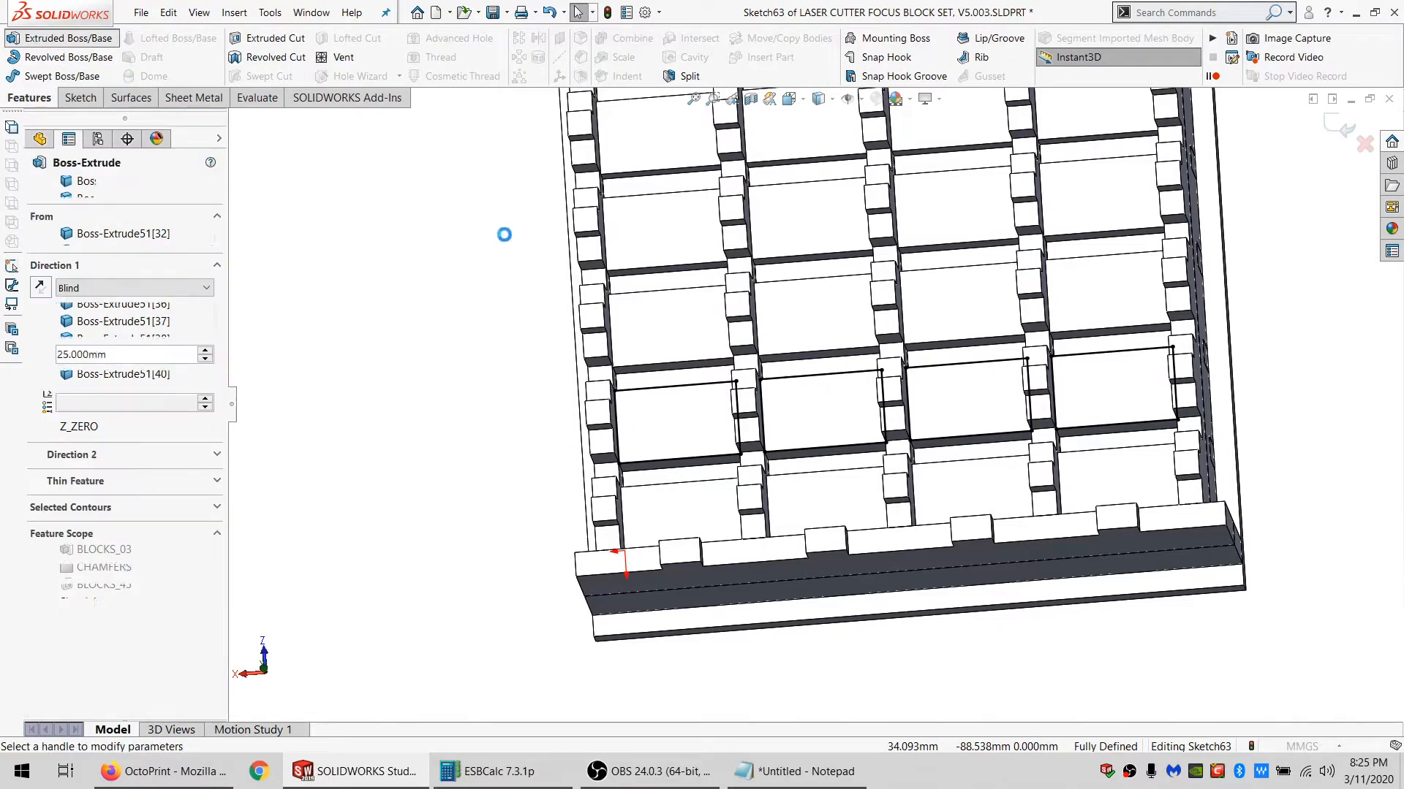
{"action": "type", "text": "1"}
{"action": "key", "text": "Return"}
{"action": "left_click", "coordinate": [106, 593]}
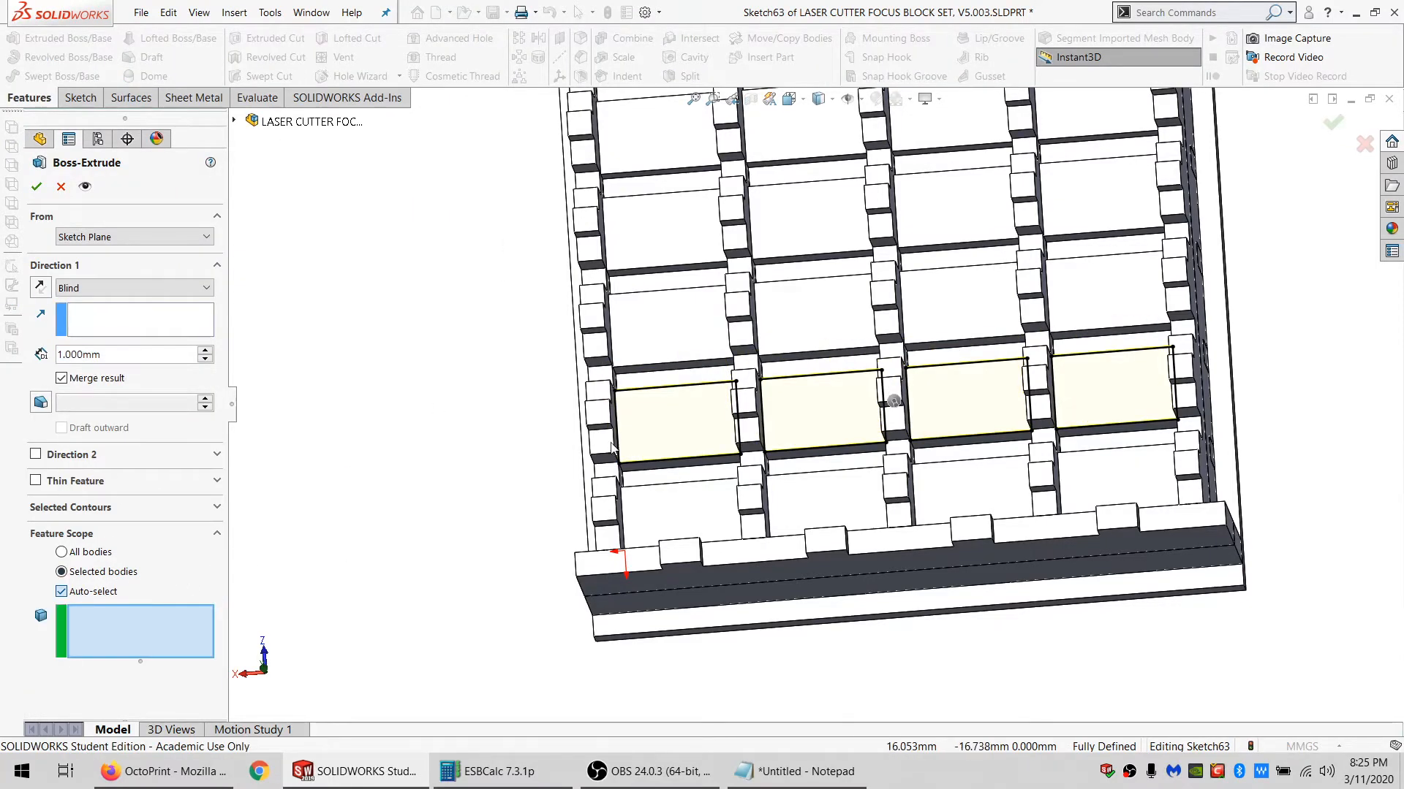
{"action": "left_click", "coordinate": [714, 432]}
{"action": "left_click", "coordinate": [822, 413]}
{"action": "left_click", "coordinate": [962, 417]}
{"action": "left_click", "coordinate": [1111, 408]}
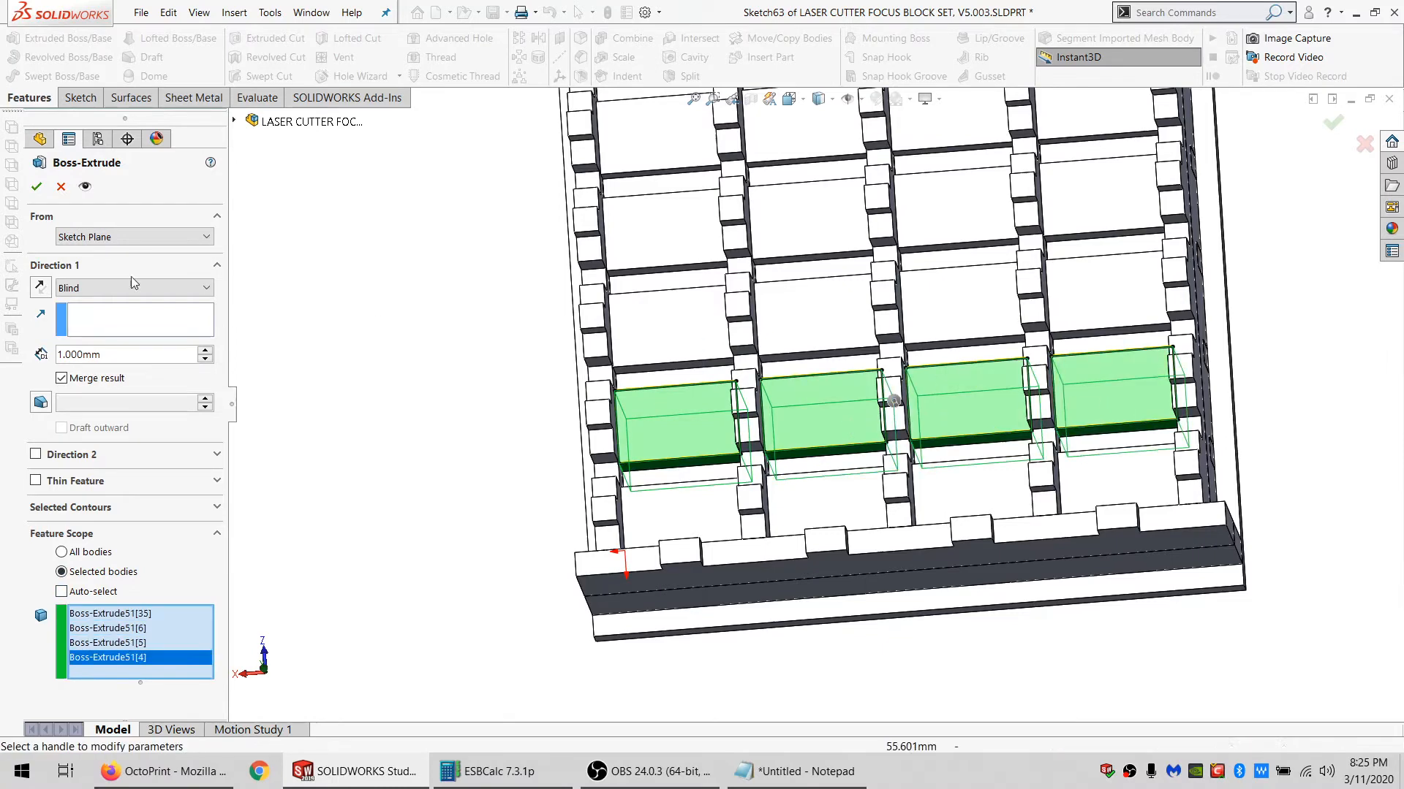
{"action": "left_click", "coordinate": [35, 188]}
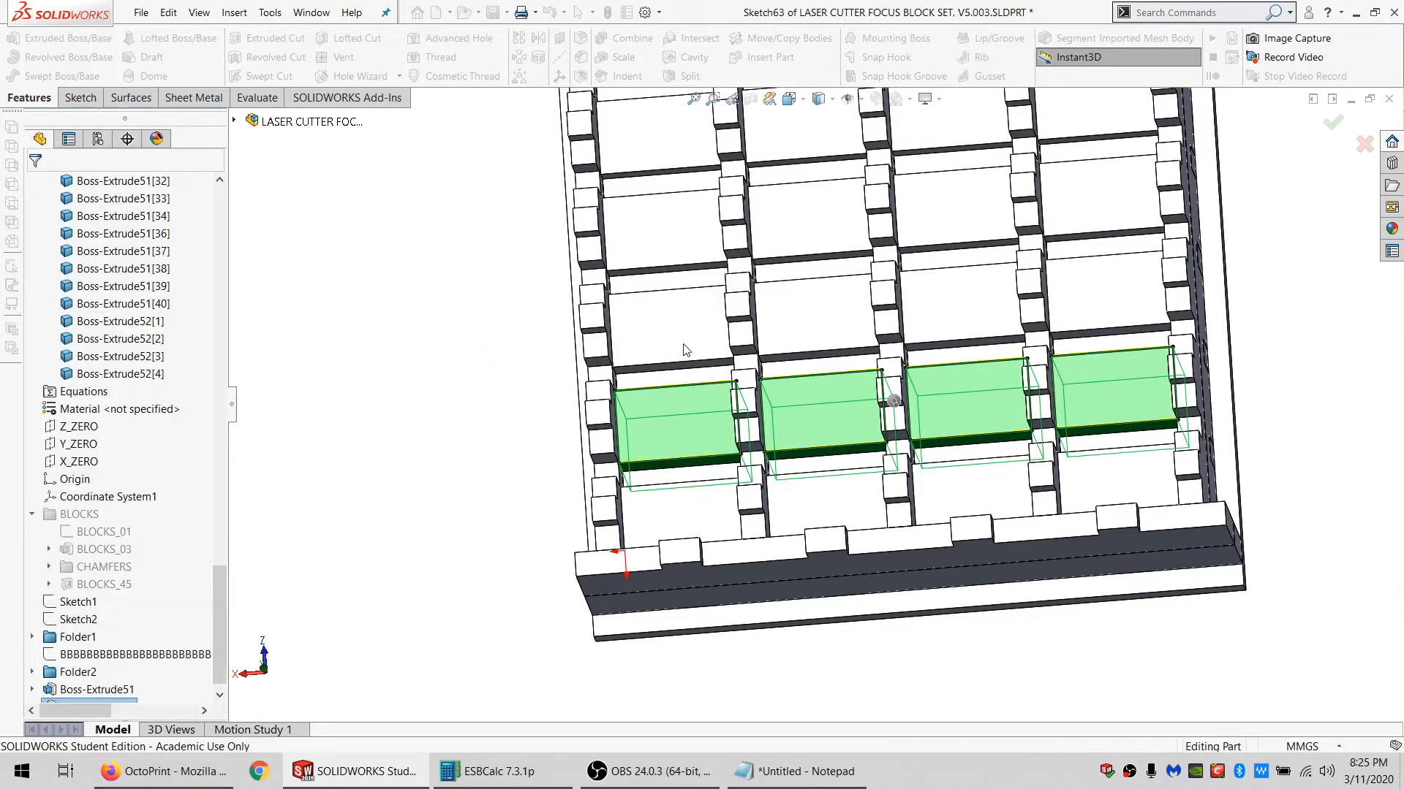
Start a sketch on the block tops in the third row and convert the outlines of its four blocks.
{"action": "left_click", "coordinate": [677, 322]}
{"action": "left_click", "coordinate": [79, 97]}
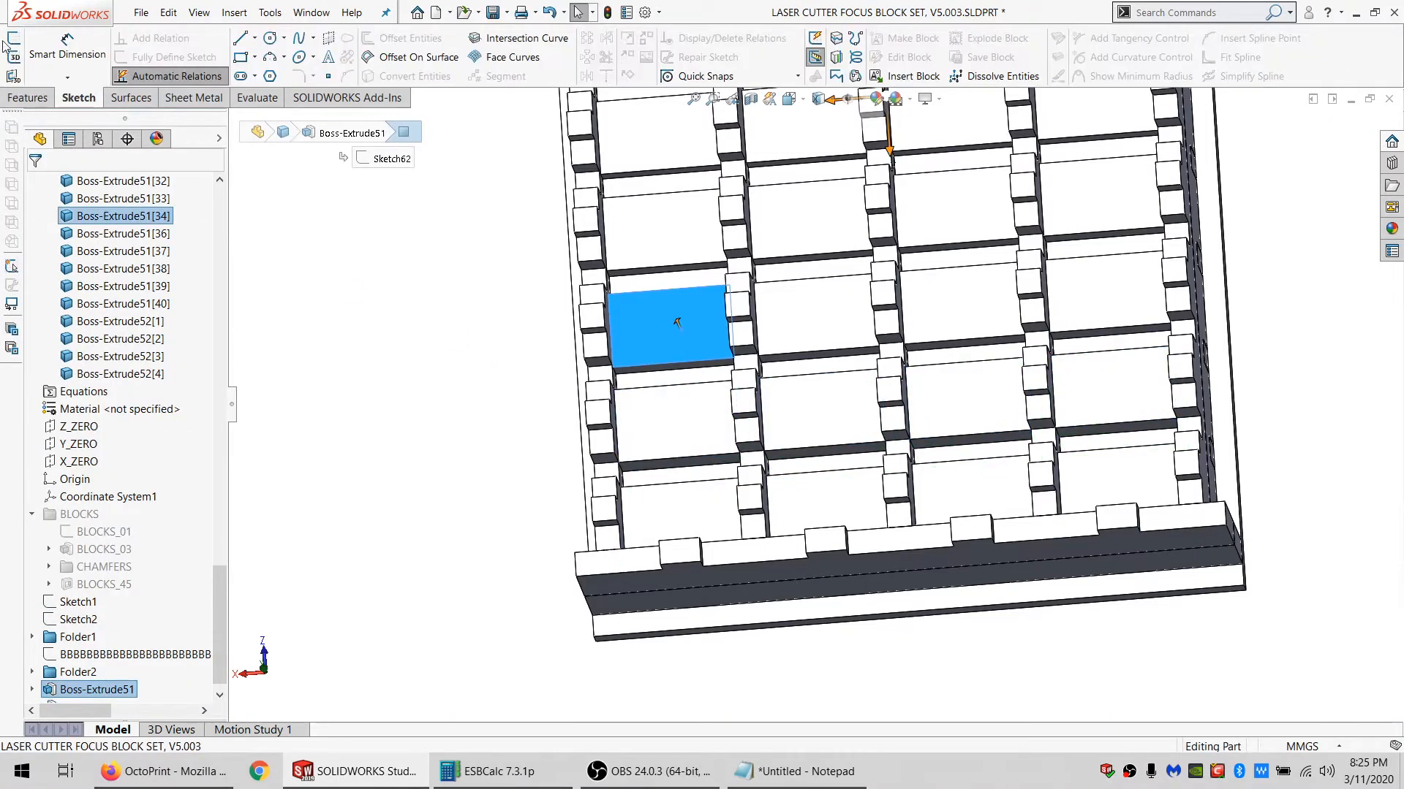
{"action": "left_click", "coordinate": [13, 38]}
{"action": "left_click", "coordinate": [812, 311], "text": "ctrl"}
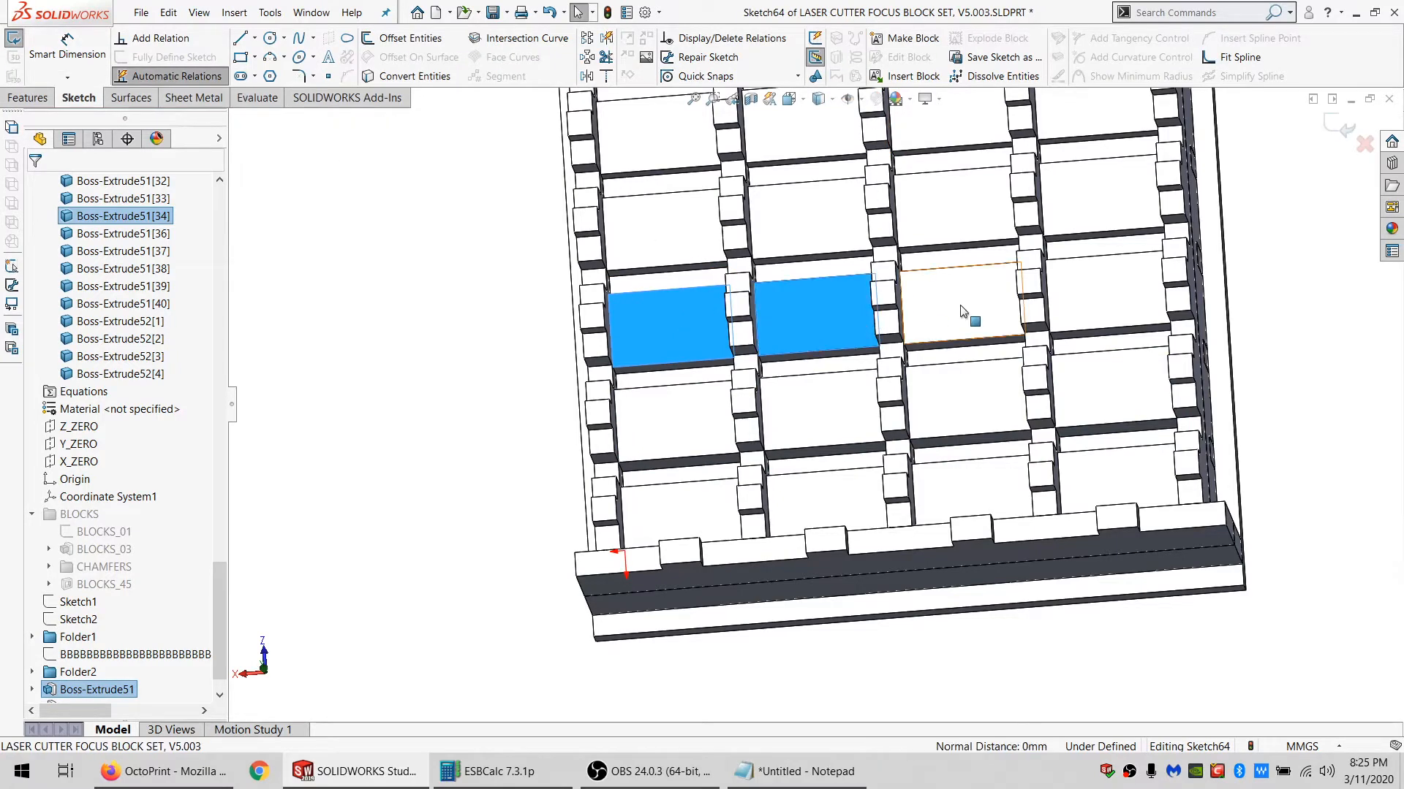
{"action": "left_click", "coordinate": [965, 304], "text": "ctrl"}
{"action": "left_click", "coordinate": [1108, 292], "text": "ctrl"}
{"action": "left_click", "coordinate": [439, 73]}
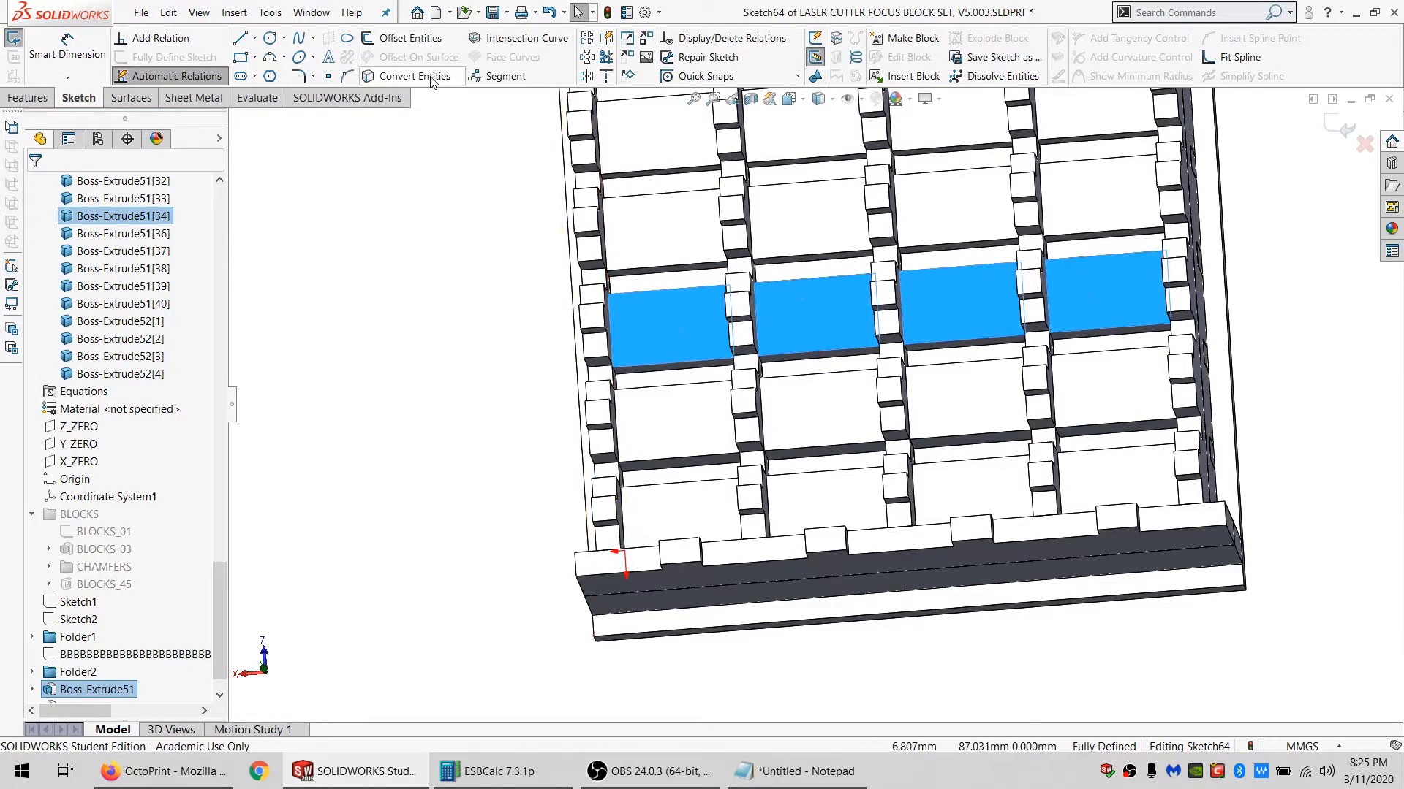
Extrude the third row's outlines 2 mm, with auto-select off and the four blocks of that row as the merged bodies.
{"action": "left_click", "coordinate": [28, 98]}
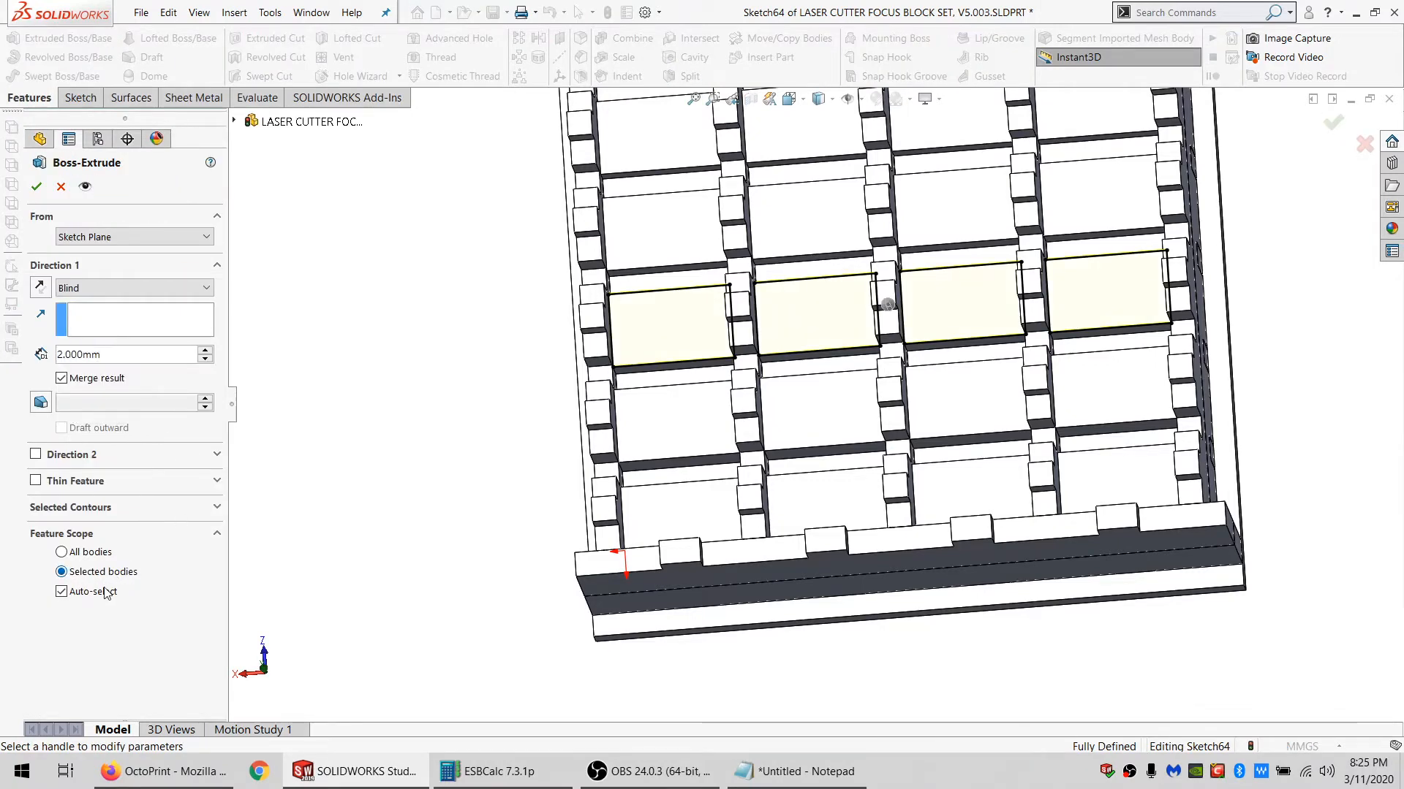
{"action": "left_click", "coordinate": [61, 592]}
{"action": "left_click", "coordinate": [840, 326]}
{"action": "left_click", "coordinate": [976, 323]}
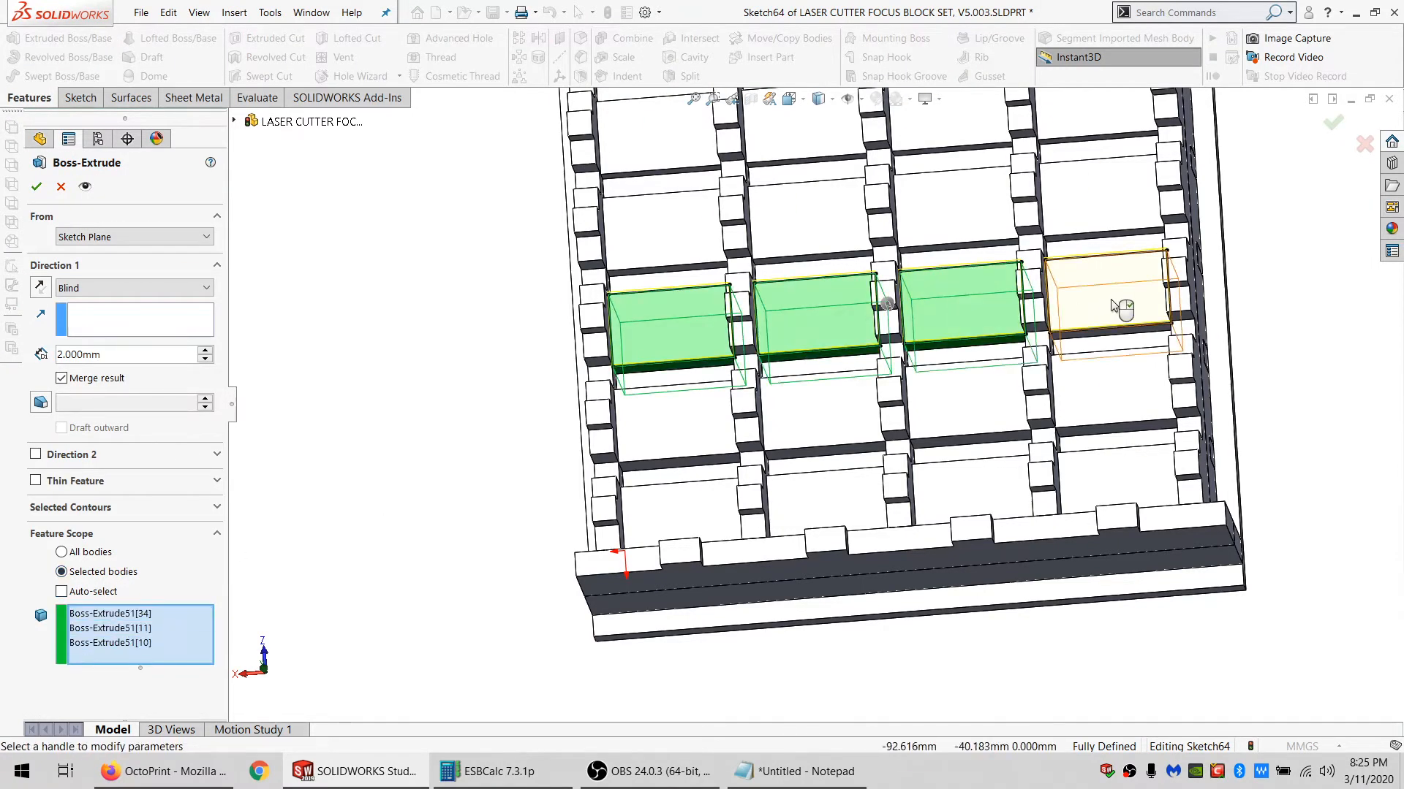
{"action": "left_click", "coordinate": [1114, 306]}
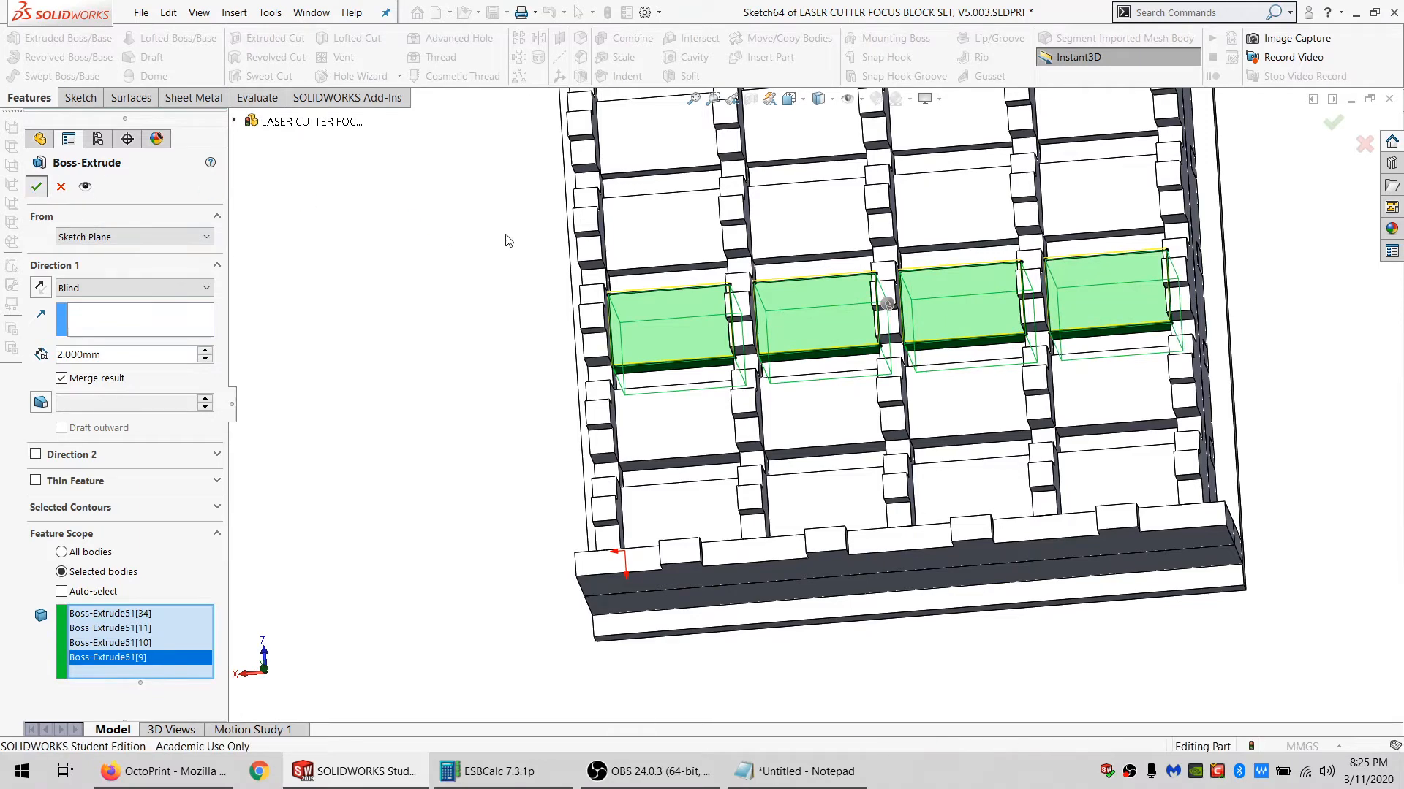
{"action": "key", "text": "Return"}
Start a sketch on the block tops in the fourth row from the front end panel and convert the outlines of its four blocks.
{"action": "left_click", "coordinate": [649, 218]}
{"action": "left_click", "coordinate": [81, 97]}
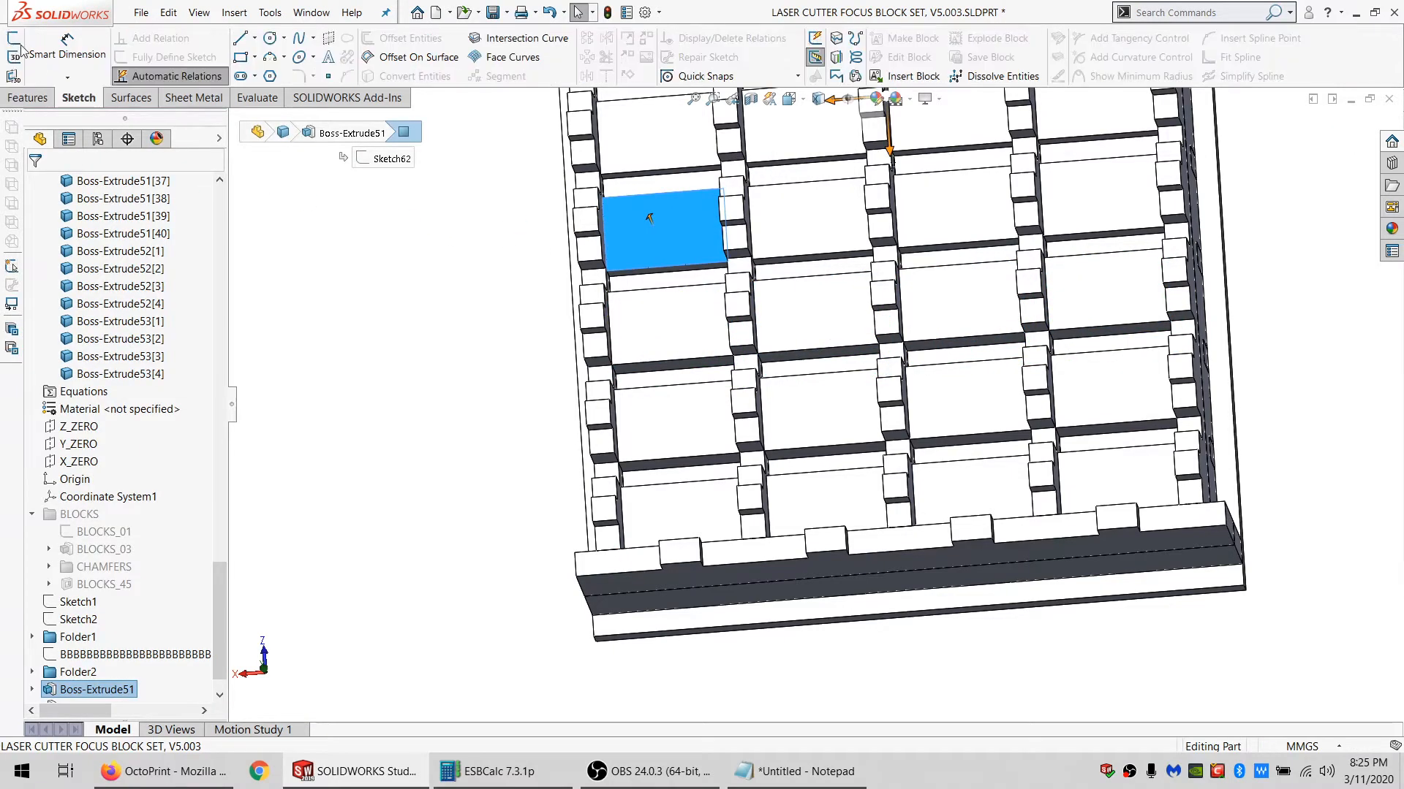
{"action": "left_click", "coordinate": [14, 38]}
{"action": "left_click", "coordinate": [811, 223], "text": "ctrl"}
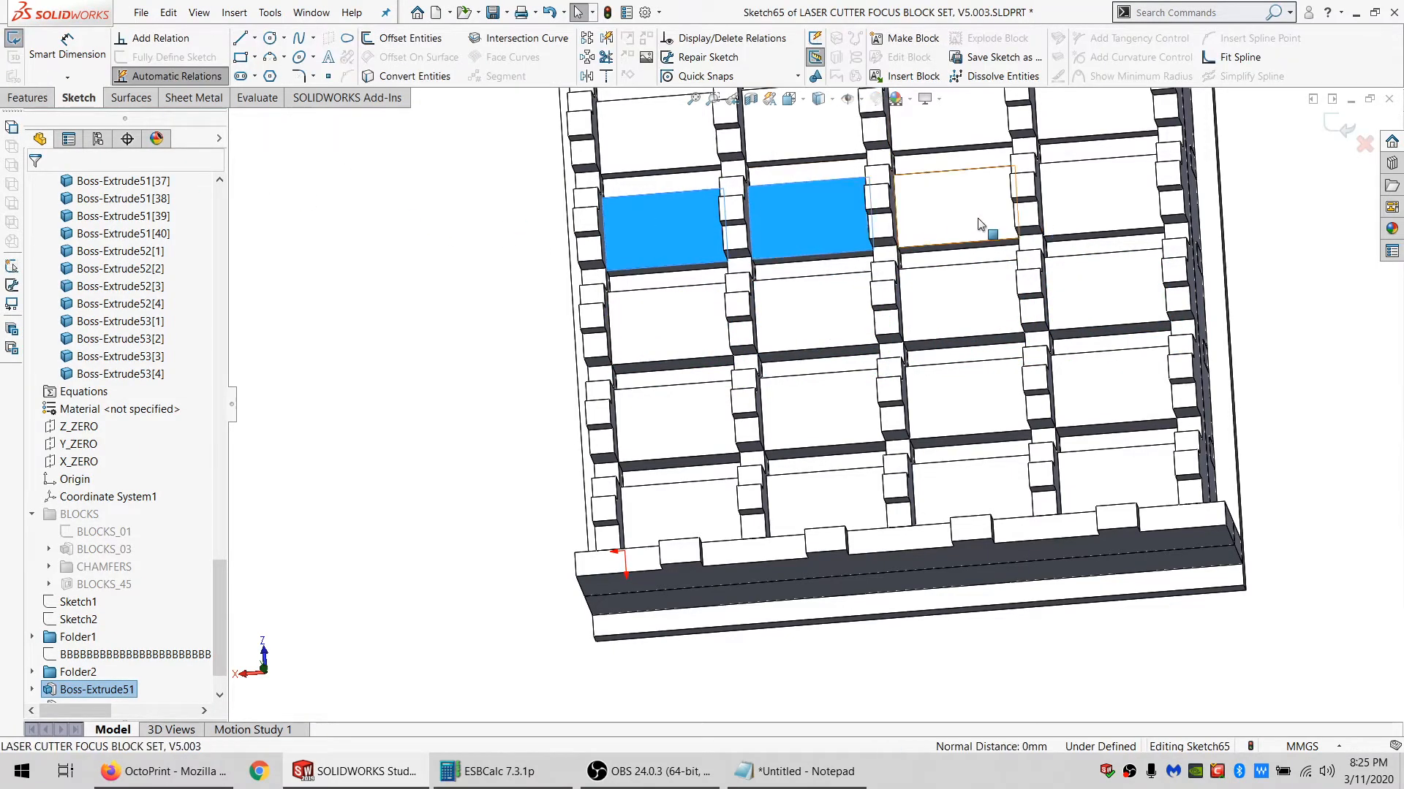
{"action": "left_click", "coordinate": [990, 226], "text": "ctrl"}
{"action": "left_click", "coordinate": [1112, 213], "text": "ctrl"}
{"action": "left_click", "coordinate": [410, 76]}
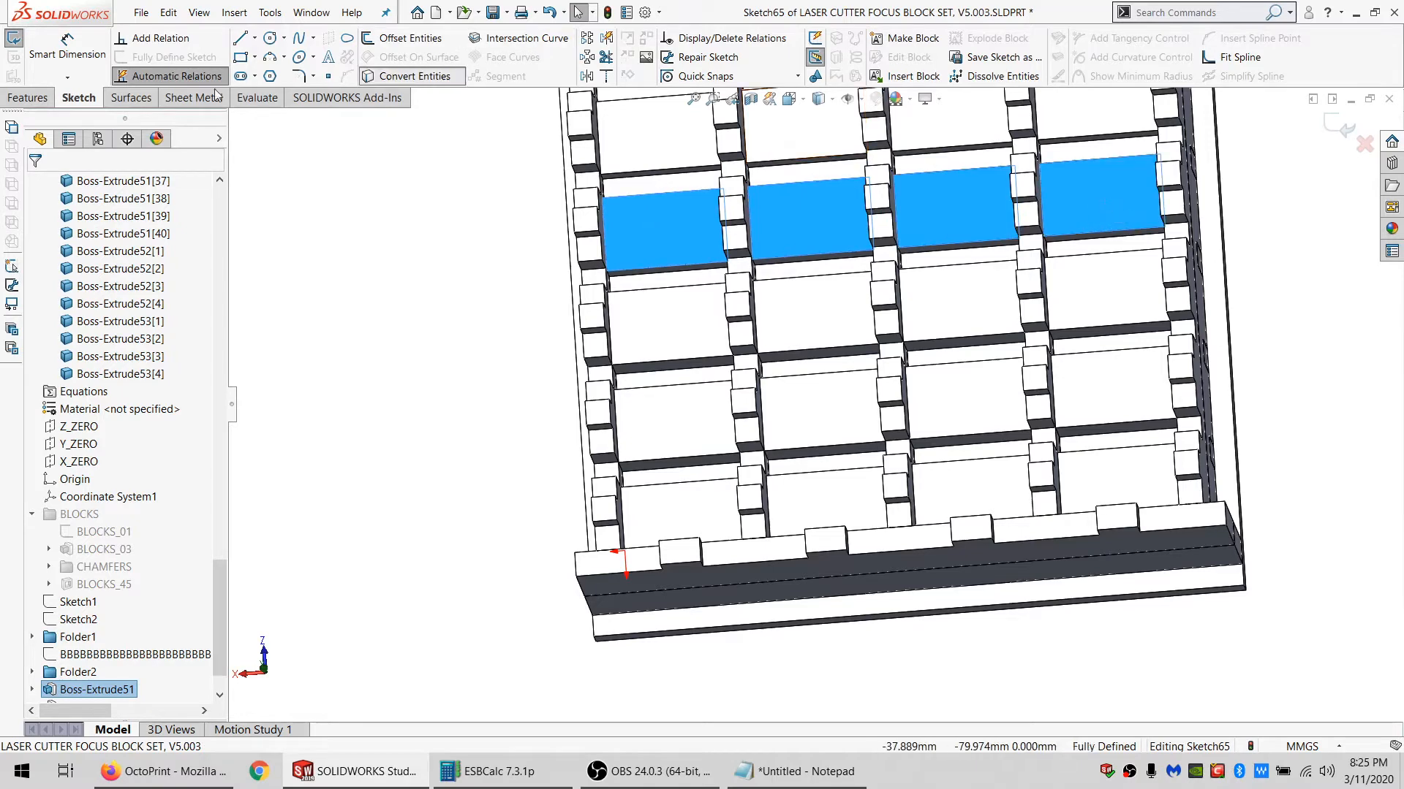
Extrude the fourth row's outlines 3 mm, with auto-select off and the four blocks of that row as the merged bodies.
{"action": "left_click", "coordinate": [28, 97]}
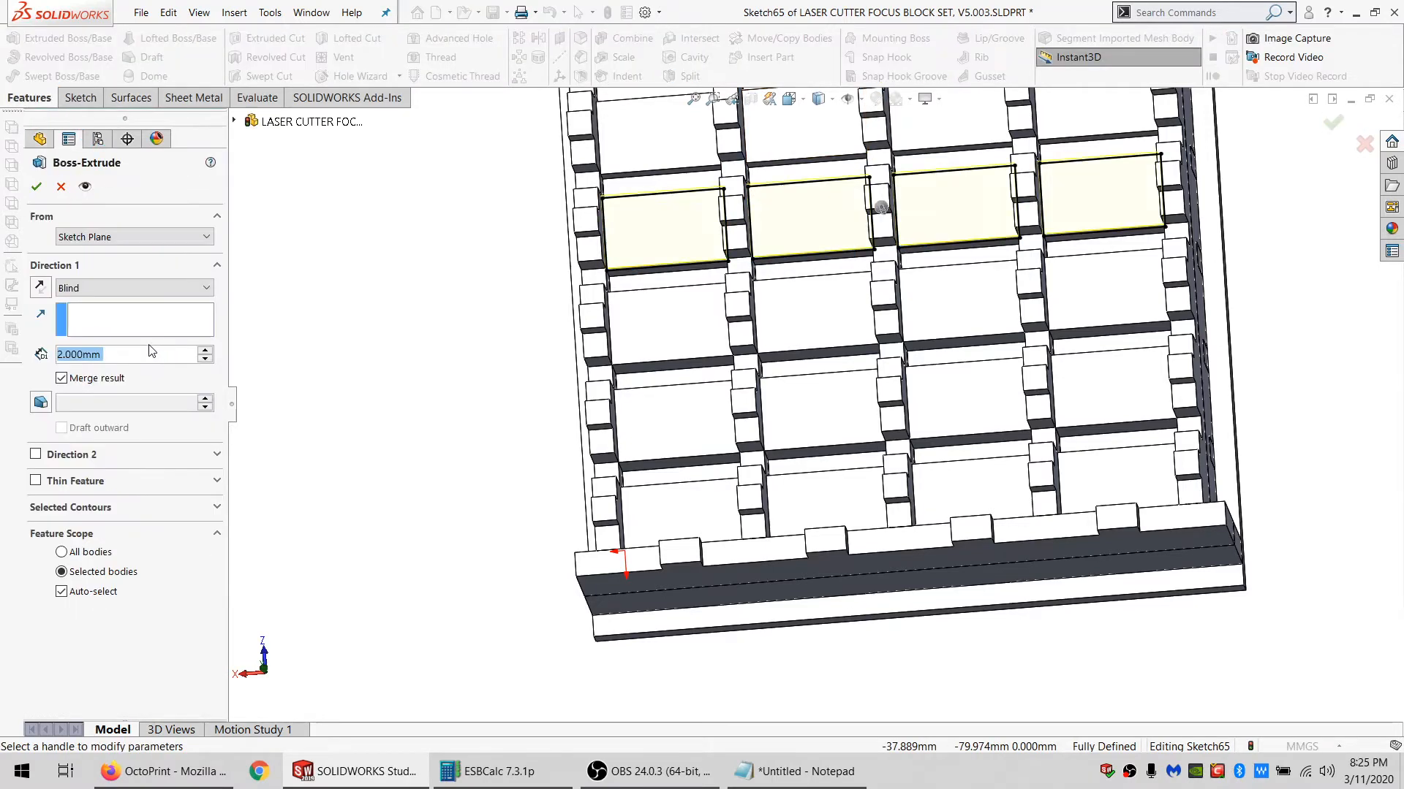
{"action": "left_click", "coordinate": [101, 595]}
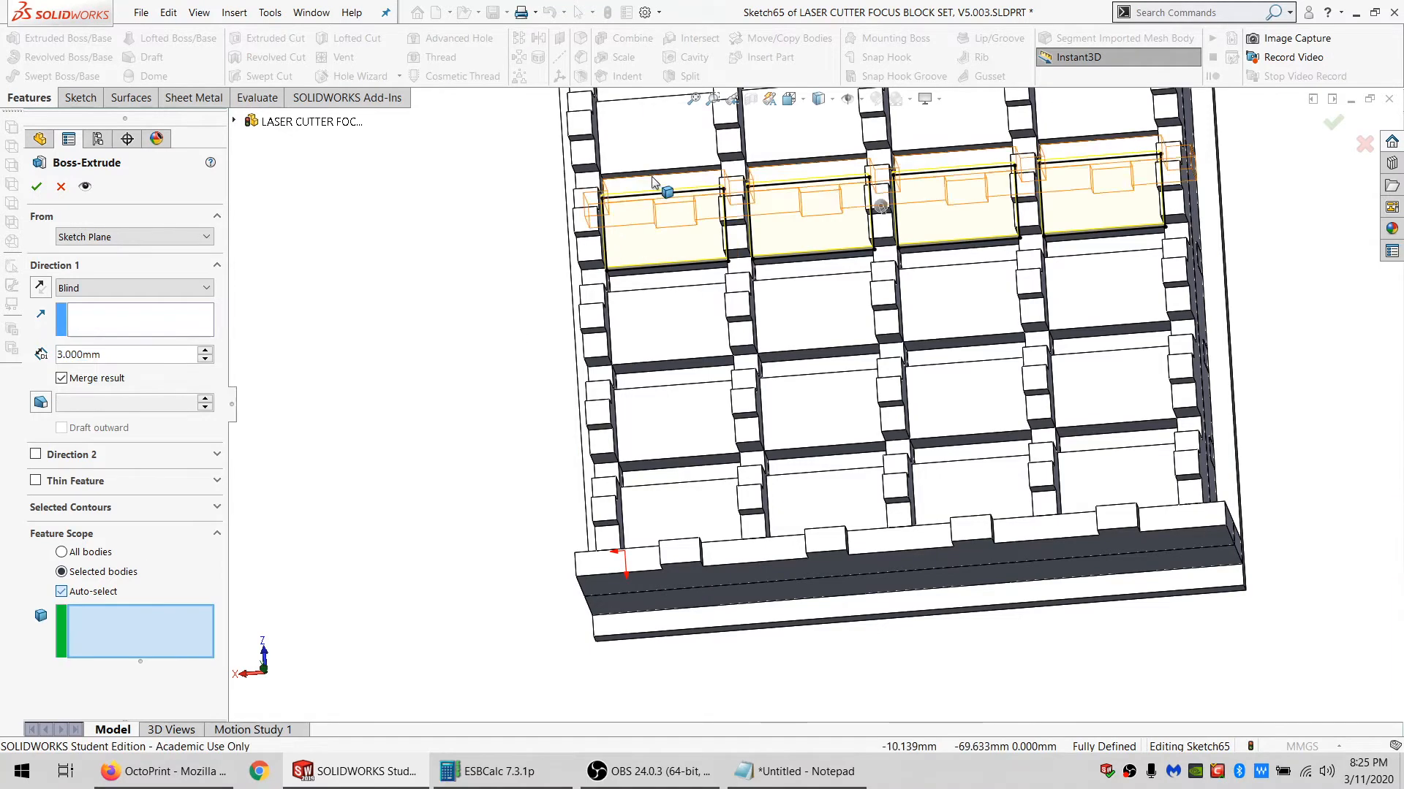
{"action": "left_click", "coordinate": [665, 232]}
{"action": "left_click", "coordinate": [808, 217]}
{"action": "left_click", "coordinate": [954, 208]}
{"action": "left_click", "coordinate": [1096, 212]}
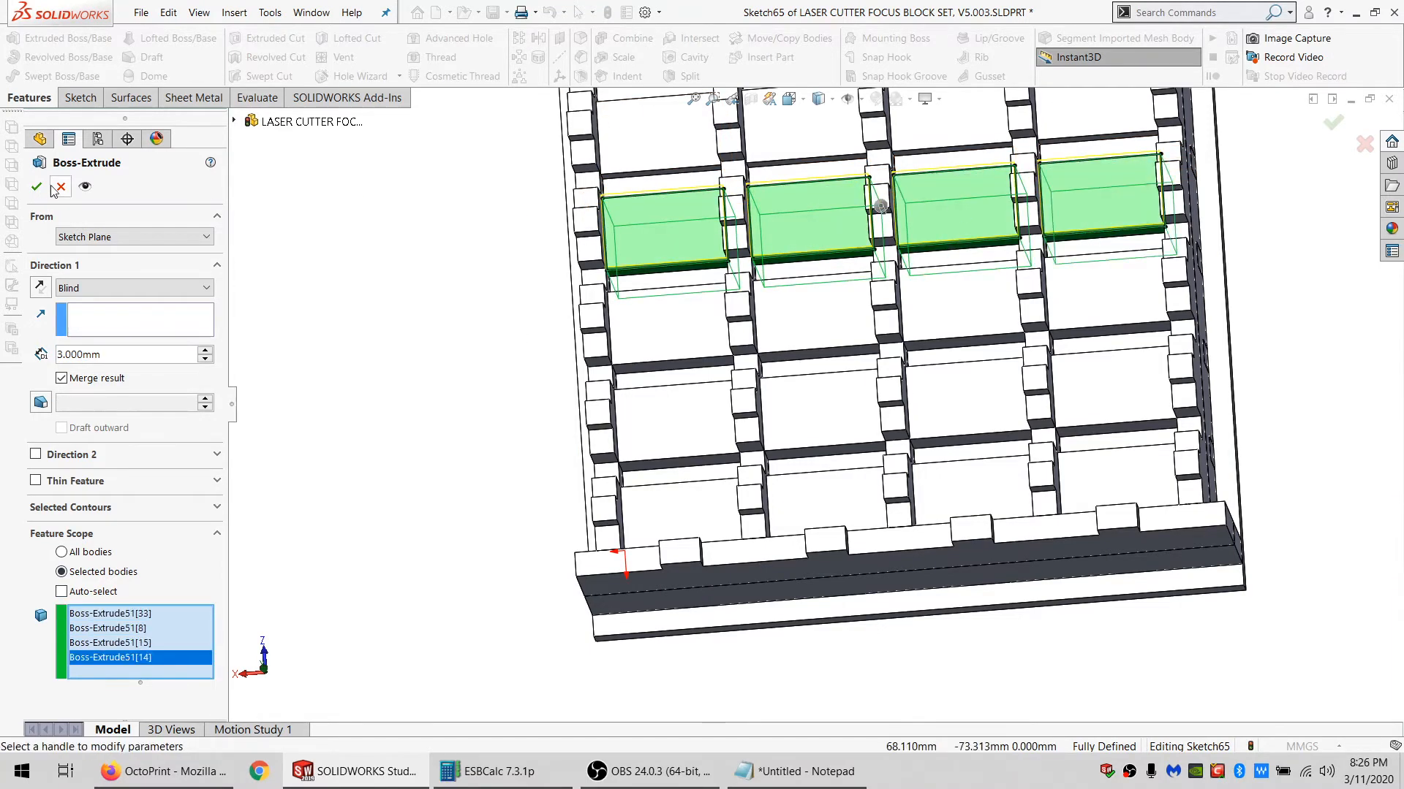
{"action": "key", "text": "Return"}
Start a sketch on the block tops in the fifth row and convert the outlines of its four blocks.
{"action": "left_click", "coordinate": [669, 135]}
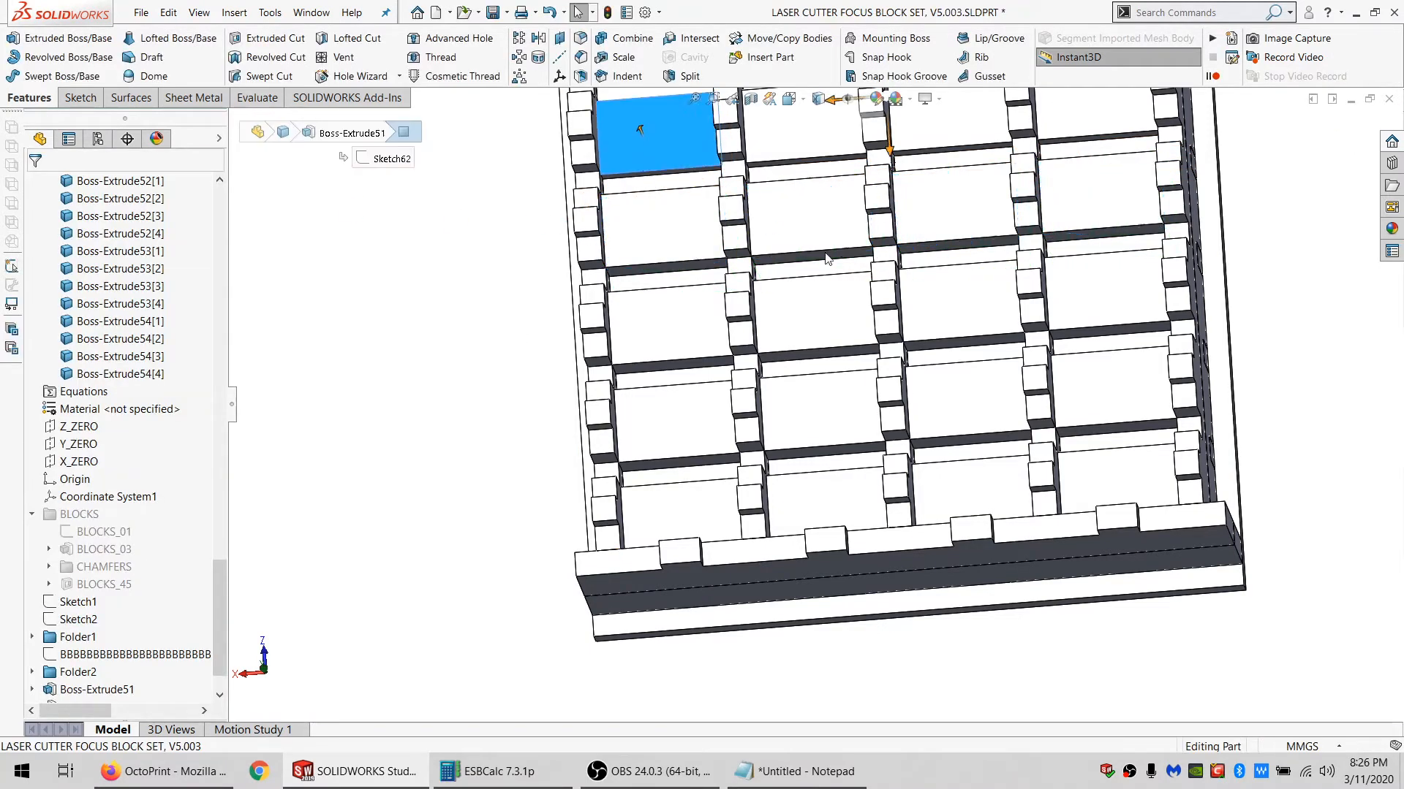
{"action": "scroll", "coordinate": [894, 283], "scroll_direction": "down", "scroll_amount": 5}
{"action": "scroll", "coordinate": [893, 283], "scroll_direction": "up", "scroll_amount": 5}
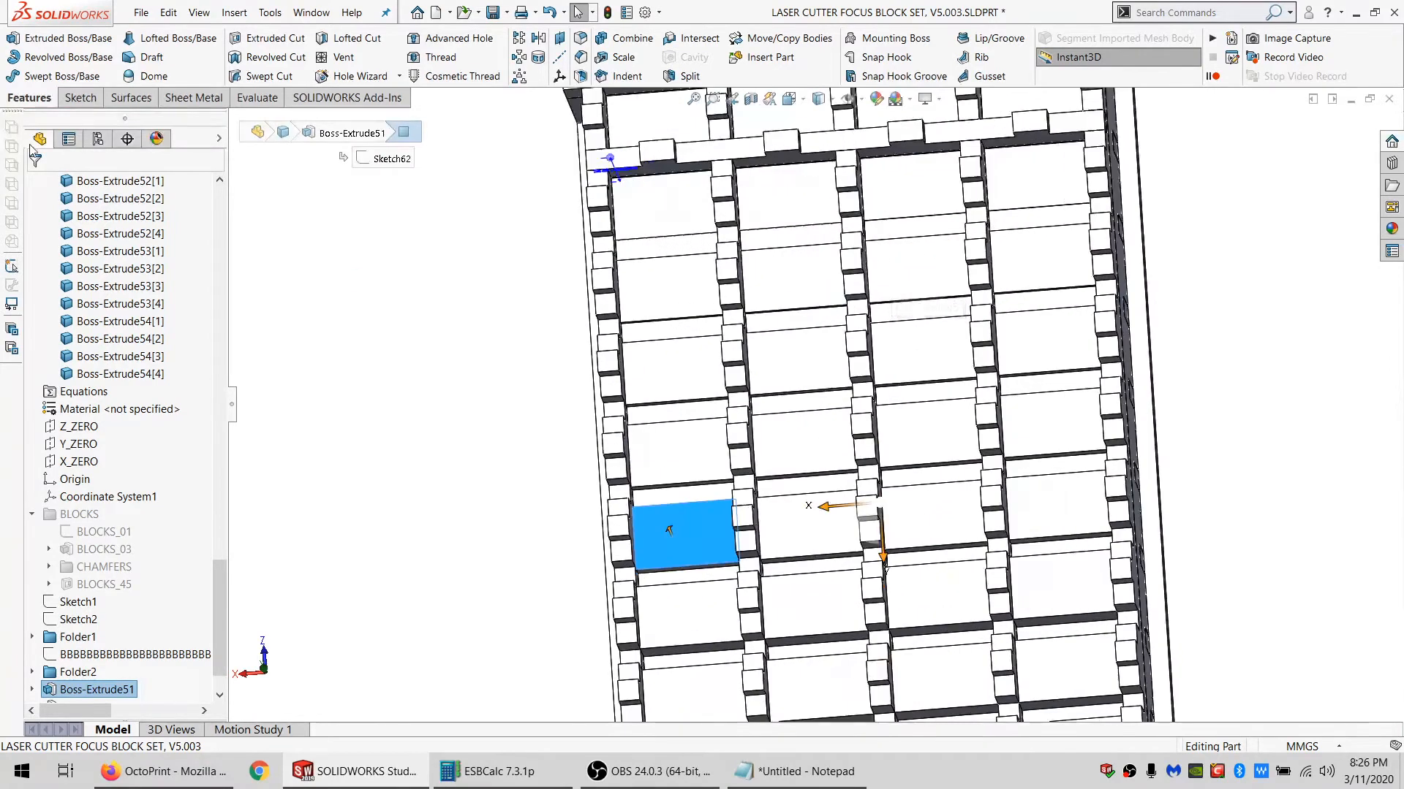
{"action": "left_click", "coordinate": [74, 100]}
{"action": "left_click", "coordinate": [13, 37]}
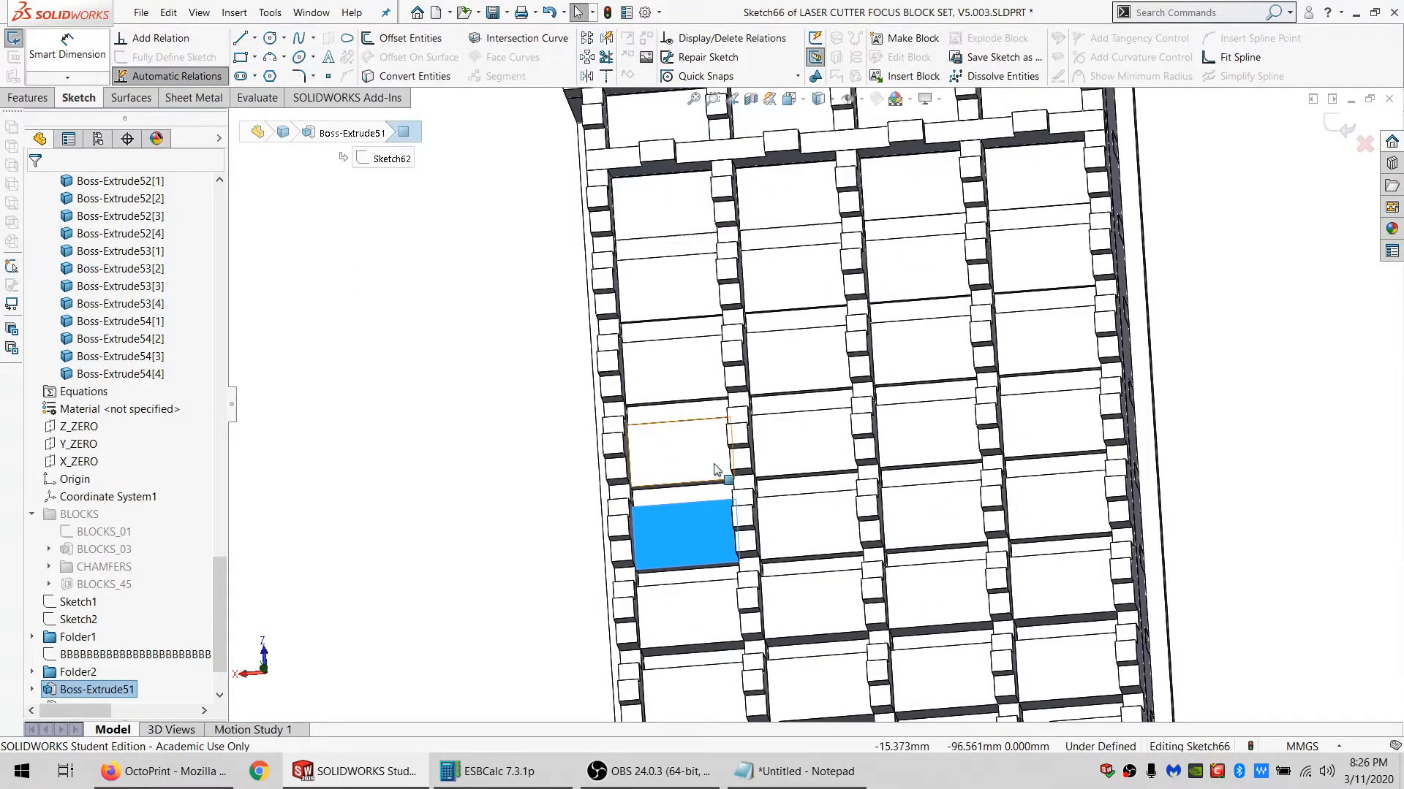
{"action": "left_click", "coordinate": [784, 524], "text": "ctrl"}
{"action": "left_click", "coordinate": [933, 515], "text": "ctrl"}
{"action": "left_click", "coordinate": [1058, 504], "text": "ctrl"}
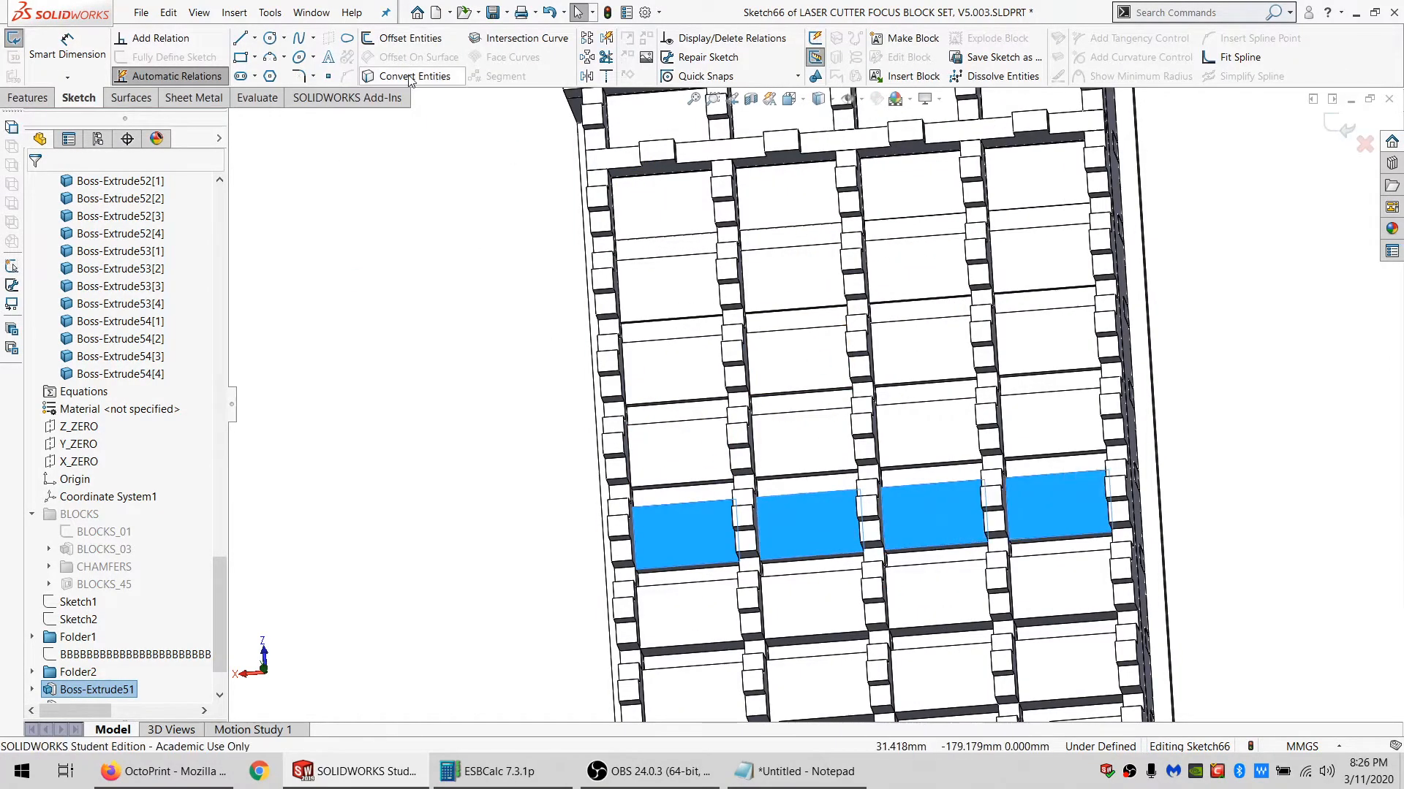
{"action": "left_click", "coordinate": [409, 38]}
Extrude the fifth row's outlines 4 mm, with auto-select off and the four blocks of that row as the merged bodies.
{"action": "left_click", "coordinate": [7, 97]}
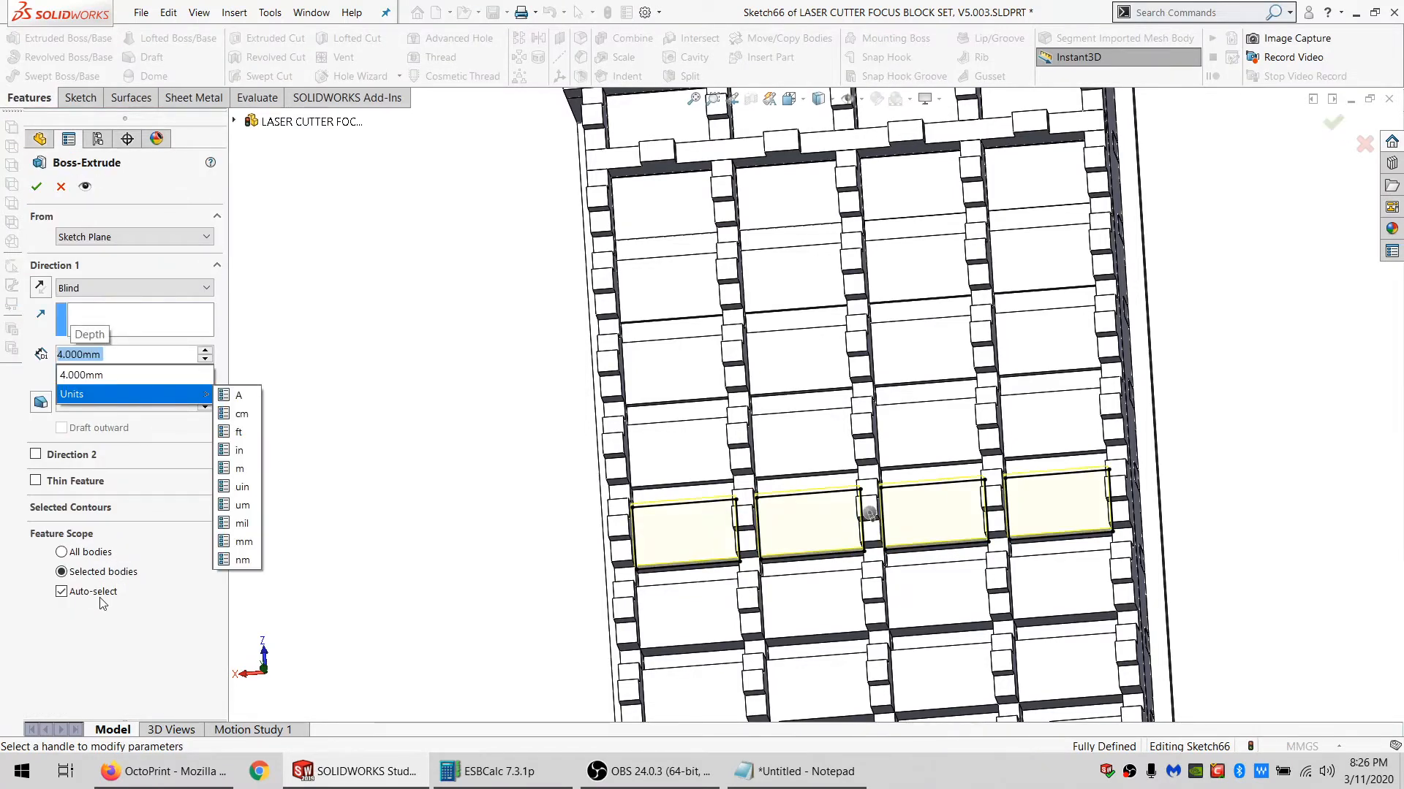
{"action": "left_click", "coordinate": [101, 600]}
{"action": "left_click", "coordinate": [683, 547]}
{"action": "left_click", "coordinate": [813, 538]}
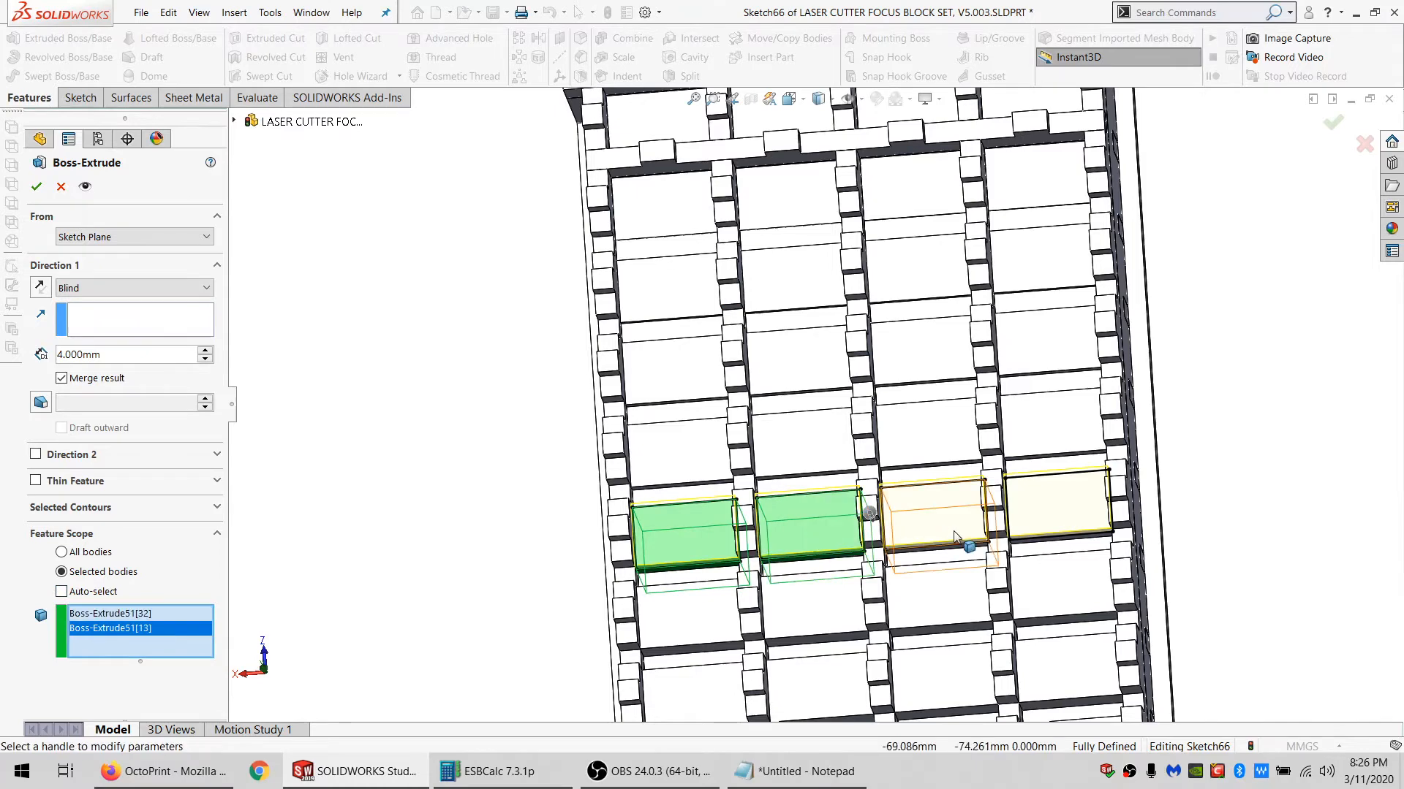
{"action": "left_click", "coordinate": [954, 537]}
{"action": "left_click", "coordinate": [1053, 511]}
{"action": "left_click", "coordinate": [38, 187]}
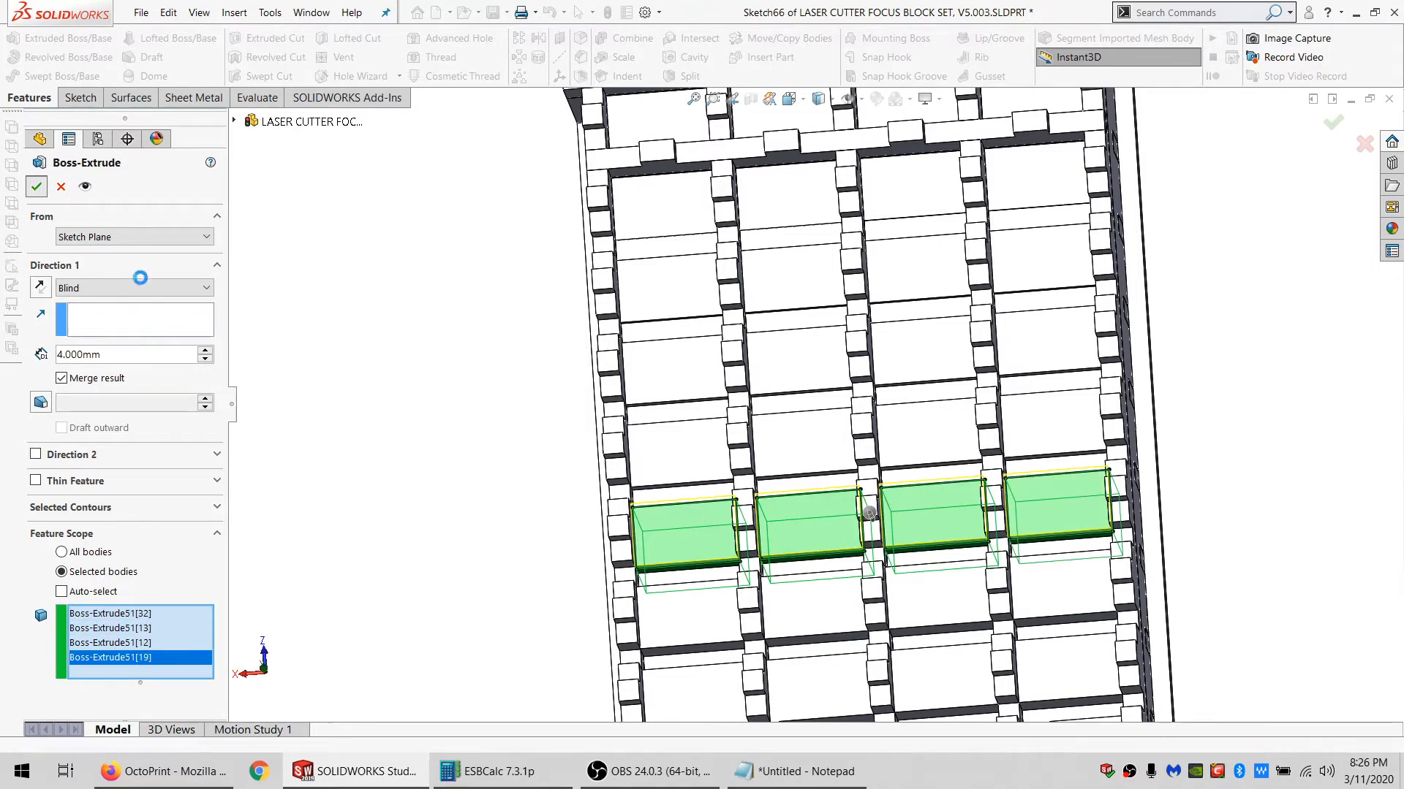
Start a sketch on the block tops in the sixth row and convert the outlines of its four blocks.
{"action": "left_click", "coordinate": [81, 98]}
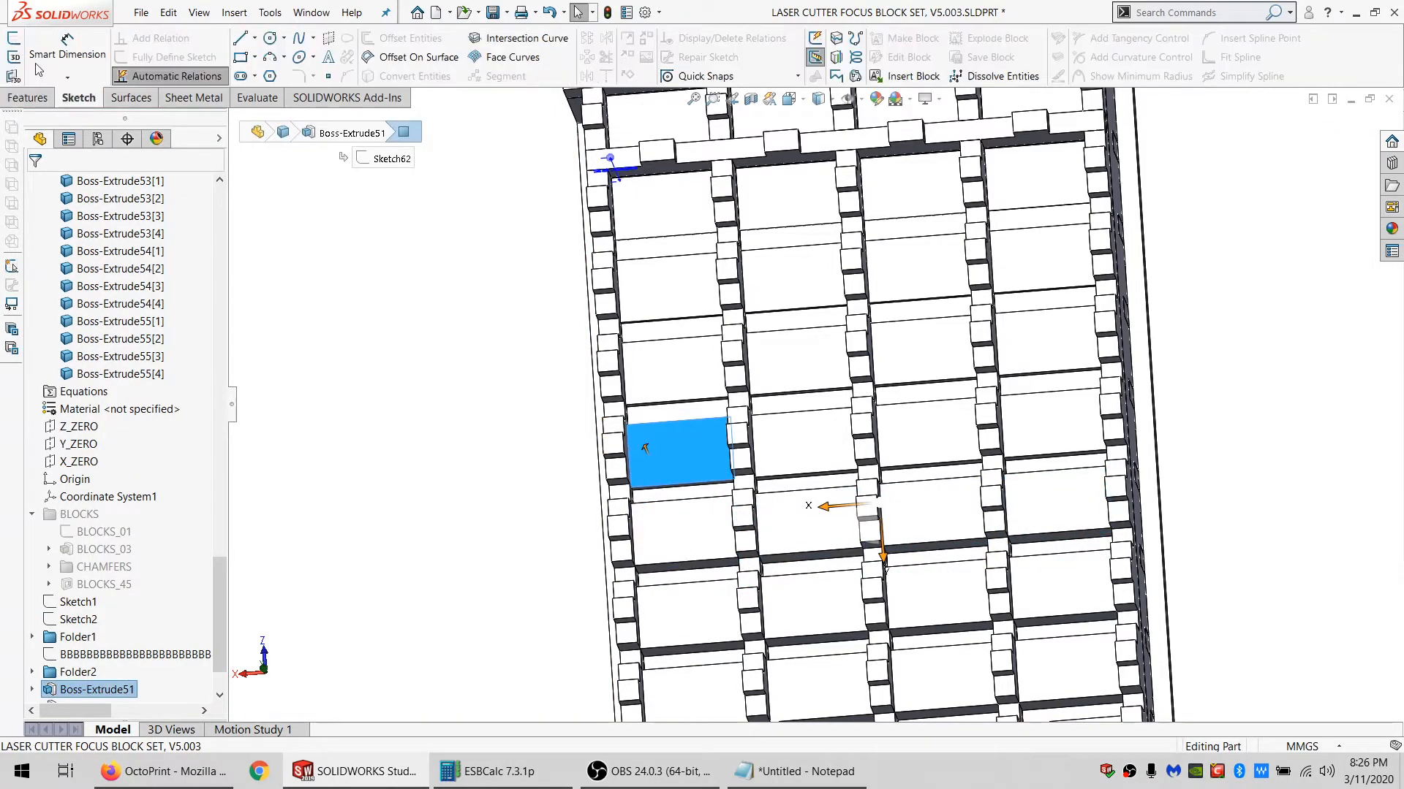
{"action": "left_click", "coordinate": [943, 438], "text": "ctrl"}
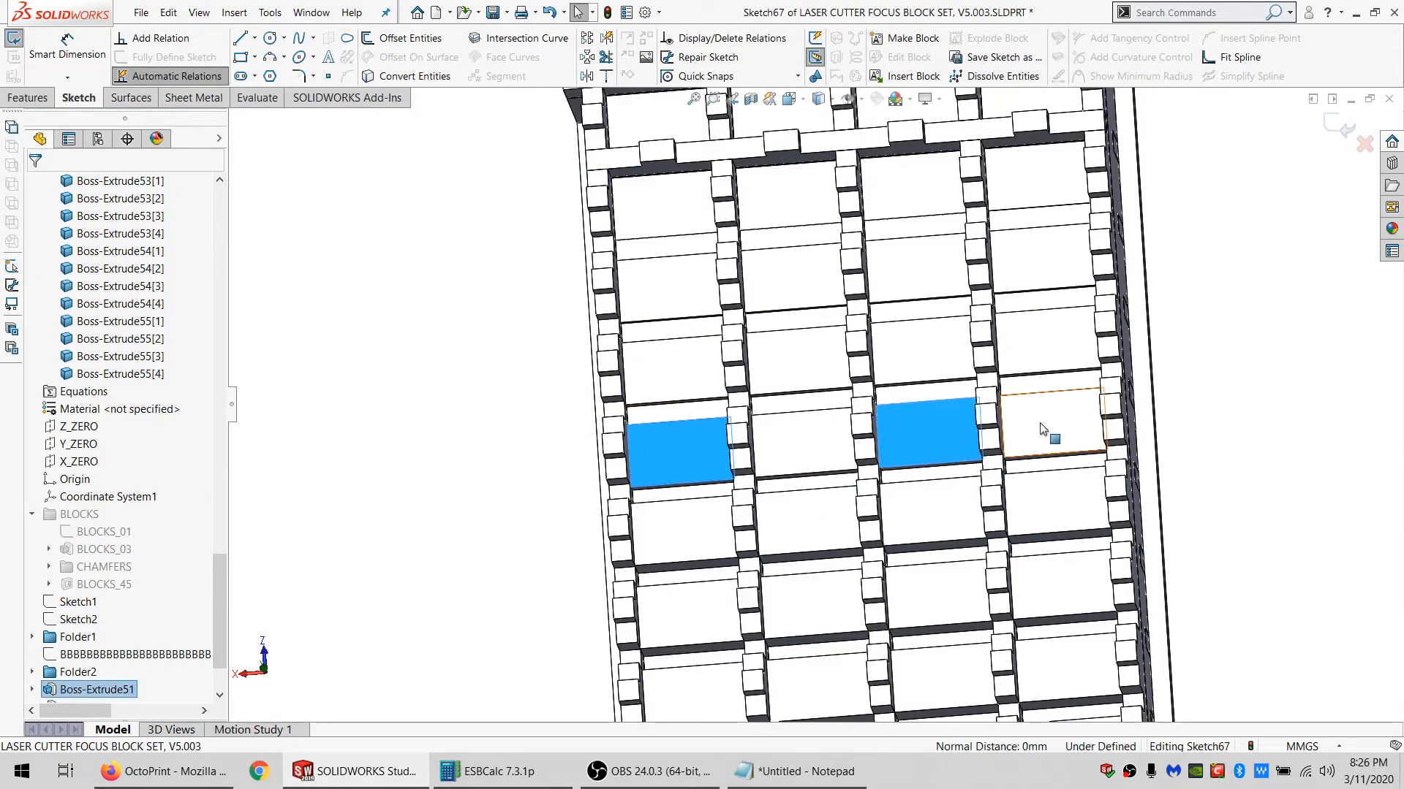
{"action": "left_click", "coordinate": [1051, 427], "text": "ctrl"}
{"action": "left_click", "coordinate": [807, 442], "text": "ctrl"}
{"action": "left_click", "coordinate": [413, 79]}
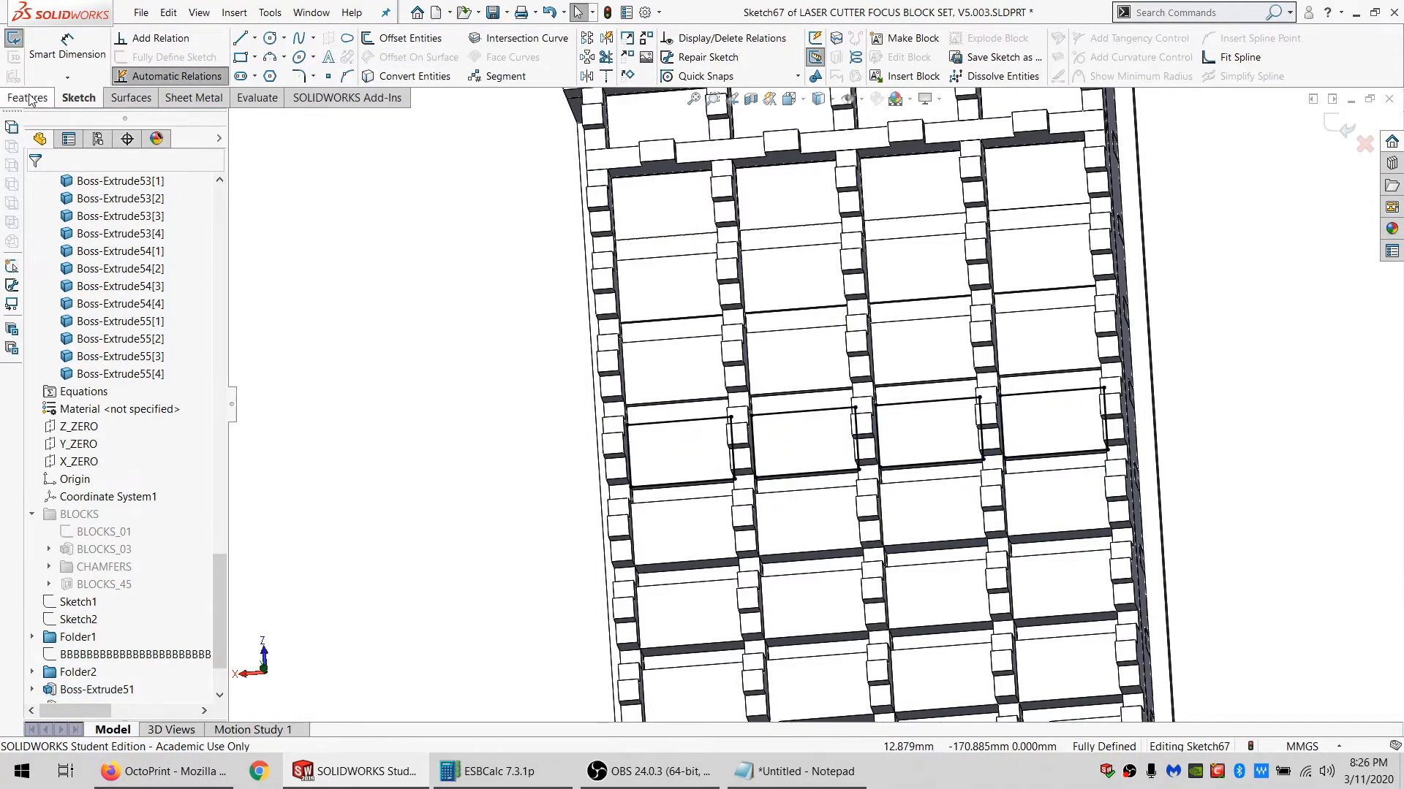
Extrude the sixth row's outlines 5 mm, with auto-select off and the four blocks of that row as the merged bodies.
{"action": "left_click", "coordinate": [28, 97]}
{"action": "left_click", "coordinate": [27, 33]}
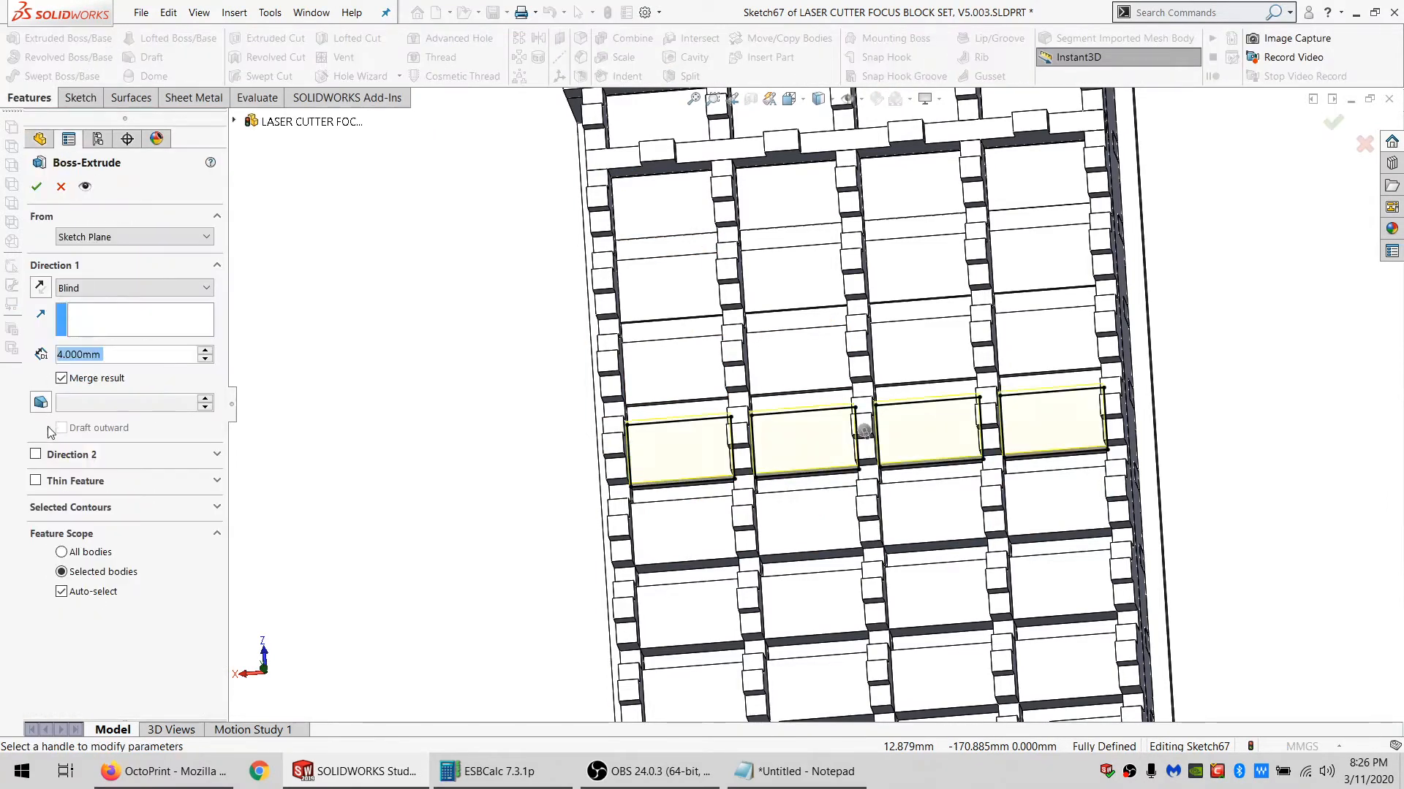
{"action": "type", "text": "5"}
{"action": "key", "text": "Return"}
{"action": "left_click", "coordinate": [101, 593]}
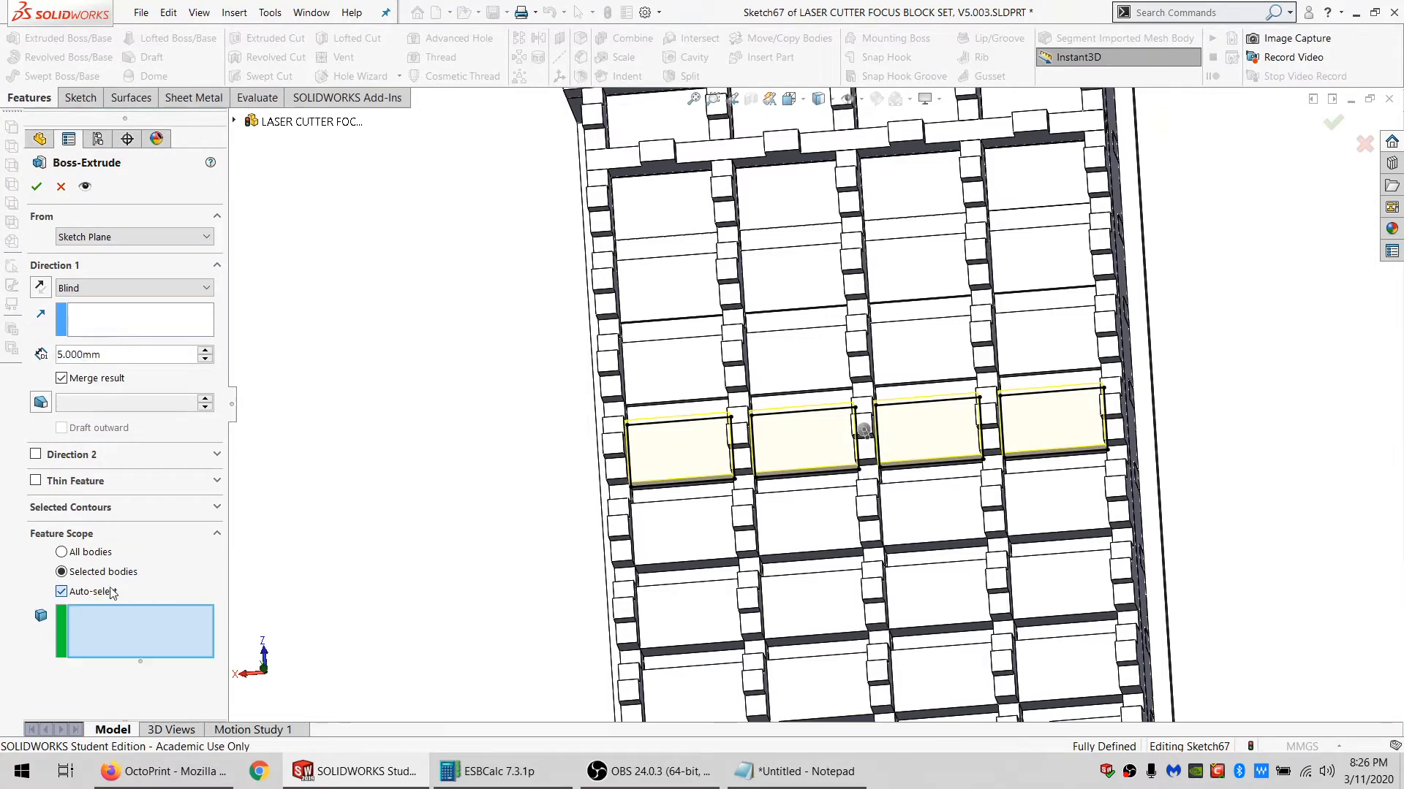
{"action": "left_click", "coordinate": [683, 454]}
{"action": "left_click", "coordinate": [824, 441]}
{"action": "left_click", "coordinate": [928, 435]}
{"action": "left_click", "coordinate": [1021, 439]}
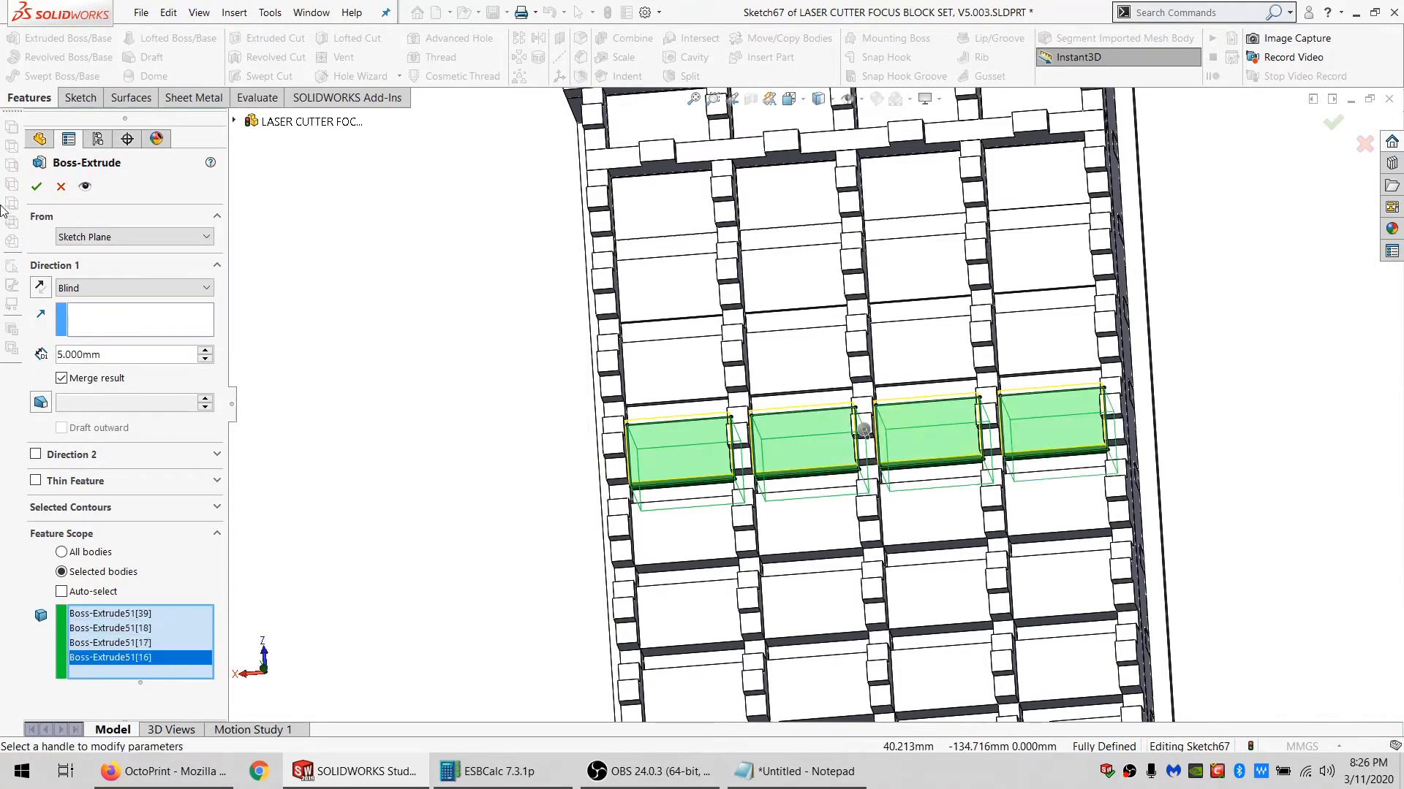
{"action": "left_click", "coordinate": [36, 186]}
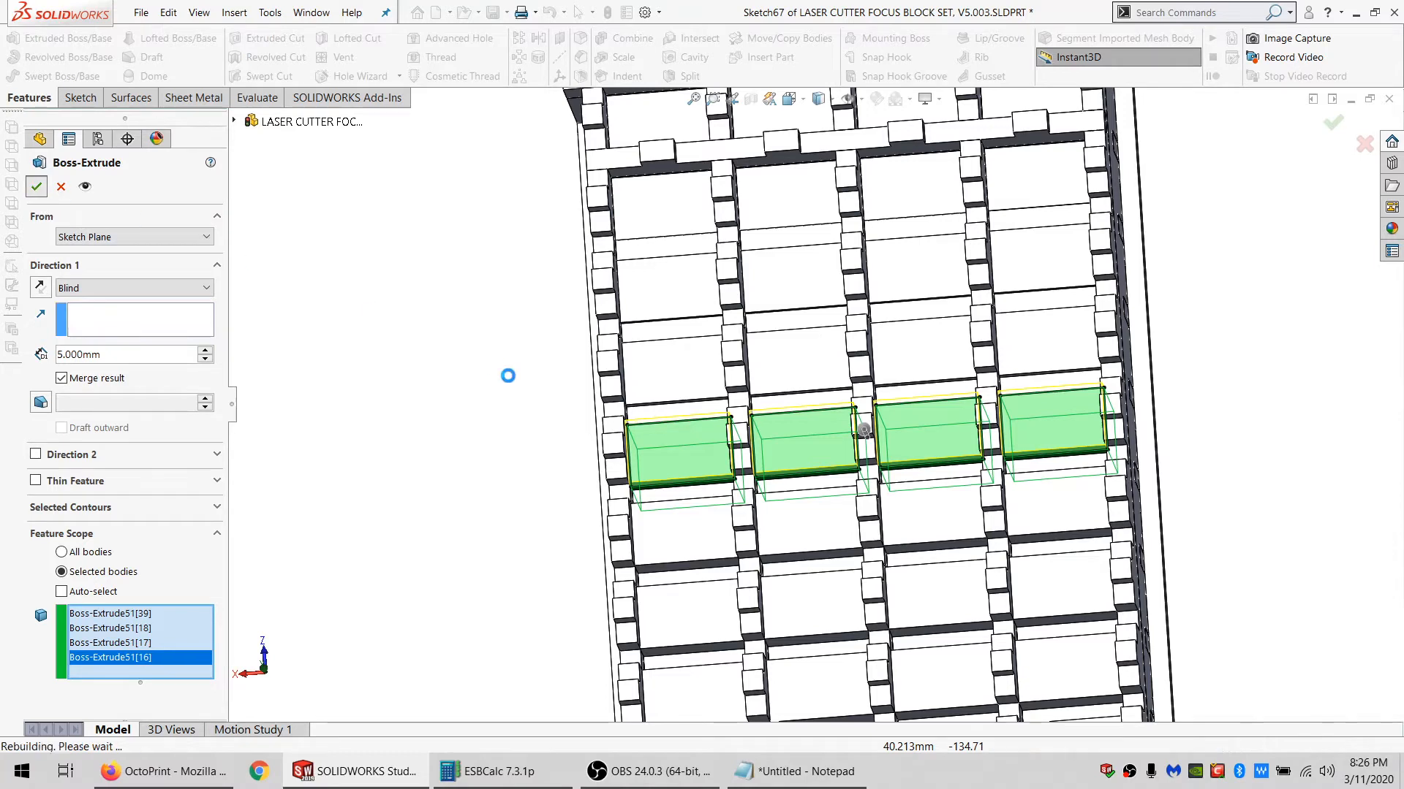
Start a sketch on the block tops in the seventh row and convert the outlines of its four blocks.
{"action": "left_click", "coordinate": [675, 372]}
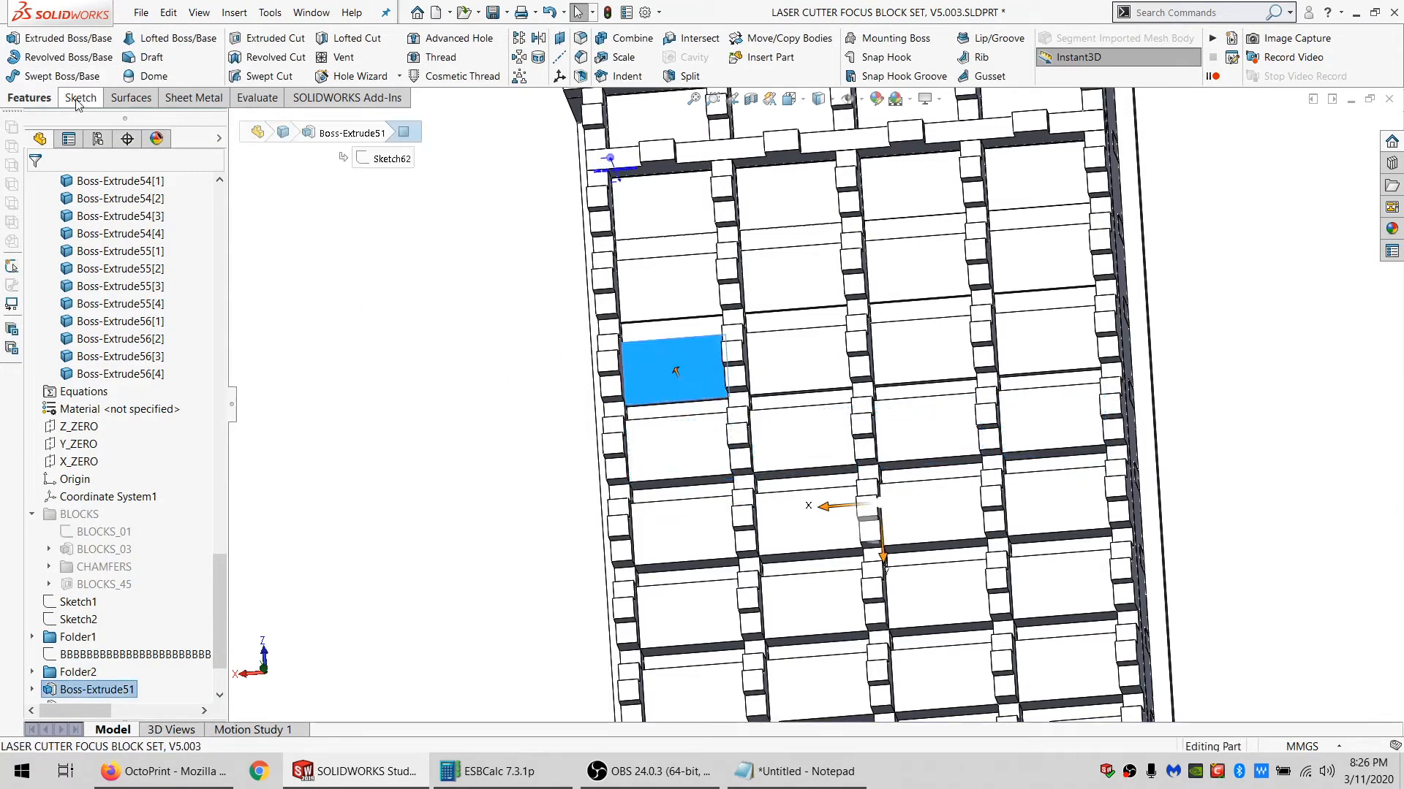
{"action": "left_click", "coordinate": [79, 100]}
{"action": "left_click", "coordinate": [14, 41]}
{"action": "left_click", "coordinate": [800, 359], "text": "ctrl"}
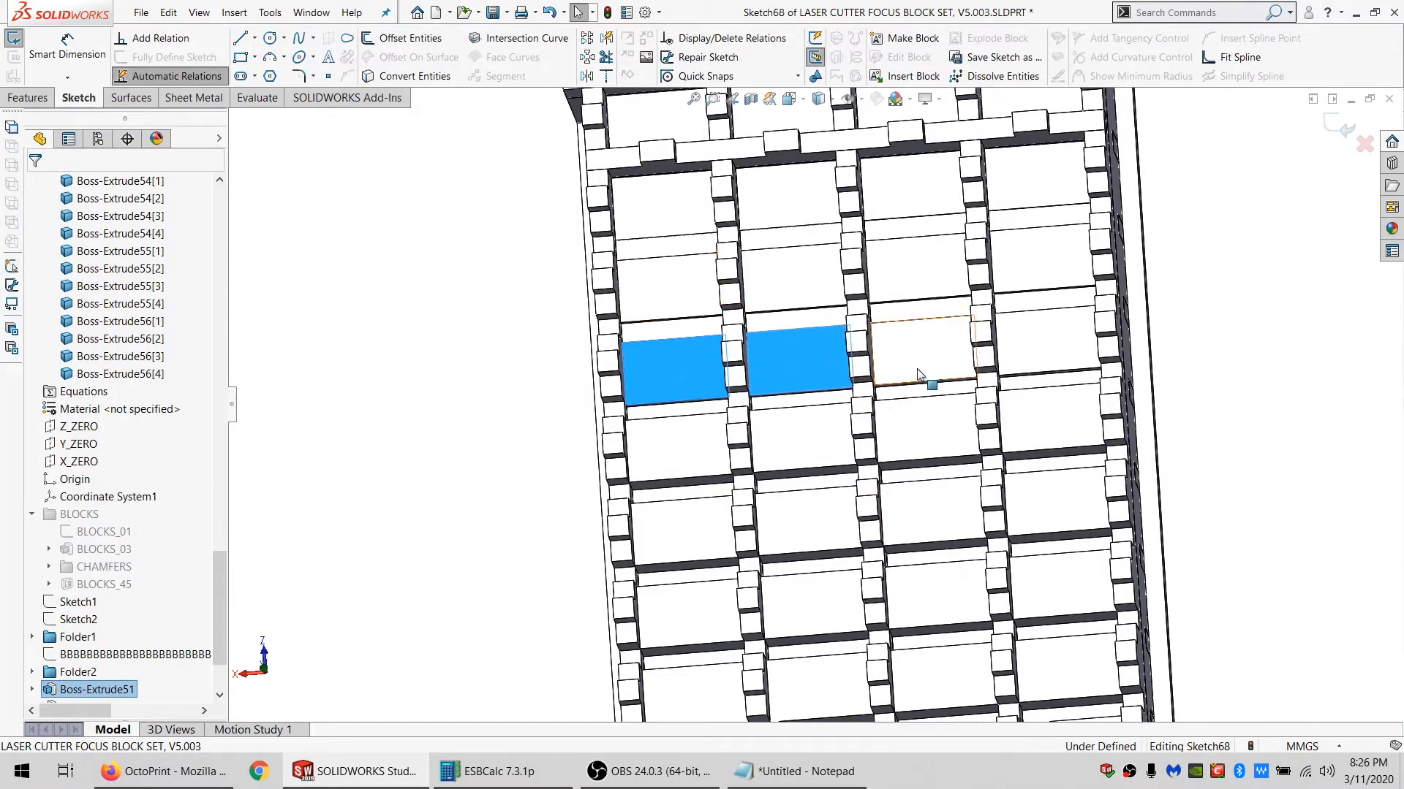
{"action": "left_click", "coordinate": [920, 375], "text": "ctrl"}
{"action": "left_click", "coordinate": [1046, 343], "text": "ctrl"}
{"action": "left_click", "coordinate": [406, 76]}
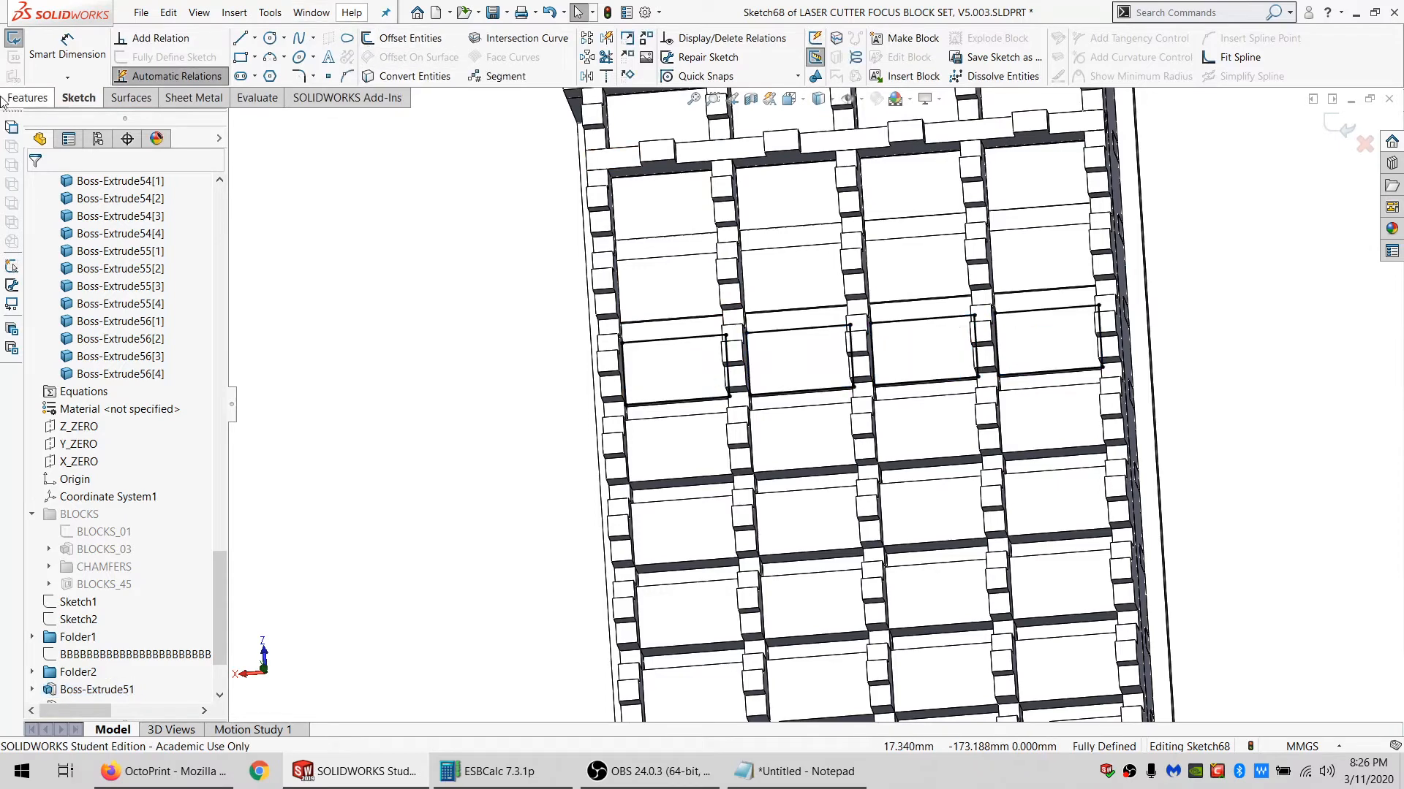
Extrude the seventh row's outlines 6 mm, with auto-select off and the four blocks of that row as the merged bodies.
{"action": "left_click", "coordinate": [4, 99]}
{"action": "left_click", "coordinate": [6, 38]}
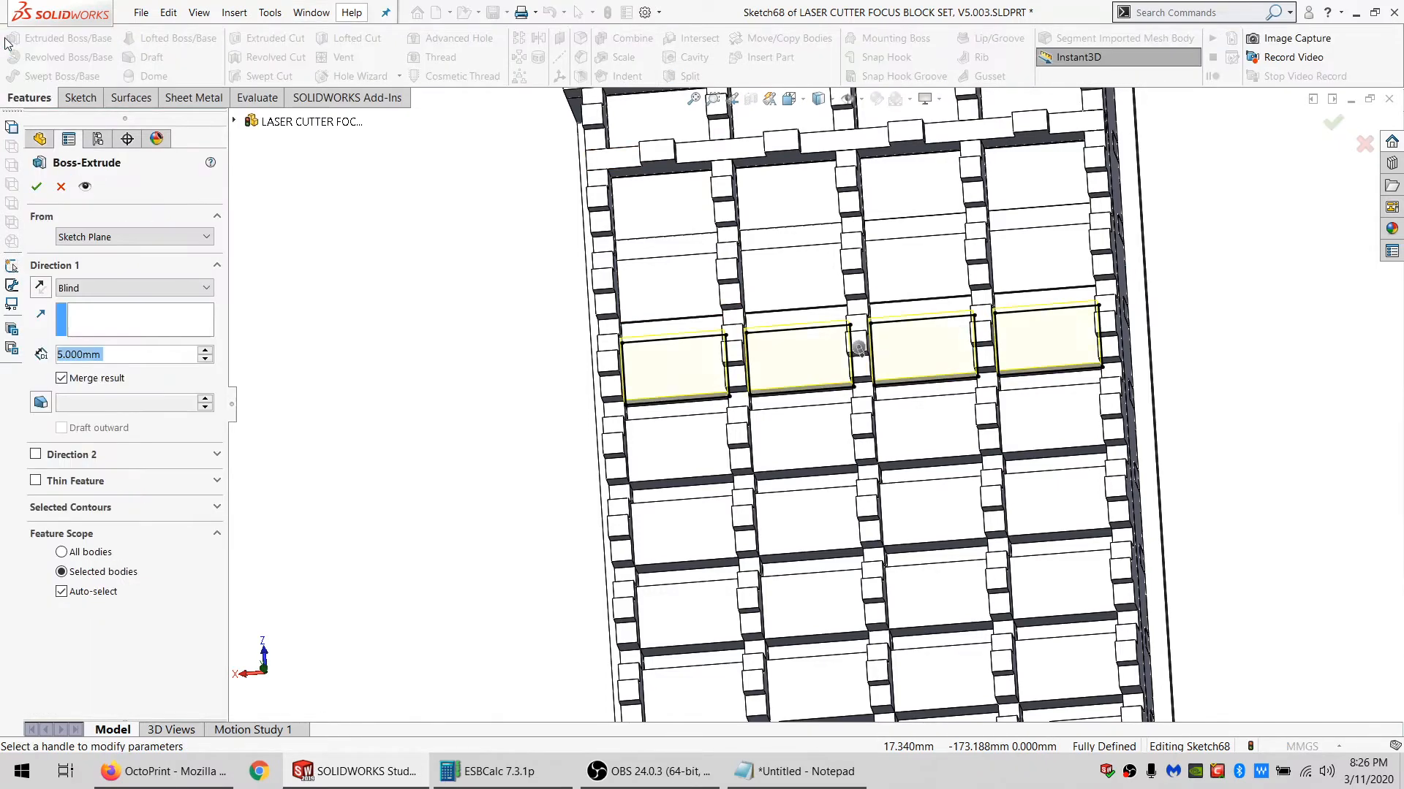
{"action": "left_click", "coordinate": [102, 595]}
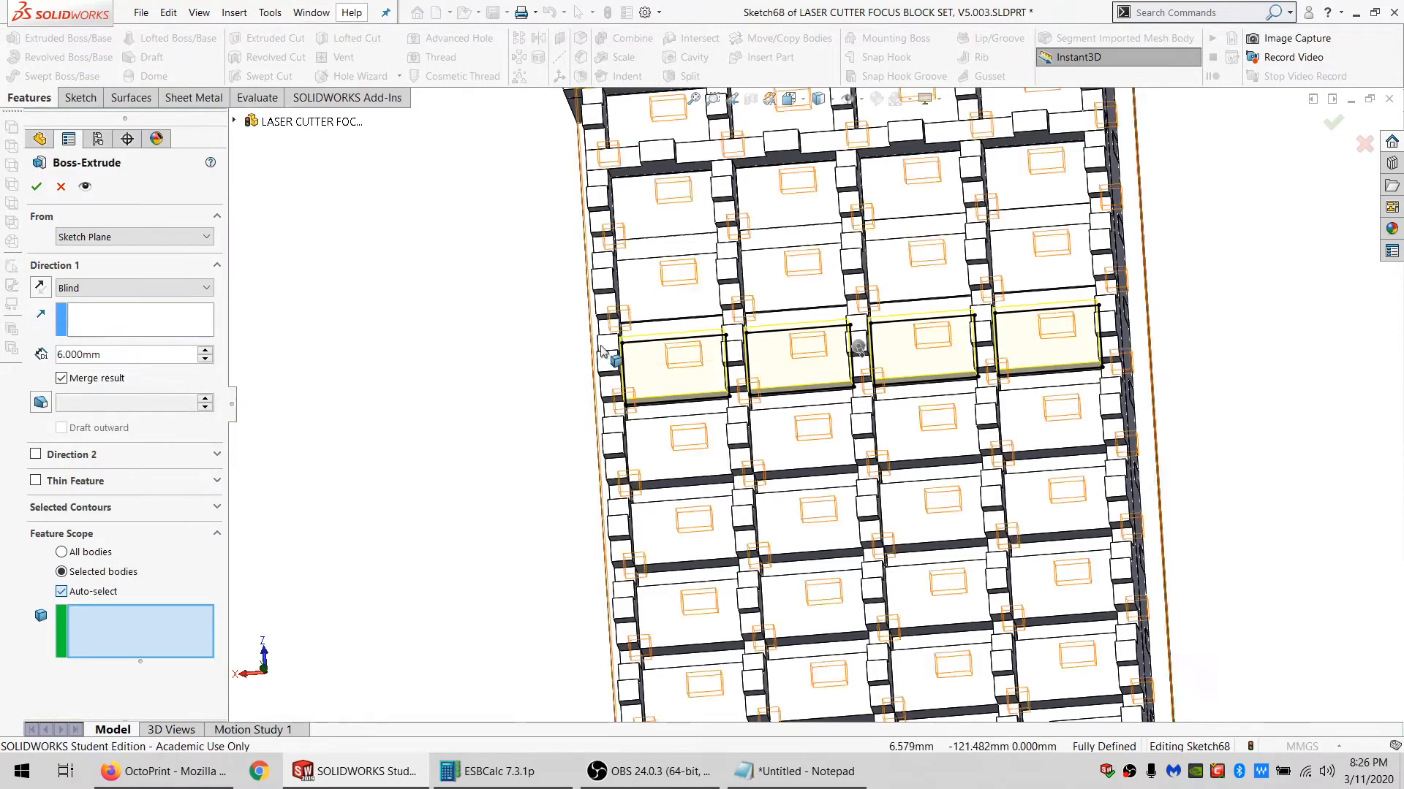
{"action": "left_click", "coordinate": [673, 365]}
{"action": "left_click", "coordinate": [797, 360]}
{"action": "left_click", "coordinate": [923, 352]}
{"action": "left_click", "coordinate": [1034, 356]}
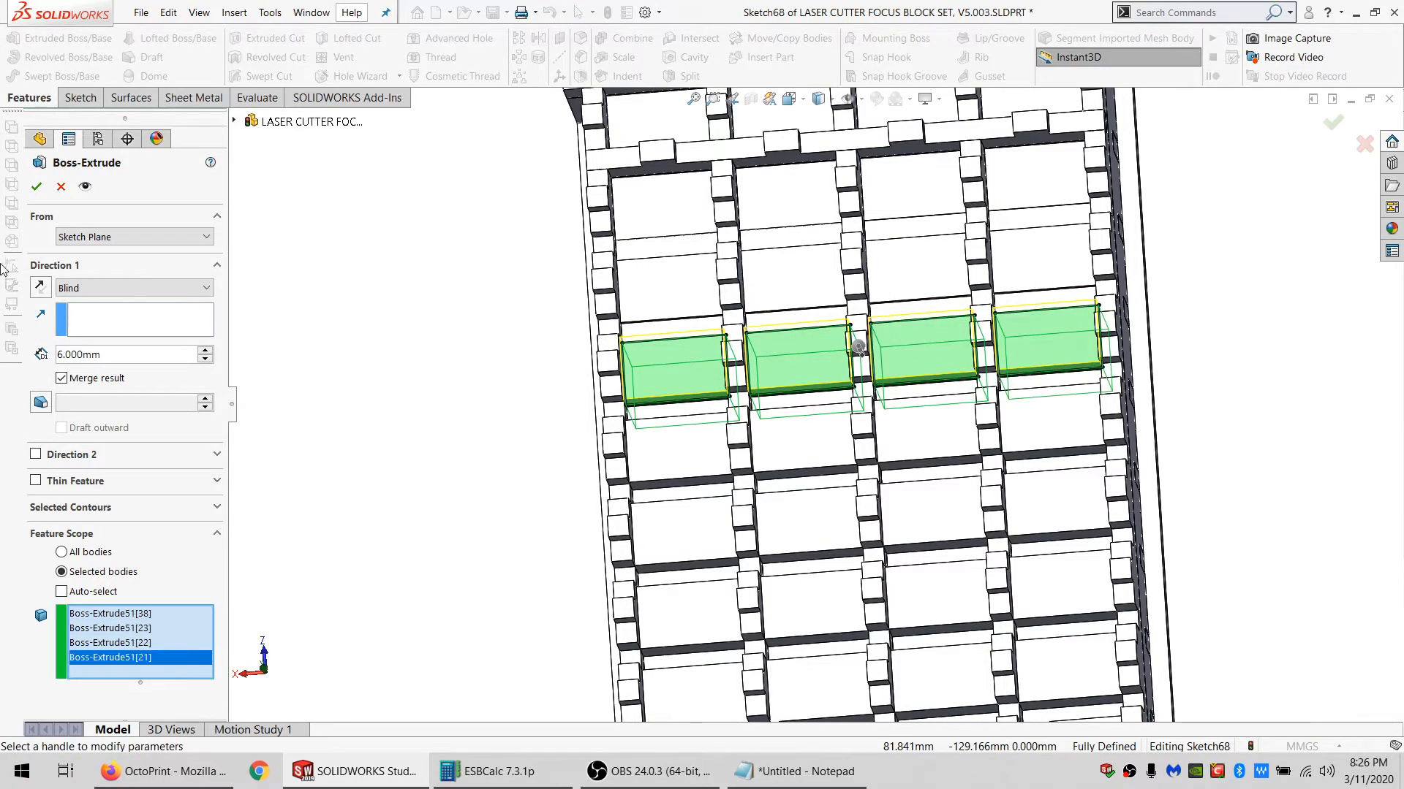
{"action": "left_click", "coordinate": [38, 188]}
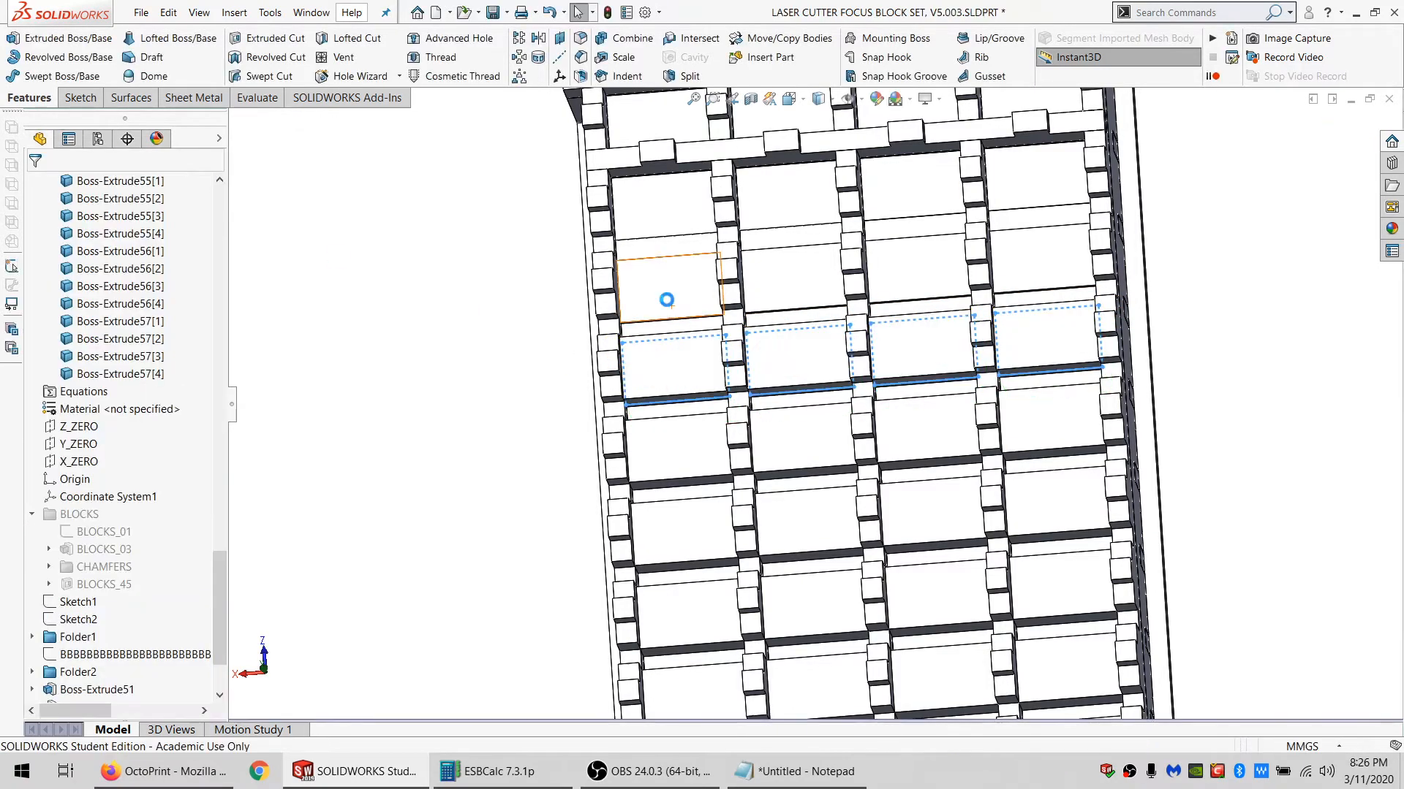
Start a sketch on the block tops in the eighth row and convert the outlines of its four blocks.
{"action": "middle_click_drag", "start_coordinate": [722, 369], "coordinate": [740, 291]}
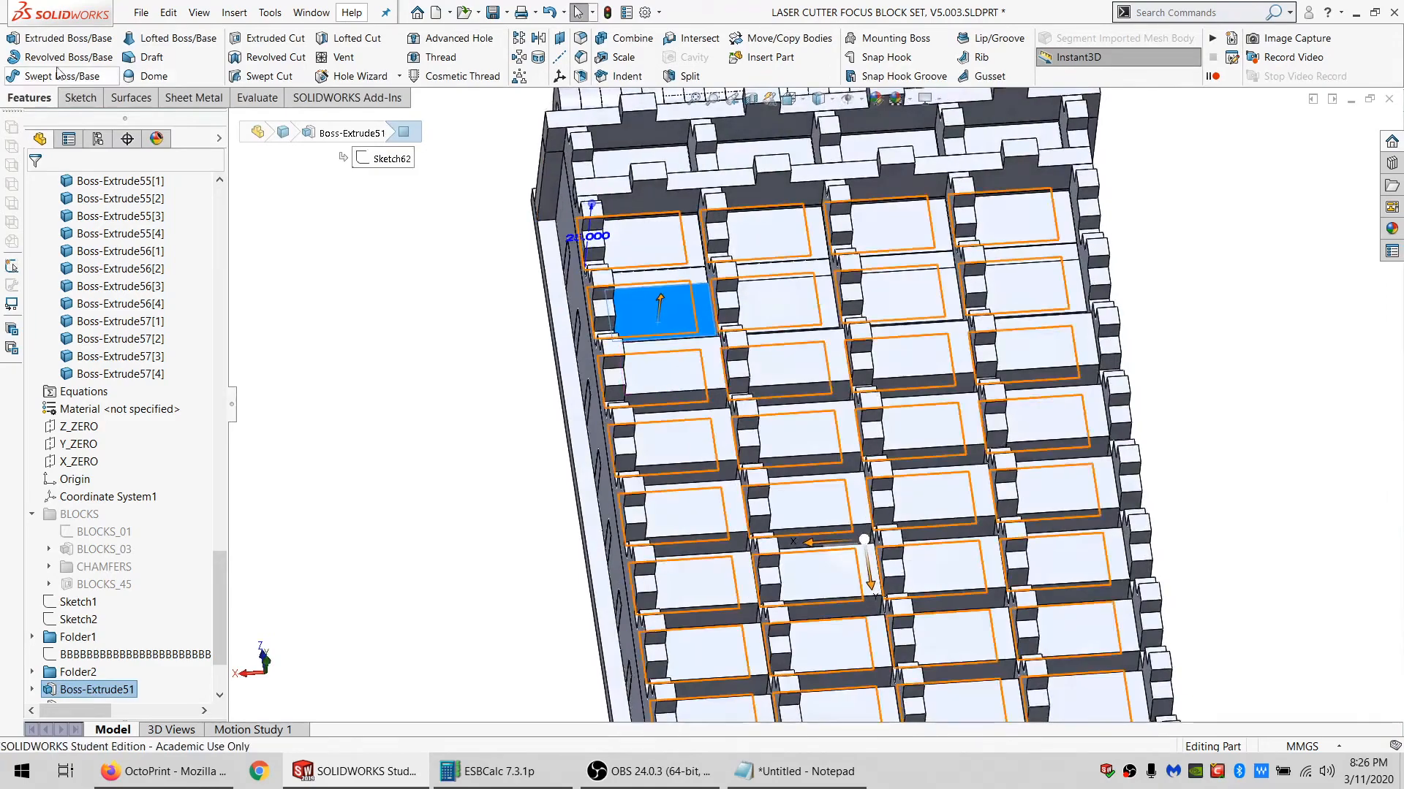
{"action": "middle_click_drag", "start_coordinate": [644, 324], "coordinate": [697, 385]}
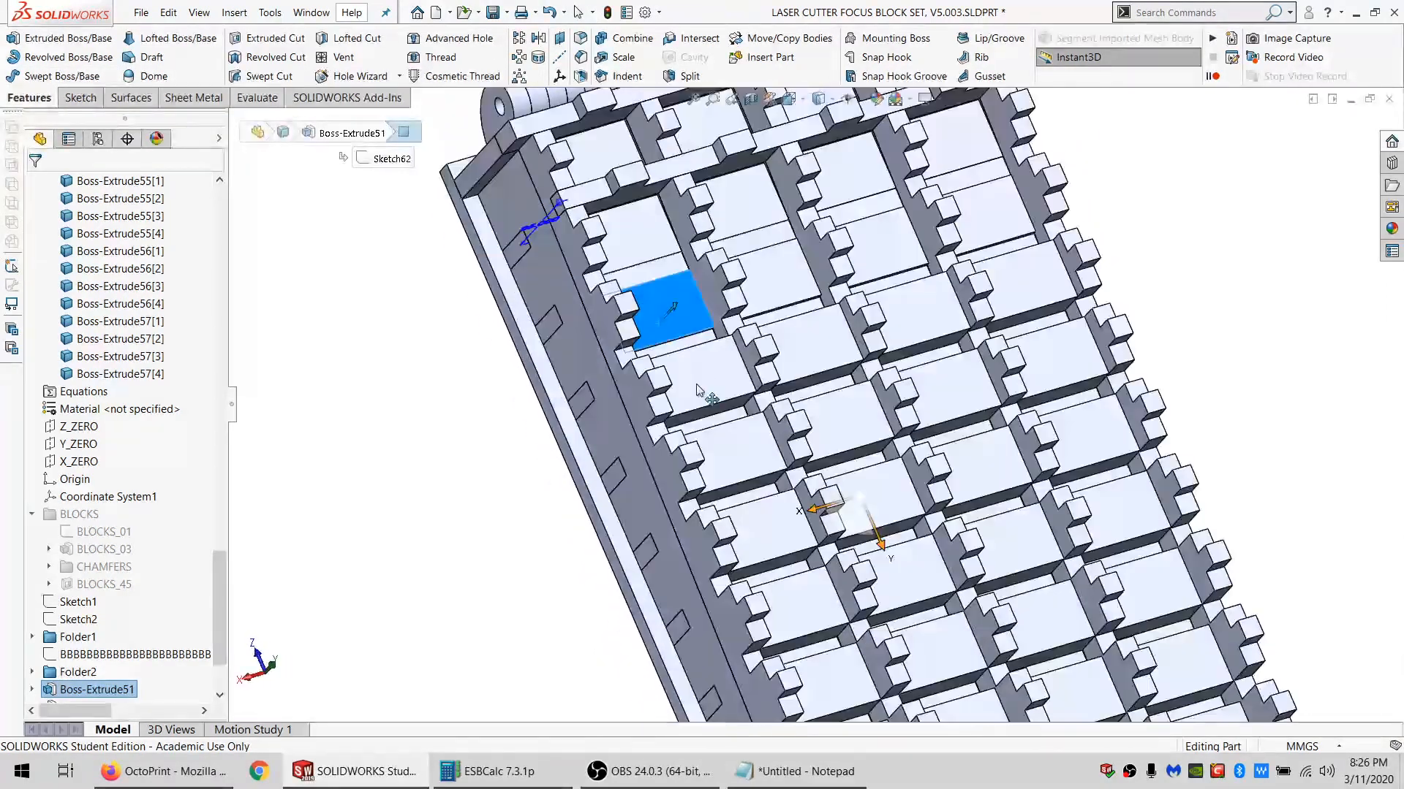
{"action": "left_click", "coordinate": [79, 98]}
{"action": "left_click", "coordinate": [15, 41]}
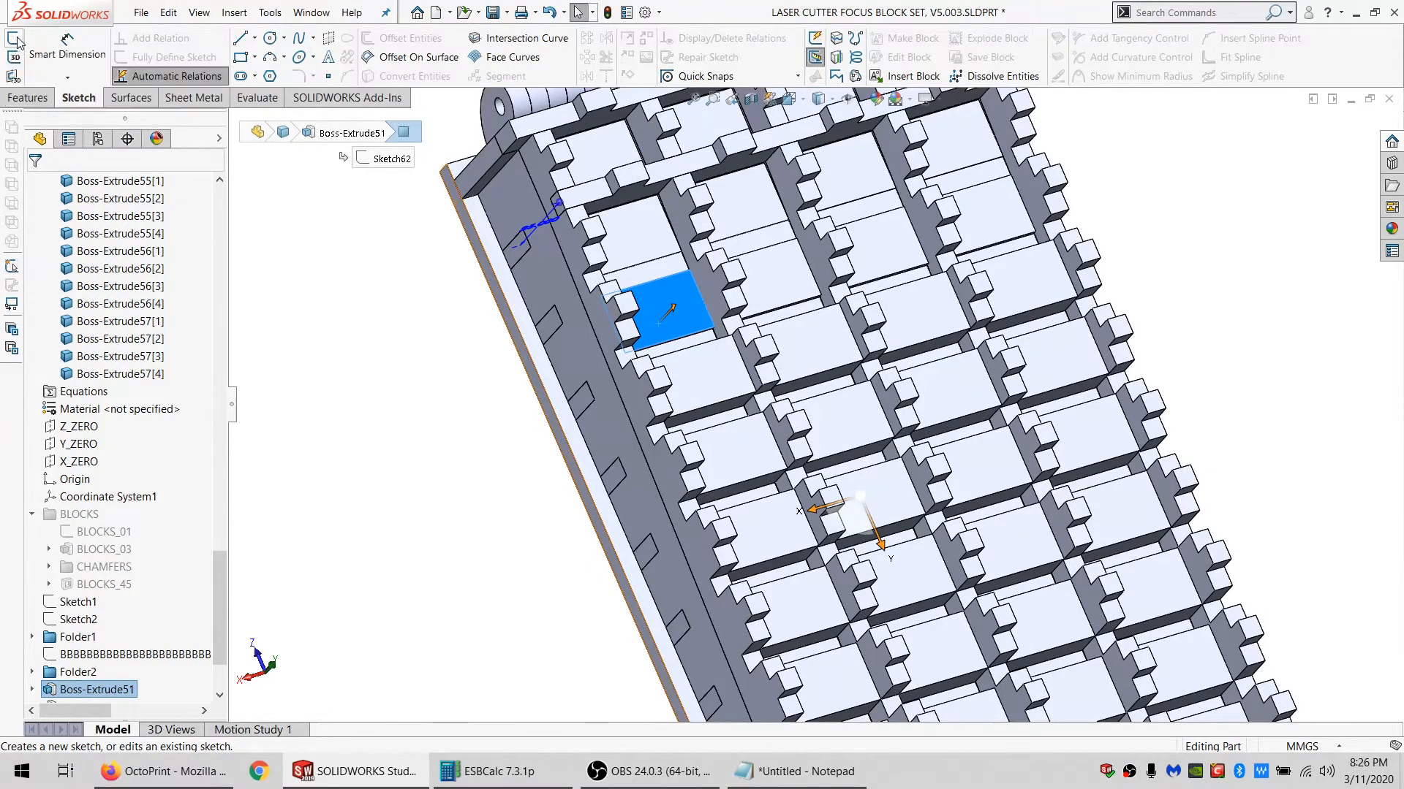
{"action": "left_click", "coordinate": [771, 288], "text": "ctrl"}
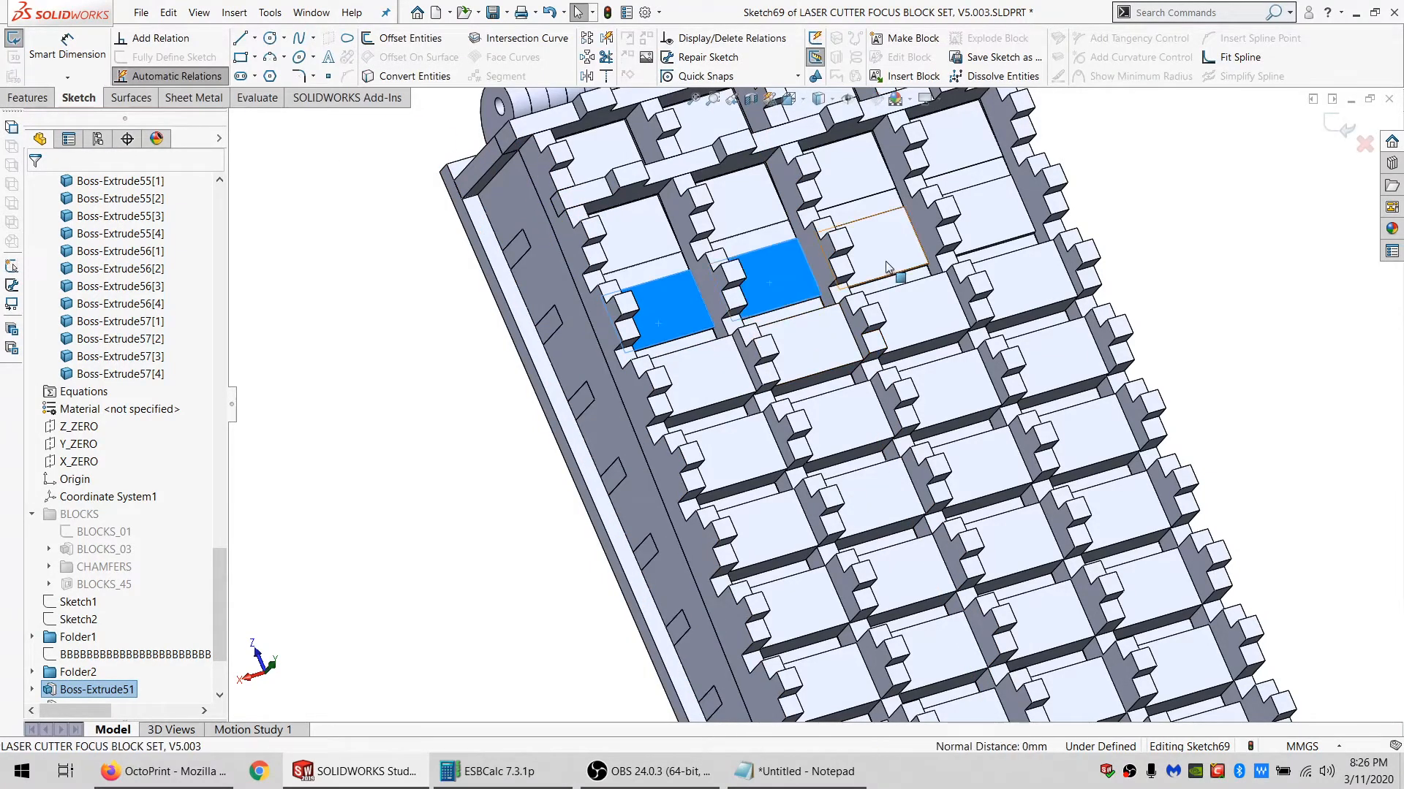
{"action": "left_click", "coordinate": [881, 256], "text": "ctrl"}
{"action": "left_click", "coordinate": [990, 214], "text": "ctrl"}
{"action": "left_click", "coordinate": [430, 77]}
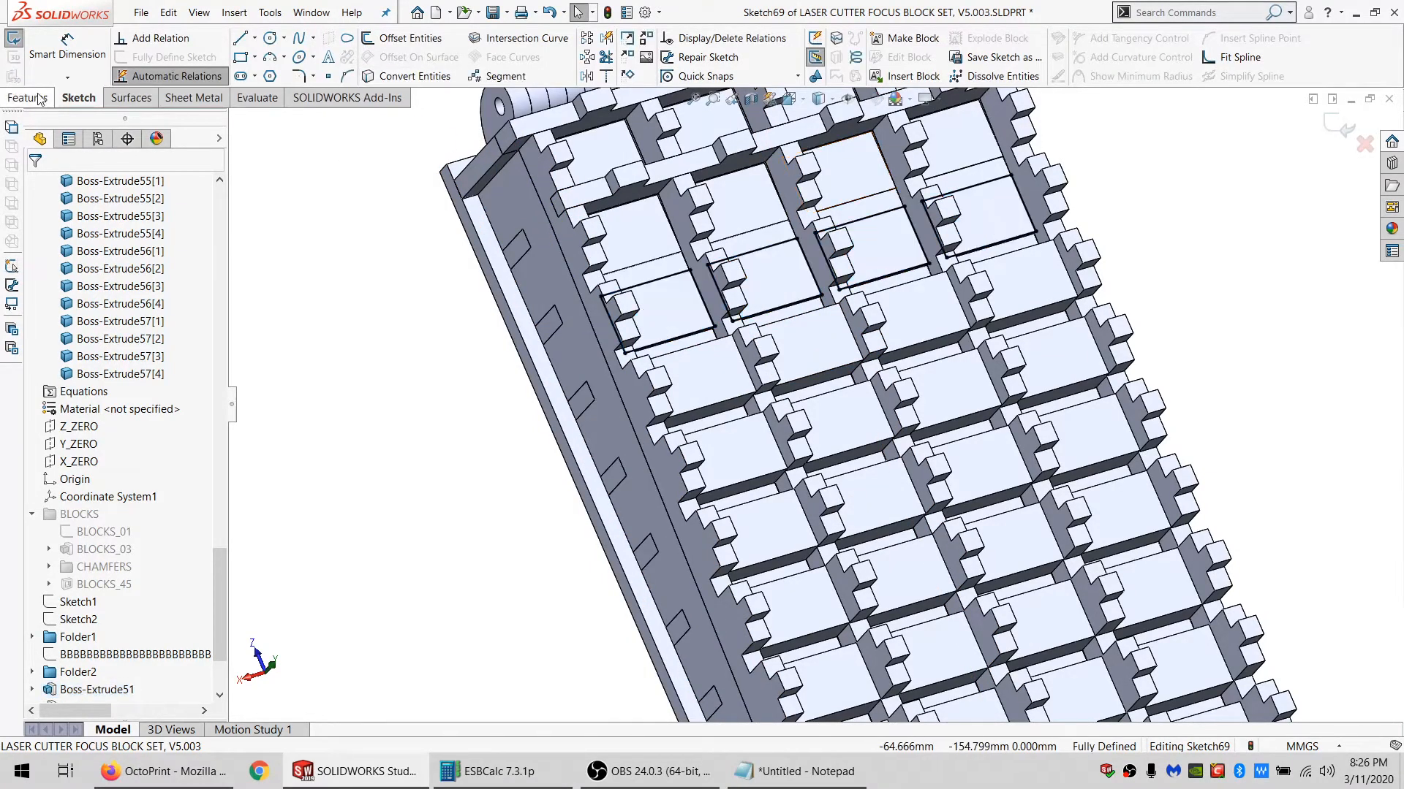
Extrude the eighth row's outlines 7 mm, with auto-select off and the four blocks of that row as the merged bodies.
{"action": "left_click", "coordinate": [33, 94]}
{"action": "left_click", "coordinate": [33, 52]}
{"action": "key", "text": "Escape"}
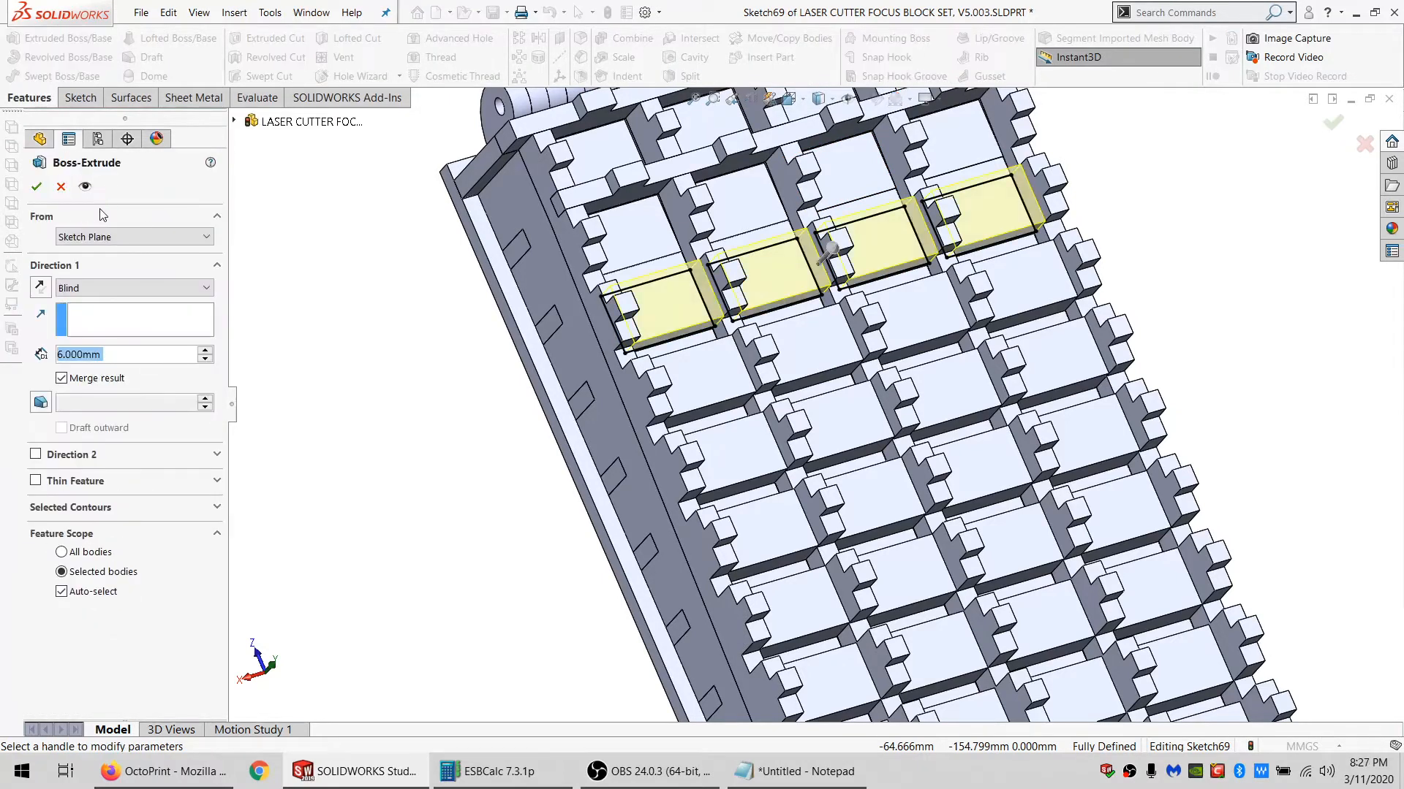
{"action": "type", "text": "7"}
{"action": "key", "text": "Return"}
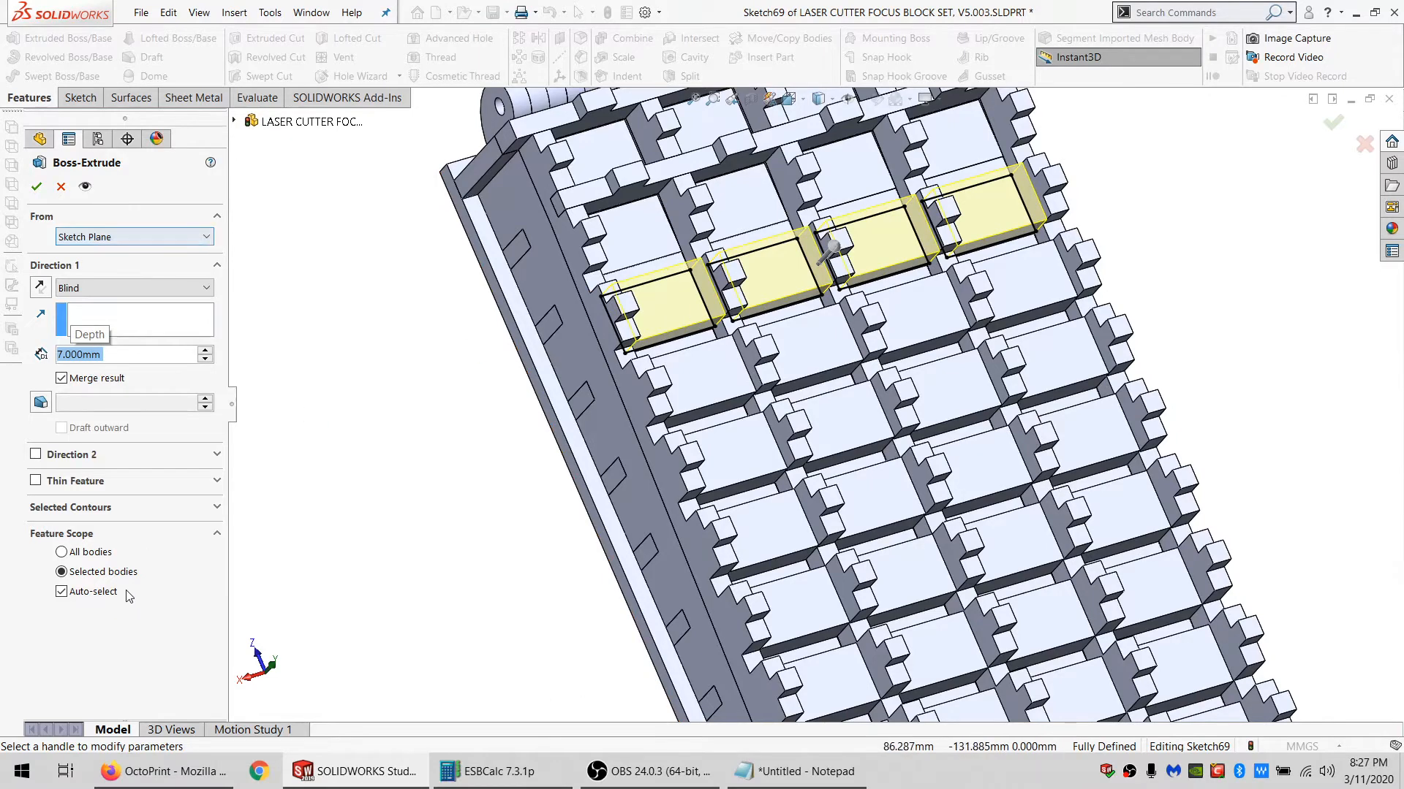
{"action": "left_click", "coordinate": [61, 592]}
{"action": "left_click", "coordinate": [656, 313]}
{"action": "left_click", "coordinate": [771, 278]}
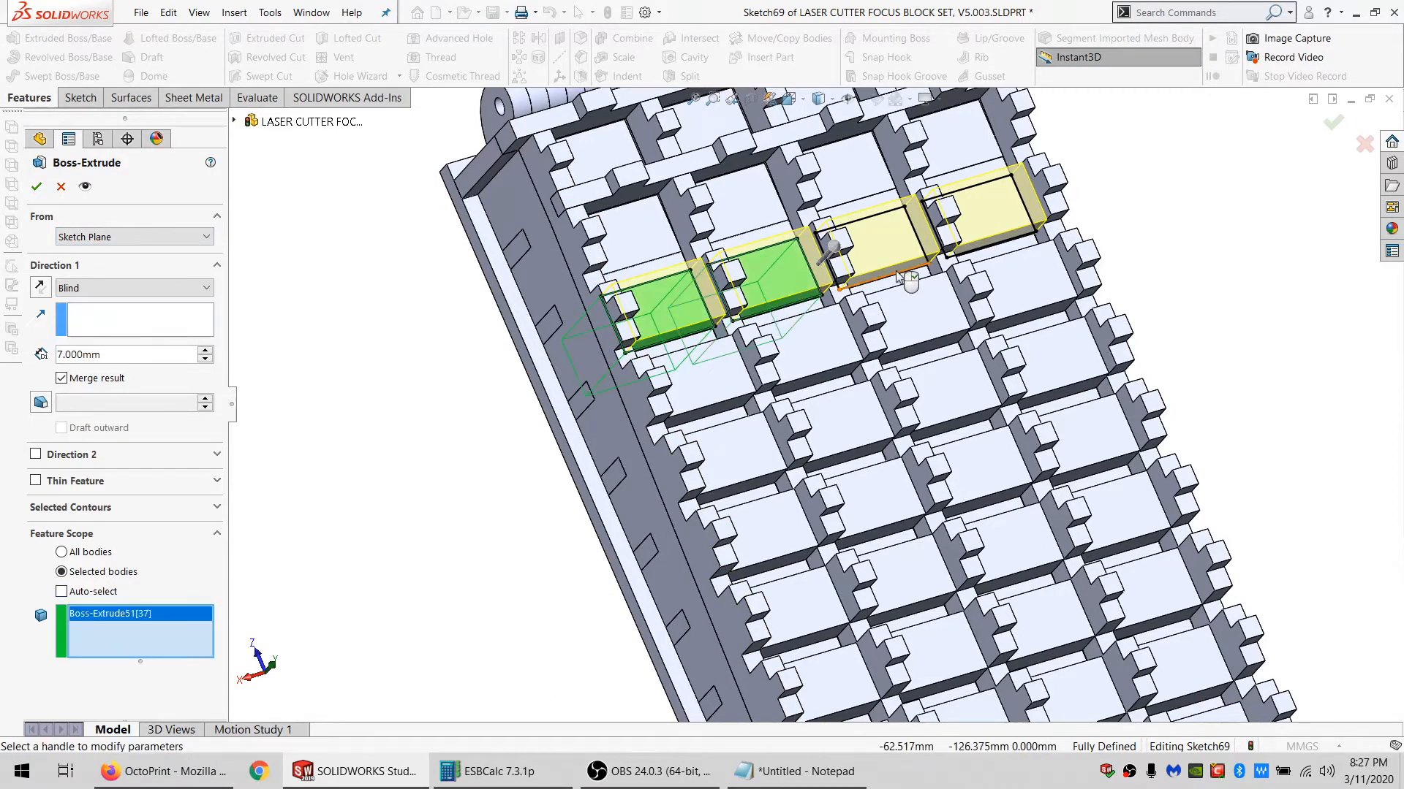
{"action": "left_click", "coordinate": [873, 242]}
{"action": "left_click", "coordinate": [954, 232]}
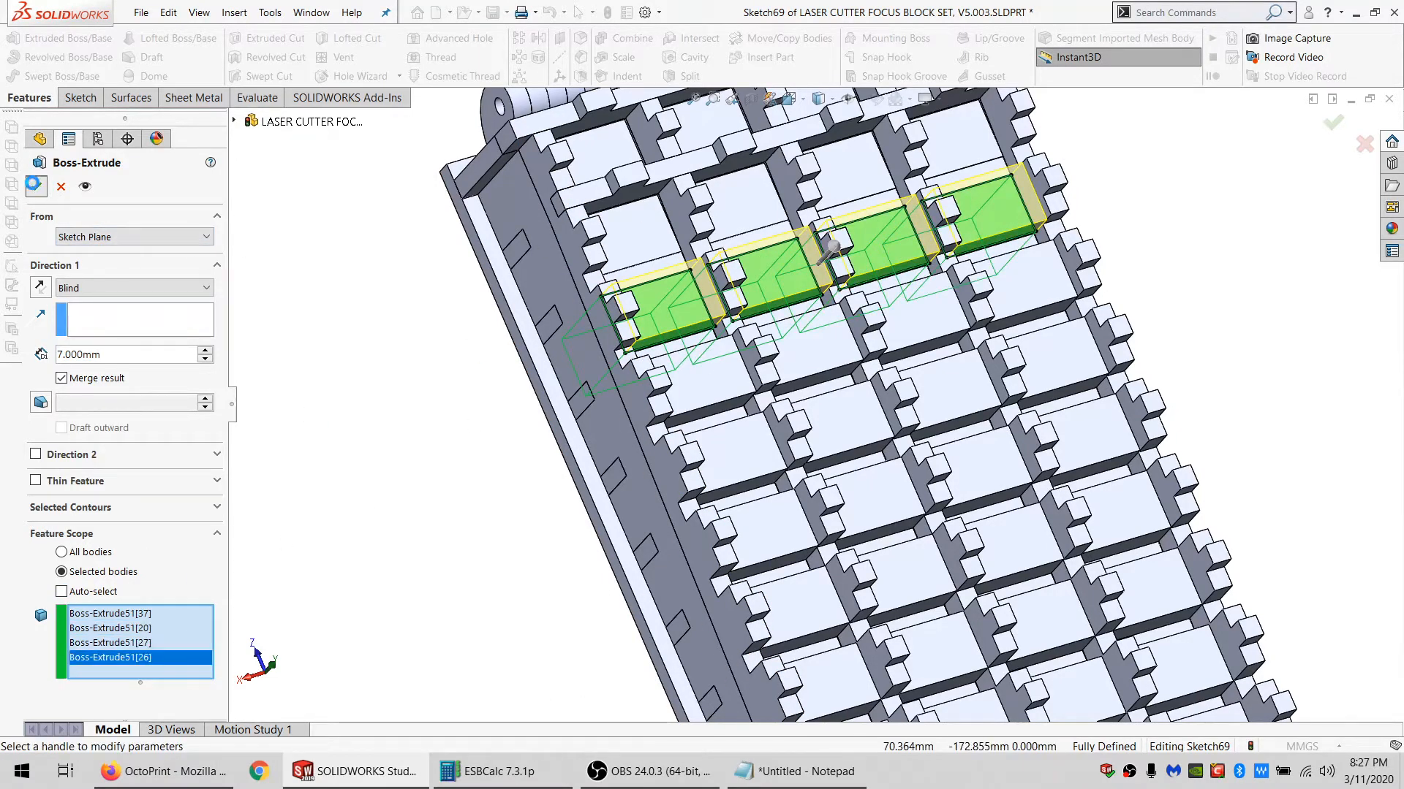
{"action": "left_click", "coordinate": [35, 185]}
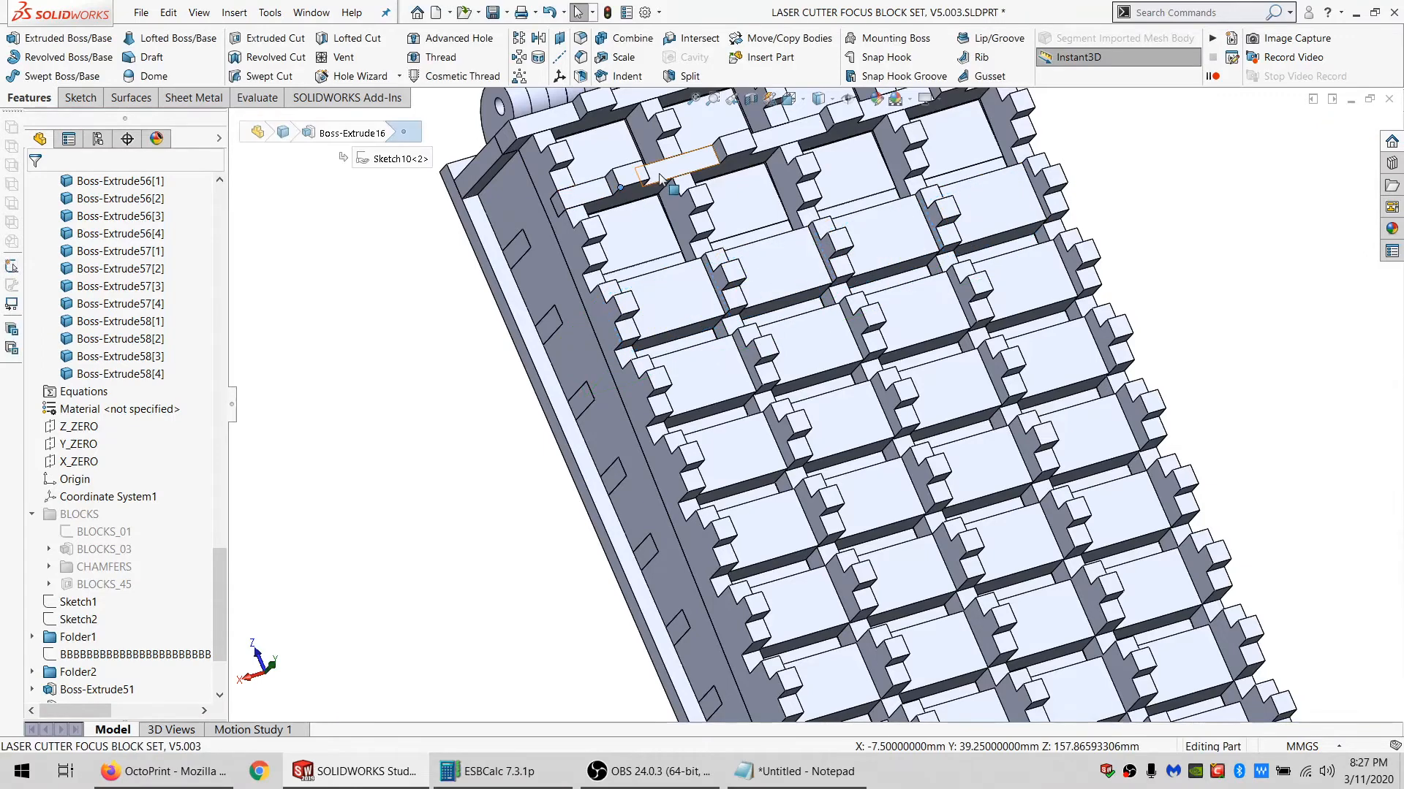
Hide the divider over the ninth row and convert the outlines of its four blocks in a new sketch on their tops.
{"action": "left_click", "coordinate": [631, 202]}
{"action": "left_click", "coordinate": [674, 152]}
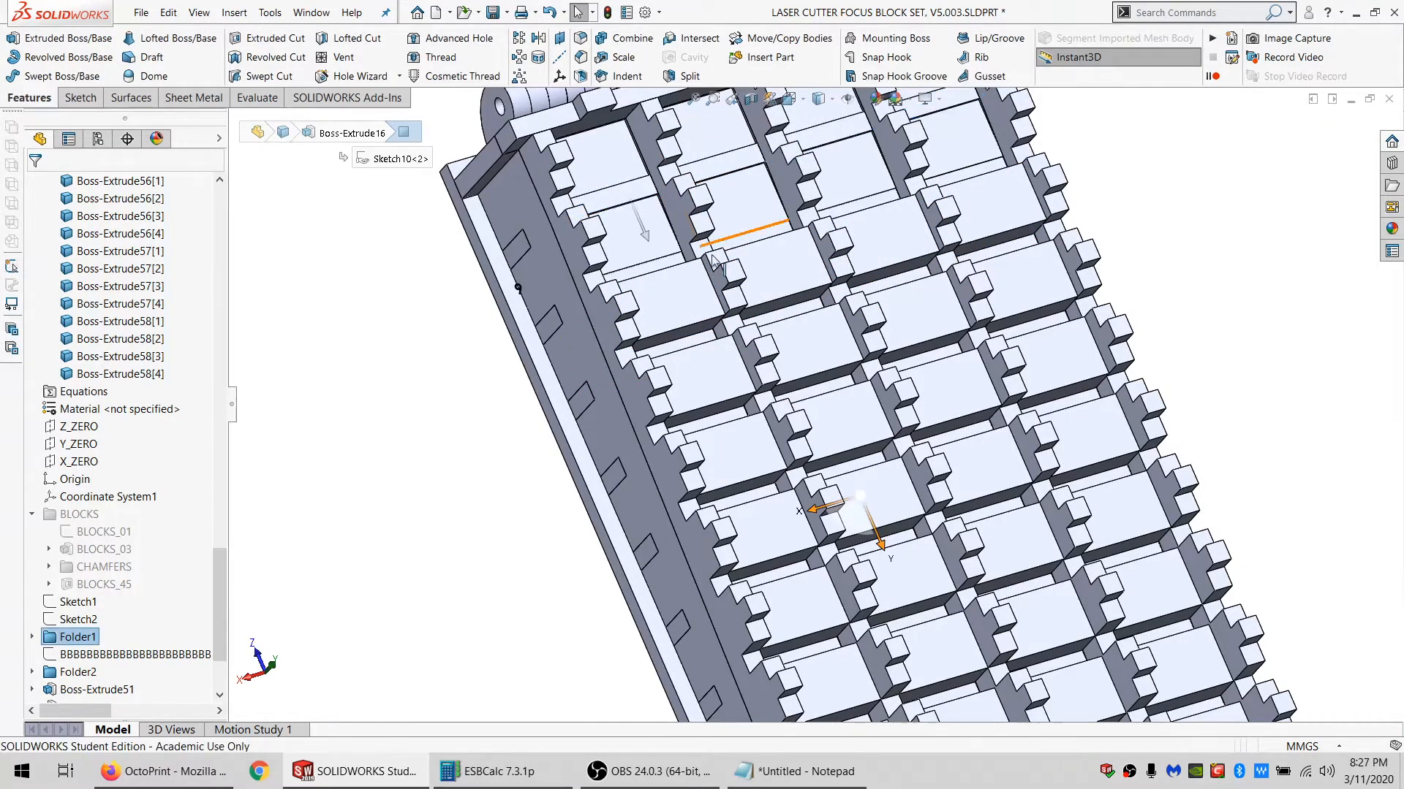
{"action": "left_click", "coordinate": [632, 232]}
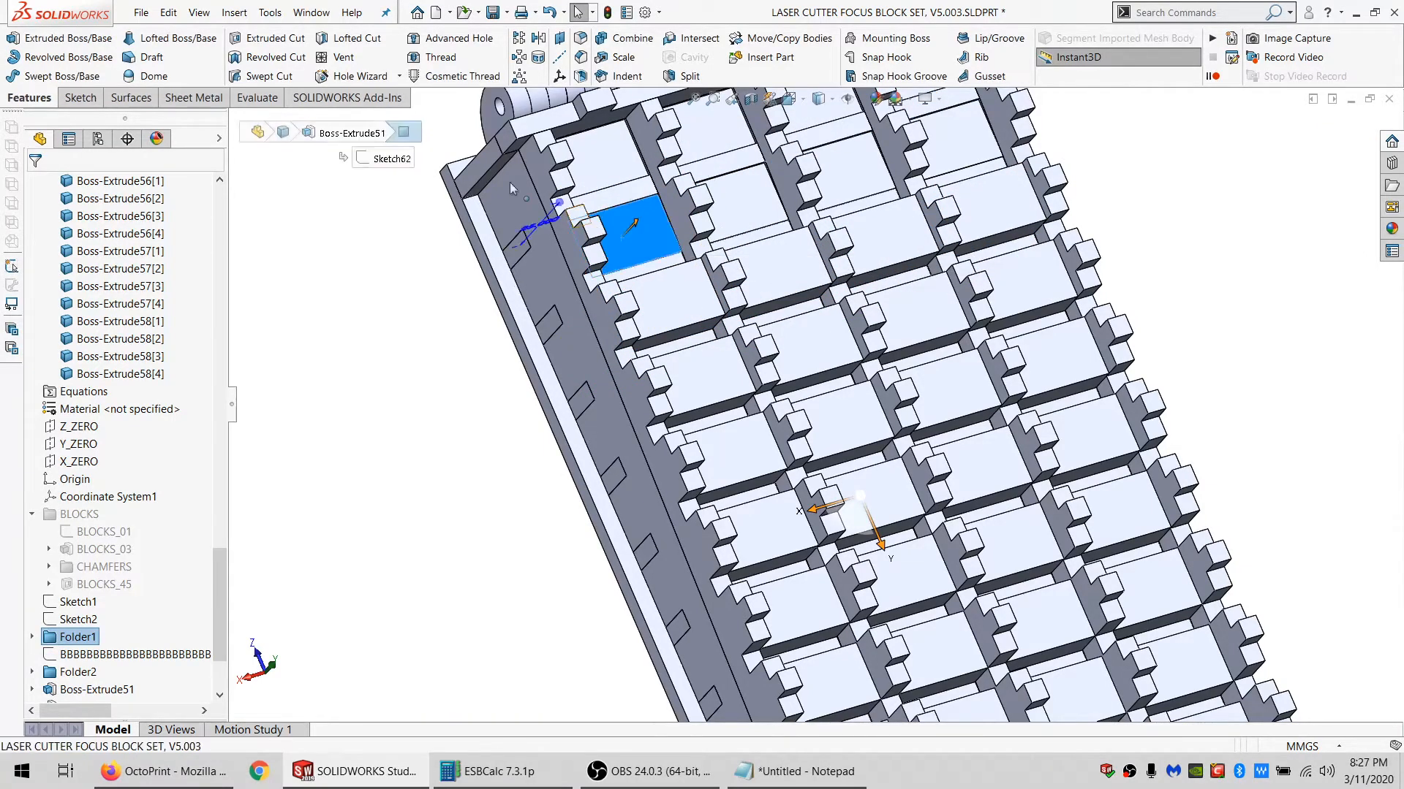
{"action": "left_click", "coordinate": [80, 100]}
{"action": "left_click", "coordinate": [14, 43]}
{"action": "left_click", "coordinate": [741, 201], "text": "ctrl"}
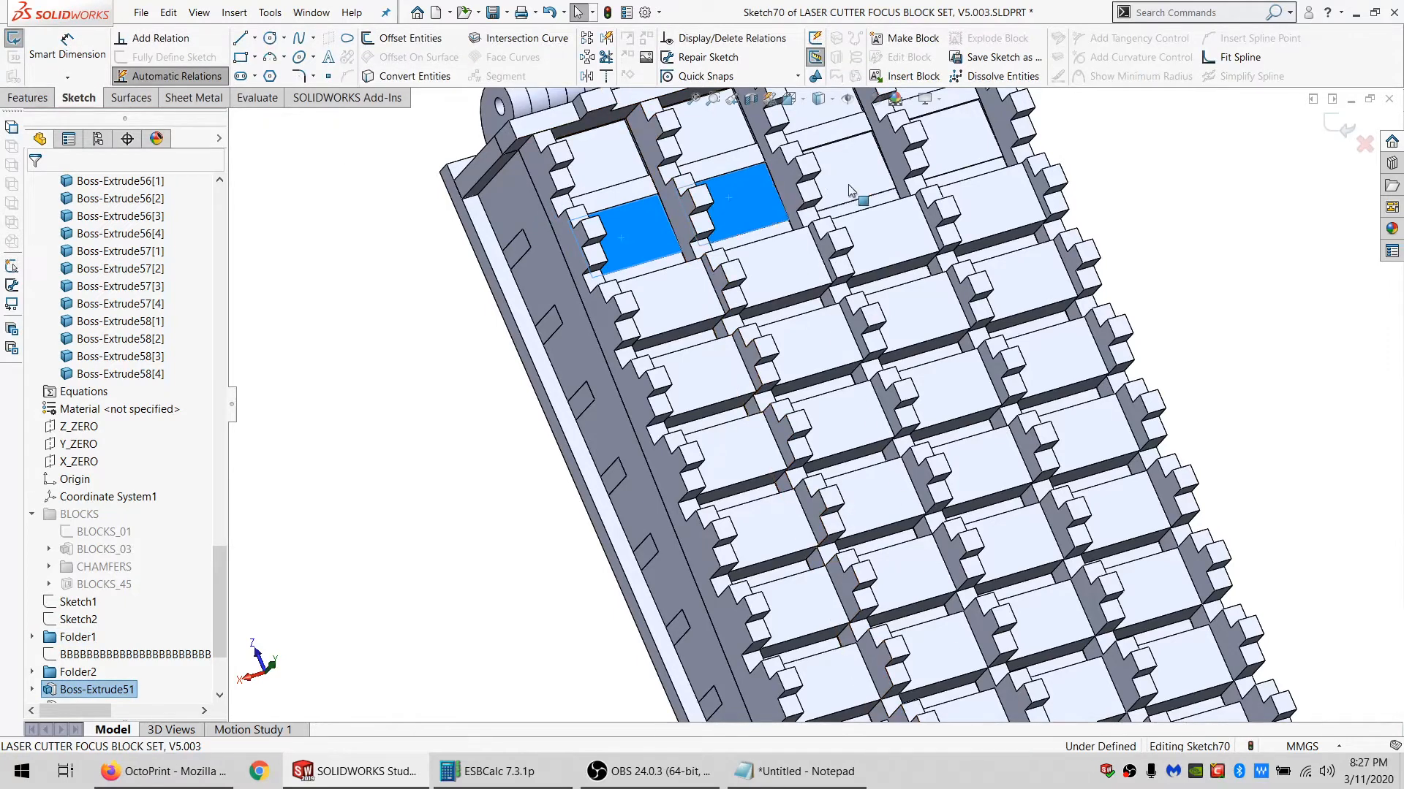
{"action": "left_click", "coordinate": [850, 190], "text": "ctrl"}
{"action": "left_click", "coordinate": [977, 146], "text": "ctrl"}
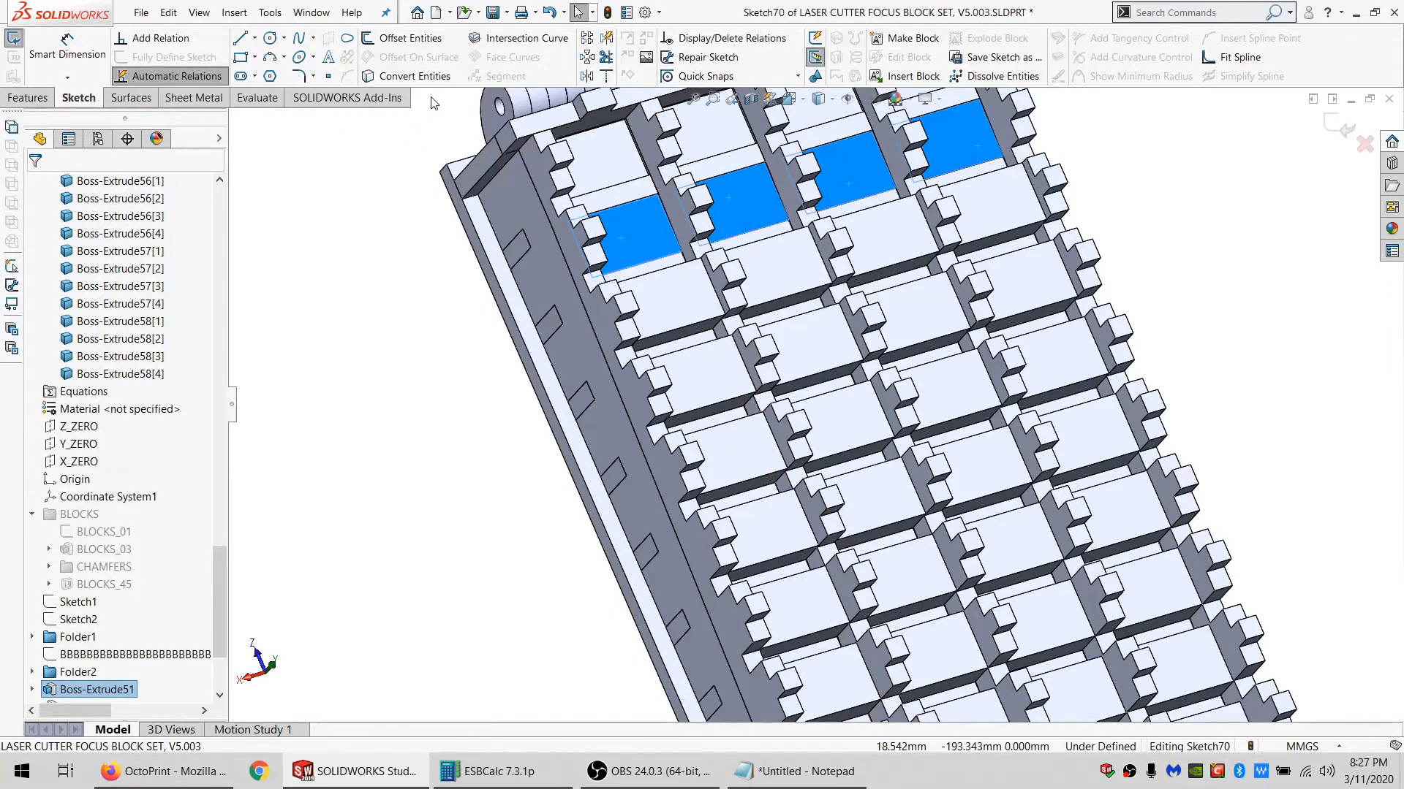
Extrude the ninth row's outlines 8 mm, with auto-select off and the four blocks of that row as the merged bodies.
{"action": "left_click", "coordinate": [28, 97]}
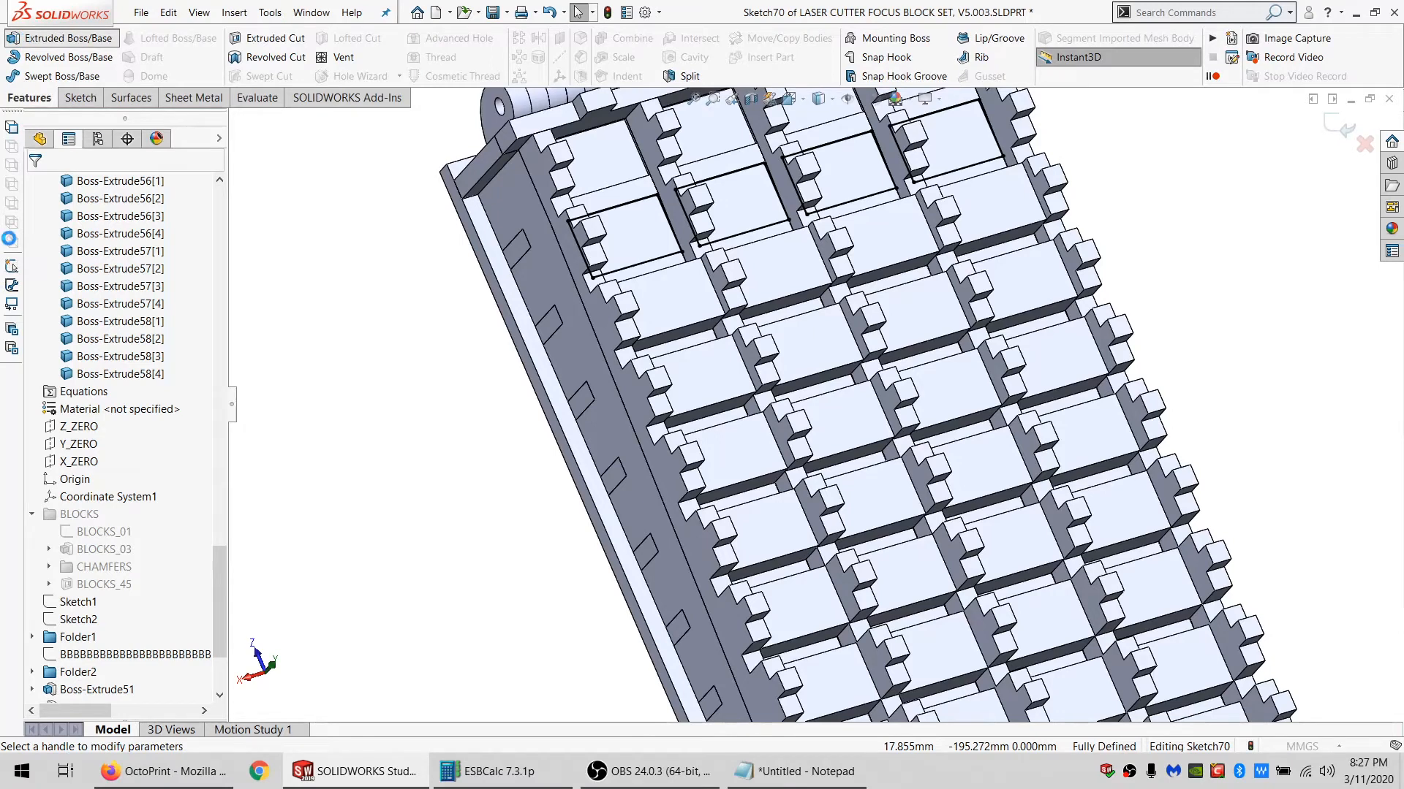
{"action": "left_click", "coordinate": [60, 38]}
{"action": "left_click", "coordinate": [93, 593]}
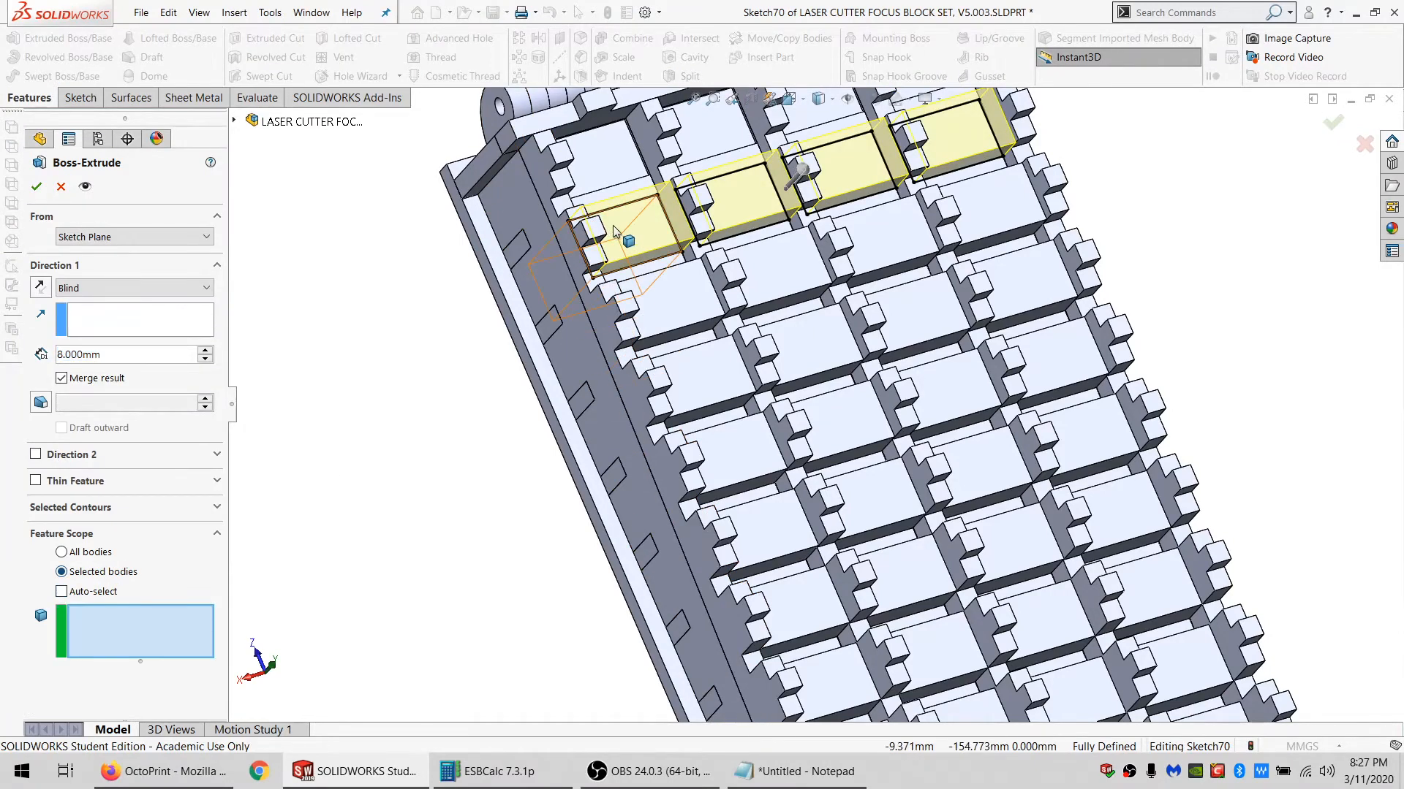
{"action": "left_click", "coordinate": [632, 232]}
{"action": "left_click", "coordinate": [742, 203]}
{"action": "left_click", "coordinate": [848, 171]}
{"action": "left_click", "coordinate": [935, 152]}
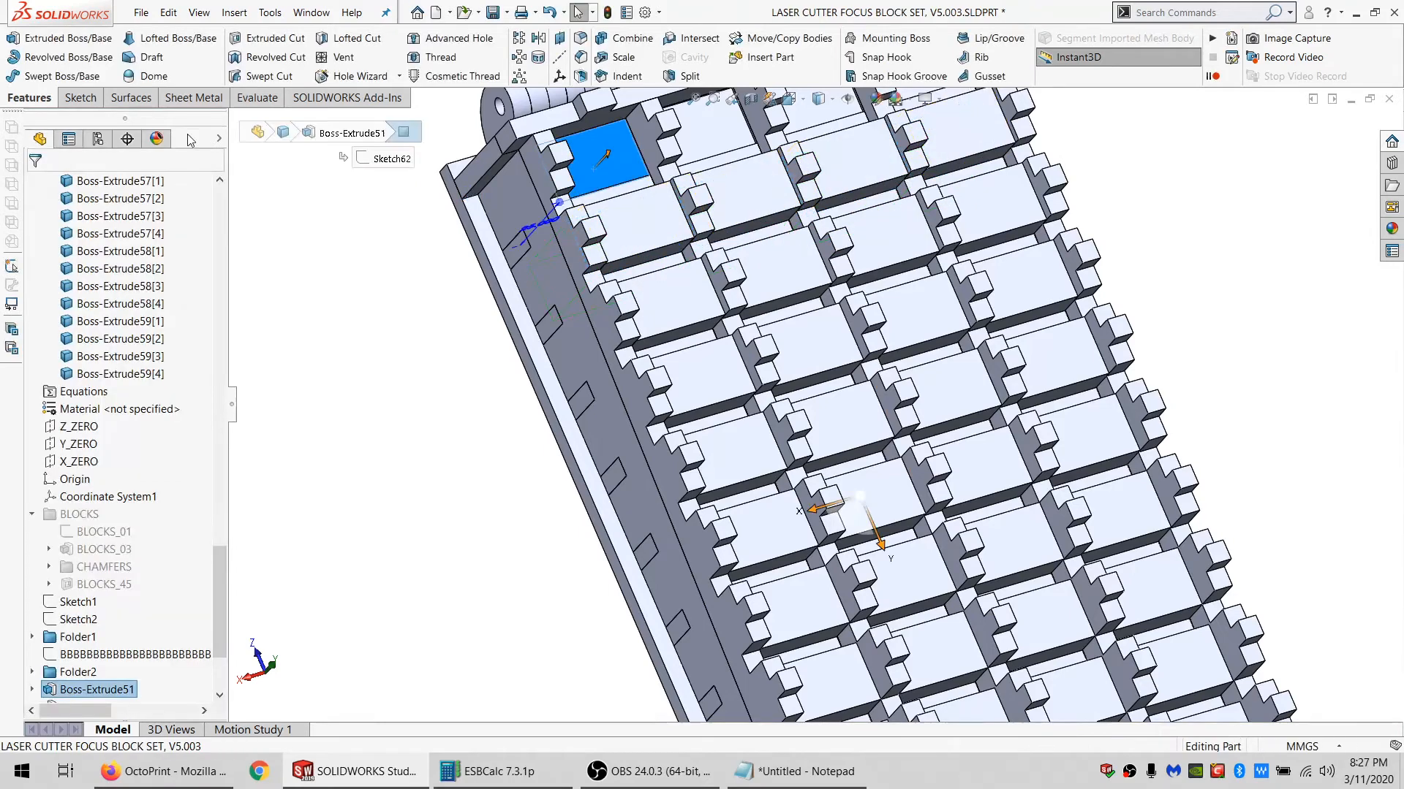
Start a sketch on the block tops in the tenth row and convert the outlines of its four blocks.
{"action": "left_click", "coordinate": [77, 99]}
{"action": "left_click", "coordinate": [15, 41]}
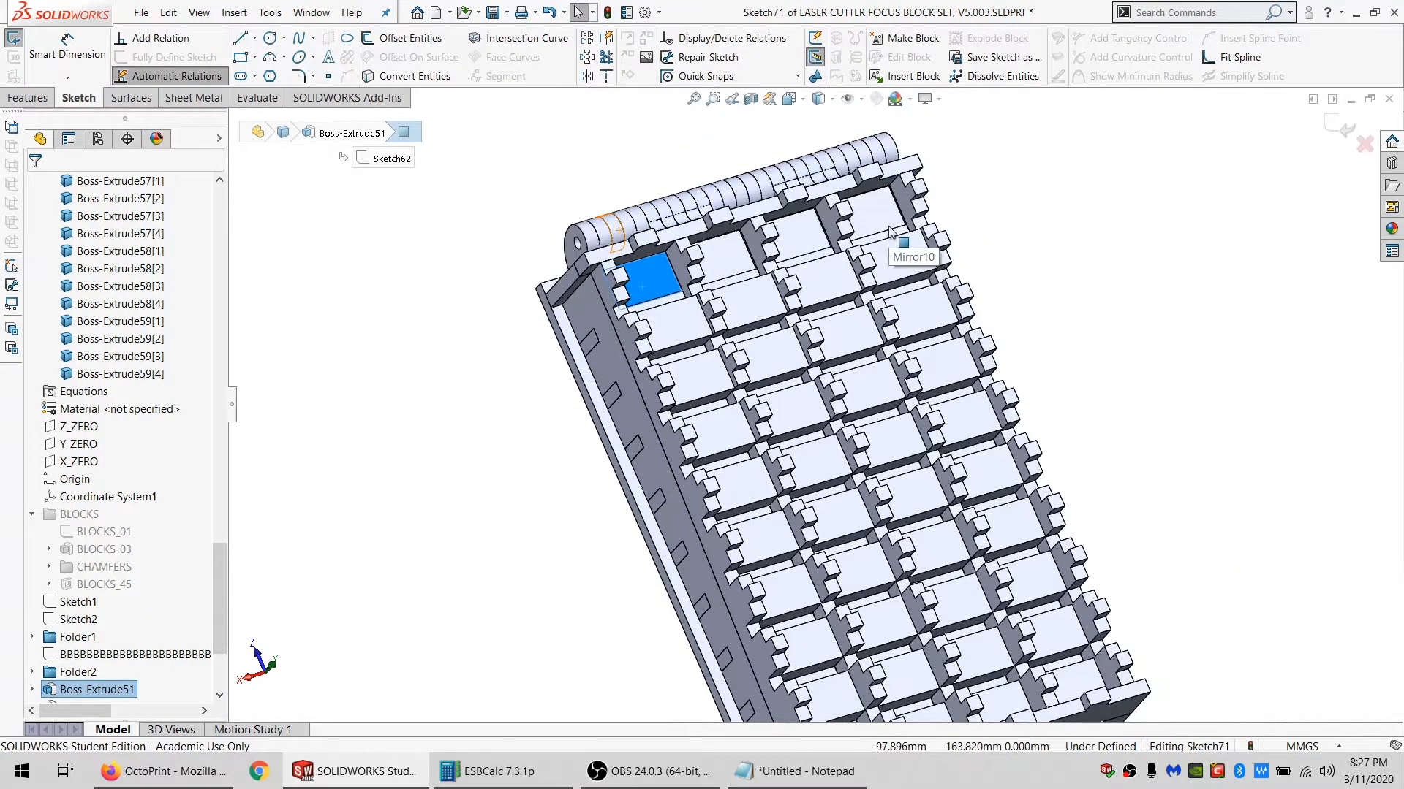
{"action": "left_click", "coordinate": [801, 236], "text": "ctrl"}
{"action": "left_click", "coordinate": [724, 260], "text": "ctrl"}
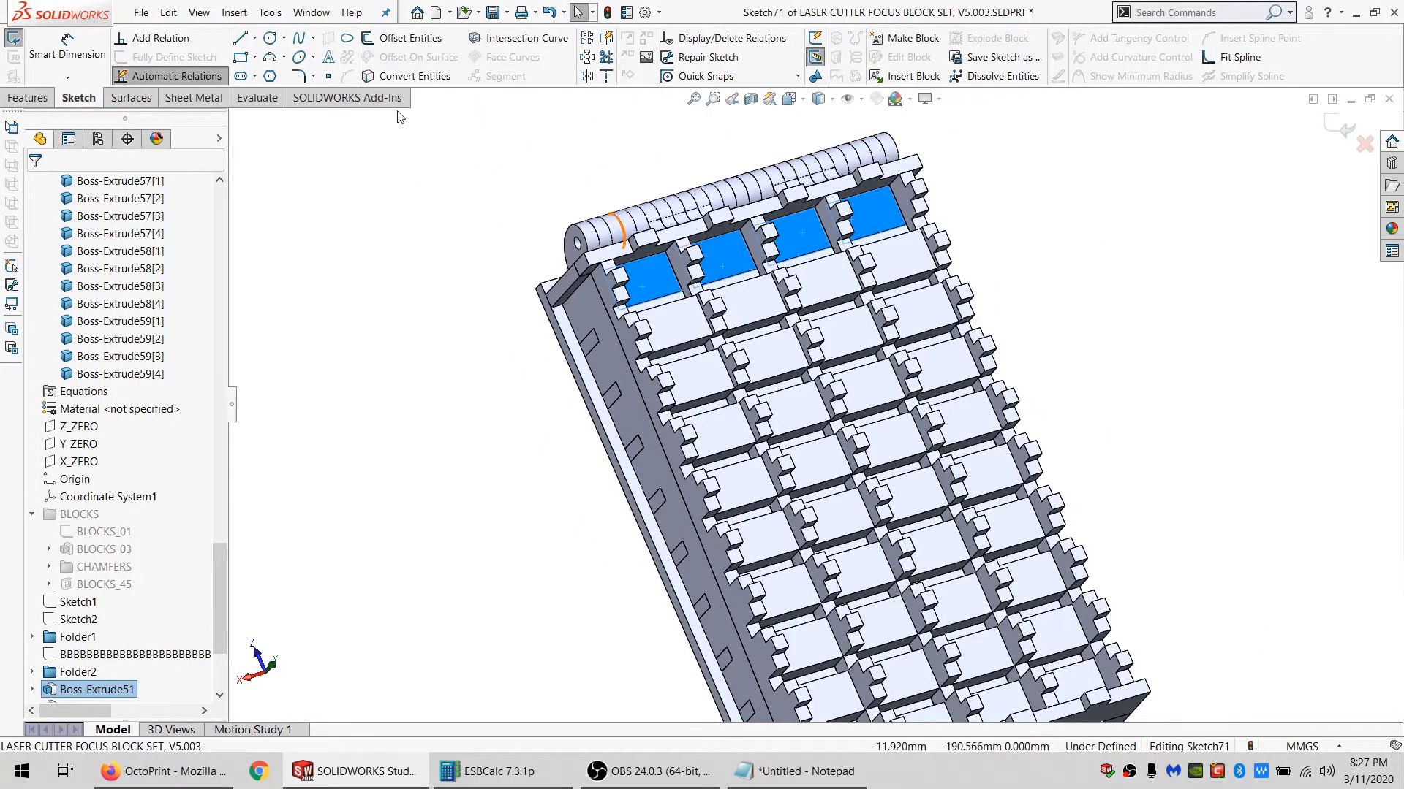
{"action": "left_click", "coordinate": [367, 78]}
Extrude the tenth row's outlines 9 mm, with auto-select off and the four blocks of that row as the merged bodies.
{"action": "left_click", "coordinate": [28, 98]}
{"action": "left_click", "coordinate": [35, 38]}
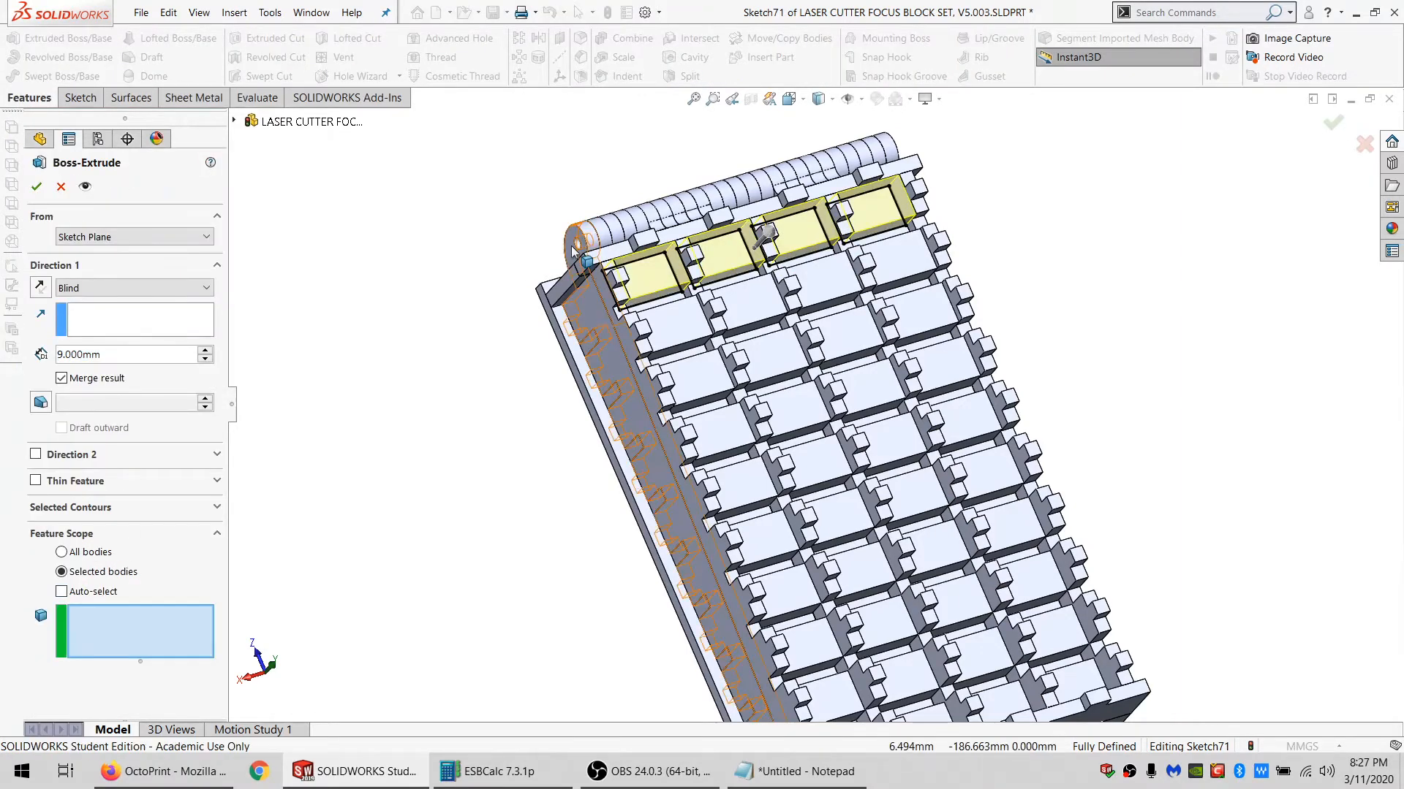
{"action": "left_click", "coordinate": [645, 272]}
{"action": "left_click", "coordinate": [722, 252]}
{"action": "left_click", "coordinate": [795, 232]}
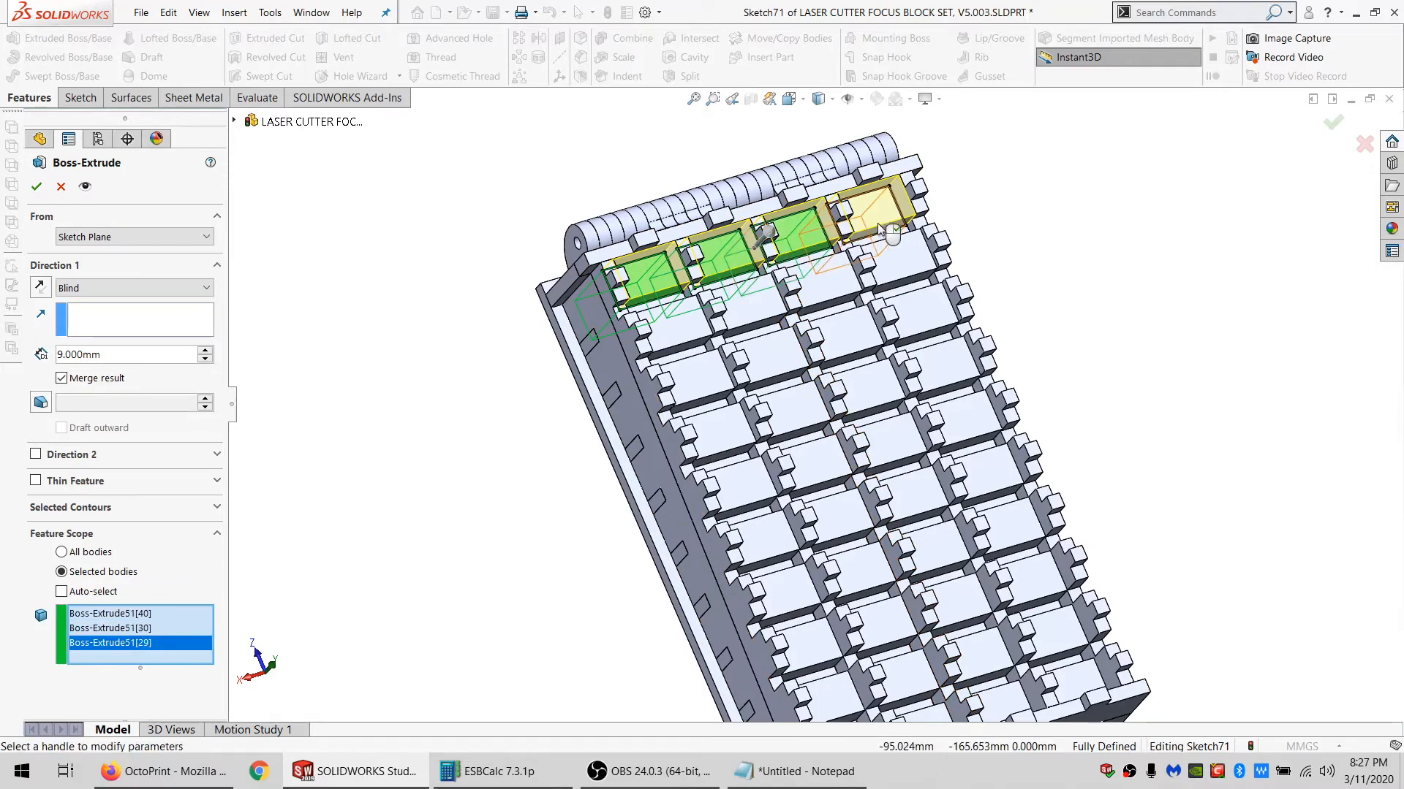
{"action": "left_click", "coordinate": [880, 229]}
{"action": "left_click", "coordinate": [36, 187]}
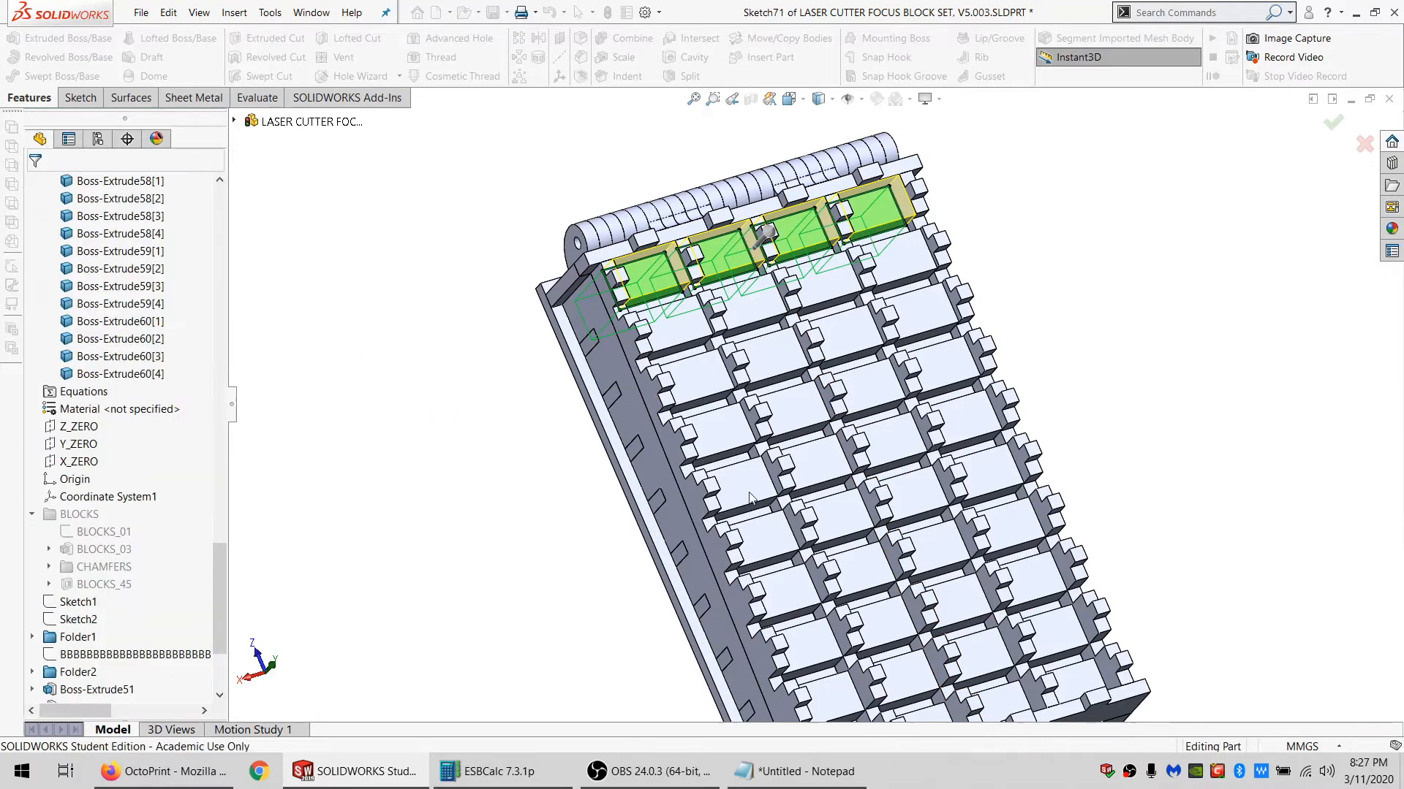
Group all the block bodies, from Boss-Extrude51[1] through Boss-Extrude60[4], in a new solid-body folder named TEST_BLOCKS.
{"action": "middle_click_drag", "start_coordinate": [826, 553], "coordinate": [873, 547]}
{"action": "left_click", "coordinate": [120, 374]}
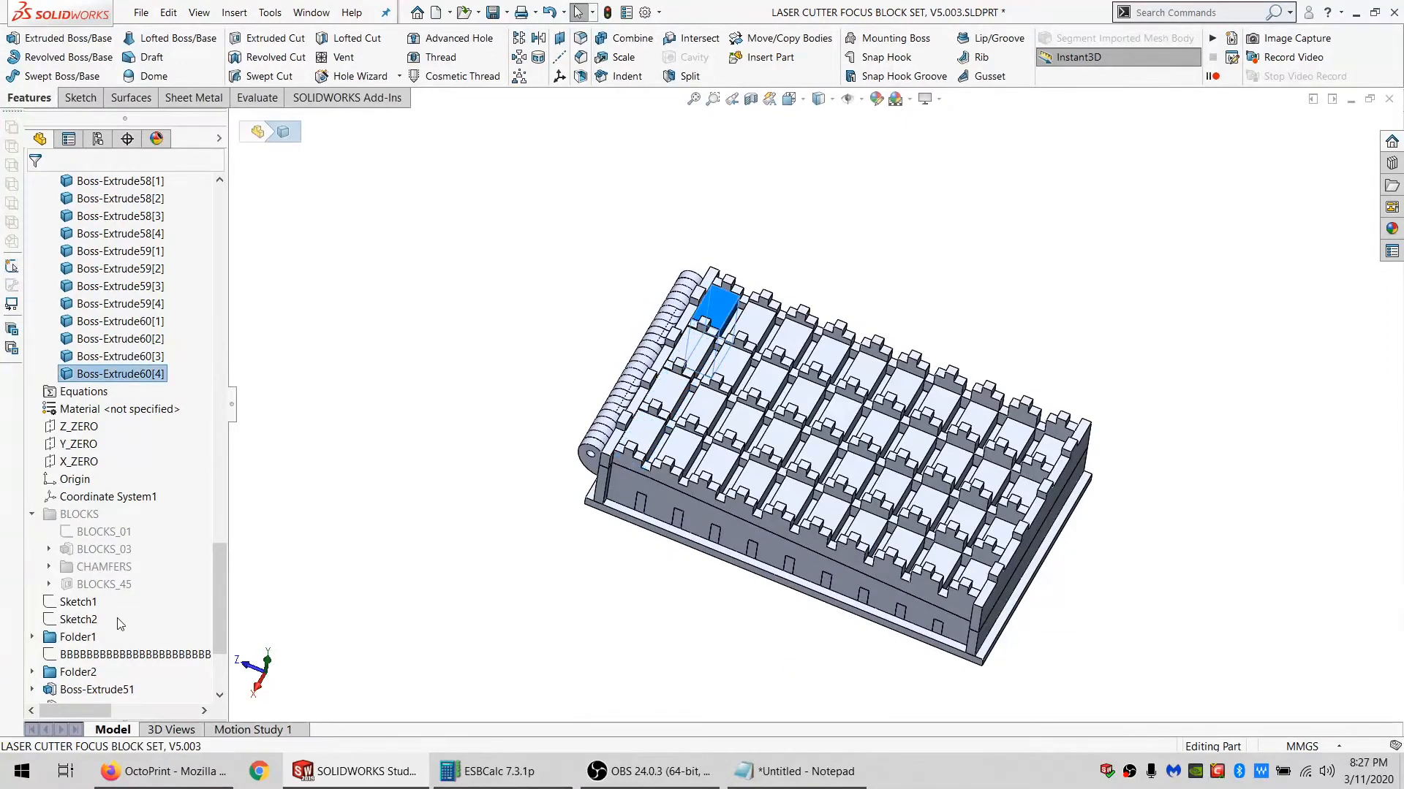
{"action": "scroll", "coordinate": [110, 600], "scroll_direction": "up", "scroll_amount": 6}
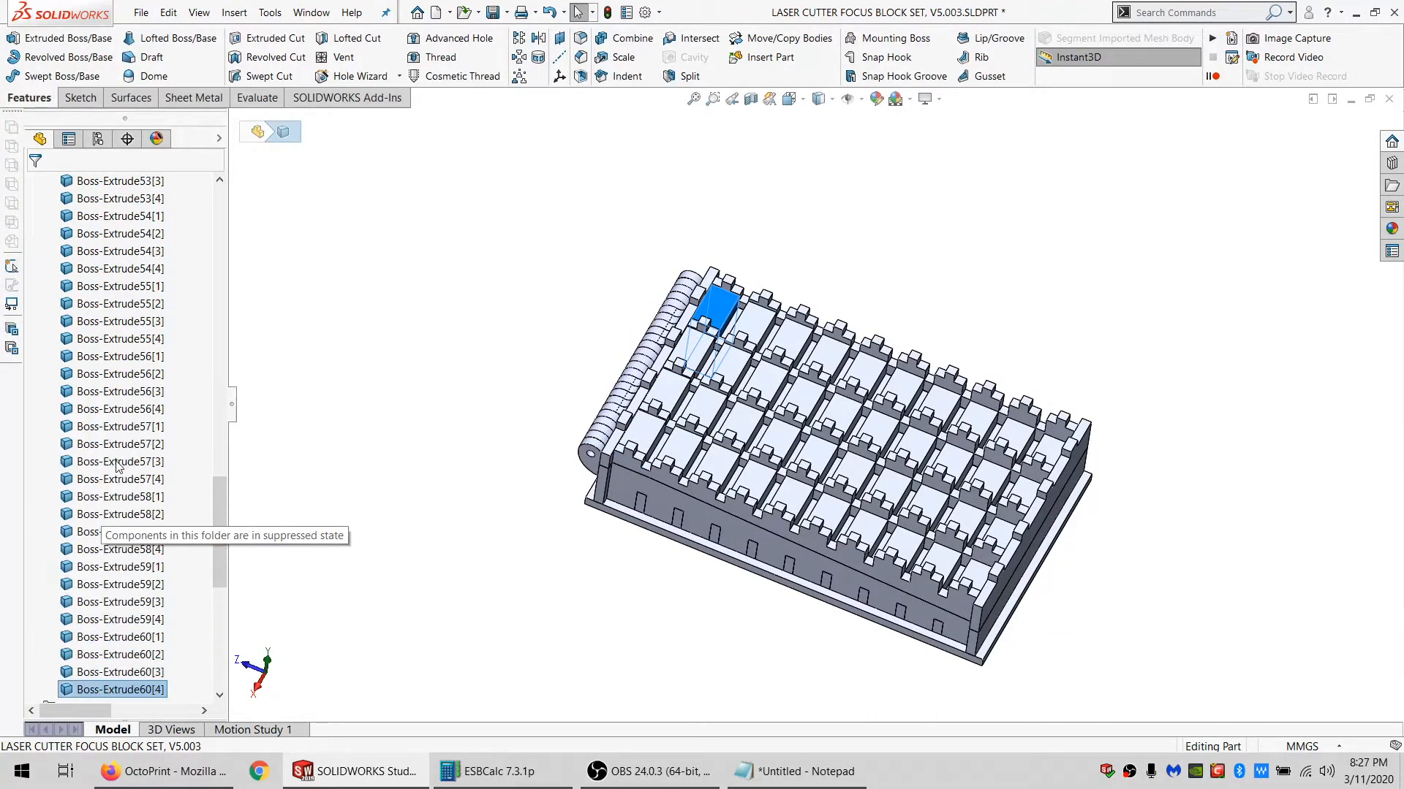
{"action": "left_click", "coordinate": [977, 571]}
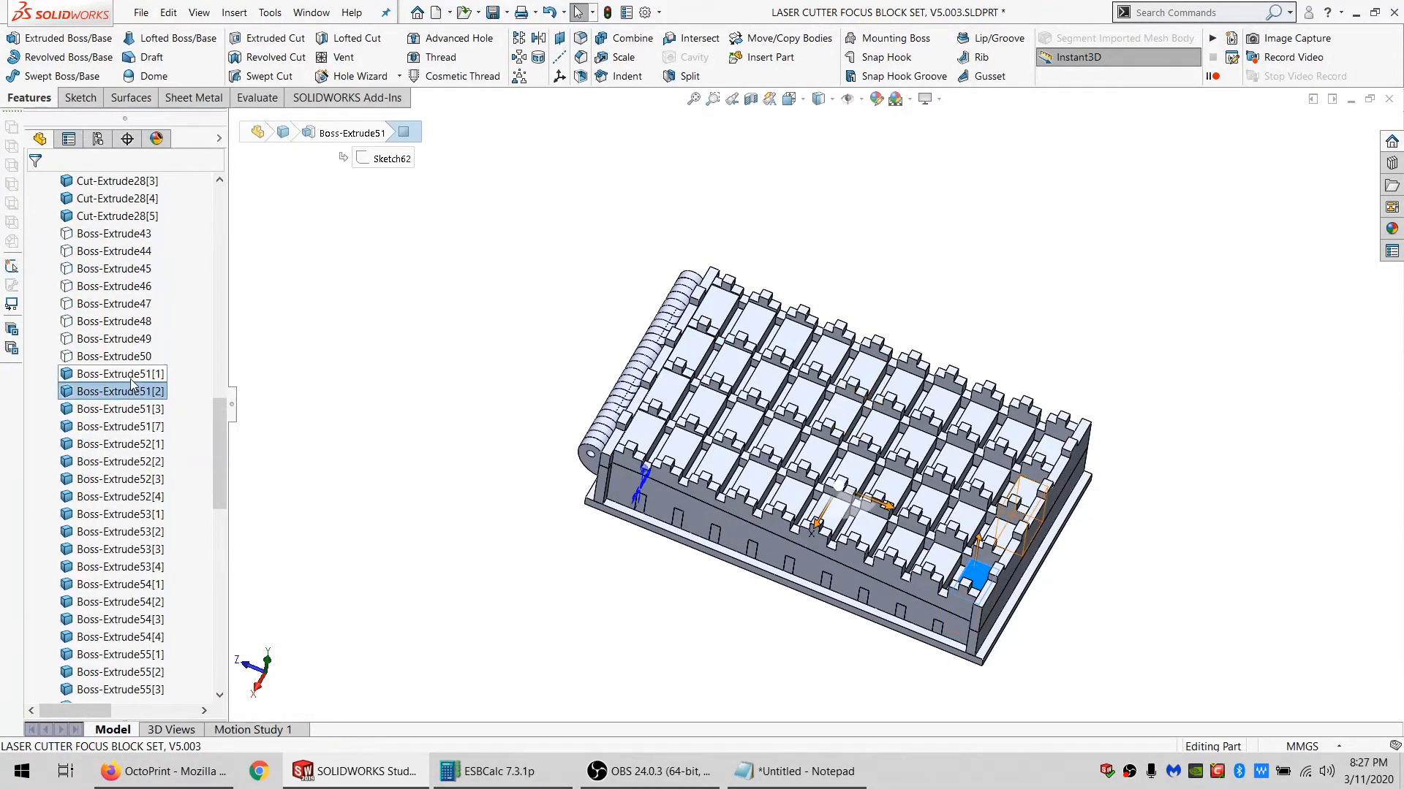
{"action": "left_click", "coordinate": [130, 376]}
{"action": "scroll", "coordinate": [117, 512], "scroll_direction": "down", "scroll_amount": 13}
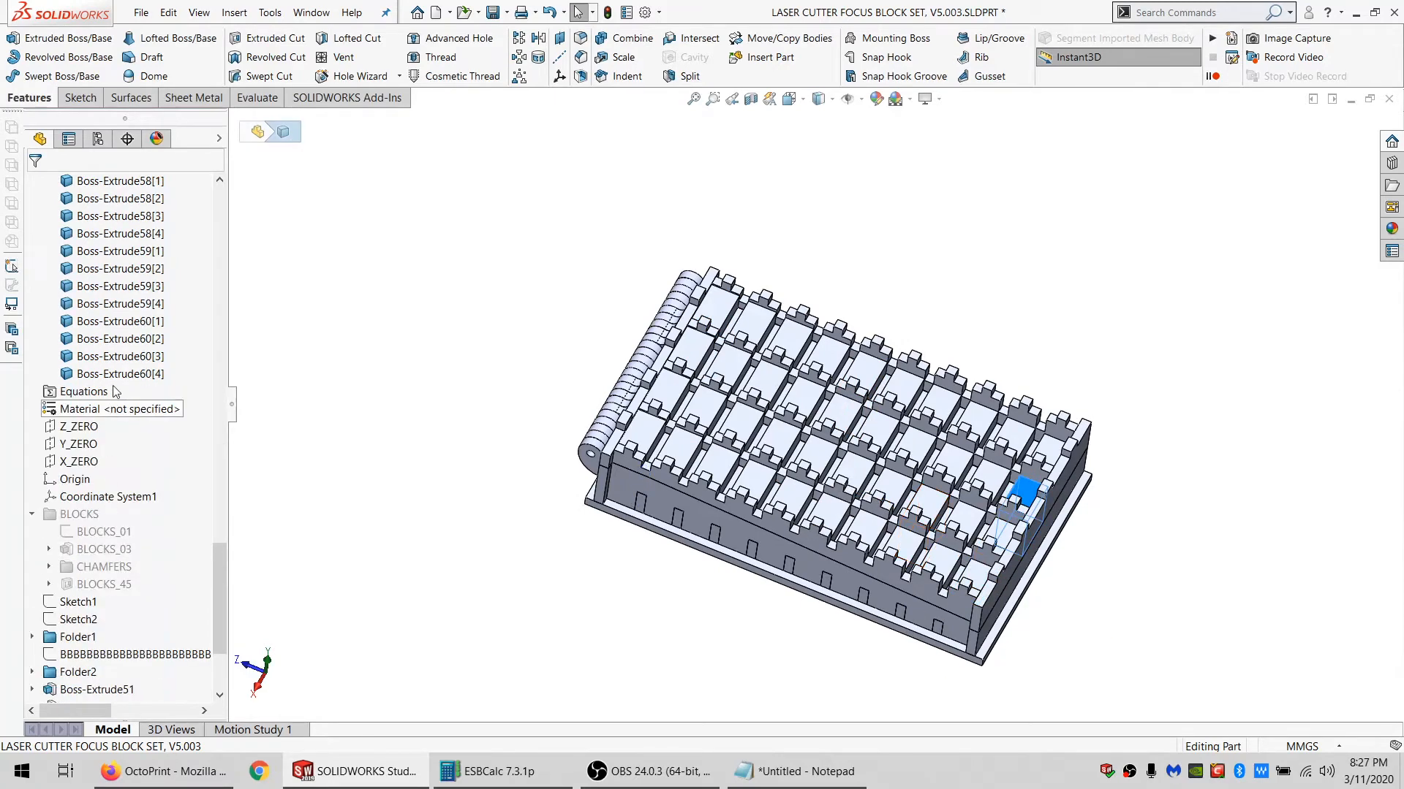
{"action": "left_click", "coordinate": [115, 374], "text": "shift"}
{"action": "right_click", "coordinate": [115, 377]}
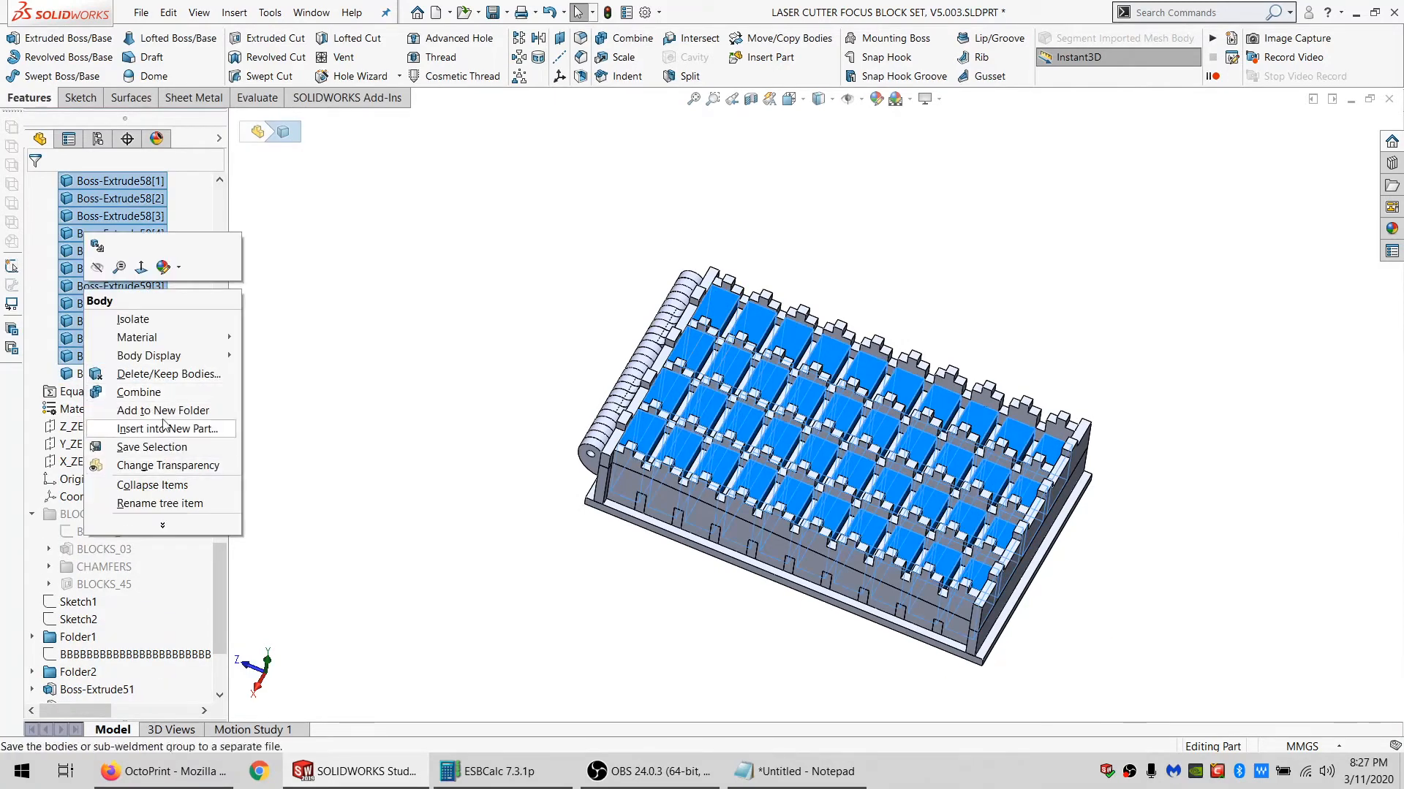
{"action": "left_click", "coordinate": [162, 411]}
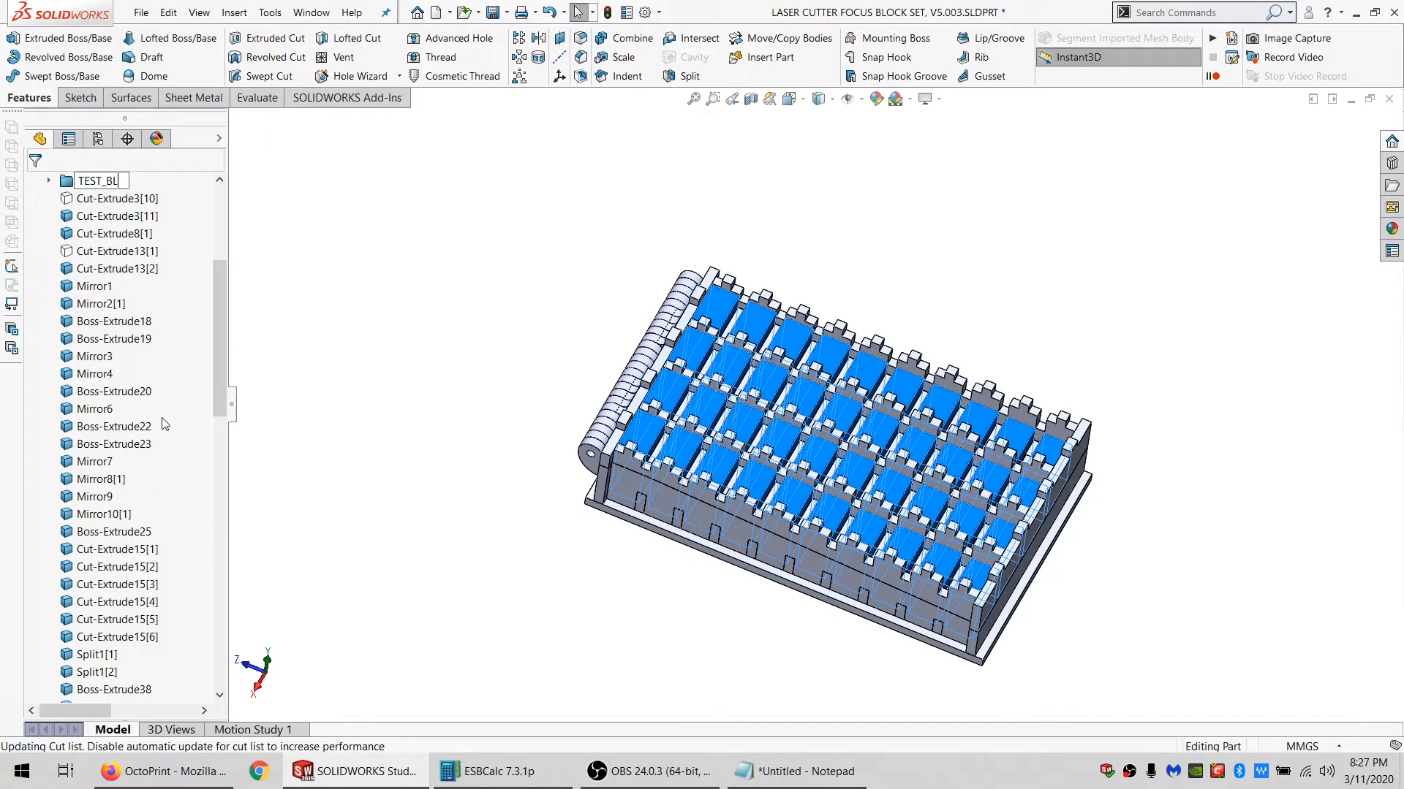
{"action": "type", "text": "TEST_BLOCKS"}
{"action": "key", "text": "Return"}
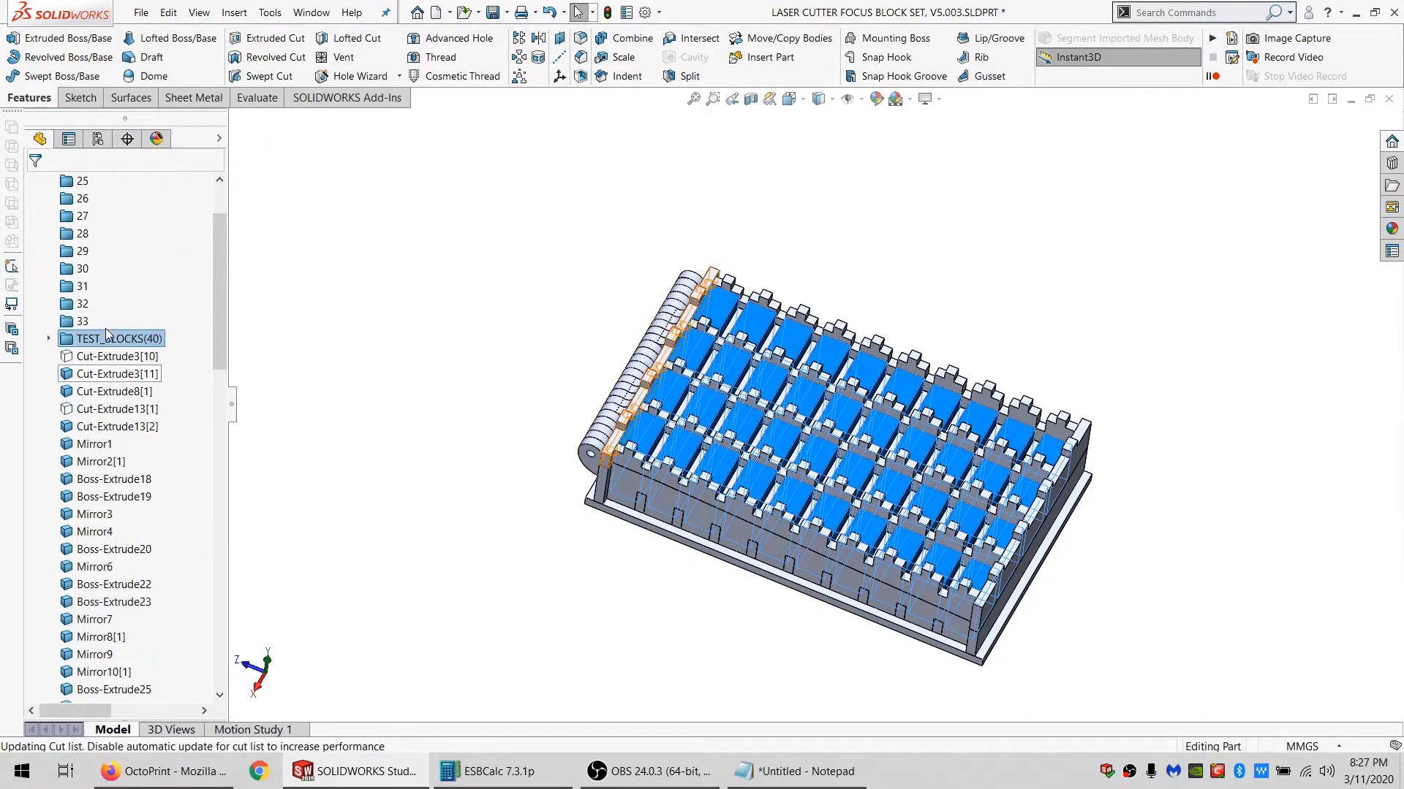
Show all the box's solid bodies from Cut-Extrude3[10] through Boss-Extrude50, including the hidden lid.
{"action": "left_click", "coordinate": [95, 356]}
{"action": "scroll", "coordinate": [94, 512], "scroll_direction": "down", "scroll_amount": 15}
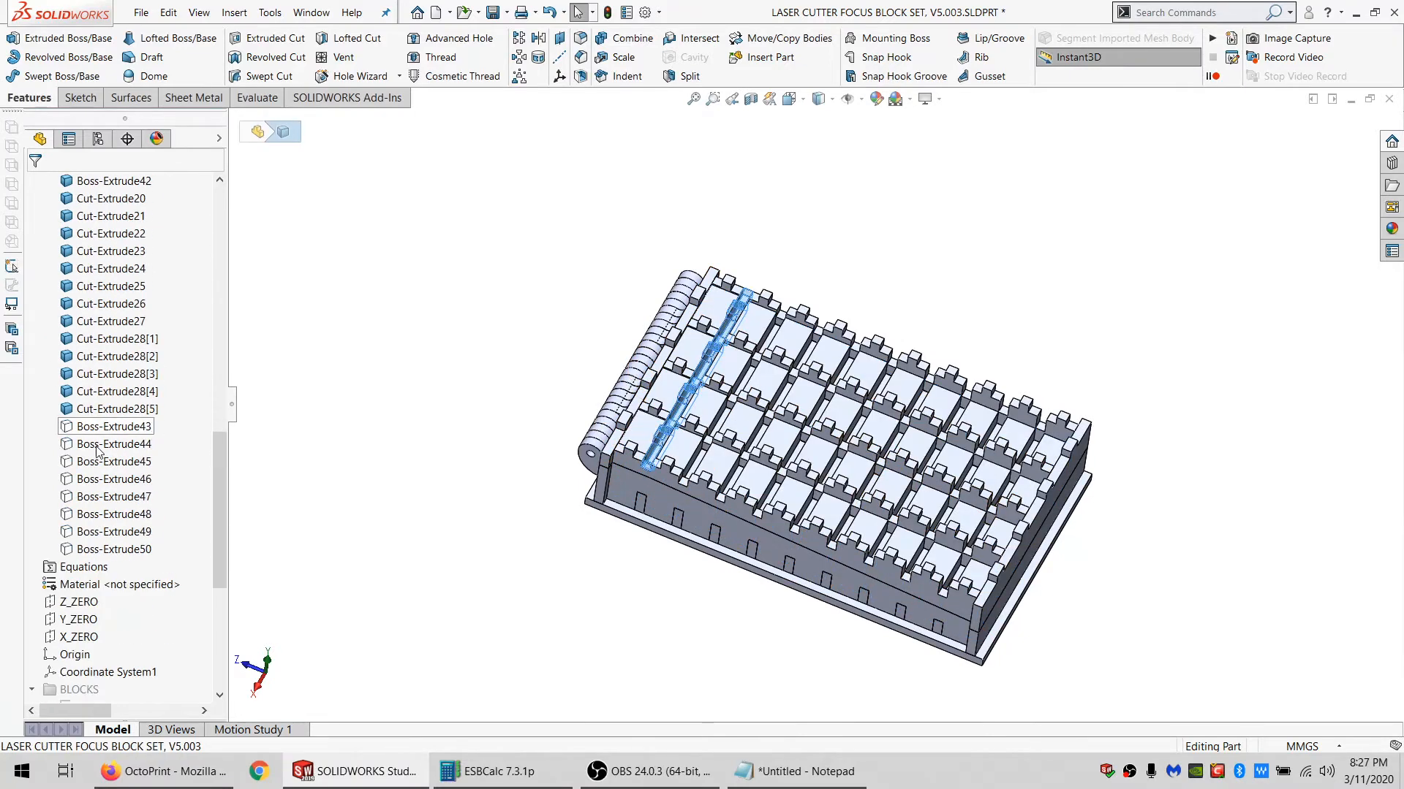
{"action": "left_click", "coordinate": [102, 550], "text": "shift"}
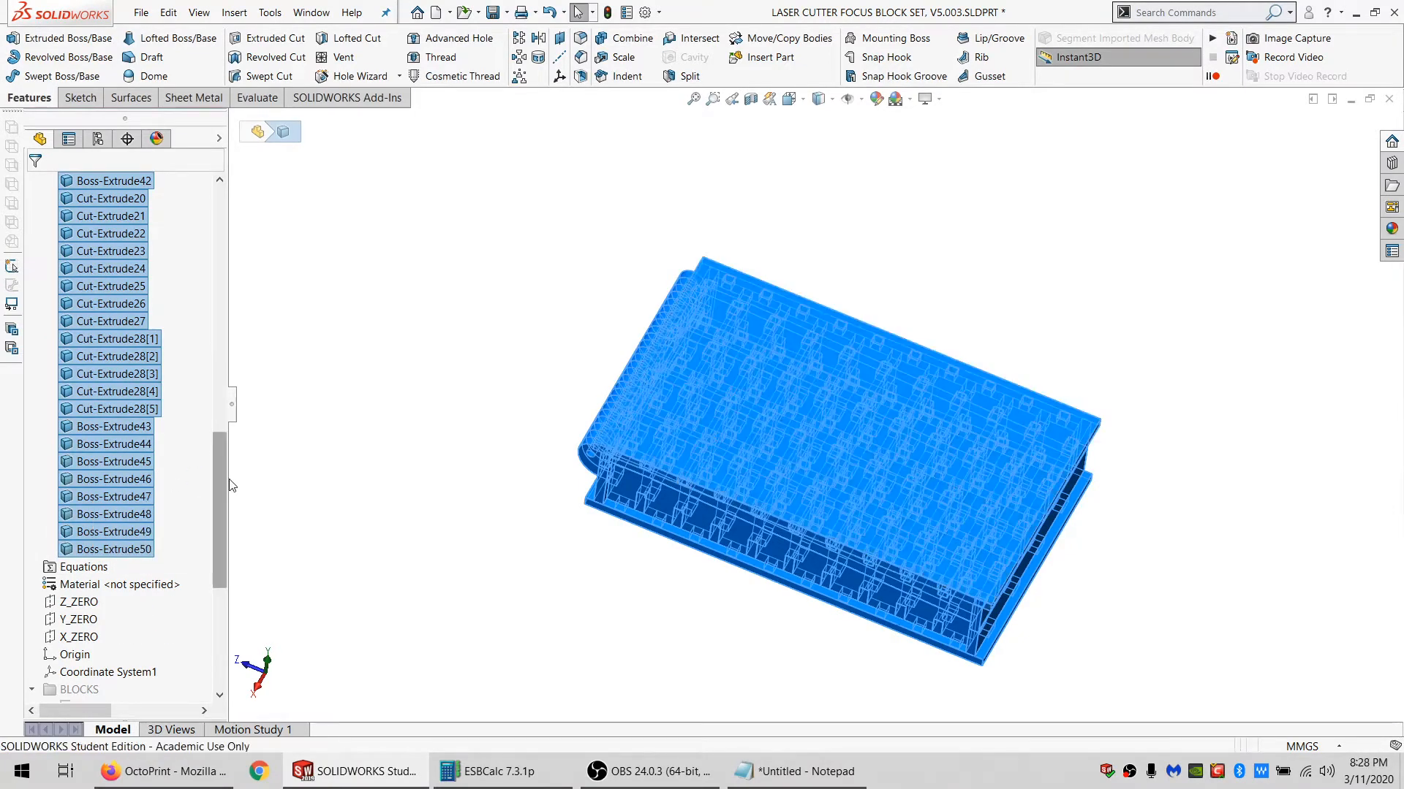
{"action": "left_click_drag", "start_coordinate": [212, 484], "coordinate": [382, 288]}
{"action": "left_click", "coordinate": [392, 310]}
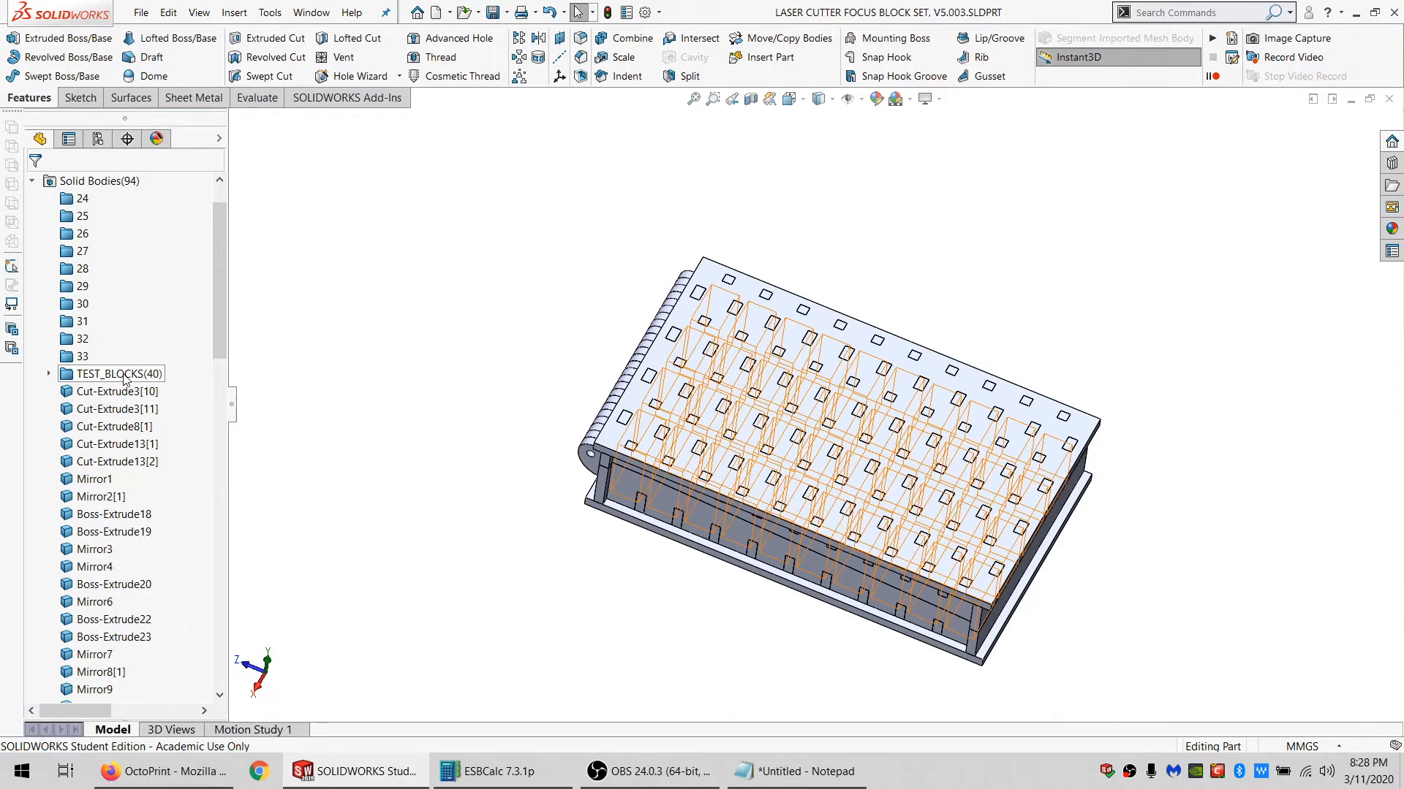
Duplicate the Default configuration, rename the copy TOP and make it active.
{"action": "left_click", "coordinate": [97, 138]}
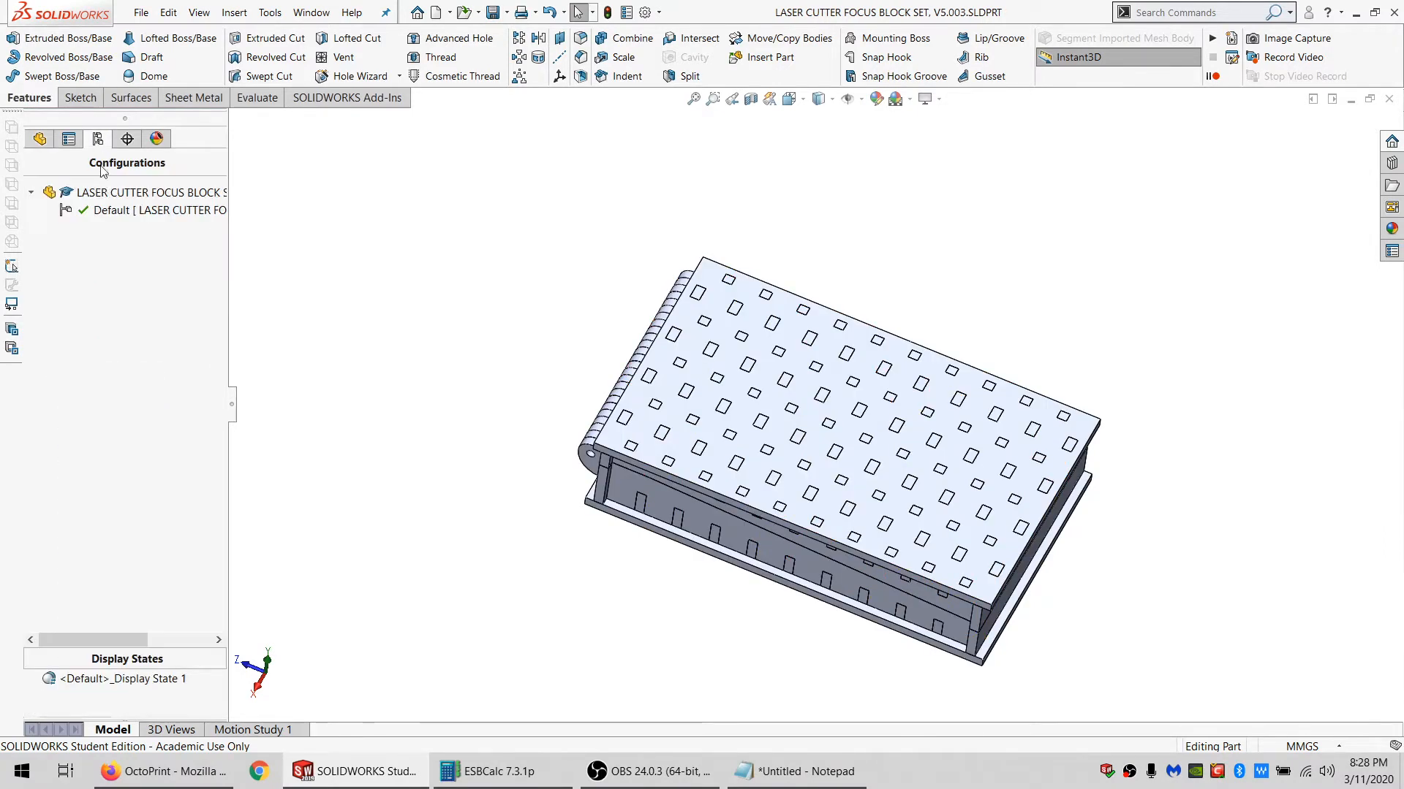
{"action": "left_click", "coordinate": [106, 209]}
{"action": "key", "text": "ctrl+c"}
{"action": "key", "text": "ctrl+v"}
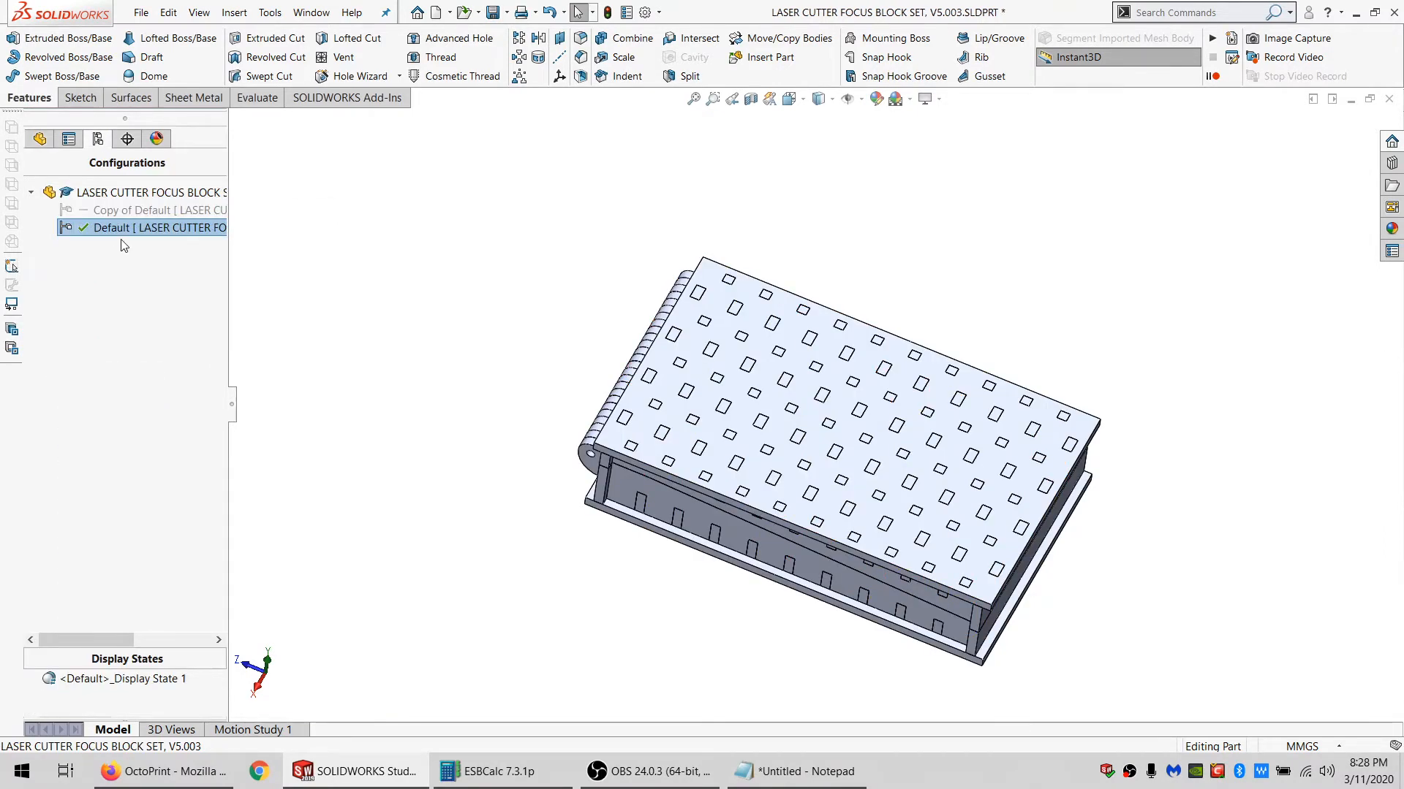
{"action": "left_click", "coordinate": [122, 213]}
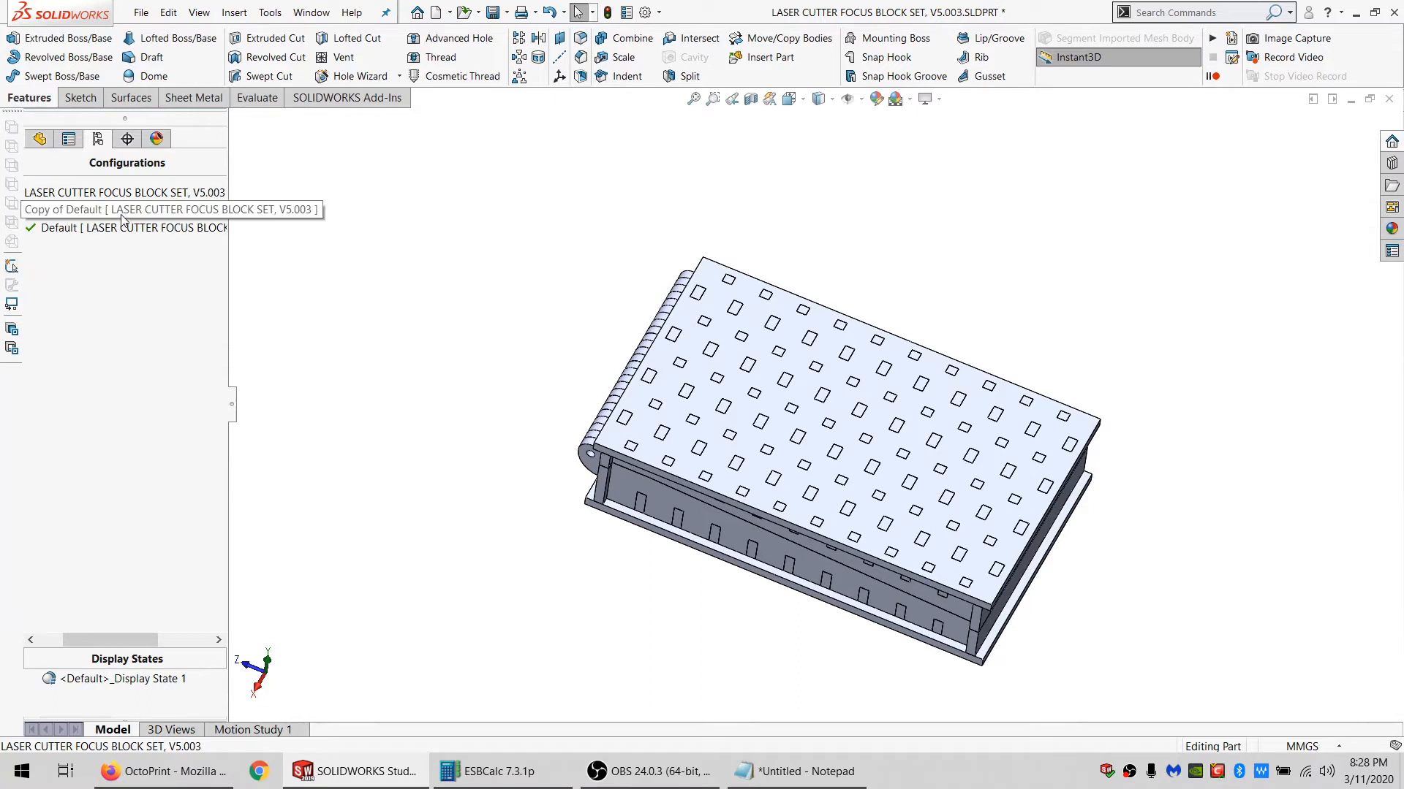
{"action": "type", "text": "TOP"}
{"action": "key", "text": "Return"}
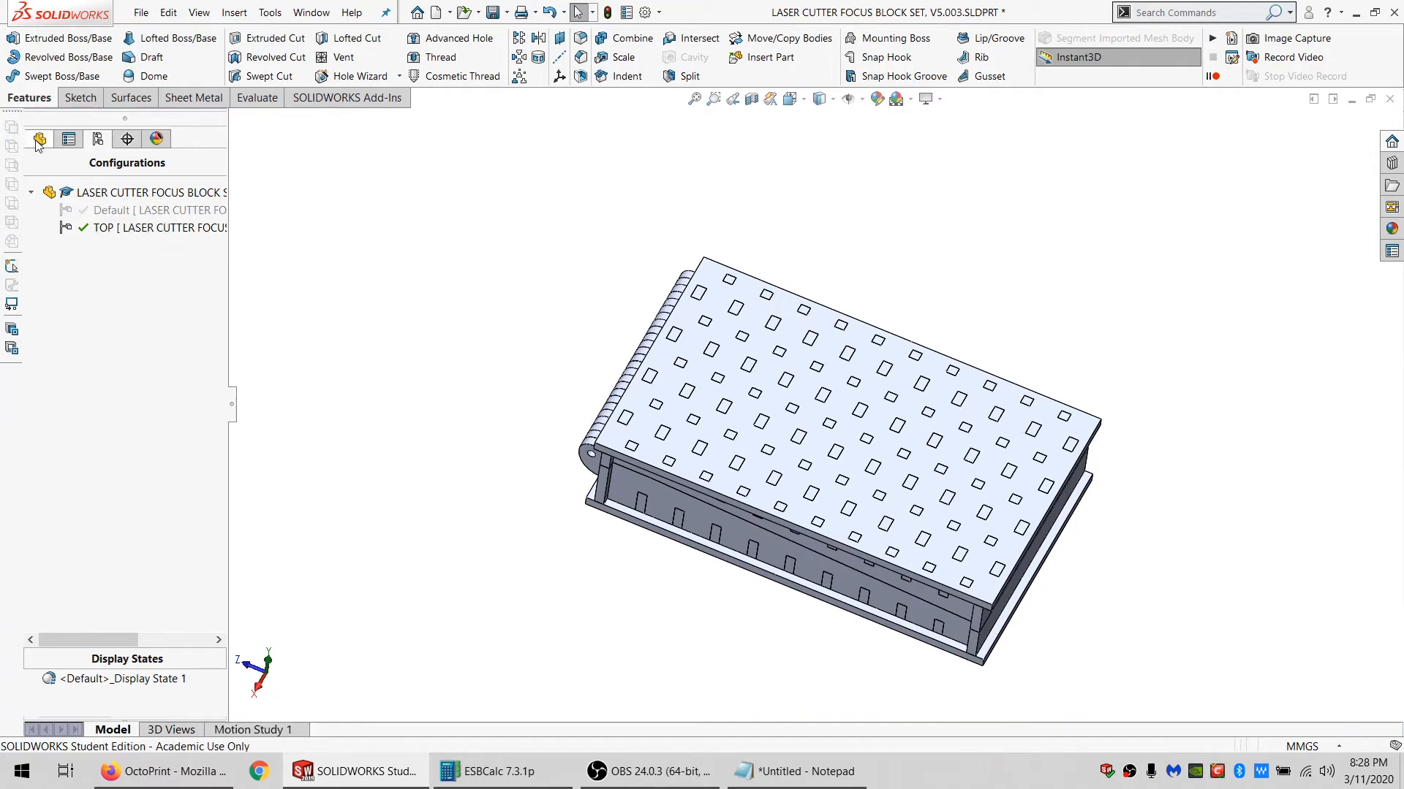
Start deleting bodies in the TOP configuration, dropping Cut-Extrude3[11] and adding the lower hinge-side wall Boss-Extrude25 instead.
{"action": "left_click", "coordinate": [36, 138]}
{"action": "middle_click_drag", "start_coordinate": [716, 504], "coordinate": [712, 347]}
{"action": "middle_click_drag", "start_coordinate": [739, 418], "coordinate": [401, 175]}
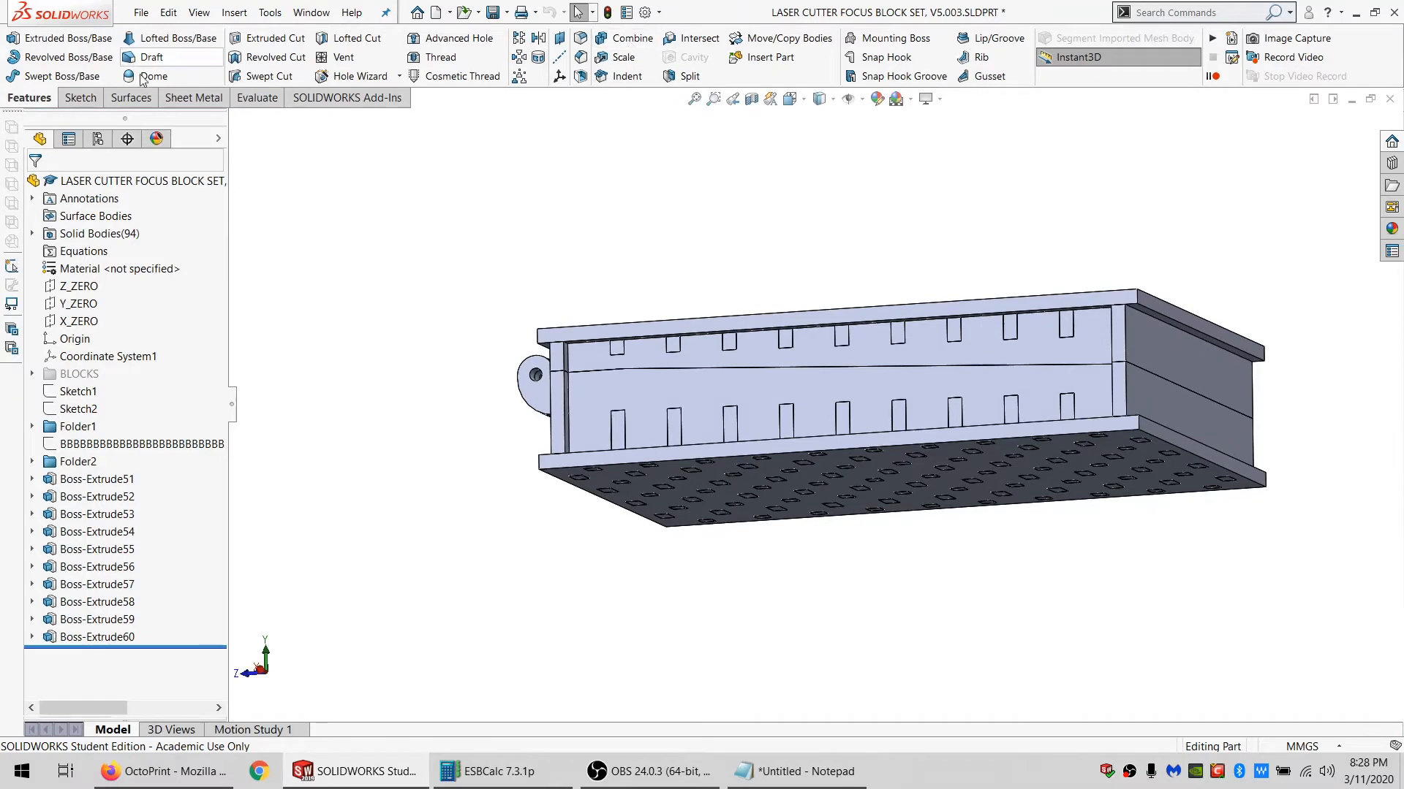
{"action": "left_click", "coordinate": [32, 234]}
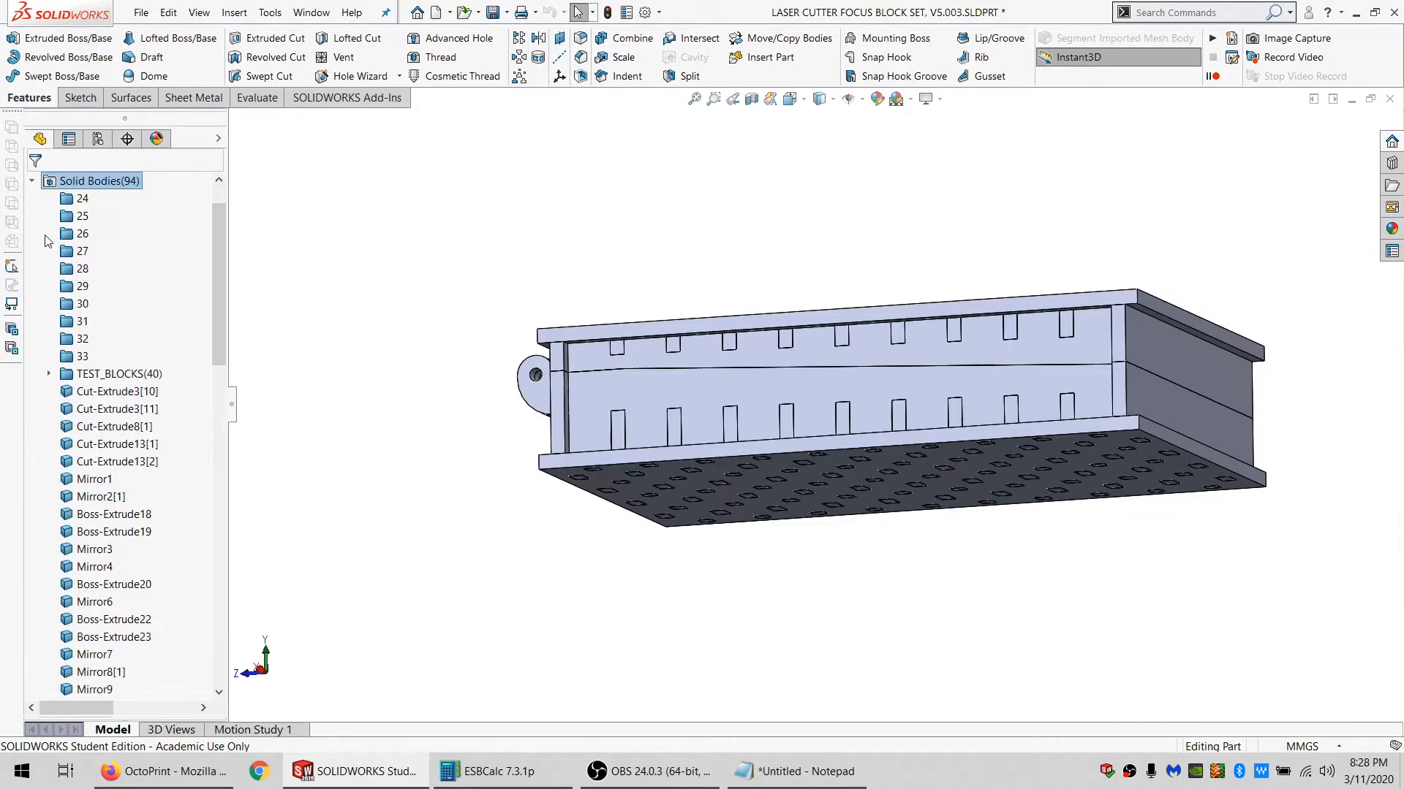
{"action": "left_click", "coordinate": [117, 409]}
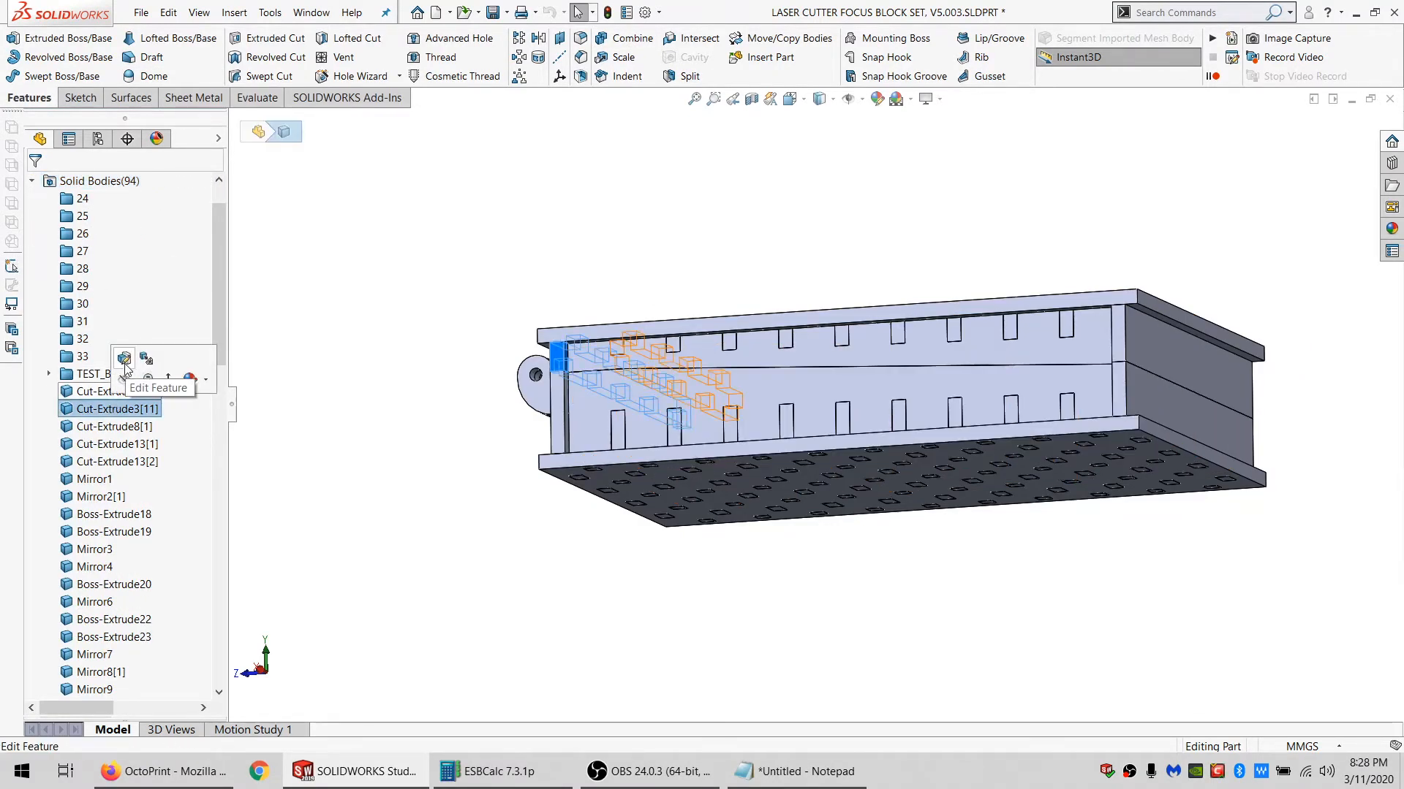
{"action": "left_click", "coordinate": [110, 374]}
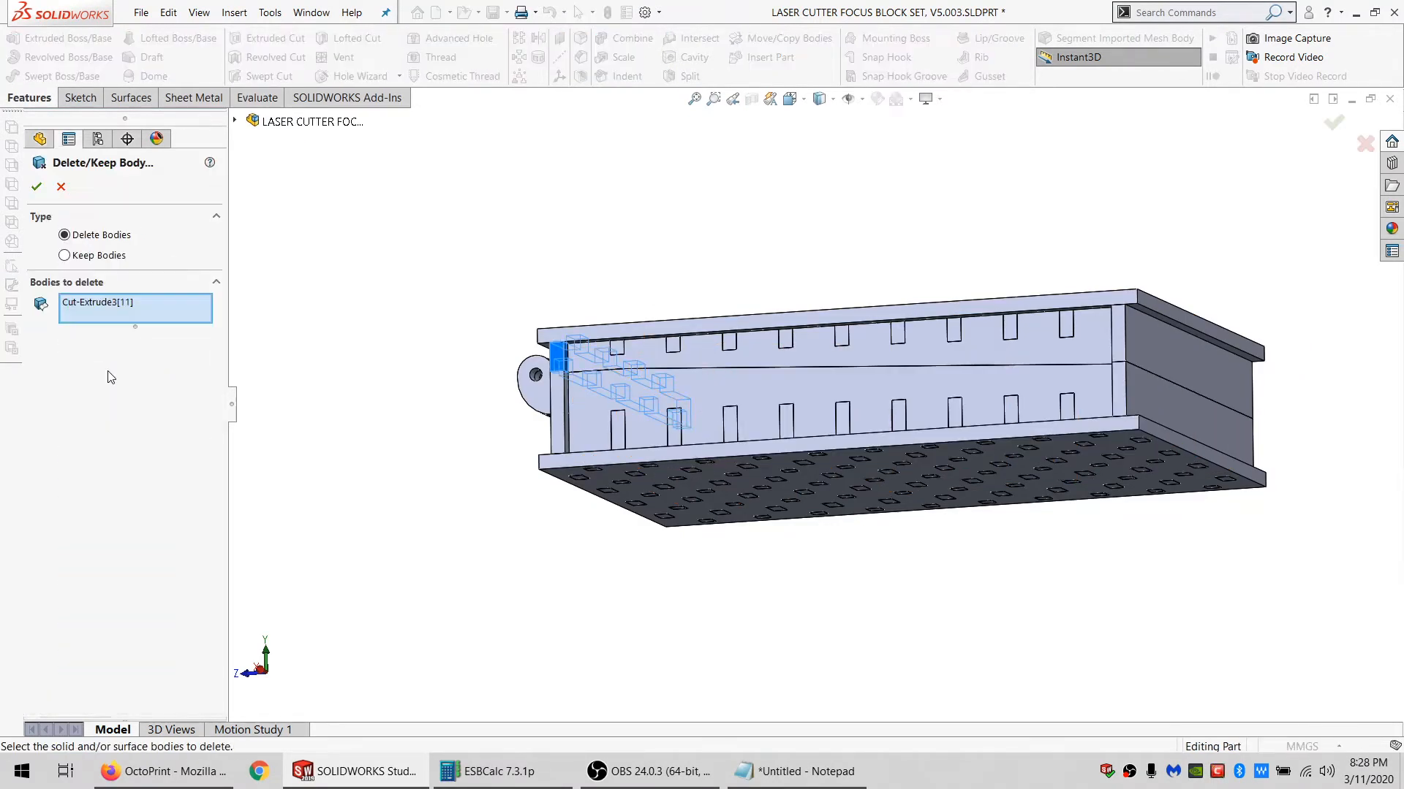
{"action": "left_click", "coordinate": [89, 305]}
{"action": "key", "text": "Delete"}
{"action": "left_click", "coordinate": [561, 421]}
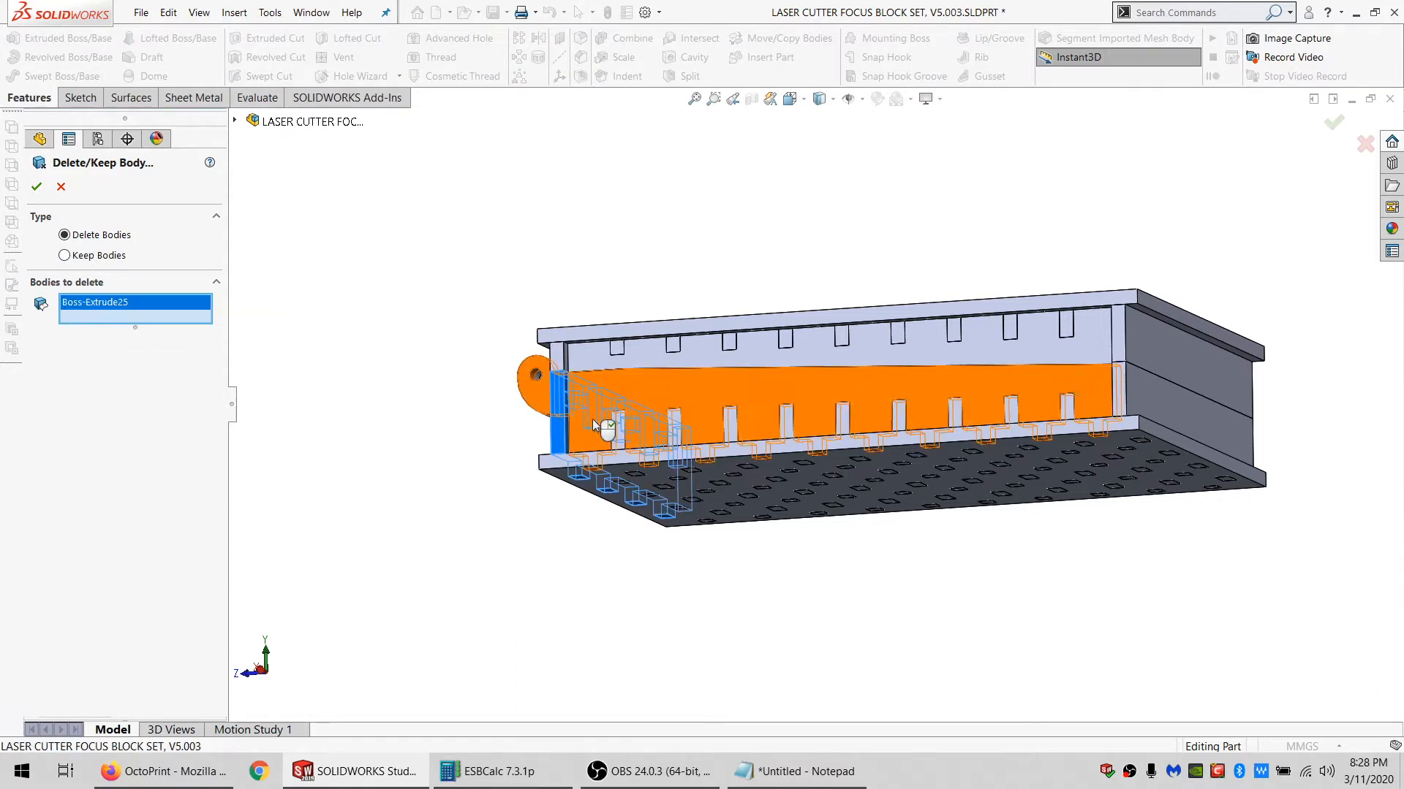
Add the lower box's crosswise dividers, Cut-Extrude8[1] and Cut-Extrude27 down to Cut-Extrude20, to the bodies to delete.
{"action": "left_click", "coordinate": [596, 428]}
{"action": "left_click", "coordinate": [626, 439]}
{"action": "left_click", "coordinate": [621, 435]}
{"action": "left_click", "coordinate": [742, 427]}
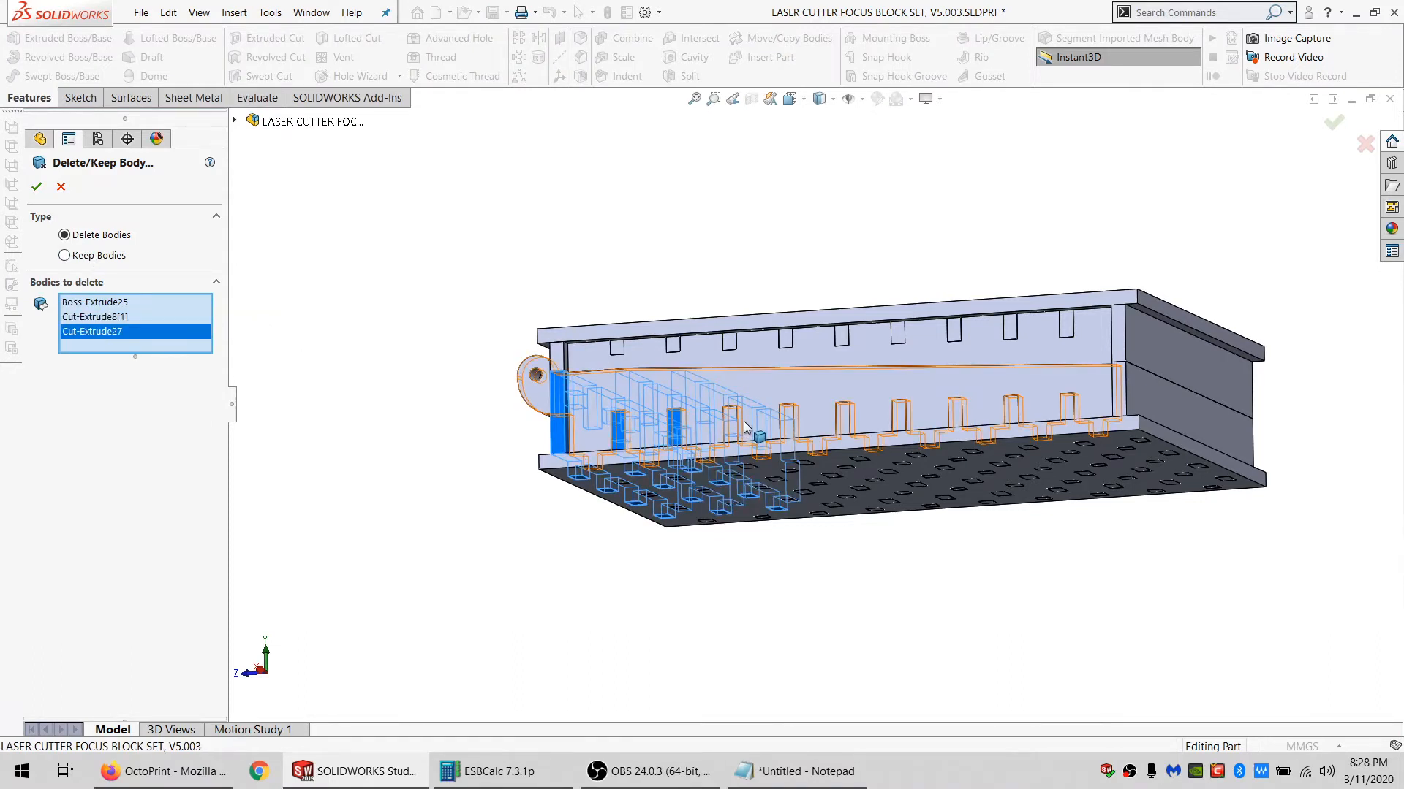
{"action": "left_click", "coordinate": [797, 424]}
{"action": "left_click", "coordinate": [849, 422]}
{"action": "left_click", "coordinate": [901, 418]}
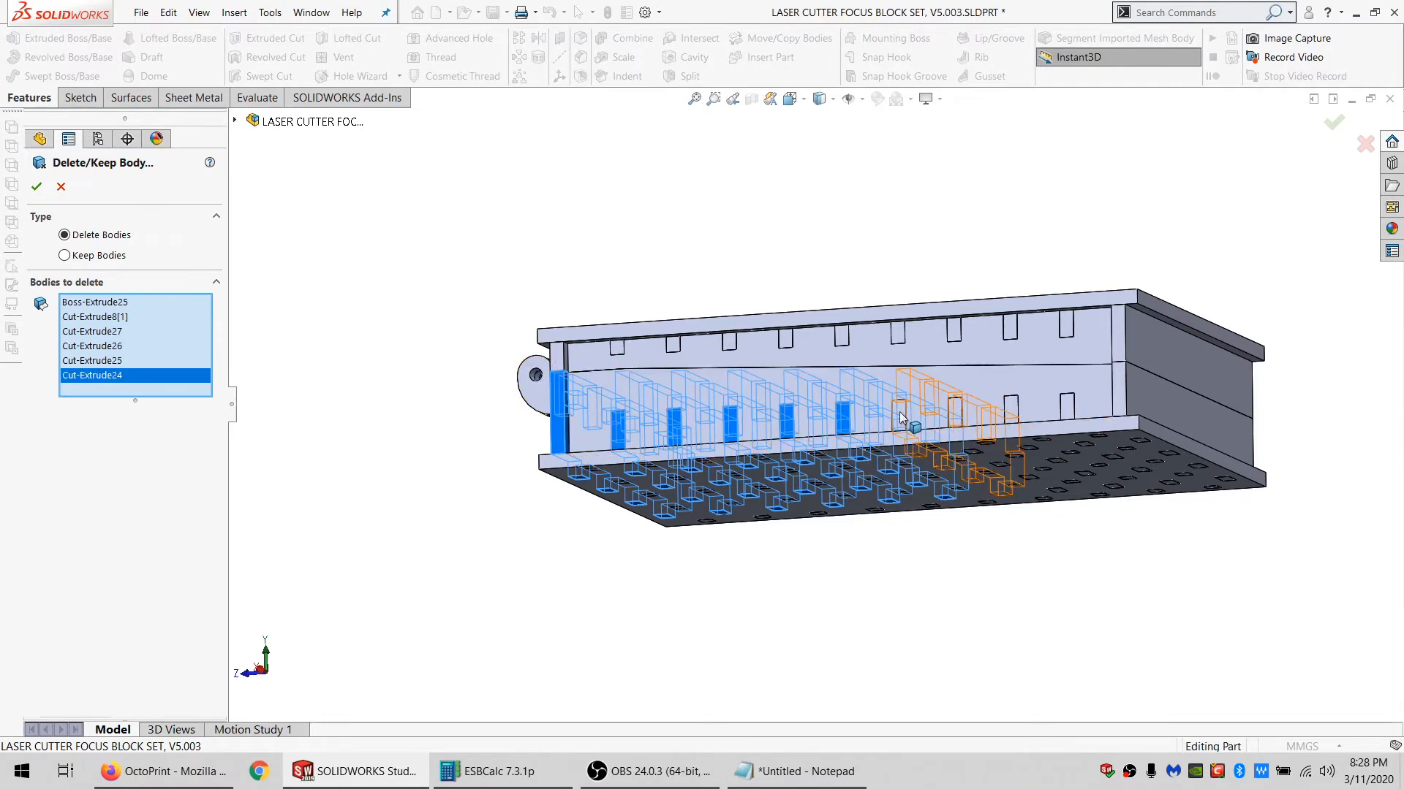
{"action": "left_click", "coordinate": [957, 416]}
{"action": "left_click", "coordinate": [1012, 415]}
{"action": "left_click", "coordinate": [1070, 414]}
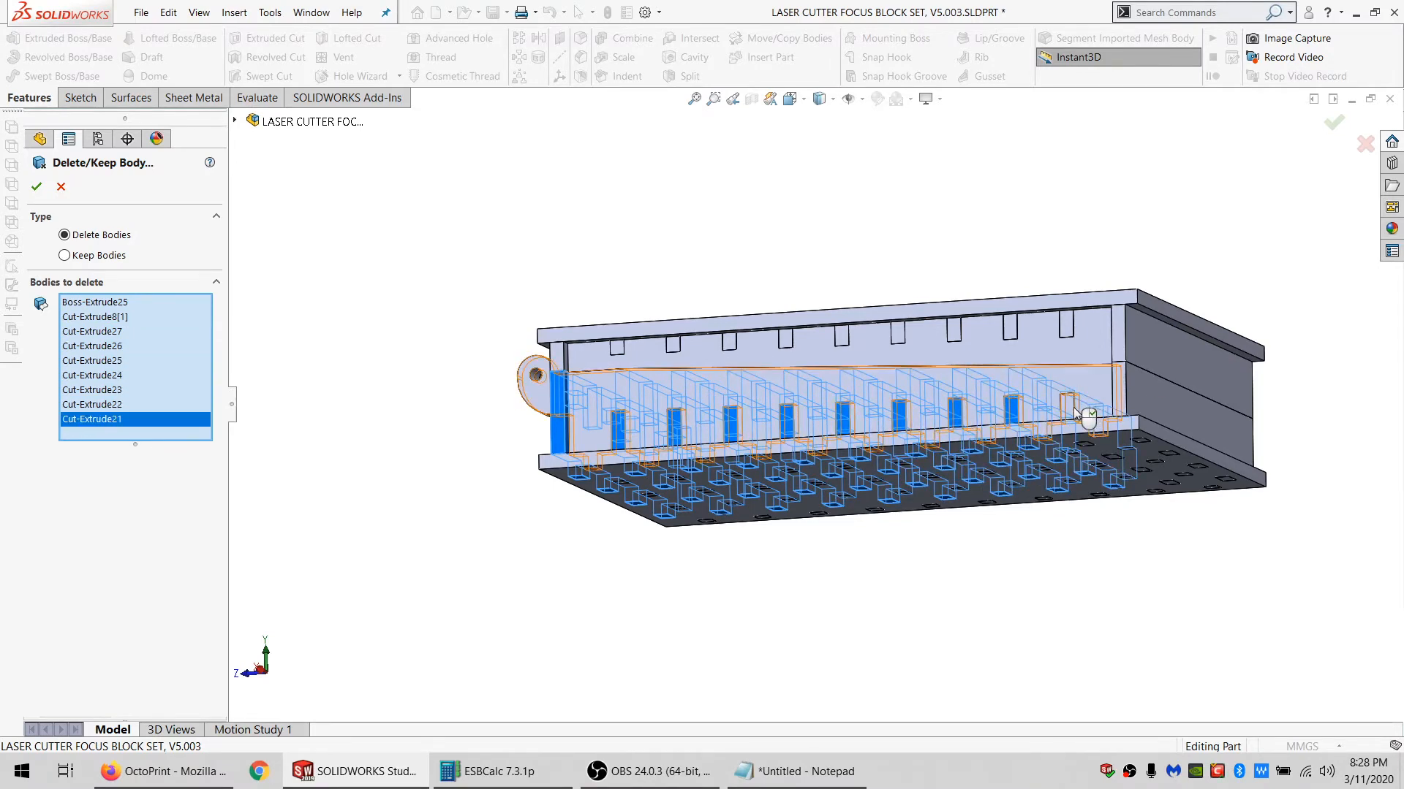
{"action": "left_click", "coordinate": [1078, 414]}
Add the lower box's side wall, base plate, end wall Split1[1] and lengthwise dividers Boss-Extrude42 to Boss-Extrude39 to the bodies to delete.
{"action": "left_click", "coordinate": [1060, 400]}
{"action": "left_click", "coordinate": [1066, 447]}
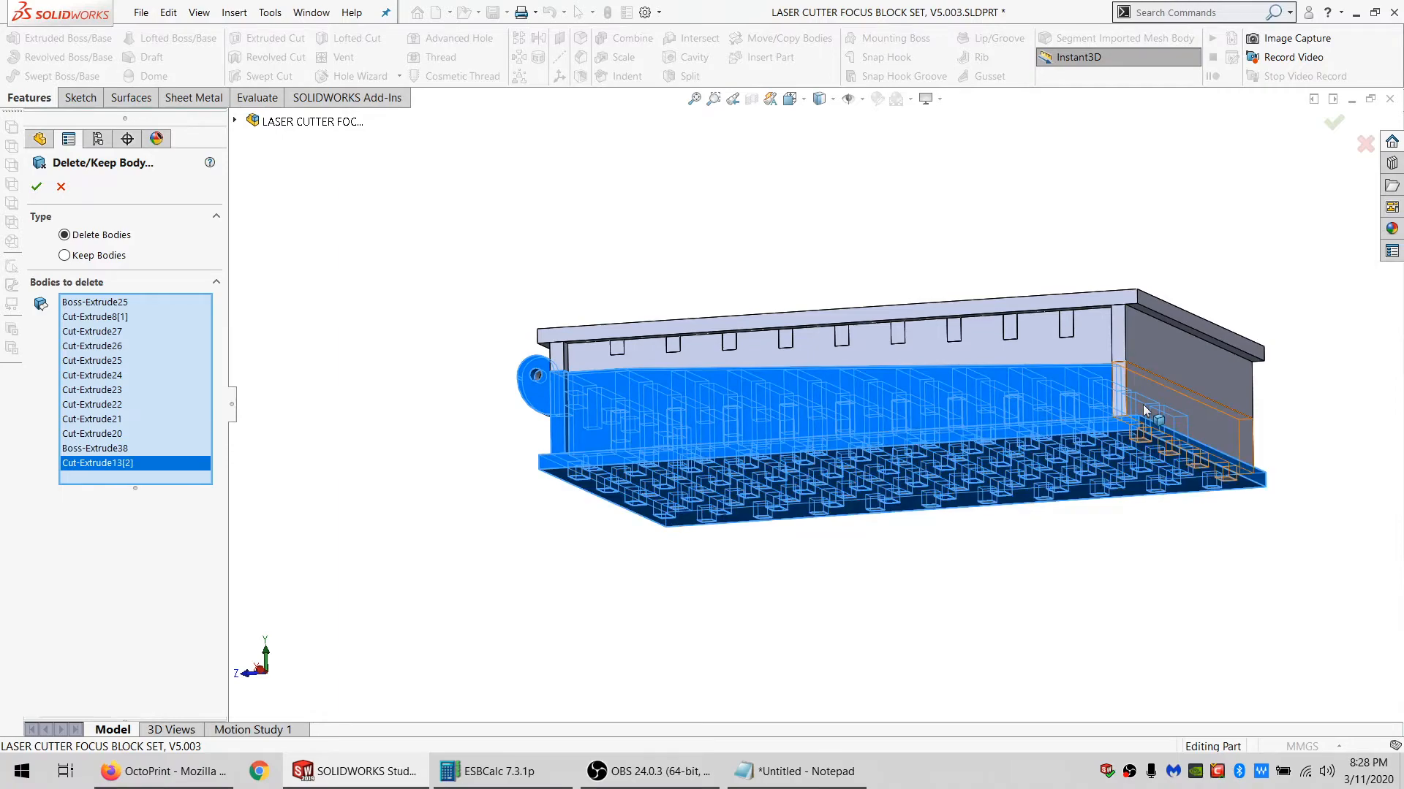
{"action": "left_click", "coordinate": [1146, 410]}
{"action": "middle_click_drag", "start_coordinate": [848, 447], "coordinate": [918, 322]}
{"action": "left_click", "coordinate": [859, 438]}
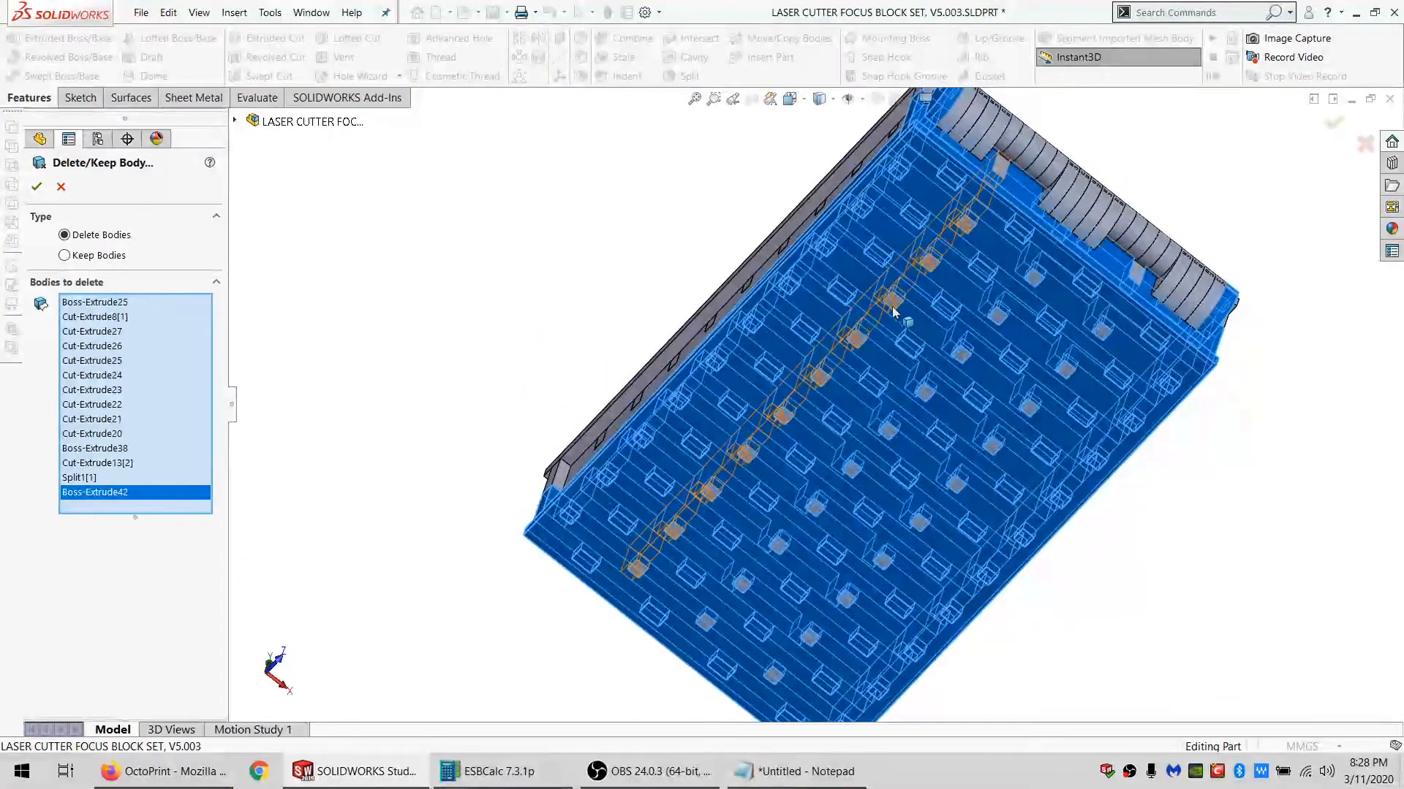
{"action": "left_click", "coordinate": [952, 351]}
{"action": "left_click", "coordinate": [1024, 407]}
{"action": "left_click", "coordinate": [952, 229]}
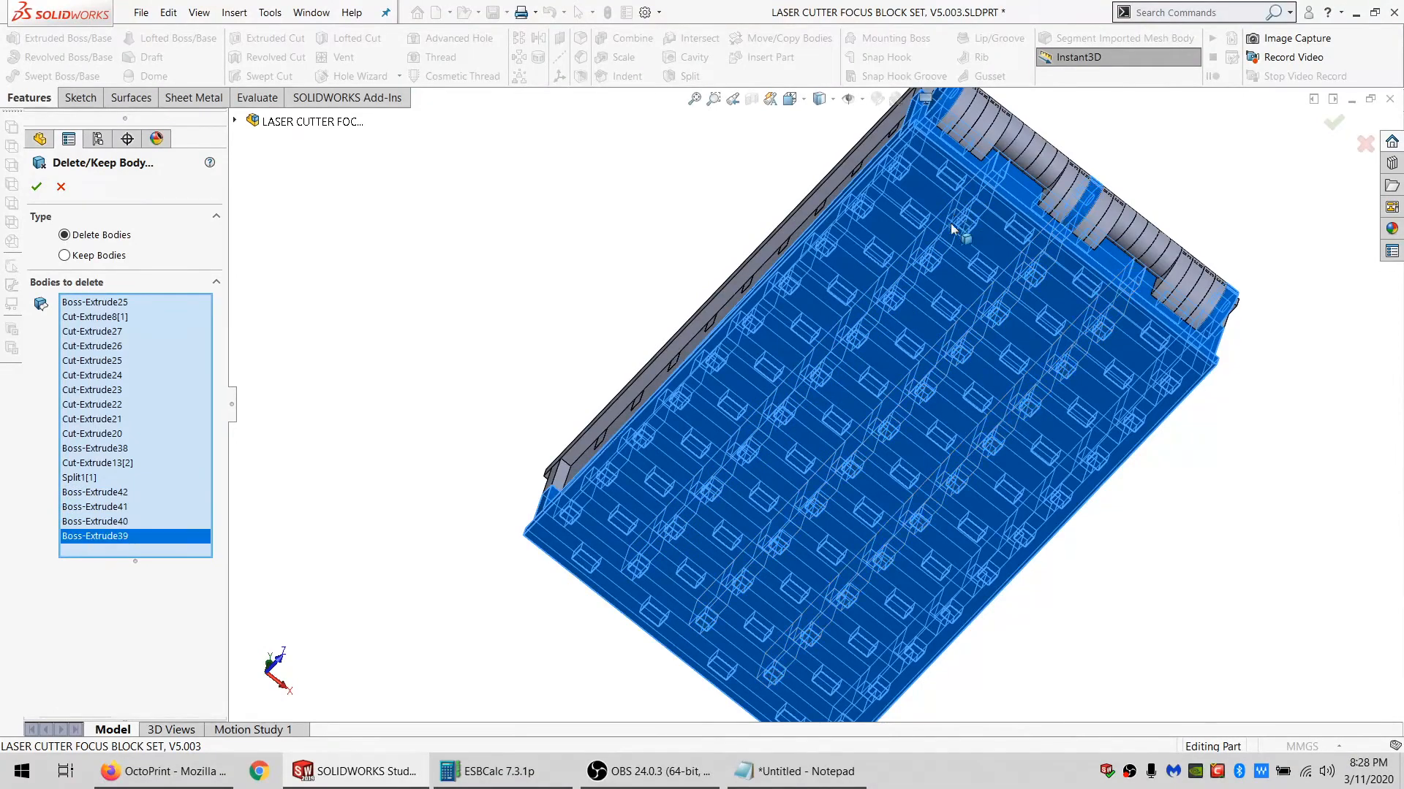
Add the hinge knuckles belonging to the lower box, including Cut-Extrude15[3], Mirror1 and Mirror6, and delete all the chosen bodies.
{"action": "middle_click_drag", "start_coordinate": [952, 229], "coordinate": [761, 516]}
{"action": "left_click", "coordinate": [760, 516]}
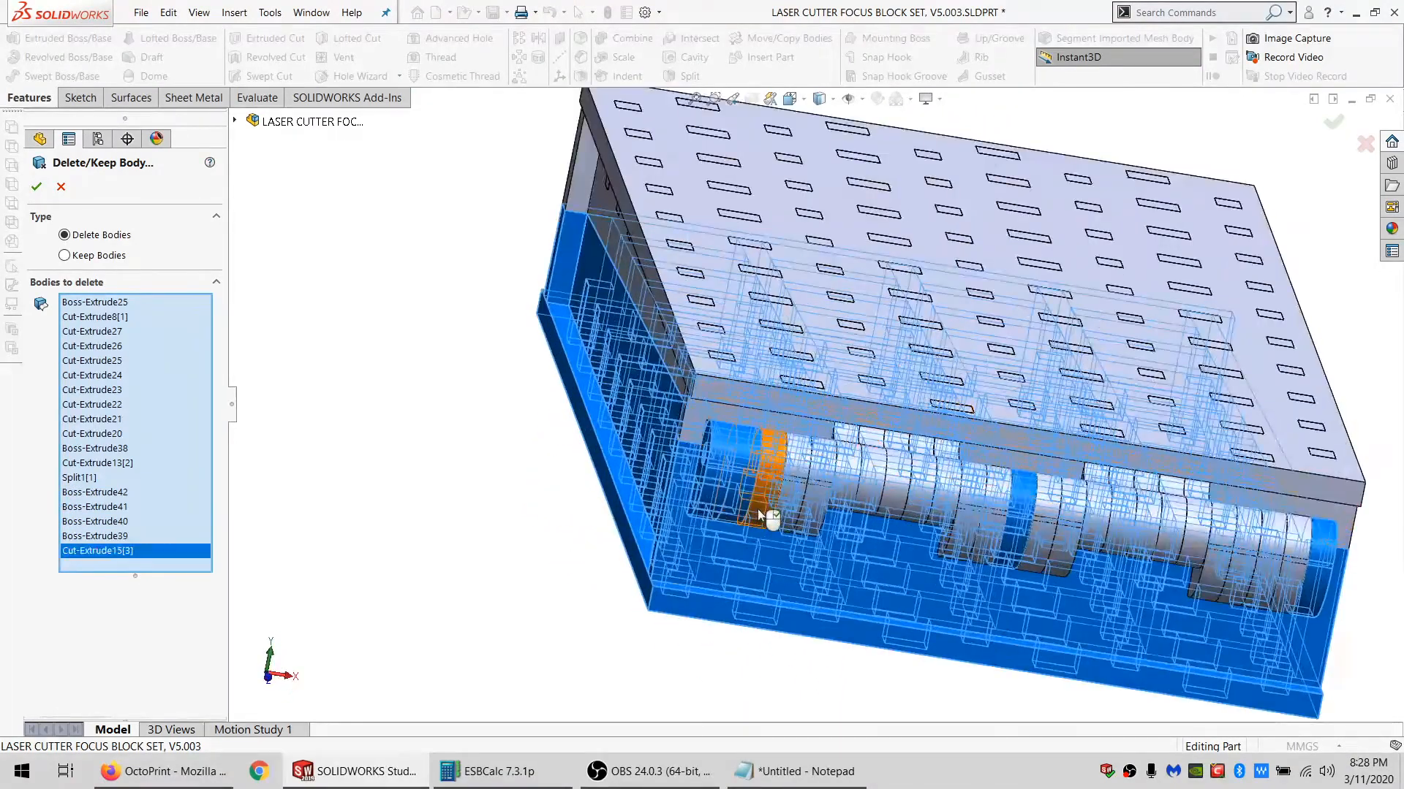
{"action": "left_click", "coordinate": [775, 501]}
{"action": "left_click", "coordinate": [801, 479]}
{"action": "left_click", "coordinate": [939, 512]}
{"action": "left_click", "coordinate": [987, 547]}
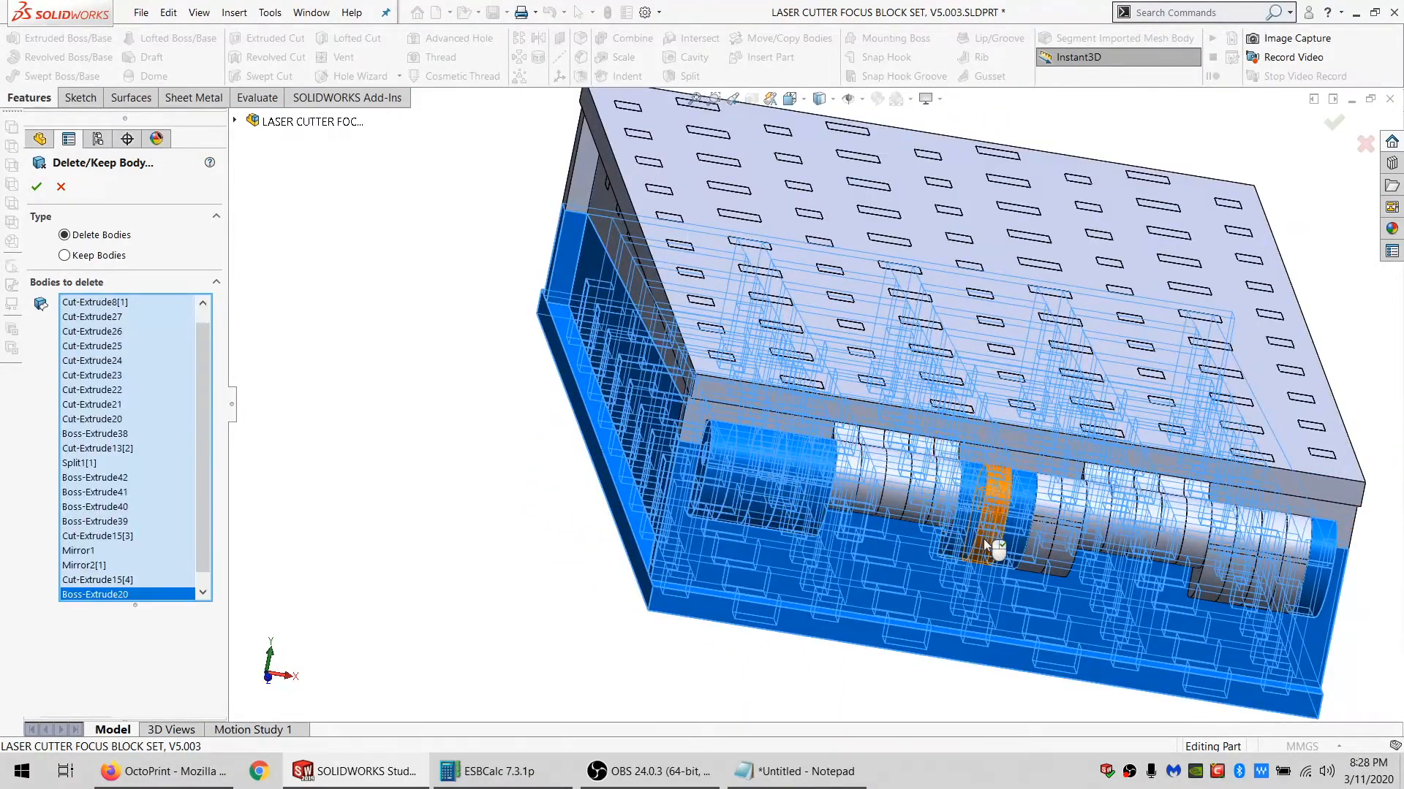
{"action": "left_click", "coordinate": [1005, 547]}
{"action": "left_click", "coordinate": [1045, 549]}
{"action": "left_click", "coordinate": [1096, 547]}
{"action": "left_click", "coordinate": [1206, 593]}
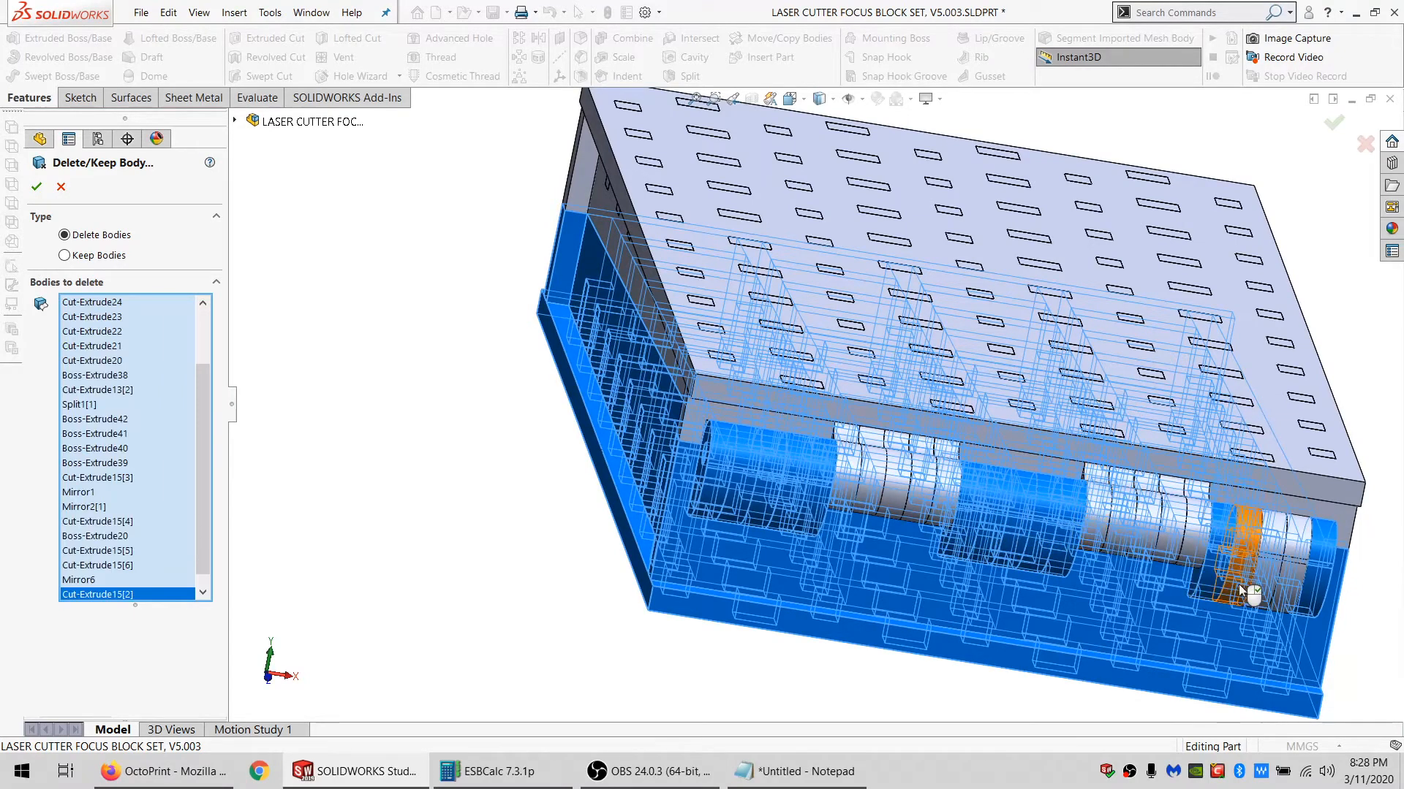
{"action": "left_click", "coordinate": [1239, 585]}
{"action": "left_click", "coordinate": [1272, 589]}
{"action": "left_click", "coordinate": [1236, 585]}
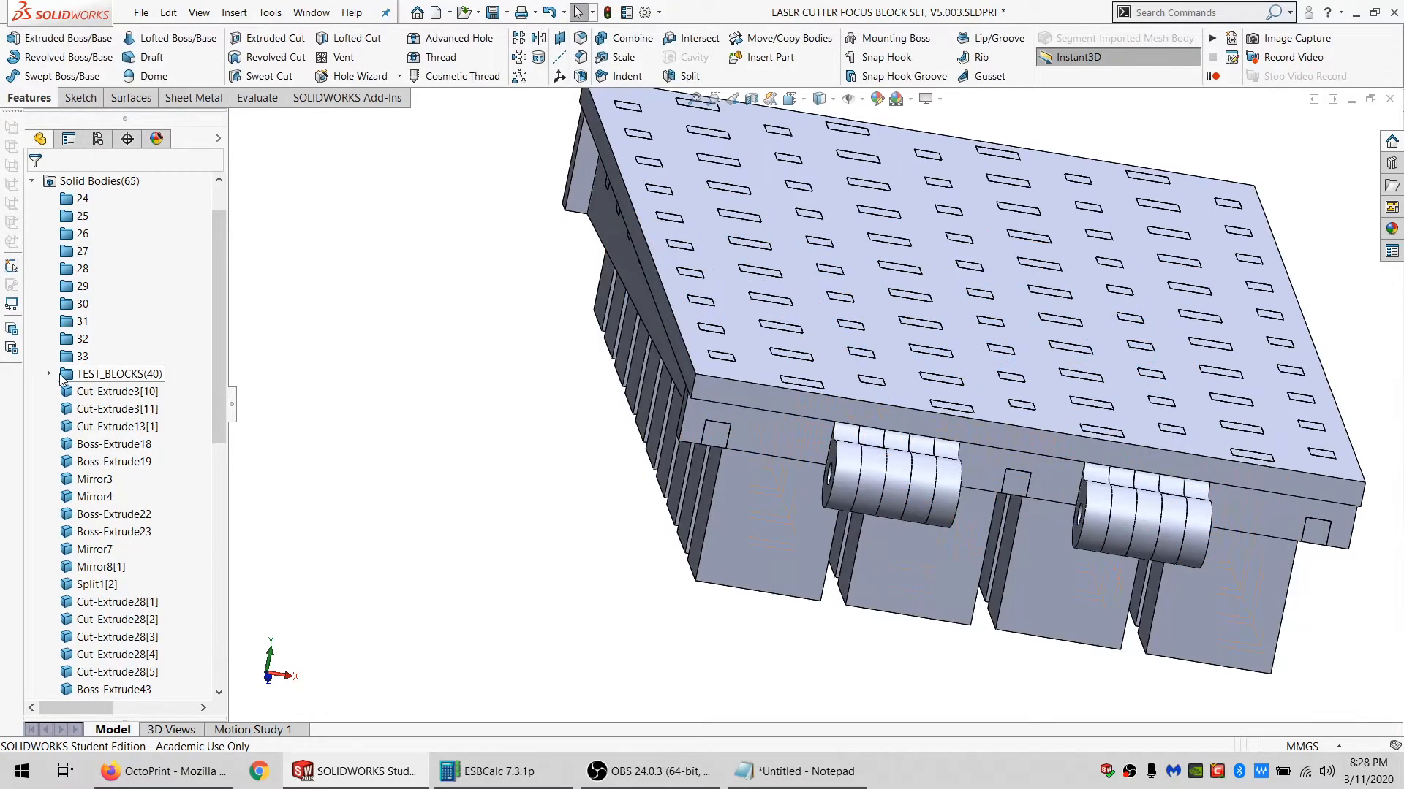
Delete all the block bodies in the TEST_BLOCKS folder, through Boss-Extrude60[4], from the TOP configuration.
{"action": "left_click", "coordinate": [49, 374]}
{"action": "left_click", "coordinate": [113, 198]}
{"action": "scroll", "coordinate": [113, 441], "scroll_direction": "down", "scroll_amount": 6}
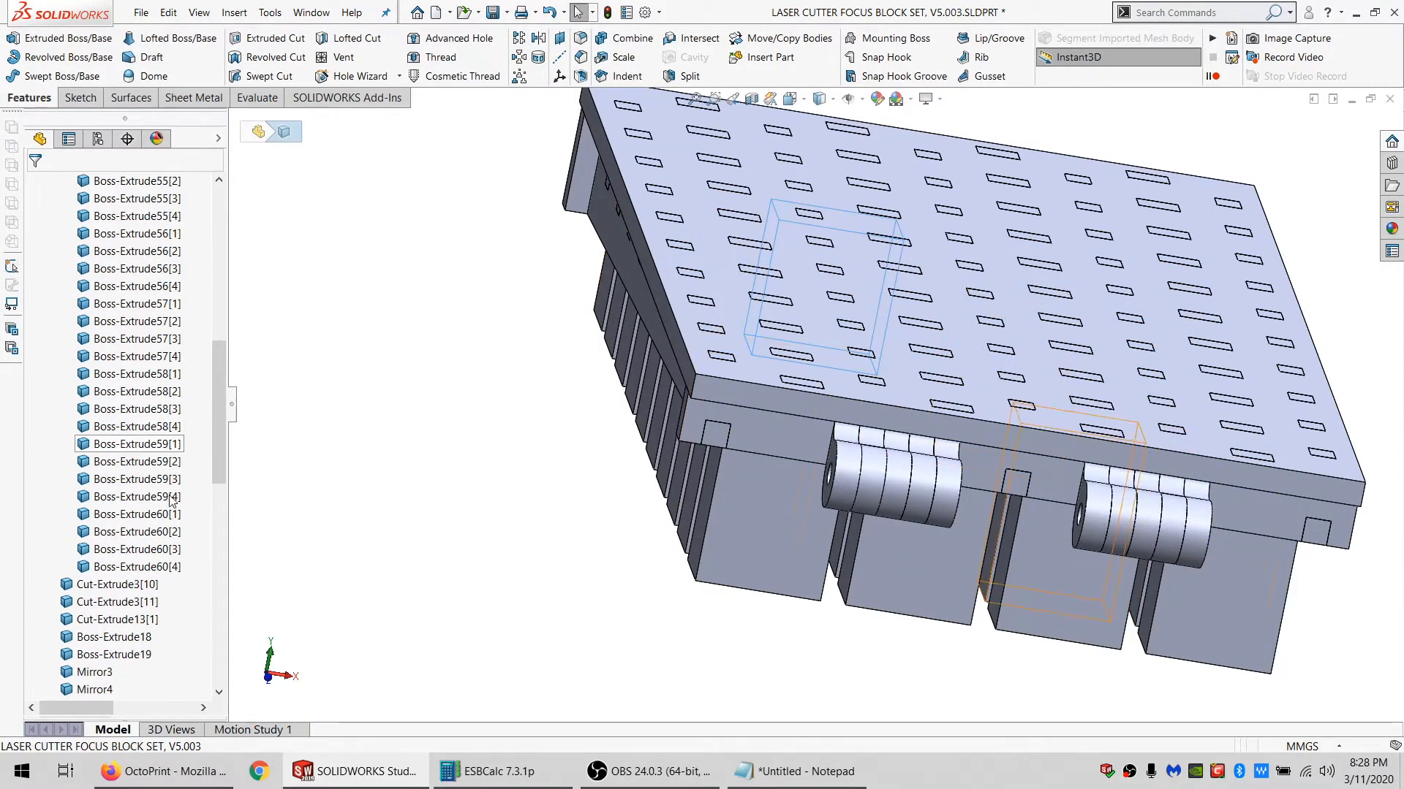
{"action": "left_click", "coordinate": [143, 567], "text": "shift"}
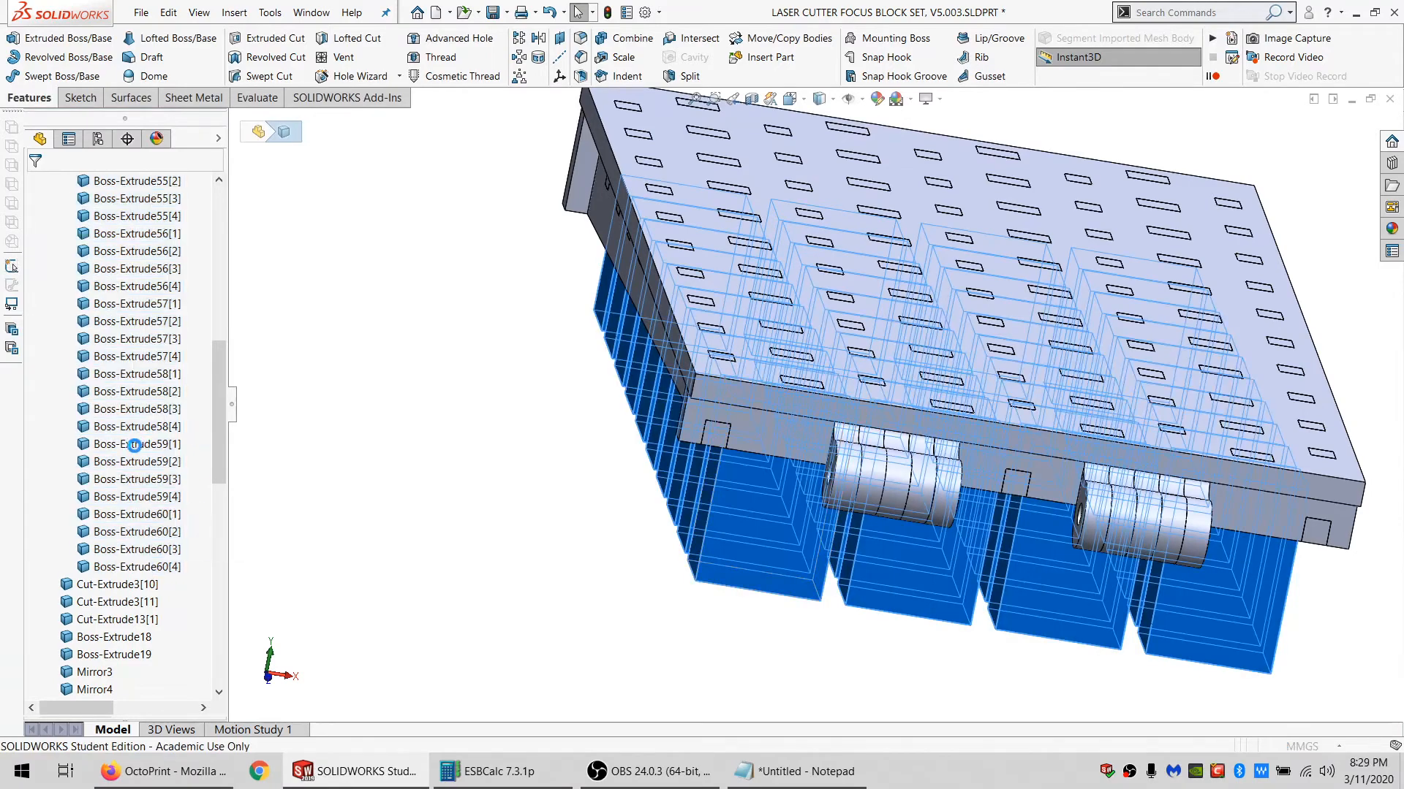
{"action": "key", "text": "Delete"}
{"action": "key", "text": "Return"}
{"action": "middle_click_drag", "start_coordinate": [881, 504], "coordinate": [949, 505]}
{"action": "scroll", "coordinate": [772, 424], "scroll_direction": "down", "scroll_amount": 2}
{"action": "middle_click_drag", "start_coordinate": [771, 424], "coordinate": [836, 483]}
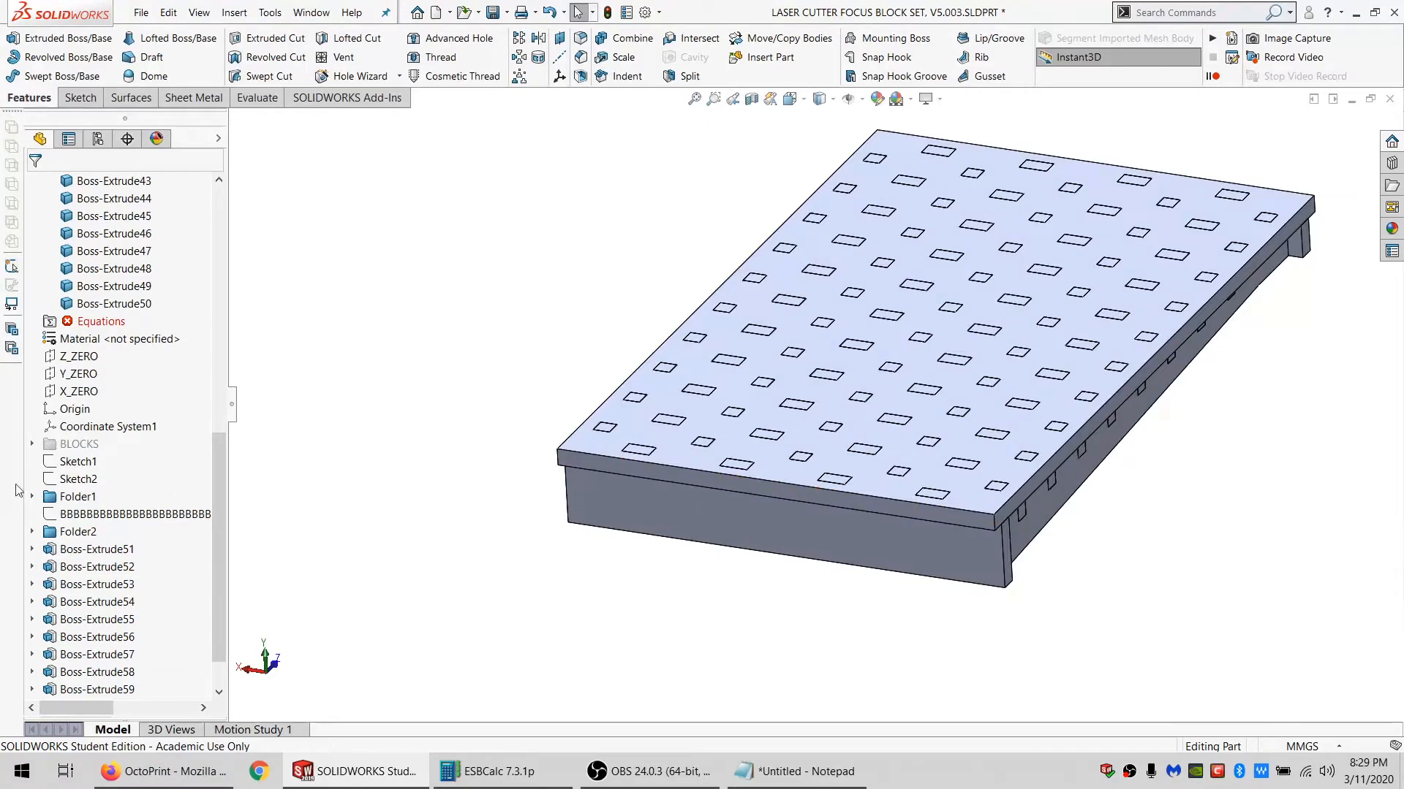
Try to repair the D1@BLOCKS_03 equation in the TOP configuration by changing its reference to "BLOCK_THK@Default".
{"action": "right_click", "coordinate": [83, 325]}
{"action": "left_click", "coordinate": [110, 333]}
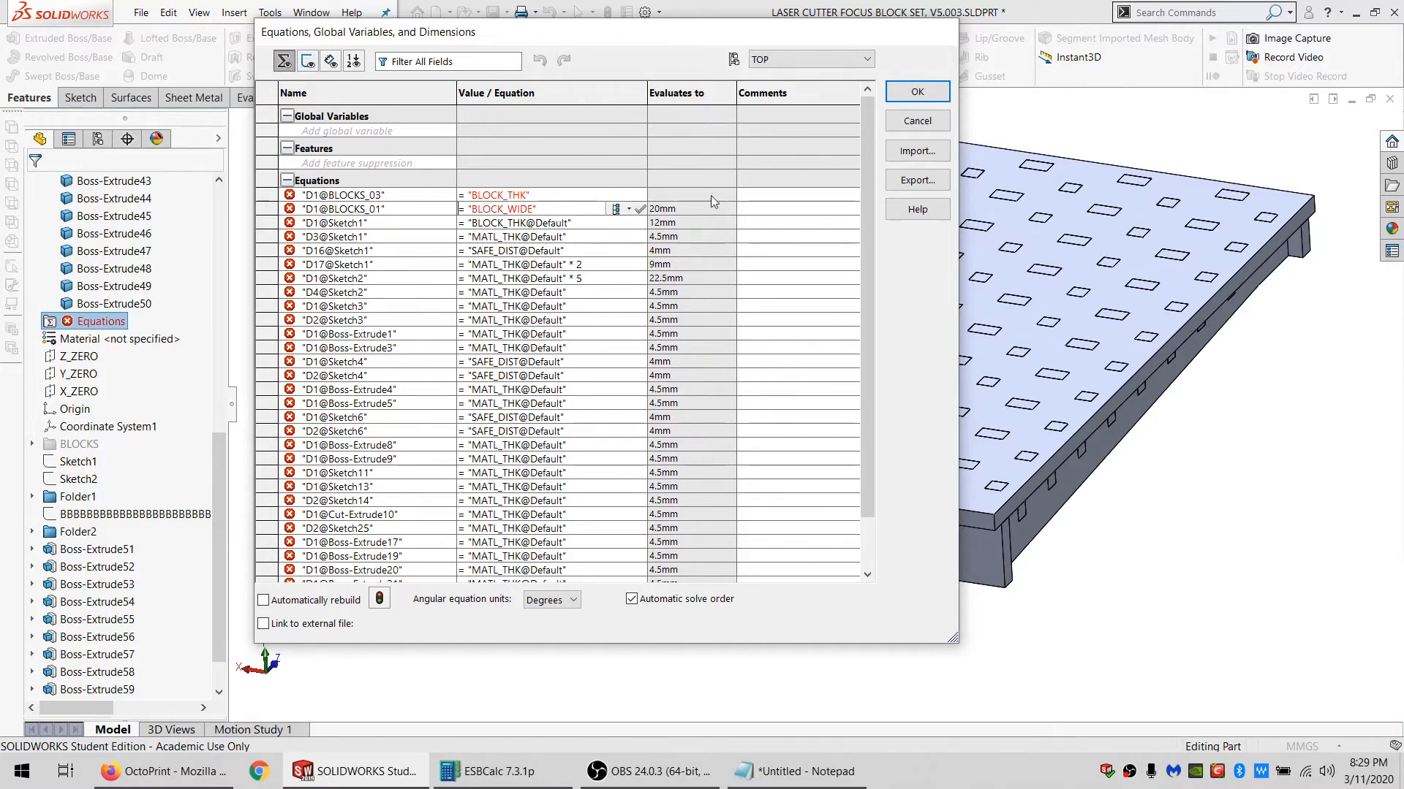
{"action": "left_click", "coordinate": [901, 129]}
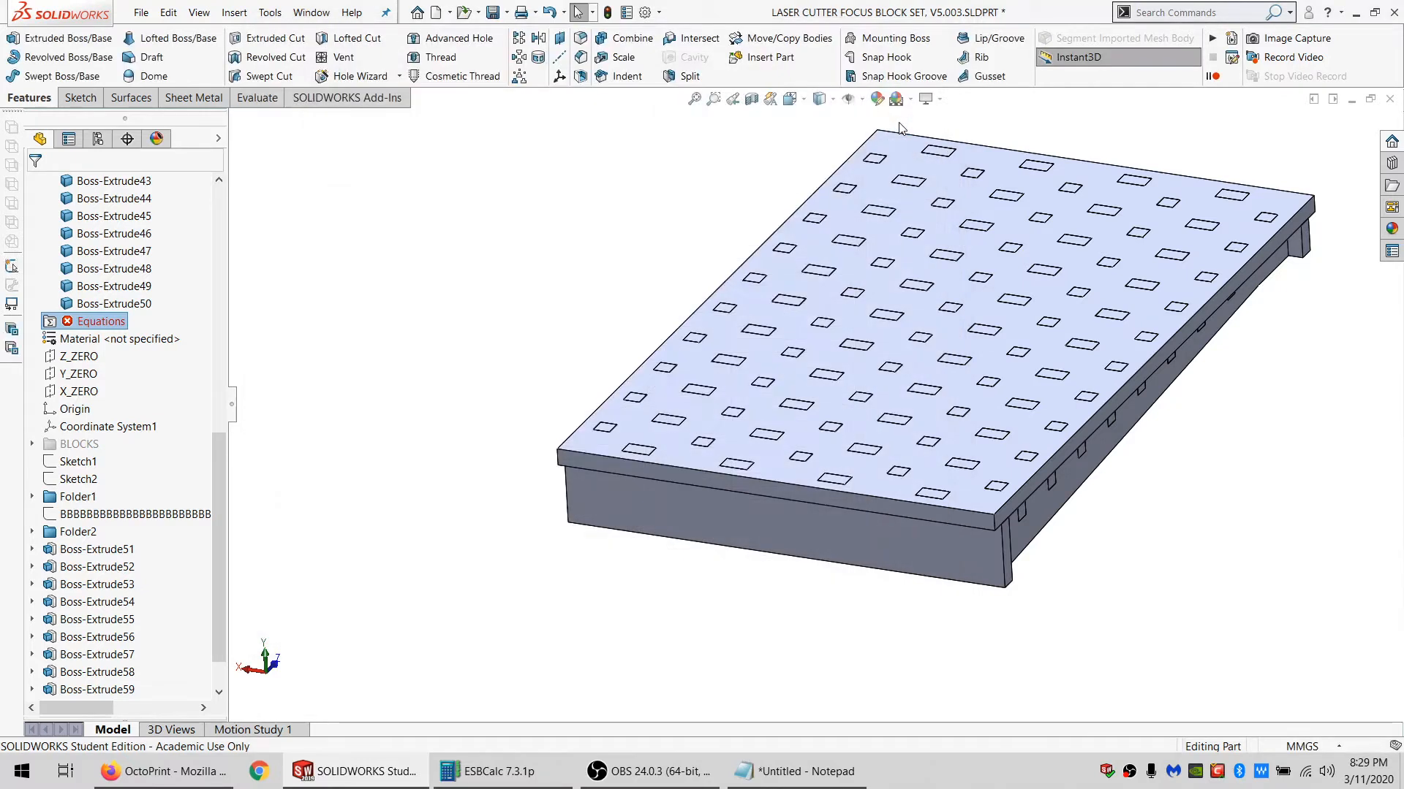
{"action": "right_click", "coordinate": [103, 326]}
{"action": "left_click", "coordinate": [131, 335]}
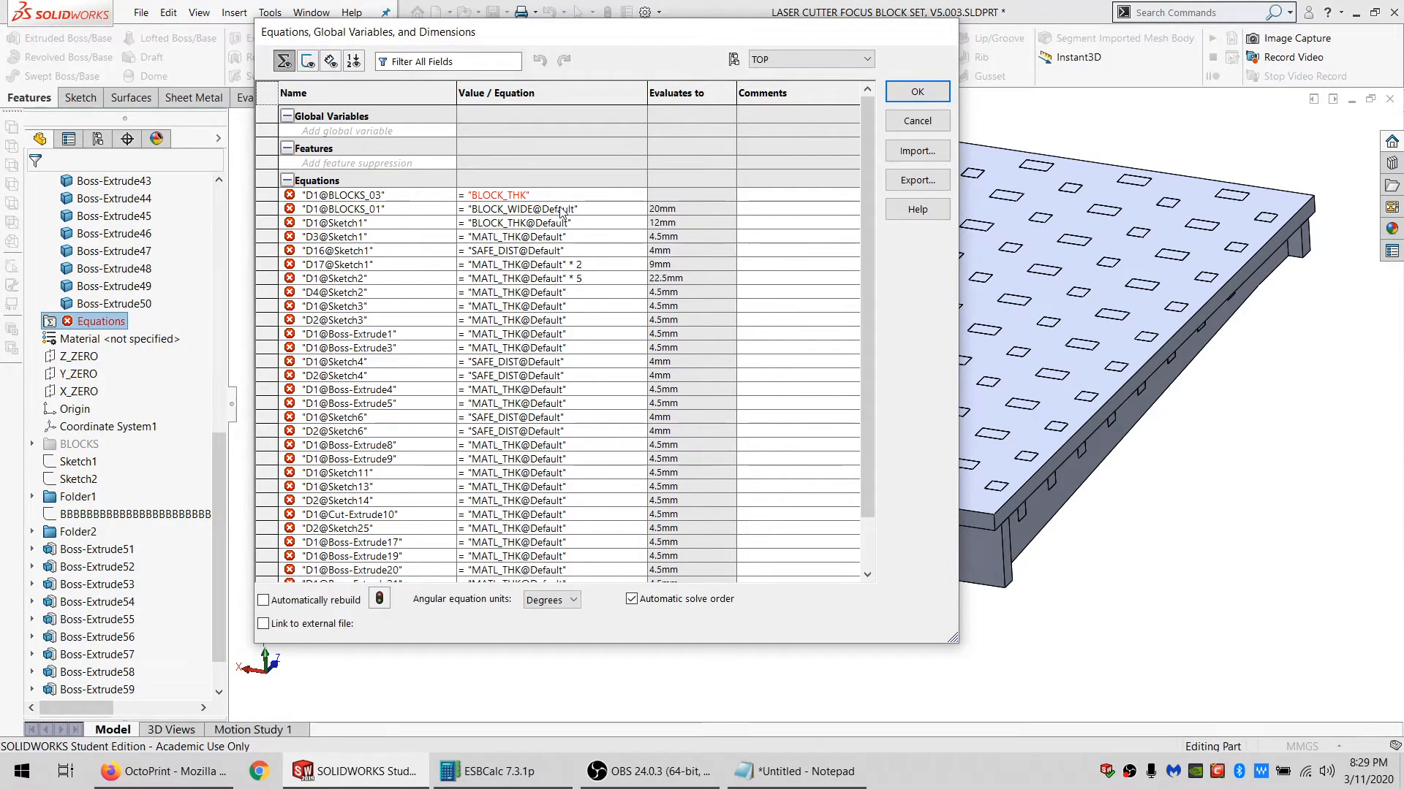
{"action": "left_click", "coordinate": [530, 195]}
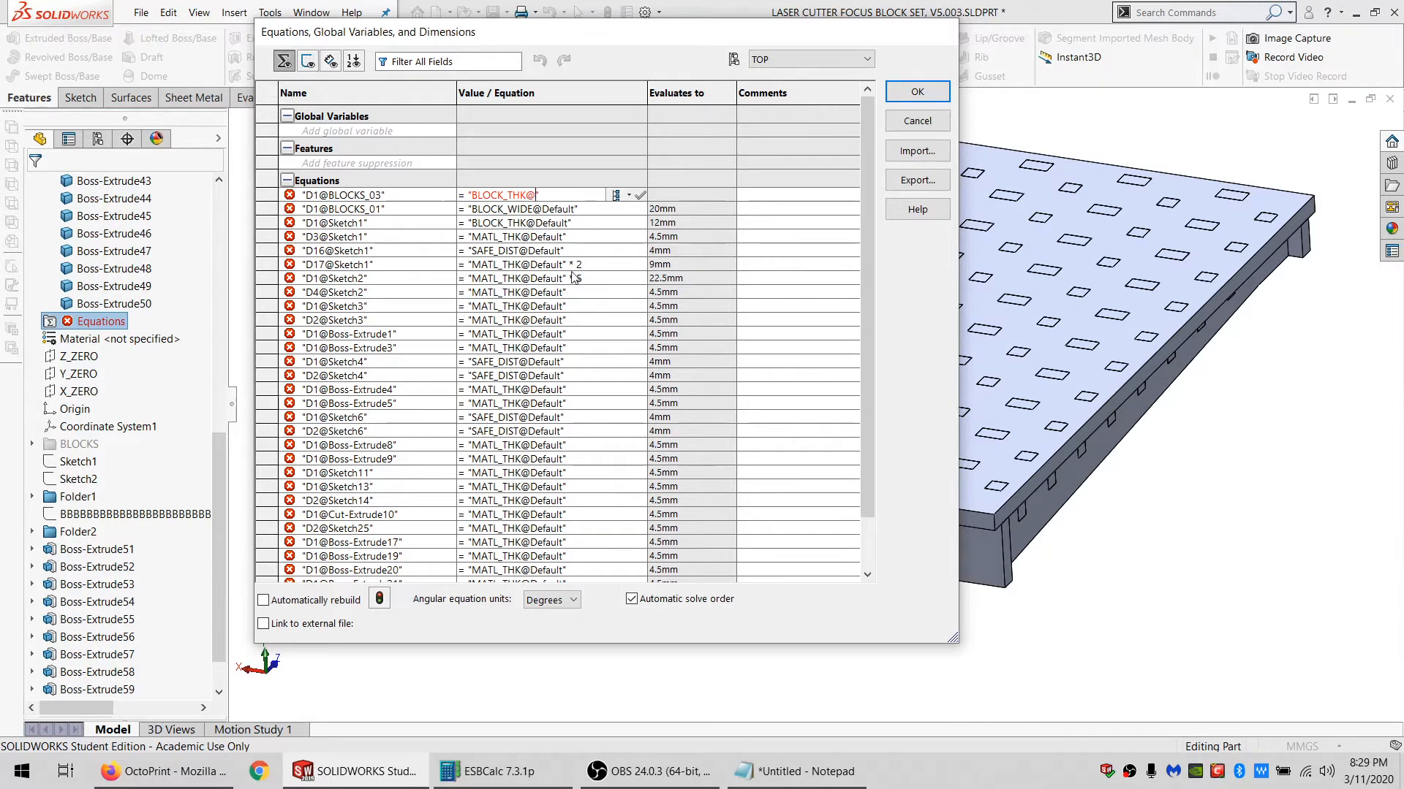
{"action": "type", "text": "@Default"}
{"action": "key", "text": "Return"}
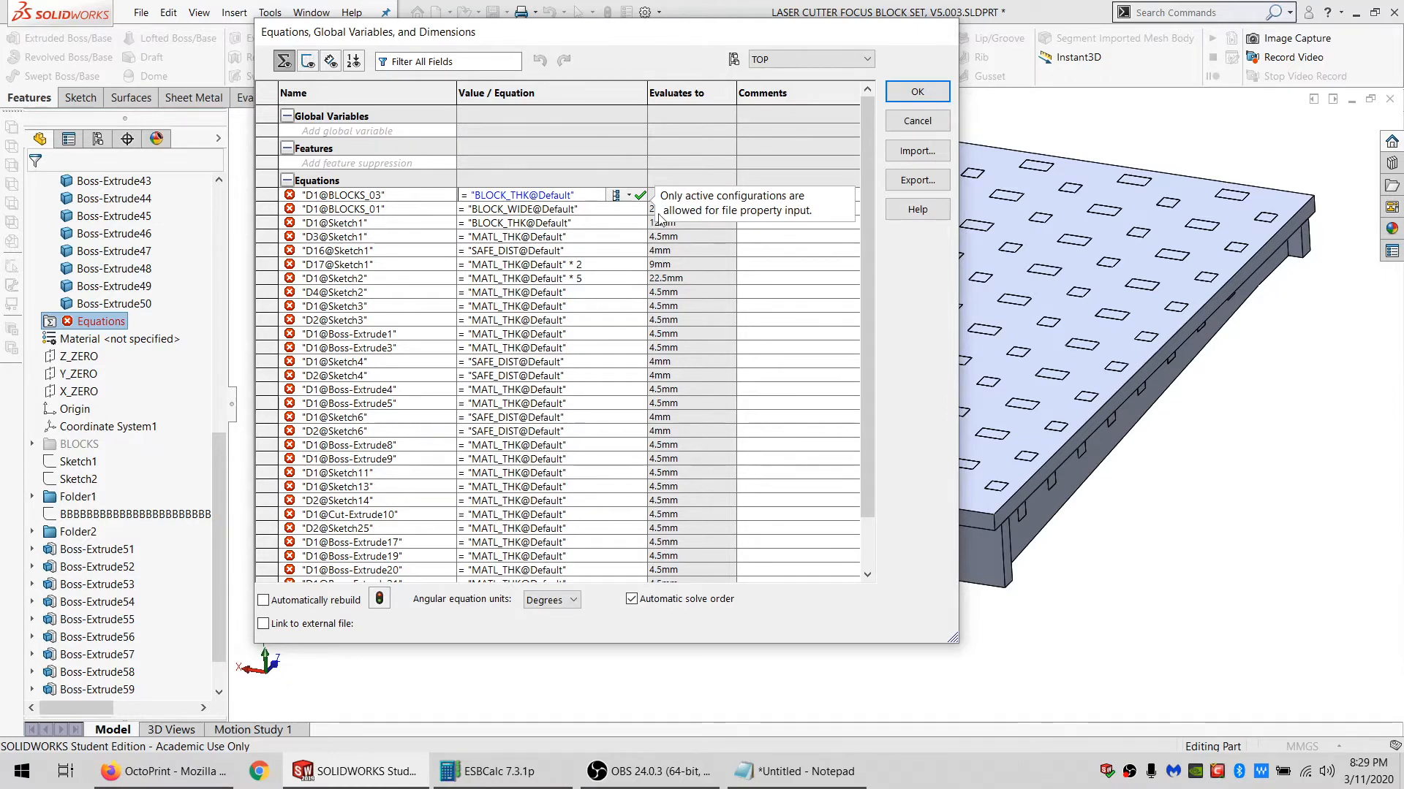
{"action": "left_click", "coordinate": [934, 126]}
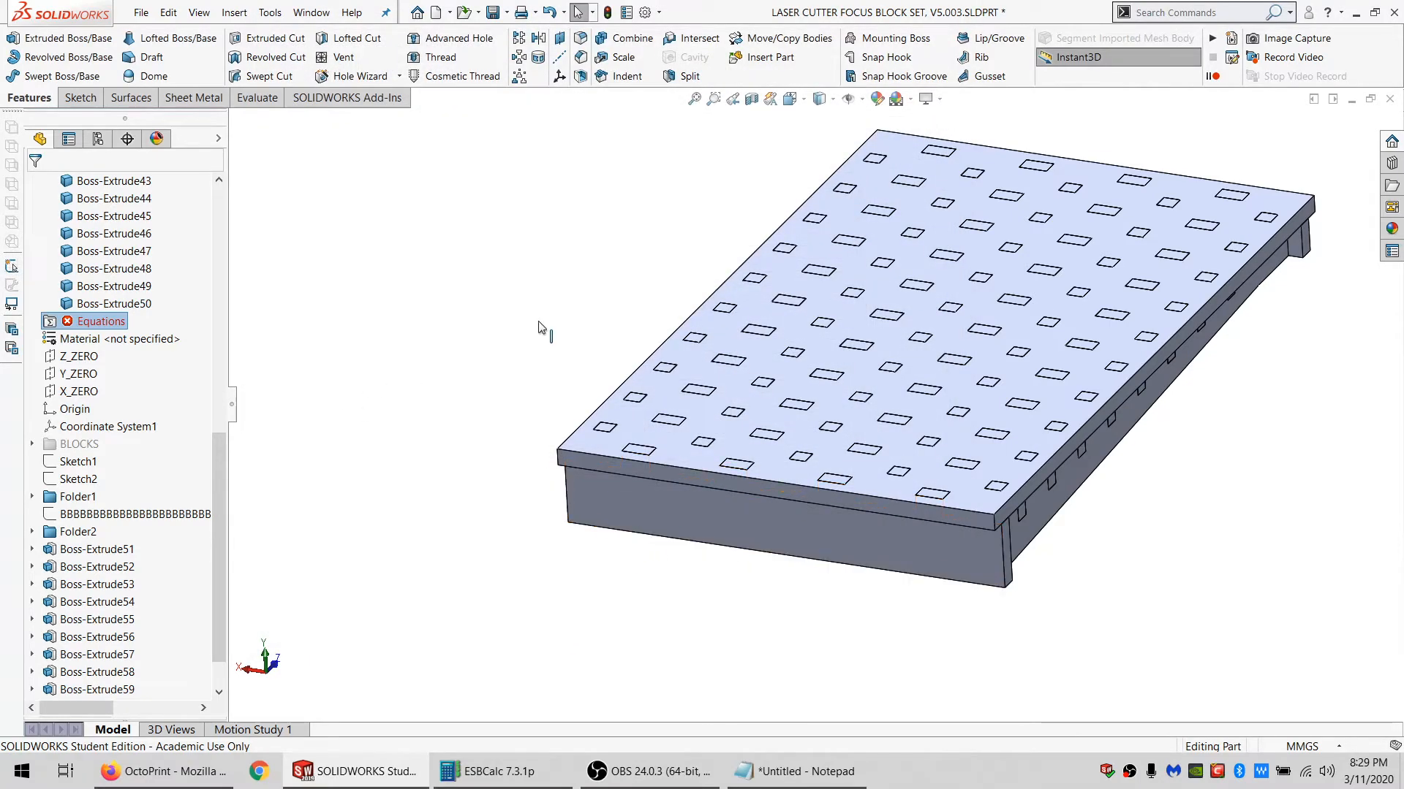
Examine the part's custom file properties and the configuration-specific properties of TOP.
{"action": "left_click", "coordinate": [98, 139]}
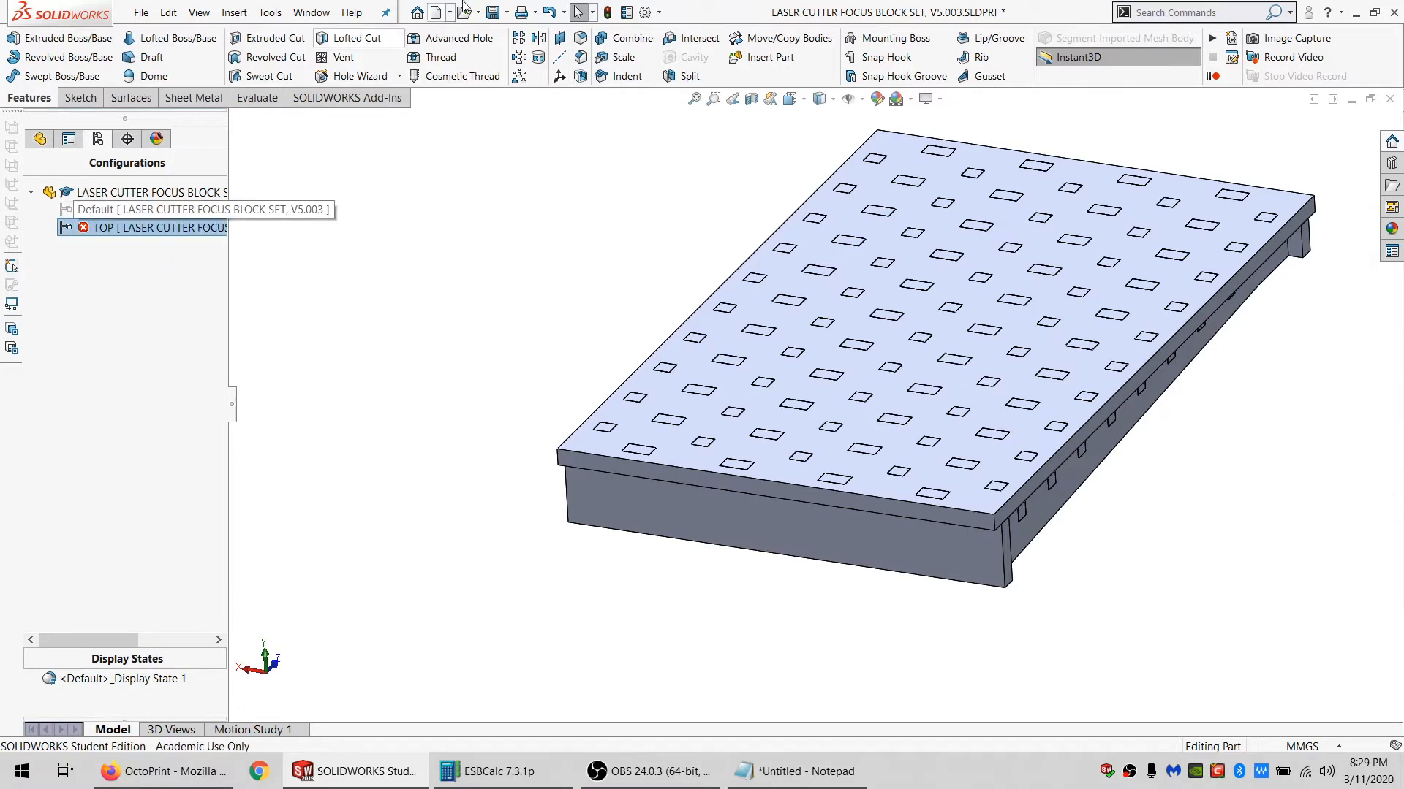
{"action": "left_click", "coordinate": [623, 14]}
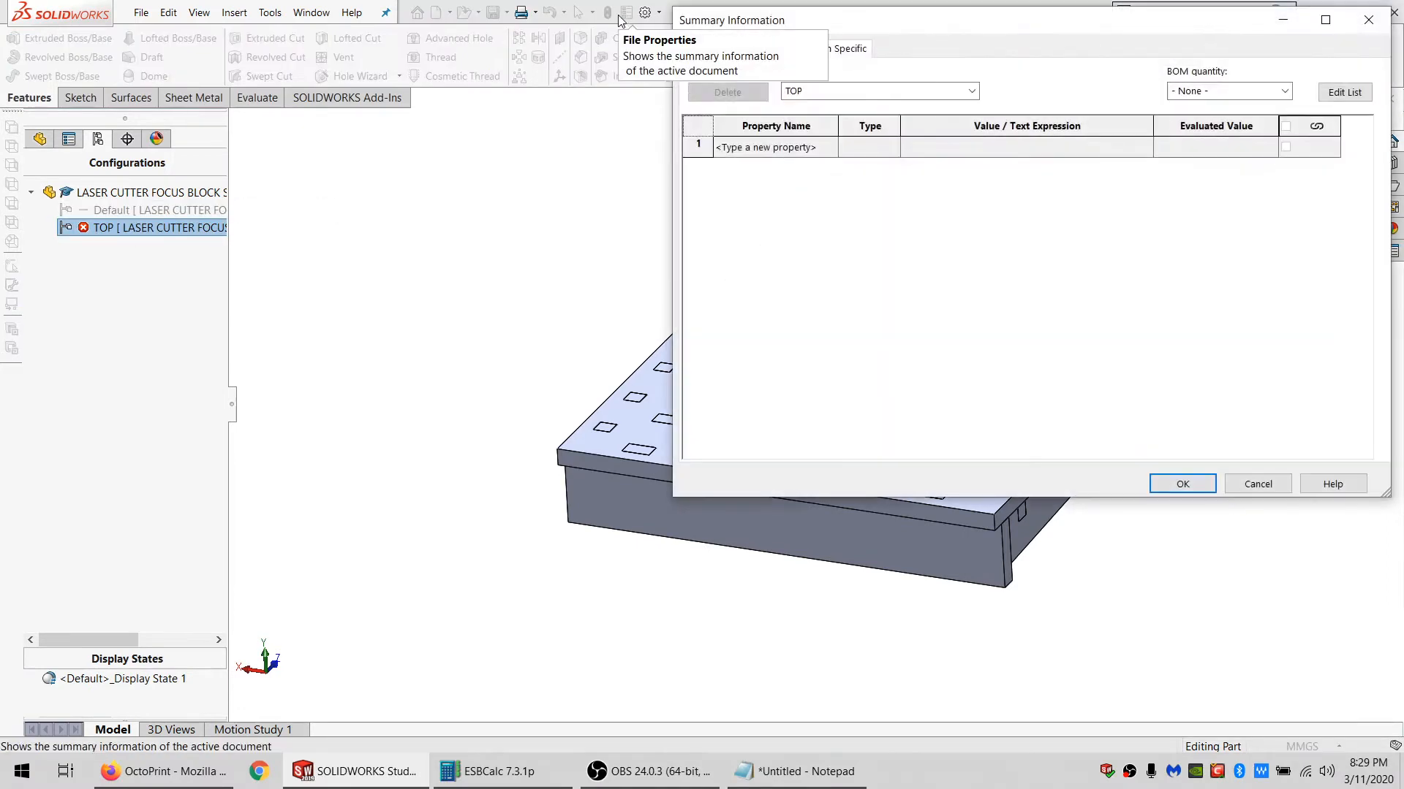
{"action": "left_click", "coordinate": [780, 145]}
{"action": "left_click", "coordinate": [748, 49]}
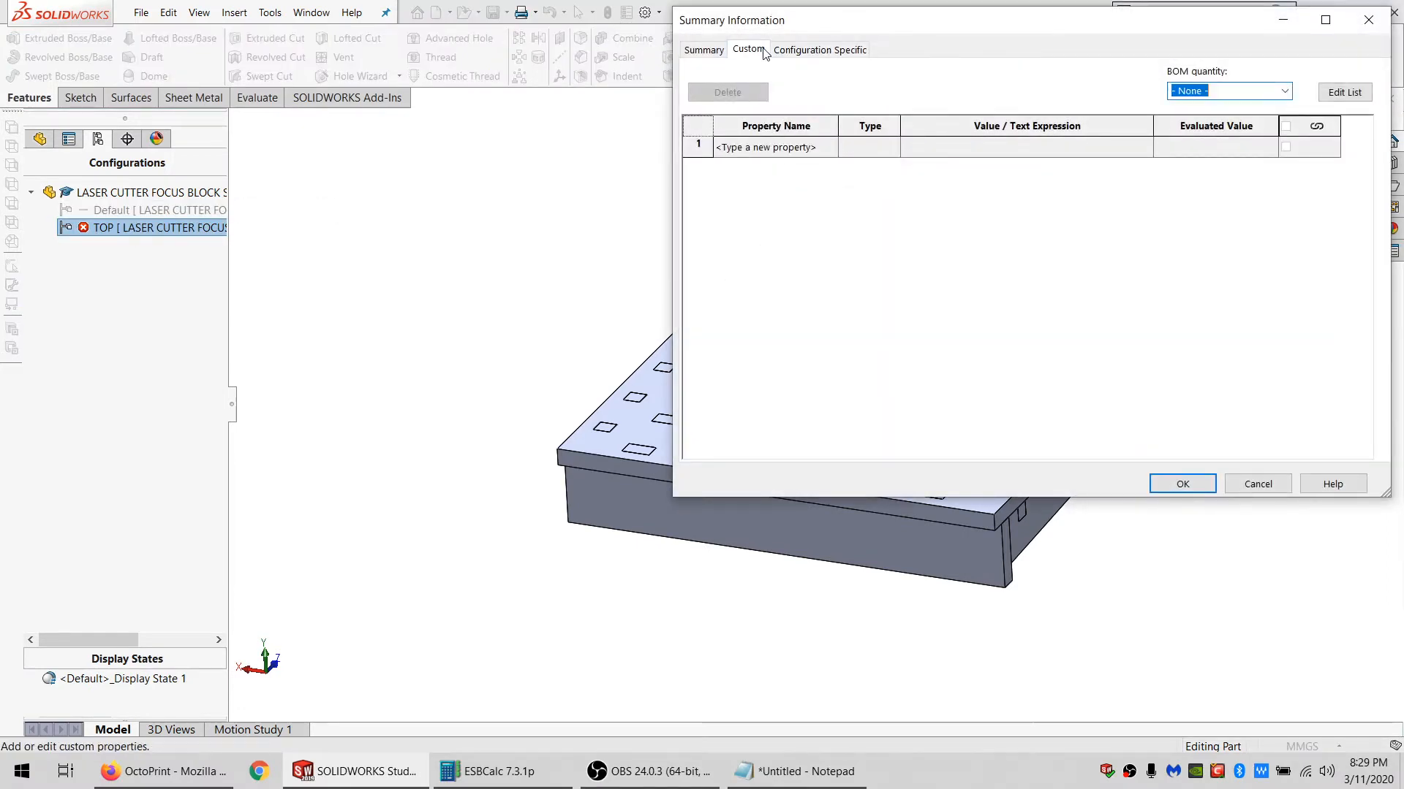
{"action": "left_click", "coordinate": [783, 51]}
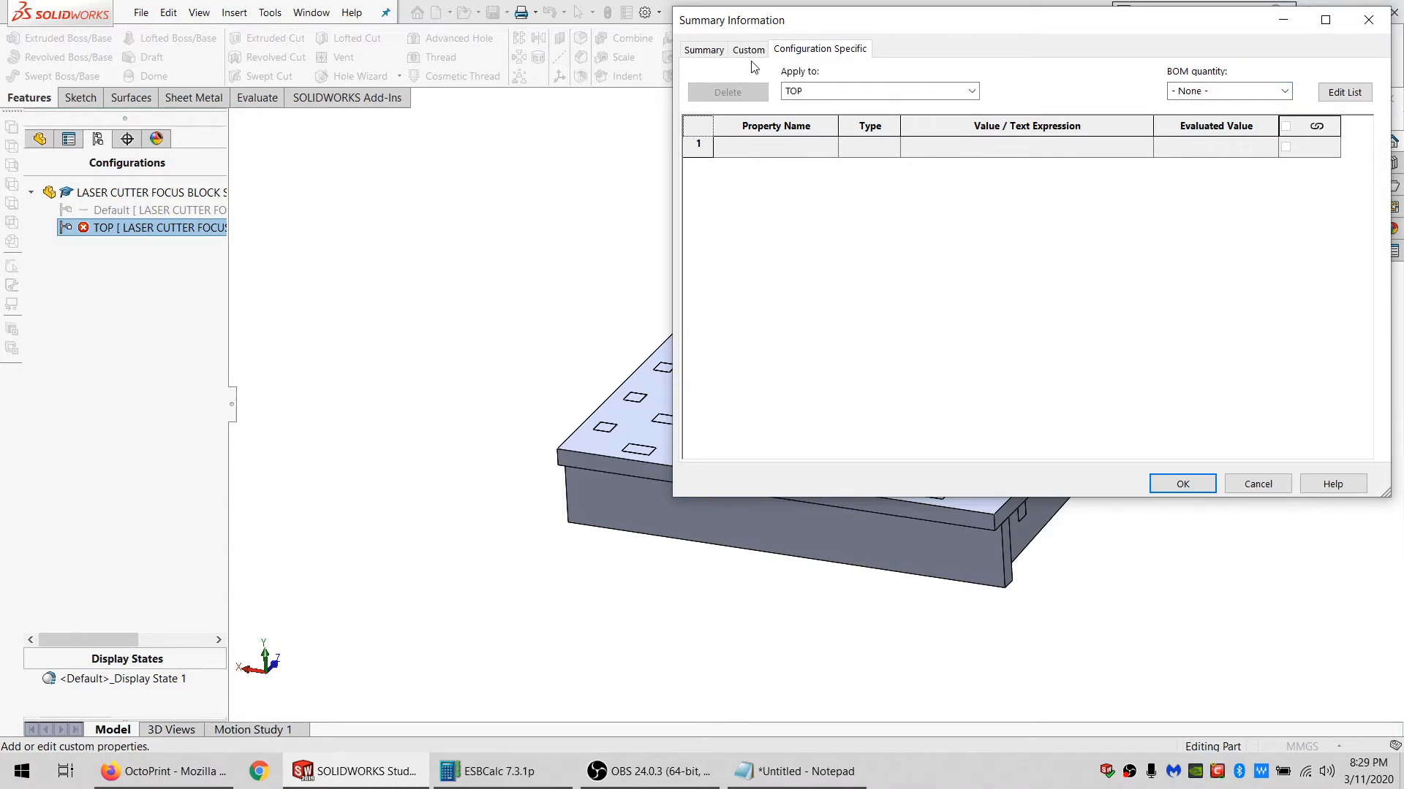
{"action": "left_click", "coordinate": [1194, 485]}
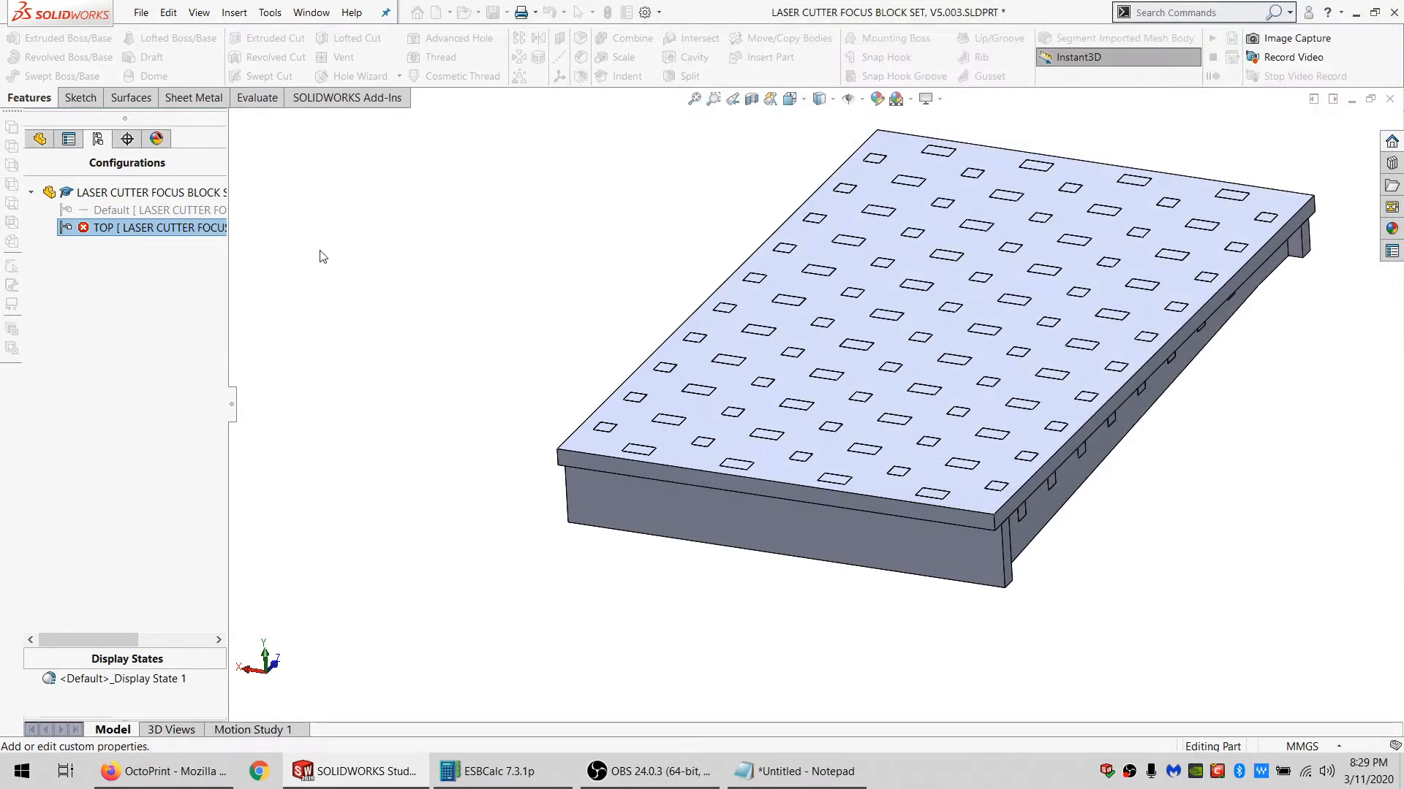
Make the Default configuration active with a rebuild, and re-accept its equations to re-evaluate them.
{"action": "left_click", "coordinate": [149, 212]}
{"action": "double_click", "coordinate": [149, 212]}
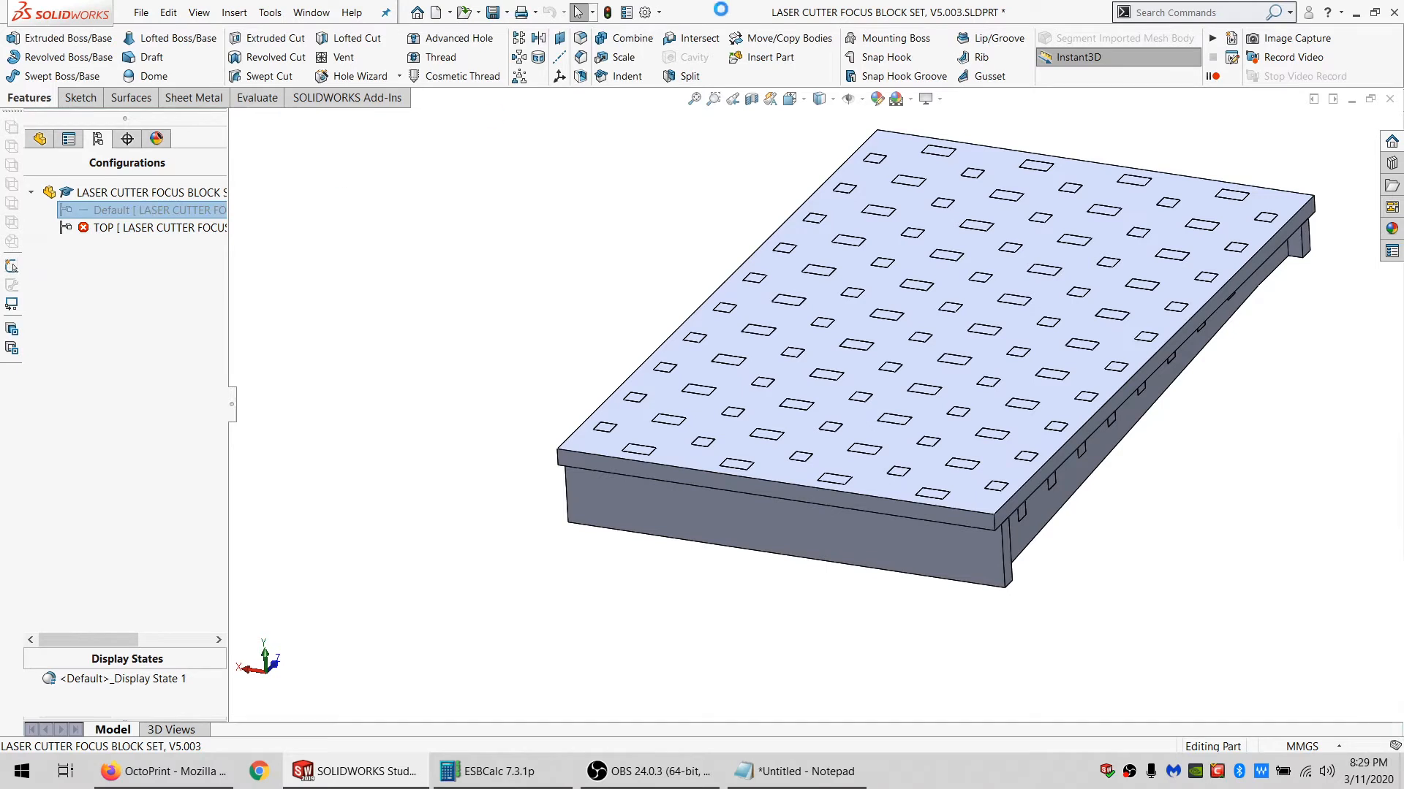
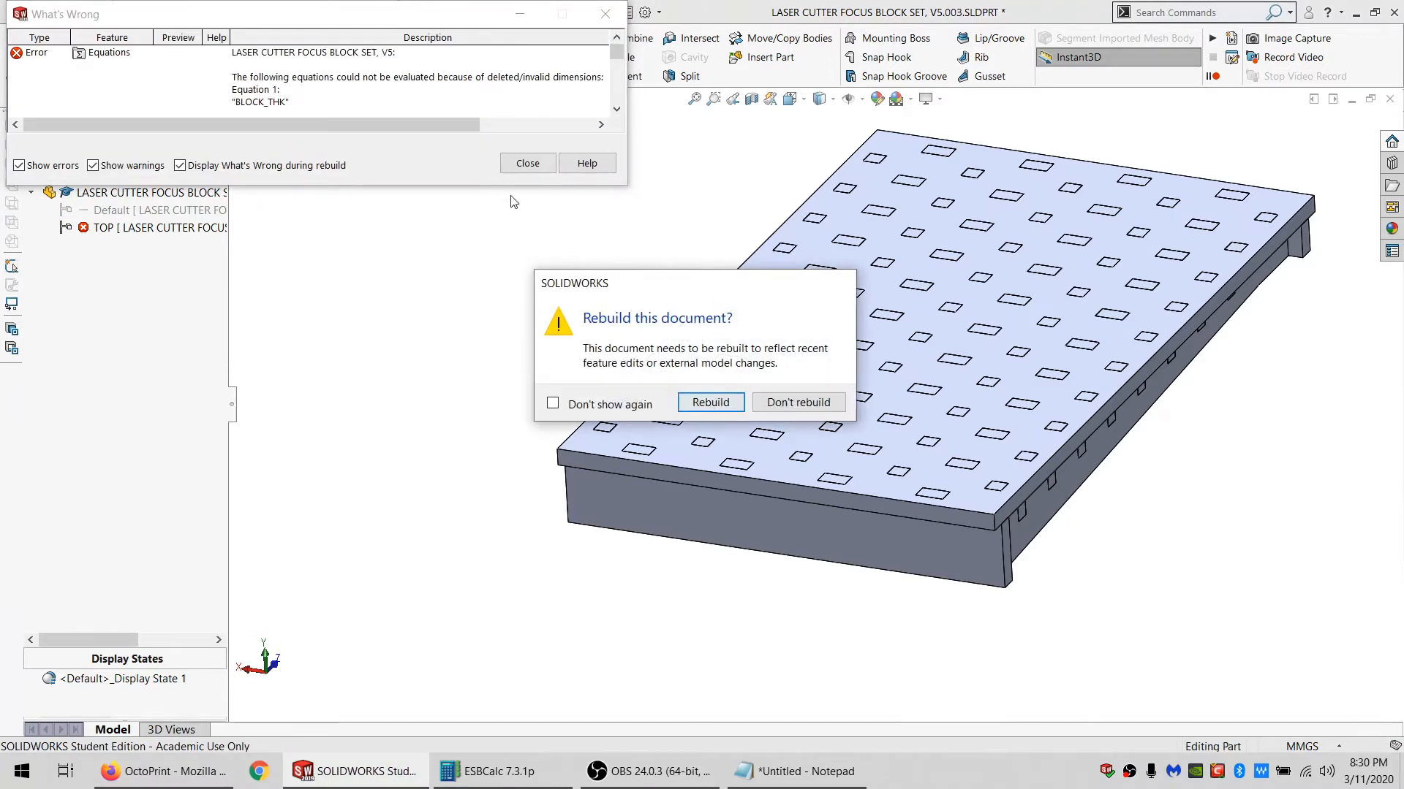
{"action": "left_click", "coordinate": [713, 402]}
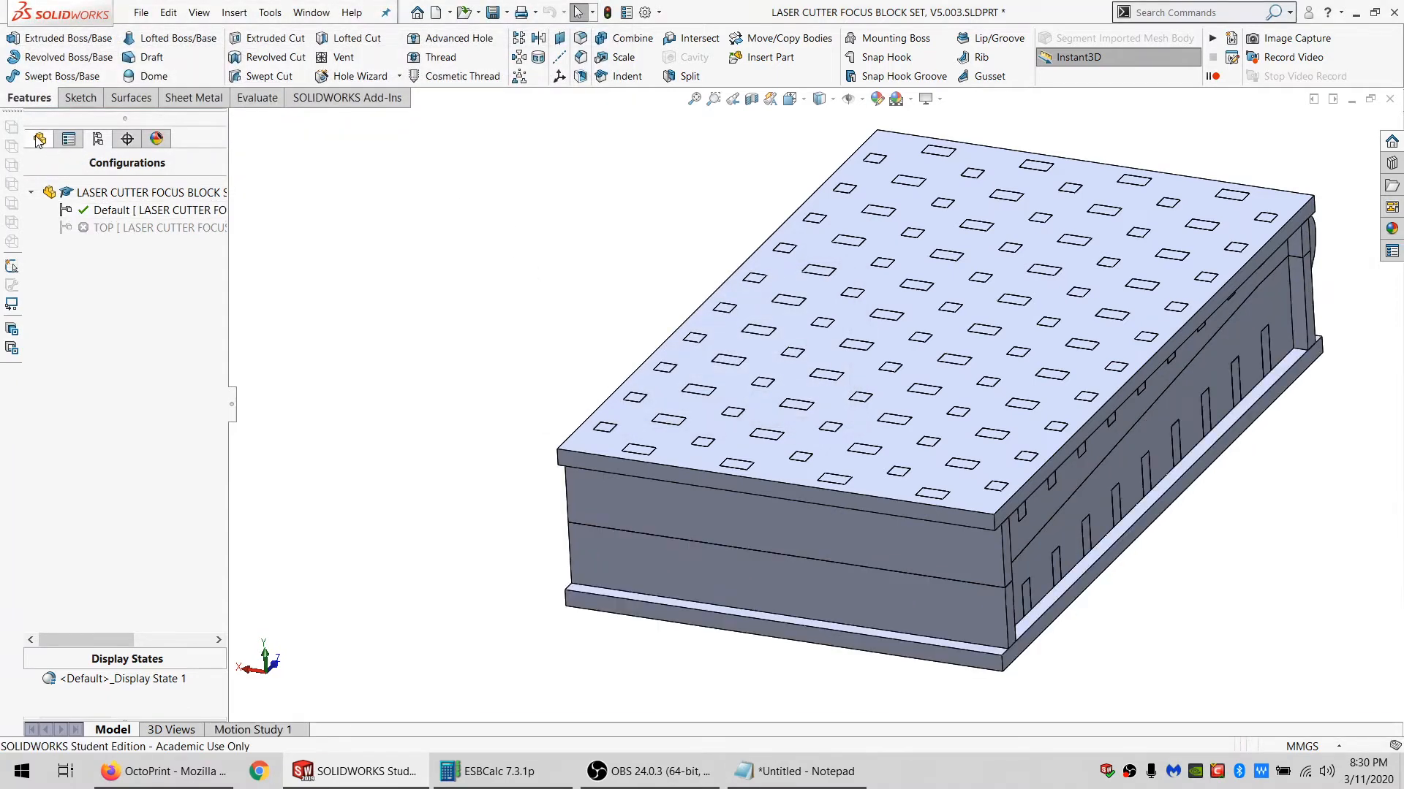
{"action": "right_click", "coordinate": [83, 256]}
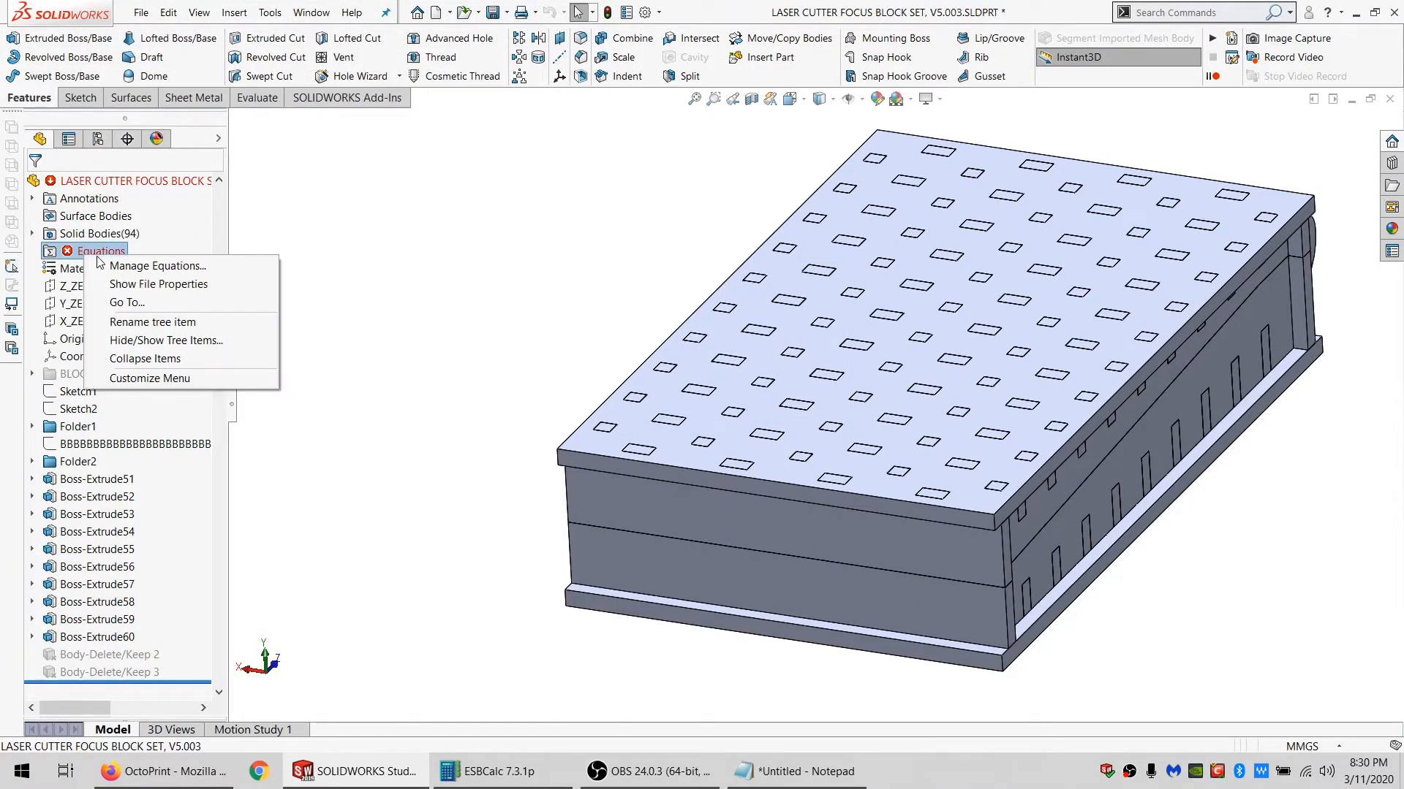
{"action": "left_click", "coordinate": [117, 266]}
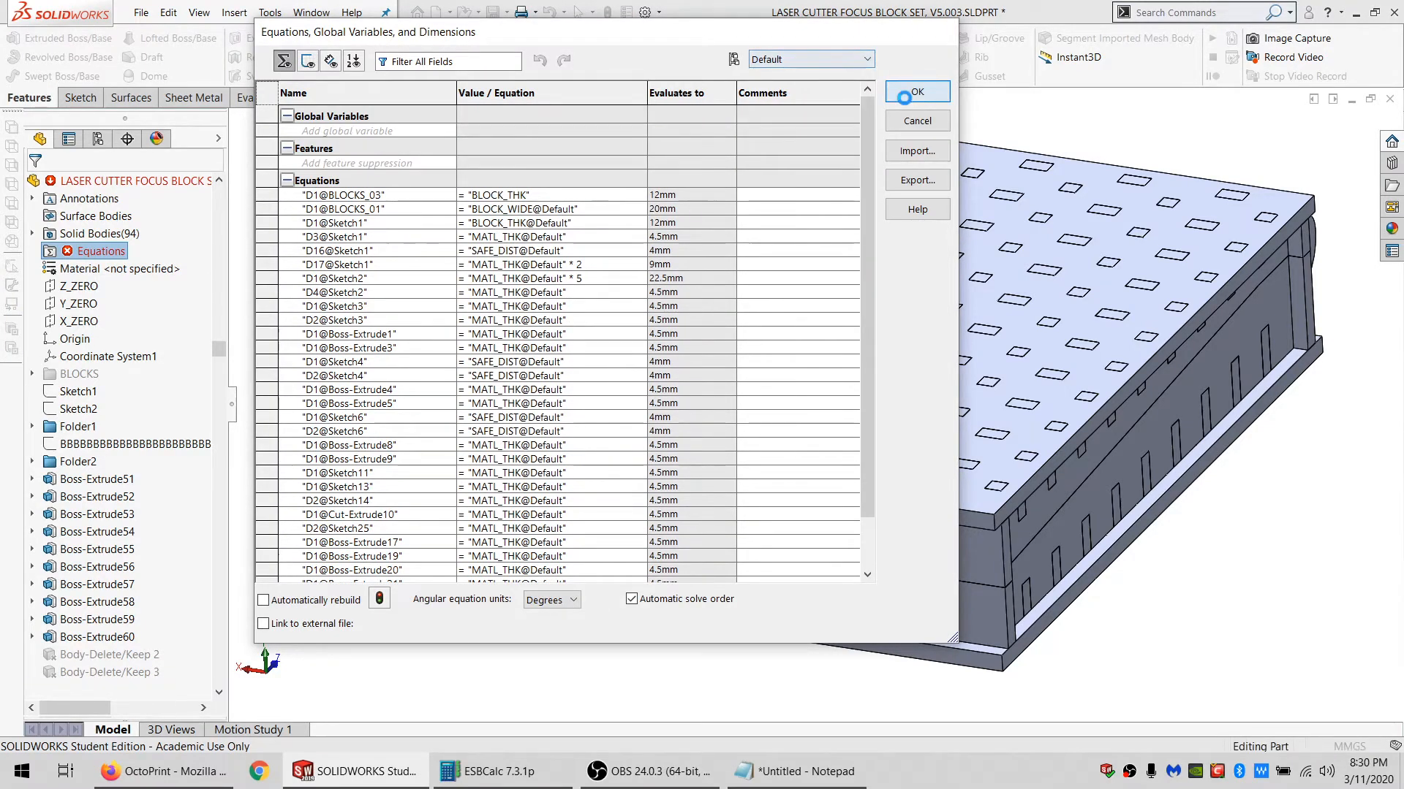
{"action": "left_click", "coordinate": [904, 95]}
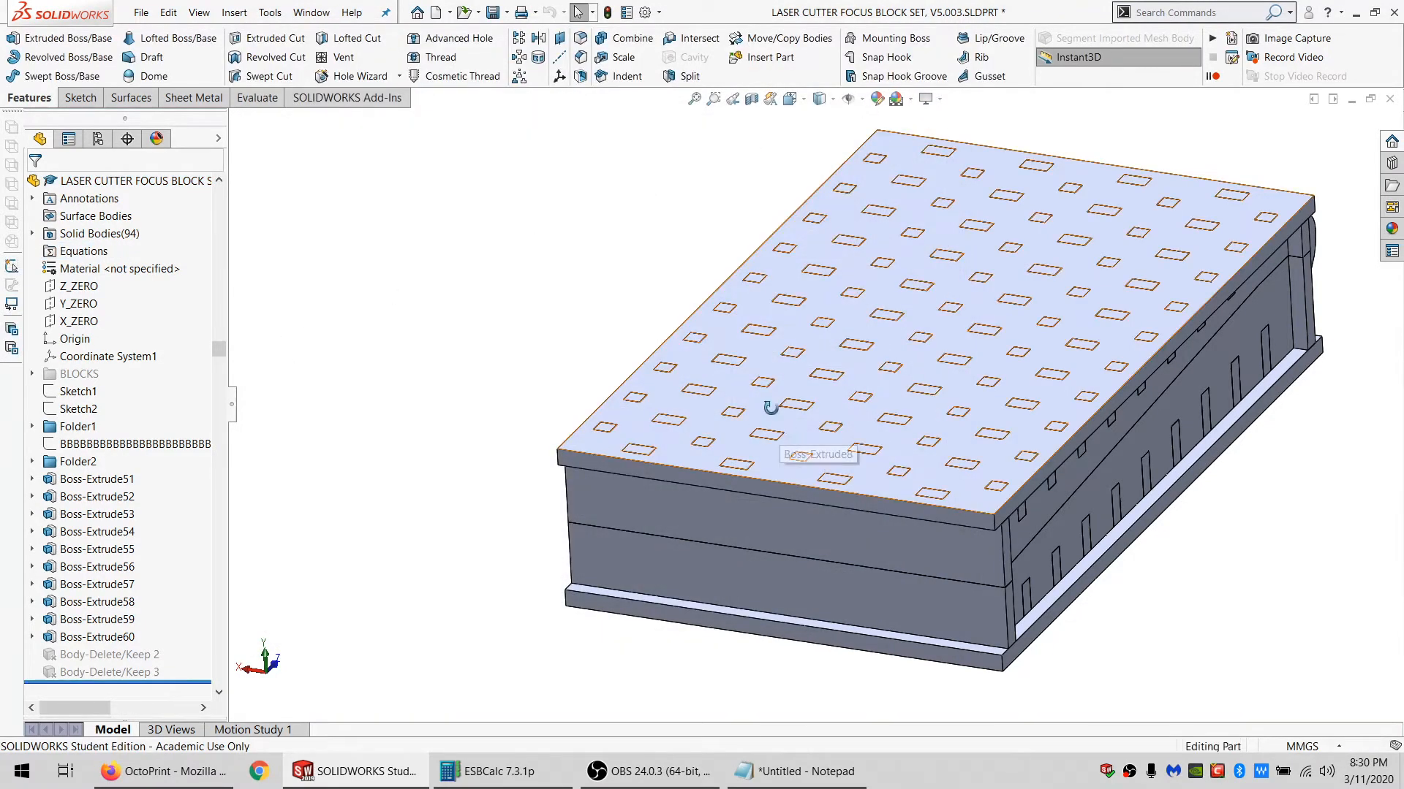
Display the part's configuration list and open the file properties specific to the Default configuration.
{"action": "middle_click_drag", "start_coordinate": [765, 407], "coordinate": [759, 413]}
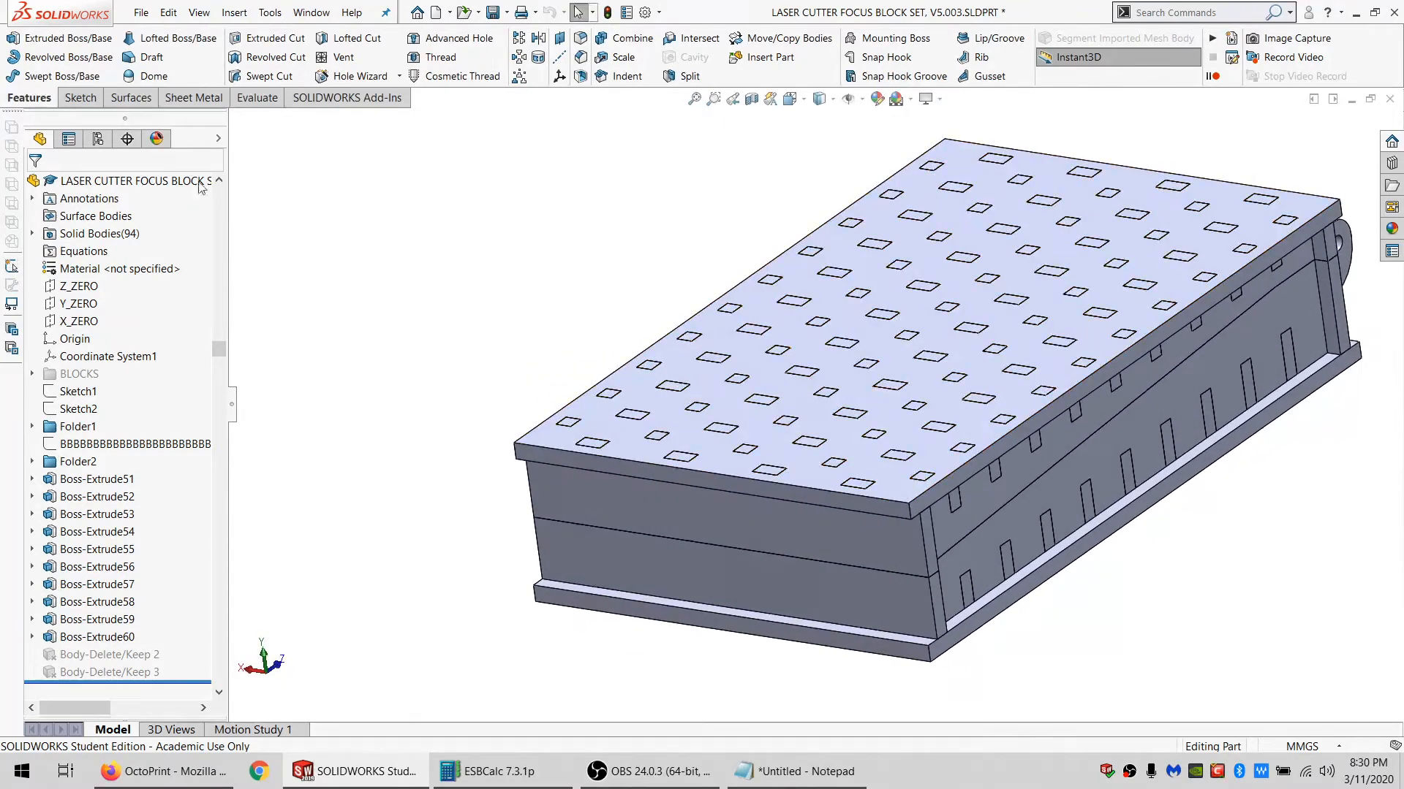
{"action": "left_click", "coordinate": [97, 139]}
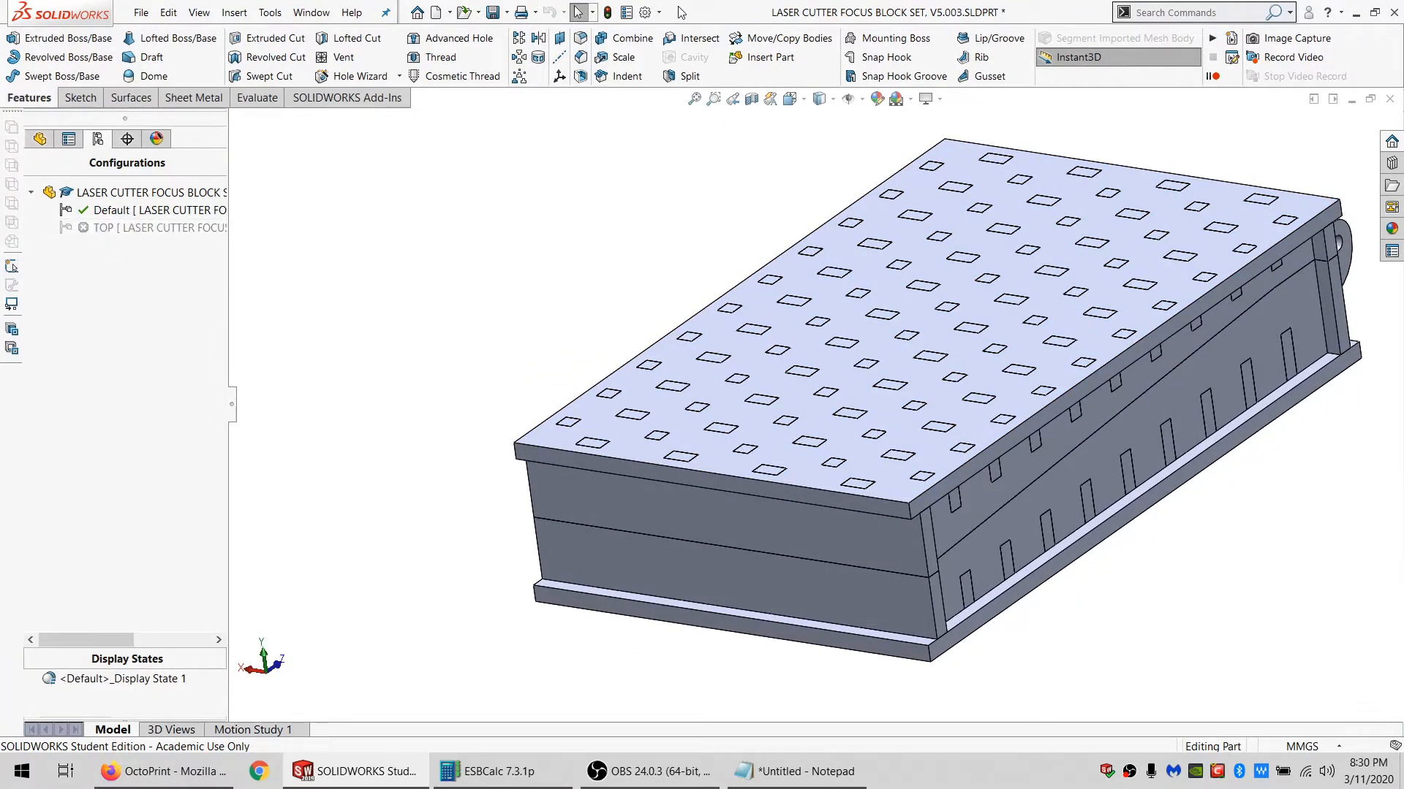
{"action": "left_click", "coordinate": [644, 12]}
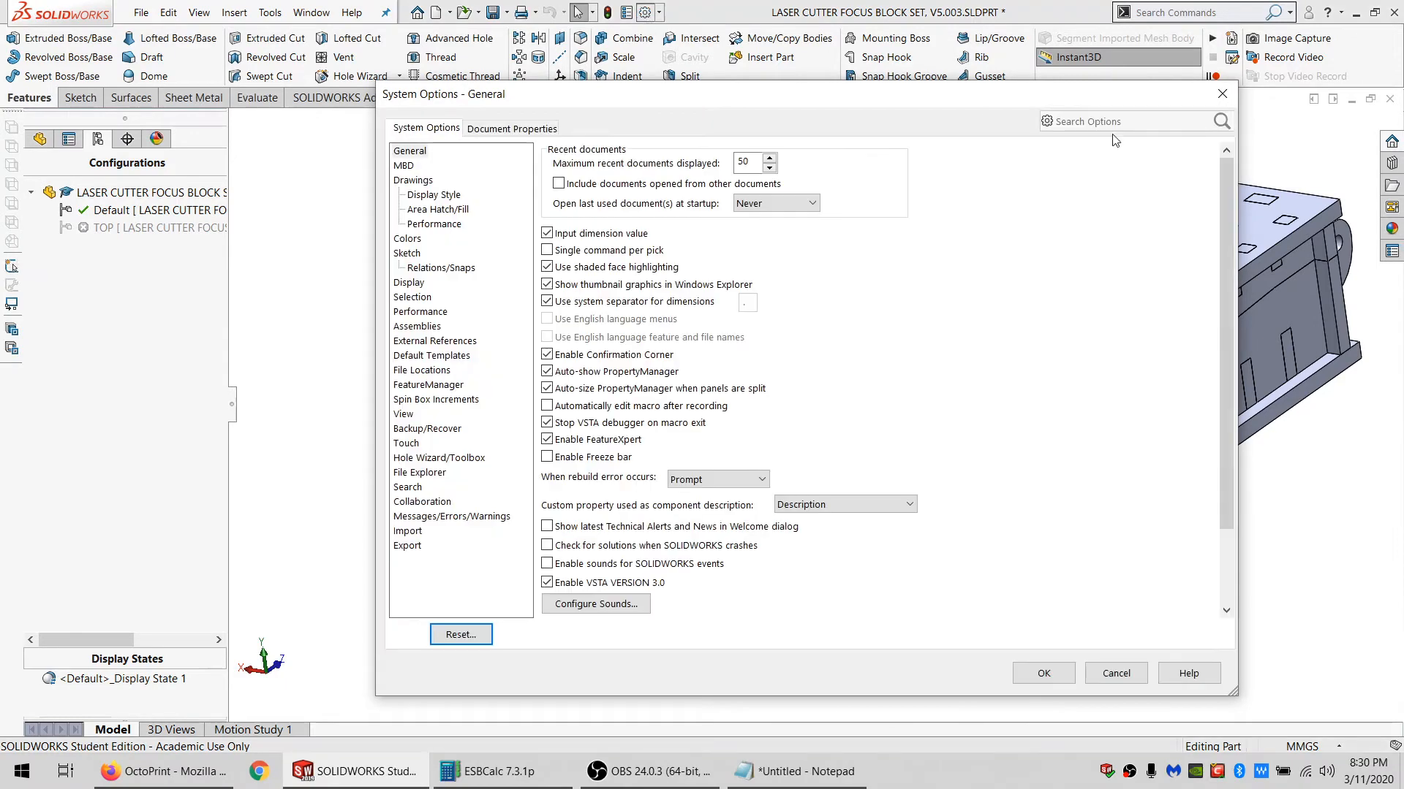
{"action": "left_click", "coordinate": [1226, 98]}
{"action": "left_click", "coordinate": [626, 13]}
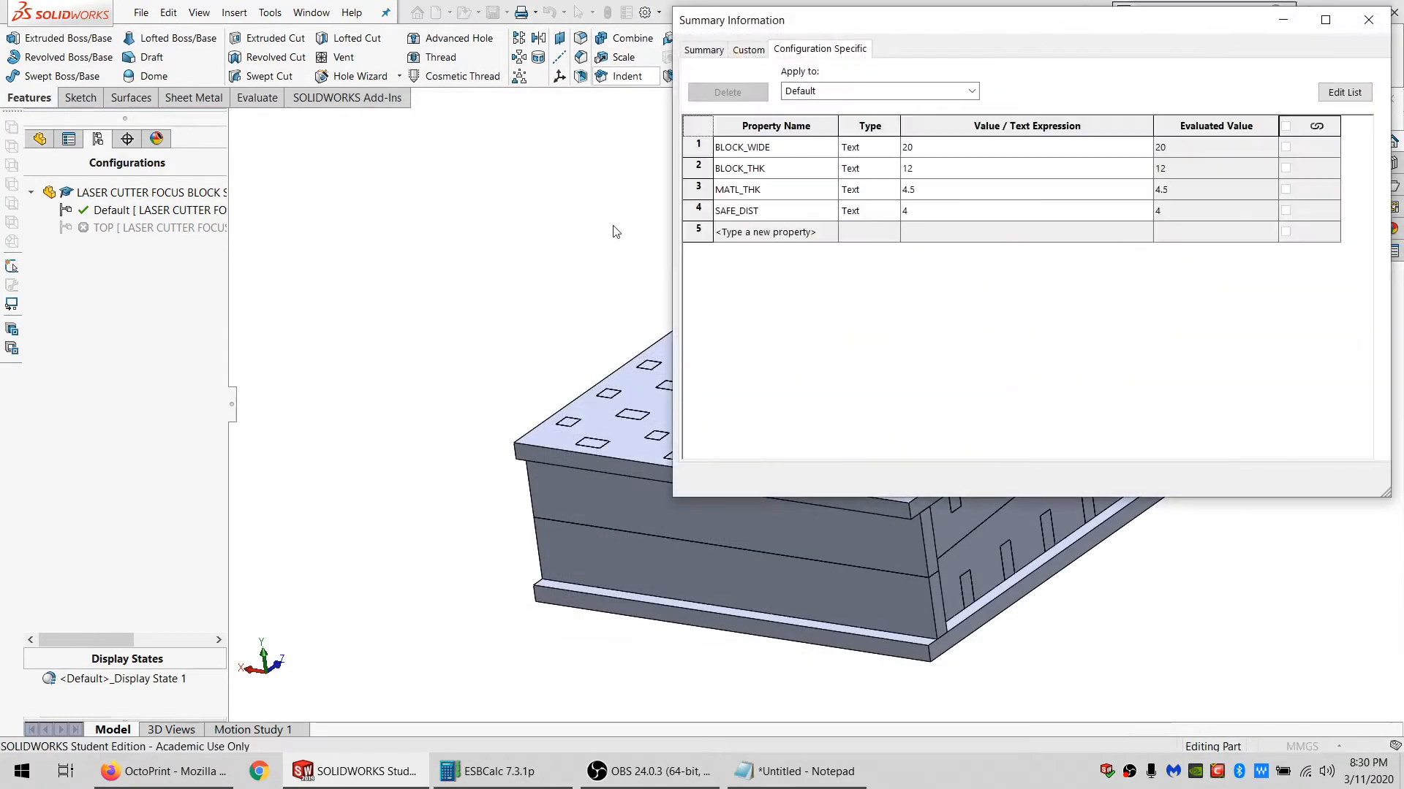
Copy the property name BLOCK_WIDE and replace all the text in the open Notepad note with it, followed by the value 20.
{"action": "left_click", "coordinate": [766, 147]}
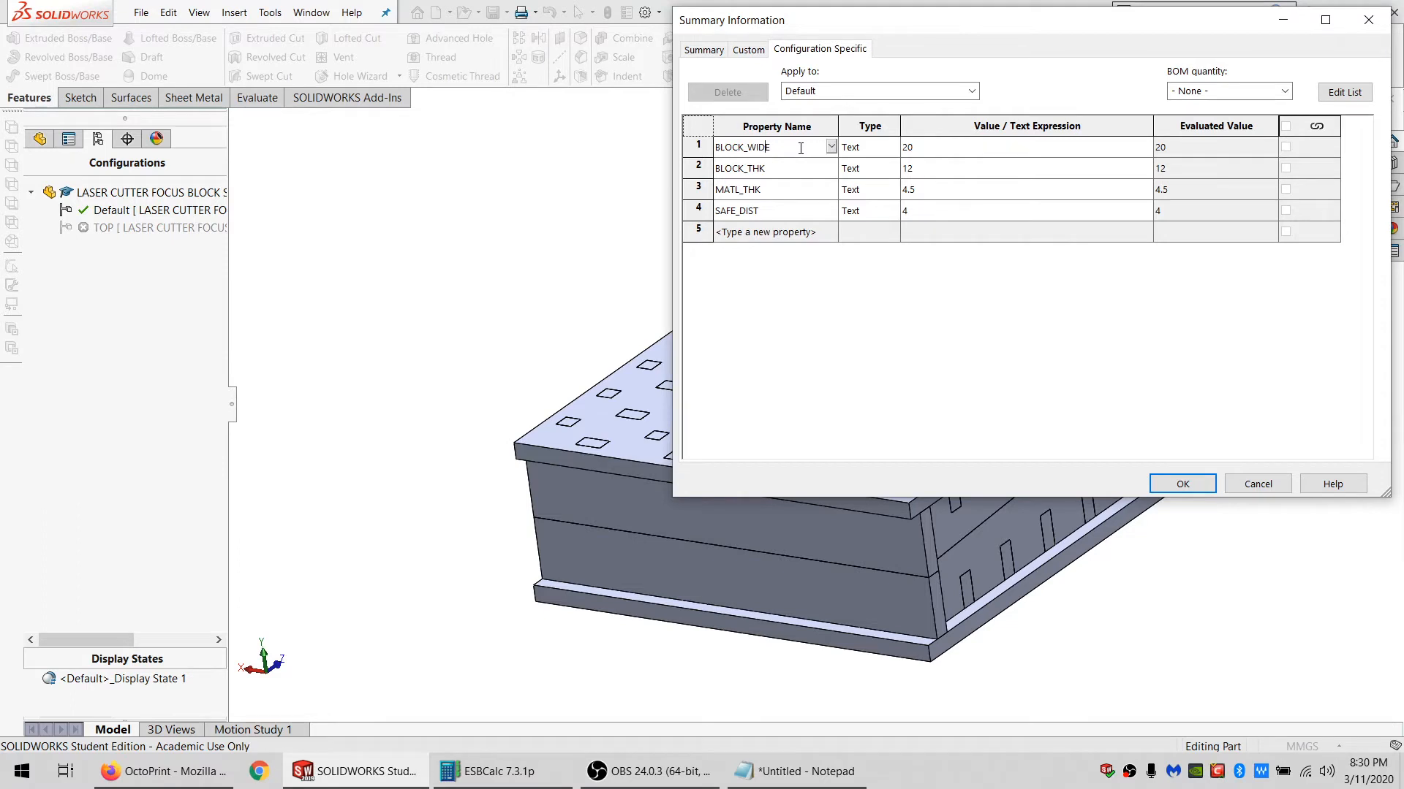
{"action": "left_click_drag", "start_coordinate": [801, 148], "coordinate": [712, 147]}
{"action": "key", "text": "ctrl+c"}
{"action": "left_click", "coordinate": [881, 785]}
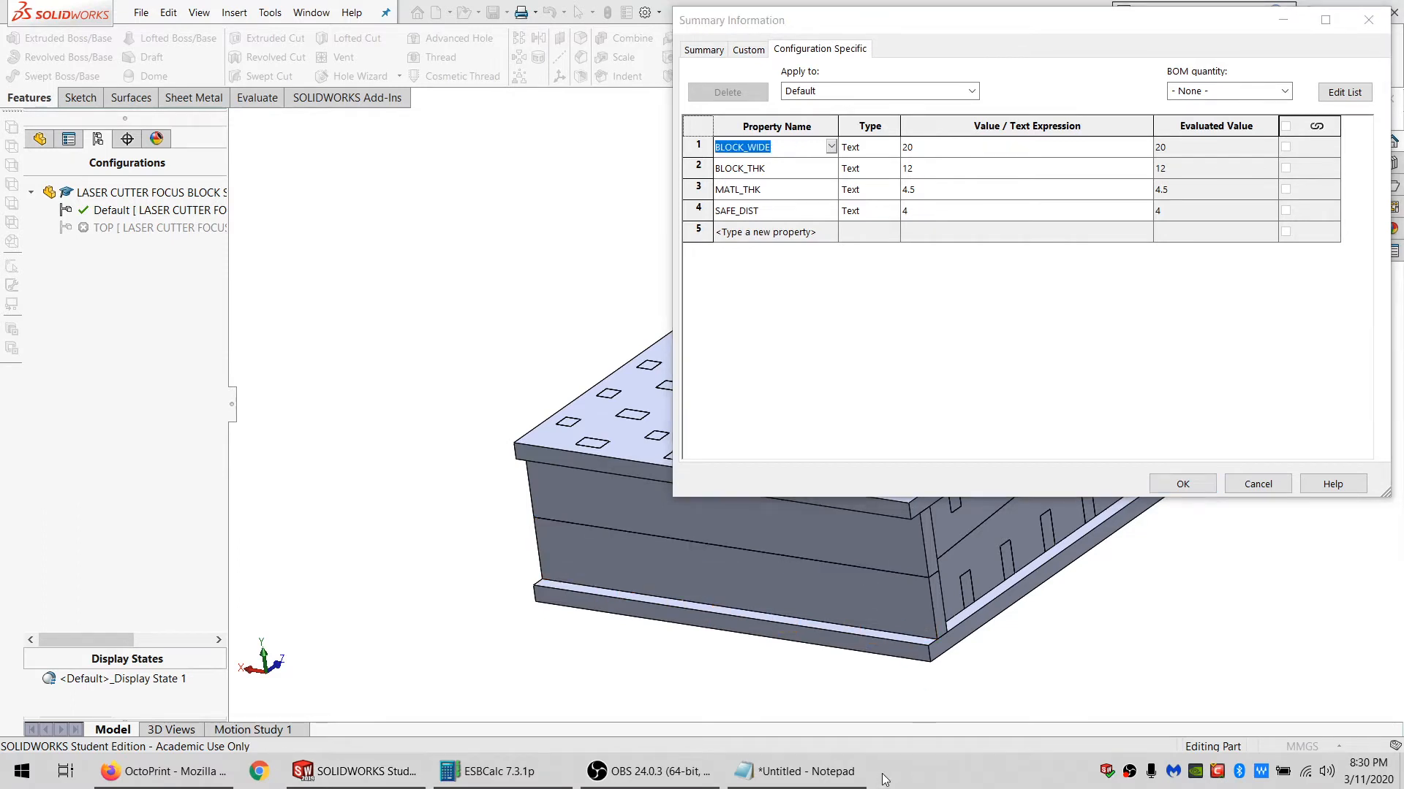
{"action": "left_click", "coordinate": [859, 774]}
{"action": "left_click", "coordinate": [1124, 572]}
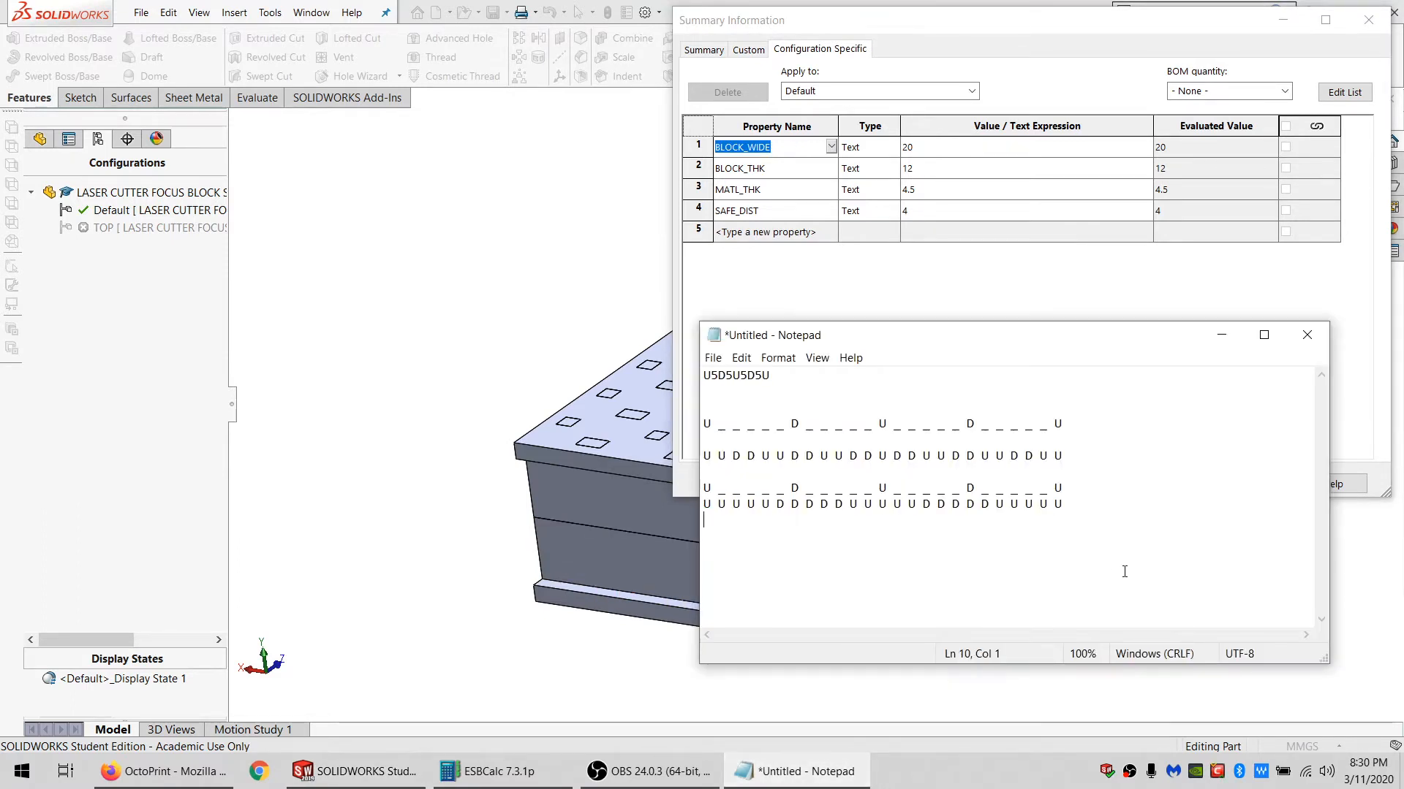
{"action": "left_click_drag", "start_coordinate": [1124, 572], "coordinate": [582, 308]}
{"action": "key", "text": "ctrl+v"}
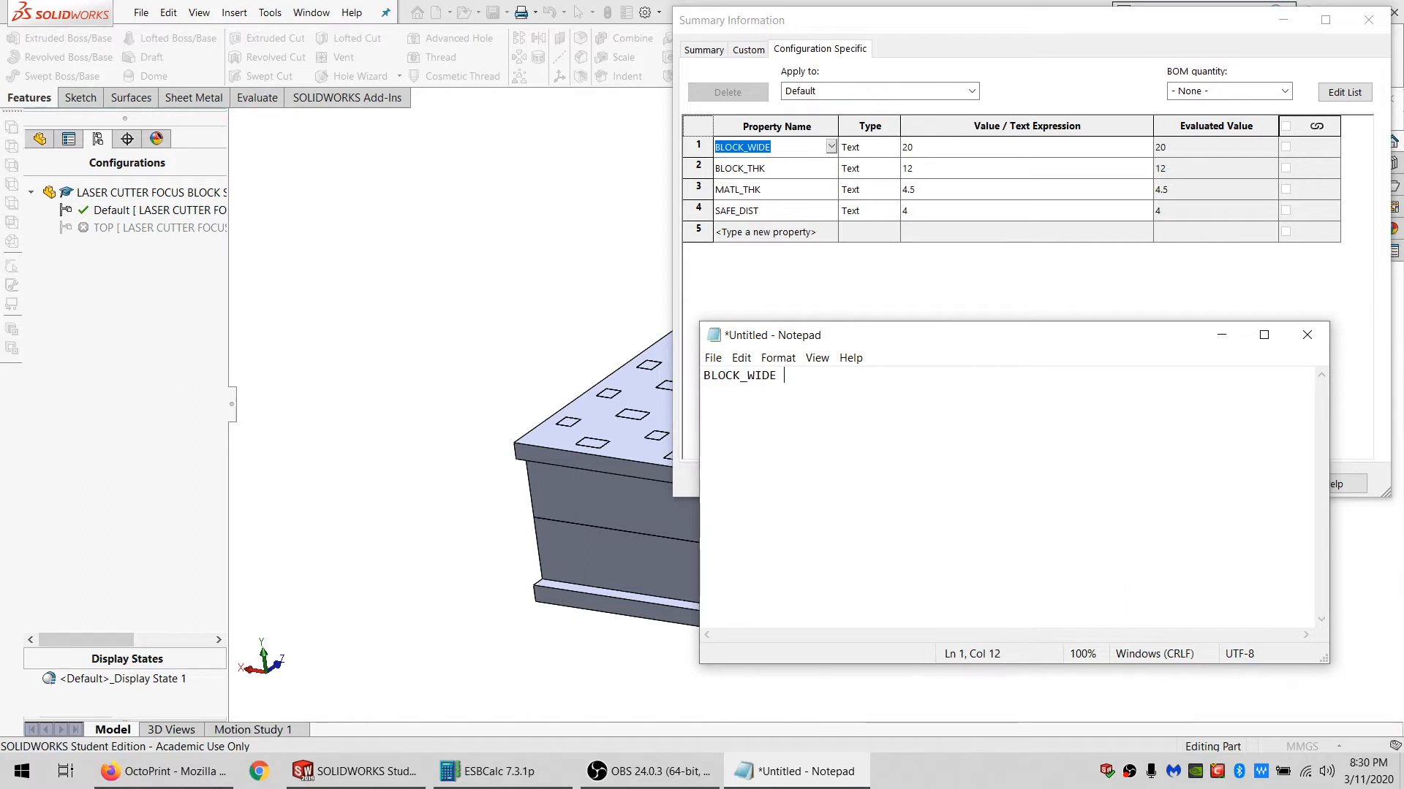
Copy the property name BLOCK_THK from the Default properties onto the second line of the Notepad note.
{"action": "left_click", "coordinate": [776, 176]}
{"action": "left_click", "coordinate": [777, 176]}
{"action": "key", "text": "ctrl+c"}
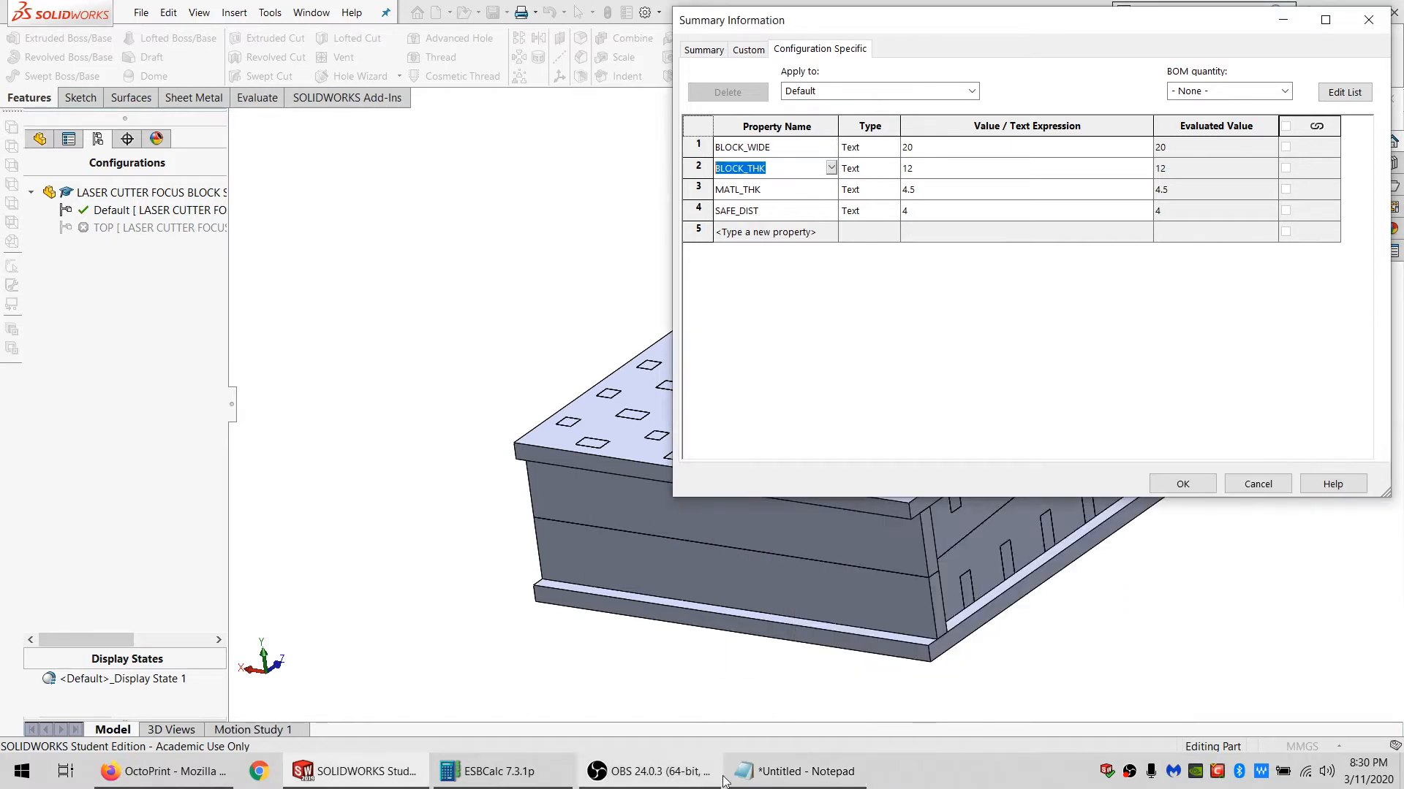
{"action": "left_click", "coordinate": [804, 771]}
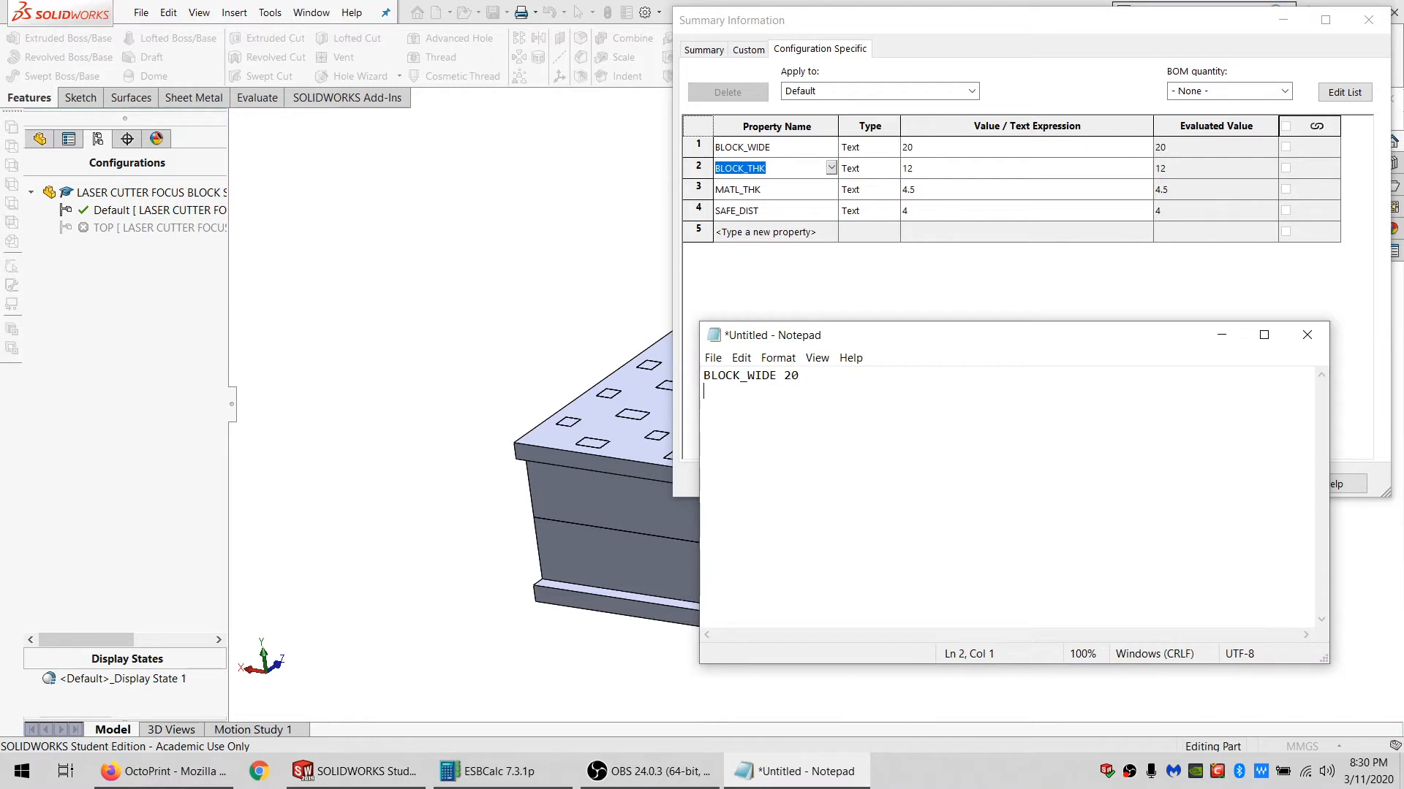
{"action": "key", "text": "ctrl+v"}
Select the MATL_THK property name and activate the choice of configuration that the properties apply to.
{"action": "left_click", "coordinate": [780, 188]}
{"action": "double_click", "coordinate": [781, 188]}
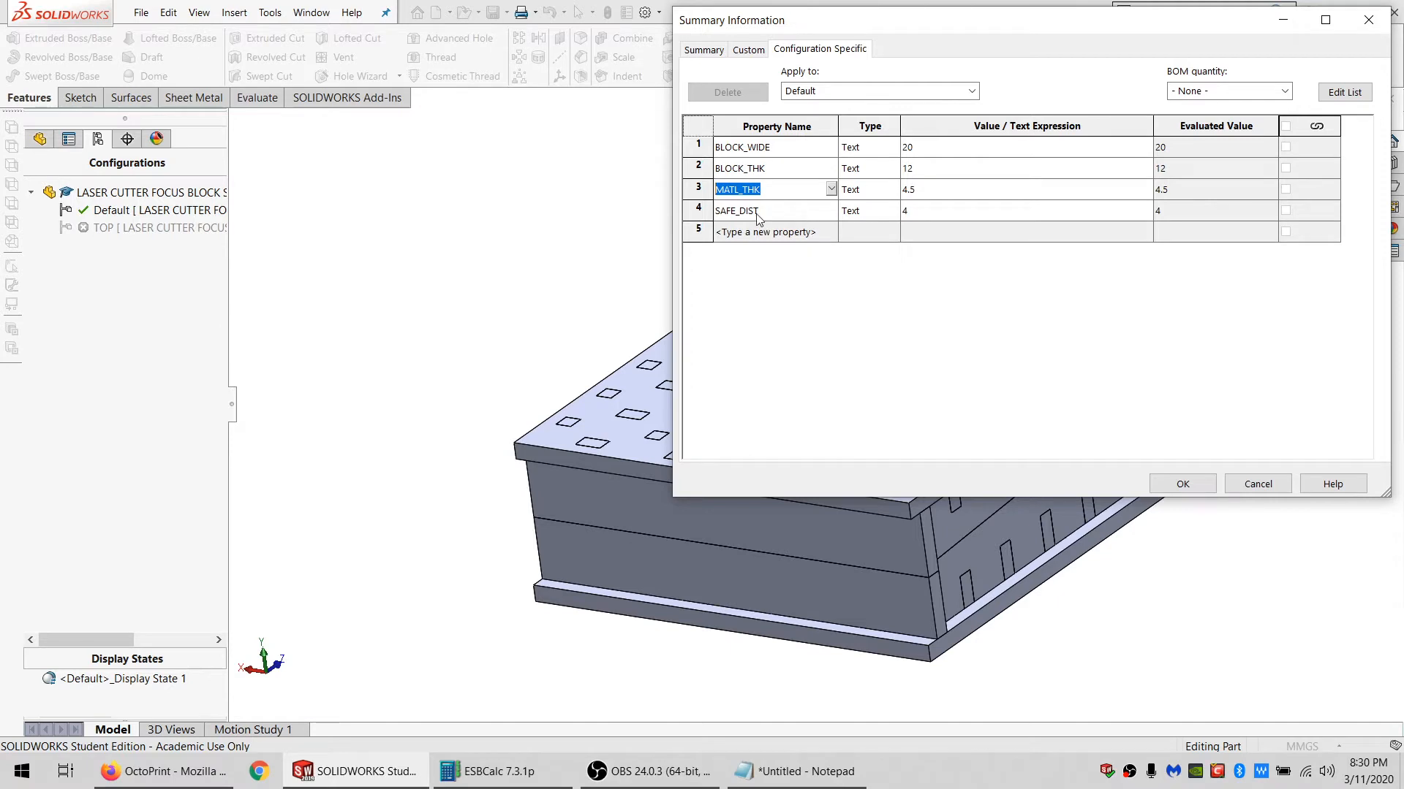
{"action": "left_click", "coordinate": [835, 93]}
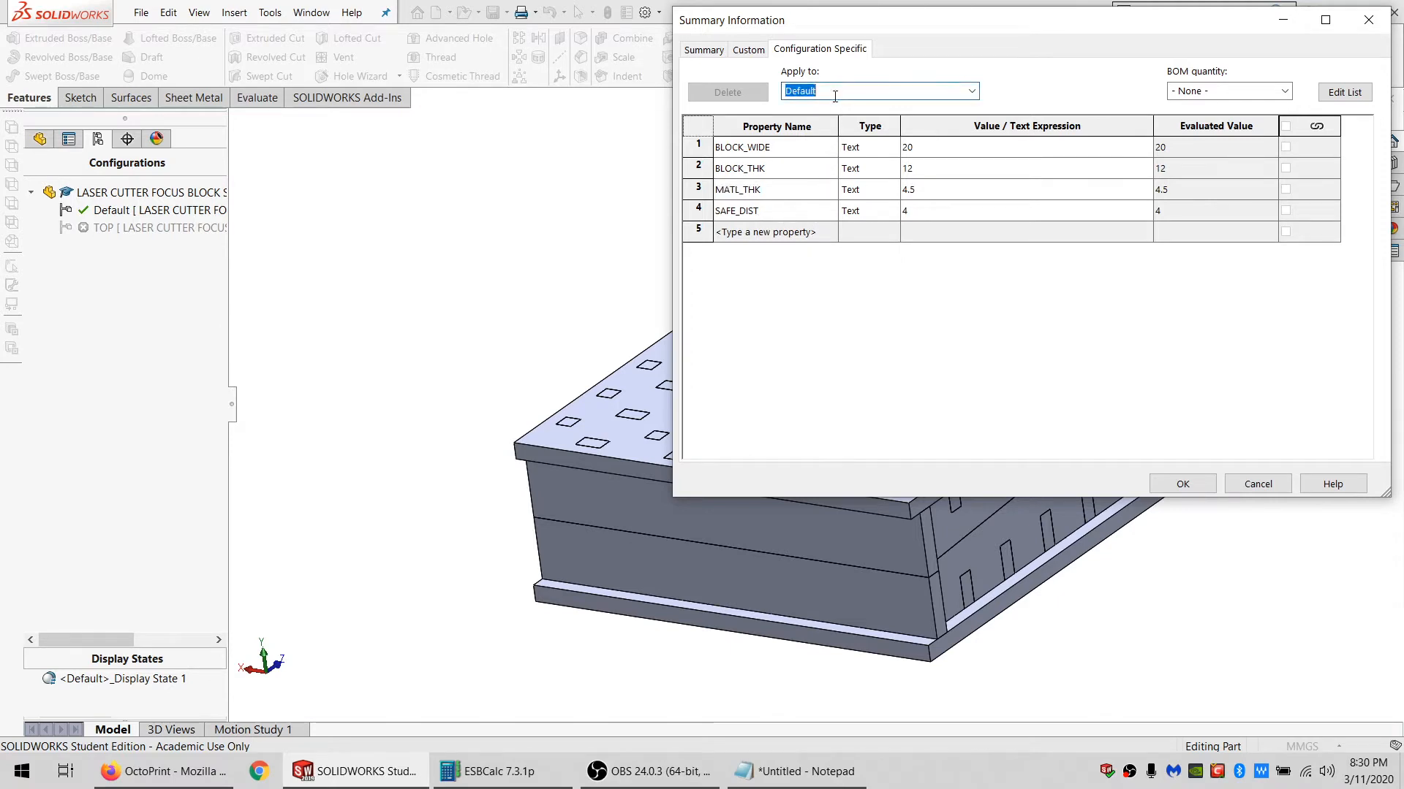
Check the configuration-specific properties of the TOP configuration and return to the Default configuration's list.
{"action": "left_click", "coordinate": [973, 97]}
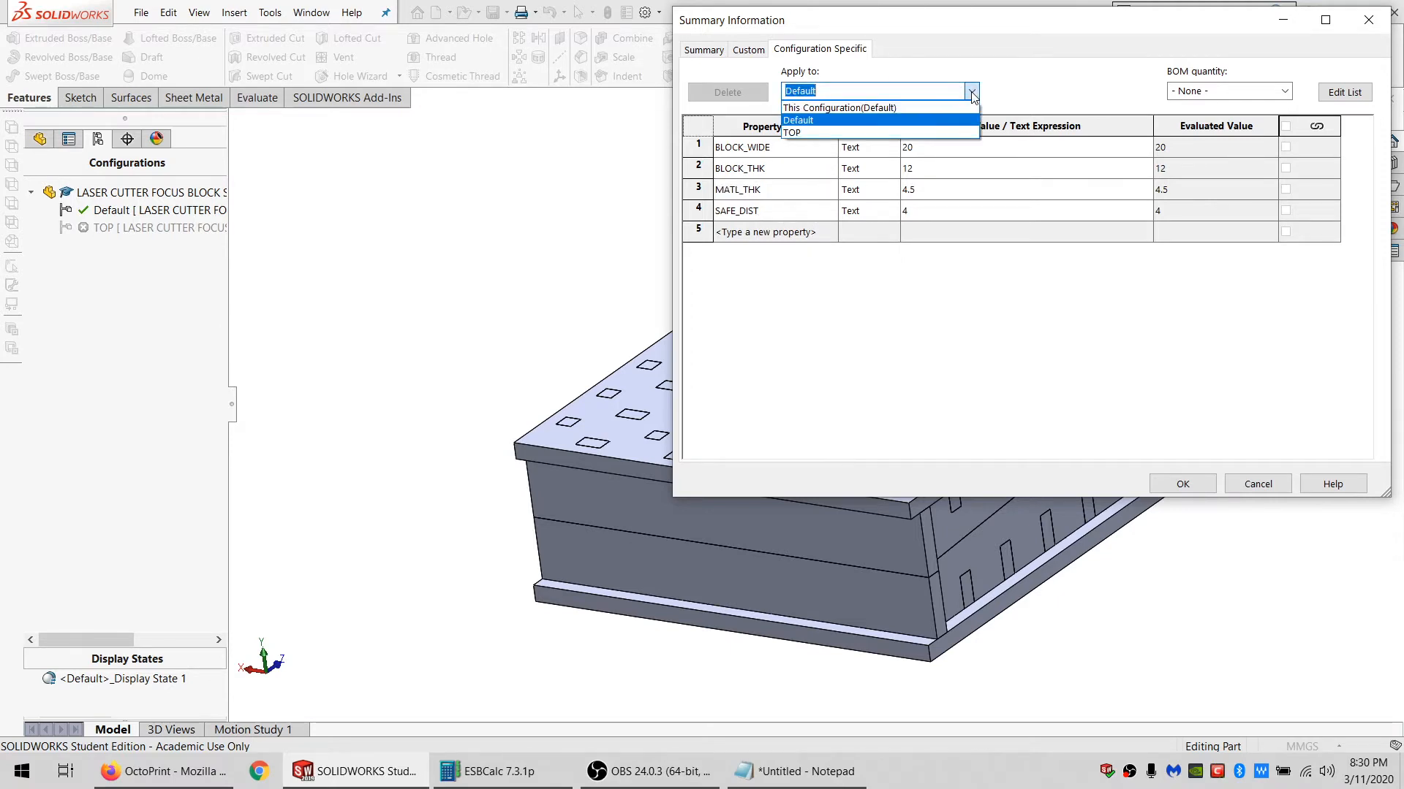
{"action": "left_click", "coordinate": [798, 136]}
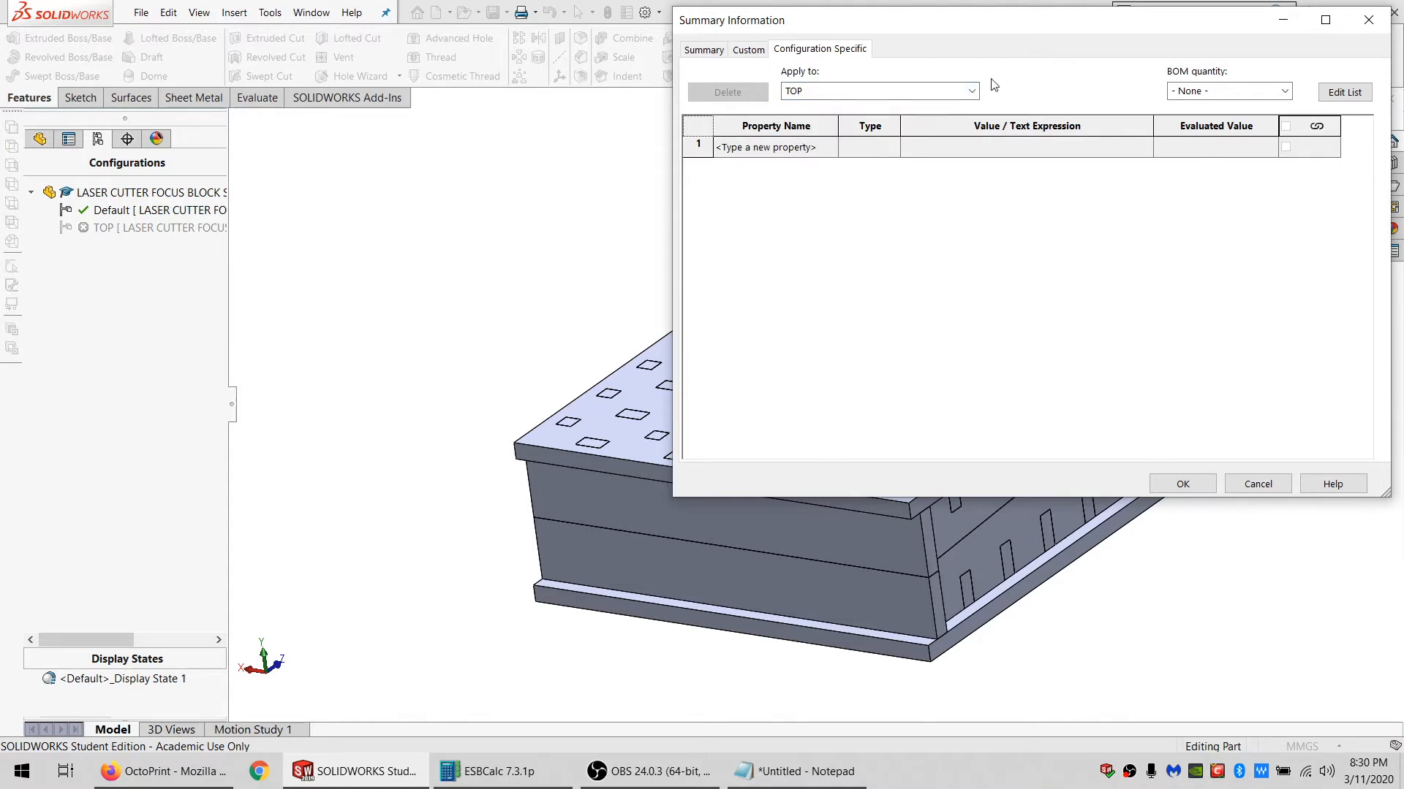
{"action": "left_click", "coordinate": [972, 93]}
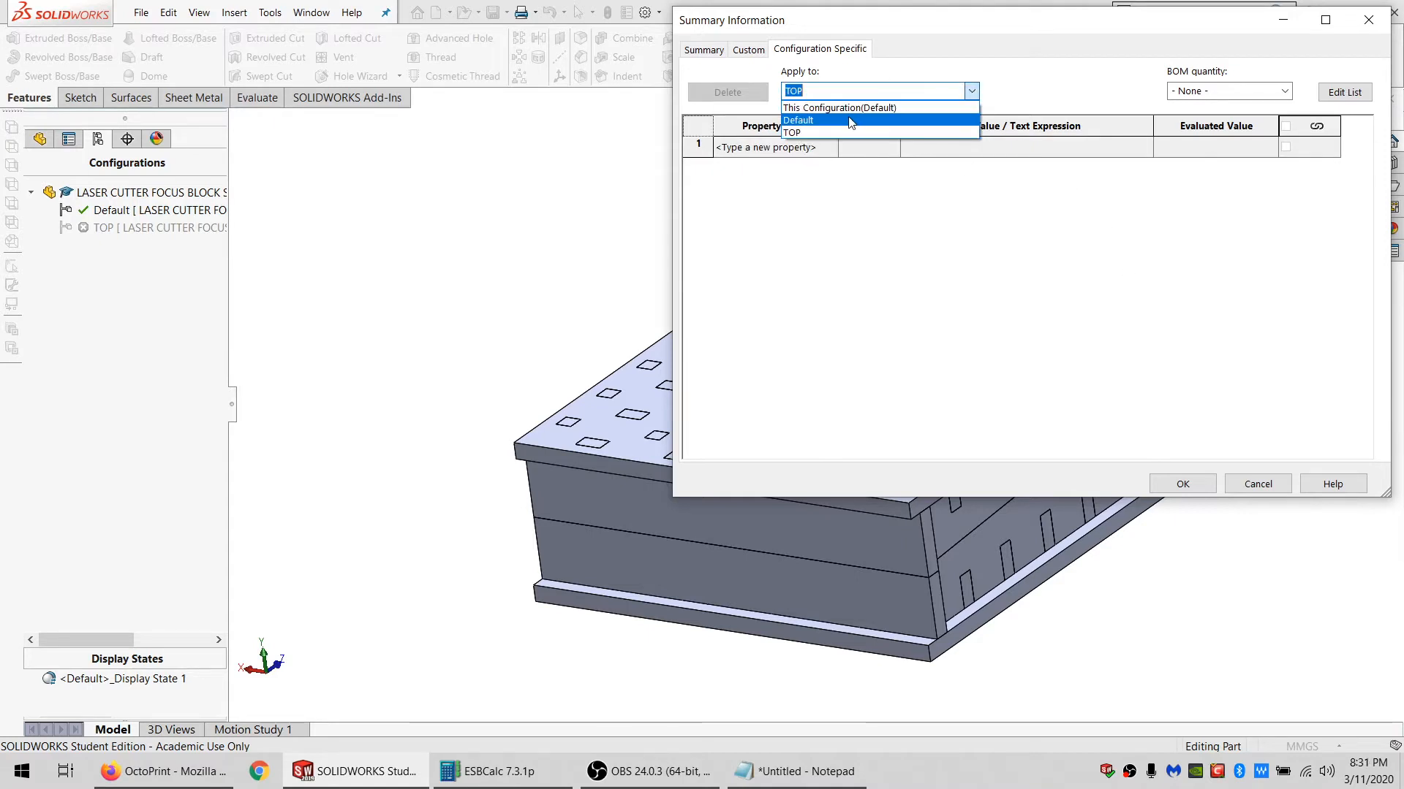
{"action": "left_click", "coordinate": [804, 118]}
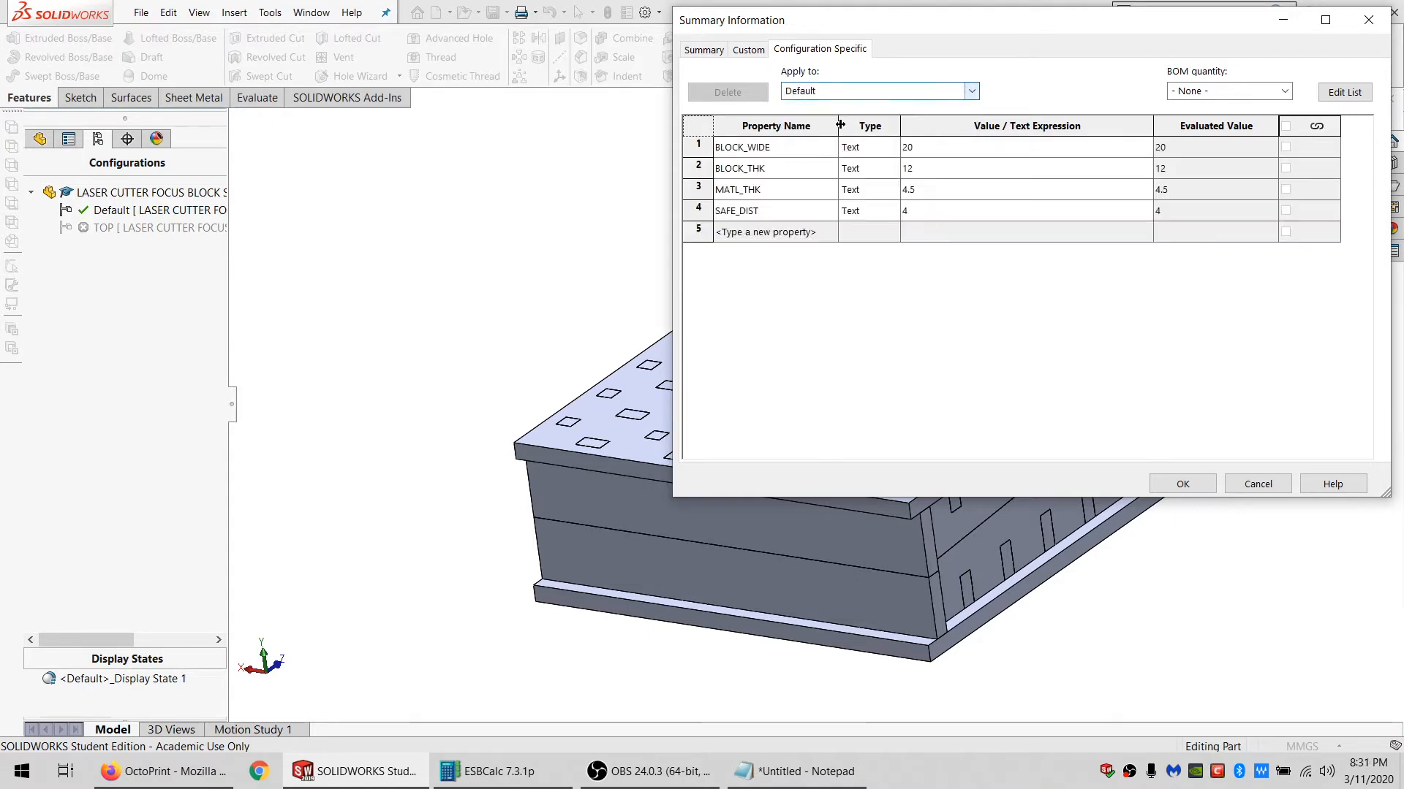
Copy the property name MATL_THK from the Default configuration into the Notepad list and add its value 4.5.
{"action": "left_click", "coordinate": [759, 188]}
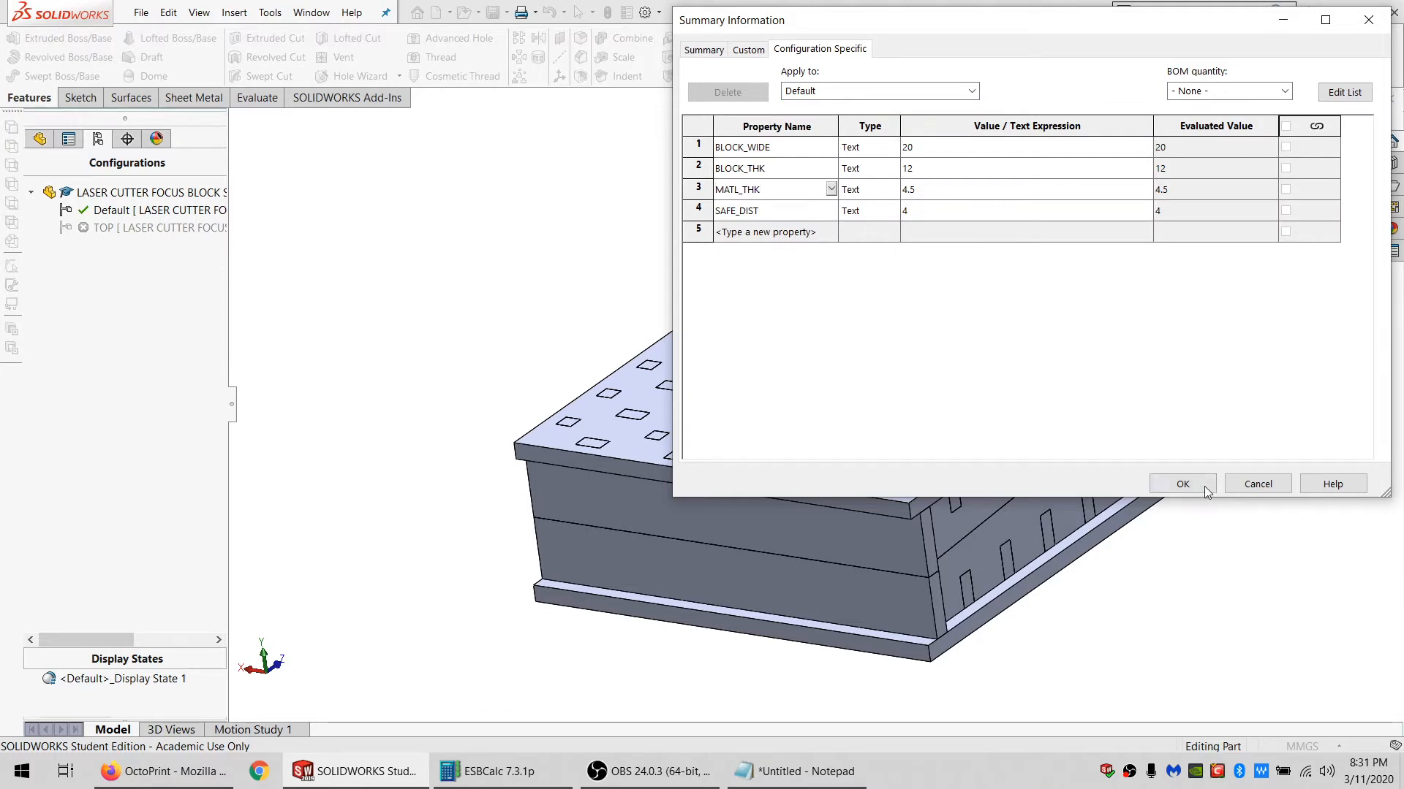
{"action": "double_click", "coordinate": [784, 189]}
{"action": "key", "text": "ctrl+c"}
{"action": "left_click", "coordinate": [796, 771]}
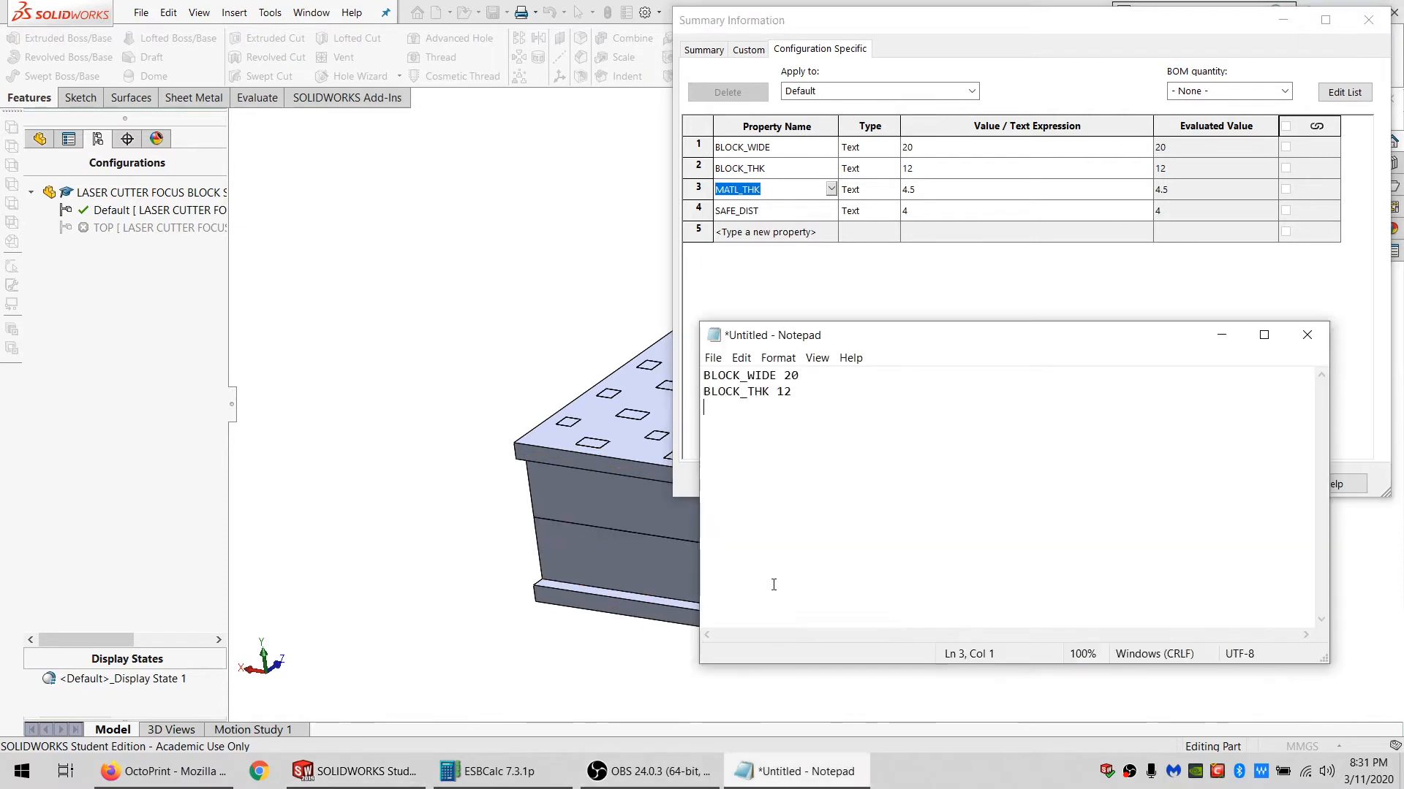
{"action": "key", "text": "ctrl+v"}
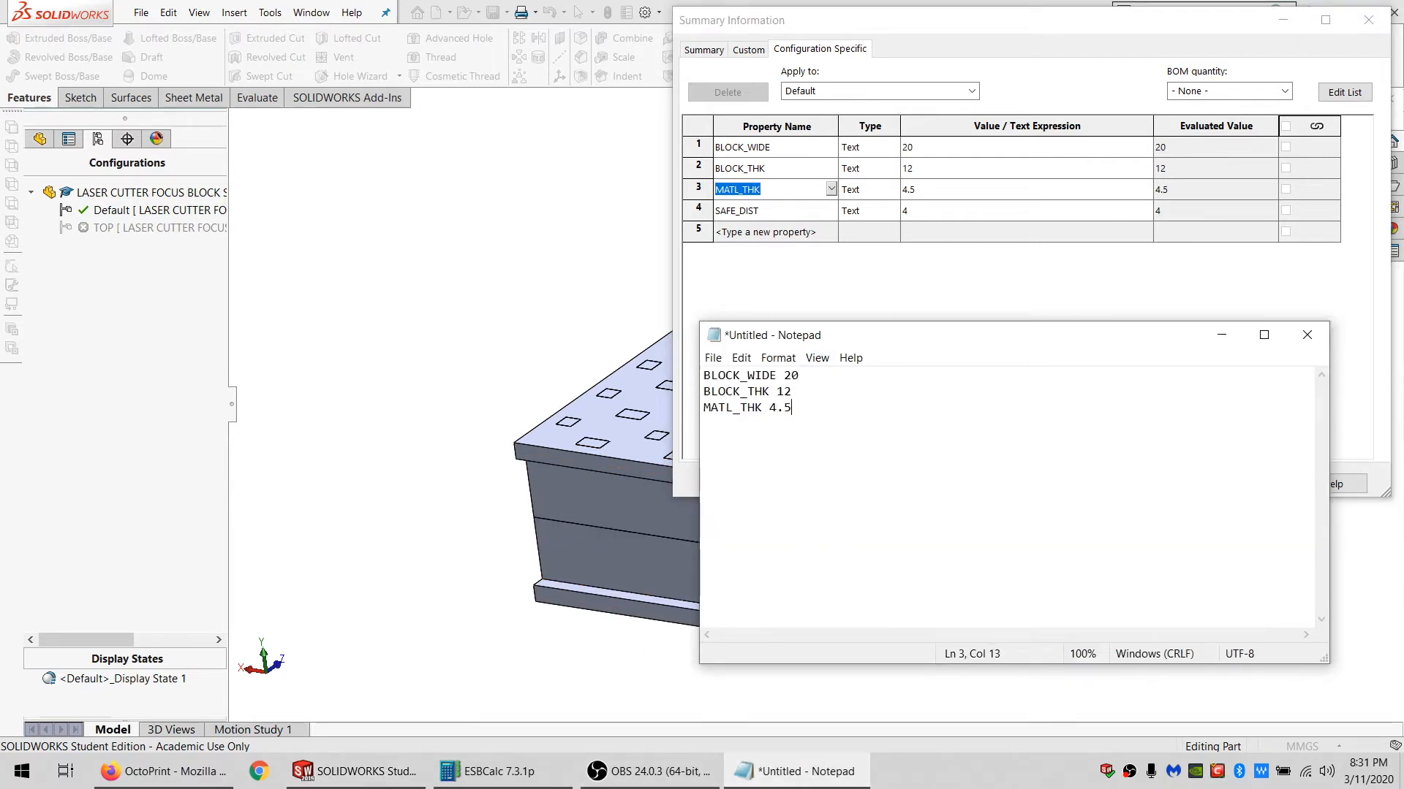
Copy the property name SAFE_DIST into the Notepad list on a new line and add its value 4.
{"action": "left_click", "coordinate": [789, 208]}
{"action": "left_click_drag", "start_coordinate": [786, 208], "coordinate": [617, 265]}
{"action": "key", "text": "ctrl+c"}
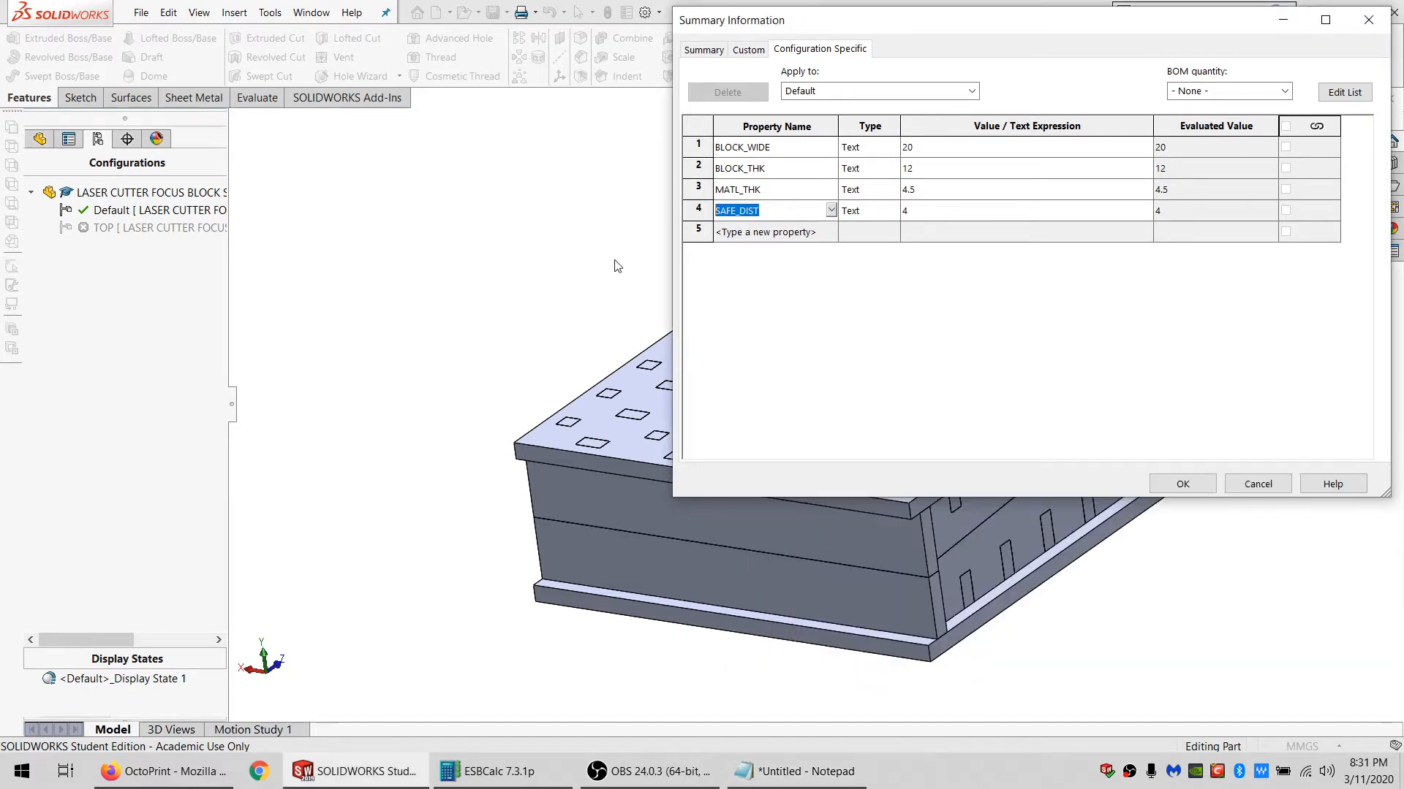
{"action": "left_click", "coordinate": [848, 773]}
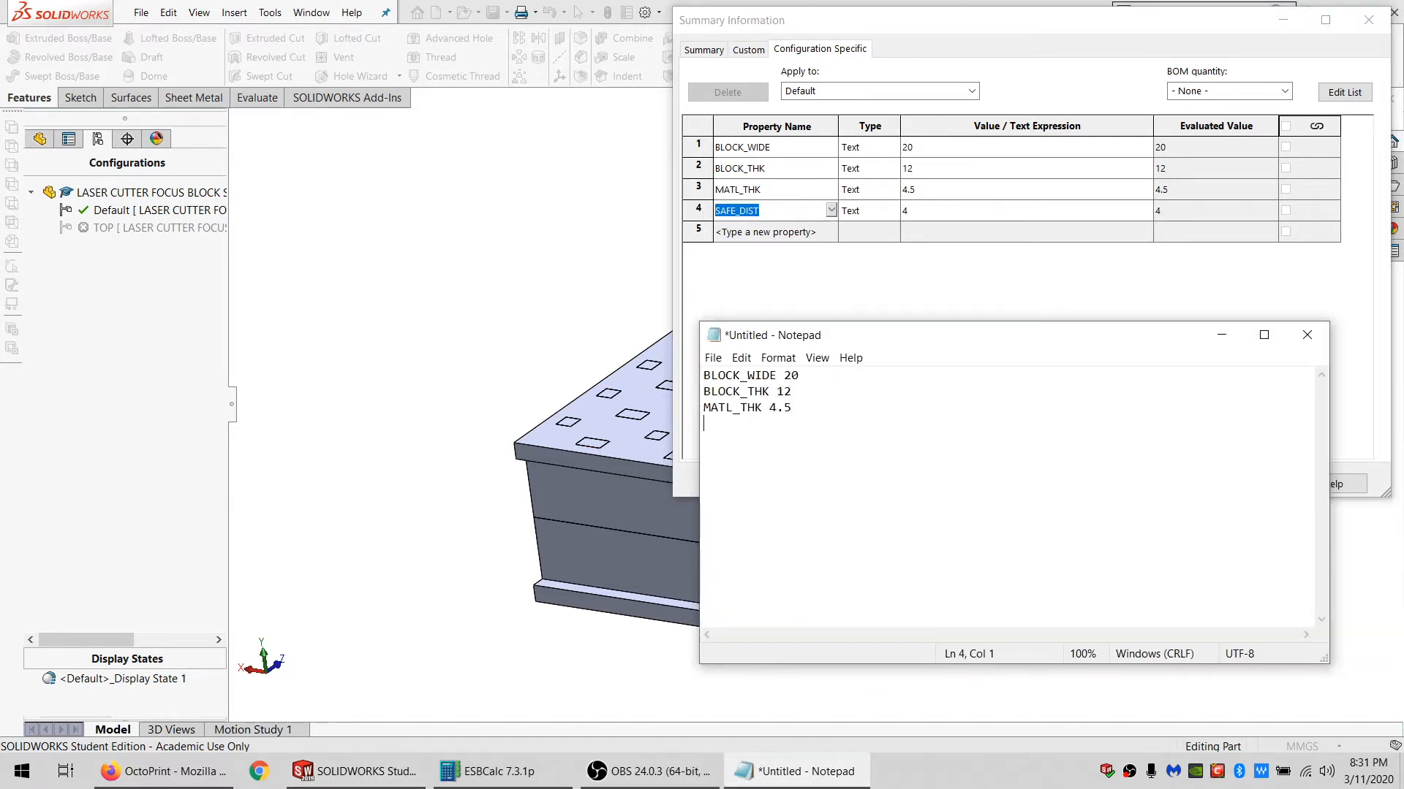
{"action": "key", "text": "ctrl+v"}
Dismiss the part's summary information without changes and activate the TOP configuration.
{"action": "left_click", "coordinate": [1115, 263]}
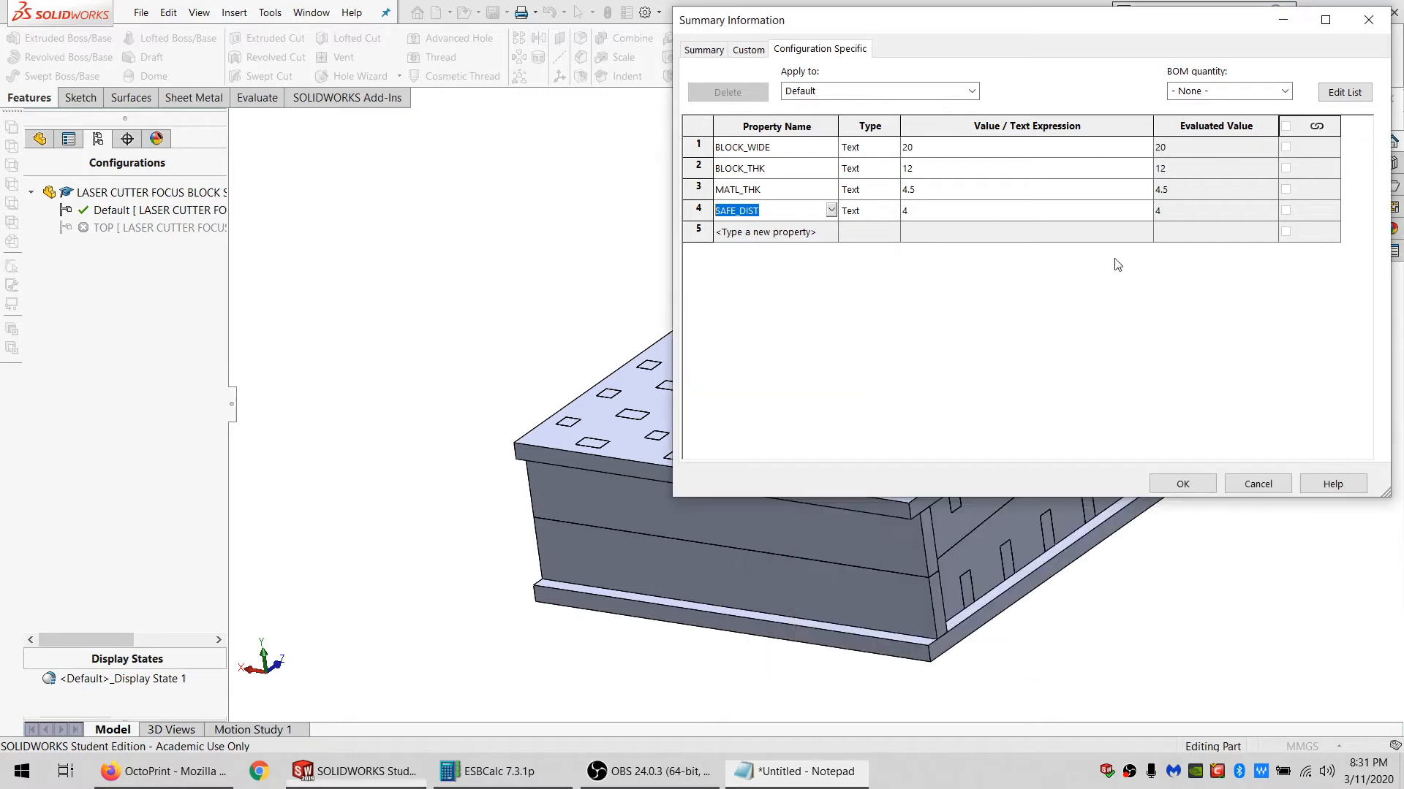
{"action": "left_click", "coordinate": [1271, 483]}
{"action": "double_click", "coordinate": [122, 229]}
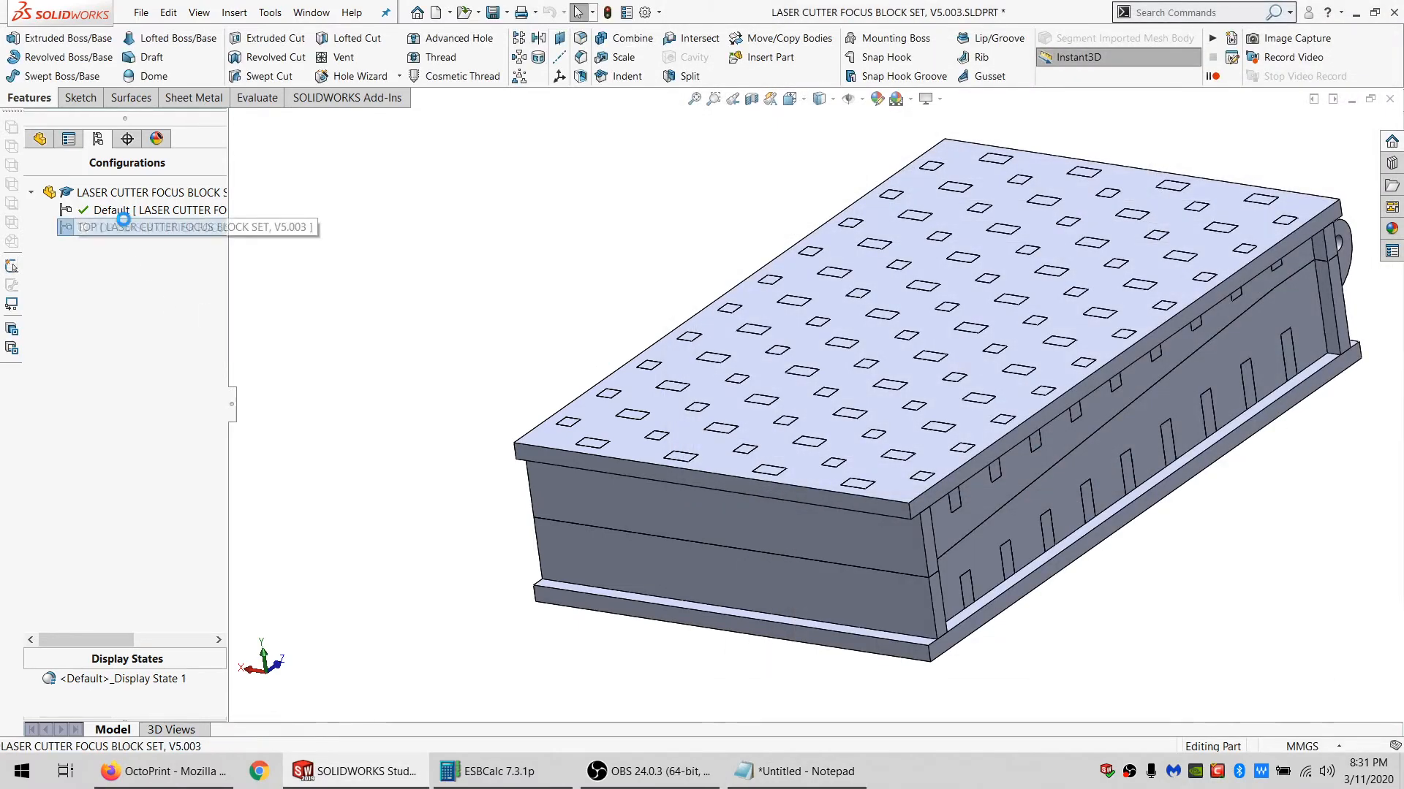
{"action": "left_click", "coordinate": [778, 403]}
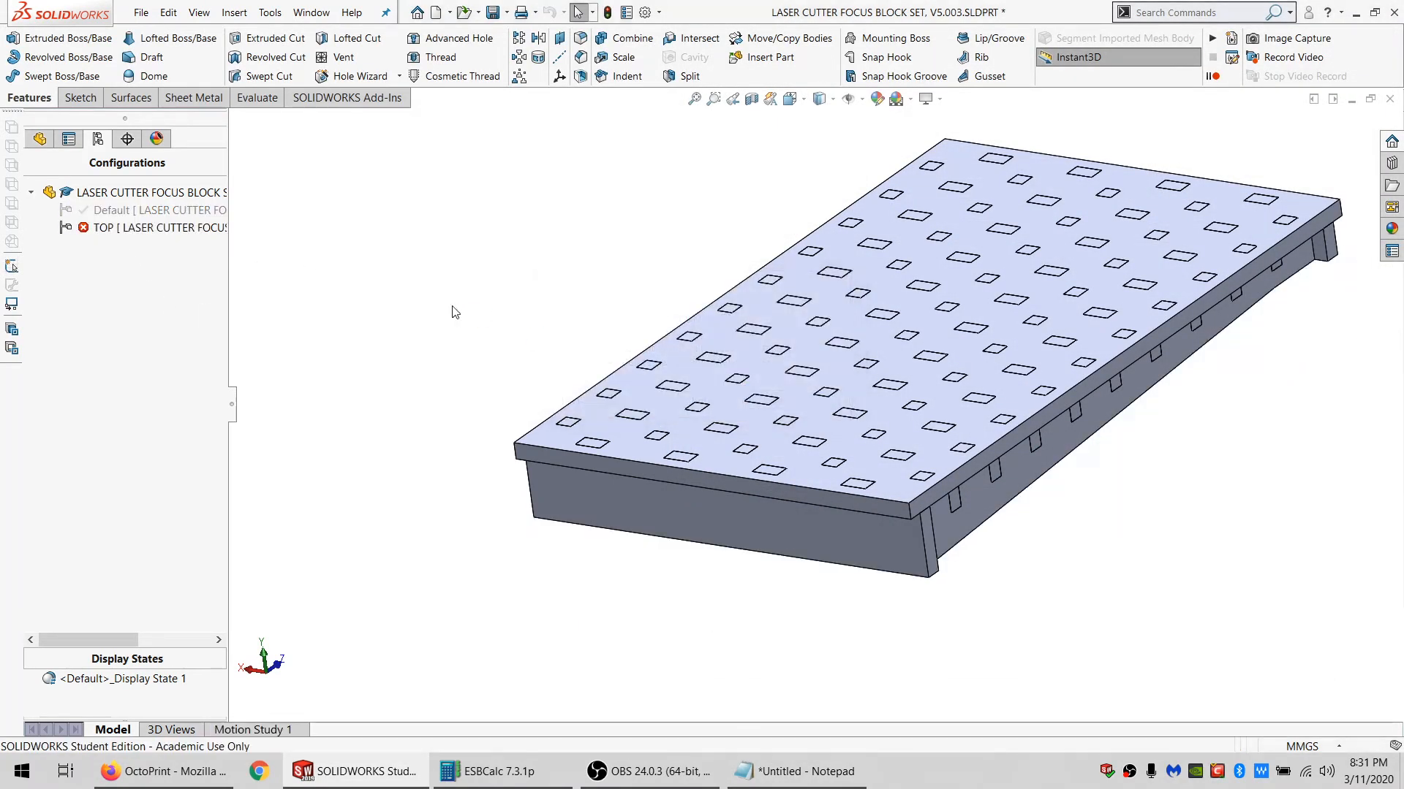
Open the file properties and add BLOCK_WIDE, copied from the Notepad list, to the TOP configuration with value 20.
{"action": "left_click", "coordinate": [626, 12]}
{"action": "left_click", "coordinate": [766, 780]}
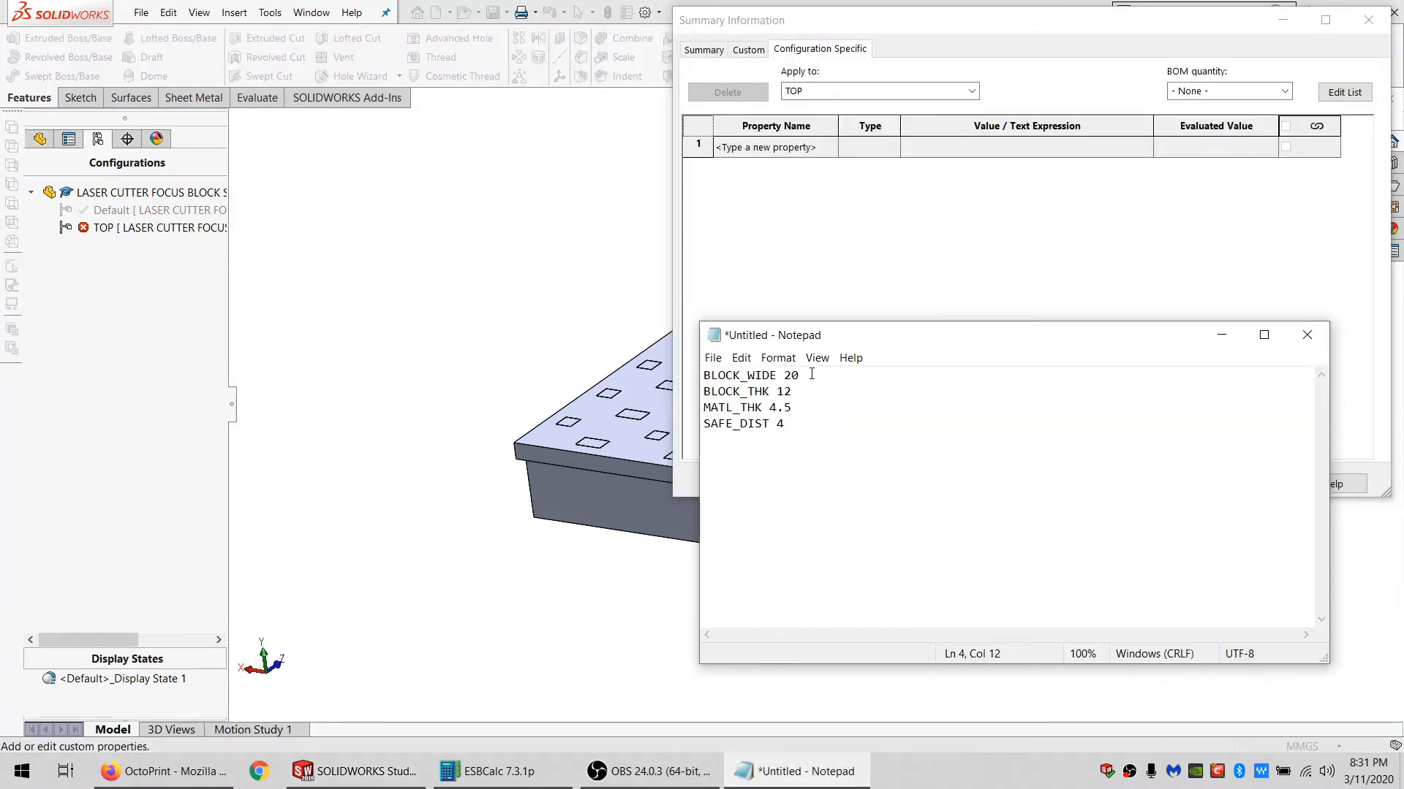
{"action": "left_click_drag", "start_coordinate": [777, 375], "coordinate": [640, 350]}
{"action": "key", "text": "ctrl+c"}
{"action": "left_click", "coordinate": [772, 147]}
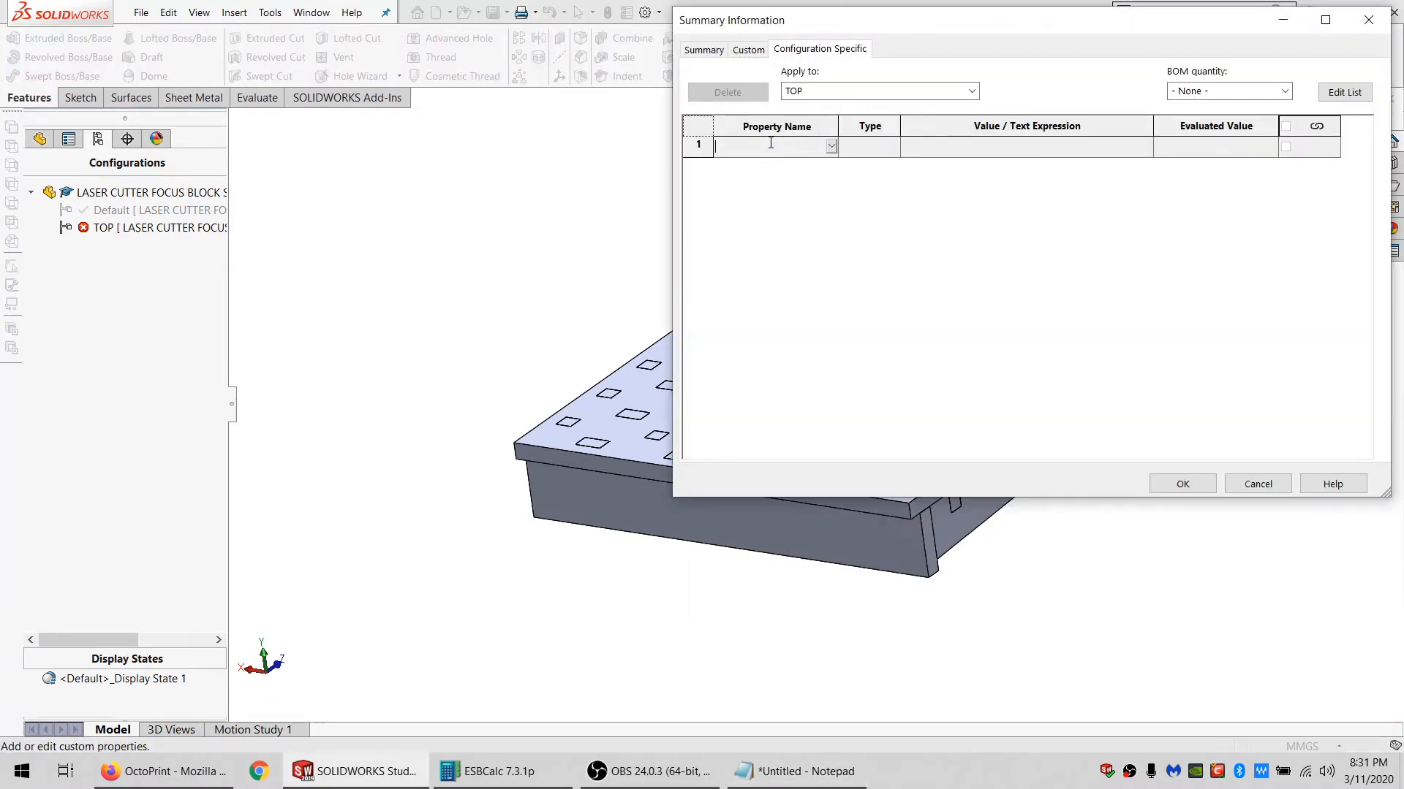
{"action": "key", "text": "ctrl+v"}
{"action": "left_click", "coordinate": [928, 151]}
{"action": "type", "text": "20"}
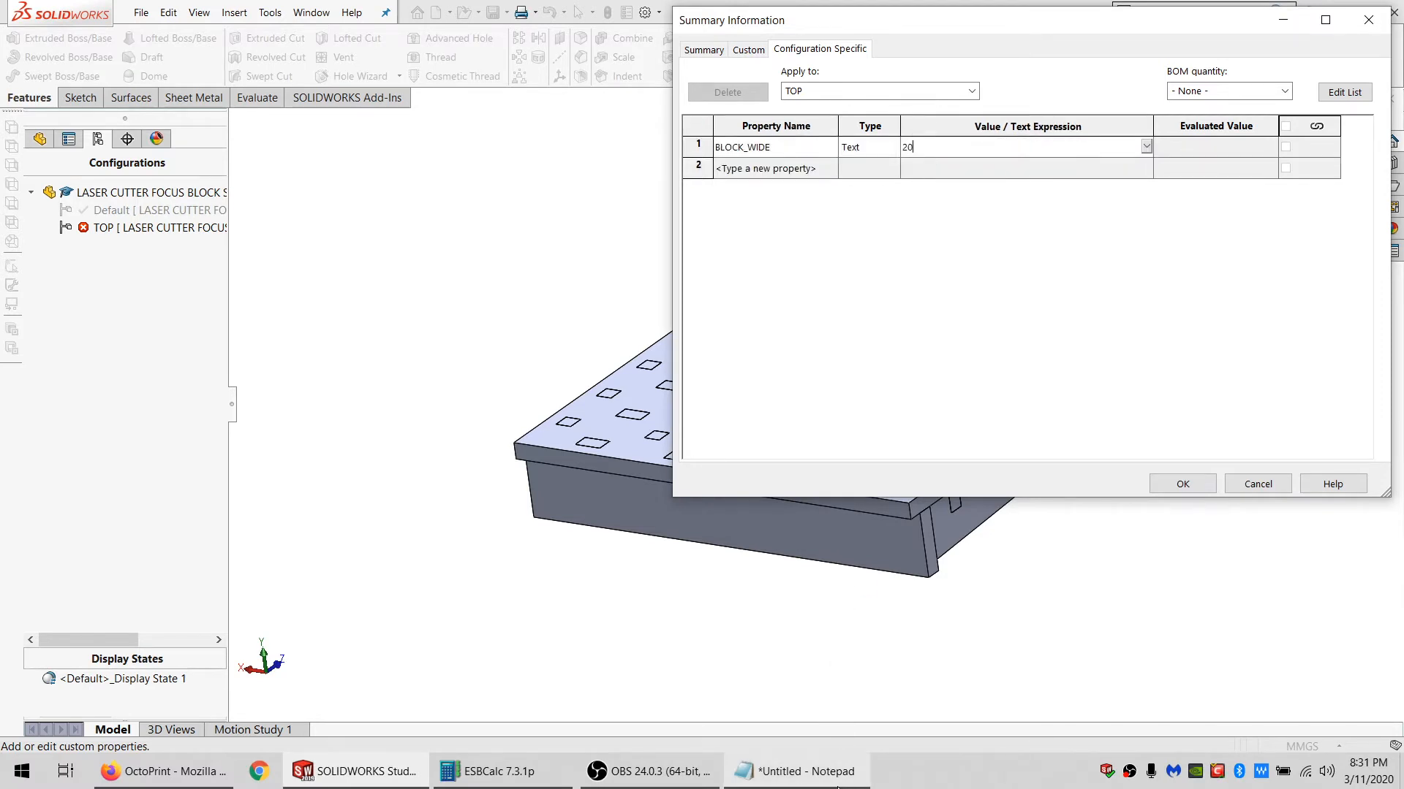
Add the BLOCK_THK property from the Notepad list to the TOP configuration with value 12.
{"action": "left_click", "coordinate": [797, 772]}
{"action": "left_click_drag", "start_coordinate": [768, 392], "coordinate": [702, 393]}
{"action": "key", "text": "ctrl+c"}
{"action": "left_click", "coordinate": [760, 168]}
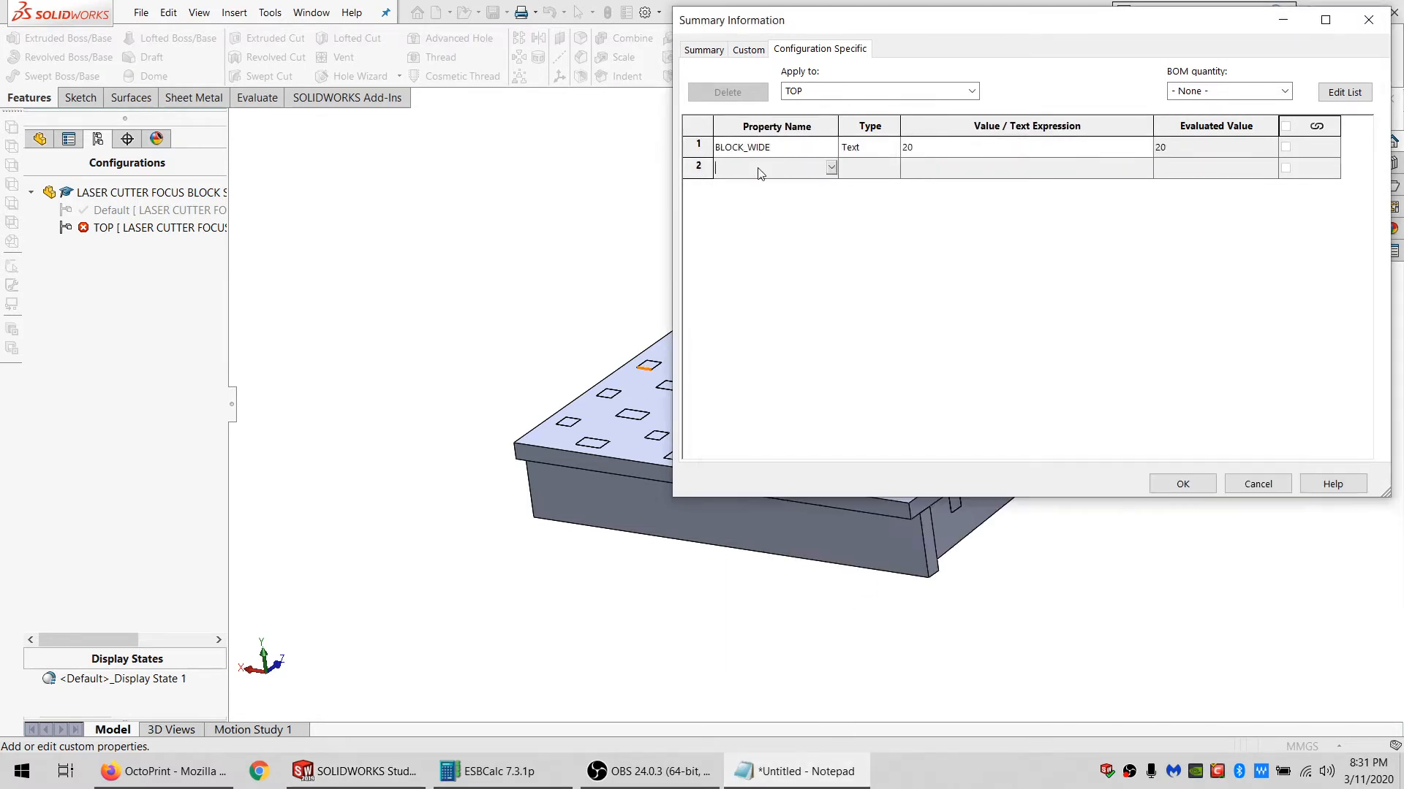
{"action": "key", "text": "ctrl+v"}
{"action": "left_click", "coordinate": [932, 168]}
{"action": "type", "text": "12"}
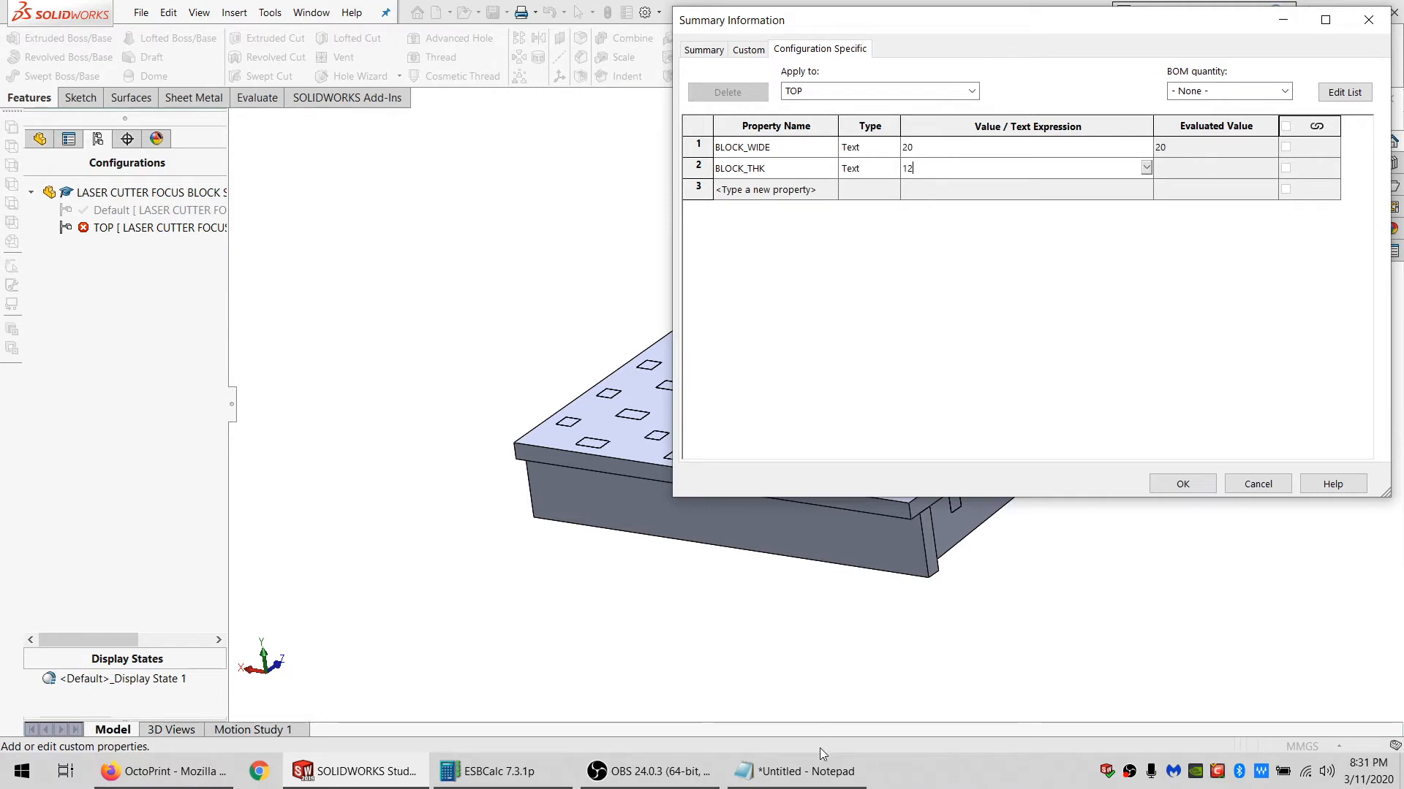
Add the MATL_THK property from the Notepad list to the TOP configuration with value 4.5.
{"action": "left_click", "coordinate": [812, 769]}
{"action": "left_click_drag", "start_coordinate": [764, 409], "coordinate": [701, 408]}
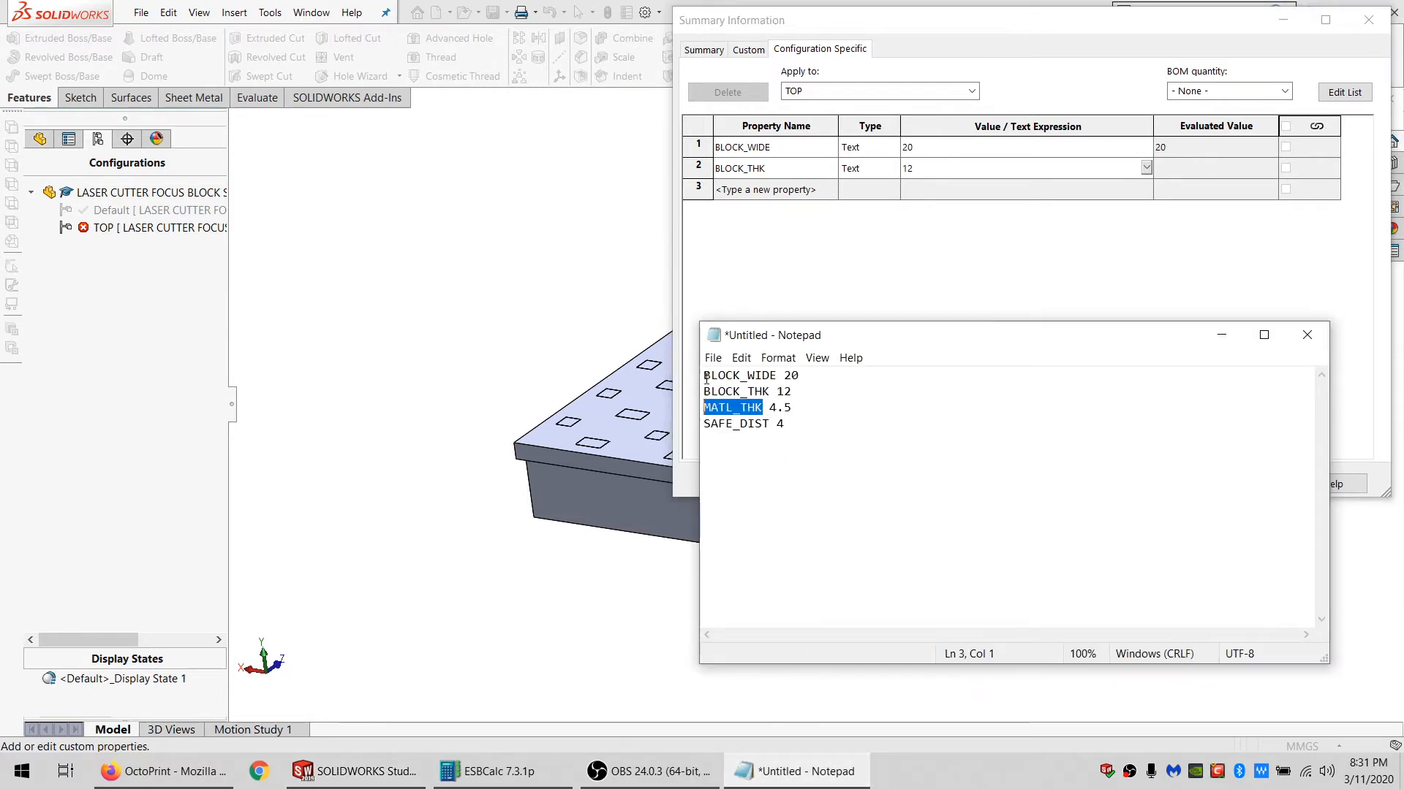
{"action": "key", "text": "ctrl+c"}
{"action": "left_click", "coordinate": [764, 190]}
{"action": "key", "text": "ctrl+v"}
{"action": "left_click", "coordinate": [916, 188]}
{"action": "type", "text": "4.5"}
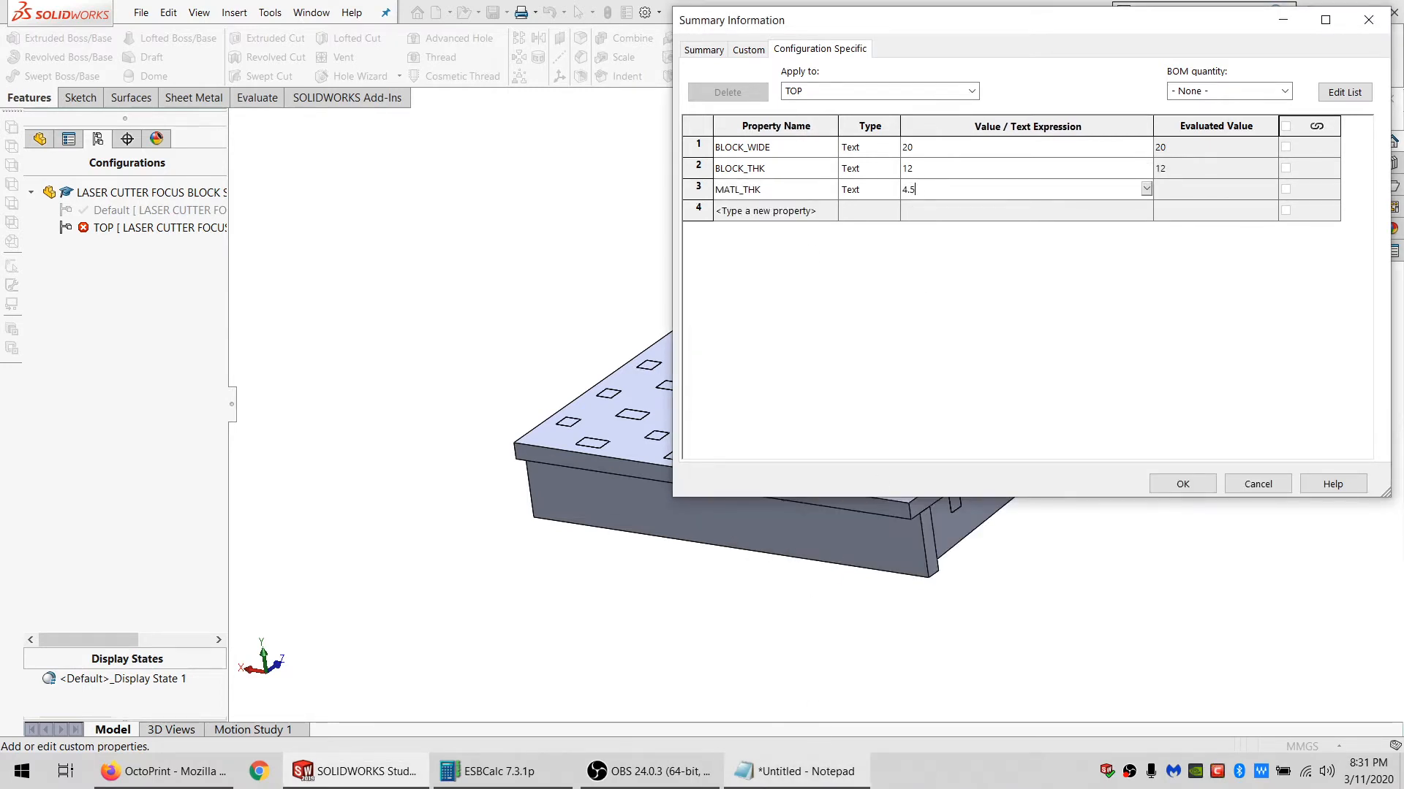
Add the SAFE_DIST property from the Notepad list to the TOP configuration with value 4 and accept the properties.
{"action": "left_click", "coordinate": [804, 771]}
{"action": "left_click_drag", "start_coordinate": [772, 425], "coordinate": [681, 427]}
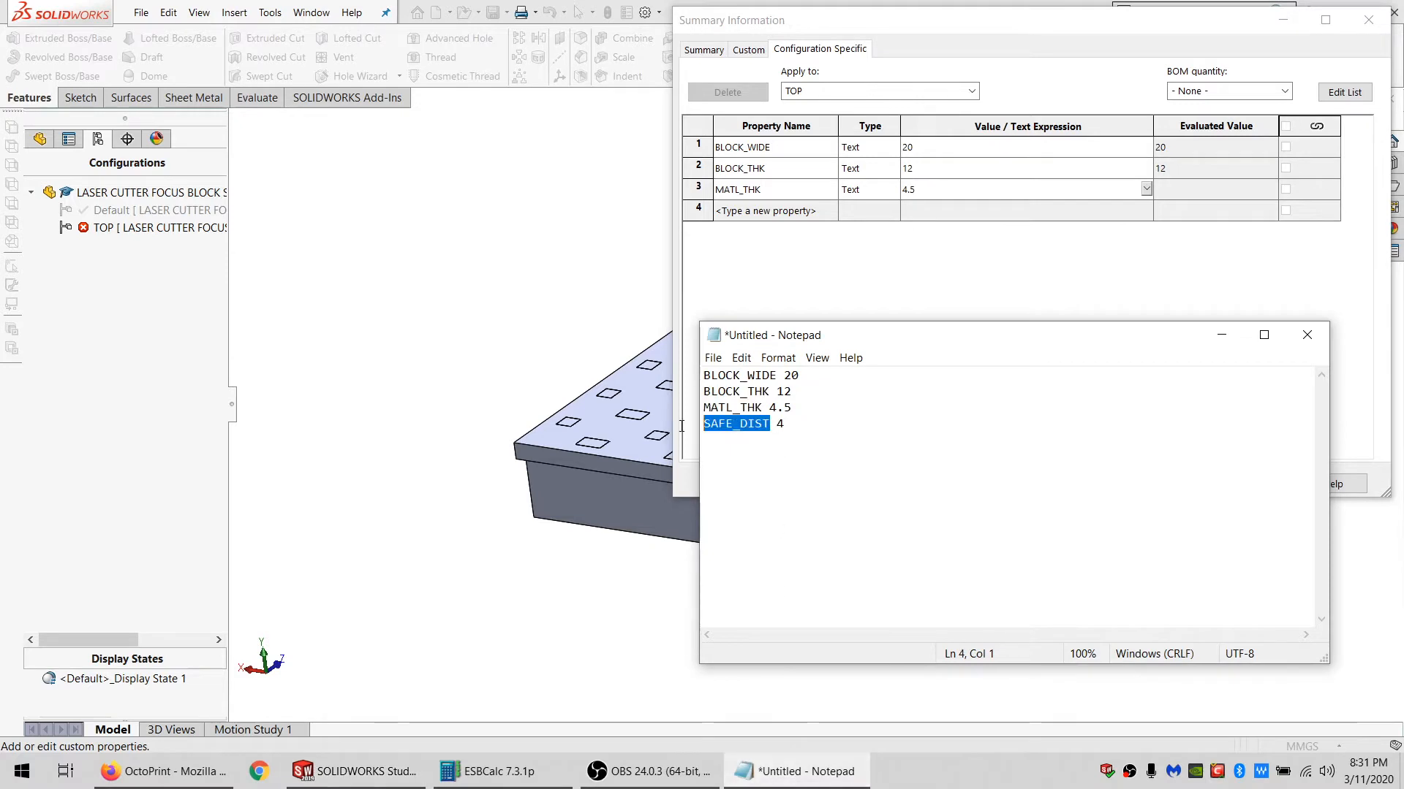
{"action": "key", "text": "ctrl+c"}
{"action": "left_click", "coordinate": [799, 210]}
{"action": "key", "text": "ctrl+v"}
{"action": "left_click", "coordinate": [921, 212]}
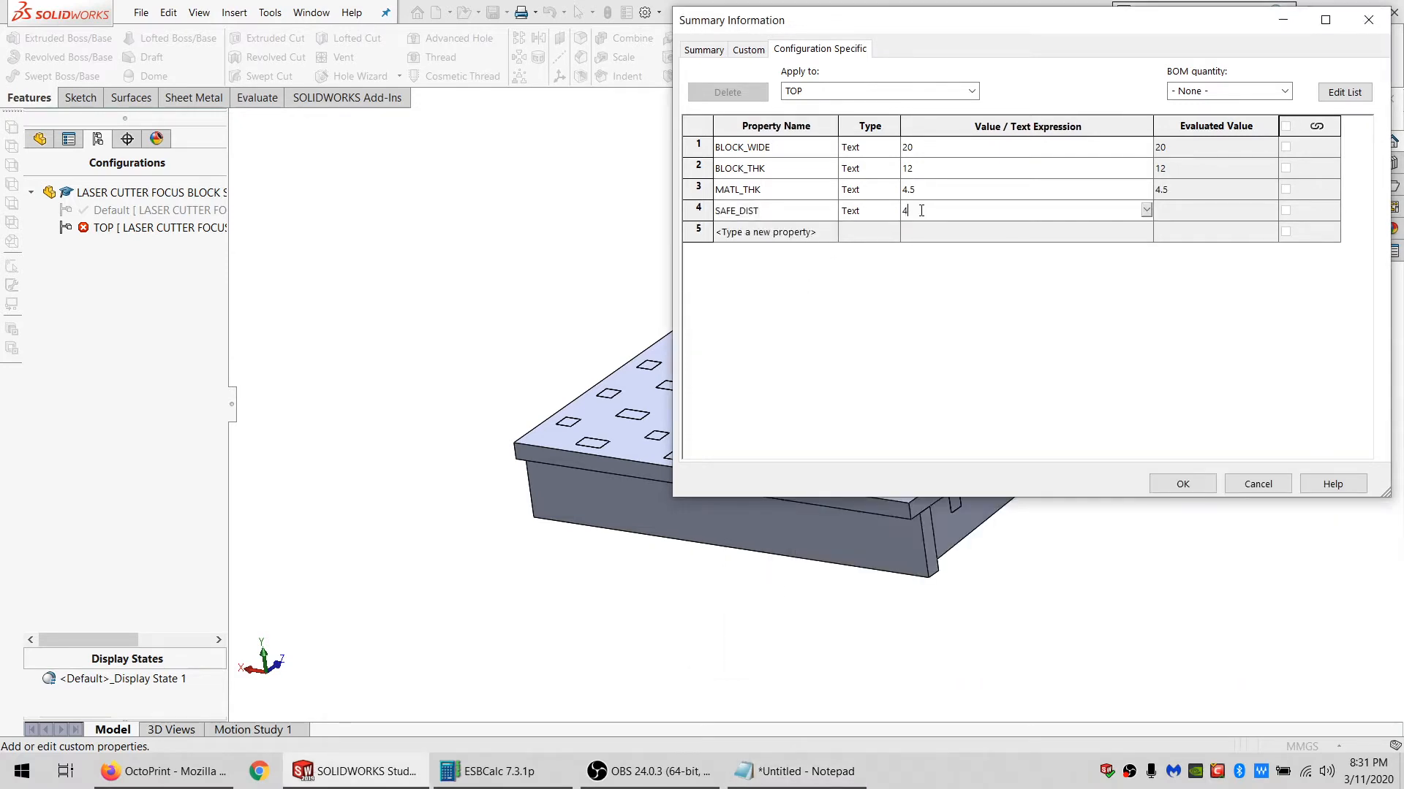
{"action": "left_click", "coordinate": [923, 188]}
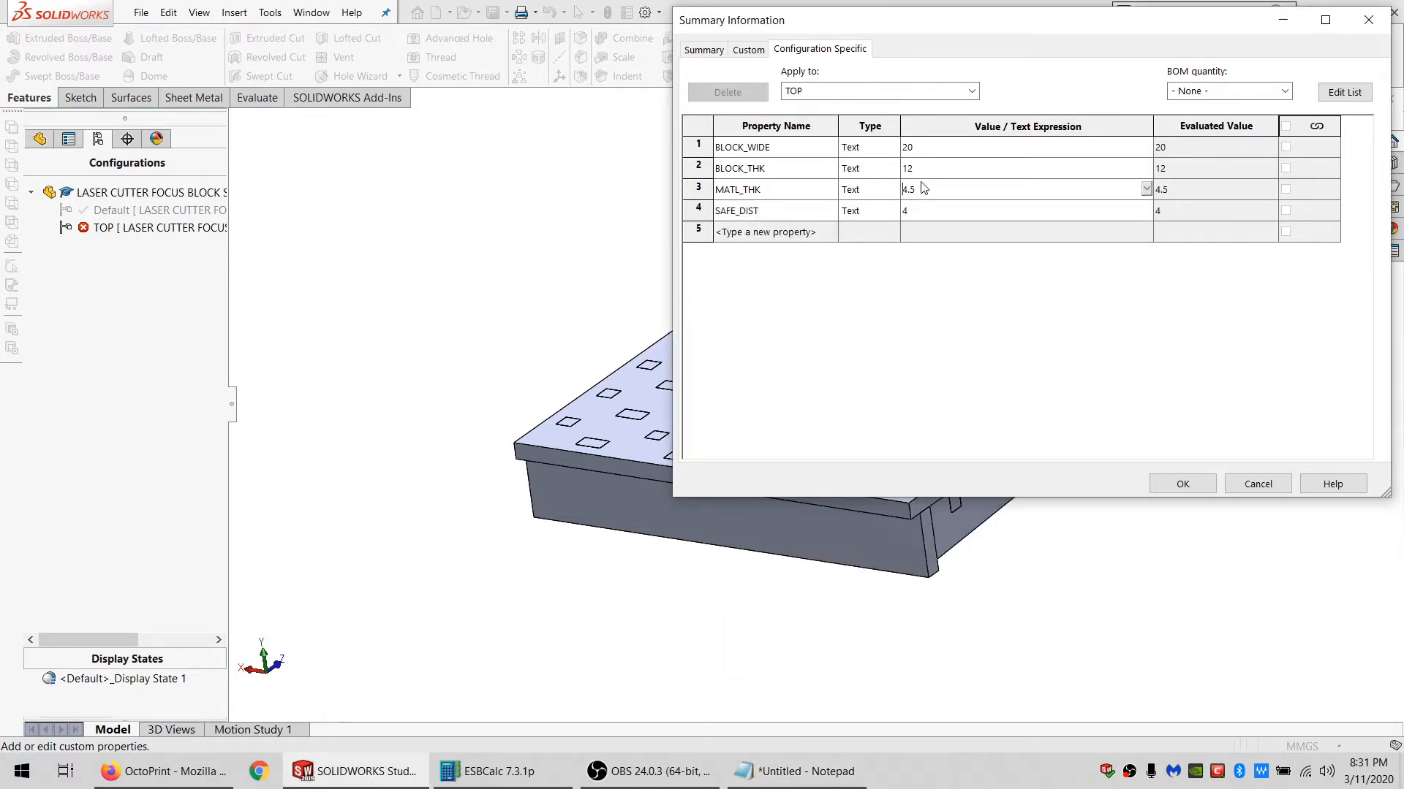
{"action": "left_click", "coordinate": [1200, 485]}
Open the part's equations for editing and sort them by Value / Equation.
{"action": "left_click", "coordinate": [40, 139]}
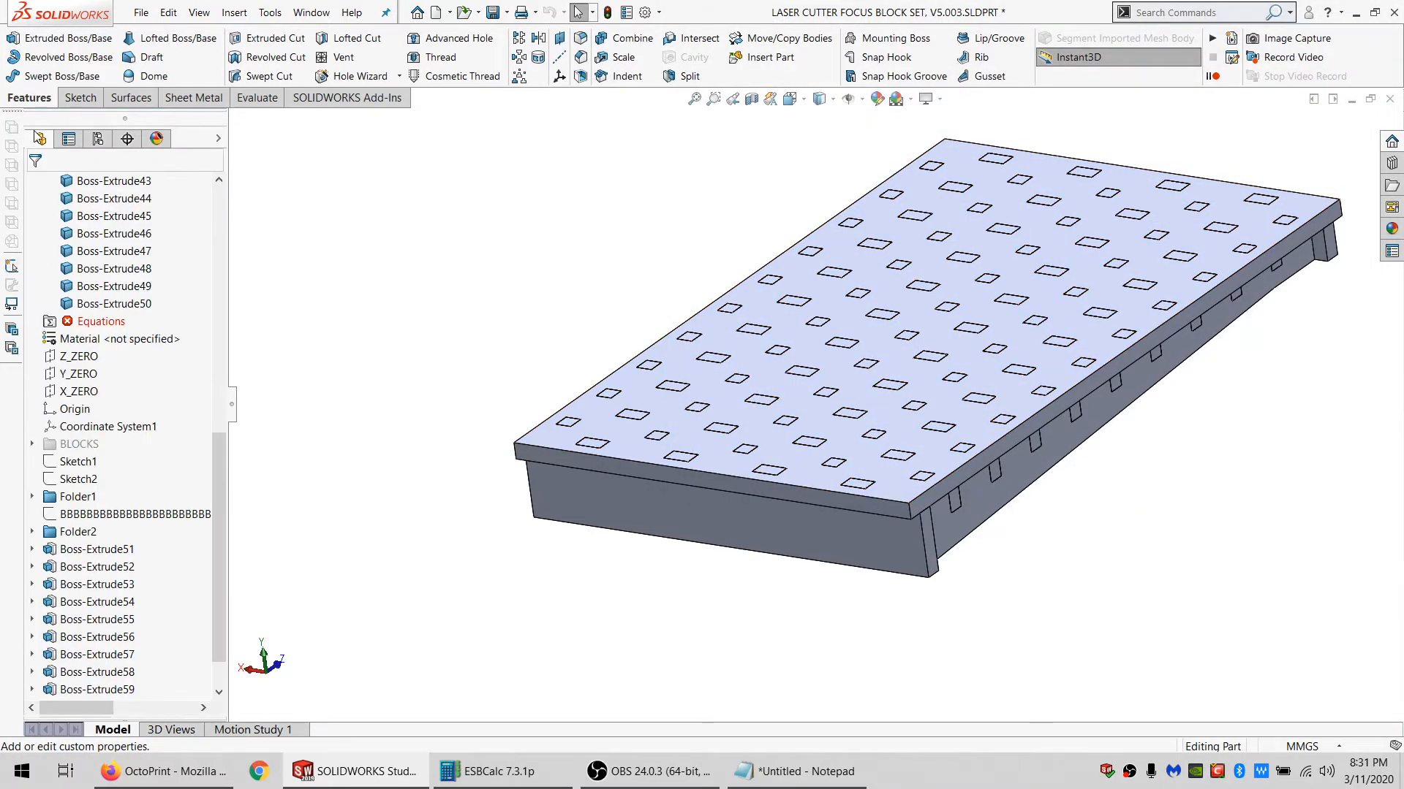
{"action": "right_click", "coordinate": [93, 322]}
{"action": "left_click", "coordinate": [162, 334]}
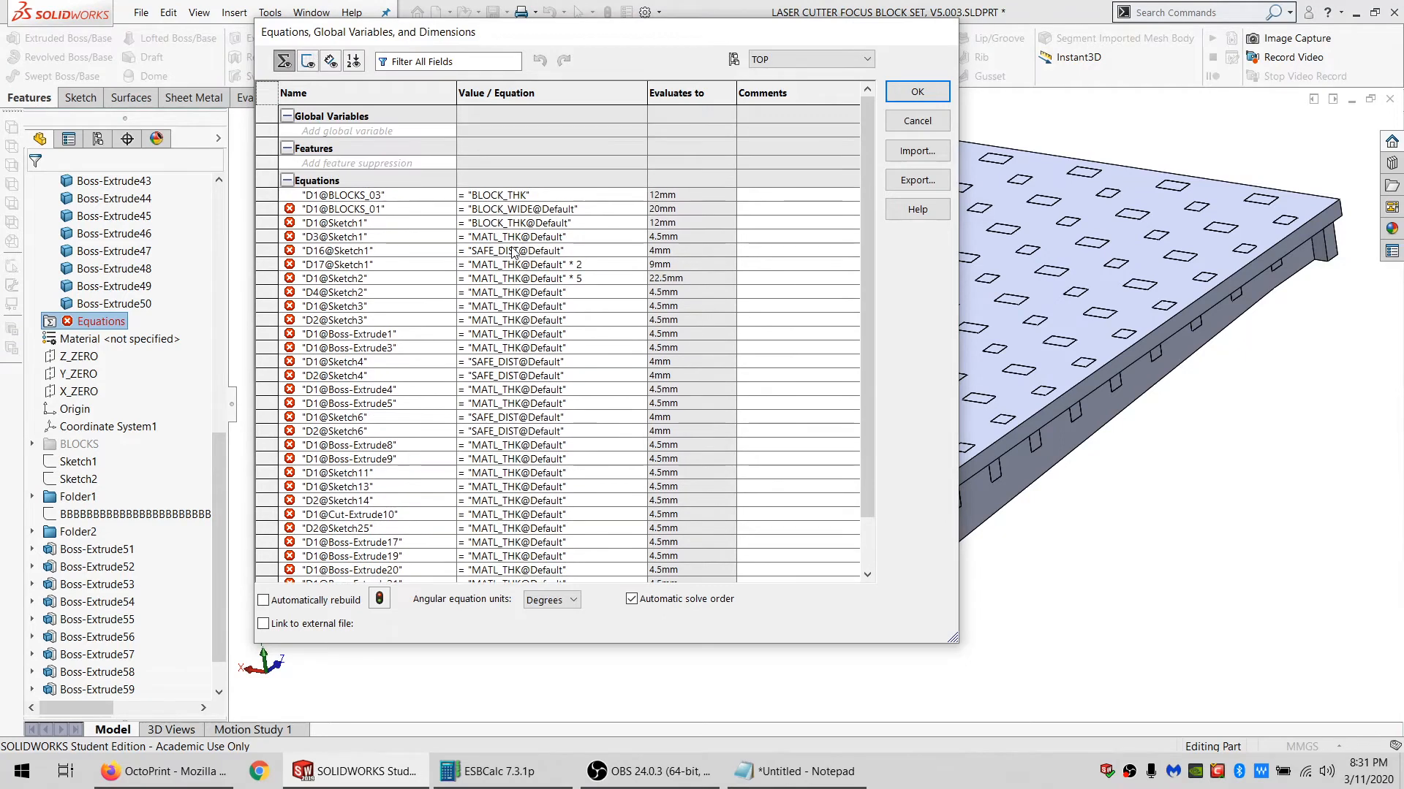
{"action": "left_click", "coordinate": [553, 93]}
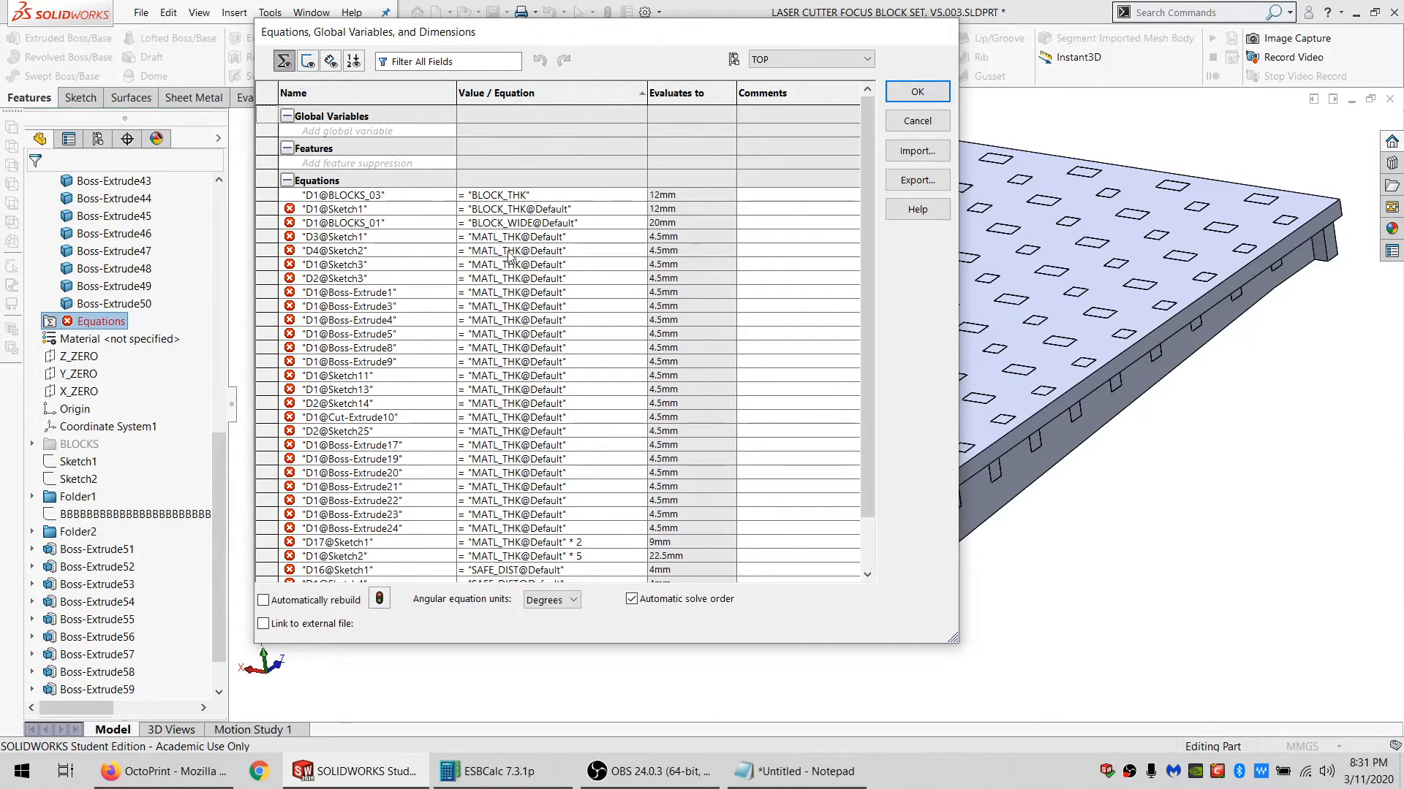
{"action": "left_click", "coordinate": [561, 237]}
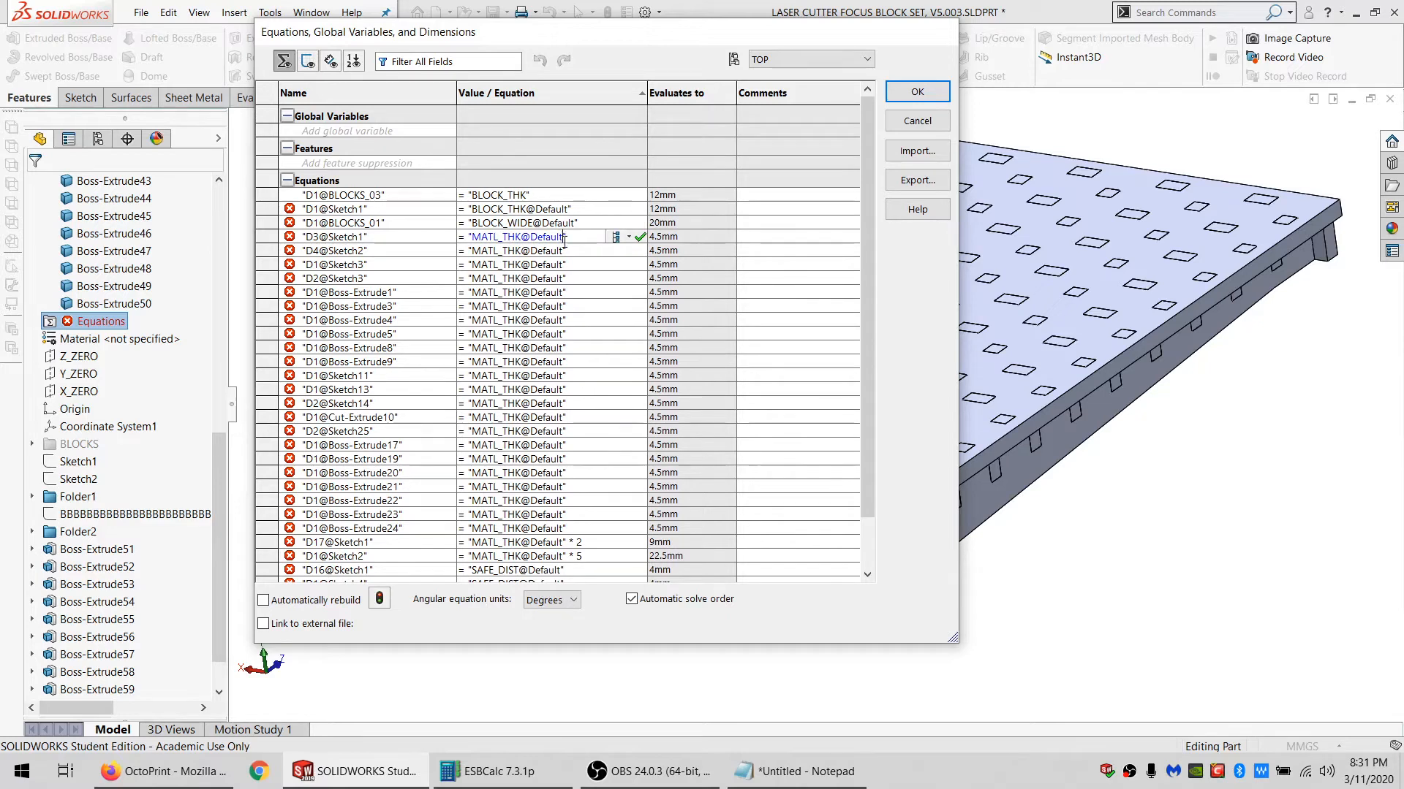
{"action": "key", "text": "BackSpace"}
{"action": "key", "text": "BackSpace"}
{"action": "key", "text": "BackSpace"}
{"action": "key", "text": "BackSpace"}
{"action": "key", "text": "BackSpace"}
{"action": "key", "text": "BackSpace"}
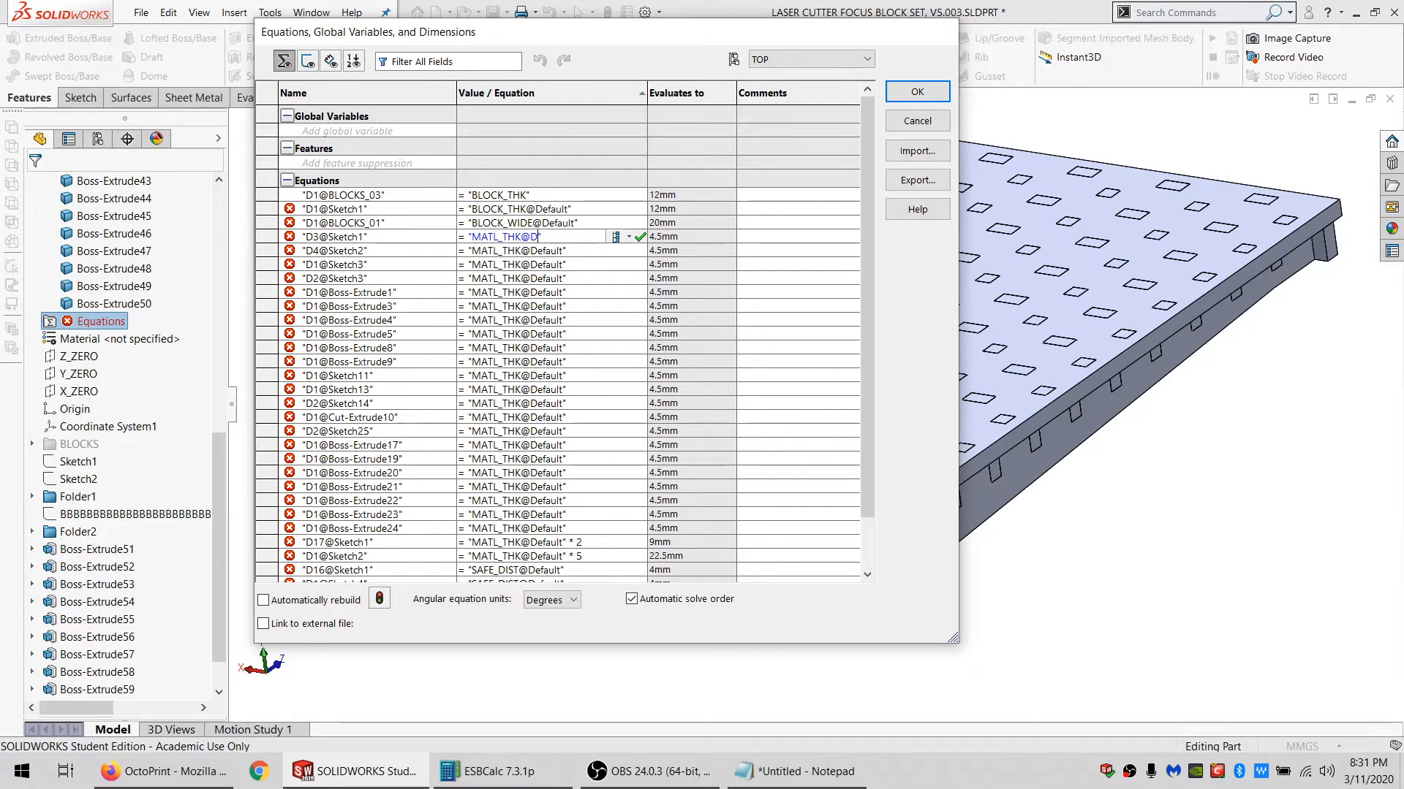
{"action": "left_click_drag", "start_coordinate": [487, 237], "coordinate": [447, 237]}
Replace the equations of D4@Sketch2 and D1@Cut-Extrude10 with "MATL_THK".
{"action": "left_click", "coordinate": [528, 253]}
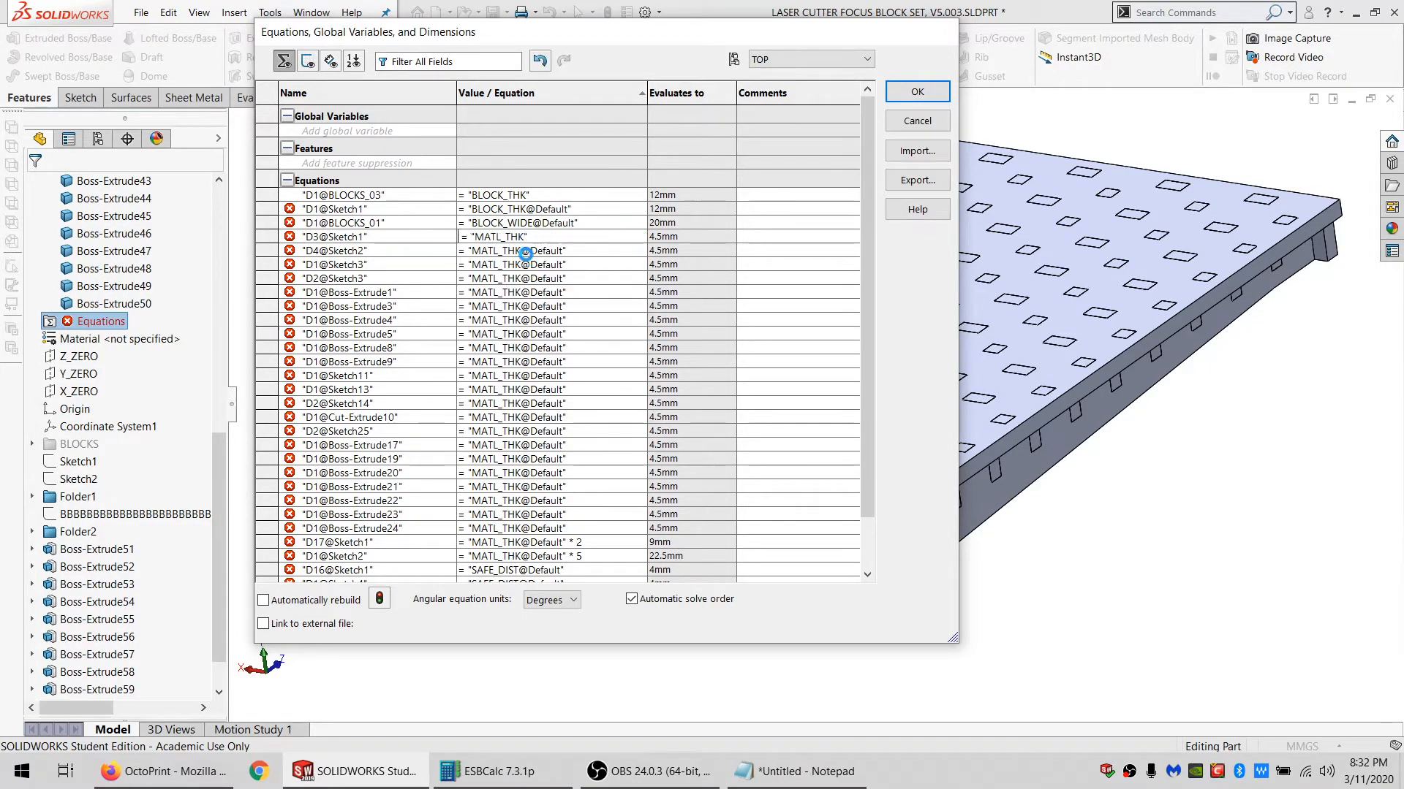
{"action": "left_click_drag", "start_coordinate": [558, 253], "coordinate": [314, 244]}
{"action": "key", "text": "ctrl+v"}
{"action": "left_click", "coordinate": [503, 416]}
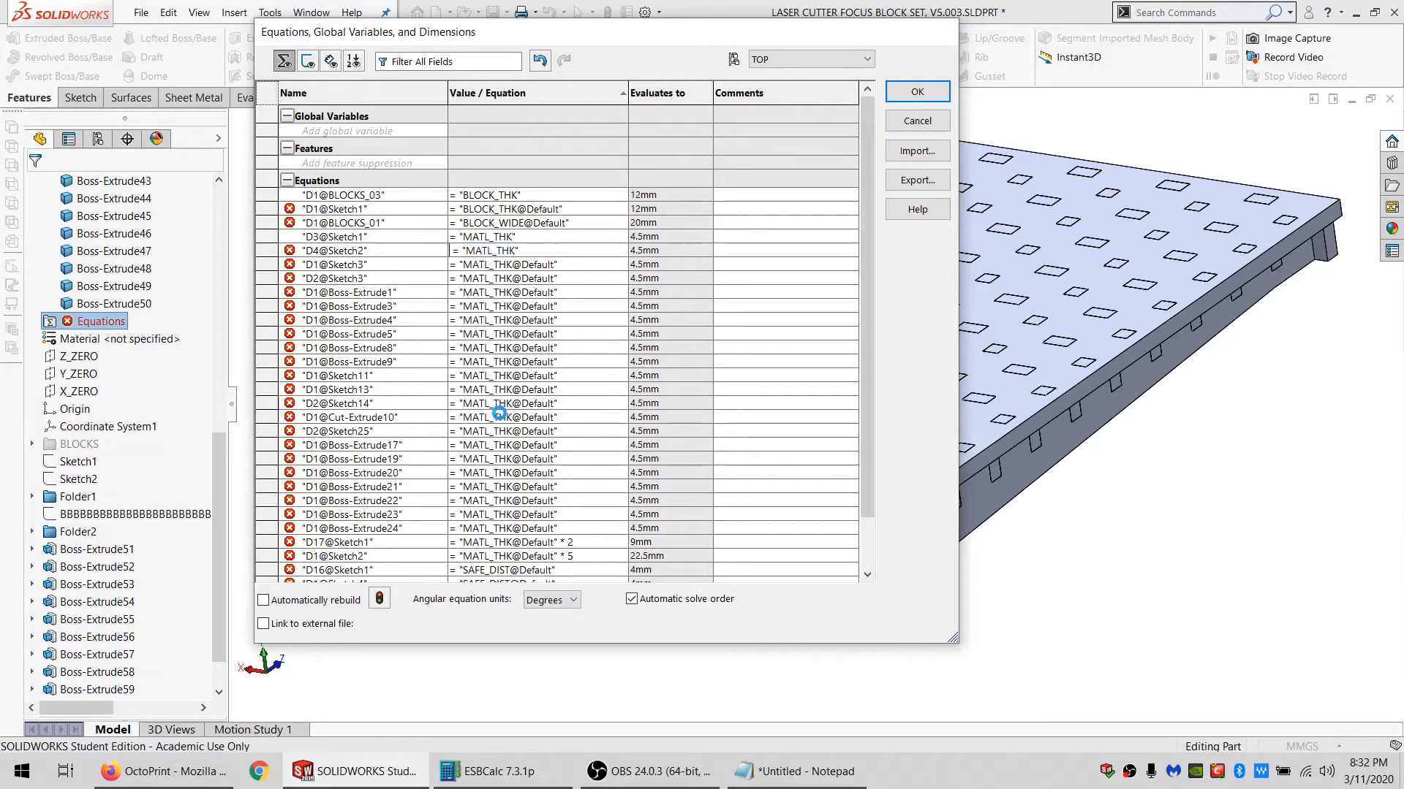
{"action": "left_click_drag", "start_coordinate": [558, 418], "coordinate": [438, 418]}
{"action": "key", "text": "ctrl+v"}
Replace the equations of D1@Boss-Extrude9 and D1@Boss-Extrude4 with "MATL_THK".
{"action": "left_click", "coordinate": [499, 377]}
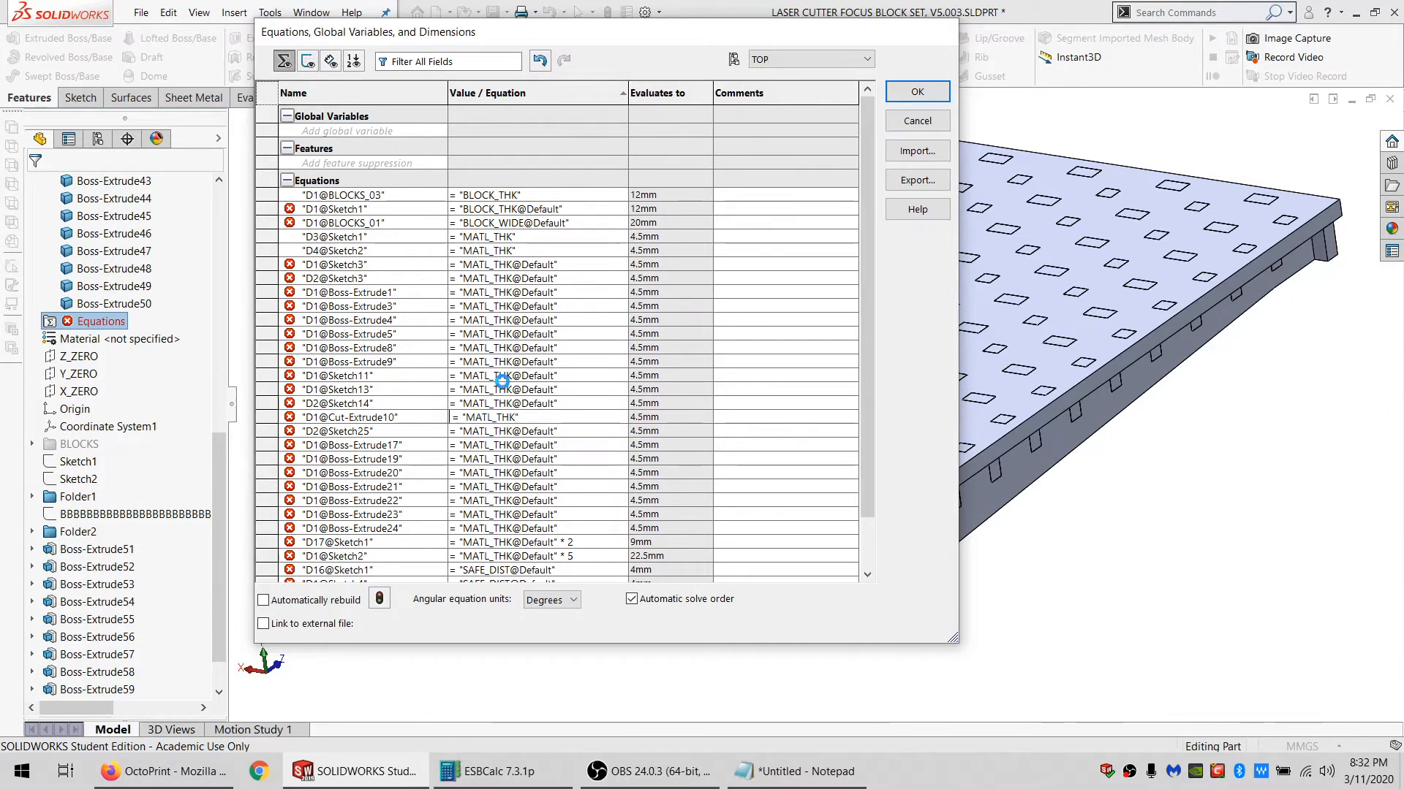
{"action": "left_click_drag", "start_coordinate": [564, 375], "coordinate": [438, 375]}
{"action": "key", "text": "ctrl+v"}
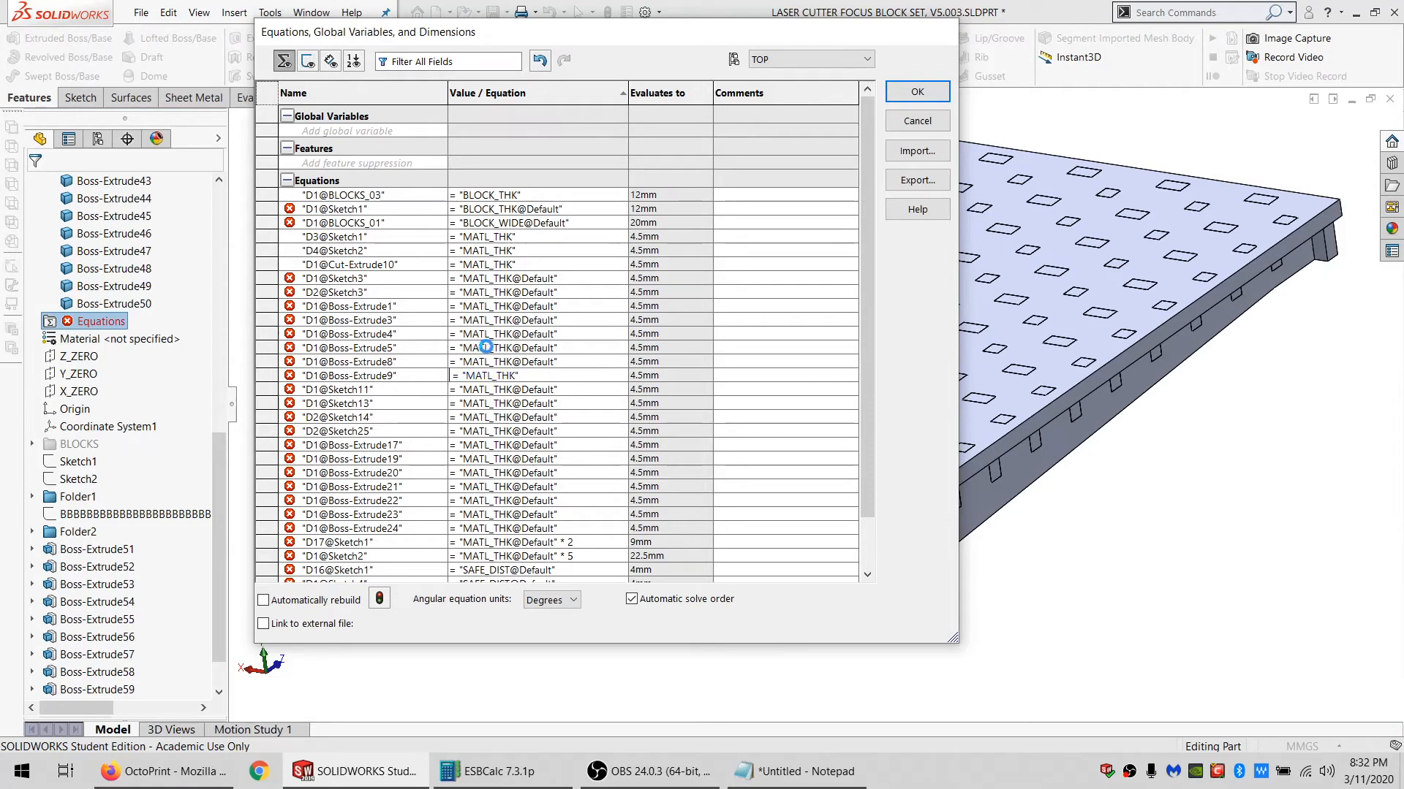
{"action": "left_click", "coordinate": [504, 334]}
{"action": "left_click_drag", "start_coordinate": [558, 348], "coordinate": [325, 333]}
{"action": "key", "text": "ctrl+v"}
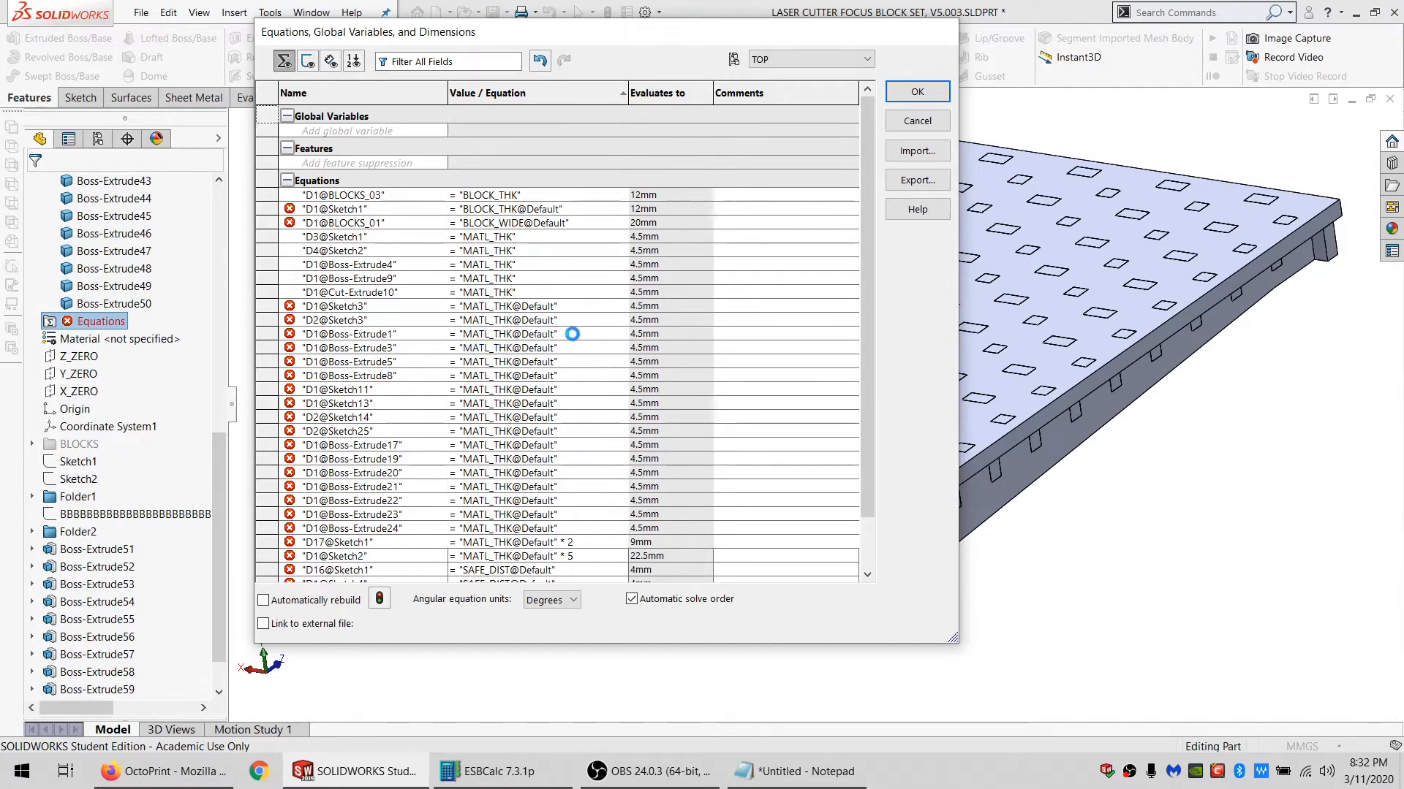
Replace the equations of D2@Sketch3 and D1@Boss-Extrude21 with "MATL_THK".
{"action": "left_click", "coordinate": [484, 321]}
{"action": "left_click_drag", "start_coordinate": [565, 321], "coordinate": [442, 321]}
{"action": "key", "text": "ctrl+v"}
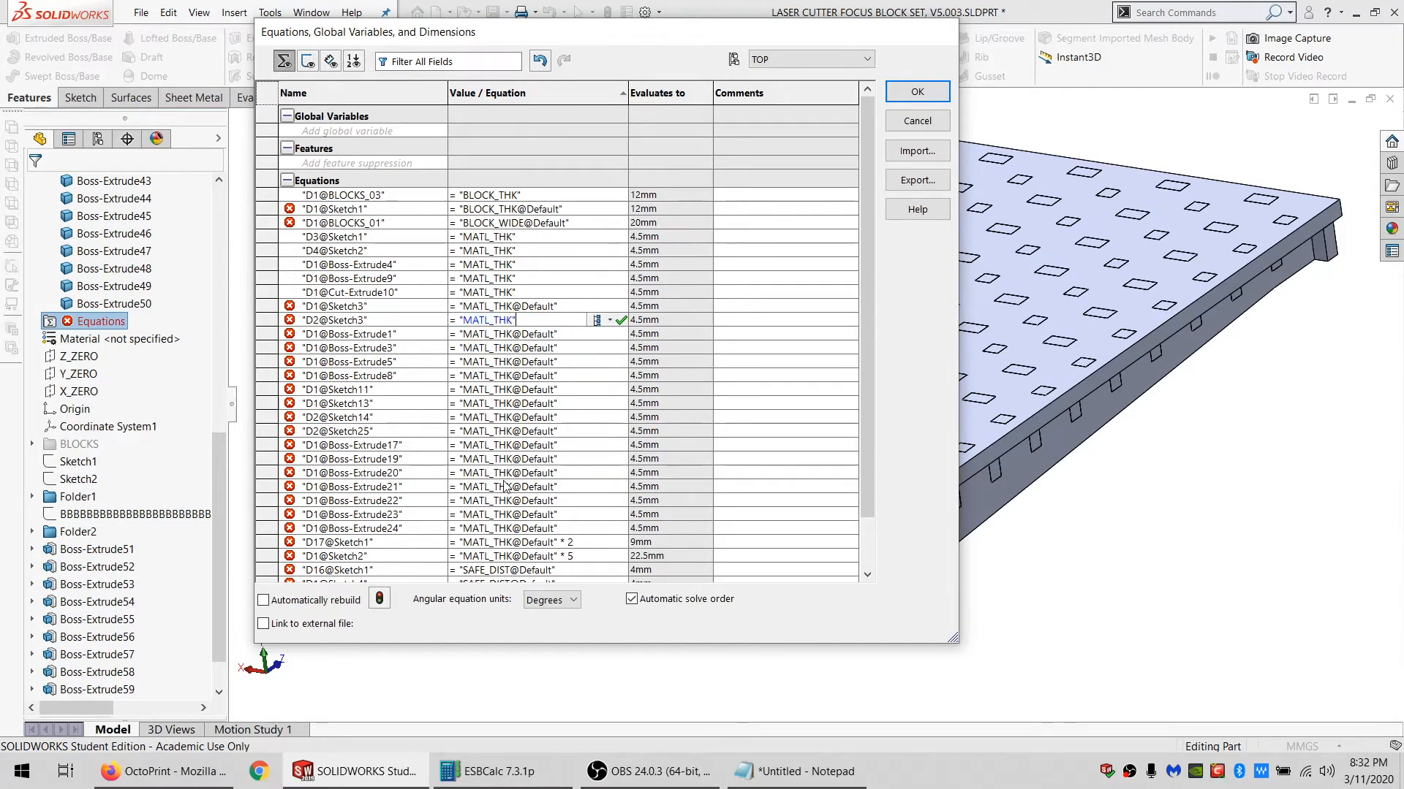
{"action": "left_click", "coordinate": [510, 487]}
{"action": "left_click_drag", "start_coordinate": [568, 487], "coordinate": [394, 481]}
{"action": "key", "text": "ctrl+v"}
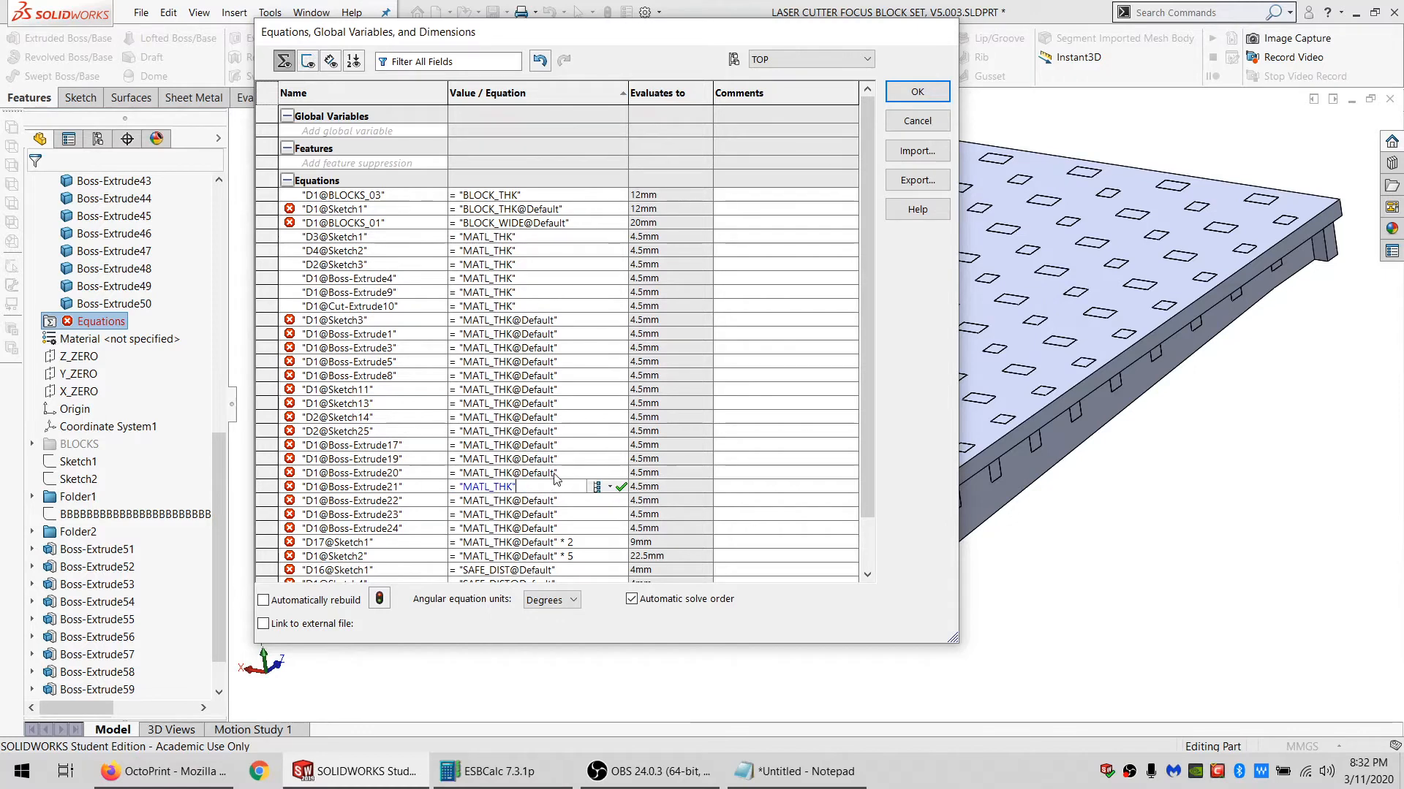
Replace the equation of D1@Boss-Extrude19 with "MATL_THK".
{"action": "left_click", "coordinate": [566, 473]}
{"action": "left_click_drag", "start_coordinate": [569, 474], "coordinate": [355, 477]}
{"action": "key", "text": "ctrl+v"}
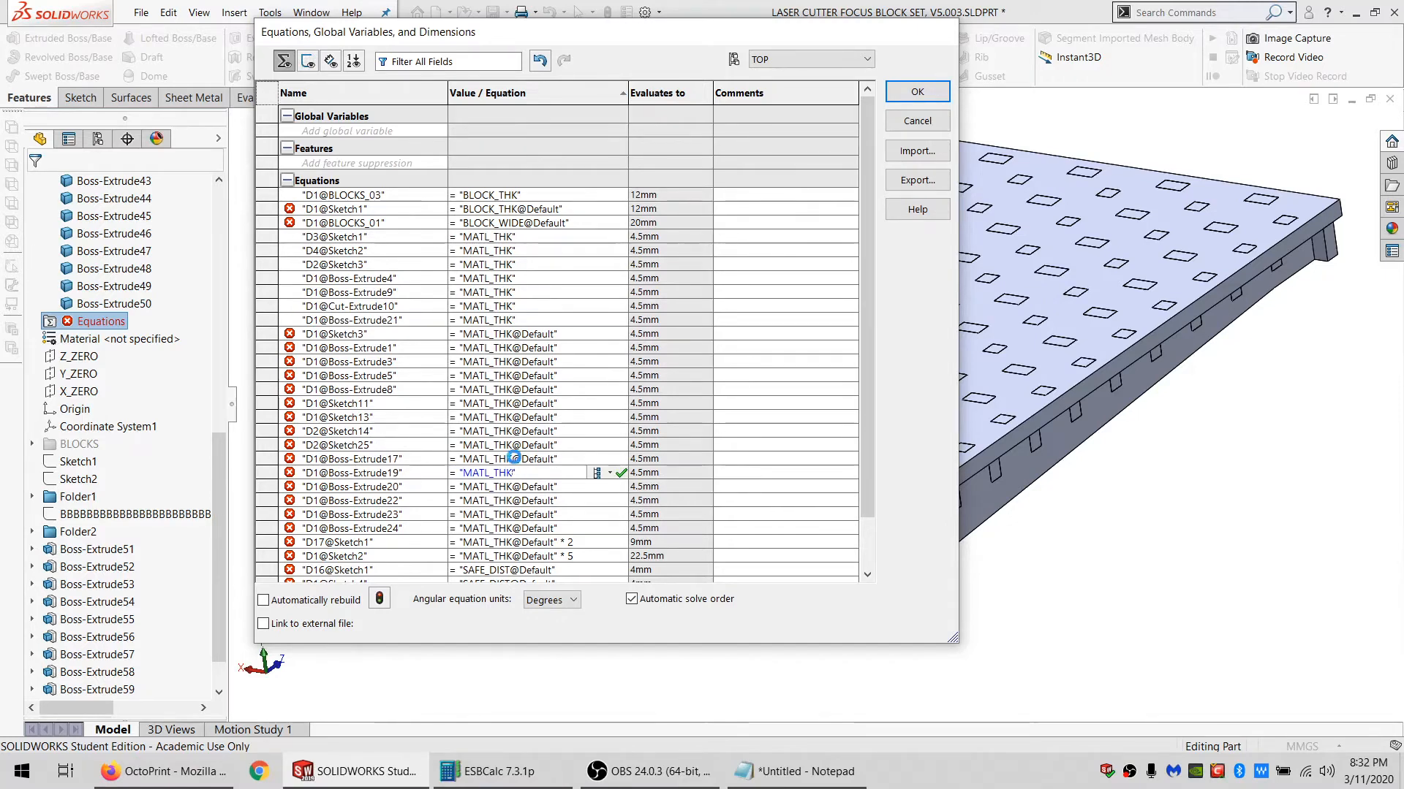
Replace the equations of D2@Sketch25 and D1@Sketch13 with "MATL_THK".
{"action": "left_click", "coordinate": [564, 459]}
{"action": "left_click_drag", "start_coordinate": [564, 459], "coordinate": [322, 455]}
{"action": "key", "text": "ctrl+v"}
{"action": "left_click", "coordinate": [559, 446]}
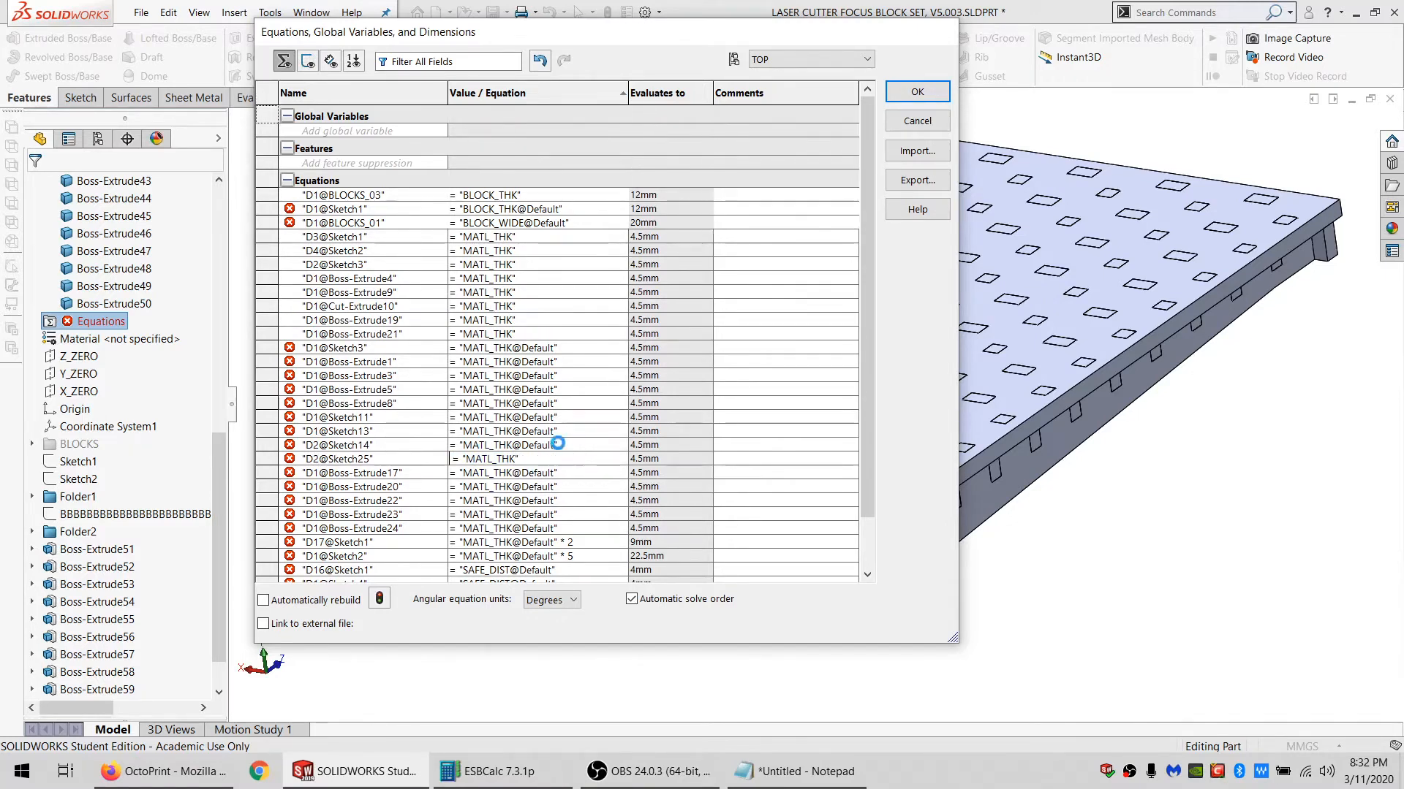
{"action": "left_click_drag", "start_coordinate": [561, 445], "coordinate": [326, 453]}
{"action": "key", "text": "ctrl+v"}
Replace the equations of D1@Sketch11 and D1@Boss-Extrude8 with "MATL_THK".
{"action": "left_click", "coordinate": [569, 445]}
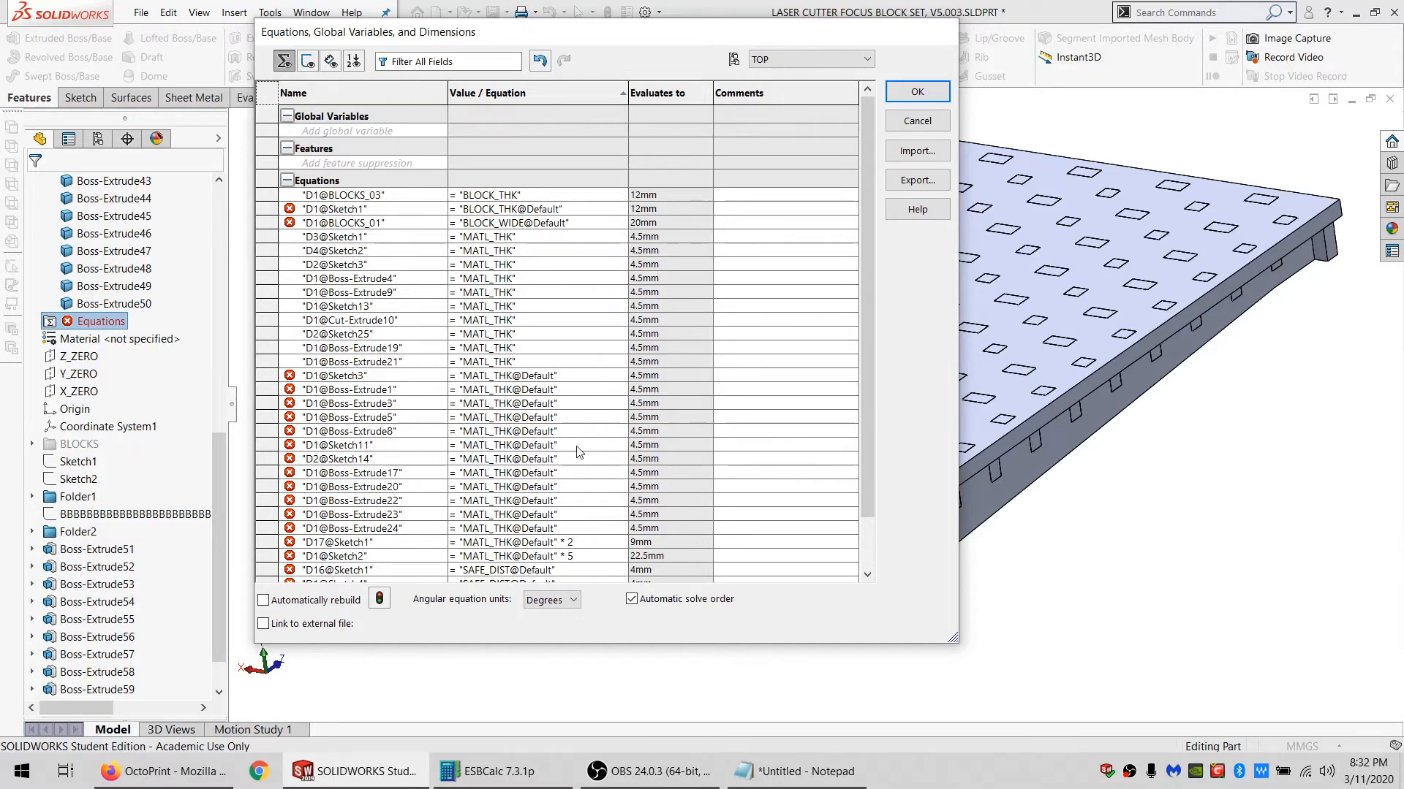
{"action": "left_click_drag", "start_coordinate": [569, 445], "coordinate": [326, 449]}
{"action": "key", "text": "ctrl+v"}
{"action": "left_click", "coordinate": [568, 432]}
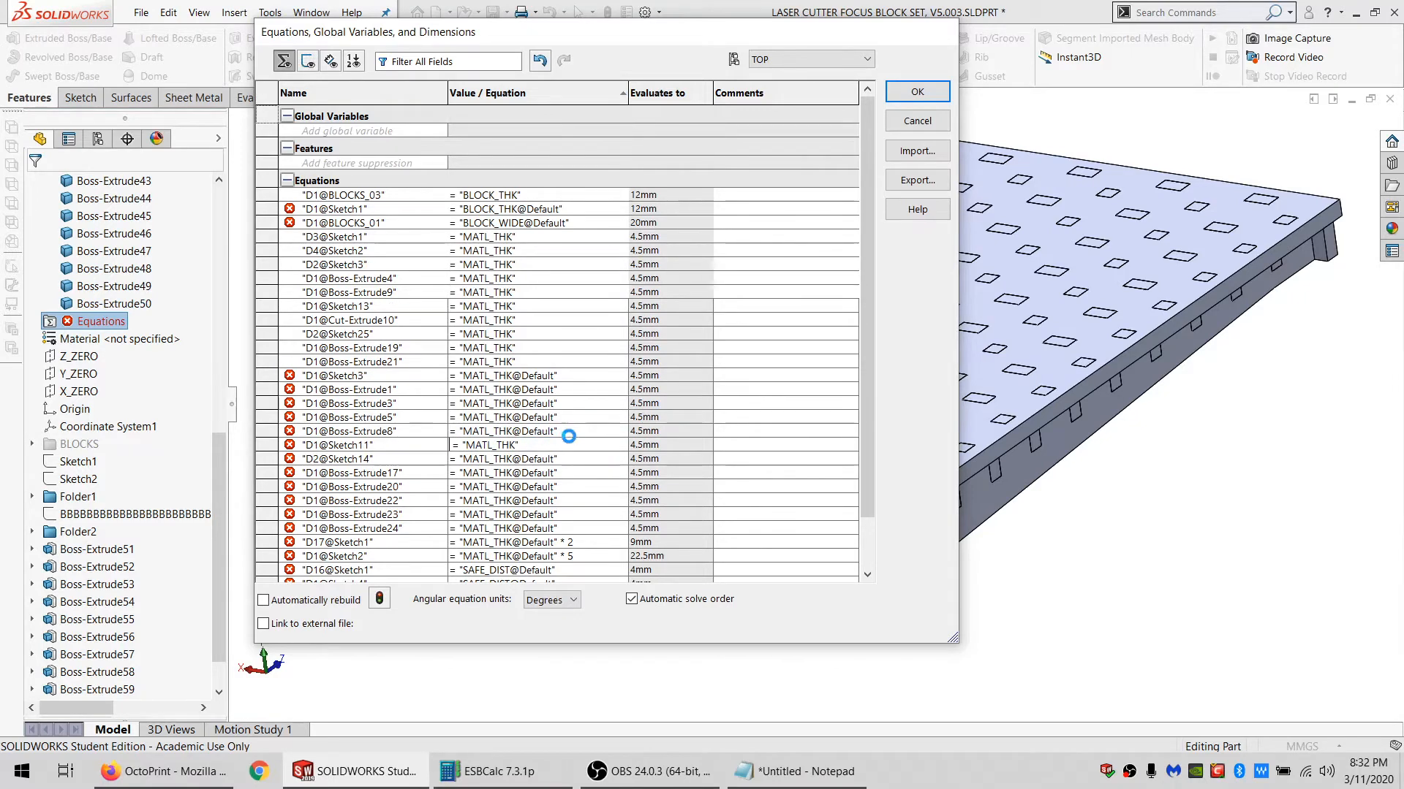
{"action": "key", "text": "shift+Home"}
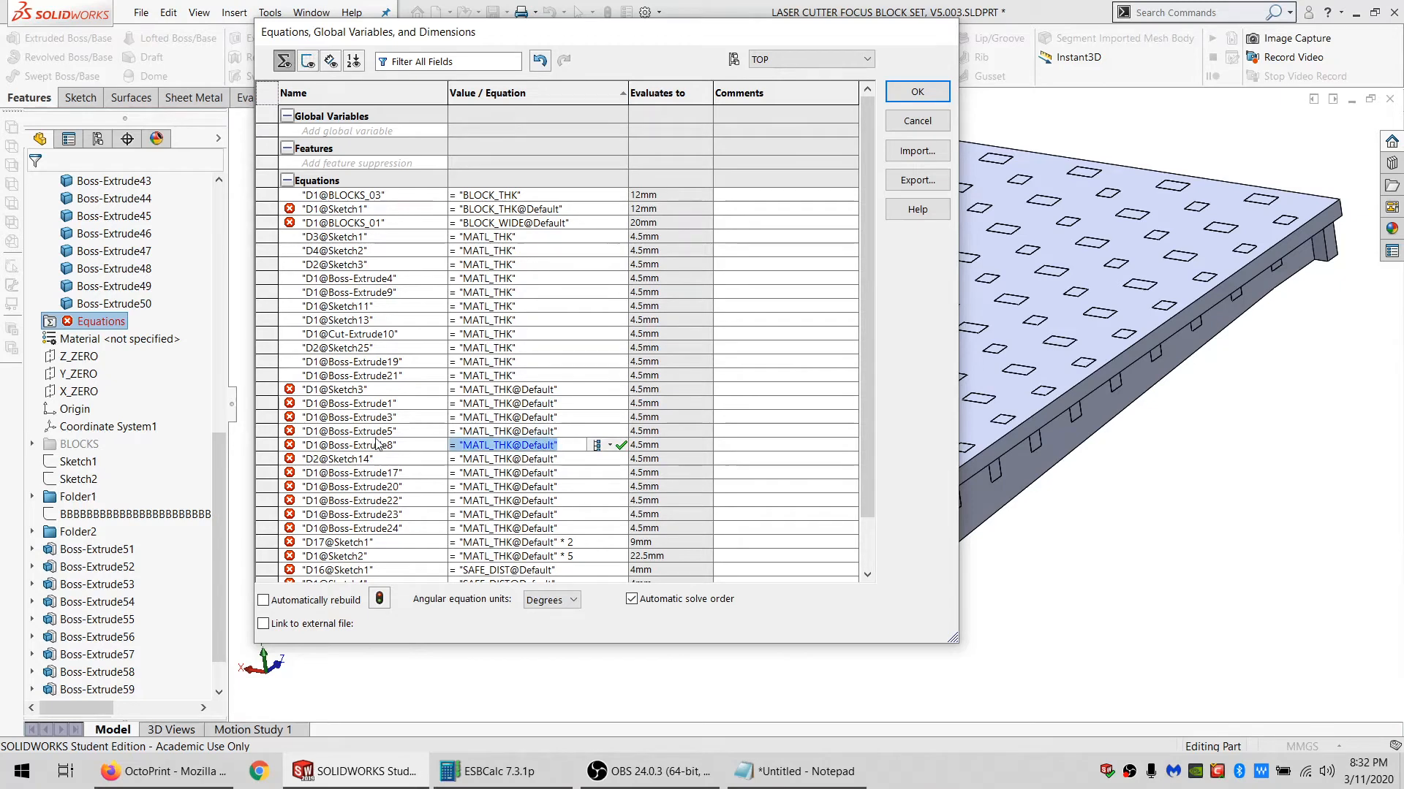
{"action": "key", "text": "ctrl+v"}
Replace the equations of D1@Boss-Extrude3 and D1@Boss-Extrude1 with "MATL_THK".
{"action": "left_click", "coordinate": [571, 430]}
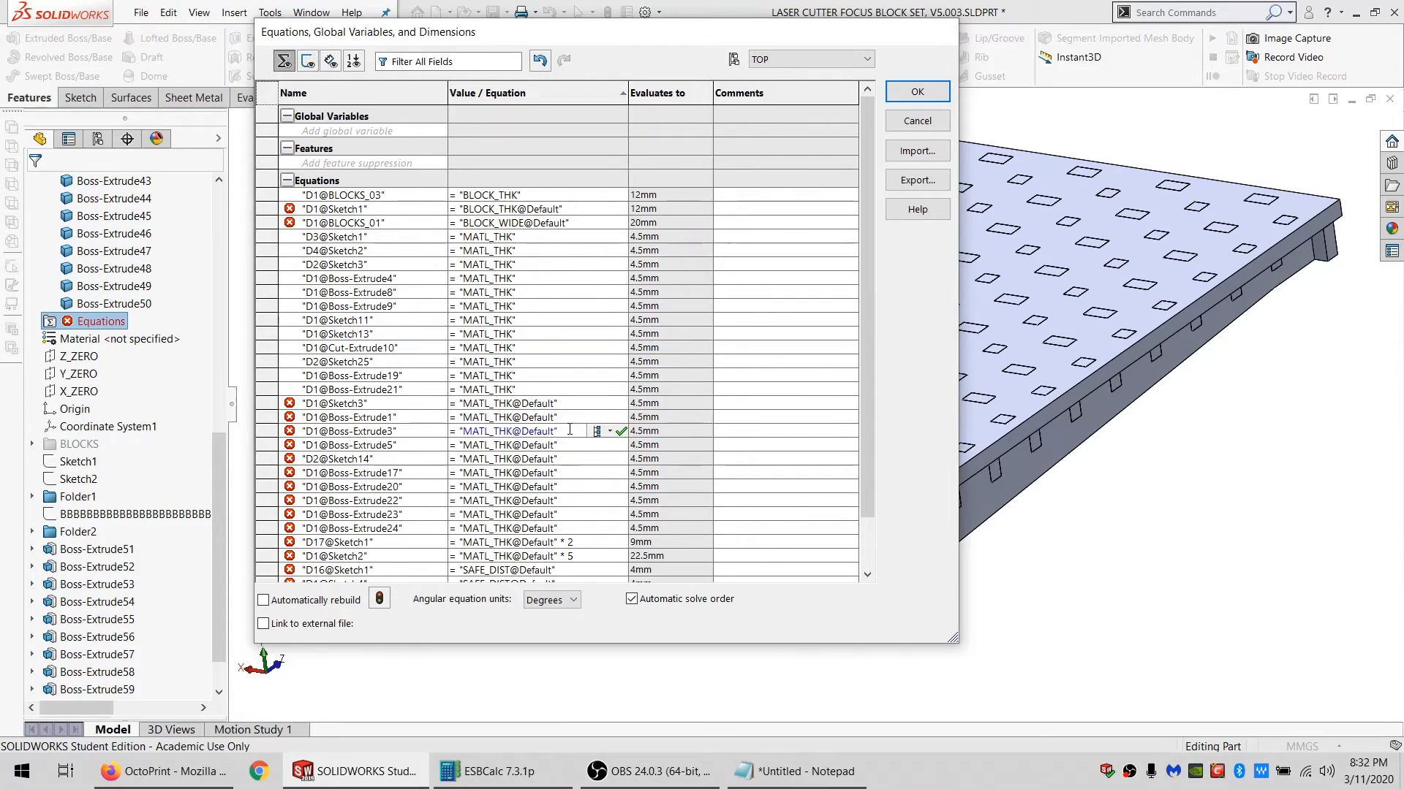
{"action": "key", "text": "shift+Home"}
{"action": "key", "text": "ctrl+v"}
{"action": "left_click", "coordinate": [549, 433]}
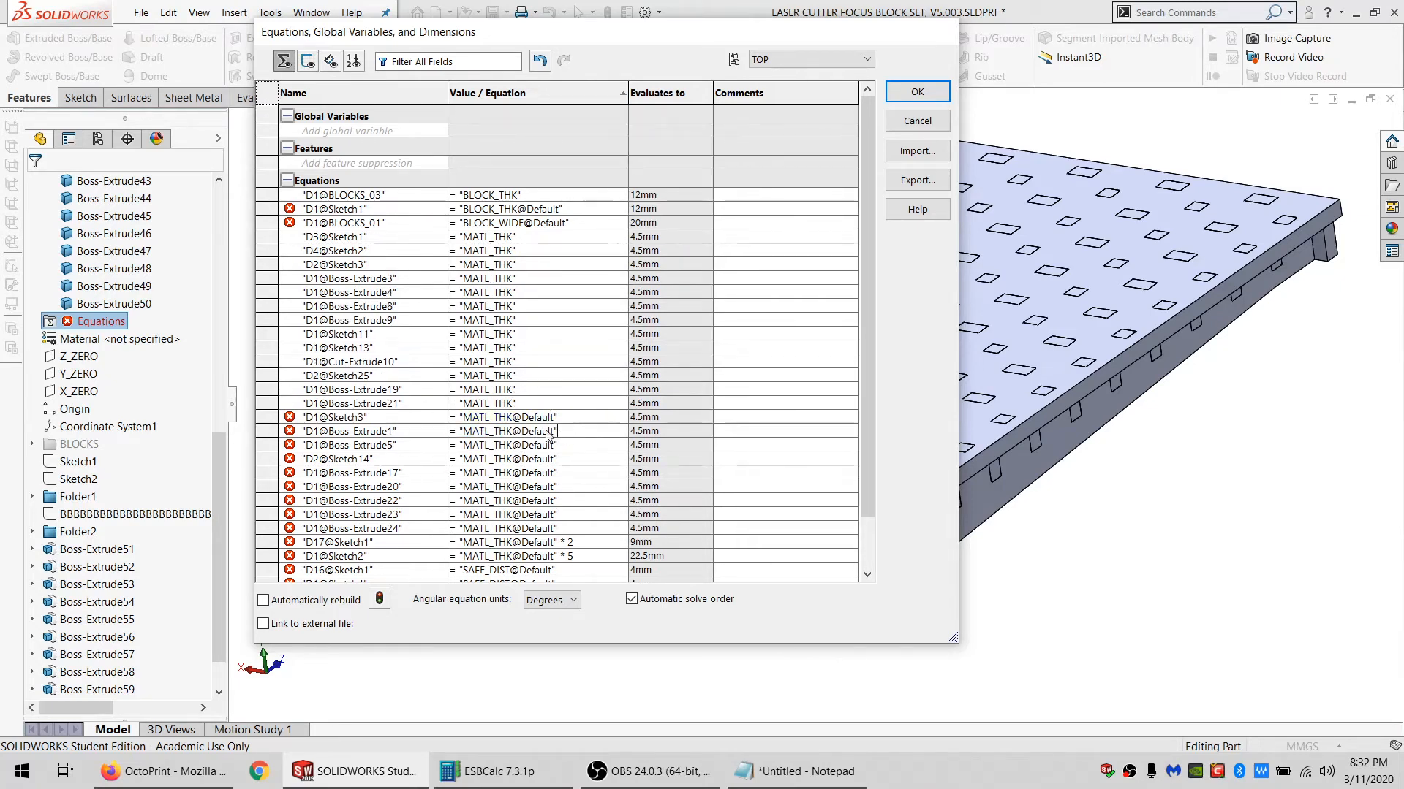
{"action": "key", "text": "shift+Home"}
{"action": "type", "text": "= \"MATL_THK\""}
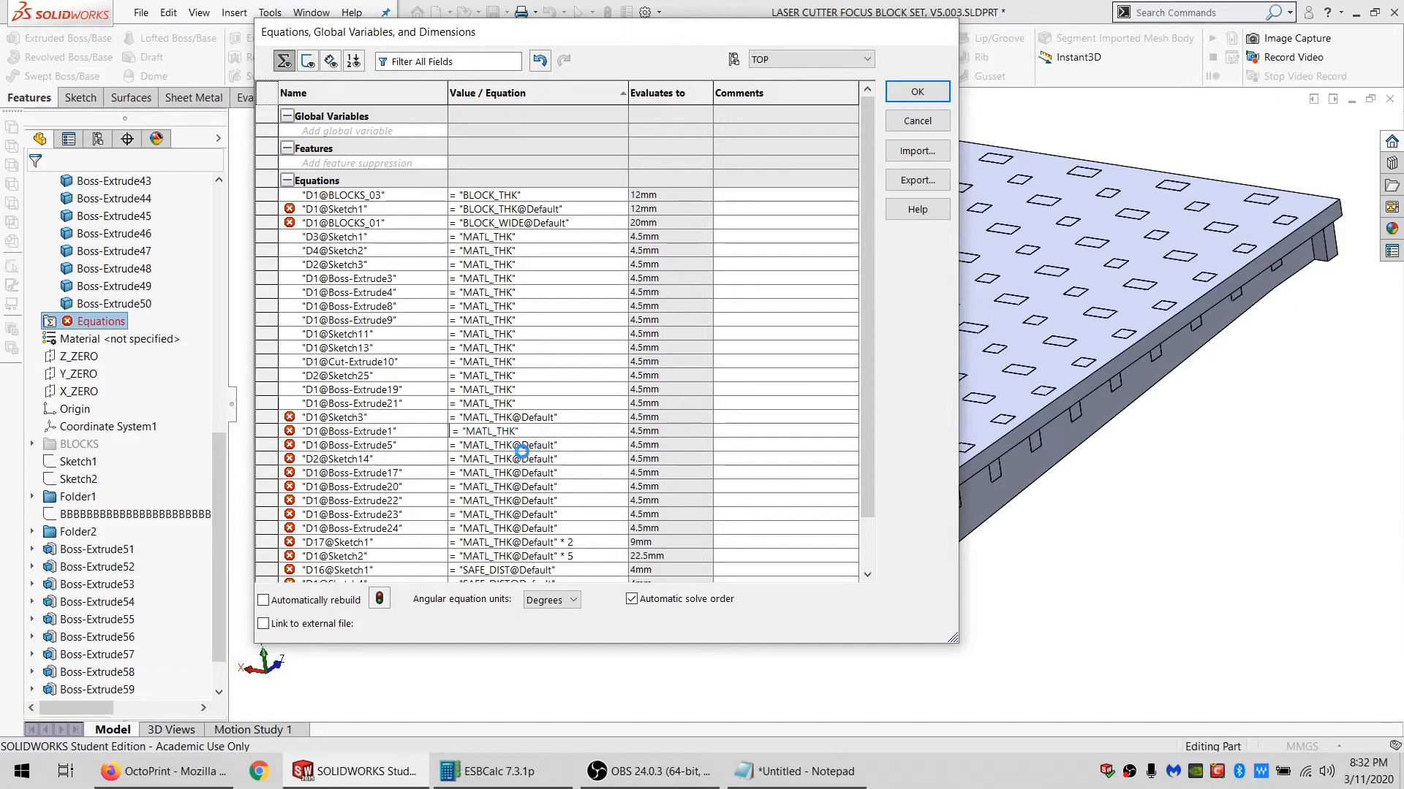
Replace the equations of D2@Sketch14 and D1@Sketch3 with "MATL_THK".
{"action": "left_click", "coordinate": [522, 458]}
{"action": "key", "text": "shift+Home"}
{"action": "key", "text": "ctrl+v"}
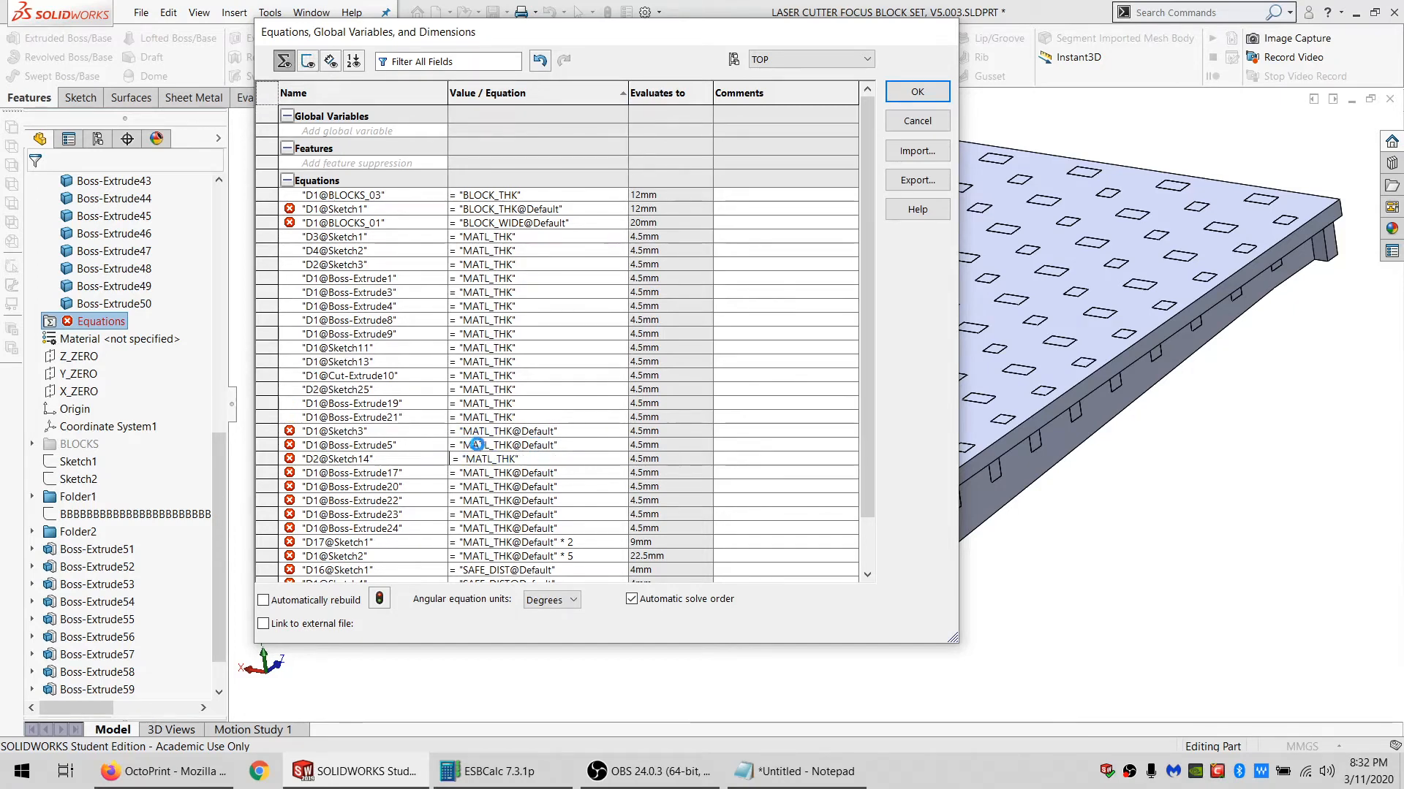
{"action": "left_click", "coordinate": [563, 444]}
{"action": "key", "text": "shift+Home"}
{"action": "type", "text": "= \"MATL_THK\""}
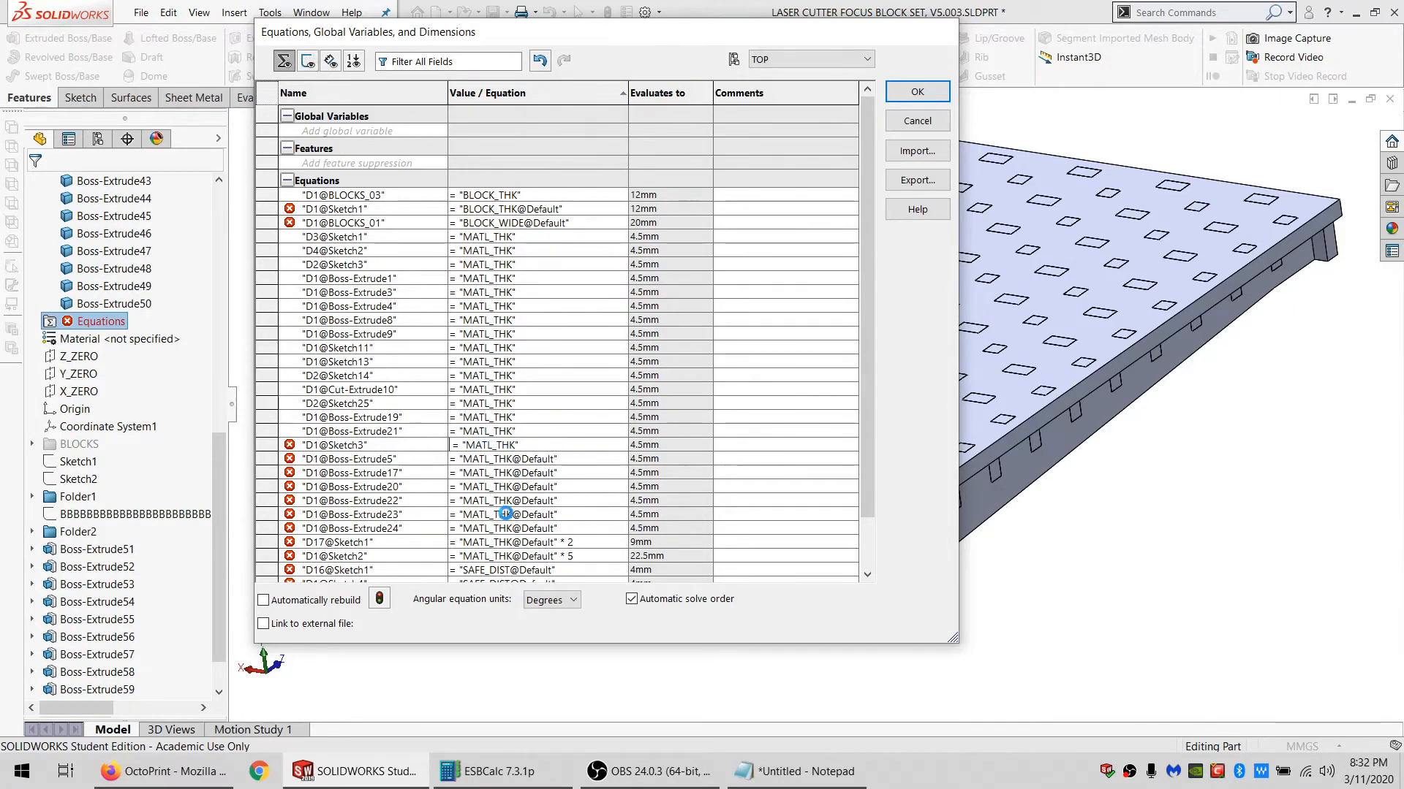
Replace the equations of D1@Boss-Extrude23 and D1@Boss-Extrude20 with "MATL_THK".
{"action": "left_click", "coordinate": [511, 514]}
{"action": "key", "text": "shift+Home"}
{"action": "type", "text": "= \"MATL_THK\""}
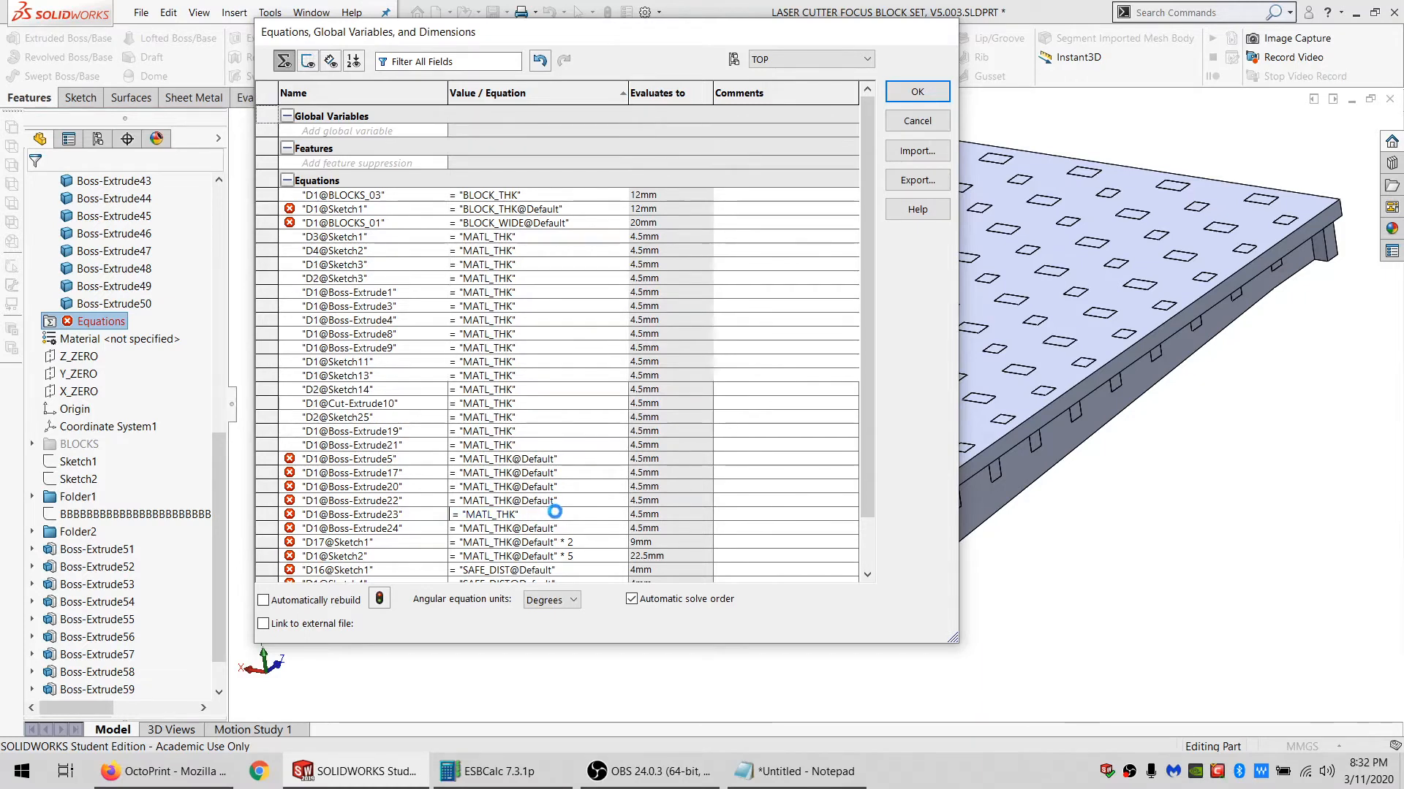
{"action": "left_click", "coordinate": [560, 500]}
{"action": "left_click_drag", "start_coordinate": [560, 500], "coordinate": [489, 498]}
{"action": "key", "text": "shift+Home"}
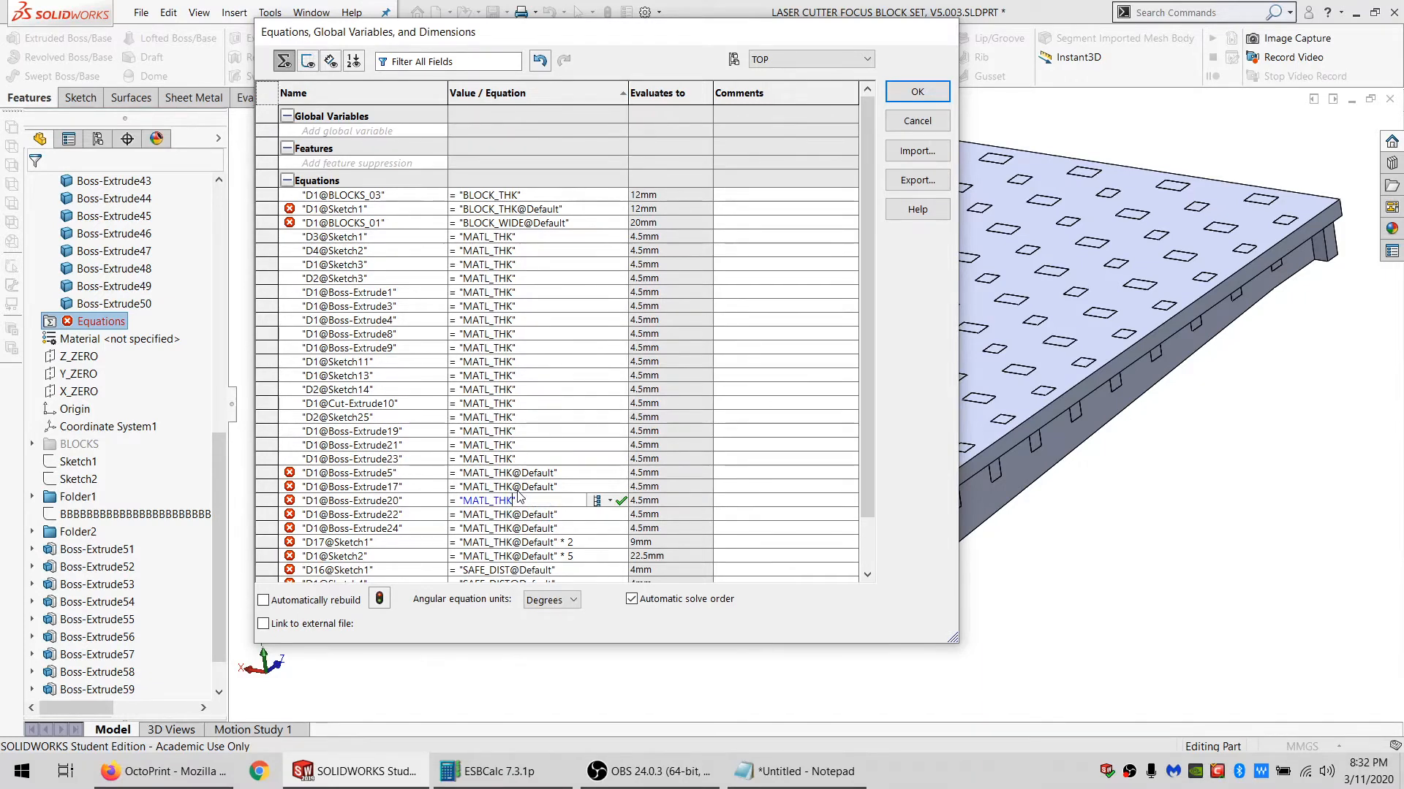
{"action": "type", "text": "\"MATL_THK\""}
Replace the equation of D1@Boss-Extrude5 with "MATL_THK".
{"action": "left_click", "coordinate": [565, 501]}
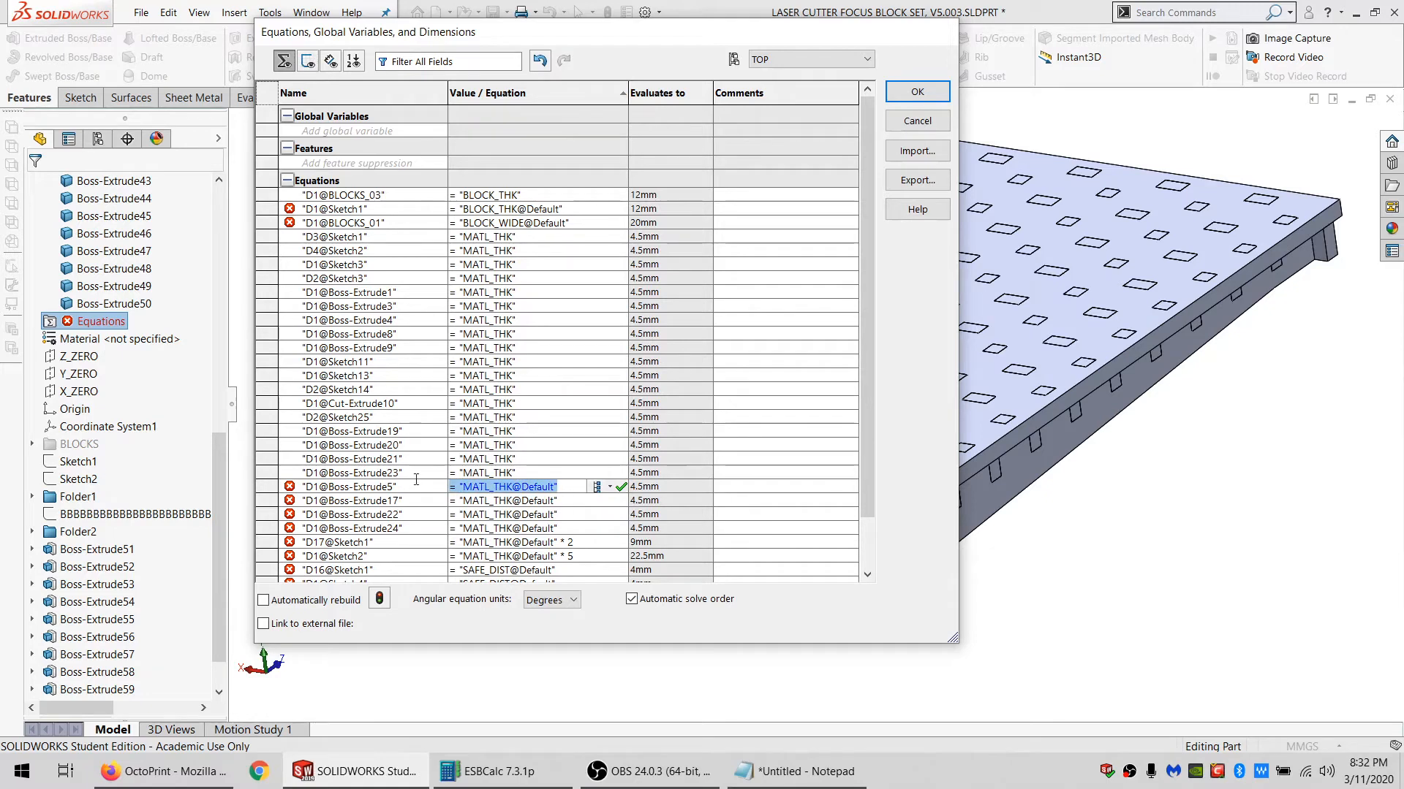
{"action": "key", "text": "Delete"}
{"action": "key", "text": "Delete"}
{"action": "key", "text": "Delete"}
{"action": "key", "text": "Delete"}
{"action": "key", "text": "Delete"}
{"action": "key", "text": "Delete"}
{"action": "key", "text": "Delete"}
{"action": "key", "text": "Delete"}
{"action": "key", "text": "Return"}
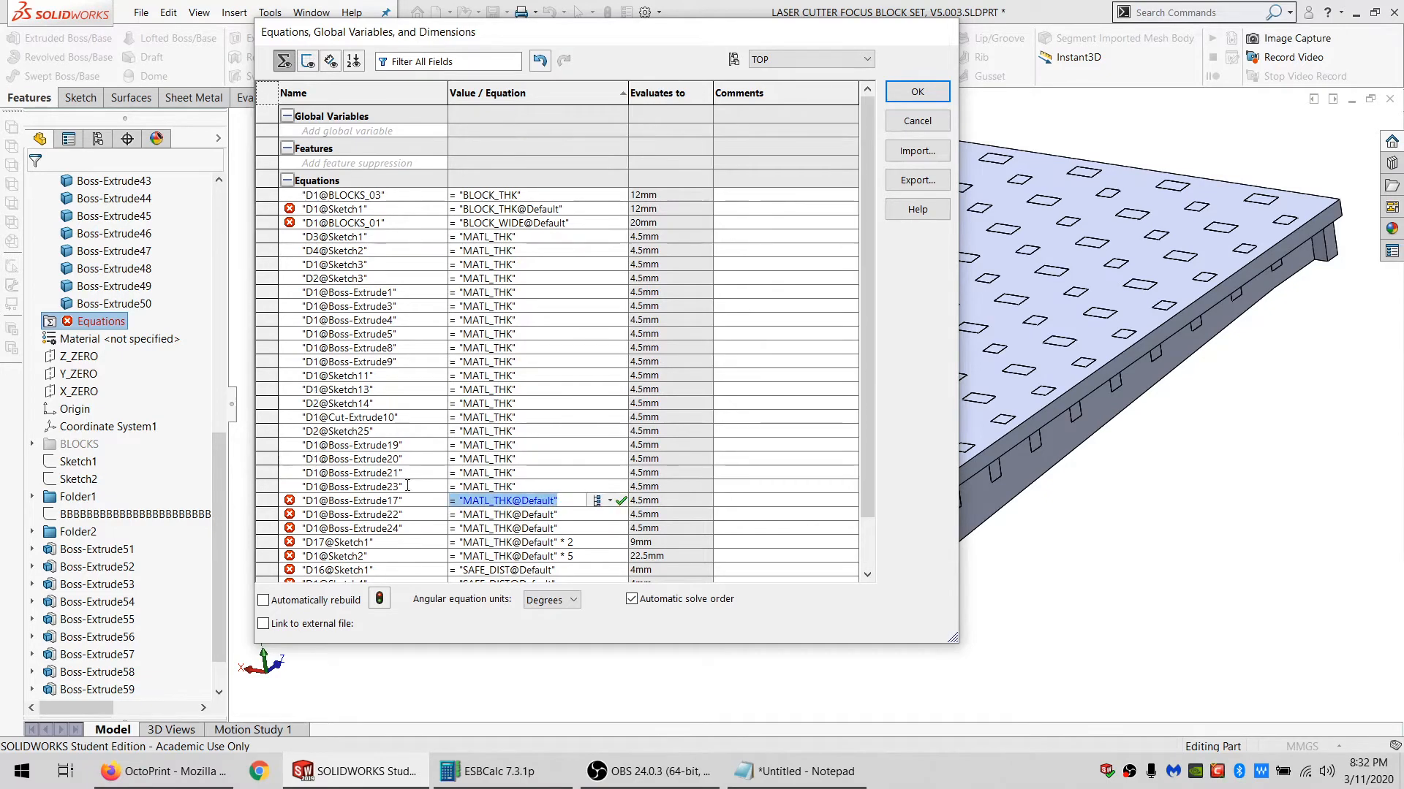
Replace the equations of D1@Boss-Extrude17 and D1@Boss-Extrude22 with "MATL_THK".
{"action": "left_click", "coordinate": [523, 515]}
{"action": "key", "text": "Delete"}
{"action": "key", "text": "Delete"}
{"action": "key", "text": "Delete"}
{"action": "key", "text": "Delete"}
{"action": "key", "text": "Delete"}
{"action": "key", "text": "Delete"}
{"action": "key", "text": "Delete"}
{"action": "key", "text": "Delete"}
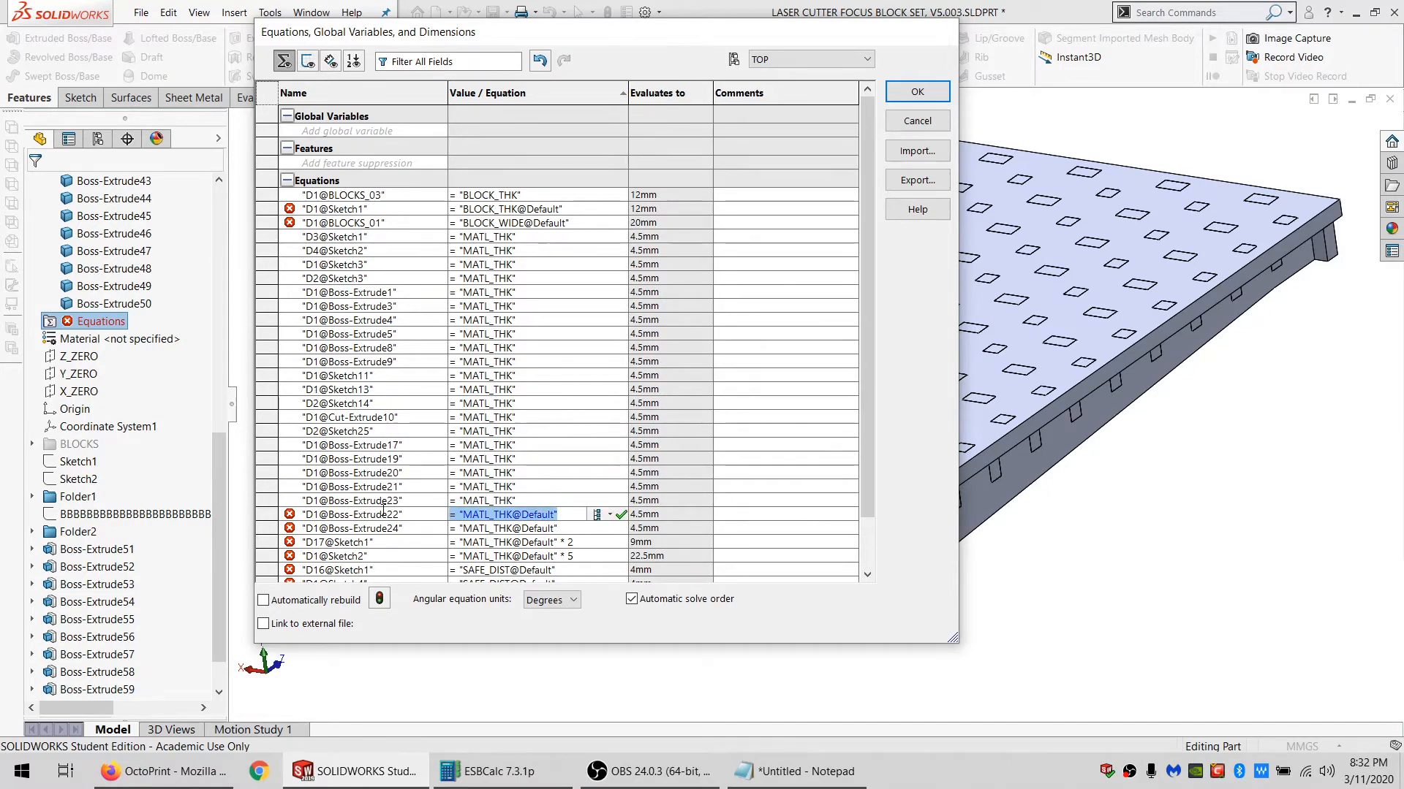
{"action": "key", "text": "Return"}
Replace the equation of D1@Boss-Extrude24 with "MATL_THK".
{"action": "left_click", "coordinate": [529, 528]}
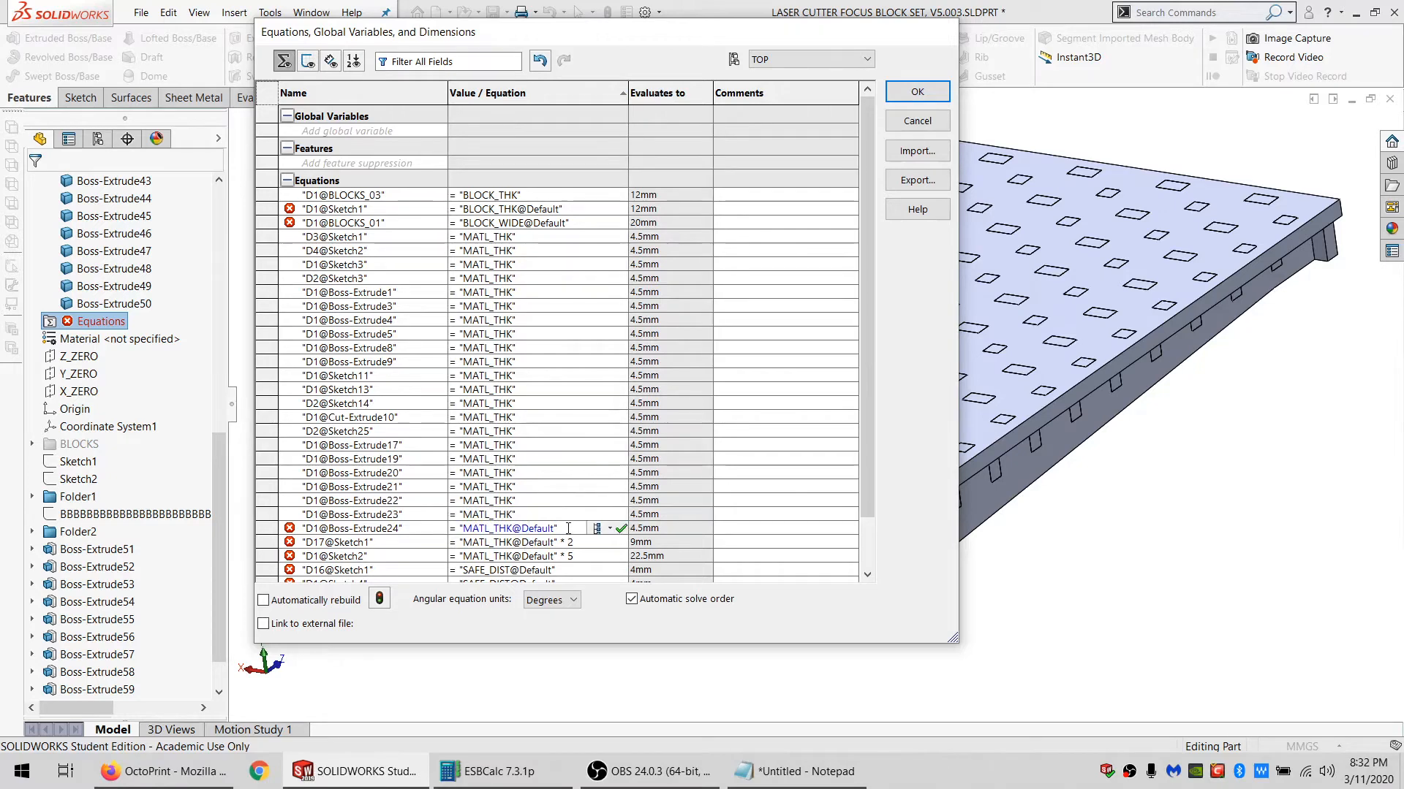
{"action": "key", "text": "Delete"}
{"action": "key", "text": "Delete"}
{"action": "key", "text": "Delete"}
{"action": "key", "text": "Delete"}
{"action": "key", "text": "Delete"}
{"action": "key", "text": "Delete"}
{"action": "key", "text": "Delete"}
{"action": "key", "text": "Delete"}
{"action": "key", "text": "Return"}
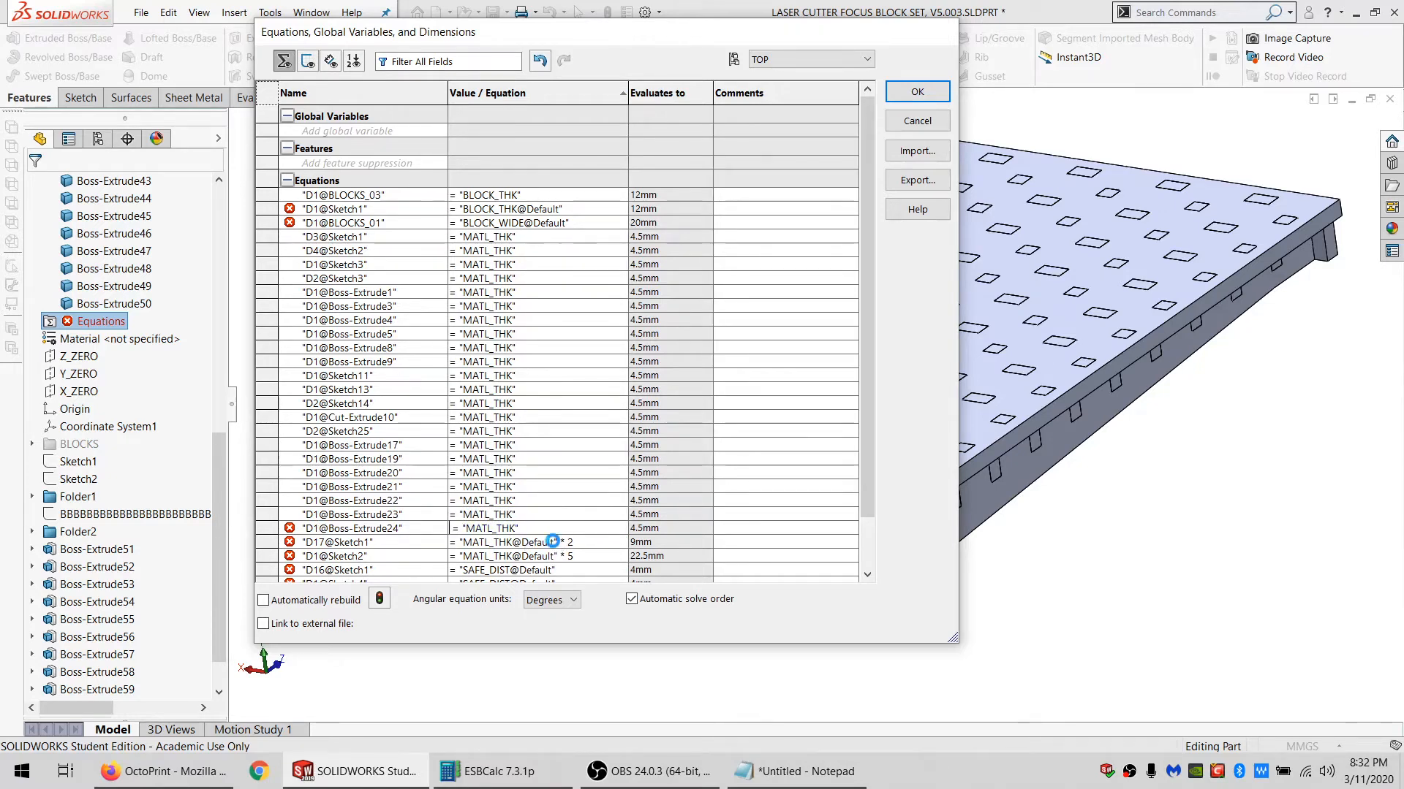
{"action": "left_click", "coordinate": [555, 543]}
{"action": "key", "text": "BackSpace"}
{"action": "key", "text": "BackSpace"}
{"action": "key", "text": "BackSpace"}
{"action": "key", "text": "BackSpace"}
{"action": "key", "text": "BackSpace"}
{"action": "key", "text": "BackSpace"}
{"action": "key", "text": "BackSpace"}
{"action": "key", "text": "BackSpace"}
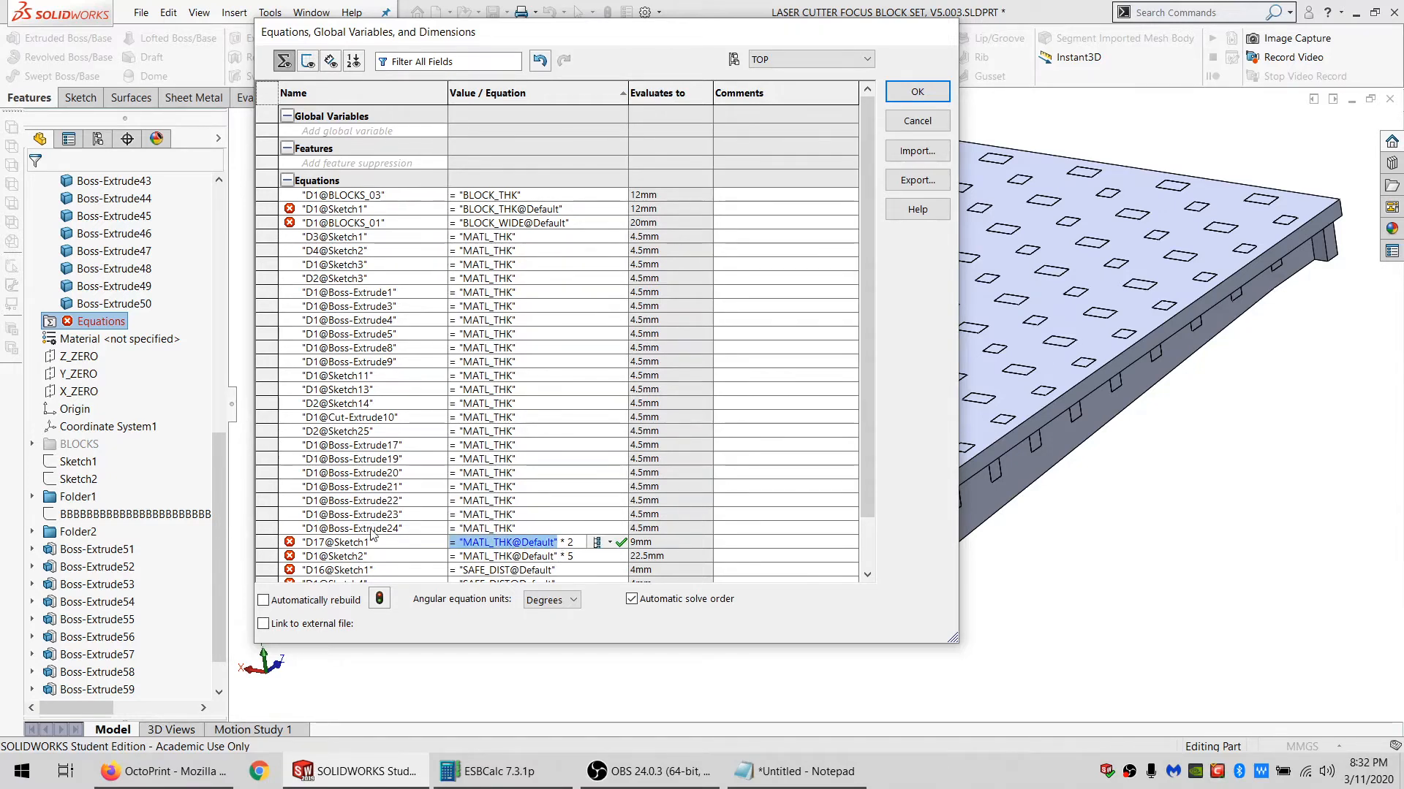
{"action": "key", "text": "Return"}
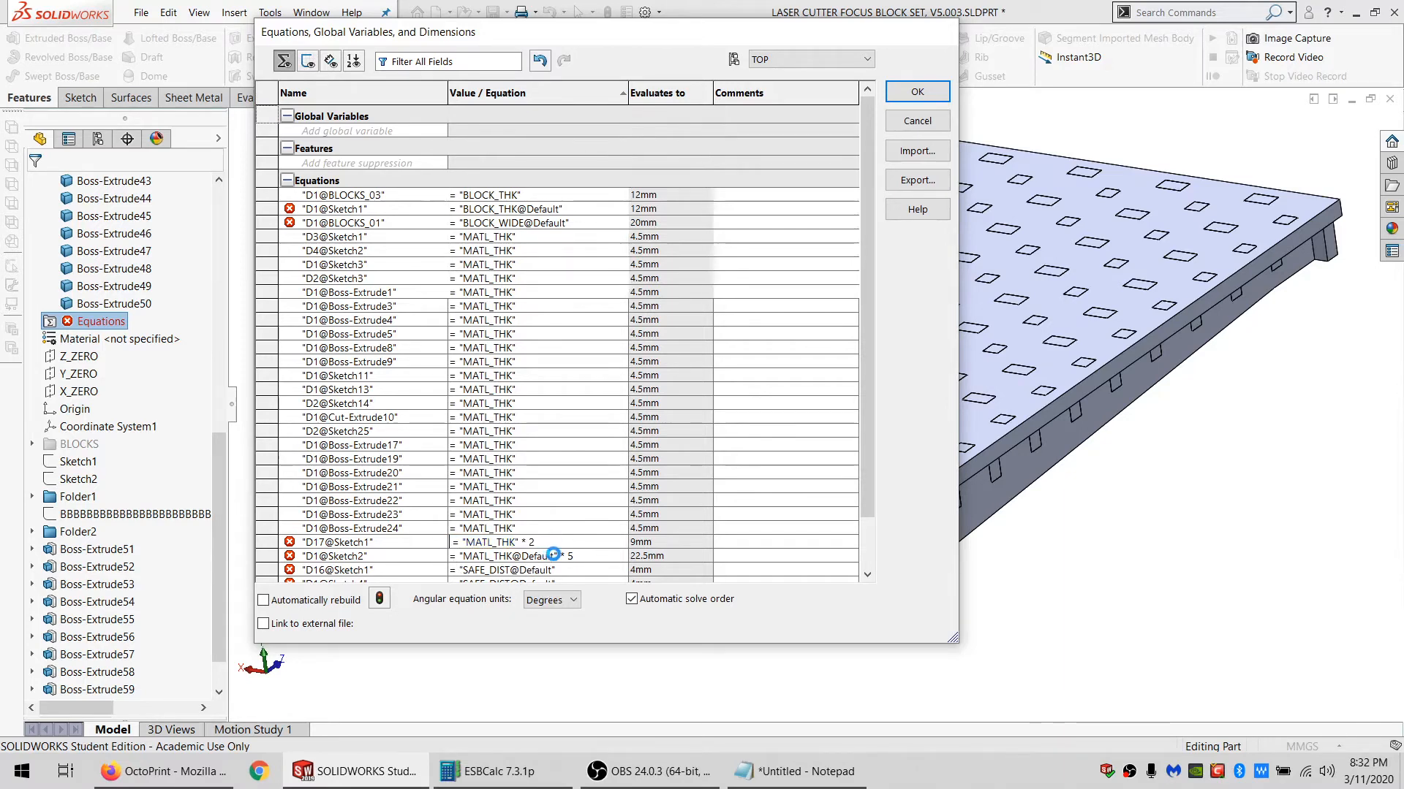
{"action": "left_click", "coordinate": [553, 557]}
{"action": "key", "text": "BackSpace"}
{"action": "key", "text": "BackSpace"}
{"action": "key", "text": "BackSpace"}
{"action": "key", "text": "BackSpace"}
{"action": "key", "text": "BackSpace"}
{"action": "key", "text": "BackSpace"}
{"action": "key", "text": "BackSpace"}
{"action": "key", "text": "BackSpace"}
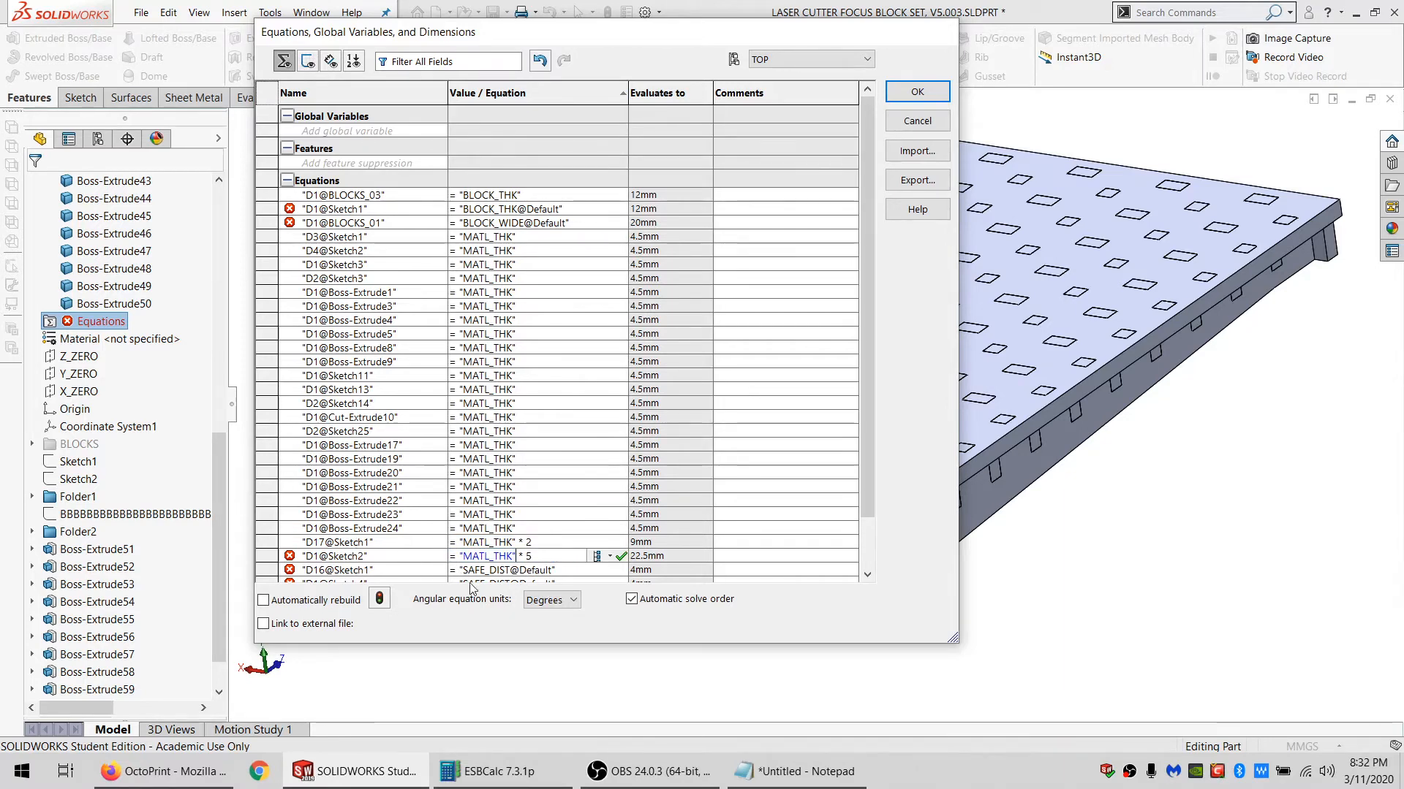
{"action": "key", "text": "Return"}
{"action": "left_click", "coordinate": [510, 570]}
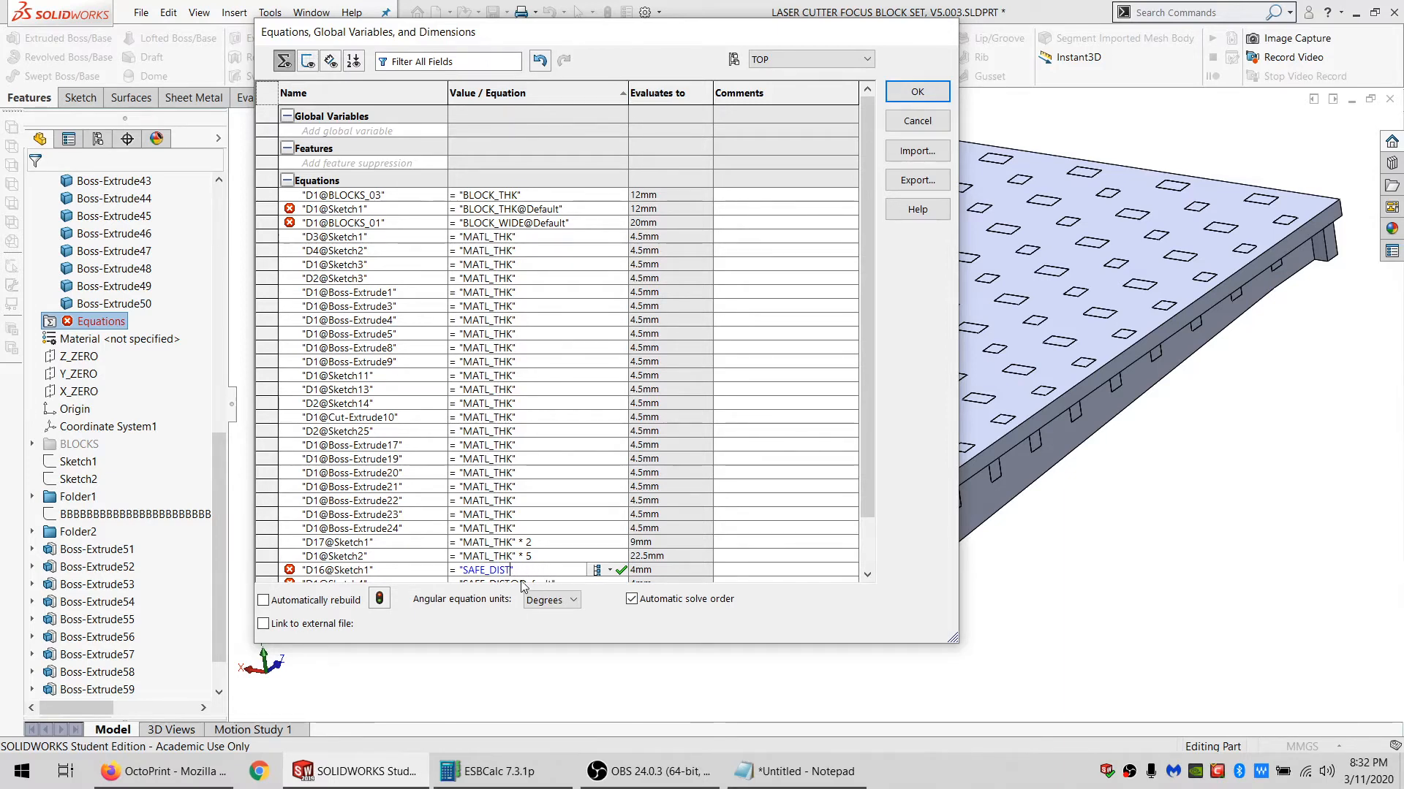
{"action": "type", "text": "\""}
{"action": "left_click", "coordinate": [484, 557]}
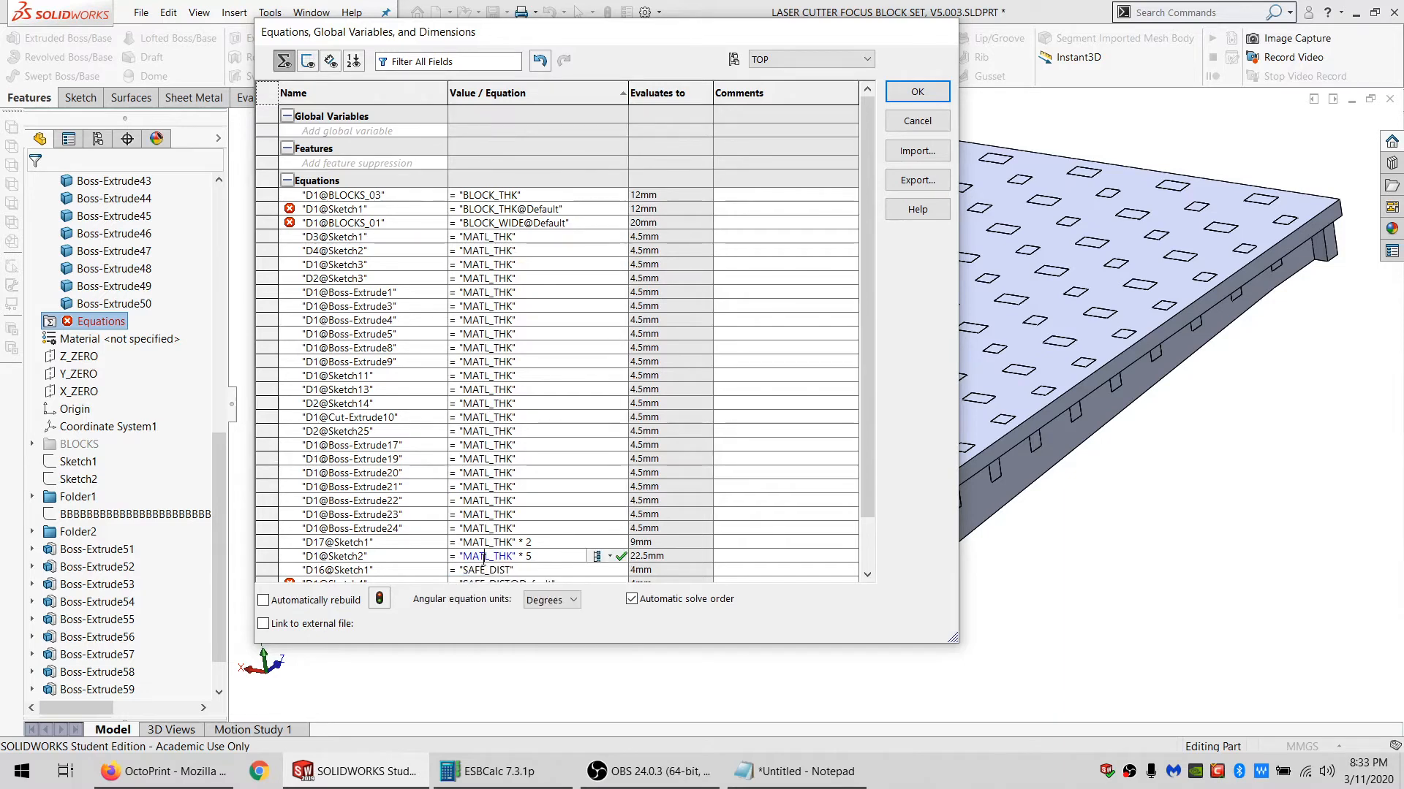
{"action": "scroll", "coordinate": [848, 537], "scroll_direction": "down", "scroll_amount": 3}
{"action": "left_click", "coordinate": [490, 505]}
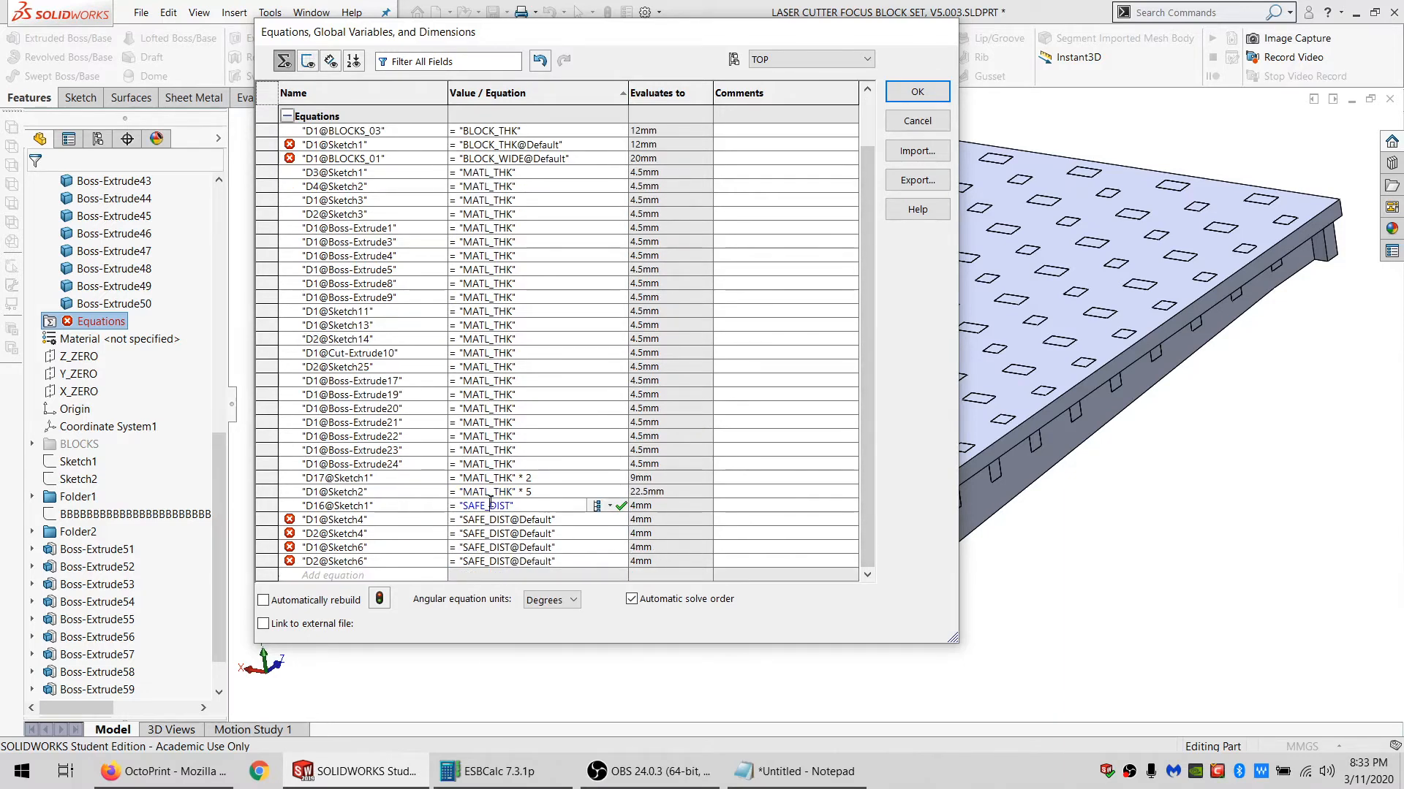
{"action": "key", "text": "BackSpace"}
{"action": "key", "text": "BackSpace"}
{"action": "key", "text": "Return"}
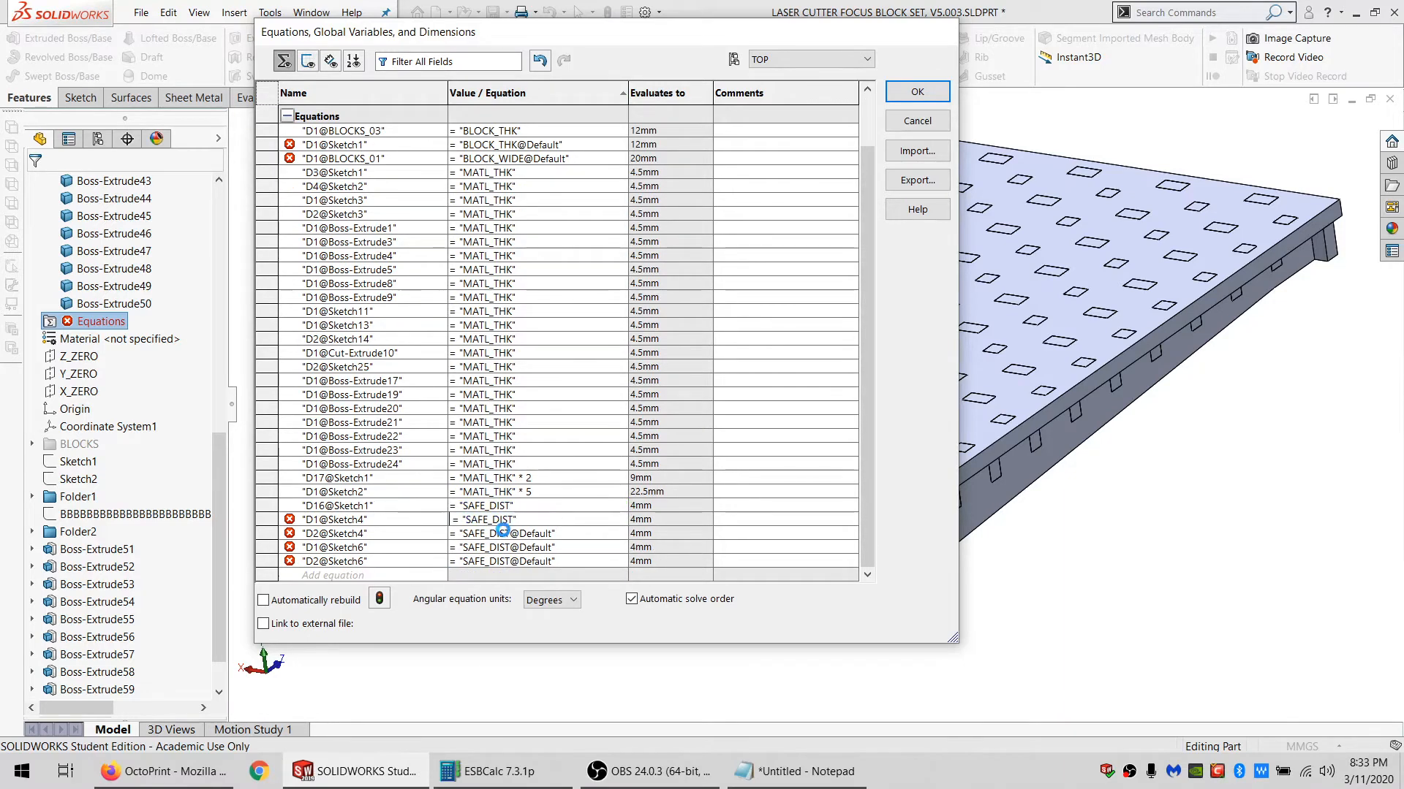
Replace the equations of D2@Sketch6 and D2@Sketch4 with "SAFE_DIST".
{"action": "scroll", "coordinate": [550, 554], "scroll_direction": "down", "scroll_amount": 2}
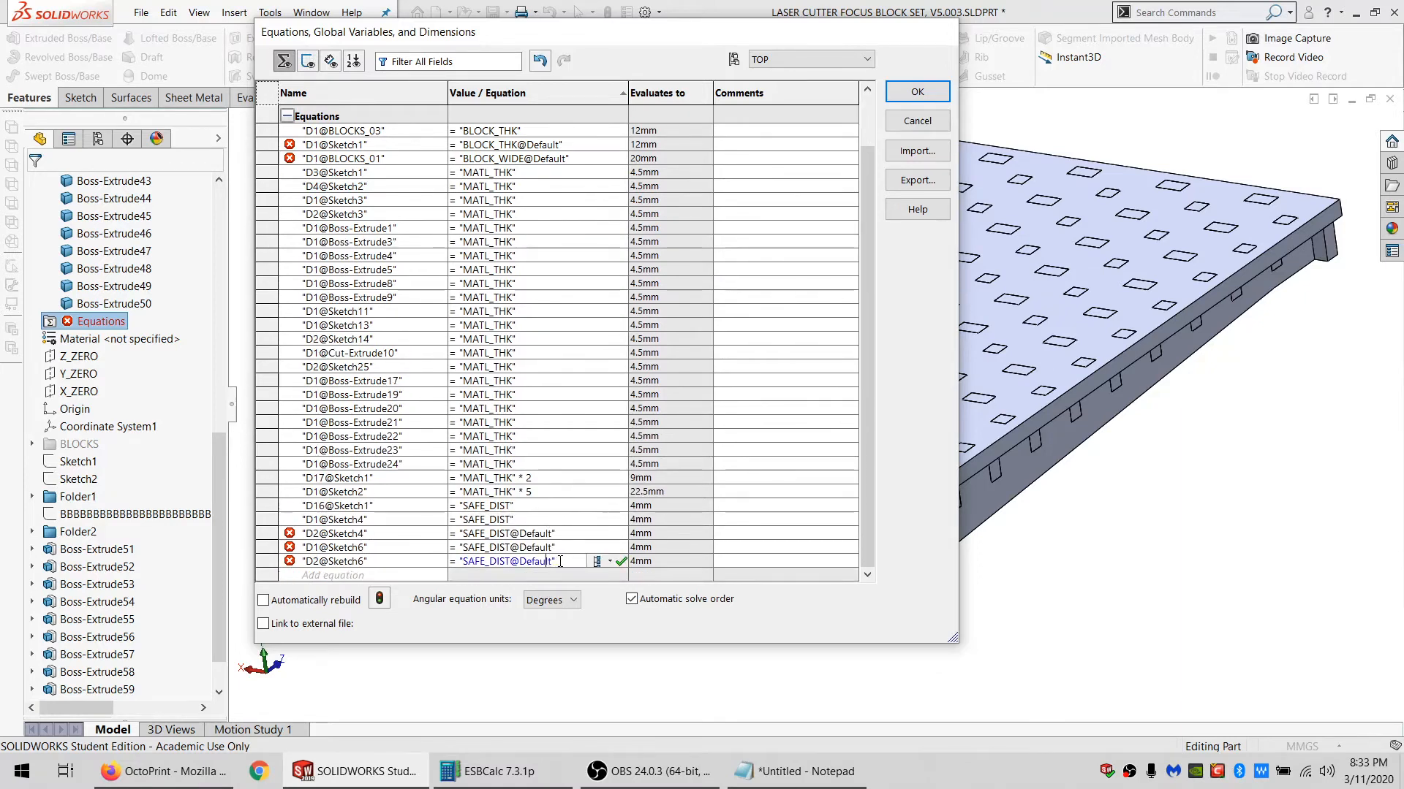
{"action": "left_click_drag", "start_coordinate": [560, 561], "coordinate": [384, 564]}
{"action": "type", "text": "= \"SAFE_DIST\""}
{"action": "key", "text": "Return"}
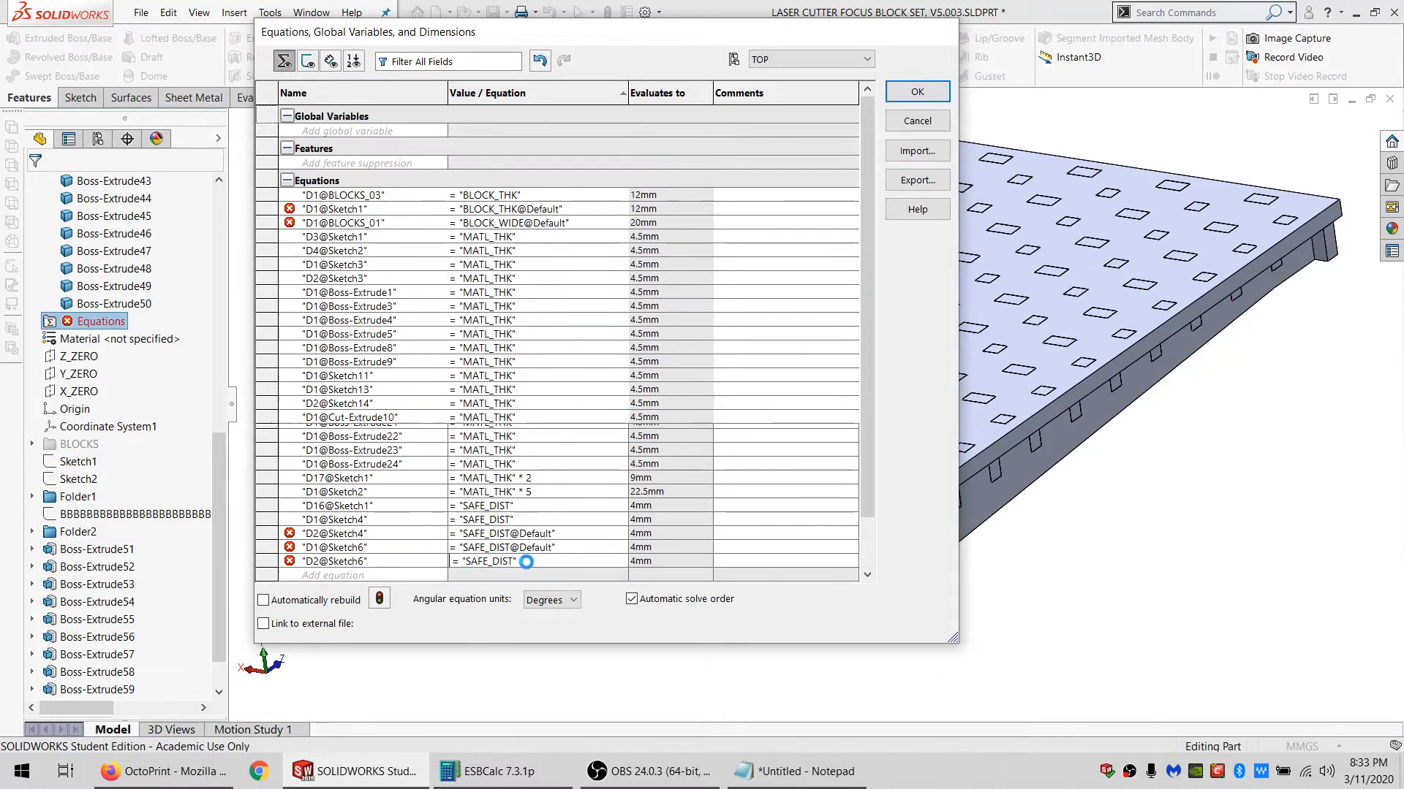
{"action": "left_click_drag", "start_coordinate": [569, 560], "coordinate": [454, 562]}
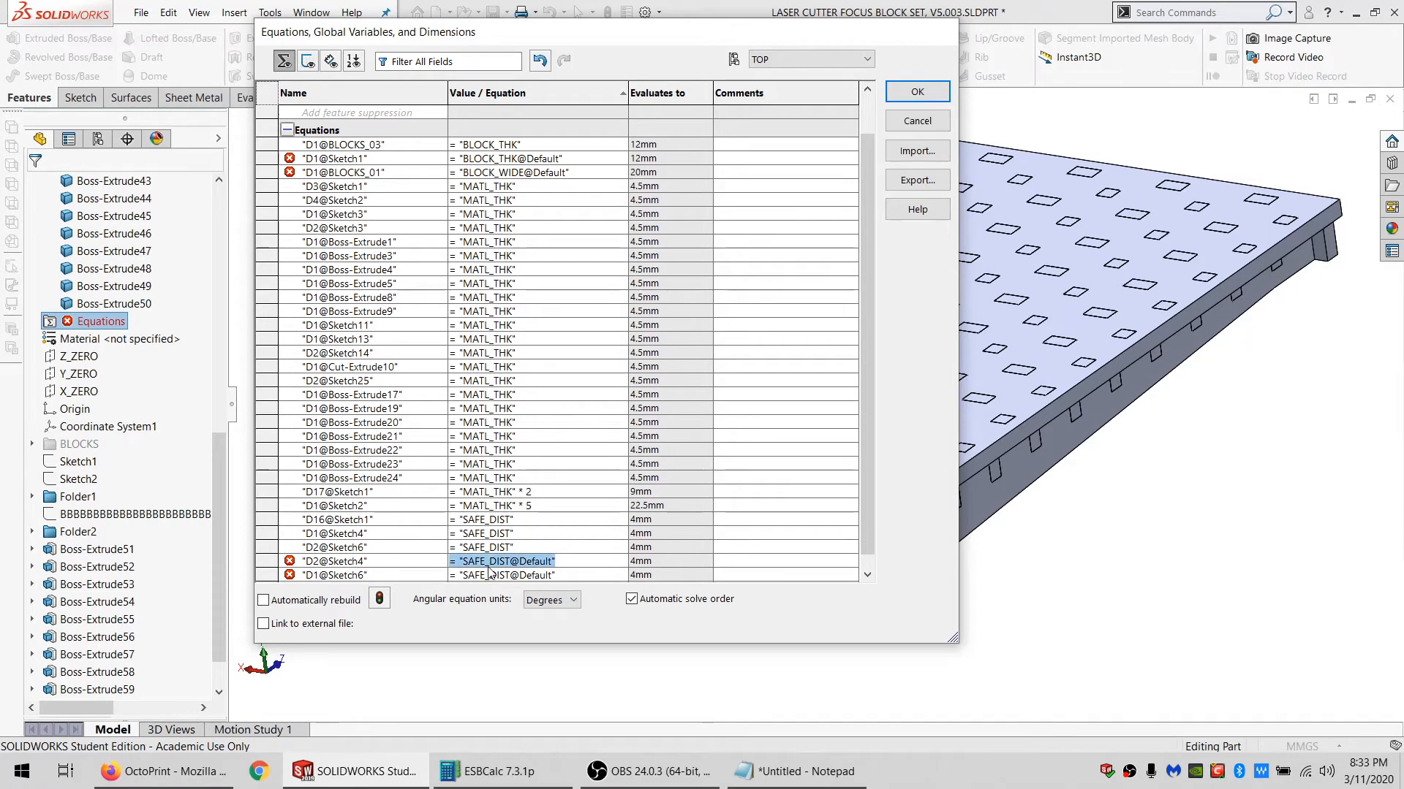
{"action": "type", "text": "= \"SAFE_DIST\""}
Replace the equation of D1@Sketch6 with "SAFE_DIST".
{"action": "left_click", "coordinate": [534, 573]}
{"action": "left_click_drag", "start_coordinate": [559, 568], "coordinate": [454, 574]}
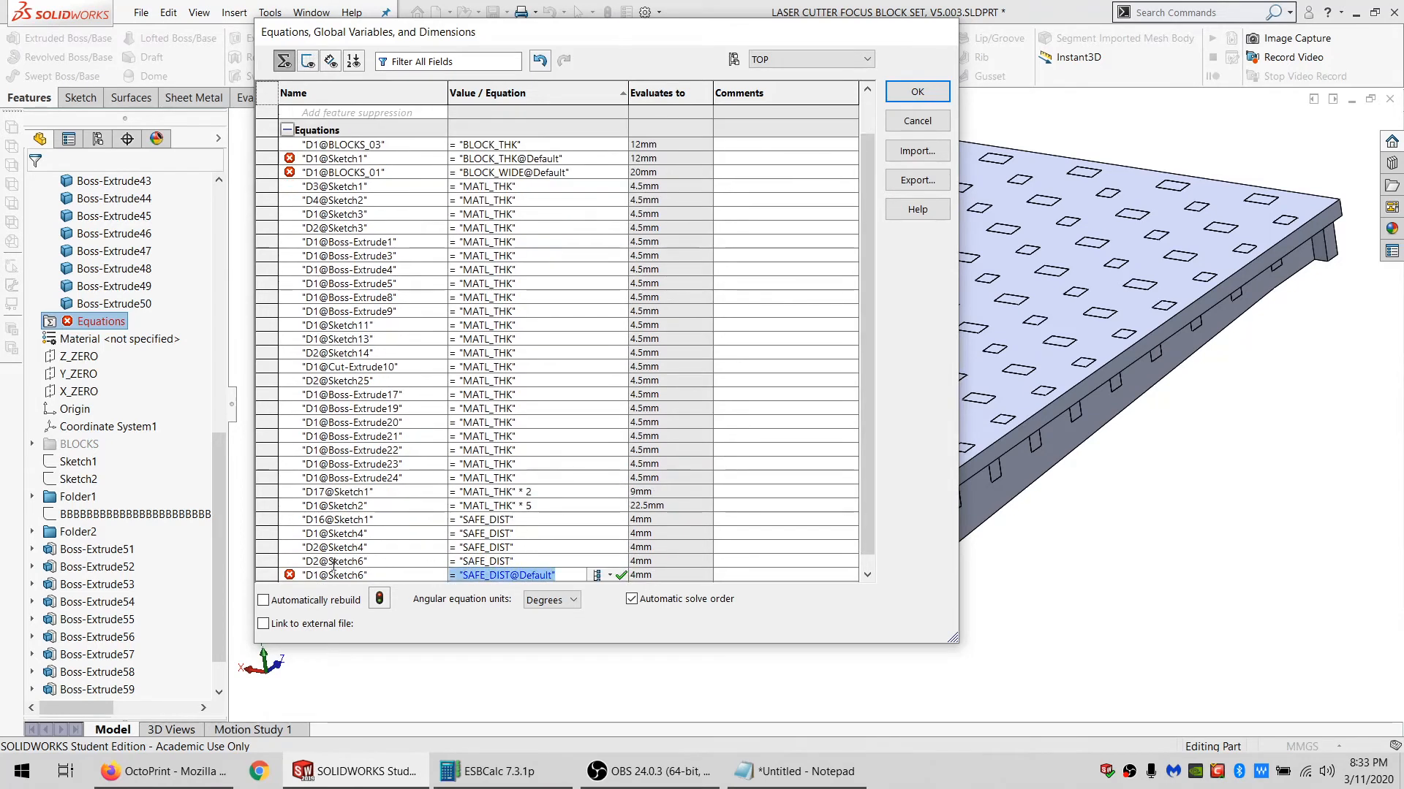
{"action": "type", "text": "= \"SAFE_DIST\""}
{"action": "key", "text": "Return"}
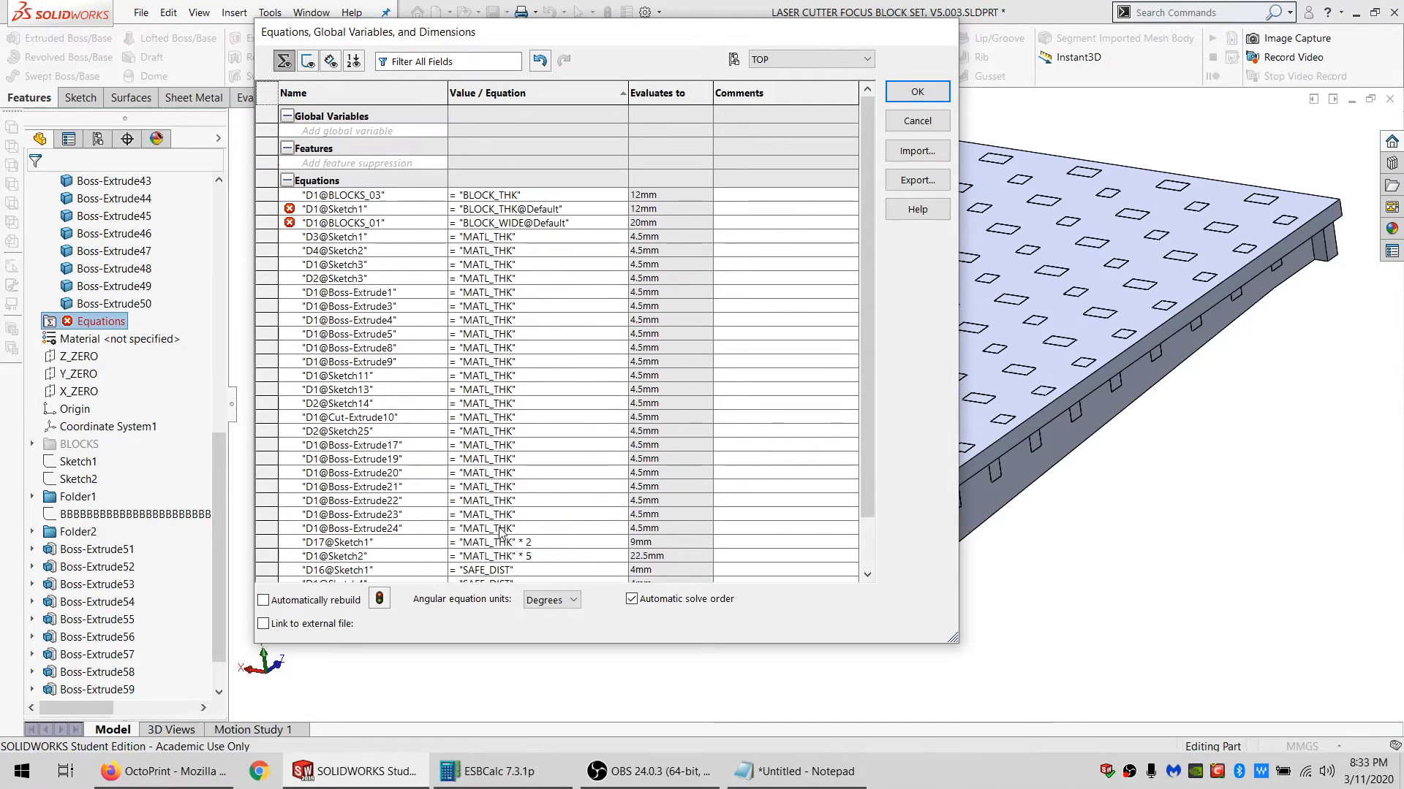
Set the D1@BLOCKS_01 equation to "BLOCK_WIDE" and D1@Sketch1 to "BLOCK_THK", and accept all the equation changes.
{"action": "left_click", "coordinate": [517, 223]}
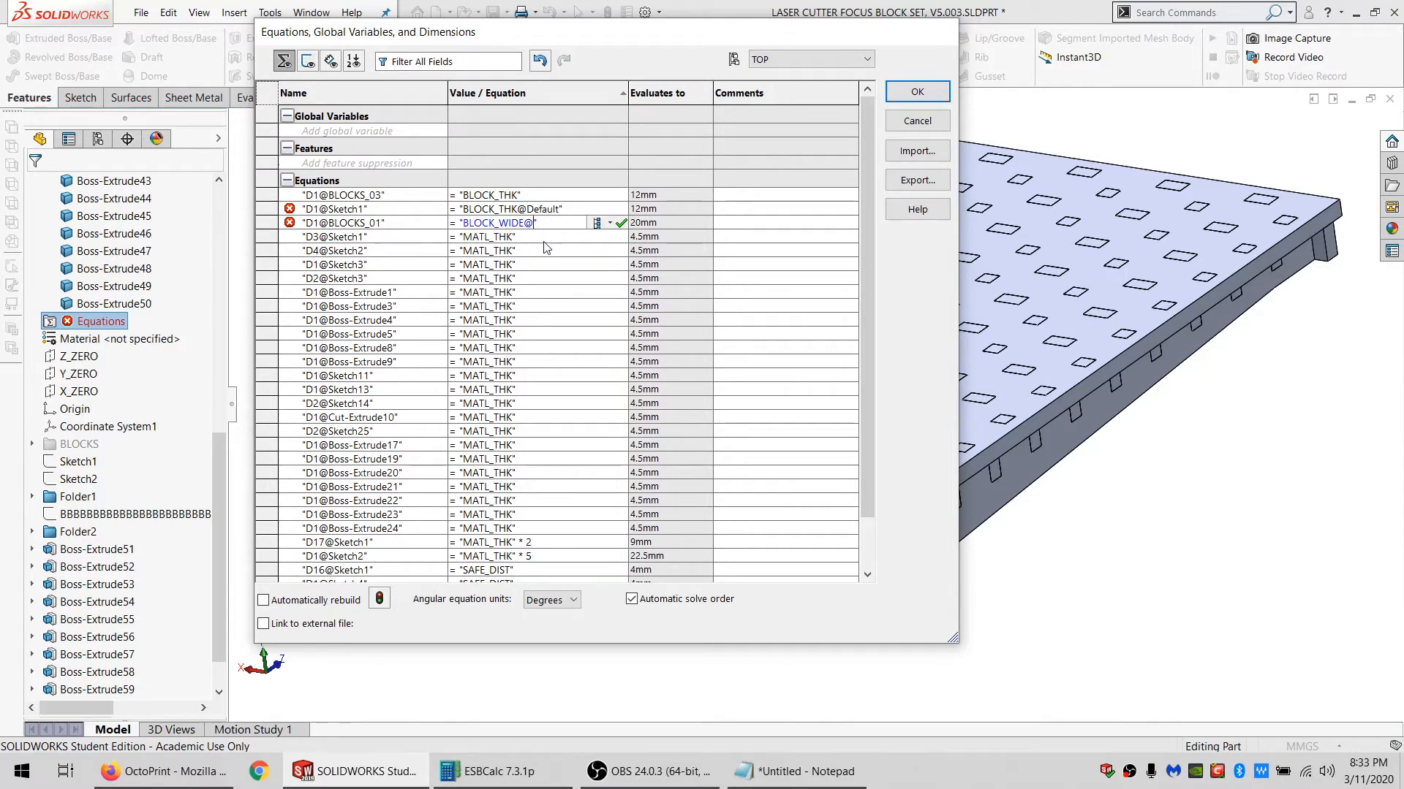
{"action": "key", "text": "BackSpace"}
{"action": "left_click", "coordinate": [534, 209]}
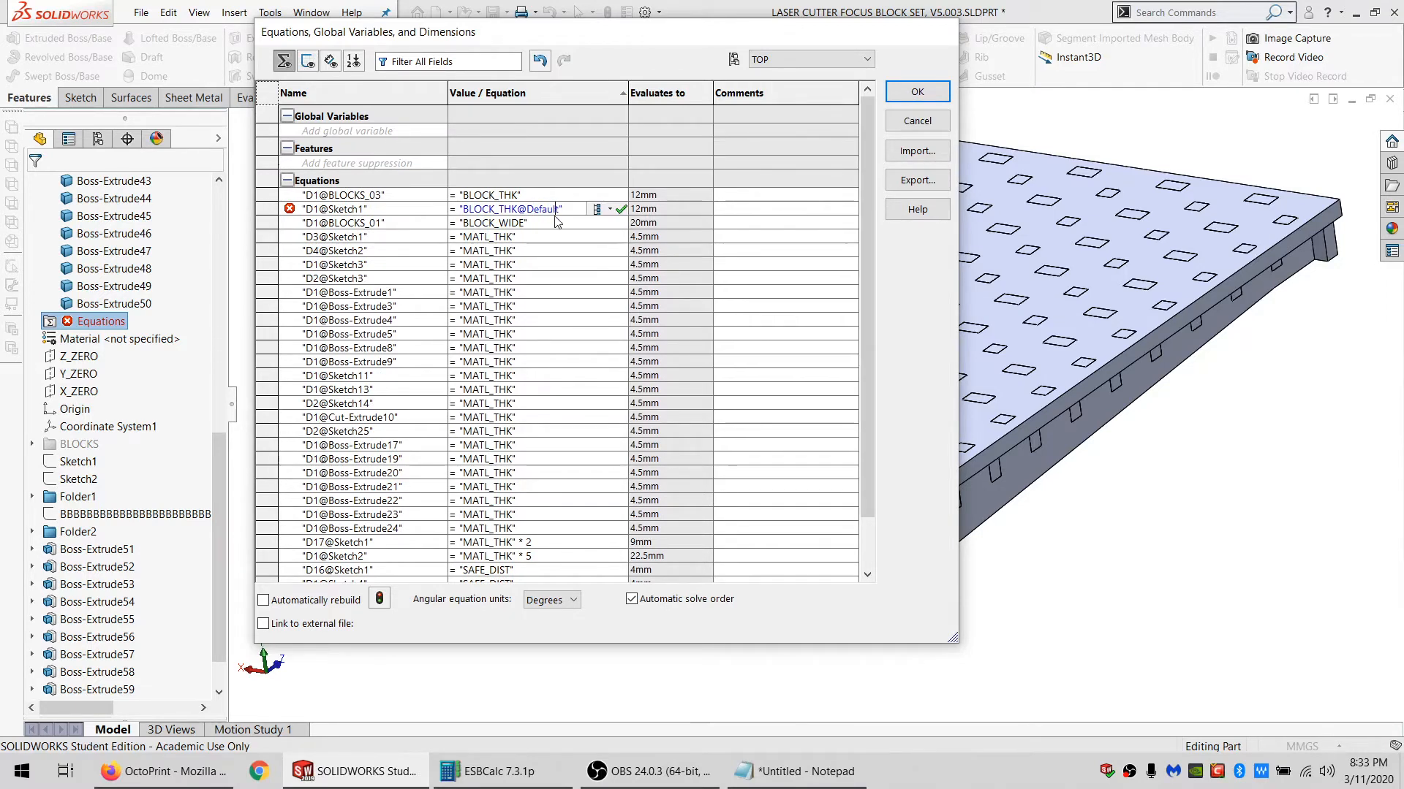
{"action": "key", "text": "BackSpace"}
{"action": "key", "text": "BackSpace"}
{"action": "key", "text": "BackSpace"}
{"action": "key", "text": "BackSpace"}
{"action": "left_click", "coordinate": [531, 195]}
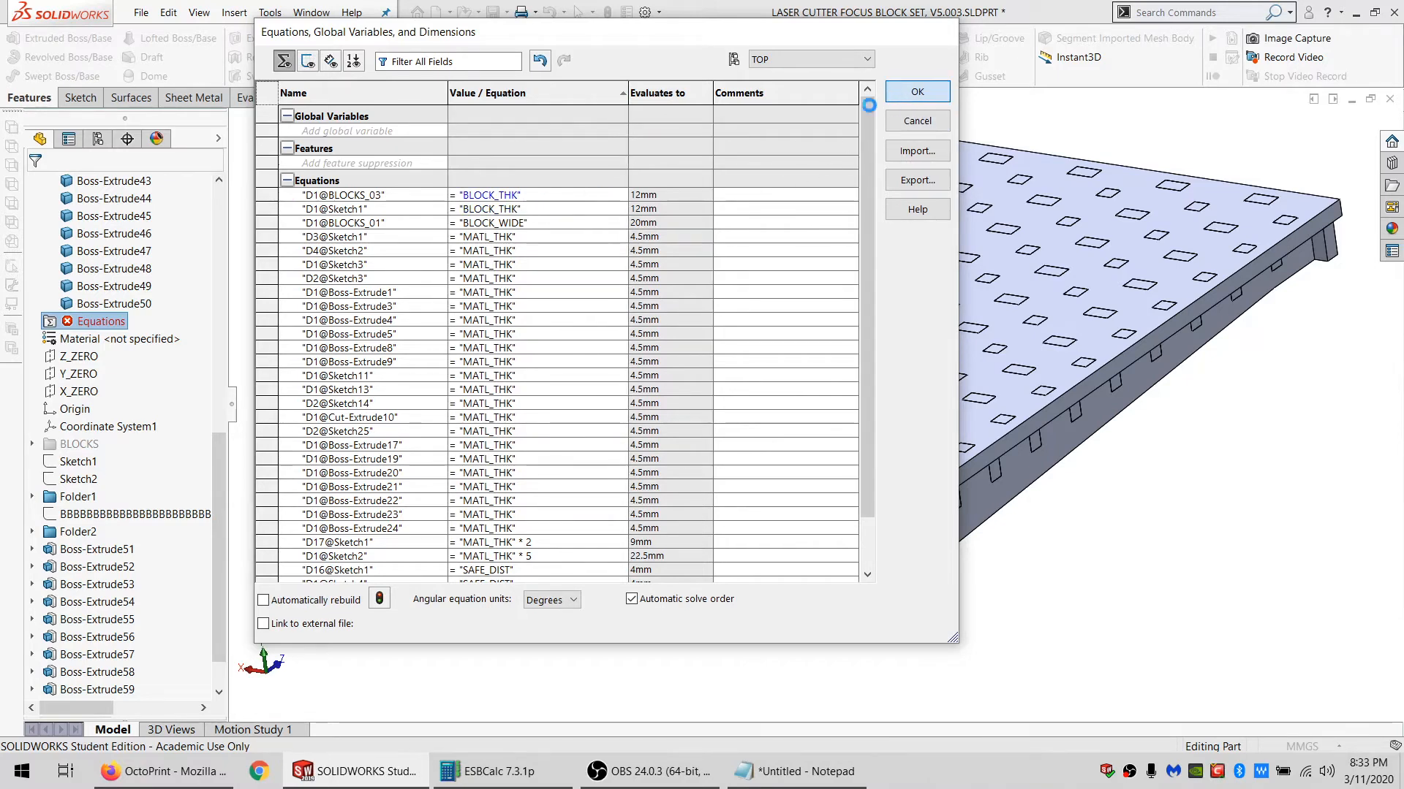
{"action": "left_click", "coordinate": [917, 91]}
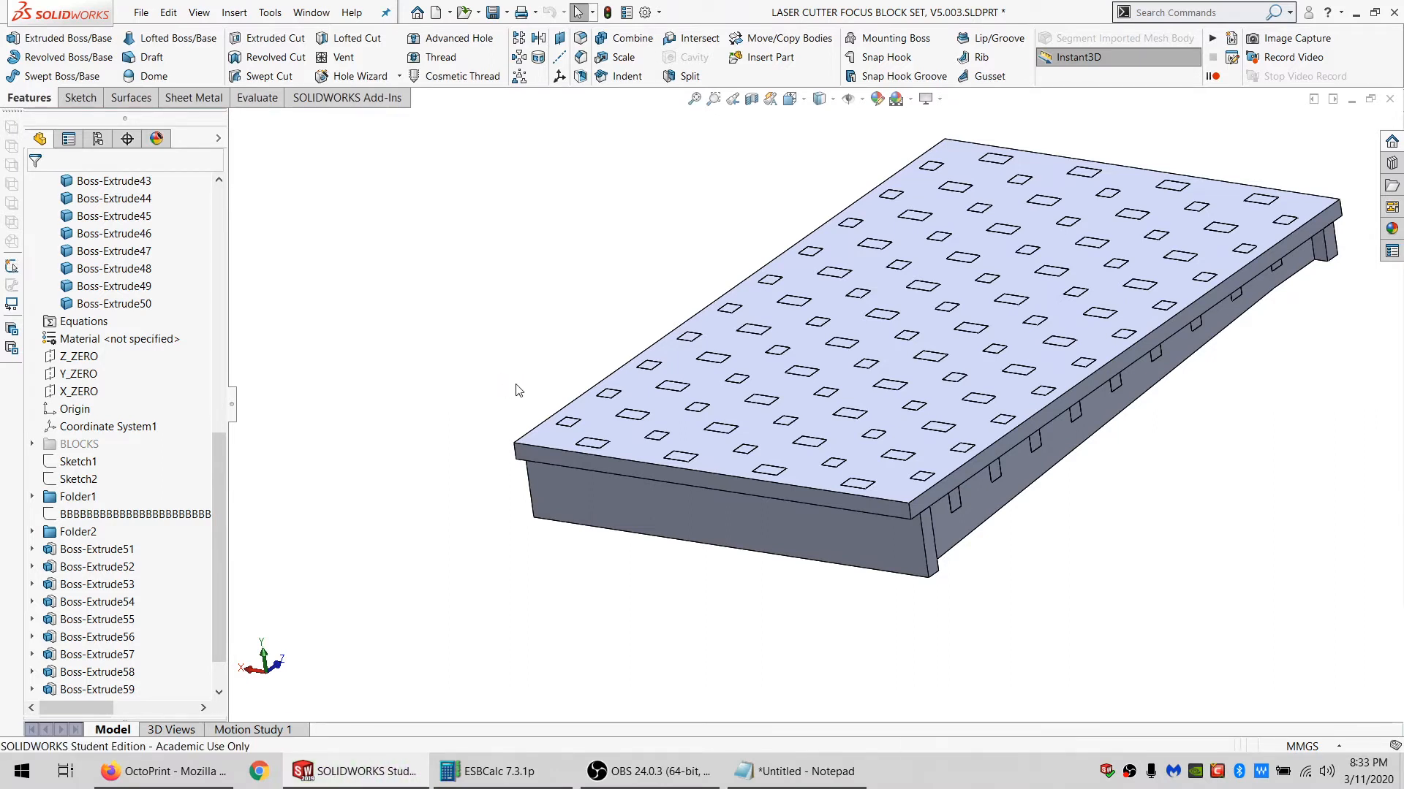
Select the Default configuration in the part's configuration list.
{"action": "middle_click_drag", "start_coordinate": [556, 410], "coordinate": [1103, 413]}
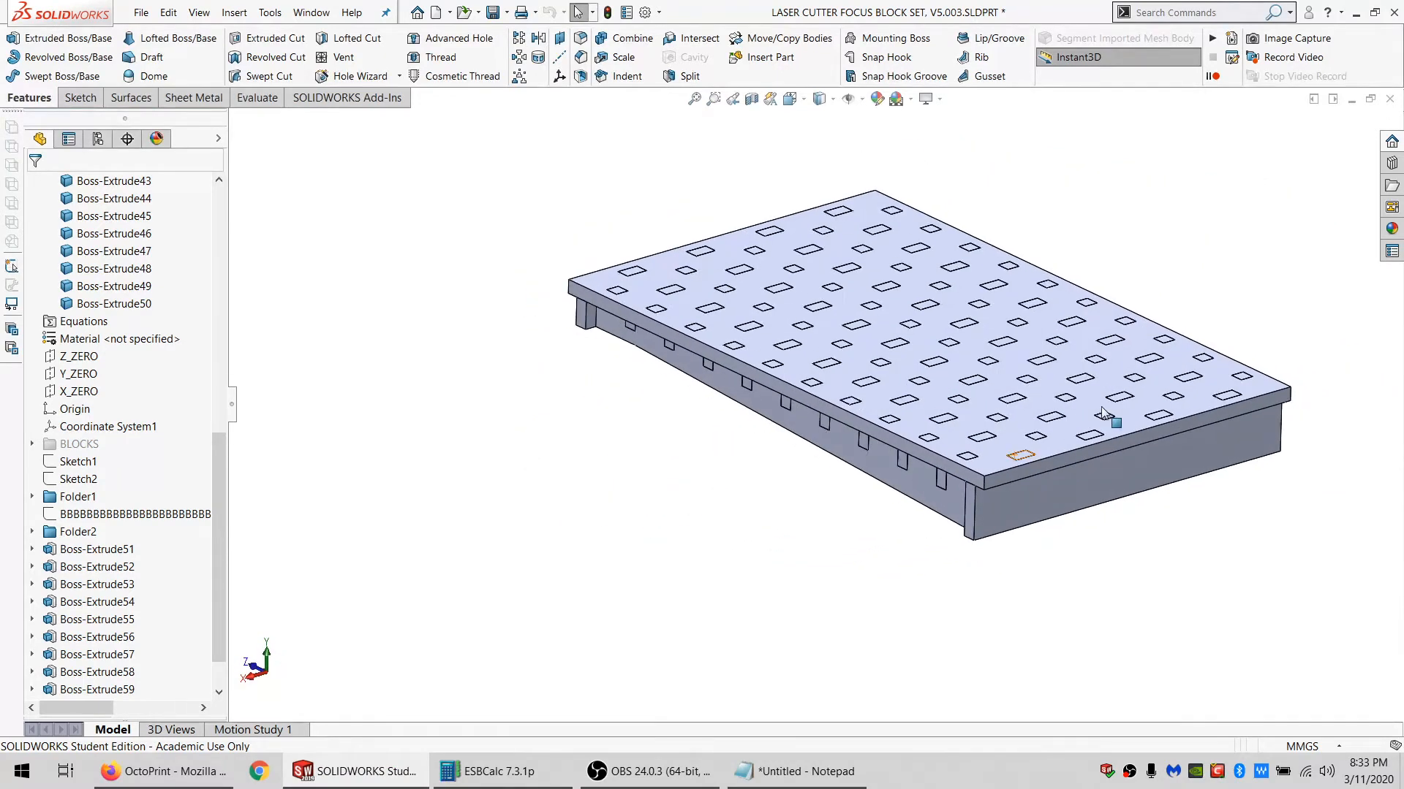
{"action": "scroll", "coordinate": [1102, 413], "scroll_direction": "down", "scroll_amount": 3}
{"action": "left_click", "coordinate": [97, 139]}
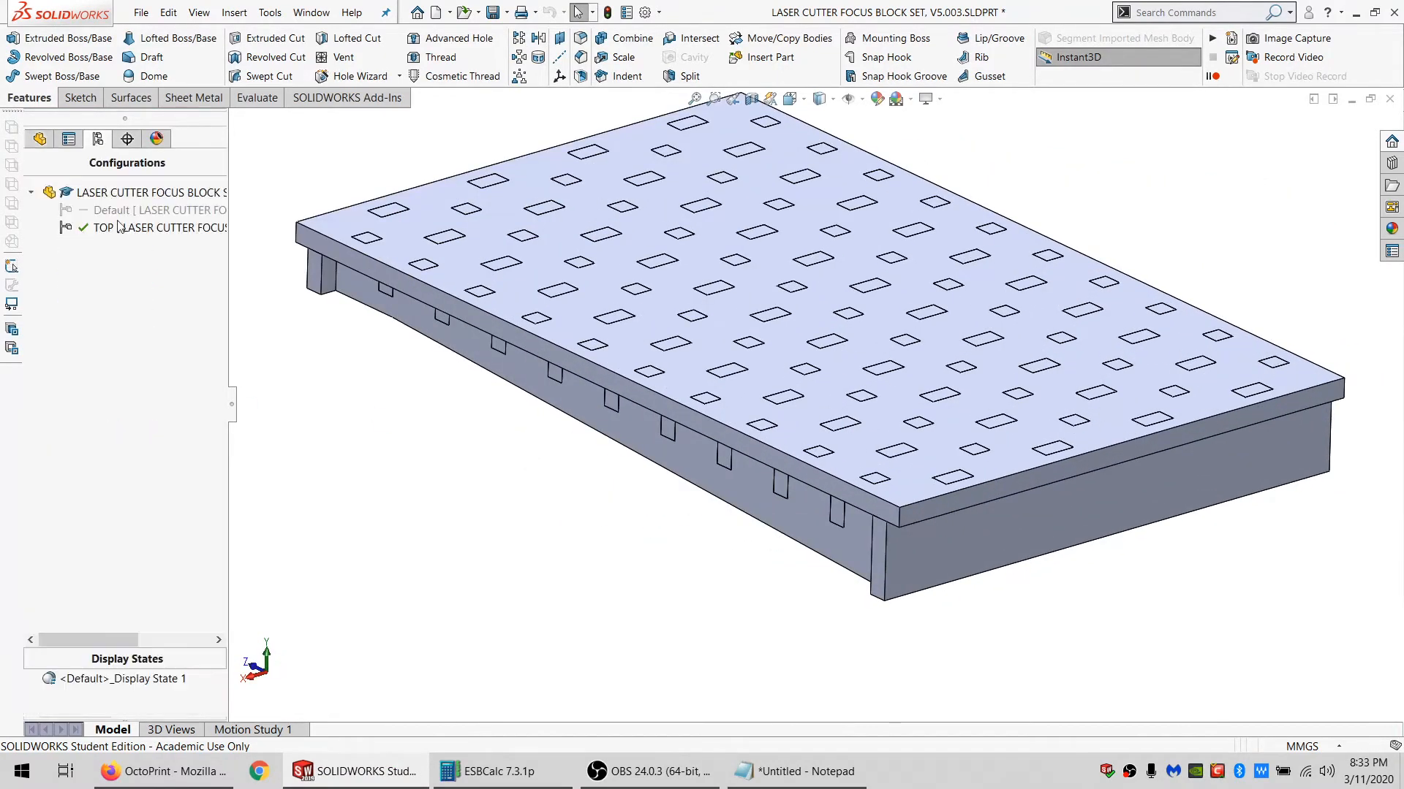
{"action": "left_click", "coordinate": [120, 212]}
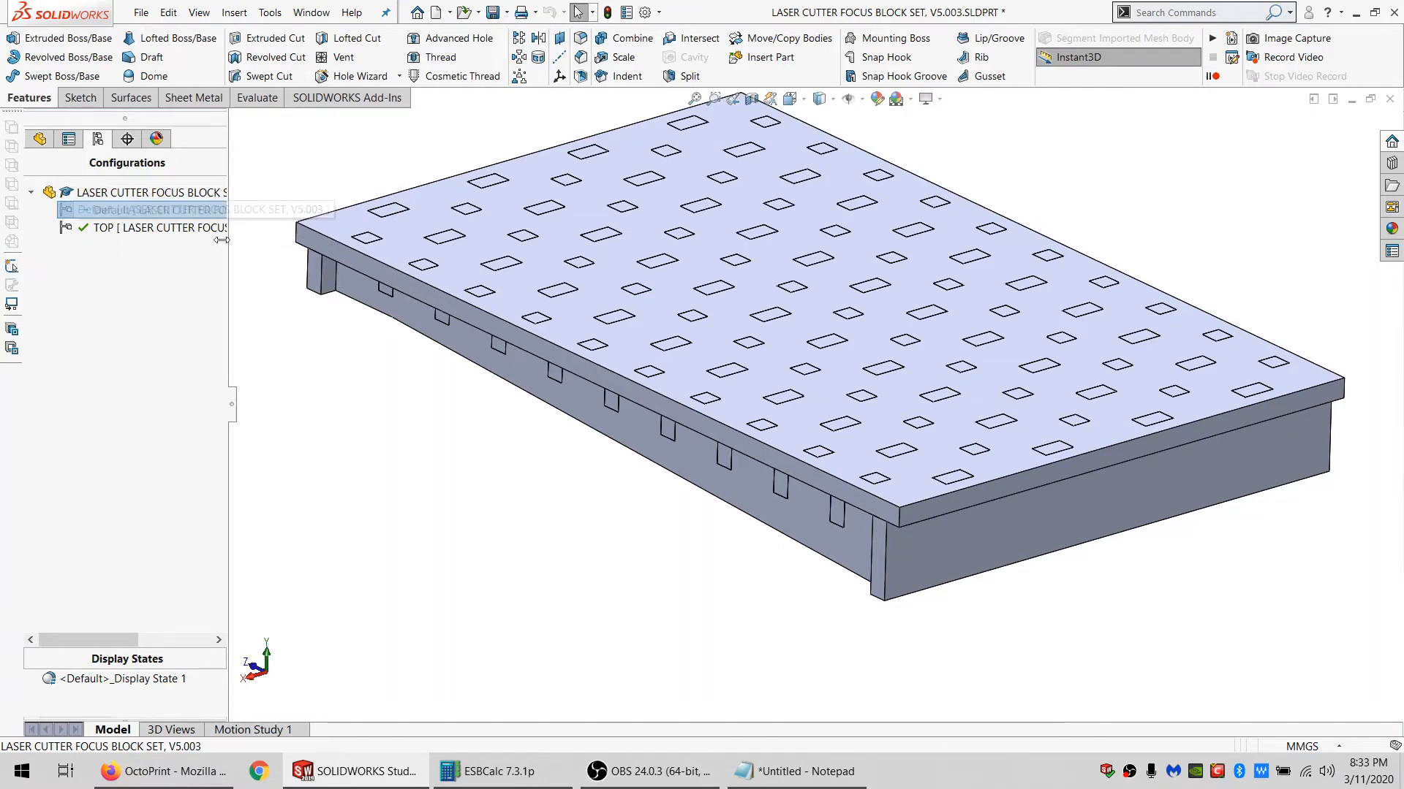
Duplicate the Default configuration and rename the copy BOTTOM.
{"action": "key", "text": "ctrl+c"}
{"action": "key", "text": "ctrl+v"}
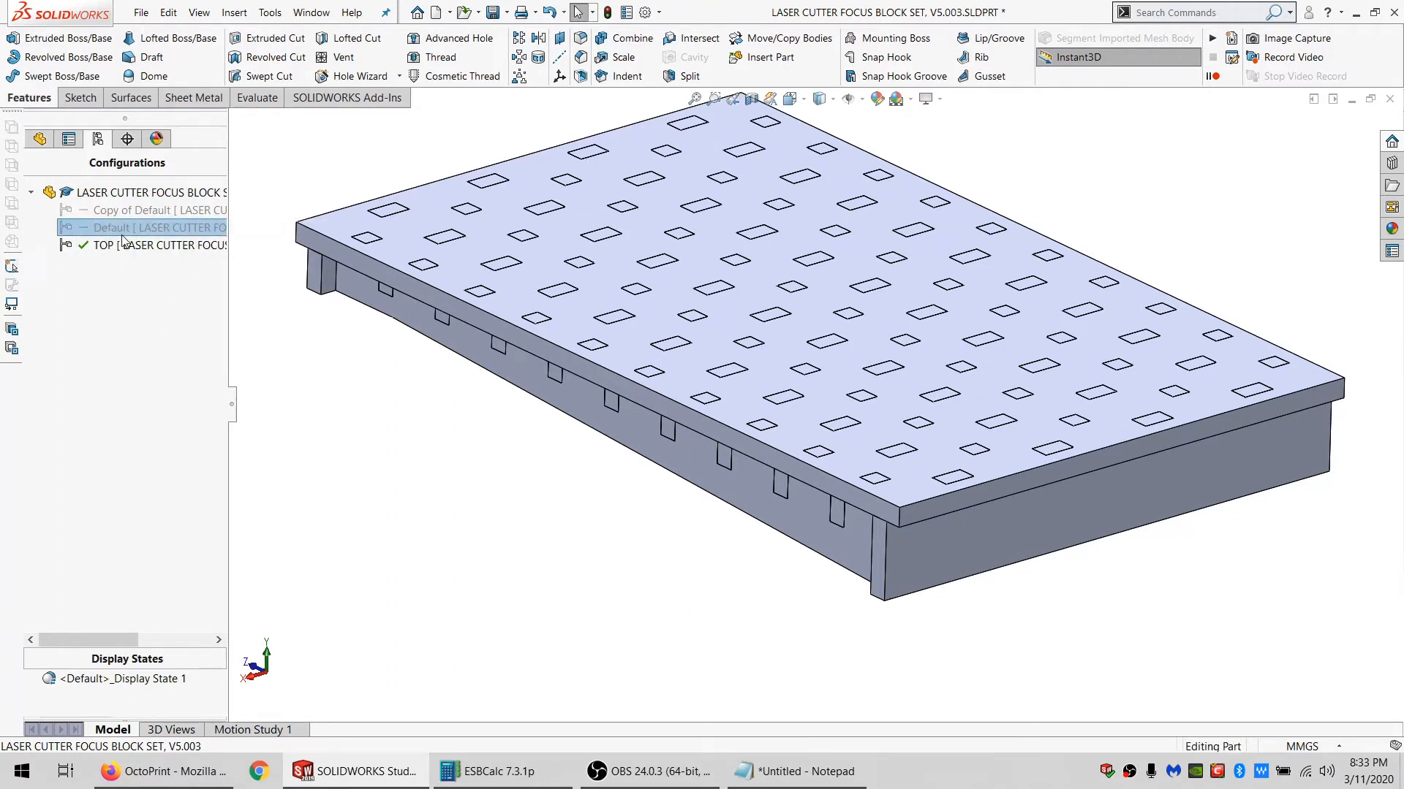
{"action": "left_click", "coordinate": [119, 212]}
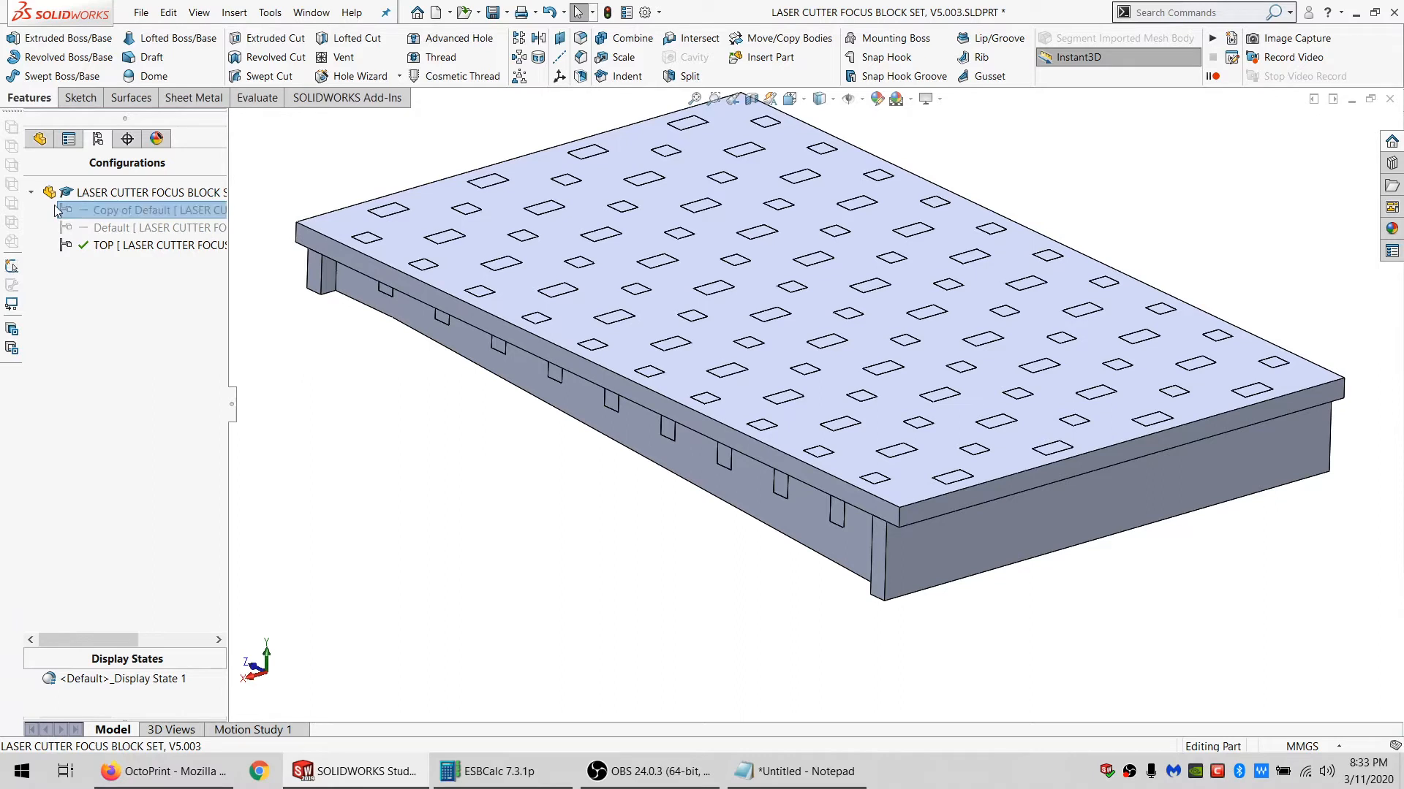
{"action": "left_click", "coordinate": [146, 210]}
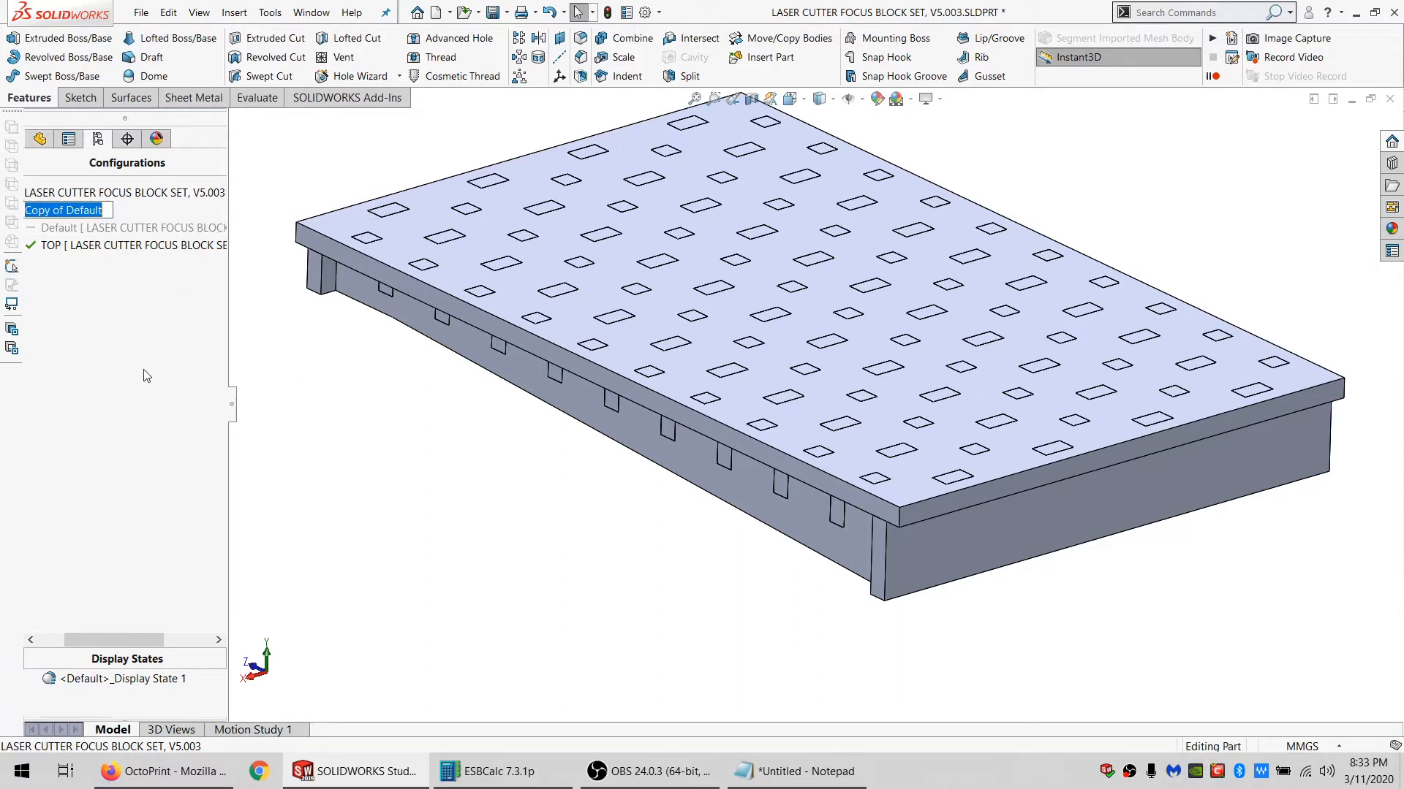
{"action": "type", "text": "BOTTOM"}
{"action": "key", "text": "Return"}
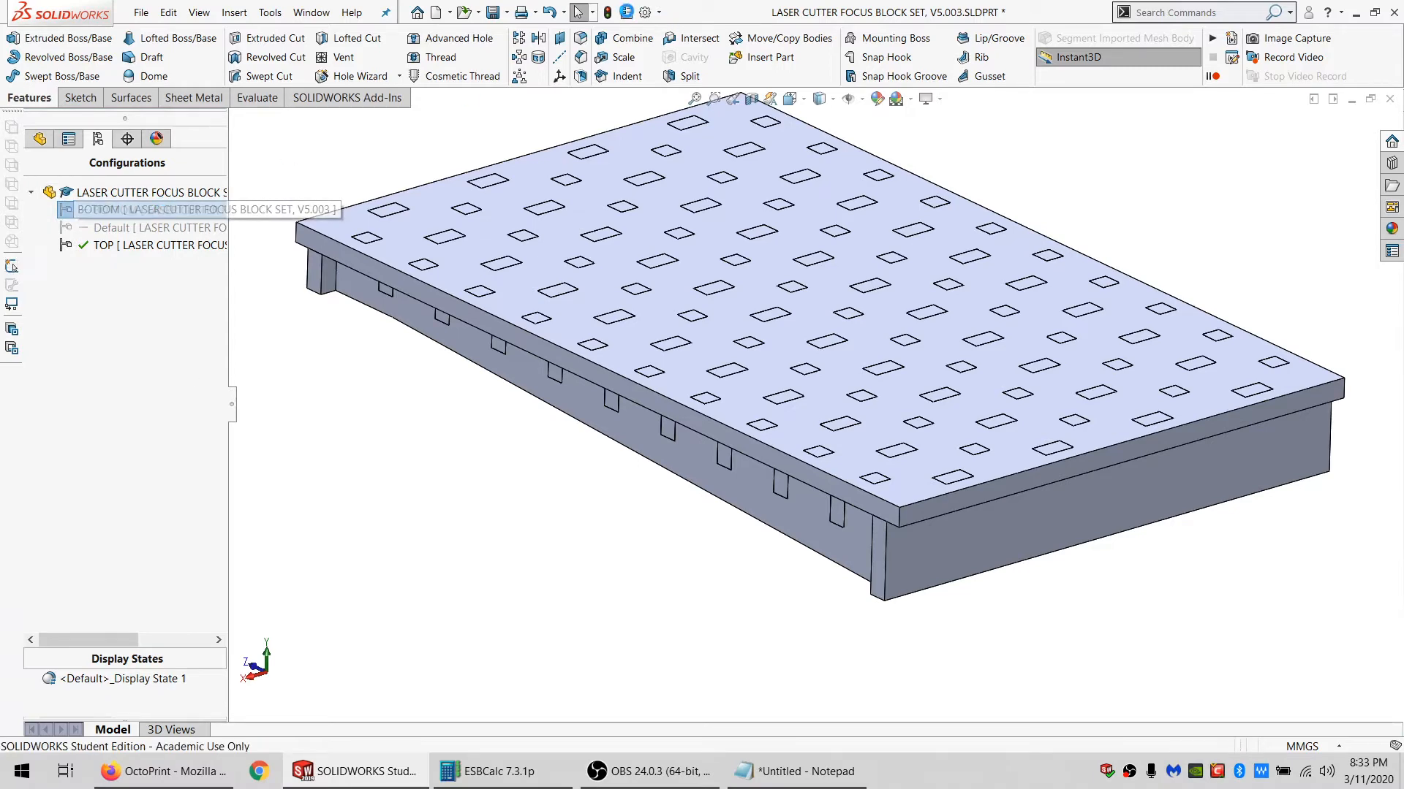
Activate the BOTTOM configuration and give it a configuration-specific property BLOCK_WIDE with the value 20.
{"action": "double_click", "coordinate": [70, 210]}
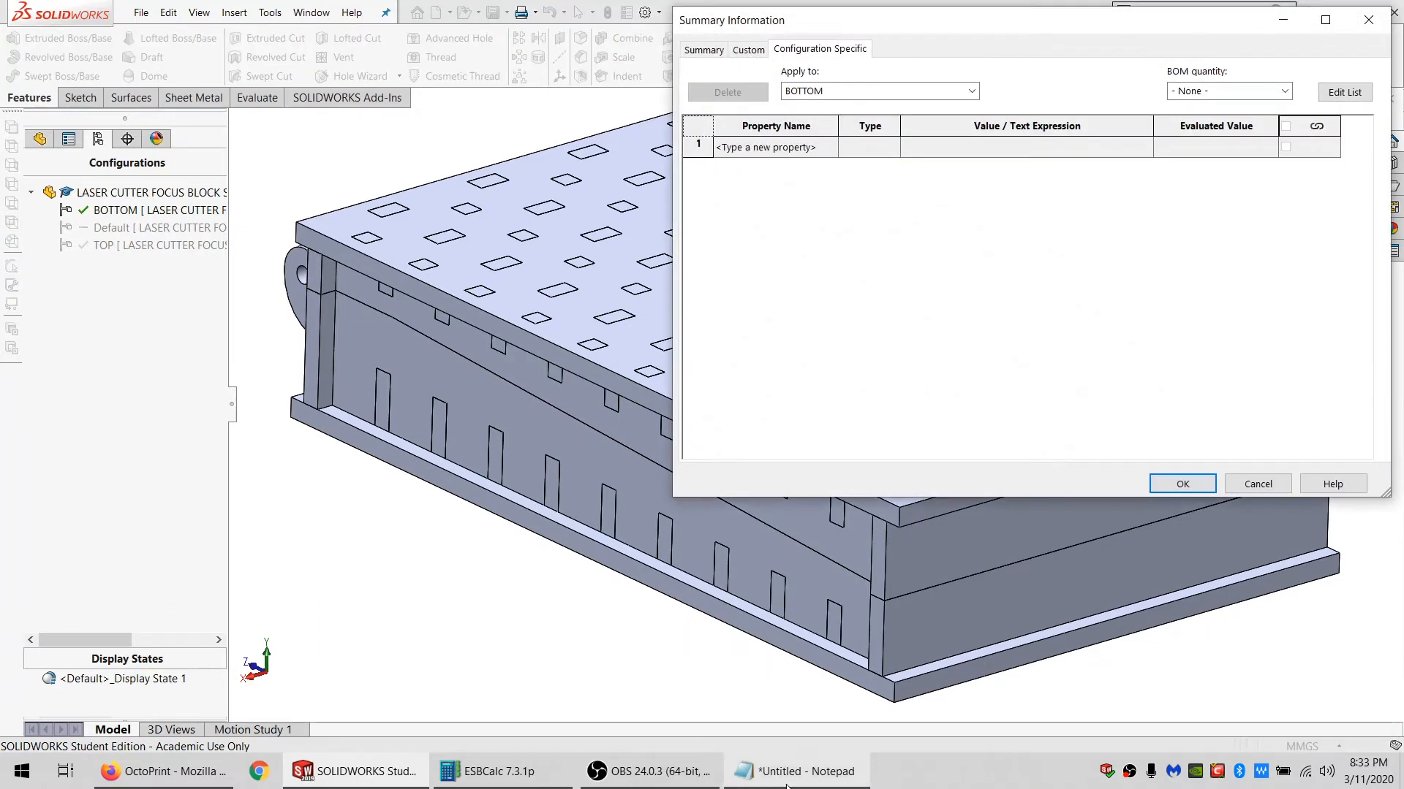
{"action": "key", "text": "alt+Tab"}
{"action": "double_click", "coordinate": [776, 376]}
{"action": "key", "text": "ctrl+c"}
{"action": "left_click", "coordinate": [768, 147]}
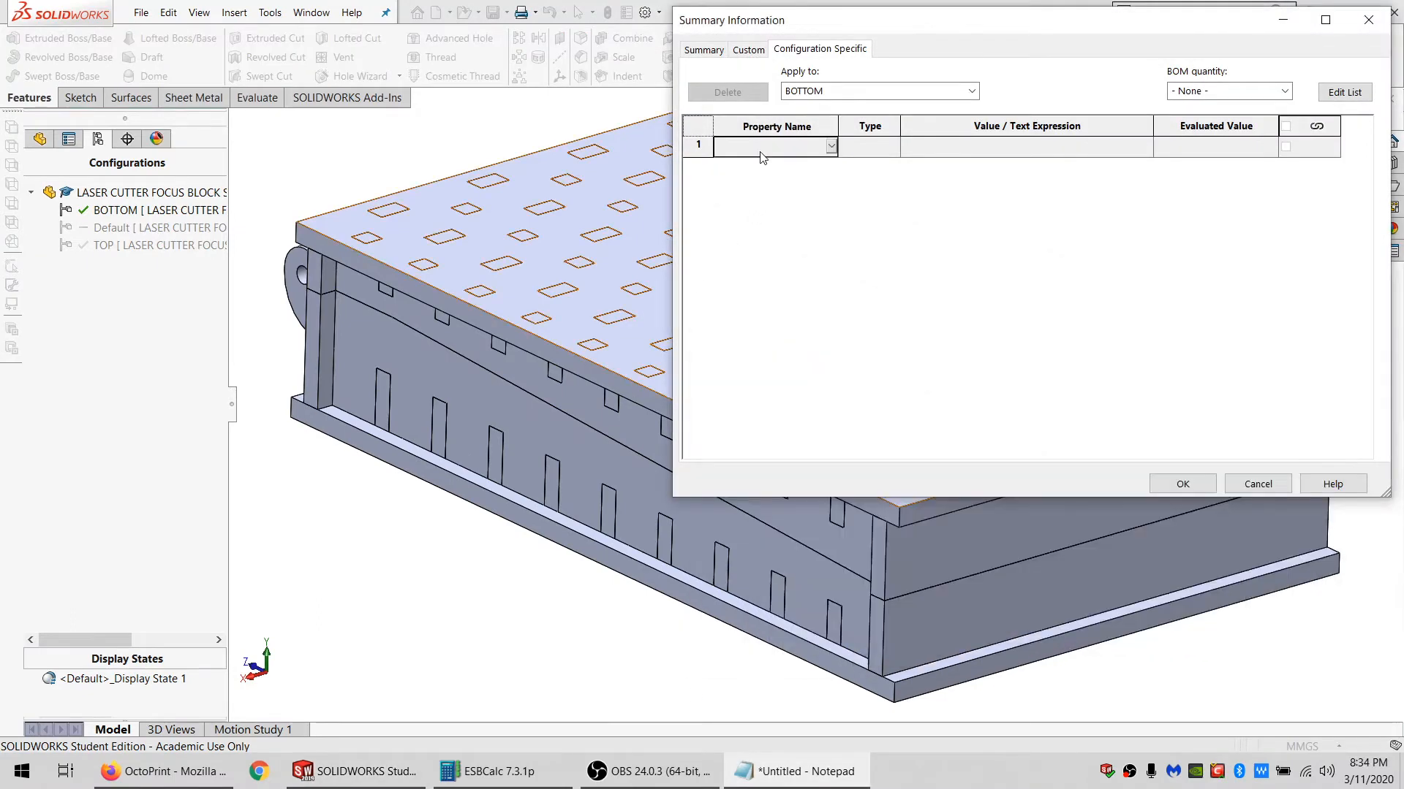
{"action": "key", "text": "ctrl+v"}
{"action": "left_click", "coordinate": [929, 148]}
{"action": "type", "text": "20"}
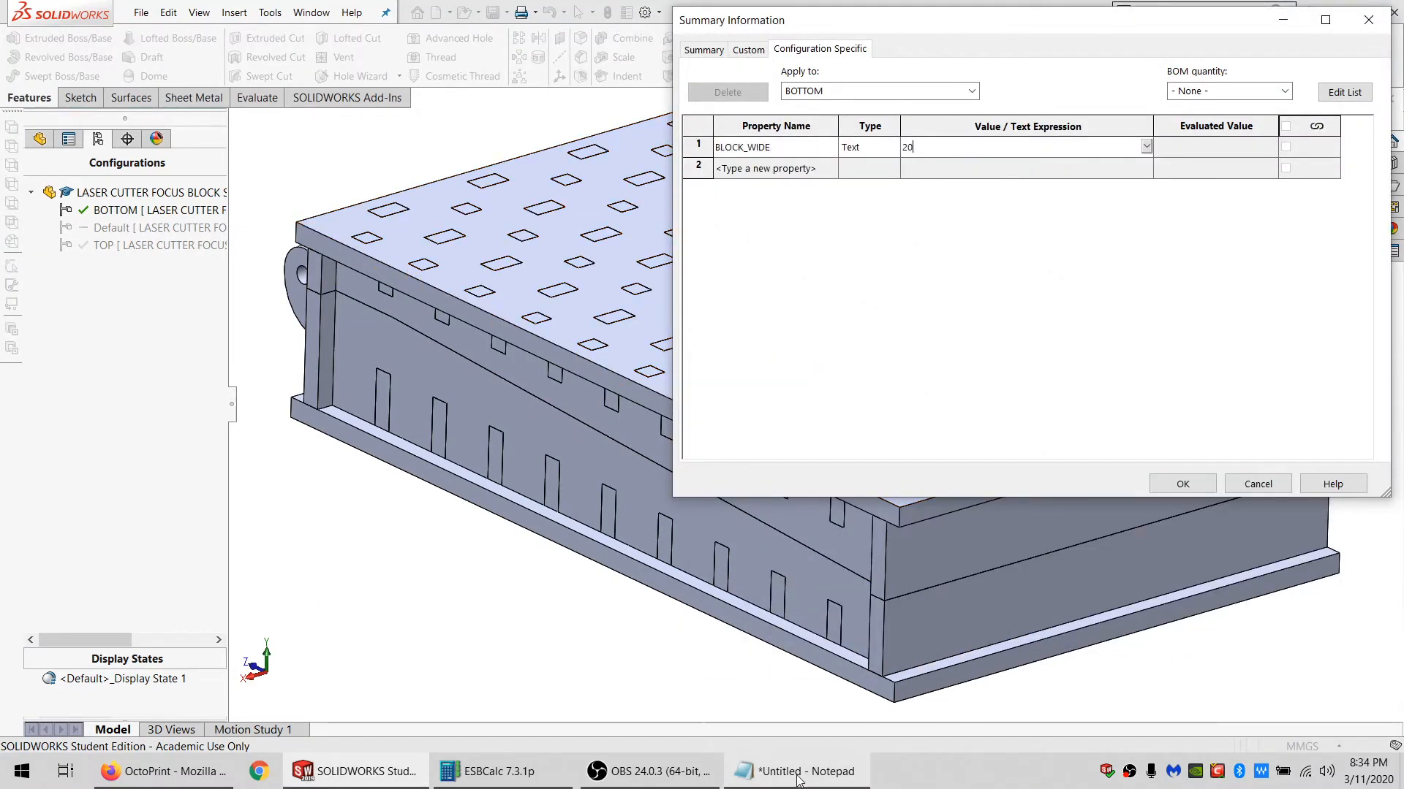
Add a BLOCK_THK property with the value 12 to the BOTTOM configuration, copying the name from the Notepad list.
{"action": "key", "text": "alt+Tab"}
{"action": "left_click_drag", "start_coordinate": [771, 392], "coordinate": [688, 391]}
{"action": "key", "text": "ctrl+c"}
{"action": "key", "text": "alt+Tab"}
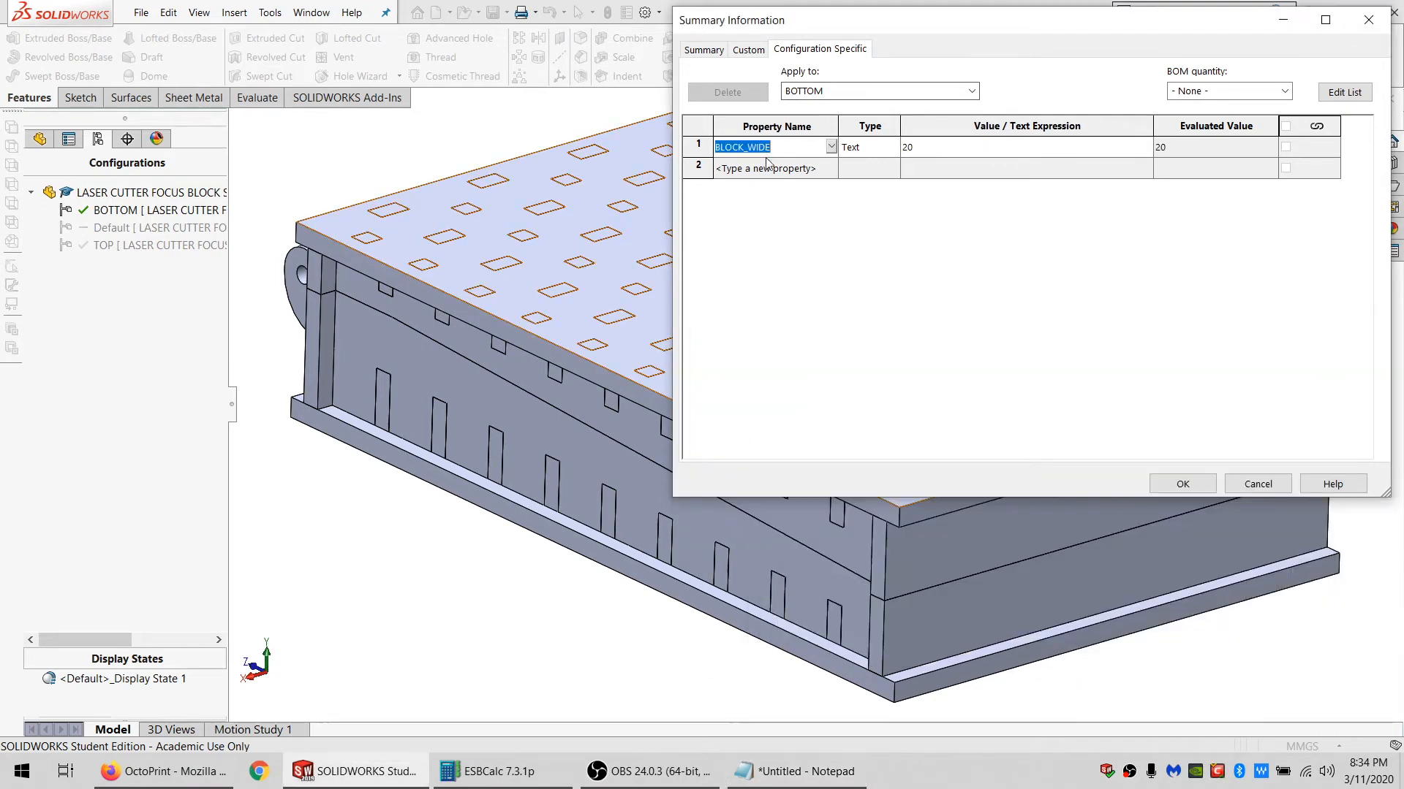
{"action": "left_click", "coordinate": [767, 168]}
{"action": "key", "text": "ctrl+v"}
{"action": "left_click", "coordinate": [914, 170]}
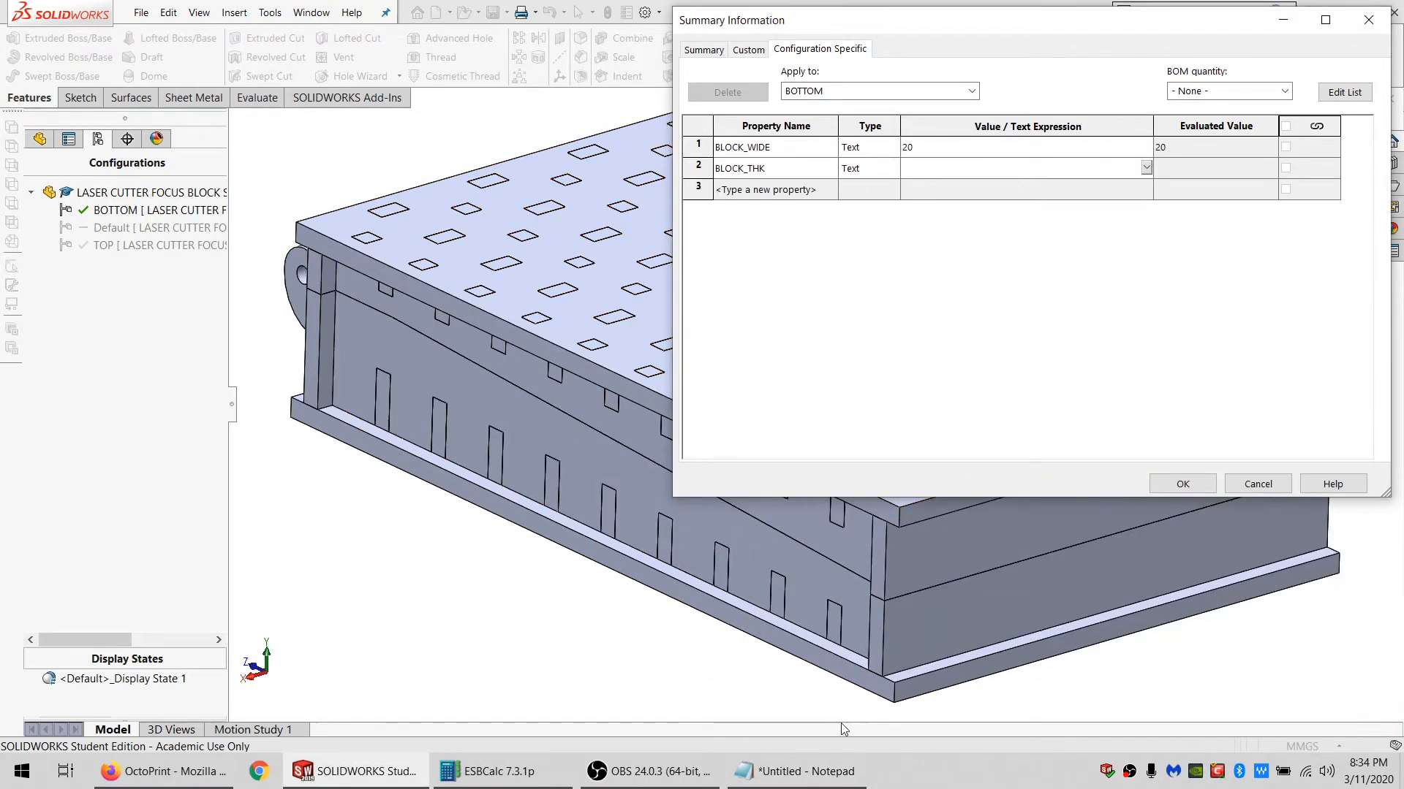
{"action": "type", "text": "12"}
Add a MATL_THK property with the value 4.5 to the BOTTOM configuration, copying its name from Notepad.
{"action": "left_click", "coordinate": [804, 771]}
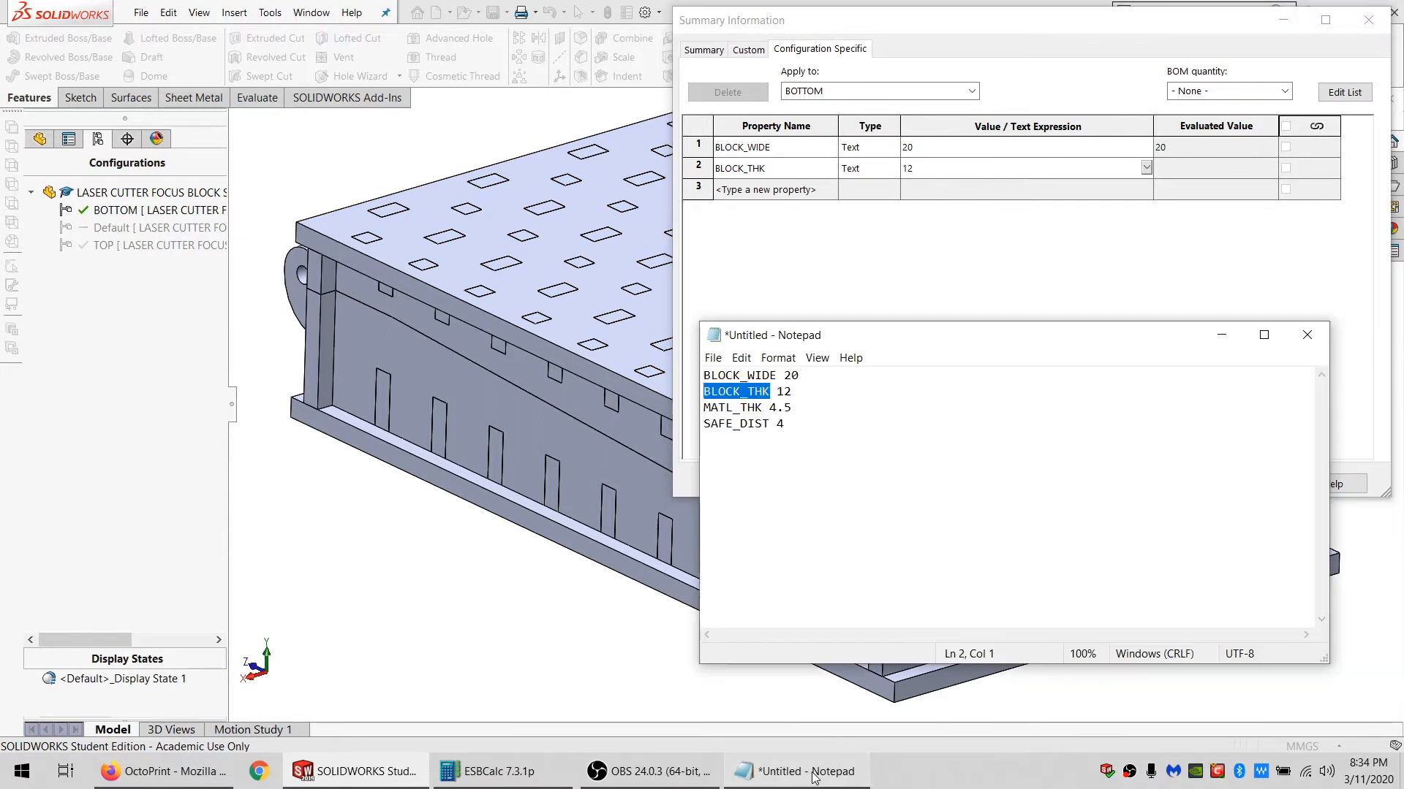
{"action": "double_click", "coordinate": [746, 408]}
{"action": "key", "text": "ctrl+c"}
{"action": "key", "text": "alt+Tab"}
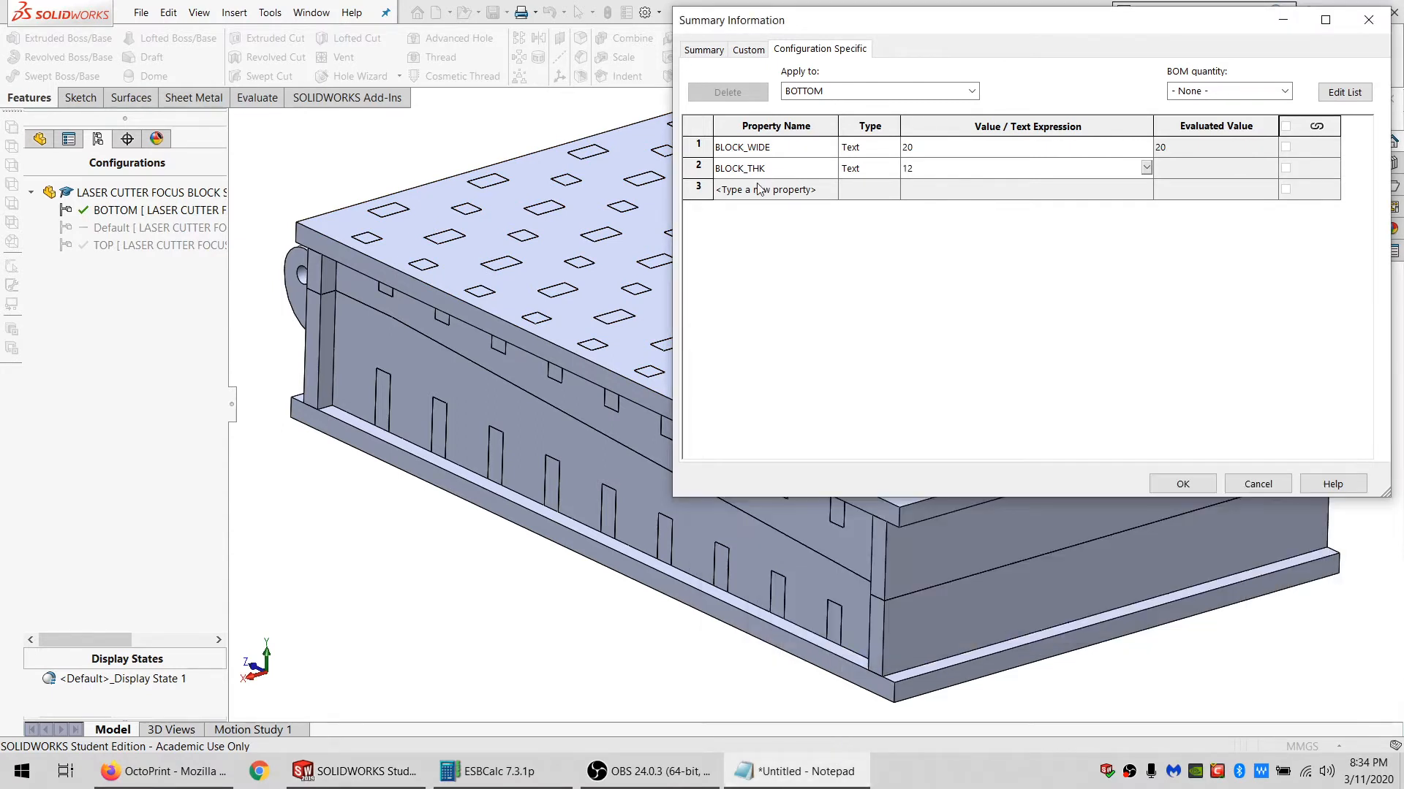
{"action": "left_click", "coordinate": [764, 190]}
{"action": "key", "text": "ctrl+v"}
{"action": "left_click", "coordinate": [913, 188]}
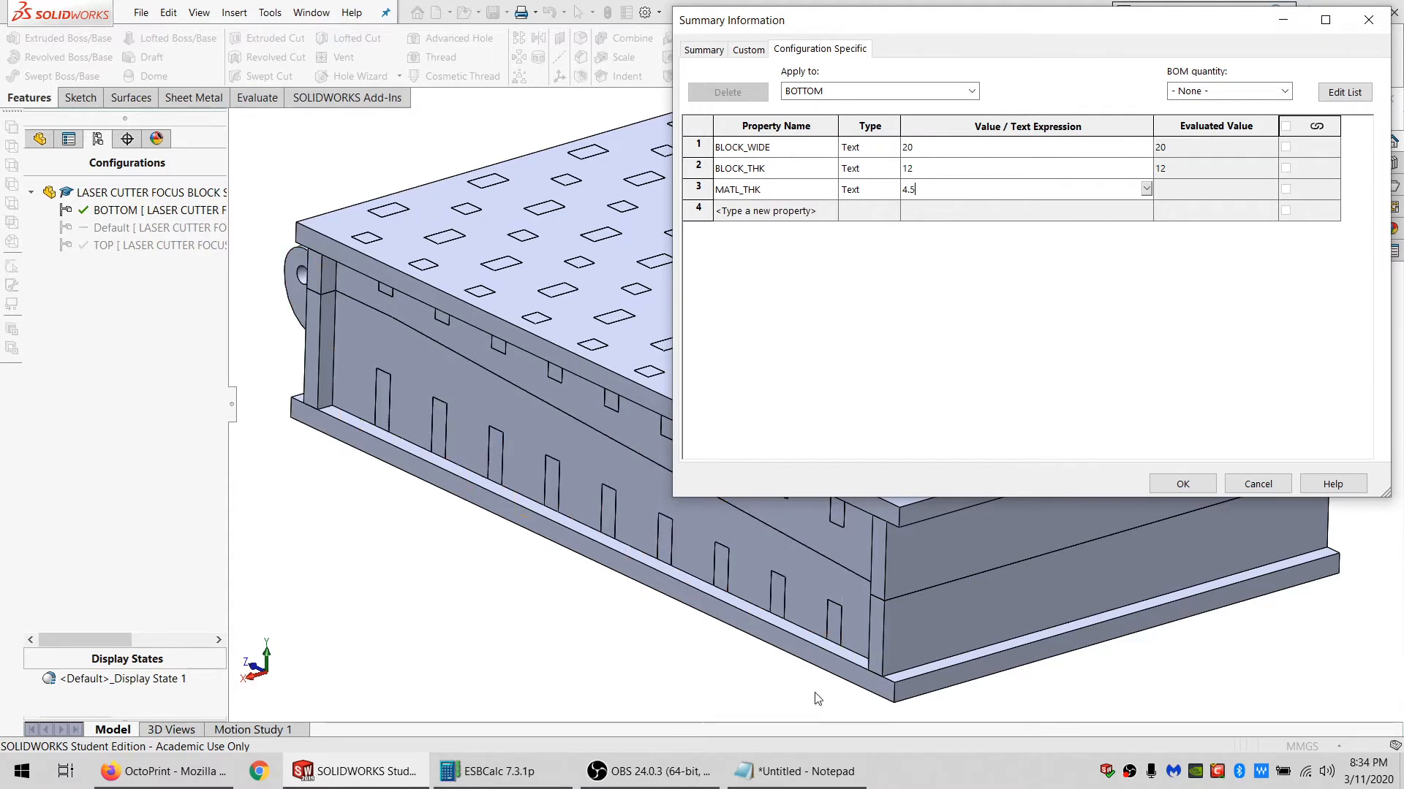
{"action": "type", "text": "4.5"}
Add a SAFE_DIST property with the value 4 to the BOTTOM configuration and accept the properties.
{"action": "left_click", "coordinate": [804, 771]}
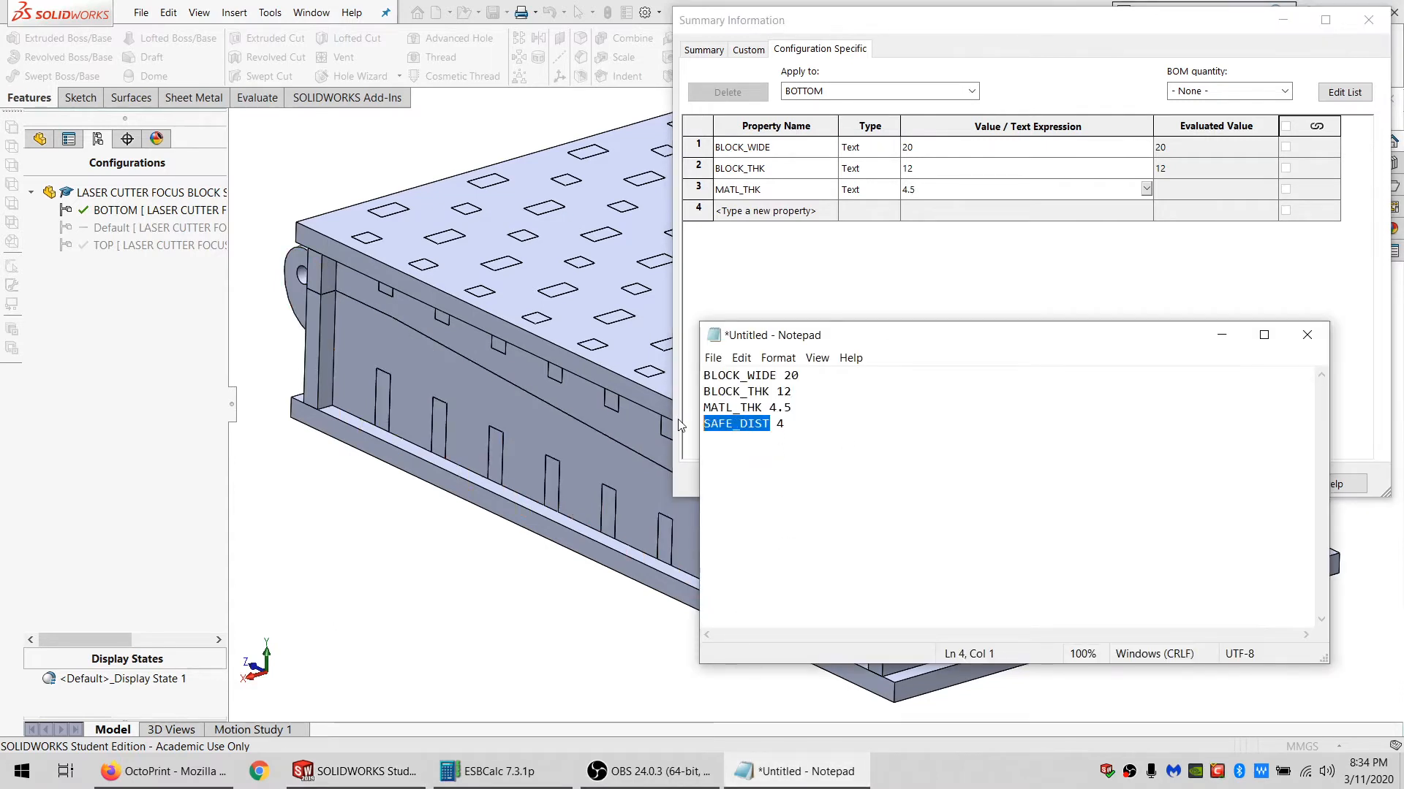
{"action": "left_click", "coordinate": [771, 211]}
{"action": "left_click", "coordinate": [936, 211]}
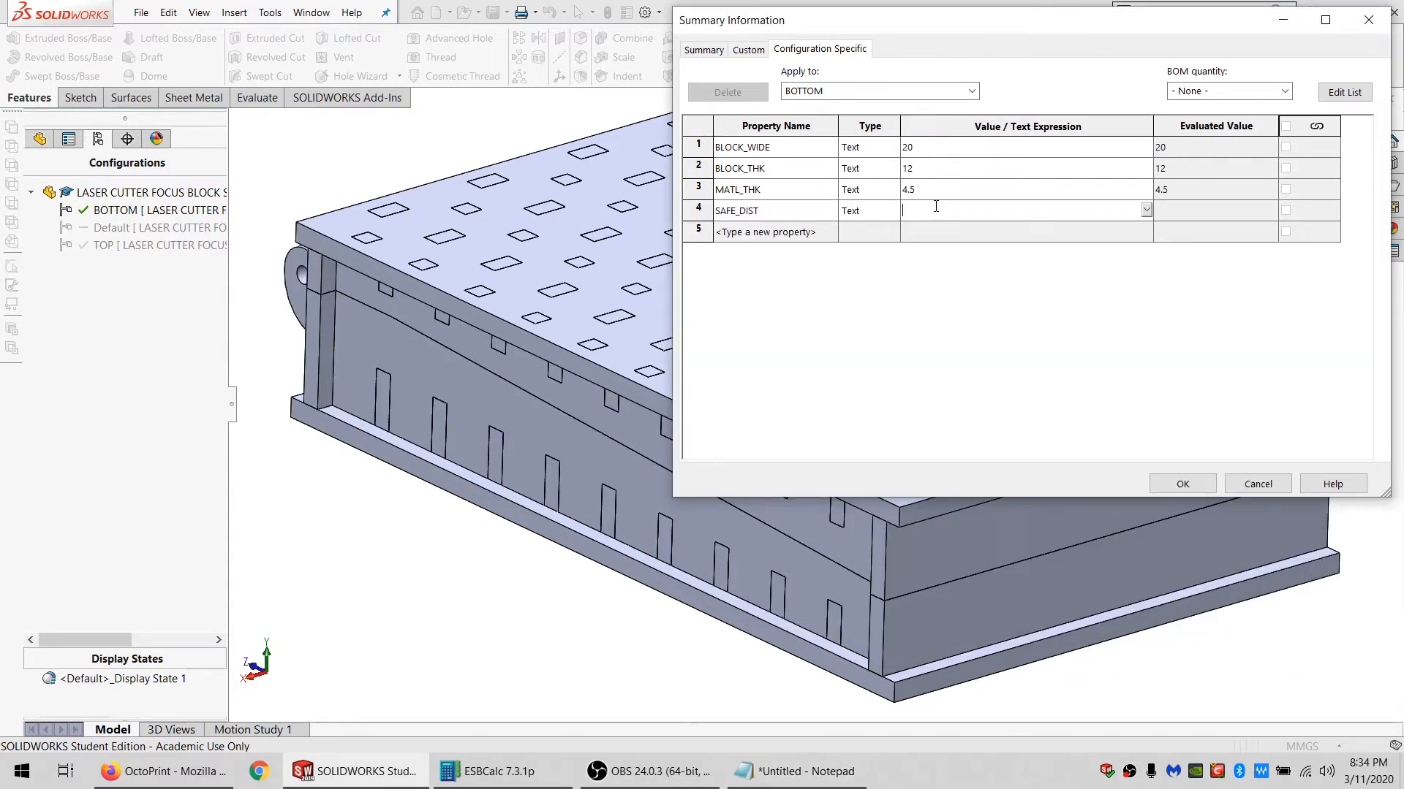
{"action": "left_click", "coordinate": [1182, 484]}
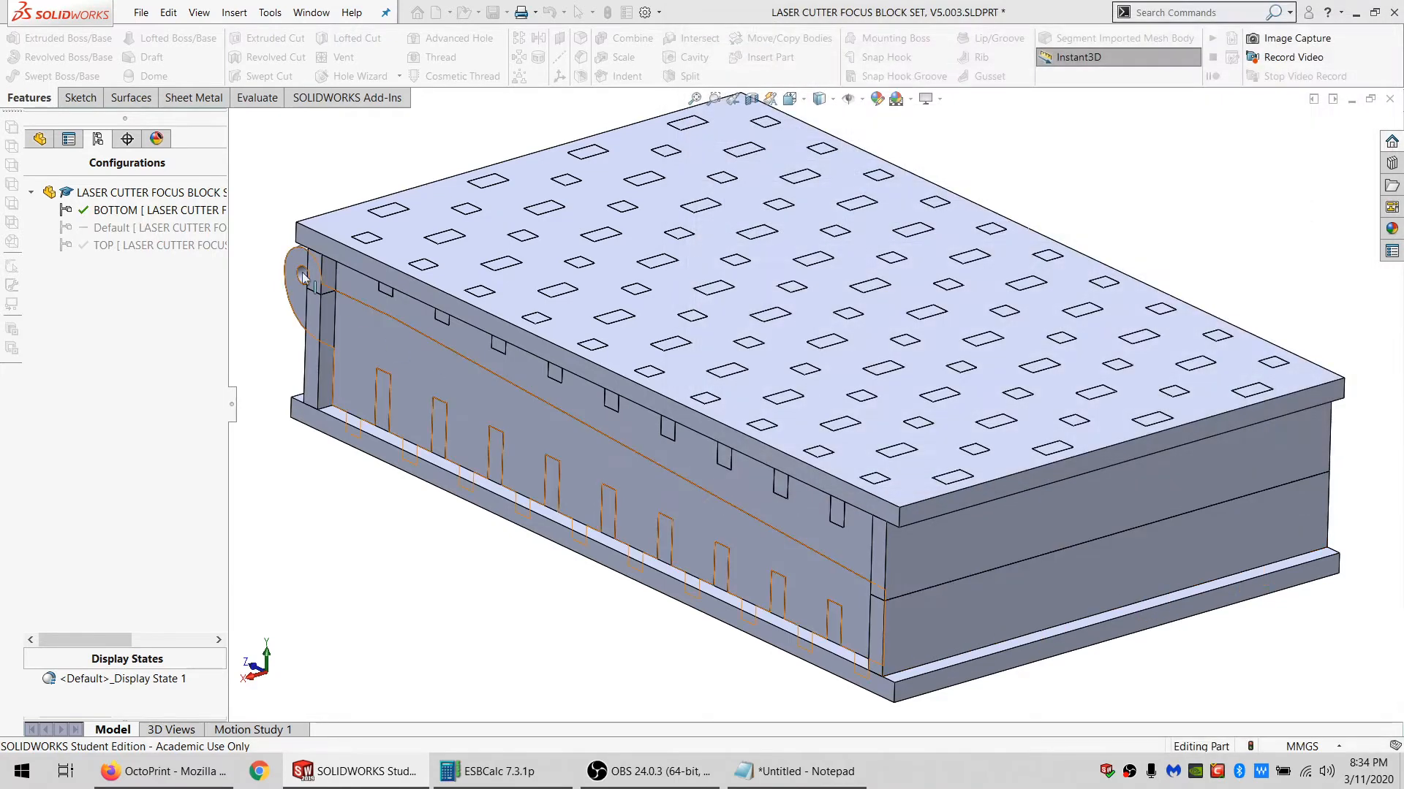
Start a Delete/Keep Body feature from a body in the Solid Bodies folder and clear its preselected body.
{"action": "left_click", "coordinate": [49, 139]}
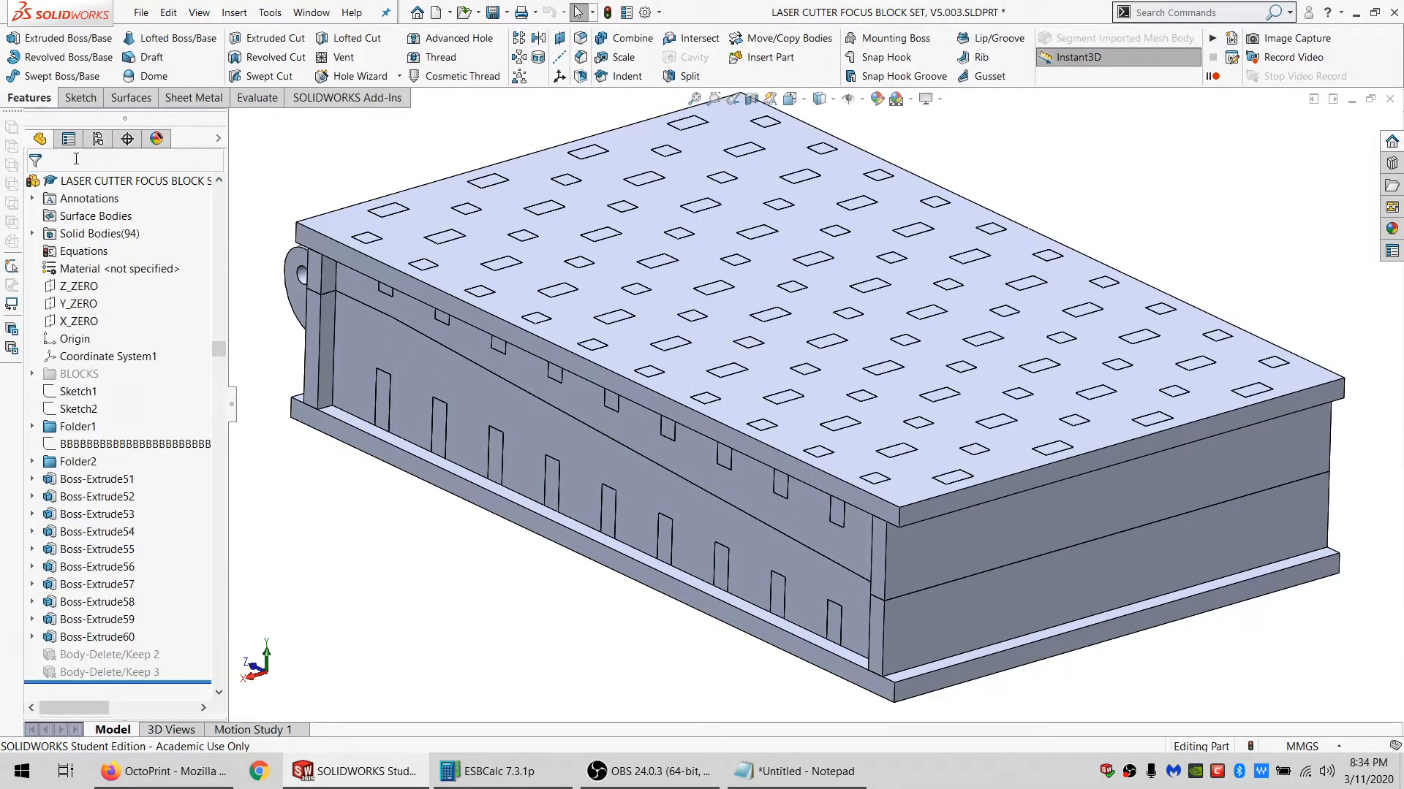
{"action": "middle_click", "coordinate": [483, 358]}
{"action": "middle_click", "coordinate": [483, 358]}
{"action": "left_click", "coordinate": [349, 201]}
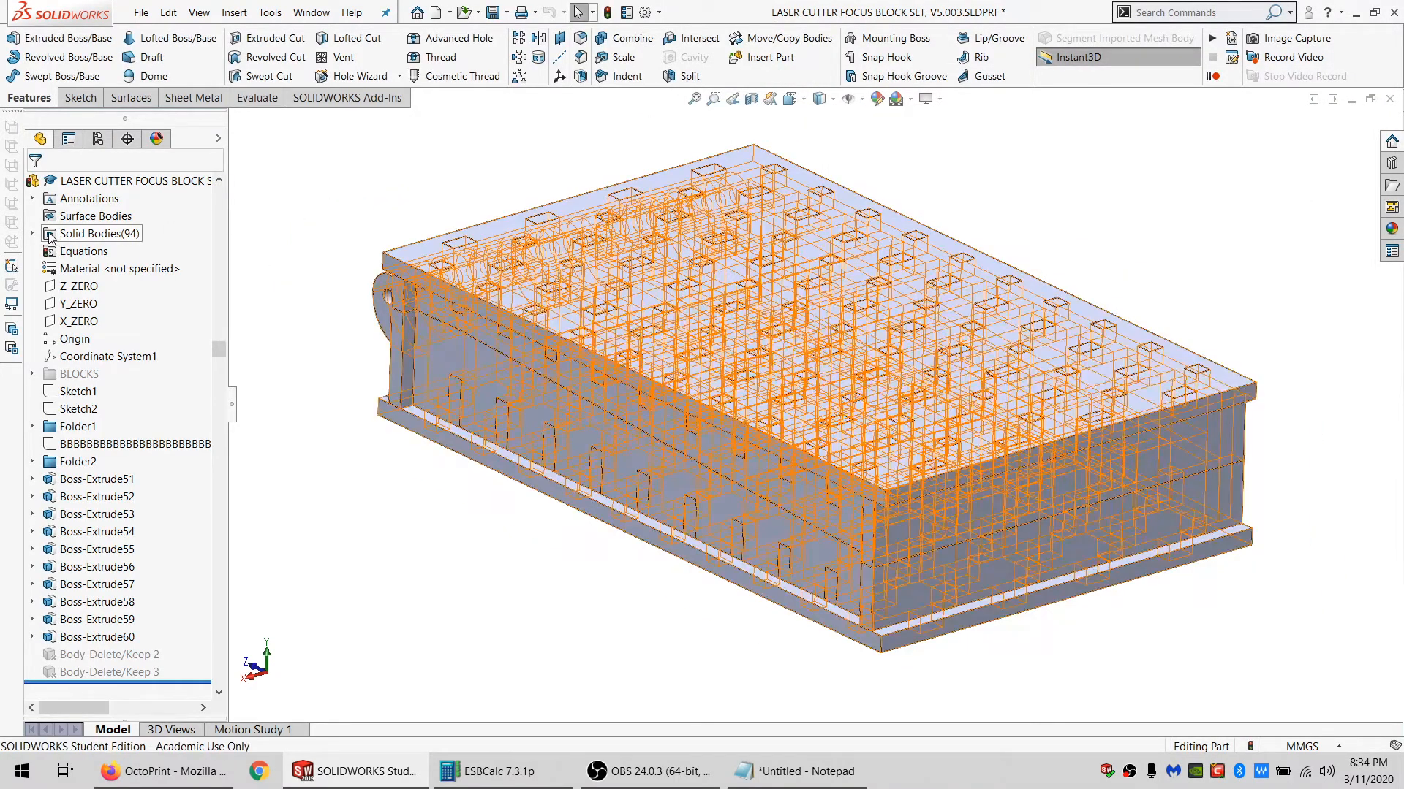
{"action": "left_click", "coordinate": [32, 234]}
{"action": "scroll", "coordinate": [39, 235], "scroll_direction": "down", "scroll_amount": 14}
{"action": "left_click", "coordinate": [88, 199]}
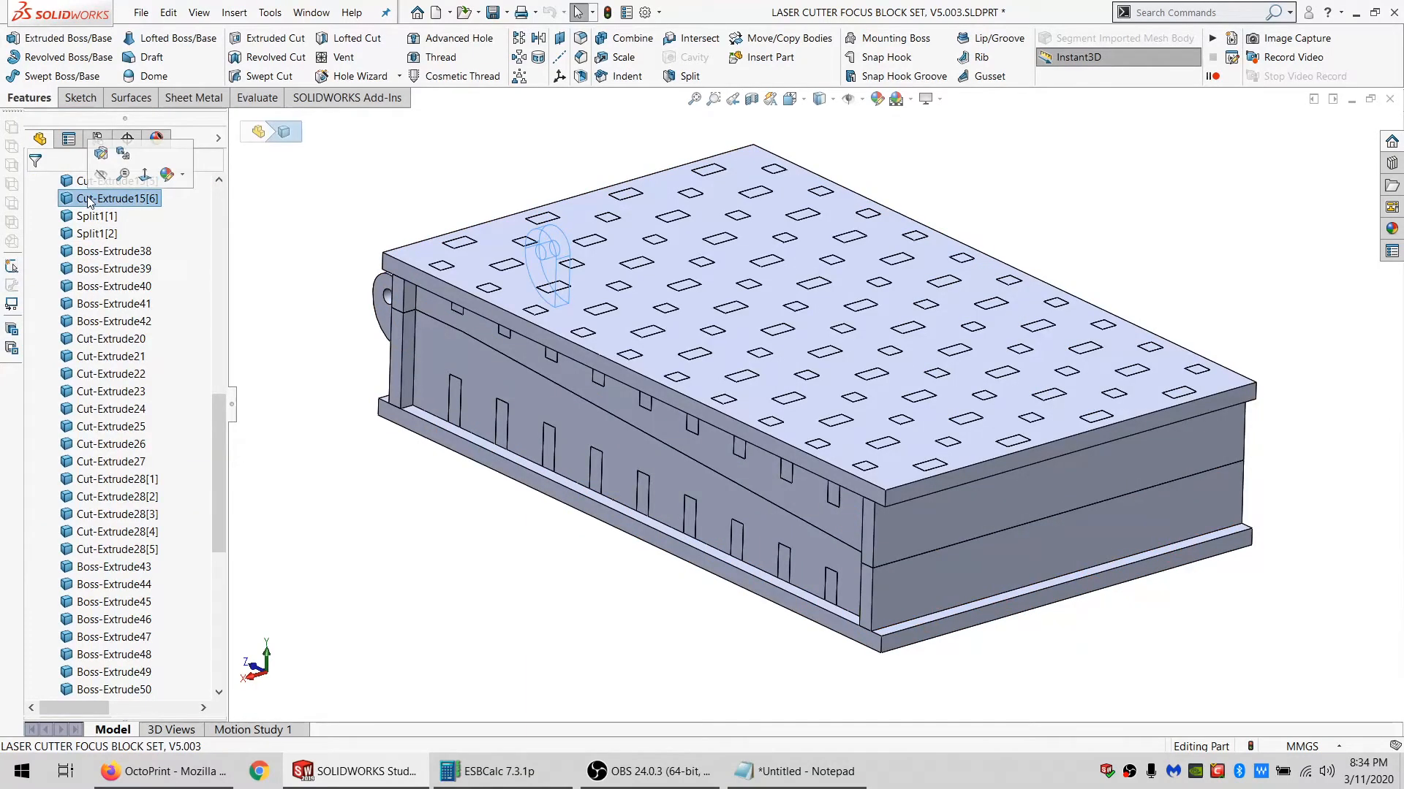
{"action": "key", "text": "Delete"}
{"action": "left_click", "coordinate": [110, 309]}
{"action": "key", "text": "Delete"}
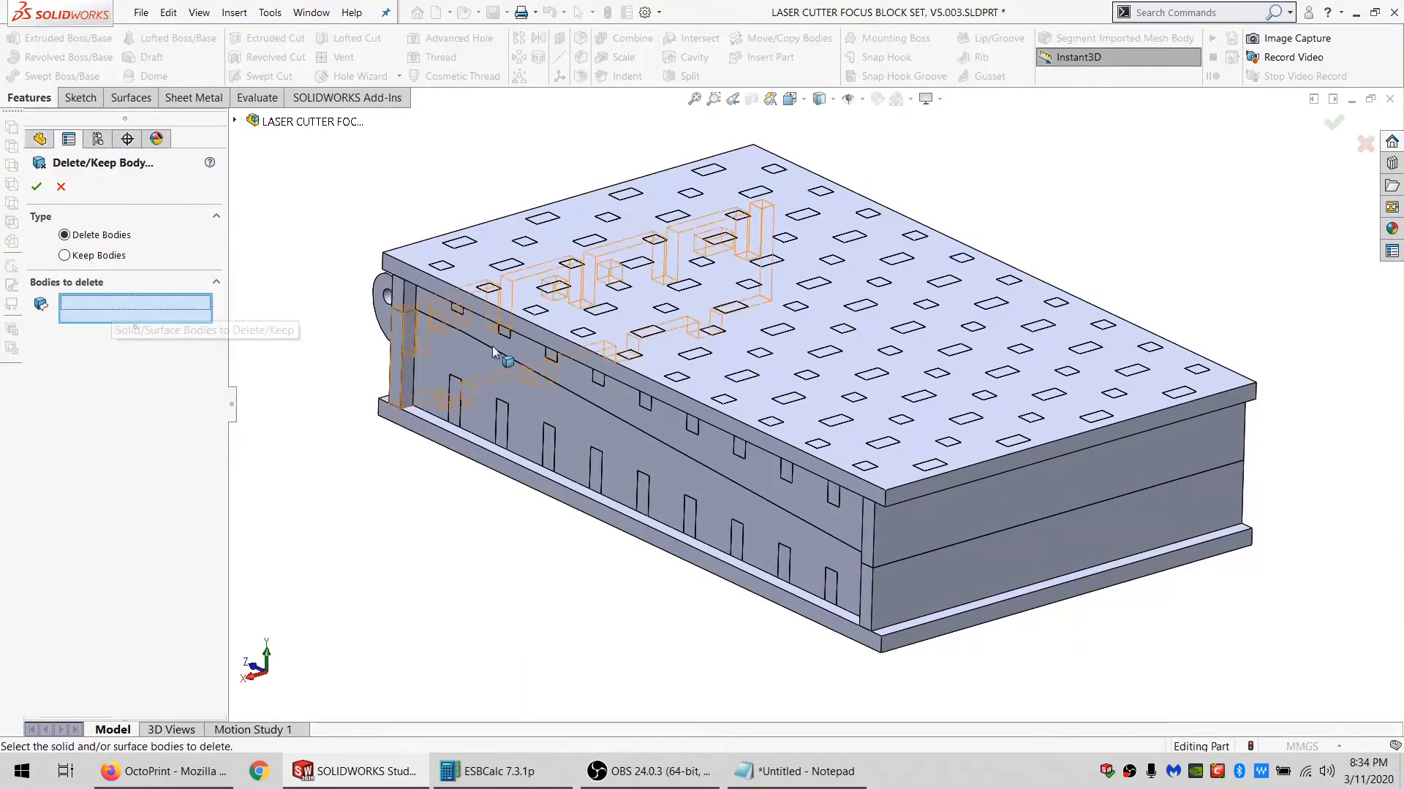
Mark the lid's top plate, long side wall, hinge-side row and lengthwise dividers as bodies to delete.
{"action": "left_click", "coordinate": [566, 368]}
{"action": "left_click", "coordinate": [609, 334]}
{"action": "left_click", "coordinate": [599, 308]}
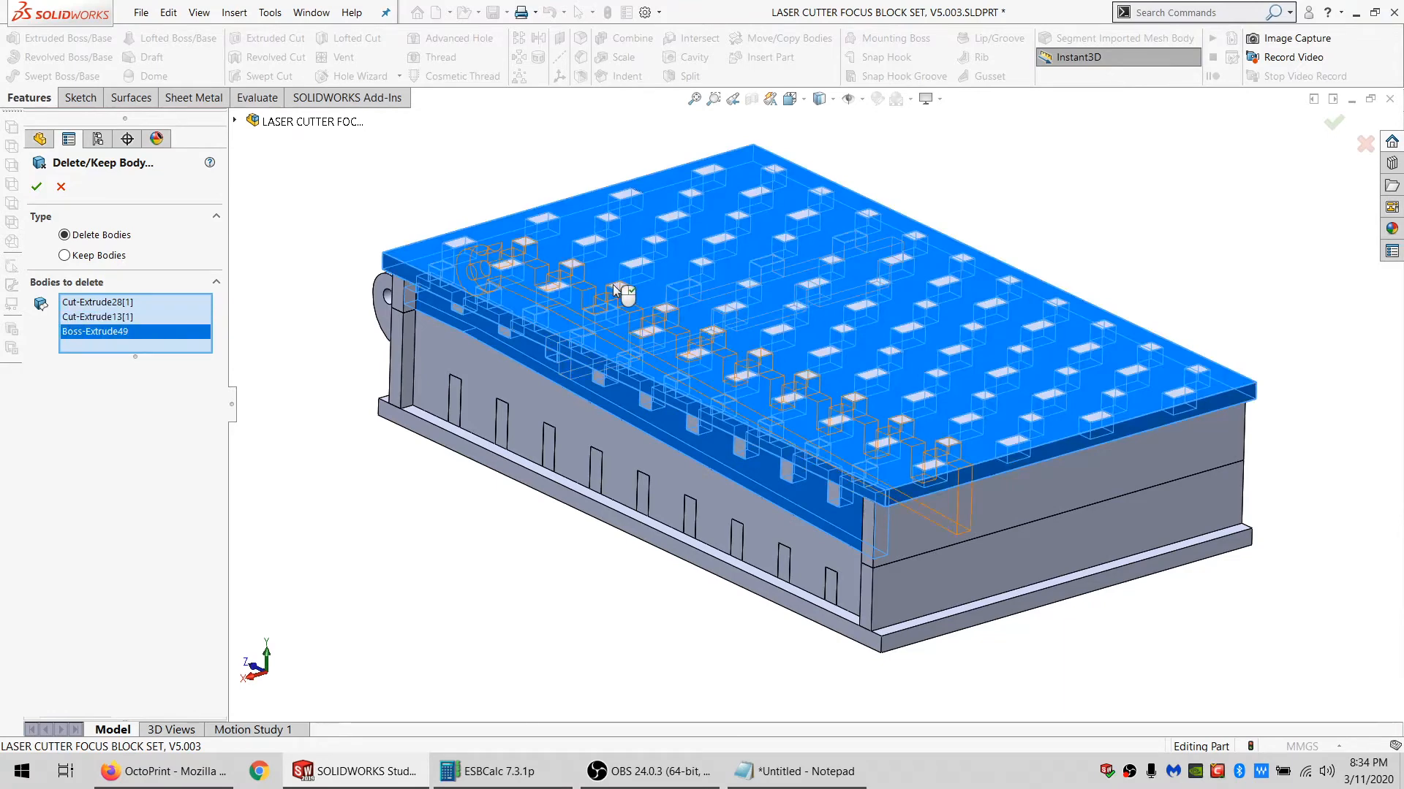
{"action": "left_click", "coordinate": [630, 279]}
{"action": "left_click", "coordinate": [654, 247]}
{"action": "left_click", "coordinate": [668, 228]}
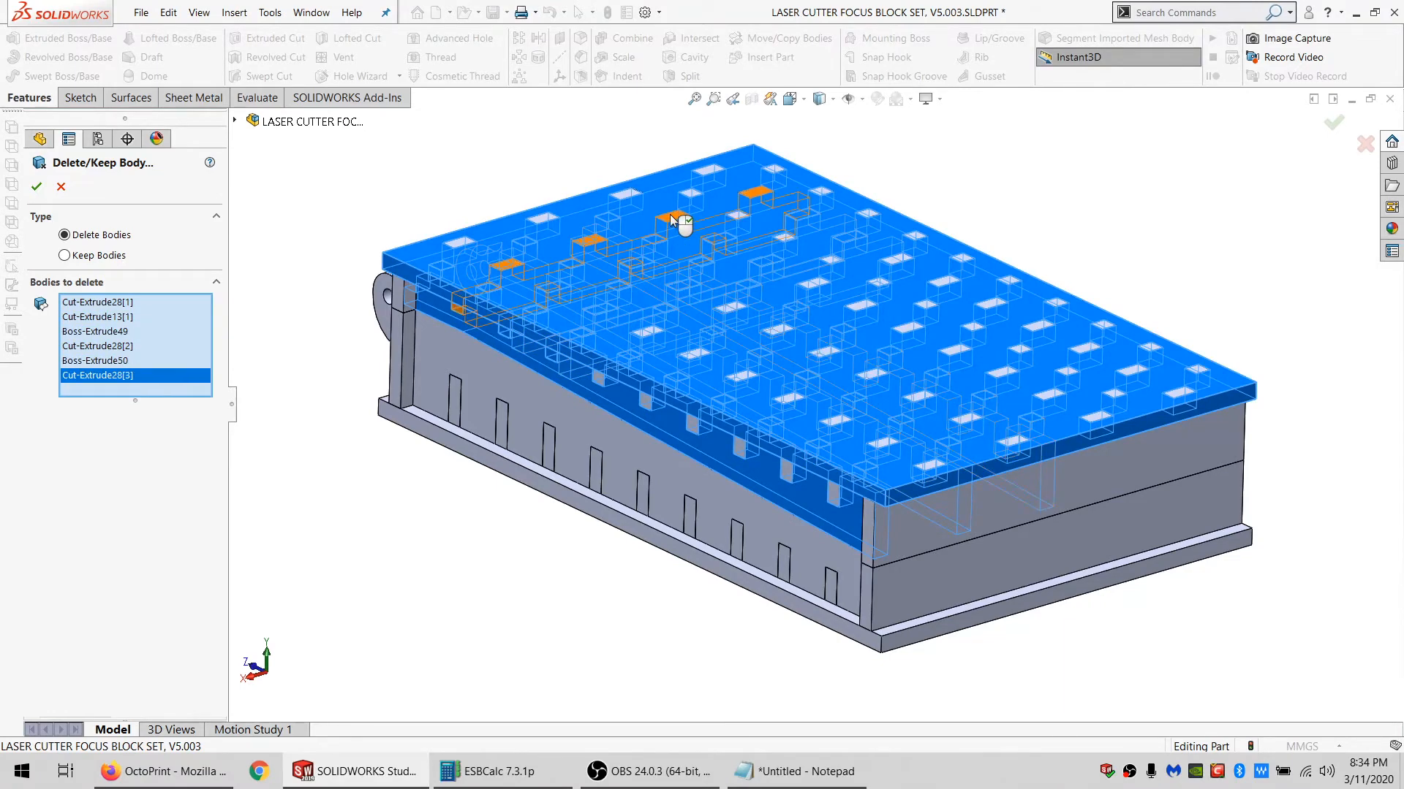
{"action": "left_click", "coordinate": [693, 206]}
{"action": "left_click", "coordinate": [696, 203]}
{"action": "left_click", "coordinate": [775, 169]}
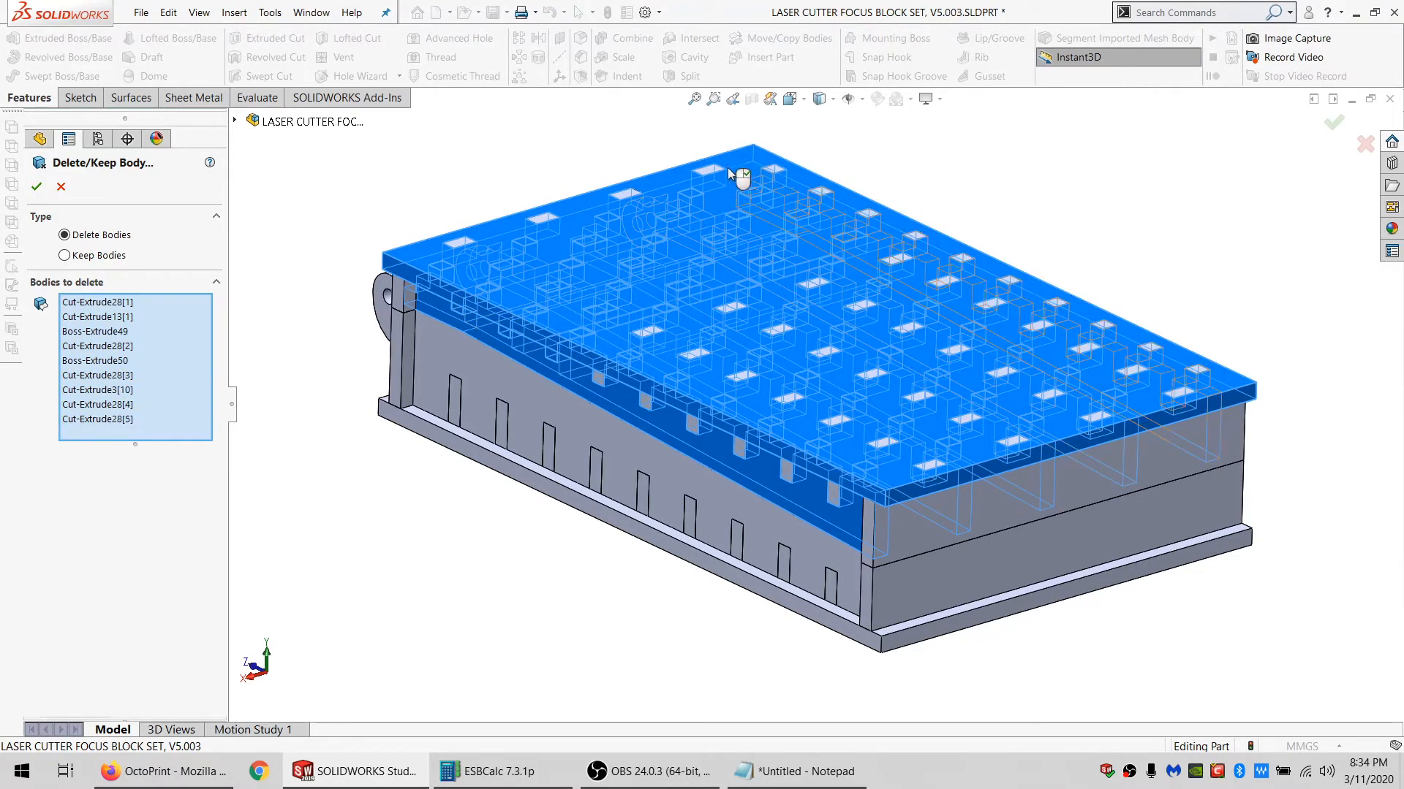
{"action": "left_click", "coordinate": [710, 170]}
Add the lid's end wall Split1[2] and the cross dividers Boss-Extrude43 to Boss-Extrude48 to the bodies to delete.
{"action": "left_click", "coordinate": [912, 509]}
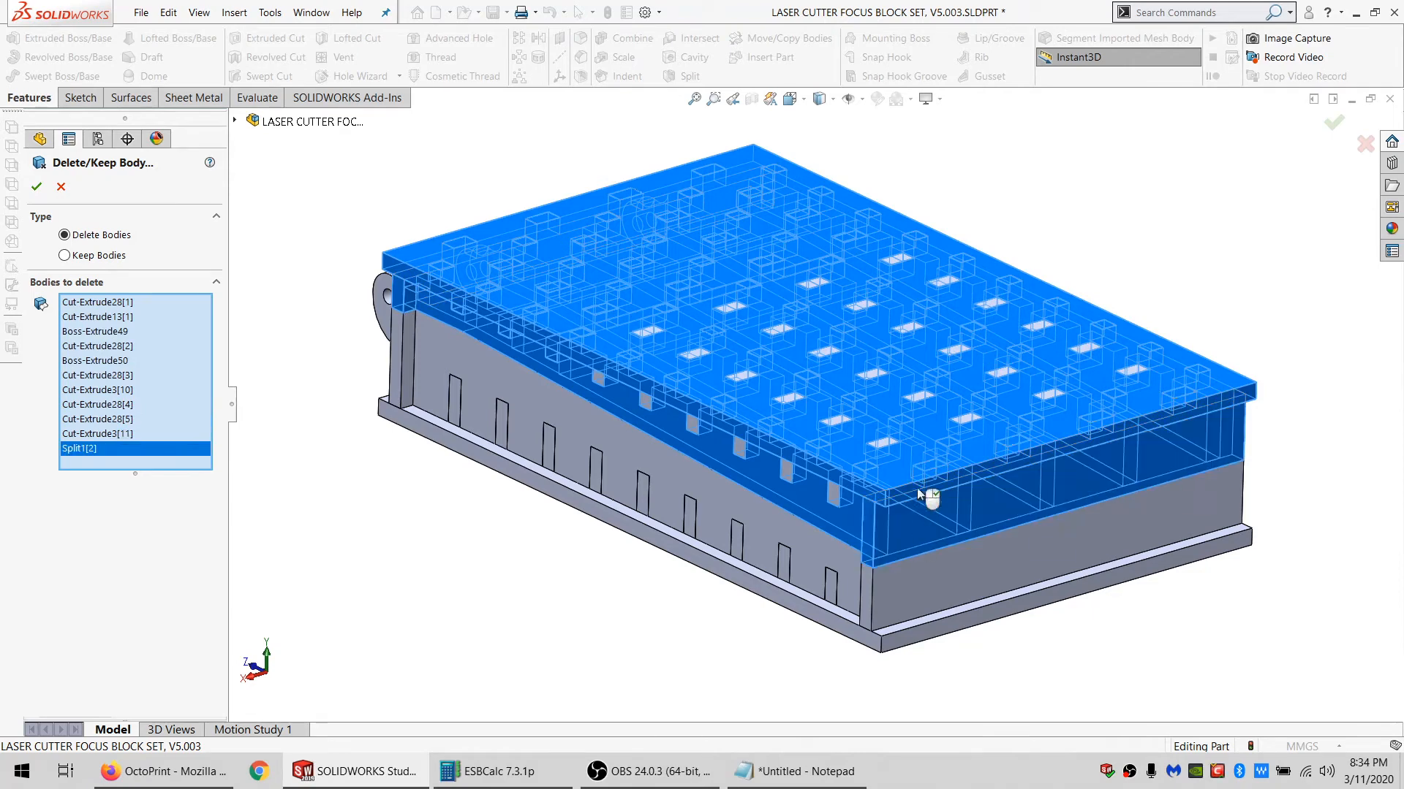
{"action": "left_click", "coordinate": [874, 445]}
{"action": "left_click", "coordinate": [819, 409]}
{"action": "left_click", "coordinate": [760, 381]}
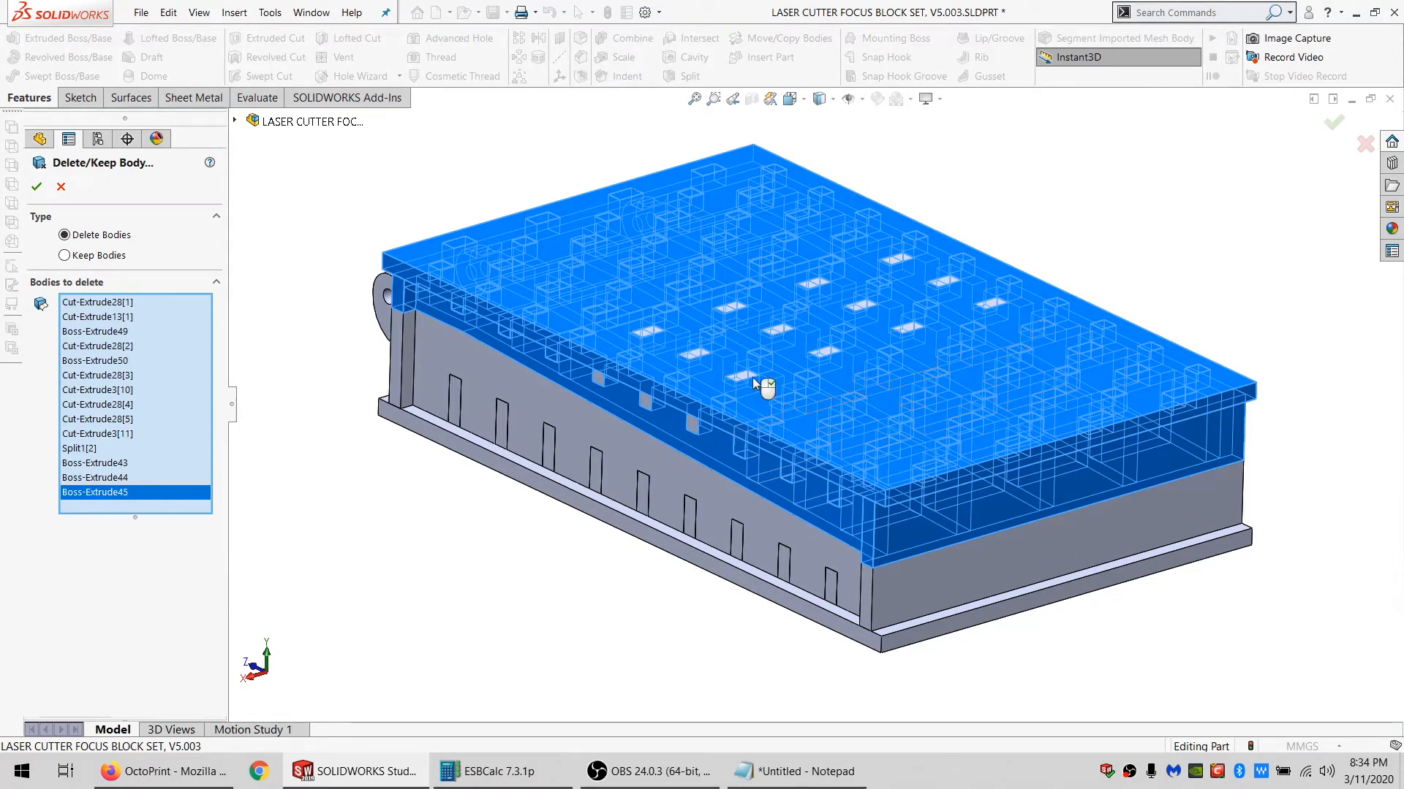
{"action": "left_click", "coordinate": [724, 367]}
{"action": "left_click", "coordinate": [695, 354]}
{"action": "left_click", "coordinate": [605, 384]}
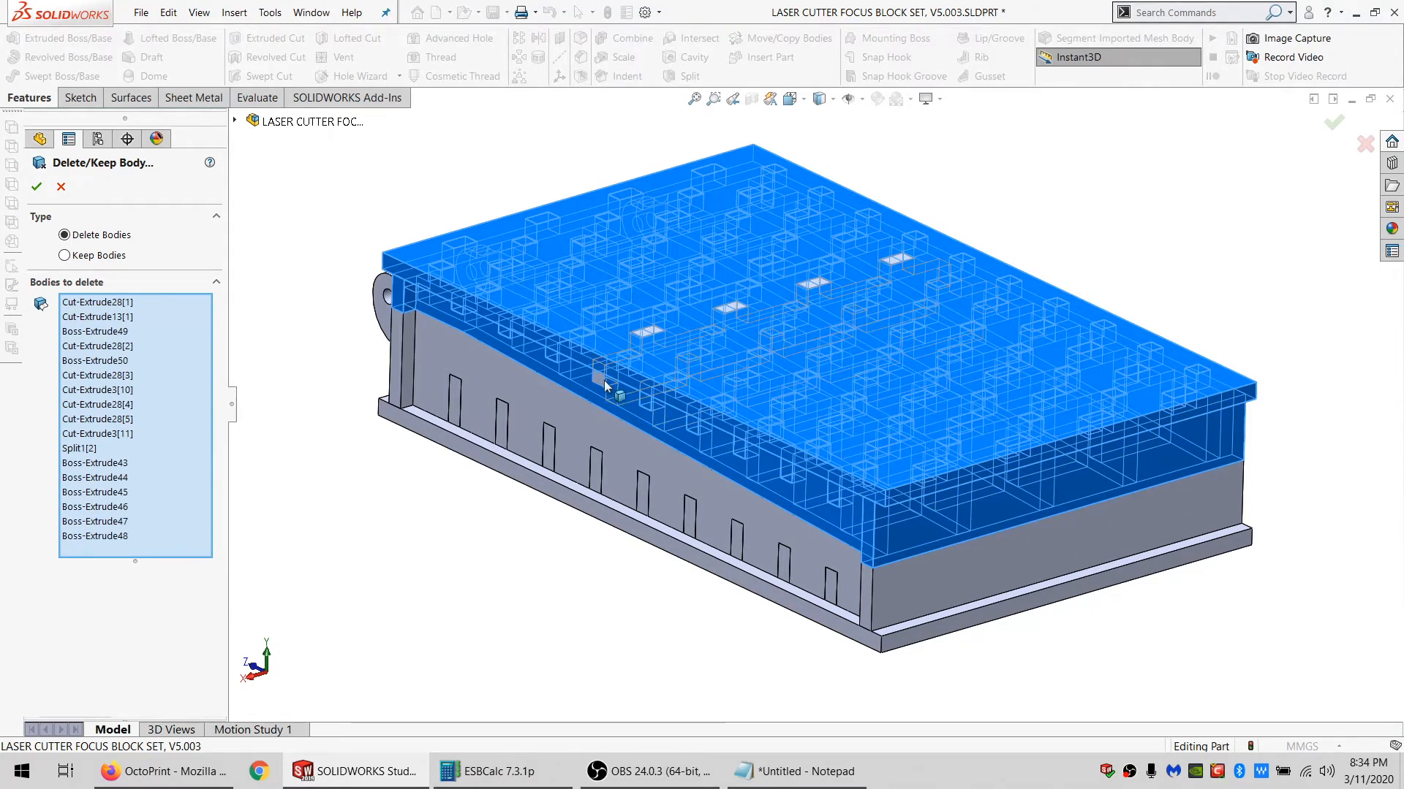
Add the lid's hinge knuckles between the base's hinge groups to the selection and delete all the chosen bodies.
{"action": "middle_click_drag", "start_coordinate": [605, 384], "coordinate": [735, 527]}
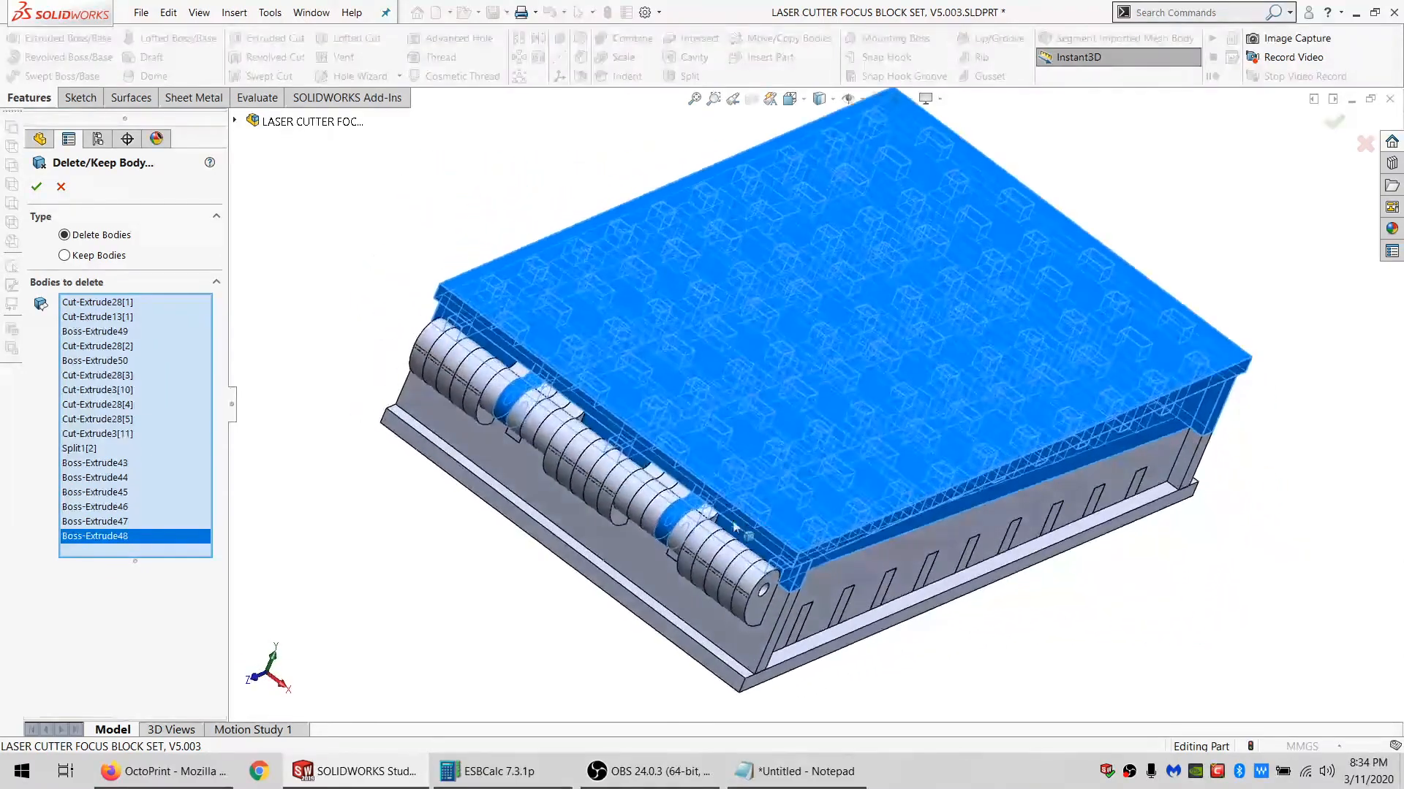
{"action": "left_click", "coordinate": [683, 530]}
{"action": "left_click", "coordinate": [662, 511]}
{"action": "left_click", "coordinate": [644, 497]}
{"action": "left_click", "coordinate": [617, 478]}
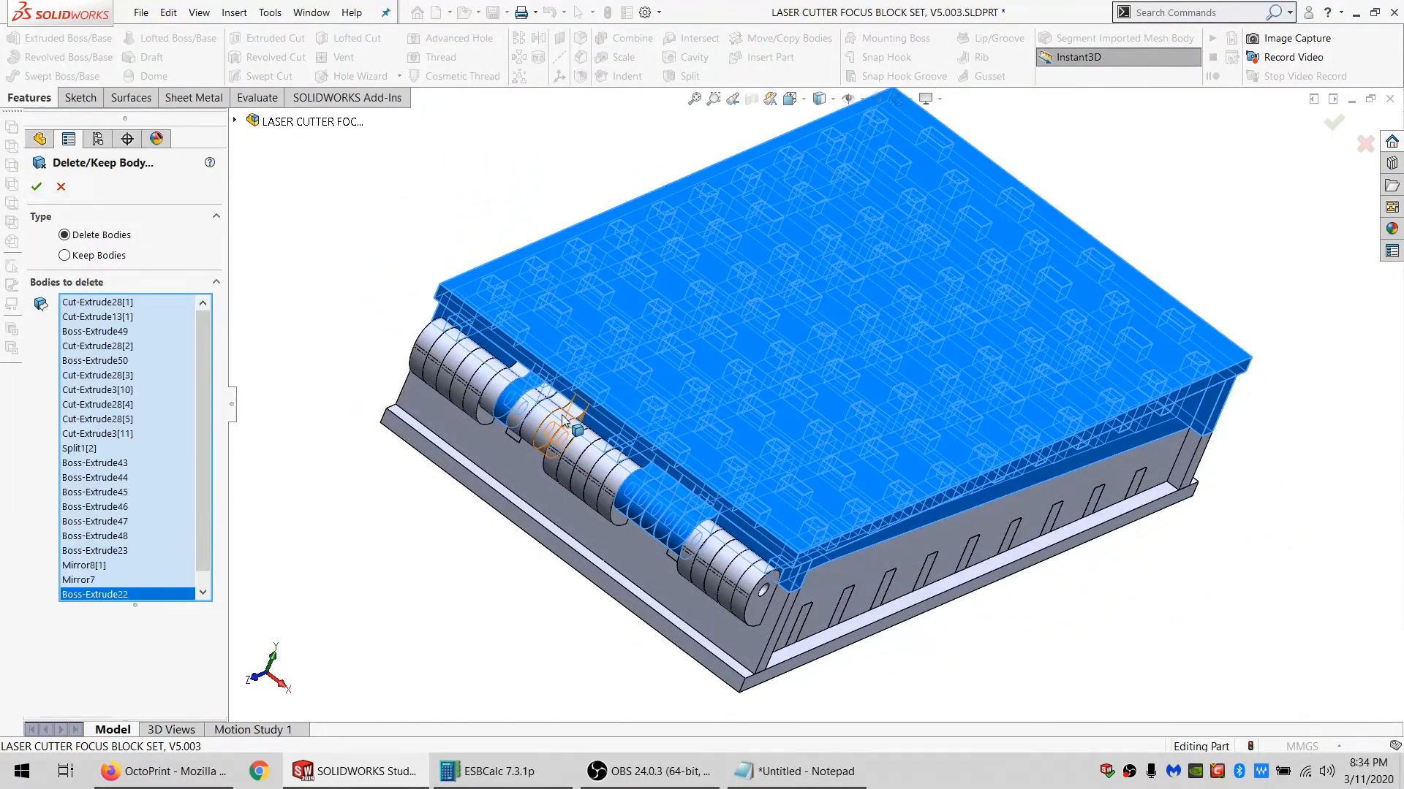
{"action": "left_click", "coordinate": [564, 421]}
{"action": "left_click", "coordinate": [554, 411]}
{"action": "left_click", "coordinate": [538, 398]}
{"action": "left_click", "coordinate": [512, 375]}
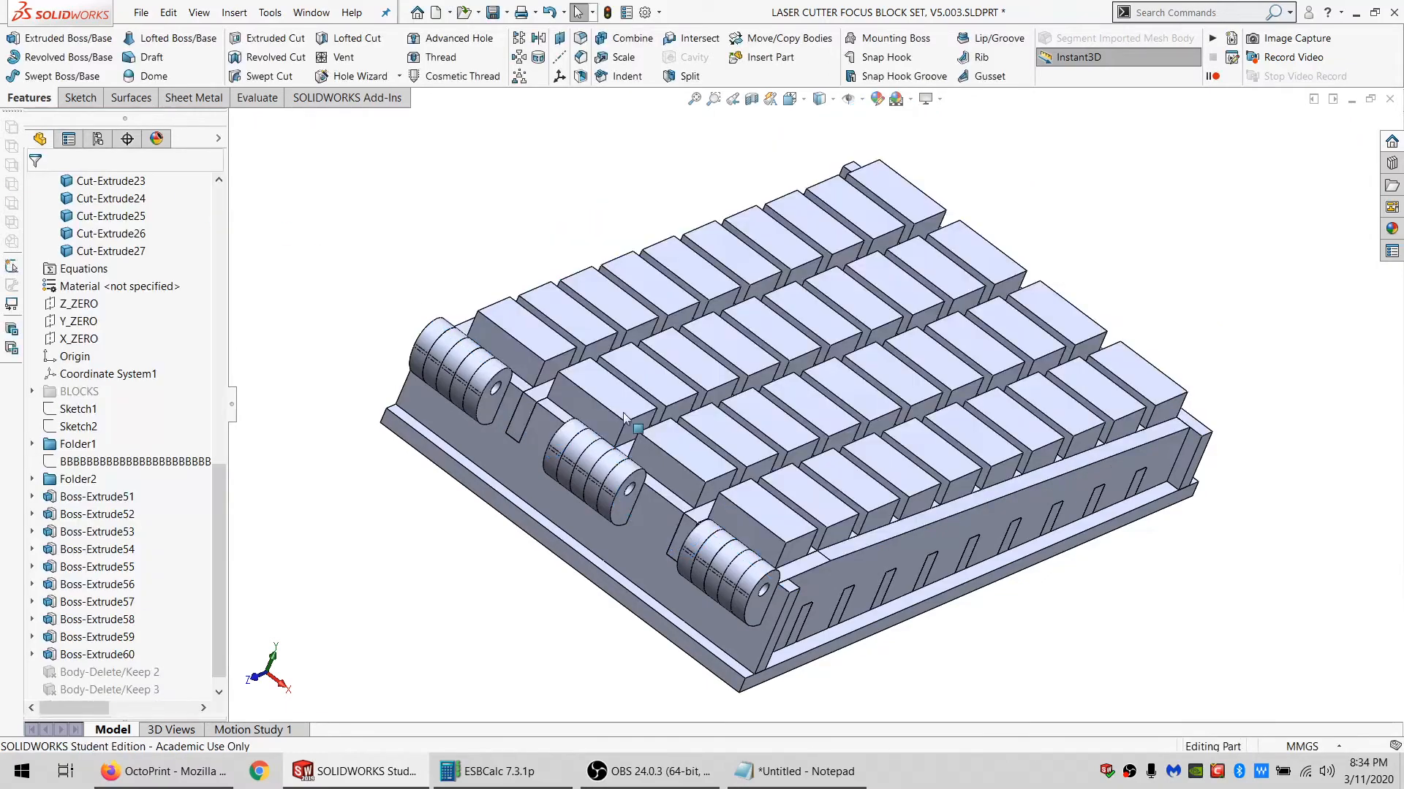
Inspect the remaining bottom half, check the part's configuration list and save the part.
{"action": "middle_click_drag", "start_coordinate": [804, 497], "coordinate": [603, 464]}
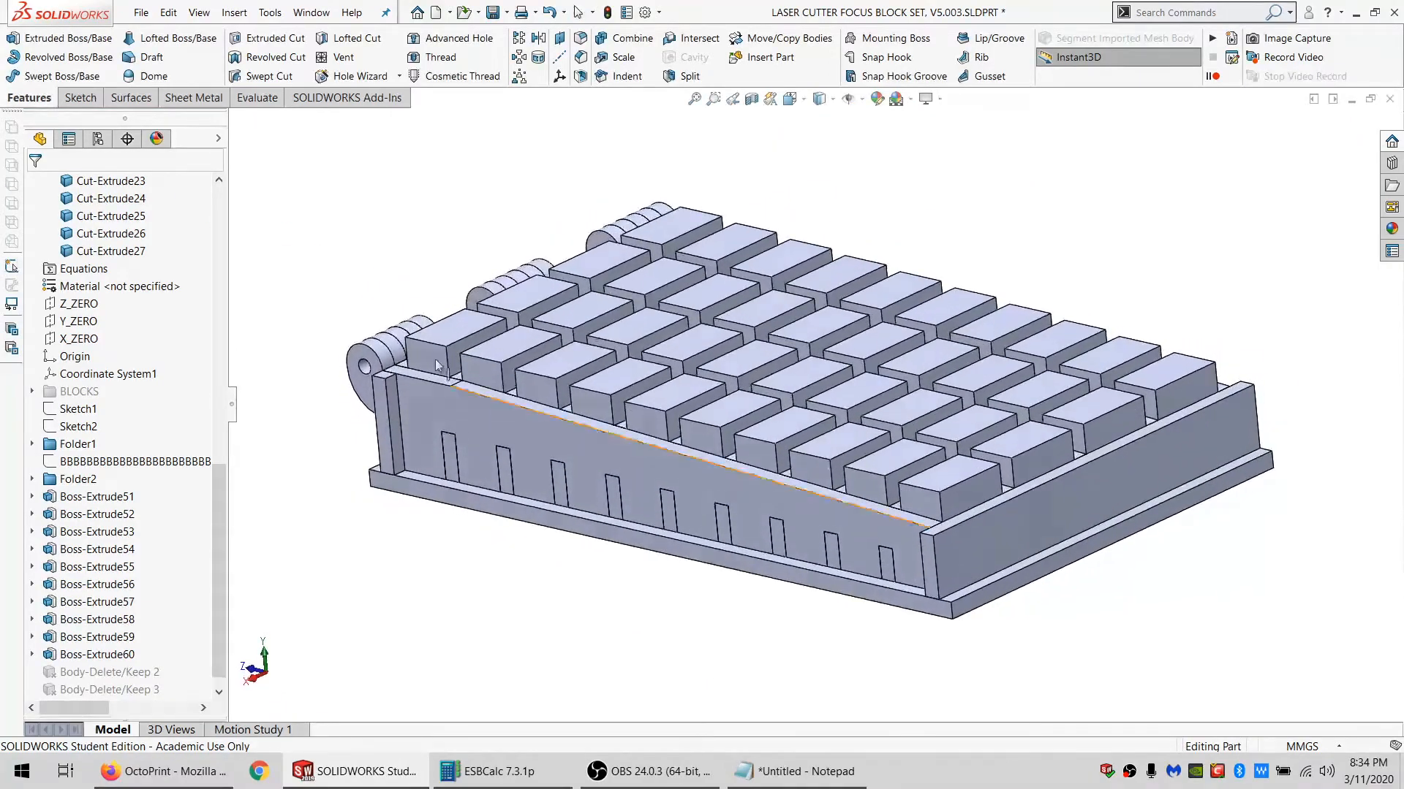
{"action": "left_click", "coordinate": [98, 140]}
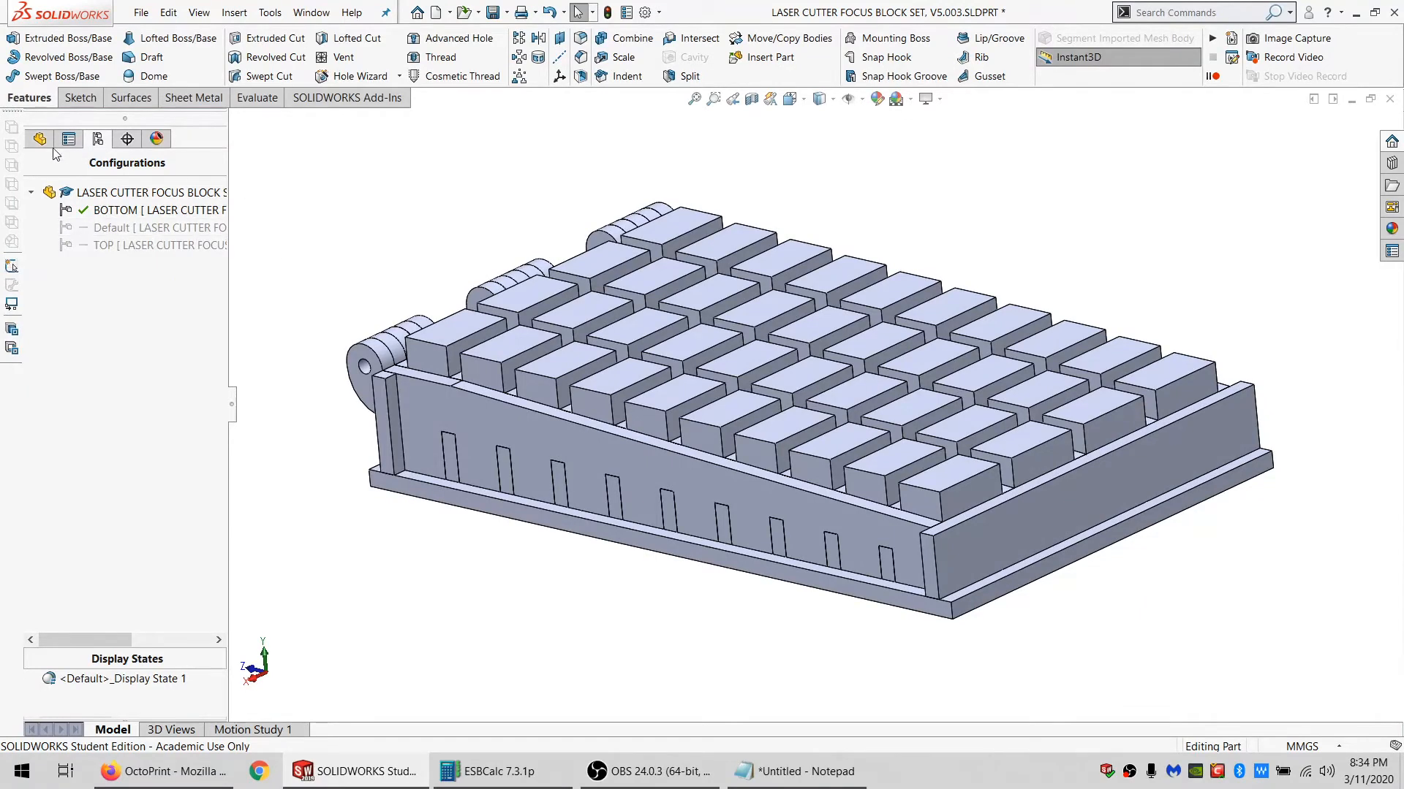
{"action": "left_click", "coordinate": [66, 144]}
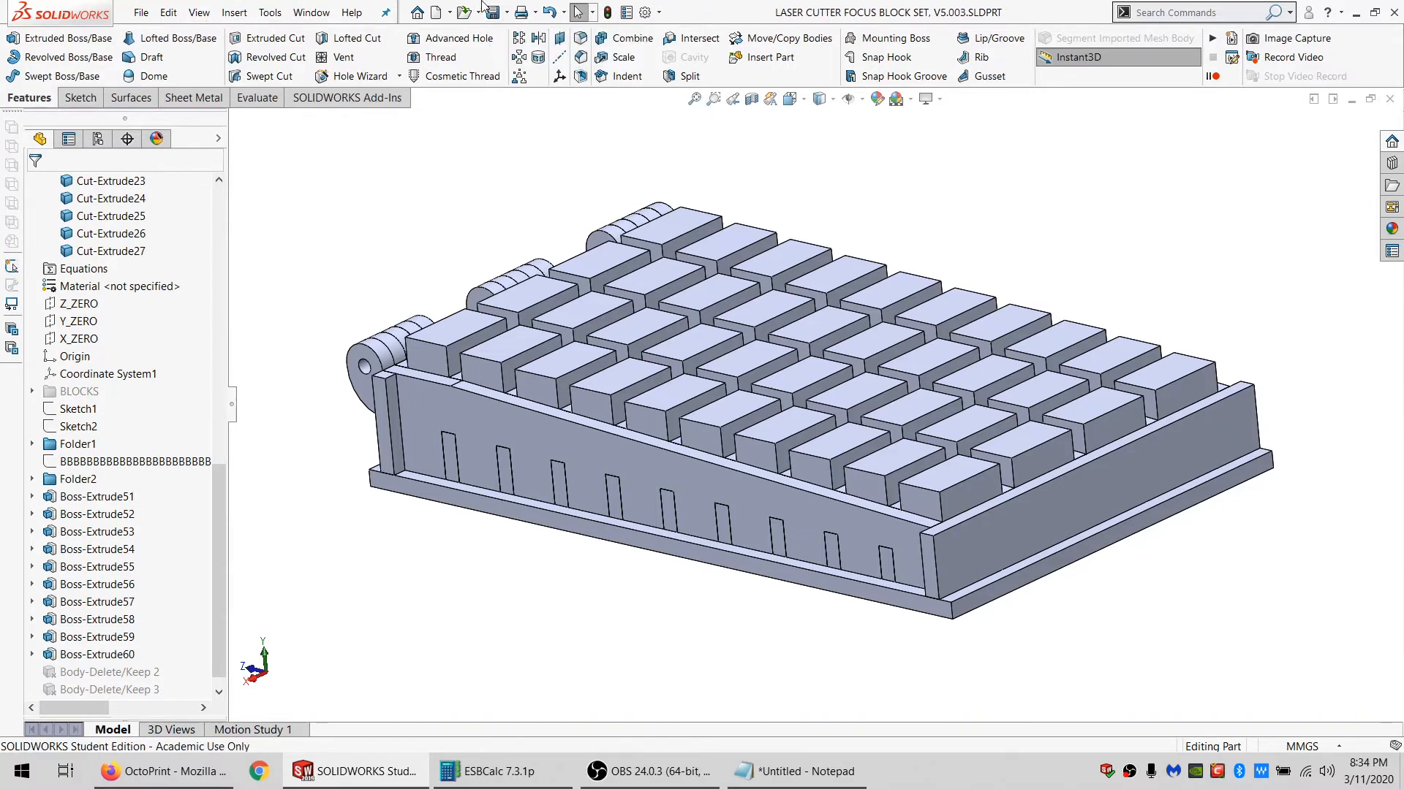
Create a new assembly and insert the open LASER CUTTER FOCUS BLOCK SET part at its origin.
{"action": "left_click", "coordinate": [434, 14]}
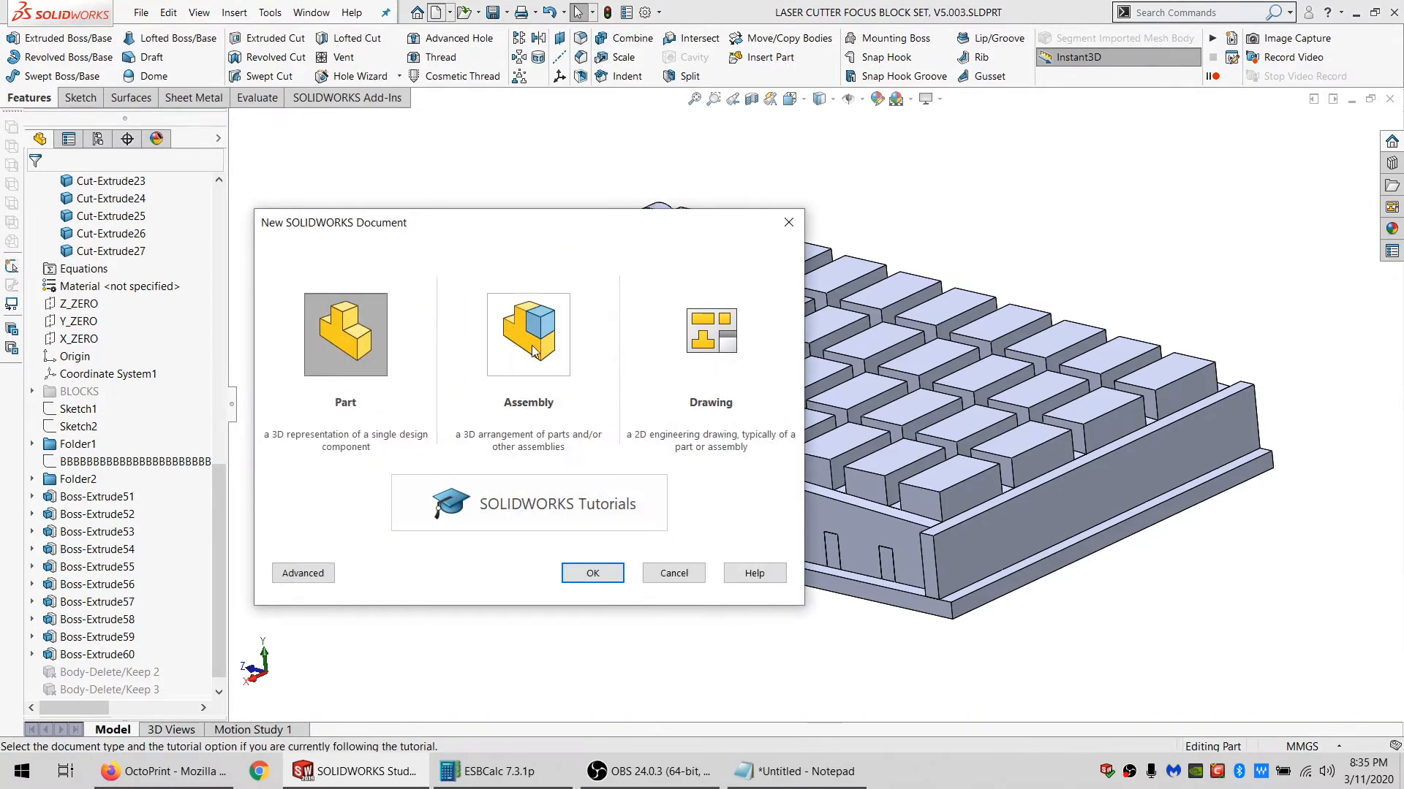
{"action": "double_click", "coordinate": [531, 349]}
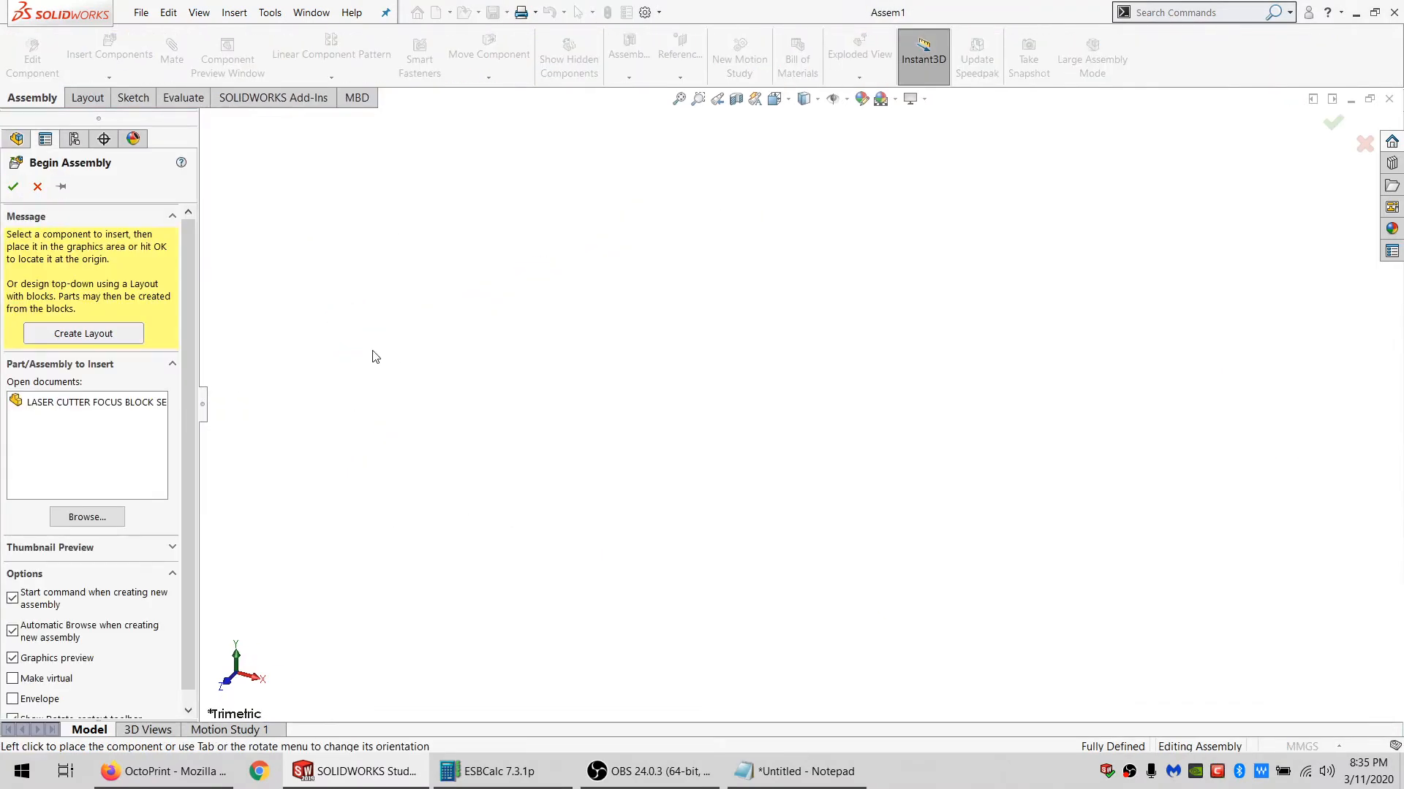
{"action": "left_click", "coordinate": [111, 401]}
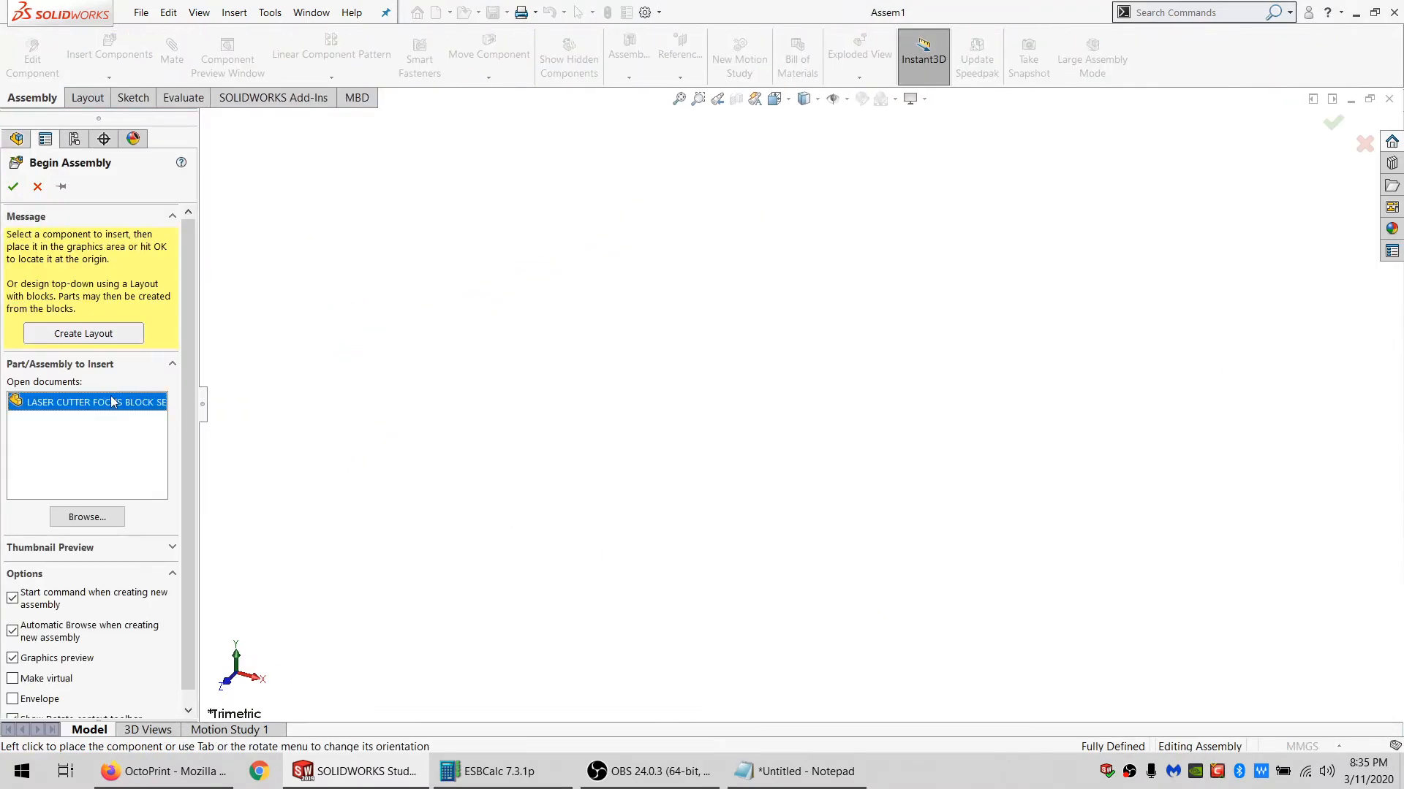
{"action": "left_click", "coordinate": [13, 187]}
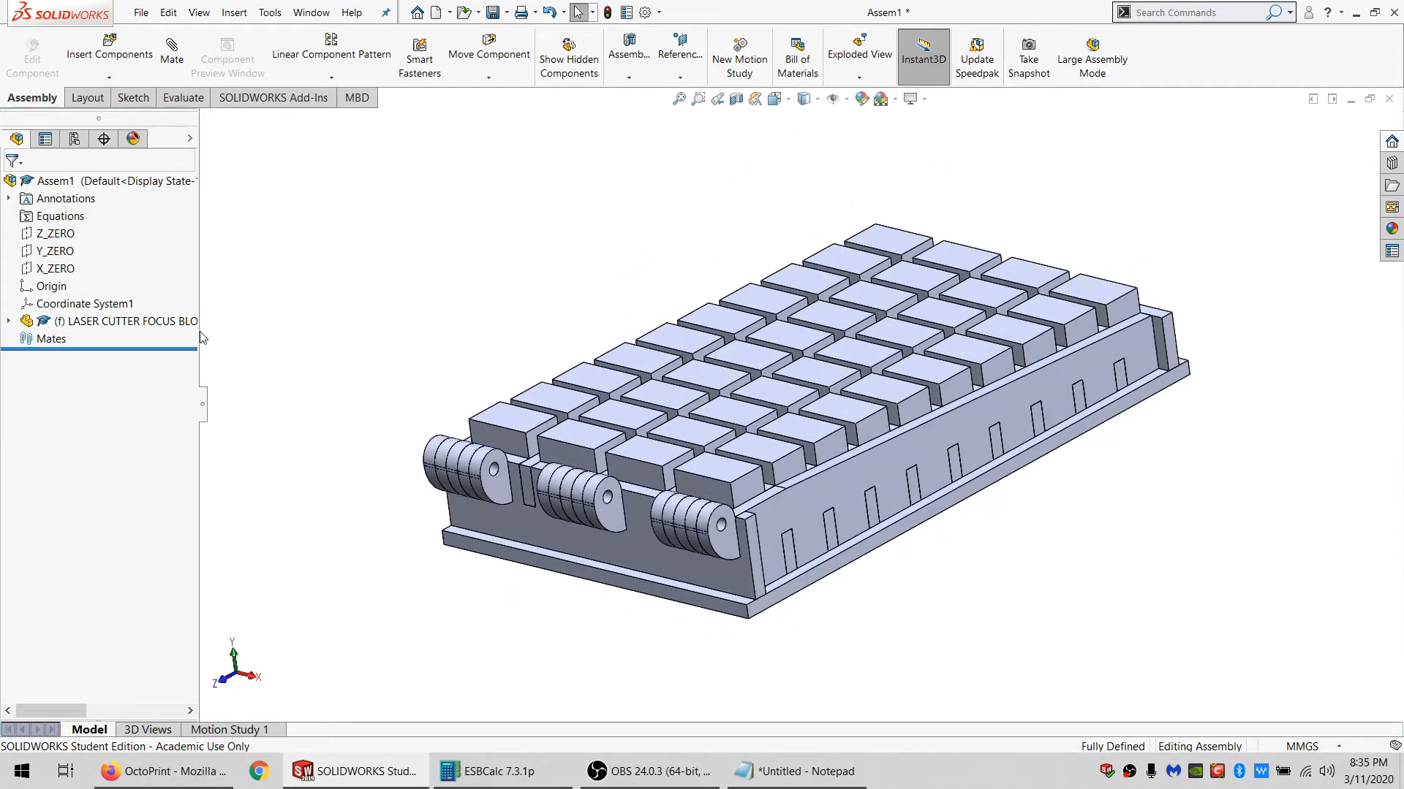
Duplicate the focus block set component in the assembly and set the copy to the TOP configuration.
{"action": "left_click", "coordinate": [110, 322]}
{"action": "key", "text": "ctrl+v"}
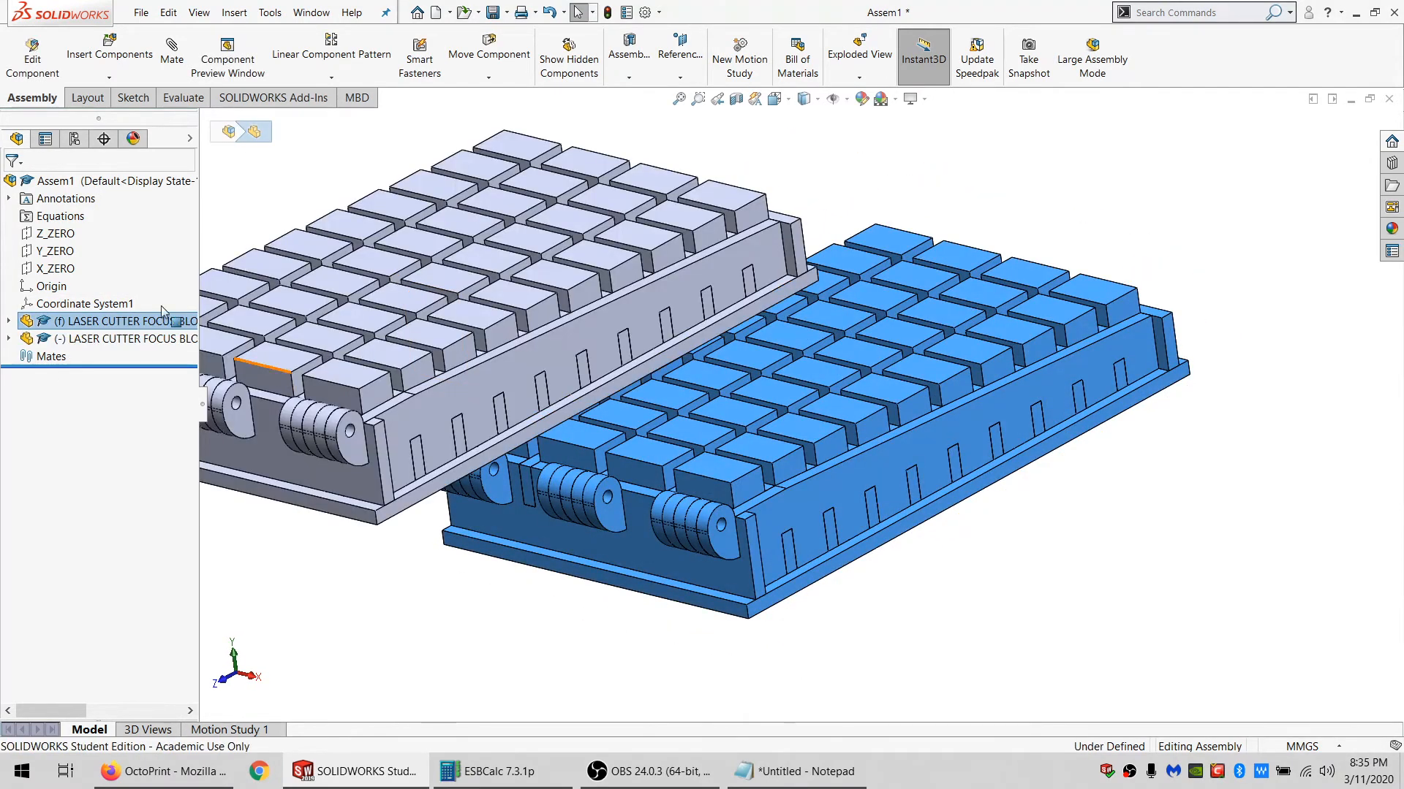
{"action": "left_click", "coordinate": [126, 340]}
{"action": "left_click", "coordinate": [189, 266]}
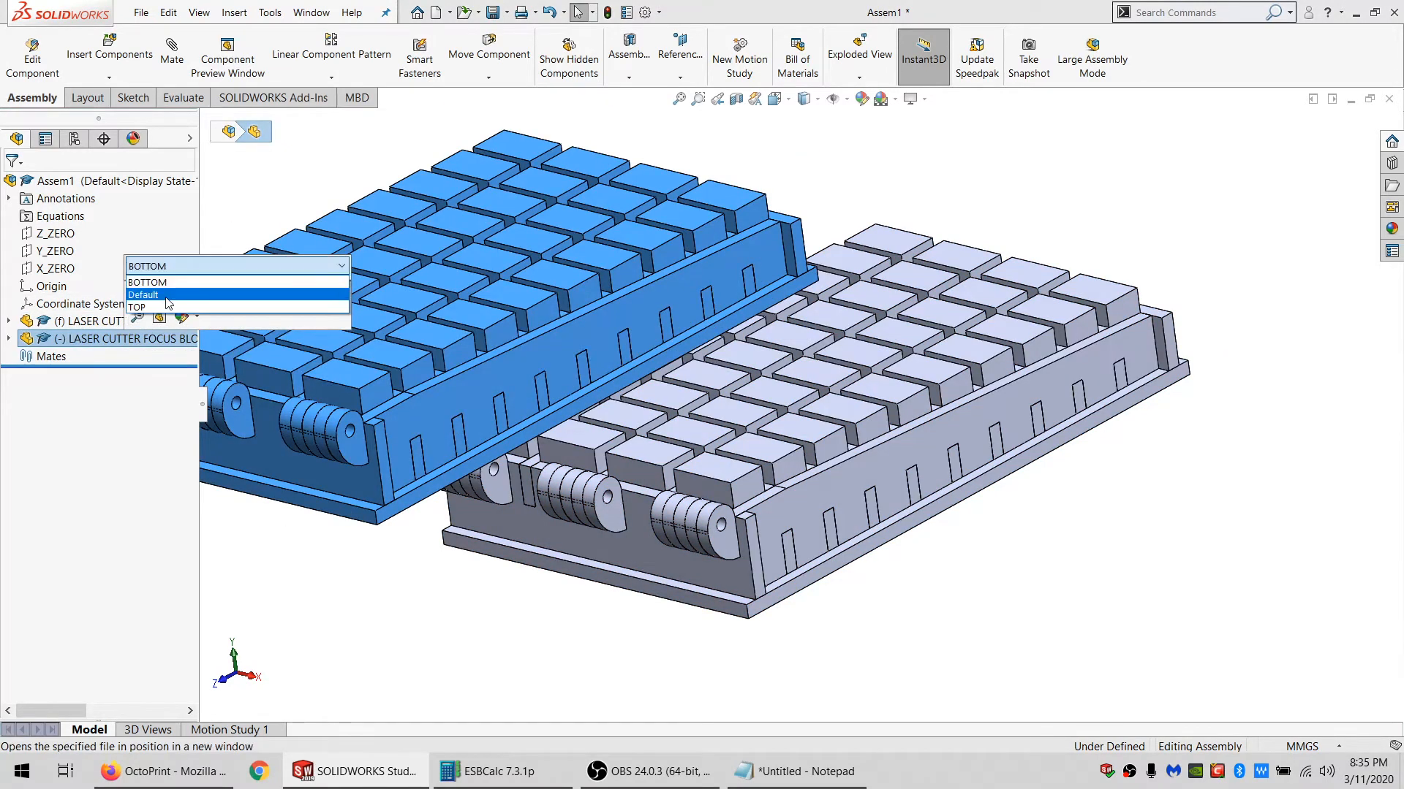
{"action": "left_click", "coordinate": [189, 305]}
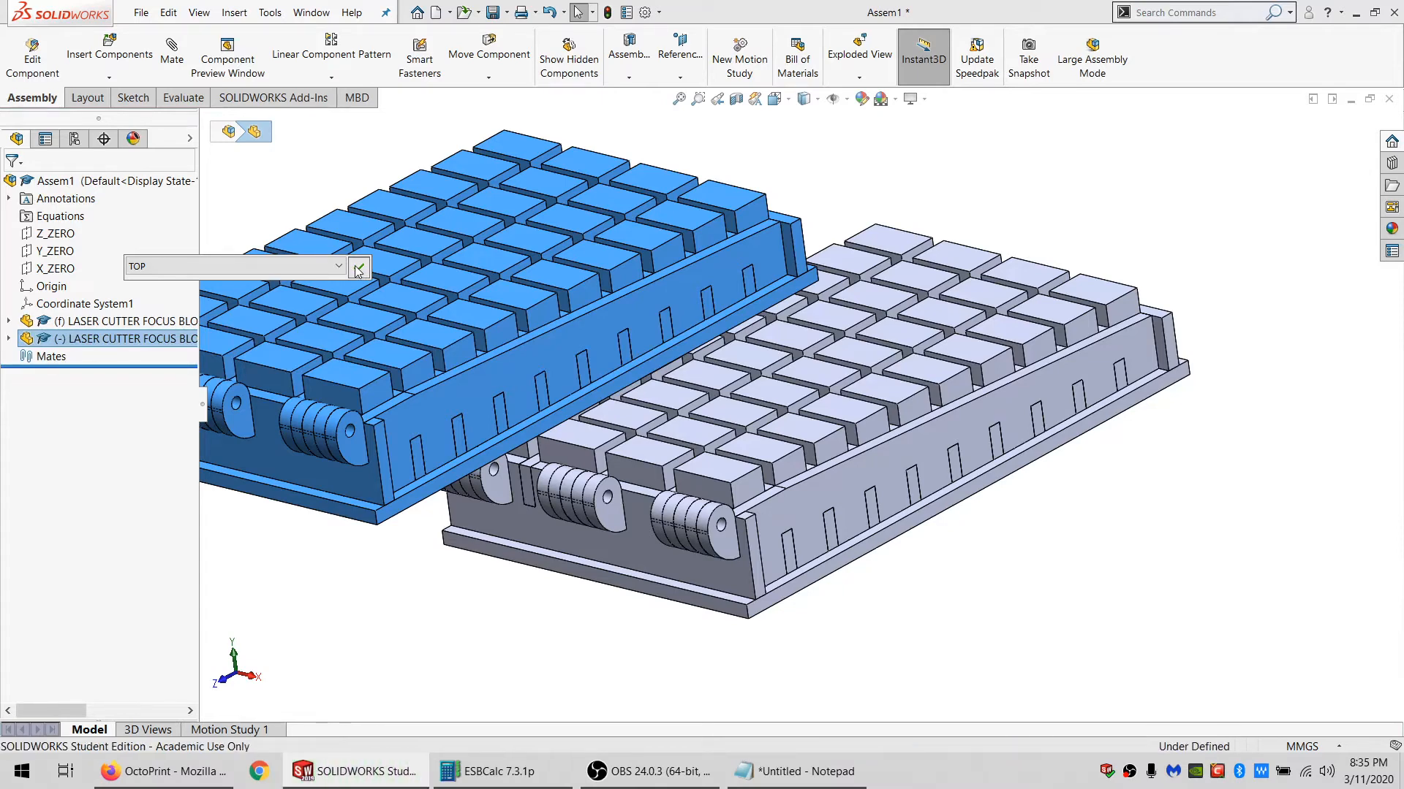
Mate the hinge hole of the TOP component concentric with the hinge hole of the BOTTOM component.
{"action": "scroll", "coordinate": [307, 415], "scroll_direction": "down", "scroll_amount": 3}
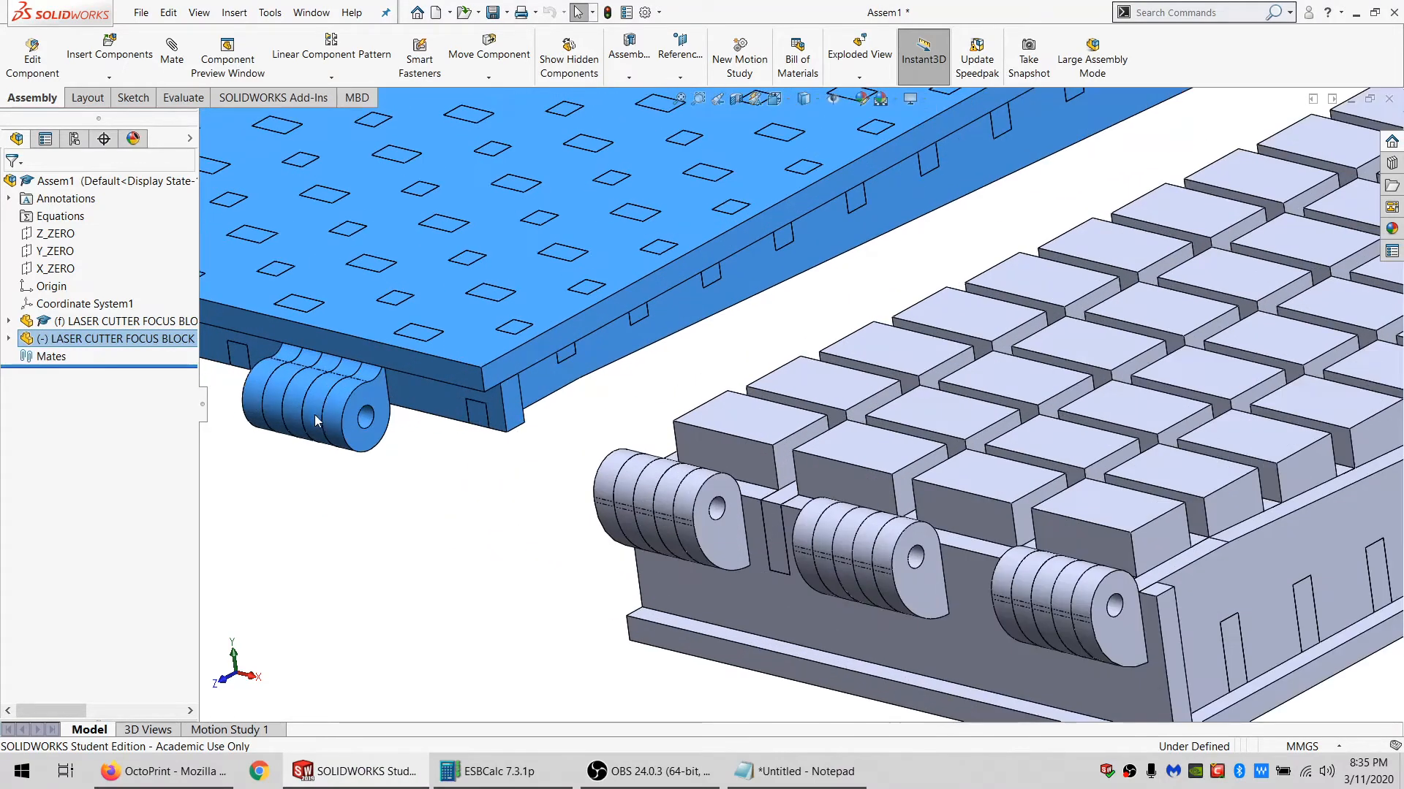
{"action": "left_click", "coordinate": [364, 421]}
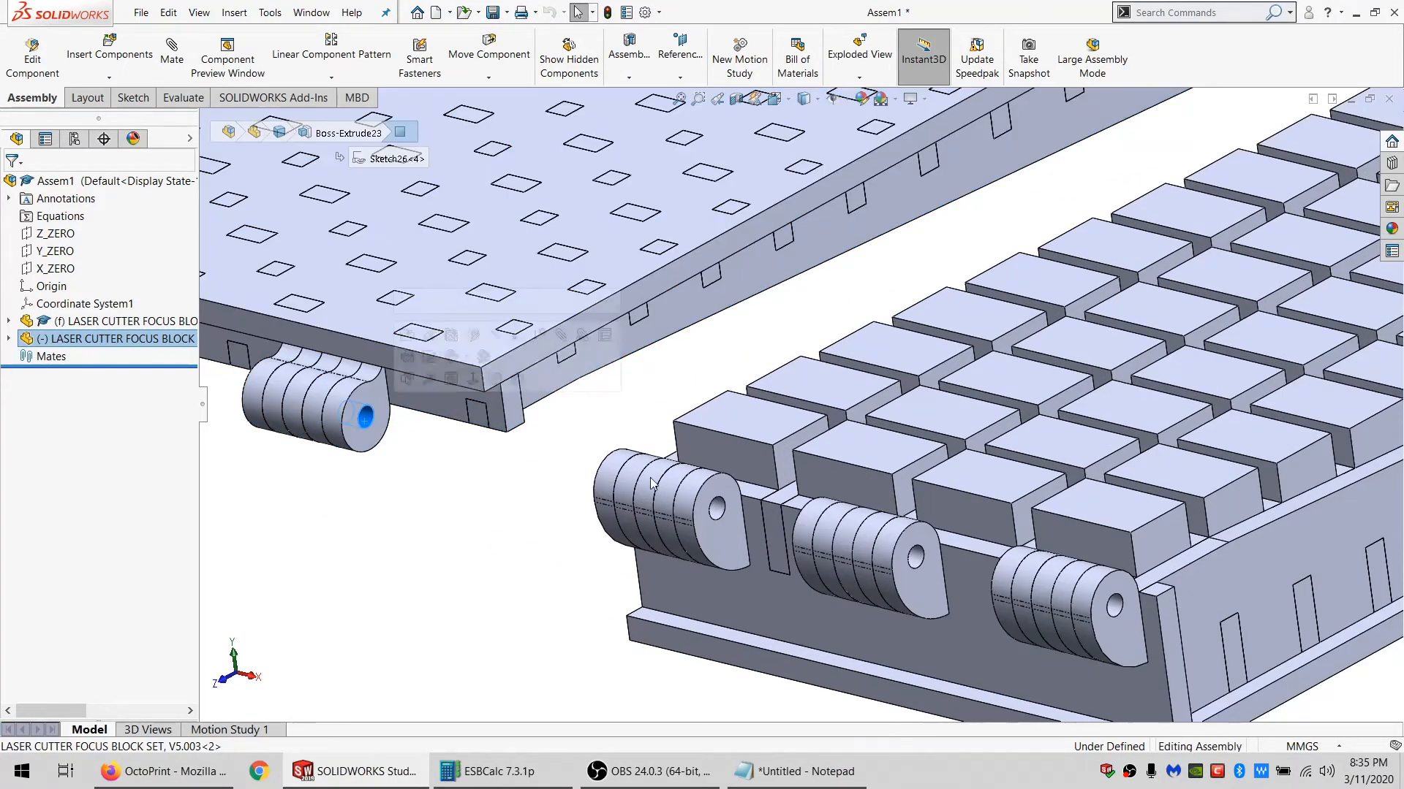
{"action": "left_click", "coordinate": [715, 506], "text": "ctrl"}
{"action": "left_click", "coordinate": [171, 54]}
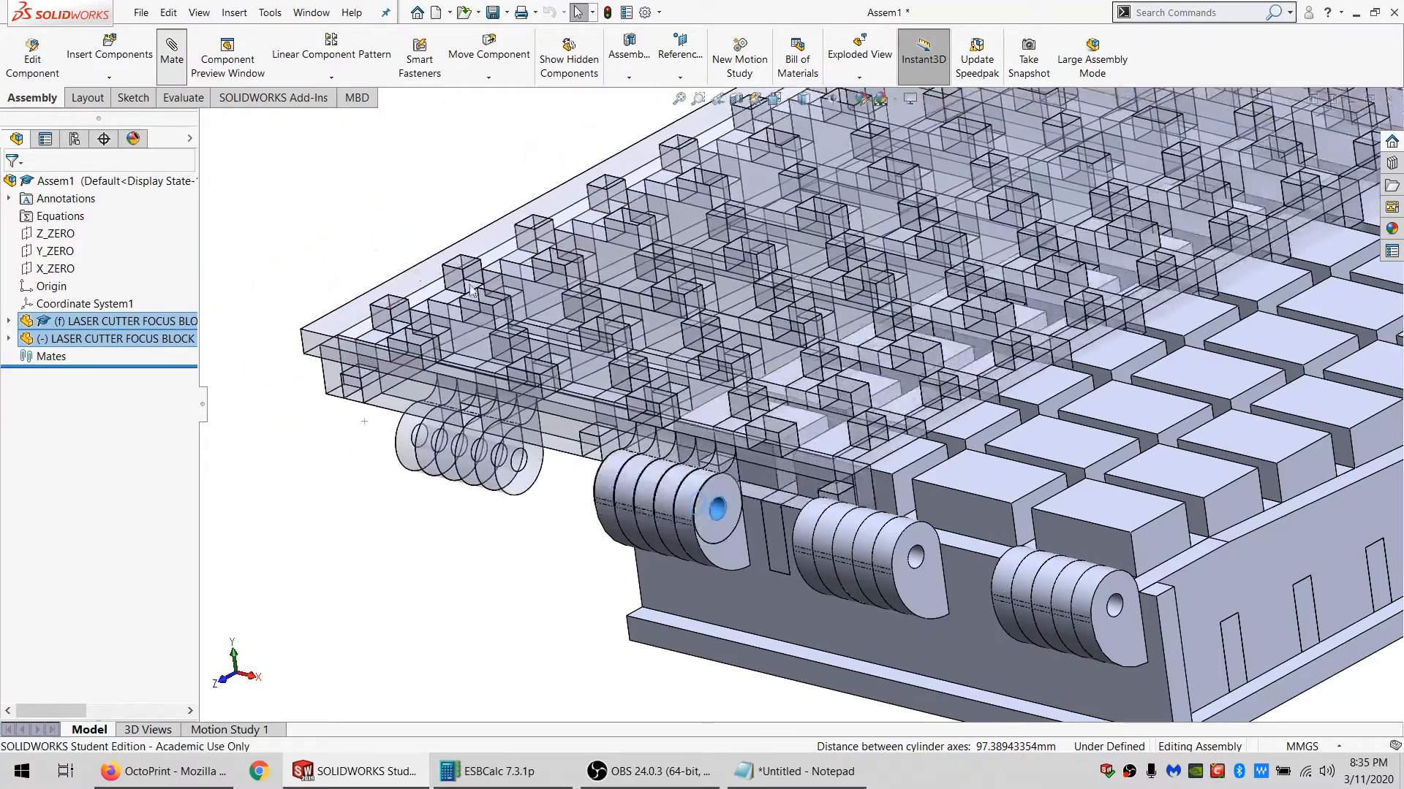
{"action": "key", "text": "Return"}
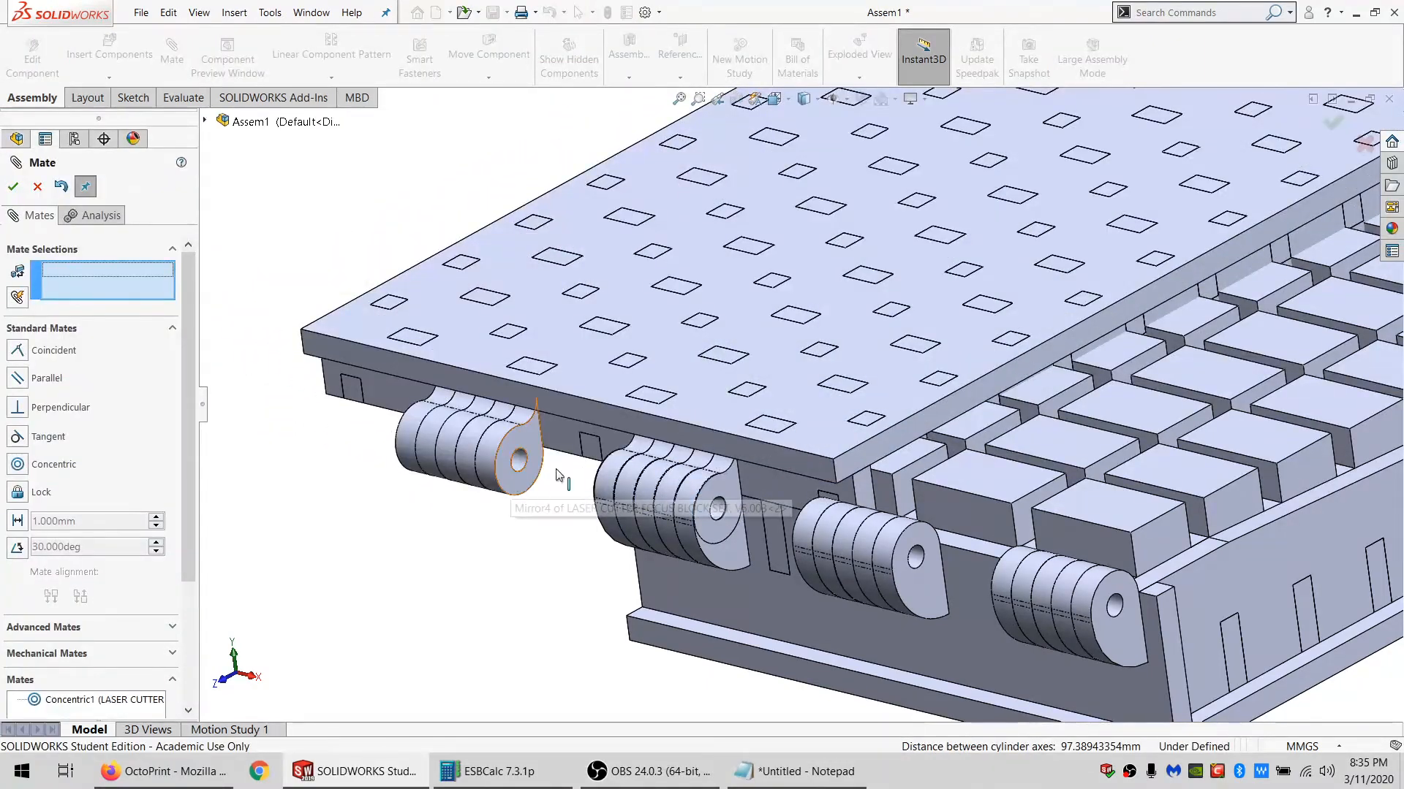
Add a coincident mate between the end face of the lid's hinge knuckles and the facing side of the base's hinge group.
{"action": "left_click", "coordinate": [647, 396]}
{"action": "scroll", "coordinate": [486, 329], "scroll_direction": "down", "scroll_amount": 3}
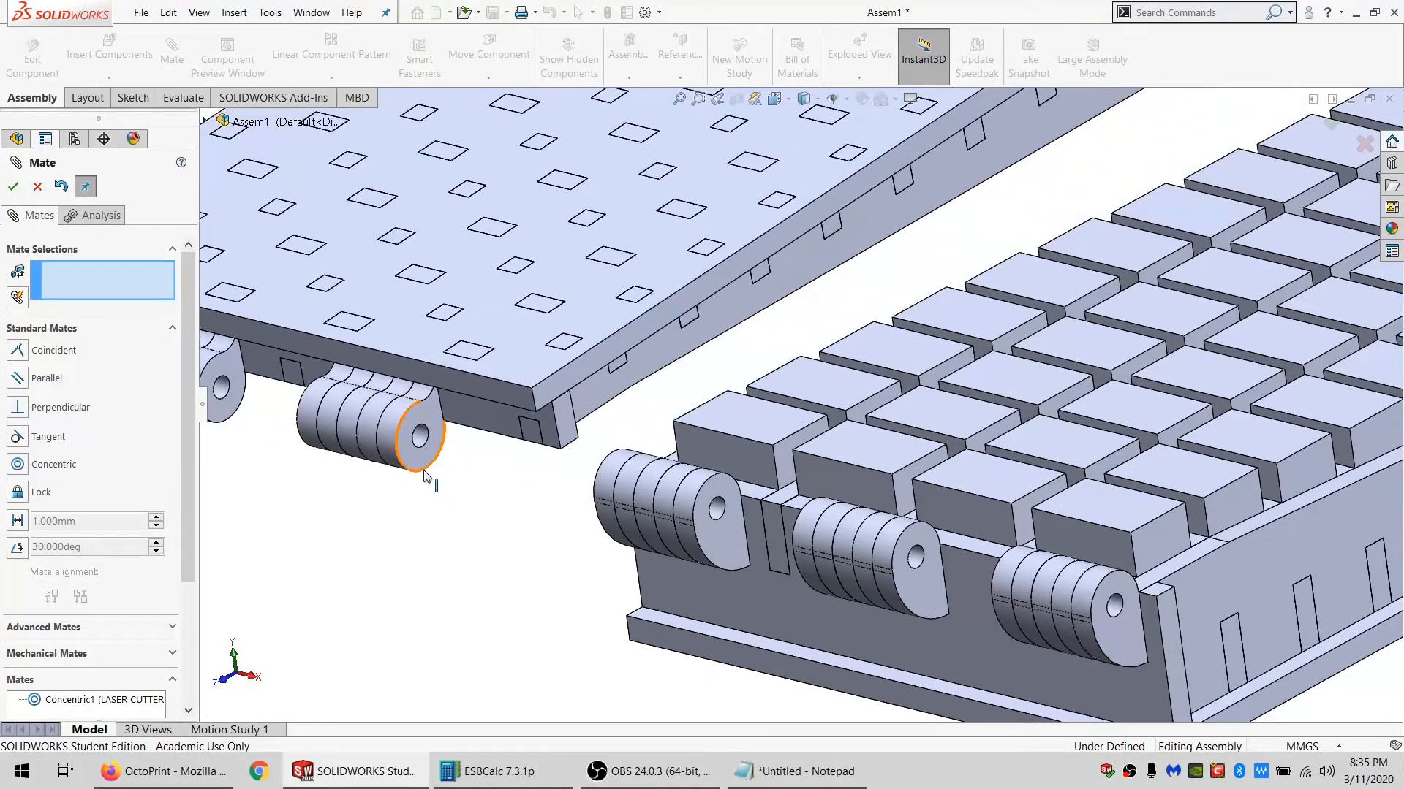
{"action": "left_click", "coordinate": [433, 475]}
{"action": "middle_click_drag", "start_coordinate": [432, 475], "coordinate": [817, 532]}
{"action": "left_click", "coordinate": [819, 526]}
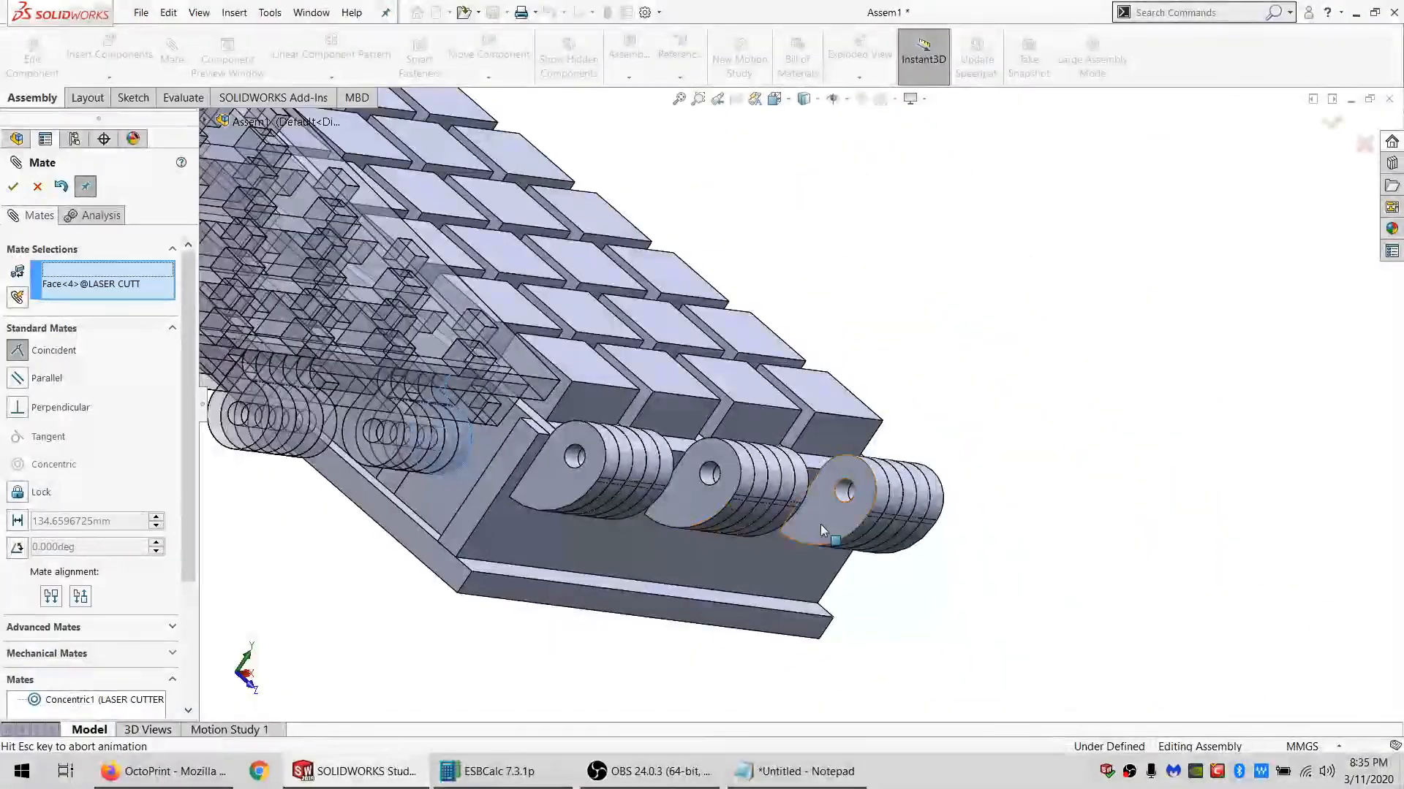
{"action": "key", "text": "Return"}
Add a parallel mate between the lid's flat outer face and the base's bottom plate face to close the lid.
{"action": "scroll", "coordinate": [486, 322], "scroll_direction": "down", "scroll_amount": 3}
{"action": "scroll", "coordinate": [486, 322], "scroll_direction": "up", "scroll_amount": 3}
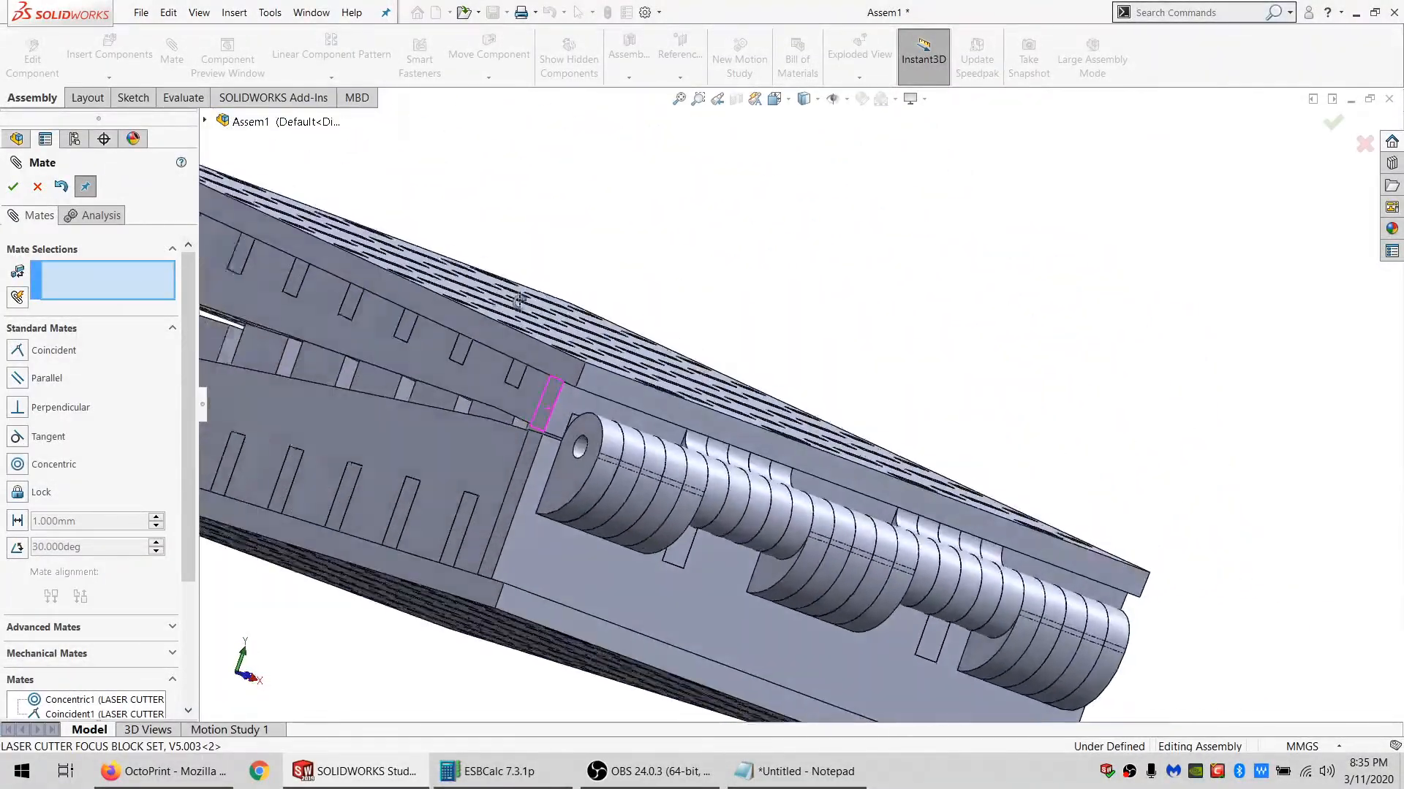
{"action": "middle_click_drag", "start_coordinate": [487, 321], "coordinate": [514, 481]}
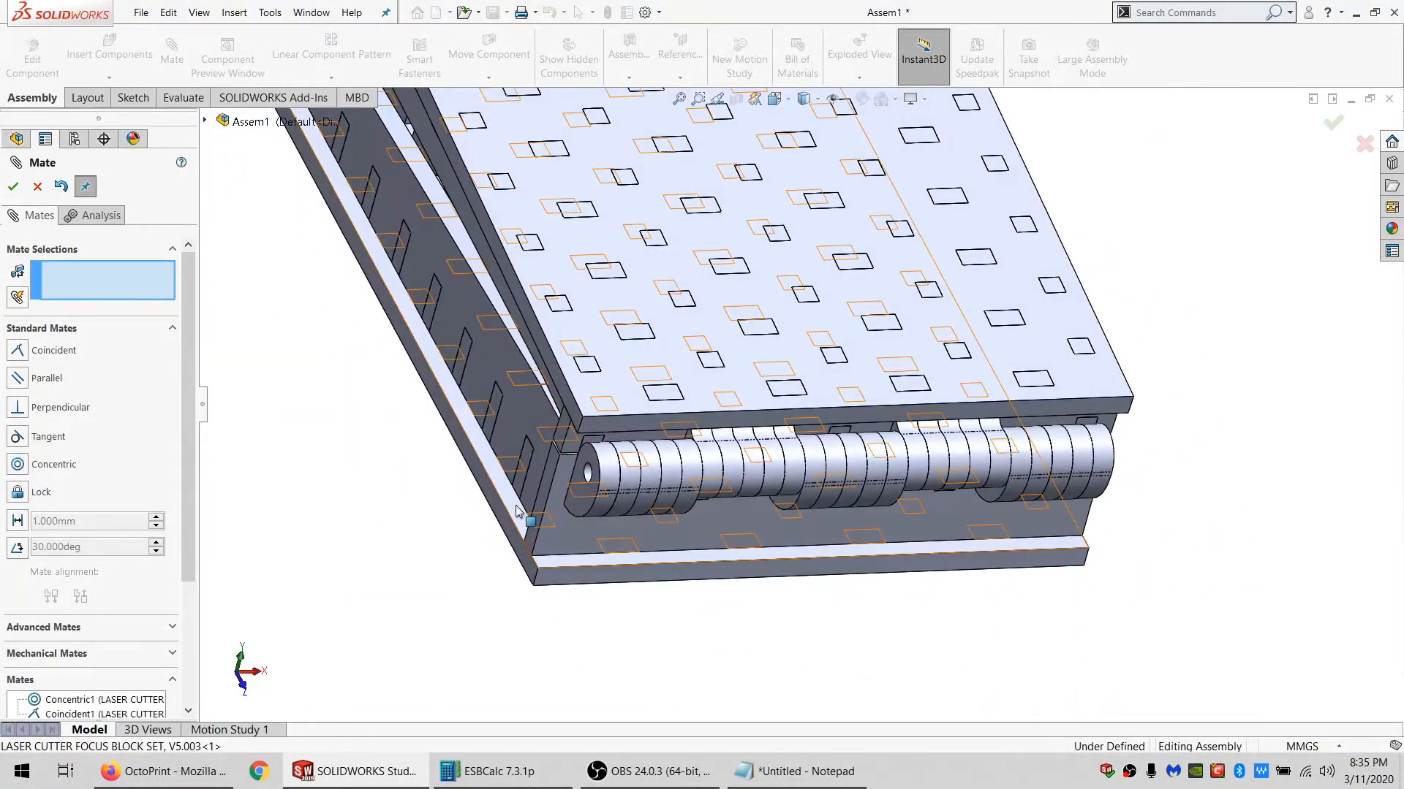
{"action": "left_click", "coordinate": [600, 335]}
{"action": "left_click", "coordinate": [508, 317]}
{"action": "left_click", "coordinate": [490, 304]}
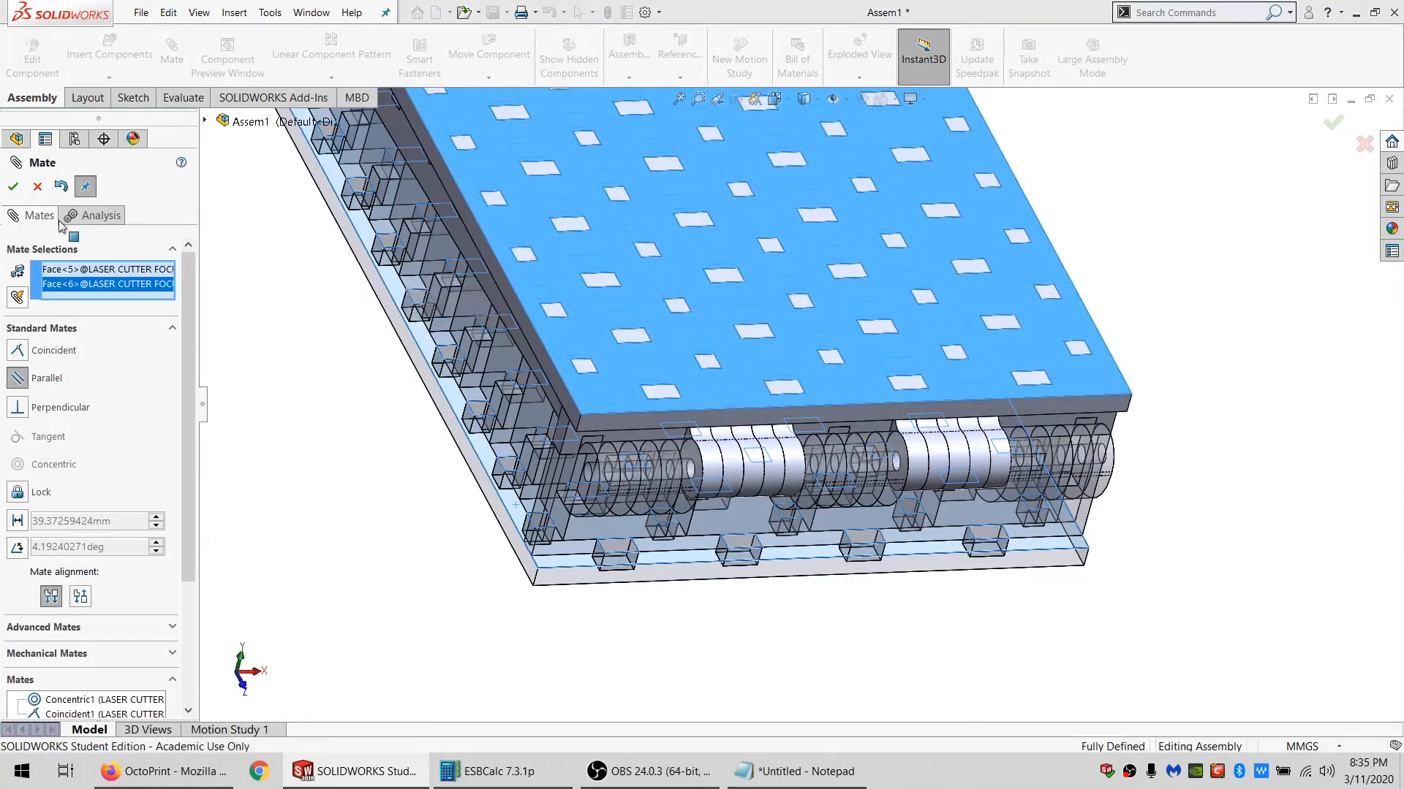
{"action": "left_click", "coordinate": [14, 186]}
Delete the parallel mate from the assembly's mates so the lid can swing on its hinge.
{"action": "left_click", "coordinate": [9, 356]}
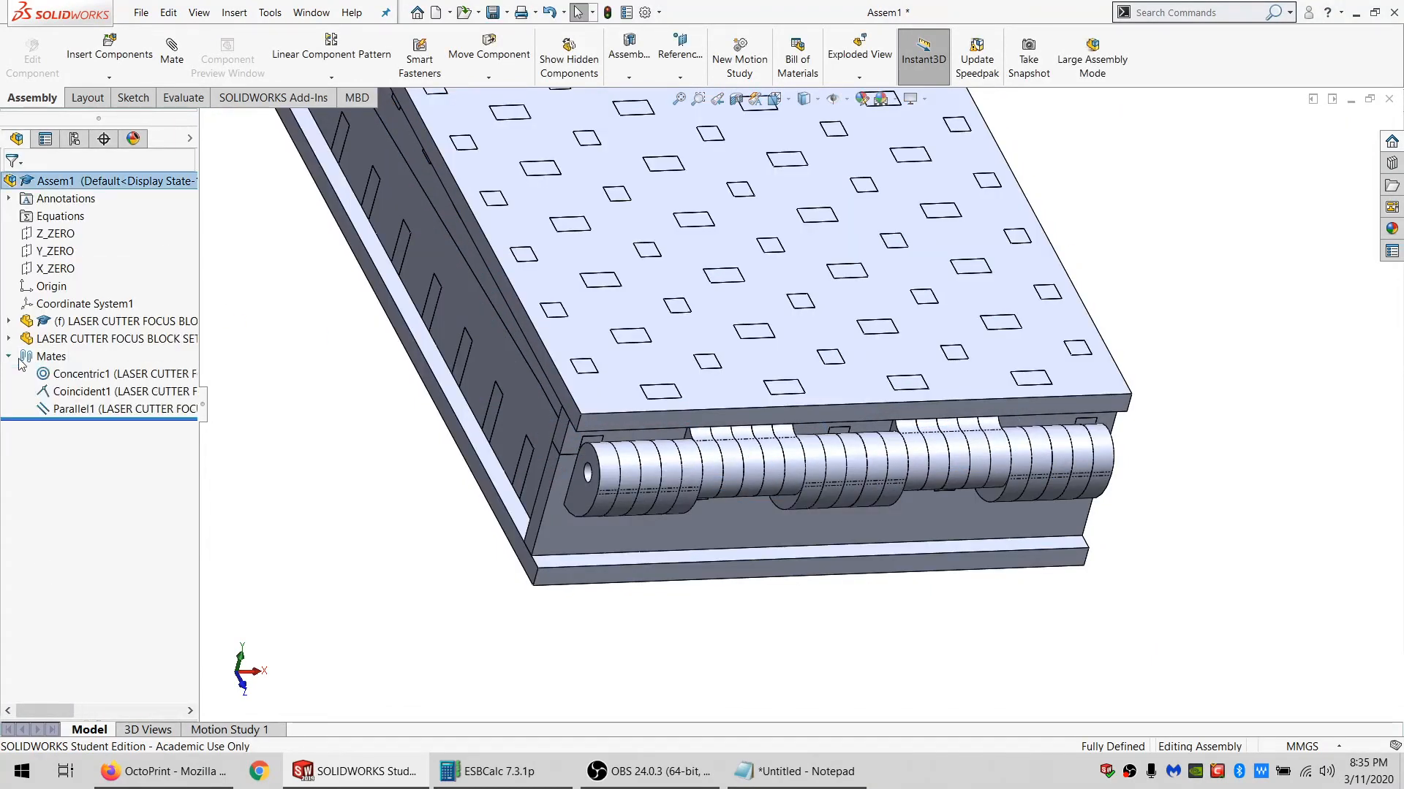
{"action": "left_click", "coordinate": [82, 410]}
{"action": "key", "text": "Delete"}
{"action": "key", "text": "Return"}
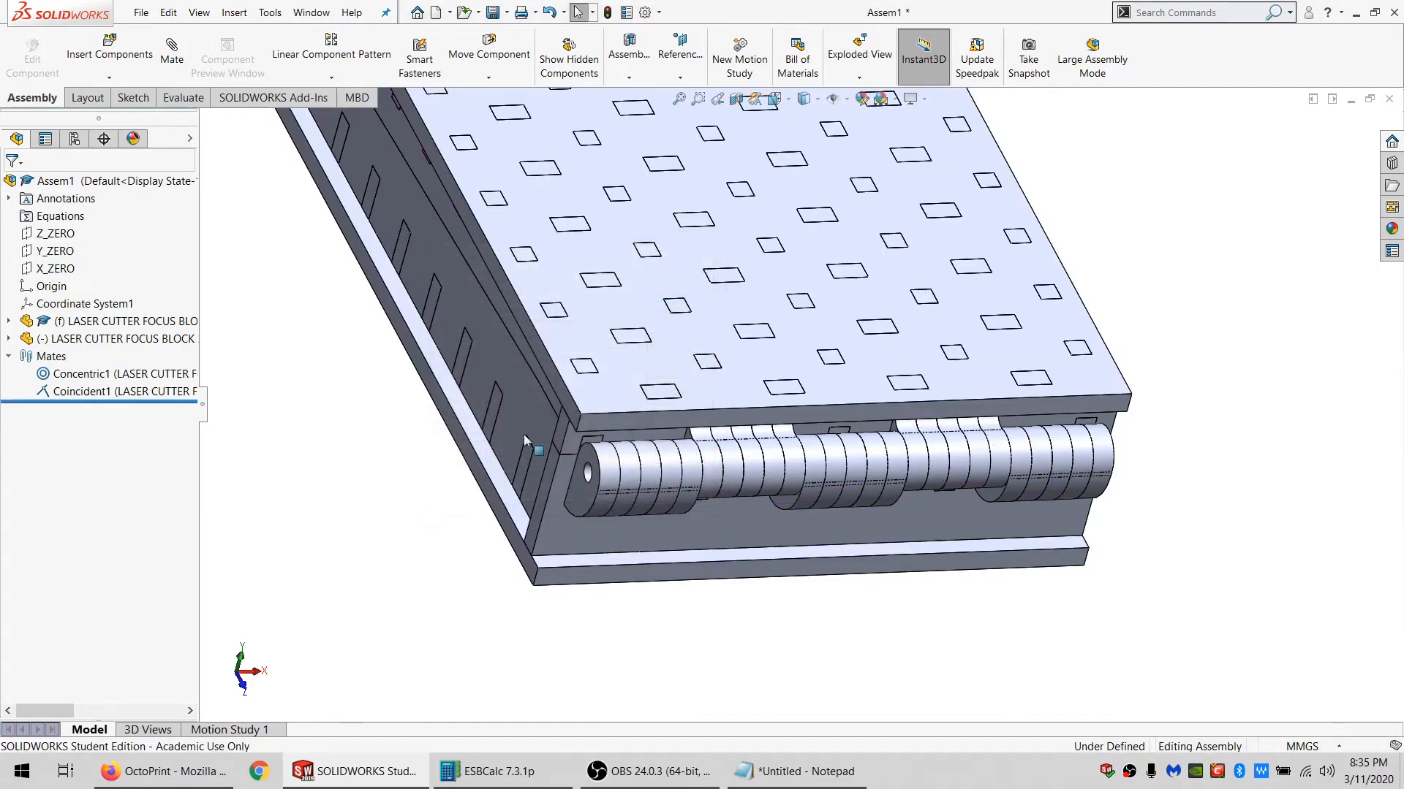
Swing the lid open about the hinge using Move Component with collision detection between all components.
{"action": "middle_click_drag", "start_coordinate": [593, 446], "coordinate": [853, 415]}
{"action": "middle_click_drag", "start_coordinate": [1100, 433], "coordinate": [877, 413]}
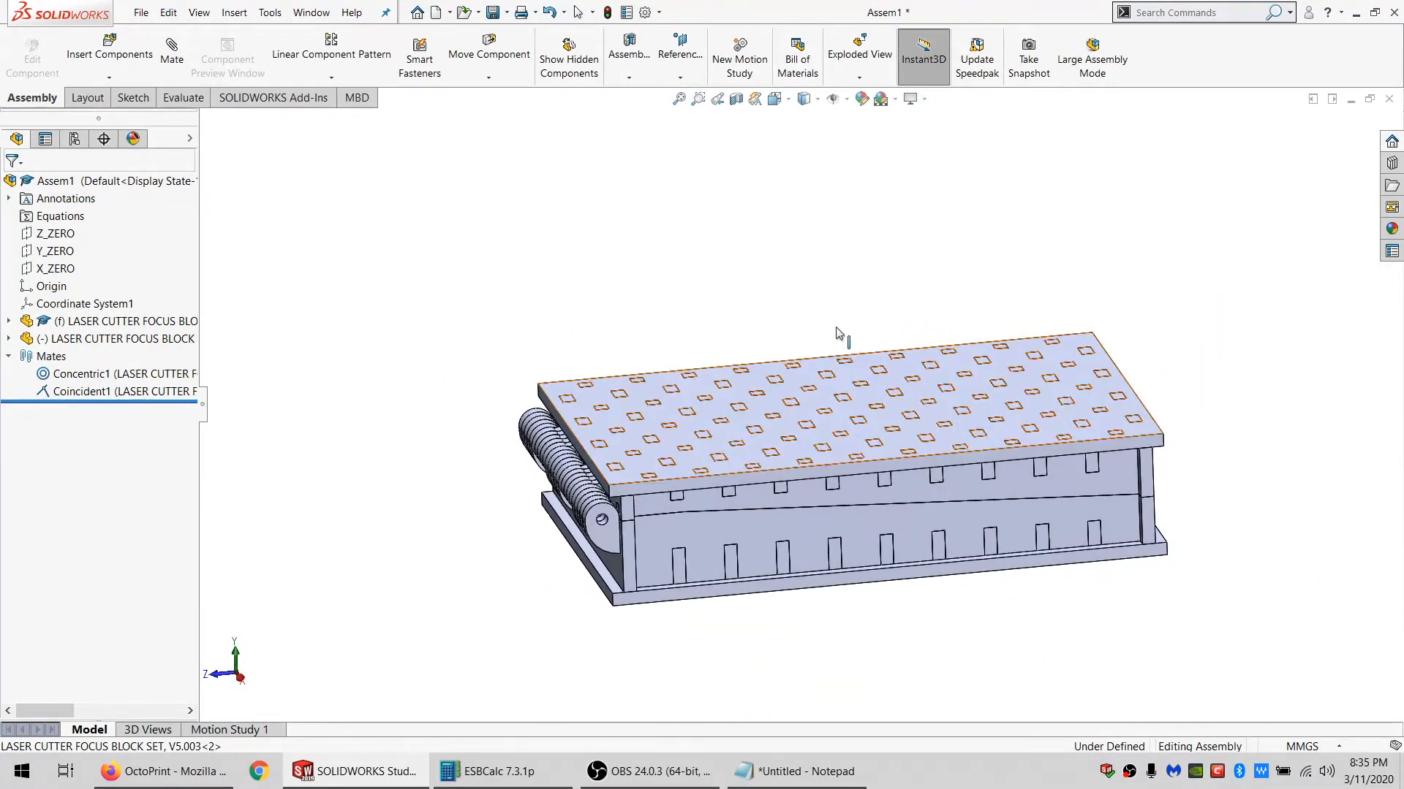
{"action": "left_click", "coordinate": [489, 57]}
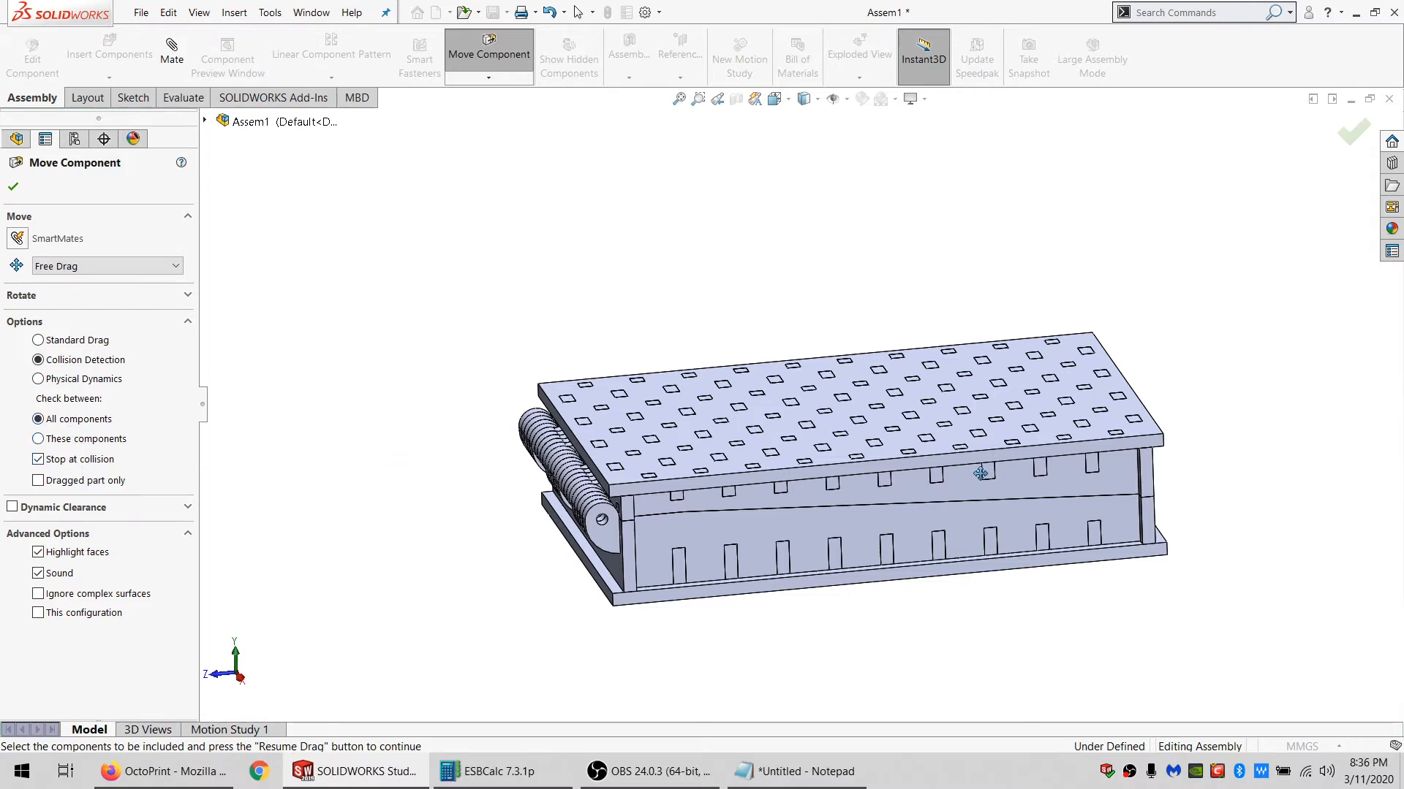
{"action": "scroll", "coordinate": [980, 474], "scroll_direction": "down", "scroll_amount": 2}
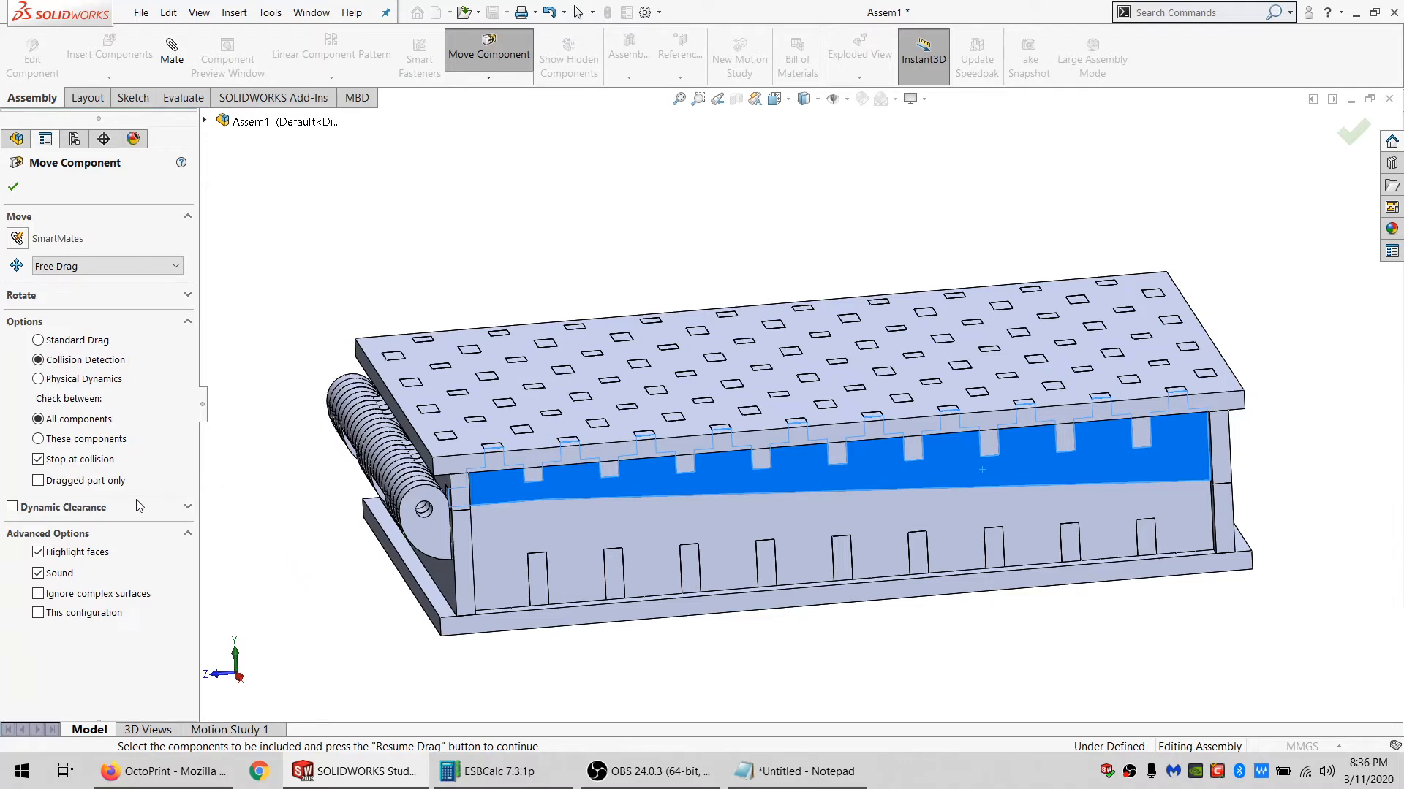
{"action": "left_click_drag", "start_coordinate": [1040, 451], "coordinate": [1005, 446]}
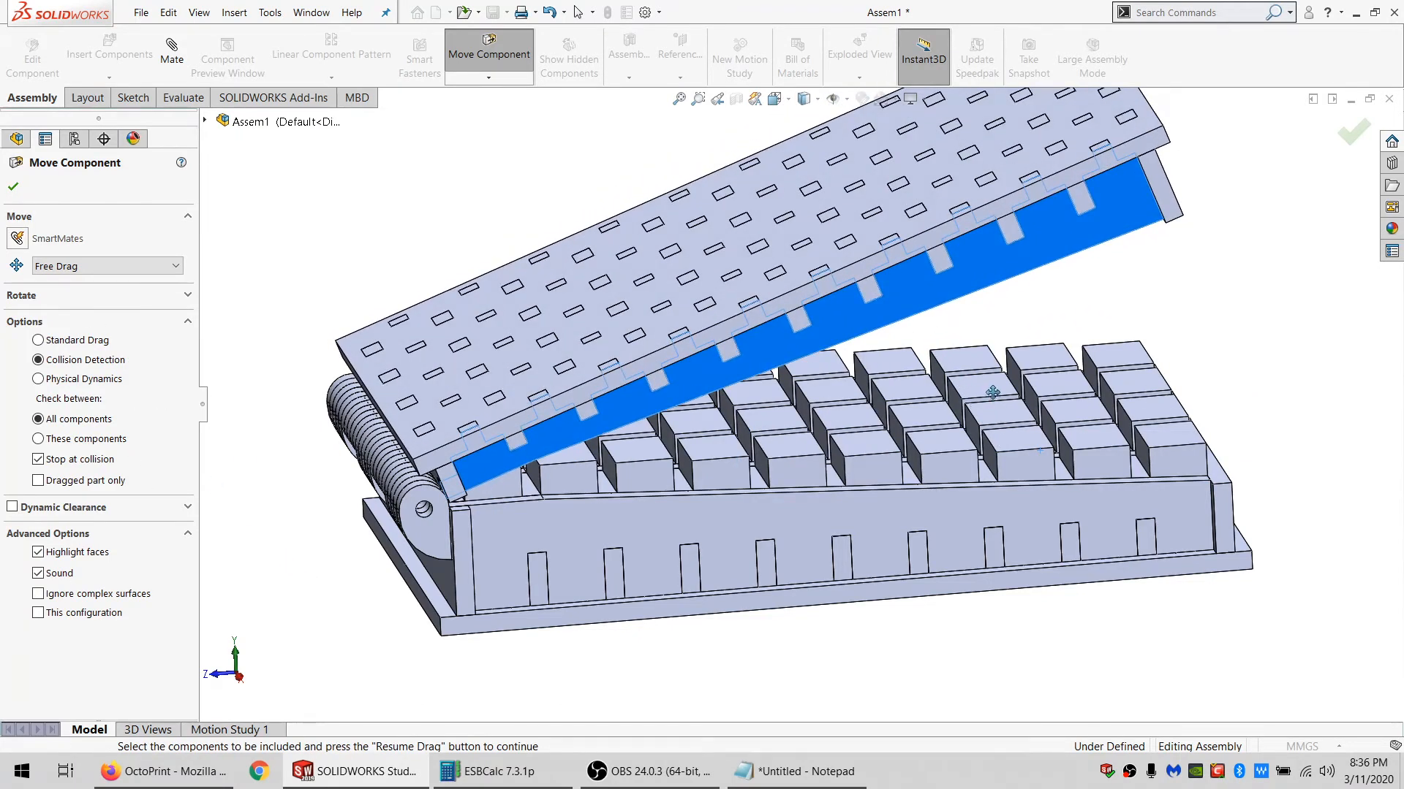
{"action": "left_click_drag", "start_coordinate": [992, 393], "coordinate": [950, 417]}
{"action": "left_click_drag", "start_coordinate": [929, 479], "coordinate": [830, 470]}
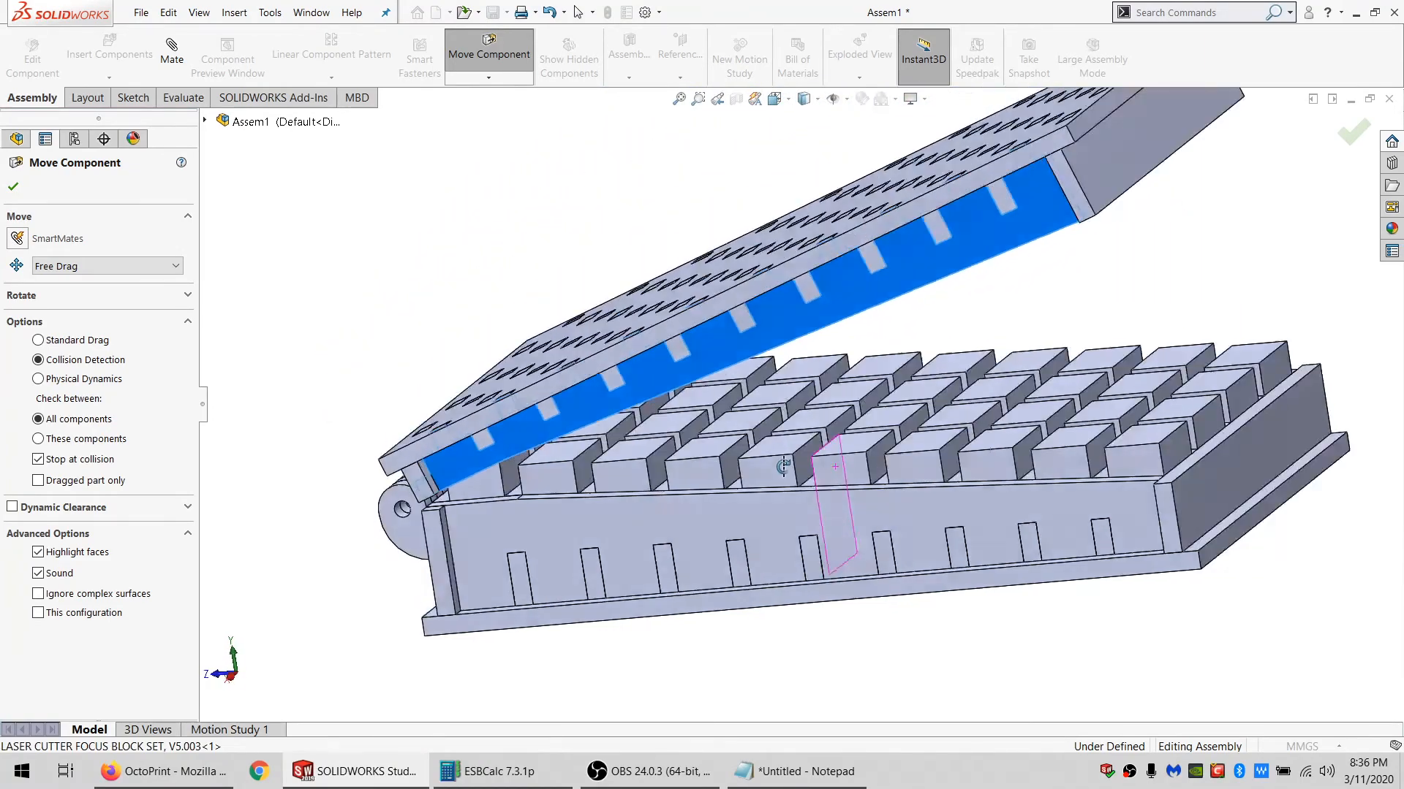
Move the lid against the base while examining the contact area near the hinge, and finish the component move.
{"action": "middle_click_drag", "start_coordinate": [830, 470], "coordinate": [696, 469]}
{"action": "scroll", "coordinate": [697, 468], "scroll_direction": "down", "scroll_amount": 10}
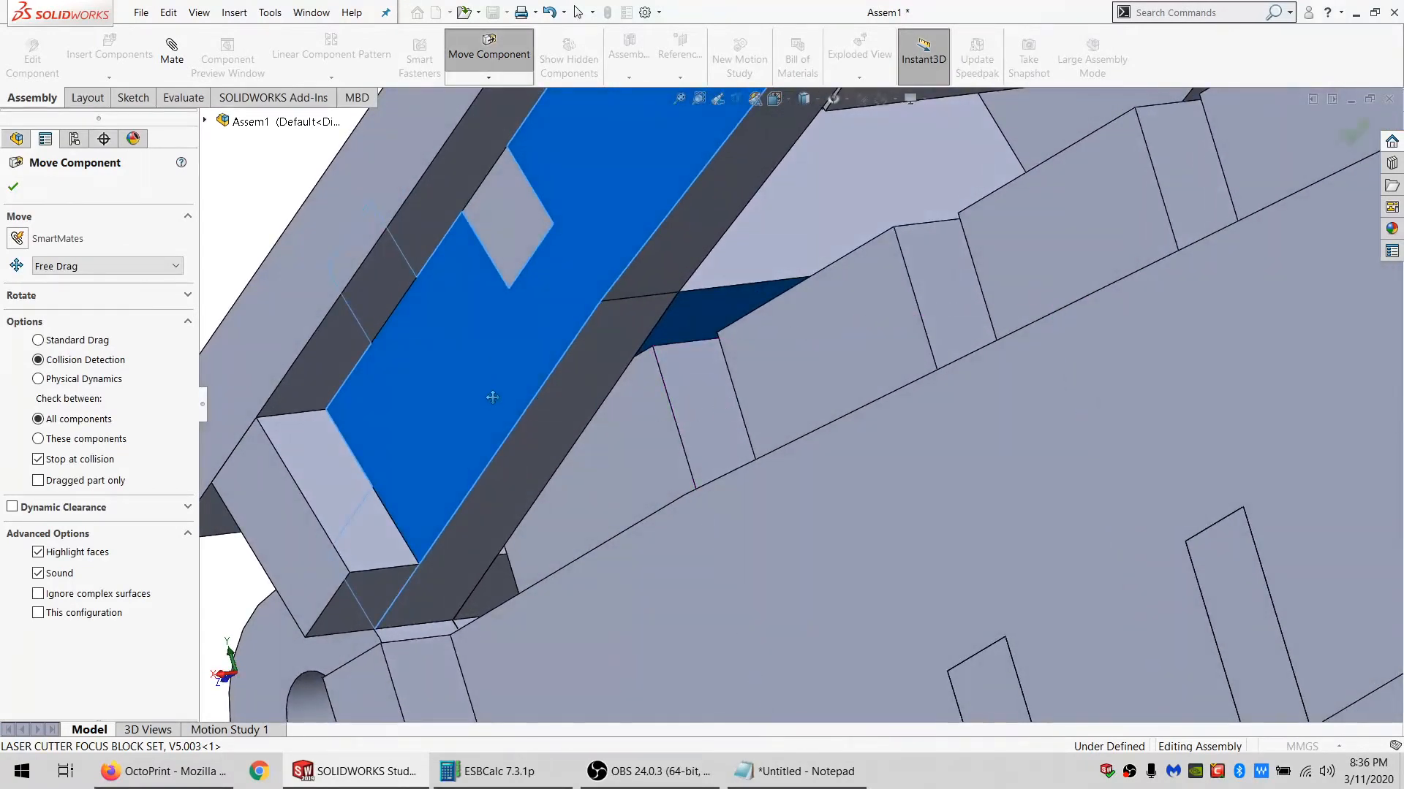
{"action": "left_click_drag", "start_coordinate": [492, 397], "coordinate": [470, 458]}
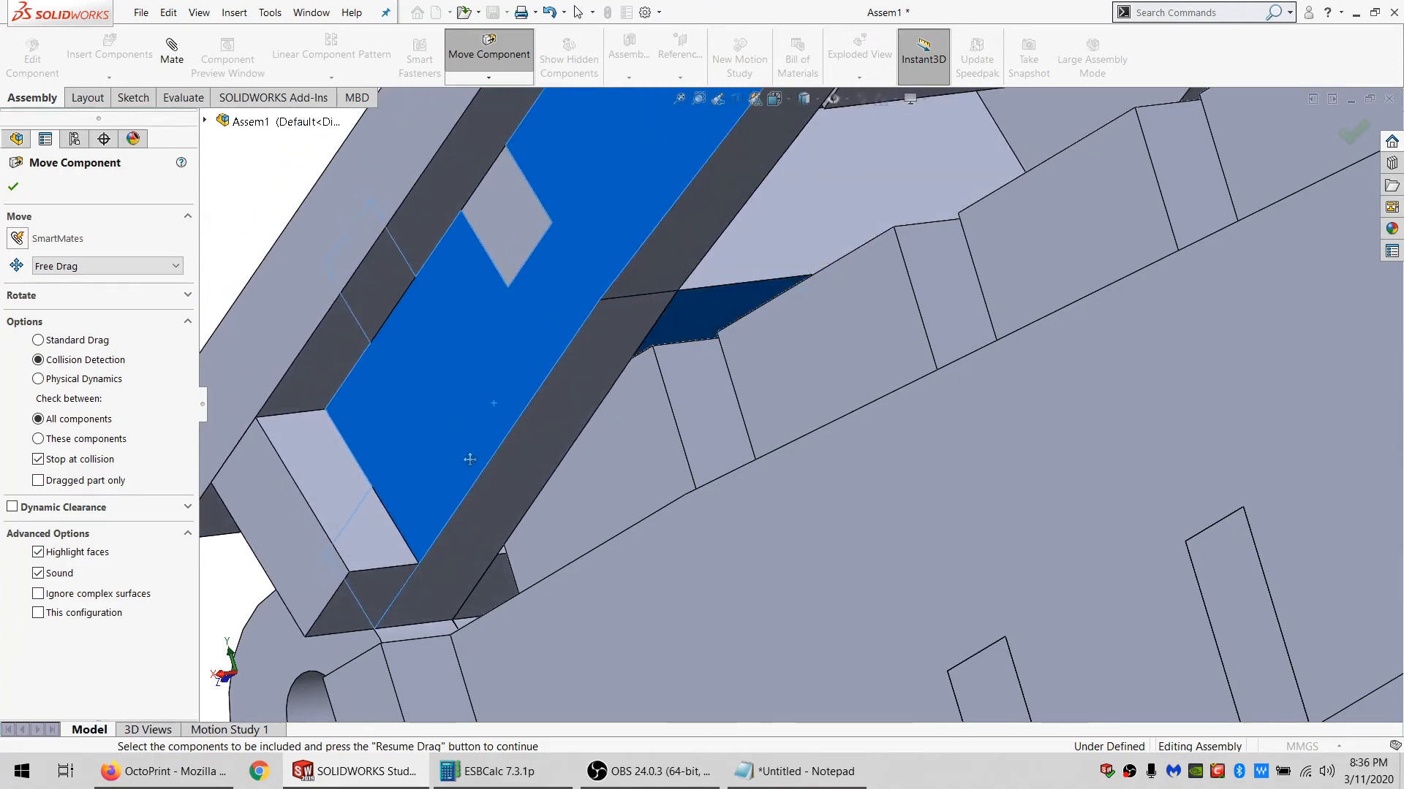
{"action": "middle_click_drag", "start_coordinate": [683, 395], "coordinate": [765, 437]}
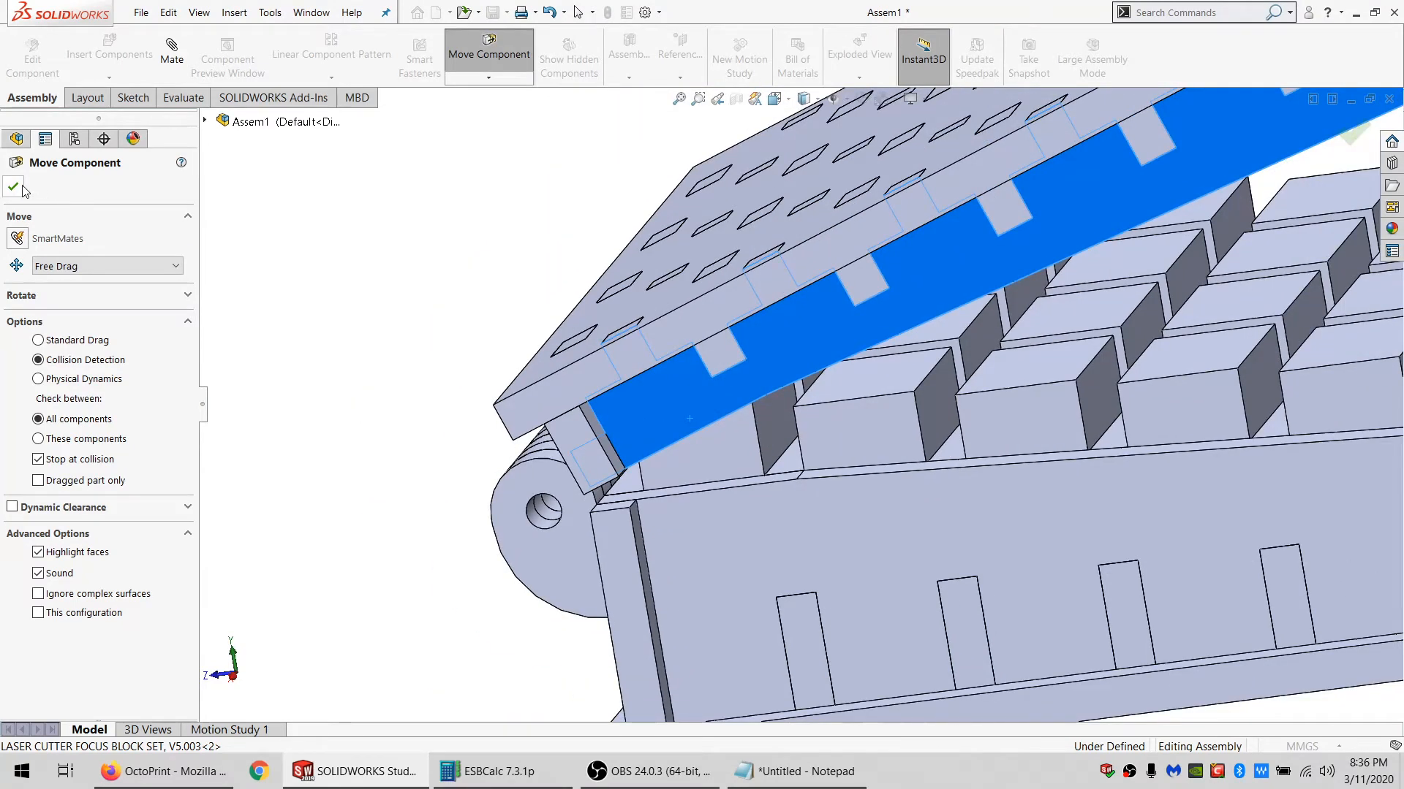
{"action": "left_click", "coordinate": [14, 188]}
{"action": "left_click", "coordinate": [761, 449]}
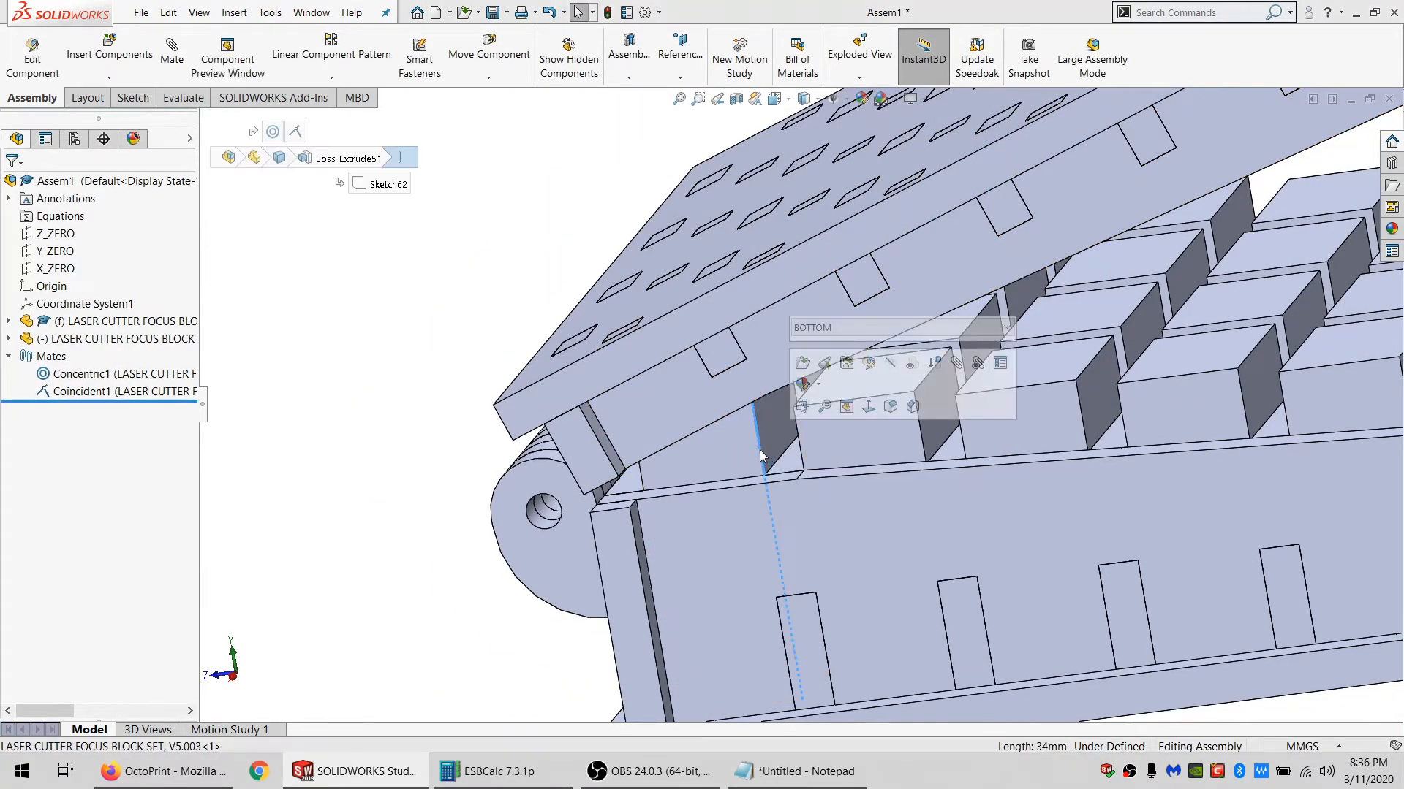
{"action": "key", "text": "Escape"}
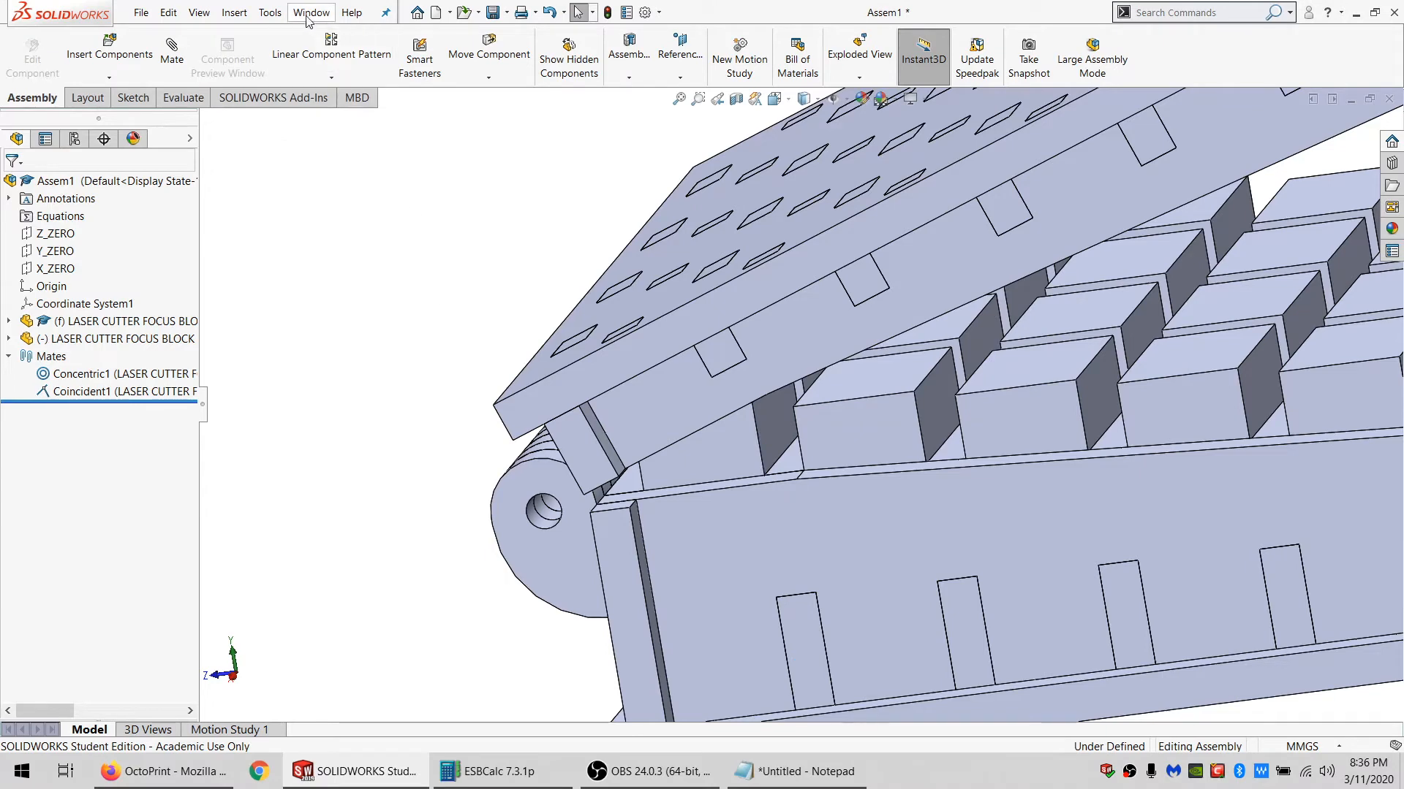
Switch to the focus block set part, look through its solid bodies and return to the assembly.
{"action": "left_click", "coordinate": [312, 12]}
{"action": "left_click", "coordinate": [351, 173]}
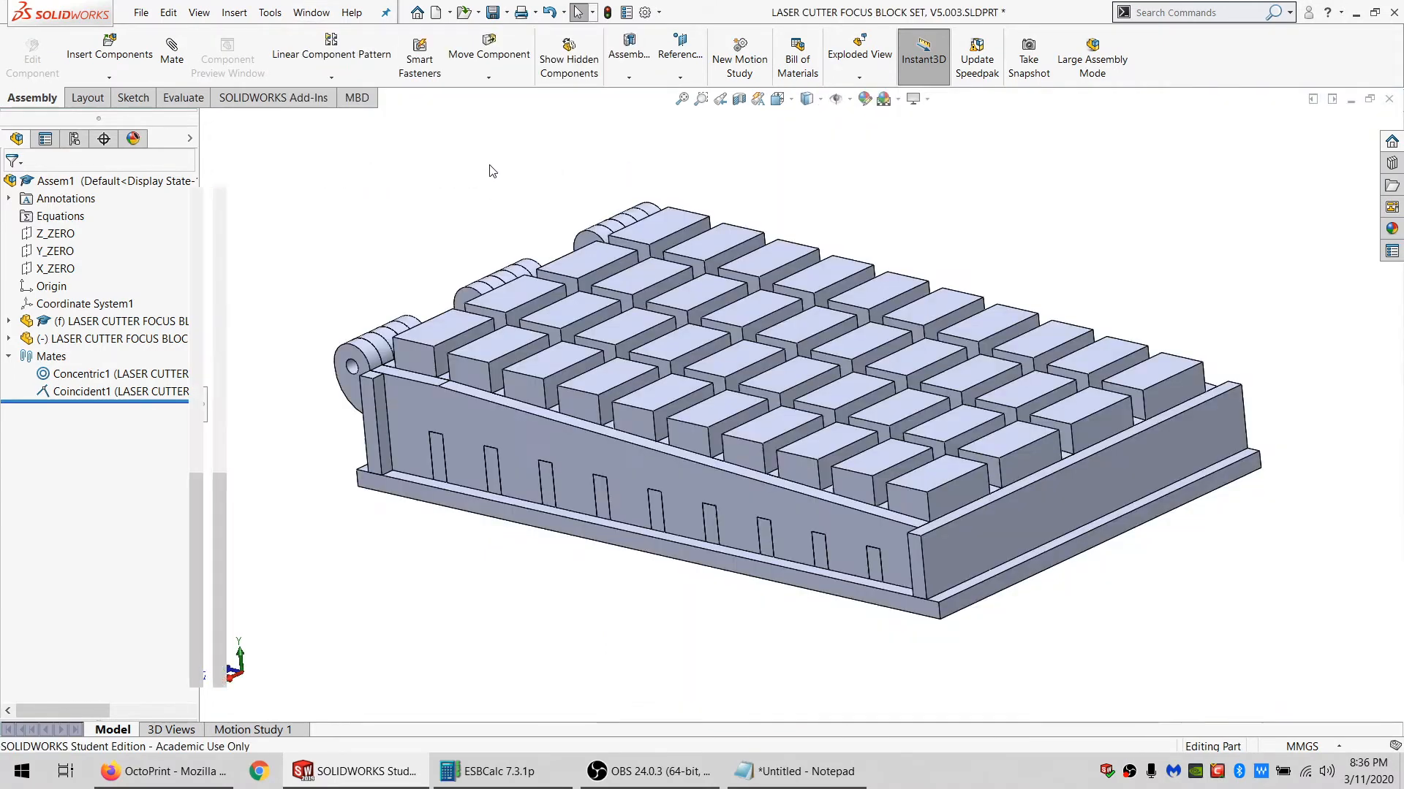
{"action": "scroll", "coordinate": [160, 271], "scroll_direction": "up", "scroll_amount": 15}
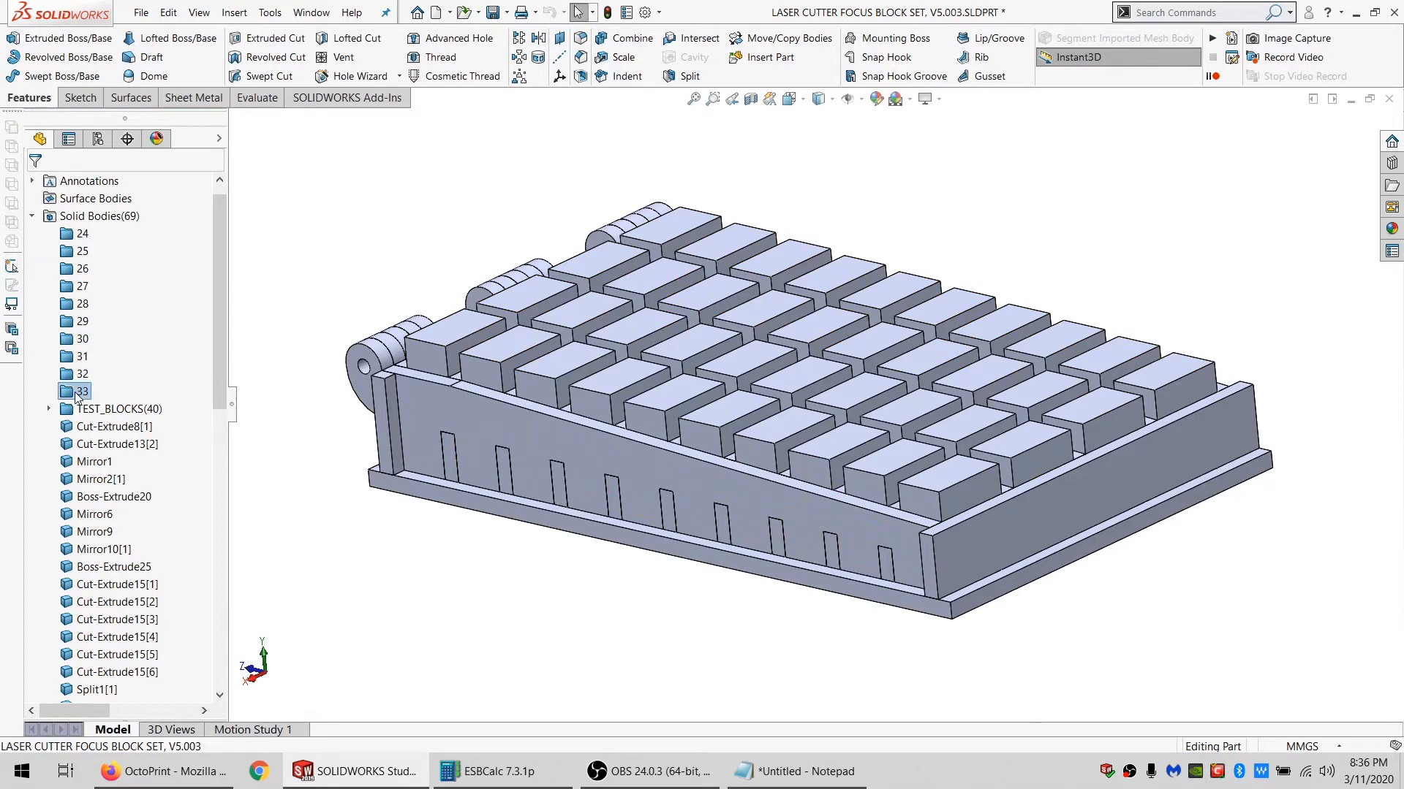
{"action": "left_click", "coordinate": [311, 12]}
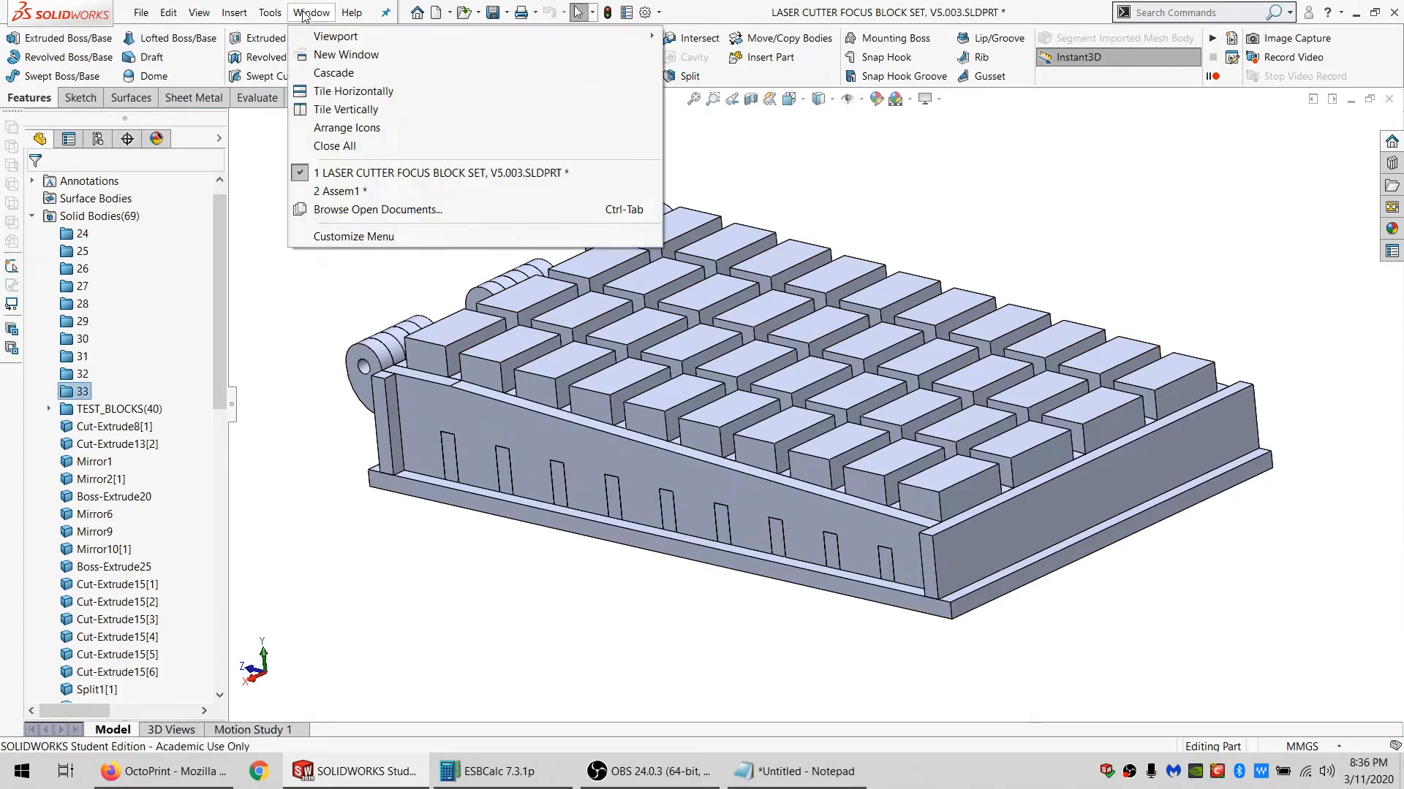
{"action": "left_click", "coordinate": [340, 191]}
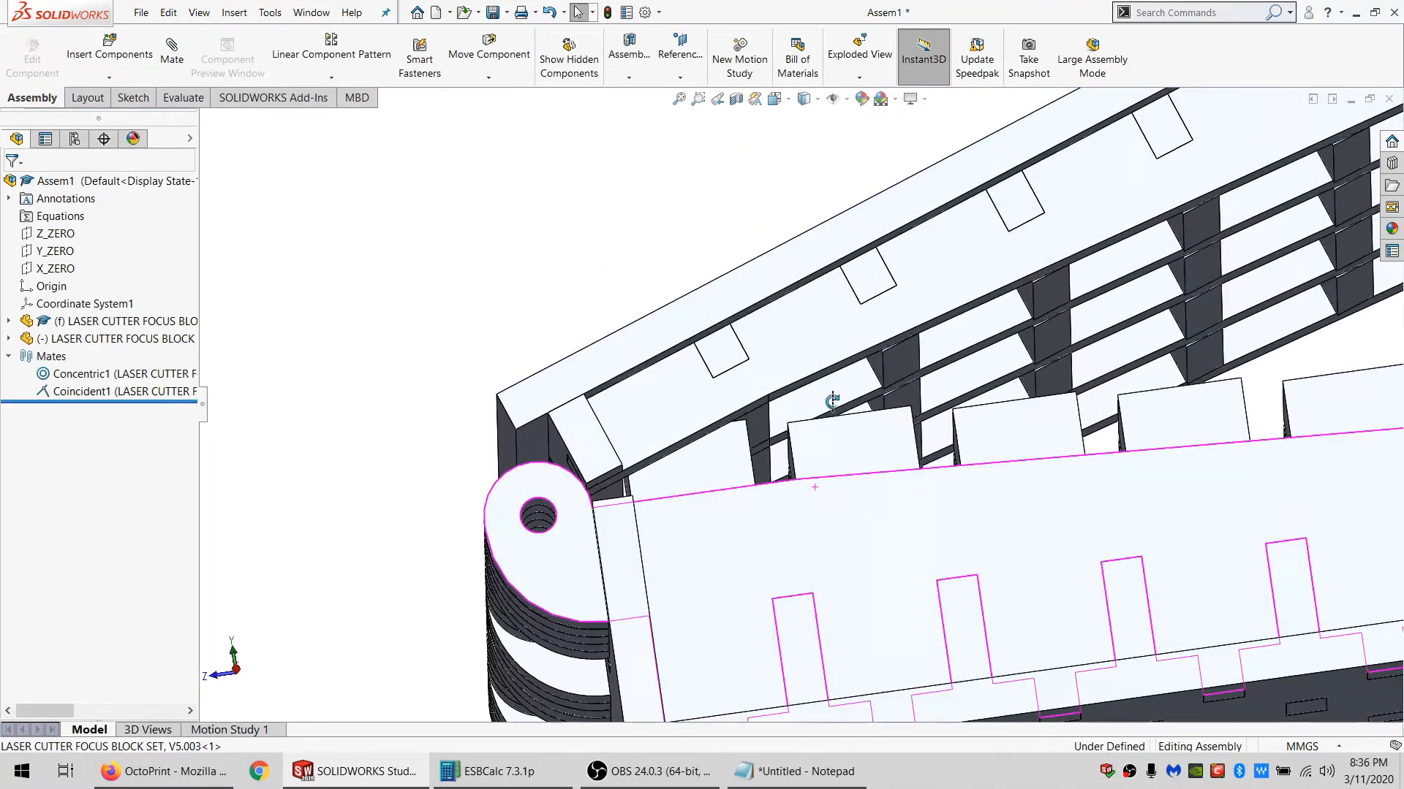
Examine the test blocks under the lid and open the BOTTOM component's part from the block nearest the hinge.
{"action": "middle_click_drag", "start_coordinate": [832, 402], "coordinate": [805, 501]}
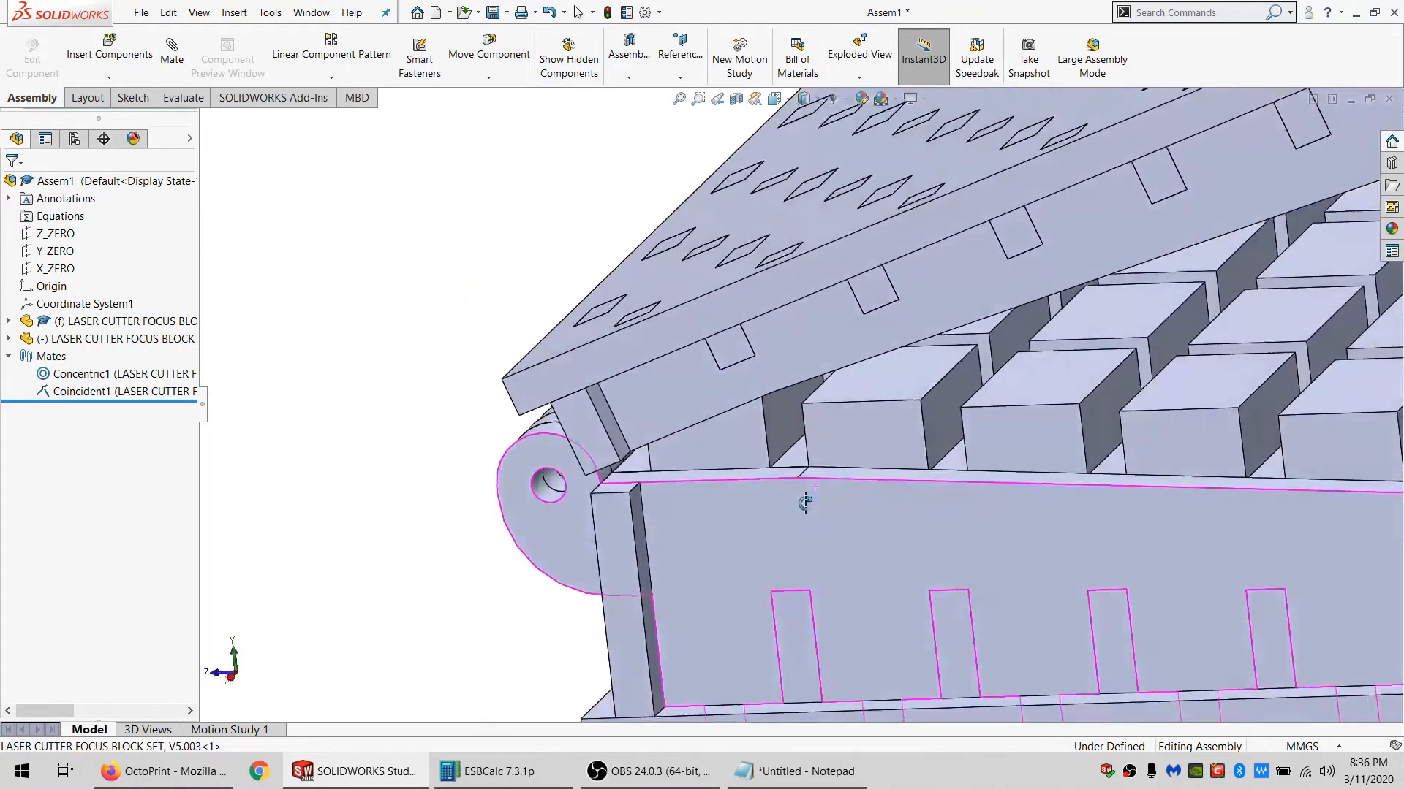
{"action": "scroll", "coordinate": [785, 453], "scroll_direction": "down", "scroll_amount": 1}
{"action": "scroll", "coordinate": [786, 454], "scroll_direction": "up", "scroll_amount": 5}
{"action": "scroll", "coordinate": [1127, 423], "scroll_direction": "down", "scroll_amount": 5}
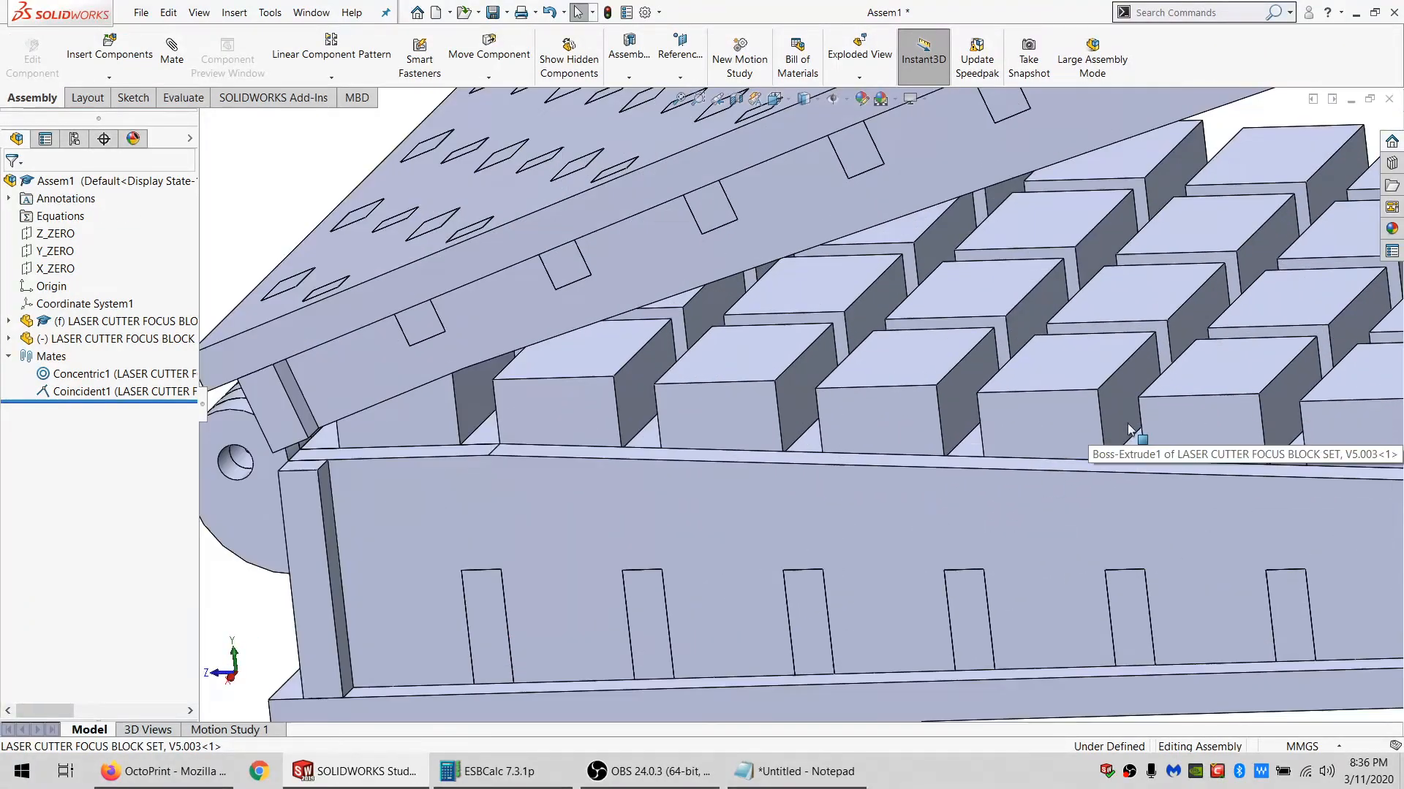
{"action": "left_click", "coordinate": [1050, 437]}
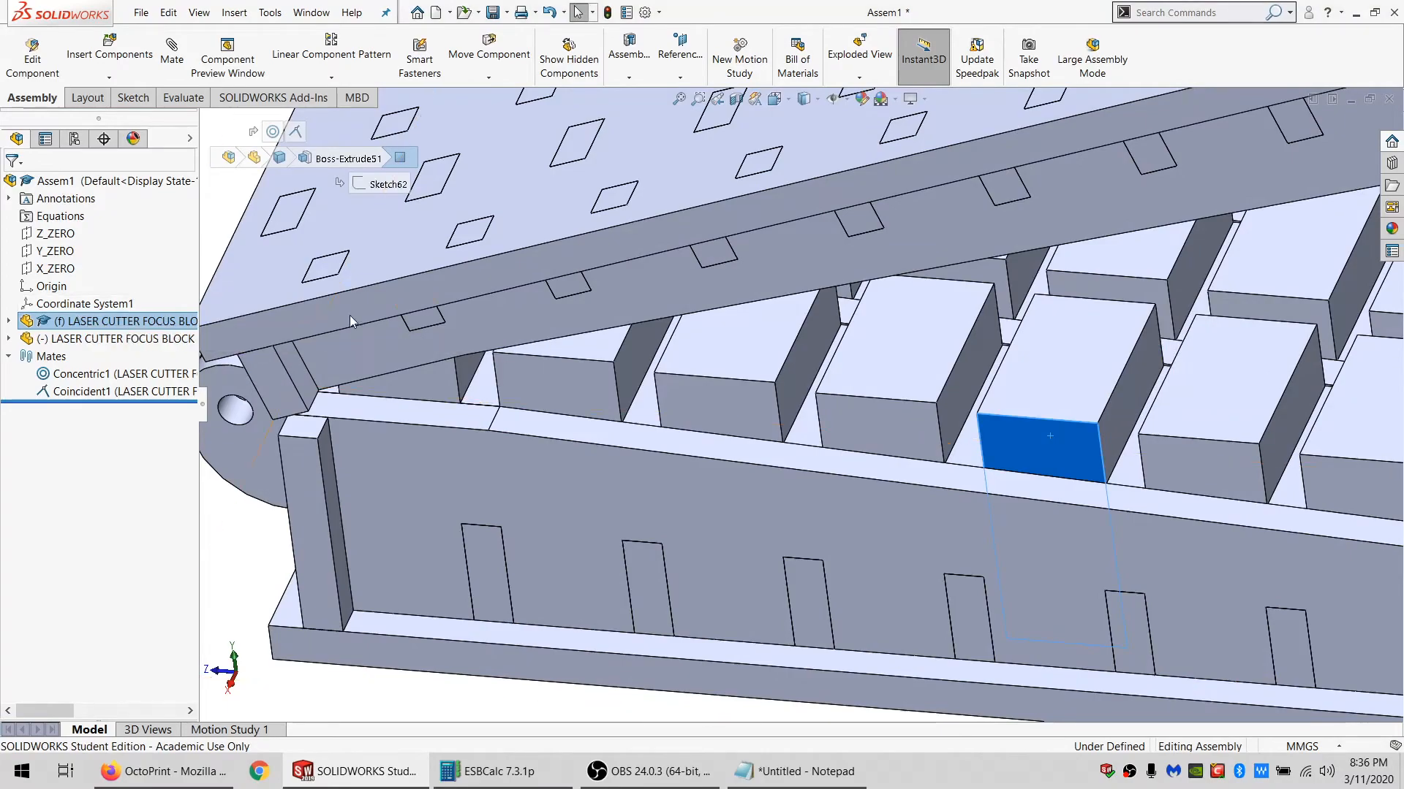
{"action": "left_click", "coordinate": [544, 384]}
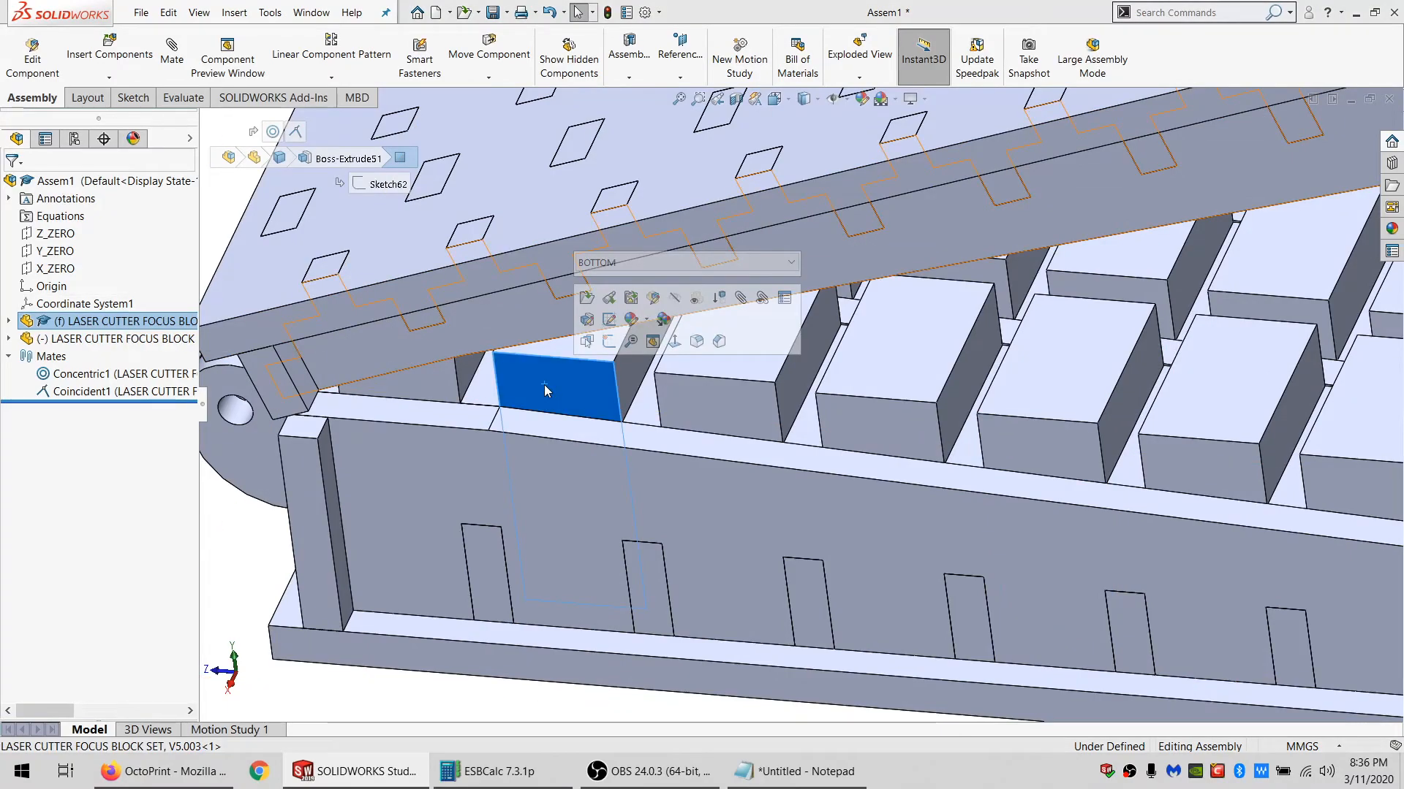
{"action": "left_click", "coordinate": [587, 298]}
Edit the sketch of Boss-Extrude51 and convert all of its block rectangle lines to construction geometry.
{"action": "middle_click_drag", "start_coordinate": [591, 439], "coordinate": [548, 575]}
{"action": "scroll", "coordinate": [164, 649], "scroll_direction": "down", "scroll_amount": 1}
{"action": "scroll", "coordinate": [165, 649], "scroll_direction": "down", "scroll_amount": 10}
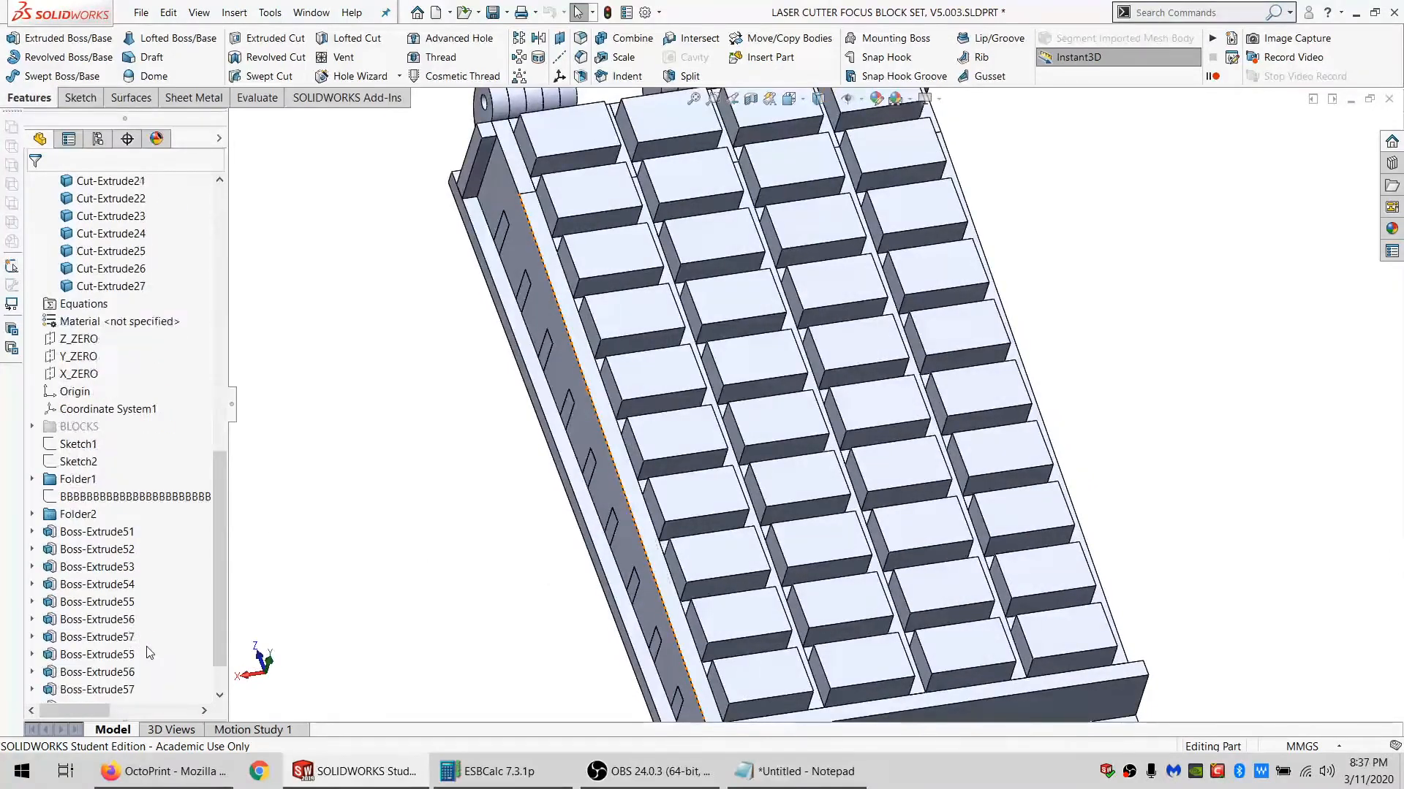
{"action": "left_click", "coordinate": [100, 480]}
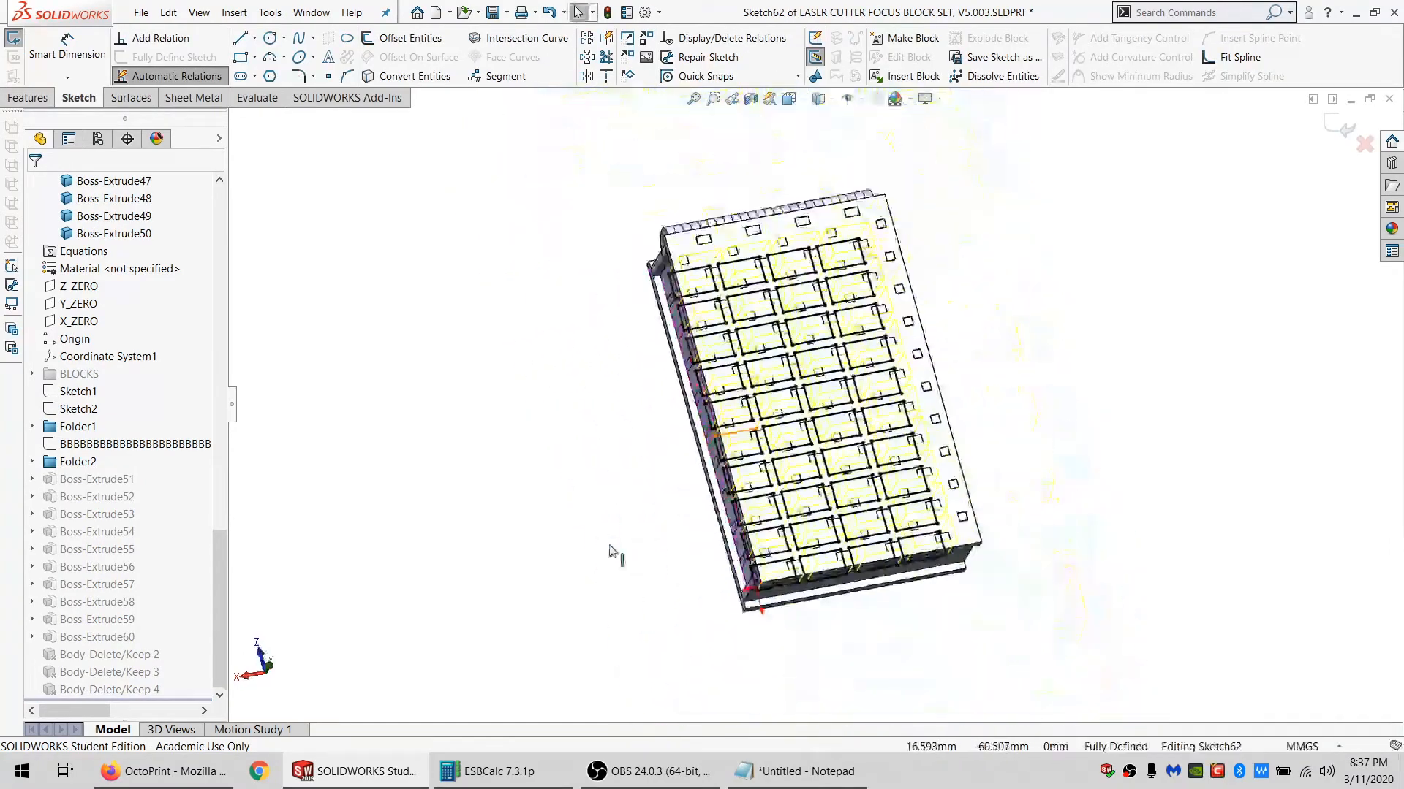
{"action": "mouse_move", "coordinate": [1194, 642]}
{"action": "left_mouse_down"}
{"action": "mouse_move", "coordinate": [611, 265]}
{"action": "mouse_move", "coordinate": [533, 673]}
{"action": "mouse_move", "coordinate": [526, 643]}
{"action": "left_mouse_up"}
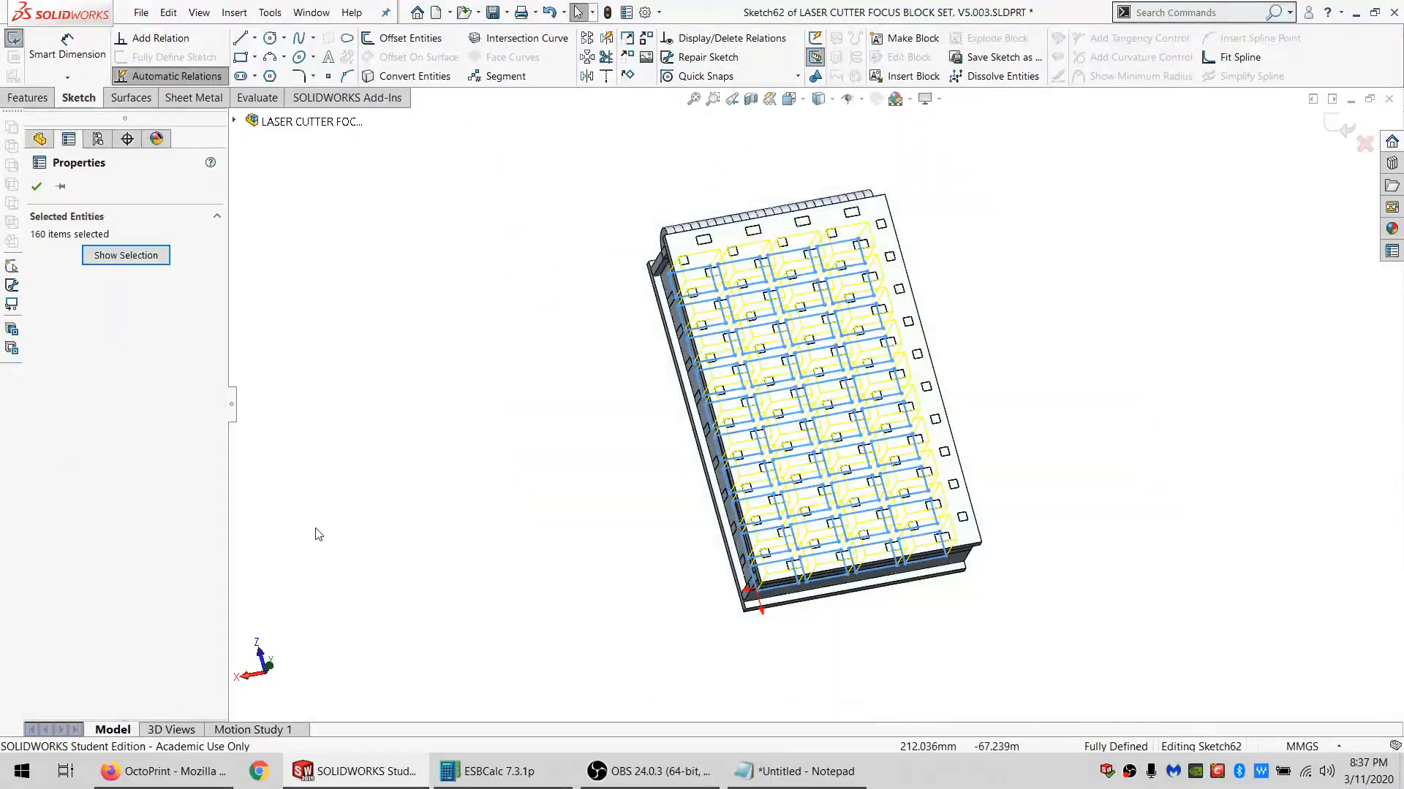
{"action": "left_click", "coordinate": [123, 256]}
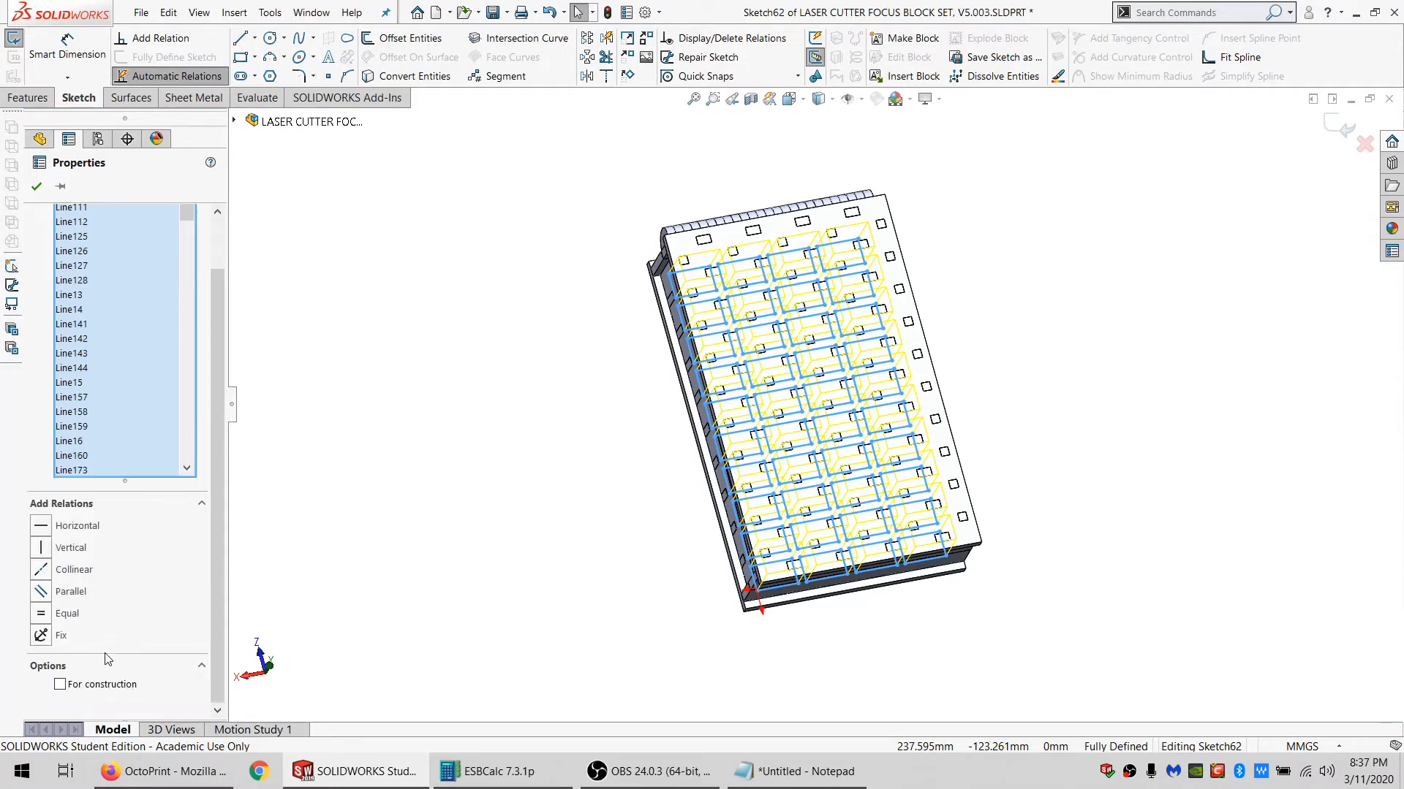
{"action": "left_click", "coordinate": [60, 684]}
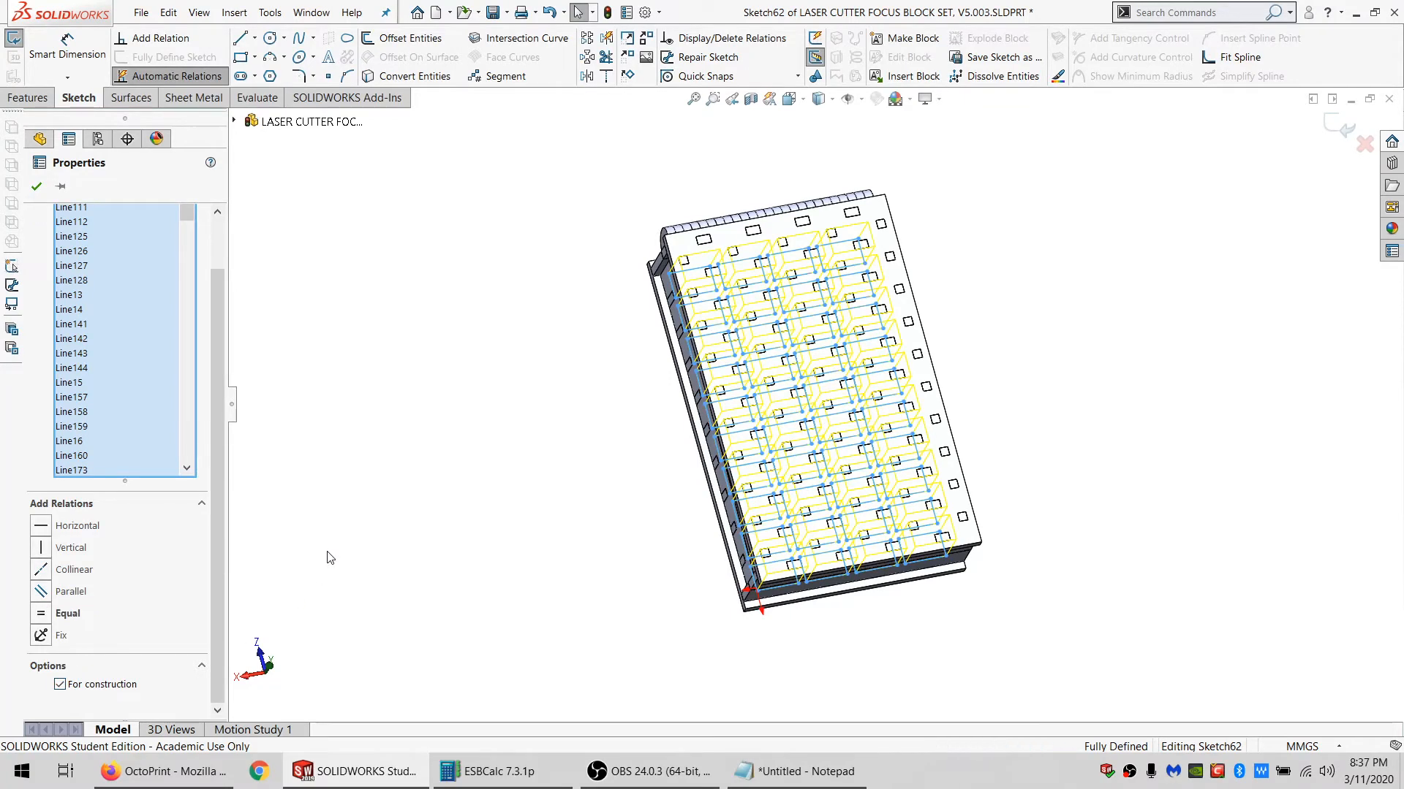
{"action": "left_click", "coordinate": [329, 558]}
Hide all the part's solid bodies so the test block sketch can be worked on alone.
{"action": "scroll", "coordinate": [141, 374], "scroll_direction": "up", "scroll_amount": 10}
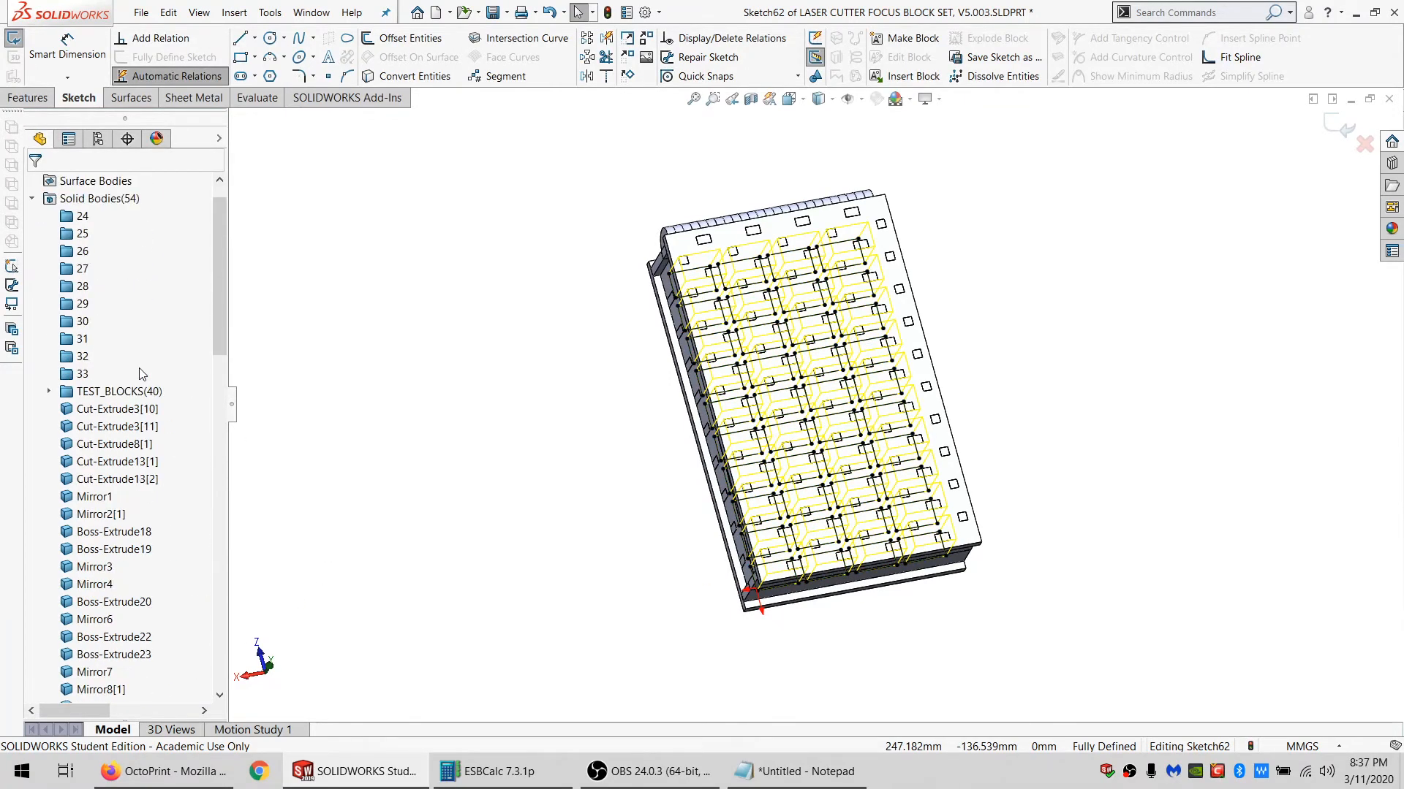
{"action": "scroll", "coordinate": [141, 374], "scroll_direction": "up", "scroll_amount": 1}
{"action": "left_click", "coordinate": [95, 233]}
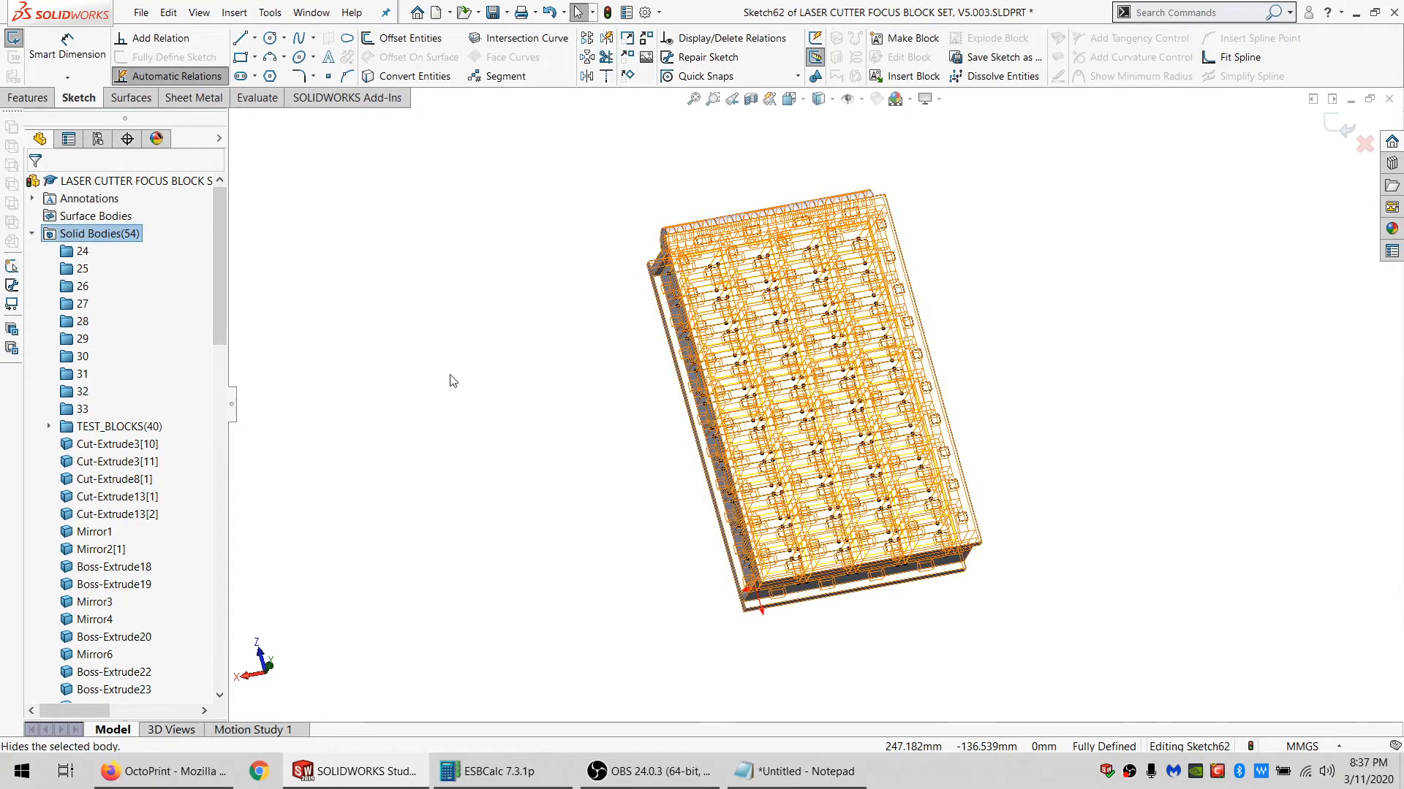
{"action": "scroll", "coordinate": [731, 340], "scroll_direction": "down", "scroll_amount": 2}
{"action": "middle_click_drag", "start_coordinate": [731, 340], "coordinate": [701, 398]}
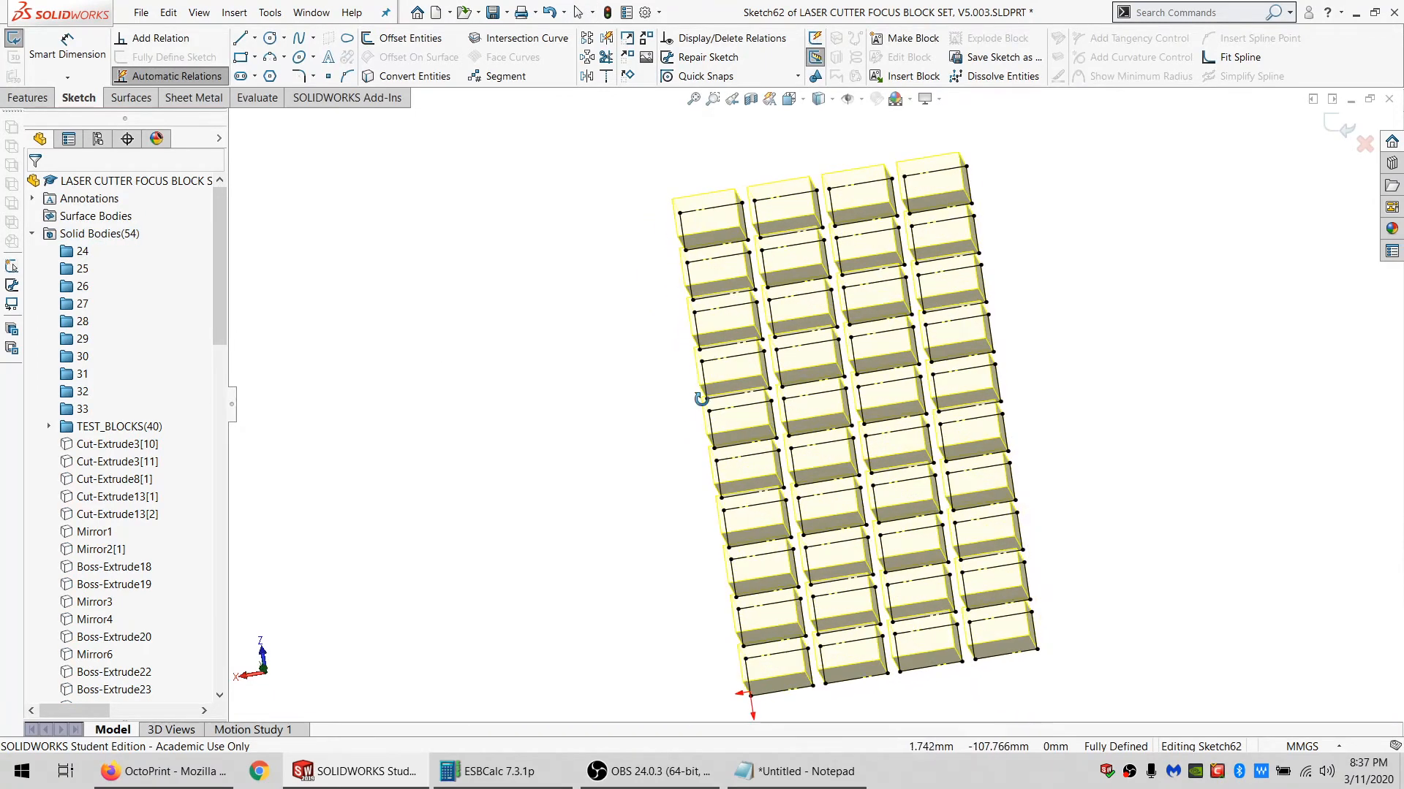
{"action": "scroll", "coordinate": [739, 283], "scroll_direction": "down", "scroll_amount": 5}
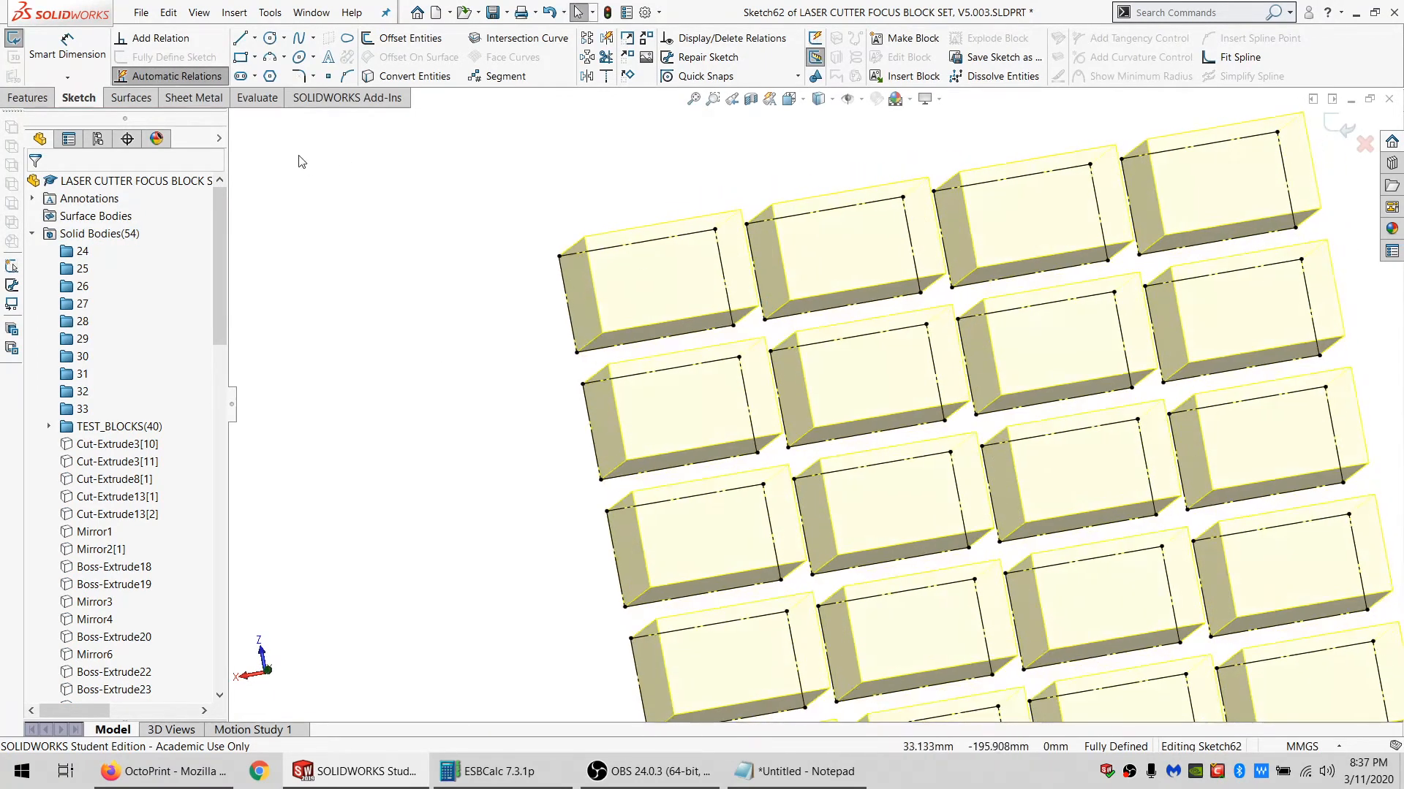
Sketch a corner rectangle about 22.5 mm by 10.9 mm from the outer corner of the first construction block, ending on its opposite side line.
{"action": "left_click", "coordinate": [241, 59]}
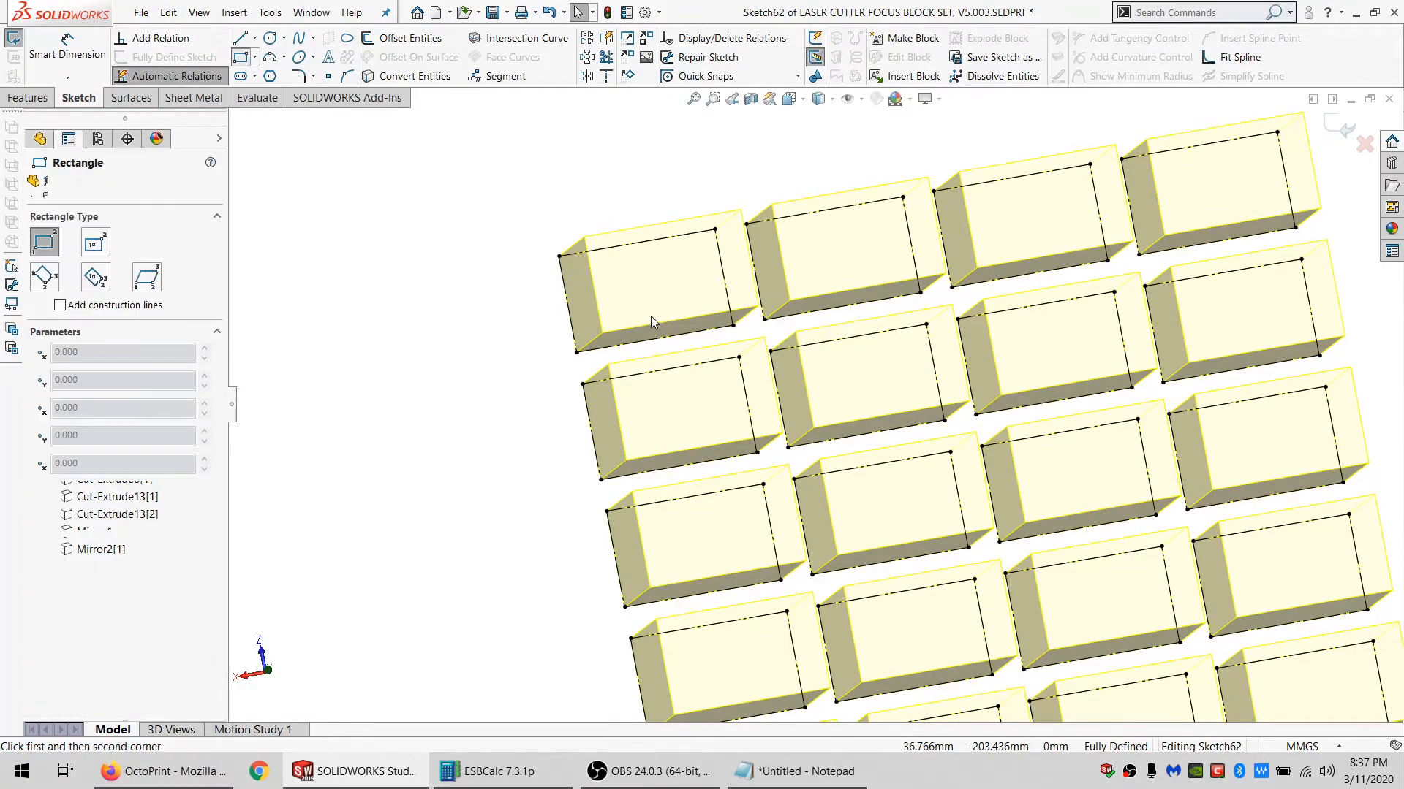
{"action": "left_click", "coordinate": [559, 256]}
{"action": "left_click", "coordinate": [730, 306]}
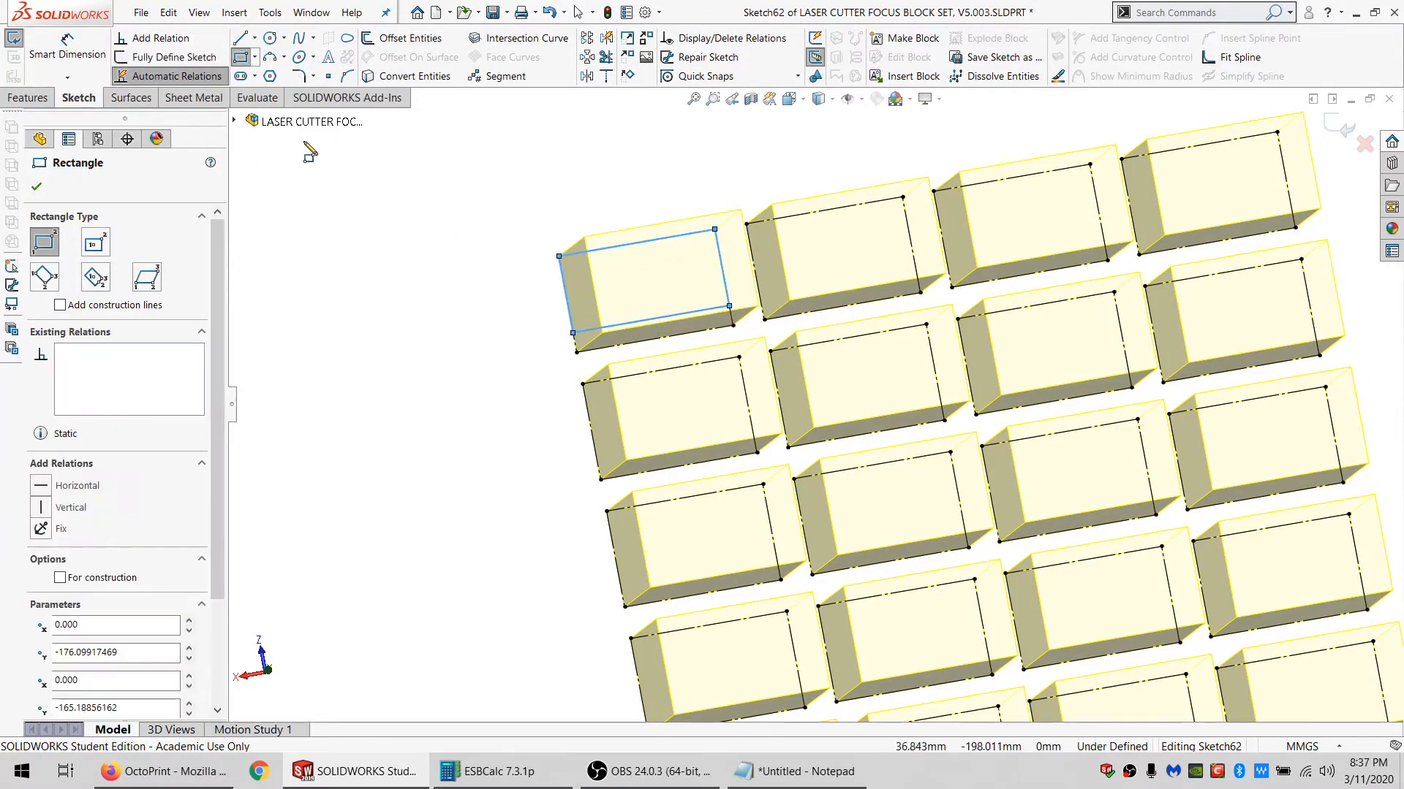
Dimension the new rectangle's height and link it to the BLOCK_THK file property.
{"action": "left_click", "coordinate": [66, 51]}
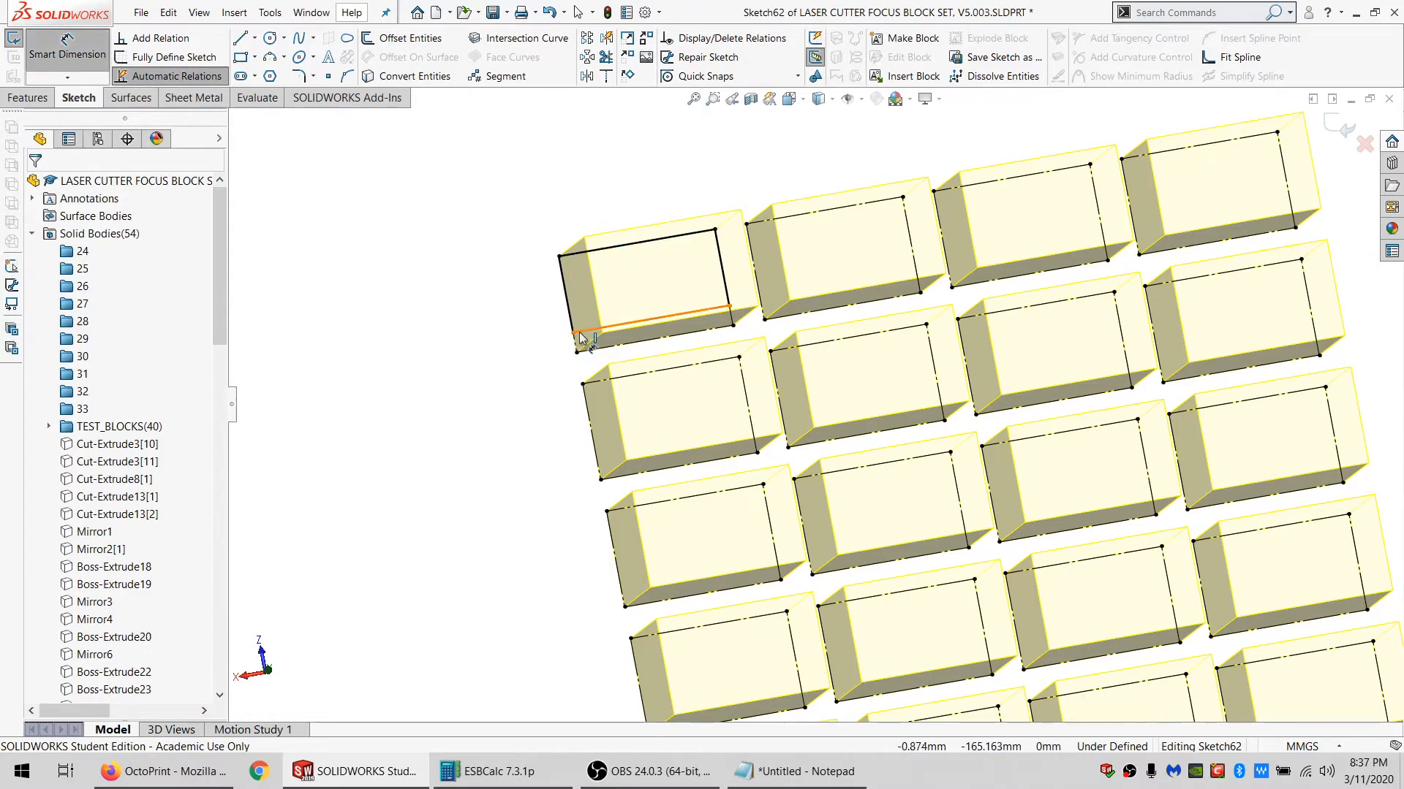
{"action": "left_click", "coordinate": [574, 333]}
{"action": "left_click", "coordinate": [579, 254]}
{"action": "left_click", "coordinate": [475, 307]}
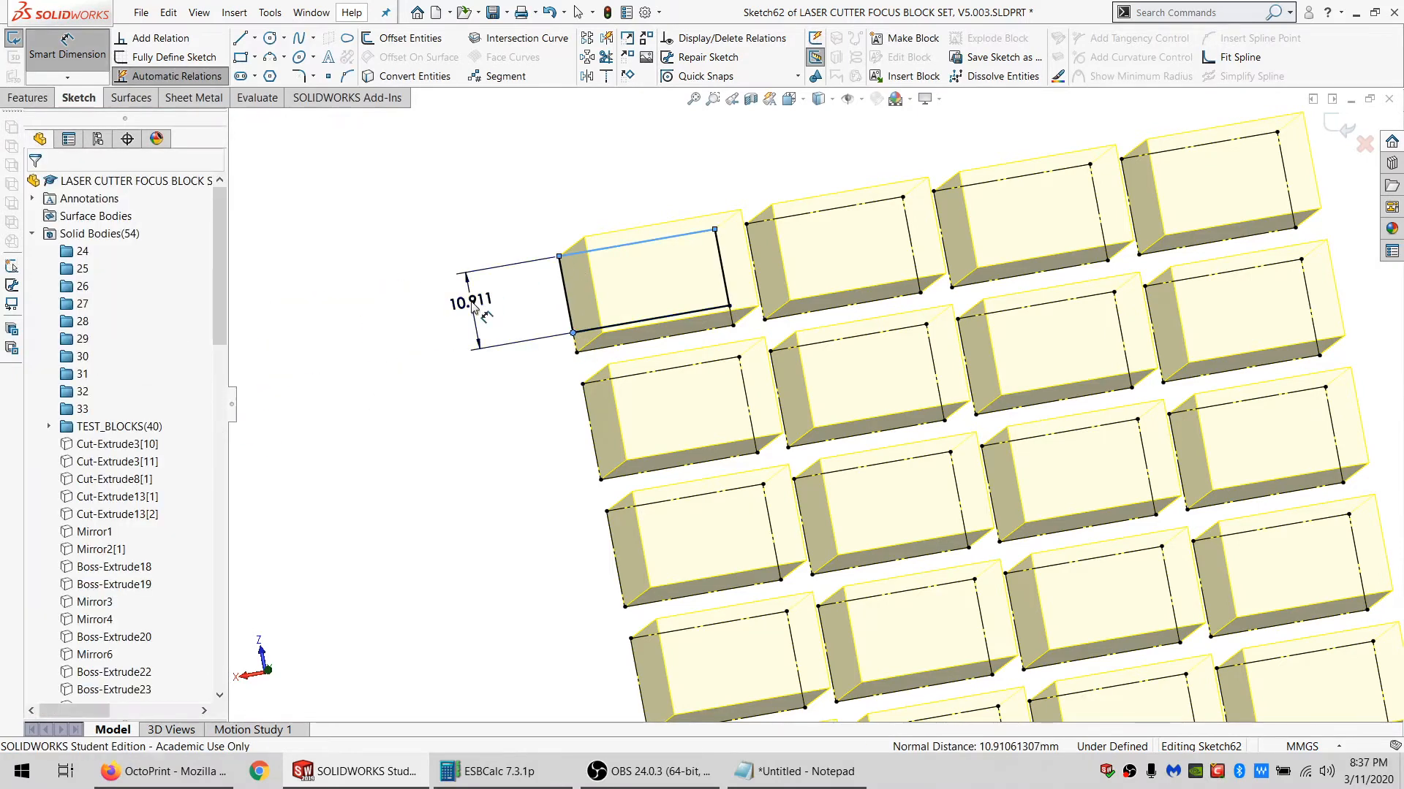
{"action": "type", "text": "="}
{"action": "mouse_move", "coordinate": [484, 369]}
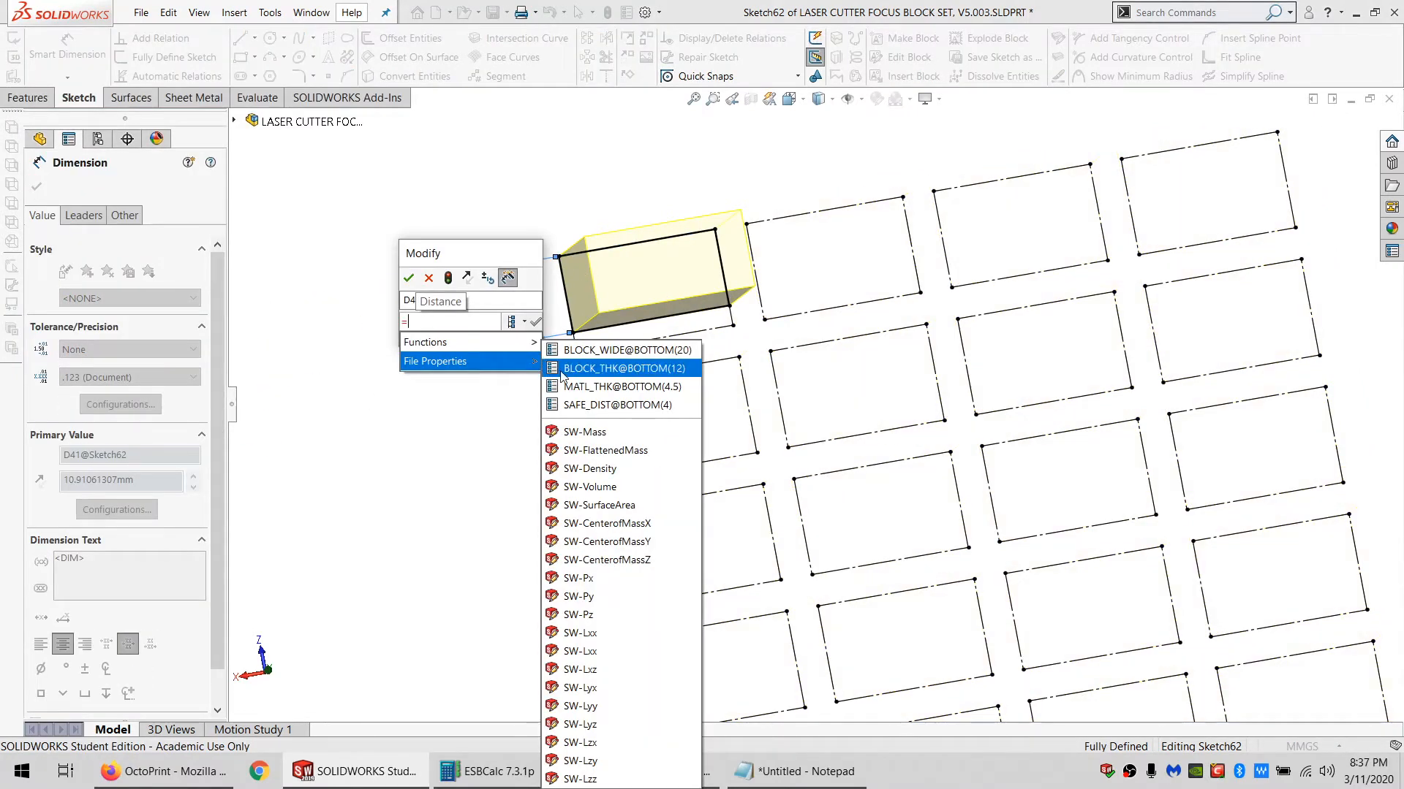
{"action": "left_click", "coordinate": [562, 369]}
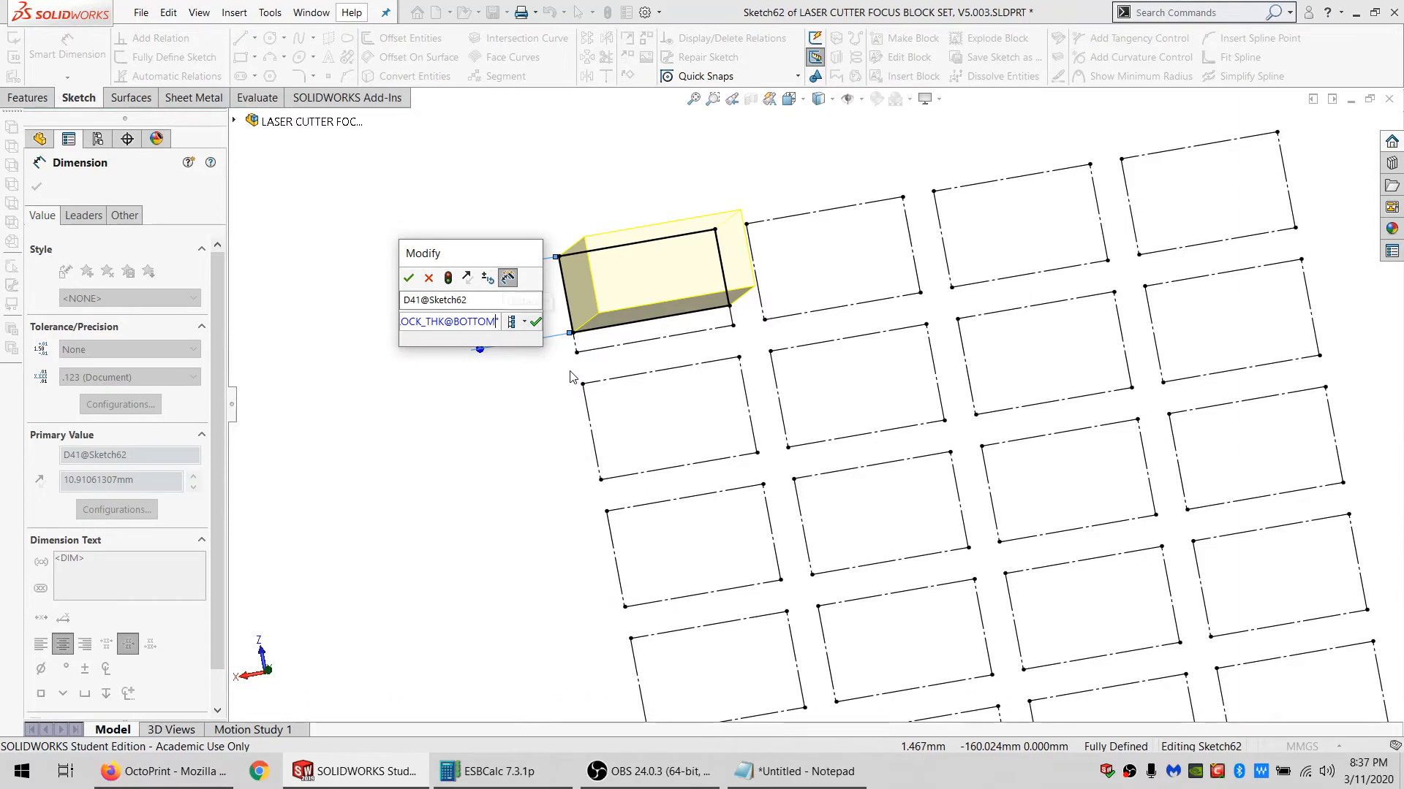
{"action": "key", "text": "Return"}
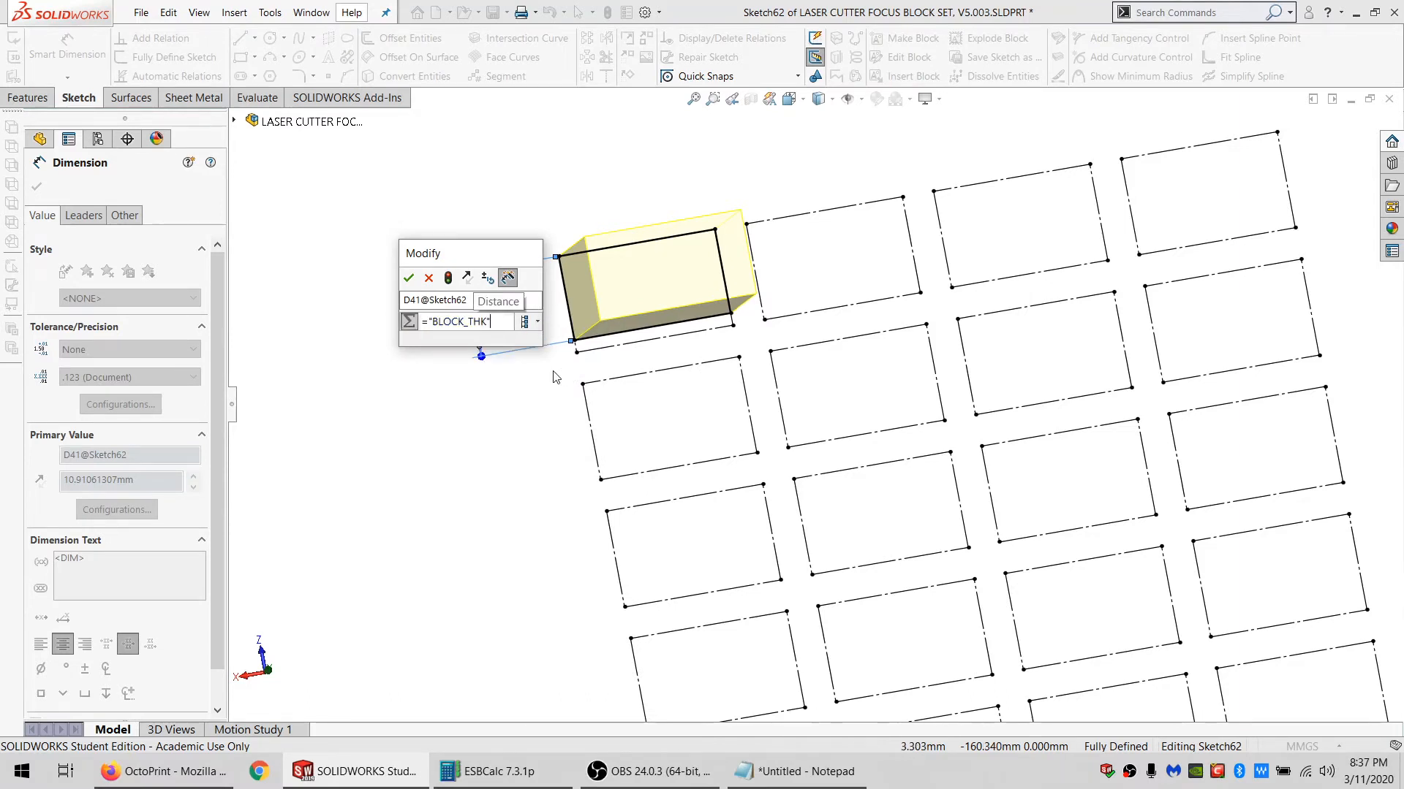
{"action": "left_click", "coordinate": [410, 282]}
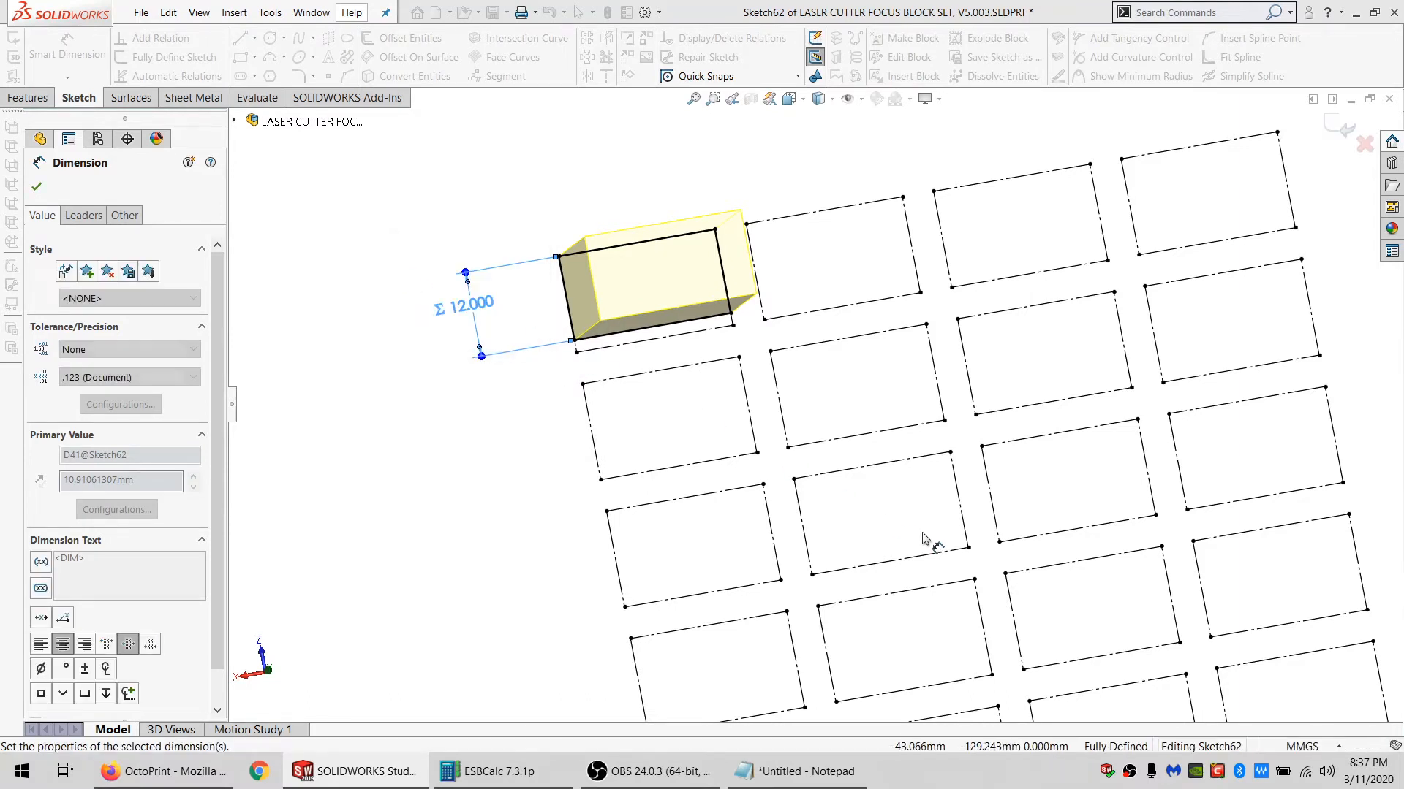
{"action": "scroll", "coordinate": [925, 539], "scroll_direction": "up", "scroll_amount": 2}
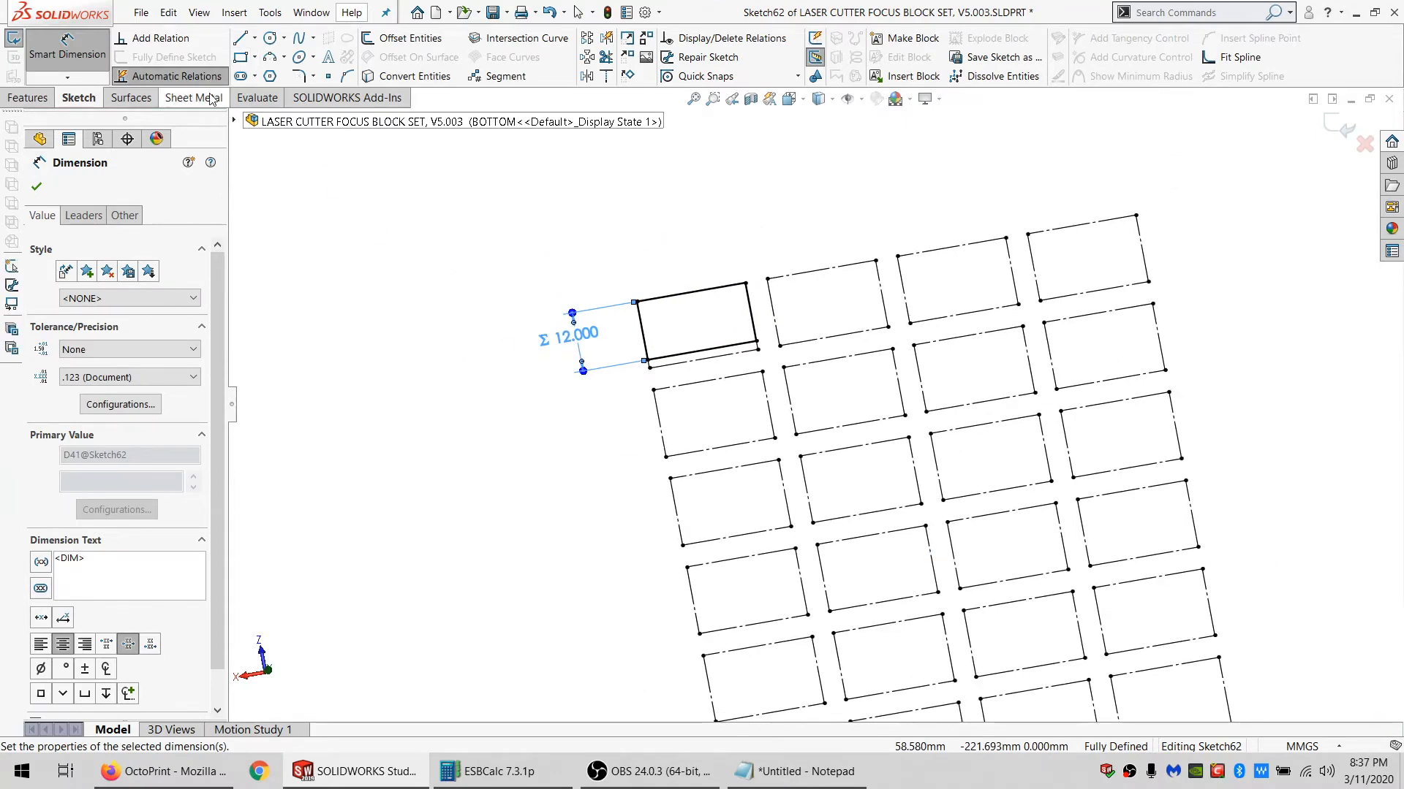
{"action": "key", "text": "Escape"}
{"action": "key", "text": "Escape"}
Linear-pattern the rectangle's four lines with 4 instances at 30 mm along X and 10 instances at 30 mm along Y.
{"action": "left_click", "coordinate": [673, 301]}
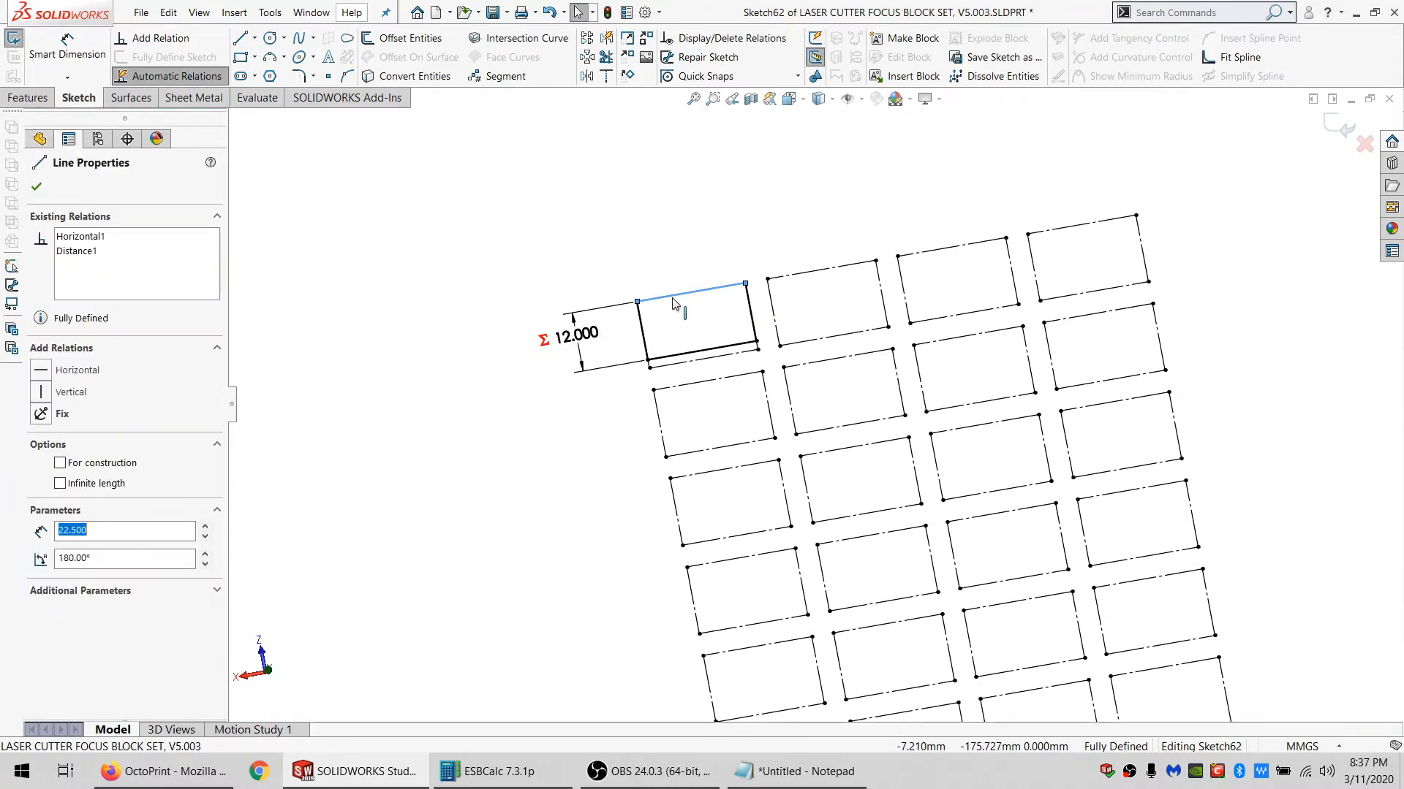
{"action": "right_click", "coordinate": [673, 301]}
{"action": "left_click", "coordinate": [731, 307]}
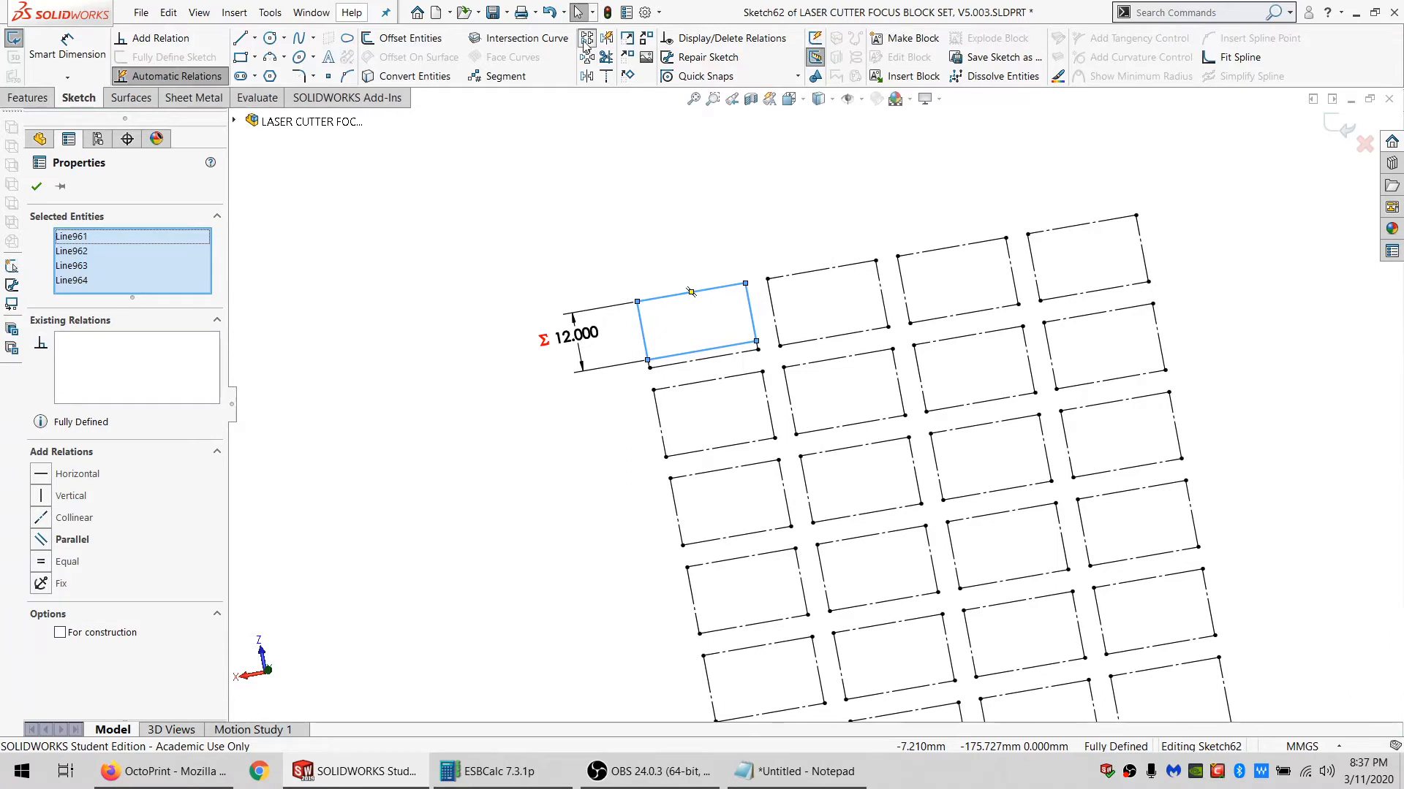
{"action": "left_click", "coordinate": [586, 38]}
{"action": "left_click", "coordinate": [41, 243]}
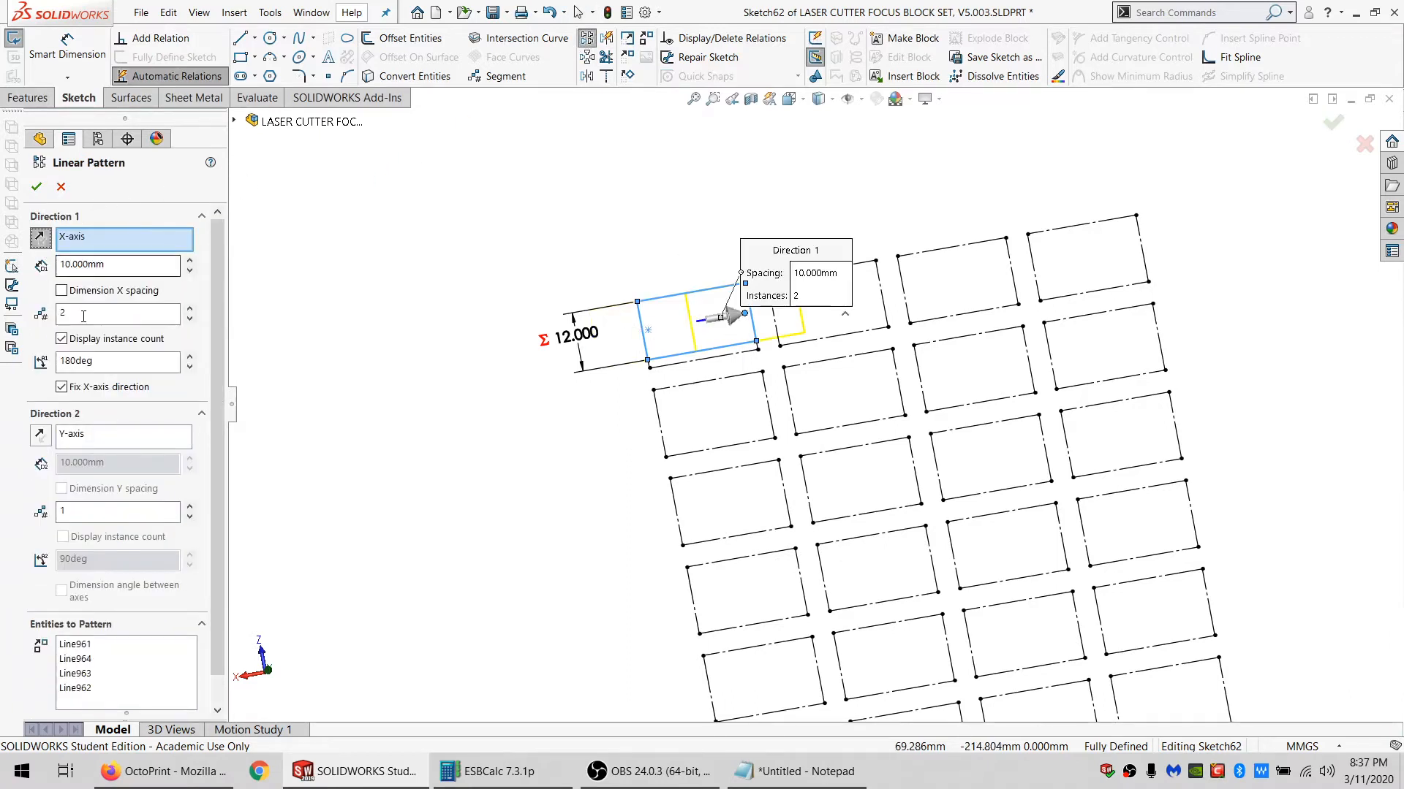
{"action": "type", "text": "30"}
{"action": "left_click", "coordinate": [93, 514]}
{"action": "left_click", "coordinate": [101, 461]}
{"action": "type", "text": "3"}
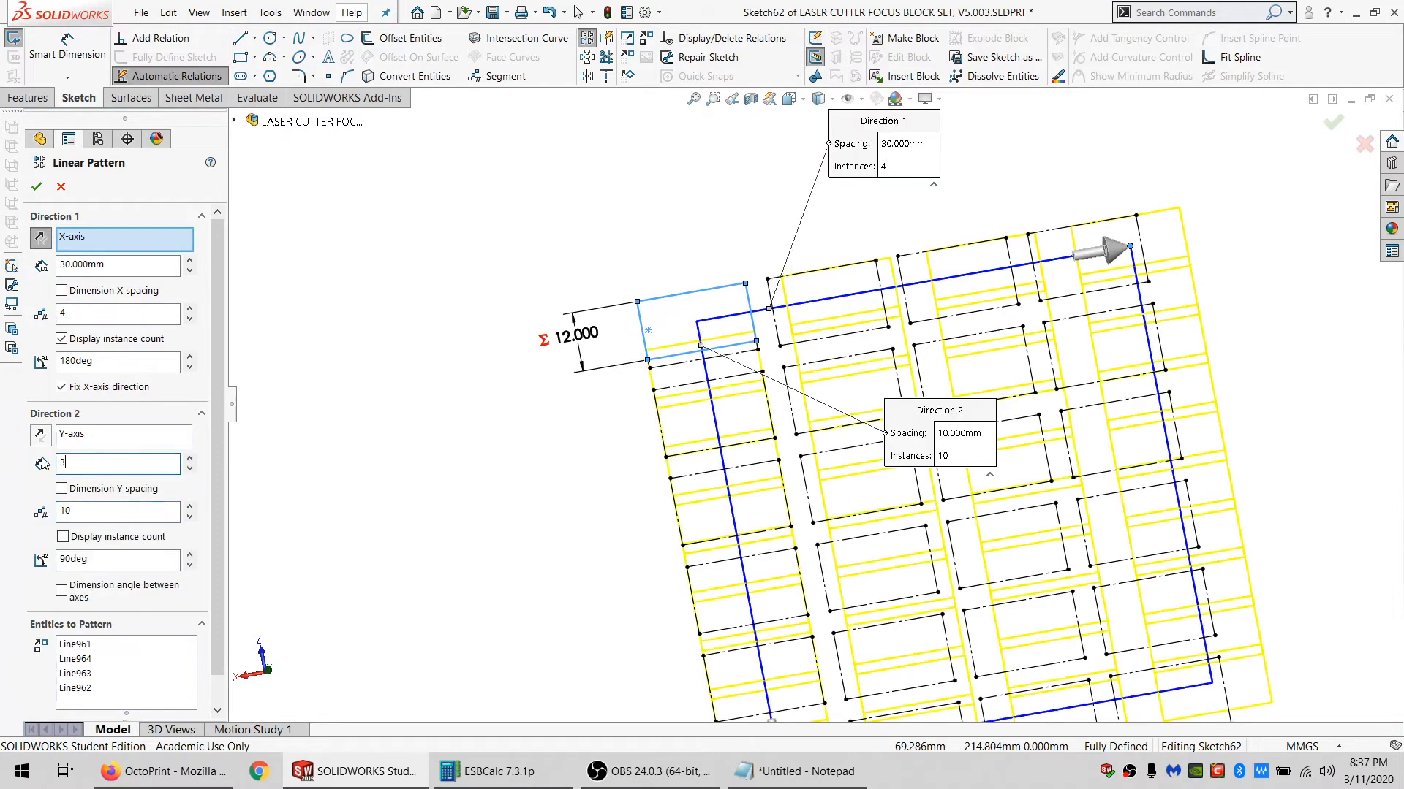
{"action": "type", "text": "0"}
{"action": "key", "text": "Return"}
{"action": "left_click", "coordinate": [38, 187]}
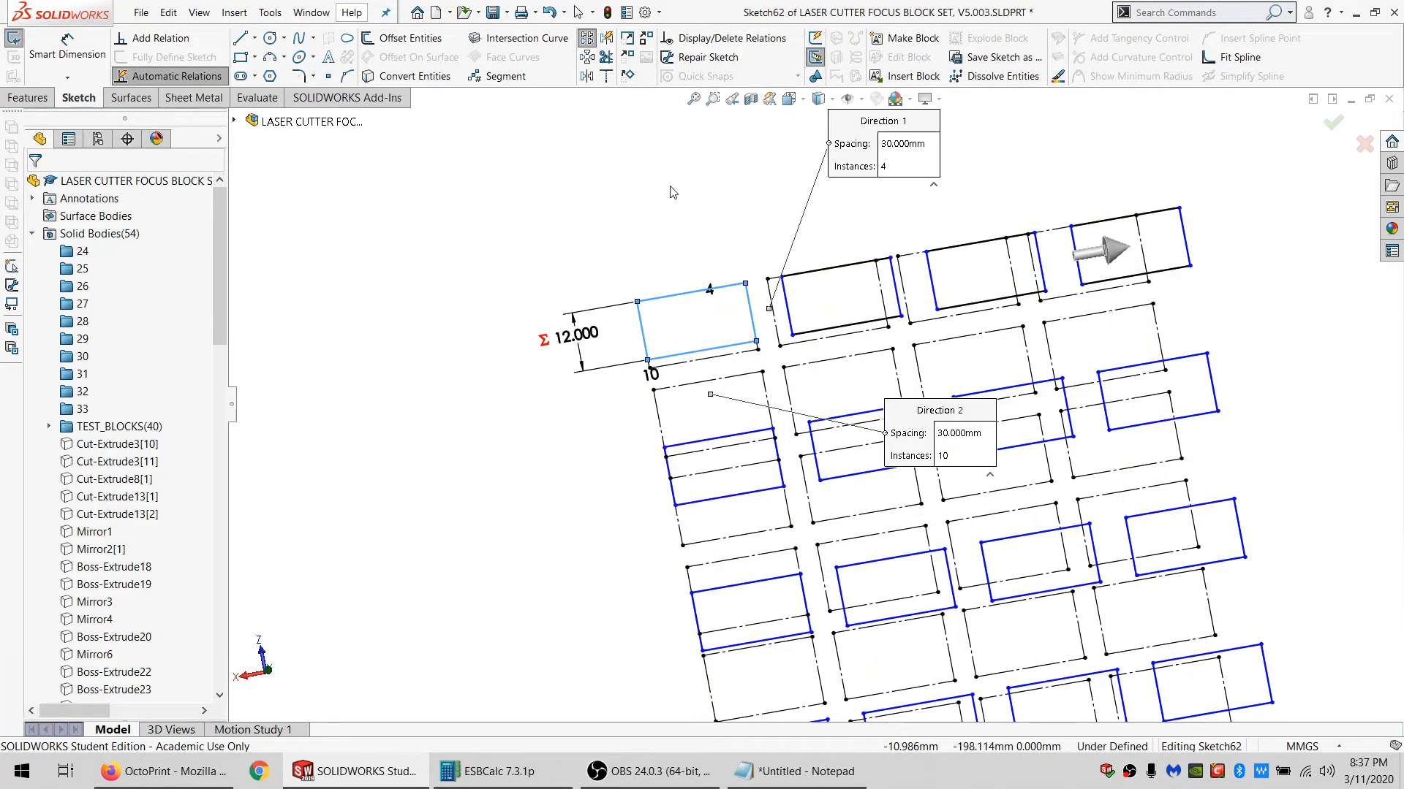
Make the second column's corner coincident with its construction line and merge the second row's corner with the matching construction rectangle corner.
{"action": "left_click", "coordinate": [781, 278]}
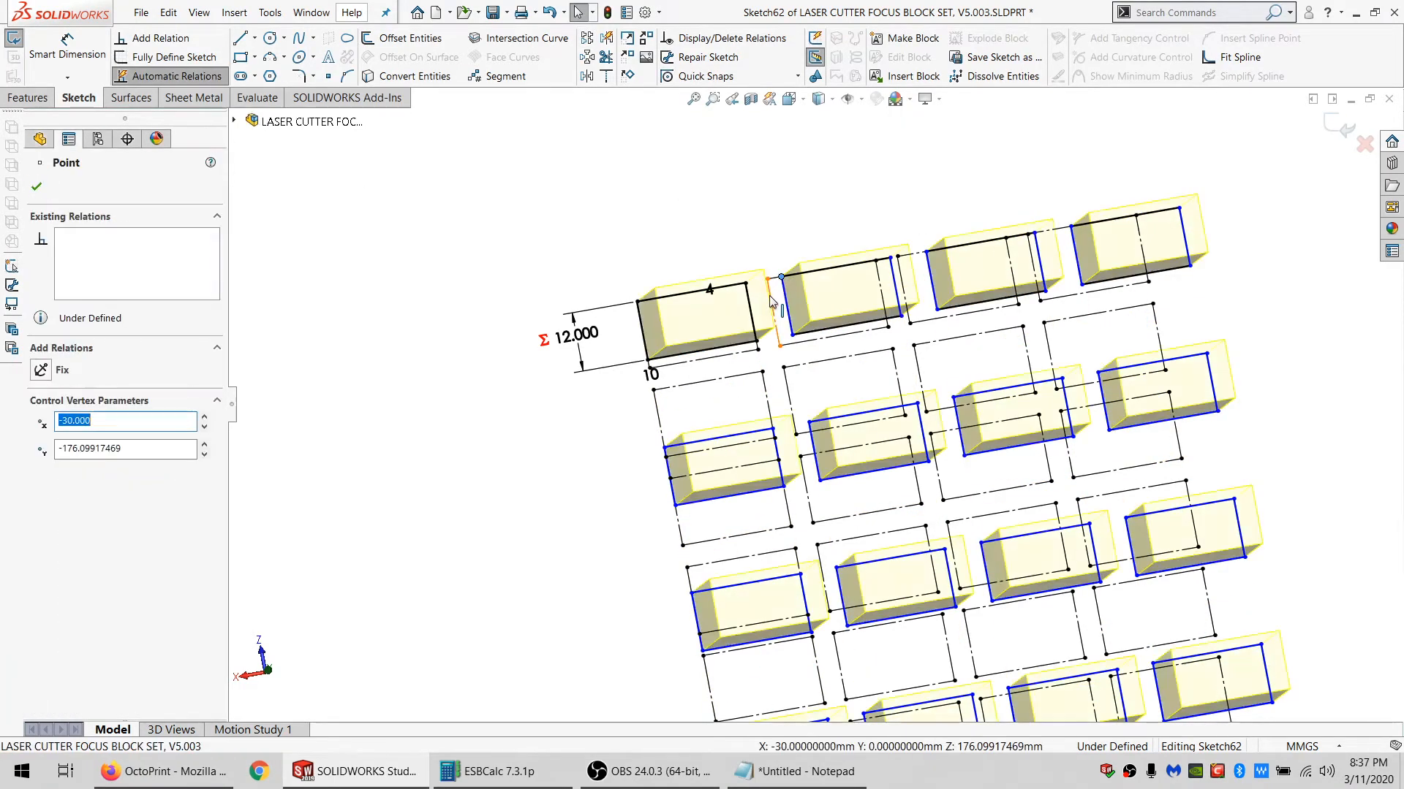
{"action": "left_click", "coordinate": [769, 301], "text": "ctrl"}
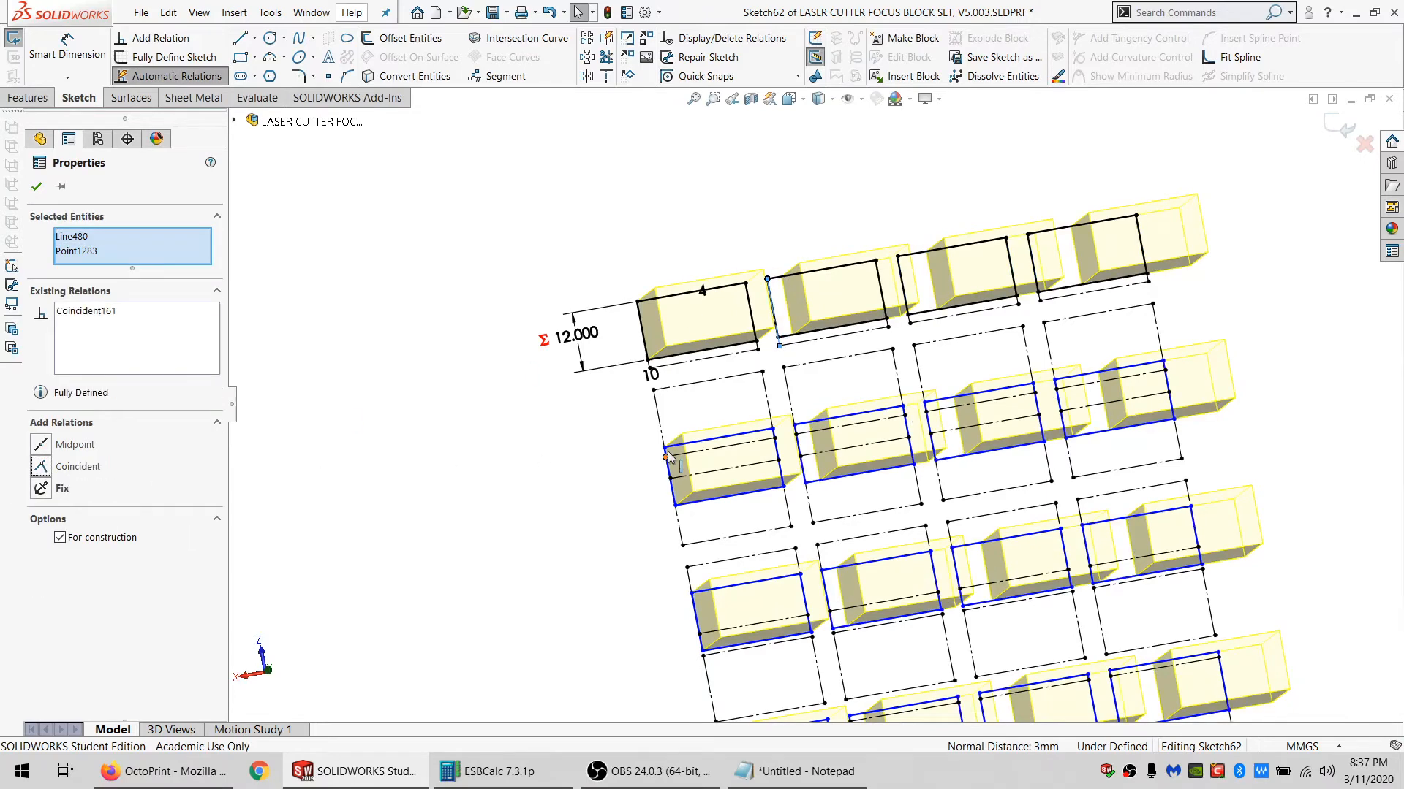
{"action": "left_click", "coordinate": [653, 390]}
{"action": "left_click", "coordinate": [654, 391], "text": "ctrl"}
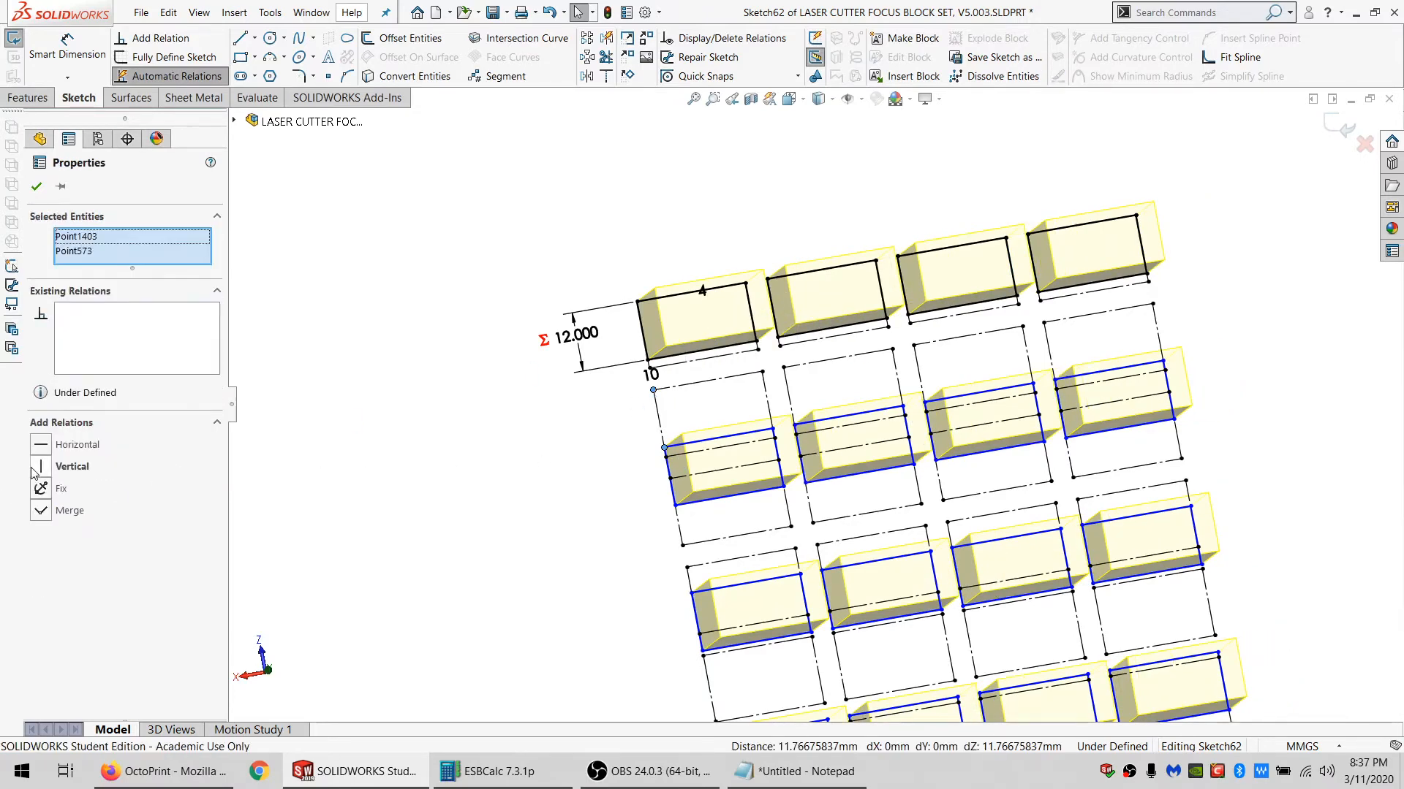
{"action": "left_click", "coordinate": [52, 508]}
{"action": "left_click", "coordinate": [504, 514]}
{"action": "scroll", "coordinate": [877, 555], "scroll_direction": "up", "scroll_amount": 6}
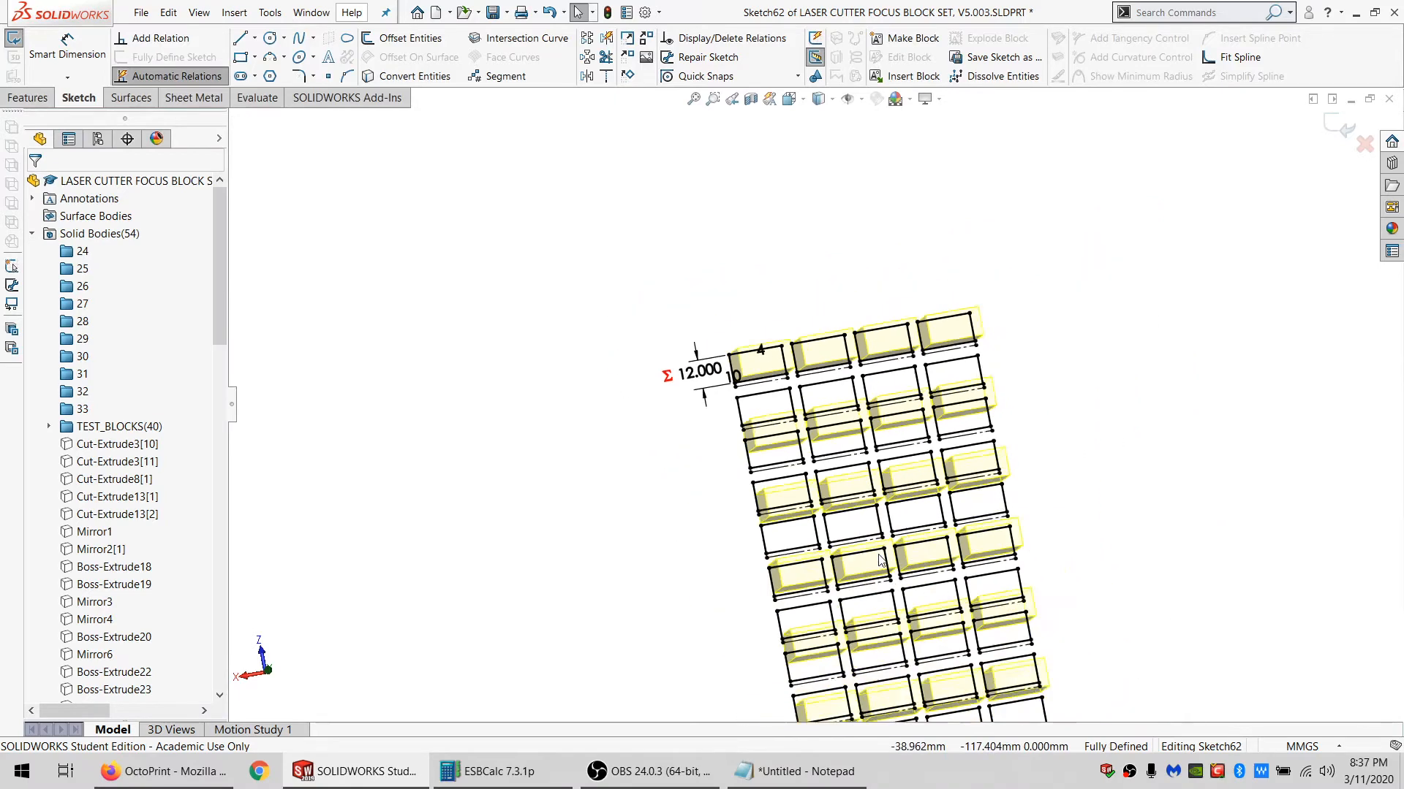
{"action": "scroll", "coordinate": [880, 562], "scroll_direction": "down", "scroll_amount": 2}
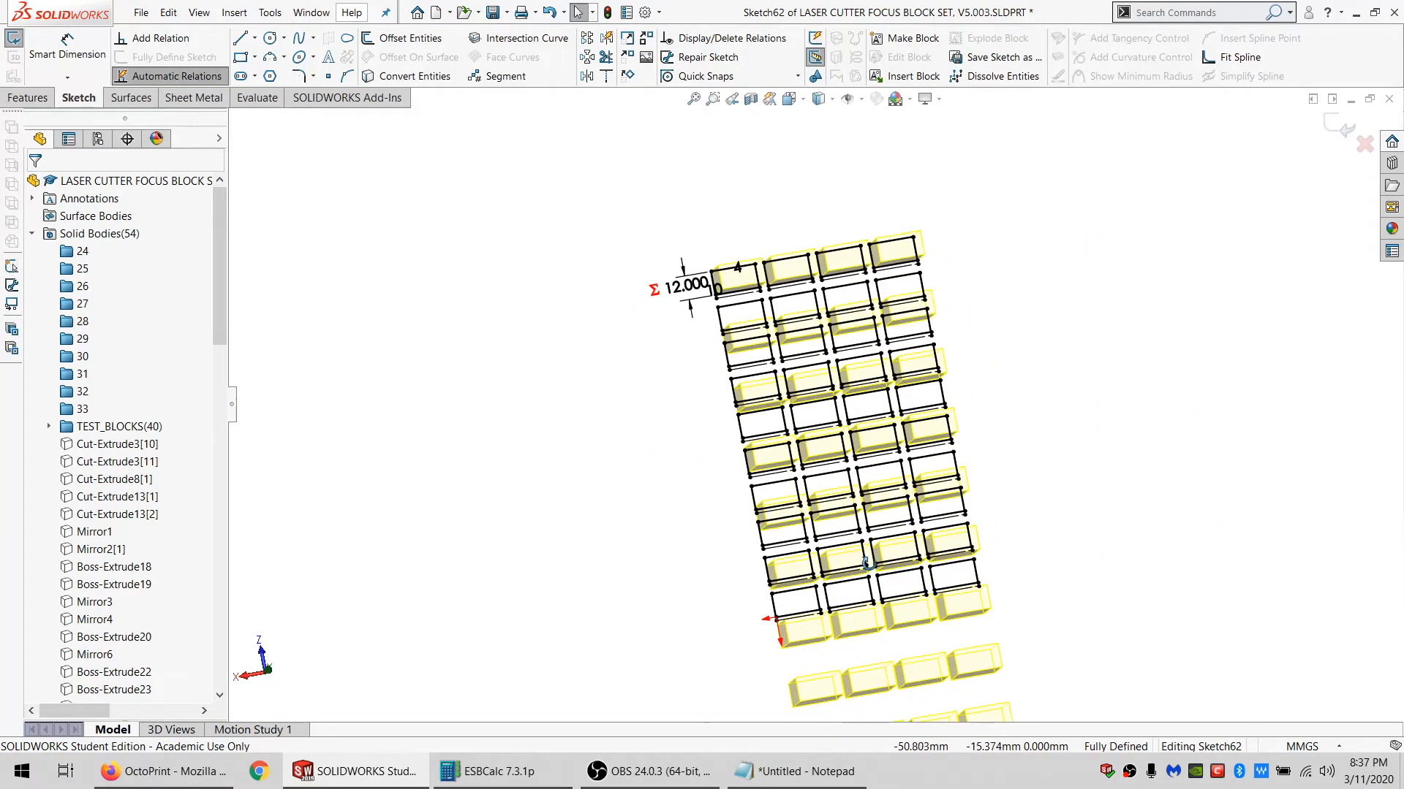
Exit the block sketch, continue the rebuild ignoring the Sketch63 error, and close the What's Wrong report.
{"action": "left_click", "coordinate": [14, 41]}
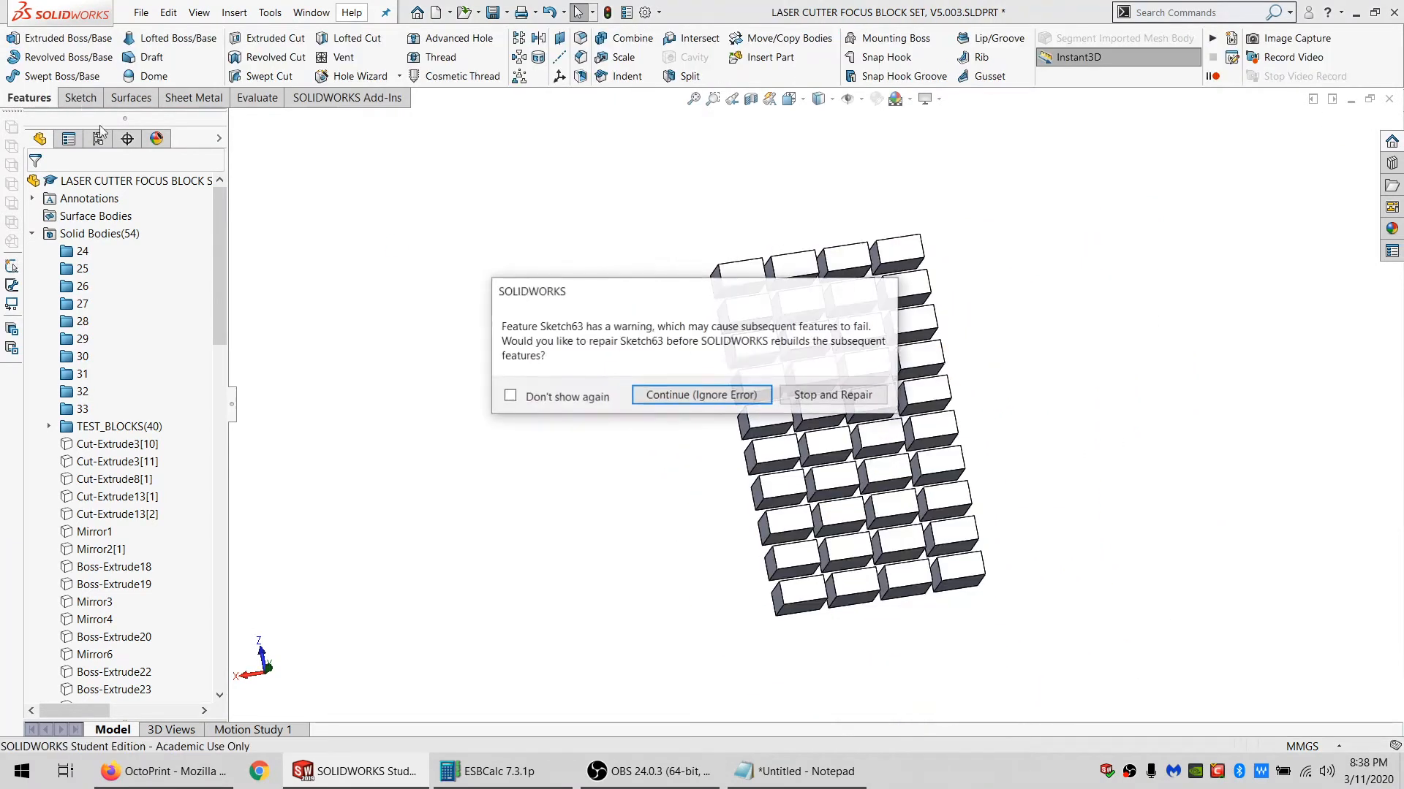
{"action": "left_click", "coordinate": [744, 401]}
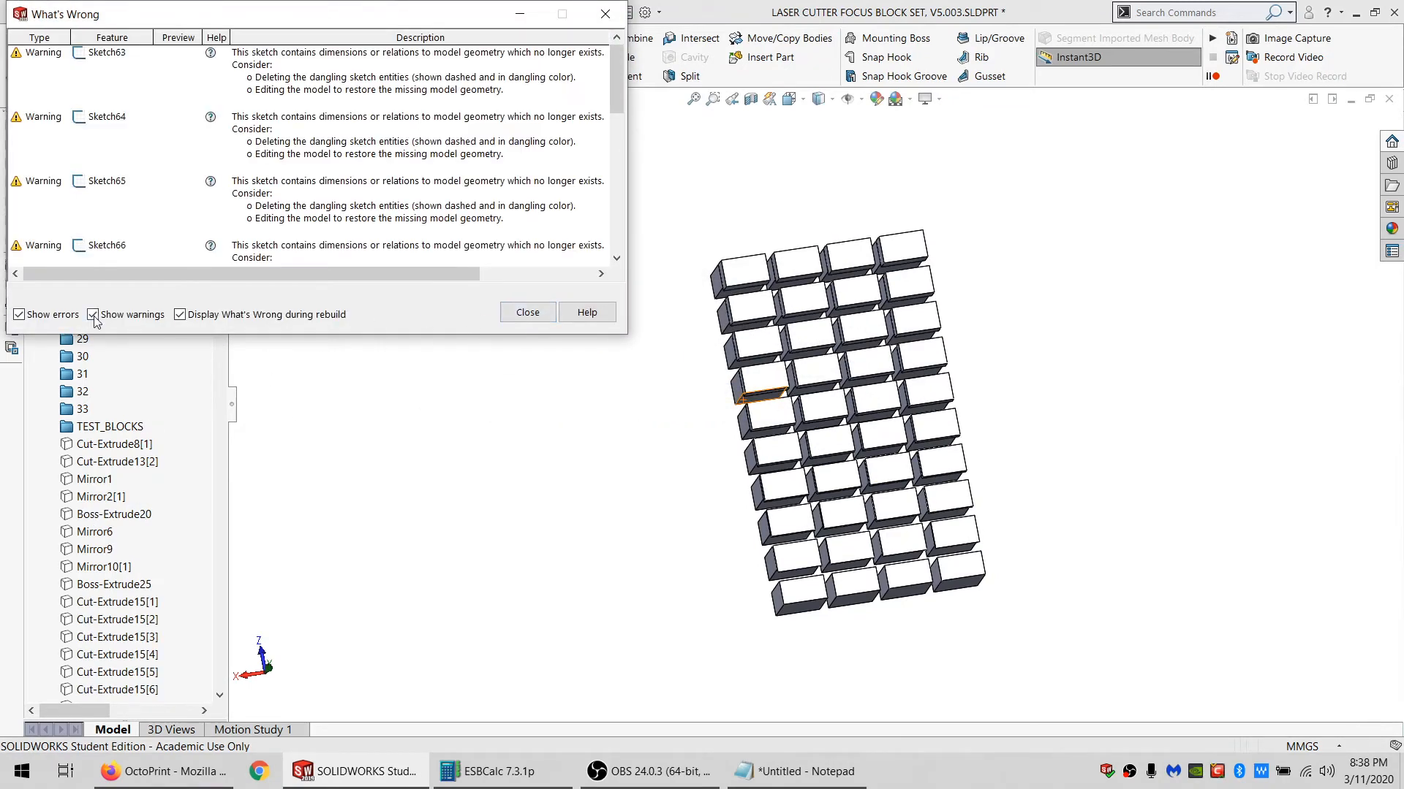
{"action": "left_click", "coordinate": [521, 313]}
Edit Sketch63 of Boss-Extrude52 and convert the four block faces in the second row from the origin into sketch entities.
{"action": "left_click_drag", "start_coordinate": [216, 266], "coordinate": [217, 664]}
{"action": "scroll", "coordinate": [841, 514], "scroll_direction": "down", "scroll_amount": 3}
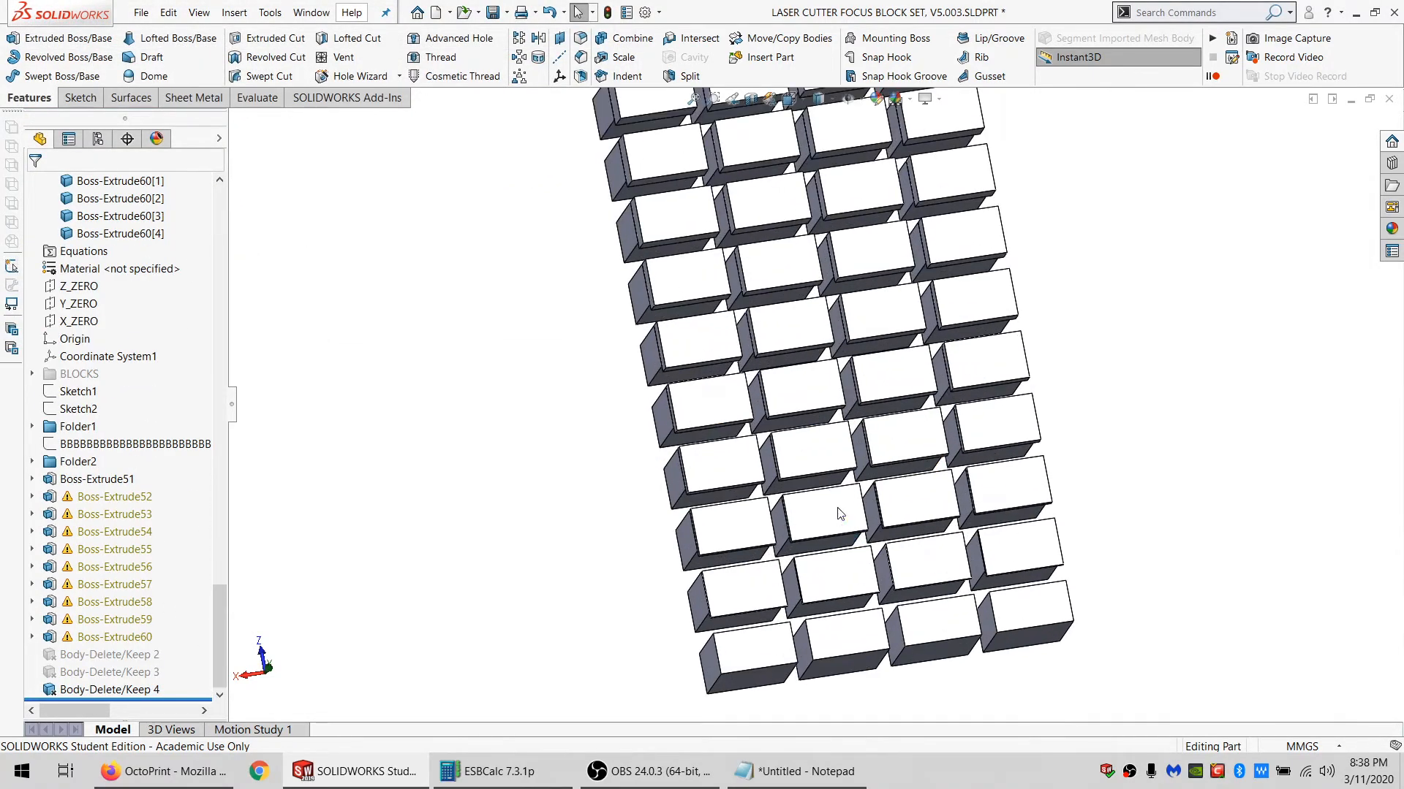
{"action": "middle_click_drag", "start_coordinate": [841, 514], "coordinate": [847, 417]}
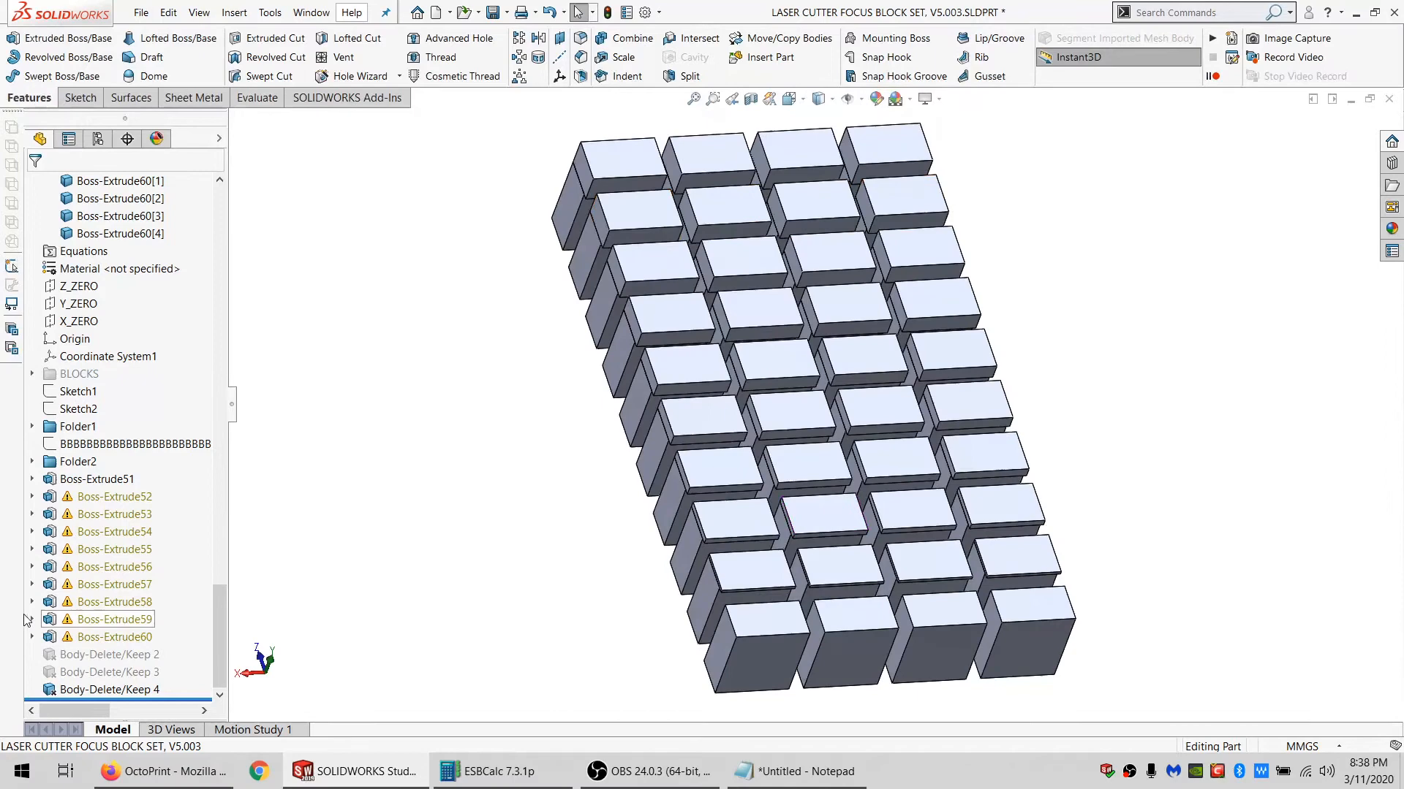
{"action": "left_click", "coordinate": [93, 497]}
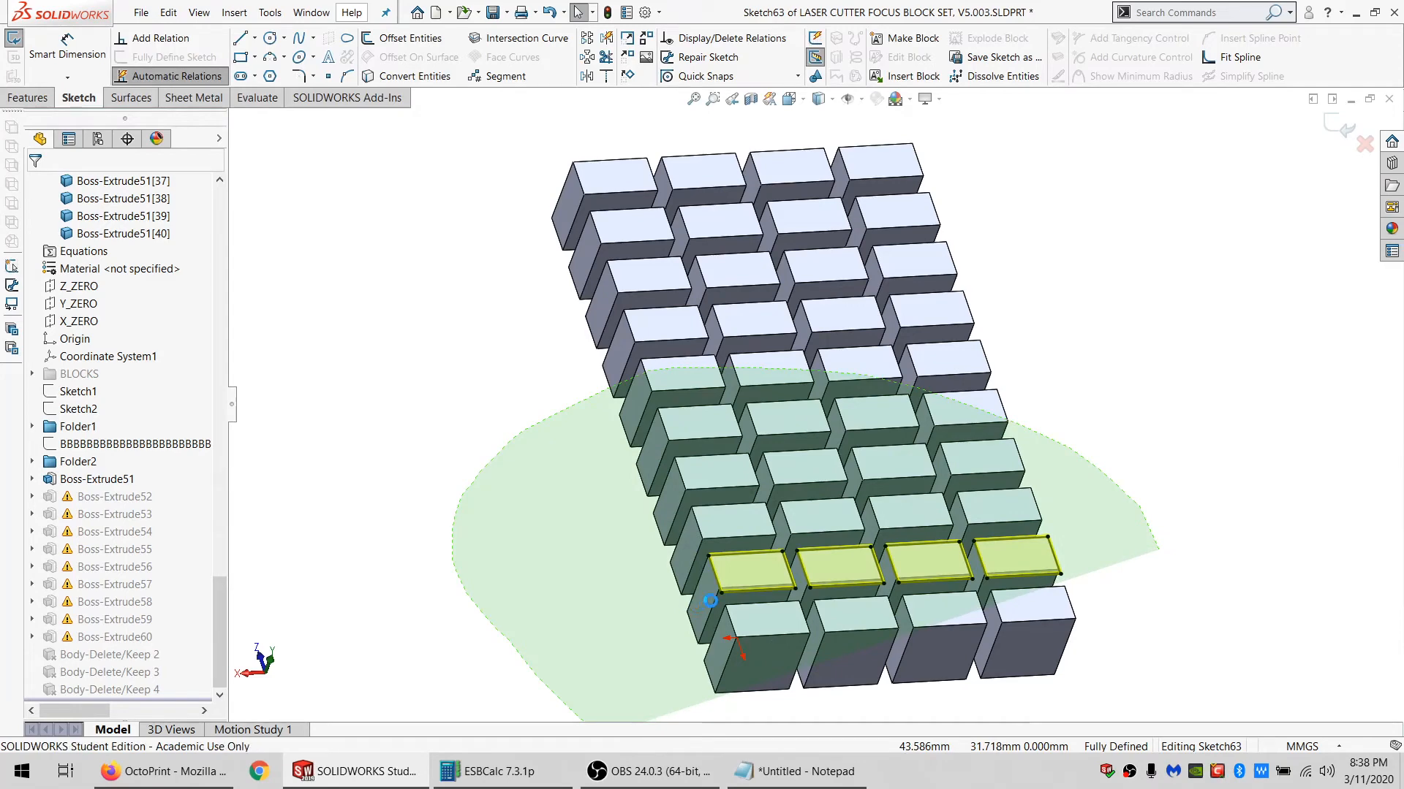
{"action": "left_click", "coordinate": [749, 572]}
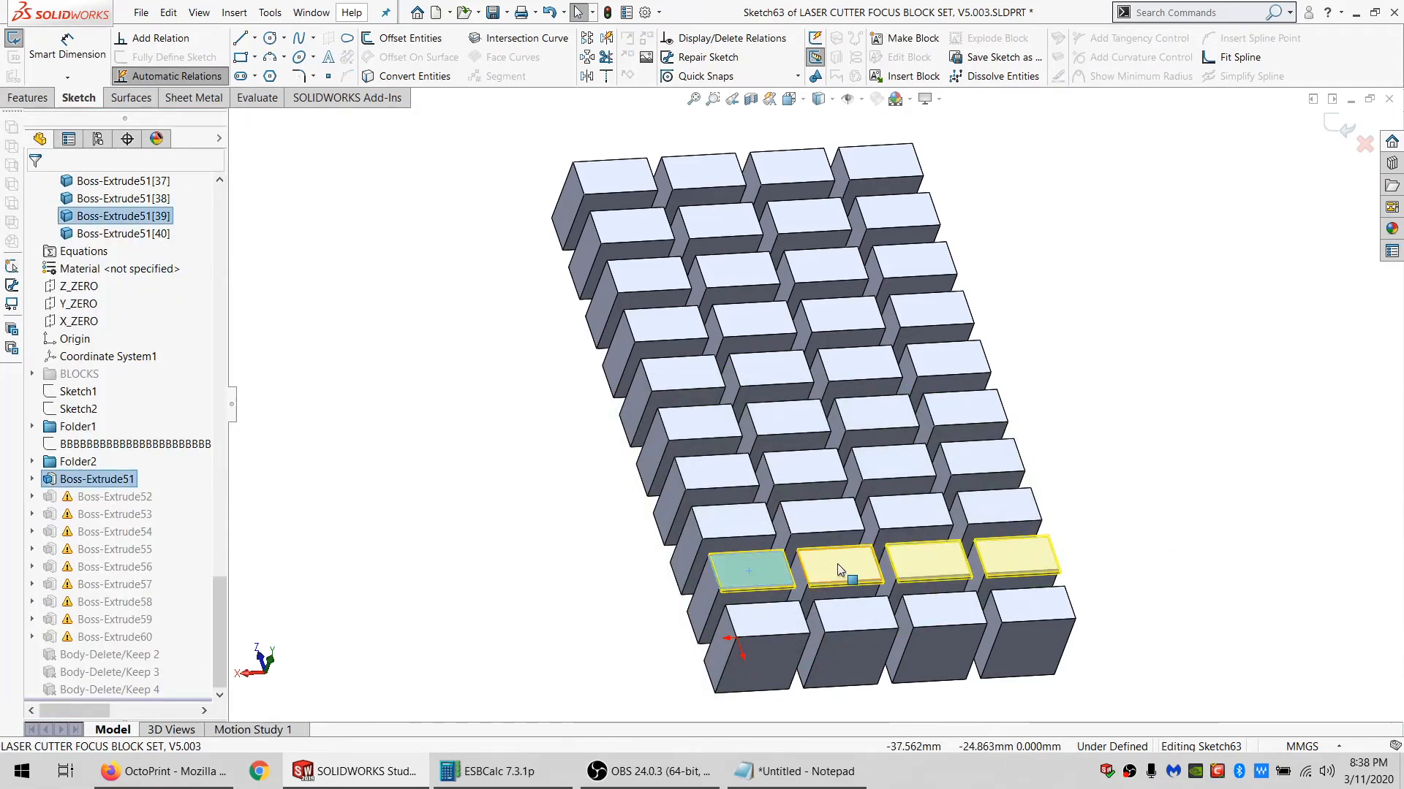
{"action": "left_click", "coordinate": [839, 570], "text": "ctrl"}
{"action": "left_click", "coordinate": [1034, 559], "text": "ctrl"}
{"action": "left_click", "coordinate": [406, 76]}
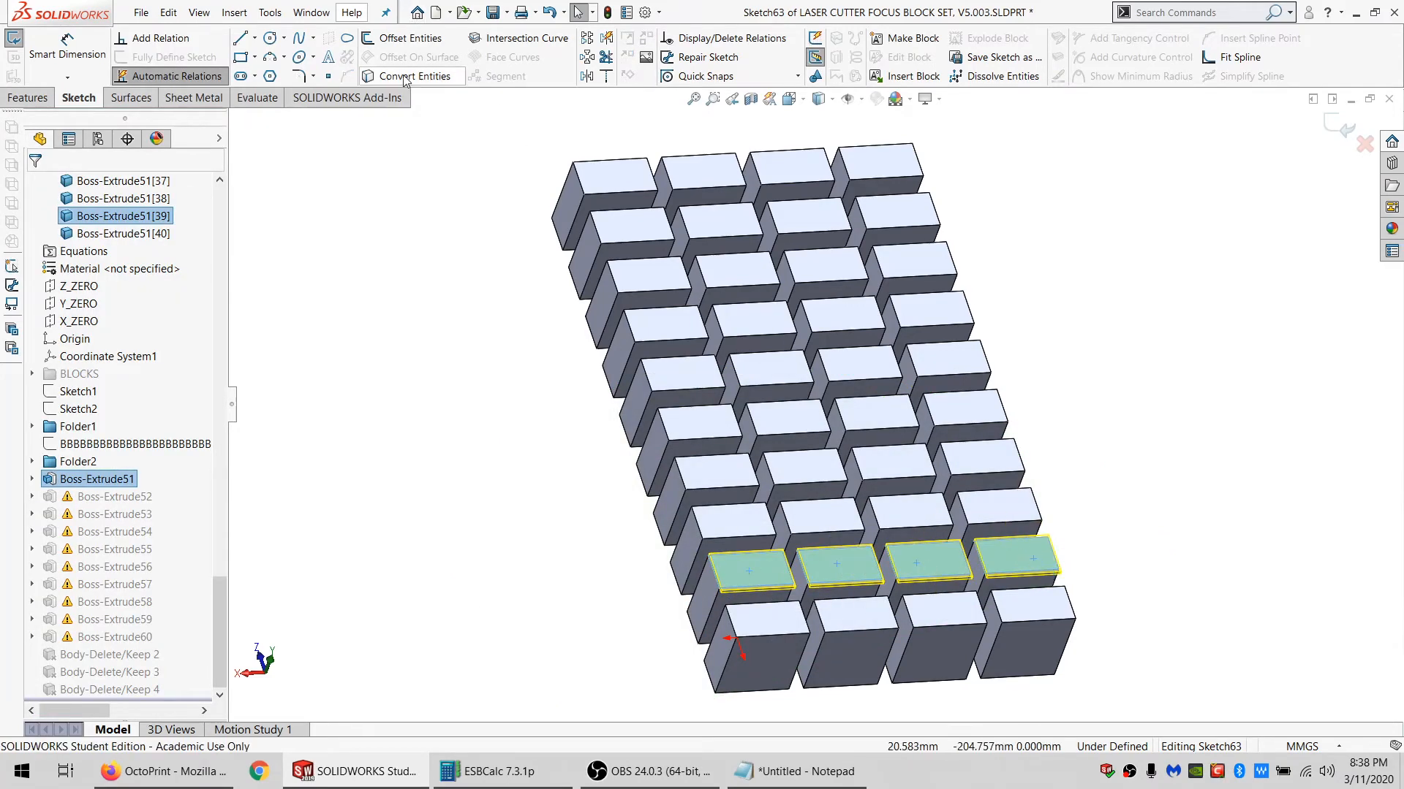
Exit Sketch63 ignoring the rebuild warning, and set Boss-Extrude53's feature scope to the four block bodies in the third row from the origin.
{"action": "left_click", "coordinate": [14, 38]}
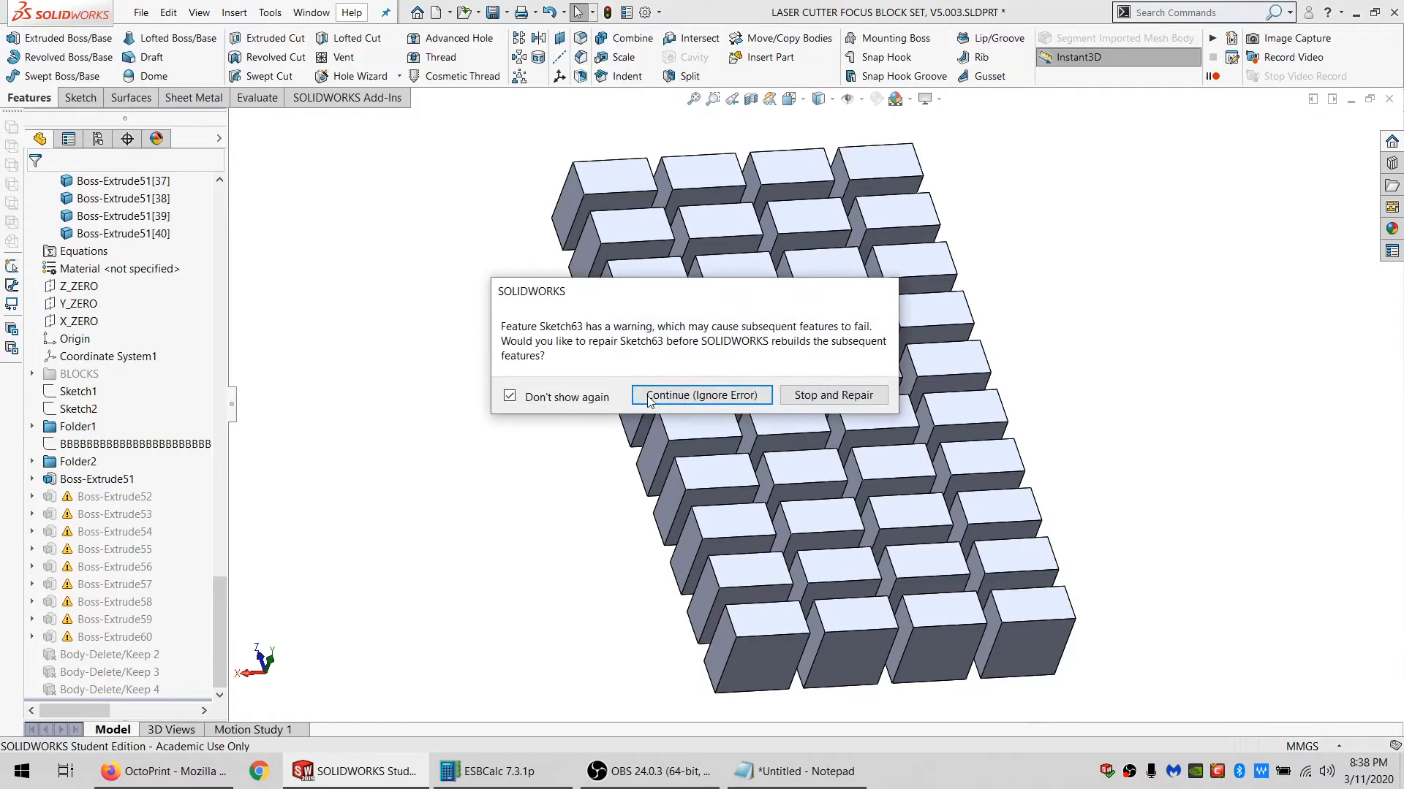
{"action": "left_click", "coordinate": [647, 396]}
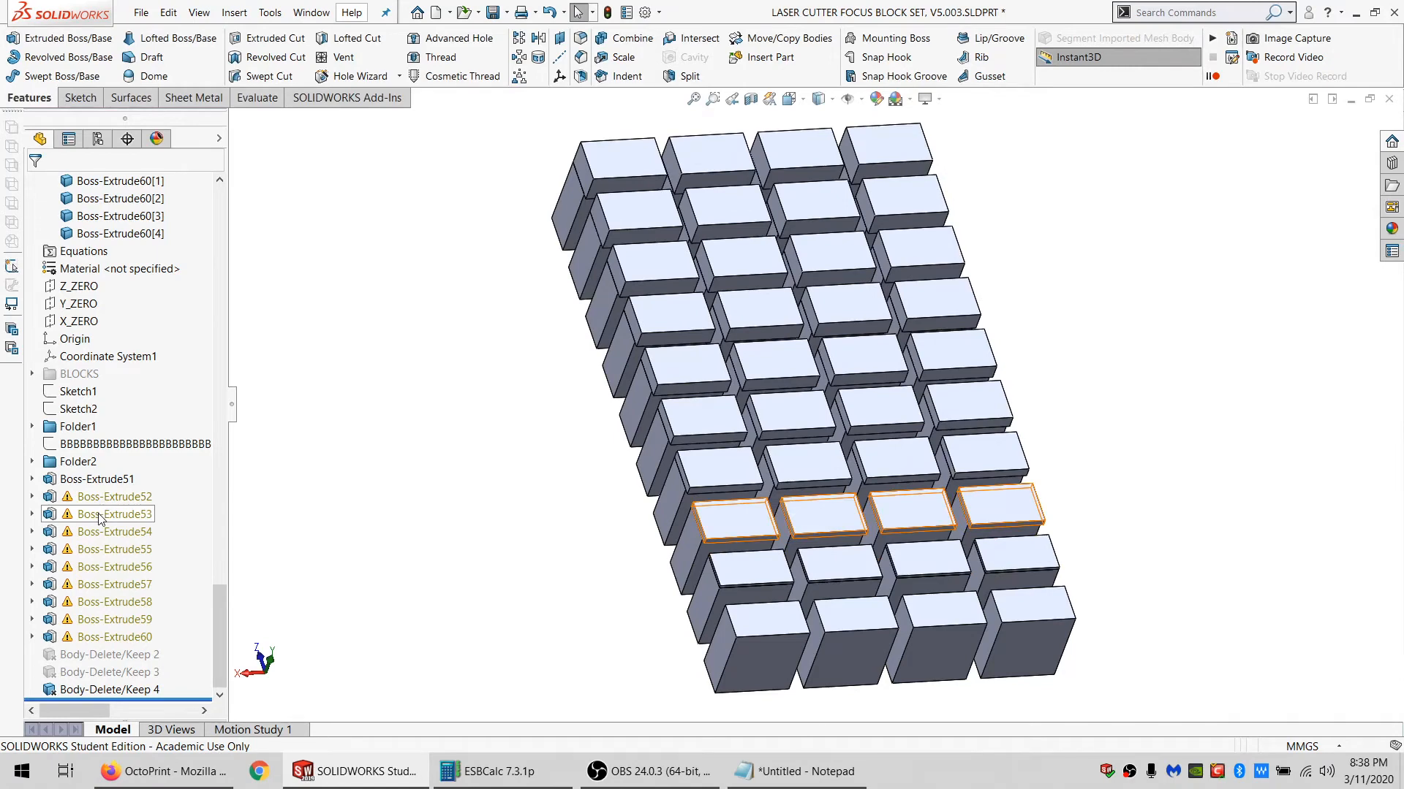
{"action": "left_click", "coordinate": [103, 514]}
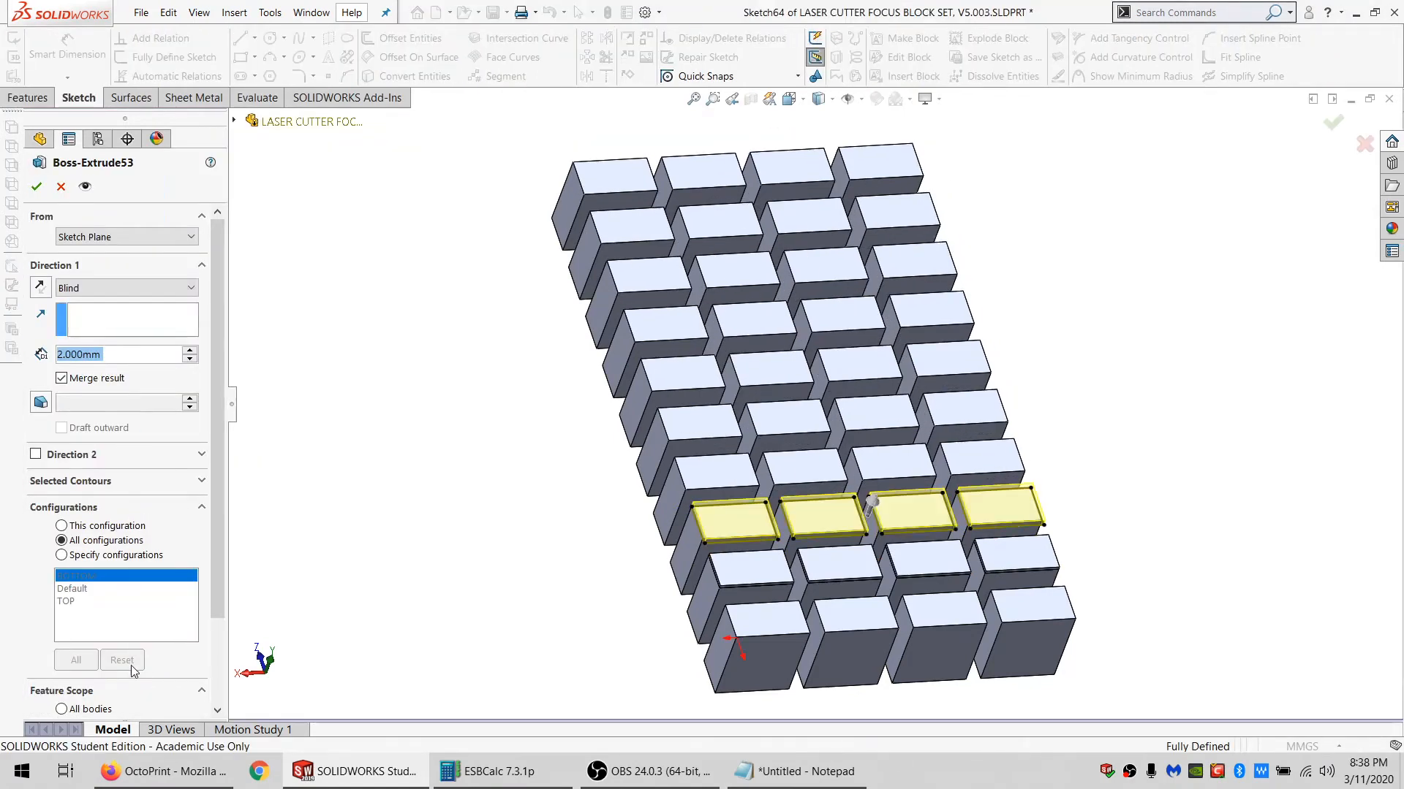
{"action": "scroll", "coordinate": [89, 707], "scroll_direction": "down", "scroll_amount": 3}
{"action": "left_click", "coordinate": [93, 685]}
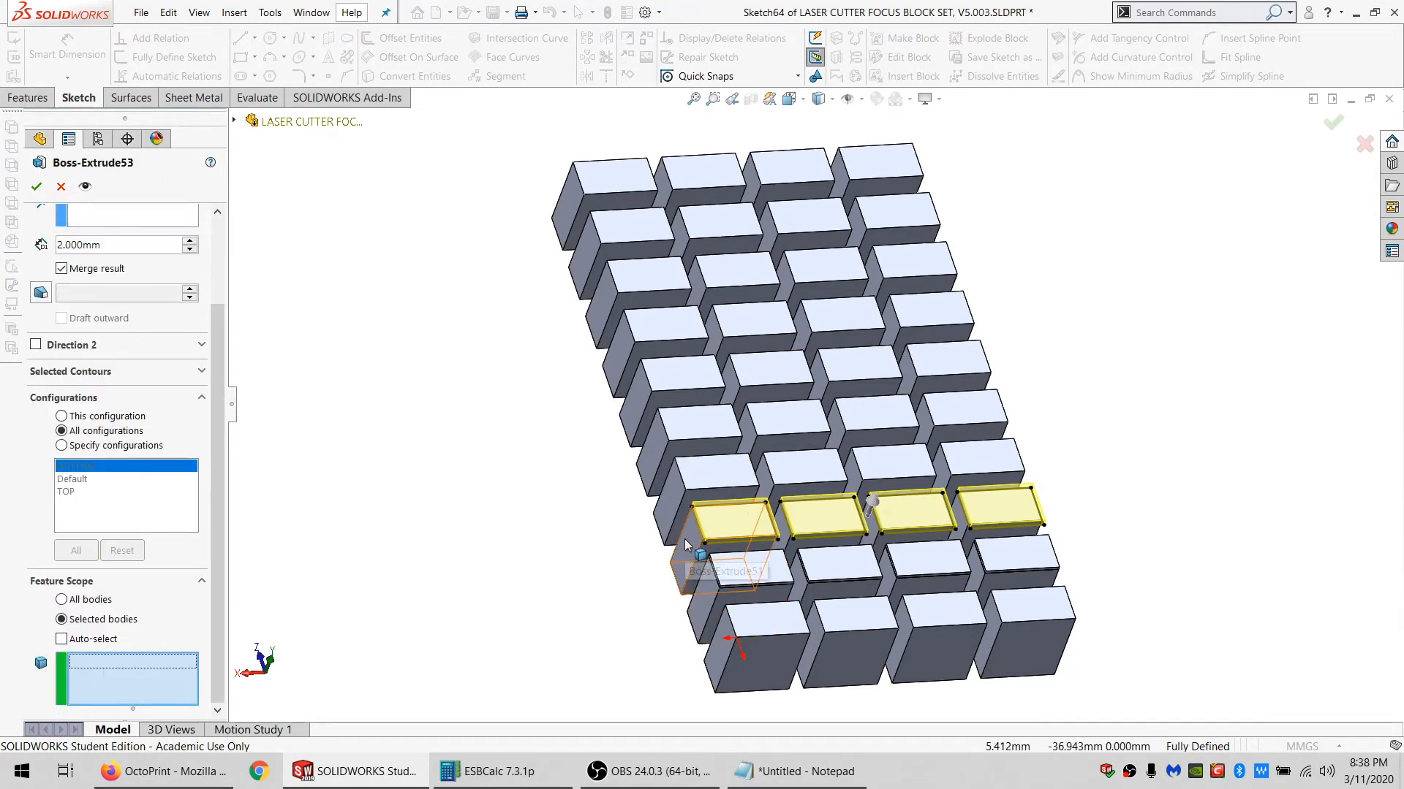
{"action": "left_click", "coordinate": [686, 544]}
{"action": "left_click", "coordinate": [808, 526]}
{"action": "left_click", "coordinate": [914, 520]}
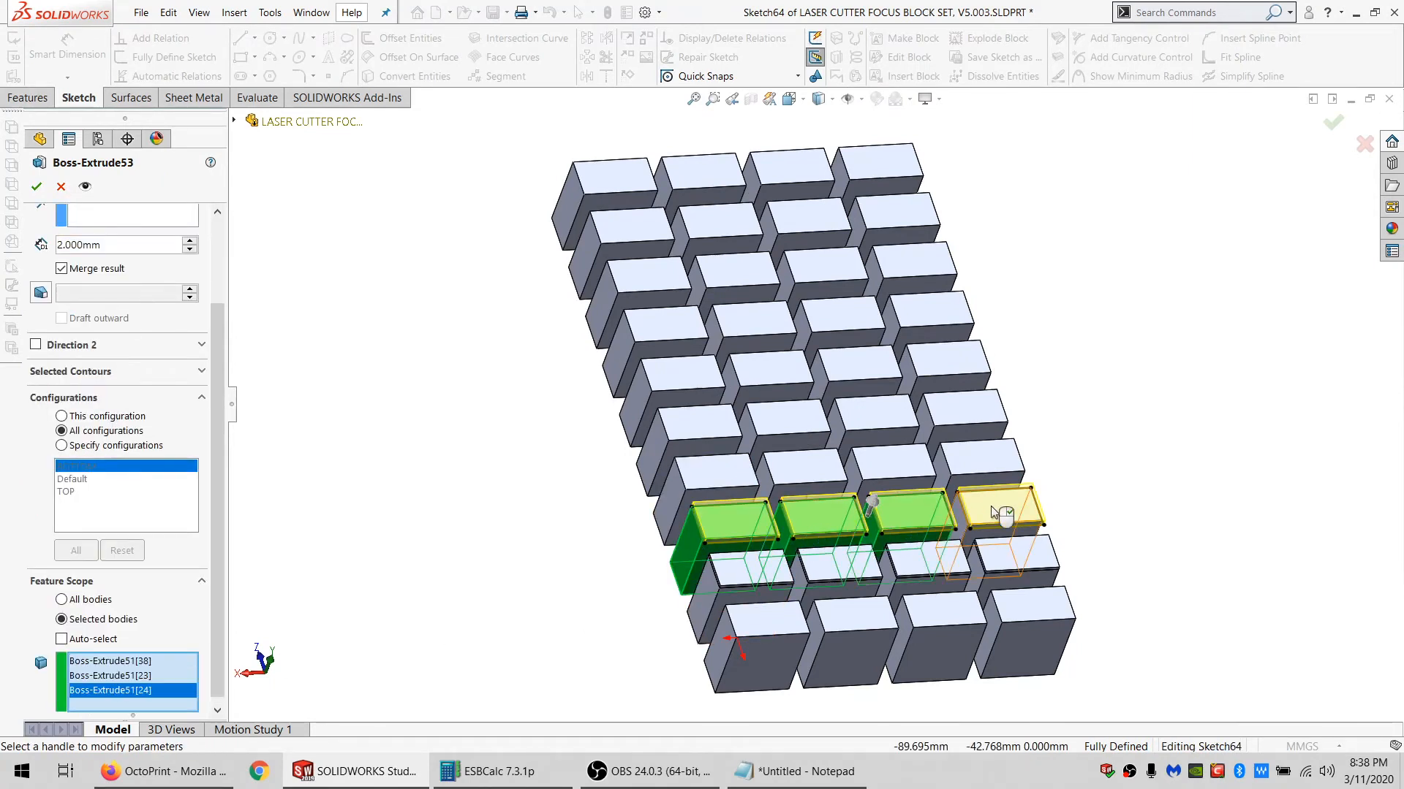
{"action": "left_click", "coordinate": [996, 511]}
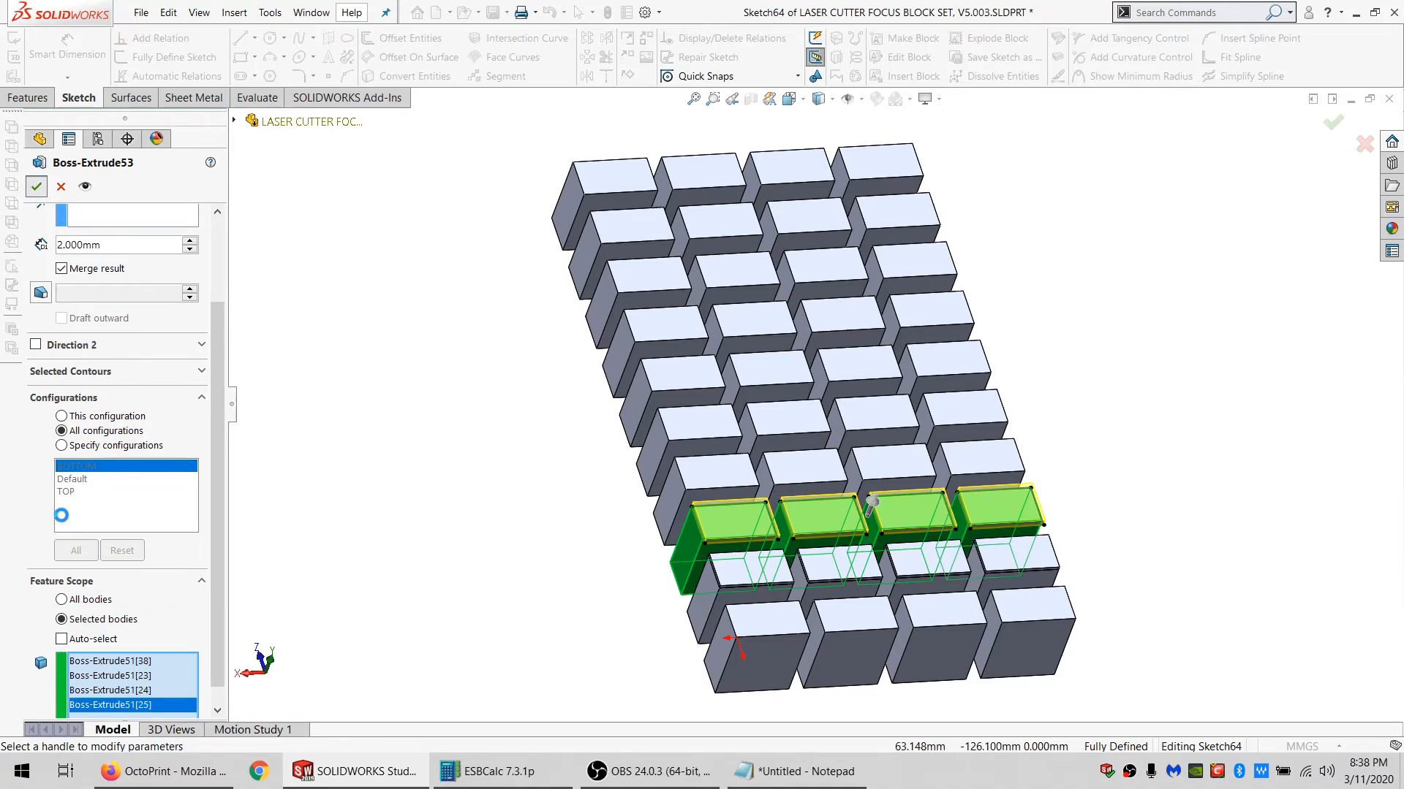
Edit Boss-Extrude52 and set its feature scope to the four block bodies in the second row from the origin.
{"action": "left_click", "coordinate": [96, 494]}
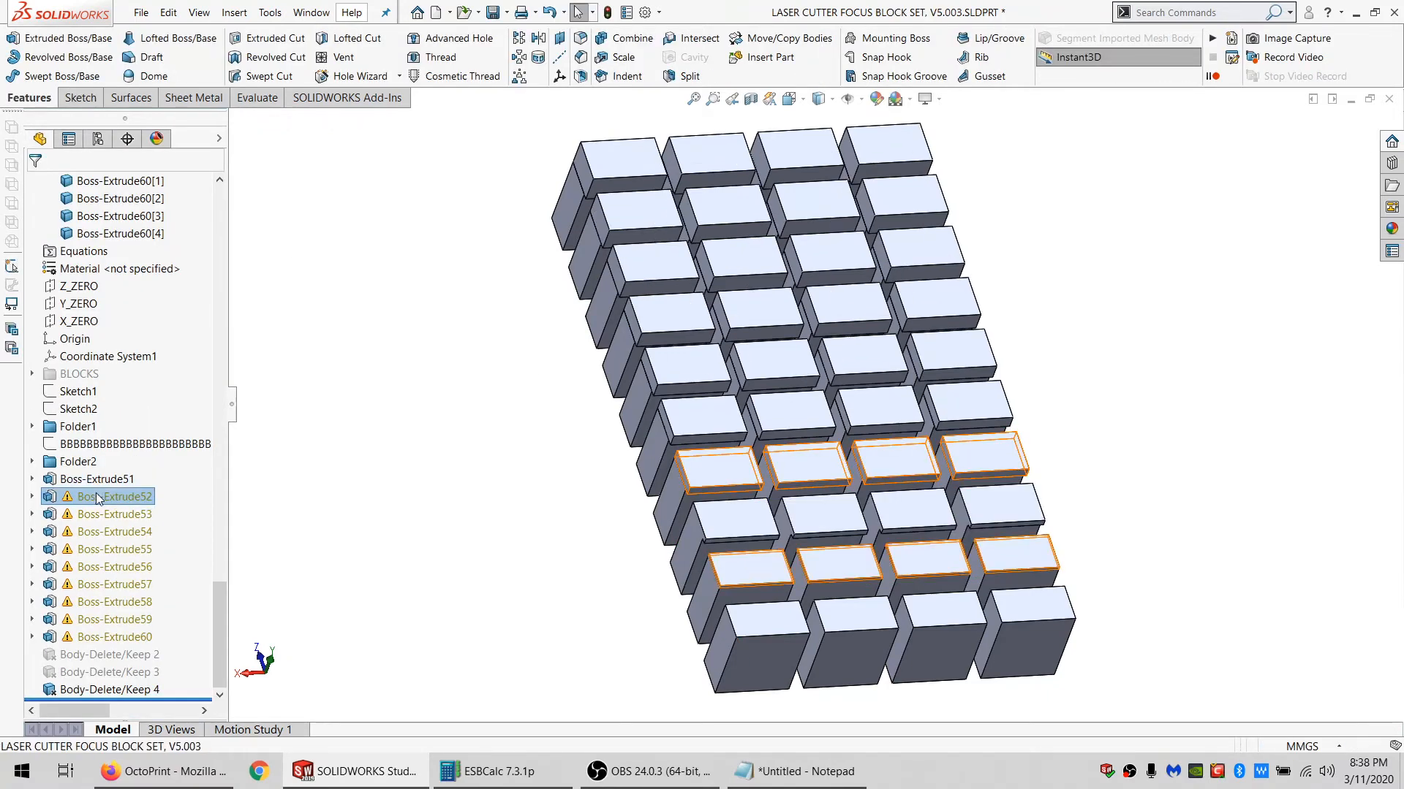
{"action": "left_click", "coordinate": [106, 459]}
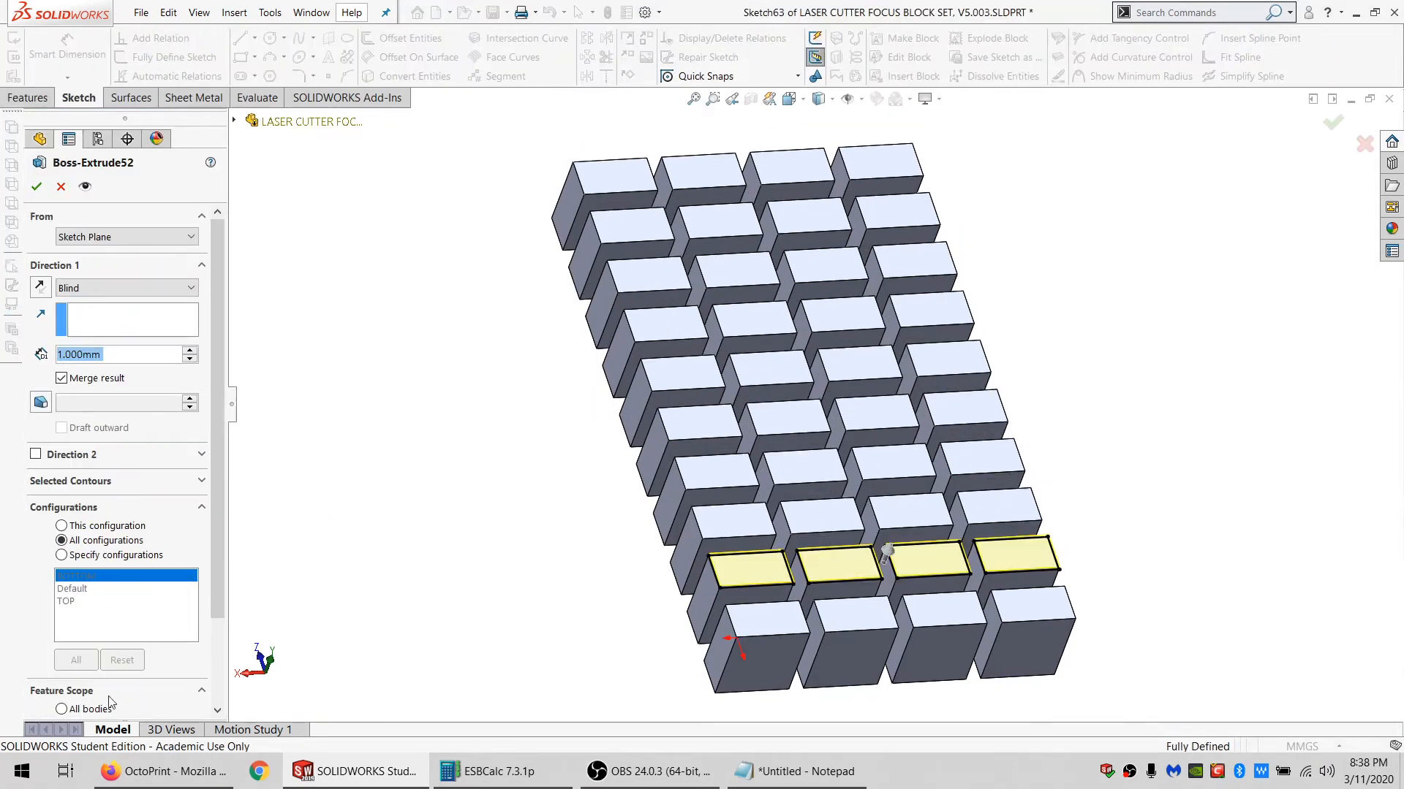
{"action": "scroll", "coordinate": [213, 694], "scroll_direction": "down", "scroll_amount": 3}
{"action": "left_click", "coordinate": [97, 661]}
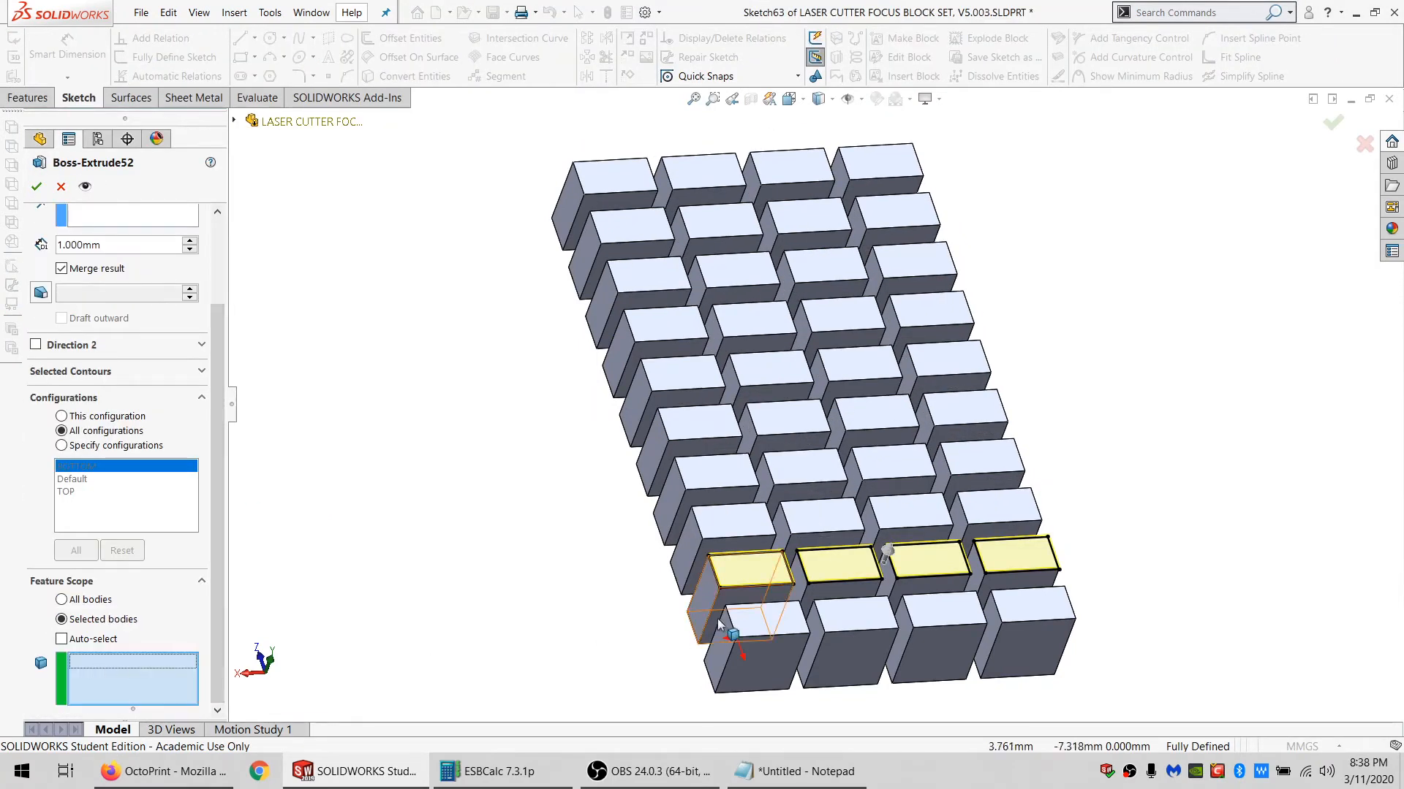
{"action": "left_click", "coordinate": [723, 614]}
{"action": "left_click", "coordinate": [833, 589]}
{"action": "left_click", "coordinate": [921, 581]}
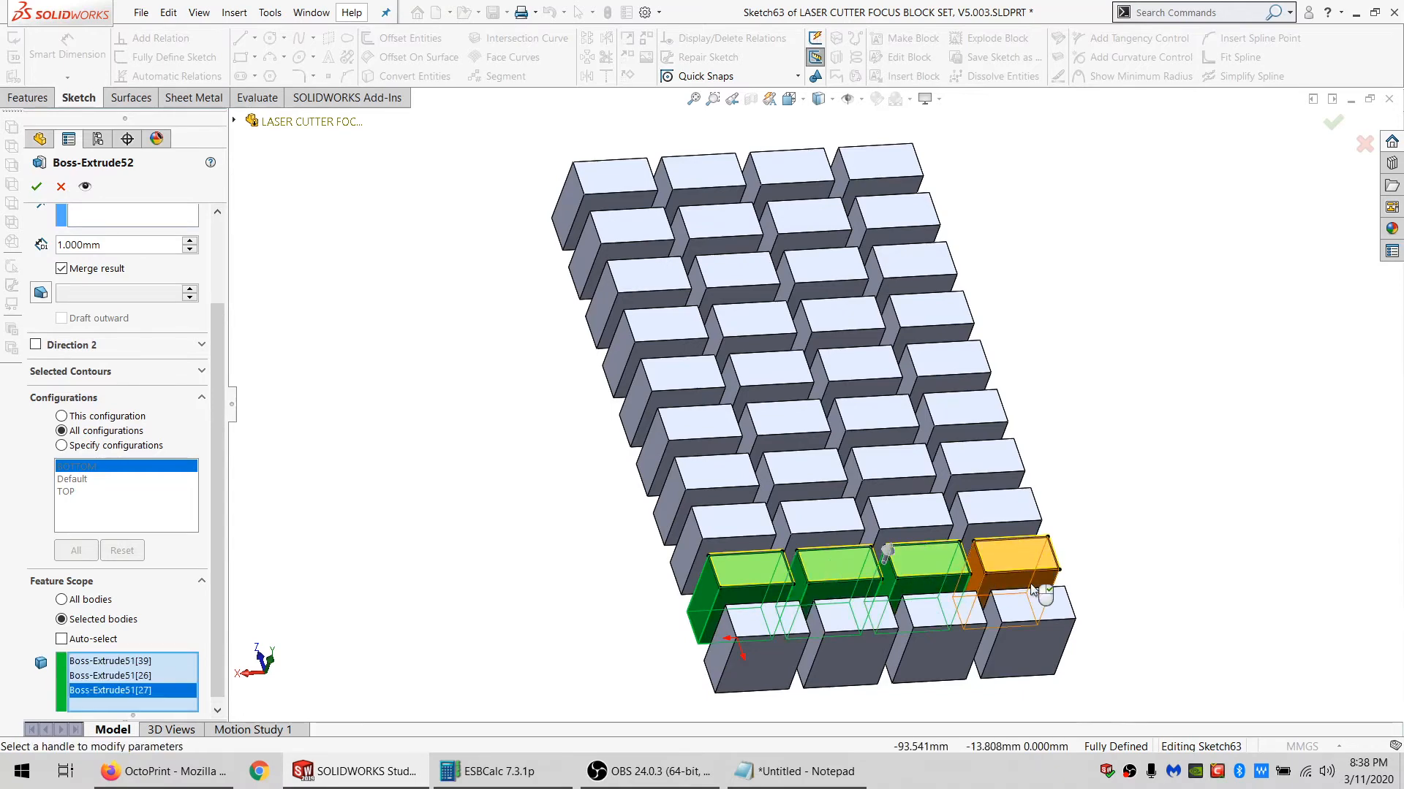
{"action": "left_click", "coordinate": [1033, 590]}
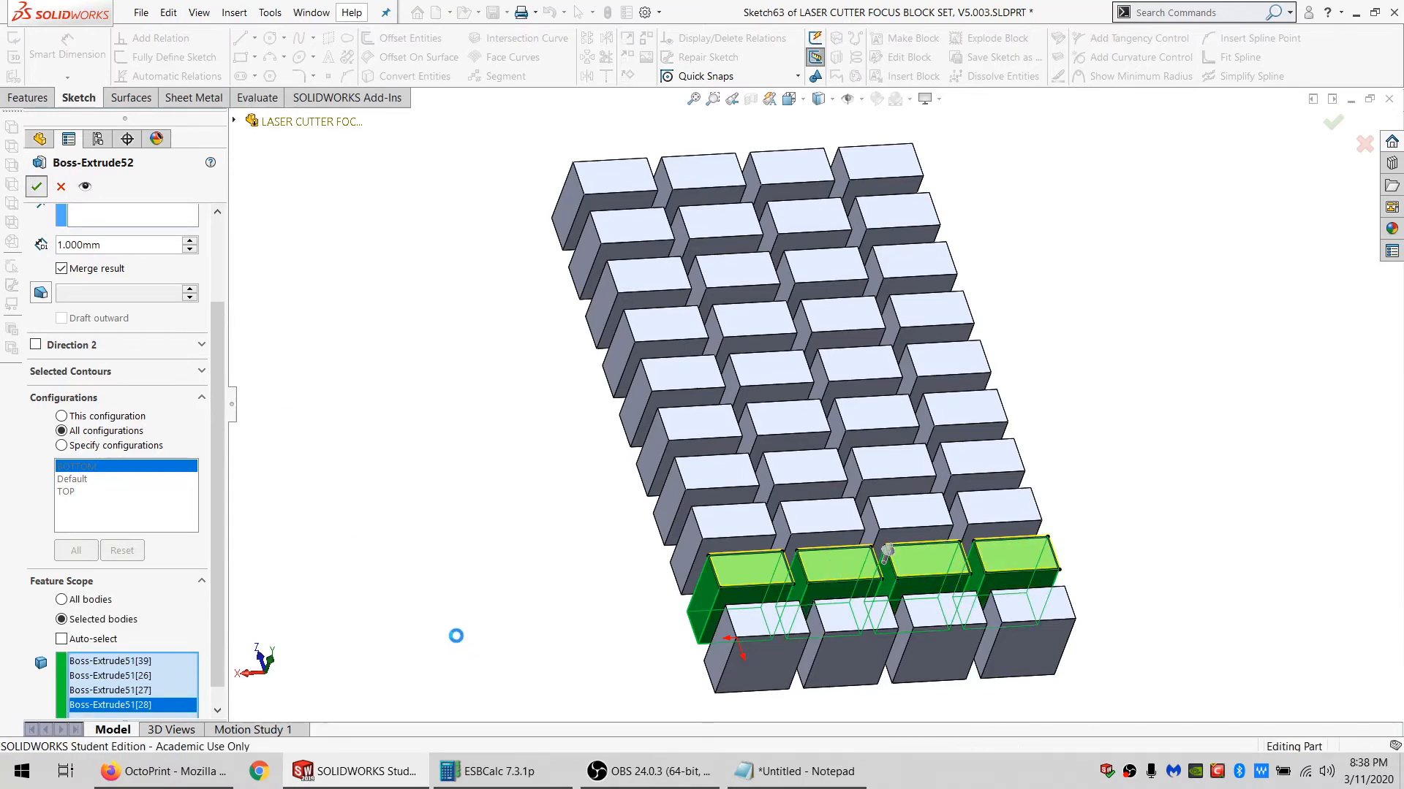
{"action": "key", "text": "Return"}
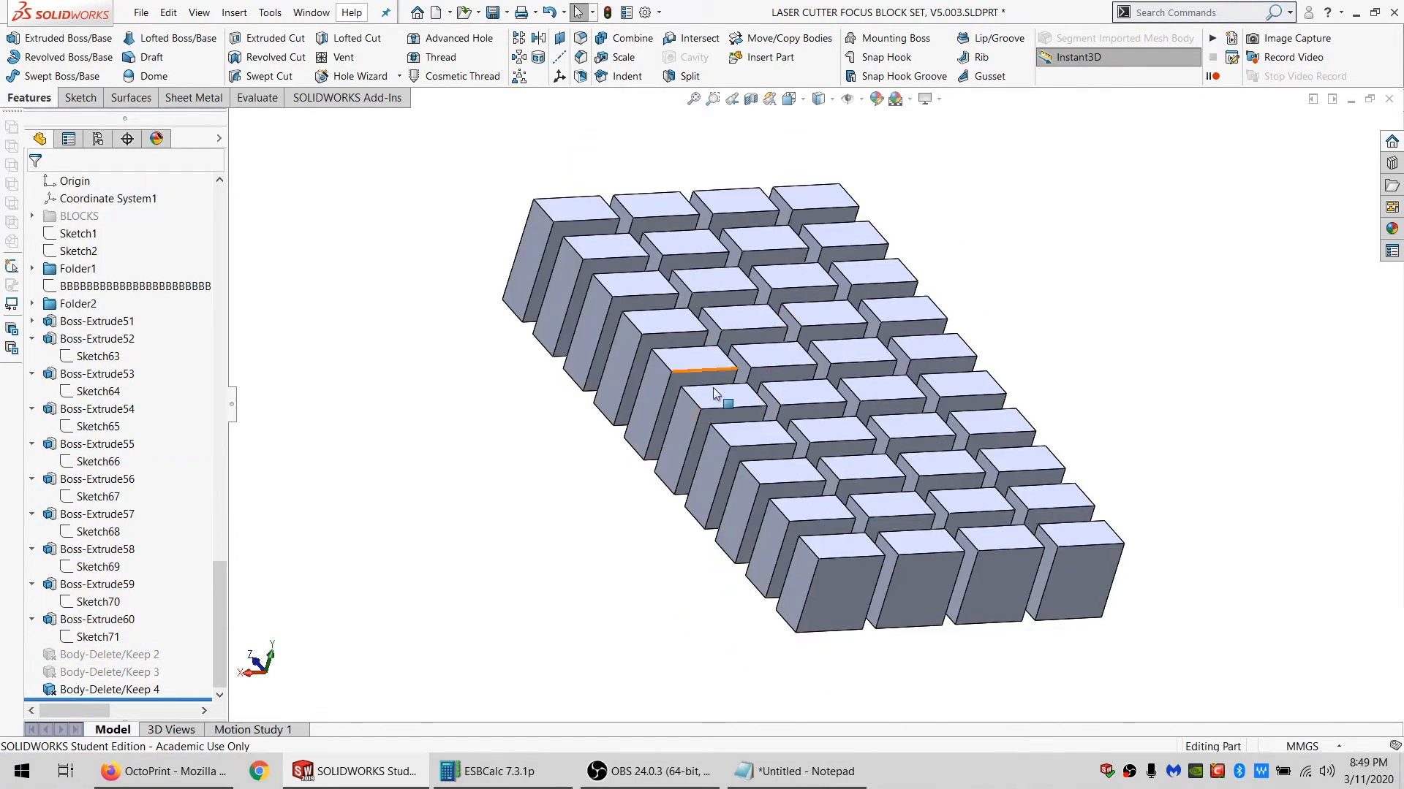
Activate the Default configuration of the focus block set part and check its feature list.
{"action": "middle_click_drag", "start_coordinate": [852, 552], "coordinate": [870, 497]}
{"action": "left_click", "coordinate": [303, 13]}
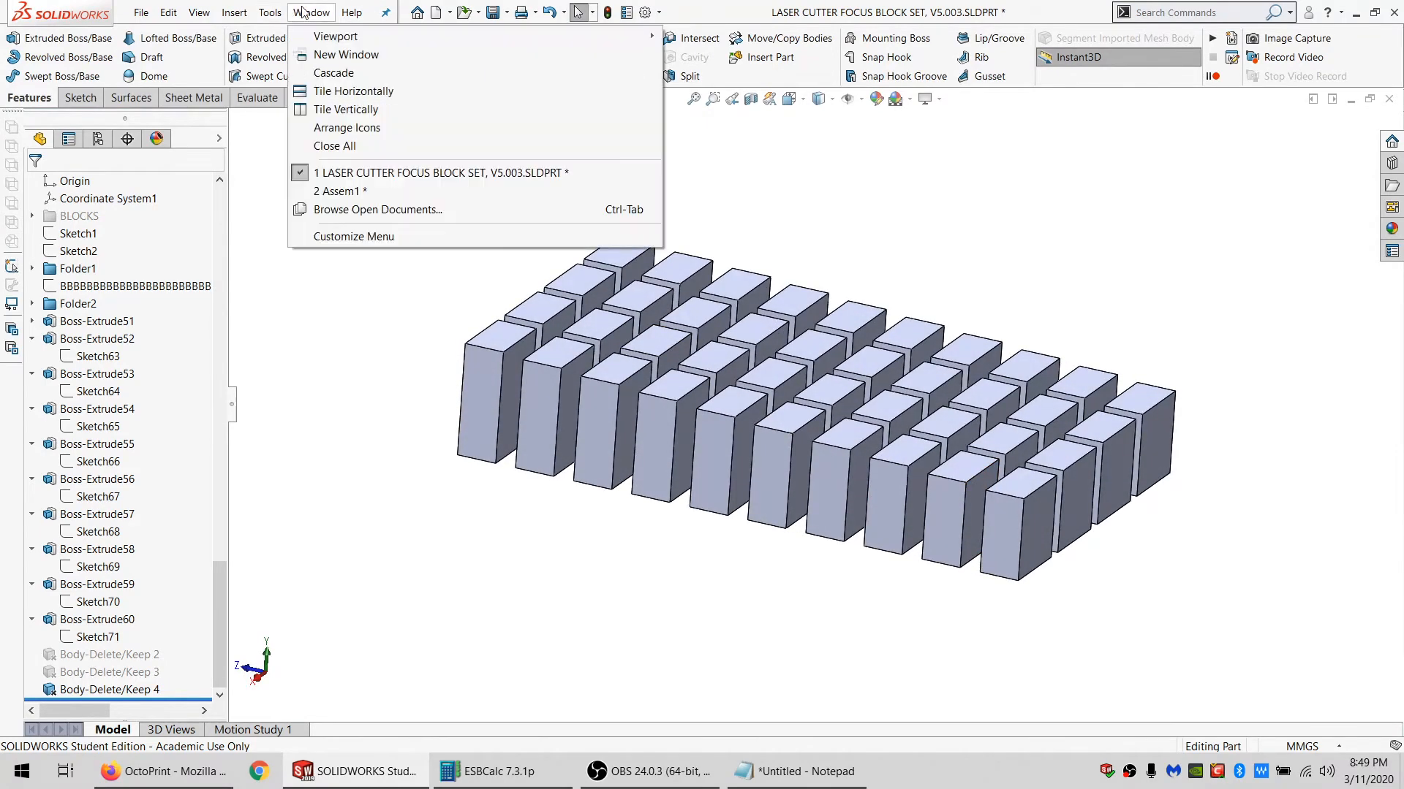
{"action": "left_click", "coordinate": [253, 308]}
{"action": "scroll", "coordinate": [154, 296], "scroll_direction": "up", "scroll_amount": 3}
{"action": "scroll", "coordinate": [153, 297], "scroll_direction": "down", "scroll_amount": 3}
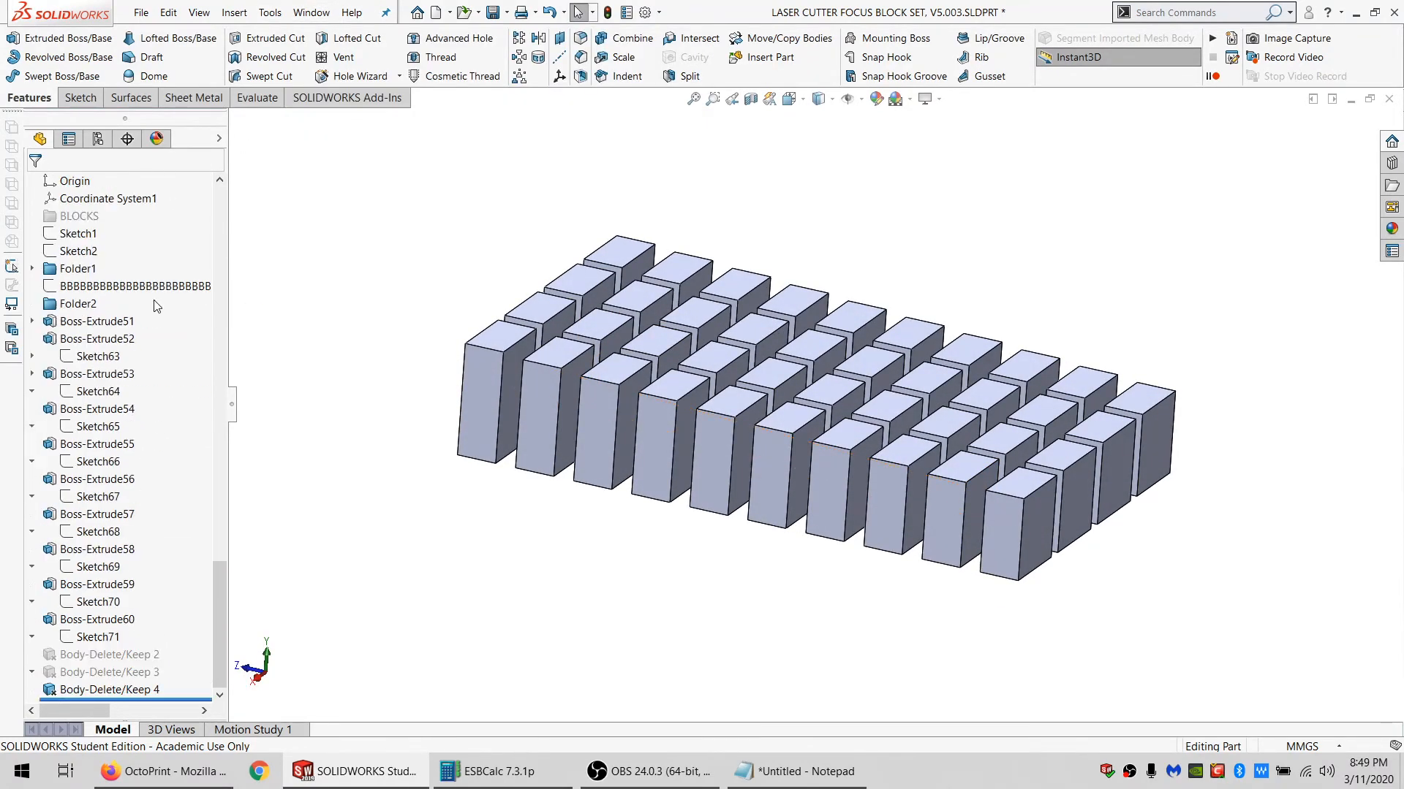
{"action": "scroll", "coordinate": [154, 296], "scroll_direction": "up", "scroll_amount": 10}
{"action": "scroll", "coordinate": [154, 296], "scroll_direction": "up", "scroll_amount": 10}
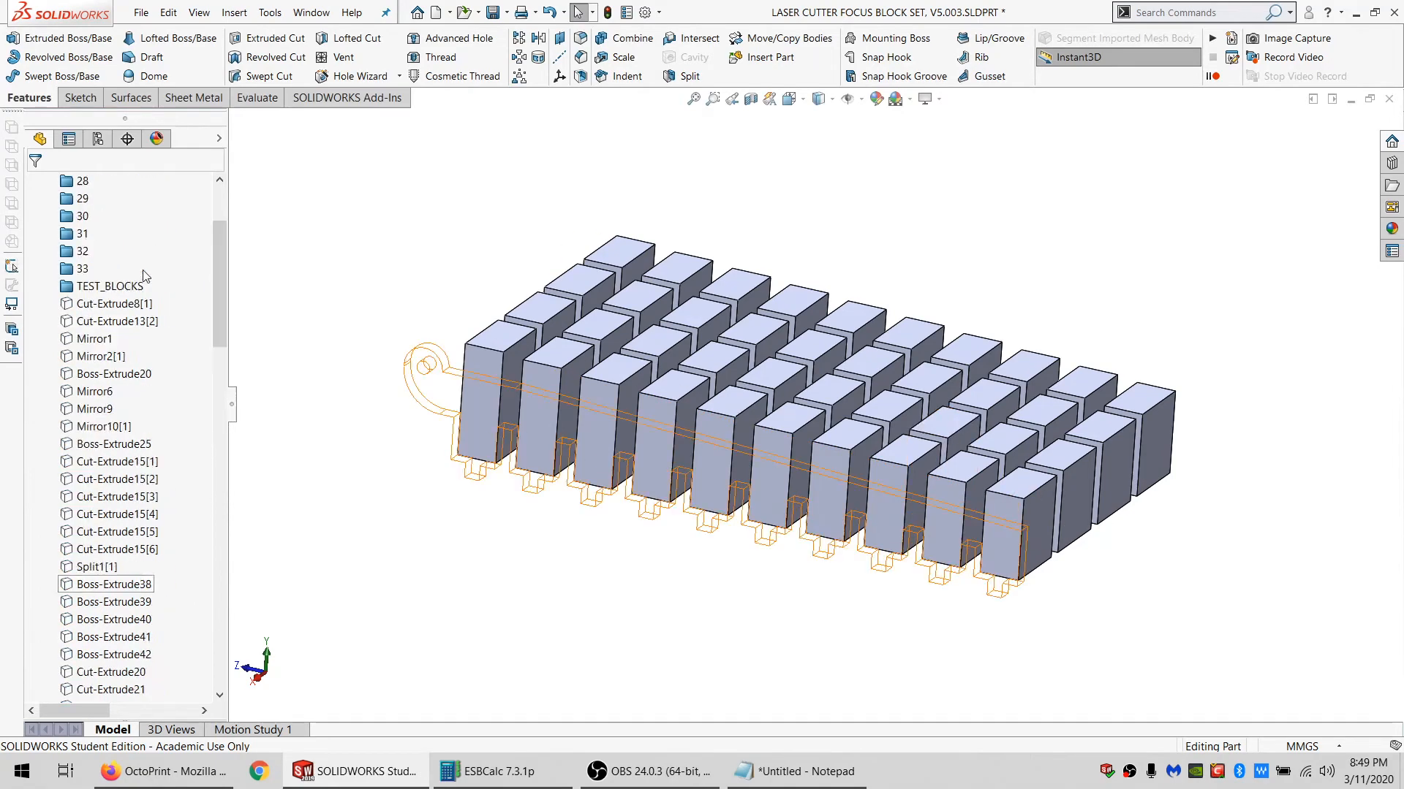
{"action": "left_click", "coordinate": [97, 139]}
{"action": "double_click", "coordinate": [115, 227]}
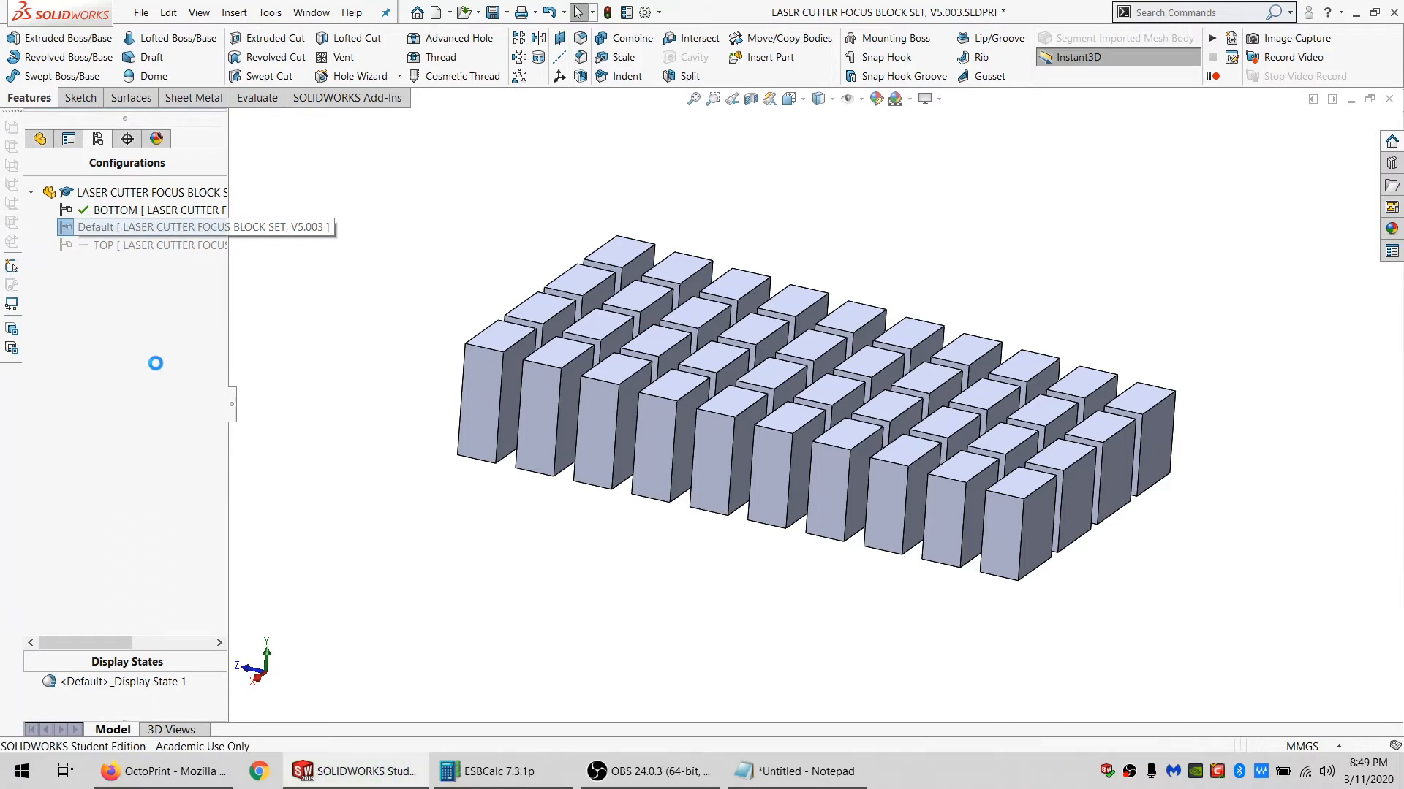
{"action": "left_click", "coordinate": [44, 137]}
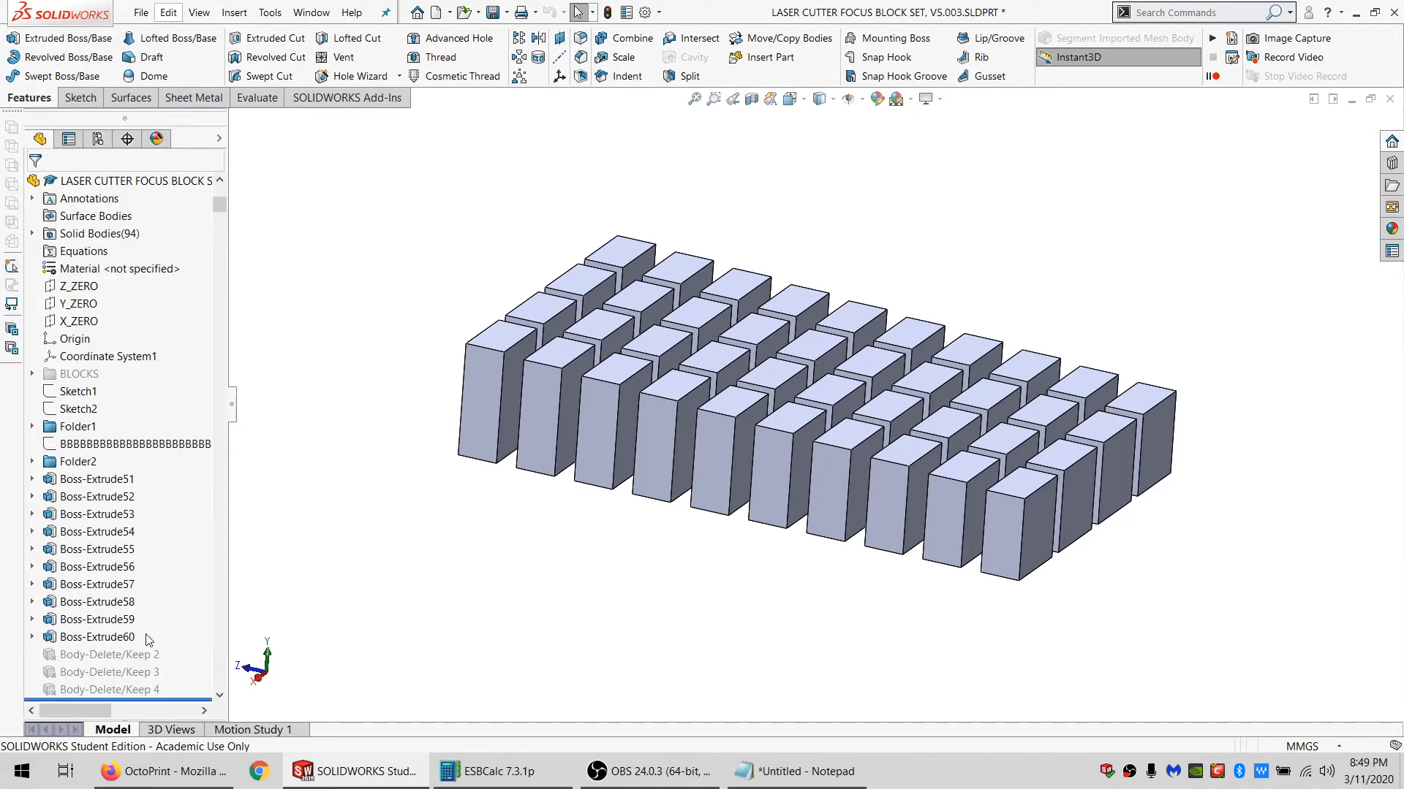
{"action": "left_click", "coordinate": [98, 140]}
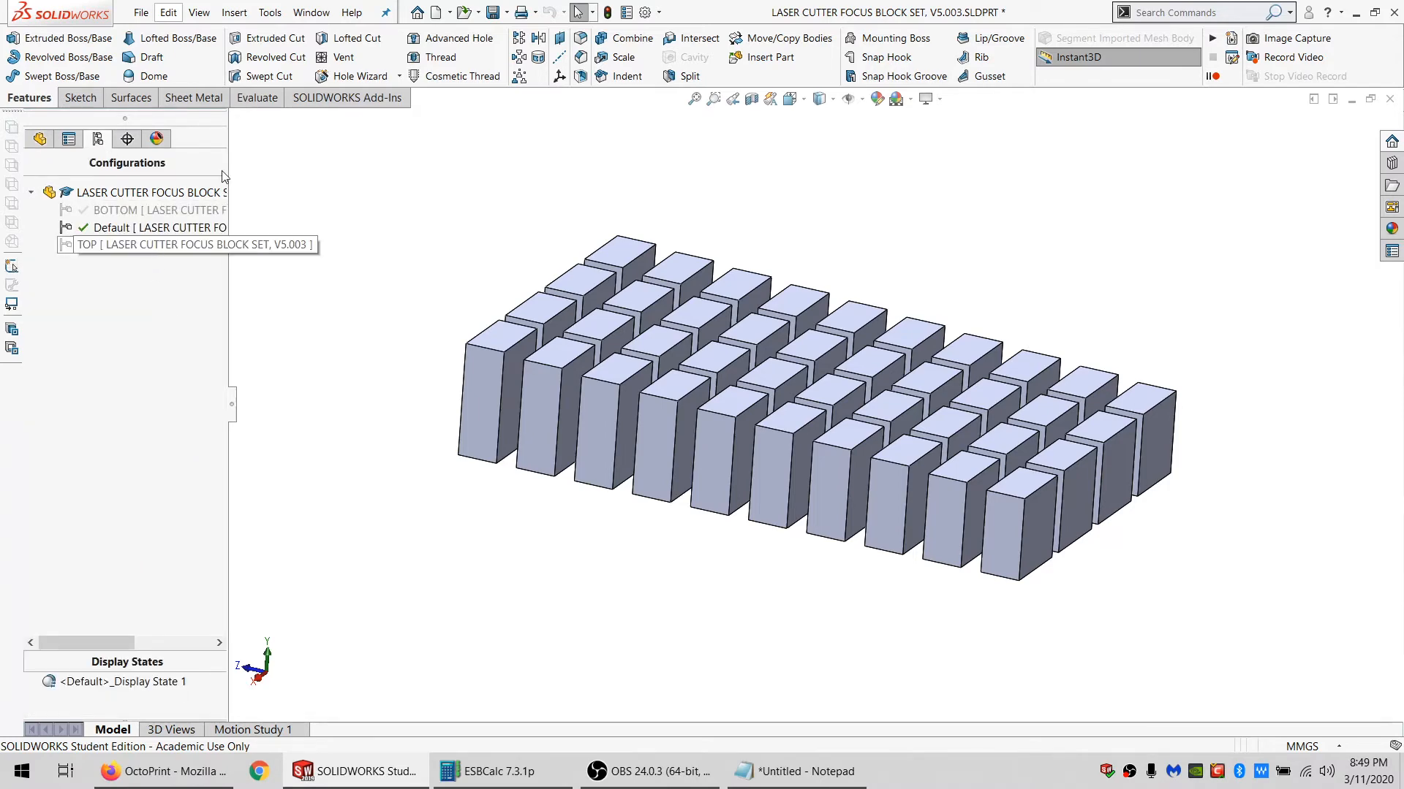
Switch to the Assem1 assembly document and inspect how the two block set components overlap.
{"action": "left_click", "coordinate": [311, 12]}
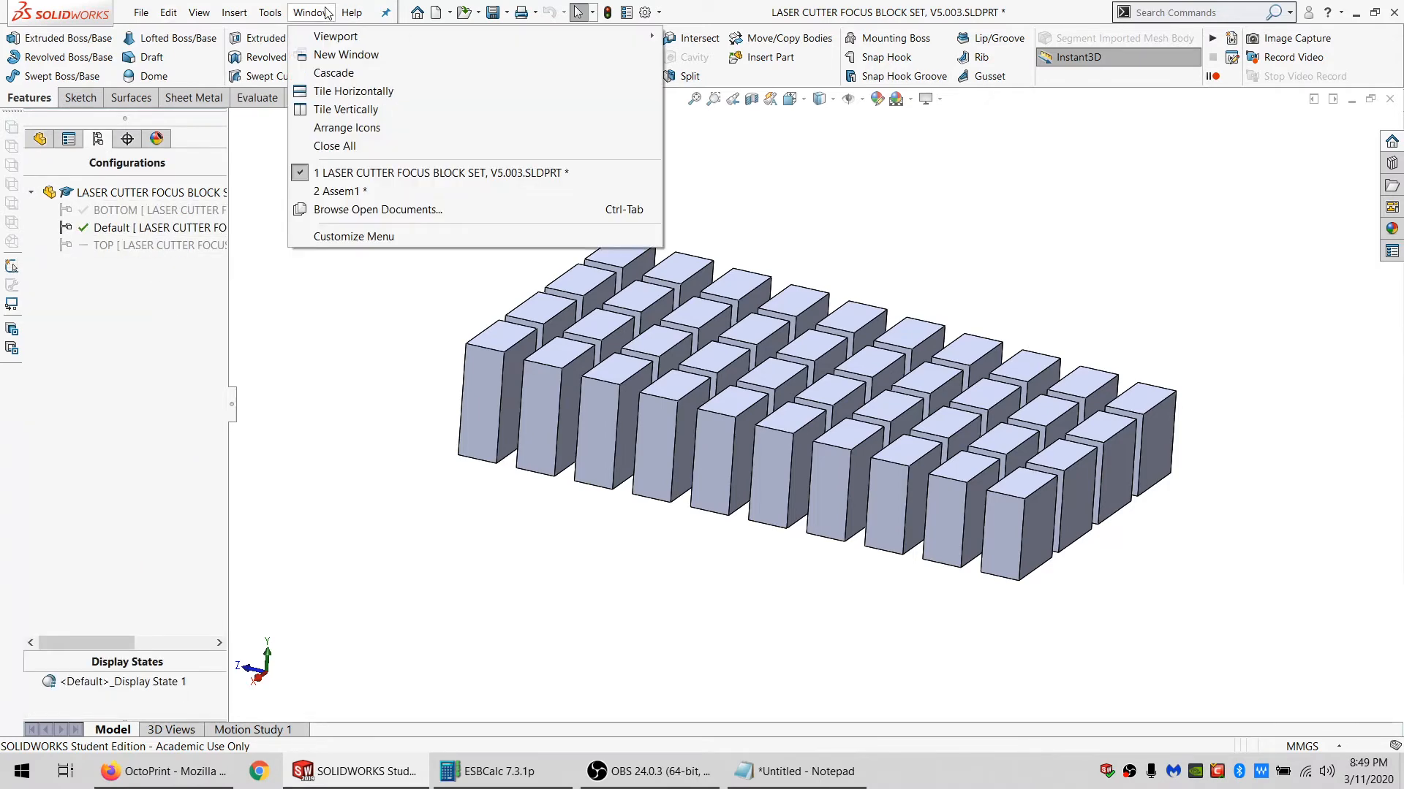
{"action": "left_click", "coordinate": [345, 179]}
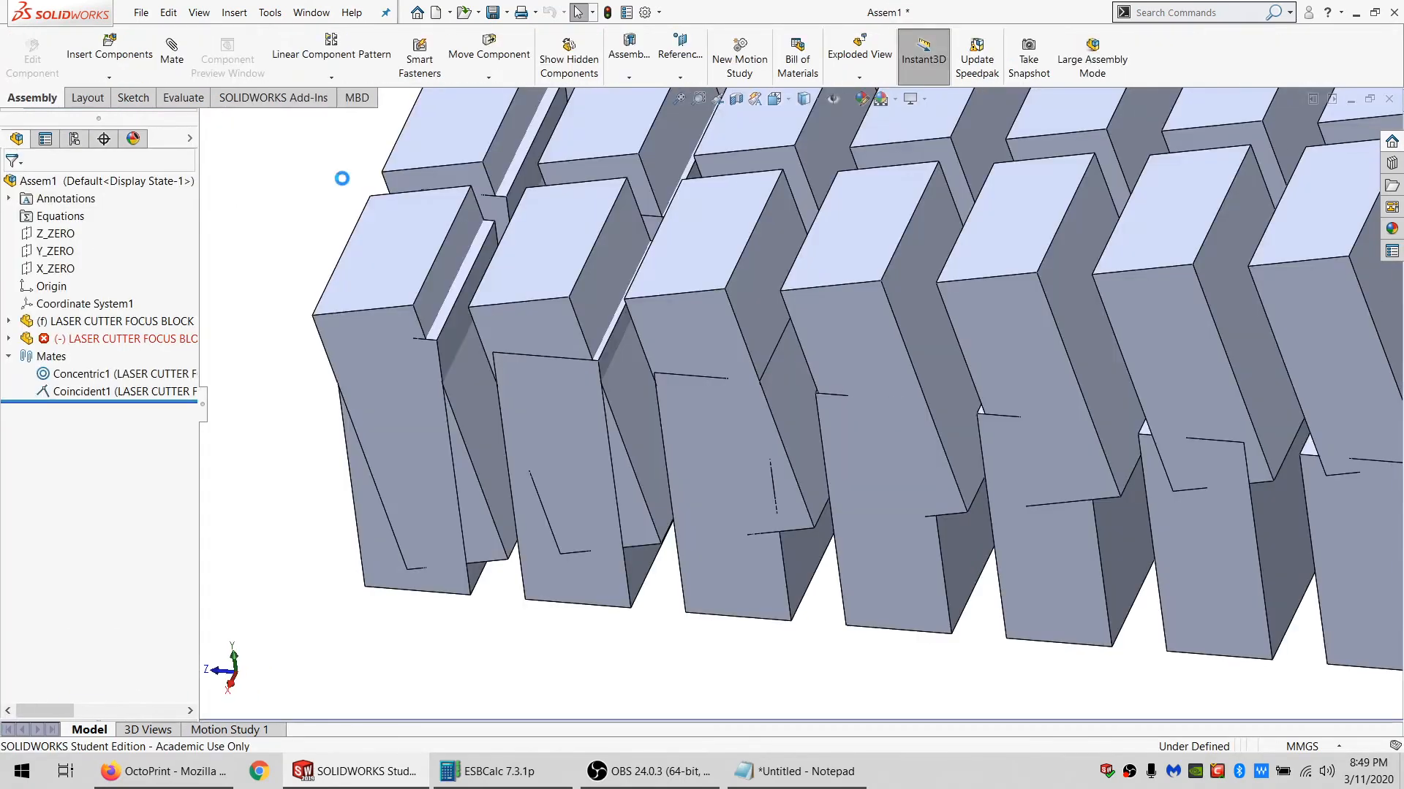
{"action": "scroll", "coordinate": [712, 251], "scroll_direction": "up", "scroll_amount": 6}
{"action": "scroll", "coordinate": [924, 342], "scroll_direction": "down", "scroll_amount": 2}
{"action": "middle_click_drag", "start_coordinate": [940, 369], "coordinate": [947, 329]}
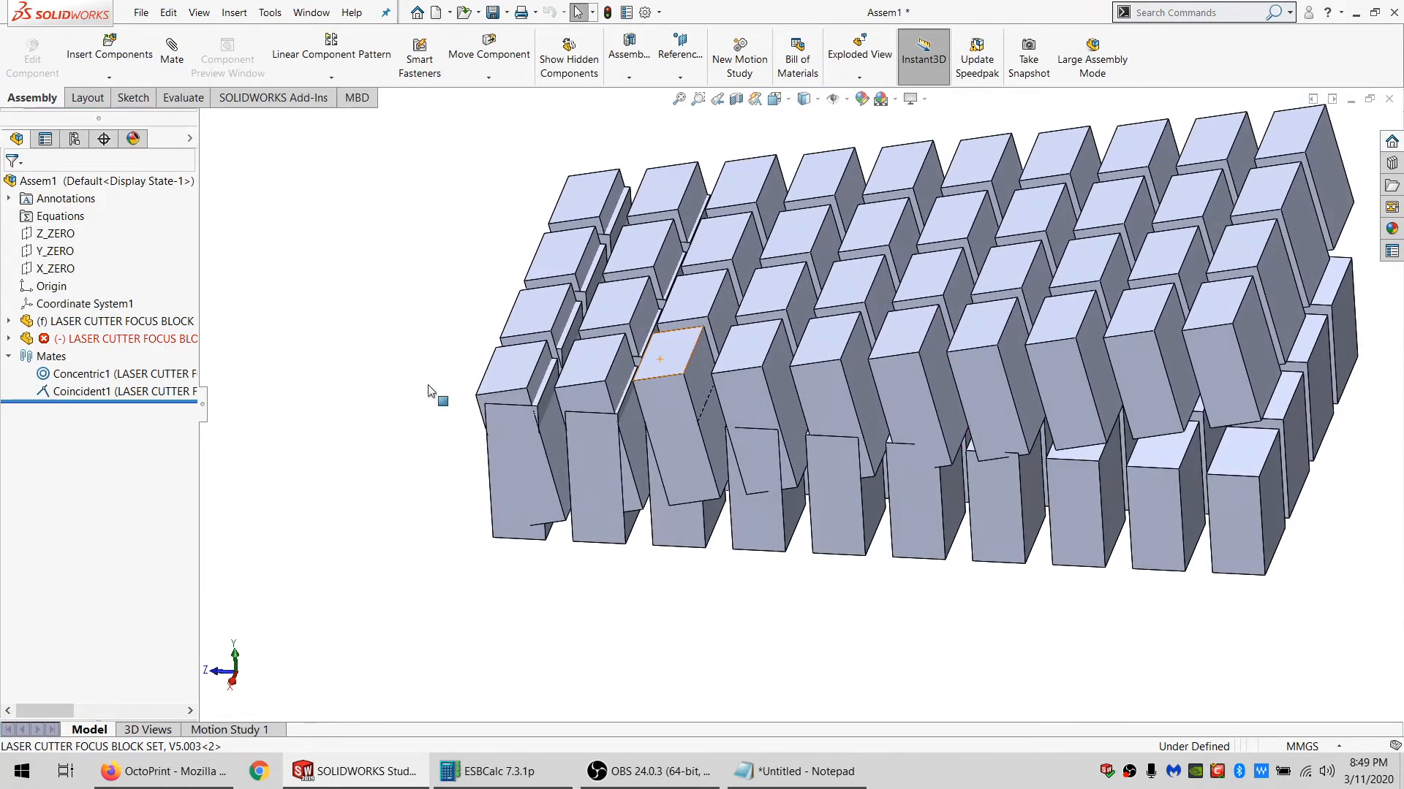
Set the second, floating block set component in the assembly to the BOTTOM configuration.
{"action": "left_click", "coordinate": [81, 338]}
{"action": "left_click", "coordinate": [111, 260]}
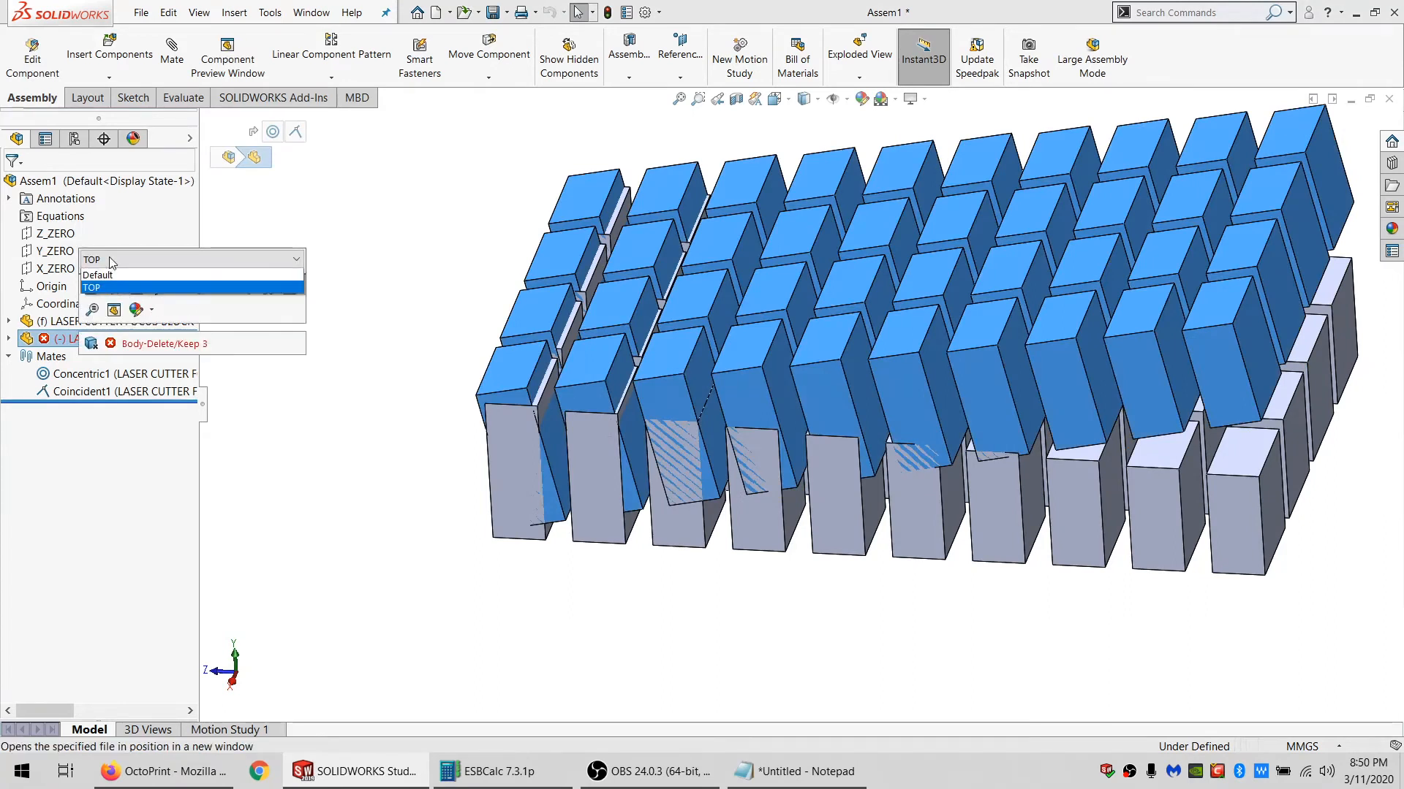
{"action": "left_click", "coordinate": [116, 284]}
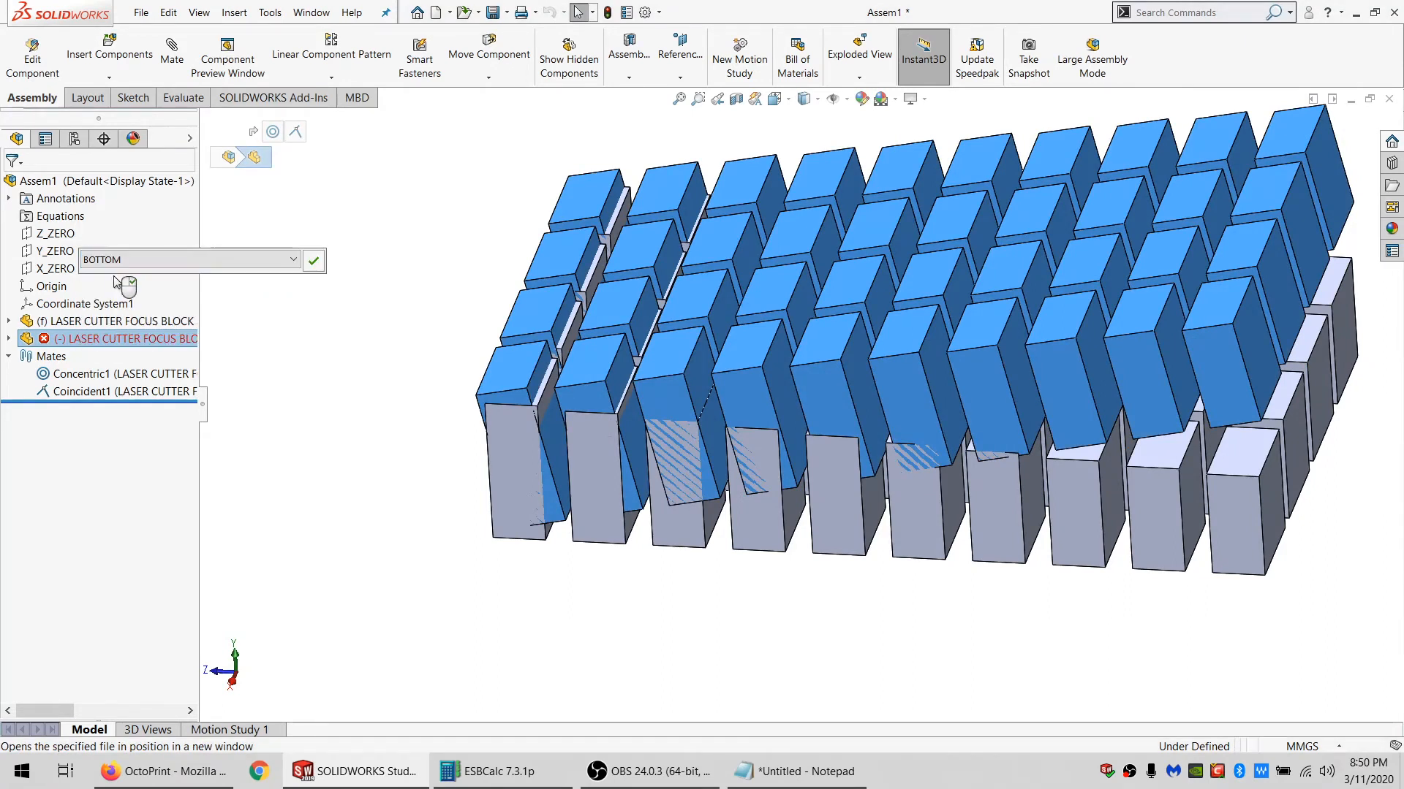
{"action": "left_click", "coordinate": [313, 261]}
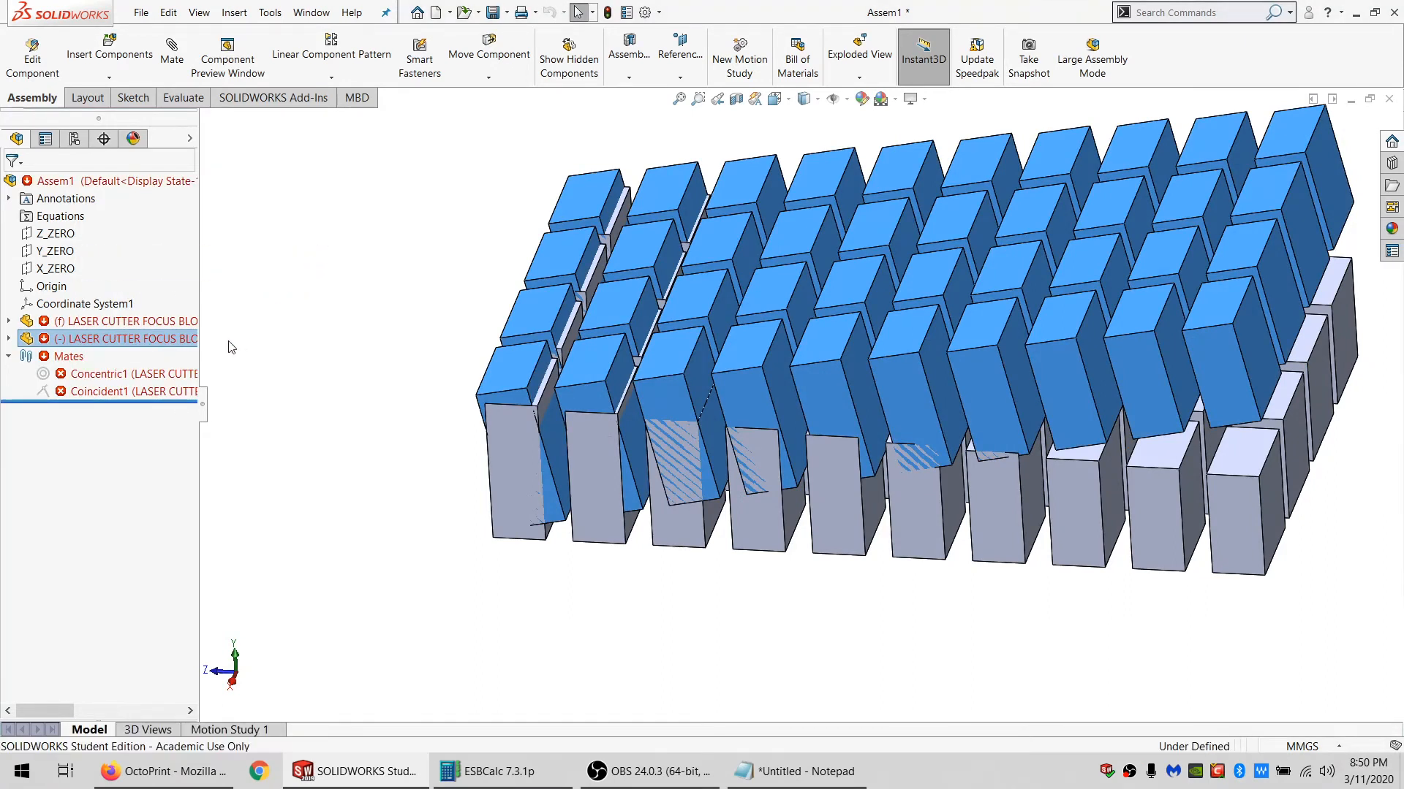
Set the second block set component in the assembly back to the TOP configuration.
{"action": "right_click", "coordinate": [181, 339]}
{"action": "key", "text": "Escape"}
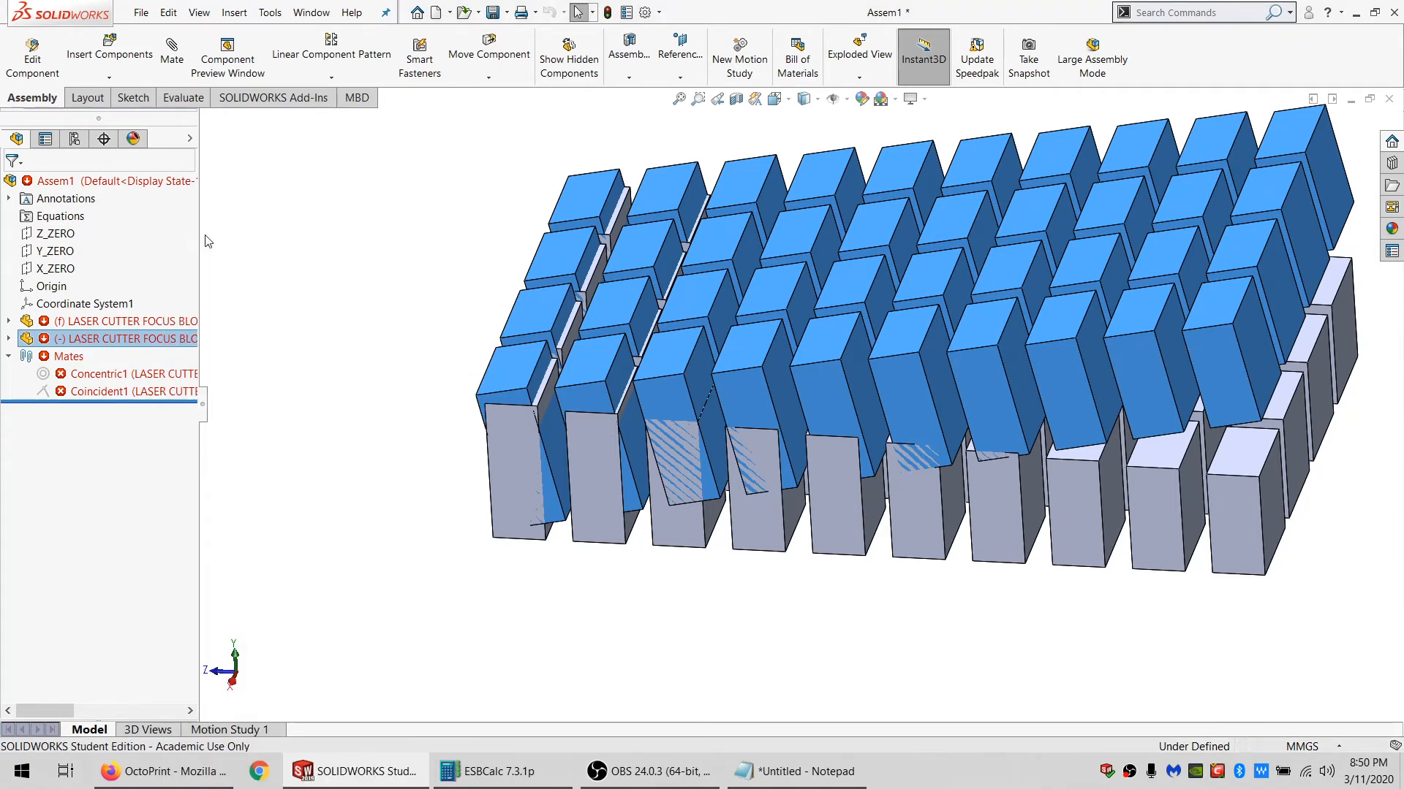
{"action": "right_click", "coordinate": [150, 339]}
{"action": "left_click", "coordinate": [192, 224]}
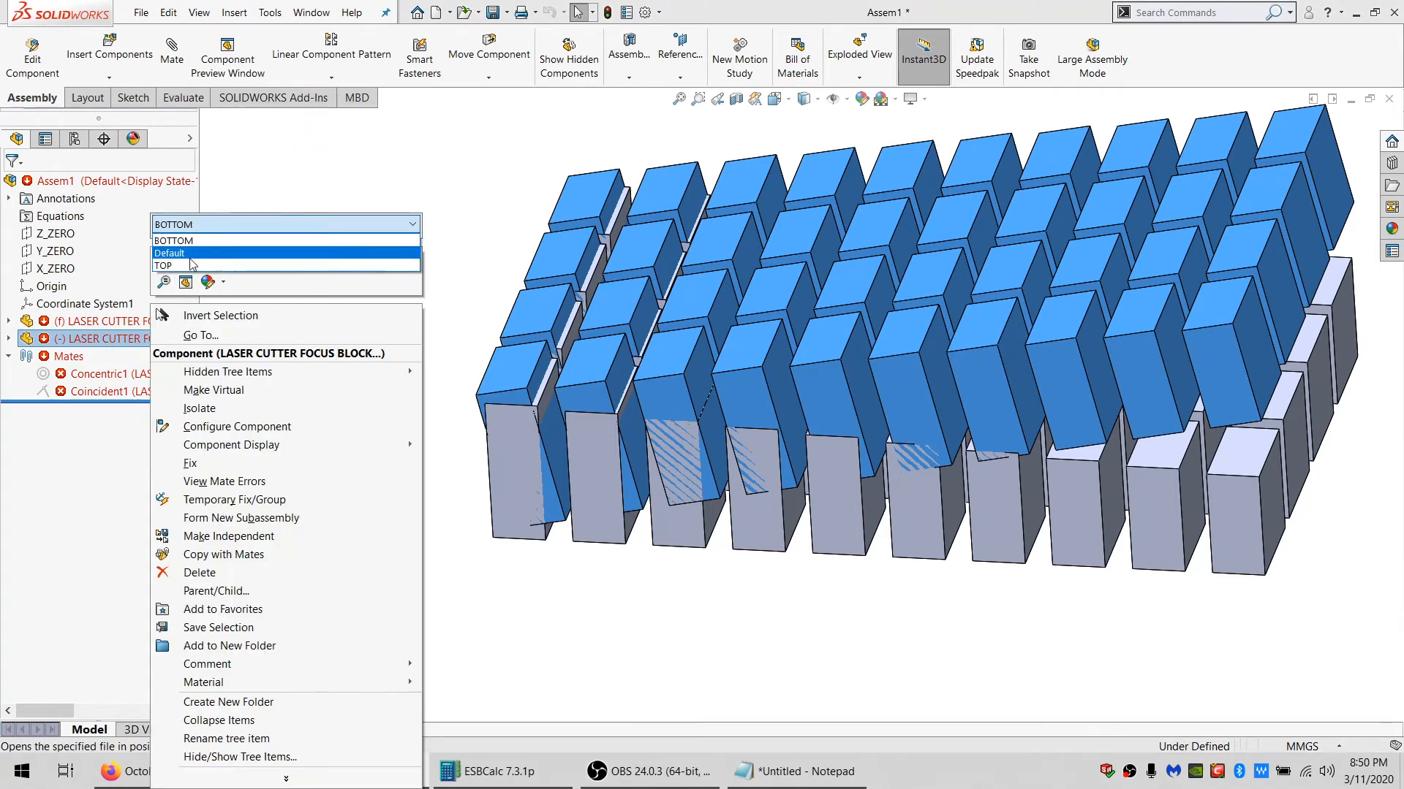
{"action": "left_click", "coordinate": [192, 264]}
{"action": "left_click", "coordinate": [430, 227]}
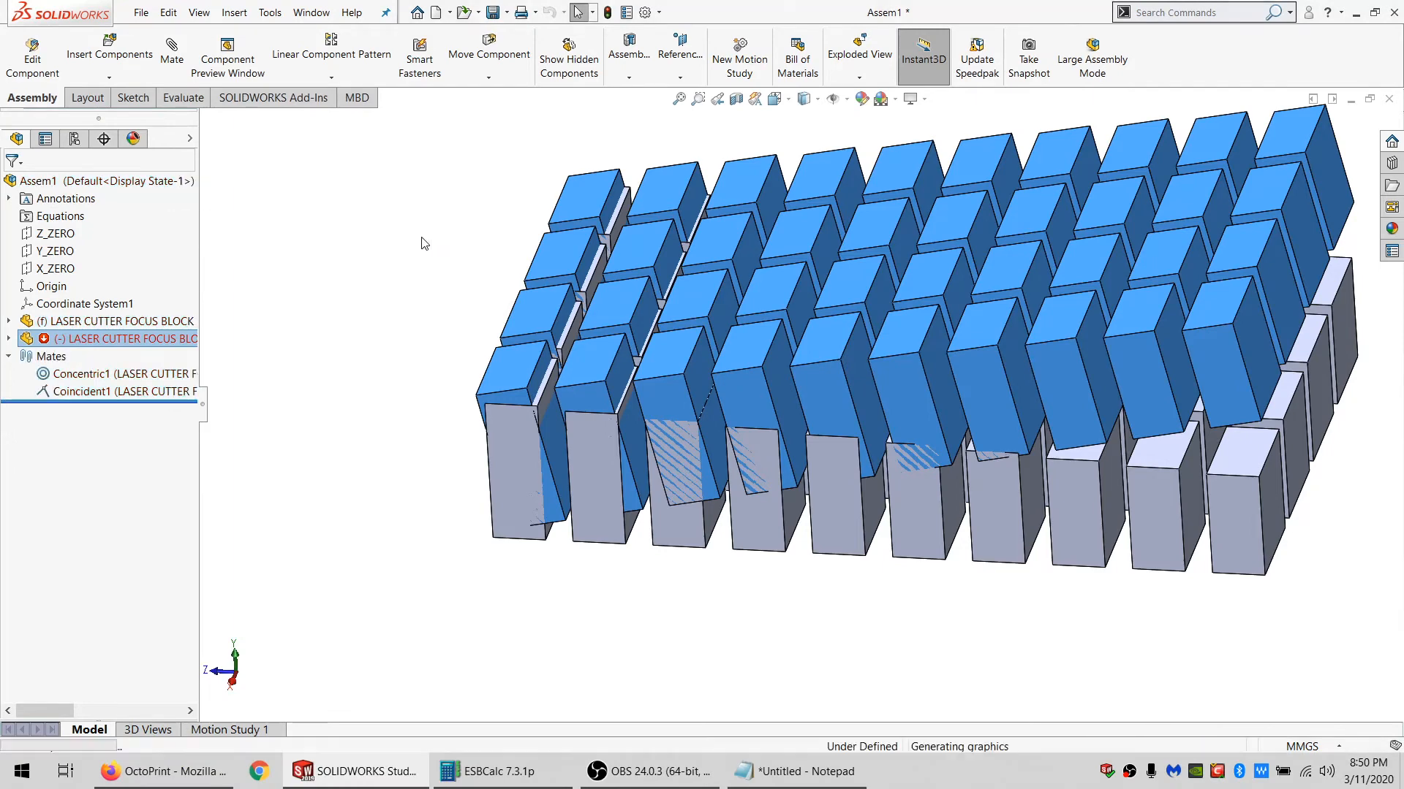
Open the second component's part from the assembly in its own window and show its feature list.
{"action": "left_click", "coordinate": [156, 342]}
{"action": "left_click", "coordinate": [164, 350]}
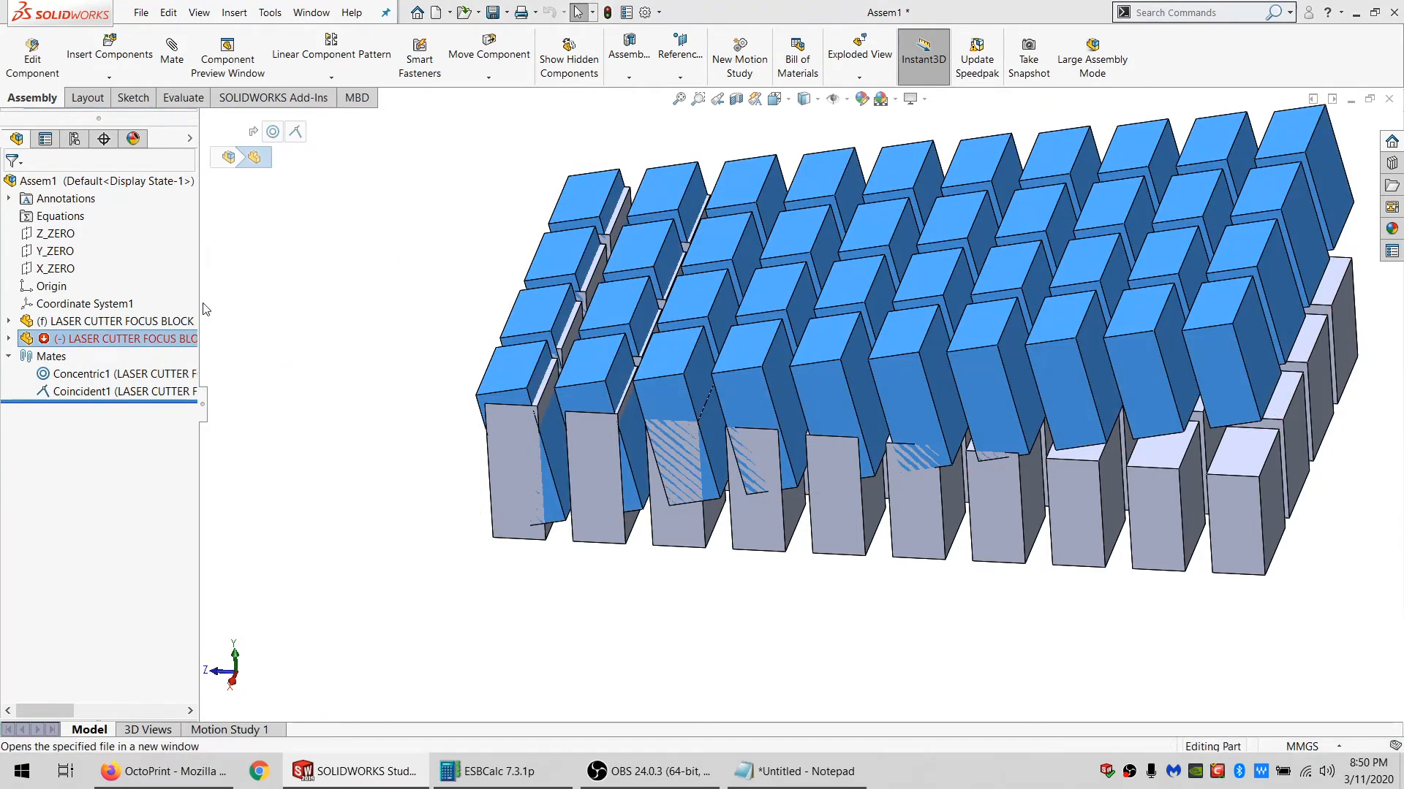
{"action": "left_click", "coordinate": [774, 404]}
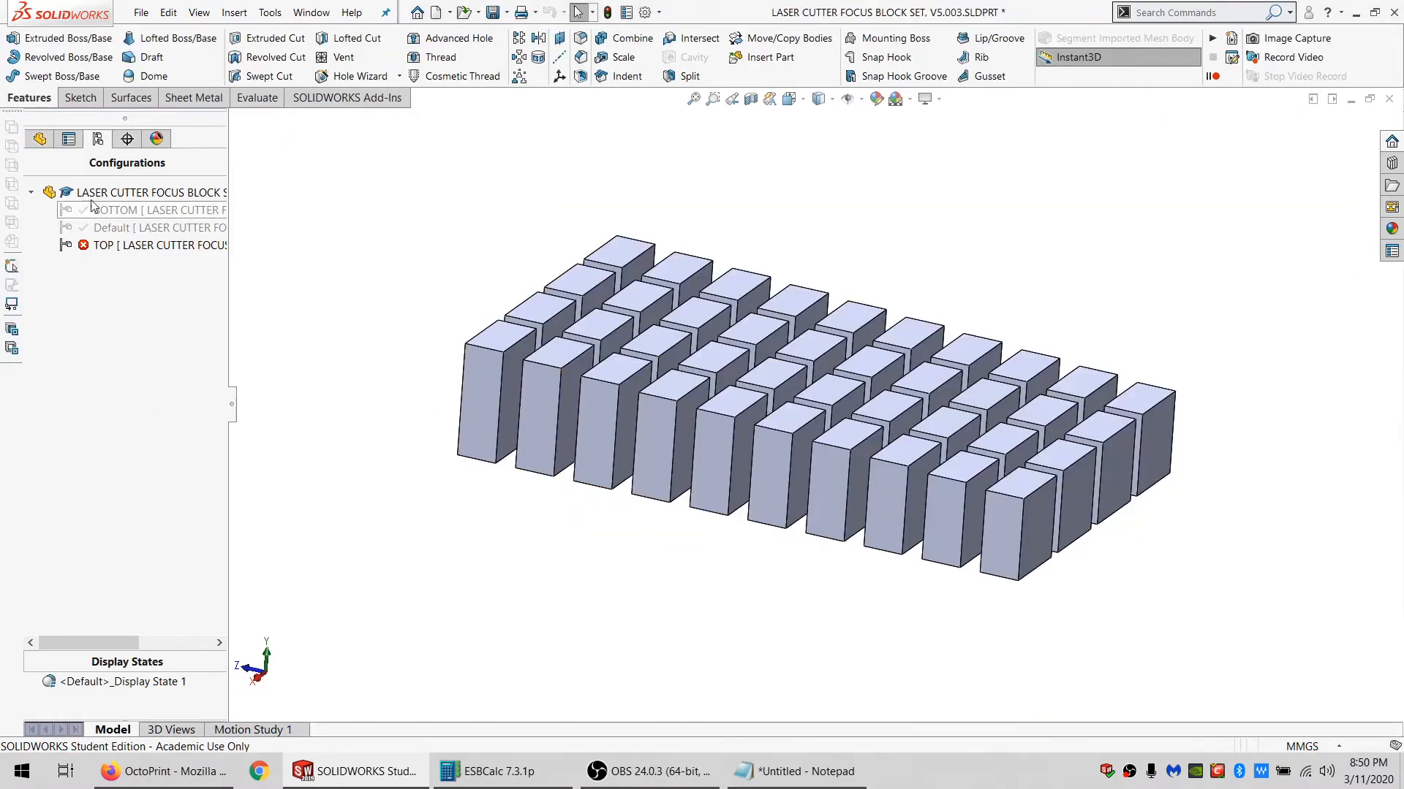
{"action": "left_click", "coordinate": [40, 139]}
Suppress the ten features Boss-Extrude51 through Boss-Extrude60 in the part's TOP configuration.
{"action": "left_click", "coordinate": [122, 640]}
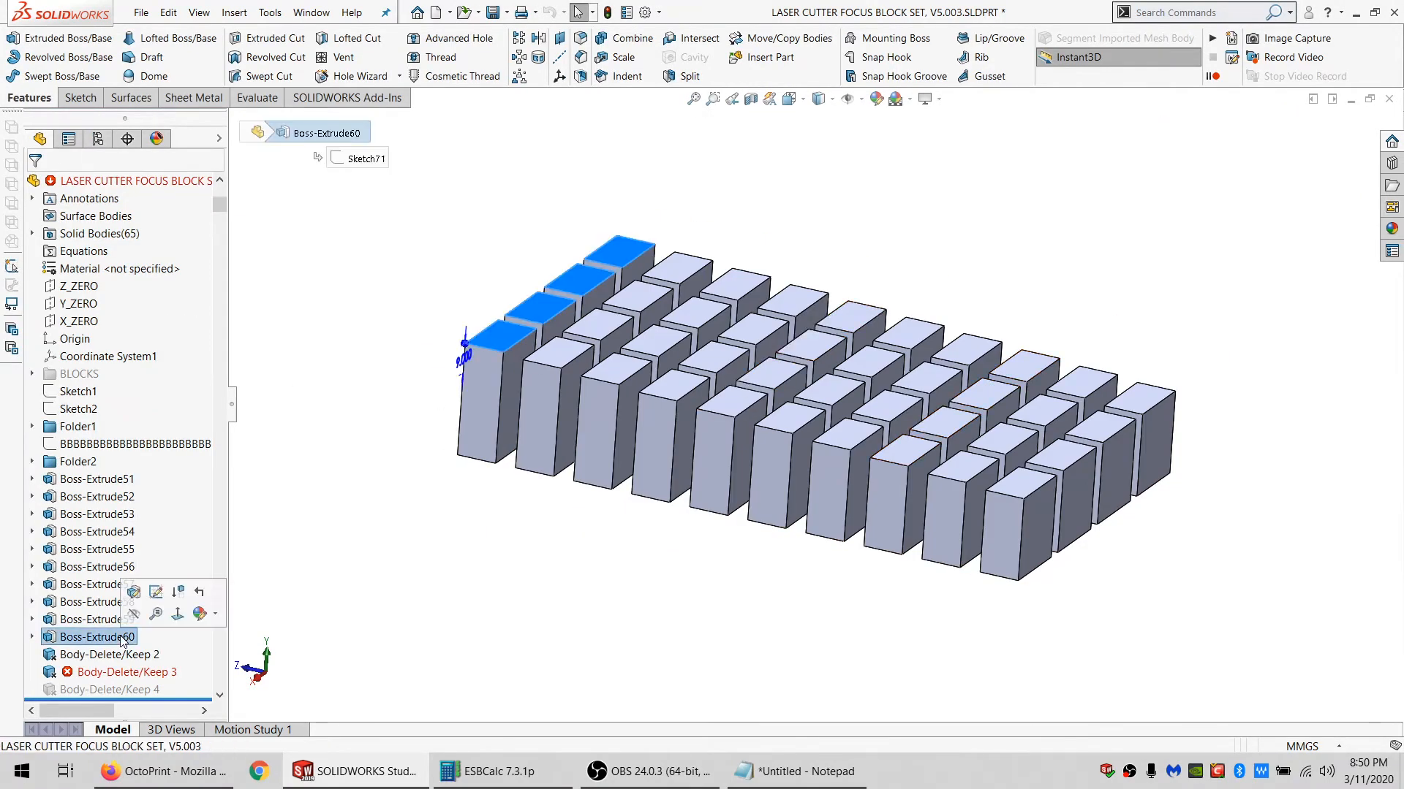
{"action": "left_click", "coordinate": [95, 621], "text": "ctrl"}
{"action": "left_click", "coordinate": [93, 604], "text": "ctrl"}
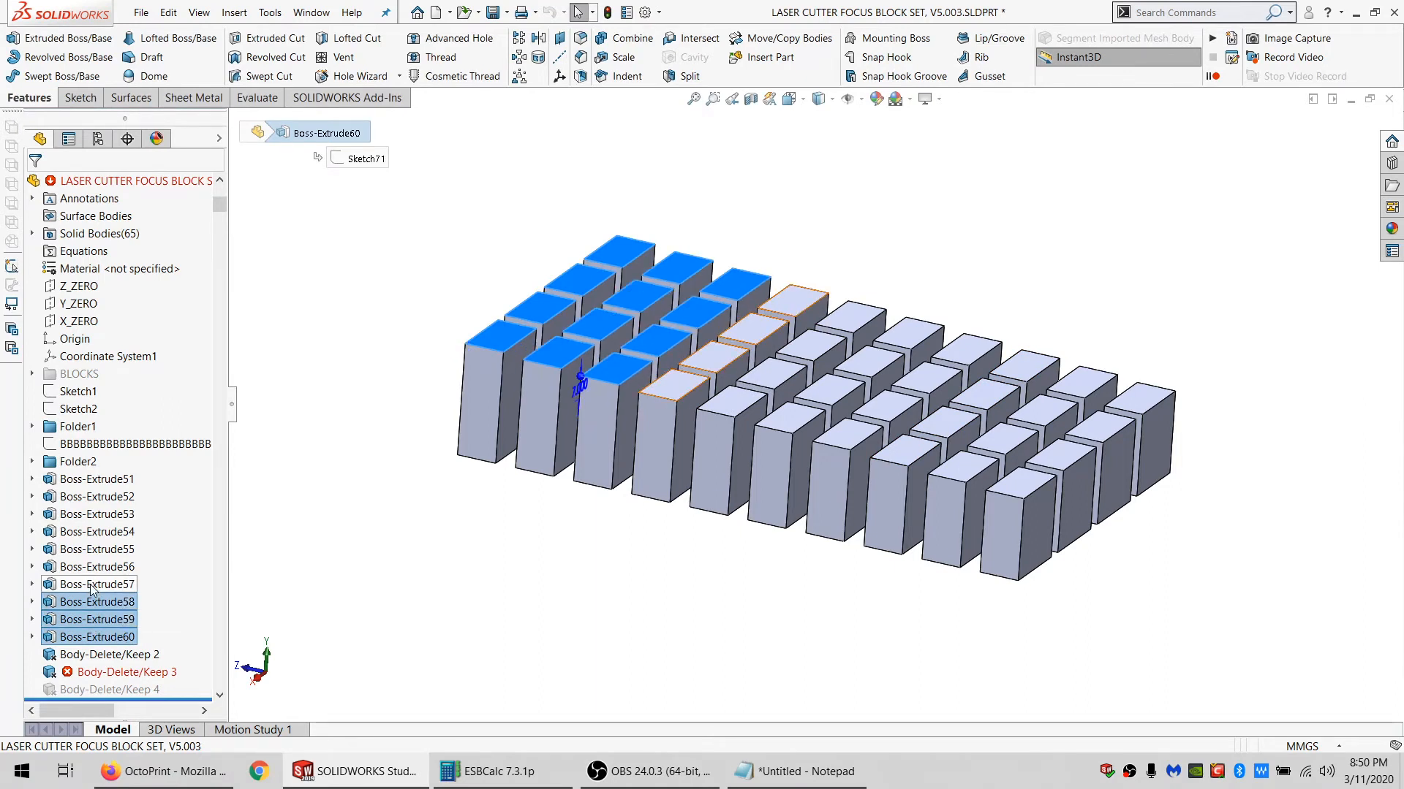
{"action": "left_click", "coordinate": [93, 586], "text": "ctrl"}
{"action": "left_click", "coordinate": [96, 567], "text": "ctrl"}
{"action": "left_click", "coordinate": [95, 550], "text": "ctrl"}
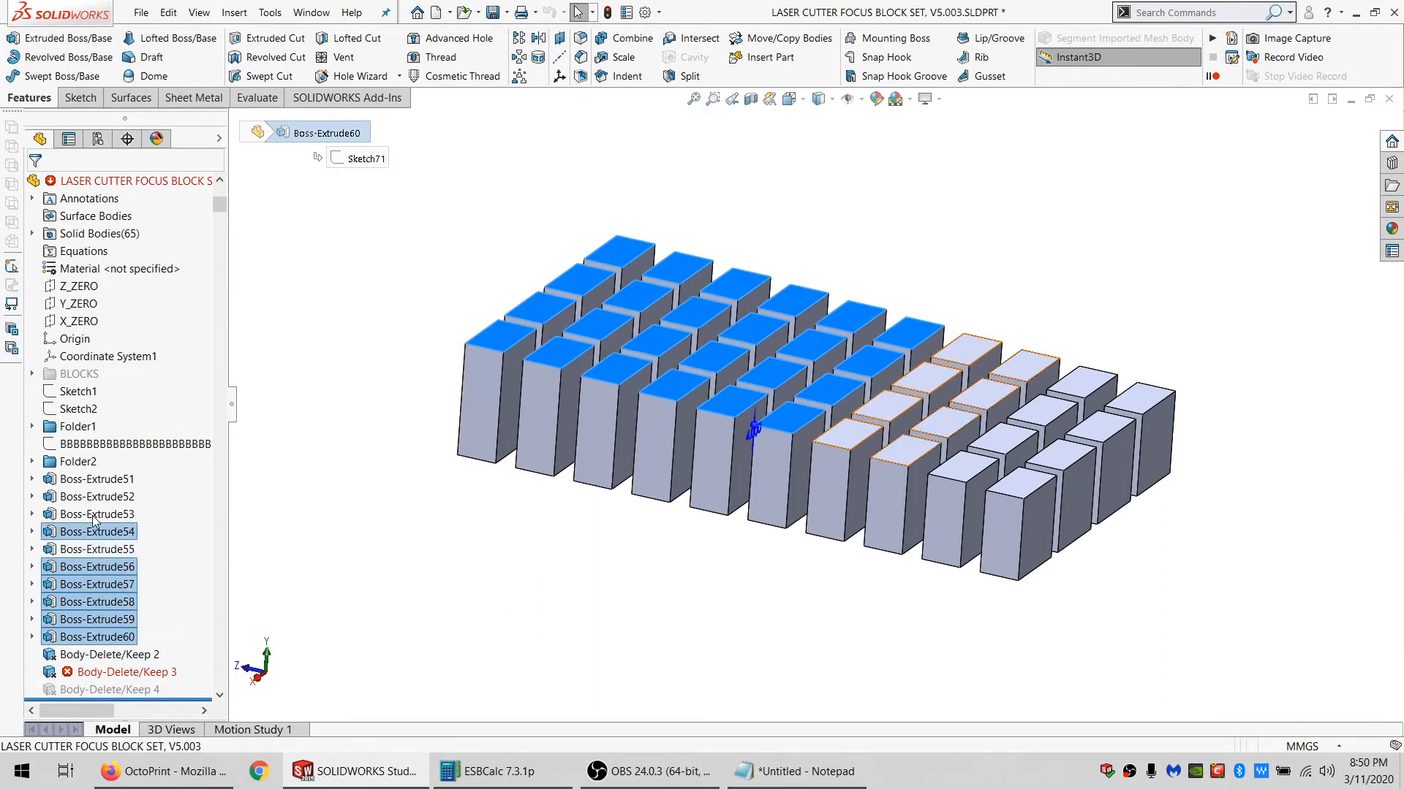
{"action": "left_click", "coordinate": [95, 532], "text": "ctrl"}
{"action": "left_click", "coordinate": [95, 515], "text": "ctrl"}
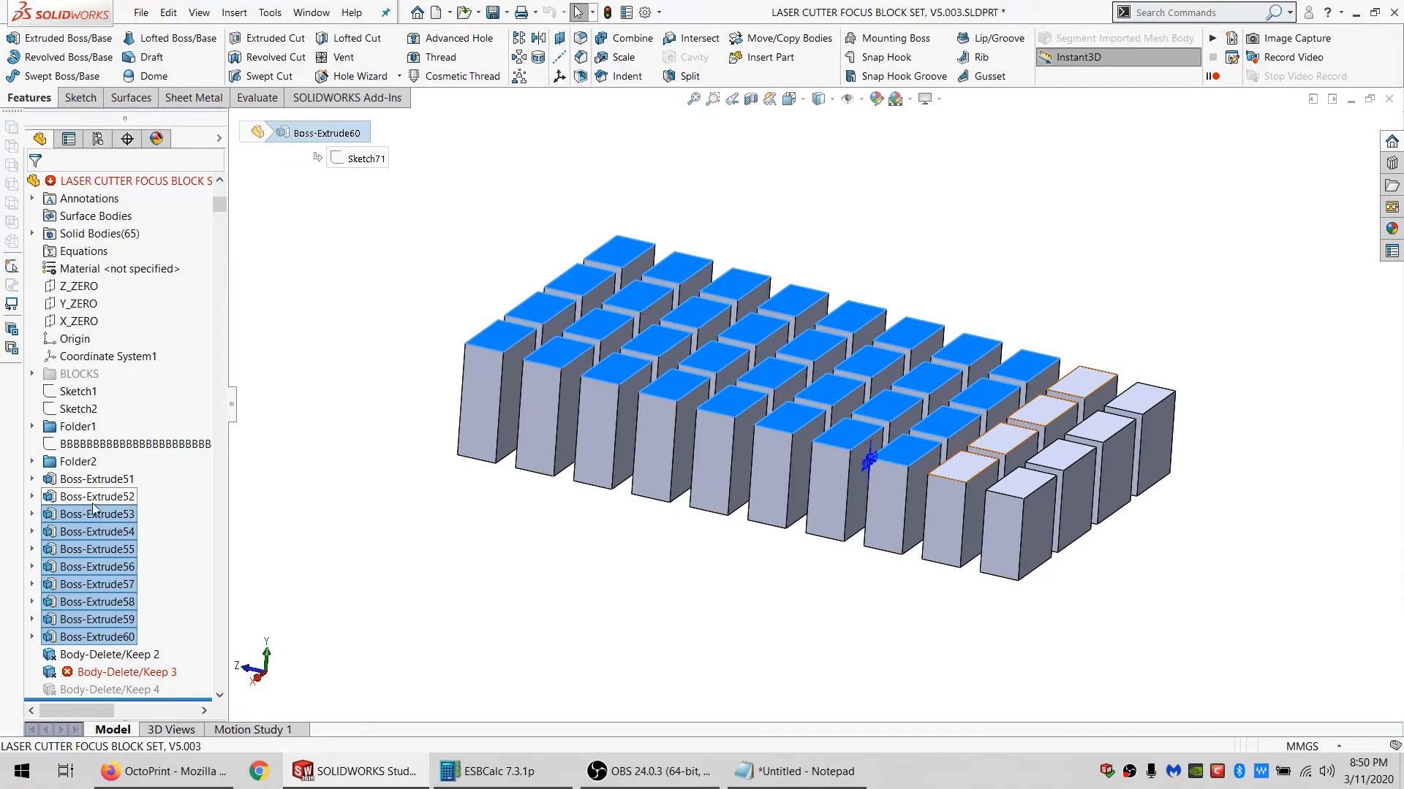
{"action": "left_click", "coordinate": [94, 484], "text": "ctrl"}
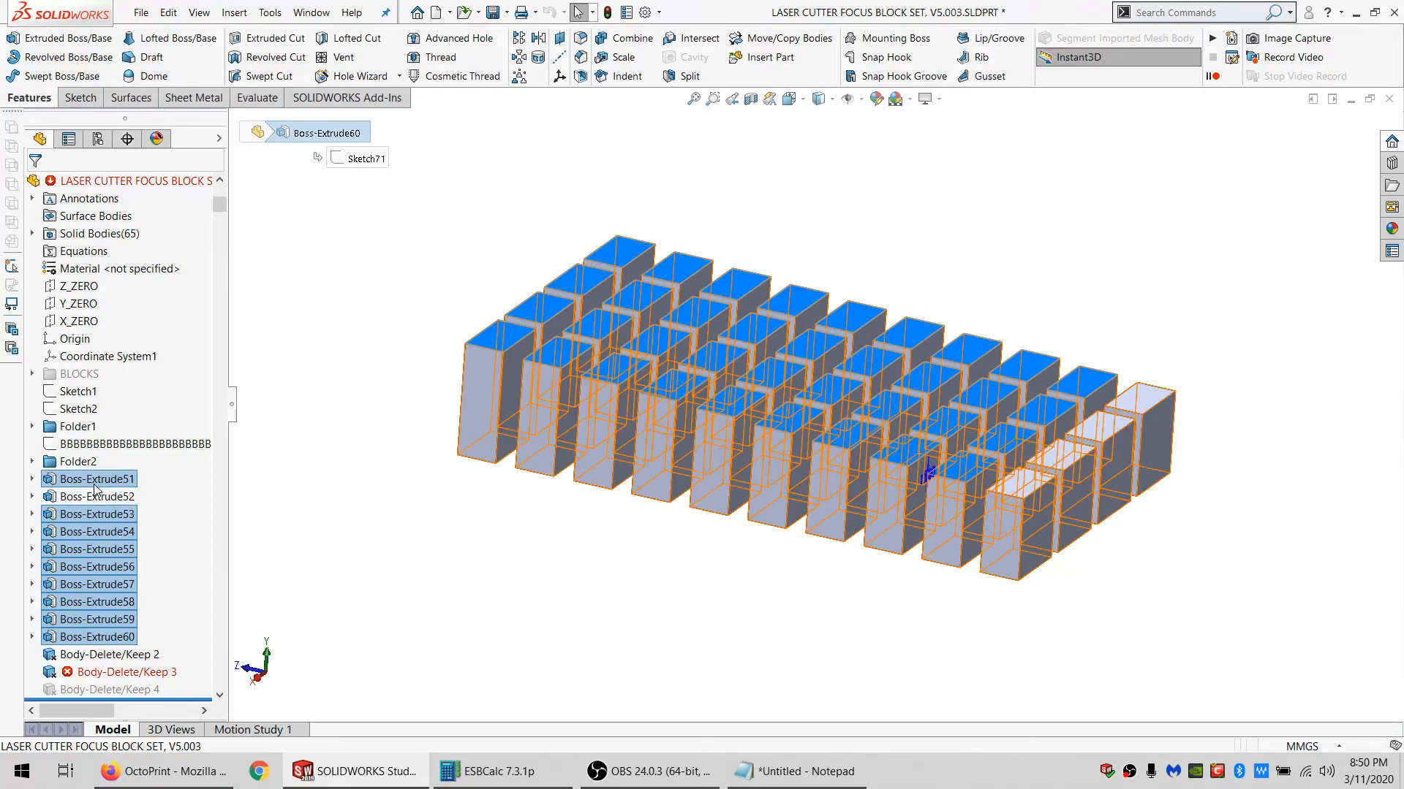
{"action": "left_click", "coordinate": [110, 440]}
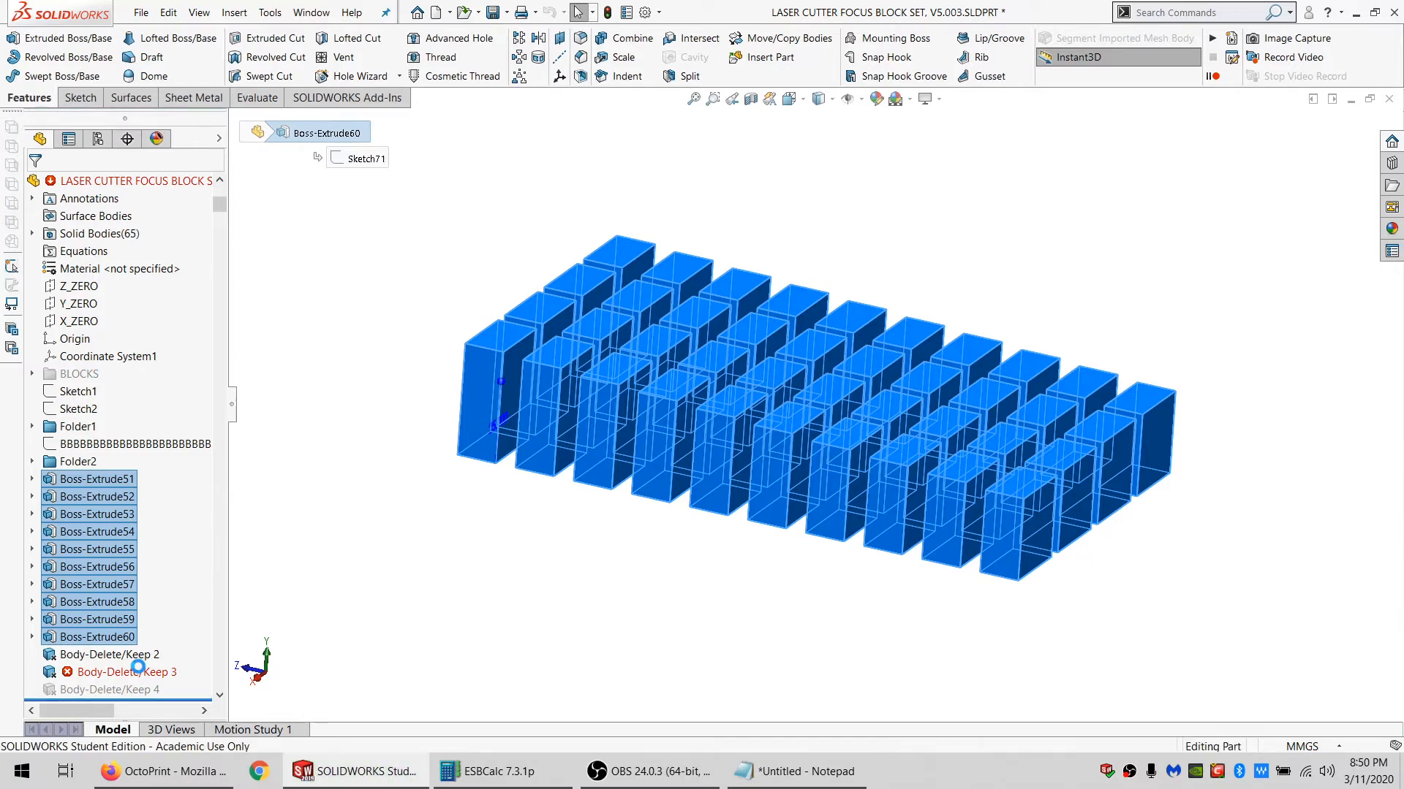
Delete the Body-Delete/Keep 3 and Body-Delete/Keep 2 features from the part.
{"action": "left_click", "coordinate": [110, 655]}
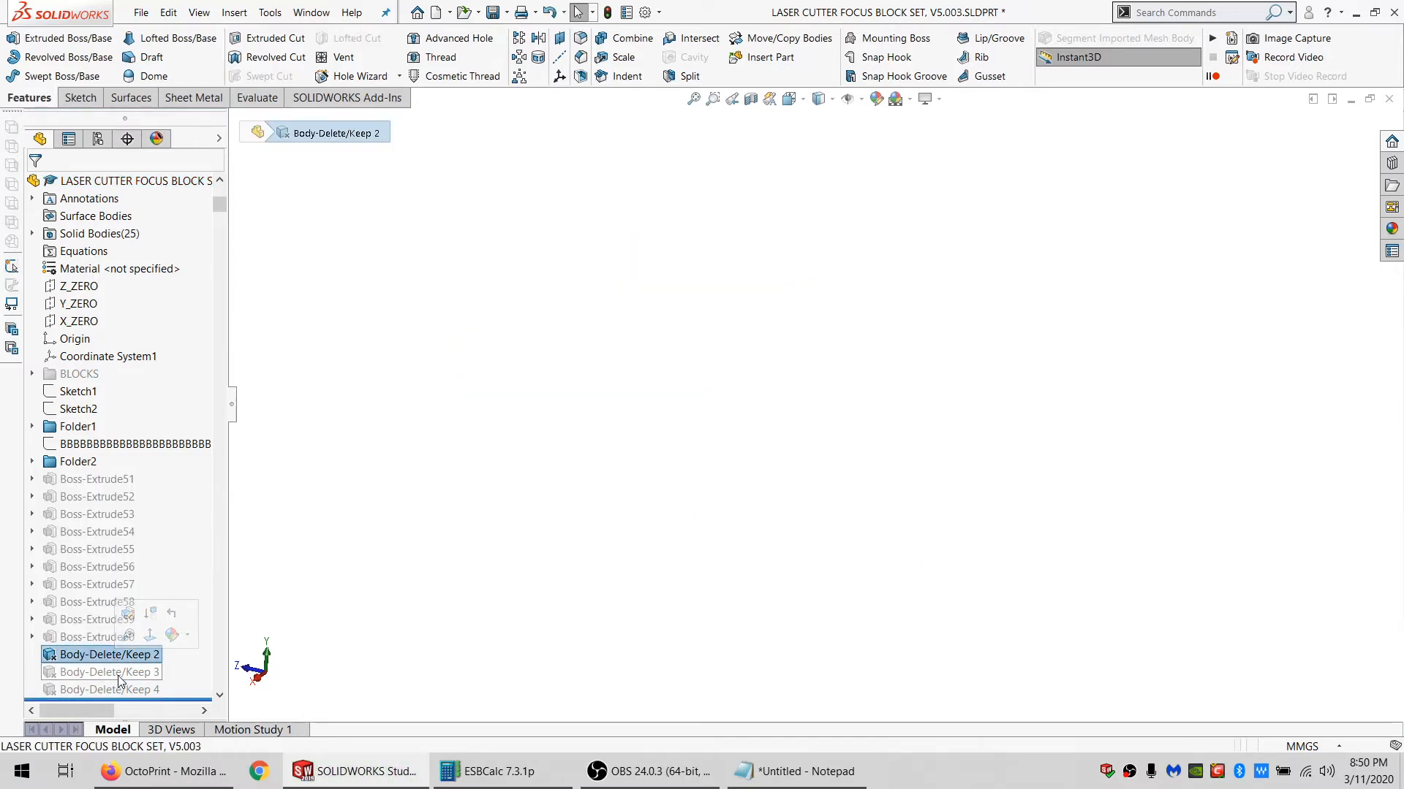
{"action": "left_click", "coordinate": [110, 672]}
{"action": "key", "text": "Delete"}
{"action": "key", "text": "Return"}
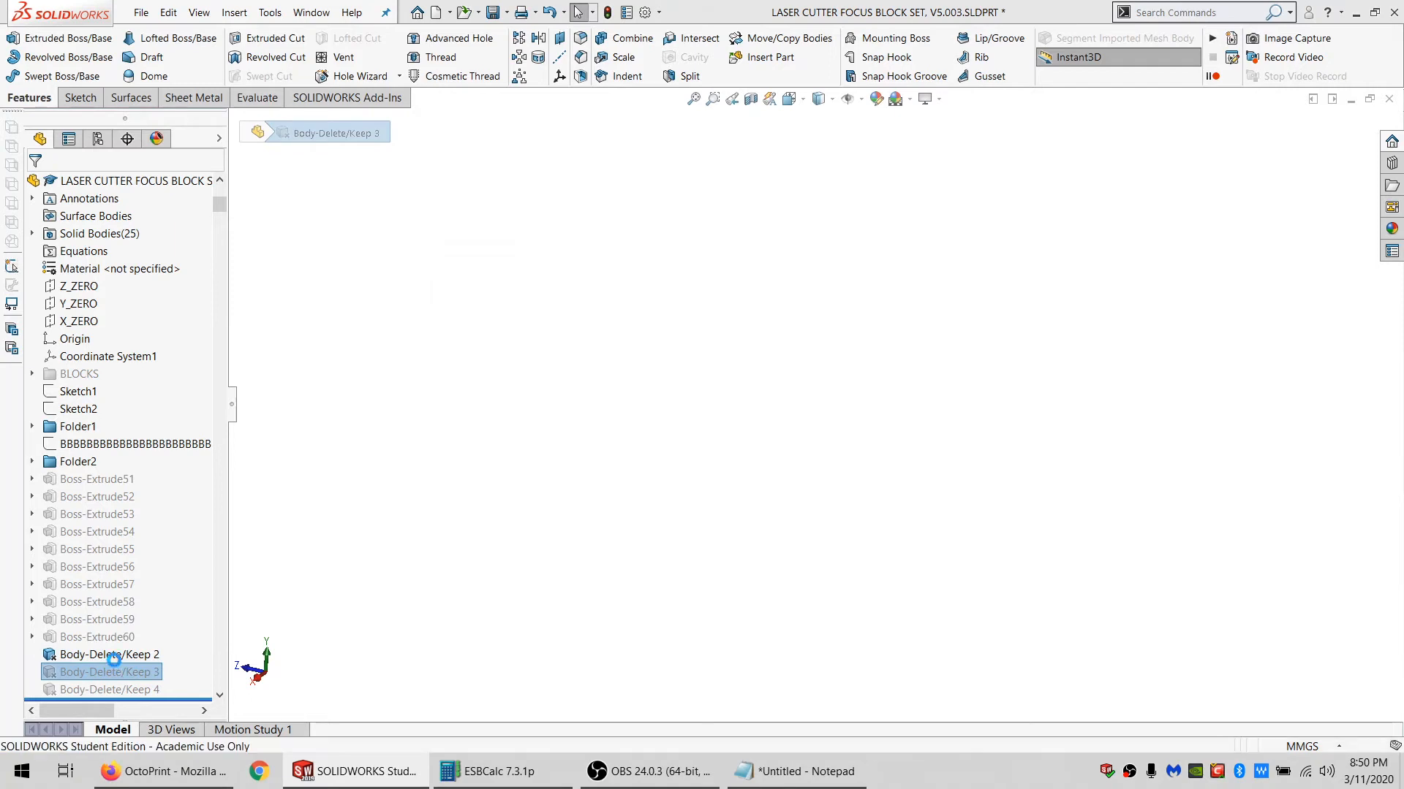
{"action": "left_click", "coordinate": [115, 658]}
{"action": "key", "text": "Delete"}
{"action": "key", "text": "Return"}
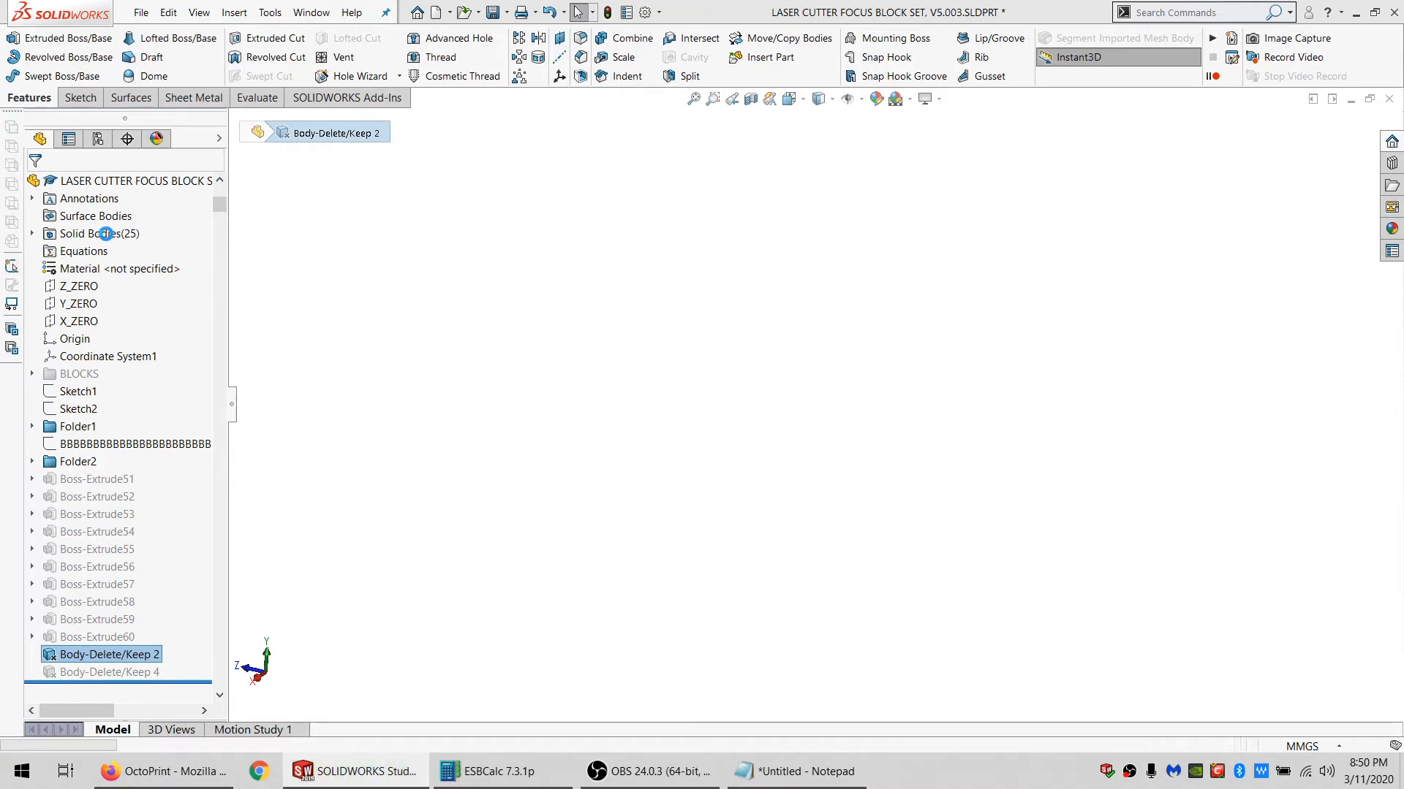
Show all hidden solid bodies of the part and orbit to a side view of the box.
{"action": "left_click", "coordinate": [110, 235]}
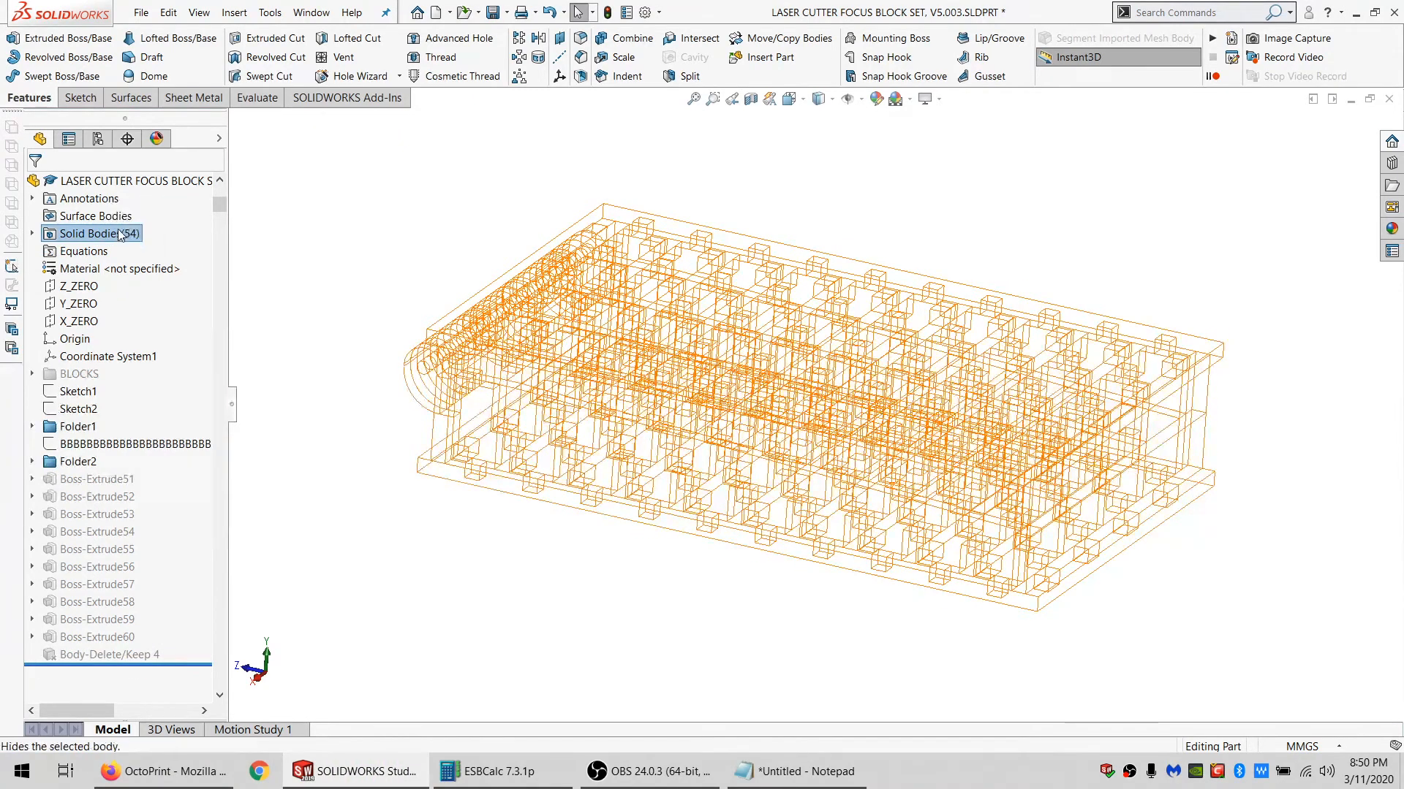
{"action": "right_click", "coordinate": [117, 232]}
{"action": "left_click", "coordinate": [129, 212]}
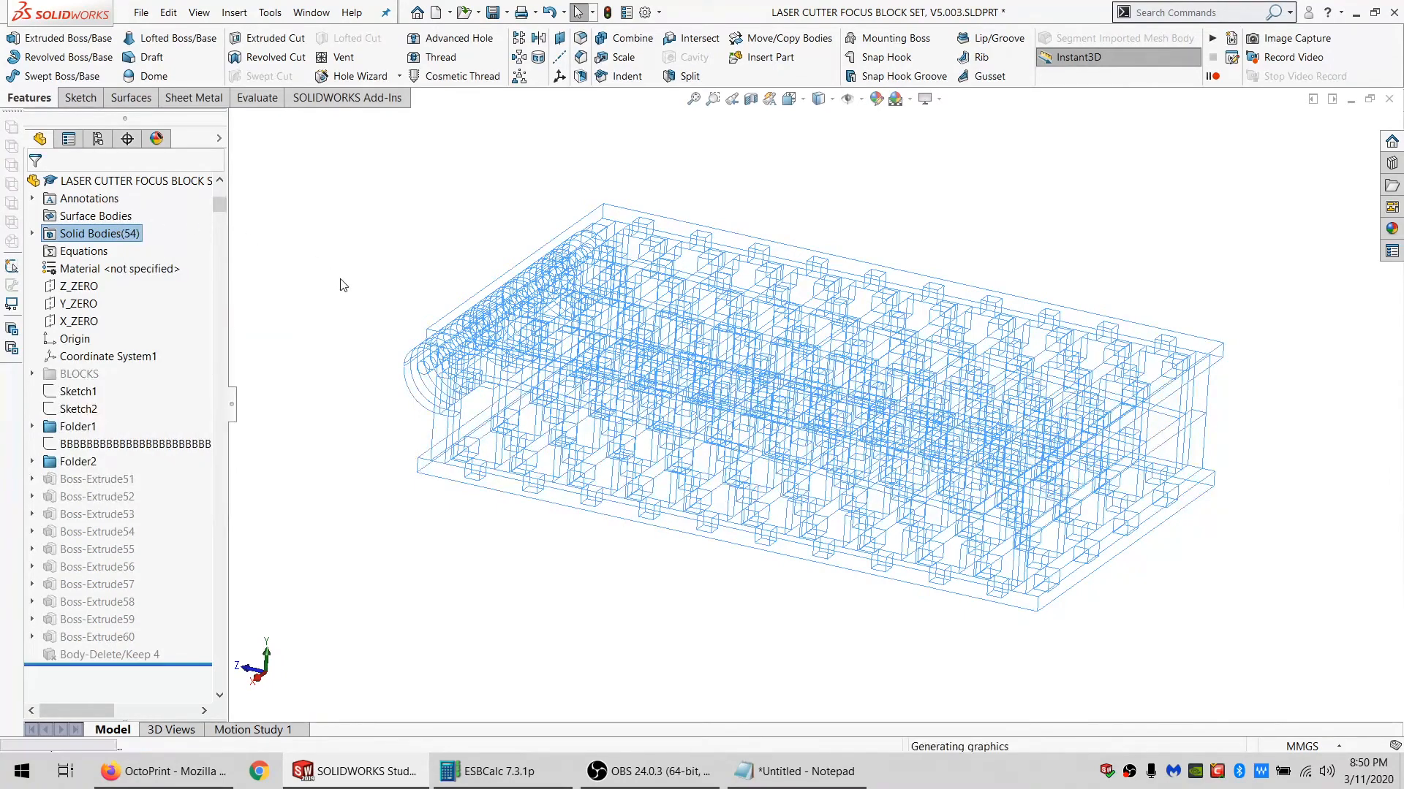
{"action": "mouse_move", "coordinate": [344, 285]}
{"action": "middle_mouse_down"}
{"action": "mouse_move", "coordinate": [662, 438]}
{"action": "mouse_move", "coordinate": [721, 442]}
{"action": "middle_mouse_up"}
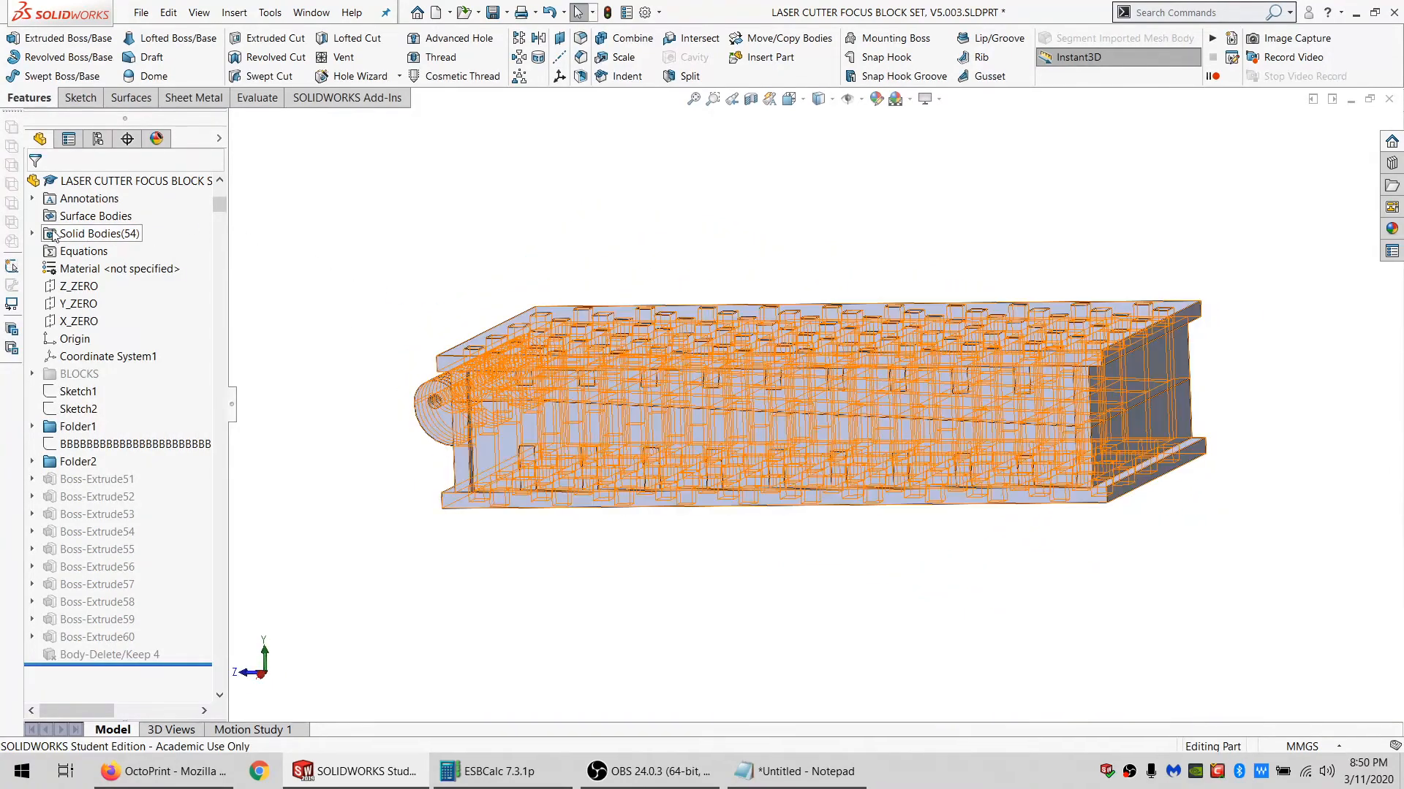
Start a Delete Bodies feature with Cut-Extrude8[1], Cut-Extrude20 through Cut-Extrude27, Boss-Extrude38 and the lower side wall Split1[1].
{"action": "left_click", "coordinate": [36, 235]}
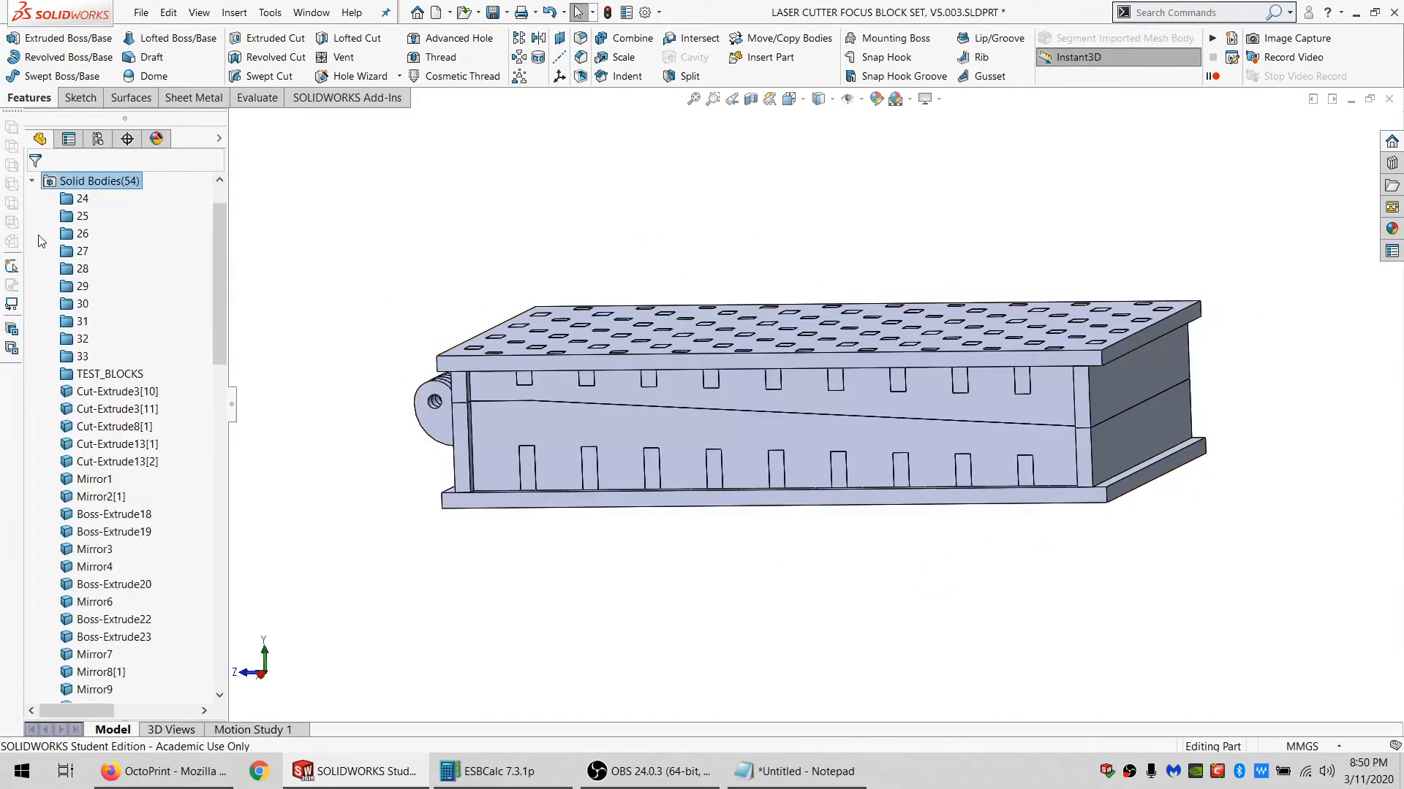
{"action": "left_click", "coordinate": [90, 427]}
{"action": "key", "text": "Delete"}
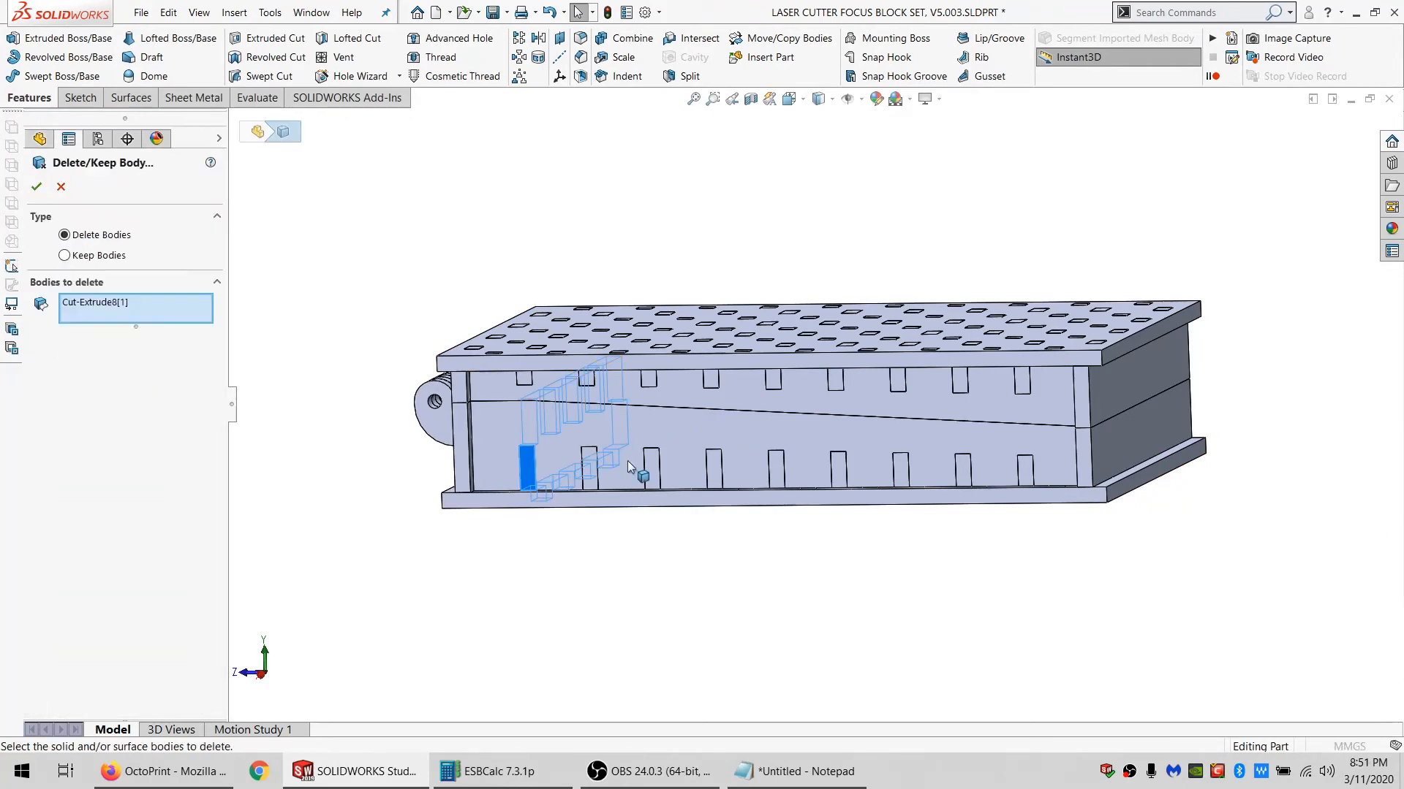
{"action": "left_click", "coordinate": [592, 474]}
{"action": "left_click", "coordinate": [711, 476]}
{"action": "left_click", "coordinate": [713, 475]}
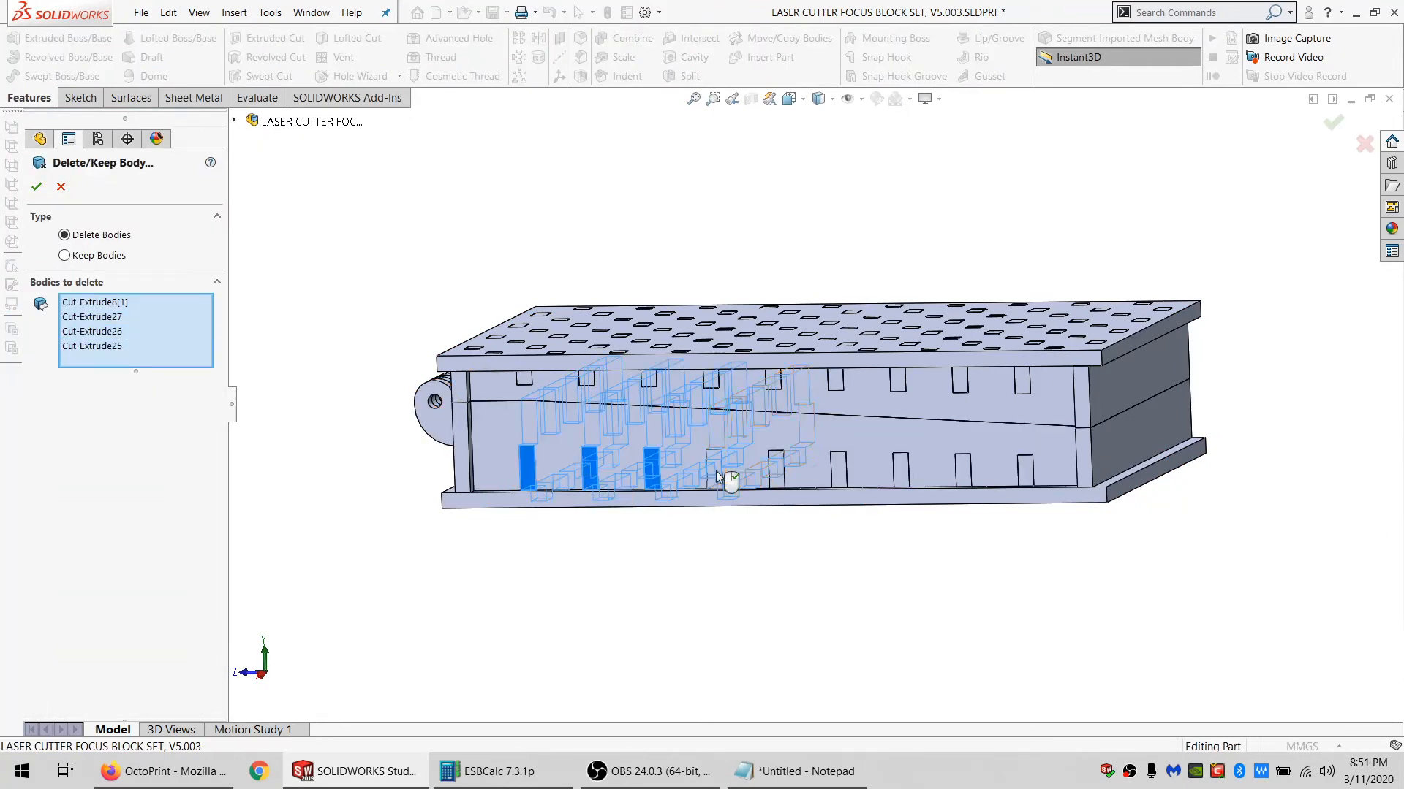
{"action": "left_click", "coordinate": [776, 475]}
{"action": "left_click", "coordinate": [839, 475]}
{"action": "left_click", "coordinate": [901, 471]}
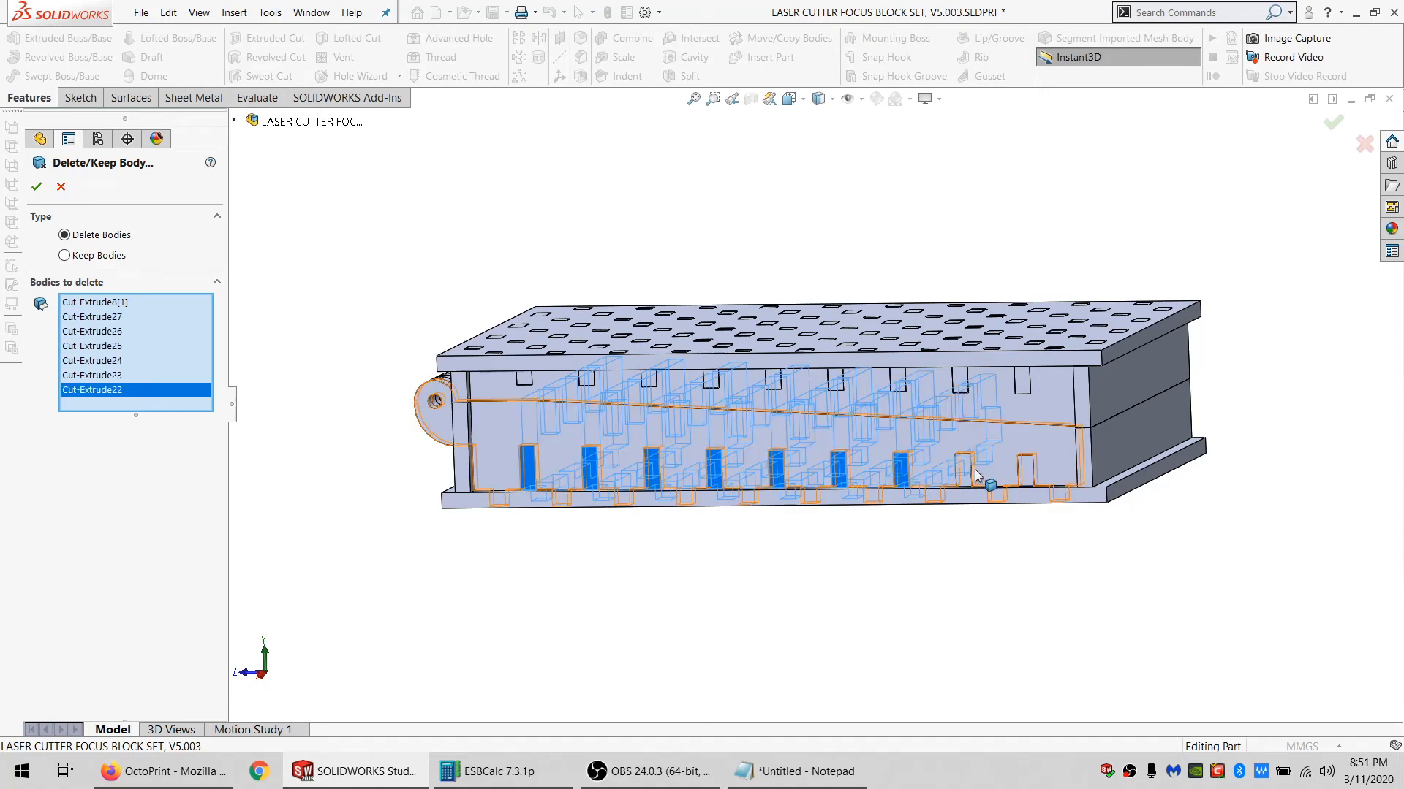
{"action": "left_click", "coordinate": [963, 472]}
{"action": "left_click", "coordinate": [1025, 472]}
{"action": "left_click", "coordinate": [1106, 468]}
{"action": "left_click", "coordinate": [1093, 471]}
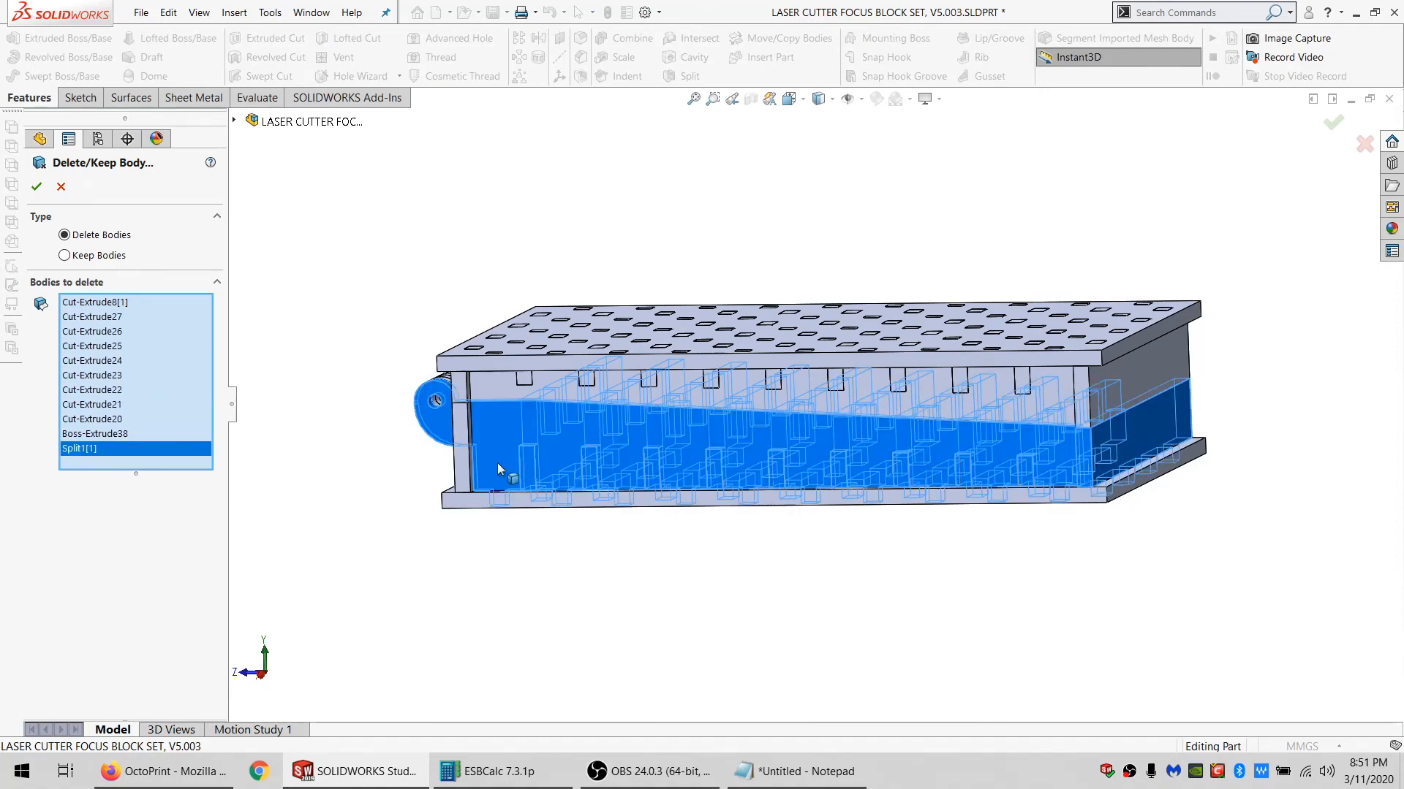
Add Boss-Extrude25, the base plate Cut-Extrude13[2] and the bottom half's hinge knuckle bodies to the bodies to delete.
{"action": "left_click", "coordinate": [470, 470]}
{"action": "left_click", "coordinate": [562, 504]}
{"action": "middle_click_drag", "start_coordinate": [563, 505], "coordinate": [849, 510]}
{"action": "left_click", "coordinate": [946, 479]}
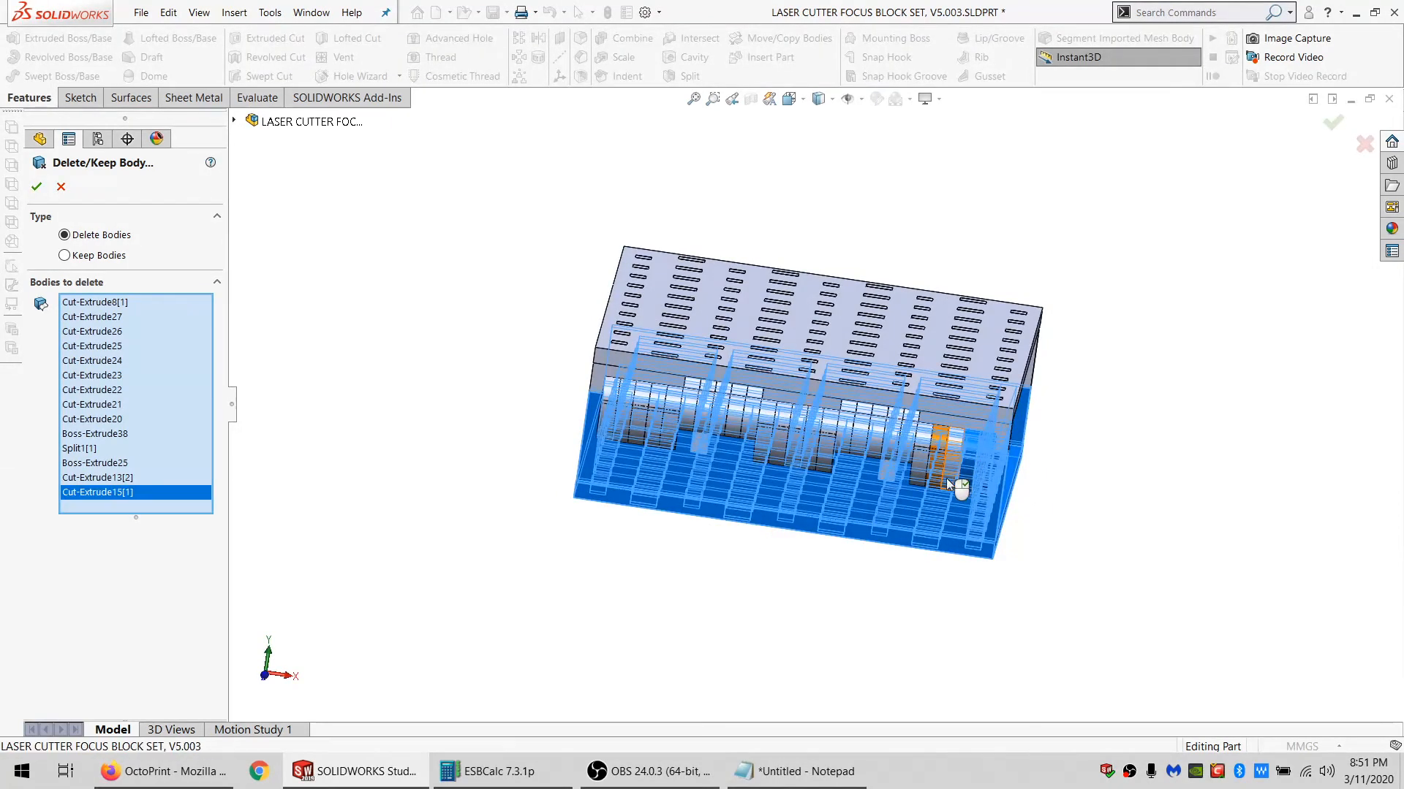
{"action": "left_click", "coordinate": [939, 477]}
{"action": "left_click", "coordinate": [925, 476]}
{"action": "left_click", "coordinate": [830, 470]}
{"action": "left_click", "coordinate": [824, 466]}
{"action": "left_click", "coordinate": [808, 462]}
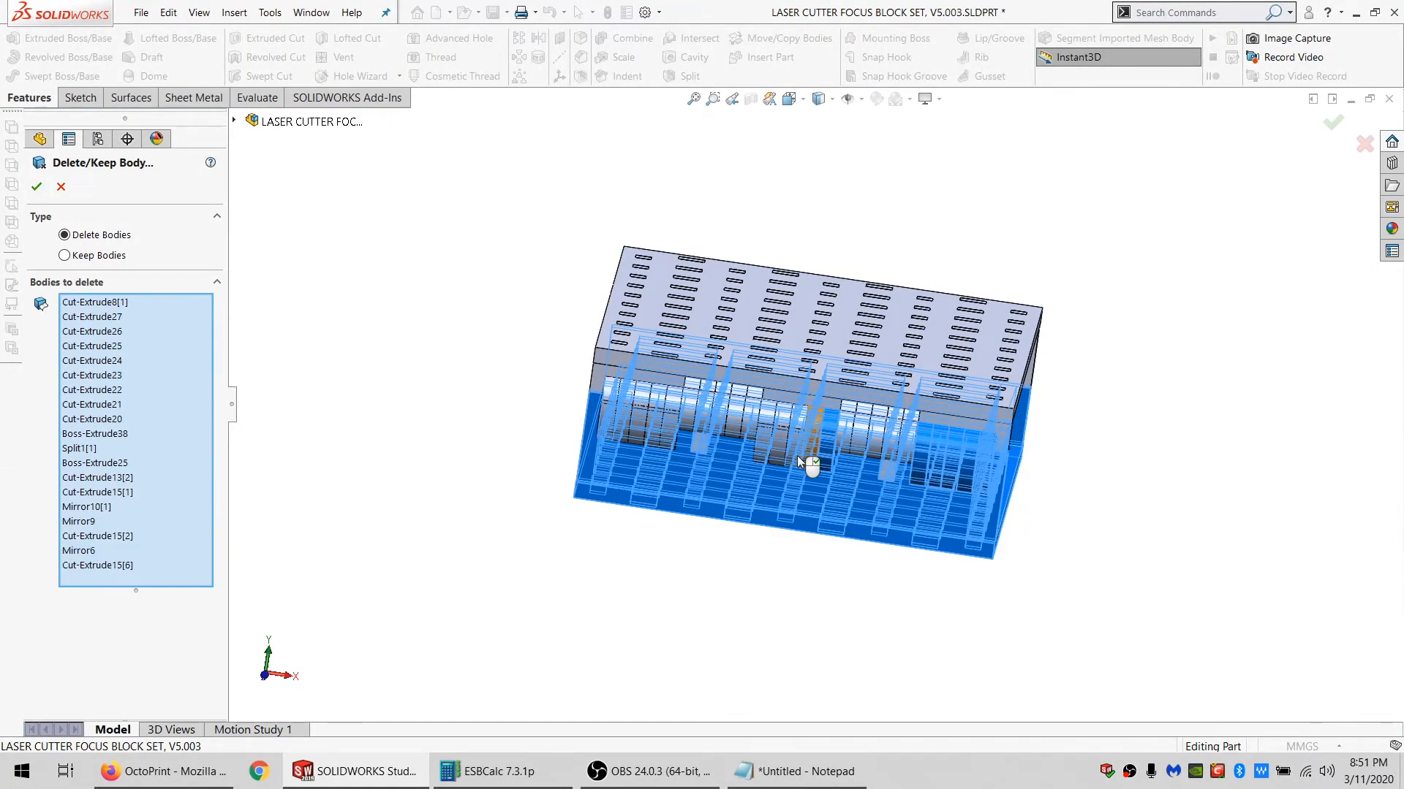
{"action": "left_click", "coordinate": [792, 454]}
{"action": "left_click", "coordinate": [774, 452]}
{"action": "left_click", "coordinate": [764, 450]}
{"action": "left_click", "coordinate": [671, 439]}
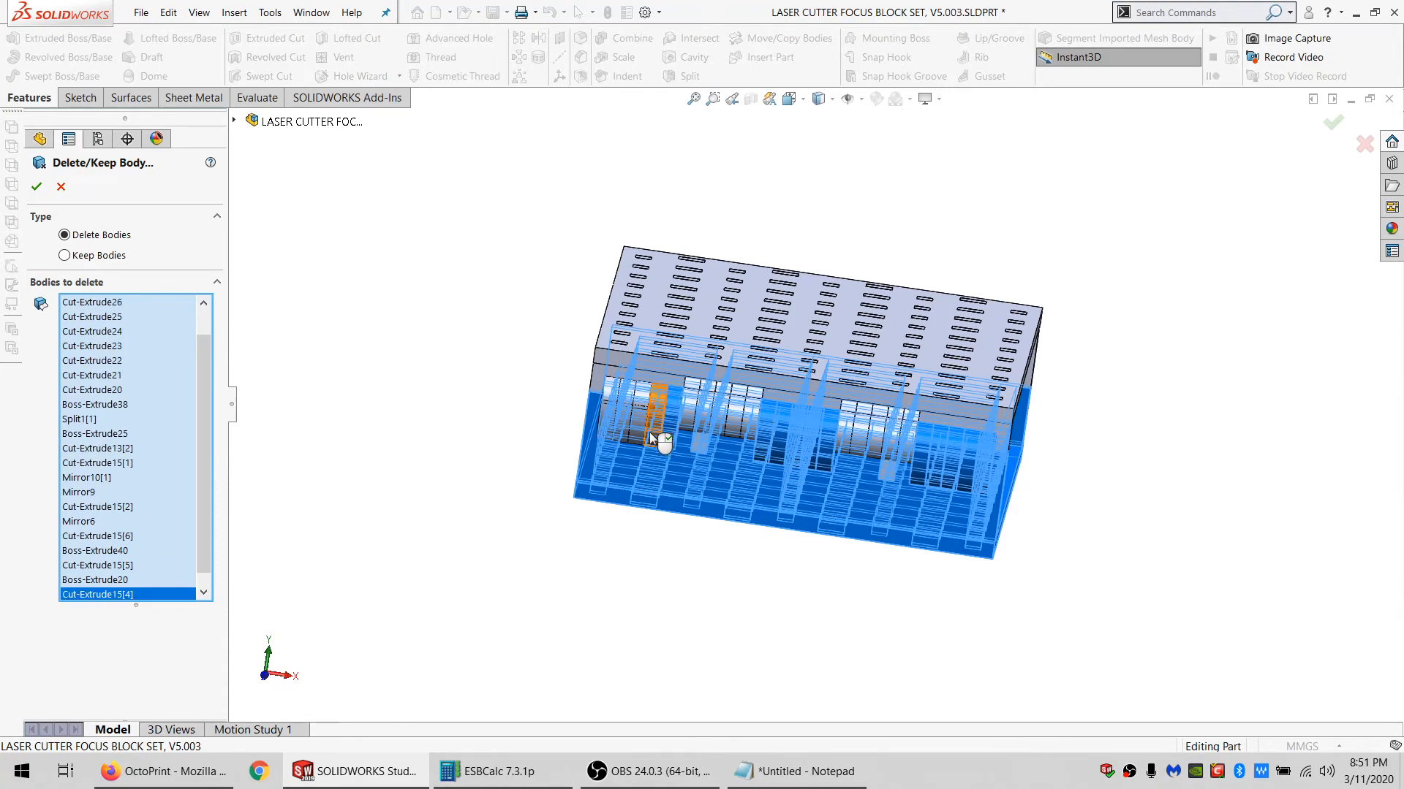
{"action": "left_click", "coordinate": [649, 432]}
{"action": "left_click", "coordinate": [634, 431]}
{"action": "left_click", "coordinate": [623, 428]}
{"action": "left_click", "coordinate": [612, 426]}
Add the lengthwise dividers Boss-Extrude42, Boss-Extrude39 and Boss-Extrude41 to the bodies to delete and complete the feature.
{"action": "middle_click_drag", "start_coordinate": [717, 497], "coordinate": [748, 309]}
{"action": "left_click", "coordinate": [772, 238]}
{"action": "left_click", "coordinate": [755, 284]}
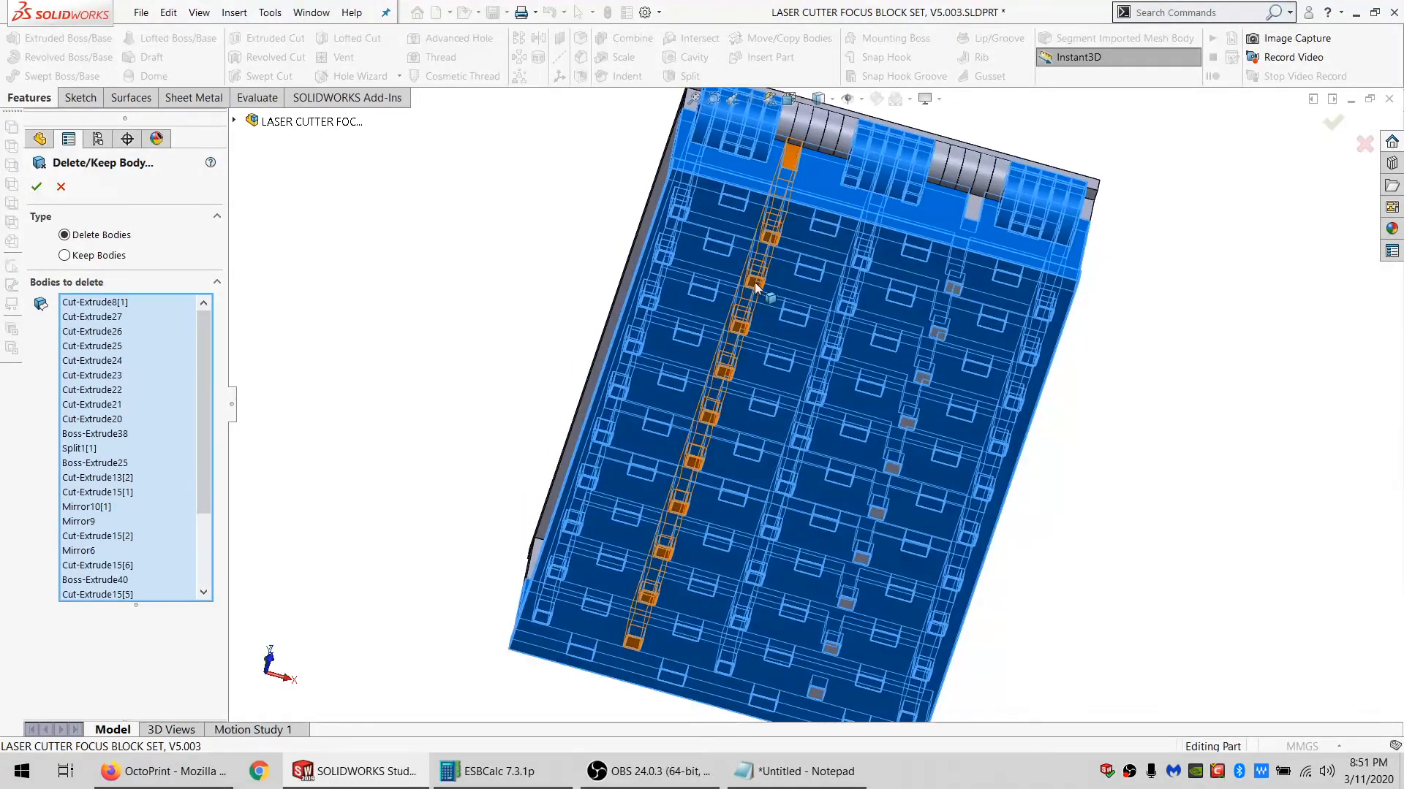
{"action": "left_click", "coordinate": [950, 294]}
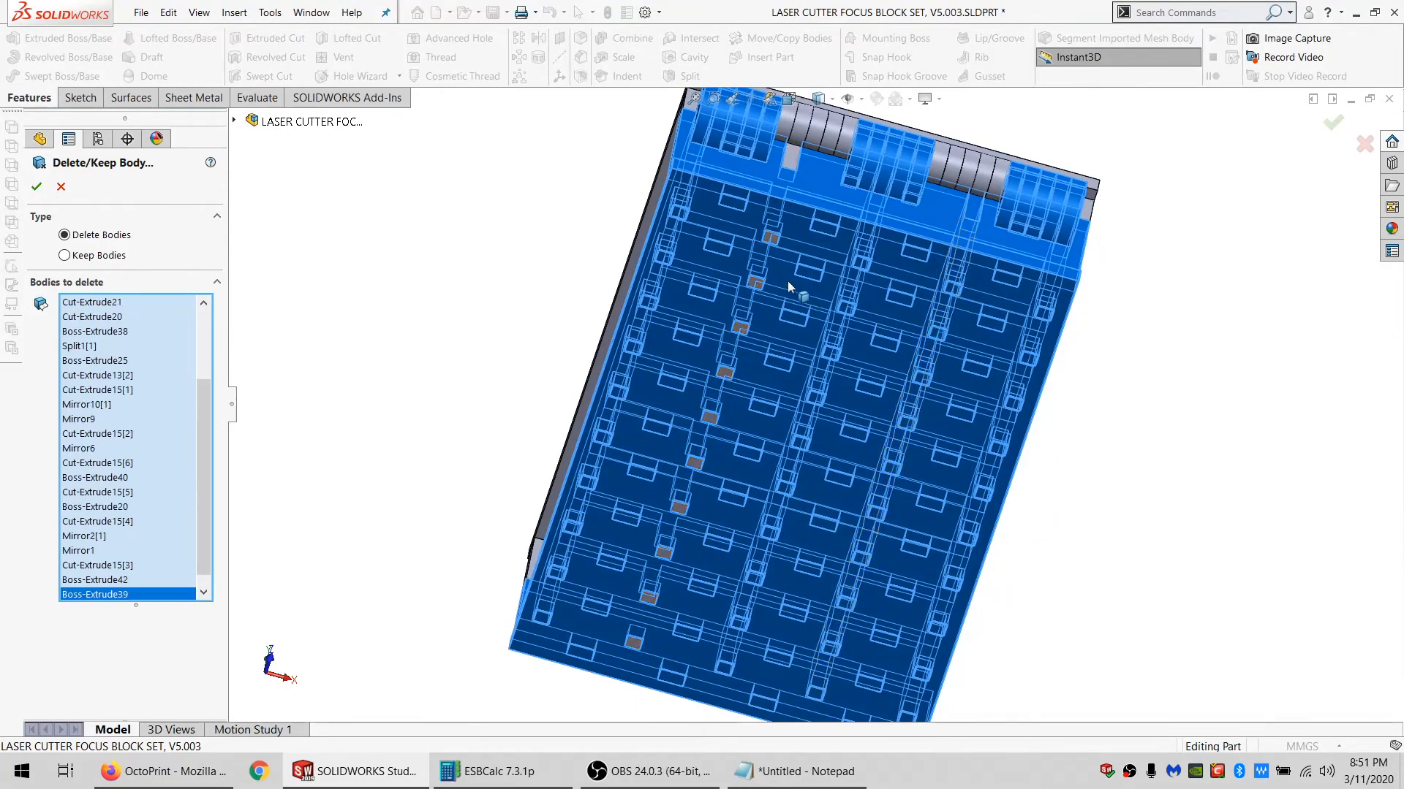
{"action": "left_click", "coordinate": [769, 240]}
{"action": "middle_click_drag", "start_coordinate": [771, 368], "coordinate": [760, 544]}
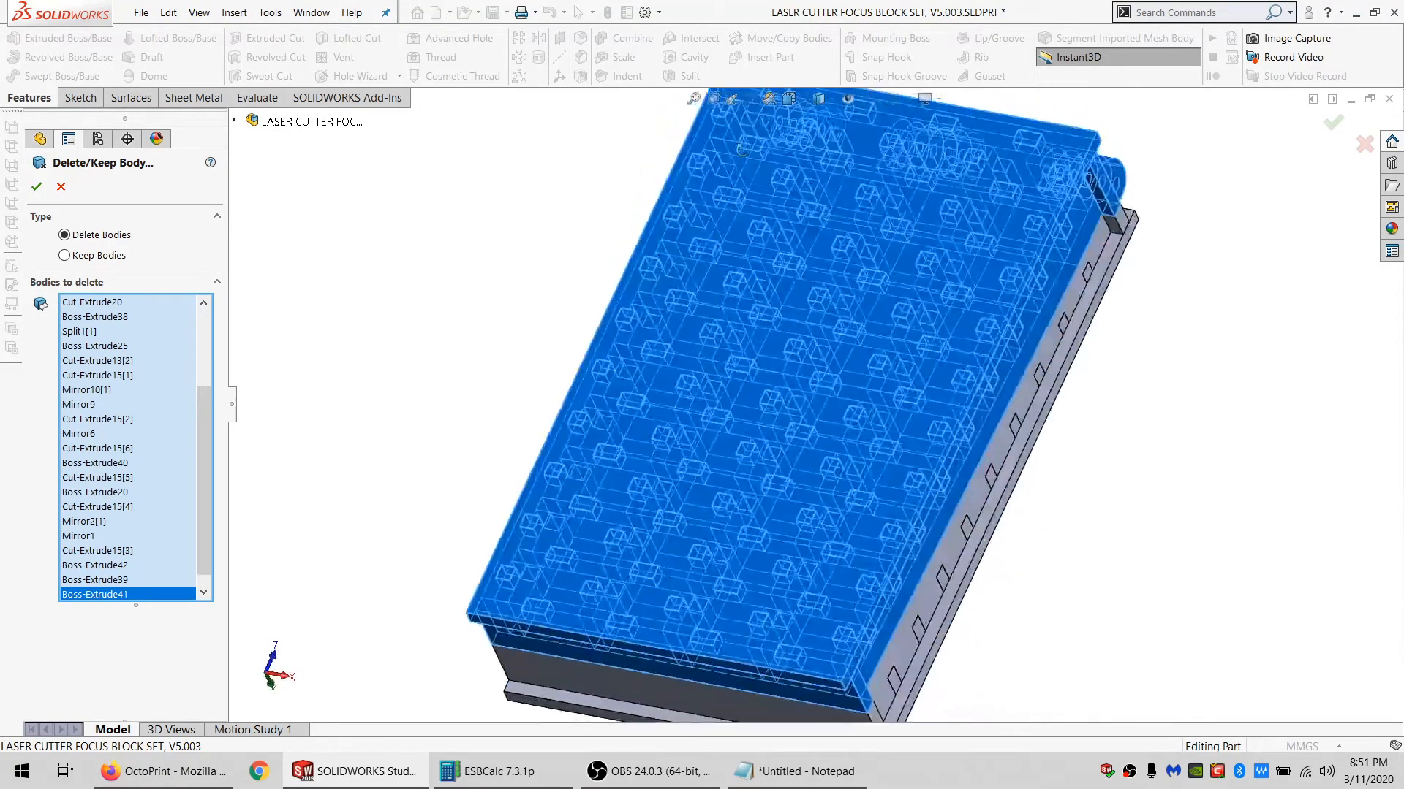
{"action": "left_click", "coordinate": [36, 189]}
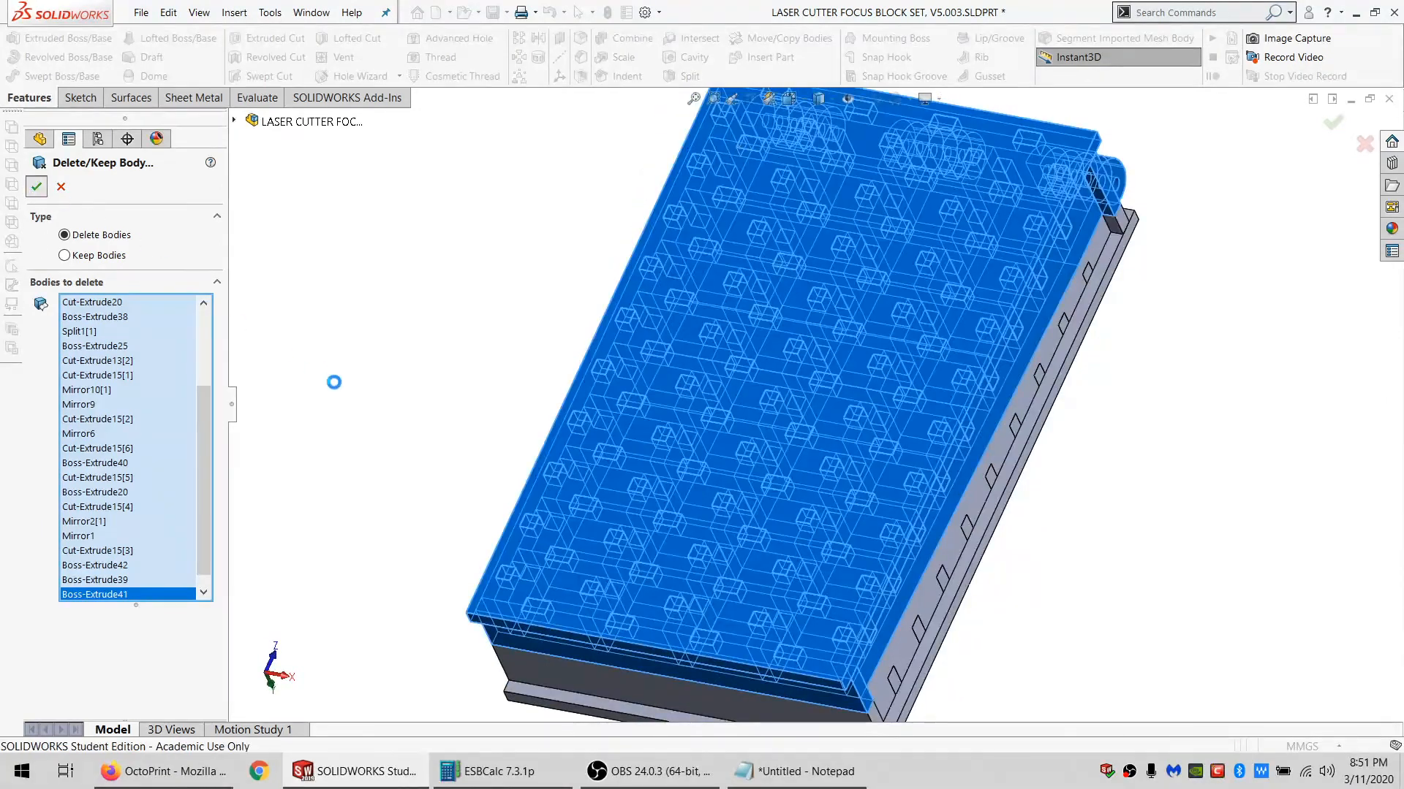
Activate the BOTTOM configuration, show its feature list and inspect the block tray from above.
{"action": "left_click", "coordinate": [97, 139]}
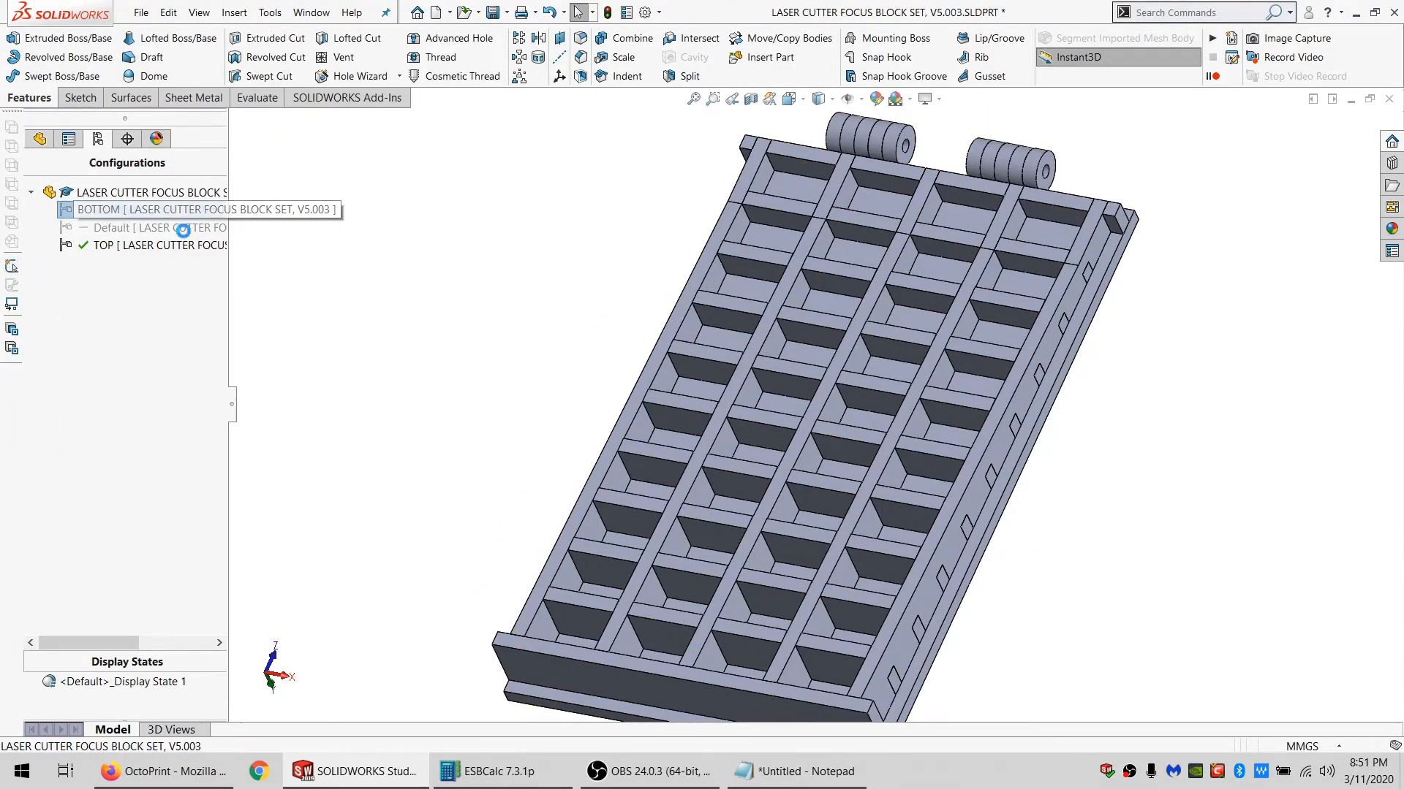
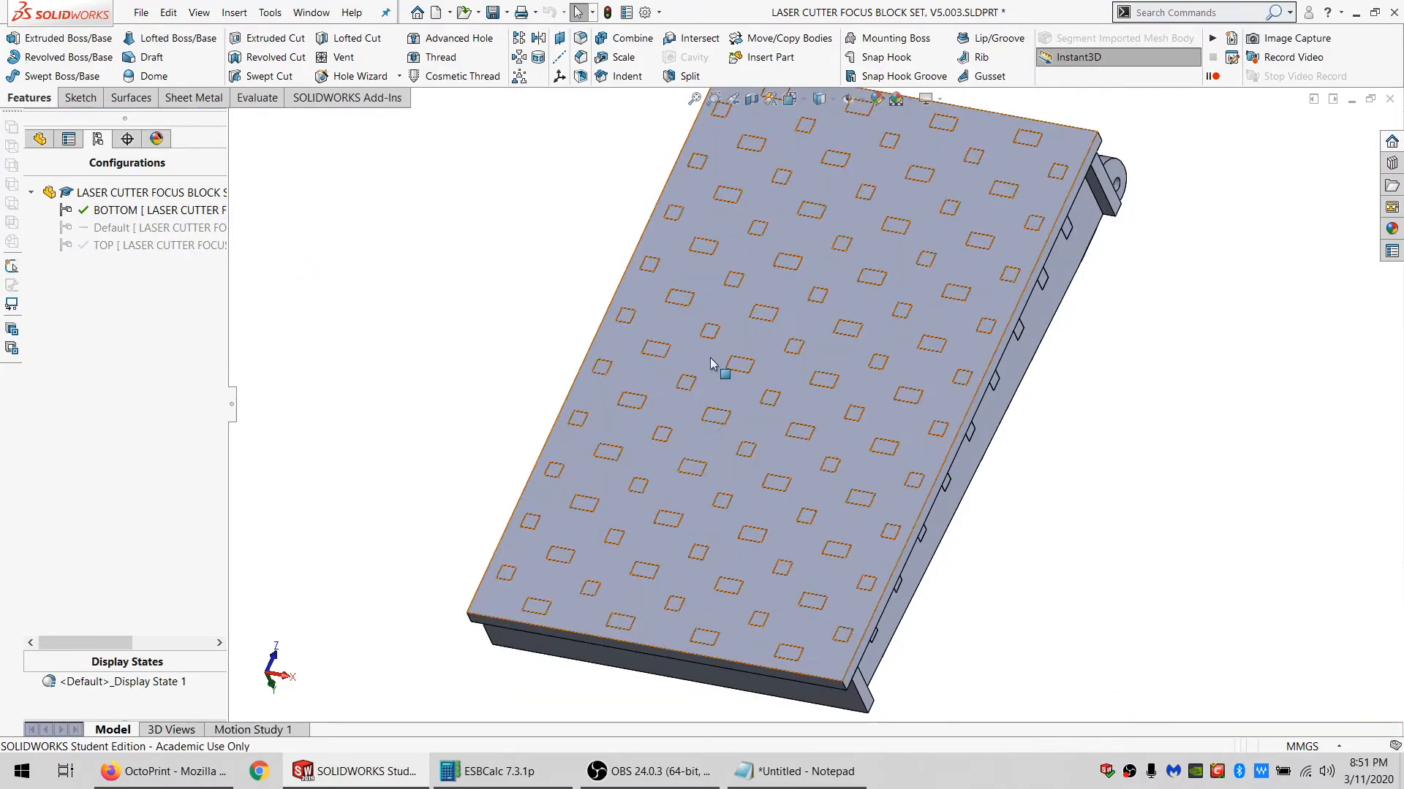
{"action": "left_click", "coordinate": [39, 139]}
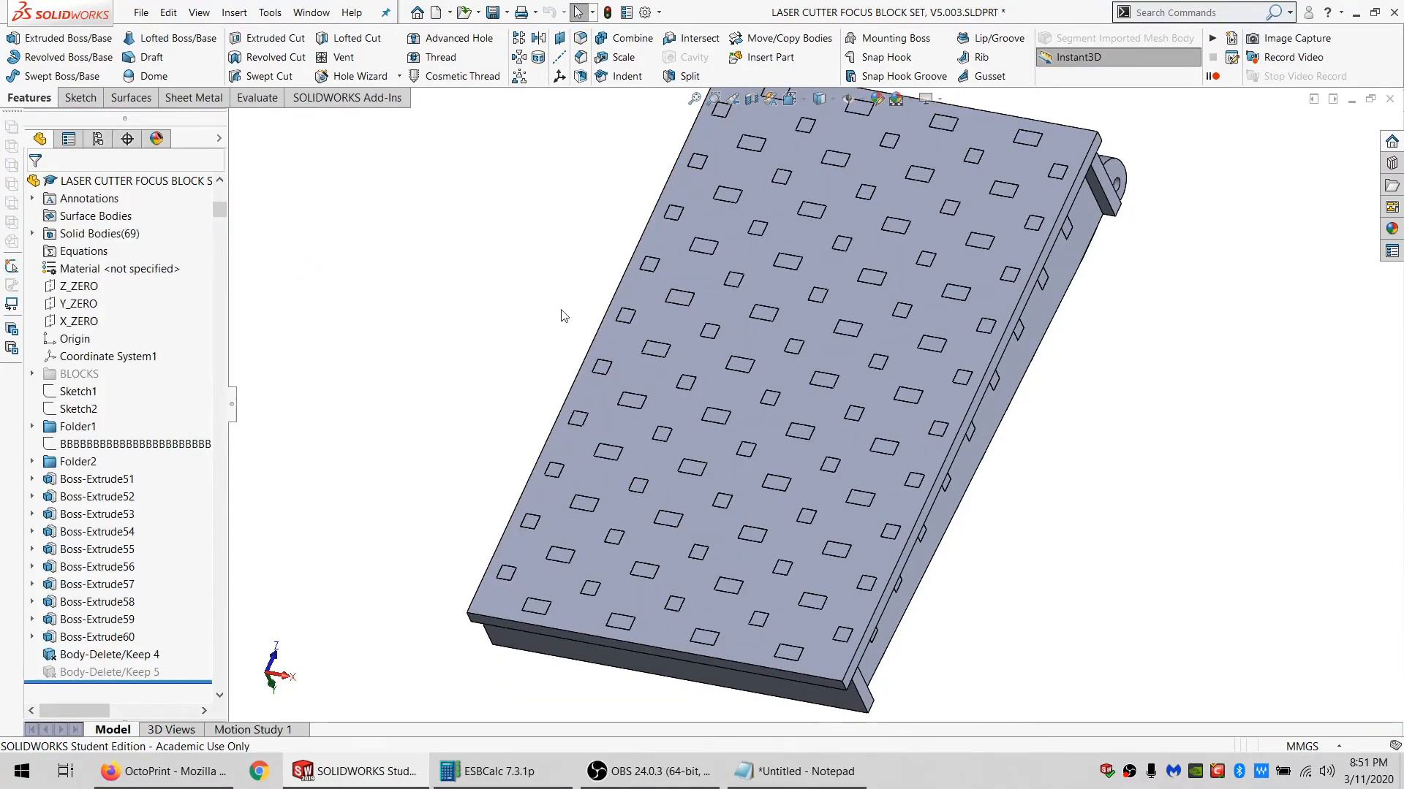
{"action": "middle_click_drag", "start_coordinate": [564, 316], "coordinate": [473, 95]}
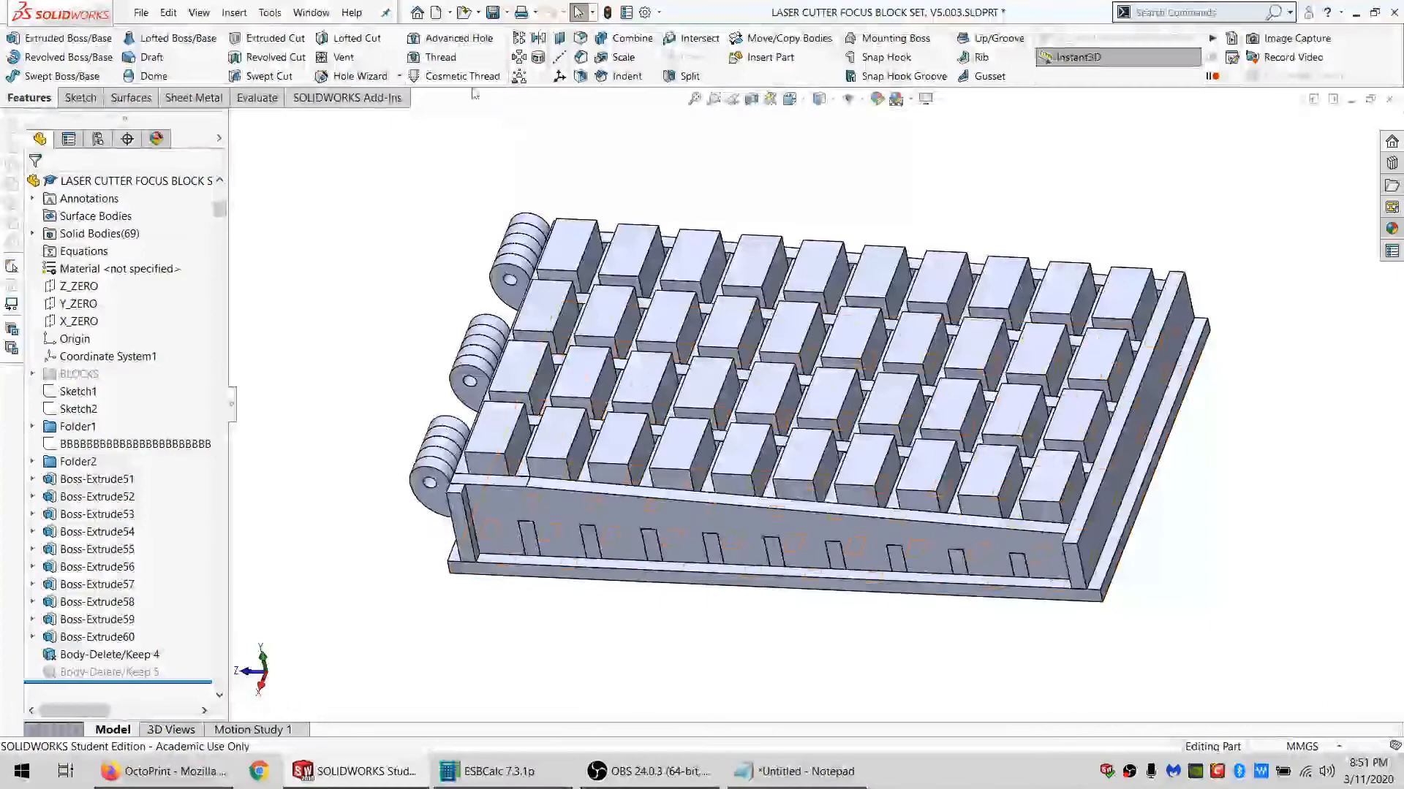
Switch to the Assem1 assembly document and swing the lid component up to an open position.
{"action": "left_click", "coordinate": [311, 13]}
{"action": "left_click", "coordinate": [354, 186]}
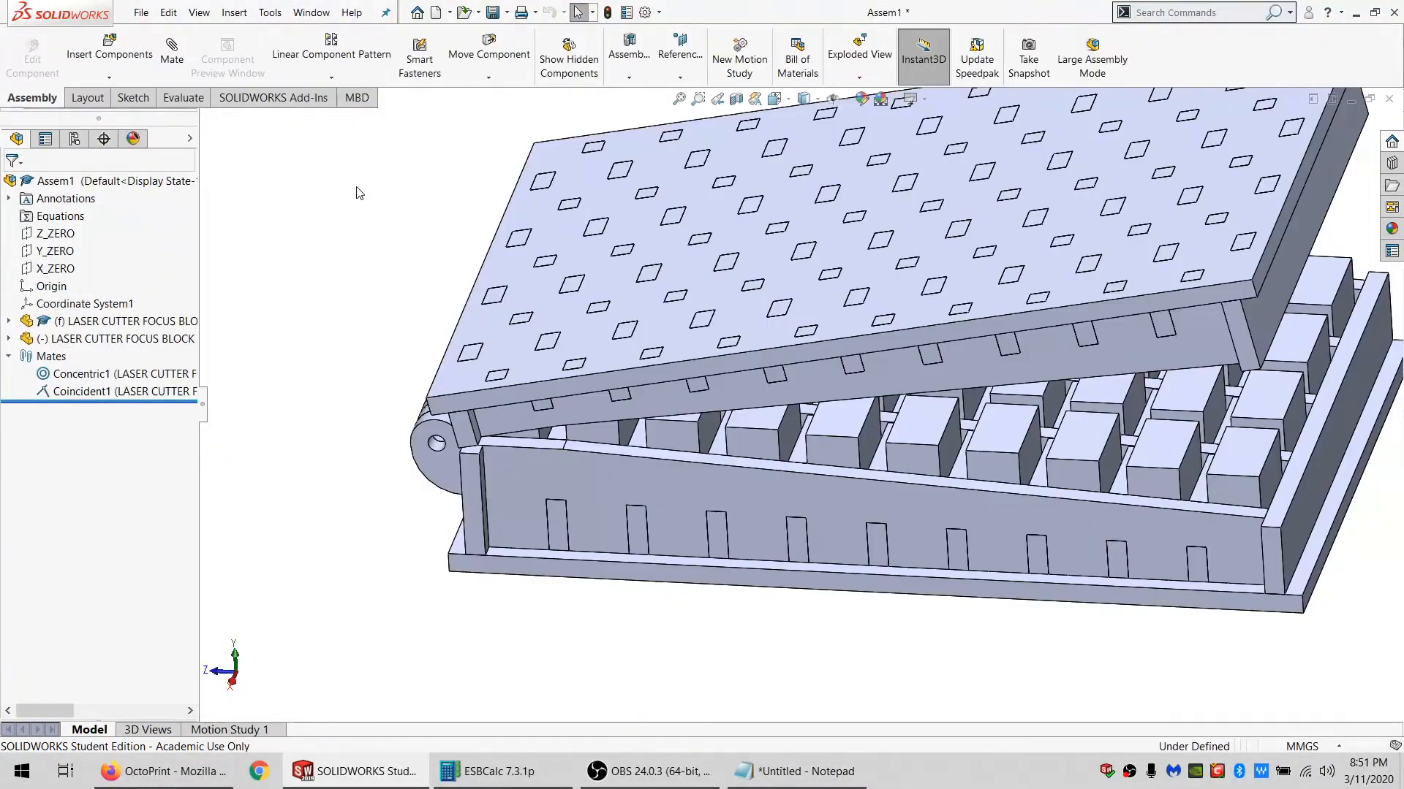
{"action": "left_click_drag", "start_coordinate": [702, 384], "coordinate": [618, 209]}
Swing the lid down with Move Component using Collision Detection, and examine the contact area beside the hinge.
{"action": "left_click", "coordinate": [489, 55]}
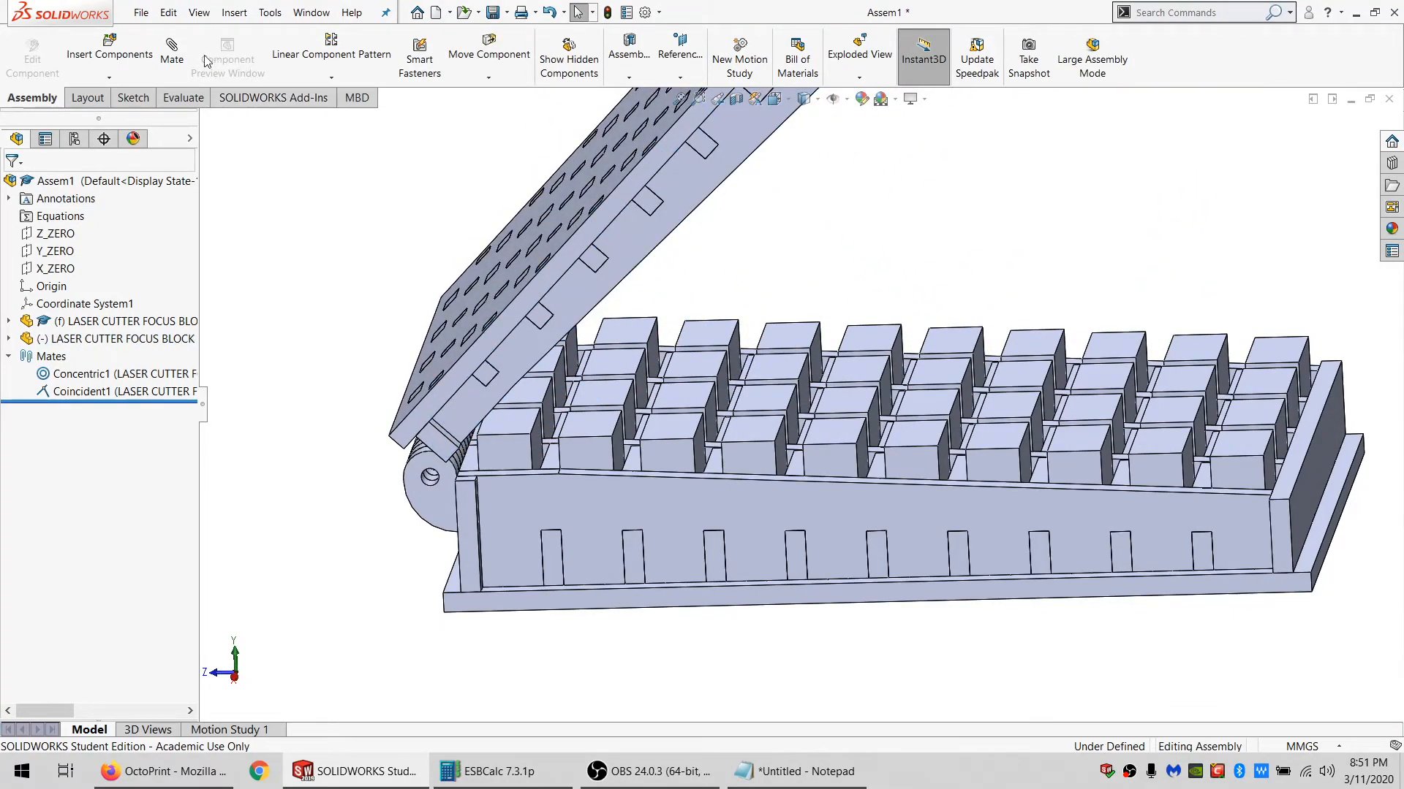
{"action": "left_click", "coordinate": [489, 55]}
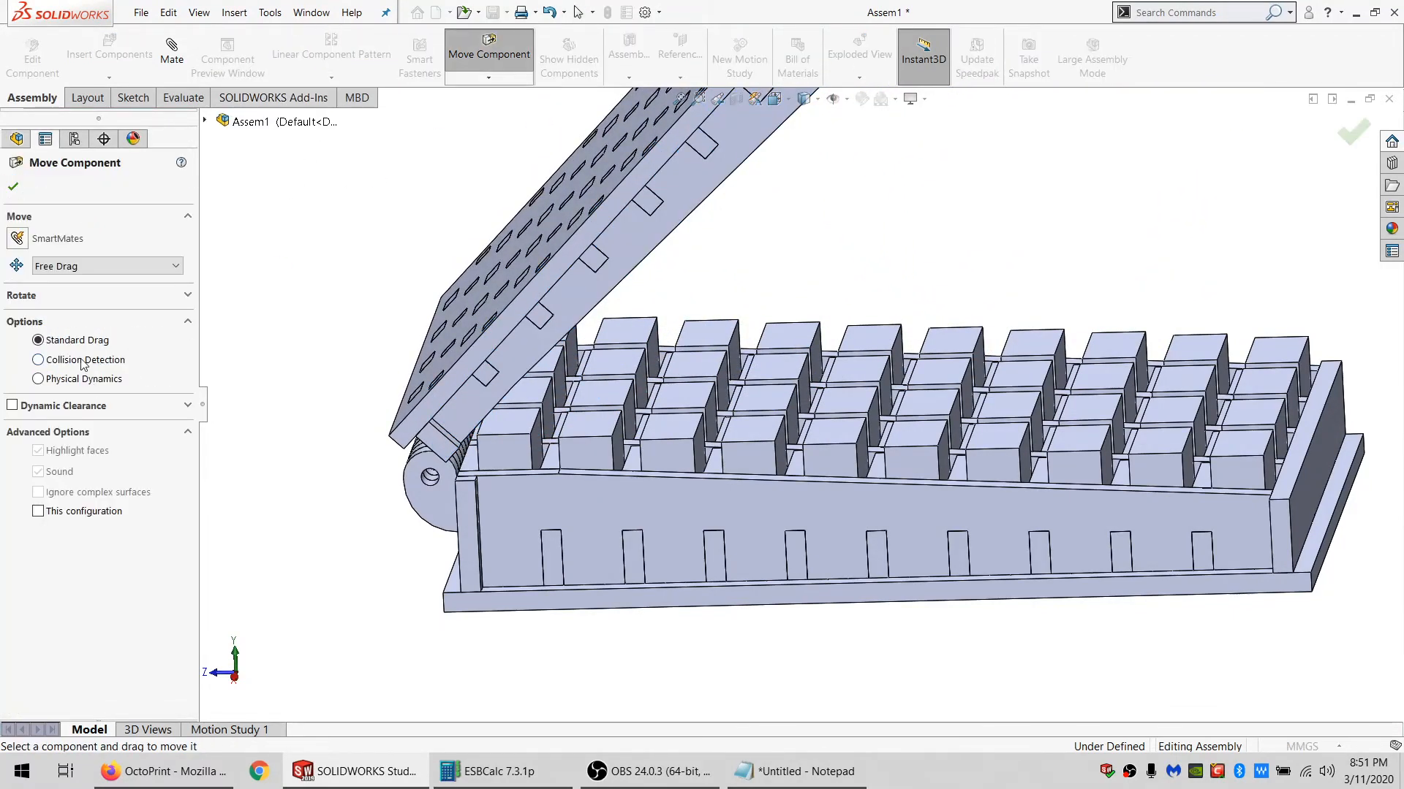
{"action": "left_click", "coordinate": [84, 361]}
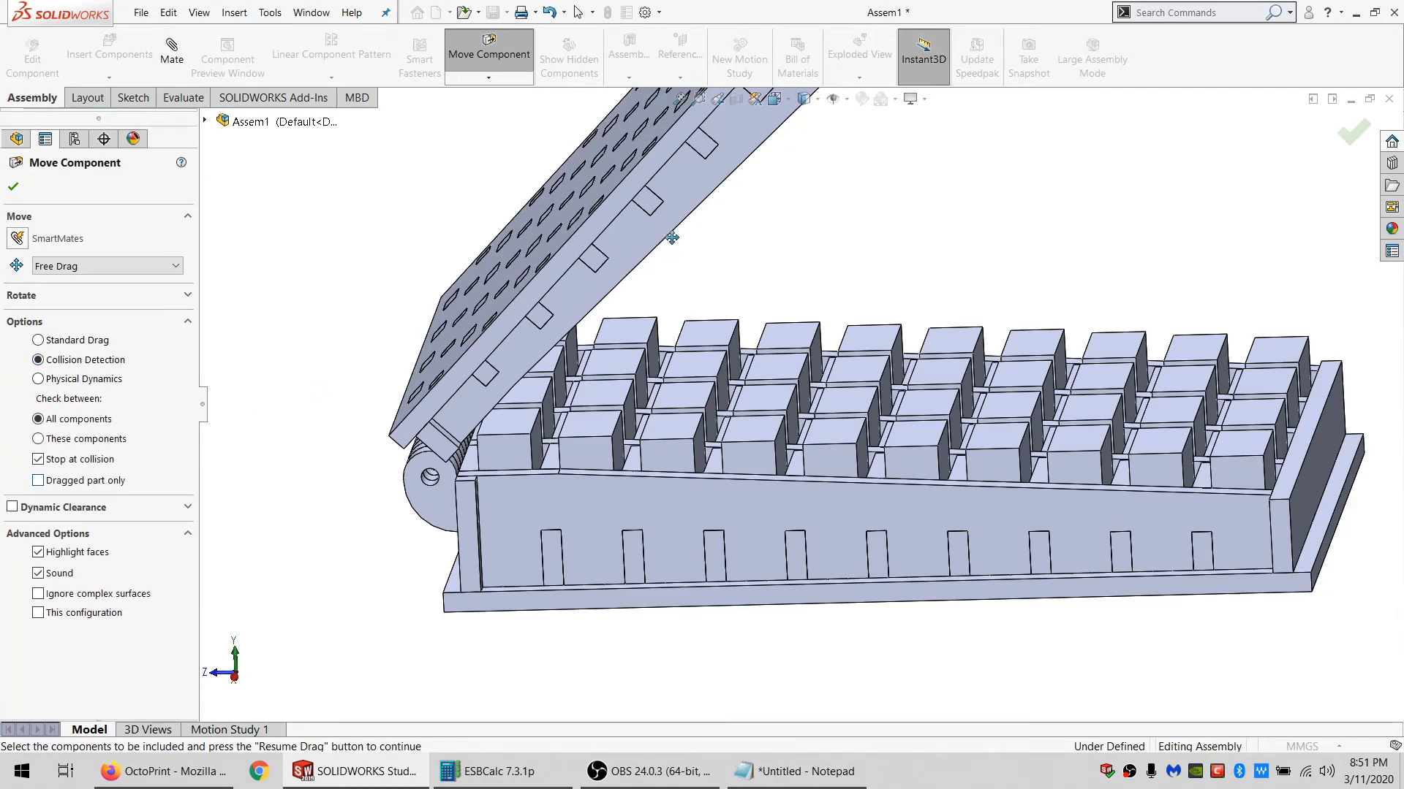
{"action": "left_click_drag", "start_coordinate": [687, 179], "coordinate": [939, 450]}
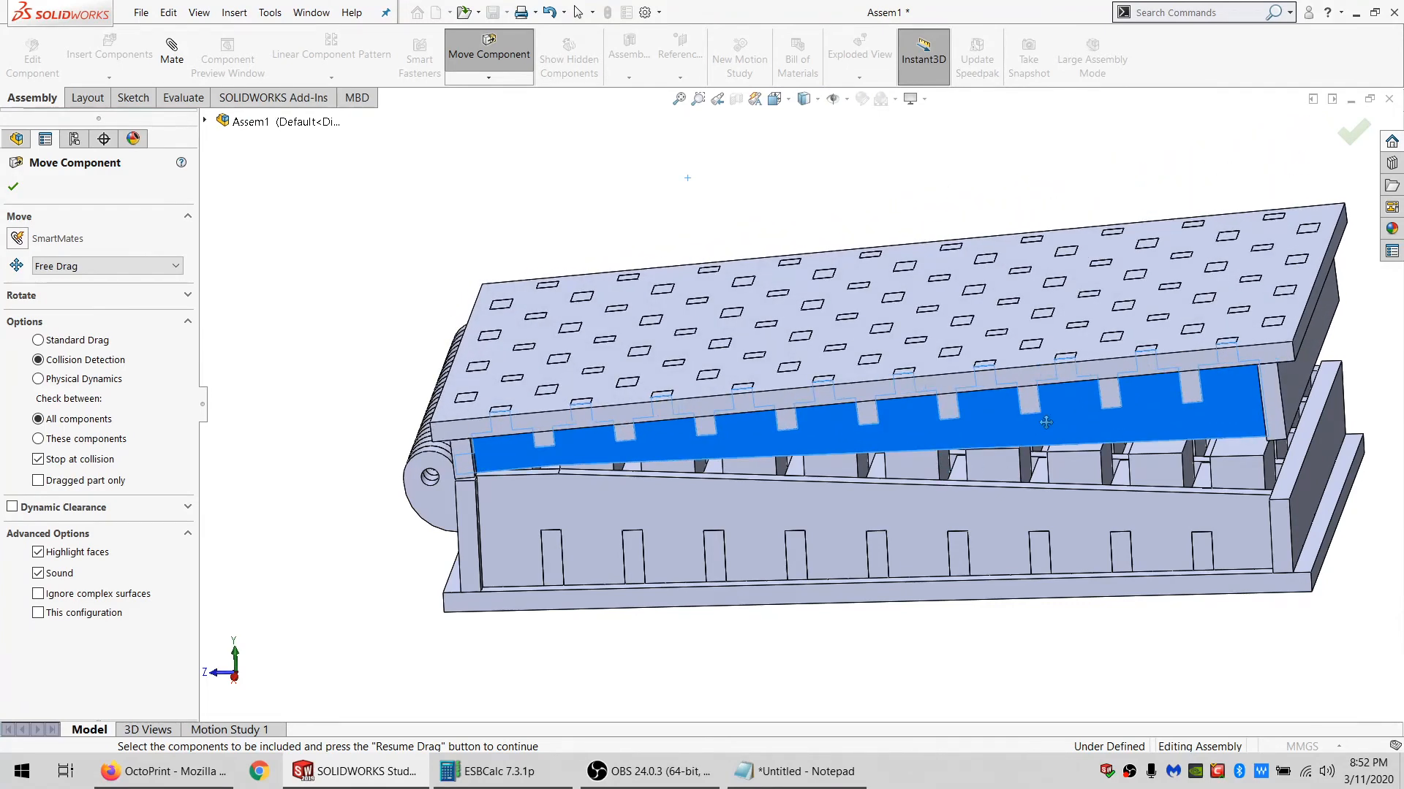
{"action": "left_click_drag", "start_coordinate": [1227, 418], "coordinate": [1237, 451]}
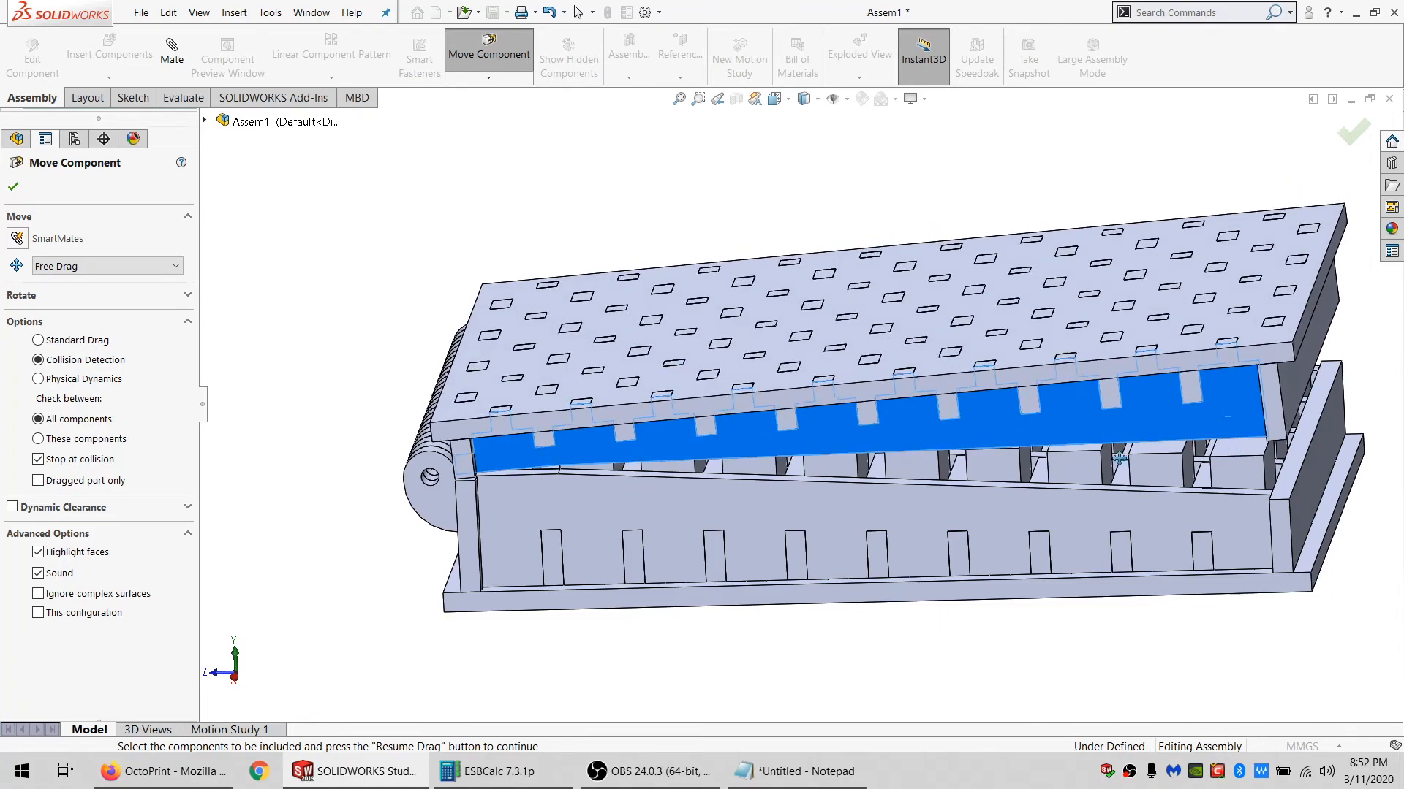
{"action": "middle_click_drag", "start_coordinate": [1236, 451], "coordinate": [586, 448]}
{"action": "scroll", "coordinate": [585, 449], "scroll_direction": "down", "scroll_amount": 5}
{"action": "scroll", "coordinate": [532, 455], "scroll_direction": "down", "scroll_amount": 2}
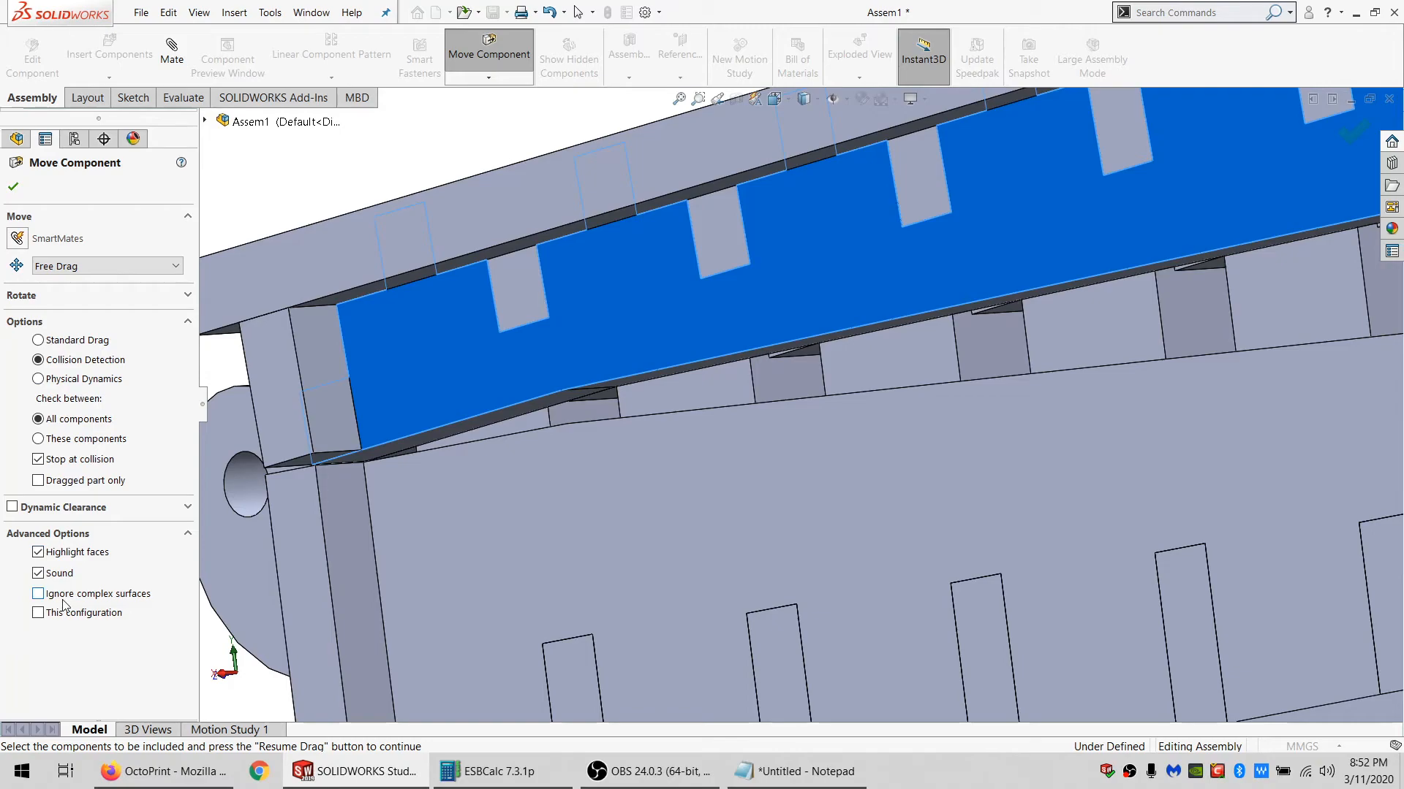
Examine the contact between the lid and the tray beside the hinge from several angles, and end Move Component.
{"action": "scroll", "coordinate": [511, 336], "scroll_direction": "up", "scroll_amount": 5}
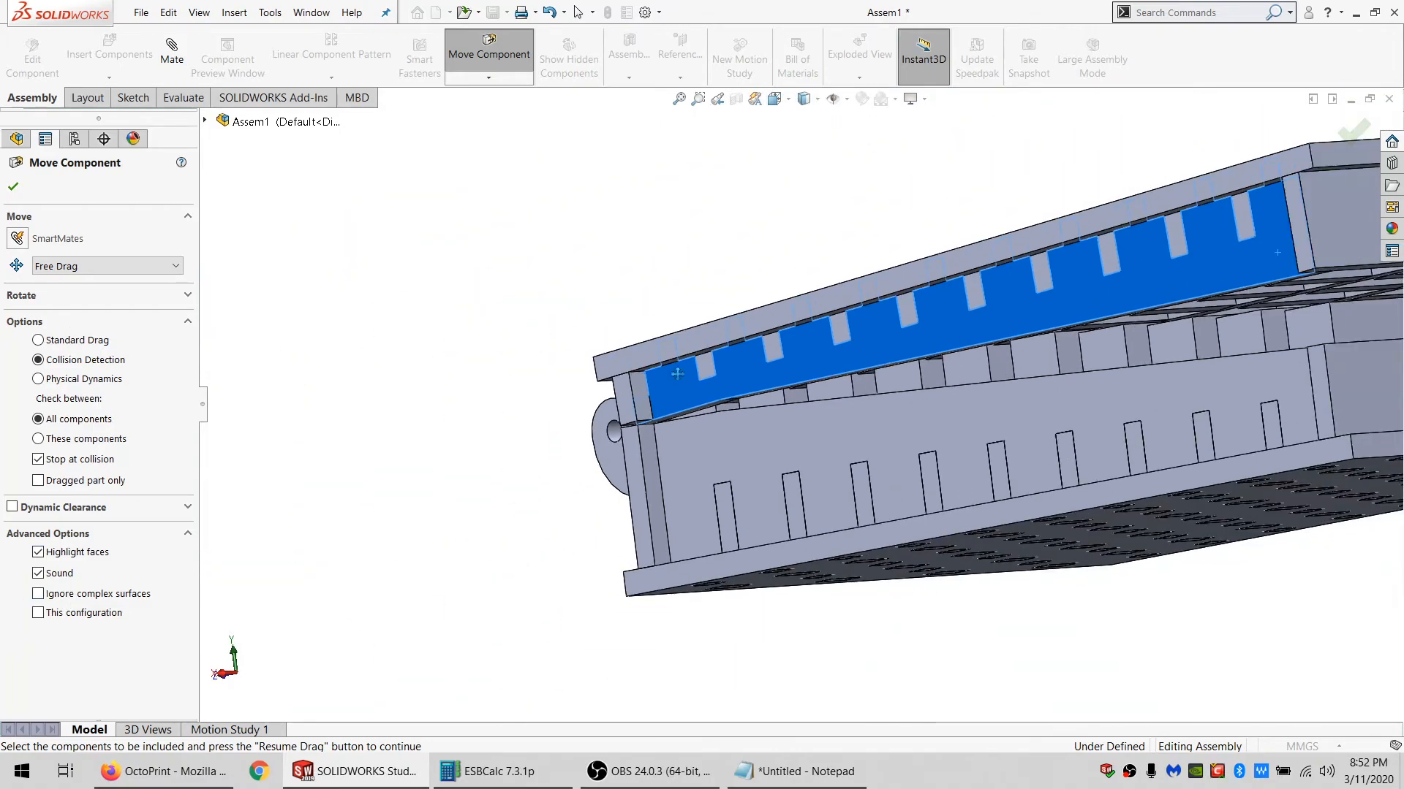
{"action": "middle_click_drag", "start_coordinate": [539, 340], "coordinate": [910, 450]}
{"action": "scroll", "coordinate": [661, 403], "scroll_direction": "down", "scroll_amount": 6}
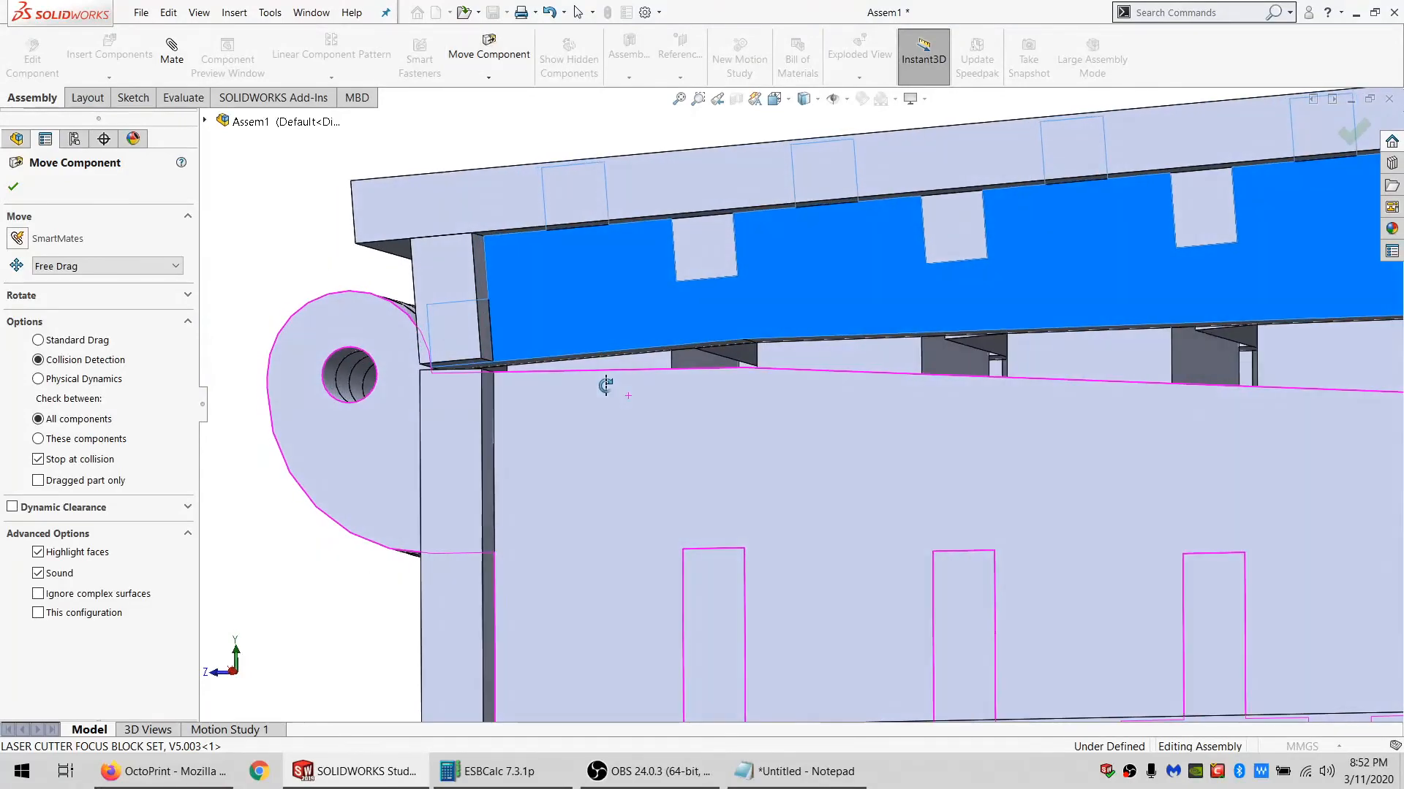
{"action": "middle_click_drag", "start_coordinate": [807, 390], "coordinate": [838, 365]}
{"action": "scroll", "coordinate": [857, 388], "scroll_direction": "up", "scroll_amount": 2}
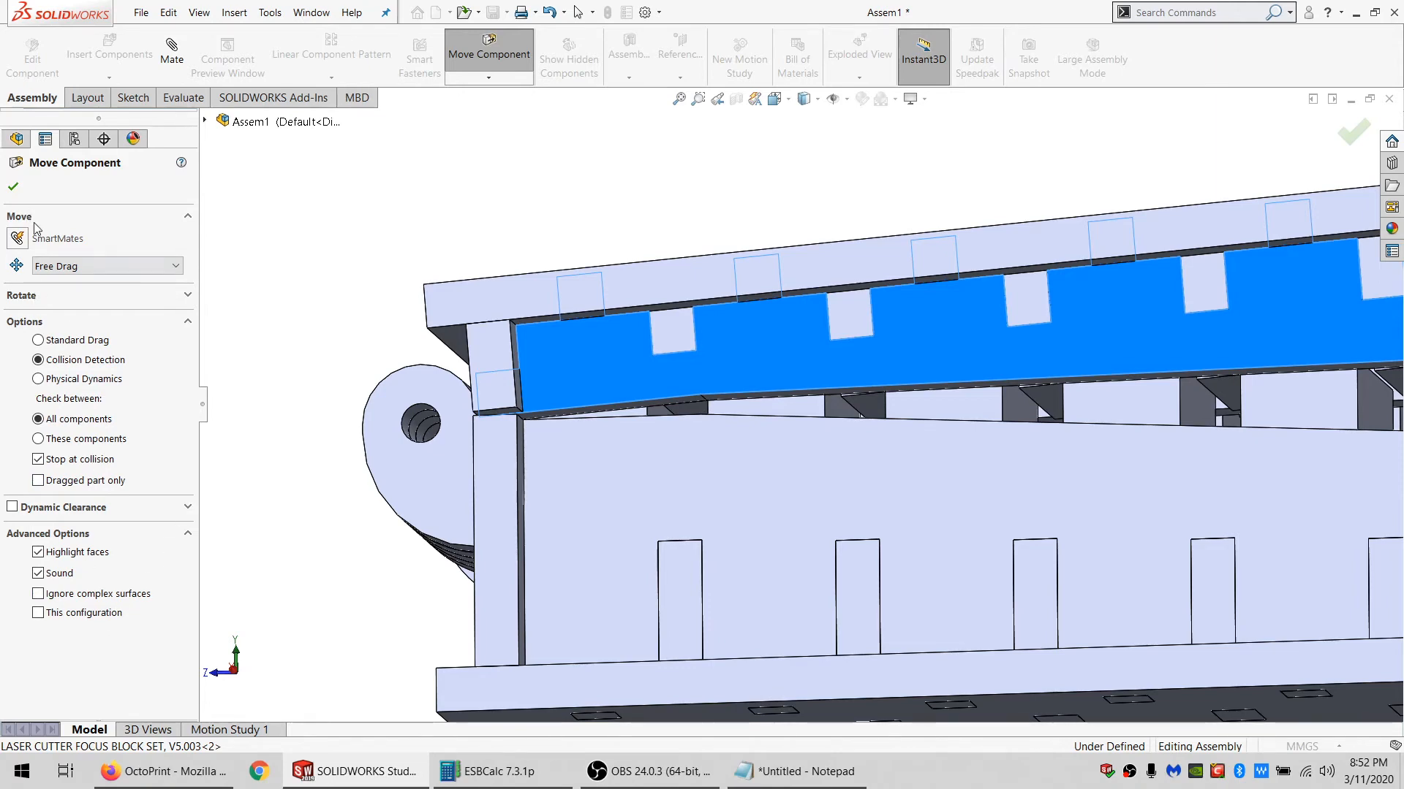
{"action": "left_click", "coordinate": [12, 188]}
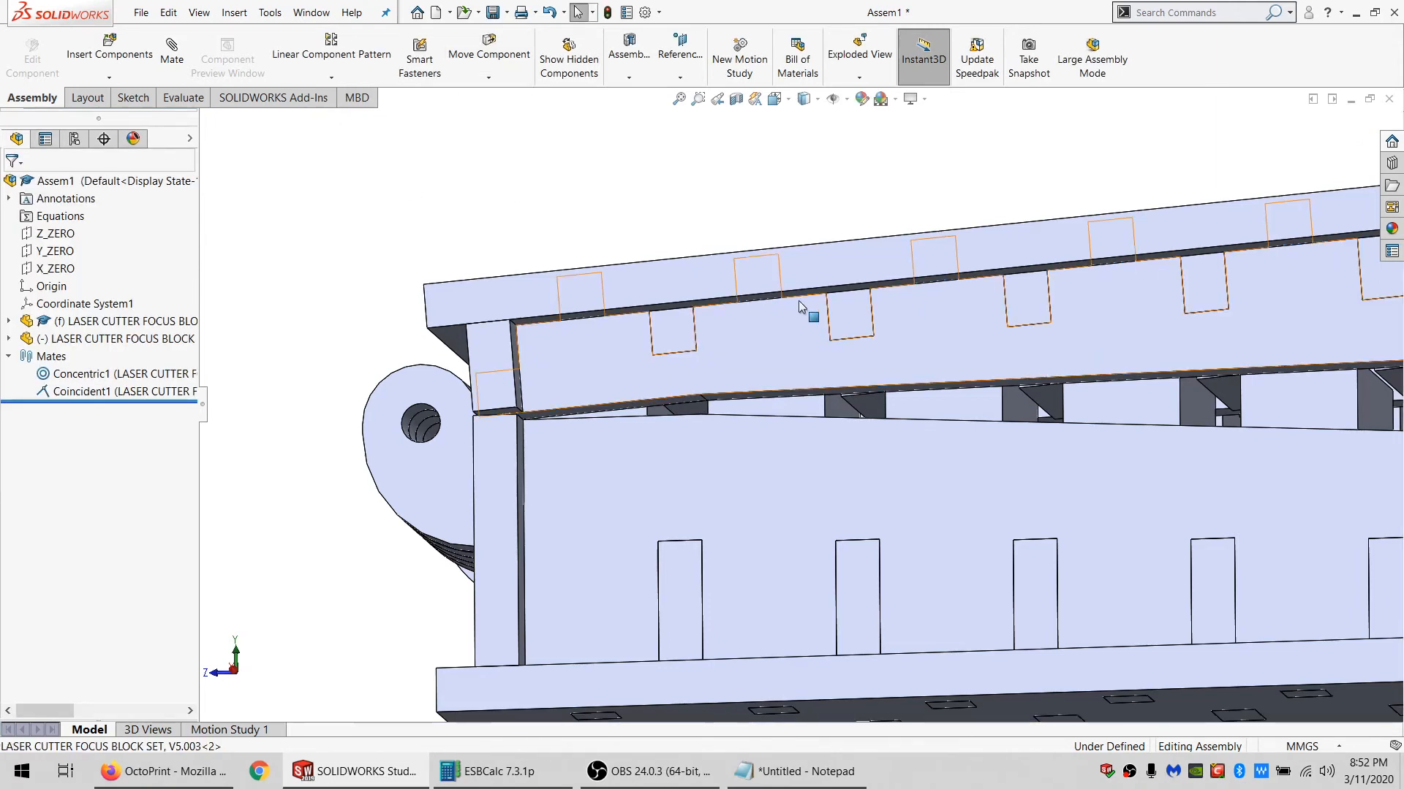
Swing the lid component up to an open position so the blocks in the tray are exposed.
{"action": "left_click_drag", "start_coordinate": [809, 313], "coordinate": [617, 121]}
{"action": "middle_click_drag", "start_coordinate": [668, 263], "coordinate": [645, 356]}
{"action": "scroll", "coordinate": [752, 544], "scroll_direction": "up", "scroll_amount": 3}
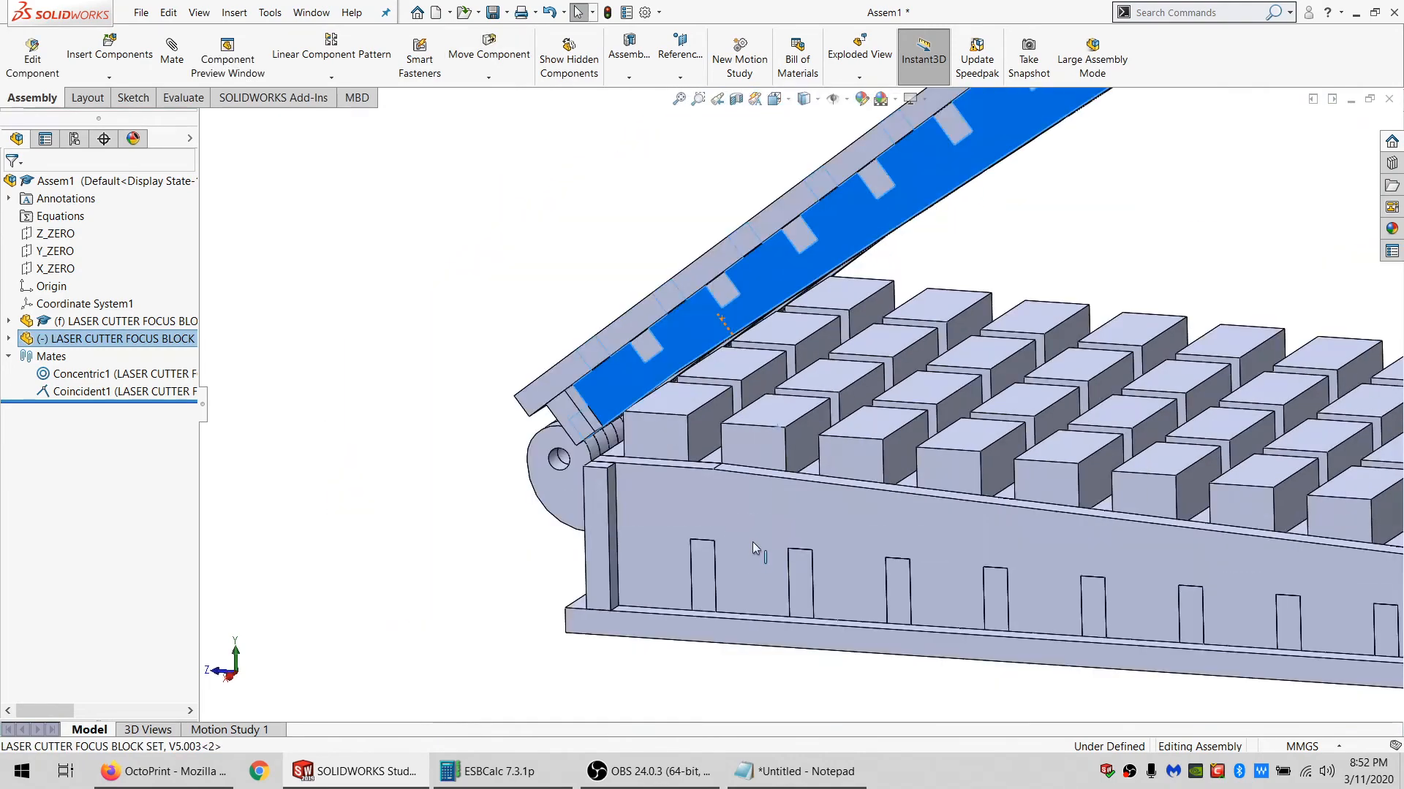
Open the bottom tray's part in position, hide its long side wall body, and return to the Assem1 assembly.
{"action": "left_click", "coordinate": [731, 561]}
{"action": "left_click", "coordinate": [795, 467]}
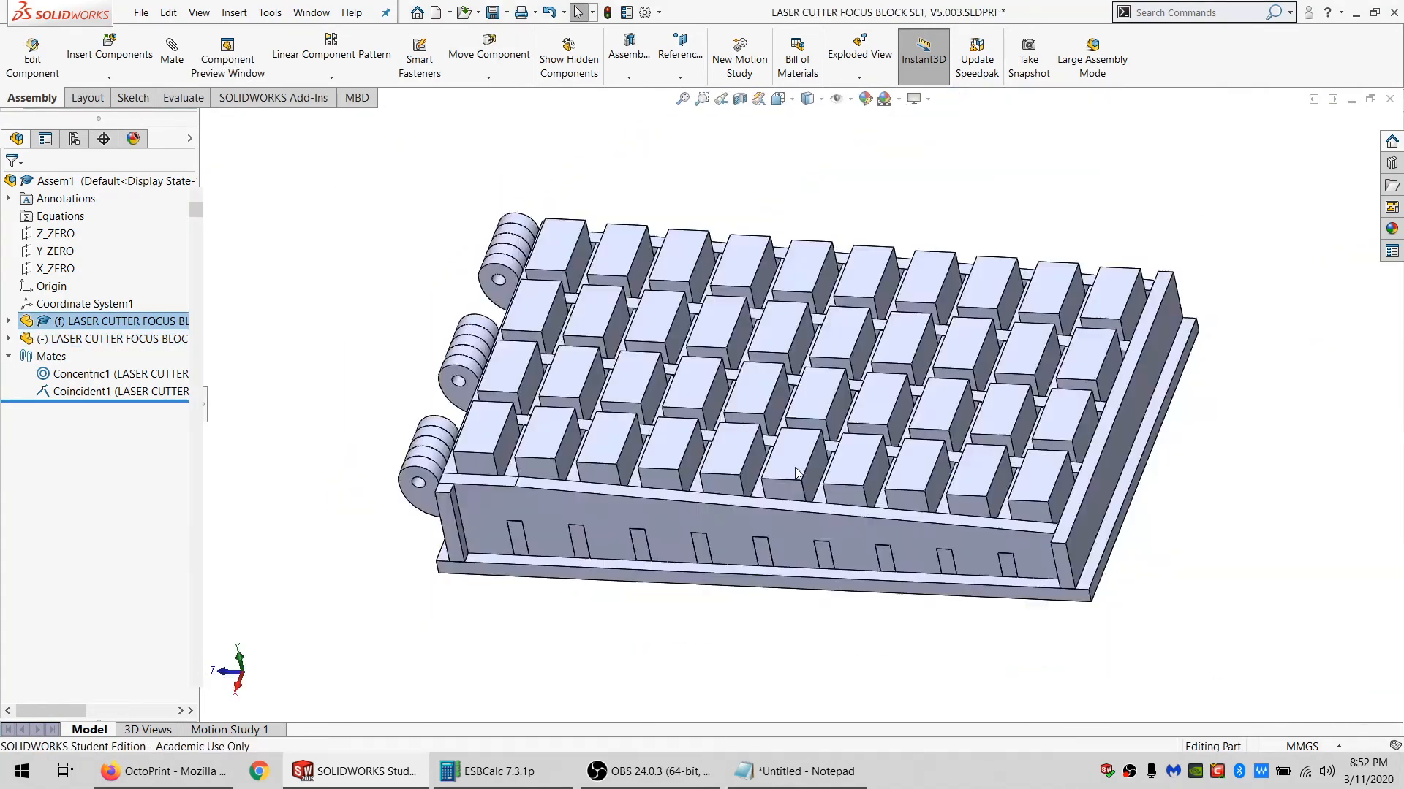
{"action": "left_click", "coordinate": [576, 420]}
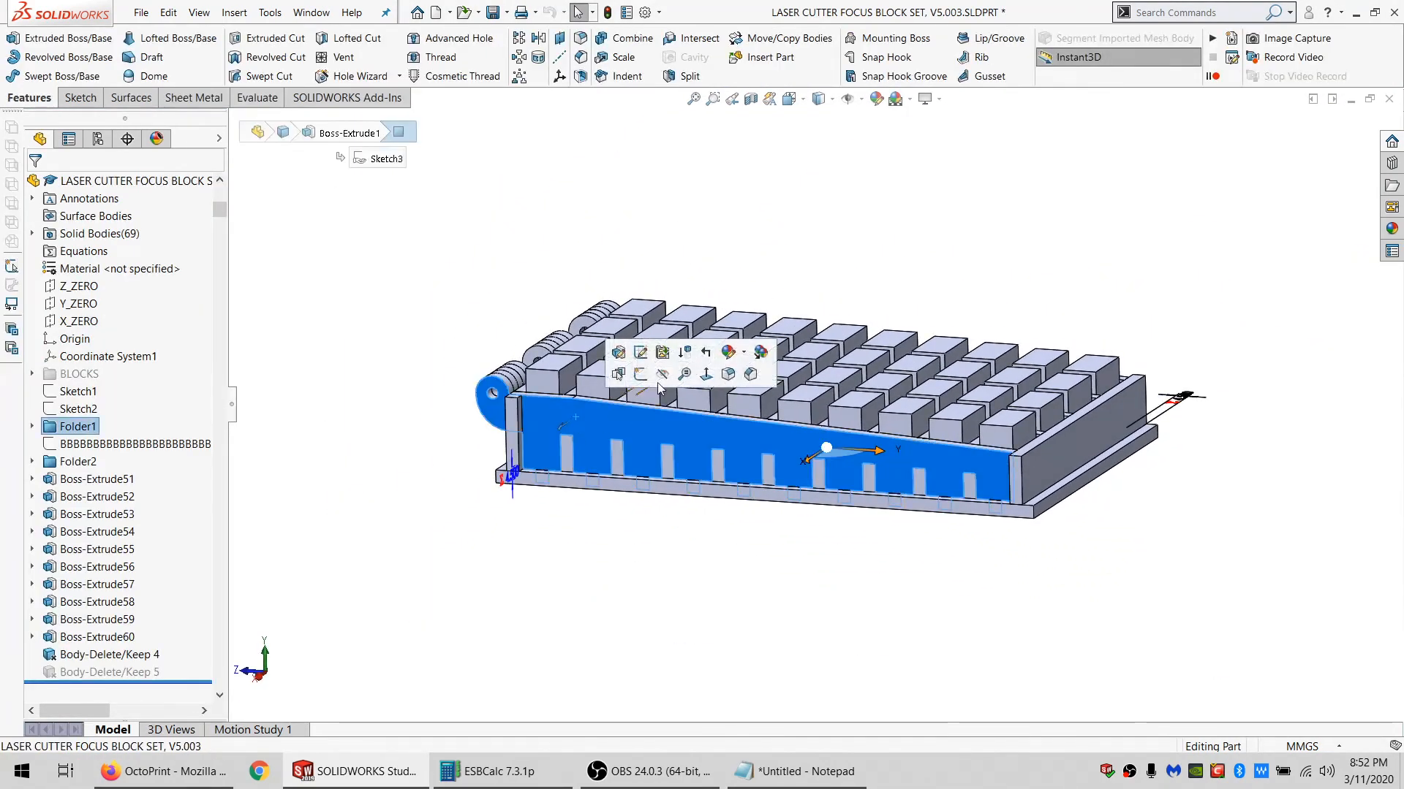
{"action": "left_click", "coordinate": [660, 376]}
{"action": "scroll", "coordinate": [624, 418], "scroll_direction": "down", "scroll_amount": 3}
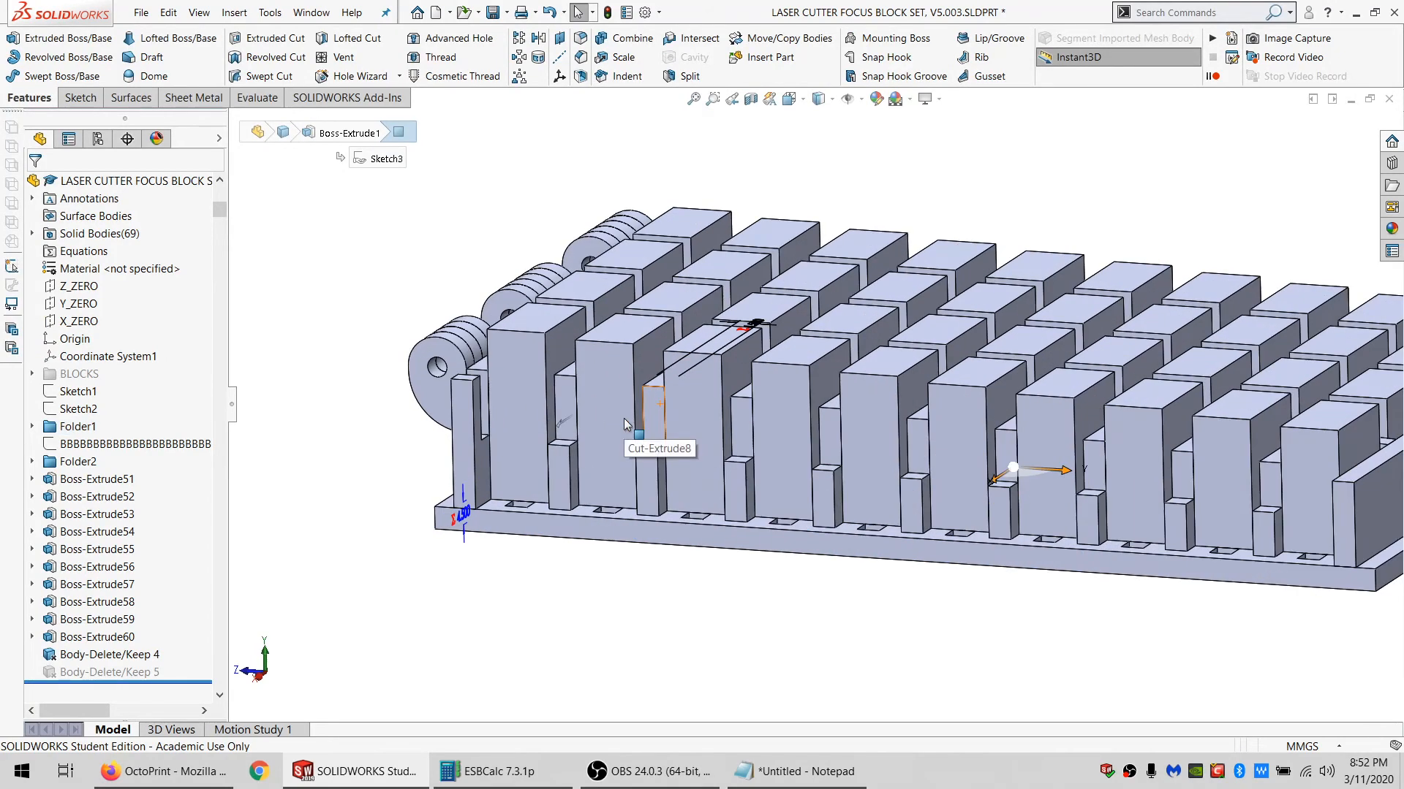
{"action": "left_click", "coordinate": [309, 12]}
{"action": "left_click", "coordinate": [329, 192]}
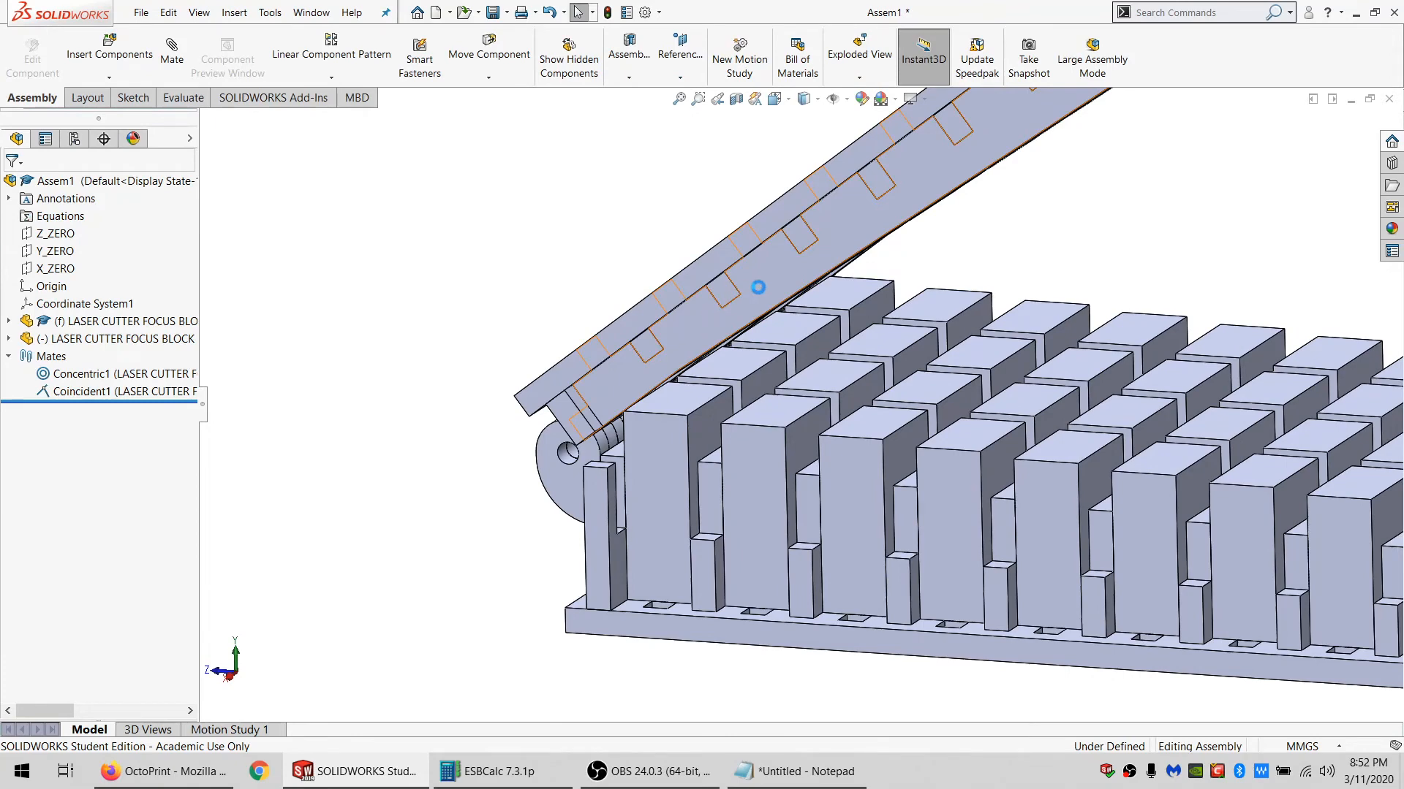
Open the lid component's part in position, hide its long side wall body, and return to the Assem1 assembly.
{"action": "left_click", "coordinate": [802, 291]}
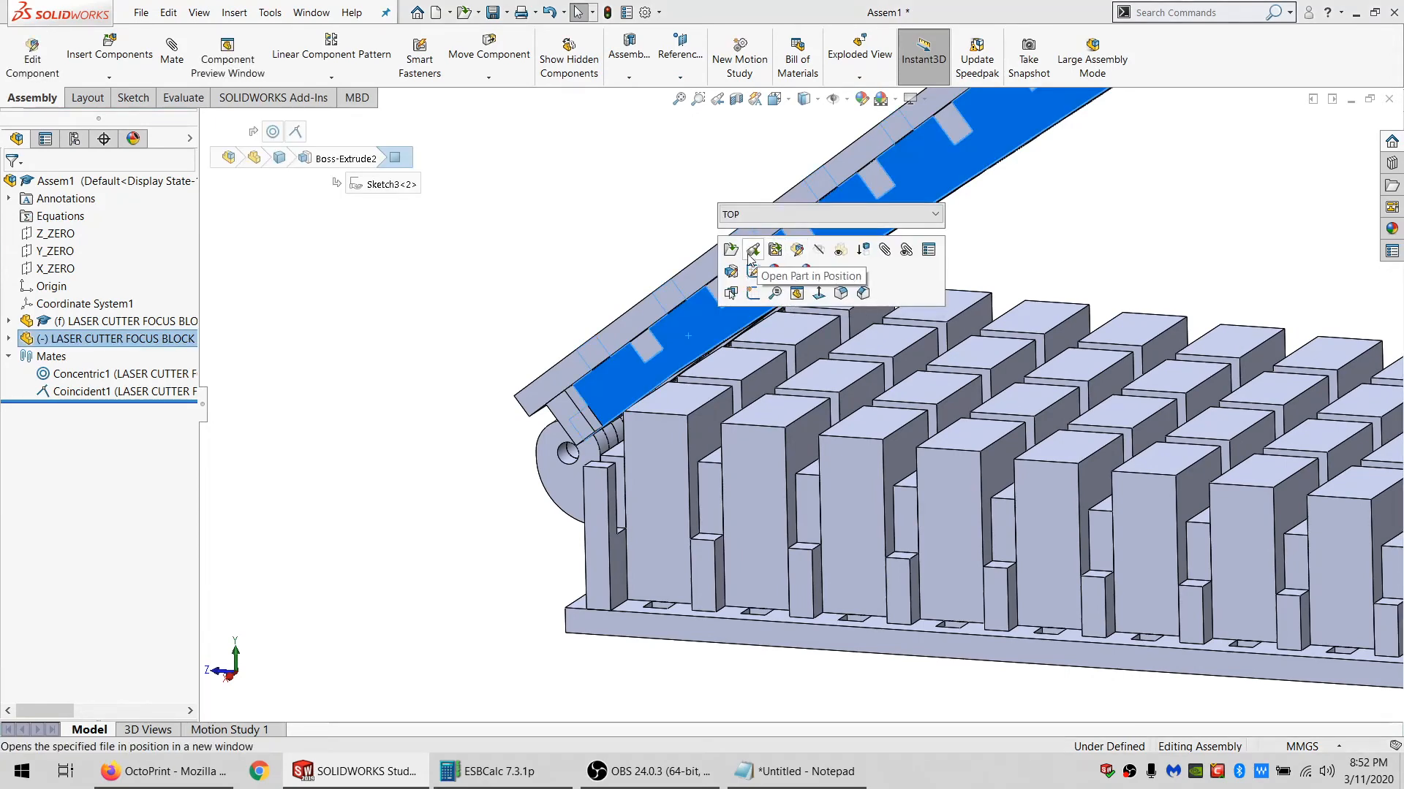
{"action": "left_click", "coordinate": [837, 276]}
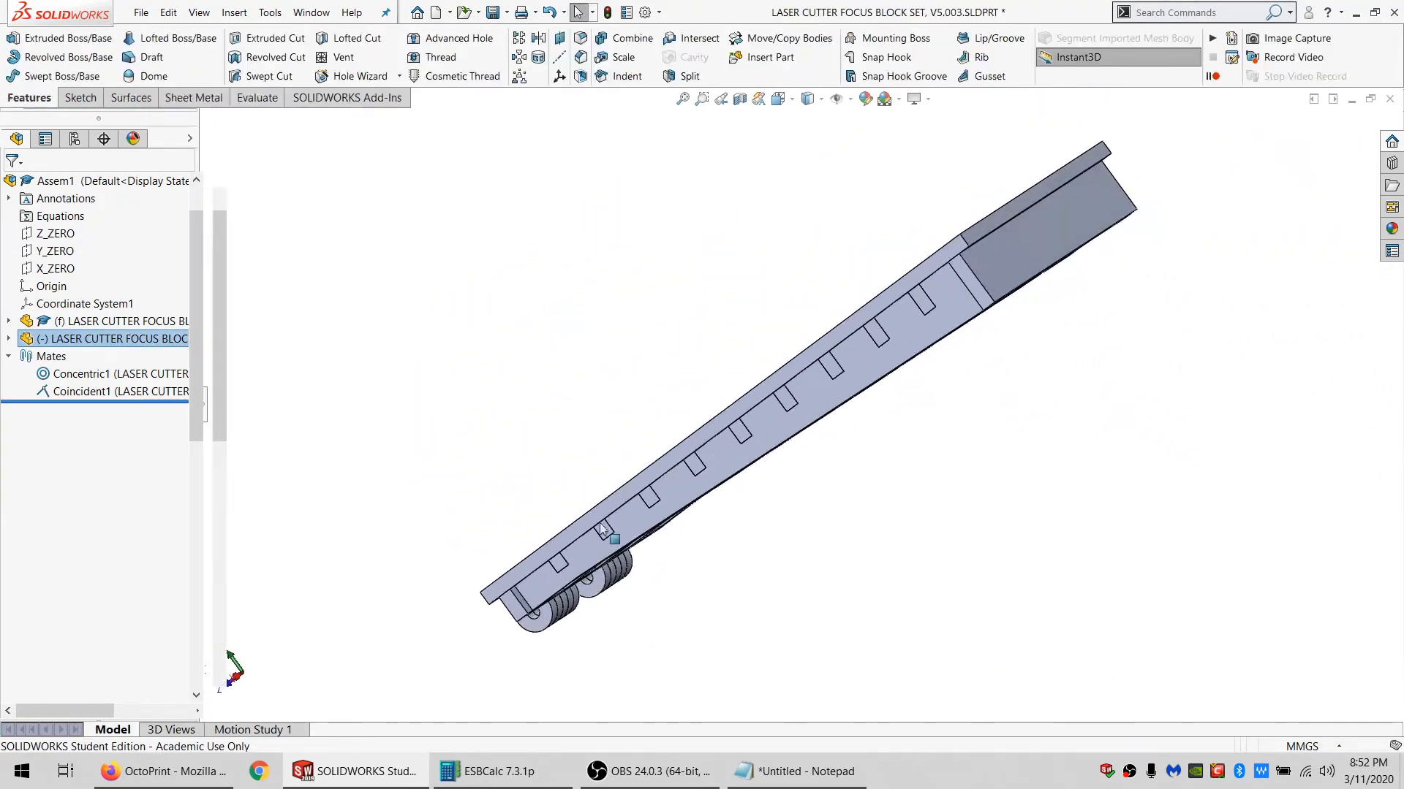
{"action": "left_click", "coordinate": [637, 521]}
{"action": "left_click", "coordinate": [725, 478]}
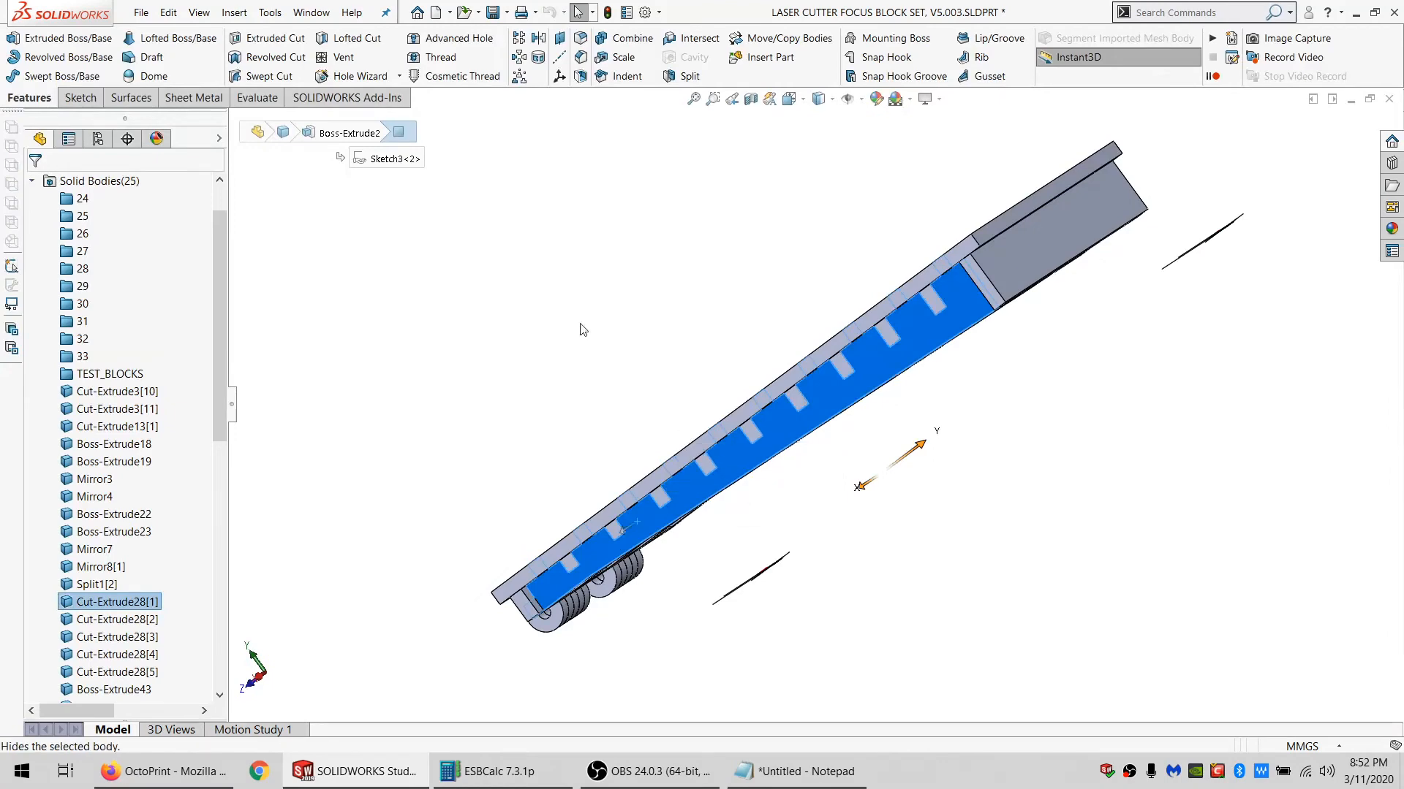
{"action": "left_click", "coordinate": [311, 12]}
{"action": "key", "text": "ctrl+Tab"}
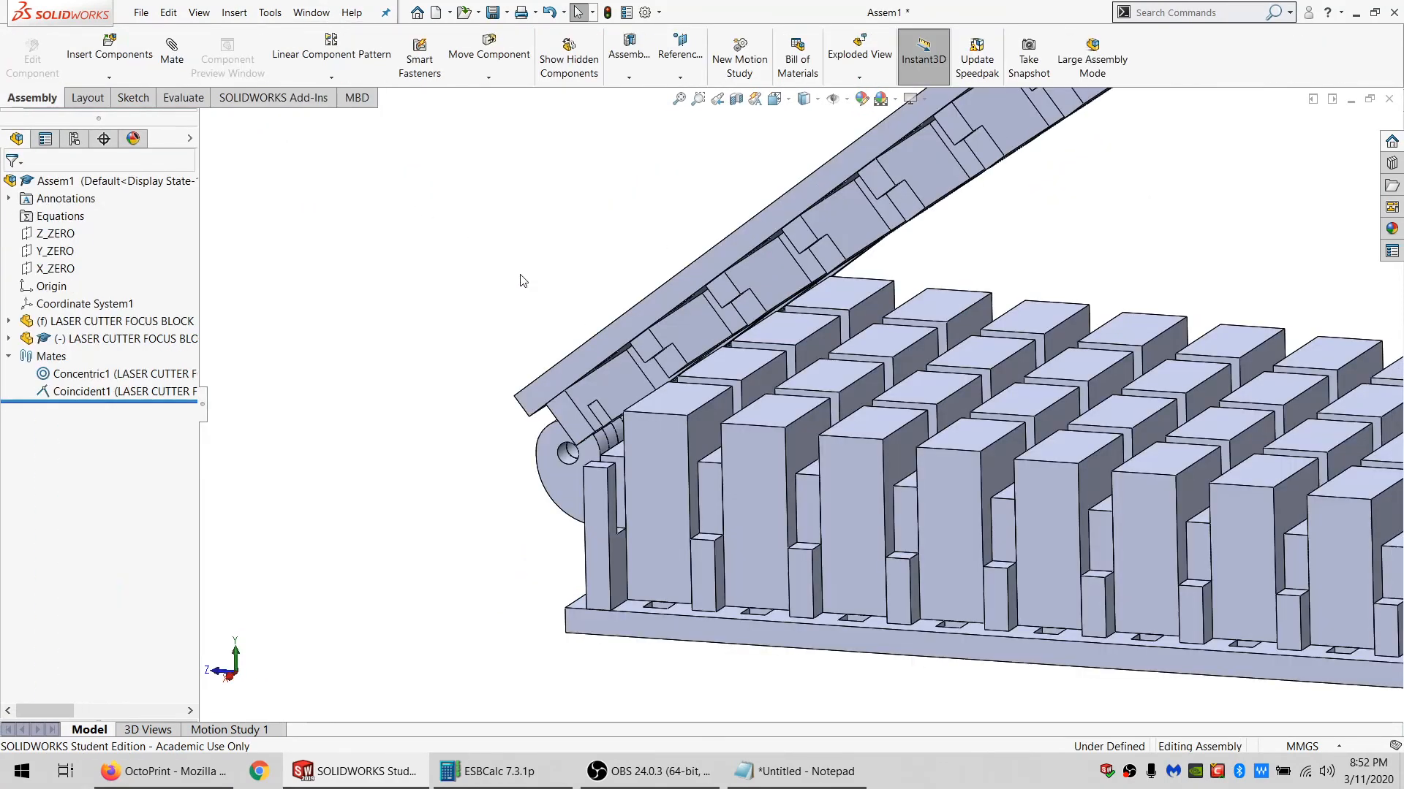
Swing the lid down with Move Component using Collision Detection, examine where its dividers meet the blocks, and lift it again.
{"action": "left_click", "coordinate": [489, 51]}
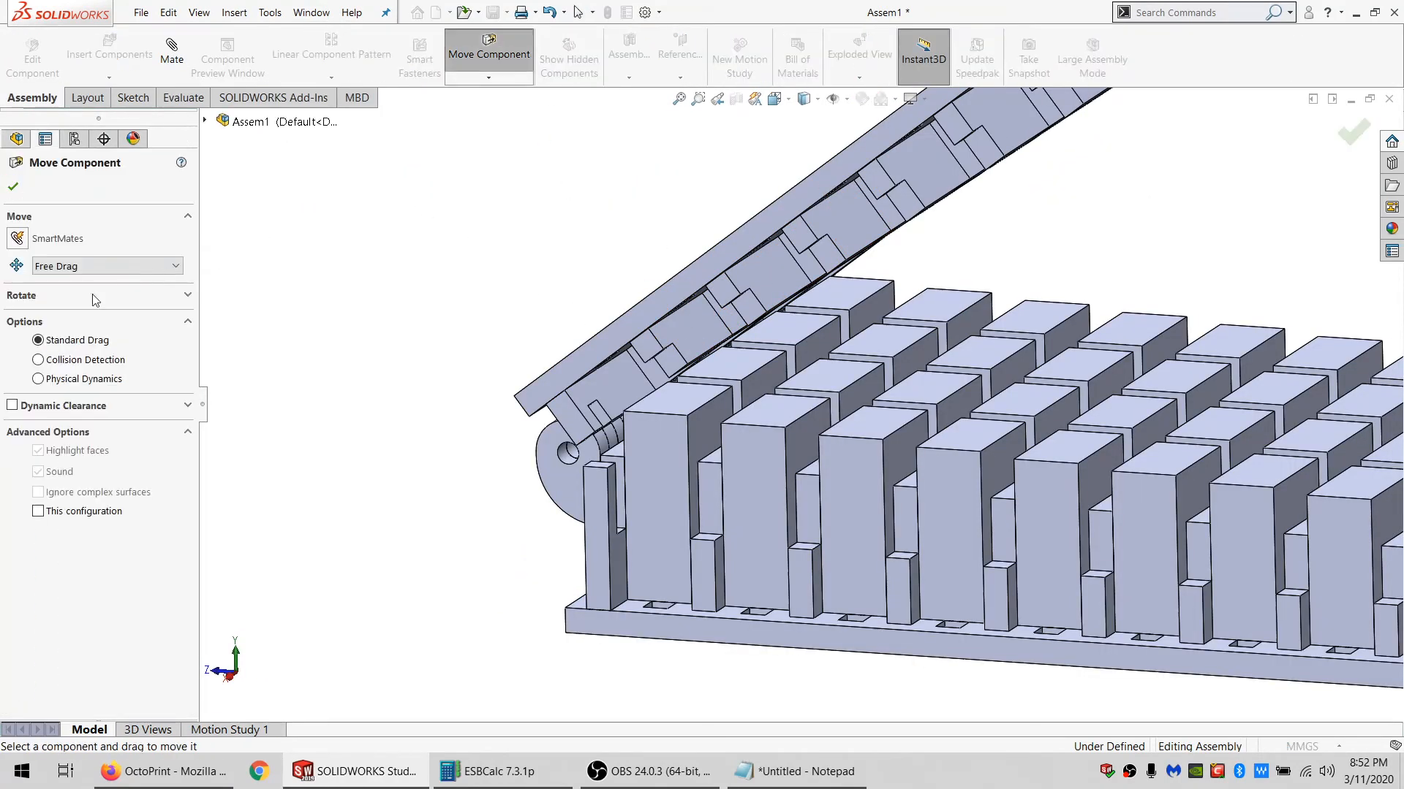
{"action": "left_click", "coordinate": [58, 360]}
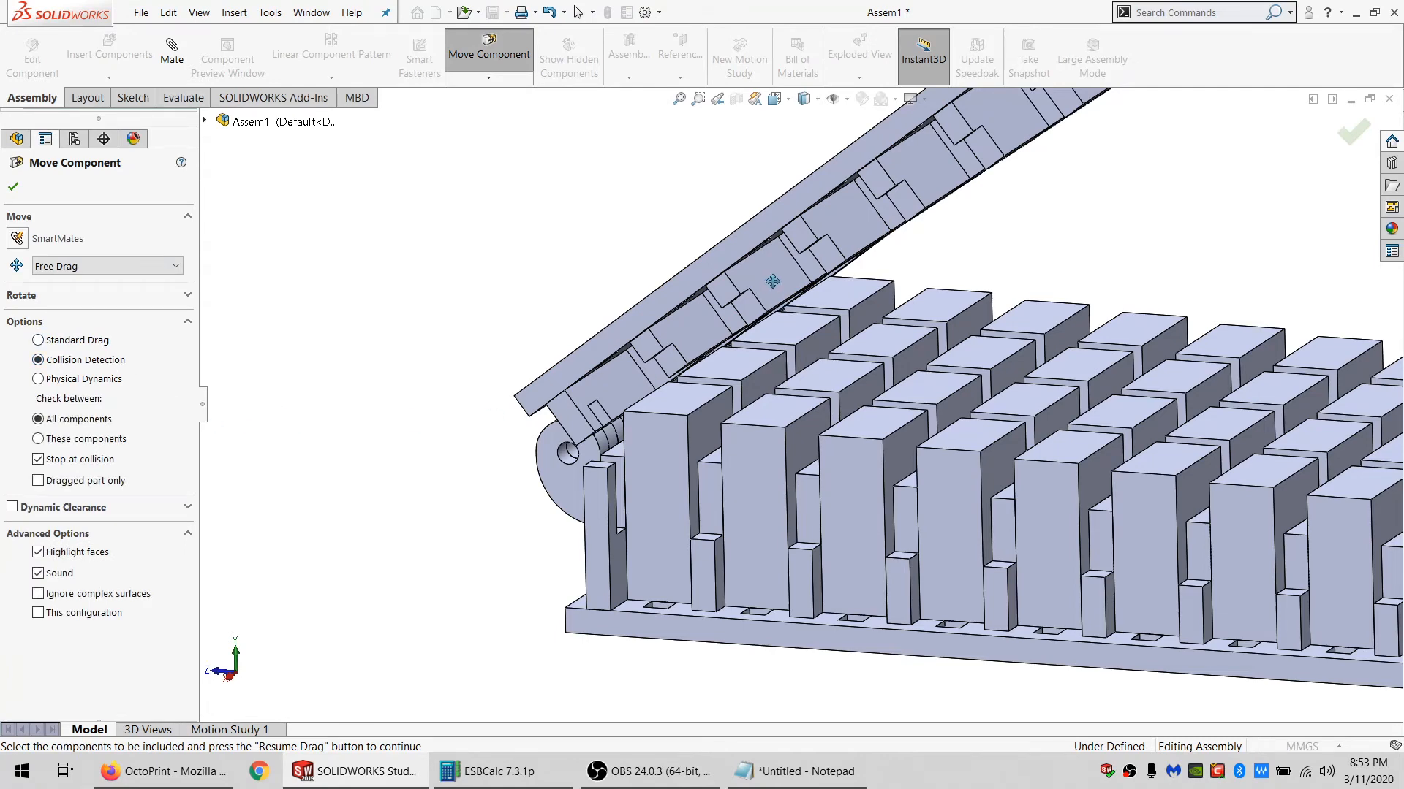
{"action": "left_click_drag", "start_coordinate": [773, 279], "coordinate": [859, 470]}
{"action": "scroll", "coordinate": [1096, 461], "scroll_direction": "up", "scroll_amount": 2}
{"action": "scroll", "coordinate": [1147, 479], "scroll_direction": "down", "scroll_amount": 4}
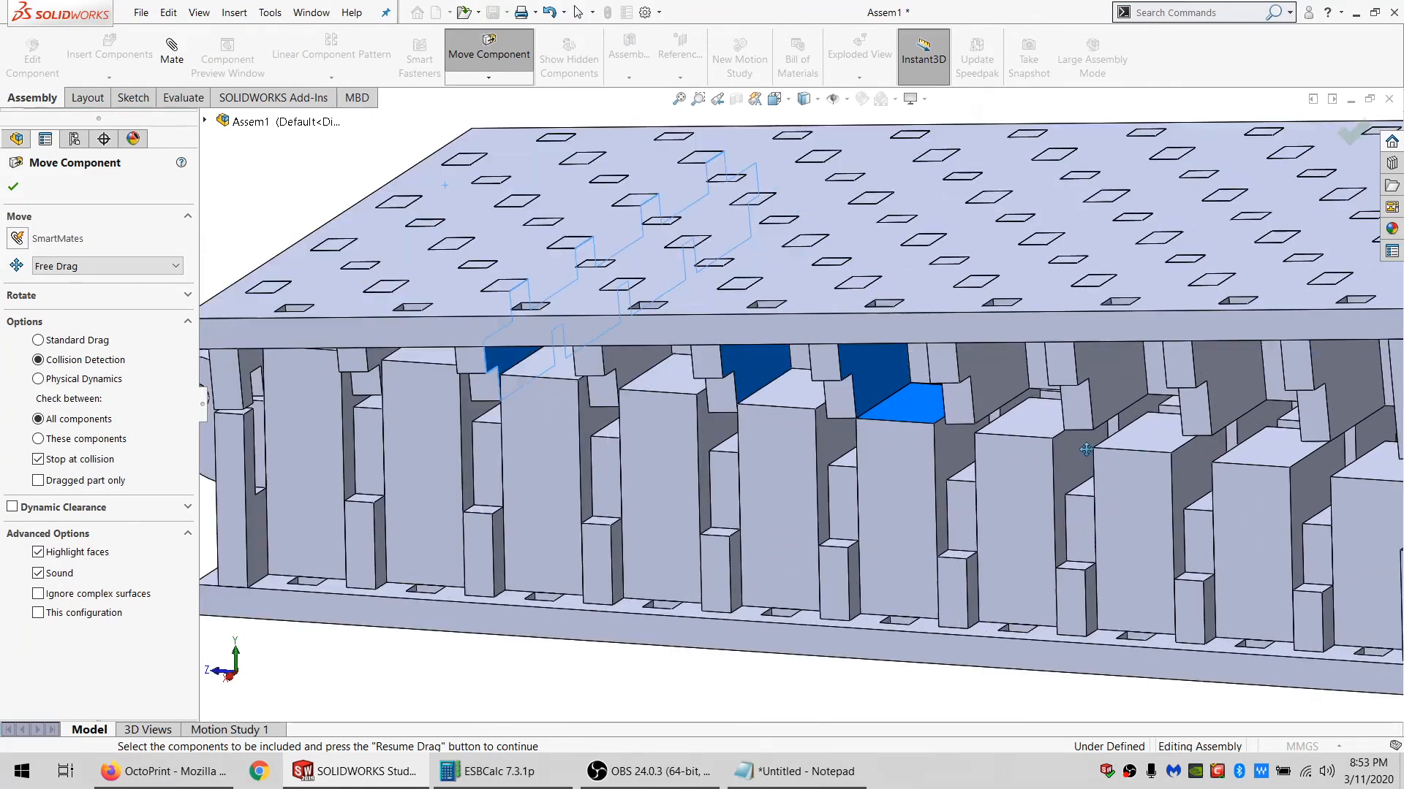
{"action": "middle_click_drag", "start_coordinate": [1065, 450], "coordinate": [847, 422]}
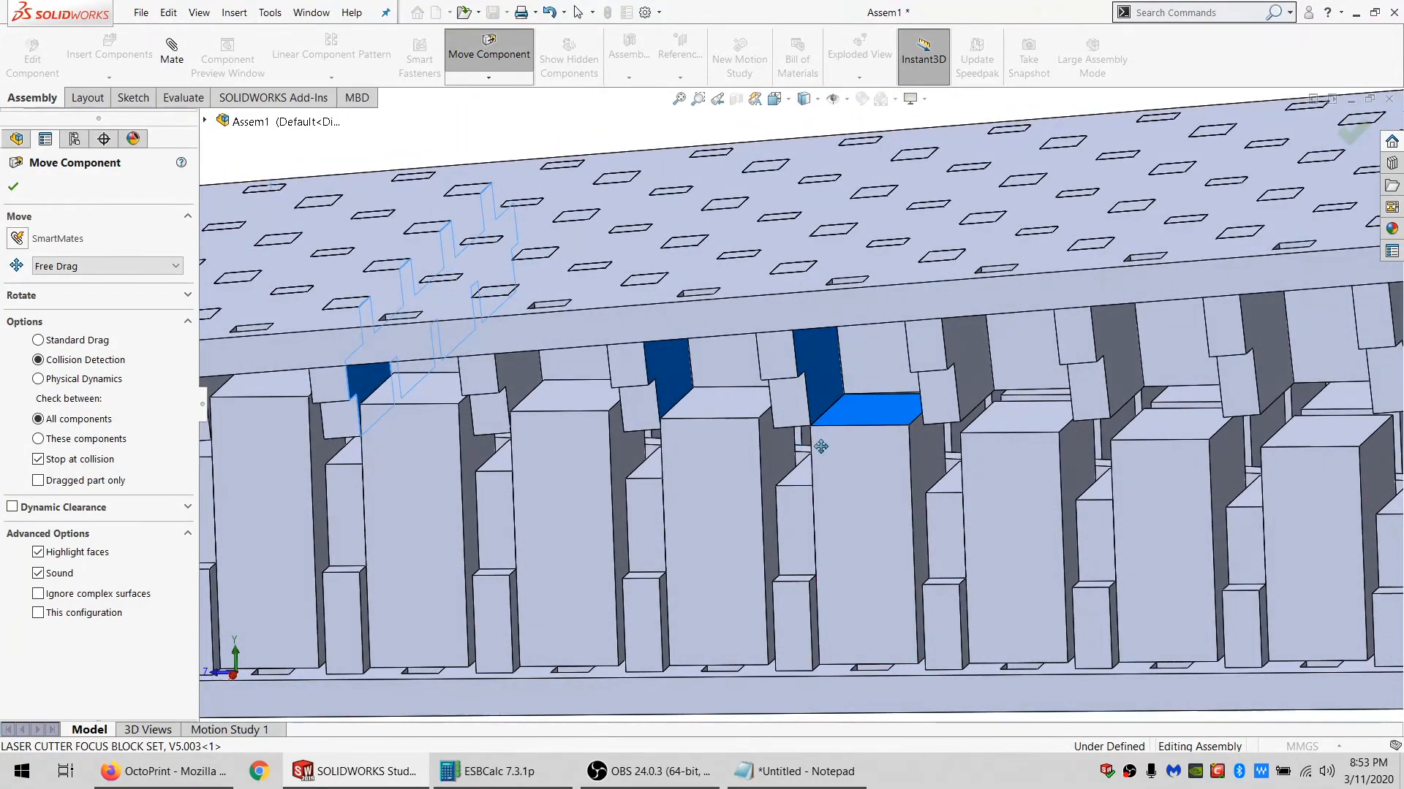
{"action": "scroll", "coordinate": [821, 446], "scroll_direction": "up", "scroll_amount": 3}
{"action": "scroll", "coordinate": [821, 387], "scroll_direction": "down", "scroll_amount": 2}
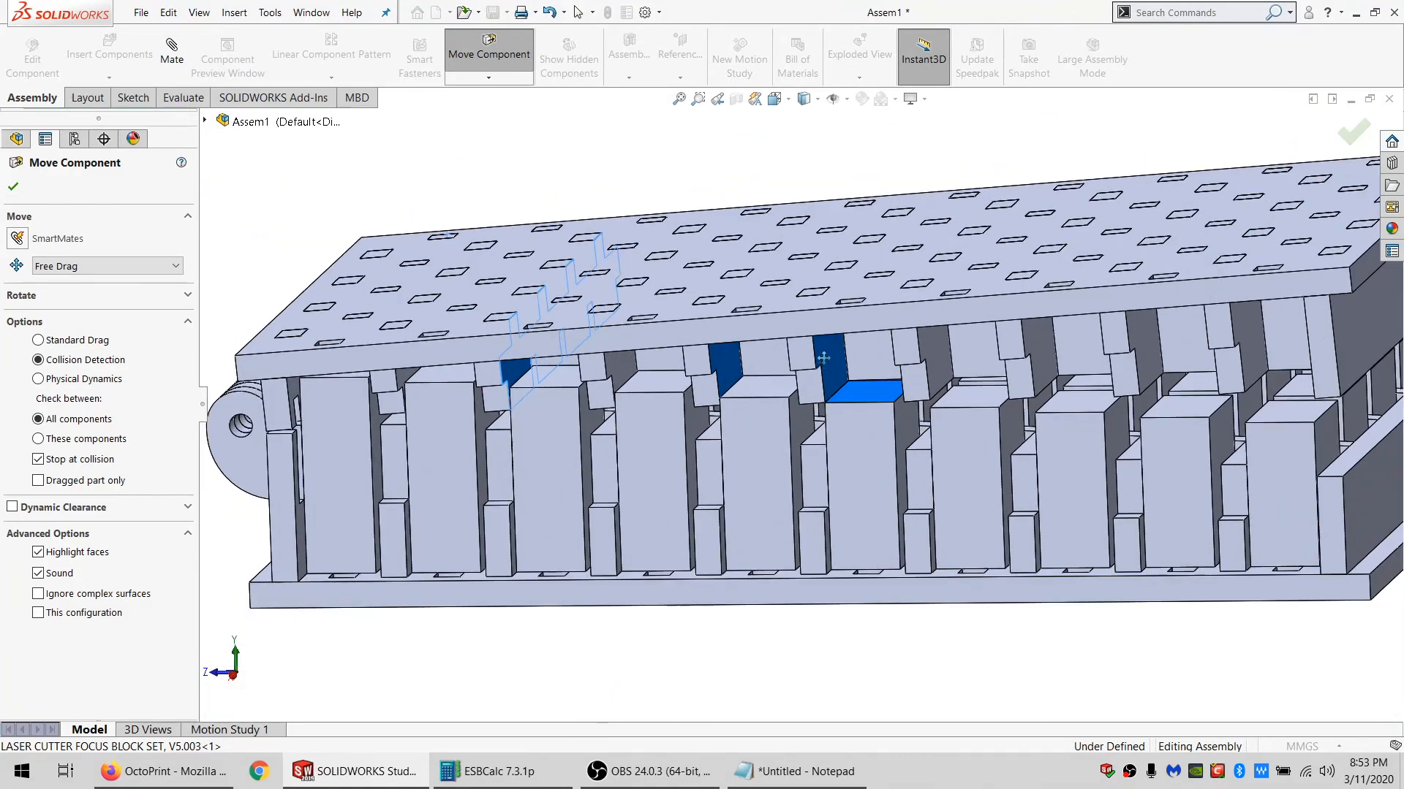
{"action": "left_click_drag", "start_coordinate": [823, 360], "coordinate": [827, 448]}
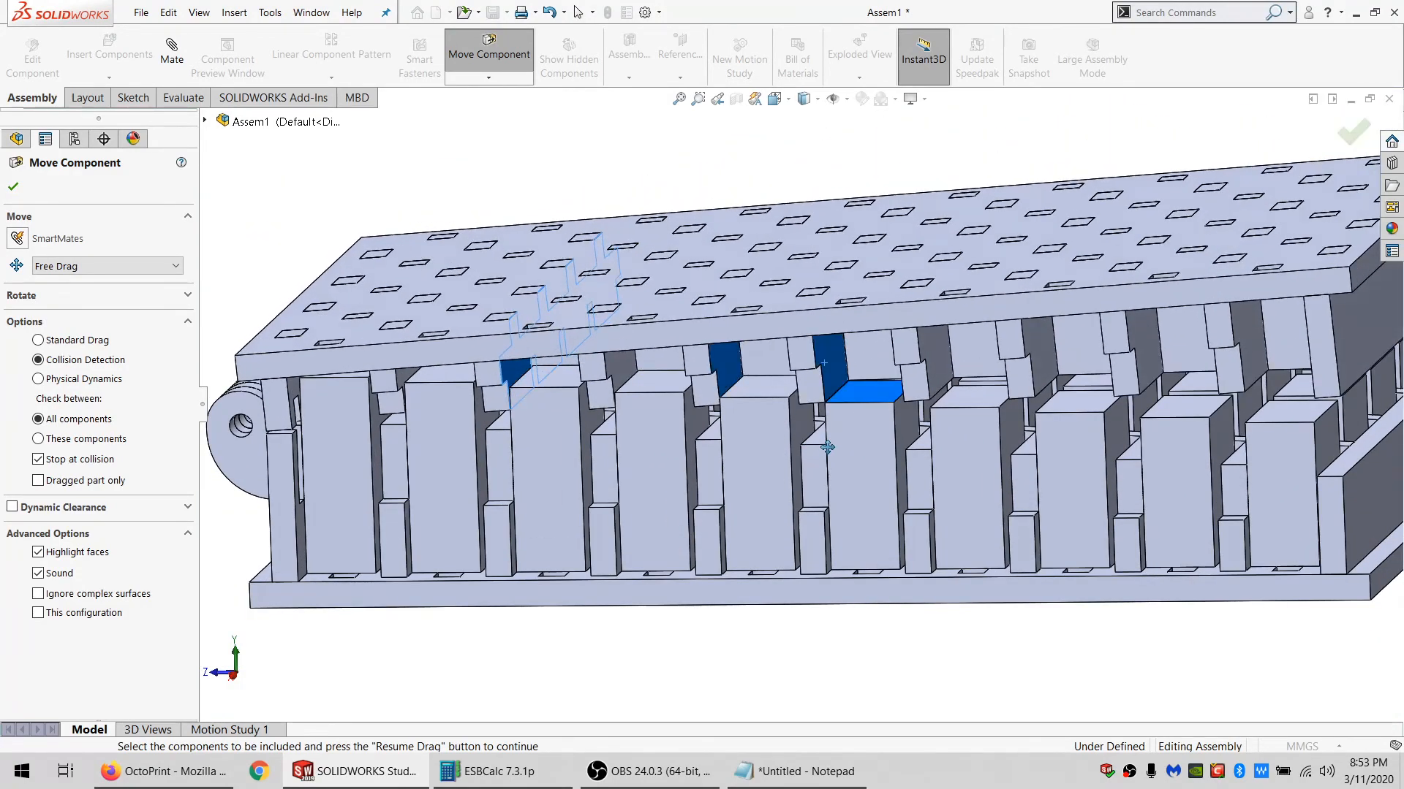
{"action": "left_click_drag", "start_coordinate": [808, 346], "coordinate": [785, 257]}
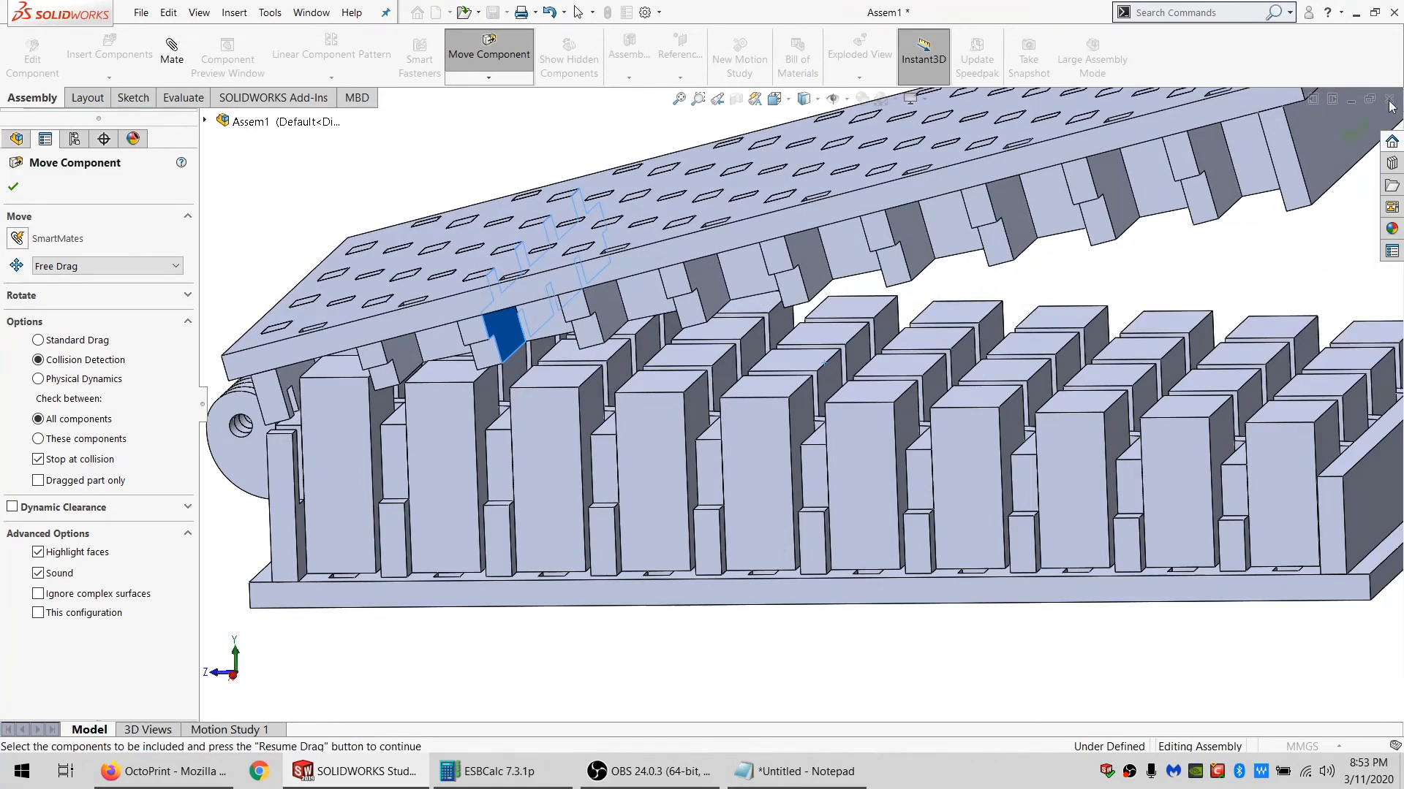
End Move Component and close the Assem1 assembly without saving the changes.
{"action": "left_click", "coordinate": [22, 193]}
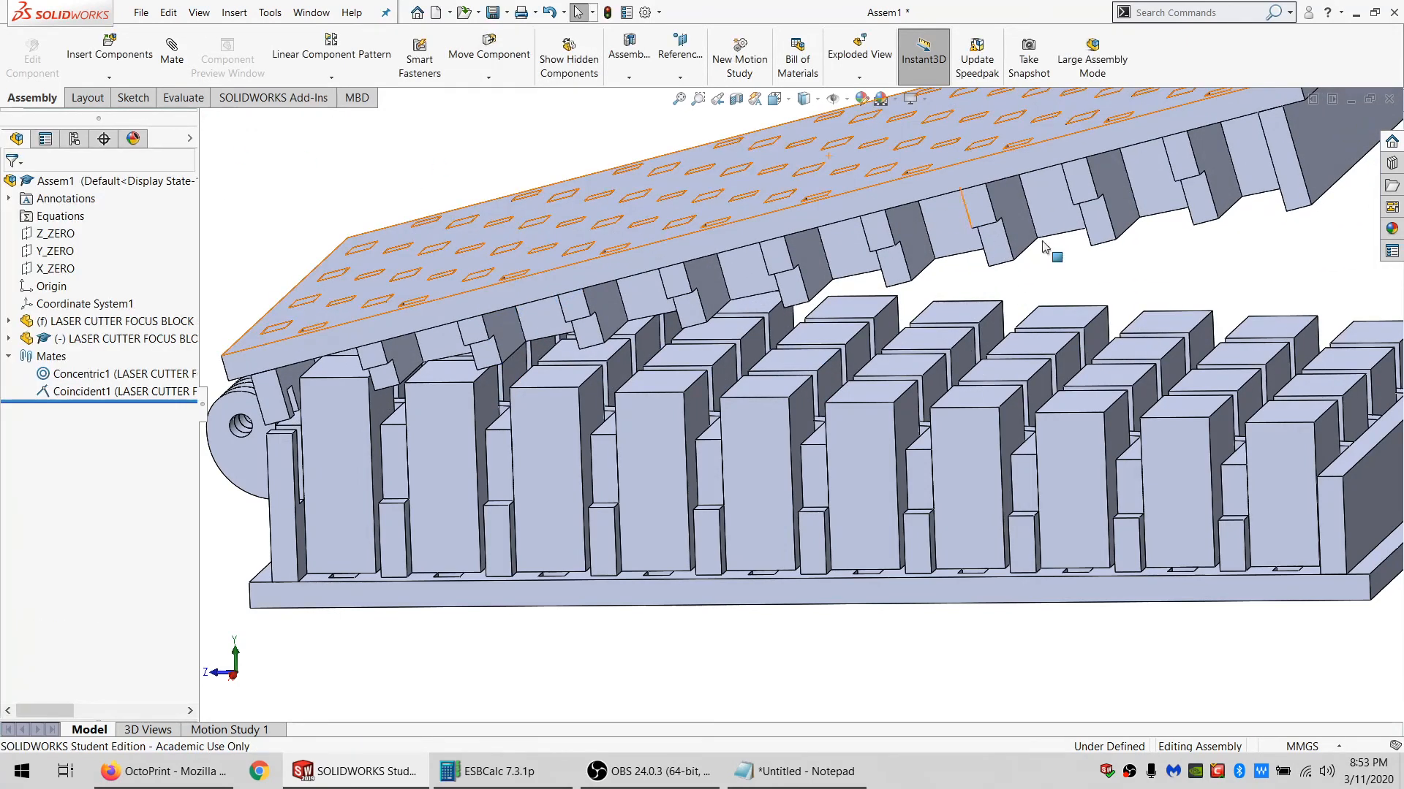
{"action": "left_click", "coordinate": [1387, 101]}
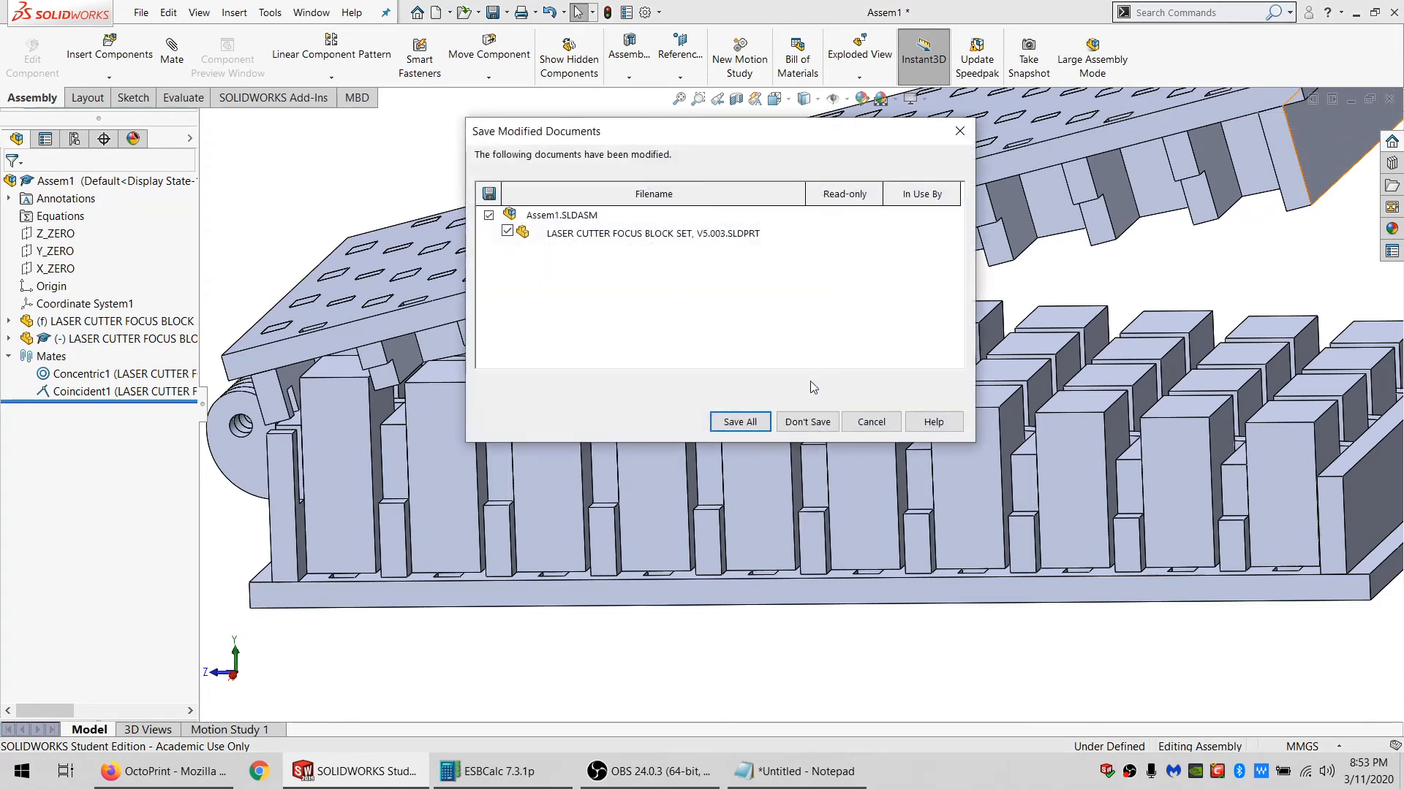
{"action": "left_click", "coordinate": [808, 423]}
Activate the Default configuration of the focus block set part and show its feature list.
{"action": "left_click", "coordinate": [108, 143]}
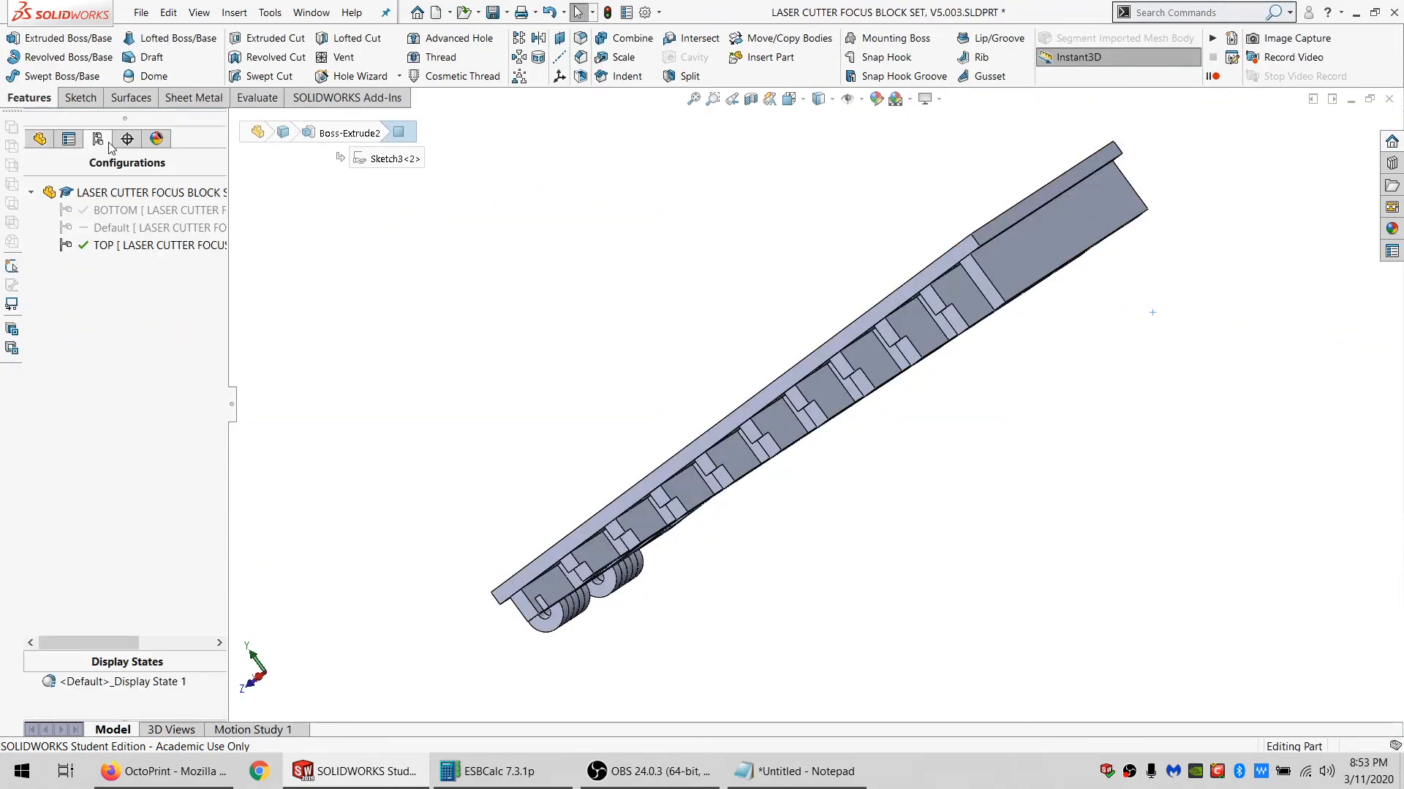
{"action": "double_click", "coordinate": [103, 227]}
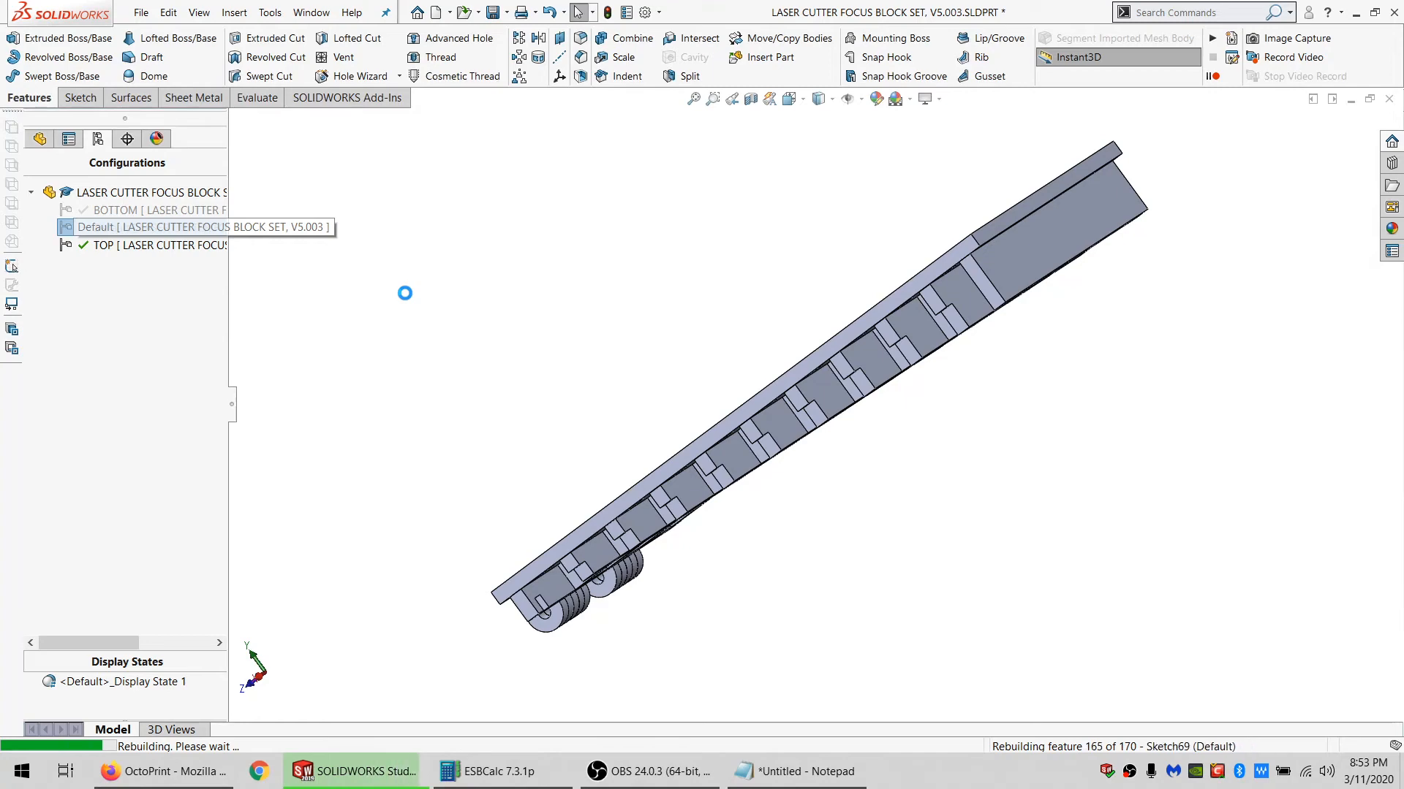
{"action": "left_click", "coordinate": [41, 141]}
{"action": "middle_click_drag", "start_coordinate": [750, 380], "coordinate": [584, 360]}
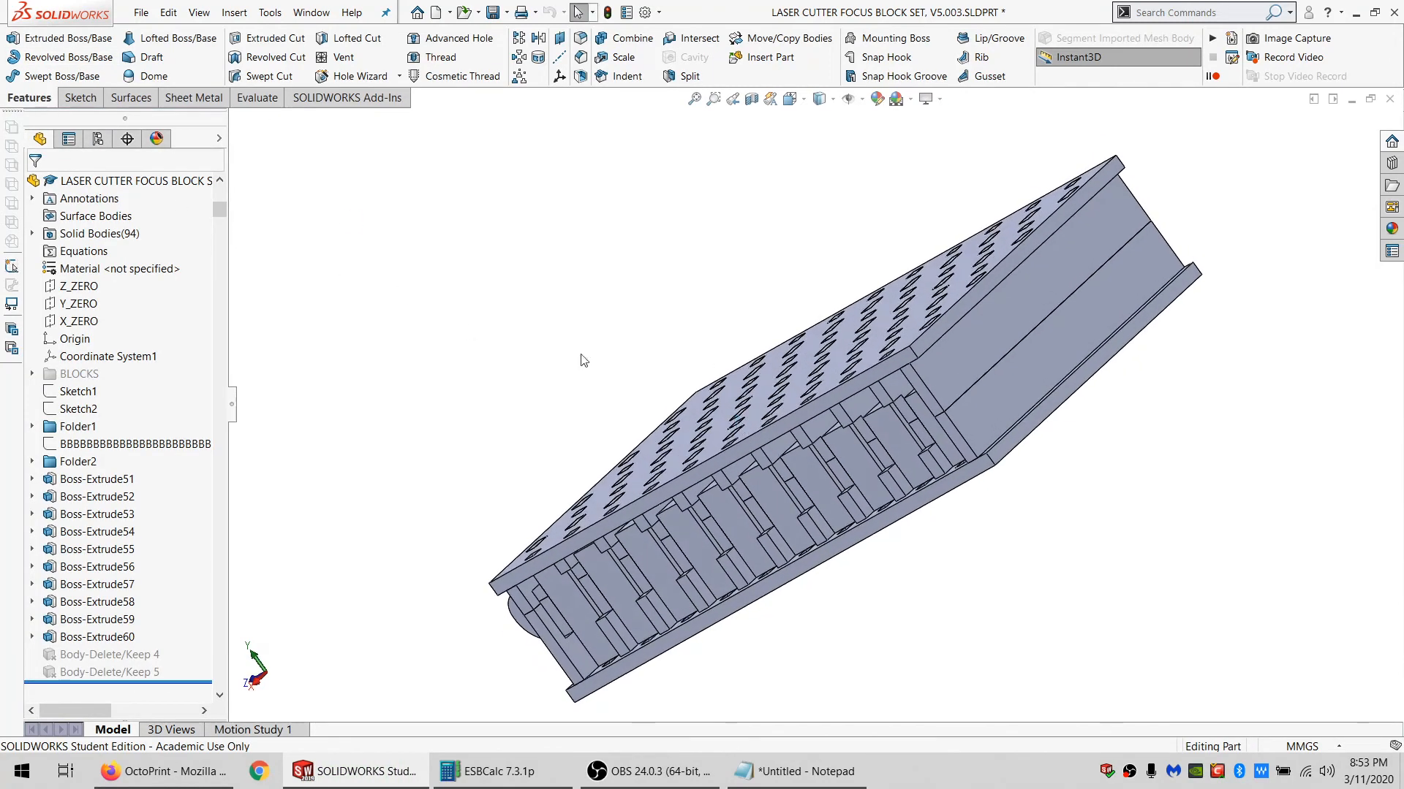
Show all solid bodies of the part and expand the Solid Bodies folder to look through its entries.
{"action": "left_click", "coordinate": [82, 232]}
{"action": "right_click", "coordinate": [99, 234]}
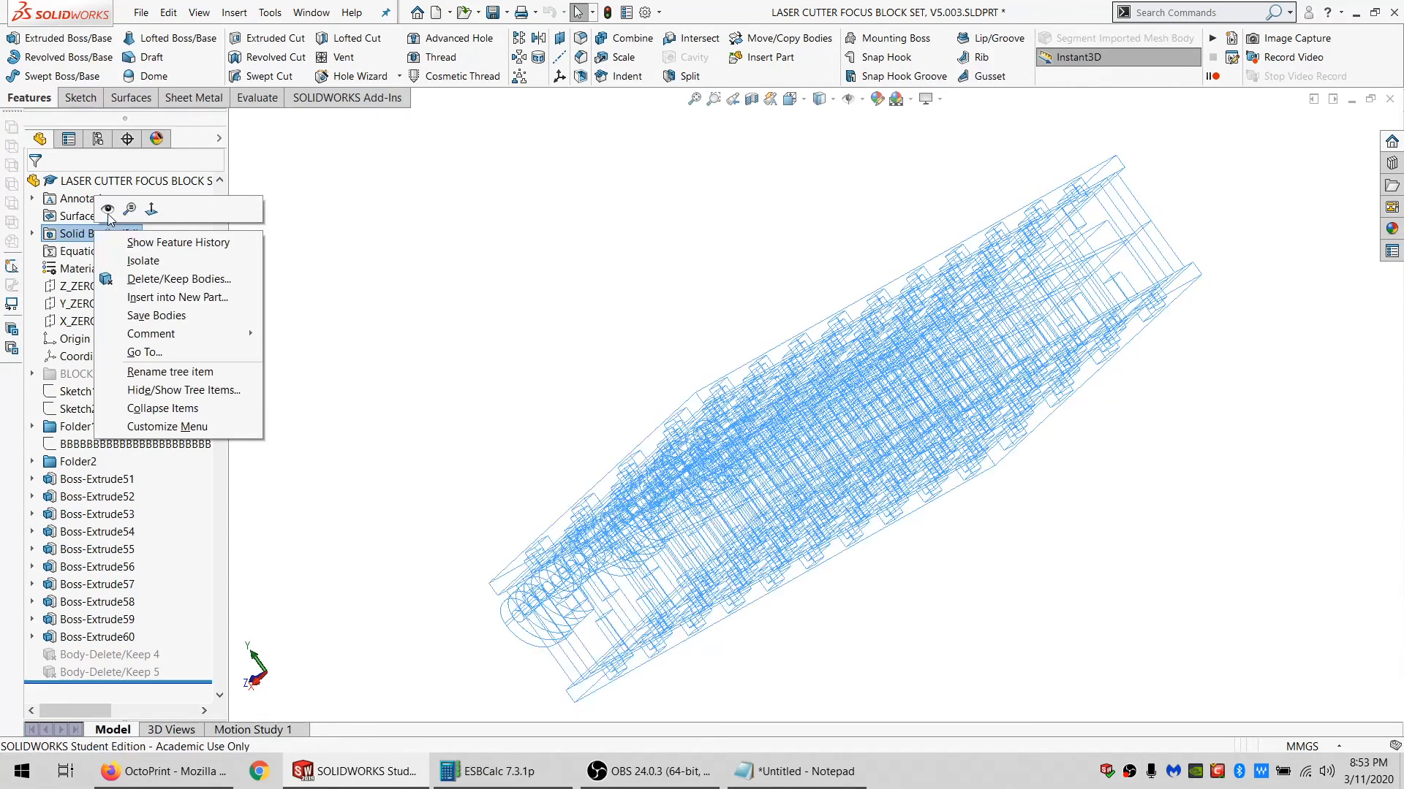
{"action": "left_click", "coordinate": [108, 213]}
{"action": "left_click", "coordinate": [33, 234]}
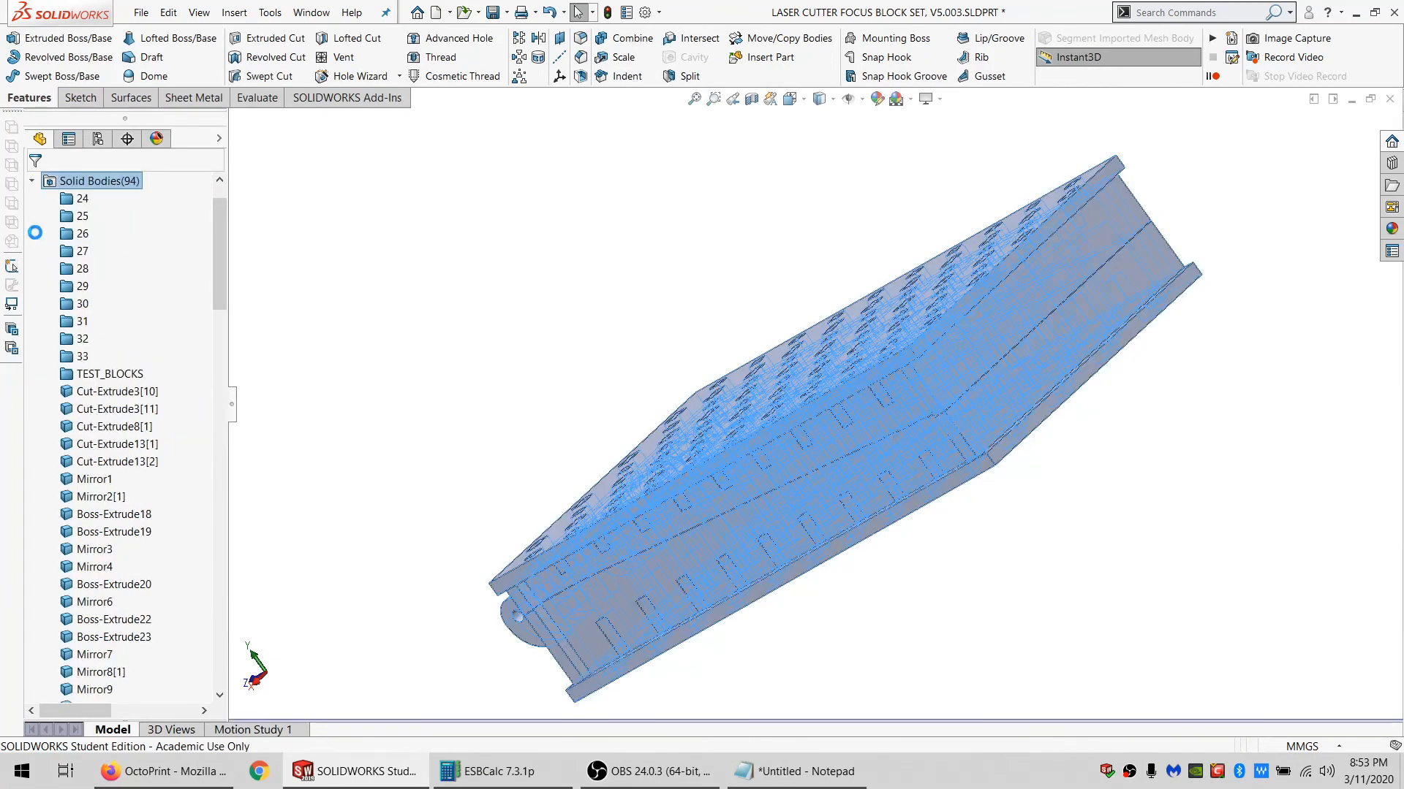
{"action": "right_click", "coordinate": [145, 374]}
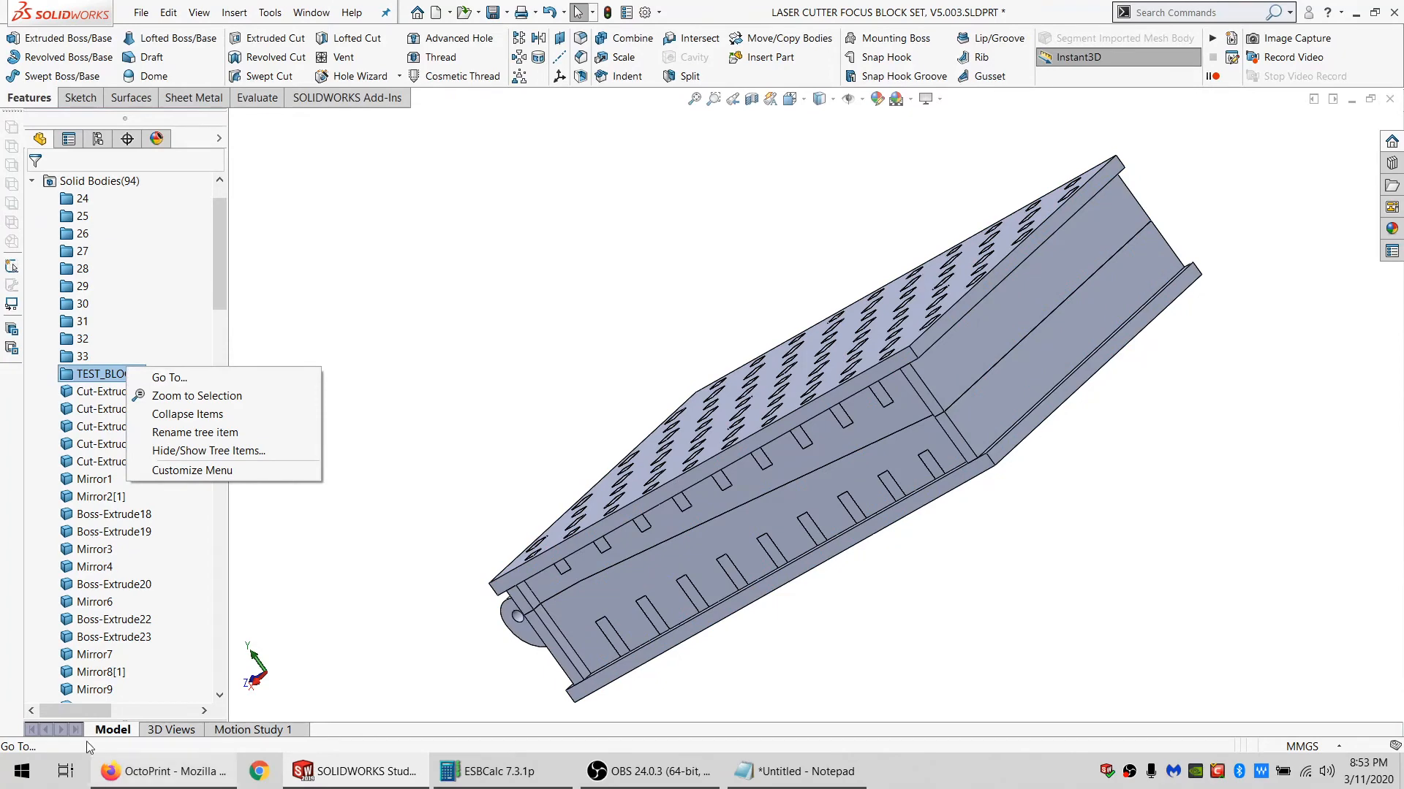
{"action": "left_click", "coordinate": [55, 713]}
{"action": "left_click", "coordinate": [118, 466]}
{"action": "scroll", "coordinate": [121, 471], "scroll_direction": "down", "scroll_amount": 8}
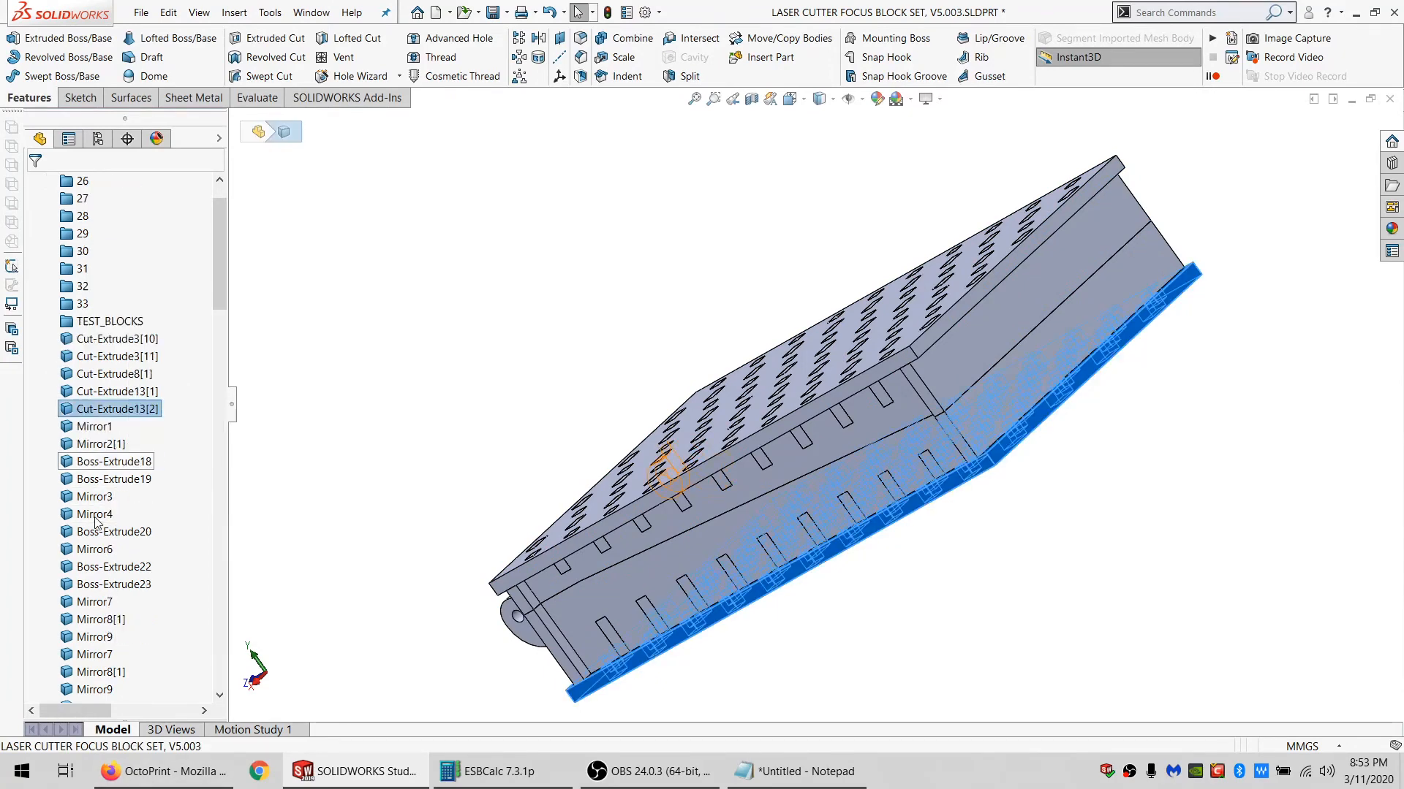
Hide the upper long side wall body, Cut-Extrude28[1], to expose the blocks inside the closed box.
{"action": "left_click", "coordinate": [831, 436]}
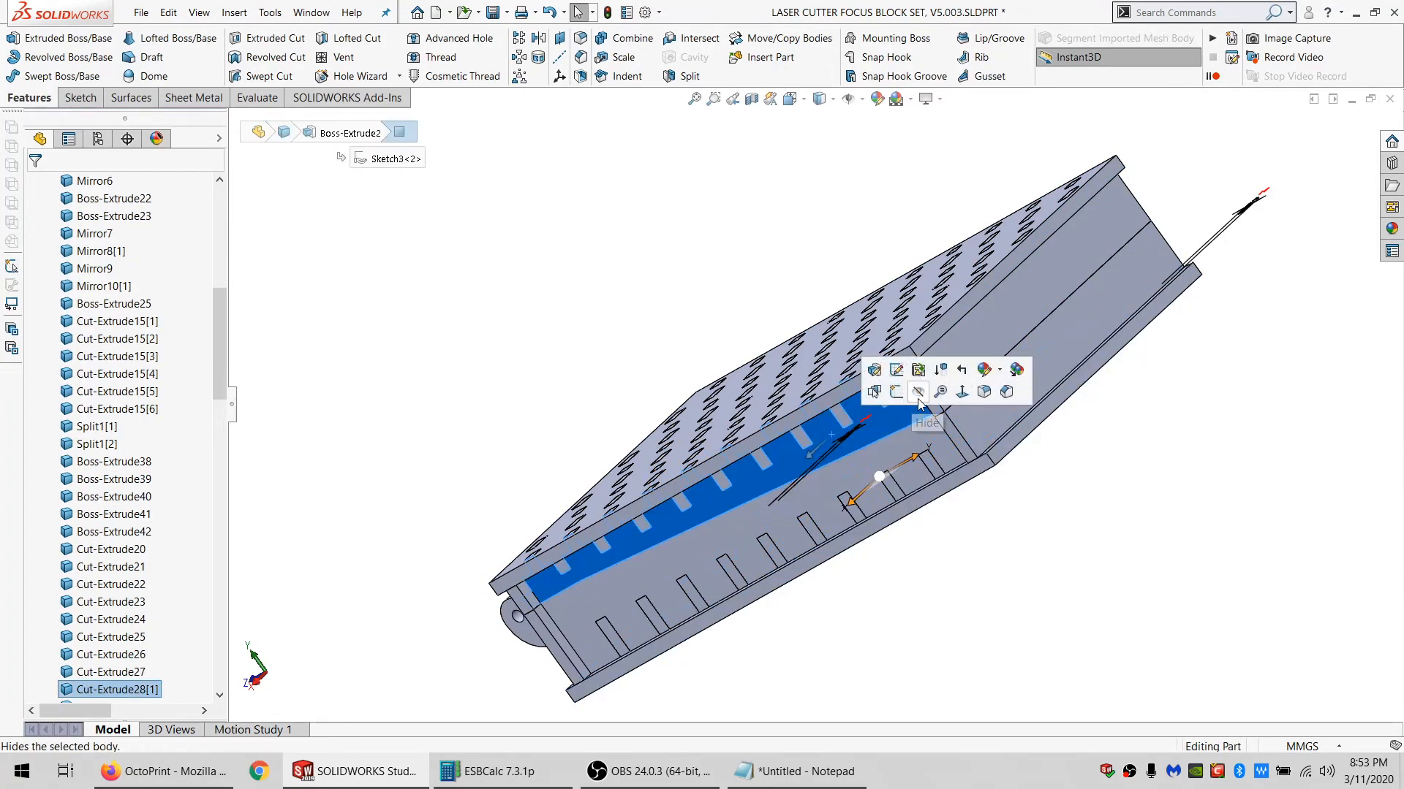
{"action": "left_click", "coordinate": [916, 395]}
{"action": "middle_click_drag", "start_coordinate": [911, 411], "coordinate": [956, 399]}
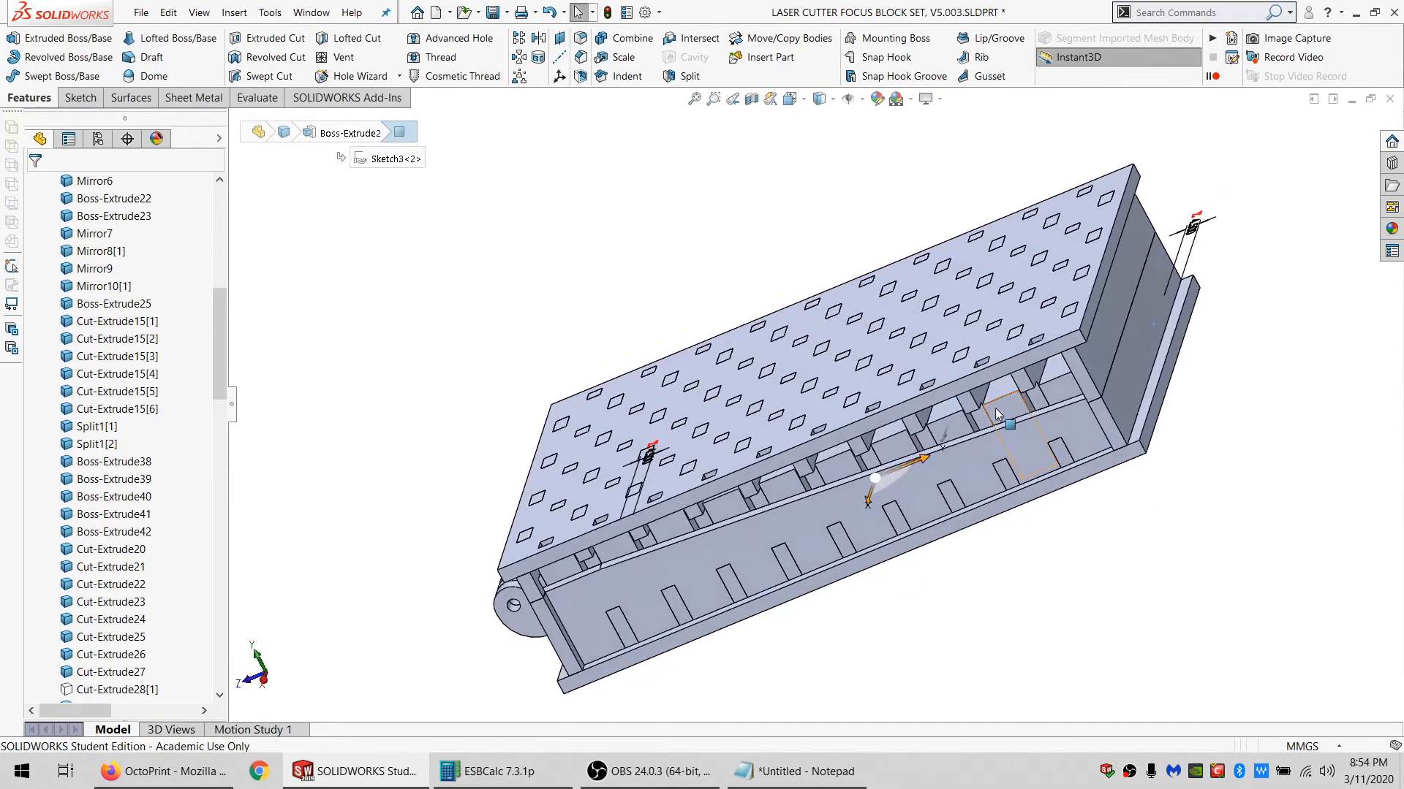
Group the Boss-Extrude51 to Boss-Extrude60 test block bodies in a new body folder named TEST-BLOCKS.
{"action": "left_click", "coordinate": [998, 414]}
{"action": "scroll", "coordinate": [190, 621], "scroll_direction": "down", "scroll_amount": 4}
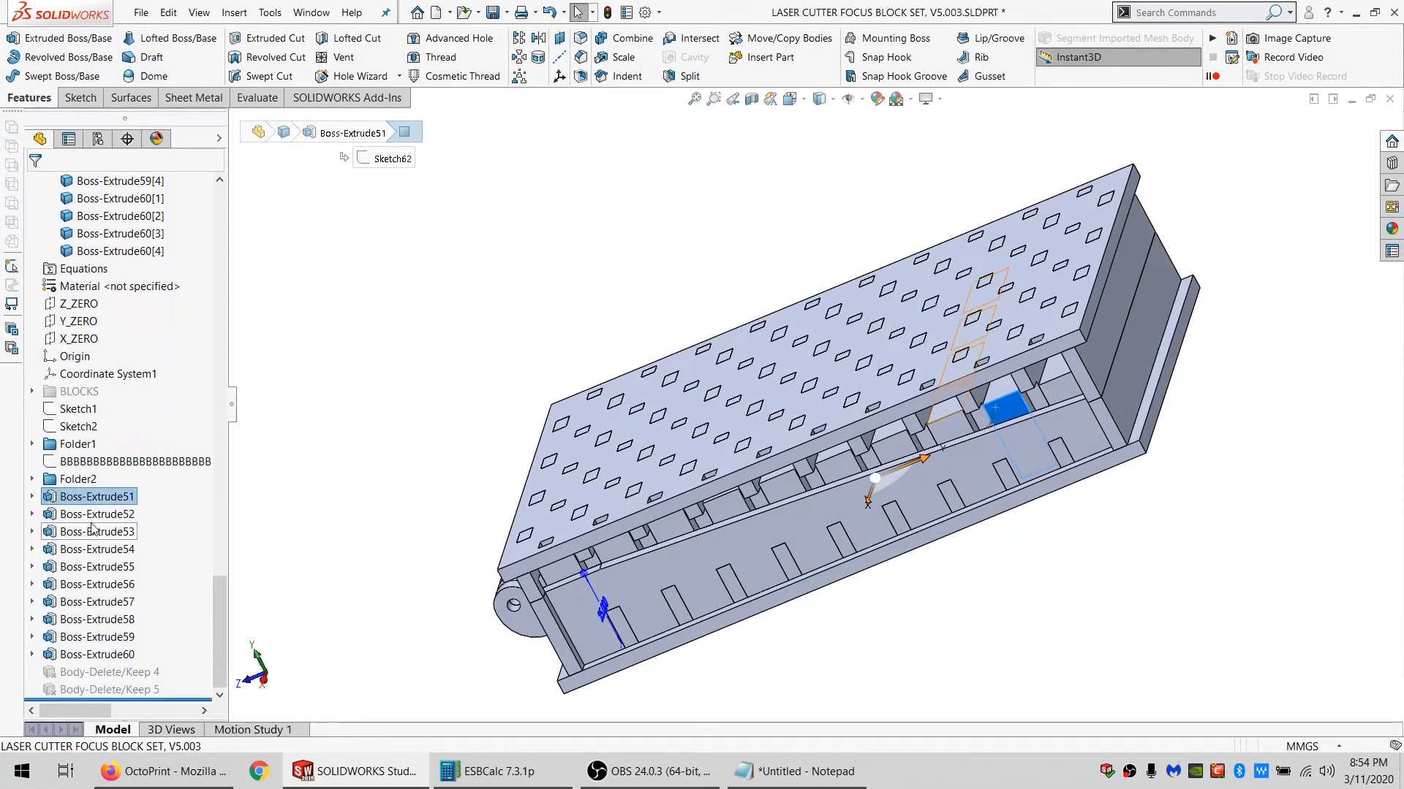
{"action": "left_click_drag", "start_coordinate": [221, 646], "coordinate": [220, 454]}
{"action": "left_click", "coordinate": [150, 468]}
{"action": "scroll", "coordinate": [145, 483], "scroll_direction": "down", "scroll_amount": 10}
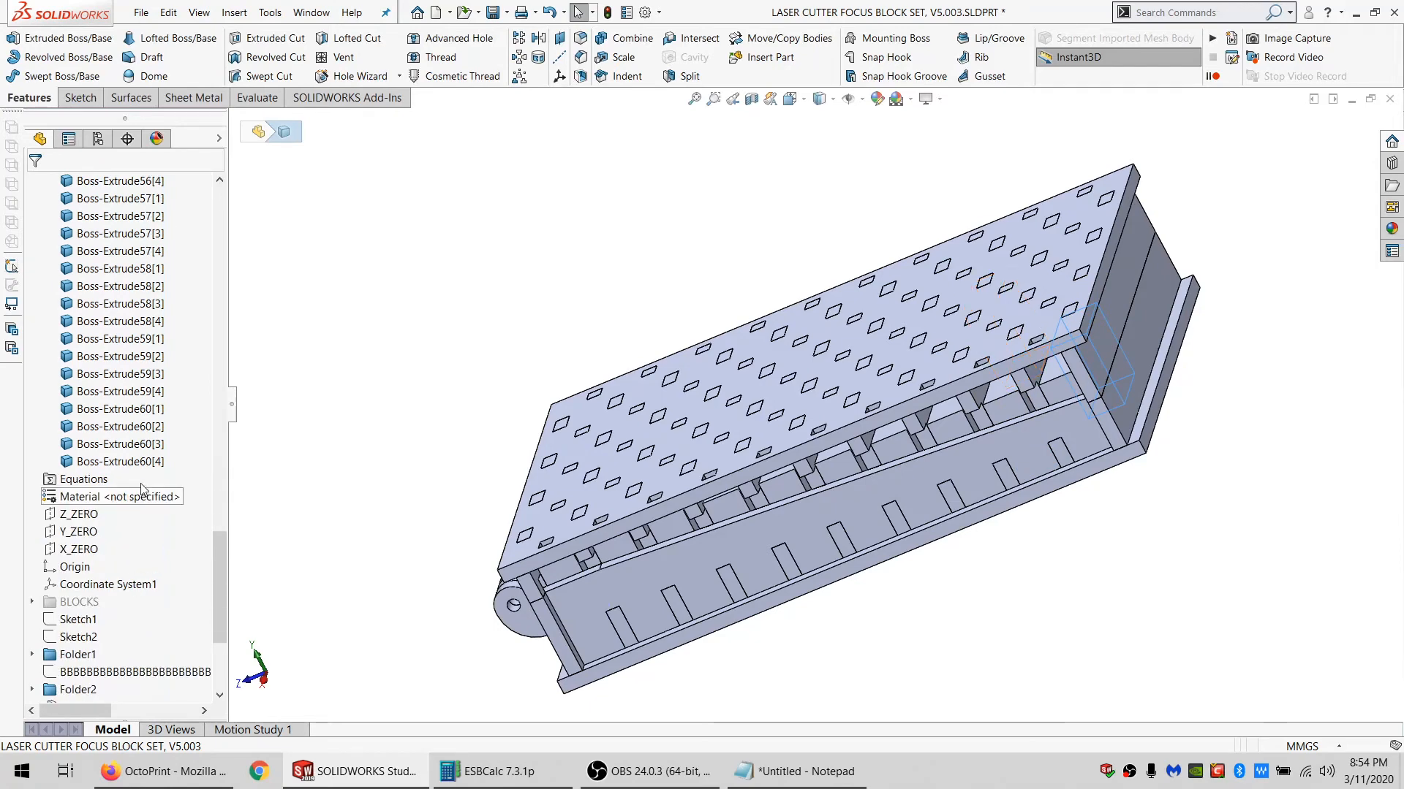
{"action": "left_click", "coordinate": [121, 448], "text": "shift"}
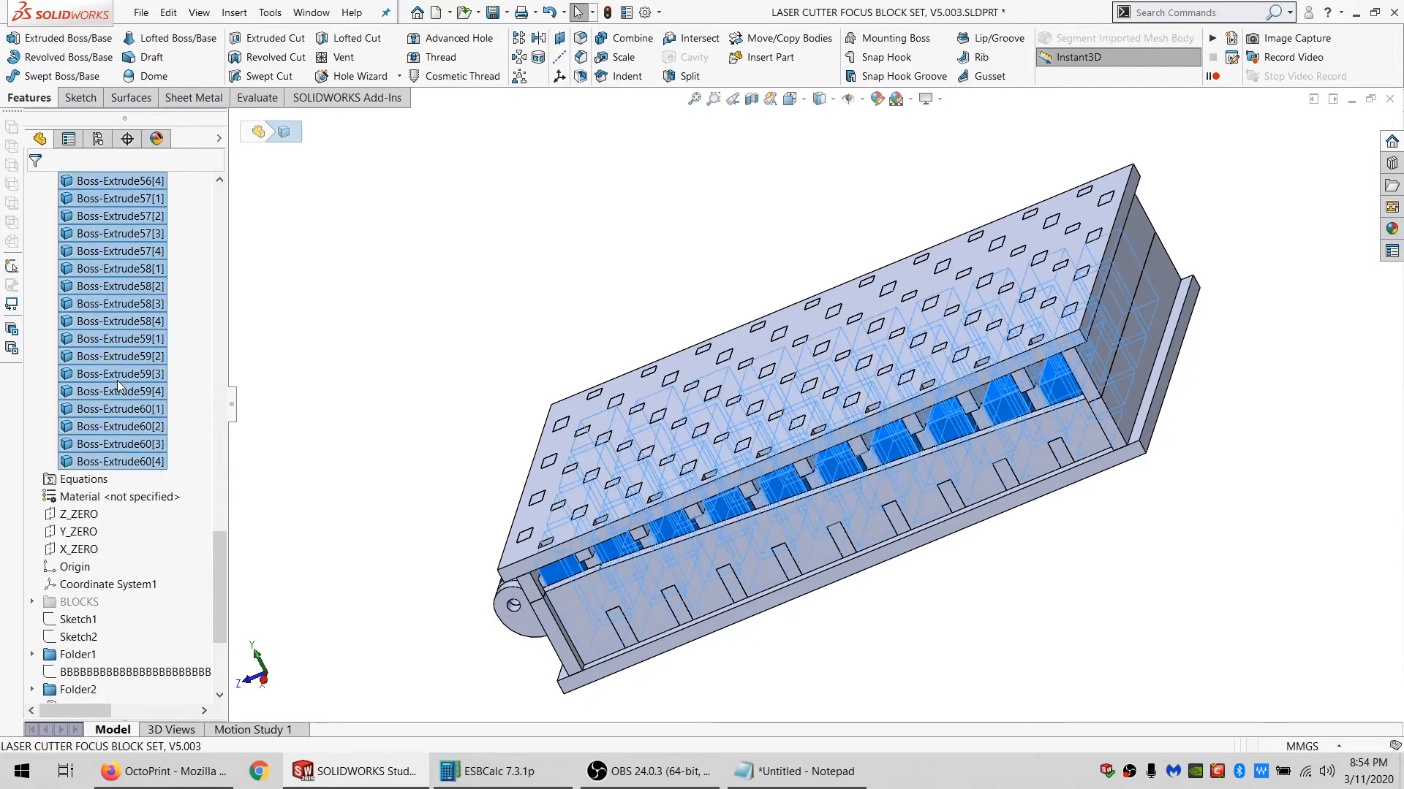
{"action": "right_click", "coordinate": [117, 380]}
{"action": "left_click", "coordinate": [195, 503]}
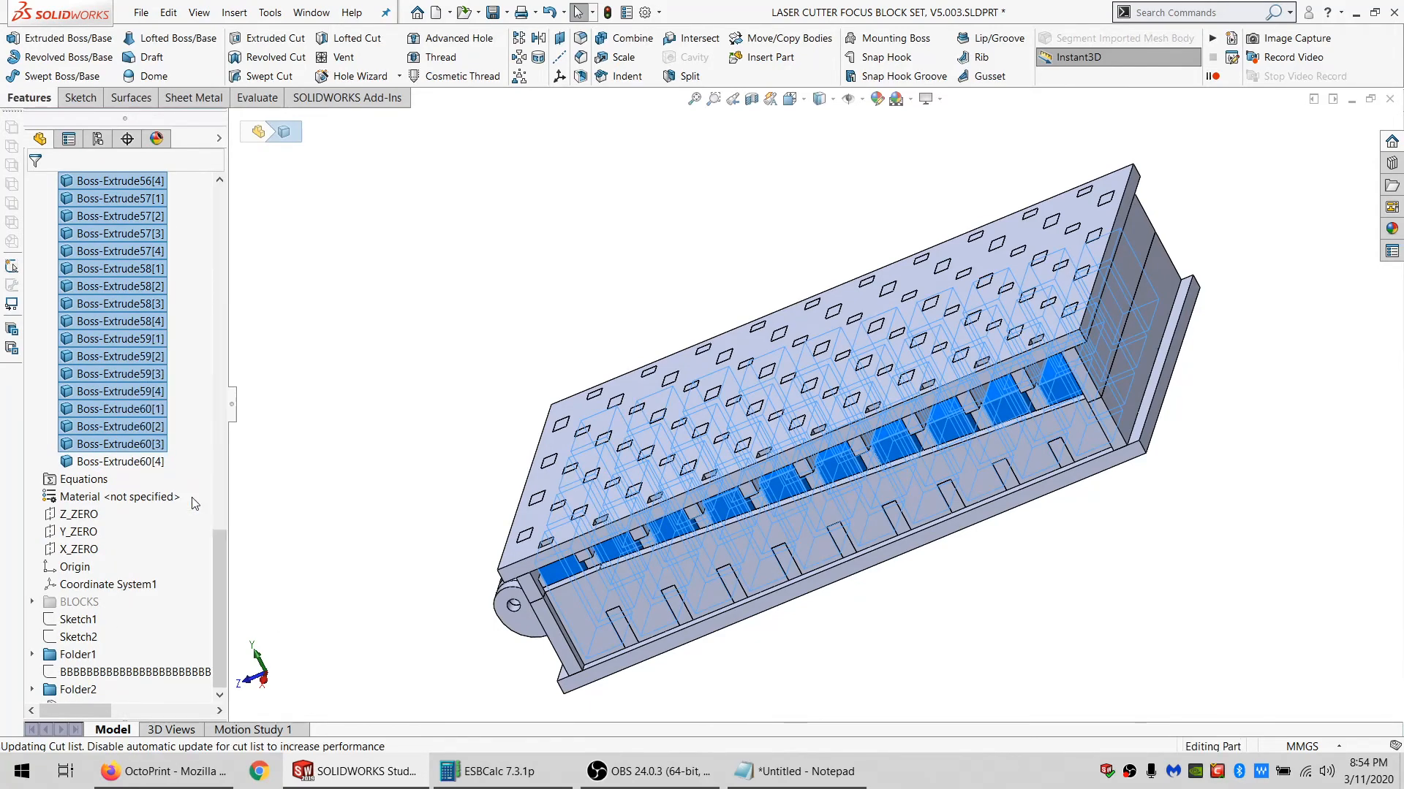
{"action": "type", "text": "TEST_B"}
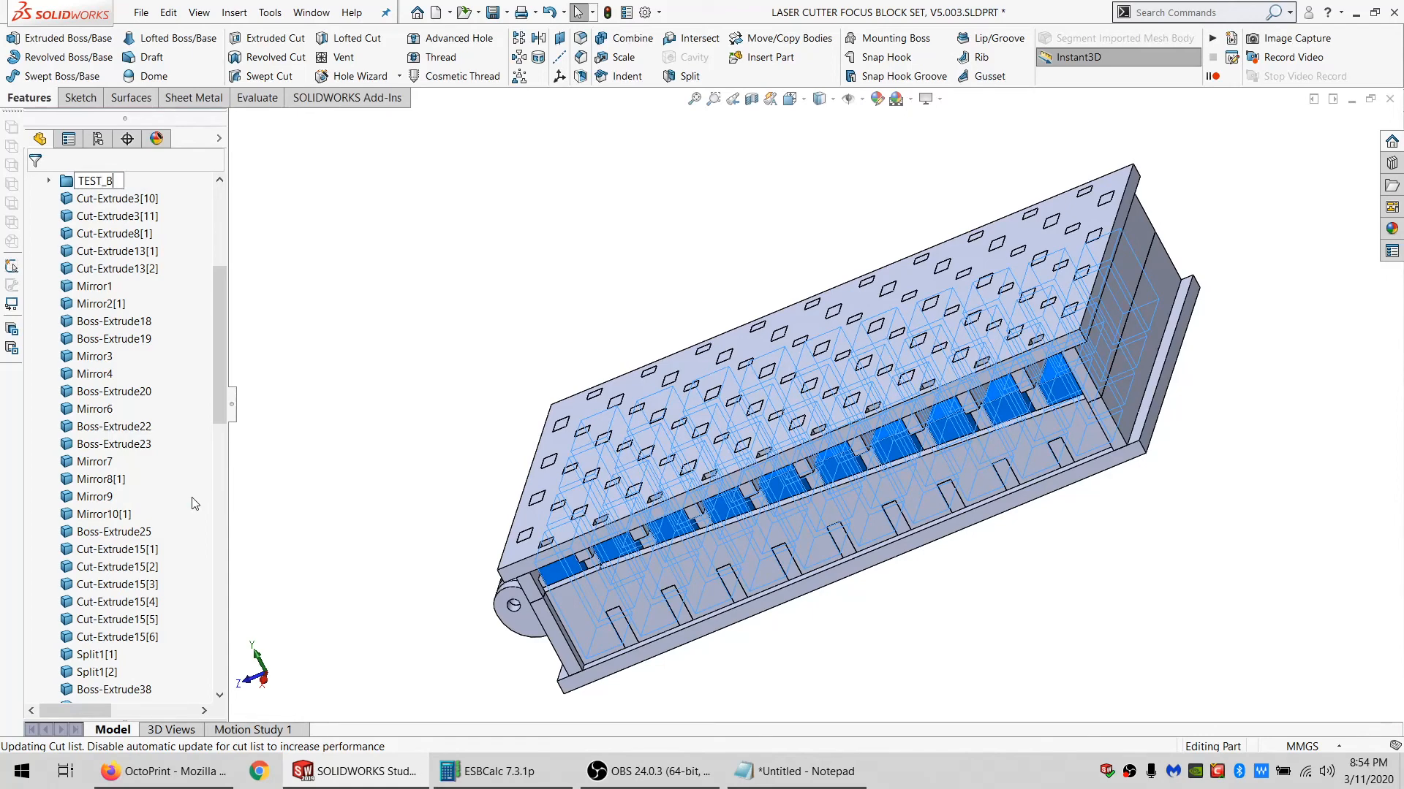
{"action": "type", "text": "LOC"}
{"action": "key", "text": "Return"}
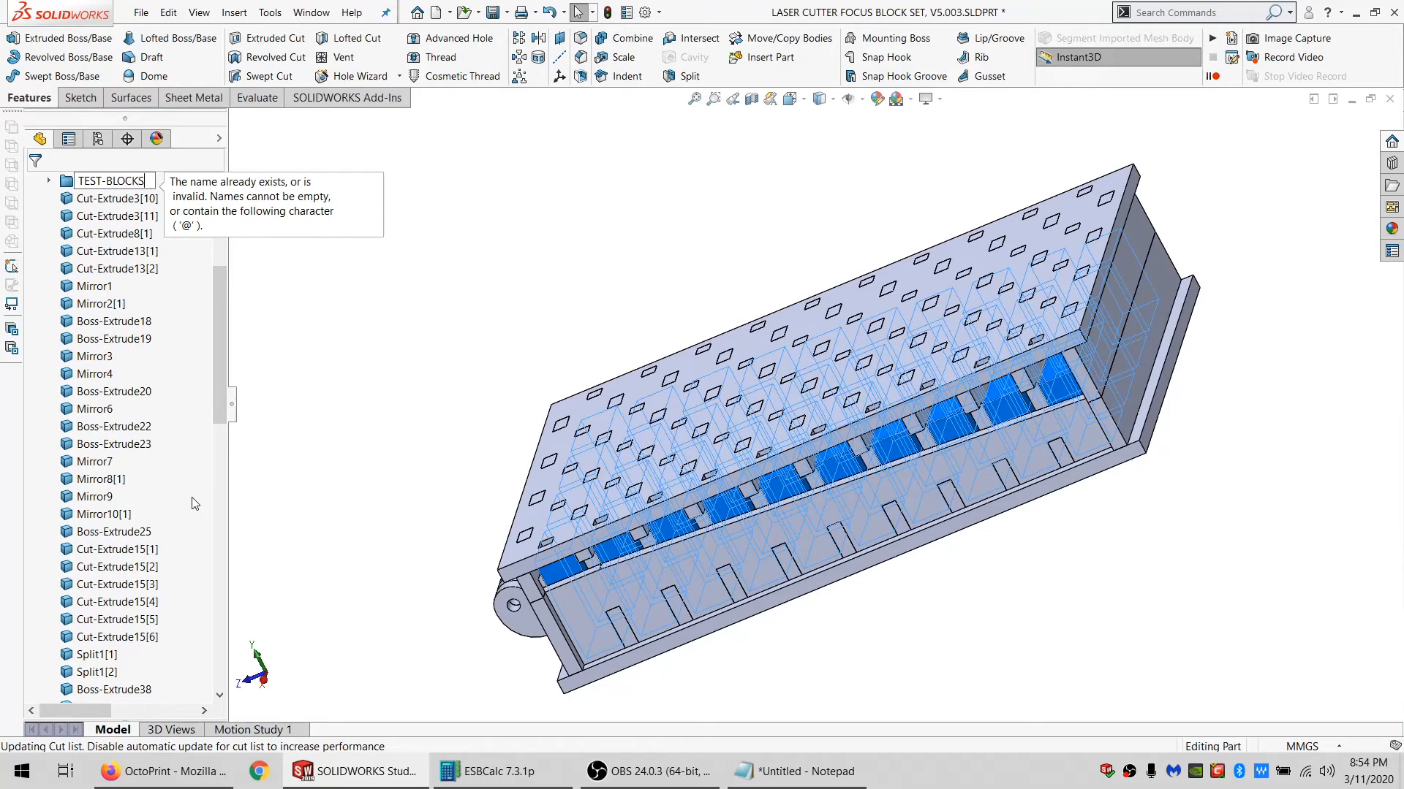
{"action": "key", "text": "Return"}
Delete the empty TEST_BLOCKS folder from the solid bodies list.
{"action": "left_click", "coordinate": [106, 323]}
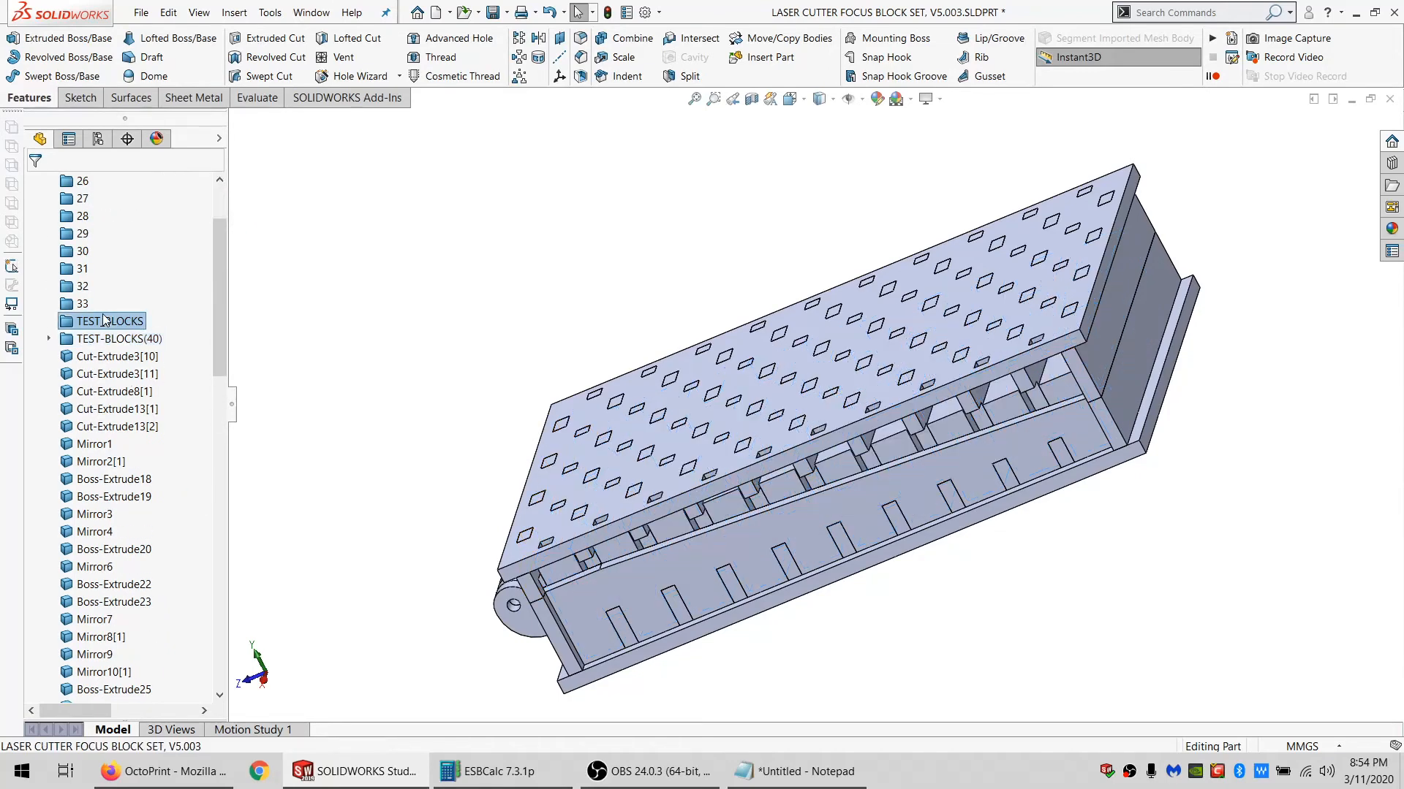
{"action": "key", "text": "Delete"}
{"action": "key", "text": "Return"}
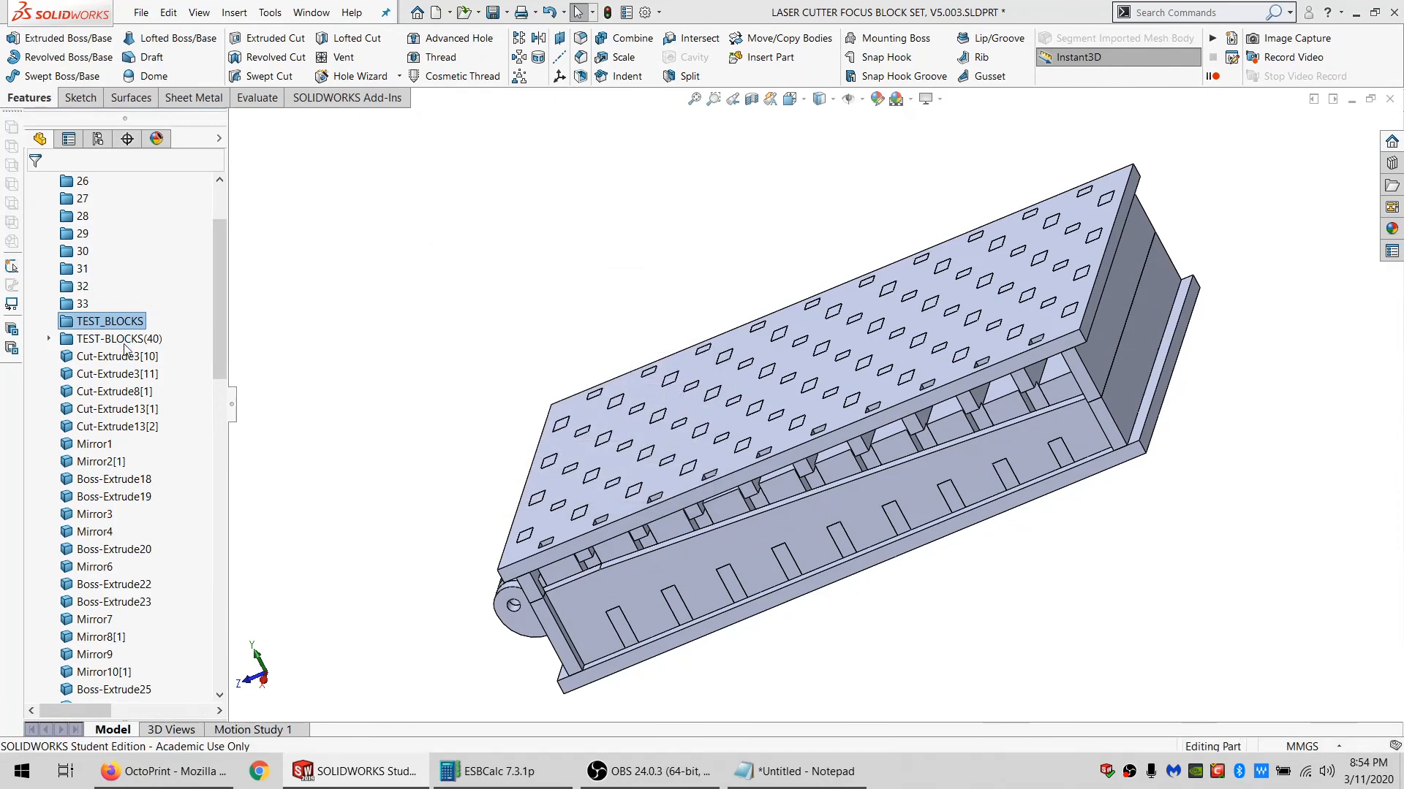
{"action": "left_click", "coordinate": [101, 323]}
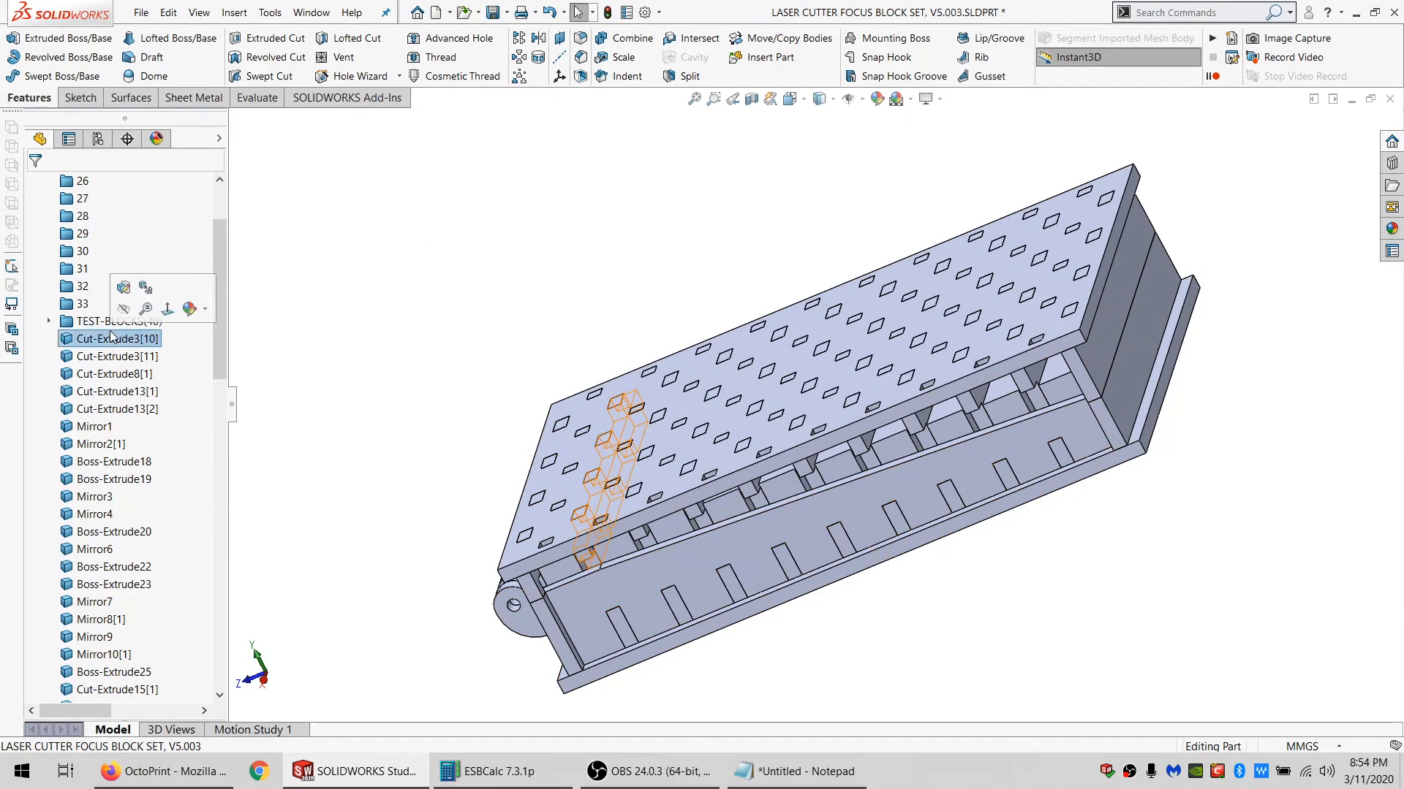
Hide all bodies in the TEST-BLOCKS folder.
{"action": "right_click", "coordinate": [101, 323]}
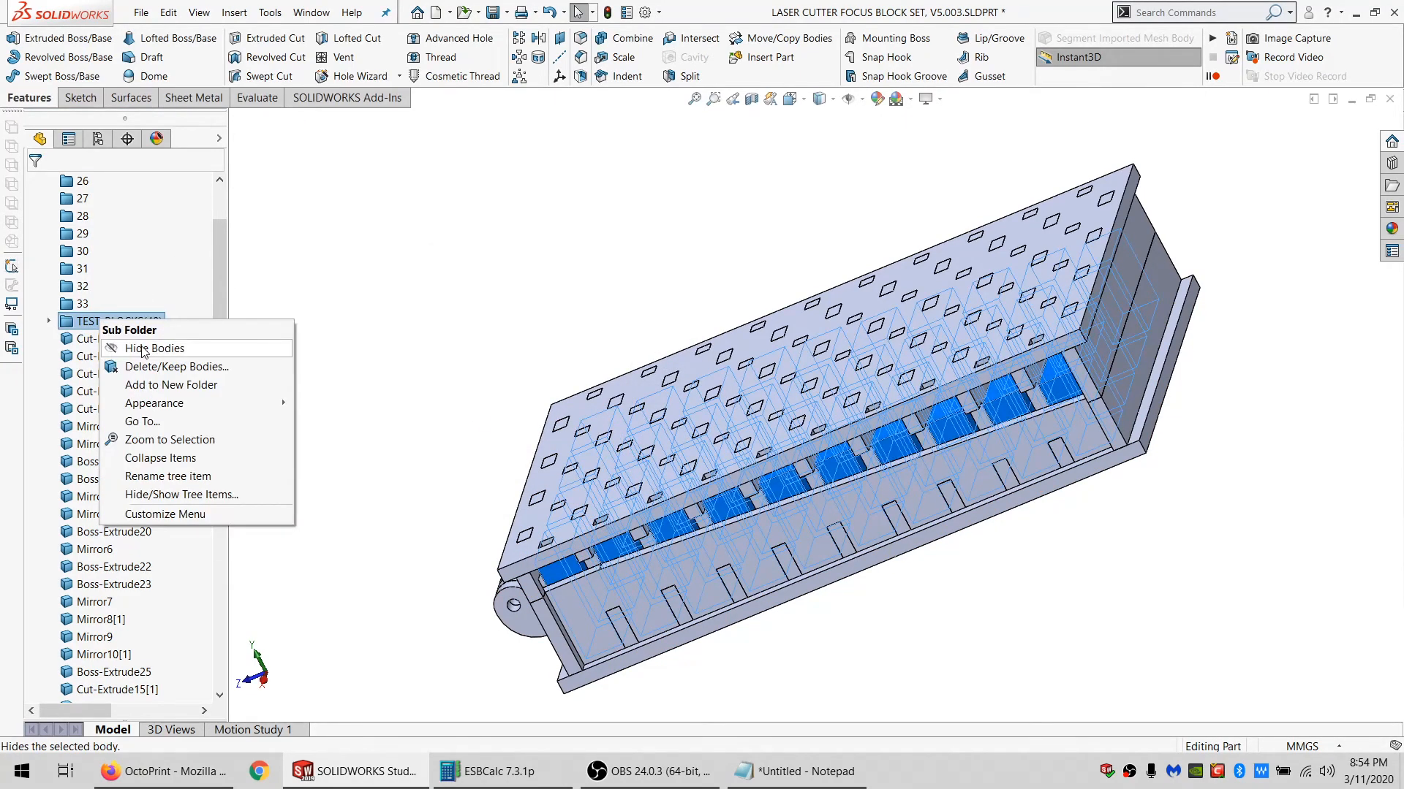
{"action": "left_click", "coordinate": [124, 348]}
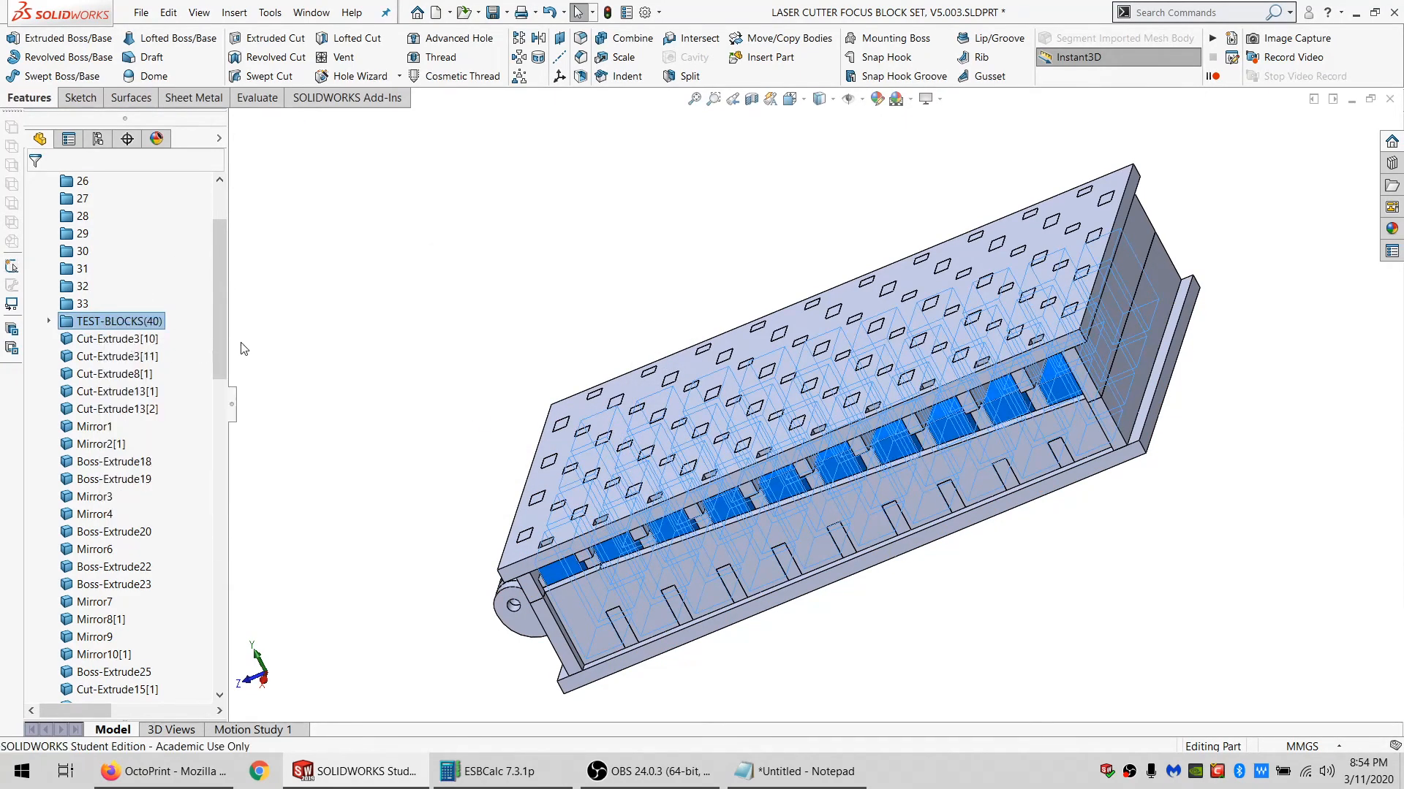
{"action": "left_click", "coordinate": [386, 424]}
Show the Cut-Extrude28[1] upper side wall body again and save the part.
{"action": "scroll", "coordinate": [207, 522], "scroll_direction": "down", "scroll_amount": 5}
{"action": "scroll", "coordinate": [197, 521], "scroll_direction": "down", "scroll_amount": 6}
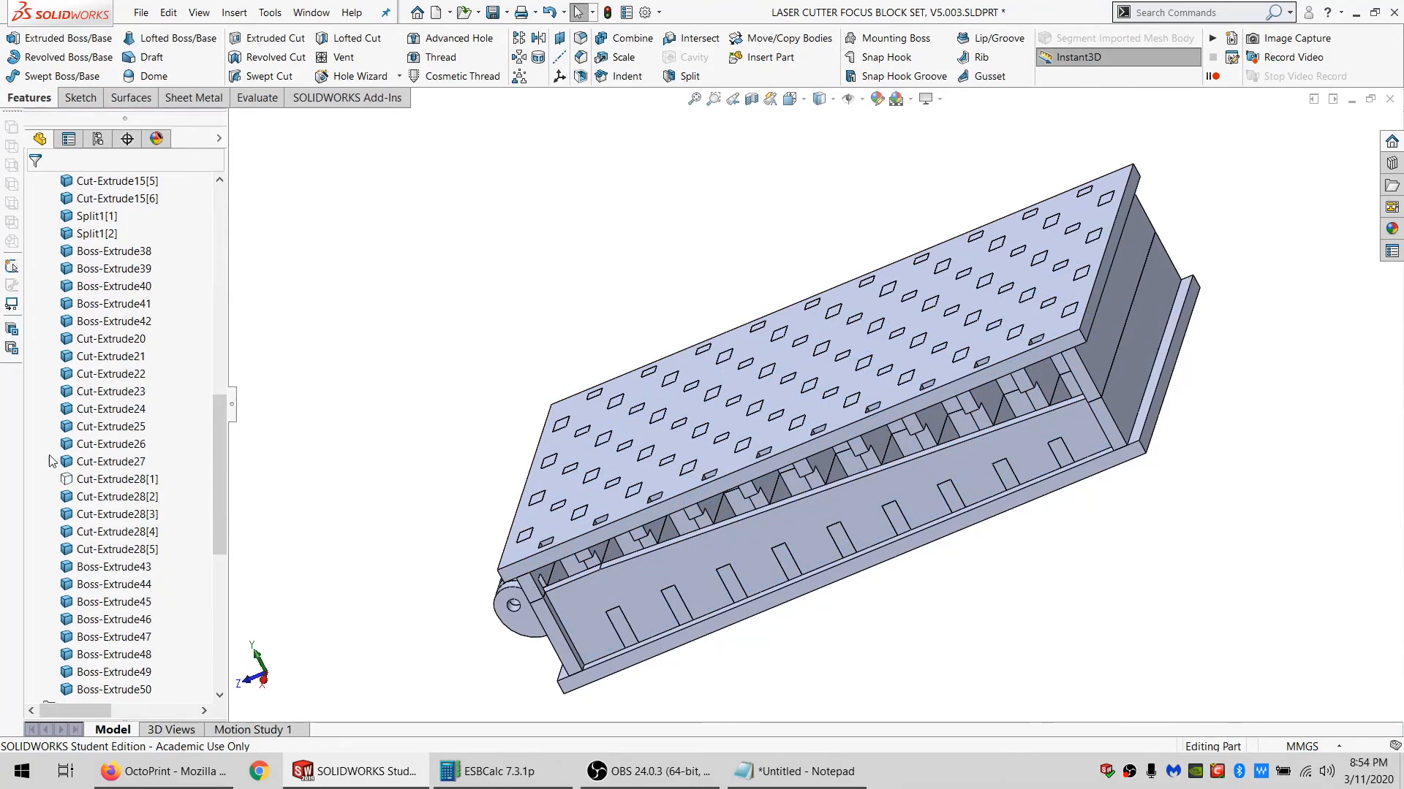
{"action": "left_click", "coordinate": [102, 479]}
{"action": "left_click", "coordinate": [81, 449]}
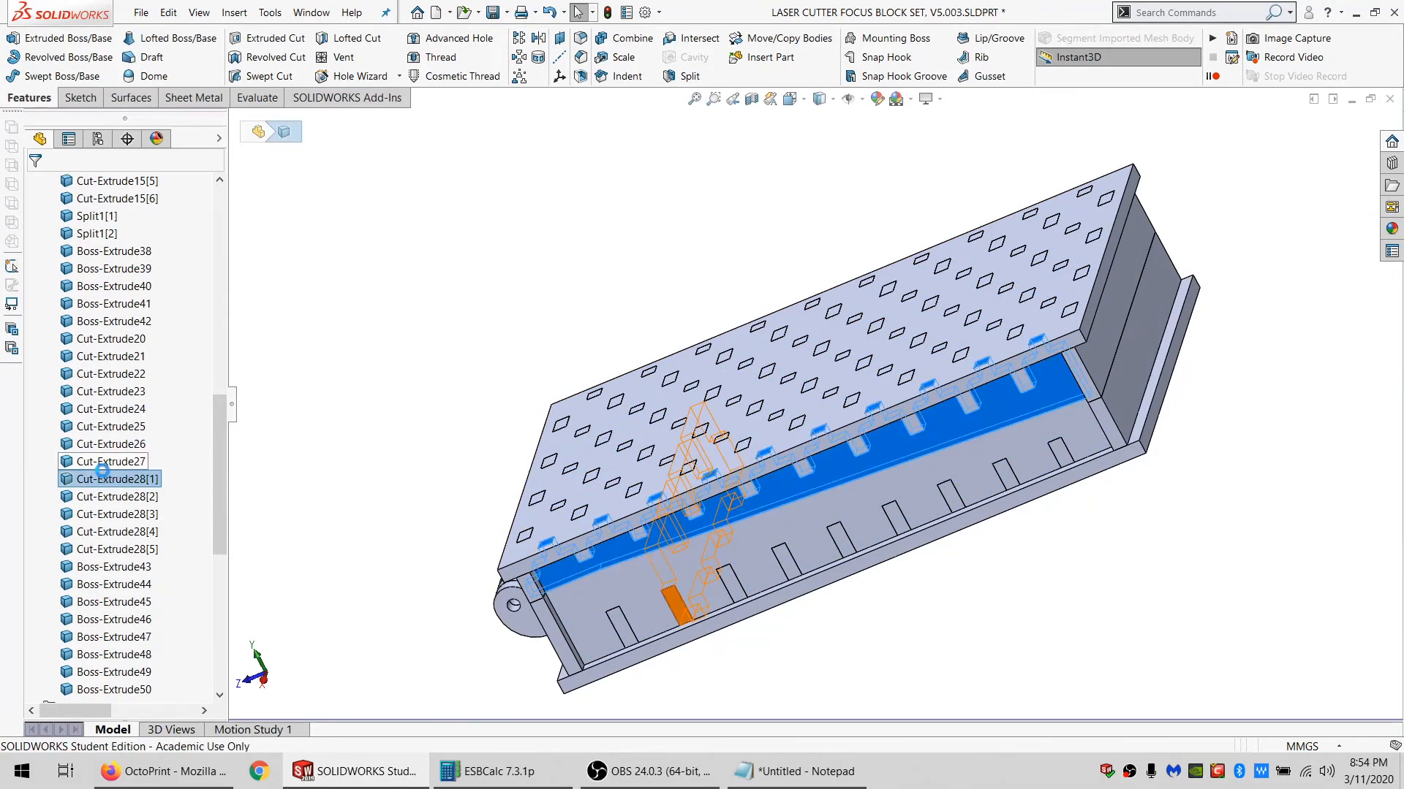
{"action": "scroll", "coordinate": [102, 470], "scroll_direction": "down", "scroll_amount": 5}
{"action": "left_click", "coordinate": [479, 419]}
{"action": "middle_click_drag", "start_coordinate": [479, 419], "coordinate": [651, 416]}
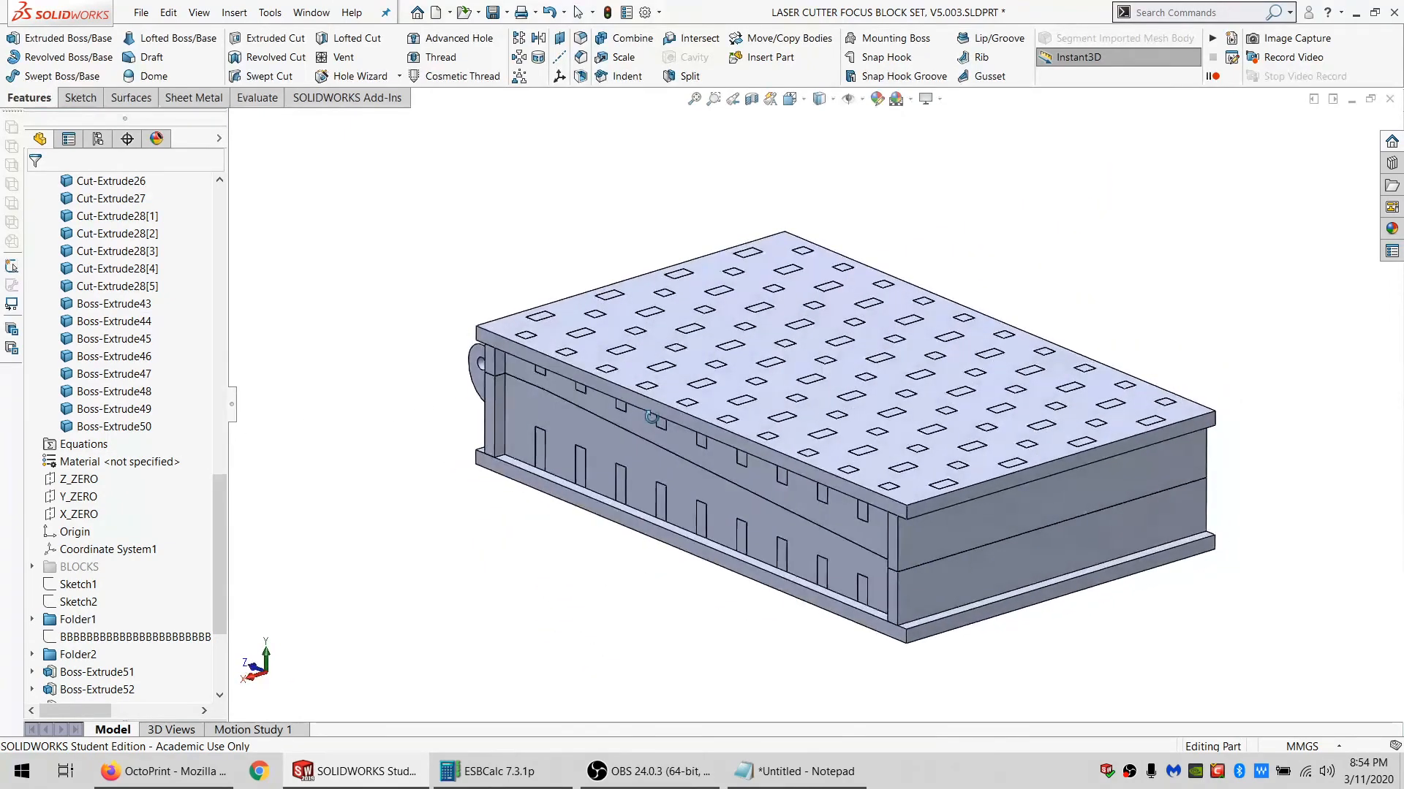
{"action": "left_click", "coordinate": [494, 12]}
Examine the hinge end of the closed box and how the hinge knuckles meet the side wall.
{"action": "scroll", "coordinate": [795, 479], "scroll_direction": "down", "scroll_amount": 1}
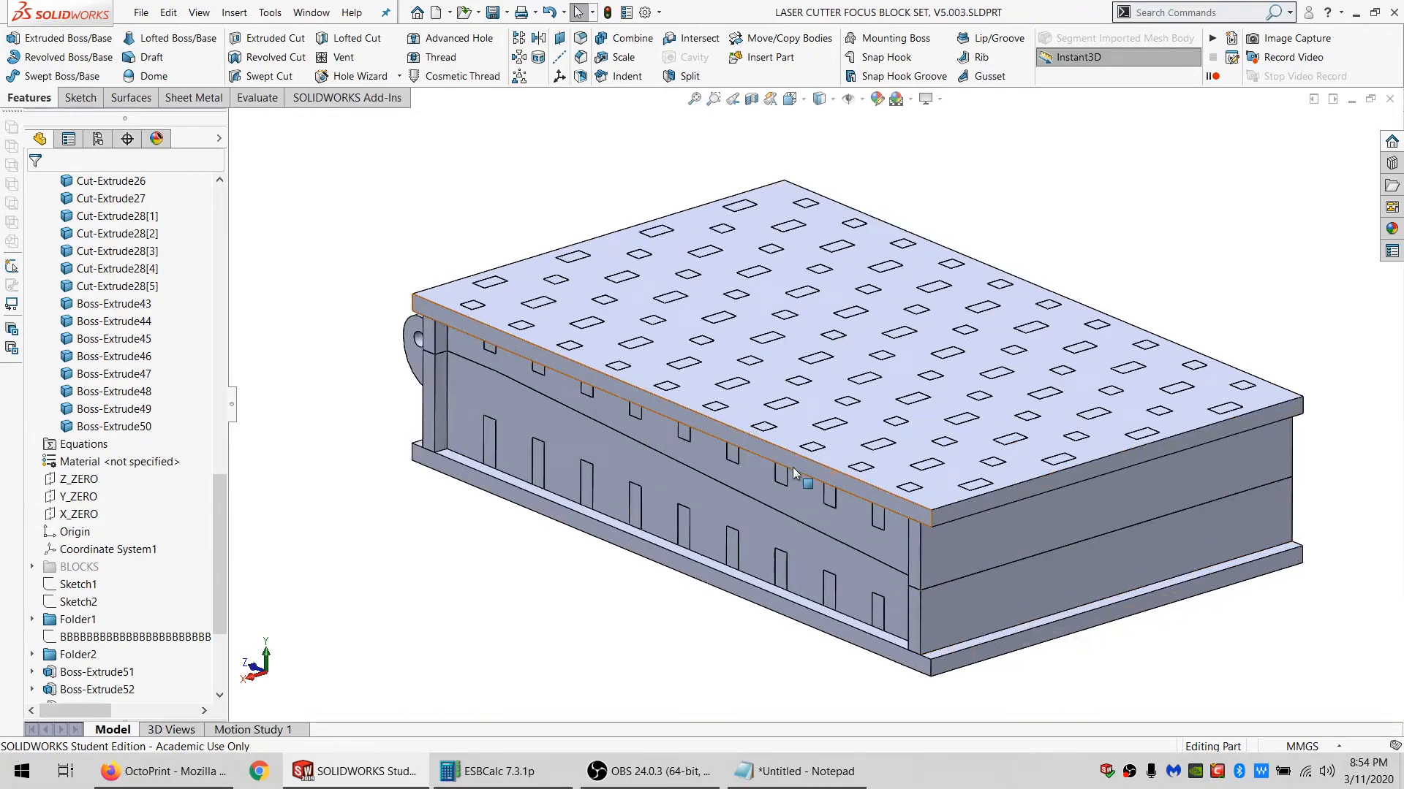
{"action": "middle_click_drag", "start_coordinate": [799, 479], "coordinate": [957, 475]}
{"action": "scroll", "coordinate": [621, 433], "scroll_direction": "down", "scroll_amount": 3}
{"action": "scroll", "coordinate": [621, 432], "scroll_direction": "down", "scroll_amount": 1}
{"action": "middle_click_drag", "start_coordinate": [720, 406], "coordinate": [684, 381]}
{"action": "left_click", "coordinate": [749, 393]}
{"action": "left_click", "coordinate": [663, 342]}
{"action": "scroll", "coordinate": [791, 432], "scroll_direction": "up", "scroll_amount": 5}
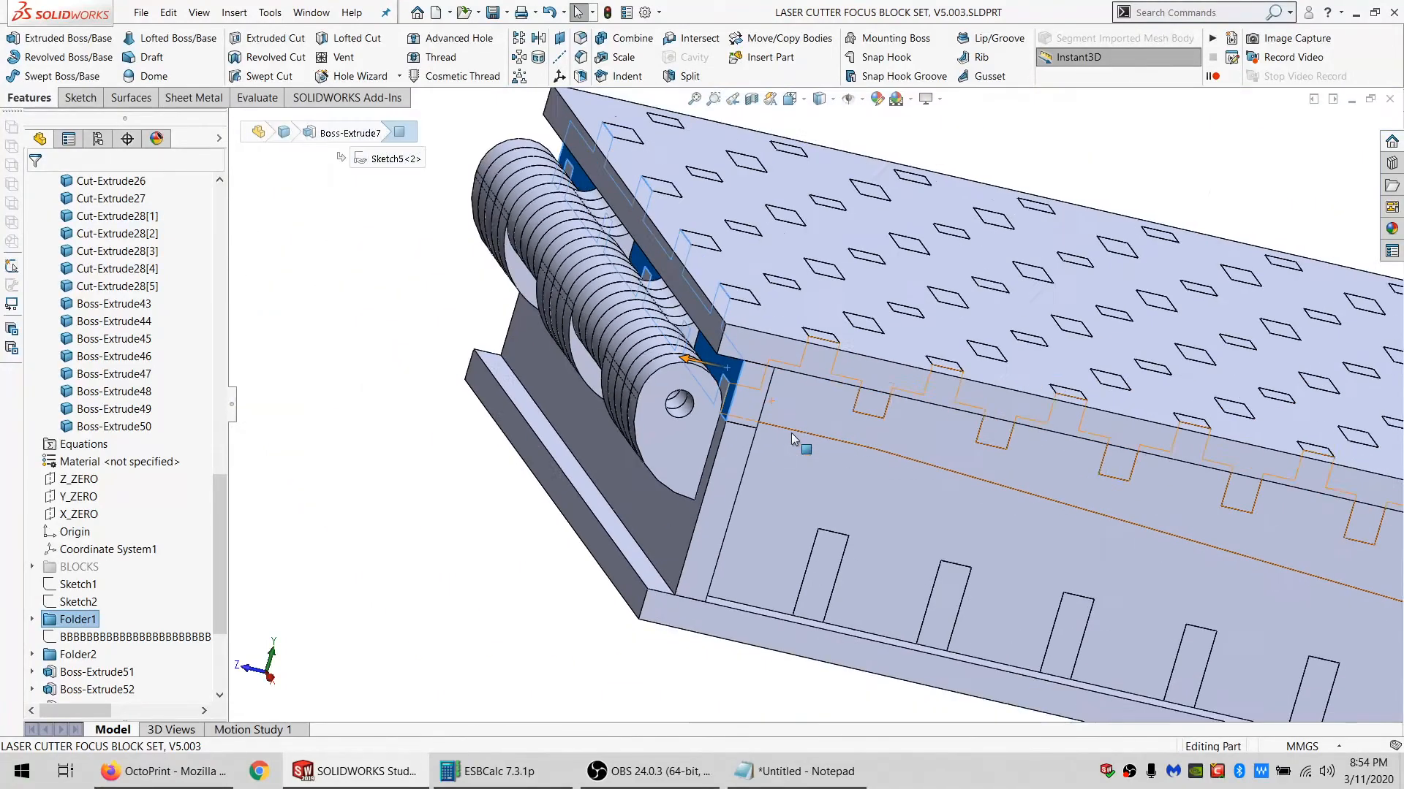
{"action": "scroll", "coordinate": [818, 519], "scroll_direction": "down", "scroll_amount": 4}
Hide the lower long side wall body beside the hinge to look at the corner behind it, and undo the hiding.
{"action": "left_click", "coordinate": [690, 456]}
{"action": "mouse_move", "coordinate": [630, 446]}
{"action": "middle_mouse_down"}
{"action": "mouse_move", "coordinate": [652, 452]}
{"action": "mouse_move", "coordinate": [625, 437]}
{"action": "middle_mouse_up"}
{"action": "right_click", "coordinate": [708, 374]}
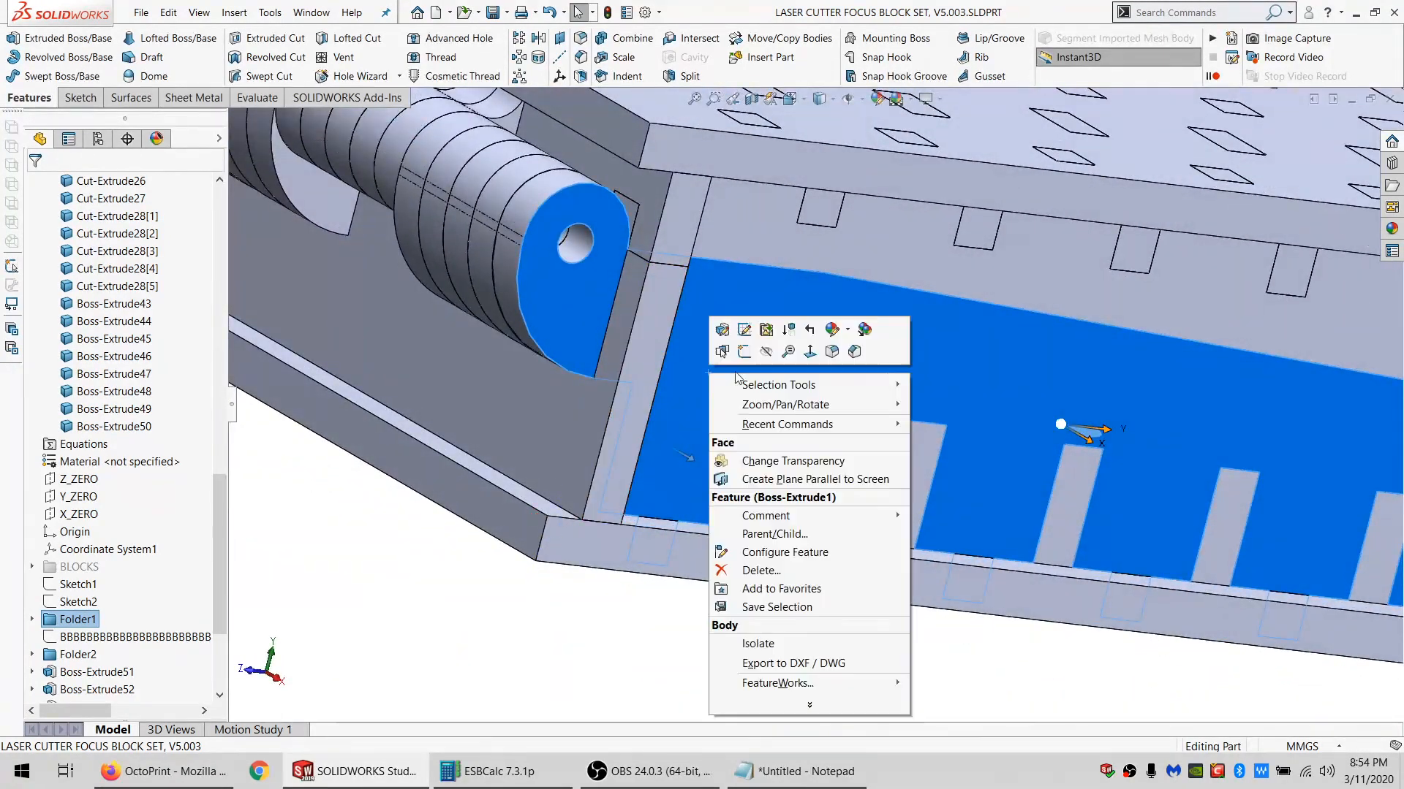
{"action": "key", "text": "Escape"}
{"action": "key", "text": "Escape"}
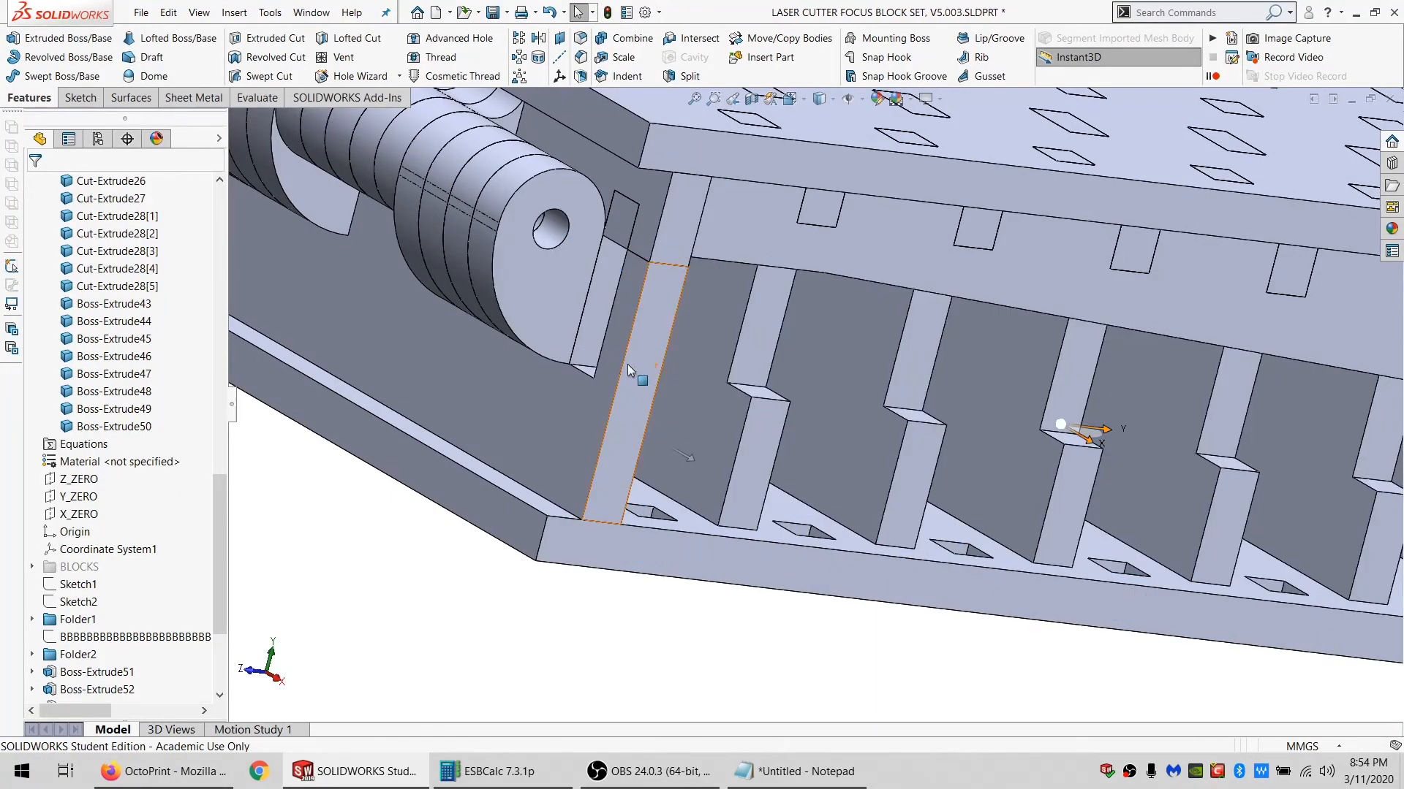
{"action": "middle_click_drag", "start_coordinate": [627, 364], "coordinate": [614, 364]}
{"action": "key", "text": "ctrl+z"}
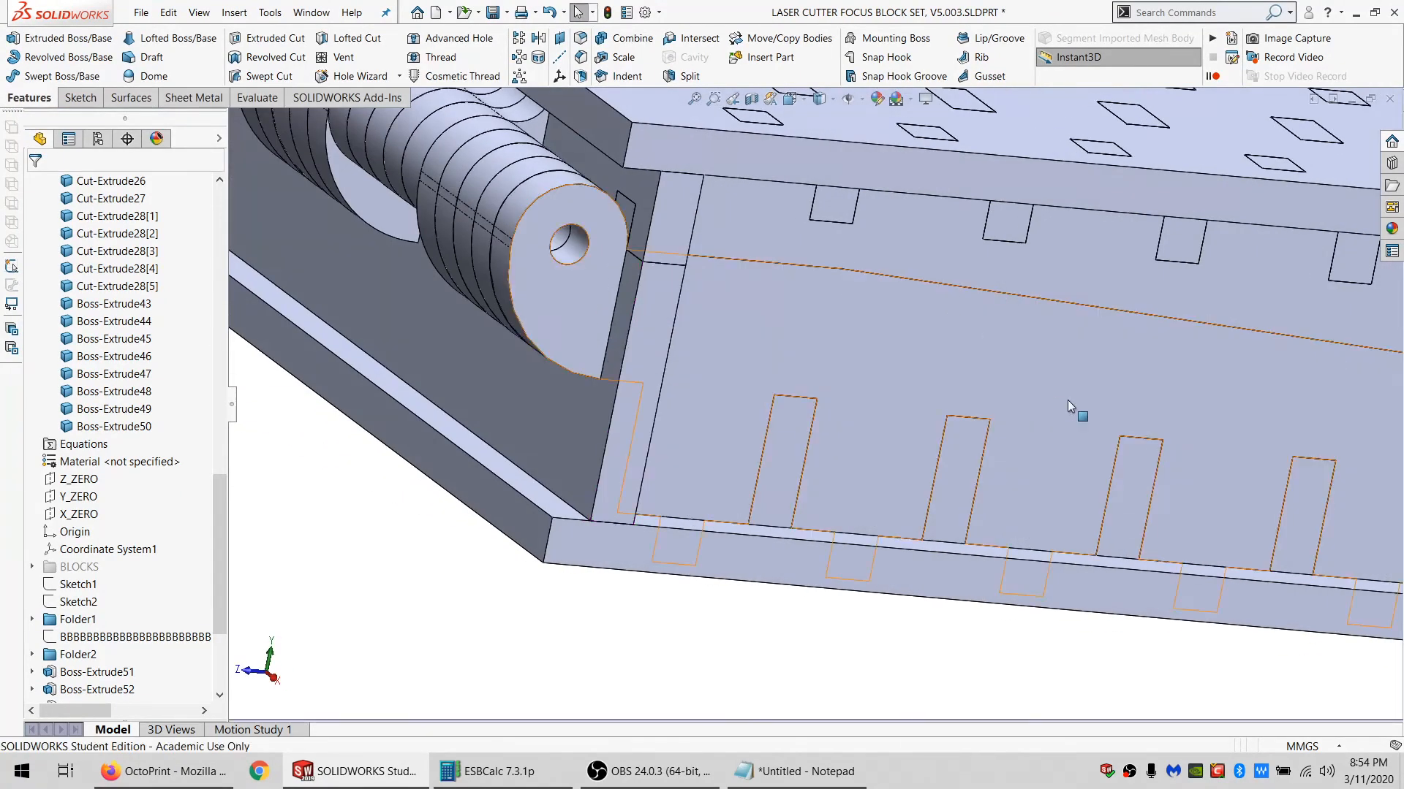
Hide the upper and lower end wall bodies opposite the hinge to expose the wall and divider ends.
{"action": "scroll", "coordinate": [1067, 401], "scroll_direction": "up", "scroll_amount": 4}
{"action": "scroll", "coordinate": [1305, 396], "scroll_direction": "down", "scroll_amount": 4}
{"action": "middle_click_drag", "start_coordinate": [1272, 388], "coordinate": [1120, 364]}
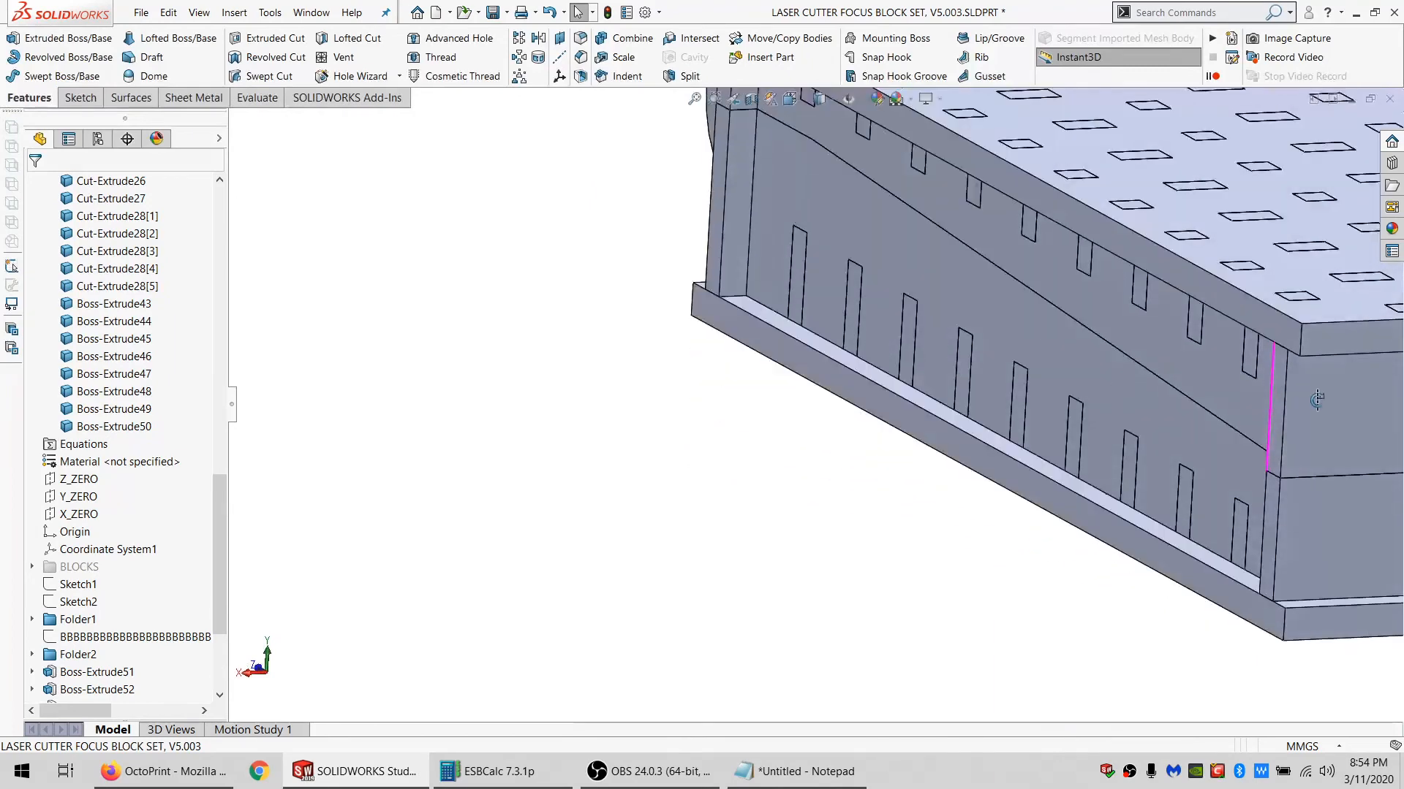
{"action": "scroll", "coordinate": [1330, 401], "scroll_direction": "up", "scroll_amount": 5}
{"action": "scroll", "coordinate": [1046, 421], "scroll_direction": "down", "scroll_amount": 6}
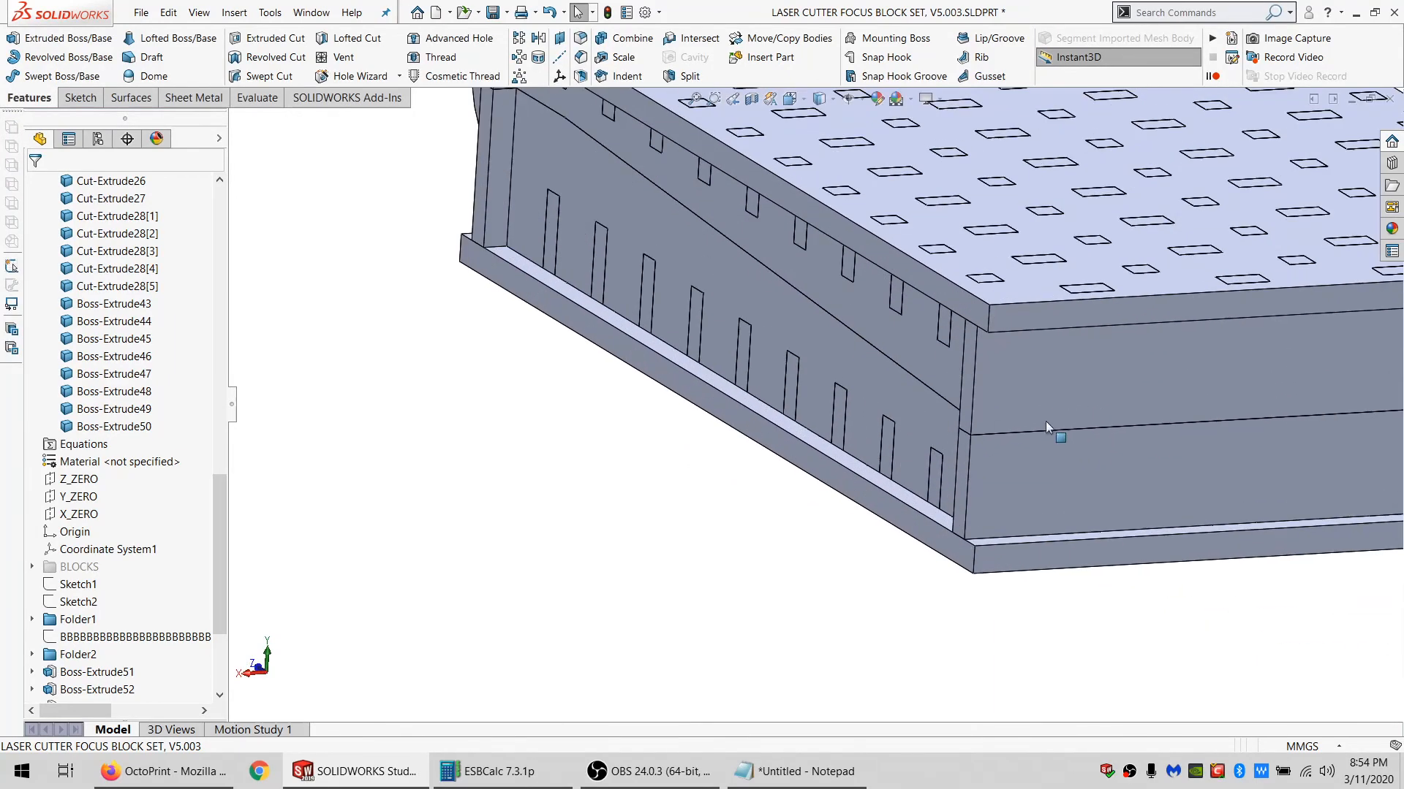
{"action": "left_click", "coordinate": [1076, 398]}
{"action": "key", "text": "Tab"}
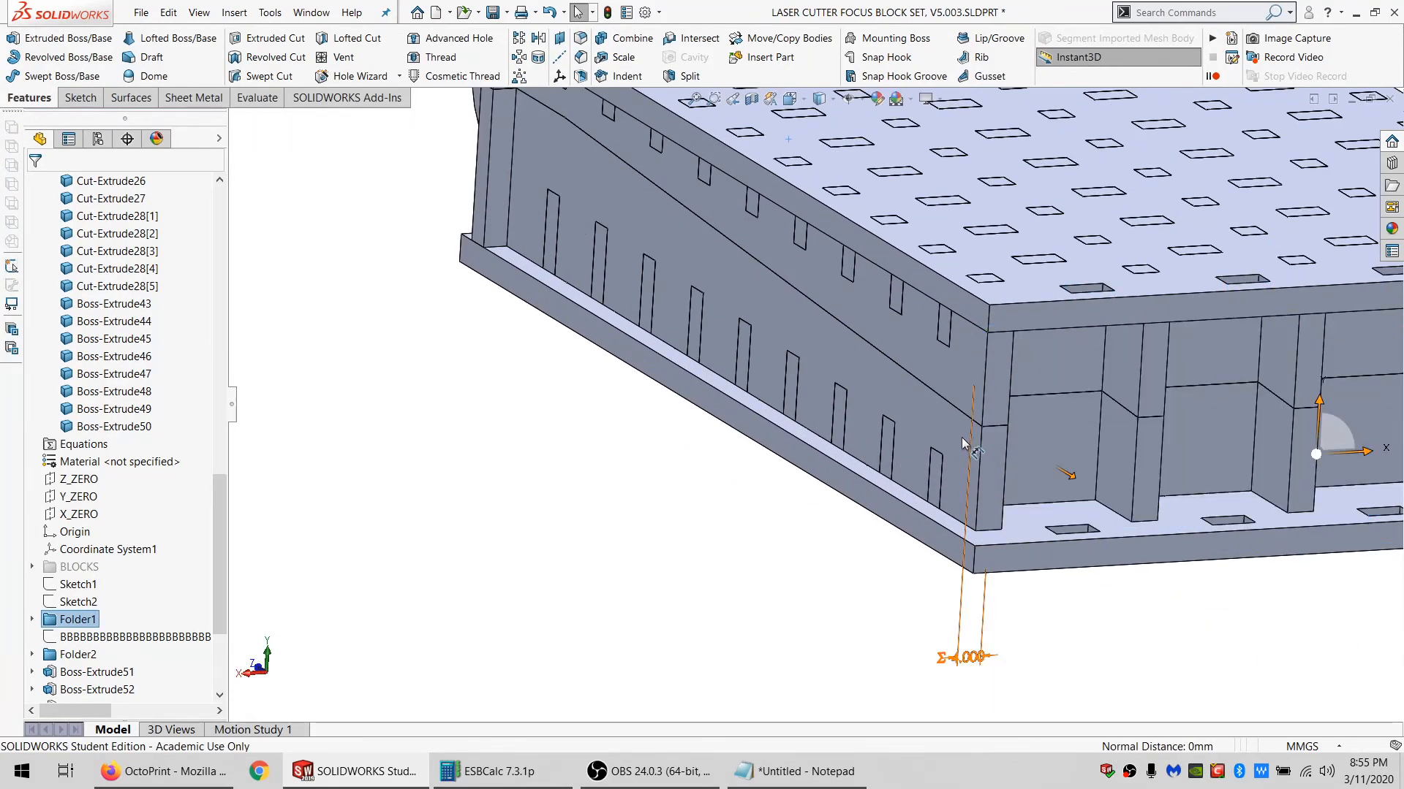
{"action": "middle_click_drag", "start_coordinate": [1018, 442], "coordinate": [991, 444]}
{"action": "scroll", "coordinate": [1038, 433], "scroll_direction": "up", "scroll_amount": 4}
{"action": "scroll", "coordinate": [1095, 418], "scroll_direction": "down", "scroll_amount": 3}
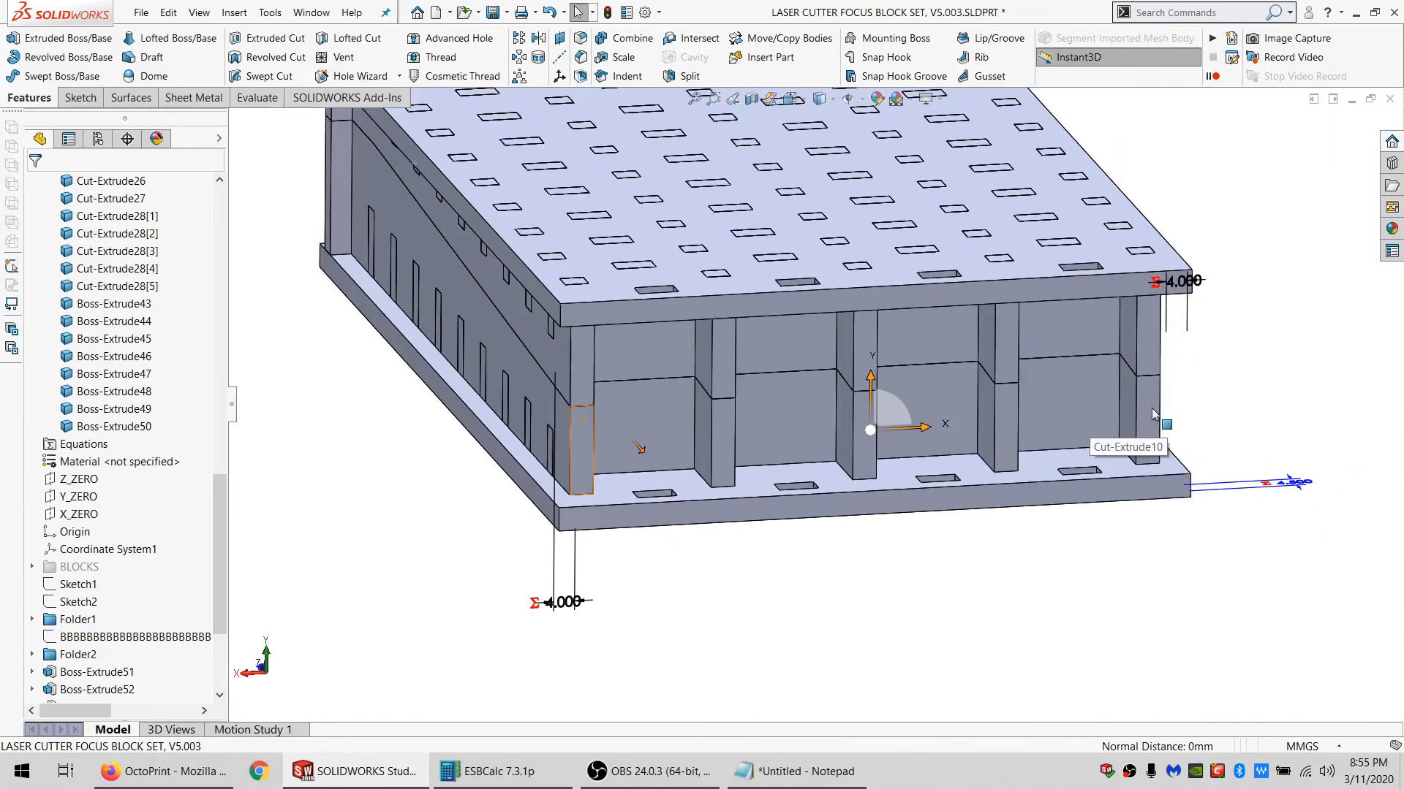
Sketch a rectangle about 4.5 mm wide and 6.9 mm high across the opposite lower side wall's end, using the far lower wall's end face as sketch plane.
{"action": "left_click", "coordinate": [1153, 409]}
{"action": "left_click", "coordinate": [65, 92]}
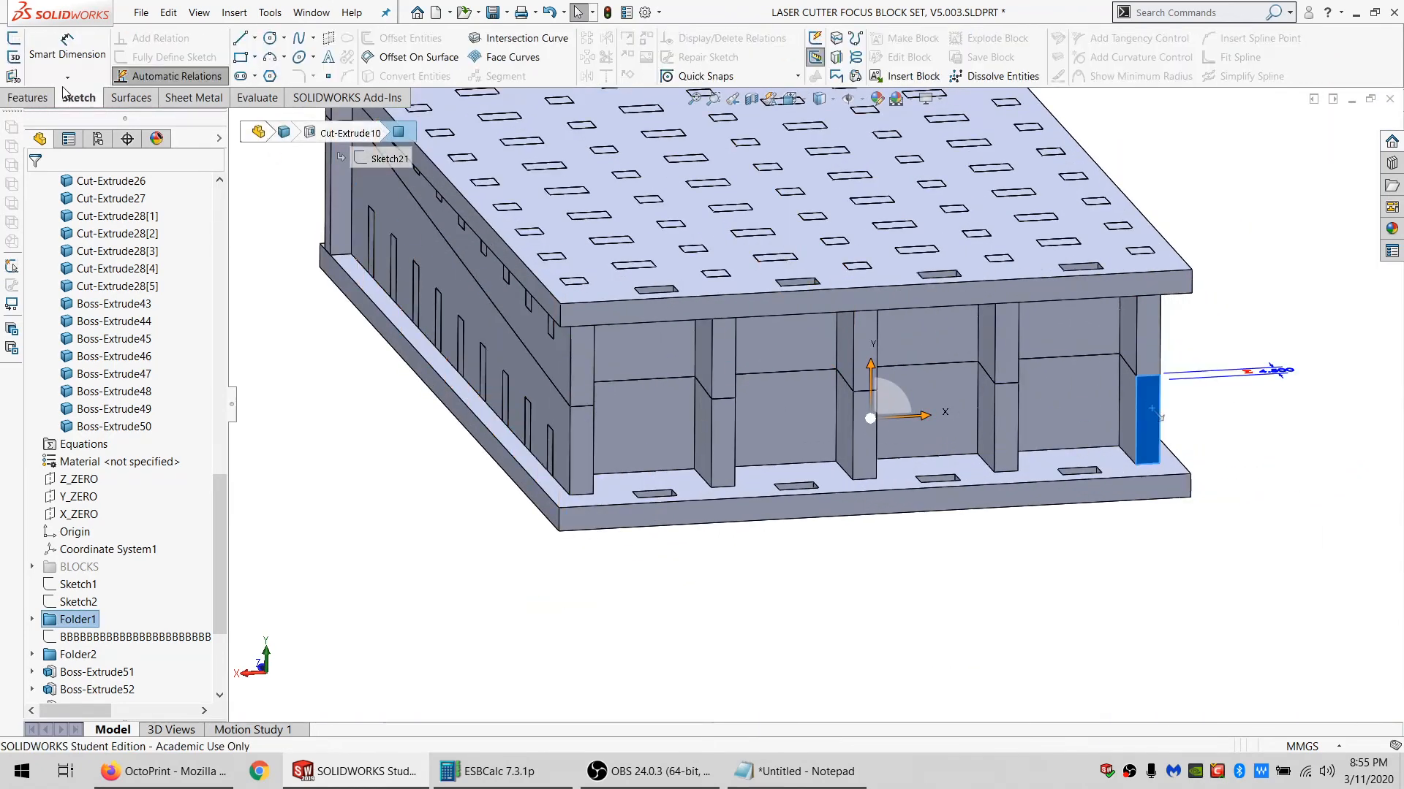
{"action": "left_click", "coordinate": [15, 41]}
{"action": "left_click", "coordinate": [246, 58]}
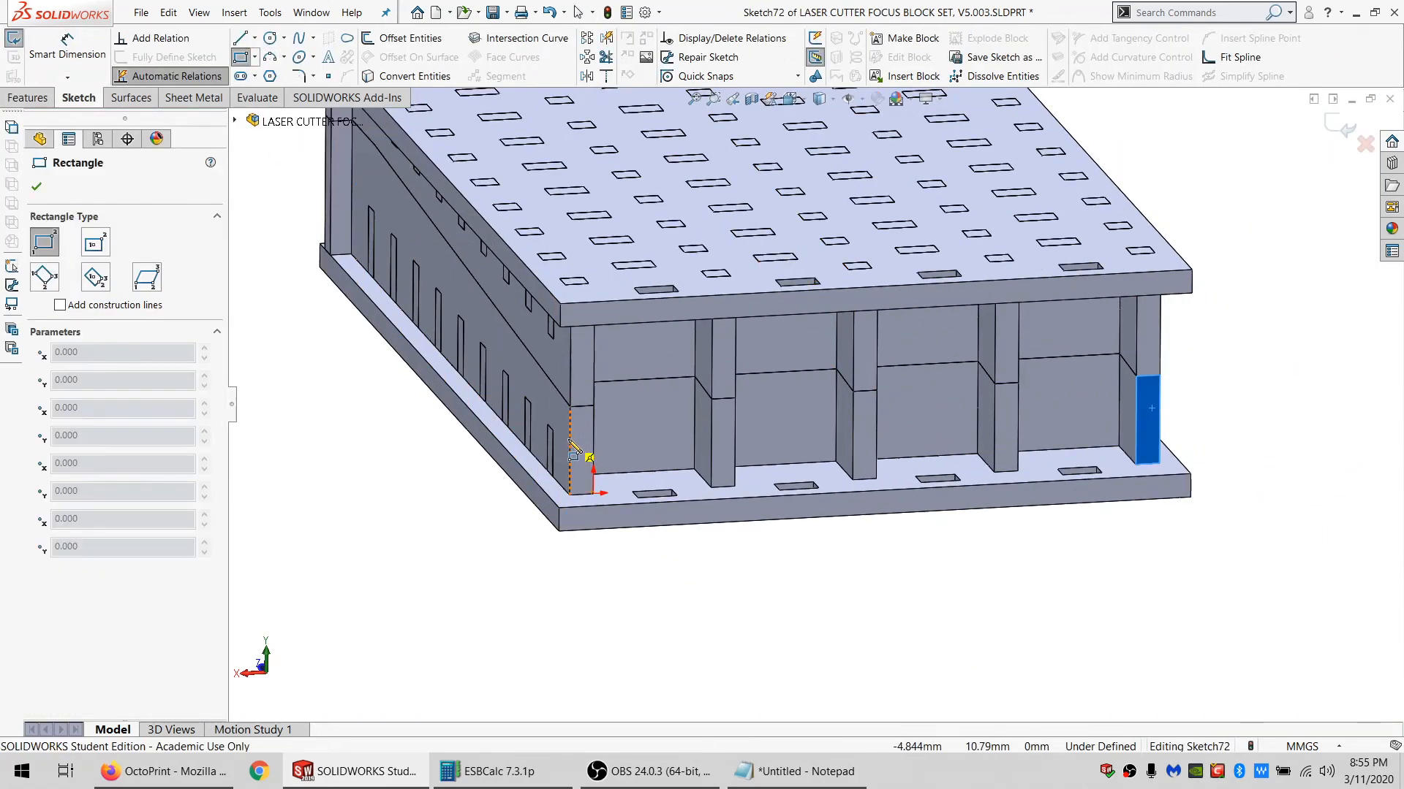
{"action": "left_click", "coordinate": [570, 438]}
{"action": "left_click", "coordinate": [593, 474]}
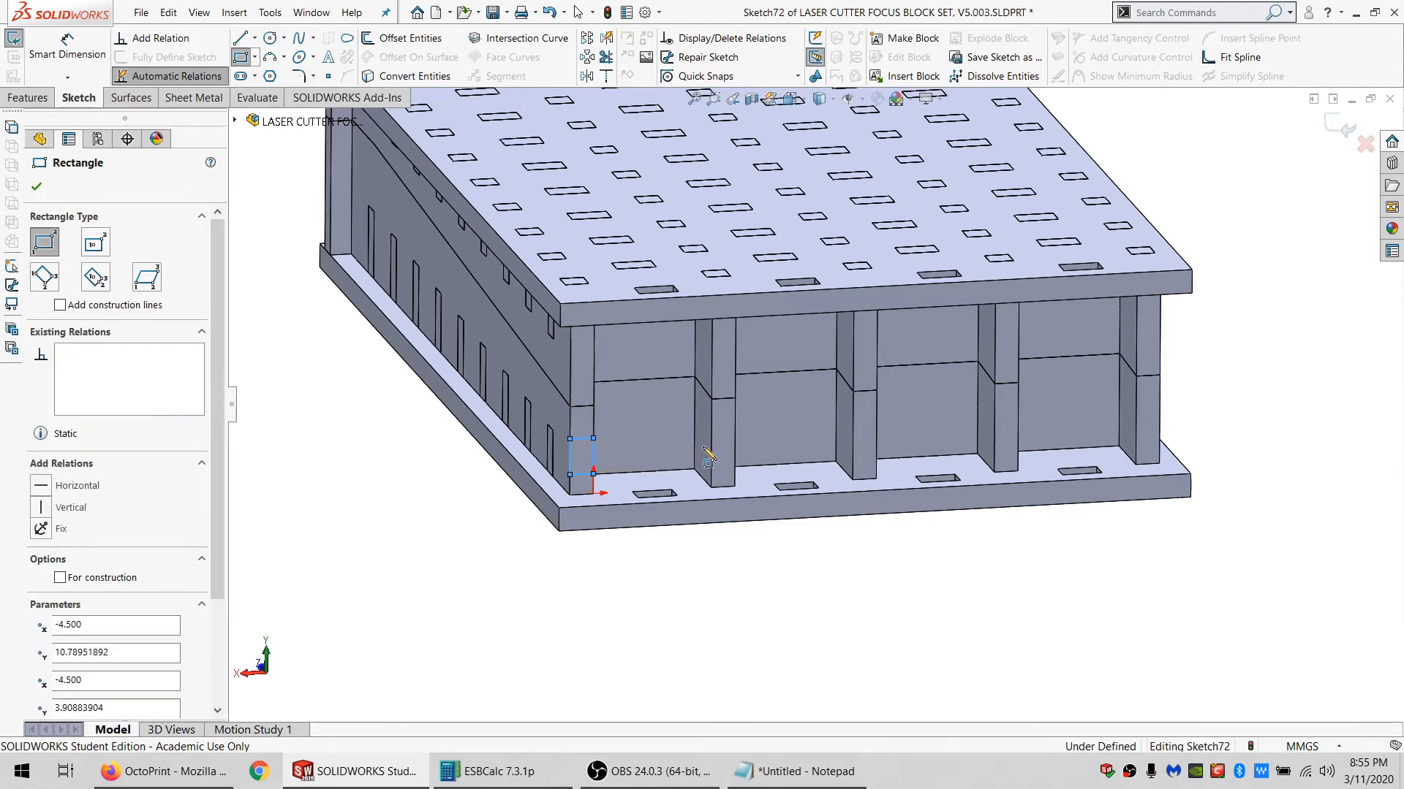
{"action": "left_click", "coordinate": [711, 418]}
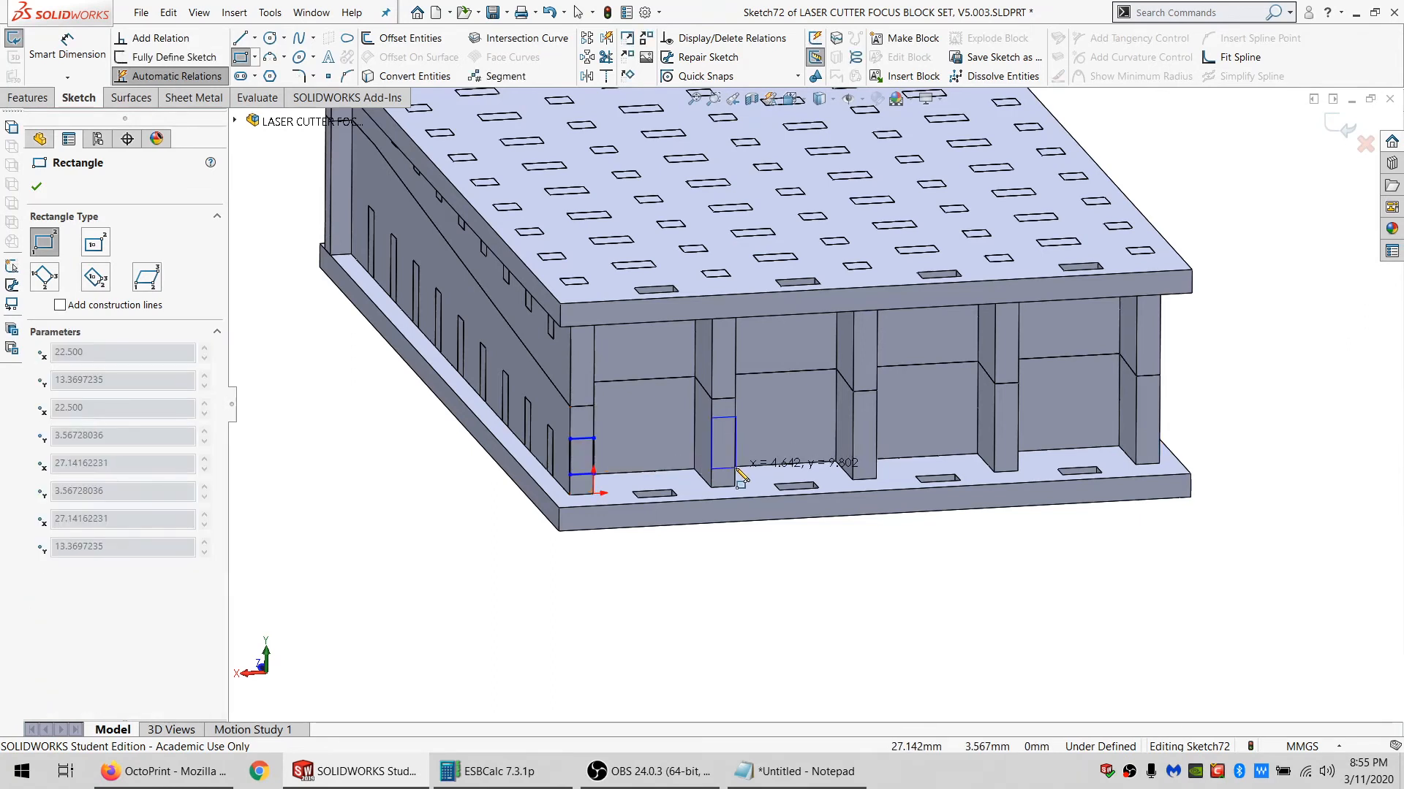
{"action": "key", "text": "Escape"}
{"action": "key", "text": "Escape"}
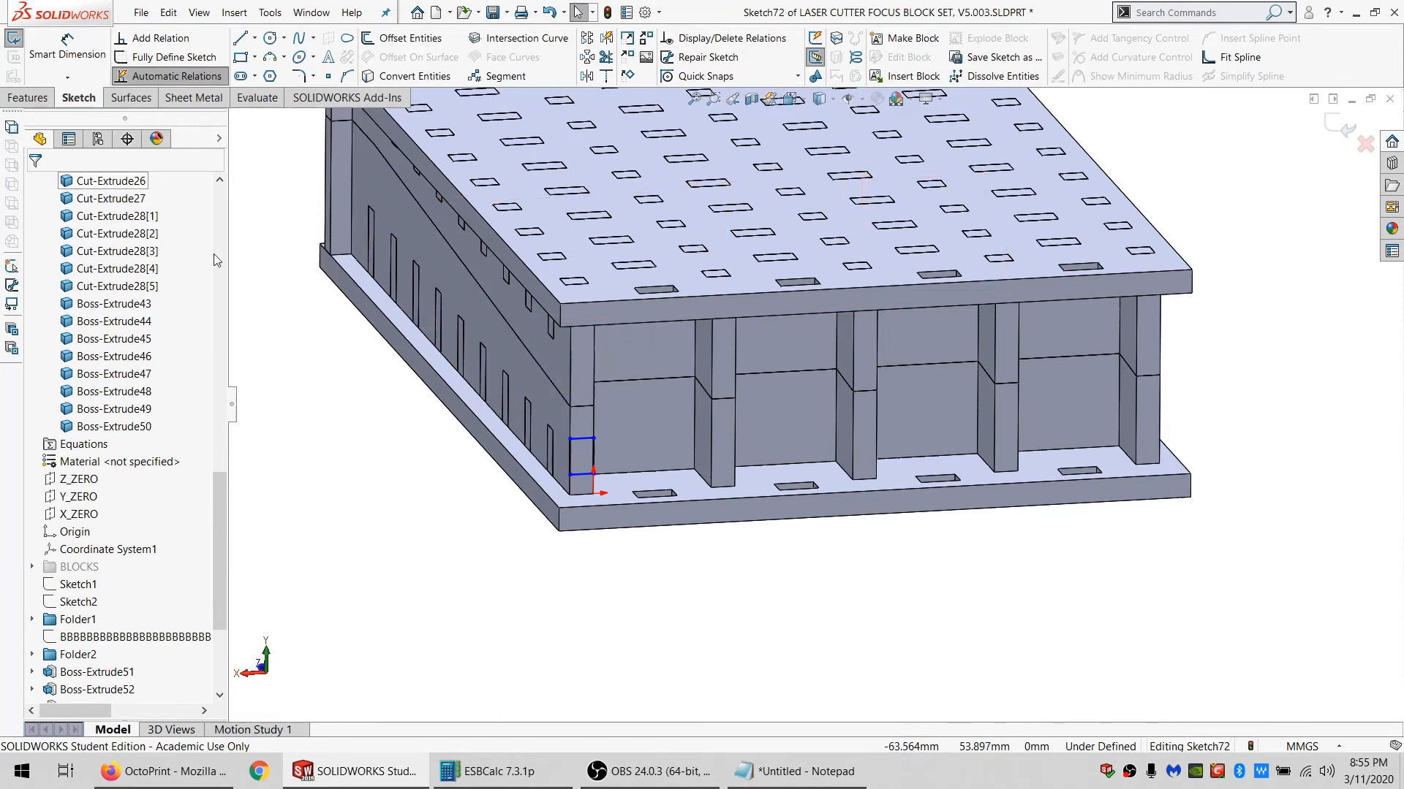
{"action": "left_click", "coordinate": [66, 45]}
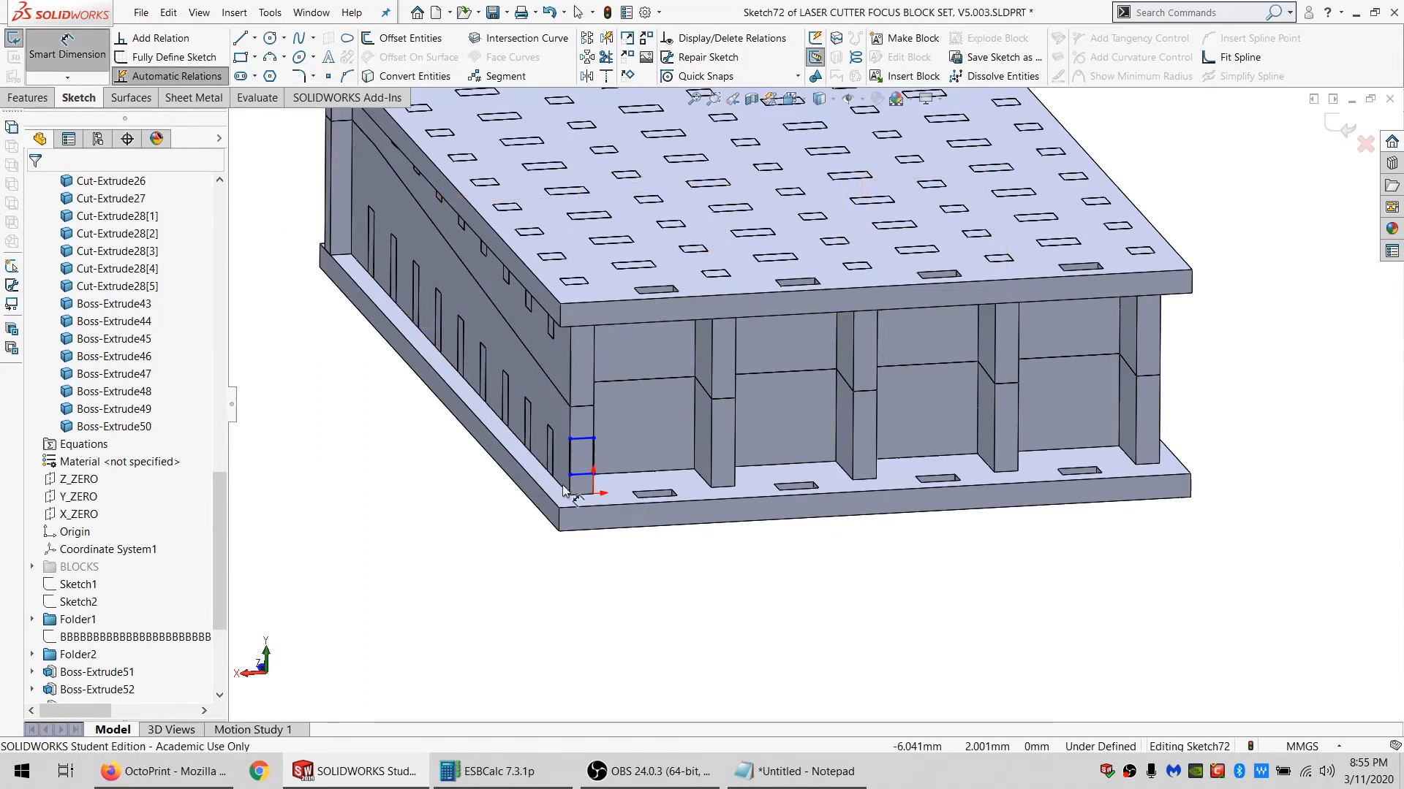
{"action": "key", "text": "Escape"}
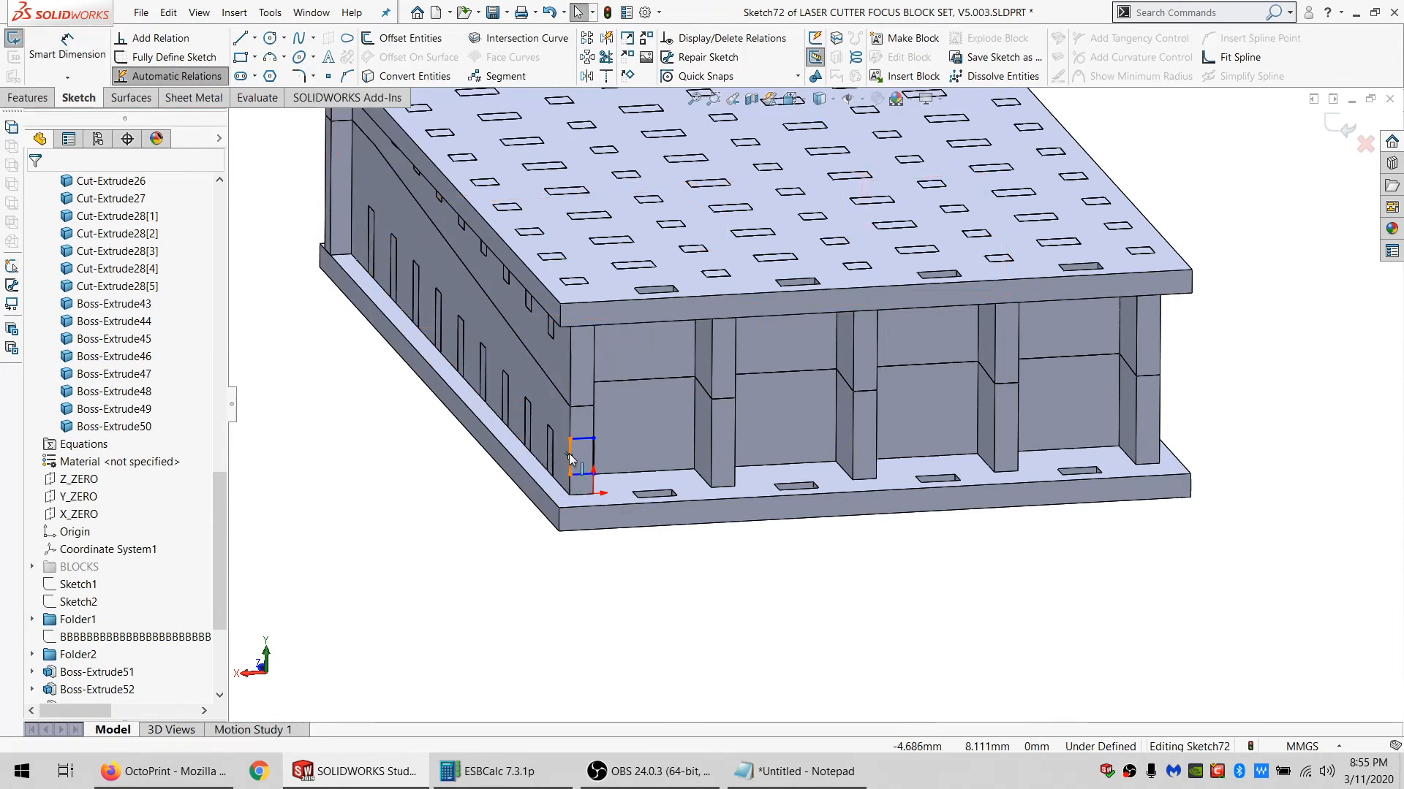
Make the rectangle on the lower side wall's end a square with an Equal relation between two adjacent sides.
{"action": "left_click", "coordinate": [570, 454]}
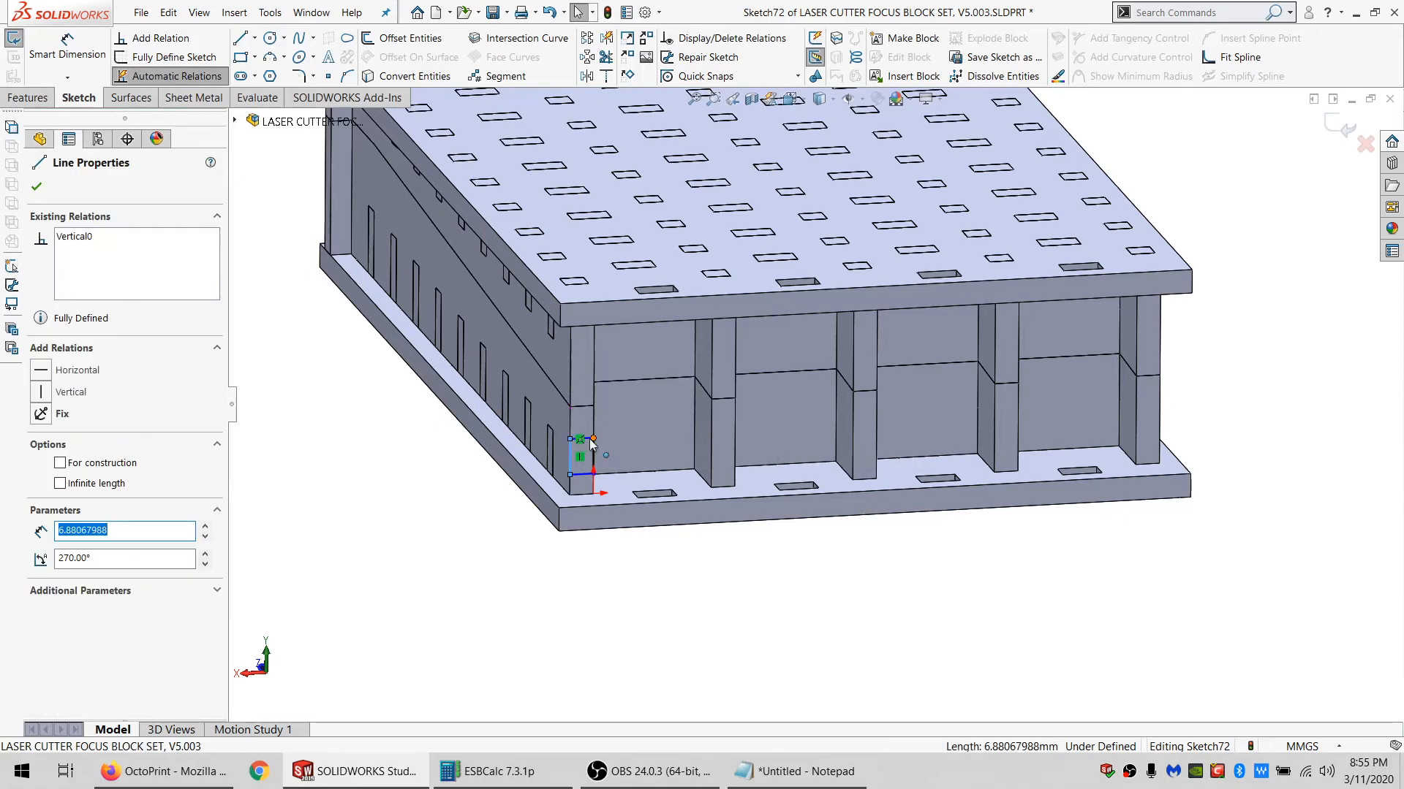
{"action": "left_click", "coordinate": [581, 439], "text": "ctrl"}
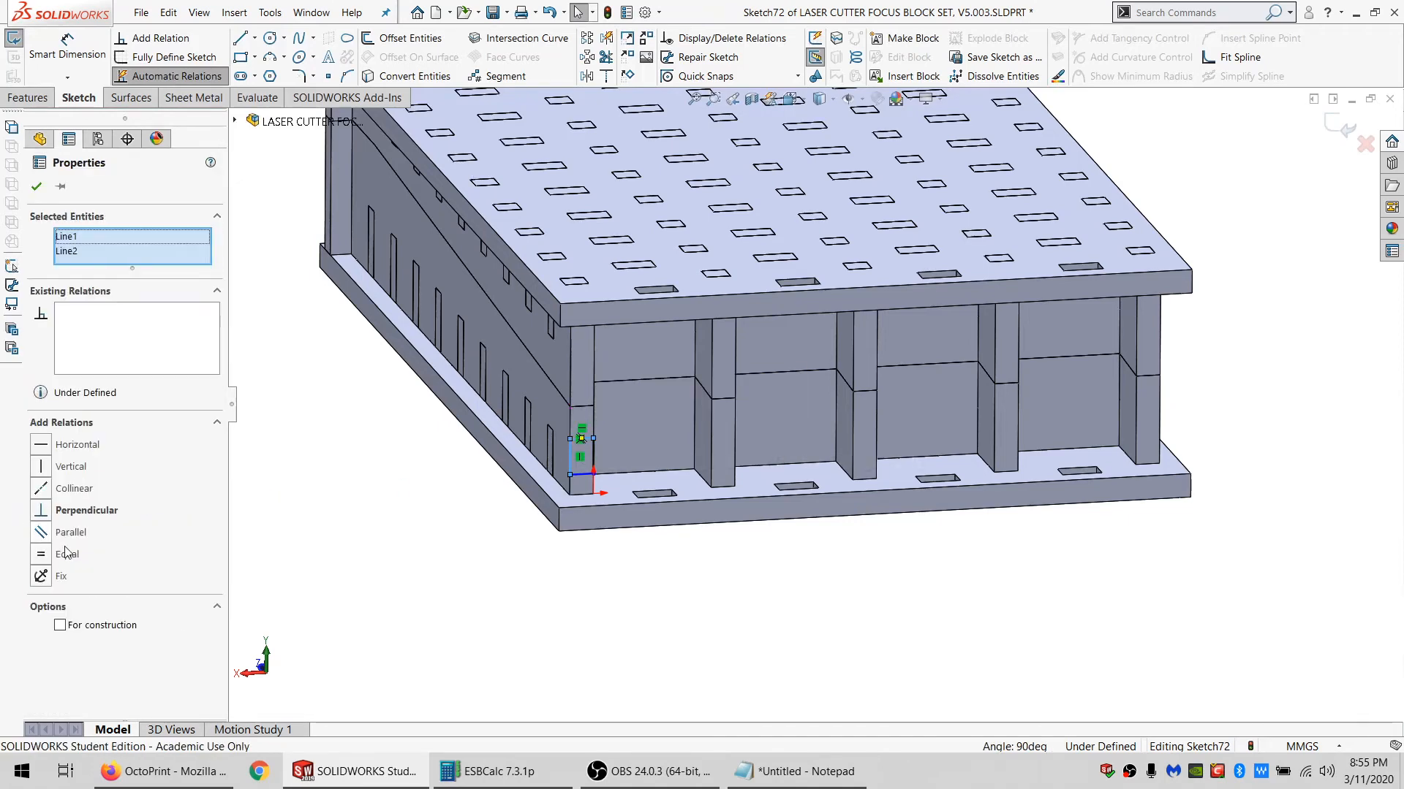
{"action": "left_click", "coordinate": [41, 554]}
{"action": "key", "text": "Escape"}
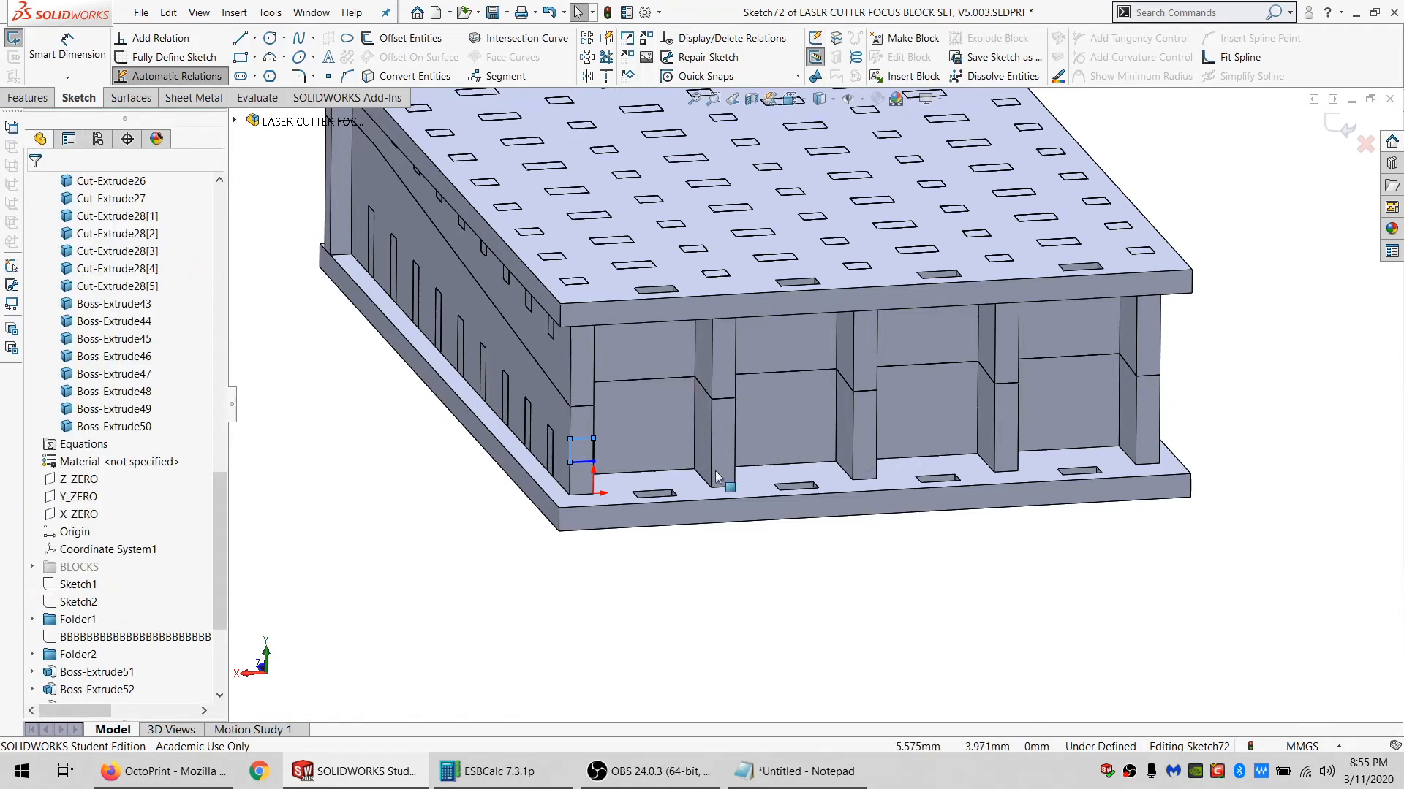
Sketch a vertical line about 6.3 mm long from the wall end's lower outer corner up to the square's nearest corner.
{"action": "scroll", "coordinate": [653, 414], "scroll_direction": "down", "scroll_amount": 3}
{"action": "left_click", "coordinate": [240, 37]}
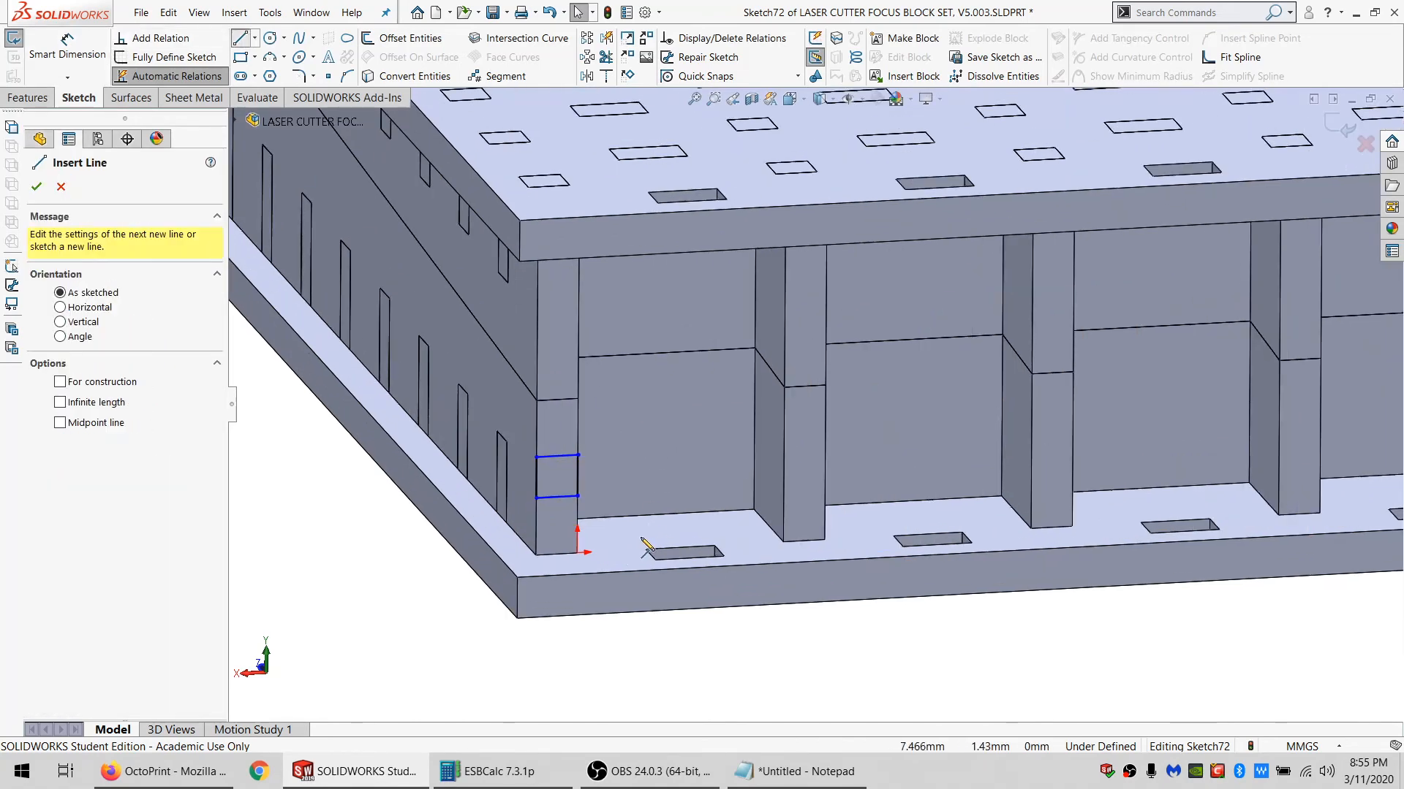
{"action": "left_click", "coordinate": [536, 554]}
{"action": "left_click", "coordinate": [536, 497]}
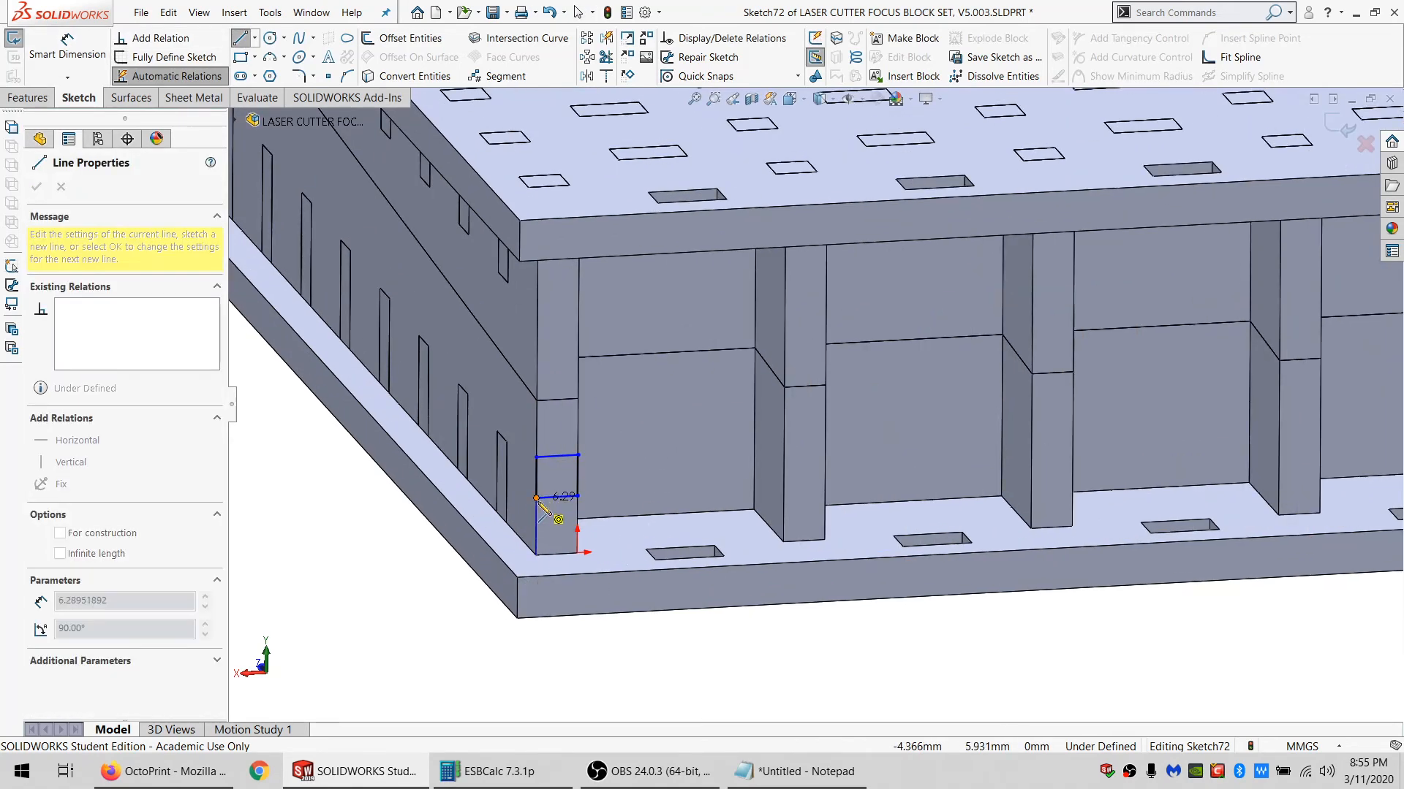
Sketch a vertical line about 6.2 mm long from the square's upper outer corner to the lower side wall end's upper outer corner.
{"action": "left_click", "coordinate": [536, 458]}
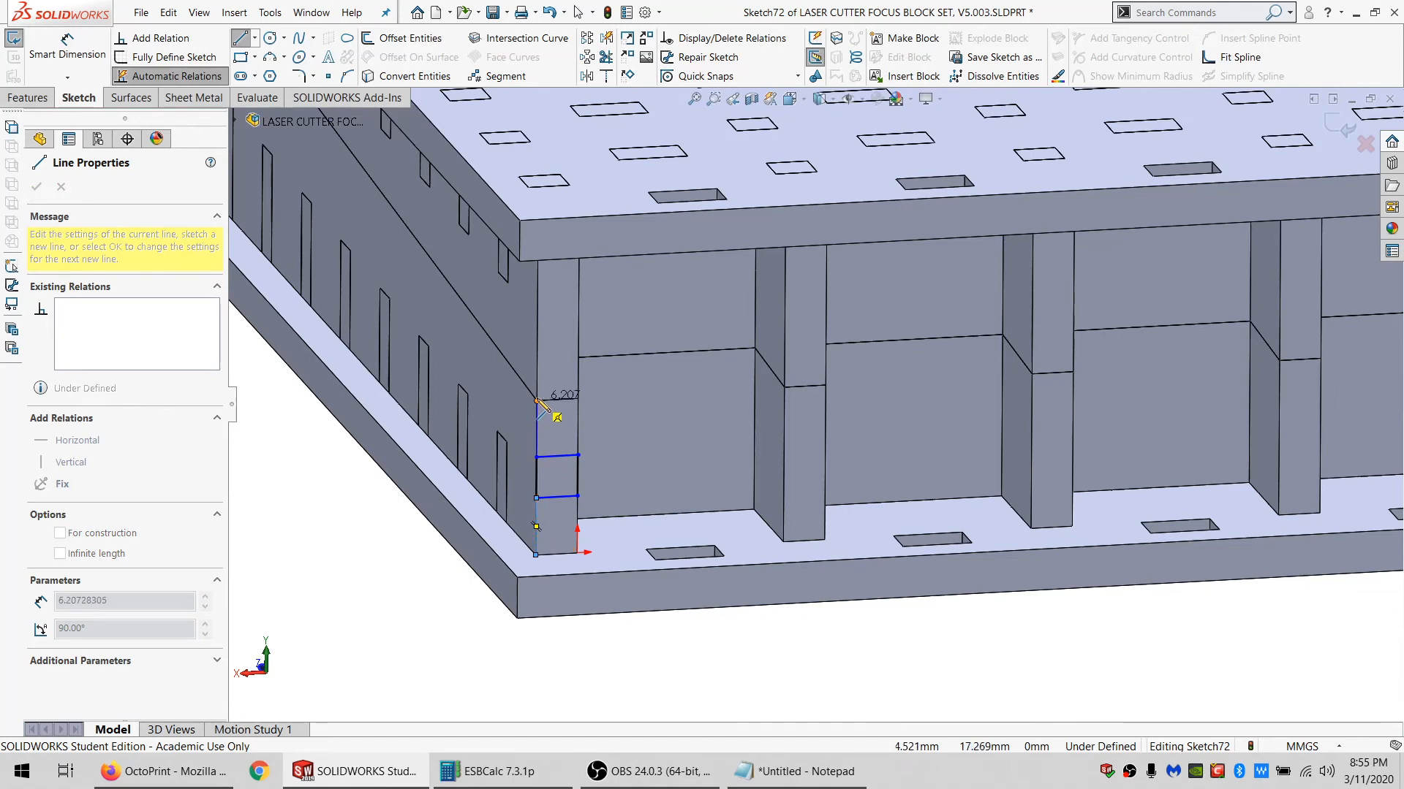
{"action": "left_click", "coordinate": [537, 400]}
{"action": "key", "text": "Escape"}
Make the vertical lines above and below the square on the lower wall end construction lines of equal length.
{"action": "left_click", "coordinate": [537, 418]}
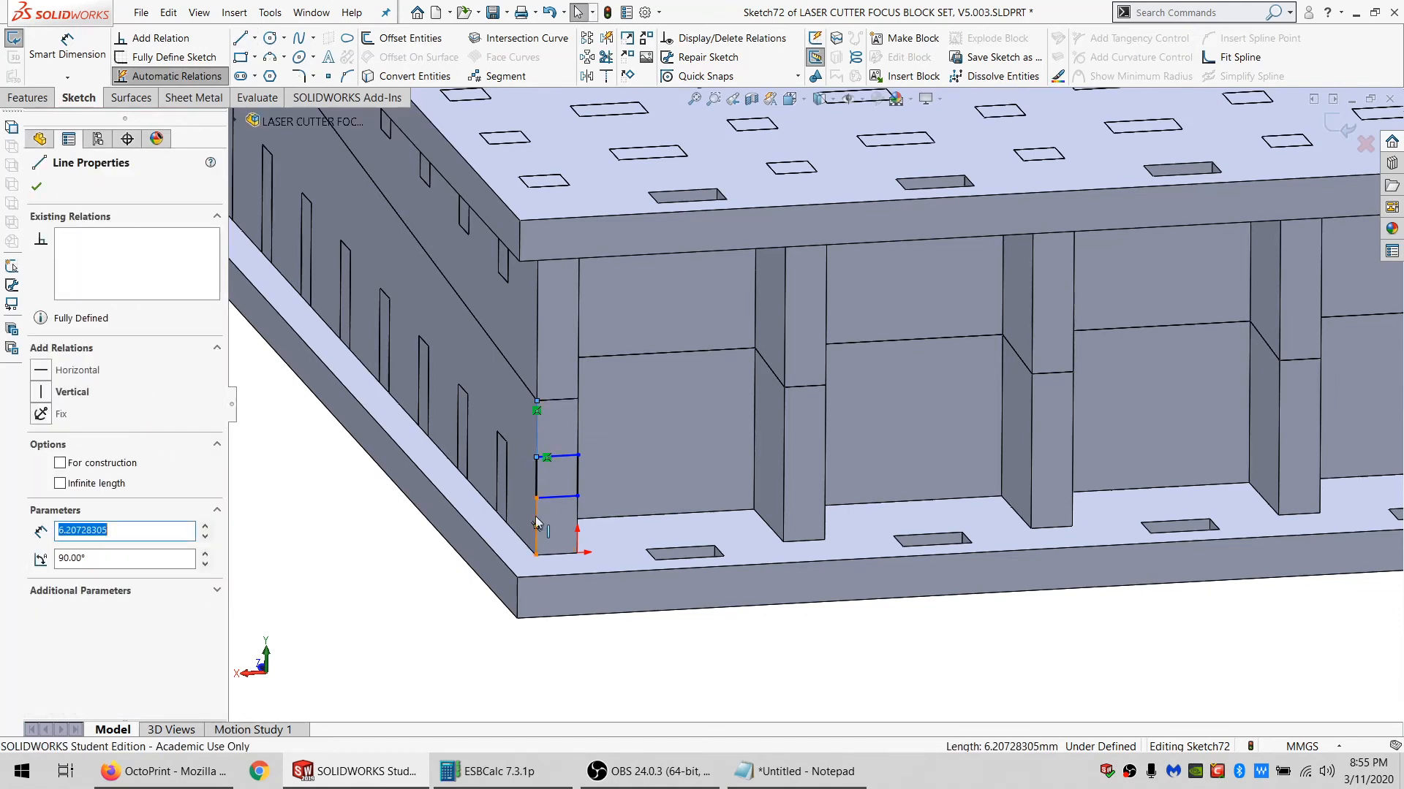
{"action": "left_click", "coordinate": [536, 515], "text": "ctrl"}
{"action": "left_click", "coordinate": [60, 625]}
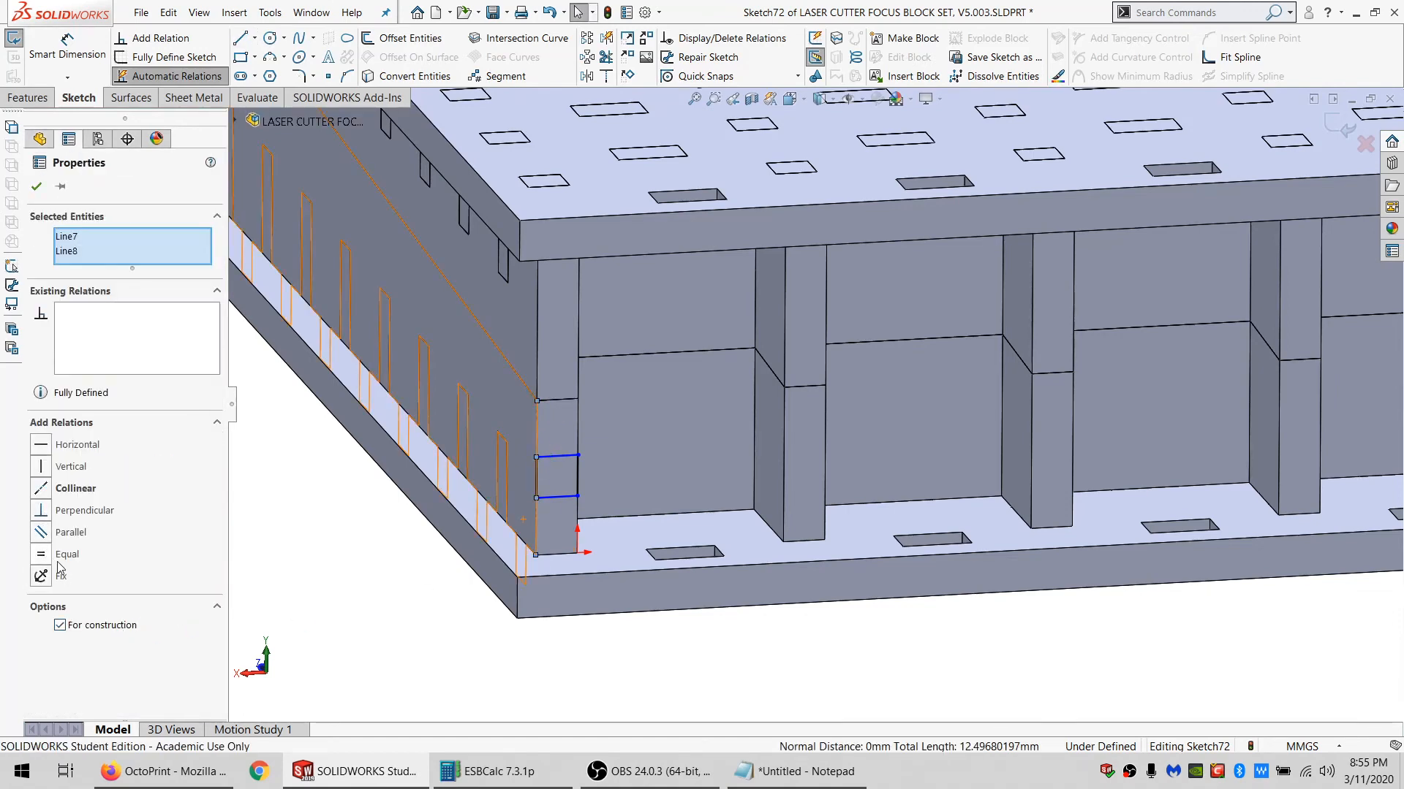
{"action": "key", "text": "Escape"}
Pattern the square on the lower side wall end linearly along the X-axis with 5 instances at 10 mm spacing.
{"action": "right_click", "coordinate": [557, 498]}
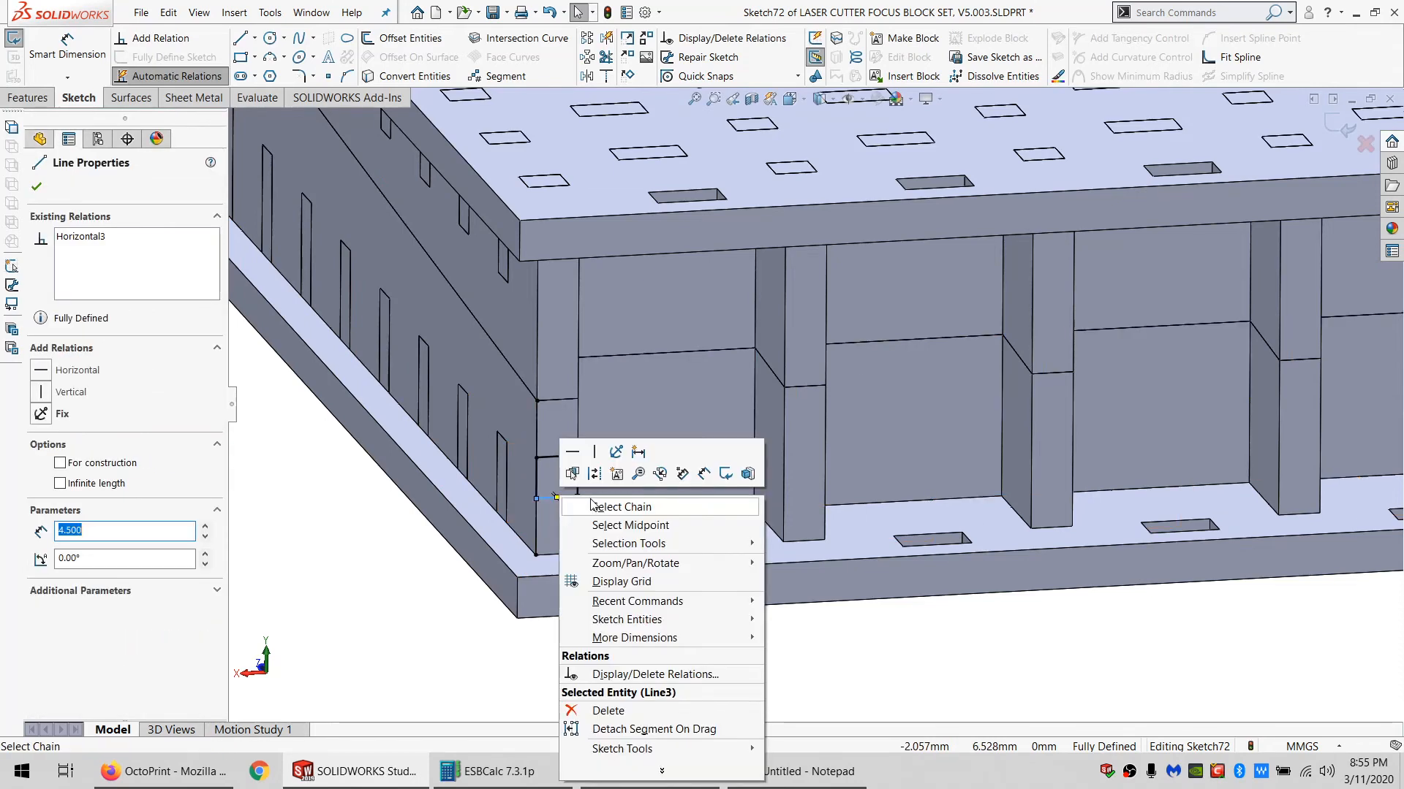
{"action": "left_click", "coordinate": [621, 506]}
{"action": "left_click", "coordinate": [587, 38]}
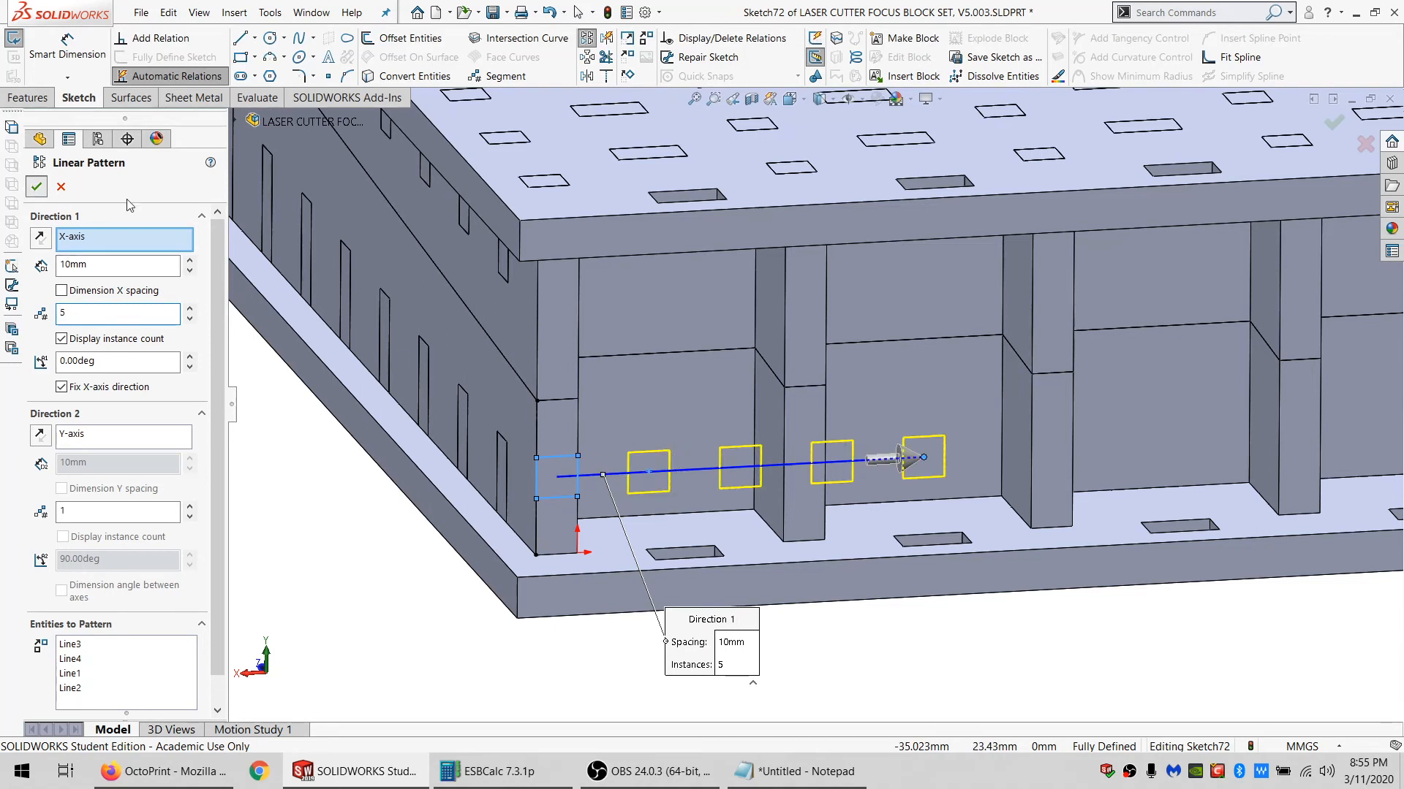
{"action": "key", "text": "Return"}
Make the second square's upper corner coincident with the vertical edge of the nearest lower divider's end.
{"action": "left_click", "coordinate": [785, 409]}
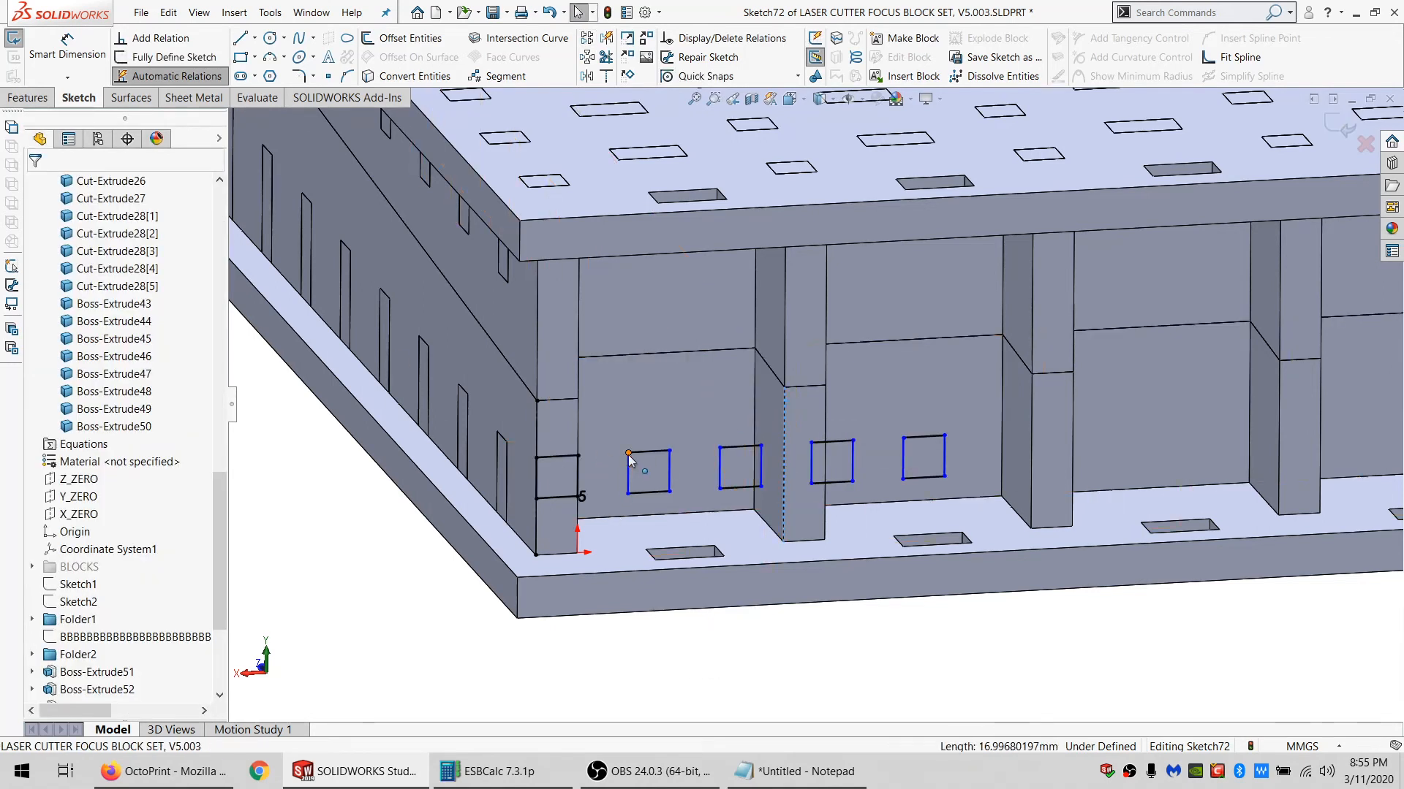
{"action": "left_click", "coordinate": [628, 452], "text": "ctrl"}
{"action": "left_click", "coordinate": [74, 468]}
{"action": "left_click", "coordinate": [252, 500]}
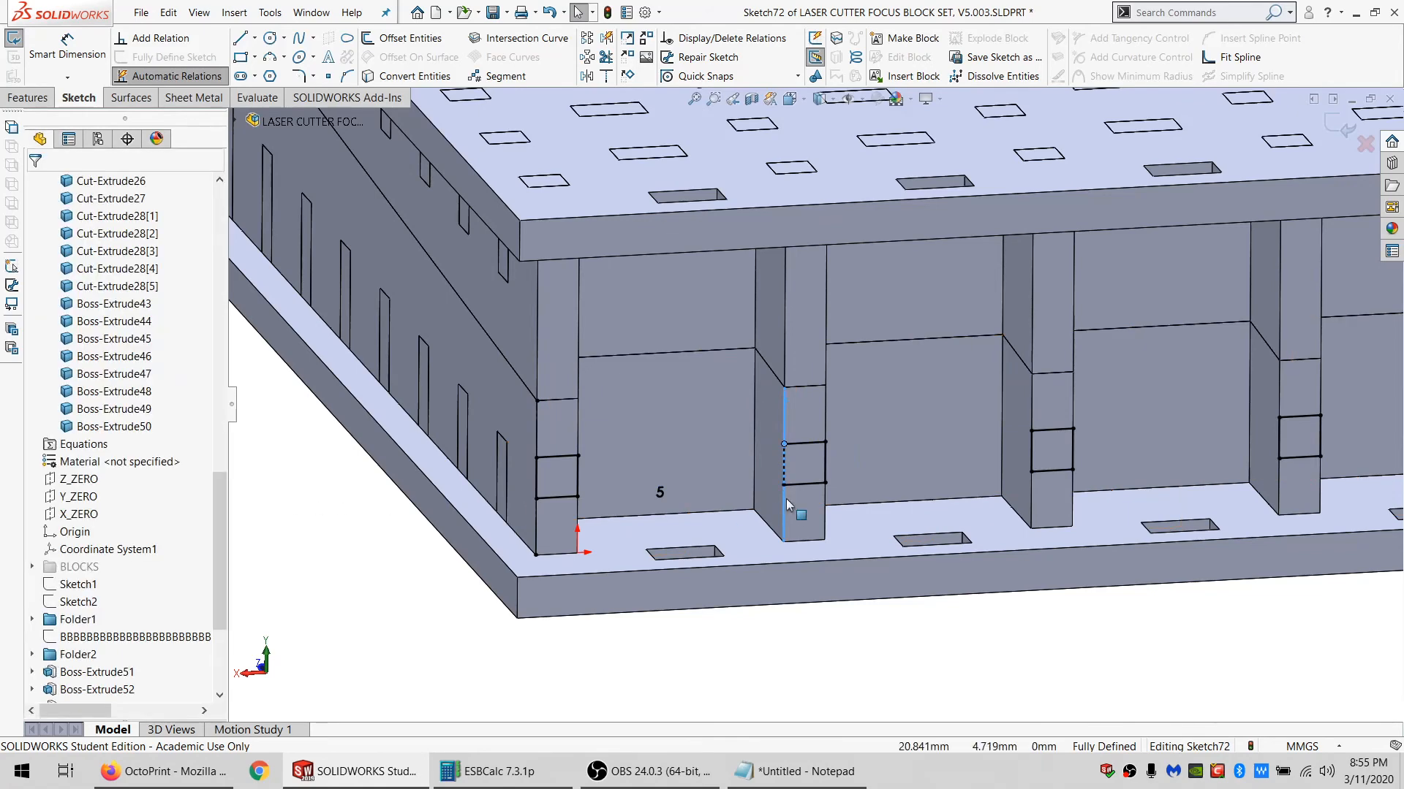
Extrude the five lower squares outward as a blind boss with the depth linked to the MATL_THK variable.
{"action": "scroll", "coordinate": [809, 415], "scroll_direction": "up", "scroll_amount": 6}
{"action": "scroll", "coordinate": [861, 386], "scroll_direction": "down", "scroll_amount": 4}
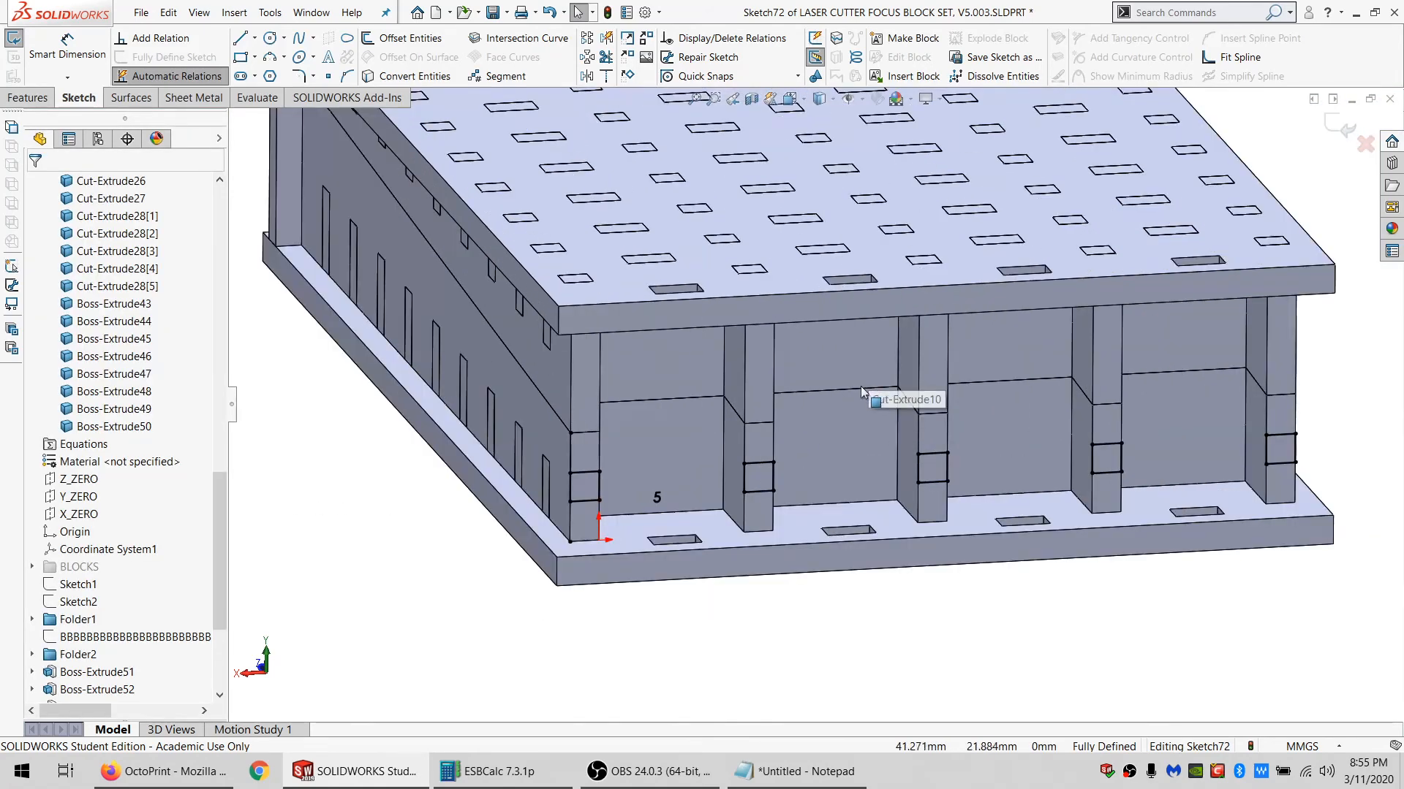
{"action": "left_click", "coordinate": [28, 97]}
{"action": "left_click", "coordinate": [29, 40]}
{"action": "type", "text": "=M"}
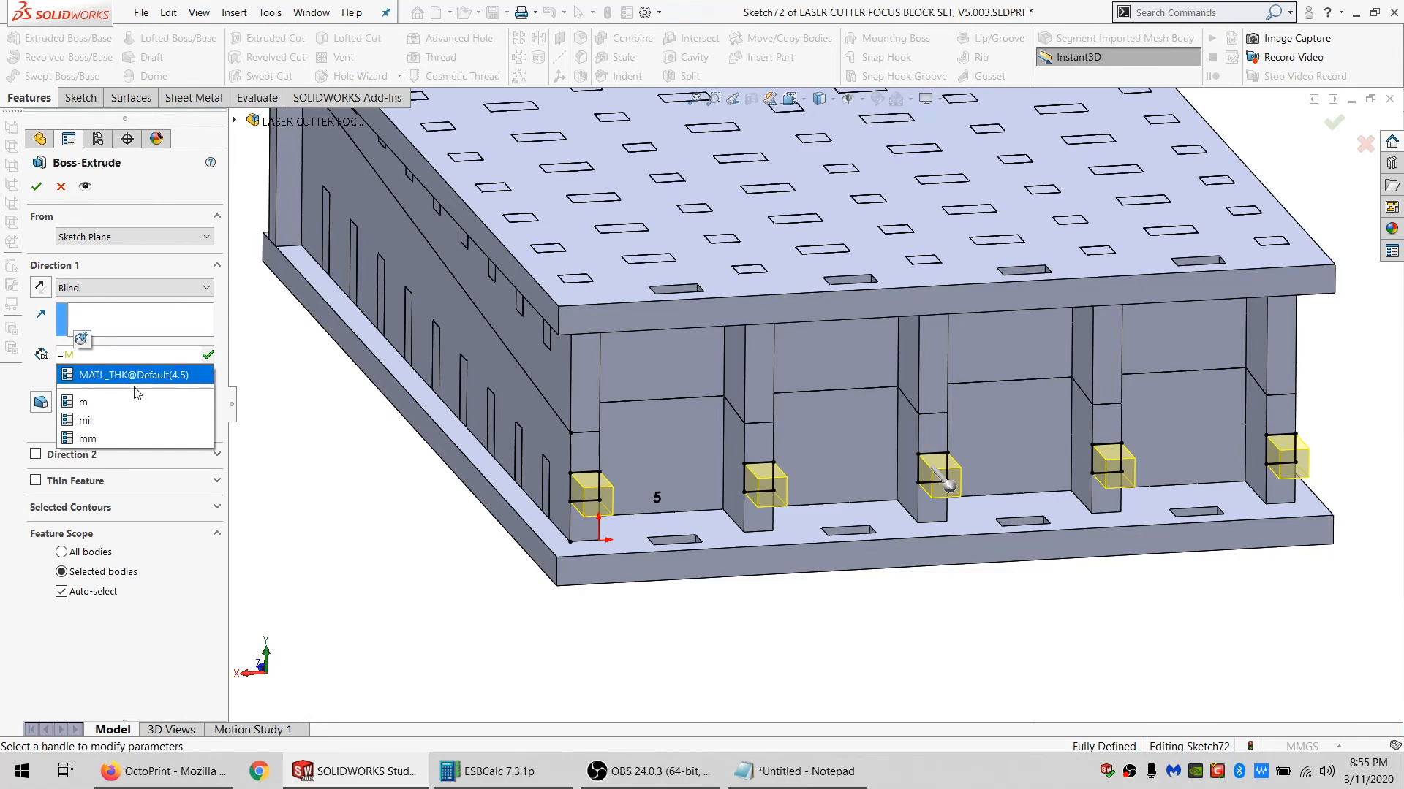
{"action": "left_click", "coordinate": [110, 374]}
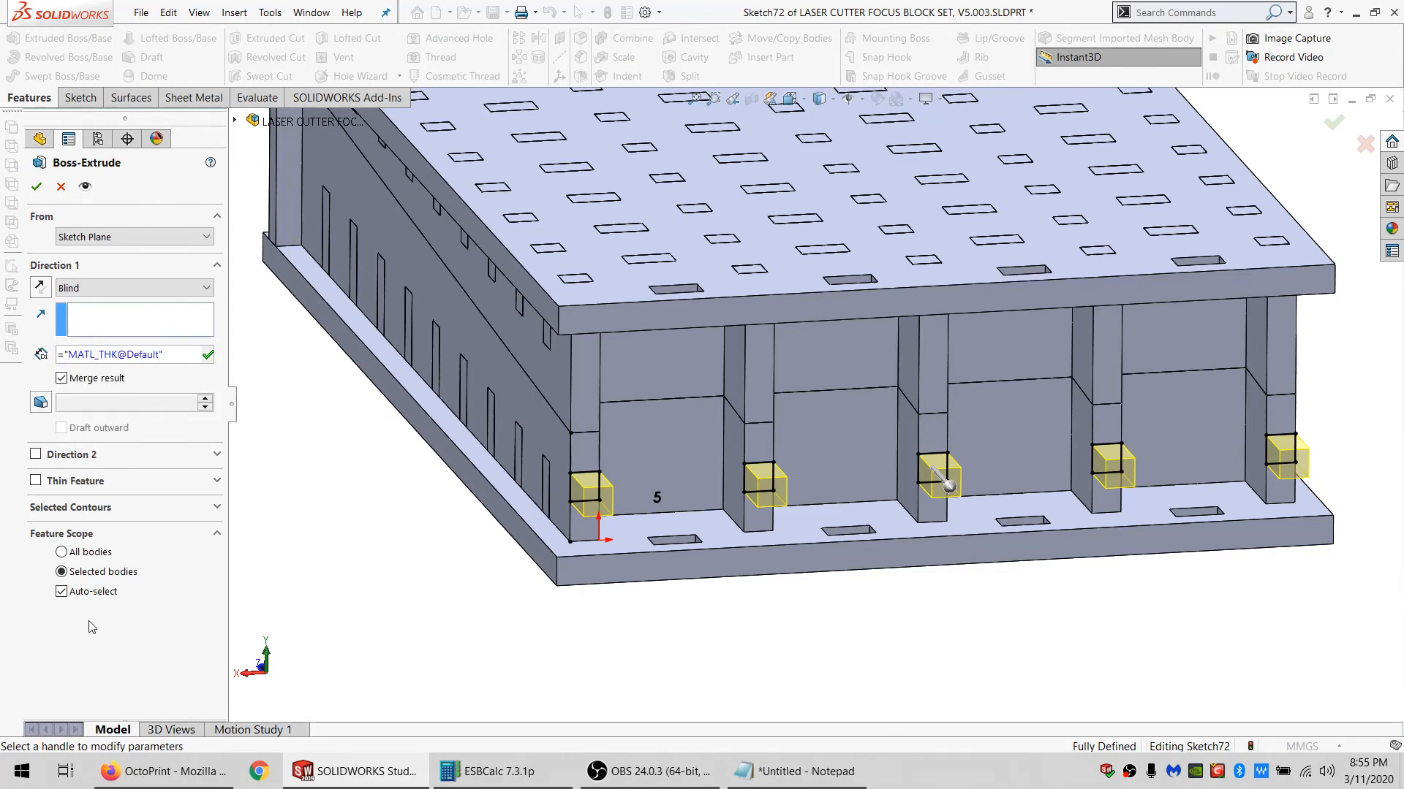
Restrict the lower tabs' extrusion scope to the five lower side wall and divider bodies, with merged results.
{"action": "left_click", "coordinate": [62, 592]}
{"action": "left_click", "coordinate": [585, 541]}
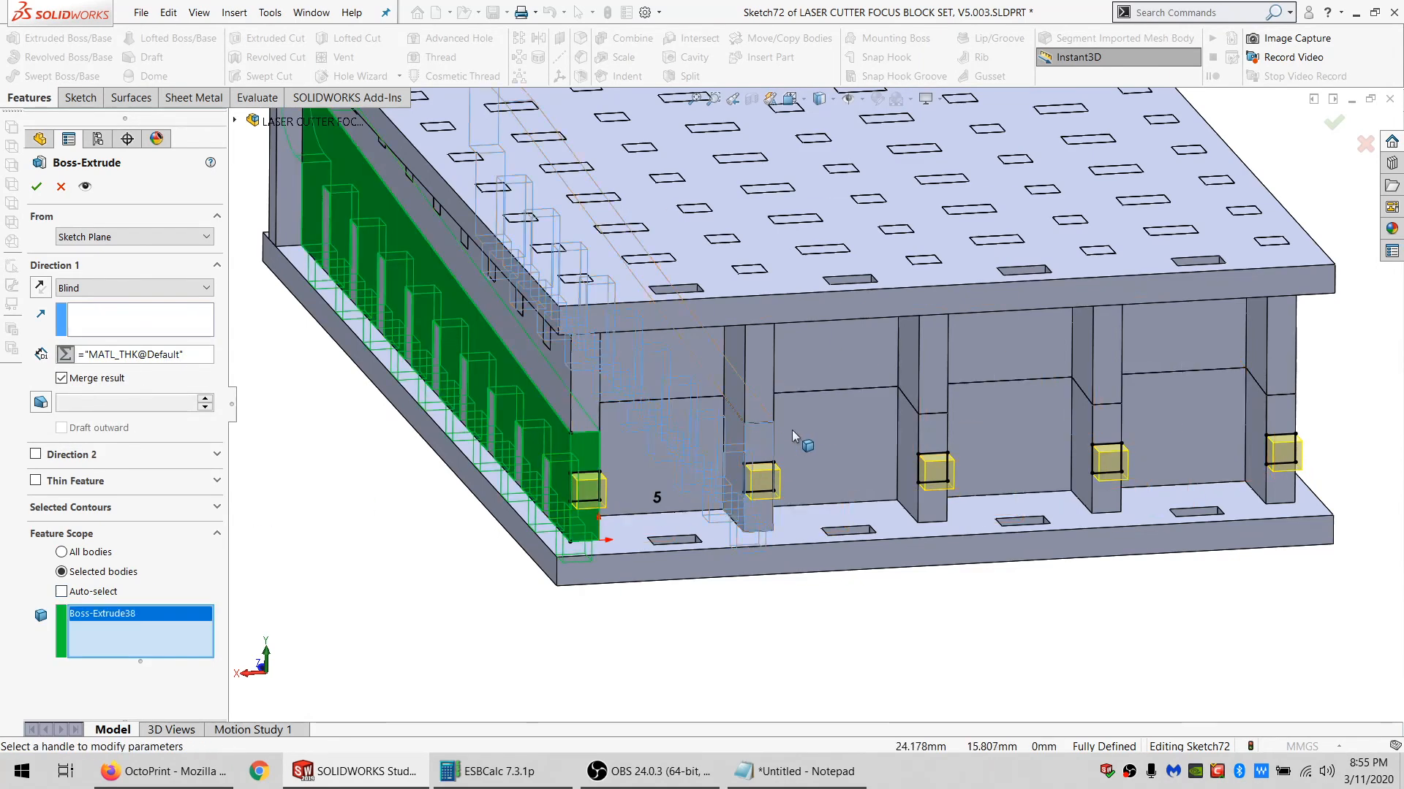
{"action": "left_click", "coordinate": [791, 430]}
{"action": "left_click", "coordinate": [928, 426]}
{"action": "left_click", "coordinate": [1103, 426]}
{"action": "left_click", "coordinate": [1278, 412]}
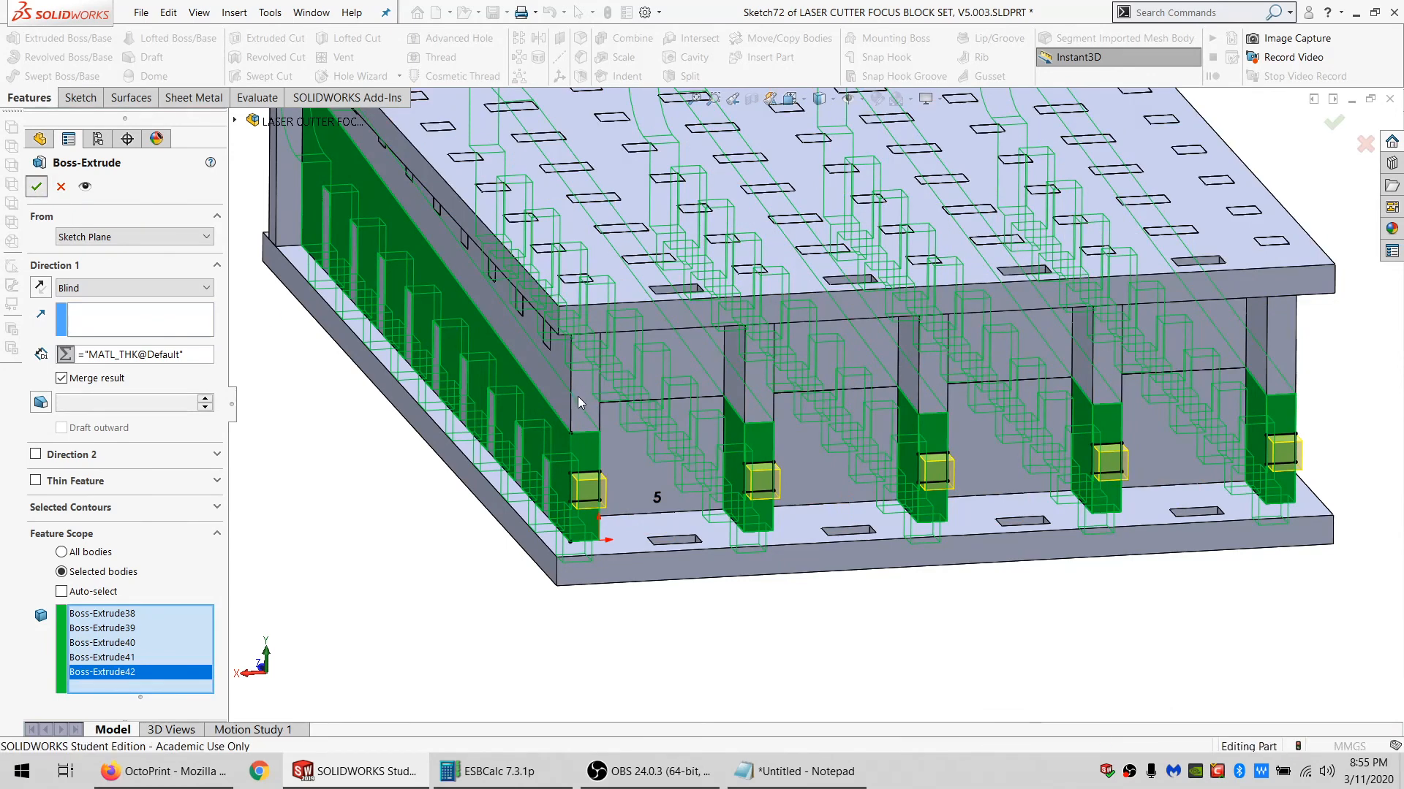
Sketch a rectangle about 4.5 mm wide across the upper side wall's end, using that end face as sketch plane.
{"action": "left_click", "coordinate": [585, 394]}
{"action": "left_click", "coordinate": [71, 99]}
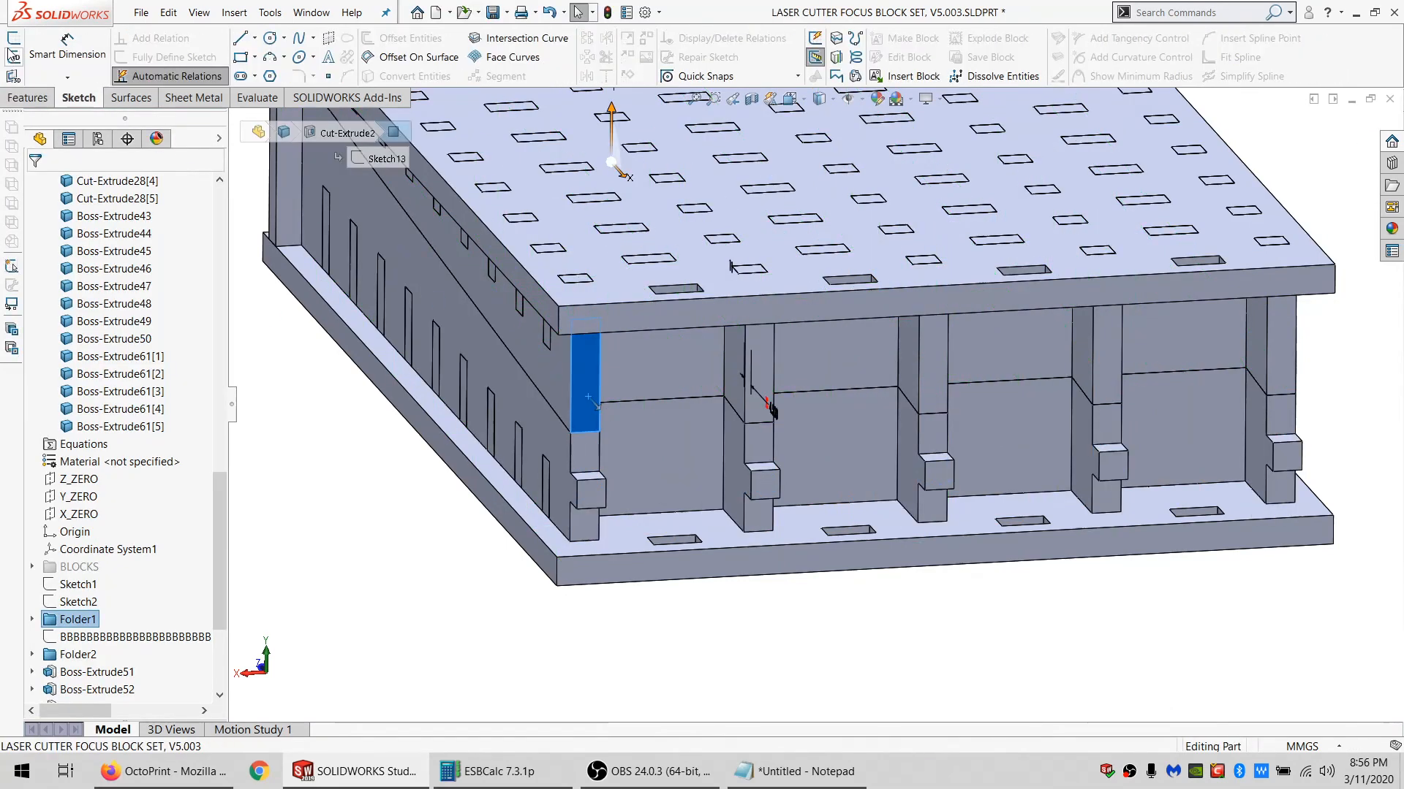
{"action": "left_click", "coordinate": [14, 44]}
{"action": "left_click", "coordinate": [241, 58]}
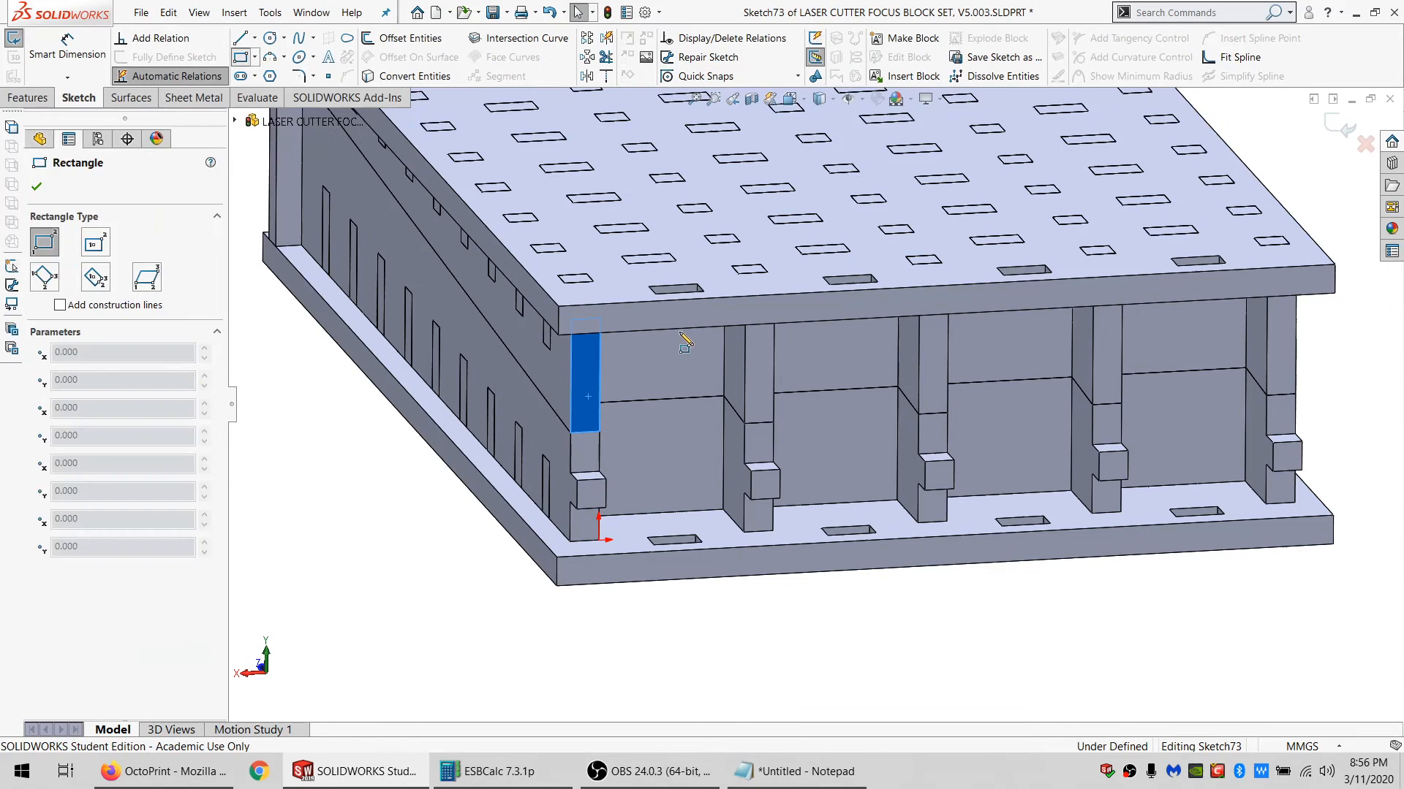
{"action": "left_click", "coordinate": [571, 341]}
{"action": "left_click", "coordinate": [601, 395]}
{"action": "key", "text": "Escape"}
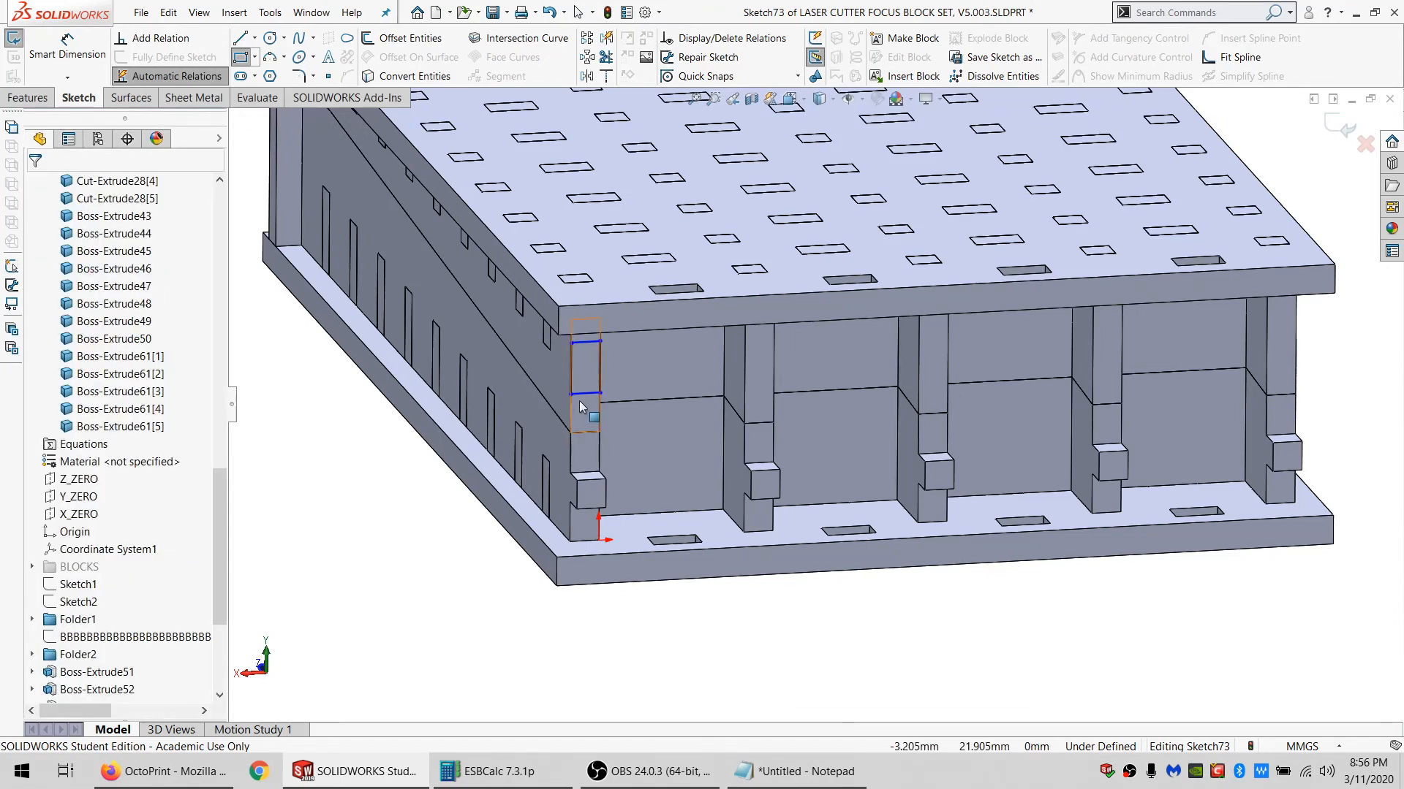
Make the rectangle on the upper side wall's end a square with an Equal relation between two adjacent sides.
{"action": "left_click", "coordinate": [581, 393]}
{"action": "left_click", "coordinate": [571, 387], "text": "ctrl"}
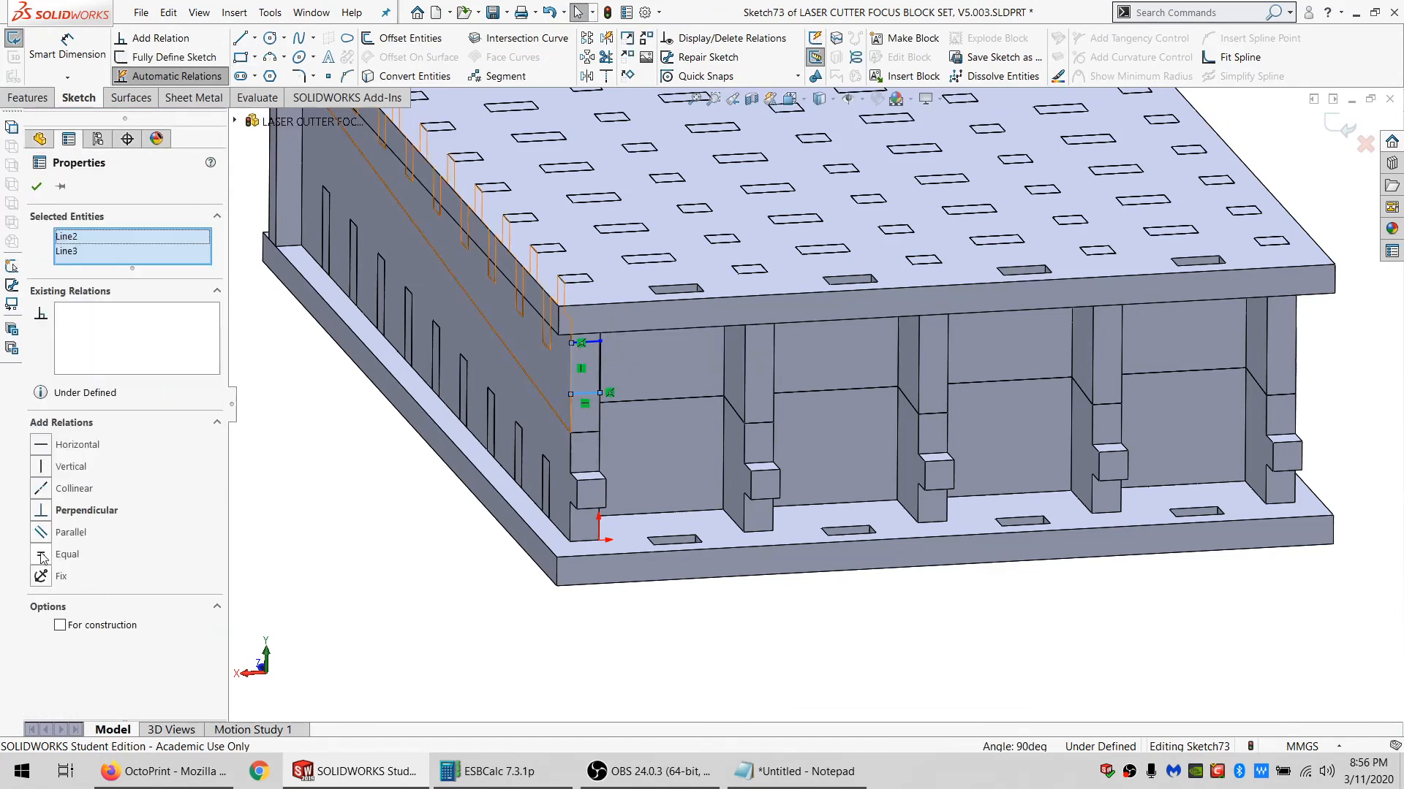
{"action": "left_click", "coordinate": [42, 554]}
{"action": "left_click", "coordinate": [242, 525]}
Sketch vertical lines about 6.1 mm and 7.2 mm long joining the square's inner corners to the upper wall end's lower and upper corners.
{"action": "left_click", "coordinate": [241, 38]}
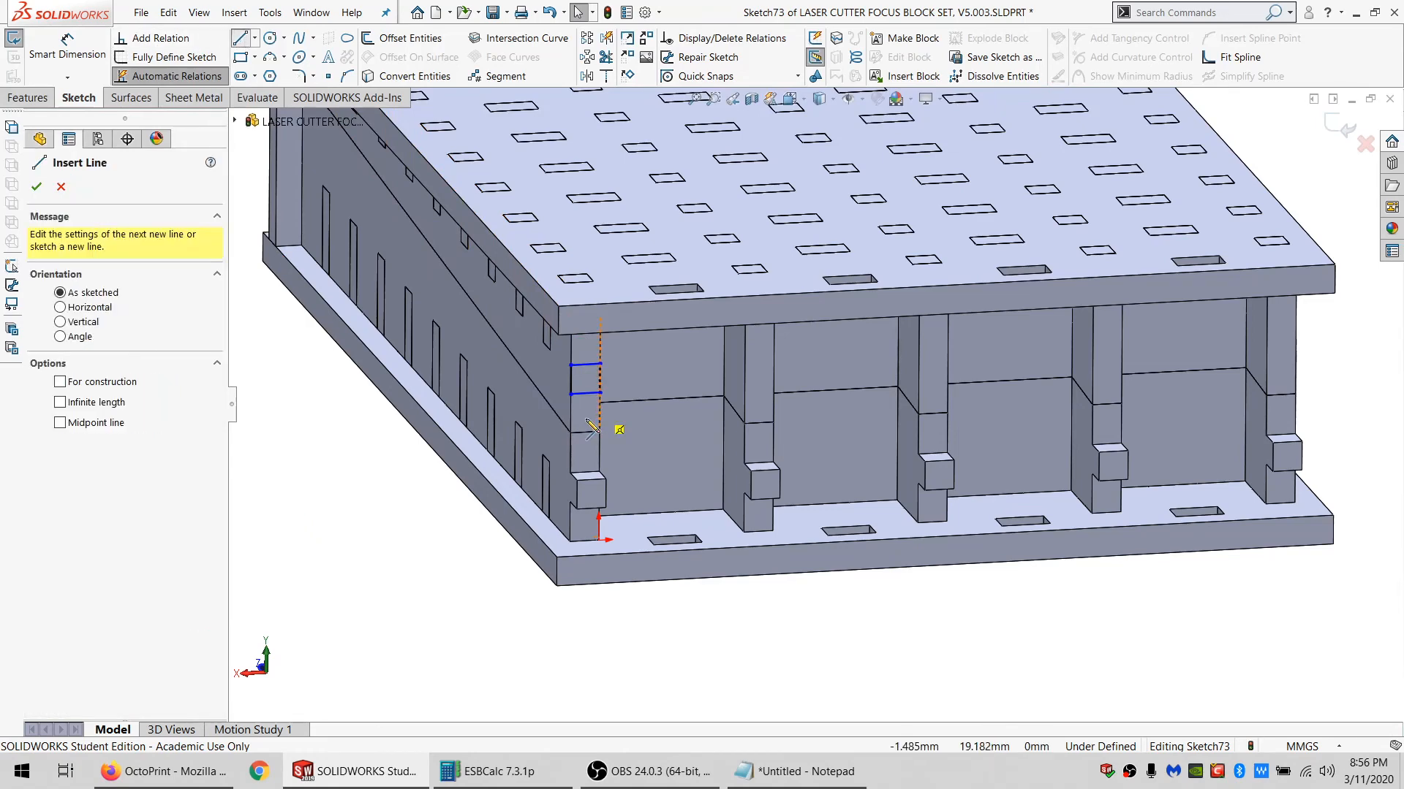
{"action": "left_click", "coordinate": [599, 432]}
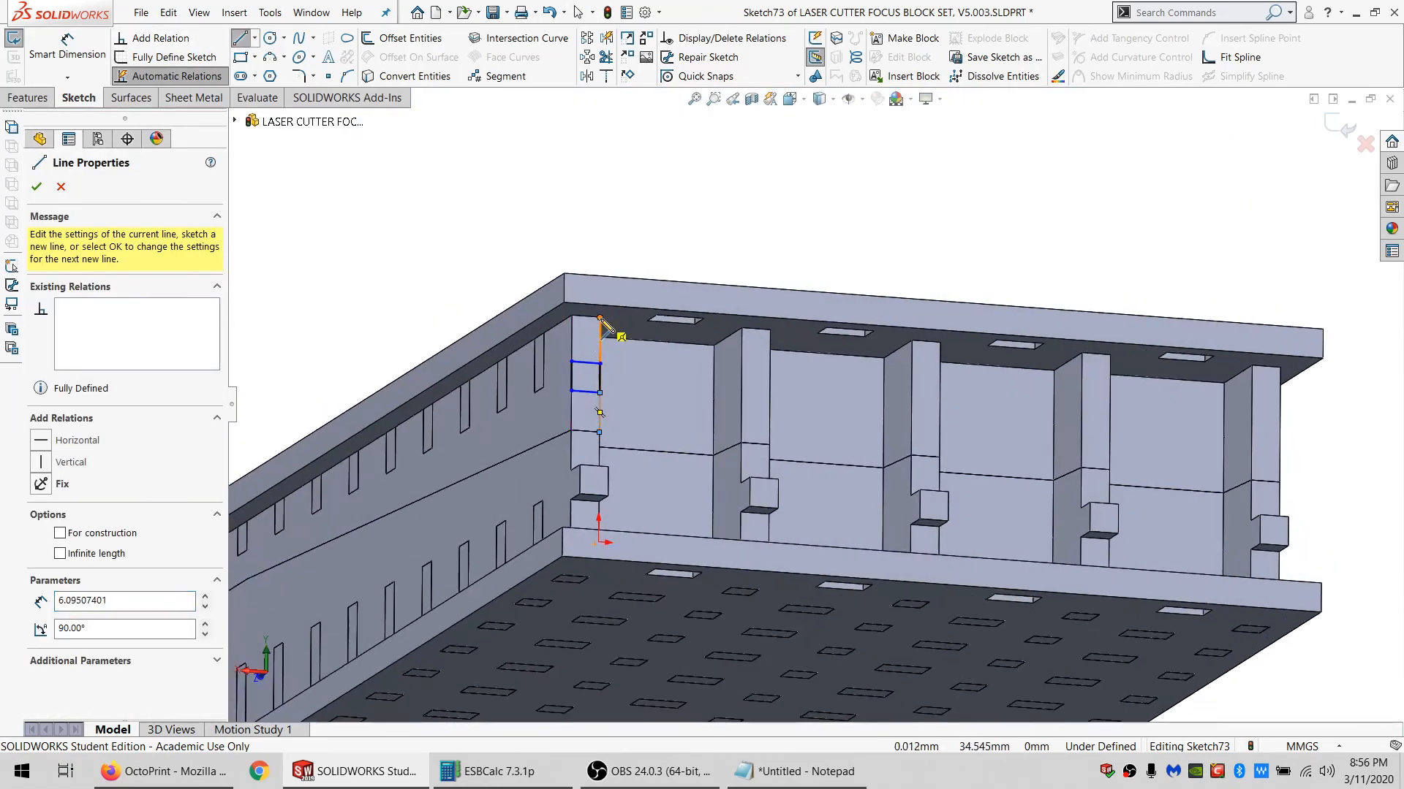
{"action": "left_click", "coordinate": [600, 319]}
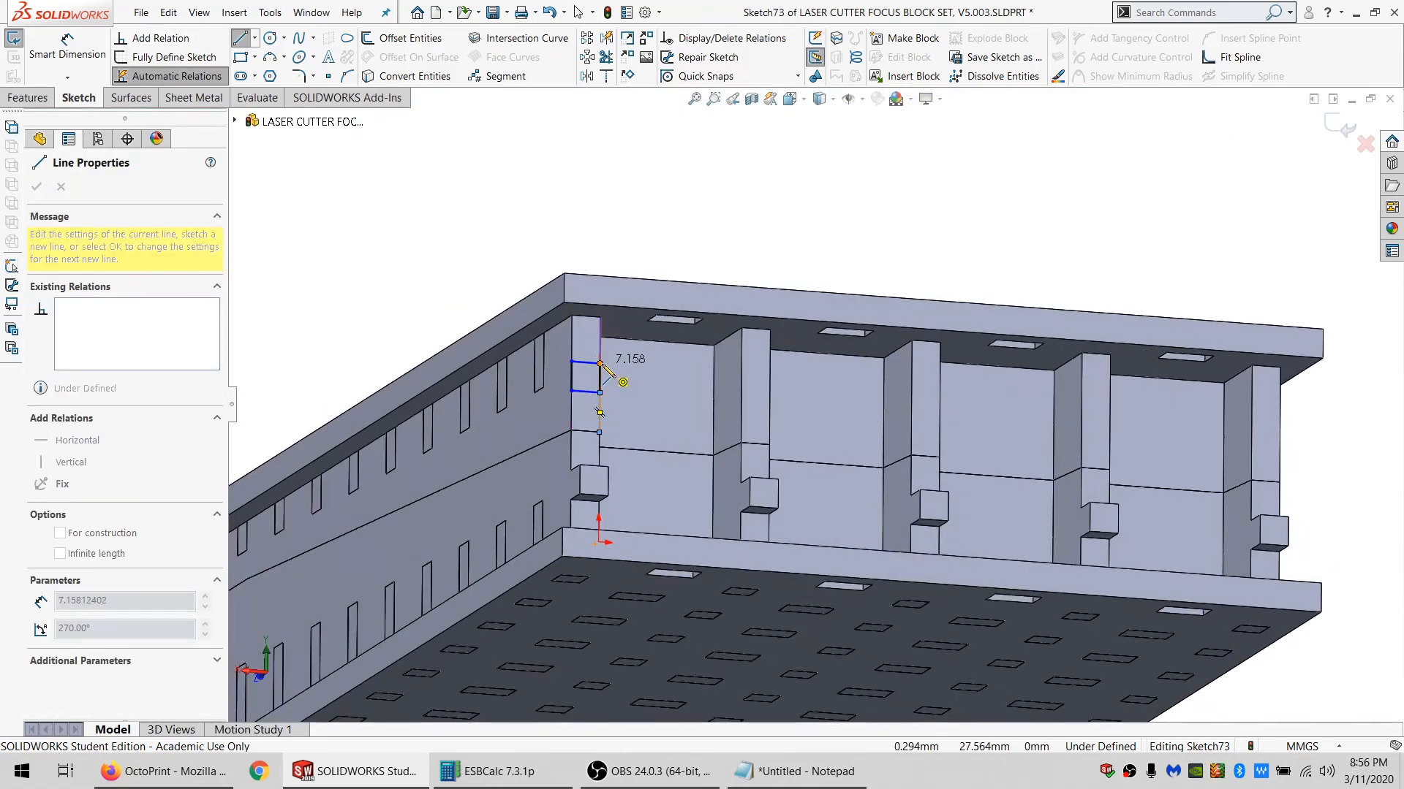
{"action": "key", "text": "Escape"}
Make the two vertical lines on the upper wall end construction geometry and give them equal length.
{"action": "left_click", "coordinate": [600, 407]}
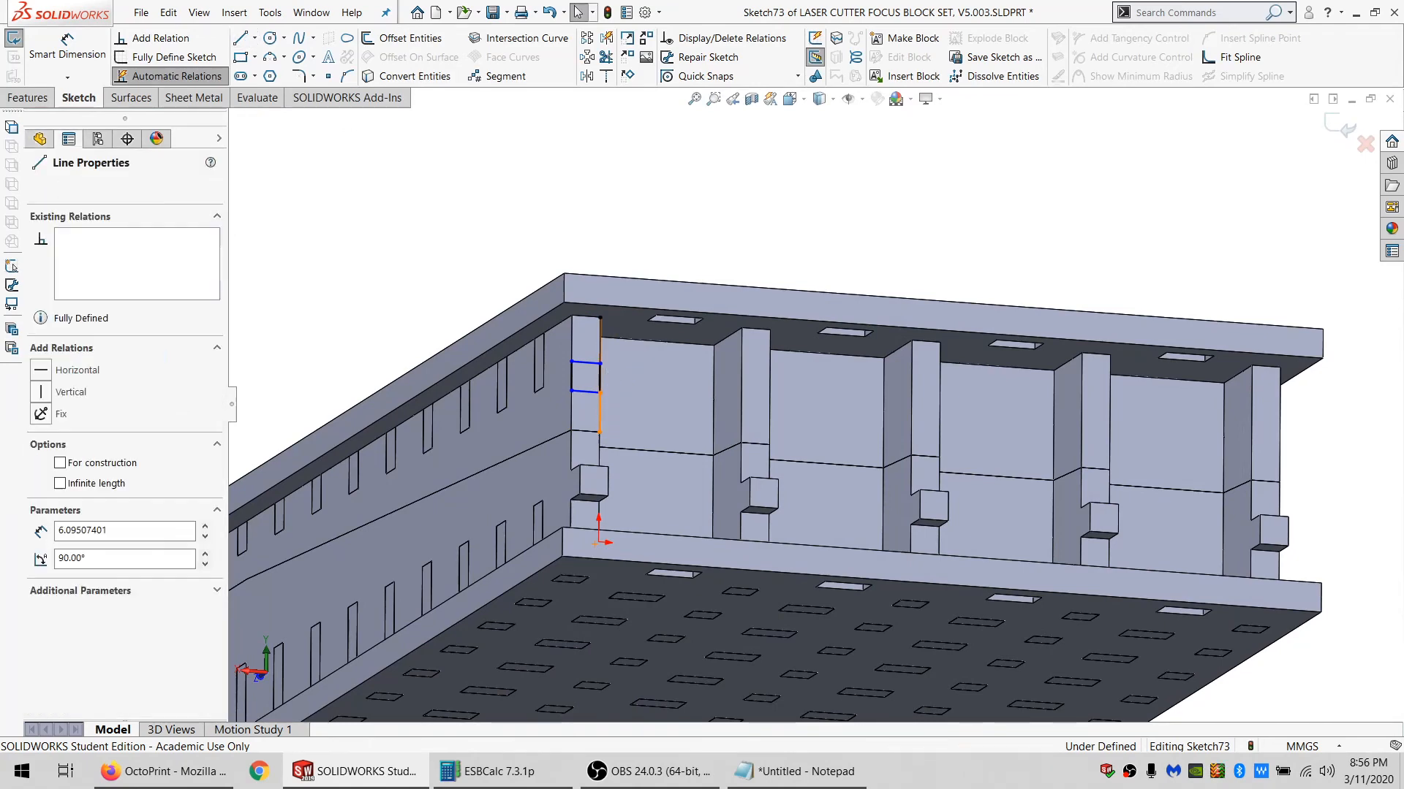
{"action": "left_click", "coordinate": [600, 351], "text": "ctrl"}
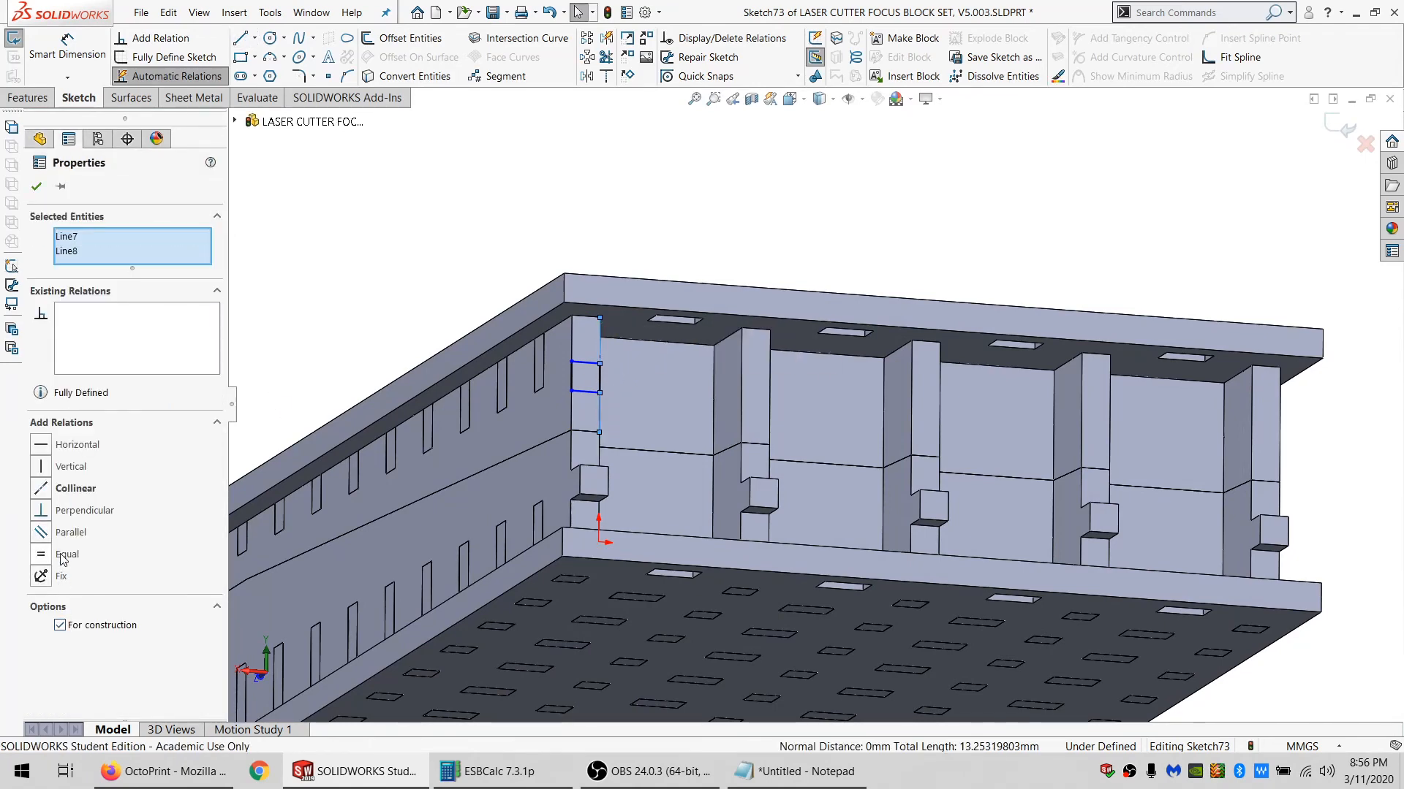
{"action": "left_click", "coordinate": [66, 555]}
Pattern the square on the upper side wall end linearly along the X-axis with 5 instances at 10 mm spacing.
{"action": "right_click", "coordinate": [594, 393]}
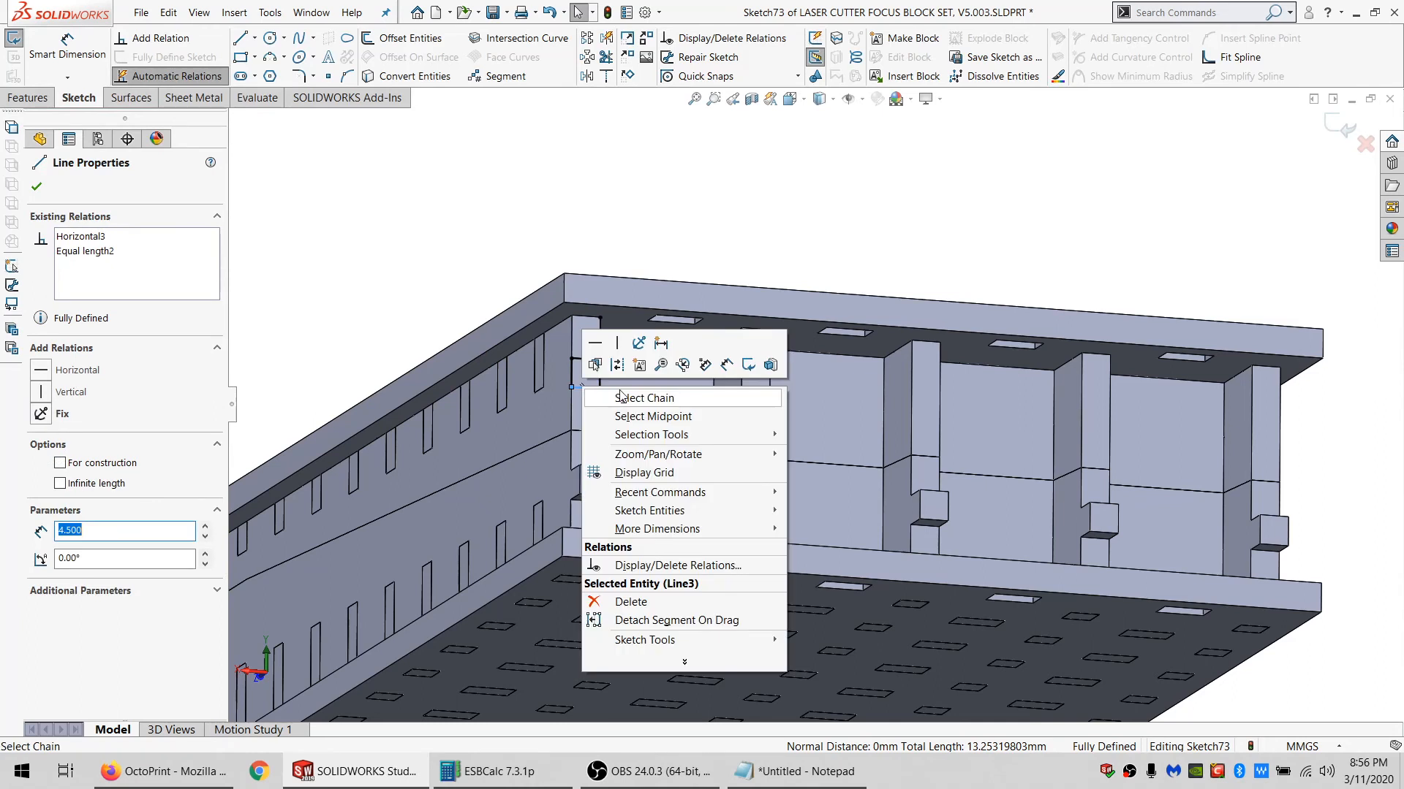
{"action": "left_click", "coordinate": [625, 399]}
{"action": "left_click", "coordinate": [586, 40]}
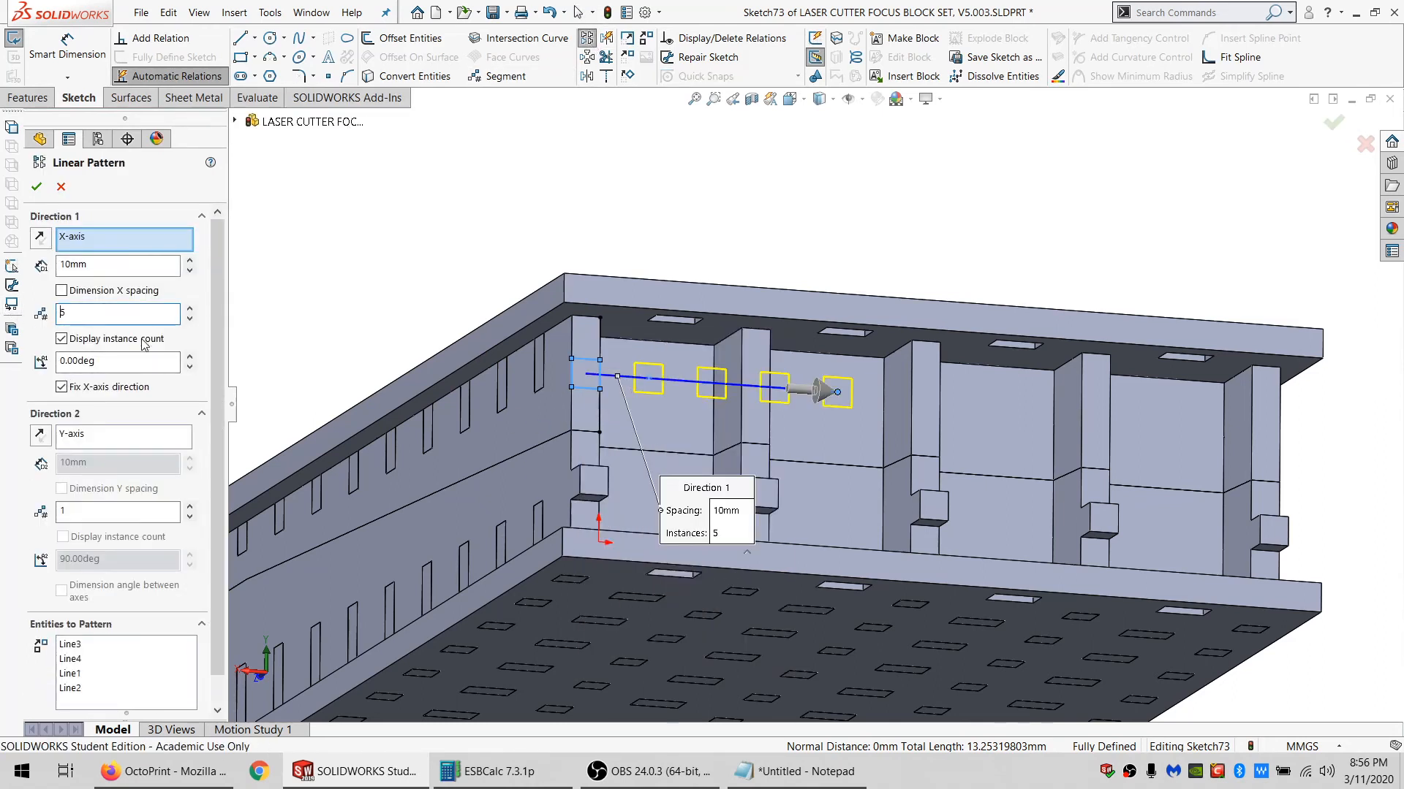
{"action": "left_click", "coordinate": [37, 187]}
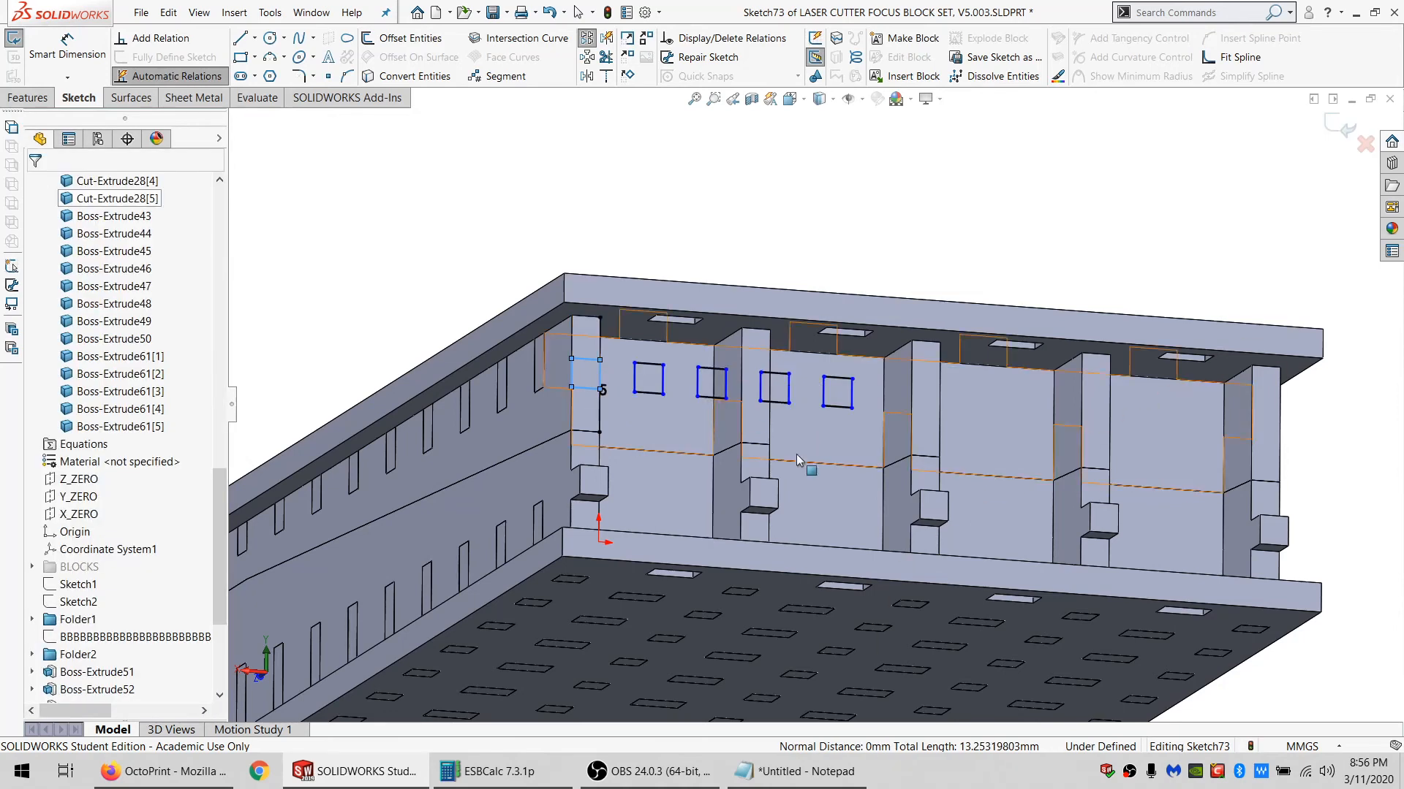
Make the second square's lower corner coincident with the vertical edge of the nearest upper divider's end.
{"action": "left_click", "coordinate": [634, 392]}
{"action": "left_click", "coordinate": [743, 428], "text": "ctrl"}
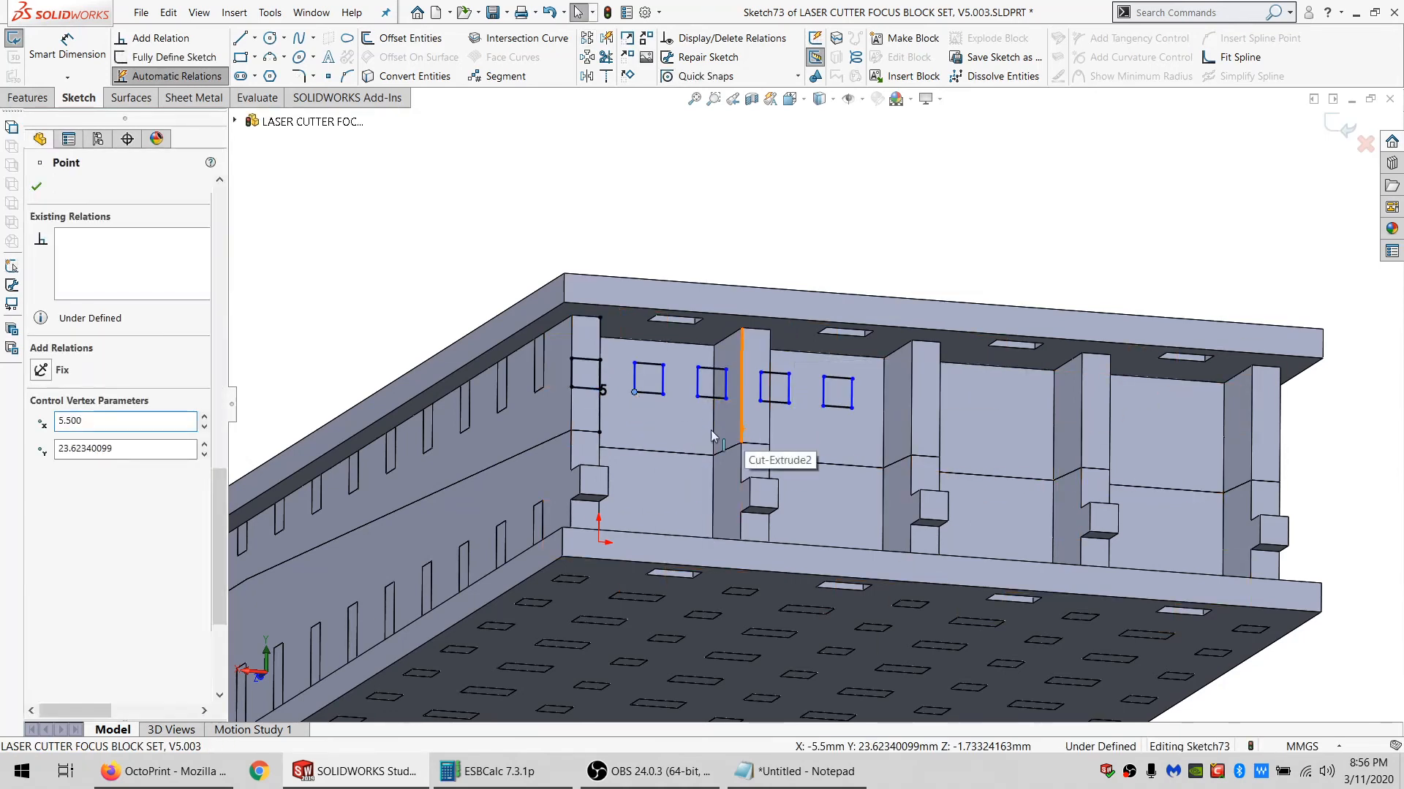
{"action": "left_click", "coordinate": [78, 467]}
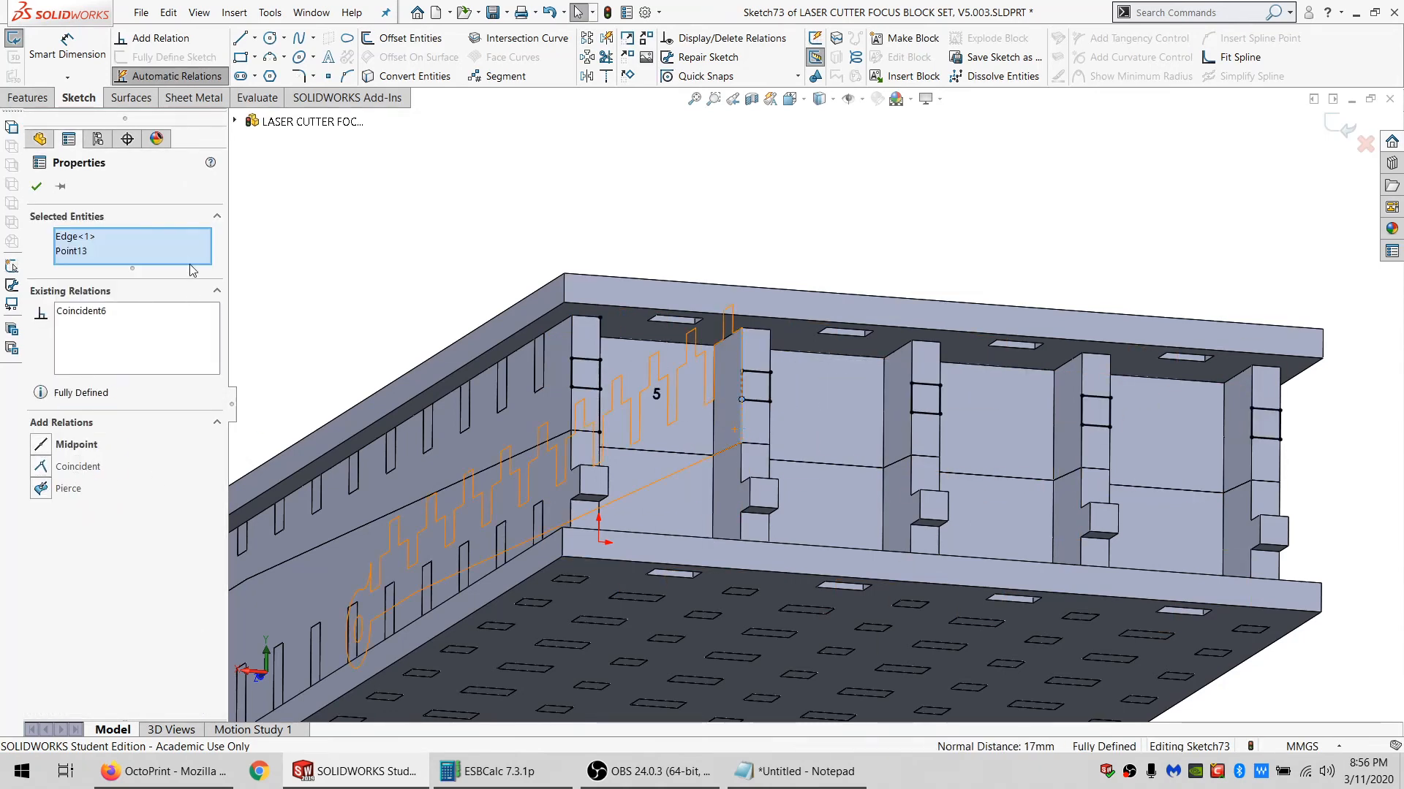
{"action": "key", "text": "Escape"}
Extrude the five upper squares outward as a blind boss with the depth linked to the MATL_THK variable.
{"action": "left_click", "coordinate": [20, 94]}
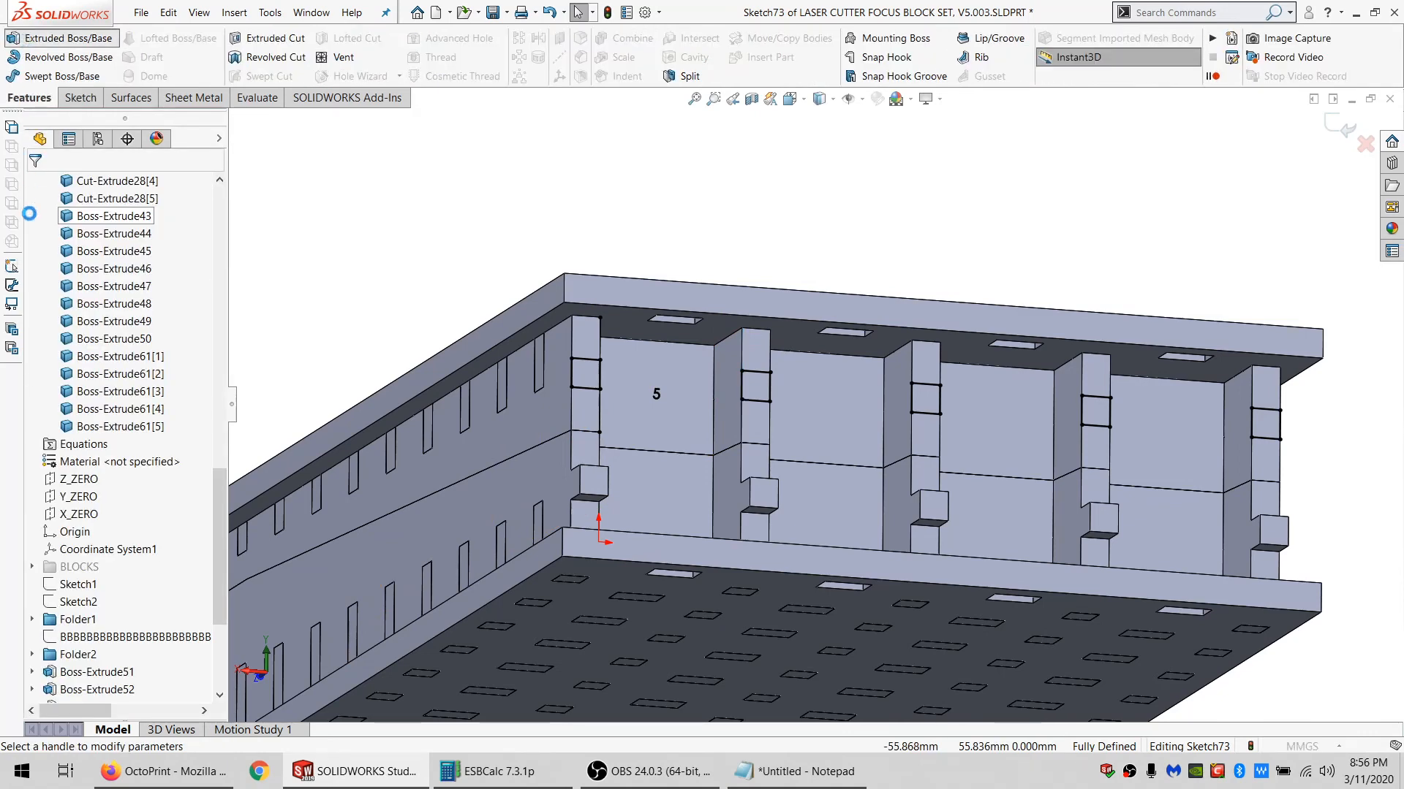
{"action": "type", "text": "=M"}
{"action": "left_click", "coordinate": [125, 375]}
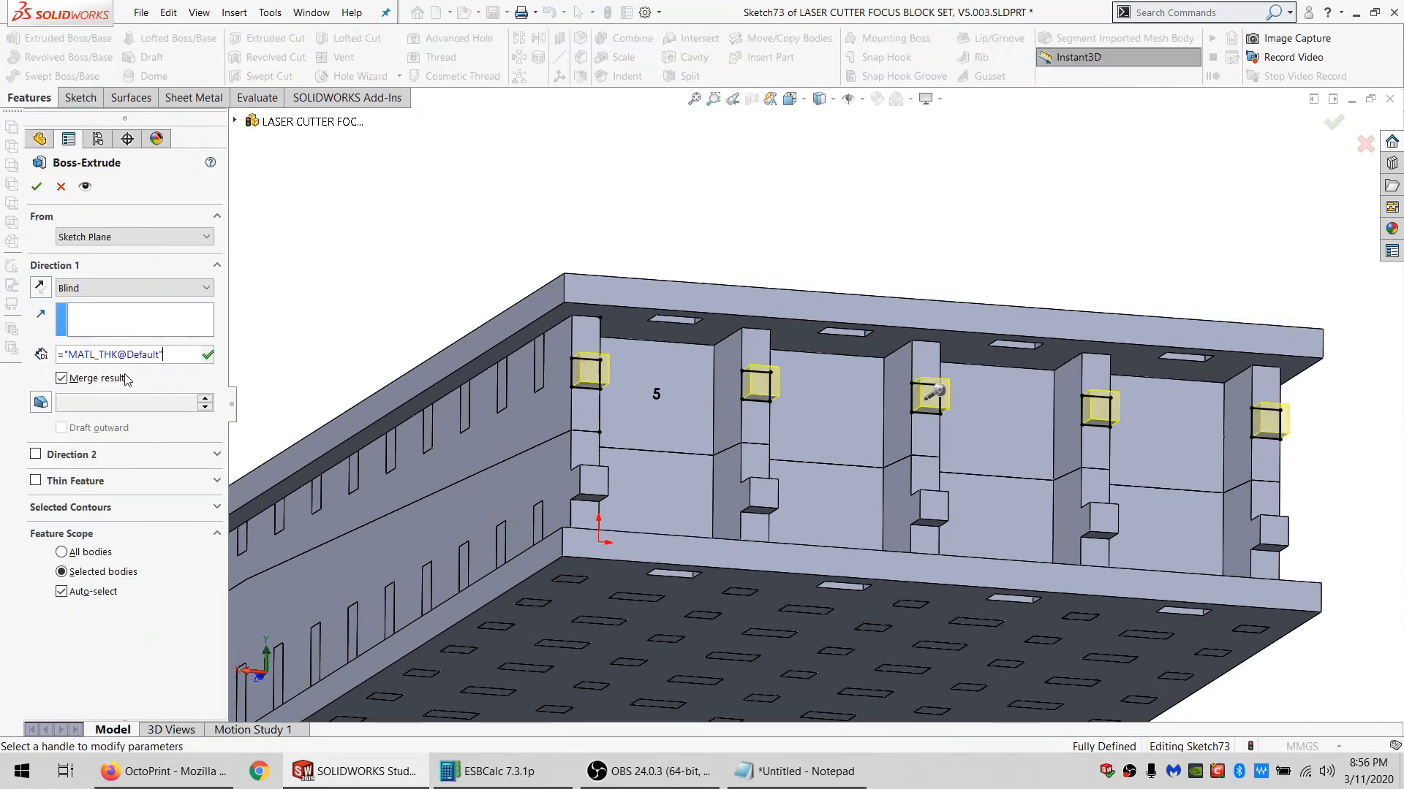
Restrict the upper tabs' extrusion scope to the five upper side wall and divider bodies, with merged results.
{"action": "left_click", "coordinate": [105, 594]}
{"action": "left_click", "coordinate": [686, 408]}
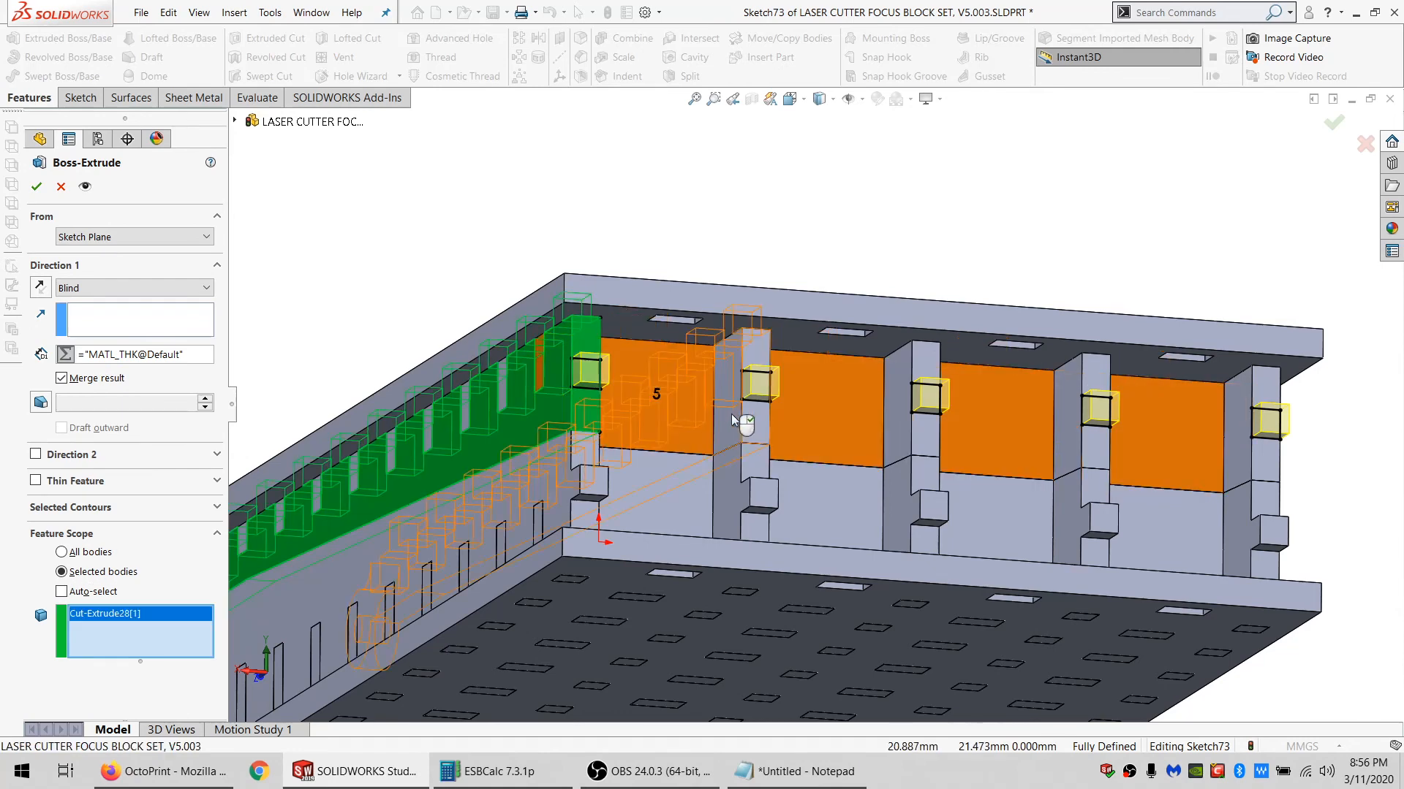
{"action": "left_click", "coordinate": [914, 439]}
{"action": "left_click", "coordinate": [914, 437]}
{"action": "left_click", "coordinate": [1078, 447]}
{"action": "left_click", "coordinate": [1238, 460]}
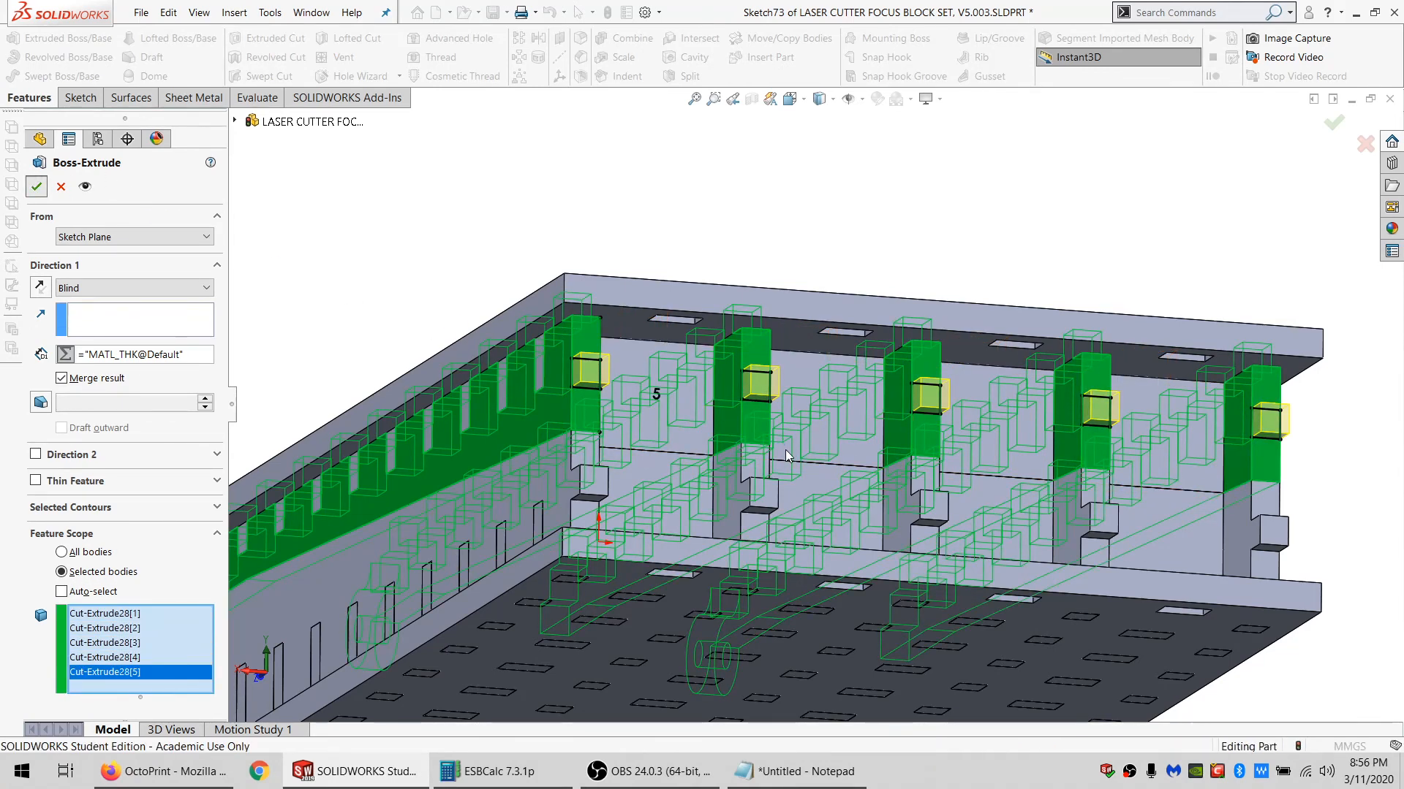
{"action": "key", "text": "Return"}
Show the hidden end wall bodies Split1[1] and Split1[2] in front of the new tabs.
{"action": "middle_click_drag", "start_coordinate": [795, 465], "coordinate": [745, 553]}
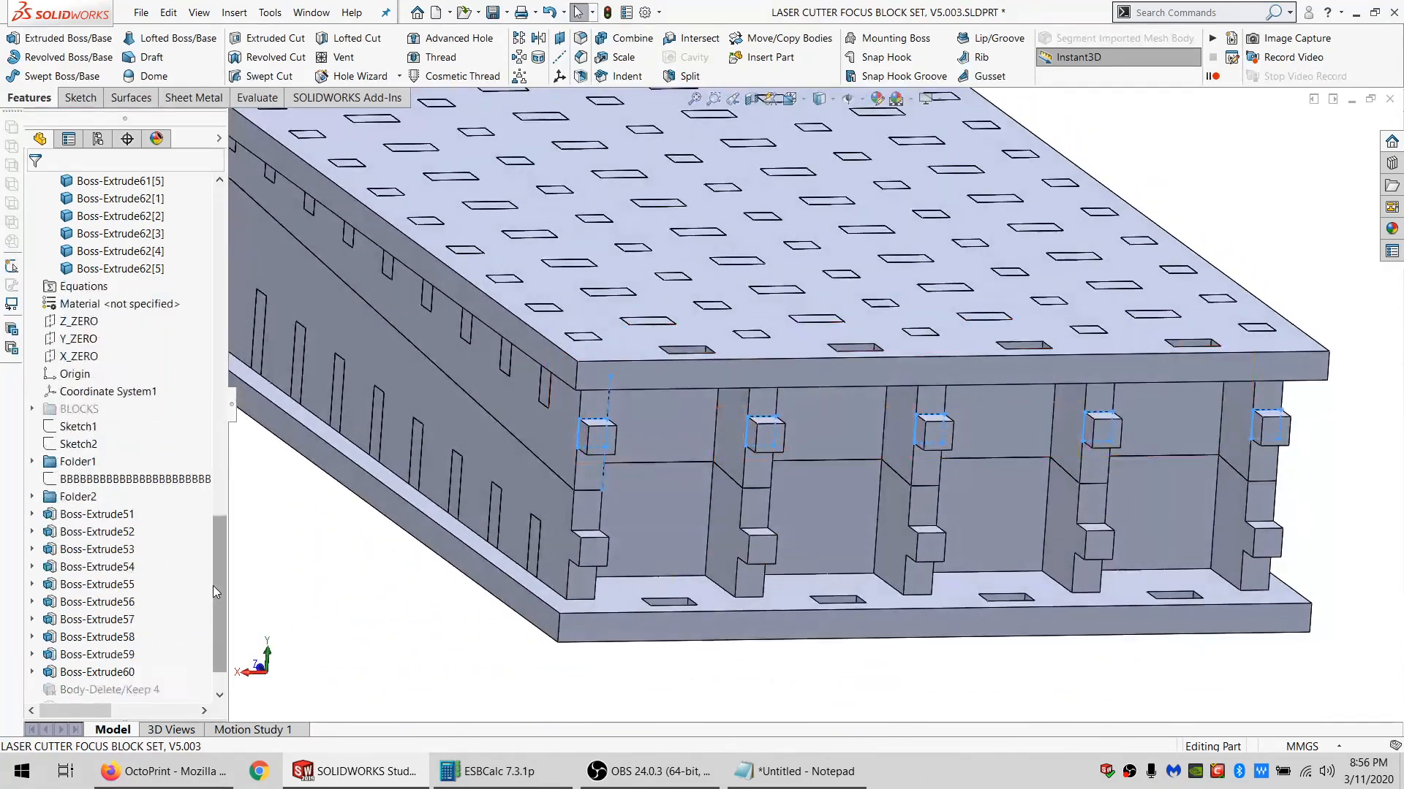
{"action": "scroll", "coordinate": [213, 586], "scroll_direction": "down", "scroll_amount": 4}
{"action": "scroll", "coordinate": [66, 512], "scroll_direction": "up", "scroll_amount": 15}
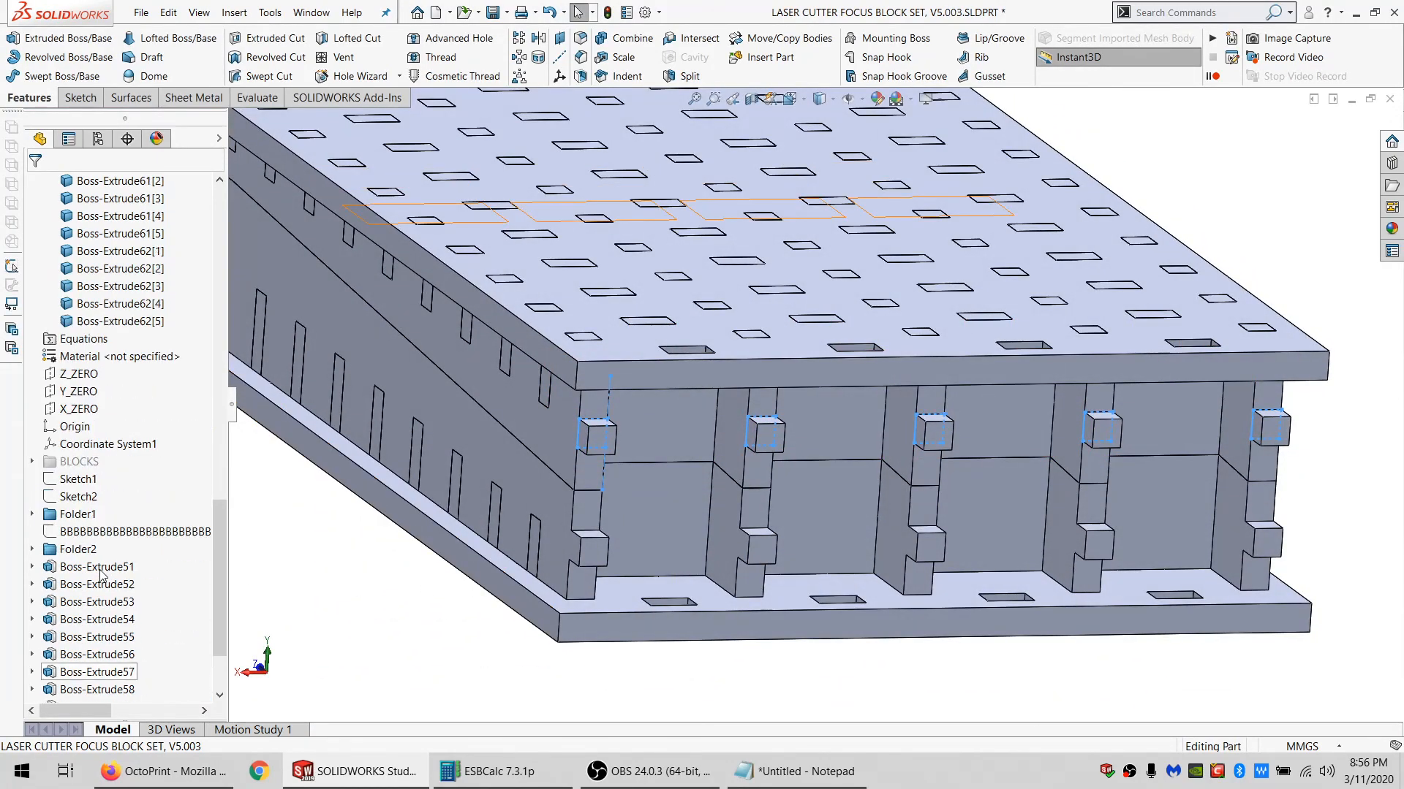
{"action": "left_click", "coordinate": [86, 429]}
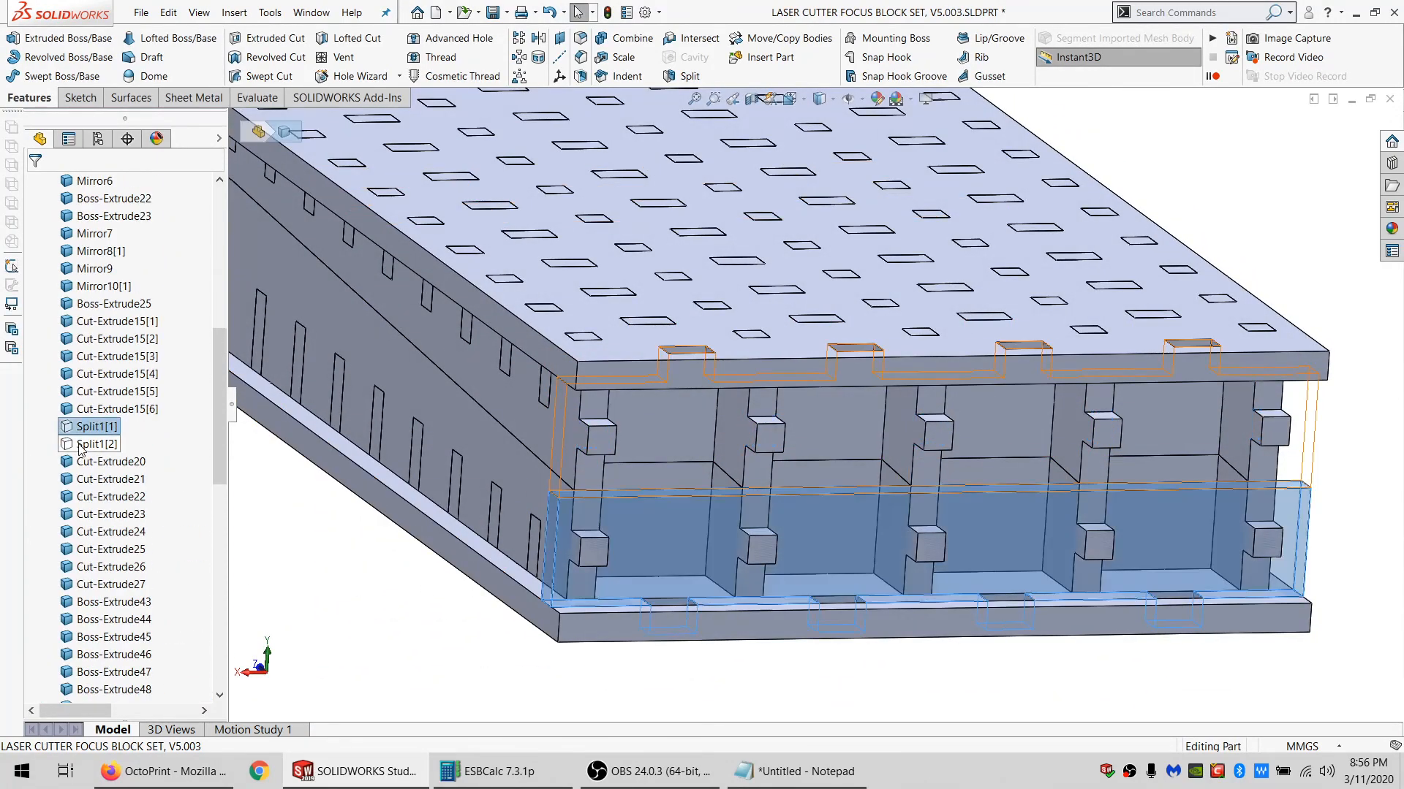
{"action": "left_click", "coordinate": [82, 445], "text": "ctrl"}
Start a sketch on the lower end wall's outer face and convert all tab squares from Sketch72 and Sketch73 into it.
{"action": "left_click", "coordinate": [687, 537]}
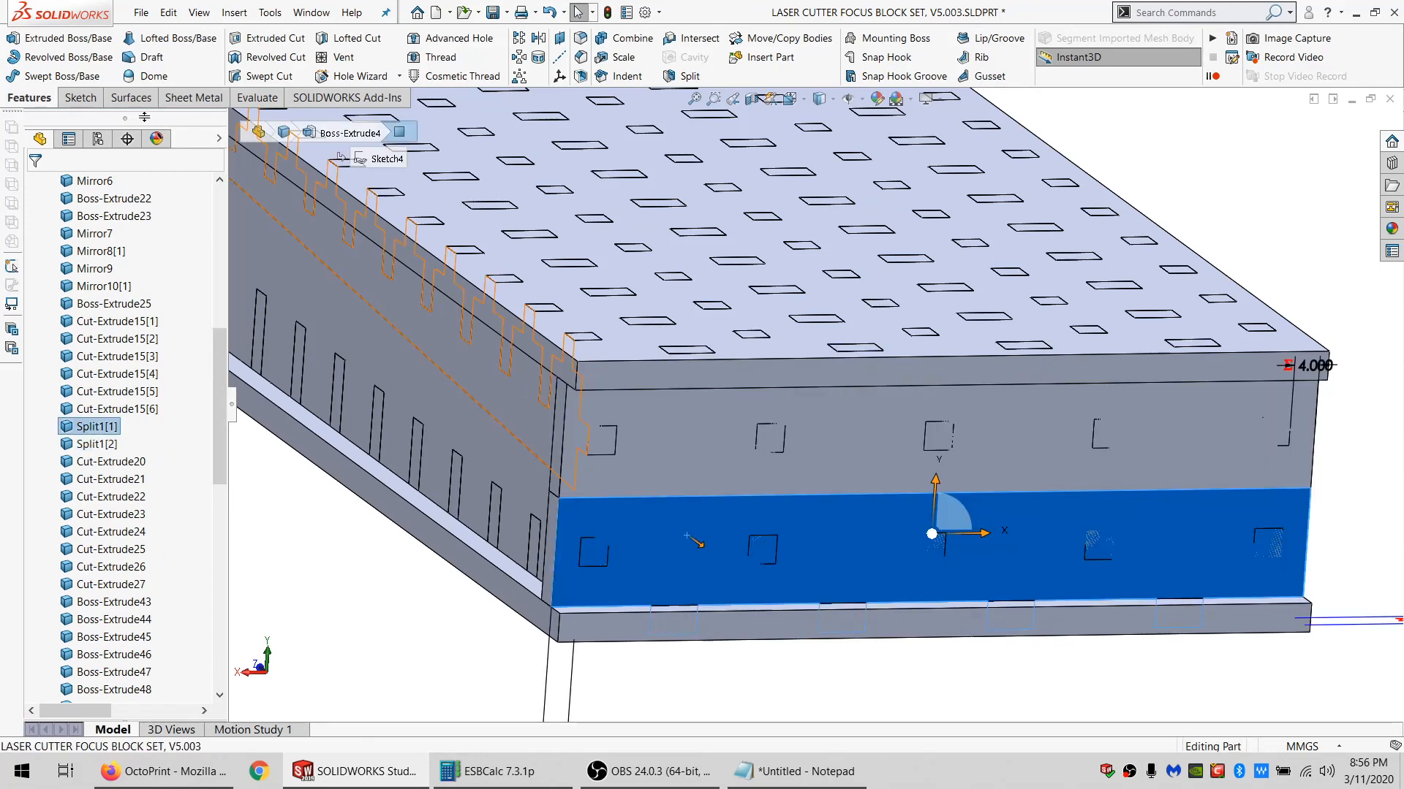
{"action": "left_click", "coordinate": [80, 98]}
{"action": "left_click", "coordinate": [13, 38]}
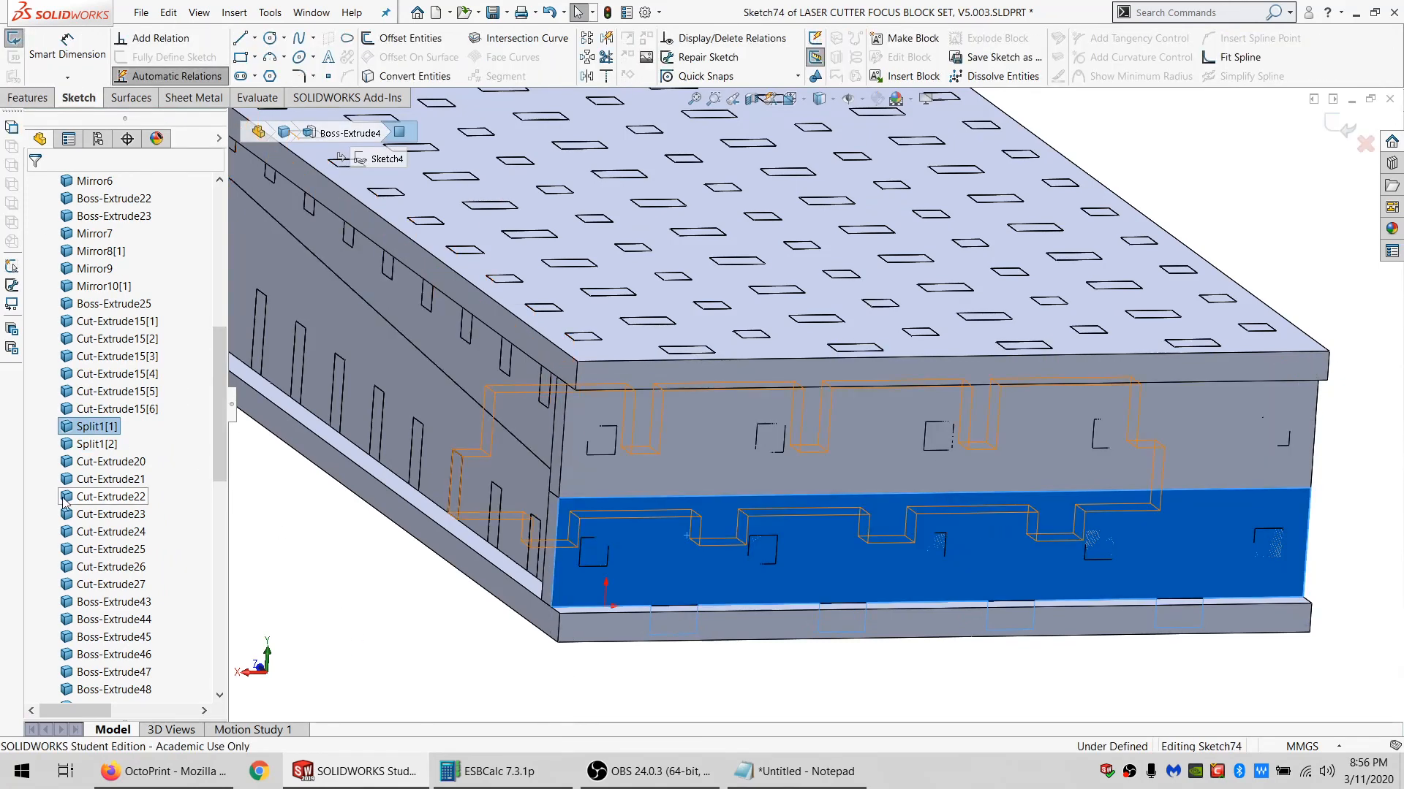
{"action": "left_click", "coordinate": [31, 672]}
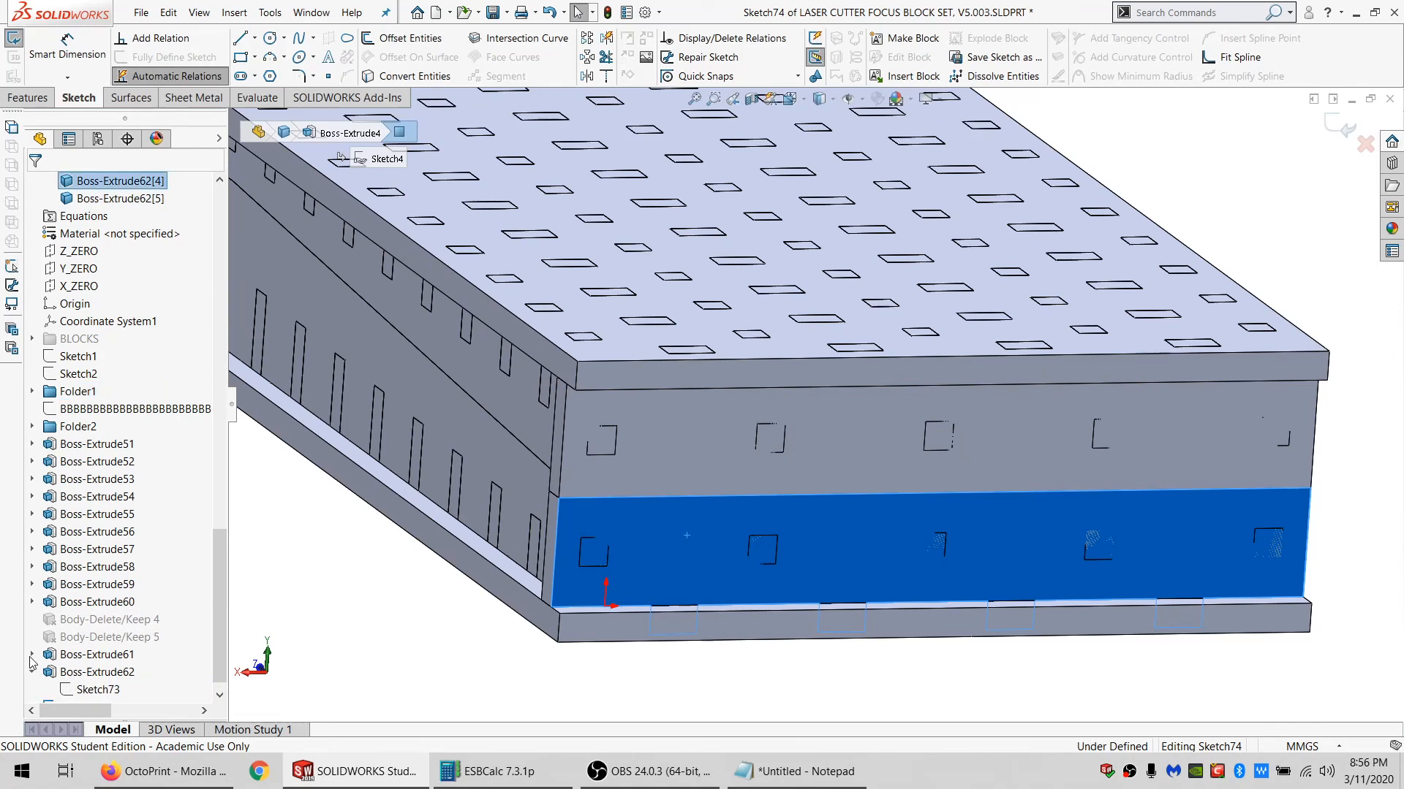
{"action": "left_click", "coordinate": [31, 655]}
{"action": "left_click", "coordinate": [97, 672]}
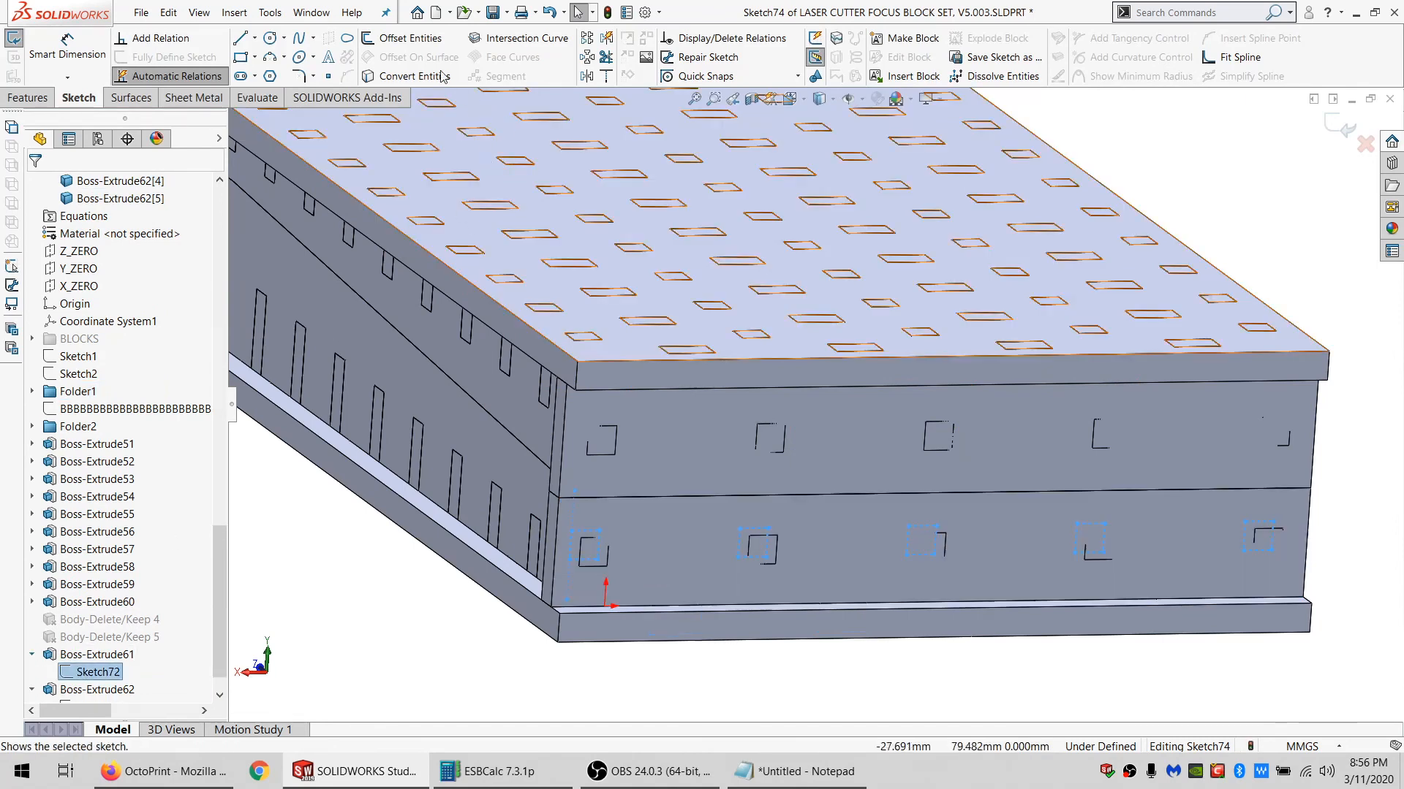
{"action": "left_click", "coordinate": [419, 76]}
{"action": "left_click", "coordinate": [92, 674]}
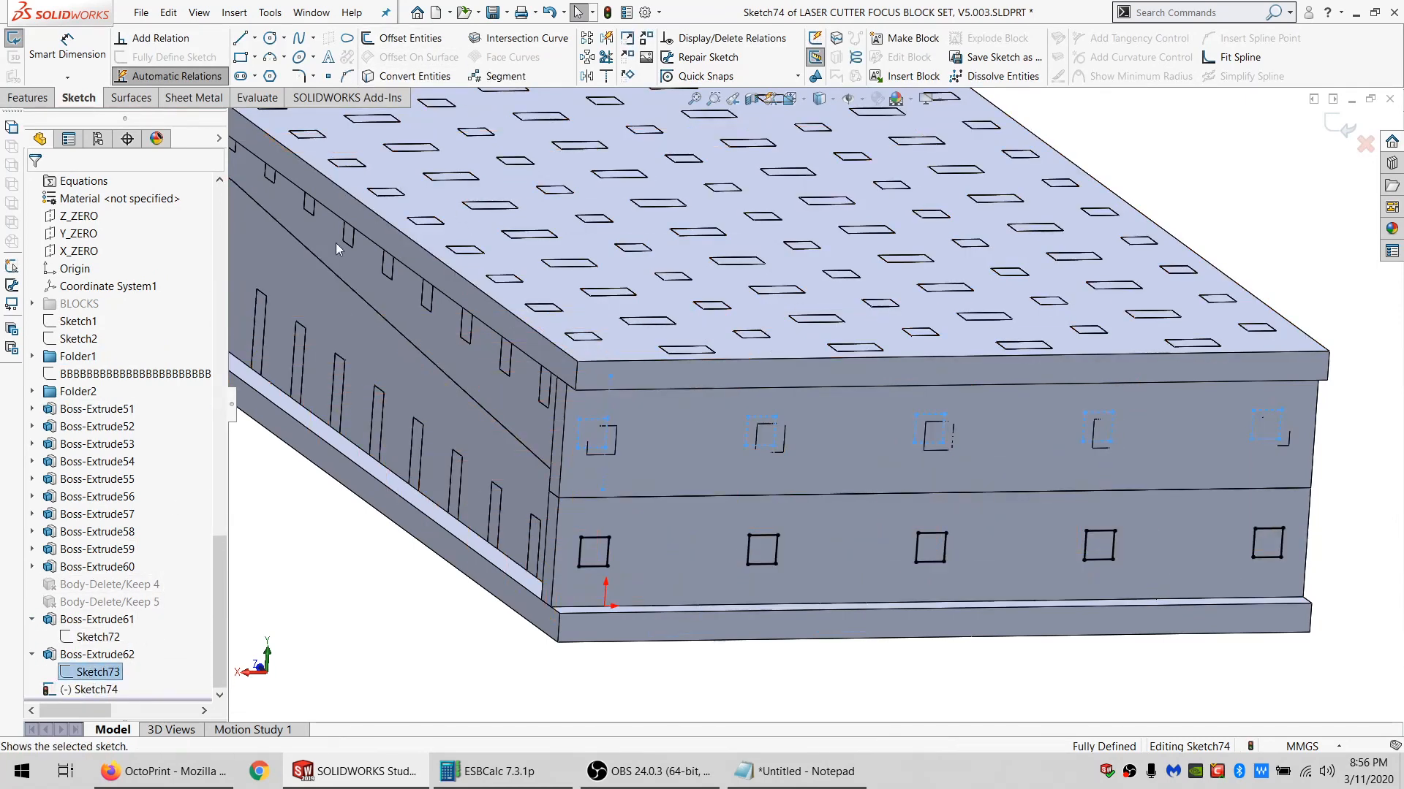
{"action": "left_click", "coordinate": [395, 78]}
Cut the converted squares Through All, limiting the feature scope to the end wall bodies Split1[1] and Split1[2].
{"action": "left_click", "coordinate": [28, 97]}
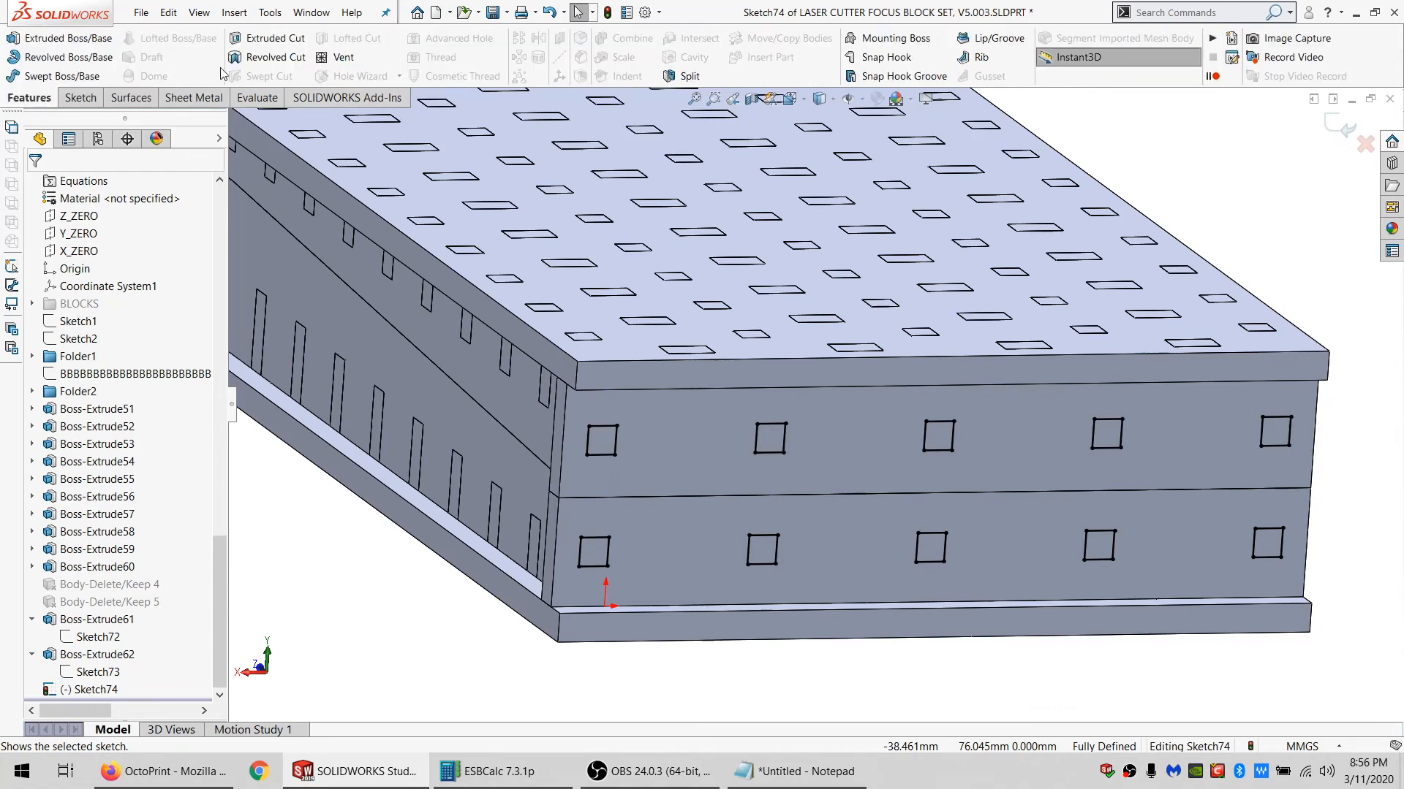
{"action": "left_click", "coordinate": [134, 287]}
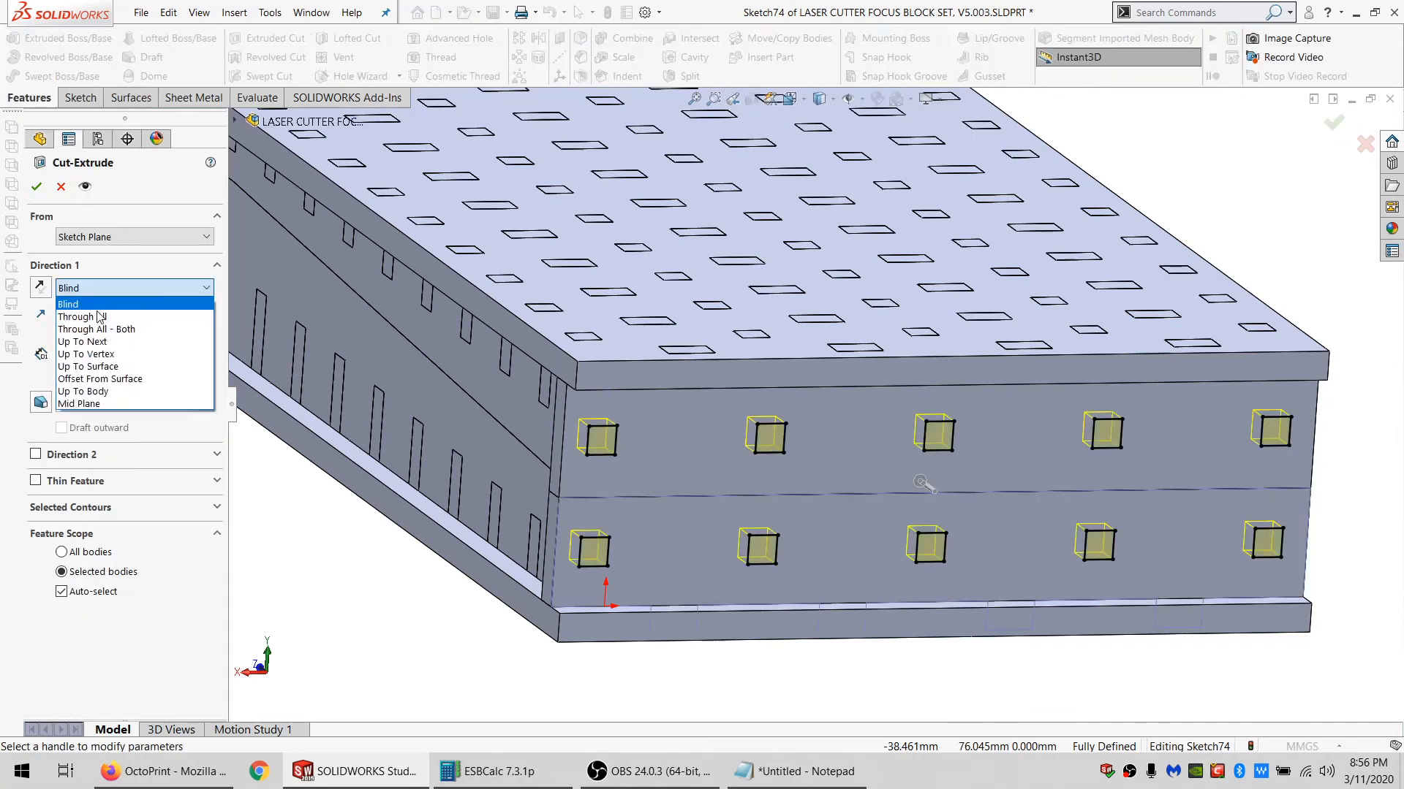
{"action": "left_click", "coordinate": [82, 314]}
{"action": "left_click", "coordinate": [86, 569]}
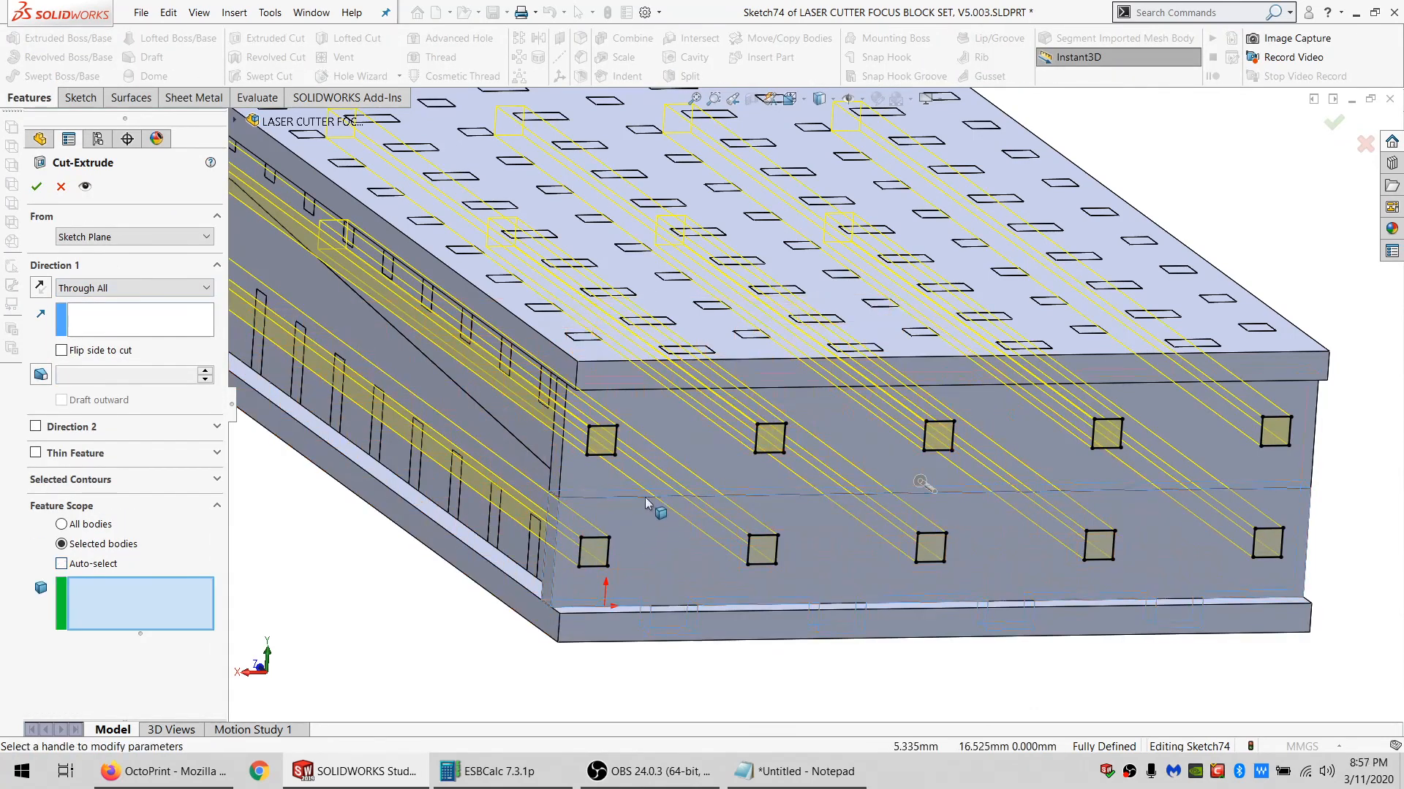
{"action": "left_click", "coordinate": [647, 504]}
{"action": "left_click", "coordinate": [584, 453]}
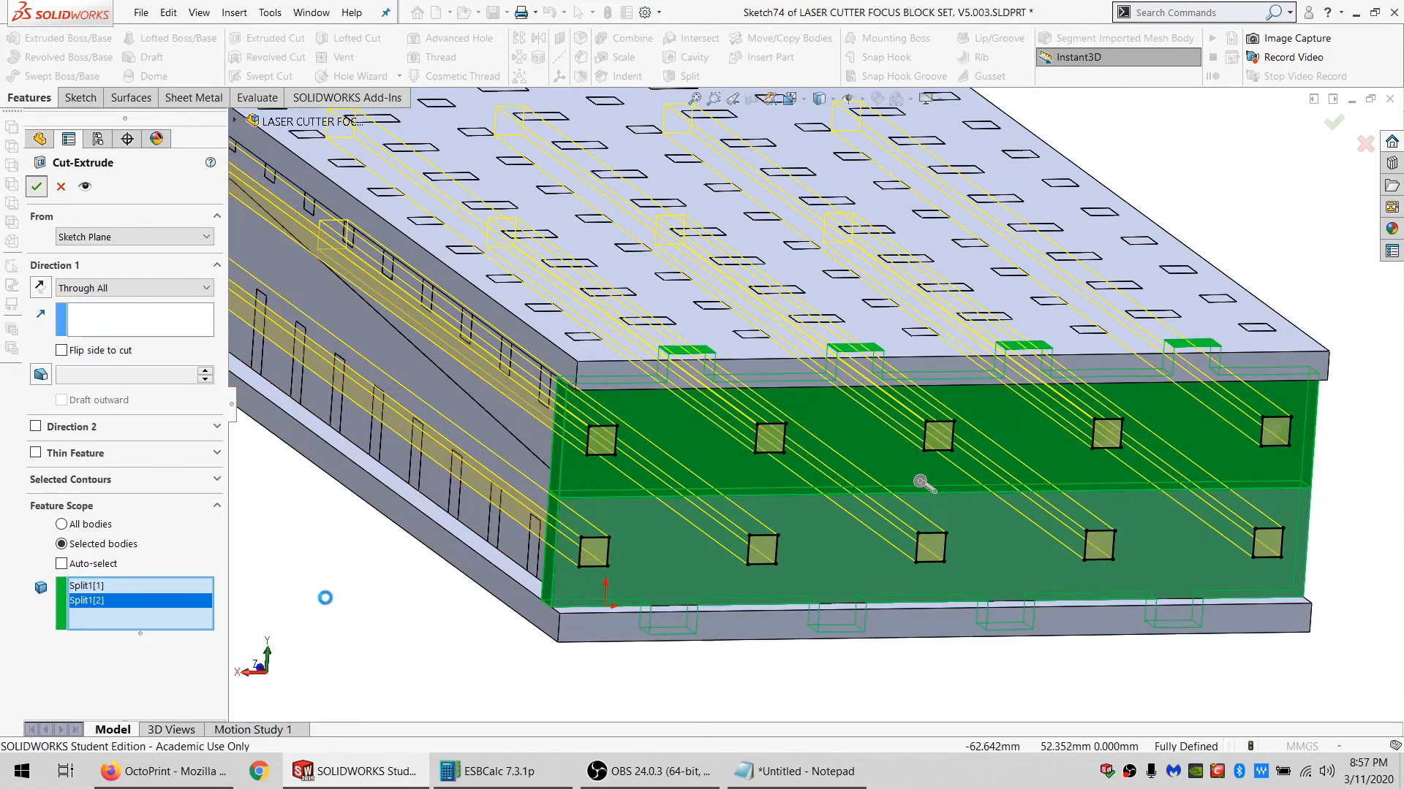
Examine the new square openings in the end walls and the adjoining side wall joints from several angles.
{"action": "scroll", "coordinate": [876, 427], "scroll_direction": "up", "scroll_amount": 1}
{"action": "middle_click_drag", "start_coordinate": [876, 427], "coordinate": [810, 439]}
{"action": "scroll", "coordinate": [775, 436], "scroll_direction": "up", "scroll_amount": 1}
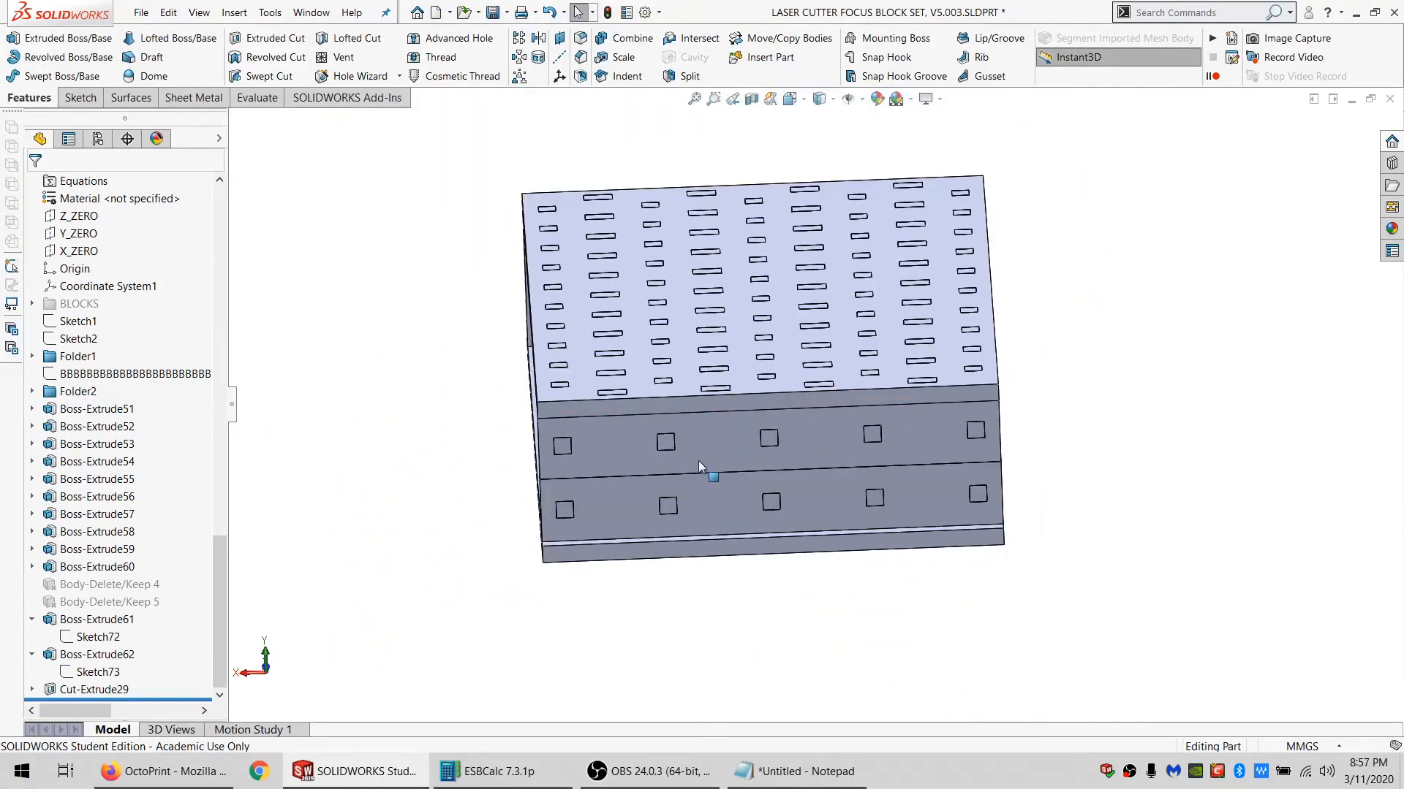
{"action": "middle_click_drag", "start_coordinate": [699, 461], "coordinate": [942, 349]}
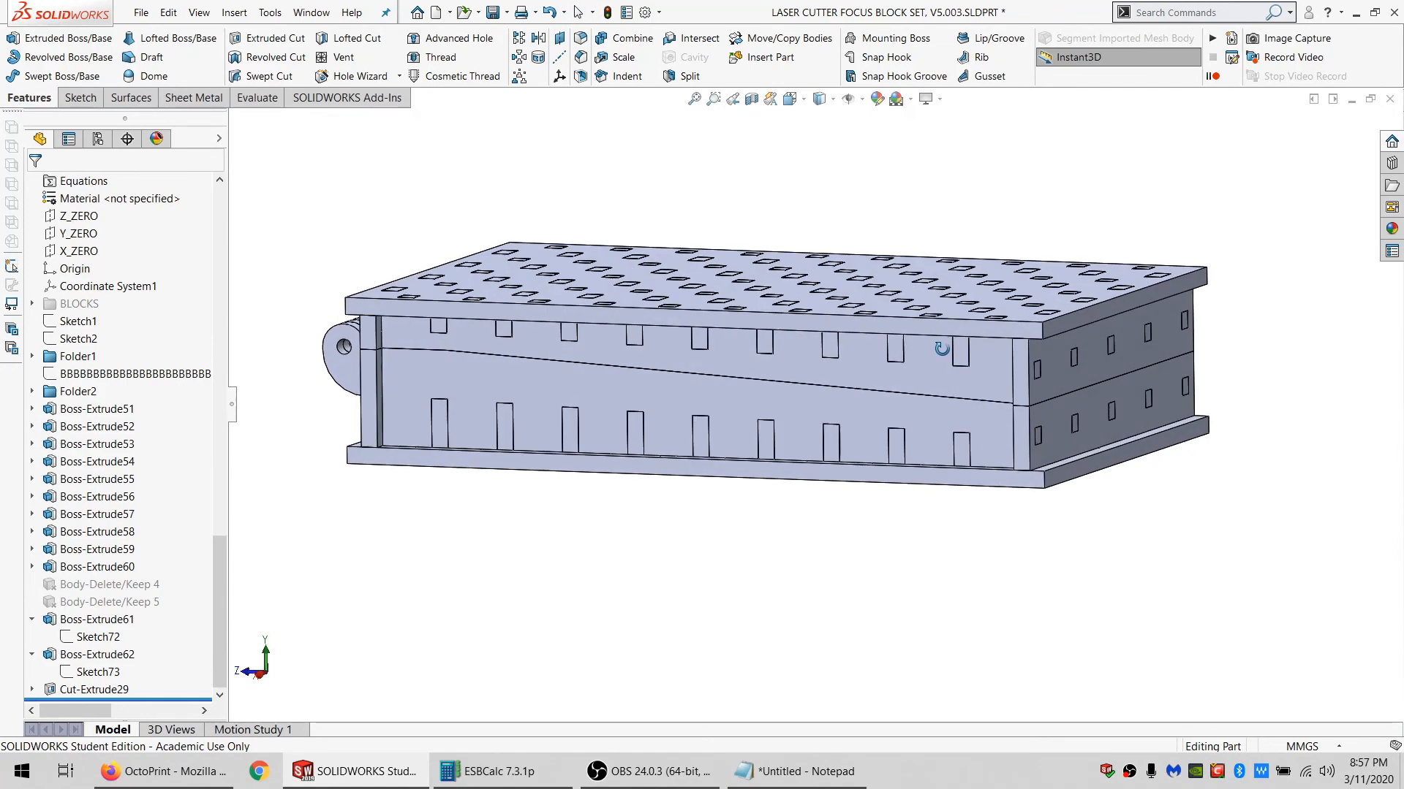
{"action": "middle_click_drag", "start_coordinate": [695, 357], "coordinate": [528, 337]}
{"action": "middle_click_drag", "start_coordinate": [769, 519], "coordinate": [922, 484]}
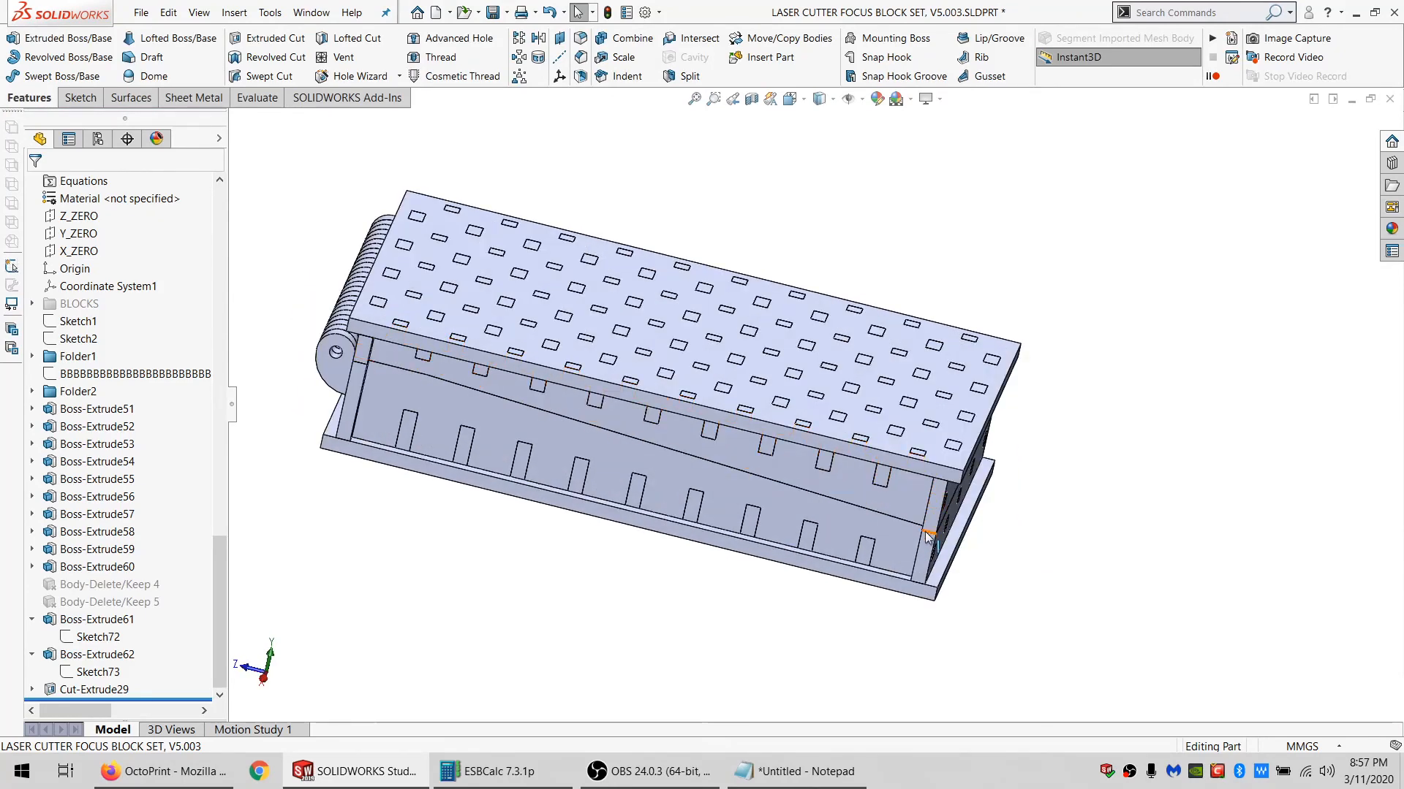
{"action": "middle_click_drag", "start_coordinate": [927, 538], "coordinate": [900, 479]}
Examine the split line between the upper and lower walls along the end wall and side wall, from the hinge to the corner.
{"action": "left_click", "coordinate": [897, 469]}
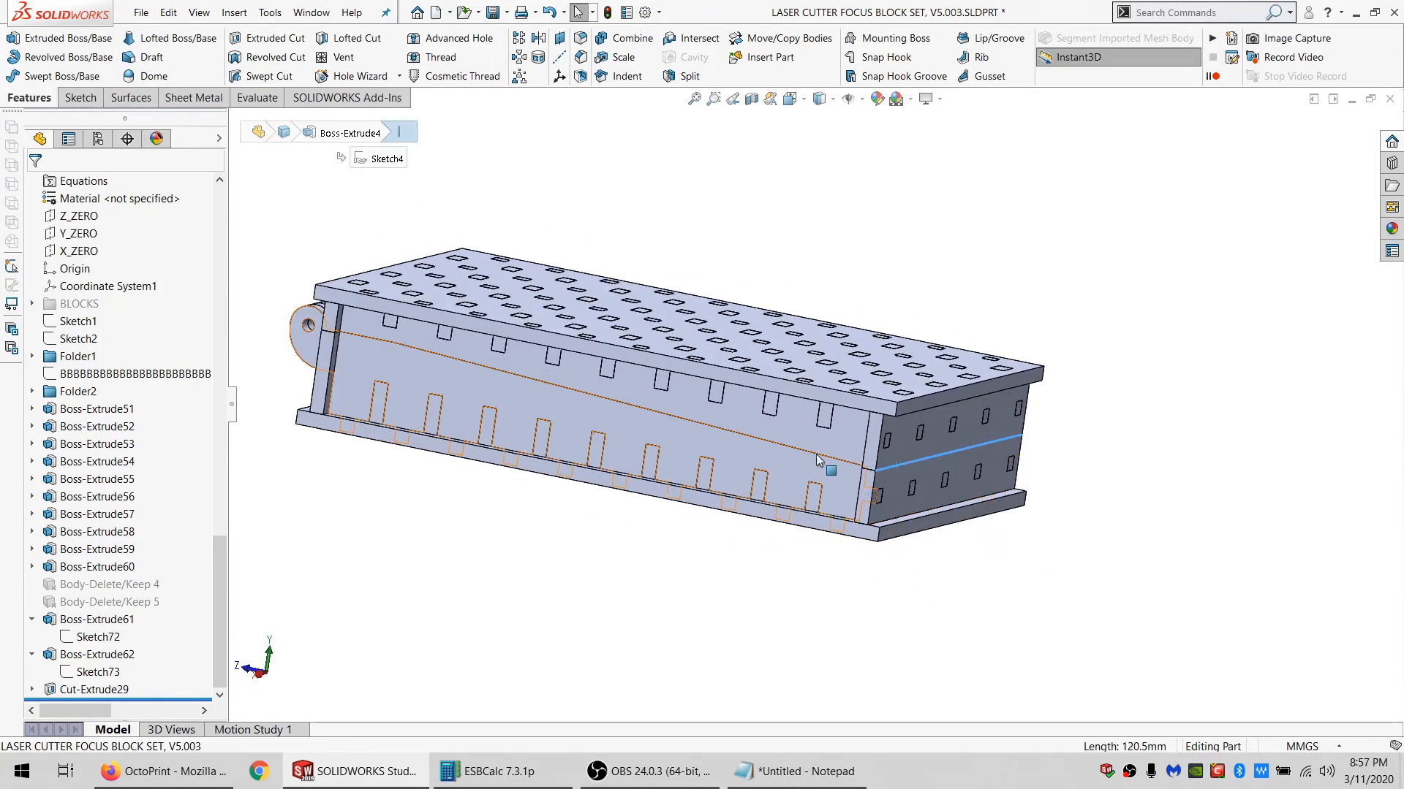
{"action": "left_click", "coordinate": [650, 411]}
{"action": "scroll", "coordinate": [505, 399], "scroll_direction": "up", "scroll_amount": 3}
{"action": "scroll", "coordinate": [504, 397], "scroll_direction": "down", "scroll_amount": 5}
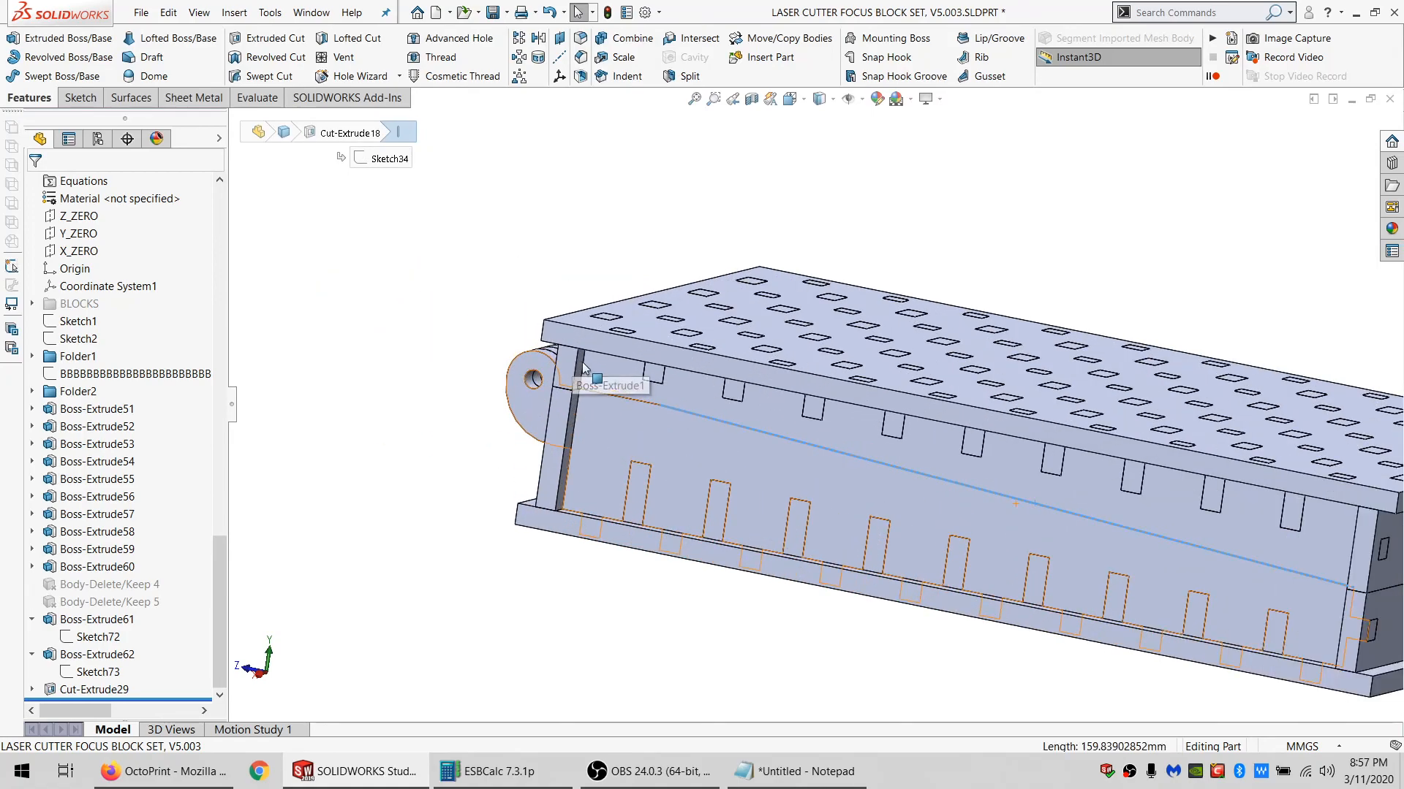
{"action": "middle_click_drag", "start_coordinate": [604, 364], "coordinate": [548, 374]}
{"action": "scroll", "coordinate": [1033, 507], "scroll_direction": "up", "scroll_amount": 3}
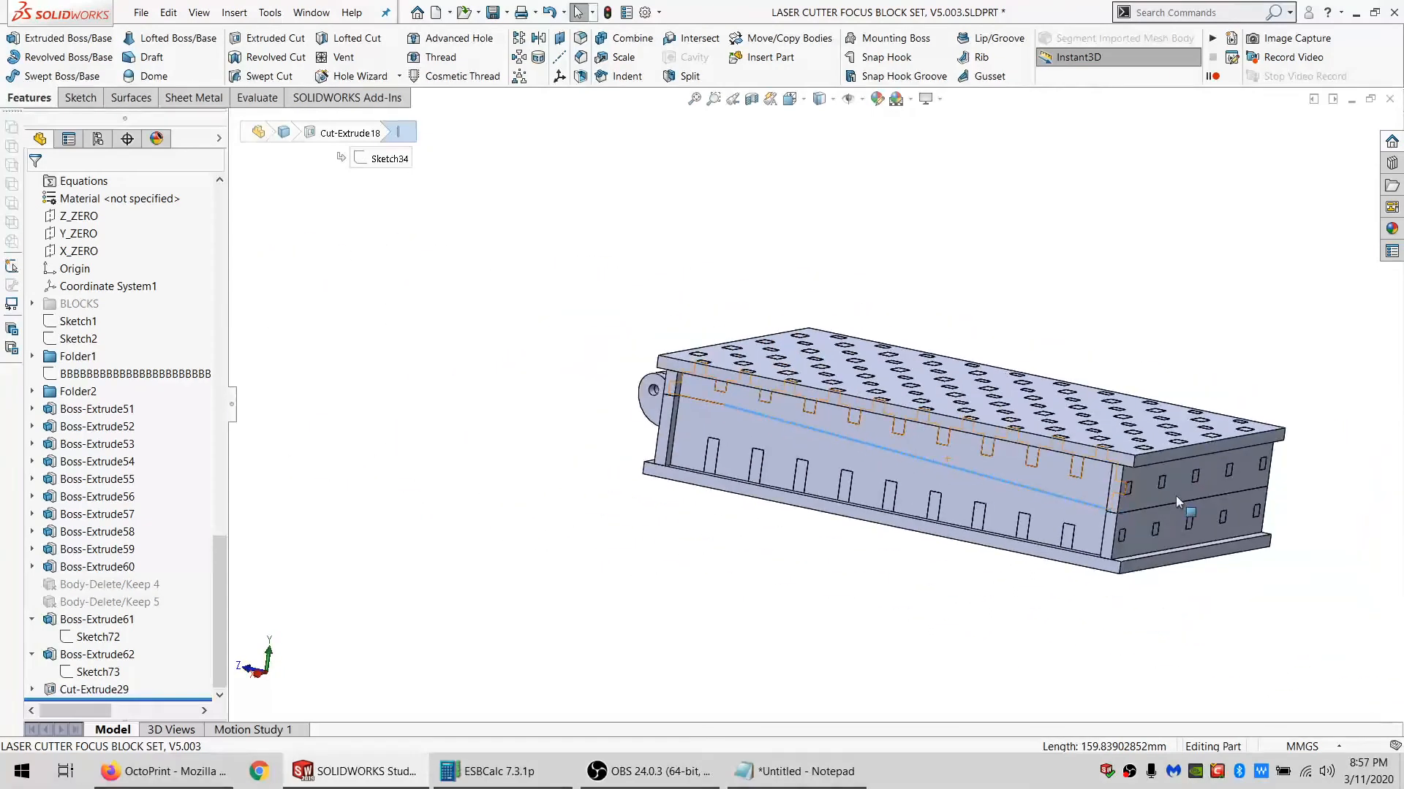
{"action": "scroll", "coordinate": [1126, 542], "scroll_direction": "down", "scroll_amount": 2}
{"action": "middle_click_drag", "start_coordinate": [1122, 541], "coordinate": [1068, 578]}
{"action": "scroll", "coordinate": [901, 592], "scroll_direction": "down", "scroll_amount": 3}
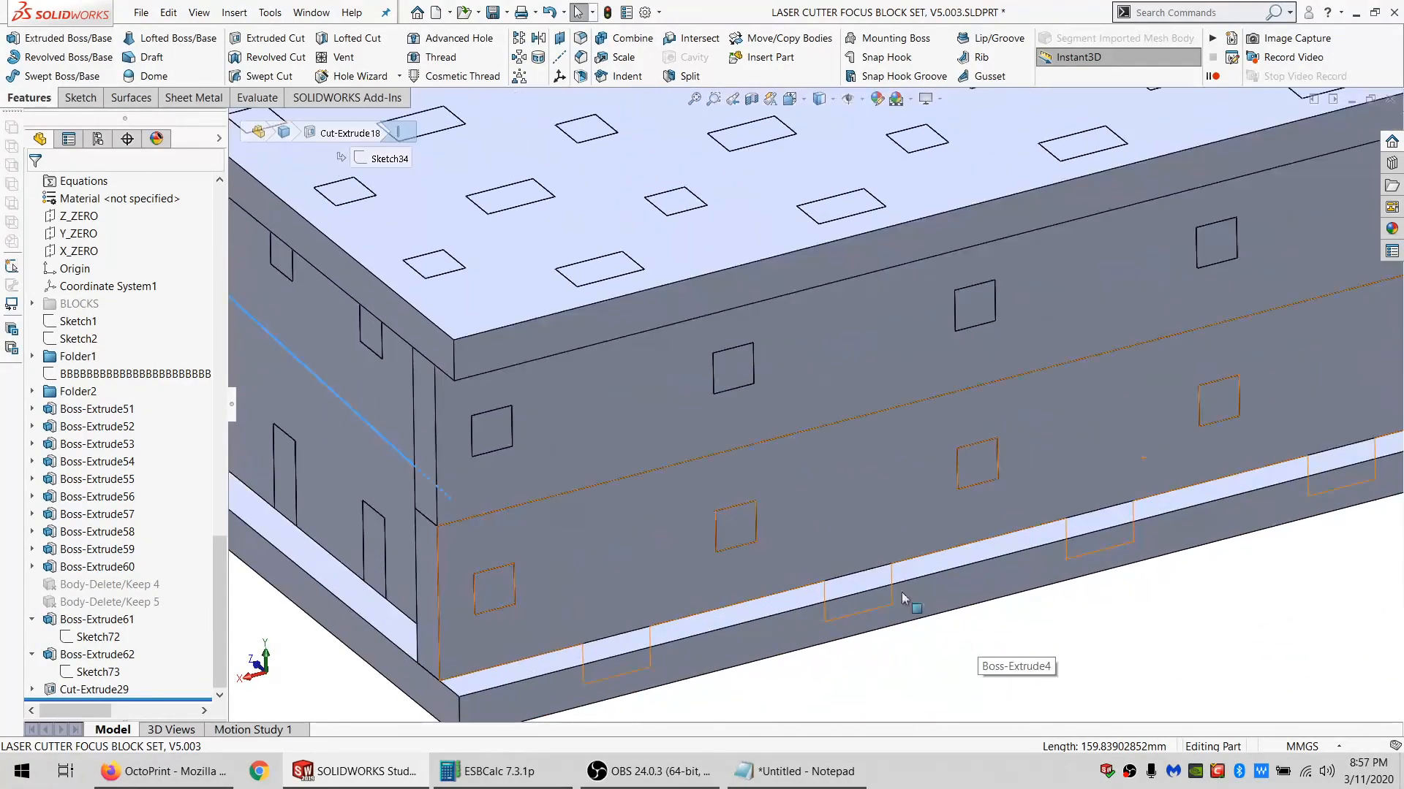
Measure the normal distance between the base plate's upper face and the top plate's outer face.
{"action": "left_click", "coordinate": [832, 585]}
{"action": "middle_click_drag", "start_coordinate": [832, 585], "coordinate": [854, 395]}
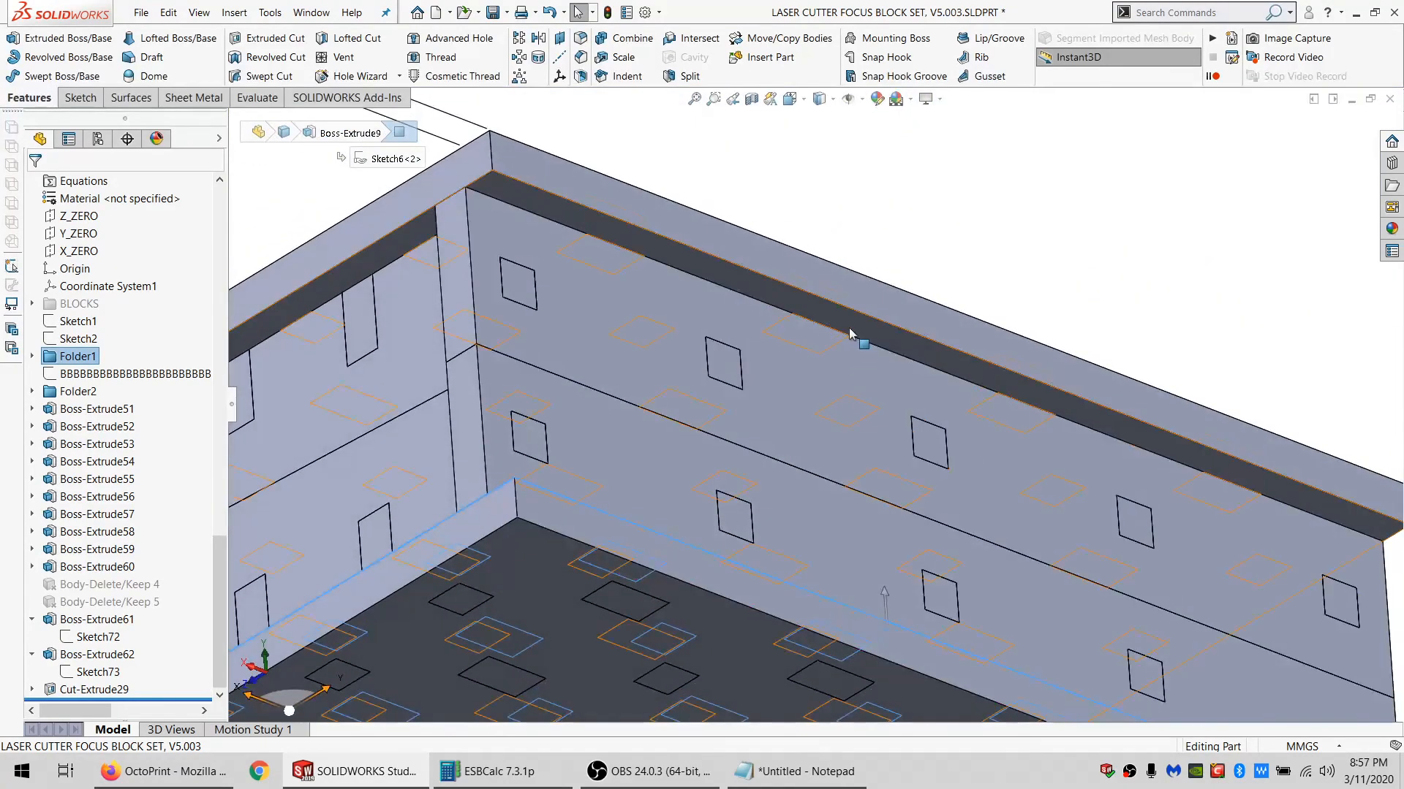
{"action": "middle_click_drag", "start_coordinate": [735, 385], "coordinate": [699, 226]}
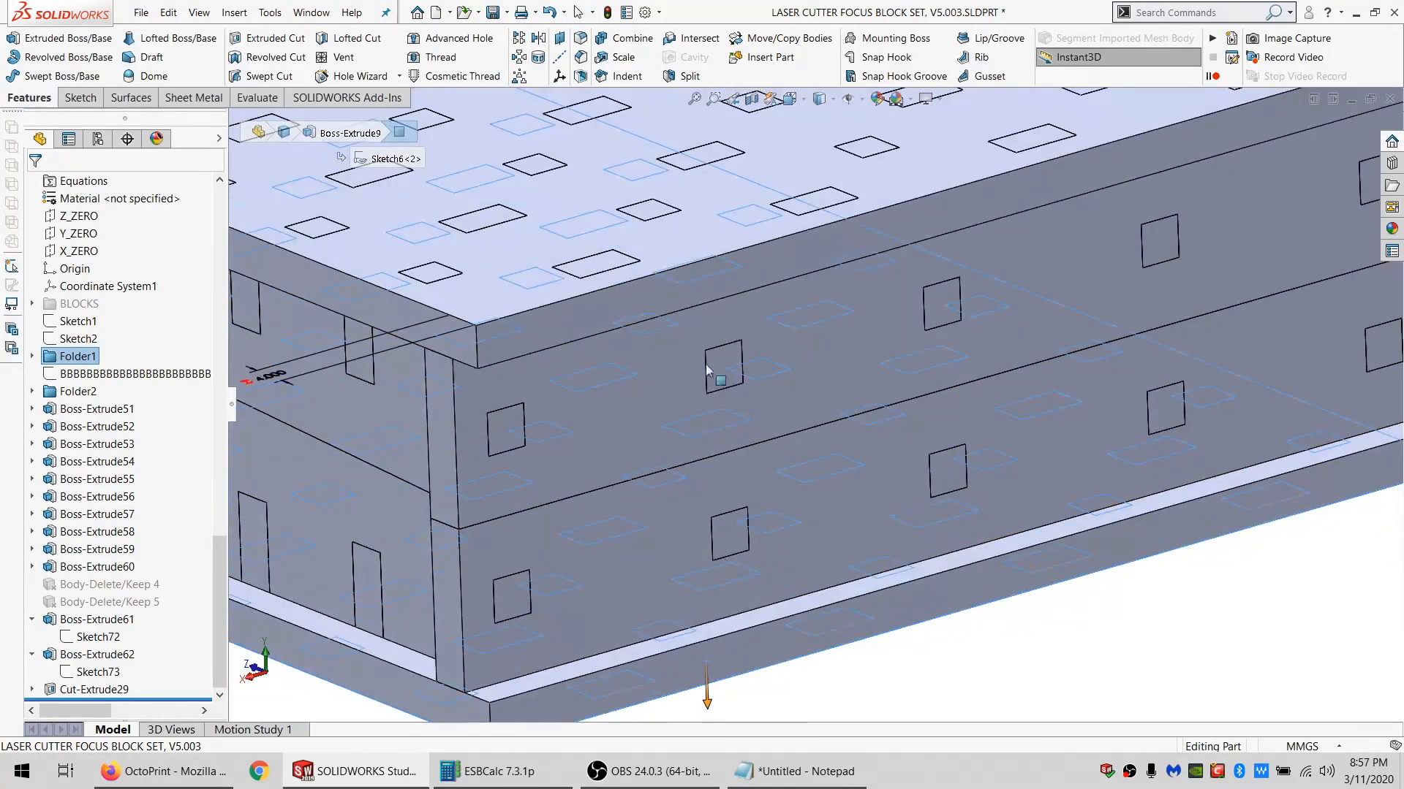
{"action": "left_click", "coordinate": [698, 225], "text": "ctrl"}
{"action": "scroll", "coordinate": [857, 416], "scroll_direction": "up", "scroll_amount": 5}
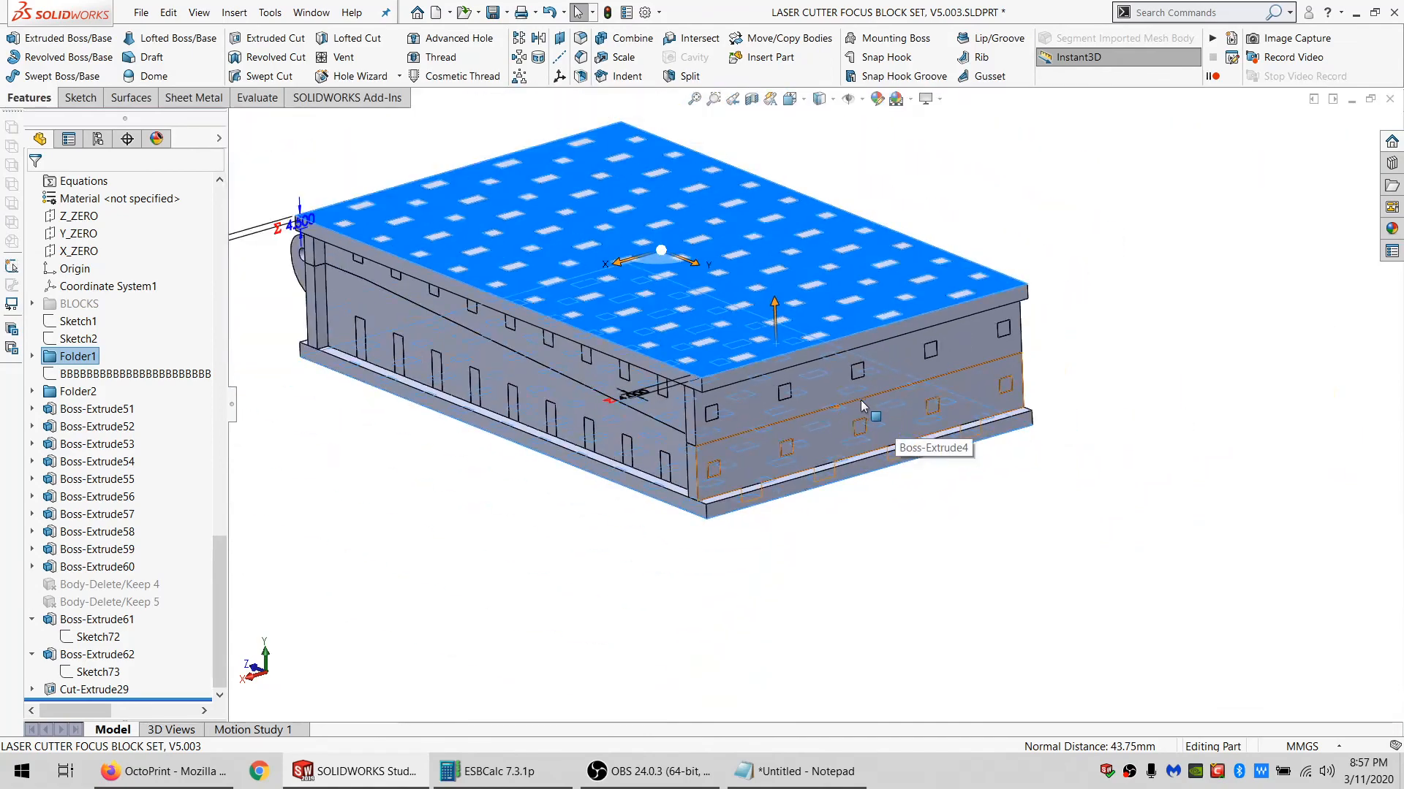
{"action": "scroll", "coordinate": [852, 446], "scroll_direction": "down", "scroll_amount": 2}
{"action": "middle_click_drag", "start_coordinate": [853, 447], "coordinate": [808, 480]}
{"action": "left_click", "coordinate": [738, 518]}
Examine the rows of square joints on the end wall and on both side walls of the box.
{"action": "middle_click_drag", "start_coordinate": [774, 394], "coordinate": [854, 385]}
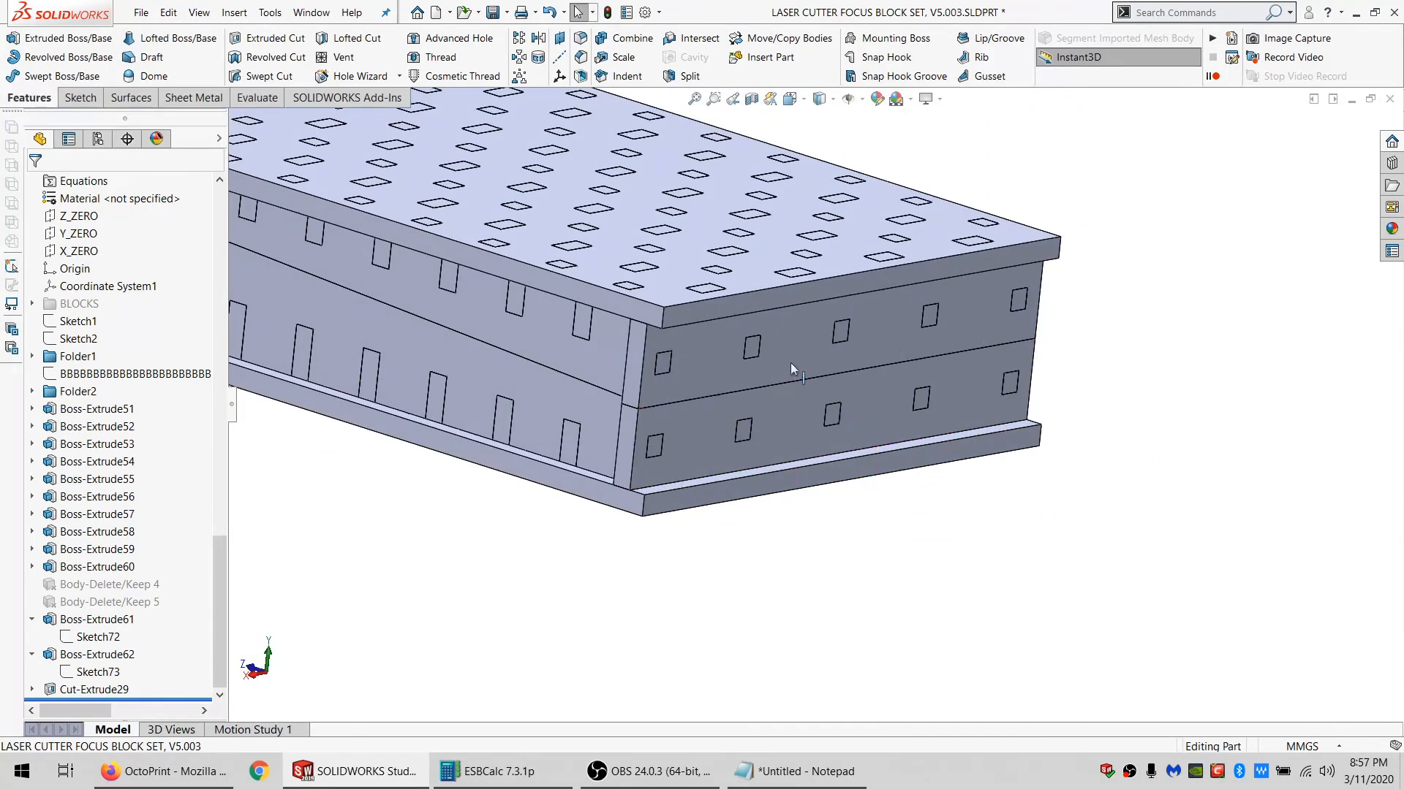
{"action": "scroll", "coordinate": [794, 369], "scroll_direction": "up", "scroll_amount": 6}
{"action": "scroll", "coordinate": [644, 333], "scroll_direction": "down", "scroll_amount": 4}
{"action": "middle_click_drag", "start_coordinate": [645, 333], "coordinate": [658, 388]}
{"action": "scroll", "coordinate": [931, 471], "scroll_direction": "down", "scroll_amount": 3}
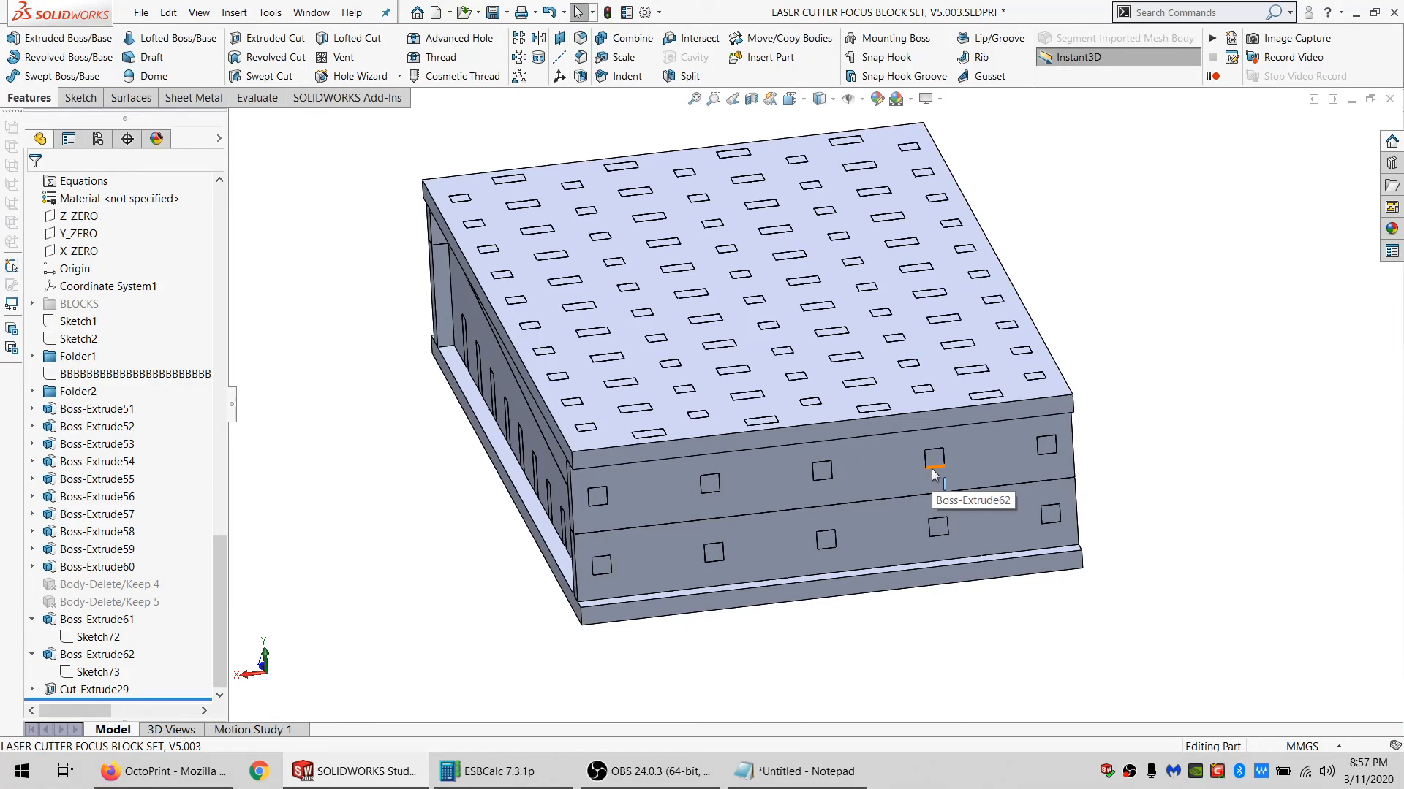
{"action": "middle_click_drag", "start_coordinate": [801, 365], "coordinate": [767, 365]}
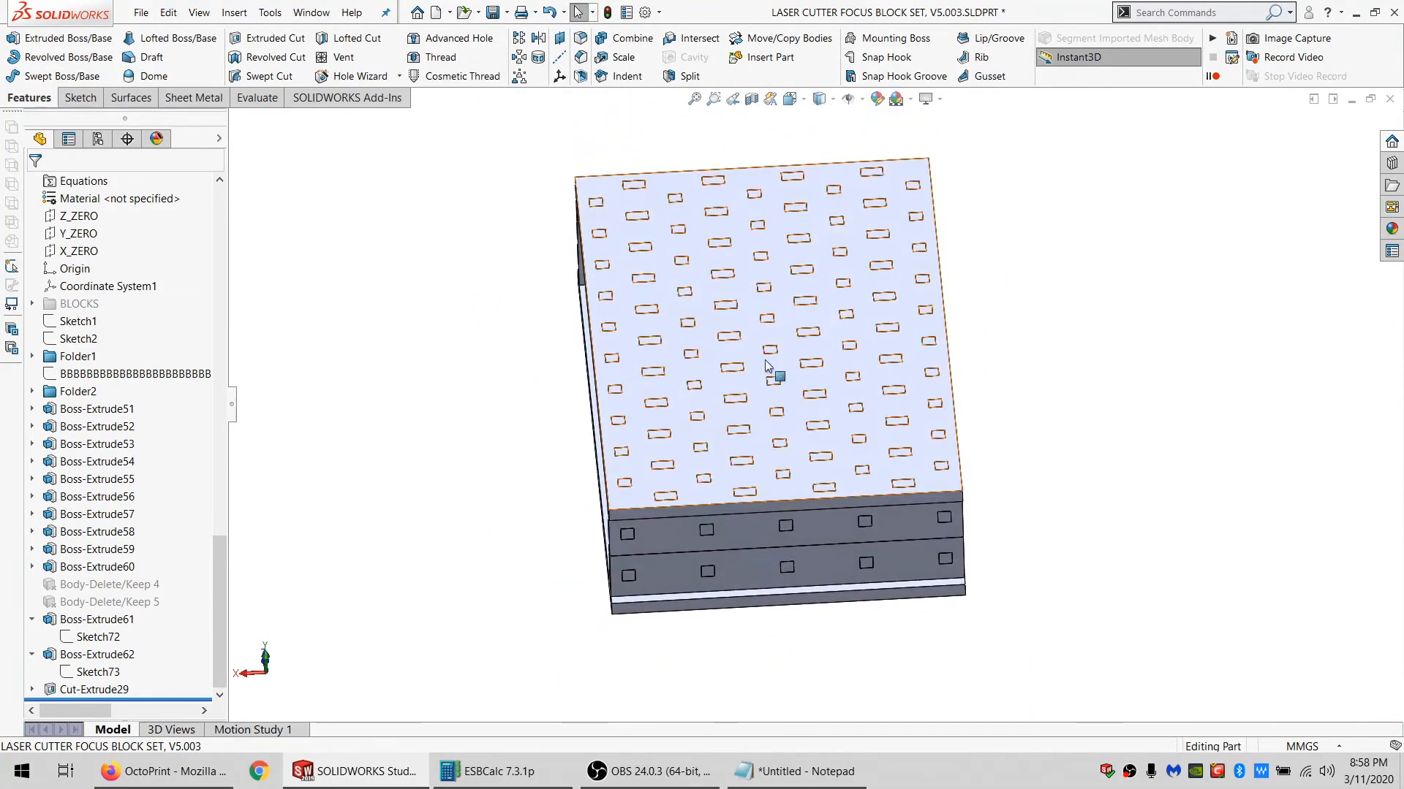
{"action": "scroll", "coordinate": [770, 535], "scroll_direction": "down", "scroll_amount": 3}
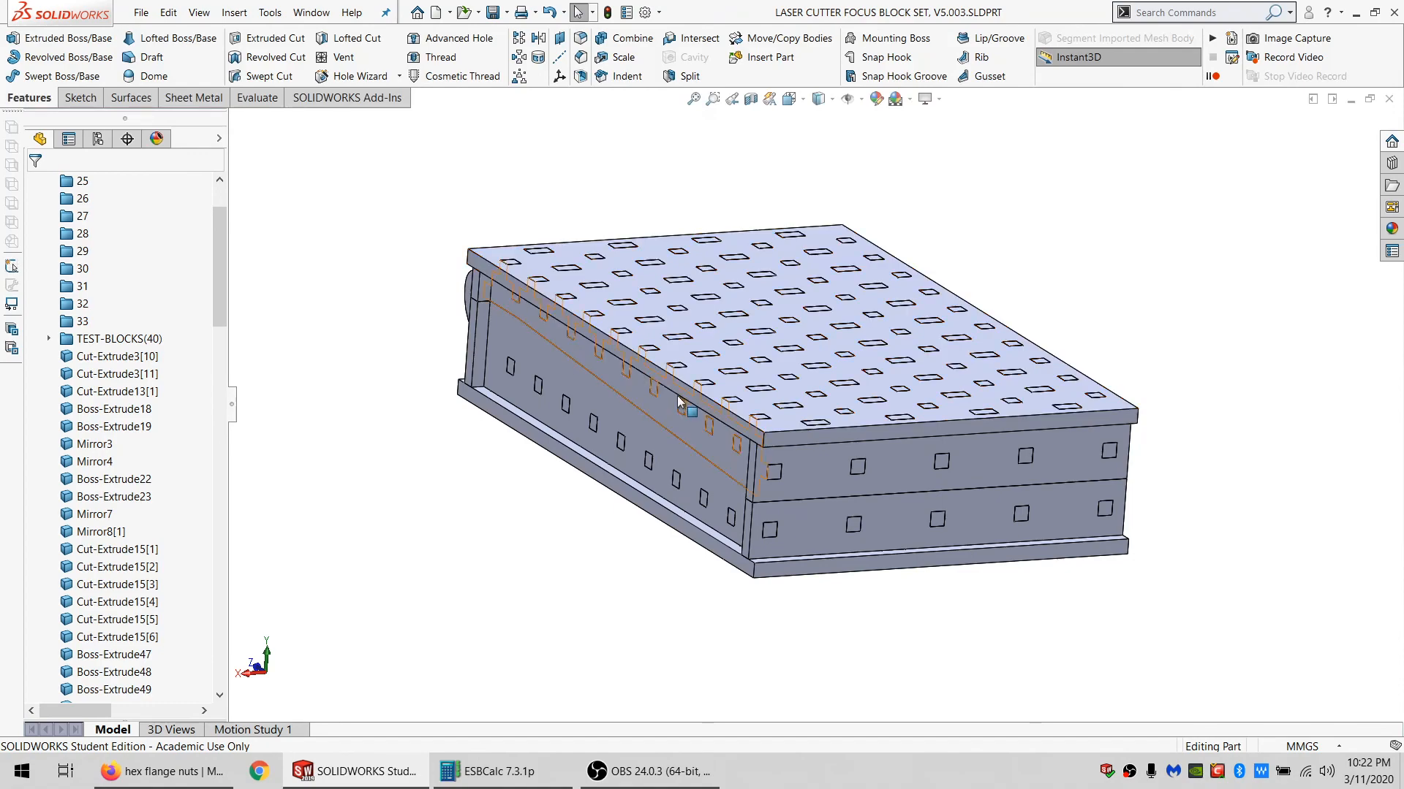
{"action": "middle_click_drag", "start_coordinate": [682, 401], "coordinate": [766, 380]}
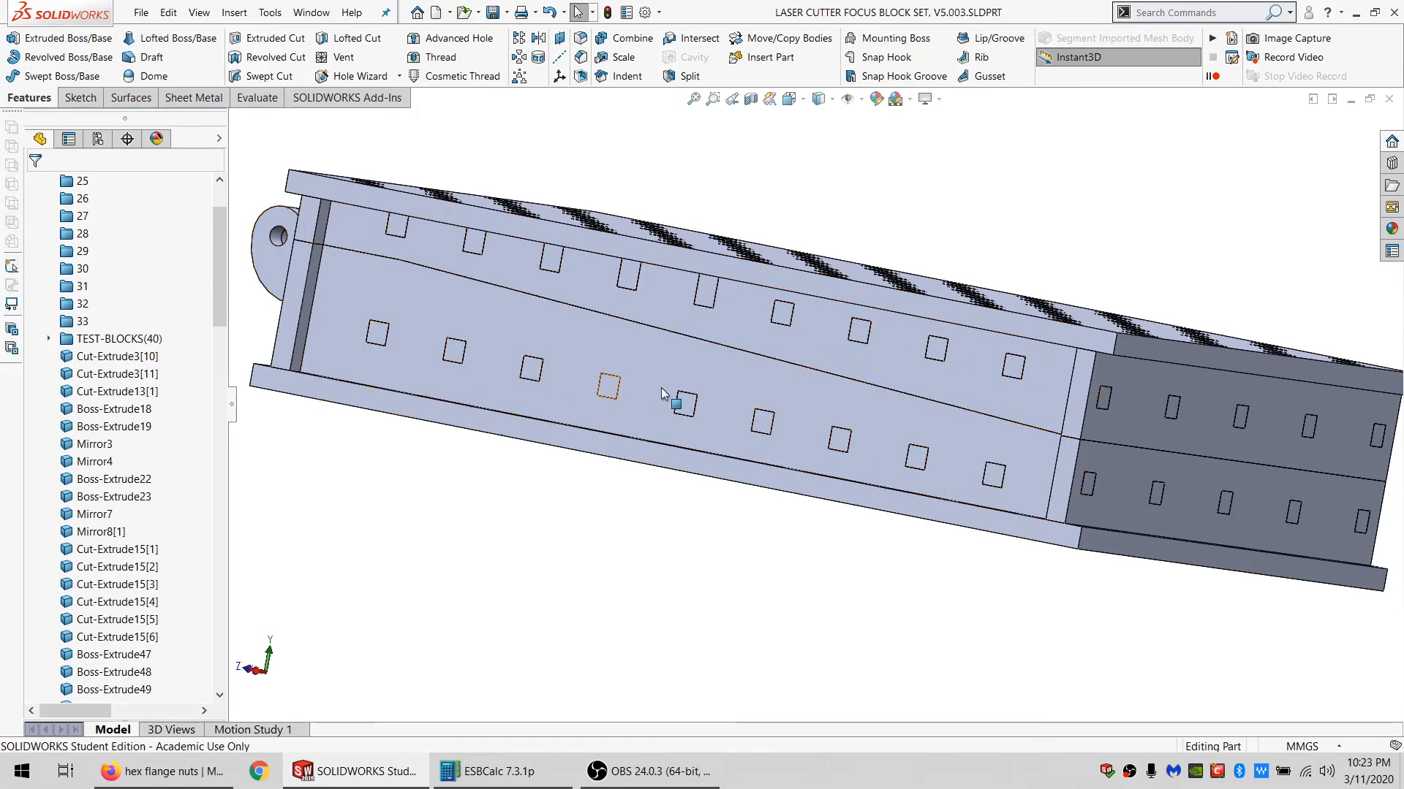
{"action": "middle_click_drag", "start_coordinate": [720, 306], "coordinate": [677, 282]}
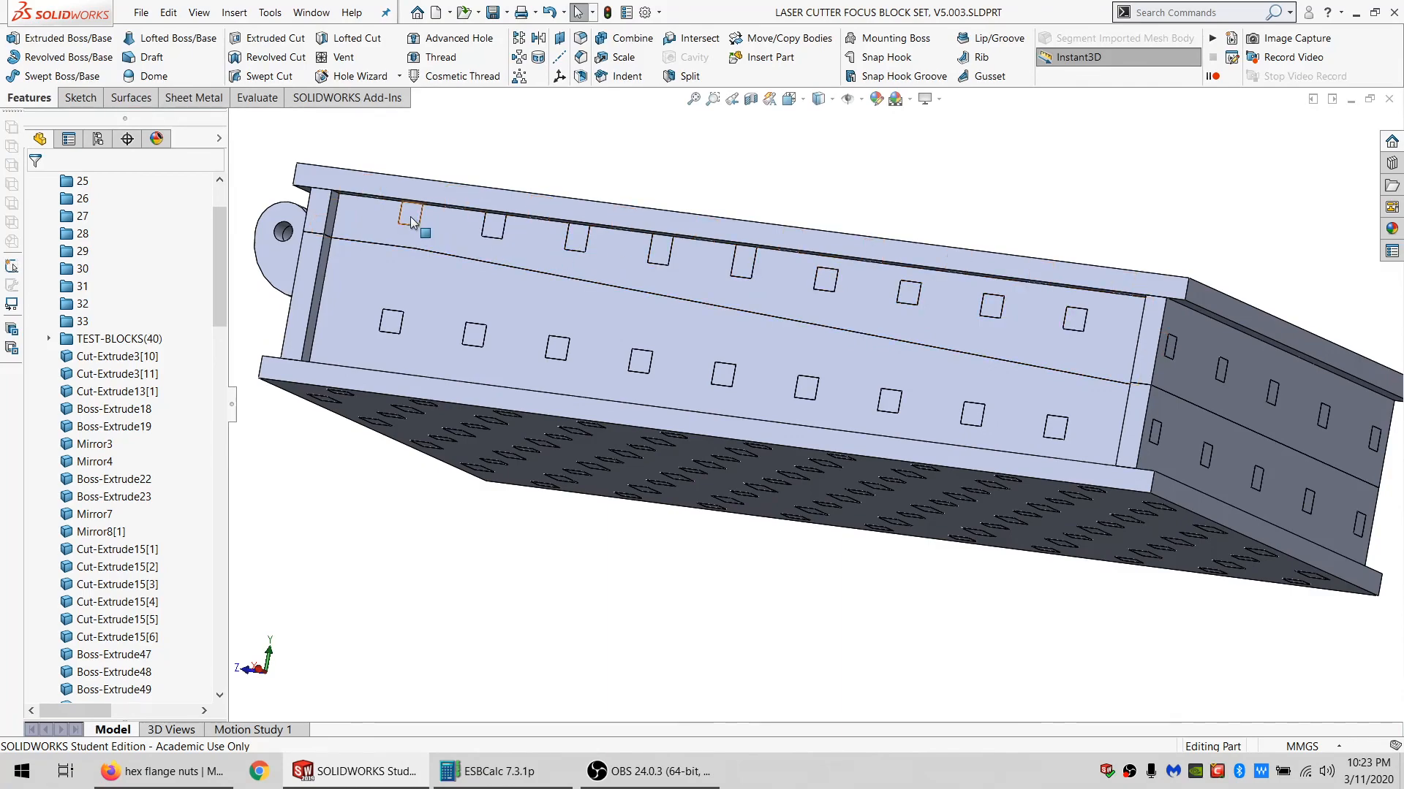
{"action": "middle_click_drag", "start_coordinate": [736, 296], "coordinate": [479, 355]}
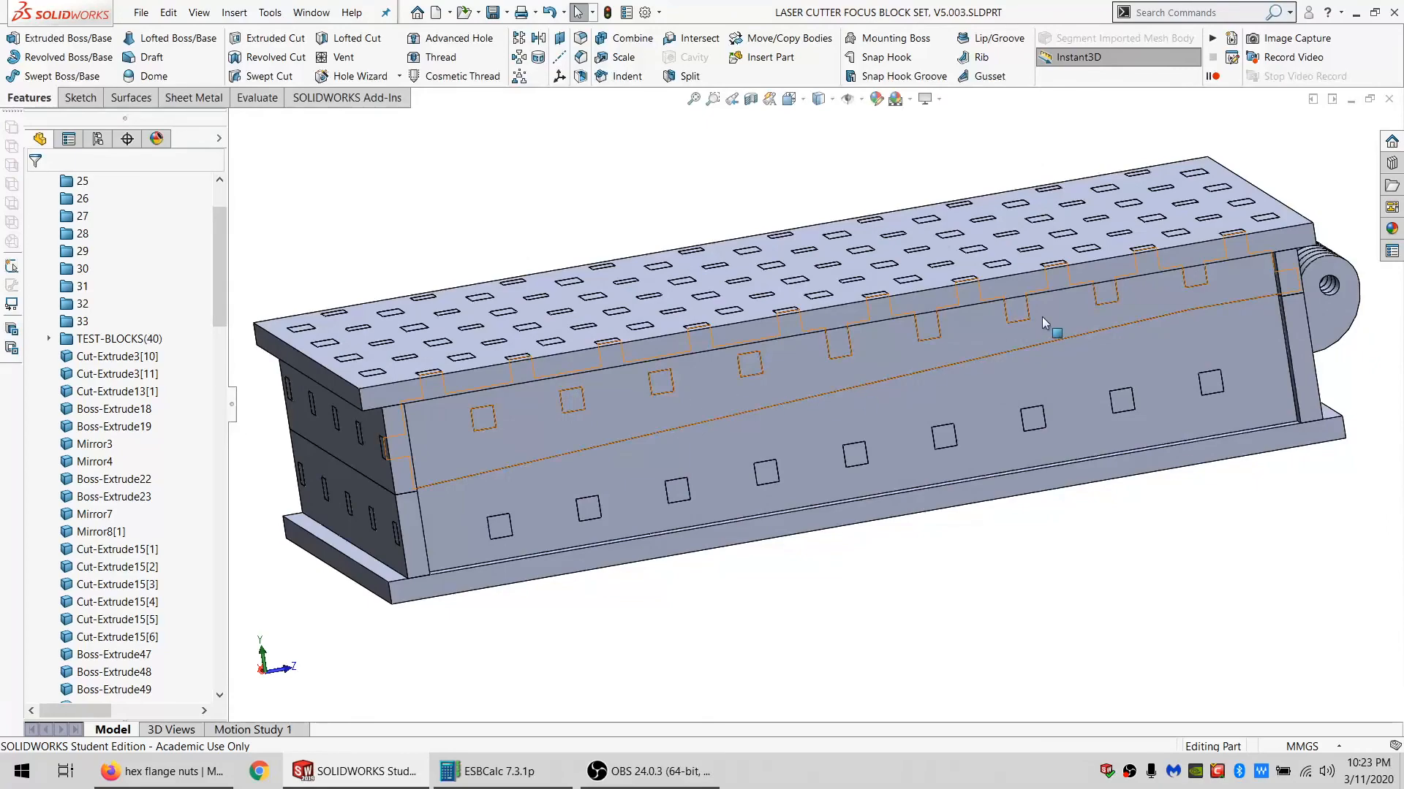
{"action": "middle_click_drag", "start_coordinate": [636, 394], "coordinate": [844, 573]}
Hide the top plate body and all bodies in the TEST-BLOCKS folder.
{"action": "left_click", "coordinate": [789, 514]}
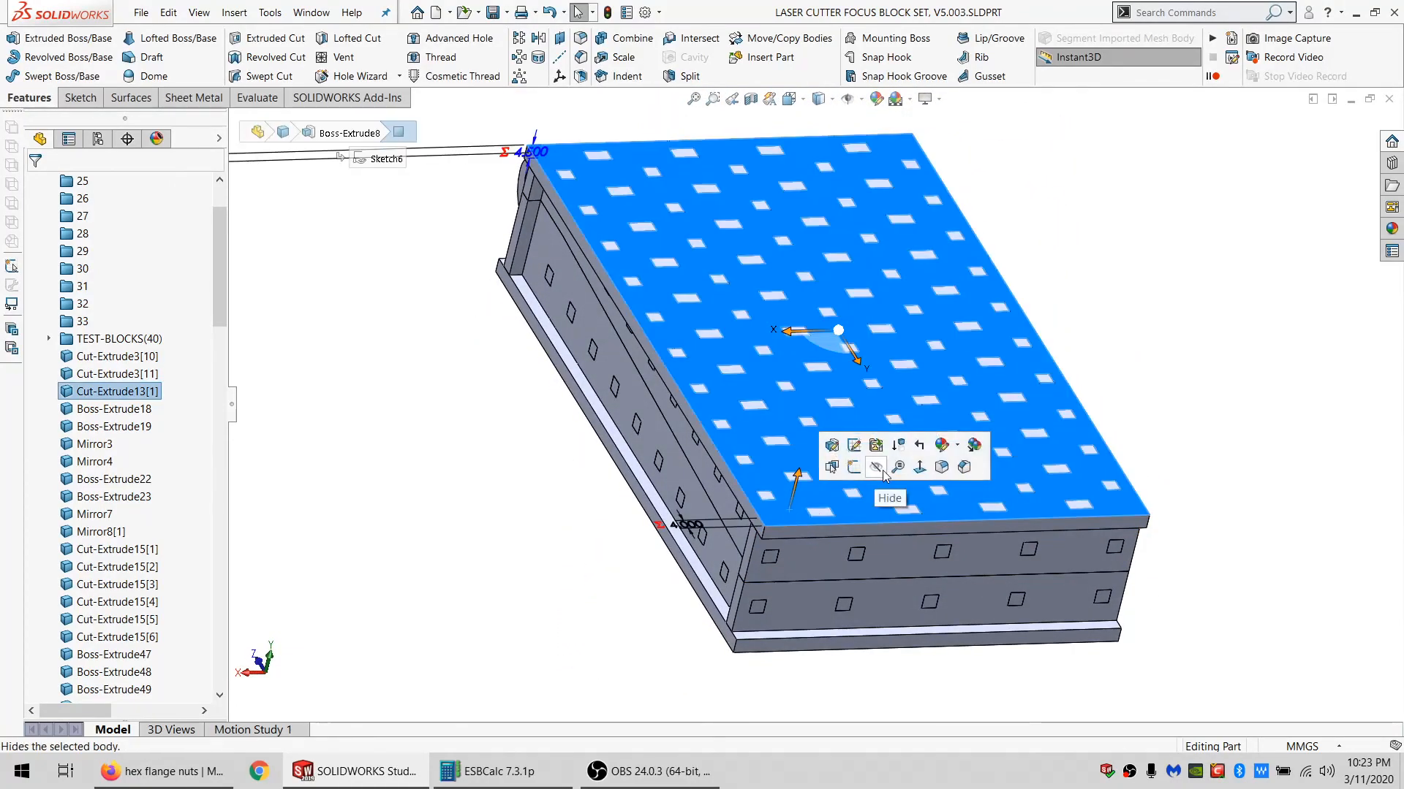
{"action": "left_click", "coordinate": [760, 504]}
{"action": "middle_click_drag", "start_coordinate": [760, 504], "coordinate": [716, 438]}
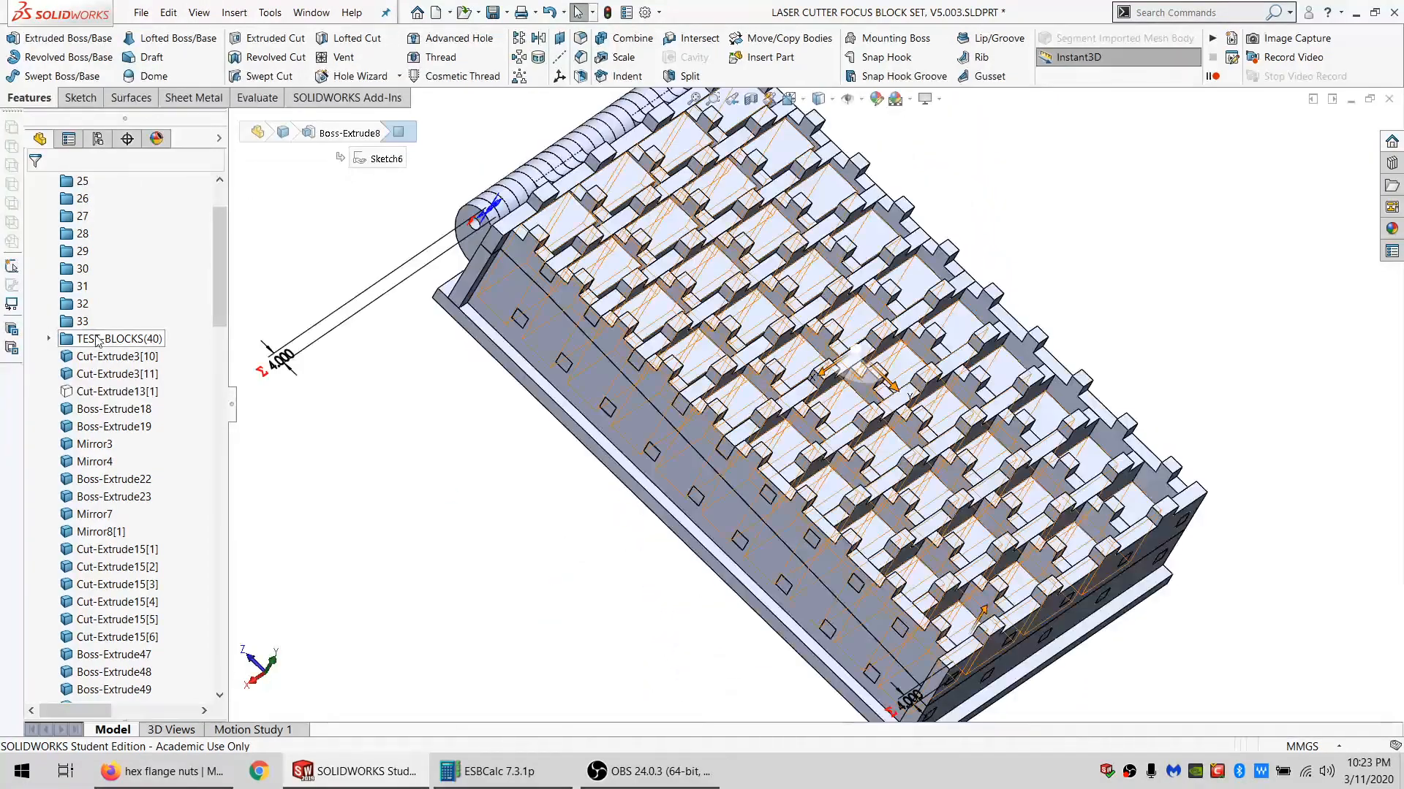
{"action": "left_click", "coordinate": [99, 340]}
{"action": "right_click", "coordinate": [139, 338]}
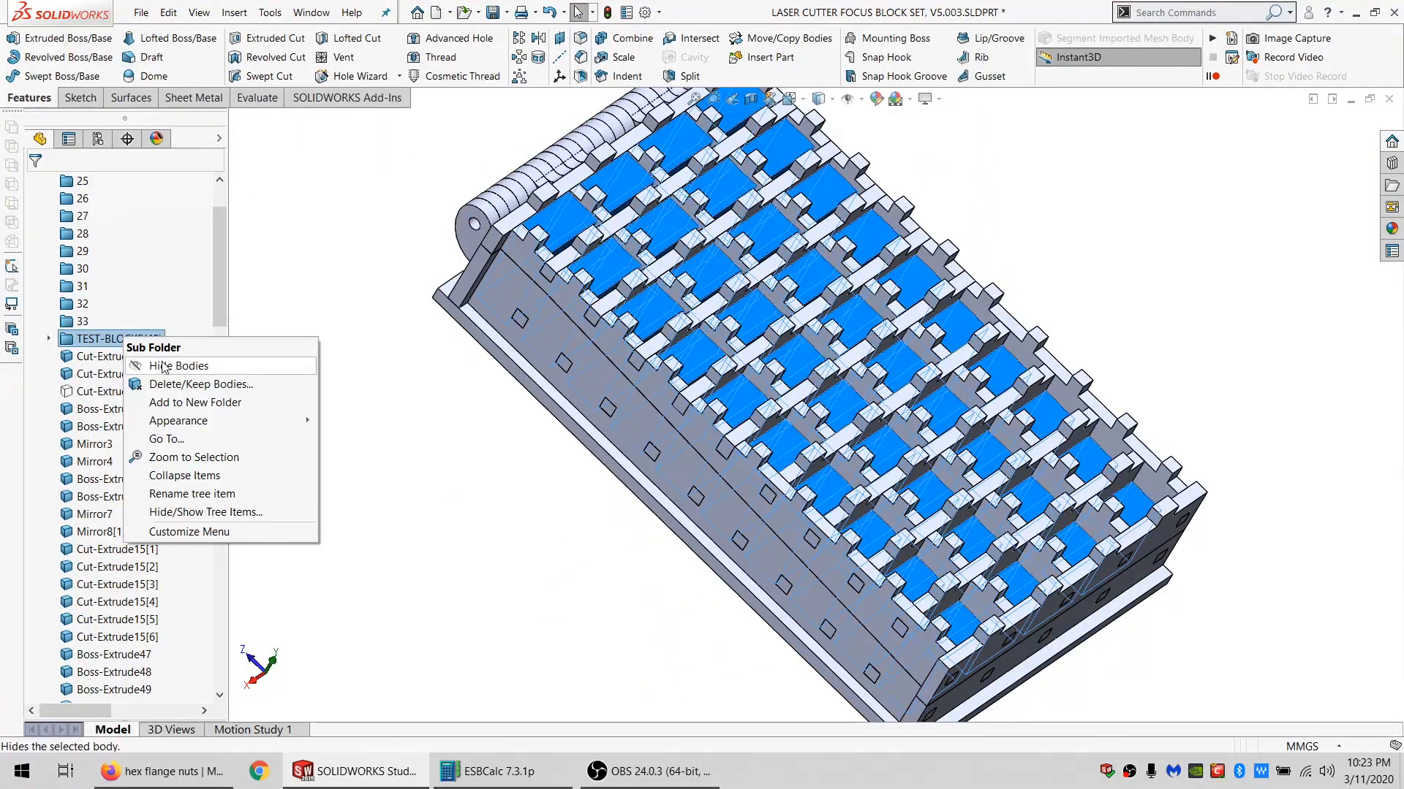
{"action": "left_click", "coordinate": [162, 367]}
Examine the interlocking dividers, top tabs and labelled compartments inside the opened box.
{"action": "middle_click_drag", "start_coordinate": [731, 410], "coordinate": [793, 329]}
{"action": "scroll", "coordinate": [788, 379], "scroll_direction": "down", "scroll_amount": 8}
{"action": "scroll", "coordinate": [801, 536], "scroll_direction": "up", "scroll_amount": 1}
{"action": "scroll", "coordinate": [827, 306], "scroll_direction": "up", "scroll_amount": 8}
{"action": "scroll", "coordinate": [861, 430], "scroll_direction": "down", "scroll_amount": 3}
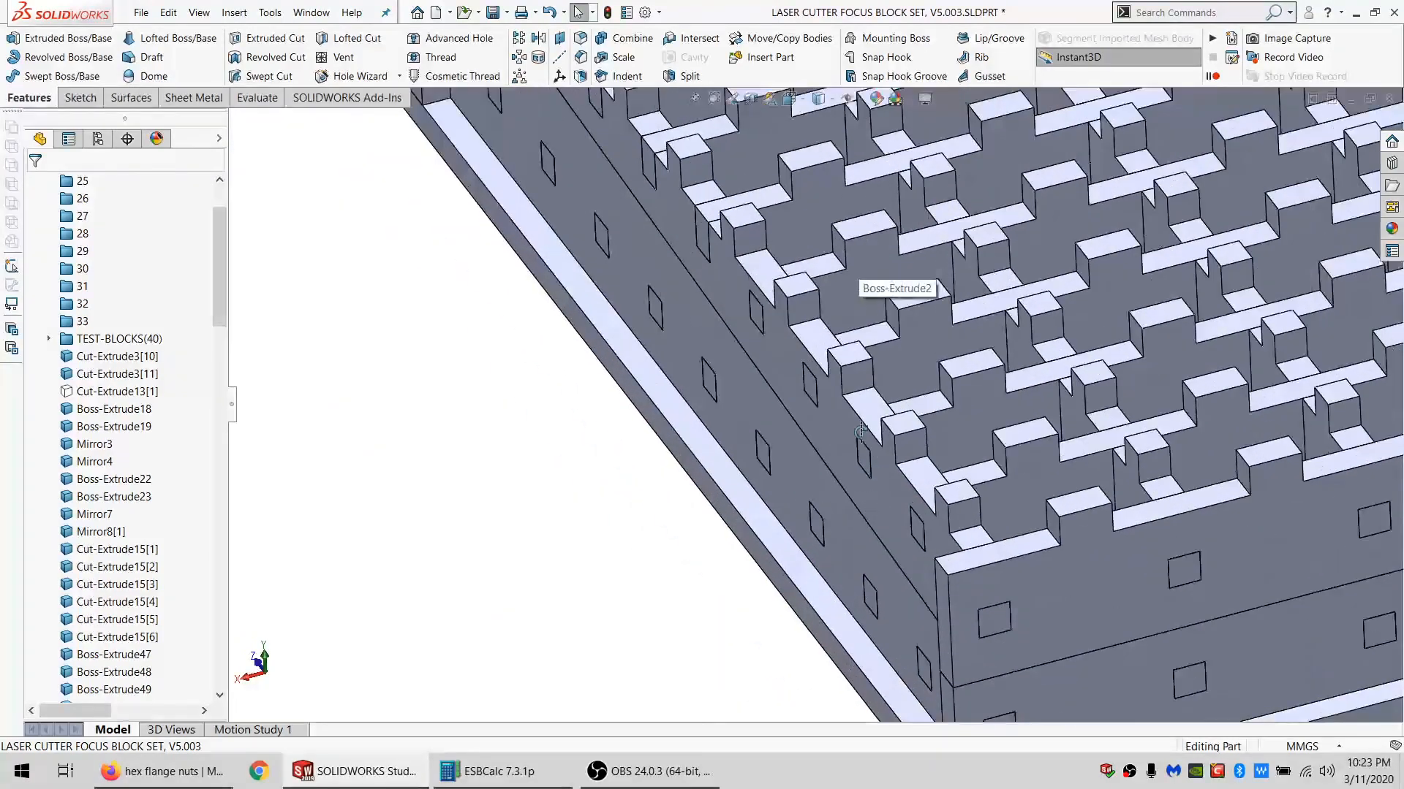
{"action": "middle_click_drag", "start_coordinate": [861, 431], "coordinate": [842, 473]}
{"action": "scroll", "coordinate": [1083, 407], "scroll_direction": "up", "scroll_amount": 2}
{"action": "middle_click_drag", "start_coordinate": [1085, 404], "coordinate": [1071, 621]}
{"action": "scroll", "coordinate": [949, 338], "scroll_direction": "up", "scroll_amount": 3}
{"action": "middle_click_drag", "start_coordinate": [949, 338], "coordinate": [907, 381]}
{"action": "middle_click_drag", "start_coordinate": [900, 476], "coordinate": [918, 437]}
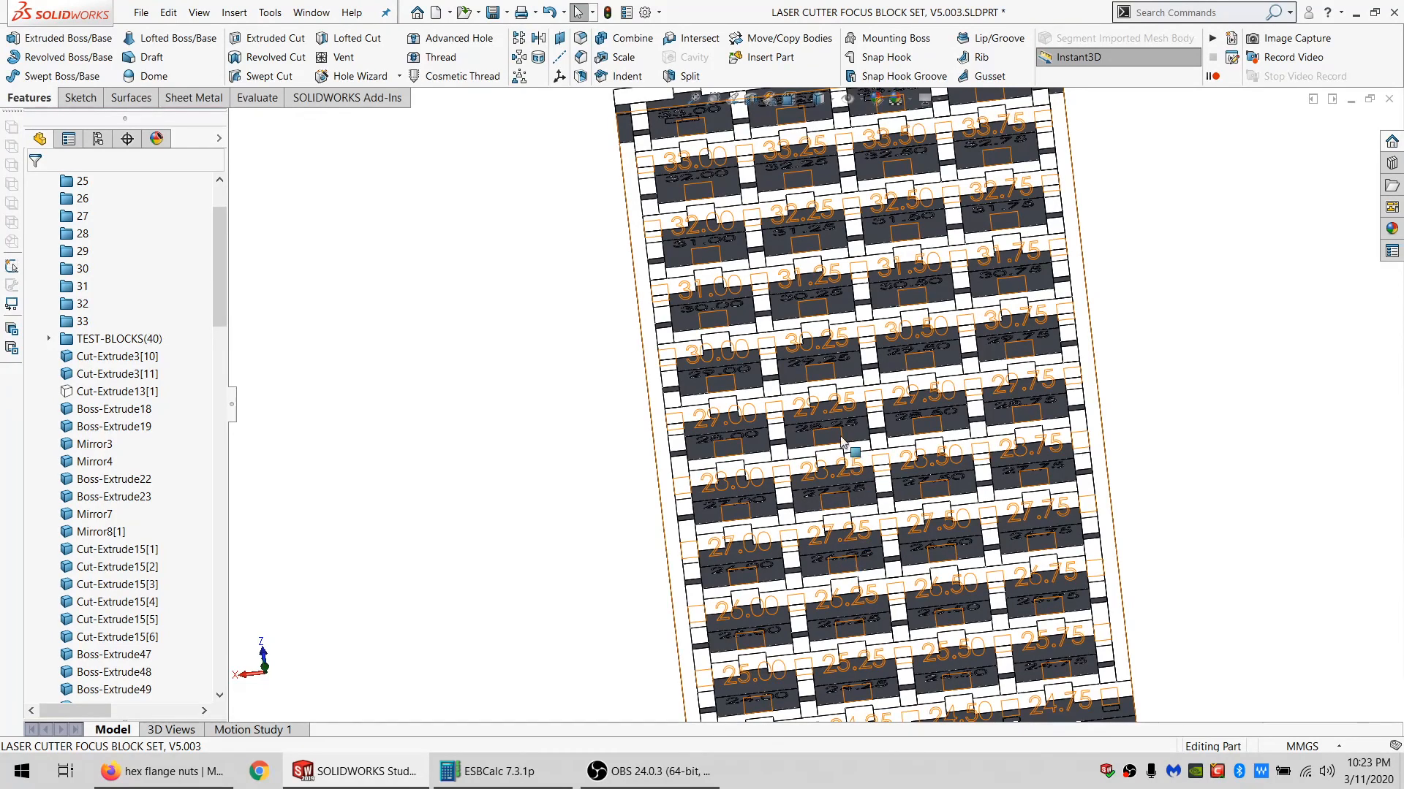
{"action": "middle_click_drag", "start_coordinate": [841, 442], "coordinate": [577, 543]}
{"action": "scroll", "coordinate": [731, 577], "scroll_direction": "down", "scroll_amount": 2}
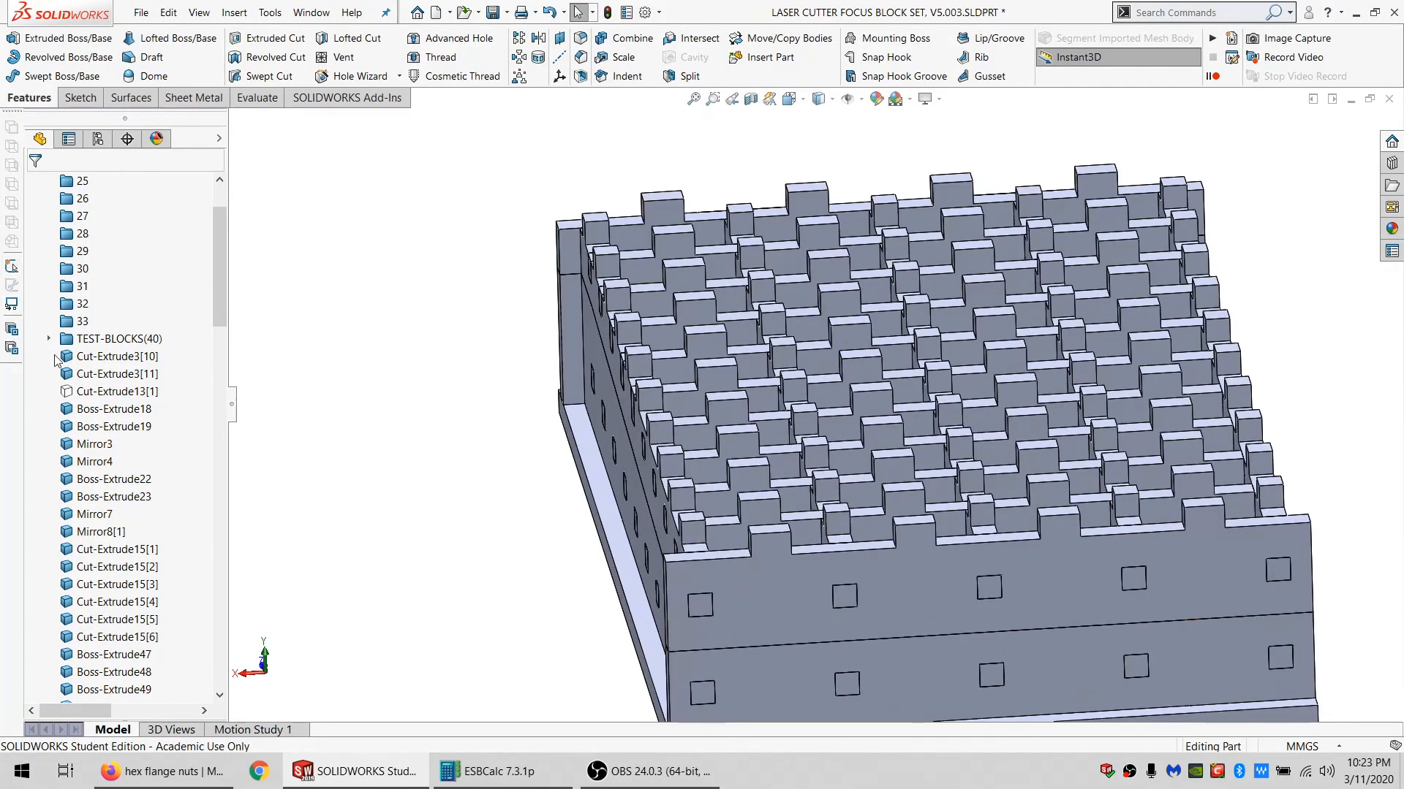
Show the hidden top plate body Cut-Extrude13[1] over the dividers.
{"action": "left_click", "coordinate": [113, 391]}
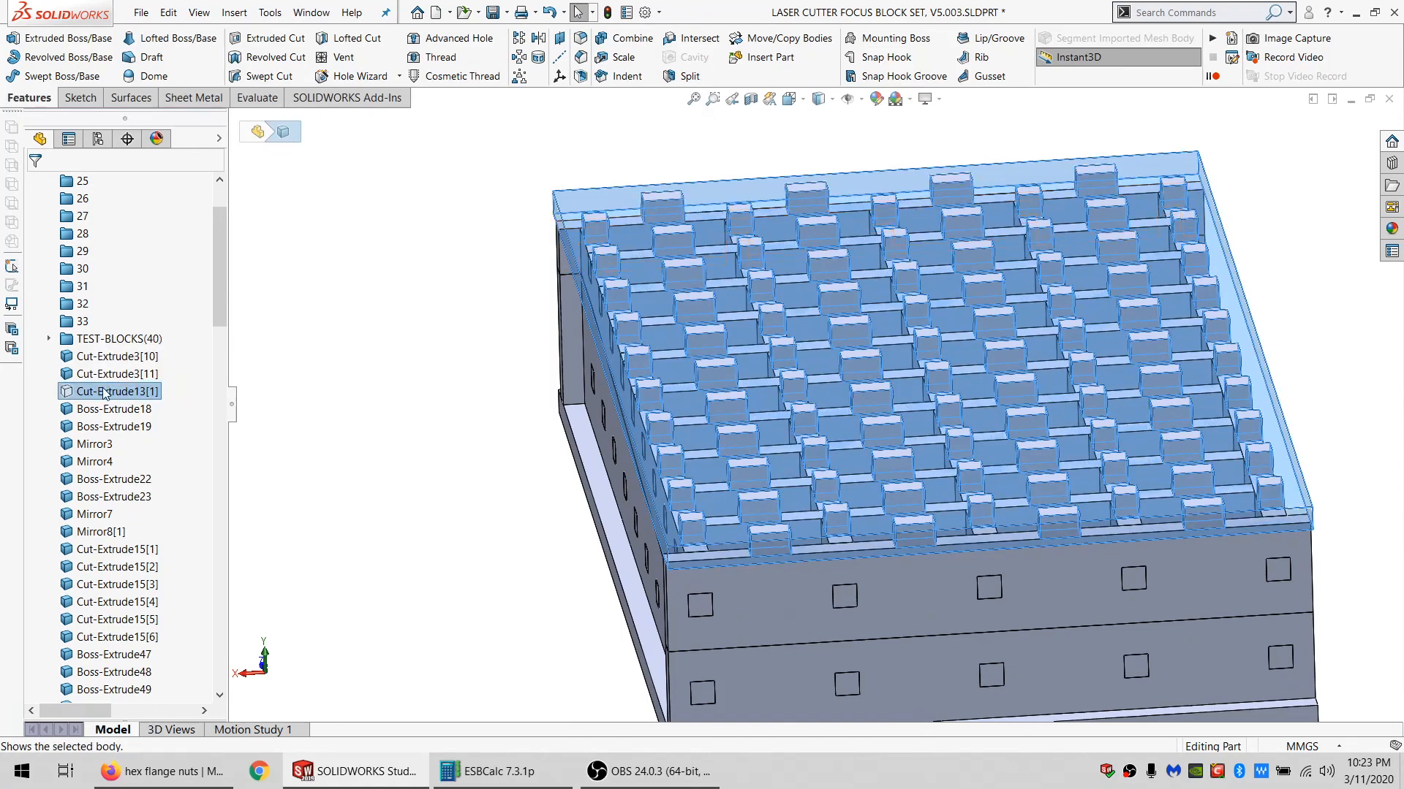
{"action": "right_click", "coordinate": [106, 392]}
{"action": "left_click", "coordinate": [115, 365]}
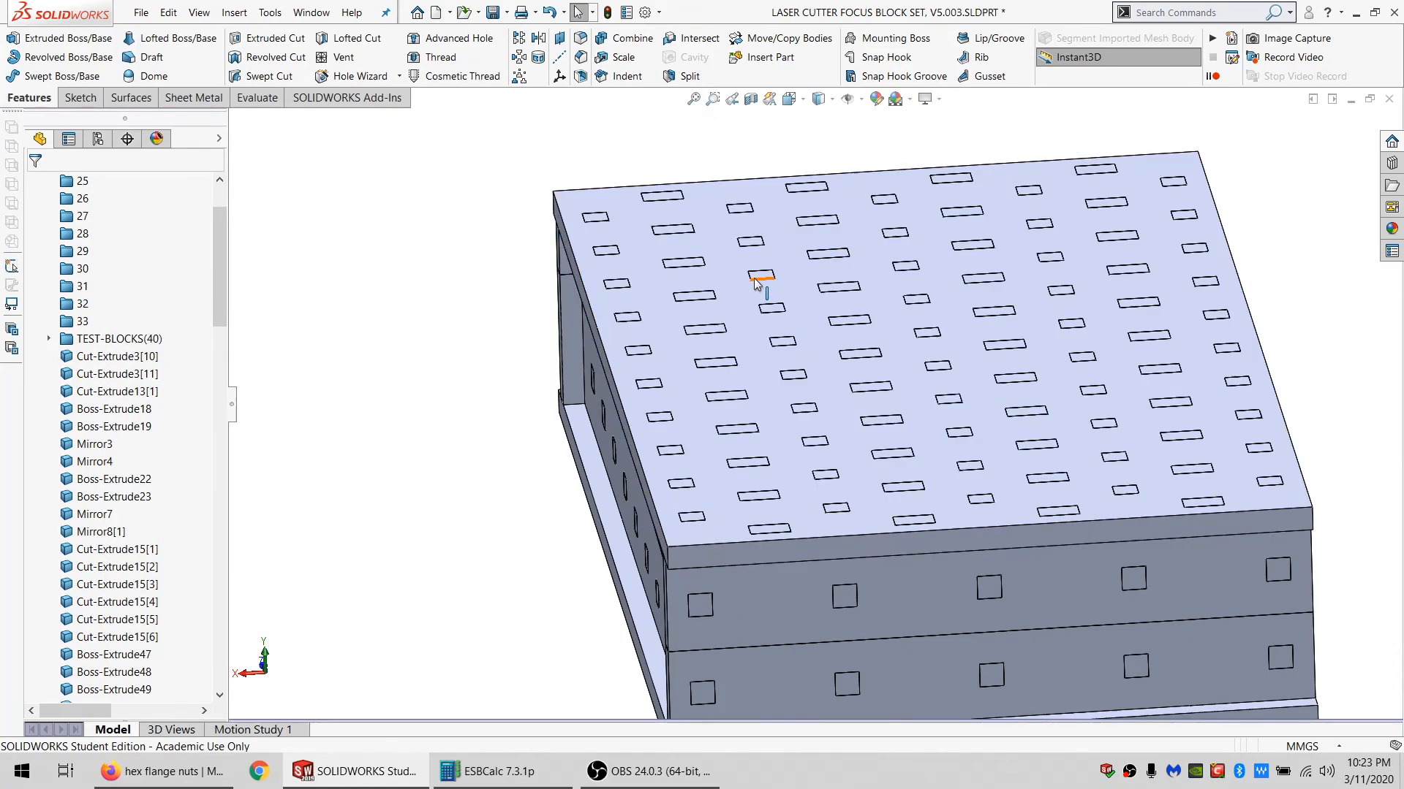
Examine the closed box from above, below and the corner, including its top plate, base plate and wall joints.
{"action": "left_click", "coordinate": [751, 442]}
{"action": "middle_click_drag", "start_coordinate": [750, 440], "coordinate": [757, 280]}
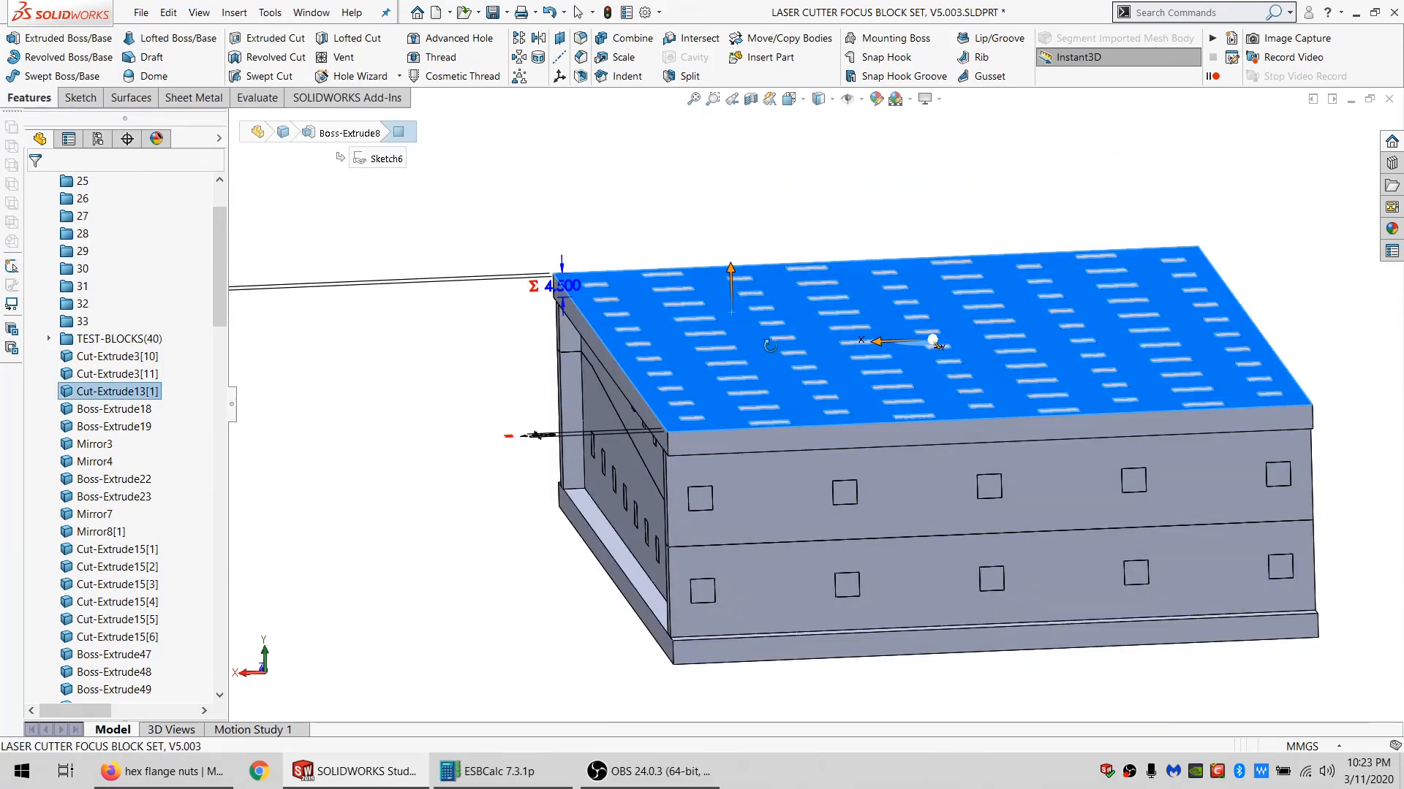
{"action": "middle_click_drag", "start_coordinate": [771, 345], "coordinate": [673, 234]}
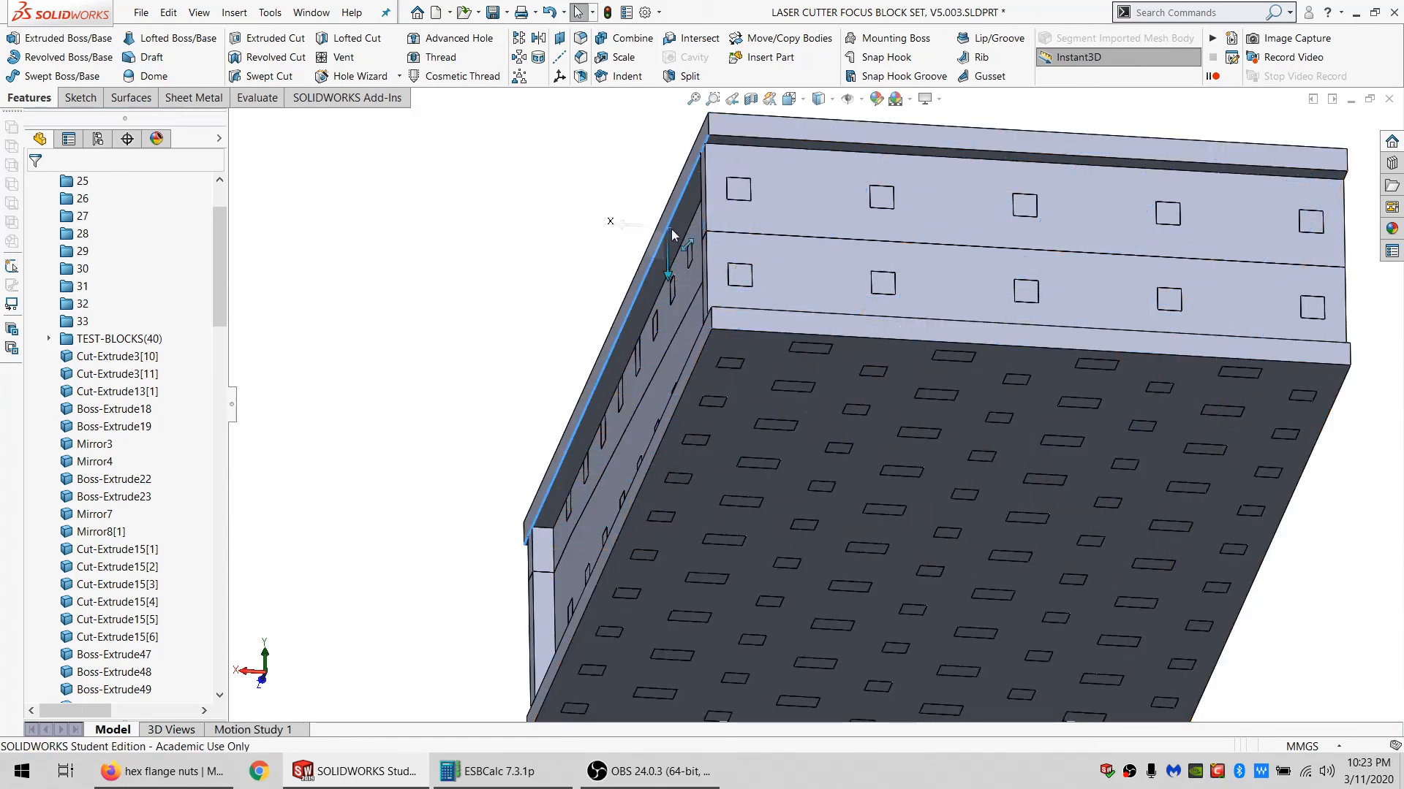
{"action": "middle_click_drag", "start_coordinate": [656, 205], "coordinate": [971, 336]}
{"action": "scroll", "coordinate": [892, 351], "scroll_direction": "down", "scroll_amount": 3}
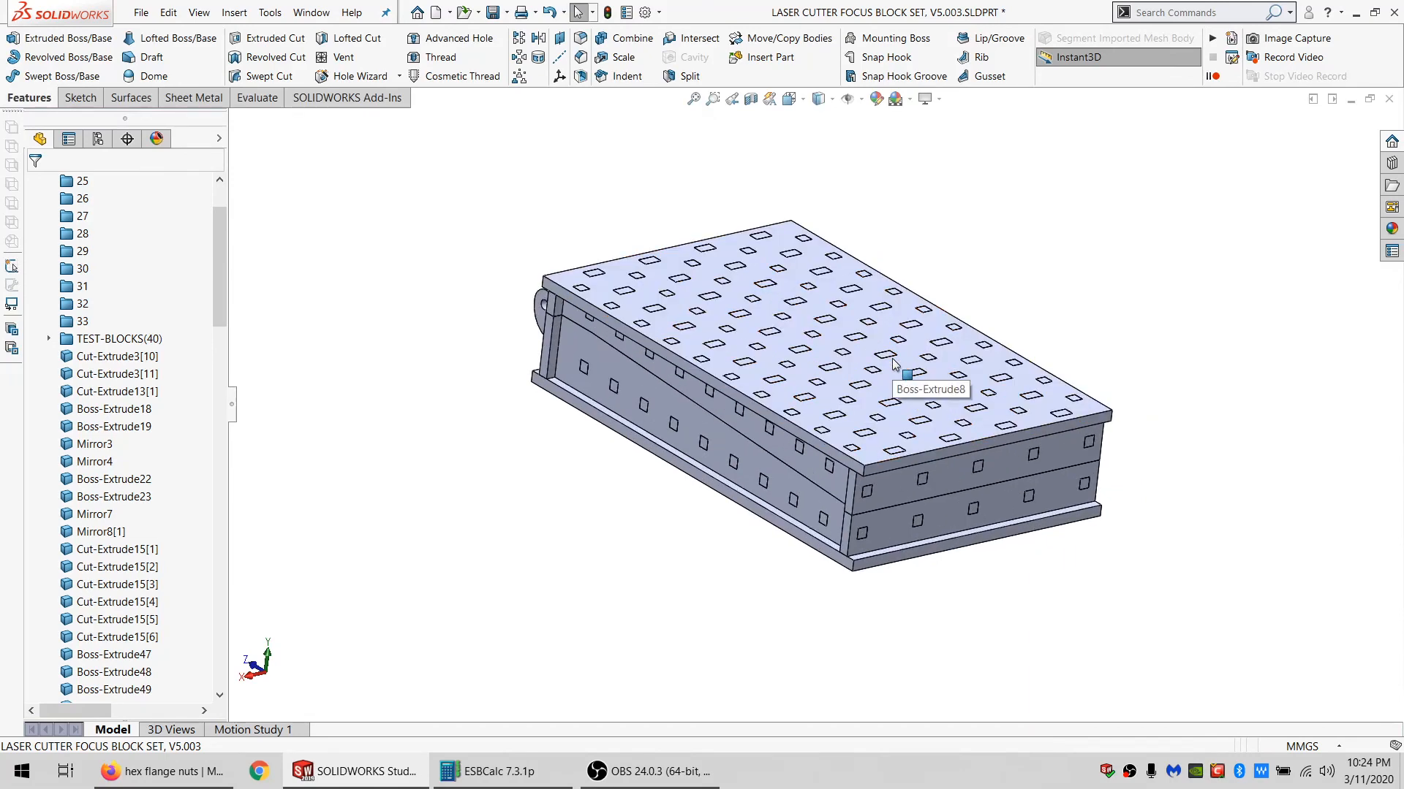
{"action": "scroll", "coordinate": [893, 364], "scroll_direction": "down", "scroll_amount": 3}
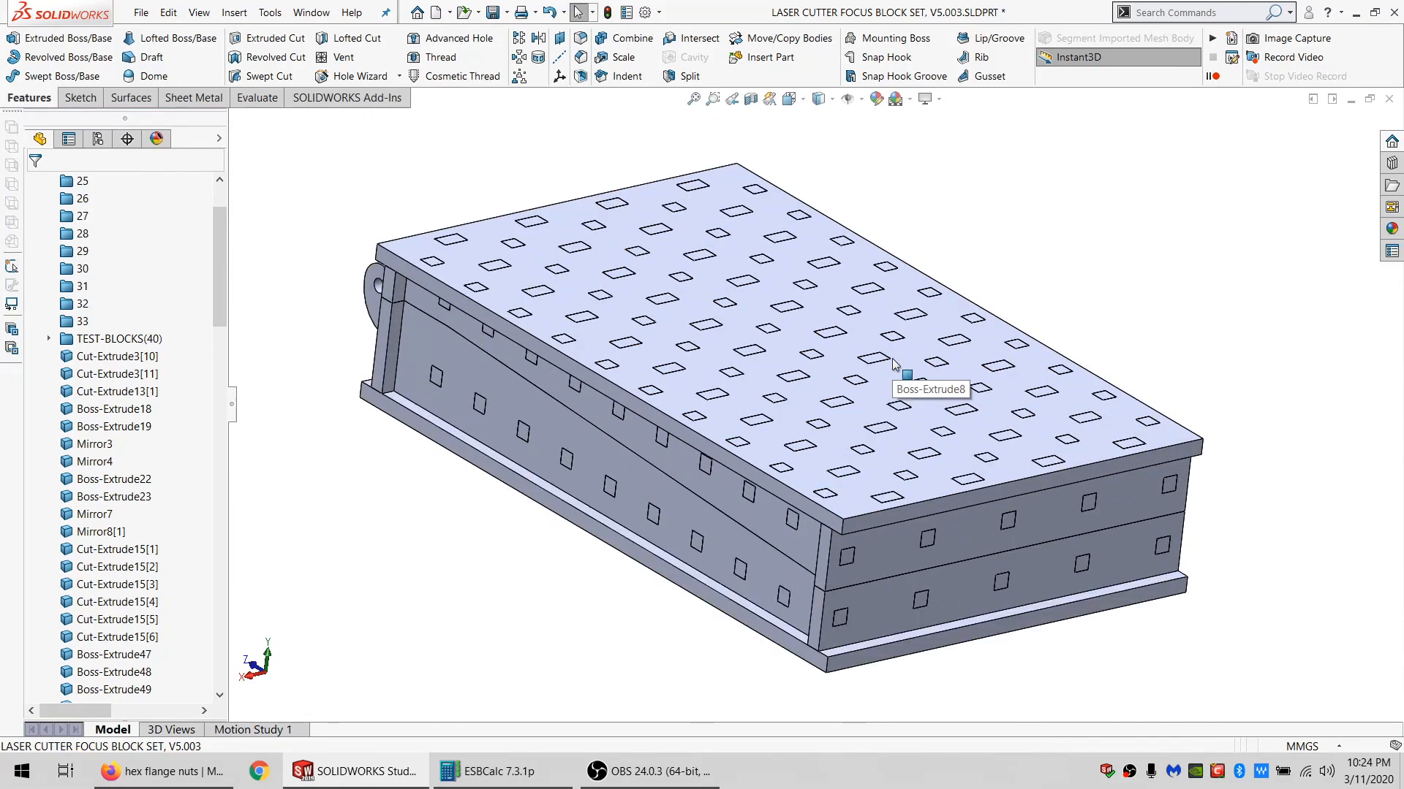